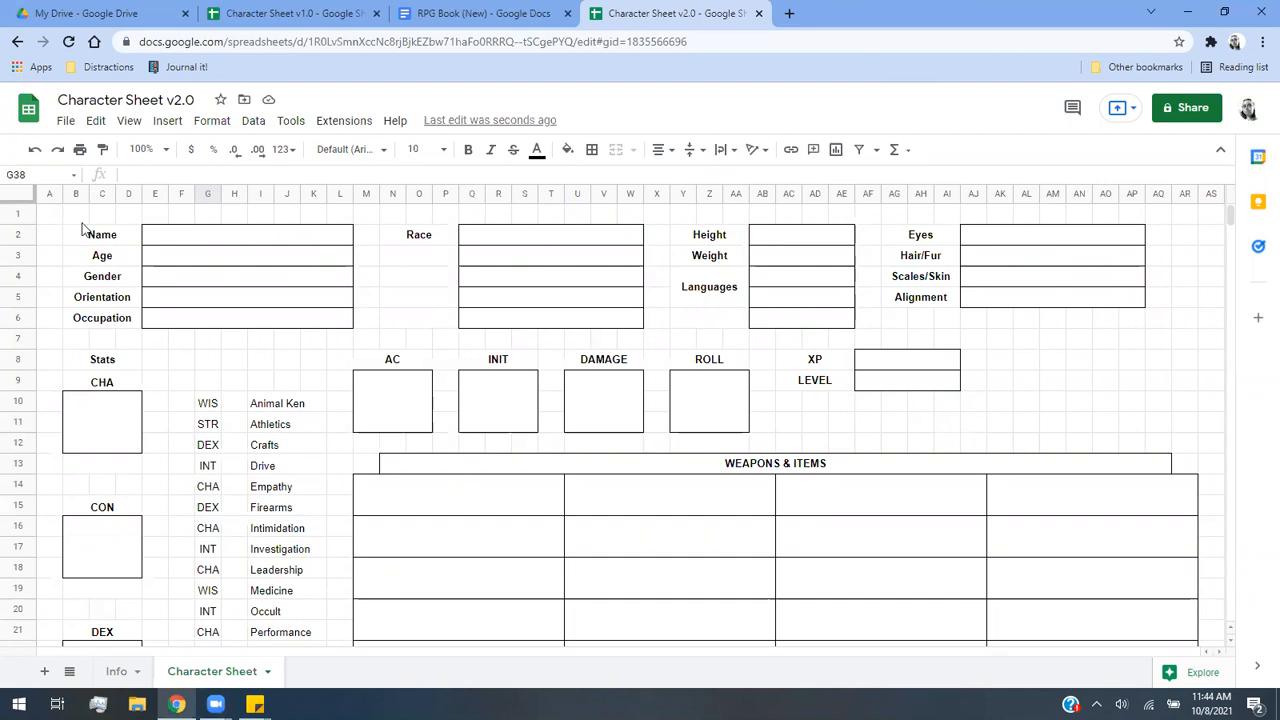
pyautogui.scroll(-1, 112, 216)
pyautogui.scroll(1, 114, 240)
pyautogui.scroll(-1, 1080, 288)
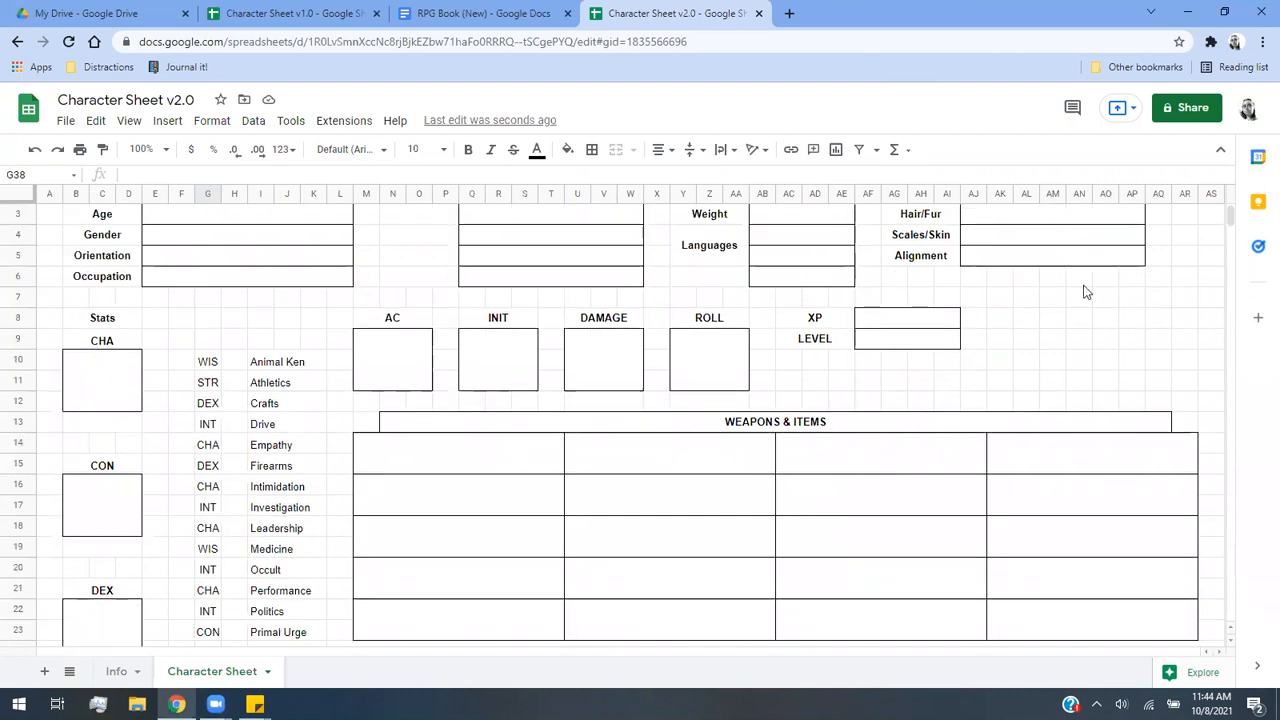
pyautogui.scroll(-3, 1085, 290)
pyautogui.scroll(4, 520, 490)
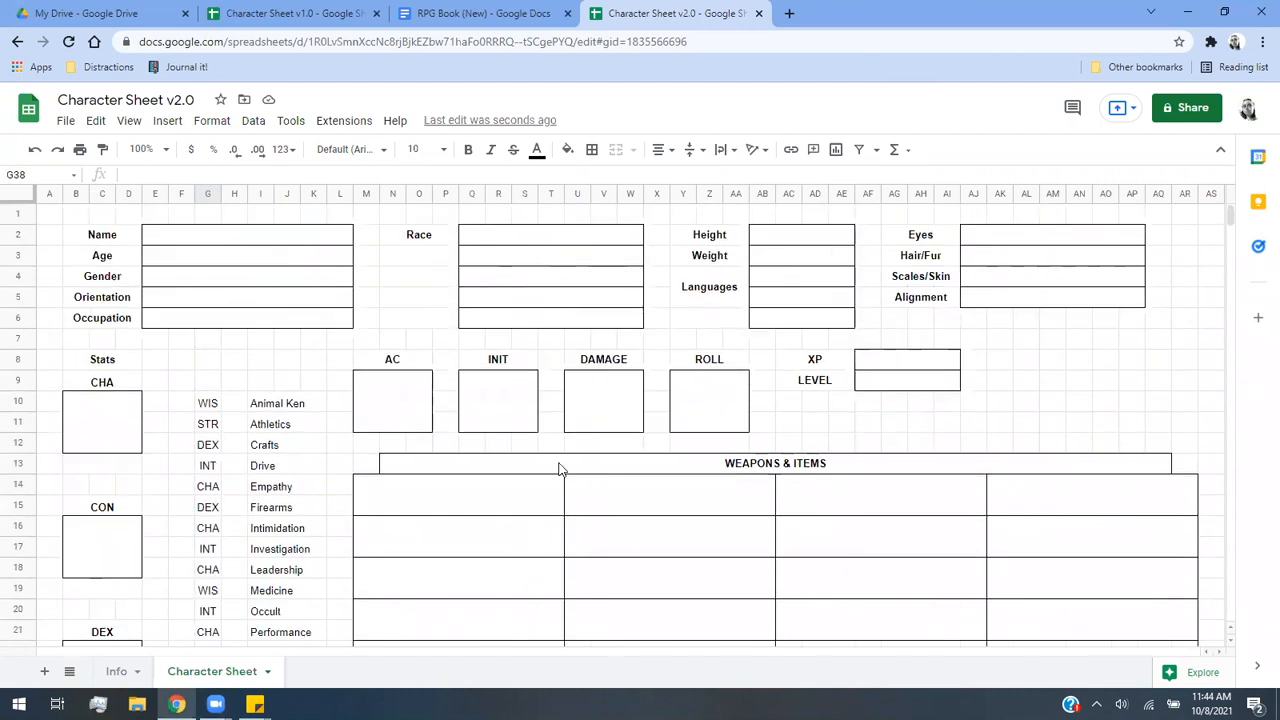
# Rename the "Character Sheet" tab to "Character".
pyautogui.doubleClick(220, 677)
pyautogui.click(263, 672)
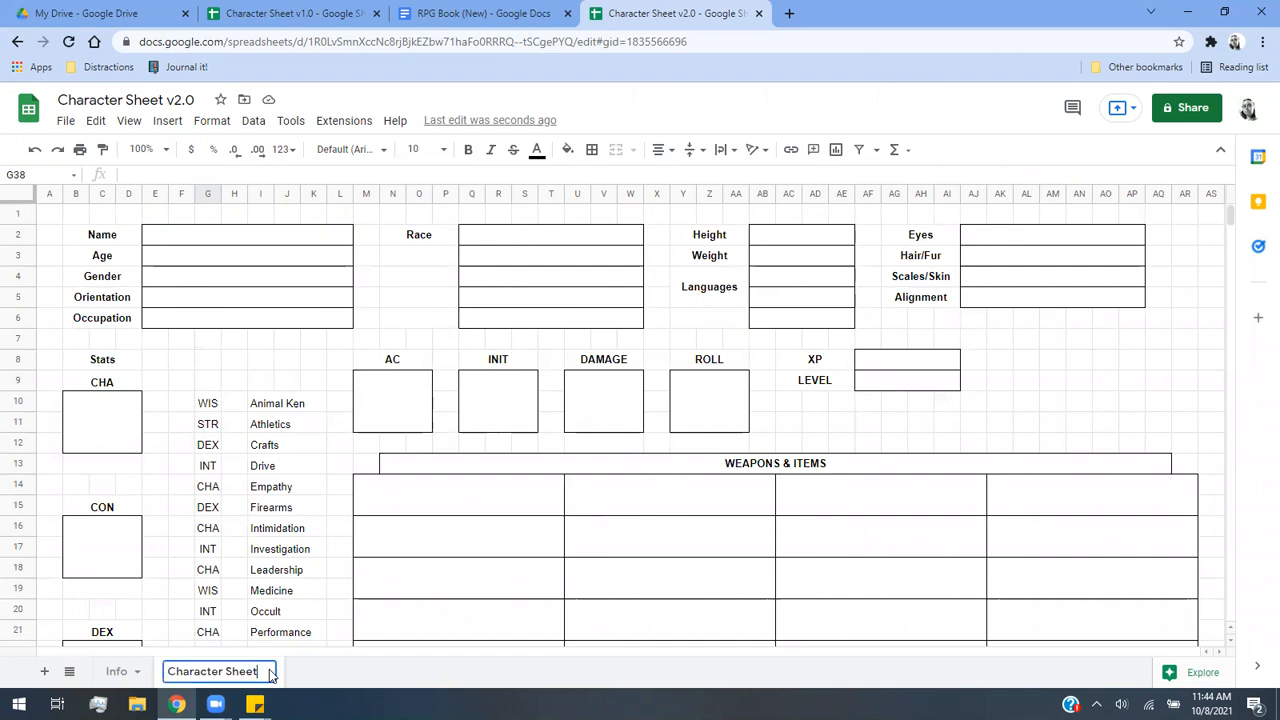
pyautogui.press('BackSpace')
pyautogui.press('BackSpace')
pyautogui.press('BackSpace')
pyautogui.press('BackSpace')
pyautogui.press('BackSpace')
pyautogui.press('BackSpace')
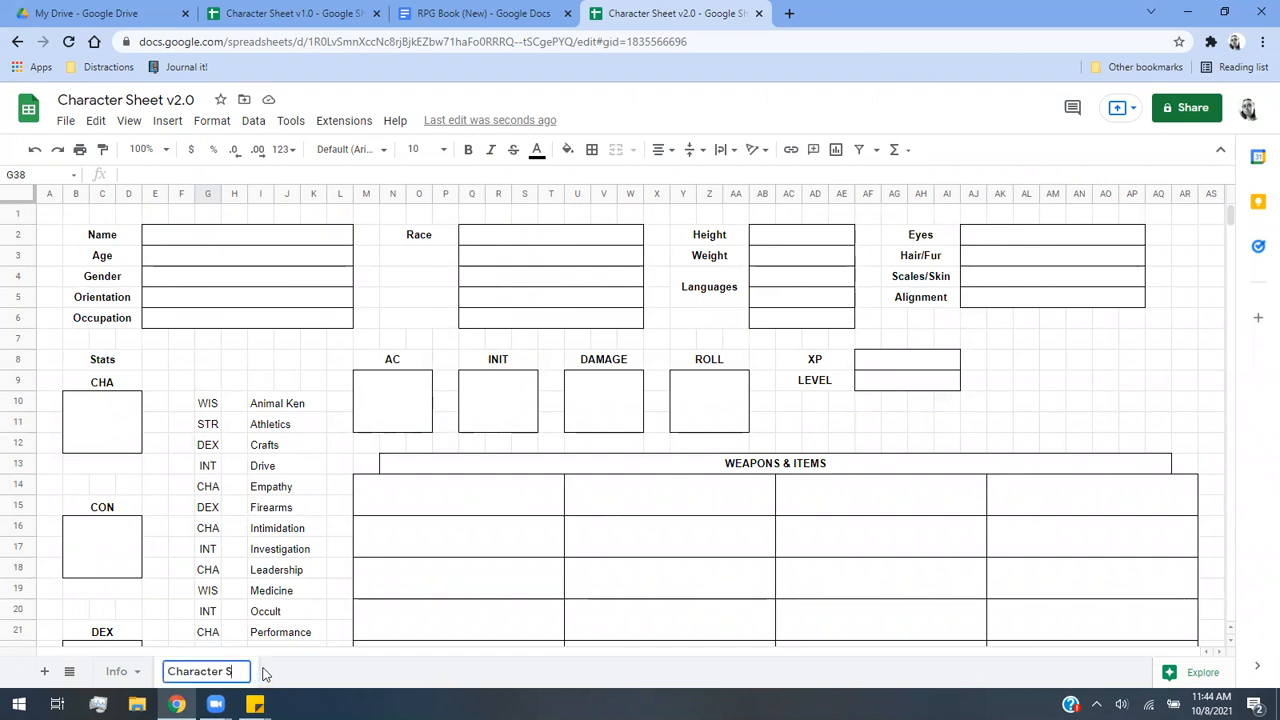
pyautogui.click(103, 240)
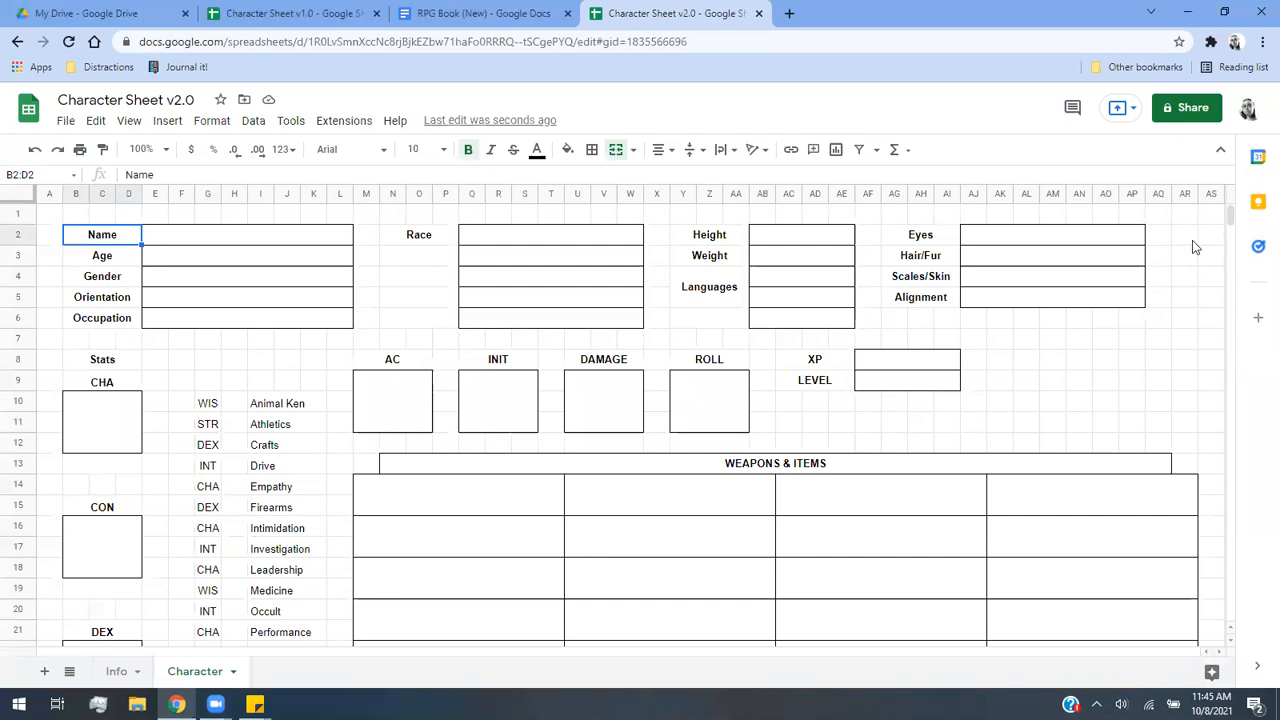
# Review the personal details, stat blocks and the AC, INIT, DAMAGE and ROLL boxes of the character sheet.
pyautogui.scroll(-3, 950, 300)
pyautogui.scroll(-1, 950, 300)
pyautogui.scroll(3, 950, 300)
pyautogui.scroll(2, 950, 300)
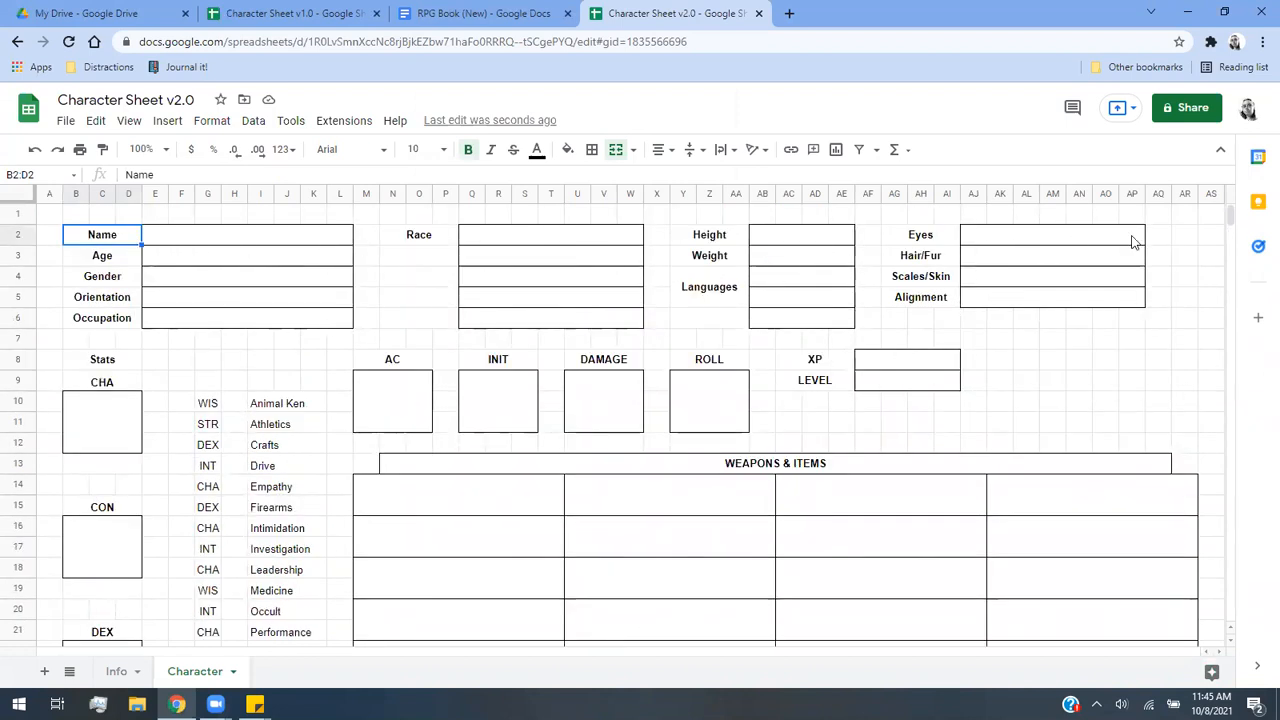
pyautogui.moveTo(1158, 238); pyautogui.dragTo(245, 327)
pyautogui.click(1026, 381)
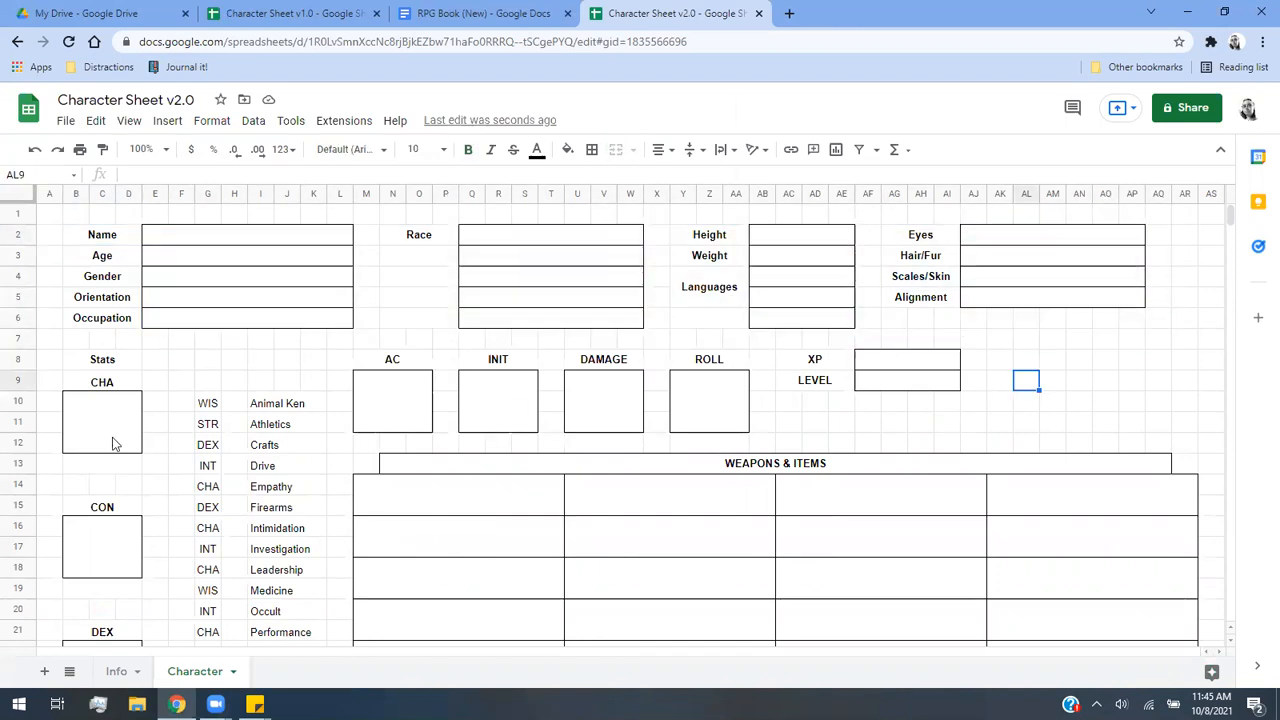
pyautogui.moveTo(127, 367); pyautogui.dragTo(125, 556)
pyautogui.scroll(-5, 124, 556)
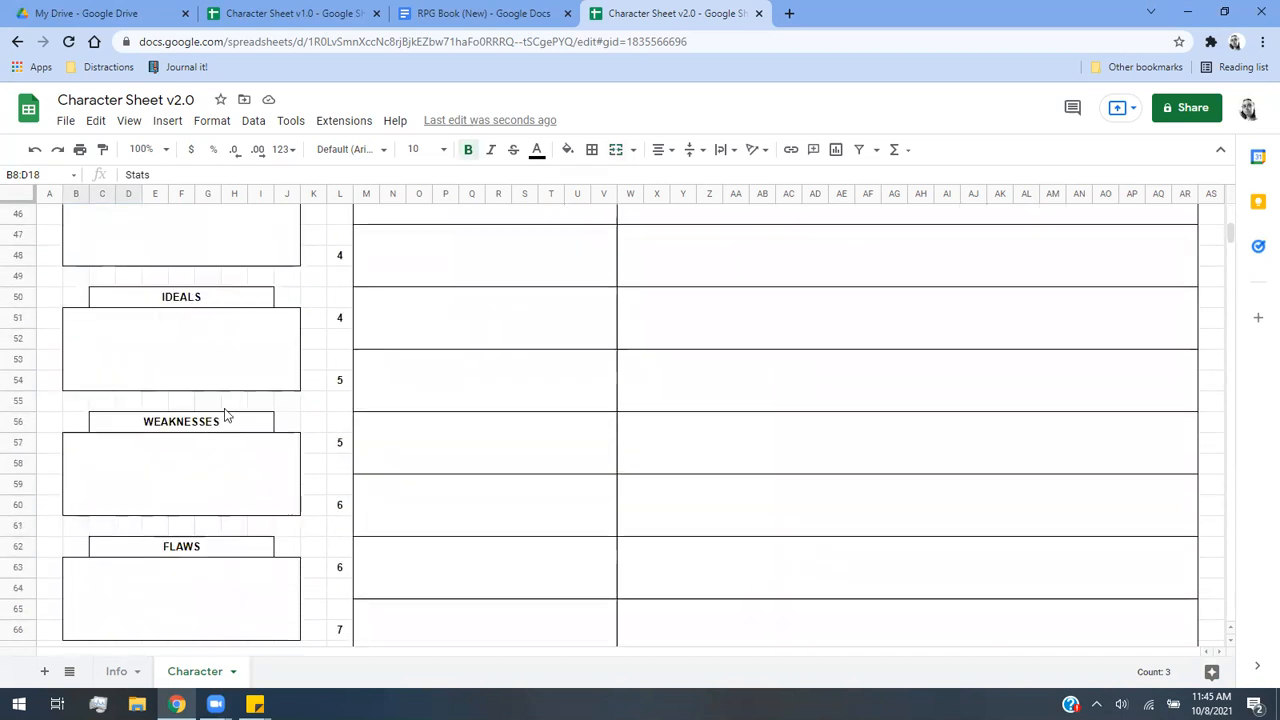
pyautogui.scroll(9, 291, 529)
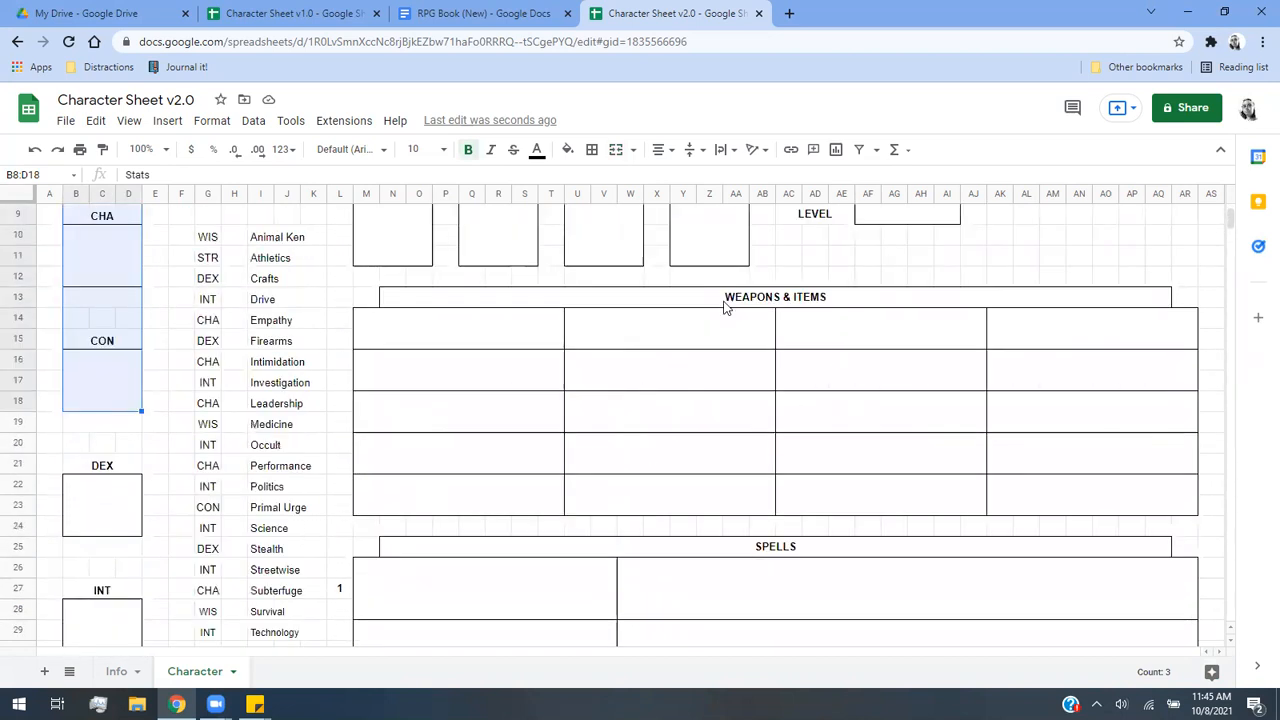
pyautogui.scroll(2, 1057, 466)
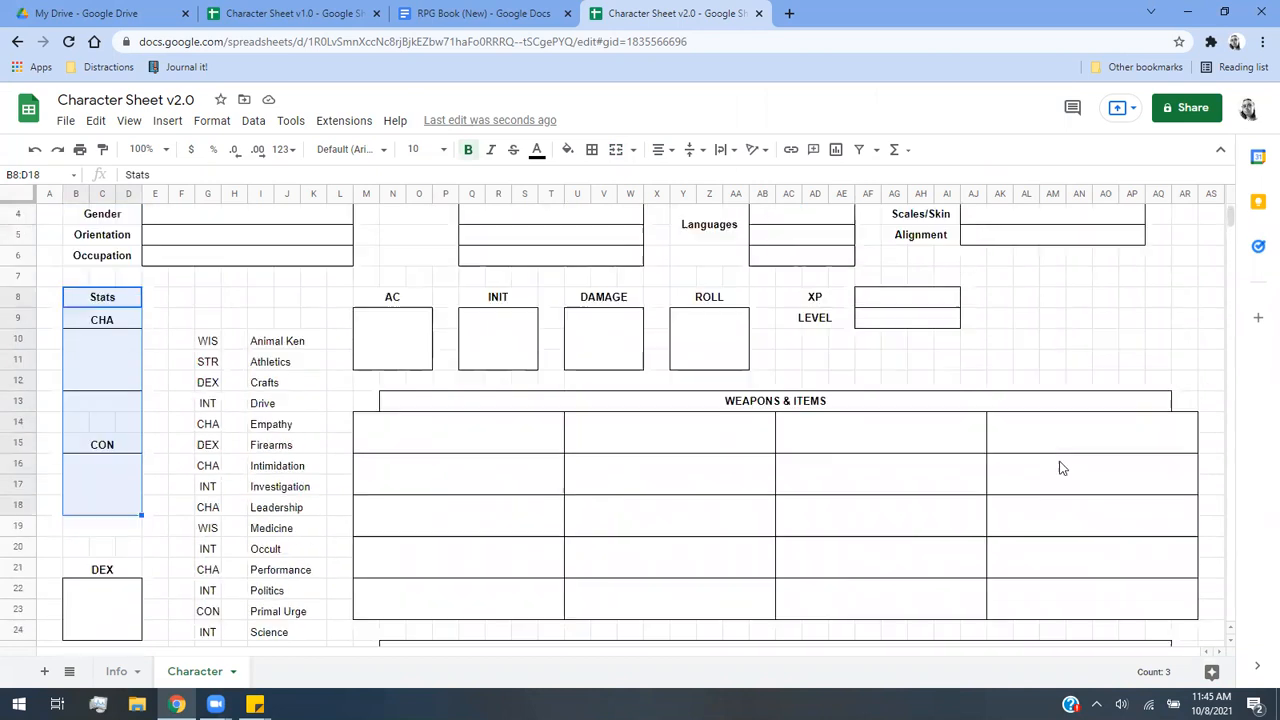
pyautogui.click(589, 336)
pyautogui.click(740, 354)
pyautogui.click(600, 325)
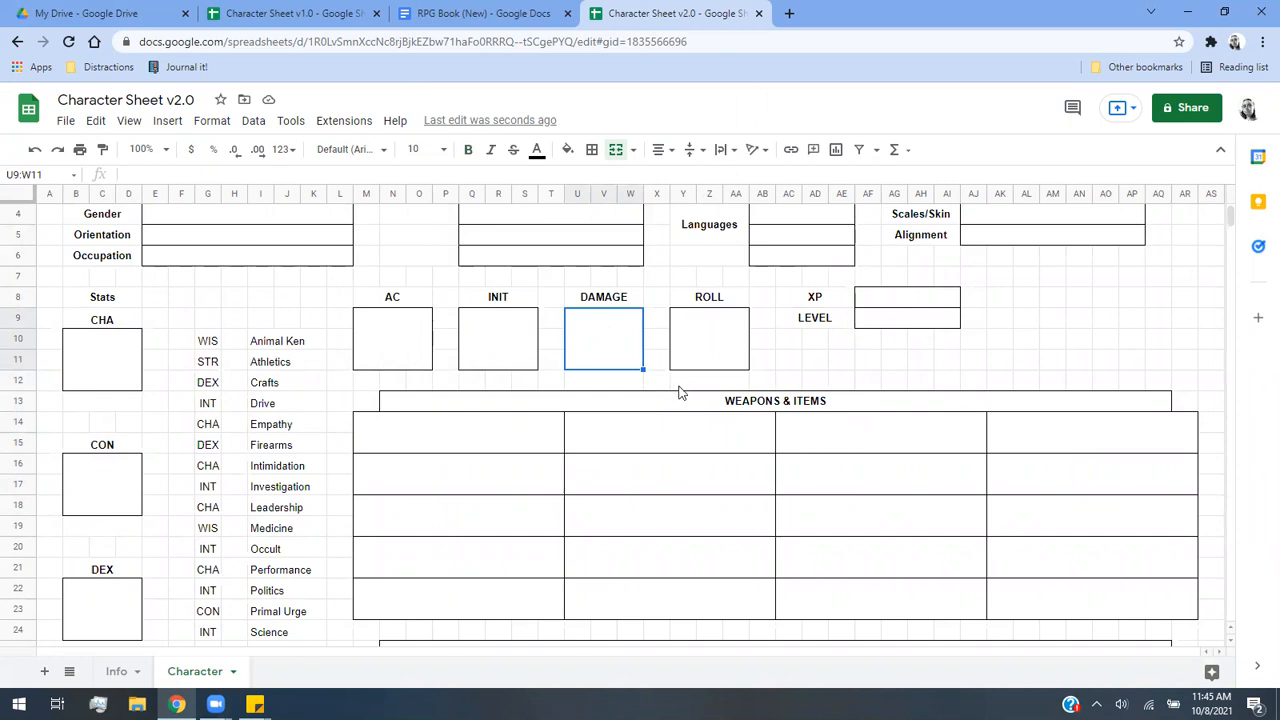
# Look through the Weapons & Items, Spells, Bonds to Flaws, Abilities and Character Information sections, ending back at the sheet's first row.
pyautogui.scroll(-2, 474, 377)
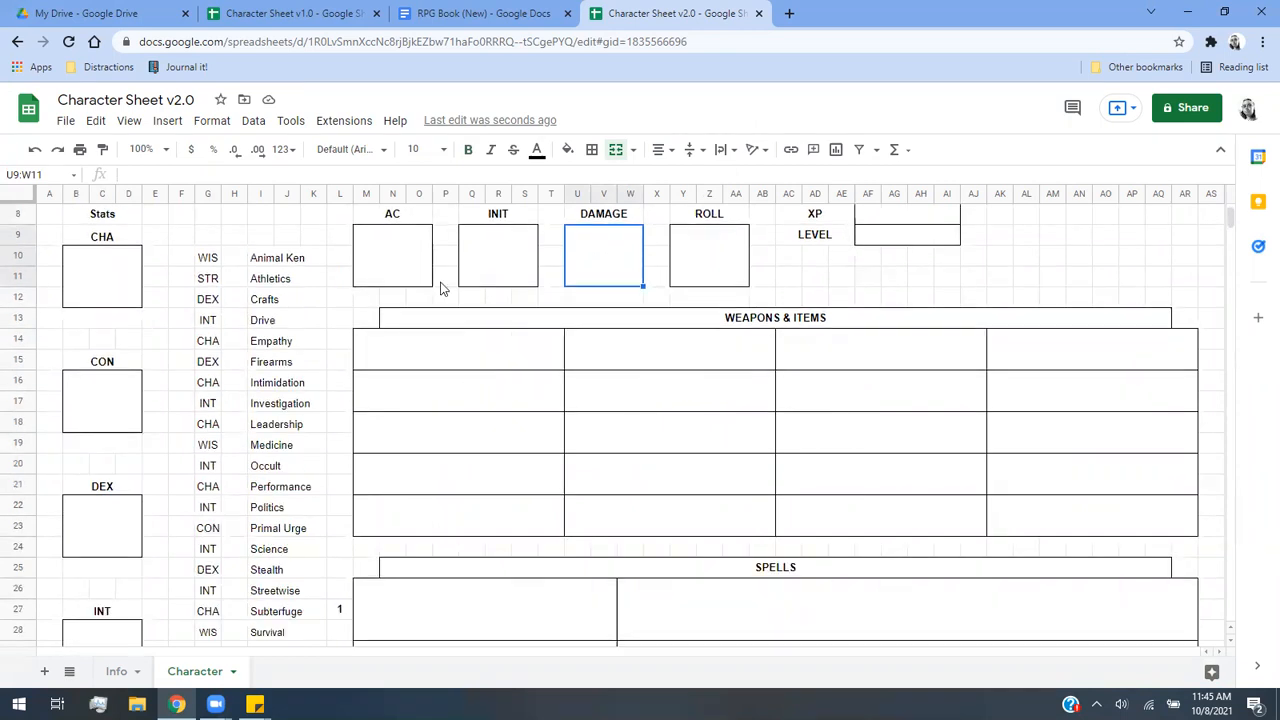
pyautogui.scroll(-10, 678, 396)
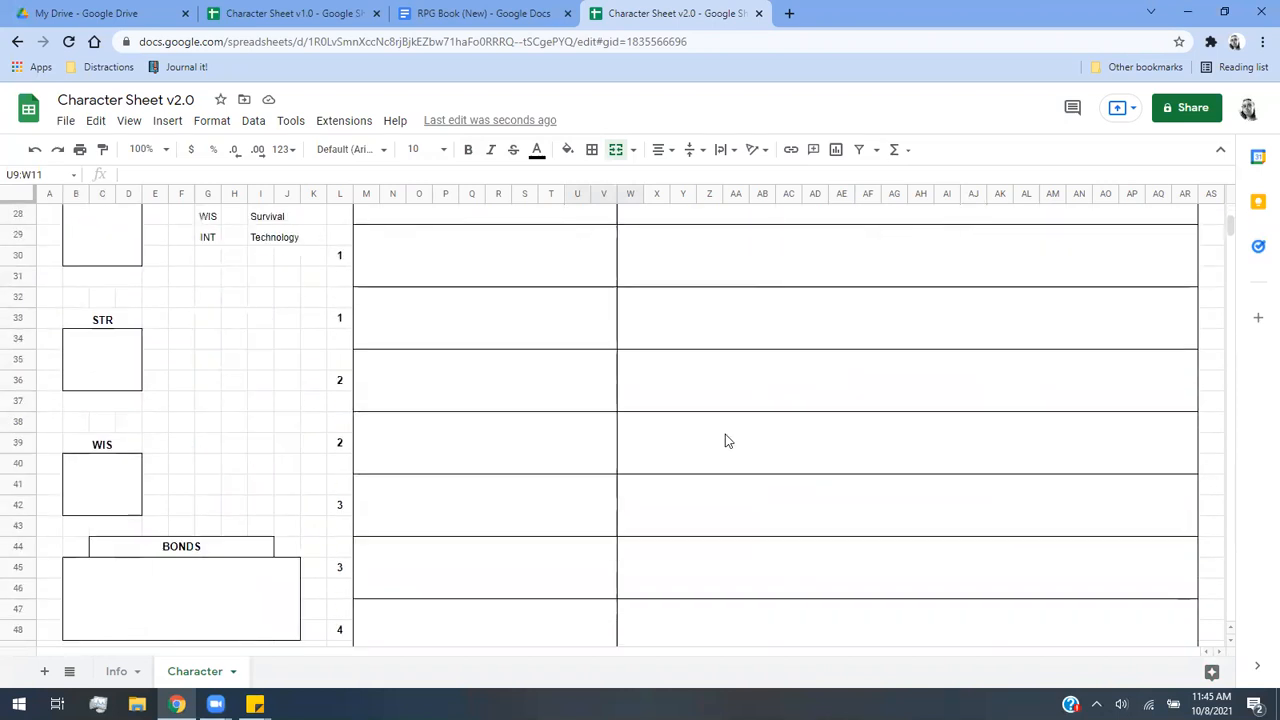
pyautogui.scroll(-8, 345, 510)
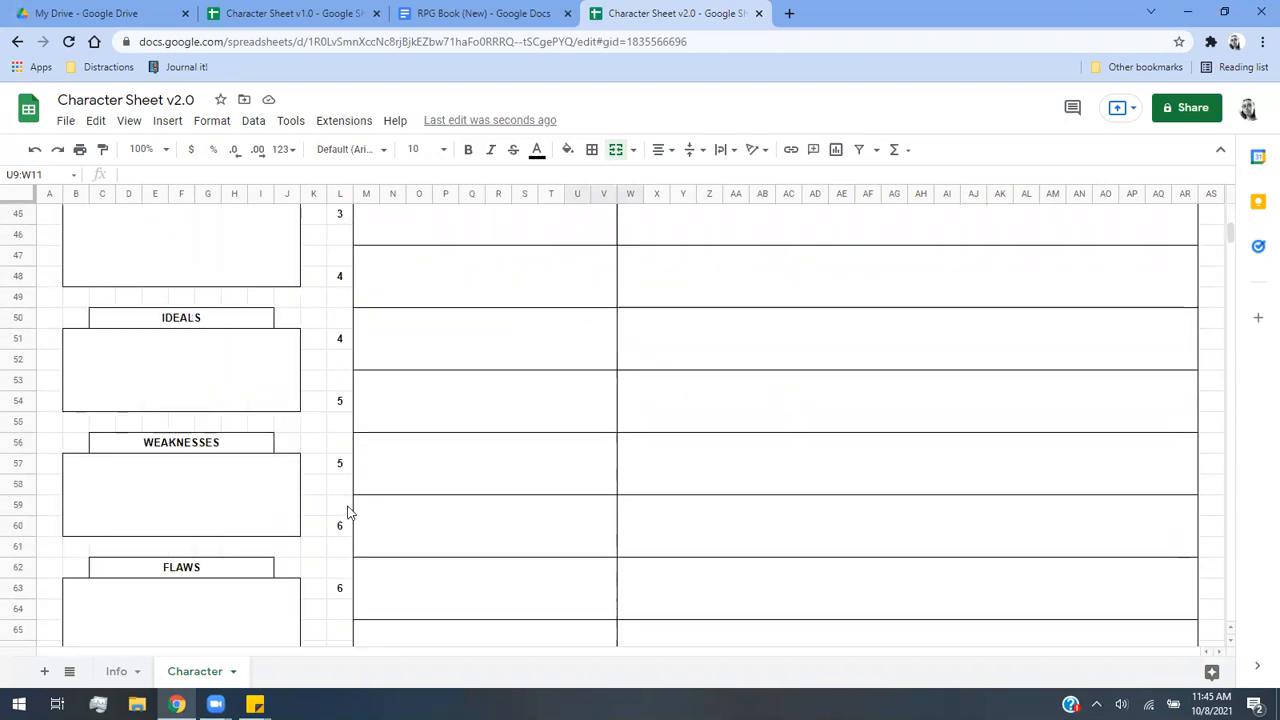
pyautogui.scroll(-6, 340, 540)
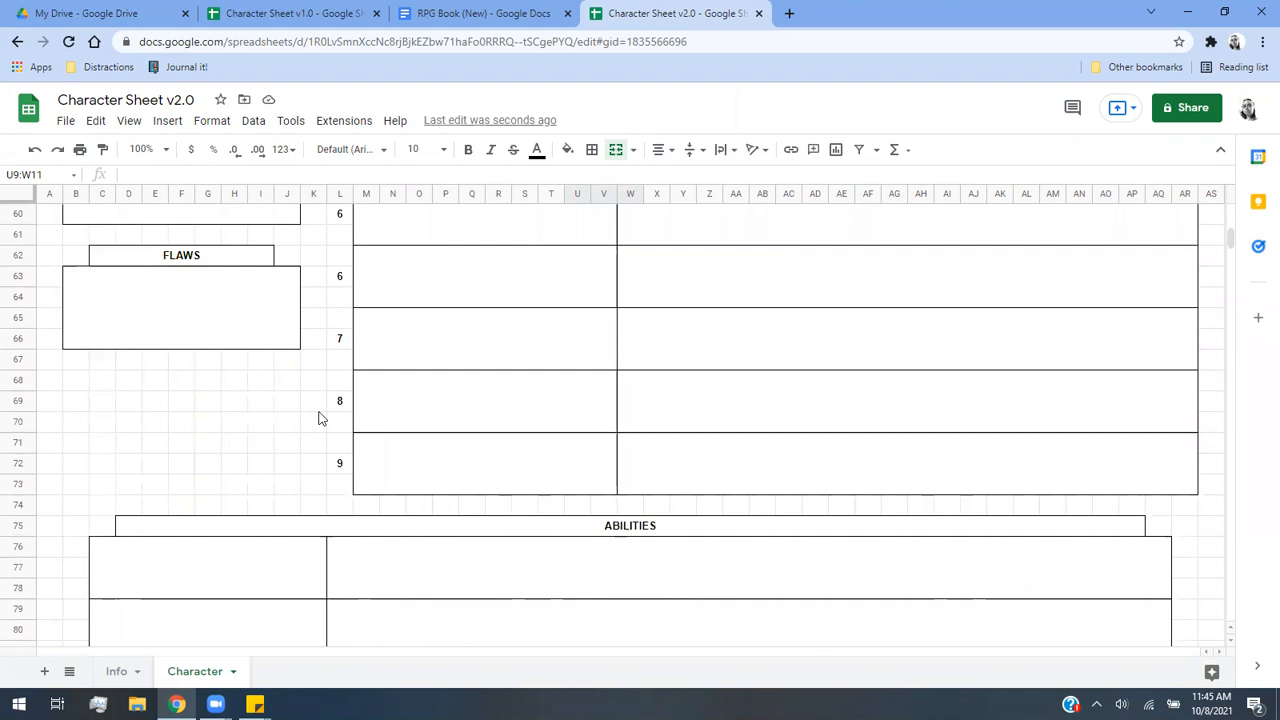
pyautogui.scroll(-4, 320, 417)
pyautogui.scroll(-20, 709, 391)
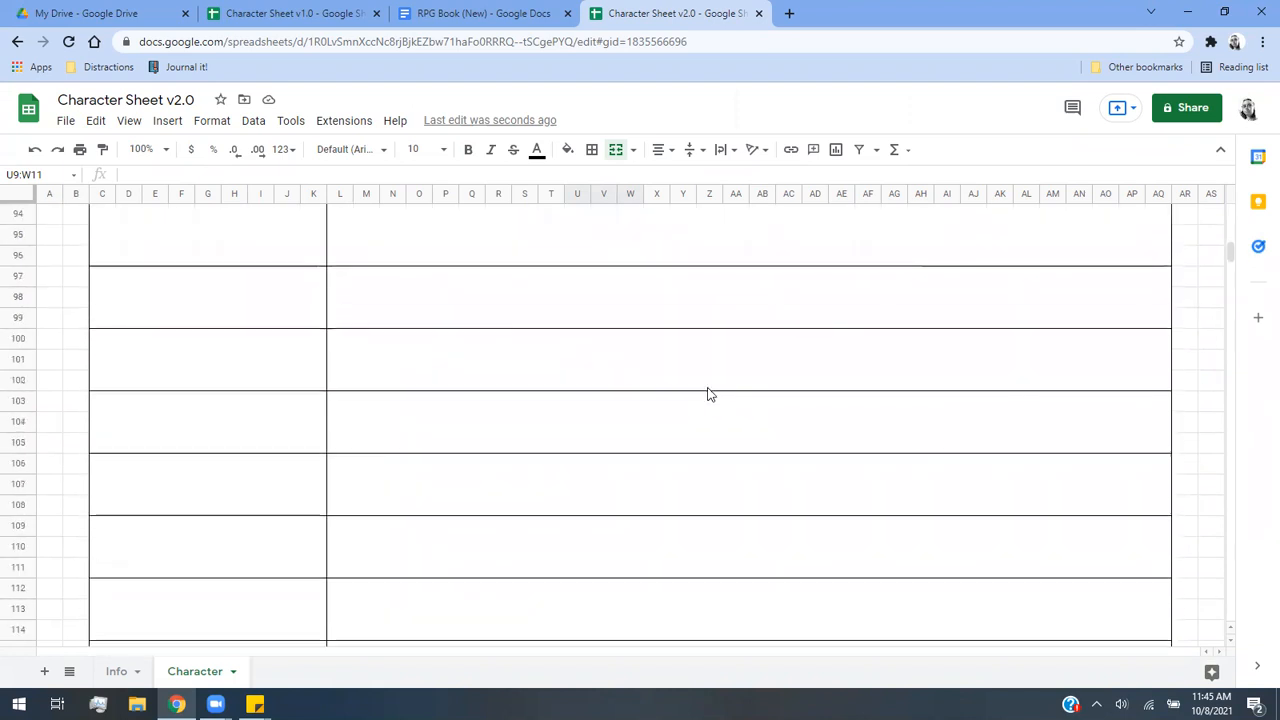
pyautogui.scroll(-10, 686, 414)
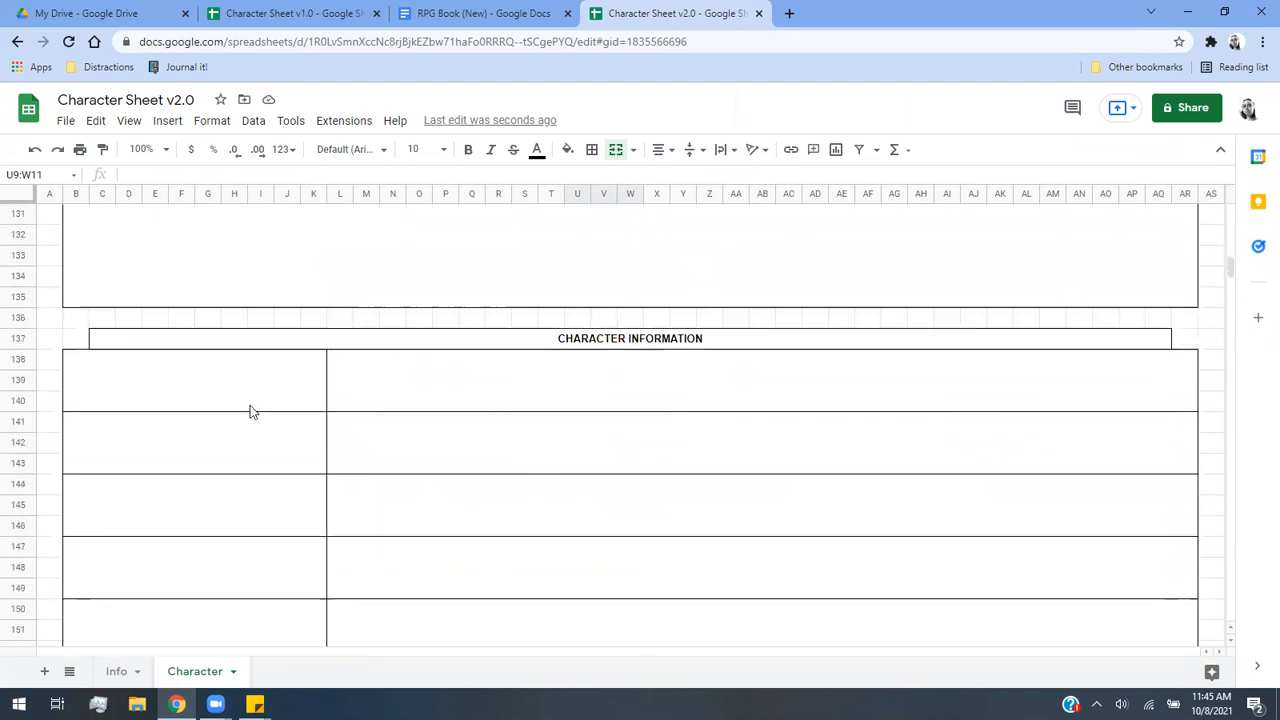
pyautogui.scroll(10, 360, 423)
pyautogui.scroll(8, 460, 494)
pyautogui.scroll(12, 590, 401)
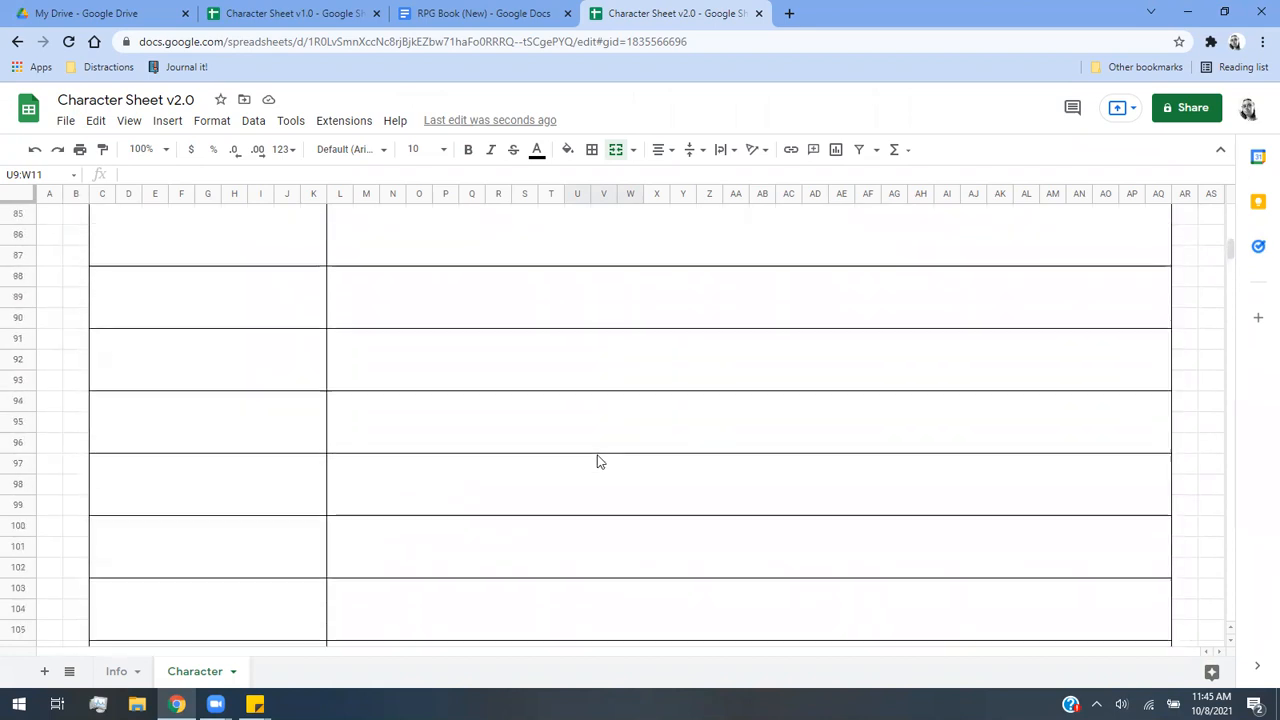
pyautogui.scroll(15, 597, 461)
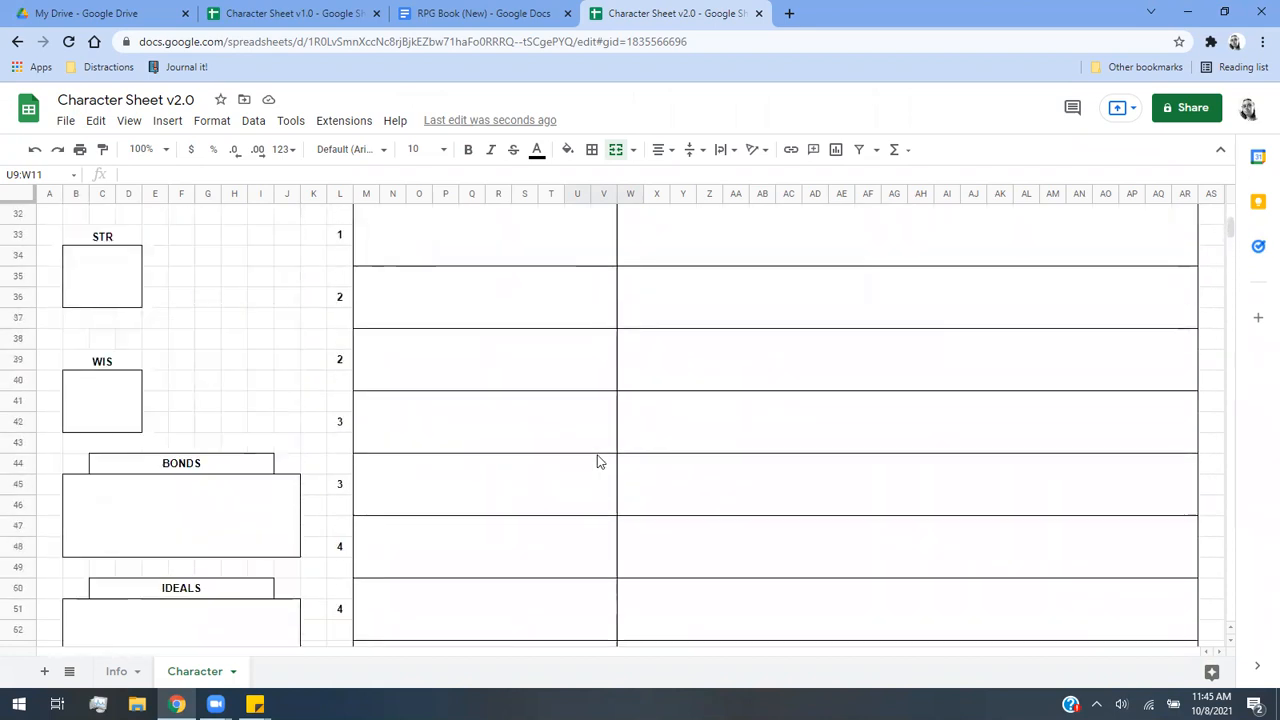
pyautogui.scroll(5, 597, 461)
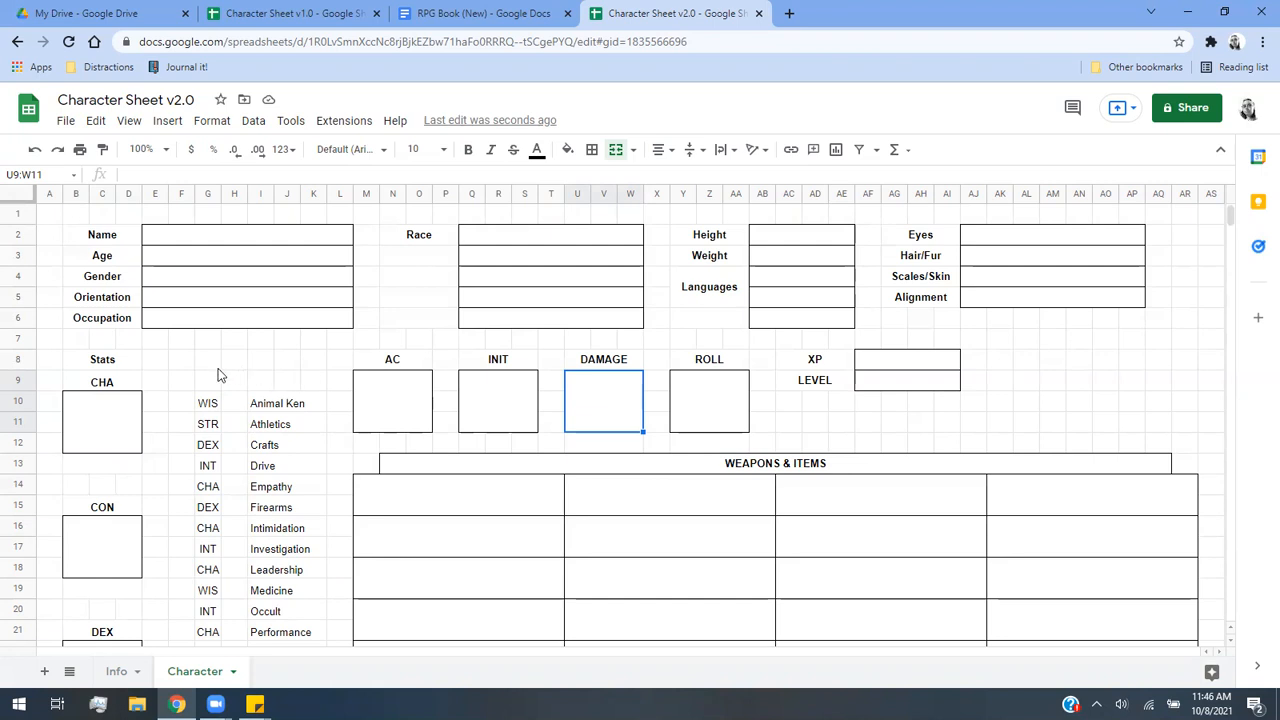
# Merge cells G9:J9 above the skill list and set the merged cell to bold.
pyautogui.moveTo(208, 381); pyautogui.dragTo(287, 381)
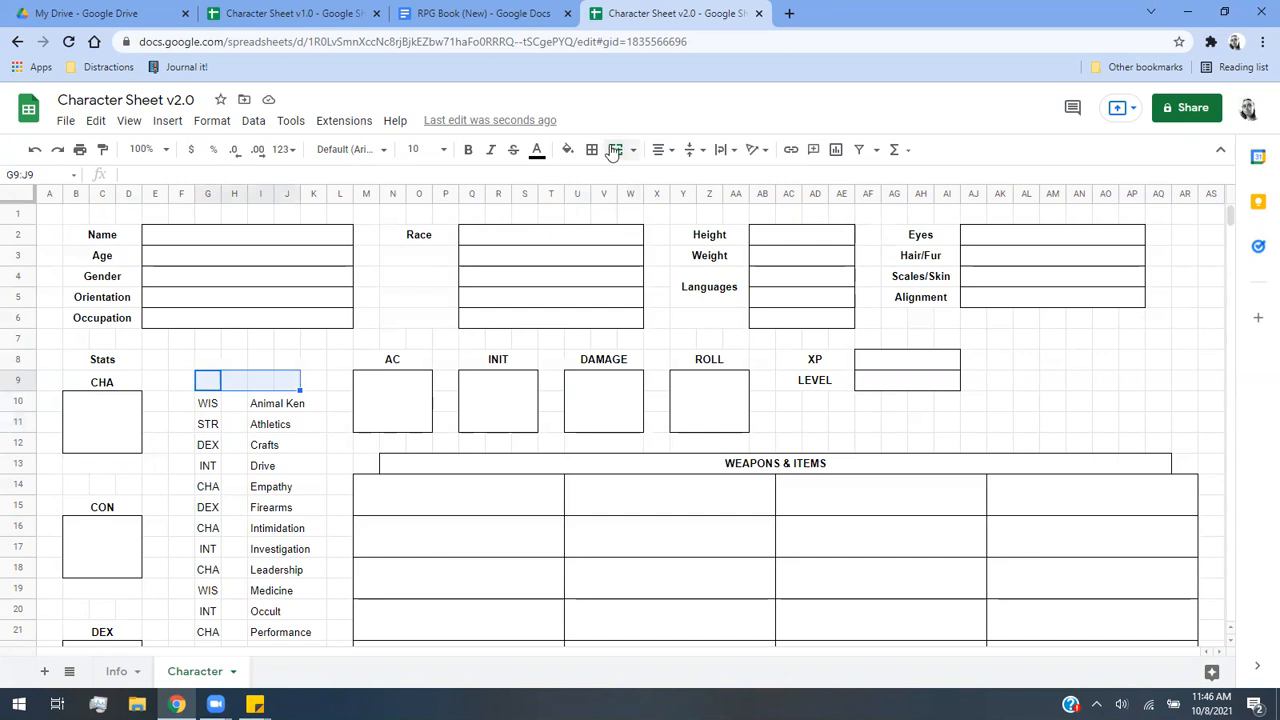
pyautogui.click(616, 149)
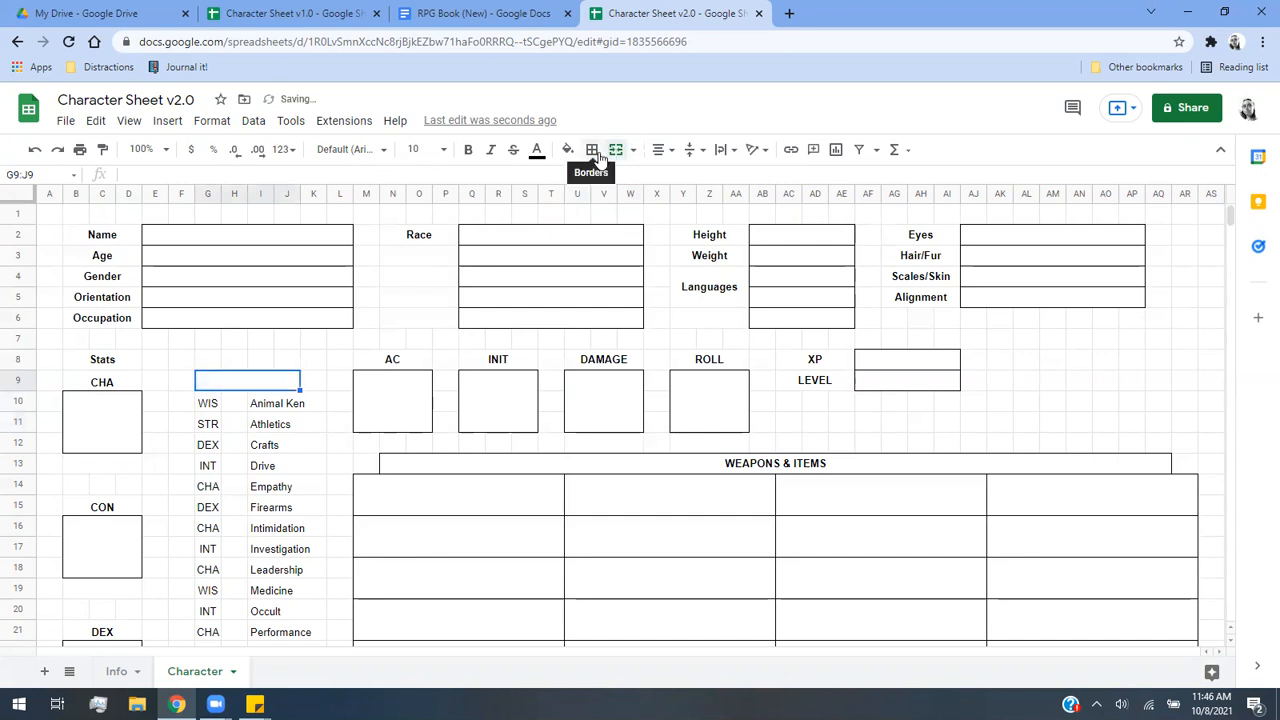
pyautogui.click(469, 151)
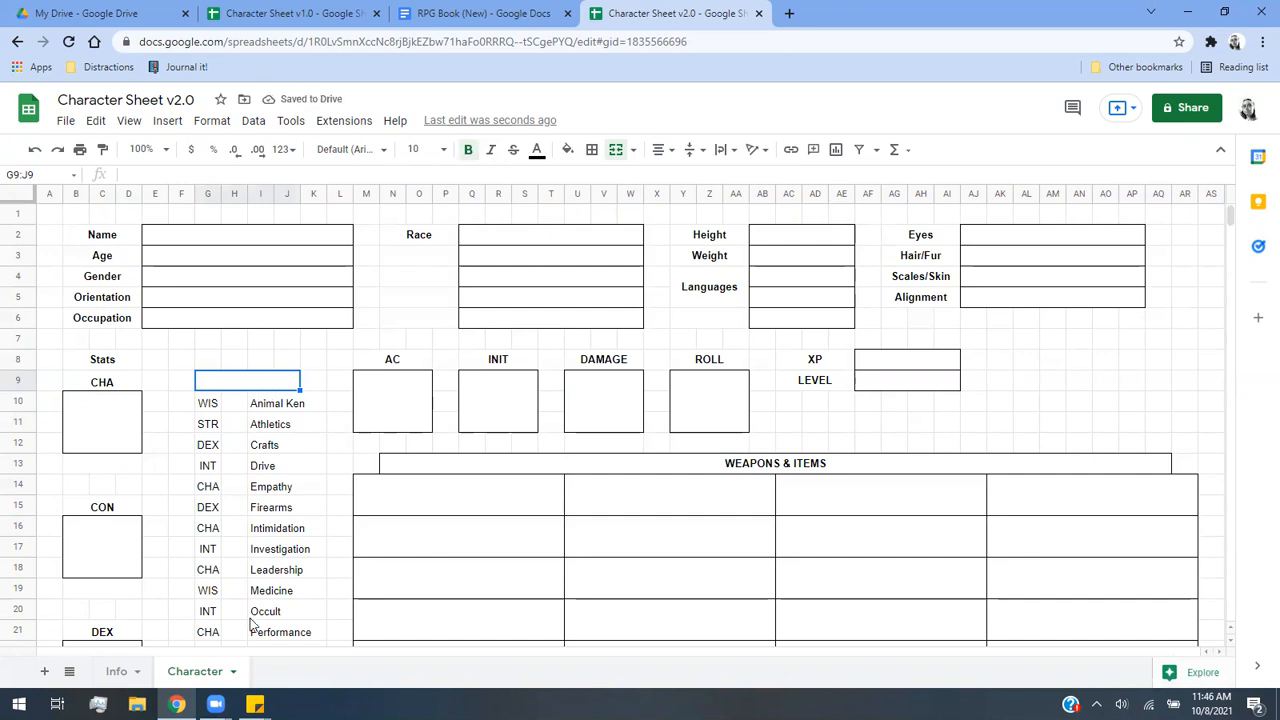
# Enter the heading "ABILITIES" in the merged cell above the skill list.
pyautogui.moveTo(255, 704)
pyautogui.click(218, 649)
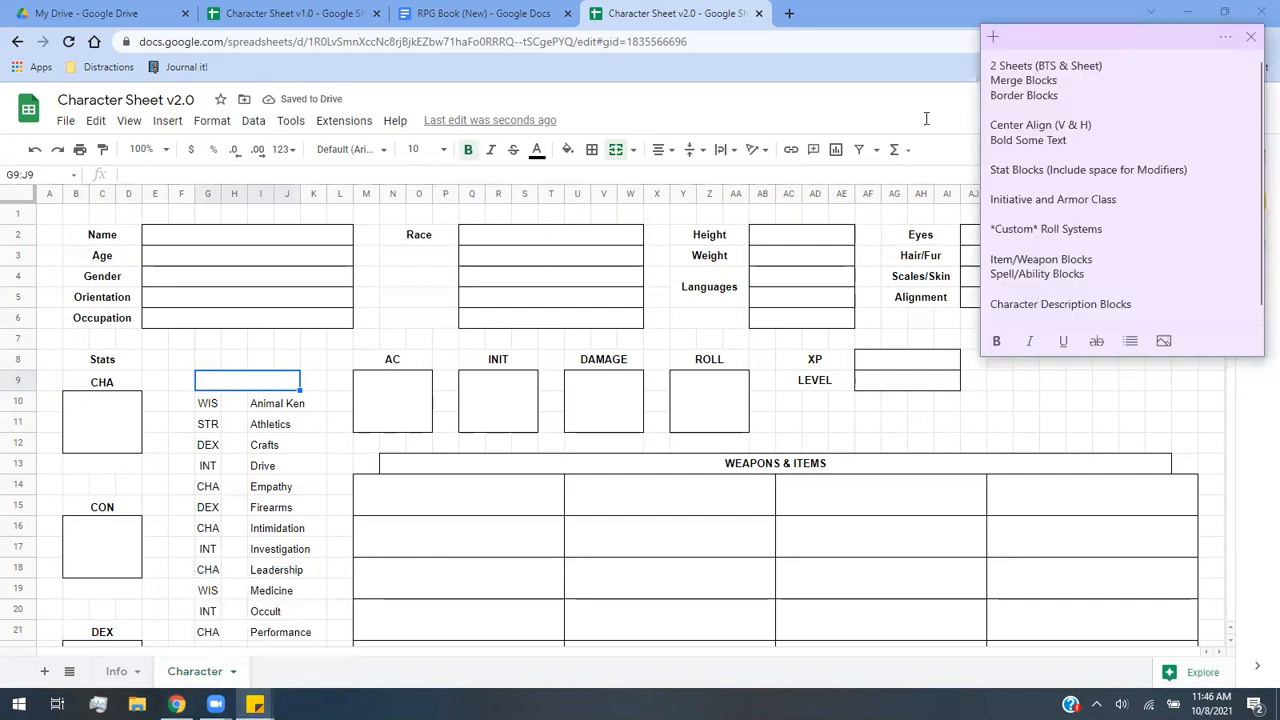
pyautogui.click(214, 396)
pyautogui.doubleClick(222, 382)
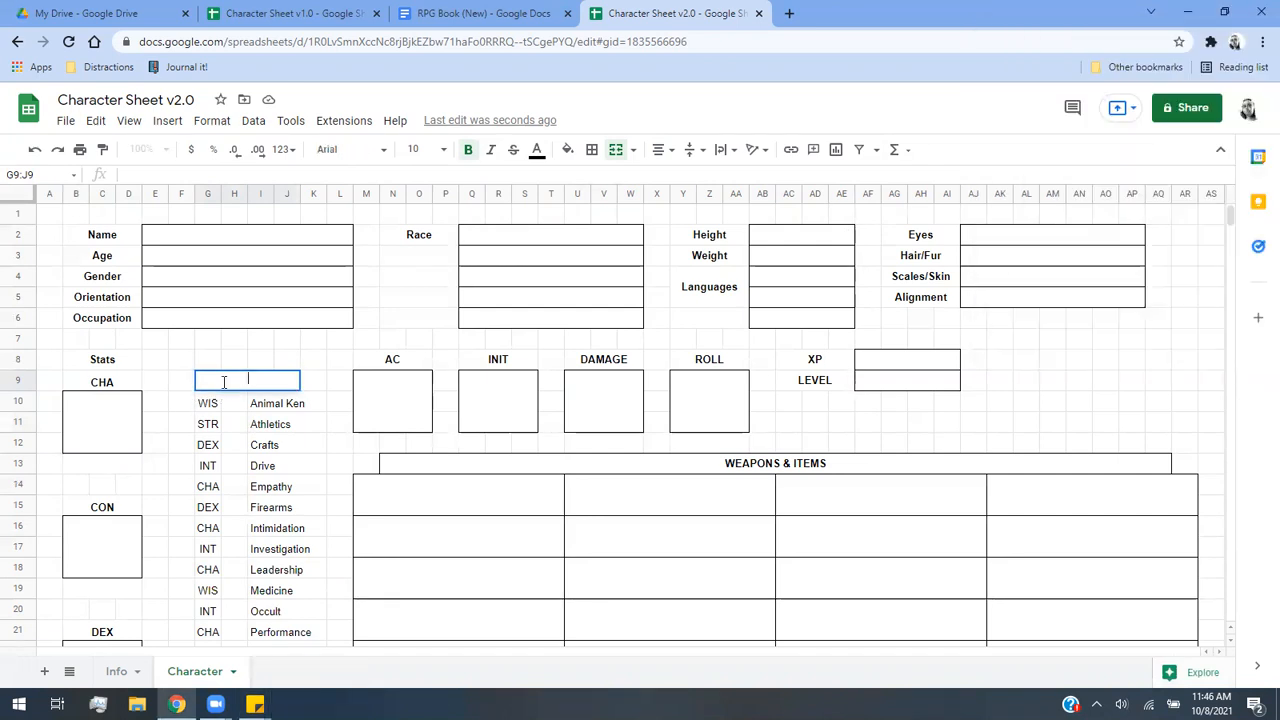
pyautogui.write('Abil')
pyautogui.write('B')
pyautogui.press('BackSpace')
pyautogui.write('BILITIES')
pyautogui.click(256, 361)
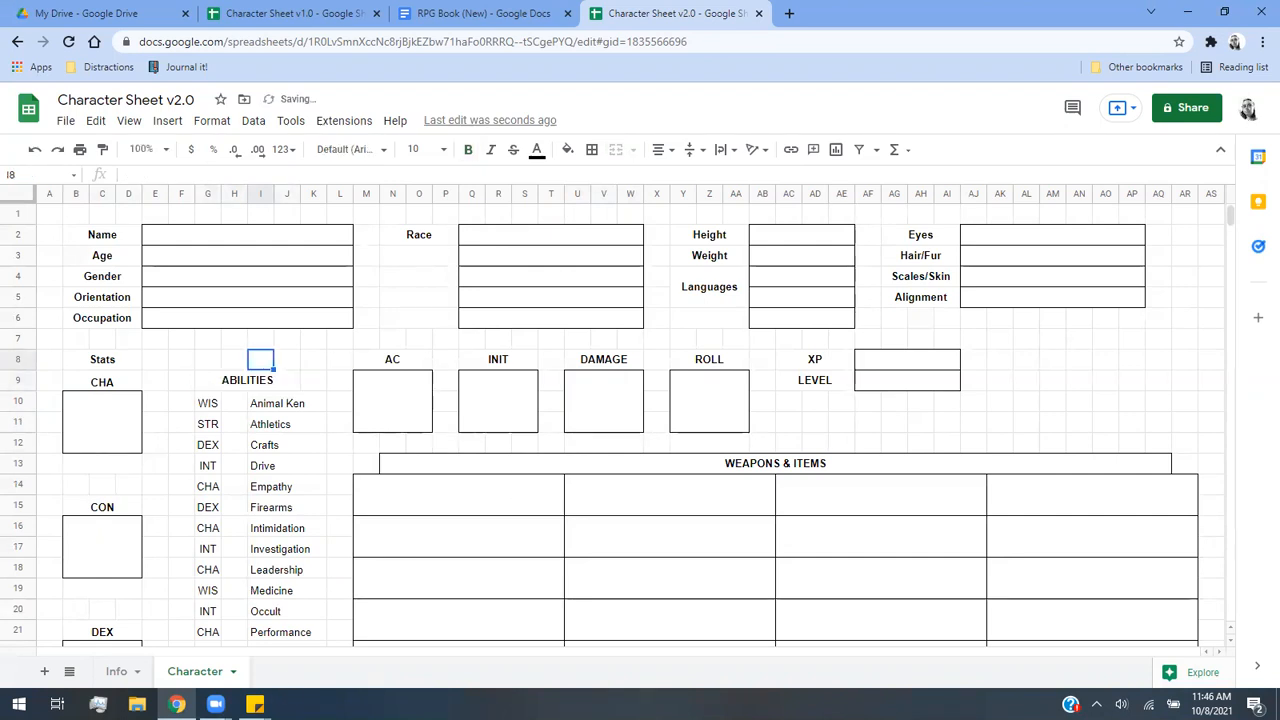
# Open the planning sticky note, highlight its Center Align (V & H) and Bold Some Text lines, and return to the spreadsheet's ROLL and DAMAGE blocks.
pyautogui.moveTo(255, 704)
pyautogui.click(171, 581)
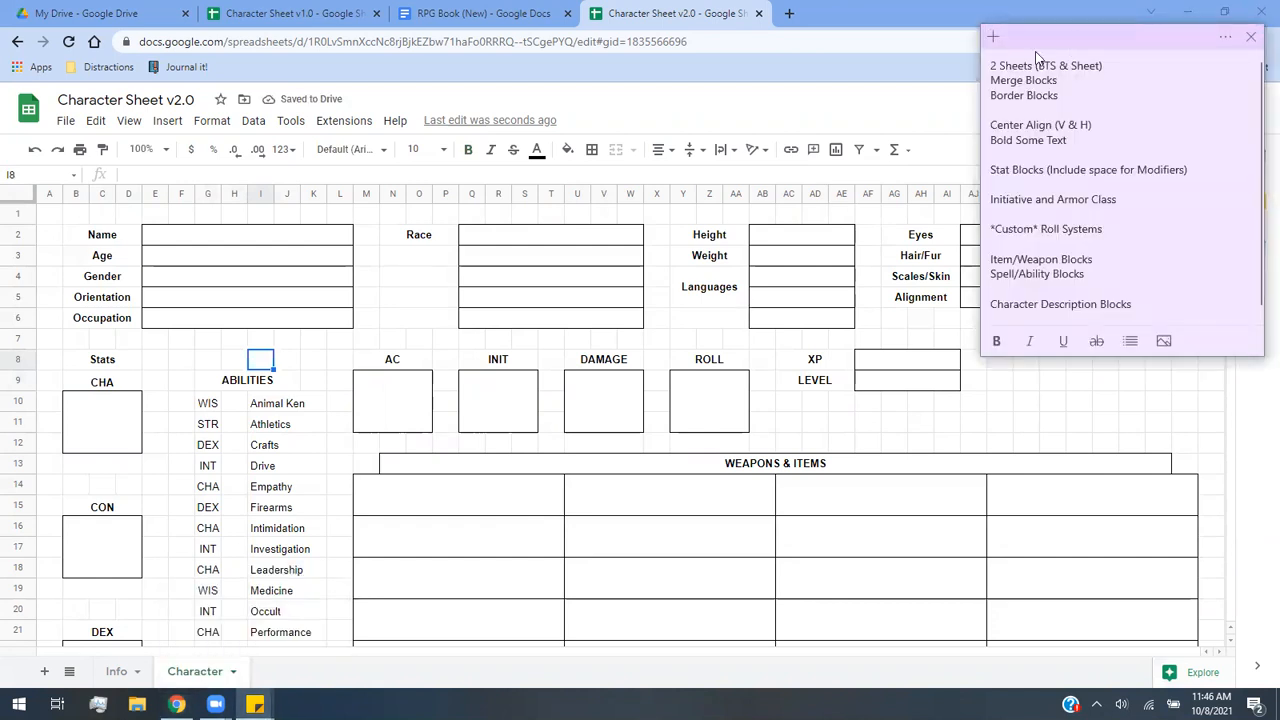
pyautogui.moveTo(1074, 41); pyautogui.dragTo(538, 178)
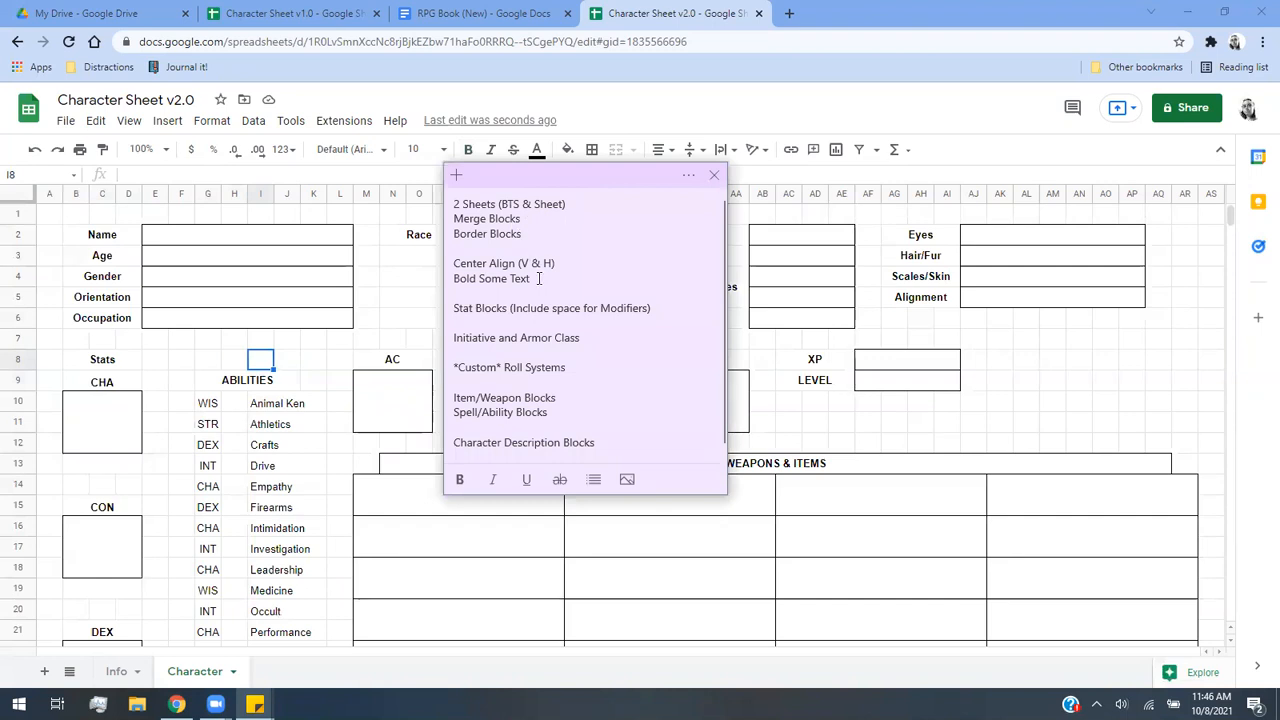
pyautogui.moveTo(540, 279); pyautogui.dragTo(465, 264)
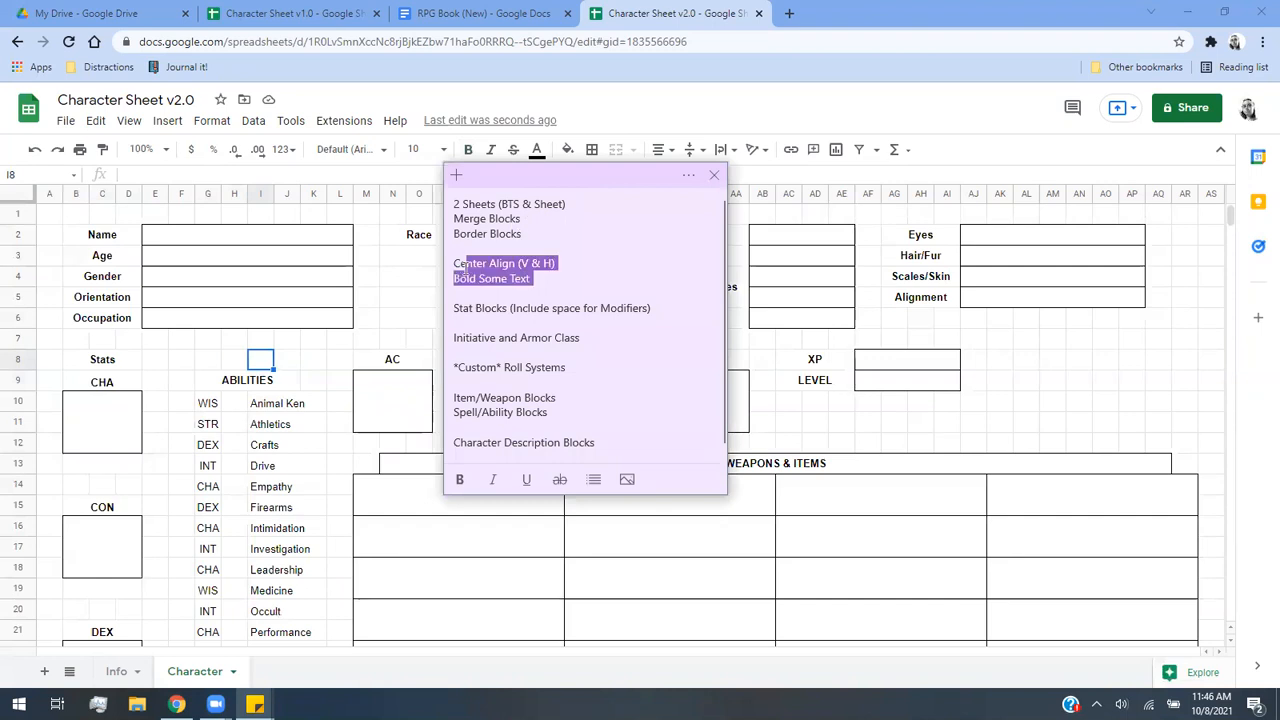
pyautogui.click(582, 279)
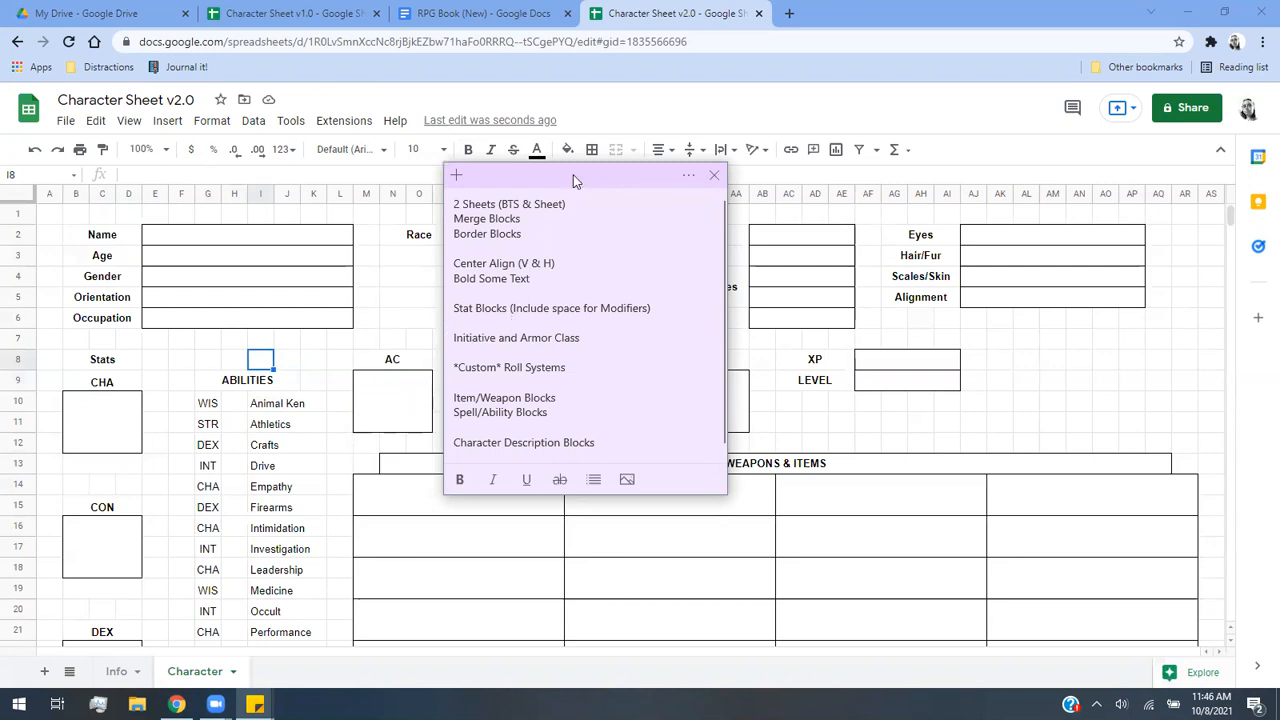
pyautogui.moveTo(576, 180); pyautogui.dragTo(966, 195)
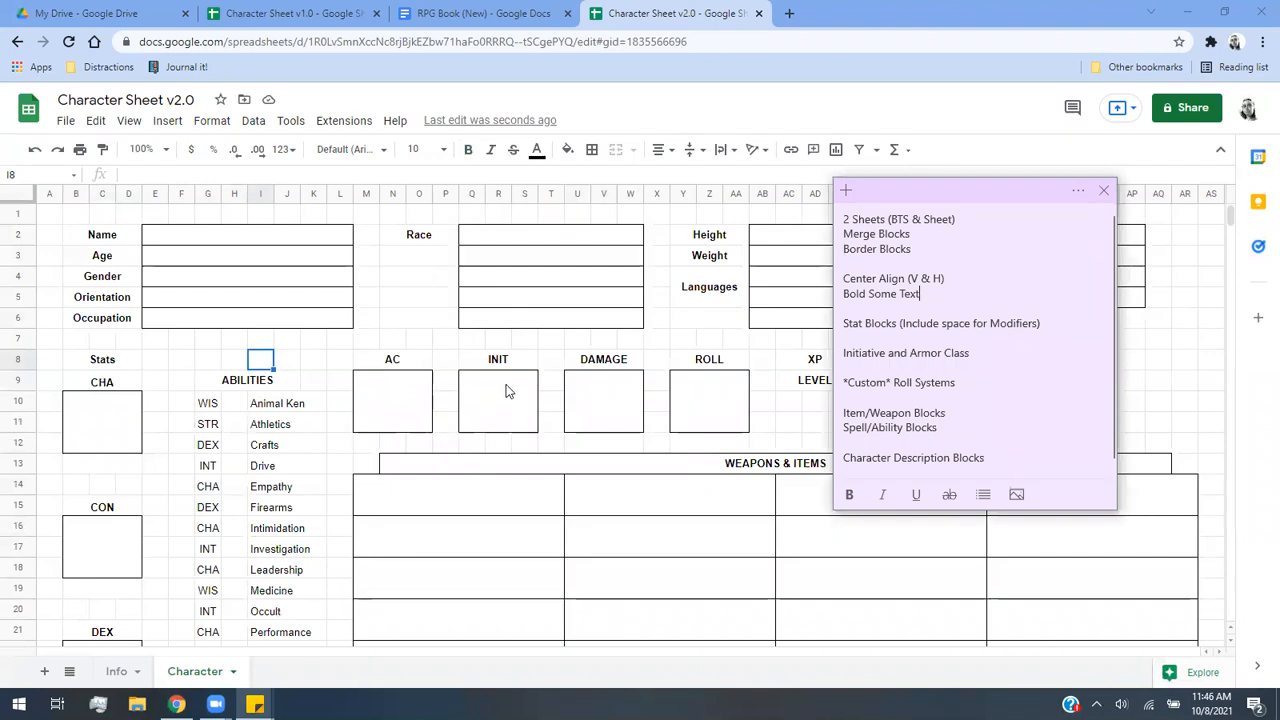
pyautogui.click(709, 386)
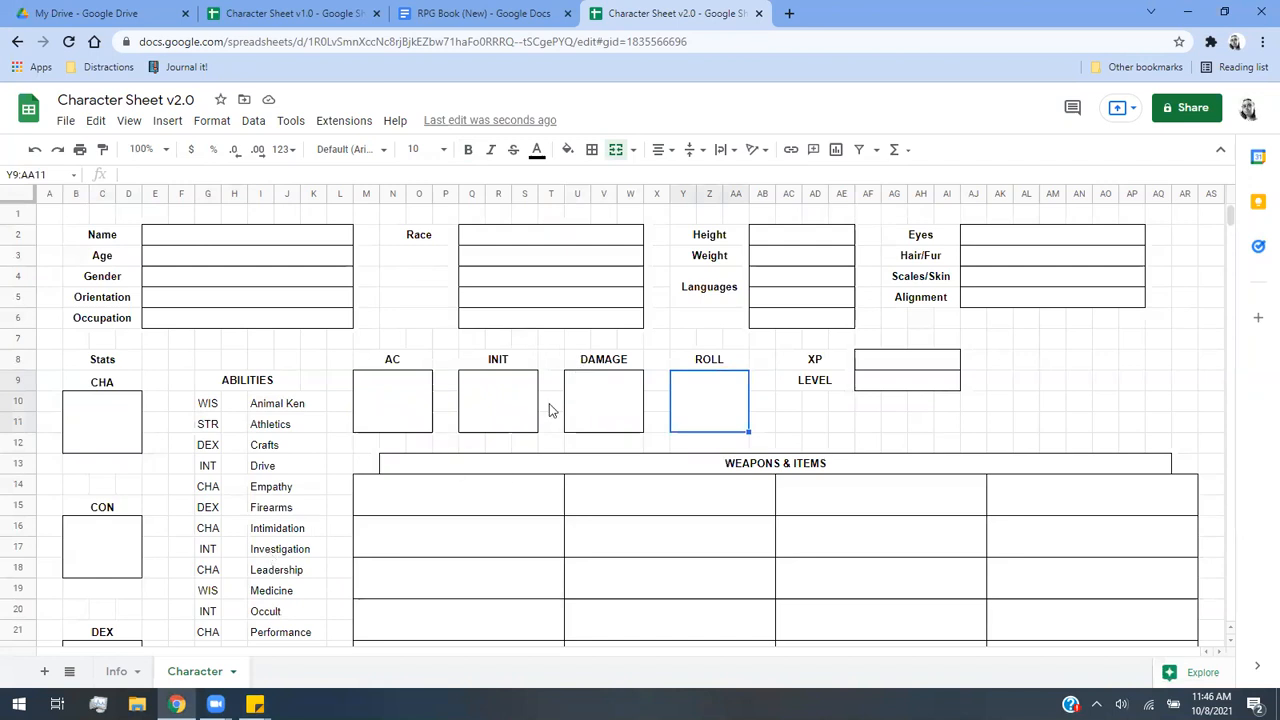
pyautogui.click(605, 448)
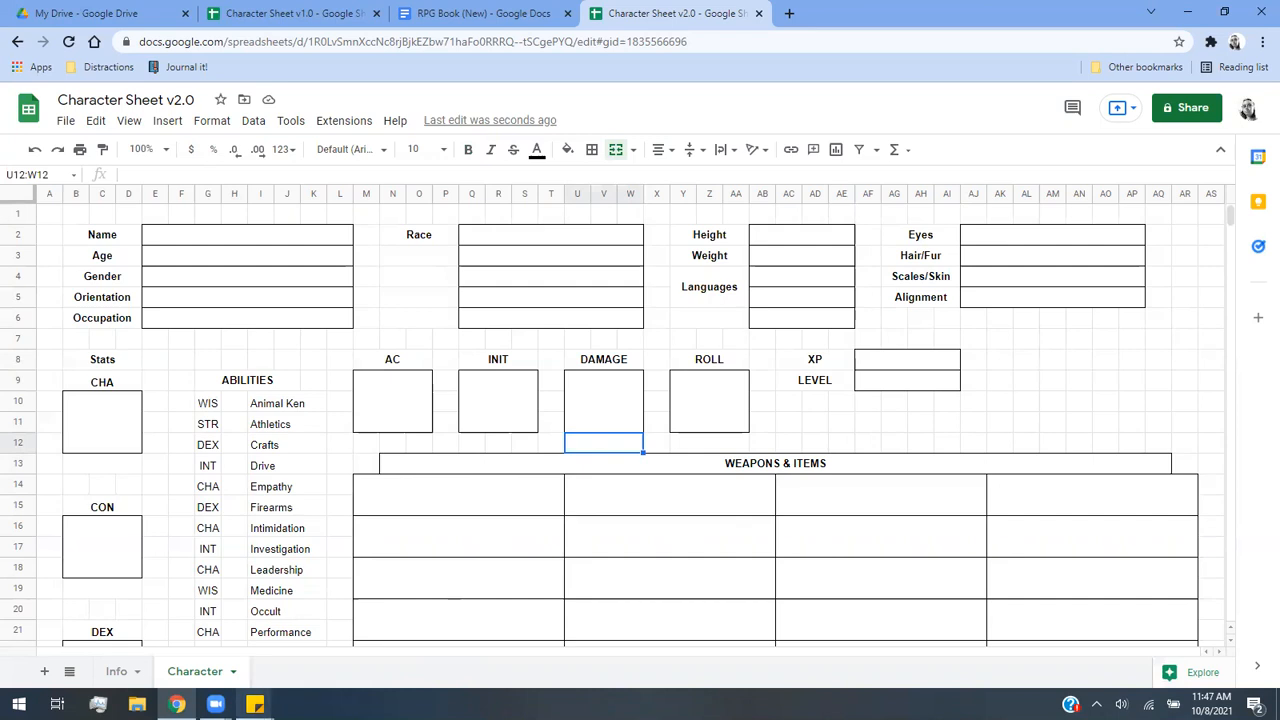
# Reopen the sticky note and highlight the lines from "2 Sheets (BTS & Sheet)" through "Border Blocks".
pyautogui.moveTo(255, 704)
pyautogui.click(232, 630)
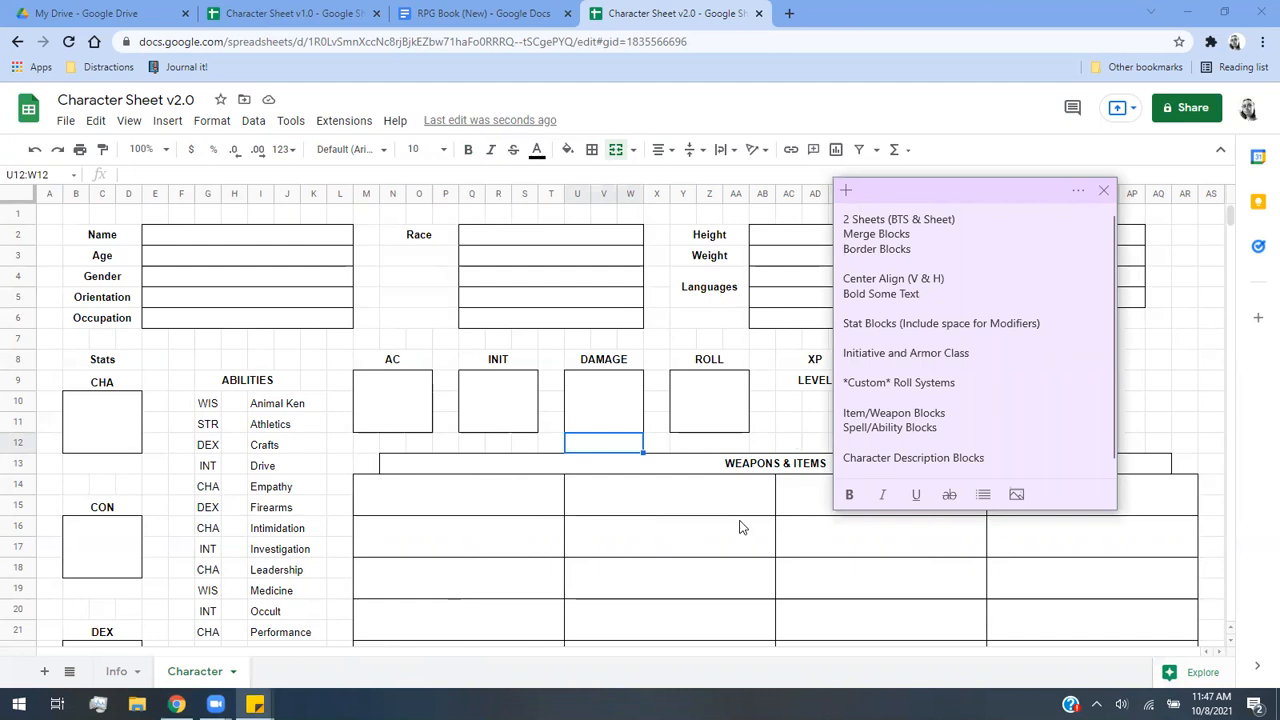
pyautogui.scroll(-1, 940, 455)
pyautogui.scroll(1, 940, 455)
pyautogui.moveTo(921, 256); pyautogui.dragTo(829, 212)
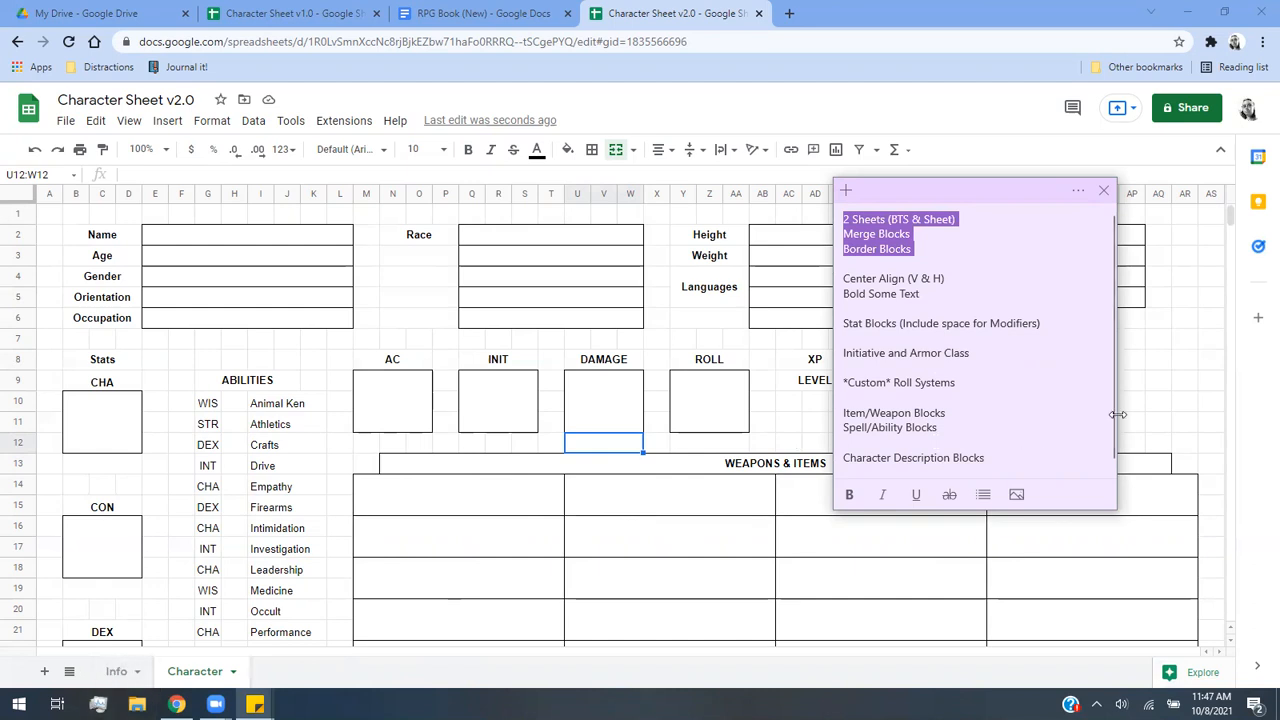
# Compare the Info sheet with the Character sheet, checking the planning sticky note in between, and return to the Character sheet.
pyautogui.click(117, 683)
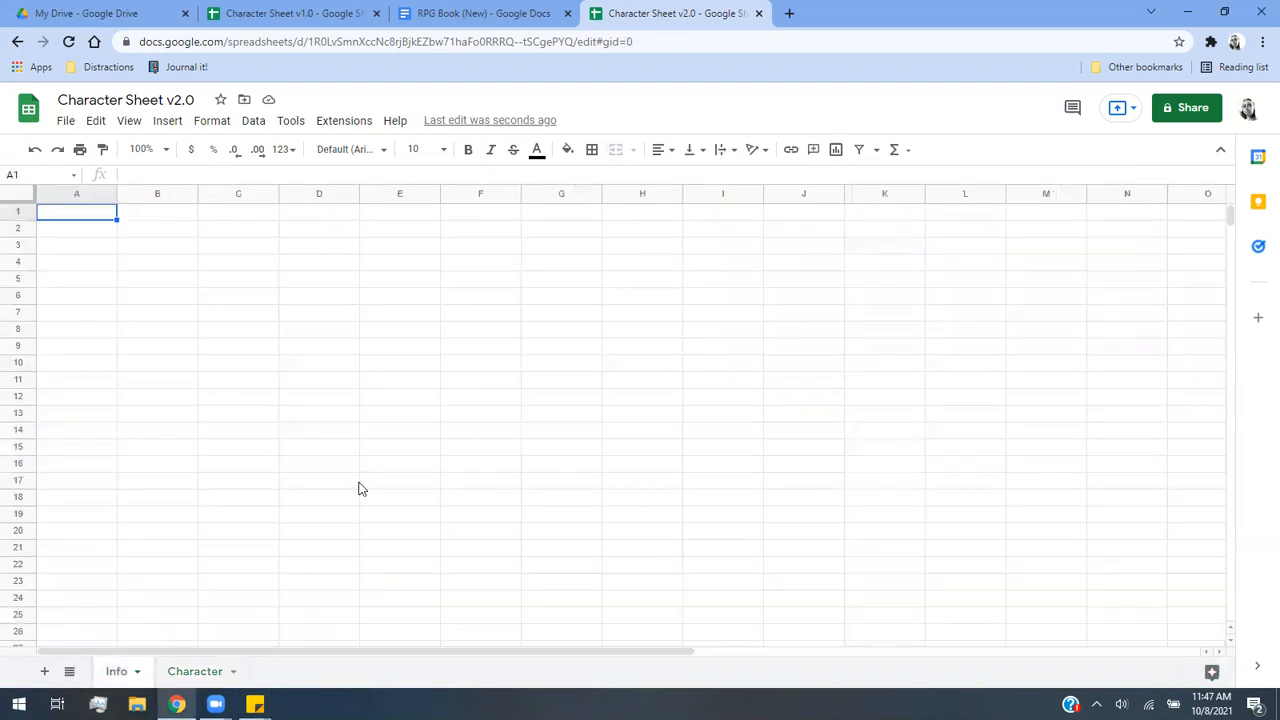
pyautogui.click(207, 673)
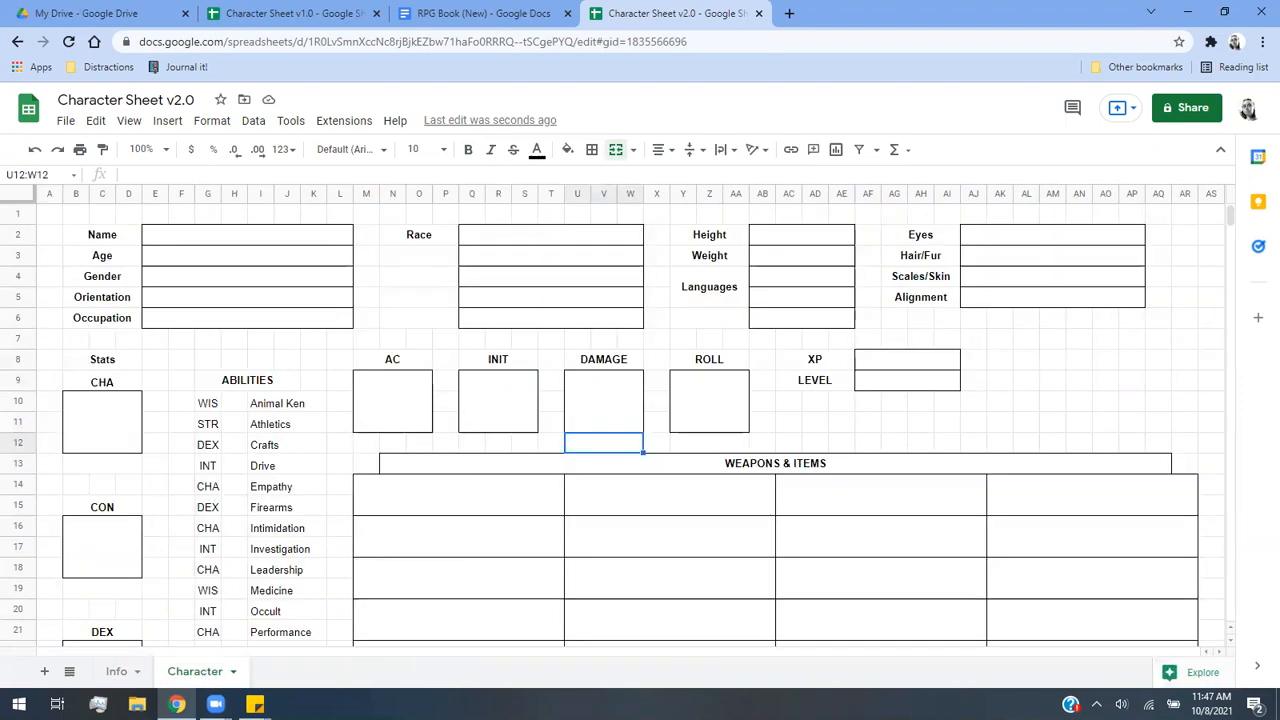
pyautogui.click(255, 704)
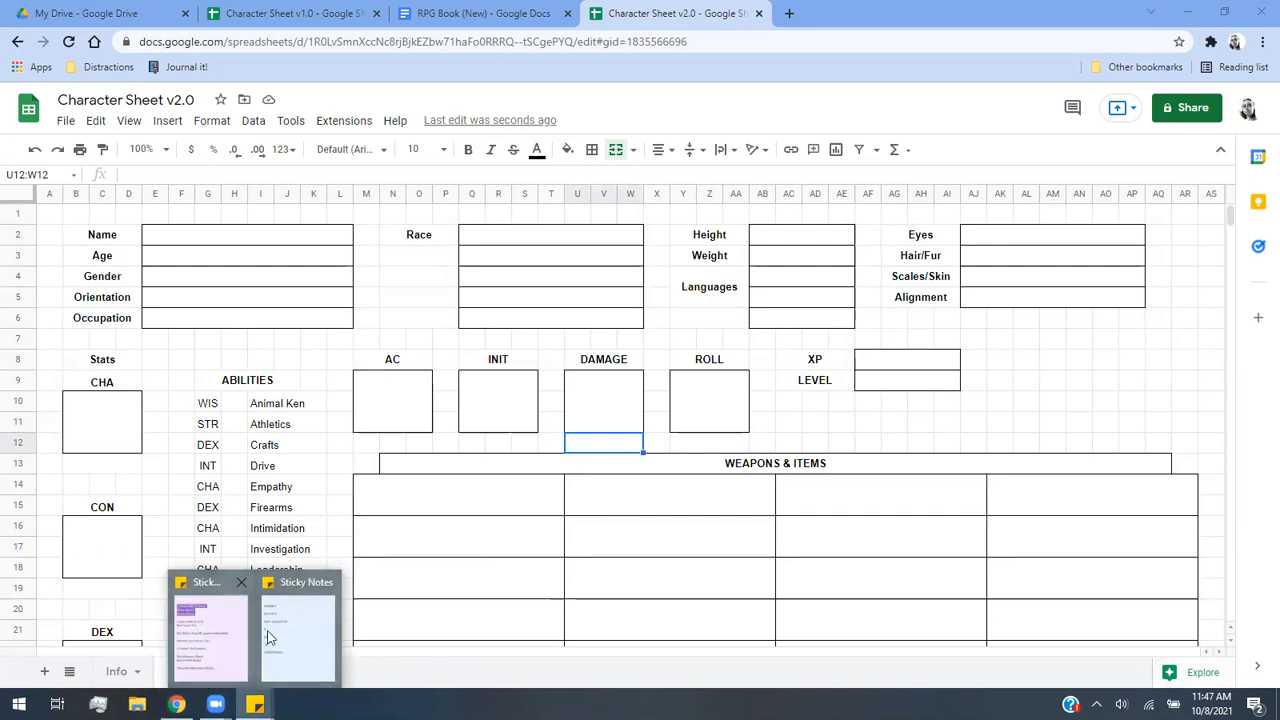
pyautogui.click(1005, 383)
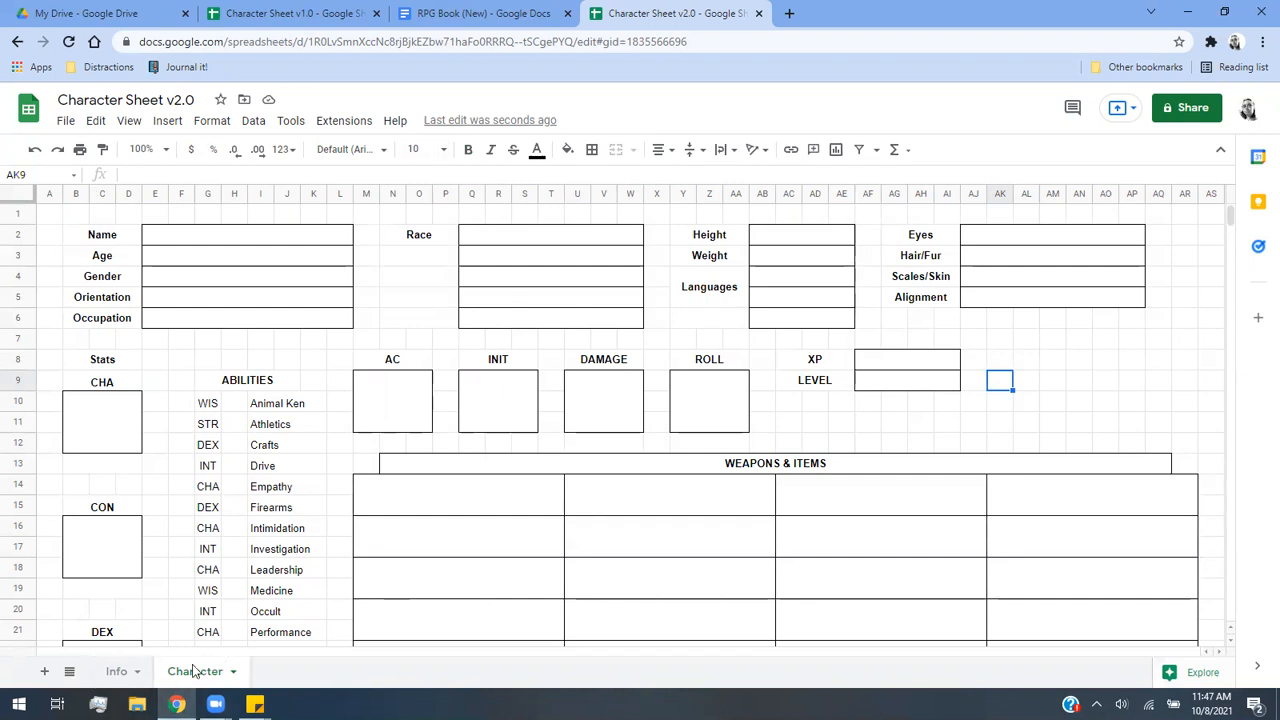
pyautogui.click(113, 672)
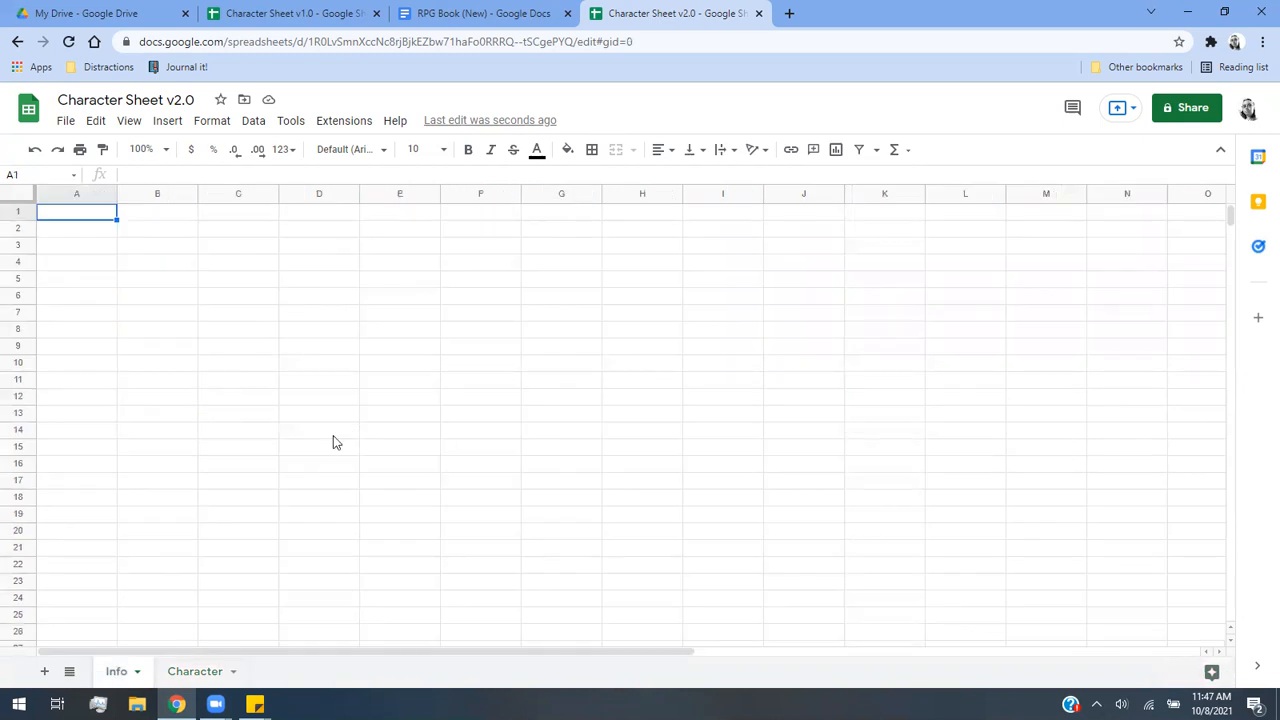
pyautogui.click(196, 672)
# Check the planning sticky note's Stat Blocks line and select the modifier space B13:D13 beneath the CHA block.
pyautogui.click(255, 704)
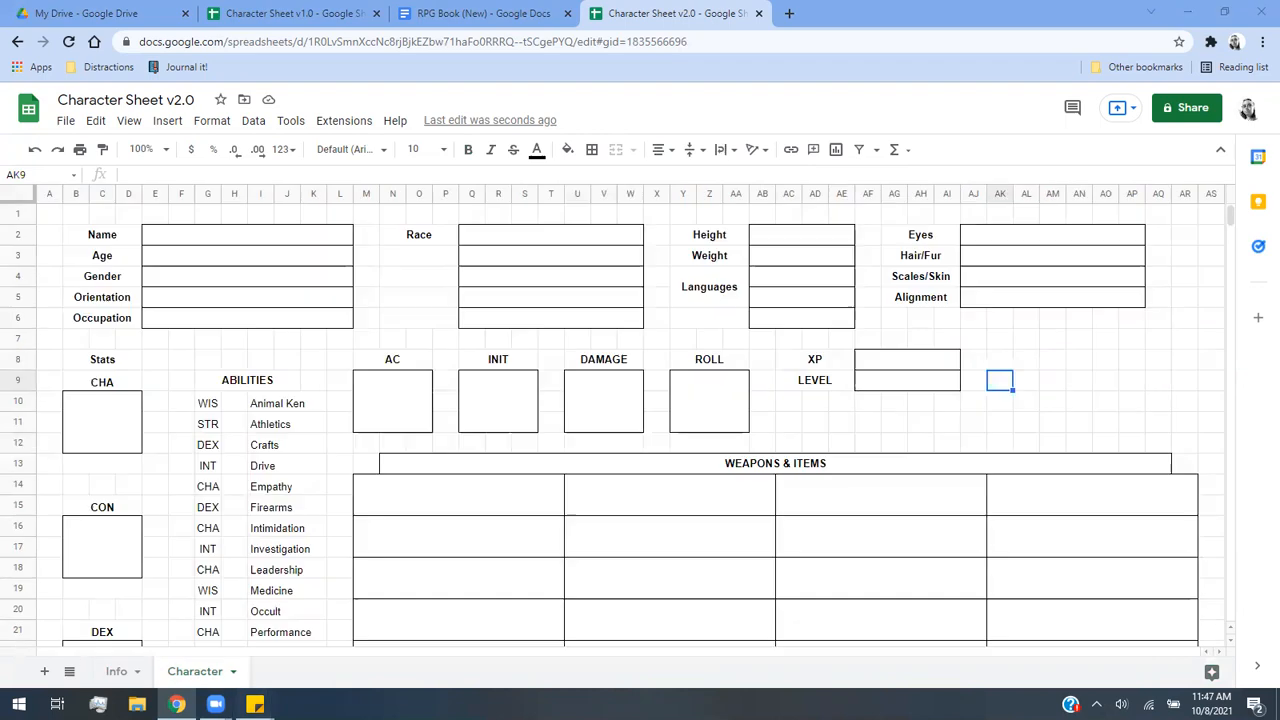
pyautogui.click(229, 655)
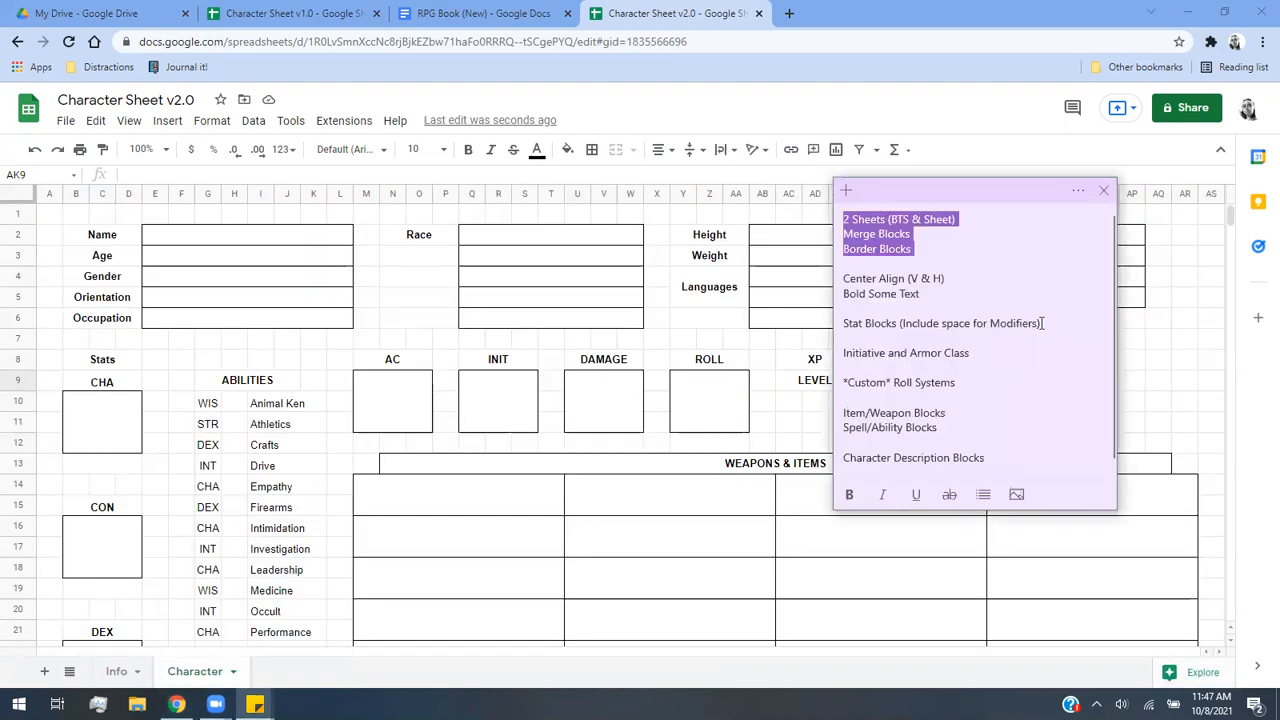
pyautogui.doubleClick(83, 473)
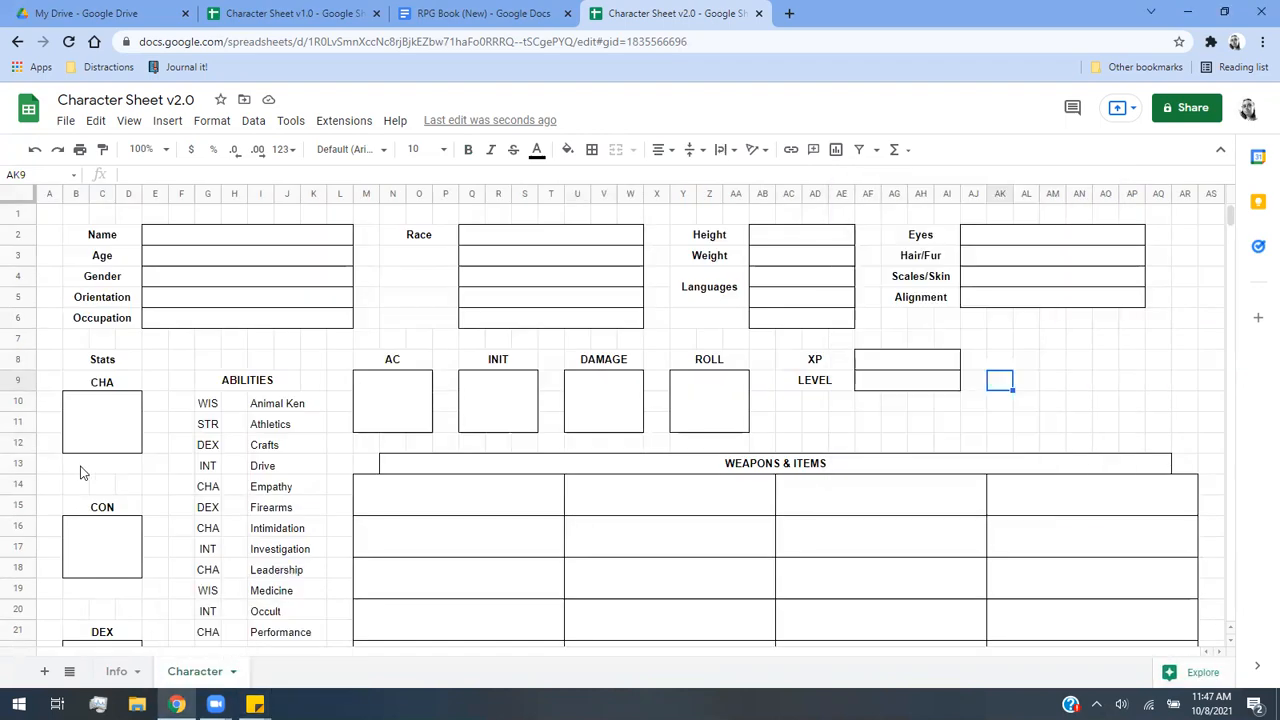
pyautogui.click(148, 424)
pyautogui.click(116, 458)
# Reopen the planning sticky note, review its remaining block topics with the highlight cleared, and return to the spreadsheet.
pyautogui.moveTo(255, 704)
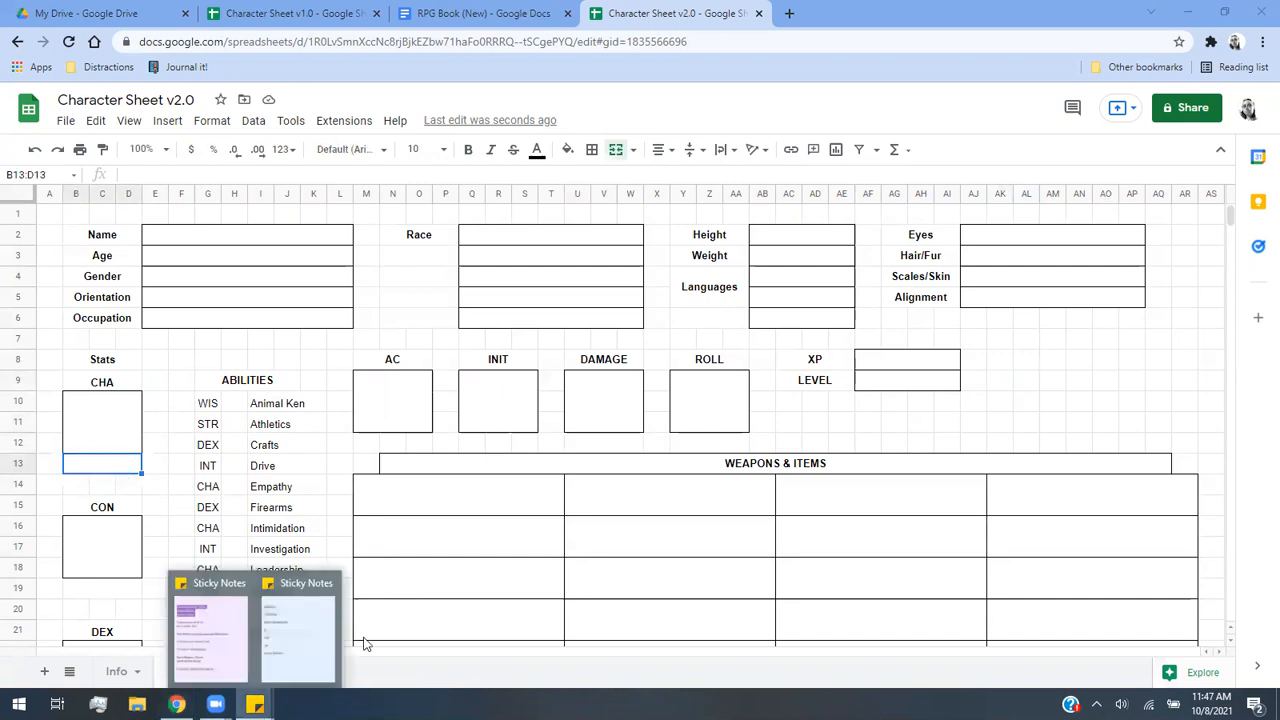
pyautogui.click(273, 613)
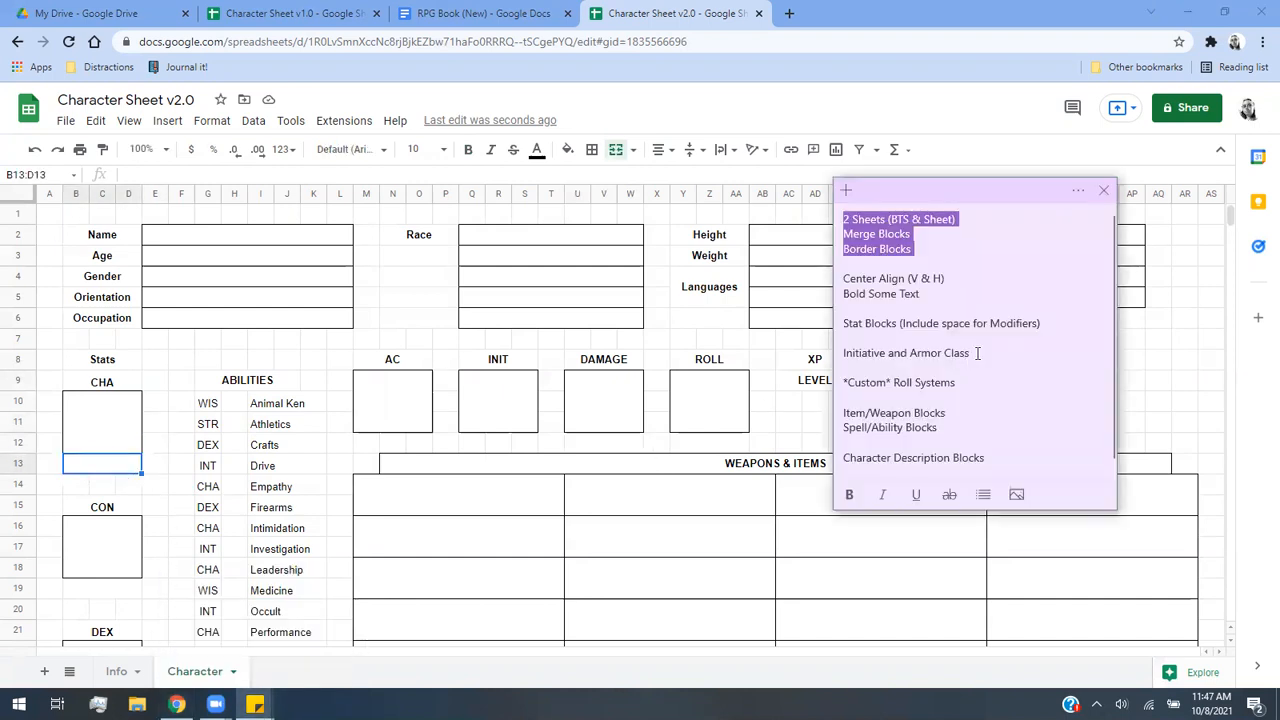
pyautogui.click(997, 427)
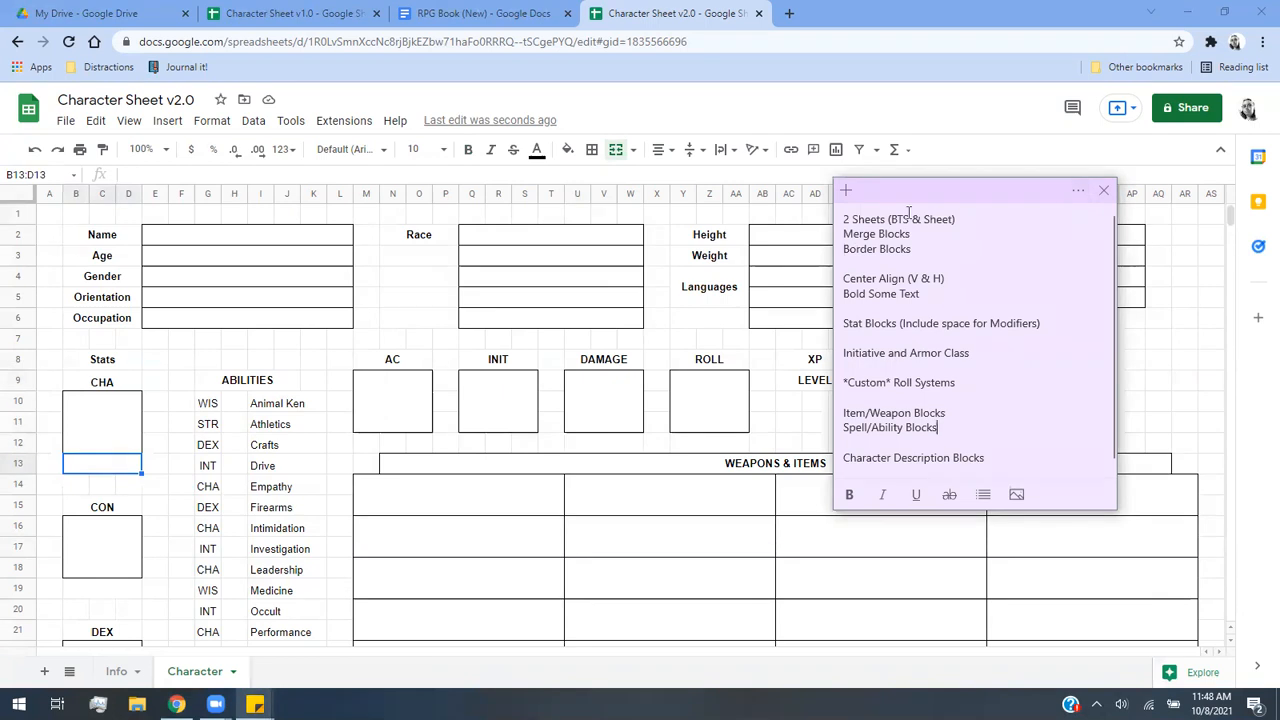
pyautogui.click(887, 35)
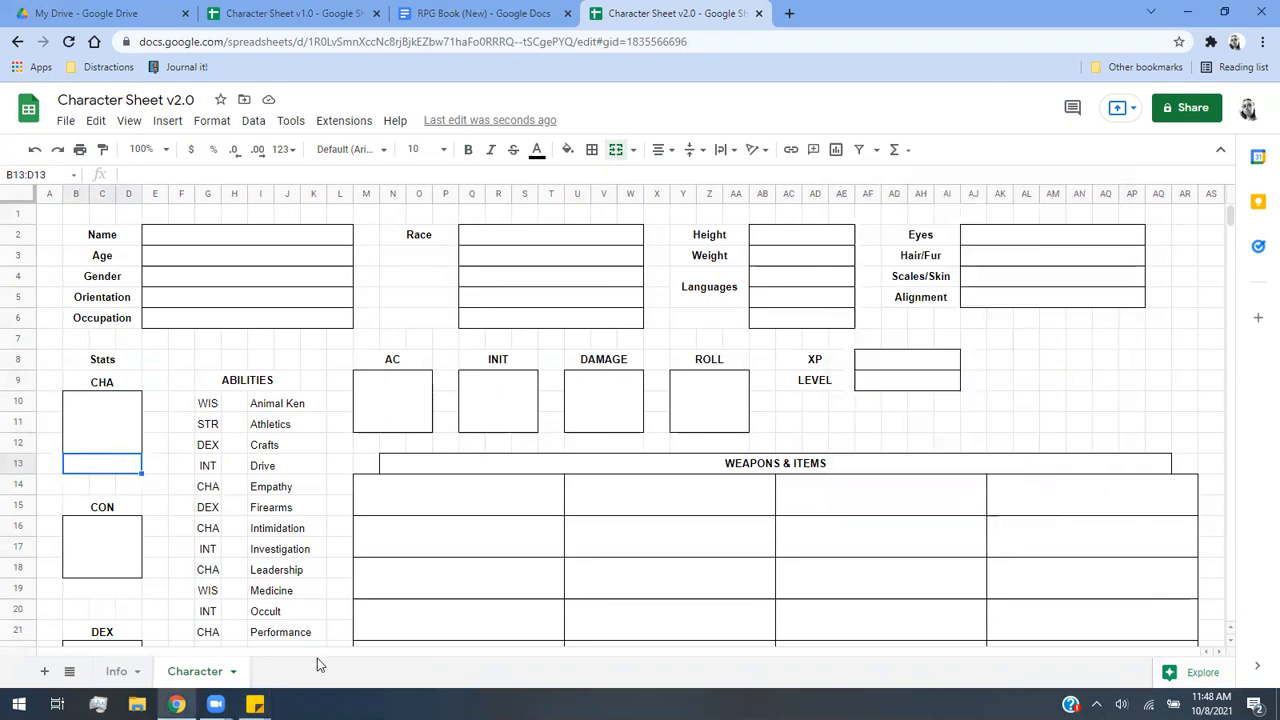
# Open the second sticky note listing functions from INDIRECT to NAME RANGES, and place it over the middle of the character sheet.
pyautogui.moveTo(255, 704)
pyautogui.click(293, 640)
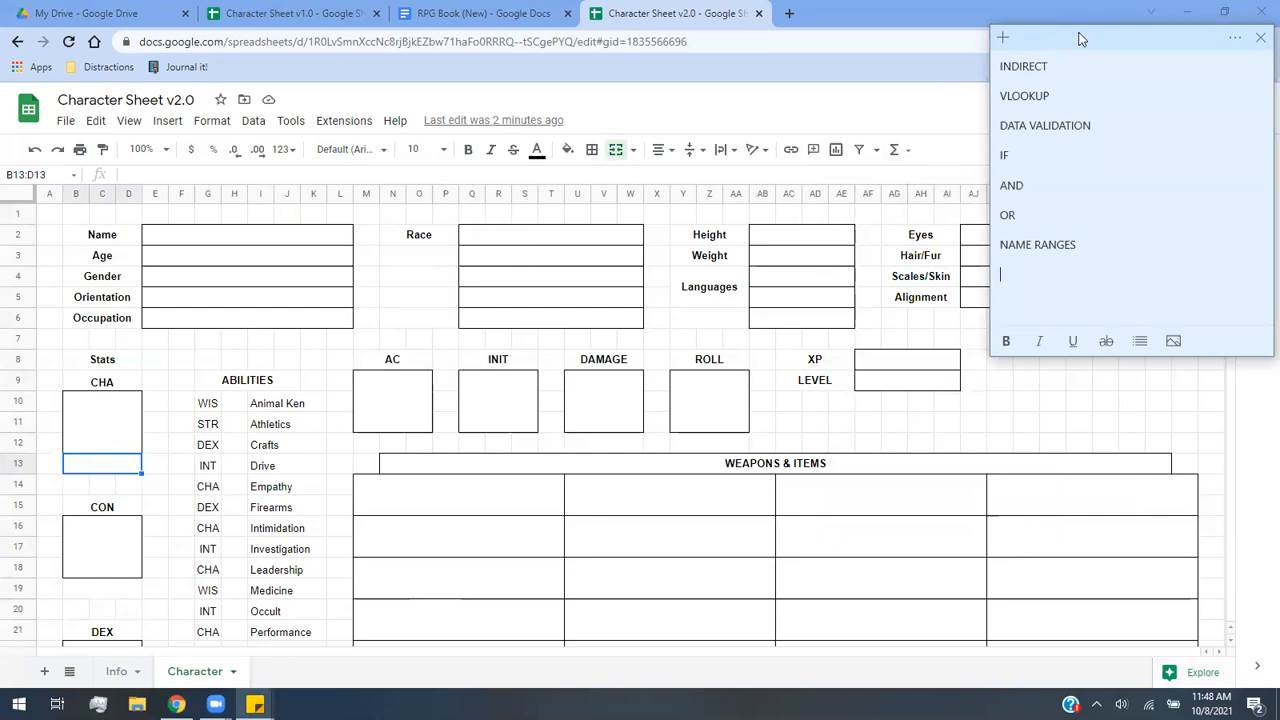
pyautogui.moveTo(1079, 38); pyautogui.dragTo(569, 135)
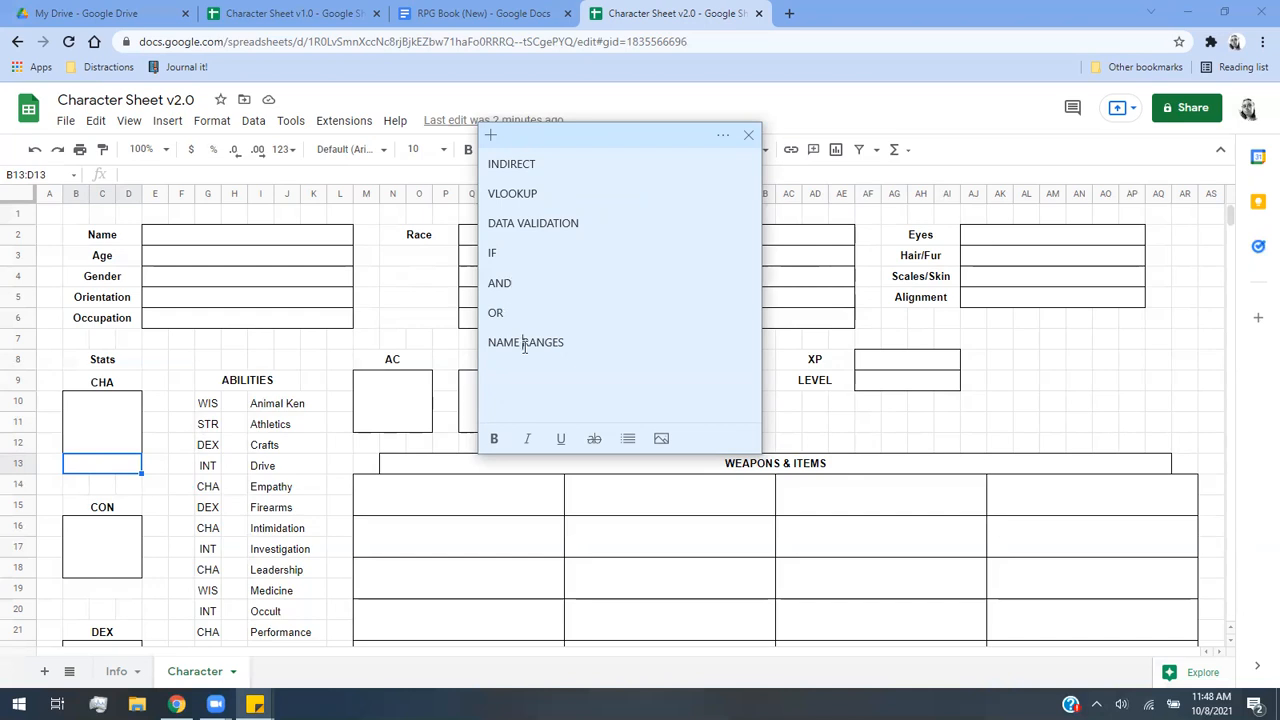
pyautogui.click(569, 346)
# Arrange the Character Sheet v2.0 spreadsheet and the RPG Book document in separate browser windows side by side.
pyautogui.click(1224, 12)
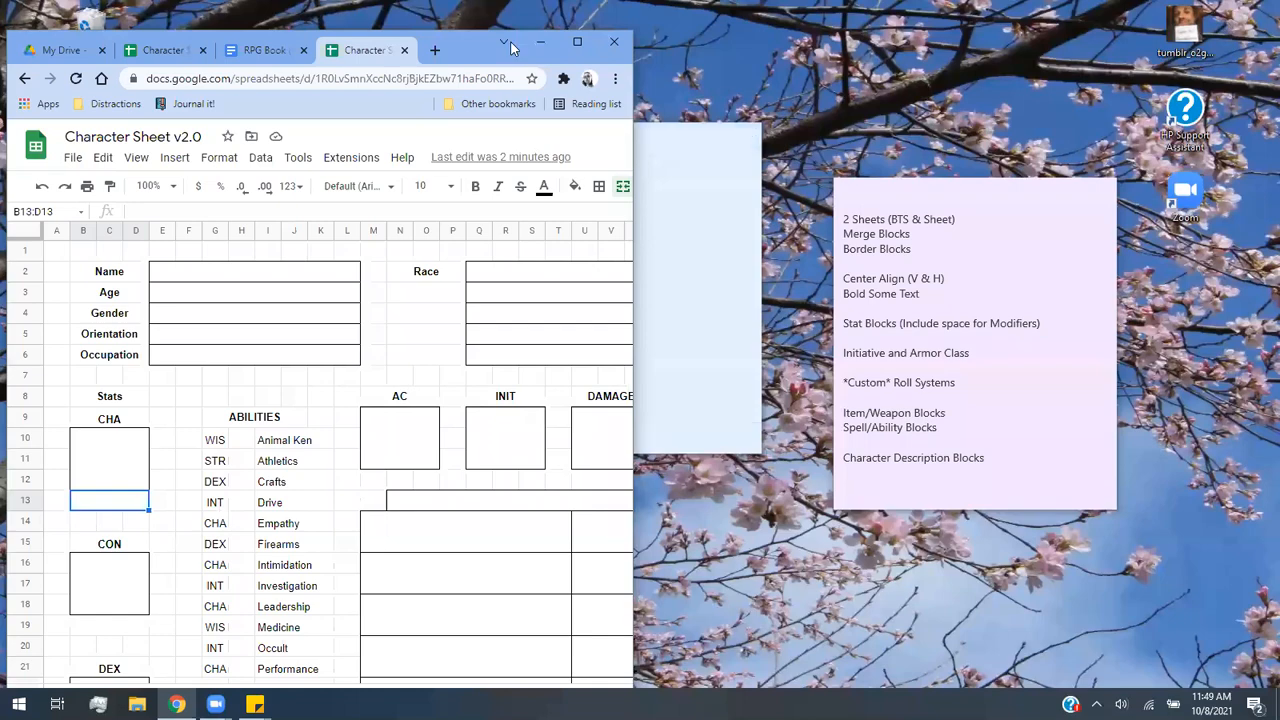
pyautogui.press('super+Right')
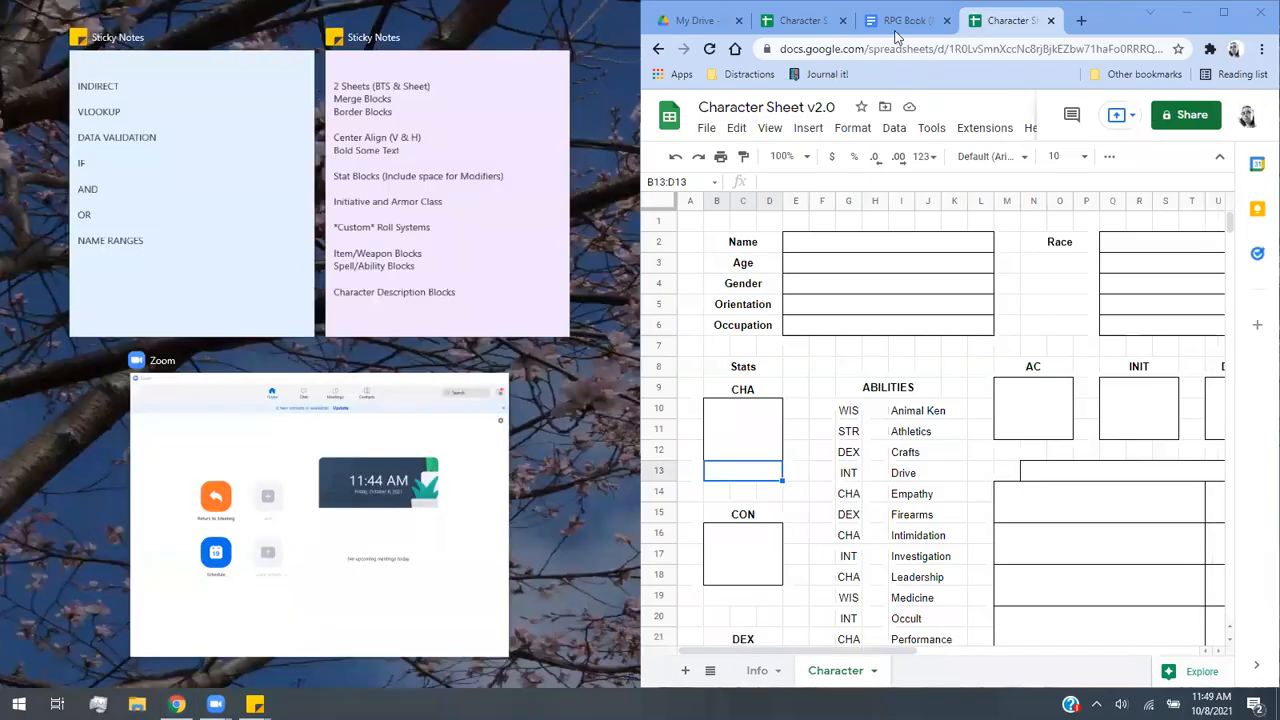
pyautogui.click(900, 20)
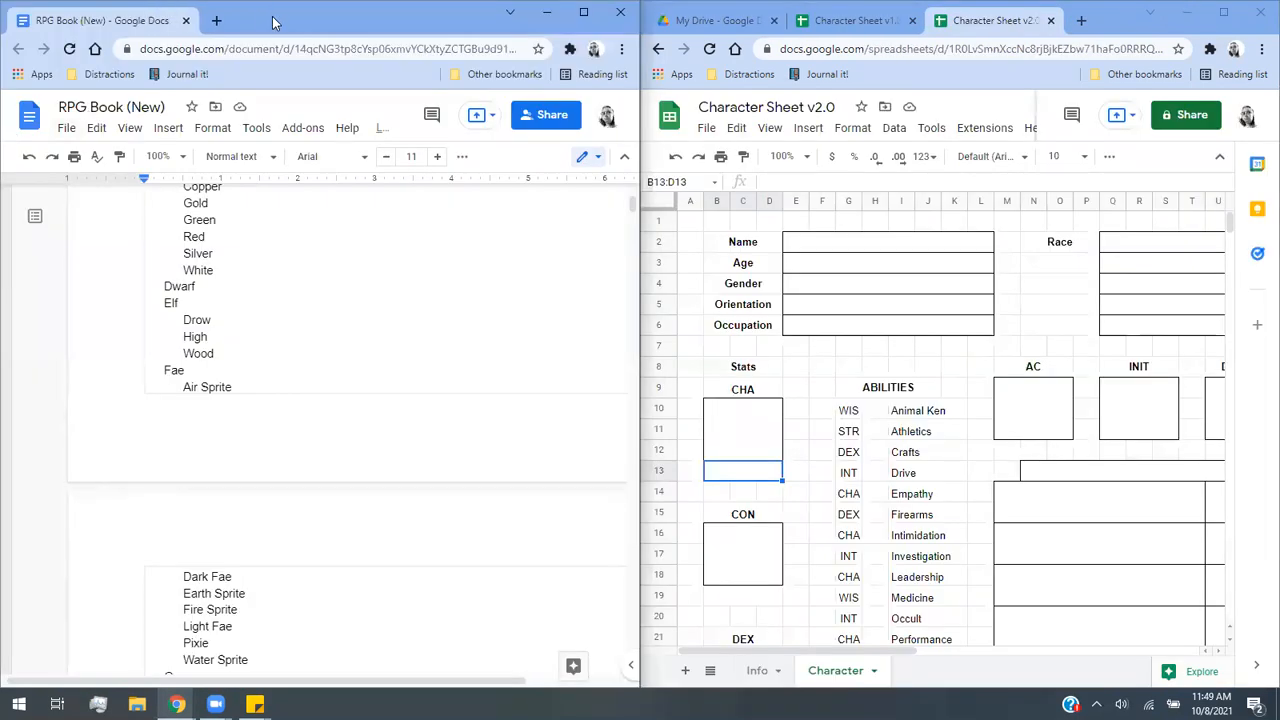
# Show the start of the RPG Book's table of contents with its page numbers, and open the Info sheet beside it.
pyautogui.scroll(5, 339, 275)
pyautogui.scroll(2, 339, 275)
pyautogui.scroll(-1, 463, 289)
pyautogui.scroll(1, 282, 256)
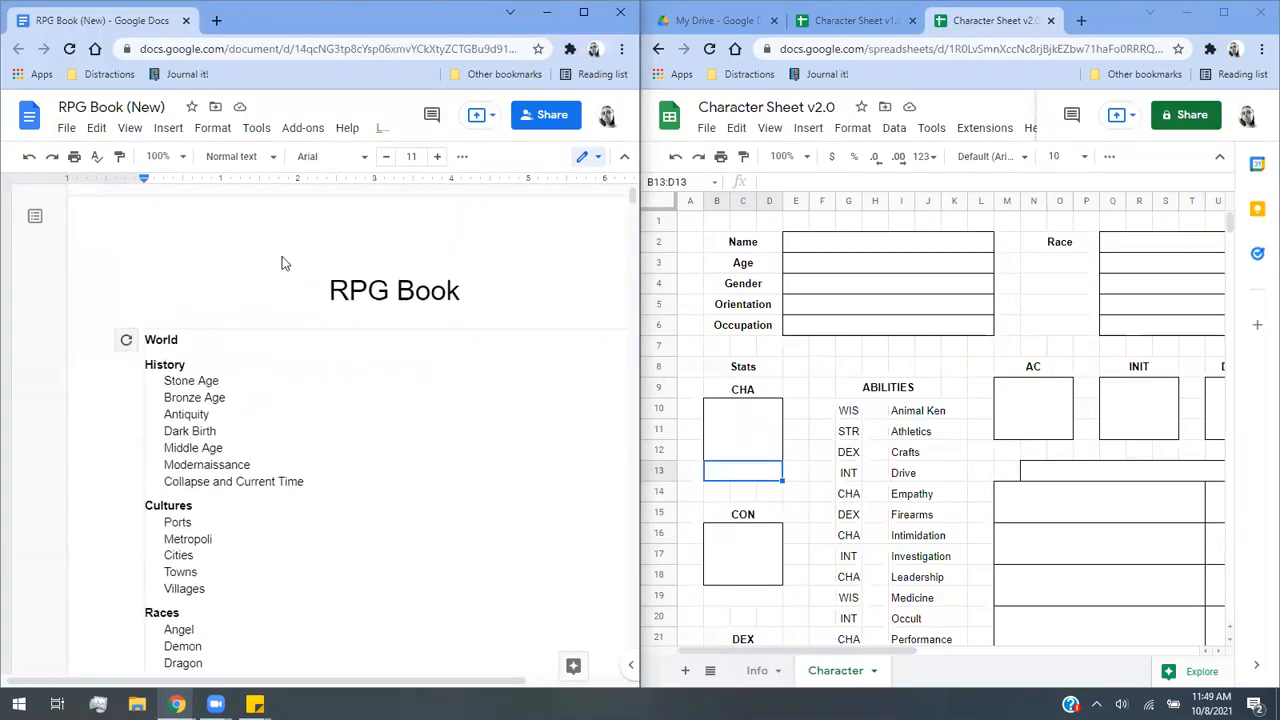
pyautogui.click(302, 267)
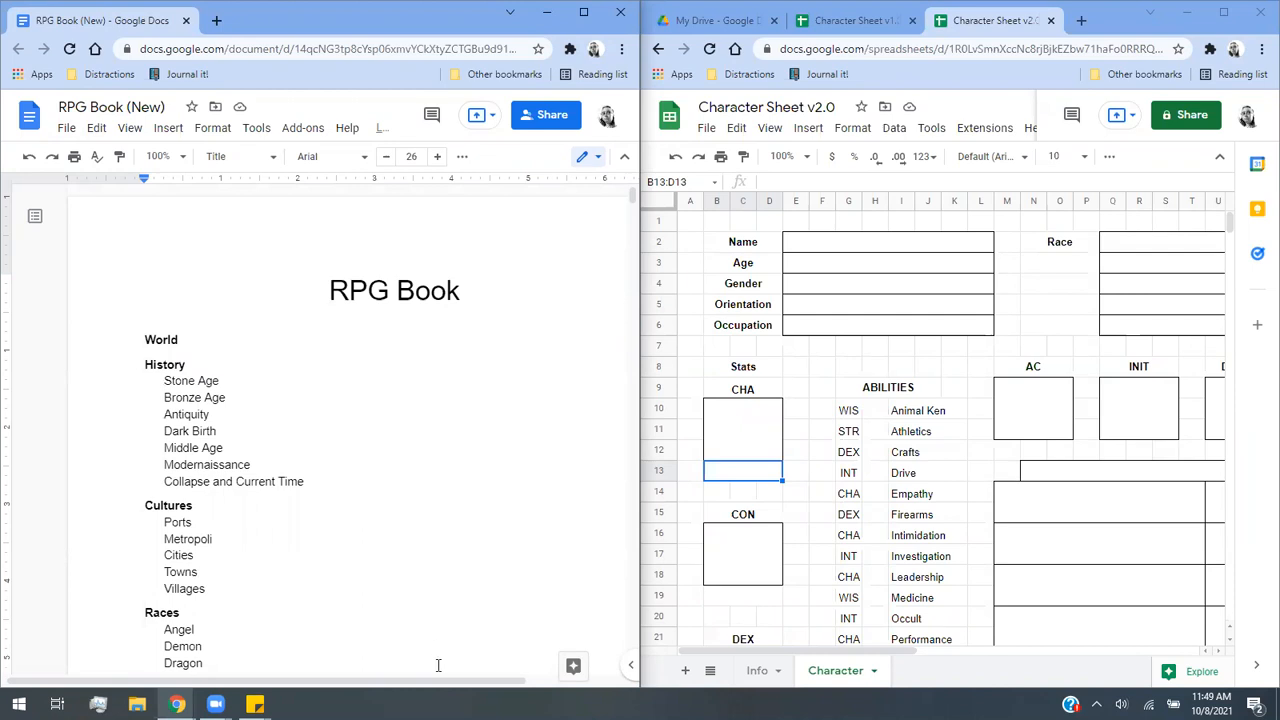
pyautogui.moveTo(437, 688); pyautogui.dragTo(484, 692)
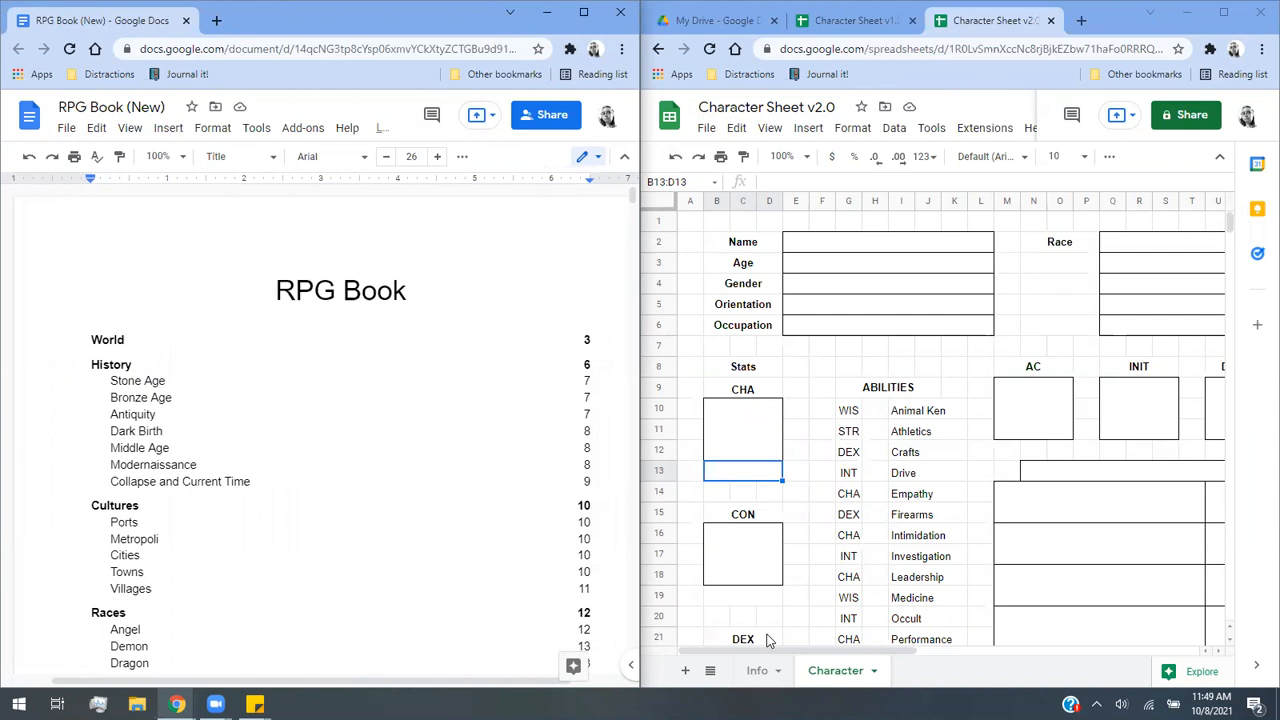
pyautogui.click(752, 673)
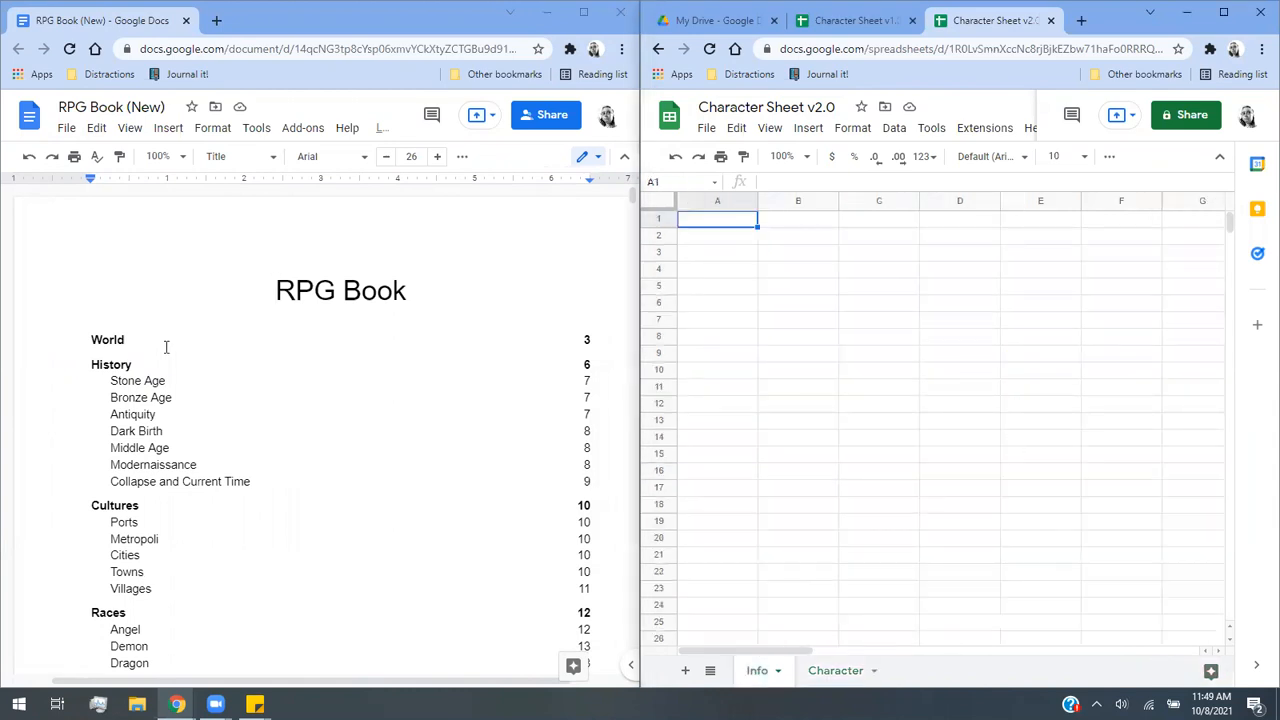
# Look through the RPG Book's table of contents, from History and Cultures to the end of Races, and return to the title.
pyautogui.scroll(-3, 273, 414)
pyautogui.scroll(2, 161, 317)
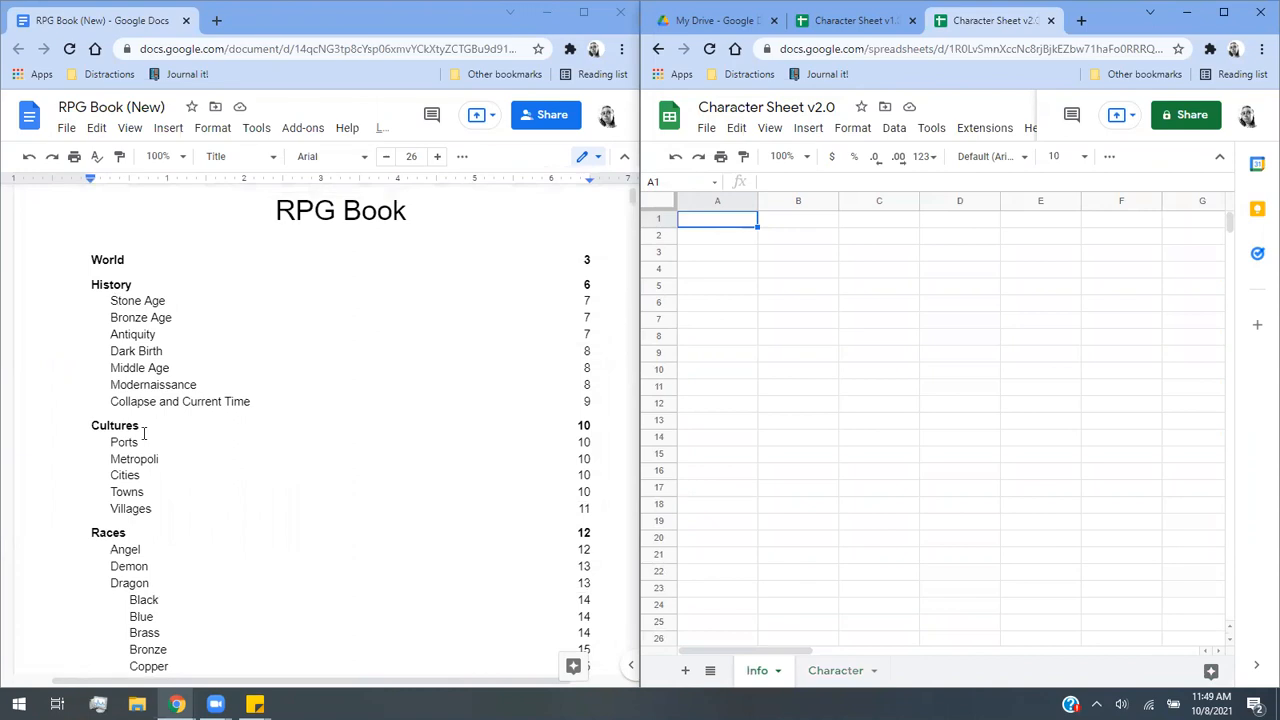
pyautogui.scroll(-2, 140, 459)
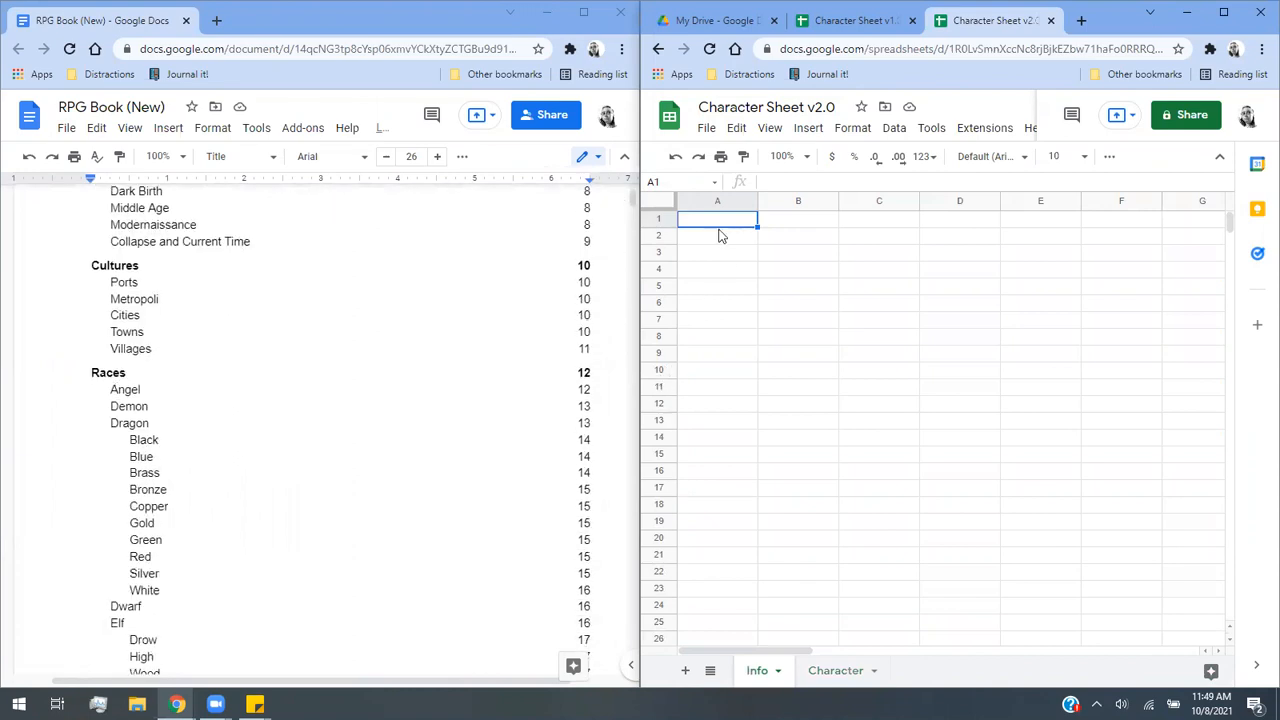
pyautogui.scroll(-2, 510, 435)
pyautogui.scroll(2, 63, 354)
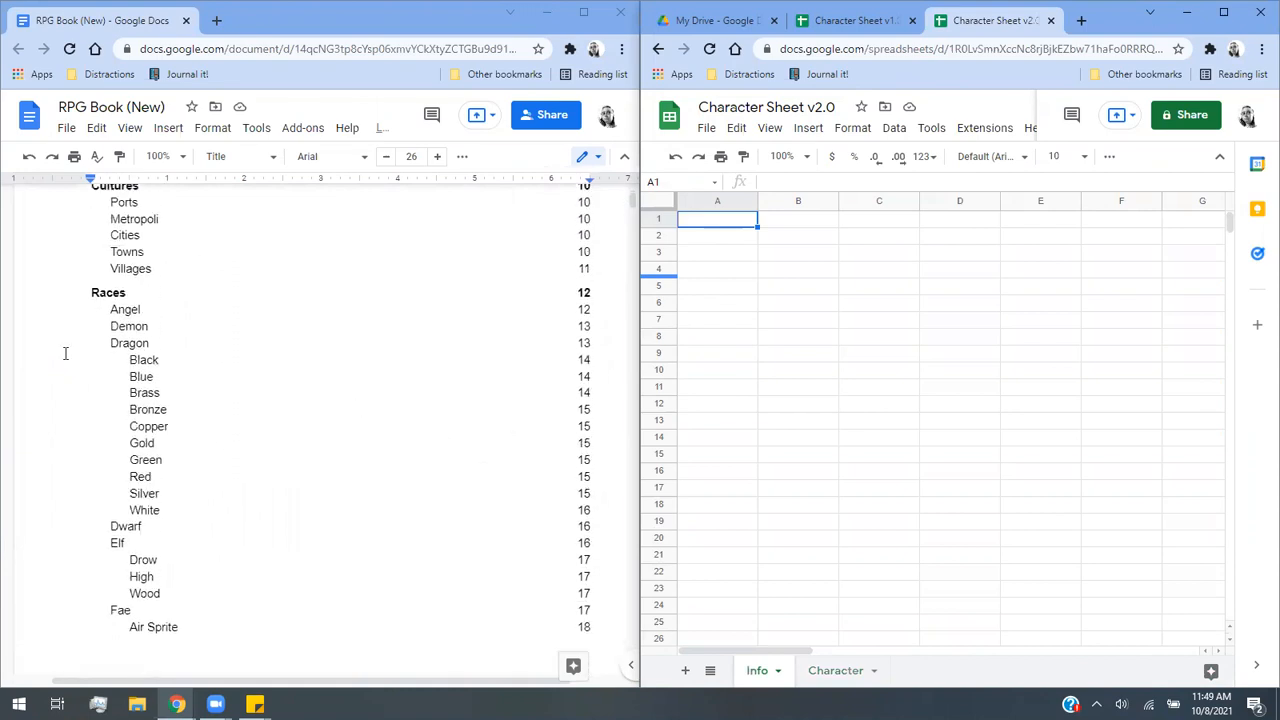
pyautogui.scroll(-3, 155, 560)
pyautogui.scroll(-1, 155, 560)
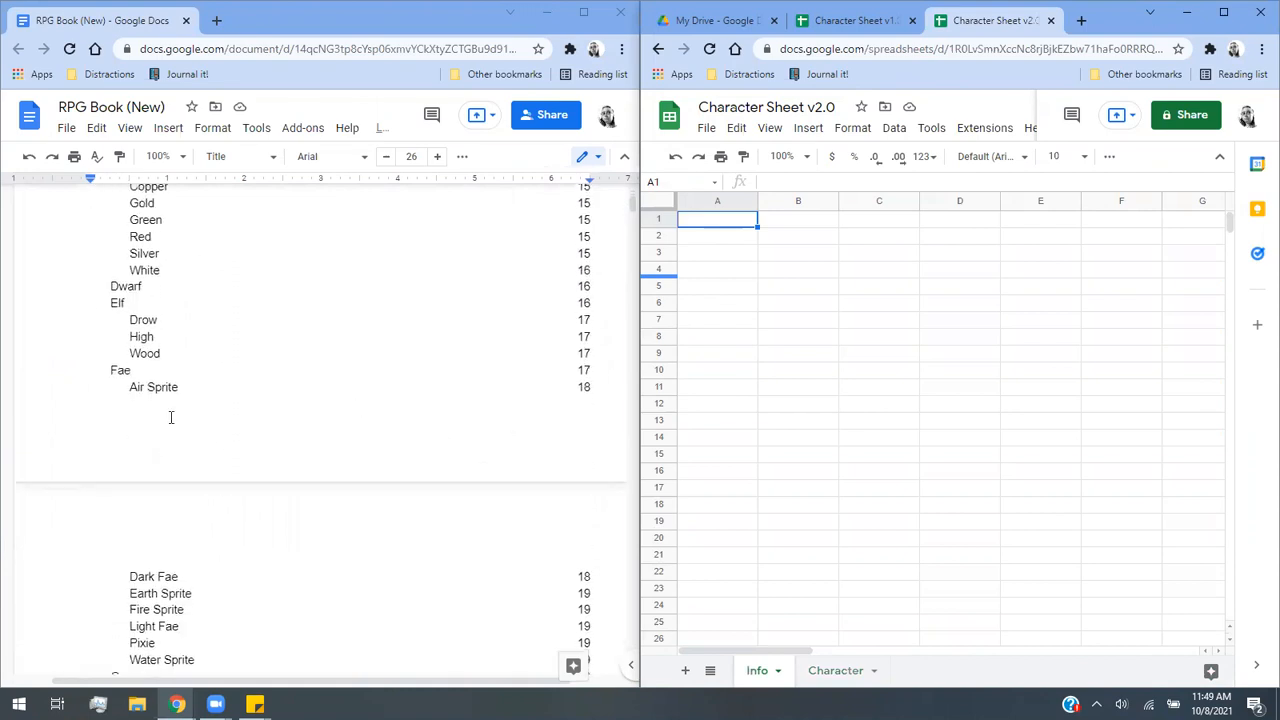
pyautogui.scroll(-4, 171, 417)
pyautogui.scroll(3, 171, 417)
pyautogui.scroll(3, 171, 417)
pyautogui.scroll(1, 169, 420)
pyautogui.scroll(-1, 153, 350)
pyautogui.scroll(-1, 153, 352)
pyautogui.scroll(-1, 206, 419)
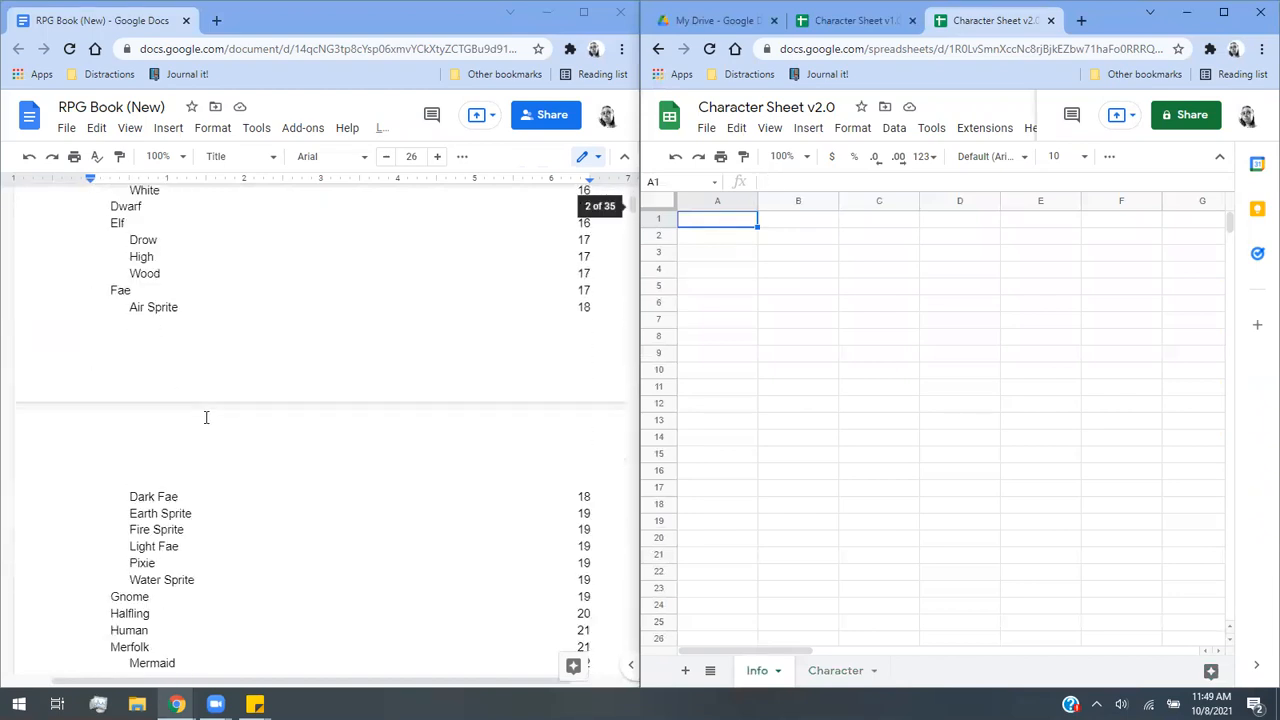
pyautogui.scroll(-1, 206, 417)
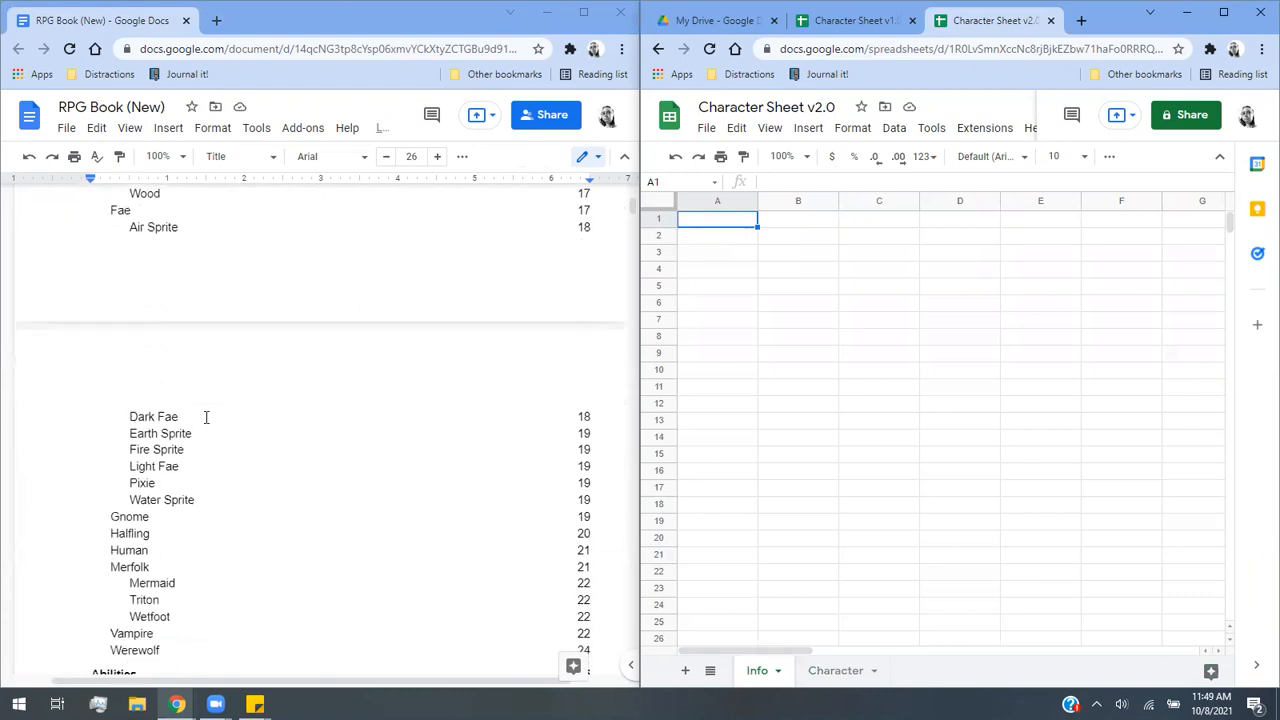
pyautogui.scroll(6, 206, 417)
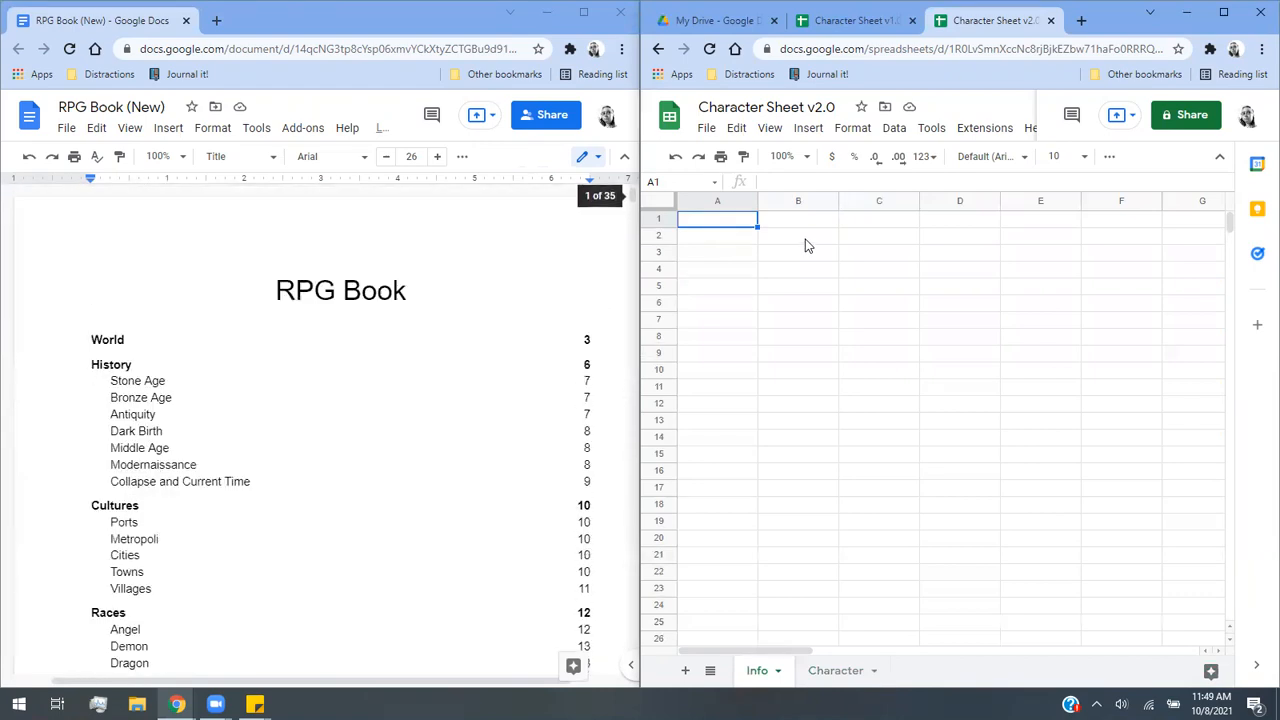
# Examine the Races section of the contents again, pointing out the Halfling and Fire Sprite entries and the end of the list.
pyautogui.scroll(-4, 353, 419)
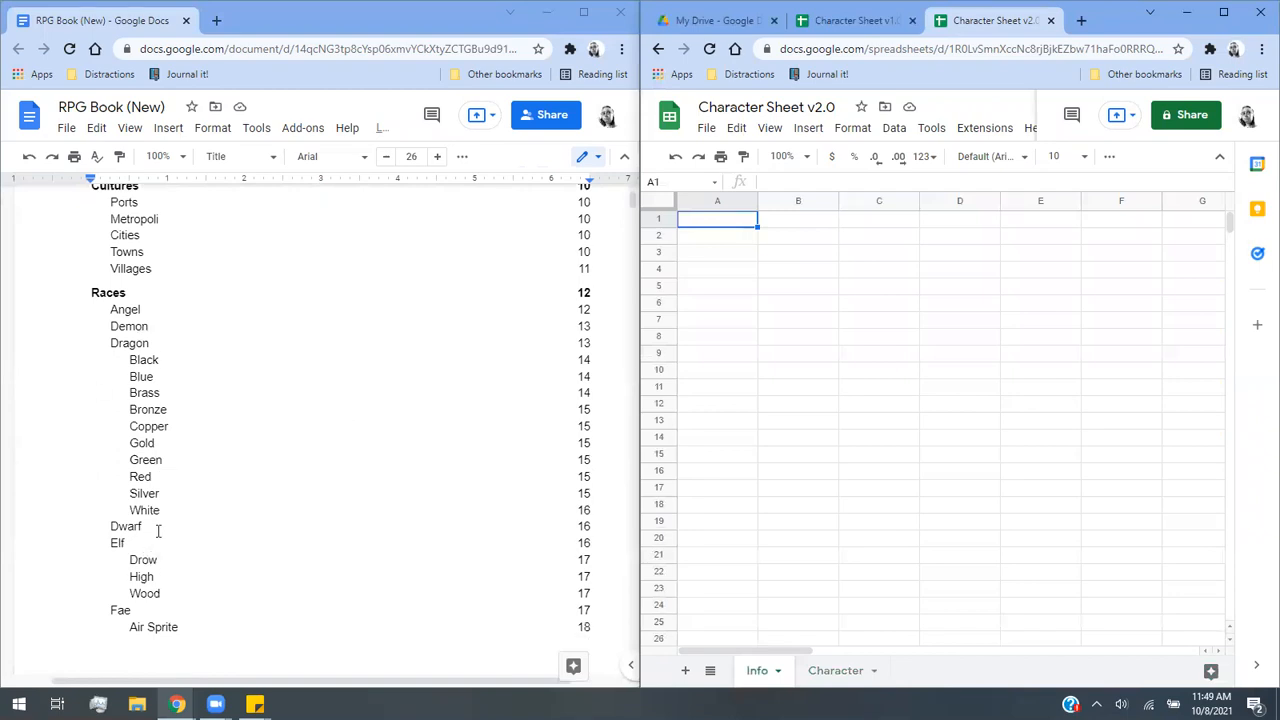
pyautogui.scroll(-3, 160, 530)
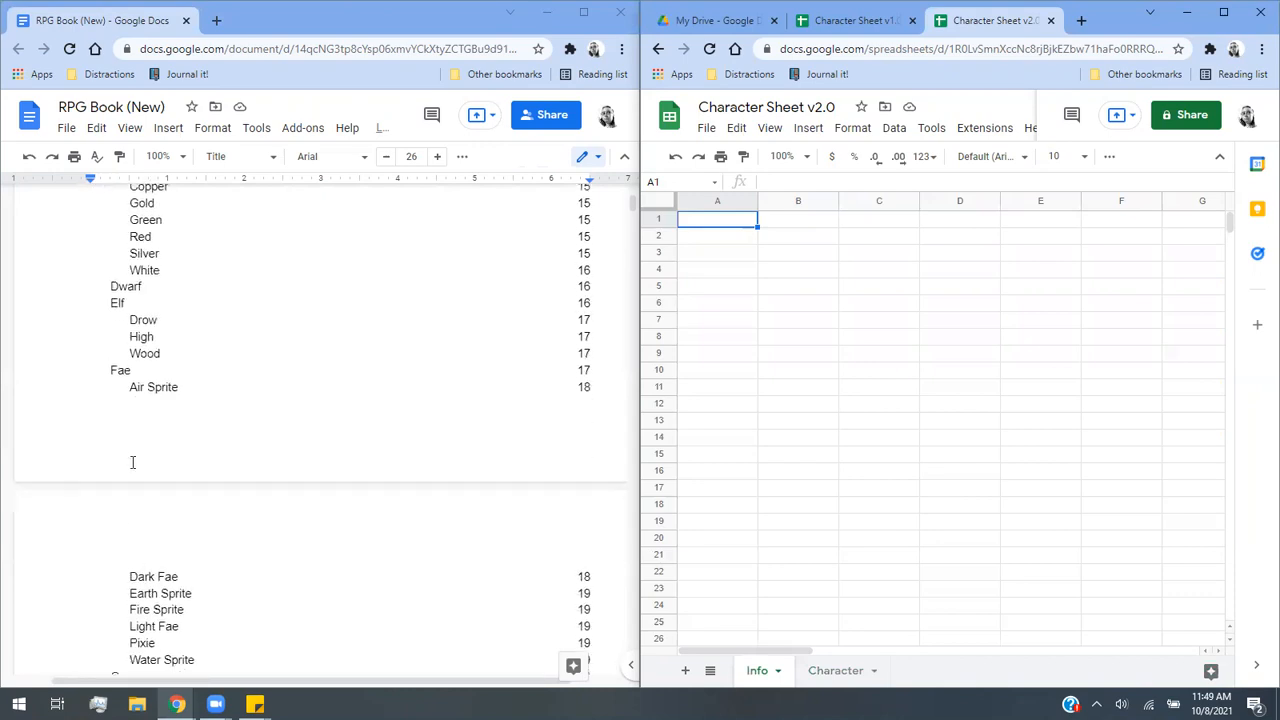
pyautogui.scroll(-3, 129, 463)
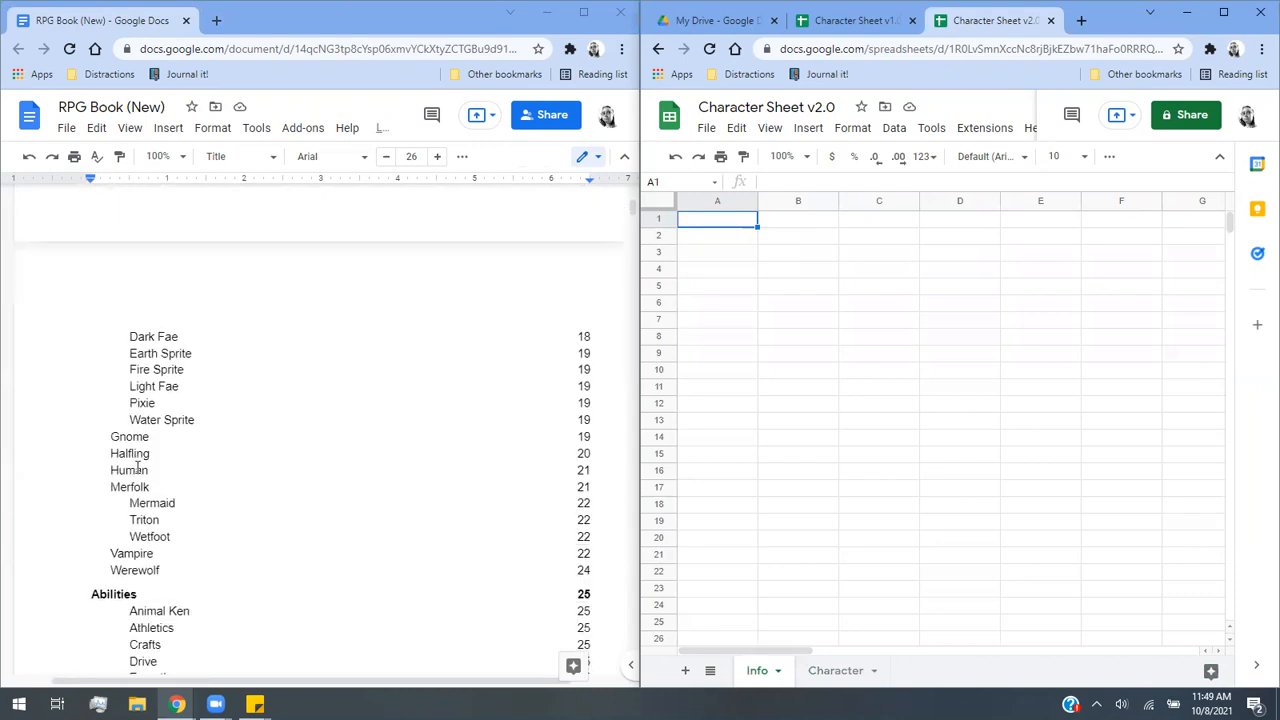
pyautogui.click(145, 453)
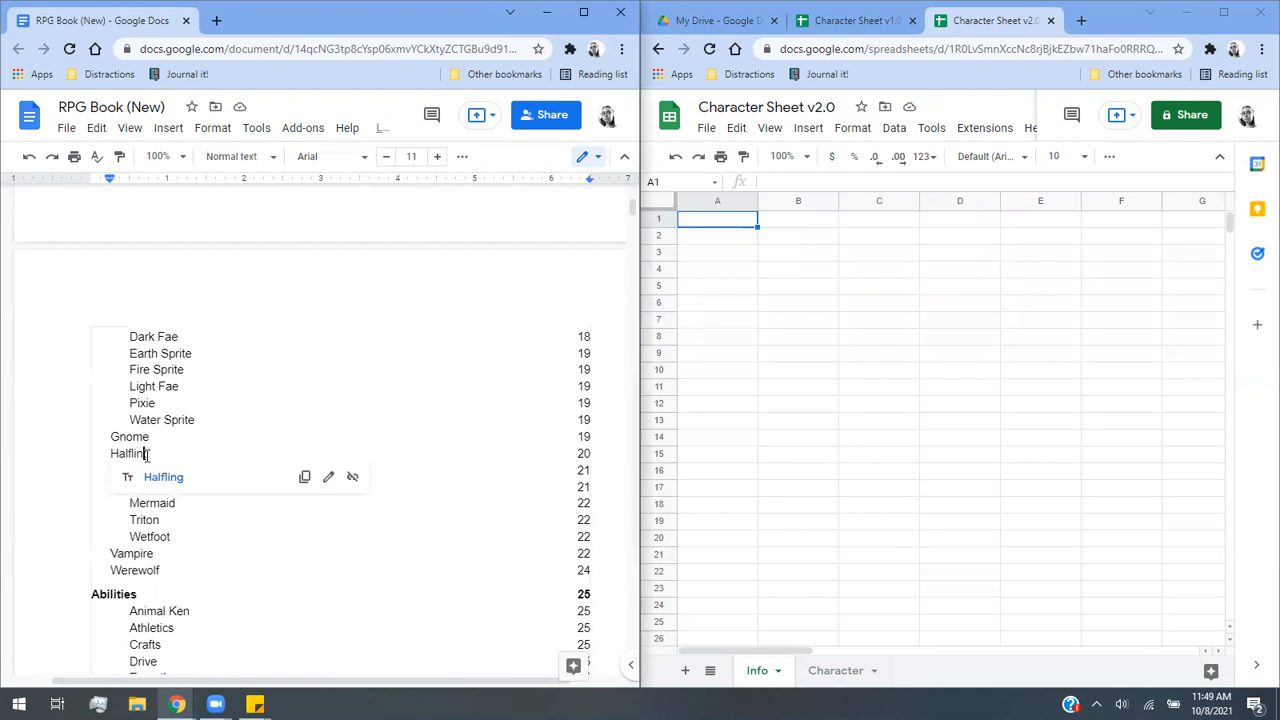
pyautogui.click(34, 368)
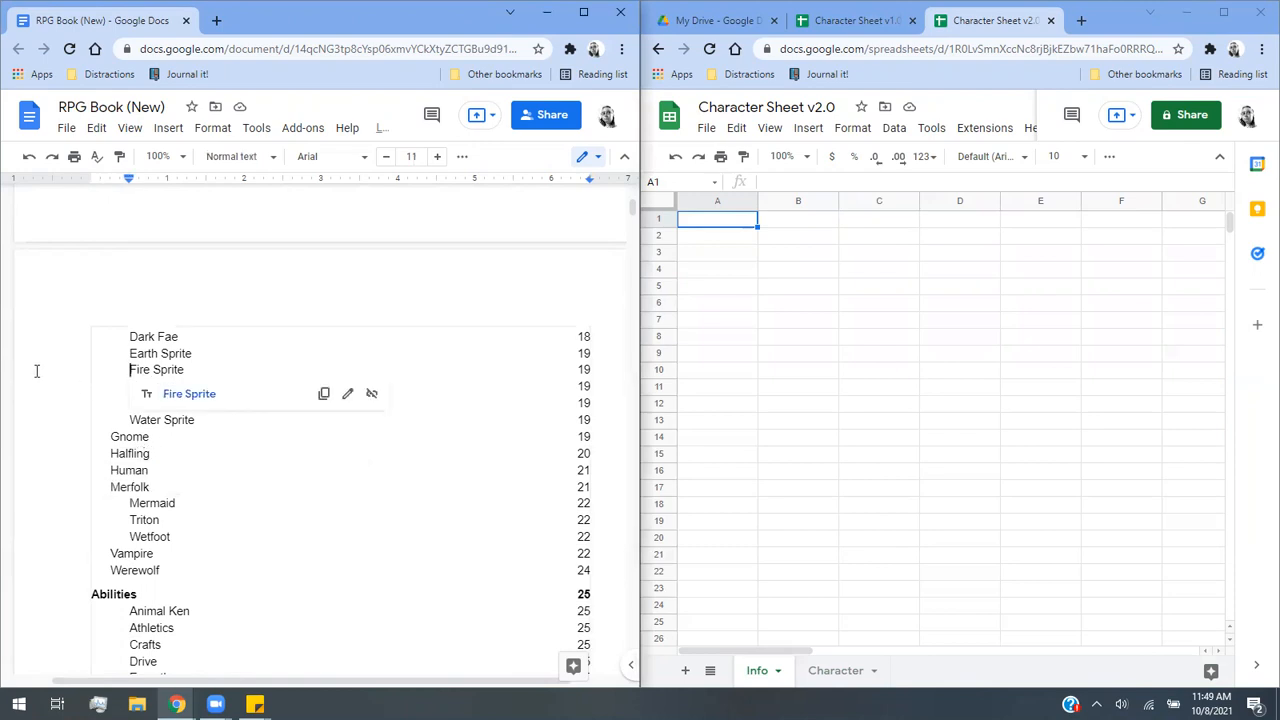
pyautogui.click(159, 454)
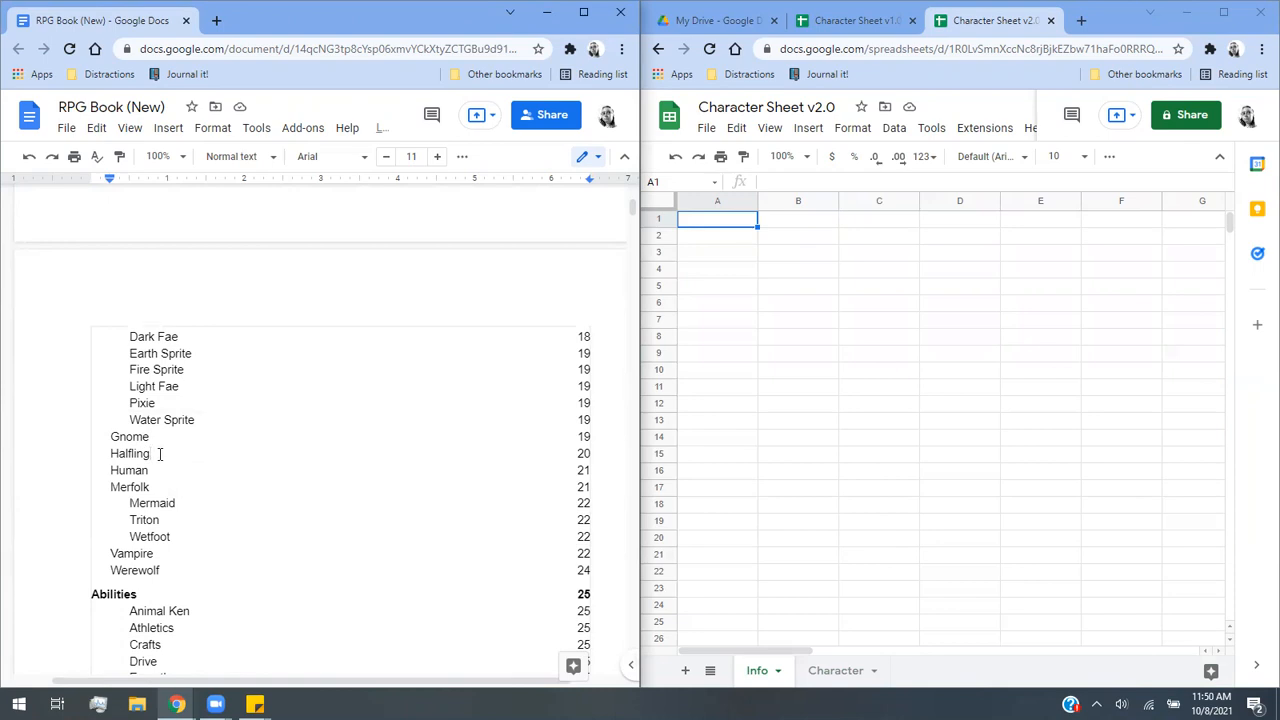
pyautogui.click(188, 582)
pyautogui.scroll(3, 85, 403)
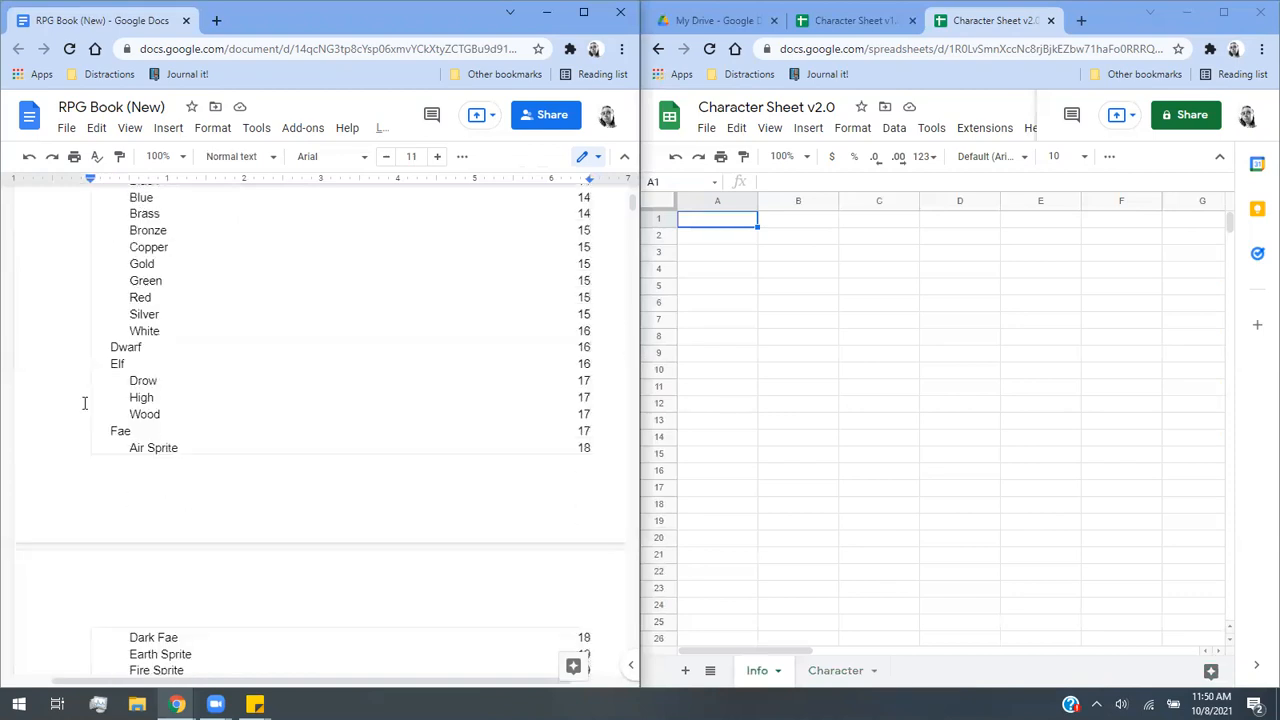
# Enter Angel as the first race in cell A1 of the Info sheet, following the RPG Book's Races list.
pyautogui.scroll(1, 85, 403)
pyautogui.scroll(-2, 85, 403)
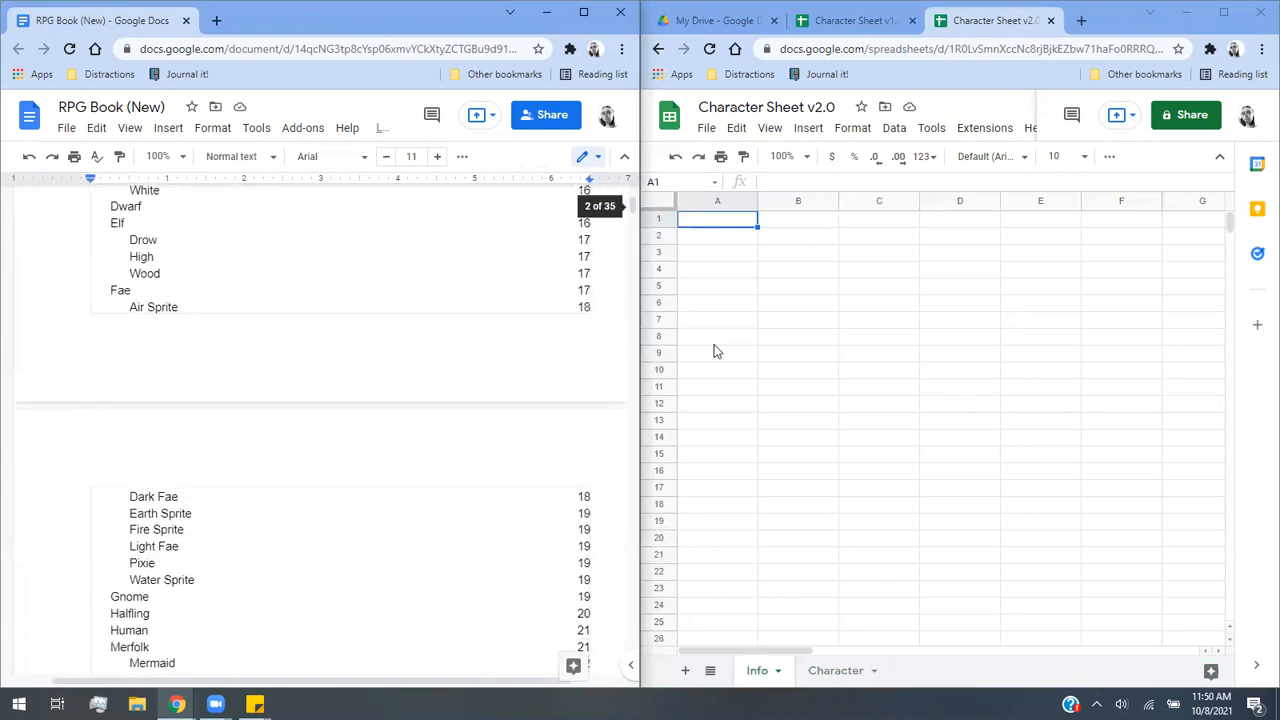
pyautogui.scroll(2, 326, 429)
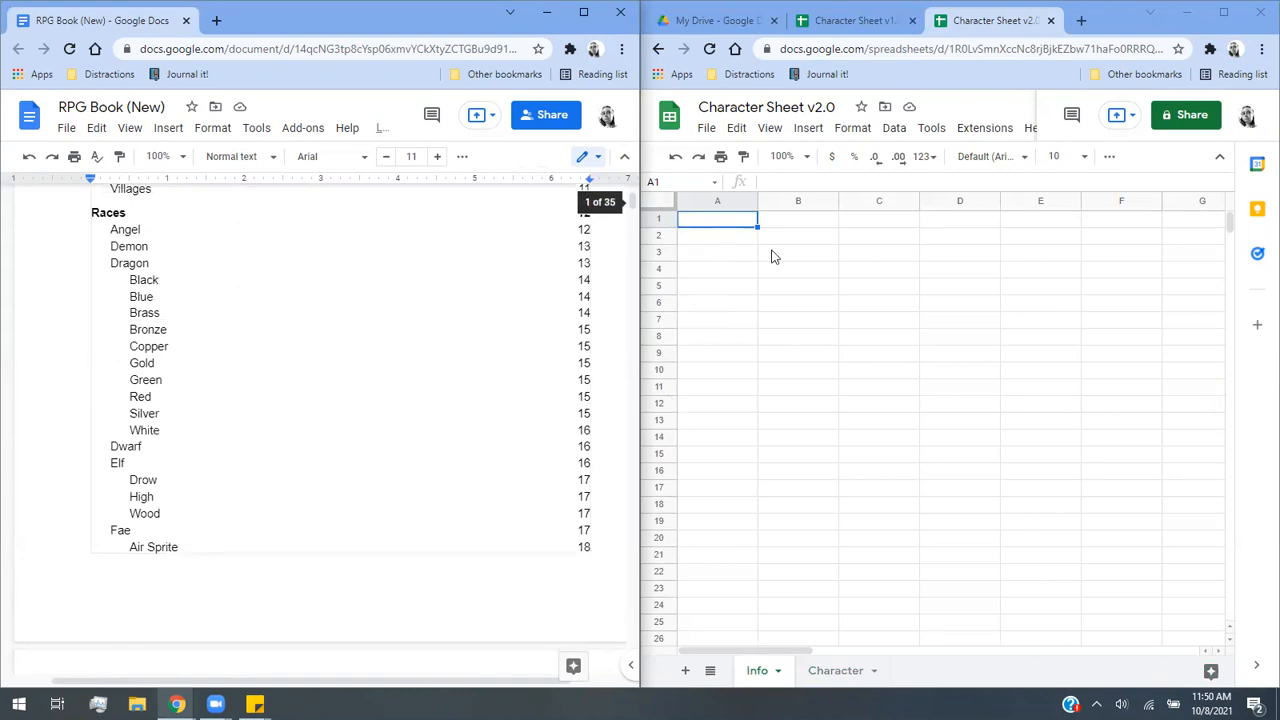
pyautogui.write('Angels')
pyautogui.press('Tab')
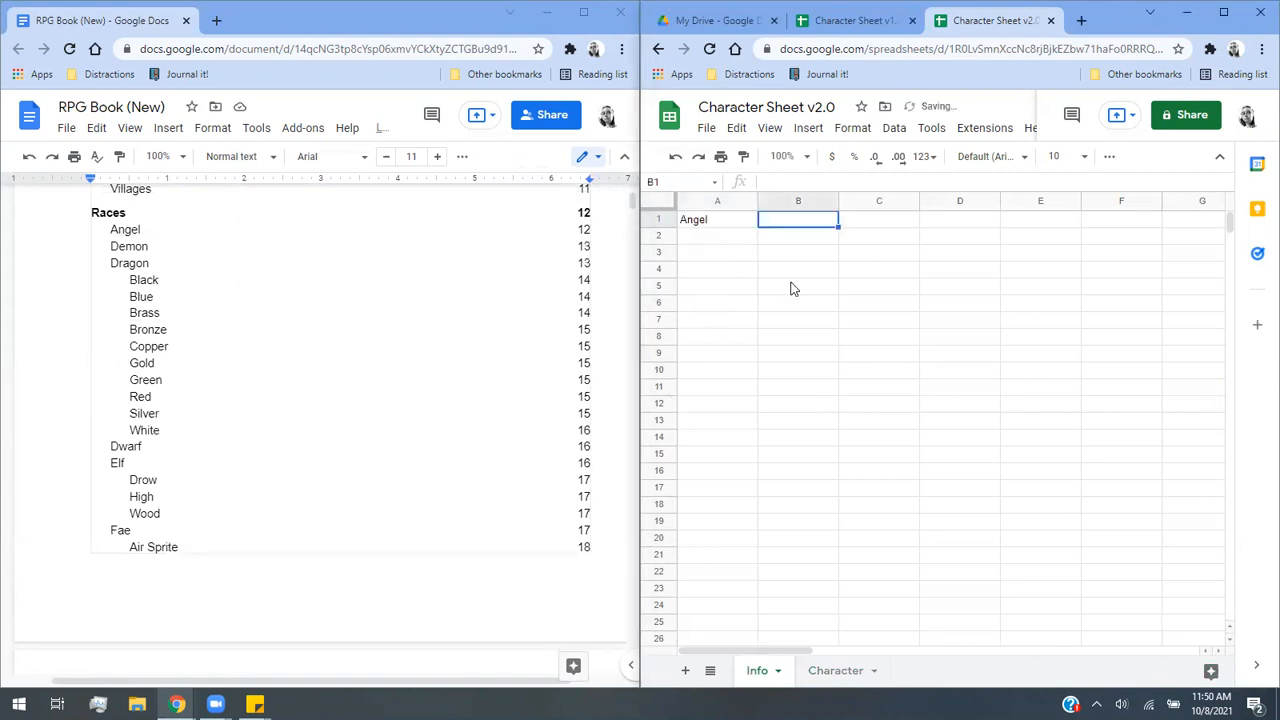
pyautogui.press('Left')
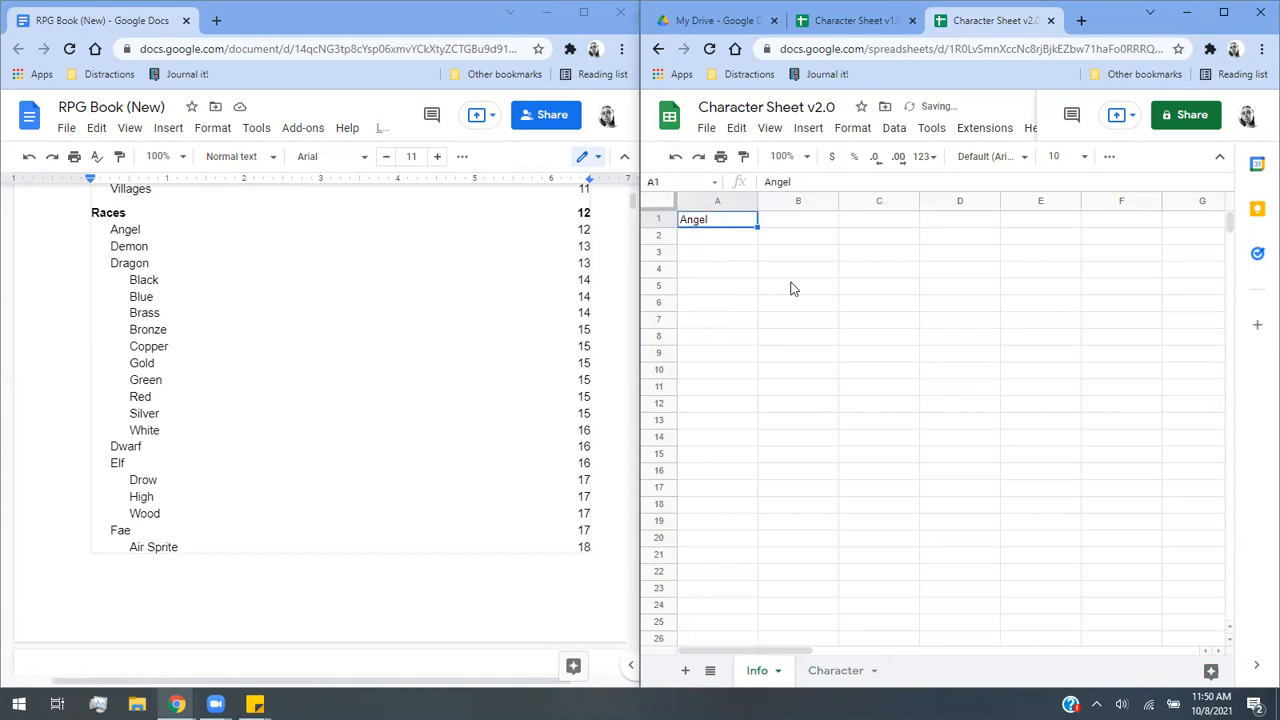
pyautogui.press('F2')
pyautogui.write('De')
pyautogui.press('BackSpace')
pyautogui.press('BackSpace')
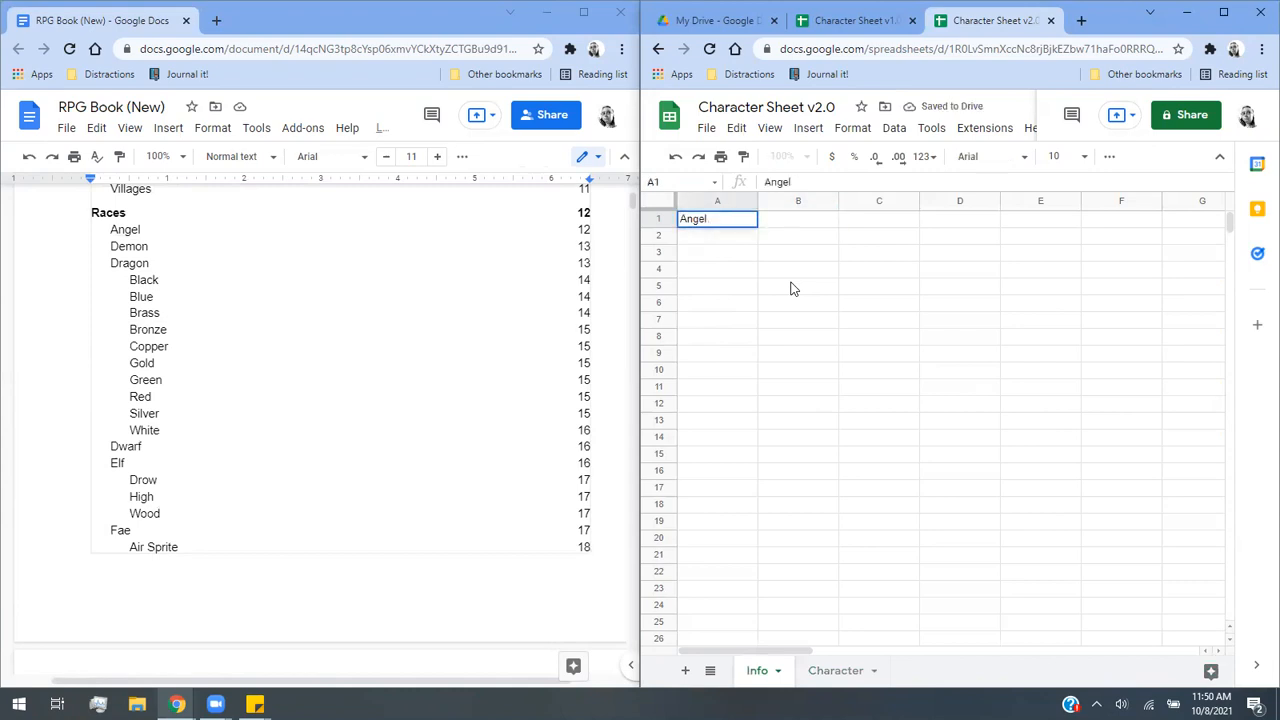
# Continue the race list in column A with Demon, Dragon and Dwarf in cells A2 to A4.
pyautogui.press('Return')
pyautogui.write('Demon')
pyautogui.press('Return')
pyautogui.write('Drago')
pyautogui.press('Return')
pyautogui.write('Dwar')
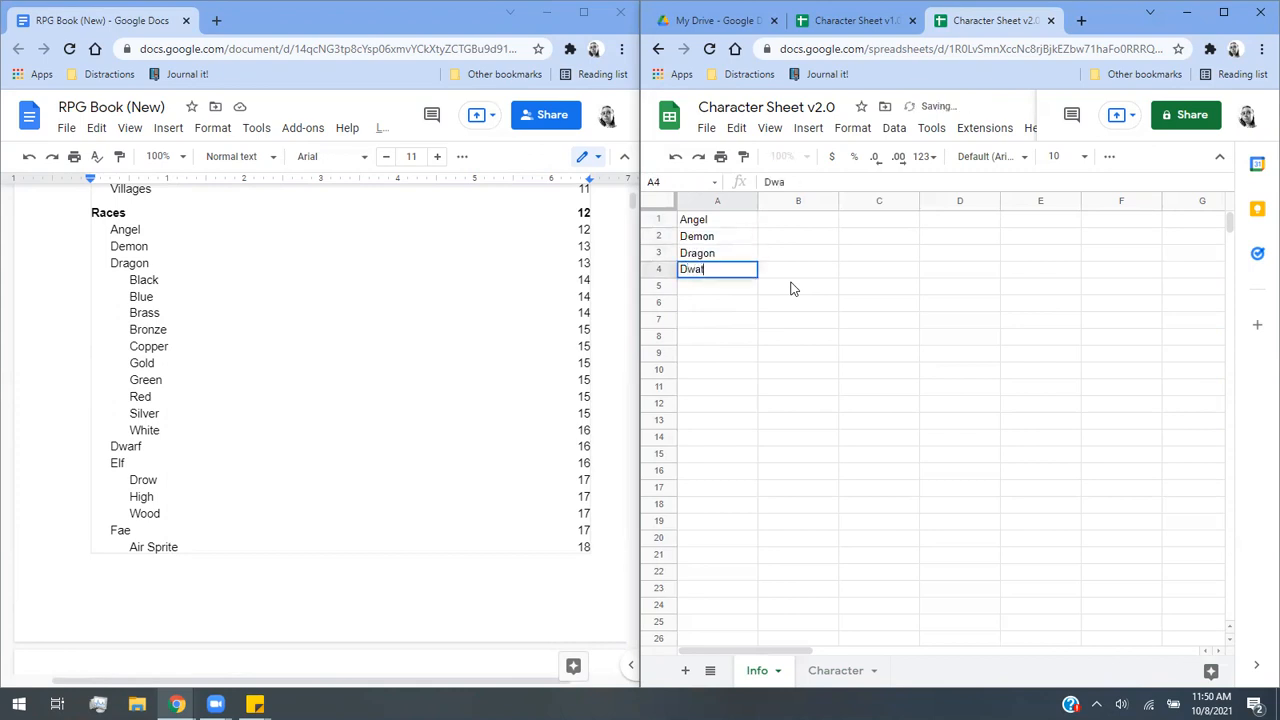
pyautogui.write('f')
pyautogui.press('Return')
# Add the races Elf, Fae and Halfling in cells A5 to A7.
pyautogui.write('Elf')
pyautogui.press('Return')
pyautogui.write('Fa')
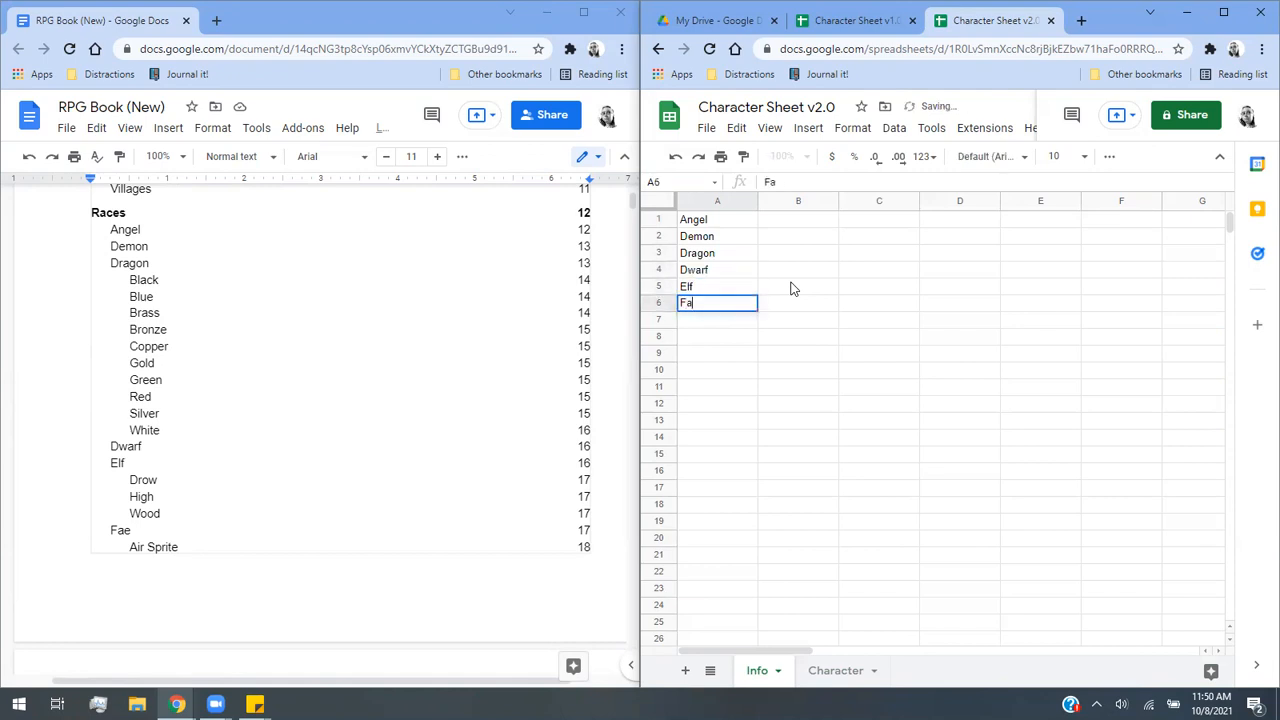
pyautogui.write('e')
pyautogui.press('Return')
pyautogui.write('Halfling')
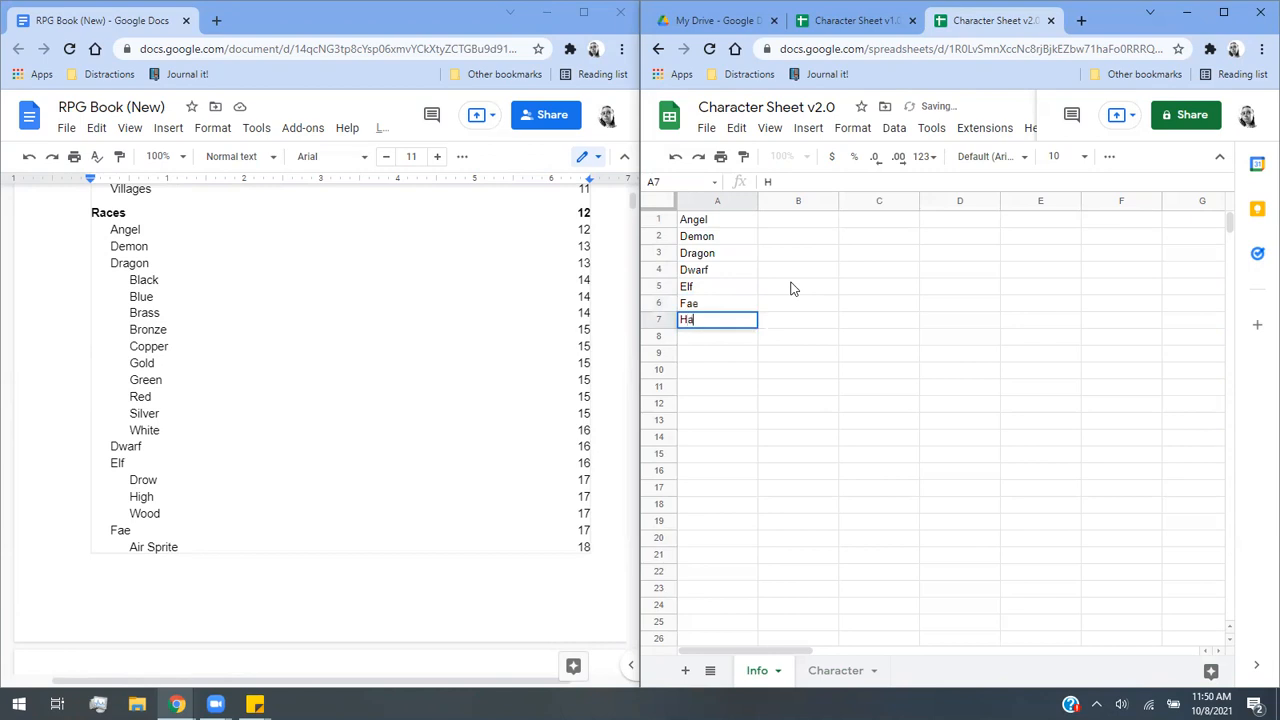
pyautogui.press('Return')
# Complete the race list with Human, Merfolk, Vampire and Werewolf in cells A8 to A11.
pyautogui.write('Human')
pyautogui.press('Return')
pyautogui.write('Merfolk')
pyautogui.press('Return')
pyautogui.write('Vampire')
pyautogui.press('Return')
pyautogui.write('Werewolf')
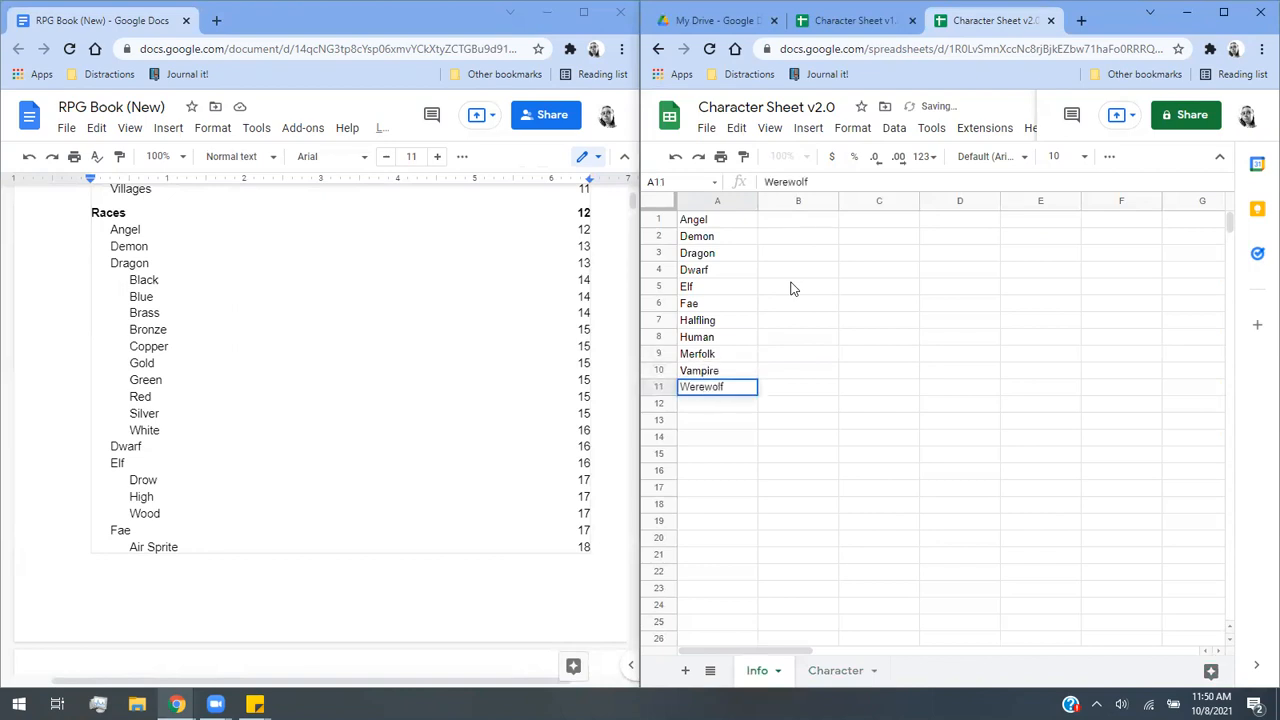
# Check the list against the RPG Book's contents, then insert a row above Halfling and enter the missing race Gnome there.
pyautogui.click(482, 342)
pyautogui.scroll(-3, 482, 342)
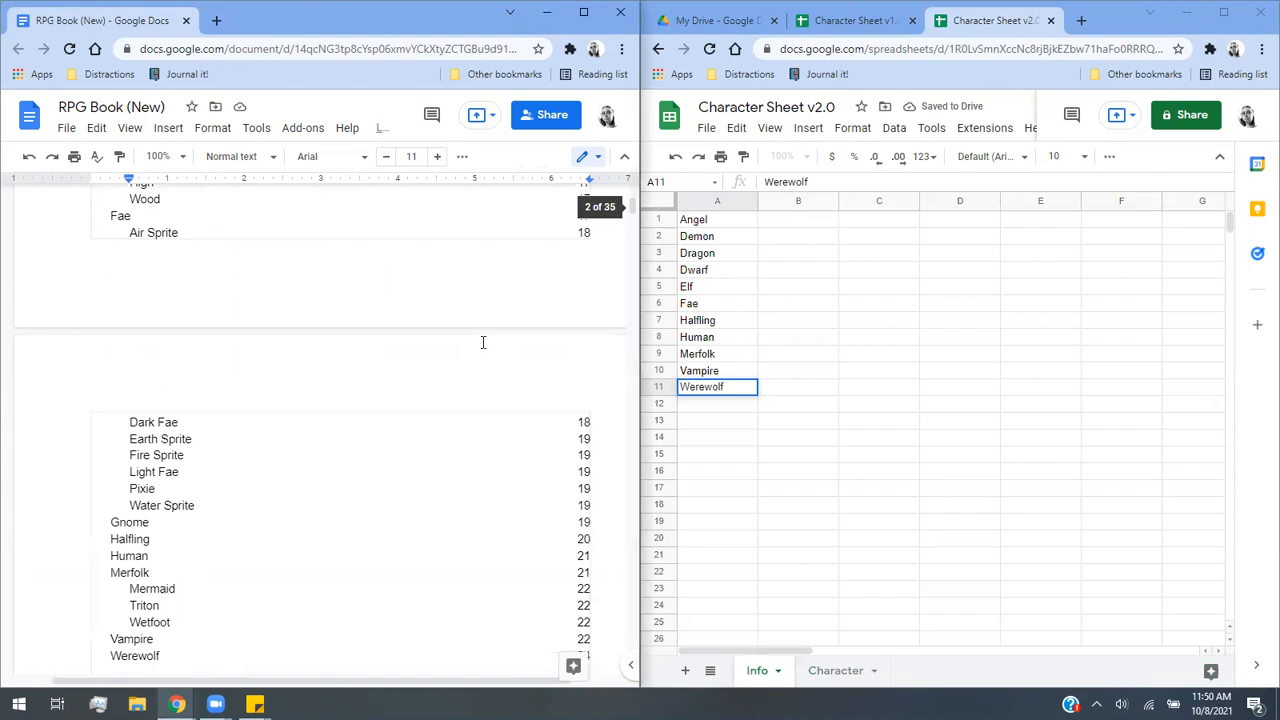
pyautogui.scroll(-2, 482, 342)
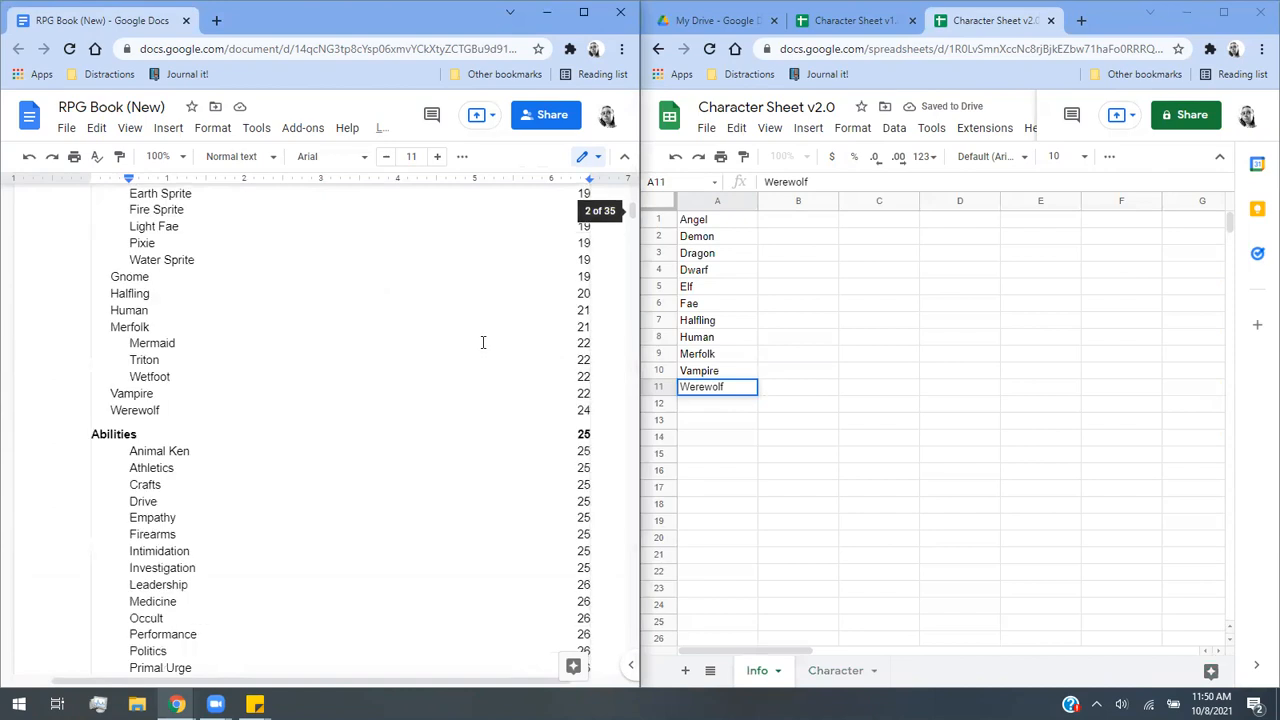
pyautogui.click(716, 319)
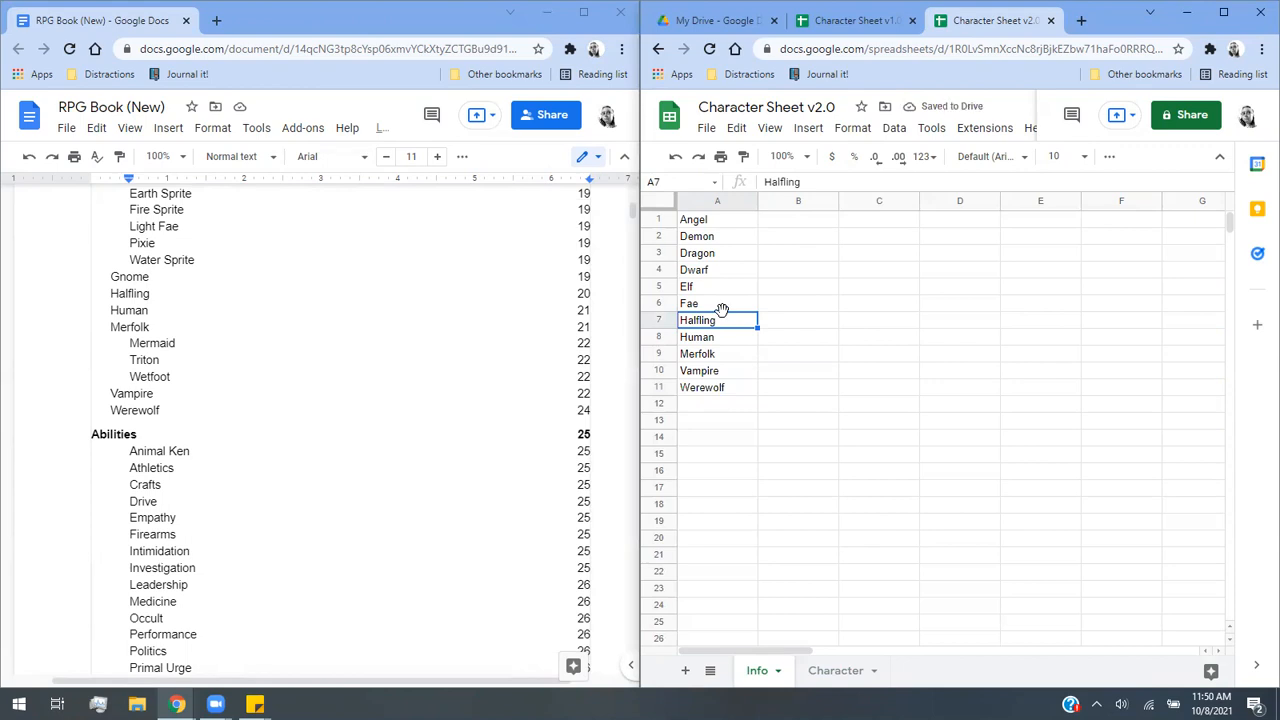
pyautogui.rightClick(721, 309)
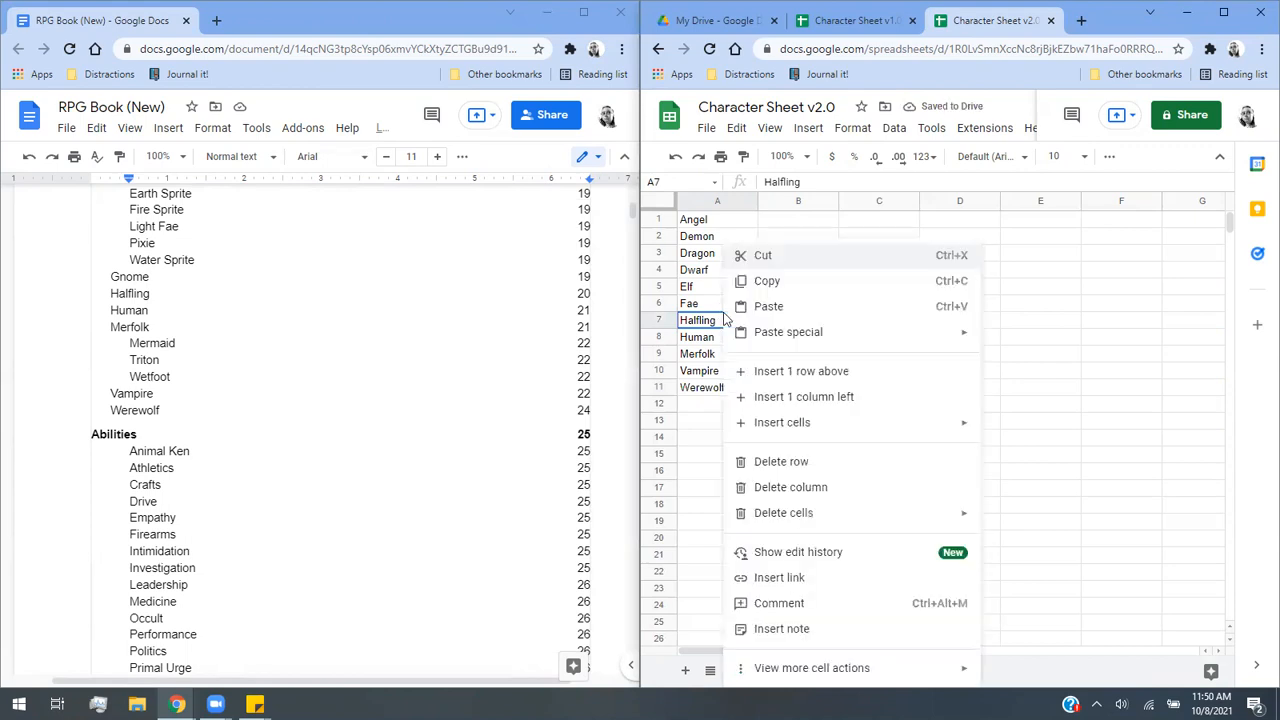
pyautogui.click(777, 370)
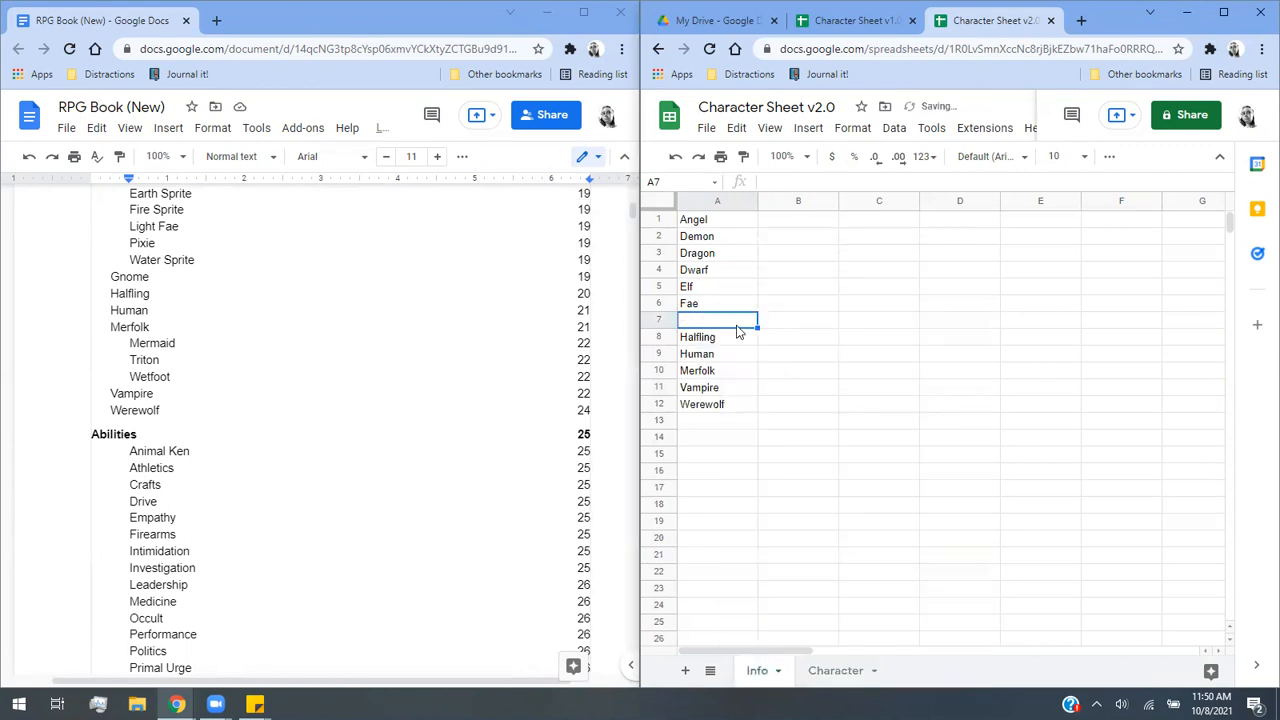
pyautogui.write('Gnome')
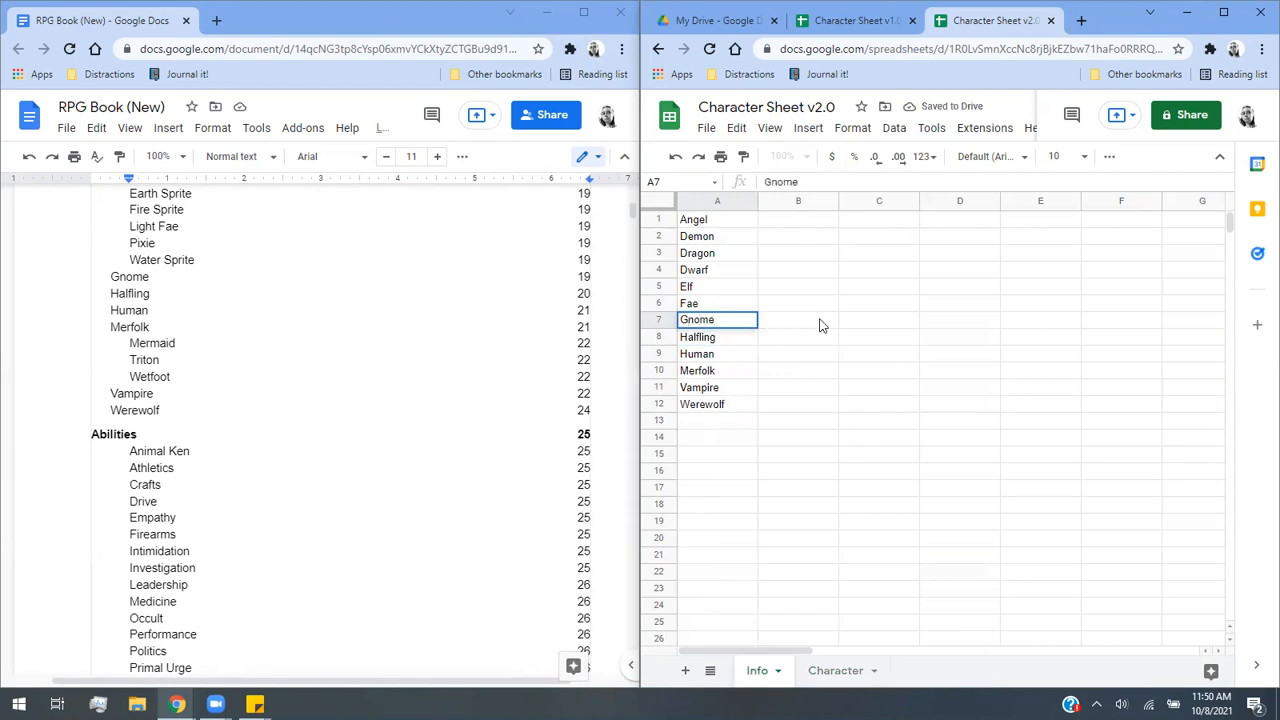
pyautogui.click(820, 323)
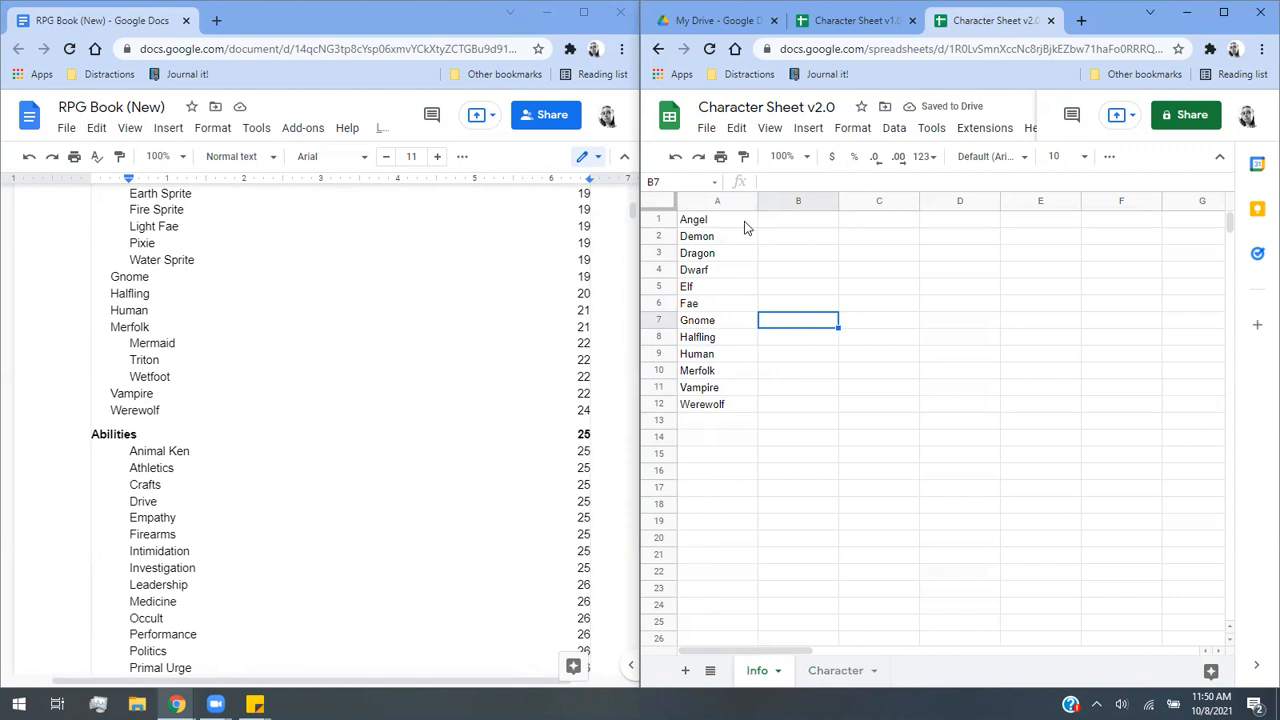
# Define the race list in Info!A1:A12 as a named range called Race.
pyautogui.moveTo(743, 222); pyautogui.dragTo(736, 408)
pyautogui.moveTo(746, 221); pyautogui.dragTo(744, 404)
pyautogui.click(794, 220)
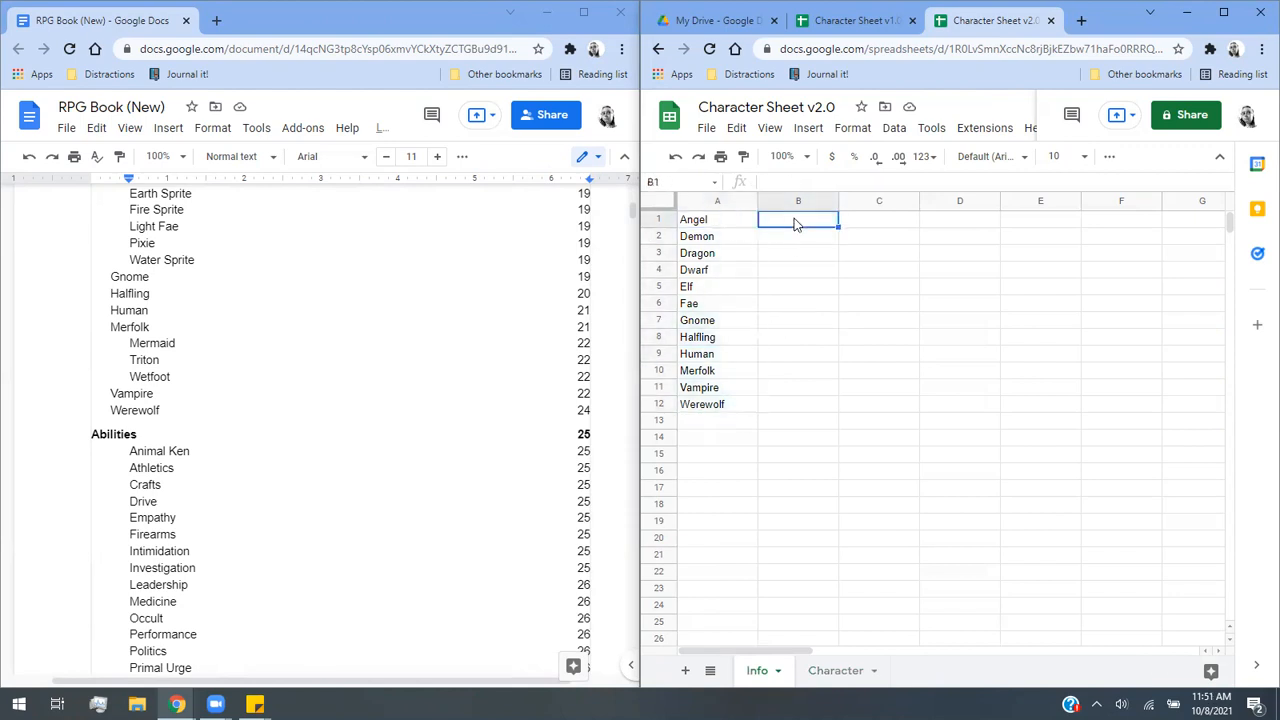
pyautogui.moveTo(738, 226); pyautogui.dragTo(743, 406)
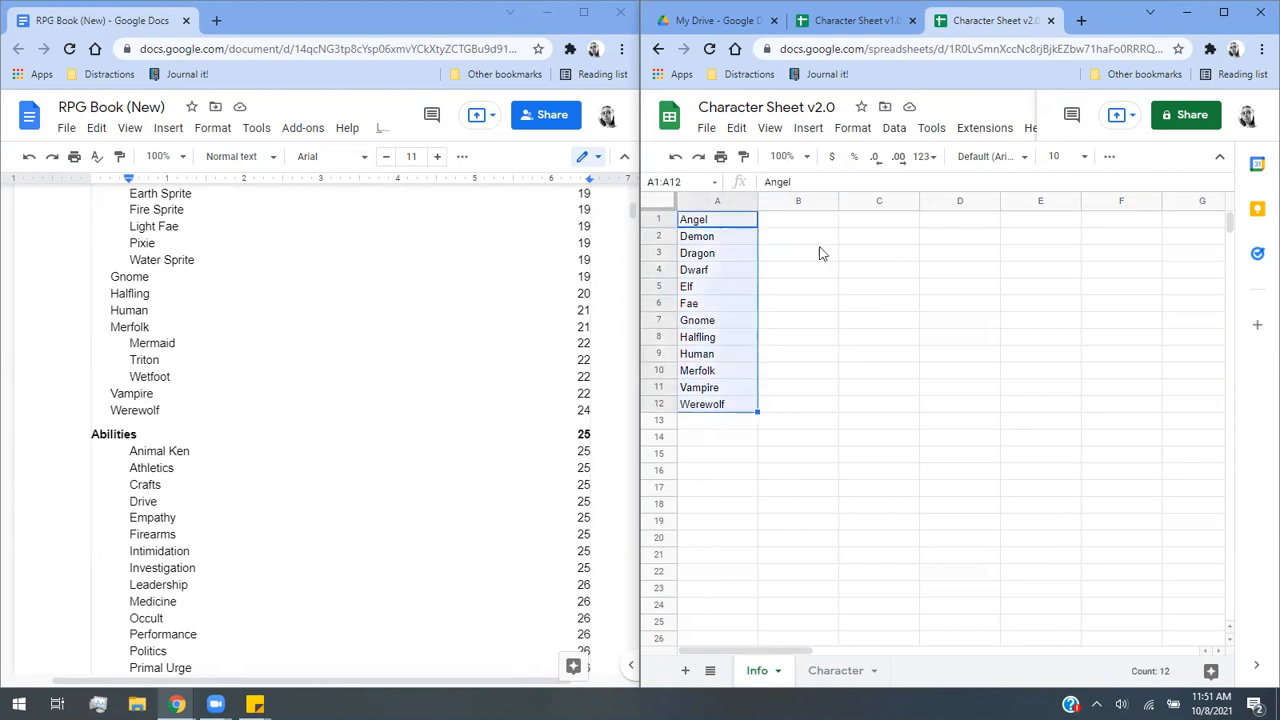
pyautogui.click(873, 133)
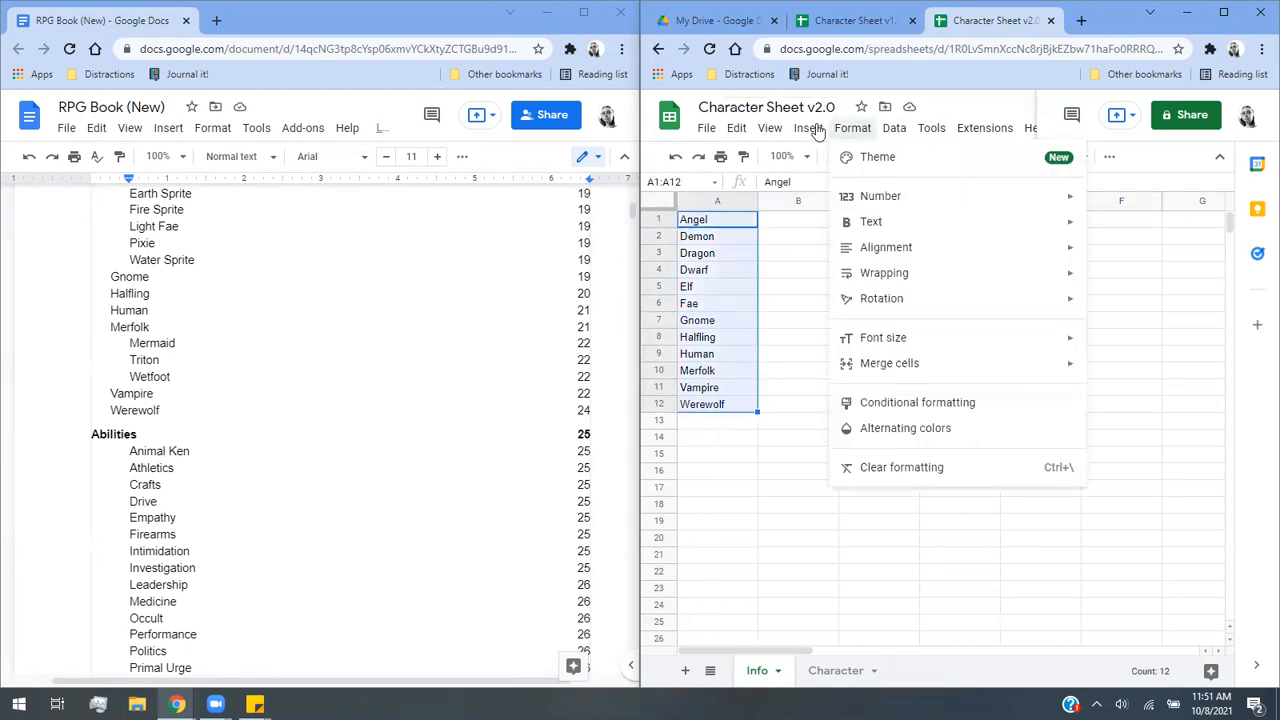
pyautogui.moveTo(891, 140)
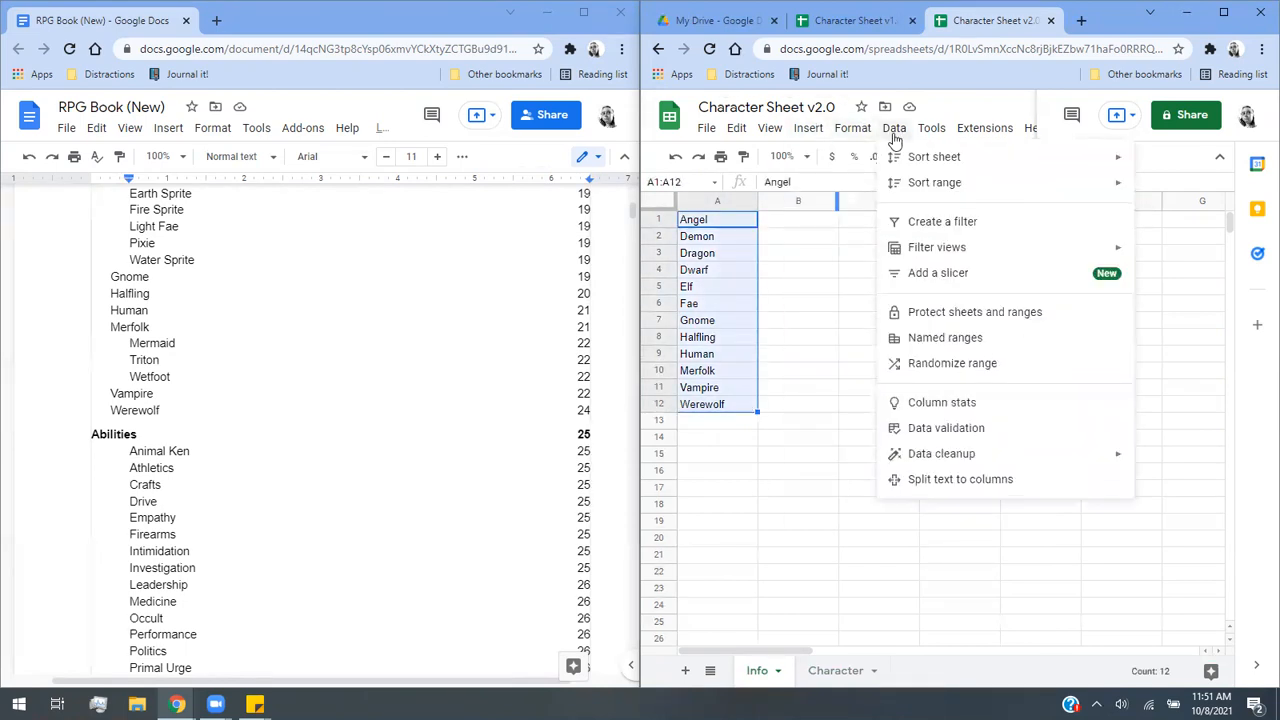
pyautogui.click(972, 338)
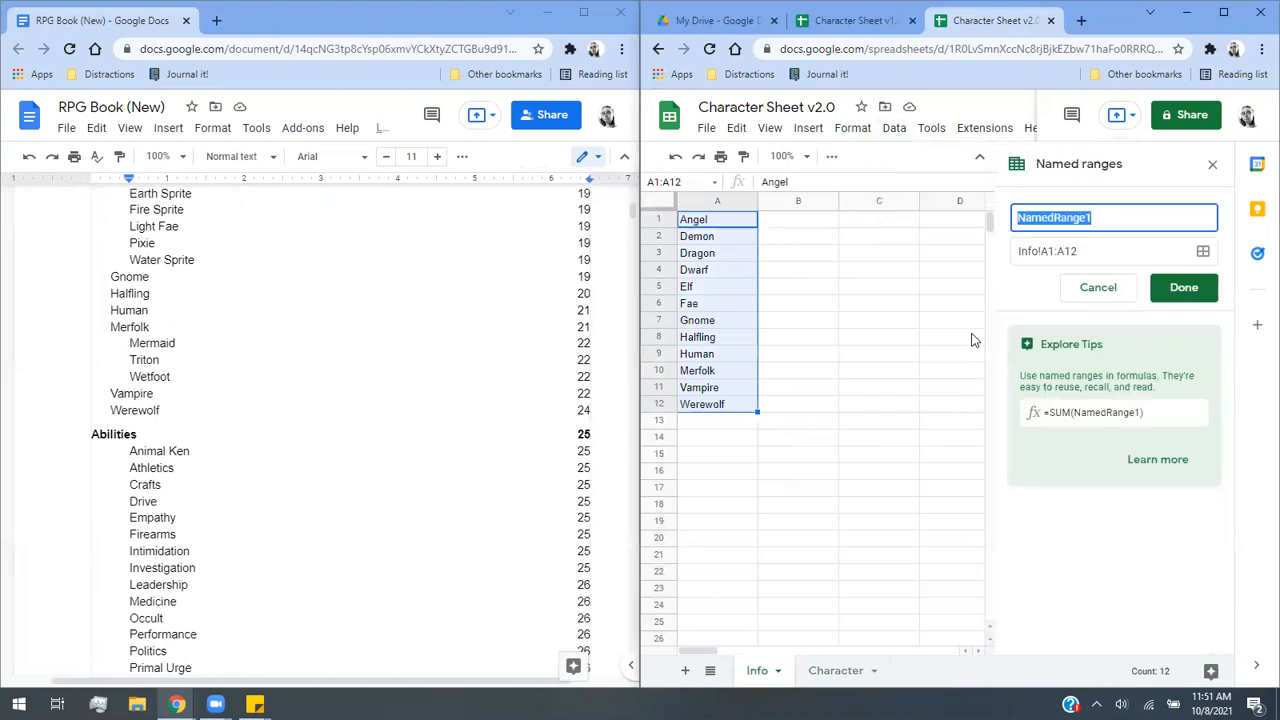
pyautogui.write('Race')
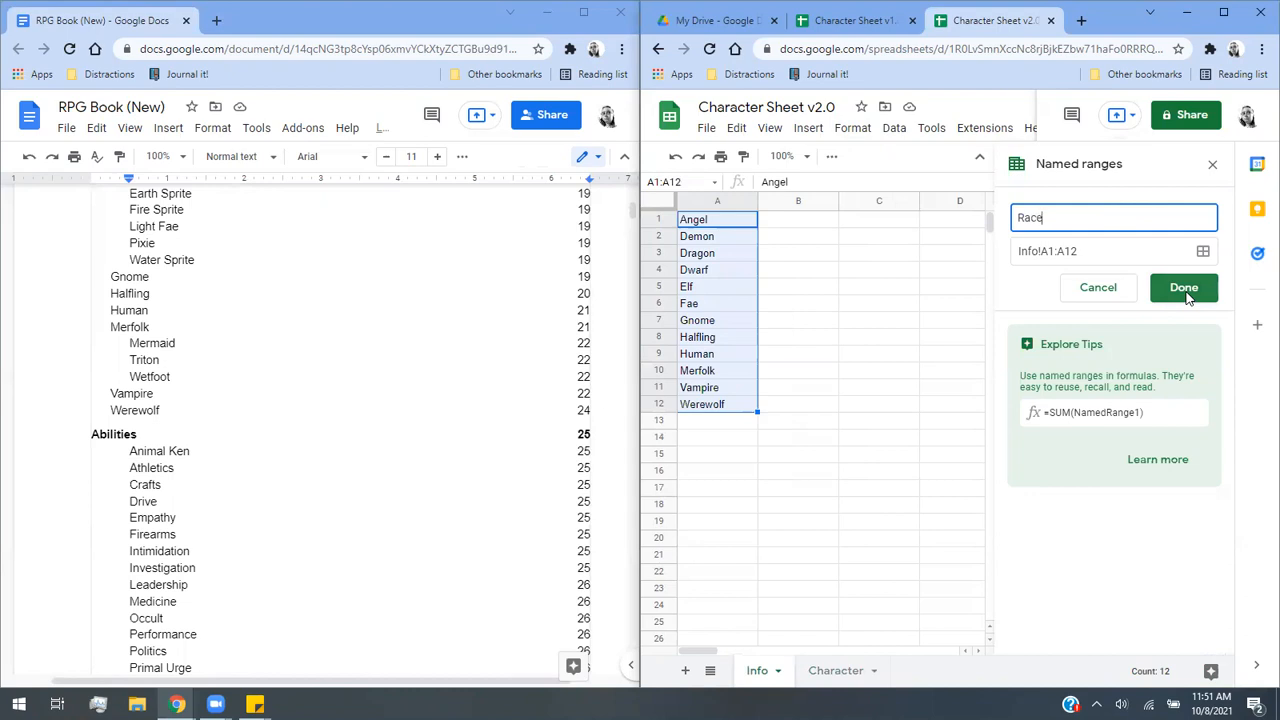
pyautogui.click(1185, 290)
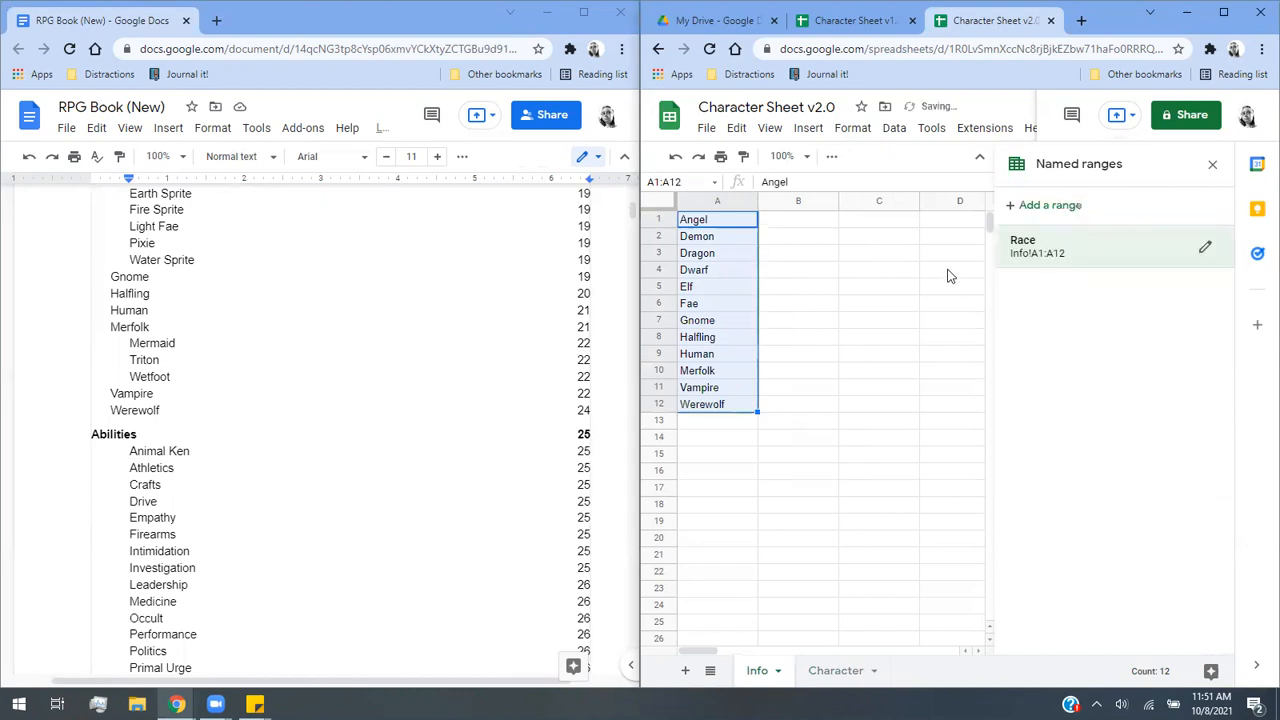
# Review the Races section of the RPG Book's contents again, looking at the subraces listed under Dragon, Elf and Fae.
pyautogui.click(790, 228)
pyautogui.scroll(6, 134, 394)
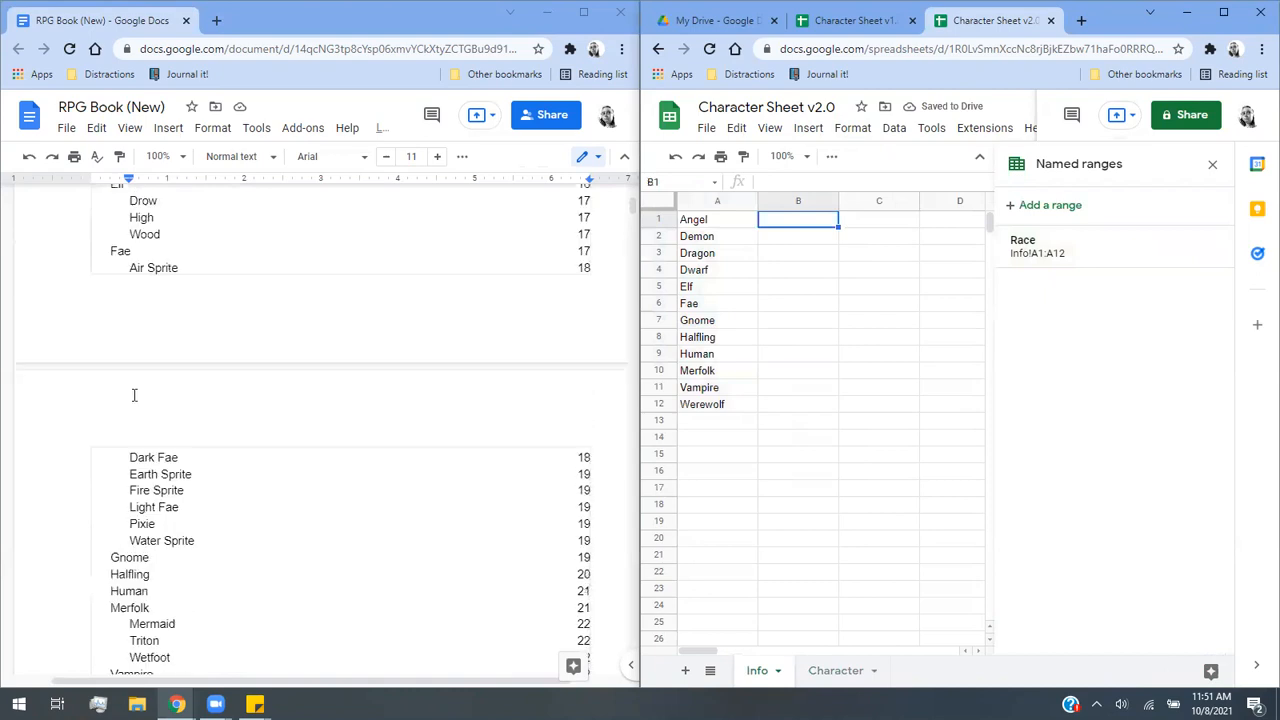
pyautogui.scroll(3, 134, 394)
pyautogui.scroll(-10, 134, 394)
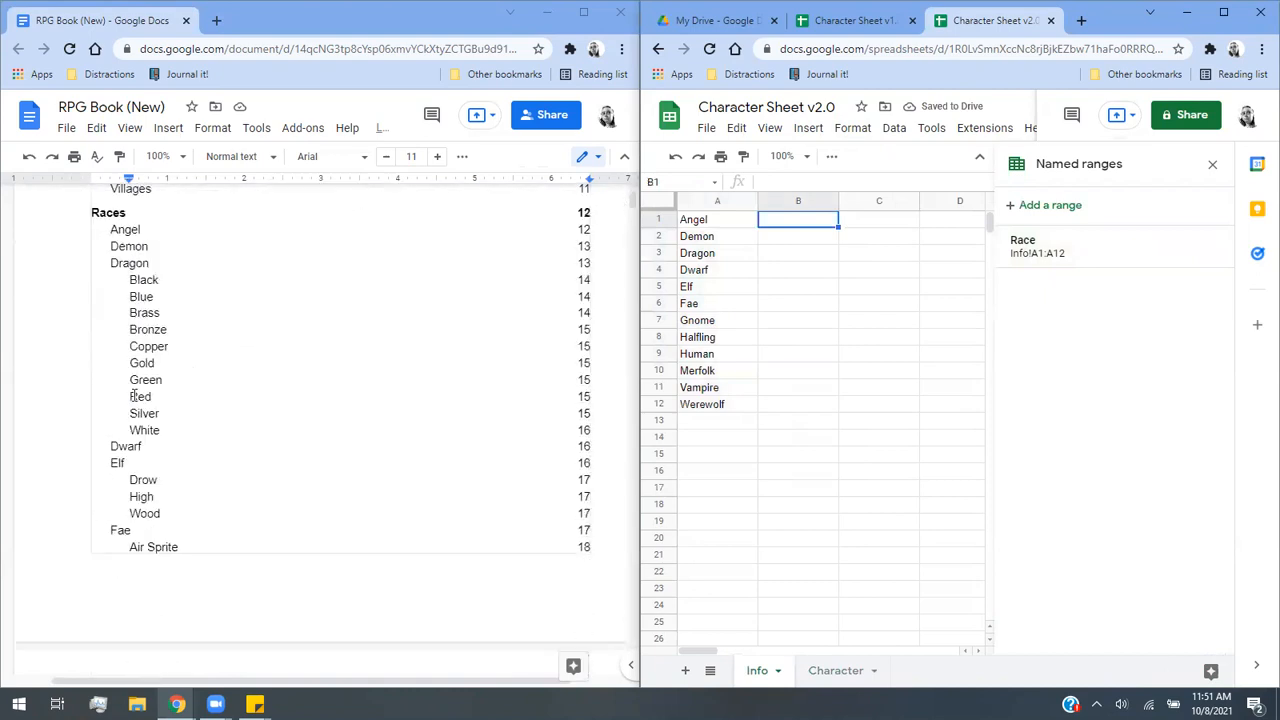
pyautogui.scroll(7, 134, 394)
pyautogui.scroll(-3, 134, 394)
pyautogui.scroll(5, 134, 394)
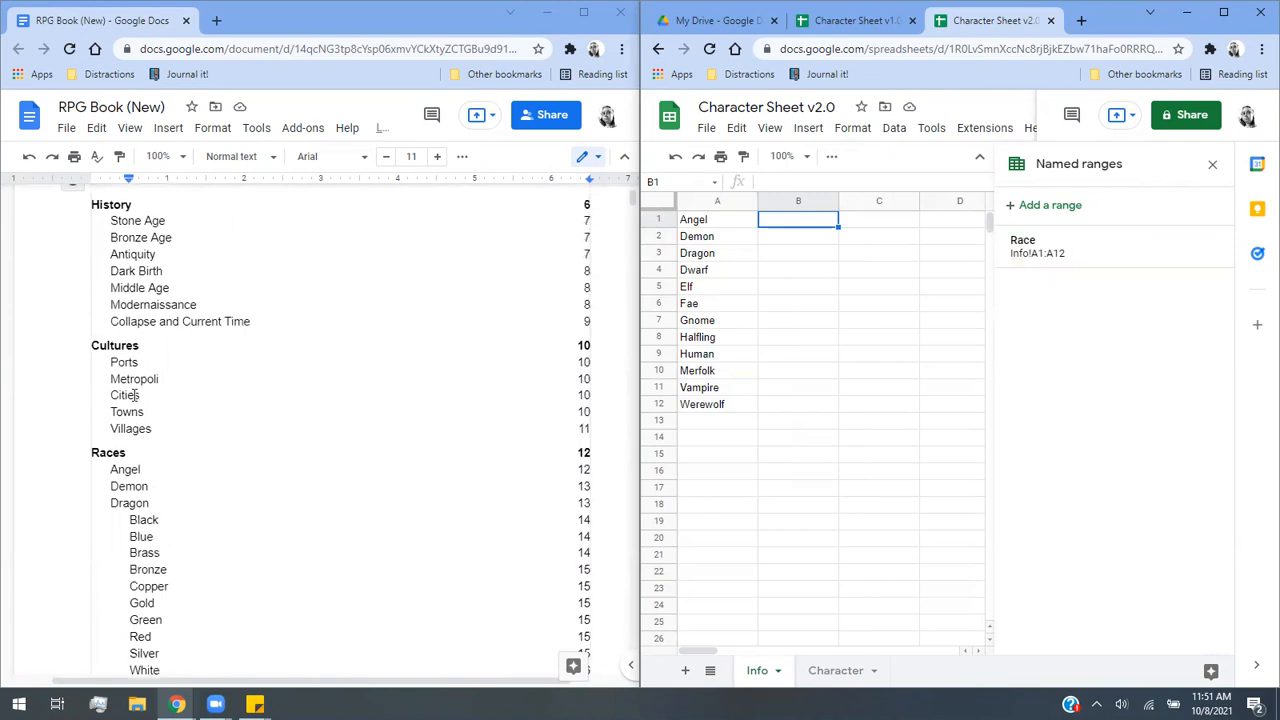
pyautogui.scroll(-1, 134, 395)
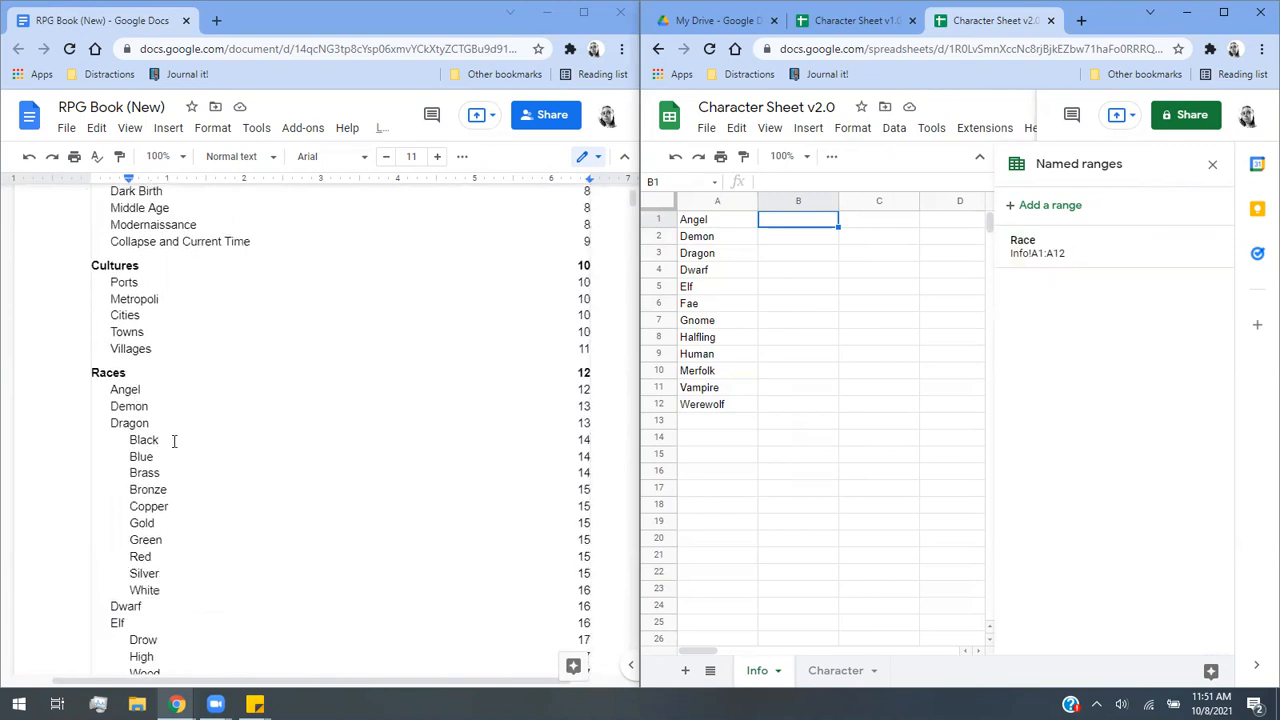
pyautogui.scroll(-2, 173, 440)
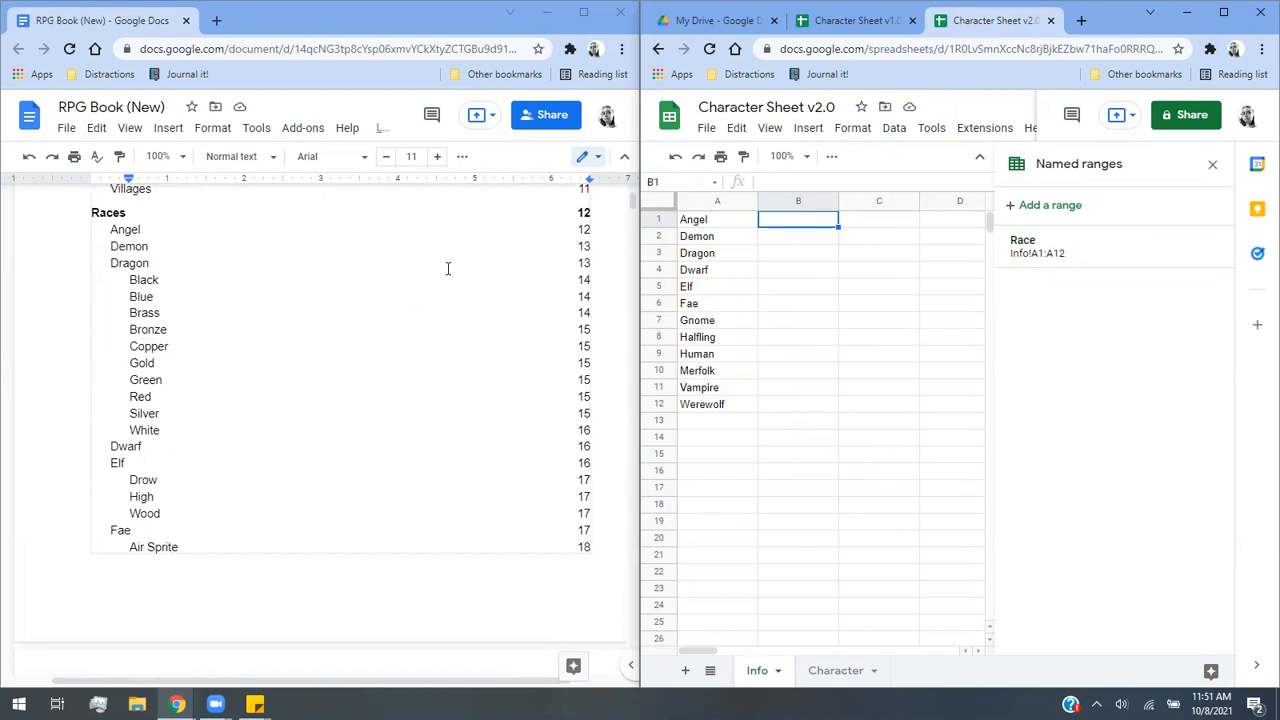
# Close the named ranges list and examine the Race label and the blank fields around it on the Character sheet.
pyautogui.click(1212, 164)
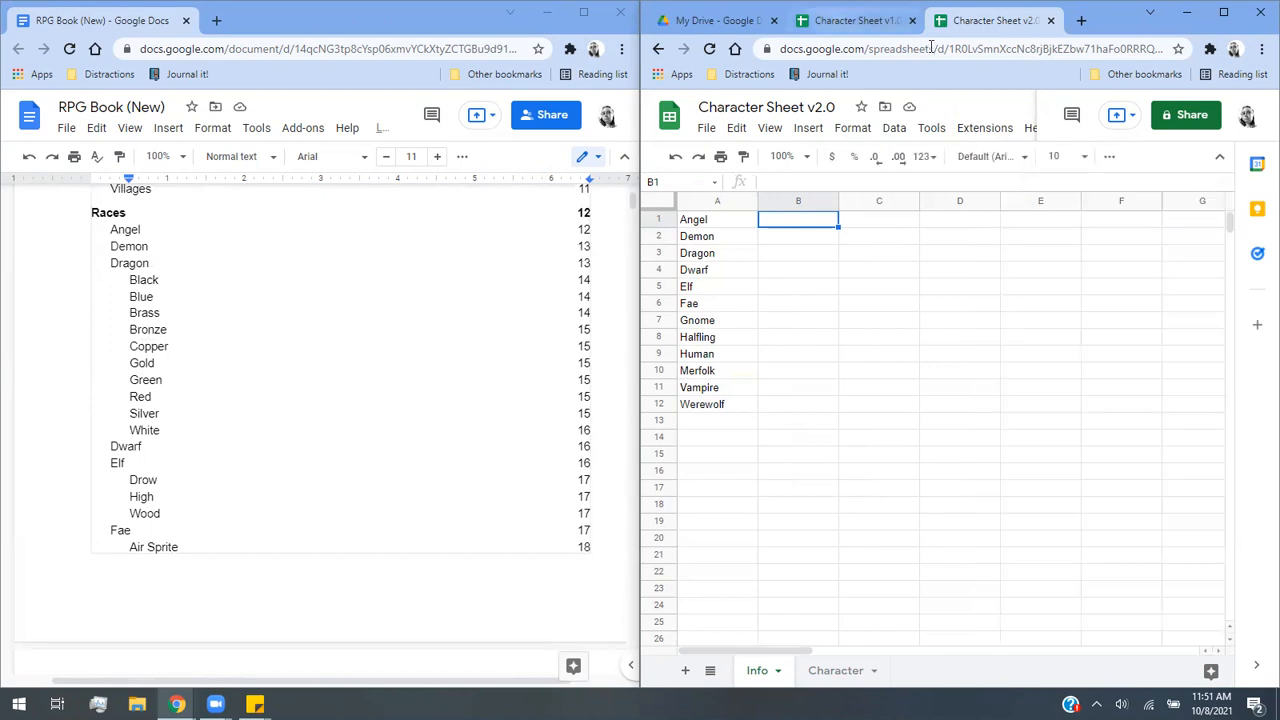
pyautogui.click(855, 20)
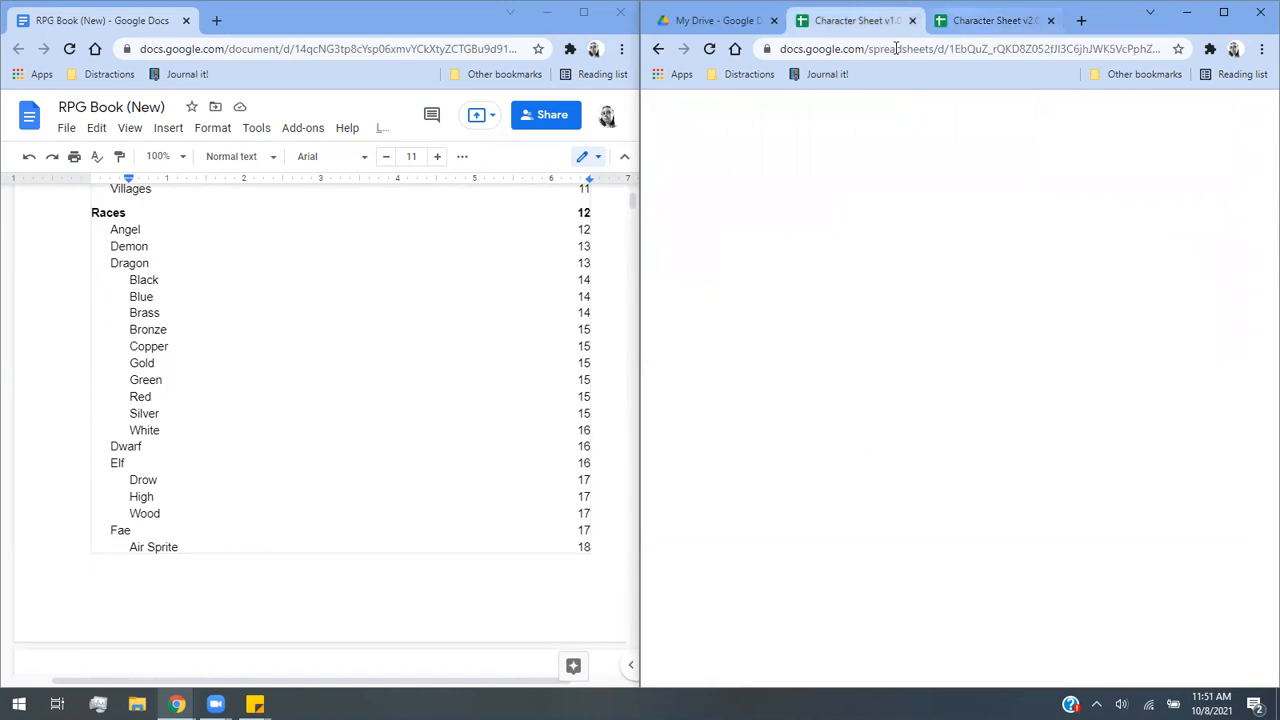
pyautogui.hotkey('ctrl', 'Tab')
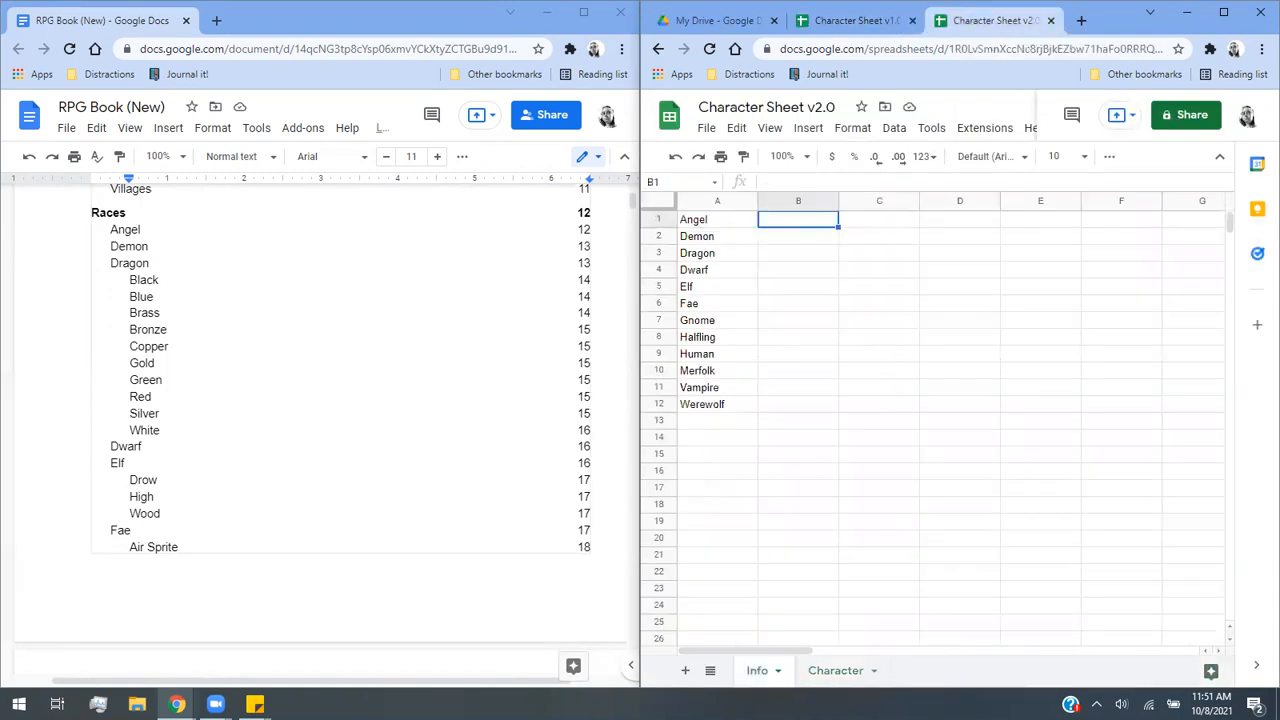
pyautogui.click(812, 672)
pyautogui.click(1077, 243)
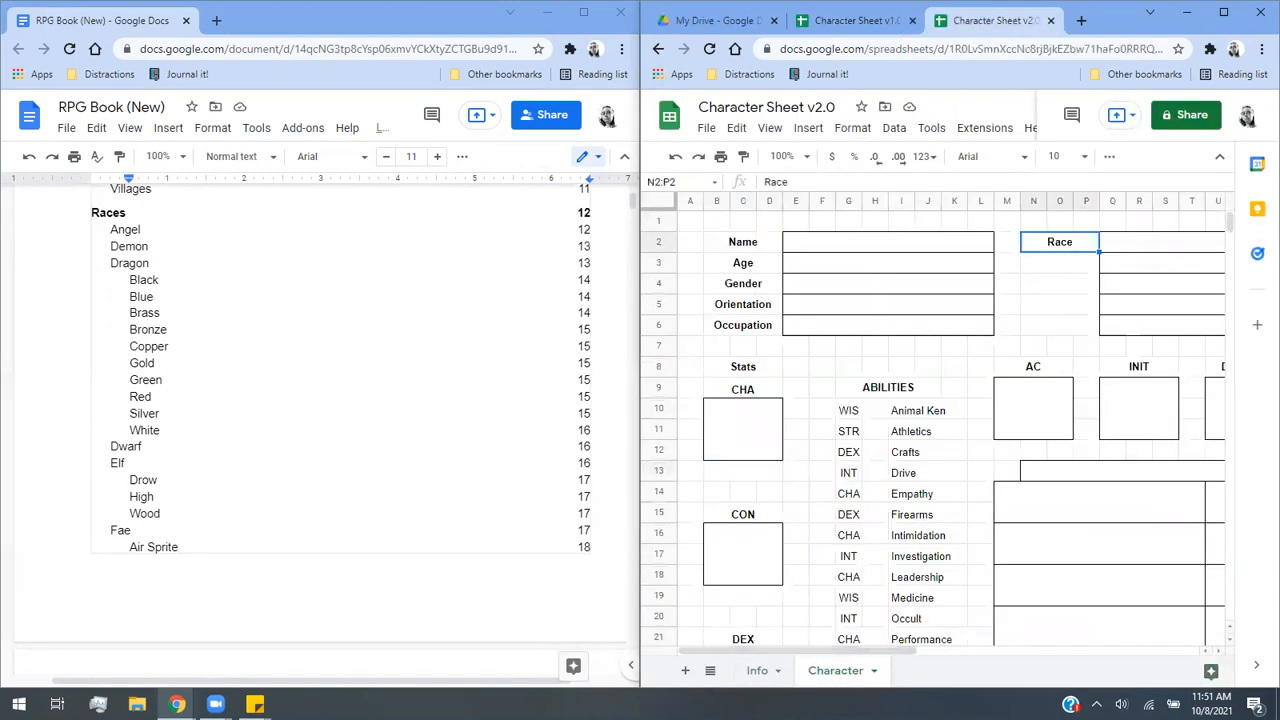
pyautogui.hscroll(2, 914, 658)
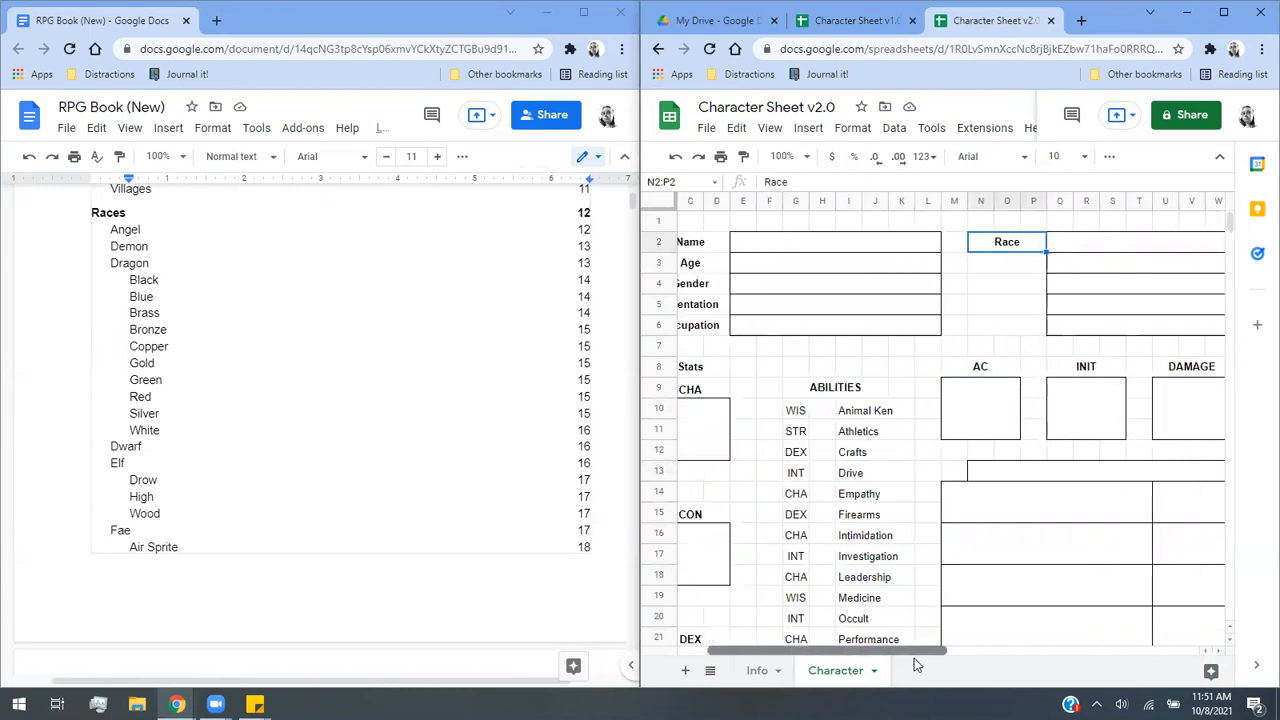
pyautogui.moveTo(912, 658); pyautogui.dragTo(988, 666)
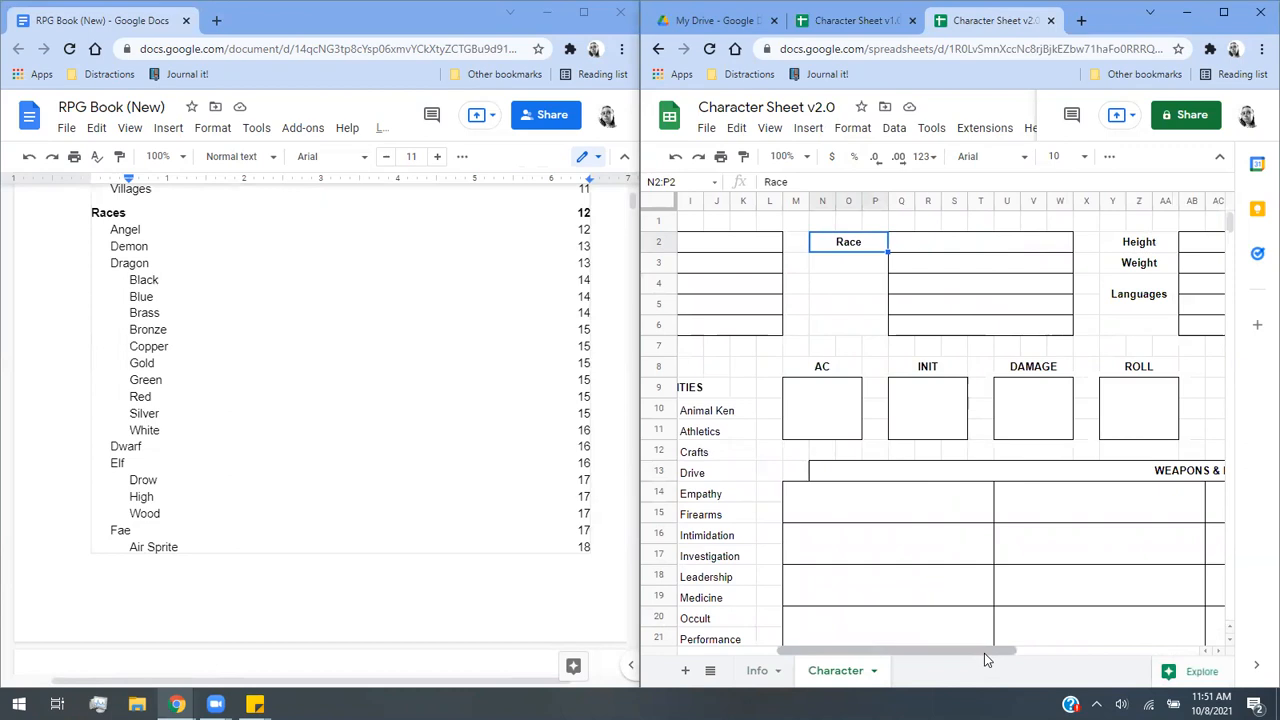
pyautogui.moveTo(984, 653); pyautogui.dragTo(955, 655)
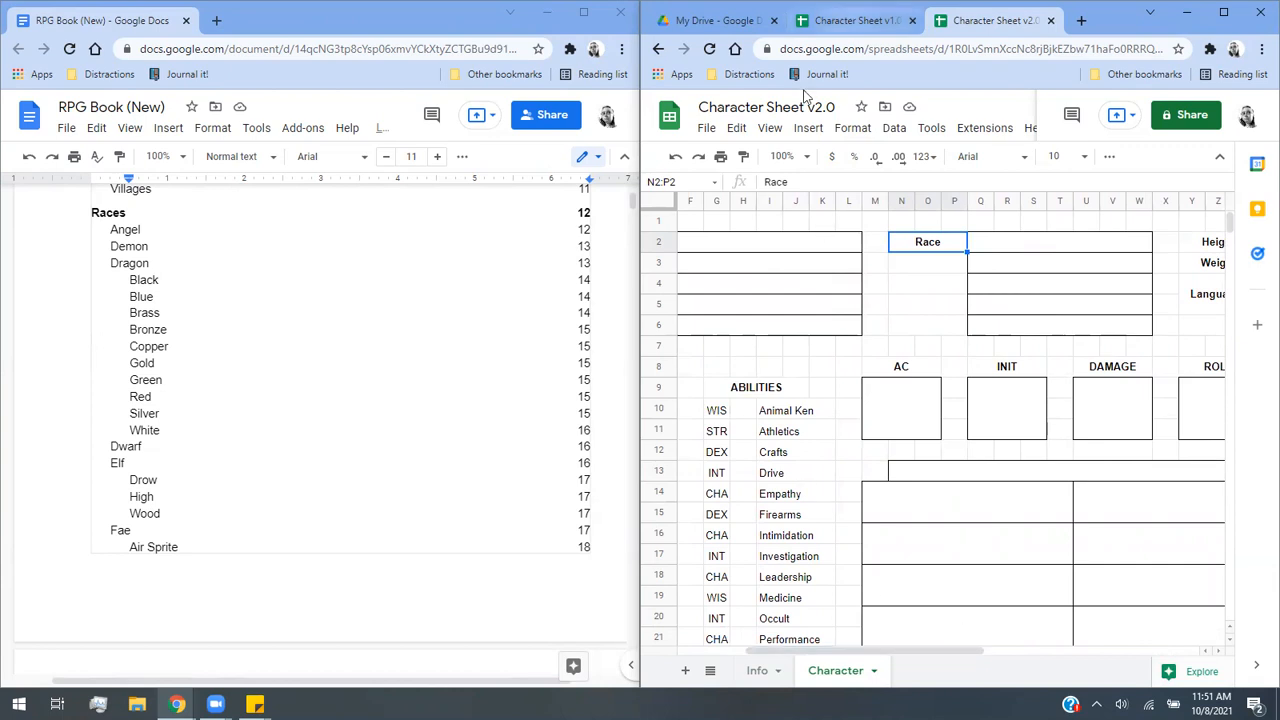
# Check the Character Sheet v1.0 file, then compare the race list on Info with the Race label on the v2.0 Character sheet.
pyautogui.click(851, 21)
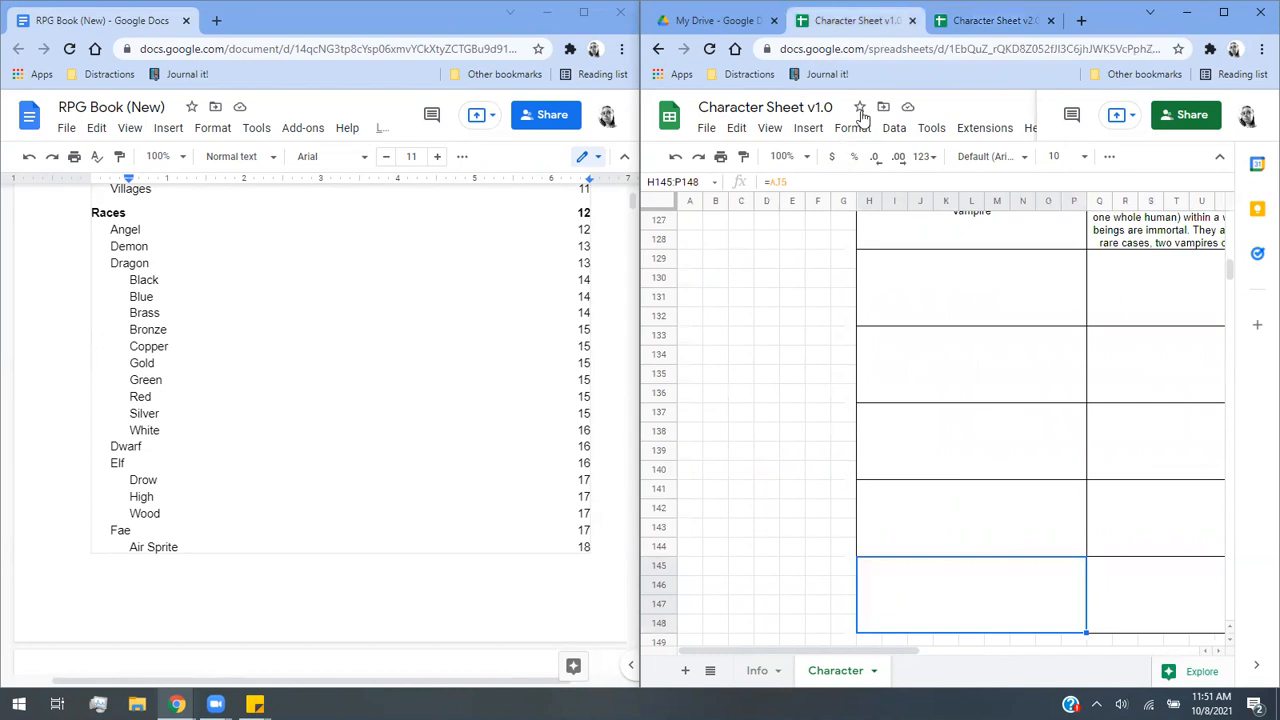
pyautogui.click(998, 21)
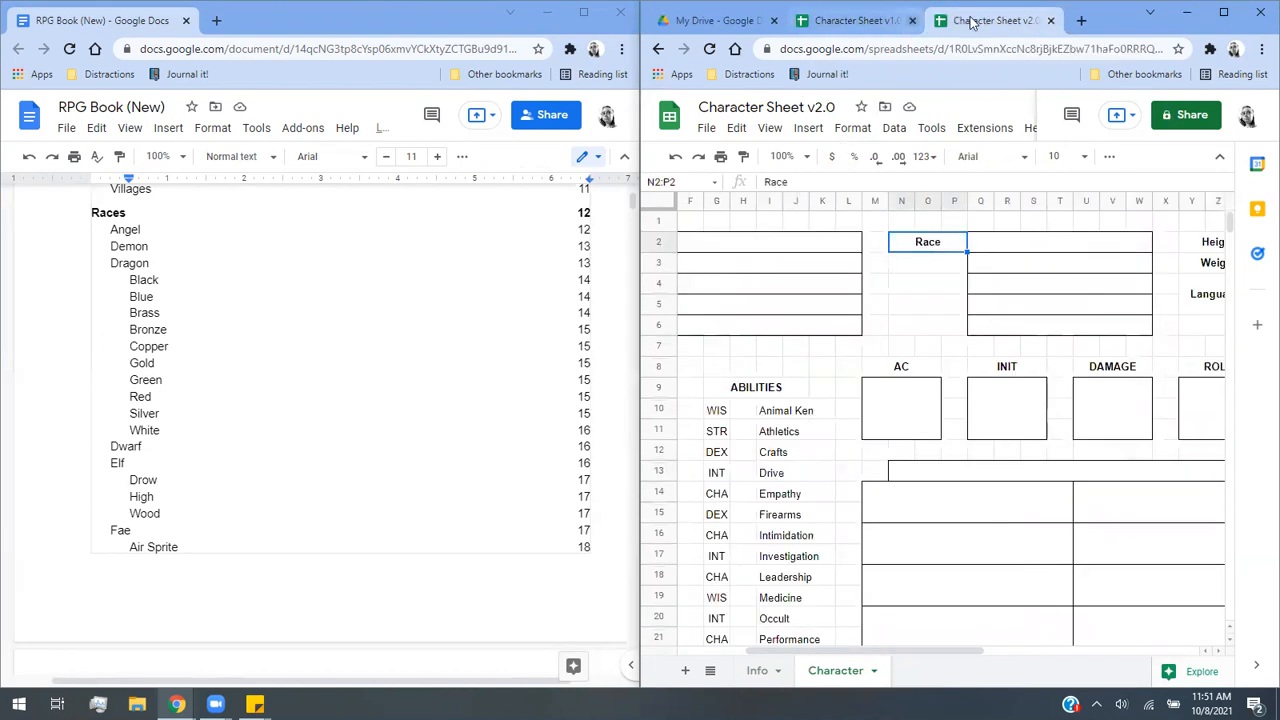
pyautogui.scroll(-3, 868, 489)
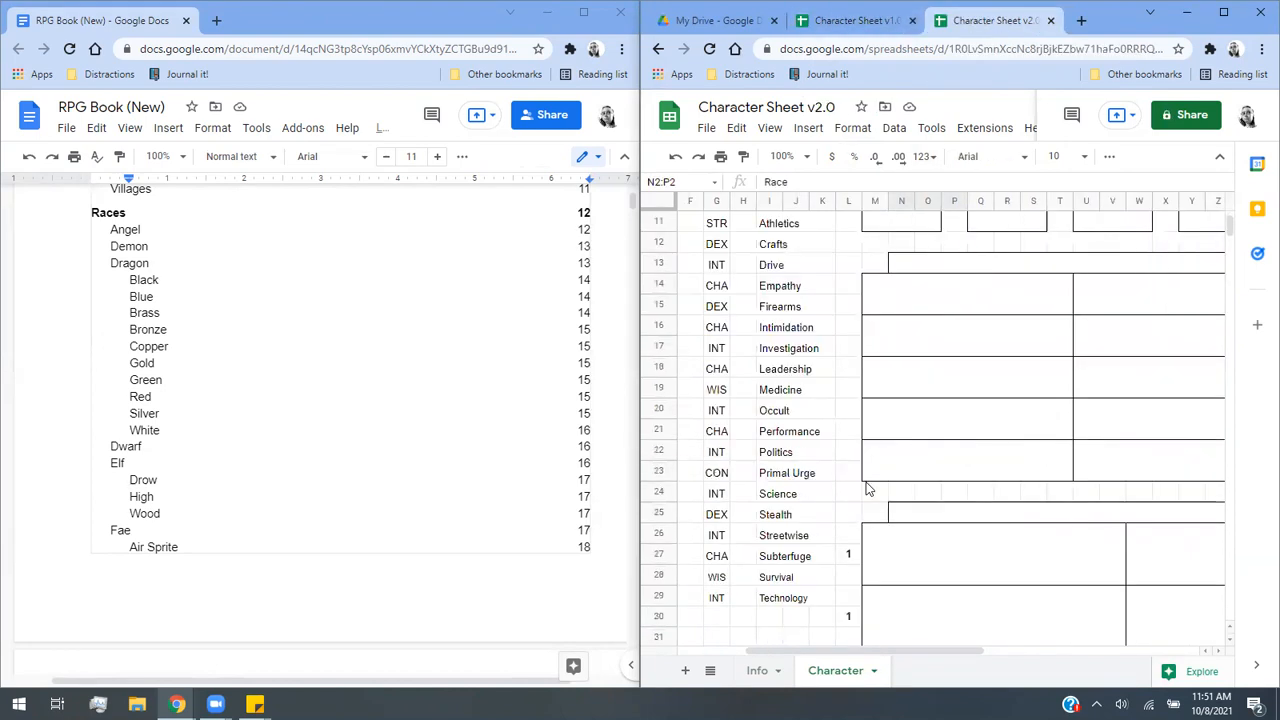
pyautogui.click(756, 671)
pyautogui.click(735, 439)
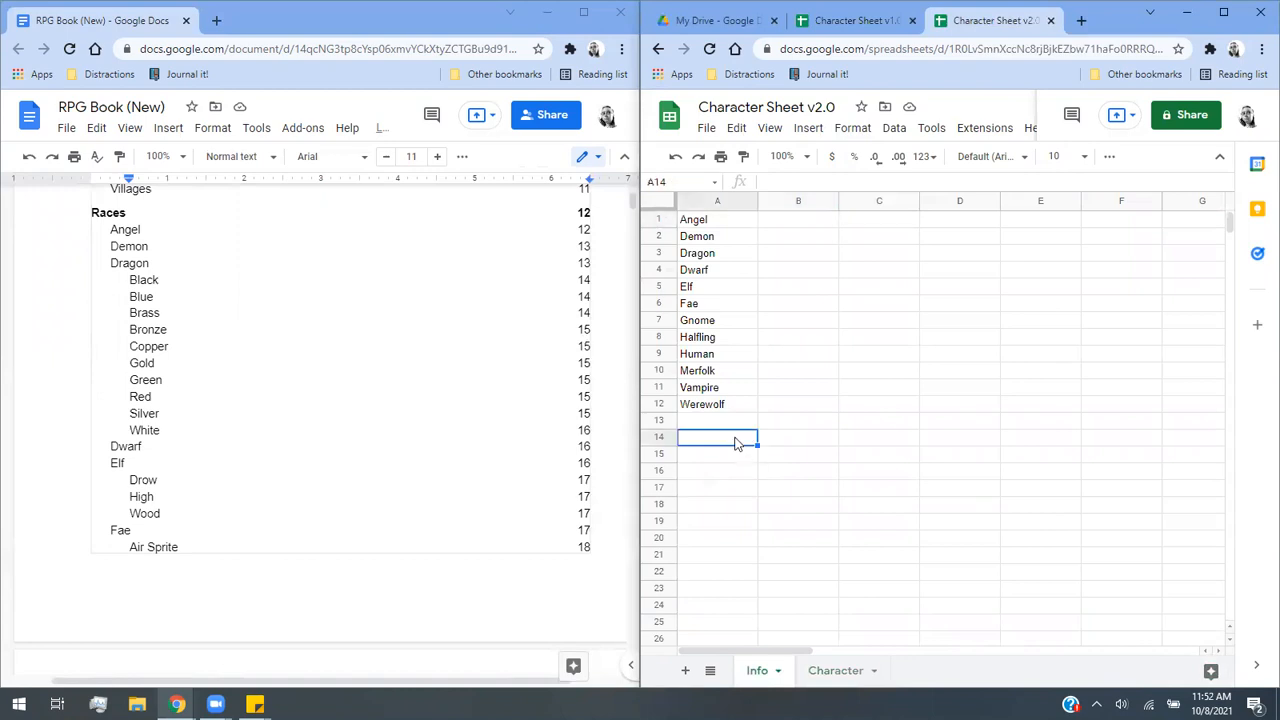
pyautogui.doubleClick(736, 439)
pyautogui.click(833, 671)
pyautogui.scroll(5, 986, 391)
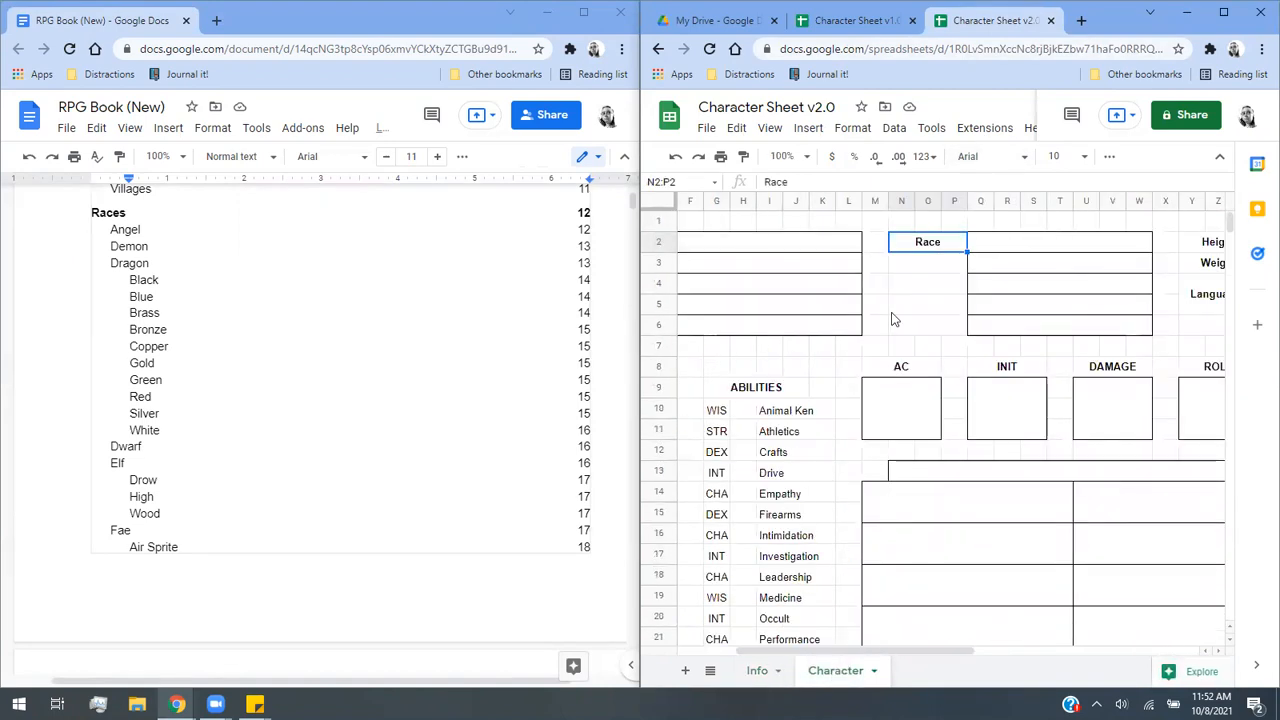
pyautogui.click(754, 671)
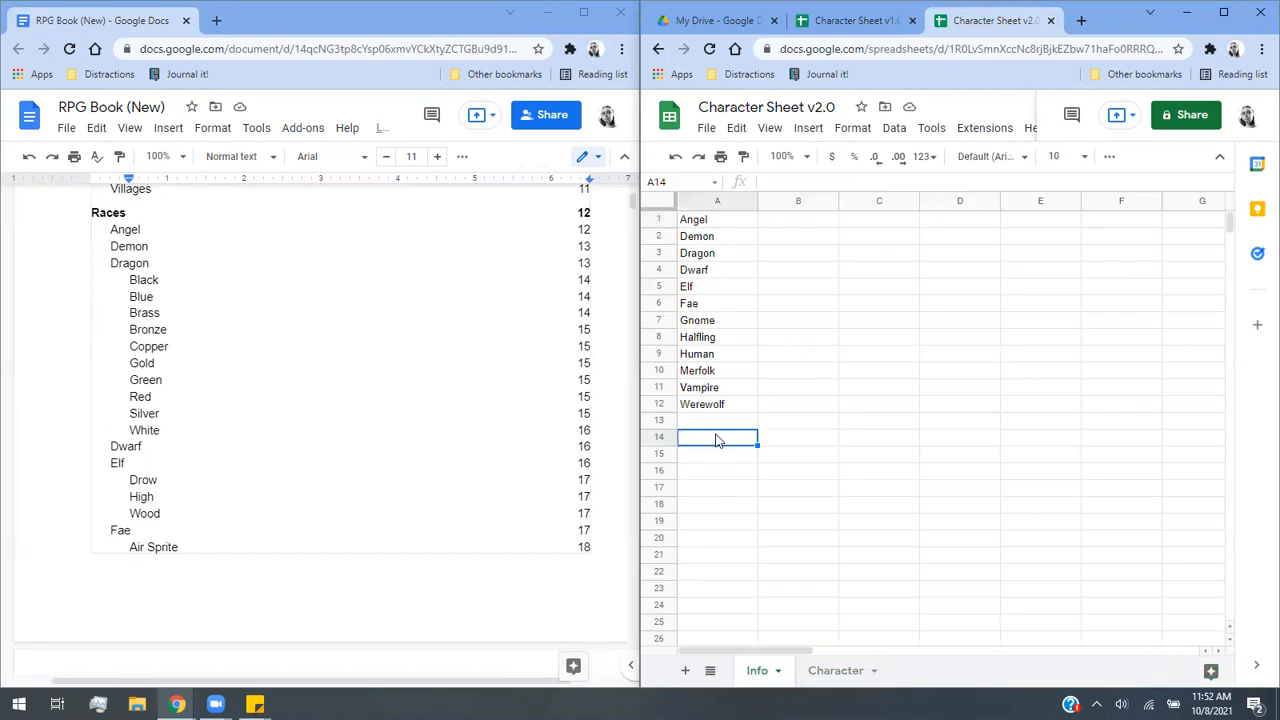
pyautogui.click(829, 671)
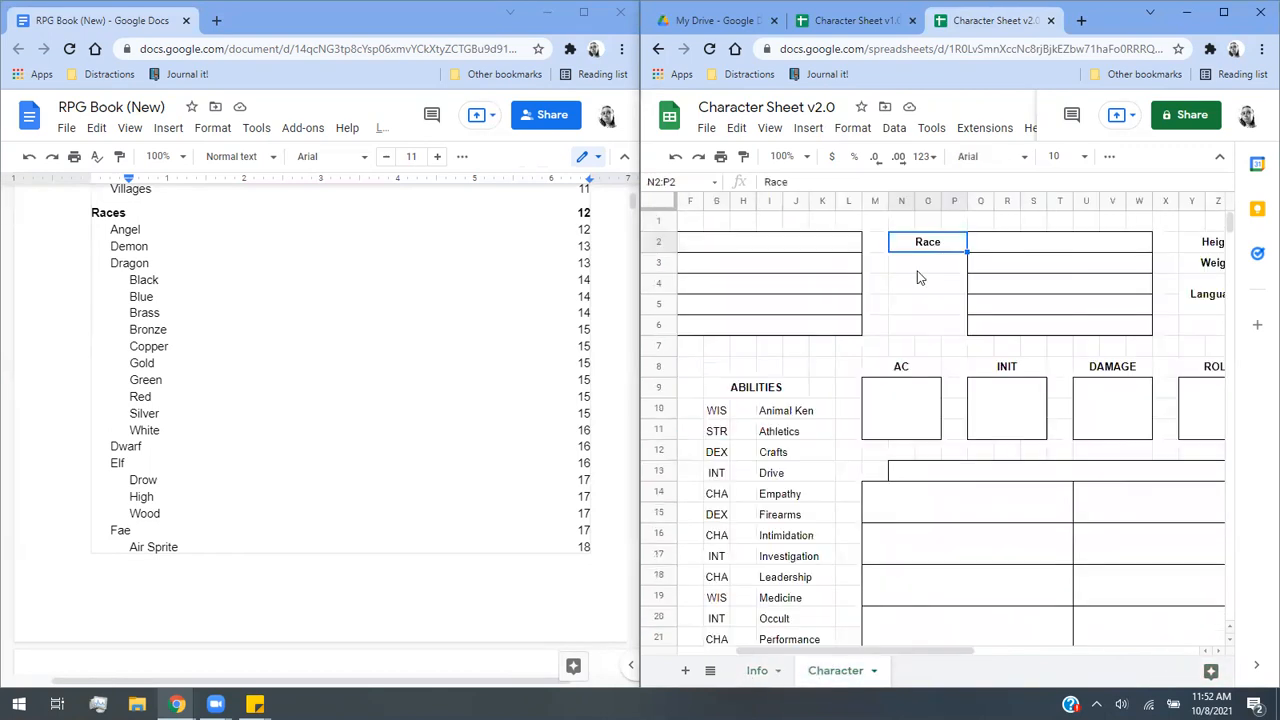
# Enter an INDIRECT formula in Info!A14 that references the Race label in Character!N2.
pyautogui.click(756, 670)
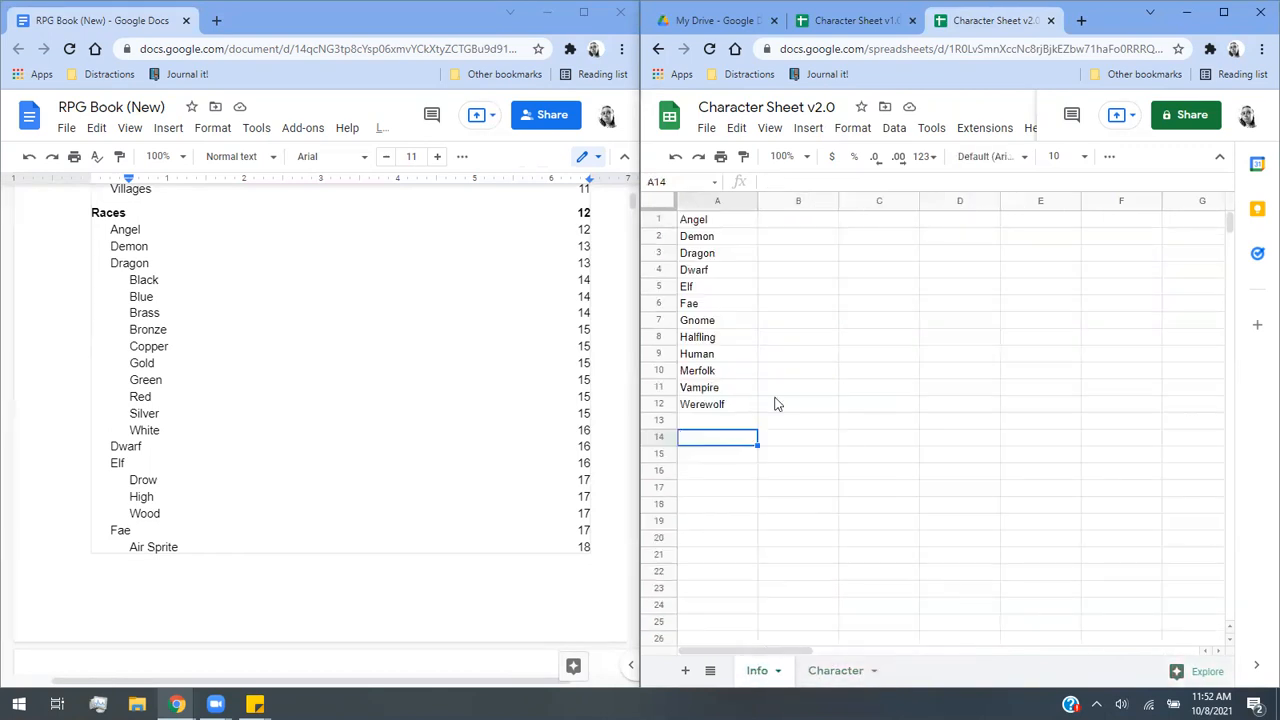
pyautogui.write('=In')
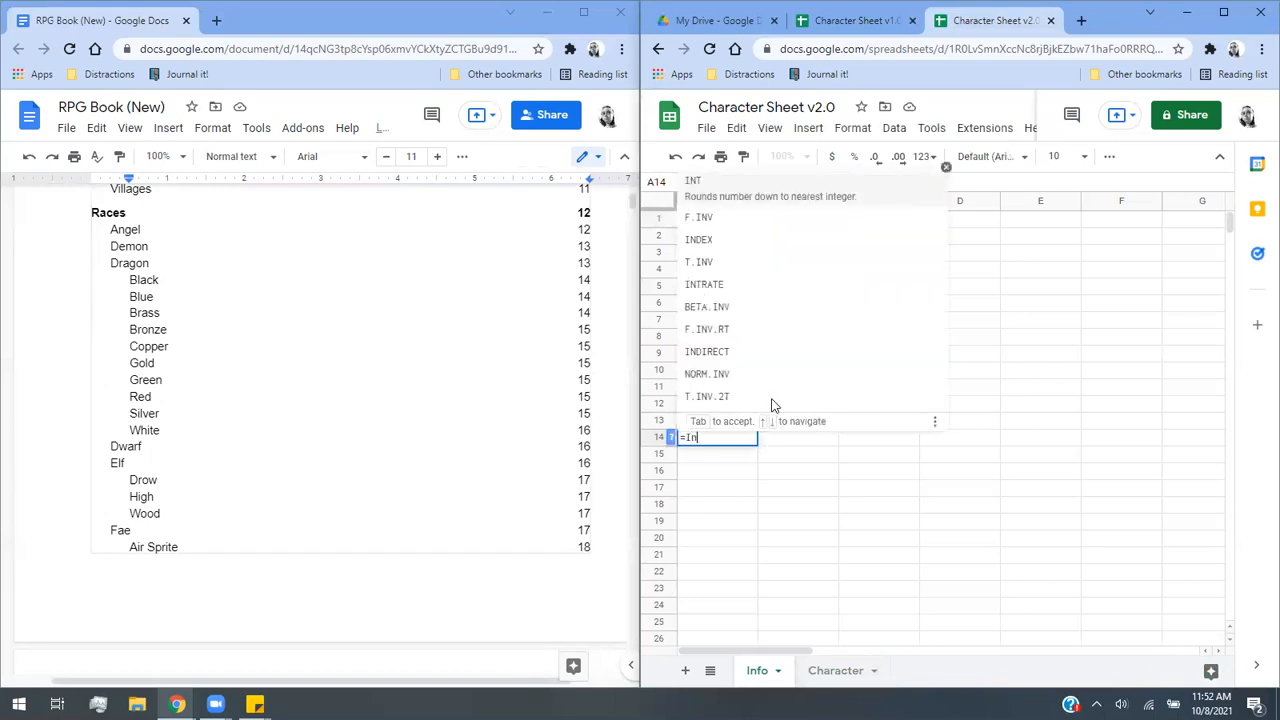
pyautogui.write('direct(')
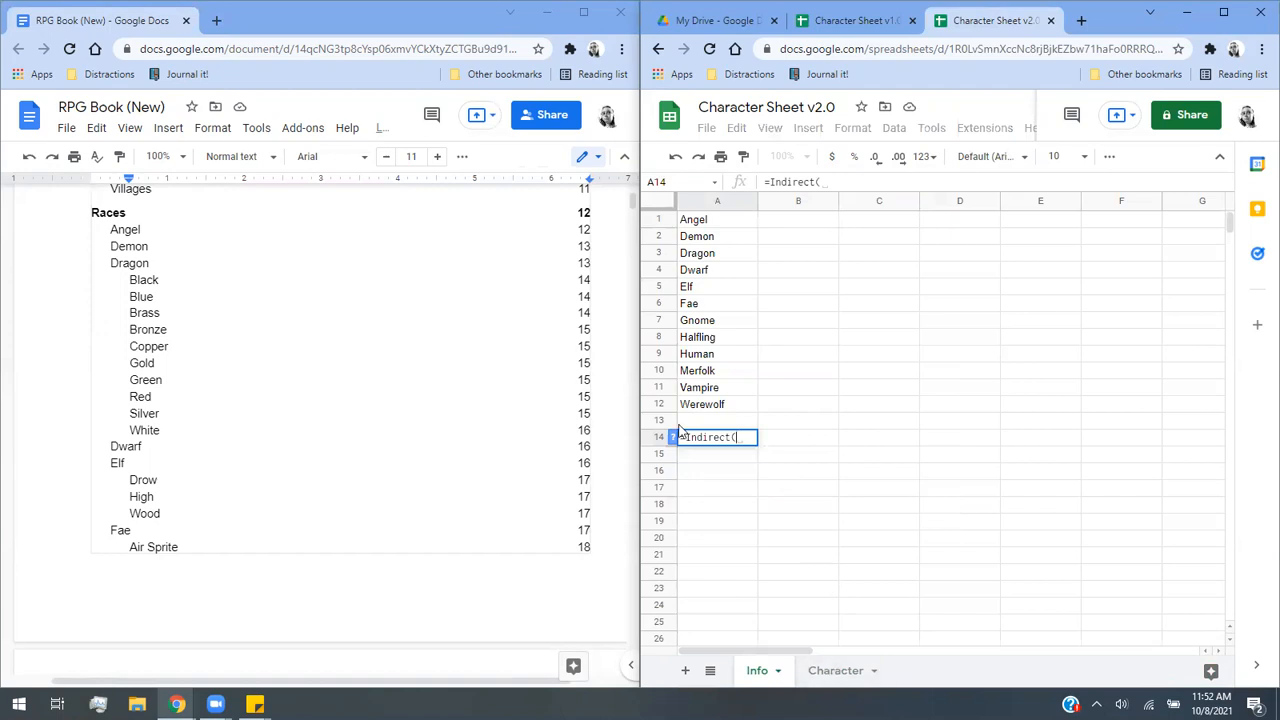
pyautogui.click(838, 668)
pyautogui.click(948, 250)
pyautogui.press('Return')
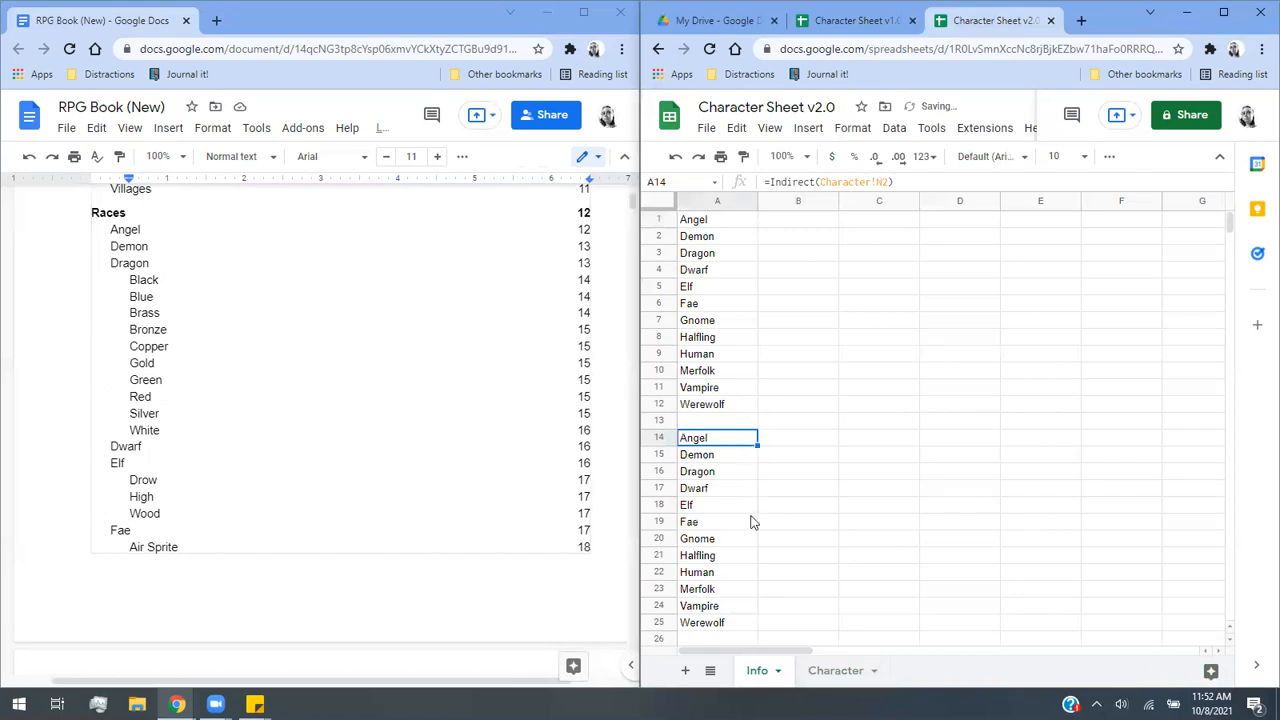
# Compare the original race list in Info!A1:A12 with the formula's list in A14:A25 and the Race label on the Character sheet.
pyautogui.moveTo(706, 224); pyautogui.dragTo(741, 409)
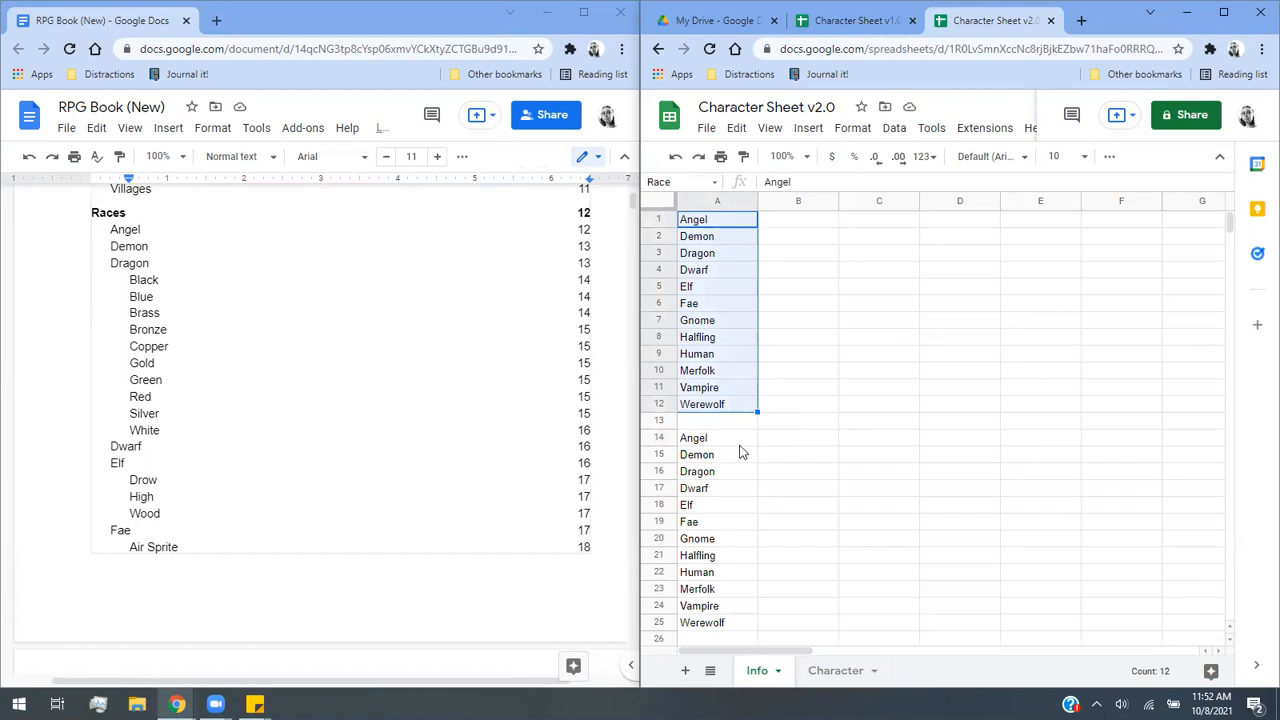
pyautogui.moveTo(738, 437); pyautogui.dragTo(726, 622)
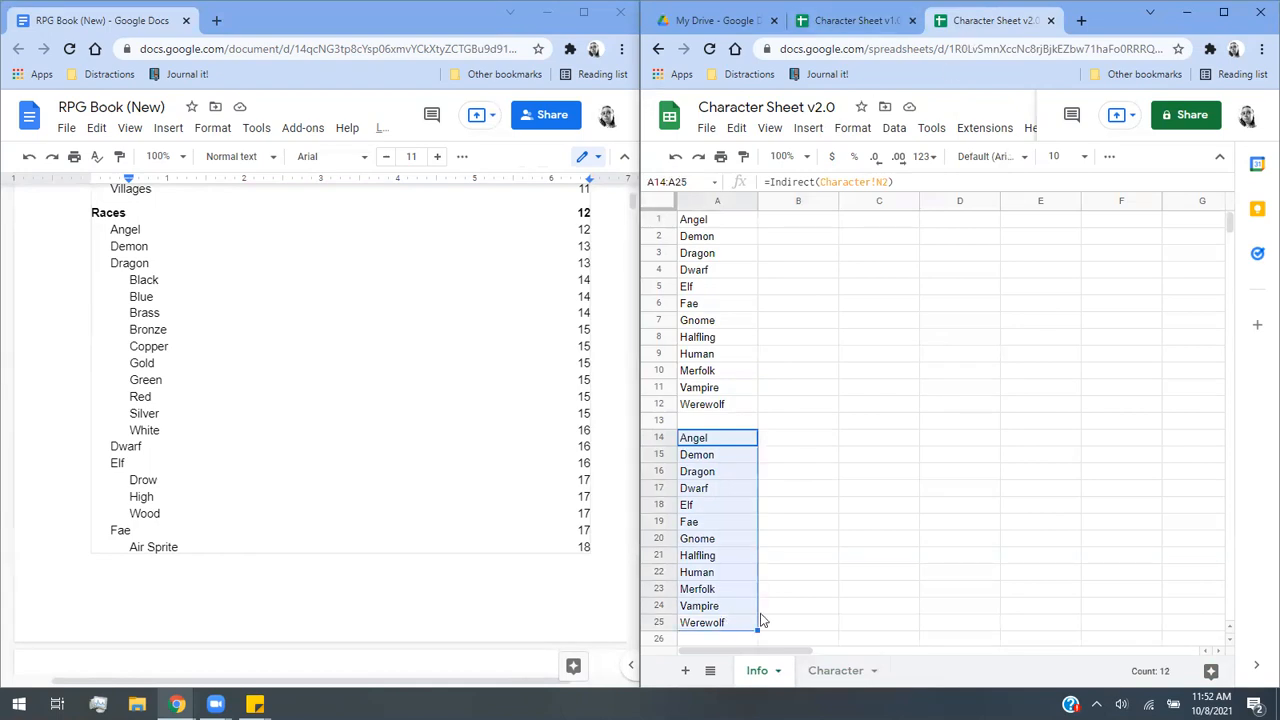
pyautogui.click(822, 669)
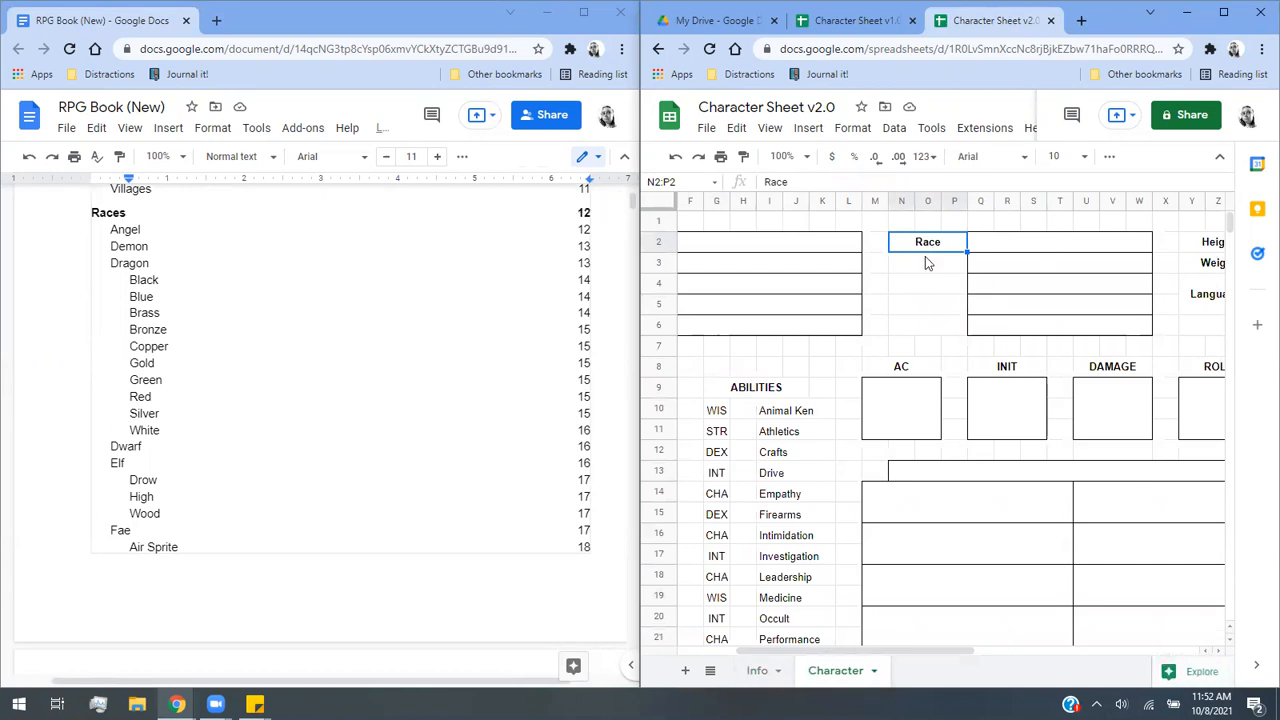
pyautogui.click(757, 670)
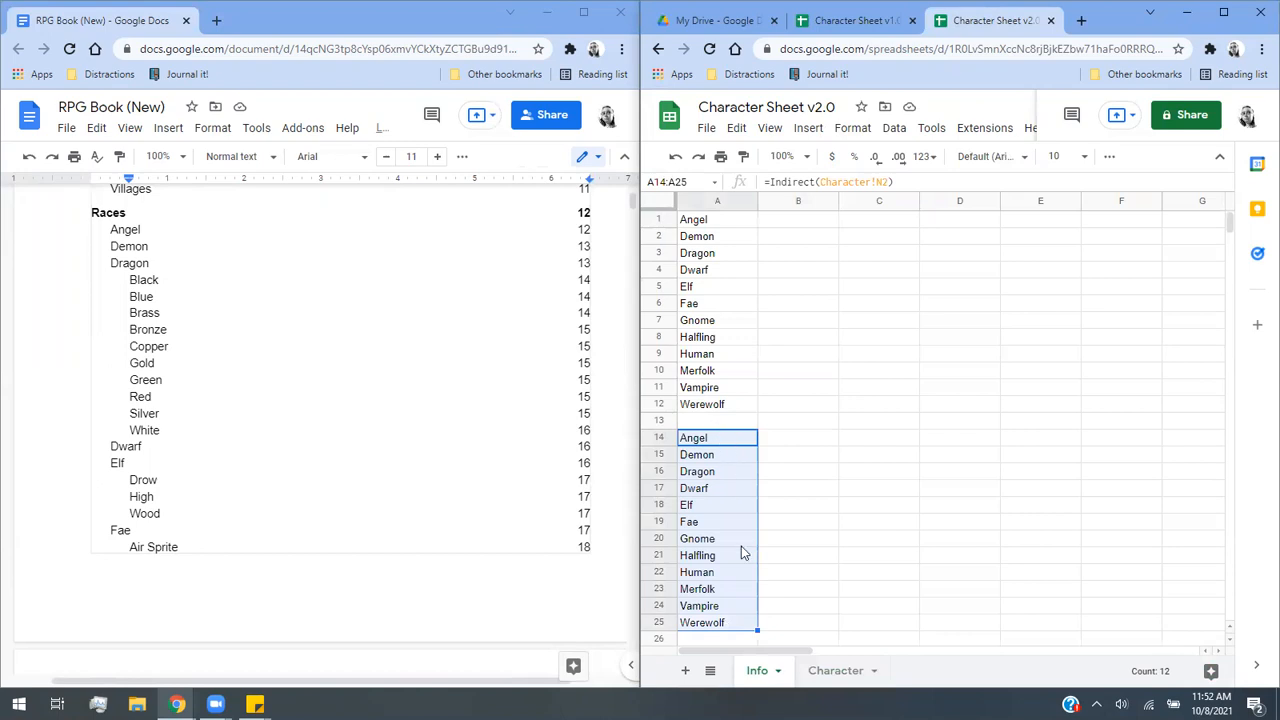
pyautogui.click(778, 570)
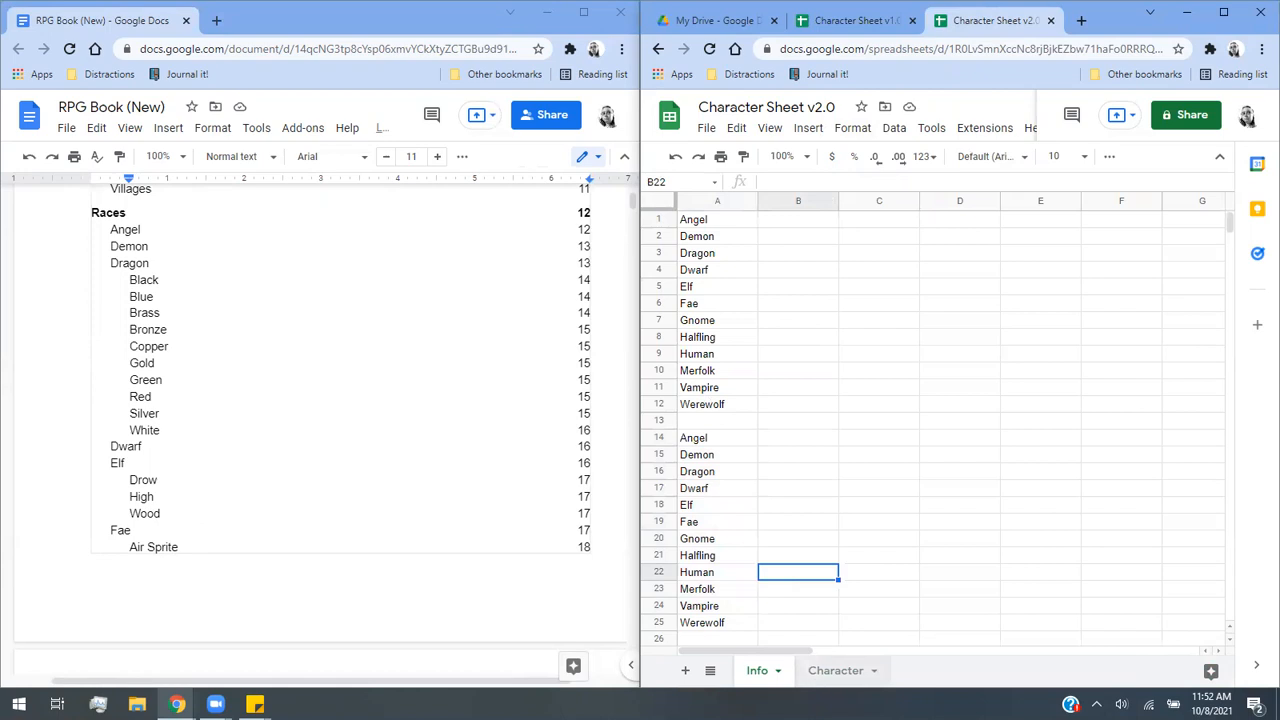
# Add data validation to the blank Race field Character!Q2:W2, using a list from the range Info!A14:A25.
pyautogui.click(836, 670)
pyautogui.click(1119, 246)
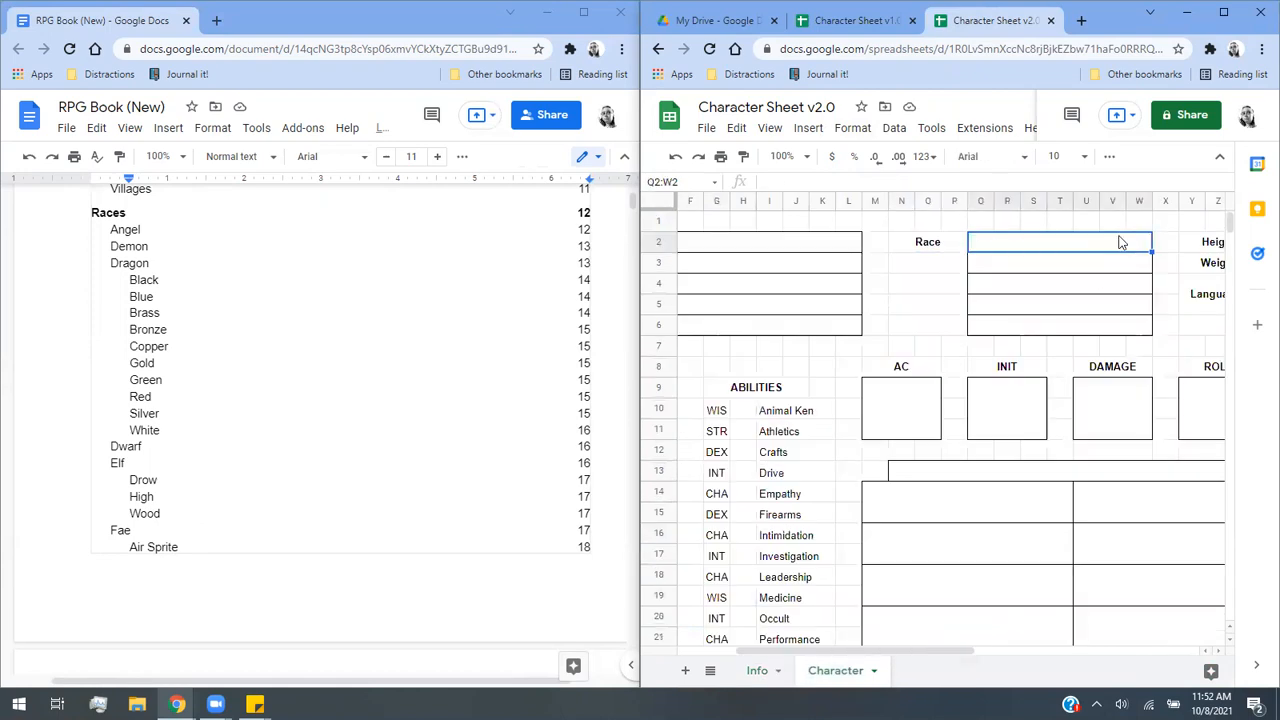
pyautogui.click(894, 128)
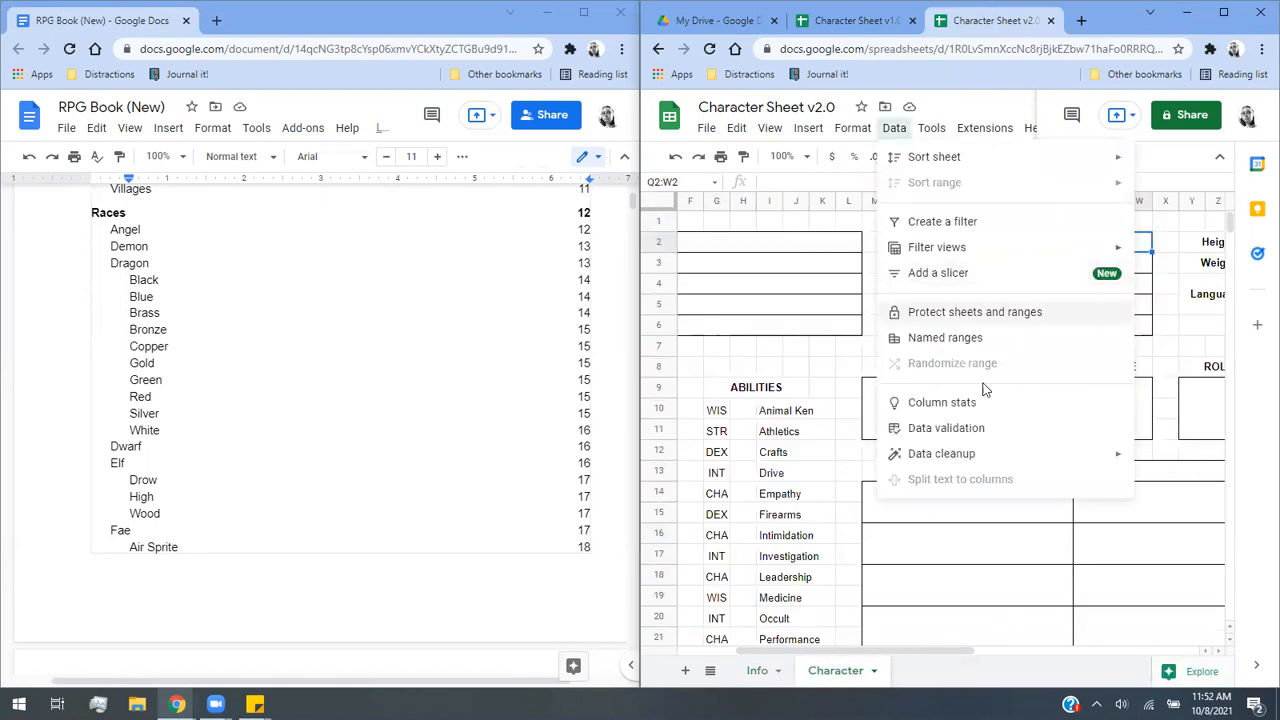
pyautogui.click(912, 432)
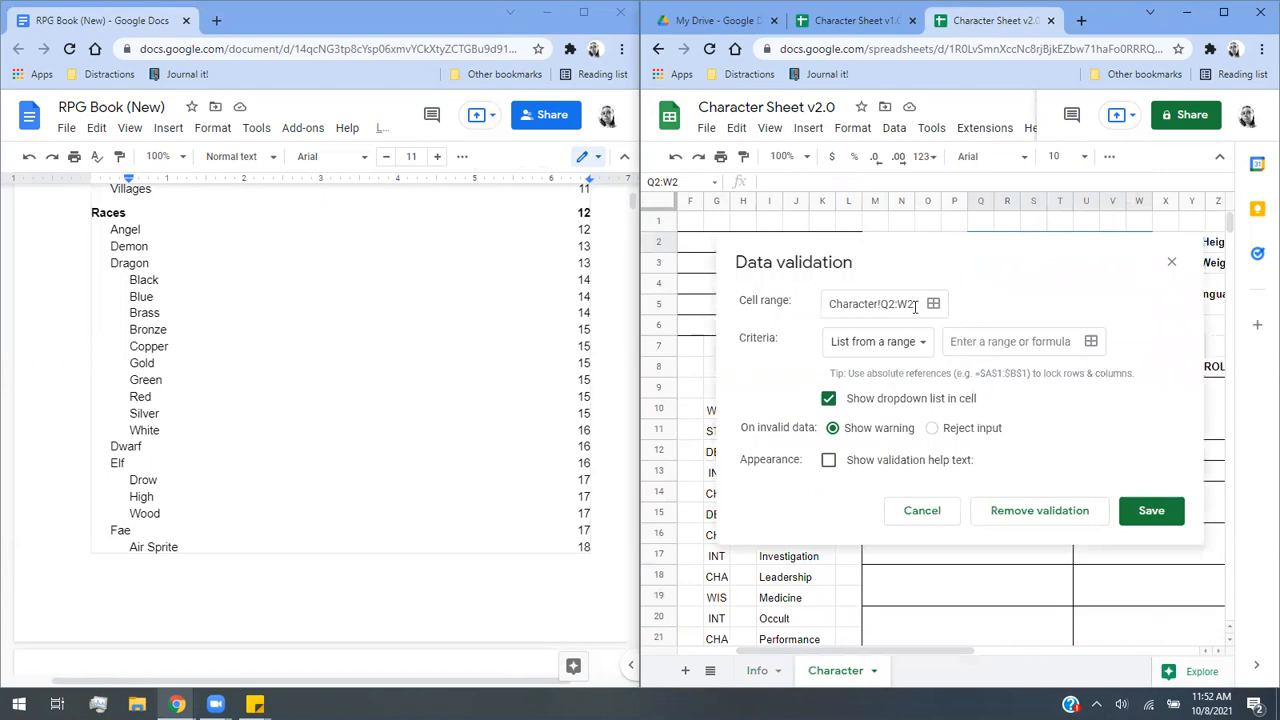
pyautogui.click(959, 343)
pyautogui.click(1091, 341)
pyautogui.click(757, 670)
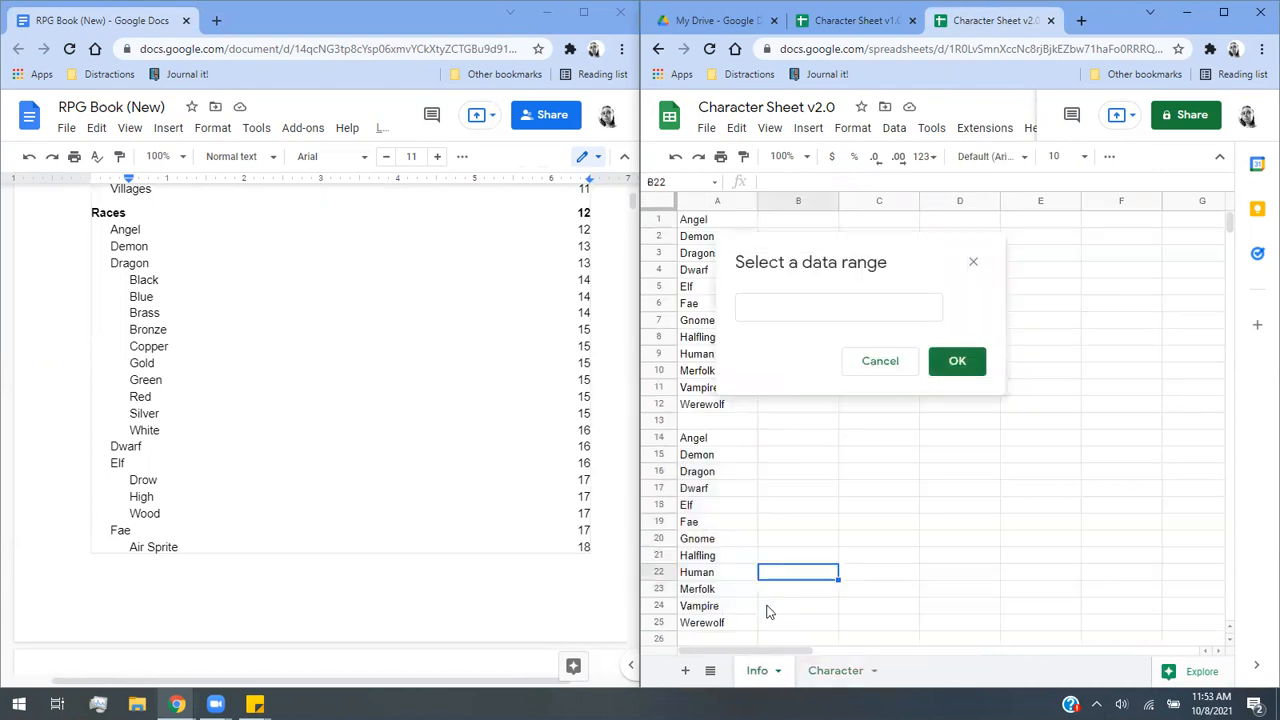
pyautogui.moveTo(728, 444); pyautogui.dragTo(745, 622)
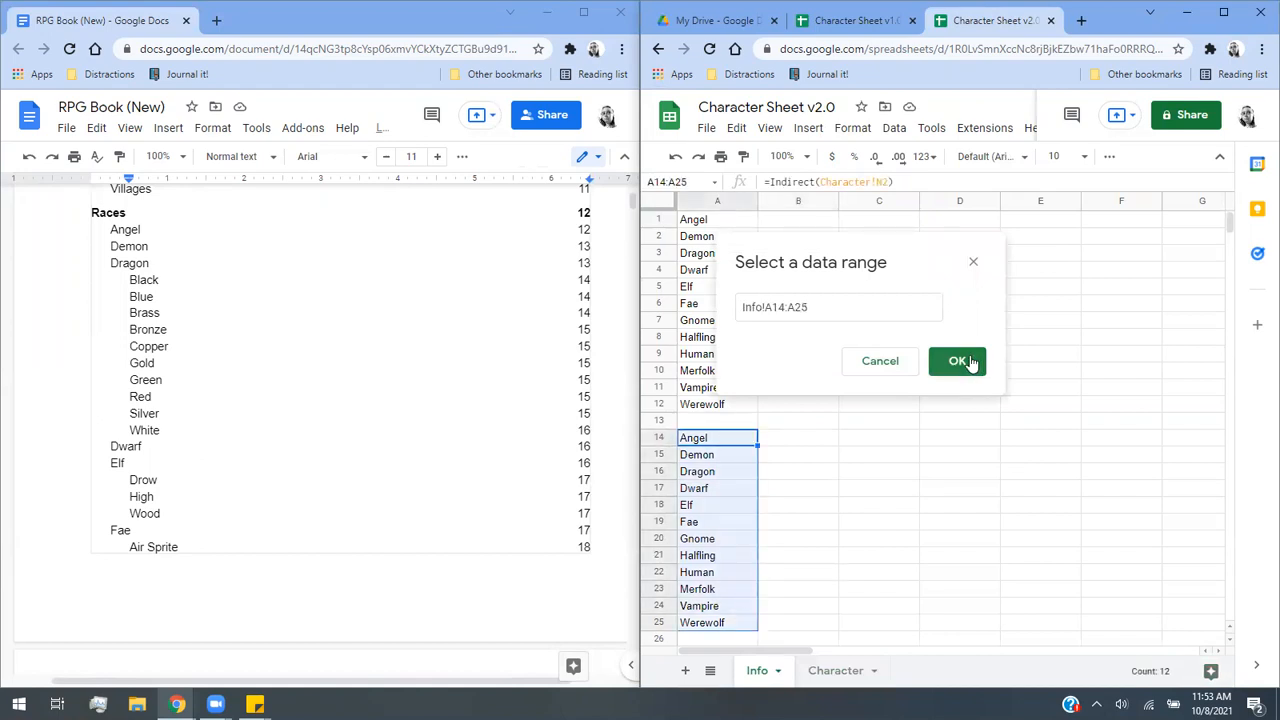
pyautogui.click(969, 363)
pyautogui.click(1155, 512)
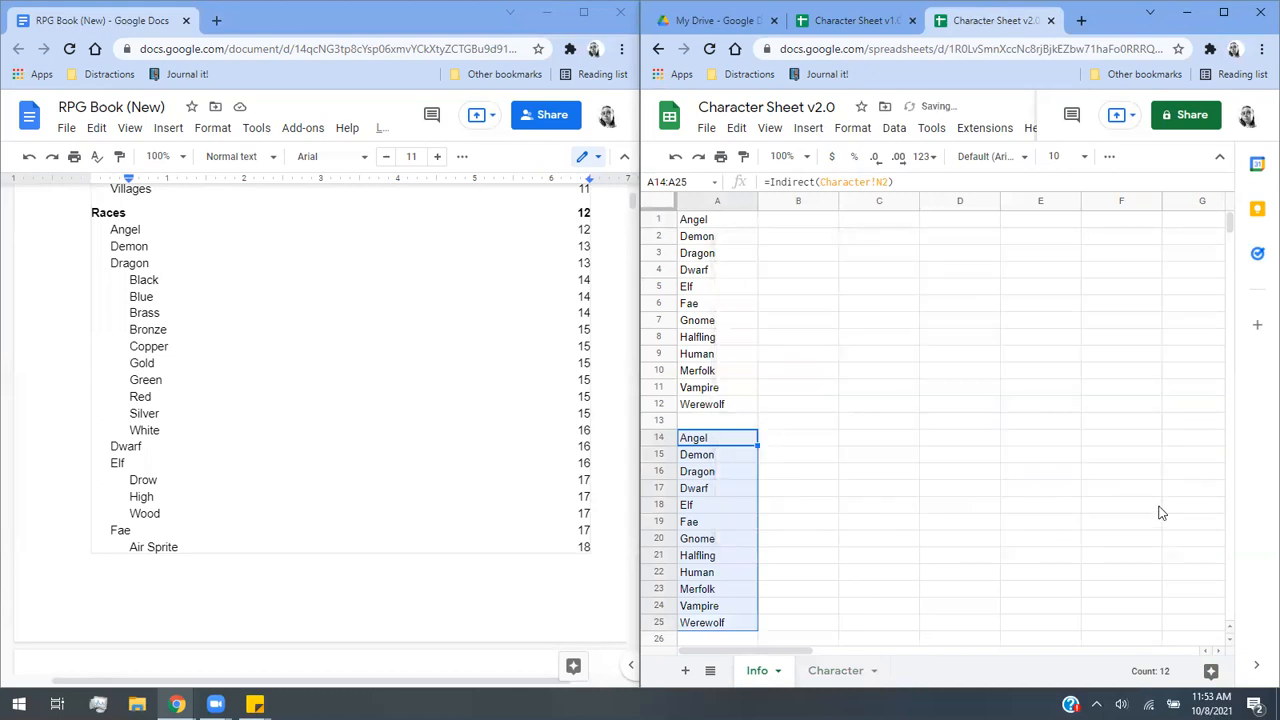
# Check the choices in the Race field's dropdown on the Character sheet, then close it without choosing one.
pyautogui.click(840, 670)
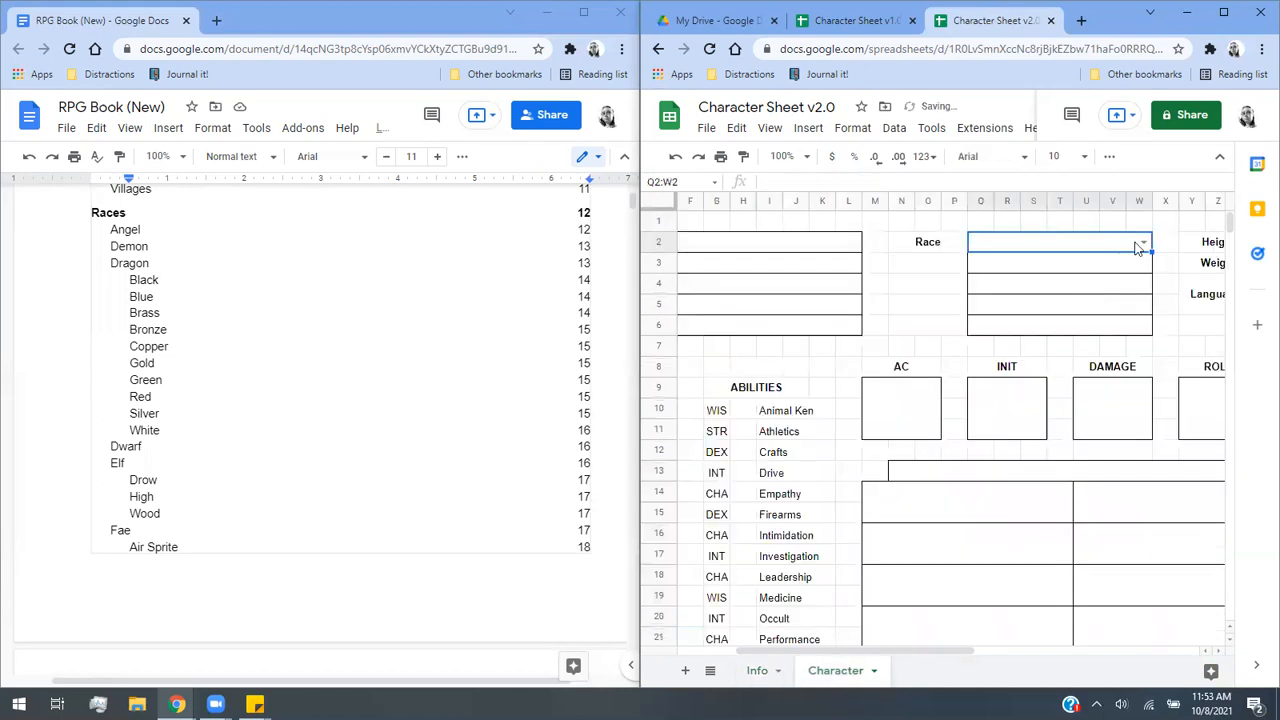
pyautogui.click(1142, 245)
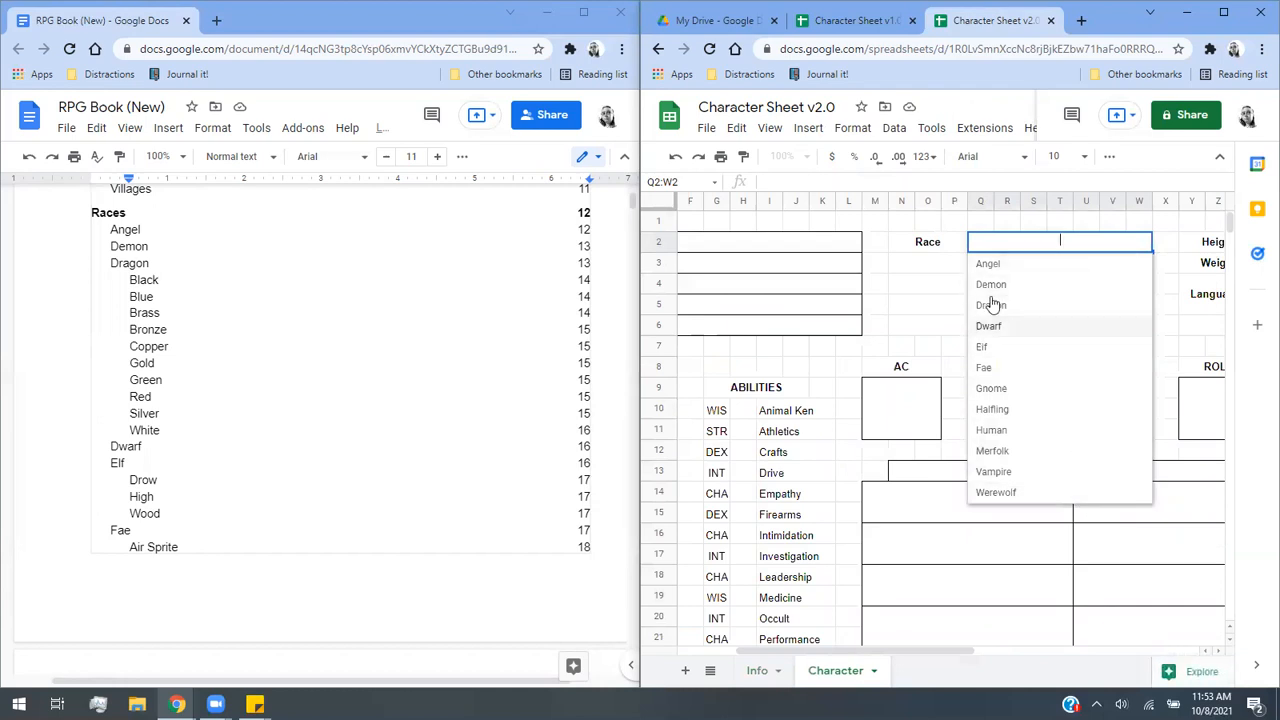
pyautogui.click(872, 349)
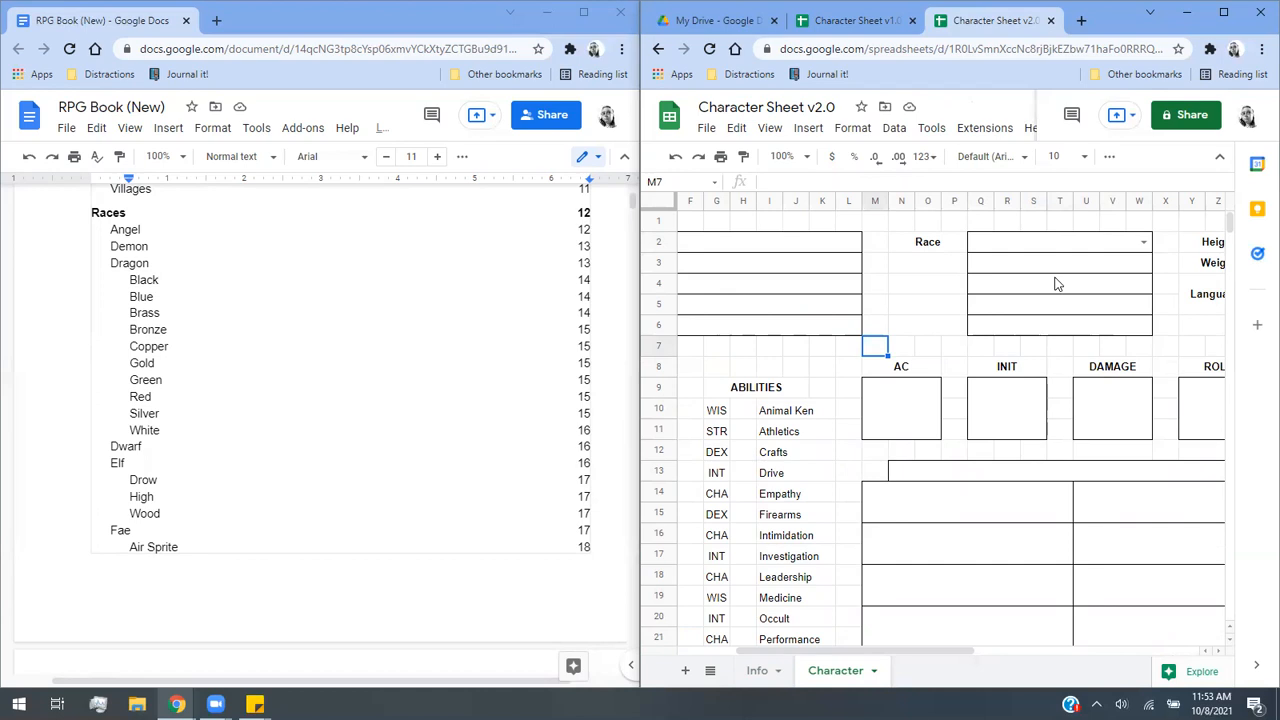
# Enter Half in Info!B1 and select the race list in A1:A12.
pyautogui.click(757, 670)
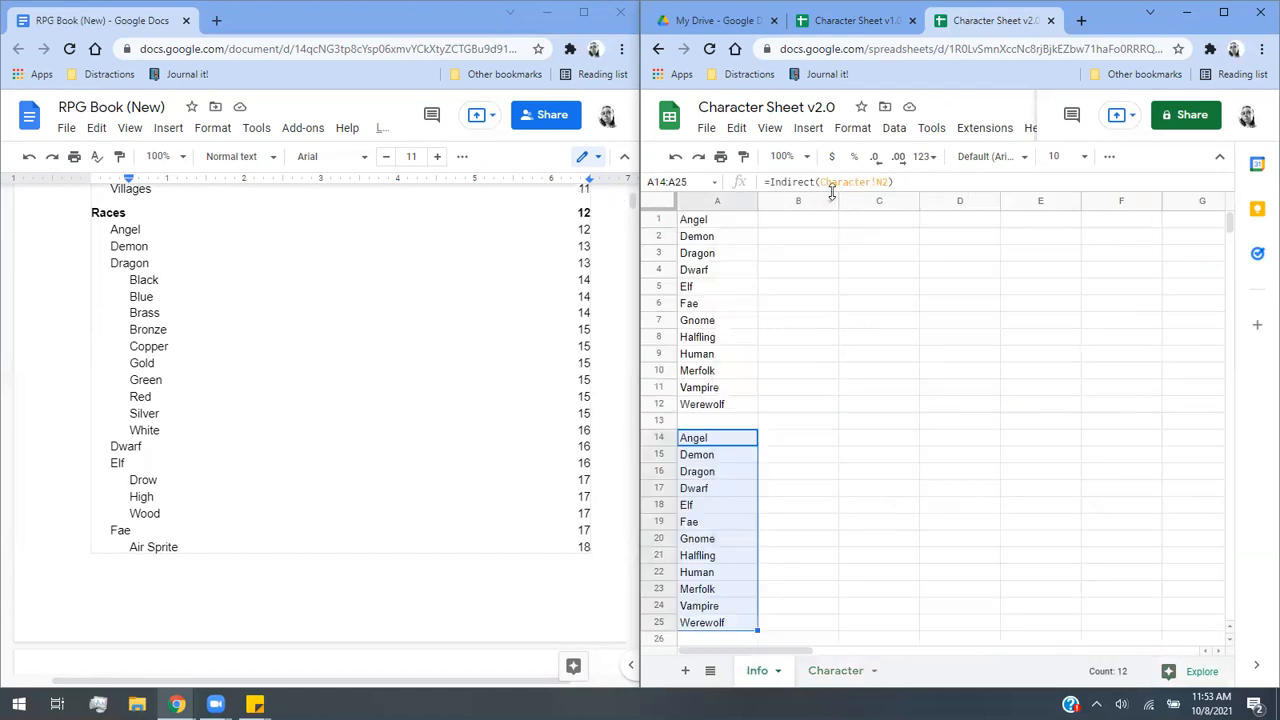
pyautogui.click(805, 222)
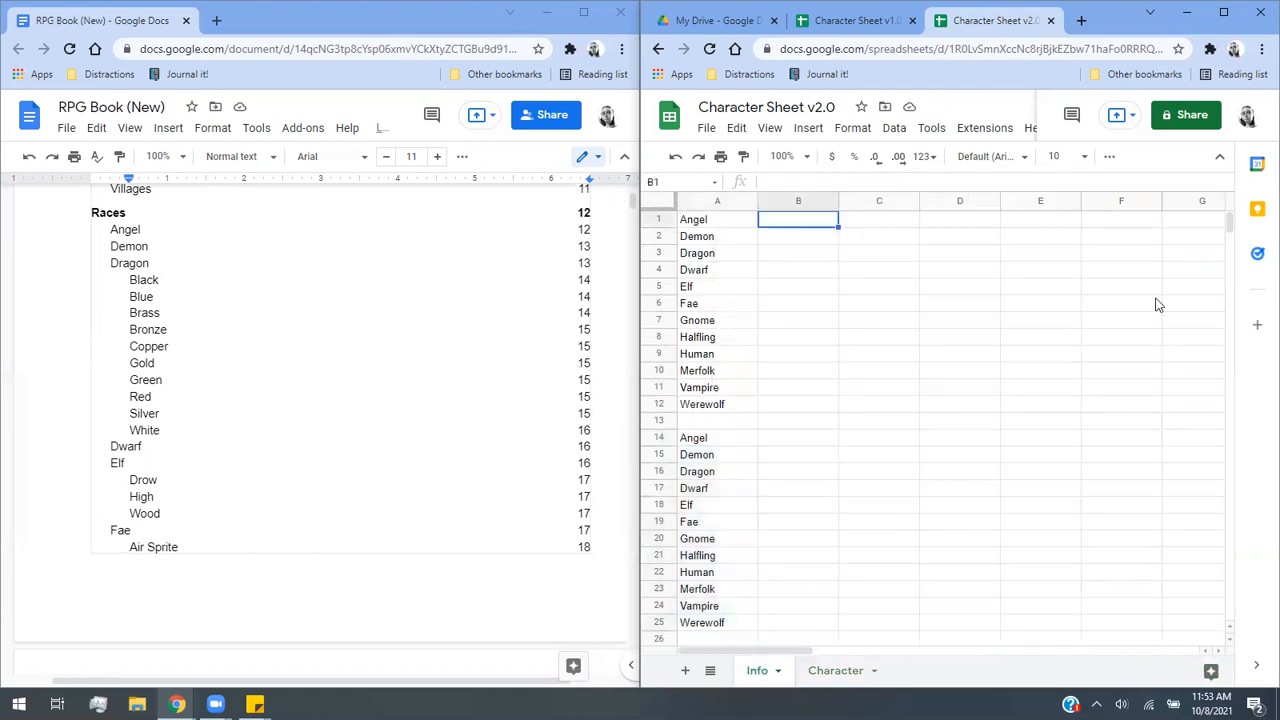
pyautogui.write('Half')
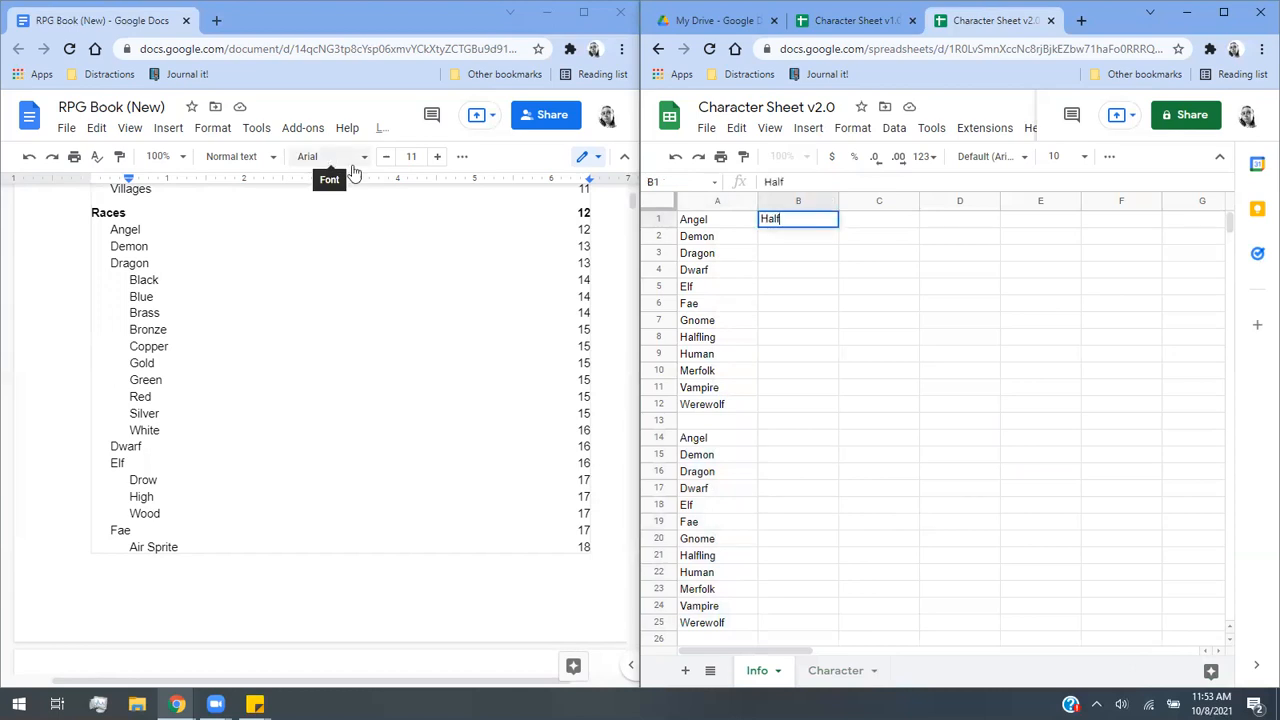
pyautogui.moveTo(710, 228); pyautogui.dragTo(714, 406)
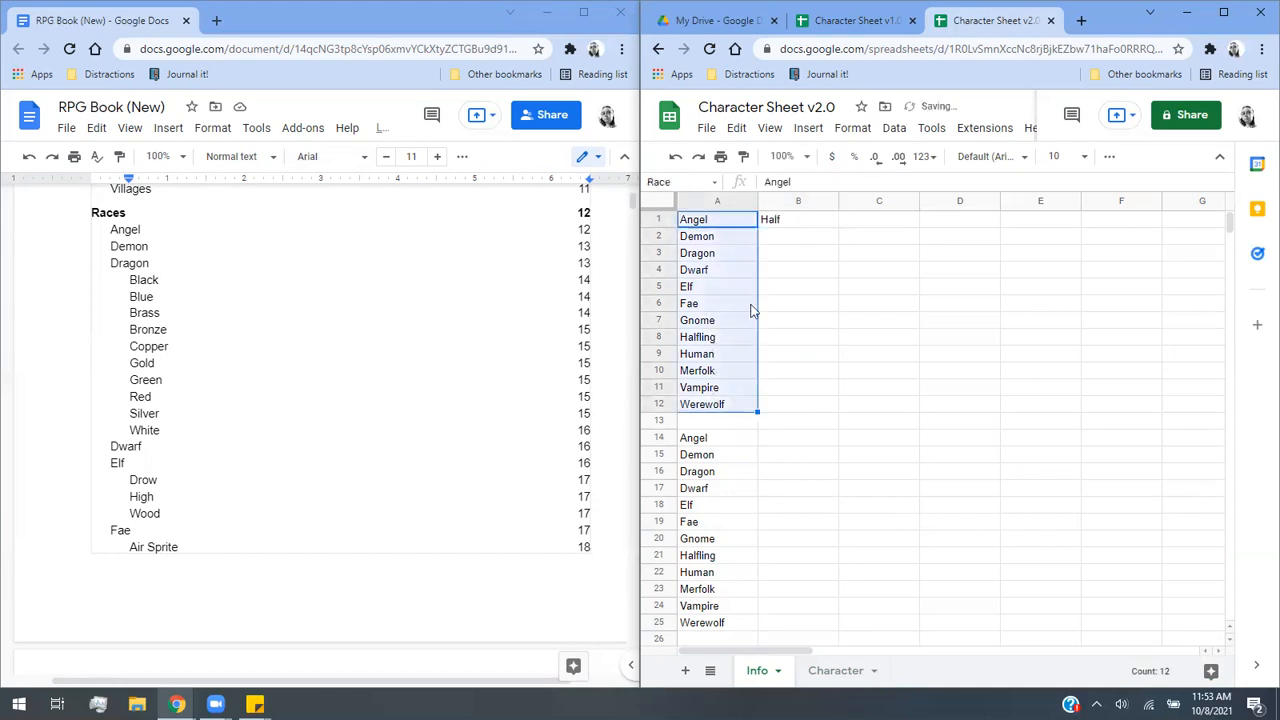
# Enter the races Angel, Demon, Dragon and Dwarf in Info!B2:B5, one per row.
pyautogui.click(768, 240)
pyautogui.write('Angel')
pyautogui.press('Return')
pyautogui.write('De')
pyautogui.write('om')
pyautogui.press('BackSpace')
pyautogui.press('BackSpace')
pyautogui.write('mon')
pyautogui.press('Return')
pyautogui.write('Dragon')
pyautogui.press('Return')
pyautogui.write('Dwardf')
pyautogui.press('Return')
pyautogui.press('Up')
pyautogui.write('Dwarf')
pyautogui.press('Return')
# Continue the list in Info!B6:B11 with Elf, Fae, Gnome, Human, Merfolk and Vampire.
pyautogui.write('Elf')
pyautogui.press('Return')
pyautogui.write('Fae')
pyautogui.press('Return')
pyautogui.write('Gnome')
pyautogui.press('Return')
pyautogui.write('Human')
pyautogui.press('Return')
pyautogui.write('Merfolk')
pyautogui.press('Return')
pyautogui.write('Vampire')
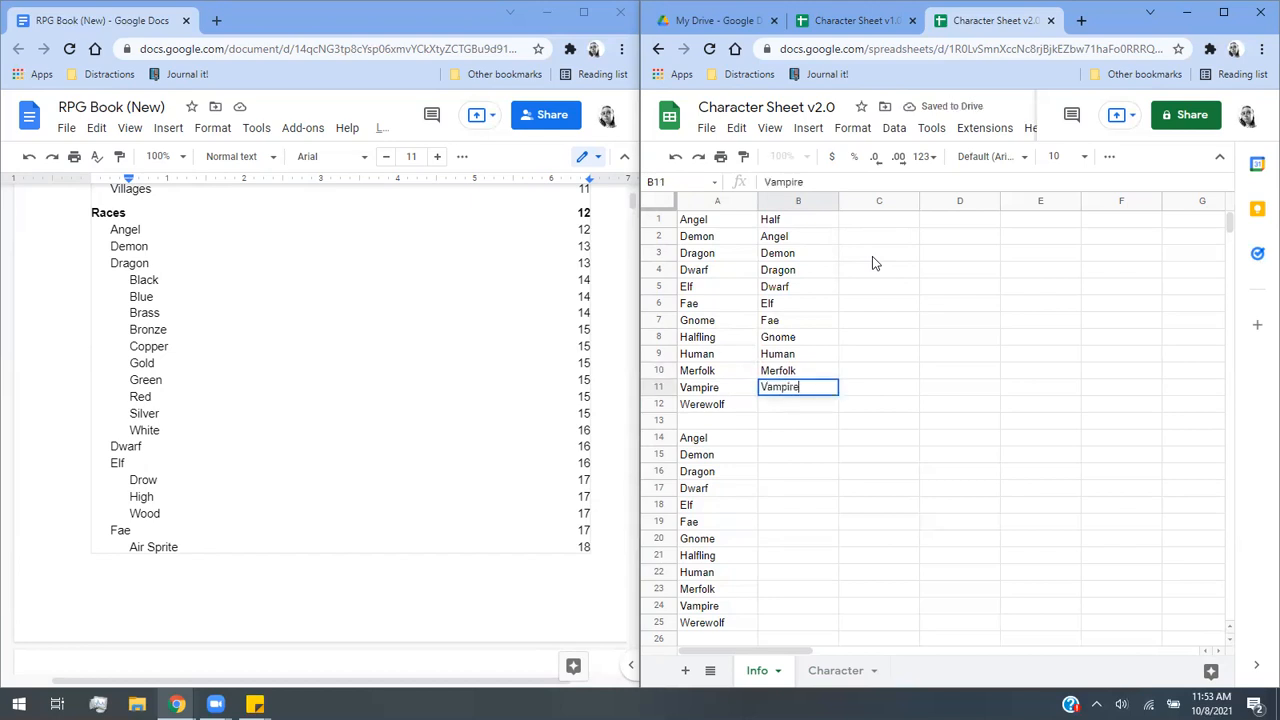
pyautogui.press('Return')
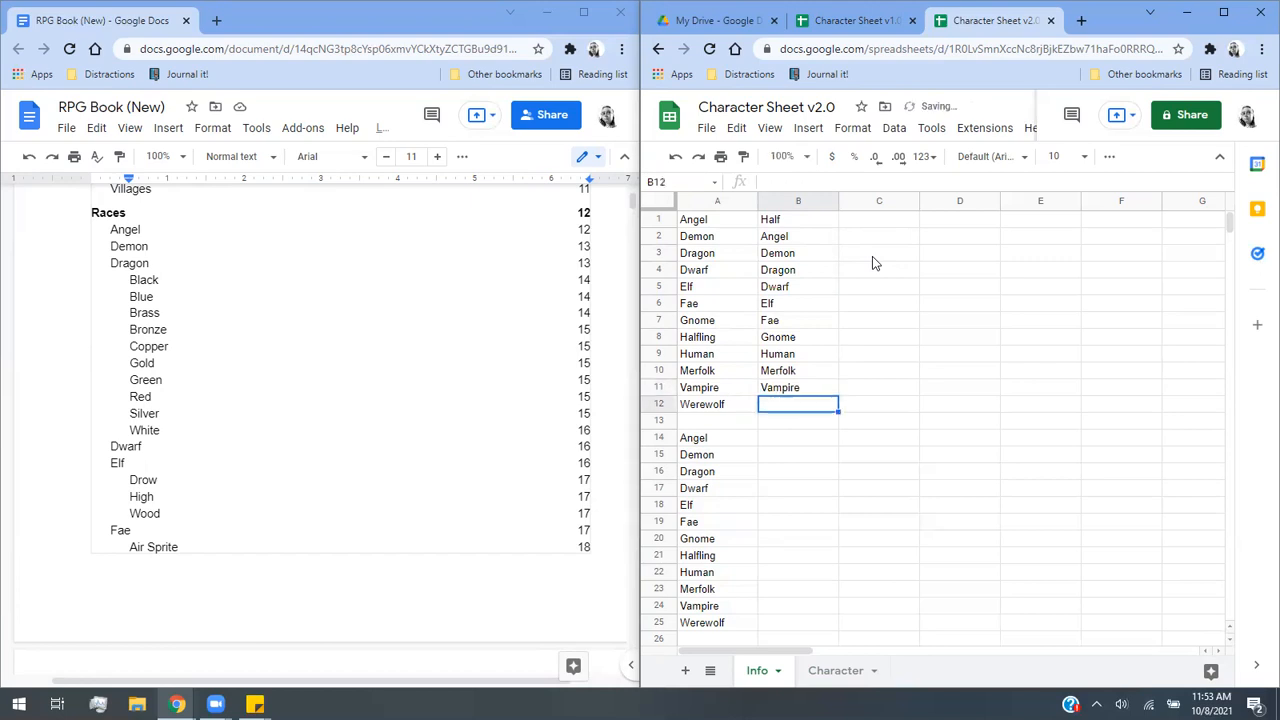
# Clear the Half entry from Info!B1 and add Werewolf to the end of the list in B12.
pyautogui.click(813, 221)
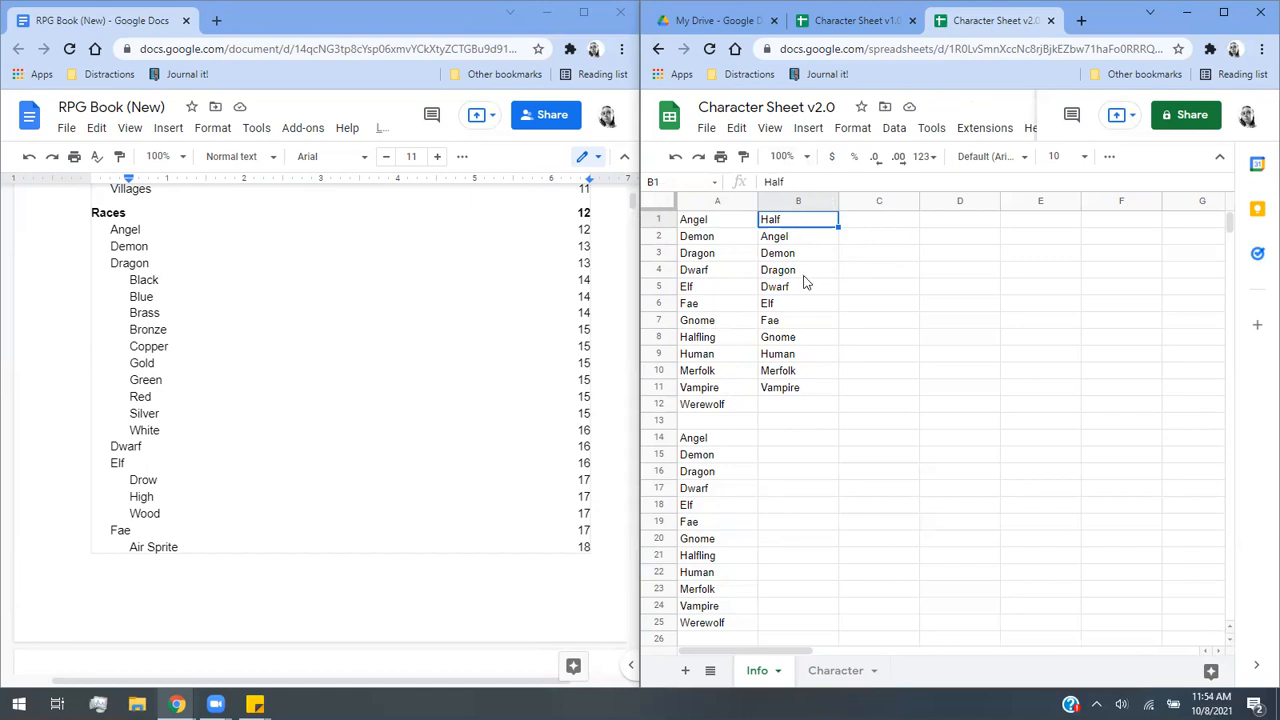
pyautogui.press('Delete')
pyautogui.click(801, 405)
pyautogui.write('Werewolv=')
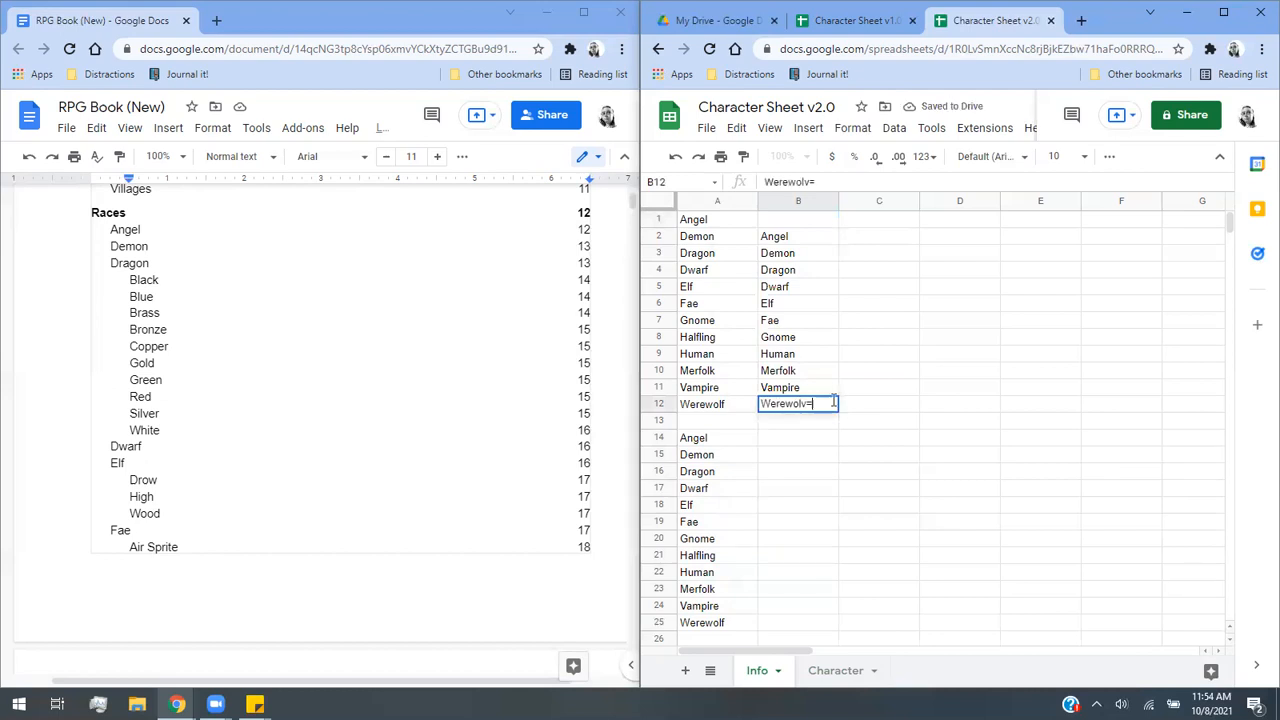
pyautogui.press('BackSpace')
pyautogui.press('BackSpace')
pyautogui.write('f')
# Copy the races in Info!B2:B12 up to start at B1, and clear the leftover Werewolf from B12.
pyautogui.click(780, 220)
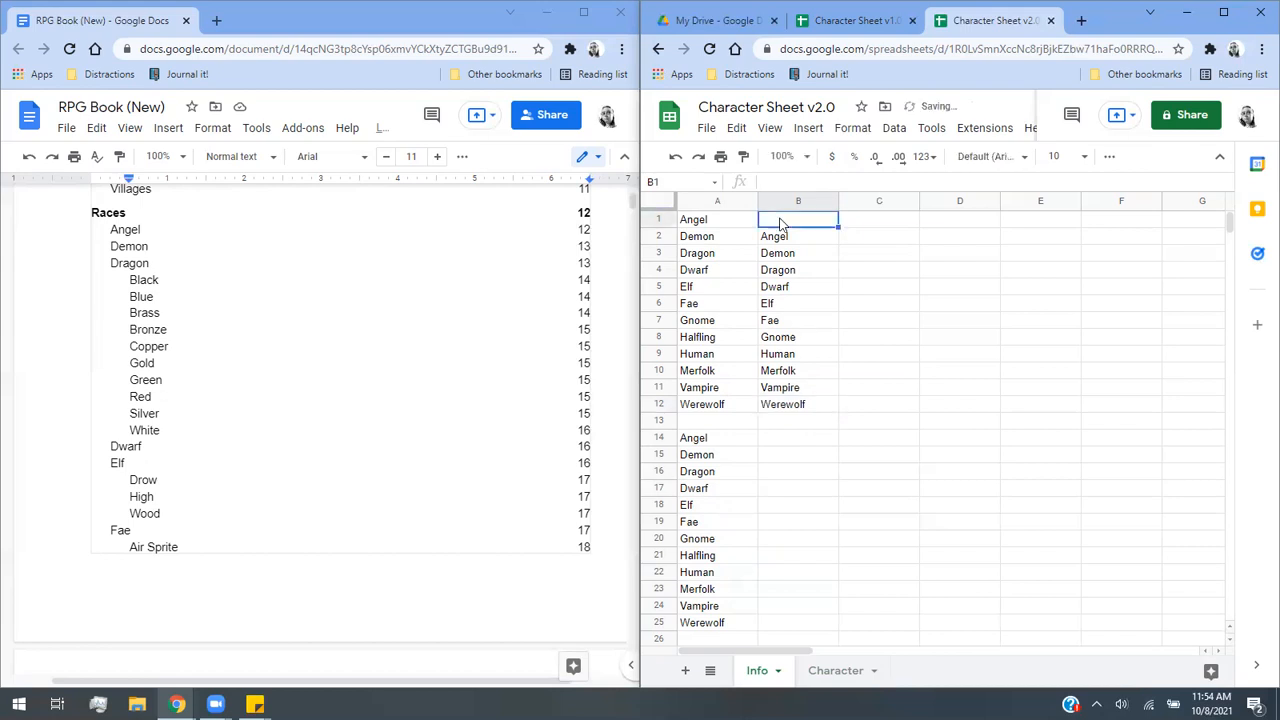
pyautogui.moveTo(806, 410); pyautogui.dragTo(785, 246)
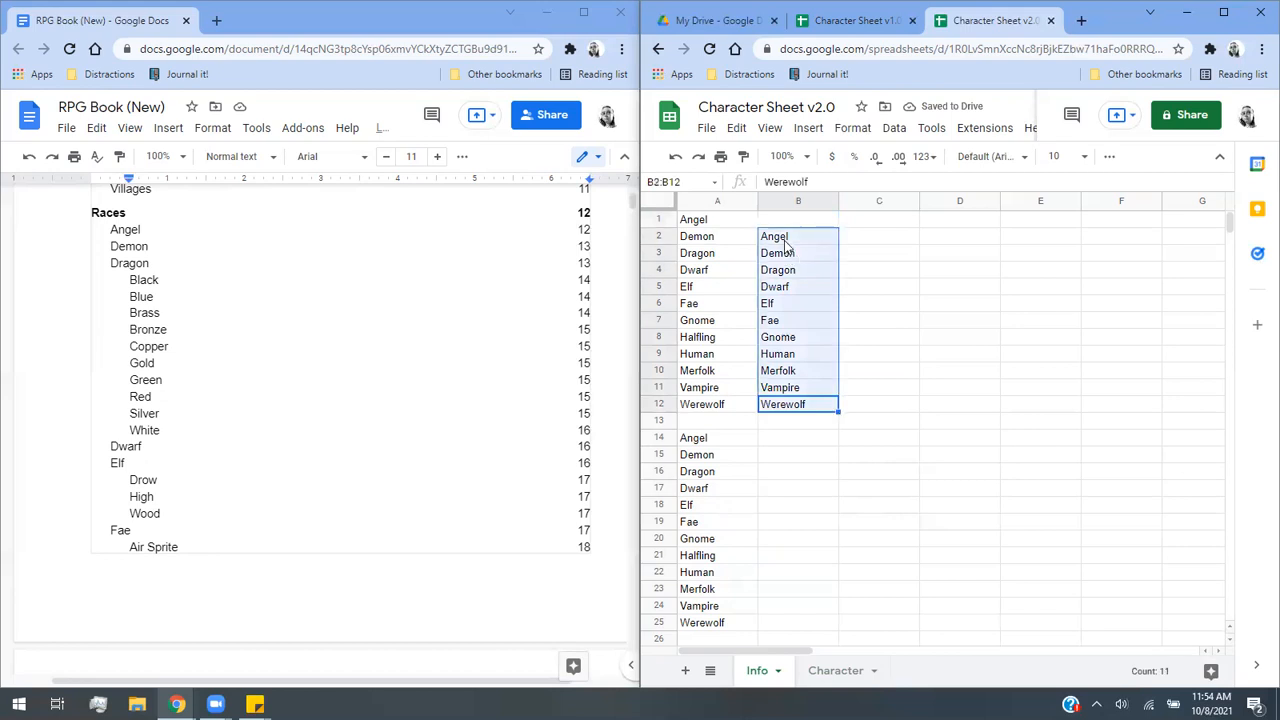
pyautogui.rightClick(785, 246)
pyautogui.click(831, 280)
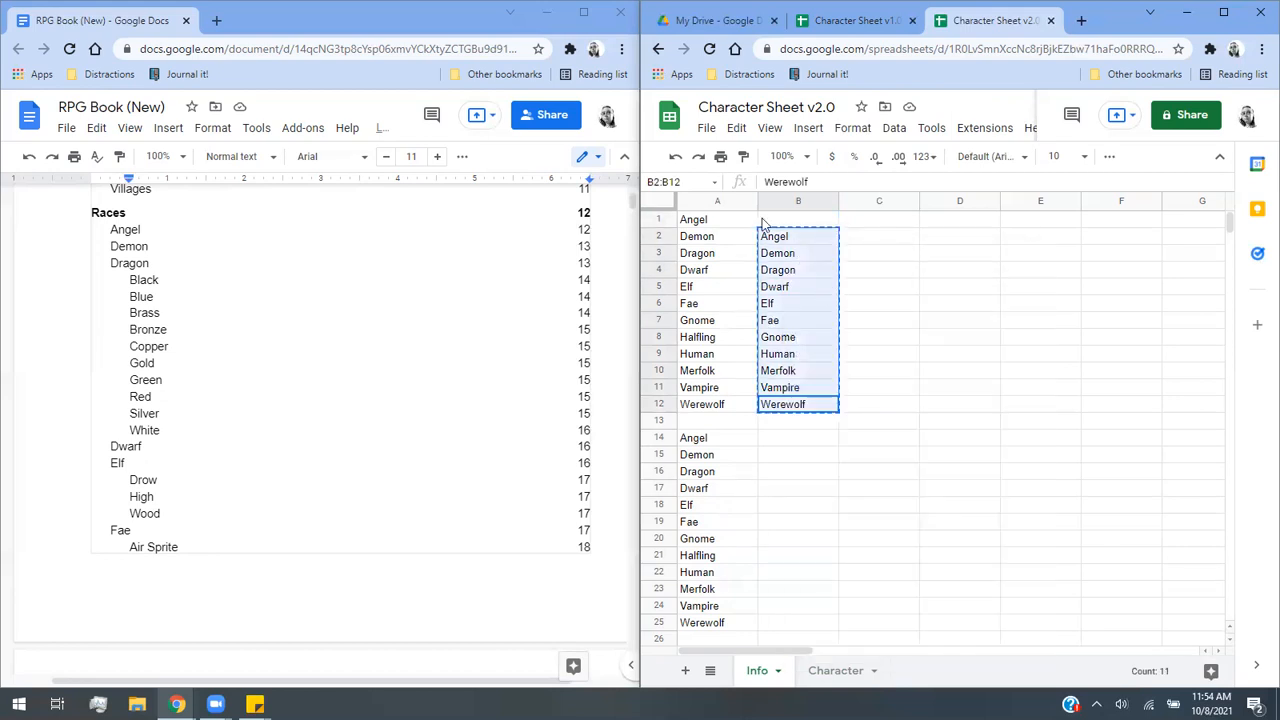
pyautogui.click(762, 222)
pyautogui.rightClick(762, 222)
pyautogui.click(810, 285)
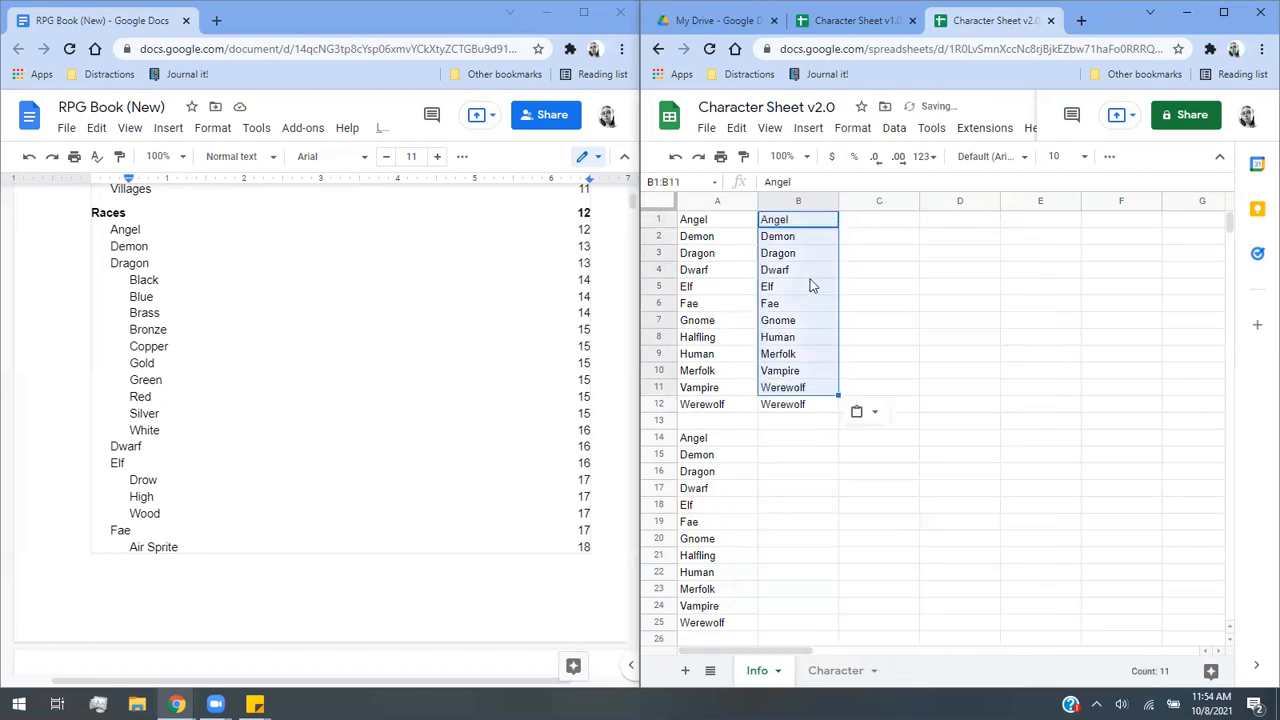
pyautogui.click(825, 406)
pyautogui.press('Delete')
# Define Info!B1:B11 as a named range called Half.
pyautogui.moveTo(800, 222); pyautogui.dragTo(813, 389)
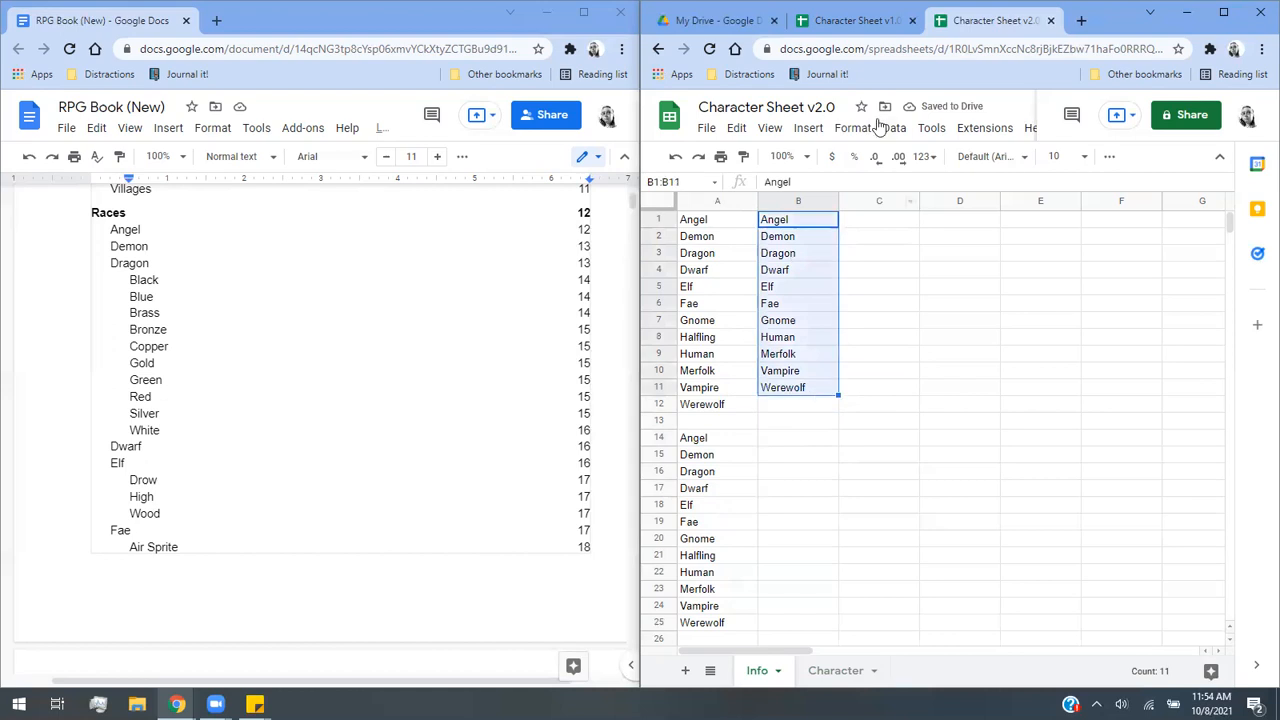
pyautogui.click(818, 128)
pyautogui.moveTo(894, 128)
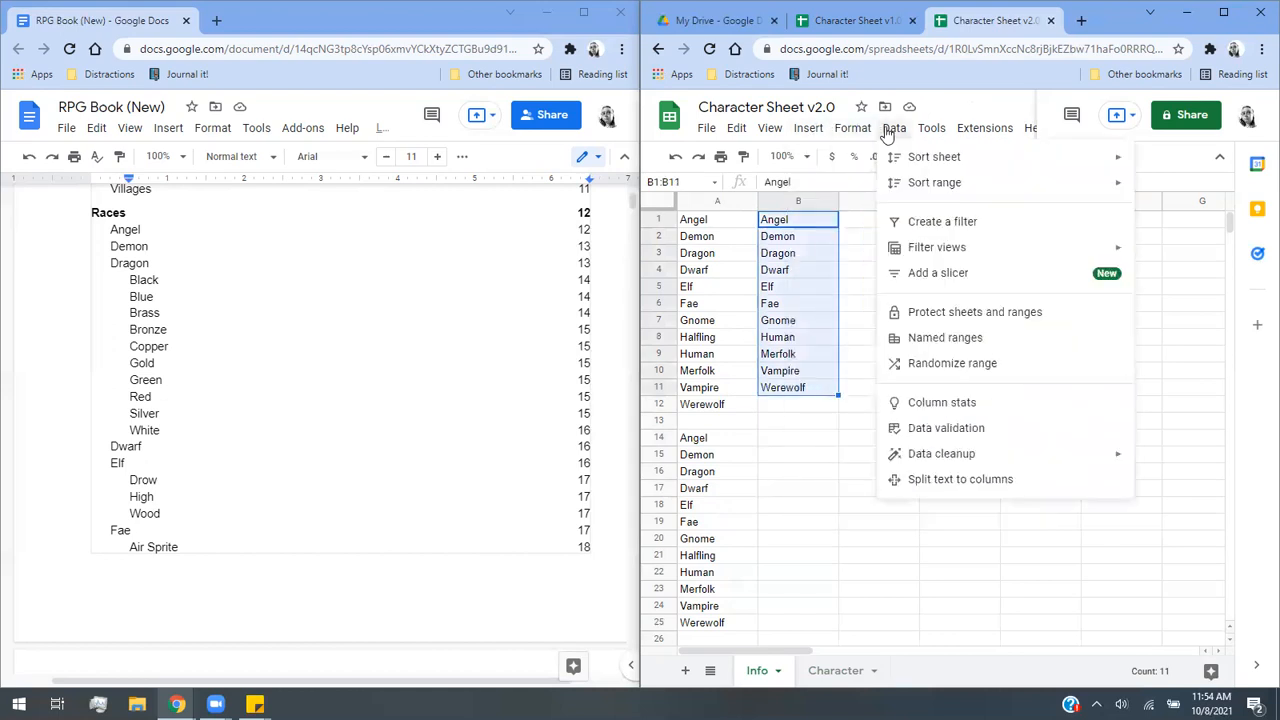
pyautogui.click(978, 338)
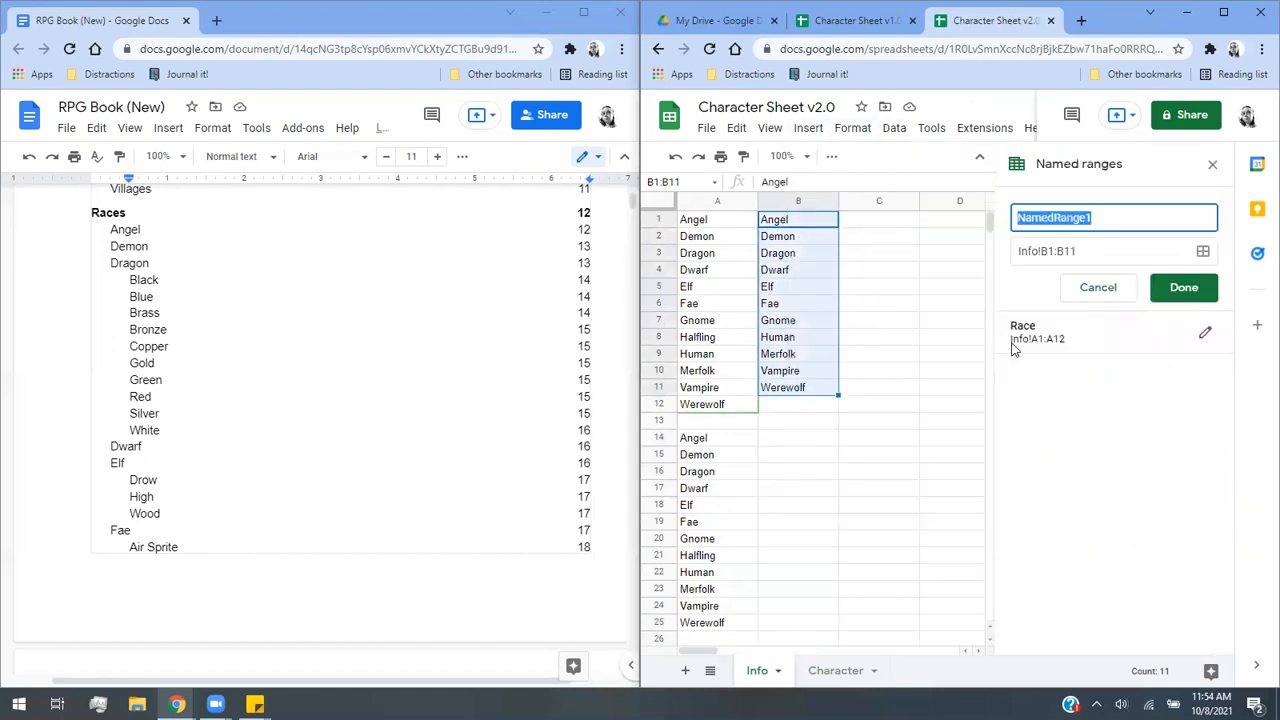
pyautogui.write('Half')
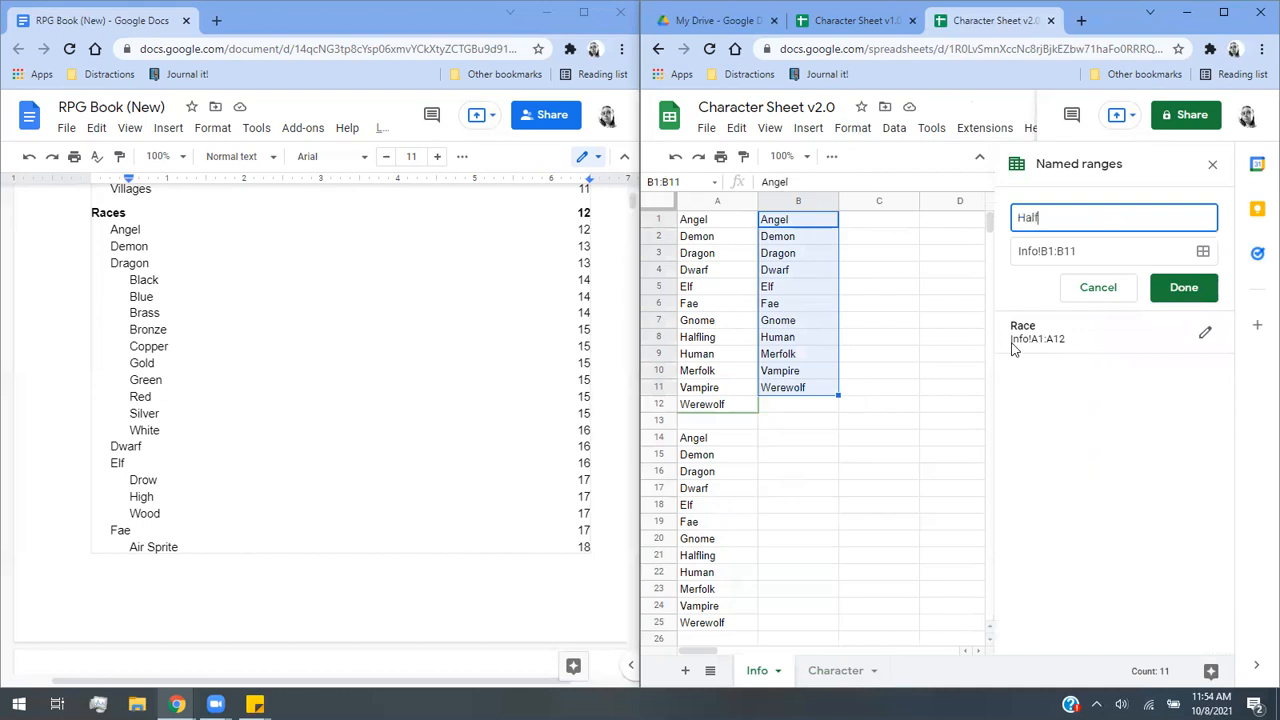
pyautogui.click(1184, 287)
pyautogui.click(962, 402)
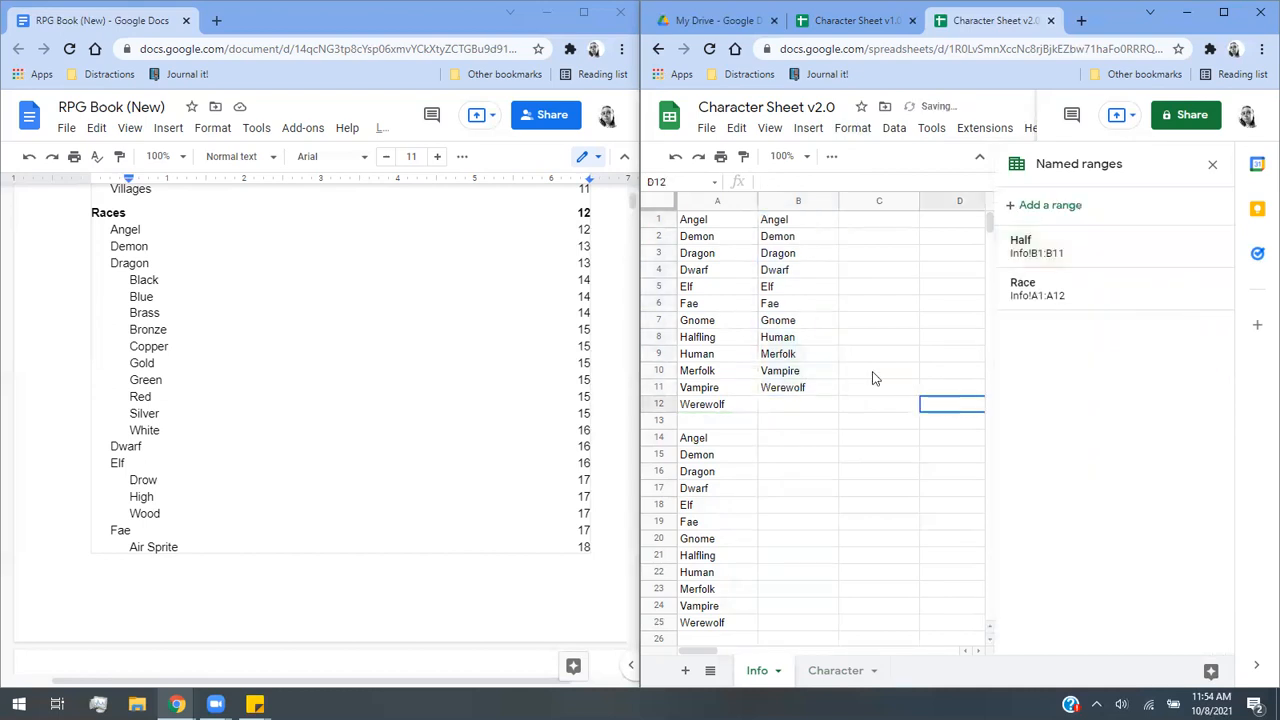
pyautogui.click(1213, 166)
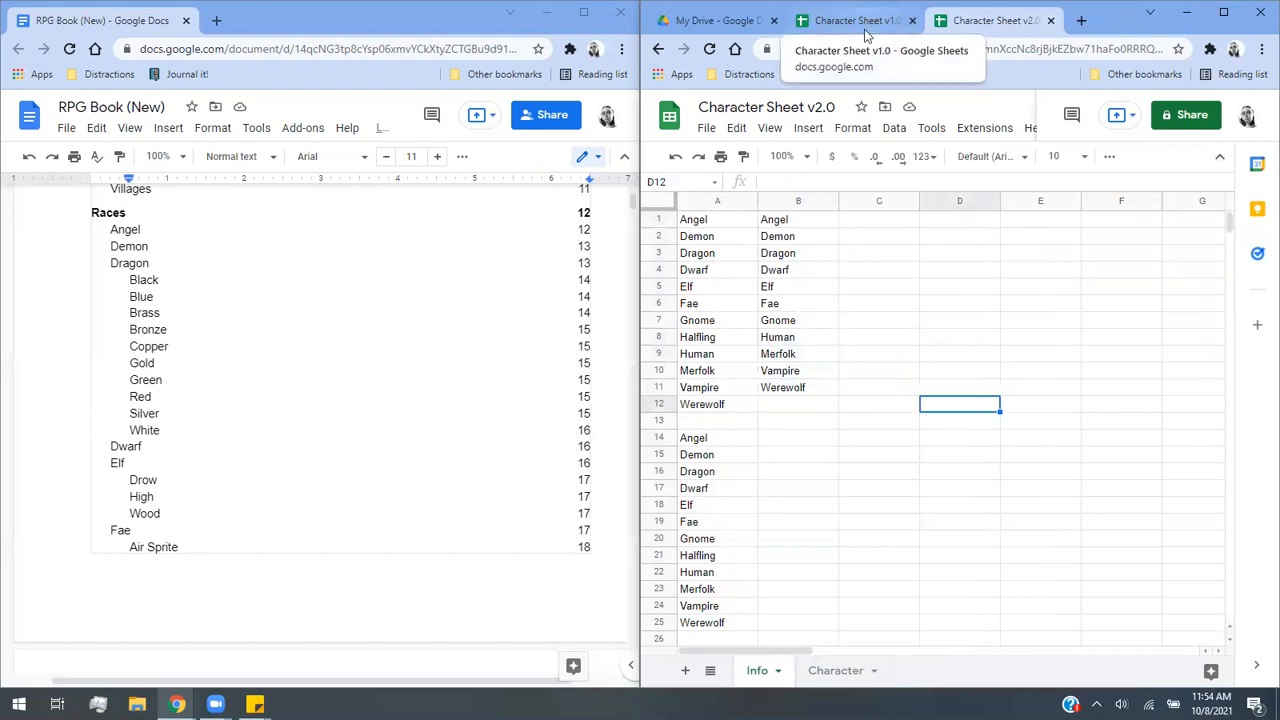
# On the Character sheet of Character Sheet v2.0, enter =if(Q2="Halfling","Half","") in merged cell N3:P3 below the Race label.
pyautogui.click(848, 20)
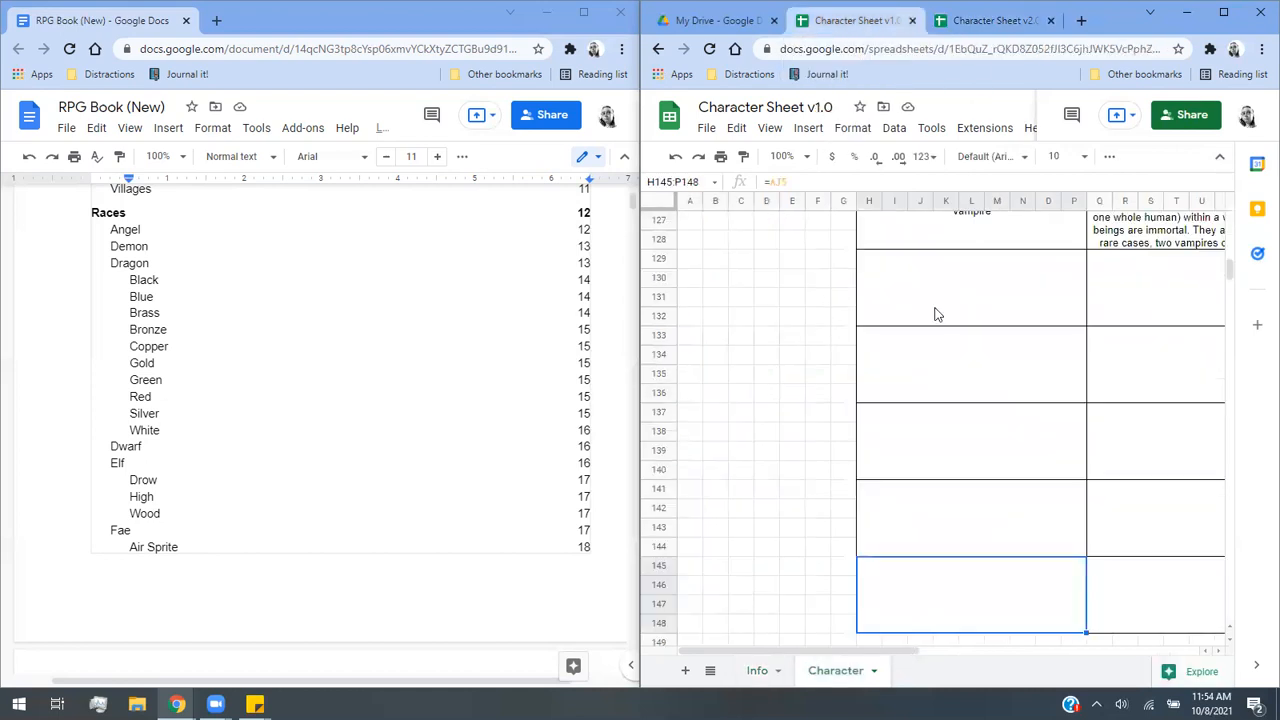
pyautogui.click(996, 22)
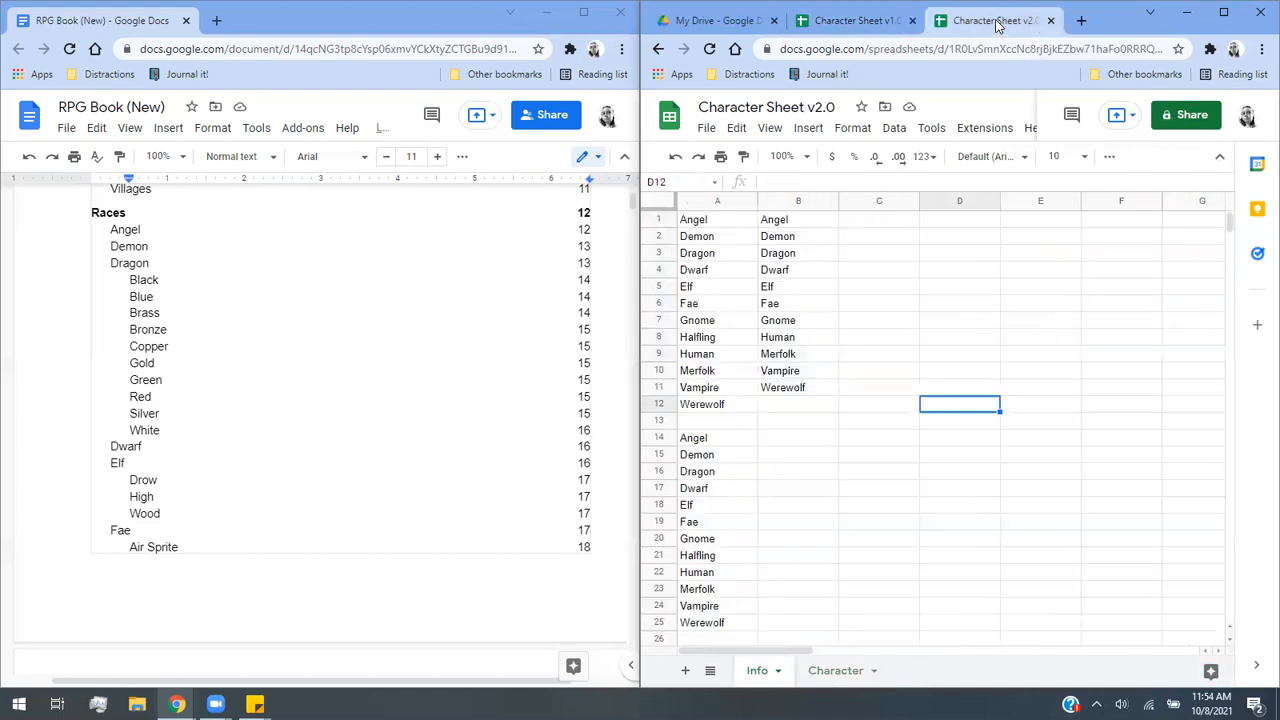
pyautogui.click(832, 669)
pyautogui.click(933, 272)
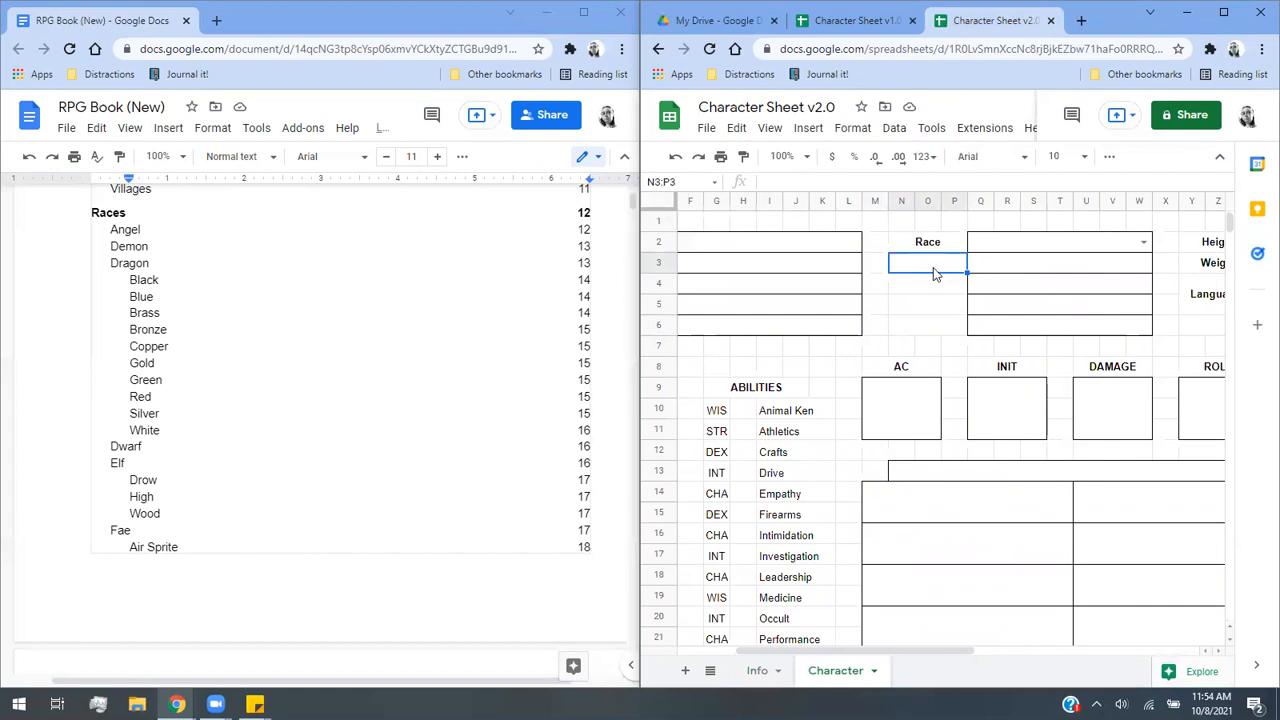
pyautogui.click(844, 179)
pyautogui.write('=(if')
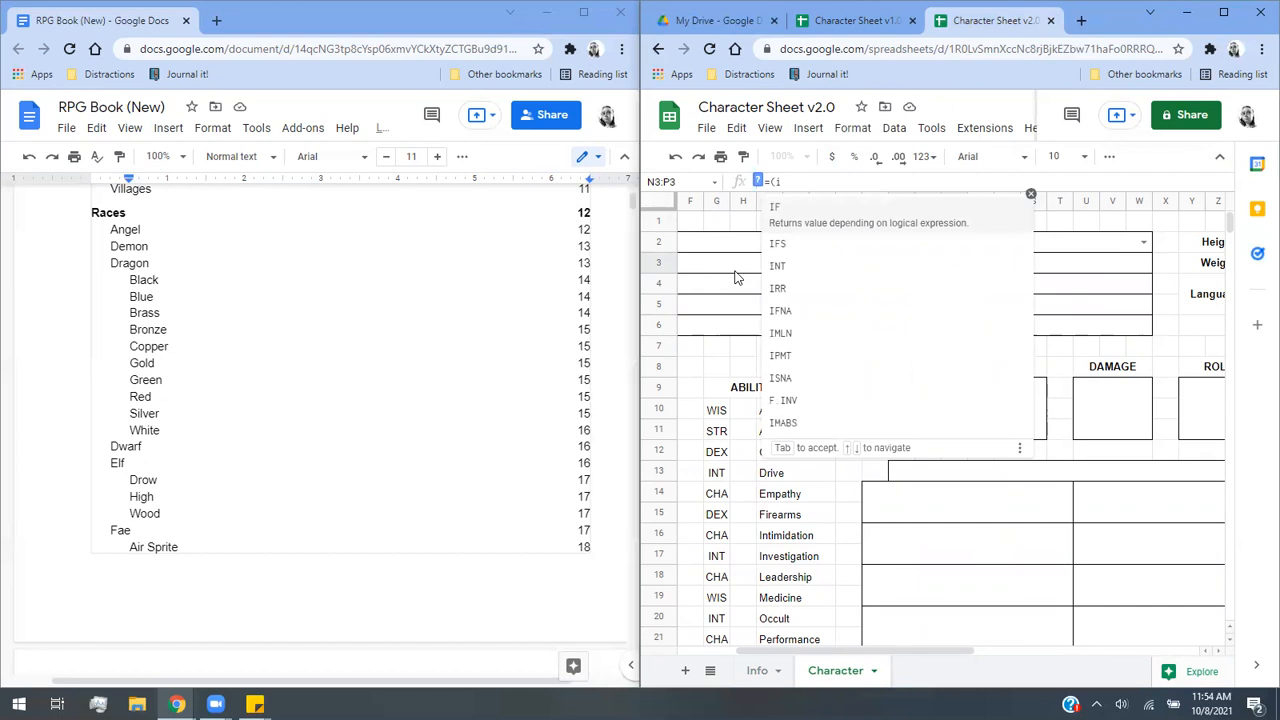
pyautogui.press('BackSpace')
pyautogui.press('BackSpace')
pyautogui.press('BackSpace')
pyautogui.write('if(')
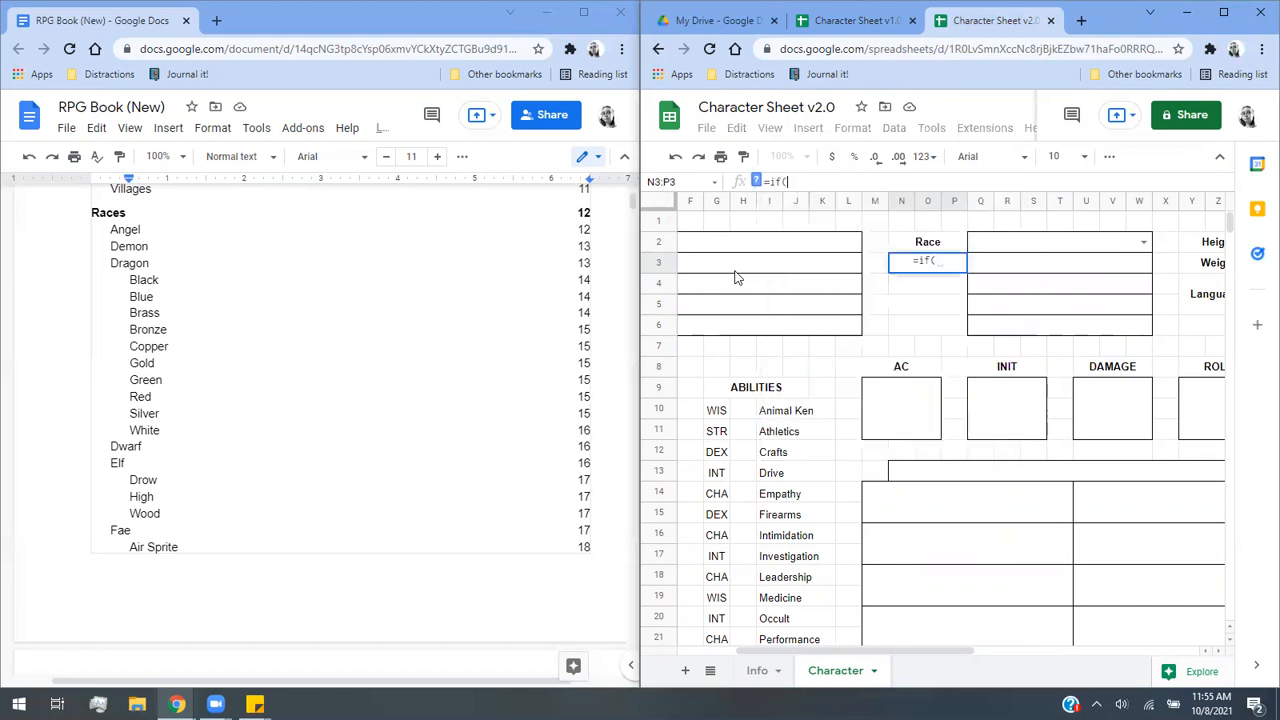
pyautogui.click(1005, 248)
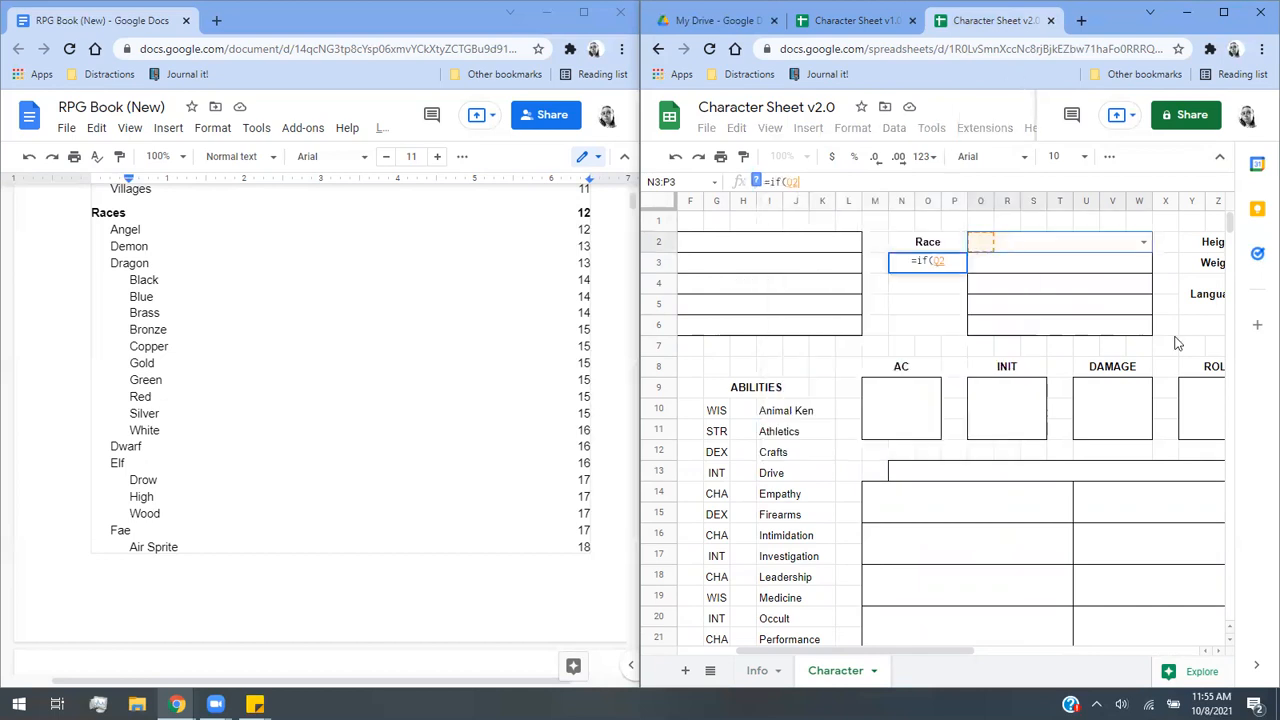
pyautogui.write('="')
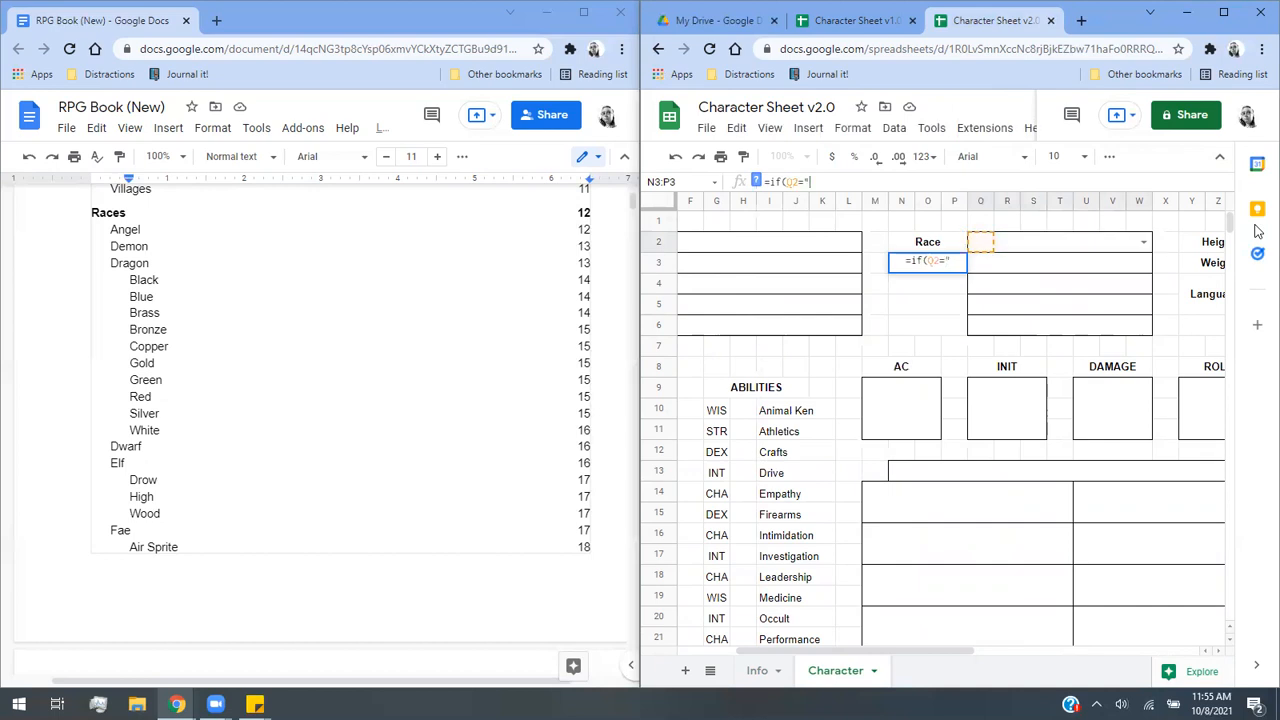
pyautogui.write('Halfling"')
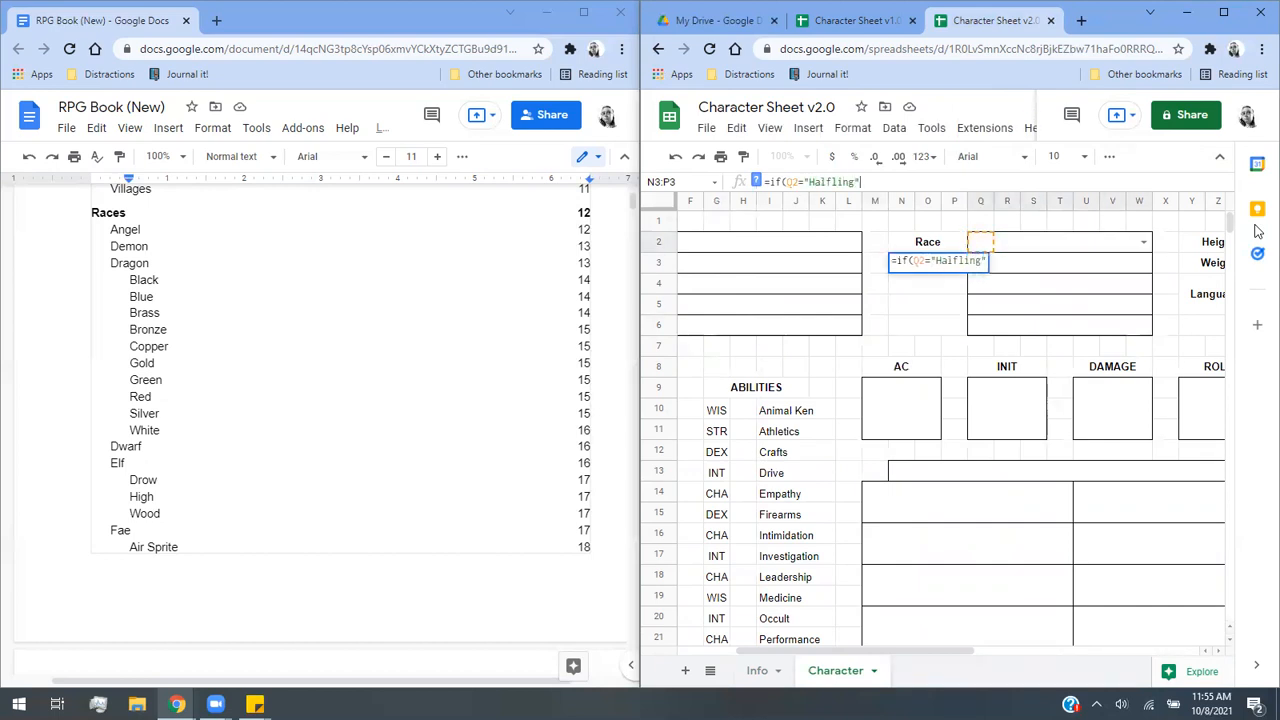
pyautogui.write(', ')
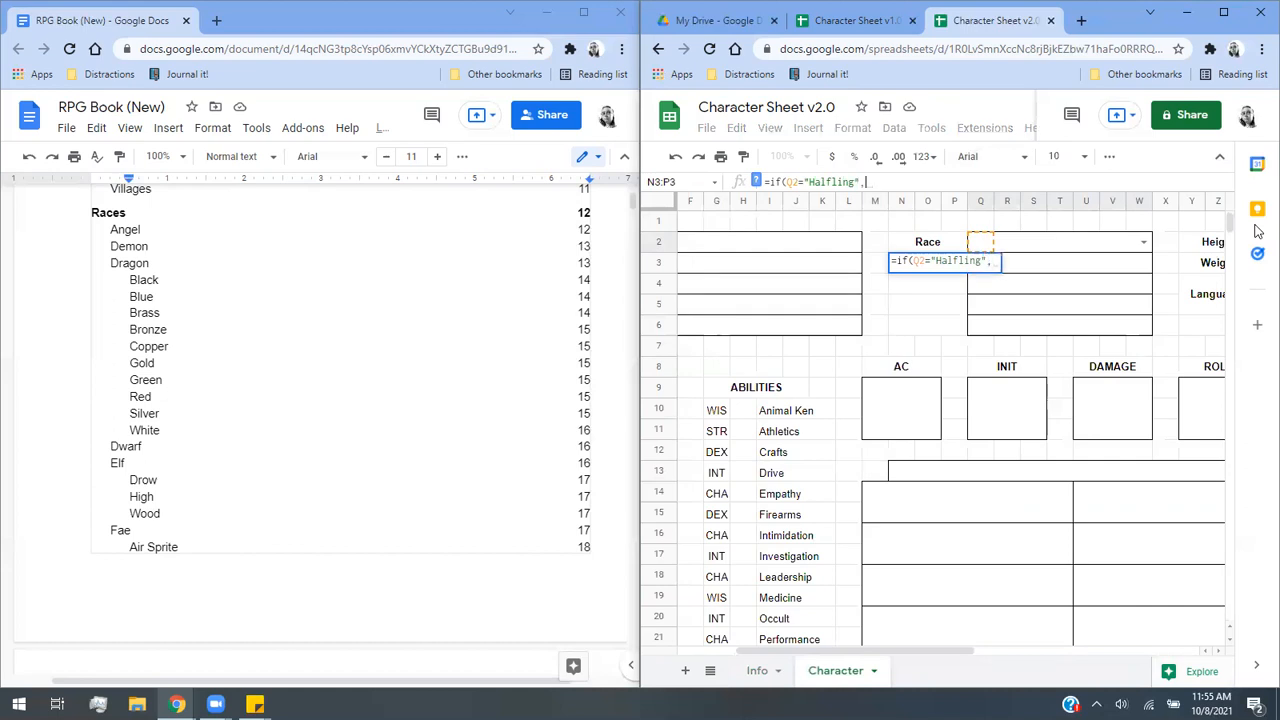
pyautogui.write('"')
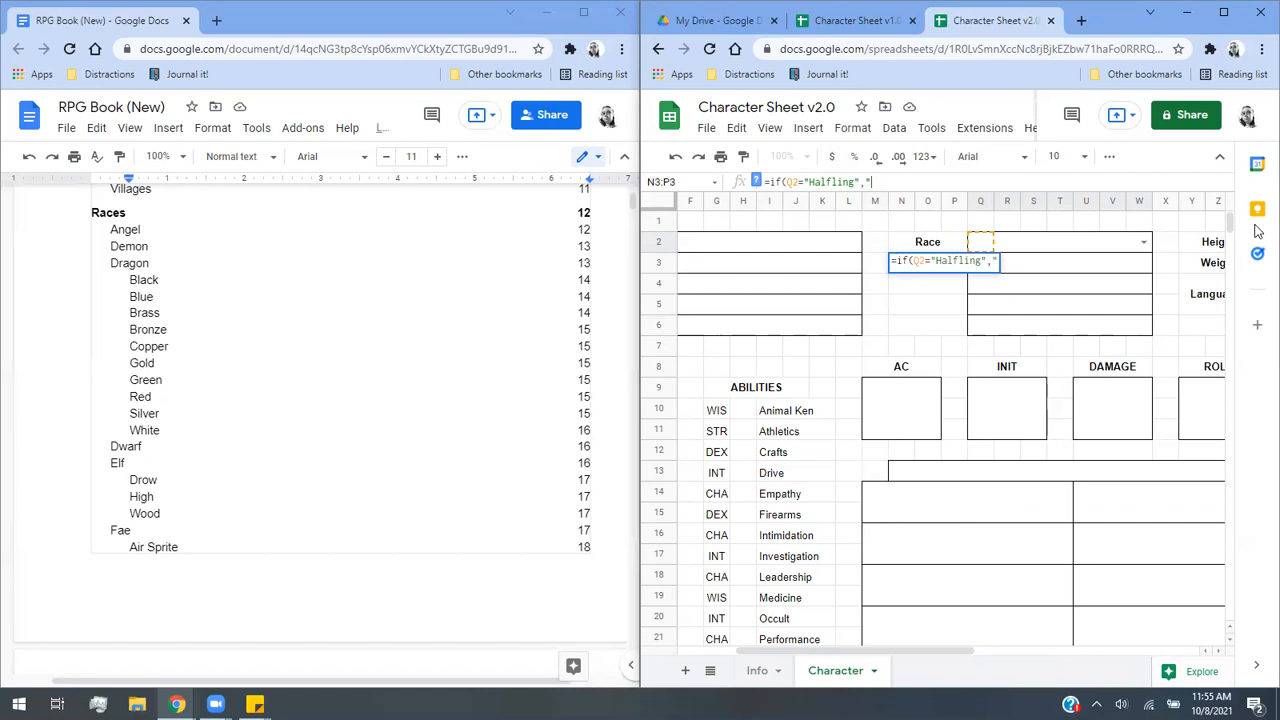
pyautogui.write('Half","")')
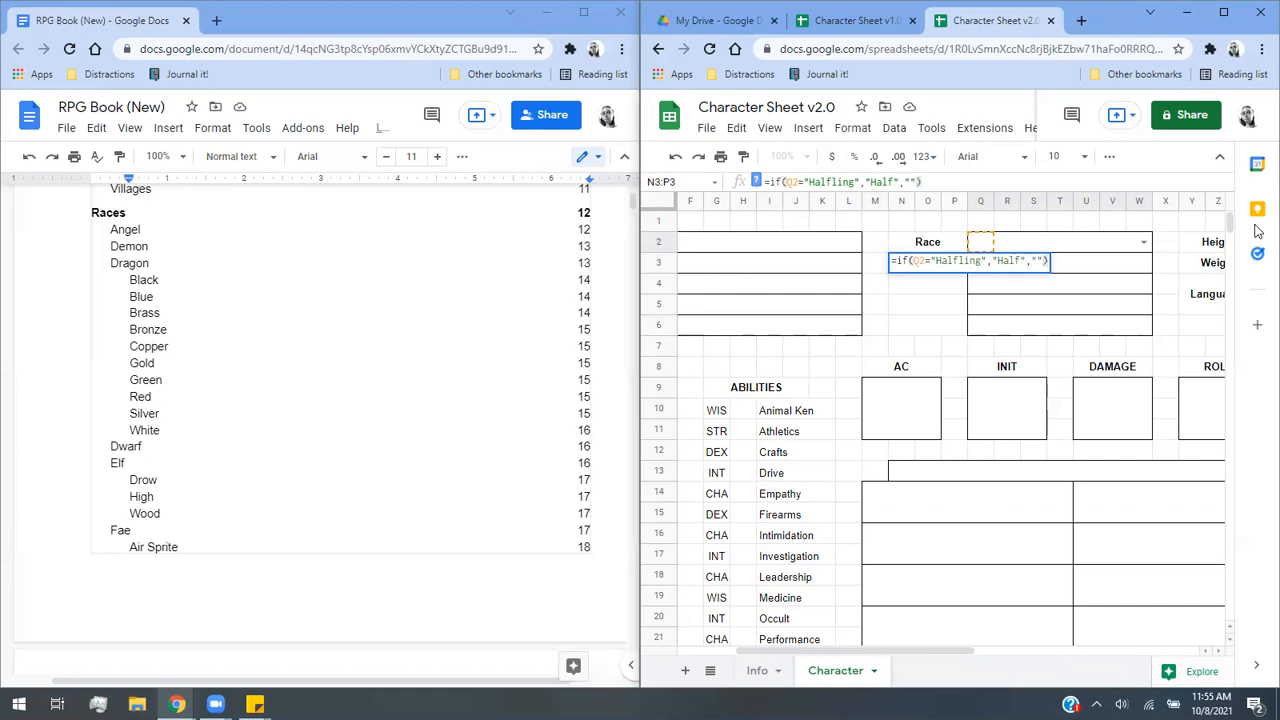
pyautogui.press('Return')
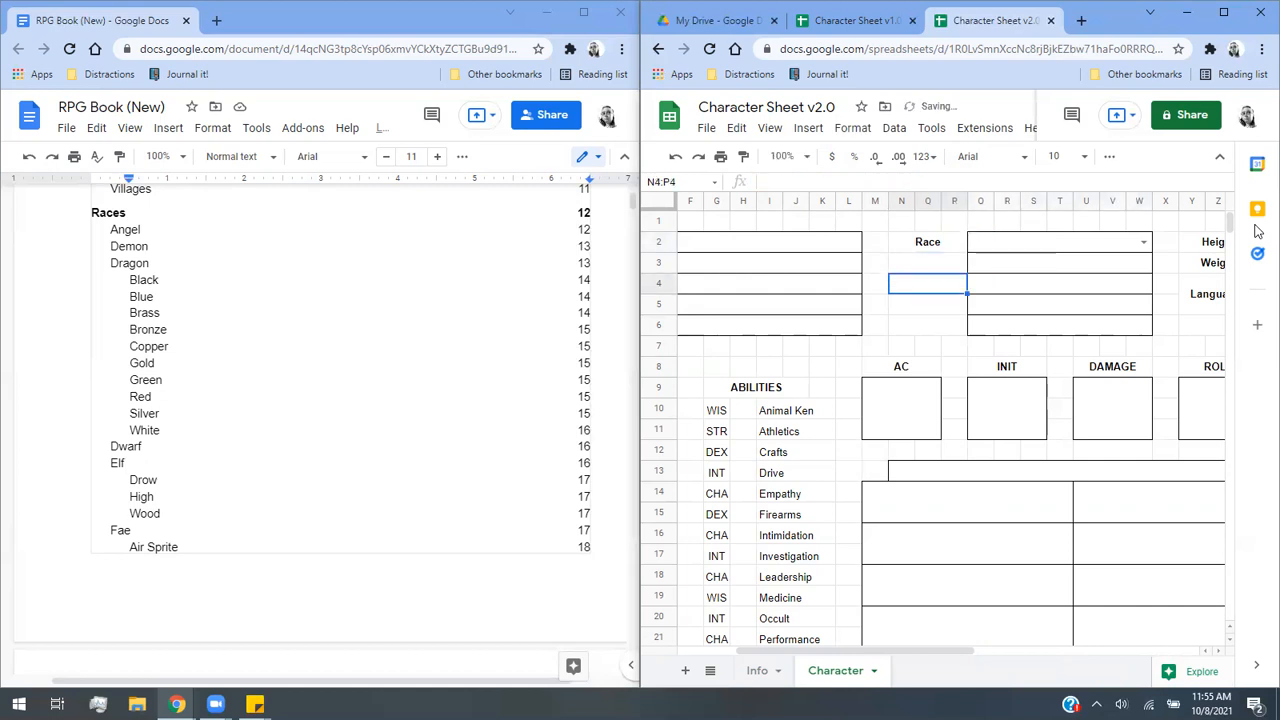
# Enter =if(q2="Halfling","Half","") in merged cell N5:P5 and choose Halfling as the race in Q2.
pyautogui.press('Down')
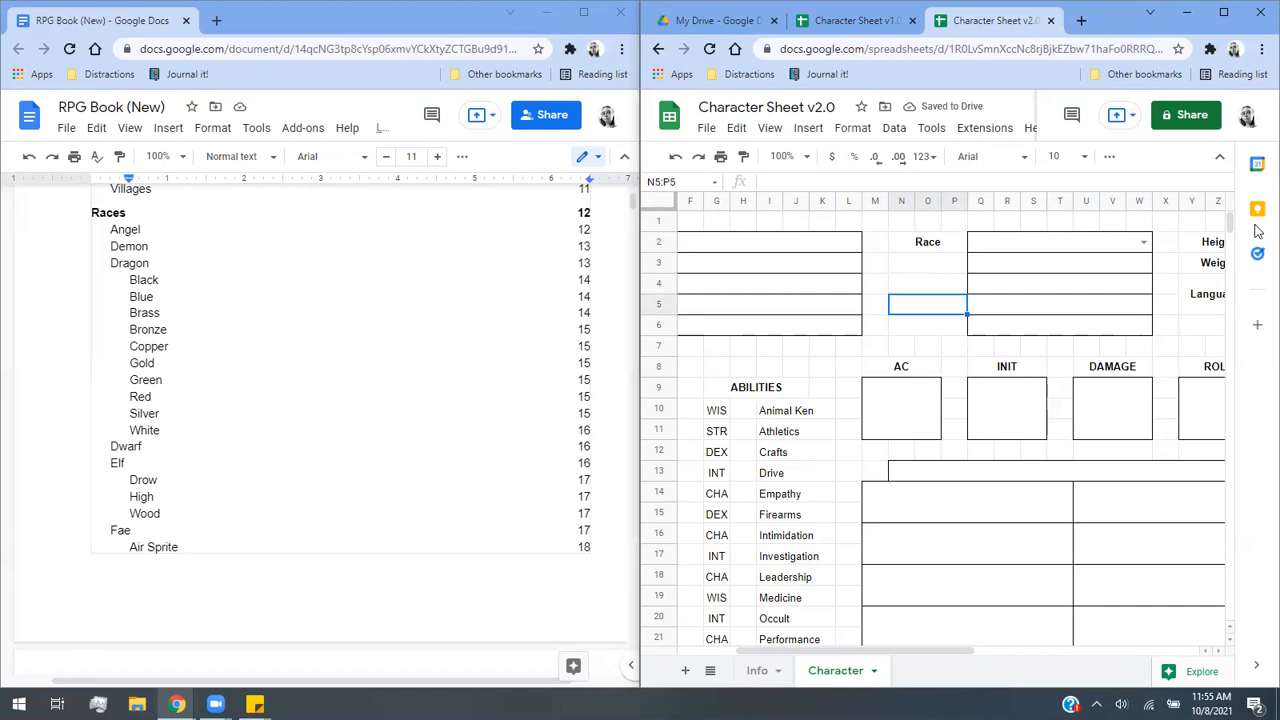
pyautogui.write('=if(')
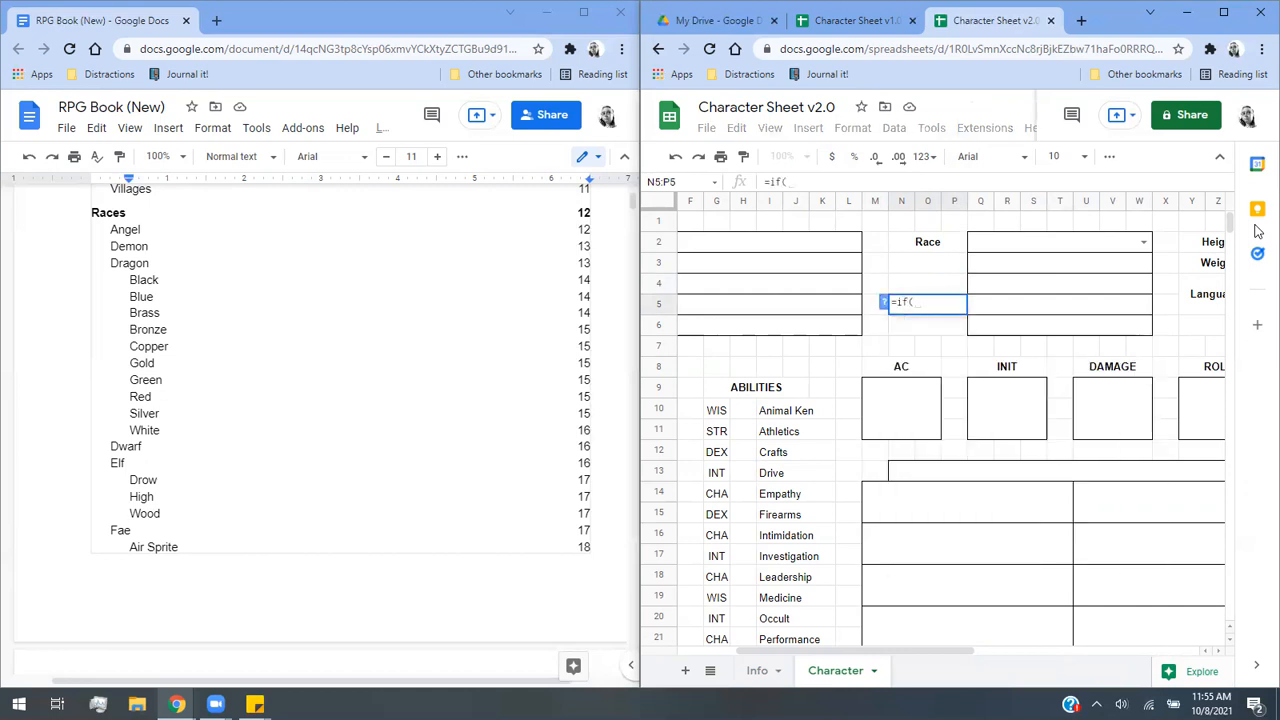
pyautogui.write('q2="Halfling')
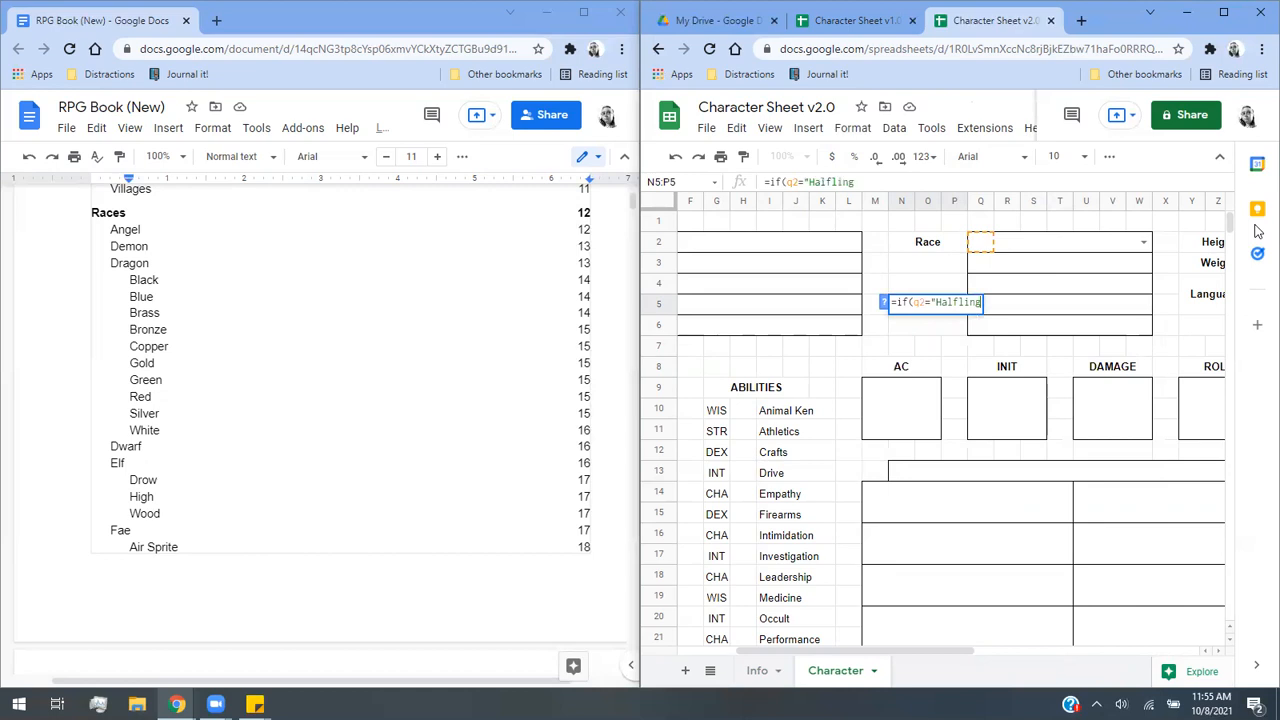
pyautogui.write('",')
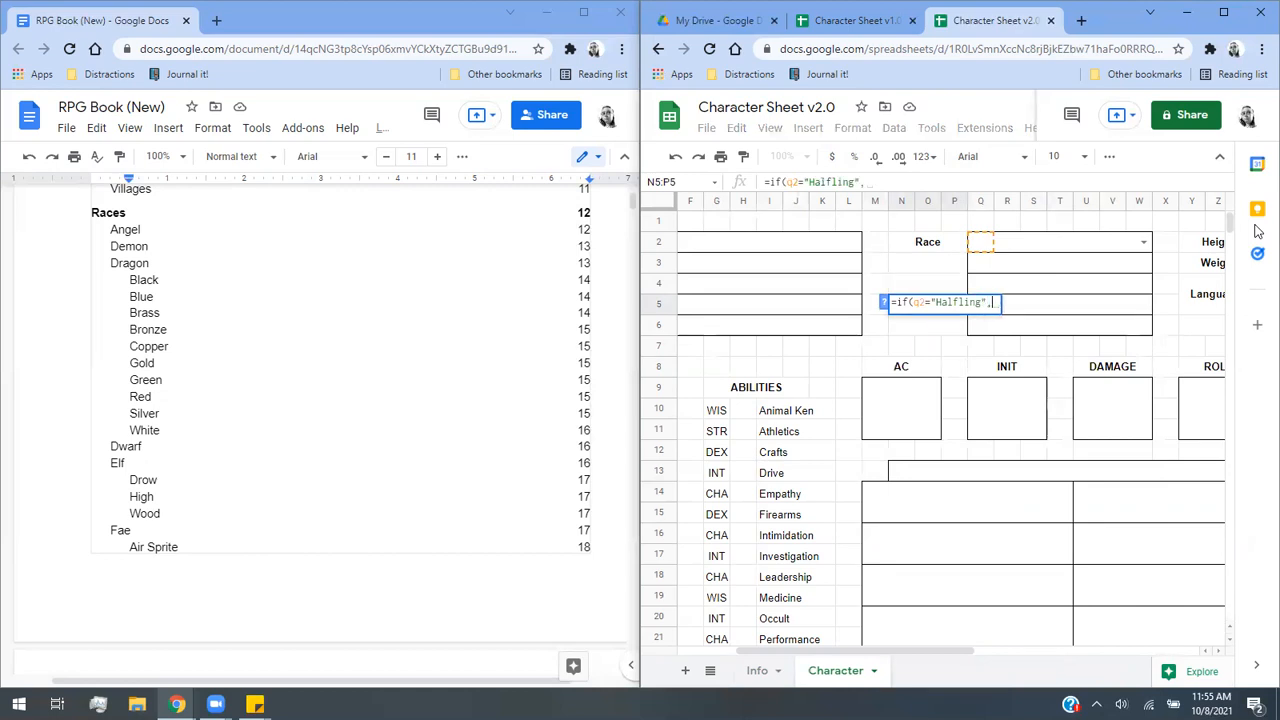
pyautogui.write('"Half",')
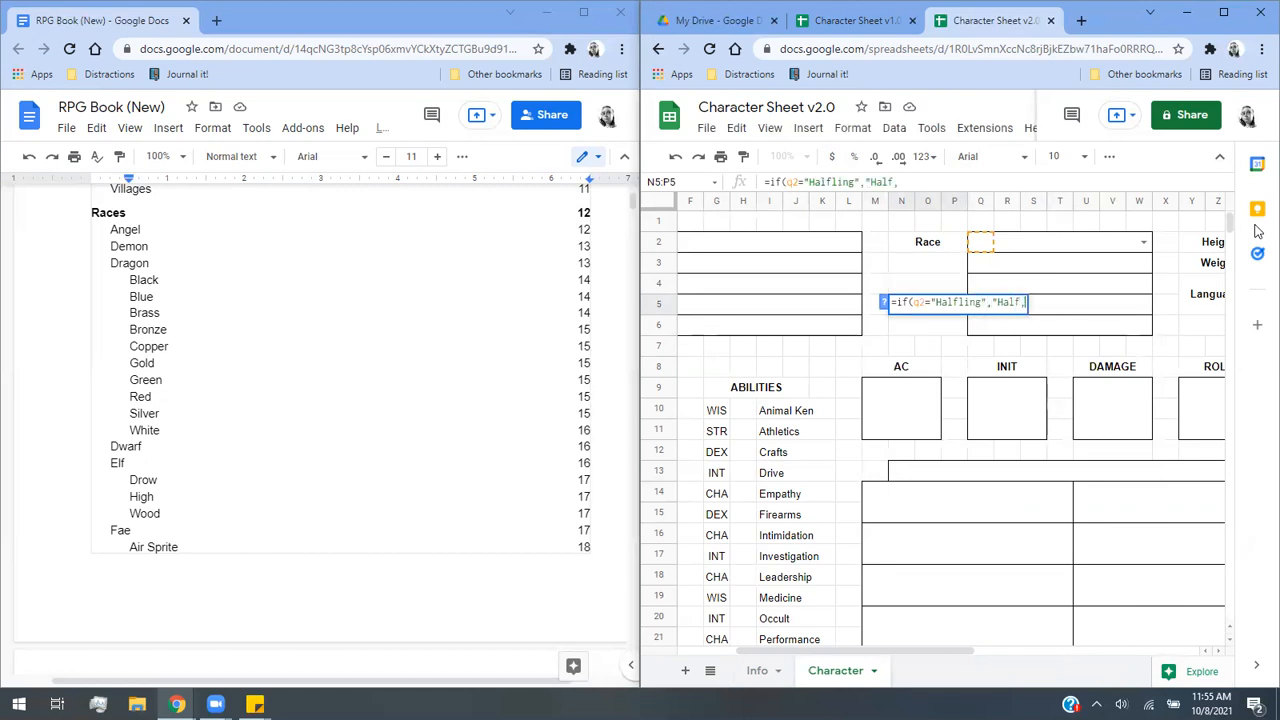
pyautogui.write(' "")')
pyautogui.press('Return')
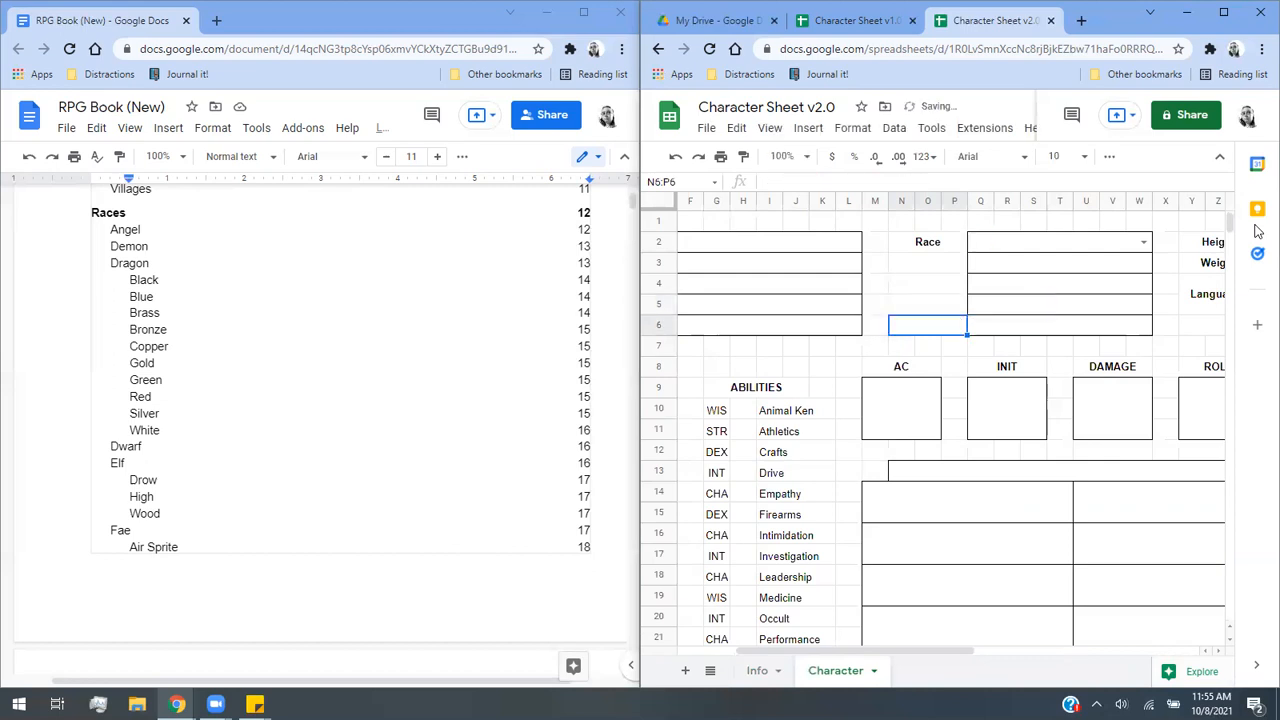
pyautogui.click(1143, 242)
pyautogui.click(992, 409)
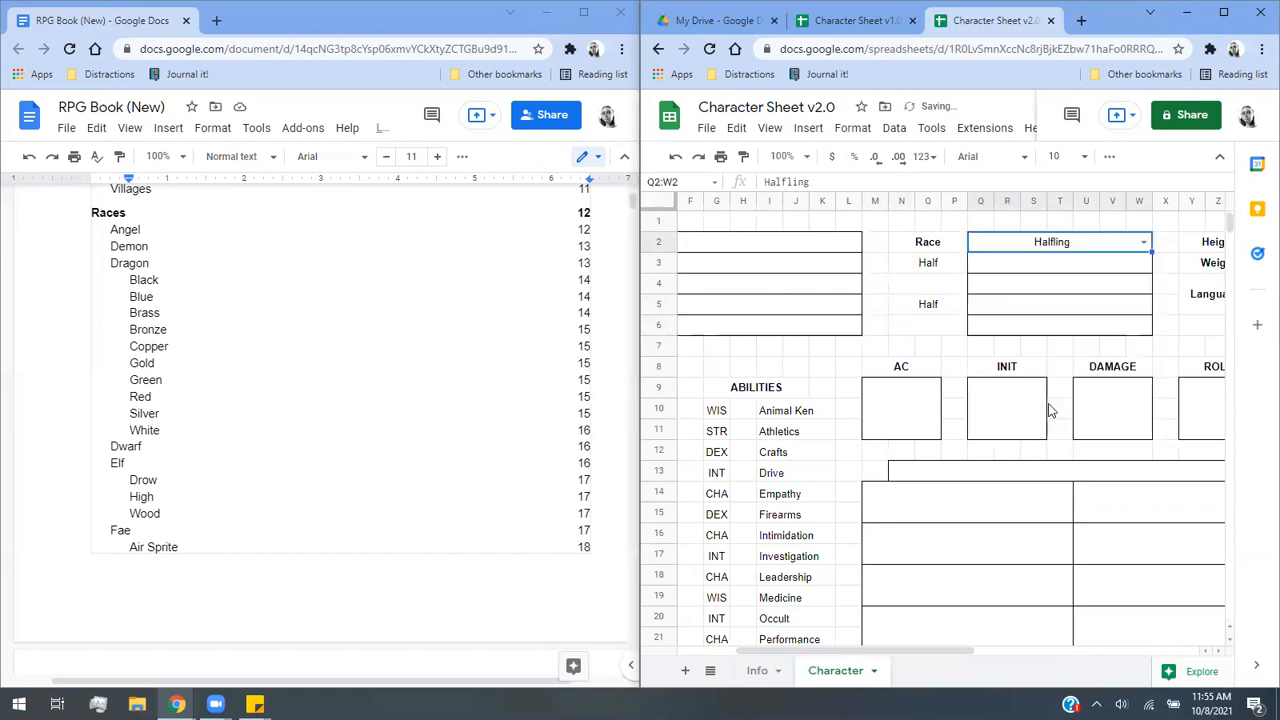
# Make the label cells N3:P6 below Race bold.
pyautogui.moveTo(945, 263); pyautogui.dragTo(944, 325)
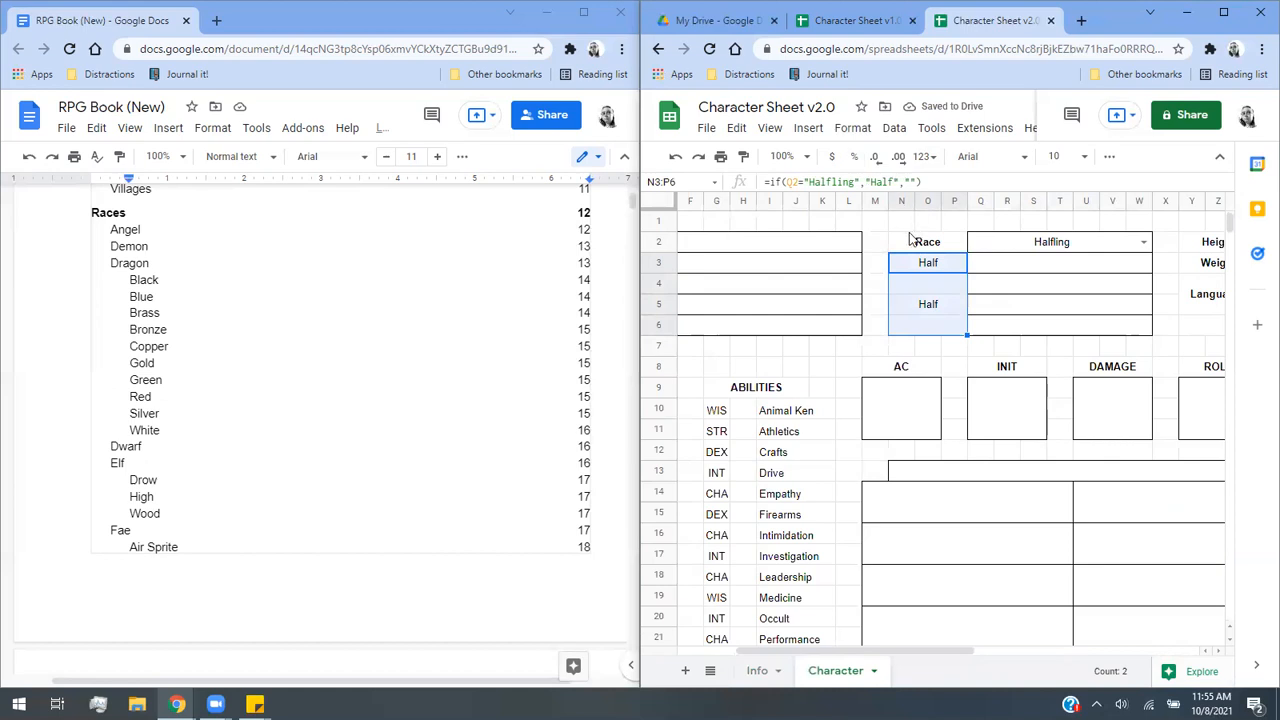
pyautogui.click(1109, 157)
pyautogui.click(678, 187)
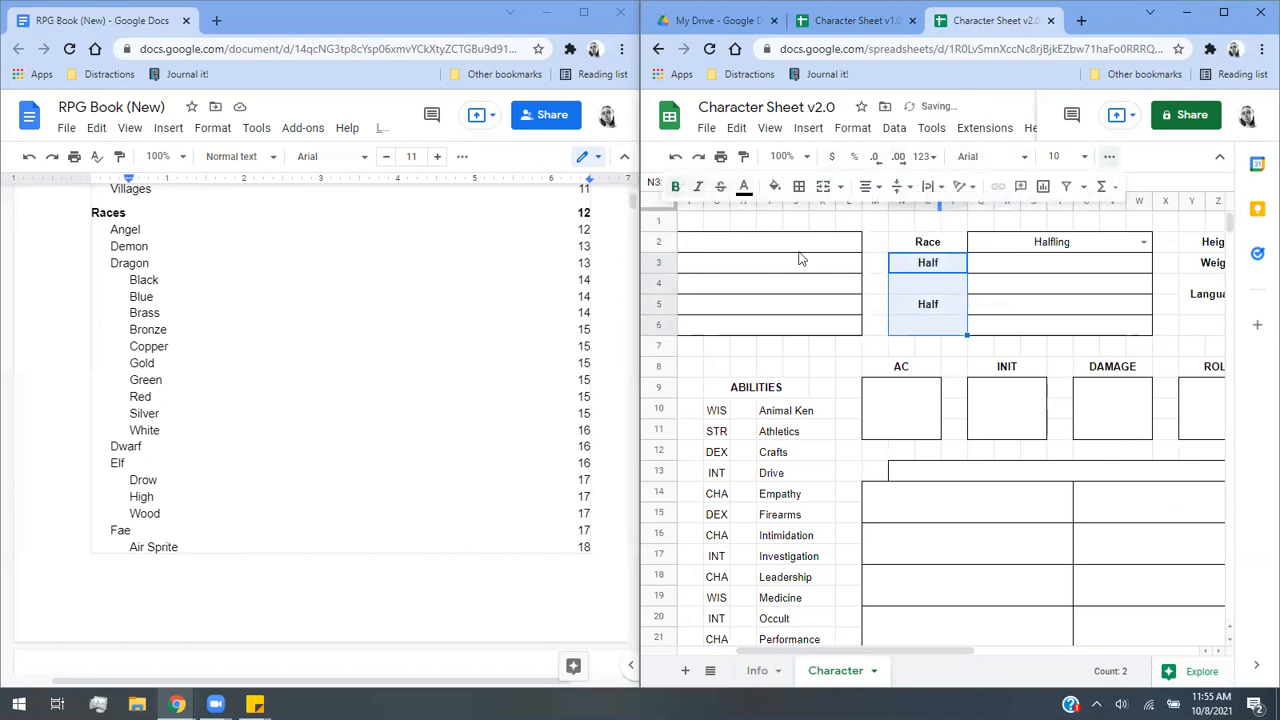
pyautogui.click(912, 349)
# Choose Angel as the race in Q2 to check the conditional Half labels.
pyautogui.click(1000, 270)
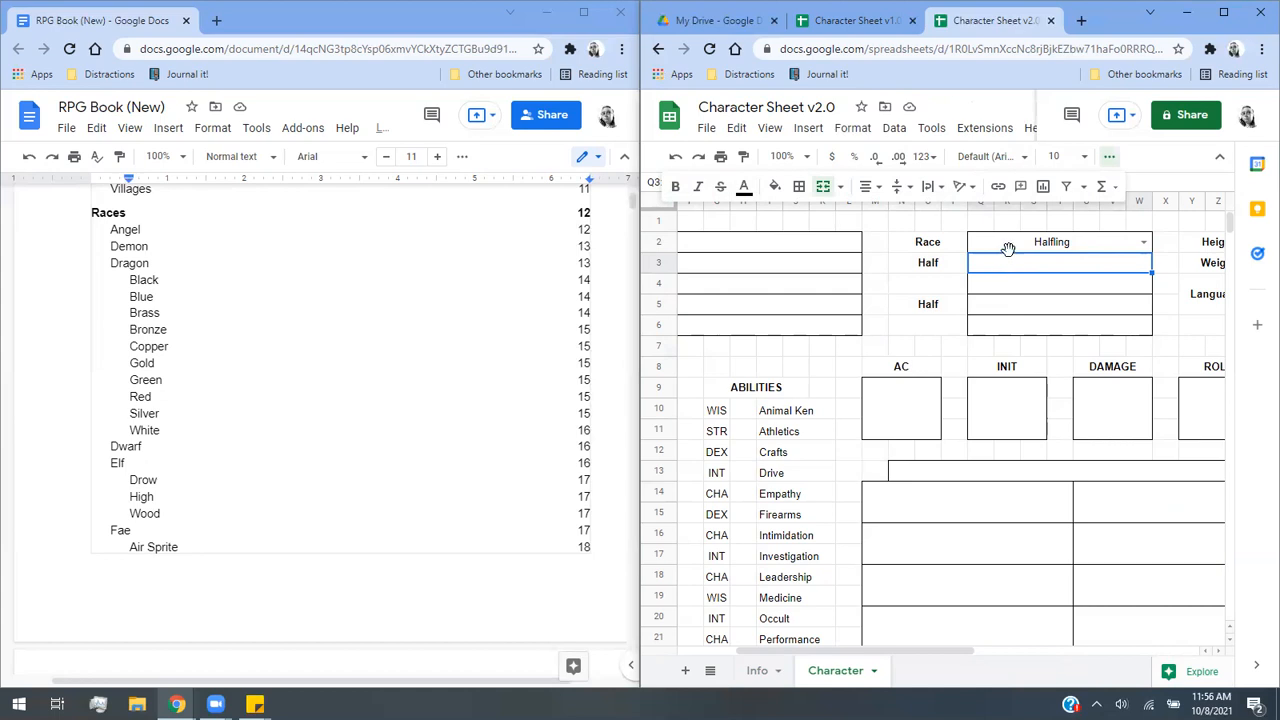
pyautogui.click(1035, 241)
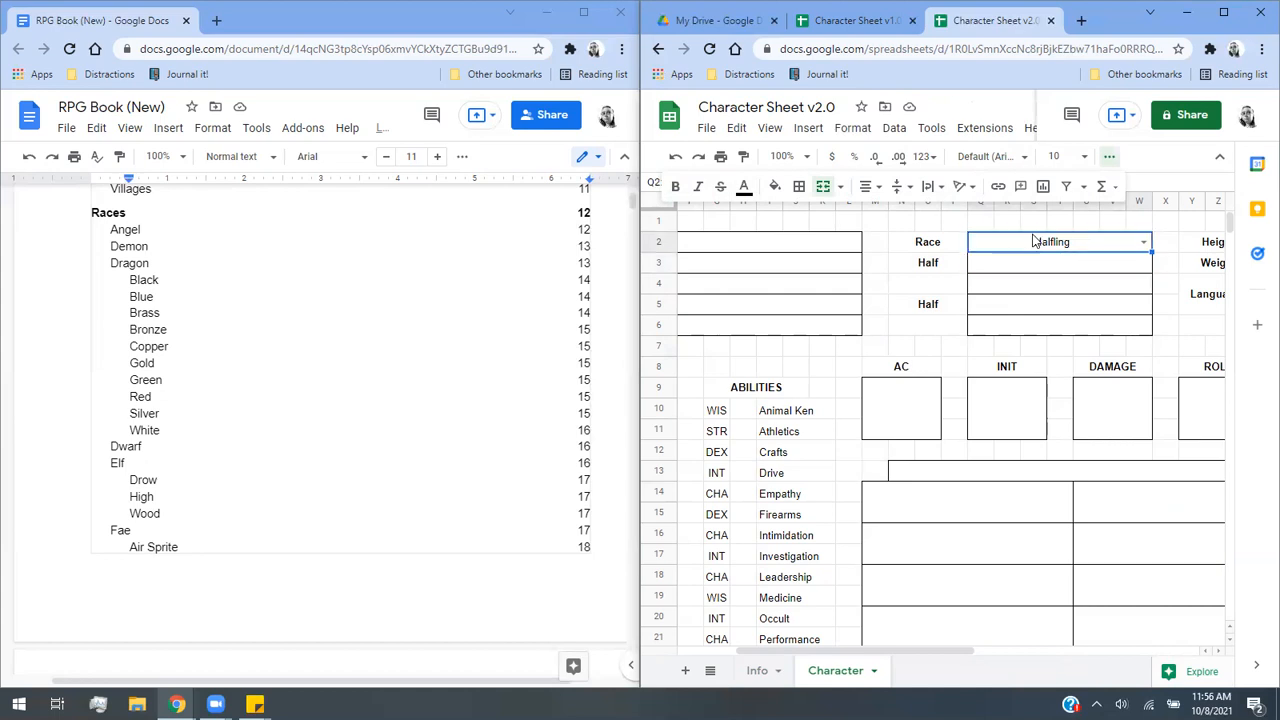
pyautogui.click(1143, 242)
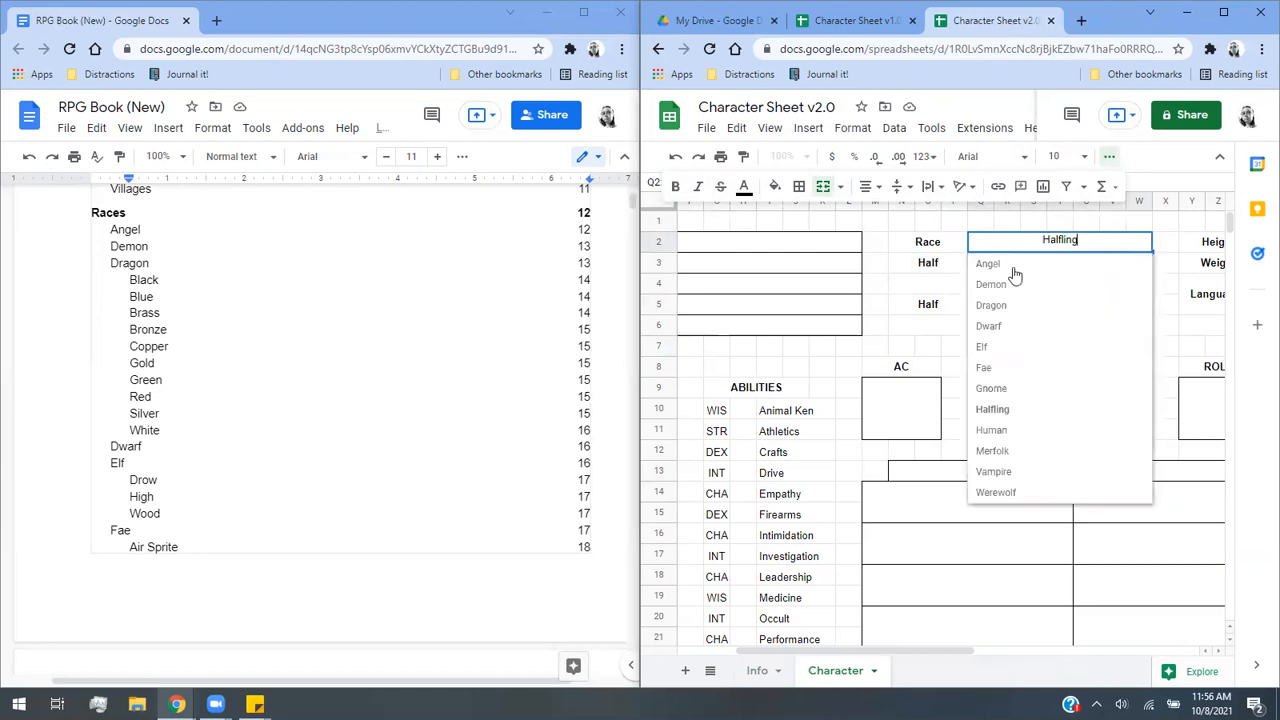
pyautogui.click(1013, 265)
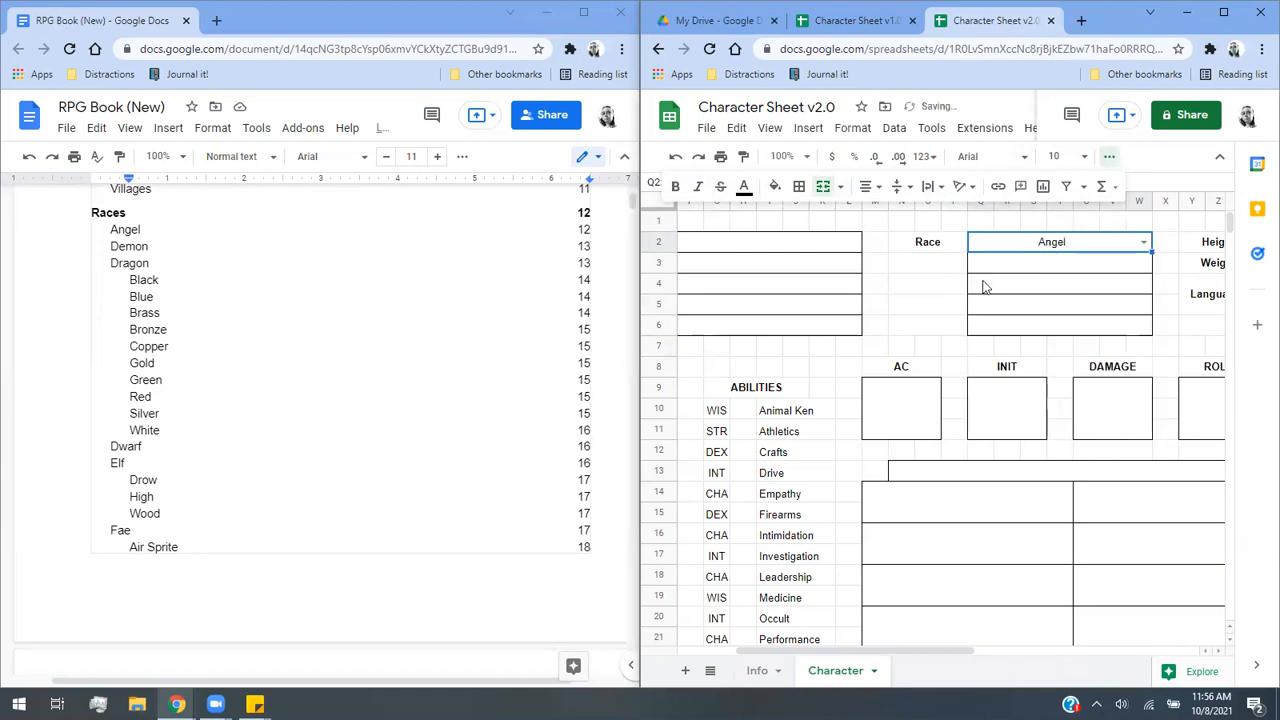
# Clear the race selection in Q2 on the Character sheet, check the label cells below Race, and switch to the Info sheet.
pyautogui.press('Delete')
pyautogui.click(938, 298)
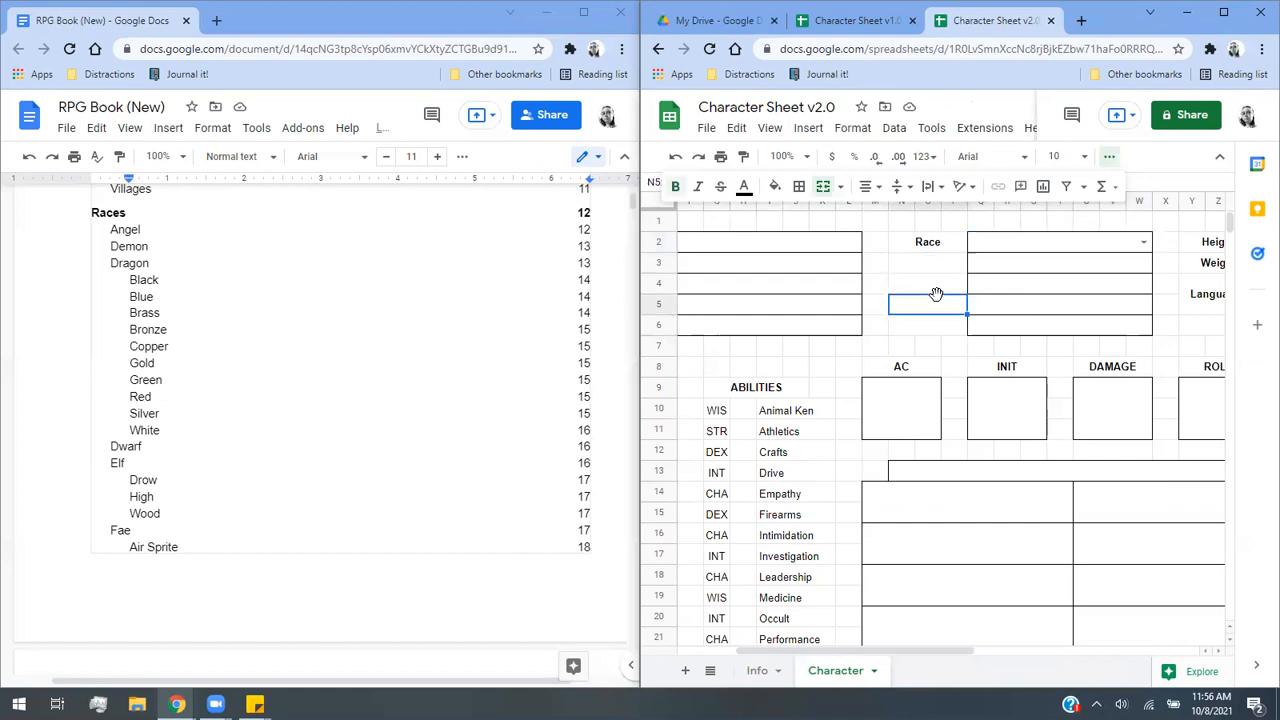
pyautogui.click(946, 282)
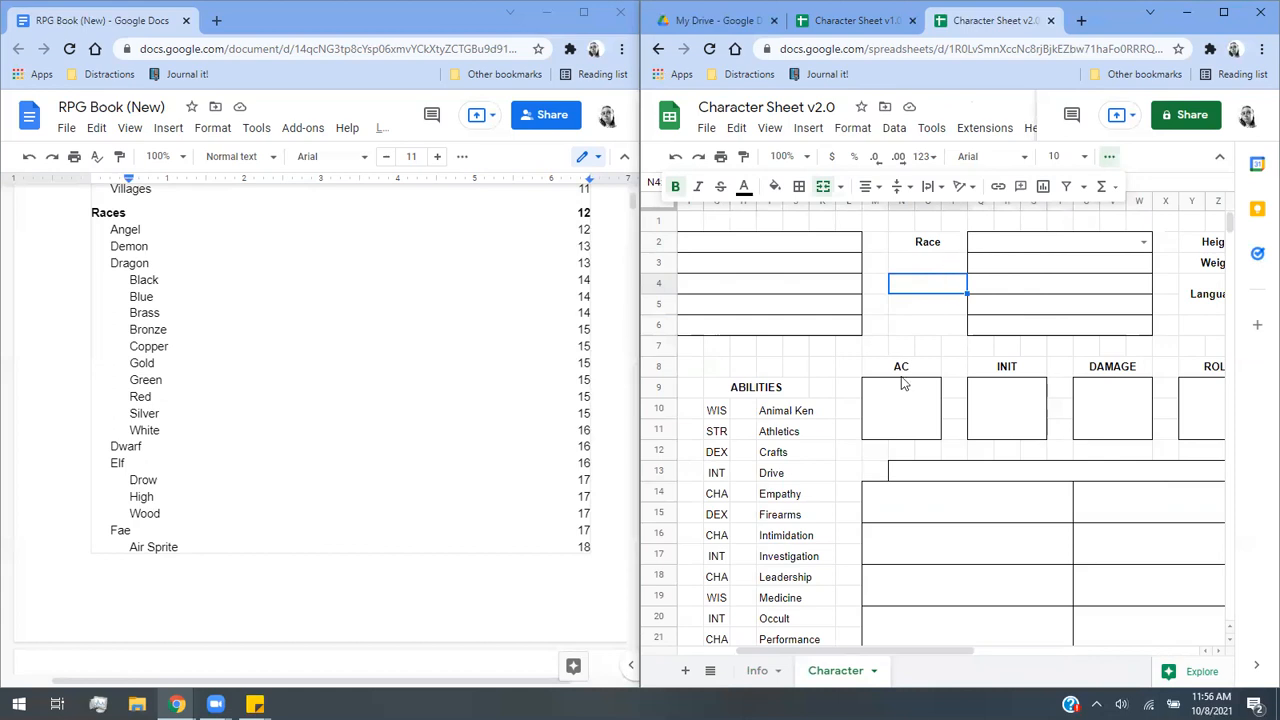
pyautogui.click(758, 671)
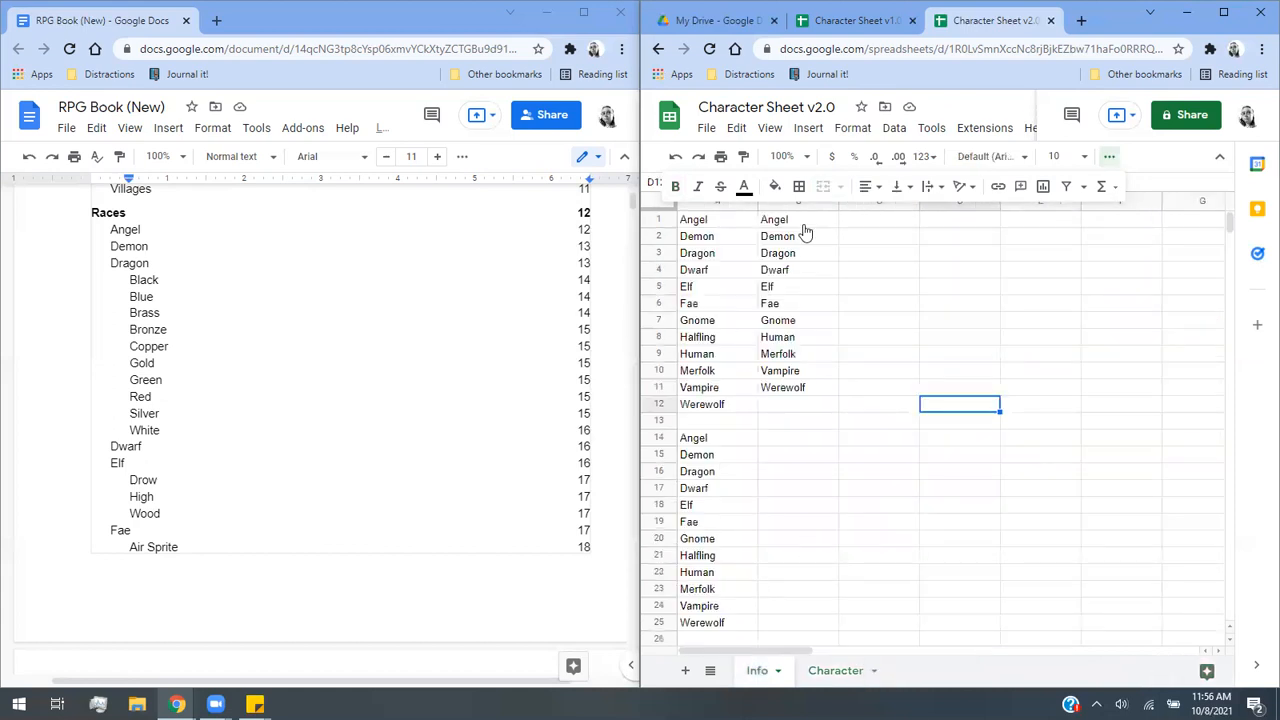
# Search Google for "type synonyms" in a new browser tab.
pyautogui.click(1081, 21)
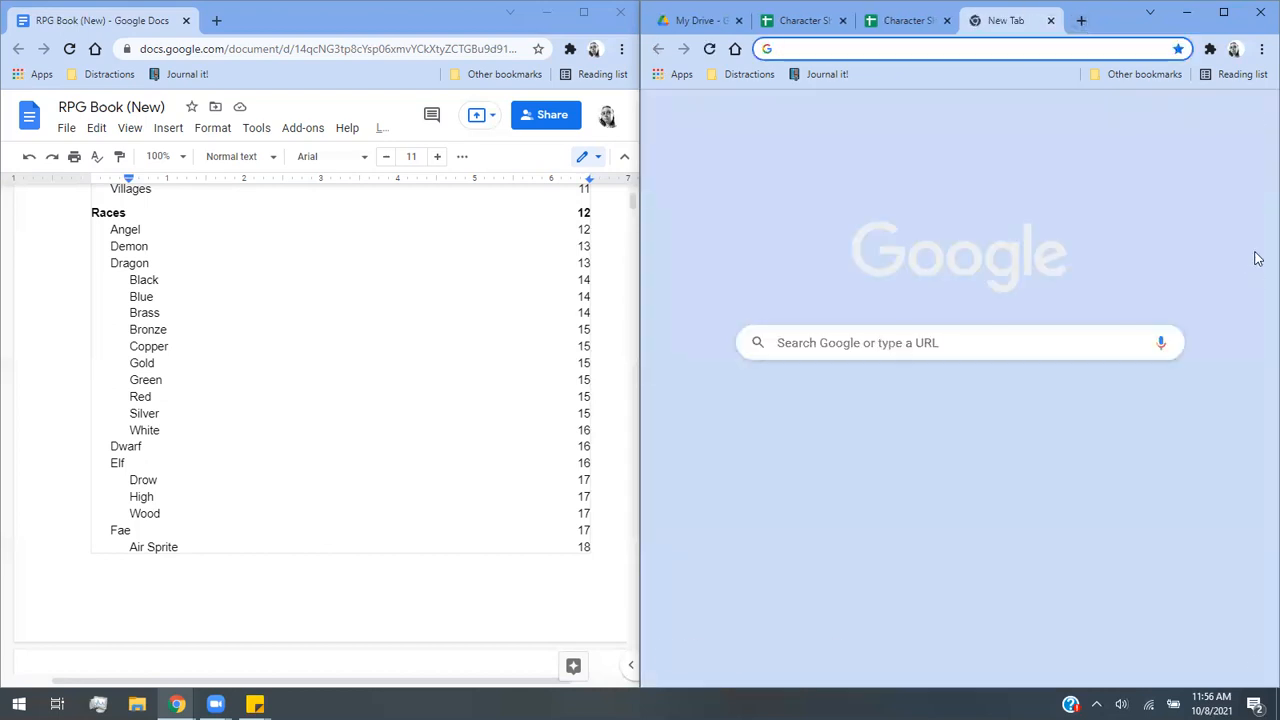
pyautogui.write('tye')
pyautogui.press('BackSpace')
pyautogui.write('p')
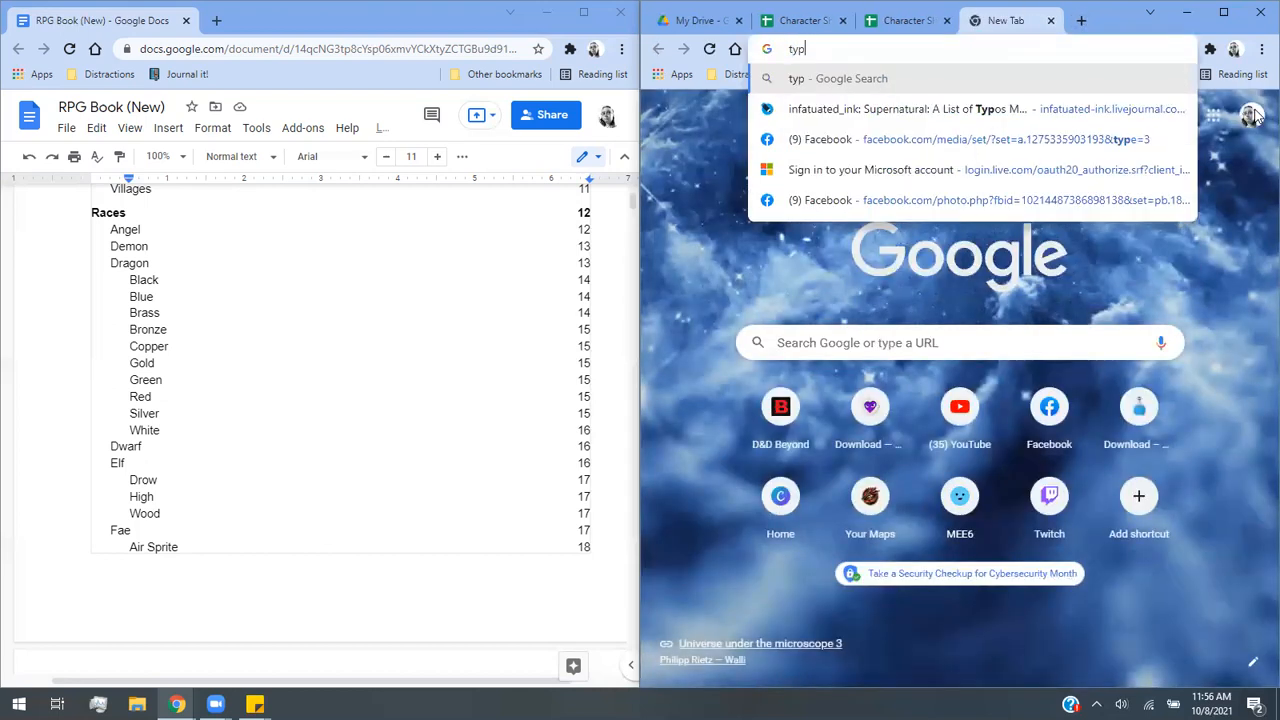
pyautogui.write('e sy')
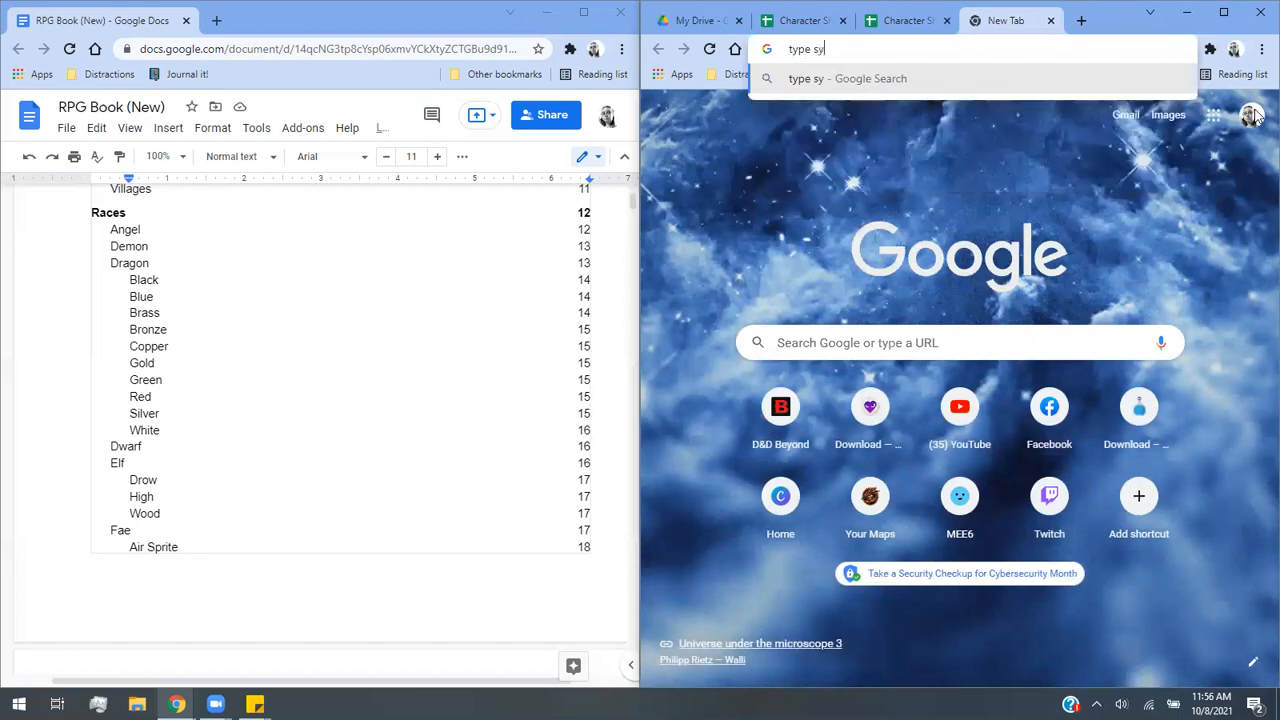
pyautogui.write('nonyms')
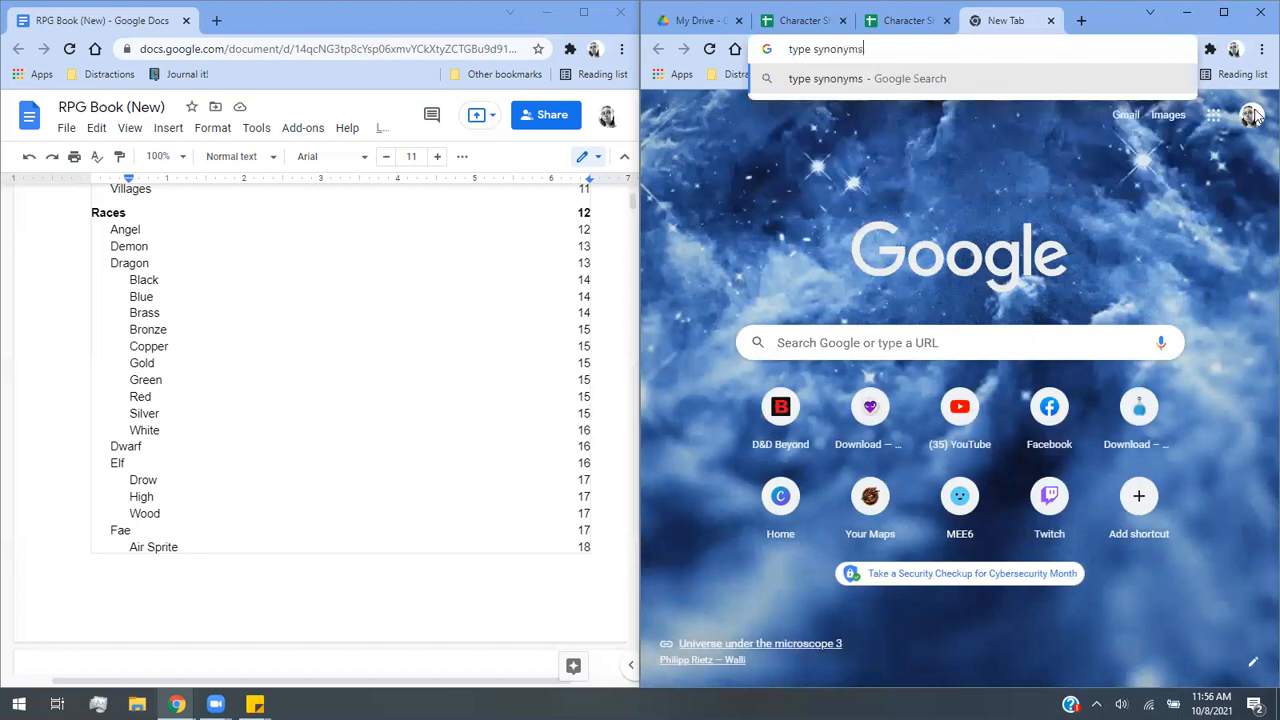
pyautogui.press('Return')
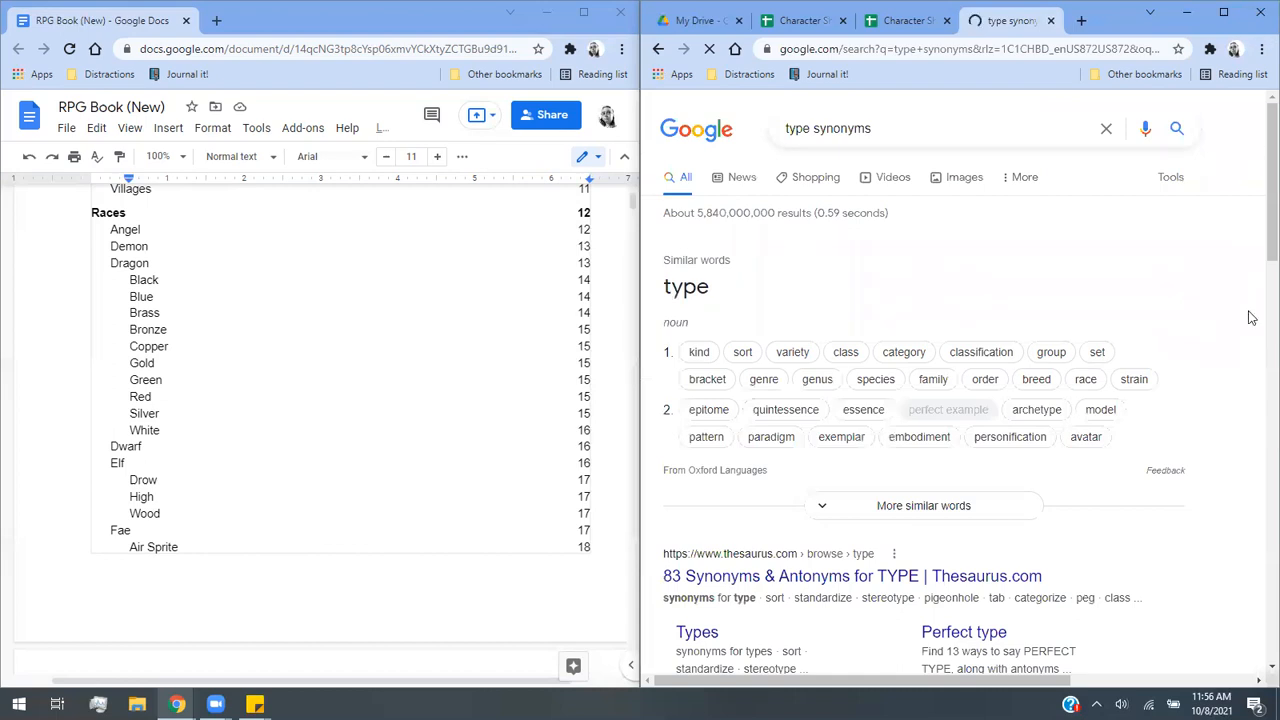
# On Info in Character Sheet v2.0, list Black, Blue, Brass, Bronze, Copper, Gold, Green, Red, Silver and White in C1:C10.
pyautogui.click(900, 28)
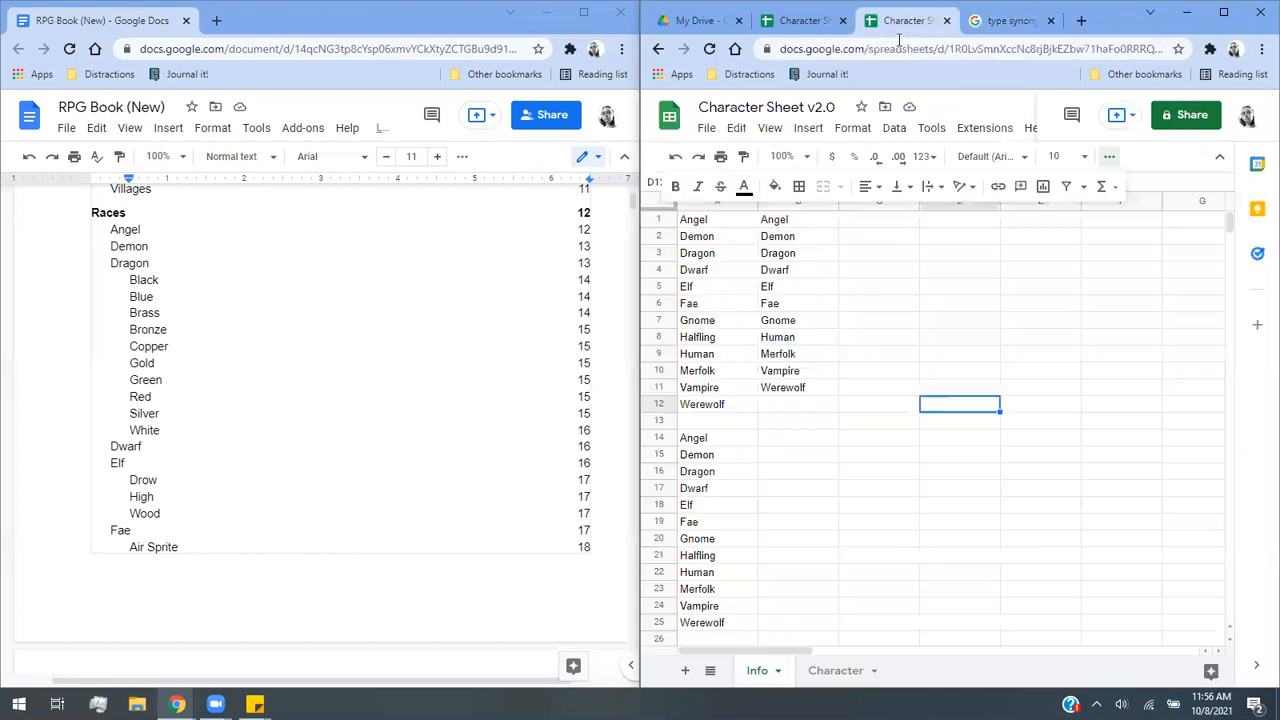
pyautogui.click(901, 214)
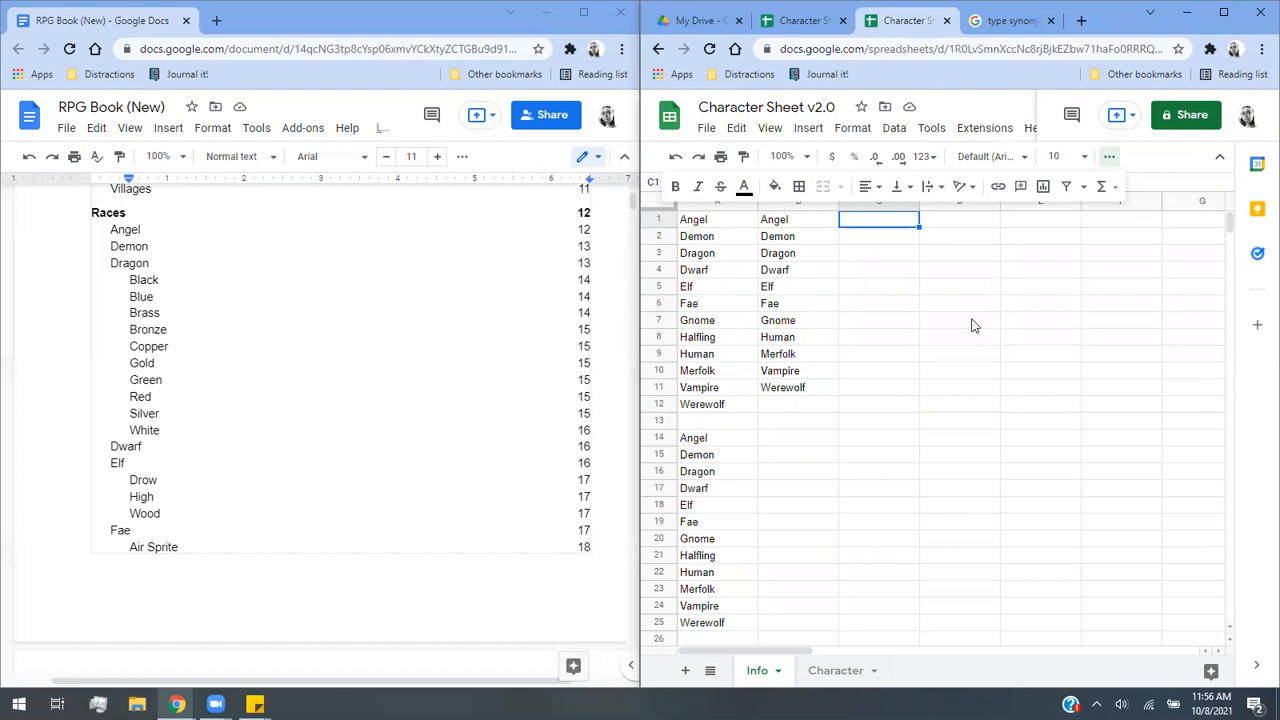
pyautogui.write('Black')
pyautogui.press('Return')
pyautogui.write('Blue')
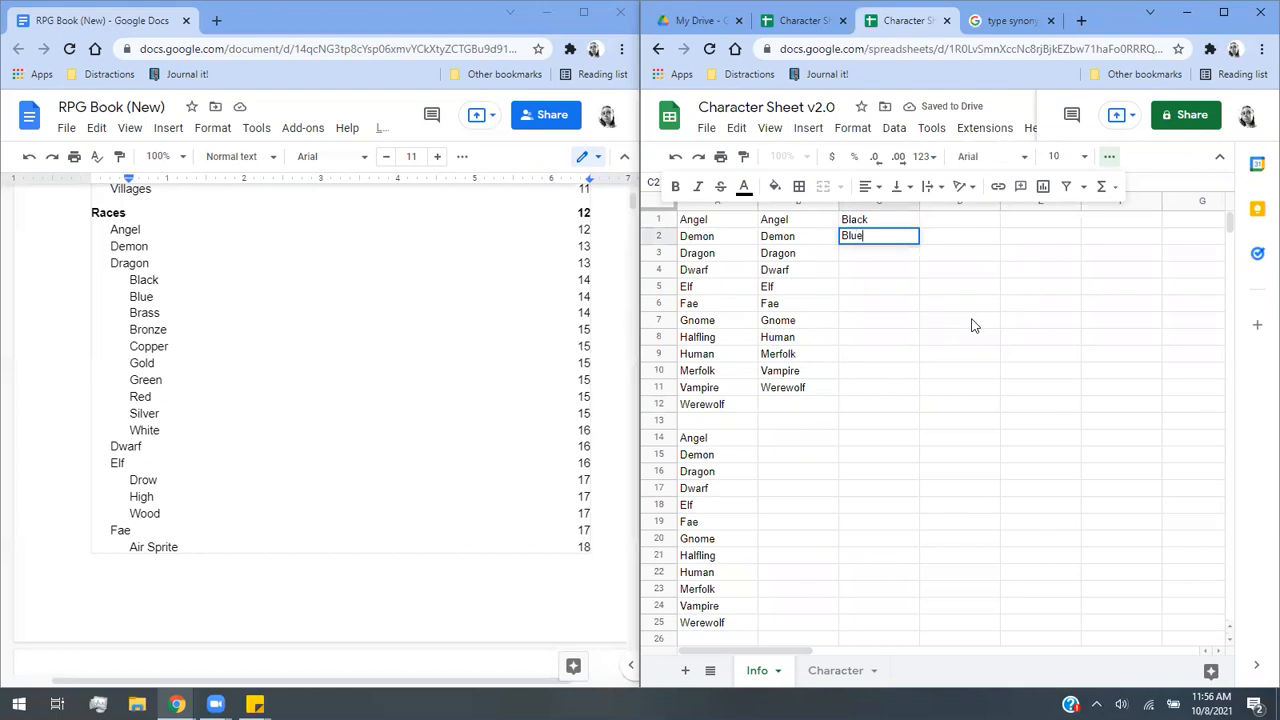
pyautogui.press('Return')
pyautogui.write('Brass')
pyautogui.press('Return')
pyautogui.write('Bronze')
pyautogui.press('Return')
pyautogui.write('Copper')
pyautogui.press('Return')
pyautogui.write('Gold')
pyautogui.press('Return')
pyautogui.write('Green')
pyautogui.press('Return')
pyautogui.write('Red')
pyautogui.press('Return')
pyautogui.write('Silver')
pyautogui.press('Return')
pyautogui.write('White')
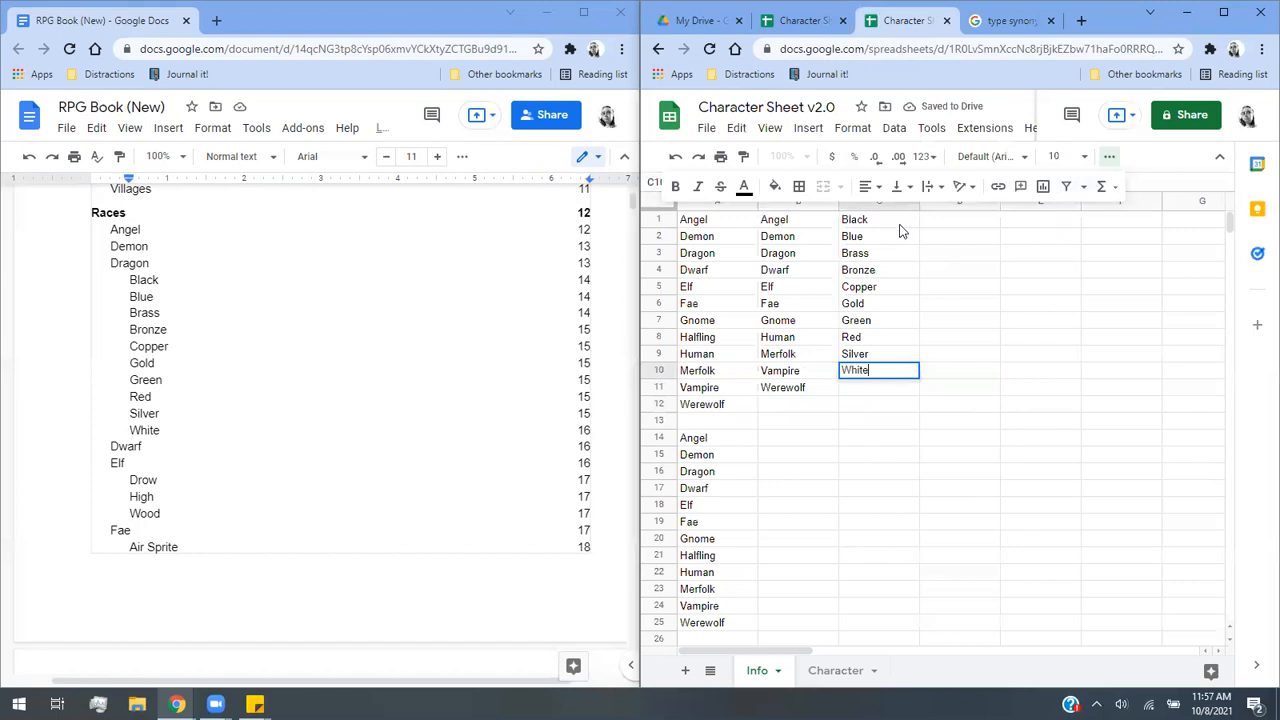
# Define the dragon colors in C1:C10 as a named range called Color.
pyautogui.moveTo(878, 219); pyautogui.dragTo(891, 369)
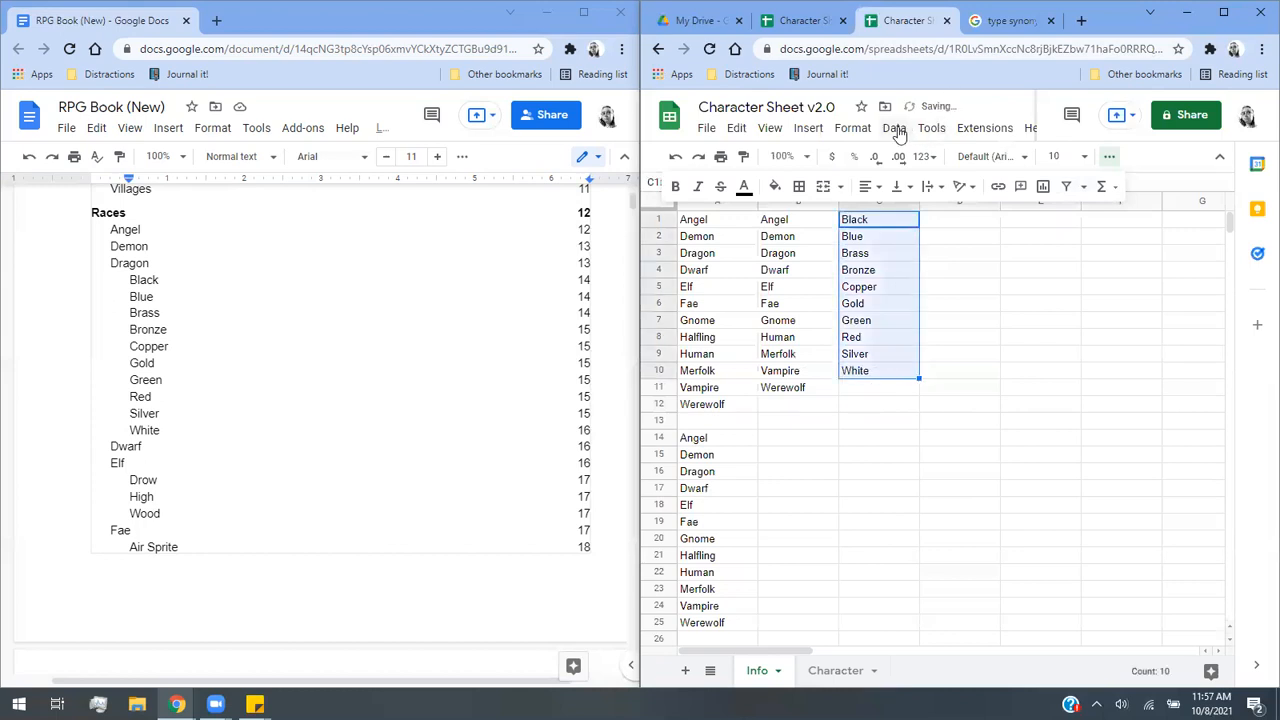
pyautogui.click(899, 130)
pyautogui.click(891, 337)
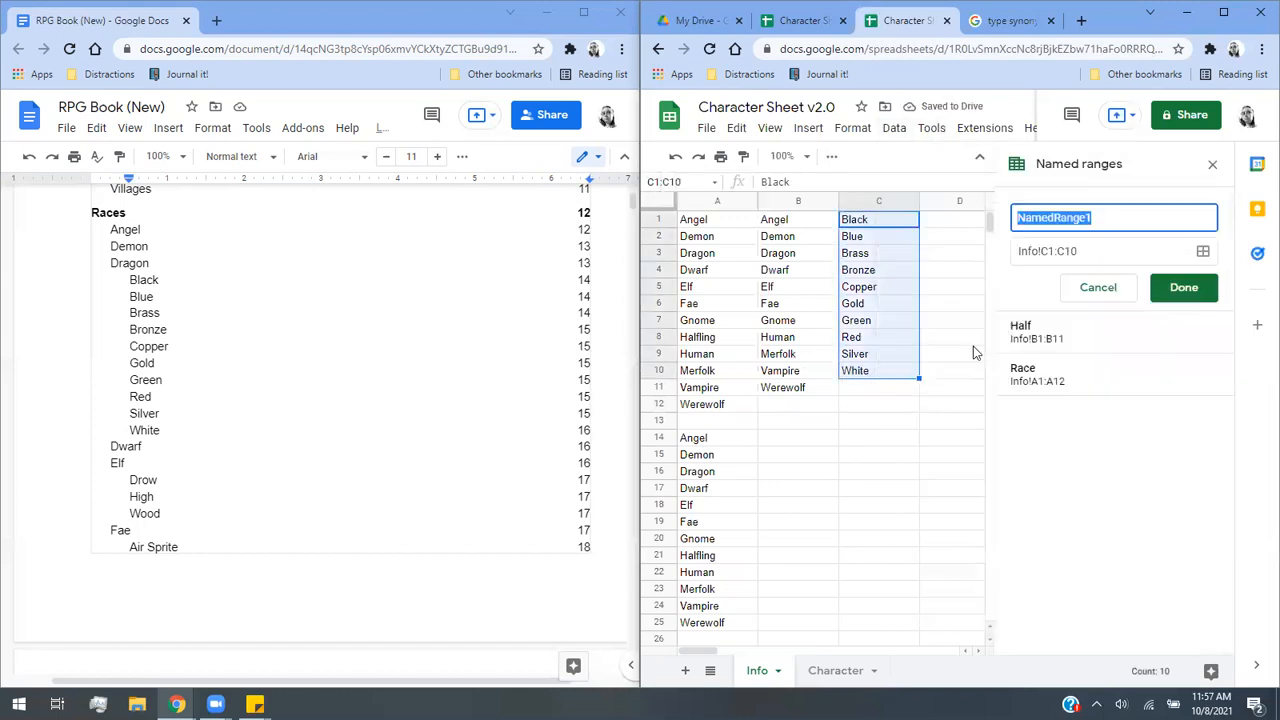
pyautogui.write('Color')
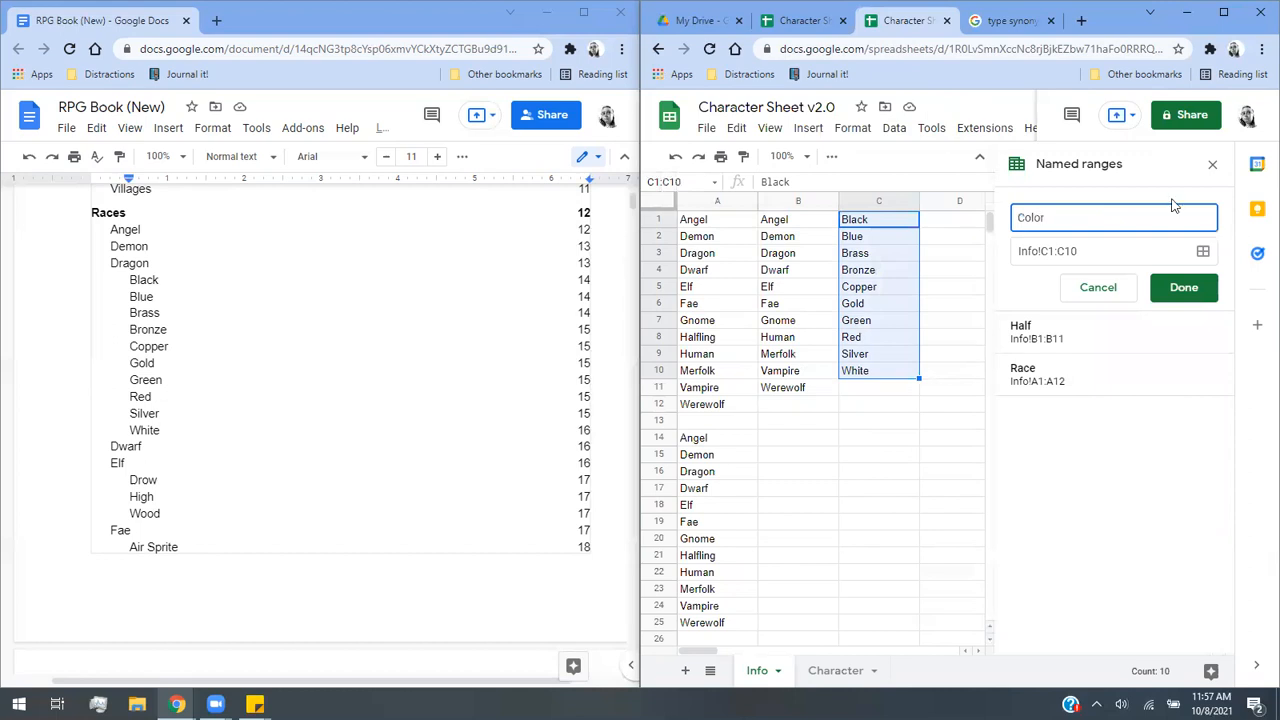
pyautogui.click(1190, 289)
pyautogui.click(904, 452)
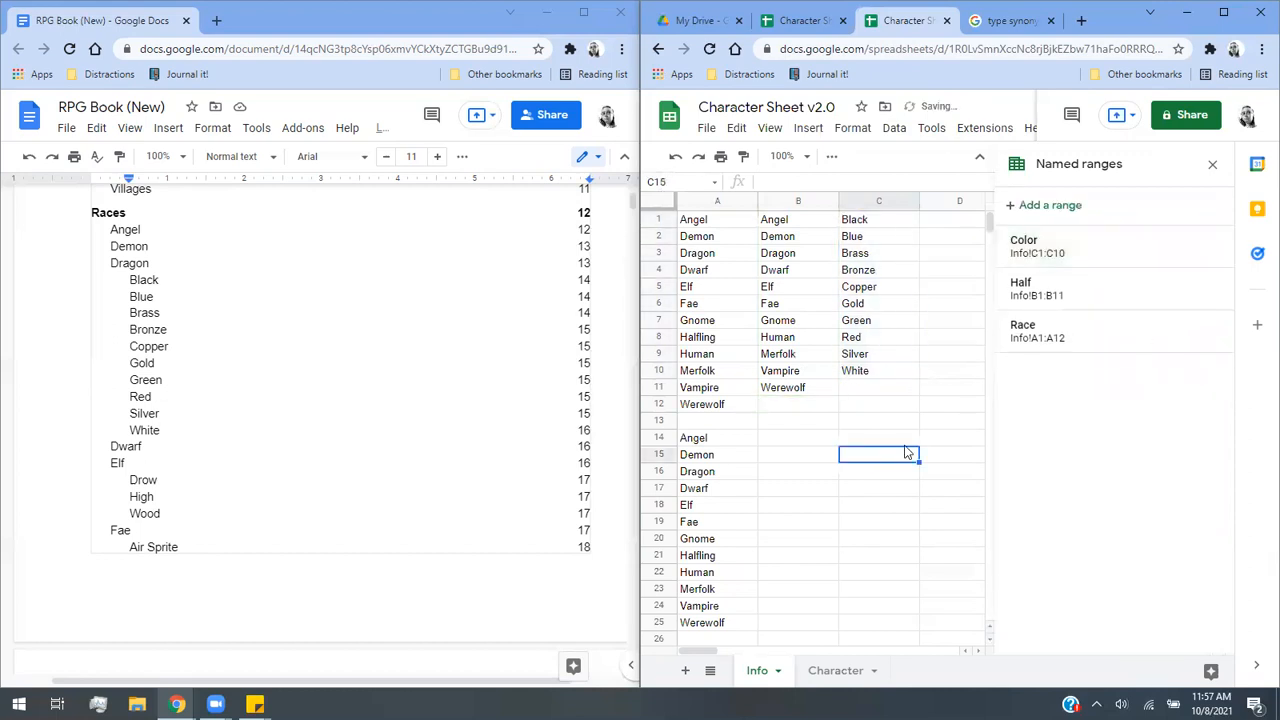
# List the elf types Drow, High and Wood in cells D1:D3 of the Info sheet.
pyautogui.click(958, 221)
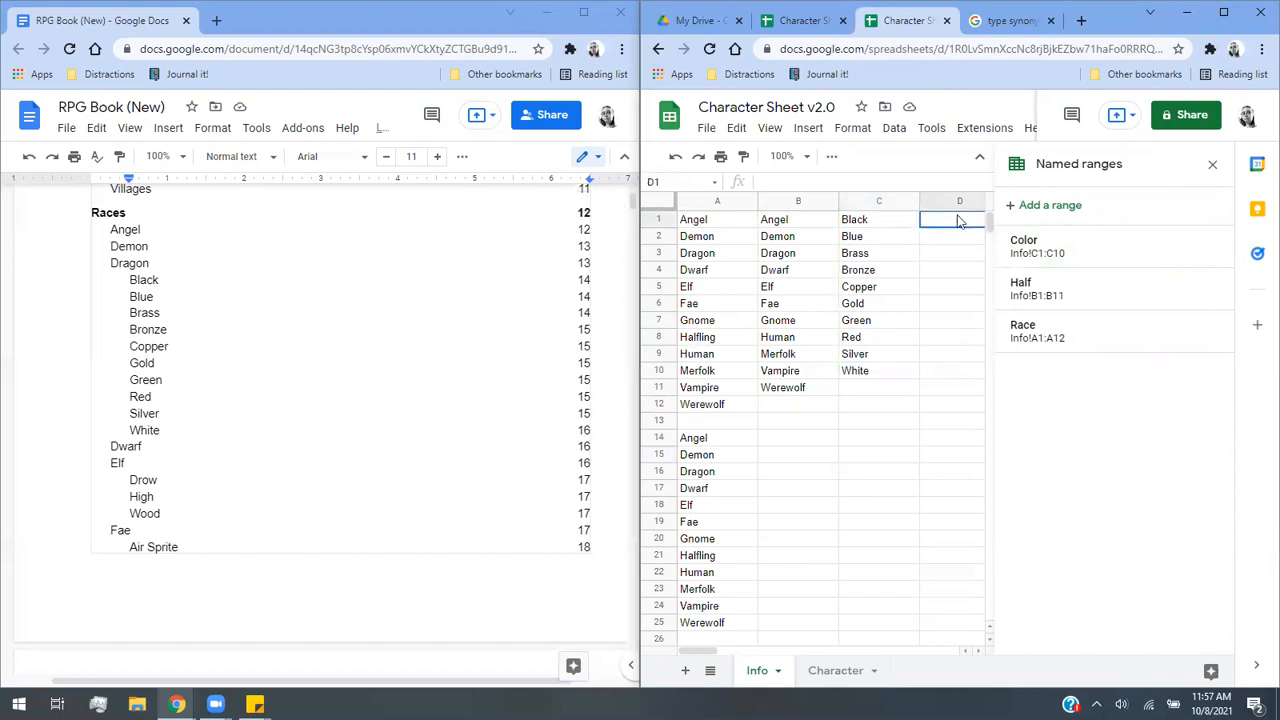
pyautogui.write('Drow')
pyautogui.press('Return')
pyautogui.write('High')
pyautogui.press('Return')
pyautogui.write('Wood')
pyautogui.moveTo(898, 224); pyautogui.dragTo(899, 251)
pyautogui.scroll(-1, 909, 223)
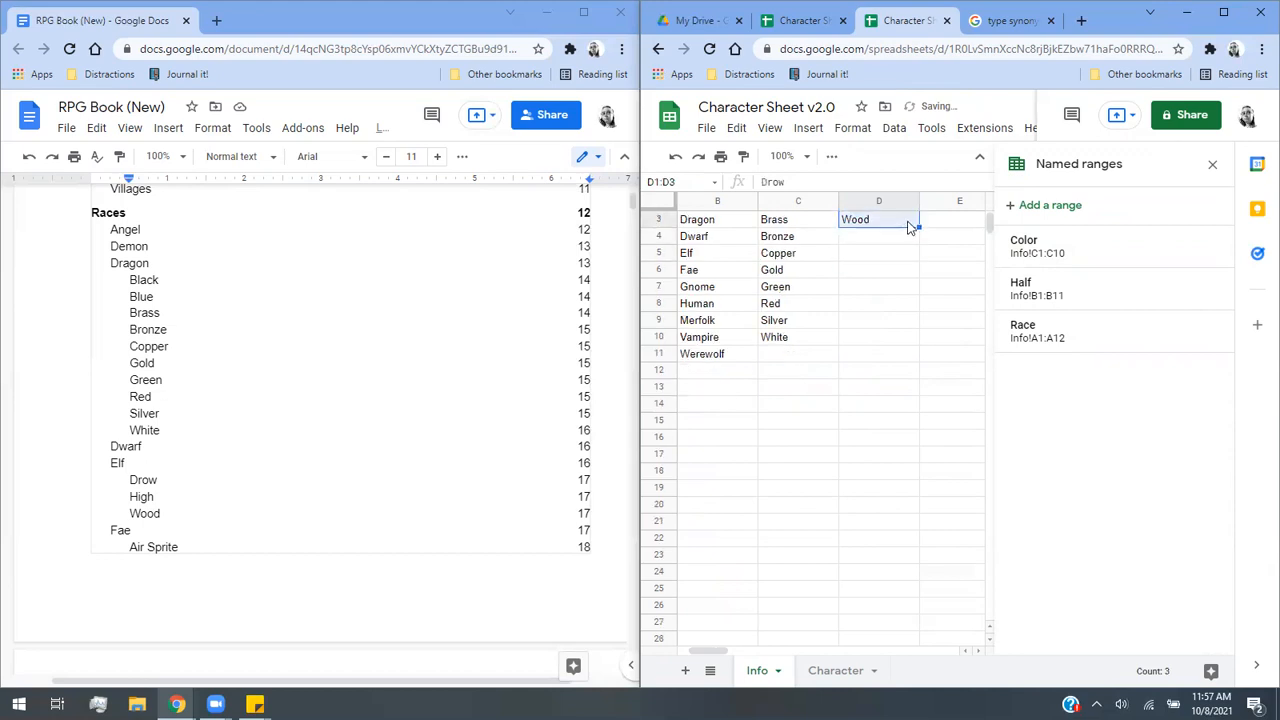
pyautogui.scroll(1, 909, 223)
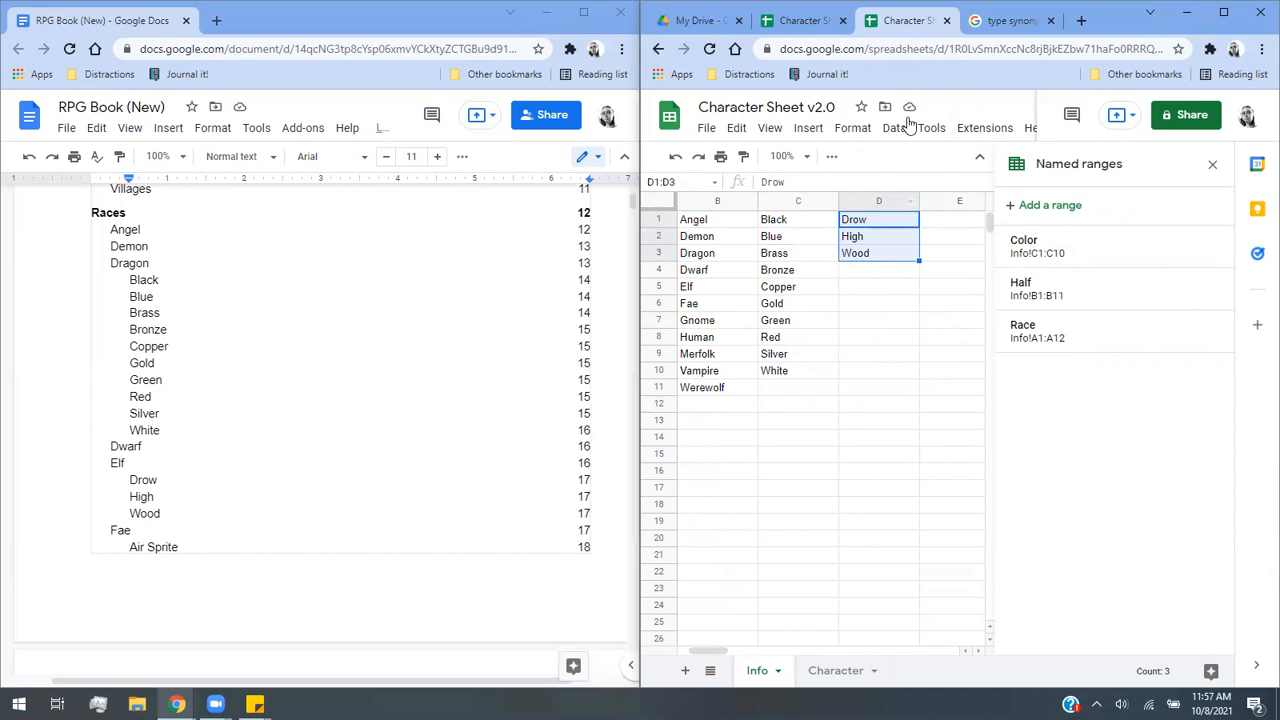
# Look briefly at the Character Sheet v1.0 spreadsheet, return to v2.0 and close the list of named ranges.
pyautogui.click(804, 28)
pyautogui.hotkey('ctrl', 'Tab')
pyautogui.click(1212, 164)
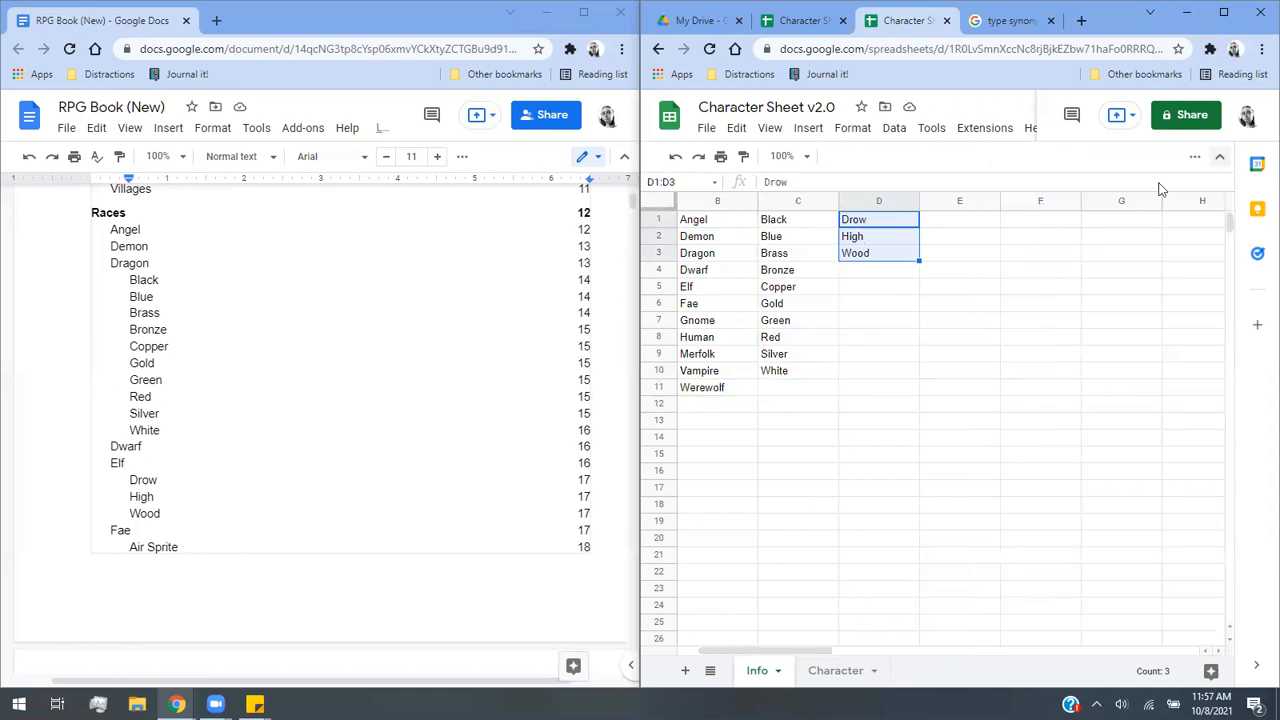
# Bring the fae types into view in the RPG Book contents and enter Air Sprite in cell E1 of Info.
pyautogui.click(942, 229)
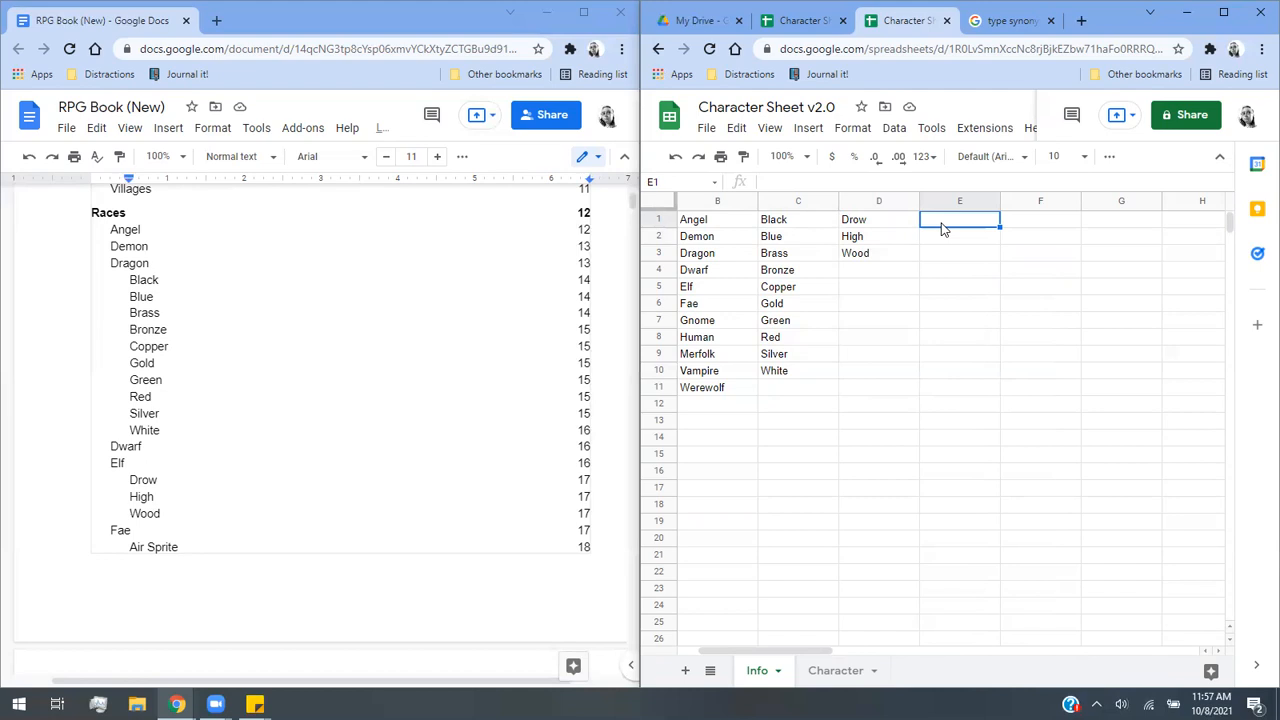
pyautogui.scroll(-3, 240, 509)
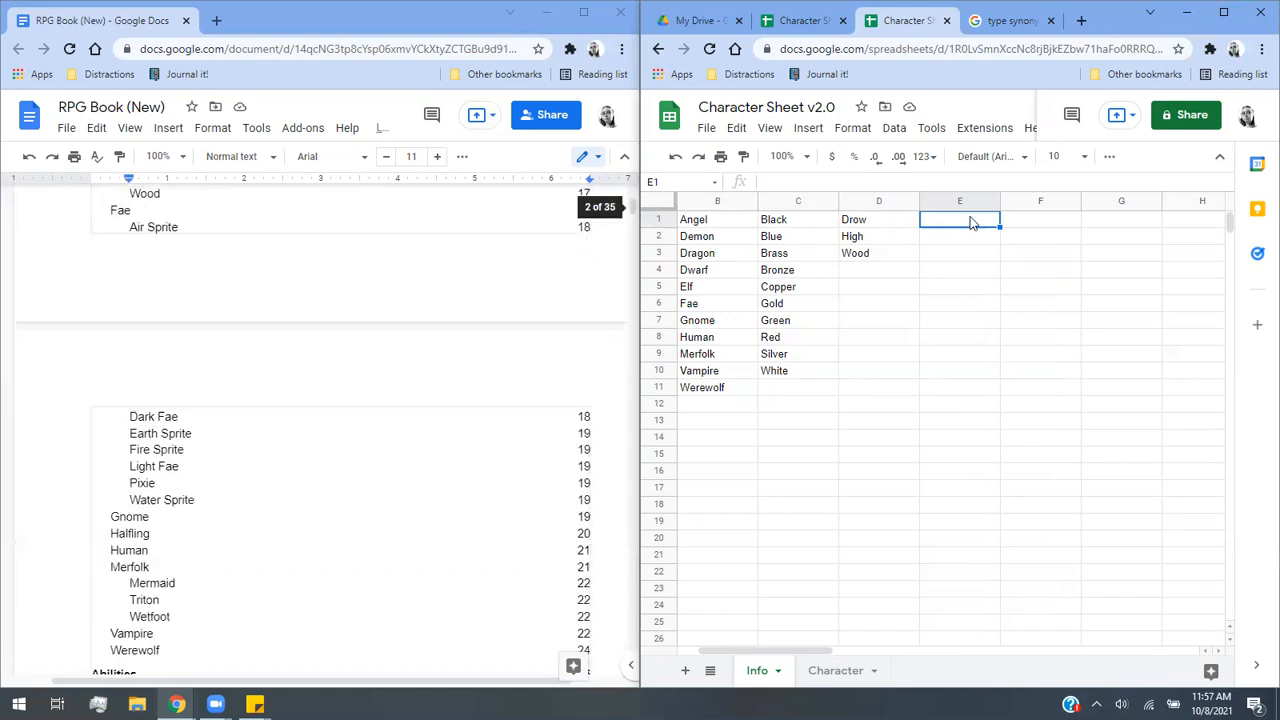
pyautogui.write('Air SPrit')
pyautogui.press('BackSpace')
pyautogui.press('BackSpace')
pyautogui.write('prite')
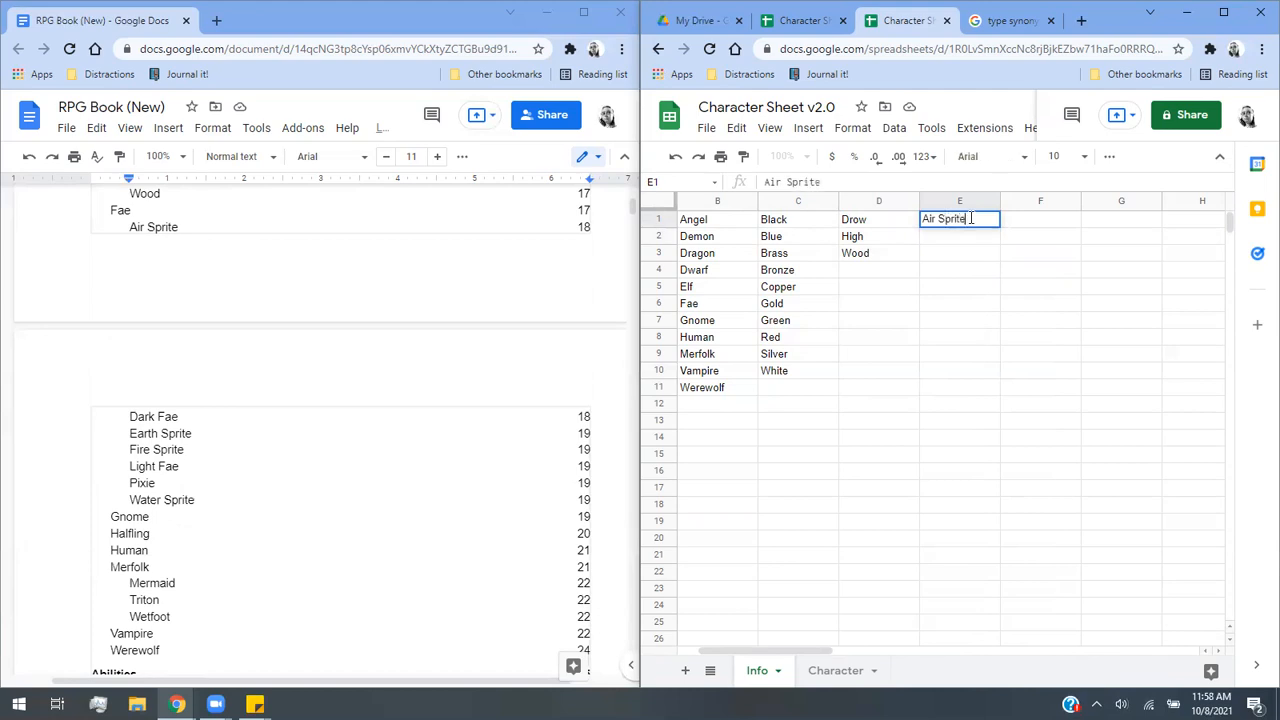
pyautogui.press('Return')
# Enter Dark Fae in cell E2, correcting the stray backslash after the name.
pyautogui.write('Dark Fa')
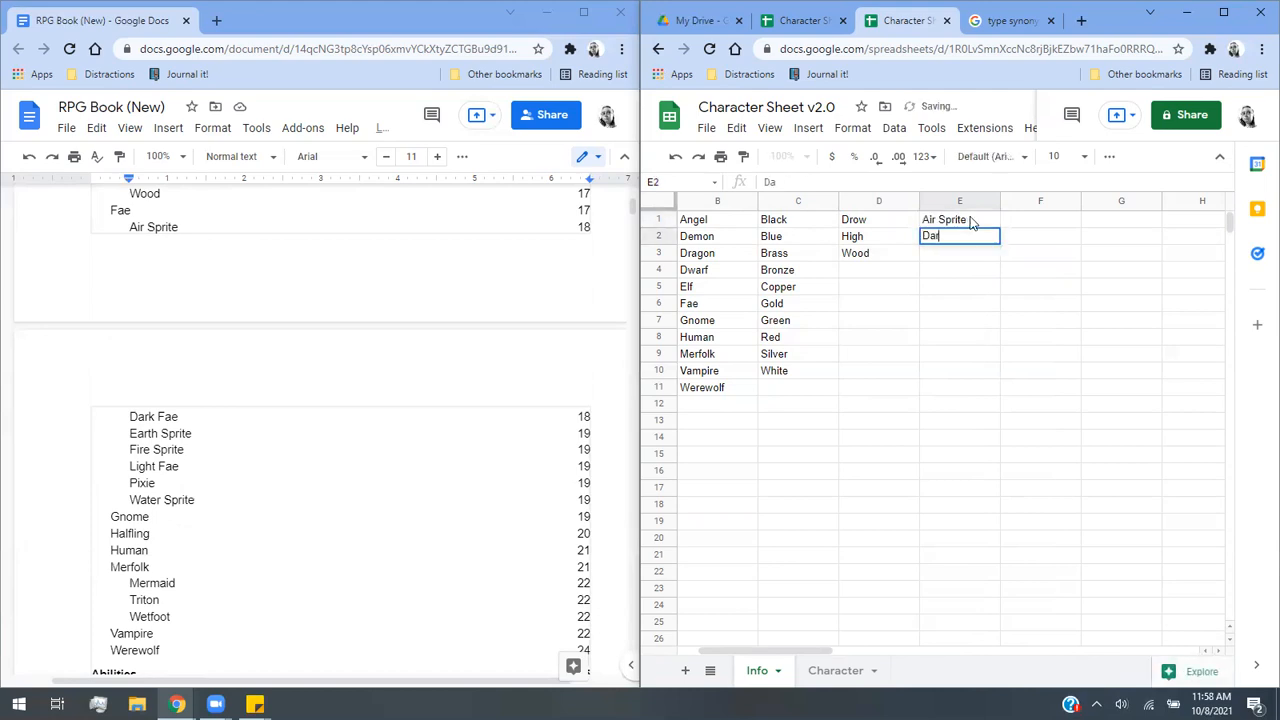
pyautogui.write('\\')
pyautogui.press('Return')
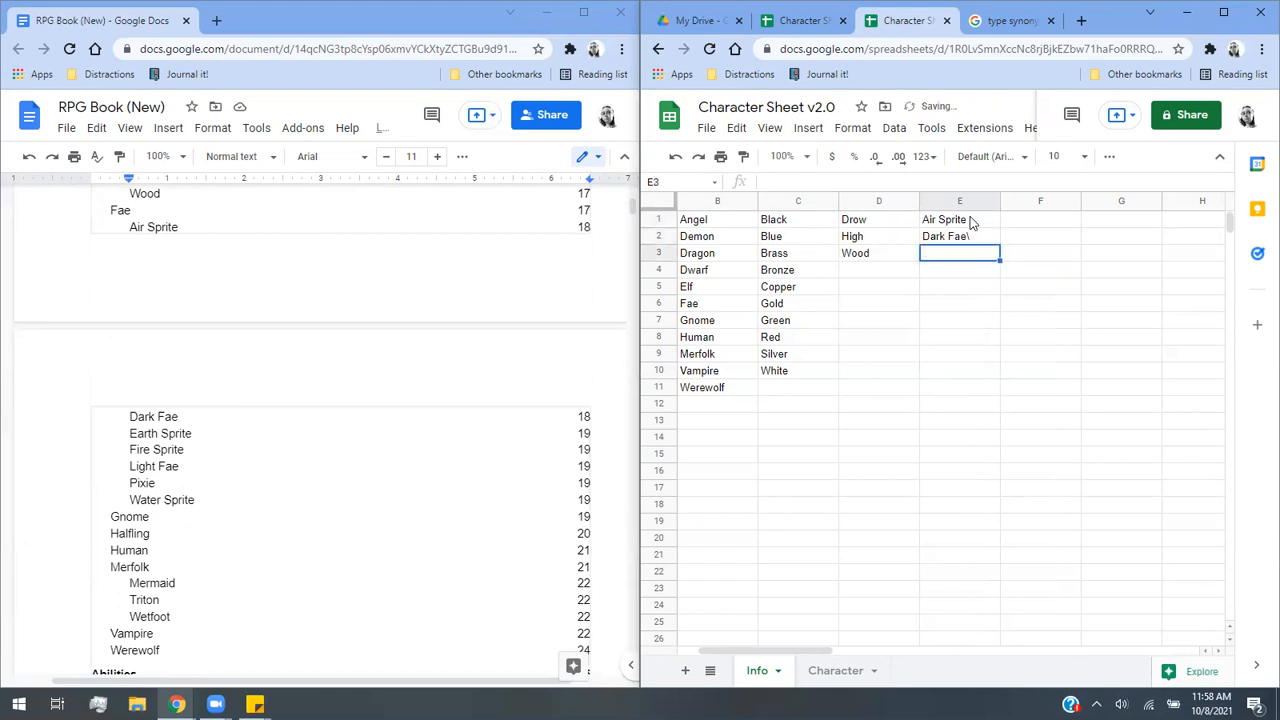
pyautogui.press('Up')
pyautogui.press('Right')
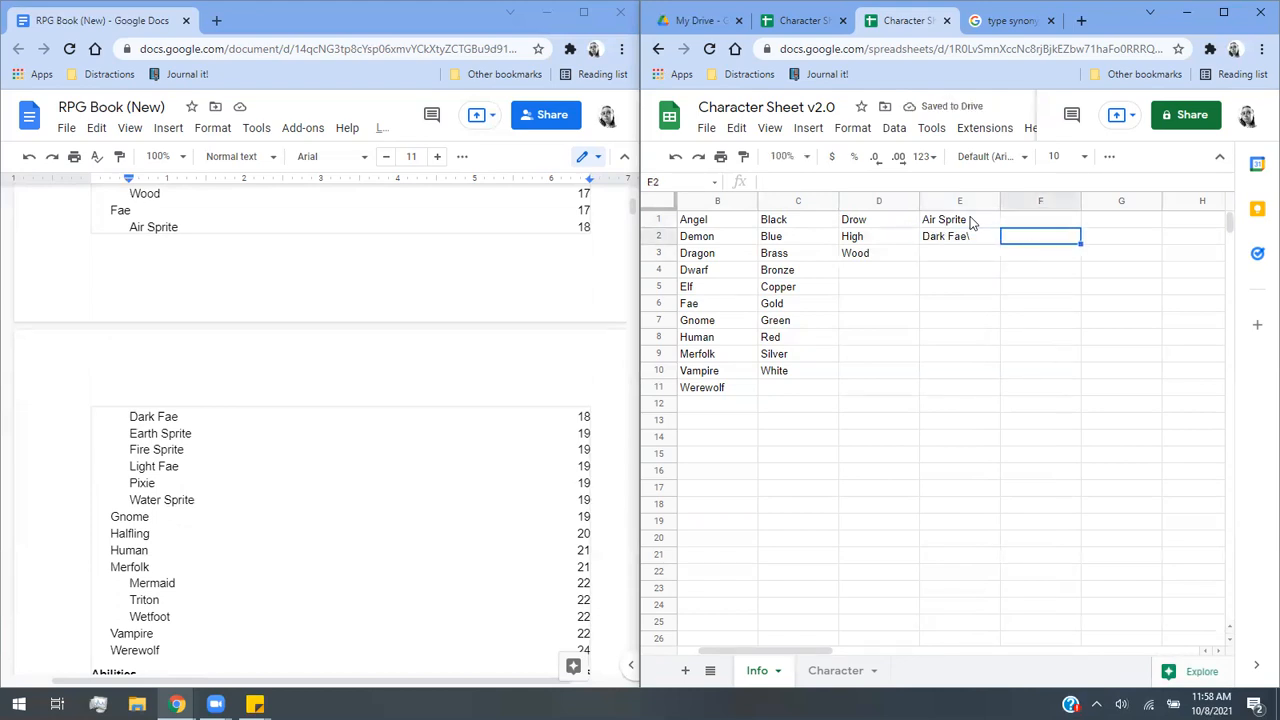
pyautogui.press('Left')
pyautogui.write('Dar')
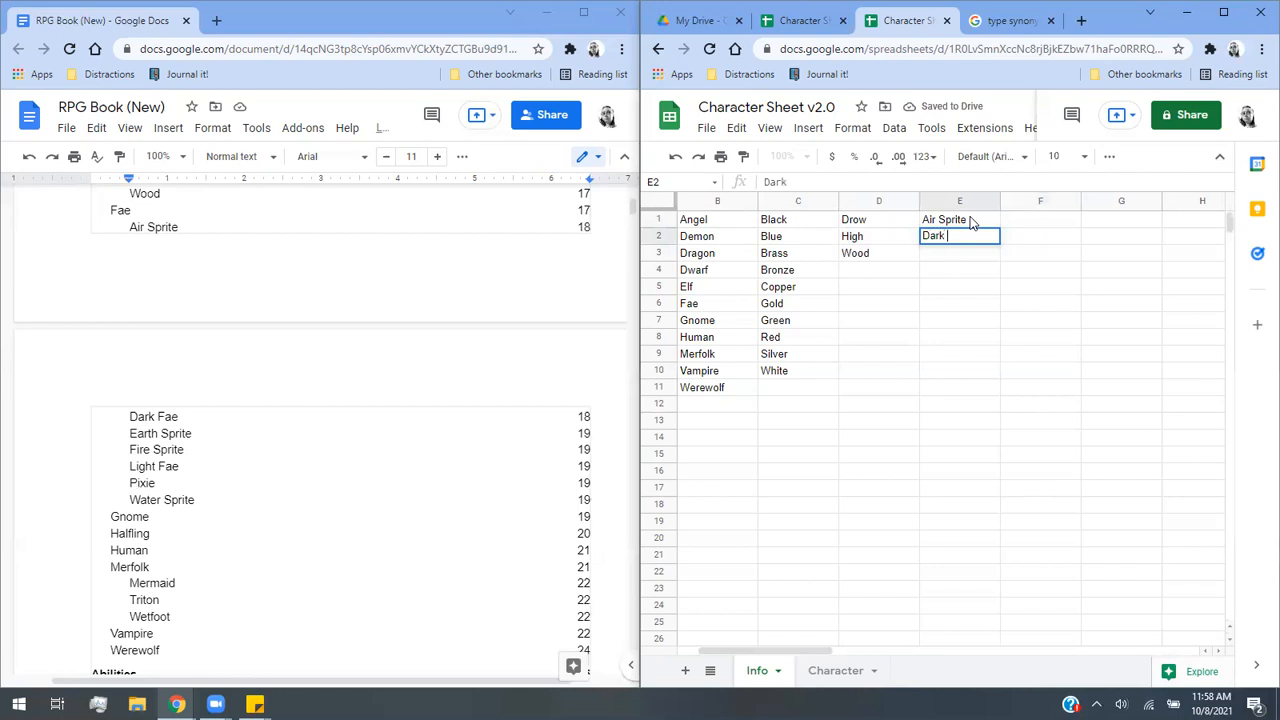
pyautogui.write('k Fae')
pyautogui.press('Return')
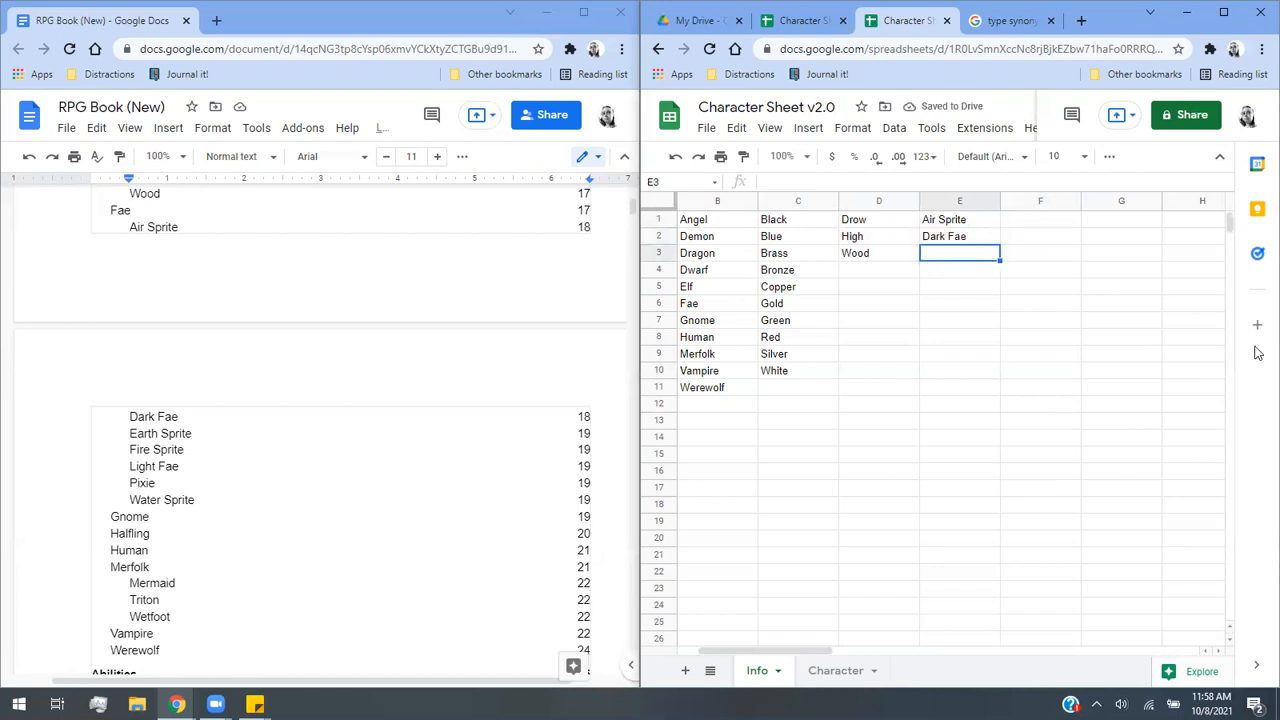
# Continue the fae list with Earth Sprite, Fire Sprite, Light Fae, Pixie and Water Sprite in cells E3:E7.
pyautogui.write('Earth Sprite')
pyautogui.press('Return')
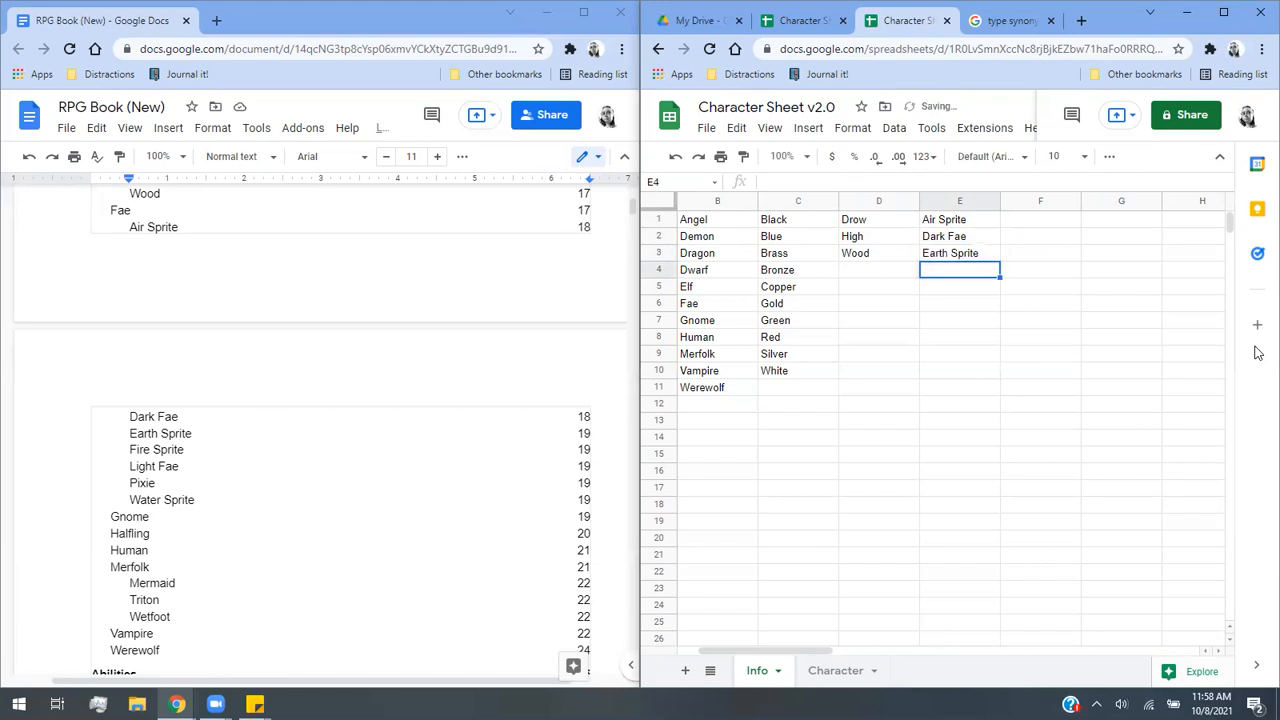
pyautogui.write('Fire SPrite')
pyautogui.press('BackSpace')
pyautogui.press('BackSpace')
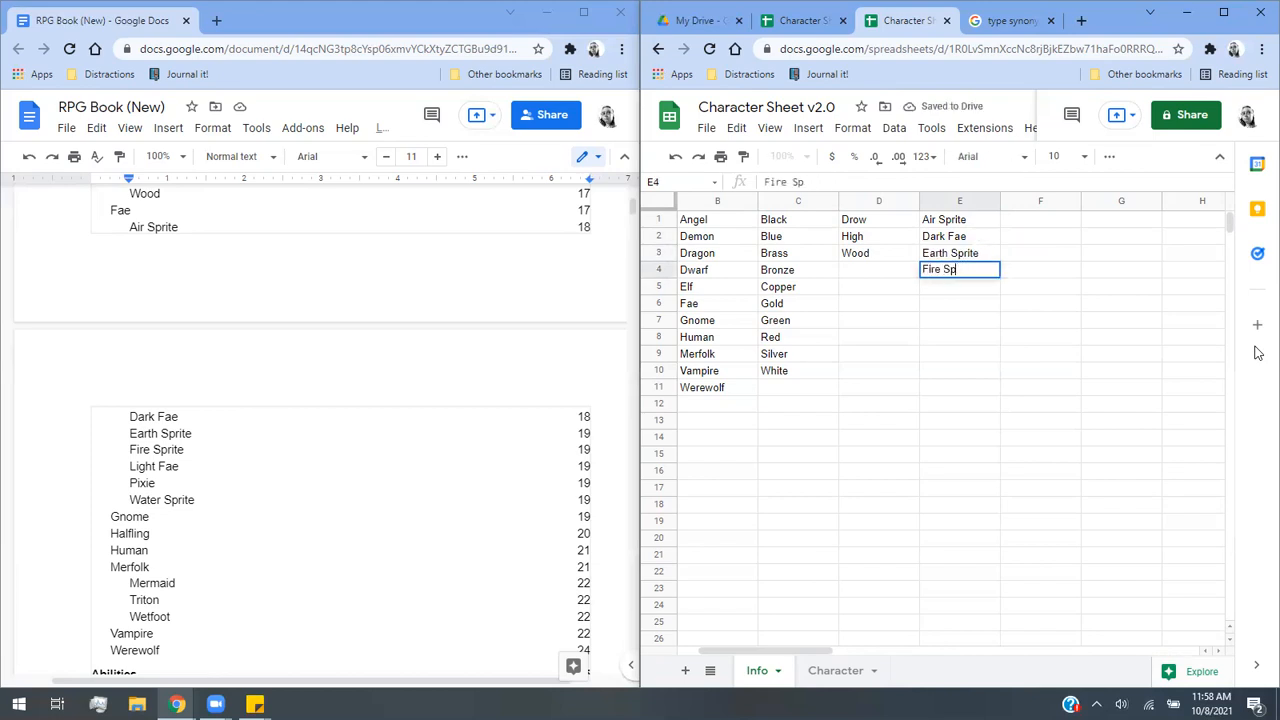
pyautogui.press('Return')
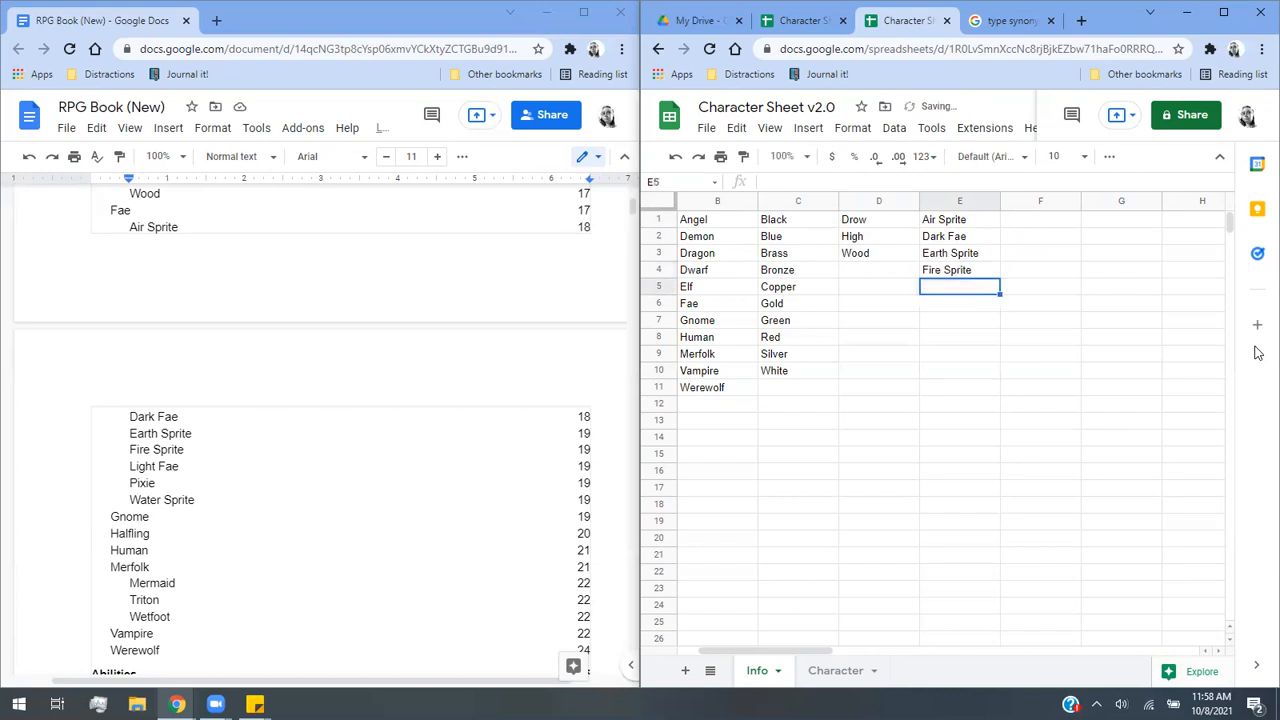
pyautogui.write('Light Fae')
pyautogui.press('Return')
pyautogui.write('Pixie')
pyautogui.press('Return')
pyautogui.write('Water Spritie')
pyautogui.press('Return')
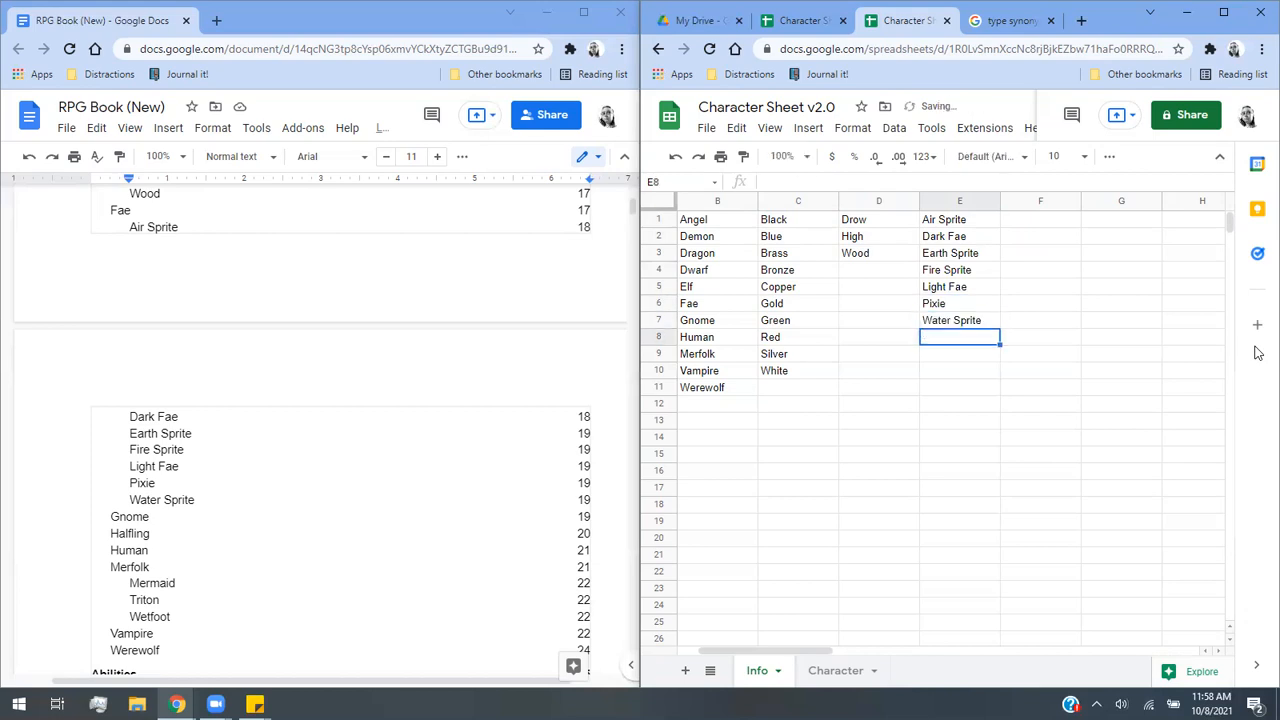
# Name the fae list in Info cells E1:E7 Type and close the list of named ranges.
pyautogui.moveTo(957, 219); pyautogui.dragTo(966, 320)
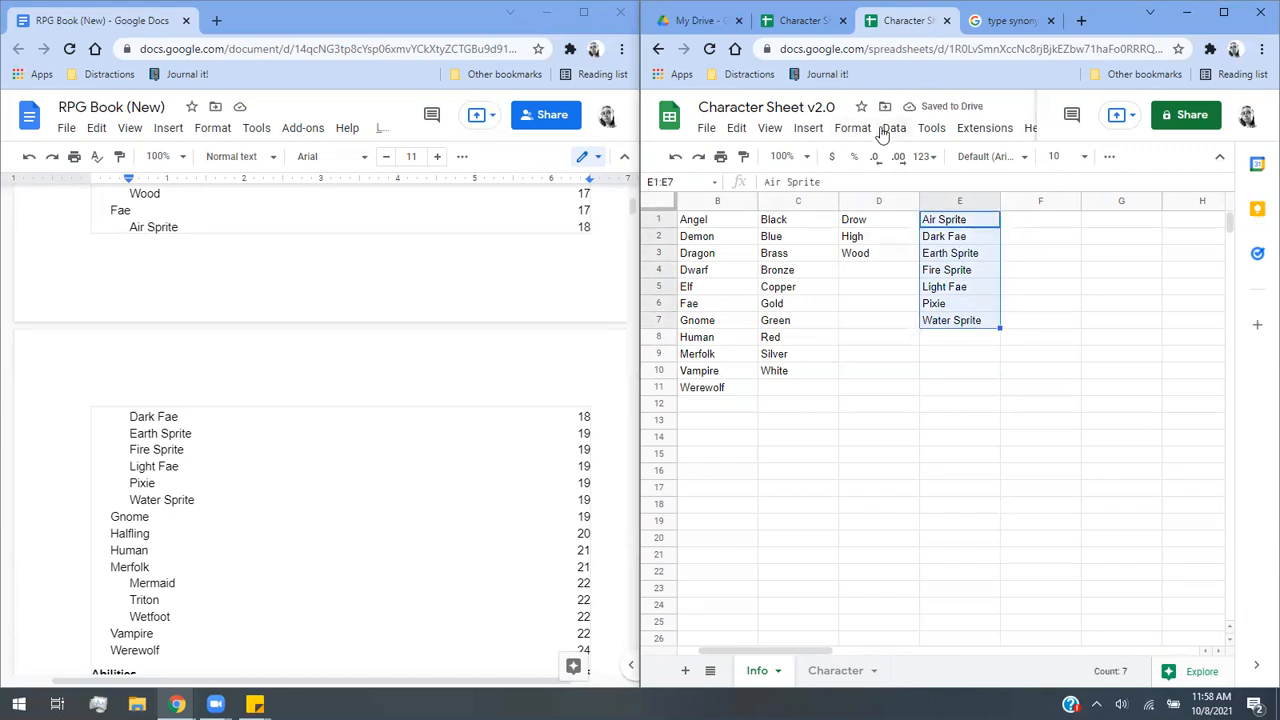
pyautogui.click(893, 128)
pyautogui.click(950, 338)
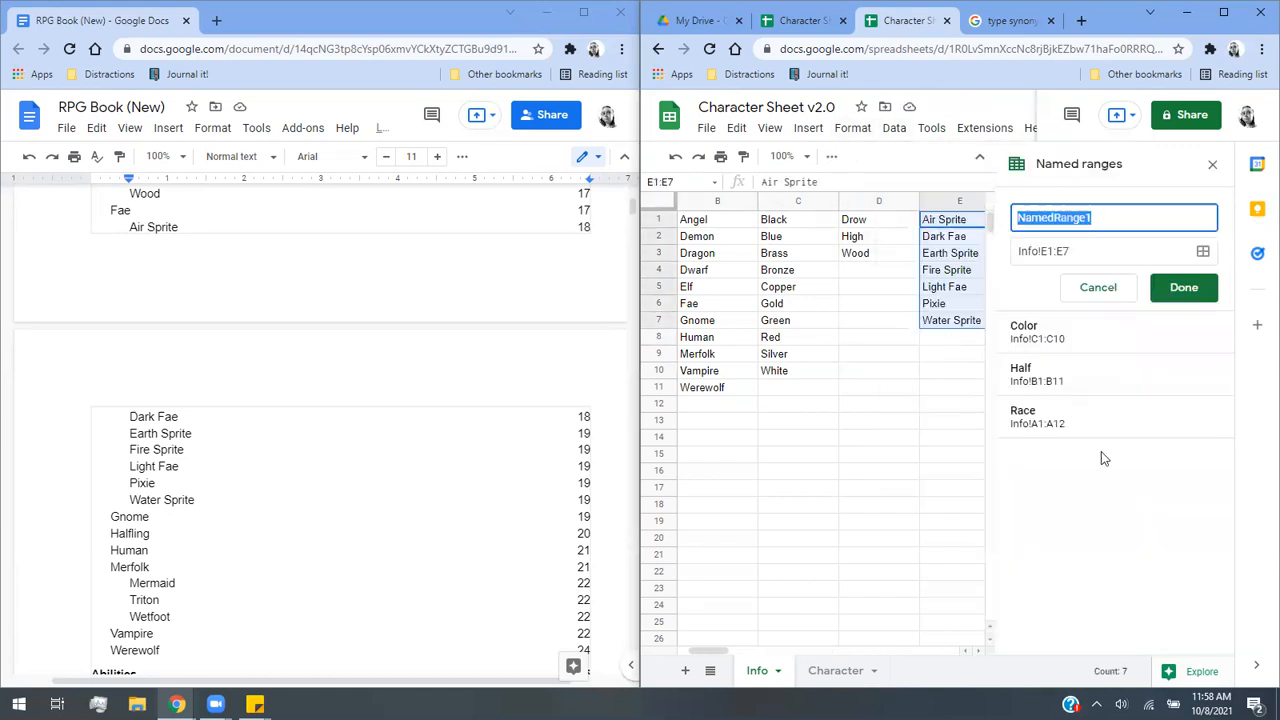
pyautogui.write('Type')
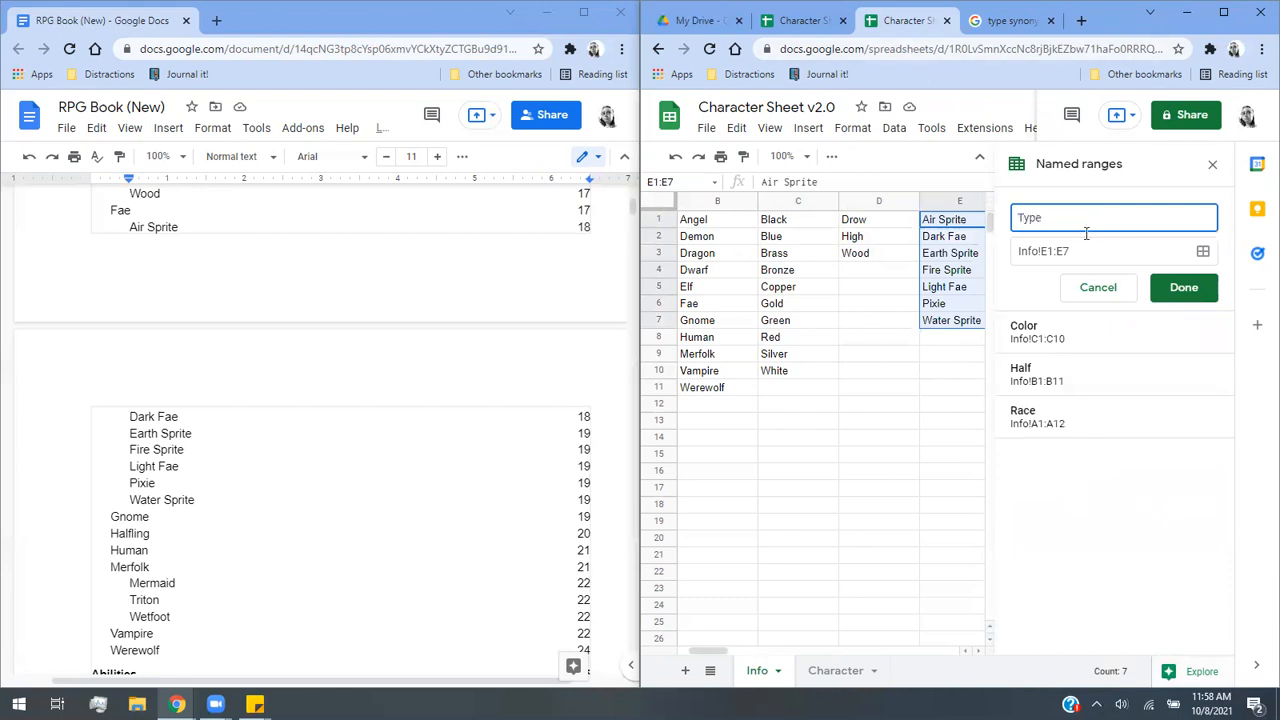
pyautogui.click(1180, 288)
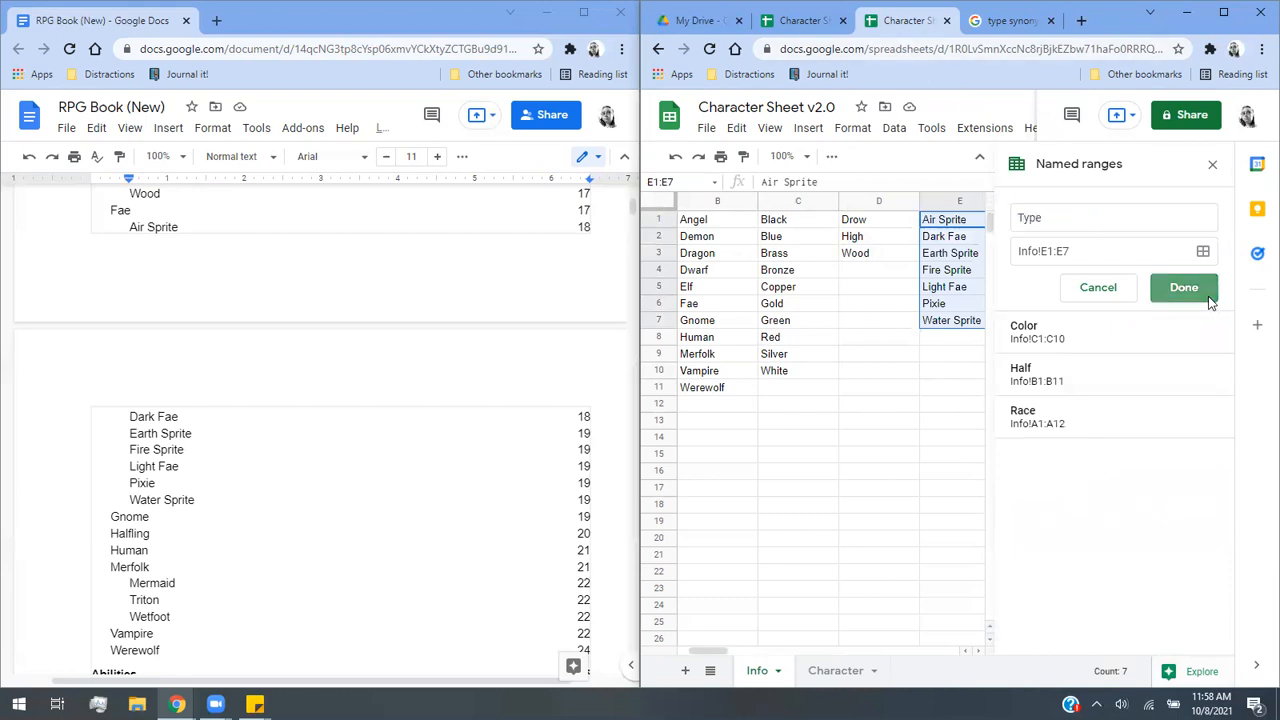
pyautogui.click(935, 399)
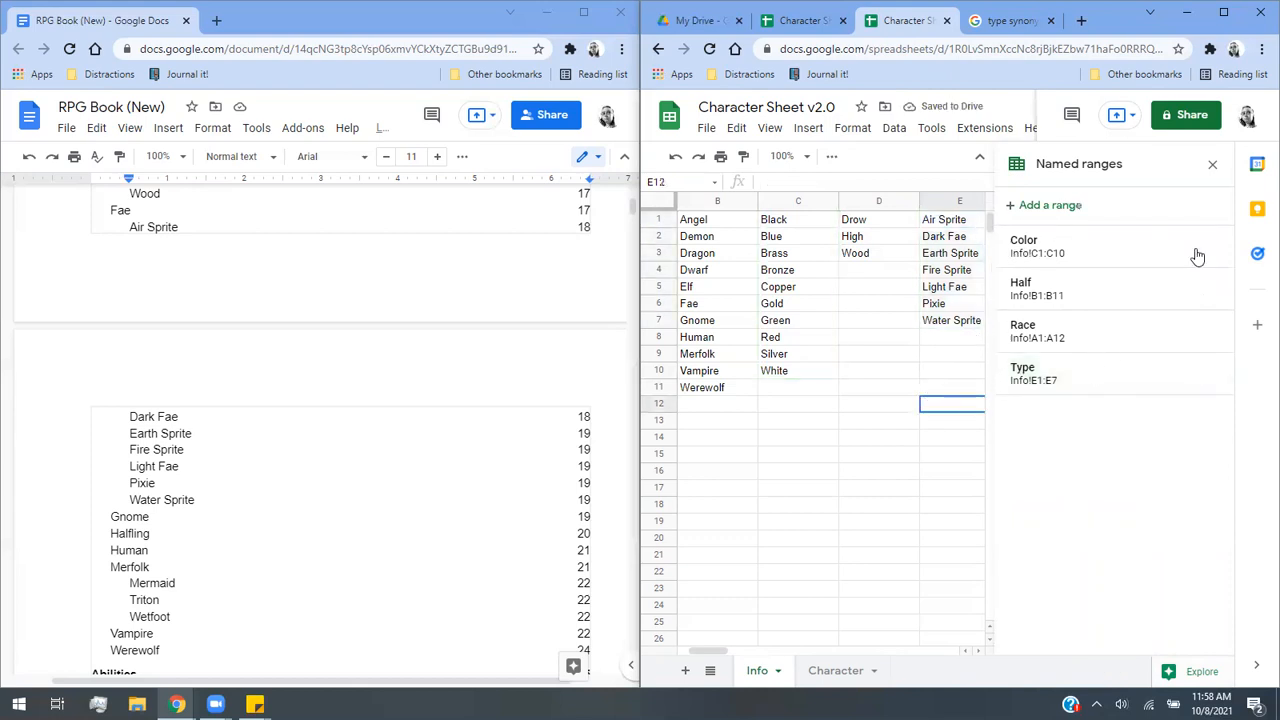
pyautogui.click(1213, 164)
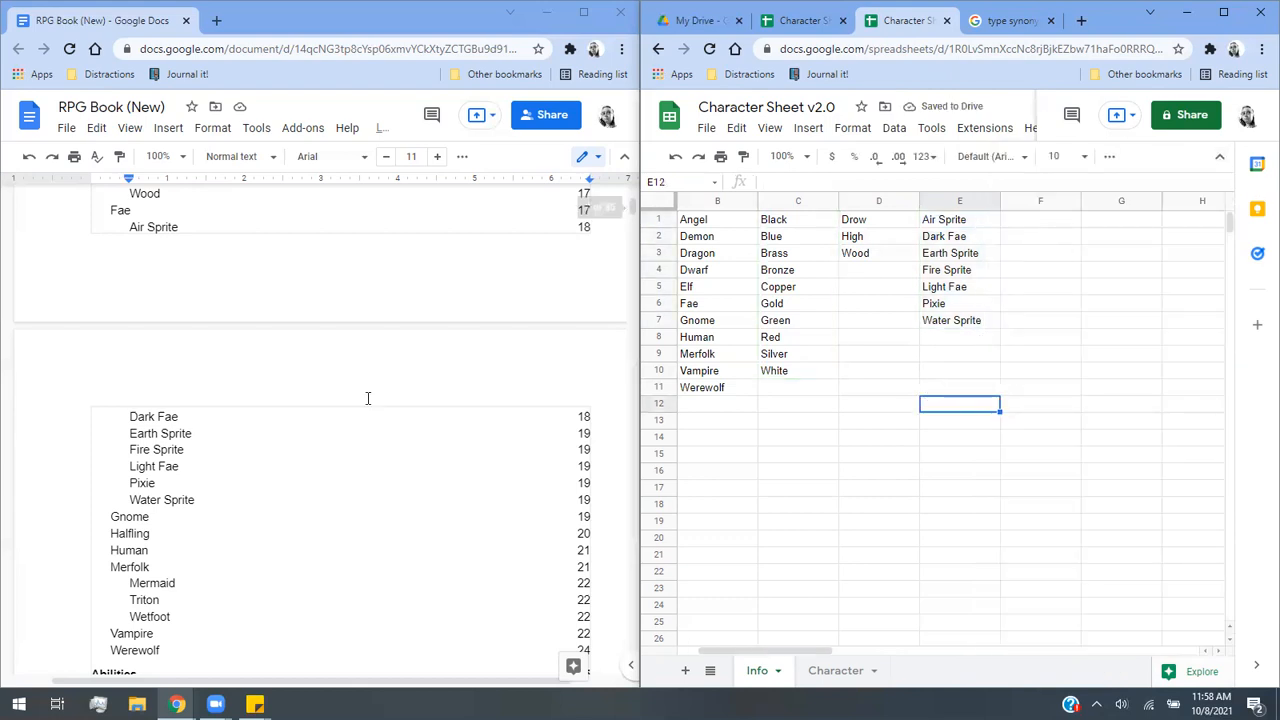
# Enter the merfolk list Mermaid, Triton and Wetfood in cells F1:F3 of Info.
pyautogui.click(1025, 228)
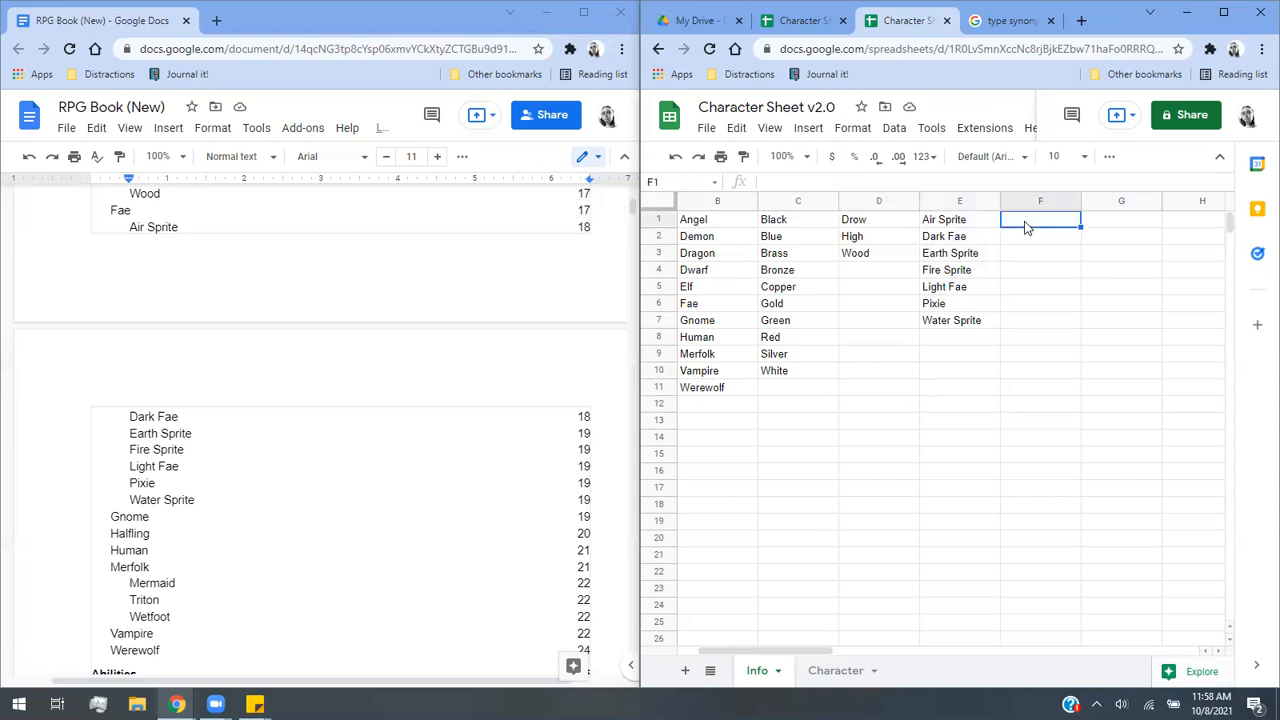
pyautogui.write('Mermaid')
pyautogui.press('Return')
pyautogui.write('T')
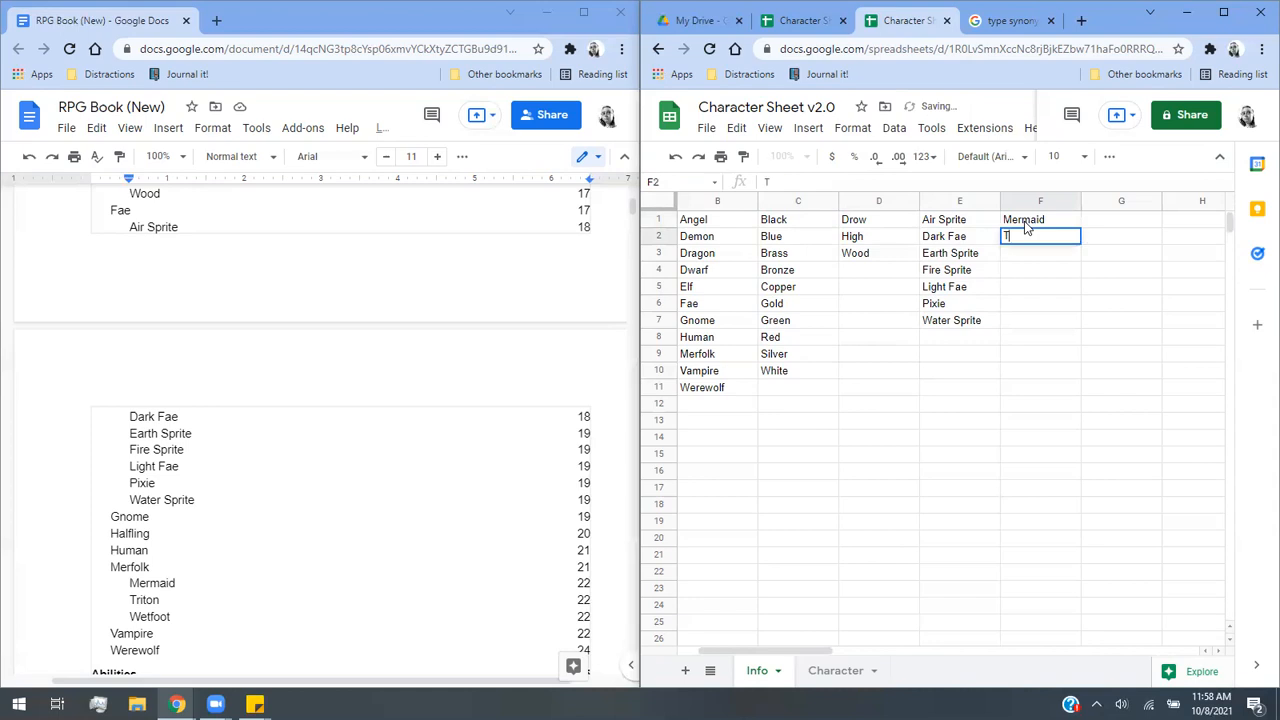
pyautogui.write('riton')
pyautogui.press('Return')
pyautogui.write('Wetfood')
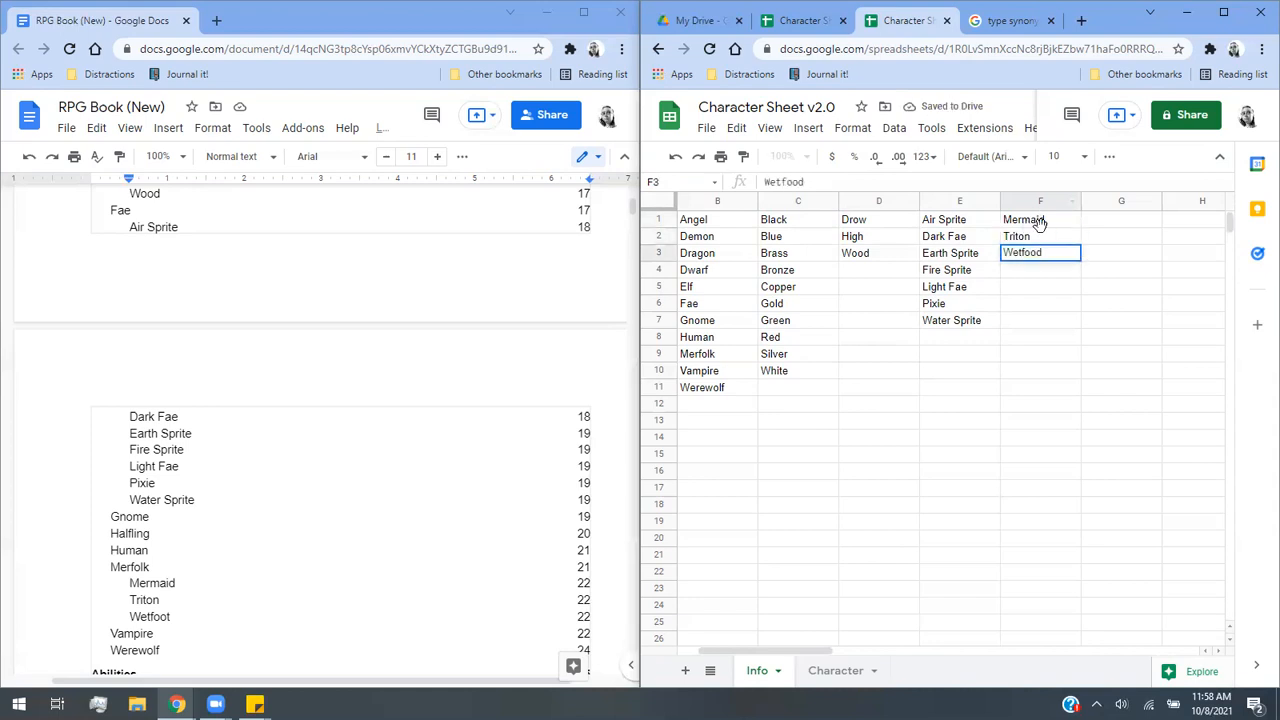
# Create a named range called Species for the merfolk list in Info cells F1:F3.
pyautogui.click(1040, 202)
pyautogui.click(1190, 269)
pyautogui.moveTo(1060, 222); pyautogui.dragTo(1057, 251)
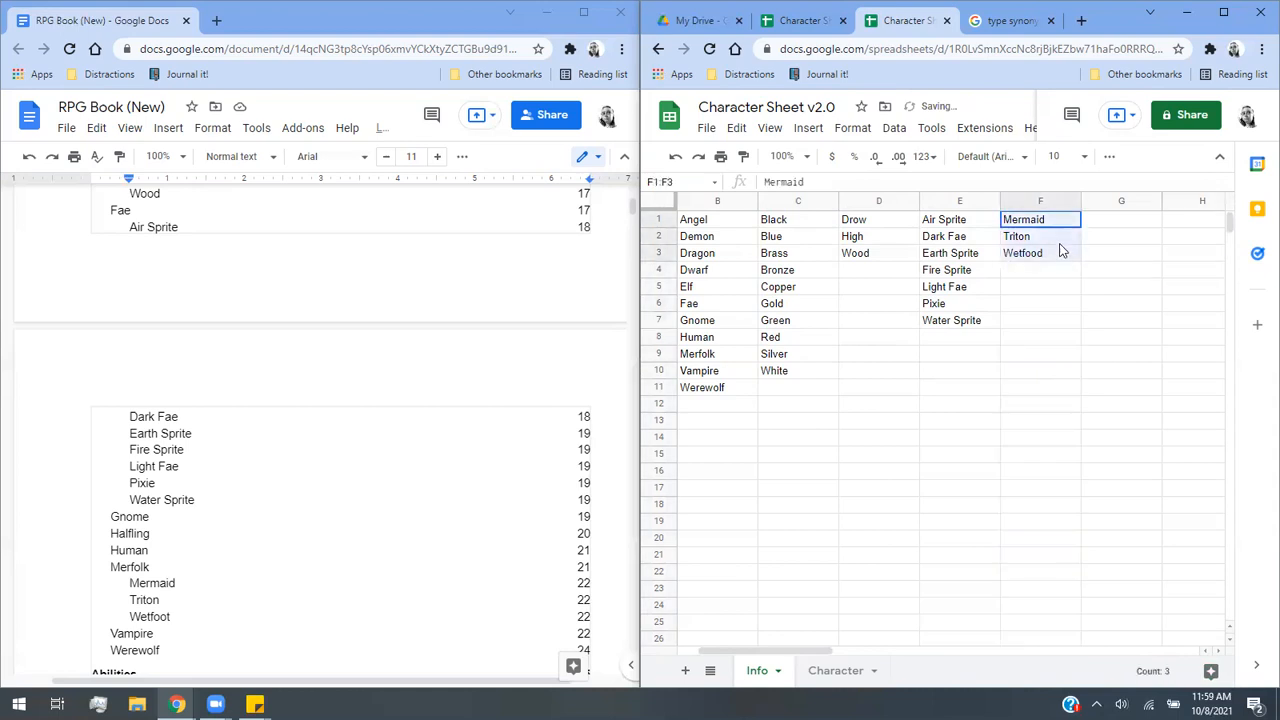
pyautogui.click(897, 131)
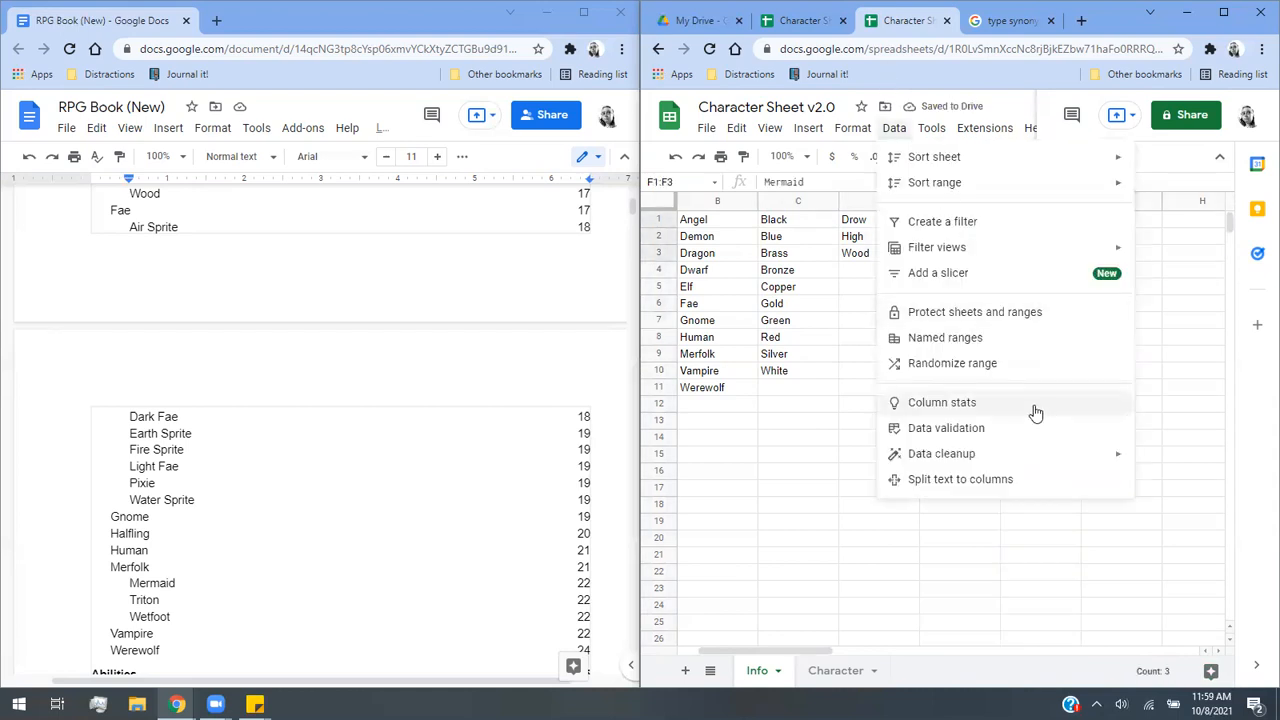
pyautogui.click(991, 335)
pyautogui.write('Se')
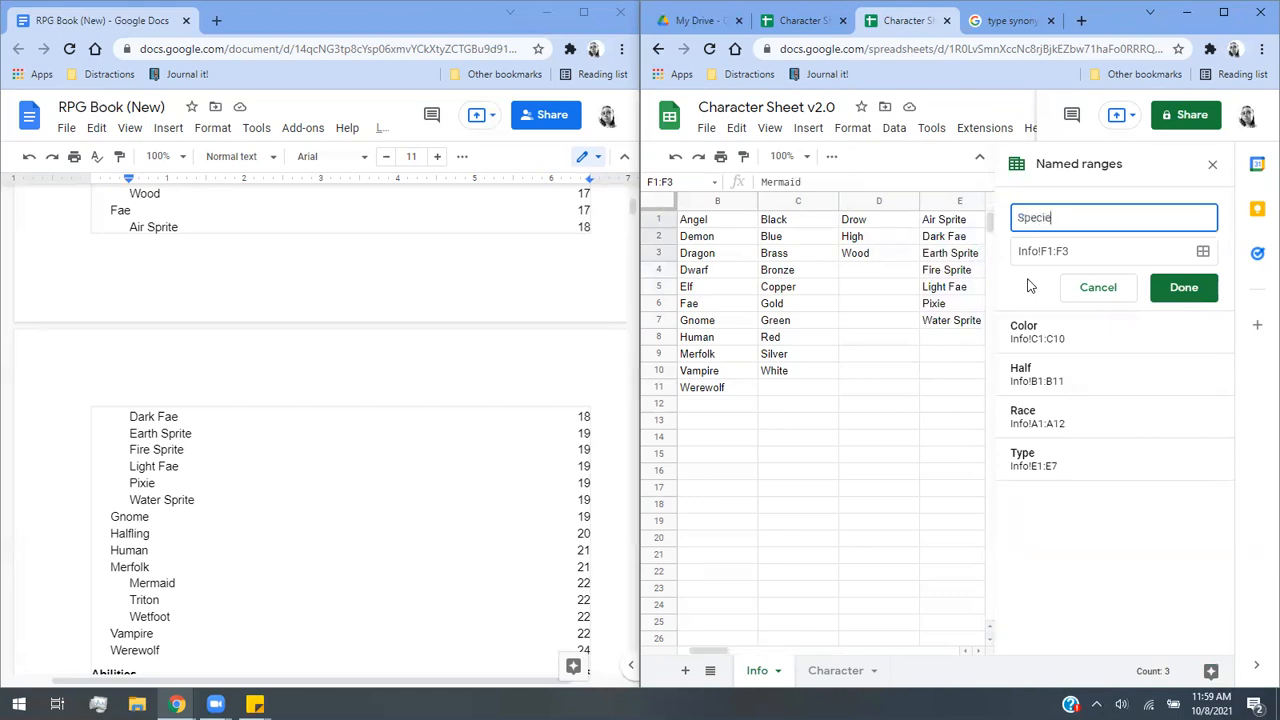
pyautogui.click(1184, 287)
# Look through the race and subrace entries in the RPG Book contents and close the list of named ranges.
pyautogui.scroll(-2, 346, 474)
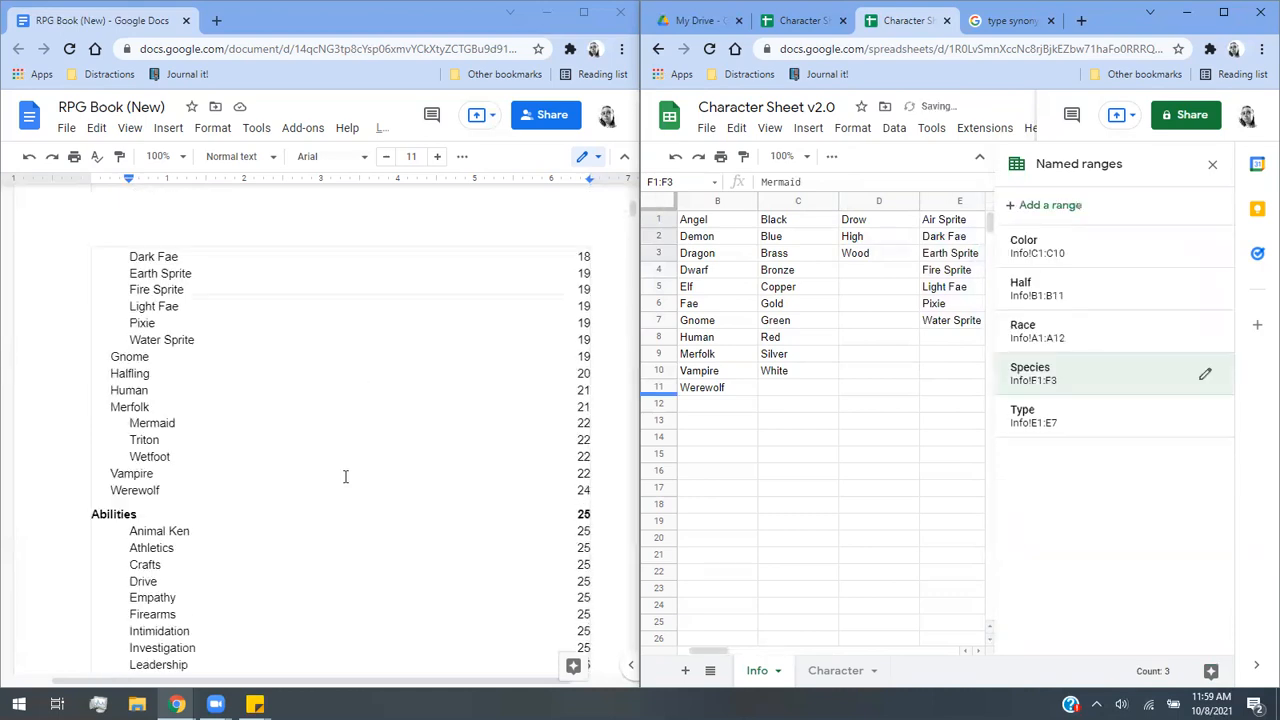
pyautogui.scroll(5, 345, 477)
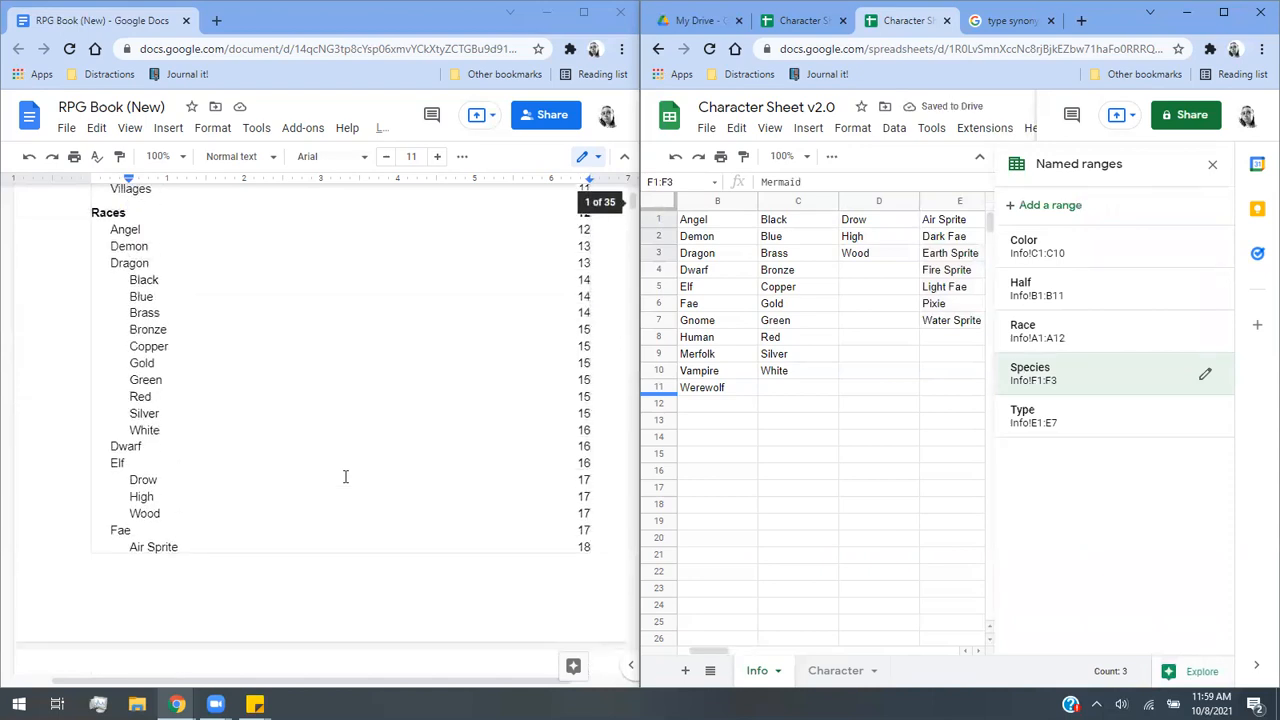
pyautogui.scroll(-3, 346, 474)
pyautogui.scroll(6, 294, 443)
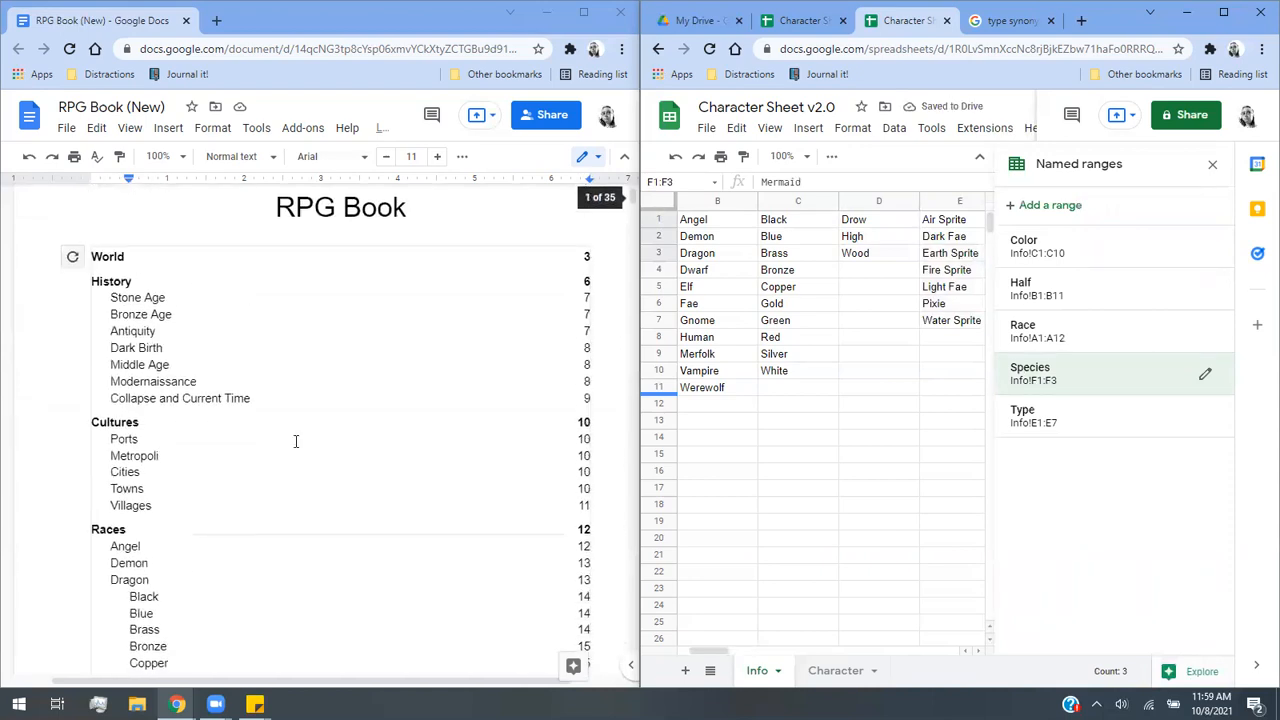
pyautogui.scroll(-7, 296, 441)
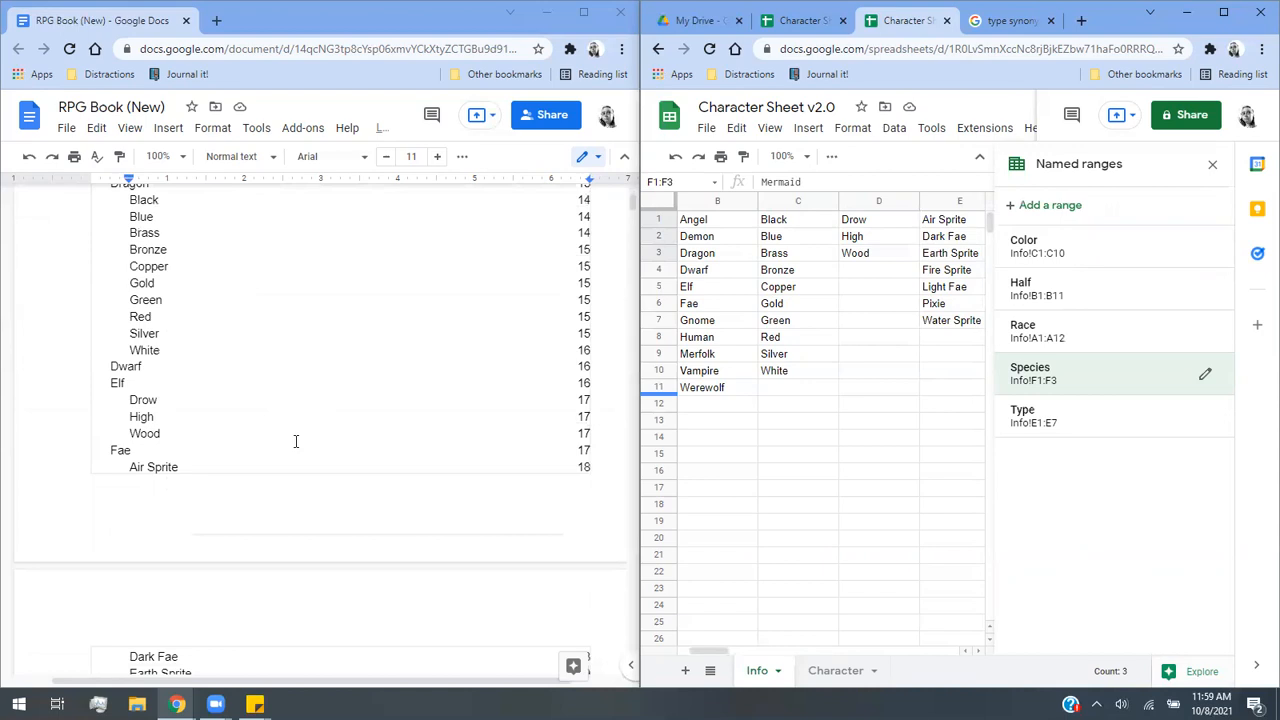
pyautogui.scroll(-3, 294, 440)
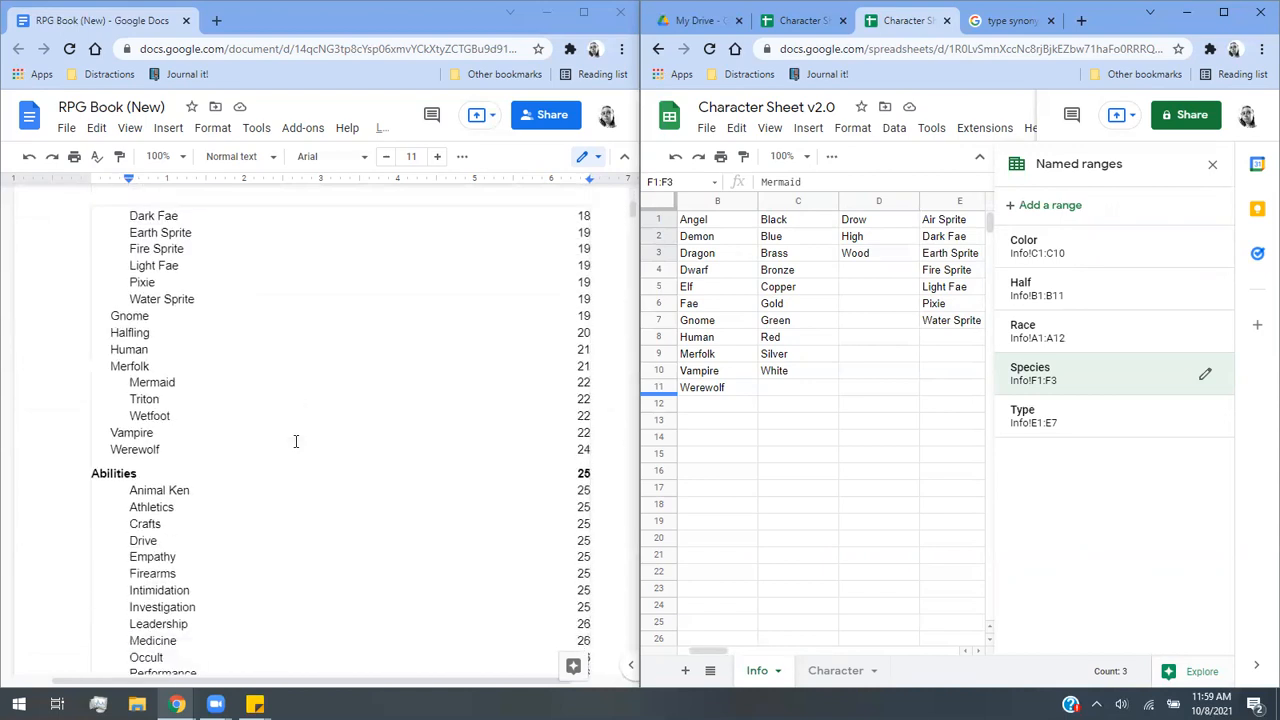
pyautogui.scroll(8, 294, 440)
pyautogui.click(878, 471)
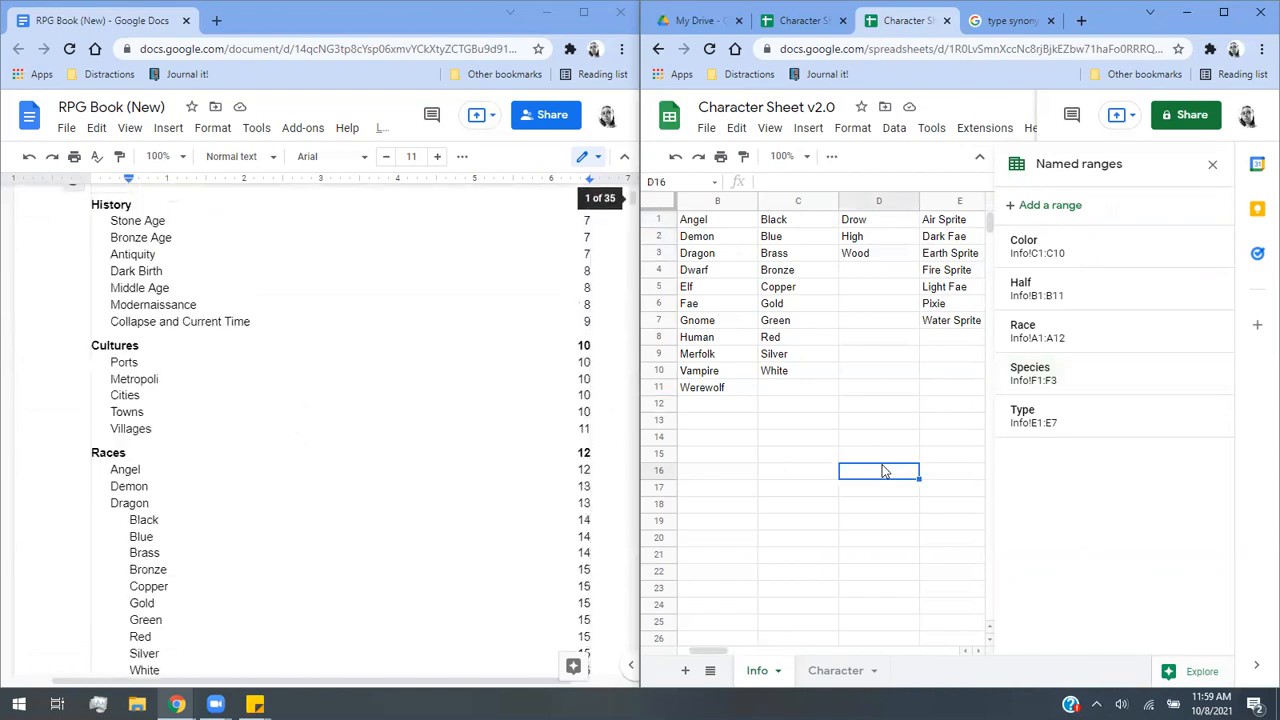
pyautogui.click(1212, 164)
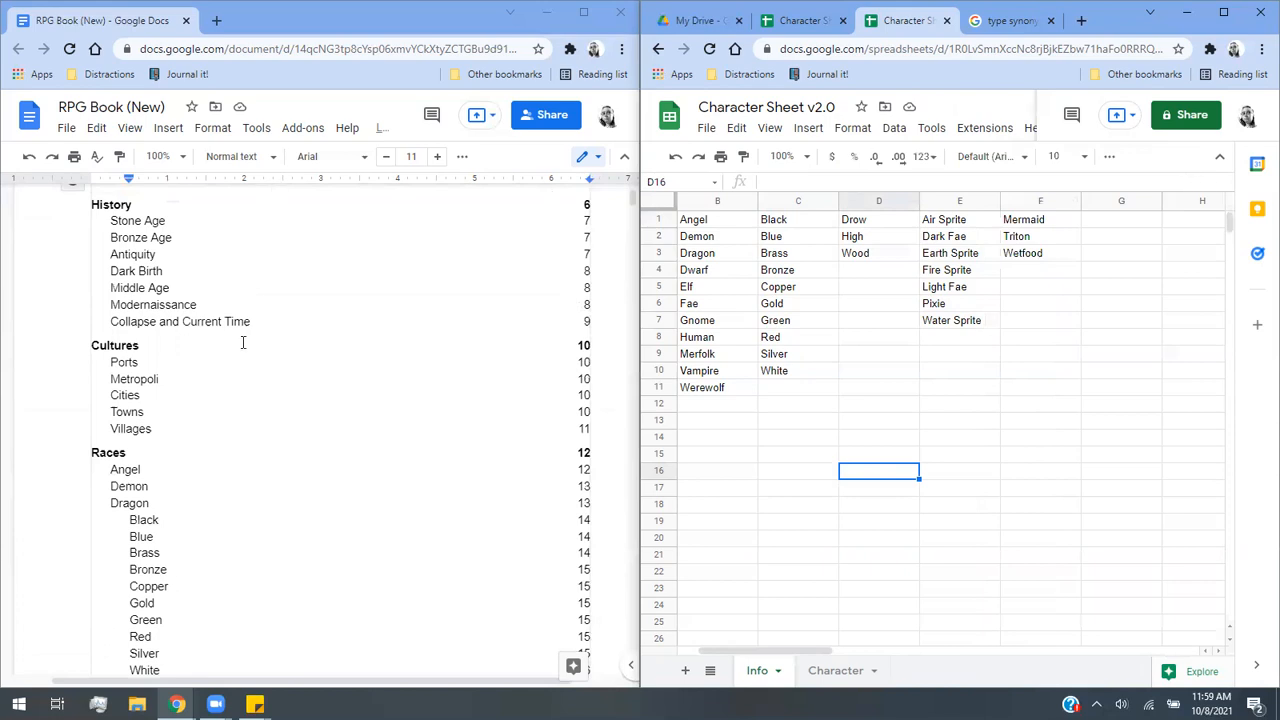
# Examine the race and subrace lists on the Info sheet of Character Sheet v1.0 and return to v2.0.
pyautogui.click(808, 26)
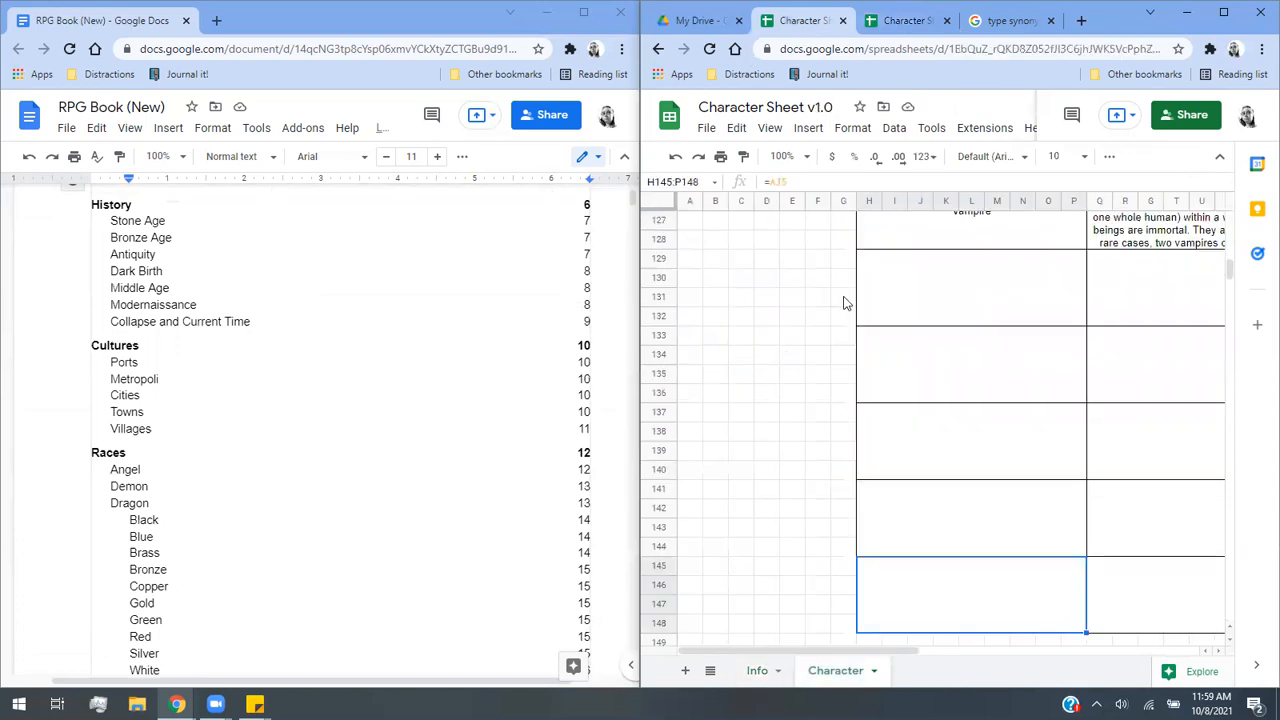
pyautogui.click(757, 670)
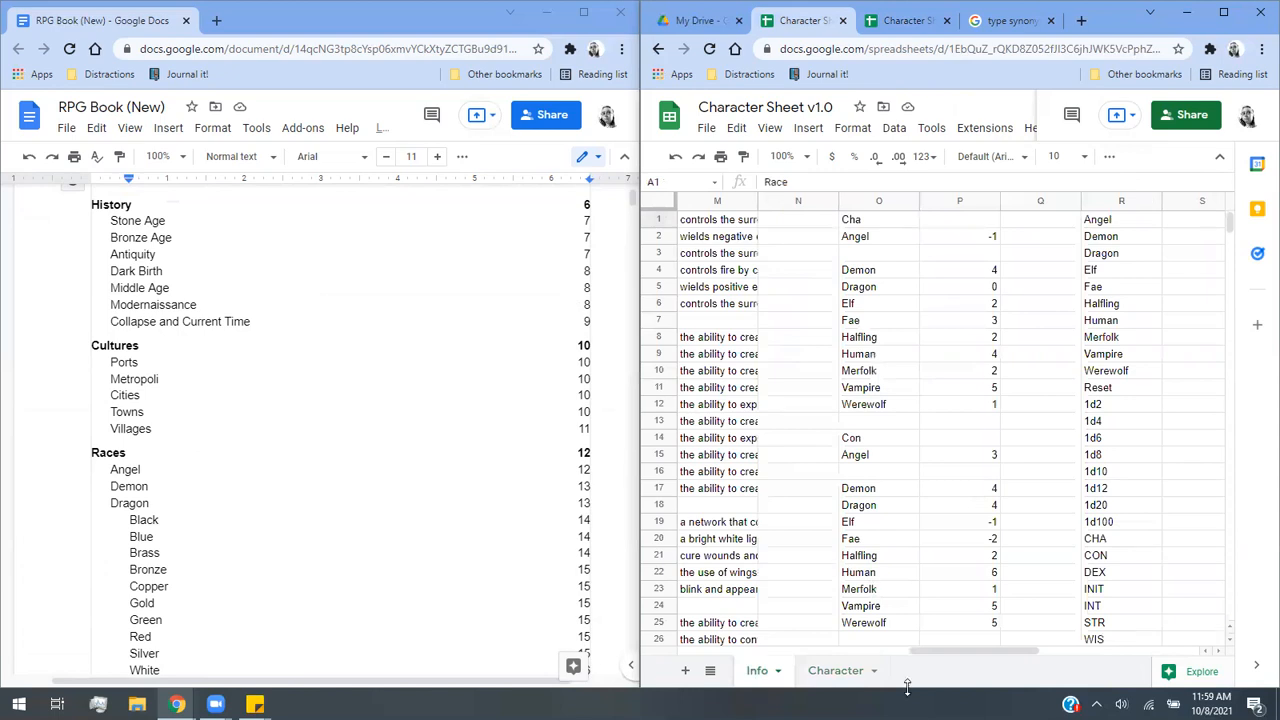
pyautogui.moveTo(950, 649); pyautogui.dragTo(735, 611)
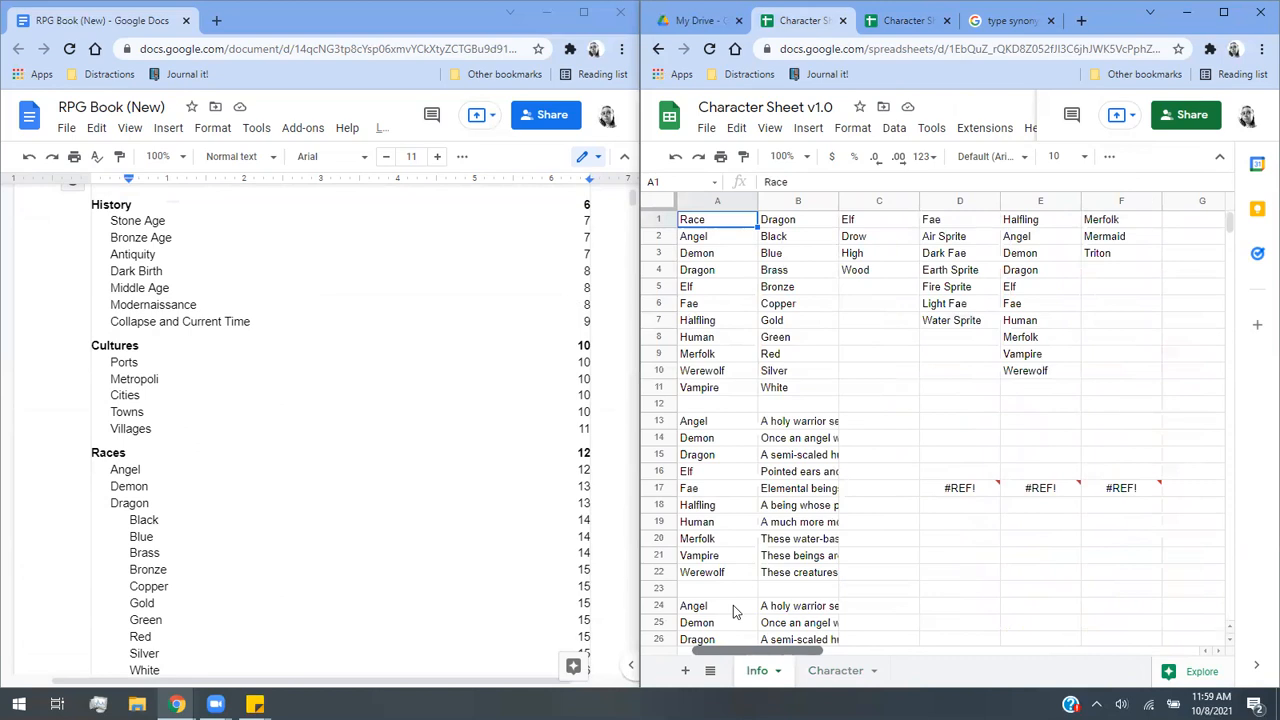
pyautogui.click(910, 28)
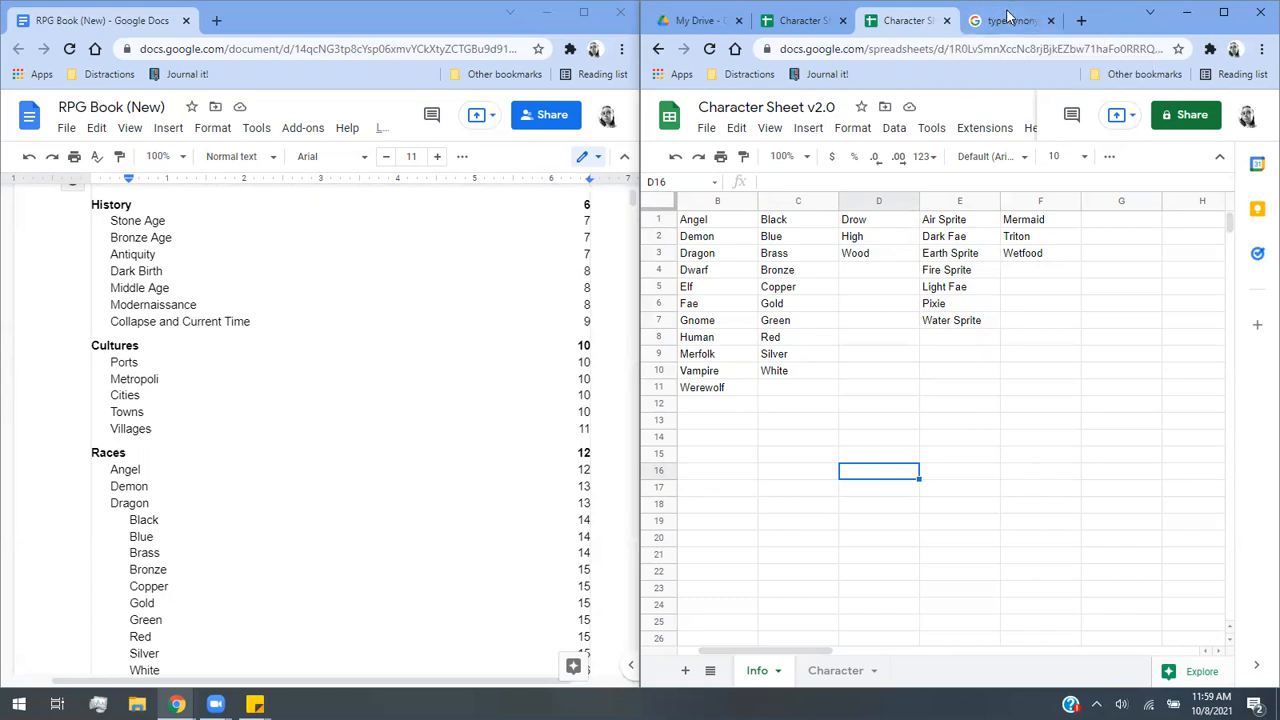
# Choose Halfling as the Race on the Character sheet.
pyautogui.click(836, 671)
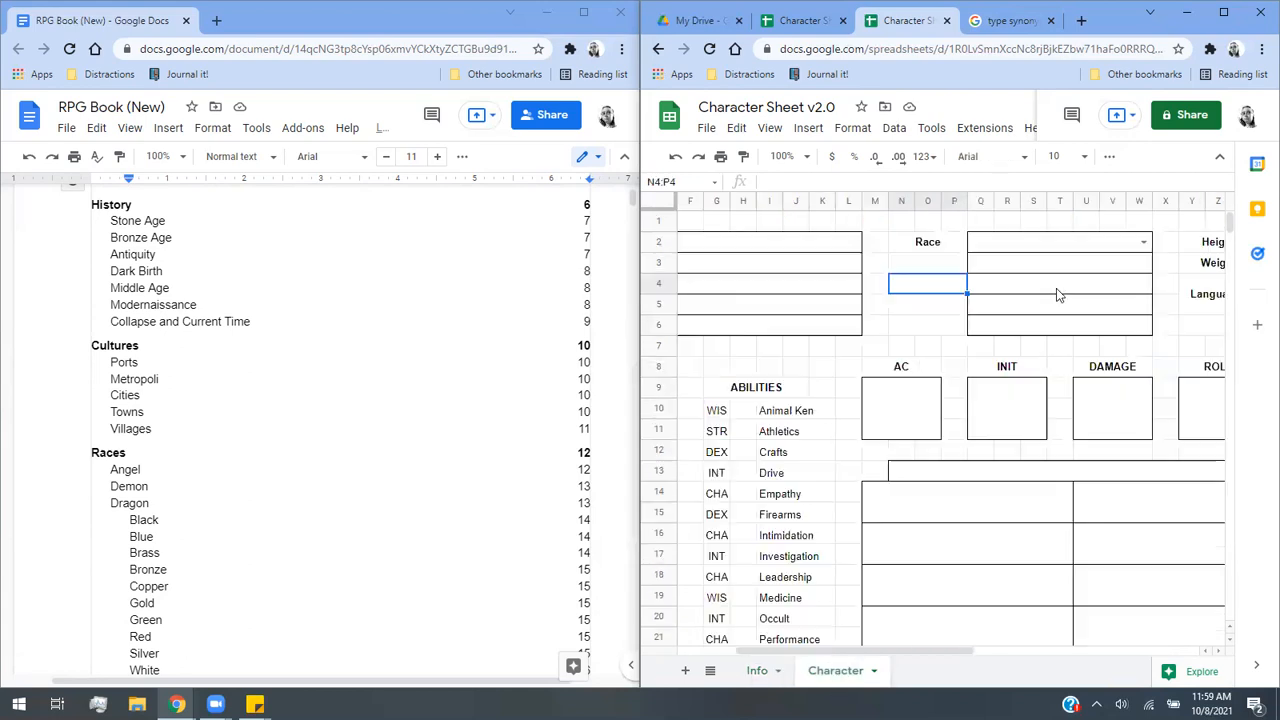
pyautogui.click(1143, 243)
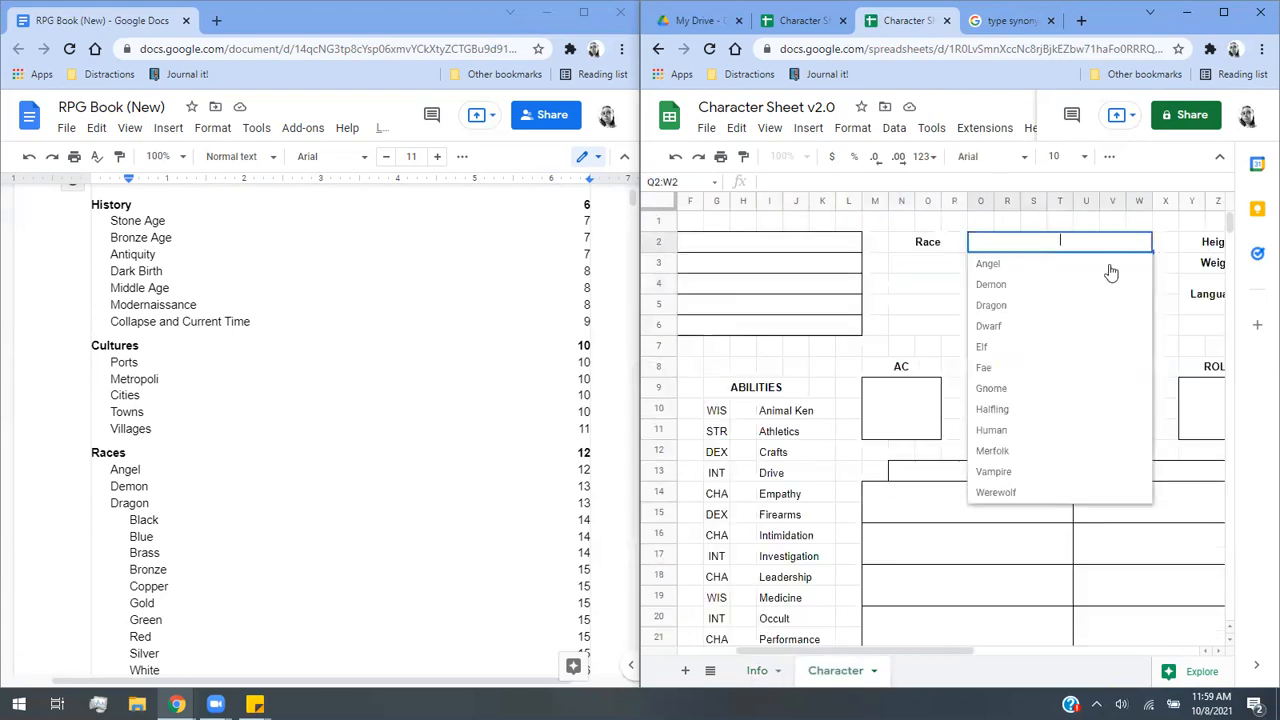
pyautogui.click(1022, 411)
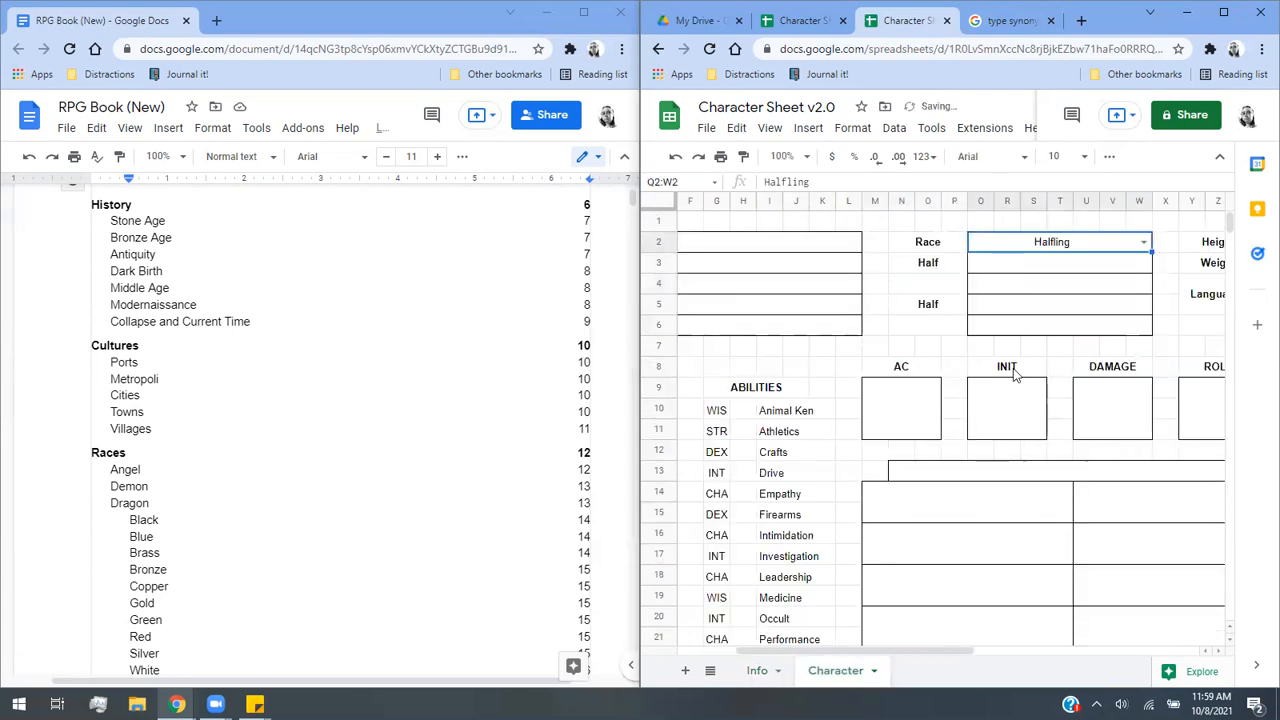
# Add a dropdown to Character cells Q3:W3 that lists the values from Info!B1:B11, and return to the Character sheet.
pyautogui.click(1015, 272)
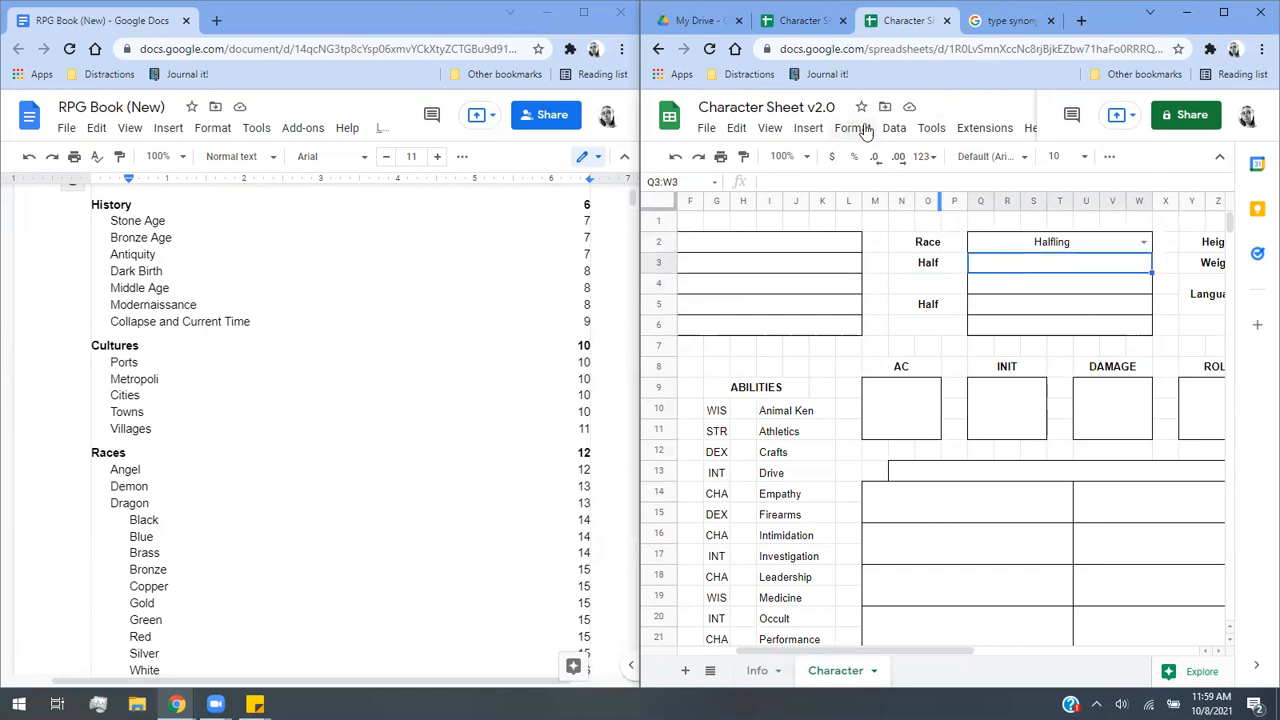
pyautogui.click(897, 130)
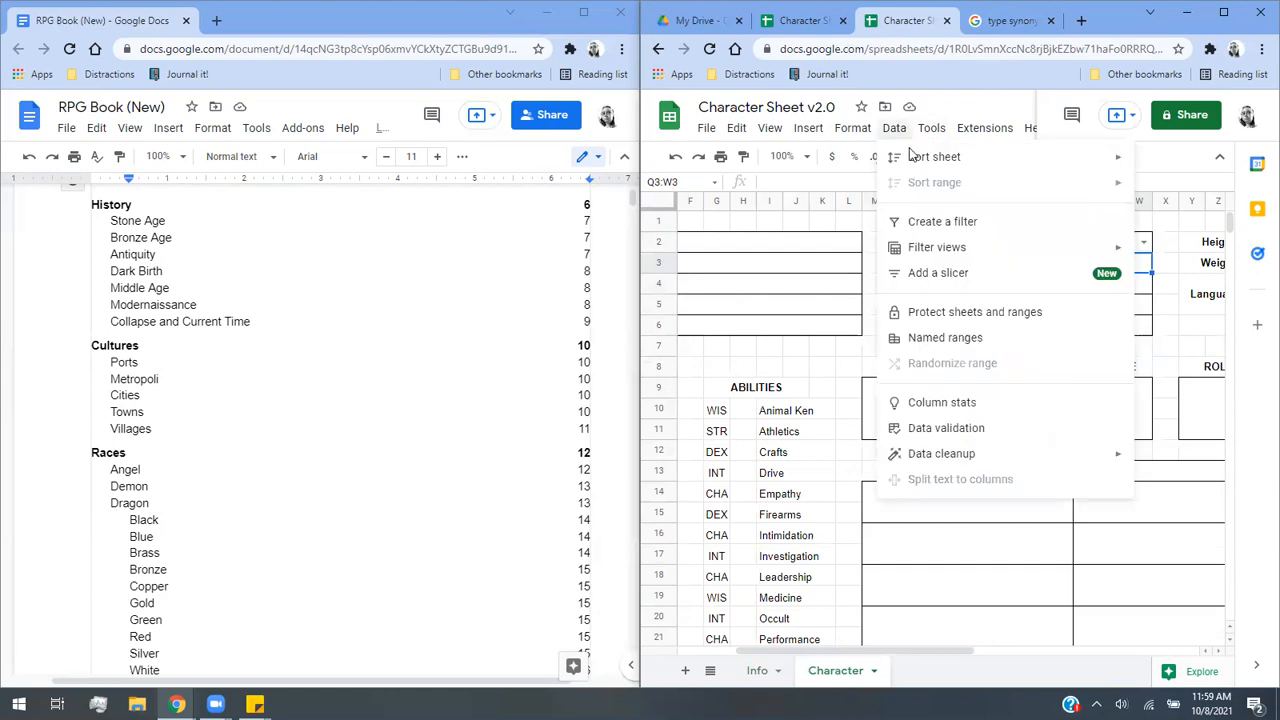
pyautogui.click(985, 428)
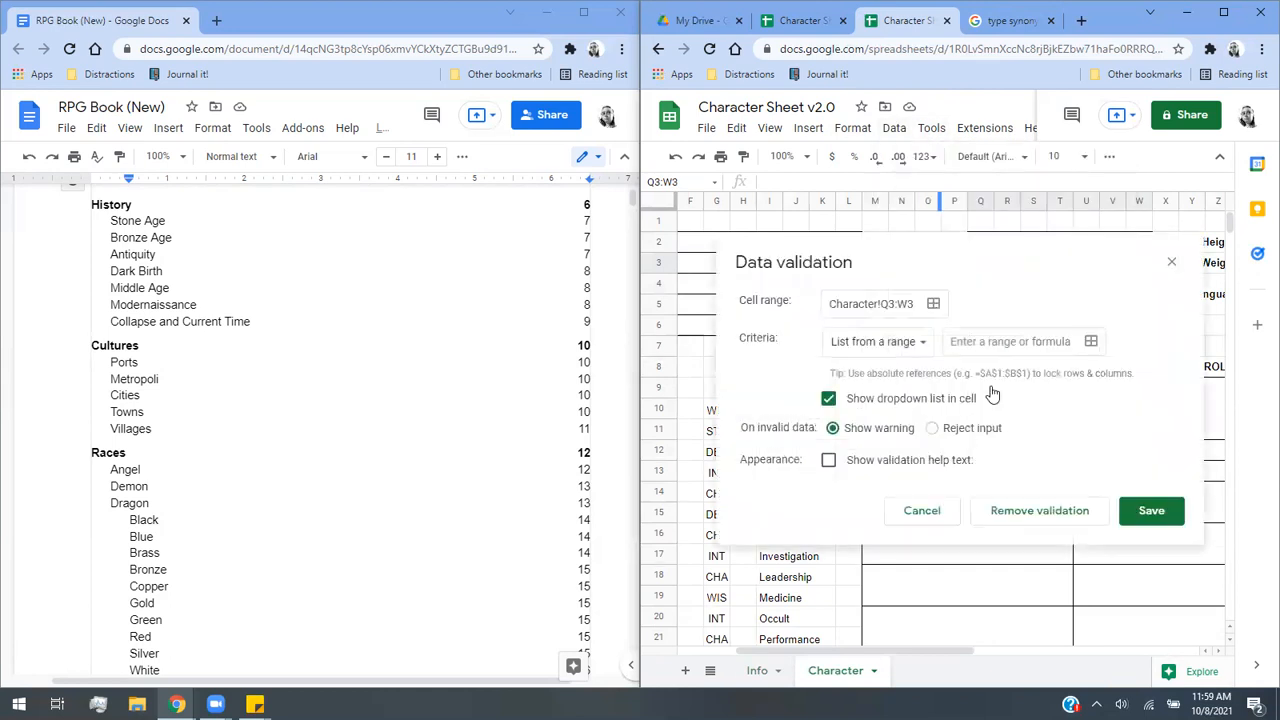
pyautogui.click(1088, 343)
pyautogui.click(888, 362)
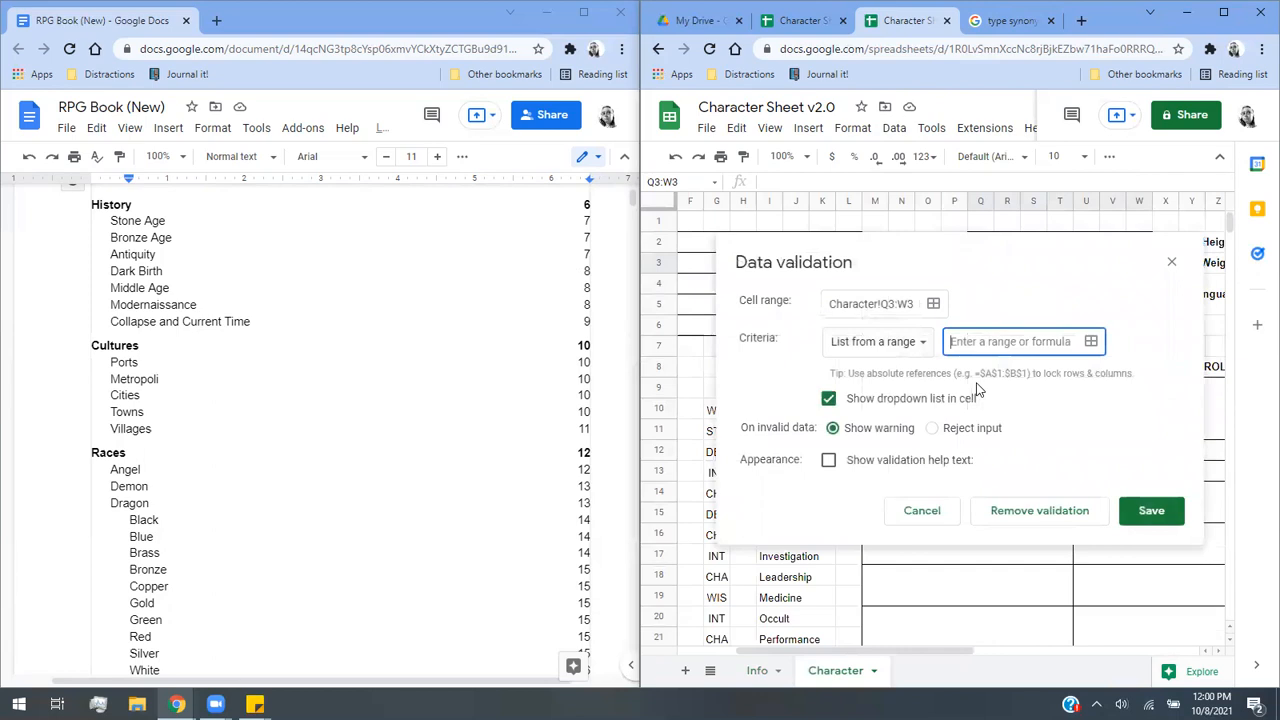
pyautogui.click(1094, 343)
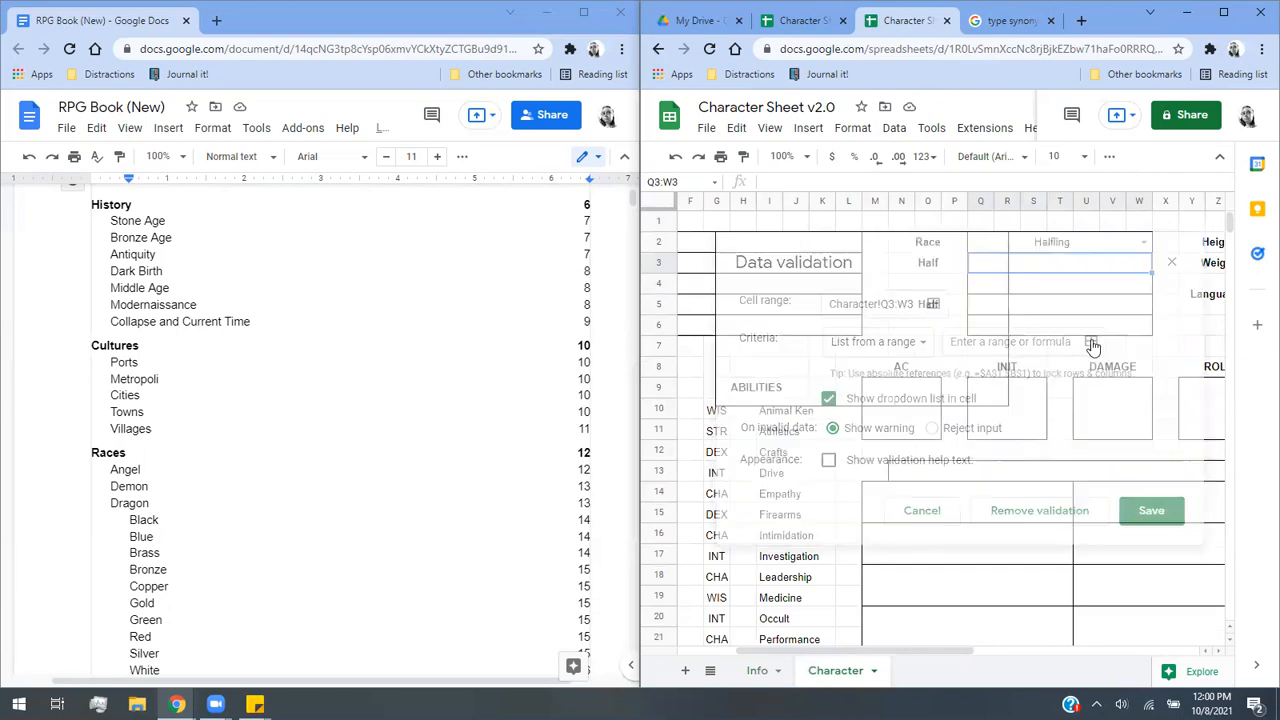
pyautogui.click(757, 670)
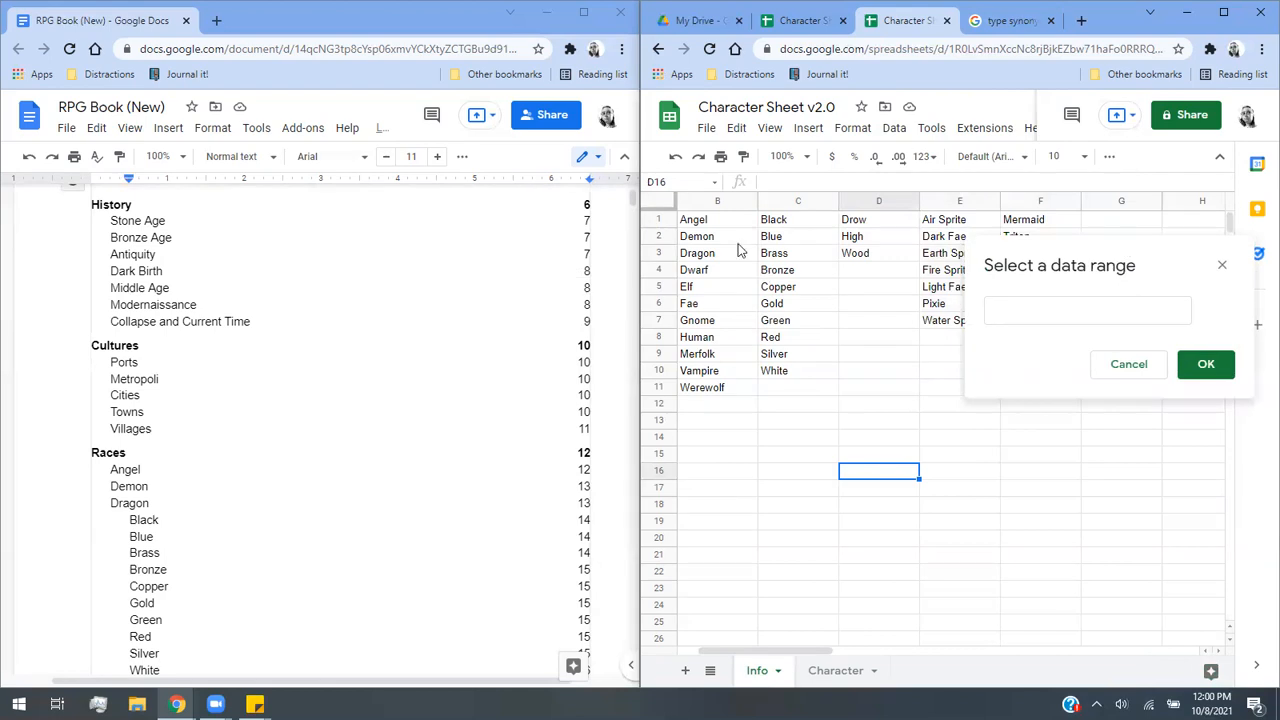
pyautogui.moveTo(727, 226); pyautogui.dragTo(737, 394)
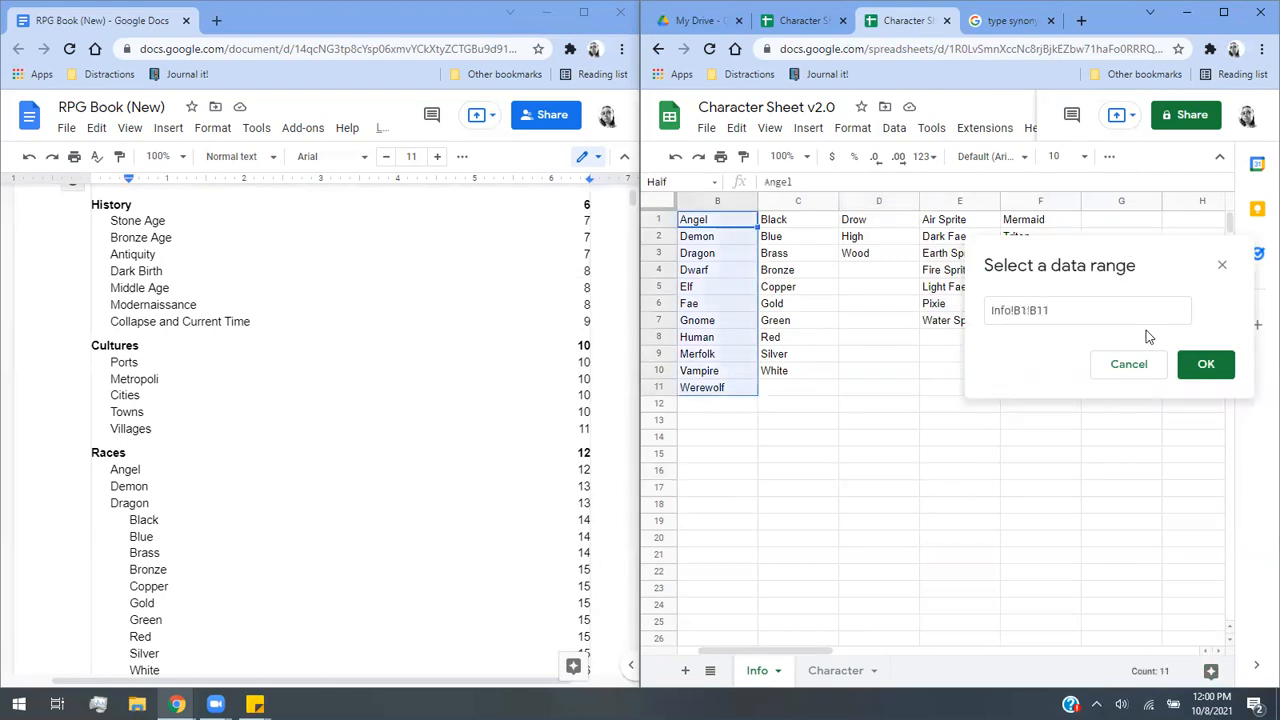
pyautogui.click(1192, 364)
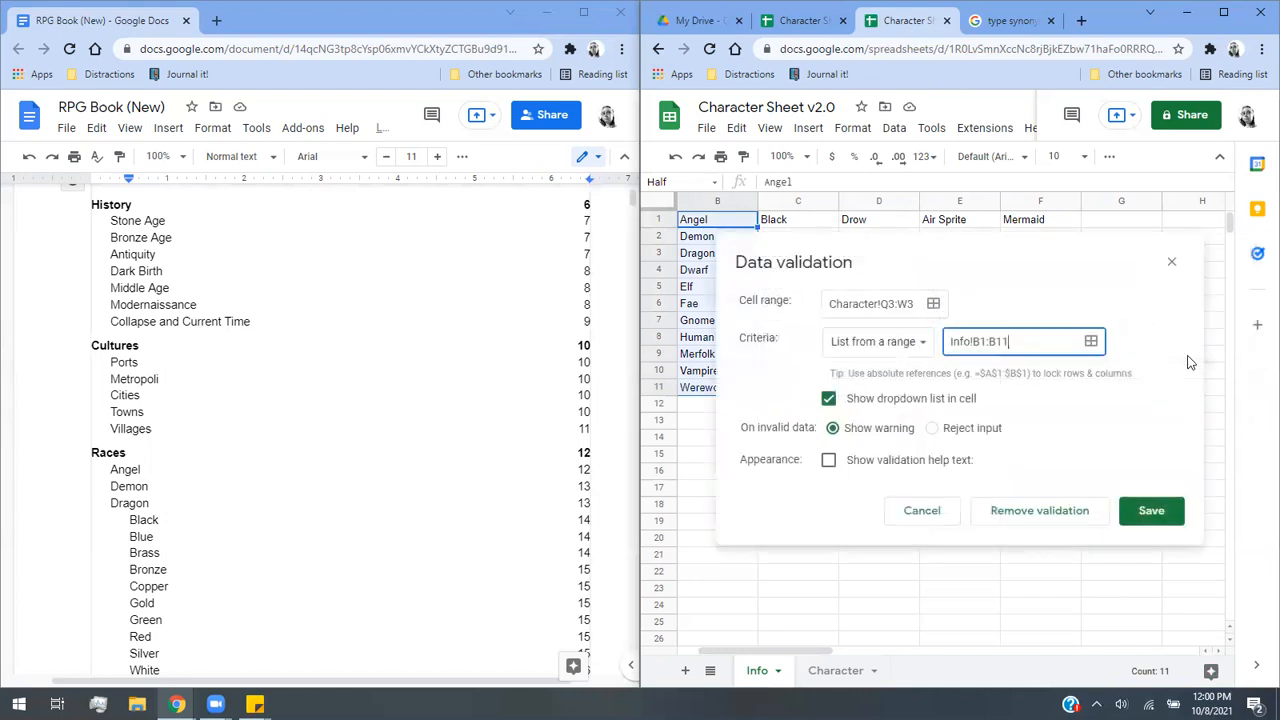
pyautogui.click(1150, 511)
pyautogui.click(836, 670)
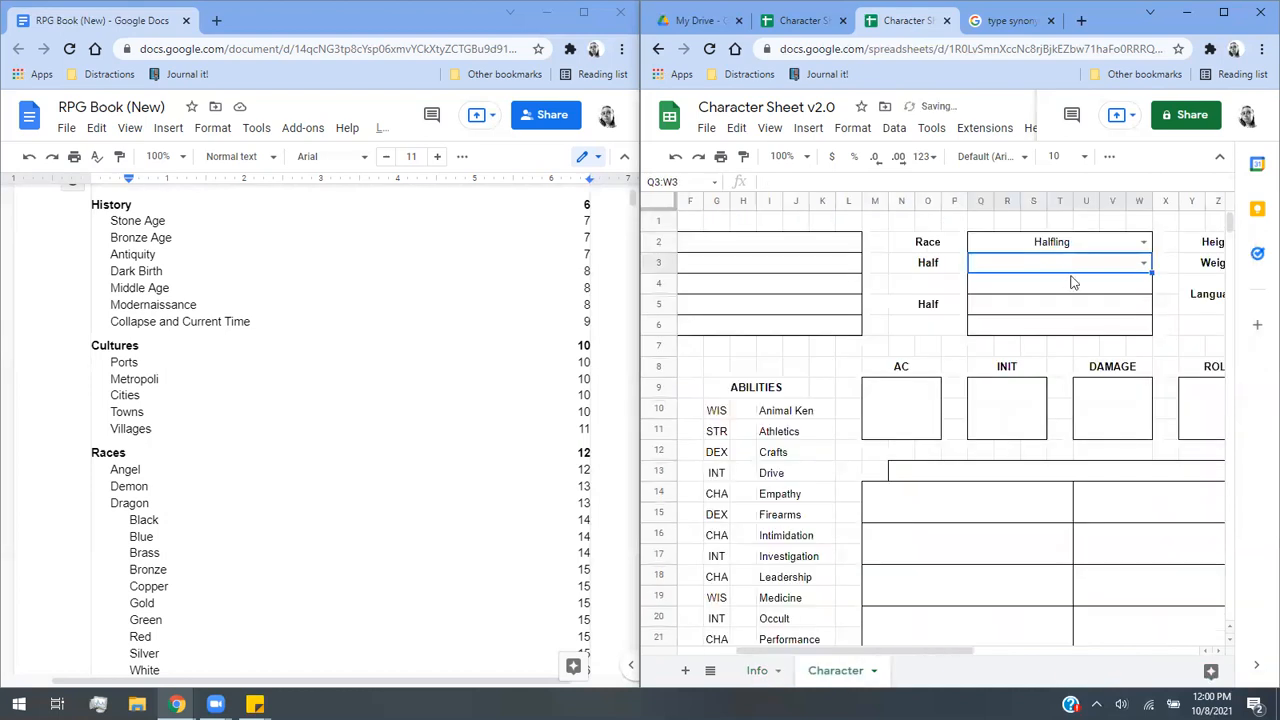
# Add a dropdown to Character cells Q5:W5 that lists the values from Info!B1:B11.
pyautogui.click(1143, 262)
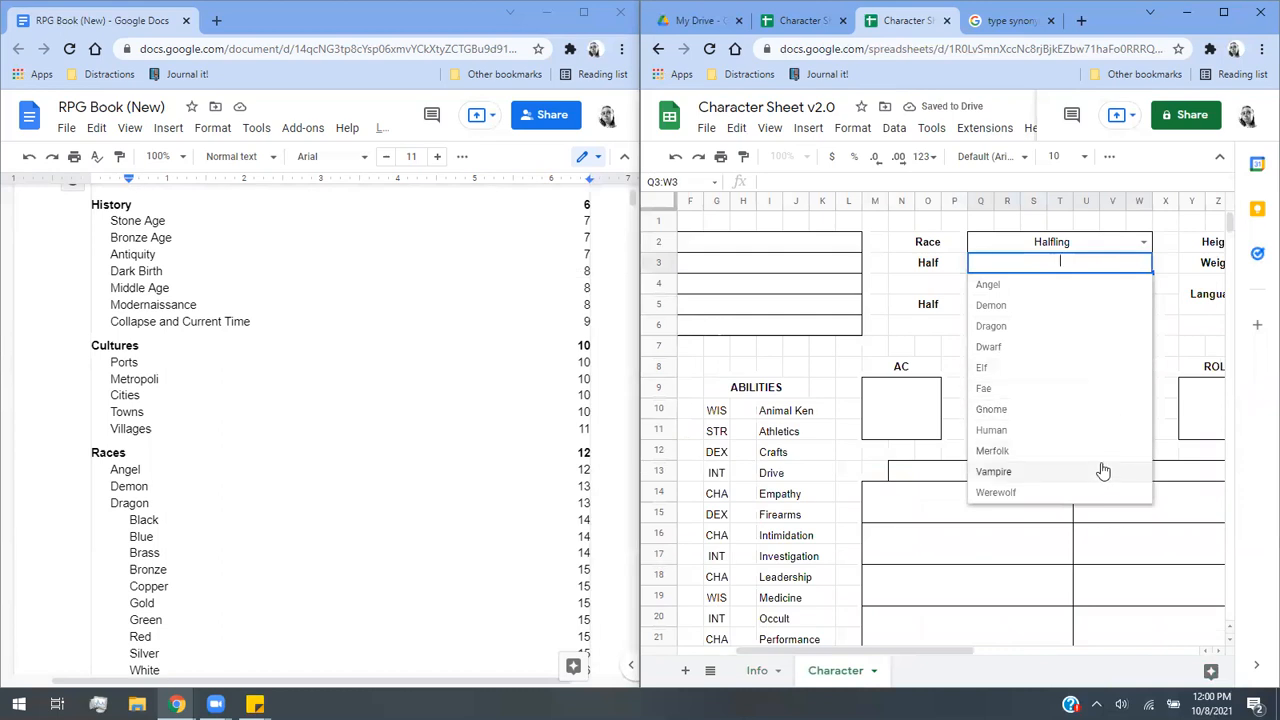
pyautogui.click(954, 346)
pyautogui.click(1015, 316)
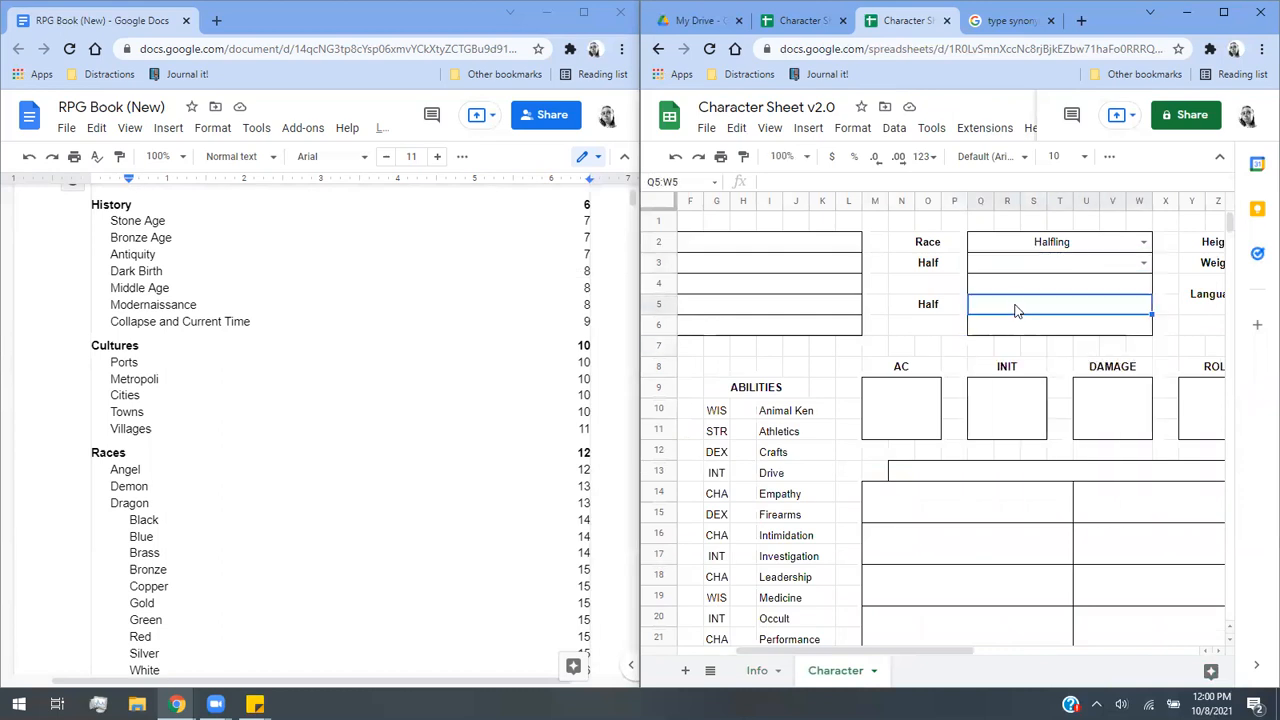
pyautogui.click(896, 128)
pyautogui.click(977, 432)
pyautogui.click(1087, 345)
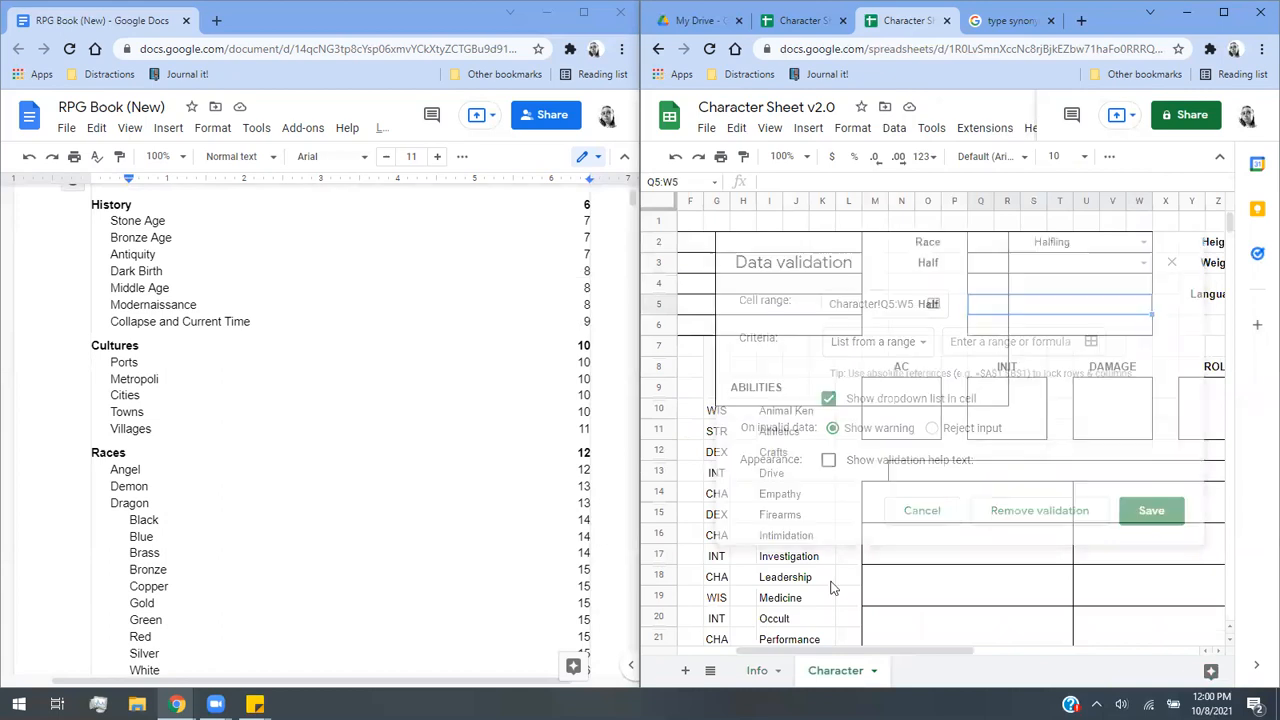
pyautogui.click(760, 670)
pyautogui.moveTo(715, 234); pyautogui.dragTo(714, 394)
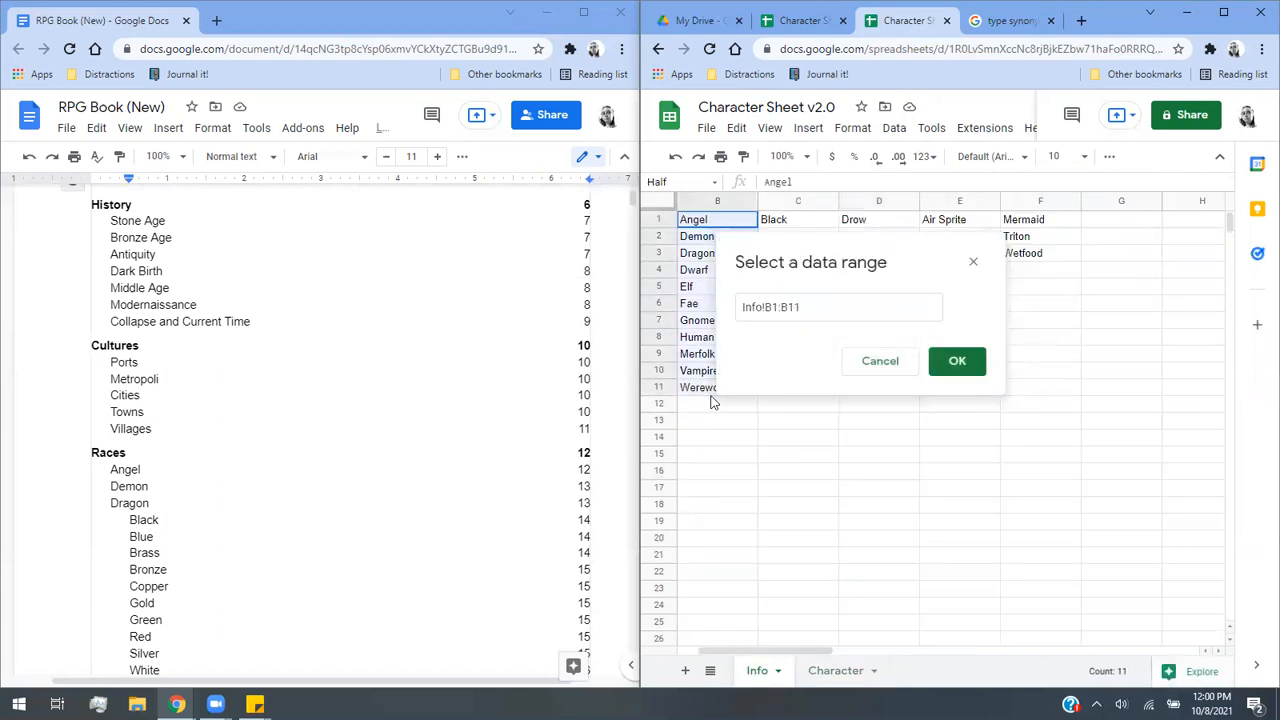
pyautogui.click(957, 361)
pyautogui.click(1145, 508)
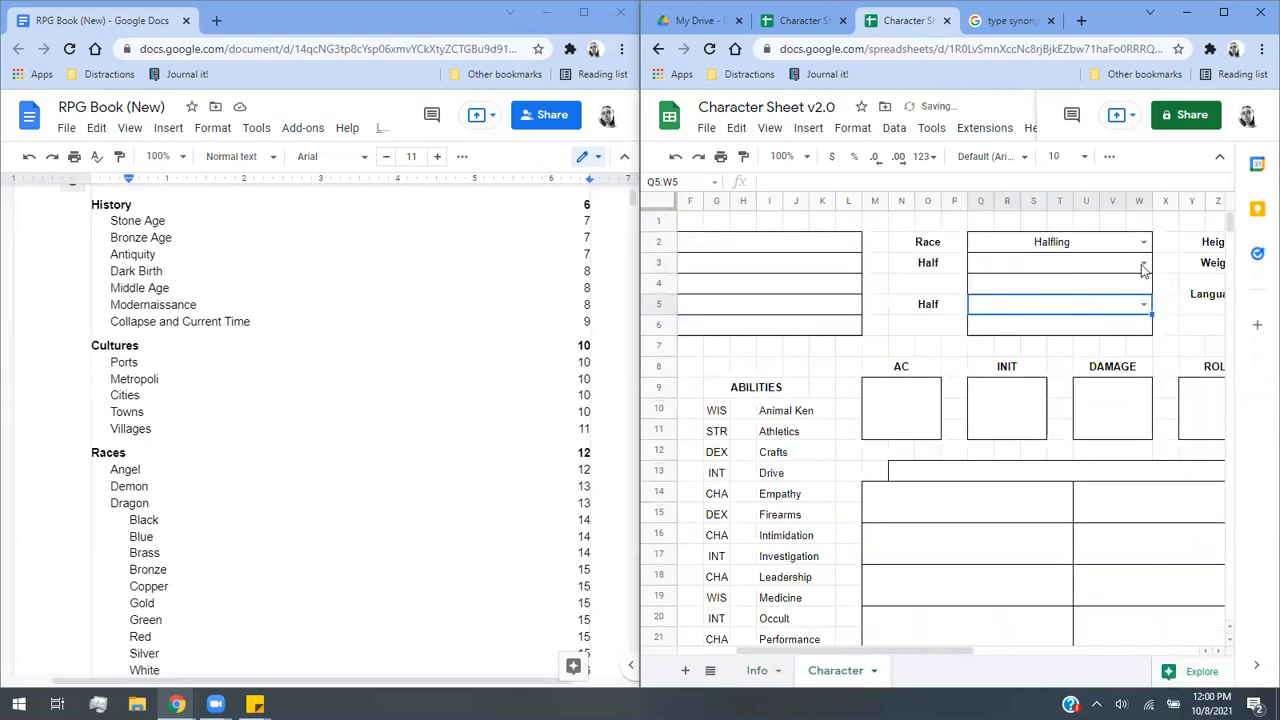
# Try out the two Half dropdowns, choosing Gnome in the first one.
pyautogui.click(1143, 263)
pyautogui.click(1080, 409)
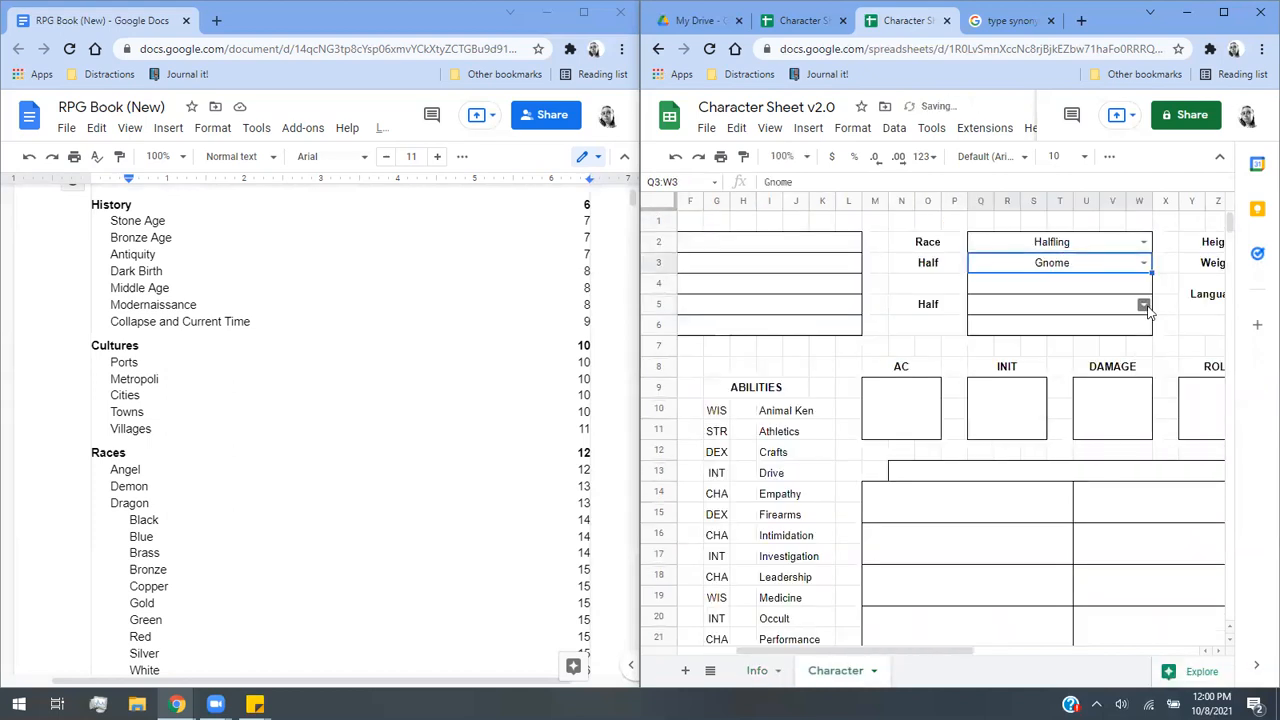
pyautogui.click(1143, 304)
pyautogui.click(1037, 474)
# Choose Dragon for the first Half in Q3:W3 and Elf for the second Half in Q5:W5.
pyautogui.click(1128, 264)
pyautogui.click(1142, 261)
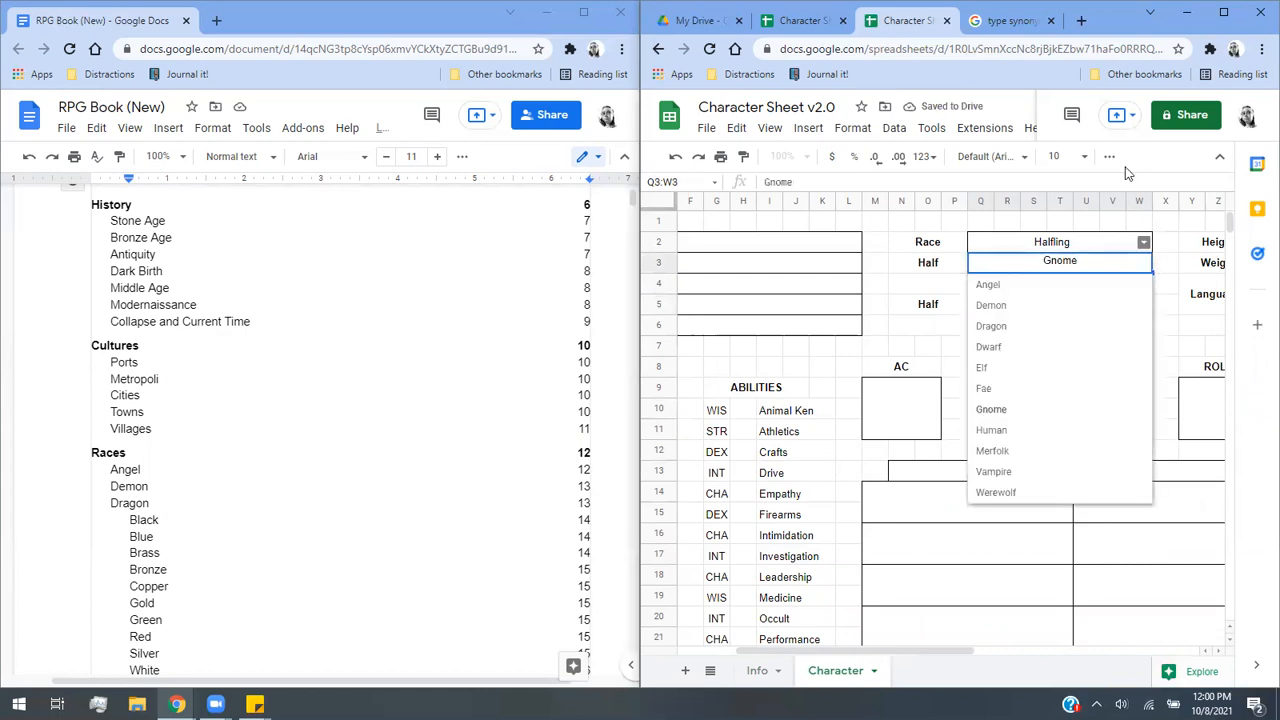
pyautogui.click(1020, 326)
pyautogui.click(1143, 304)
pyautogui.click(1005, 410)
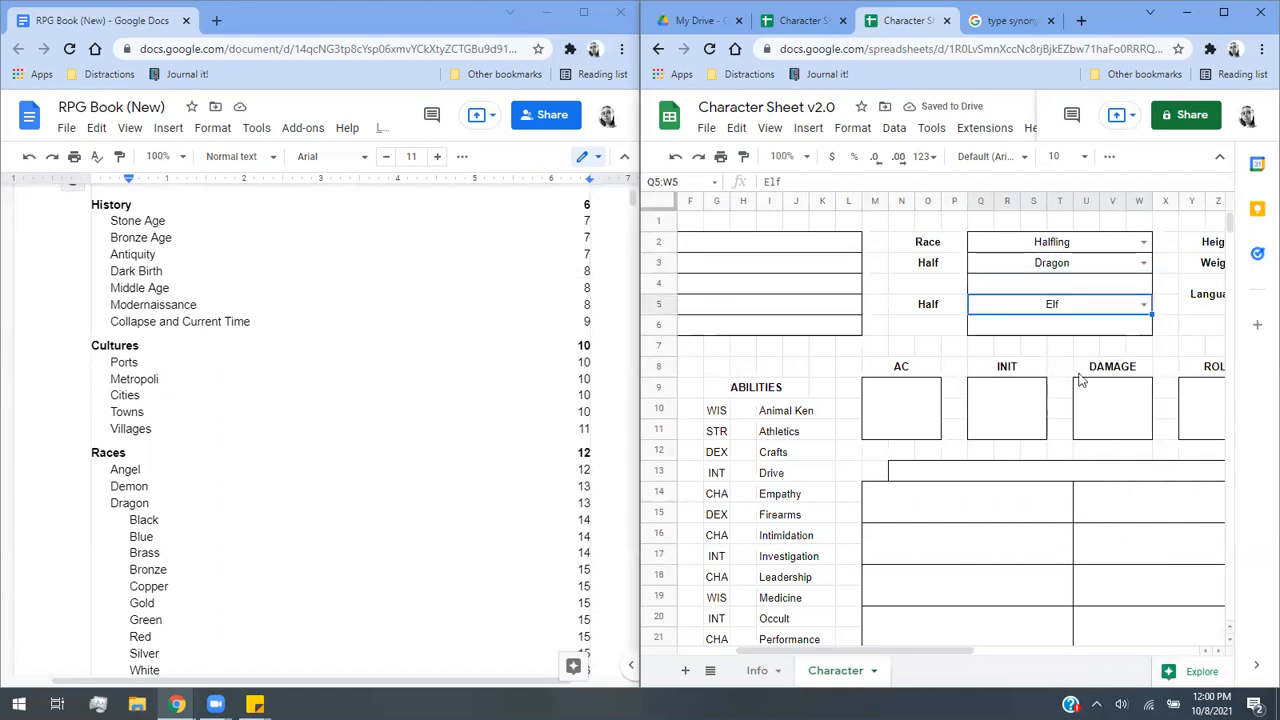
pyautogui.click(1072, 290)
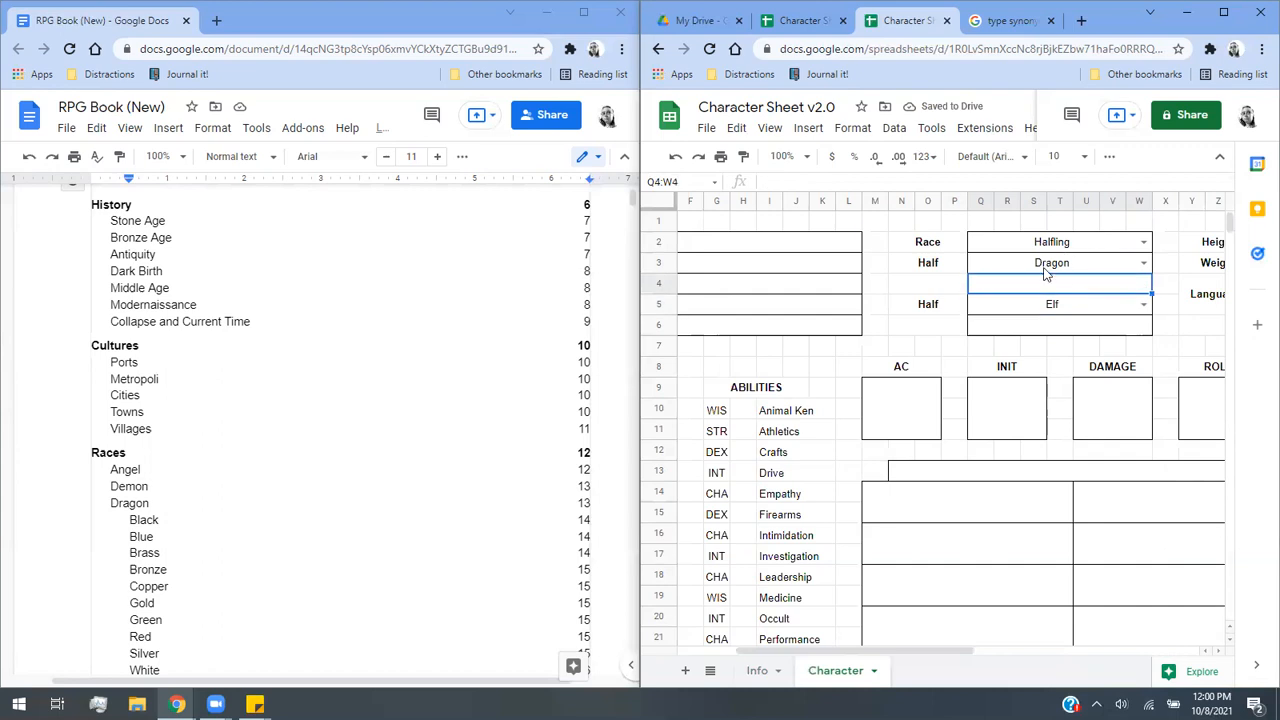
pyautogui.click(951, 286)
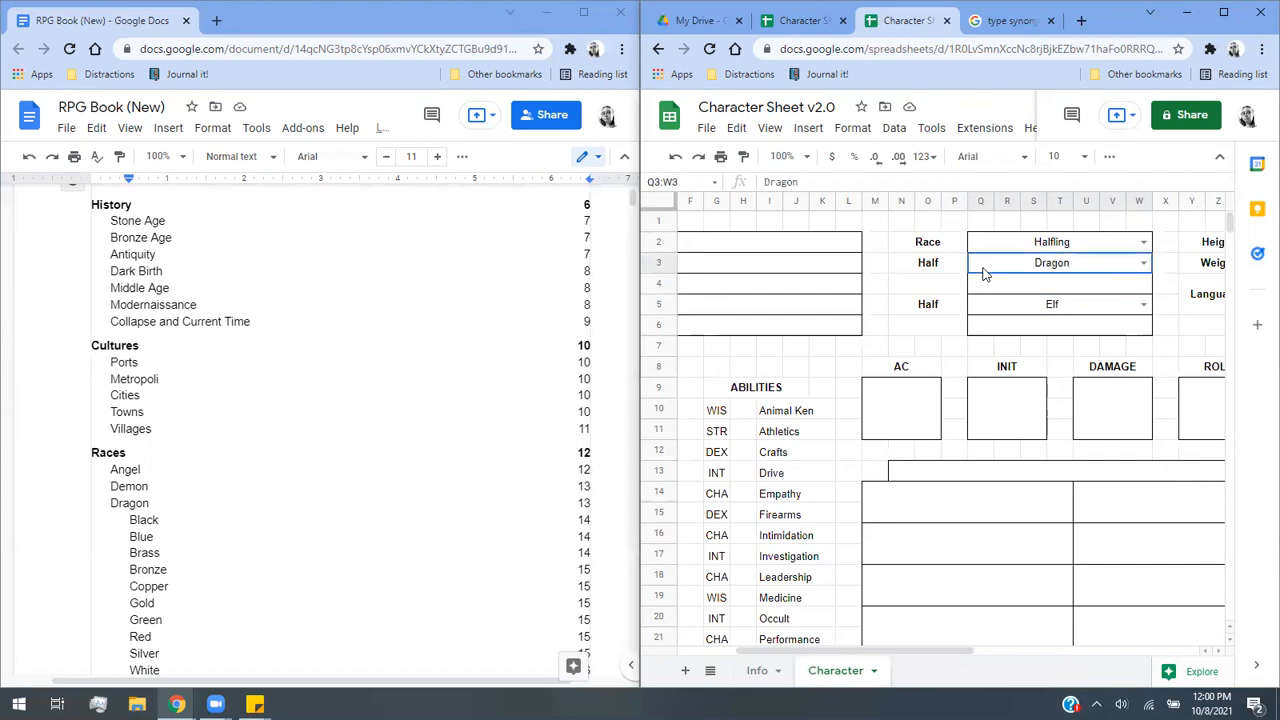
pyautogui.click(1018, 305)
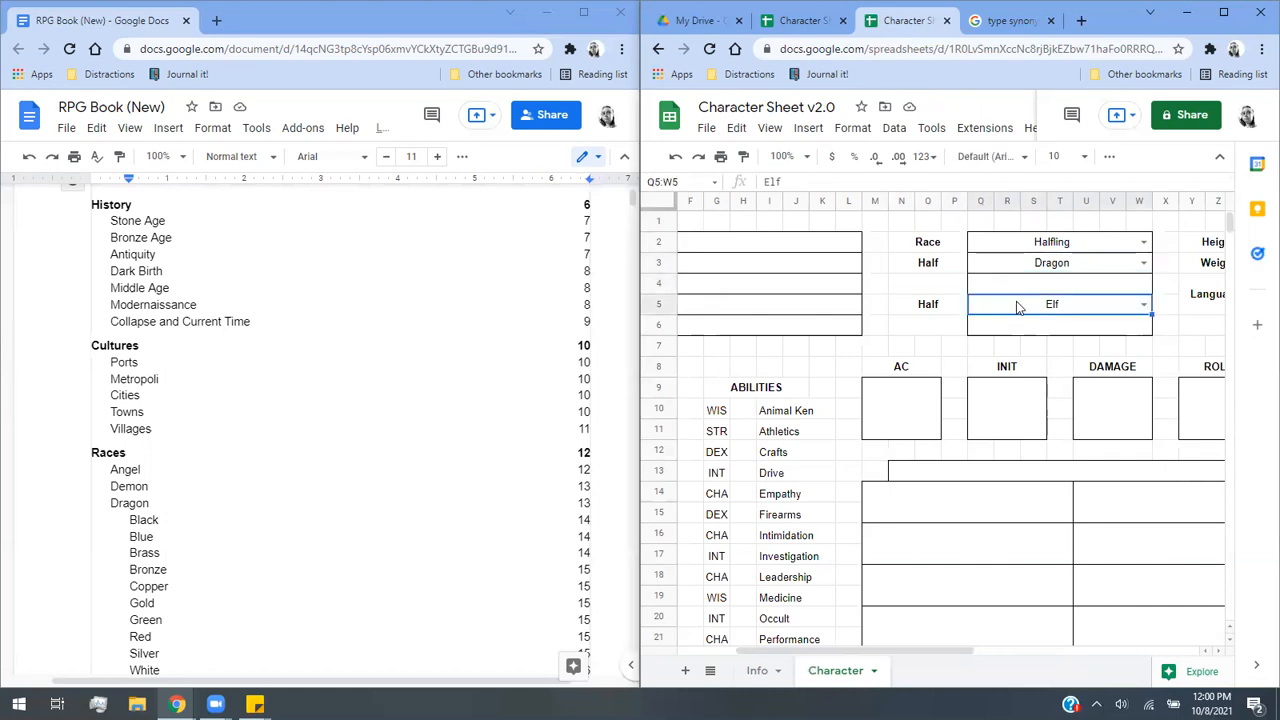
pyautogui.click(954, 325)
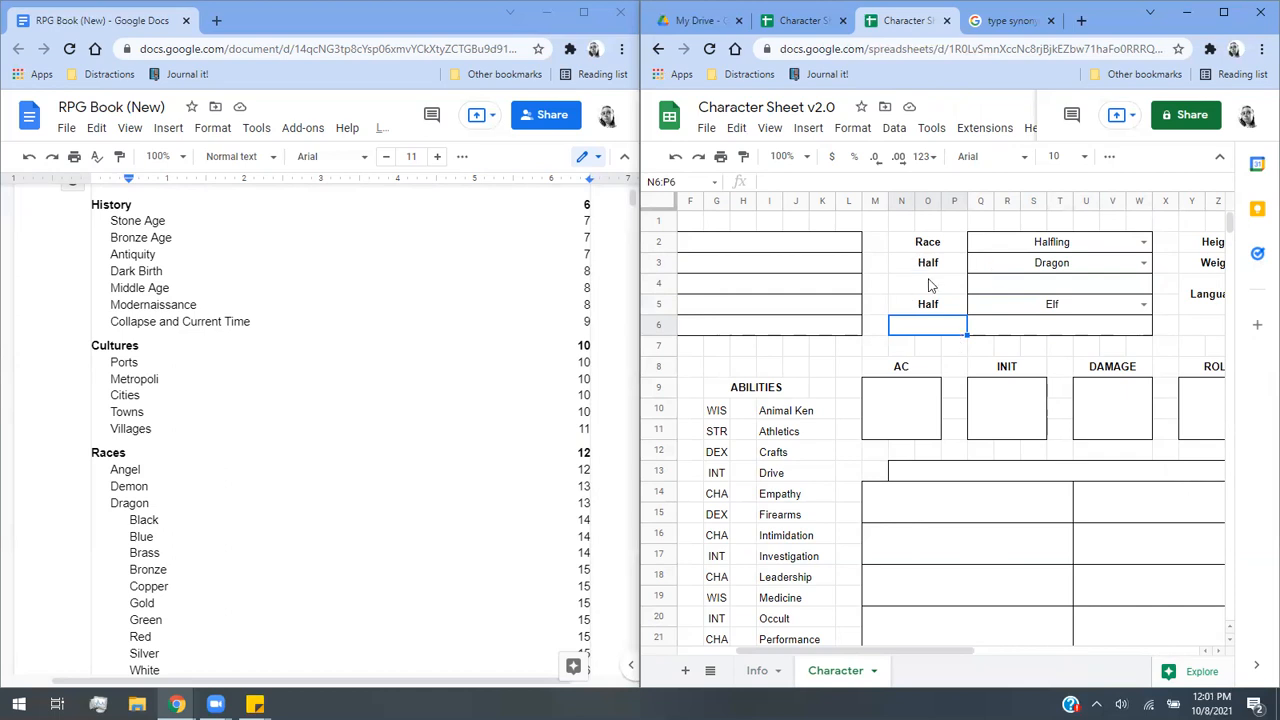
pyautogui.click(930, 285)
pyautogui.click(947, 330)
# Enter =if(Q3="Dragon","Color",if(Q3="Elf","Type",if(Q3="Fae",""))) as the label formula in Character N4:P4.
pyautogui.click(940, 290)
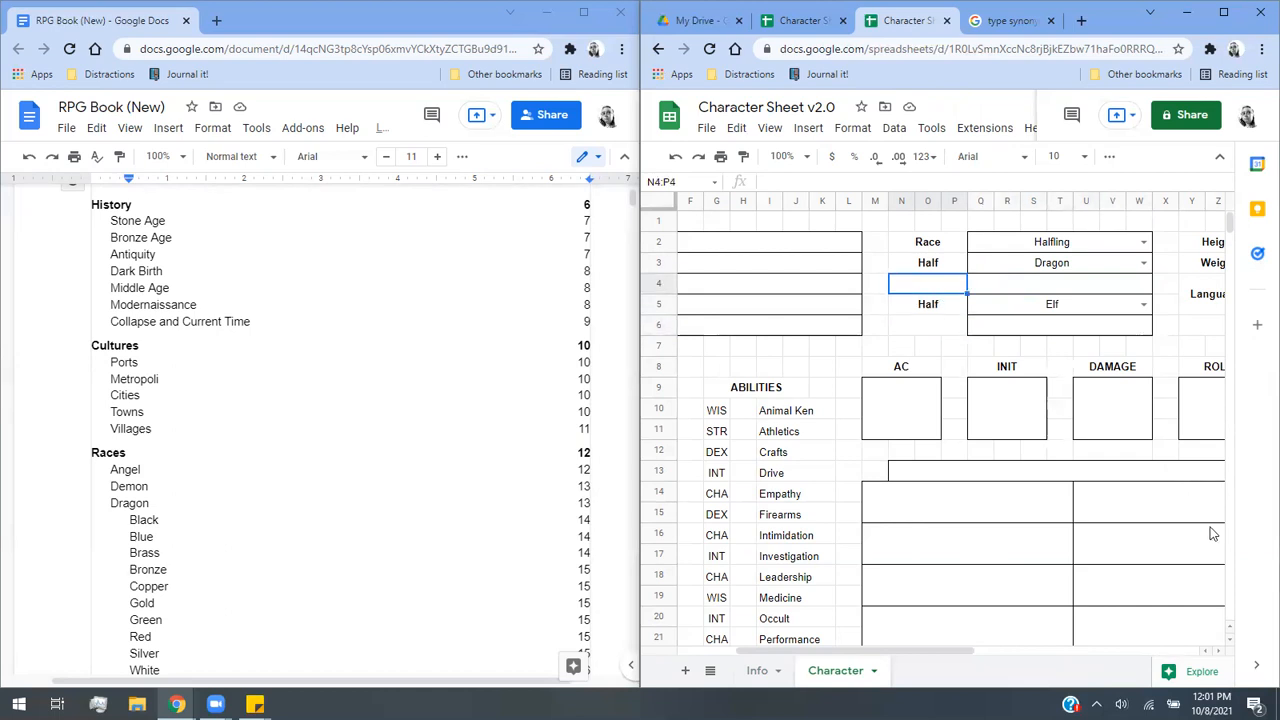
pyautogui.write('=if(')
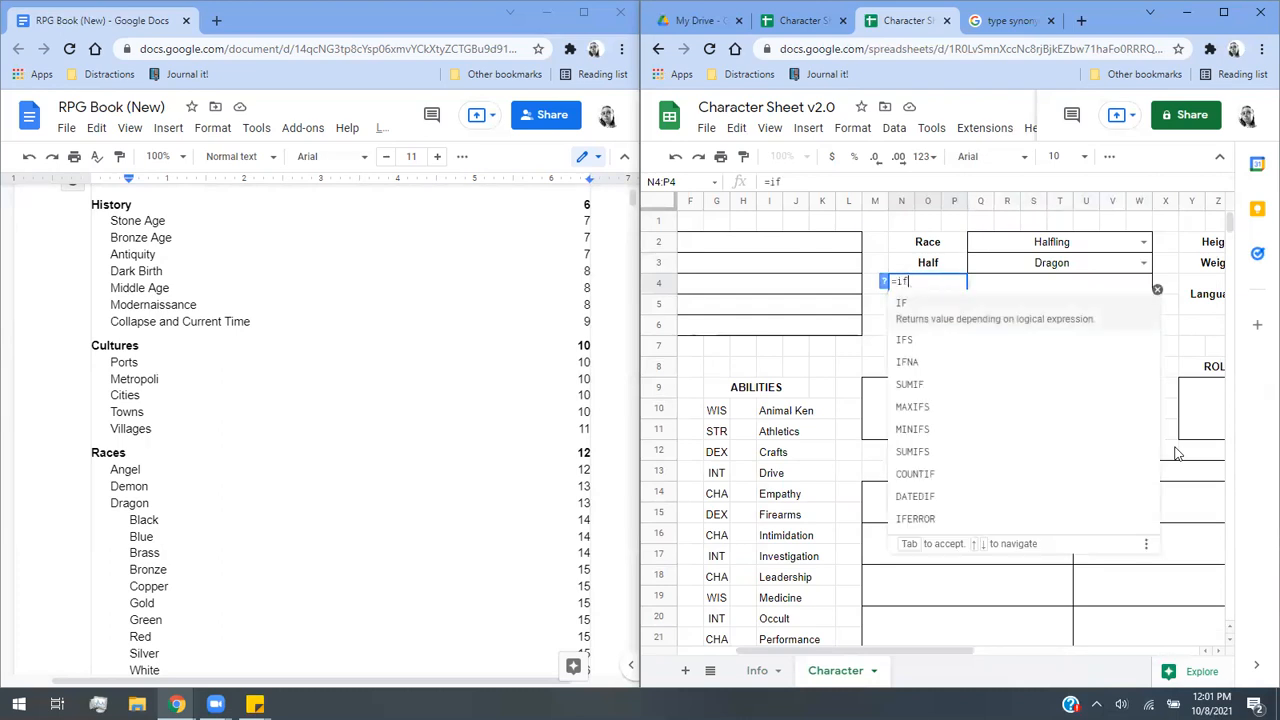
pyautogui.click(1102, 267)
pyautogui.write('="Dragon","Color')
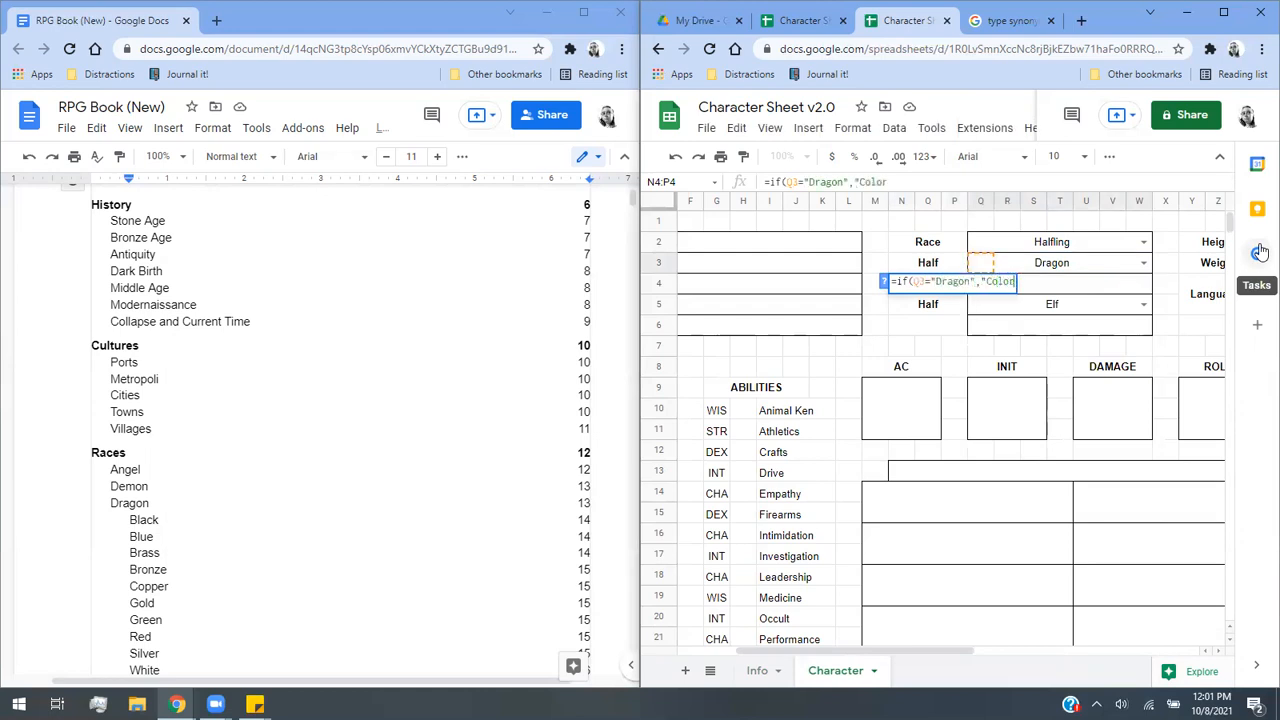
pyautogui.write('",')
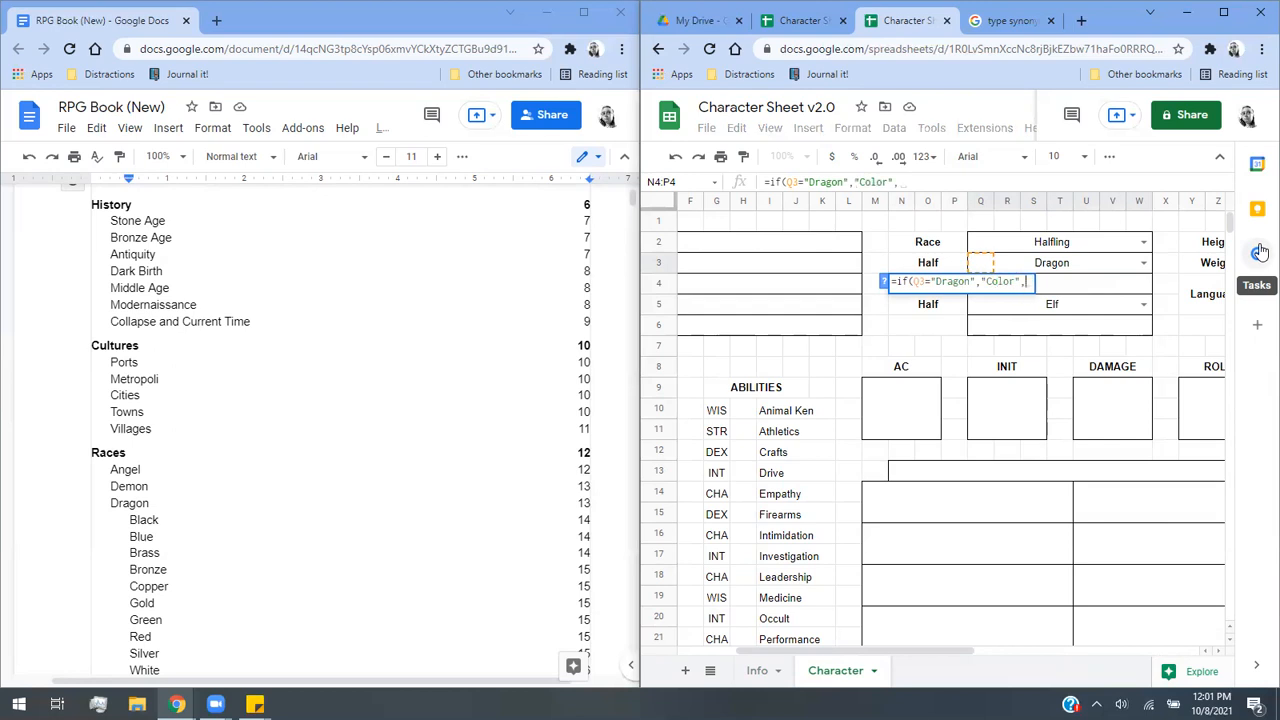
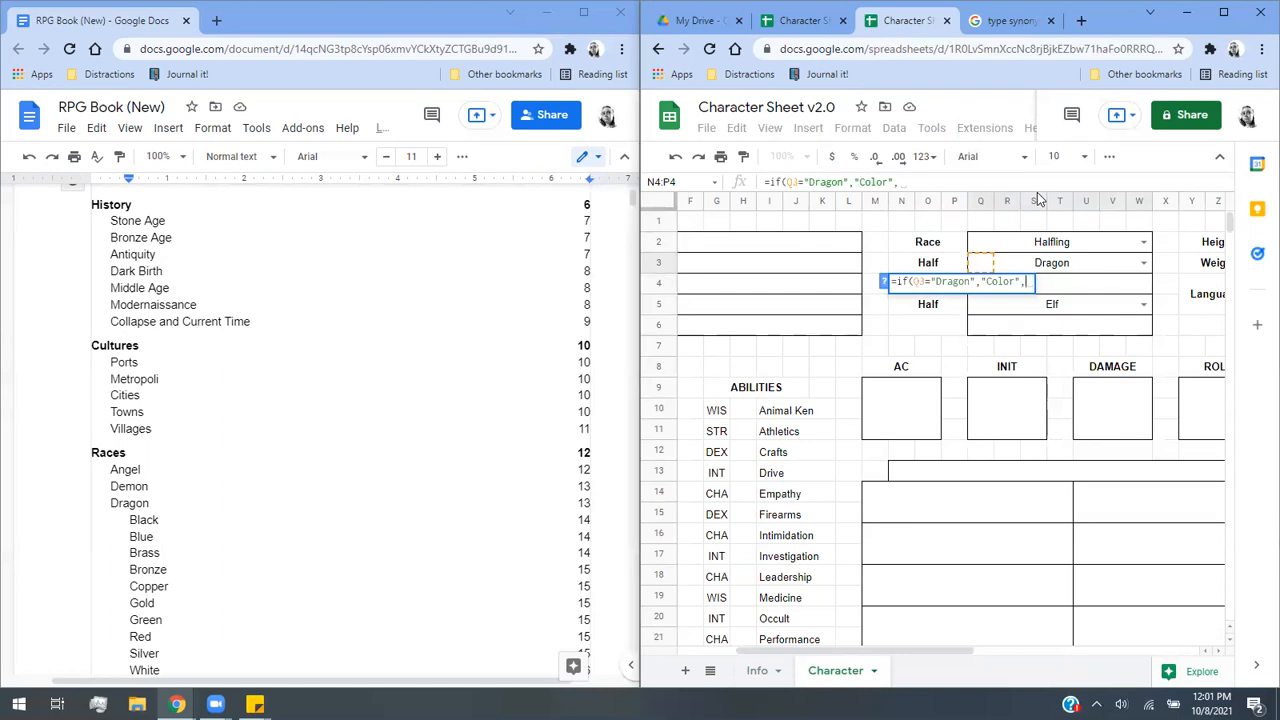
pyautogui.write('if(')
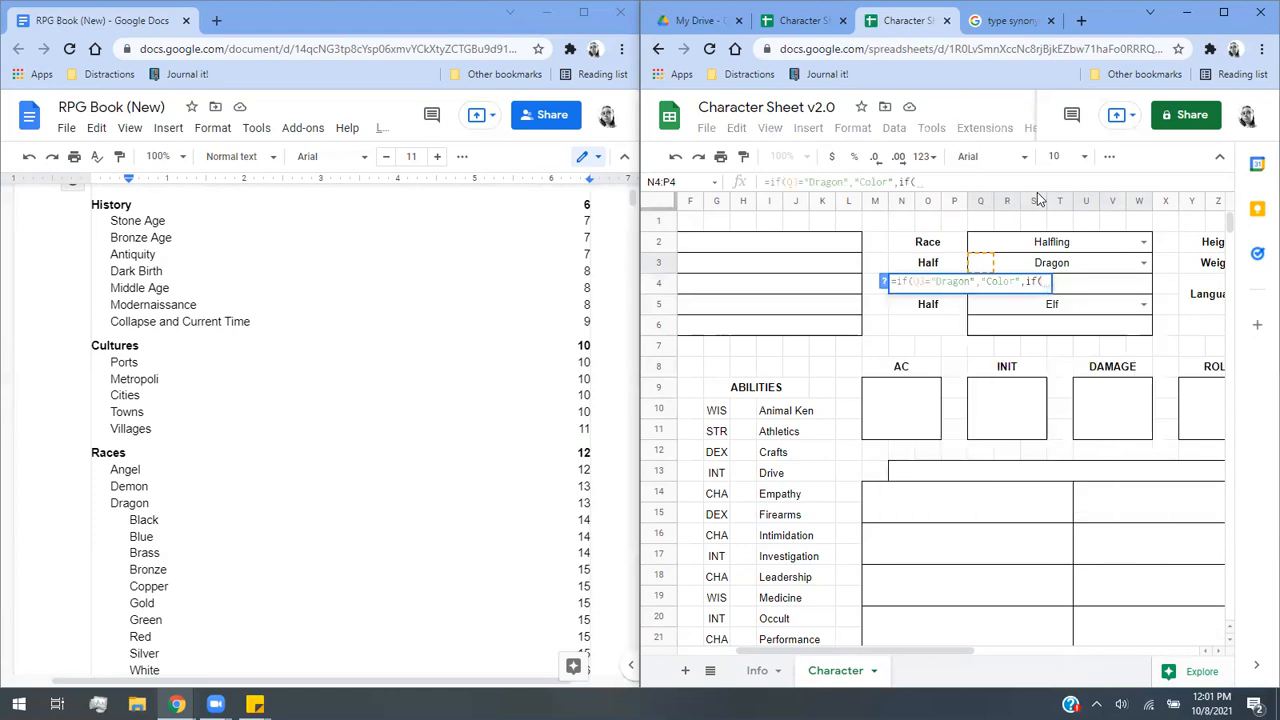
pyautogui.write('q3')
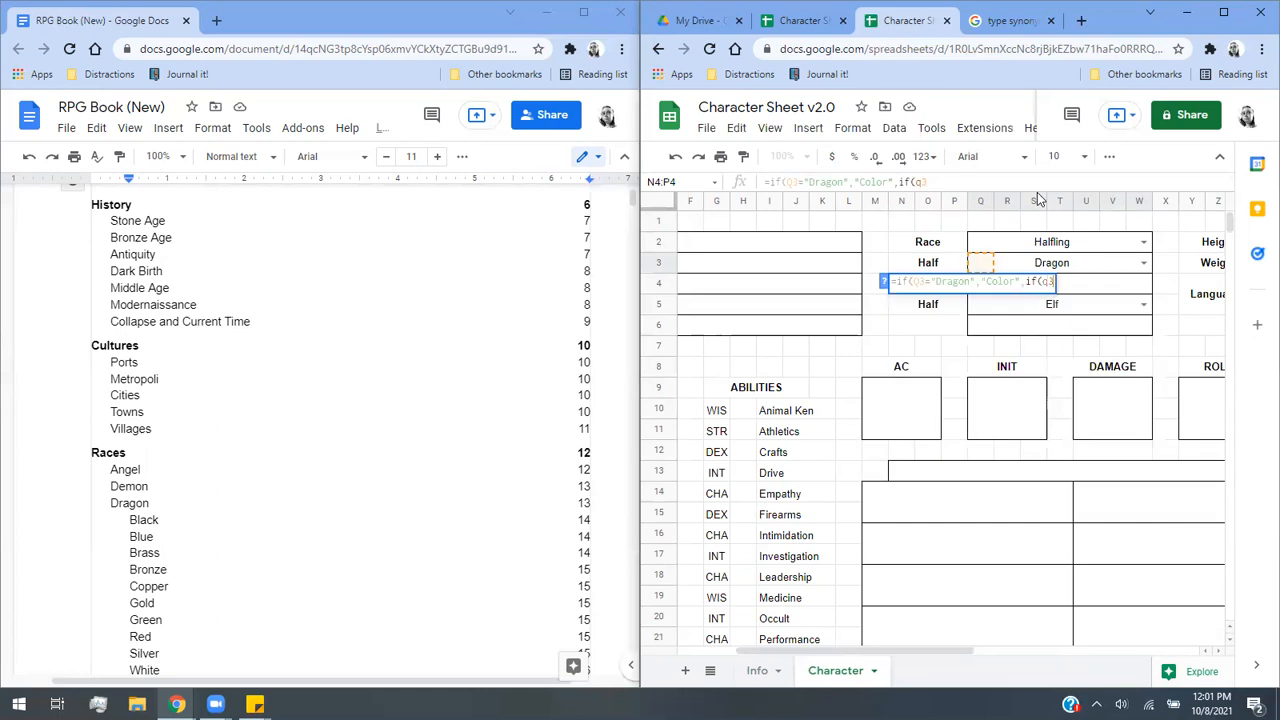
pyautogui.write('="Elf","Ty')
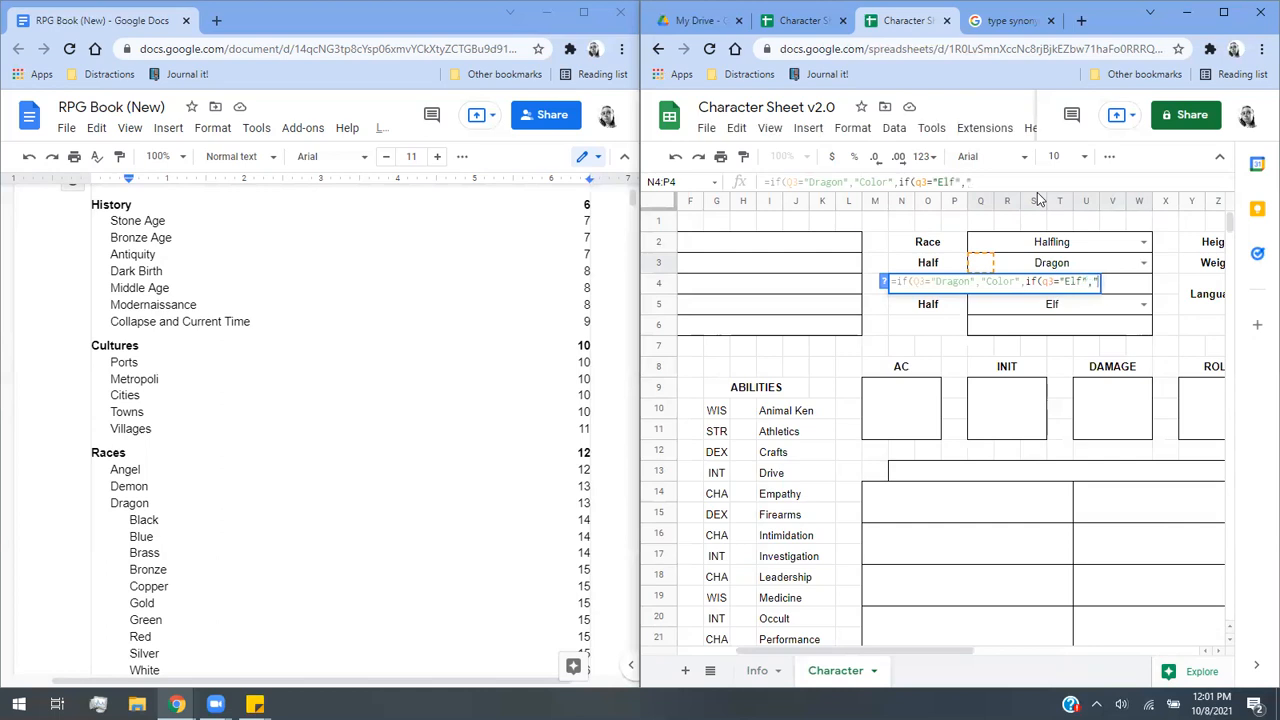
pyautogui.write('pe",if(')
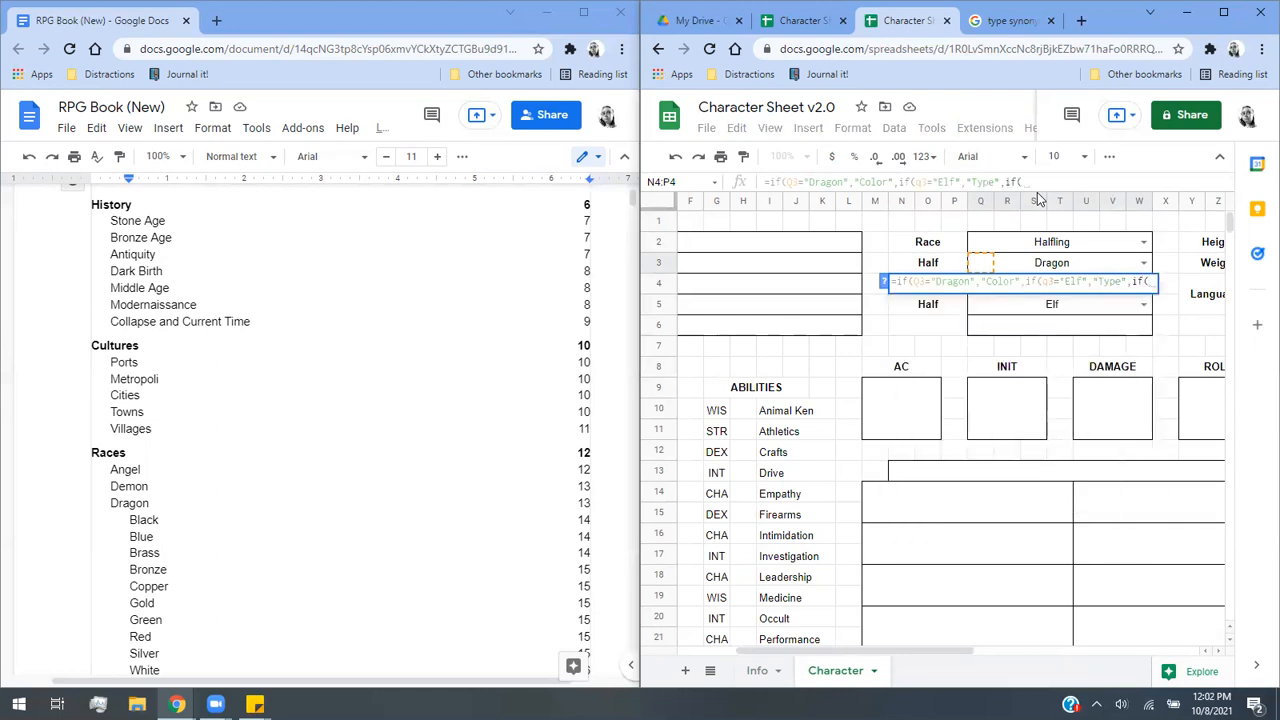
pyautogui.write('q3="Fae","')
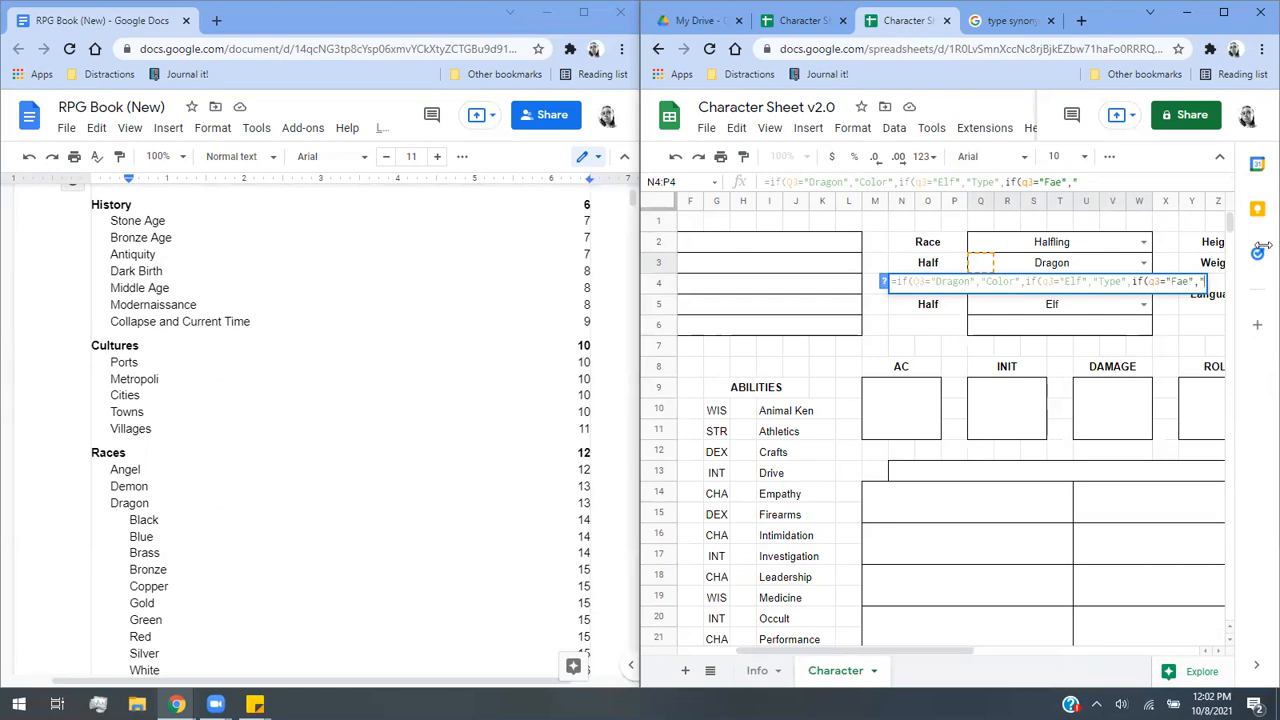
pyautogui.write('")))')
# Create a named range called Kind for Info!E1:E7, and return to the Character sheet.
pyautogui.click(852, 128)
pyautogui.click(848, 130)
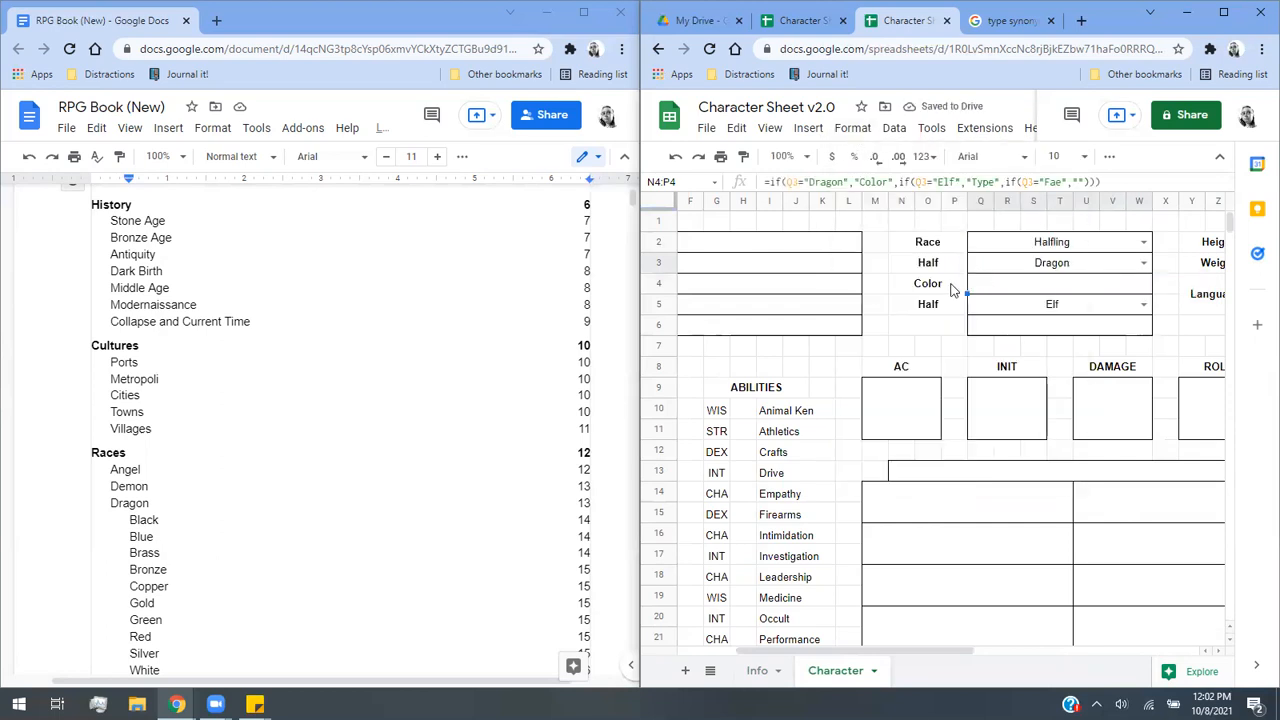
pyautogui.click(852, 128)
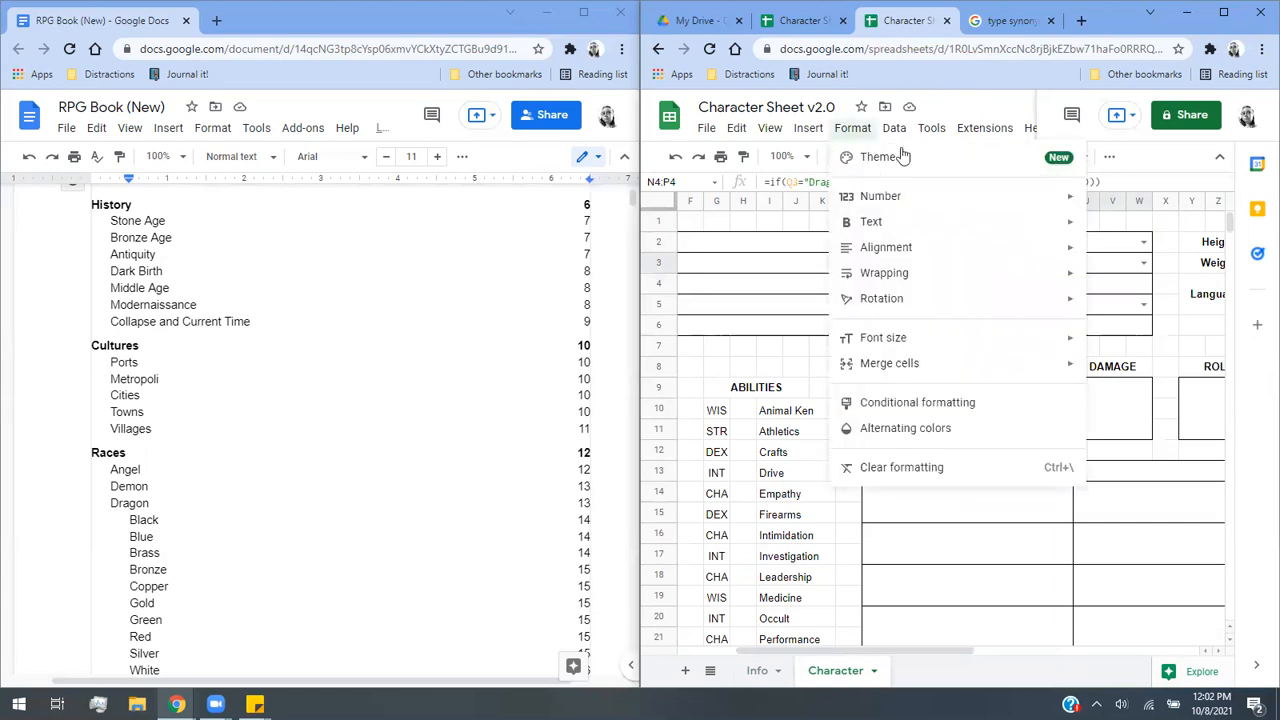
pyautogui.moveTo(894, 128)
pyautogui.click(950, 337)
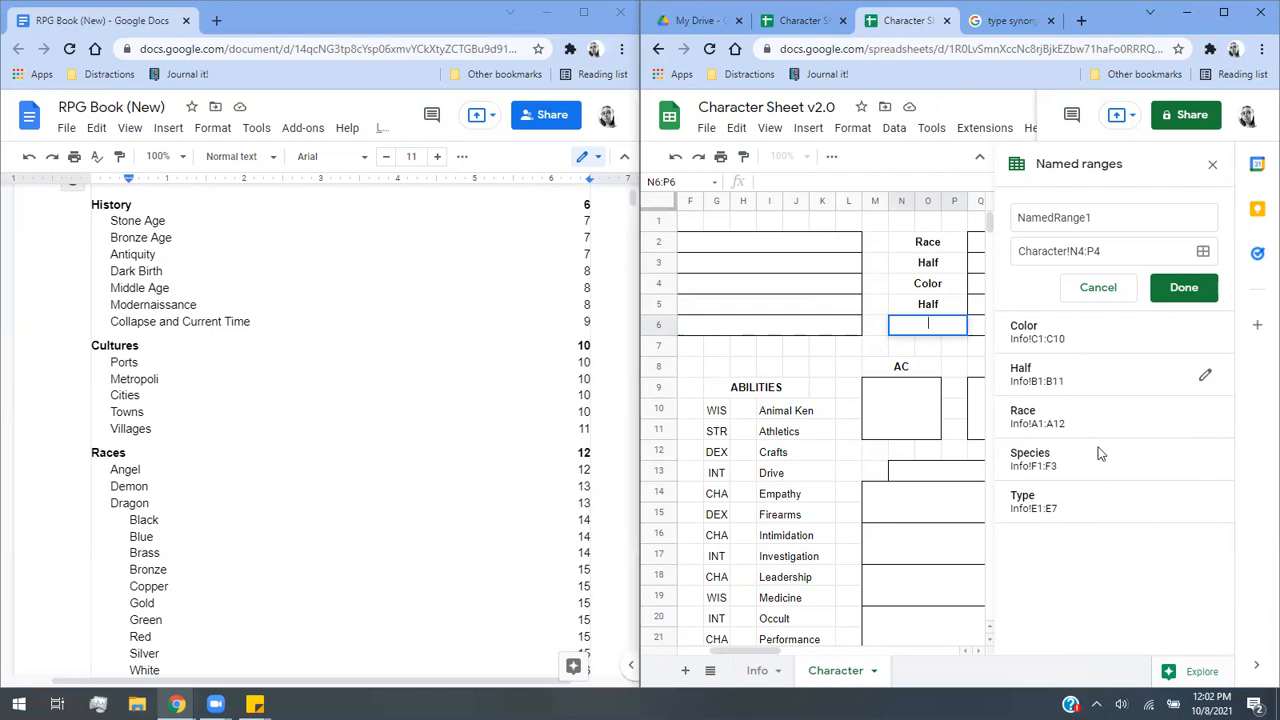
pyautogui.click(1088, 288)
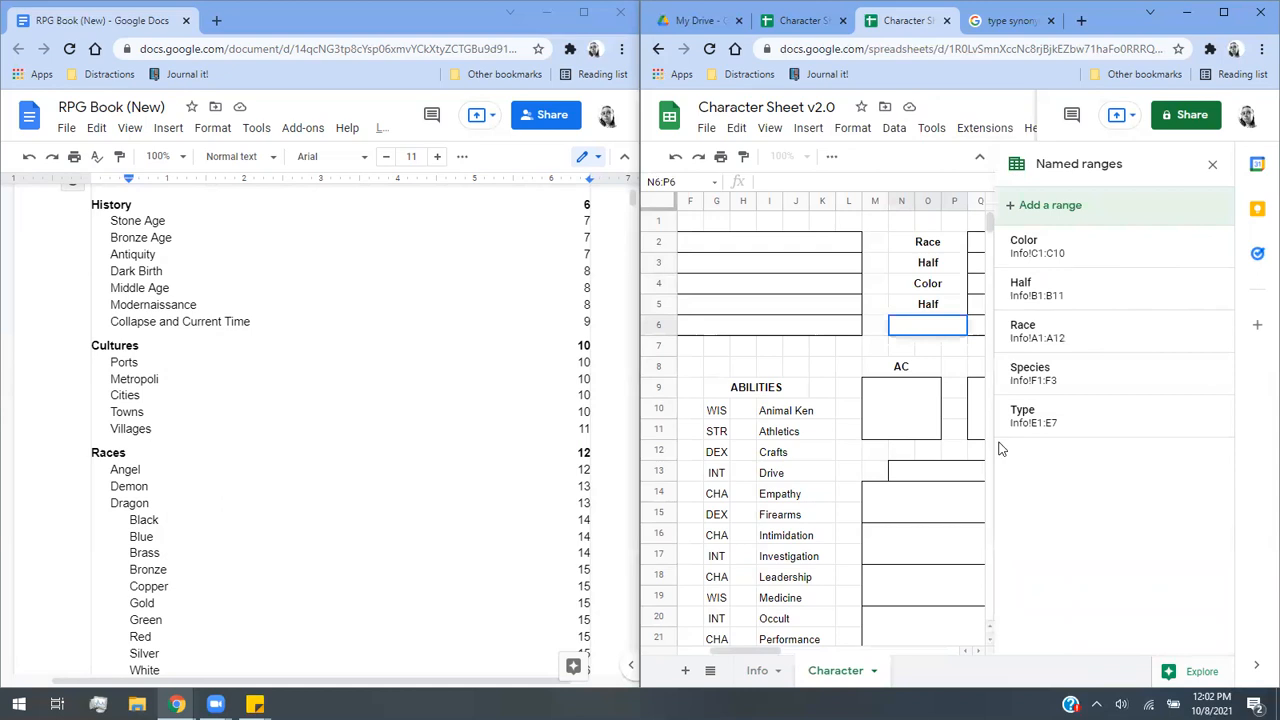
pyautogui.click(766, 672)
pyautogui.click(945, 219)
pyautogui.moveTo(940, 318); pyautogui.dragTo(945, 222)
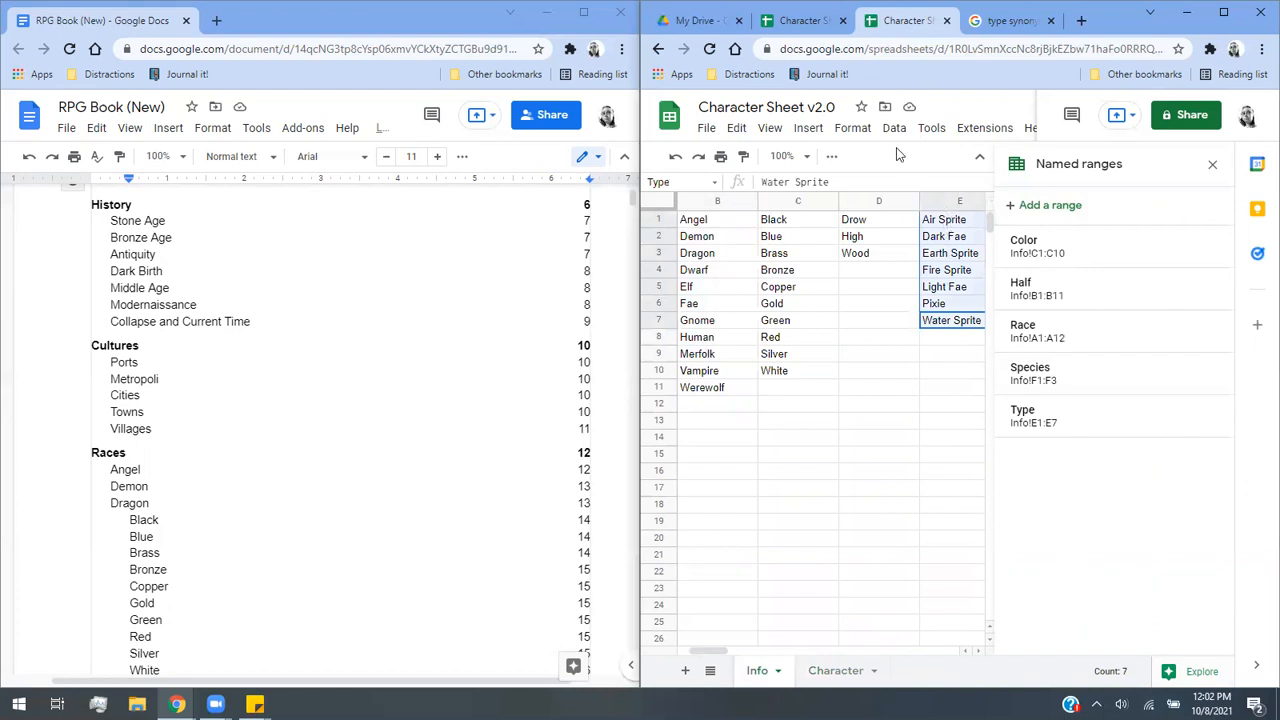
pyautogui.click(1036, 205)
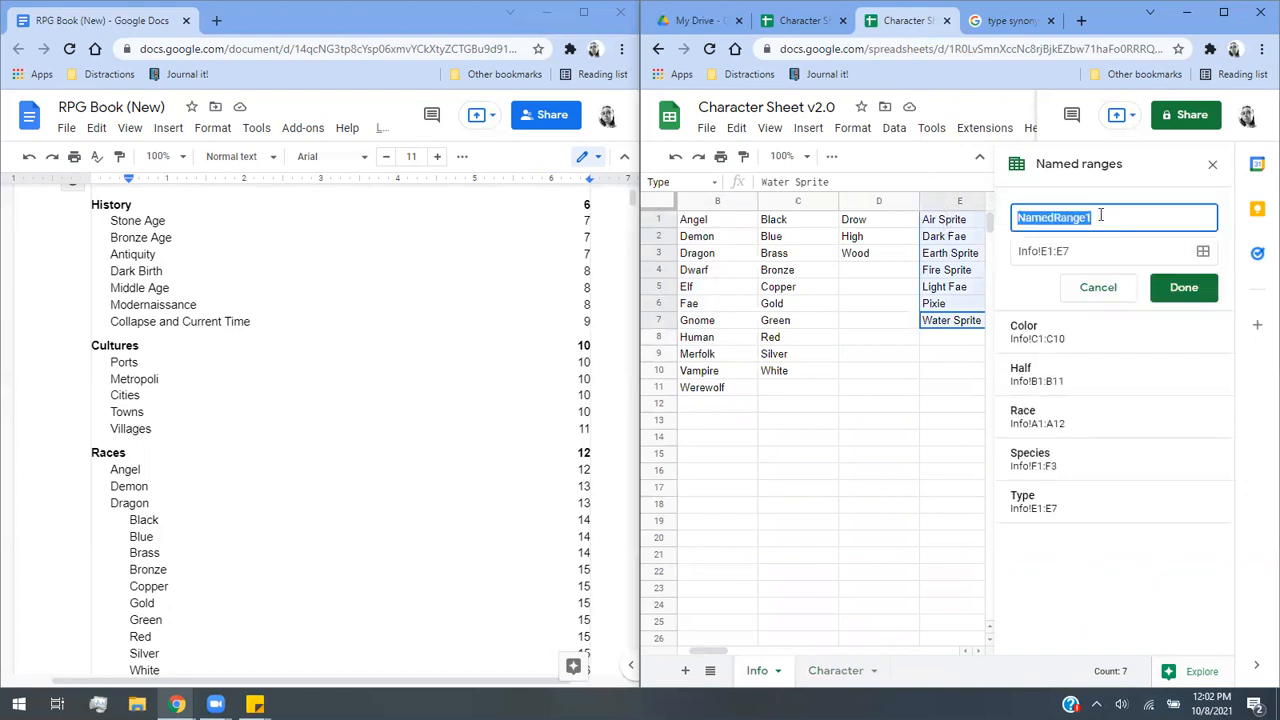
pyautogui.write('Kind')
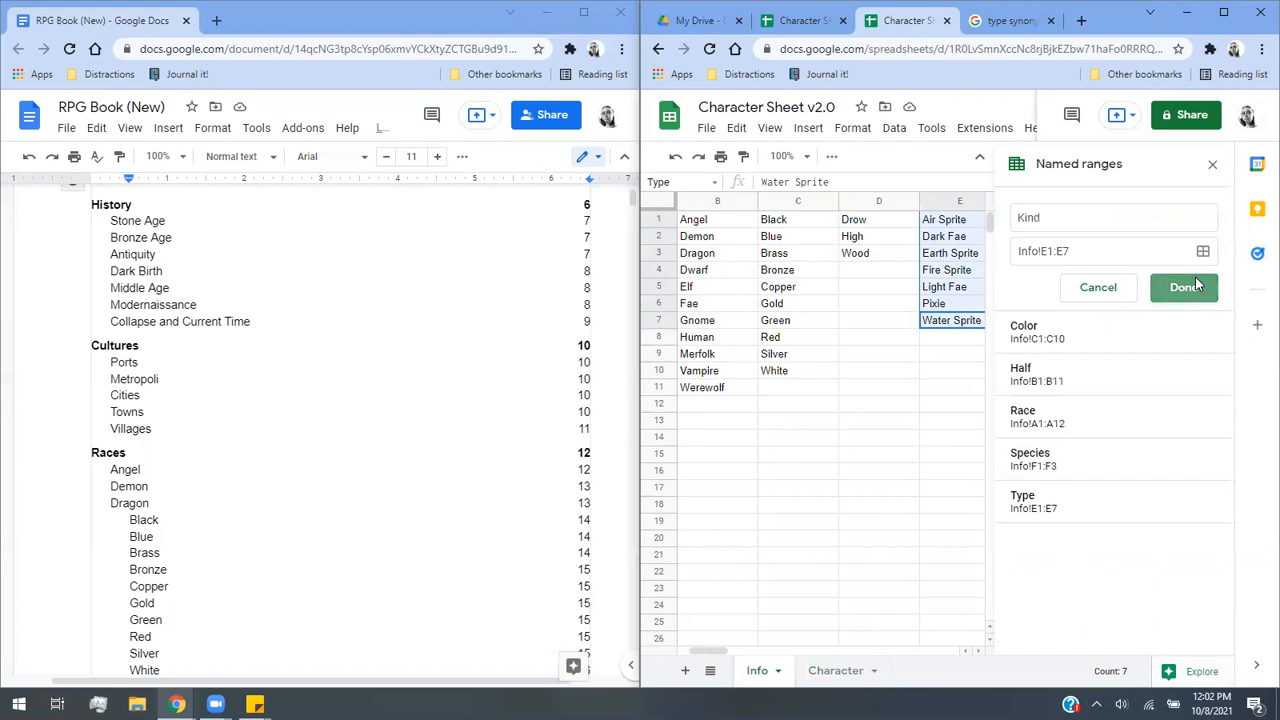
pyautogui.click(1195, 276)
pyautogui.click(1210, 166)
pyautogui.click(835, 671)
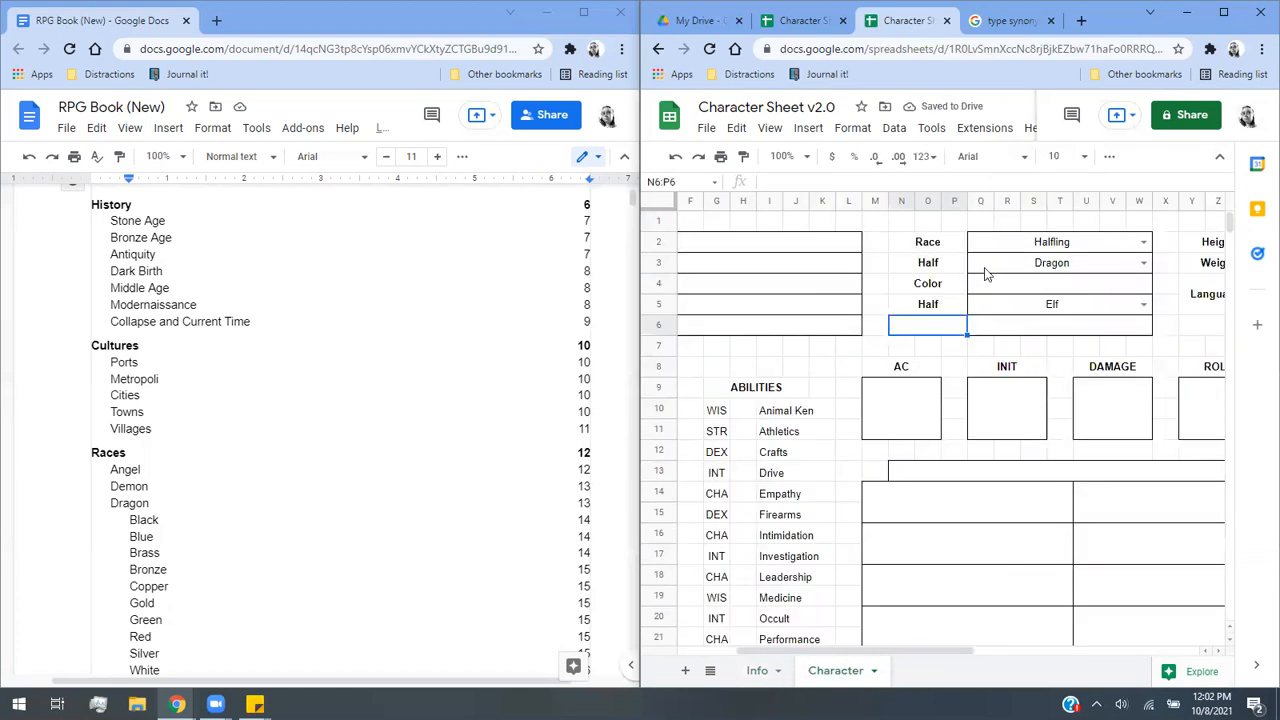
# Extend the label formula in N4:P4 so Q3="Fae" gives "Kind", Q3="Merfolk" gives "Species", and anything else gives "".
pyautogui.click(933, 285)
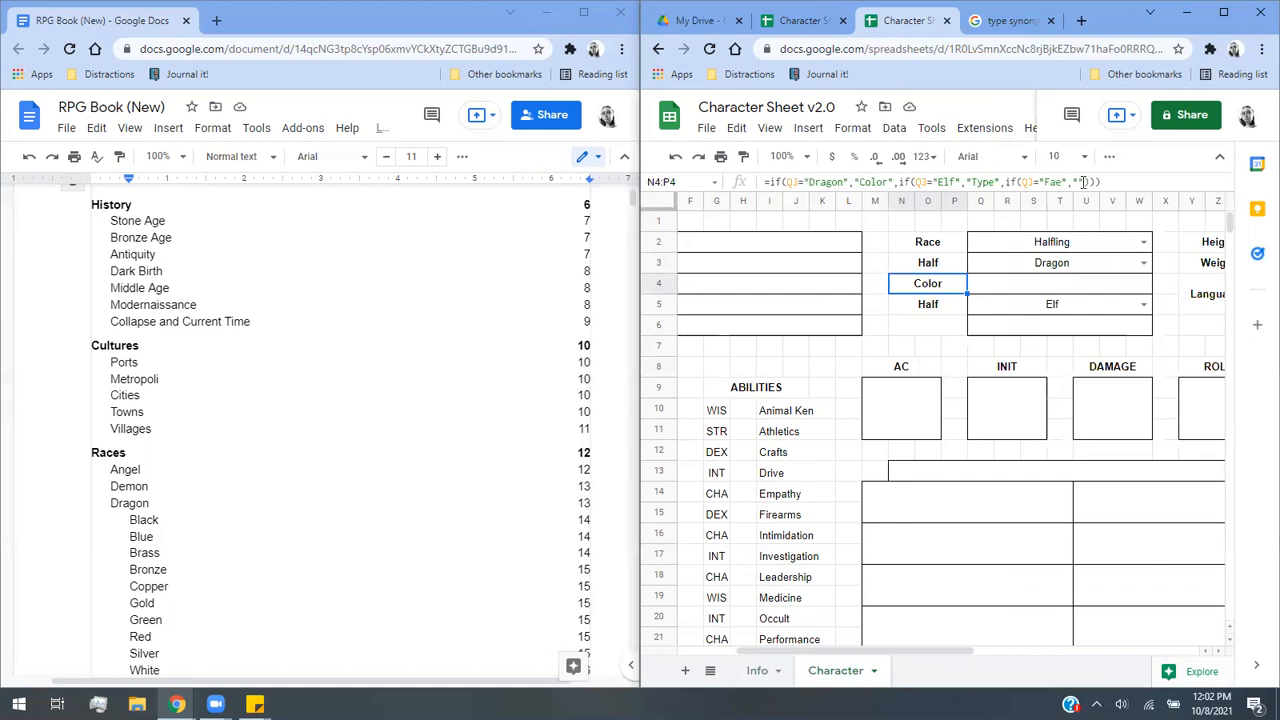
pyautogui.click(1086, 182)
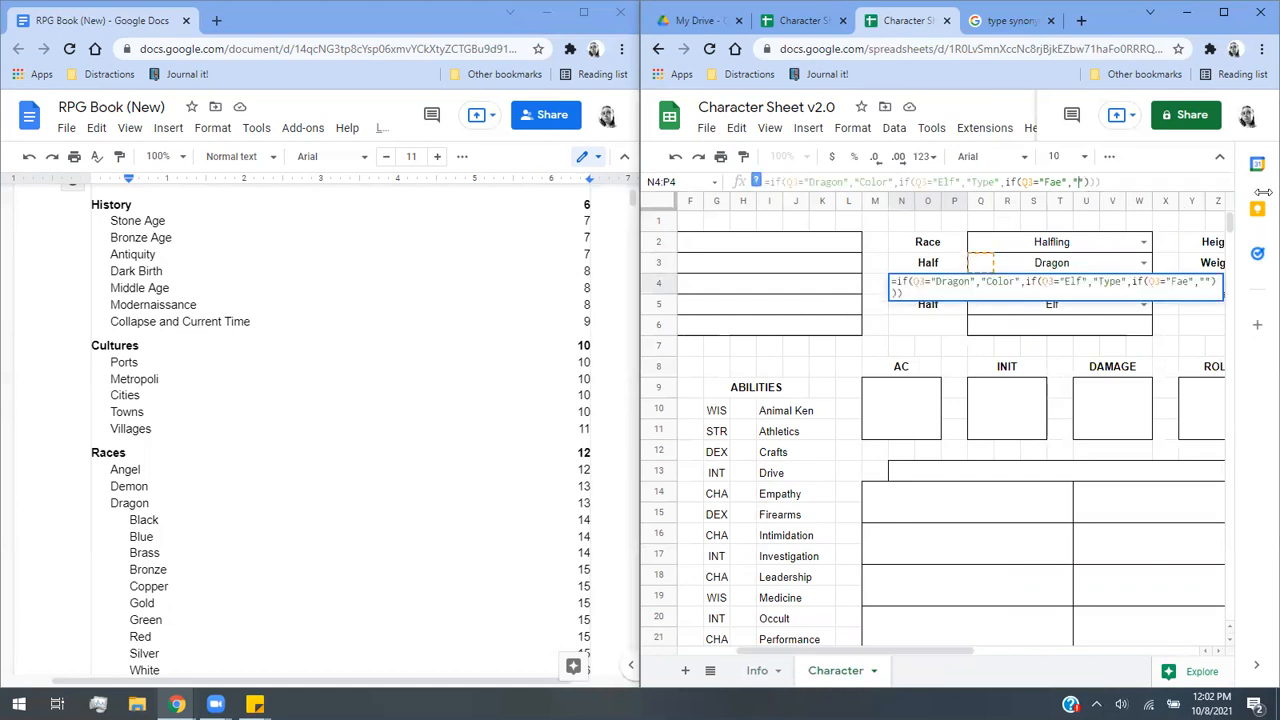
pyautogui.write('Kind"')
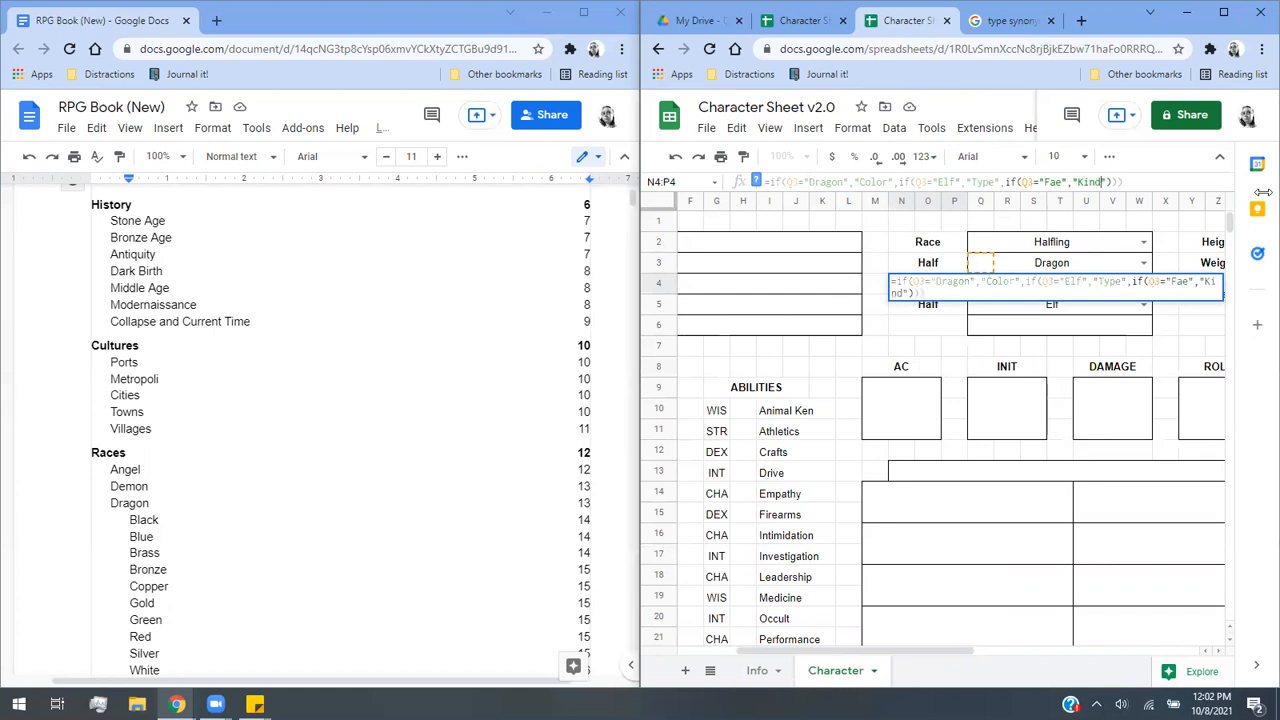
pyautogui.write(', ')
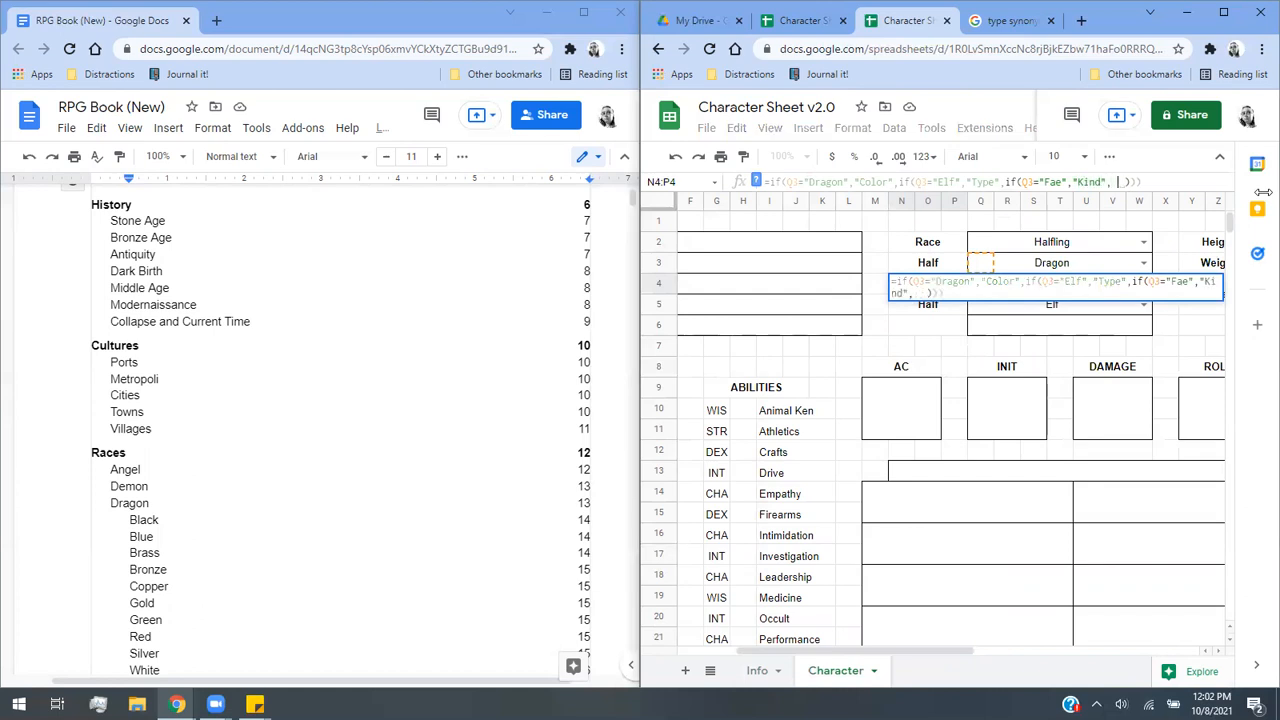
pyautogui.write('if(')
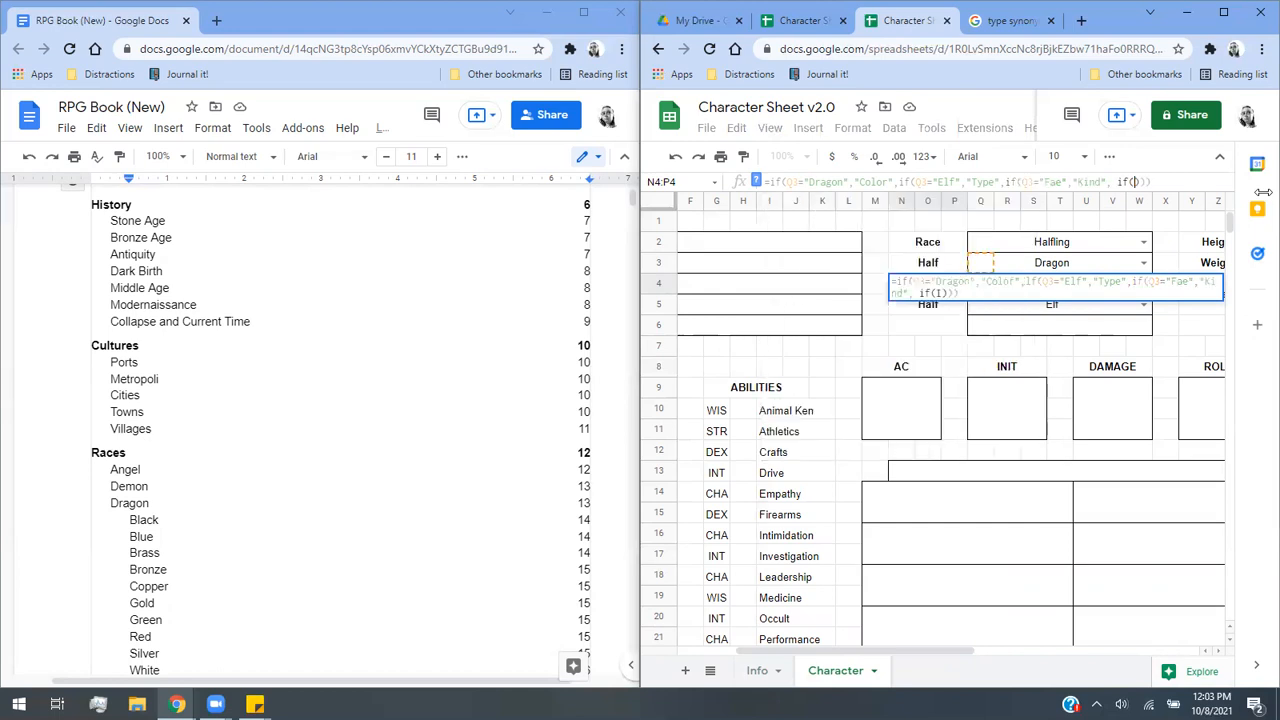
pyautogui.press('BackSpace')
pyautogui.write('q3="')
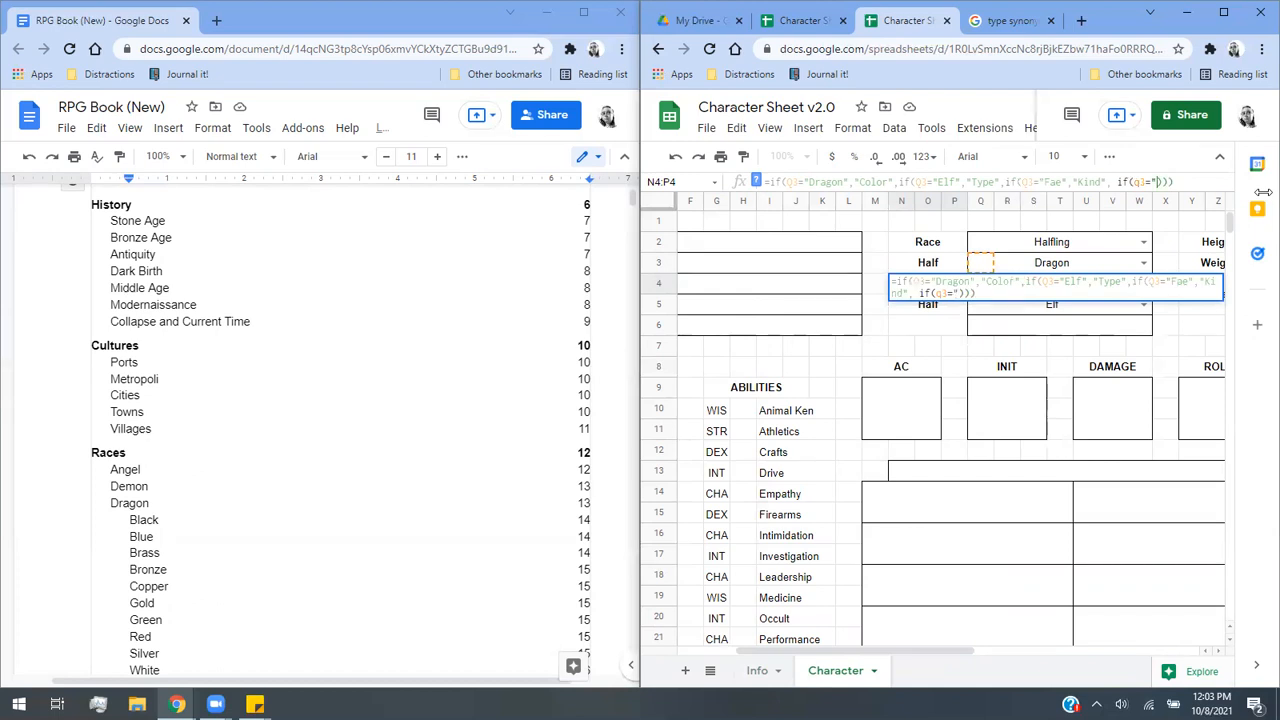
pyautogui.write('Merfolk","')
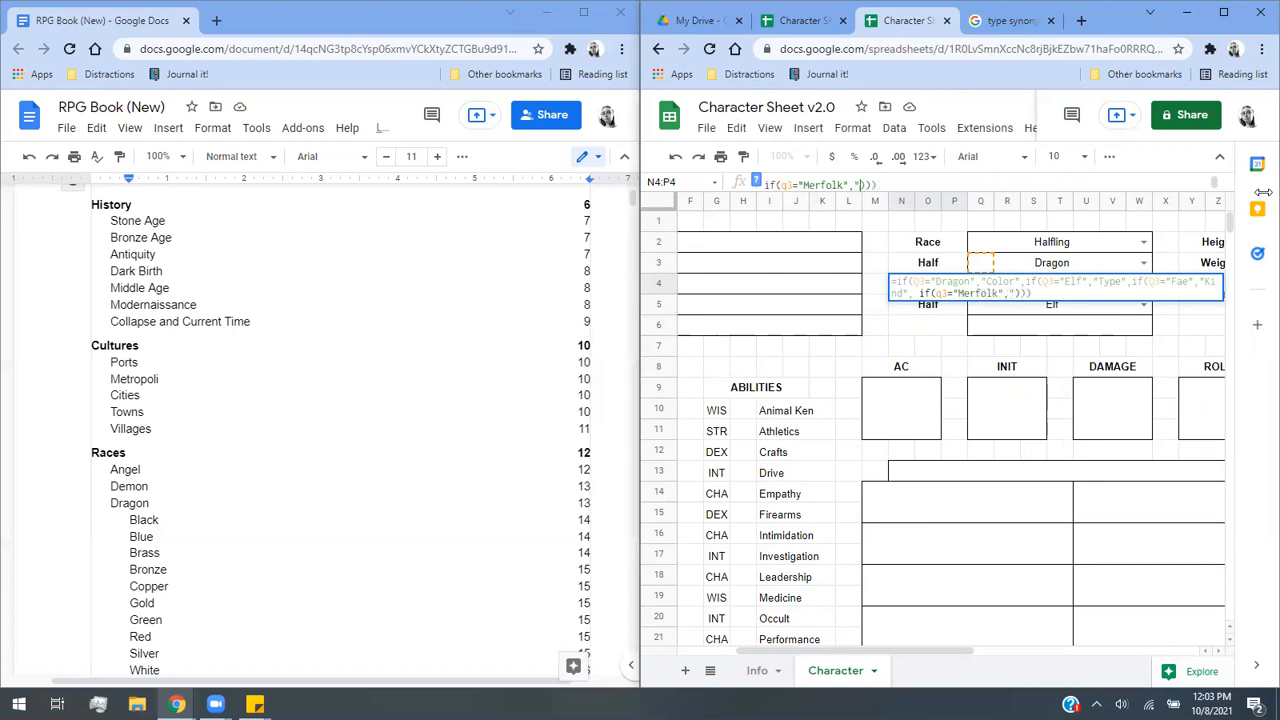
pyautogui.write('Species",')
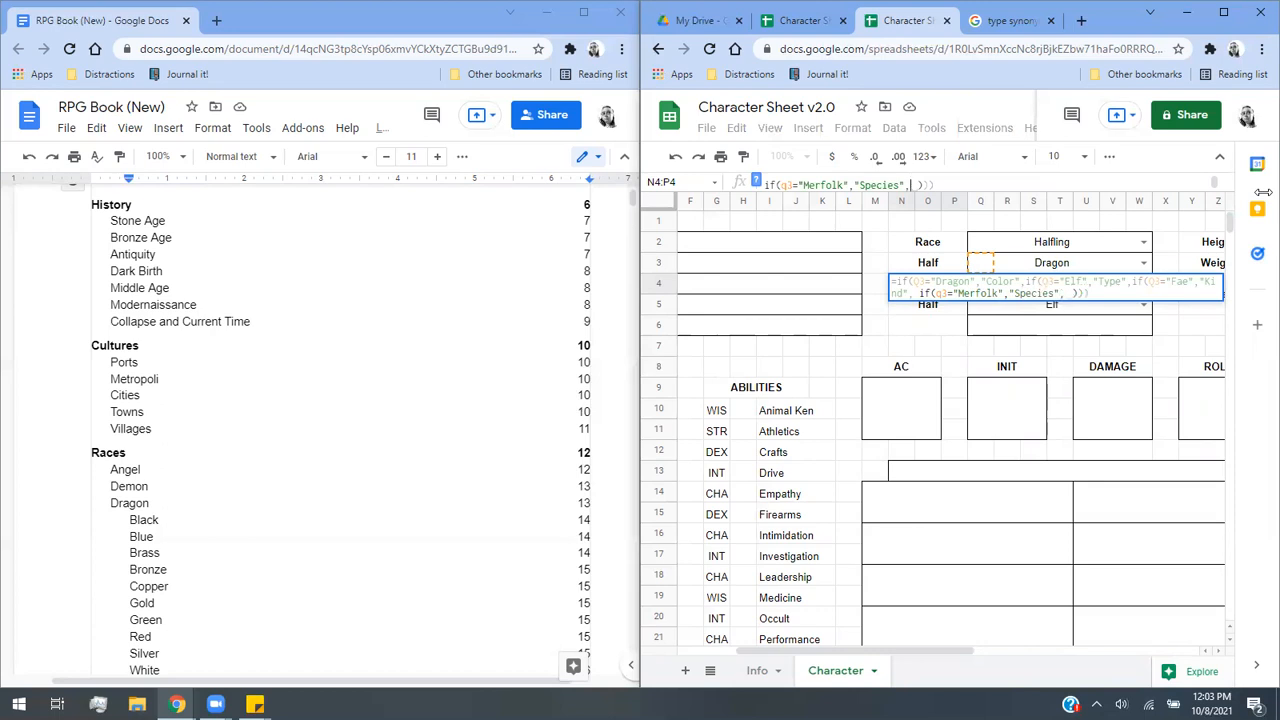
pyautogui.press('BackSpace')
pyautogui.write('""')
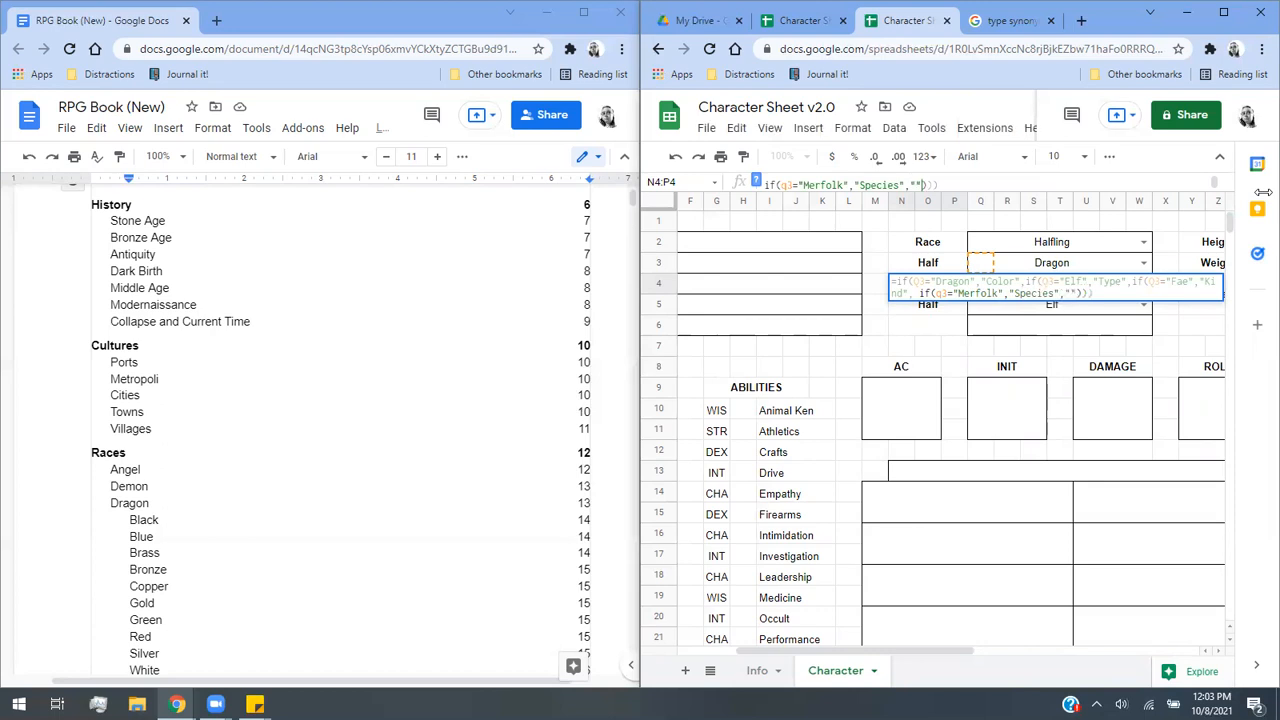
pyautogui.press('Return')
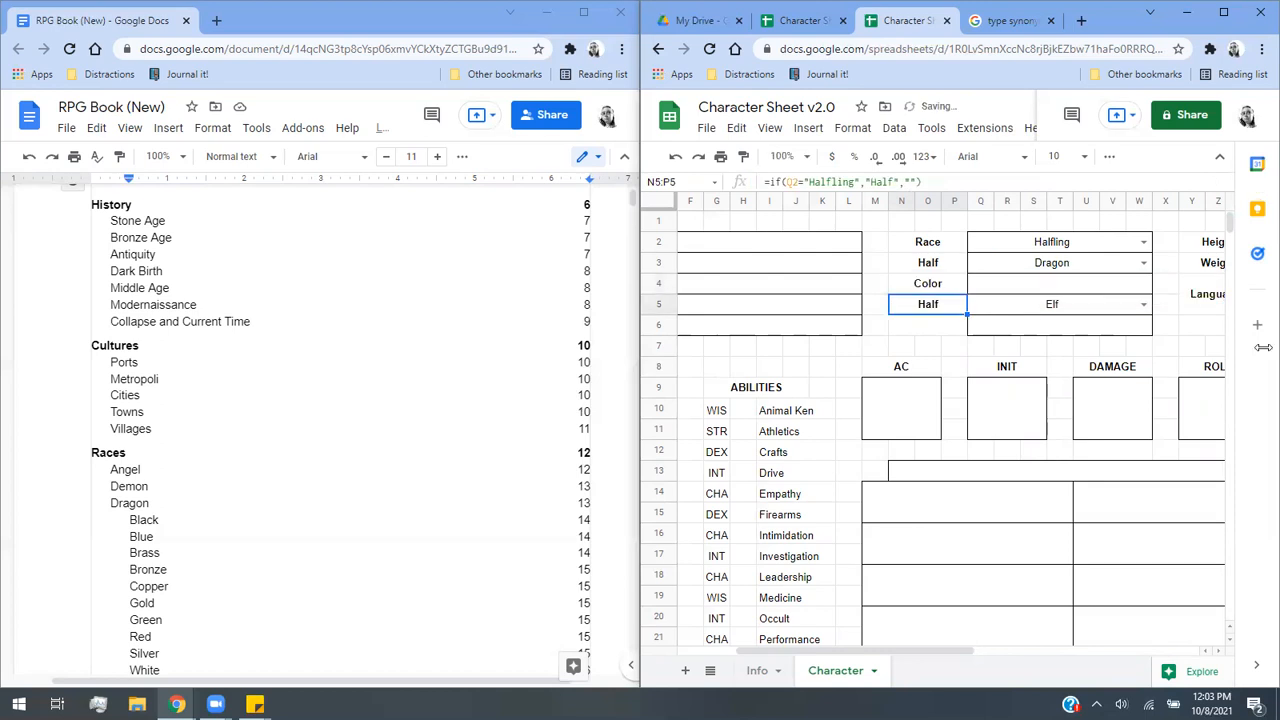
pyautogui.click(941, 324)
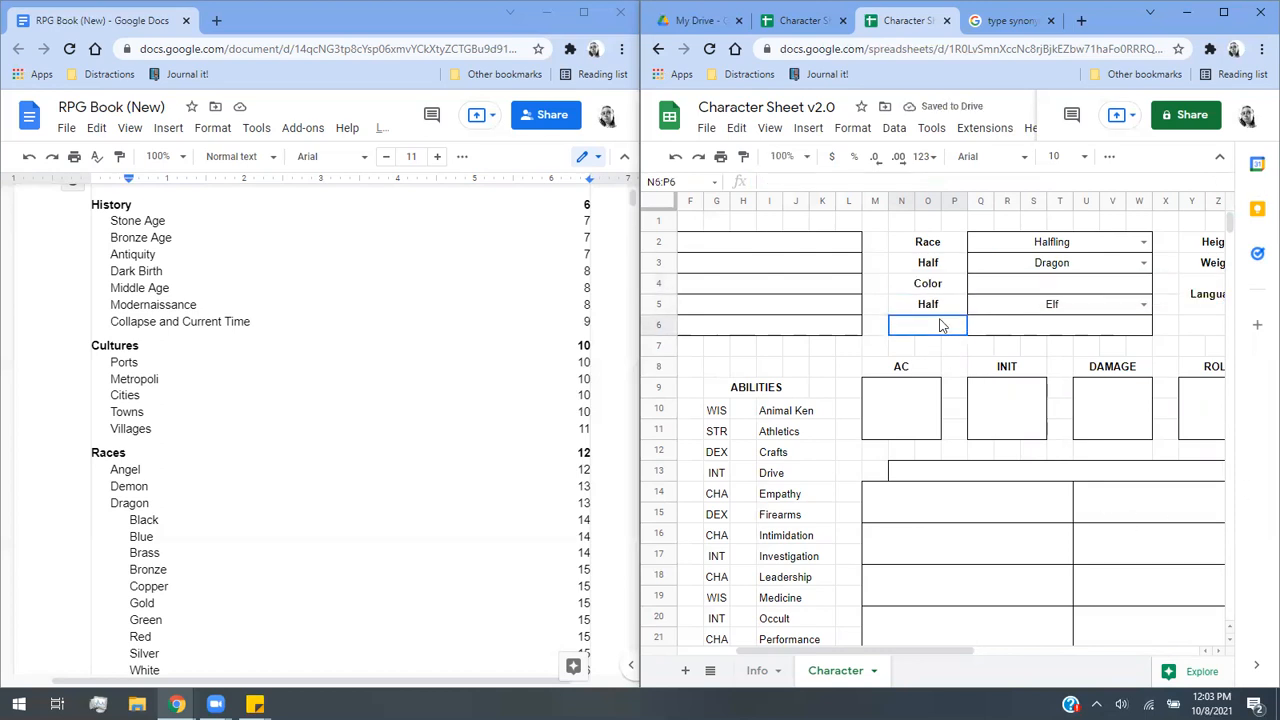
pyautogui.click(1010, 267)
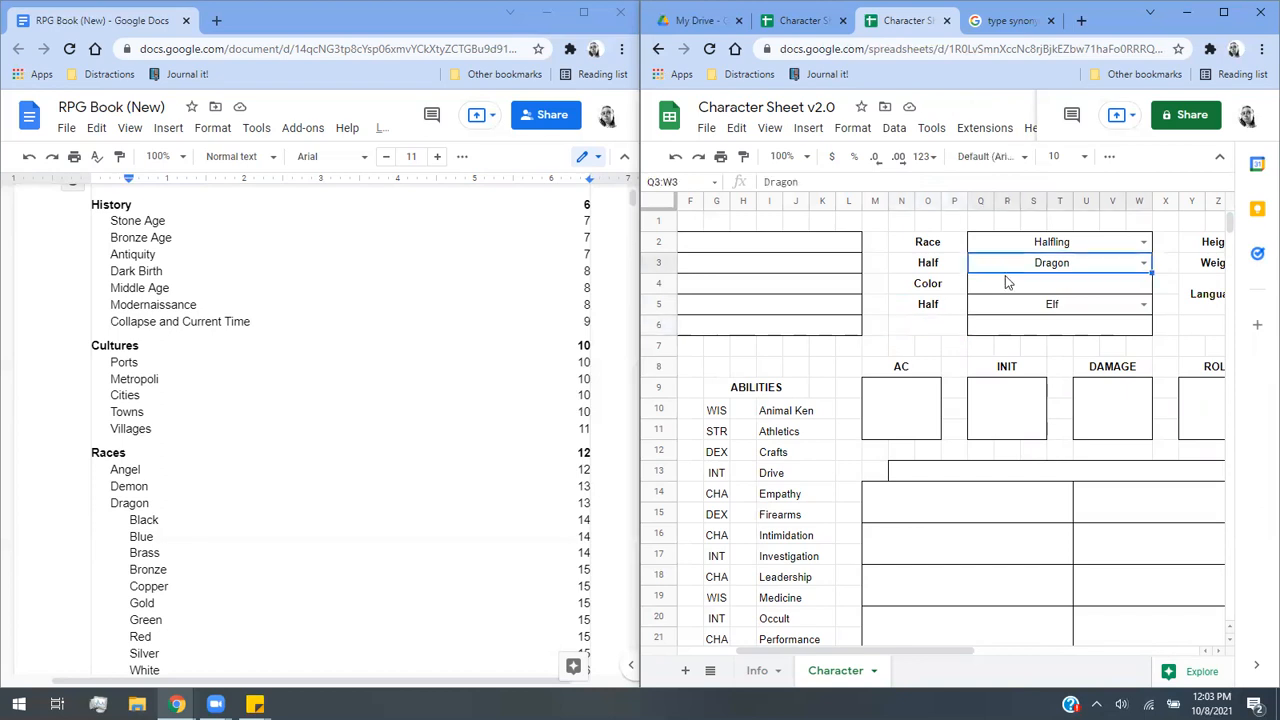
pyautogui.click(955, 292)
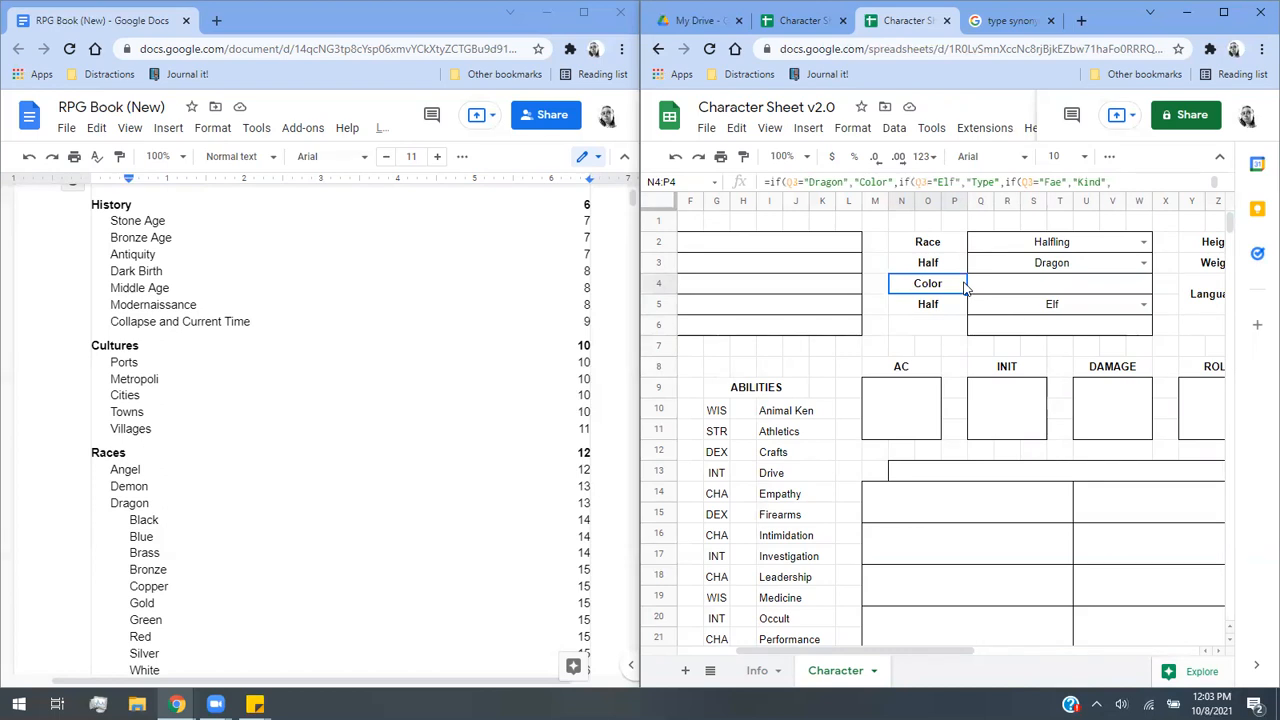
pyautogui.click(952, 328)
pyautogui.click(1003, 307)
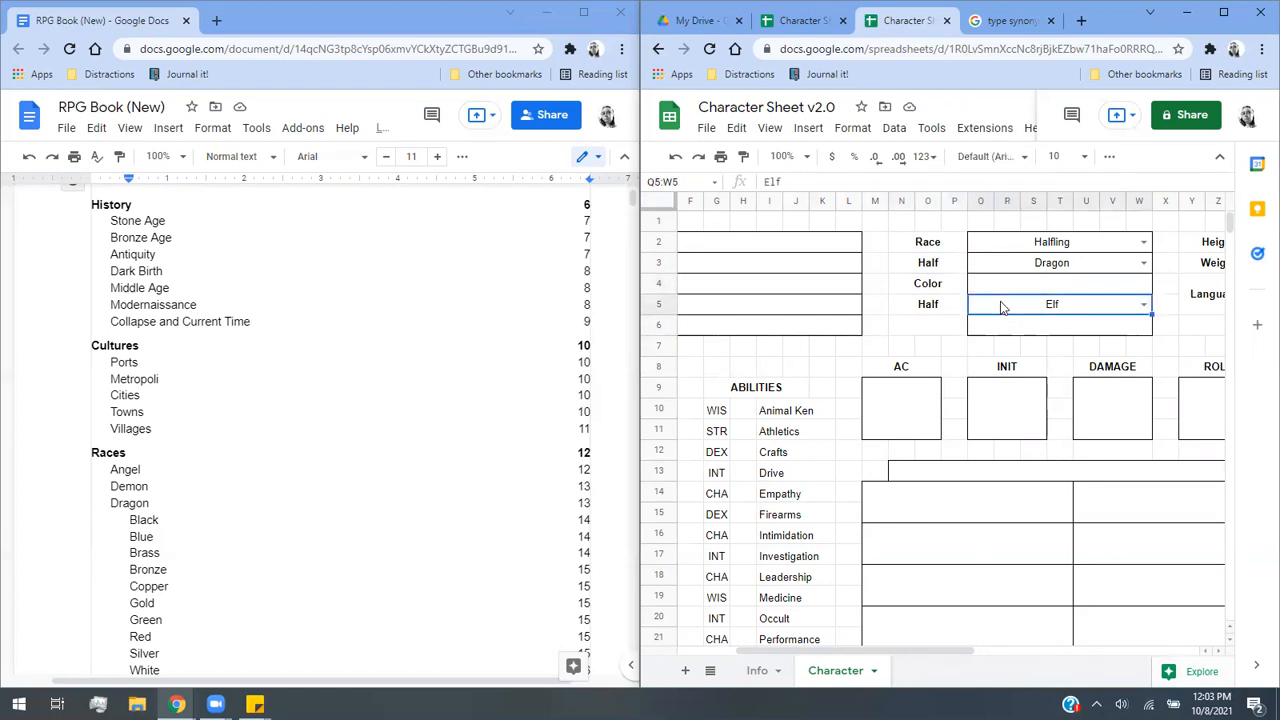
# Start the second subrace label formula in N6:P6 with an if test that returns "Color" when Q5="Dragon".
pyautogui.click(945, 326)
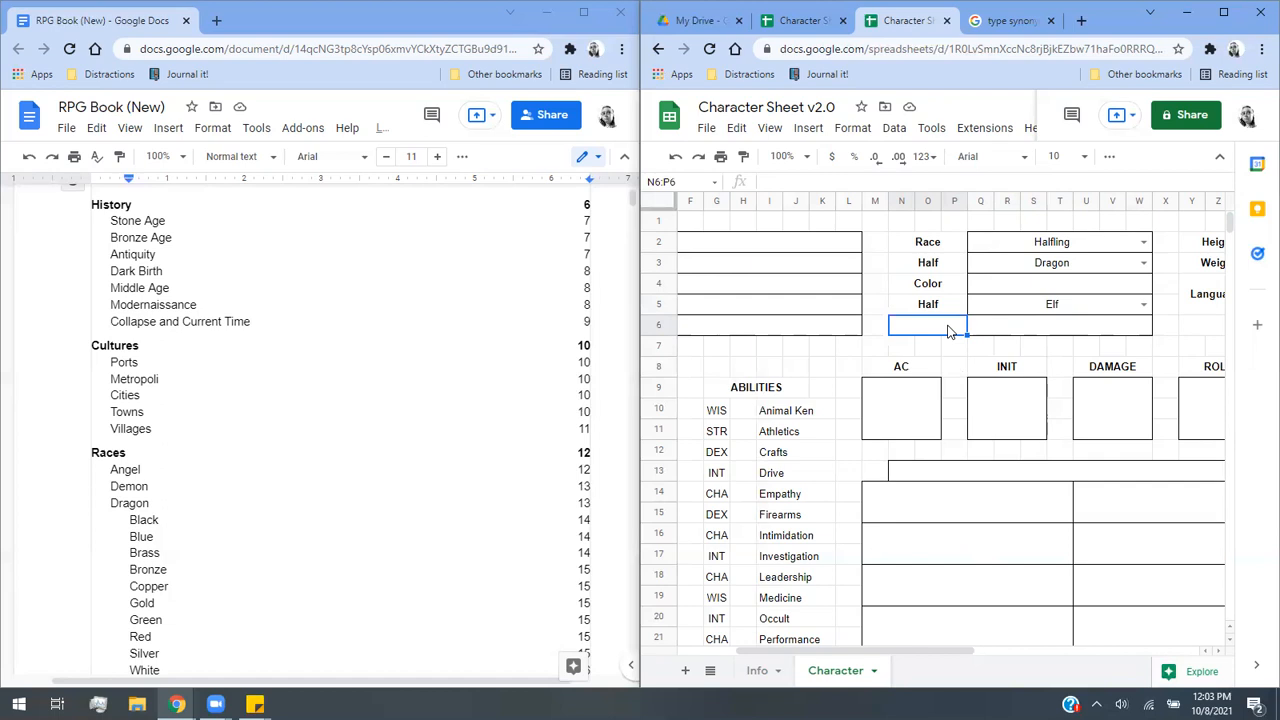
pyautogui.write('=if(')
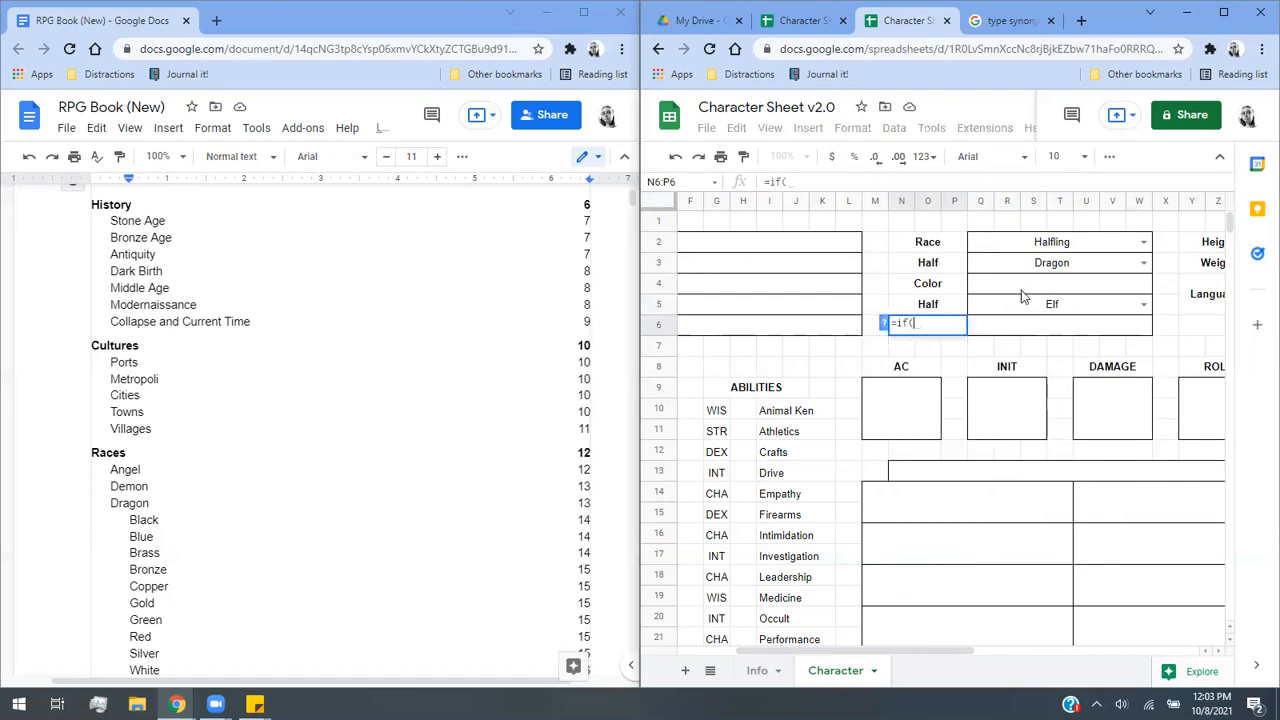
pyautogui.click(1021, 306)
pyautogui.write('="Dragon')
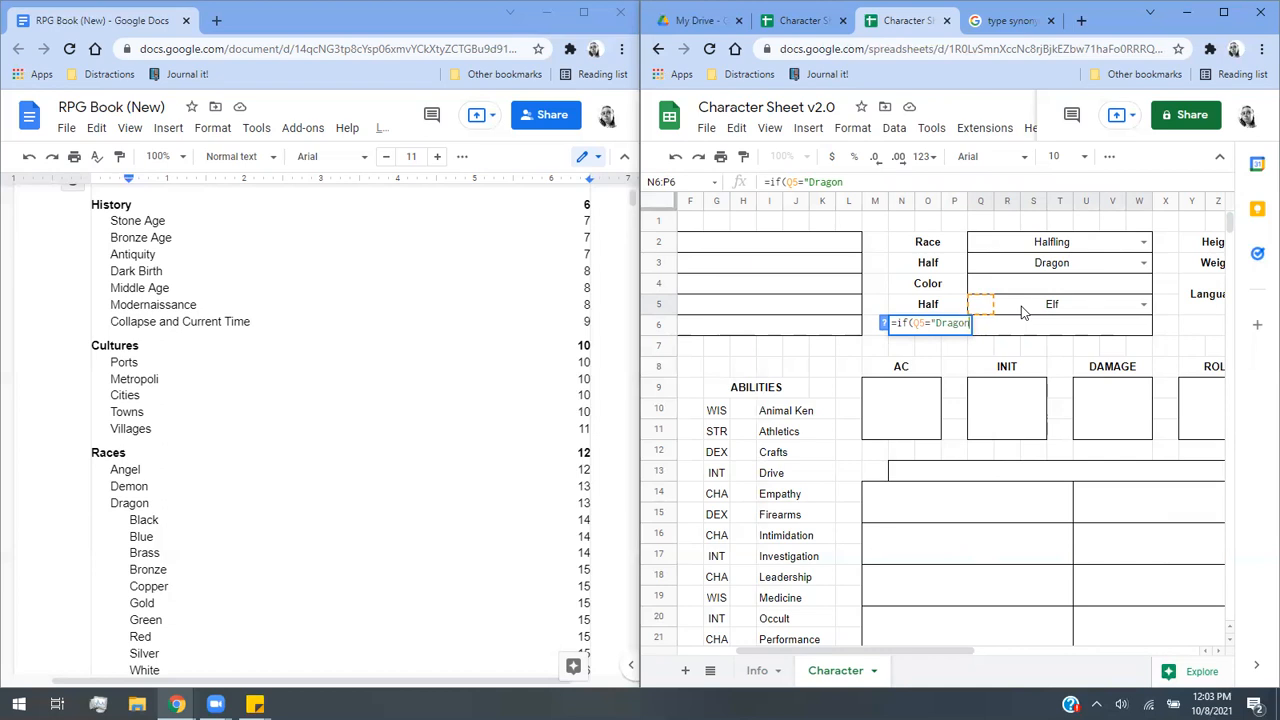
pyautogui.write(',')
pyautogui.press('BackSpace')
pyautogui.write('","')
pyautogui.press('BackSpace')
pyautogui.press('BackSpace')
pyautogui.write(',"Color')
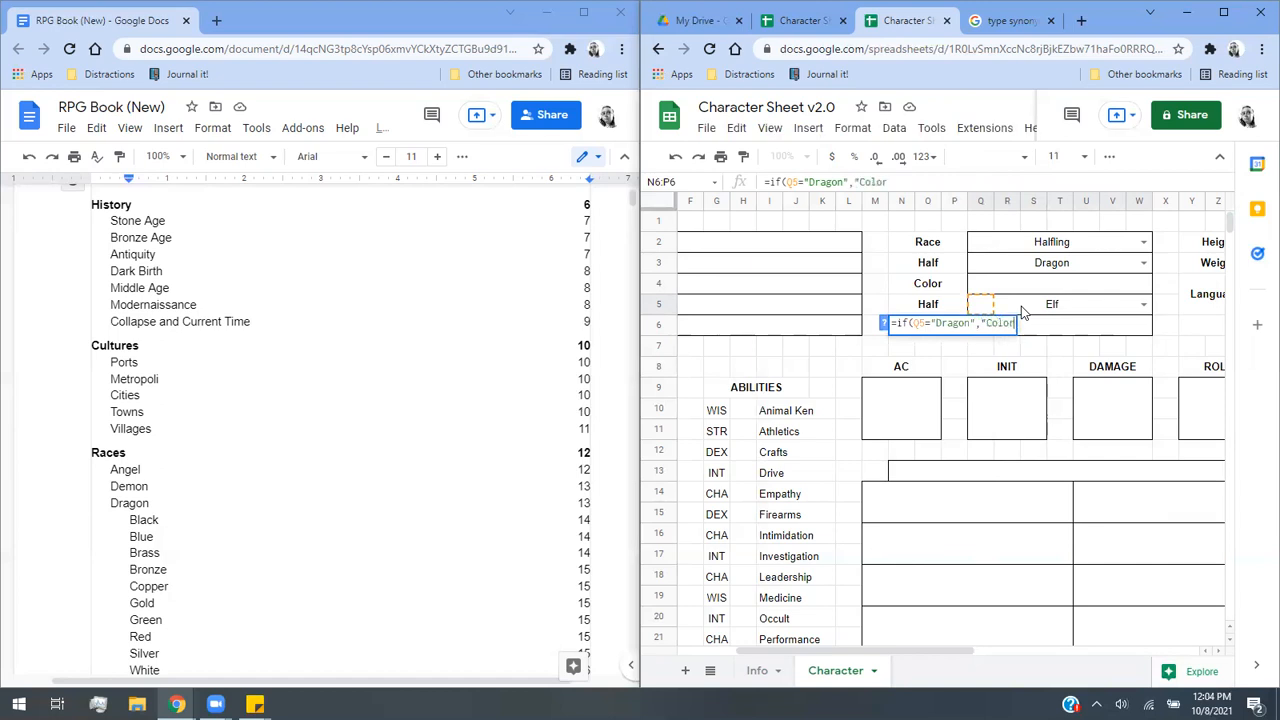
# Nest if tests in the N6:P6 formula that return "Type" when Q5="Elf" and "Kind" when Q5="Fae".
pyautogui.write('",if(')
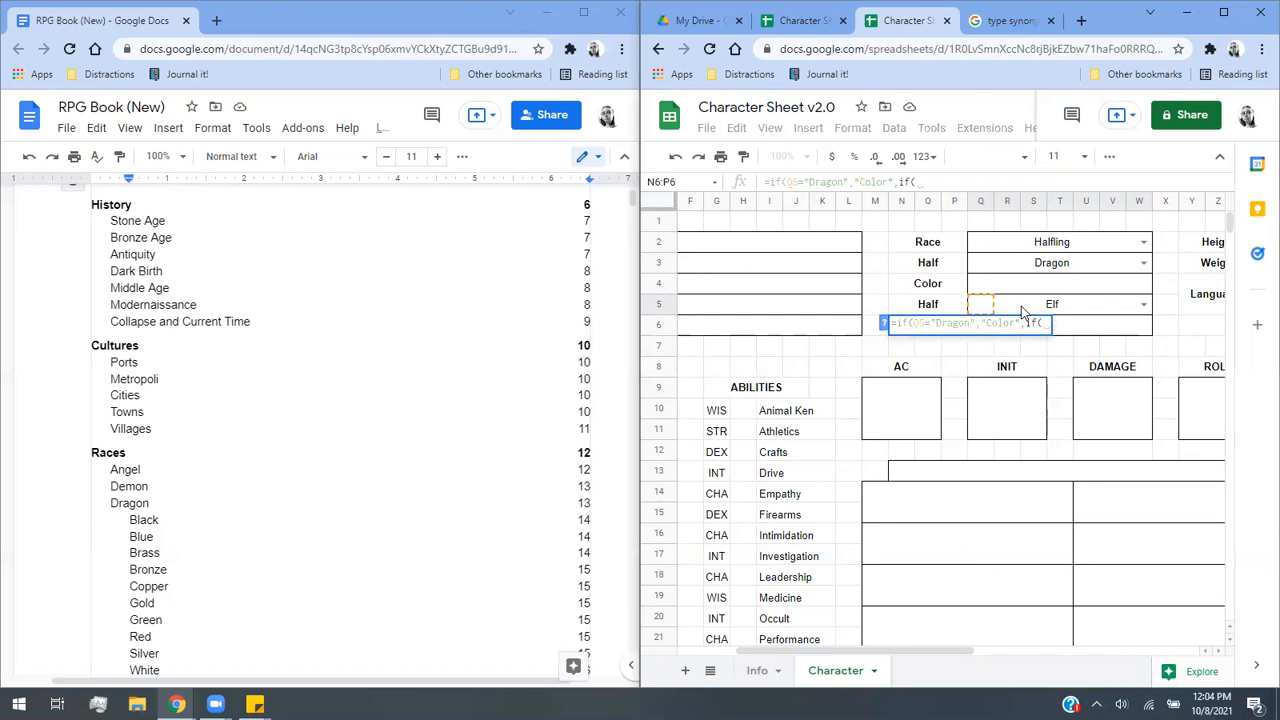
pyautogui.write('q5="')
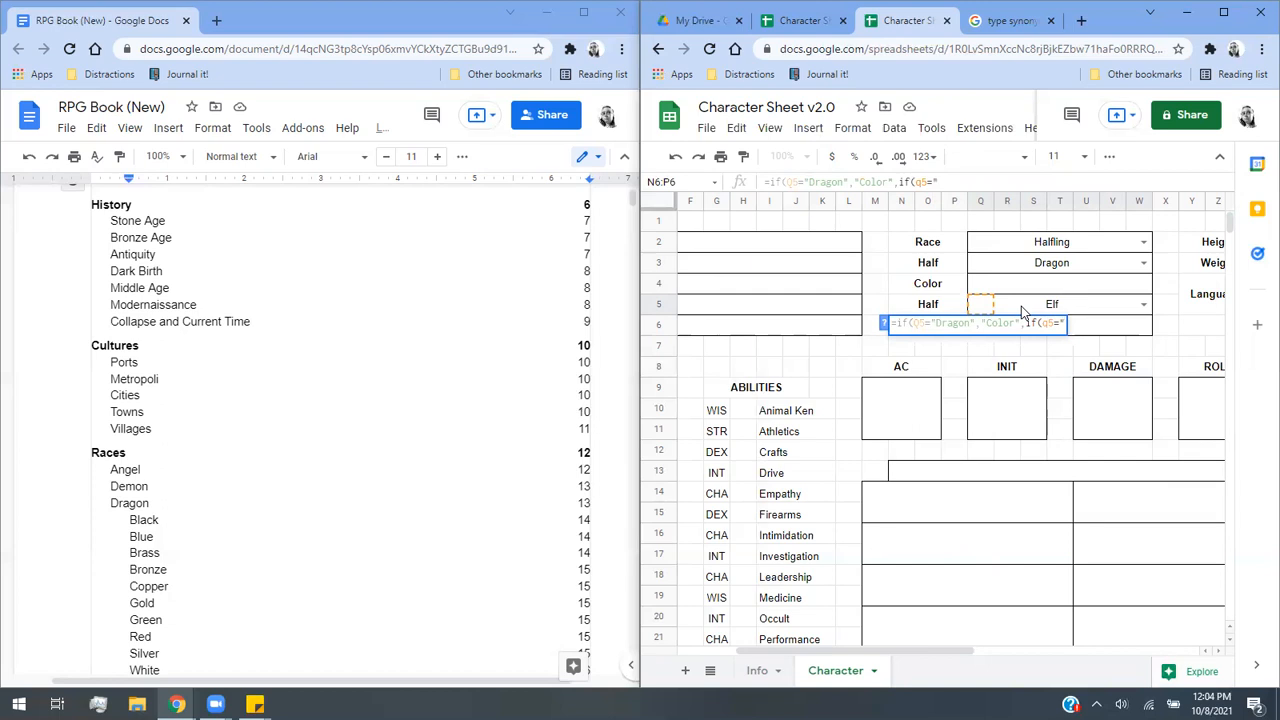
pyautogui.write('Elf","Type,')
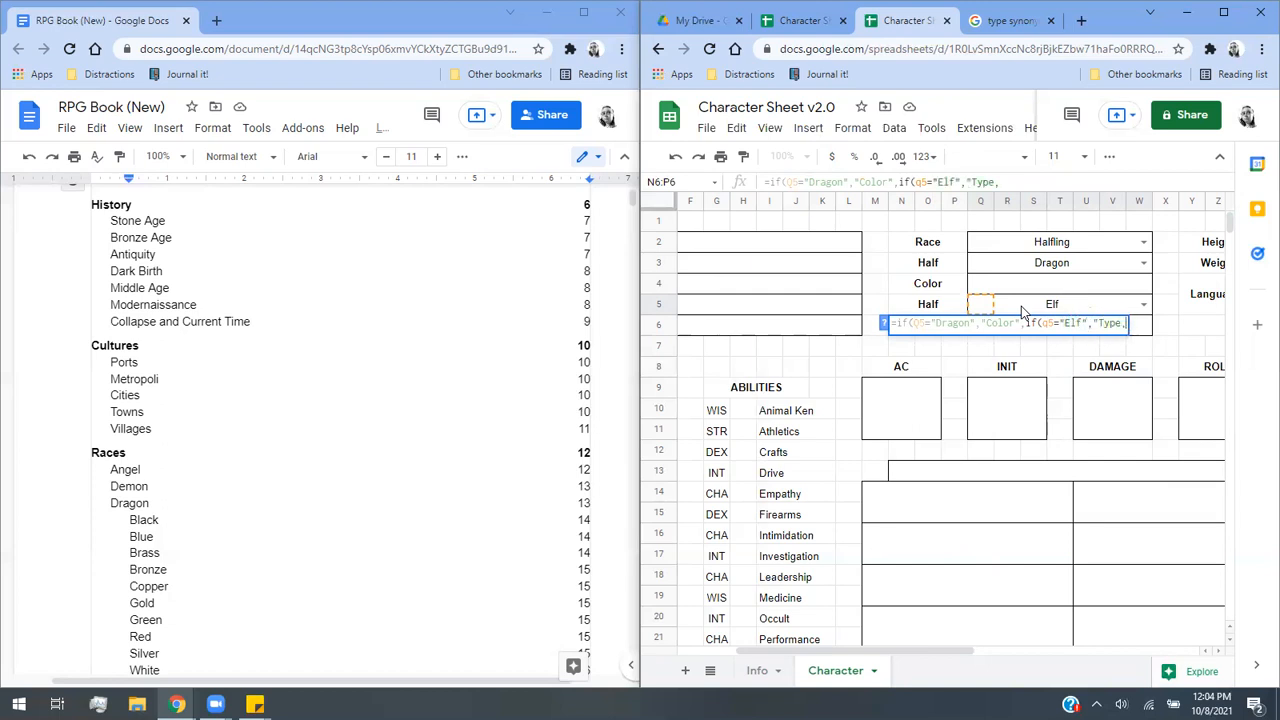
pyautogui.press('BackSpace')
pyautogui.write('",')
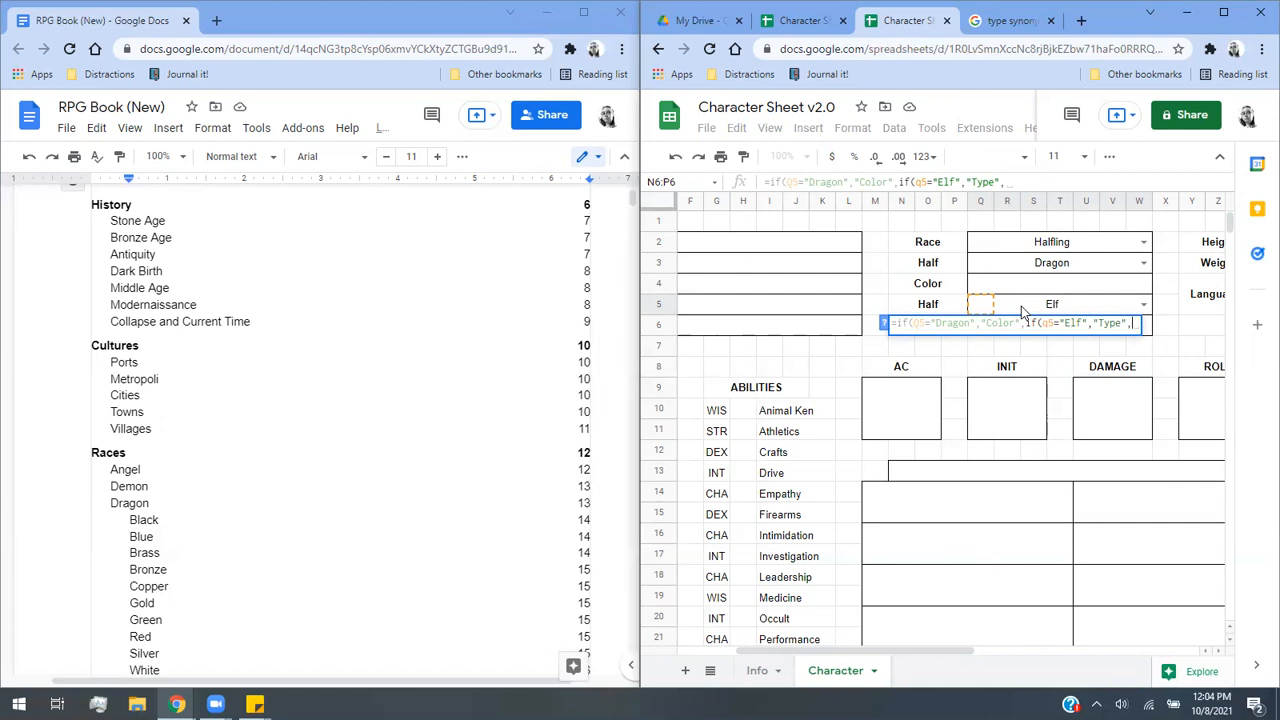
pyautogui.write('if(')
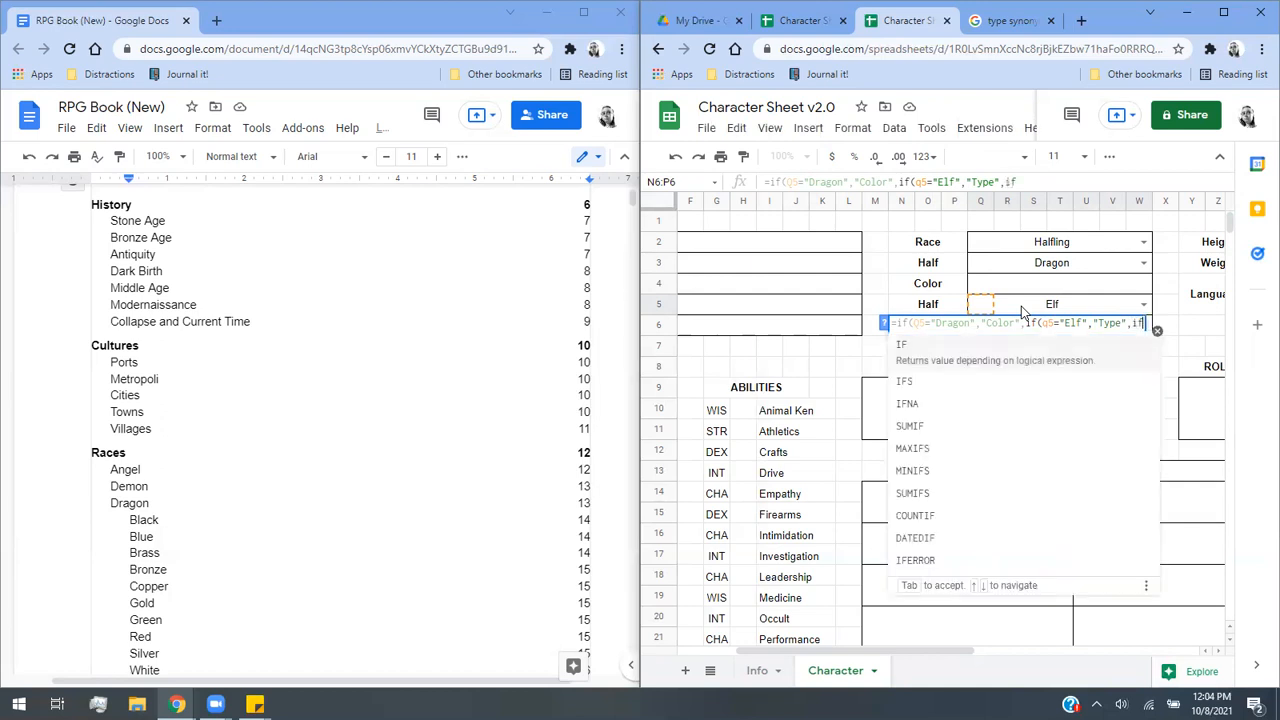
pyautogui.write('q5')
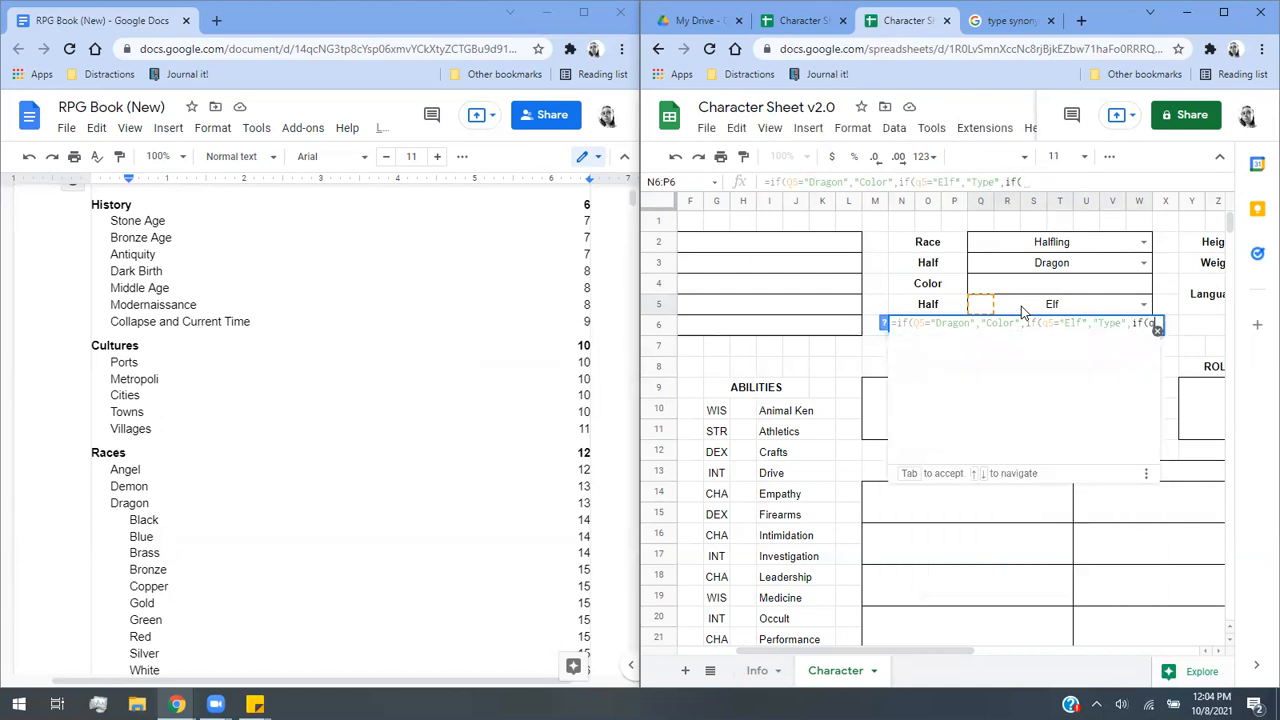
pyautogui.write('="F')
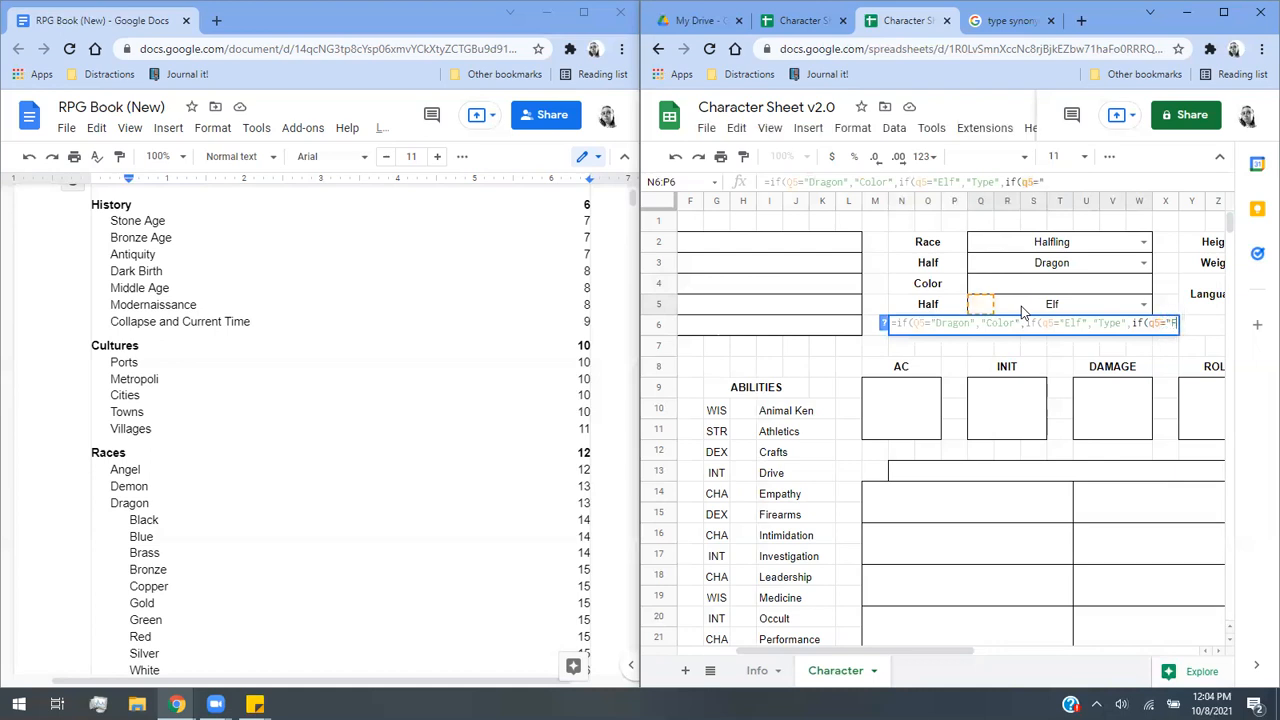
pyautogui.write('ae')
pyautogui.write('","Kind",i')
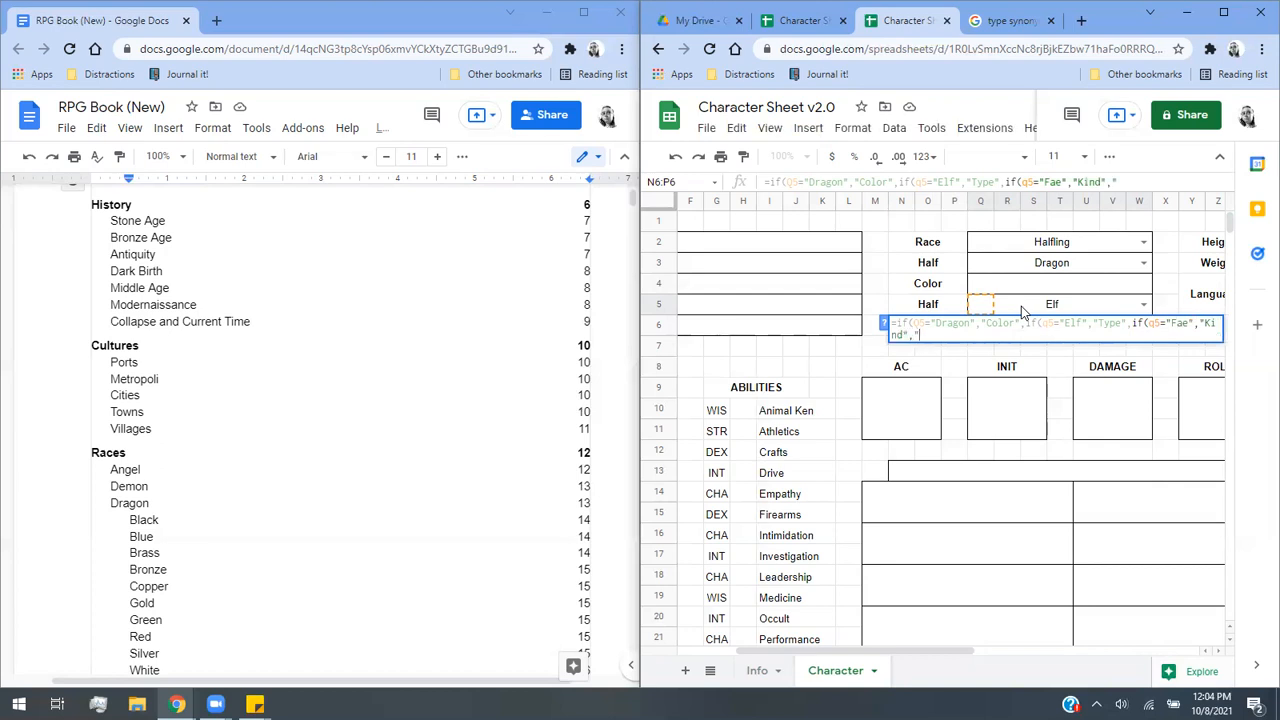
pyautogui.press('BackSpace')
# Complete the N6:P6 formula with if(Q5="Merfolk","Species","") and close all four nested if functions.
pyautogui.write('if')
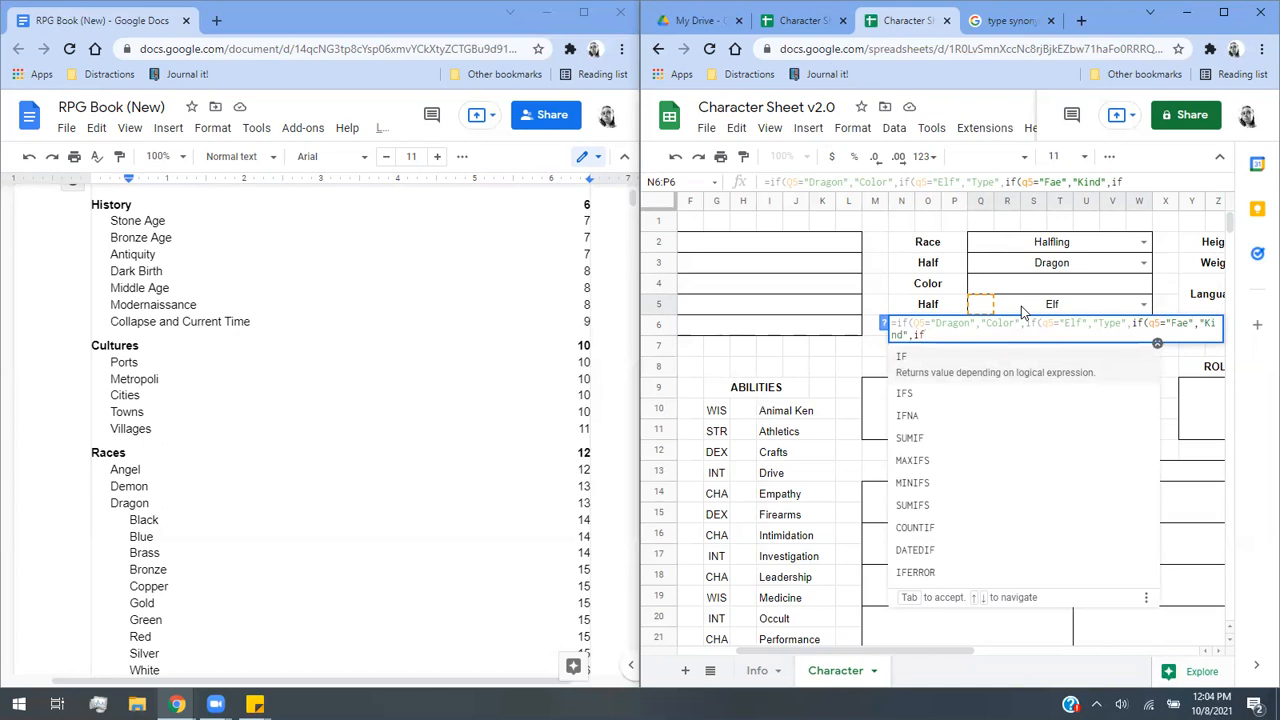
pyautogui.write('(')
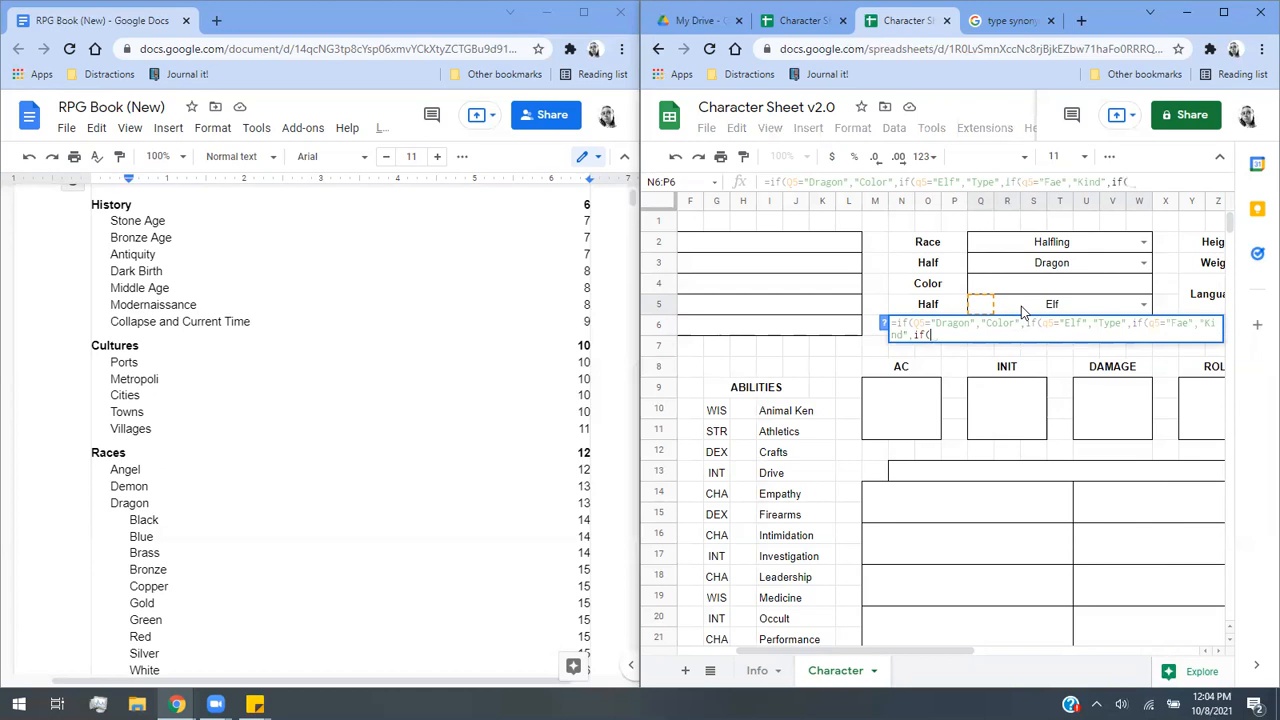
pyautogui.write('Q5=')
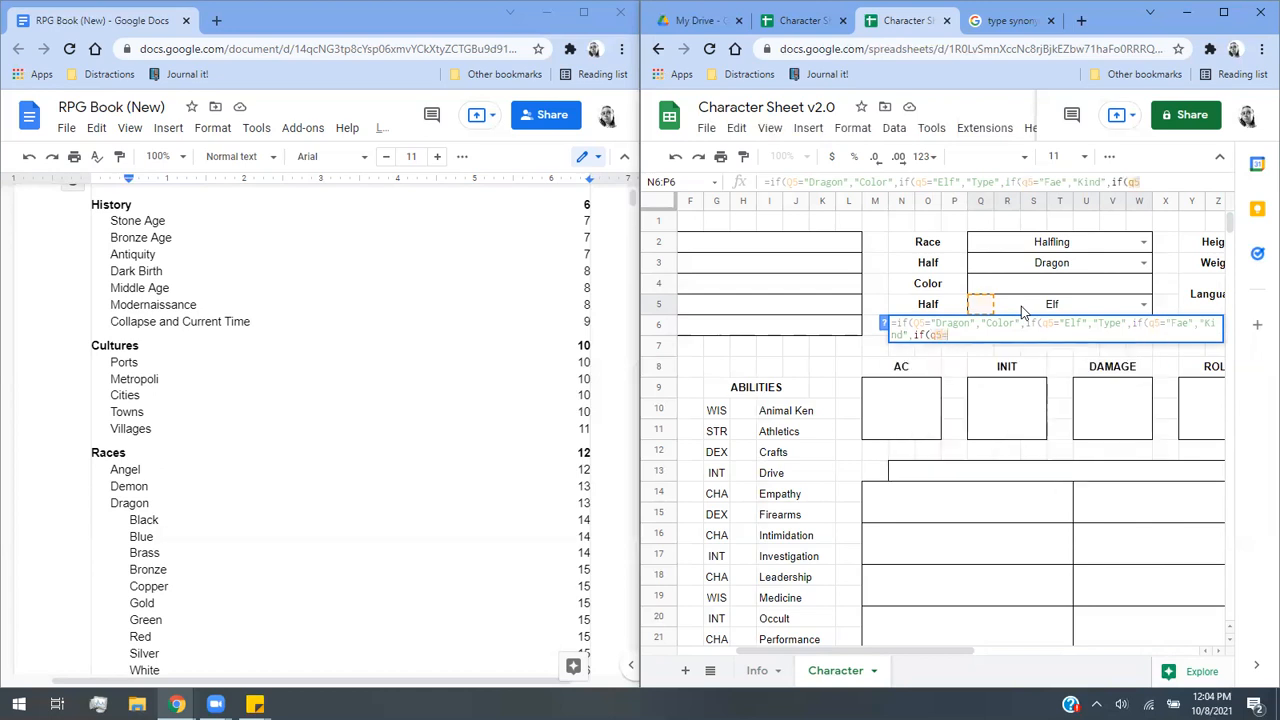
pyautogui.write('"Merfolk","')
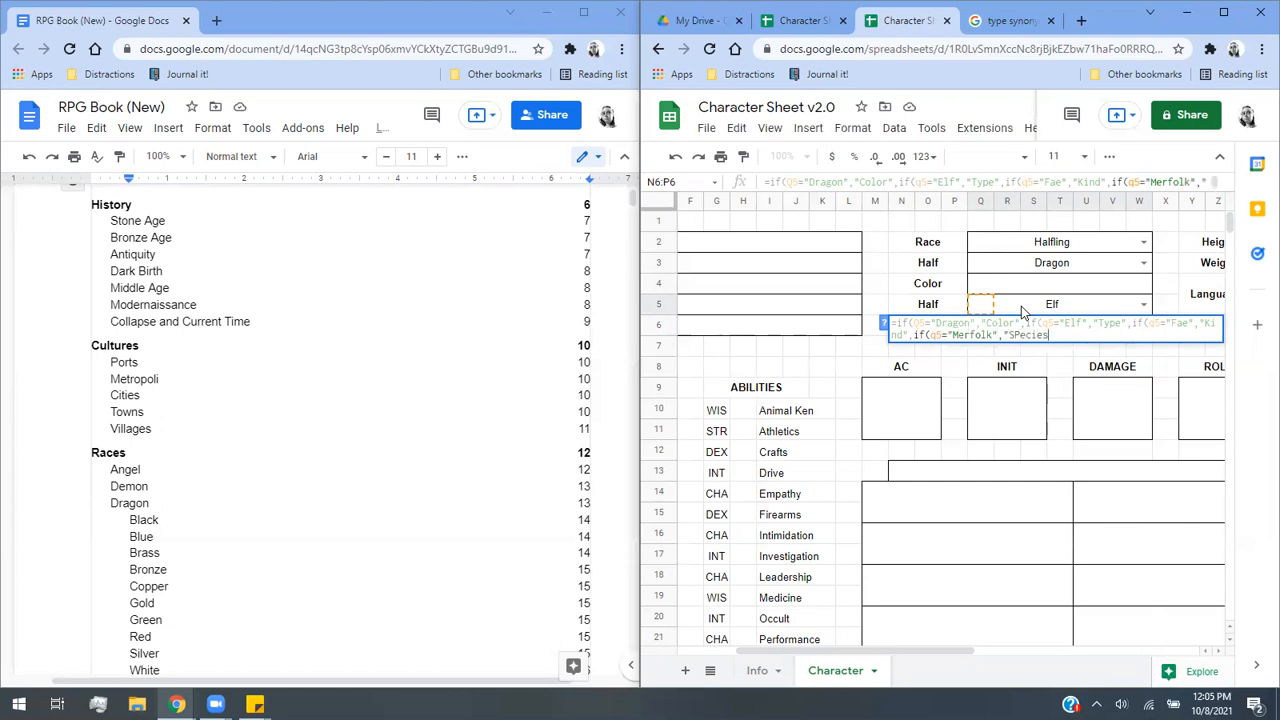
pyautogui.write('Species",""))))')
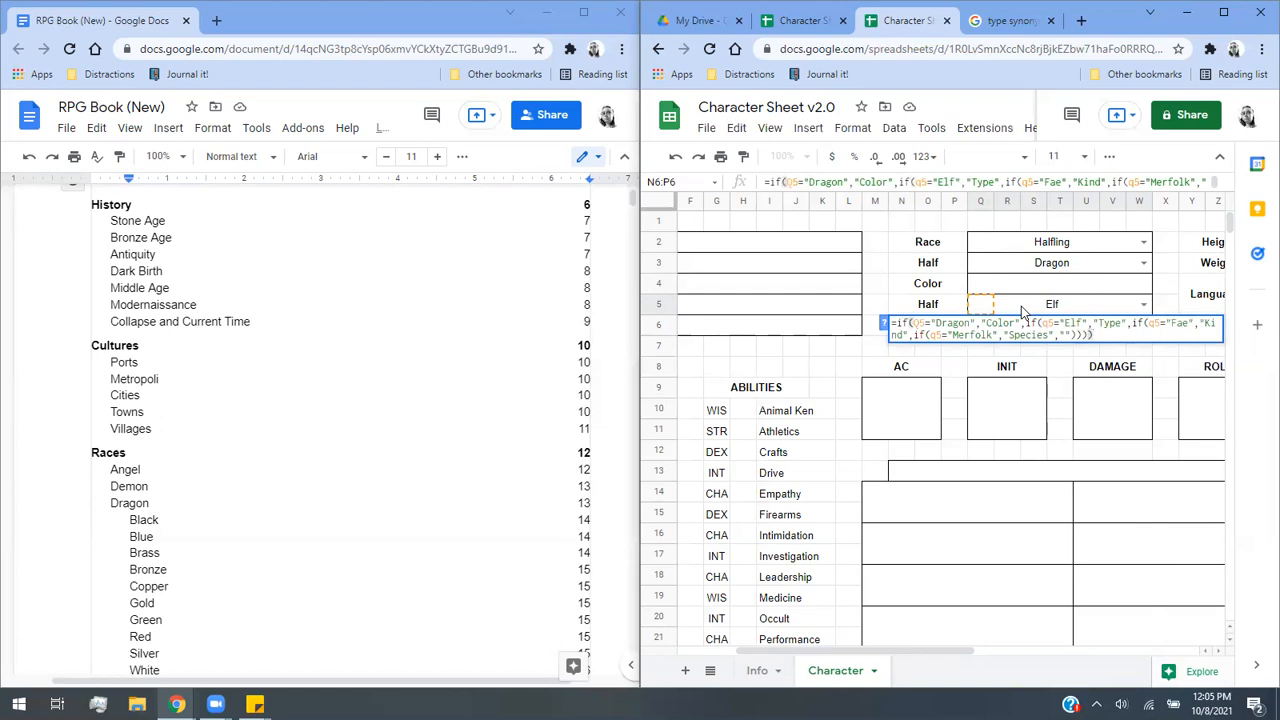
pyautogui.press('Return')
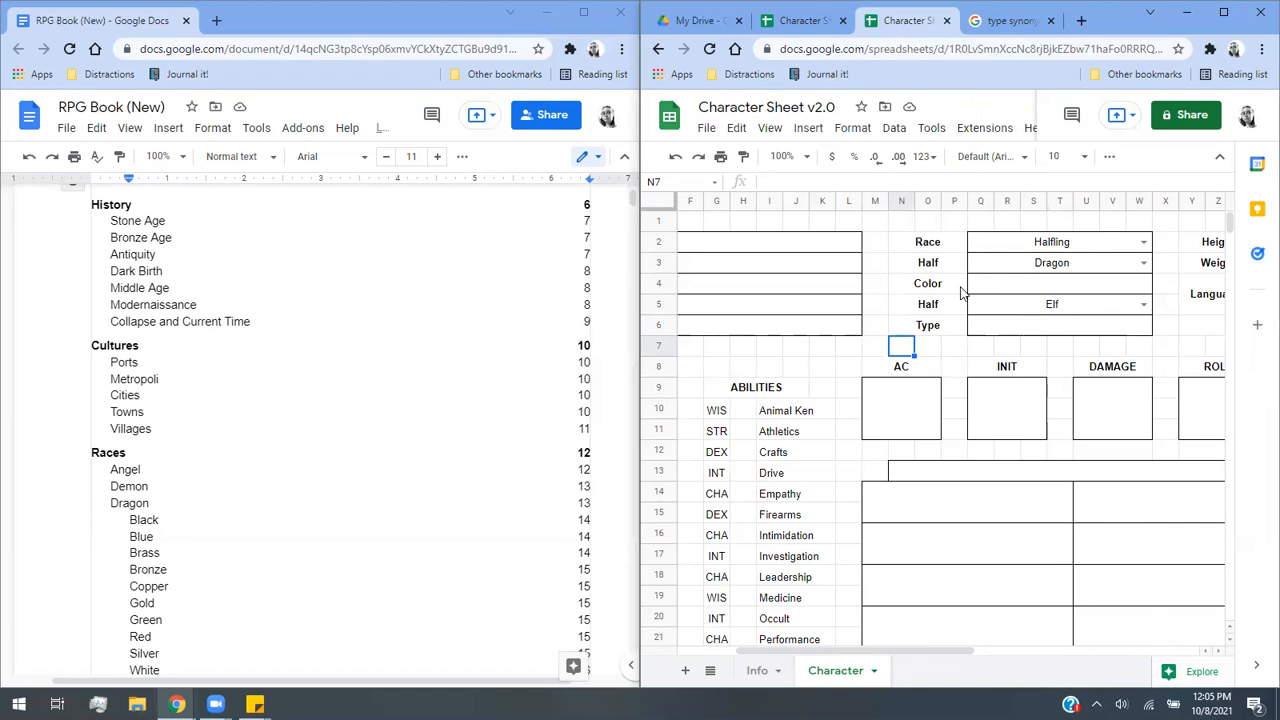
# Enter =indirect(Character!N4) in cell B14 of Info to pull the subrace list named by the first subrace label.
pyautogui.click(958, 289)
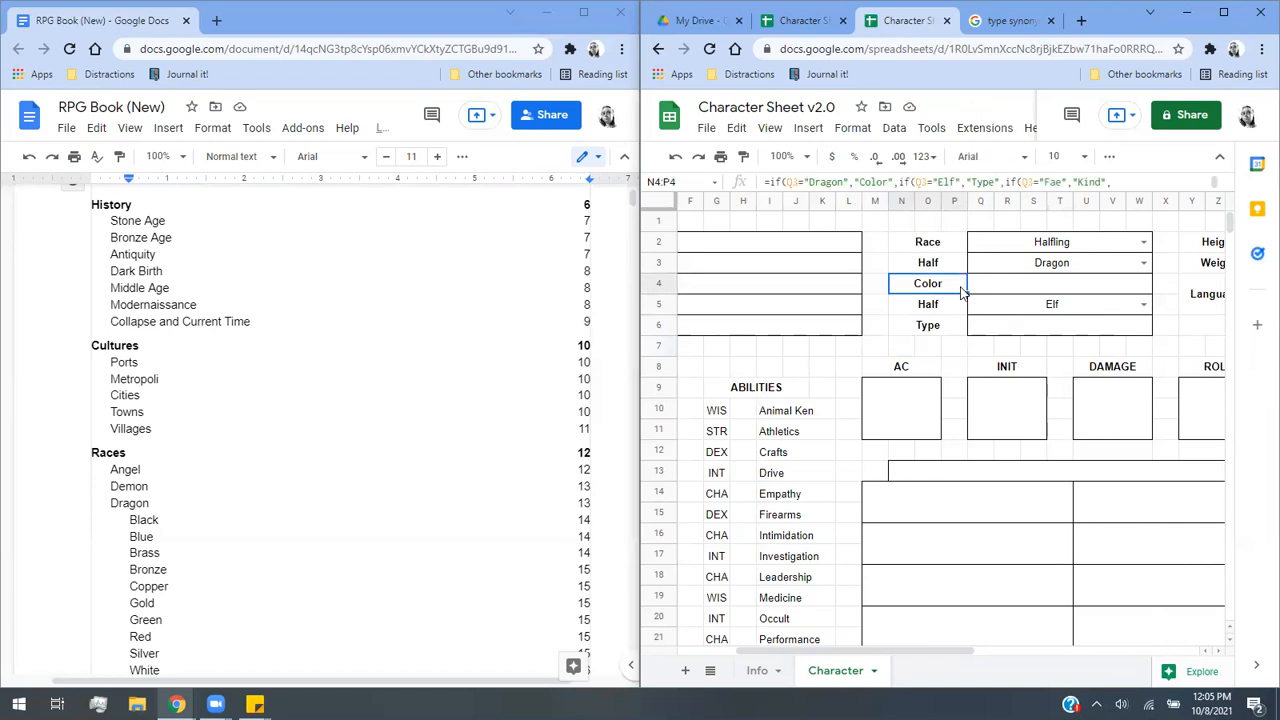
pyautogui.click(757, 672)
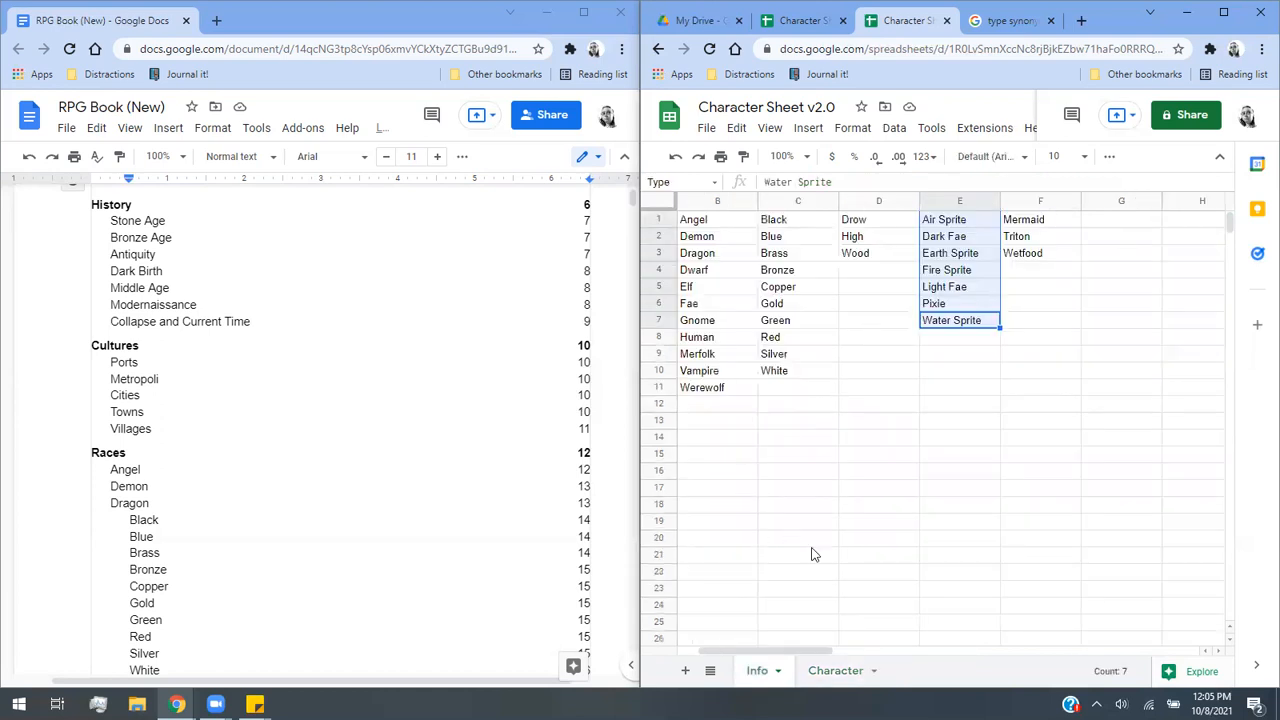
pyautogui.moveTo(800, 648); pyautogui.dragTo(775, 652)
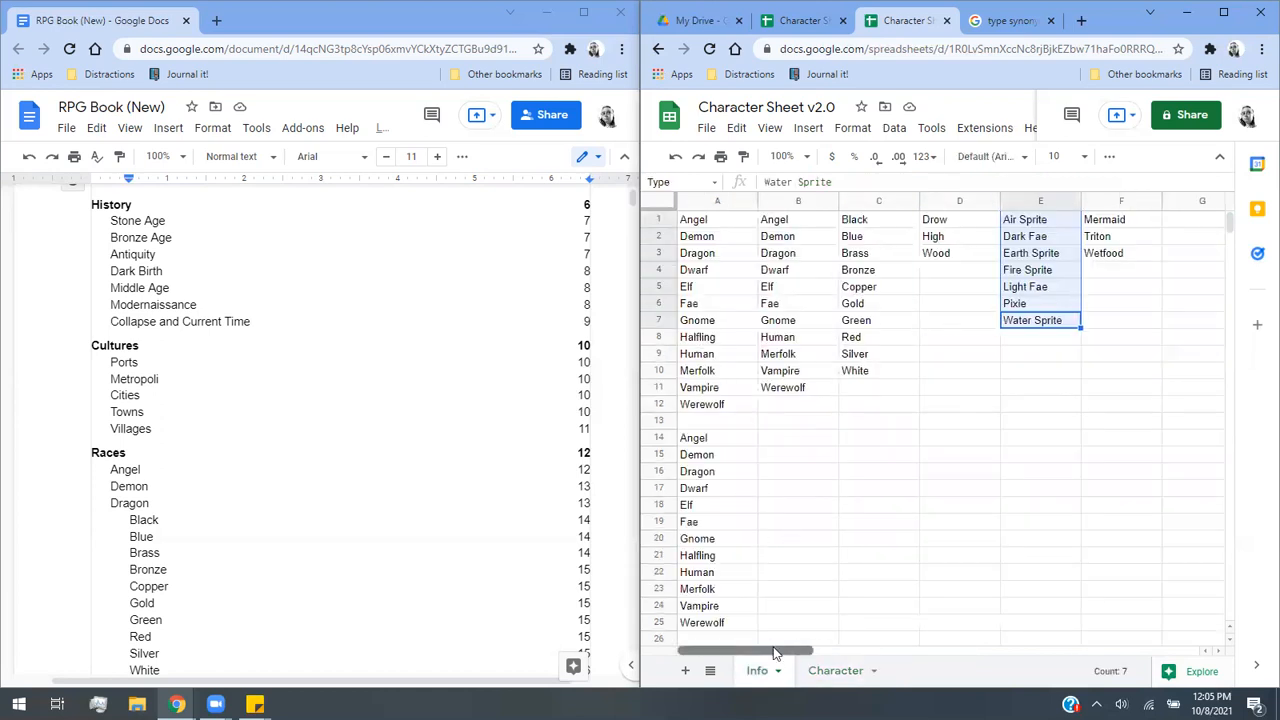
pyautogui.click(789, 442)
pyautogui.write('=indirect')
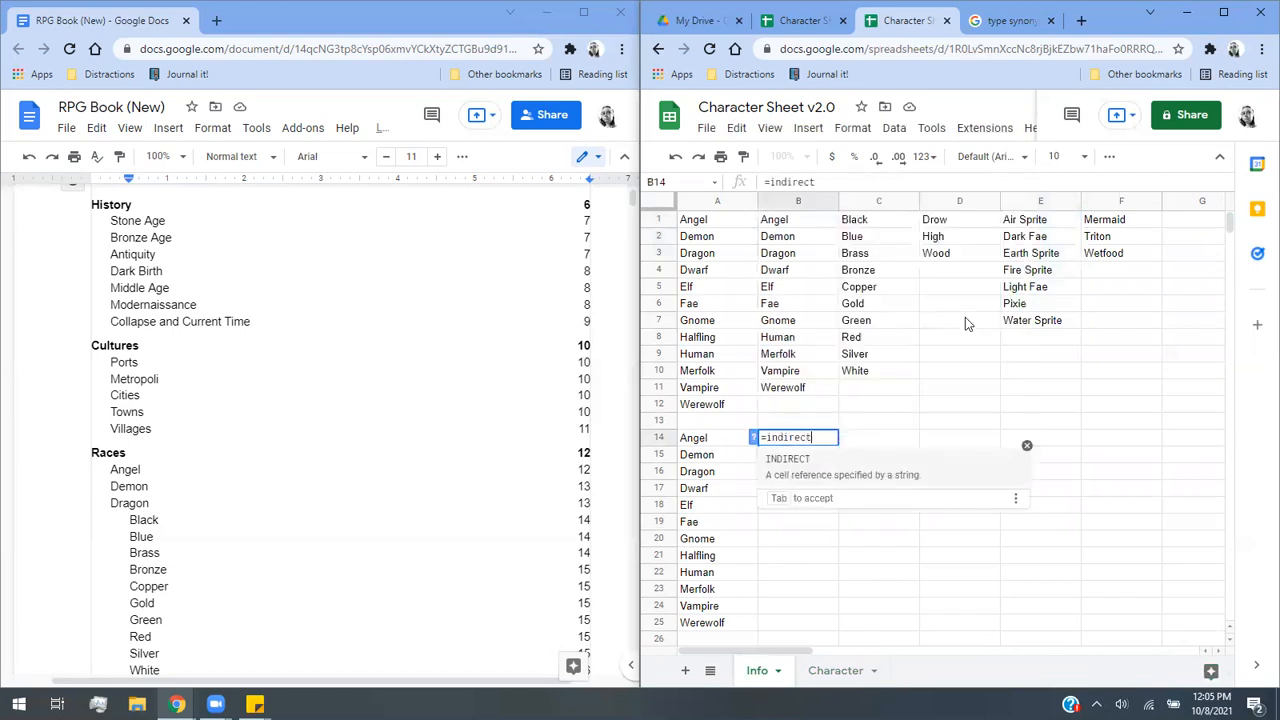
pyautogui.write('(')
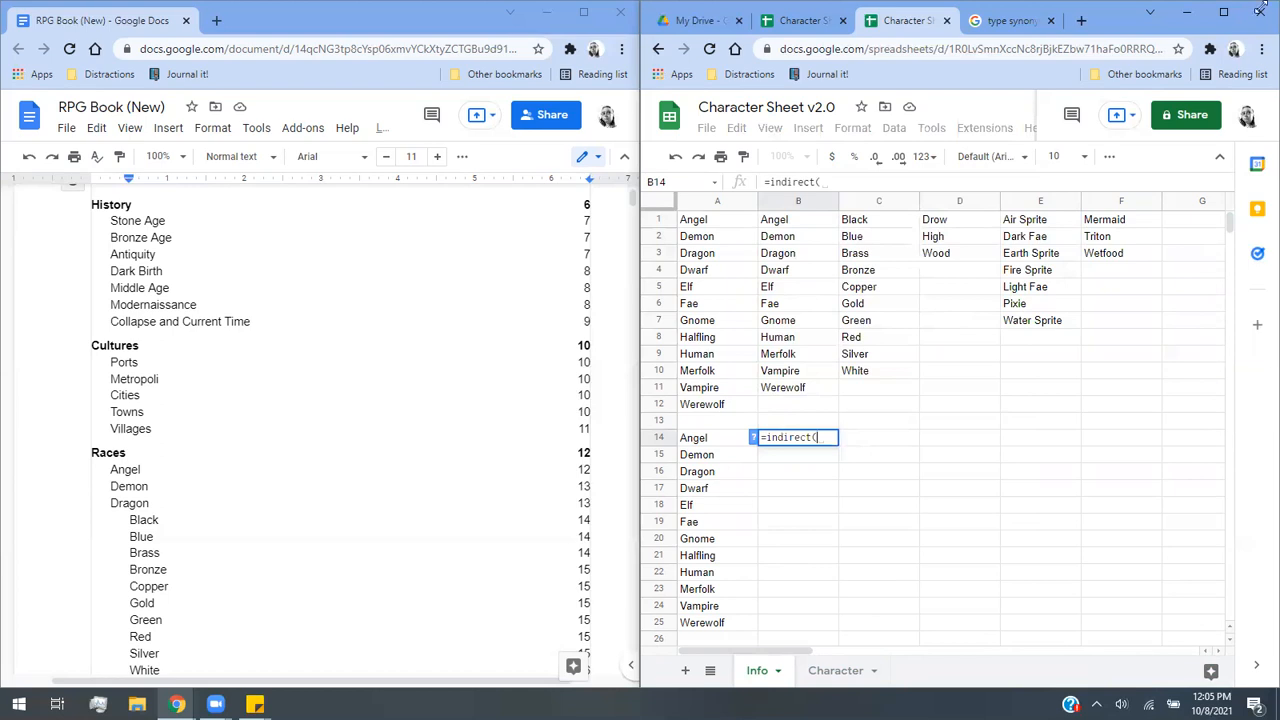
pyautogui.click(828, 678)
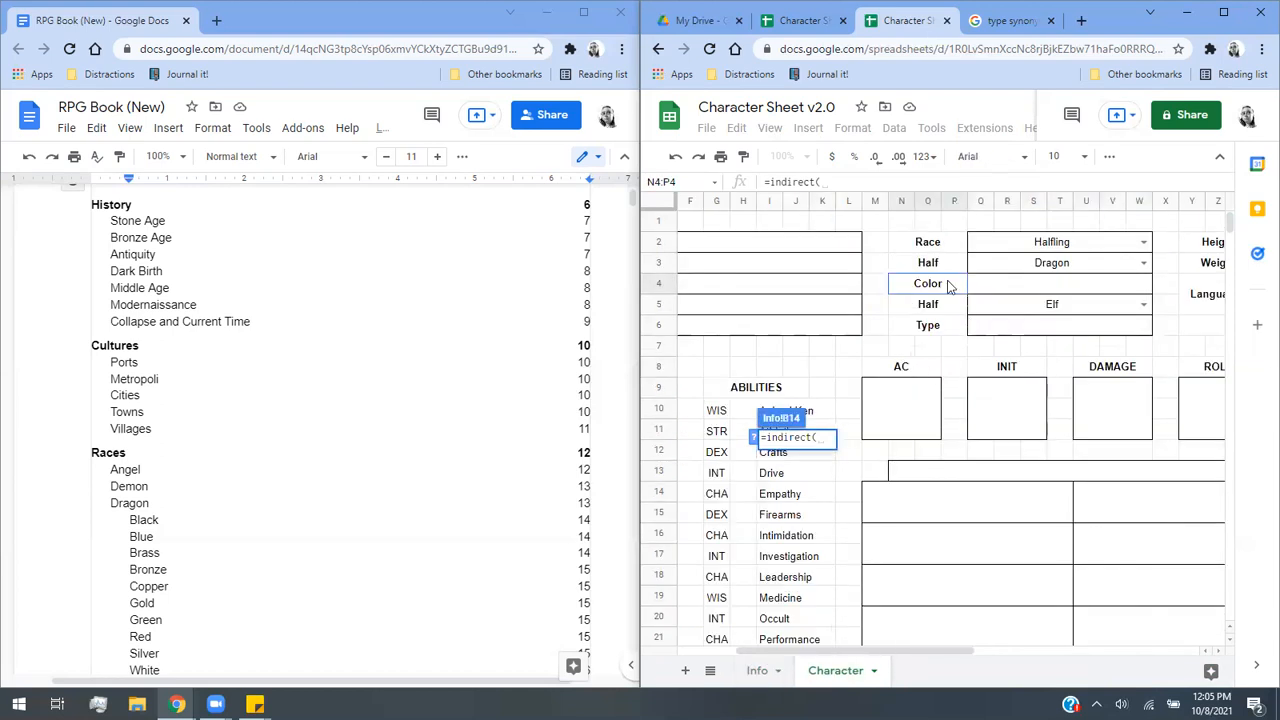
pyautogui.click(946, 285)
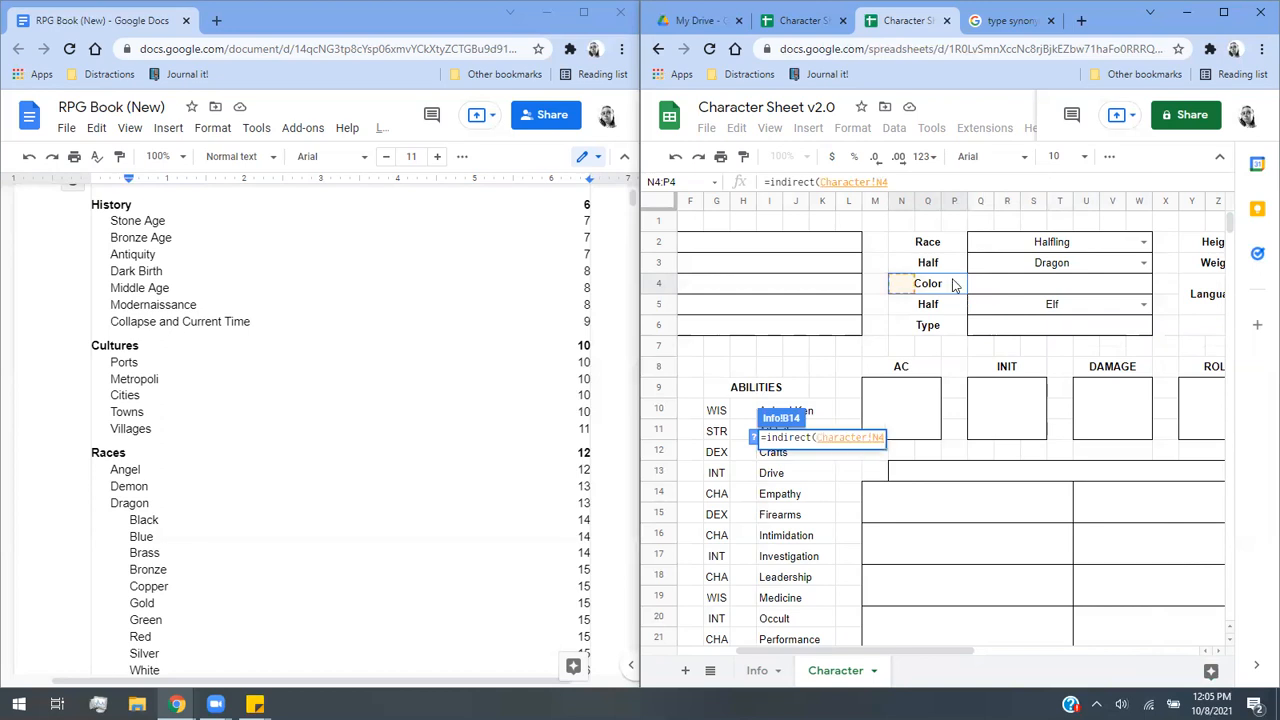
pyautogui.press('Return')
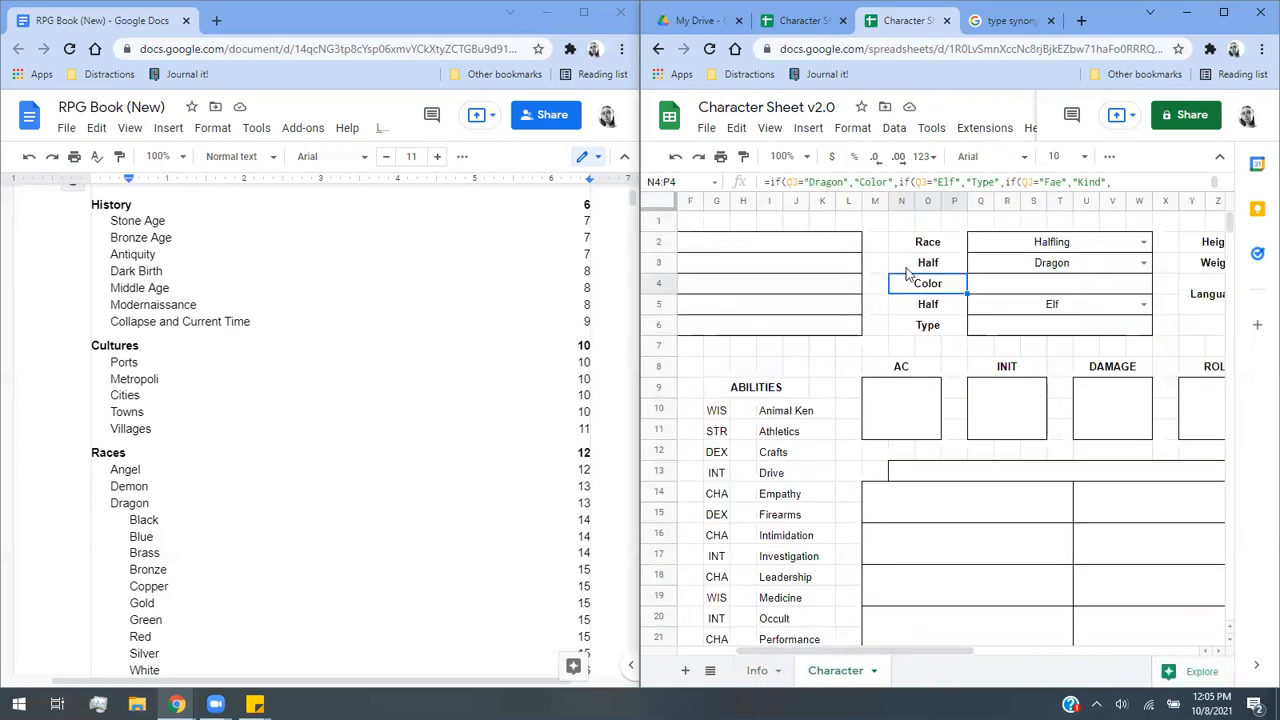
# Add a list-from-range data validation dropdown to Q4:W4 on Character, using Info!B14:B23 as its source.
pyautogui.click(1077, 285)
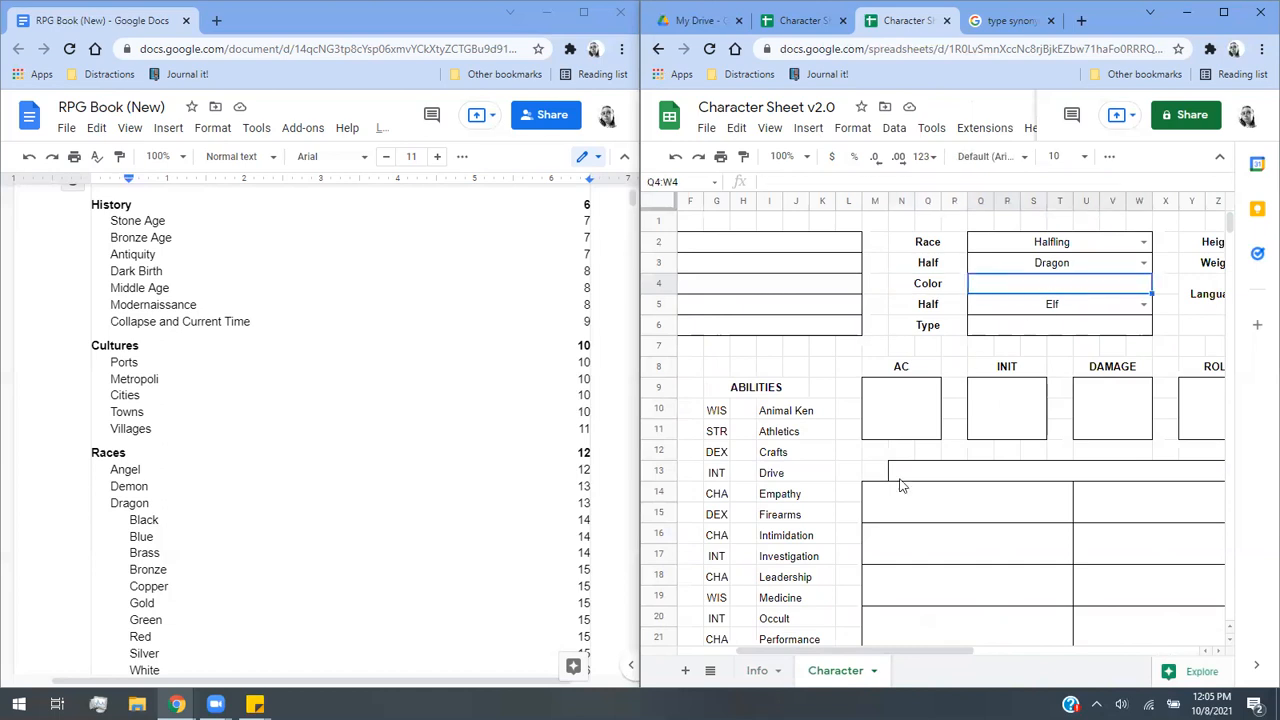
pyautogui.click(892, 129)
pyautogui.click(962, 428)
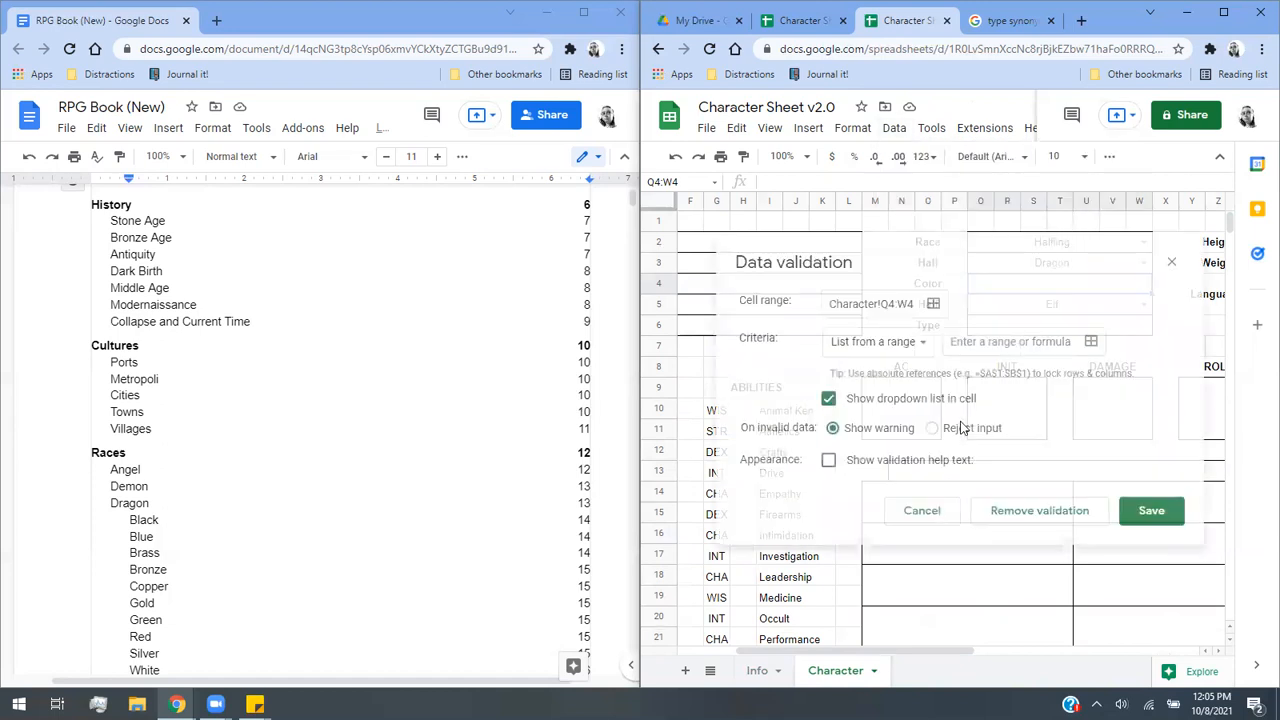
pyautogui.click(1101, 344)
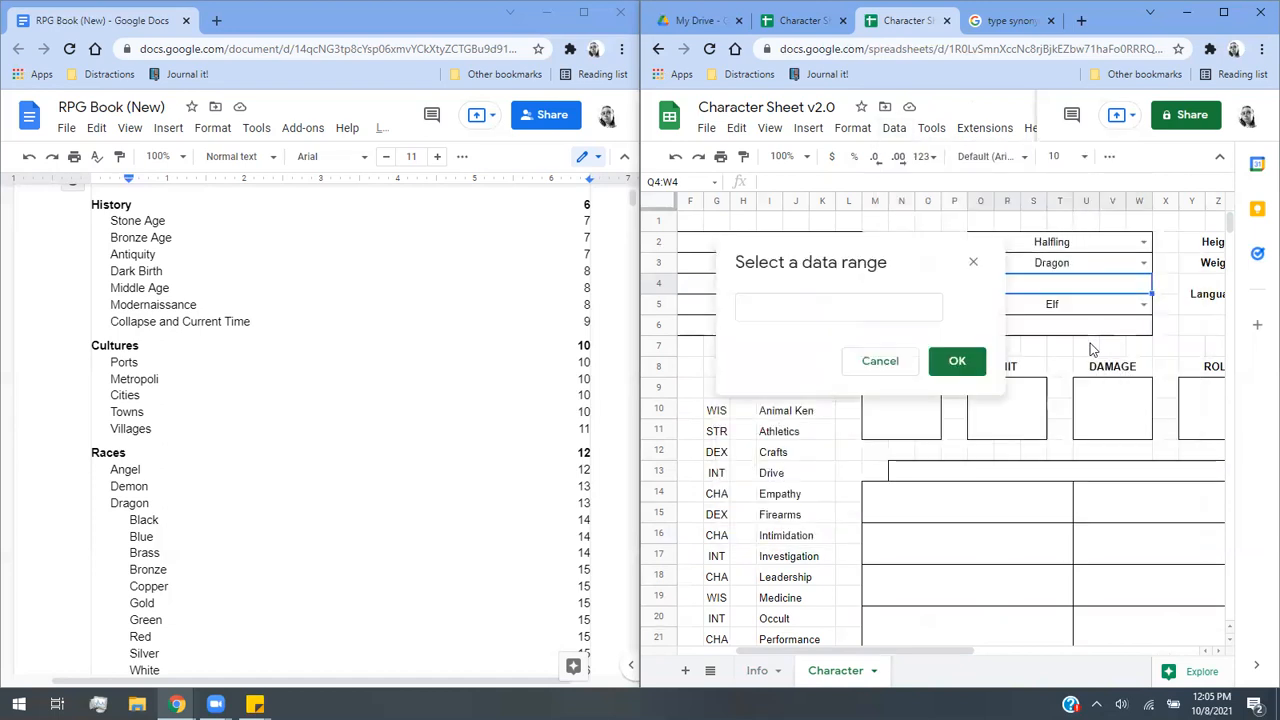
pyautogui.click(757, 671)
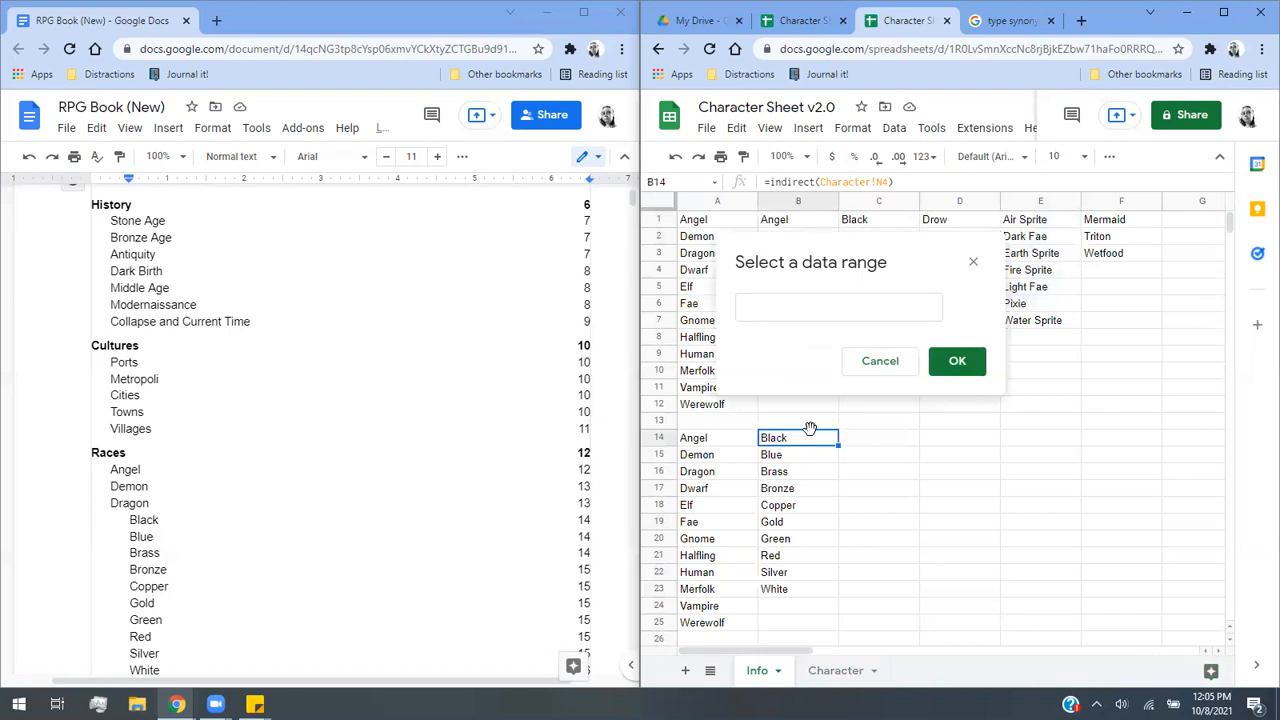
pyautogui.moveTo(810, 446); pyautogui.dragTo(813, 592)
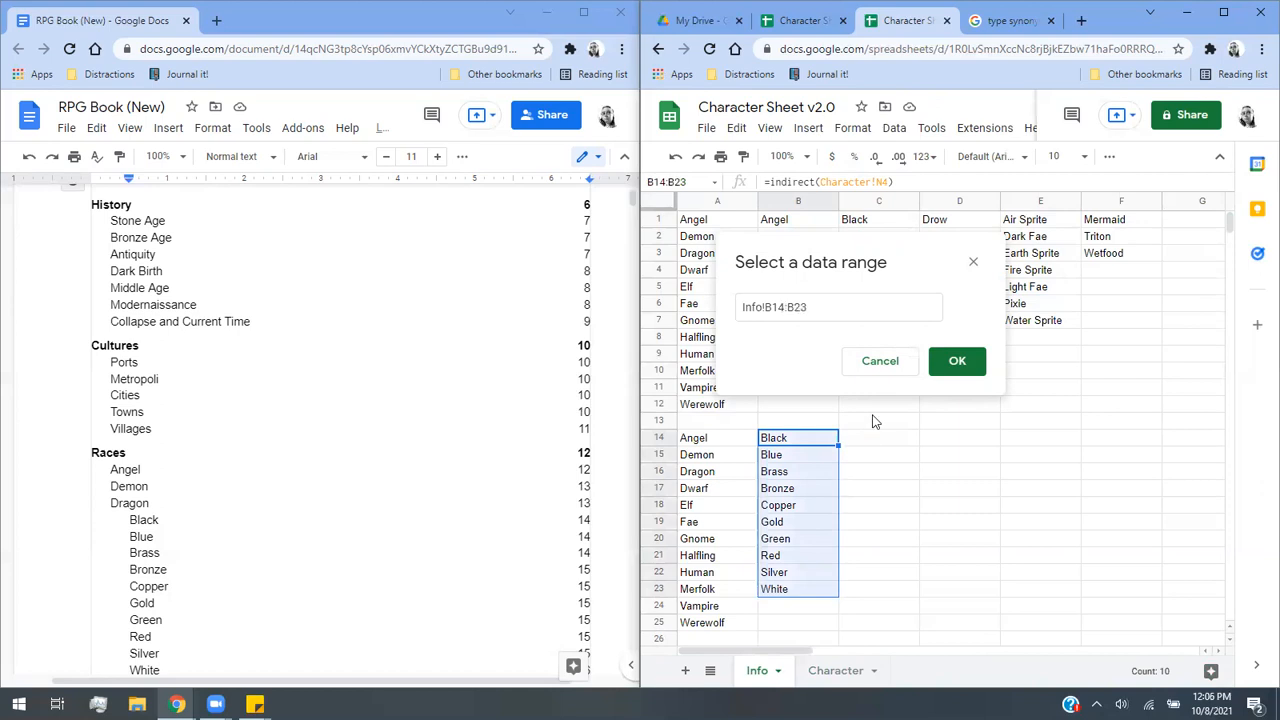
pyautogui.click(944, 362)
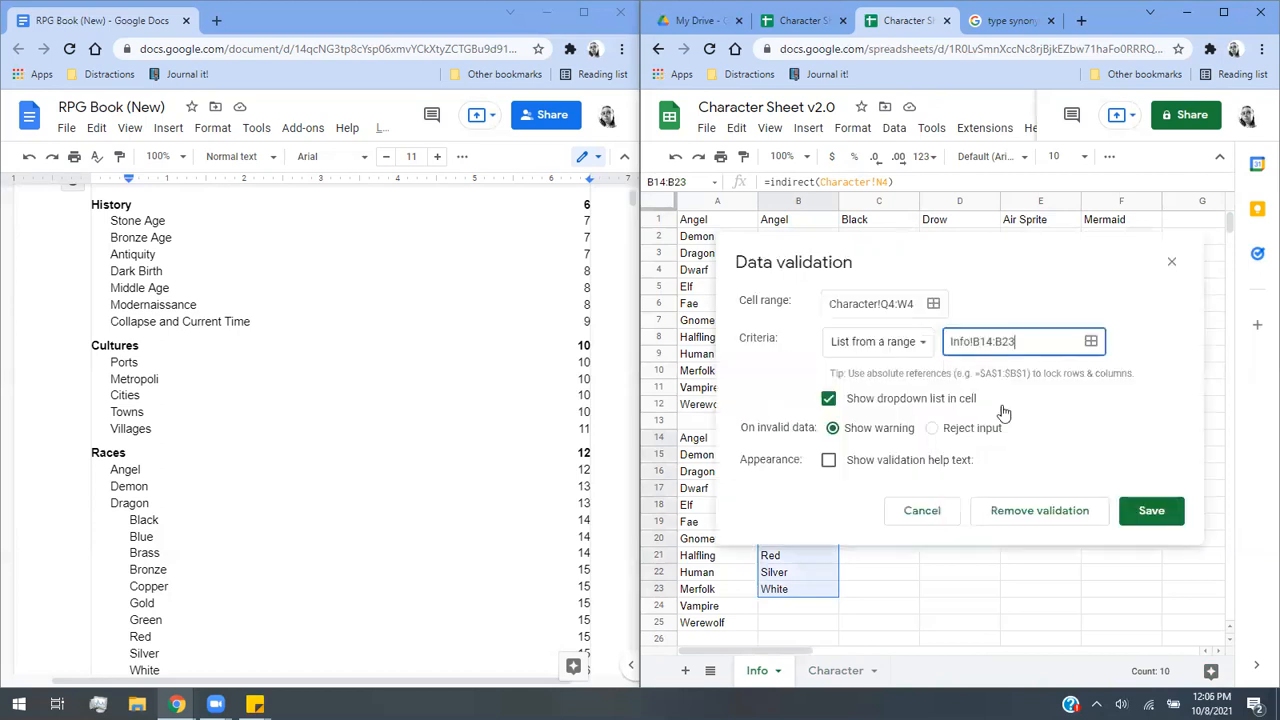
pyautogui.click(1152, 512)
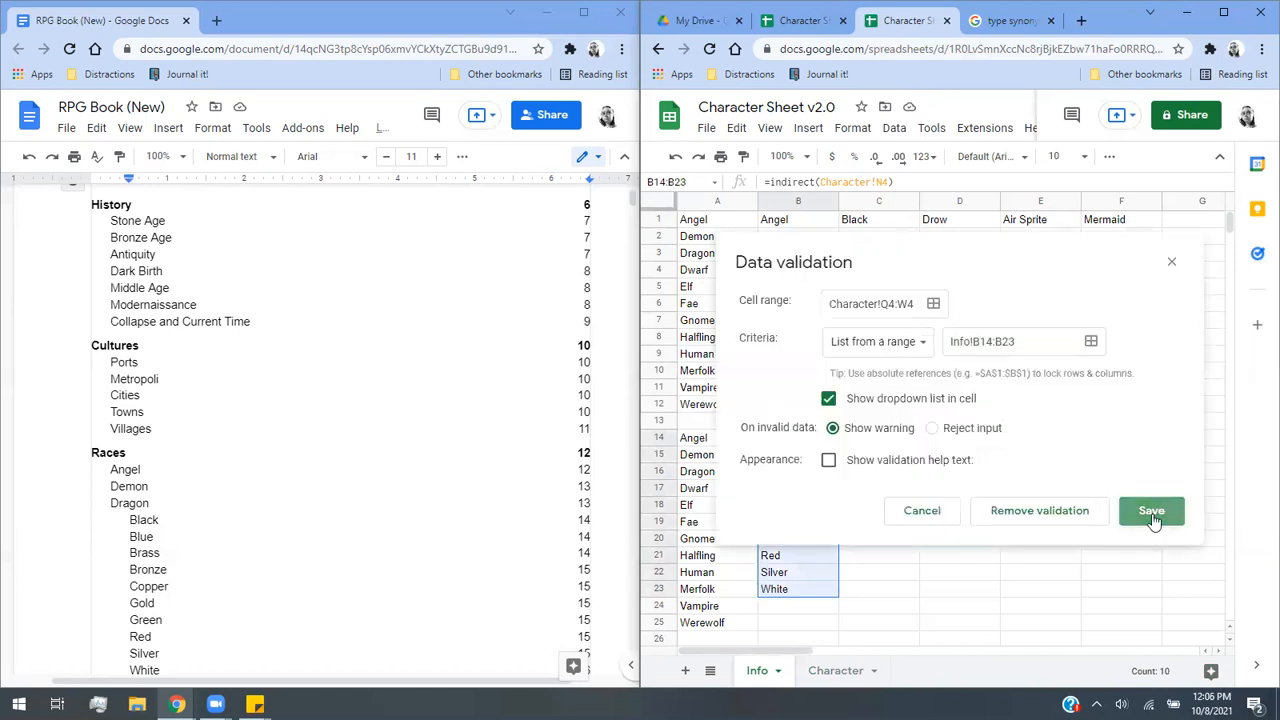
# Set the first Half race in Q3:W3 on Character to Merfolk and check the options offered in the Q4:W4 dropdown.
pyautogui.click(829, 679)
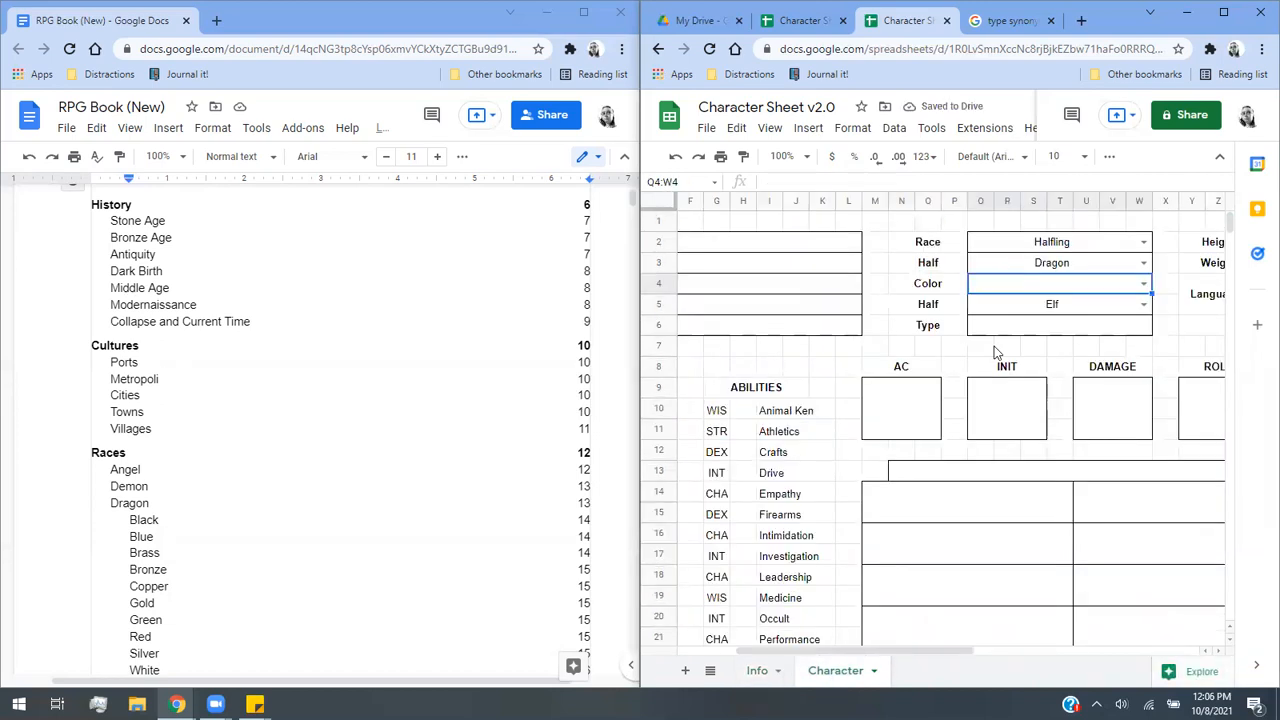
pyautogui.click(1143, 262)
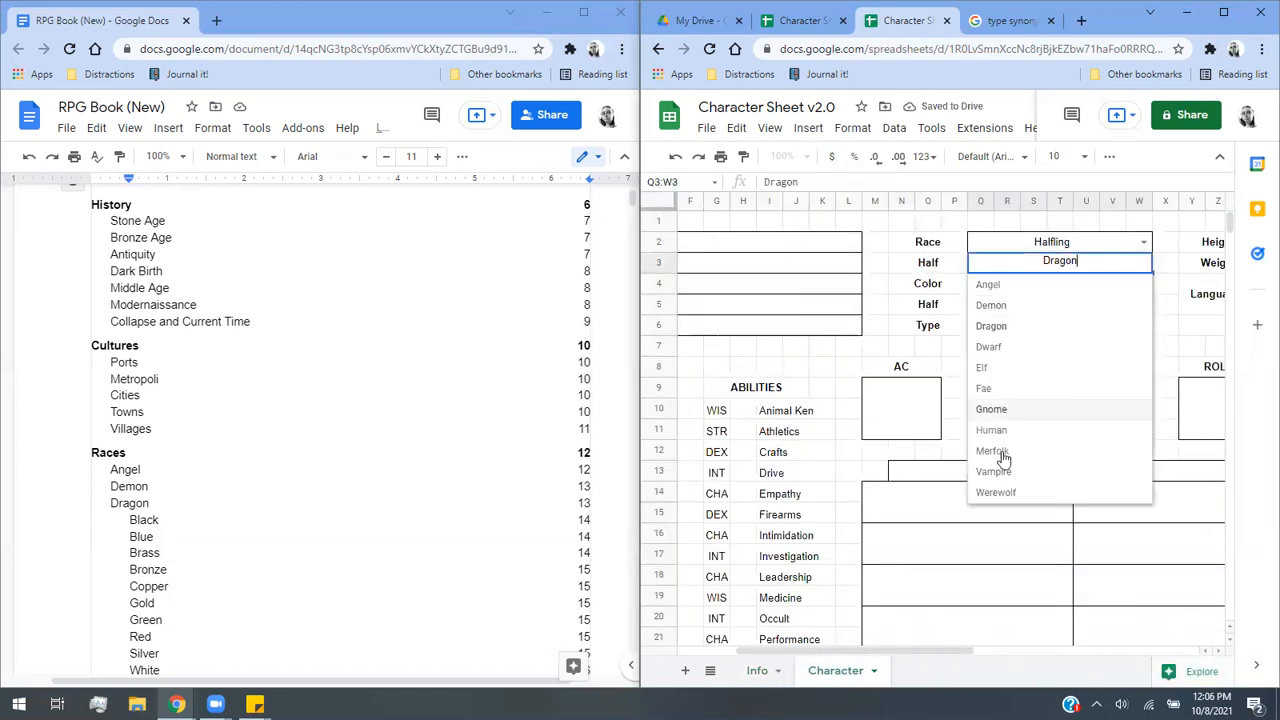
pyautogui.click(1005, 451)
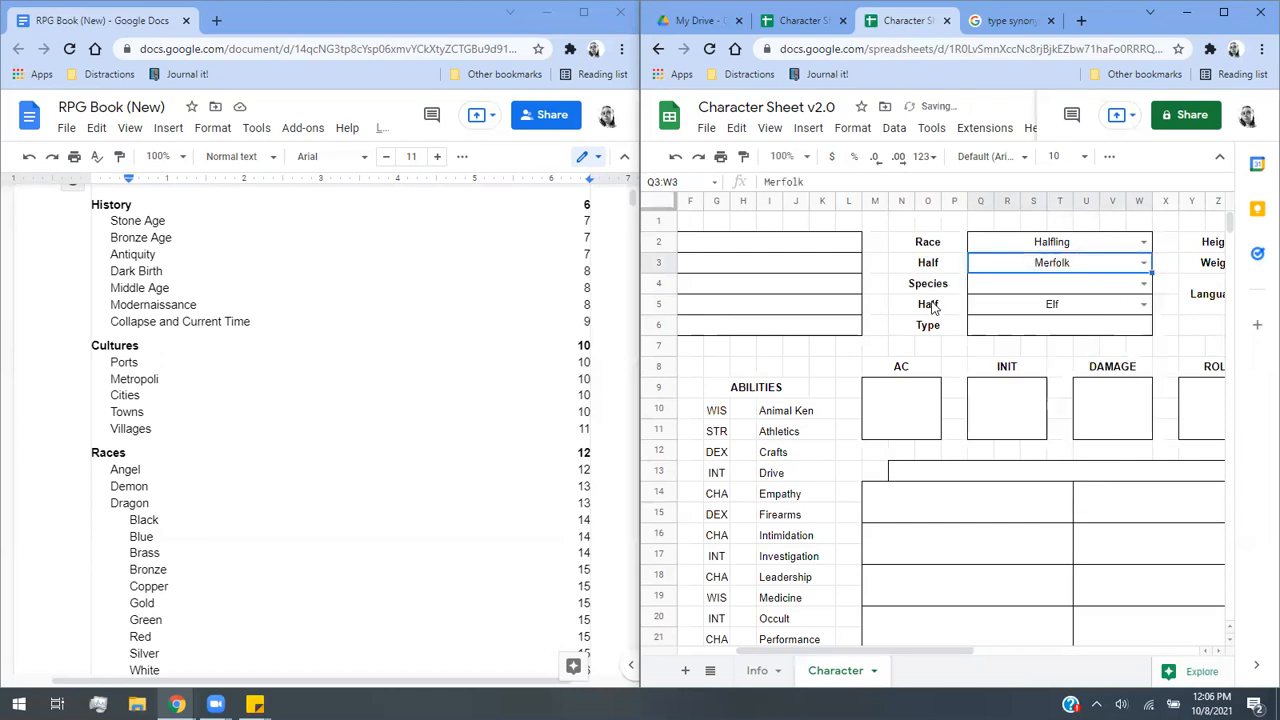
pyautogui.click(1143, 288)
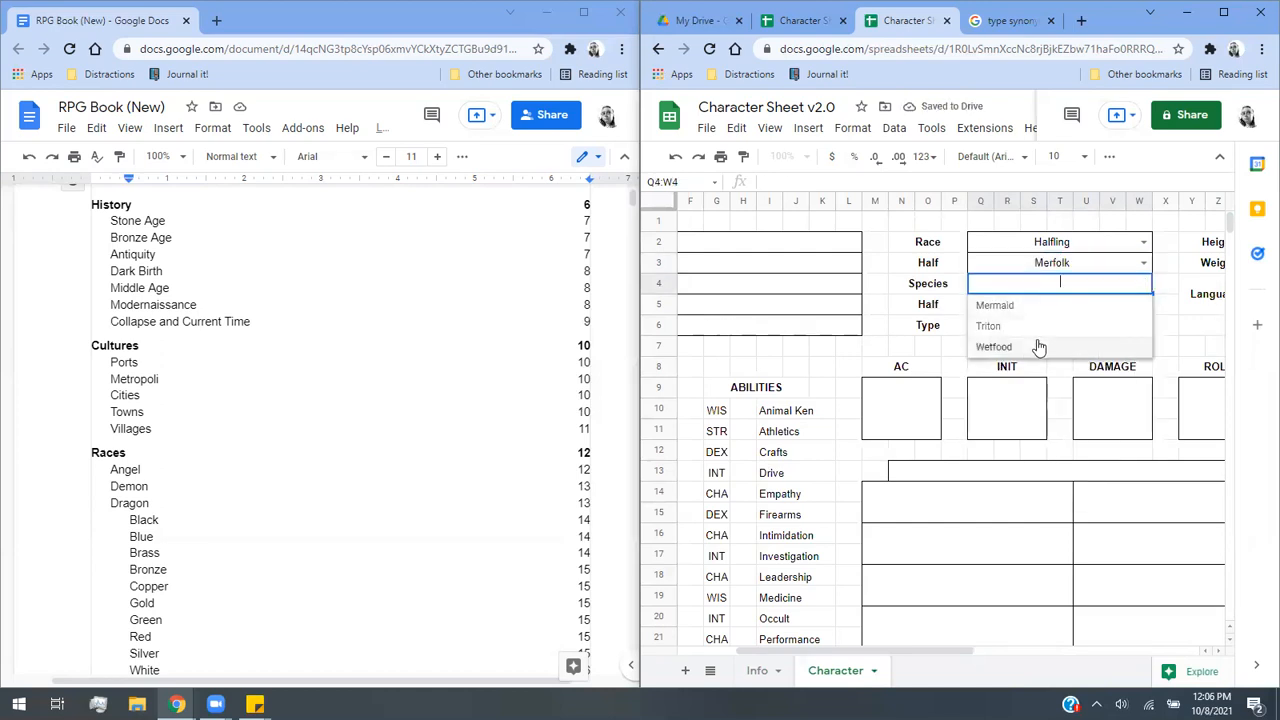
pyautogui.click(934, 290)
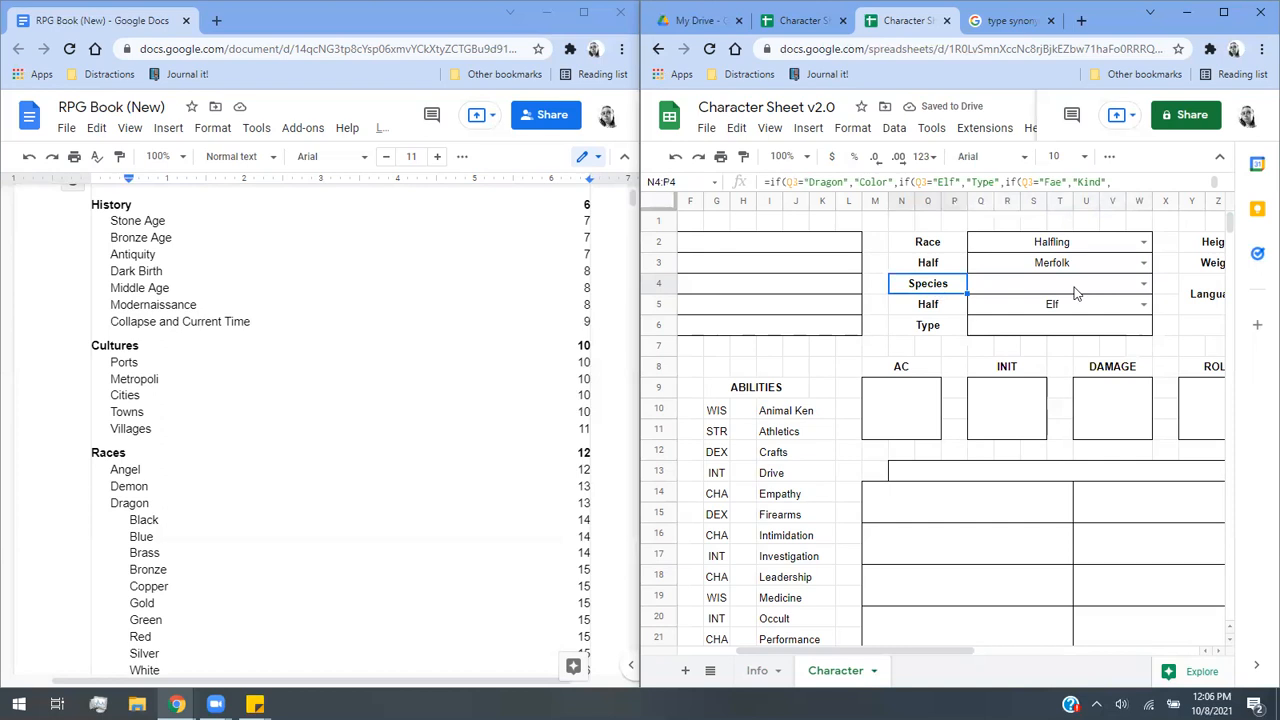
pyautogui.click(1045, 287)
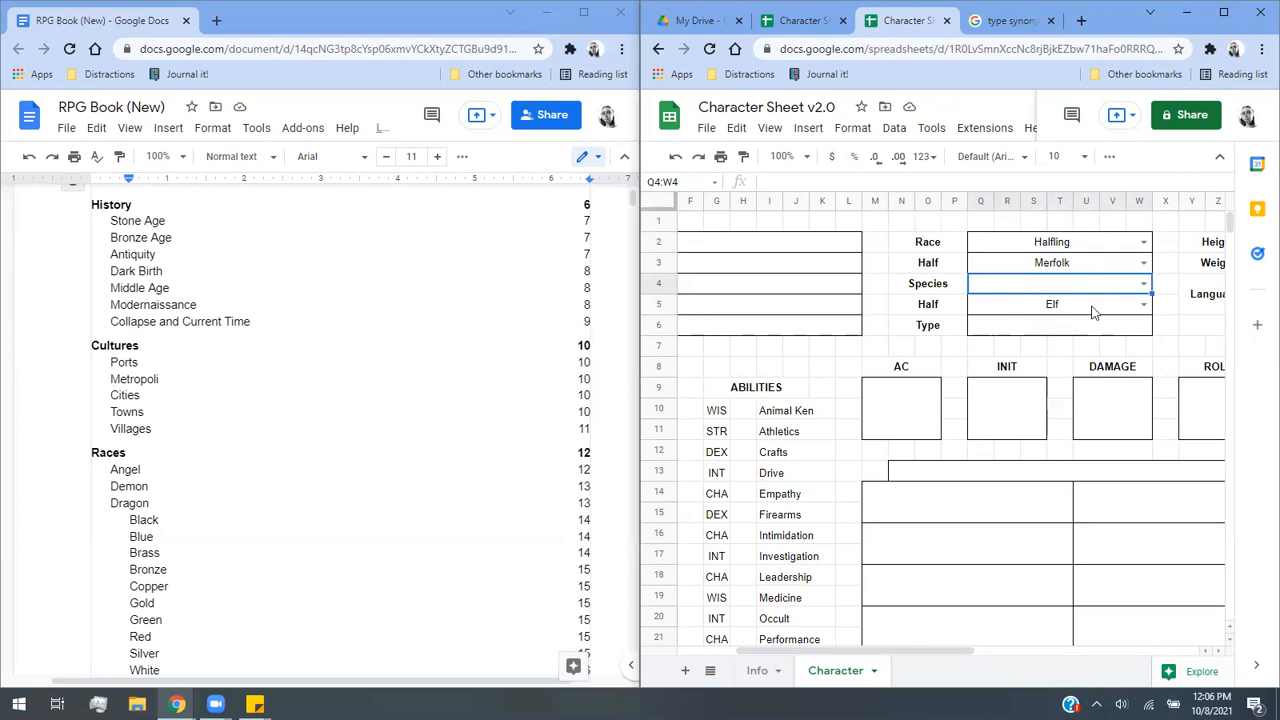
# Test the second subrace label by setting the Half race in Q5:W5 to Human and finally to Dragon.
pyautogui.click(1138, 307)
pyautogui.click(1143, 305)
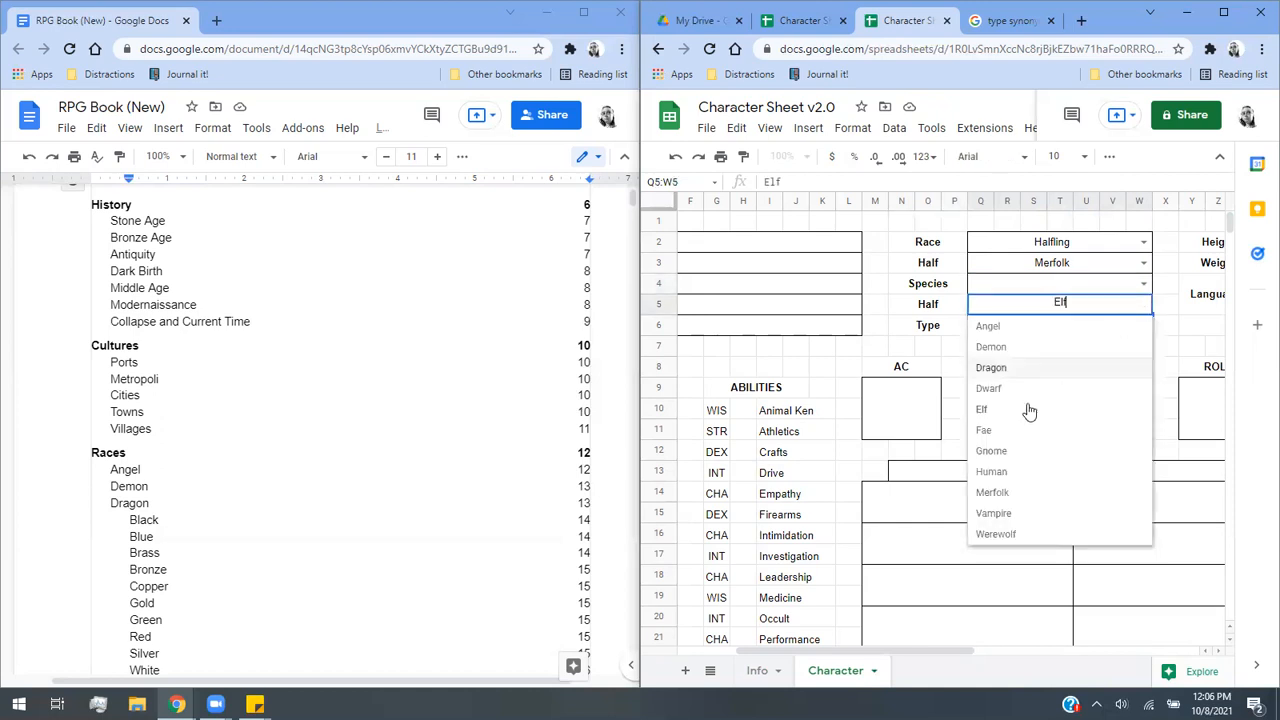
pyautogui.click(1005, 470)
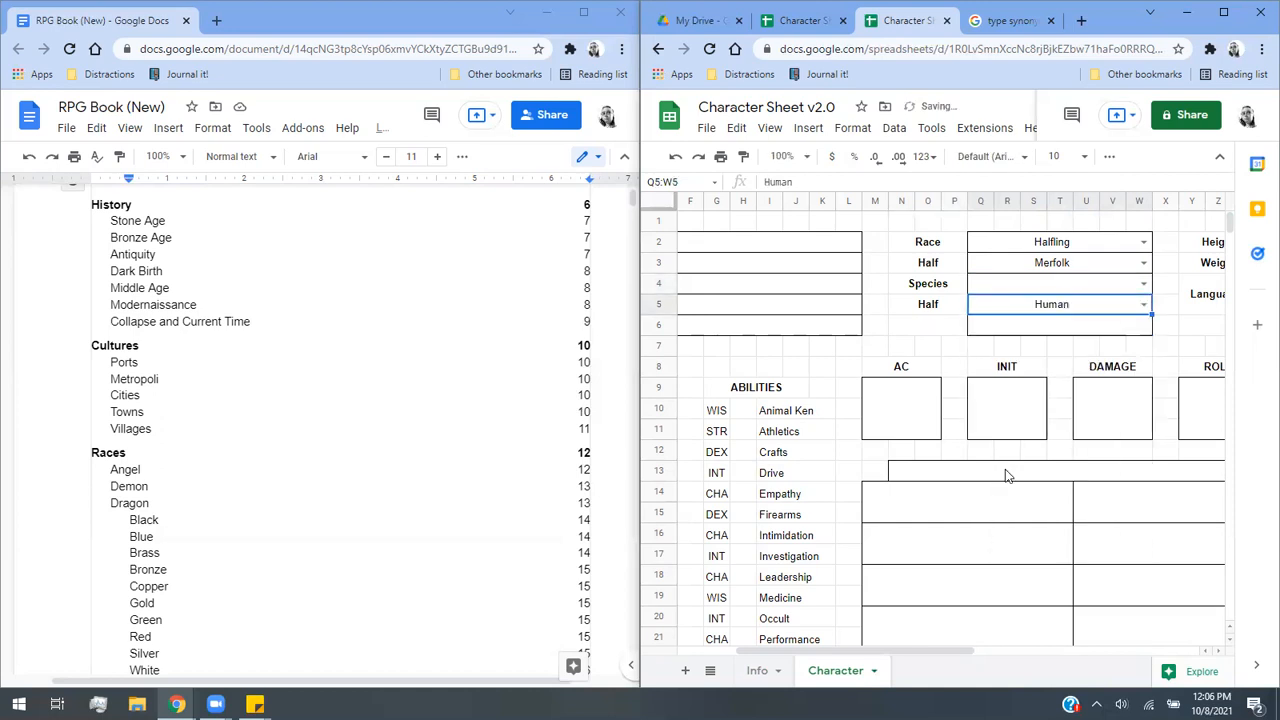
pyautogui.click(1143, 305)
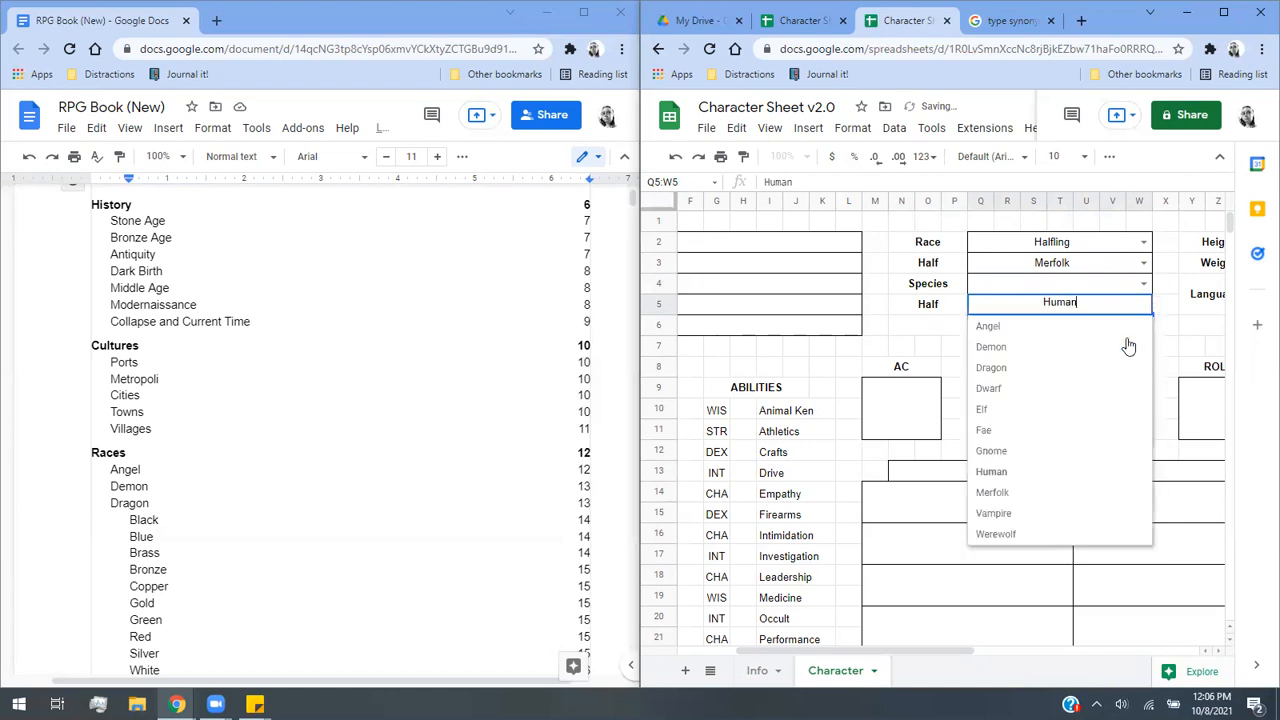
pyautogui.click(1000, 370)
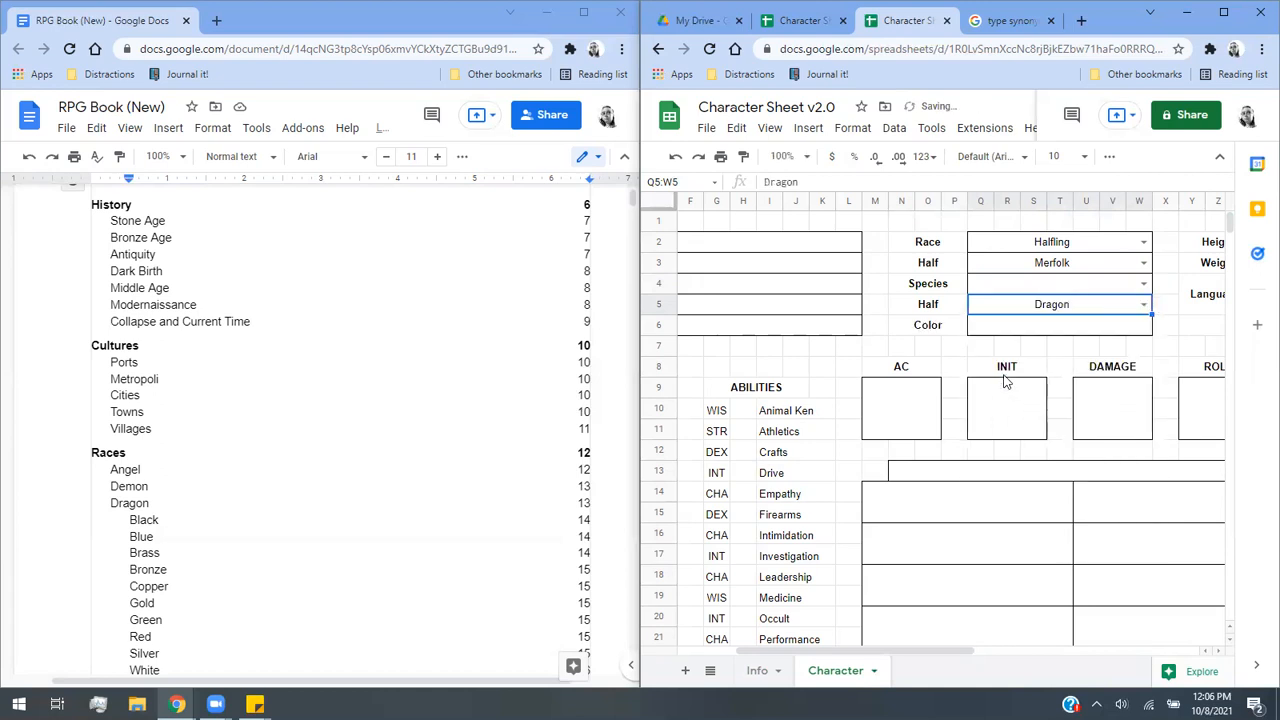
pyautogui.click(1146, 333)
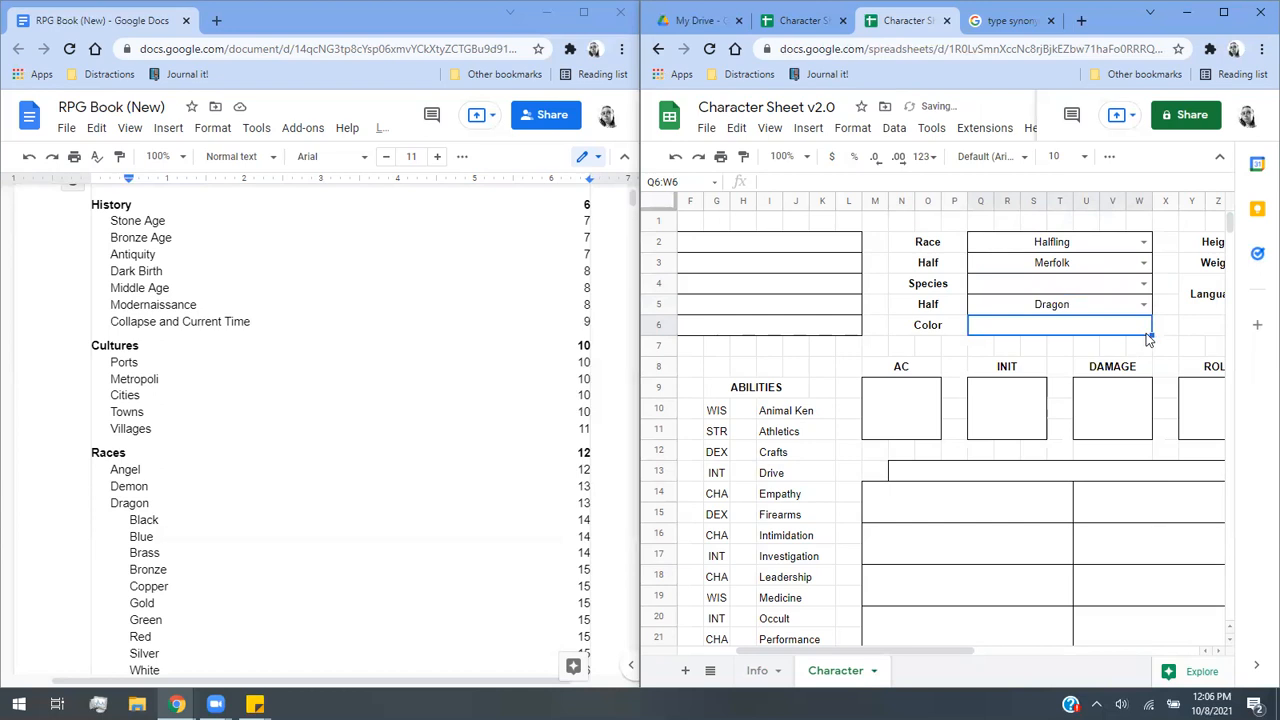
# Try the formula =indirect(P5) in cell C14 of Info, and clear the cell again.
pyautogui.click(757, 670)
pyautogui.click(871, 432)
pyautogui.write('=indirect')
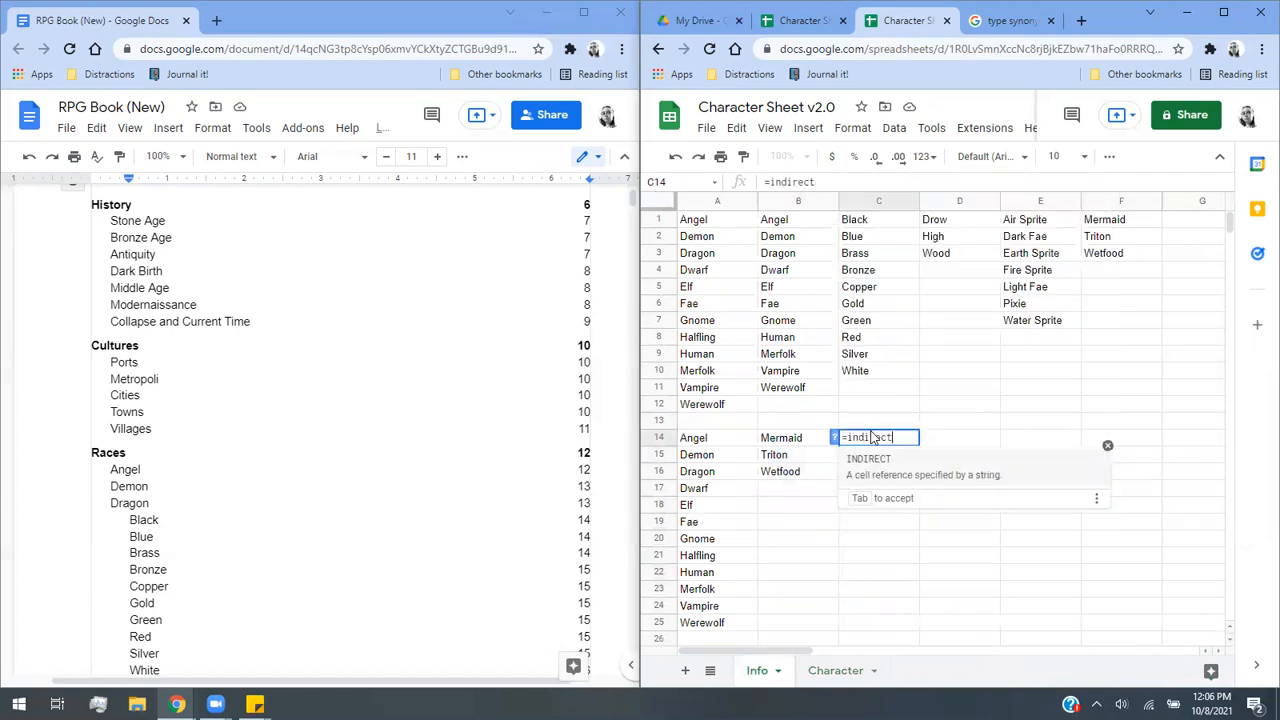
pyautogui.write('(')
pyautogui.write('p')
pyautogui.press('BackSpace')
pyautogui.write('p')
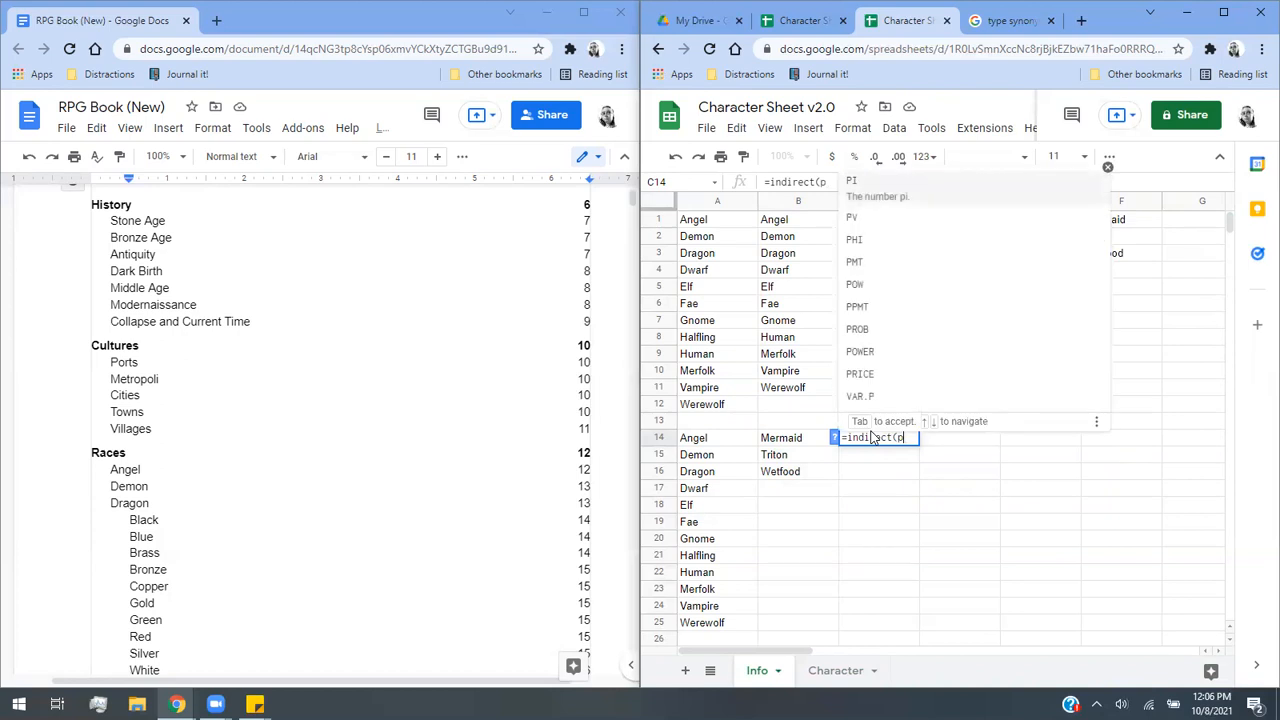
pyautogui.write('5')
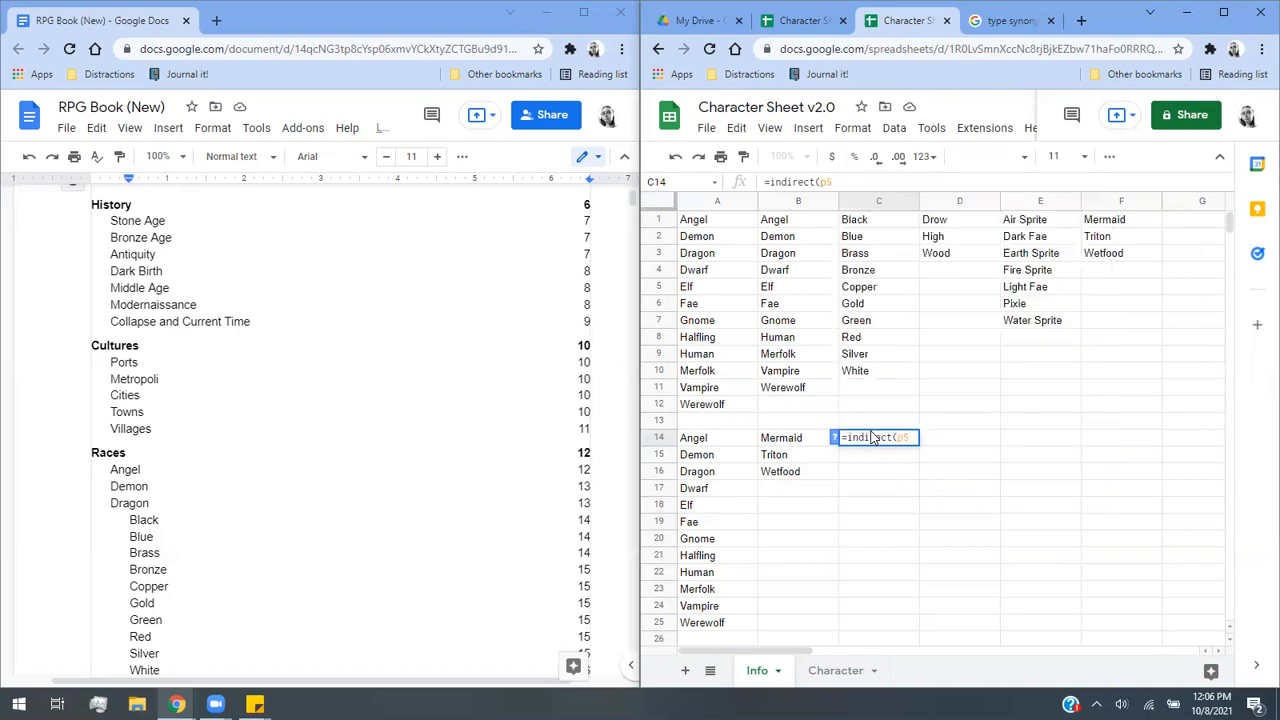
pyautogui.press('Return')
pyautogui.click(882, 440)
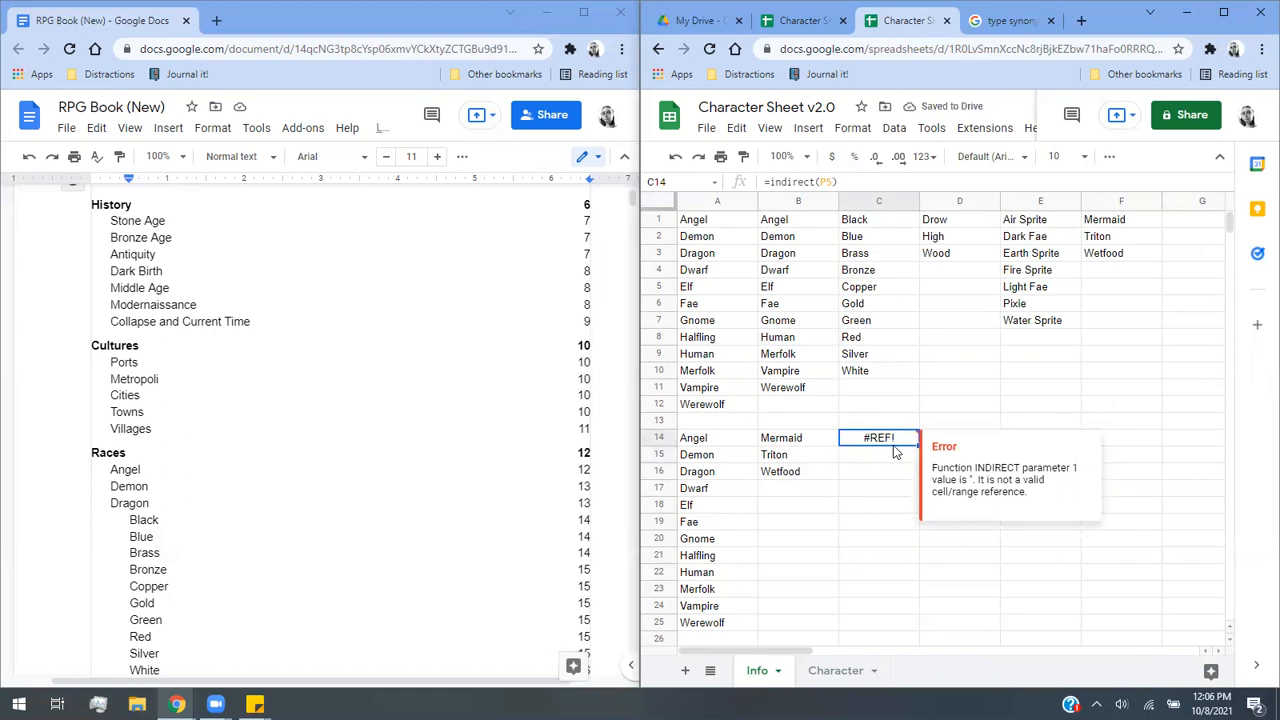
pyautogui.press('Delete')
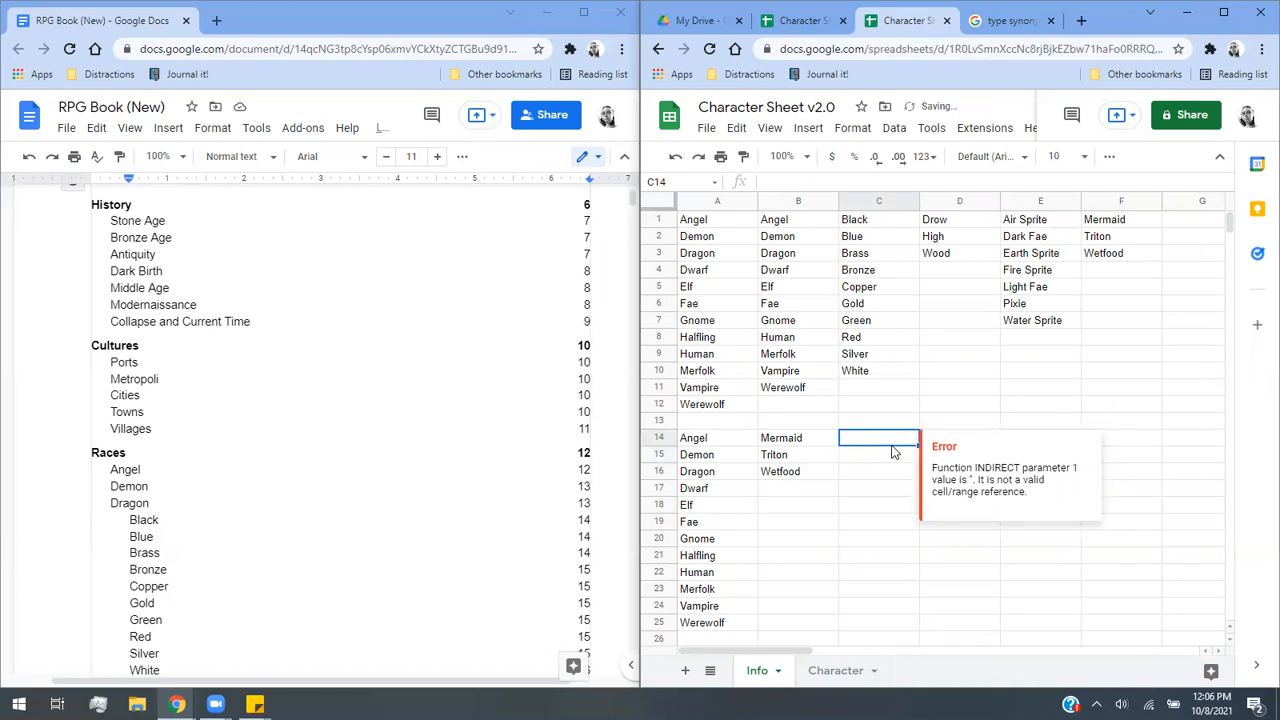
# Try the formula =indirect(Character!N5) in cell C14 of Info, and clear the cell again.
pyautogui.click(837, 670)
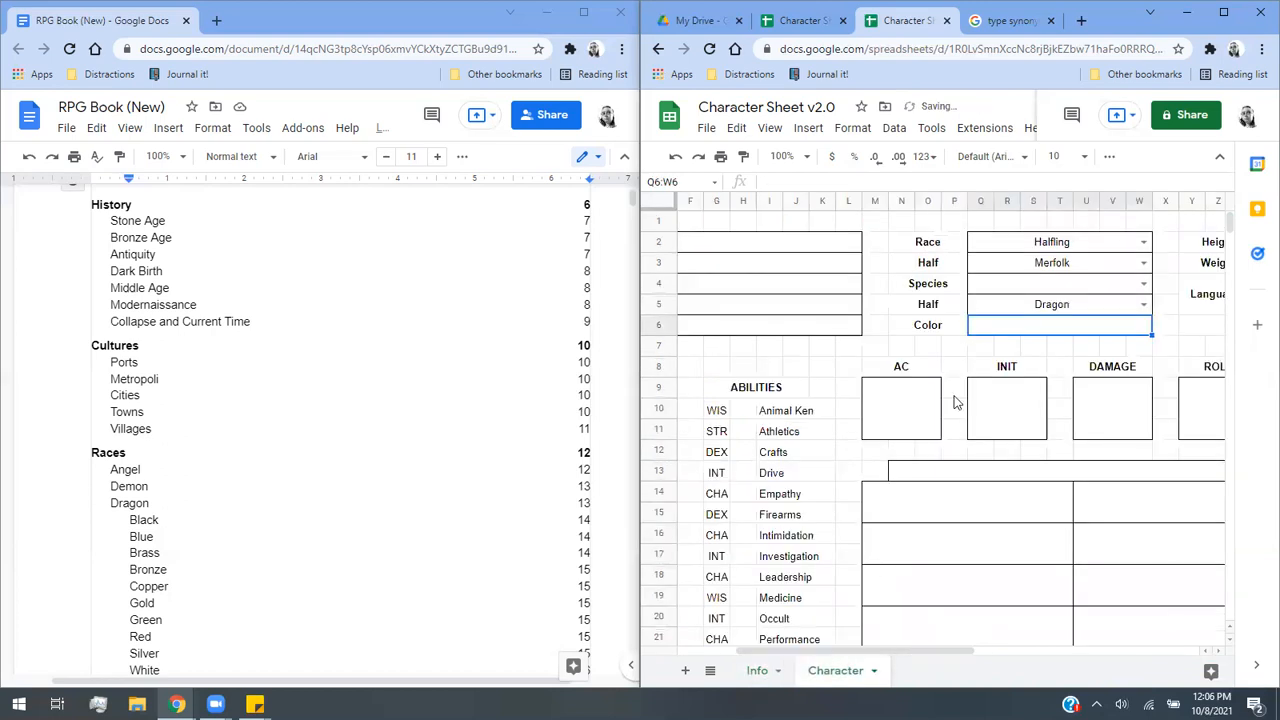
pyautogui.click(948, 328)
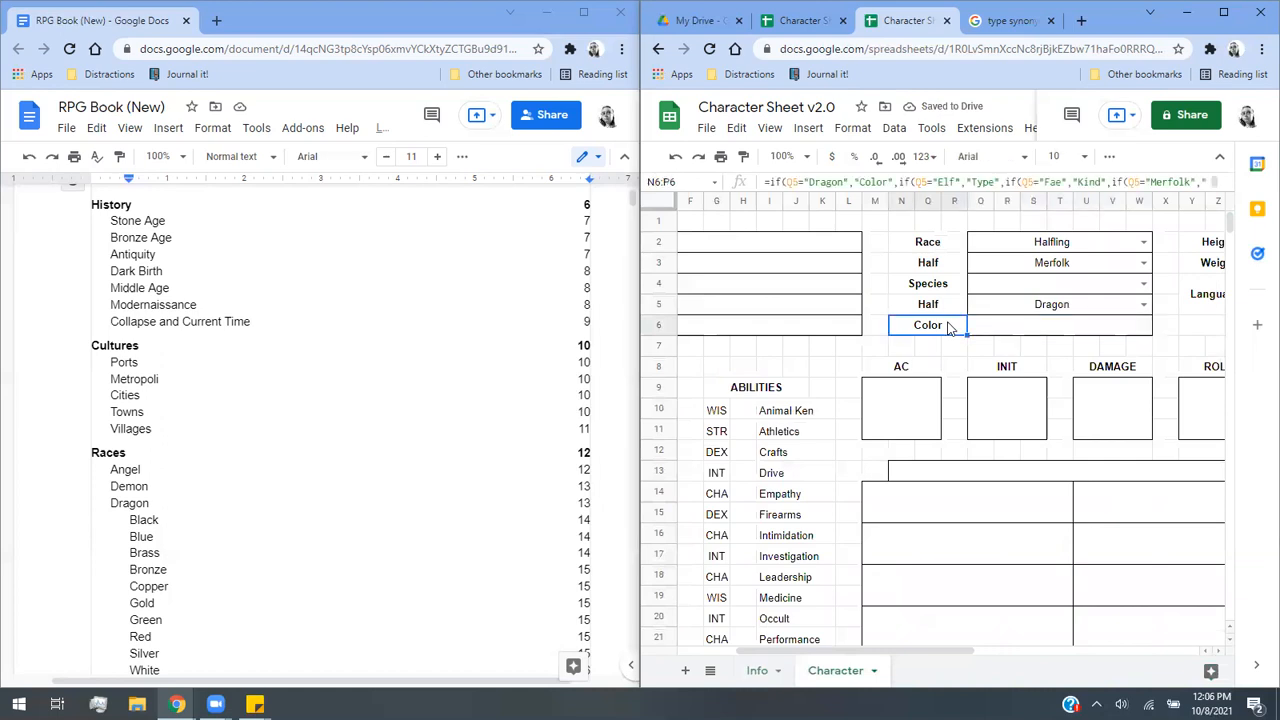
pyautogui.click(745, 678)
pyautogui.write('=indirect(Char')
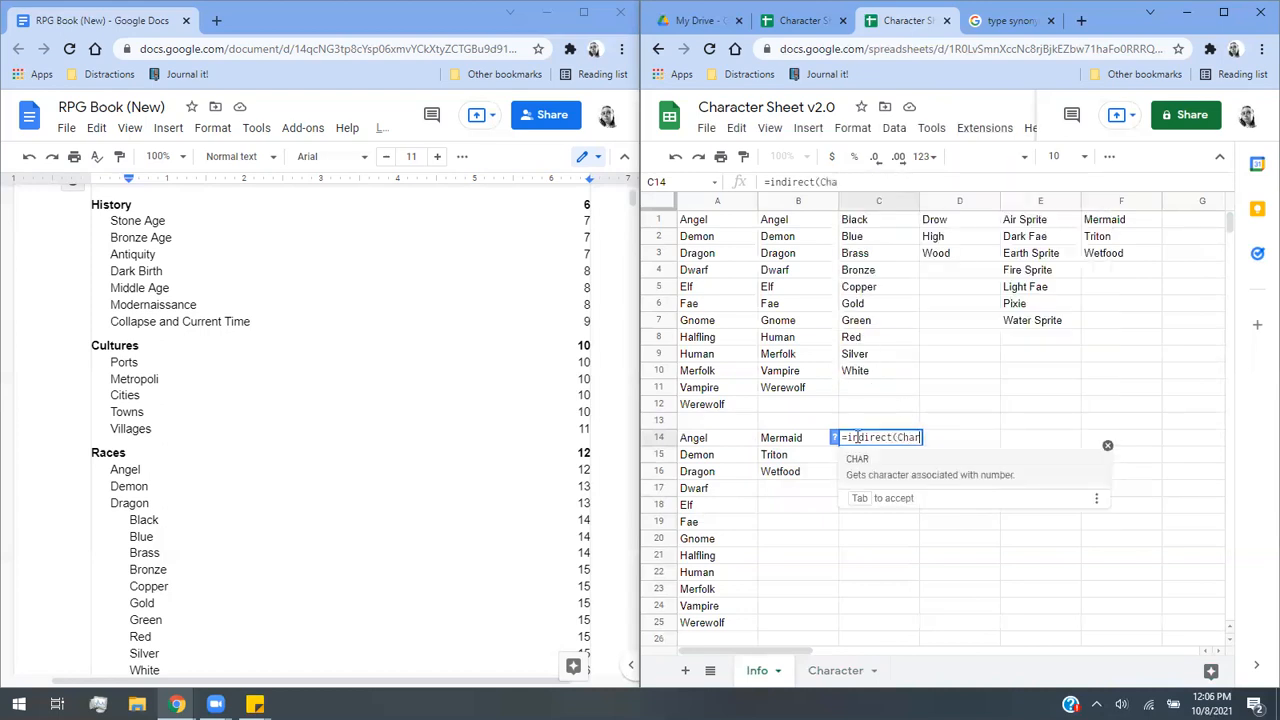
pyautogui.write('acter!N')
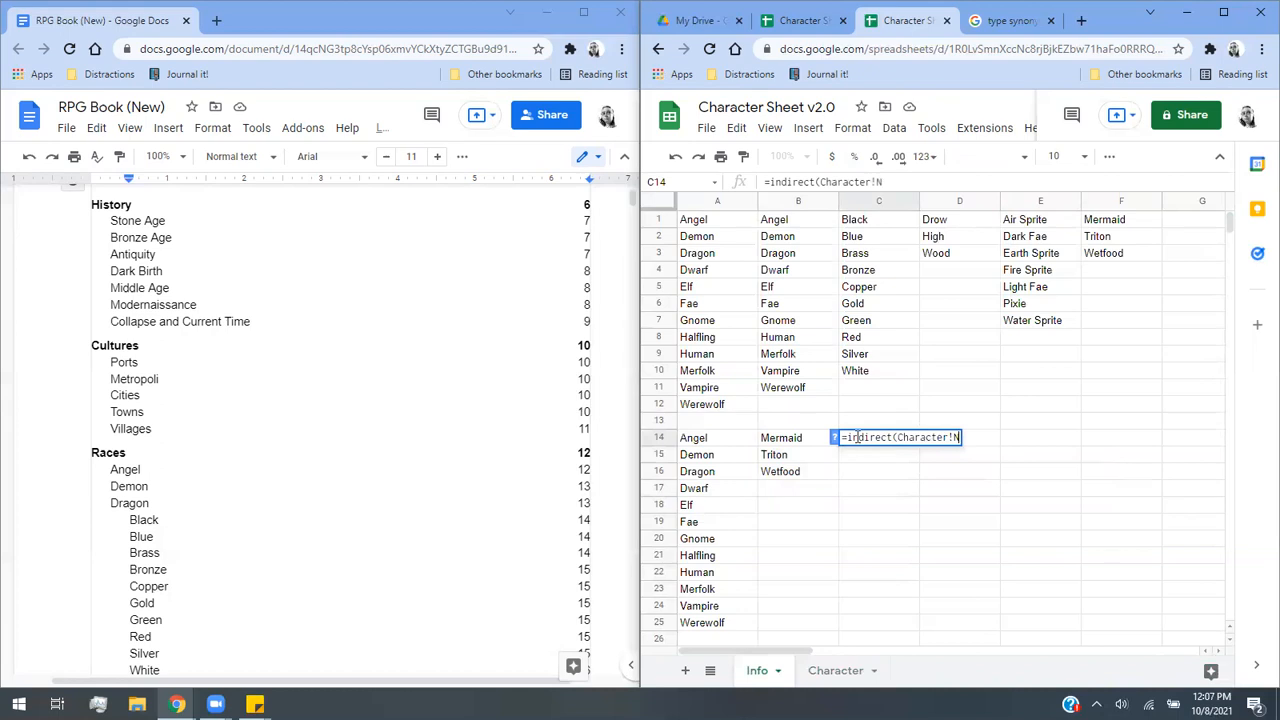
pyautogui.write('5)')
pyautogui.click(940, 553)
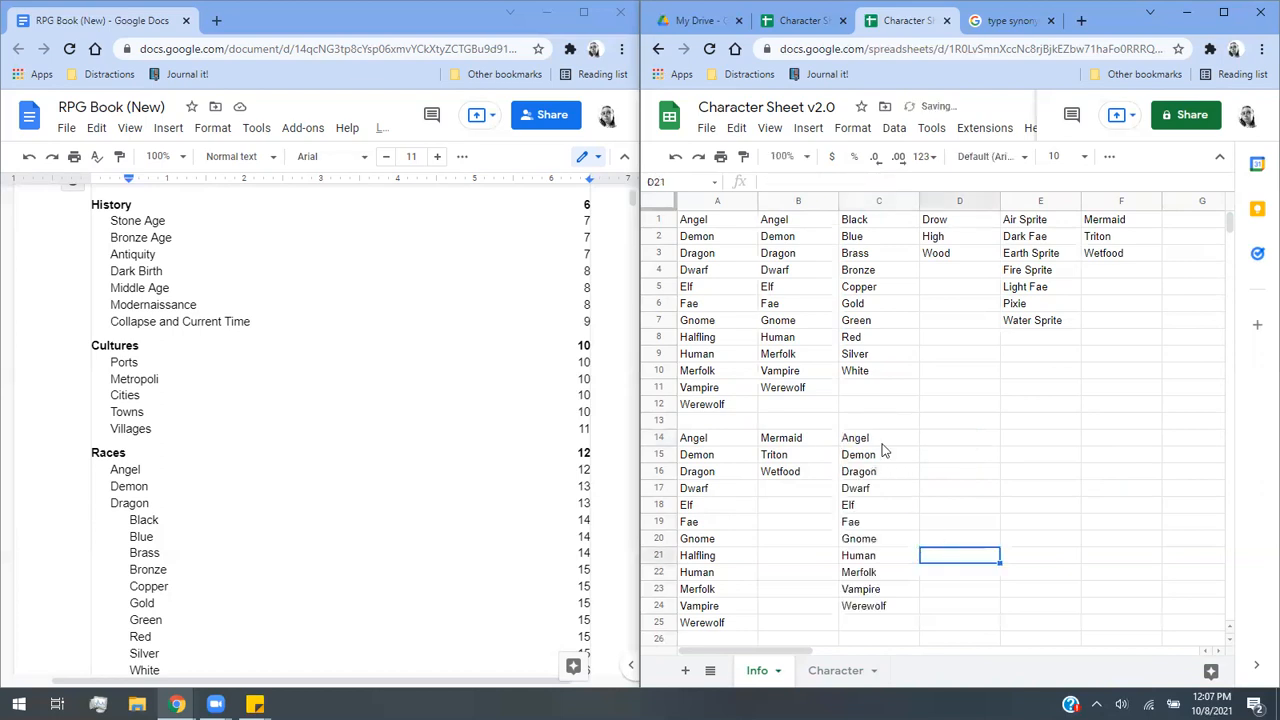
pyautogui.click(994, 22)
pyautogui.click(905, 20)
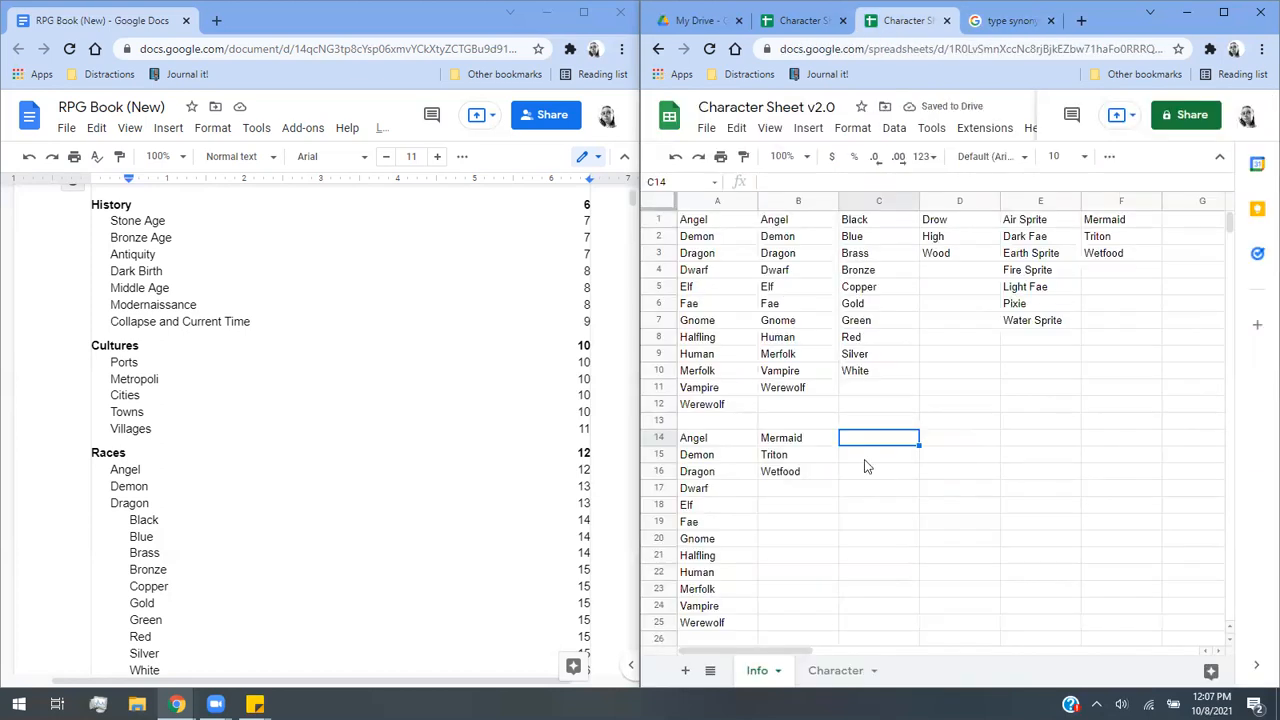
# Recheck which Character cell holds the second subrace label, and undo the restored race list starting at C14 of Info.
pyautogui.click(836, 671)
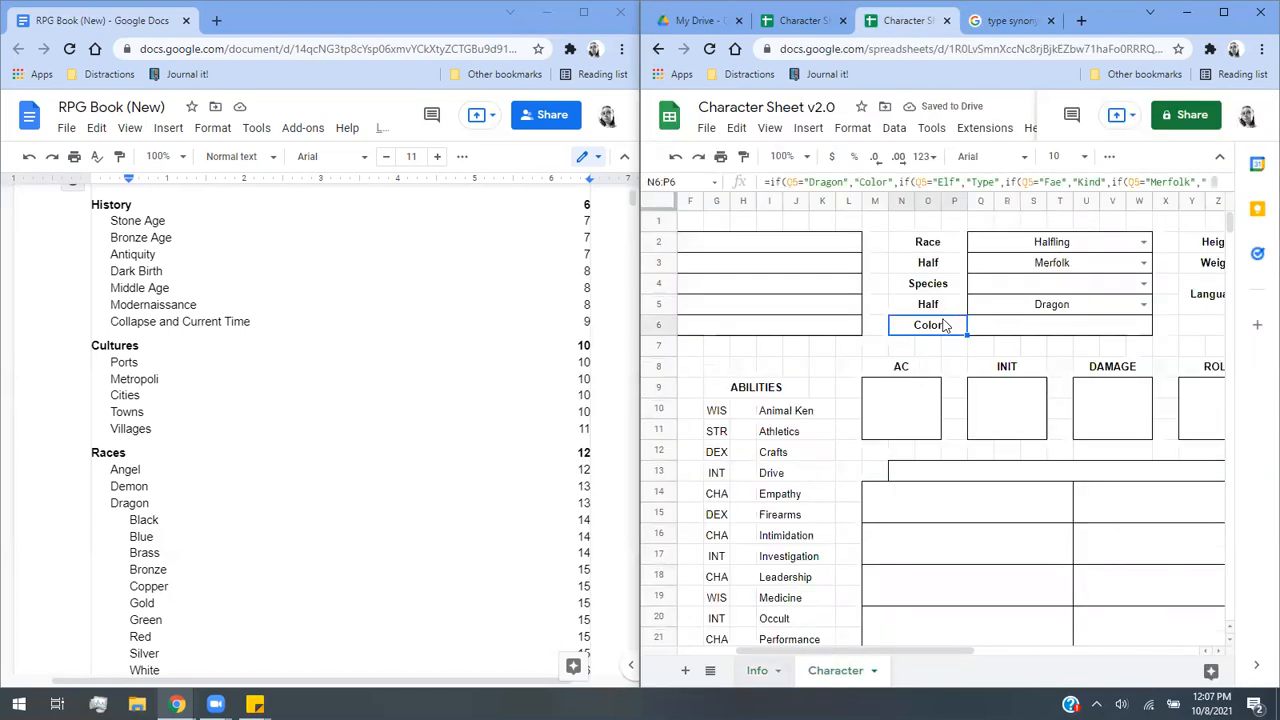
pyautogui.click(1006, 24)
pyautogui.click(900, 26)
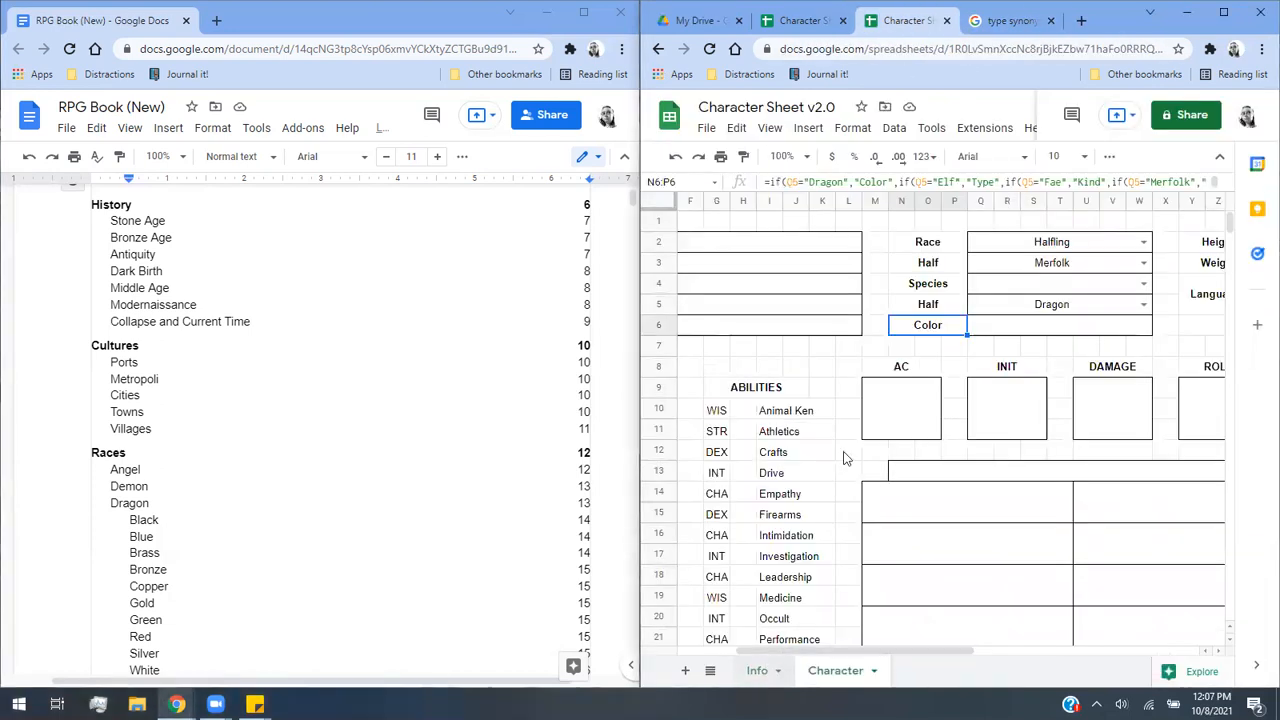
pyautogui.click(757, 671)
pyautogui.write('Angel Demon Dragon Dwarf Elf Fae Gnome Human Merfolk Vampire Werewolf')
pyautogui.click(880, 444)
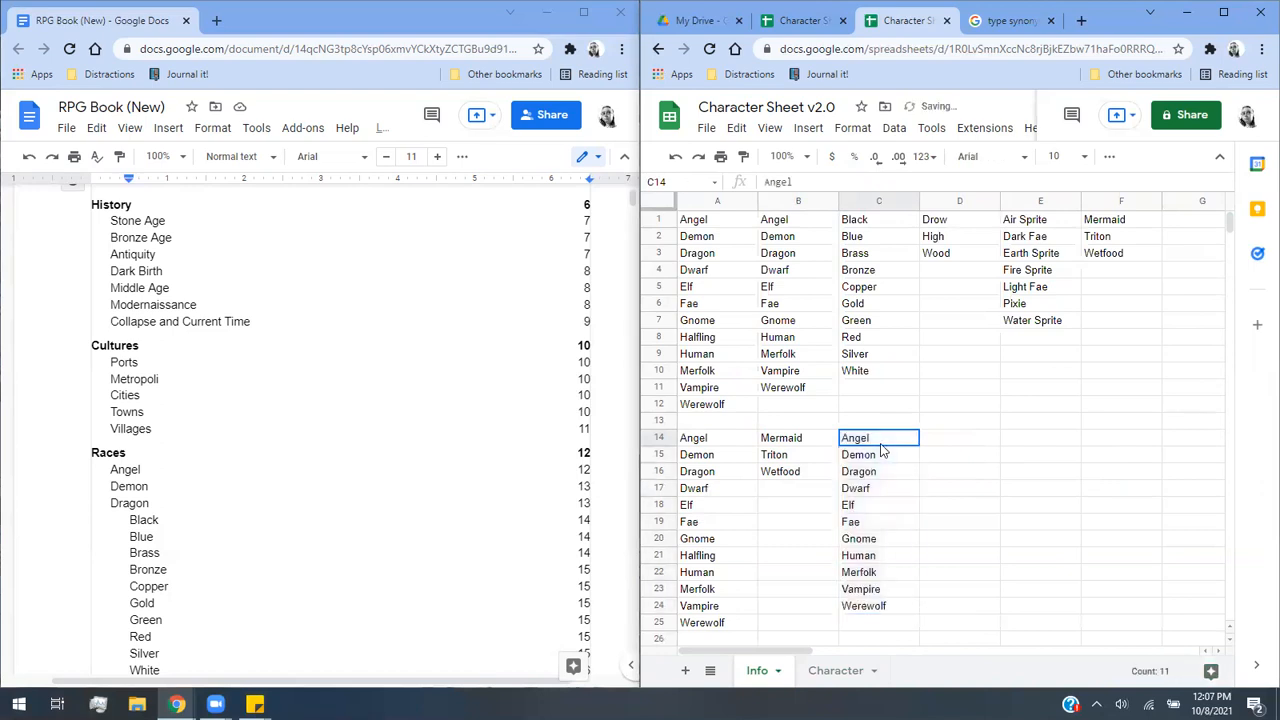
pyautogui.hotkey('ctrl', 'z')
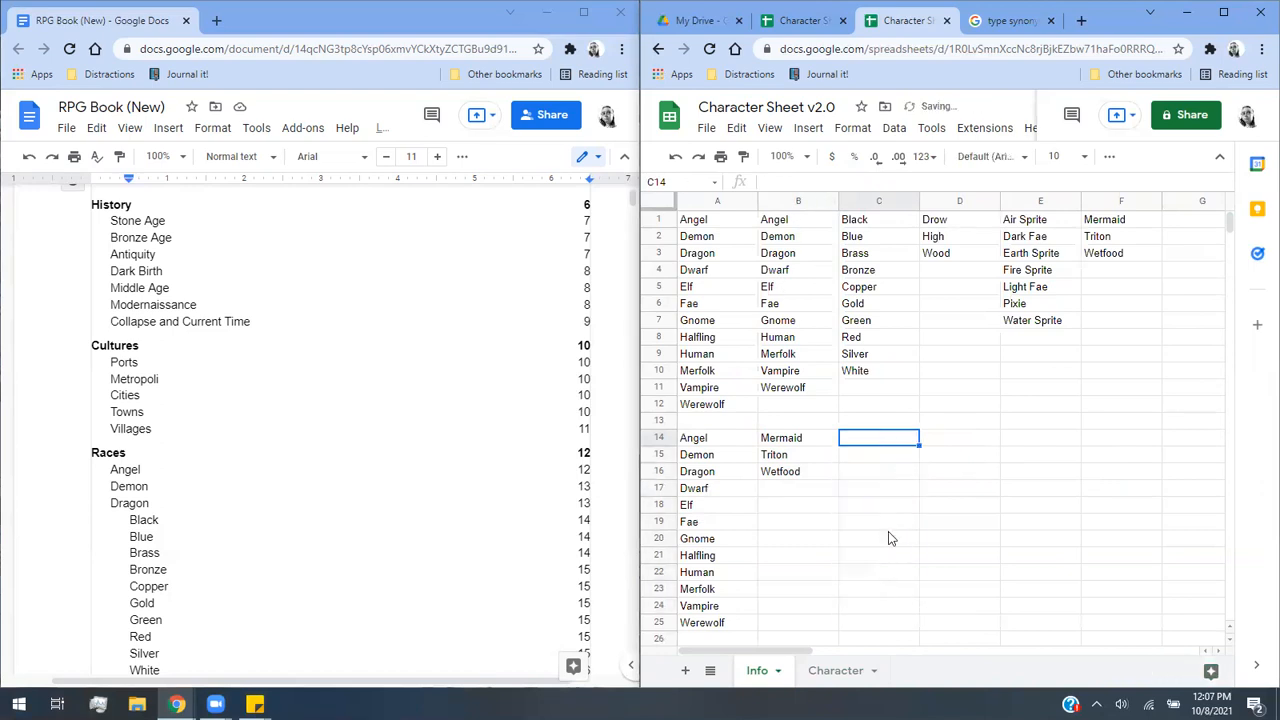
# Enter the formula =indirect(Character!N6) in cell C14 of Info.
pyautogui.write('=indirecy')
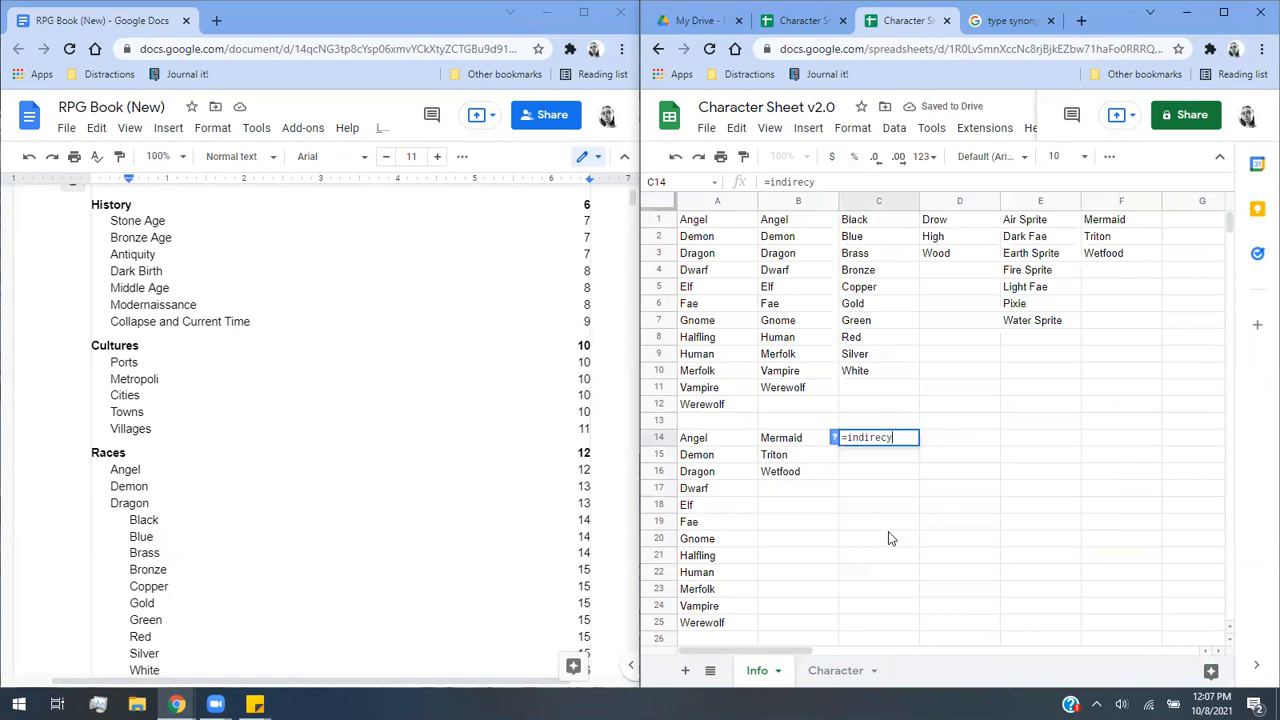
pyautogui.press('BackSpace')
pyautogui.write('t(')
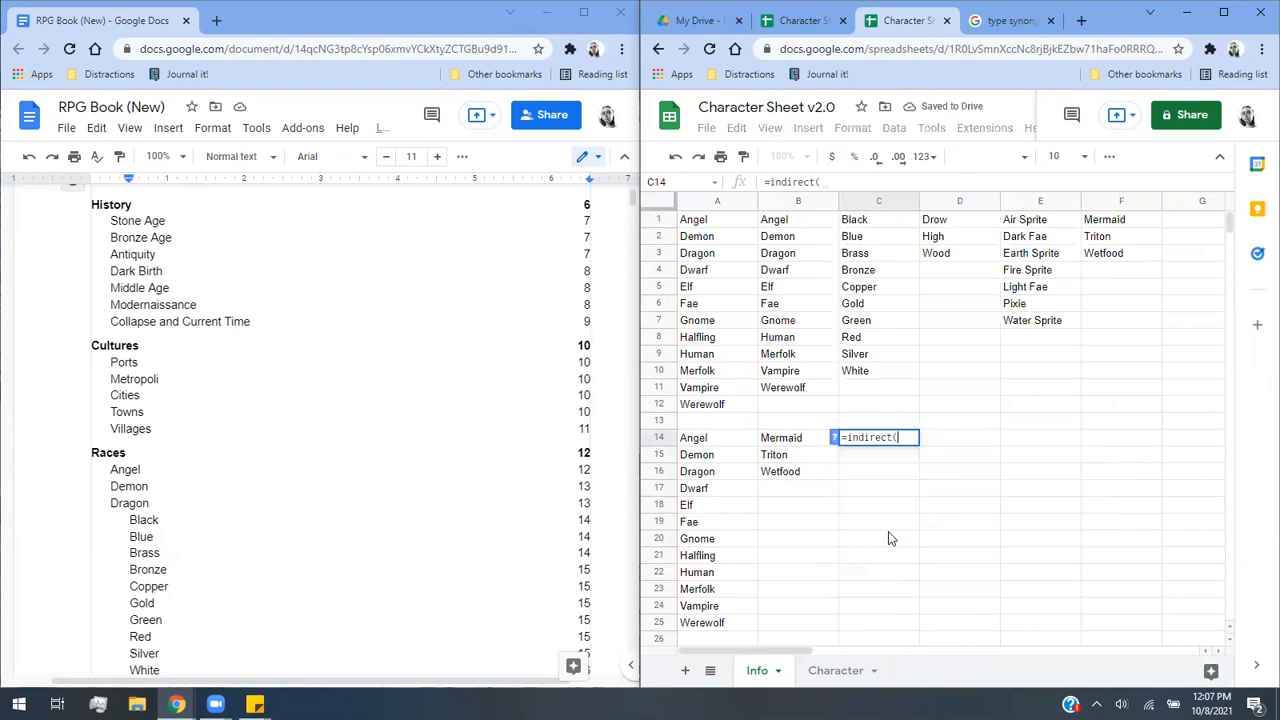
pyautogui.write('Character')
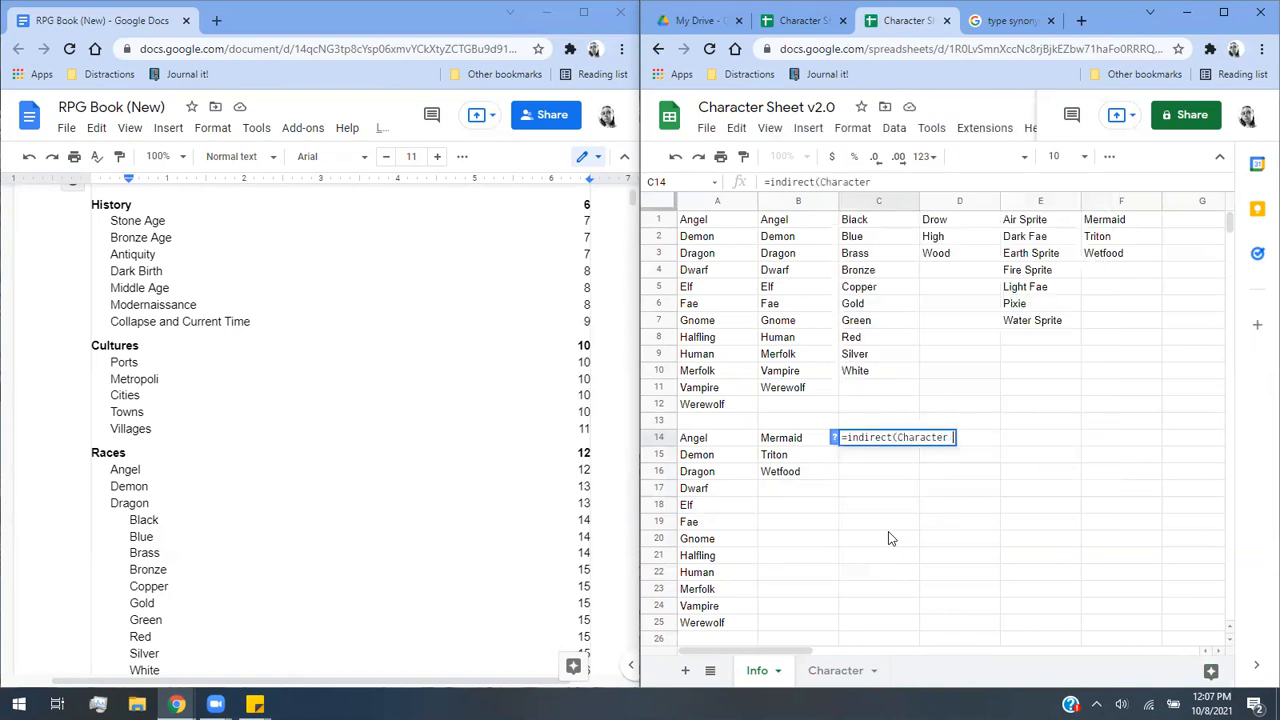
pyautogui.write('!N6')
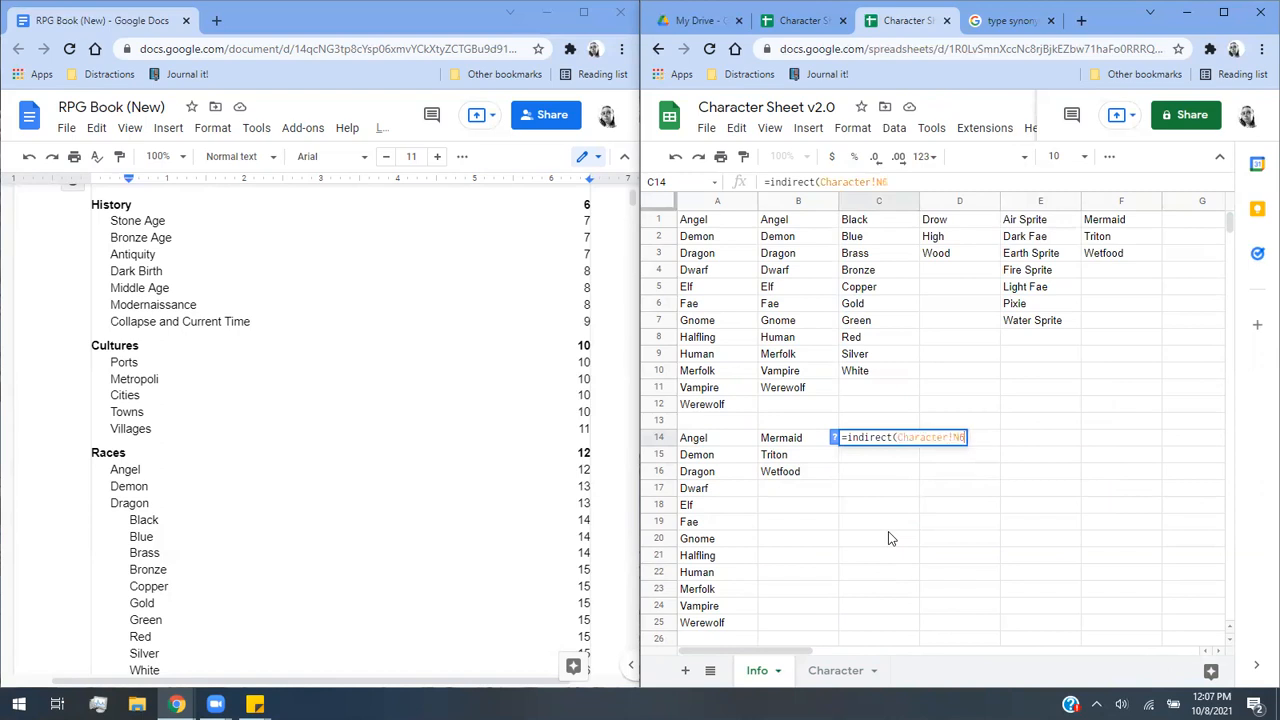
pyautogui.write(')')
pyautogui.press('Return')
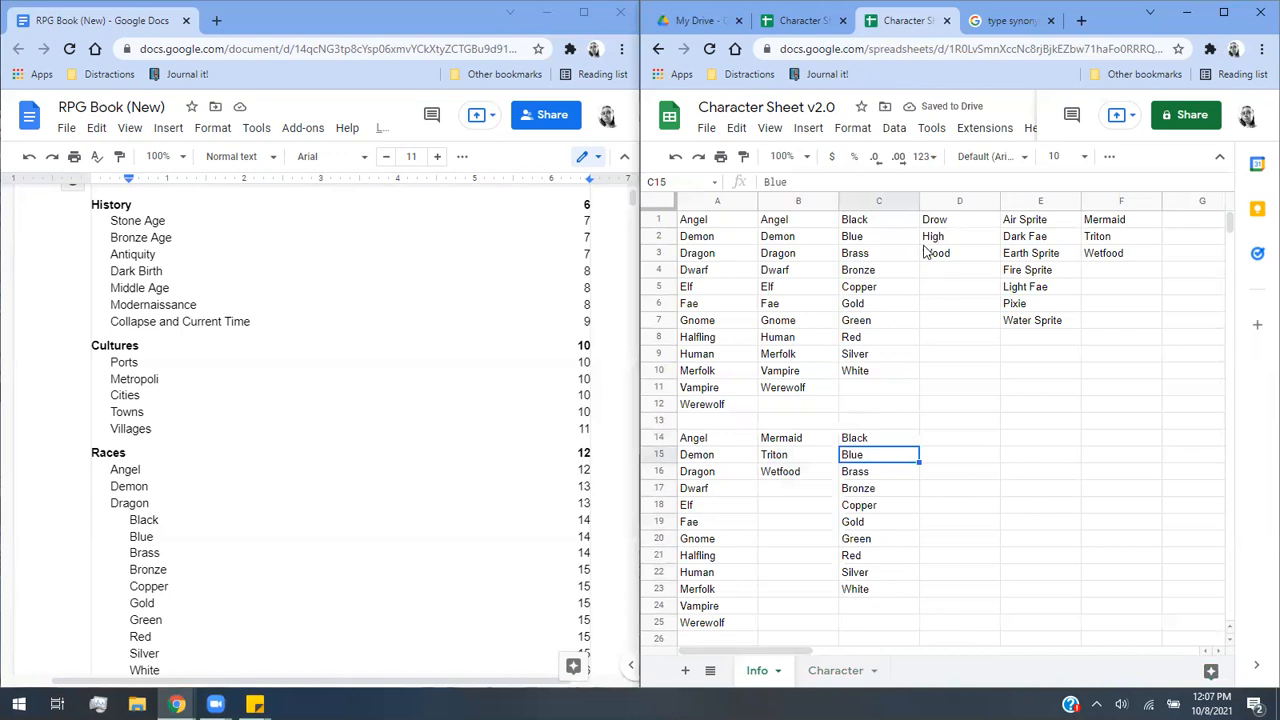
# Add a list-from-range data validation dropdown to Q6:W6 on Character, using Info!C14:C23 as its source.
pyautogui.click(827, 676)
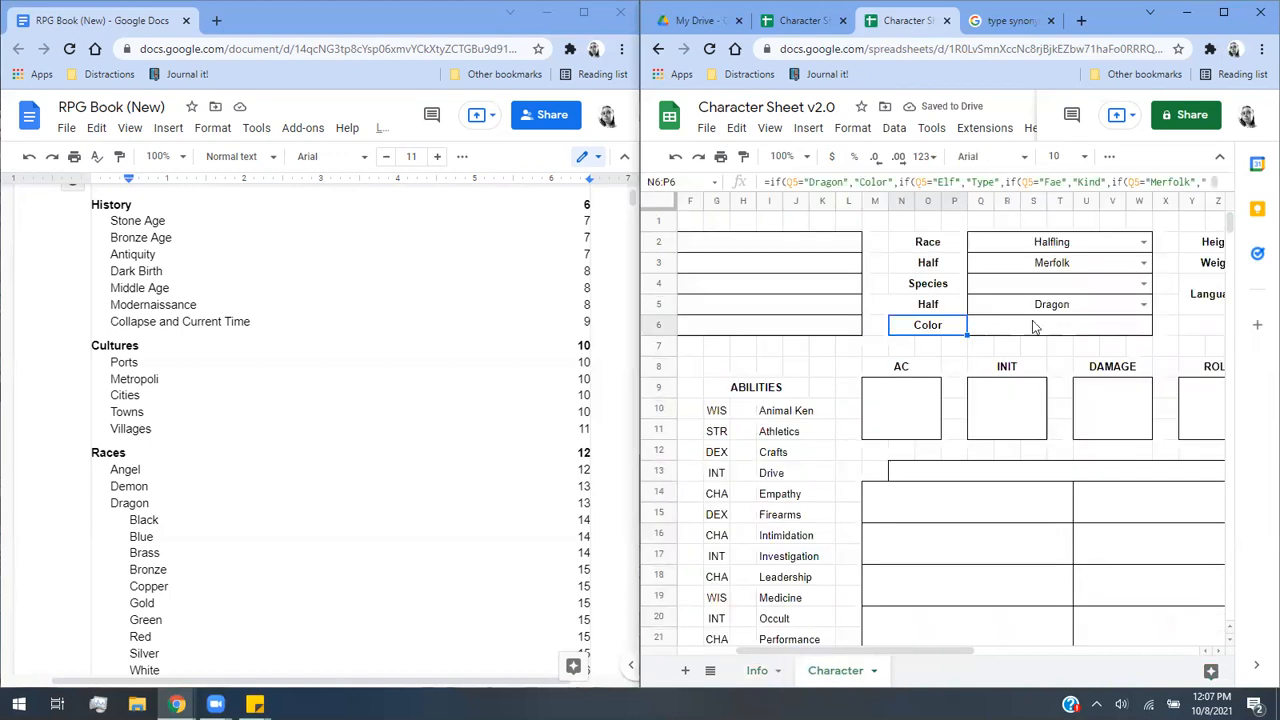
pyautogui.click(894, 128)
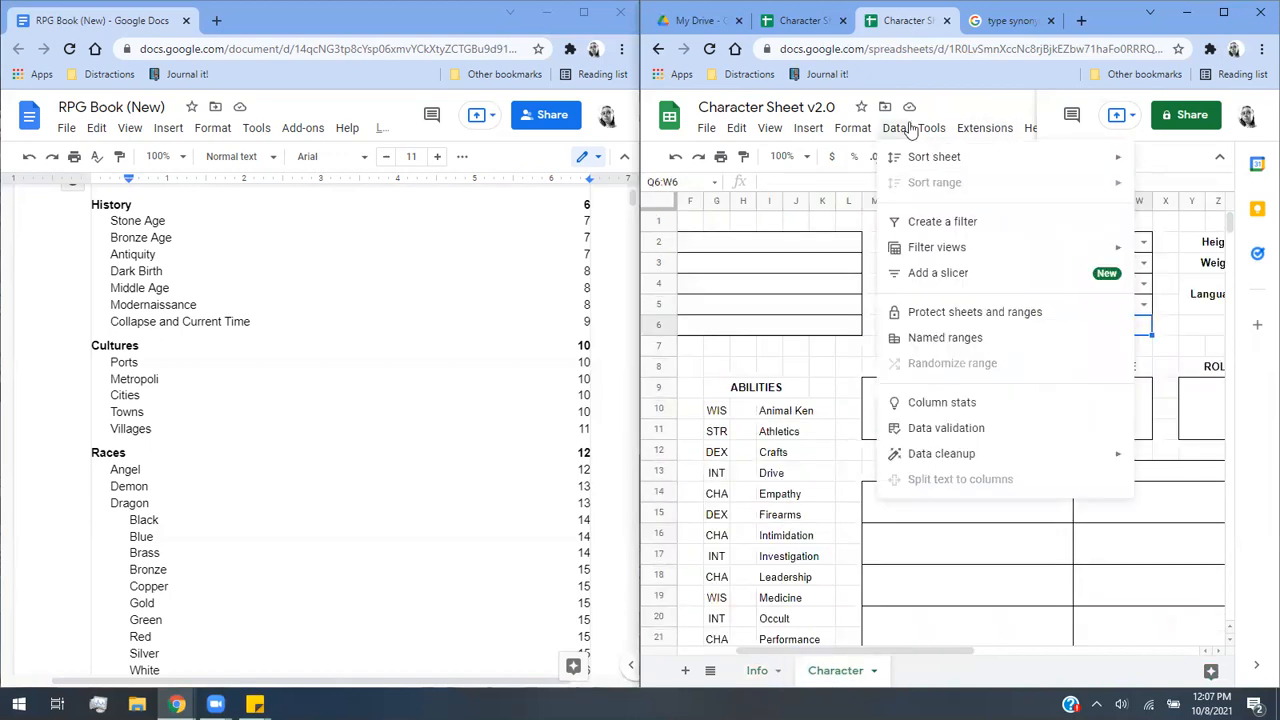
pyautogui.click(958, 424)
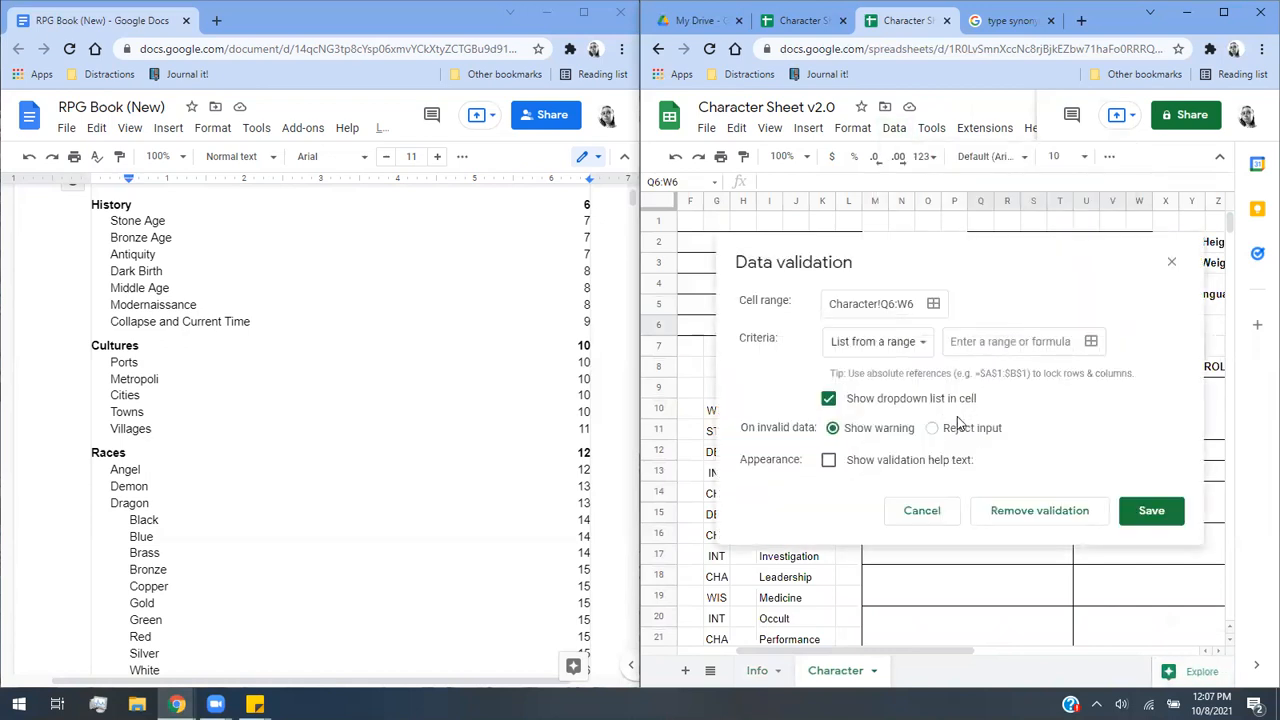
pyautogui.click(1090, 341)
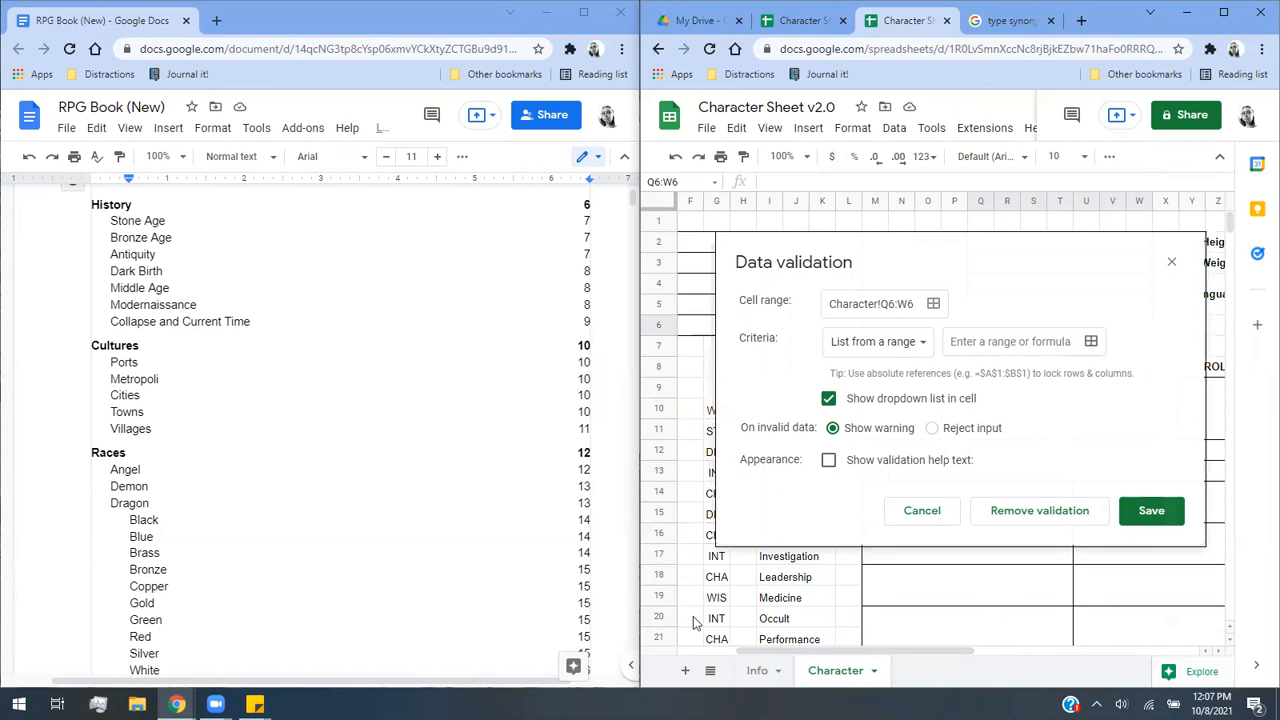
pyautogui.click(762, 671)
pyautogui.click(878, 421)
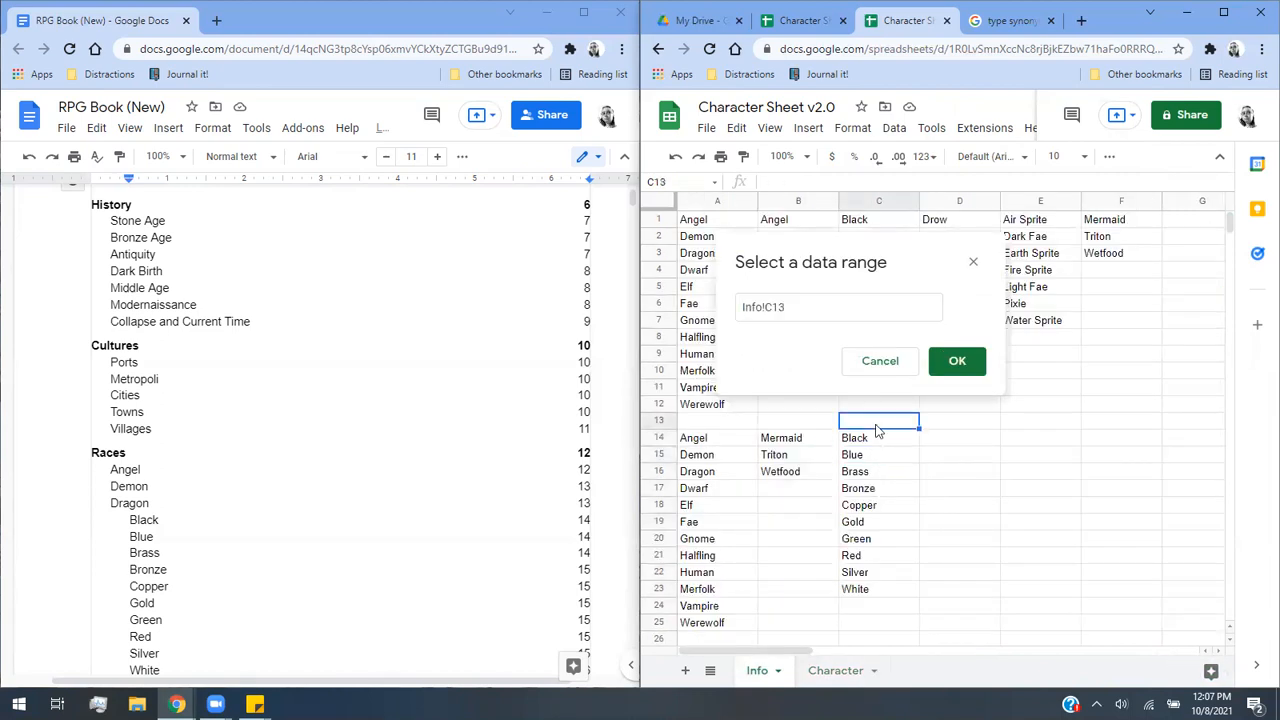
pyautogui.moveTo(880, 443); pyautogui.dragTo(880, 592)
pyautogui.click(955, 365)
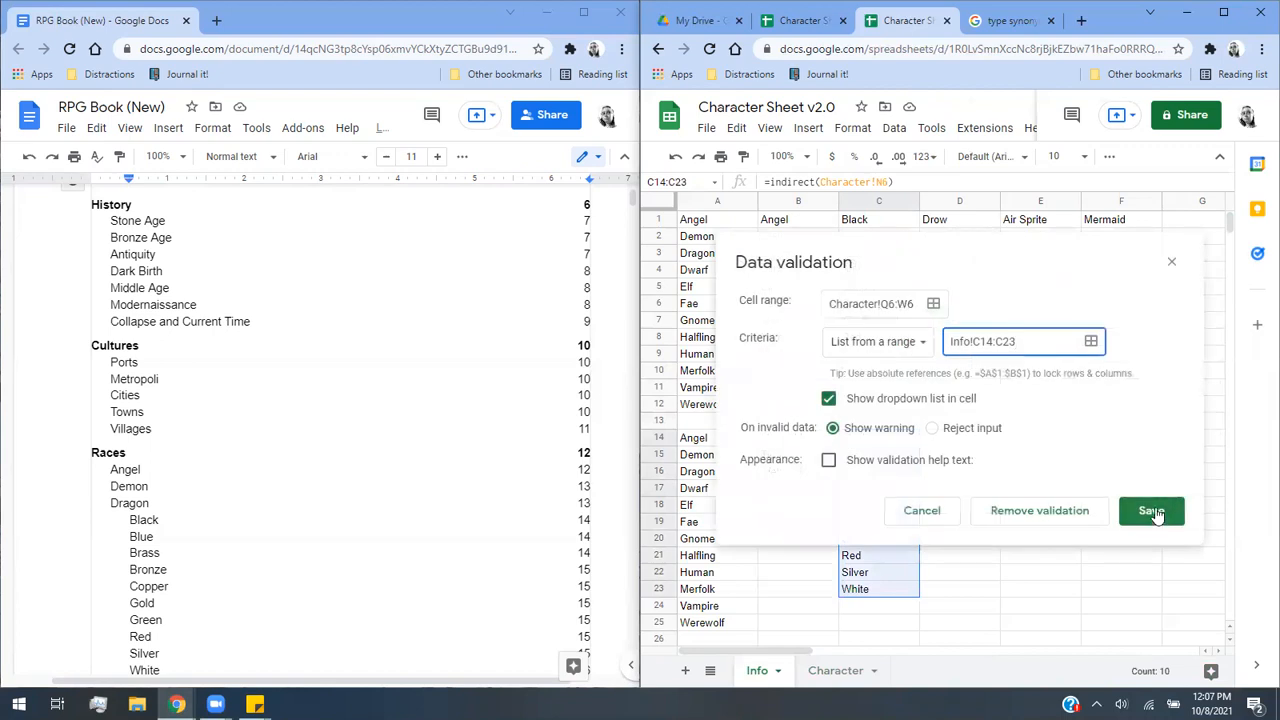
pyautogui.click(830, 670)
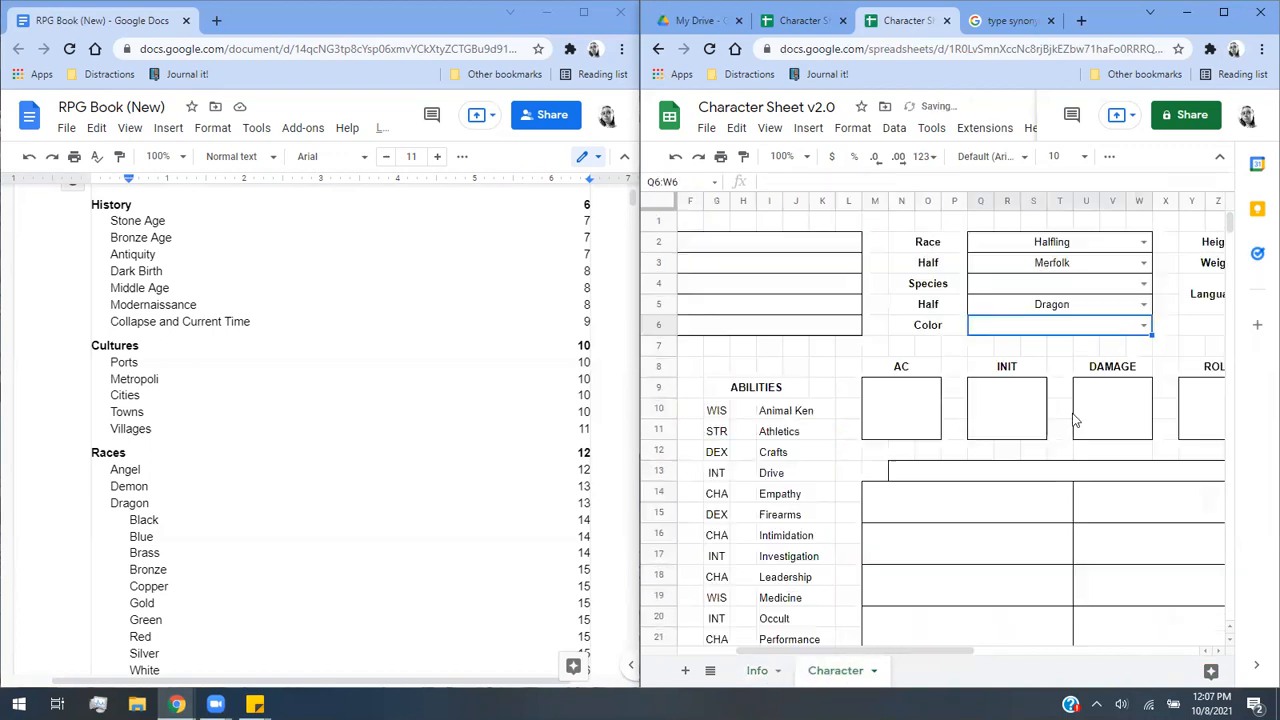
# Test the second subrace dropdown by setting the Half race in Q5:W5 to Fae and then Dragon, checking the options in Q6:W6.
pyautogui.click(1141, 306)
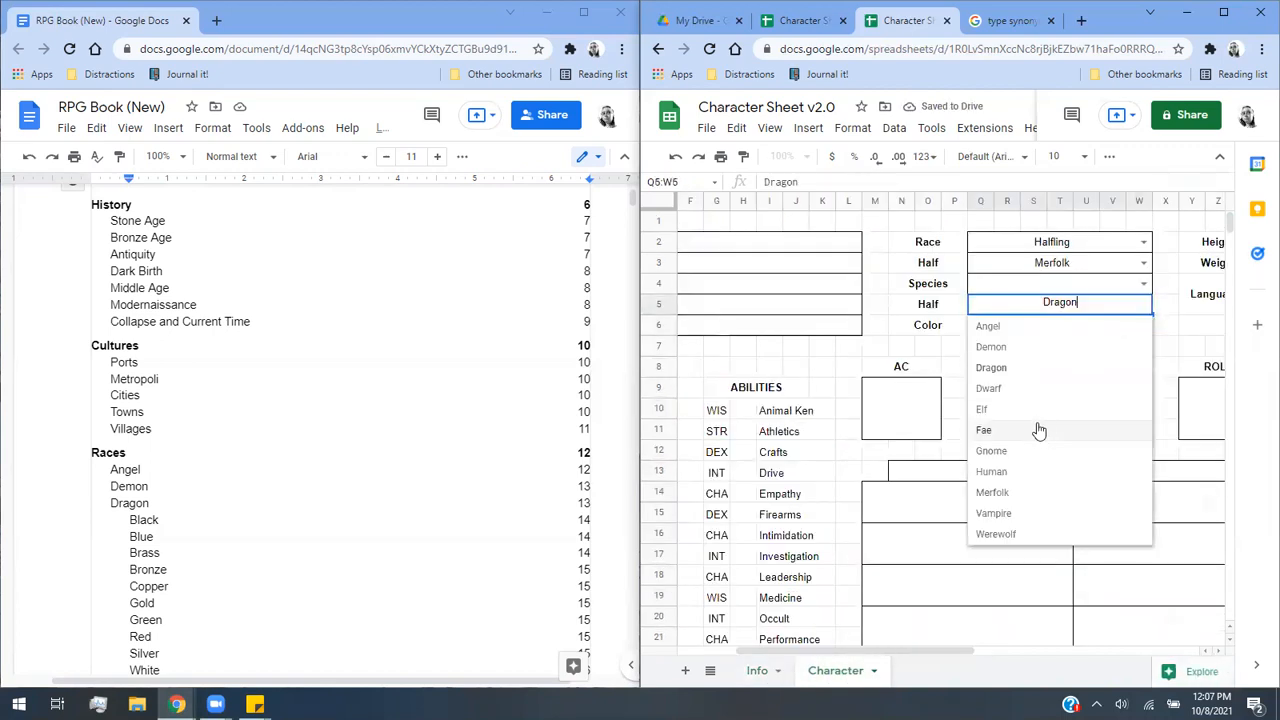
pyautogui.click(1036, 433)
pyautogui.click(1143, 305)
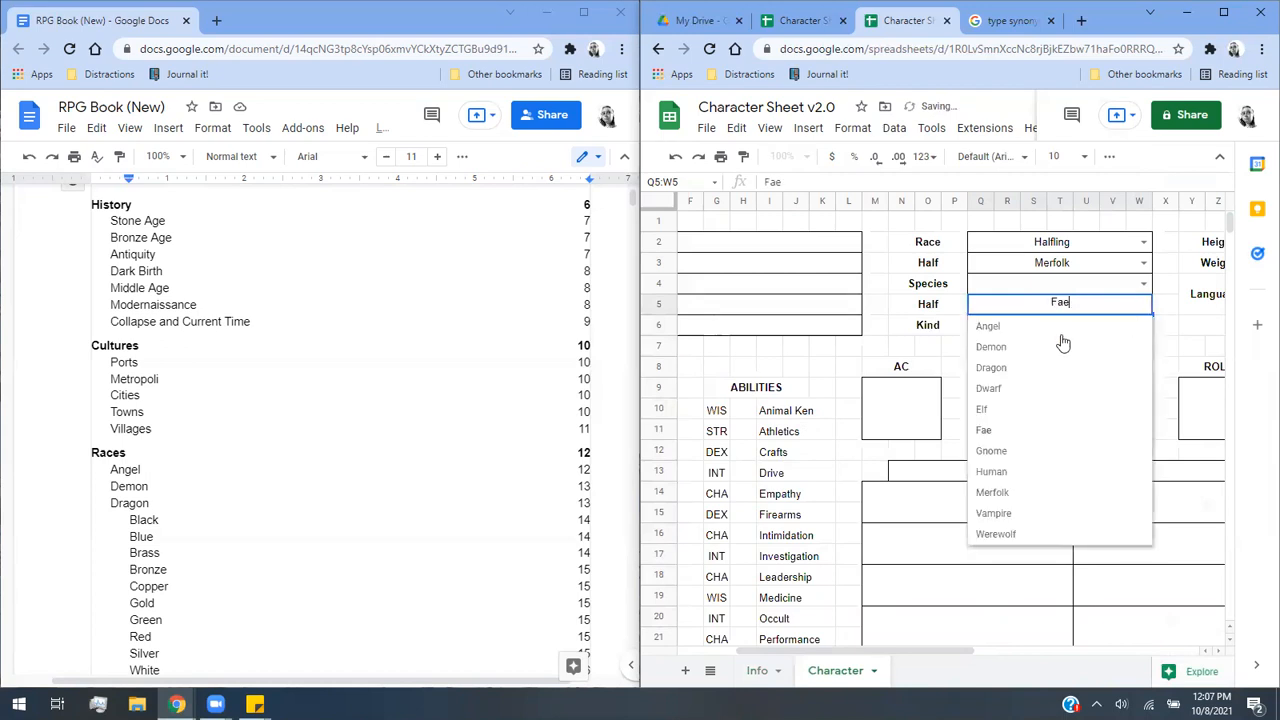
pyautogui.click(1040, 370)
pyautogui.click(1143, 324)
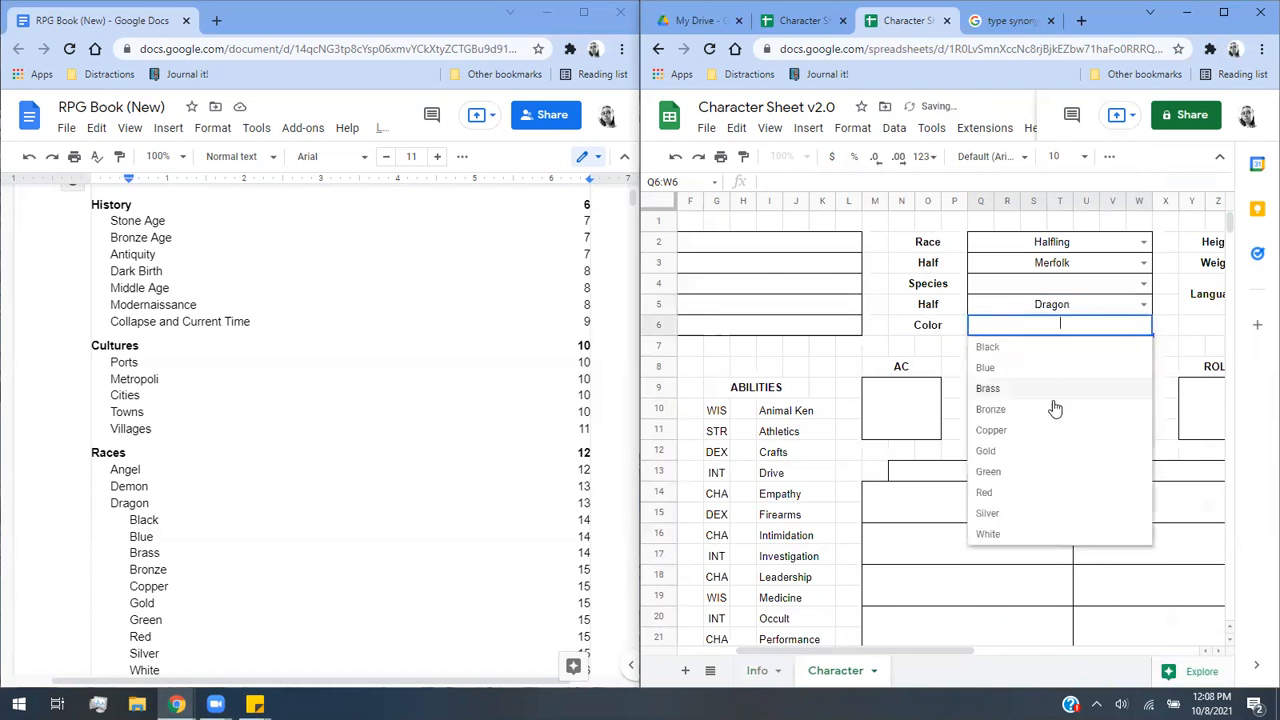
# Set the second Half race in Q5:W5 to Elf and compare the N6:P6 label with the options offered in Q6:W6.
pyautogui.click(1144, 305)
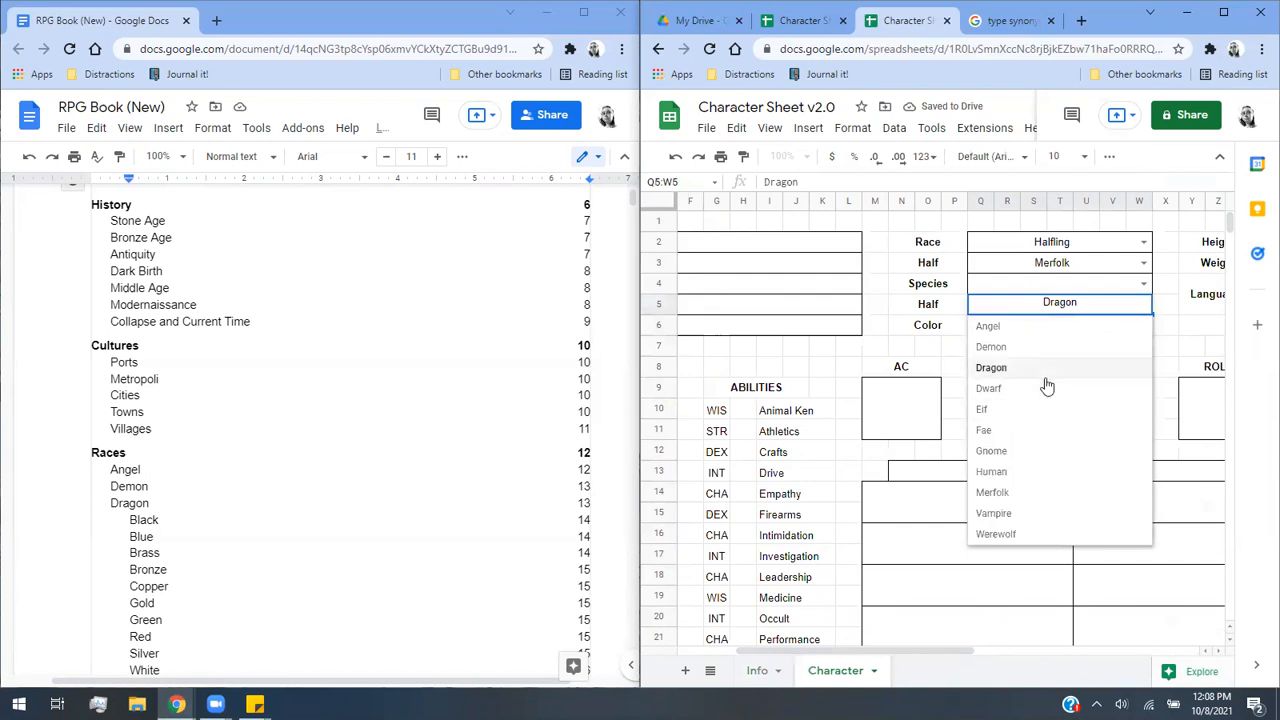
pyautogui.click(1036, 410)
pyautogui.click(1143, 325)
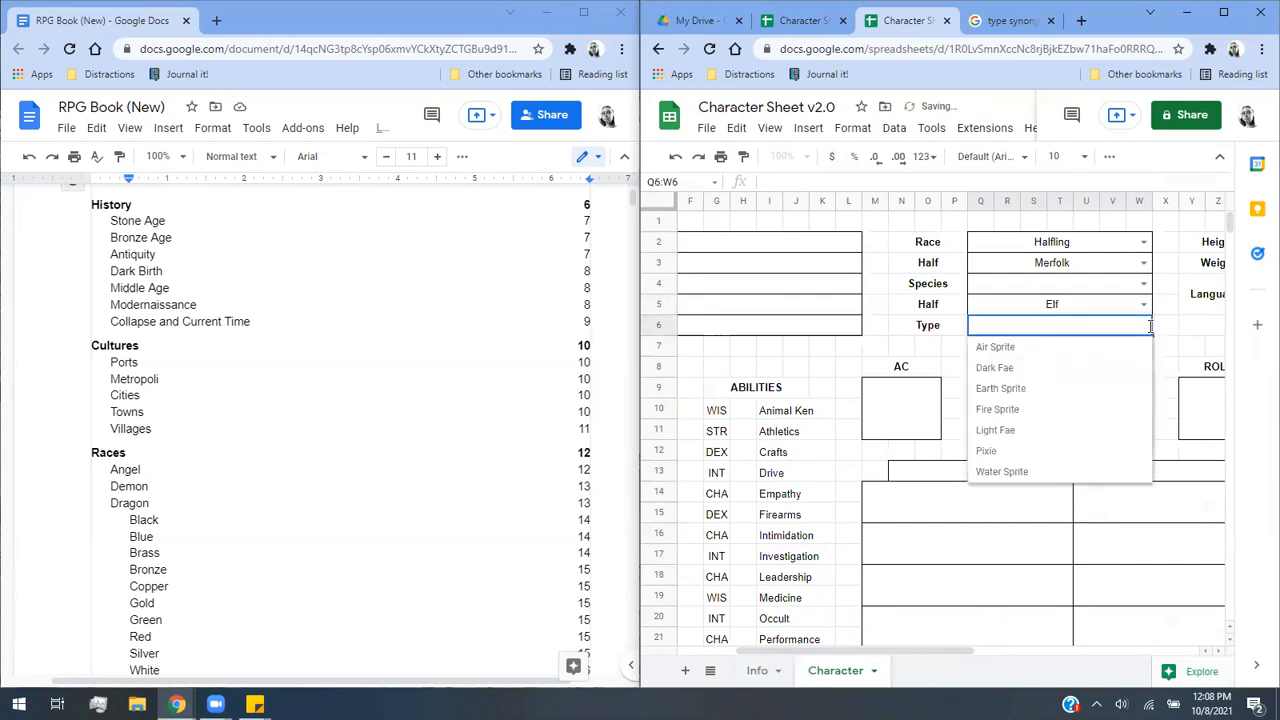
pyautogui.click(1124, 306)
pyautogui.click(1112, 323)
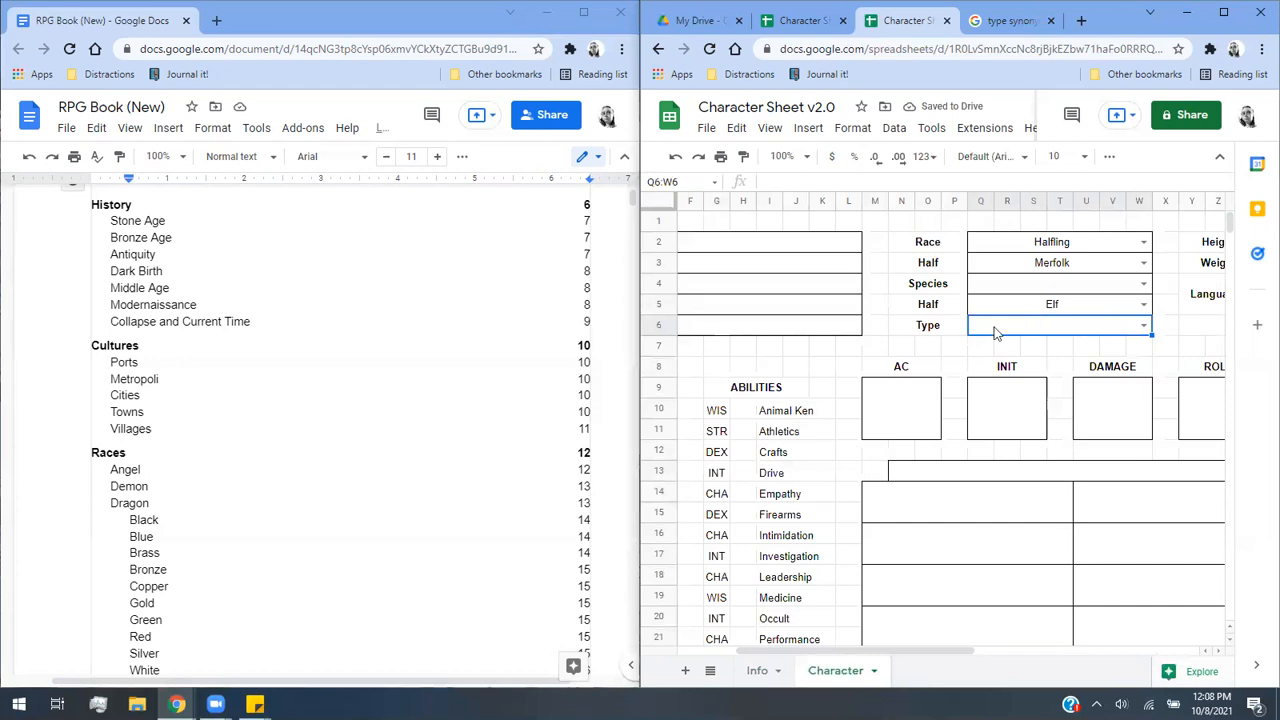
pyautogui.click(958, 330)
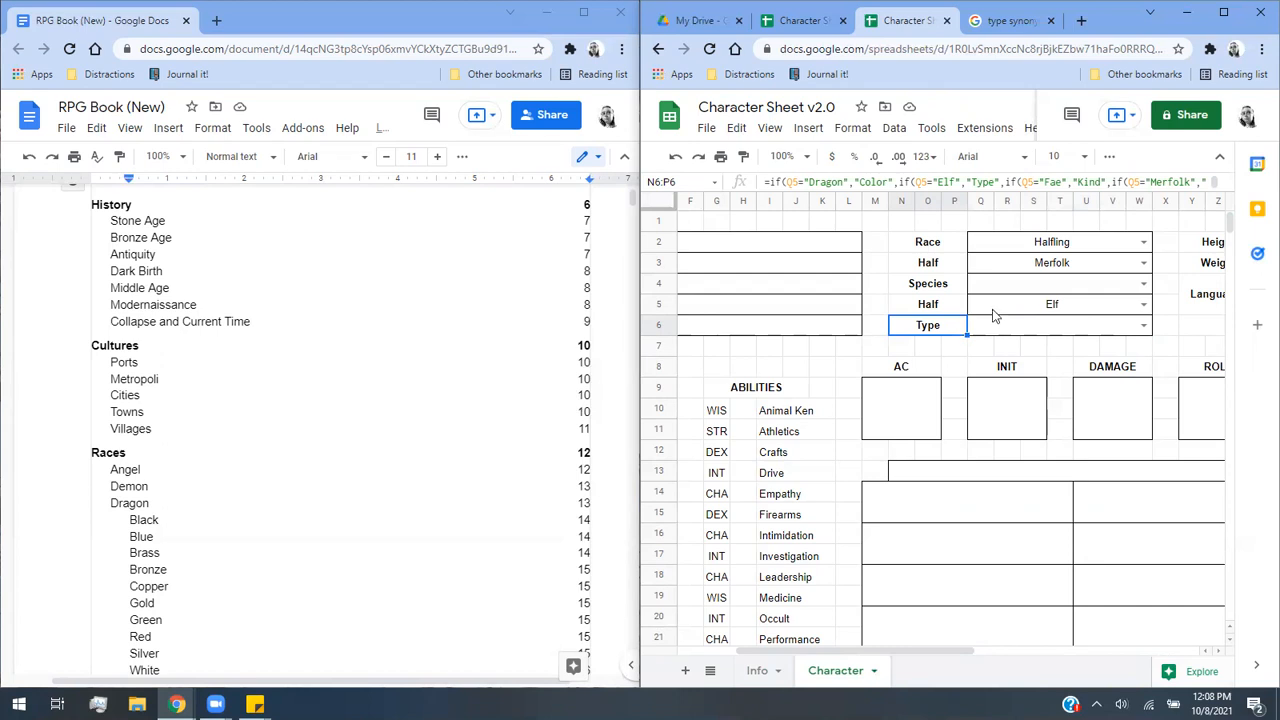
pyautogui.click(993, 313)
pyautogui.click(995, 333)
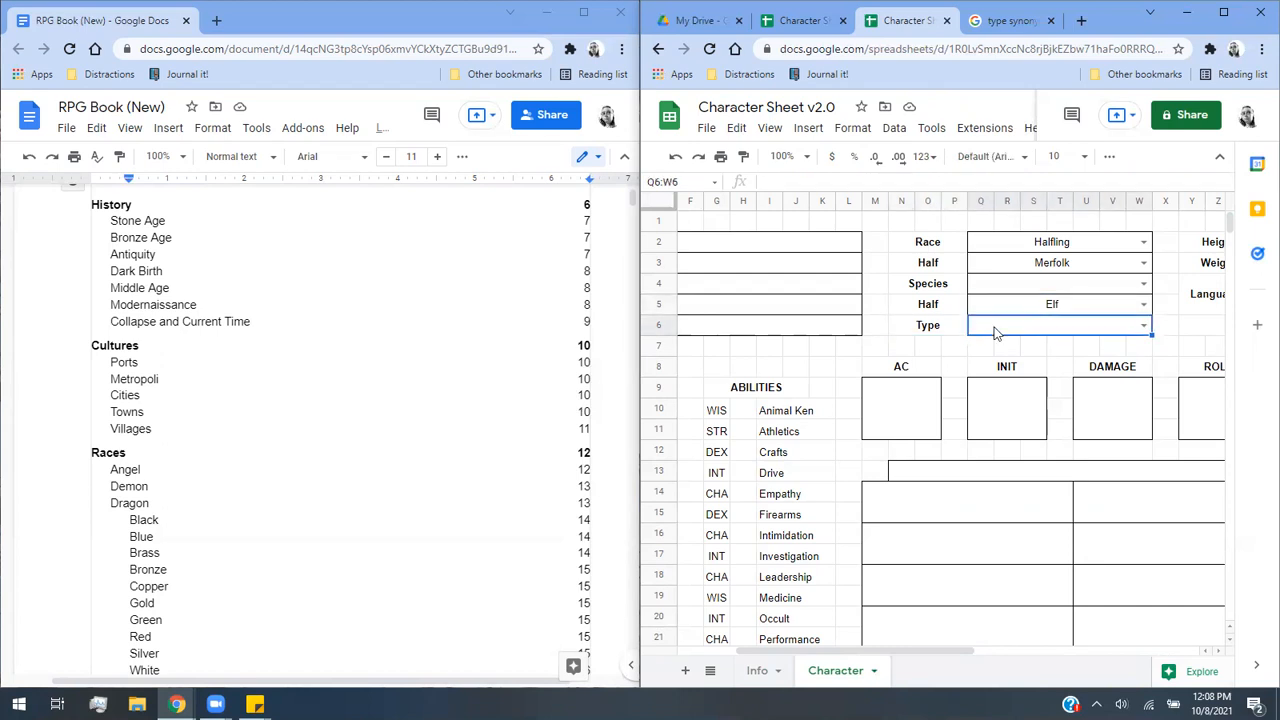
pyautogui.click(1143, 325)
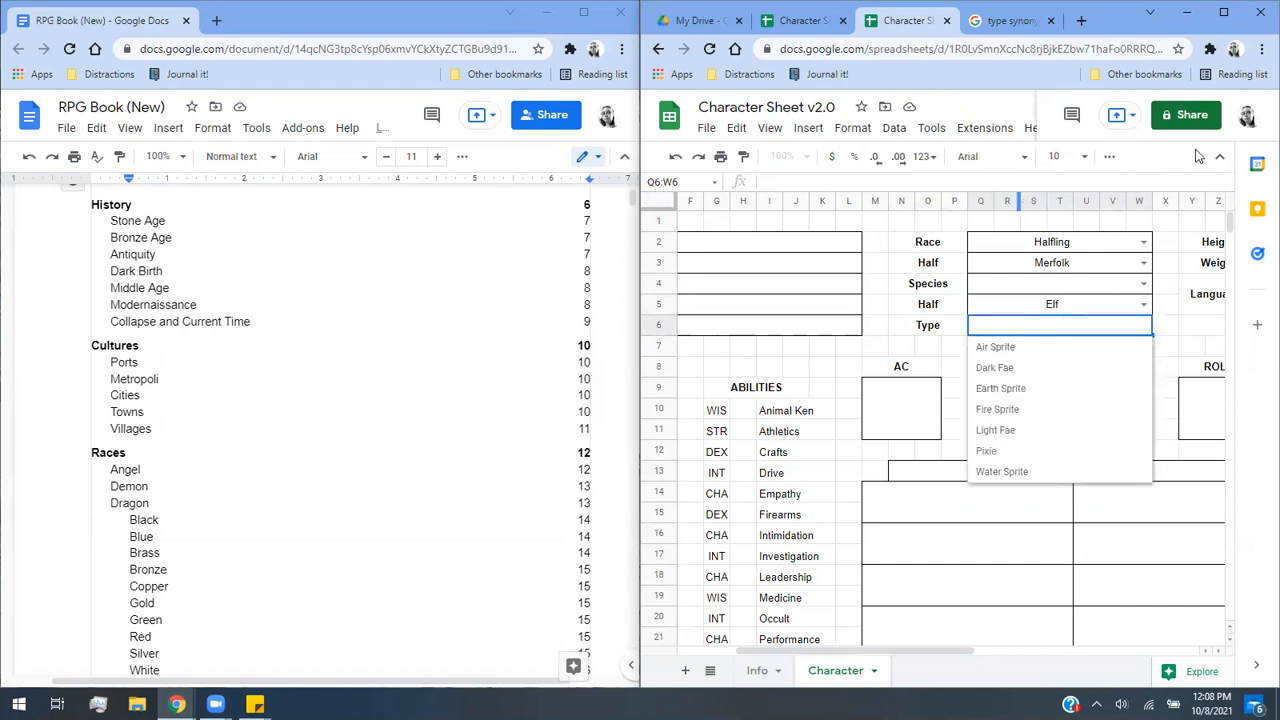
pyautogui.click(1252, 494)
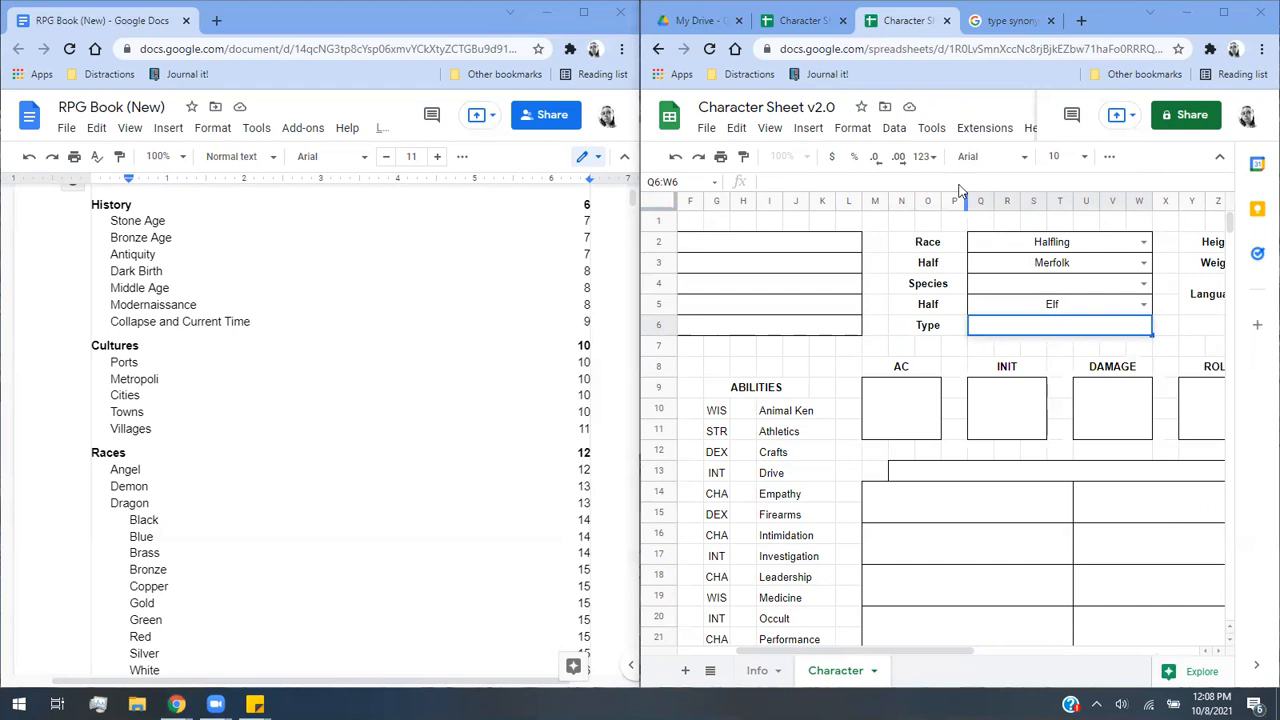
# Check the range names assigned to the subrace lists in D1:D3, E1:E7 and F1:F3 on Info against the Character label.
pyautogui.click(757, 671)
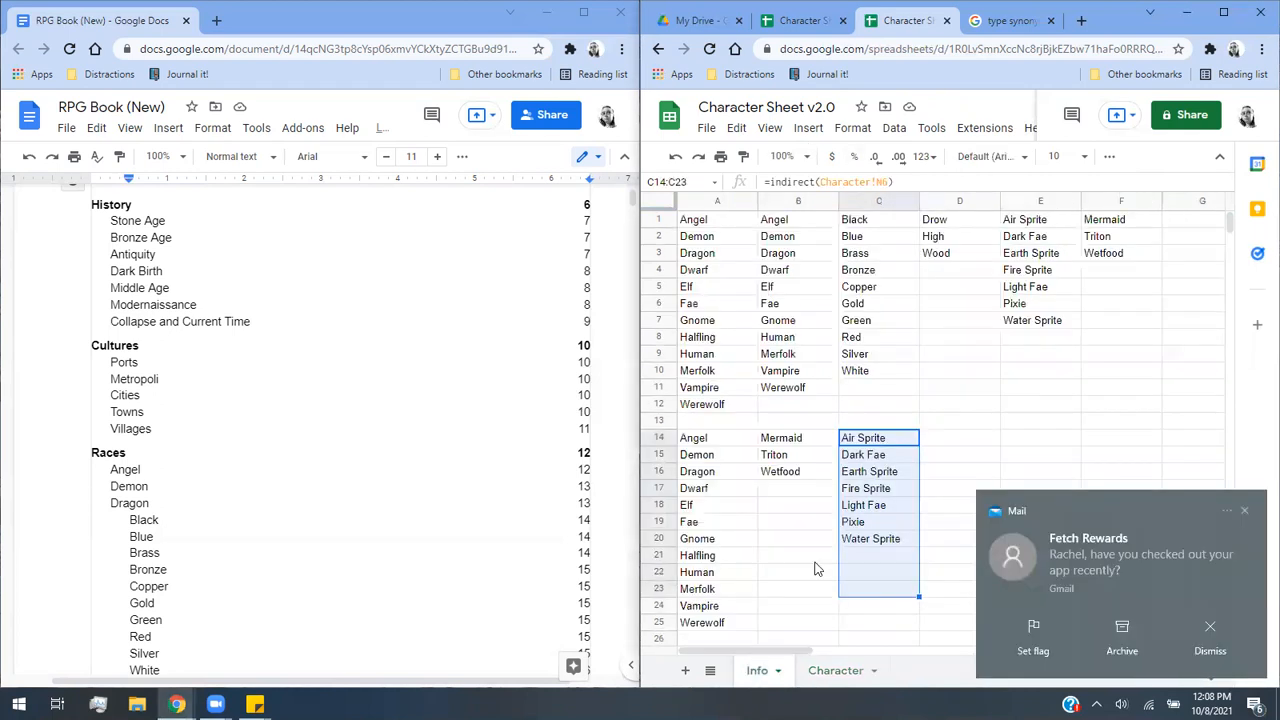
pyautogui.click(828, 672)
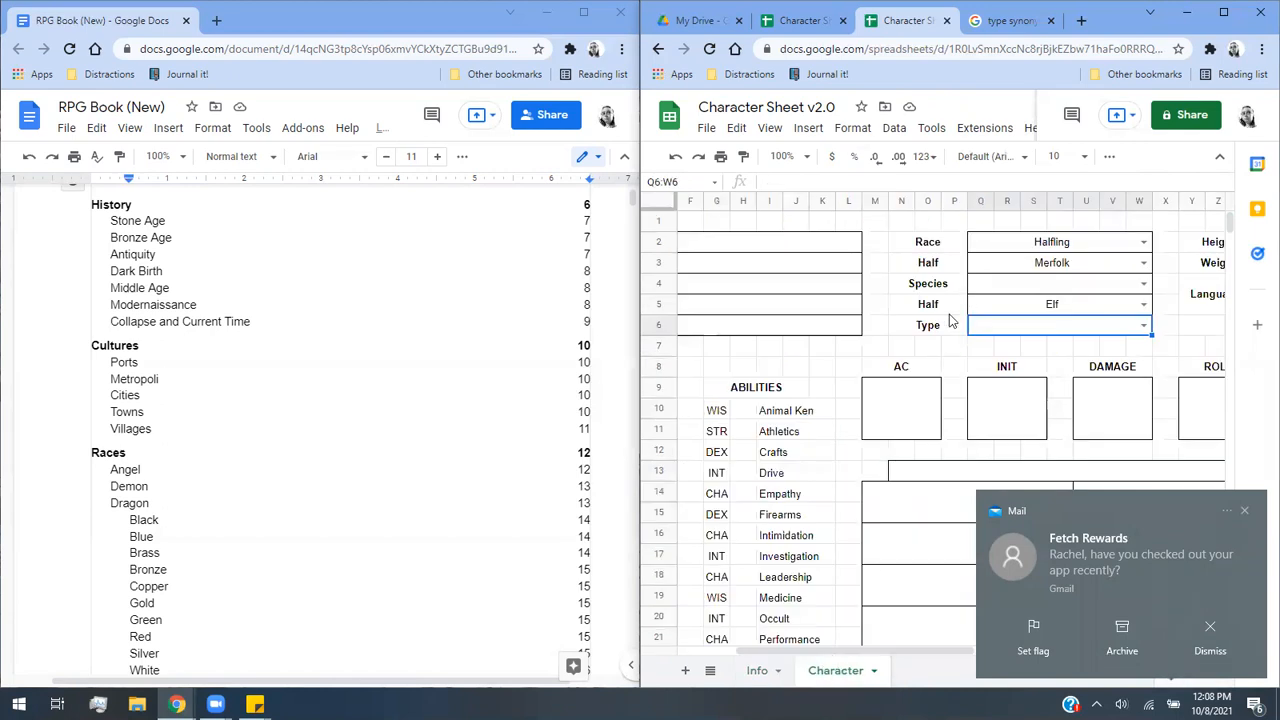
pyautogui.click(758, 671)
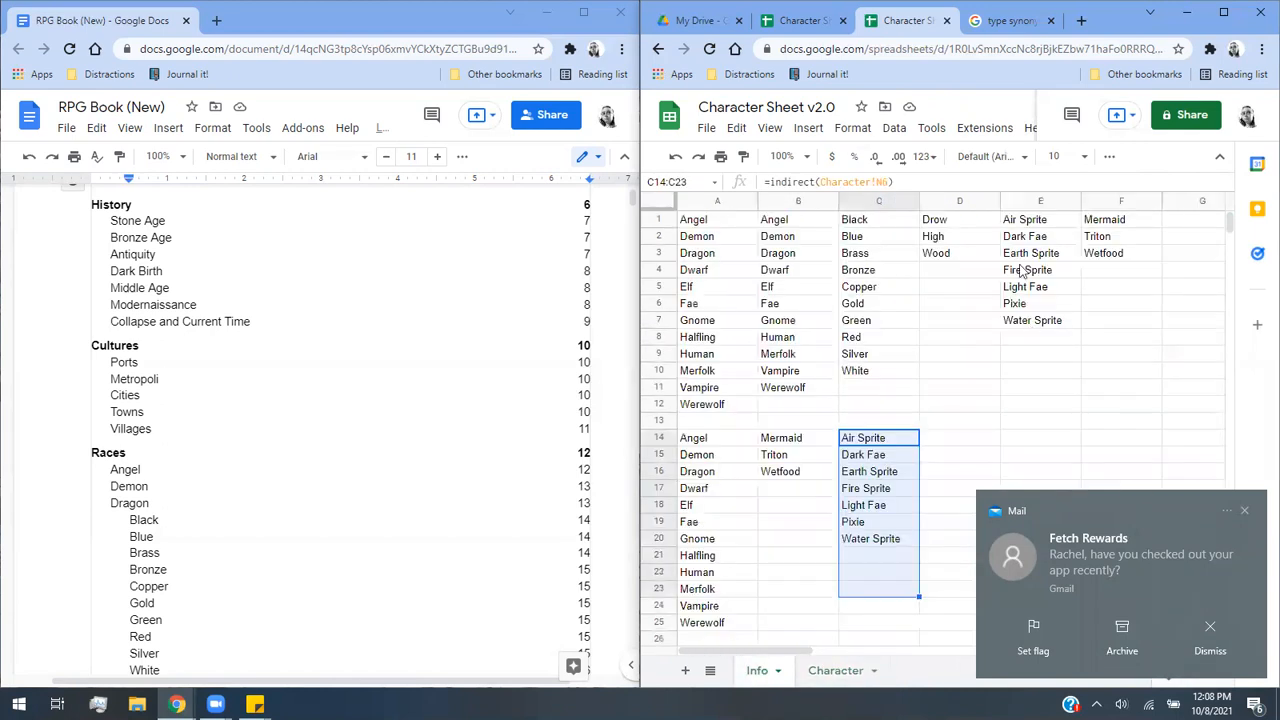
pyautogui.moveTo(1018, 228); pyautogui.dragTo(1020, 320)
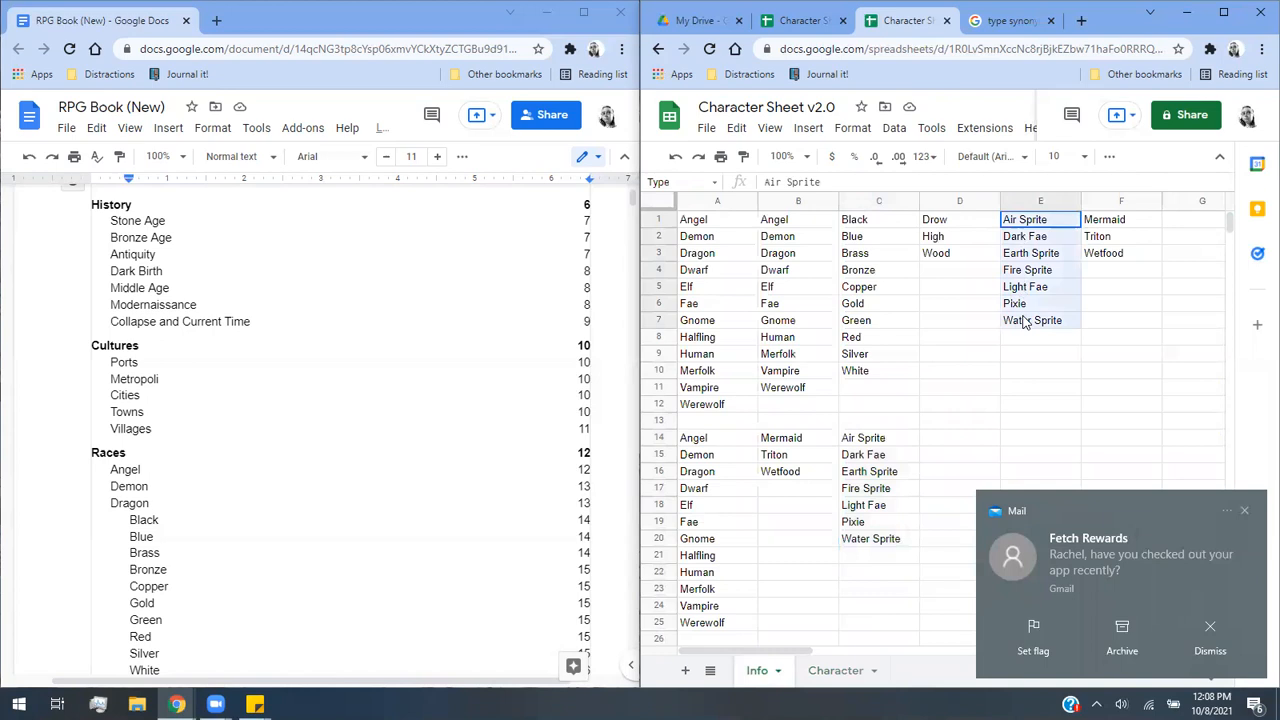
pyautogui.moveTo(944, 223); pyautogui.dragTo(950, 262)
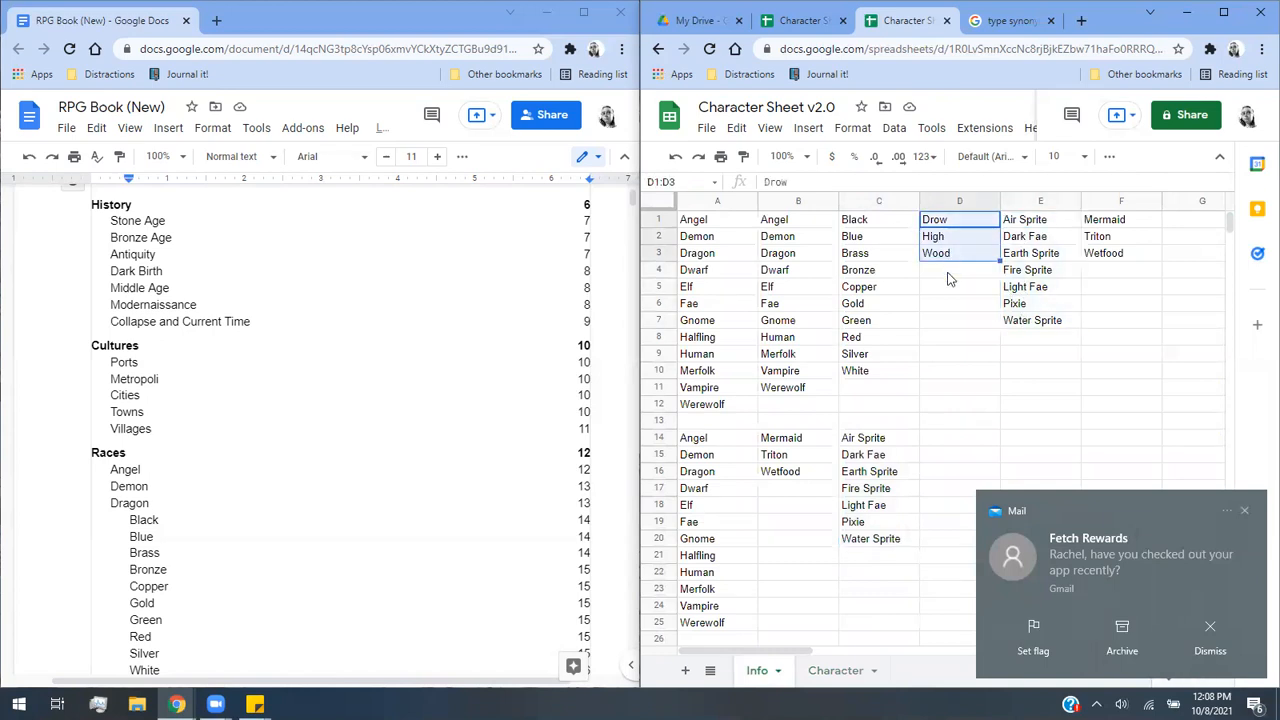
pyautogui.click(950, 280)
pyautogui.moveTo(942, 221); pyautogui.dragTo(950, 255)
pyautogui.moveTo(1113, 222); pyautogui.dragTo(1117, 253)
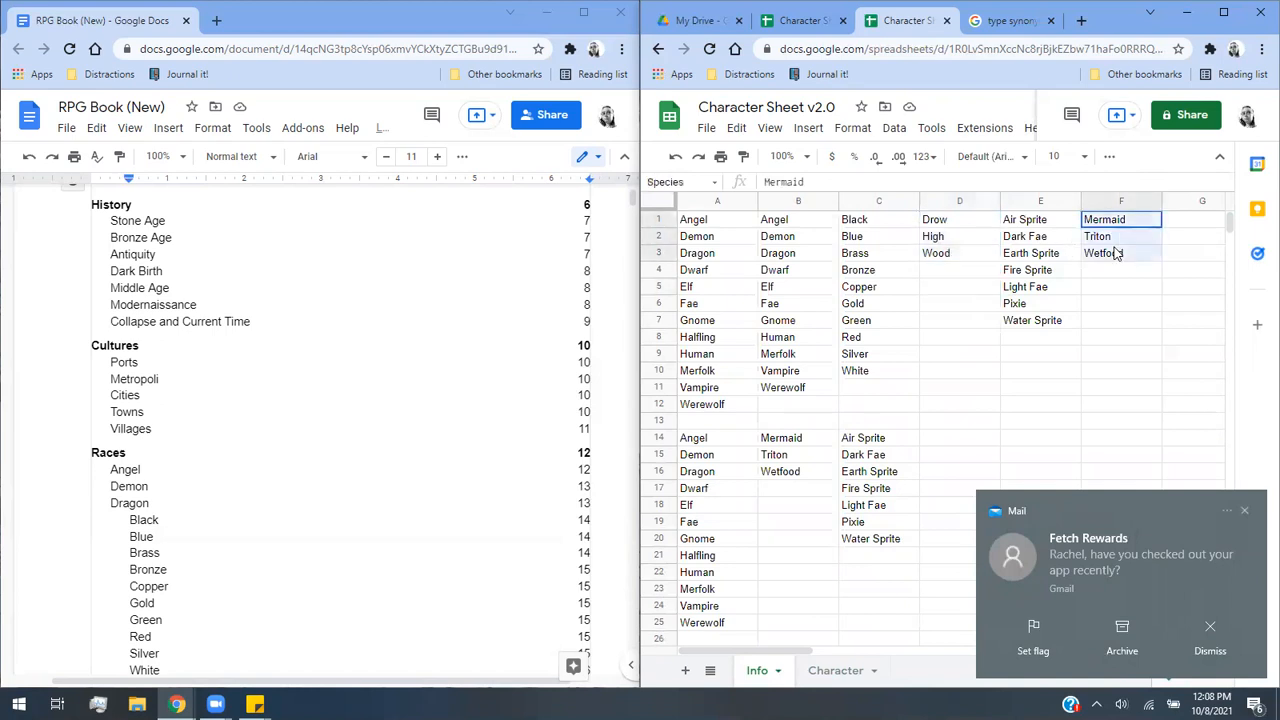
pyautogui.moveTo(936, 221); pyautogui.dragTo(937, 255)
pyautogui.moveTo(1012, 222); pyautogui.dragTo(1018, 314)
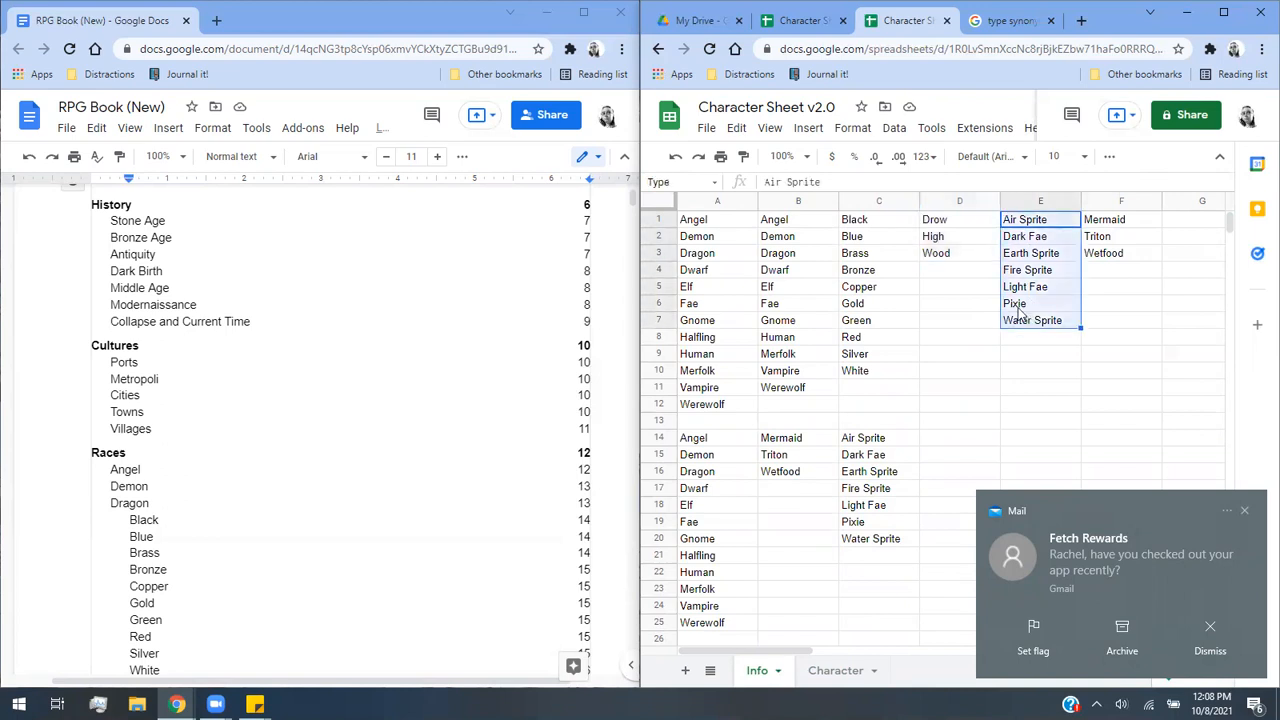
# Switch to the Google results for "type synonyms" and look through the alternative words.
pyautogui.click(990, 28)
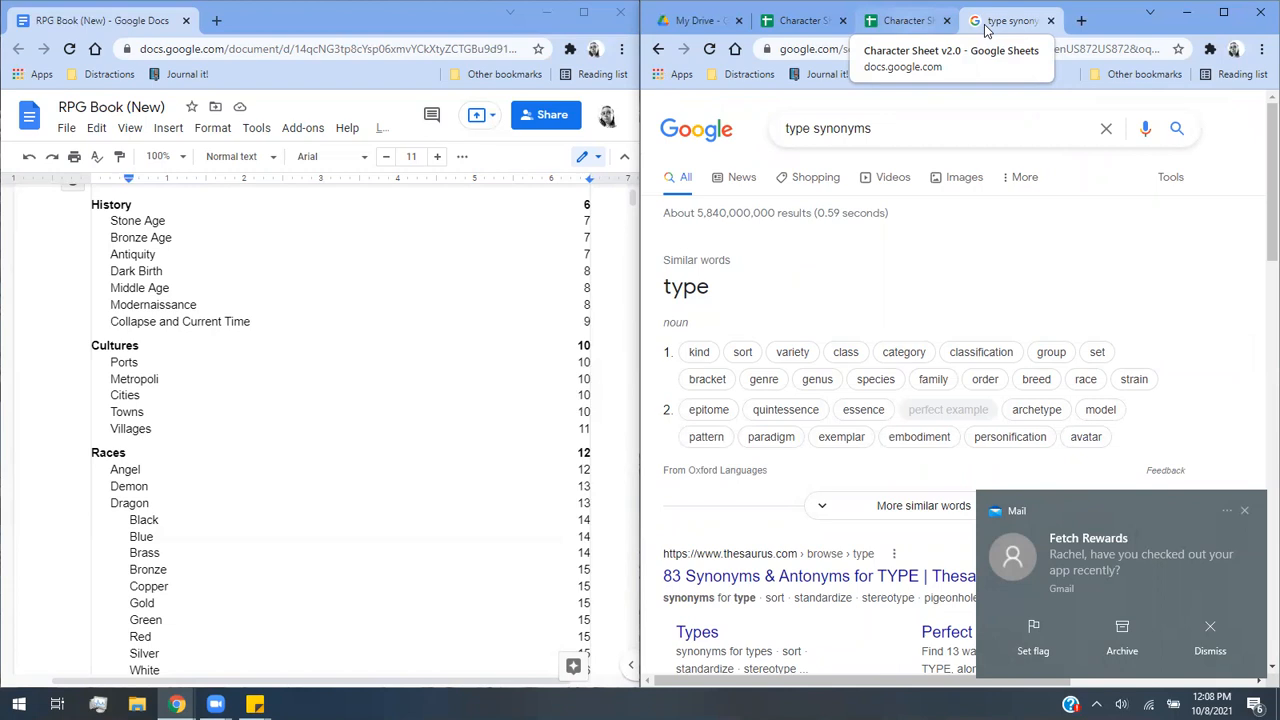
# Switch to the Character Sheet v2.0 spreadsheet, dismiss the mail notification and open the list of named ranges.
pyautogui.click(908, 22)
pyautogui.moveTo(958, 219); pyautogui.dragTo(958, 253)
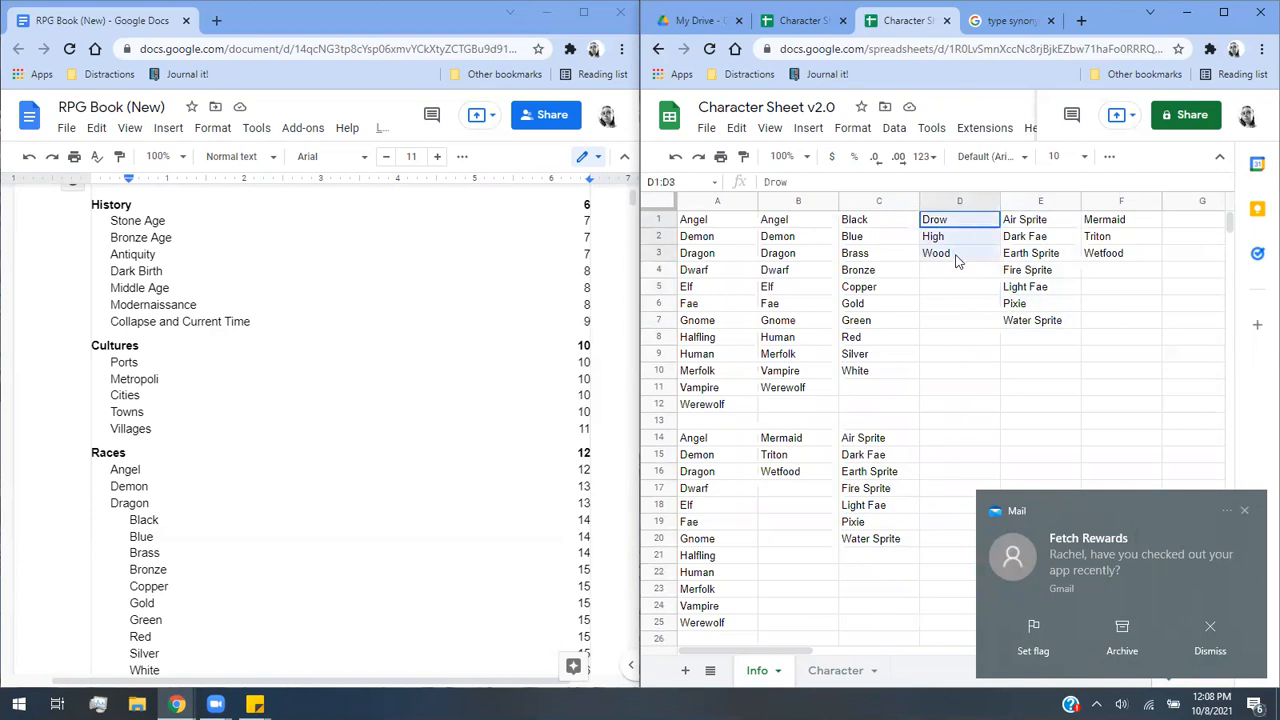
pyautogui.click(852, 133)
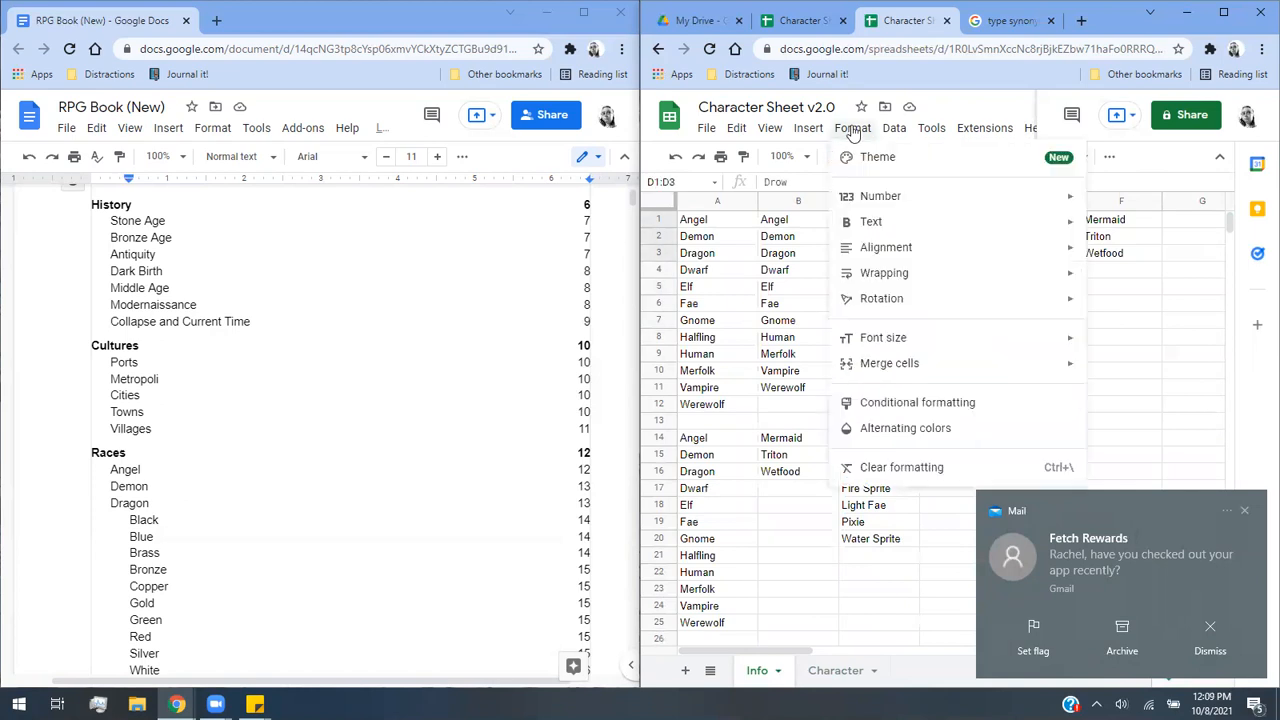
pyautogui.moveTo(808, 130)
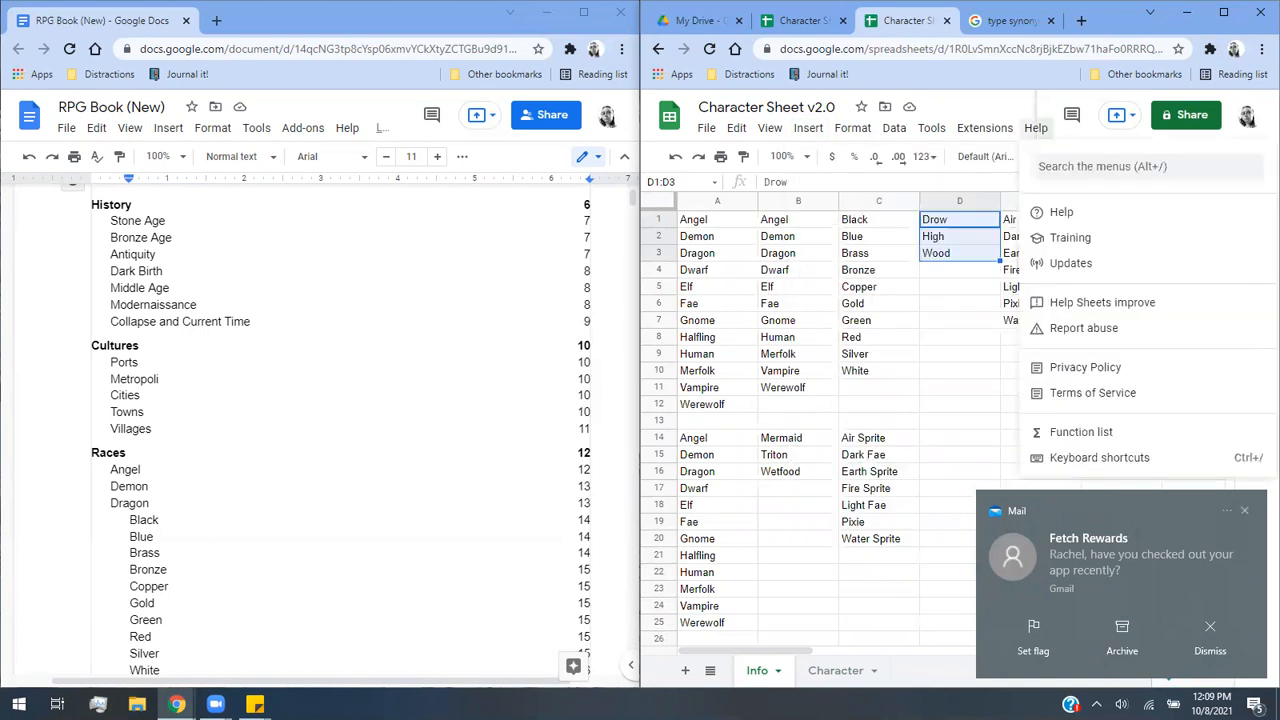
pyautogui.click(843, 605)
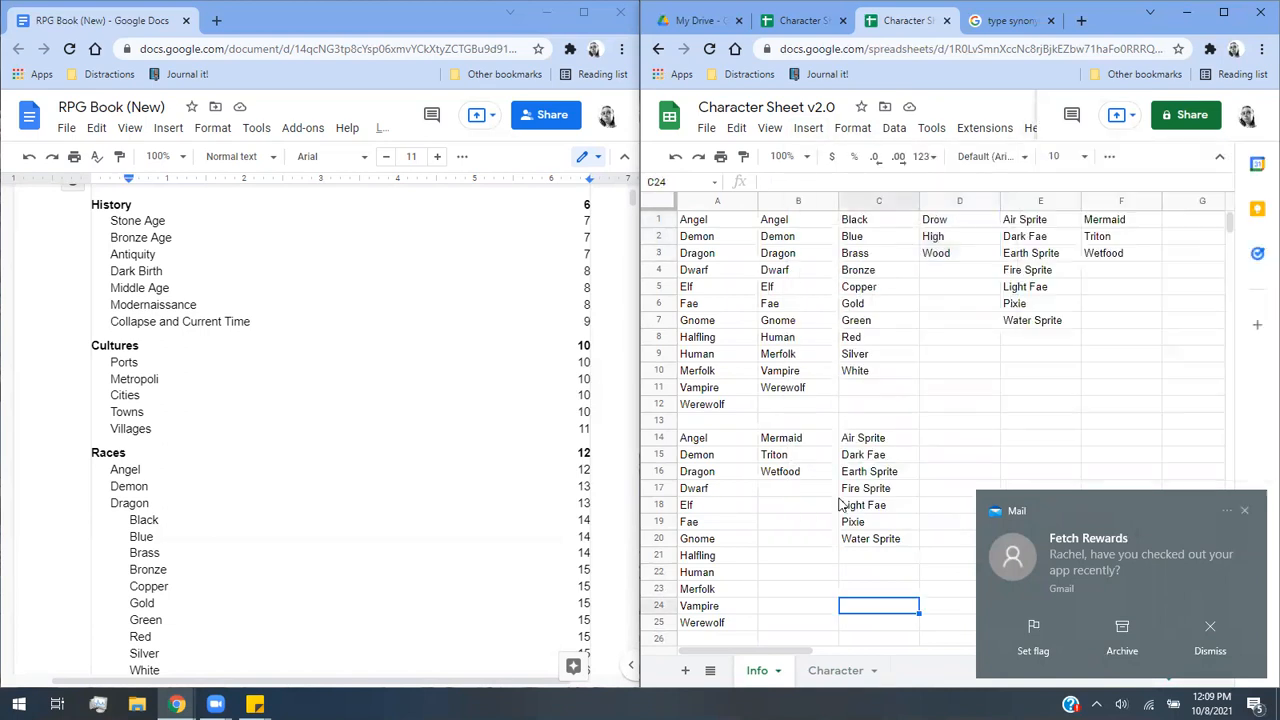
pyautogui.click(1241, 512)
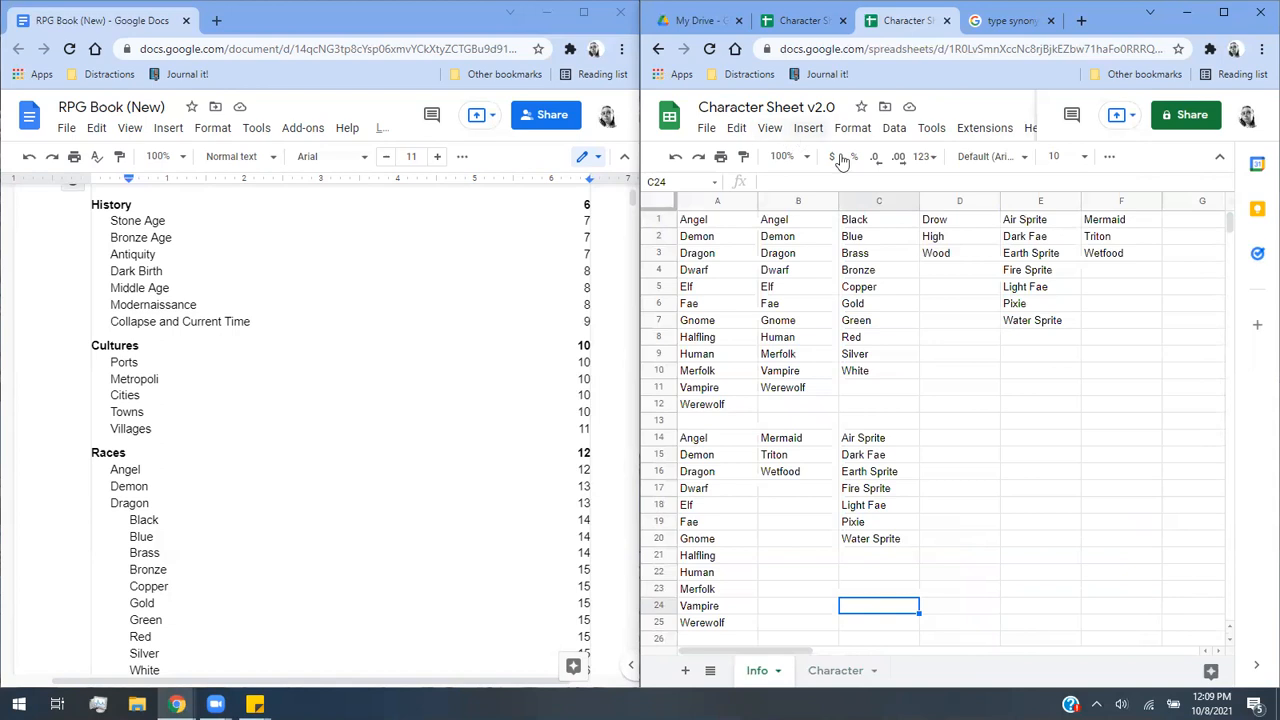
pyautogui.click(896, 130)
pyautogui.moveTo(866, 130)
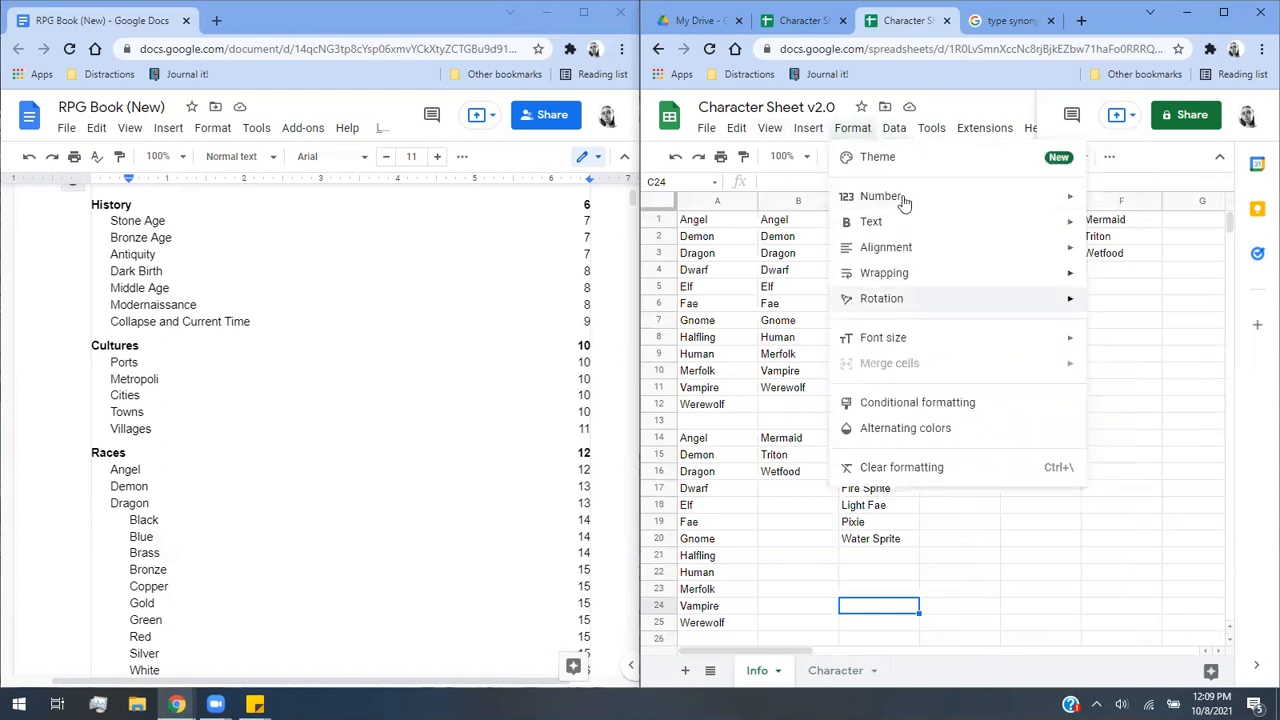
pyautogui.click(918, 336)
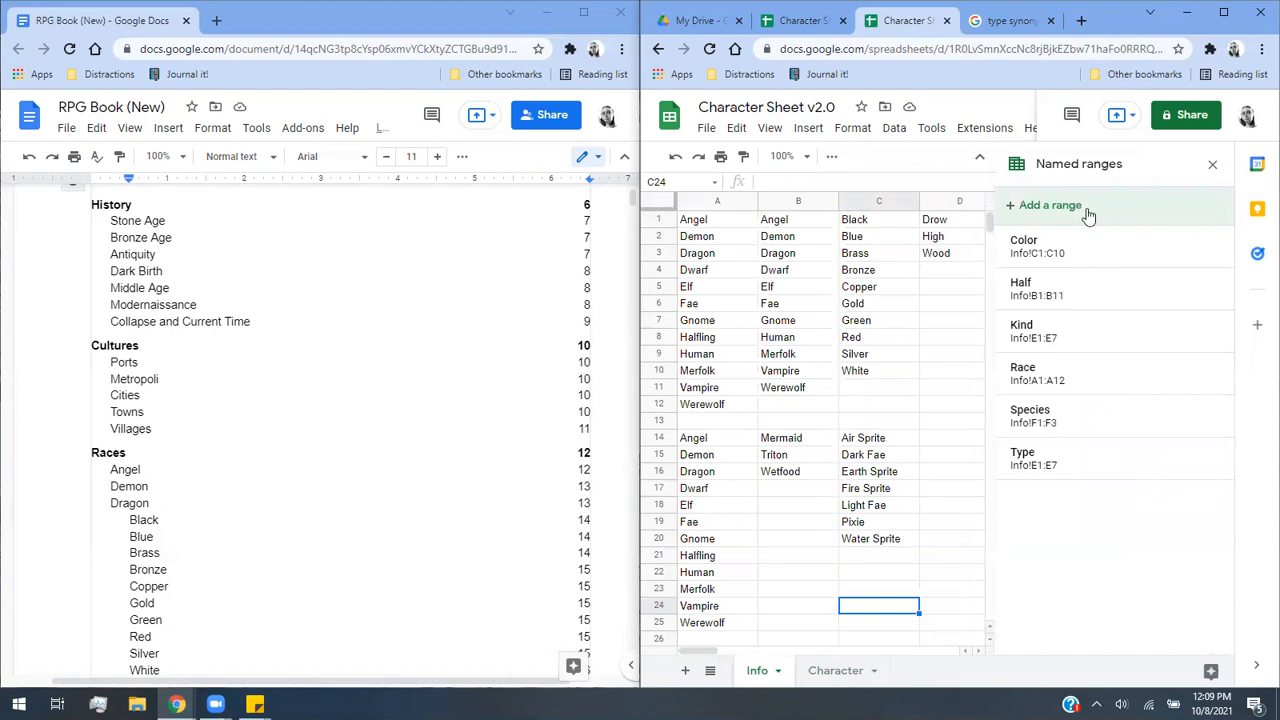
# Try to change the named range Type to cells D1:D3 on the Info sheet.
pyautogui.moveTo(713, 651); pyautogui.dragTo(739, 655)
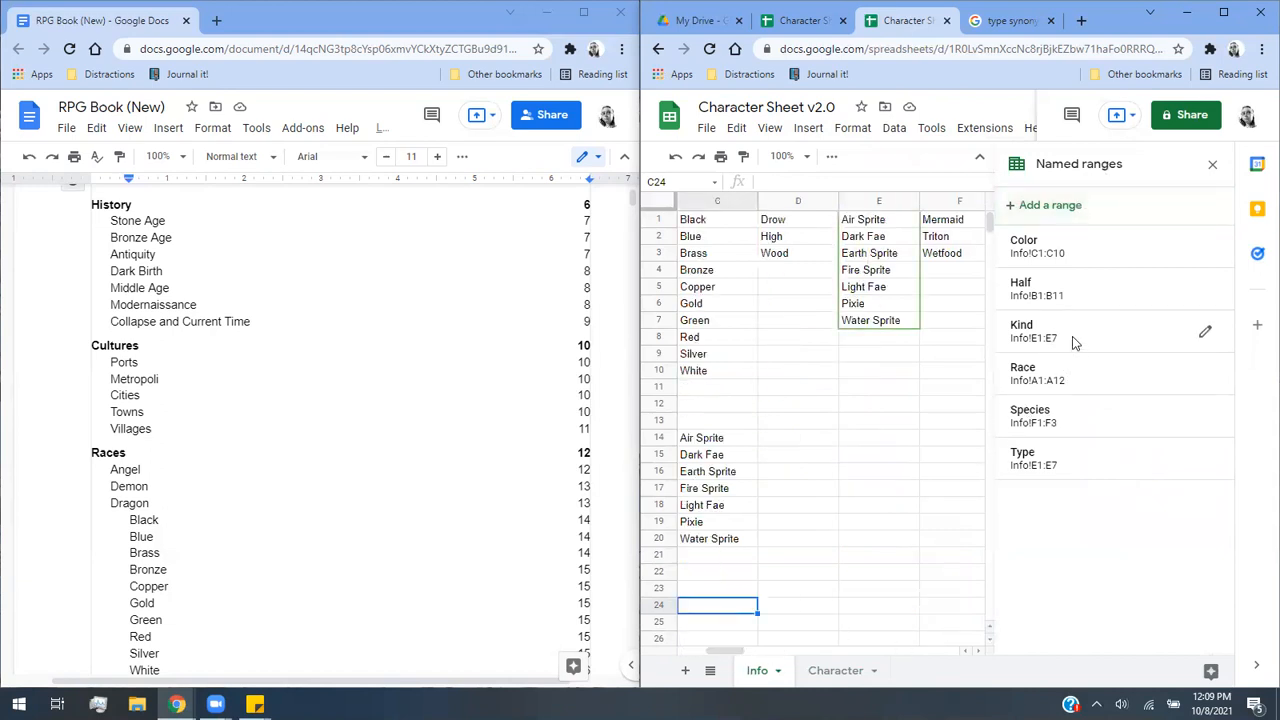
pyautogui.click(1074, 464)
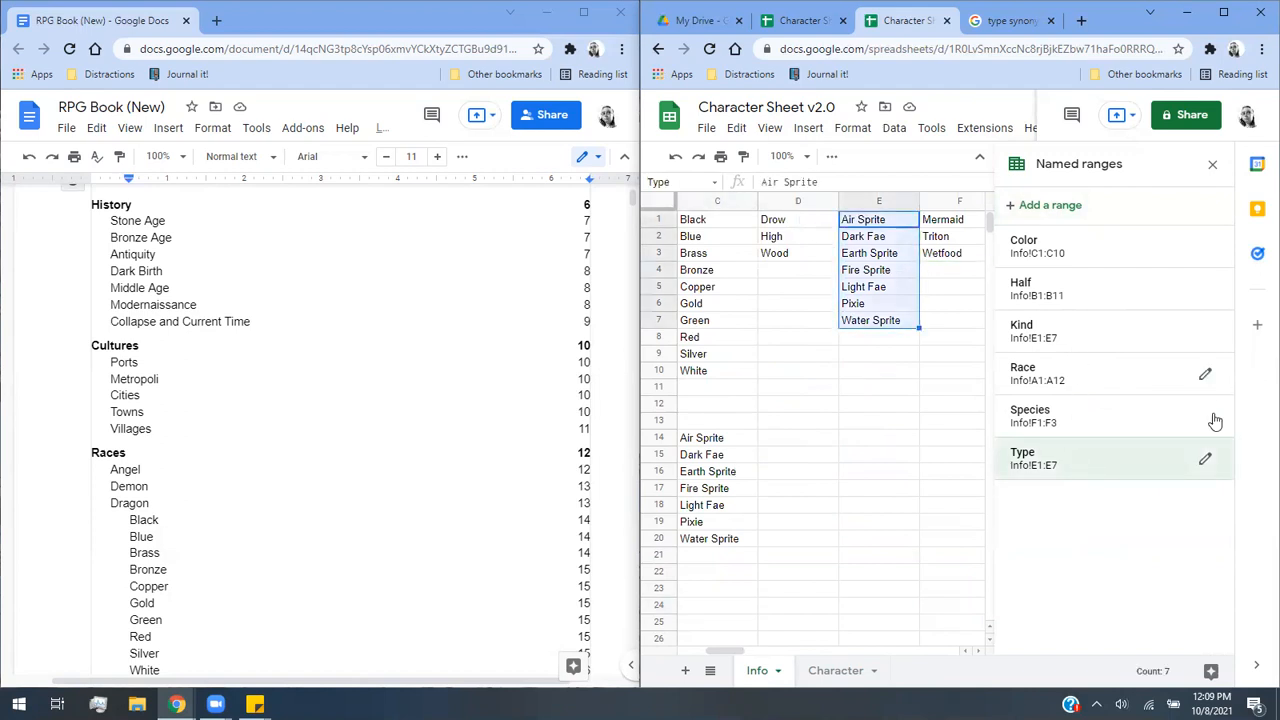
pyautogui.click(1205, 458)
pyautogui.moveTo(815, 224); pyautogui.dragTo(821, 256)
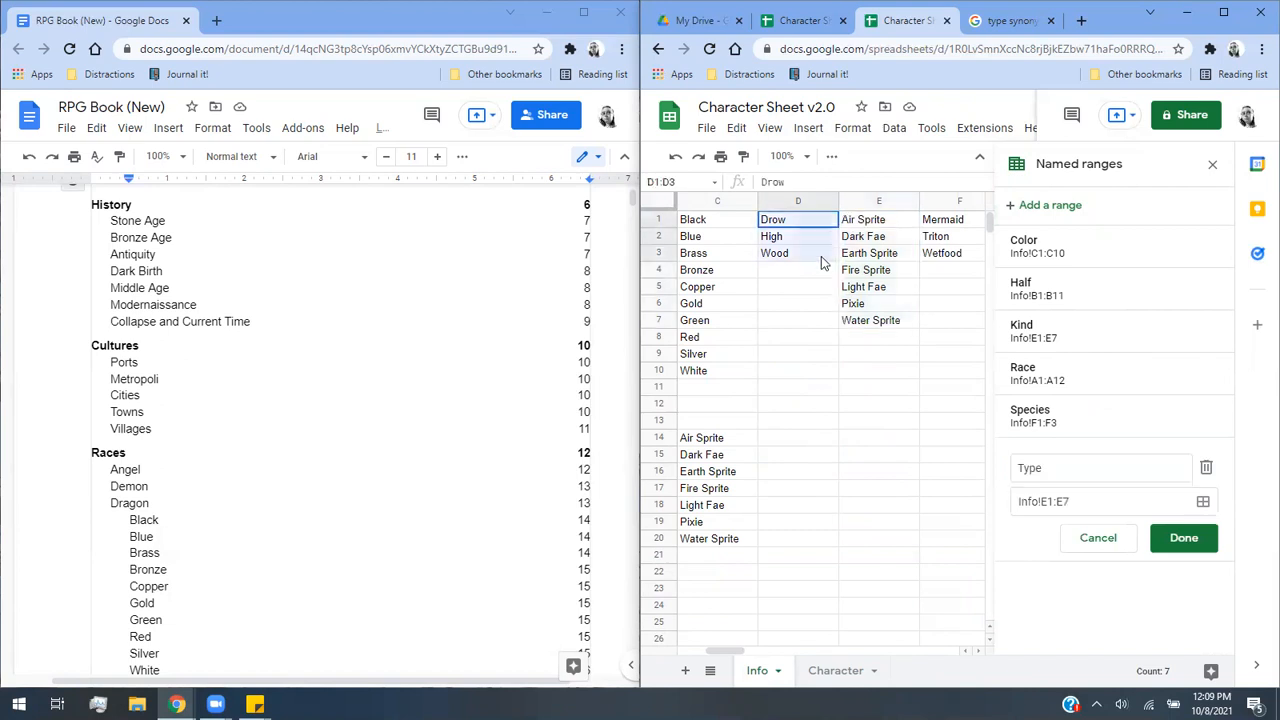
pyautogui.click(1184, 540)
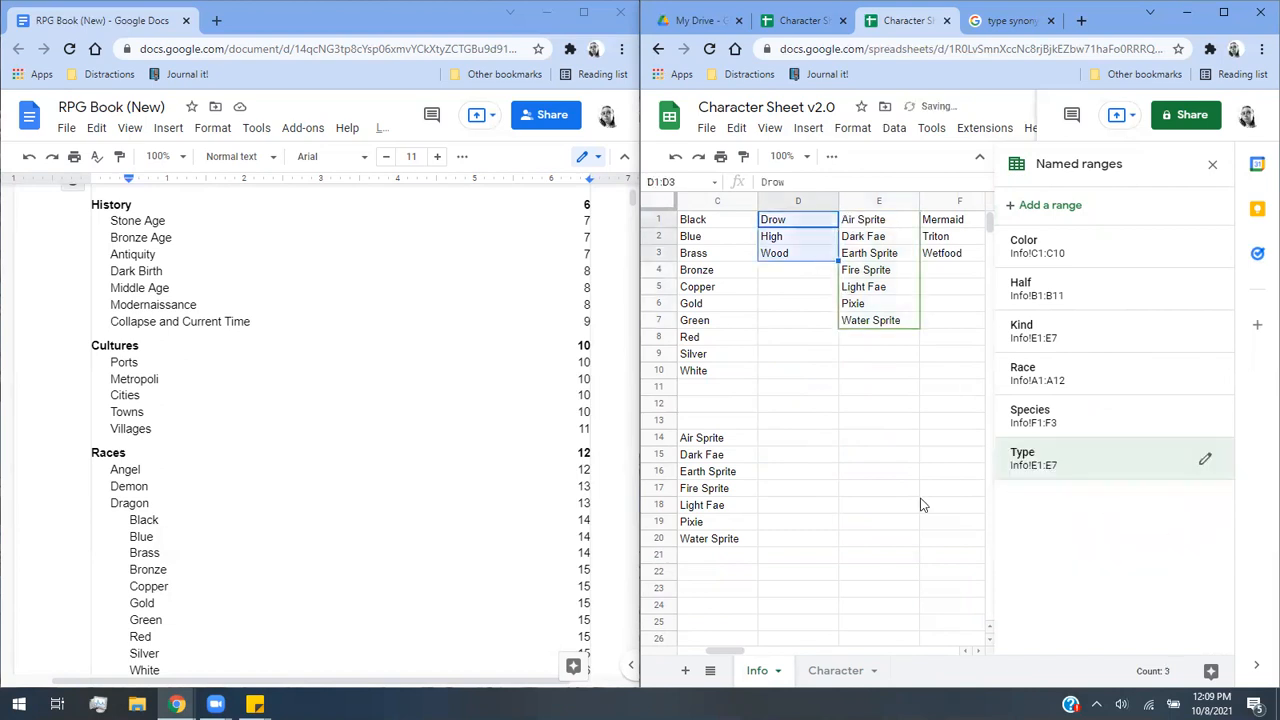
# On the Character sheet, check the options in the Type dropdown in row 6 and the formula behind its label.
pyautogui.click(835, 670)
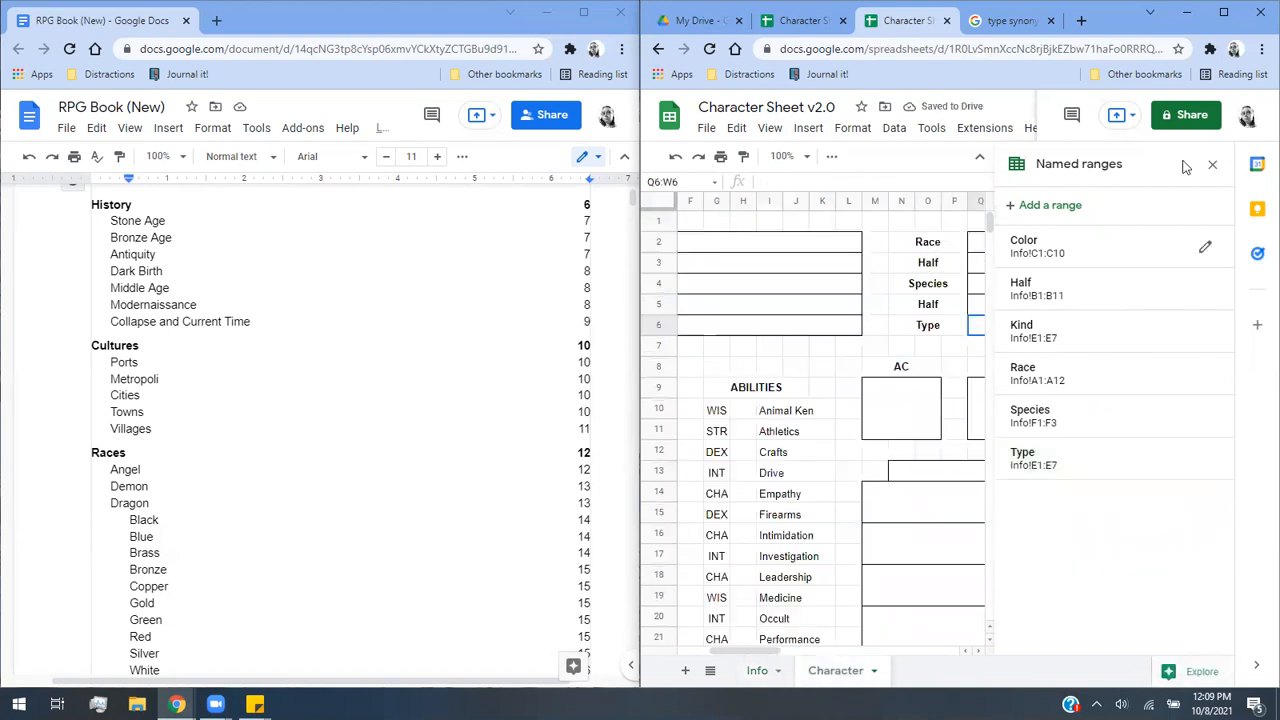
pyautogui.click(1213, 167)
pyautogui.click(1145, 323)
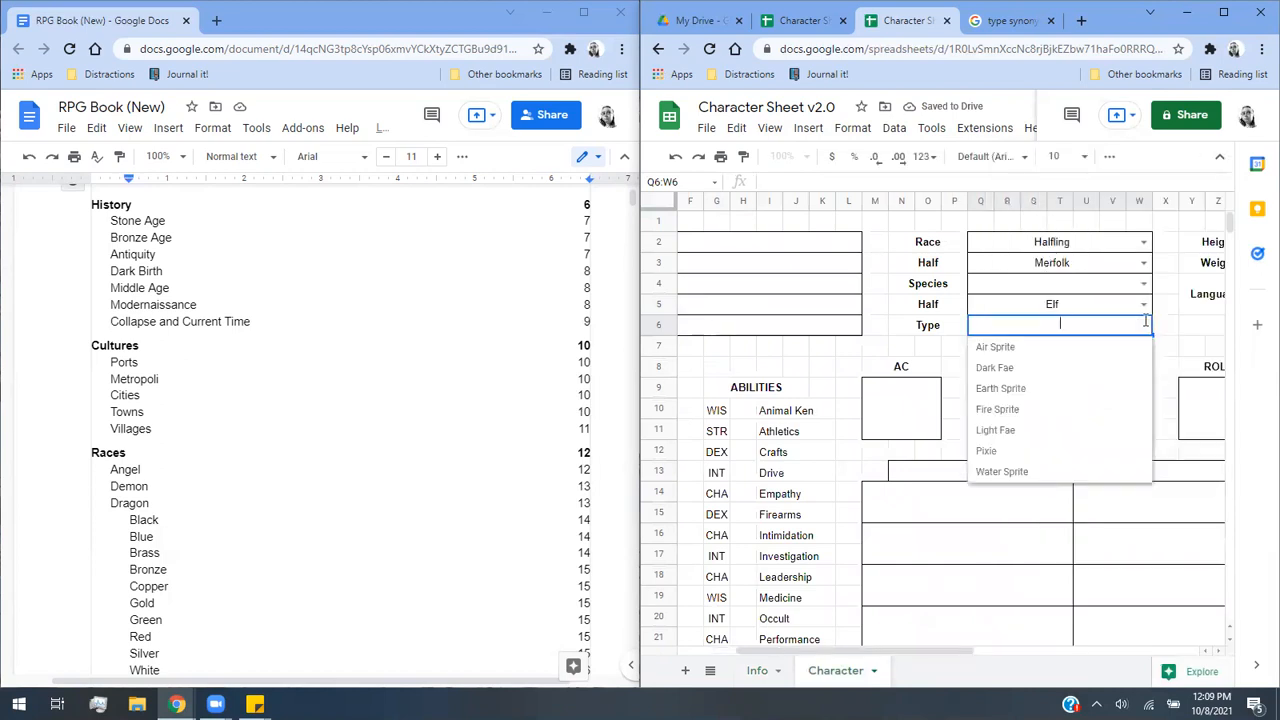
pyautogui.click(928, 341)
pyautogui.click(938, 329)
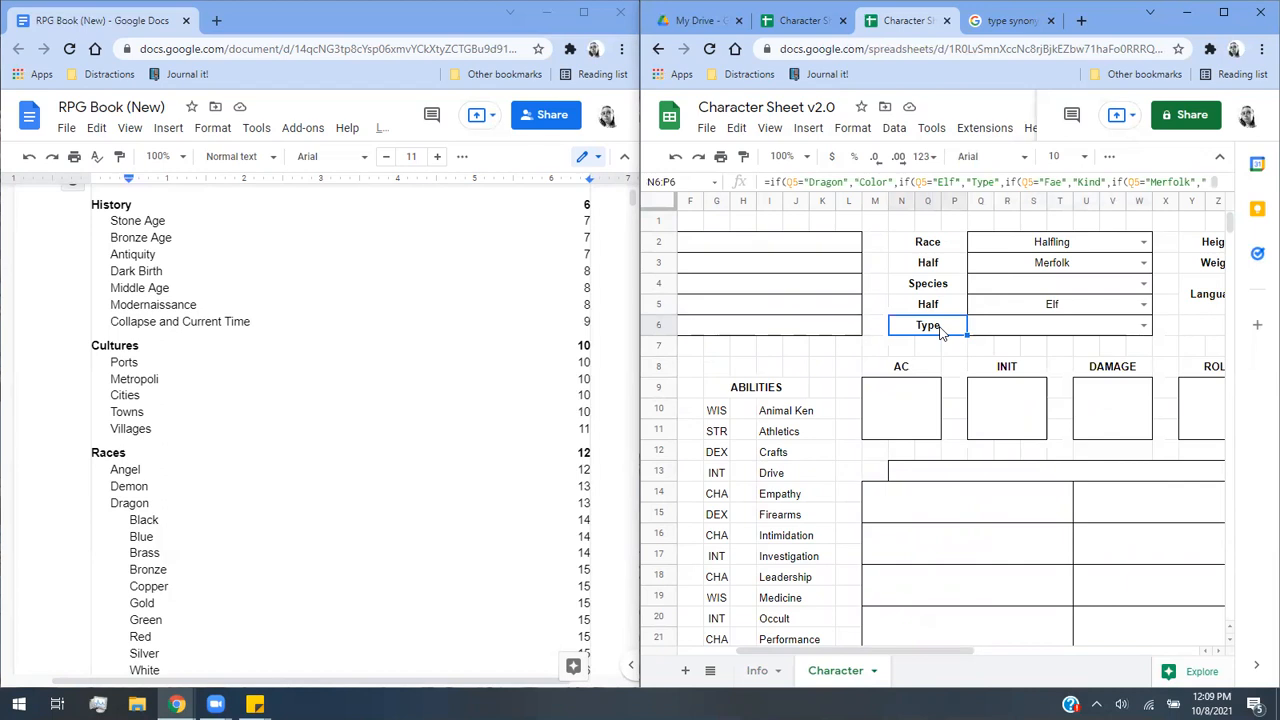
pyautogui.doubleClick(1060, 337)
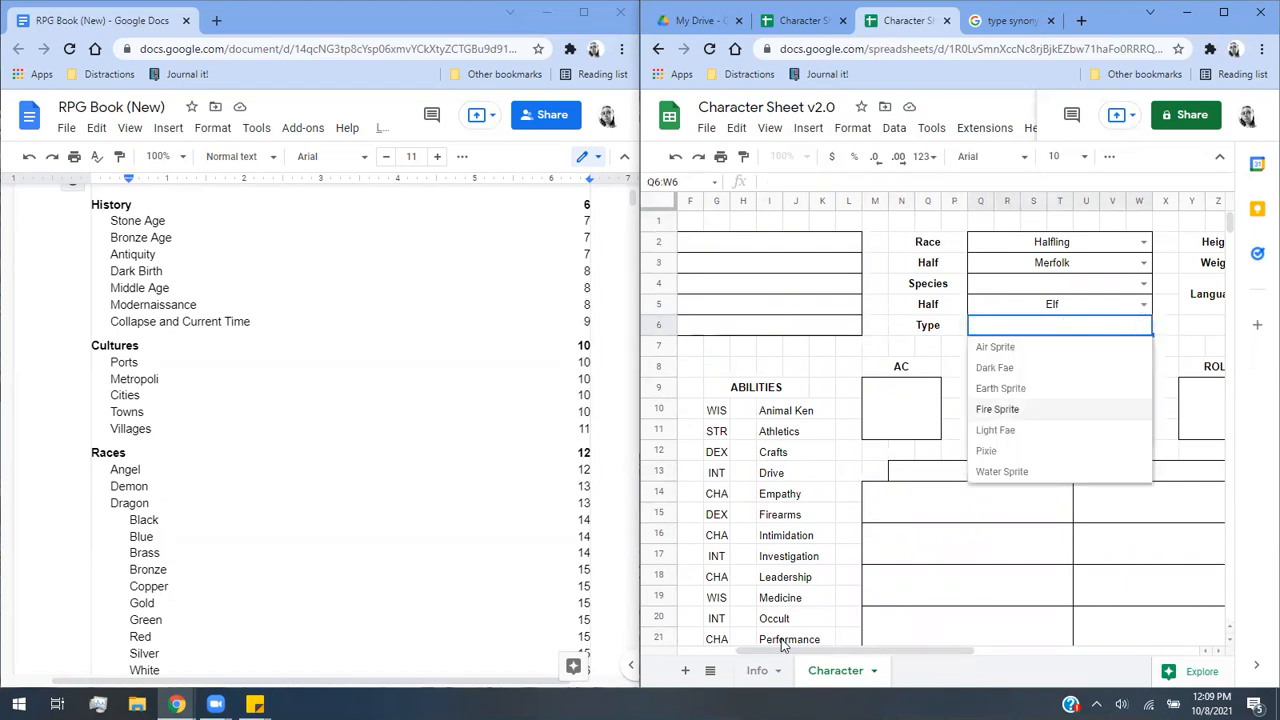
# On the Info sheet, set the named range Type to cells D1:D3, the list of Drow, High and Wood.
pyautogui.click(757, 670)
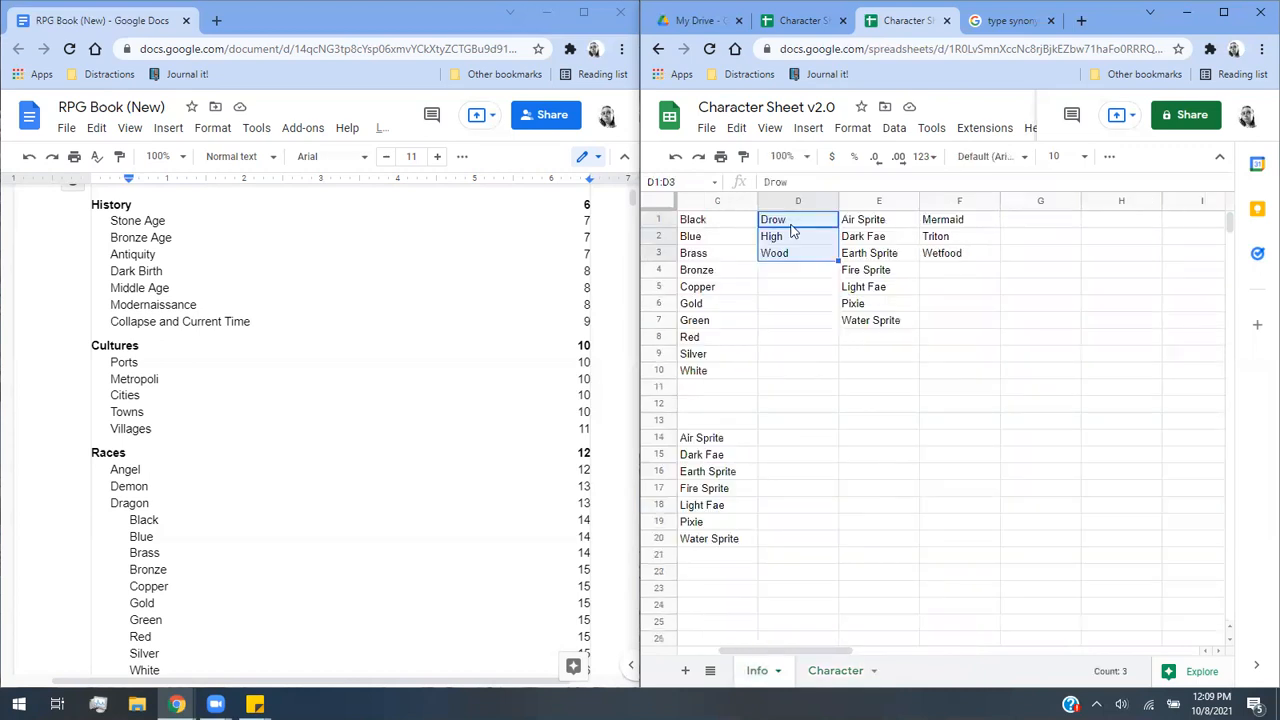
pyautogui.click(800, 322)
pyautogui.moveTo(795, 221); pyautogui.dragTo(800, 253)
pyautogui.click(811, 131)
pyautogui.moveTo(880, 131)
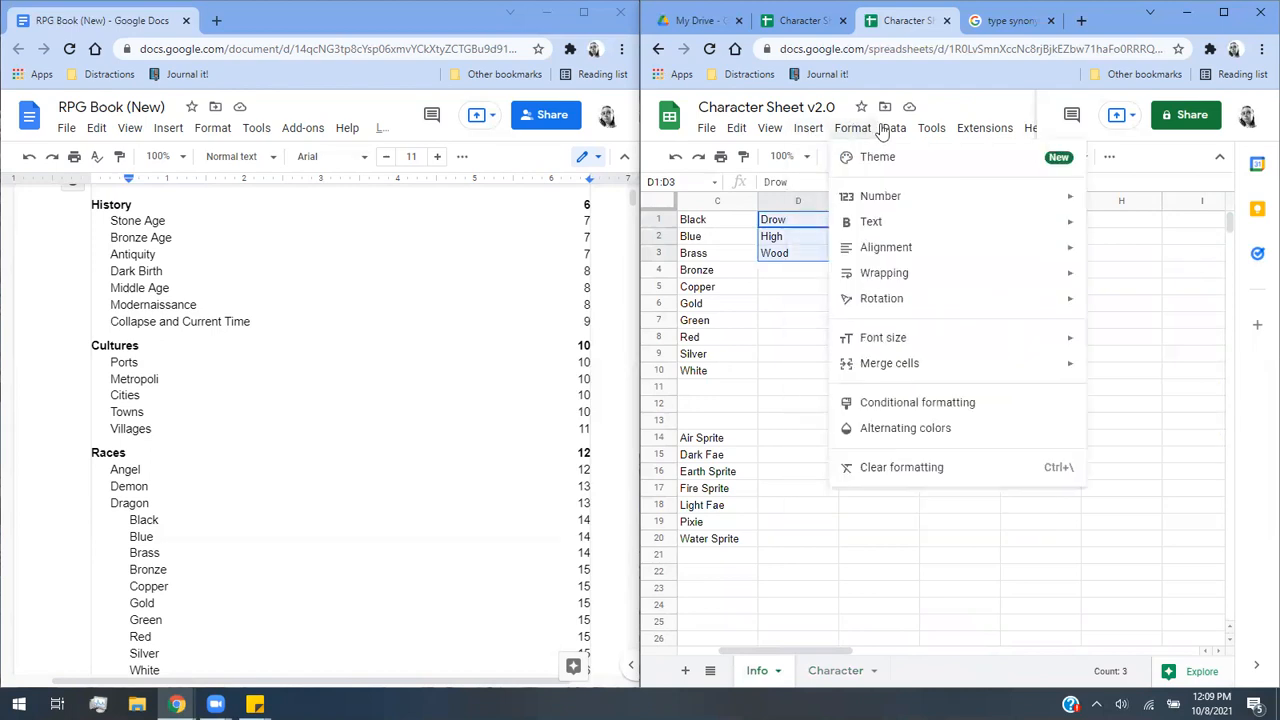
pyautogui.click(955, 340)
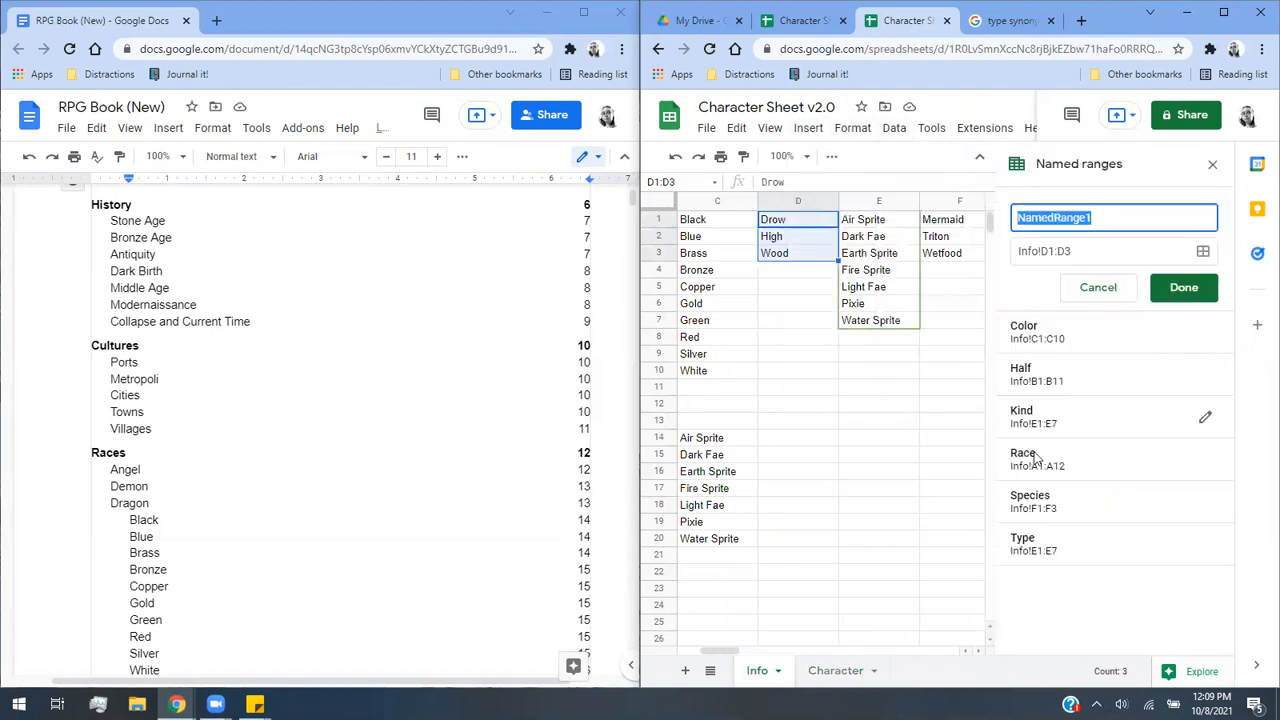
pyautogui.click(1198, 548)
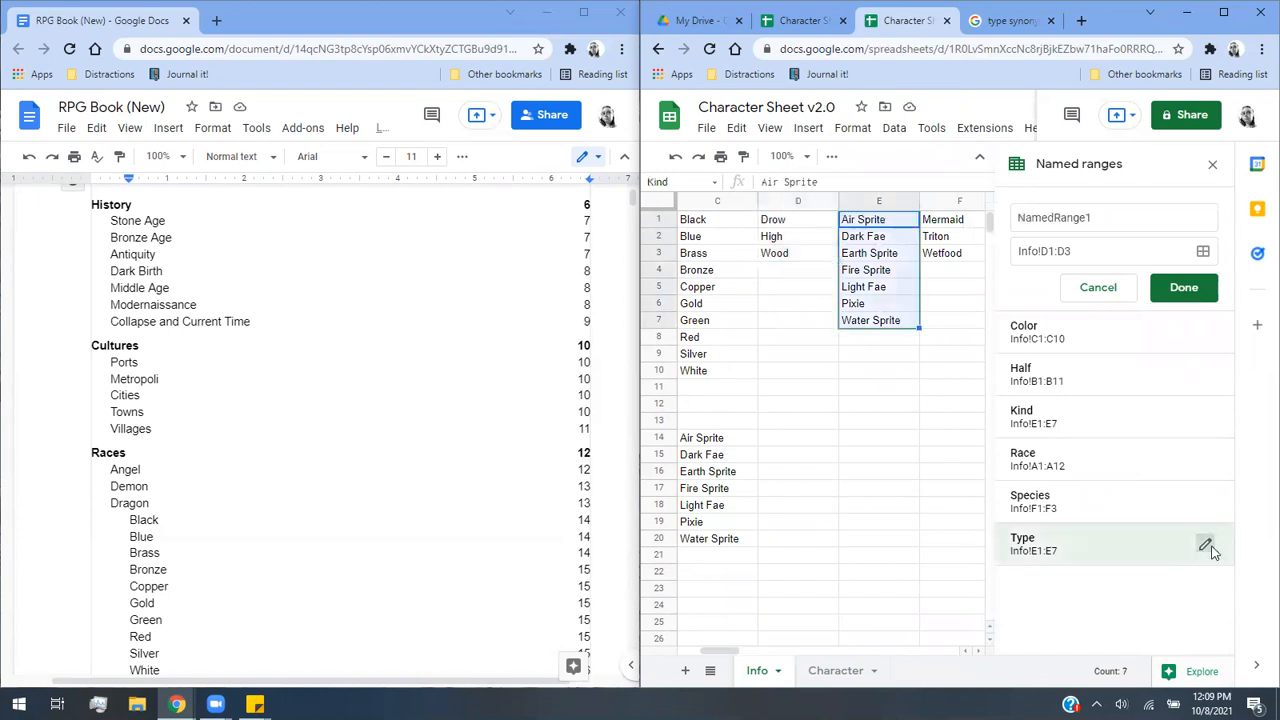
pyautogui.click(1205, 546)
pyautogui.click(1202, 501)
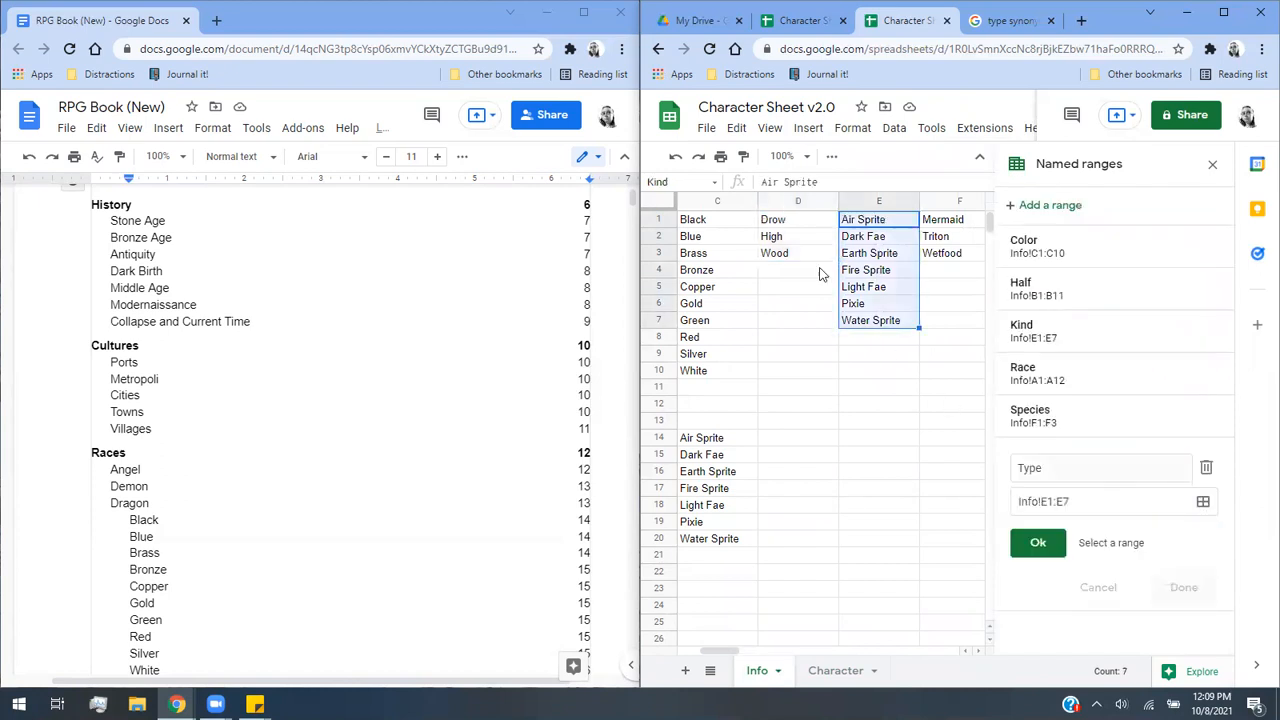
pyautogui.moveTo(798, 224); pyautogui.dragTo(795, 254)
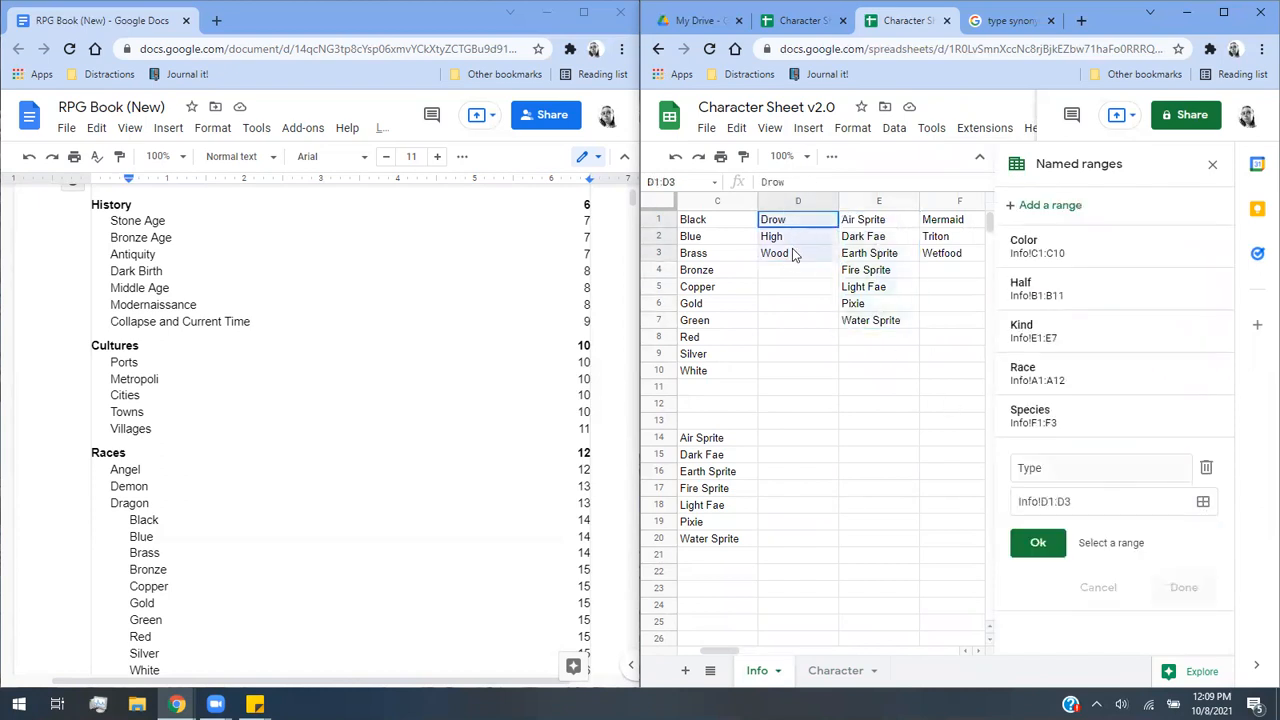
pyautogui.click(1040, 540)
pyautogui.click(1200, 540)
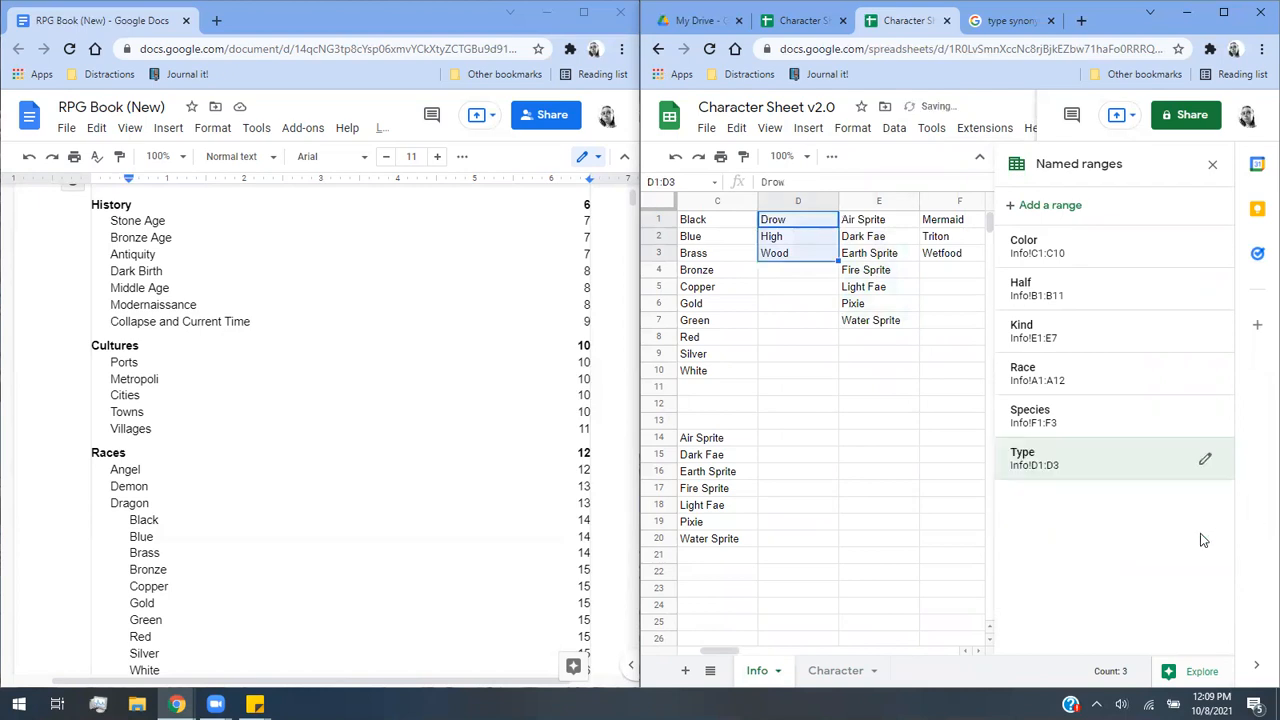
# Return to the Character sheet and recheck the Type dropdown's options and the label formula in N6.
pyautogui.click(834, 671)
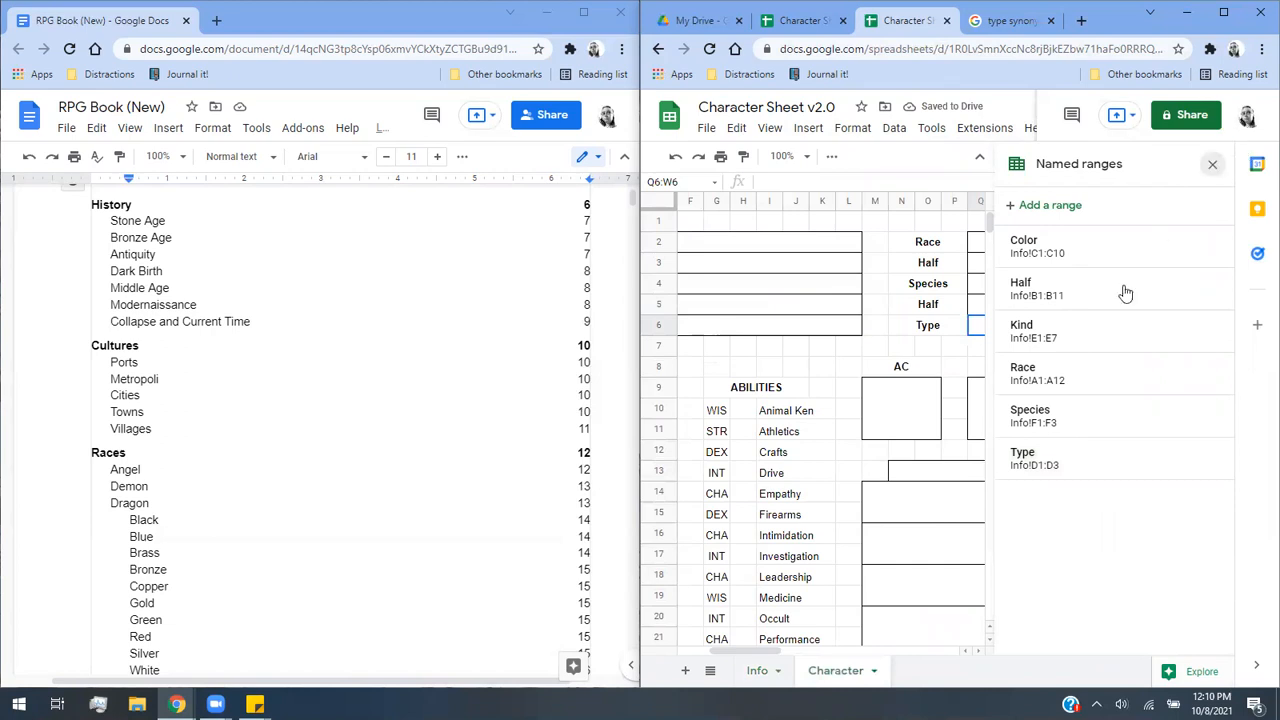
pyautogui.click(1138, 326)
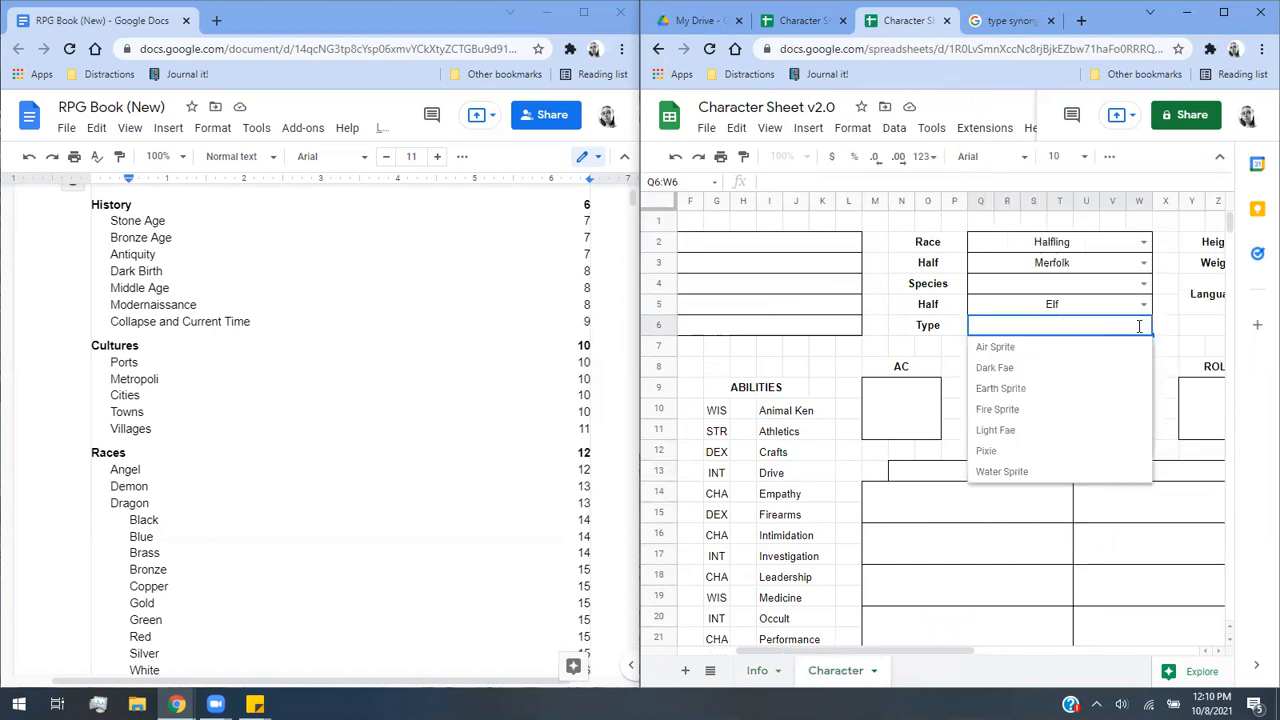
pyautogui.click(909, 352)
pyautogui.click(936, 330)
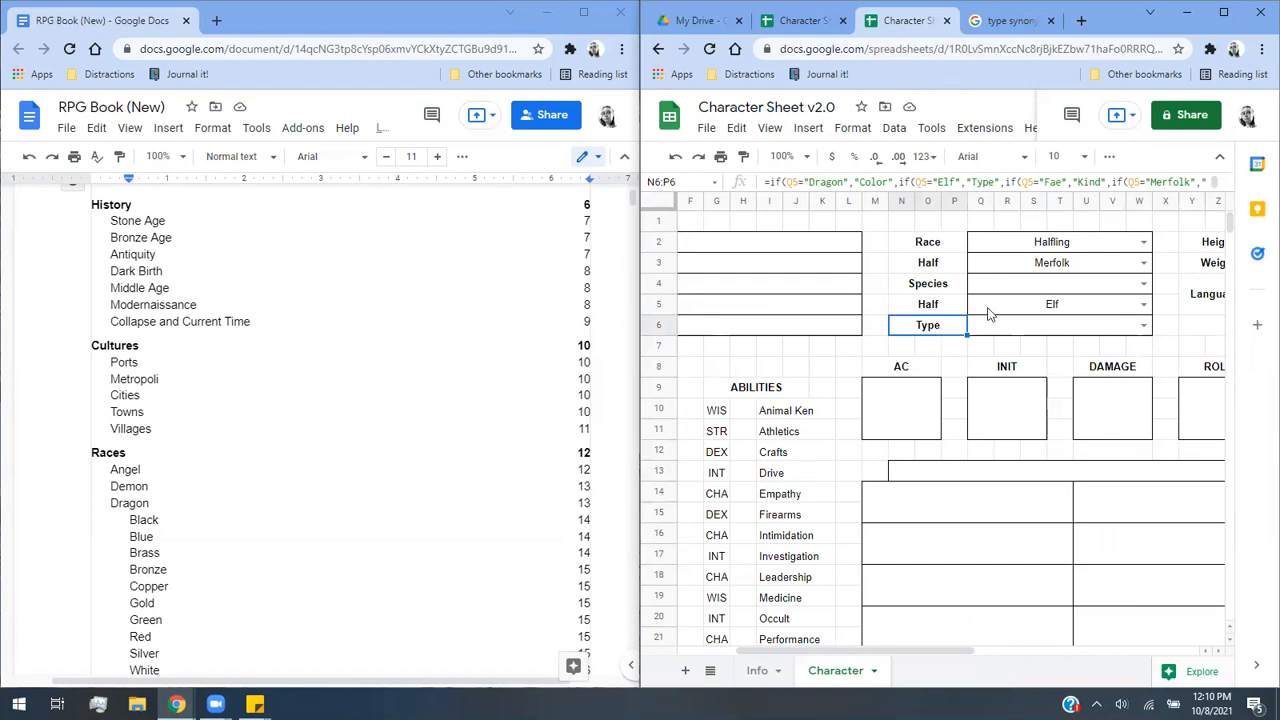
# Test the row 6 dropdown by switching the Half value in row 5 to Fae and back to Elf.
pyautogui.click(1138, 306)
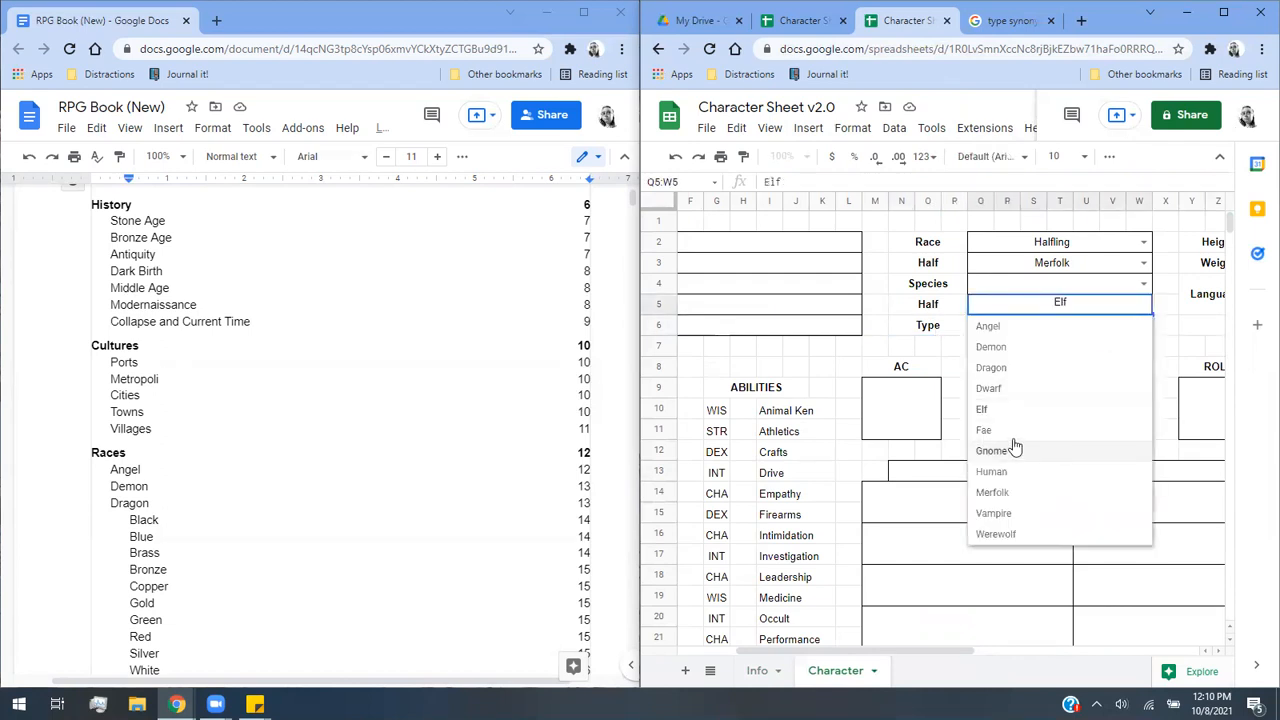
pyautogui.click(1013, 431)
pyautogui.click(1146, 324)
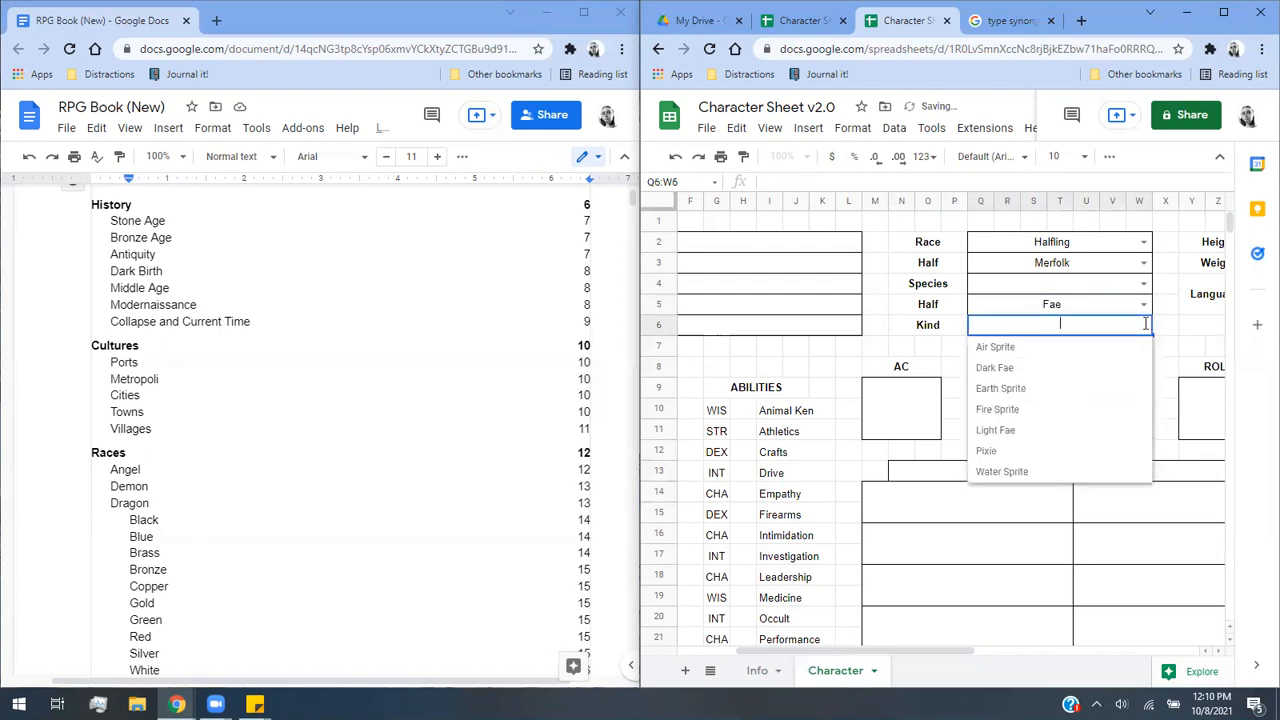
pyautogui.click(1146, 306)
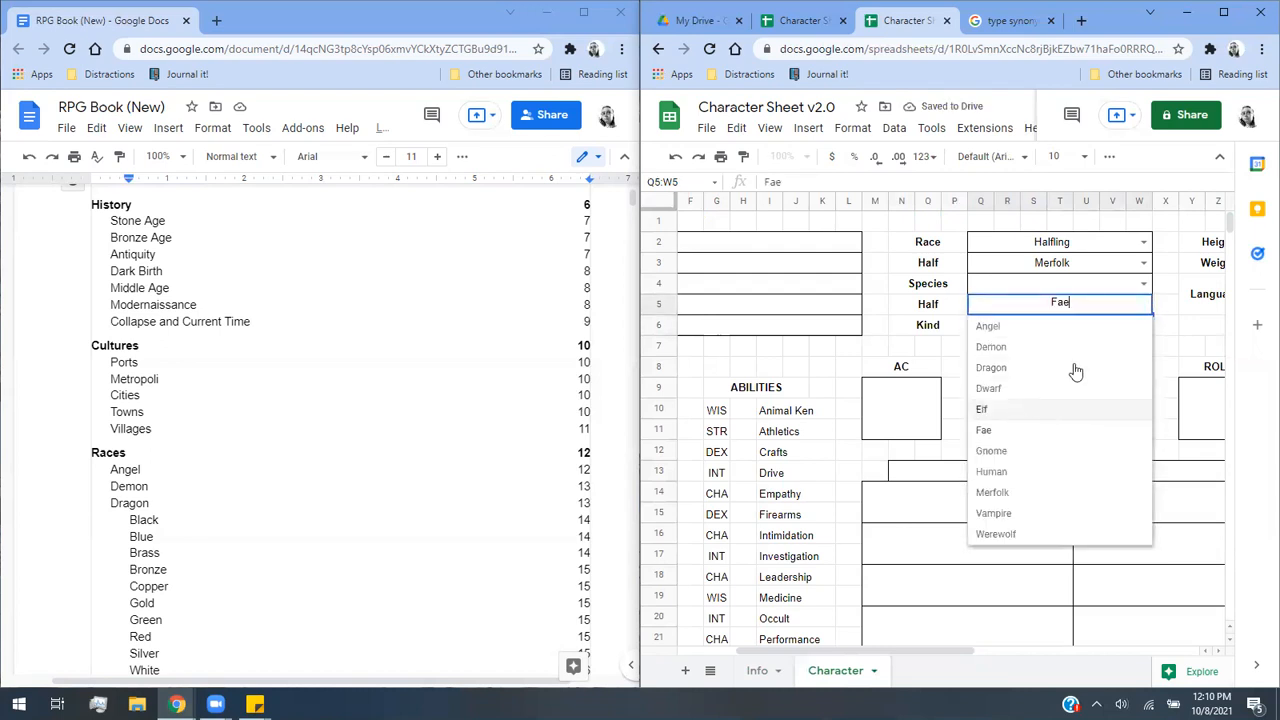
pyautogui.click(1070, 409)
pyautogui.click(1142, 326)
pyautogui.click(932, 348)
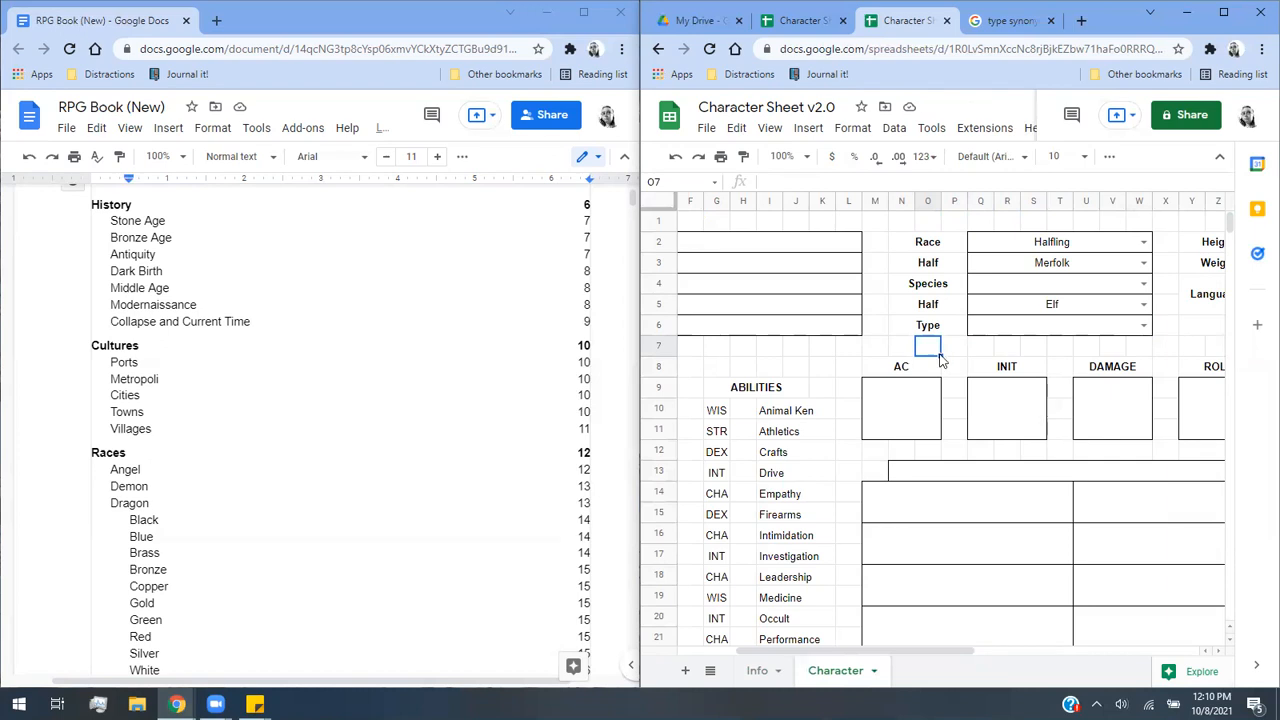
# Clear the Race value in row 2 and the Half values in rows 3 and 5.
pyautogui.click(1093, 245)
pyautogui.press('Delete')
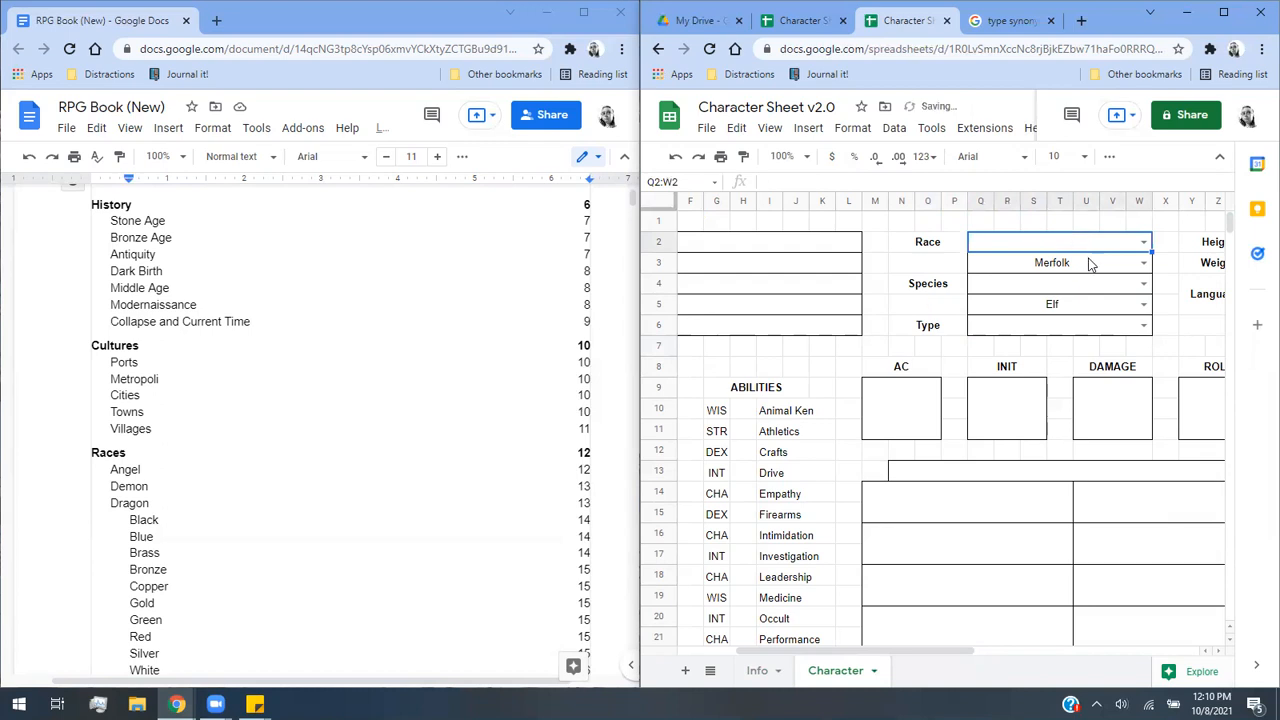
pyautogui.click(1086, 263)
pyautogui.press('Delete')
pyautogui.click(1086, 304)
pyautogui.press('Delete')
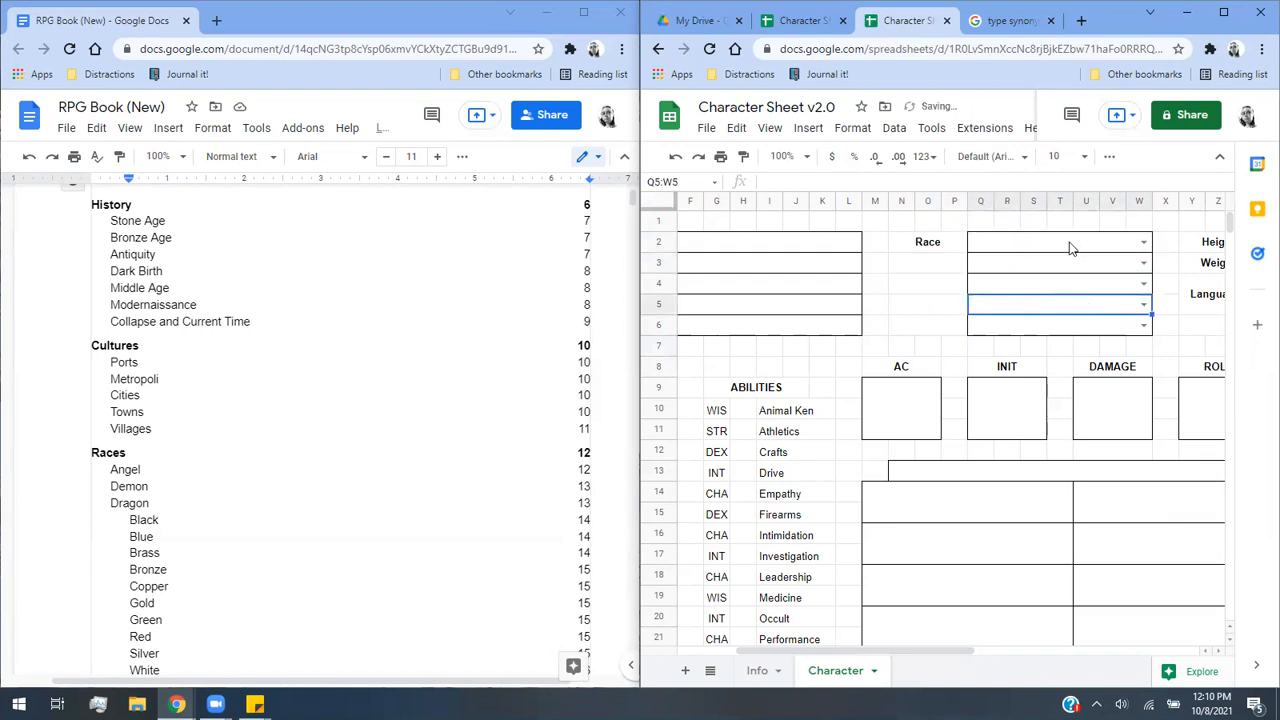
# Set Race to Human, and check the row 3 dropdown's options and the label formula in N3.
pyautogui.click(1144, 242)
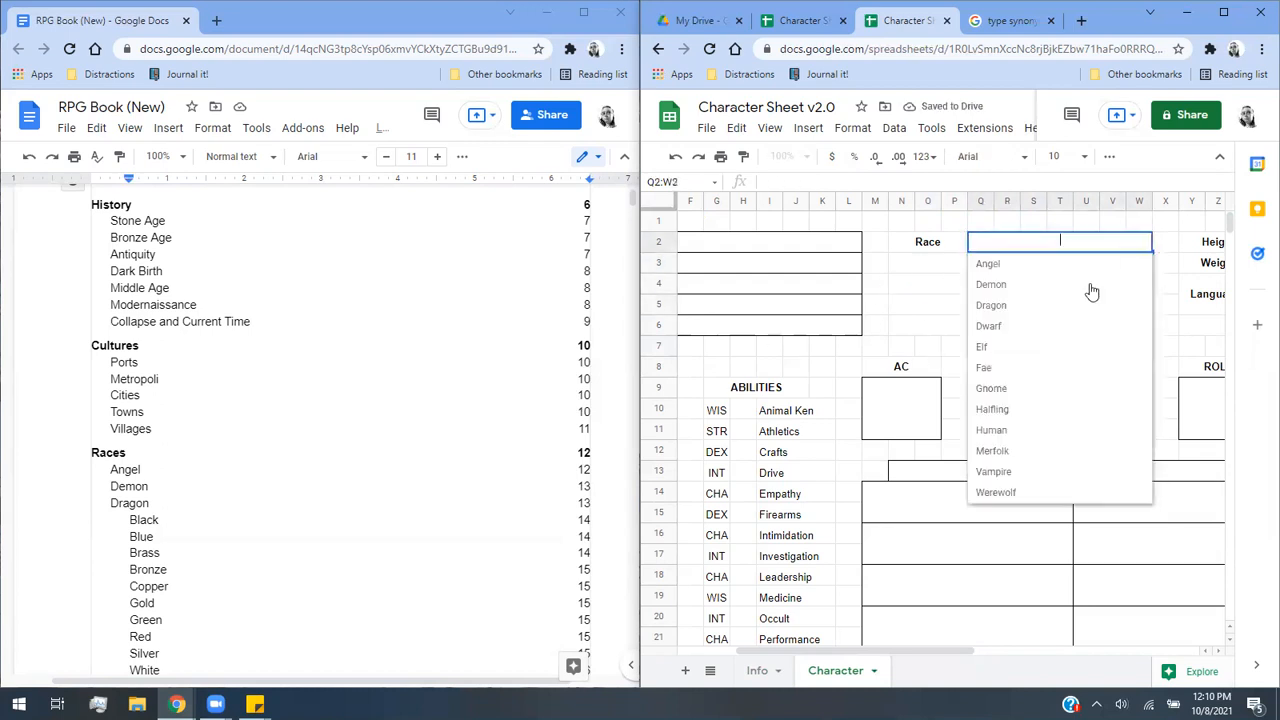
pyautogui.click(1000, 430)
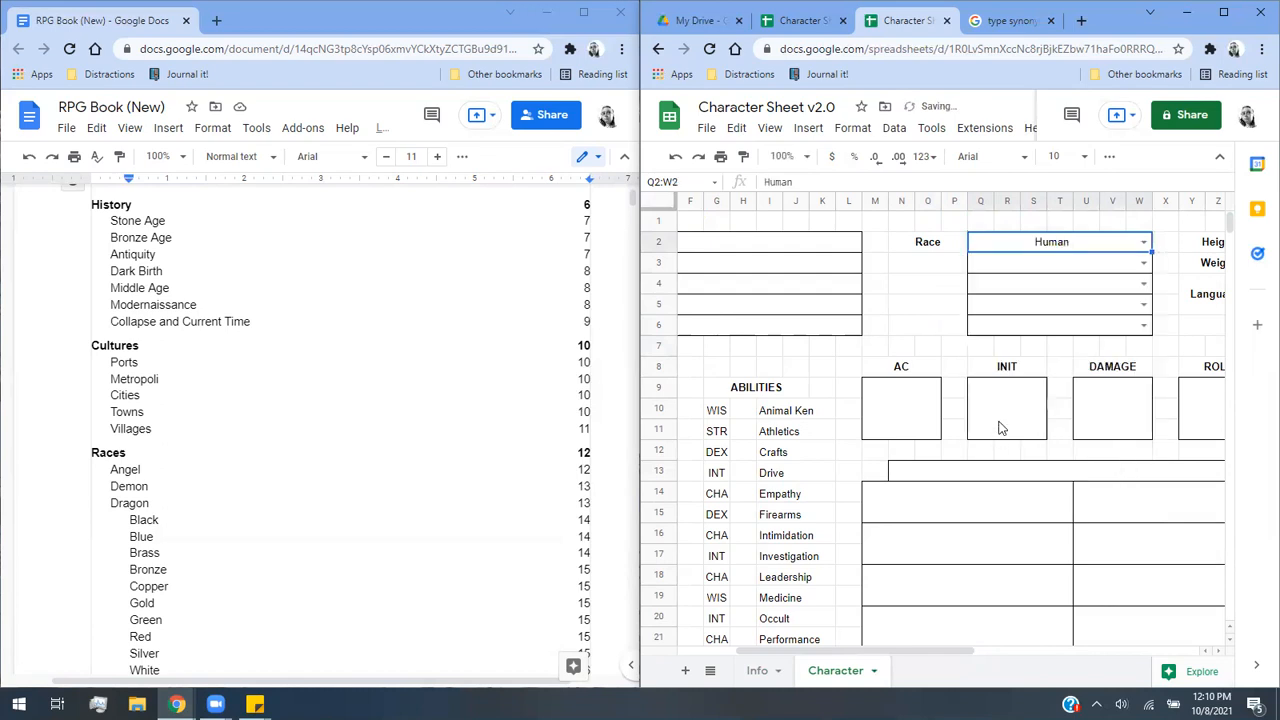
pyautogui.click(1143, 263)
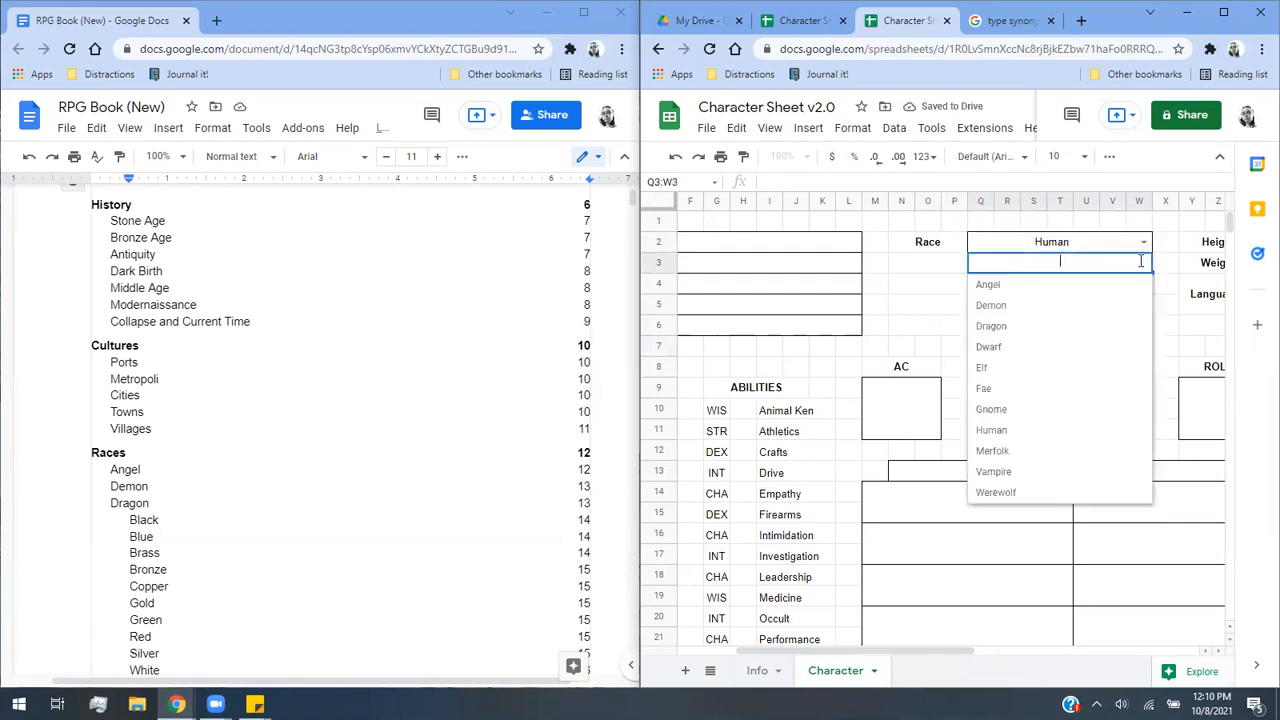
pyautogui.click(935, 285)
pyautogui.click(948, 266)
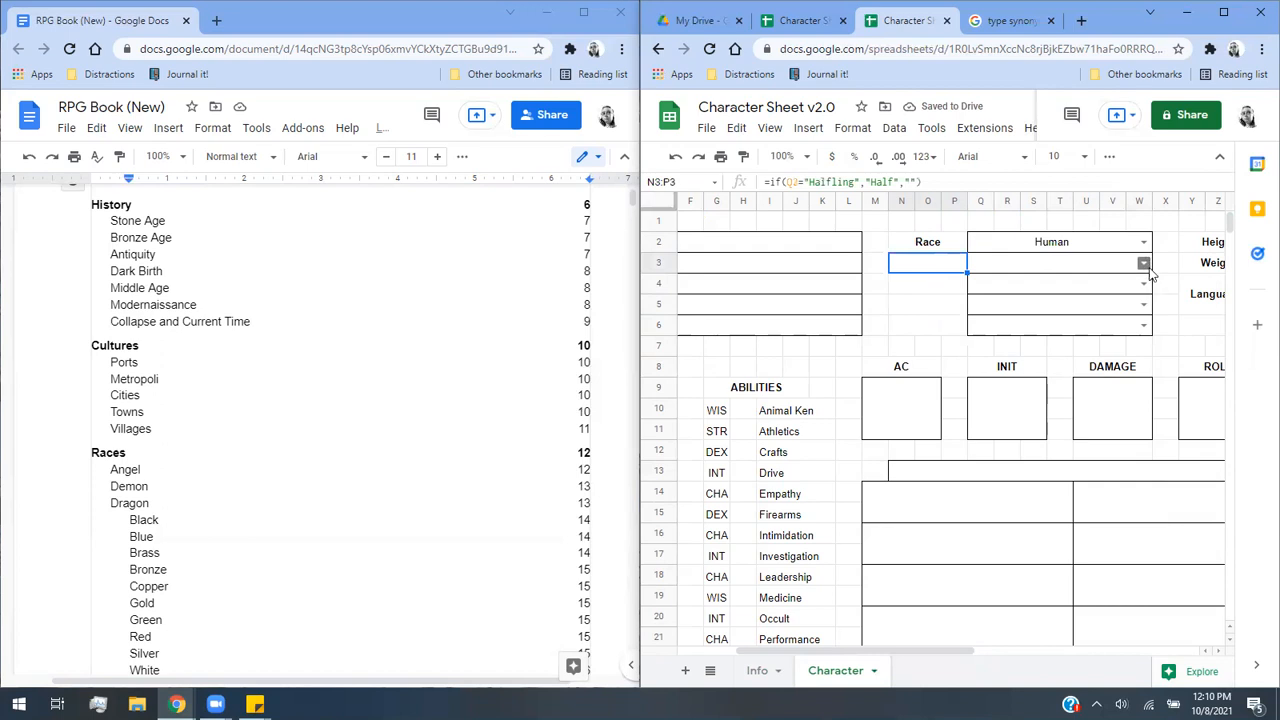
# Recheck the row 3 dropdown's options and the label formula in N3.
pyautogui.click(1146, 270)
pyautogui.click(918, 262)
pyautogui.click(1040, 264)
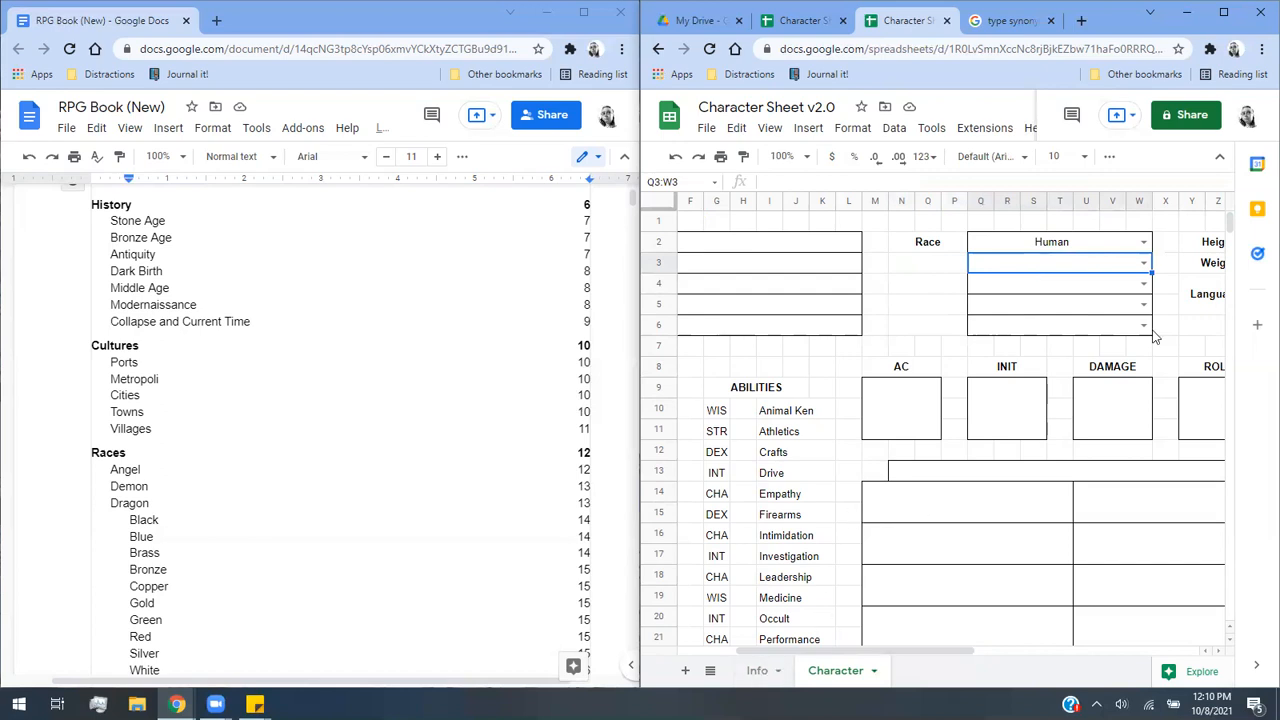
pyautogui.click(1145, 262)
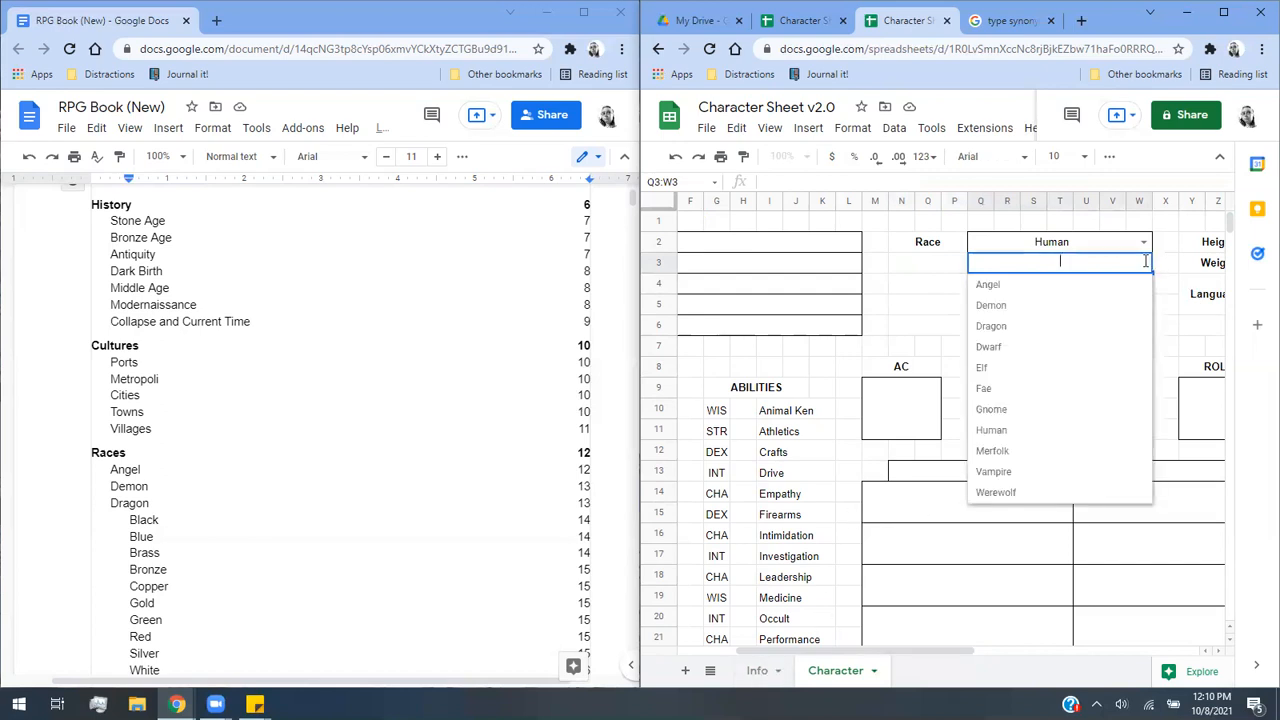
pyautogui.click(964, 270)
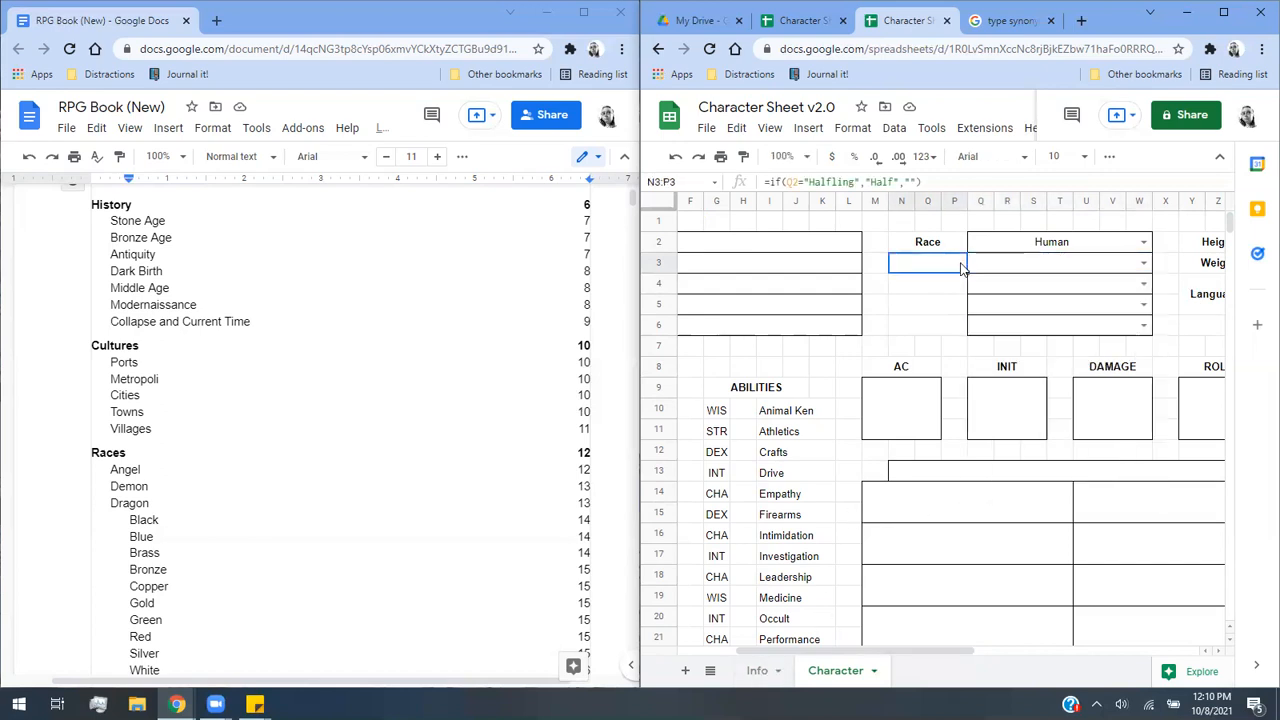
# Compare the lists on the Info sheet with the options offered by the row 3 dropdown on the Character sheet.
pyautogui.click(750, 676)
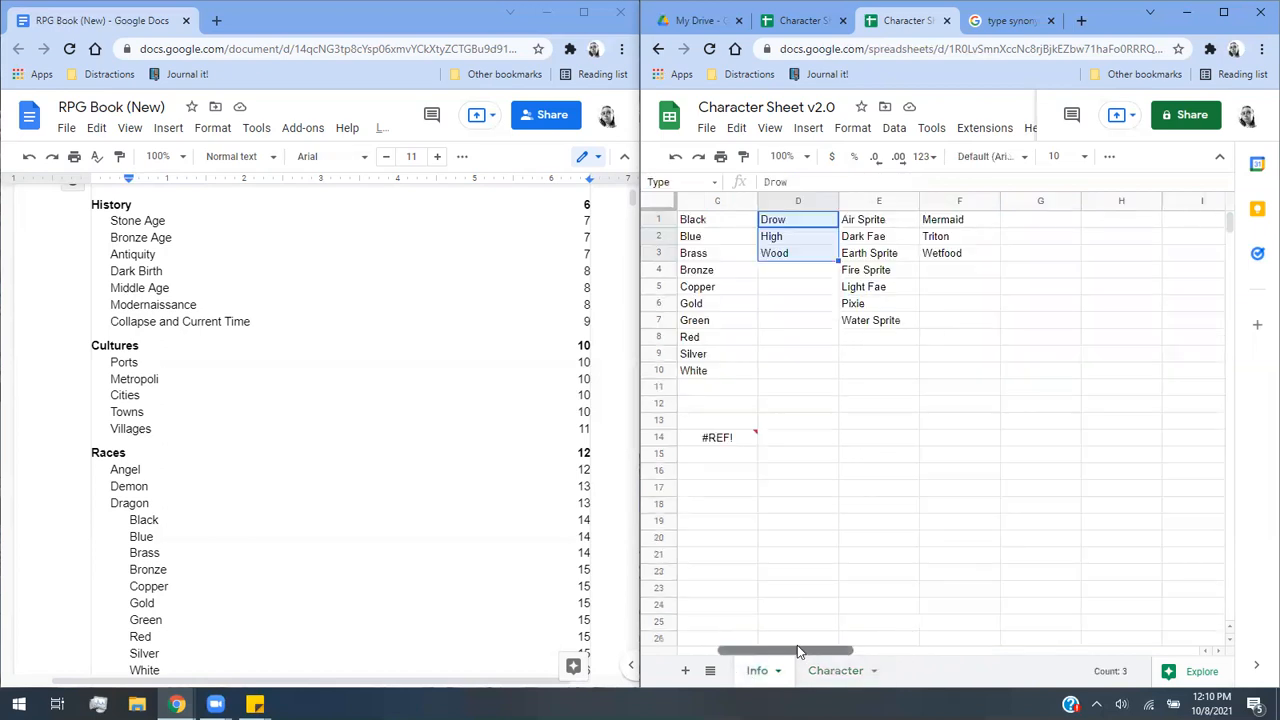
pyautogui.hscroll(-2, 795, 648)
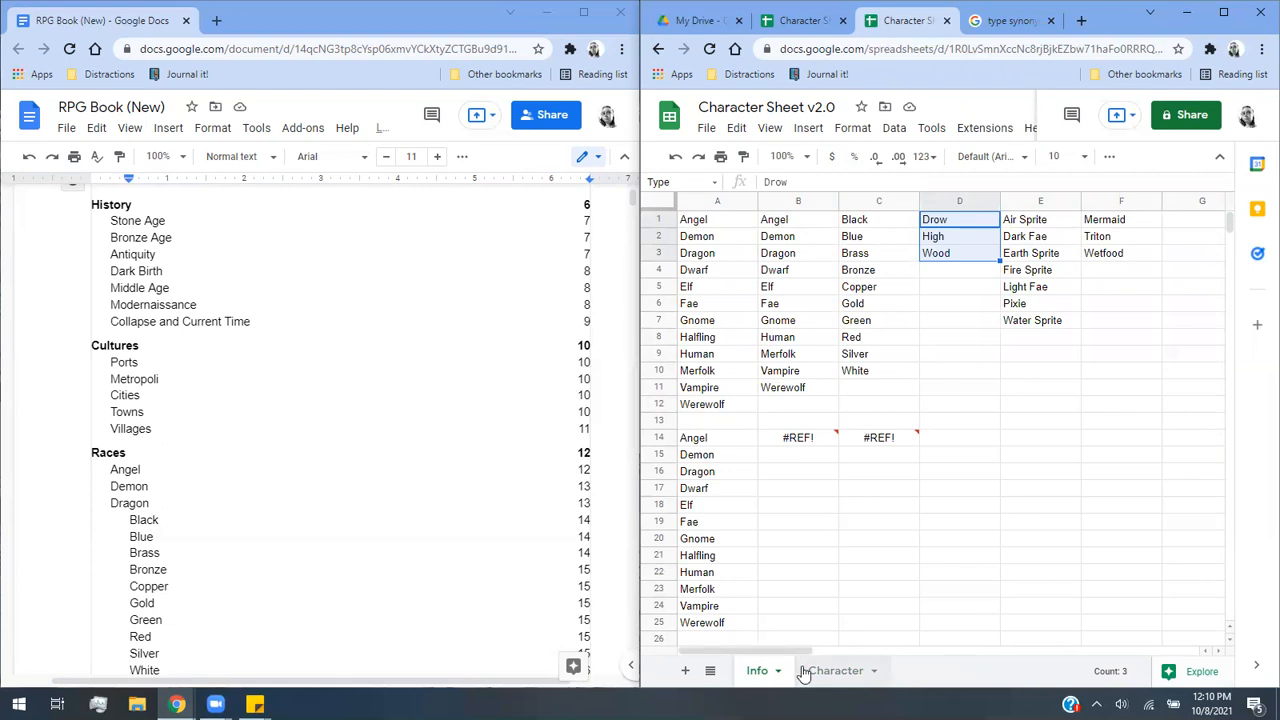
pyautogui.click(835, 670)
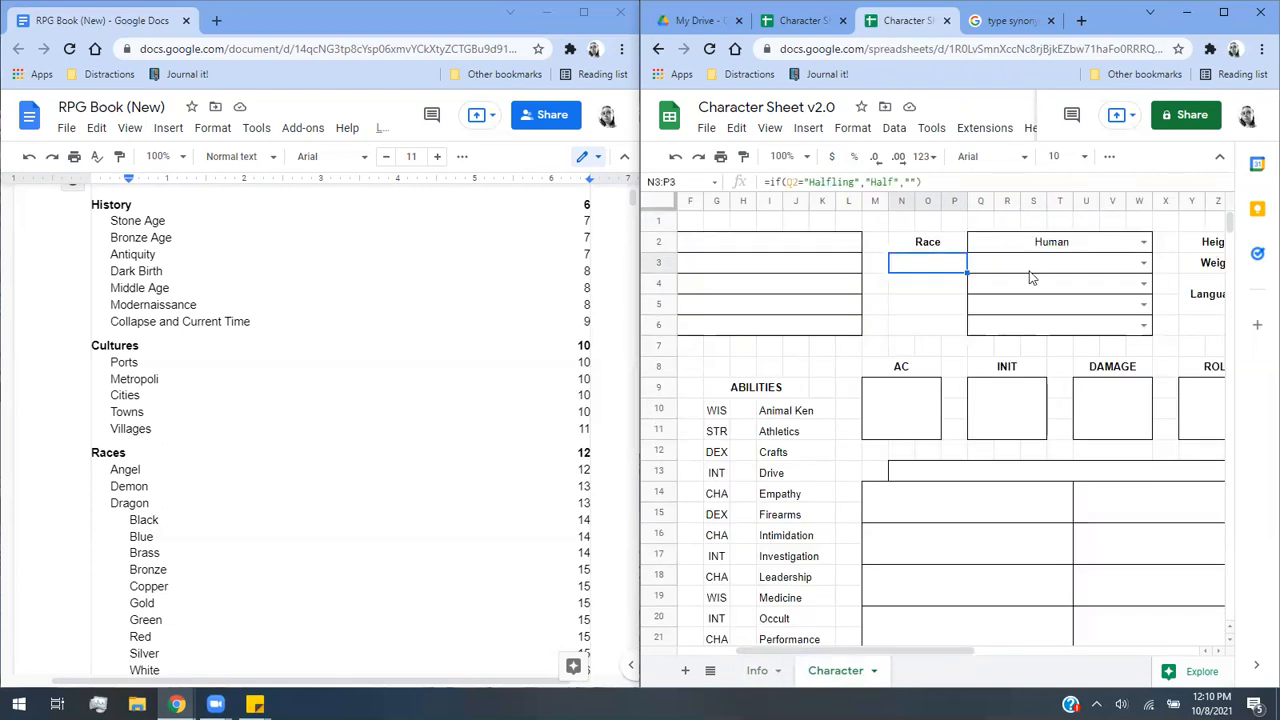
pyautogui.click(1143, 265)
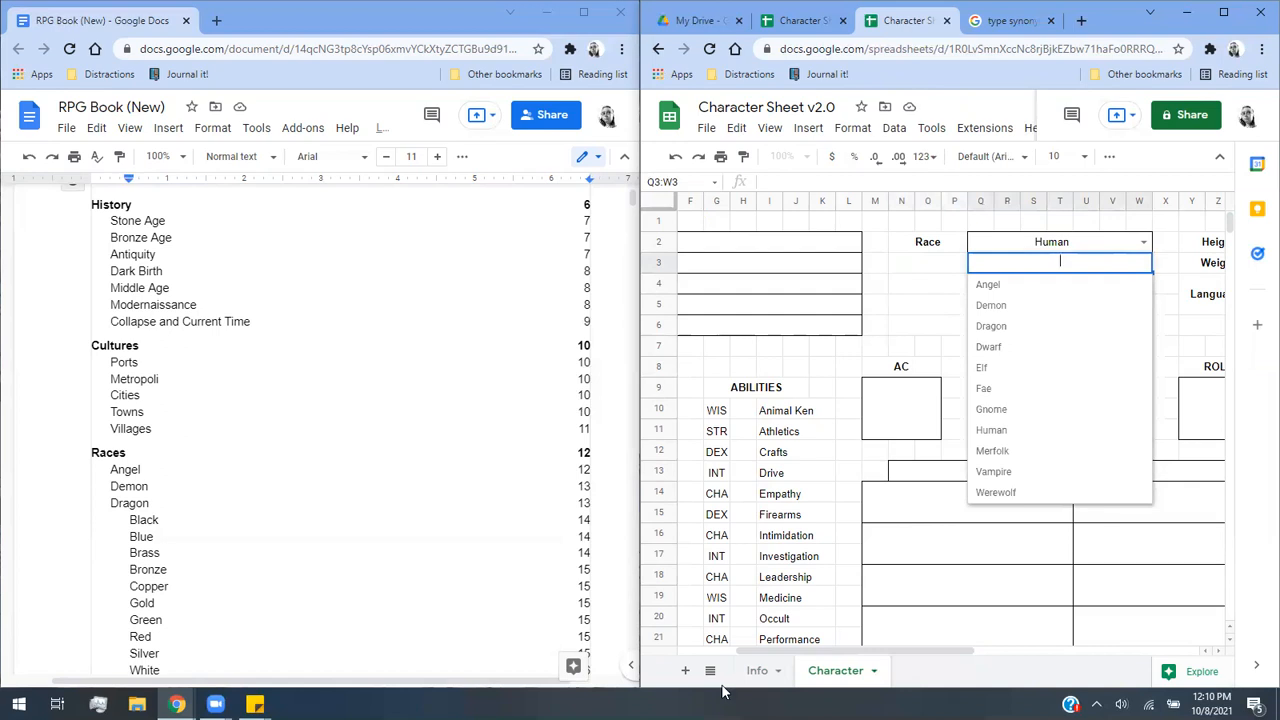
# Check the Half named range by selecting B1:B11 on the Info sheet.
pyautogui.click(770, 677)
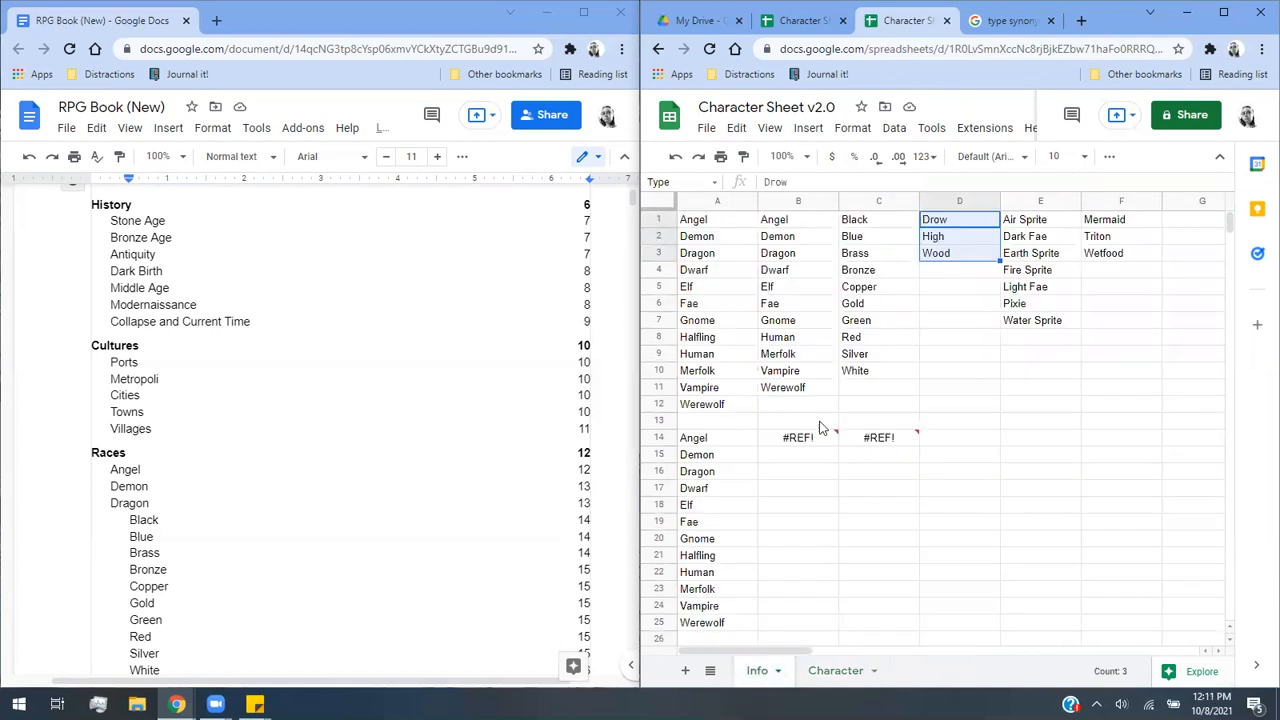
pyautogui.moveTo(775, 226); pyautogui.dragTo(810, 401)
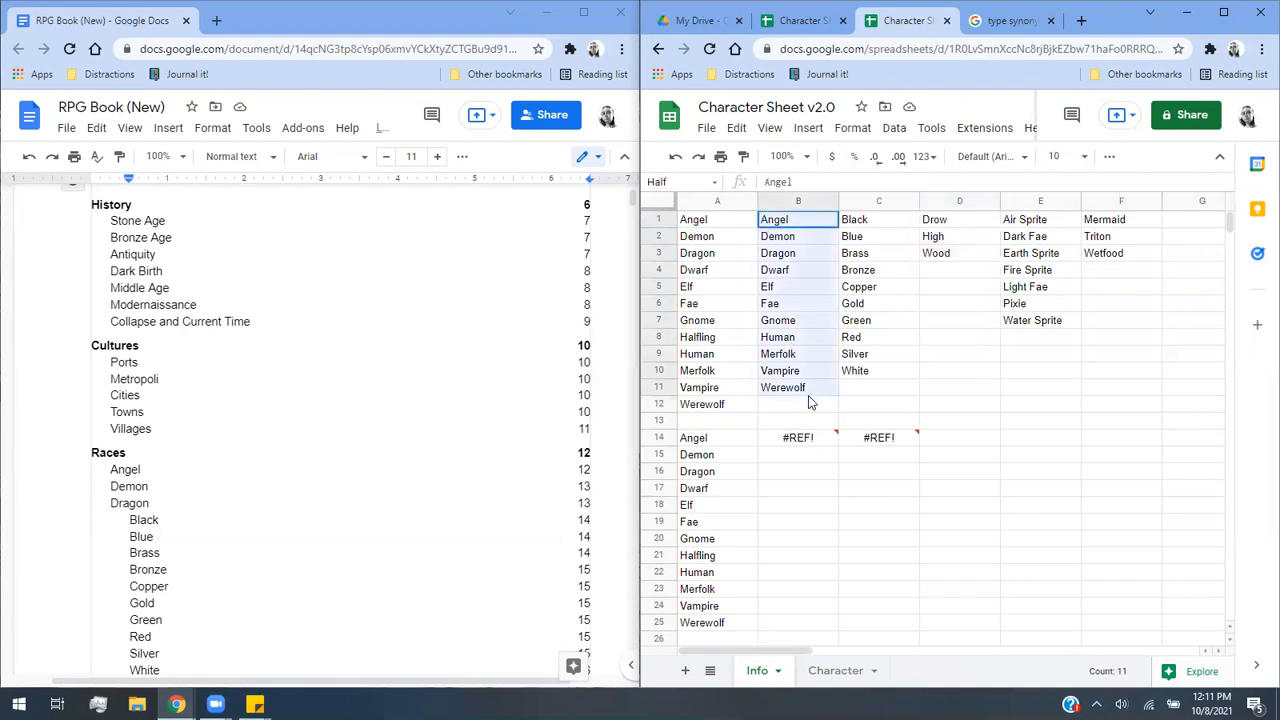
pyautogui.click(1010, 20)
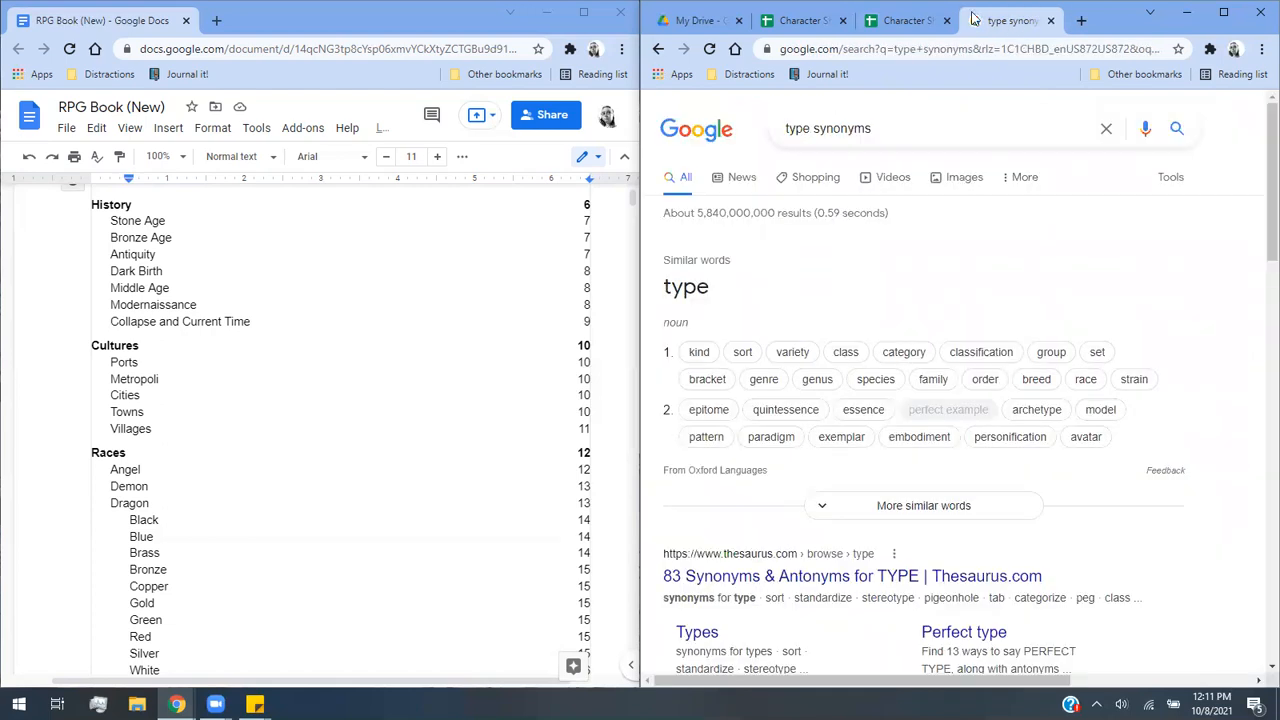
pyautogui.click(910, 20)
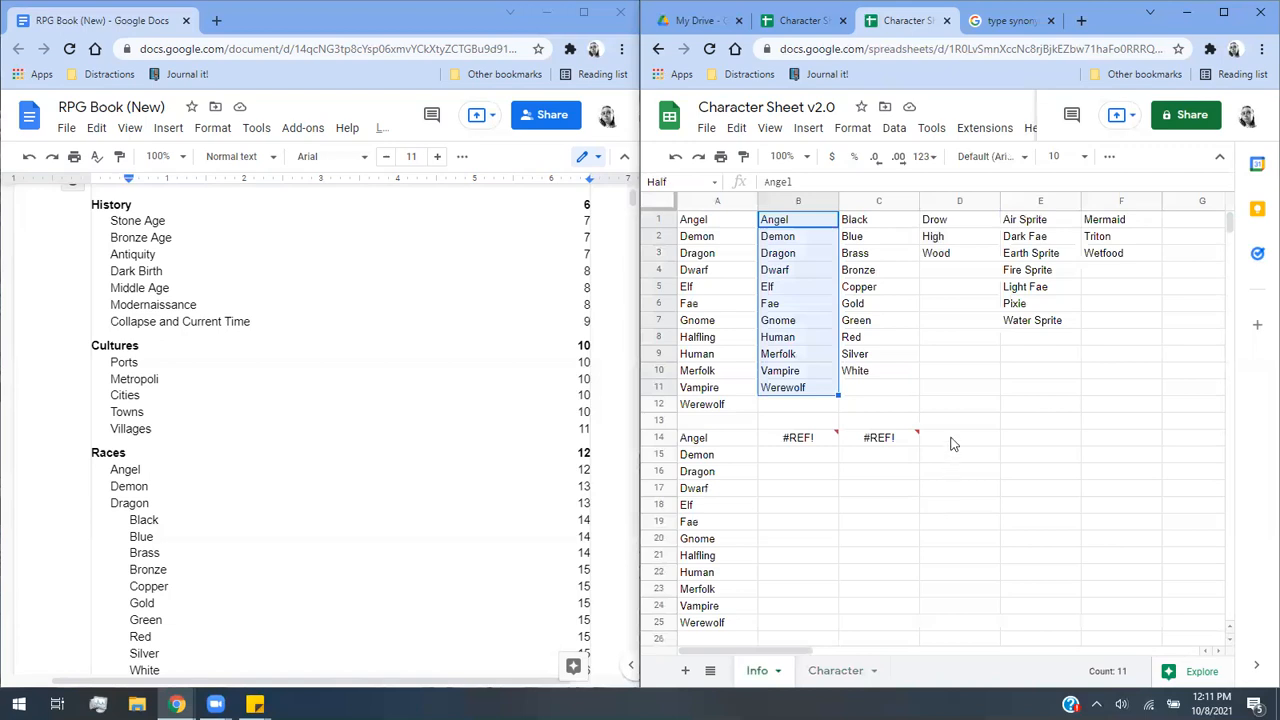
# Enter the formula =indirect(Character!N3) in cell D14 of the Info sheet.
pyautogui.click(952, 444)
pyautogui.write('=dinre')
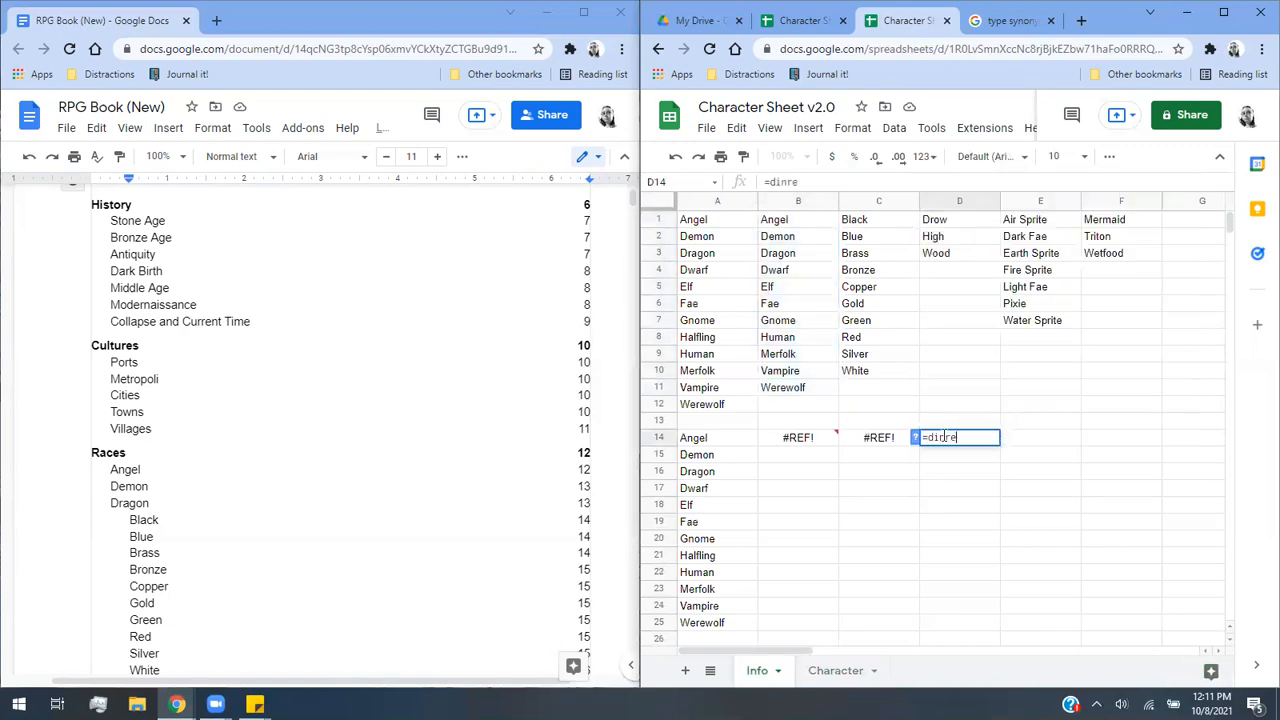
pyautogui.press('BackSpace')
pyautogui.press('BackSpace')
pyautogui.write('indirect(')
pyautogui.click(937, 437)
pyautogui.press('BackSpace')
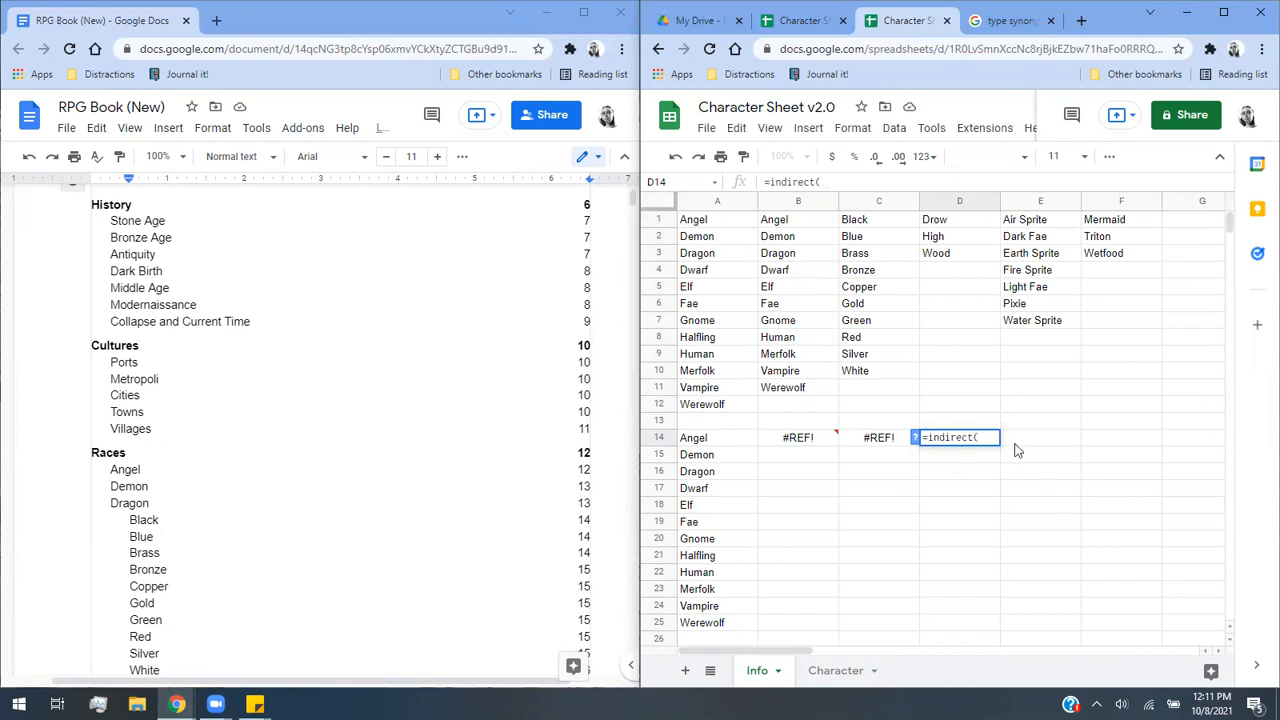
pyautogui.click(846, 672)
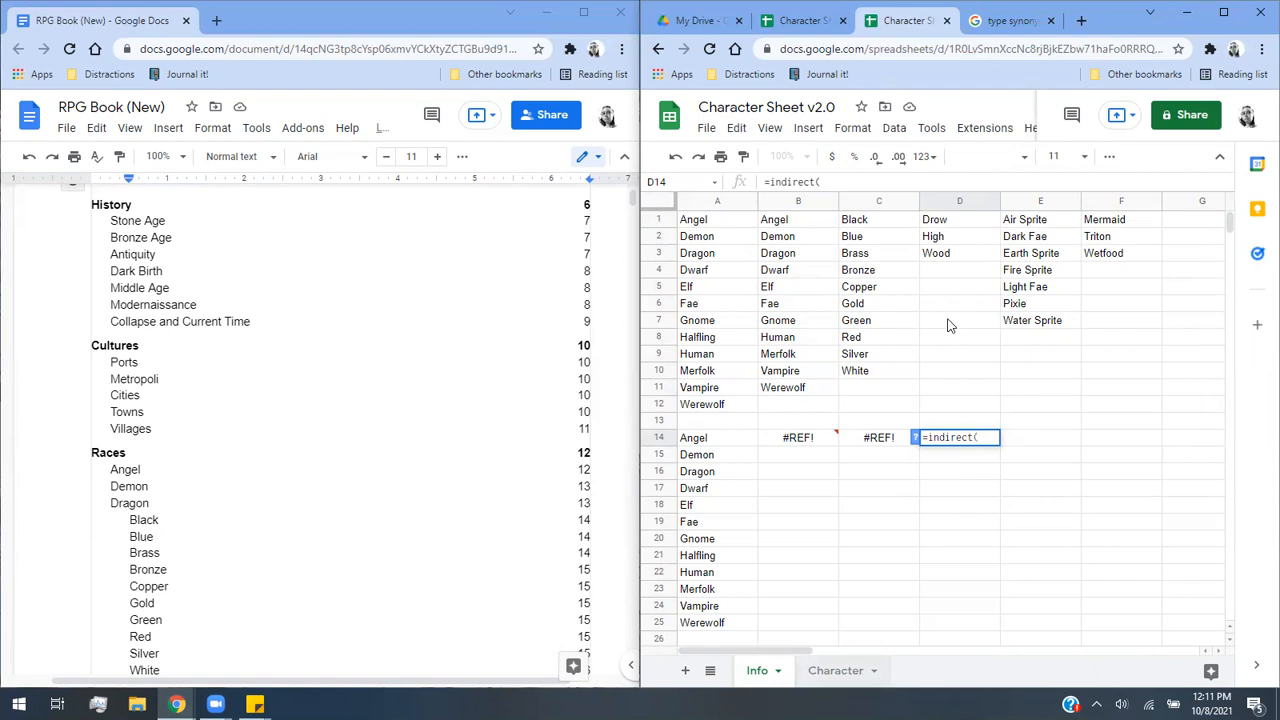
pyautogui.click(955, 266)
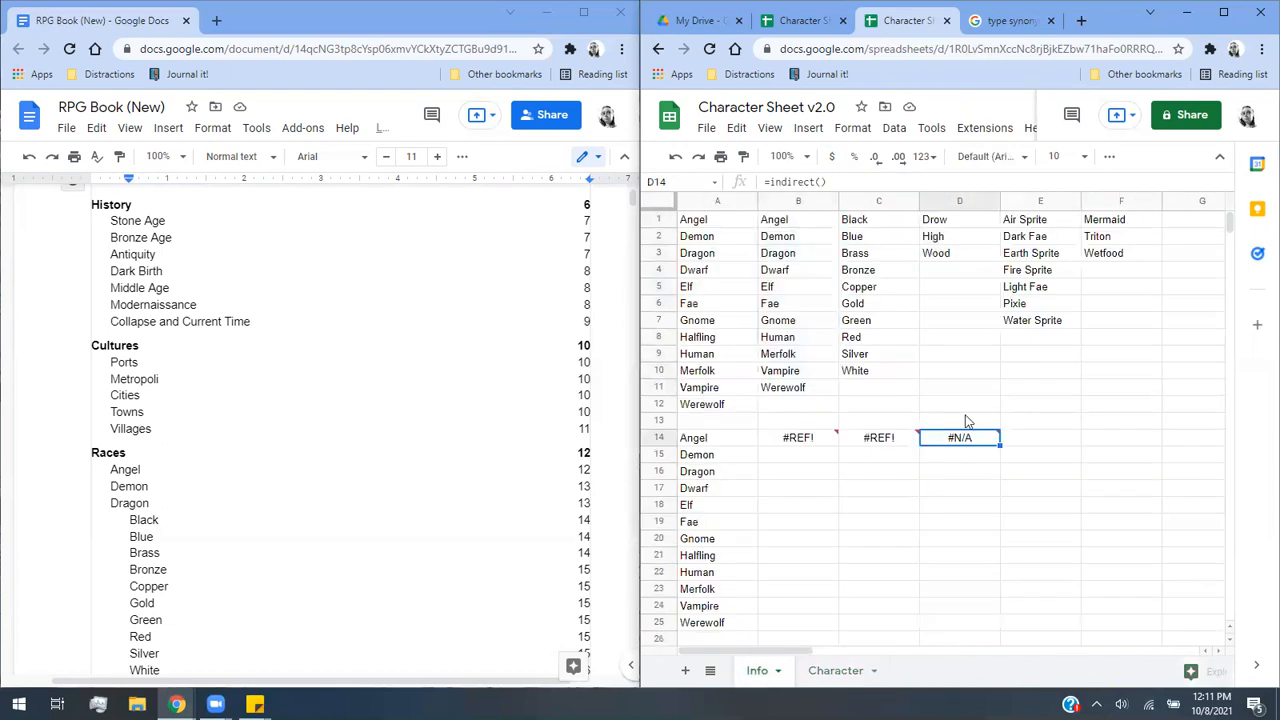
pyautogui.click(829, 672)
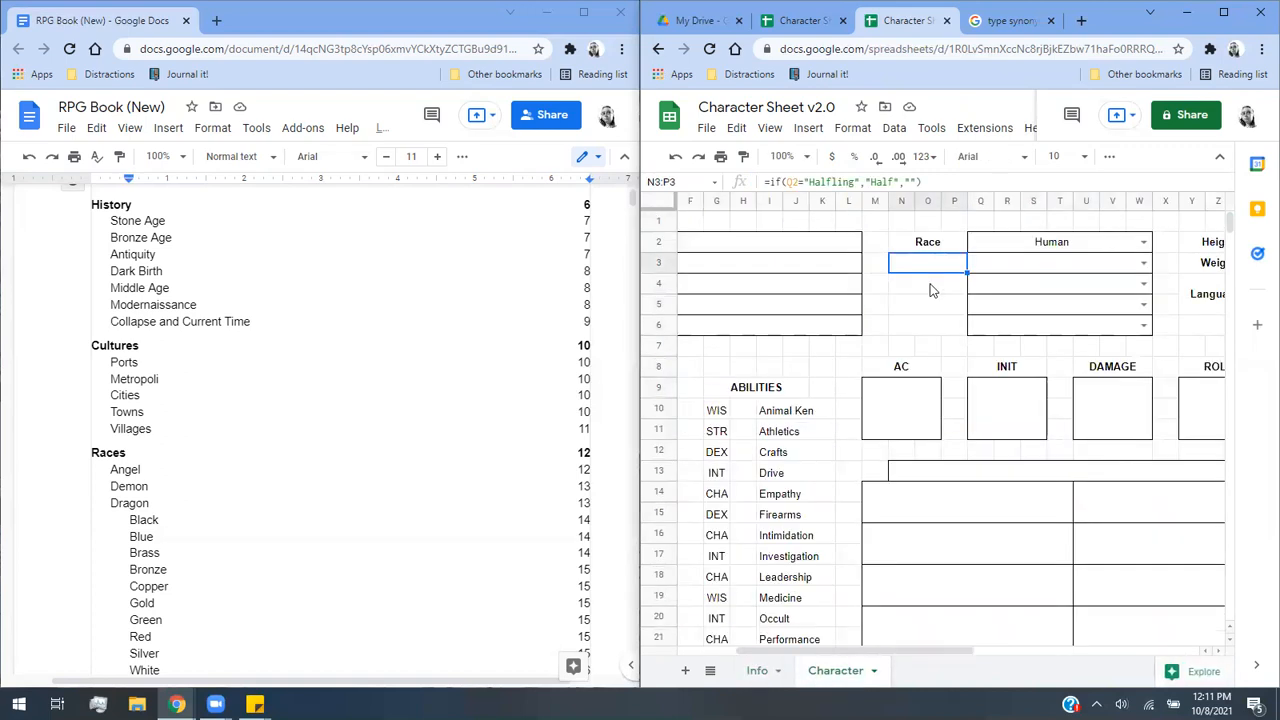
pyautogui.click(768, 687)
pyautogui.write('Character')
pyautogui.press('BackSpace')
pyautogui.press('BackSpace')
pyautogui.press('BackSpace')
pyautogui.press('BackSpace')
pyautogui.press('BackSpace')
pyautogui.press('BackSpace')
pyautogui.press('BackSpace')
pyautogui.press('BackSpace')
pyautogui.press('BackSpace')
pyautogui.press('Escape')
pyautogui.write('=indirect(Character!N#3)')
pyautogui.press('Return')
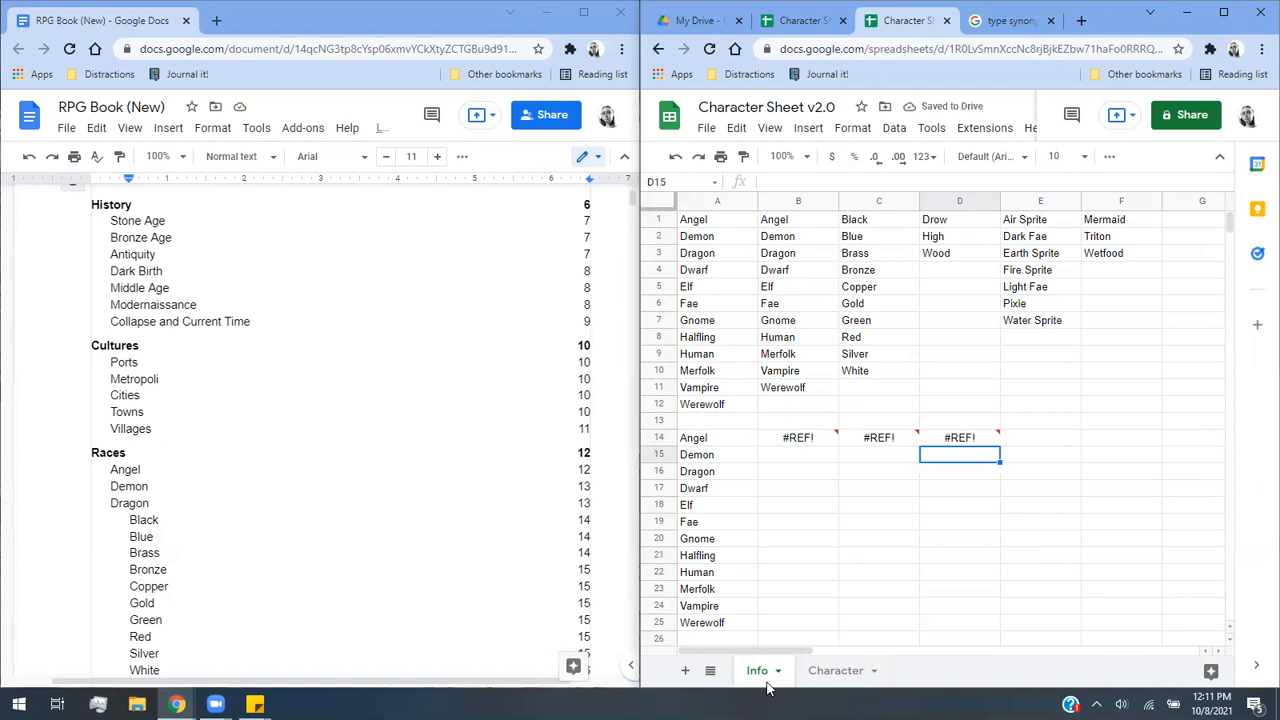
# Enter the formula =indirect(Character!N5) in cell E14 of the Info sheet.
pyautogui.click(1048, 442)
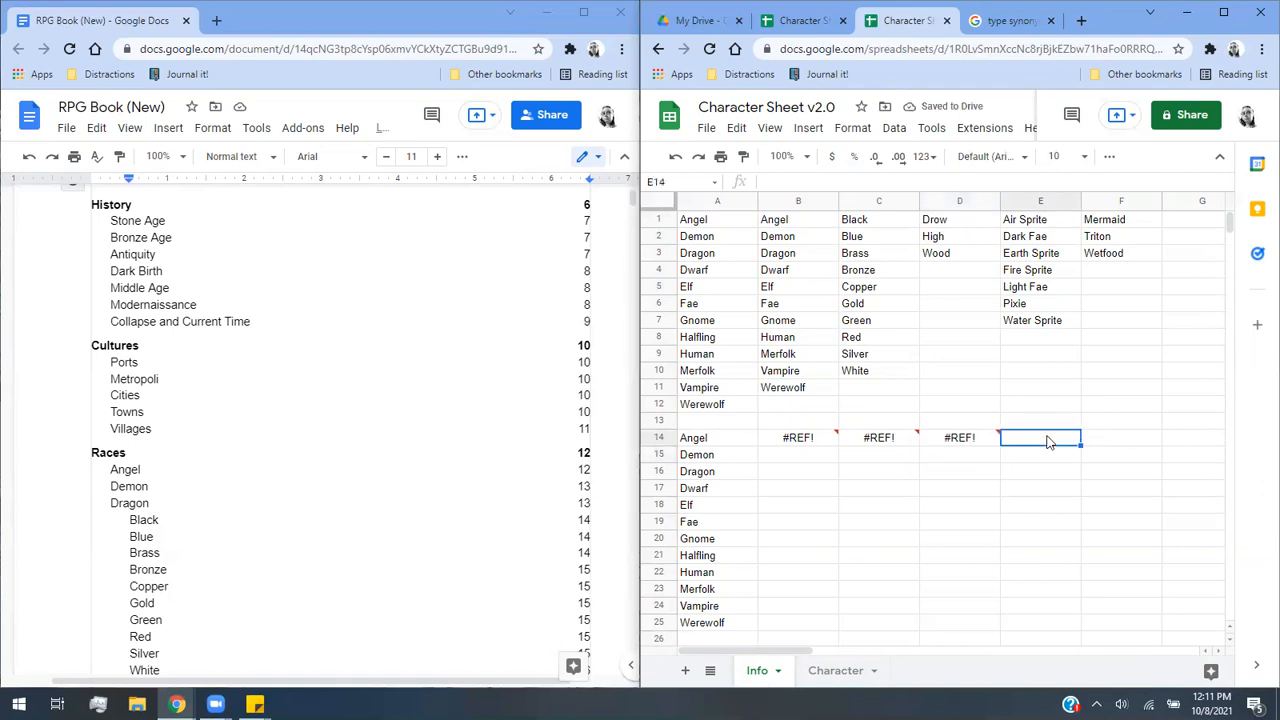
pyautogui.write('=indir')
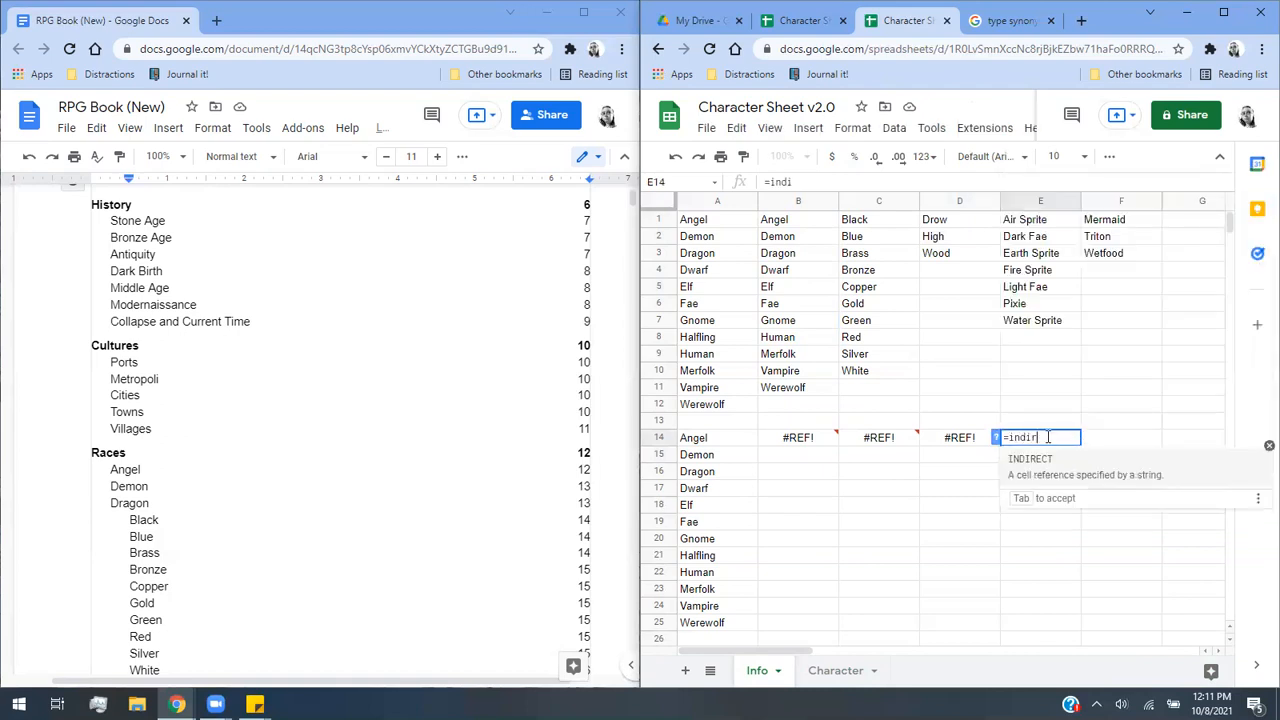
pyautogui.write('ect(')
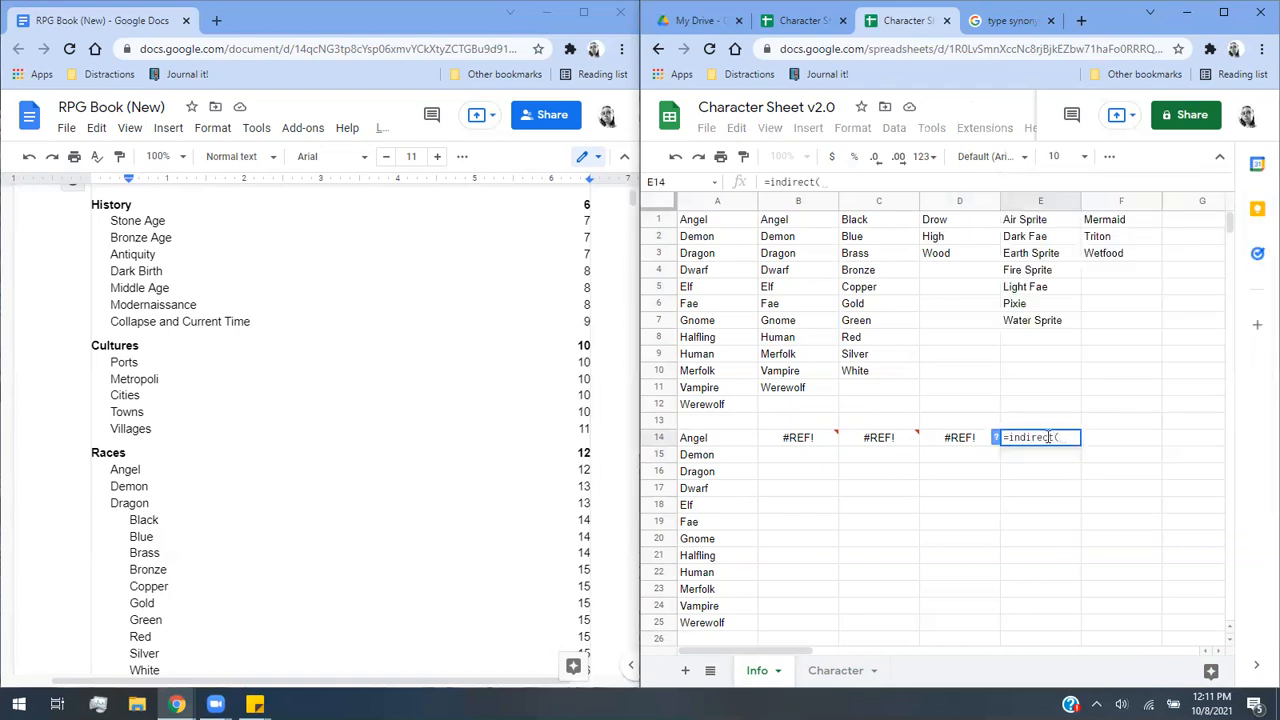
pyautogui.write('Character')
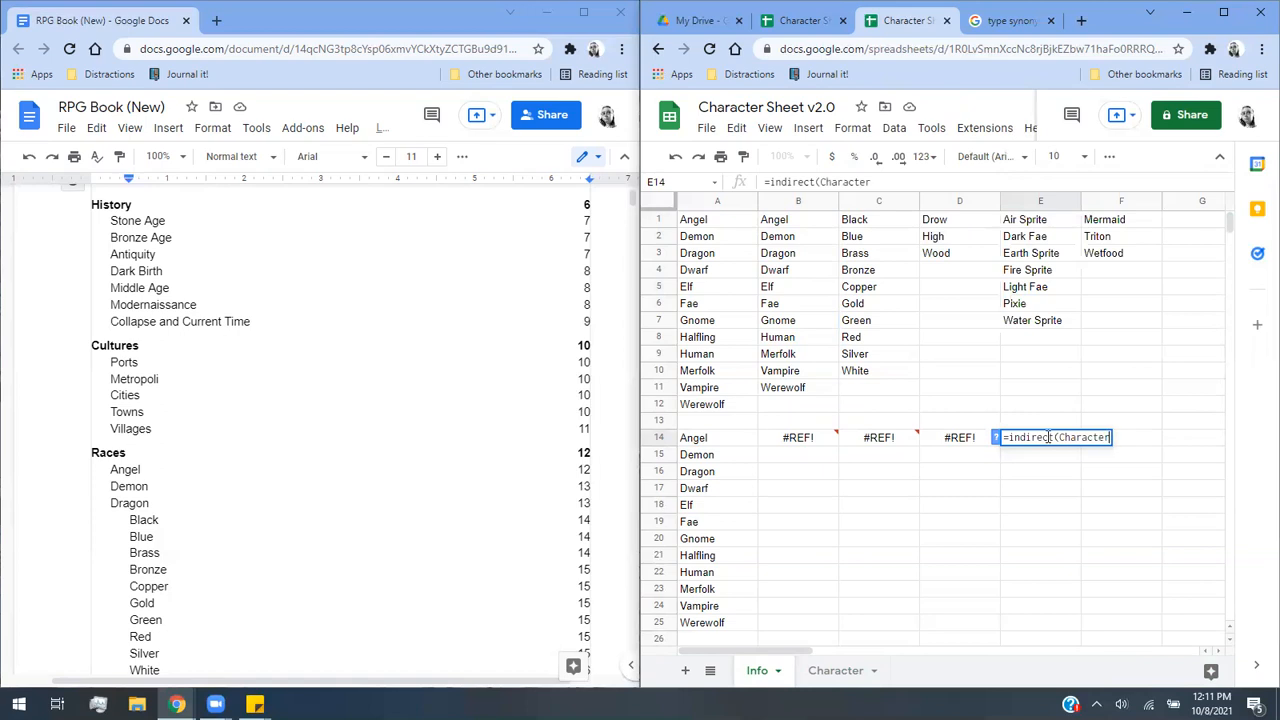
pyautogui.write('!N5)')
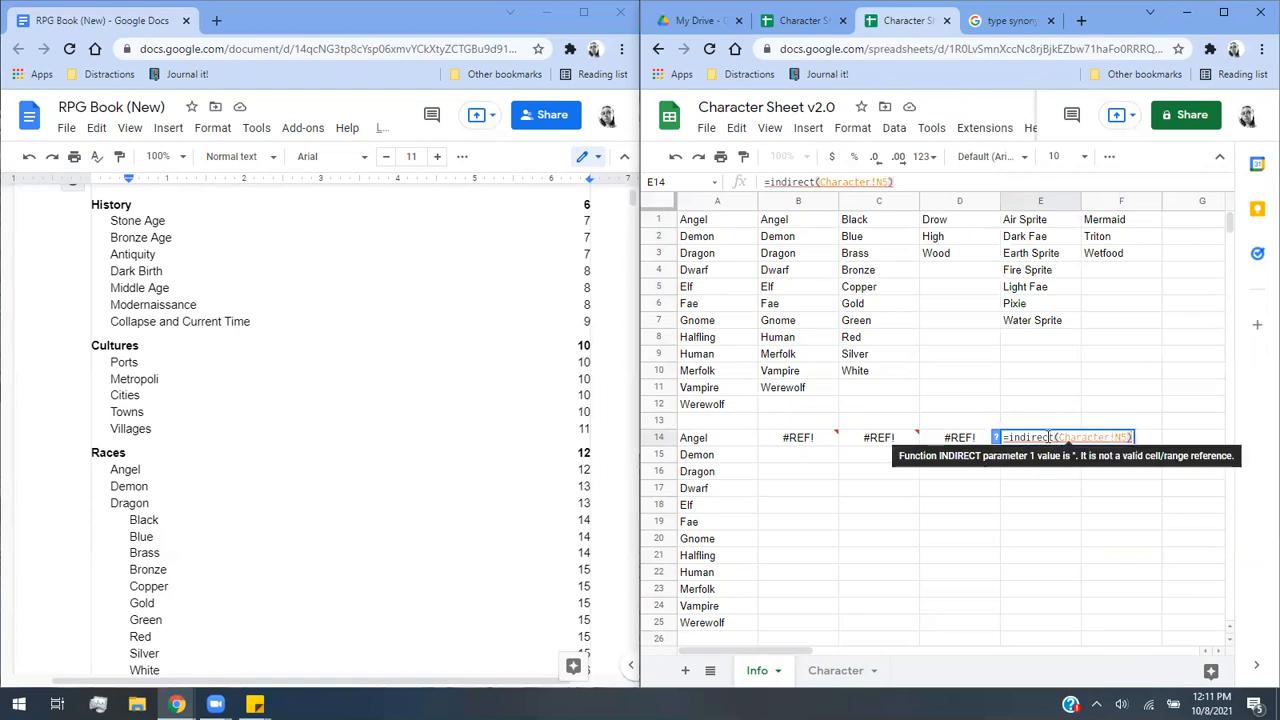
pyautogui.press('Return')
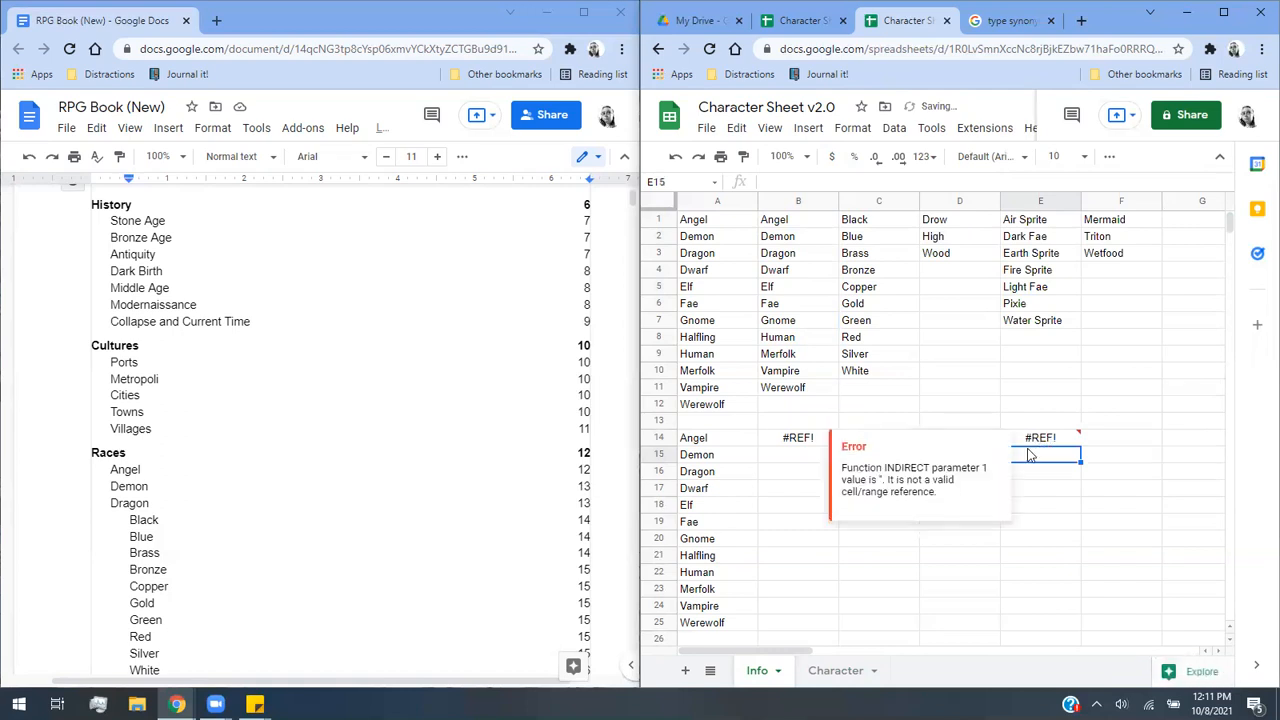
# On the Character sheet, set Race in row 2 to Dragon and the row 5 dropdown to Dragon.
pyautogui.click(867, 676)
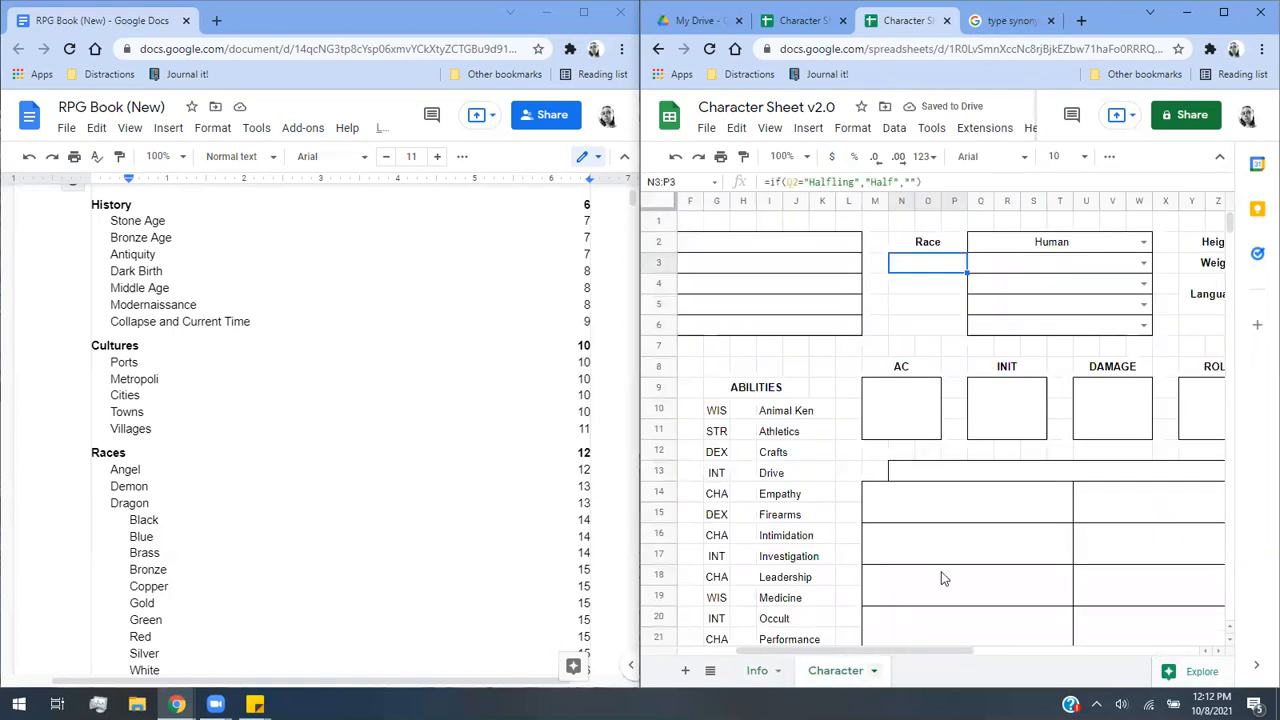
pyautogui.click(1143, 263)
pyautogui.click(945, 281)
pyautogui.click(1143, 241)
pyautogui.click(1043, 307)
pyautogui.click(1141, 305)
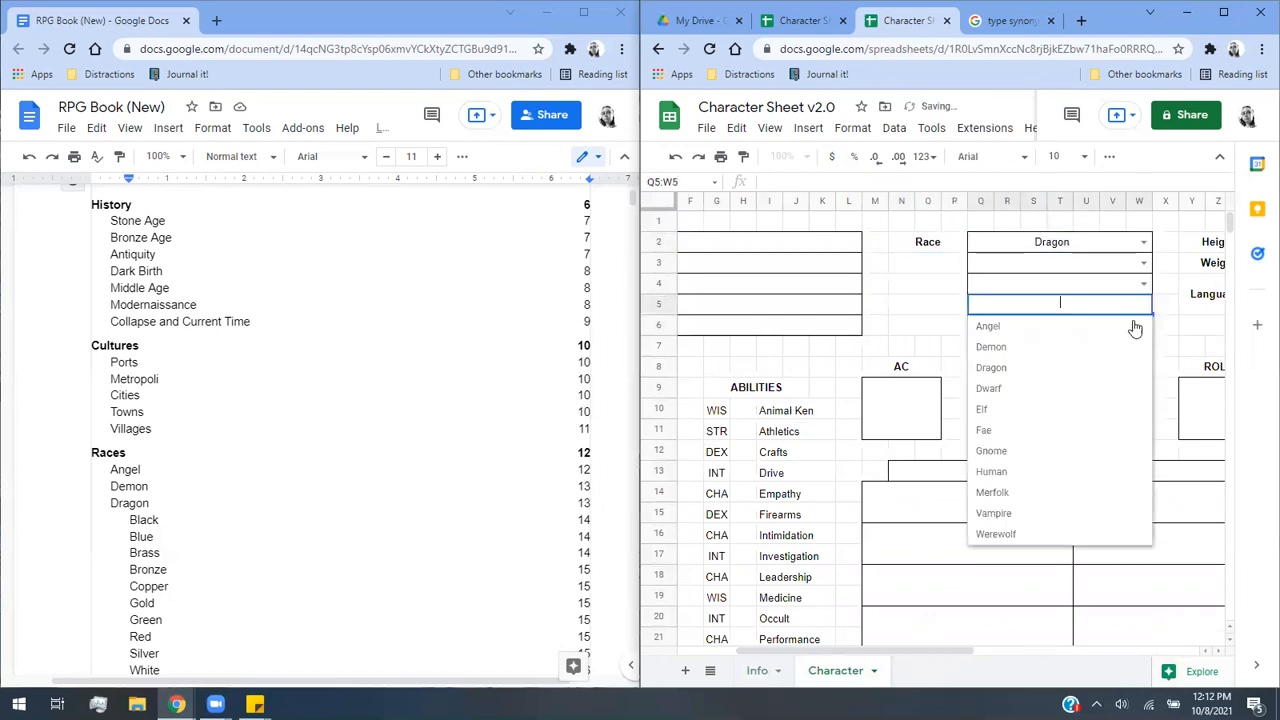
pyautogui.click(1000, 369)
# Change Race to Halfling and set the Half value in row 3 to Dragon.
pyautogui.click(1088, 246)
pyautogui.click(1143, 242)
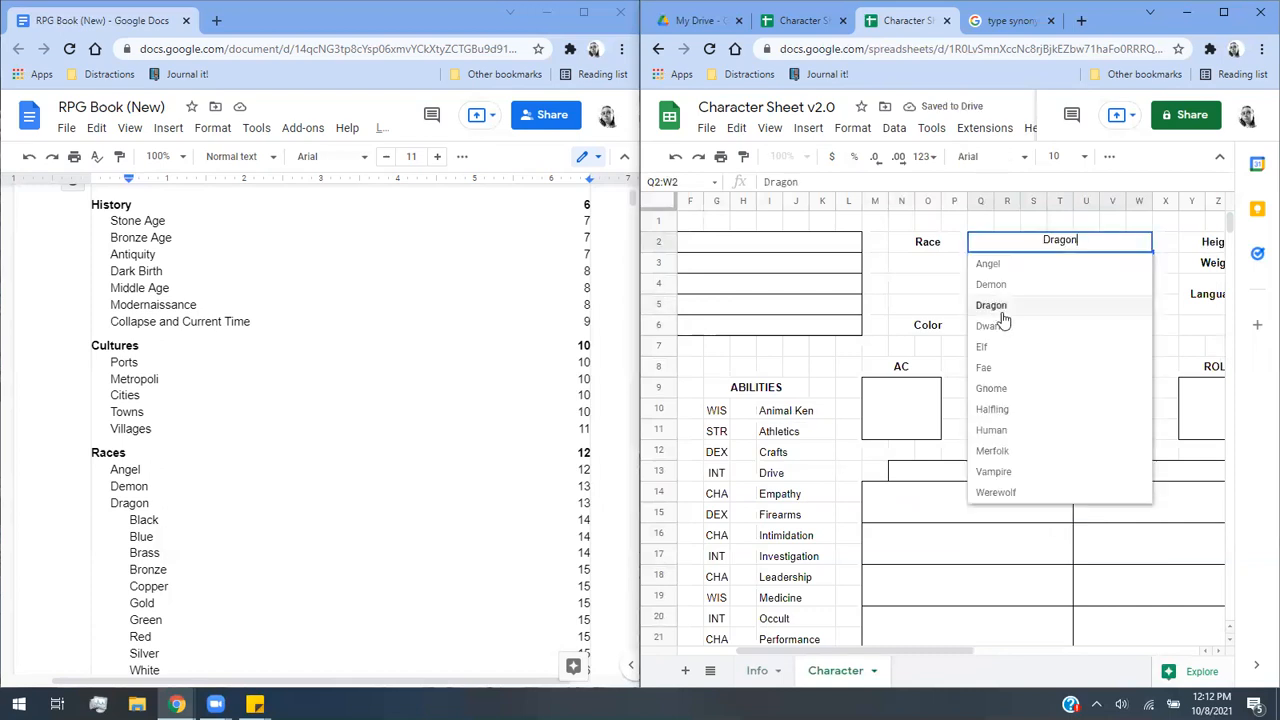
pyautogui.click(994, 410)
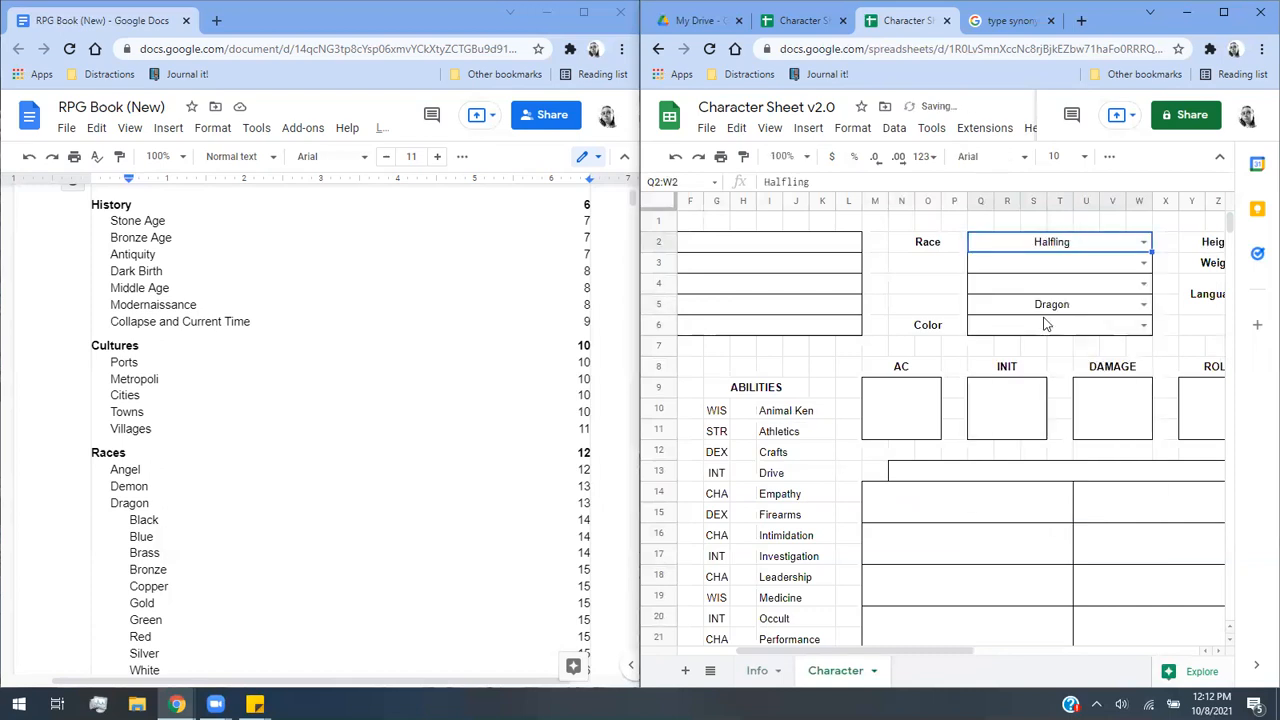
pyautogui.click(1143, 265)
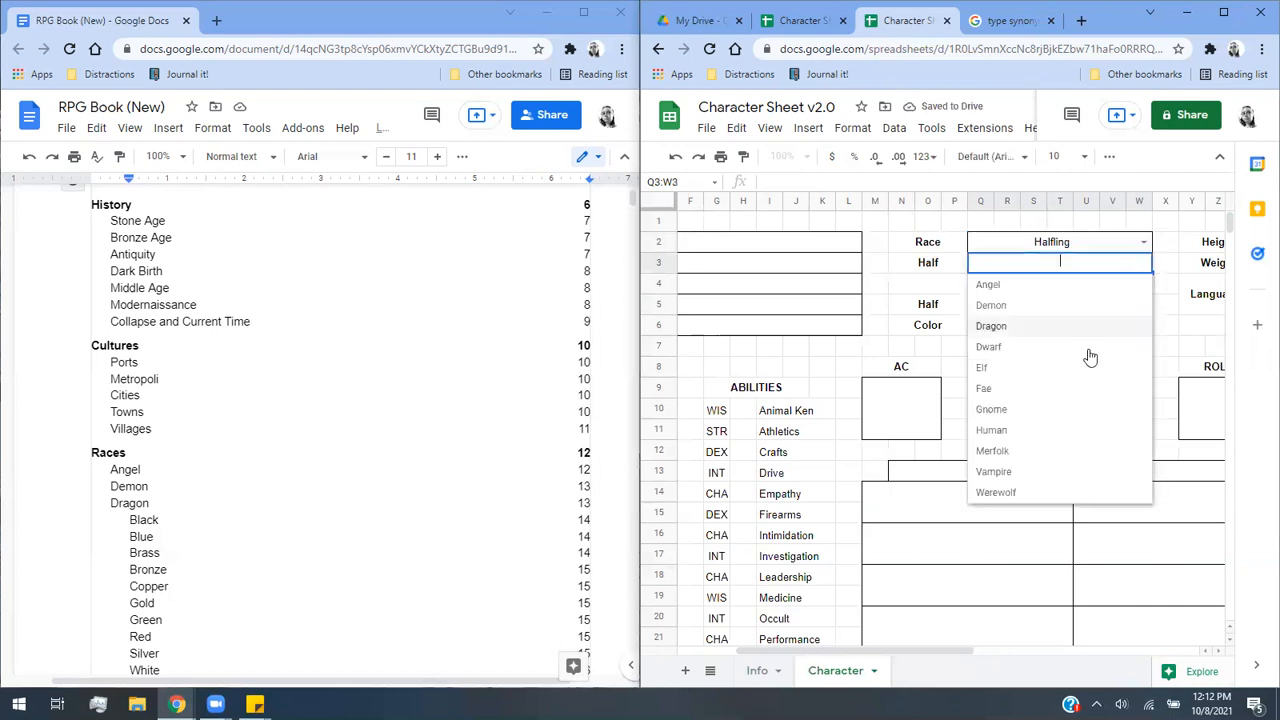
pyautogui.click(1038, 337)
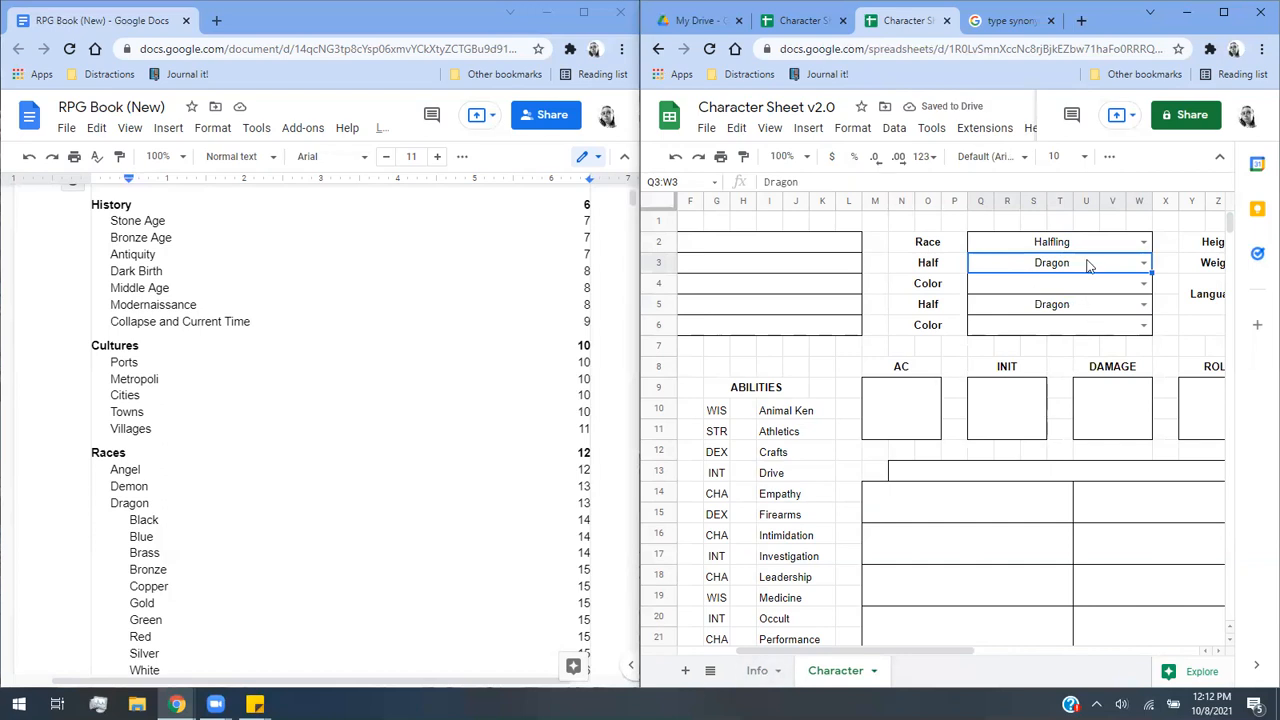
# Change the data validation of the Half dropdown in Q3:W3 to list items from the range Info!D14:D24.
pyautogui.click(1088, 312)
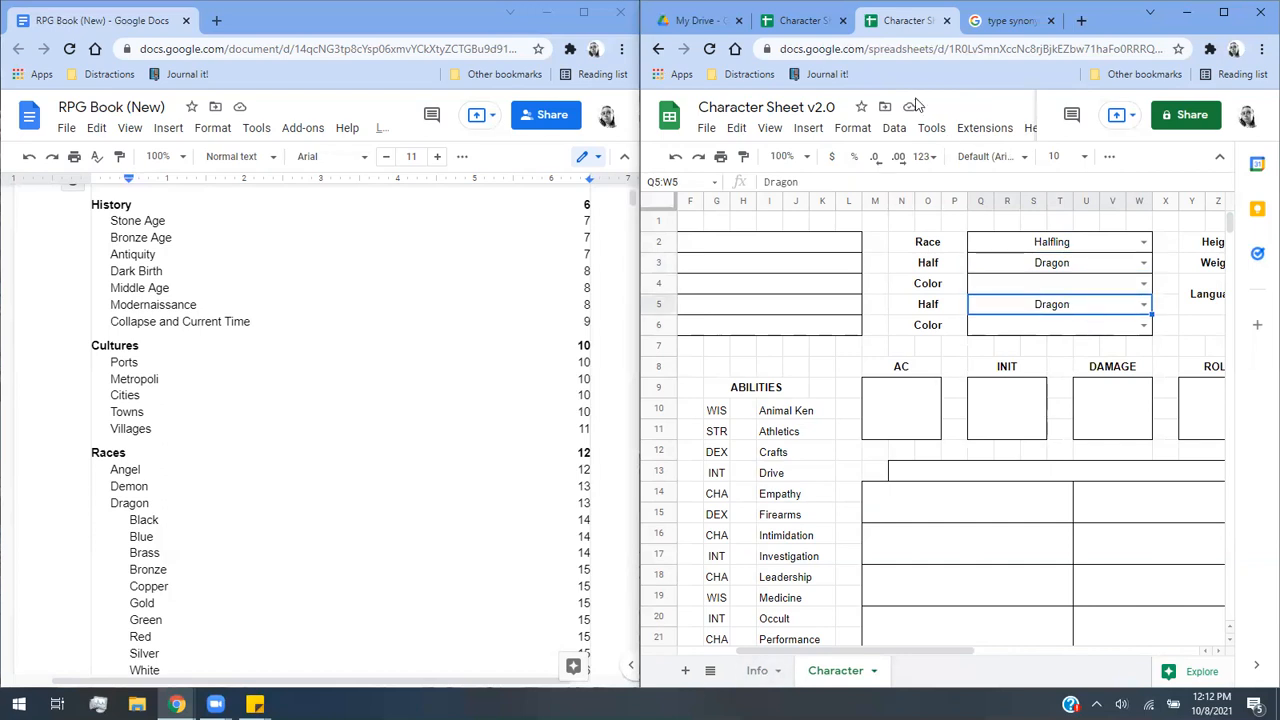
pyautogui.click(1075, 272)
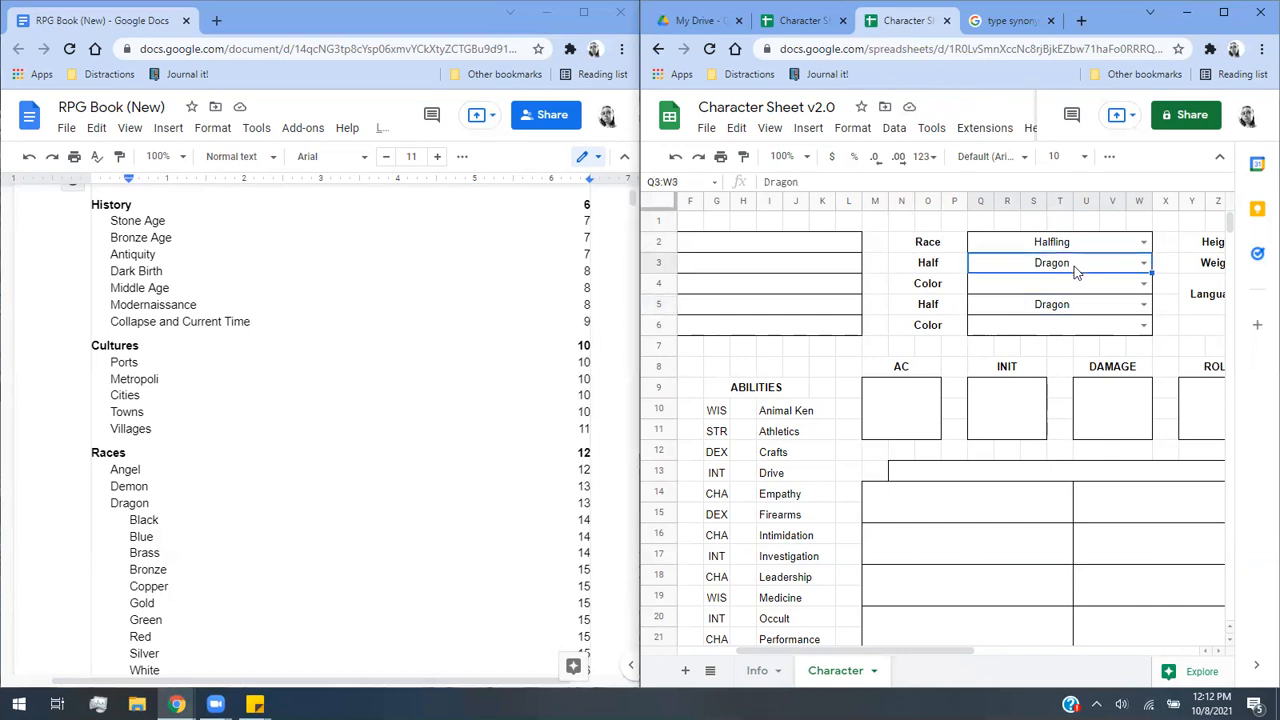
pyautogui.click(894, 128)
pyautogui.click(921, 428)
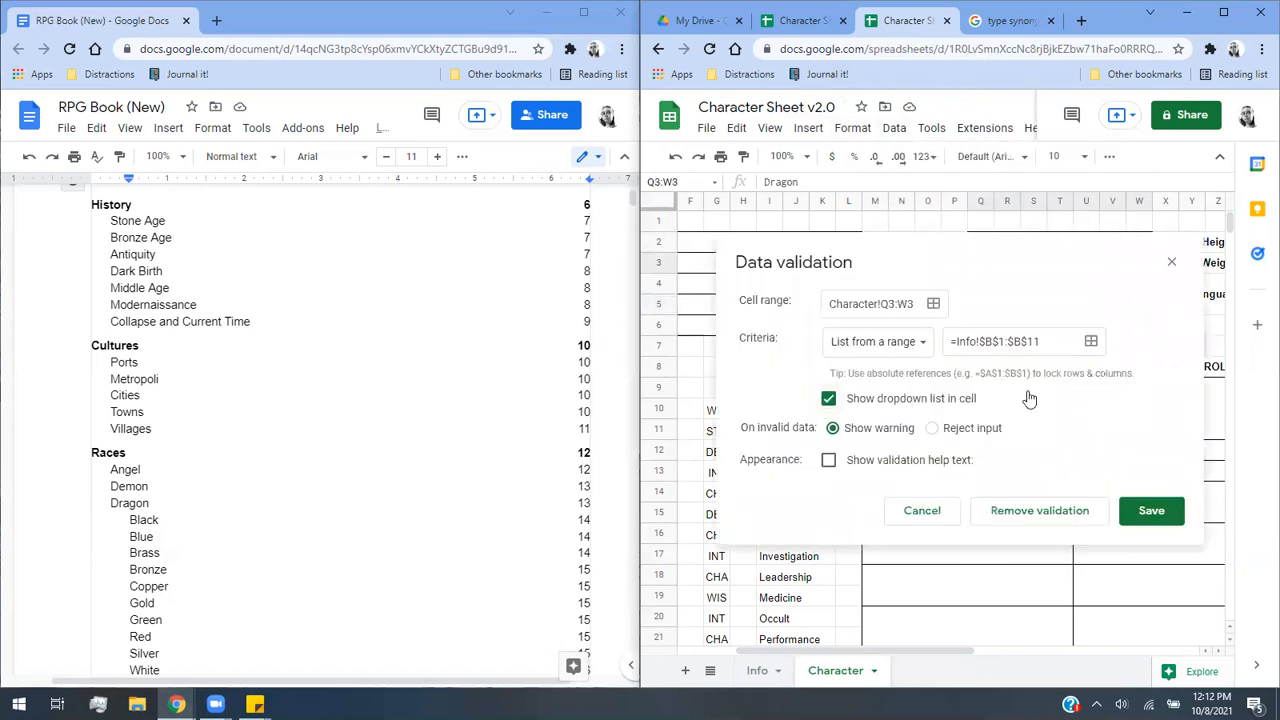
pyautogui.click(1086, 344)
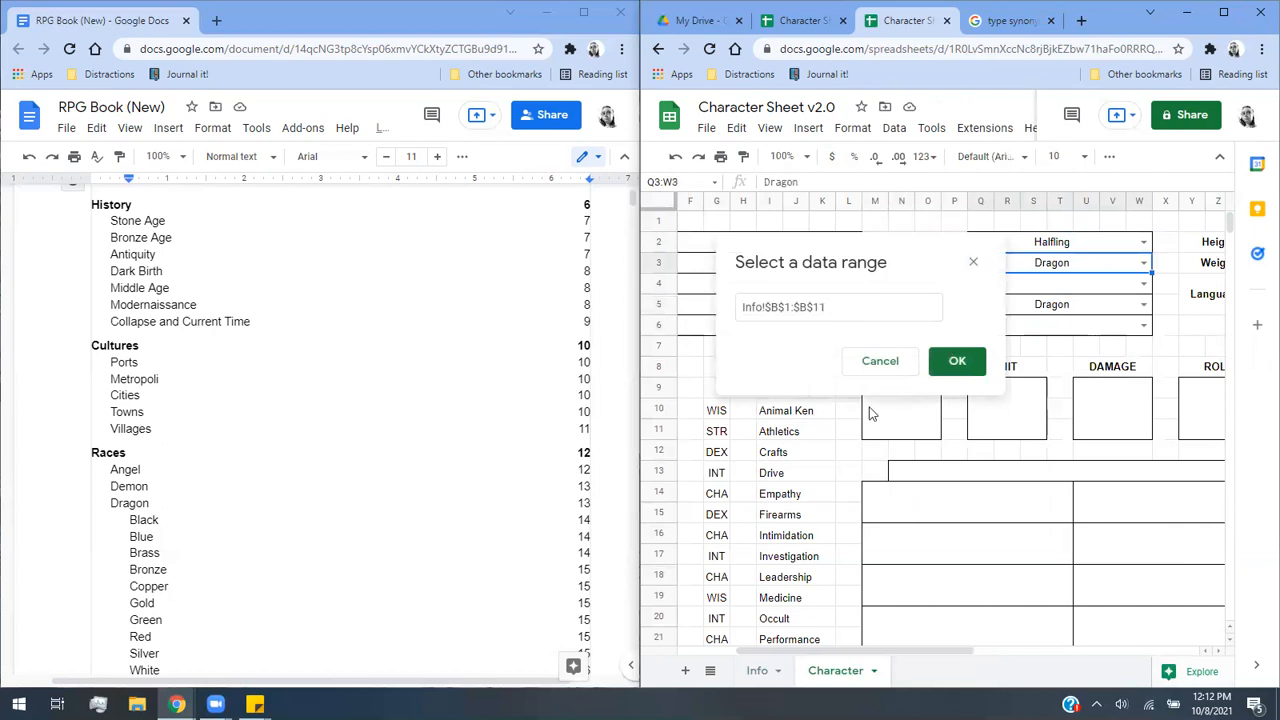
pyautogui.moveTo(891, 309); pyautogui.dragTo(655, 313)
pyautogui.press('BackSpace')
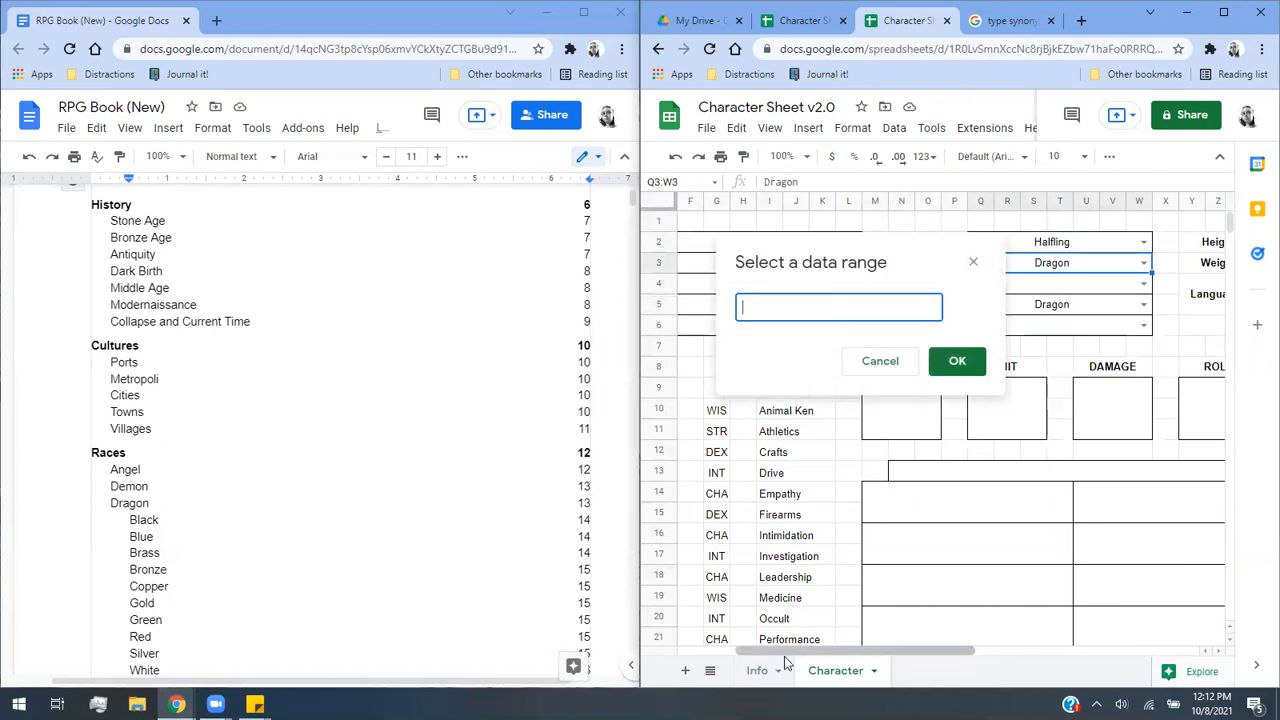
pyautogui.click(760, 671)
pyautogui.moveTo(955, 440); pyautogui.dragTo(978, 612)
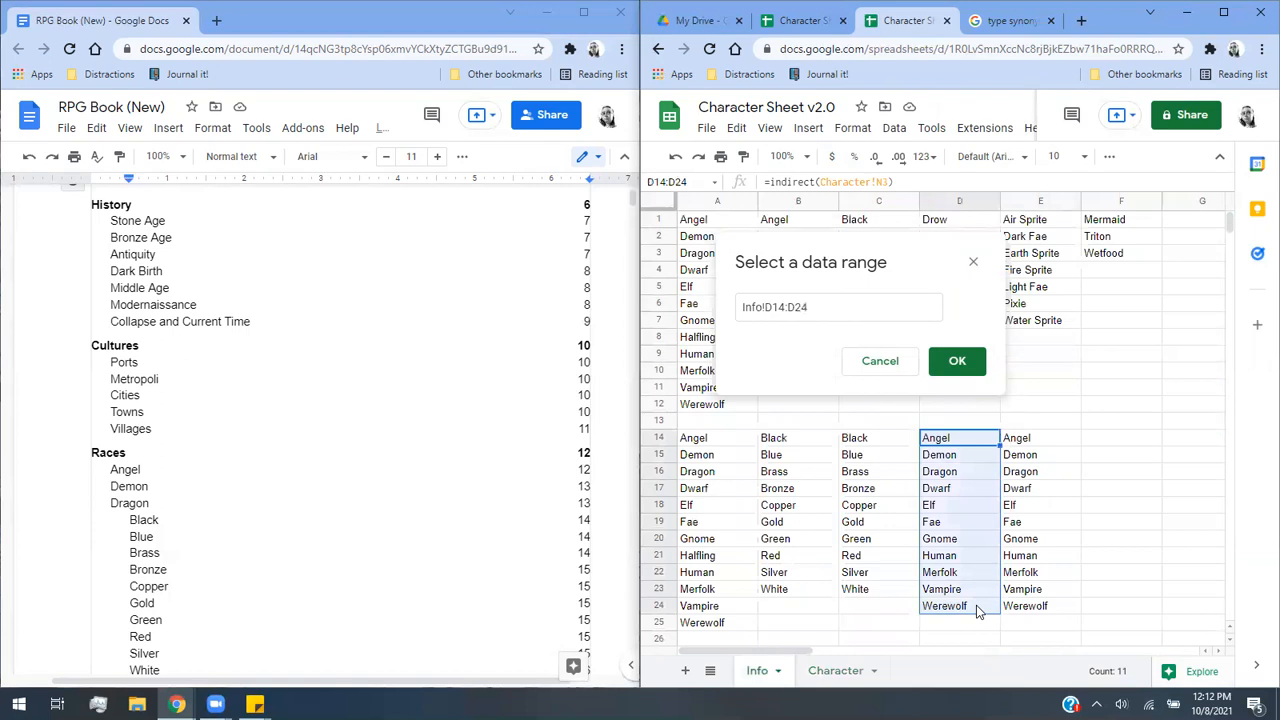
pyautogui.click(975, 363)
pyautogui.click(1150, 512)
# Change the data validation of the second Half dropdown, Character!Q5:W5, to list items from the range Info!E14:E24.
pyautogui.click(832, 680)
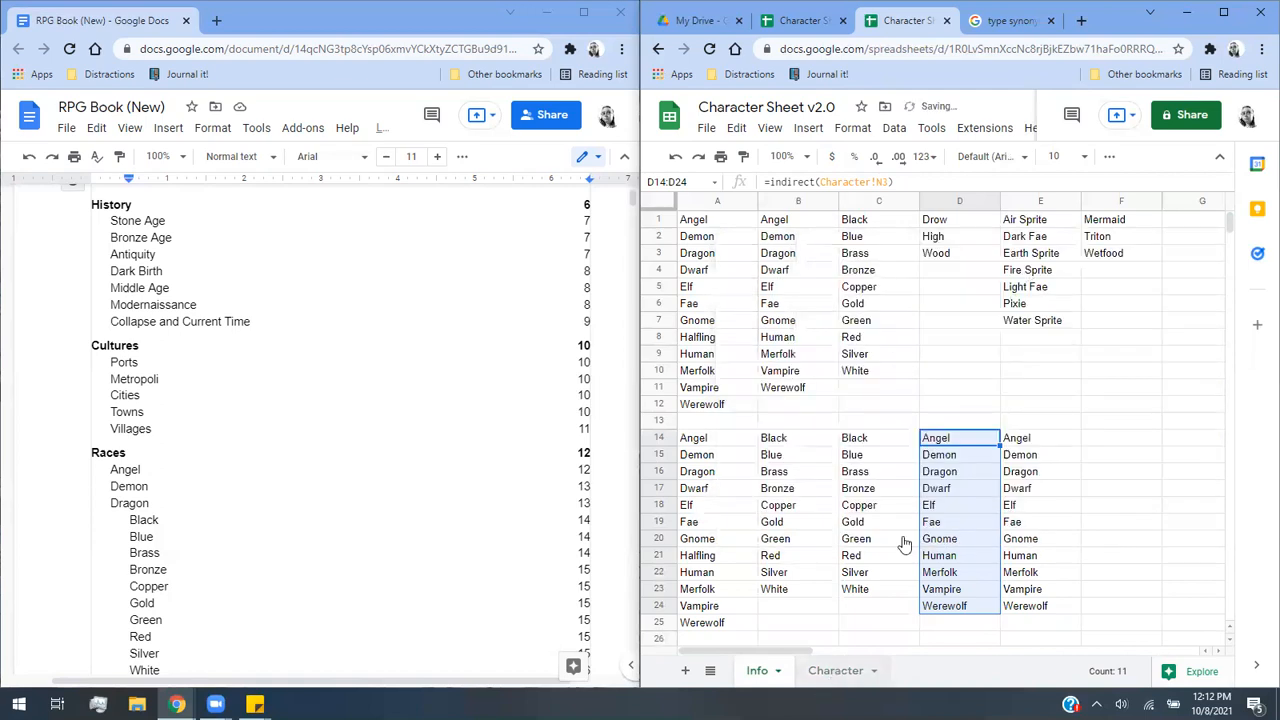
pyautogui.click(1138, 310)
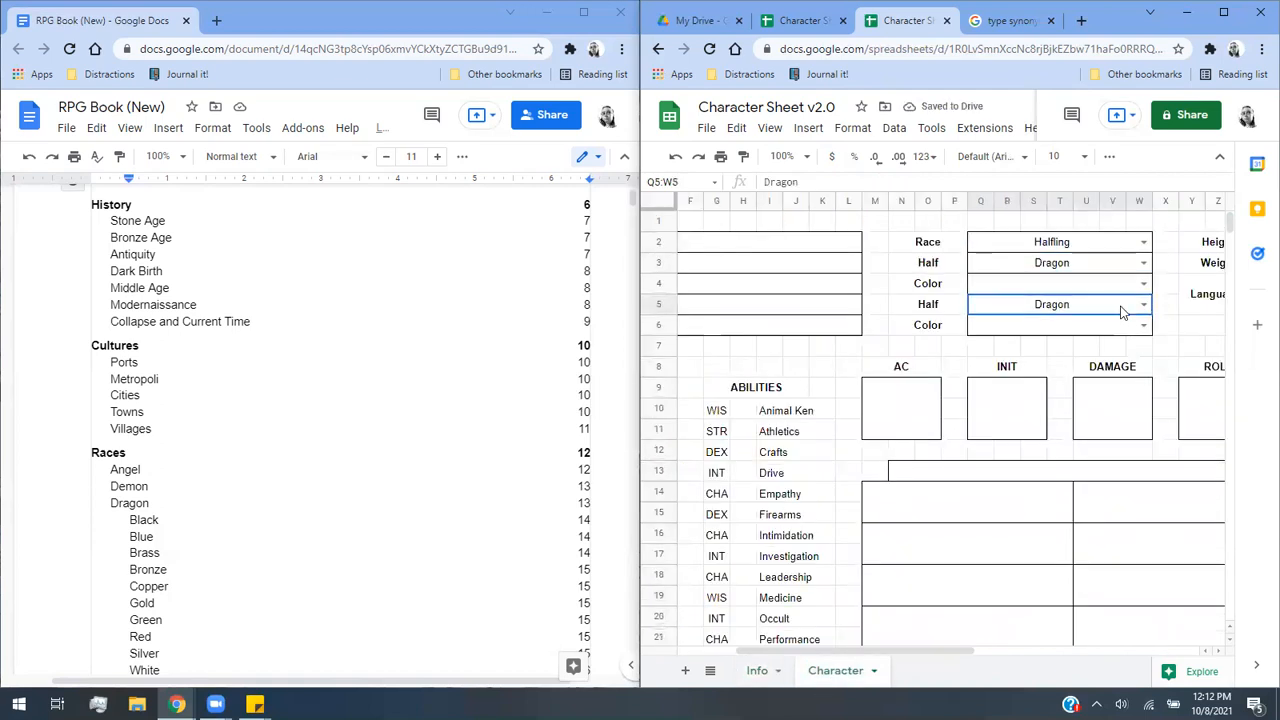
pyautogui.click(905, 130)
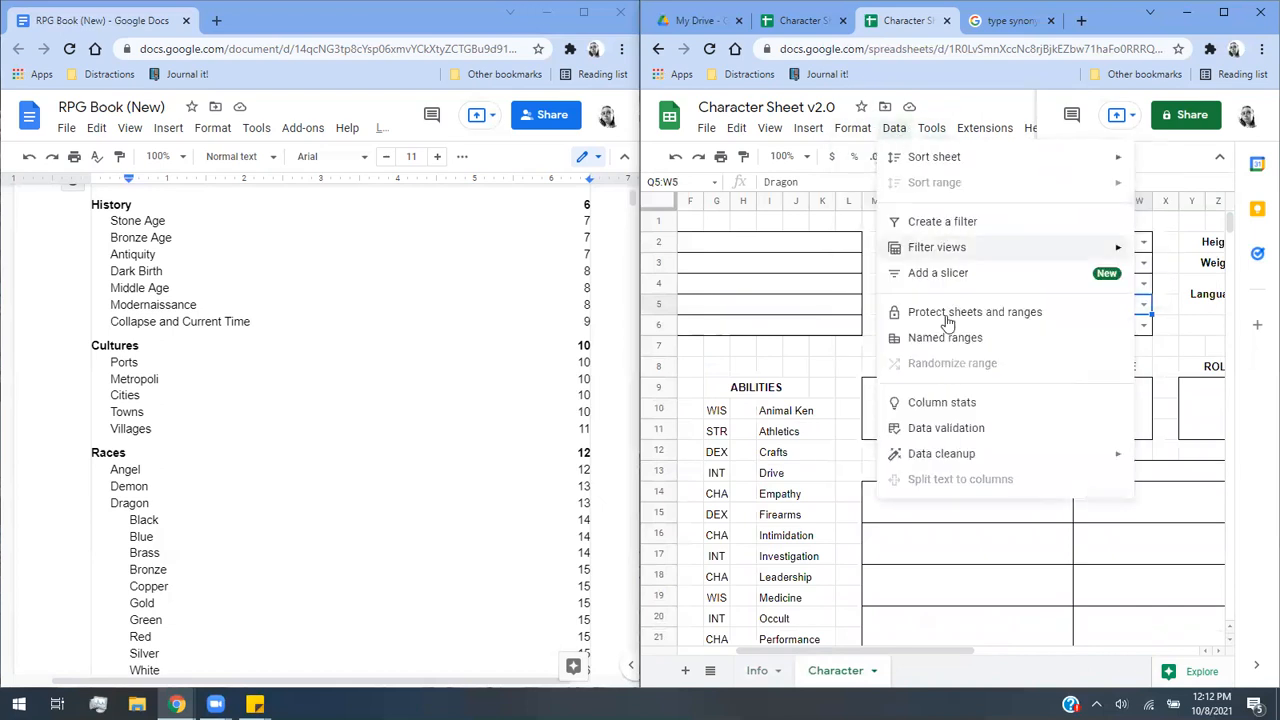
pyautogui.click(940, 430)
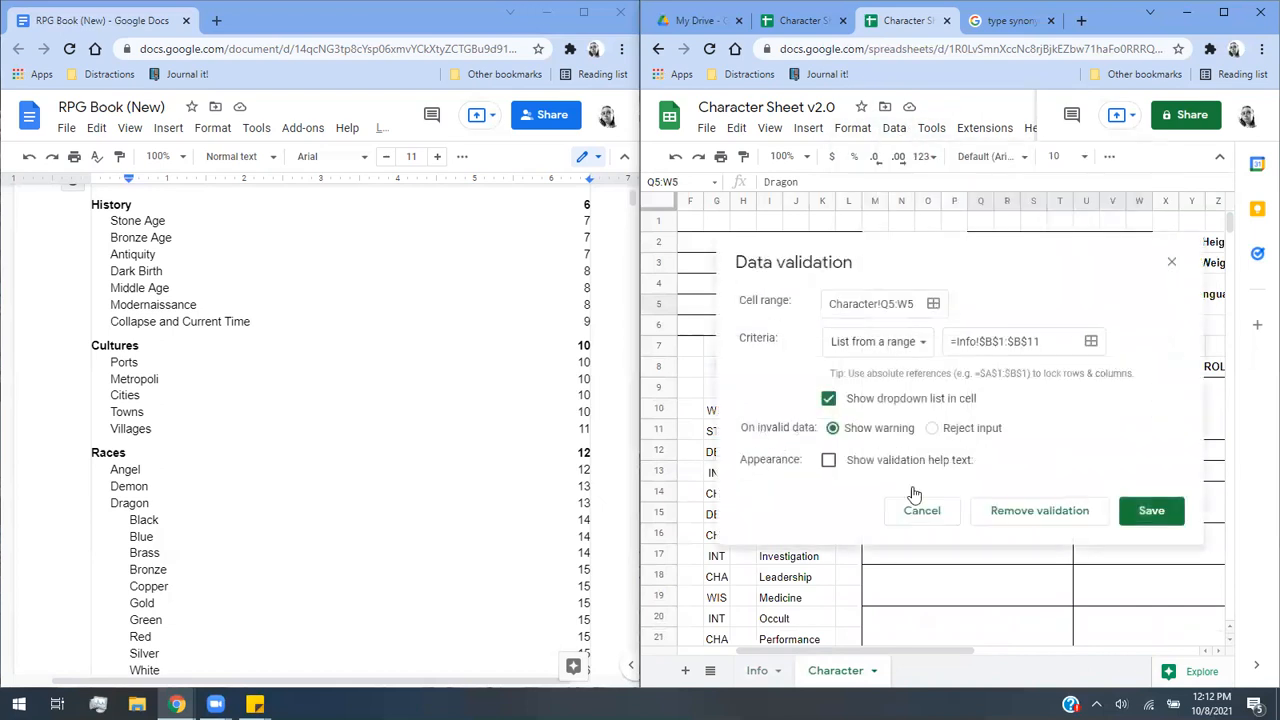
pyautogui.click(1091, 341)
pyautogui.click(757, 670)
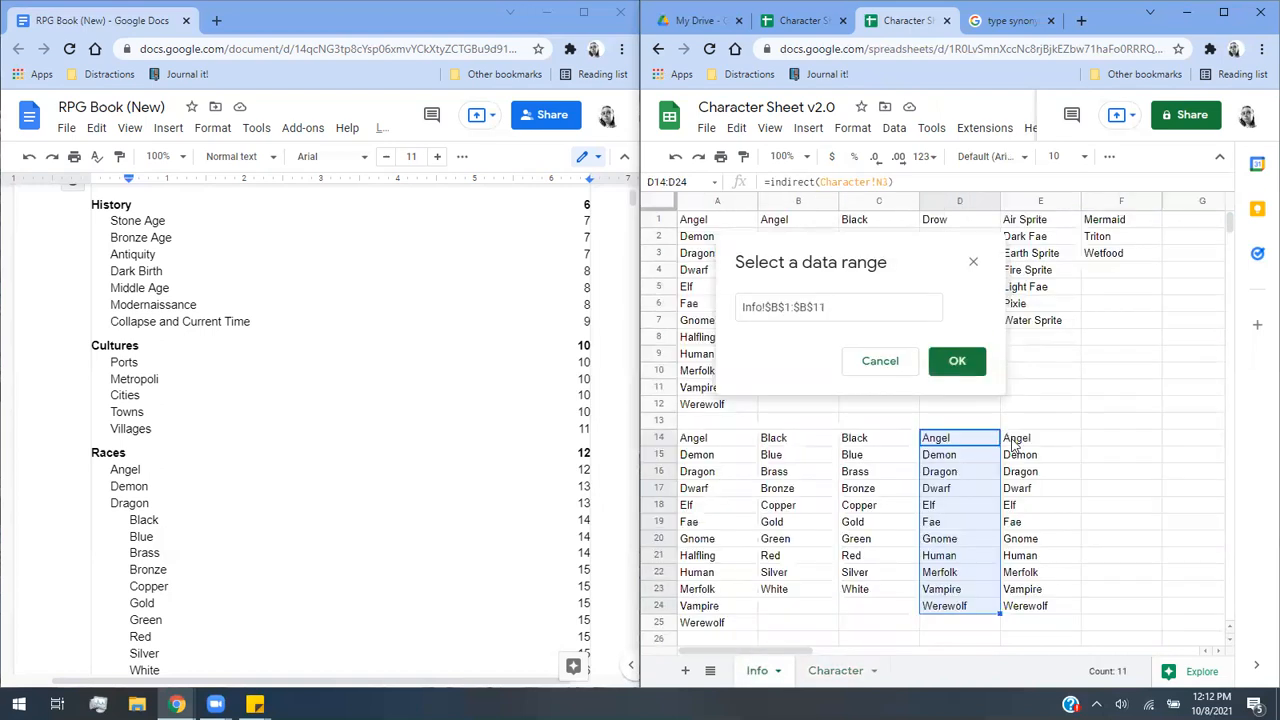
pyautogui.moveTo(1013, 445); pyautogui.dragTo(1027, 606)
pyautogui.click(951, 360)
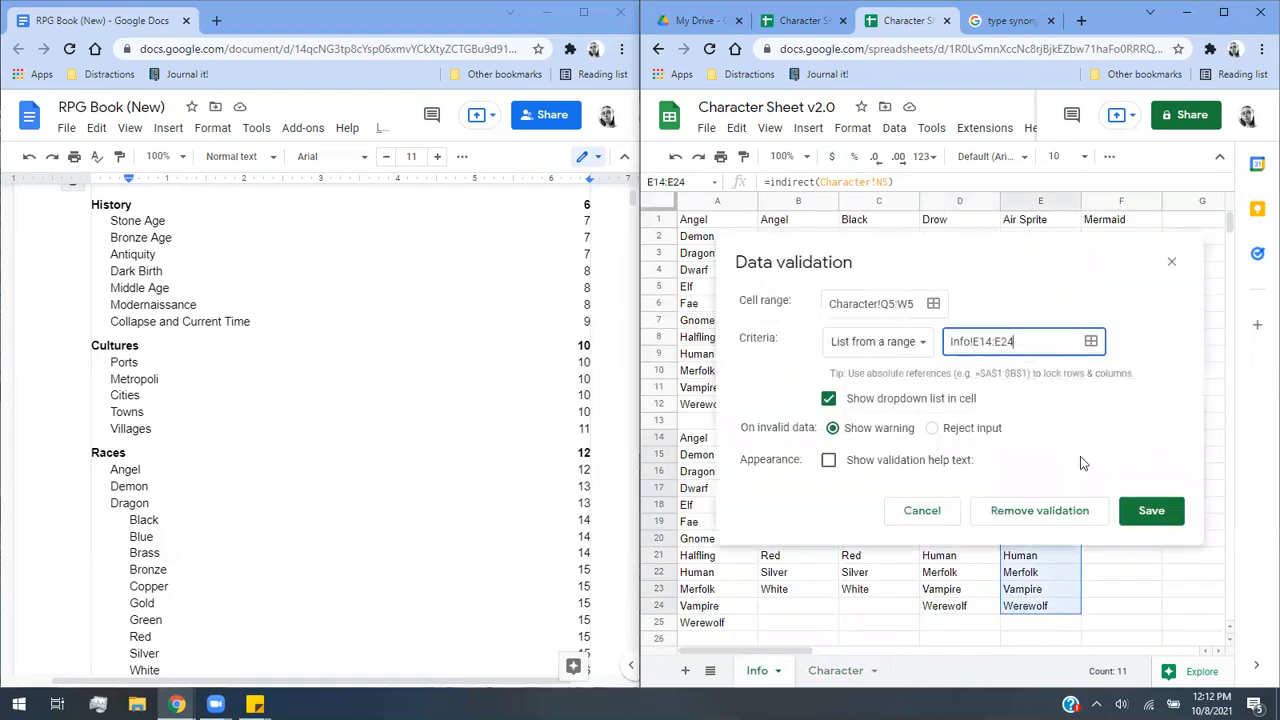
pyautogui.click(1151, 510)
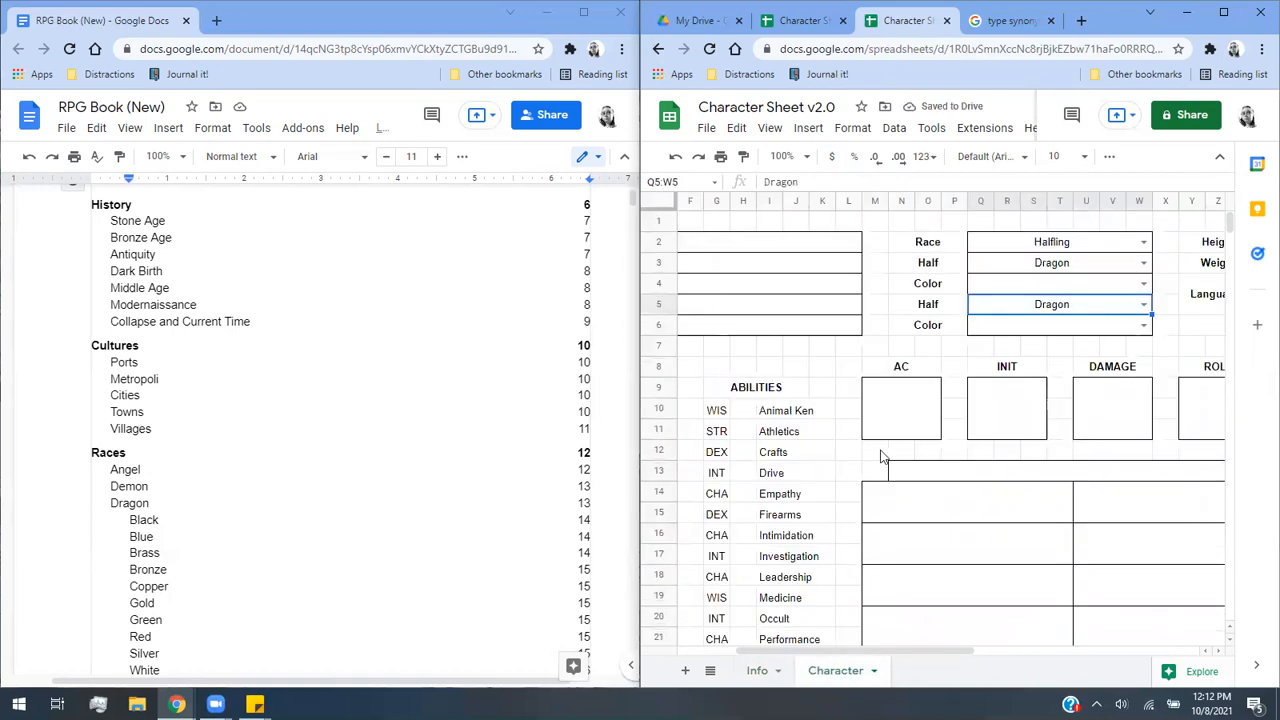
# Clear both Half values in rows 3 and 5 of the Character sheet and set Race to Human.
pyautogui.click(1118, 264)
pyautogui.press('Delete')
pyautogui.click(1115, 315)
pyautogui.press('Delete')
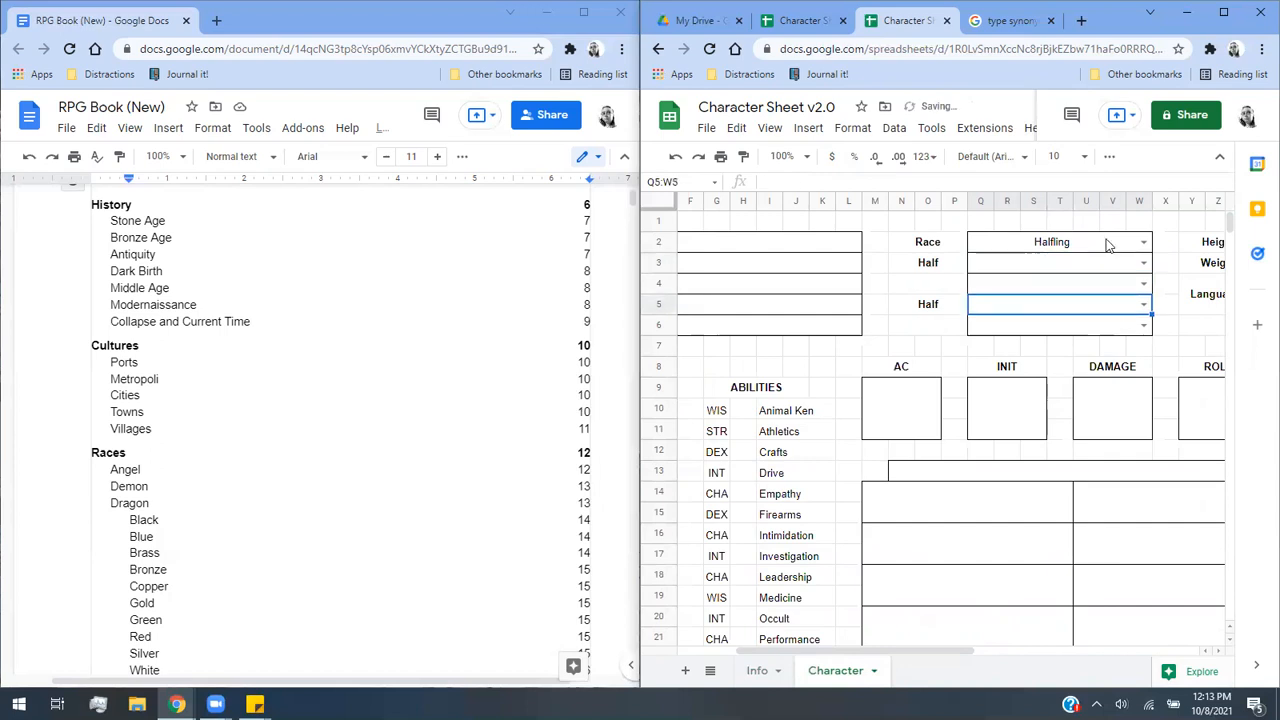
pyautogui.click(1108, 245)
pyautogui.click(1142, 242)
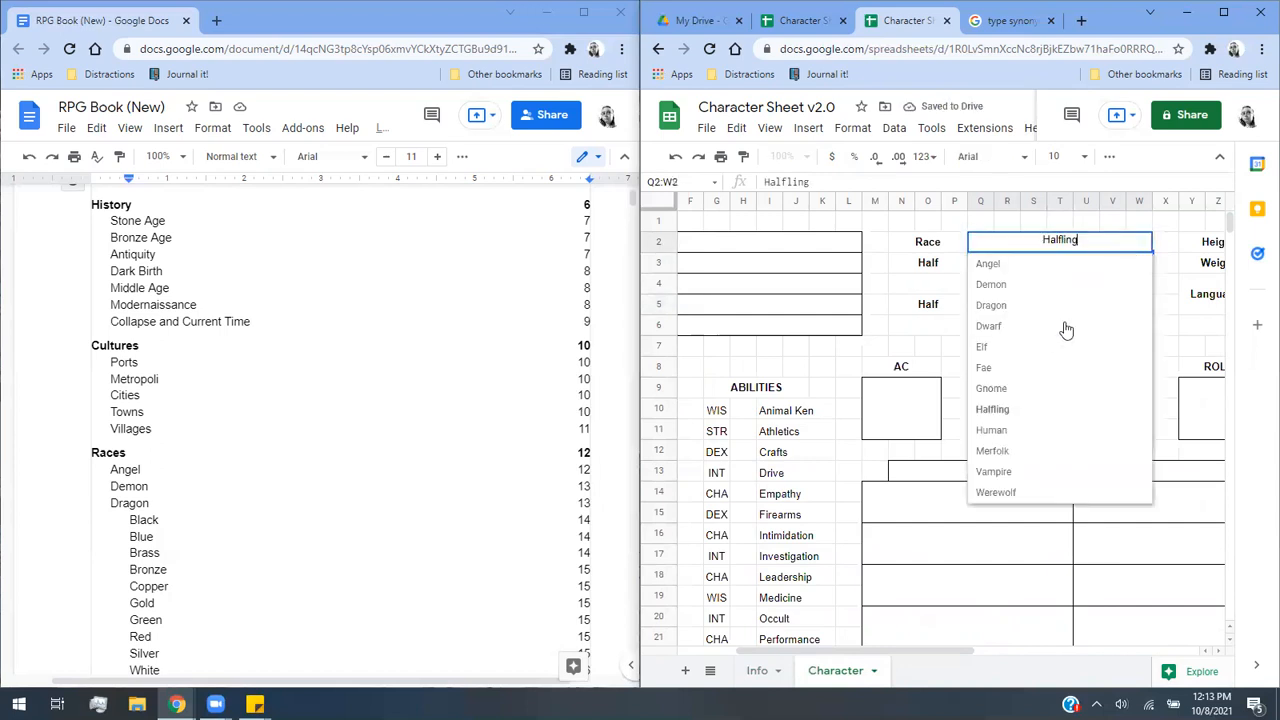
pyautogui.click(1019, 432)
# Check which options the dropdowns in rows 3 to 6 offer with Human as the race.
pyautogui.click(1143, 264)
pyautogui.click(1122, 328)
pyautogui.click(1143, 284)
pyautogui.click(1078, 350)
pyautogui.click(1143, 304)
pyautogui.click(1132, 328)
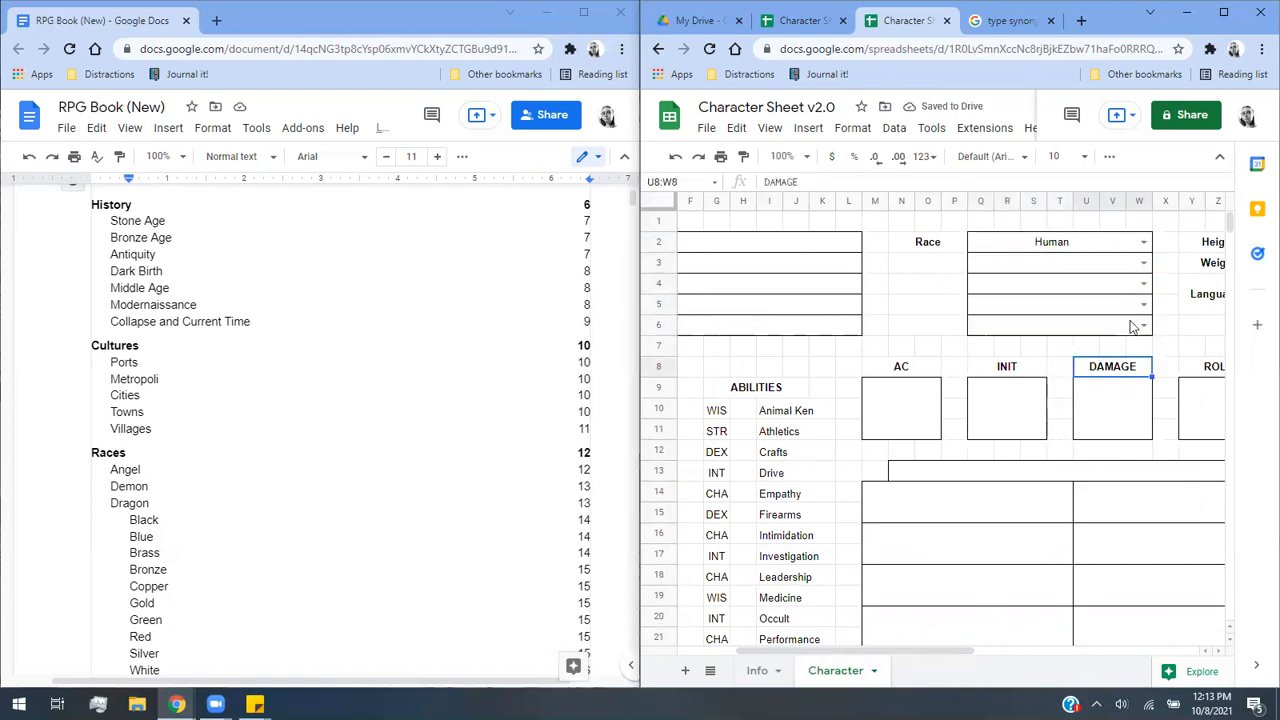
pyautogui.click(1142, 325)
pyautogui.click(1170, 347)
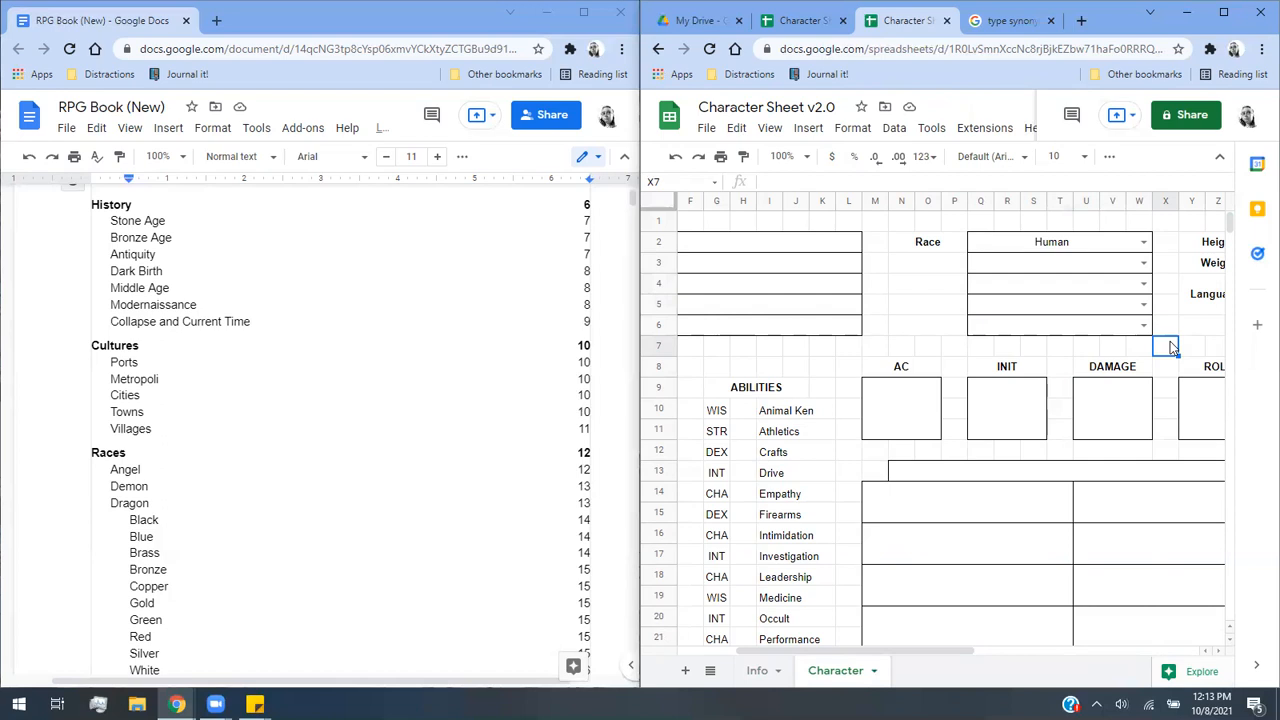
pyautogui.moveTo(941, 653); pyautogui.dragTo(1138, 651)
pyautogui.click(1136, 290)
pyautogui.moveTo(1053, 651); pyautogui.dragTo(820, 666)
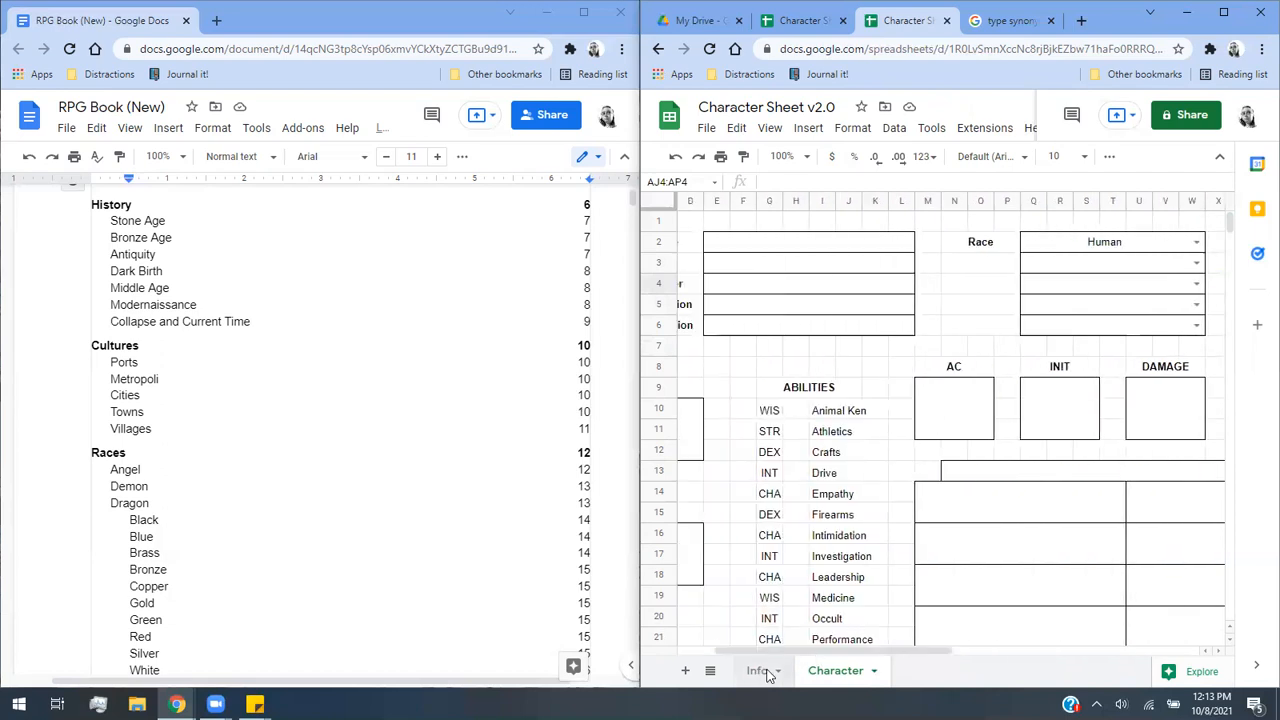
pyautogui.moveTo(923, 651)
pyautogui.mouseDown()
pyautogui.moveTo(894, 663)
pyautogui.moveTo(938, 660)
pyautogui.mouseUp()
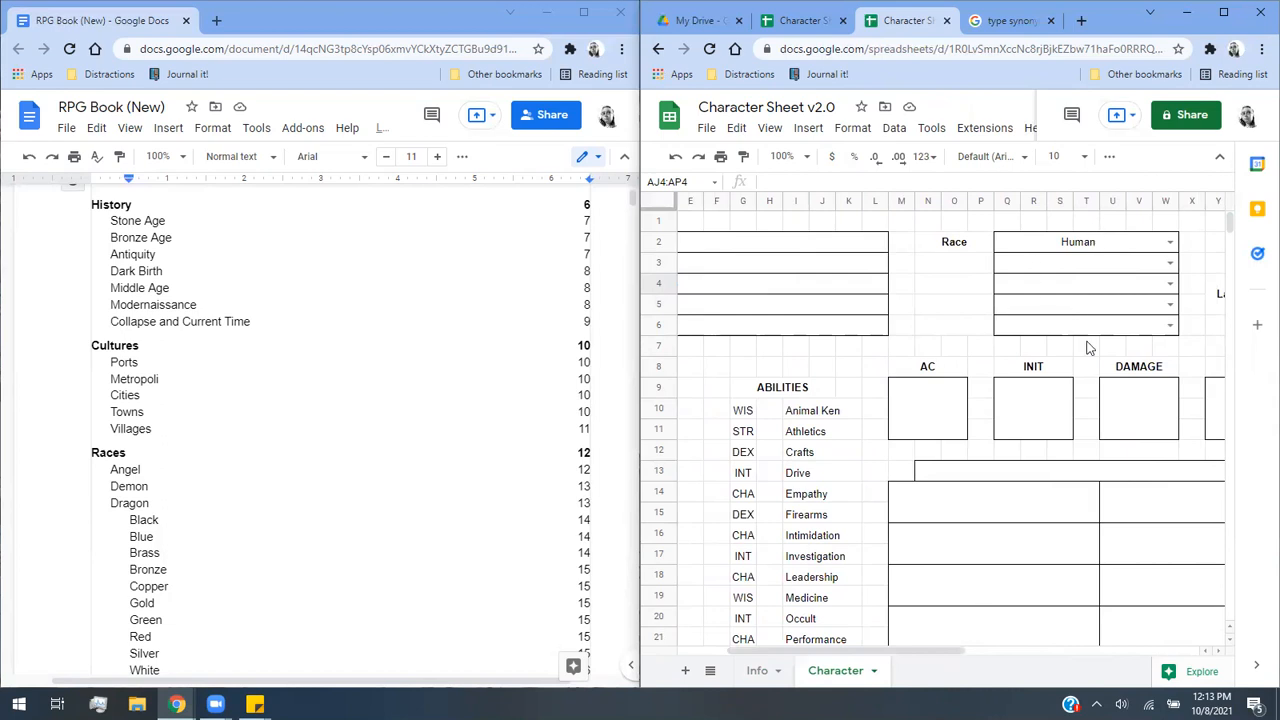
# Try the formula =indirect(Character!Q2) in the first Character Information cell, B138:K140, and clear it.
pyautogui.scroll(-20, 981, 541)
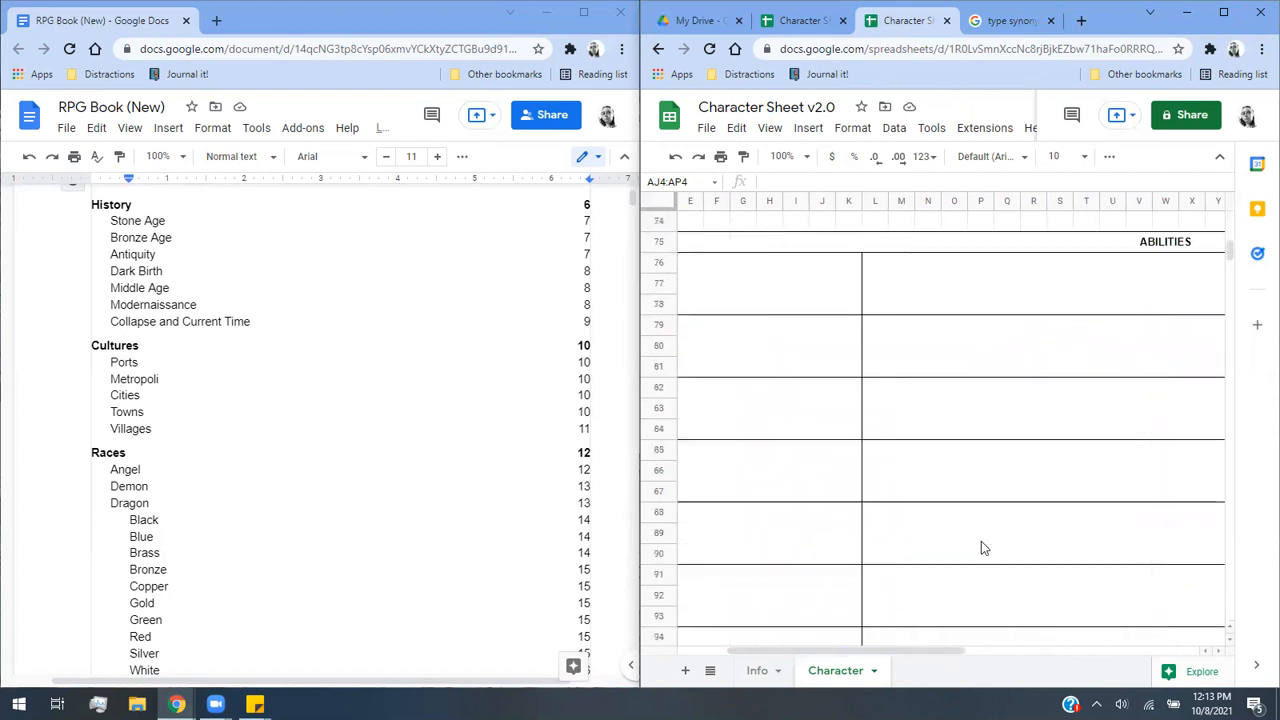
pyautogui.scroll(-5, 976, 545)
pyautogui.click(760, 402)
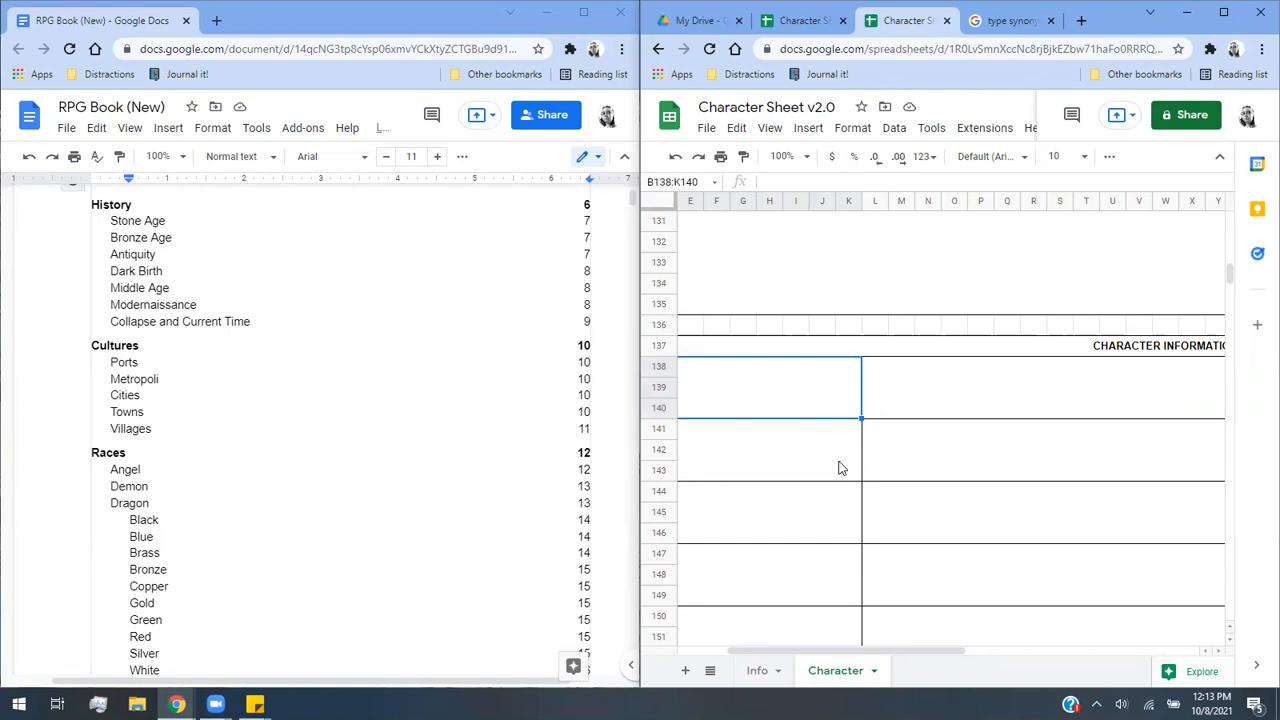
pyautogui.write('=indirect')
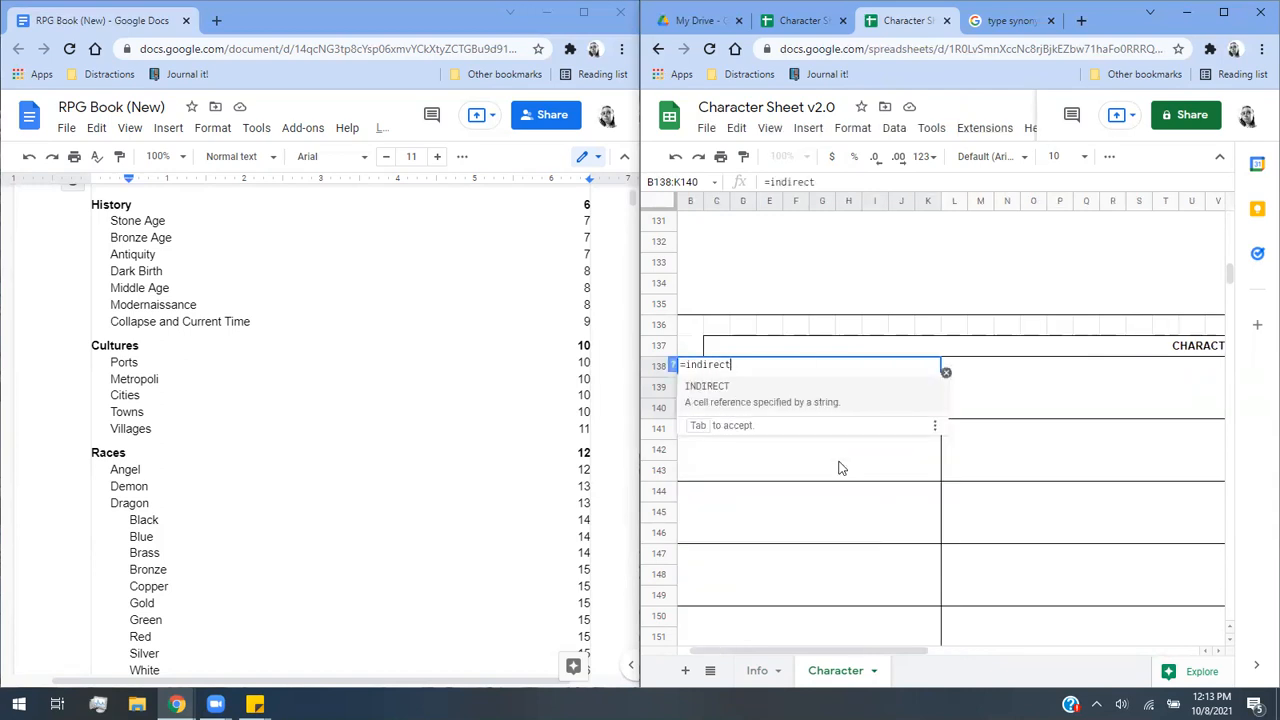
pyautogui.write('(q')
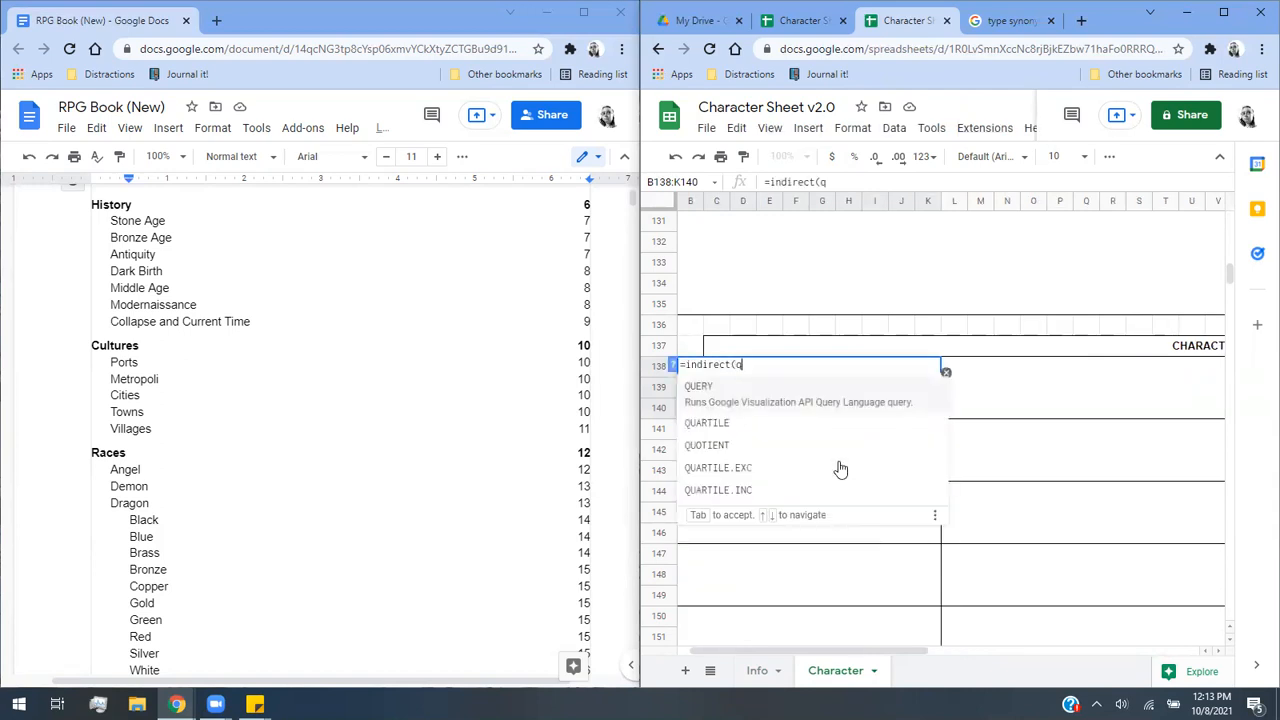
pyautogui.write('2')
pyautogui.press('BackSpace')
pyautogui.press('BackSpace')
pyautogui.write('Character!')
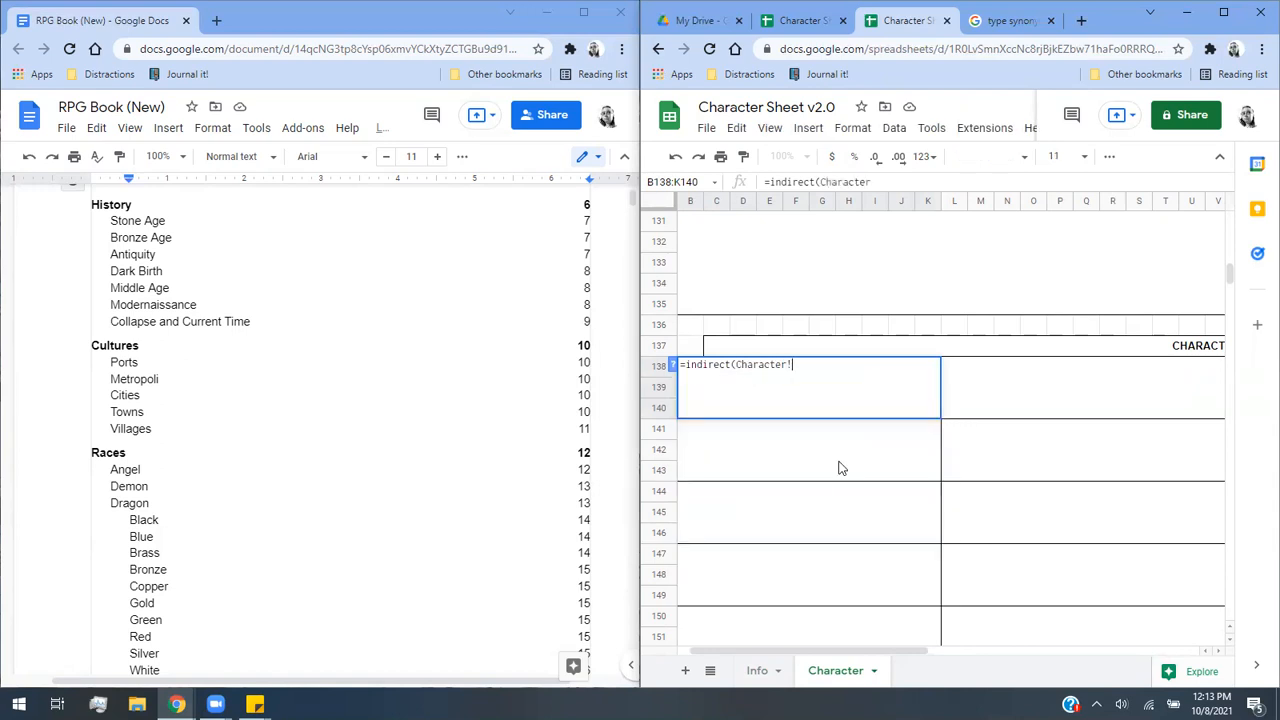
pyautogui.write('q2')
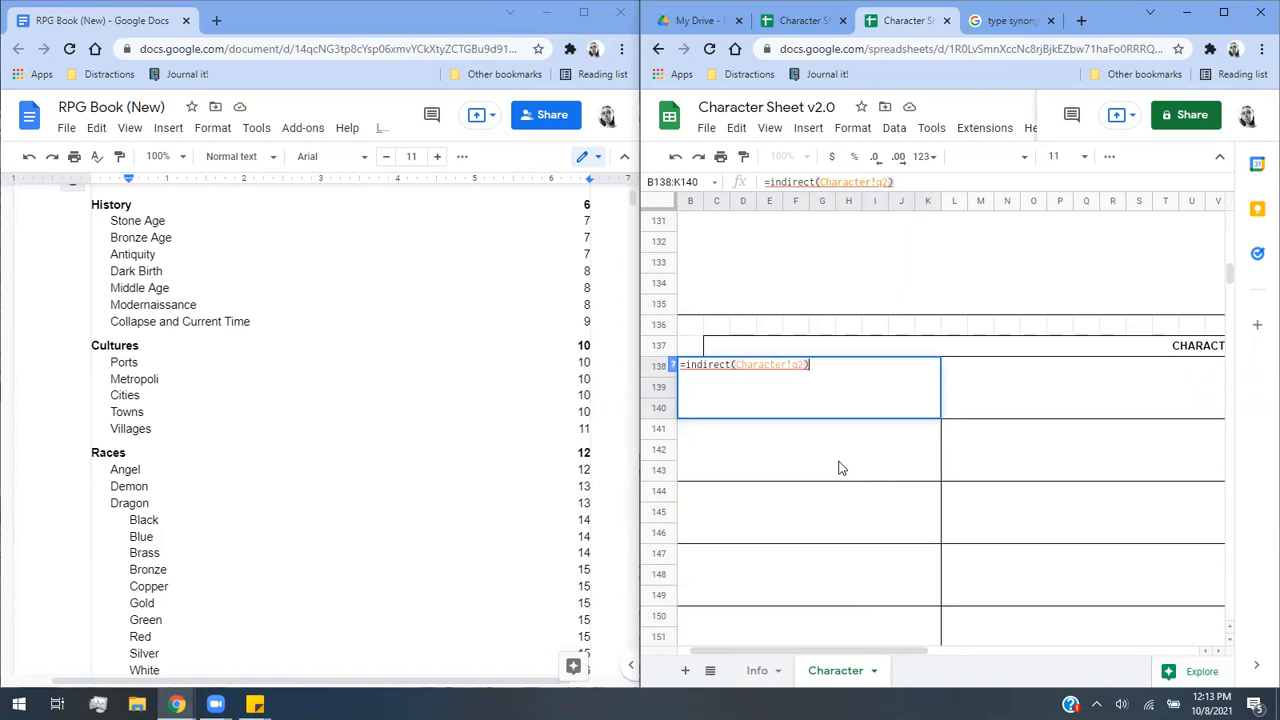
pyautogui.press('Return')
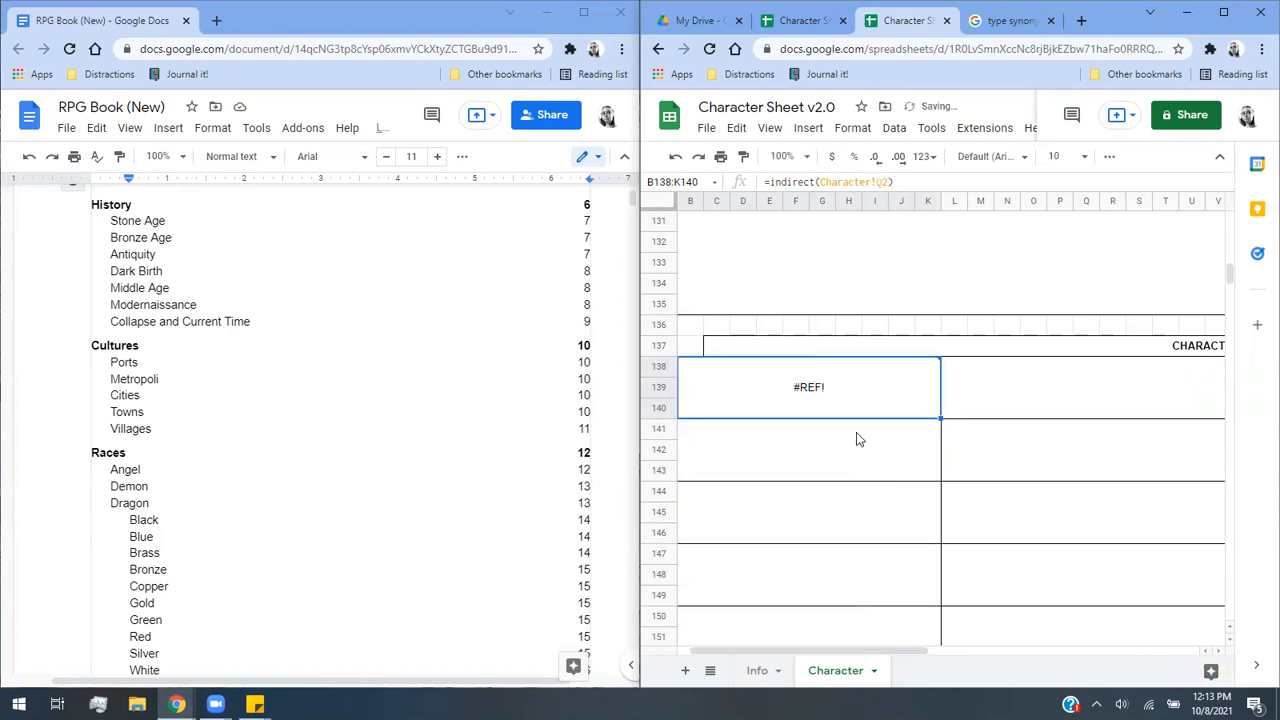
pyautogui.press('Delete')
# Enter the formula =indirect(Q2) in cell B138:K140, referencing the Race value cell.
pyautogui.scroll(10, 856, 438)
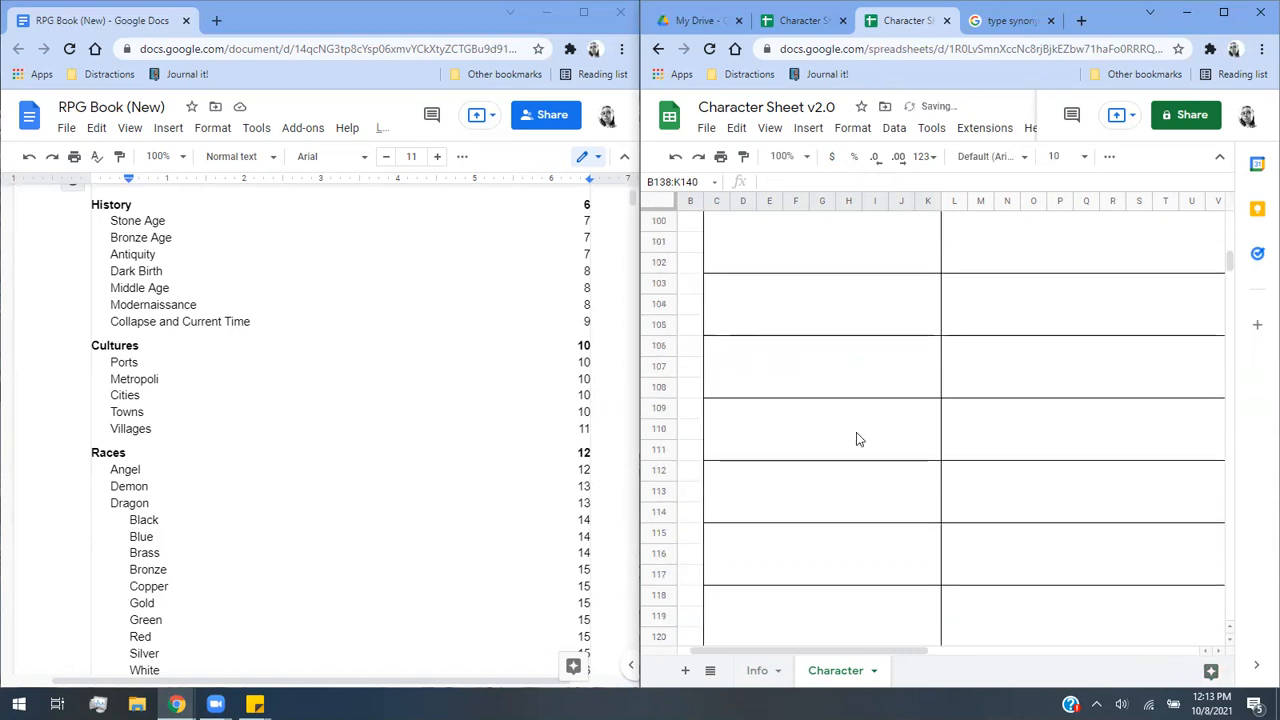
pyautogui.scroll(-7, 856, 436)
pyautogui.write('=1')
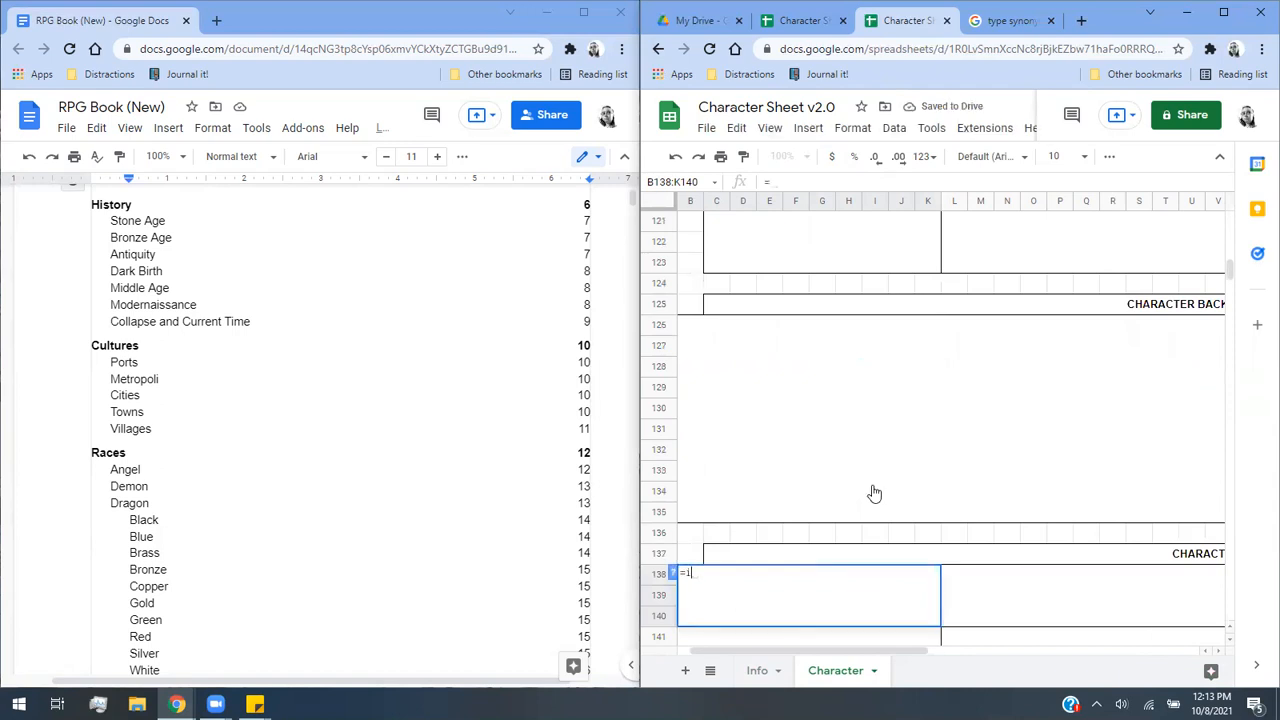
pyautogui.write('ndirect(')
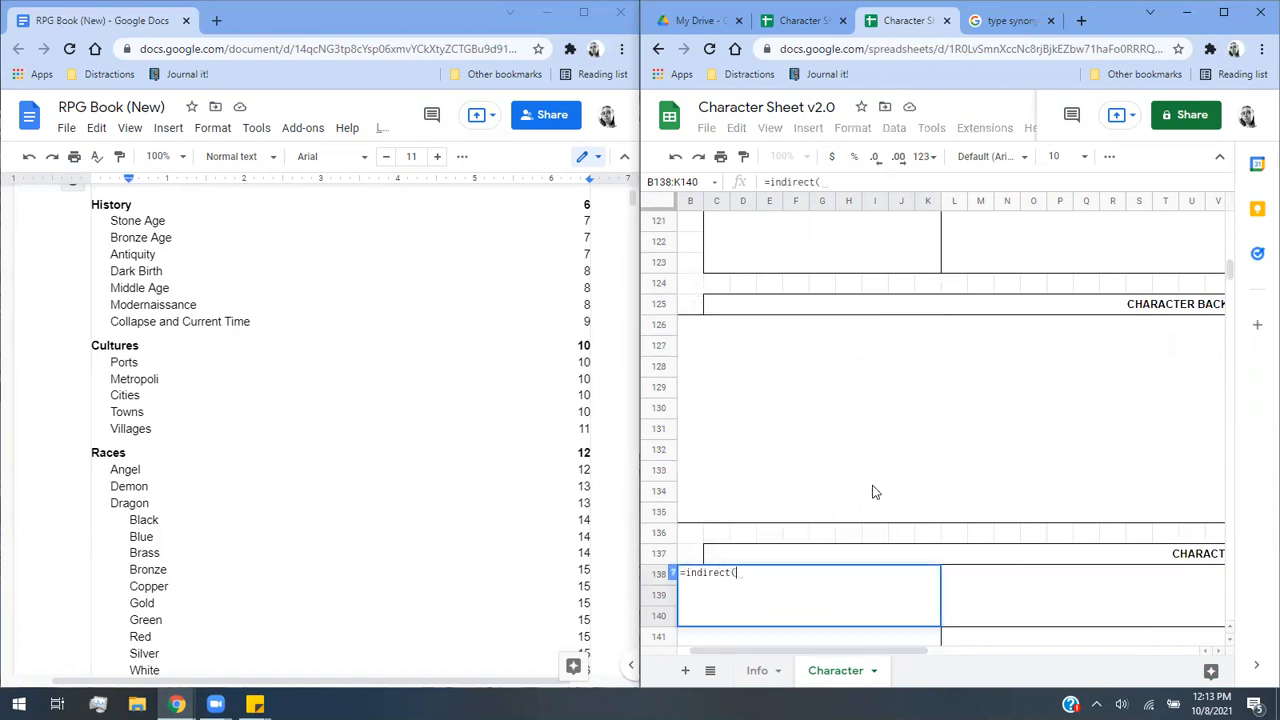
pyautogui.scroll(20, 898, 472)
pyautogui.scroll(12, 898, 476)
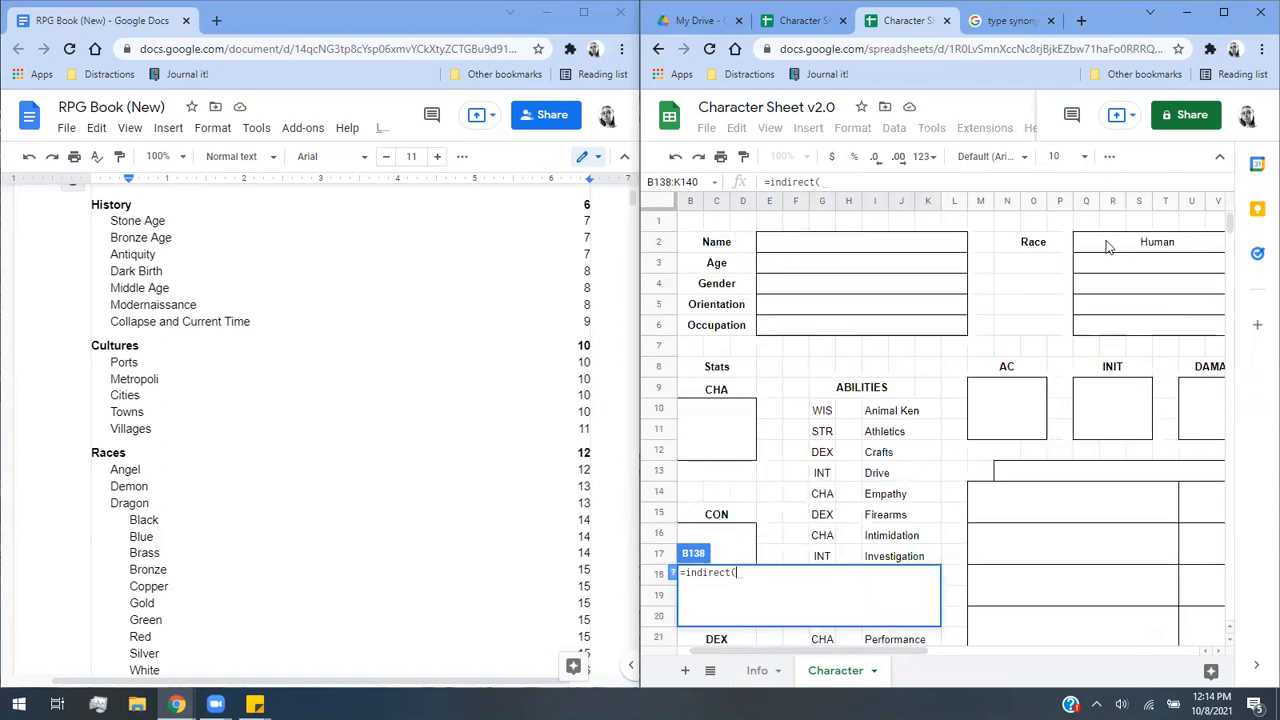
pyautogui.click(1101, 245)
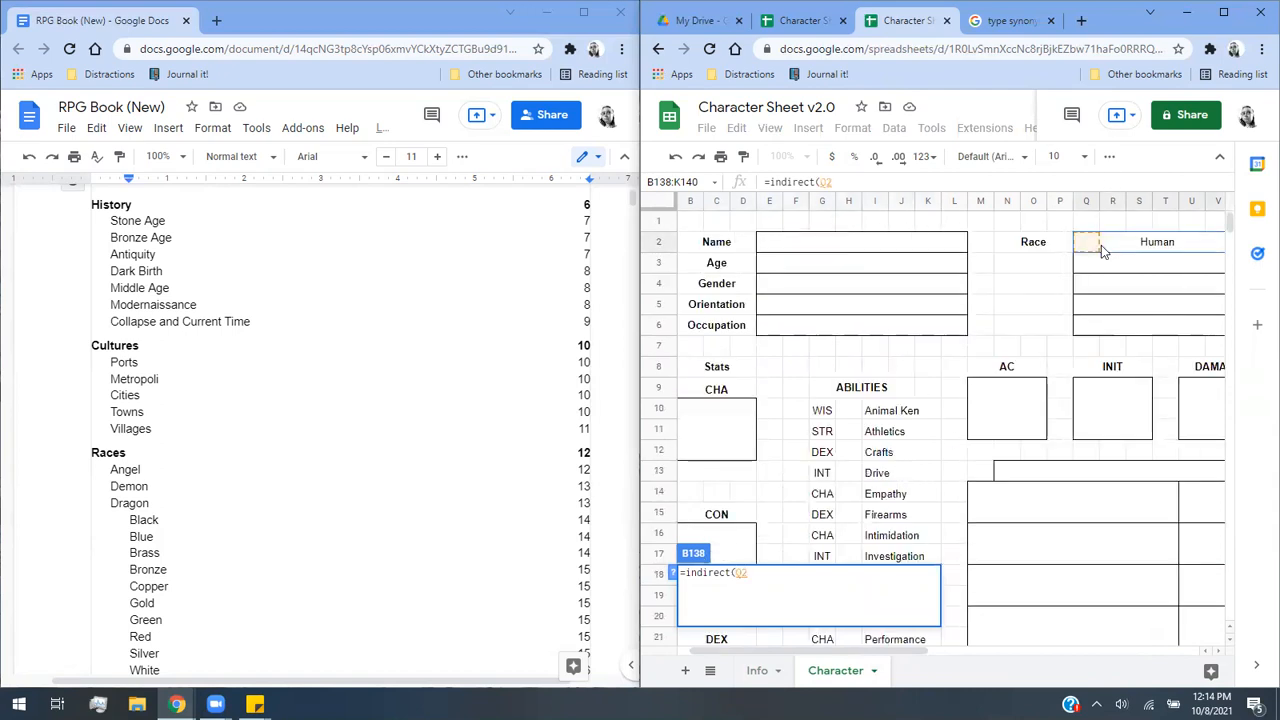
pyautogui.write(')')
pyautogui.press('Return')
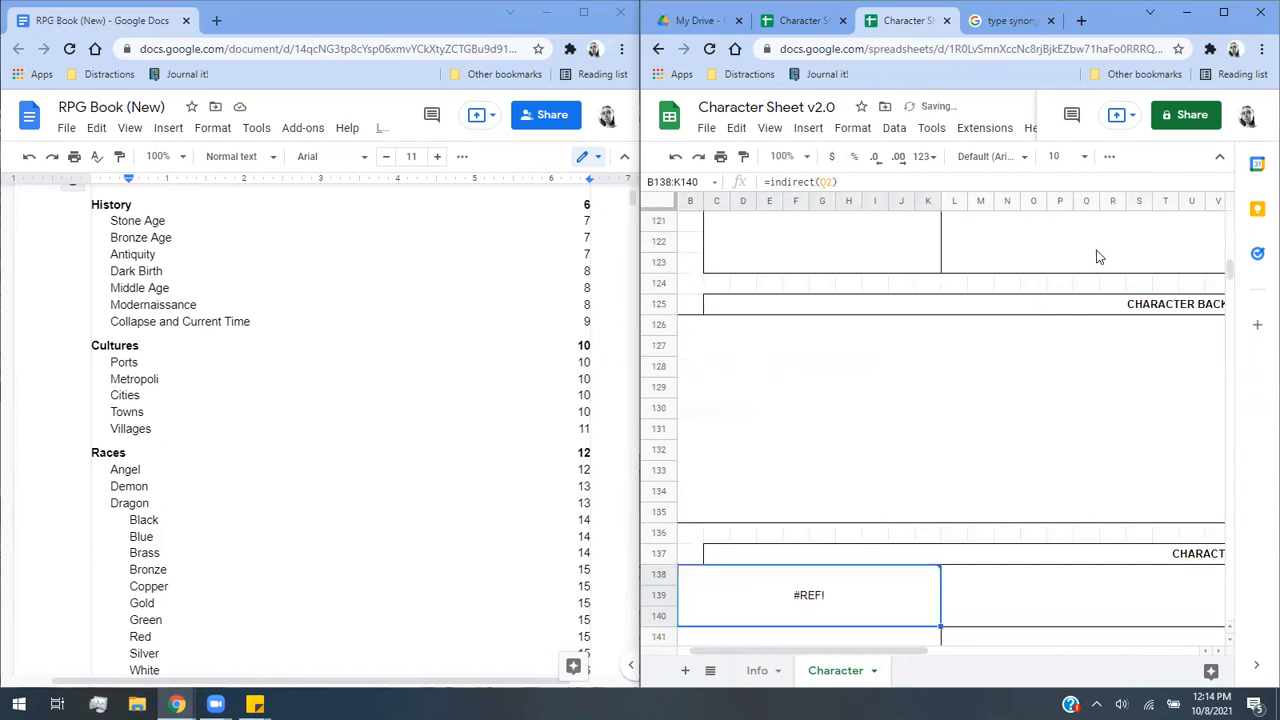
# Check the Race value cell in row 2 that the INDIRECT formula references.
pyautogui.scroll(20, 1093, 318)
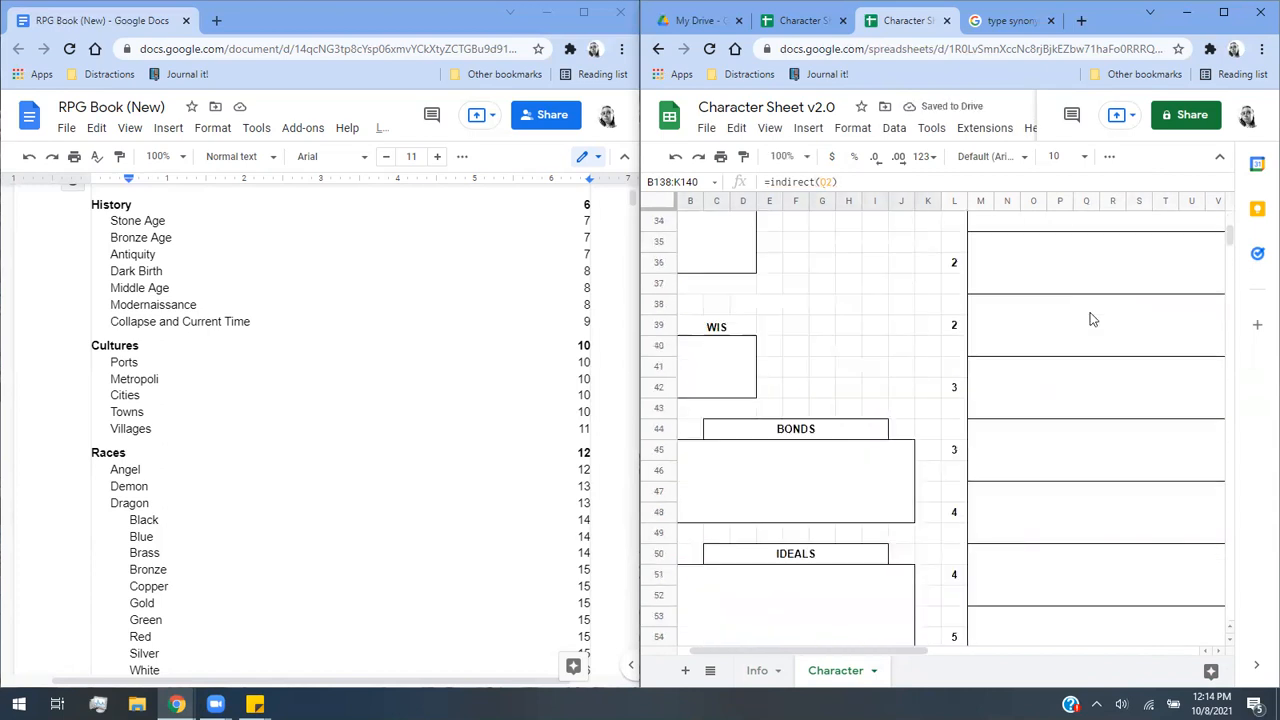
pyautogui.scroll(3, 1093, 318)
pyautogui.click(1131, 243)
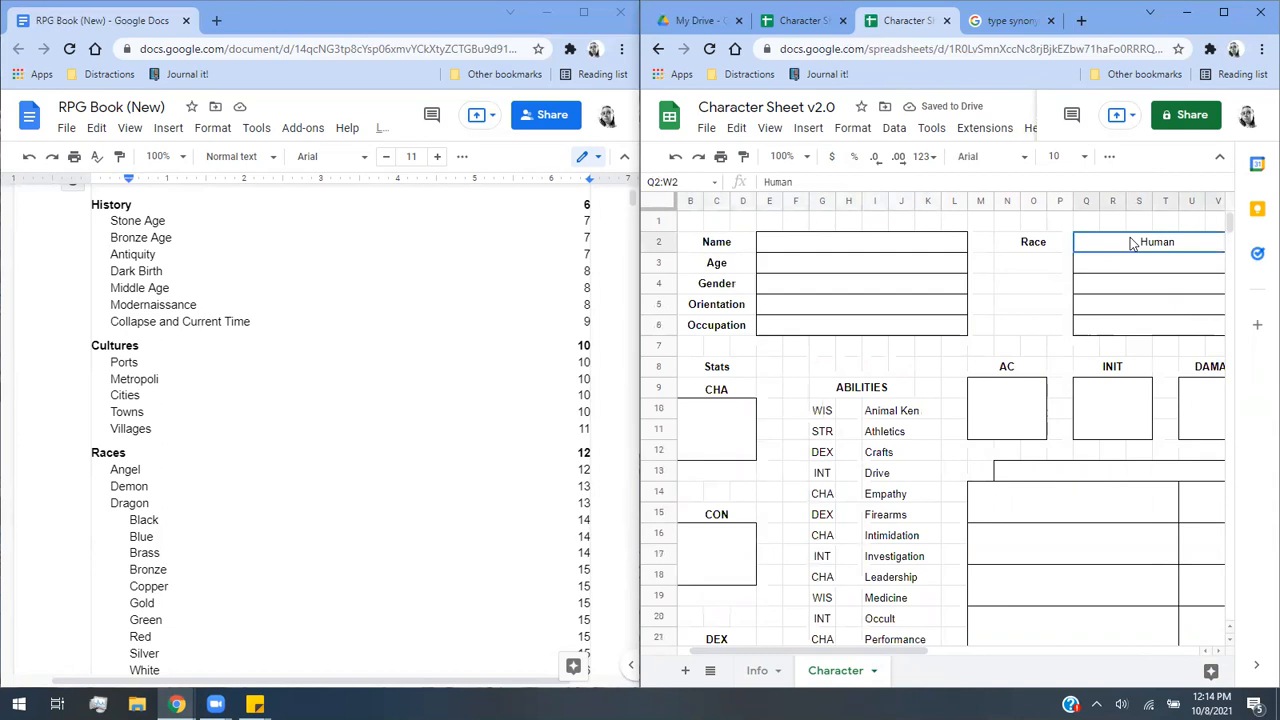
pyautogui.moveTo(886, 662); pyautogui.dragTo(861, 639)
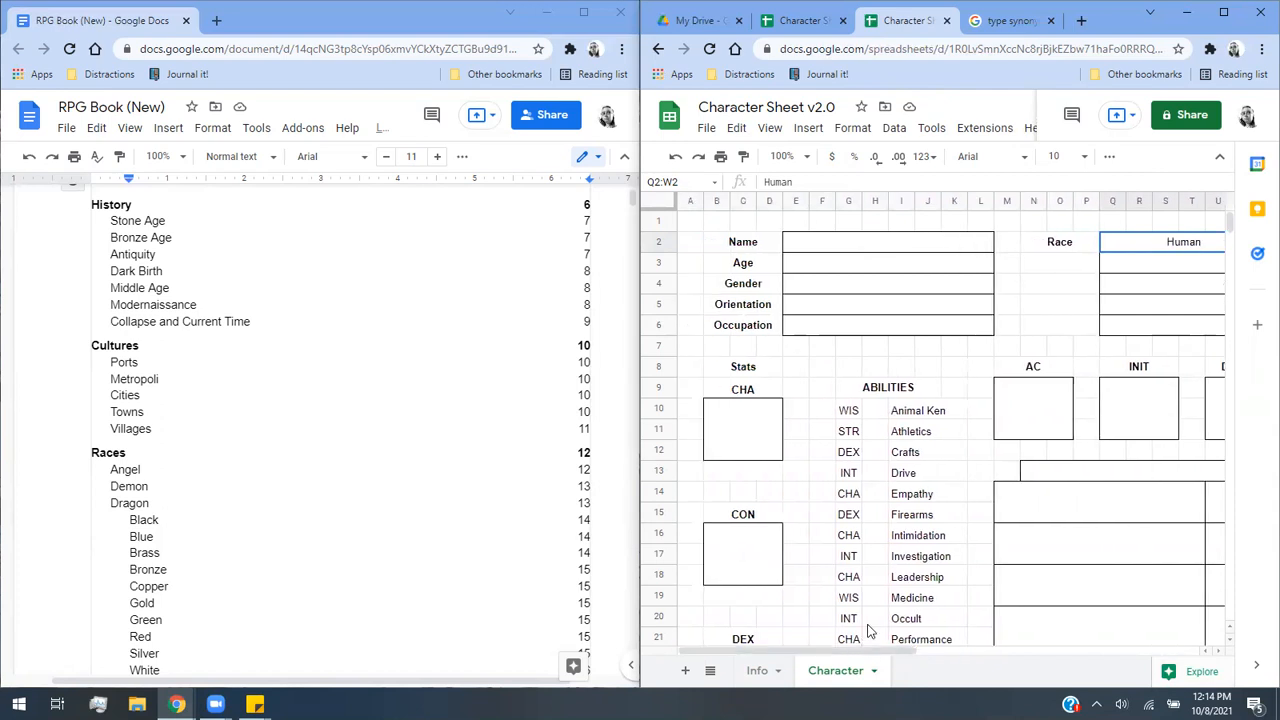
# Replace the INDIRECT formula in Character Information cell B138:K140 with =Q2, referencing the Race value directly.
pyautogui.scroll(-15, 869, 621)
pyautogui.scroll(-17, 869, 621)
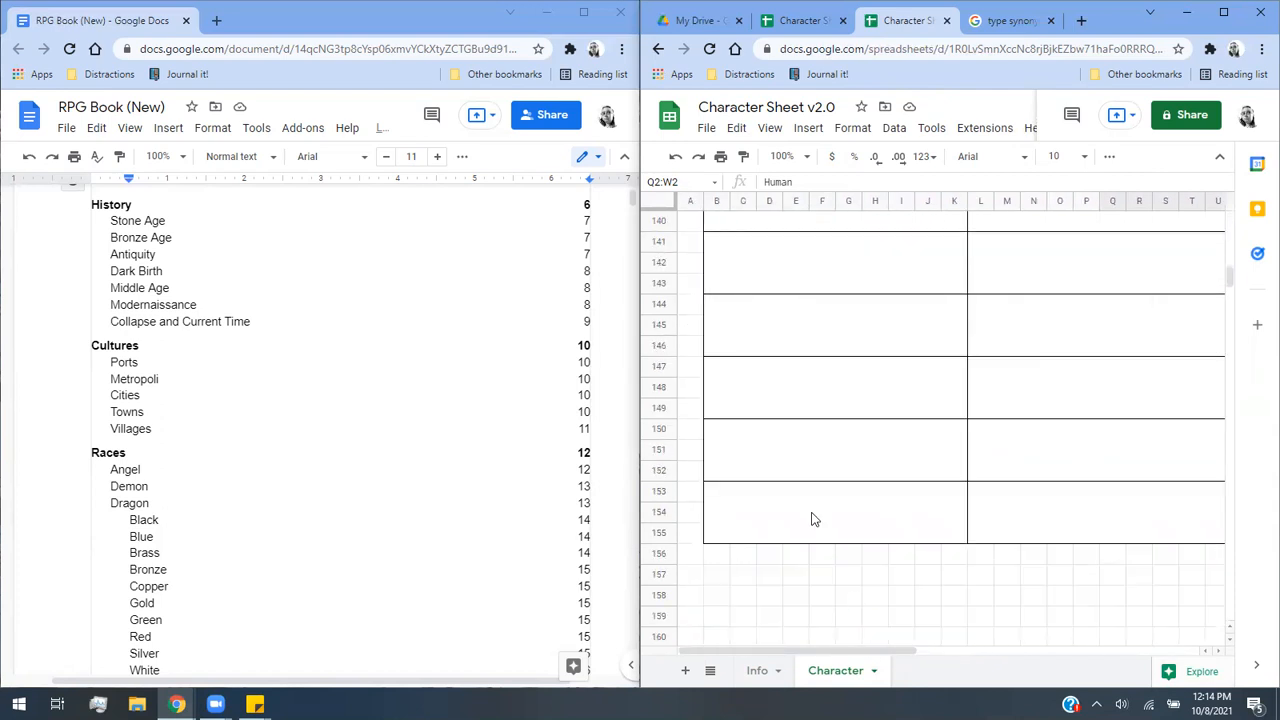
pyautogui.click(882, 467)
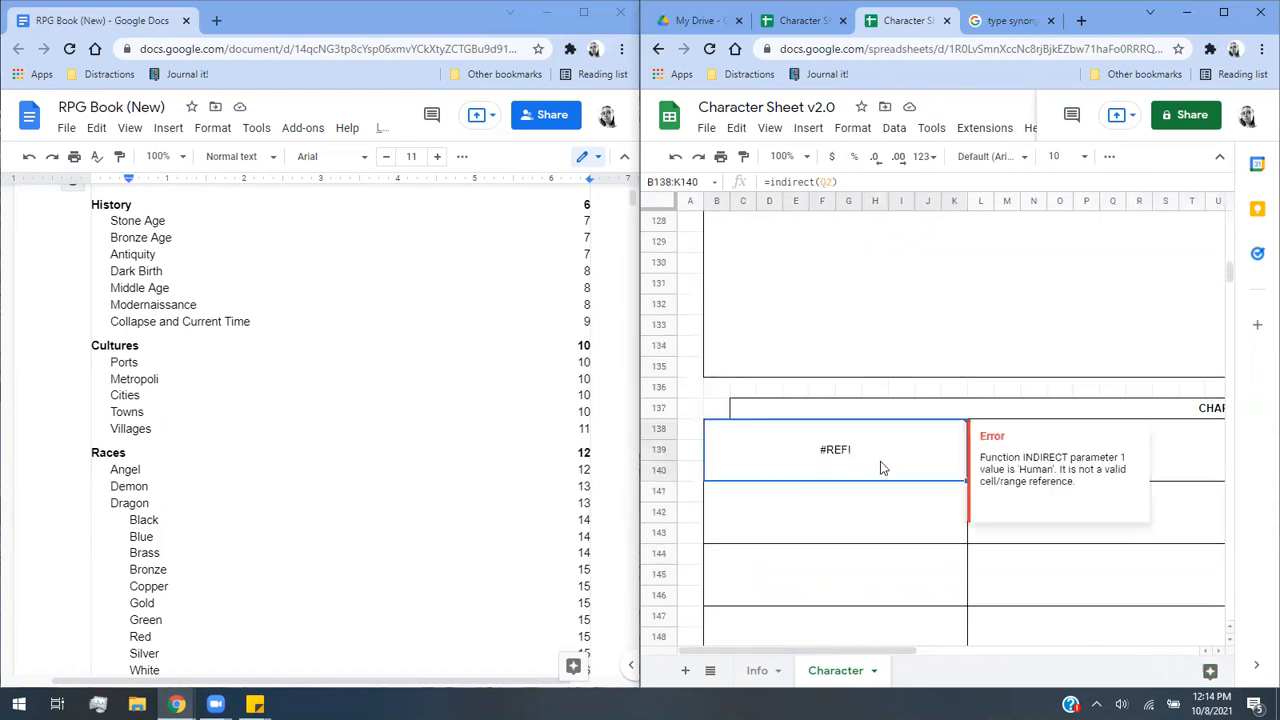
pyautogui.press('Delete')
pyautogui.write('=')
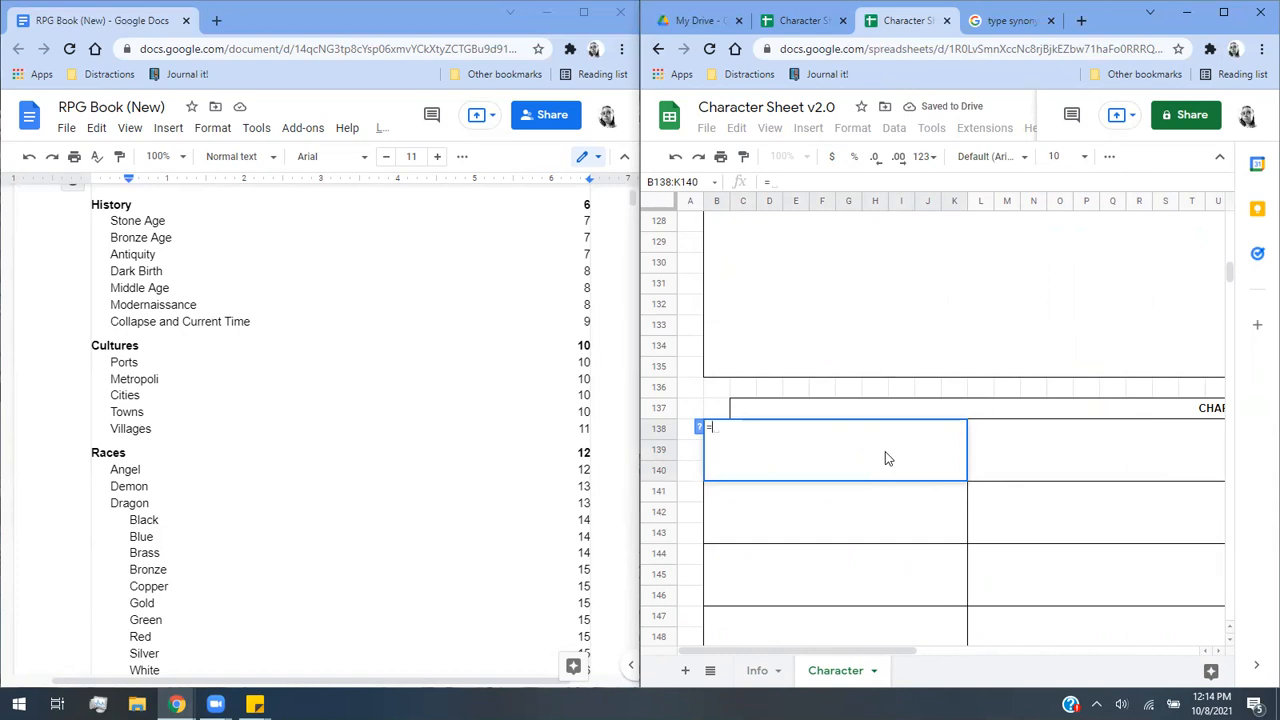
pyautogui.write('Q2')
pyautogui.press('Return')
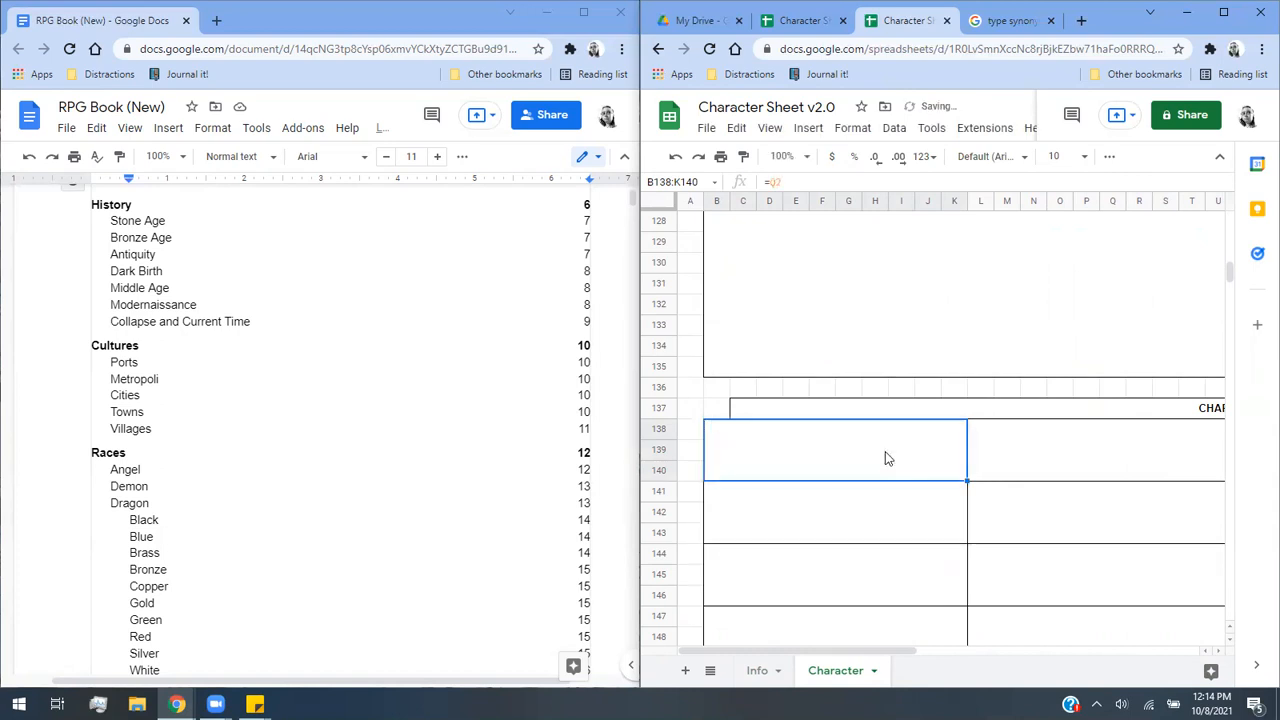
# Enter =Q3 in Character Information cell B141:K143 and =Q4 in cell B144:K146 below it.
pyautogui.click(862, 525)
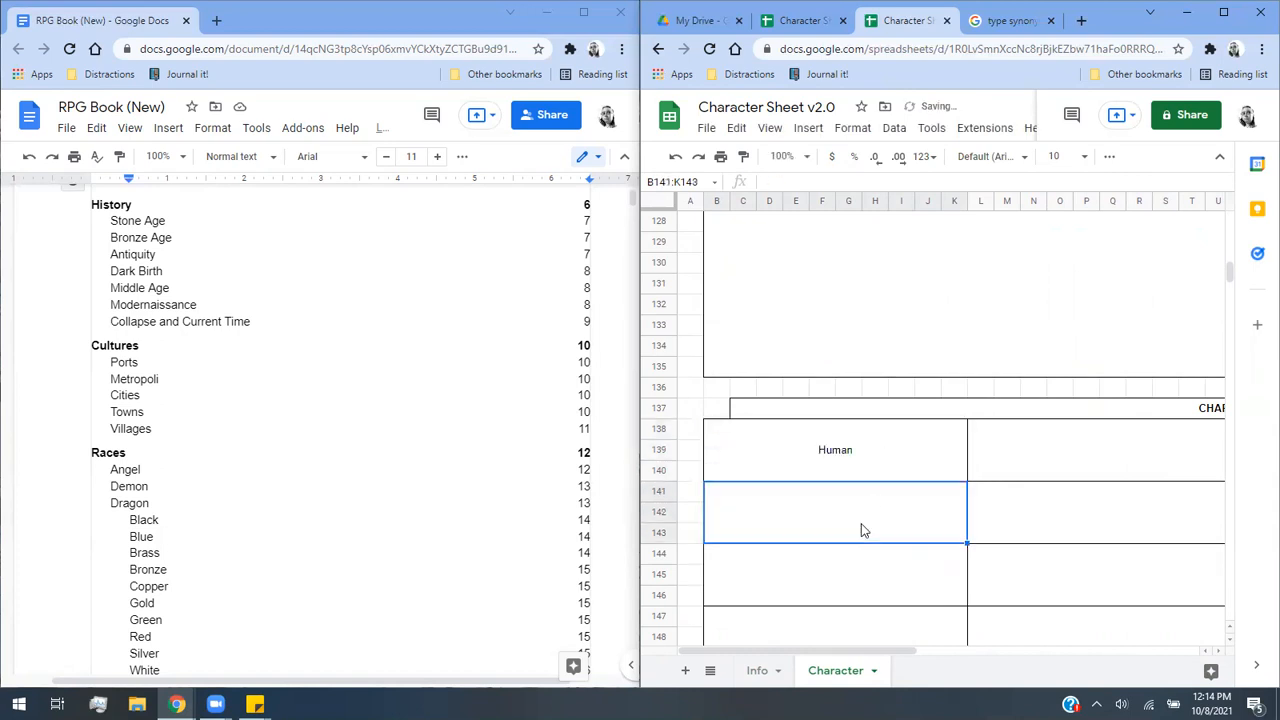
pyautogui.write('=')
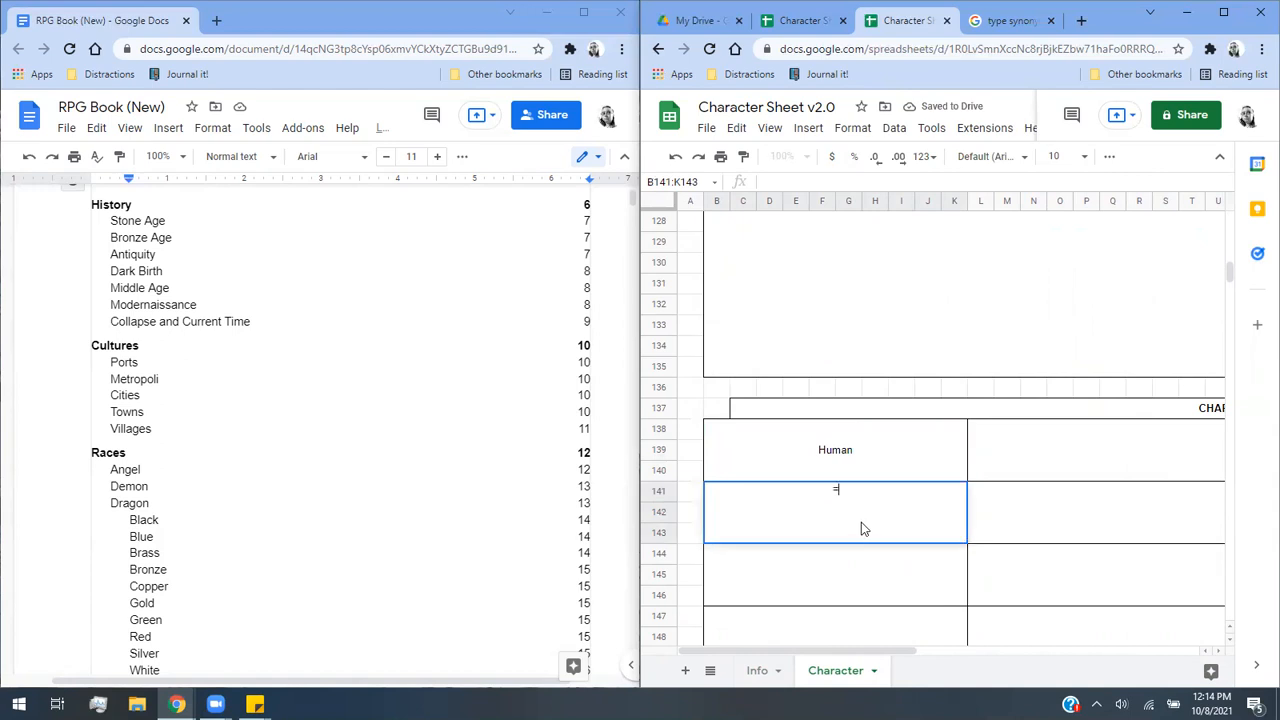
pyautogui.scroll(10, 1029, 566)
pyautogui.scroll(15, 1029, 568)
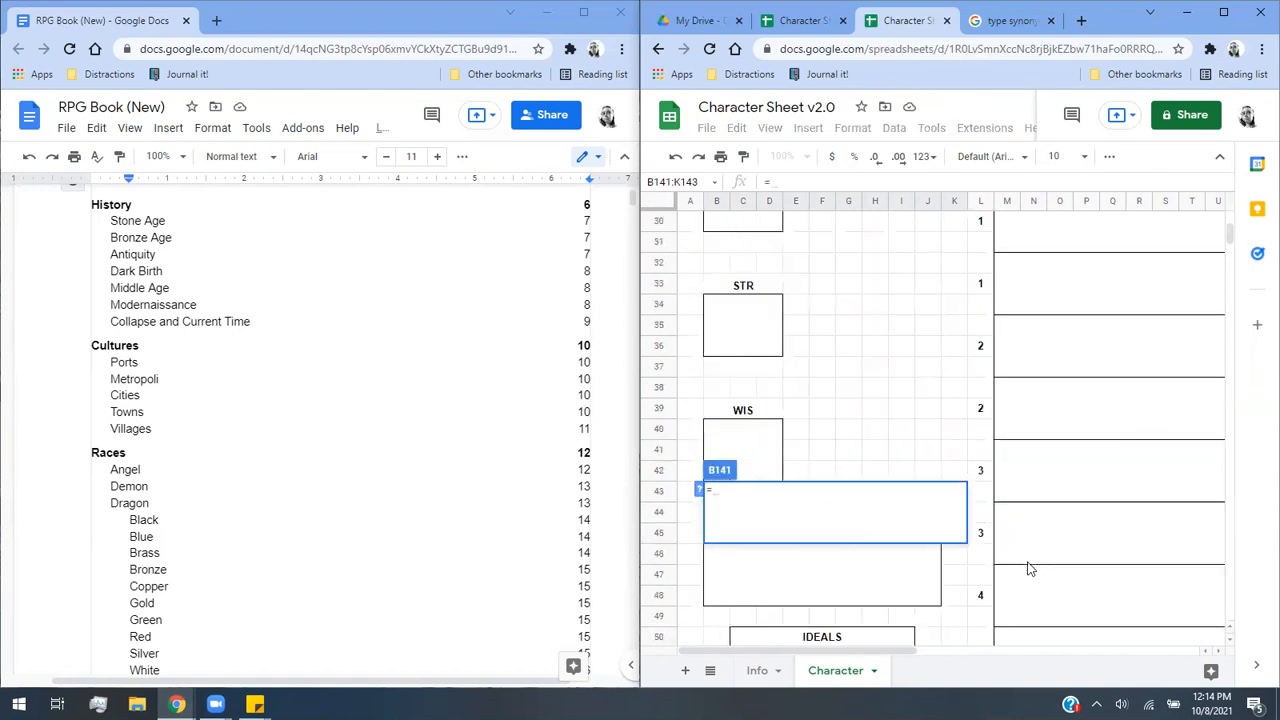
pyautogui.click(1143, 269)
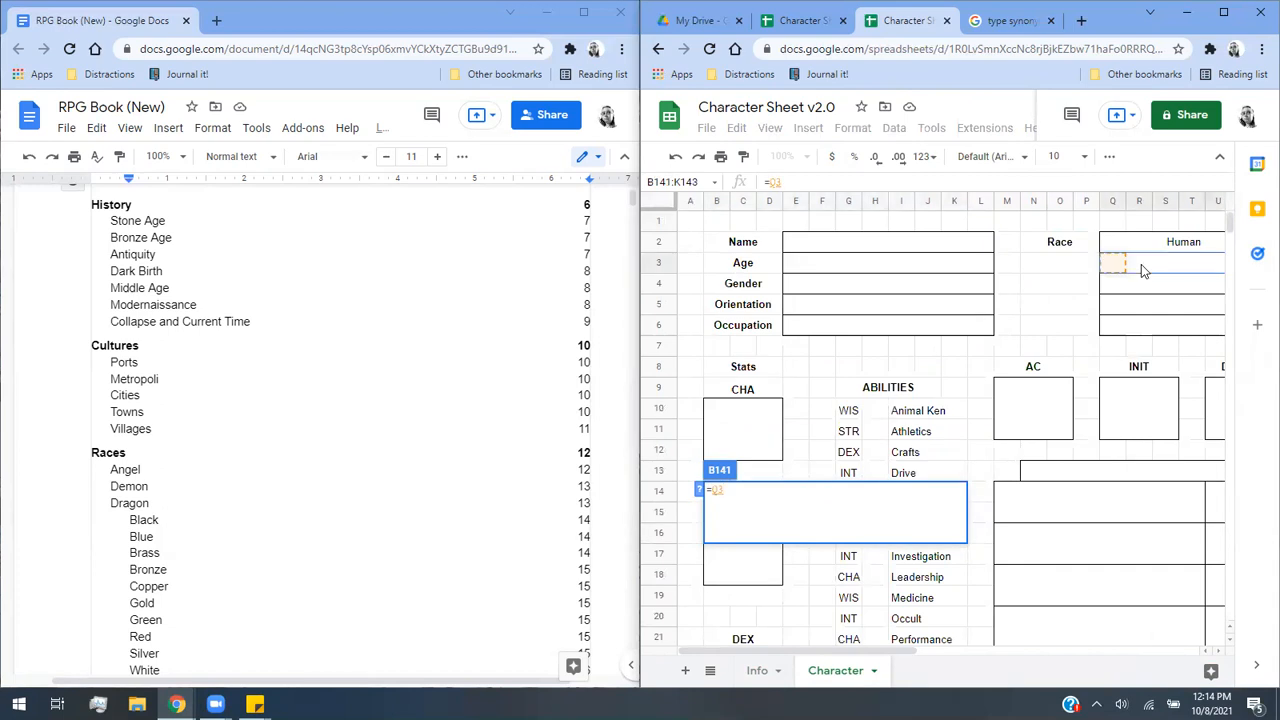
pyautogui.press('Return')
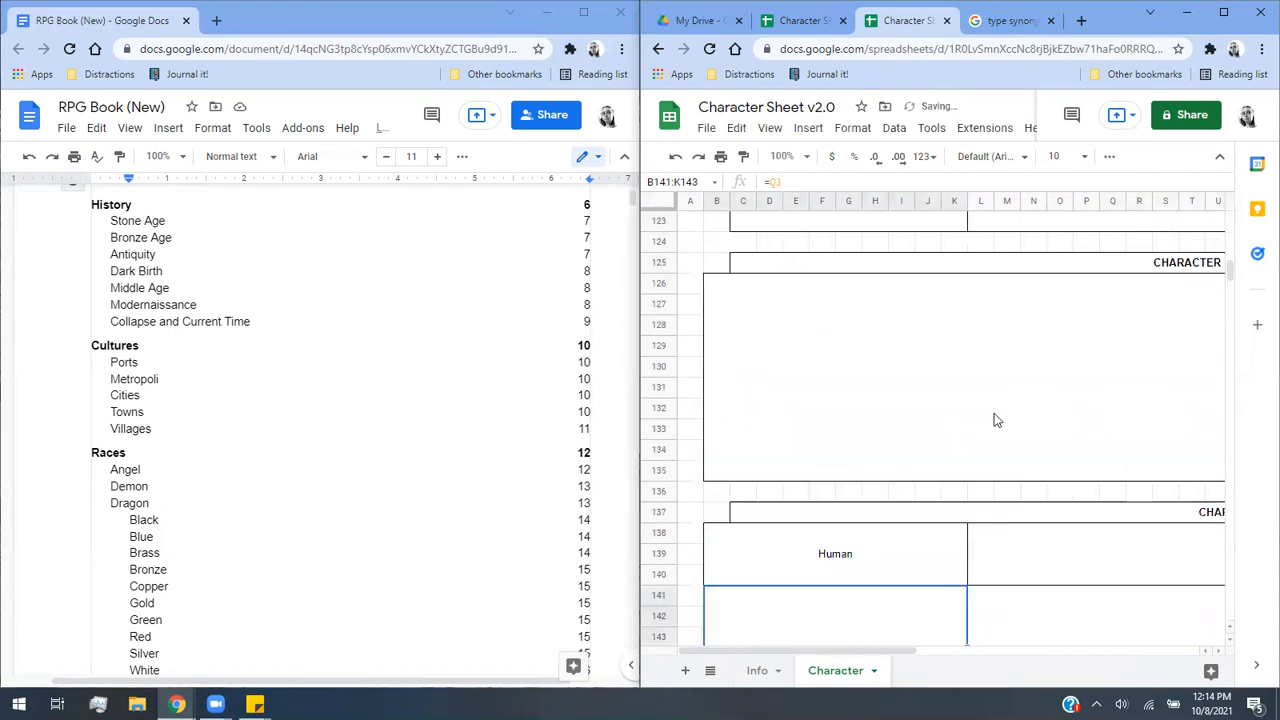
pyautogui.write('=q8')
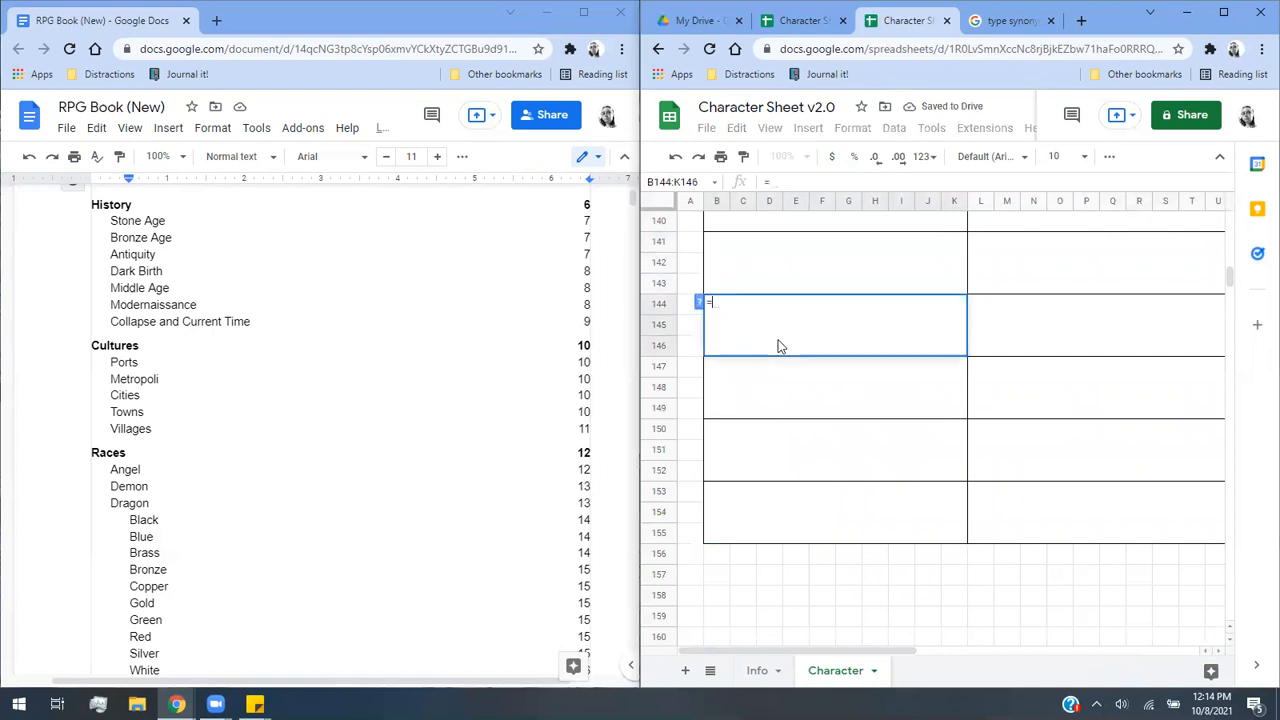
pyautogui.press('Return')
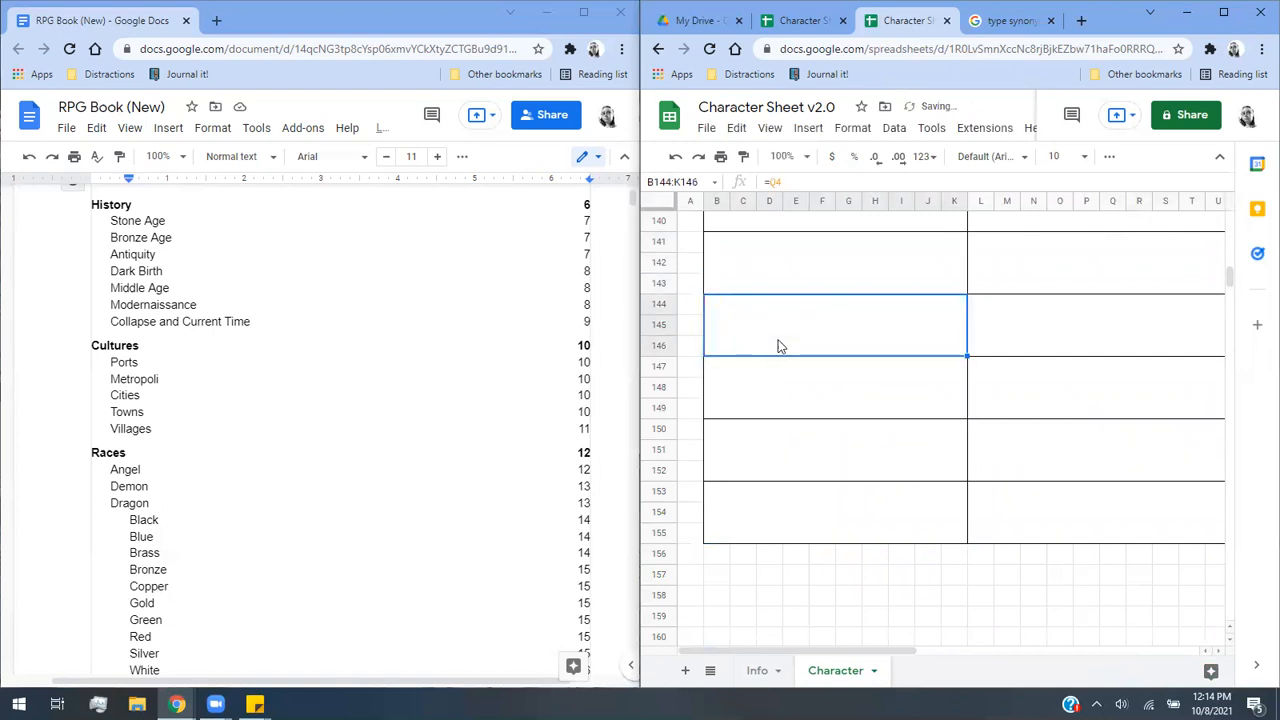
# Try entering =Q5 and =Q6 for the next Character Information cells, starting at B147:K149.
pyautogui.click(778, 386)
pyautogui.write('=')
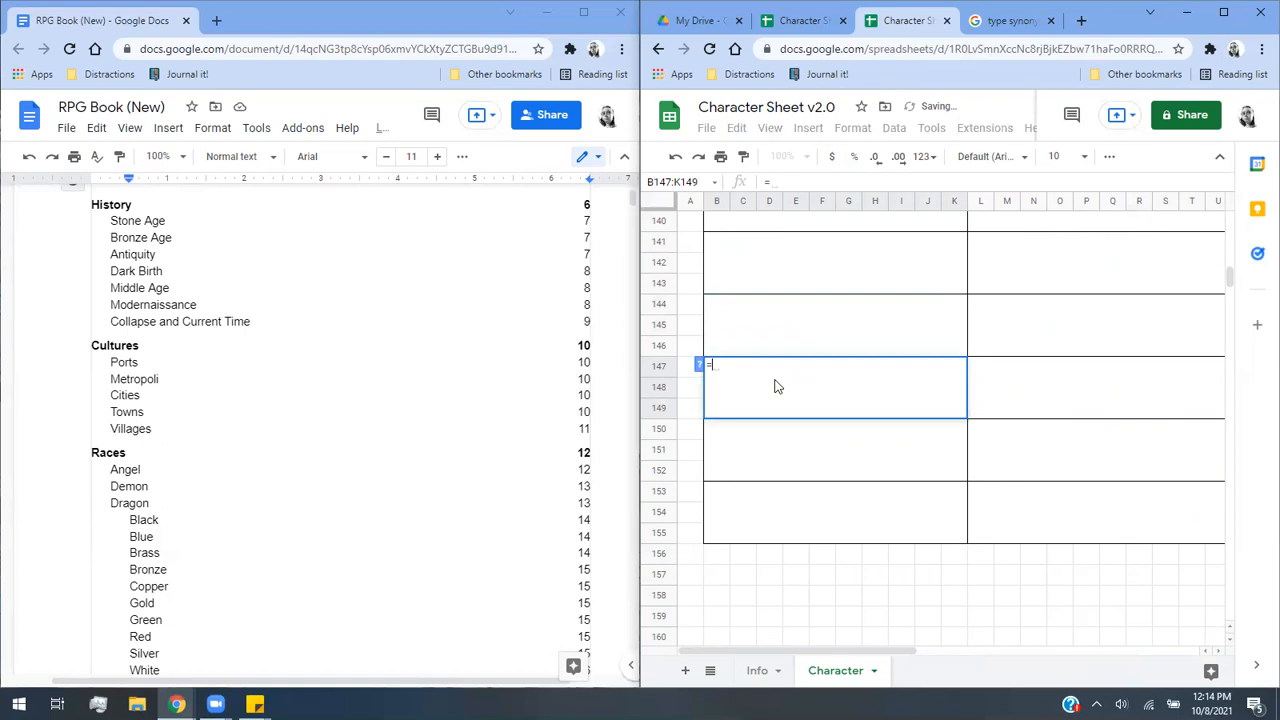
pyautogui.write('q5')
pyautogui.press('Return')
pyautogui.write('=q6')
pyautogui.press('Return')
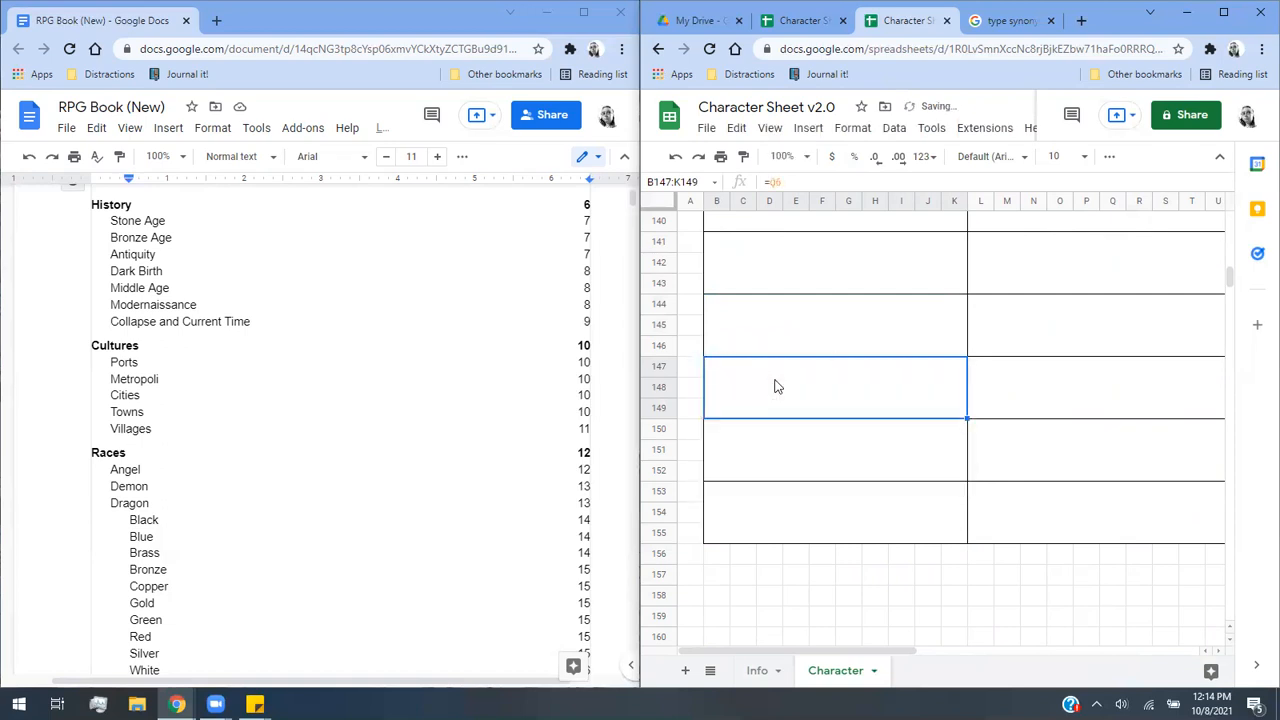
# Check which reference each Character Information cell from B138:K140 down to B150:K152 contains.
pyautogui.scroll(3, 776, 392)
pyautogui.click(789, 416)
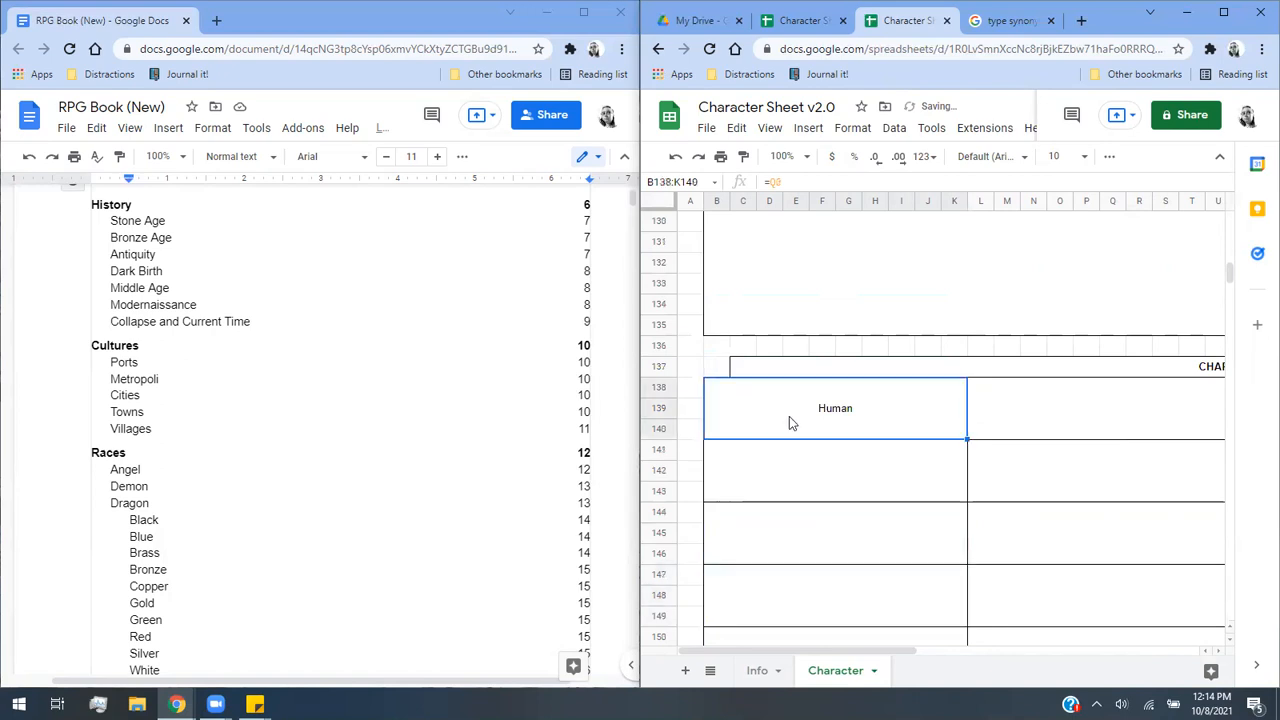
pyautogui.click(799, 479)
pyautogui.click(806, 508)
pyautogui.scroll(-2, 812, 520)
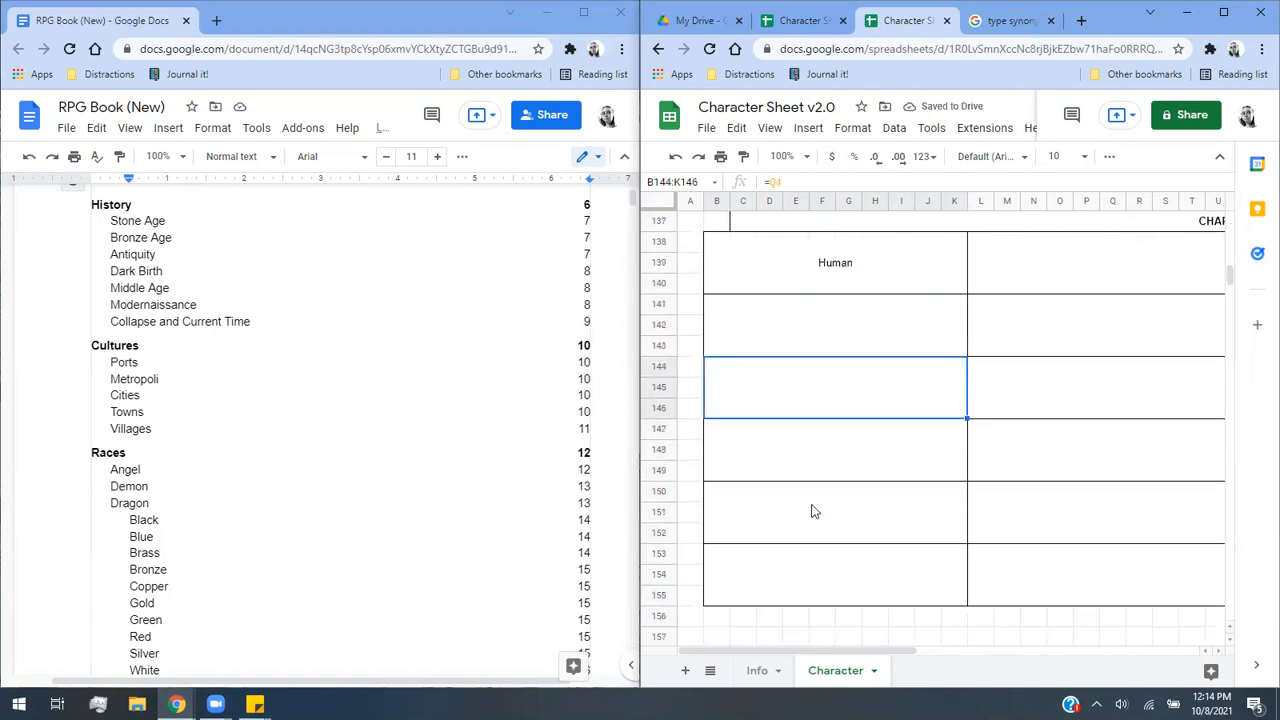
pyautogui.click(822, 450)
pyautogui.click(828, 508)
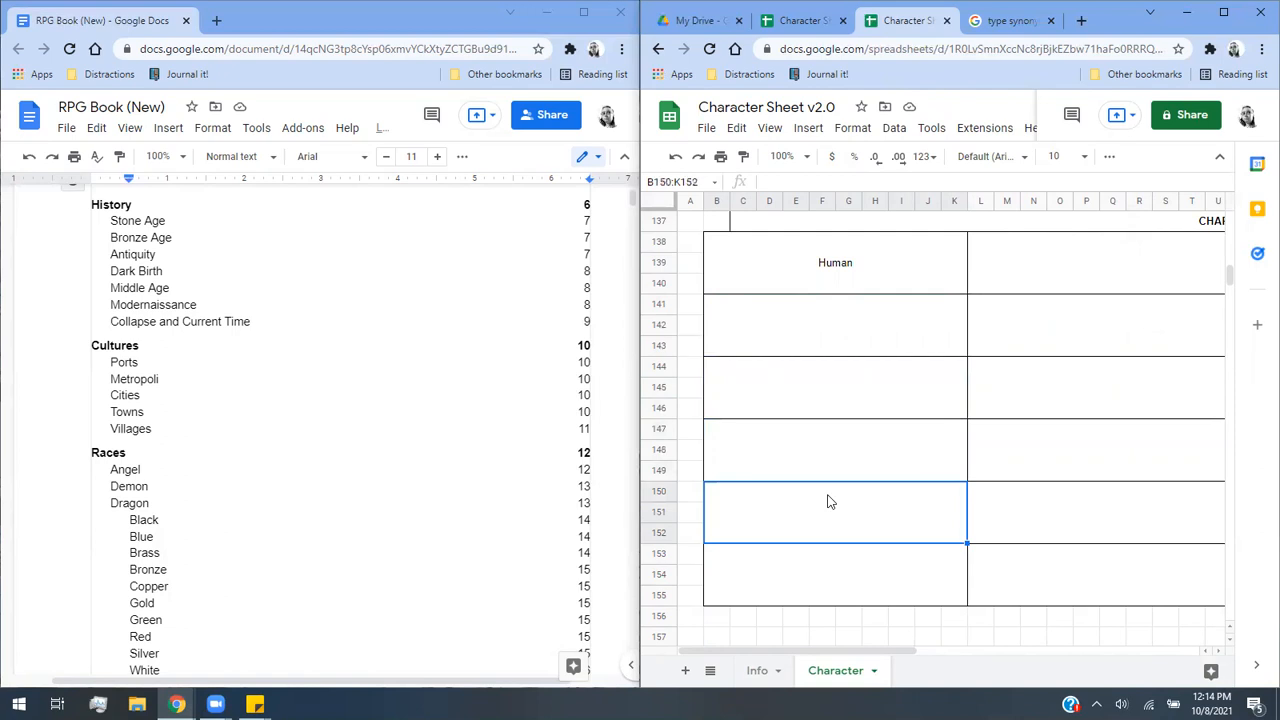
pyautogui.click(829, 349)
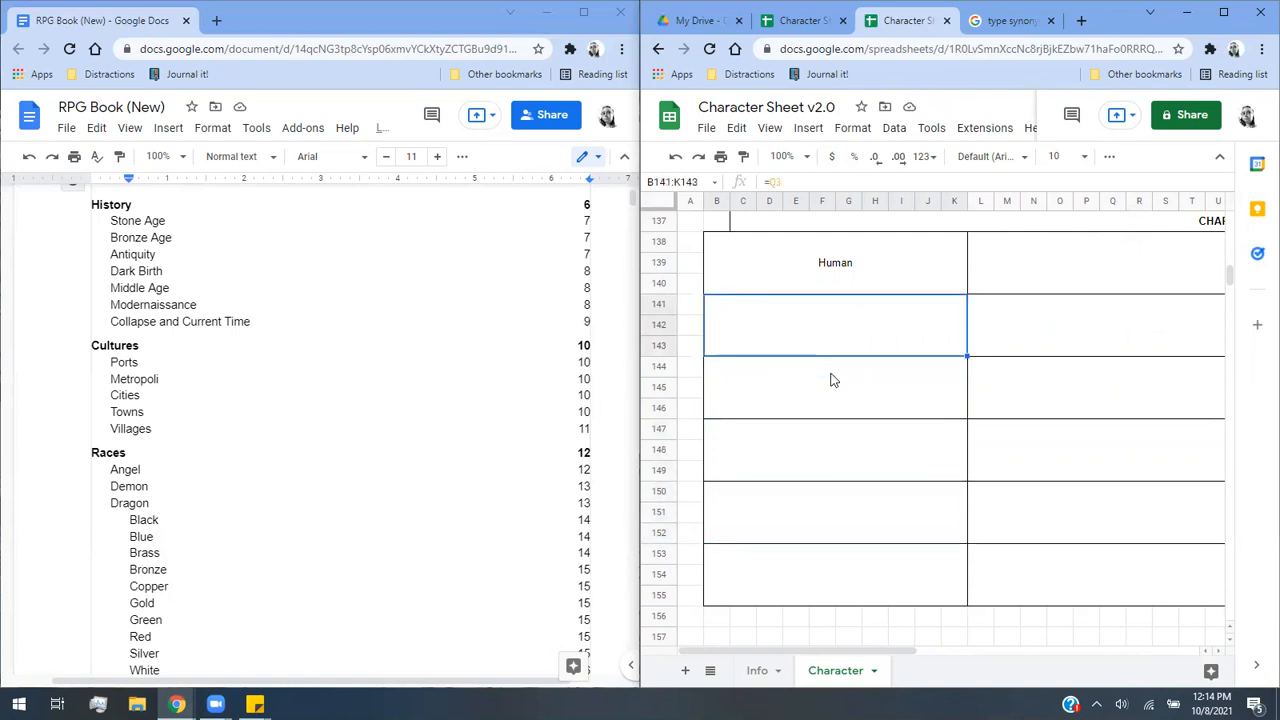
pyautogui.click(806, 286)
pyautogui.click(812, 325)
pyautogui.click(826, 396)
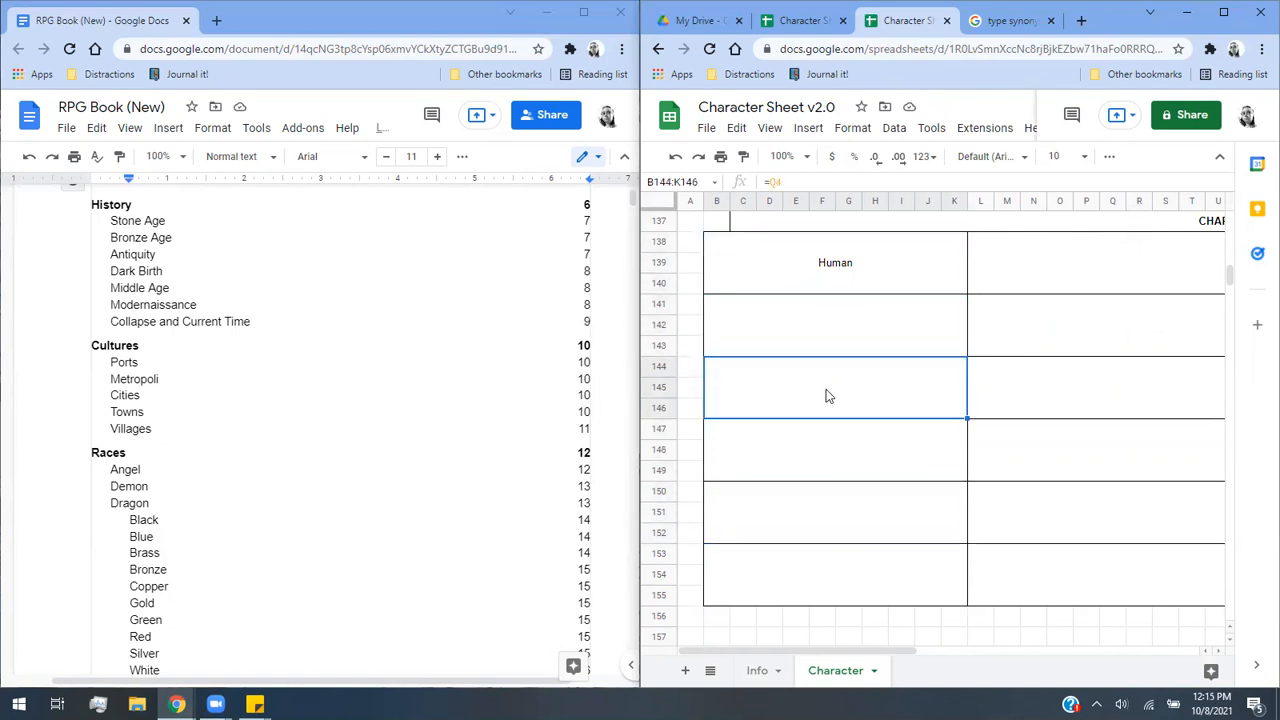
# Change the formula in B147:K149 to =Q5 and try entering =Q6 for the cell below it.
pyautogui.click(830, 455)
pyautogui.click(788, 186)
pyautogui.press('BackSpace')
pyautogui.write('5')
pyautogui.press('Return')
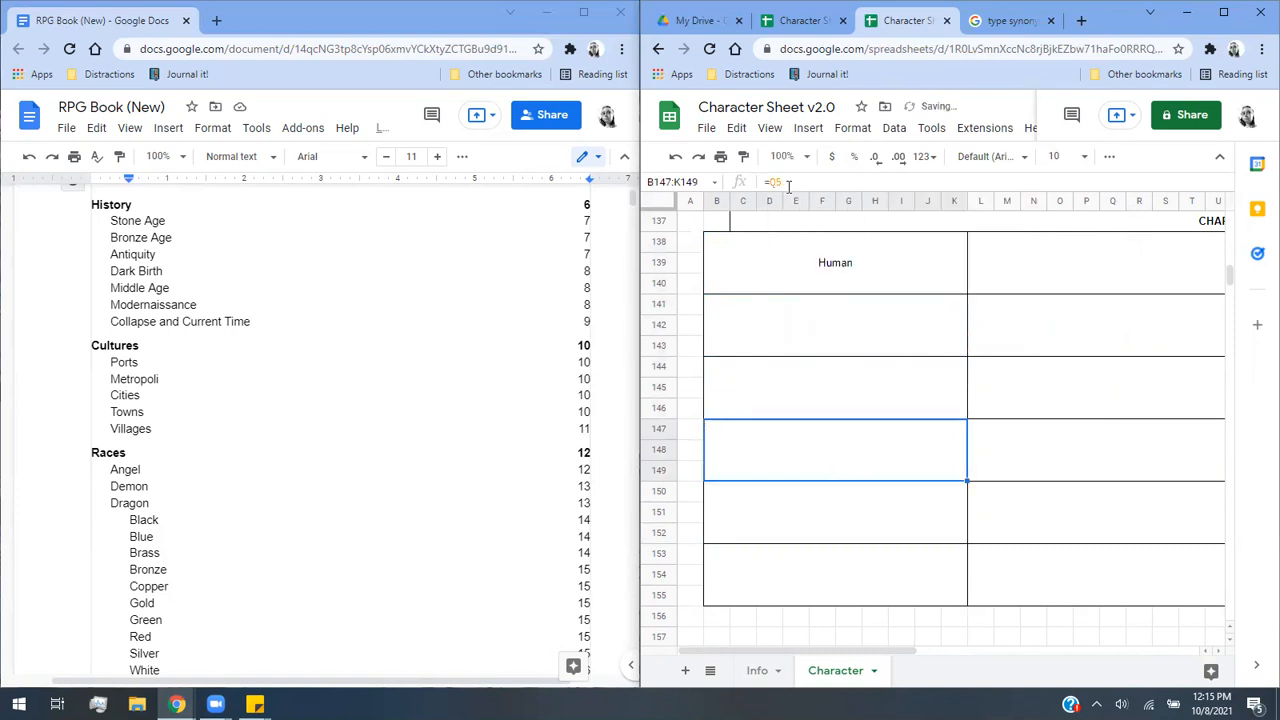
pyautogui.write('=q6')
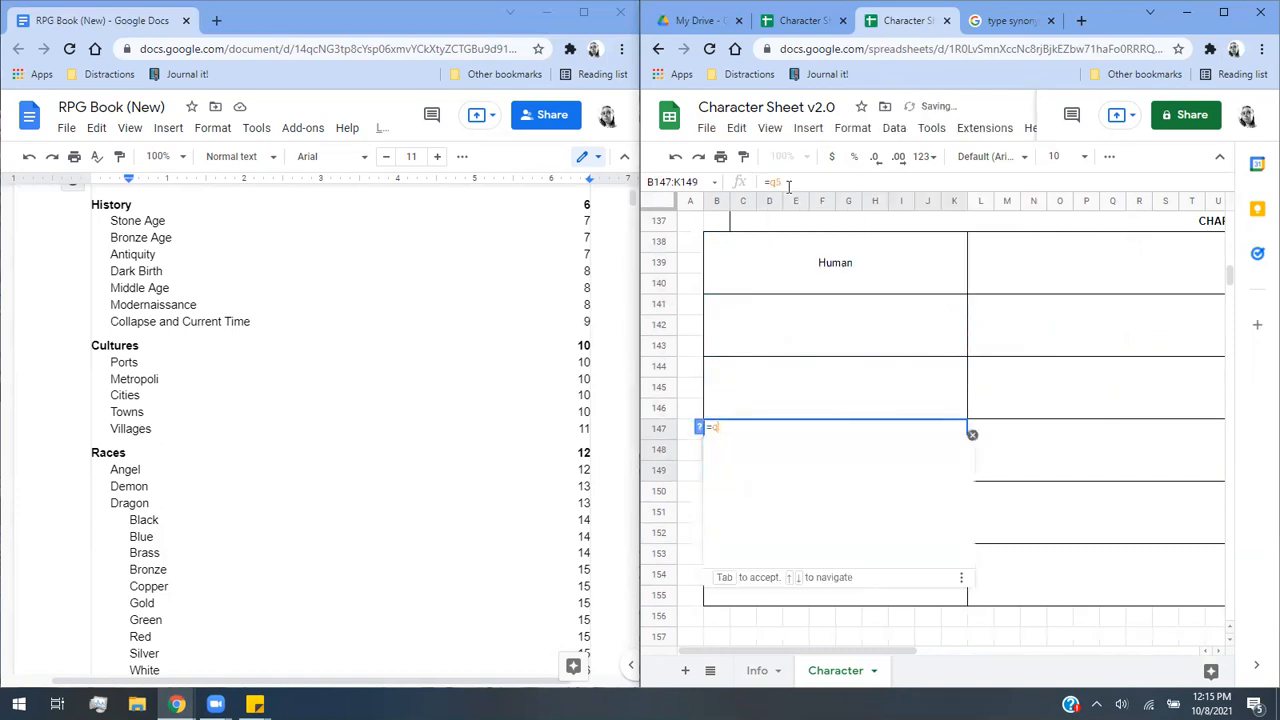
pyautogui.press('Return')
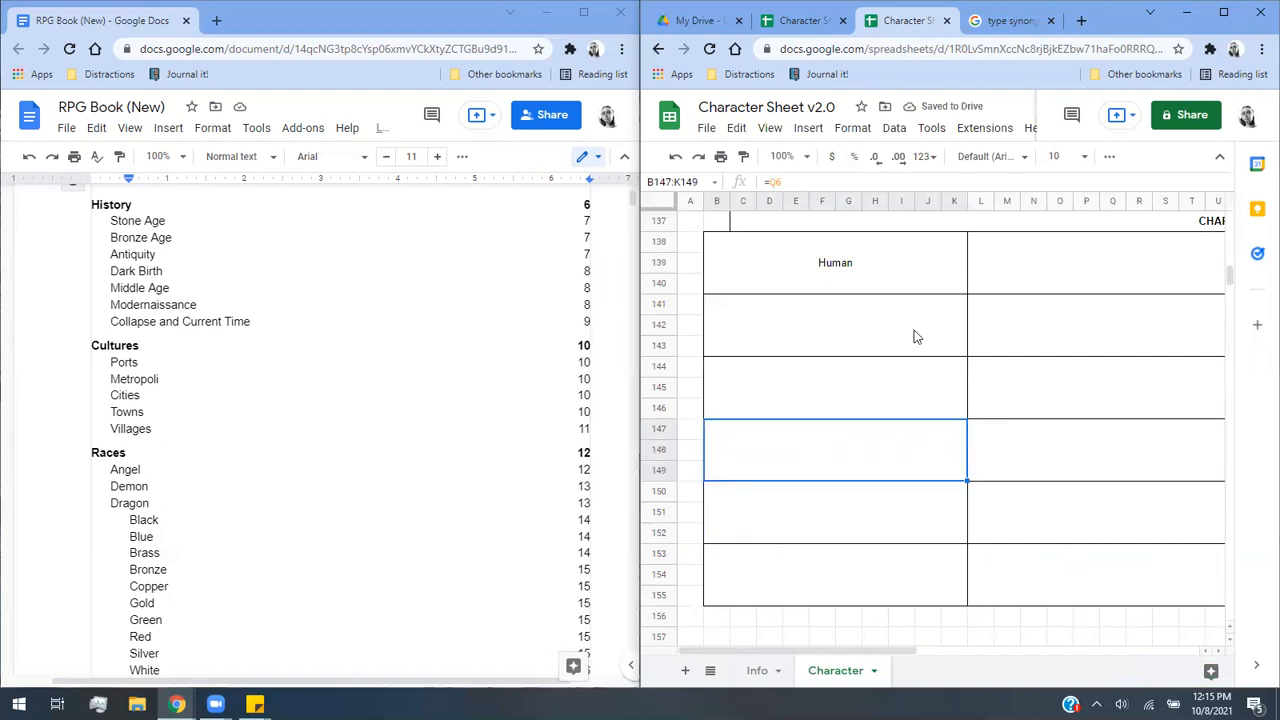
# Choose Halfling as the character's race and Gnome as the first half in row 3.
pyautogui.scroll(20, 914, 334)
pyautogui.scroll(5, 924, 350)
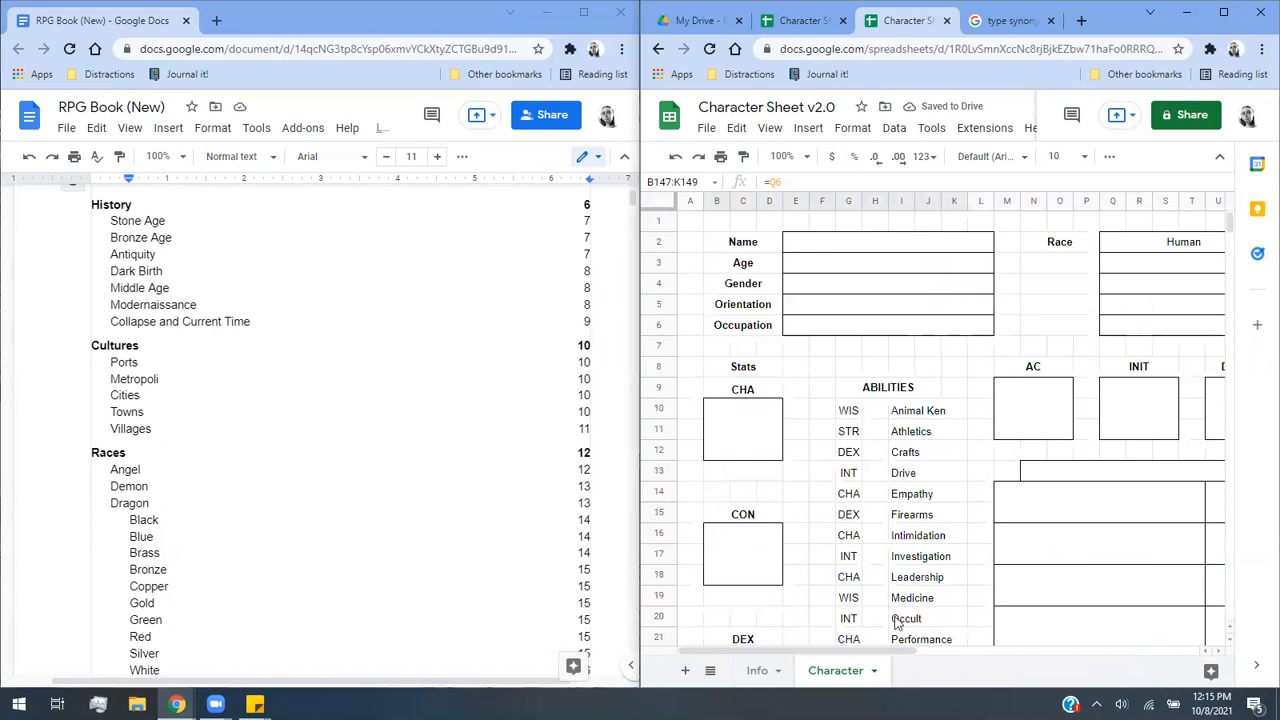
pyautogui.moveTo(924, 652); pyautogui.dragTo(1060, 249)
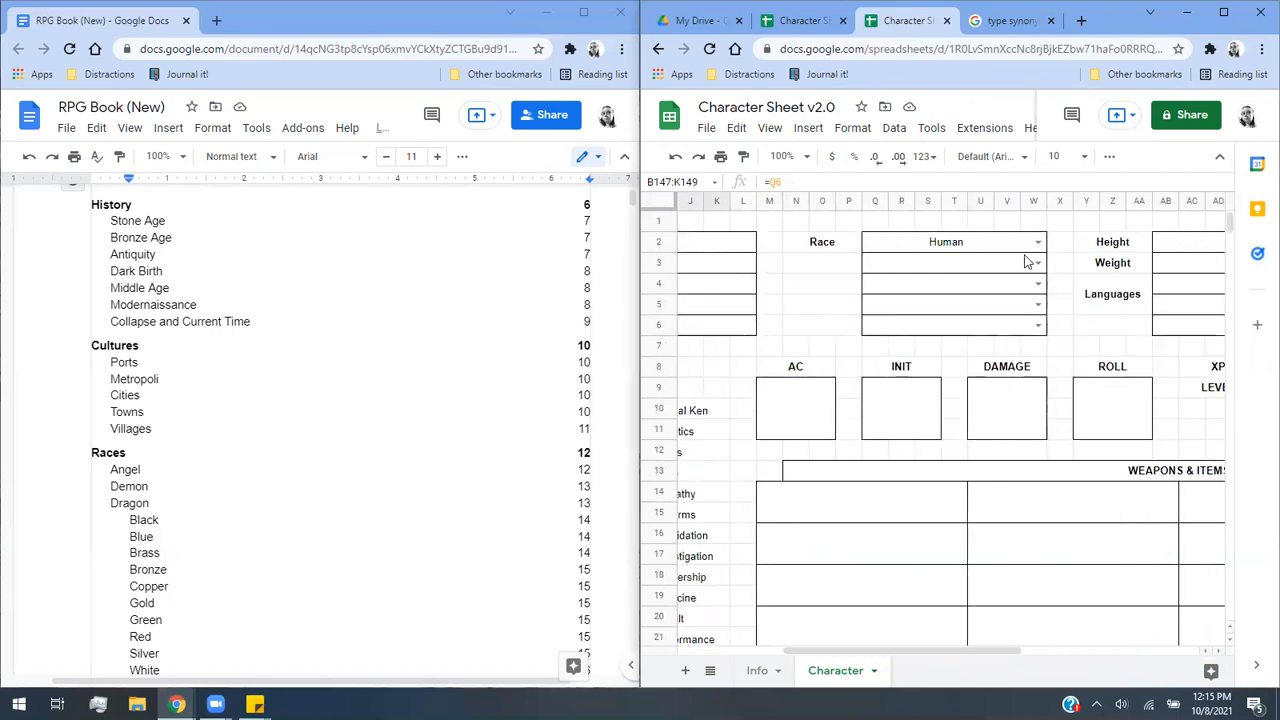
pyautogui.click(1036, 244)
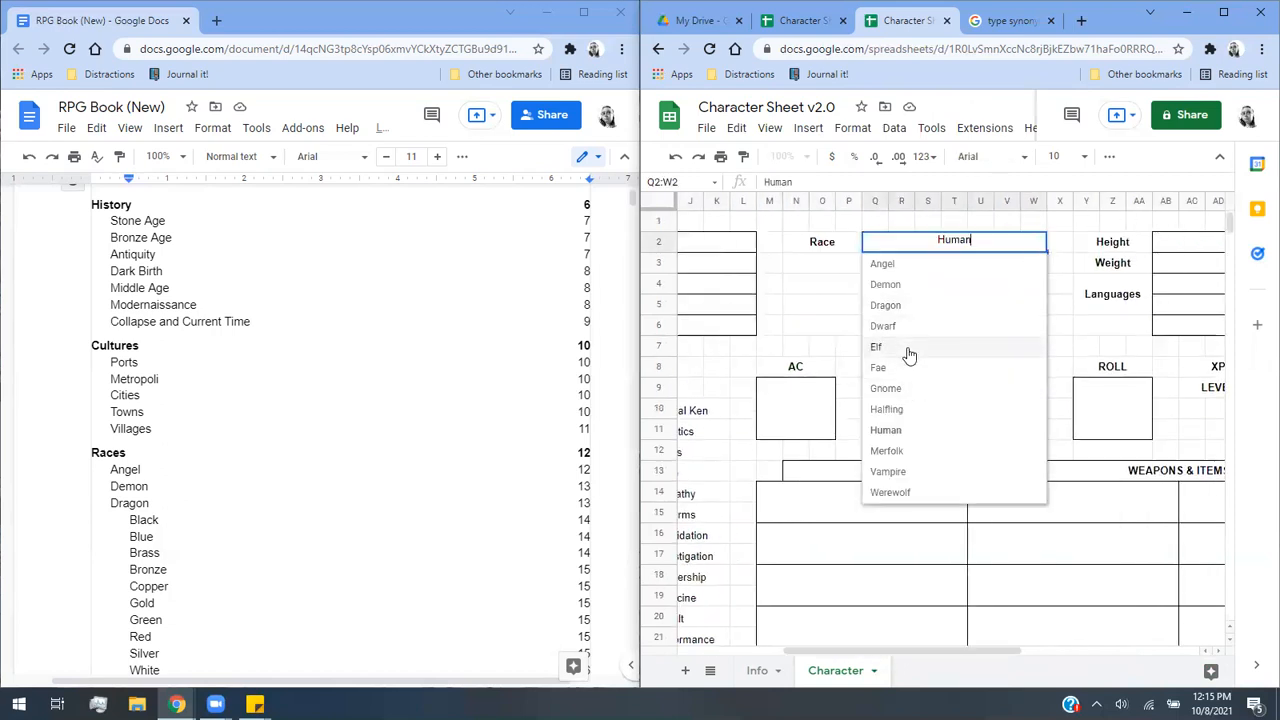
pyautogui.click(906, 409)
pyautogui.click(1038, 262)
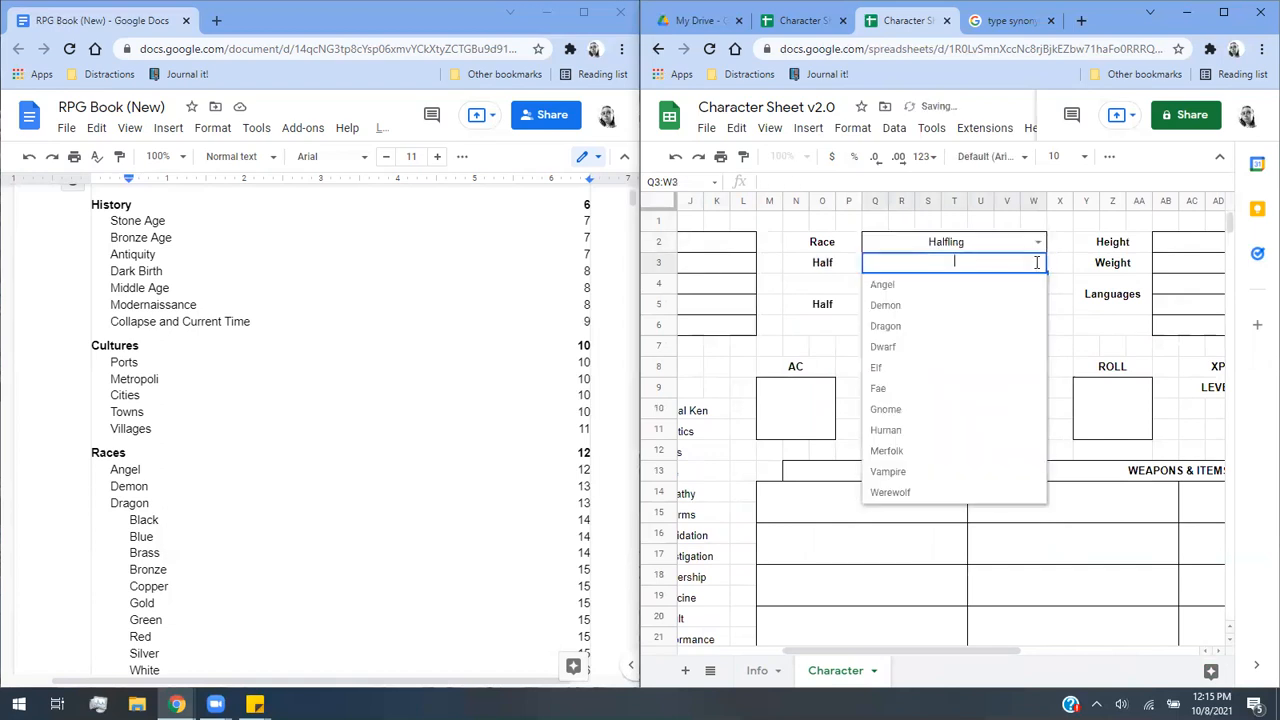
pyautogui.click(940, 409)
# Change the first half in row 3 to Fae and choose Fire Sprite as its kind.
pyautogui.click(1038, 284)
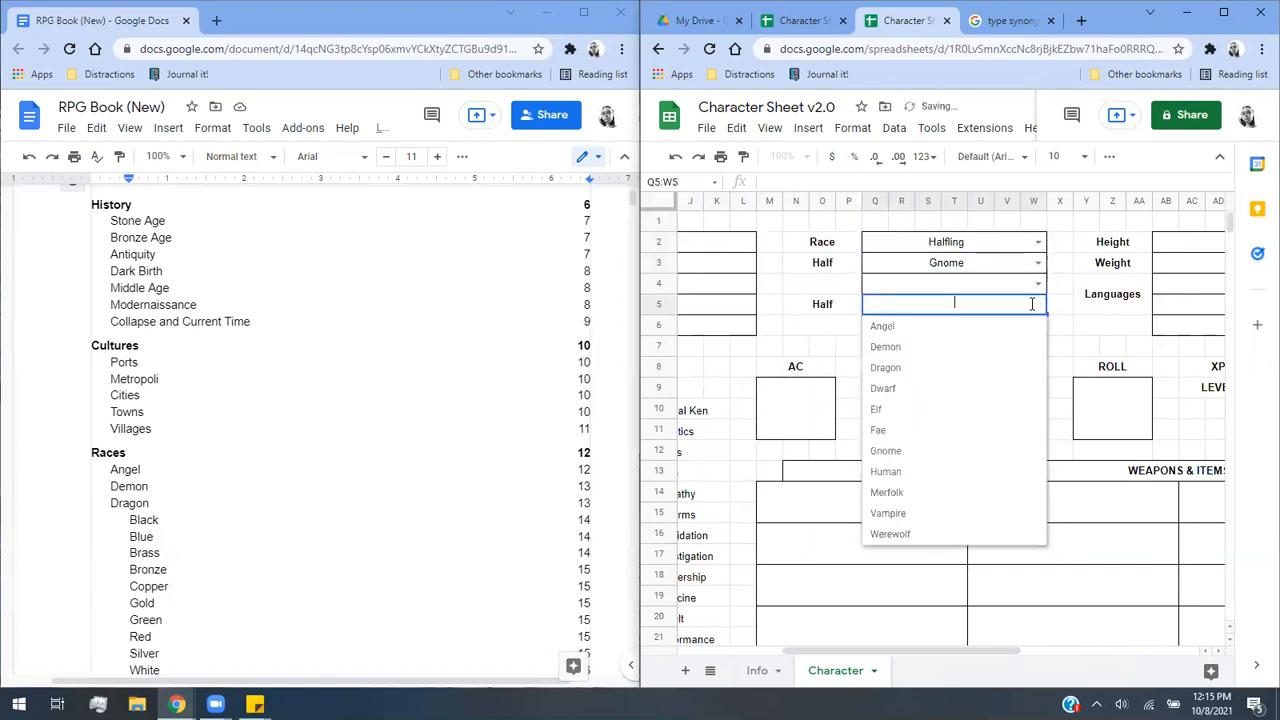
pyautogui.click(1040, 265)
pyautogui.click(1040, 265)
pyautogui.click(900, 388)
pyautogui.click(1040, 284)
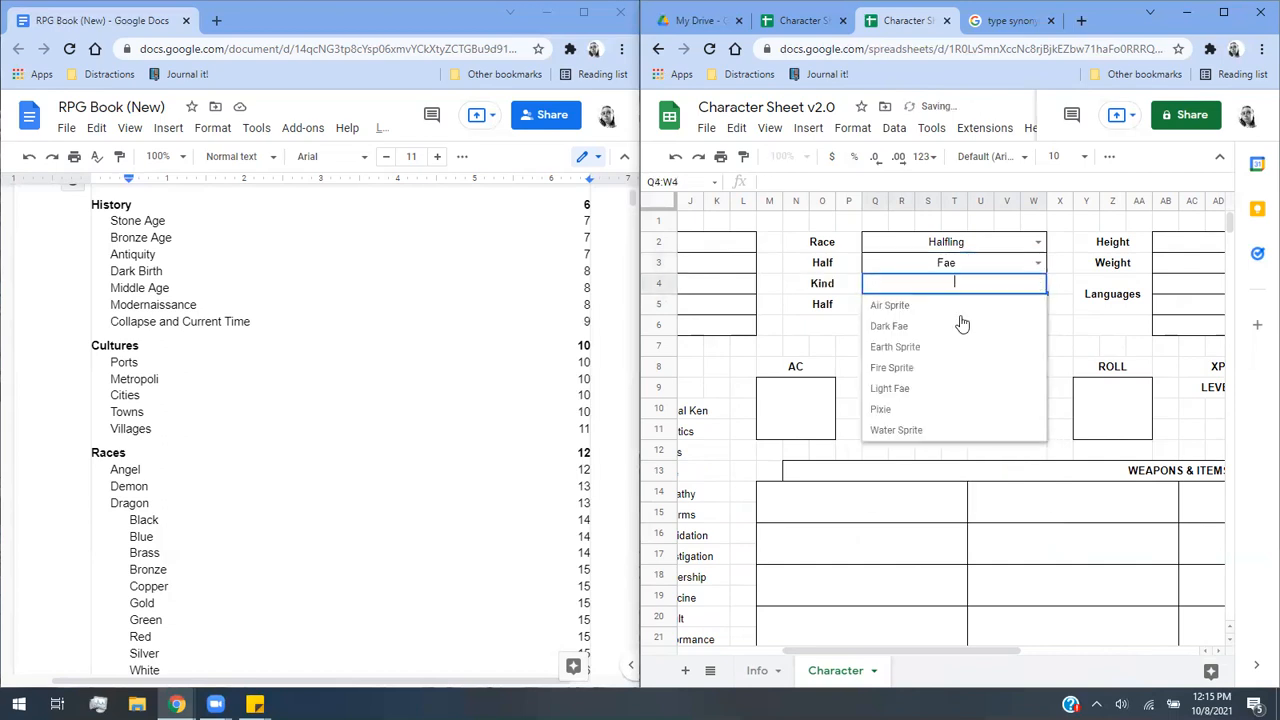
pyautogui.click(908, 370)
# Choose Merfolk as the second half in row 5 and Triton in row 6.
pyautogui.click(1037, 308)
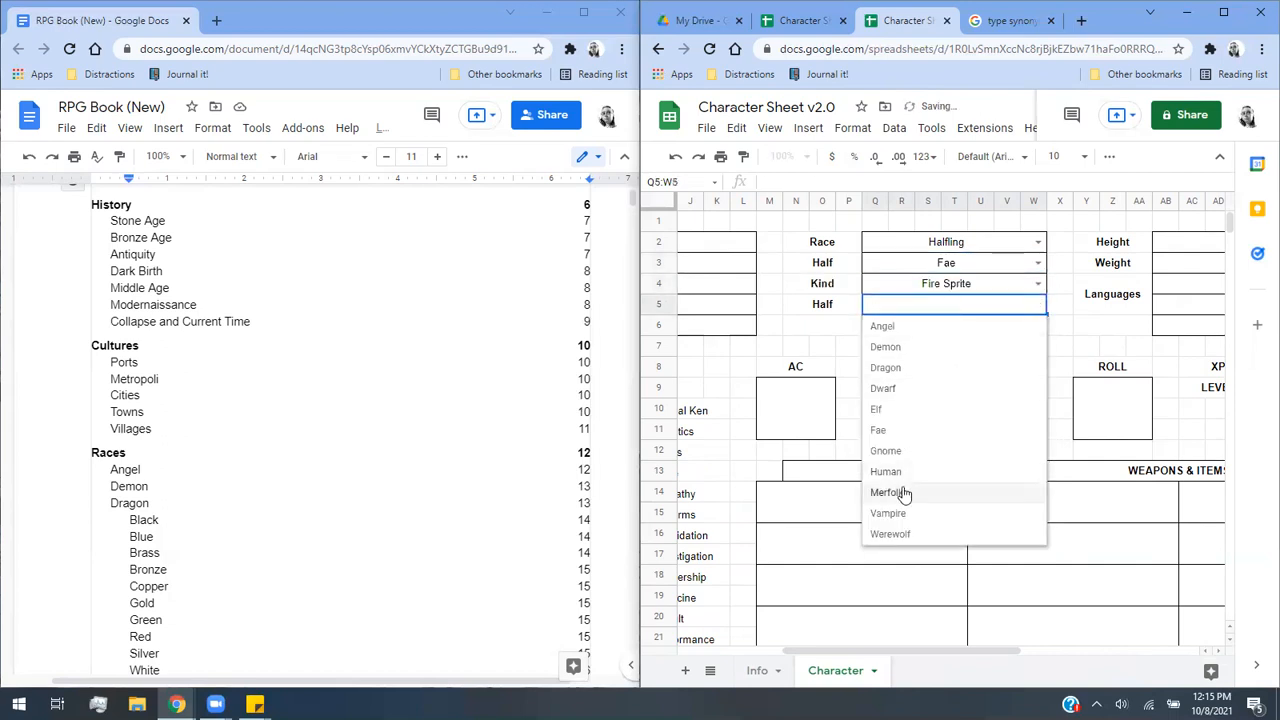
pyautogui.click(903, 491)
pyautogui.click(1040, 327)
pyautogui.click(948, 368)
# Check the Character Information cells in rows 138 to 152 against the chosen race, halves and kinds.
pyautogui.scroll(-5, 828, 357)
pyautogui.scroll(-10, 890, 561)
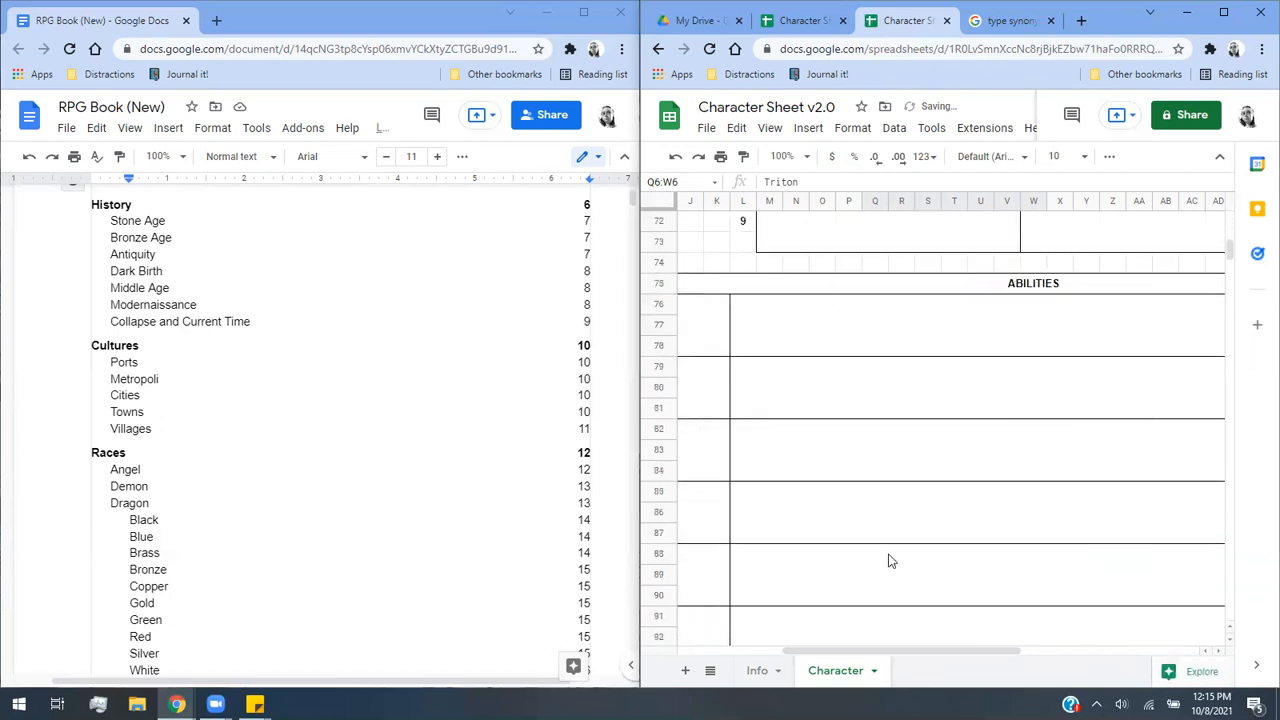
pyautogui.click(901, 644)
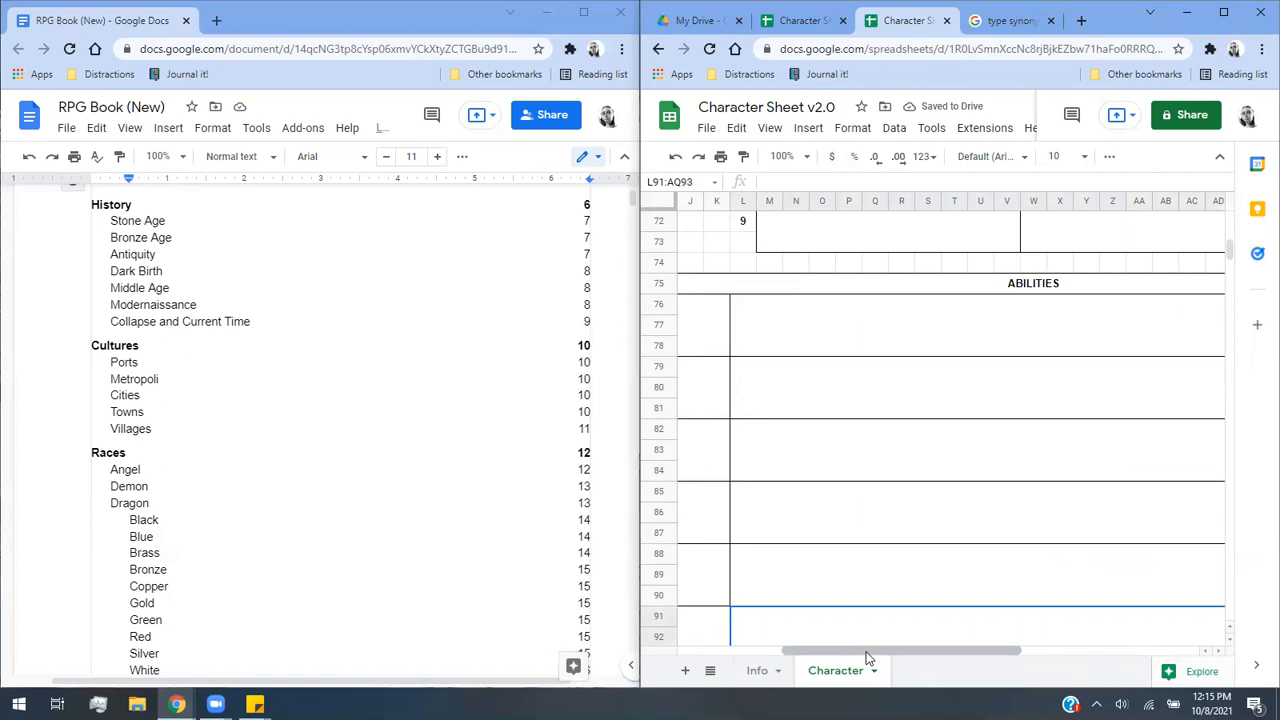
pyautogui.moveTo(868, 651); pyautogui.dragTo(765, 651)
pyautogui.scroll(-10, 757, 606)
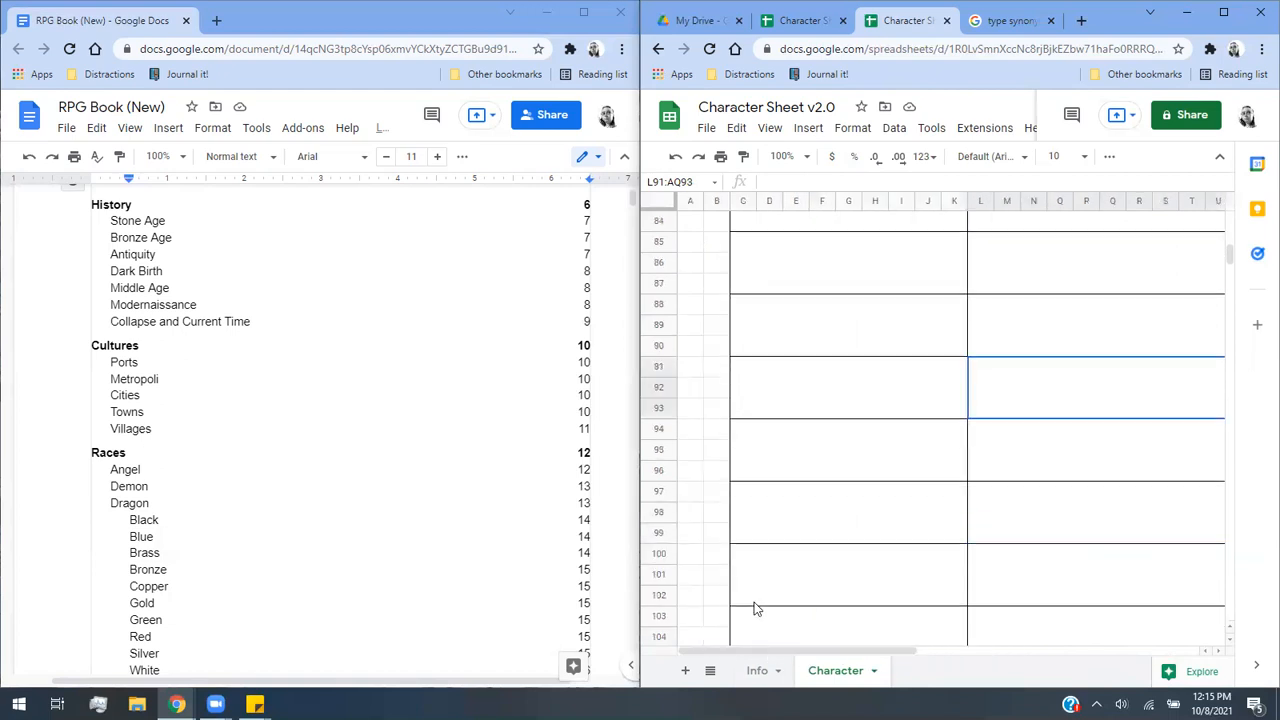
pyautogui.scroll(-5, 760, 600)
pyautogui.scroll(2, 843, 377)
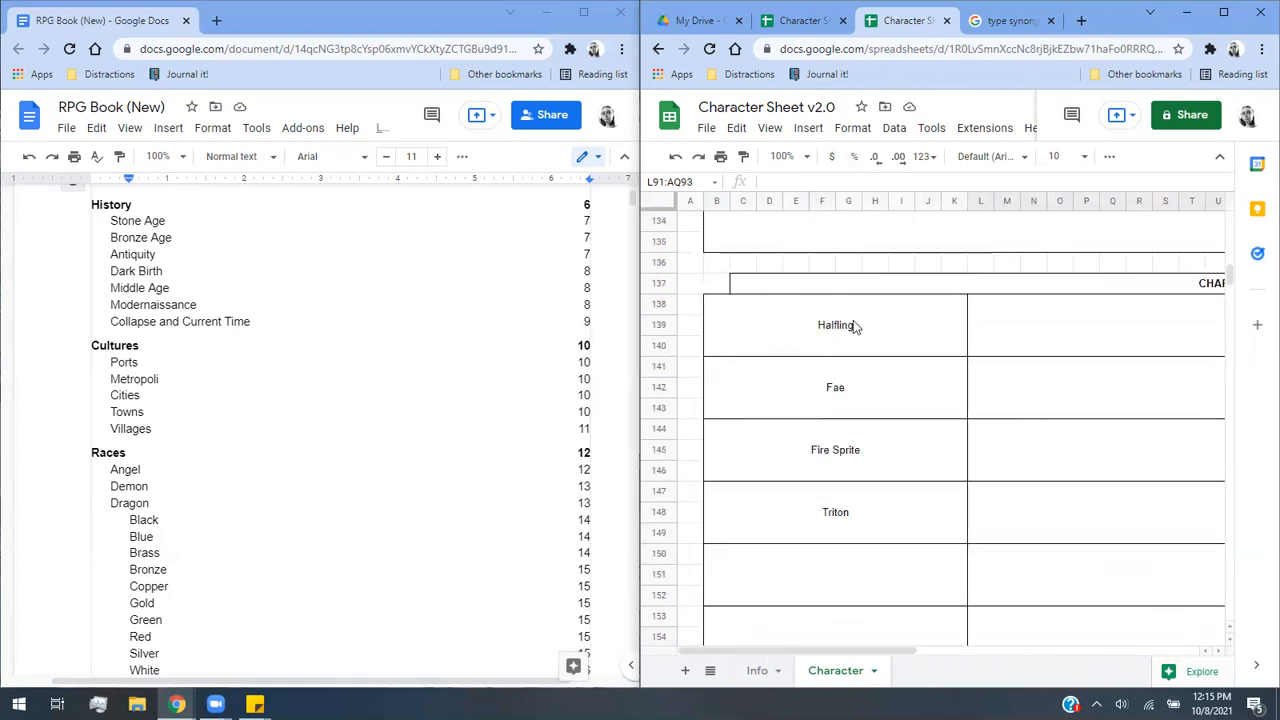
pyautogui.scroll(-1, 852, 520)
pyautogui.click(854, 530)
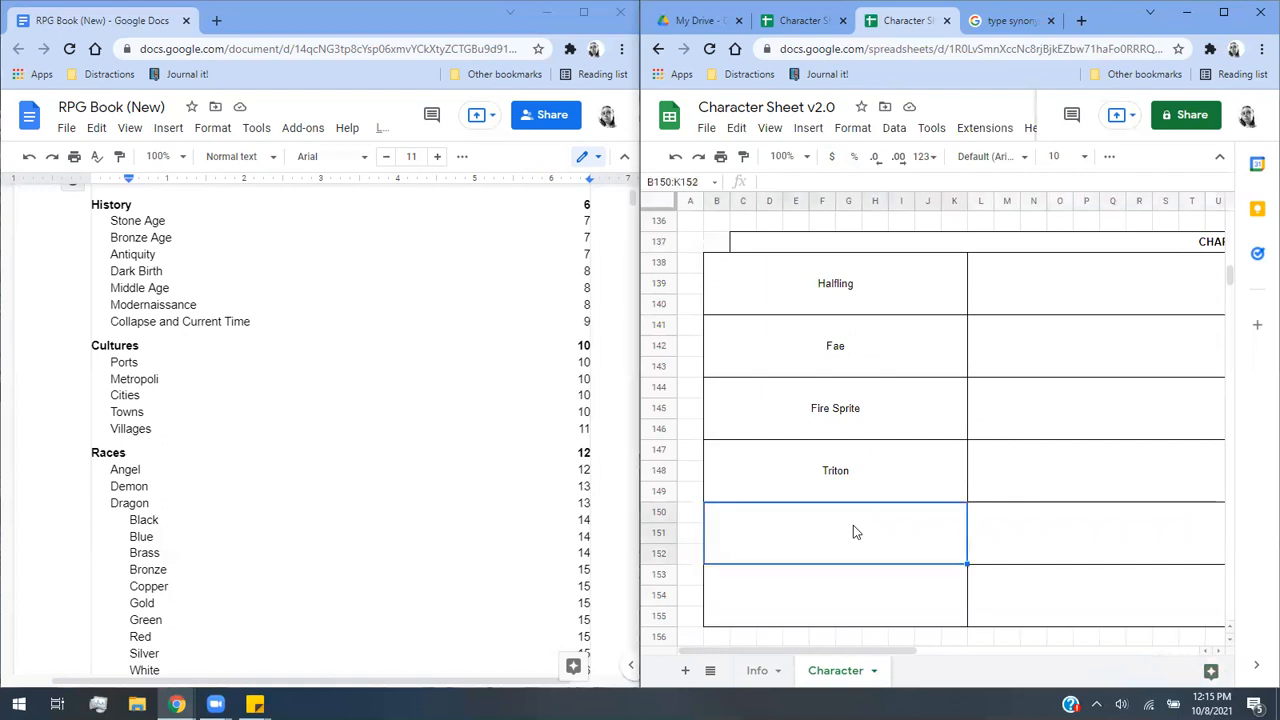
pyautogui.click(856, 413)
pyautogui.click(857, 461)
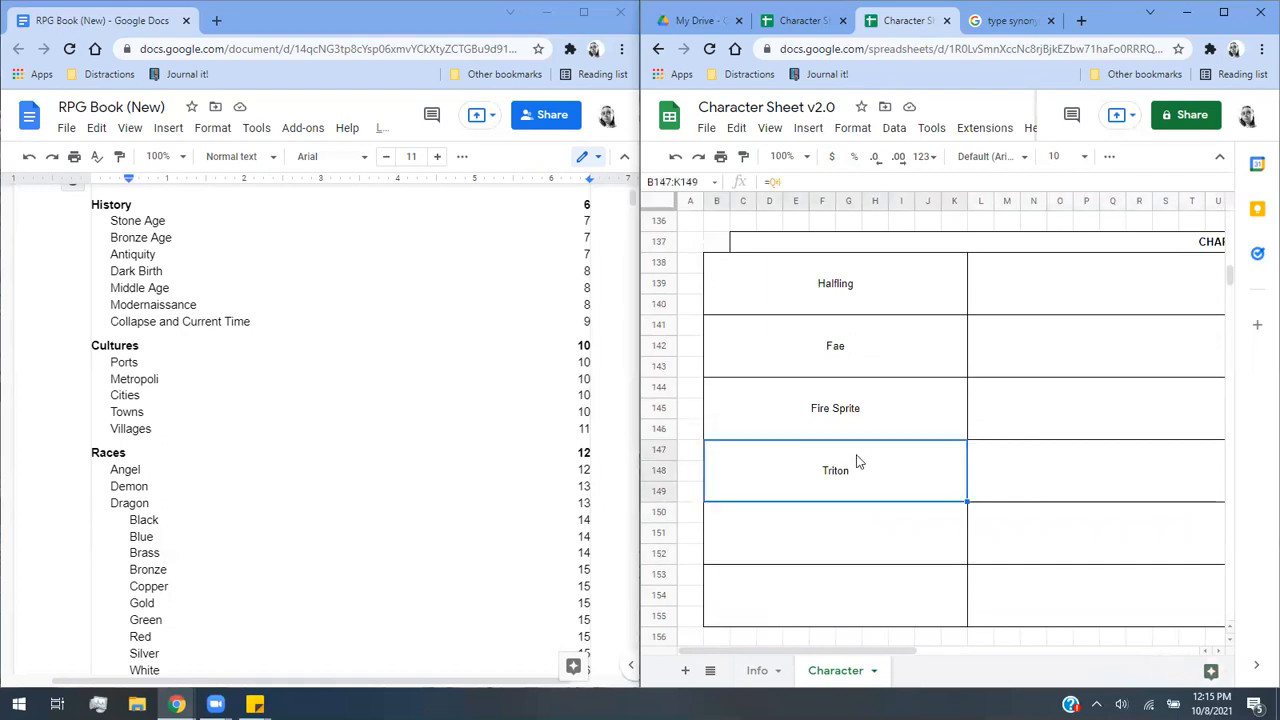
# Correct the formula in Character Information cell B147:K149 to =Q5.
pyautogui.click(812, 181)
pyautogui.press('BackSpace')
pyautogui.write('5')
pyautogui.press('Return')
# Enter the formula =Q6 in Character Information cell B150:K152 to pull in the second half's kind.
pyautogui.click(901, 546)
pyautogui.click(800, 186)
pyautogui.write('=Q6')
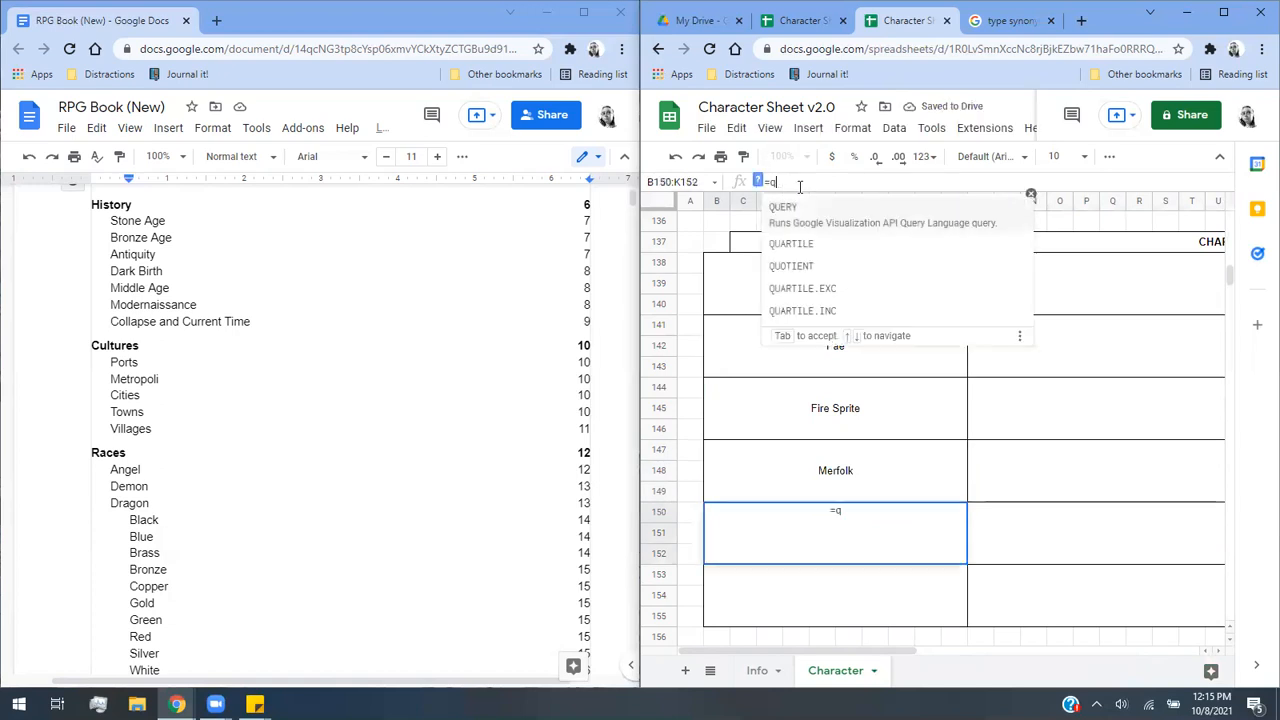
pyautogui.press('Return')
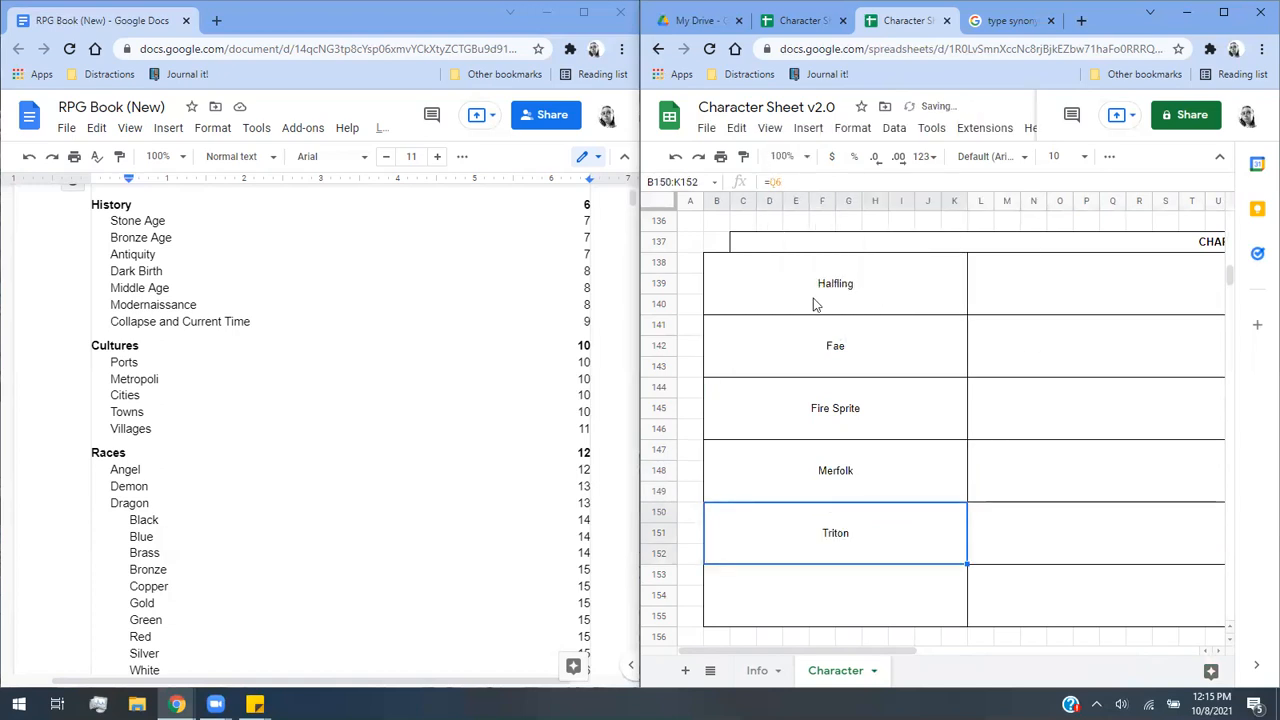
pyautogui.moveTo(1046, 283); pyautogui.dragTo(1078, 533)
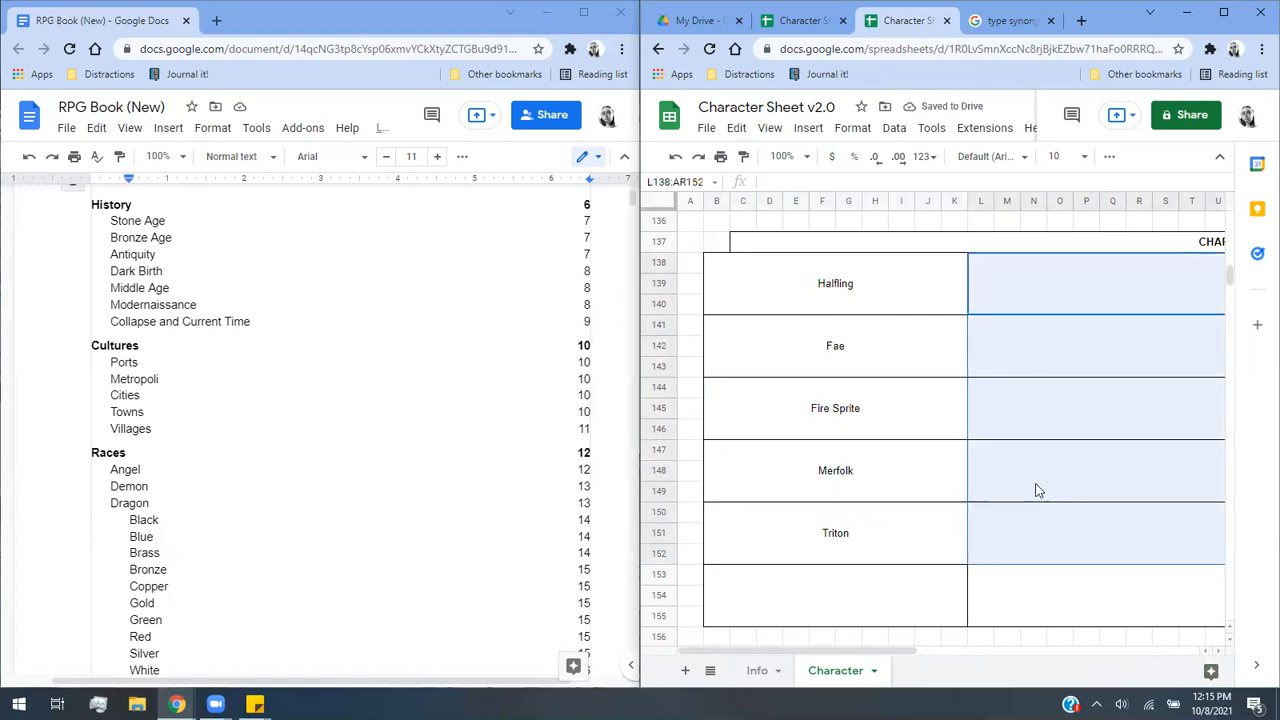
pyautogui.moveTo(858, 300); pyautogui.dragTo(899, 520)
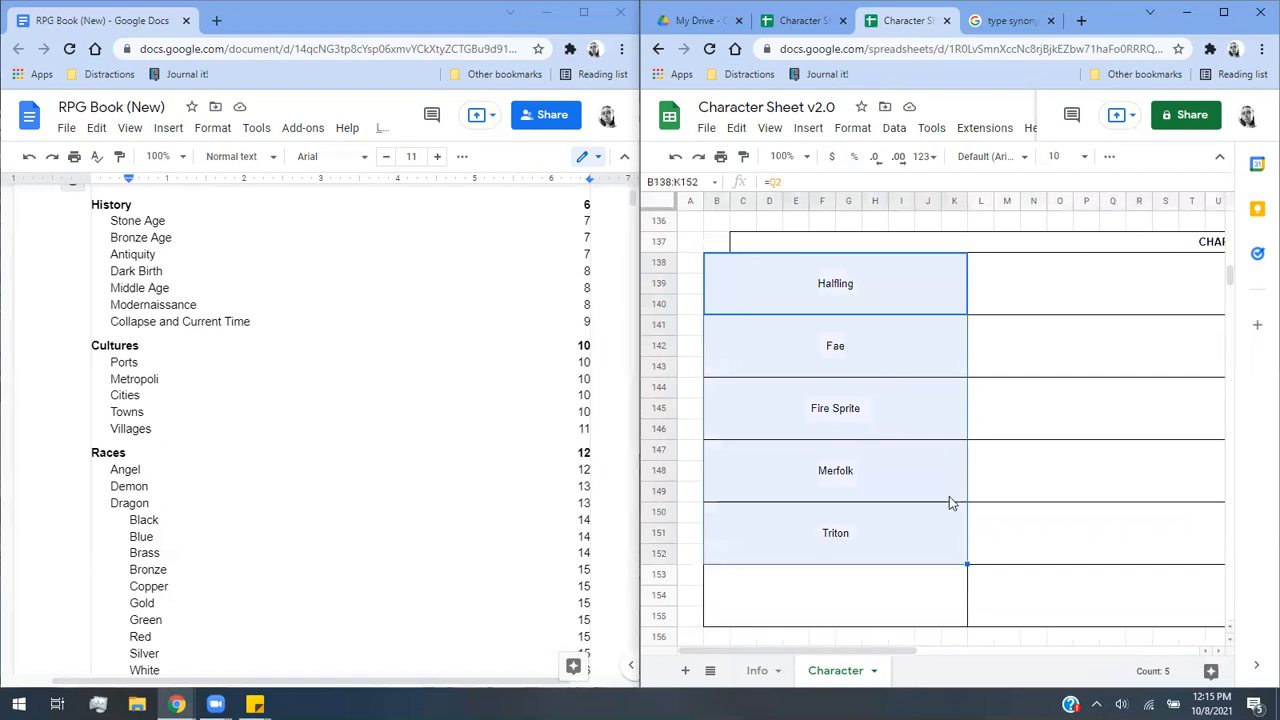
pyautogui.moveTo(1080, 271); pyautogui.dragTo(1109, 528)
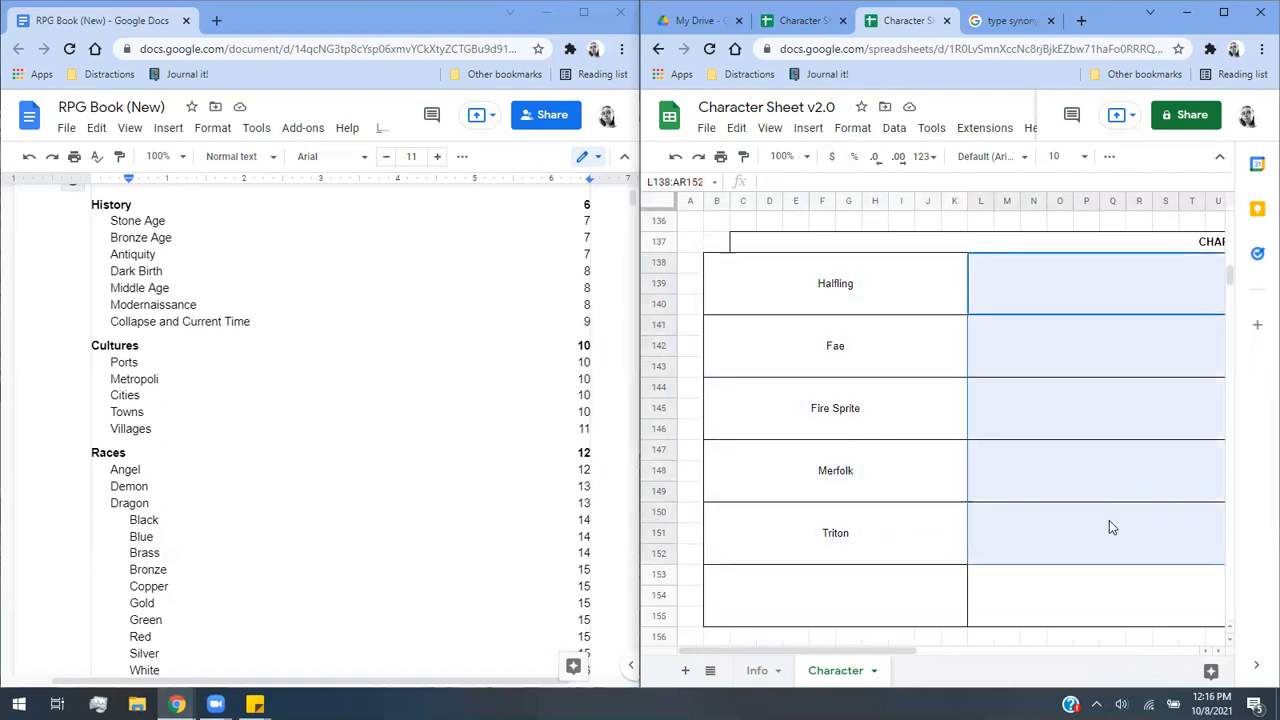
pyautogui.click(880, 603)
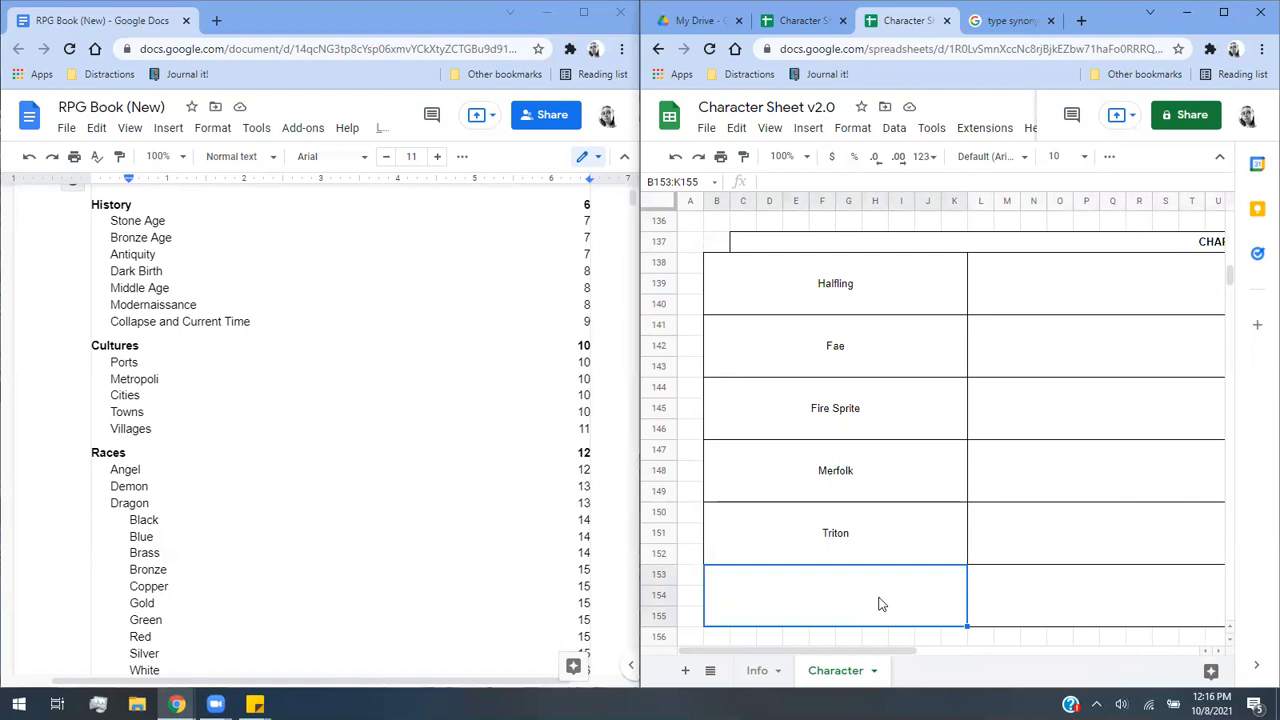
pyautogui.click(1063, 593)
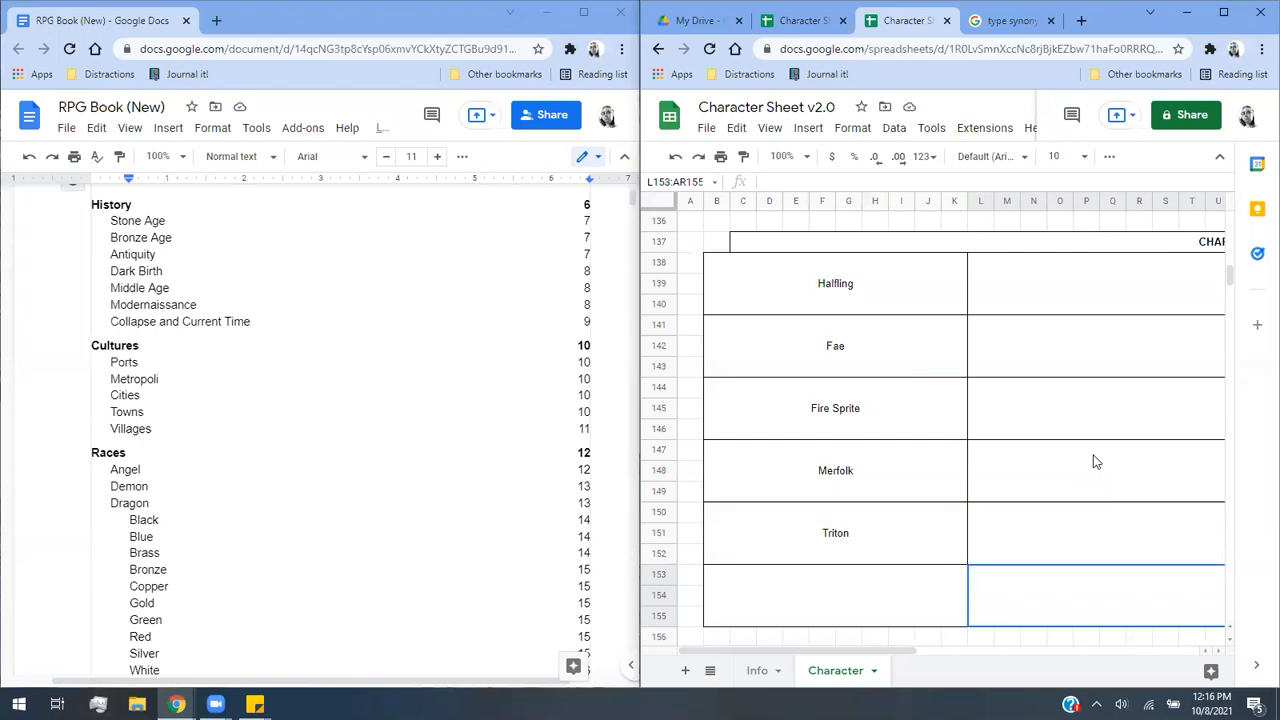
pyautogui.click(869, 596)
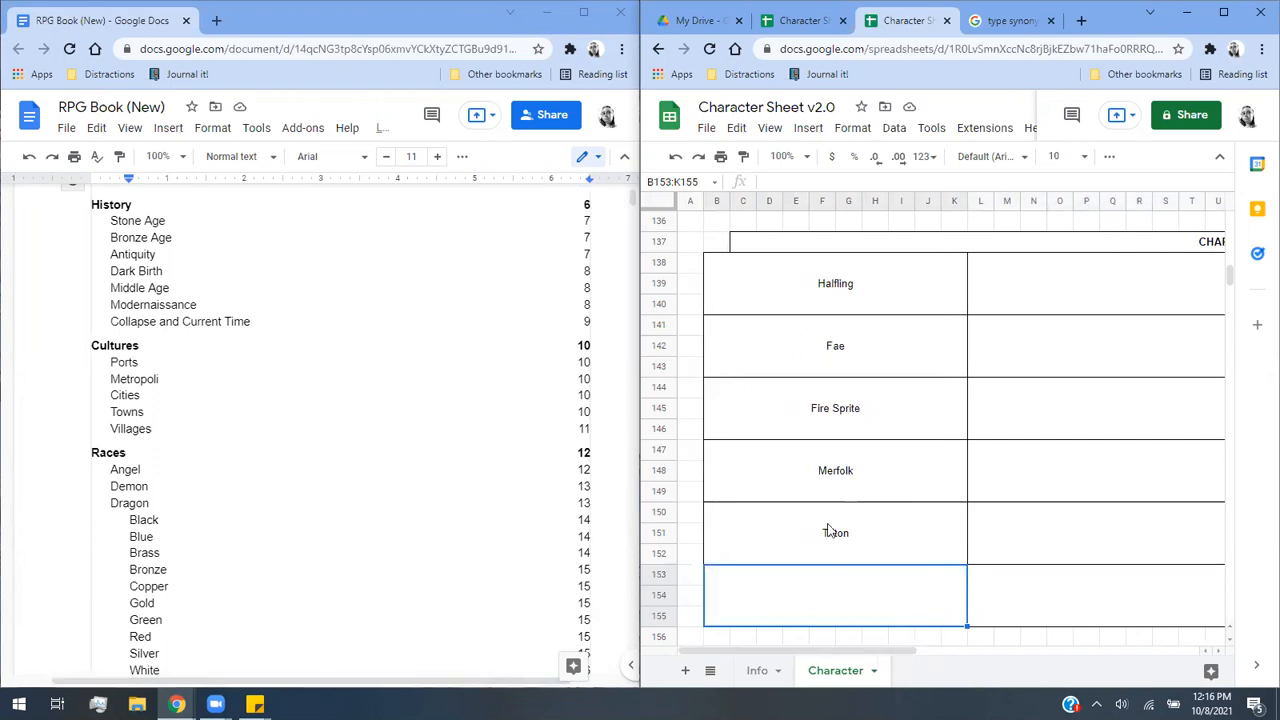
# Select the empty Alignment cell AJ5:AP5 in the character details at the top of the Character sheet.
pyautogui.scroll(20, 828, 531)
pyautogui.moveTo(877, 651); pyautogui.dragTo(1091, 623)
pyautogui.scroll(8, 1091, 623)
pyautogui.click(1161, 265)
pyautogui.moveTo(984, 651); pyautogui.dragTo(1054, 651)
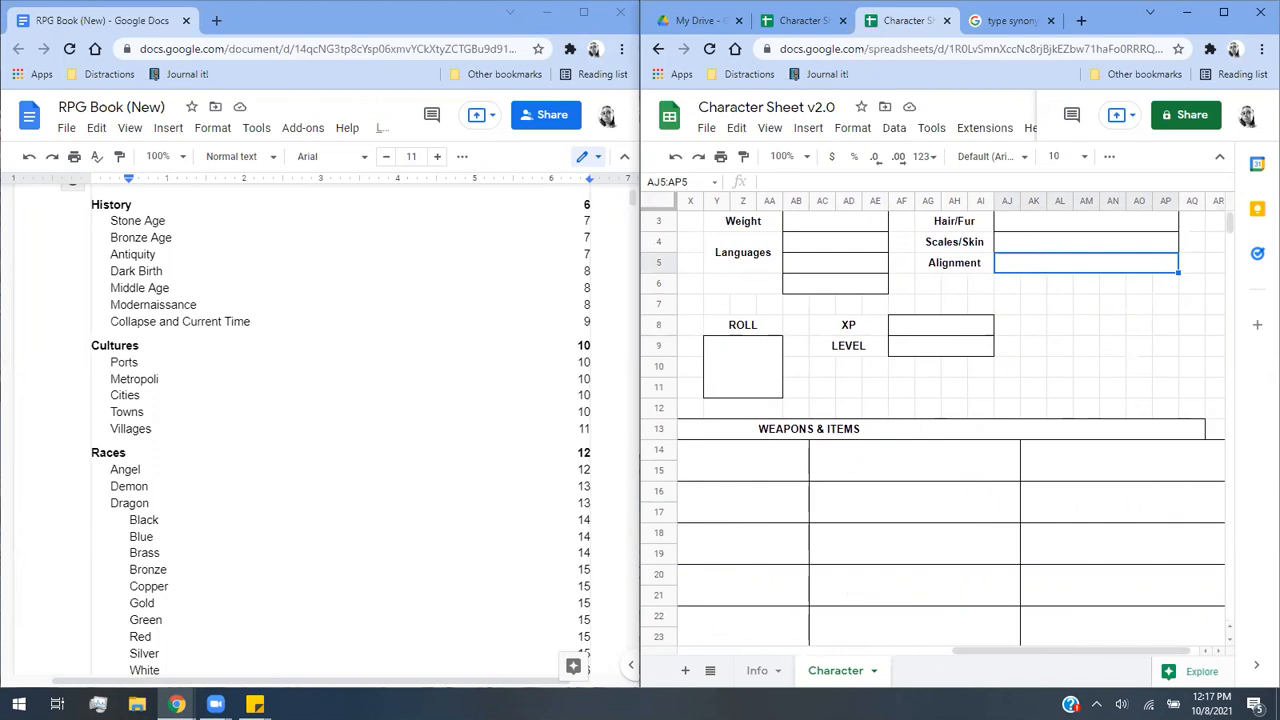
# On the Info sheet, list Lawful Good, Lawful Neutral and Lawful Evil in cells H1 to H3.
pyautogui.click(765, 670)
pyautogui.moveTo(773, 652); pyautogui.dragTo(860, 648)
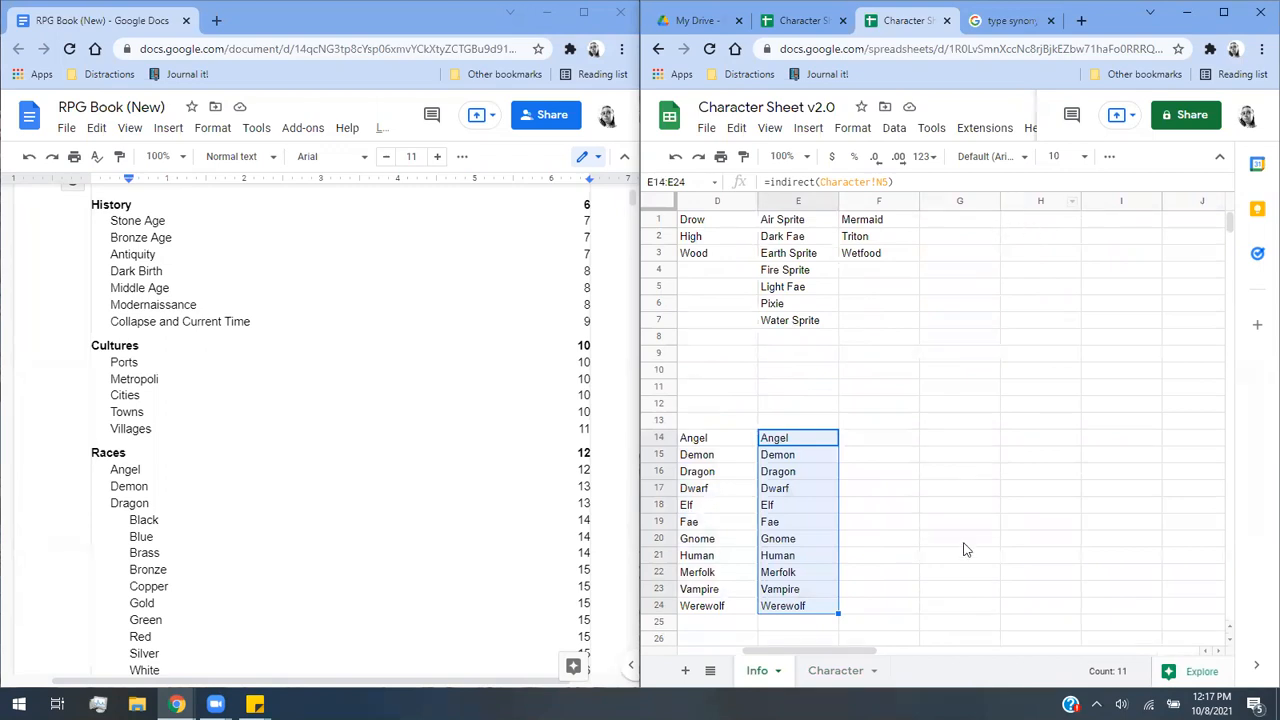
pyautogui.click(1043, 232)
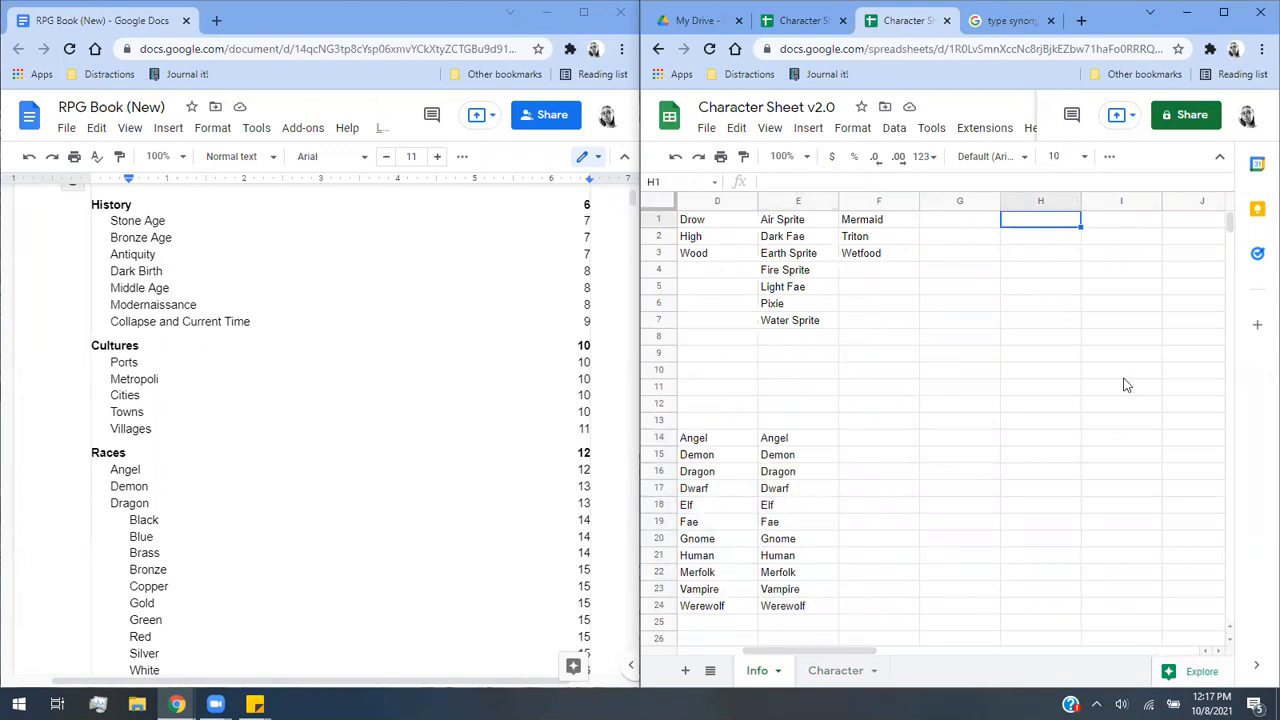
pyautogui.write('L')
pyautogui.press('Return')
pyautogui.write('Lawful Ne')
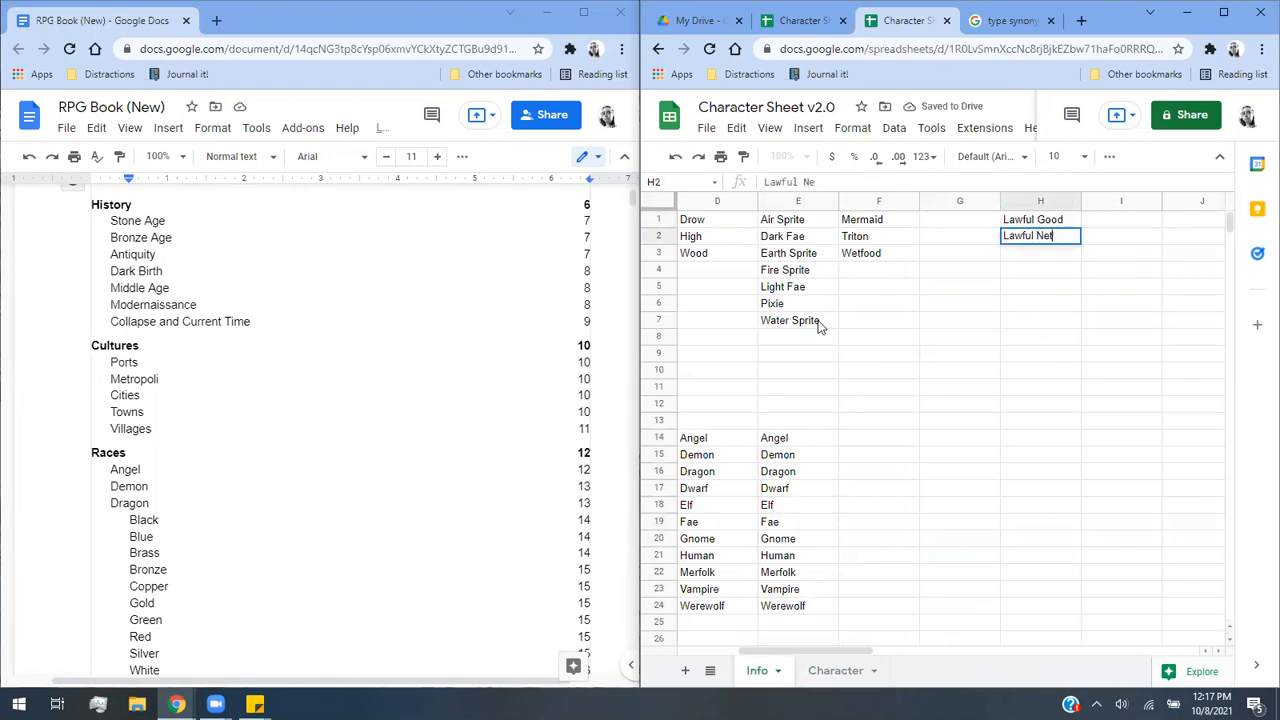
pyautogui.write('utral')
pyautogui.press('Return')
pyautogui.write('Lawful Evil')
pyautogui.press('Return')
# Add Neutral Good, True Neutral and Neutral Evil to the alignment list in cells H4 to H6.
pyautogui.write('Ne')
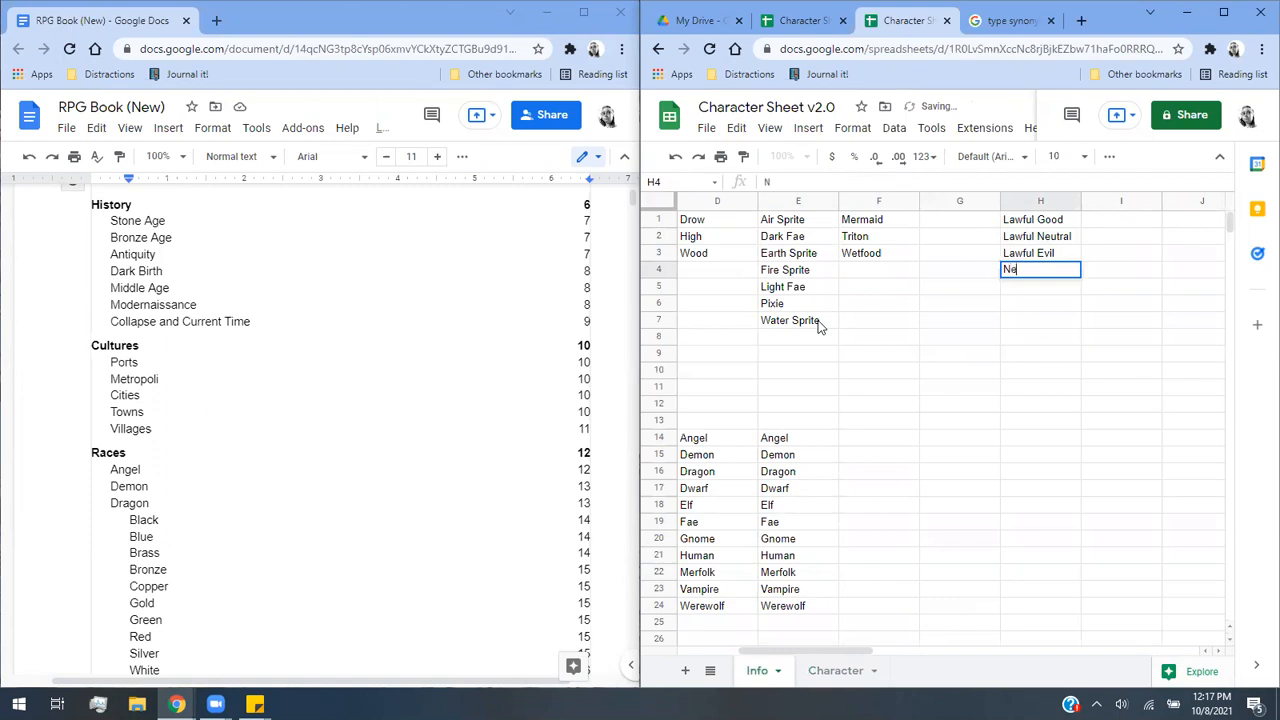
pyautogui.write('utral Good')
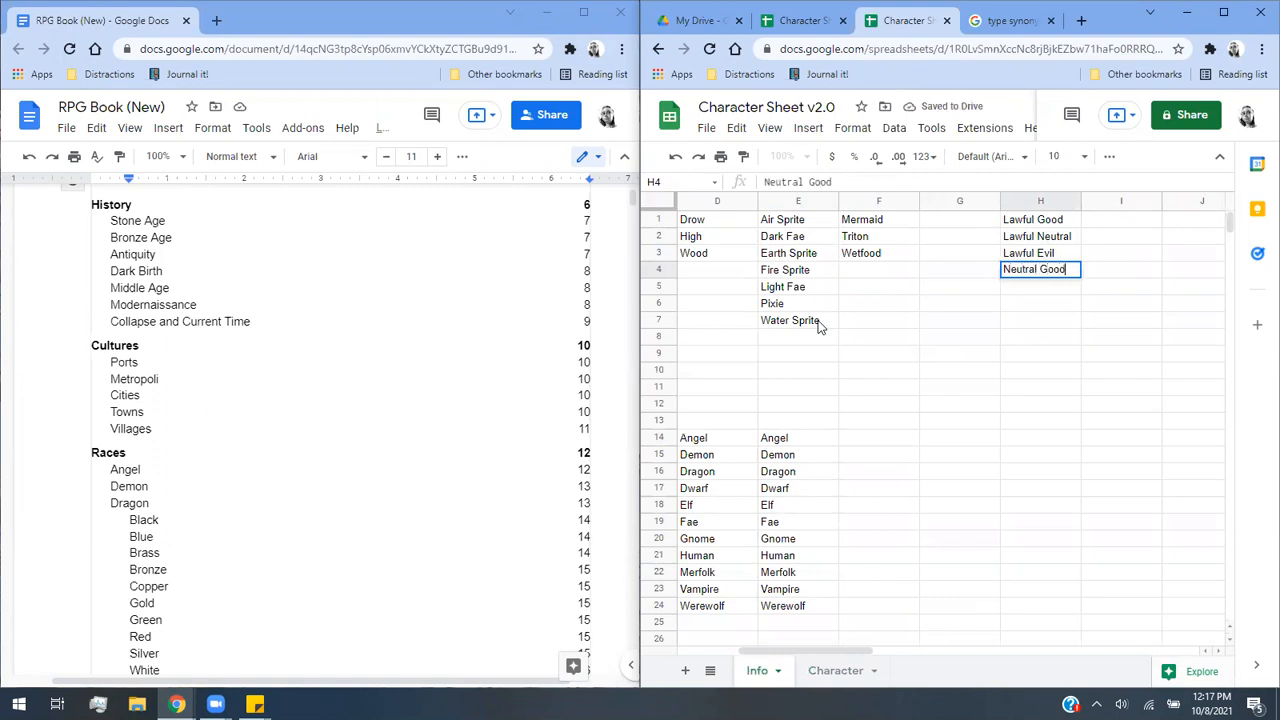
pyautogui.press('Return')
pyautogui.write('True Neutral')
pyautogui.press('Return')
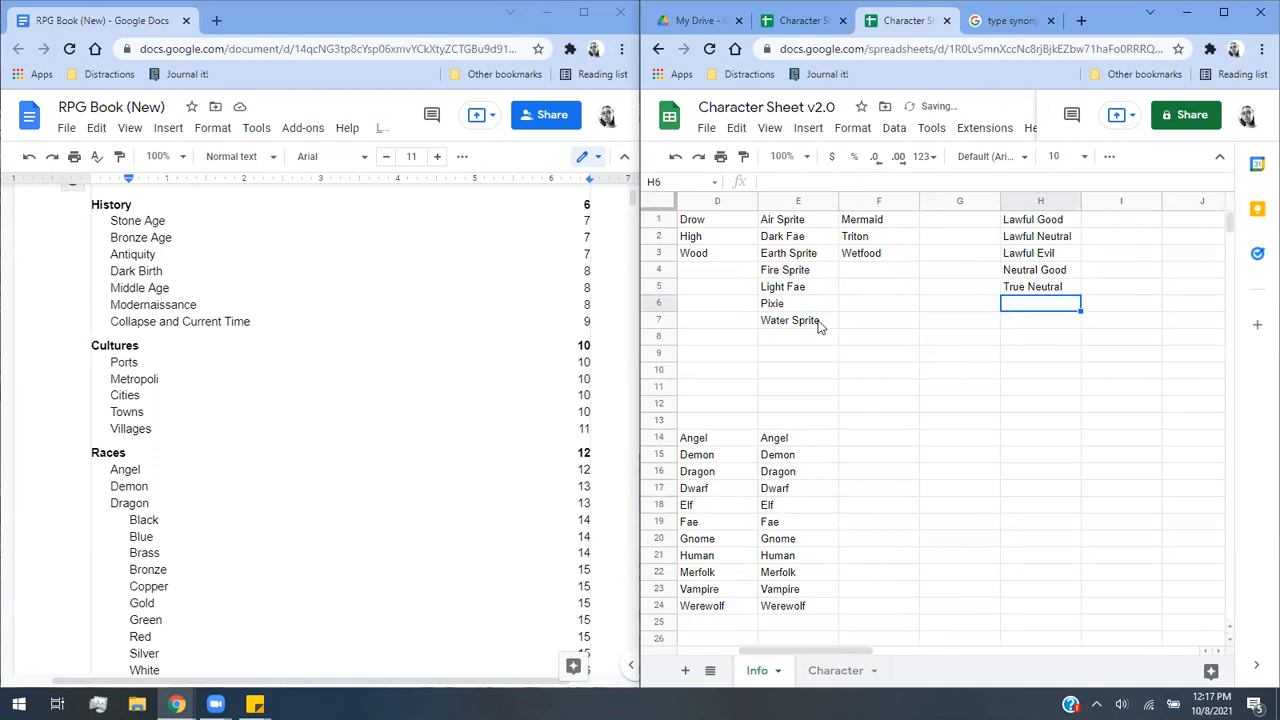
pyautogui.write('Neutral Evil')
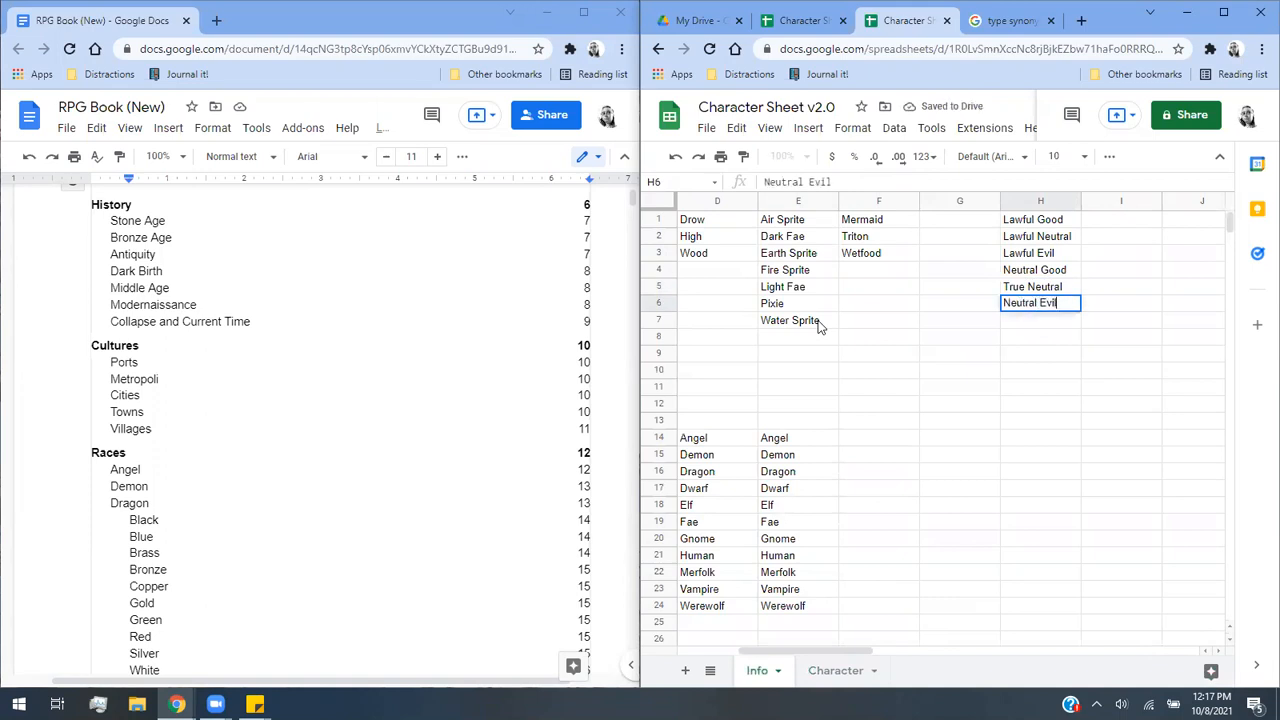
pyautogui.press('Return')
# Complete the alignment list with Chaotic Good, Chaotic Neutral and Chaotic Evil in cells H7 to H9.
pyautogui.write('Chaotic Good')
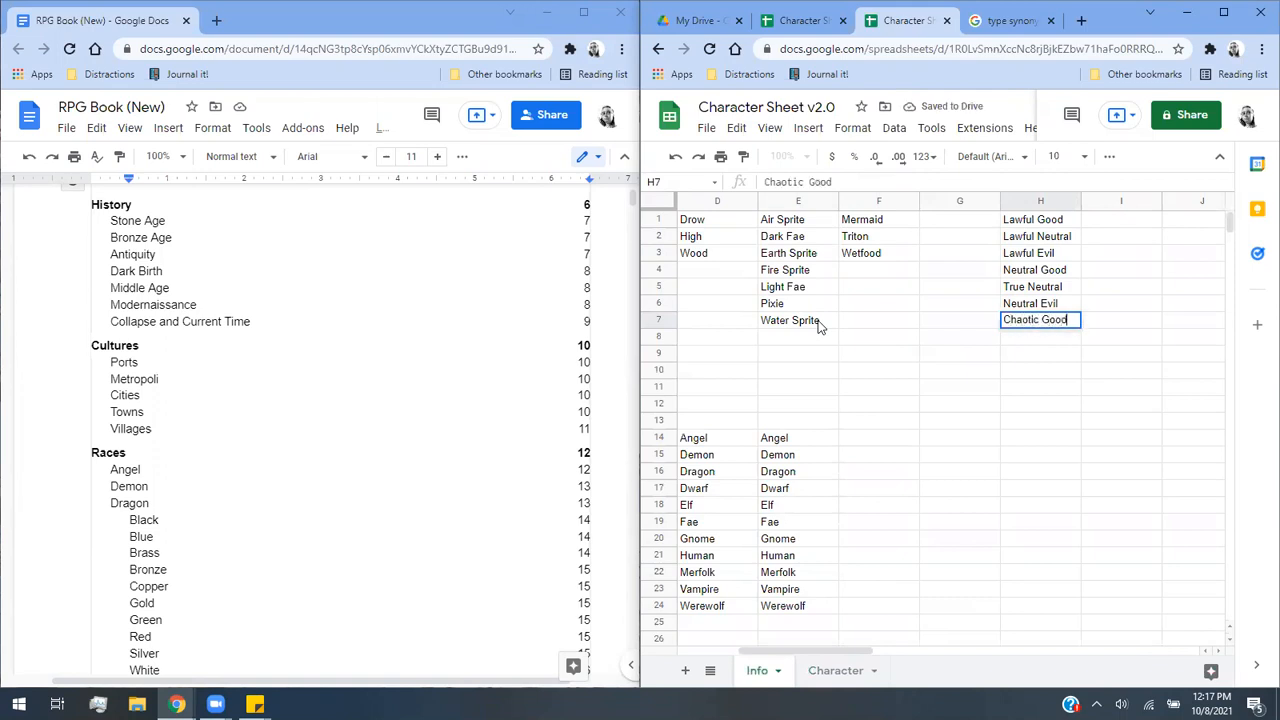
pyautogui.press('Return')
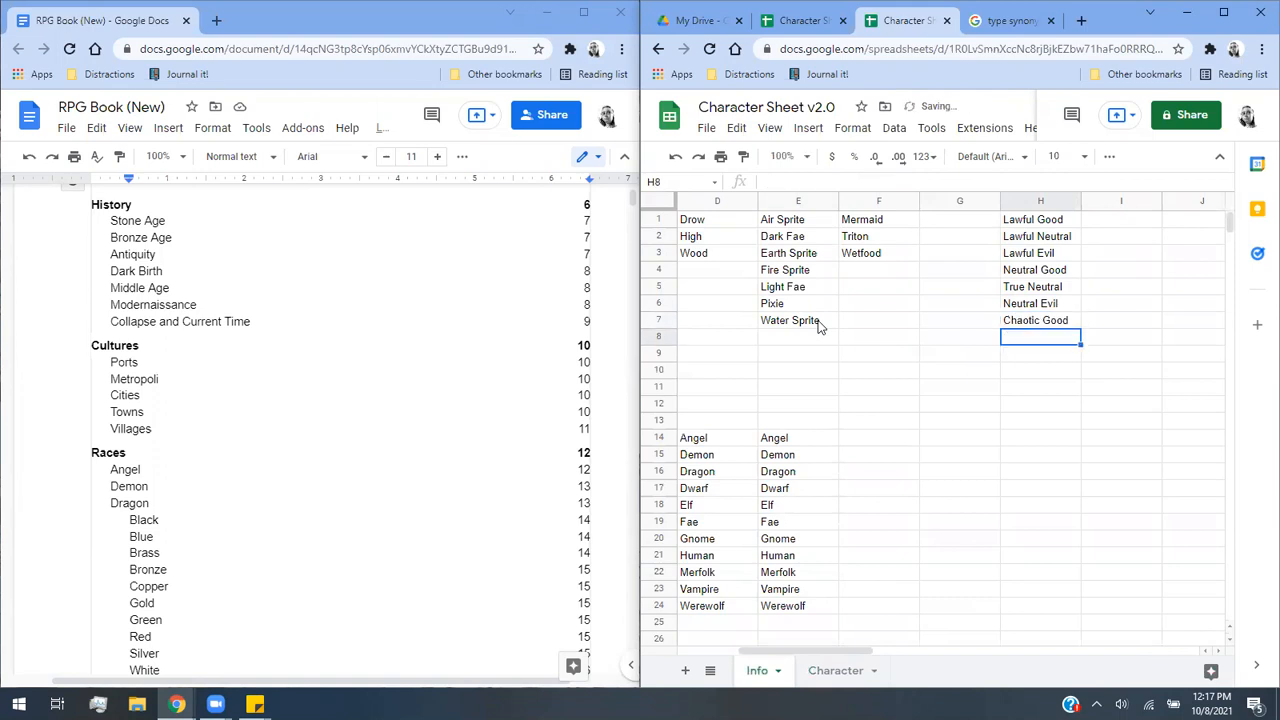
pyautogui.write('Cha')
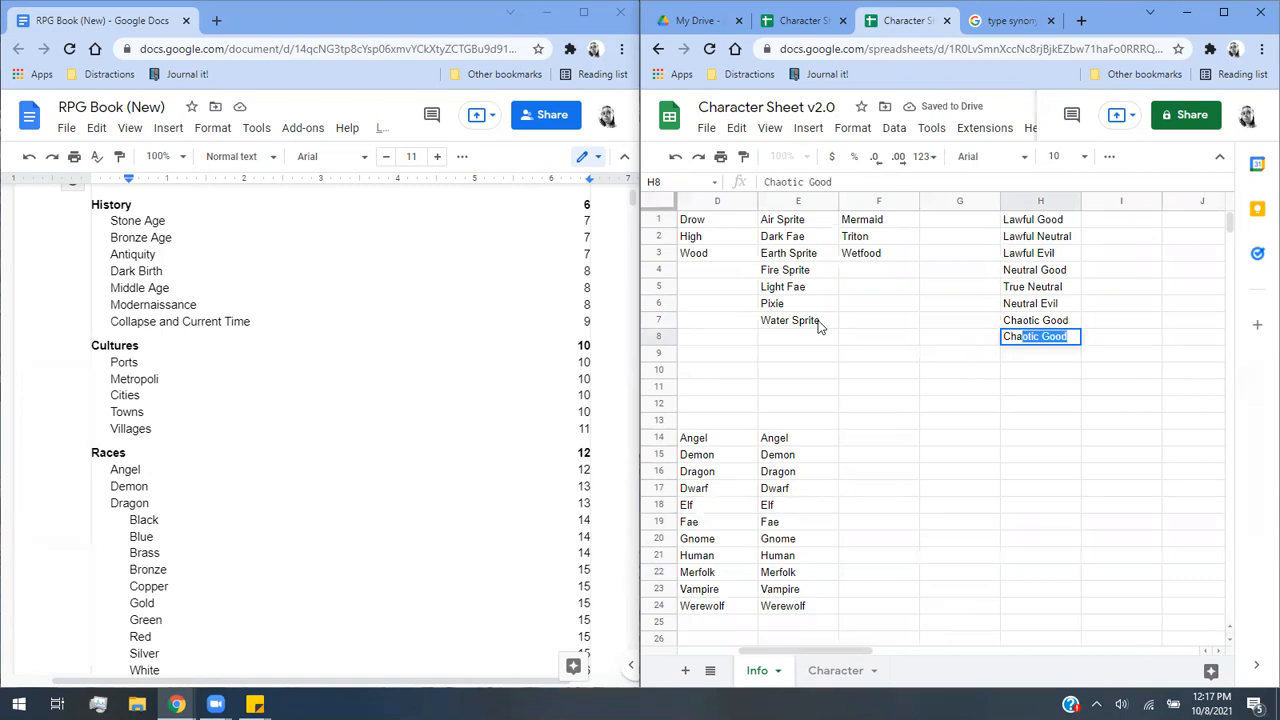
pyautogui.write('otic Neutral')
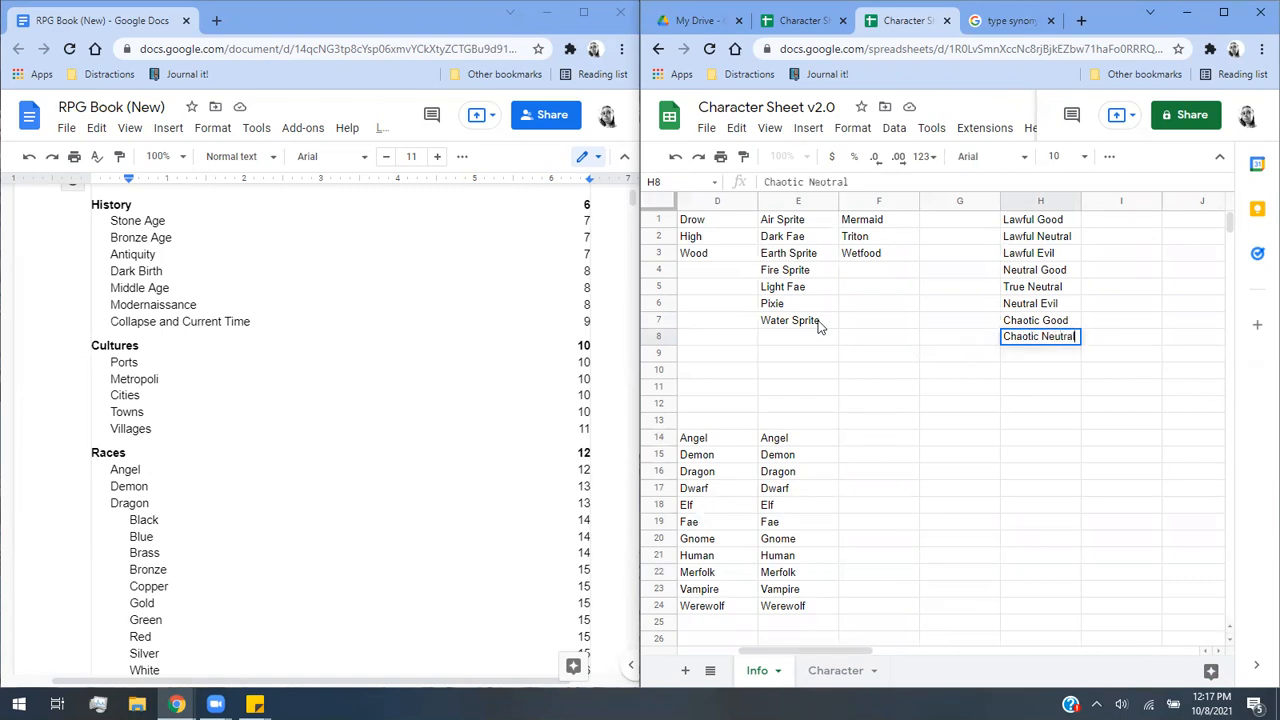
pyautogui.press('Return')
pyautogui.write('Chaotic Ev')
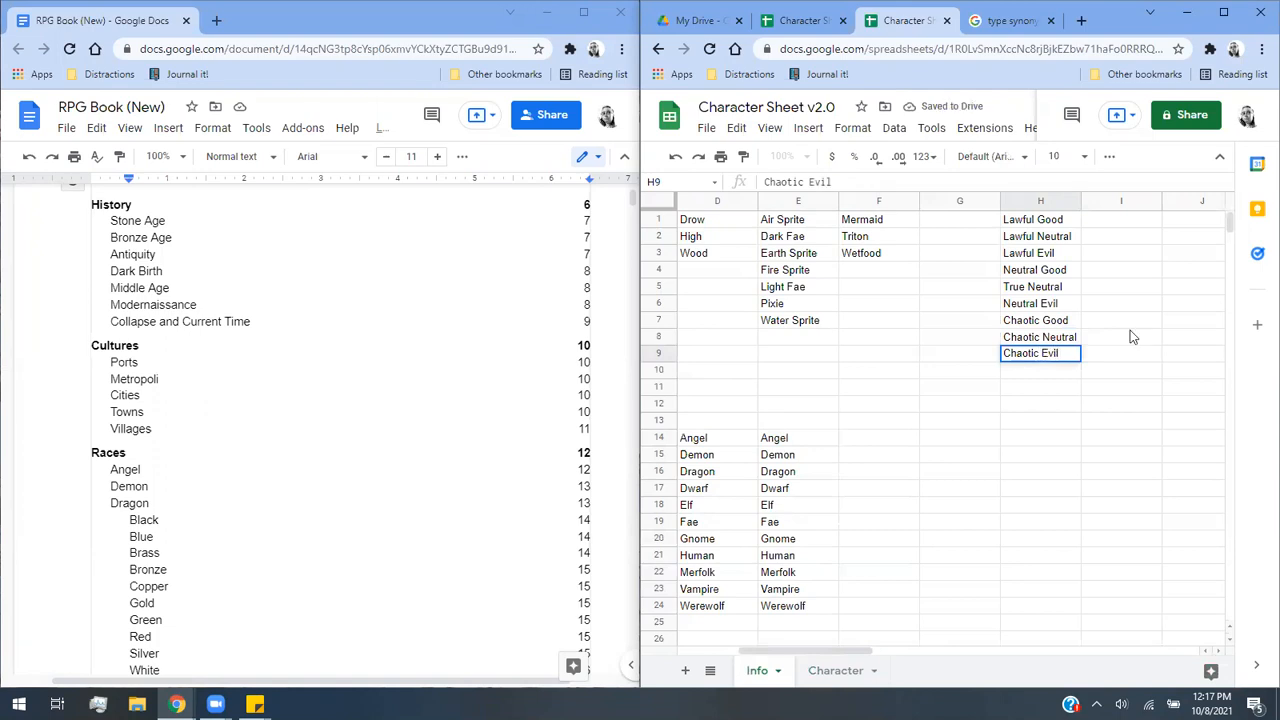
pyautogui.write('il')
# Create a named range called Alignment for cells H1:H9 on the Info sheet.
pyautogui.moveTo(1078, 222); pyautogui.dragTo(1062, 356)
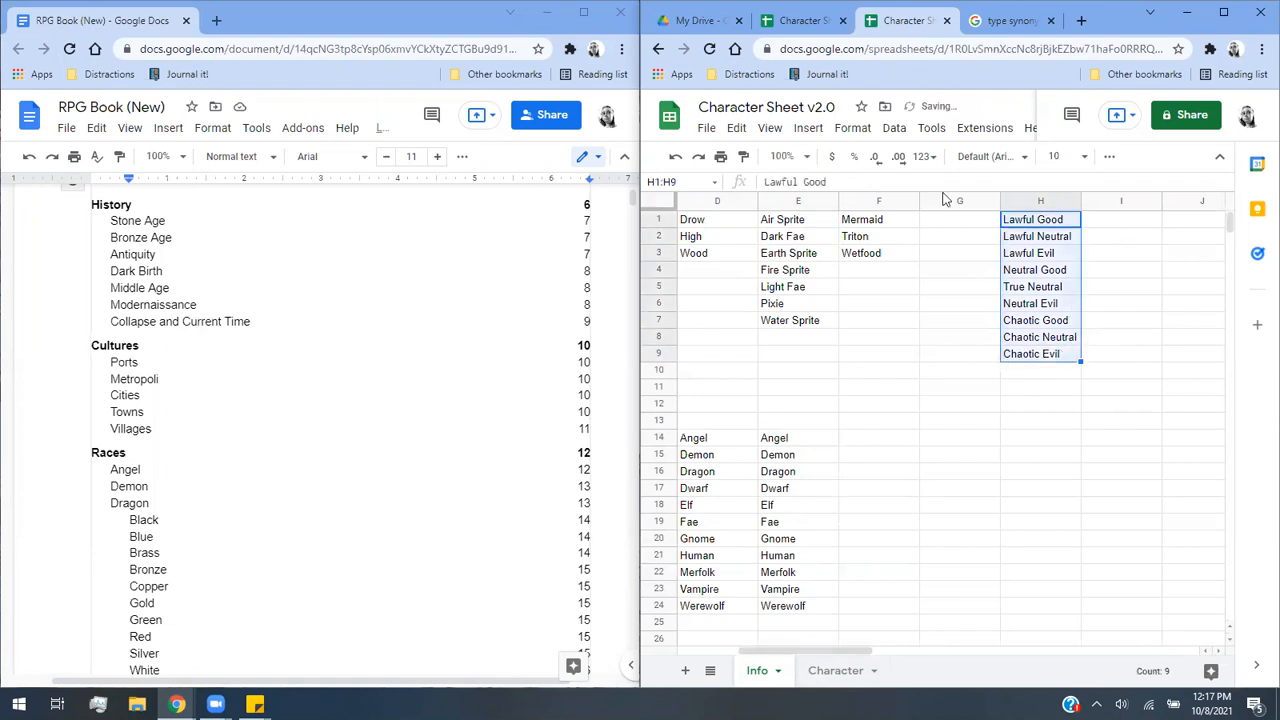
pyautogui.click(893, 130)
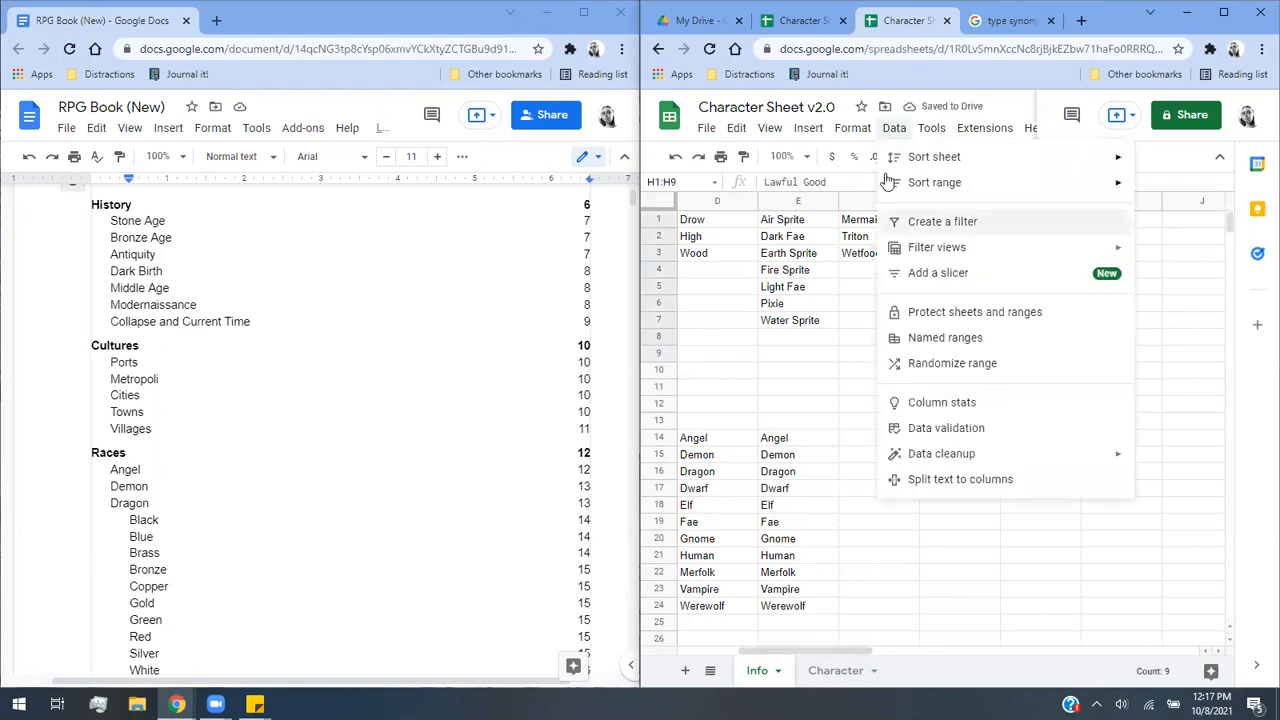
pyautogui.click(960, 340)
pyautogui.write('Alignment')
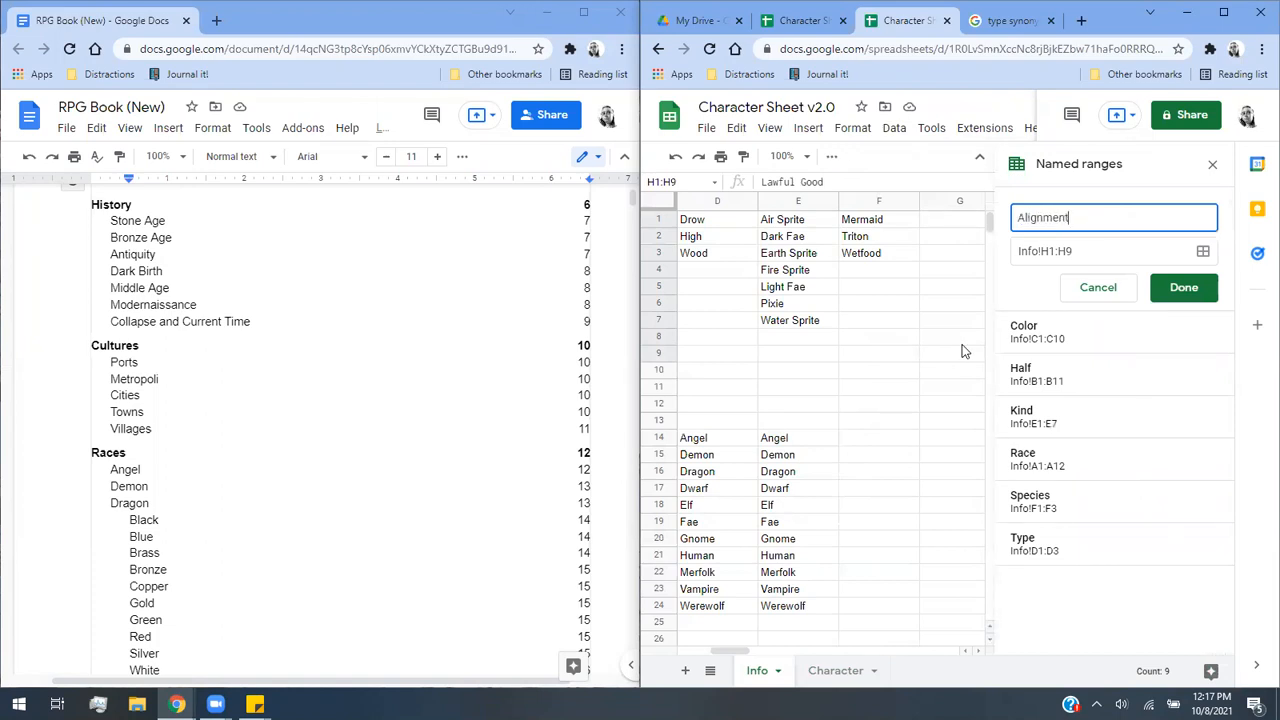
pyautogui.click(1190, 292)
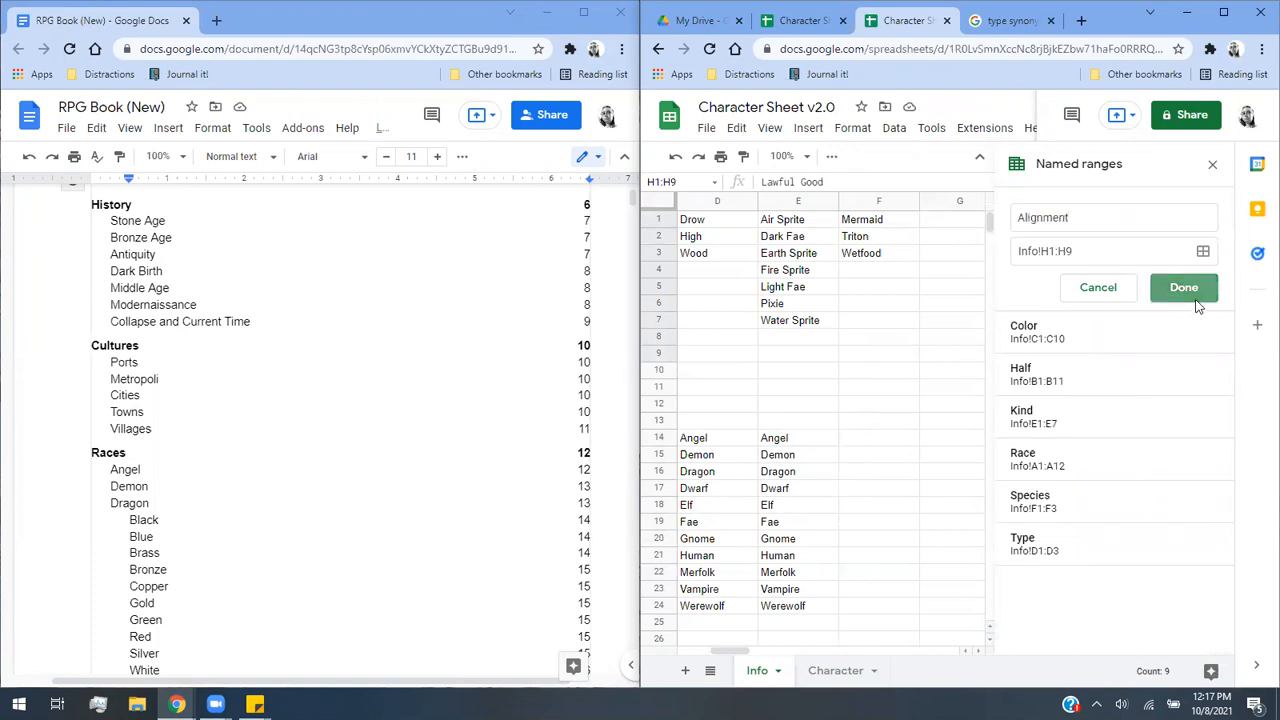
pyautogui.click(1208, 170)
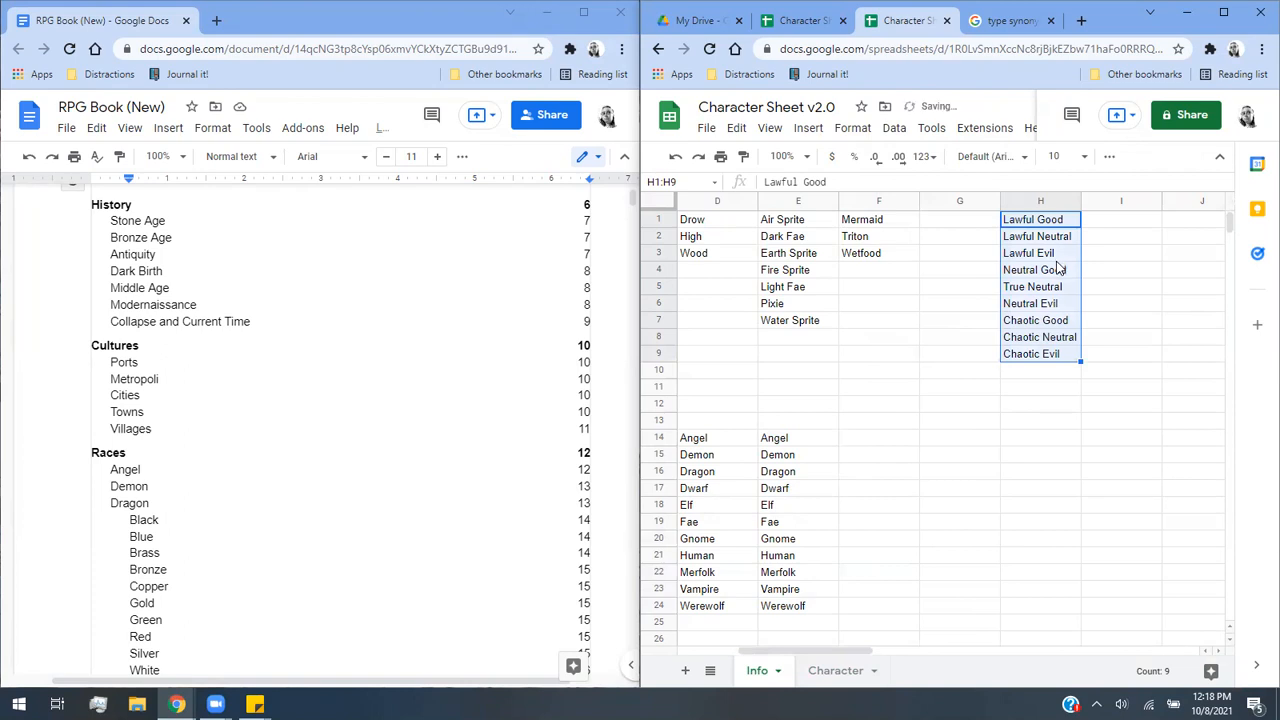
# Add list-from-a-range data validation to the Character sheet's Alignment cell AJ5:AP5, using Info!H1:H9 as the source.
pyautogui.click(846, 670)
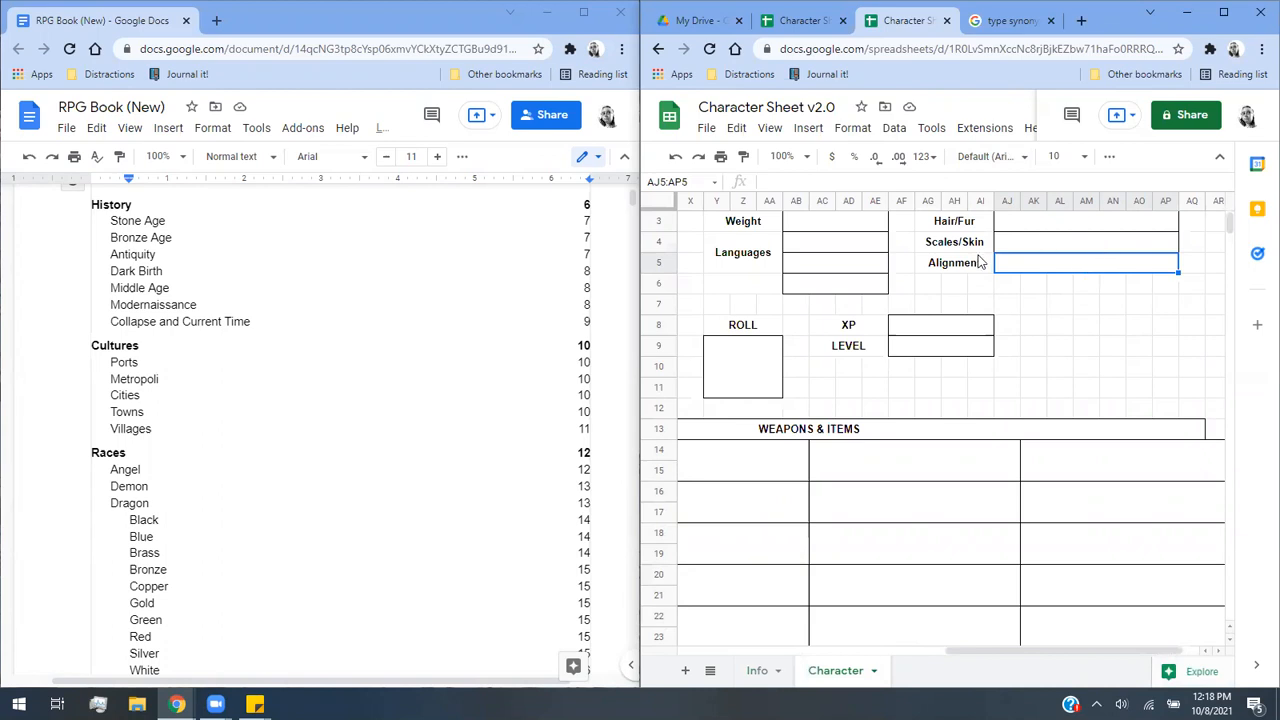
pyautogui.click(892, 127)
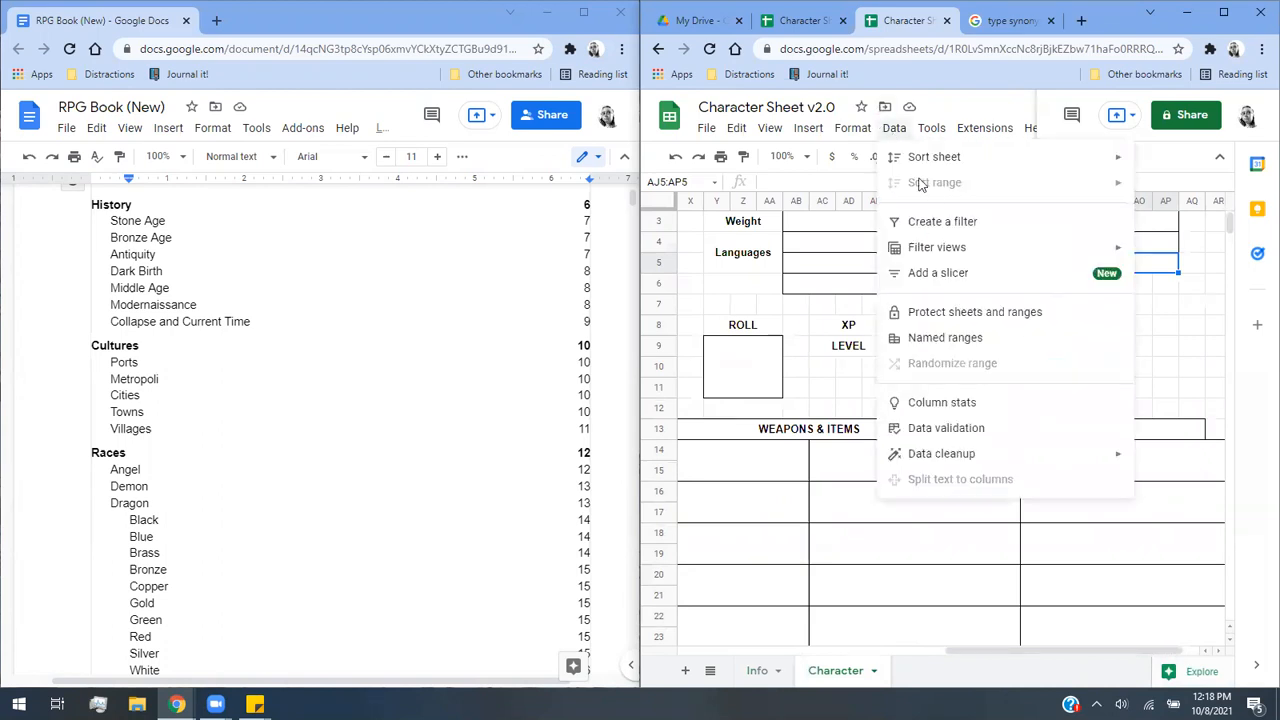
pyautogui.click(994, 428)
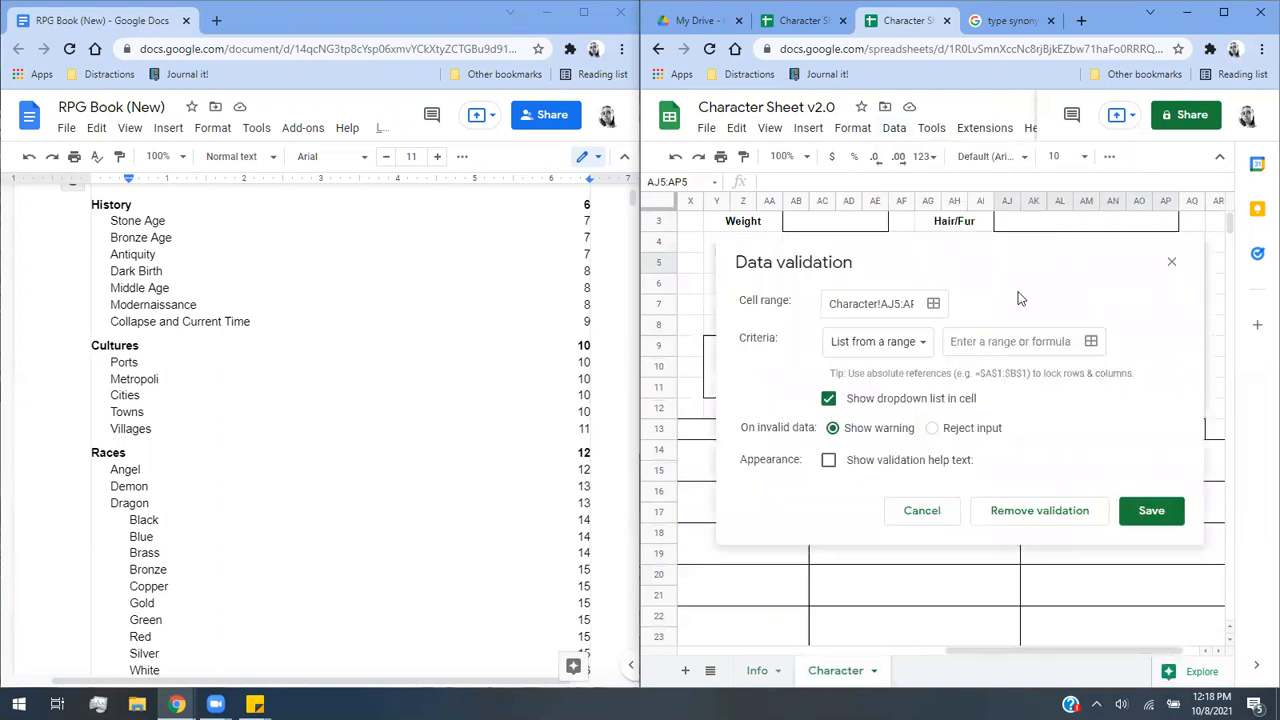
pyautogui.click(1091, 341)
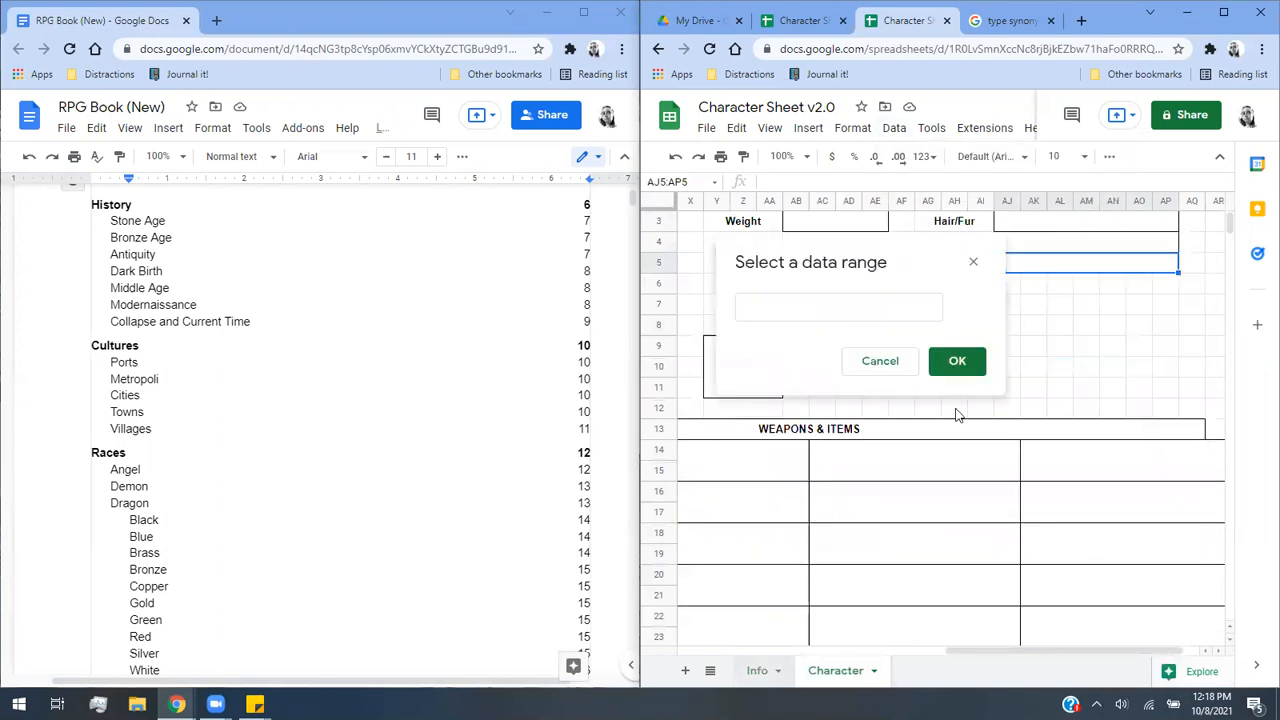
pyautogui.click(757, 671)
pyautogui.click(1040, 212)
pyautogui.moveTo(1043, 222); pyautogui.dragTo(1057, 356)
pyautogui.click(957, 364)
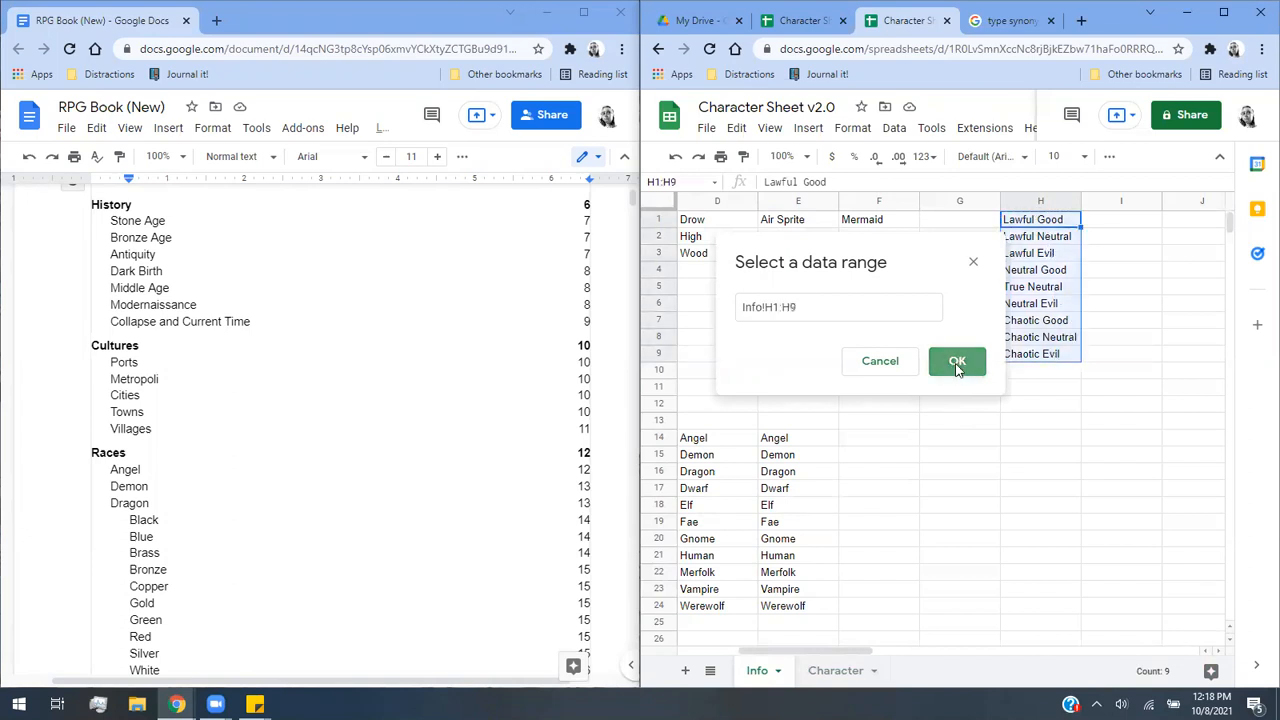
pyautogui.click(1148, 514)
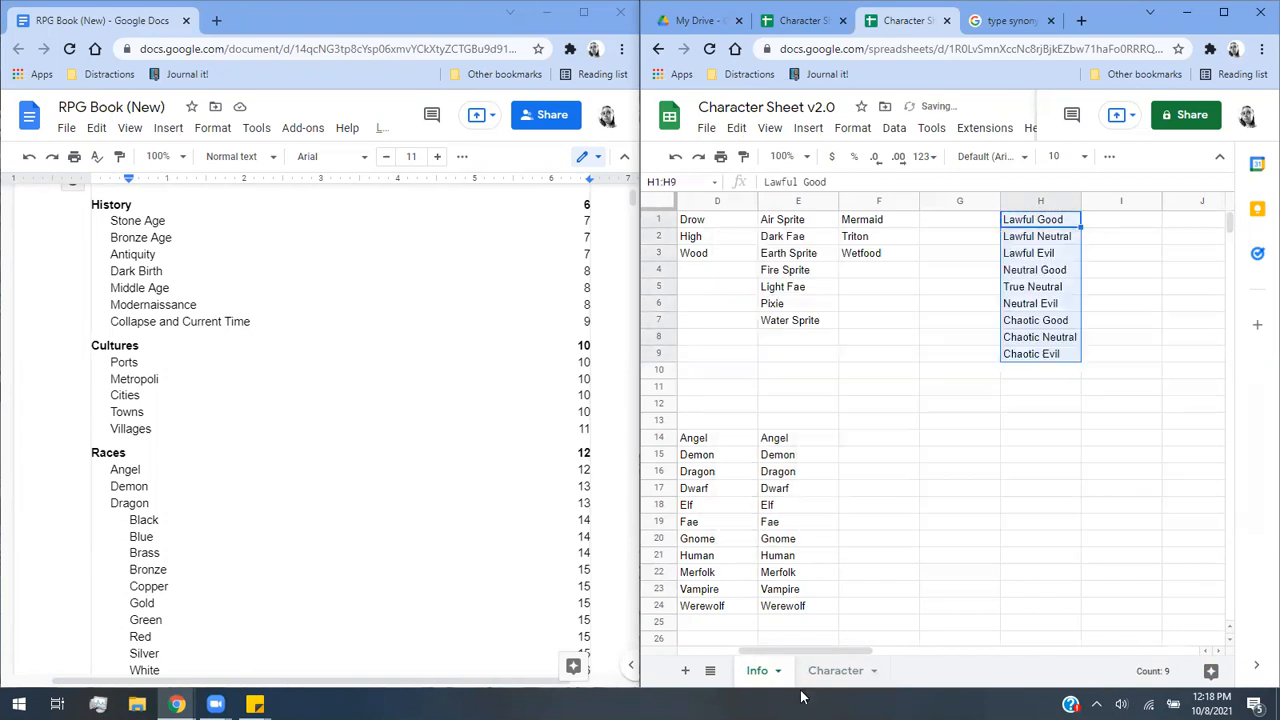
# Check the options in the Character sheet's Alignment dropdown without choosing one.
pyautogui.click(836, 671)
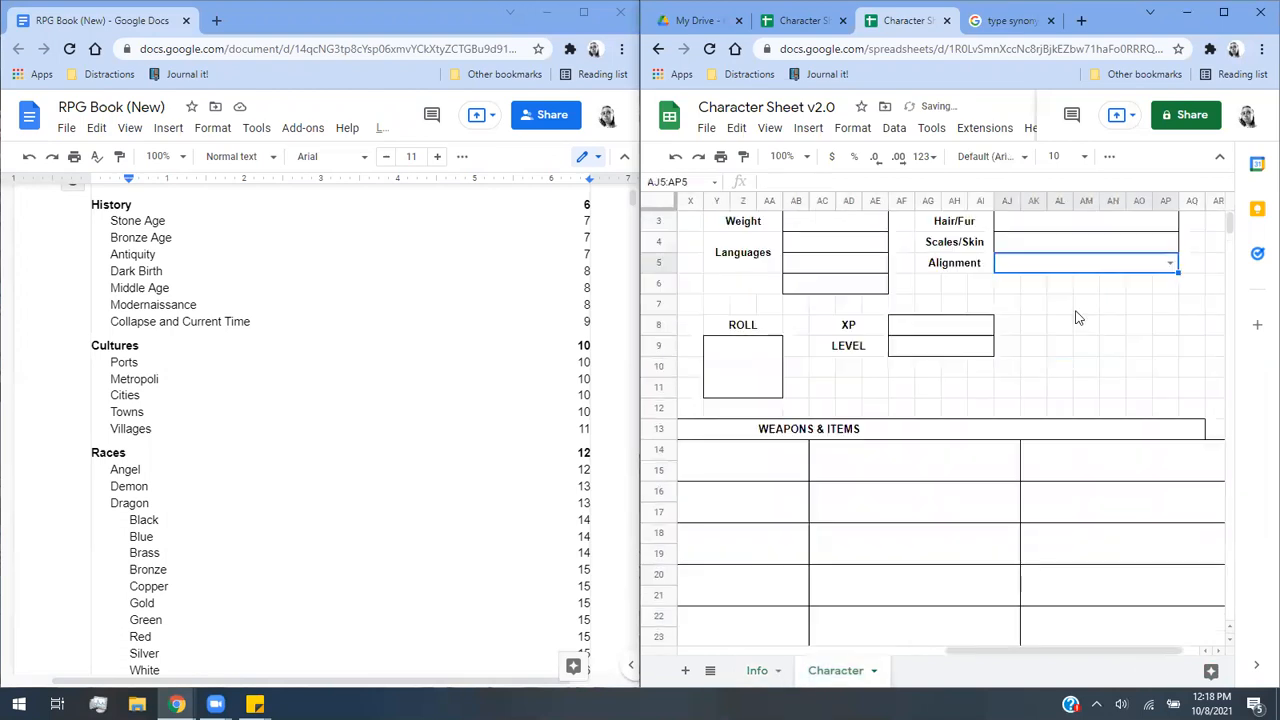
pyautogui.click(1170, 264)
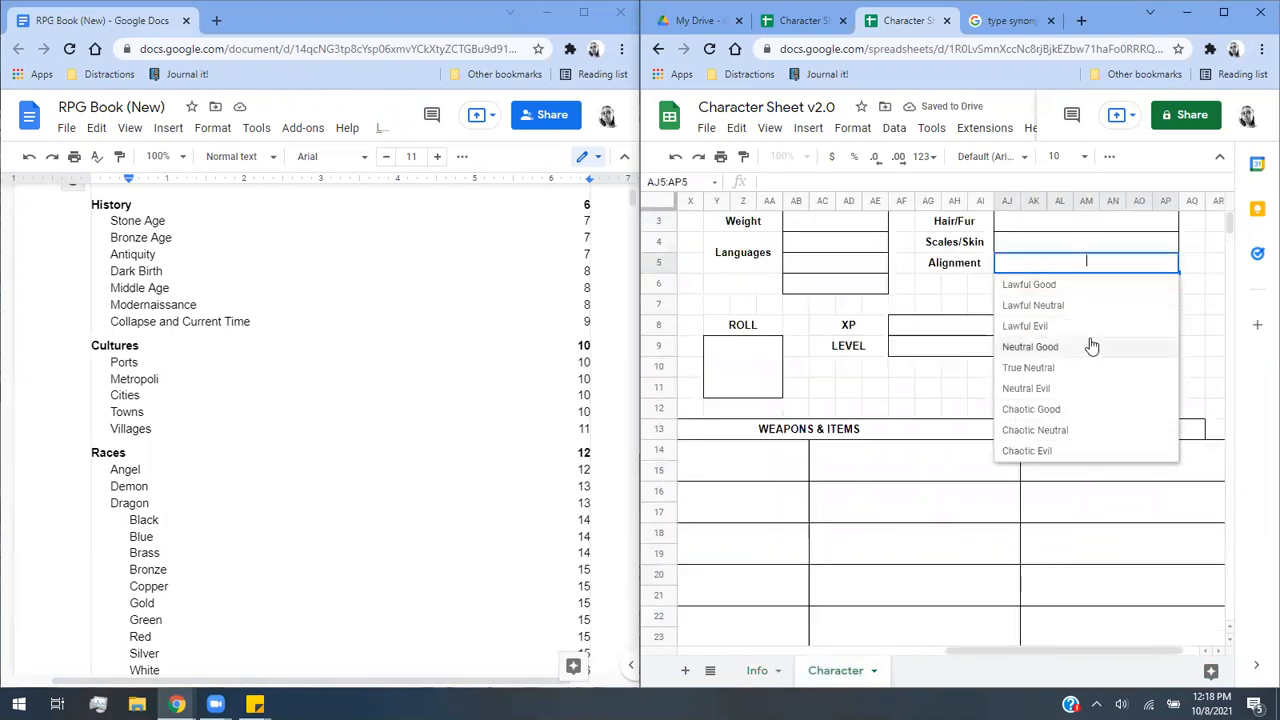
pyautogui.click(1194, 304)
pyautogui.click(1012, 270)
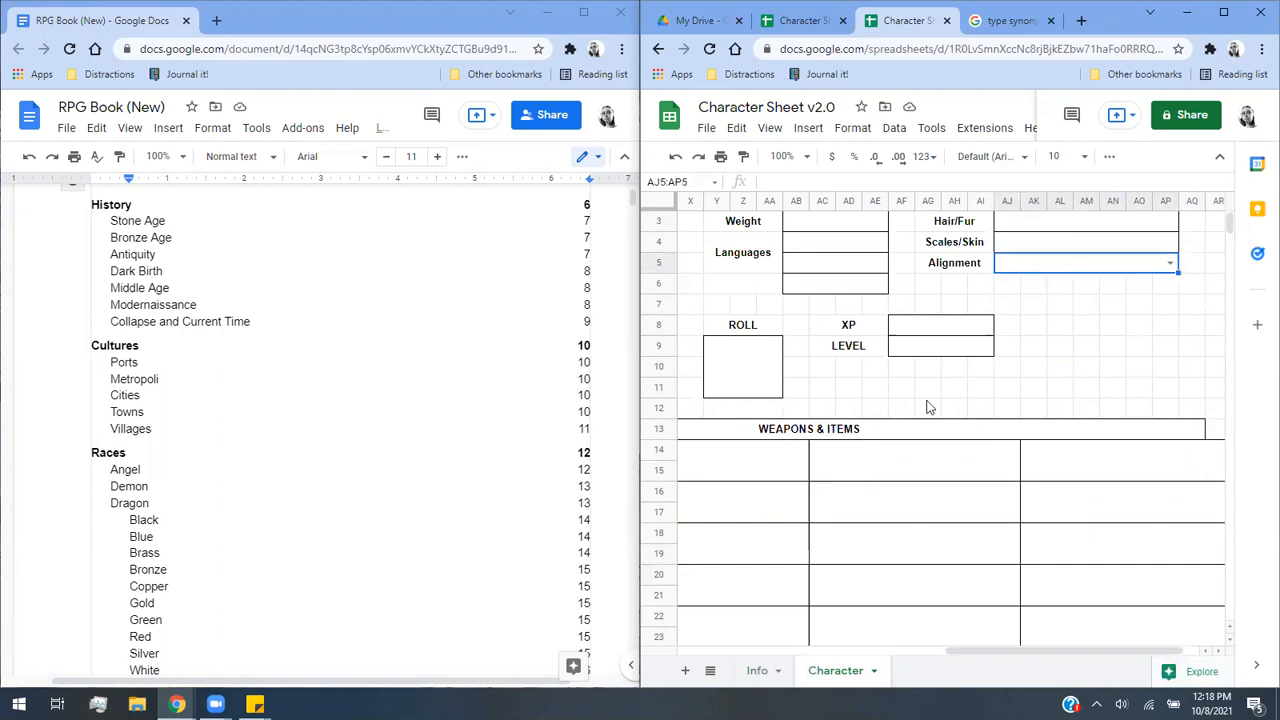
# Enter the reference =AJ6 in the empty label cell B153:K155 under Triton in the Character Information section.
pyautogui.scroll(-12, 929, 406)
pyautogui.click(966, 641)
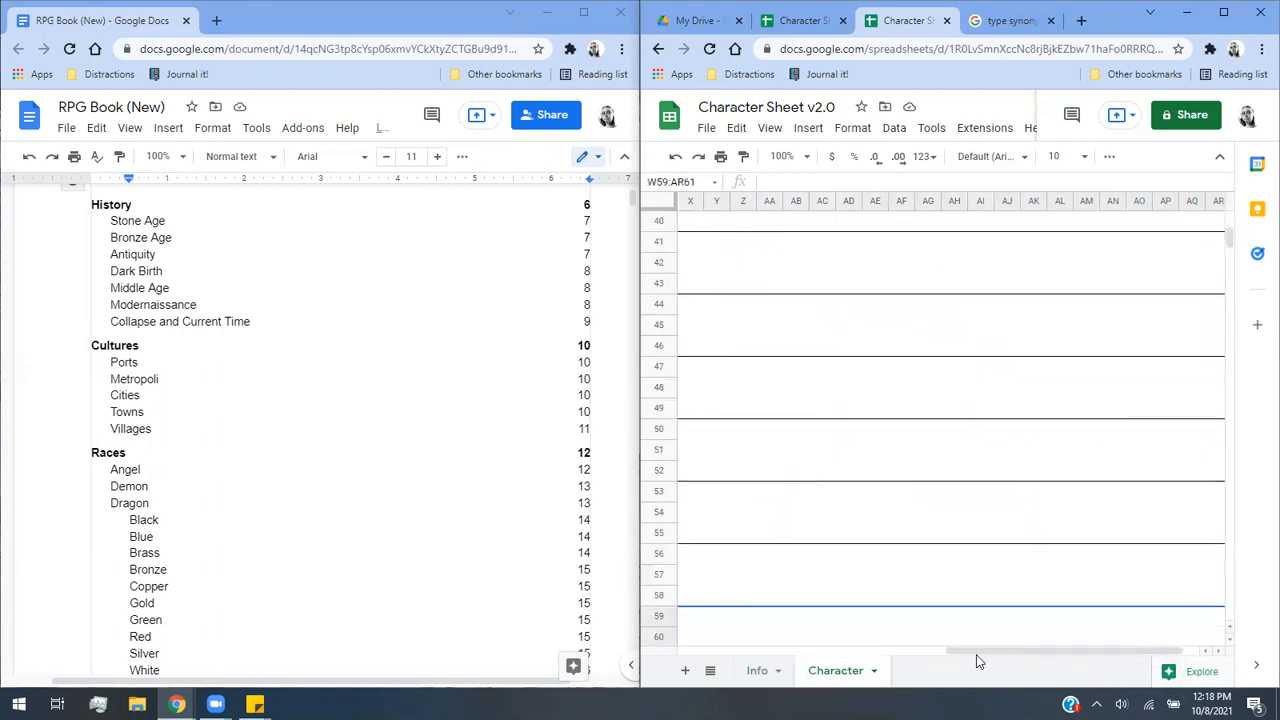
pyautogui.moveTo(976, 651); pyautogui.dragTo(753, 620)
pyautogui.scroll(-13, 920, 320)
pyautogui.moveTo(885, 650); pyautogui.dragTo(850, 648)
pyautogui.scroll(-4, 867, 615)
pyautogui.scroll(-6, 864, 608)
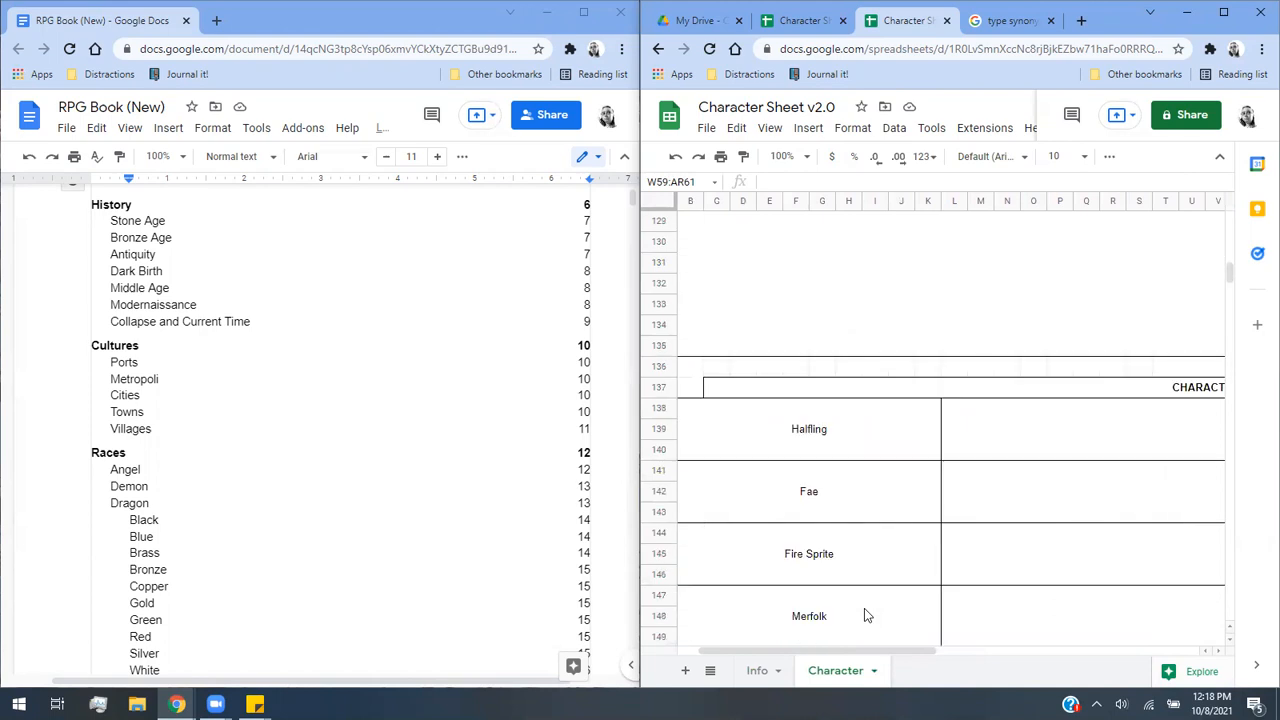
pyautogui.click(834, 525)
pyautogui.write('=AJ')
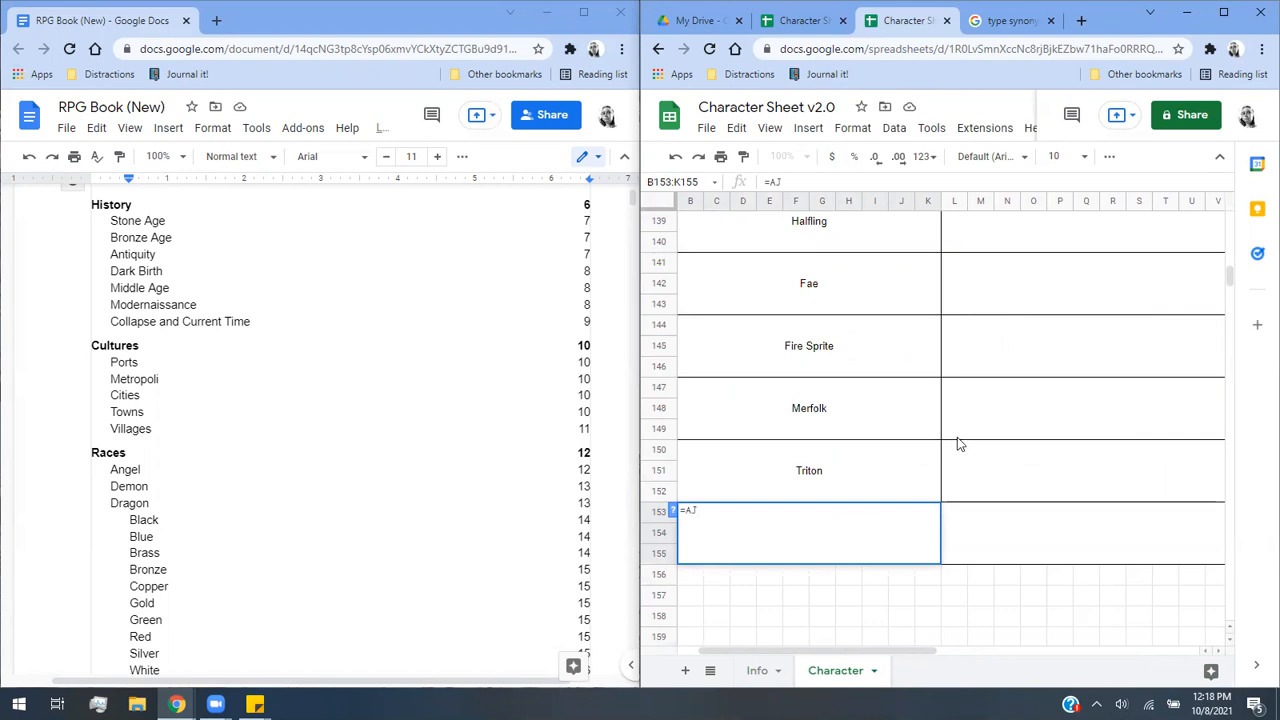
pyautogui.write('6')
pyautogui.press('Return')
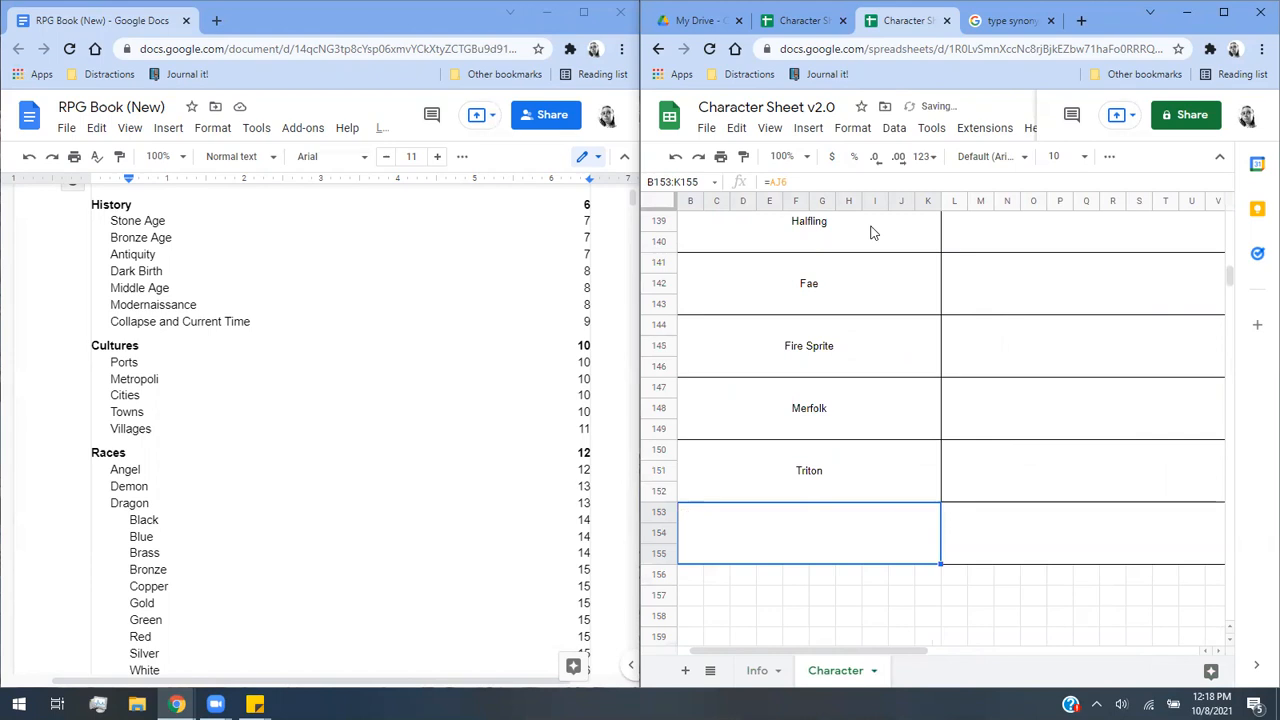
# Try to correct the reference in B153:K155 to =AJ5.
pyautogui.click(824, 180)
pyautogui.press('BackSpace')
pyautogui.write('5')
pyautogui.press('Return')
# Check the Alignment cell's address and enter =AJ5 in label cell B153:K155 below Triton.
pyautogui.scroll(20, 974, 486)
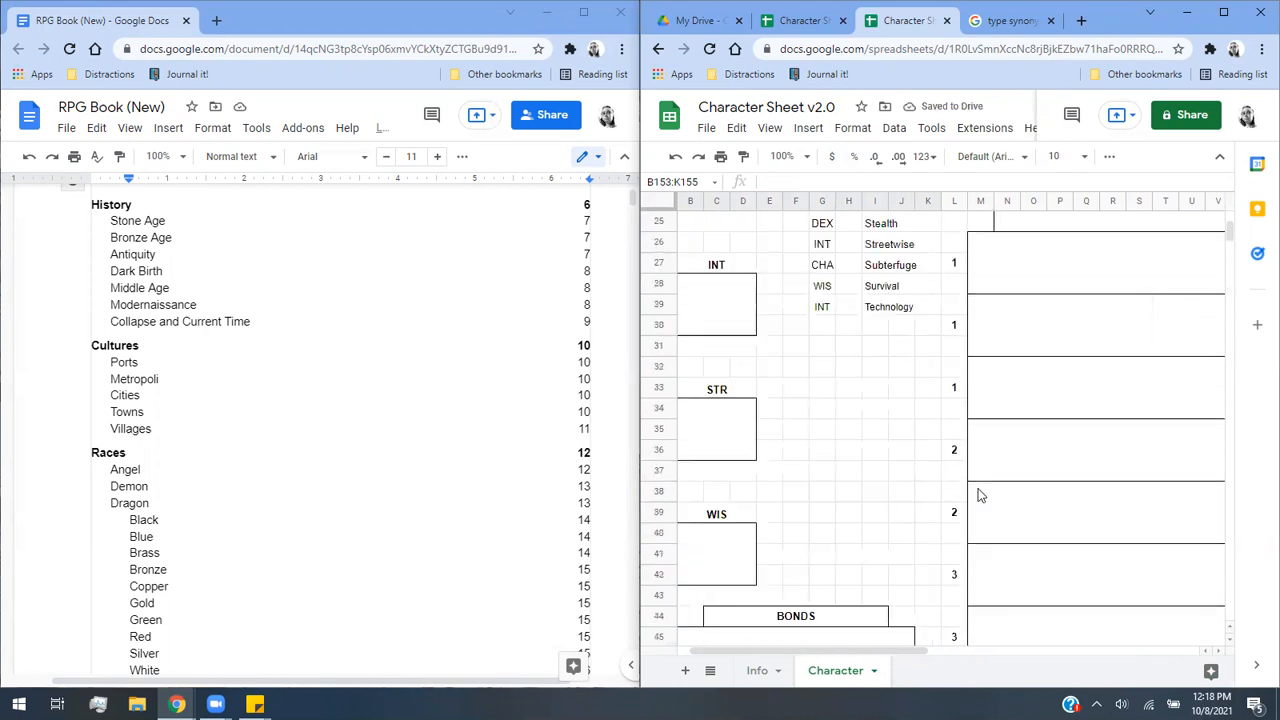
pyautogui.scroll(-1, 970, 512)
pyautogui.moveTo(880, 651); pyautogui.dragTo(1060, 651)
pyautogui.click(1193, 265)
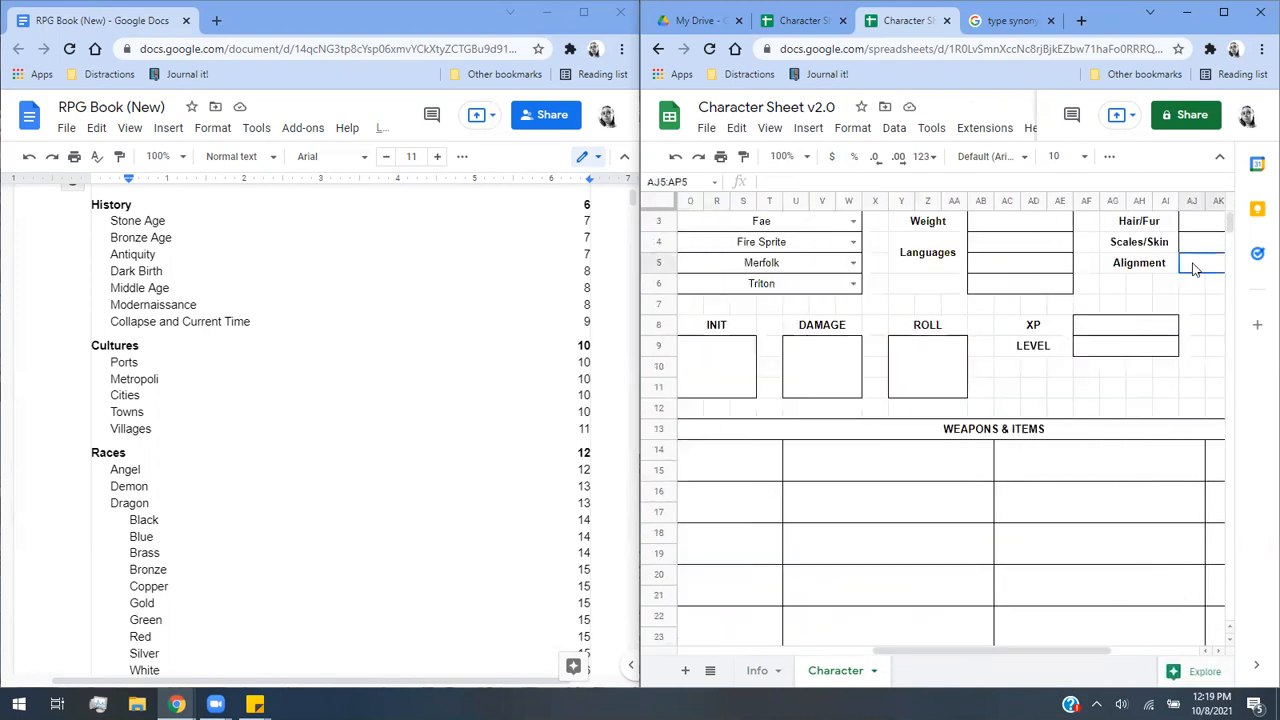
pyautogui.scroll(-15, 840, 500)
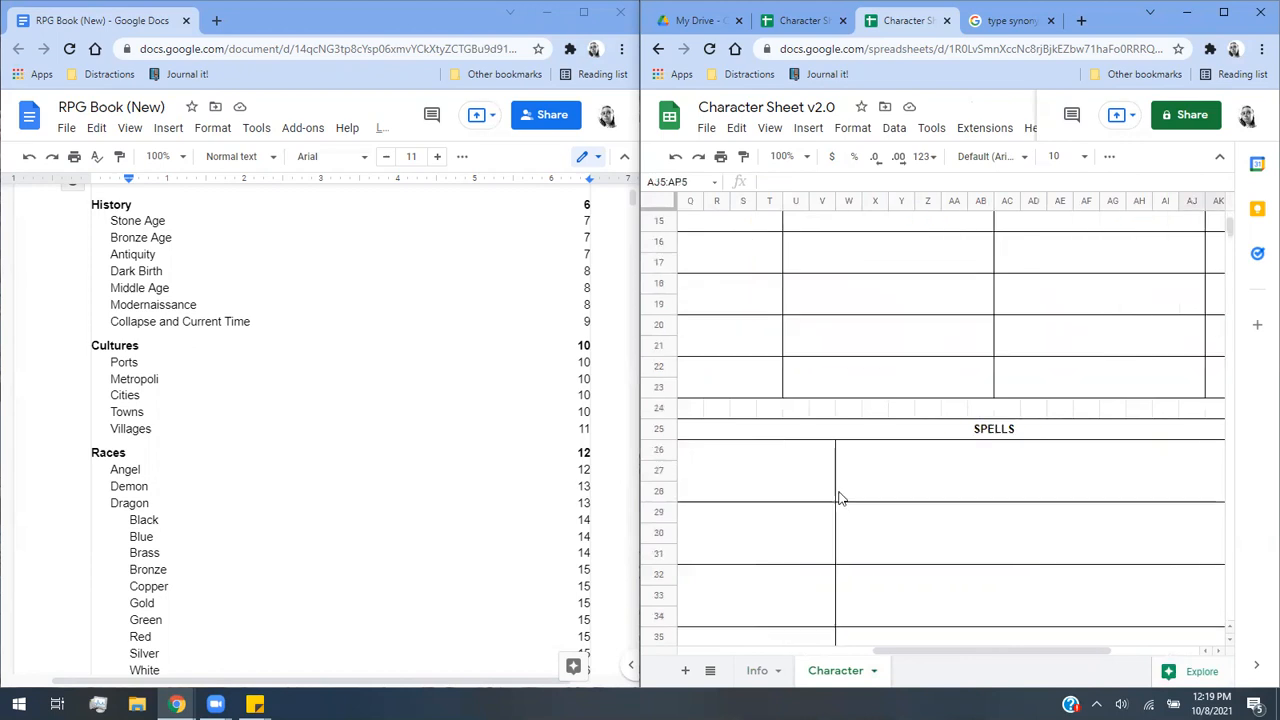
pyautogui.moveTo(888, 651); pyautogui.dragTo(692, 651)
pyautogui.scroll(-1, 790, 602)
pyautogui.scroll(-12, 790, 602)
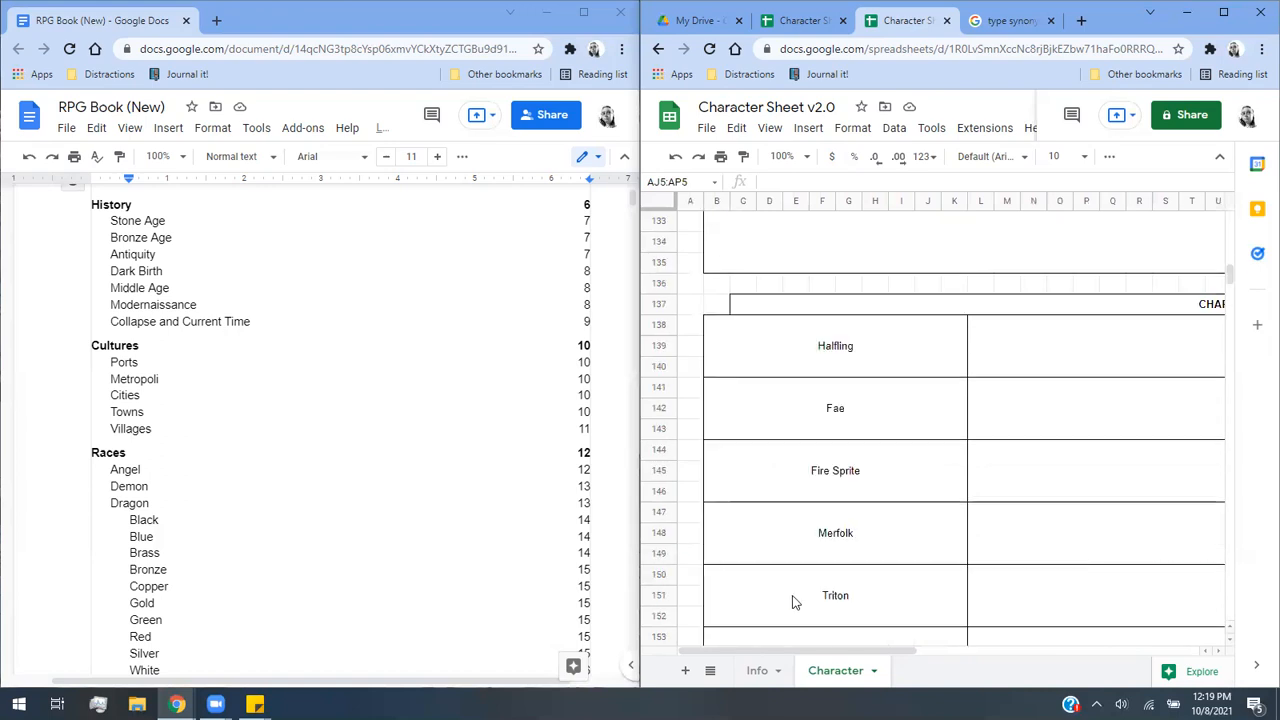
pyautogui.click(811, 505)
pyautogui.write('=Aj5')
pyautogui.press('Return')
# Choose Neutral Good in the Character sheet's Alignment dropdown, AJ5:AP5.
pyautogui.scroll(20, 811, 505)
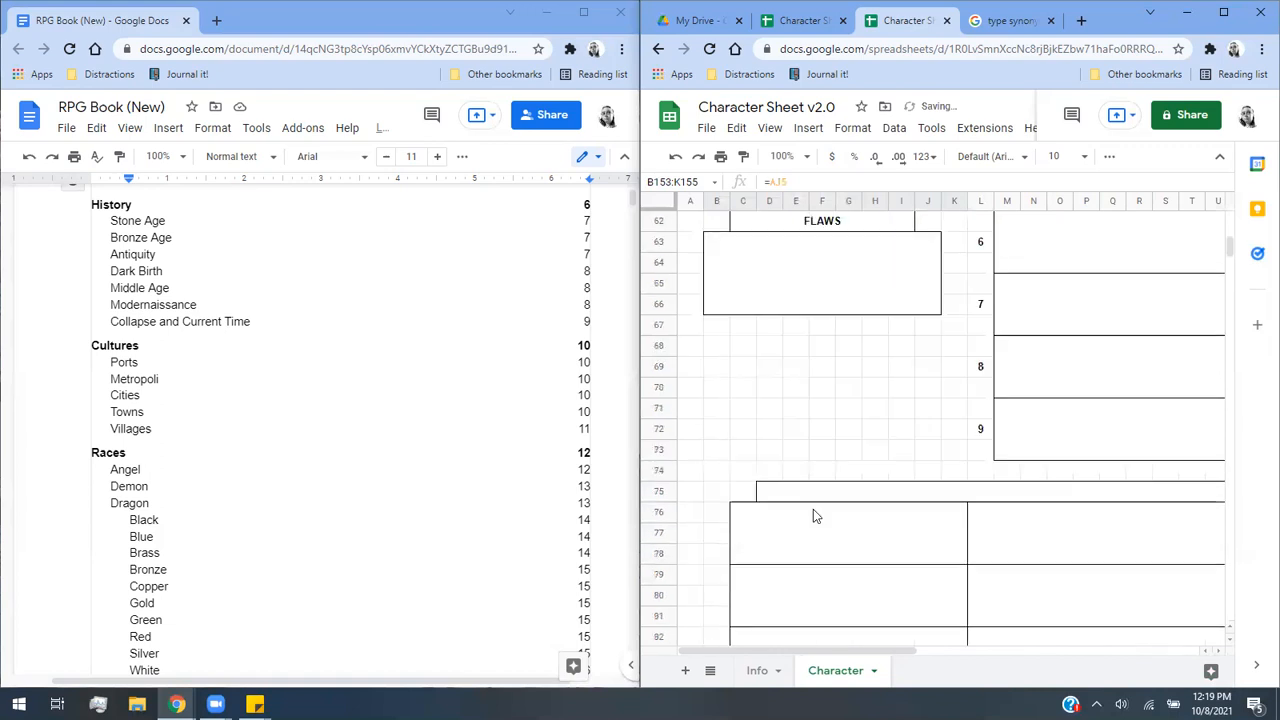
pyautogui.moveTo(862, 660); pyautogui.dragTo(1142, 659)
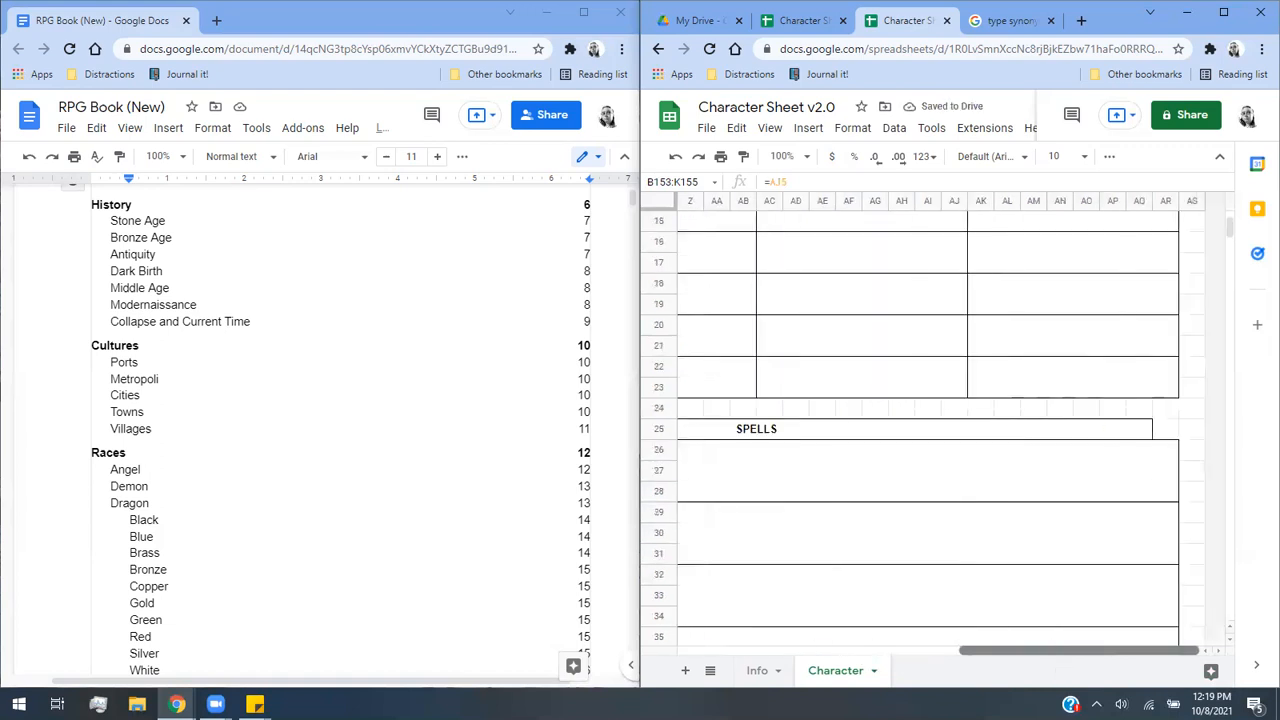
pyautogui.scroll(5, 1200, 560)
pyautogui.click(1115, 304)
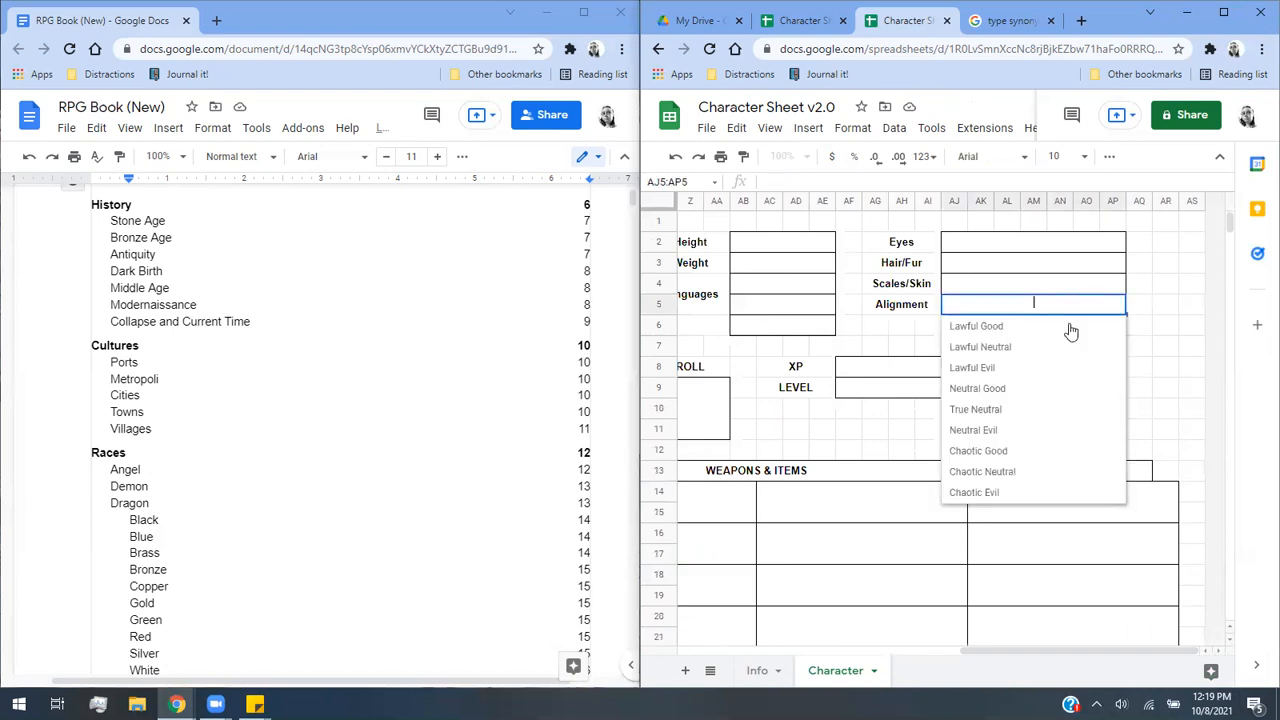
pyautogui.click(990, 389)
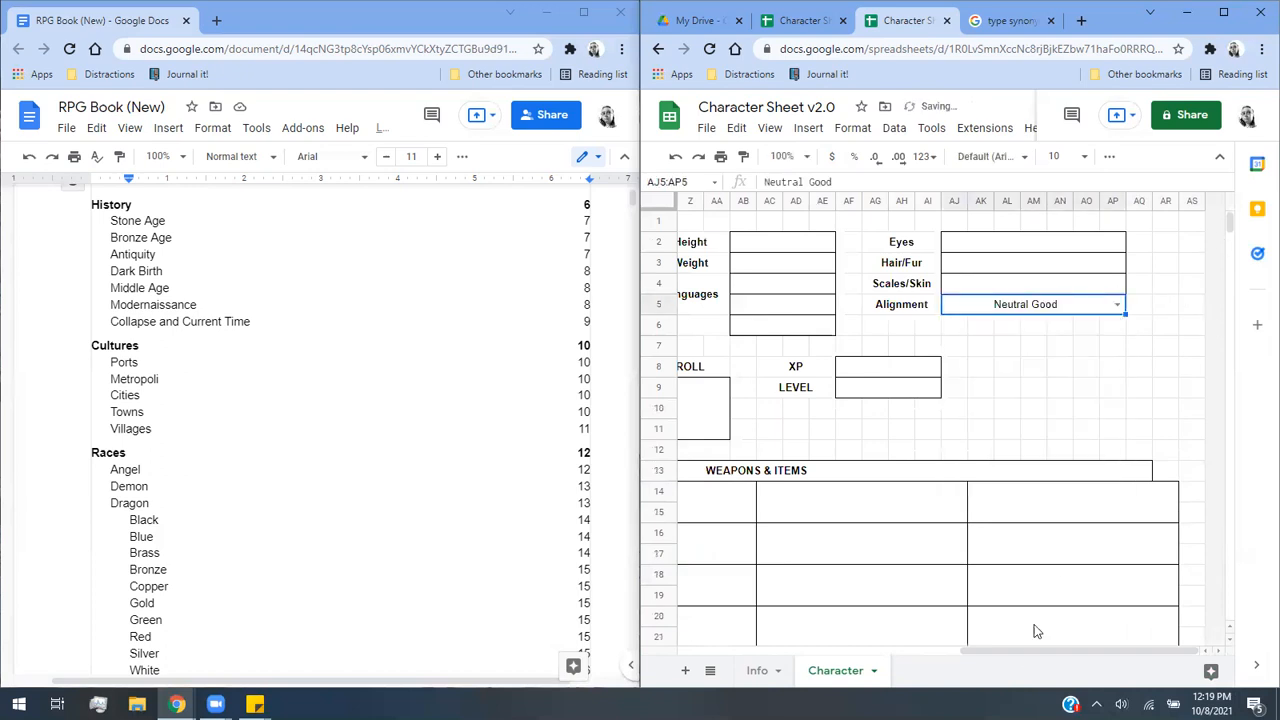
# Review the Character Information labels in rows 138 to 155 and the empty description cells beside them.
pyautogui.scroll(-10, 1034, 624)
pyautogui.hscroll(-10, 781, 600)
pyautogui.scroll(-18, 781, 595)
pyautogui.scroll(3, 812, 372)
pyautogui.scroll(1, 820, 390)
pyautogui.scroll(-1, 880, 365)
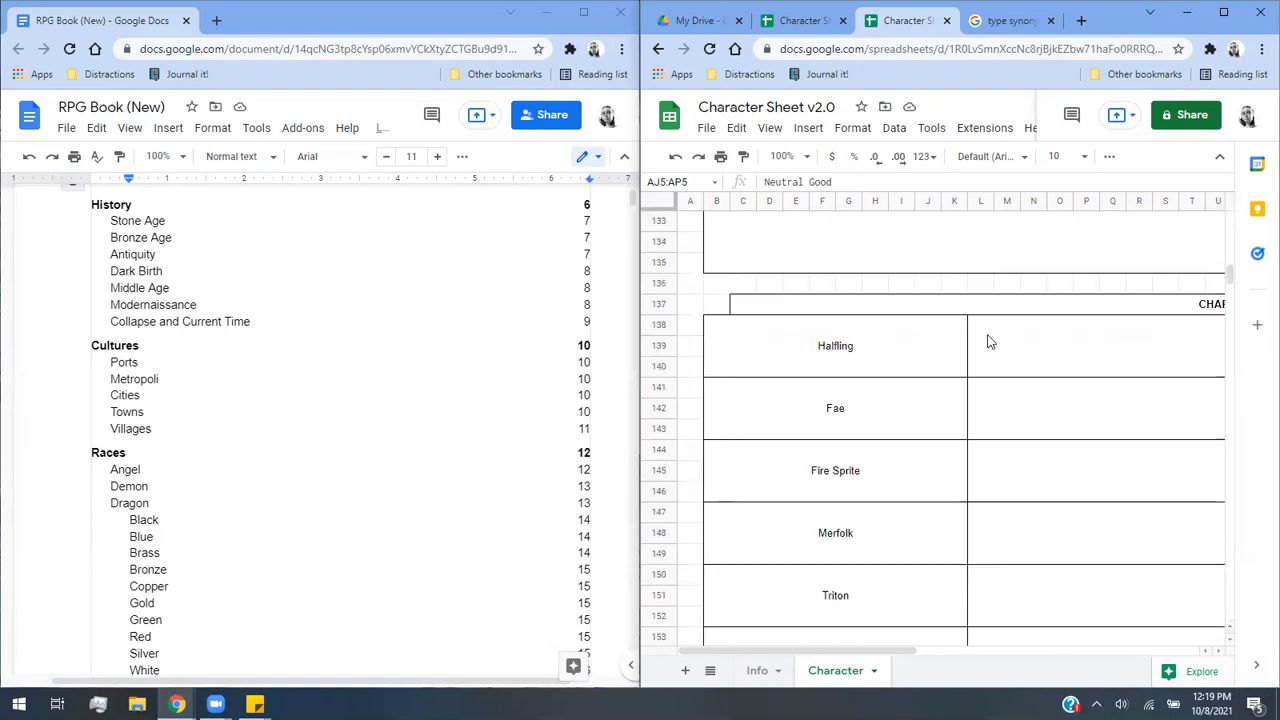
pyautogui.moveTo(988, 342)
pyautogui.mouseDown()
pyautogui.moveTo(1053, 598)
pyautogui.moveTo(1042, 612)
pyautogui.moveTo(1053, 500)
pyautogui.mouseUp()
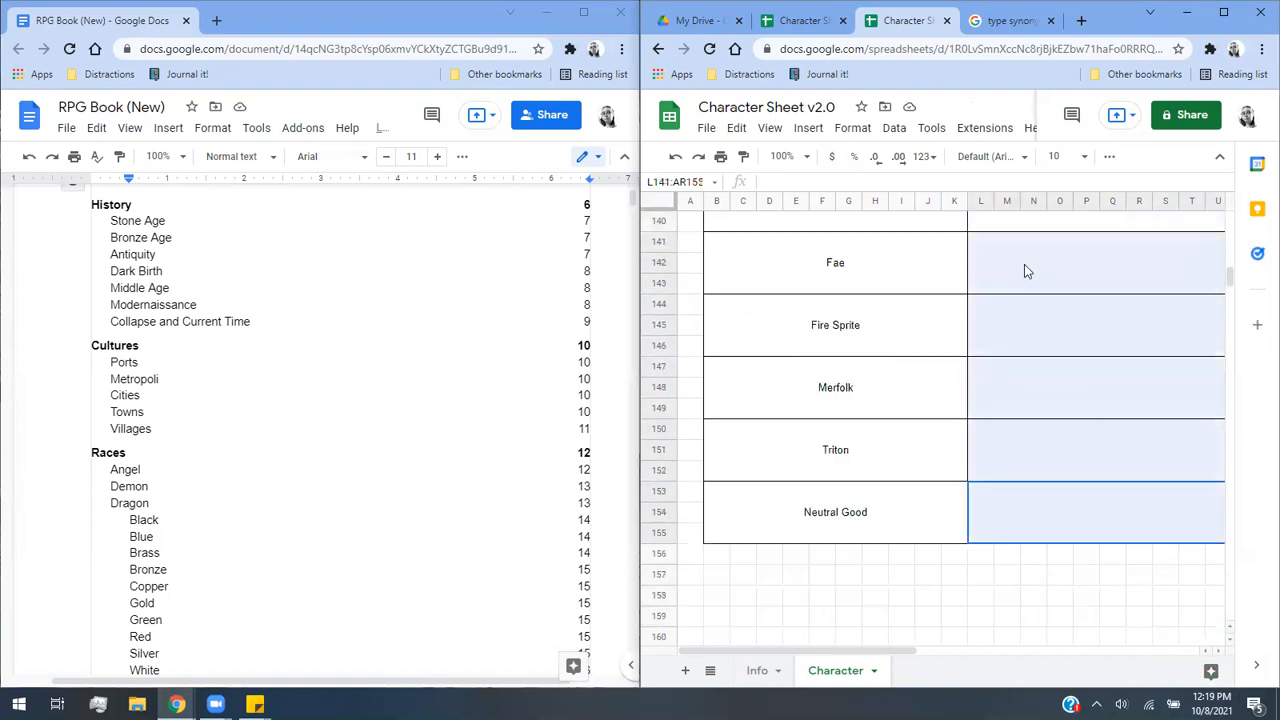
pyautogui.moveTo(1026, 213); pyautogui.dragTo(1018, 266)
pyautogui.click(1029, 419)
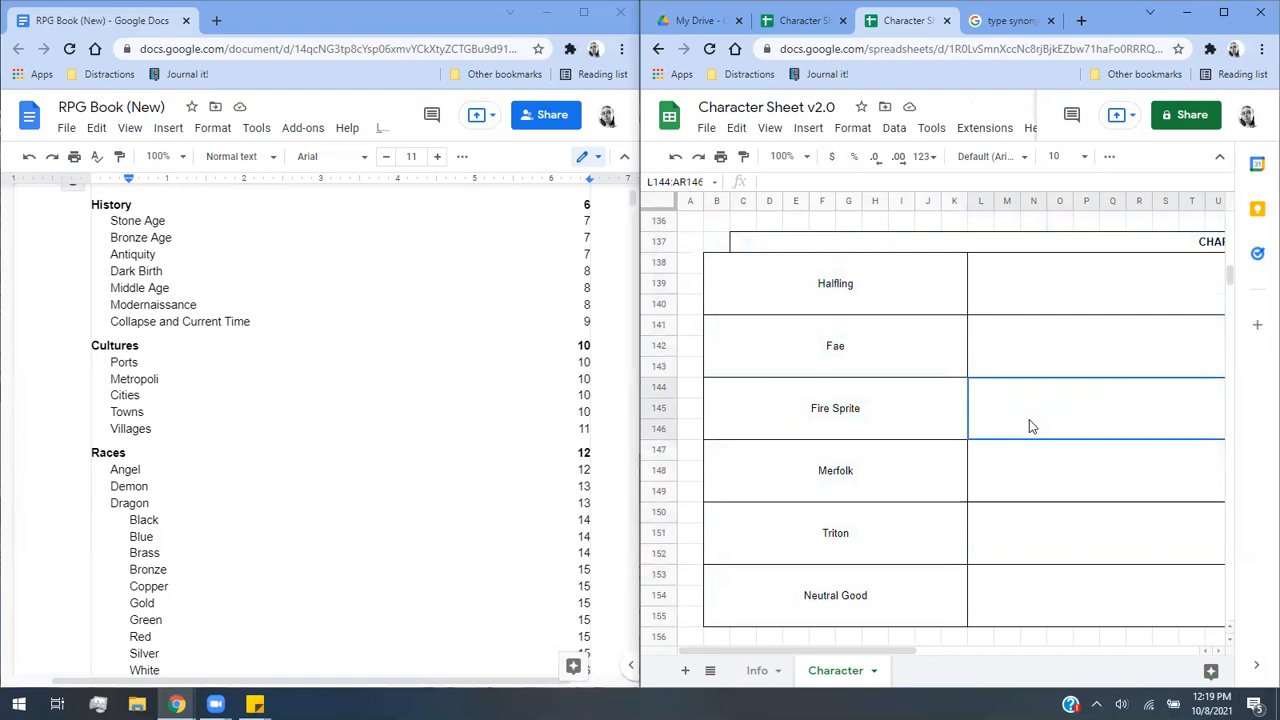
# Examine the race fields at the top of the Character sheet and the CHA and CON stat boxes with the cells beneath them.
pyautogui.scroll(15, 1029, 419)
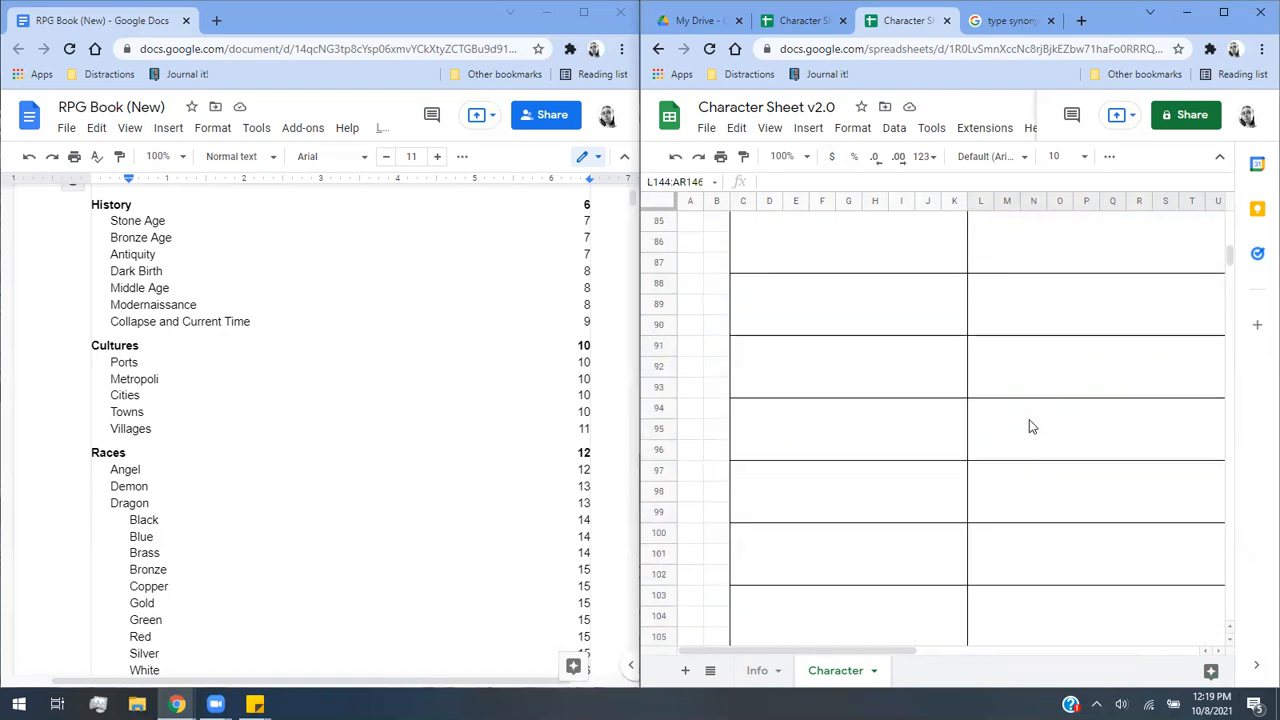
pyautogui.scroll(15, 1030, 425)
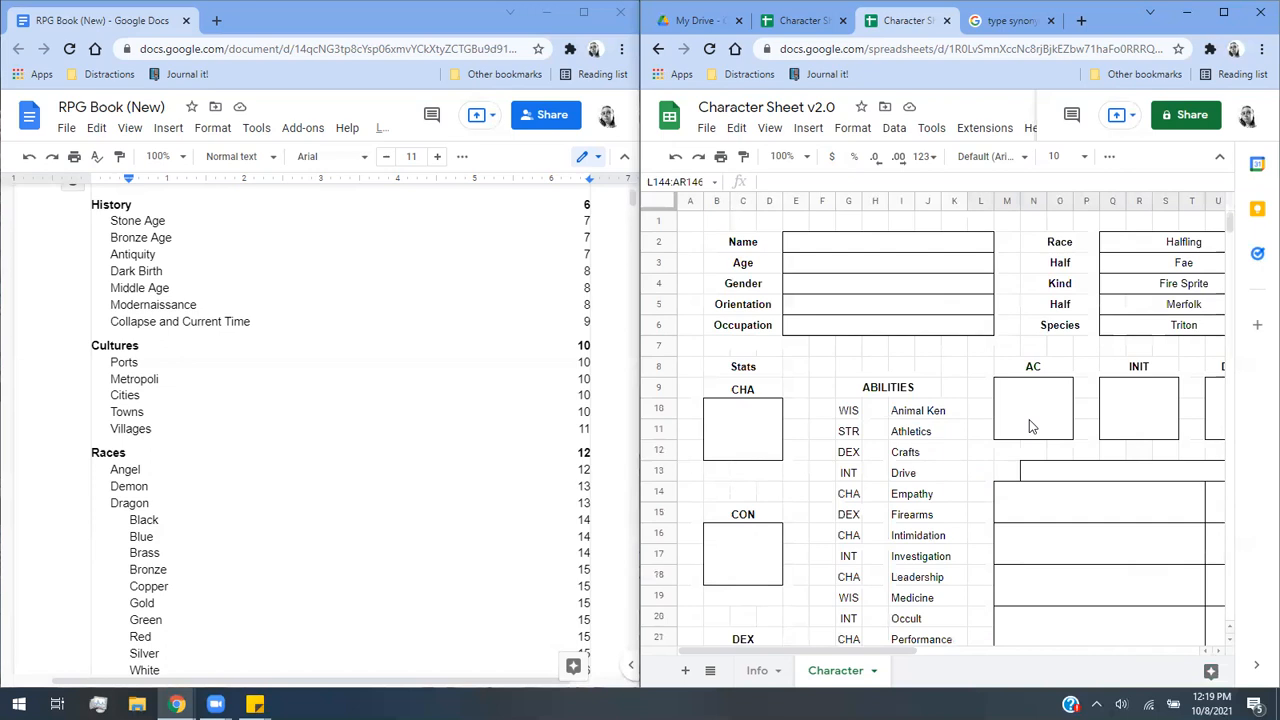
pyautogui.moveTo(848, 650); pyautogui.dragTo(966, 630)
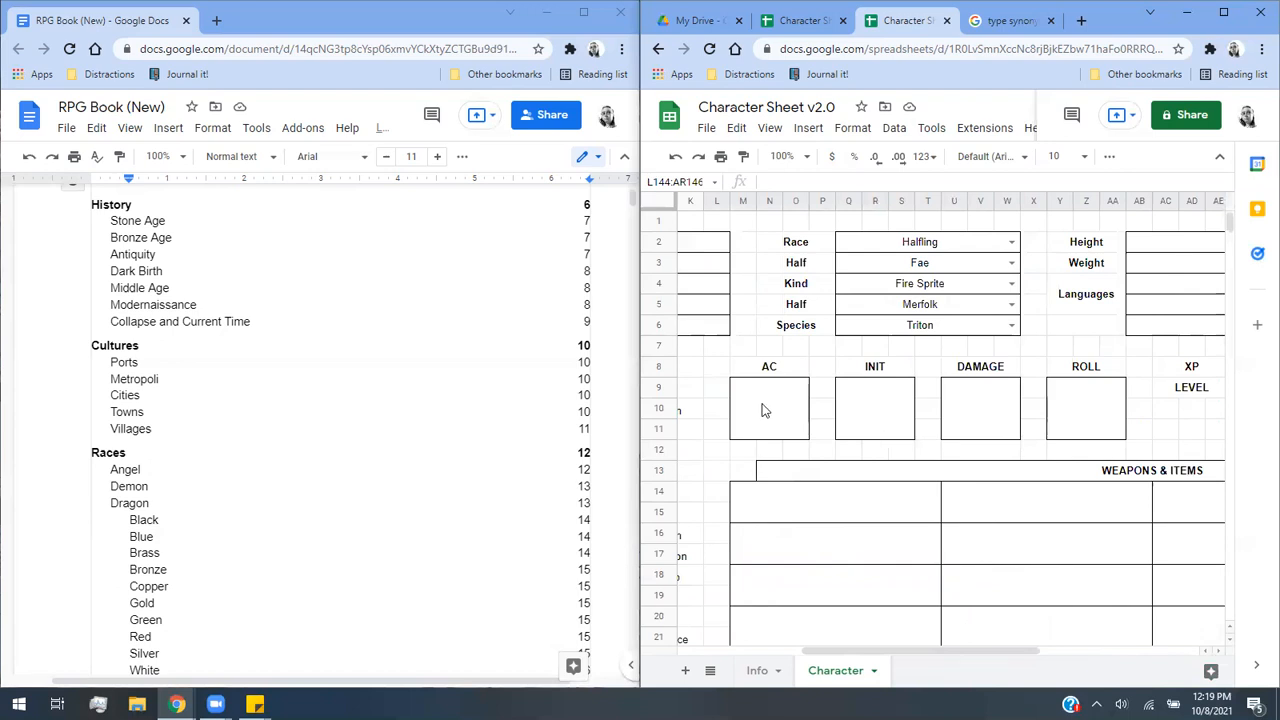
pyautogui.moveTo(886, 654); pyautogui.dragTo(517, 608)
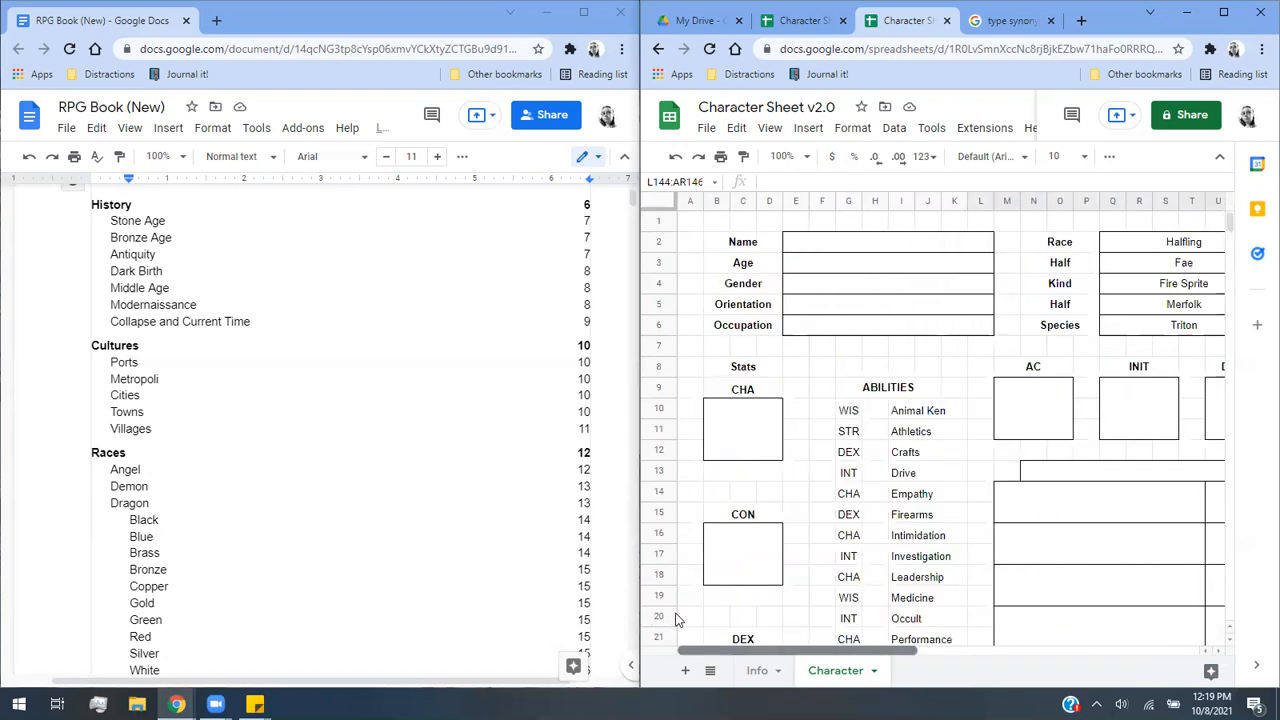
pyautogui.click(728, 438)
pyautogui.click(740, 558)
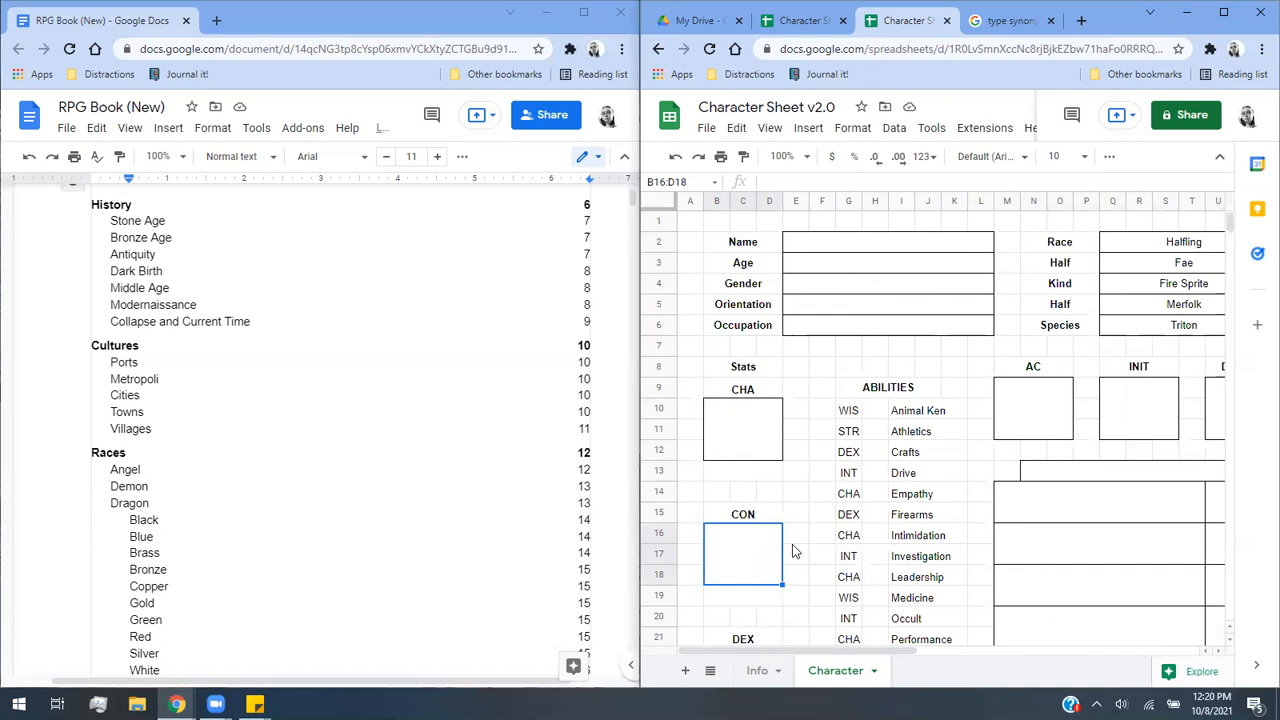
pyautogui.click(737, 422)
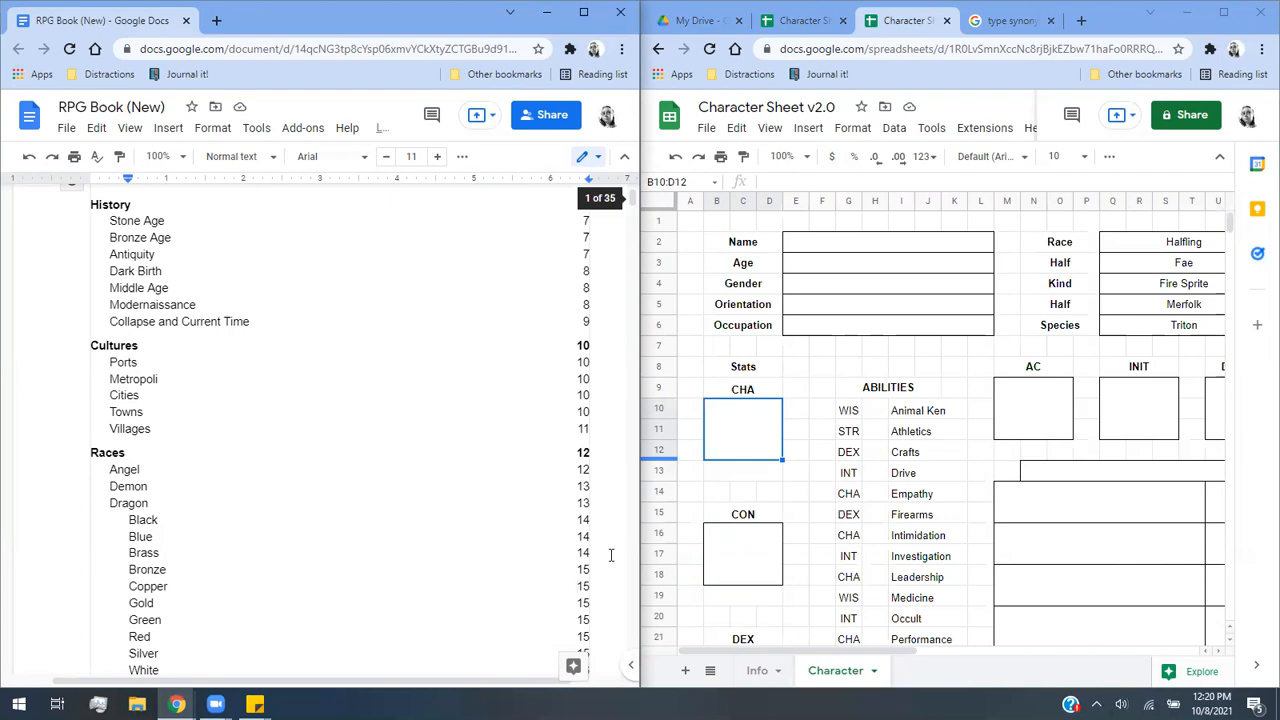
pyautogui.click(791, 437)
pyautogui.click(761, 440)
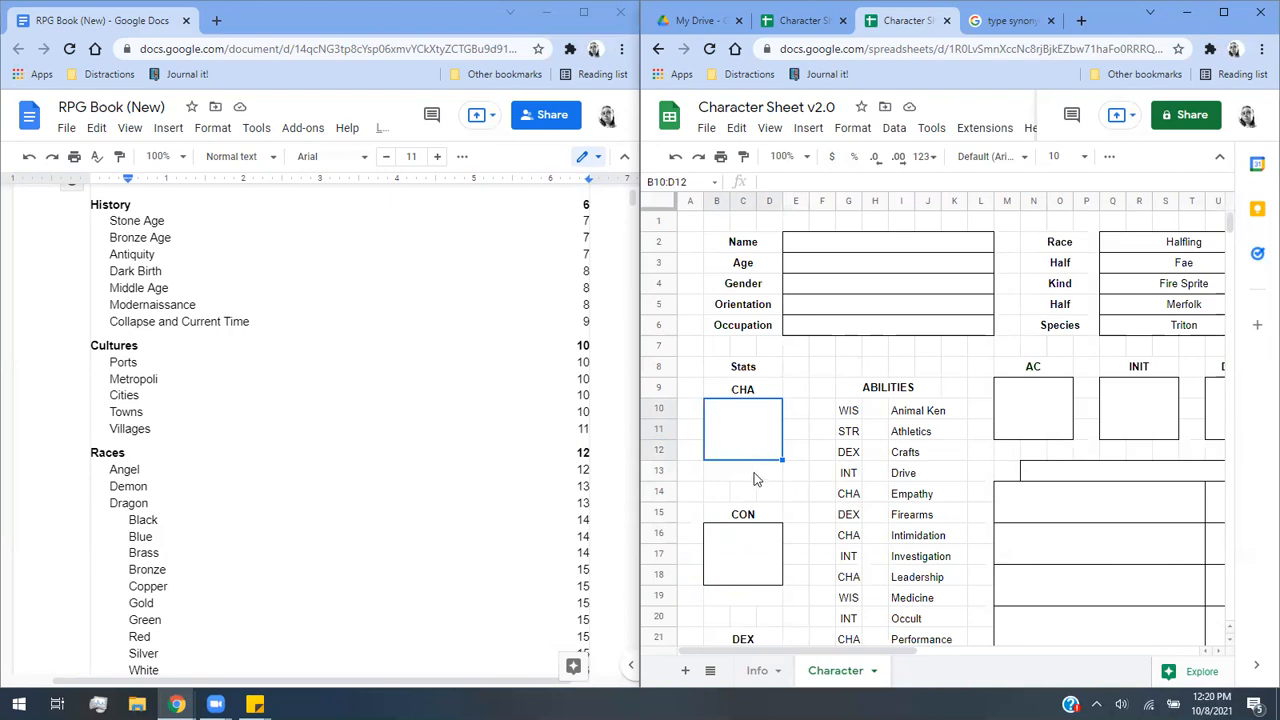
pyautogui.click(753, 476)
pyautogui.click(758, 596)
pyautogui.click(741, 474)
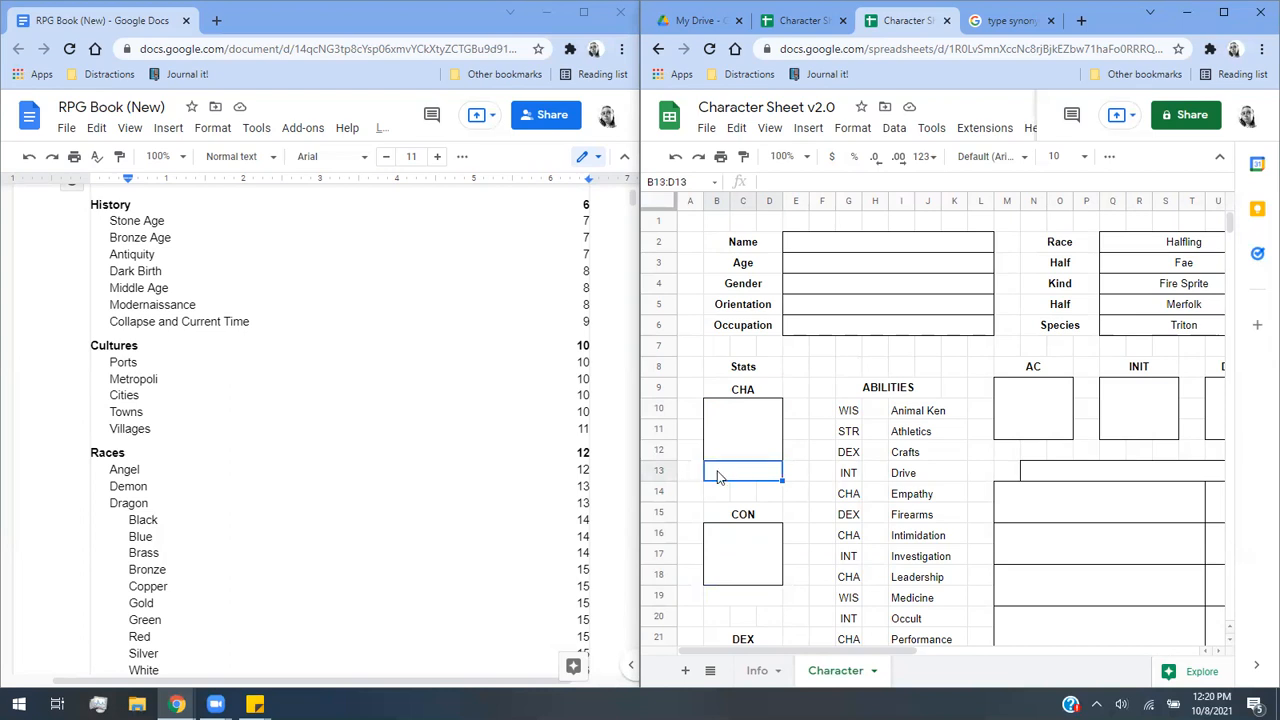
# Copy the two-column stat score and modifier table U1:V30 from the Info sheet of Character Sheet v1.0.
pyautogui.click(786, 29)
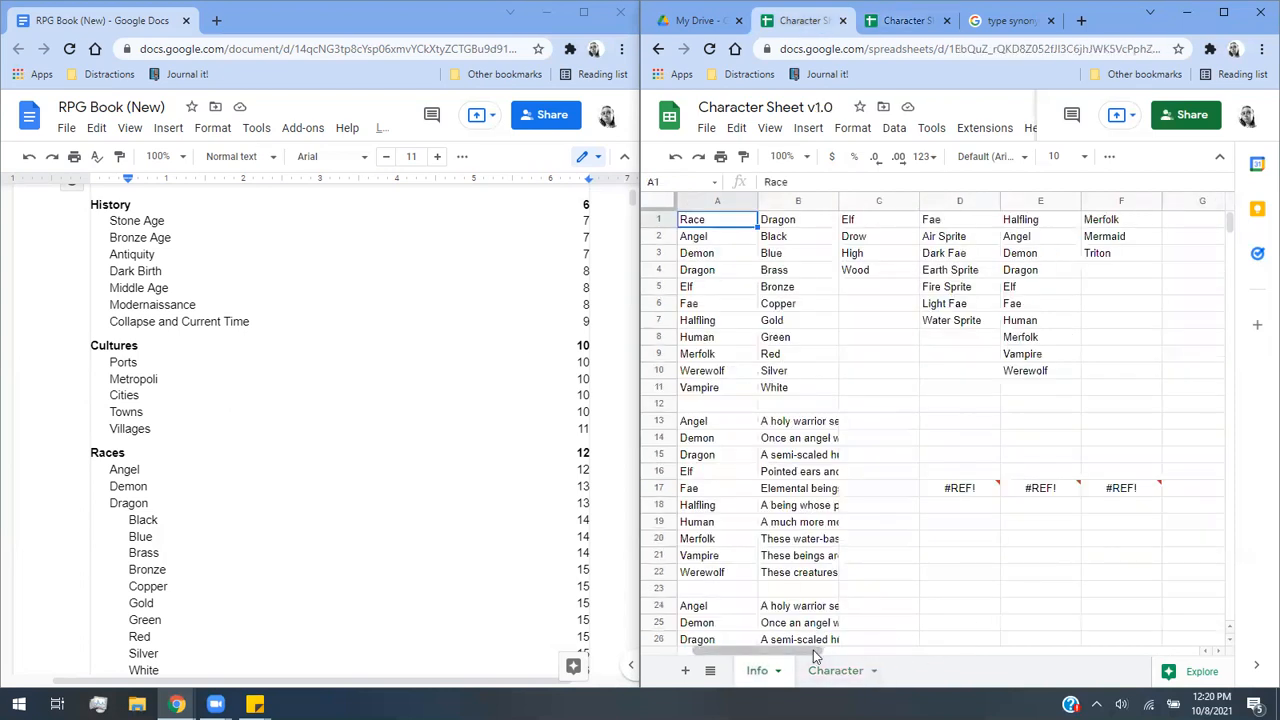
pyautogui.moveTo(808, 651); pyautogui.dragTo(1051, 636)
pyautogui.scroll(-4, 937, 245)
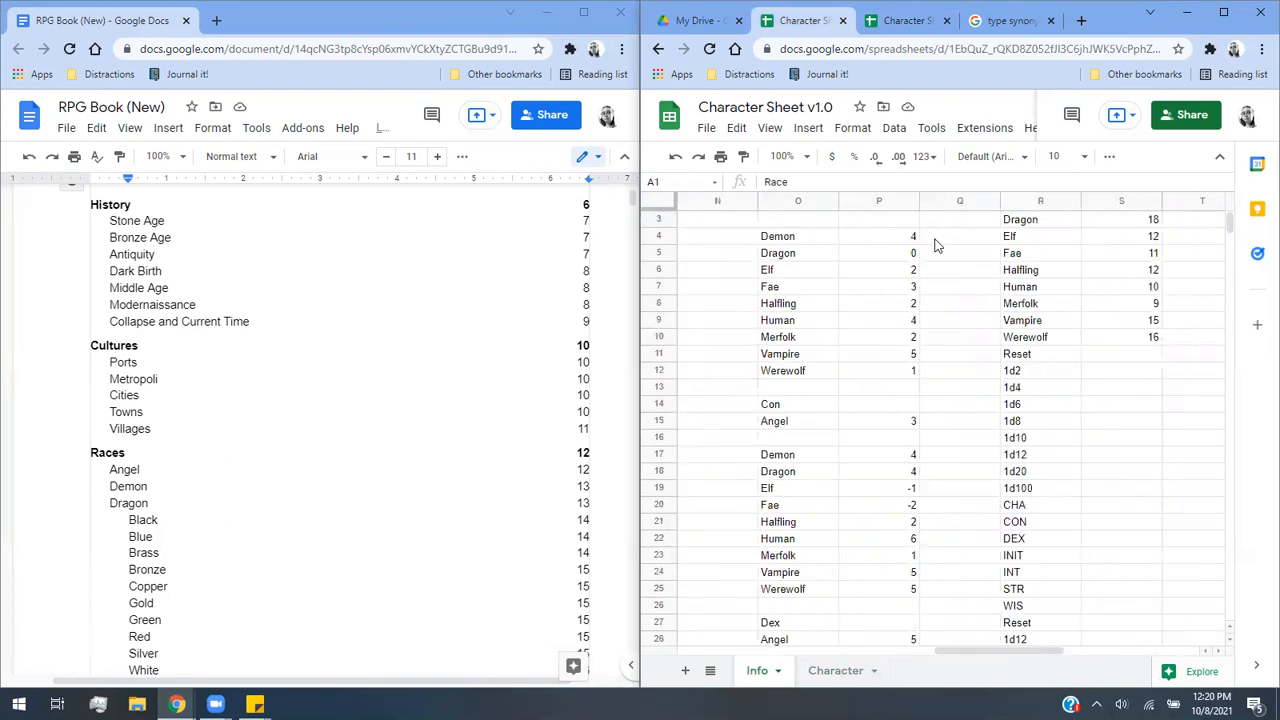
pyautogui.scroll(-15, 937, 245)
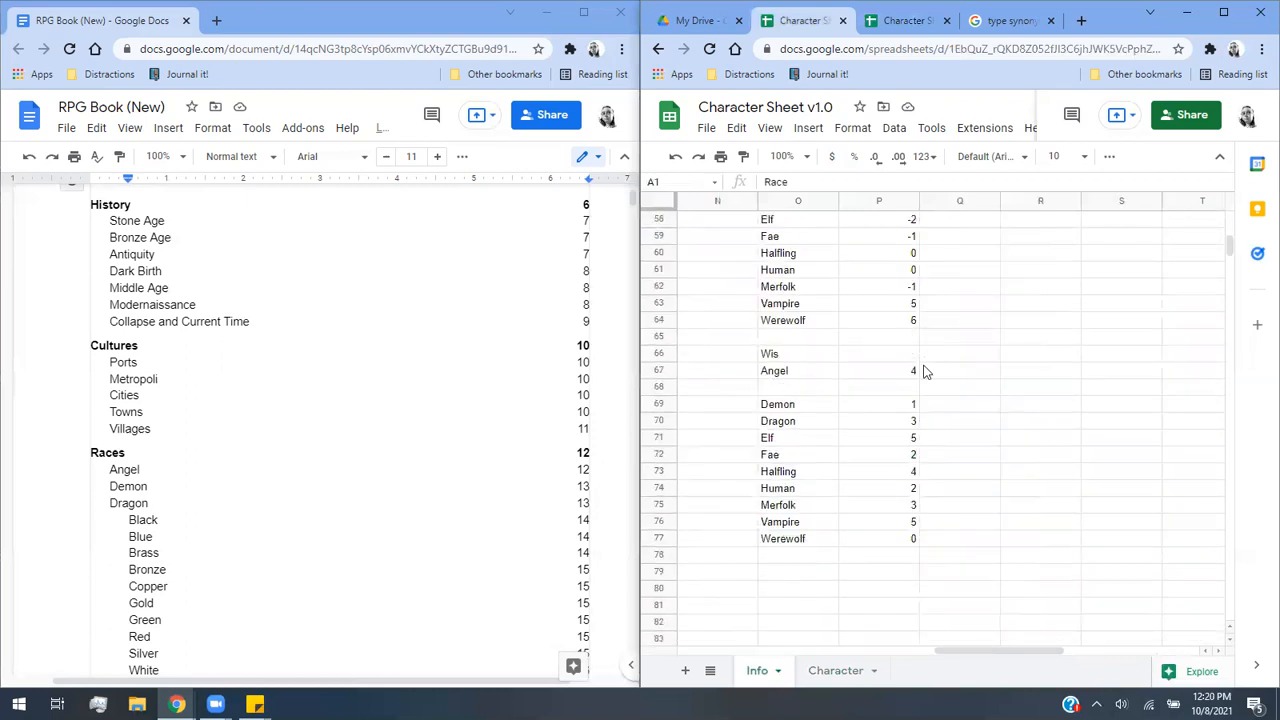
pyautogui.scroll(19, 922, 568)
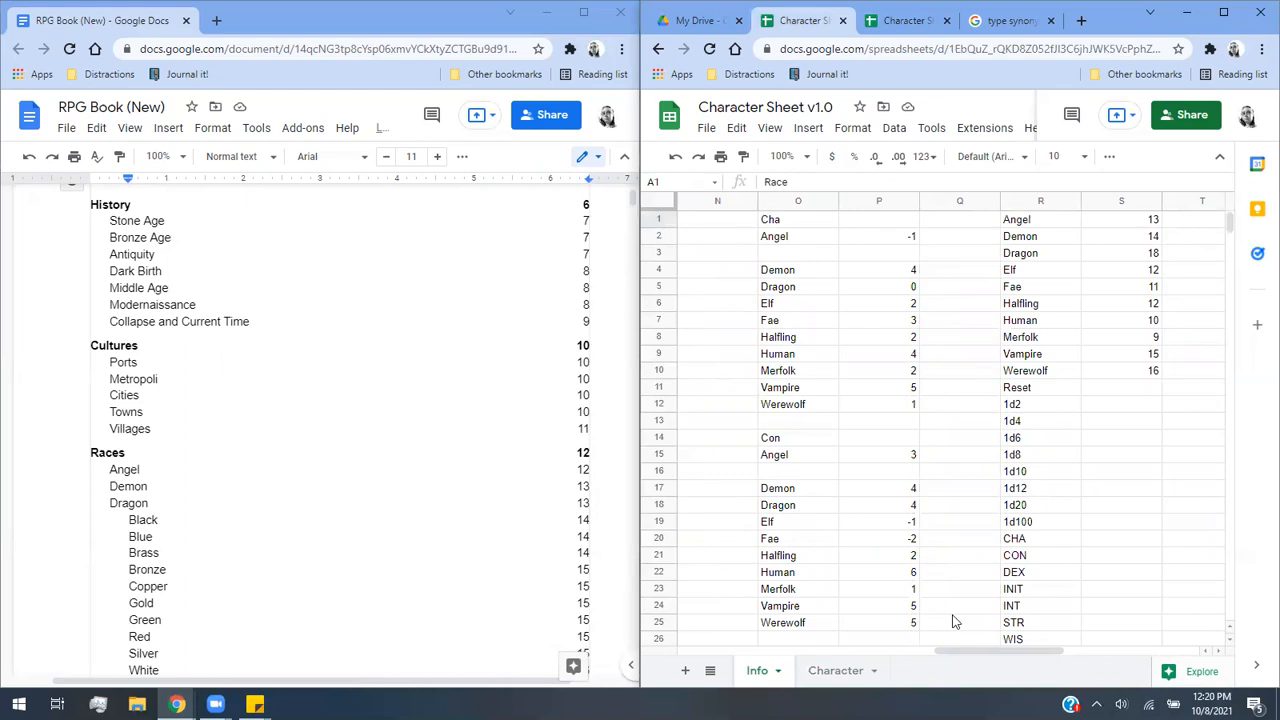
pyautogui.hscroll(3, 972, 648)
pyautogui.scroll(-1, 760, 430)
pyautogui.scroll(1, 829, 325)
pyautogui.click(1028, 221)
pyautogui.moveTo(1057, 307); pyautogui.dragTo(1128, 460)
pyautogui.scroll(-5, 1126, 509)
pyautogui.hotkey('ctrl', 'c')
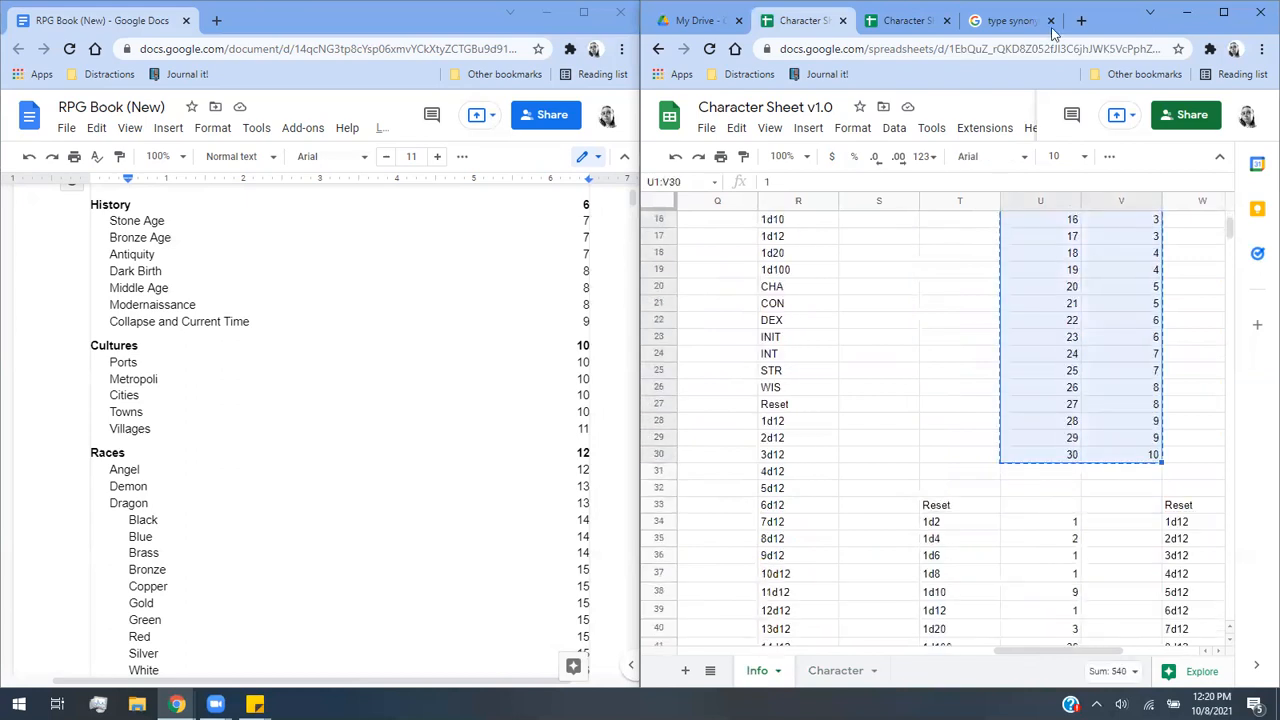
# Paste the copied score and modifier table into the Info sheet of Character Sheet v2.0, starting at cell J1.
pyautogui.click(905, 20)
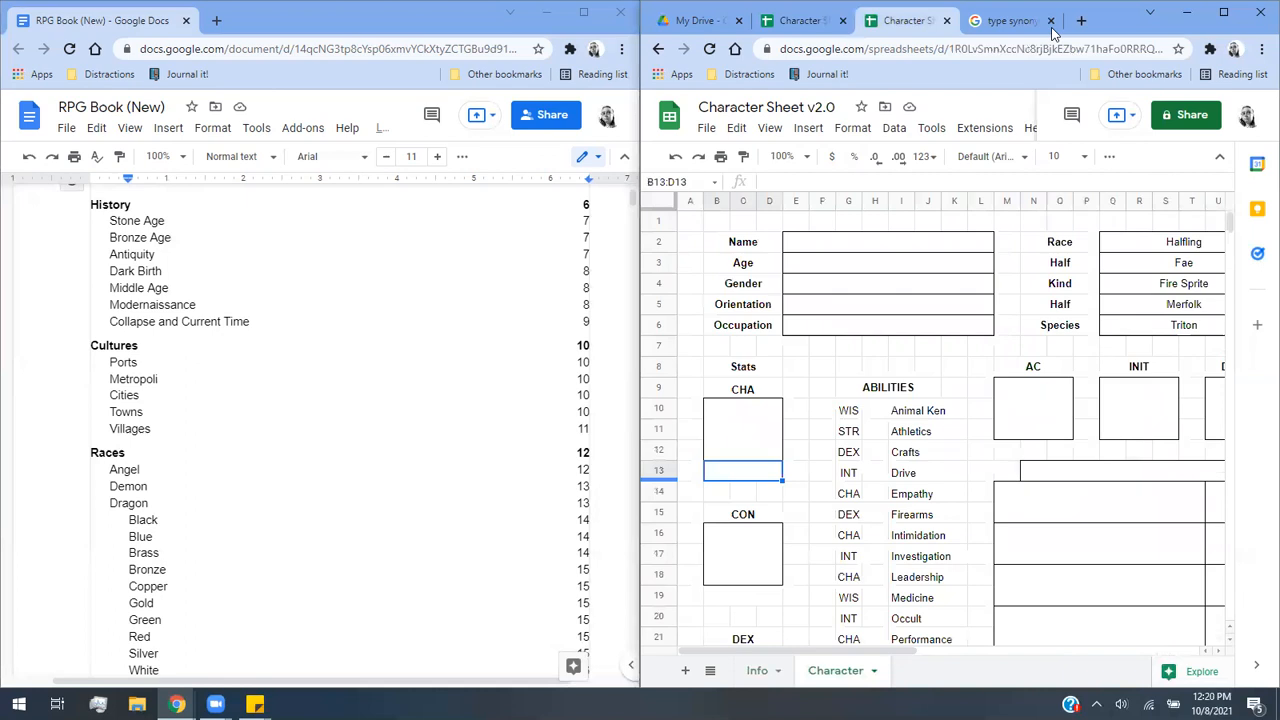
pyautogui.click(757, 670)
pyautogui.scroll(2, 1098, 338)
pyautogui.scroll(-1, 1150, 280)
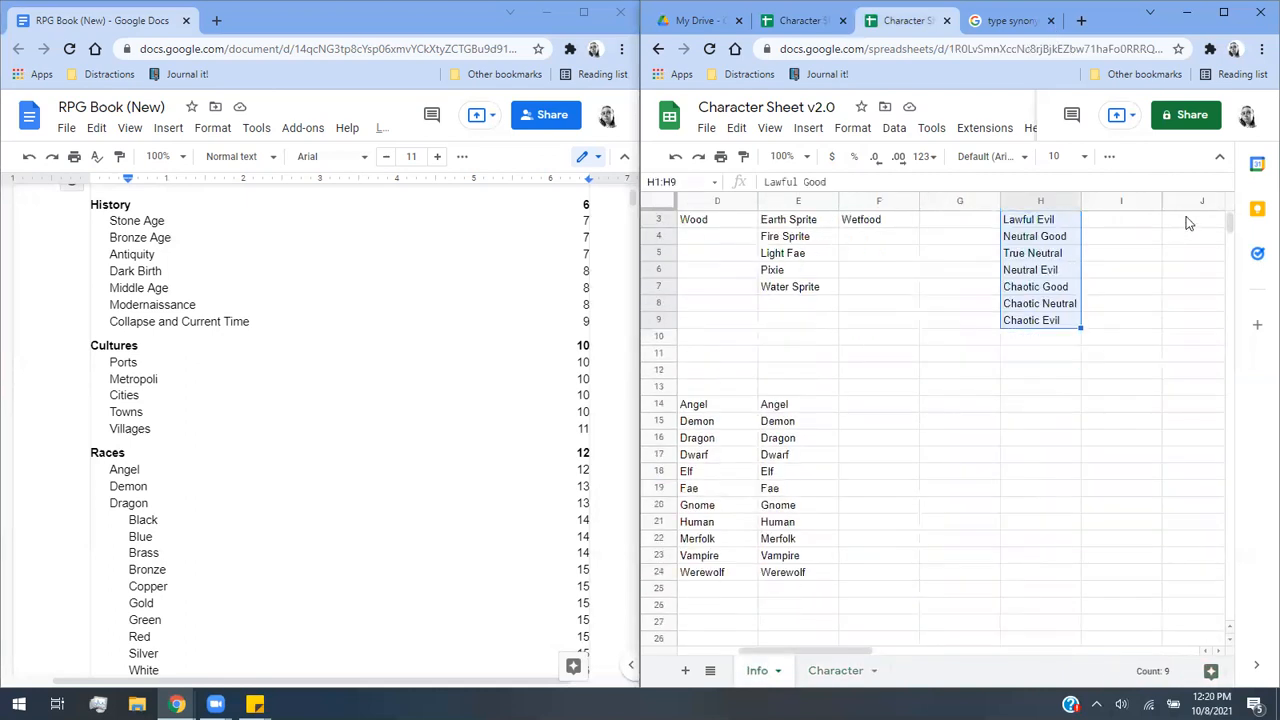
pyautogui.click(1188, 222)
pyautogui.scroll(1, 1186, 222)
pyautogui.click(1187, 222)
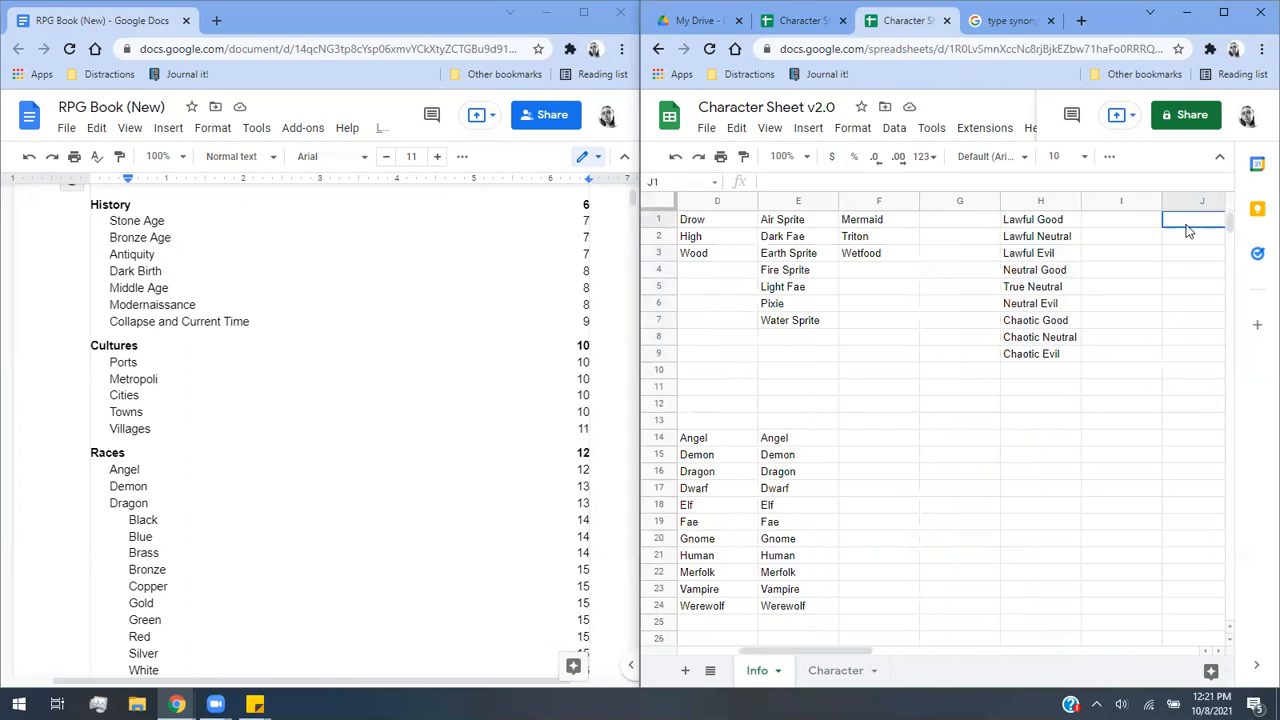
pyautogui.hotkey('ctrl', 'v')
pyautogui.moveTo(848, 648); pyautogui.dragTo(905, 668)
pyautogui.click(1199, 387)
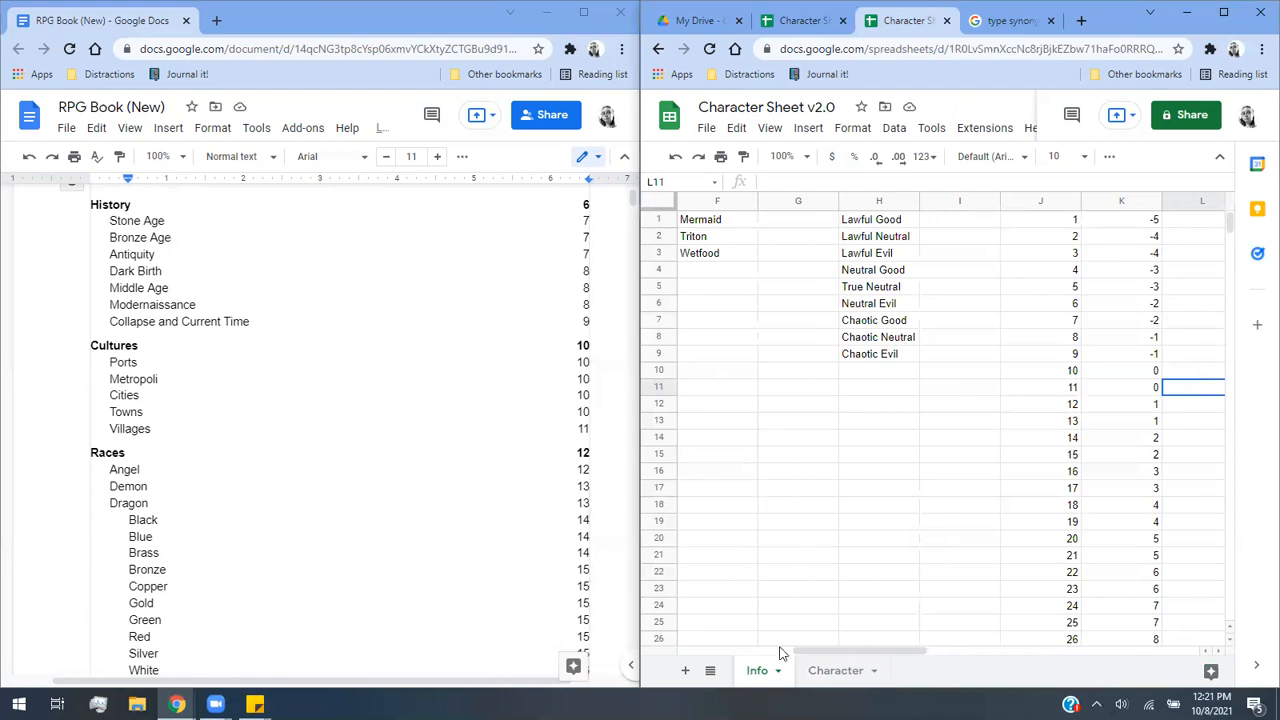
# Enter =vlookup(B10,Info!J1:K30,2,FALSE) in cell B13 beneath the CHA box on the Character sheet.
pyautogui.click(848, 672)
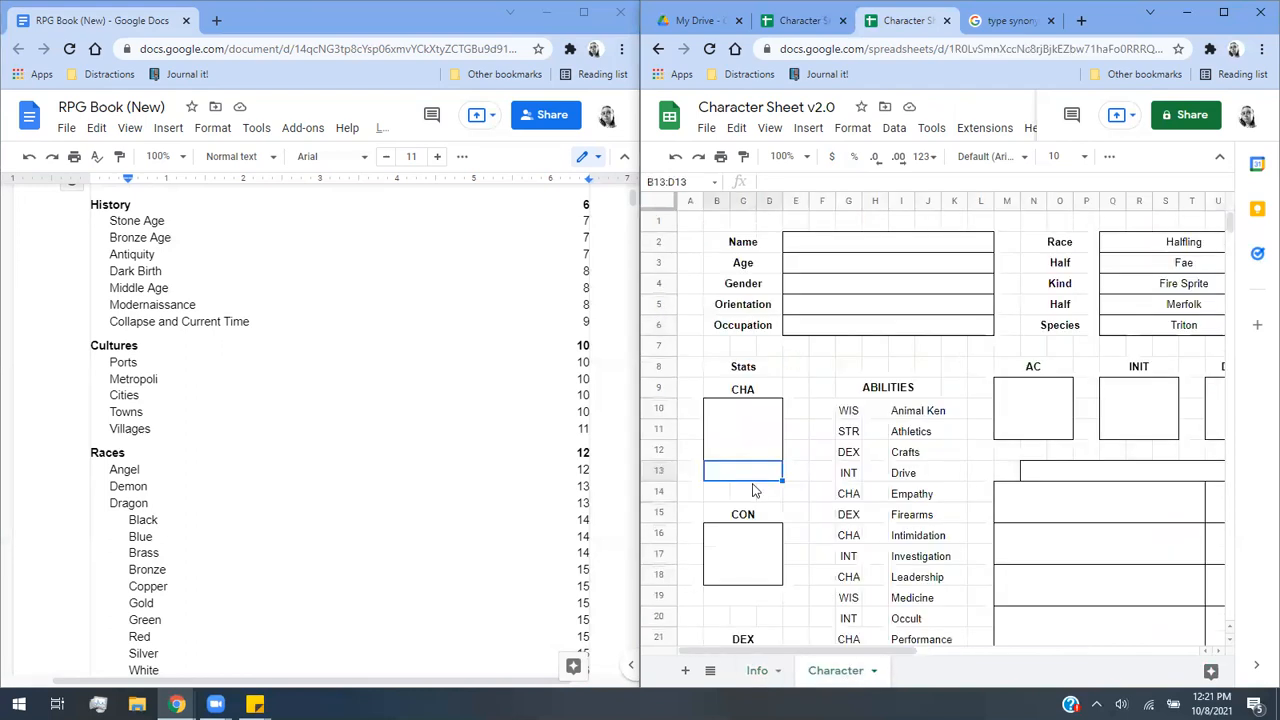
pyautogui.write('=vlookup(')
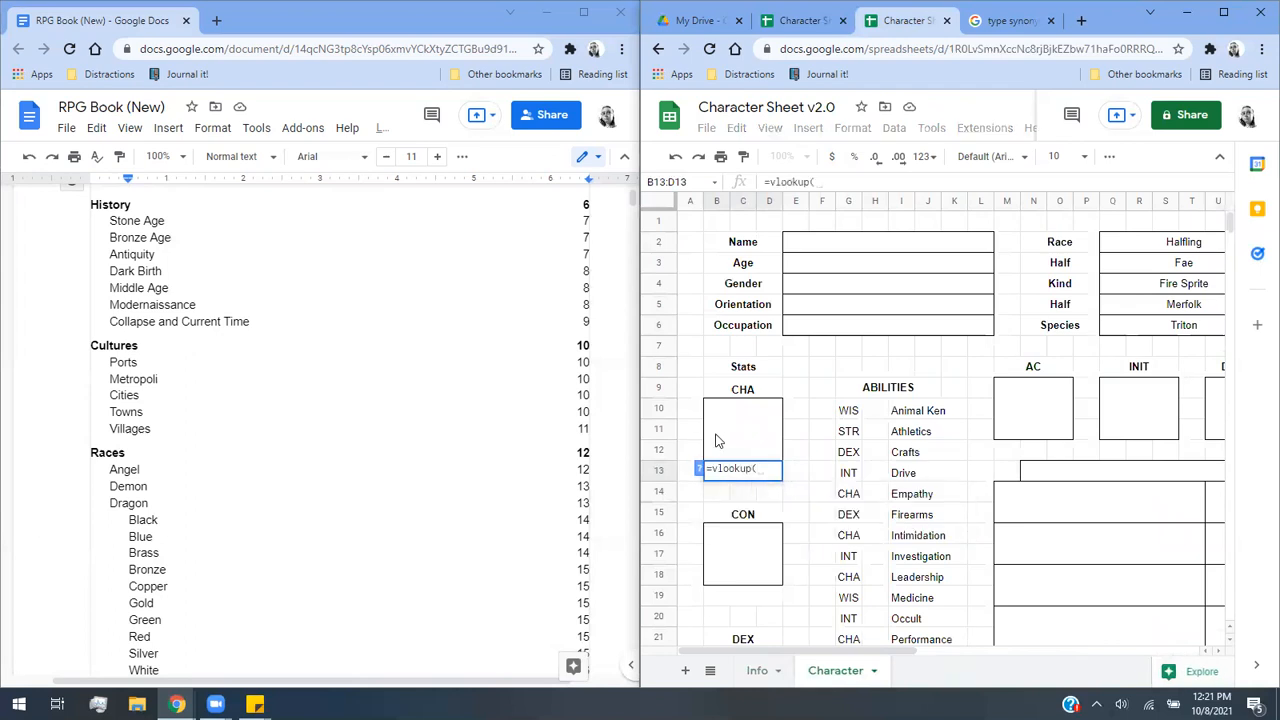
pyautogui.click(721, 445)
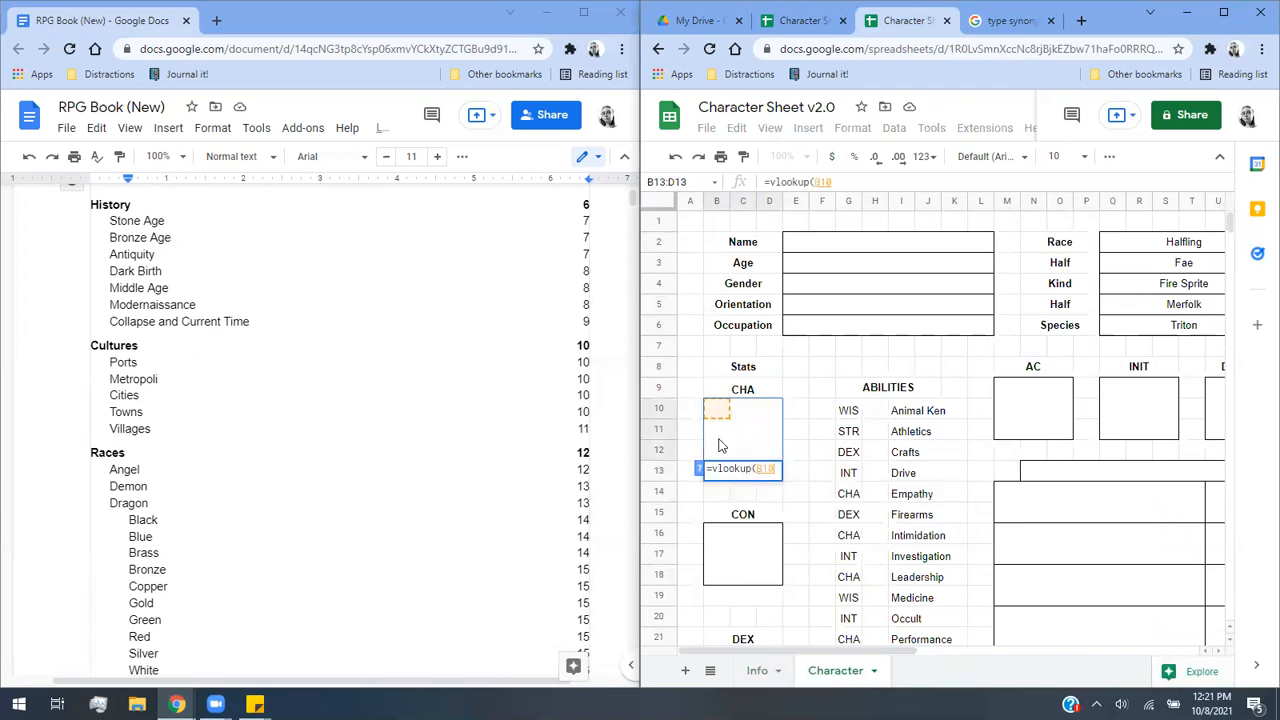
pyautogui.write(',')
pyautogui.click(757, 668)
pyautogui.moveTo(1066, 222); pyautogui.dragTo(1130, 370)
pyautogui.moveTo(1085, 437); pyautogui.dragTo(1095, 548)
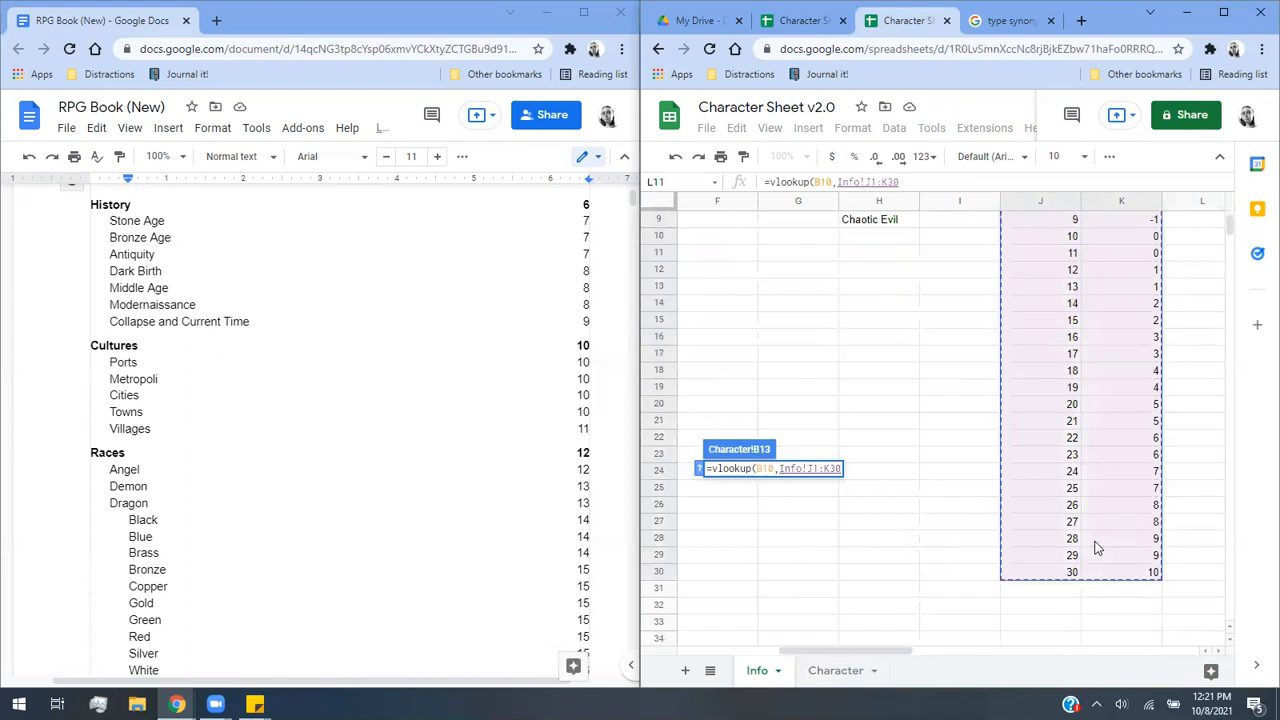
pyautogui.scroll(3, 1100, 535)
pyautogui.write(',2FLAE')
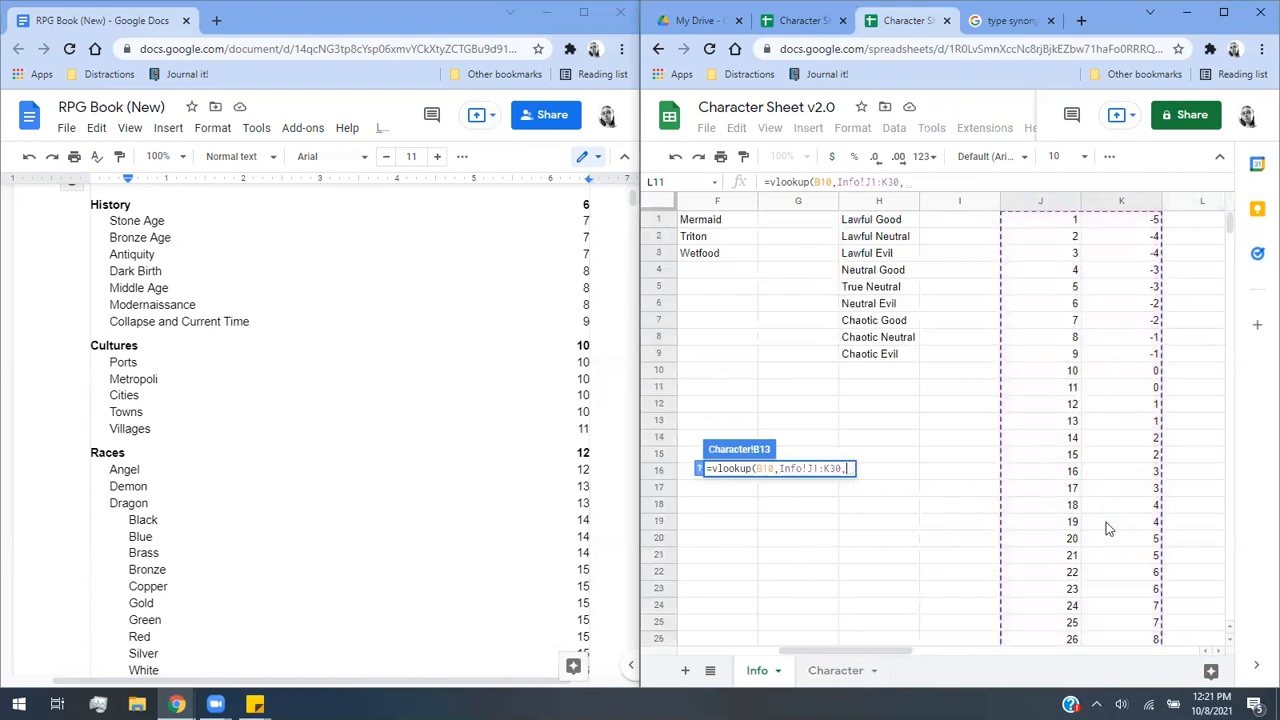
pyautogui.press('BackSpace')
pyautogui.press('BackSpace')
pyautogui.press('BackSpace')
pyautogui.press('BackSpace')
pyautogui.write(',FALSE)')
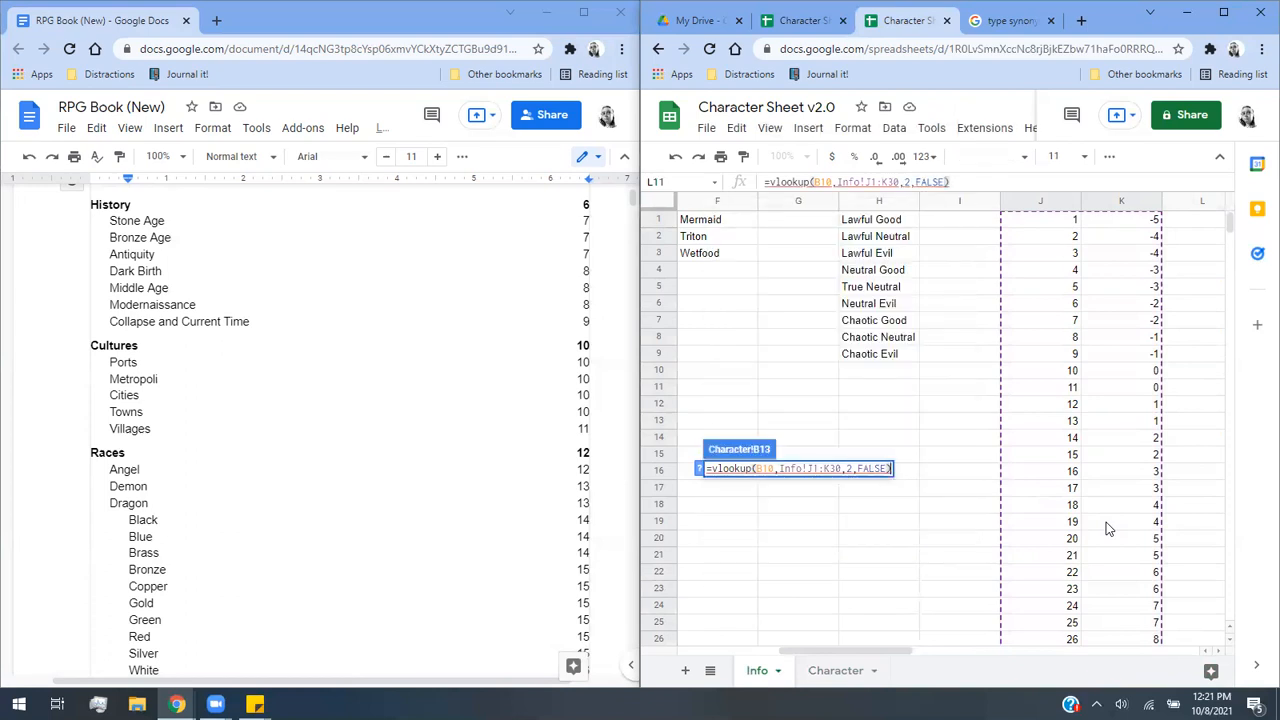
pyautogui.press('Return')
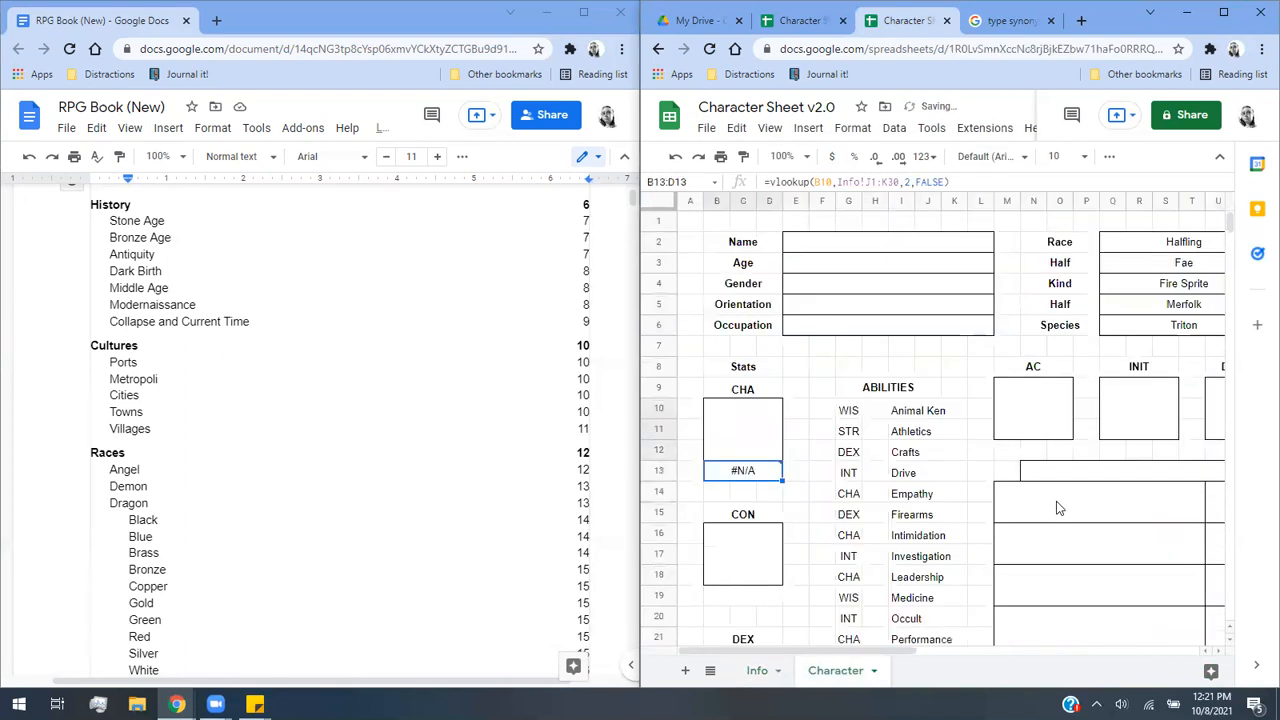
# Test the CHA modifier lookup with a score of 2 in the CHA box and clear the score again.
pyautogui.click(764, 433)
pyautogui.write('2')
pyautogui.press('Return')
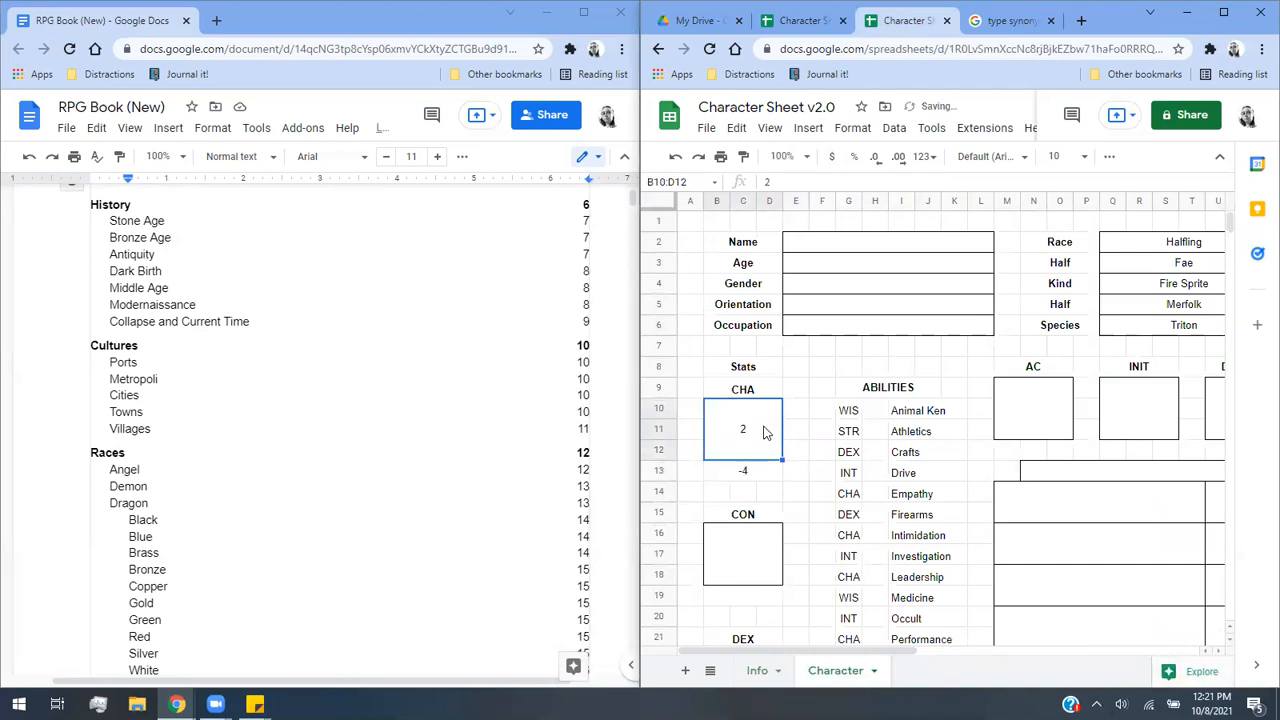
pyautogui.press('Delete')
# Enter =vlookup(B16,Info!J1:K30,2,FALSE) in cell B19 beneath the CON box.
pyautogui.scroll(-2, 768, 548)
pyautogui.click(745, 494)
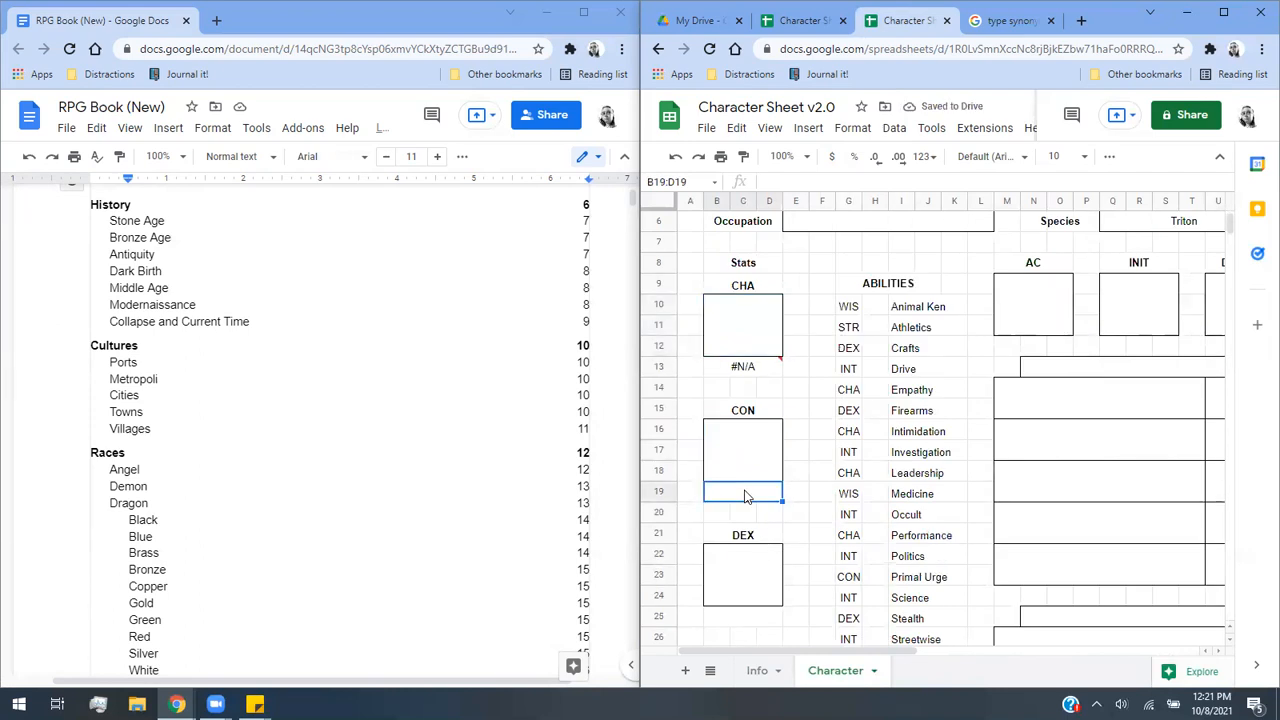
pyautogui.write('=vlookup(')
pyautogui.click(733, 426)
pyautogui.write(',')
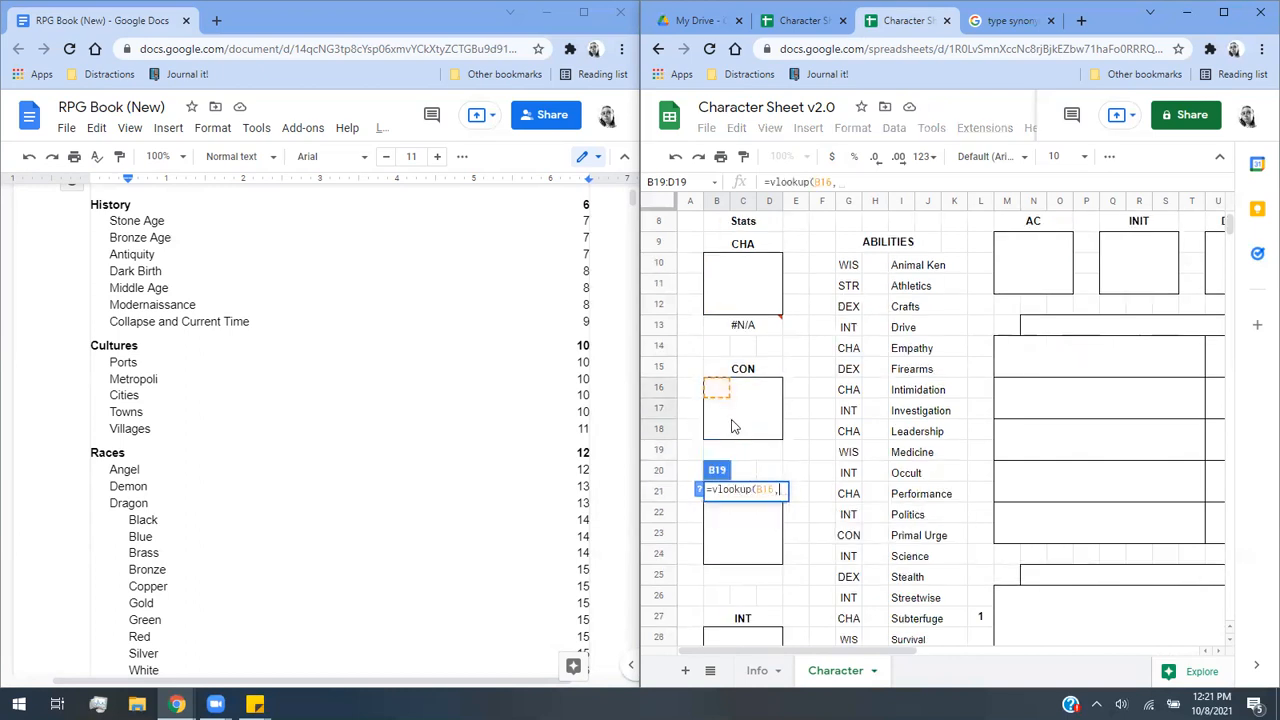
pyautogui.click(757, 670)
pyautogui.moveTo(1040, 219); pyautogui.dragTo(1121, 404)
pyautogui.moveTo(1130, 464); pyautogui.dragTo(1146, 555)
pyautogui.write(',2,FALSE)')
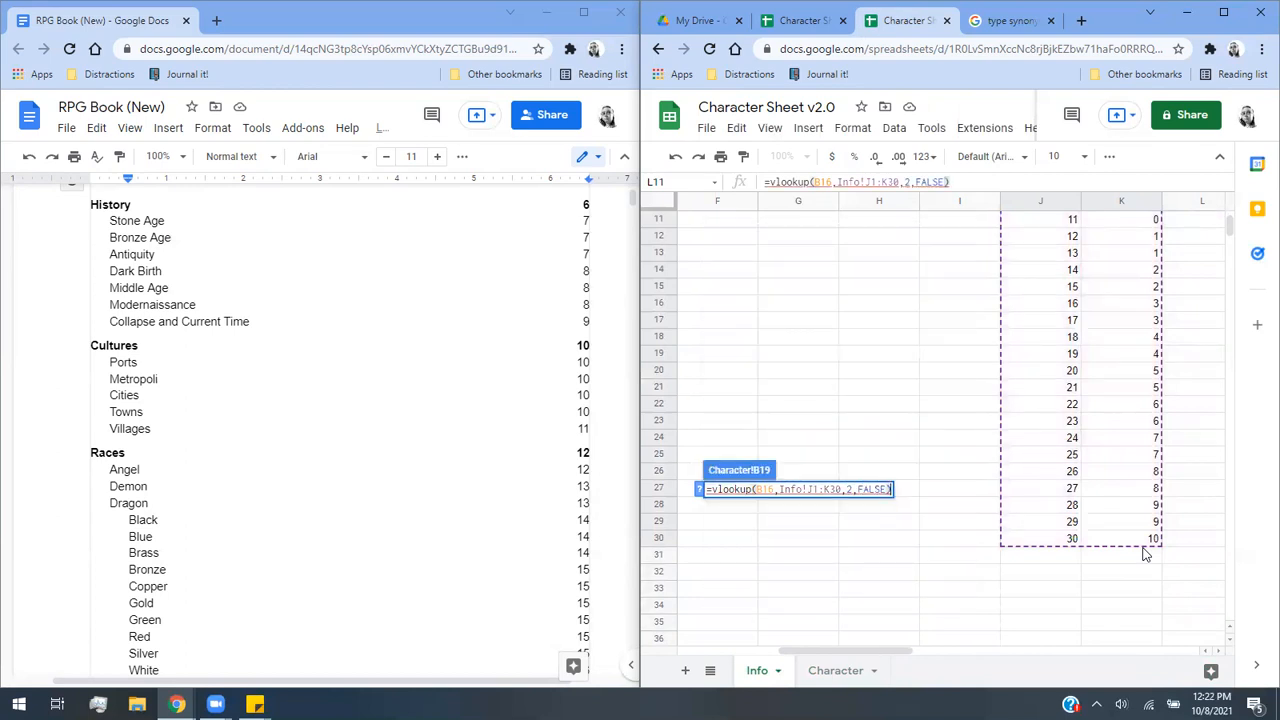
pyautogui.press('Return')
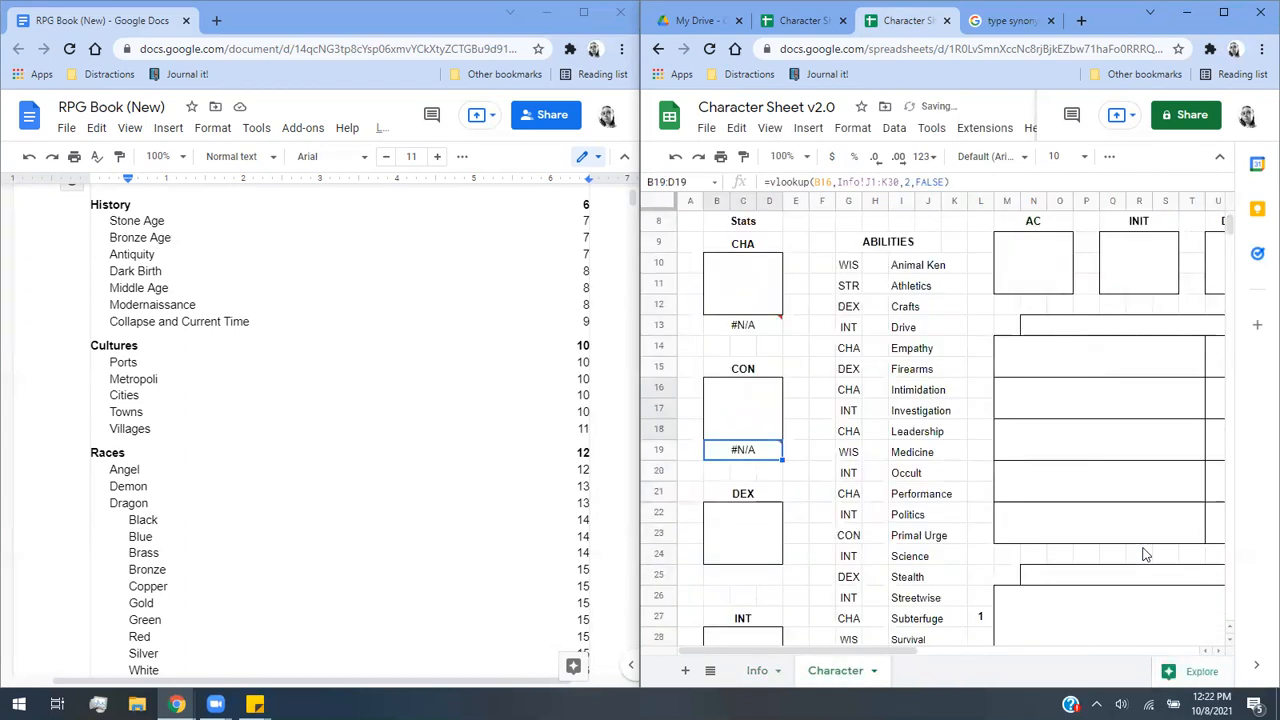
# Enter =vlookup(B22,Info!J1:K30,2,FALSE) in cell B25 beneath the DEX box.
pyautogui.click(768, 474)
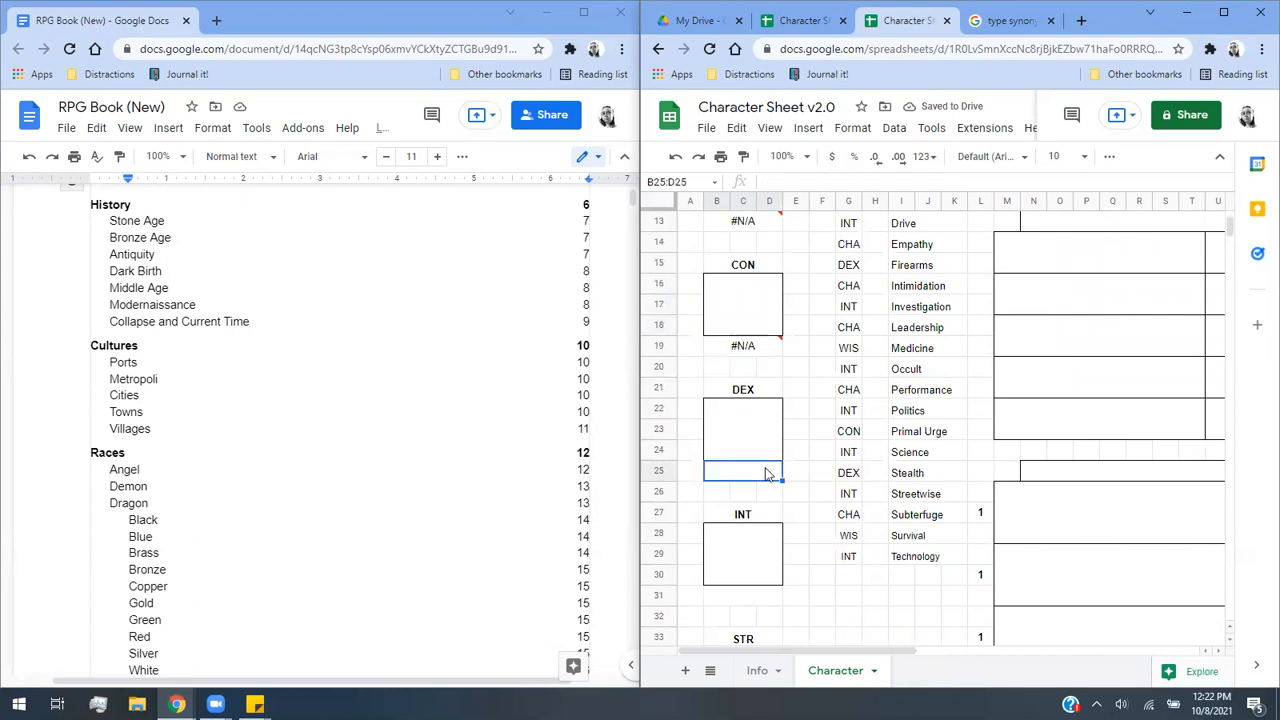
pyautogui.write('=vlookup(')
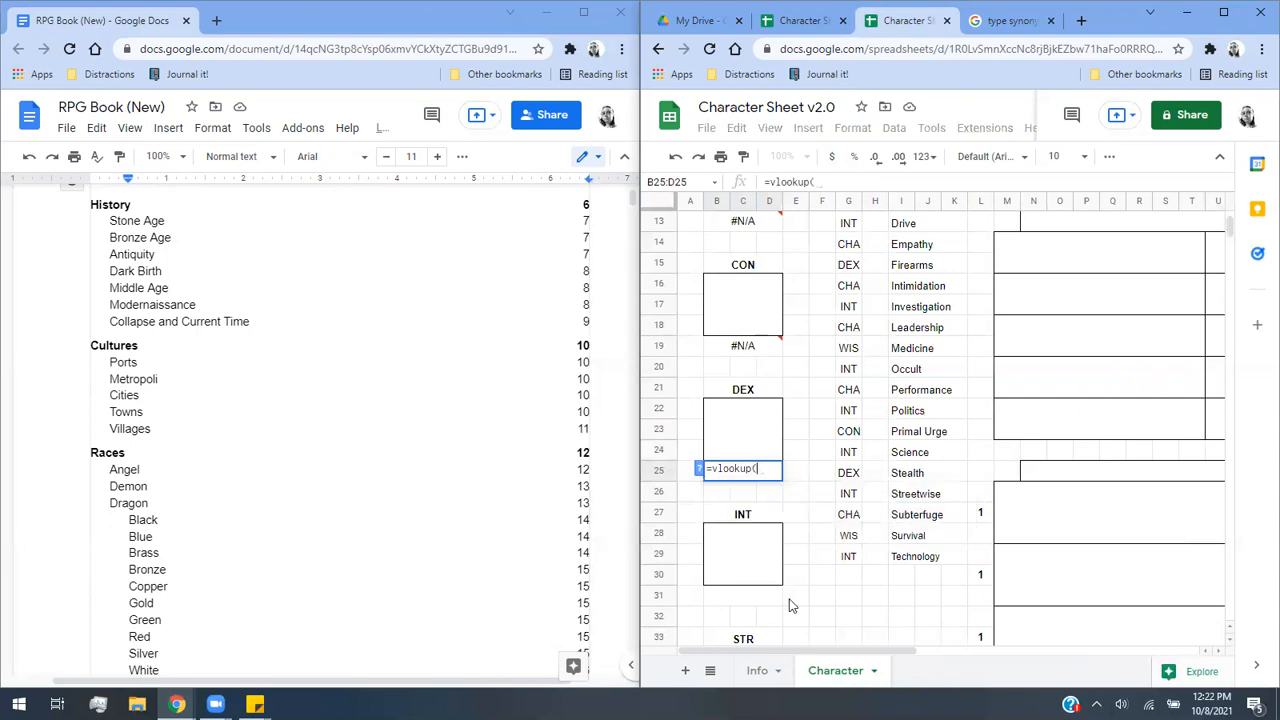
pyautogui.click(752, 452)
pyautogui.write(',')
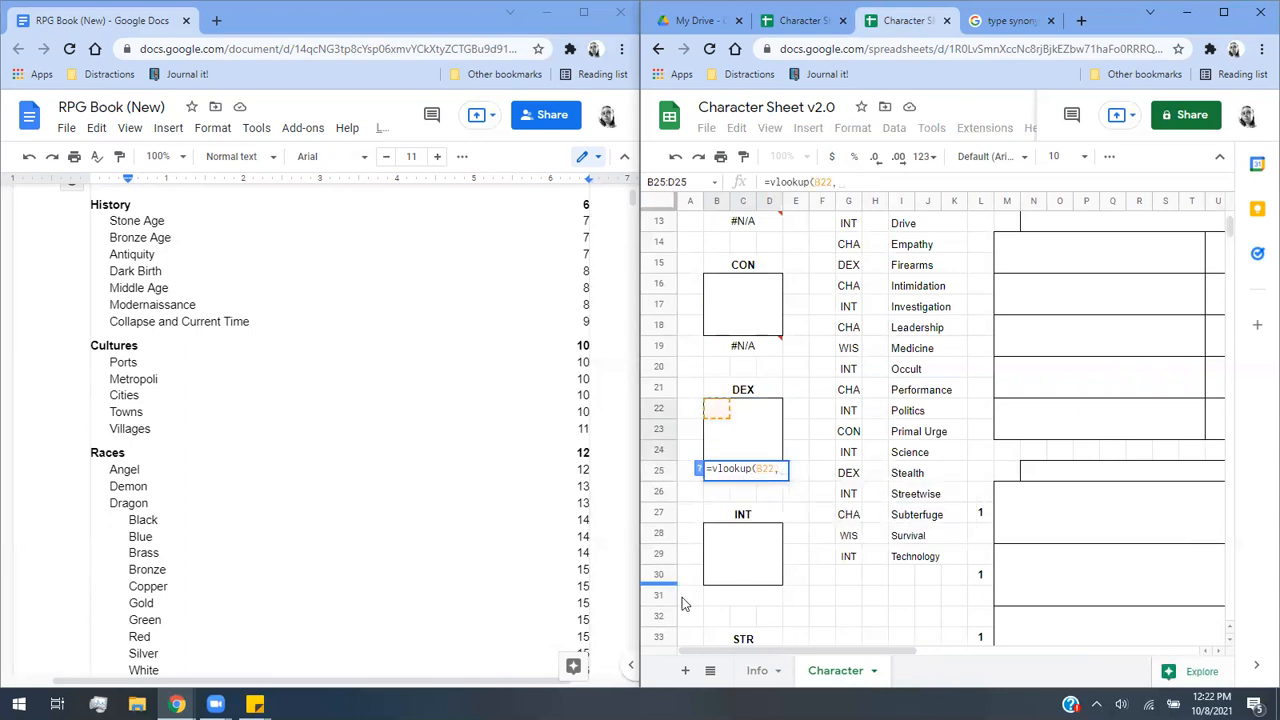
pyautogui.click(757, 670)
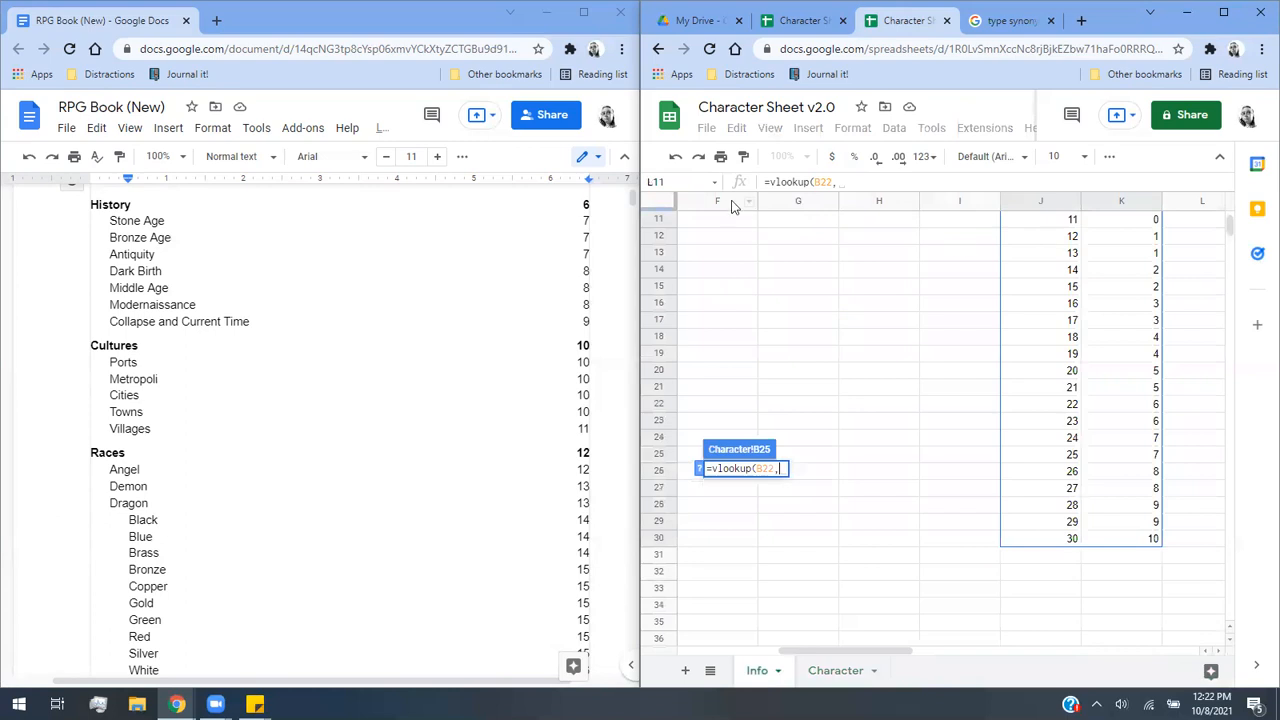
pyautogui.moveTo(1160, 540); pyautogui.dragTo(1040, 229)
pyautogui.write(',2,')
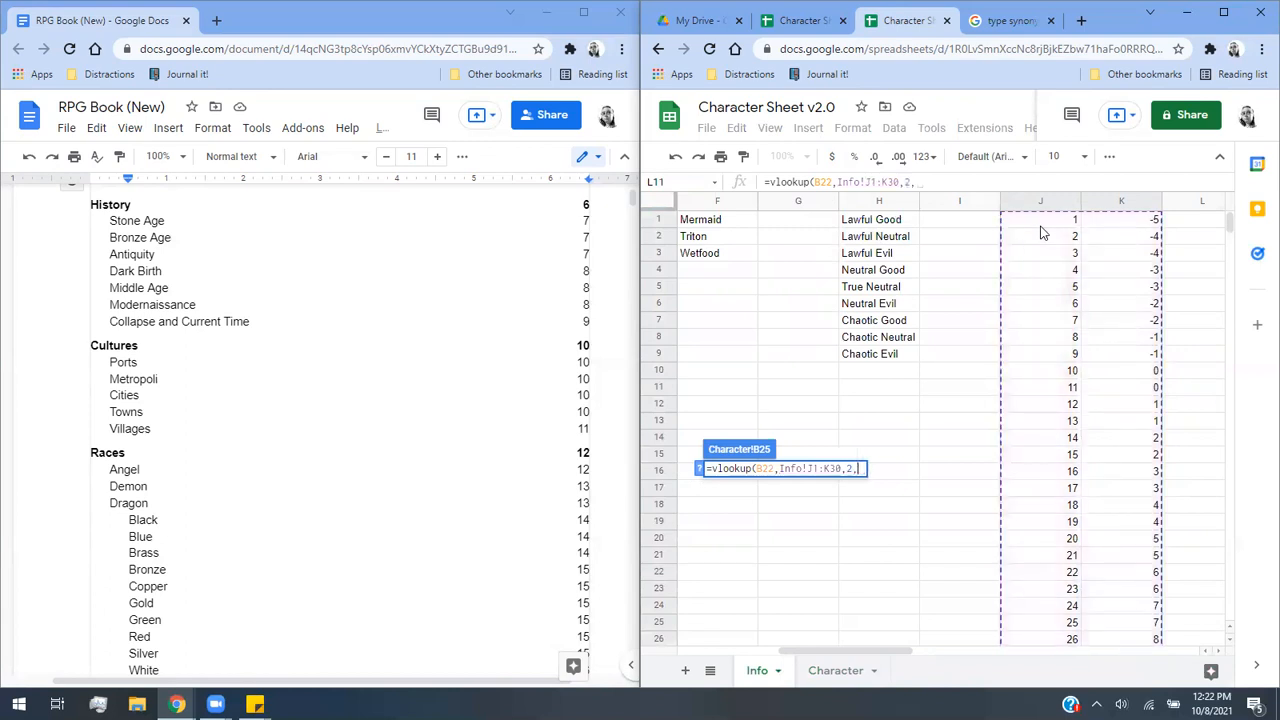
pyautogui.write('FALSE)')
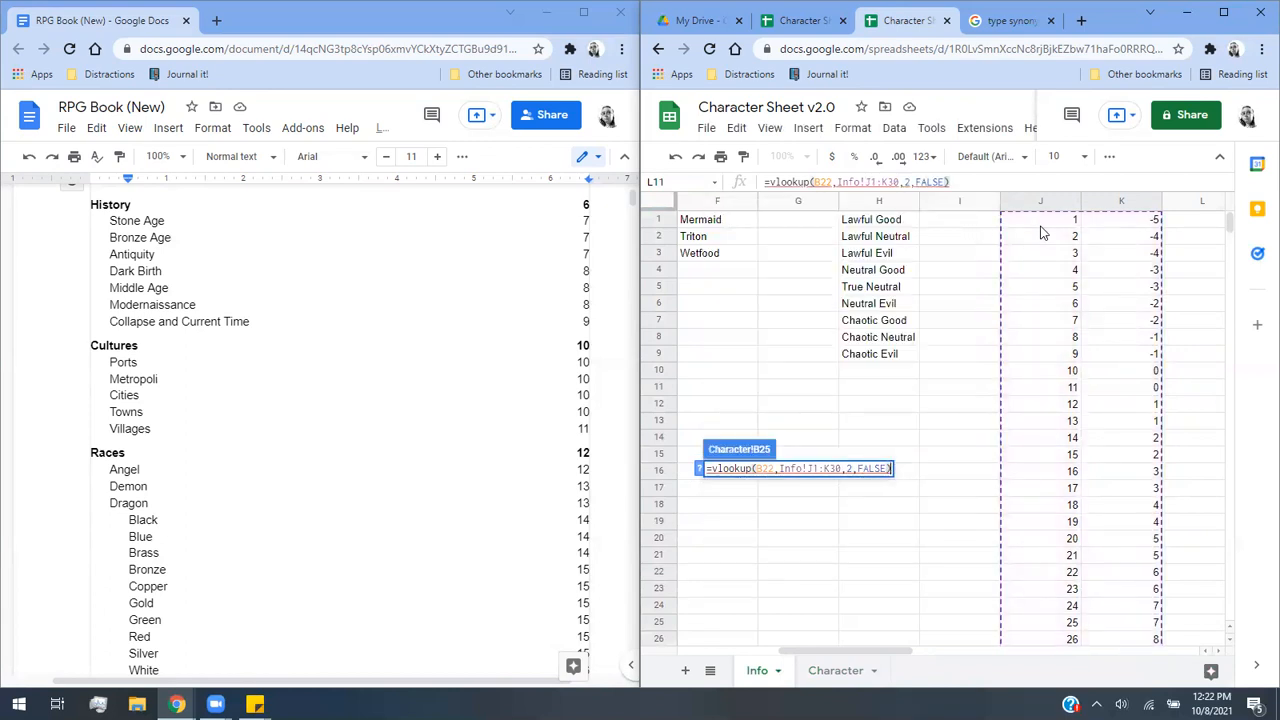
pyautogui.press('Return')
# Enter =vlookup(B28,Info!J1:K30,2,FALSE) in cell B31 beneath the INT box.
pyautogui.scroll(-2, 827, 490)
pyautogui.click(737, 497)
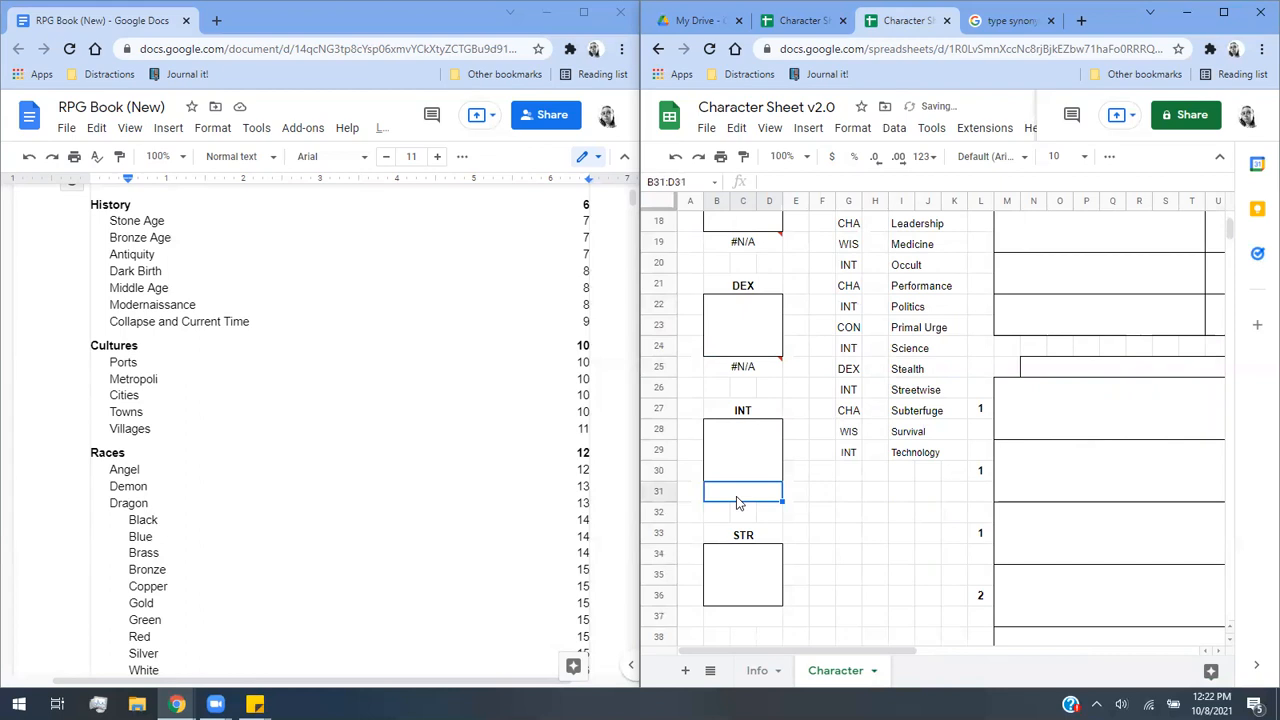
pyautogui.write('=v')
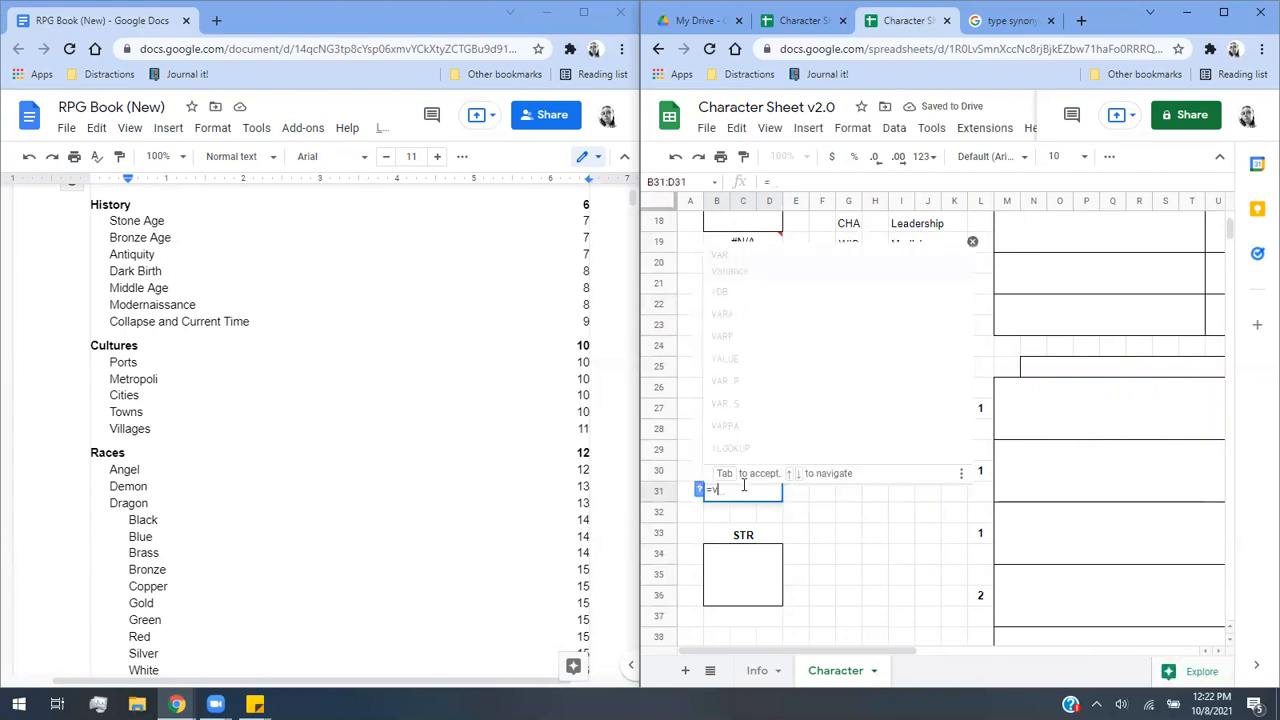
pyautogui.write('lookup(')
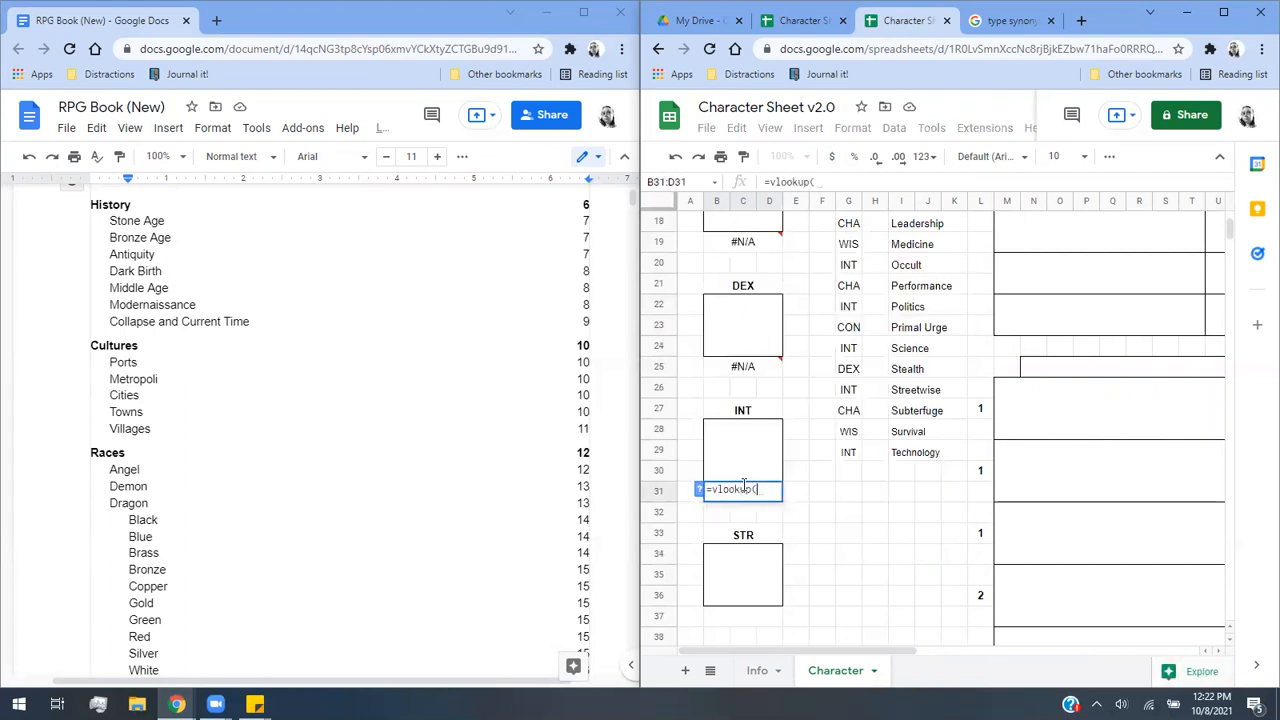
pyautogui.click(756, 432)
pyautogui.write(',')
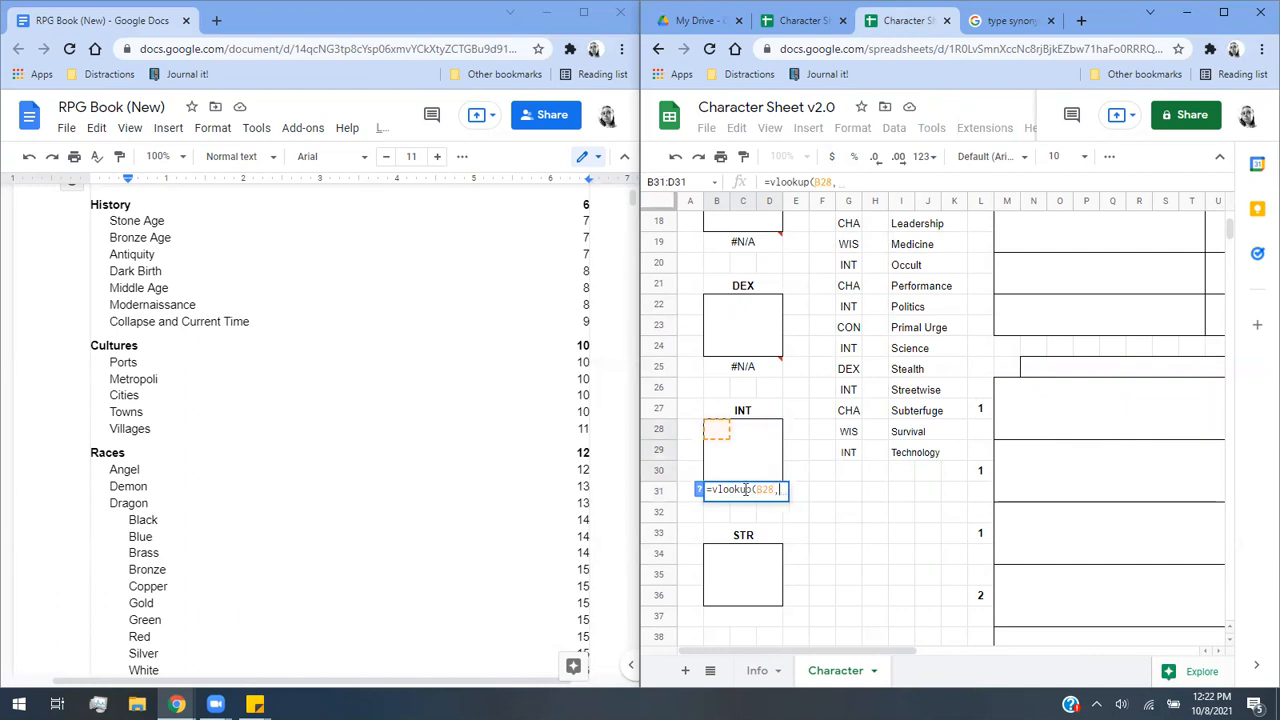
pyautogui.click(765, 660)
pyautogui.moveTo(1030, 218); pyautogui.dragTo(1107, 509)
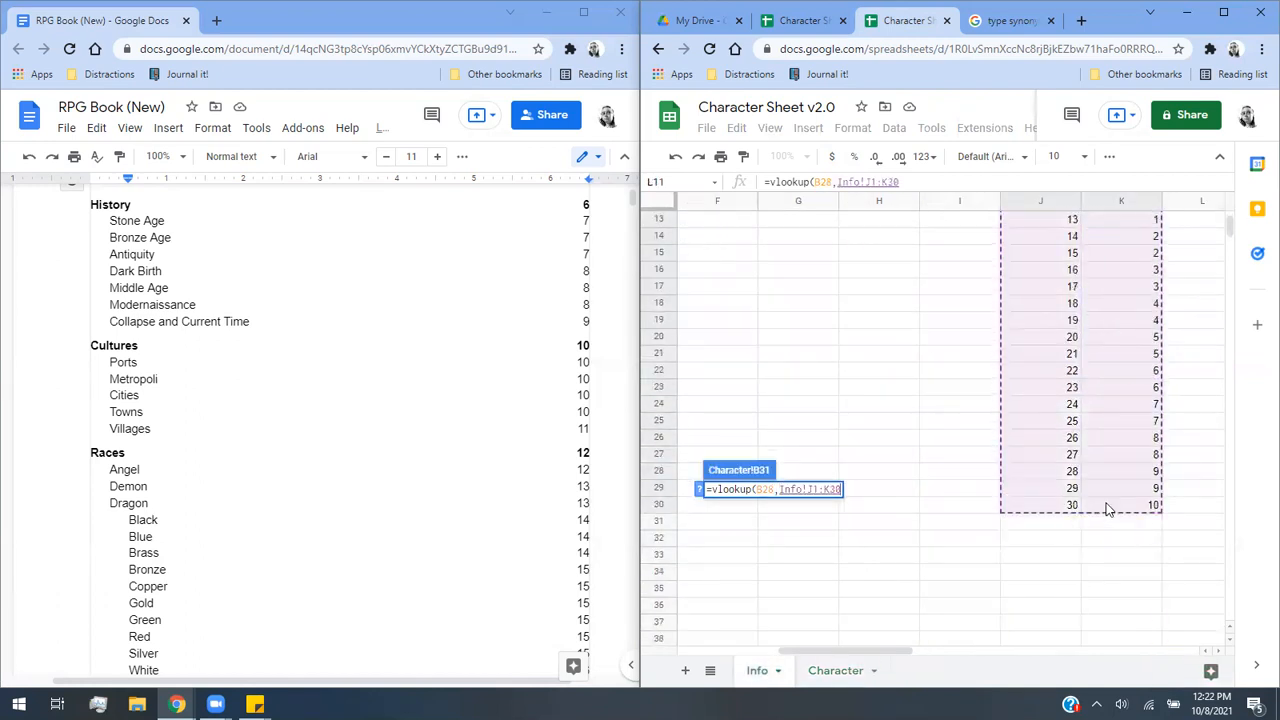
pyautogui.write(',2,FALS')
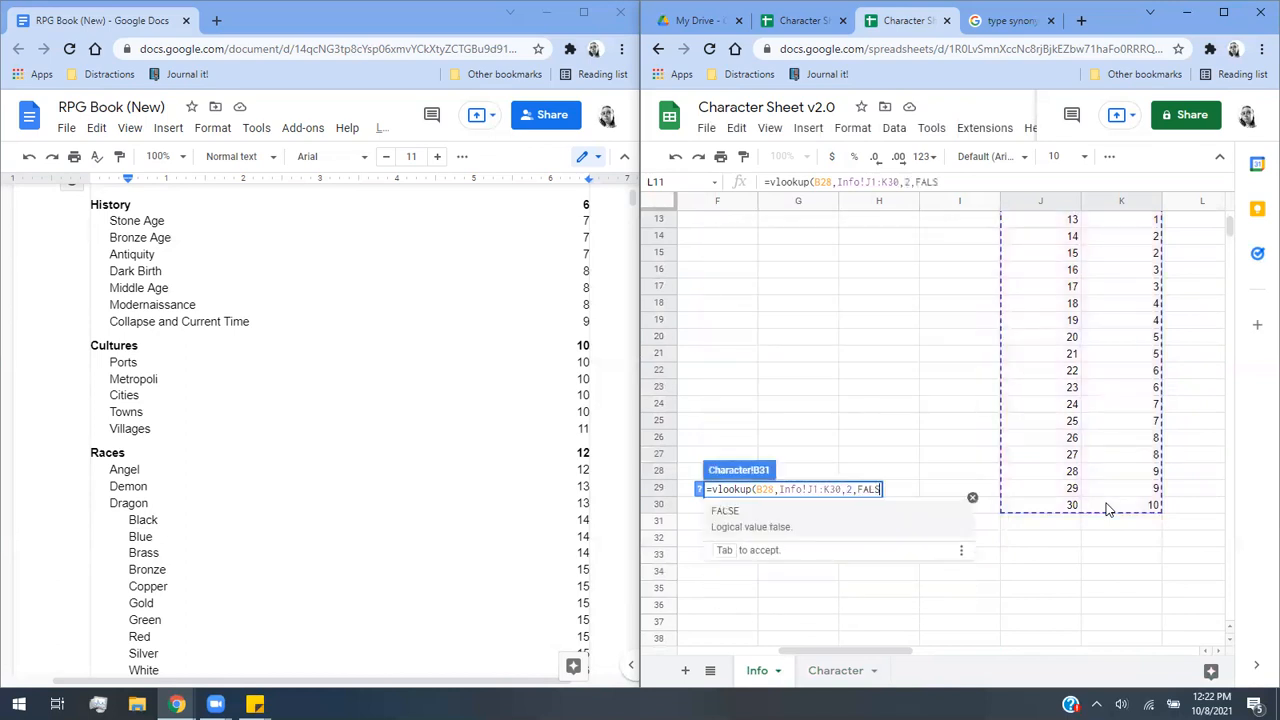
pyautogui.write('E)')
pyautogui.press('Return')
# Enter =vlookup(B34,Info!J1:K30,2,FALSE) in cell B37 beneath the STR box.
pyautogui.scroll(1, 834, 602)
pyautogui.scroll(-2, 780, 560)
pyautogui.click(772, 560)
pyautogui.write('=vlookup(')
pyautogui.click(716, 492)
pyautogui.write(',')
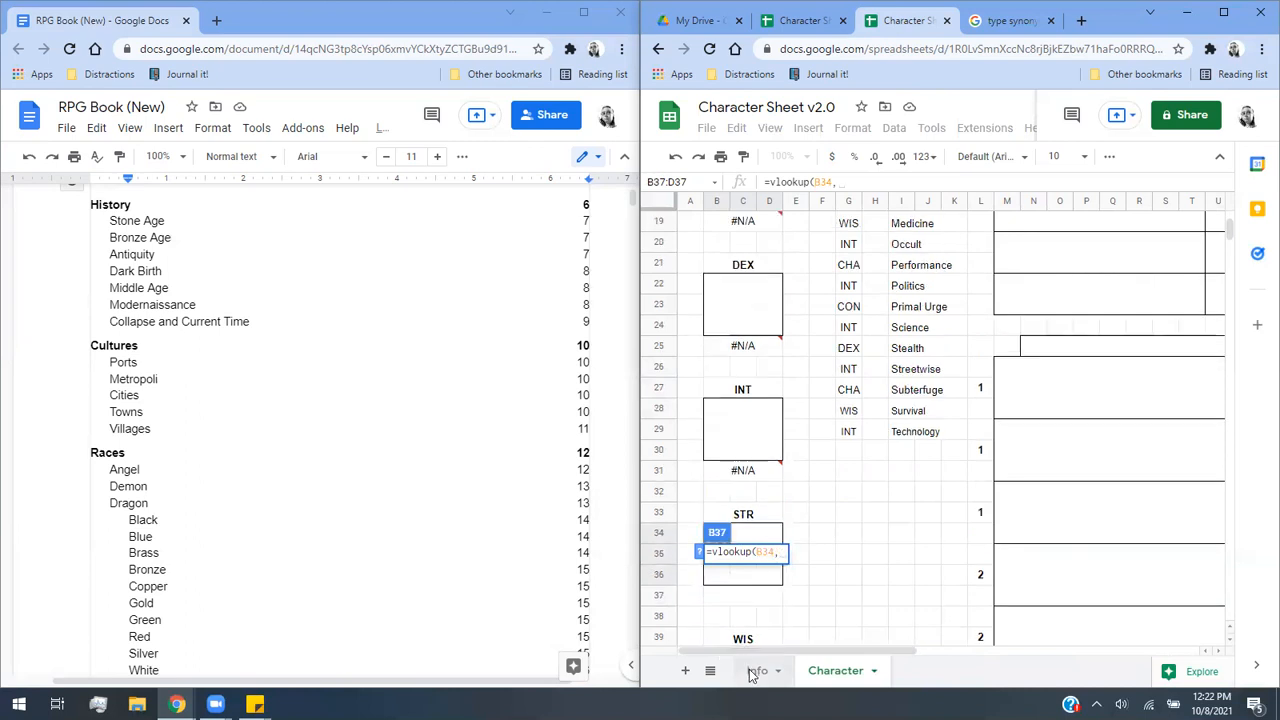
pyautogui.click(752, 671)
pyautogui.moveTo(1035, 221); pyautogui.dragTo(1114, 517)
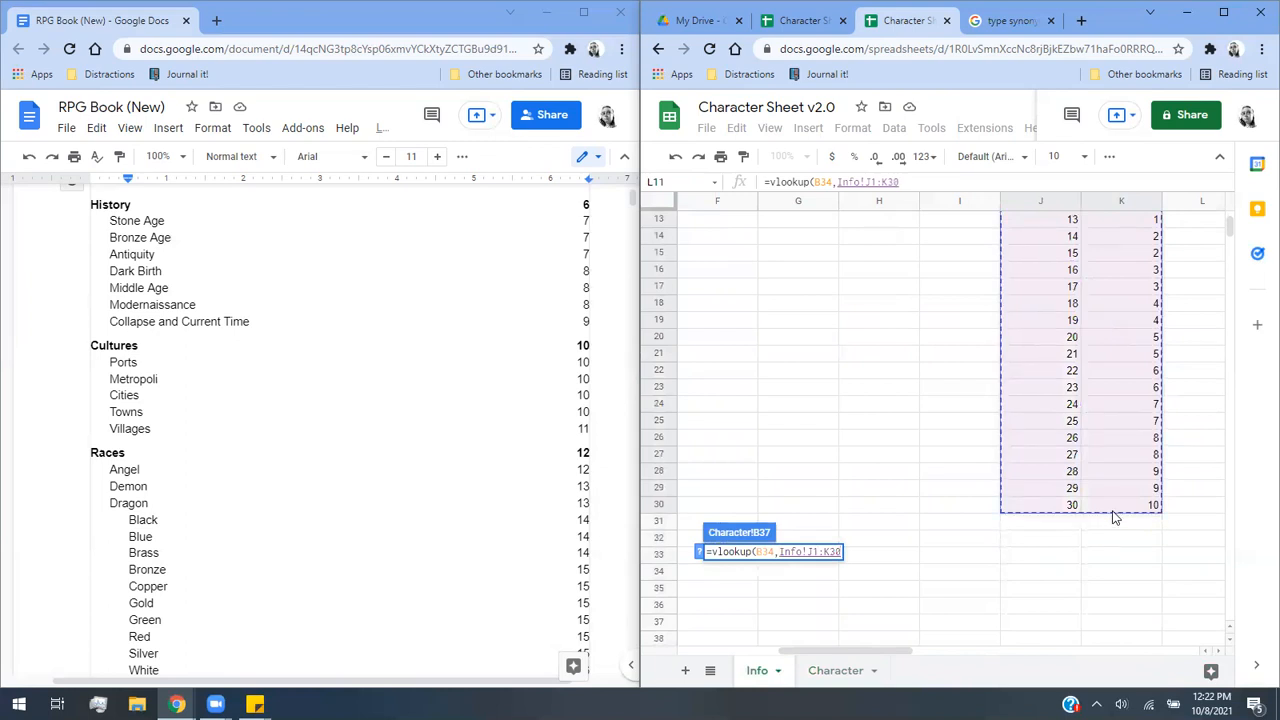
pyautogui.write(',2')
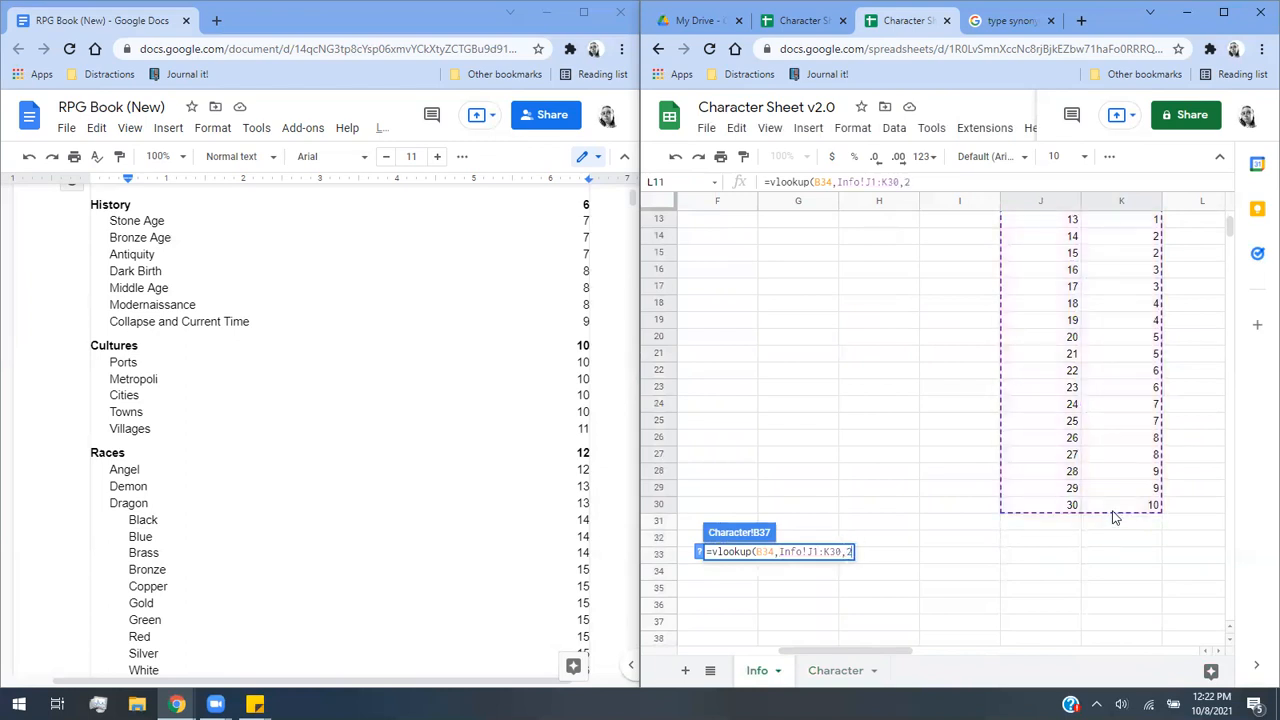
pyautogui.write(',FALSE)')
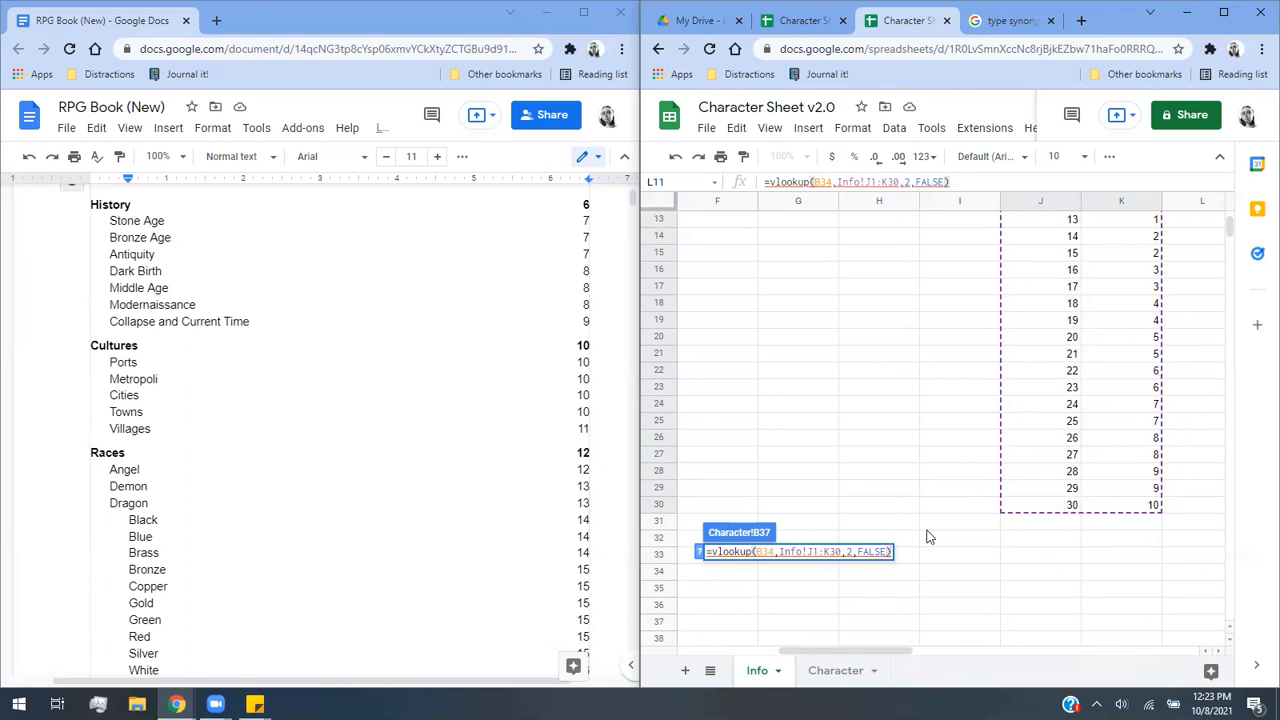
pyautogui.press('Return')
# Start a VLOOKUP formula in cell B43 beneath the WIS box, with B40 as the search key.
pyautogui.scroll(-3, 771, 571)
pyautogui.click(766, 578)
pyautogui.write('=vlookup')
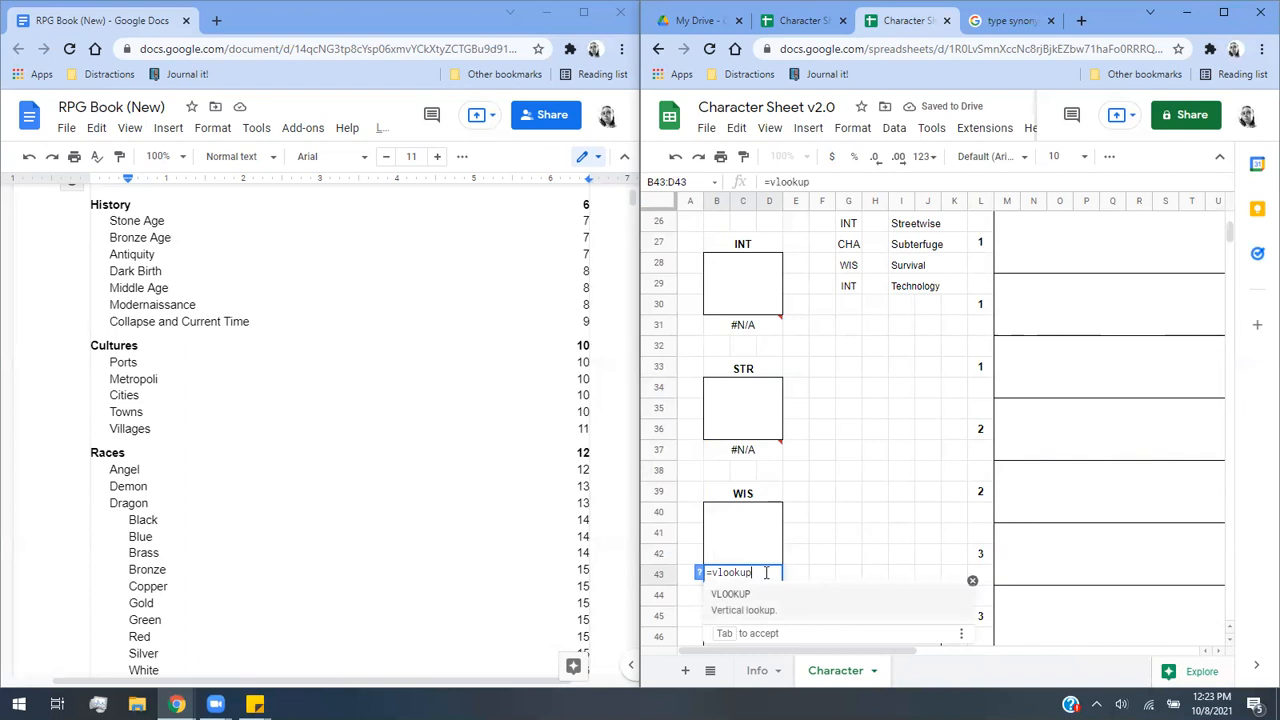
pyautogui.write('(')
pyautogui.click(770, 549)
pyautogui.write(',')
pyautogui.scroll(-1, 766, 600)
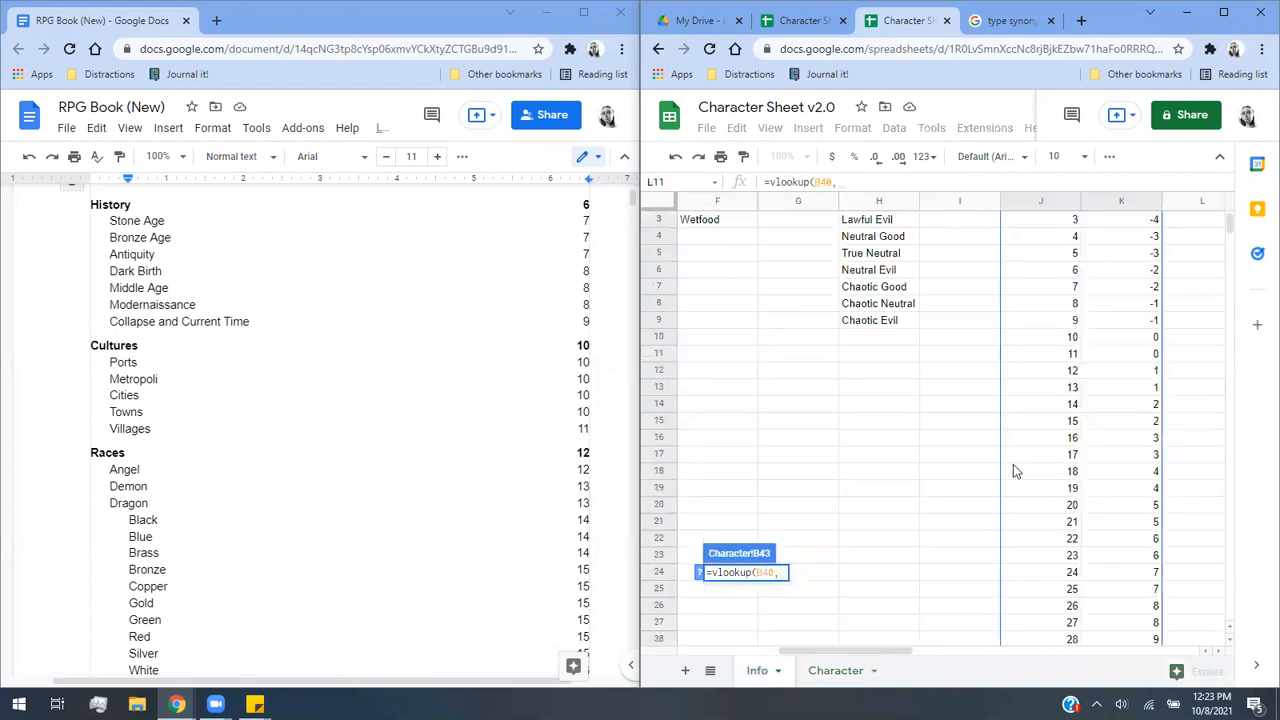
pyautogui.scroll(1, 1013, 464)
pyautogui.moveTo(1031, 221); pyautogui.dragTo(1058, 592)
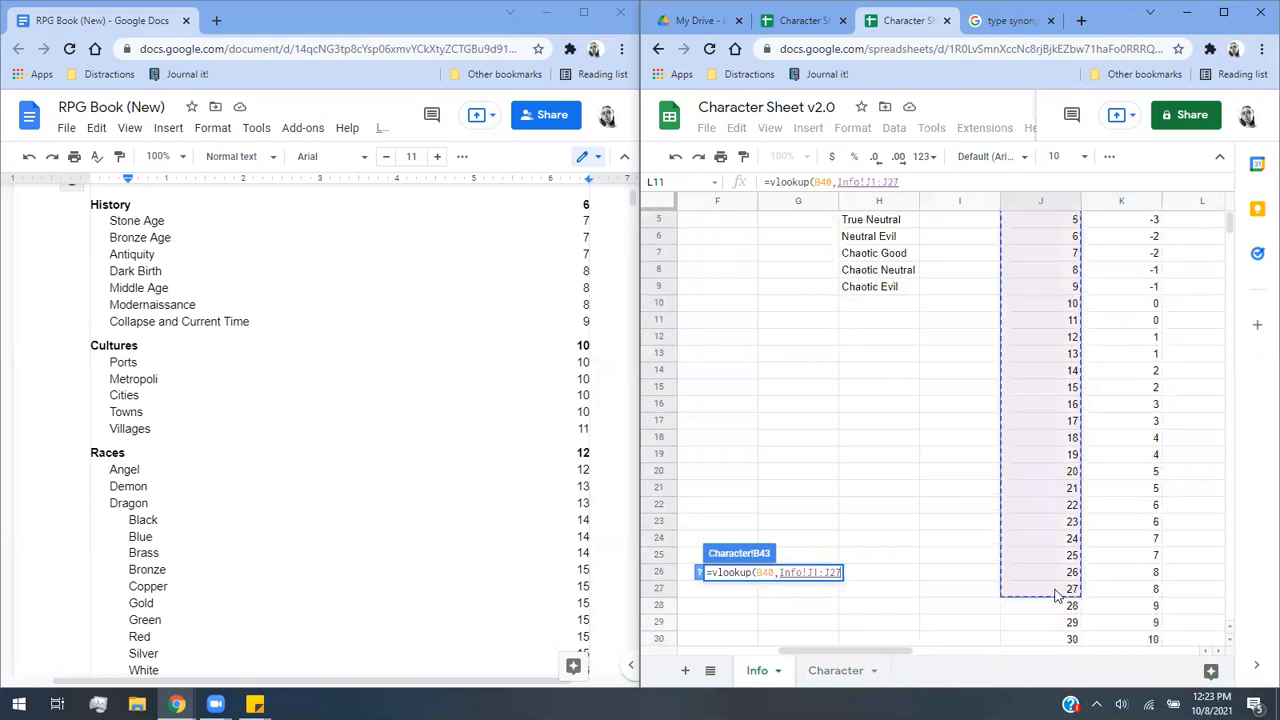
pyautogui.click(1057, 592)
pyautogui.scroll(-1, 1057, 592)
pyautogui.scroll(1, 1066, 561)
pyautogui.press('BackSpace')
pyautogui.press('BackSpace')
pyautogui.press('BackSpace')
pyautogui.press('BackSpace')
pyautogui.press('BackSpace')
pyautogui.press('BackSpace')
pyautogui.press('BackSpace')
pyautogui.press('BackSpace')
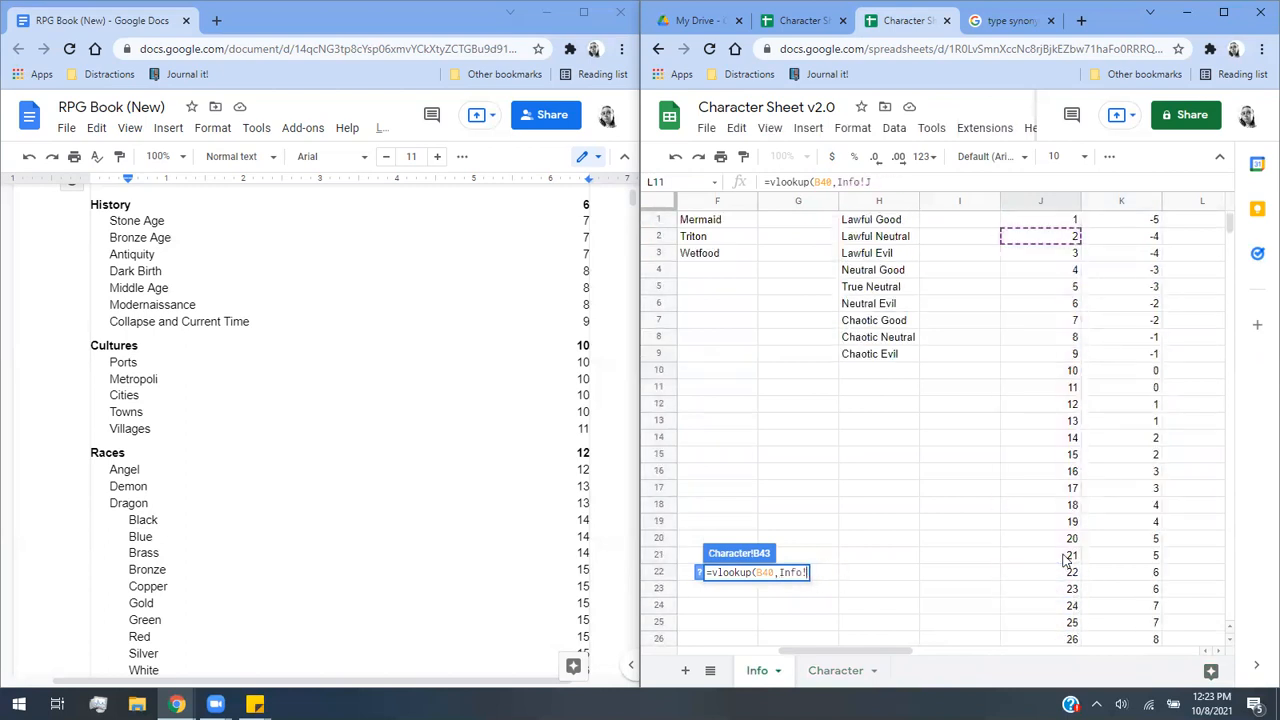
# Complete the WIS modifier formula with the range Info!J1:K30, column index 2 and FALSE for an exact match.
pyautogui.moveTo(1056, 224); pyautogui.dragTo(1134, 434)
pyautogui.scroll(-2, 1121, 452)
pyautogui.scroll(-2, 1126, 514)
pyautogui.write(',2,FA')
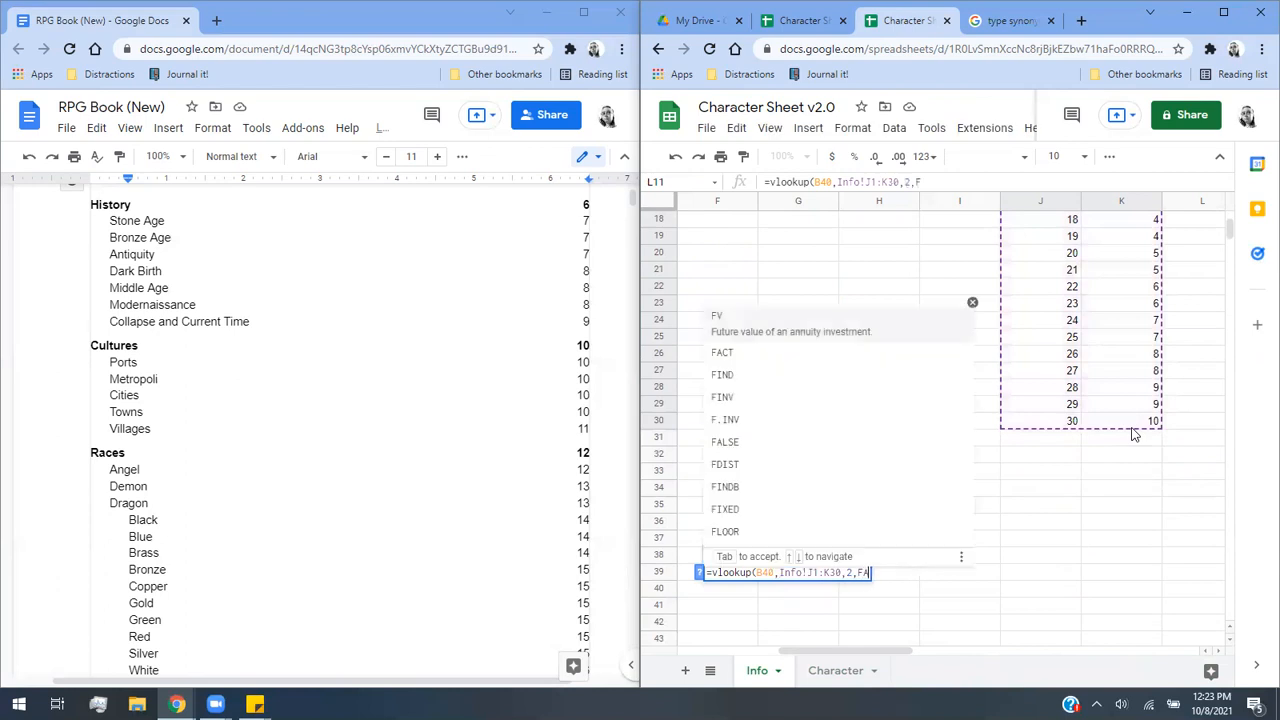
pyautogui.write('LSE)')
pyautogui.press('Return')
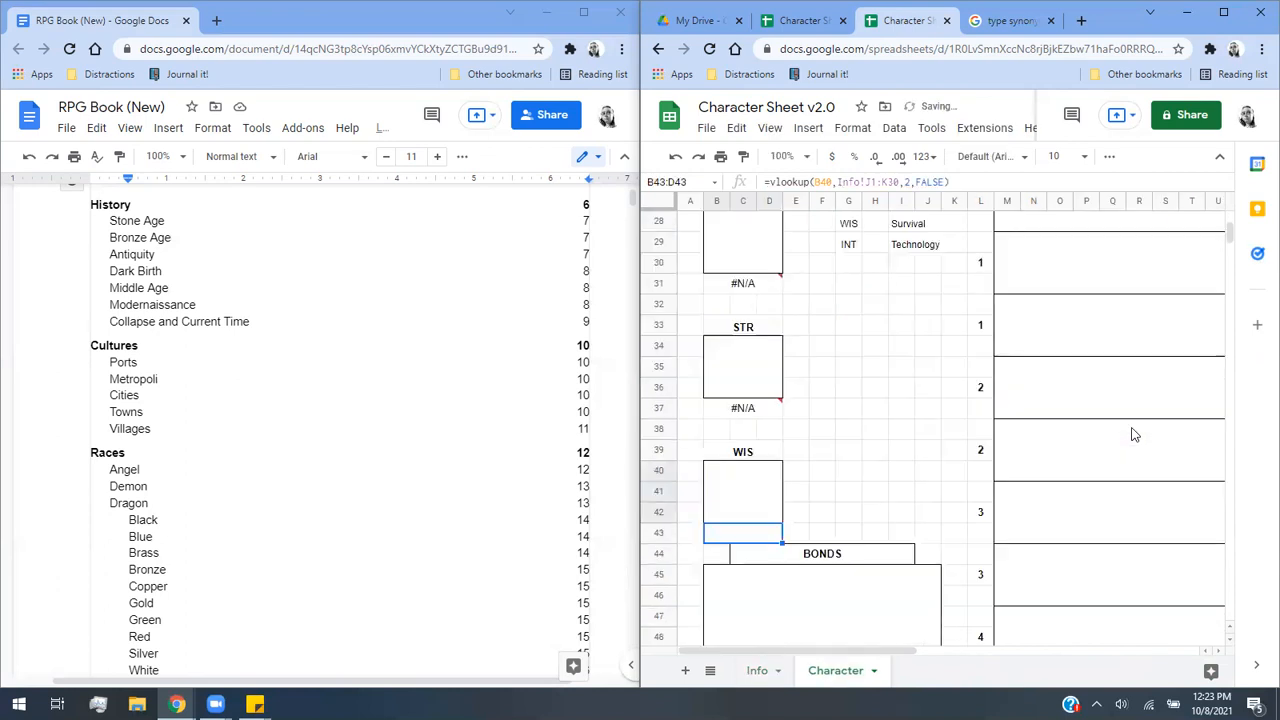
pyautogui.scroll(7, 900, 500)
pyautogui.scroll(1, 840, 452)
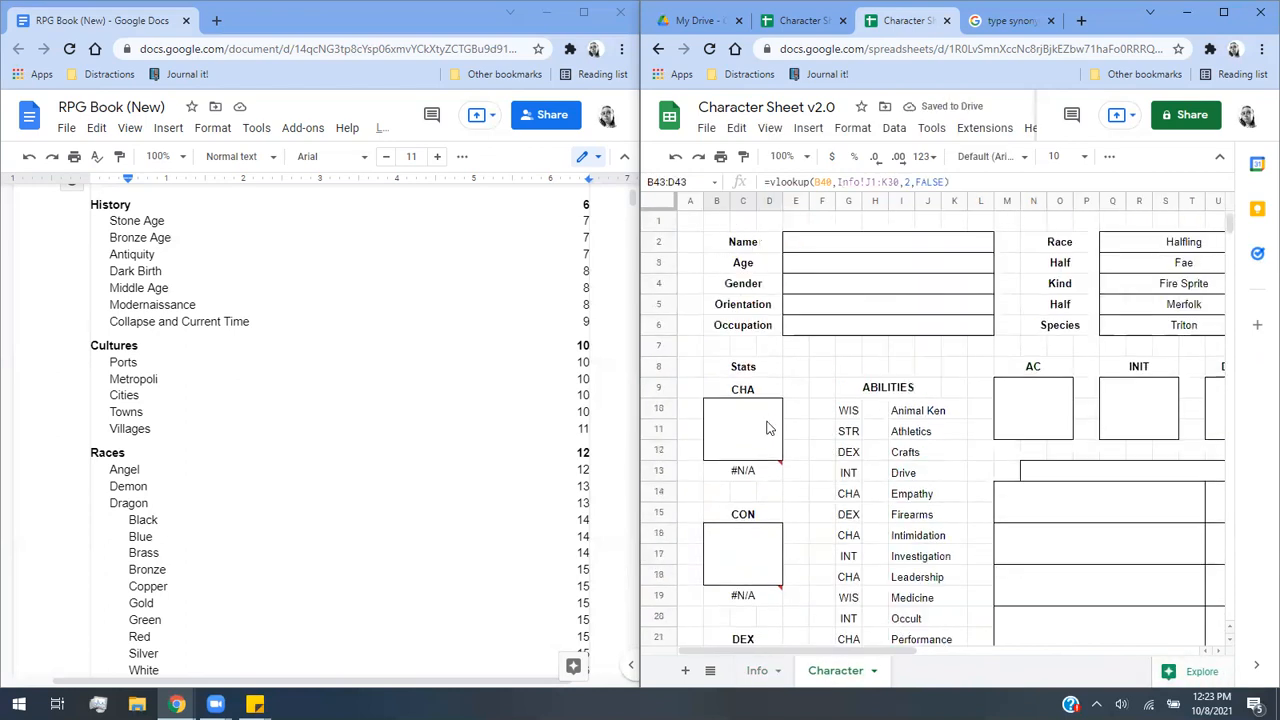
# Test the modifier lookups with a CHA score of 6 and a CON score of 9, and undo both entries.
pyautogui.click(765, 432)
pyautogui.write('6')
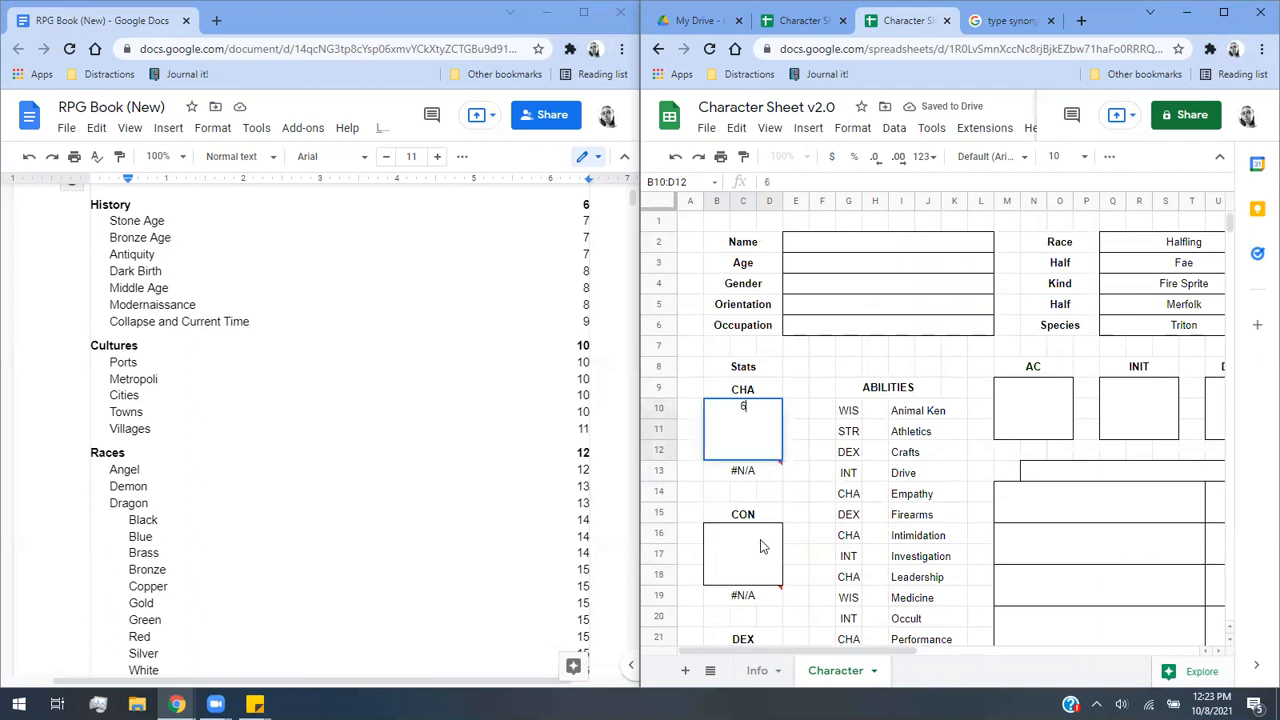
pyautogui.click(760, 547)
pyautogui.write('9')
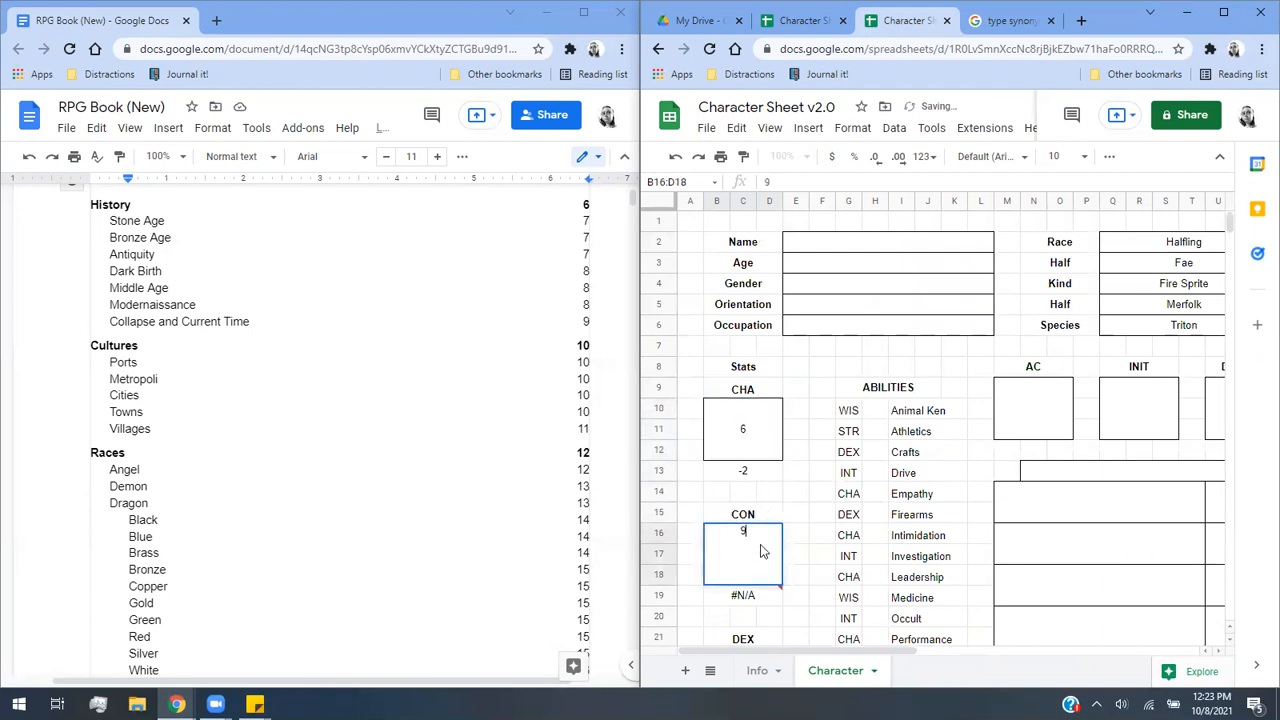
pyautogui.click(791, 501)
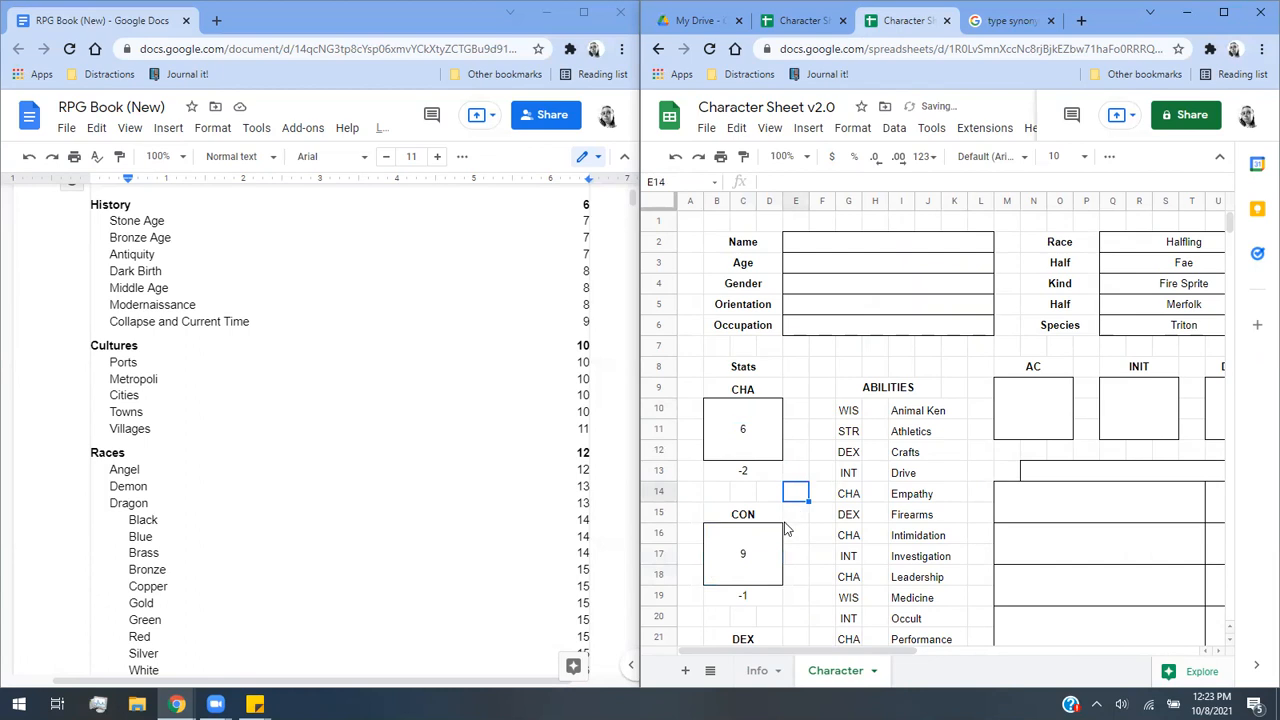
pyautogui.hotkey('ctrl', 'z')
pyautogui.hotkey('ctrl', 'z')
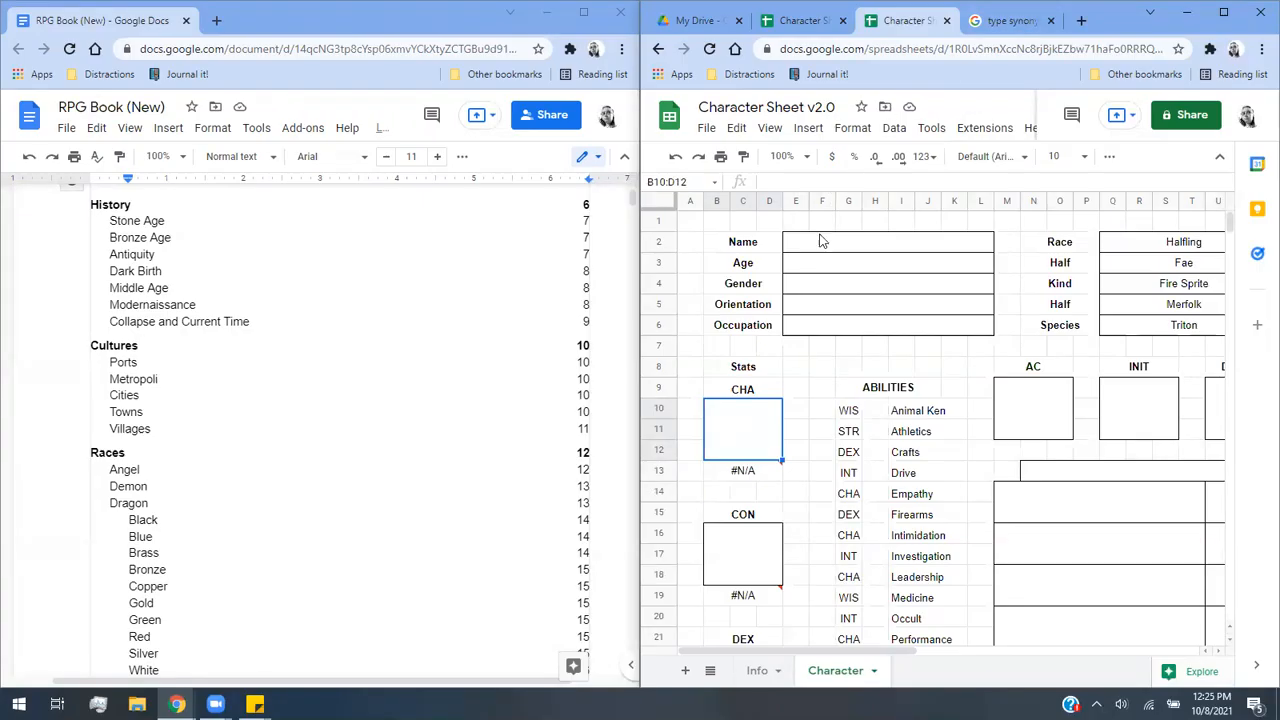
pyautogui.scroll(-5, 793, 423)
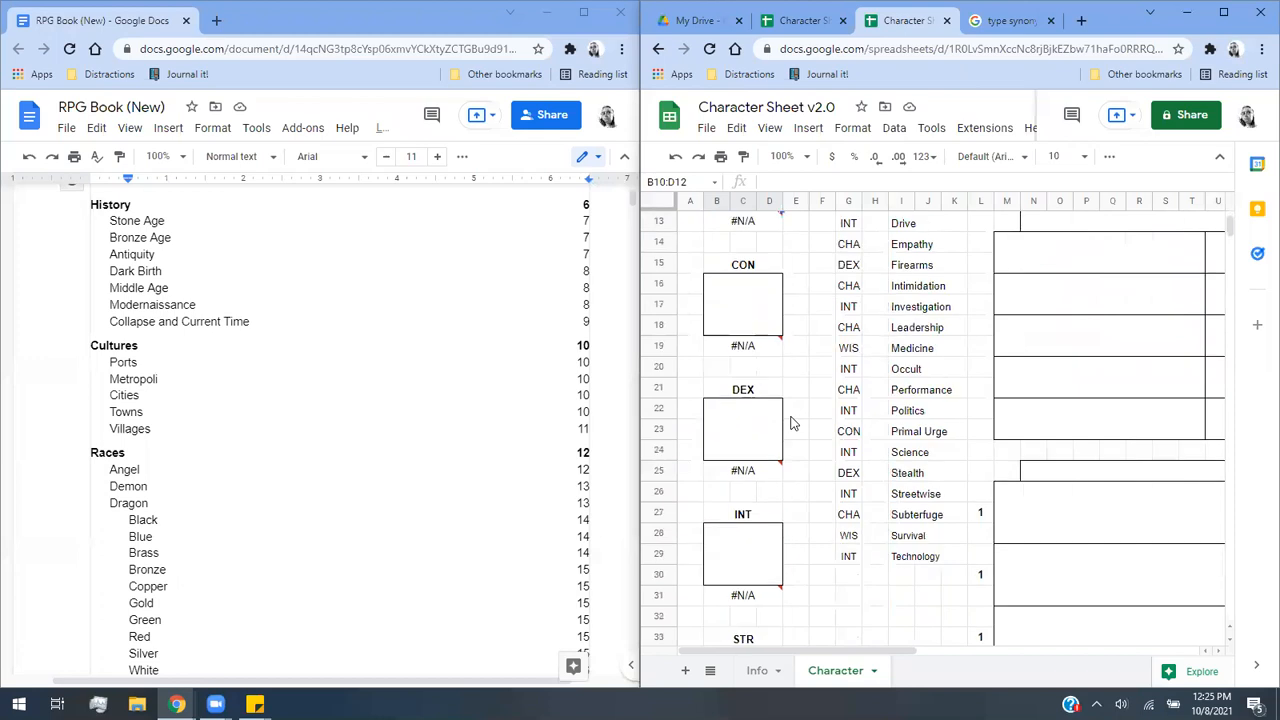
pyautogui.scroll(5, 790, 423)
pyautogui.scroll(-6, 790, 423)
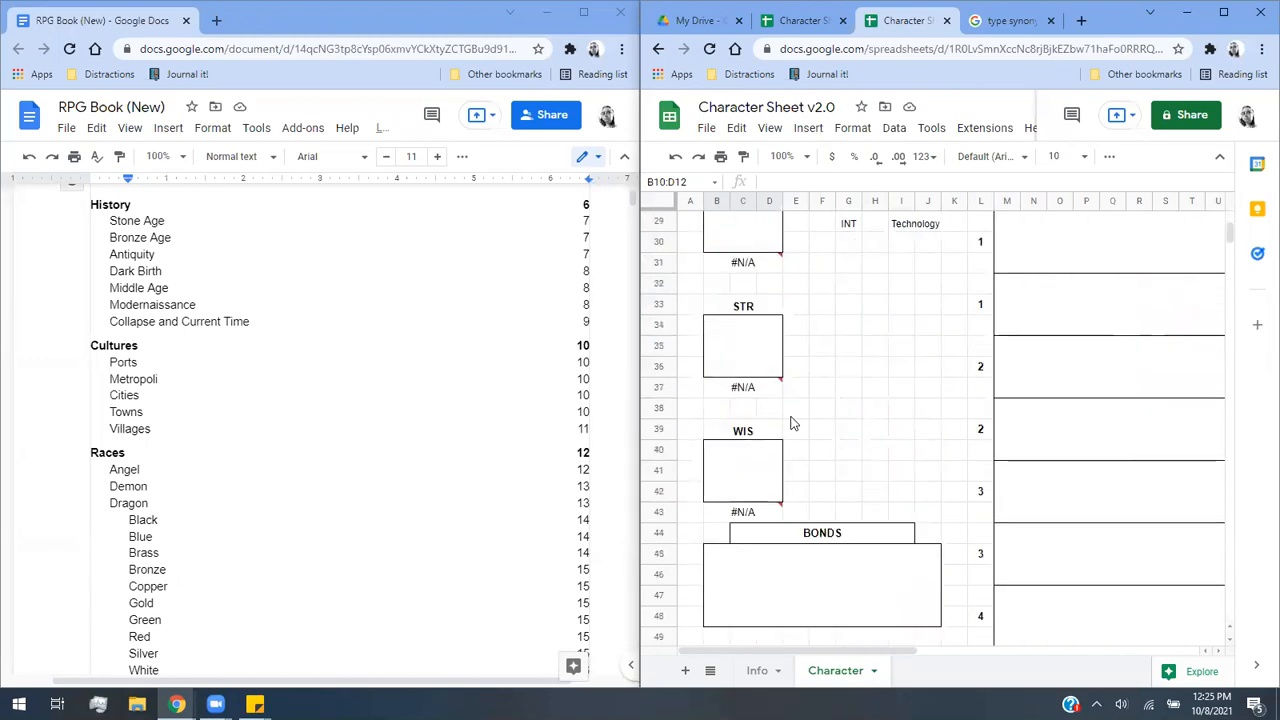
pyautogui.scroll(7, 906, 510)
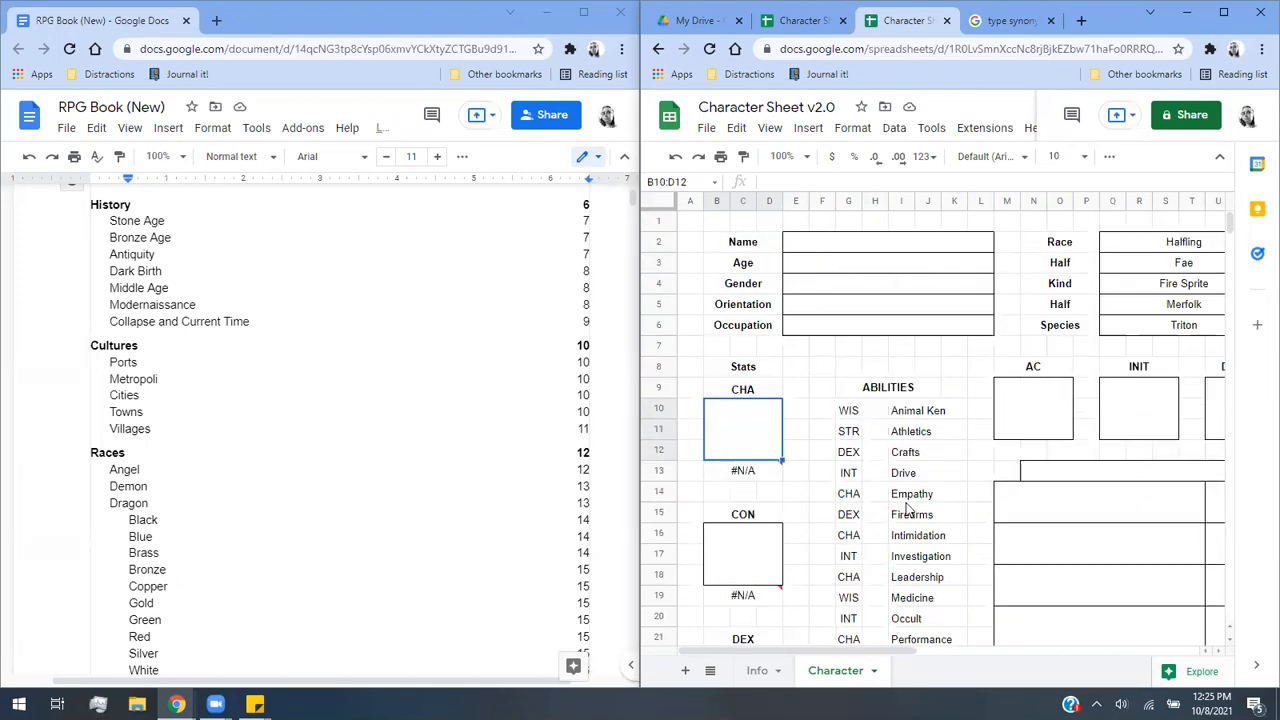
# Copy the list of races with their AC values, R1:S10, from the Info sheet of Character Sheet v1.0.
pyautogui.hscroll(5, 950, 663)
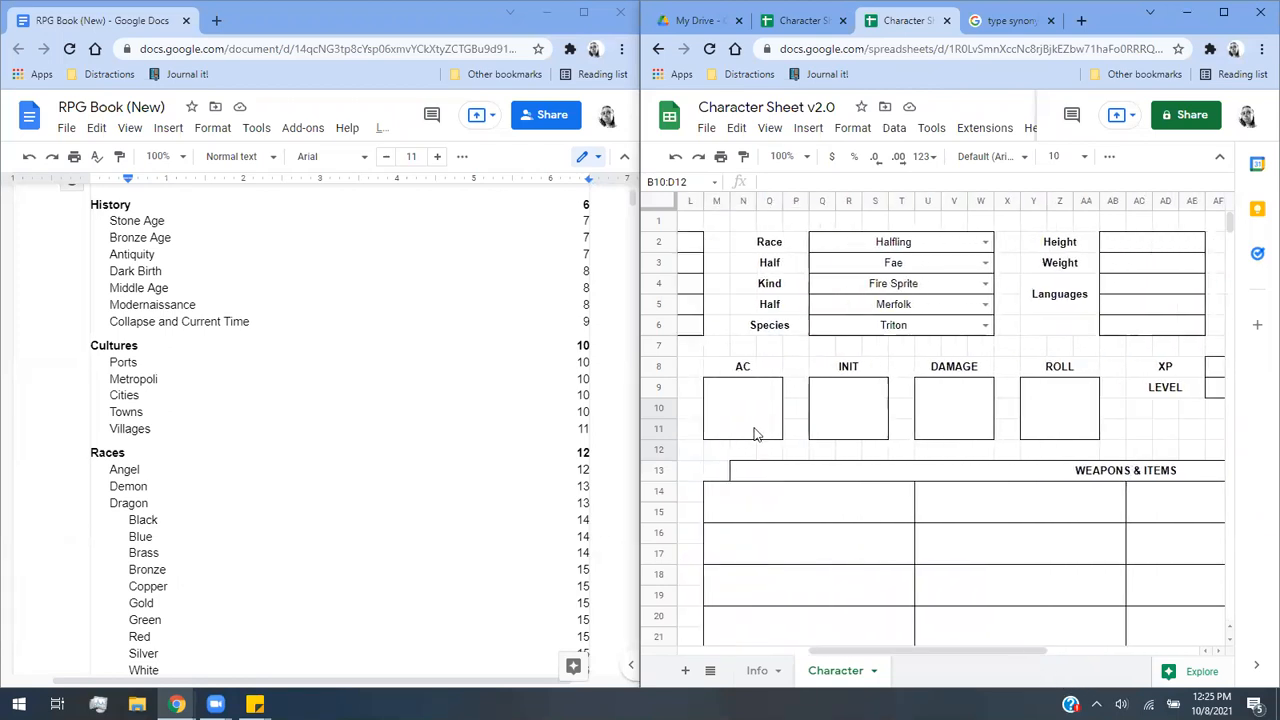
pyautogui.click(757, 430)
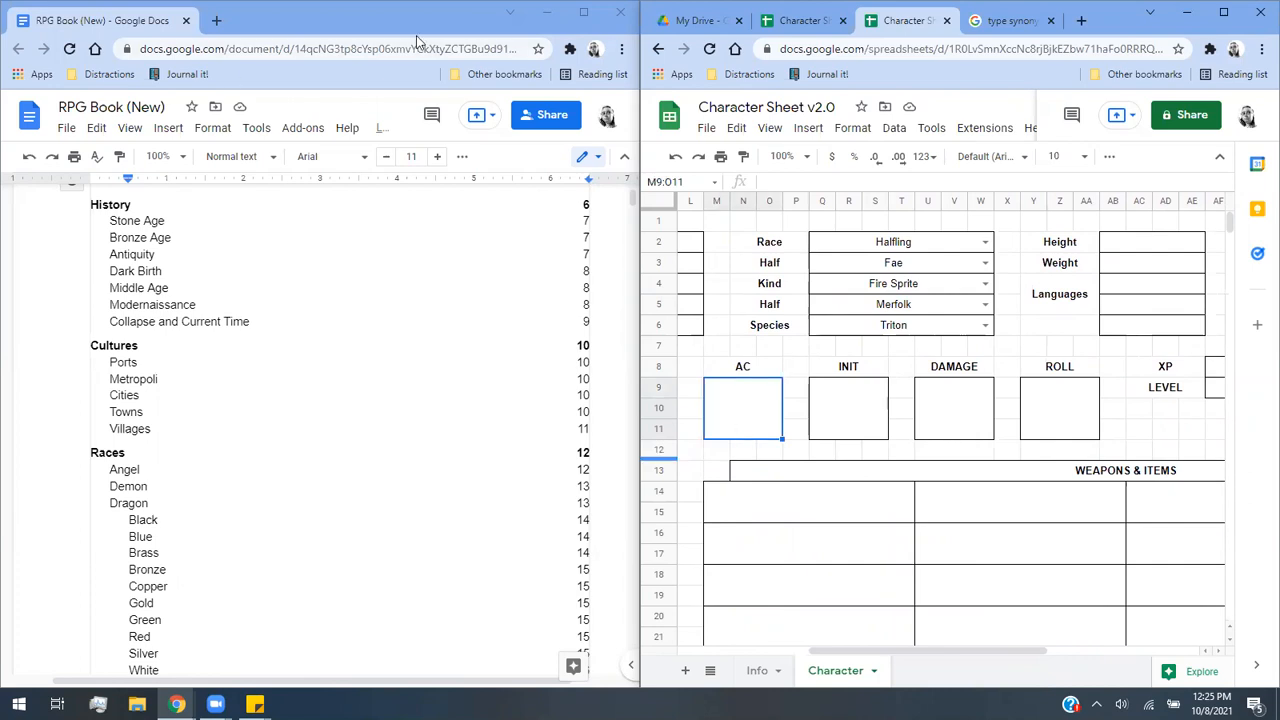
pyautogui.hotkey('ctrl', 'shift', 'Tab')
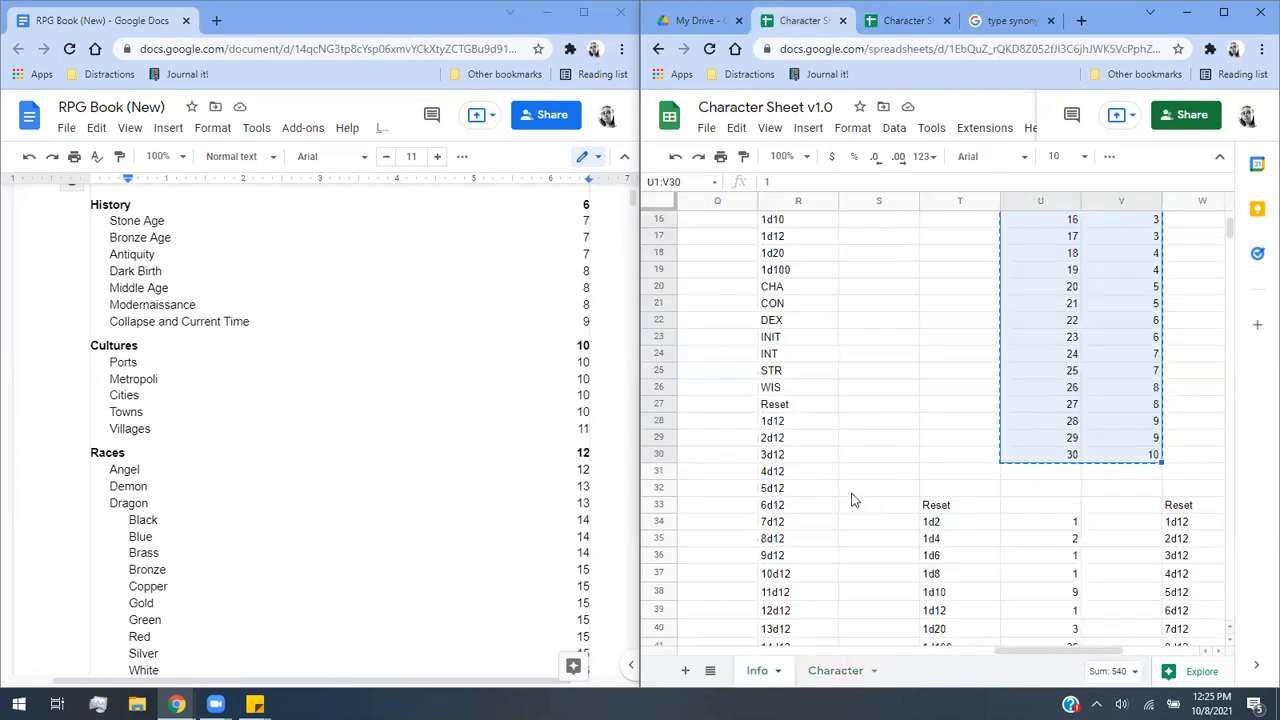
pyautogui.scroll(3, 840, 510)
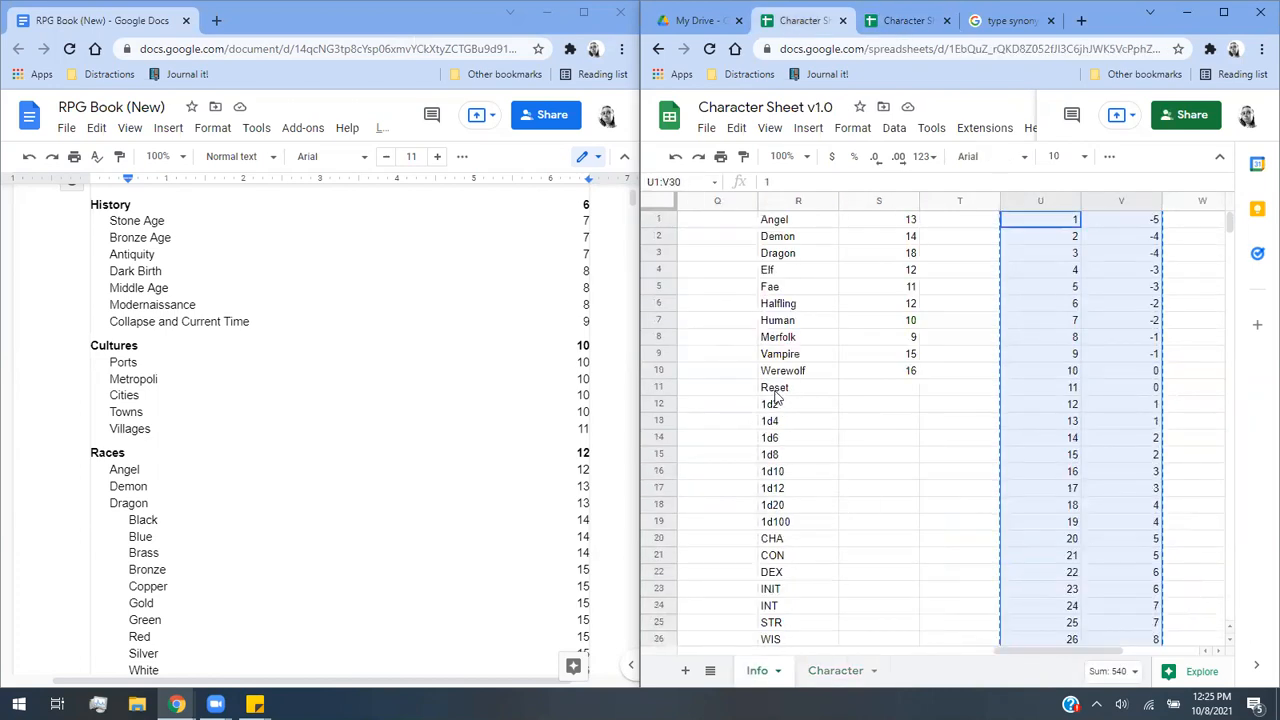
pyautogui.scroll(-6, 775, 398)
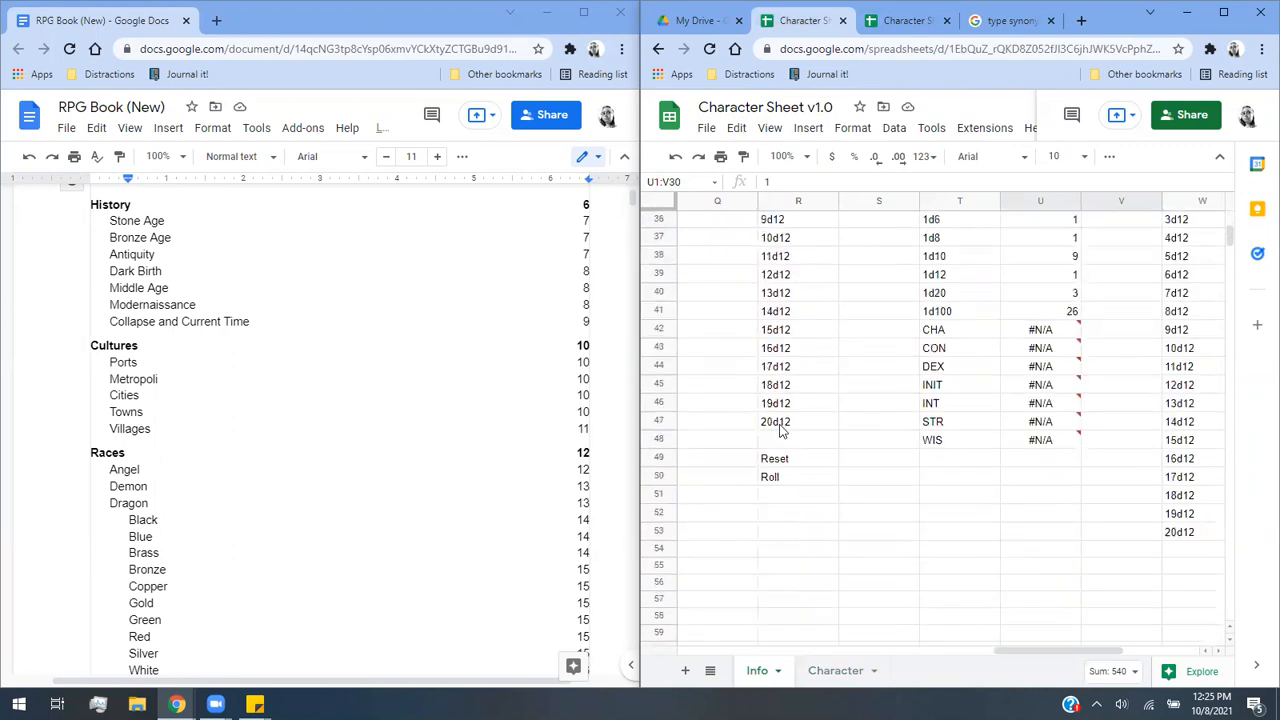
pyautogui.scroll(7, 780, 428)
pyautogui.hotkey('ctrl', 'c')
pyautogui.moveTo(776, 222); pyautogui.dragTo(866, 381)
# Paste the race and AC list at cell A27 of the Info sheet in Character Sheet v2.0.
pyautogui.hotkey('ctrl', 'Tab')
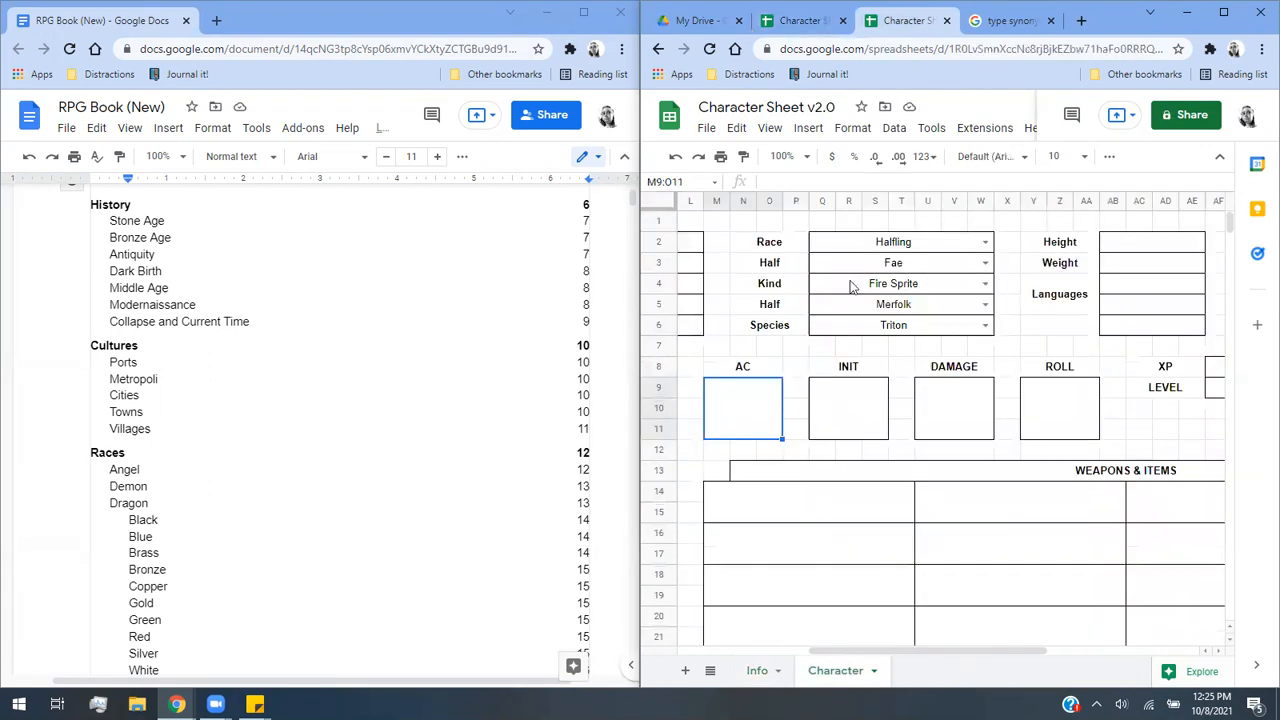
pyautogui.click(762, 670)
pyautogui.moveTo(834, 650); pyautogui.dragTo(705, 623)
pyautogui.moveTo(778, 649); pyautogui.dragTo(756, 648)
pyautogui.click(709, 405)
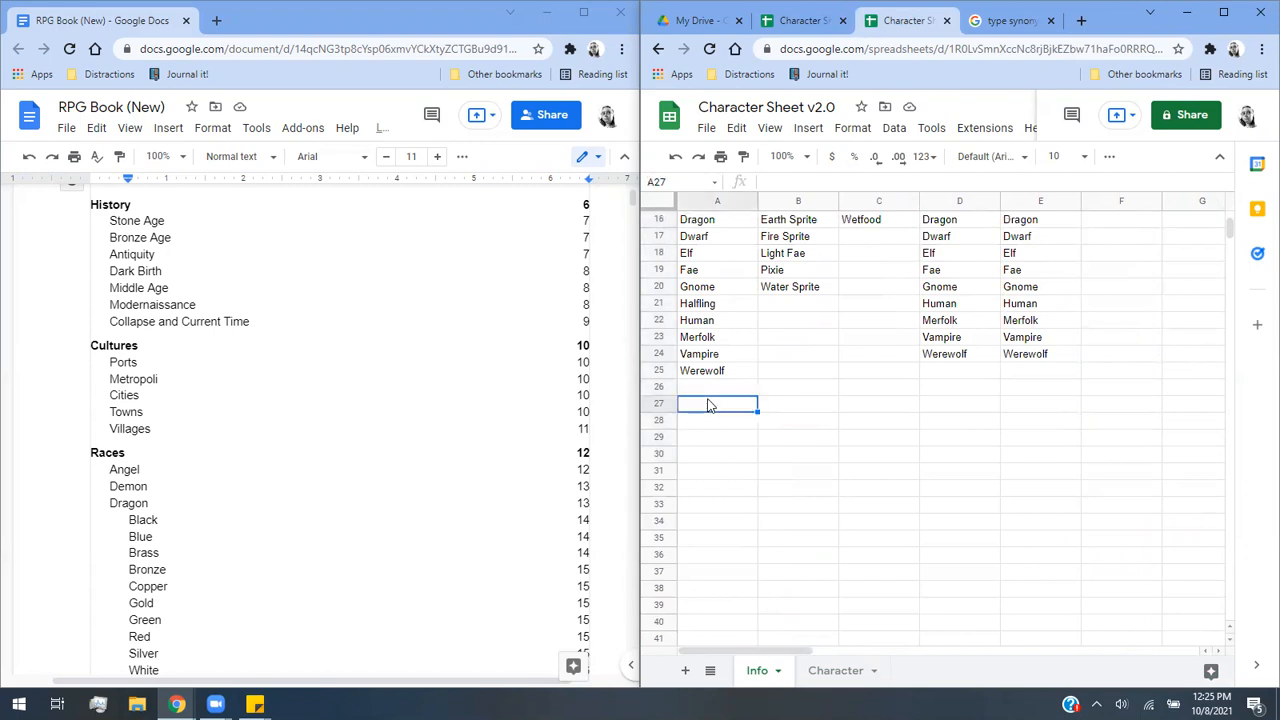
pyautogui.hotkey('ctrl', 'v')
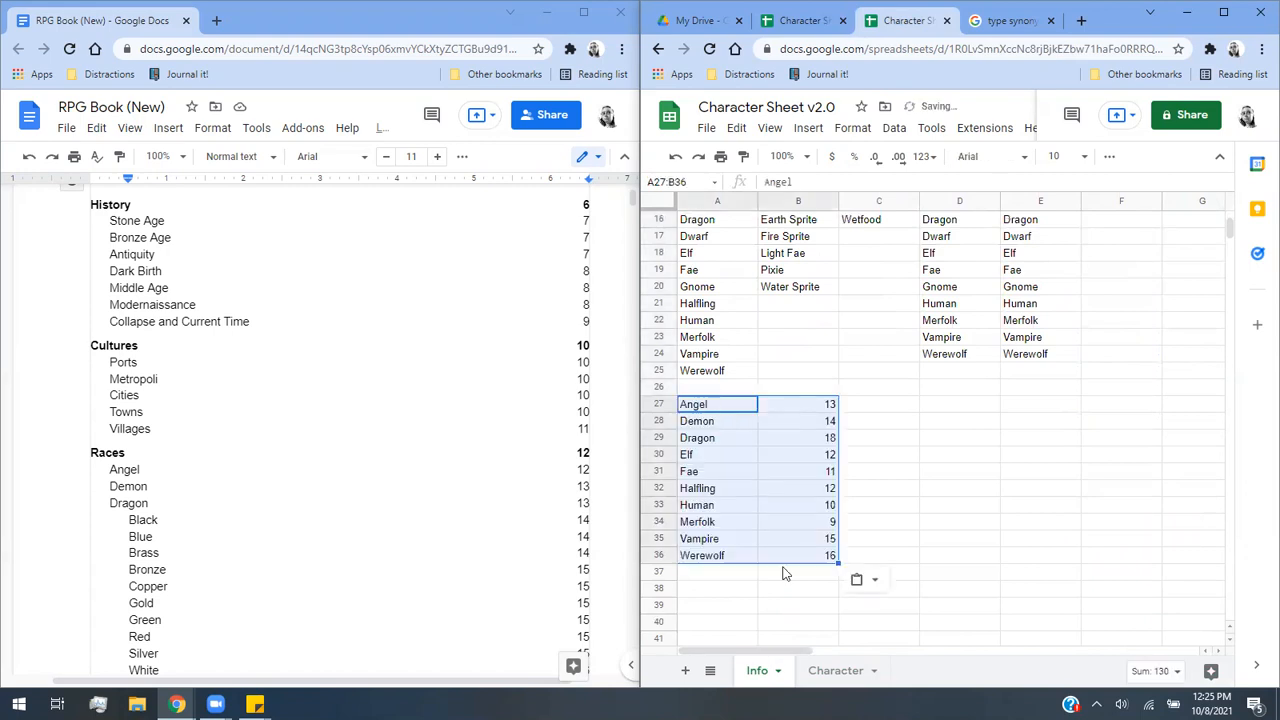
pyautogui.click(825, 410)
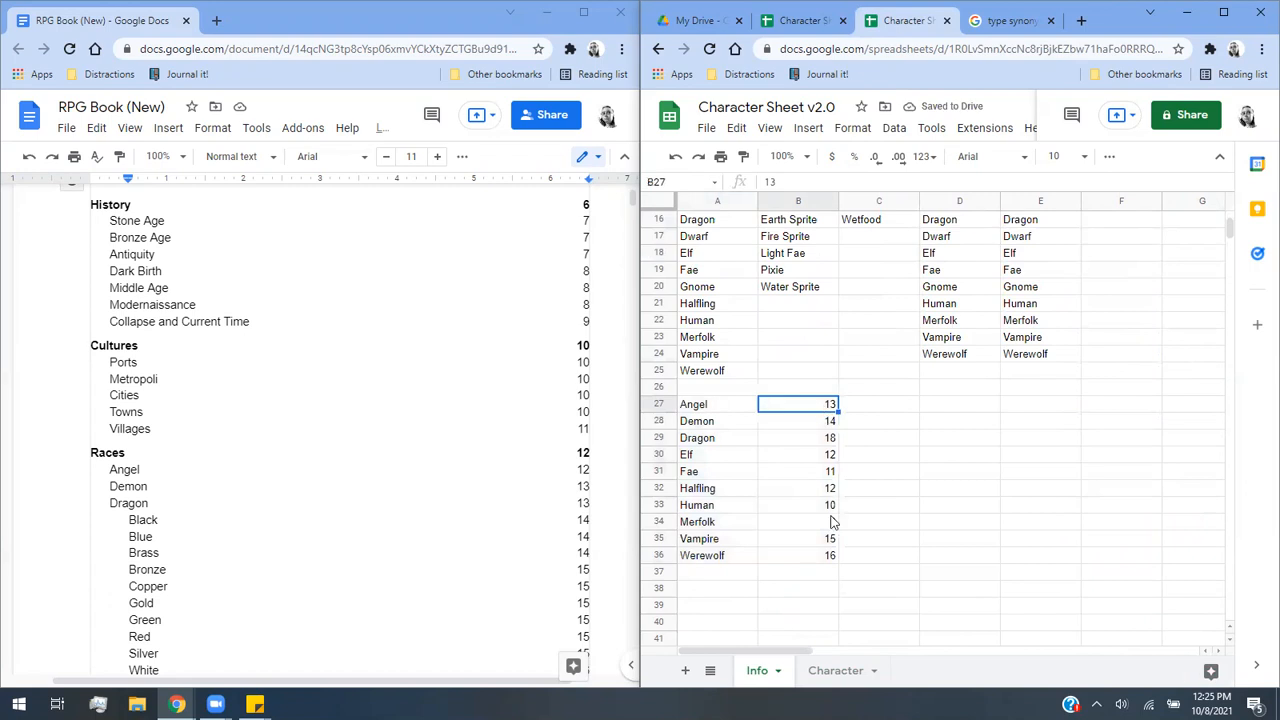
pyautogui.click(820, 521)
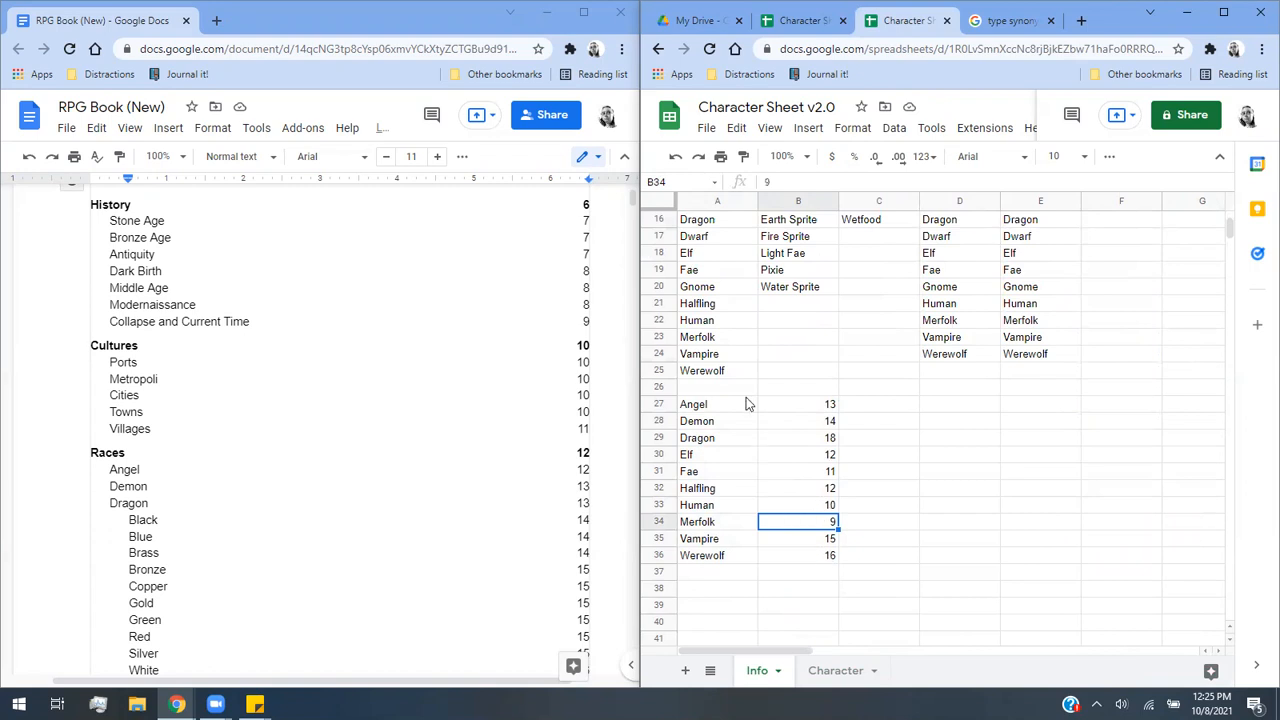
# Start a VLOOKUP formula in the AC box on the Character sheet, with the race cell Q2 as the search key.
pyautogui.click(1008, 20)
pyautogui.click(905, 20)
pyautogui.click(823, 670)
pyautogui.scroll(2, 912, 248)
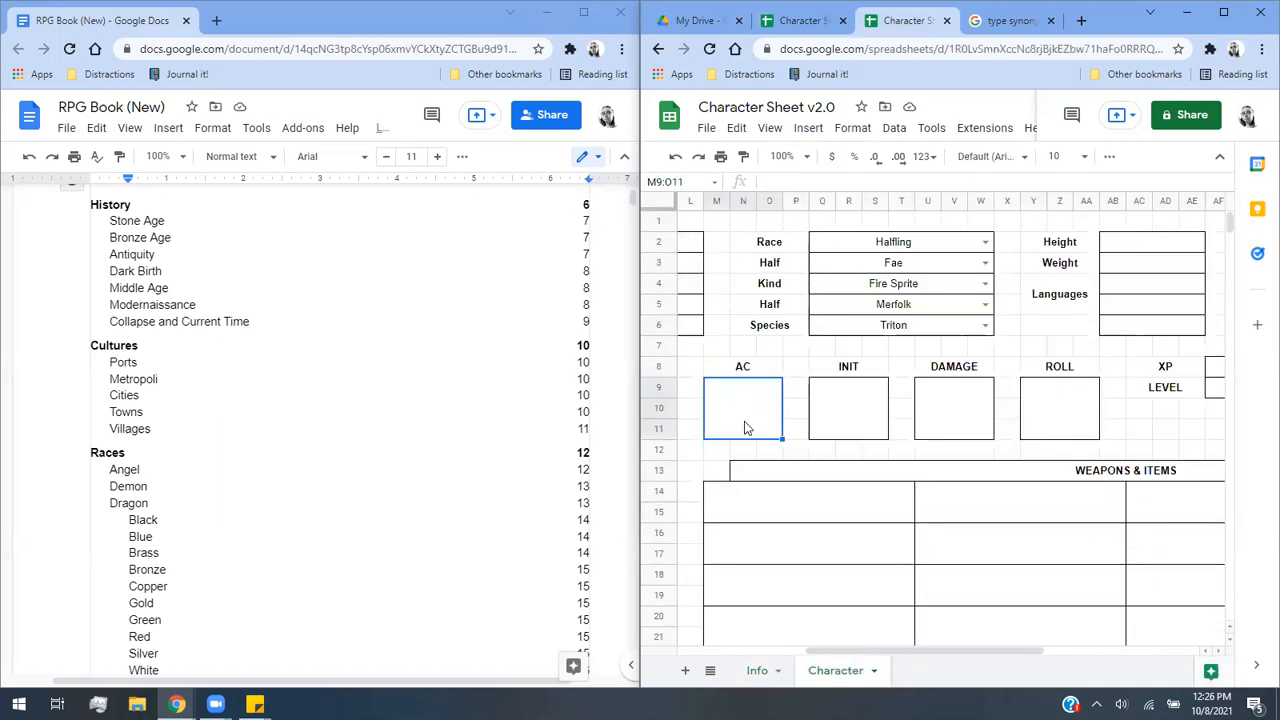
pyautogui.write('=vloo')
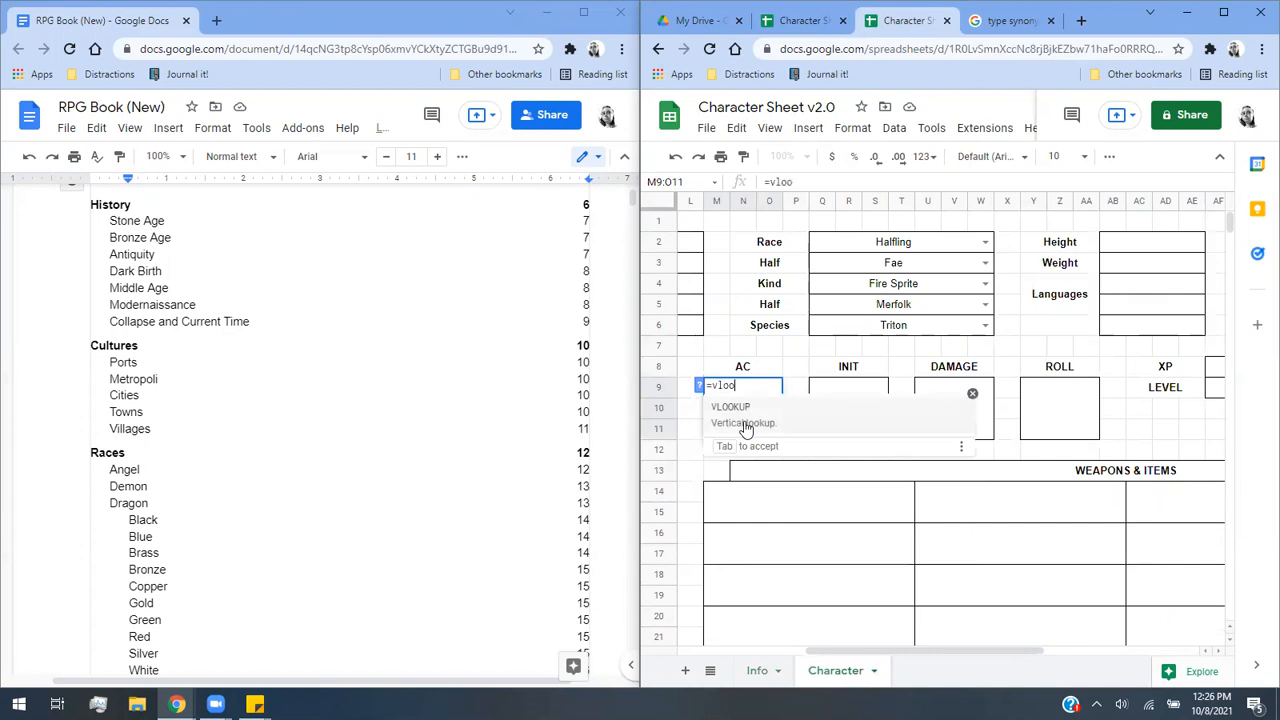
pyautogui.write('kup(')
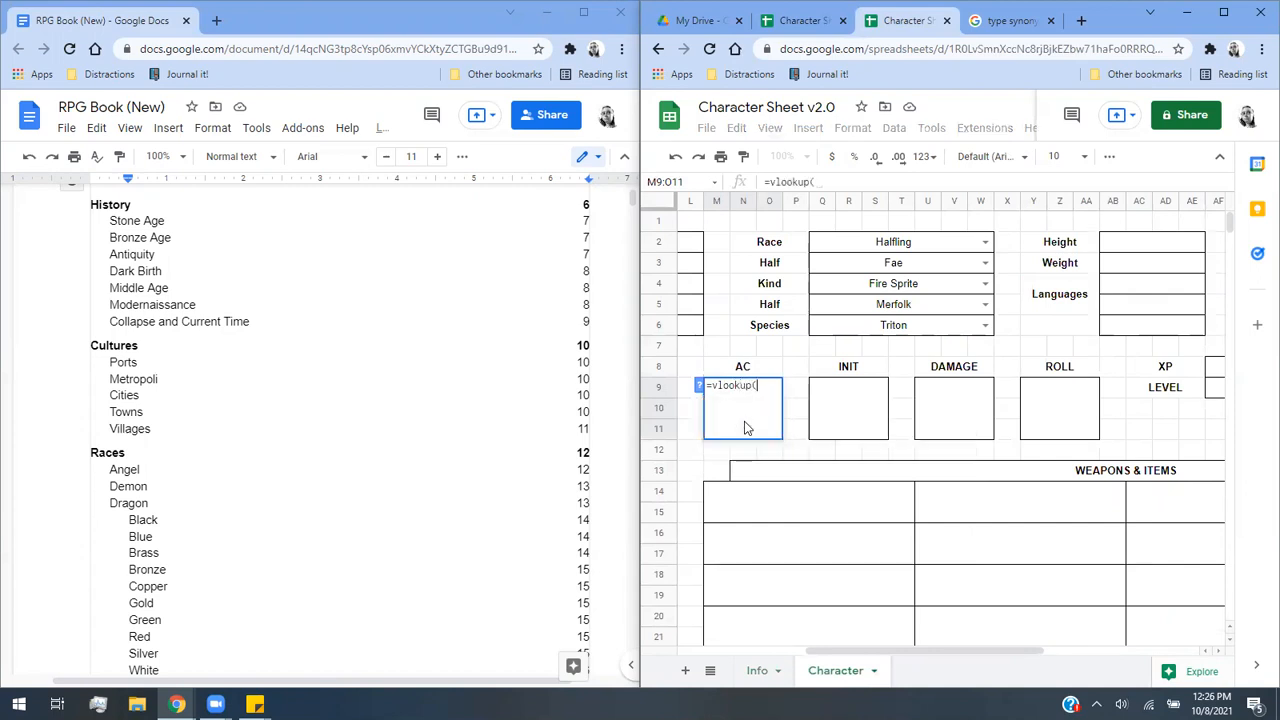
pyautogui.click(950, 246)
pyautogui.write(',')
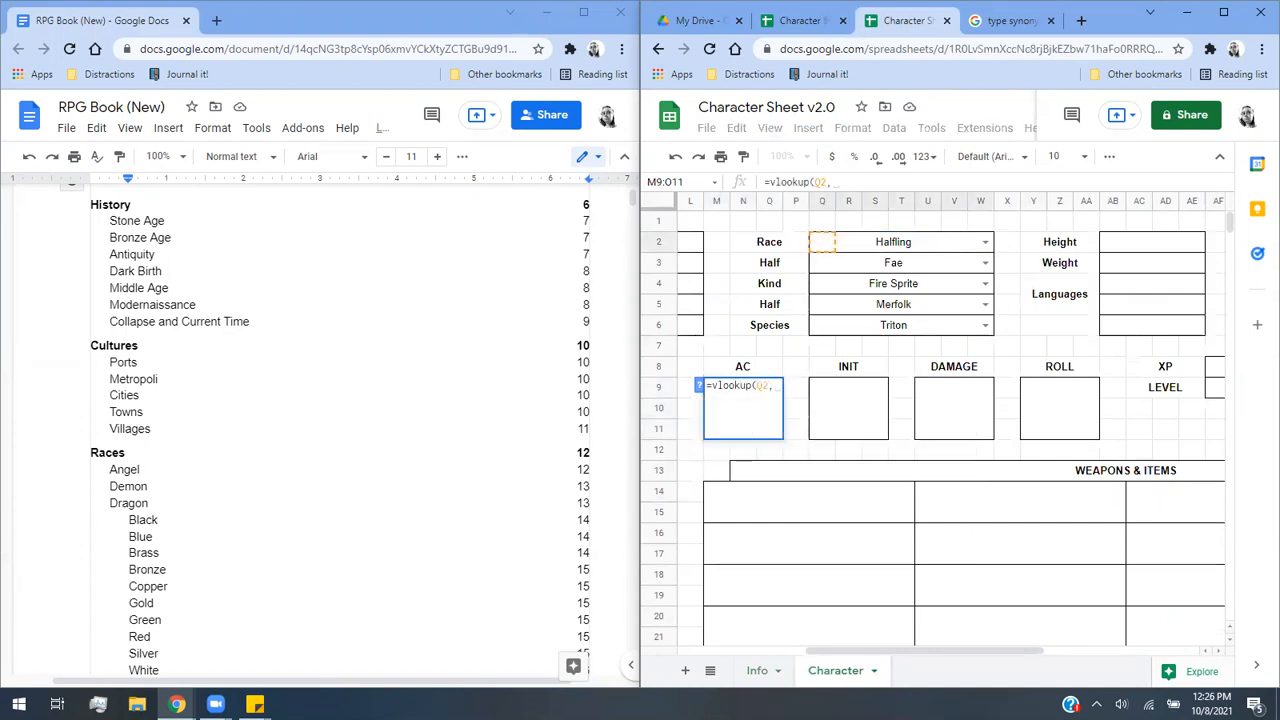
# Complete the AC formula with the range Info!A27:B36, column index 2 and FALSE for an exact match.
pyautogui.click(755, 671)
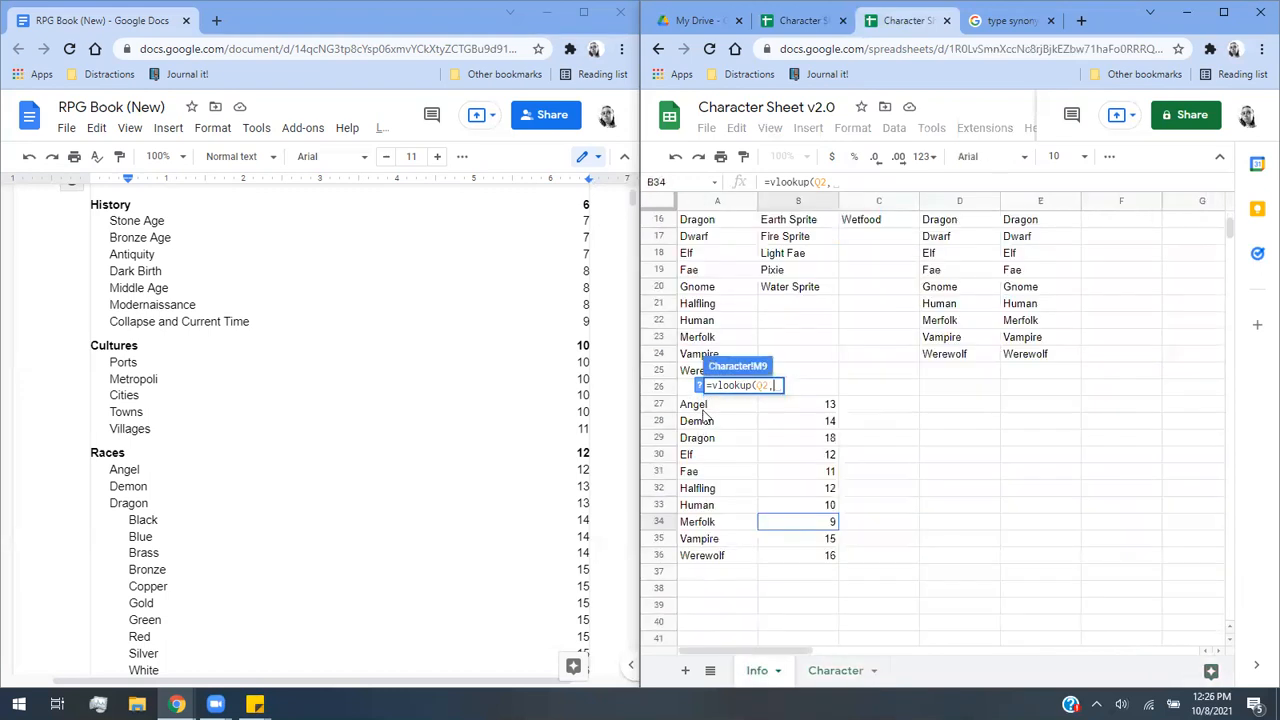
pyautogui.moveTo(700, 404); pyautogui.dragTo(718, 471)
pyautogui.moveTo(785, 540); pyautogui.dragTo(812, 561)
pyautogui.write(',2')
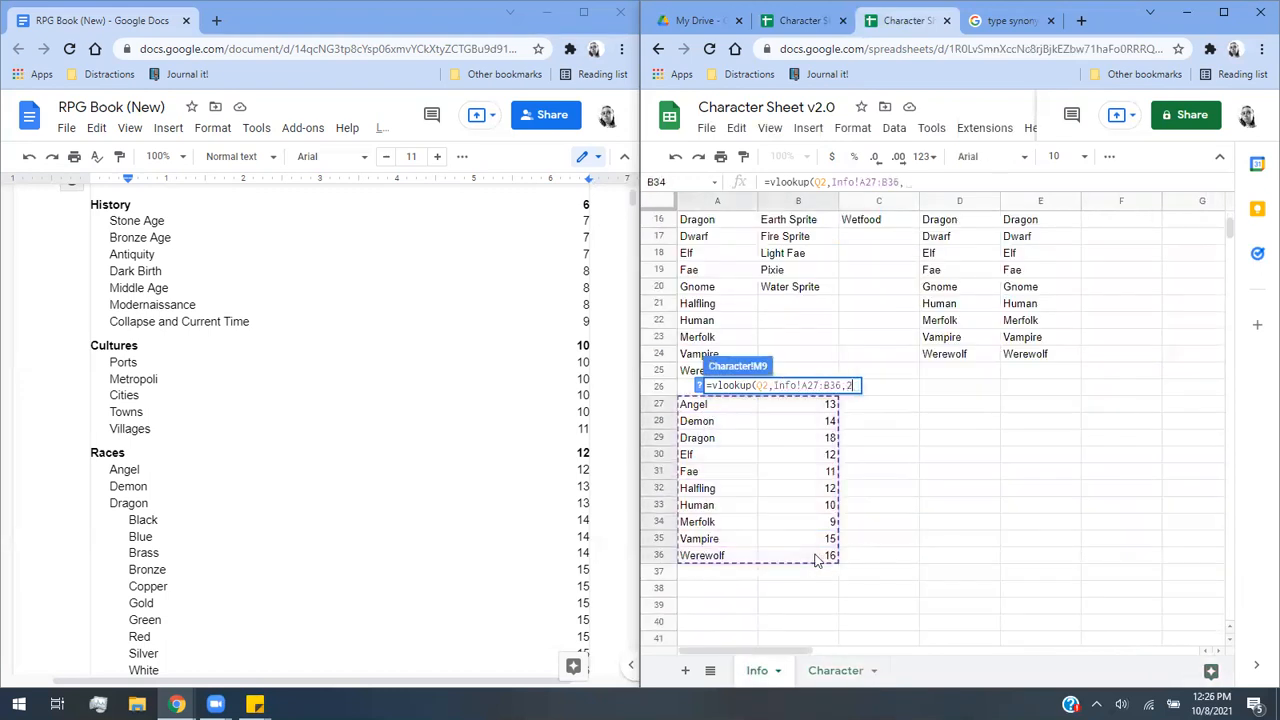
pyautogui.write(',FALSE)')
pyautogui.press('Return')
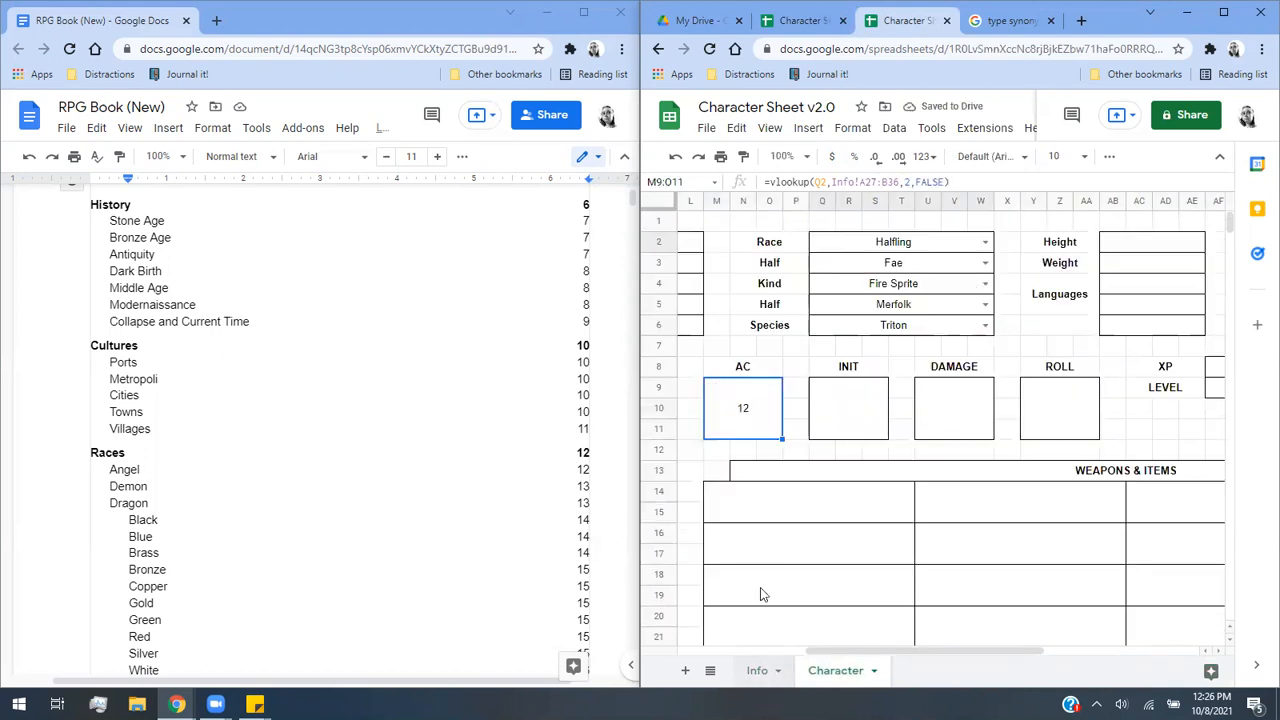
pyautogui.click(757, 670)
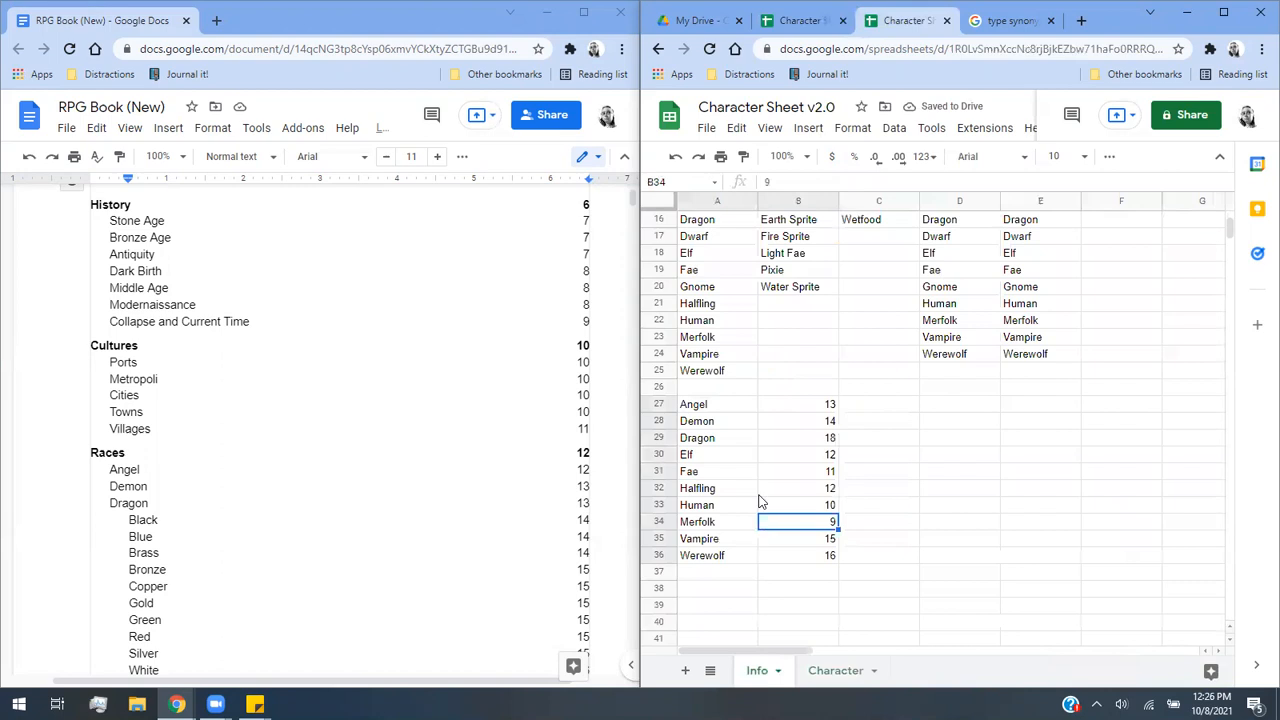
pyautogui.click(826, 670)
pyautogui.click(860, 433)
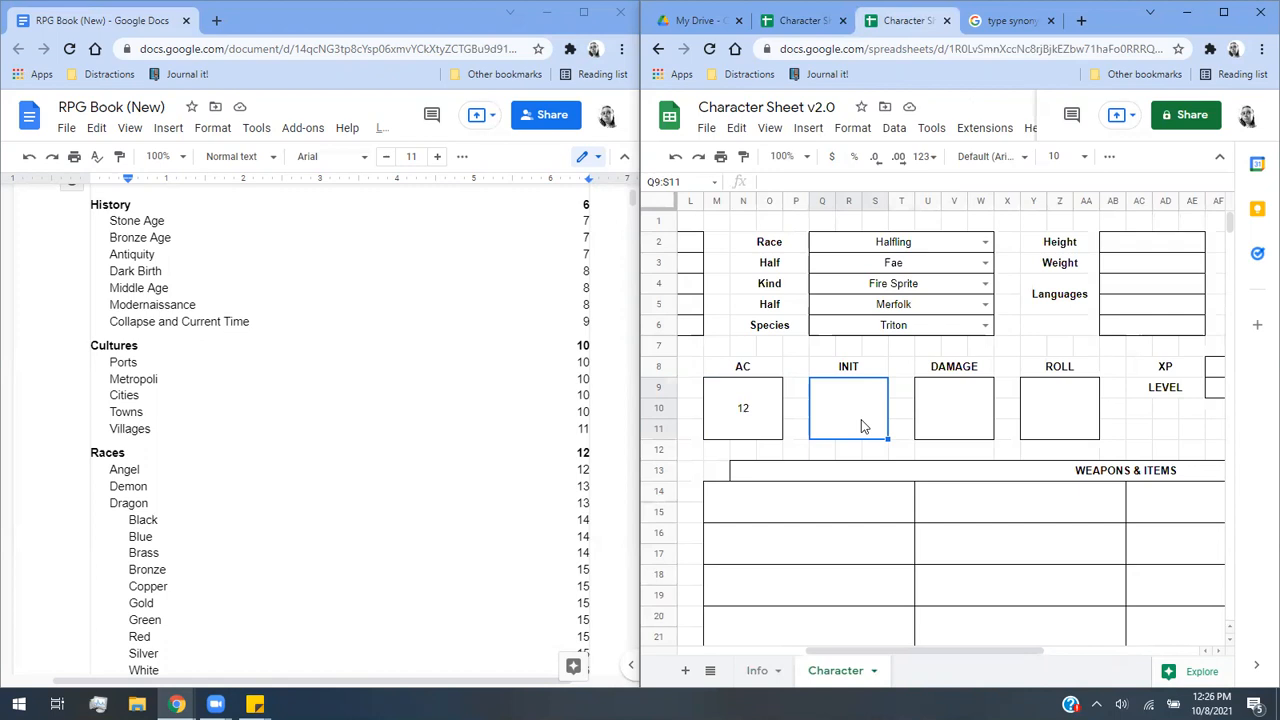
pyautogui.click(757, 670)
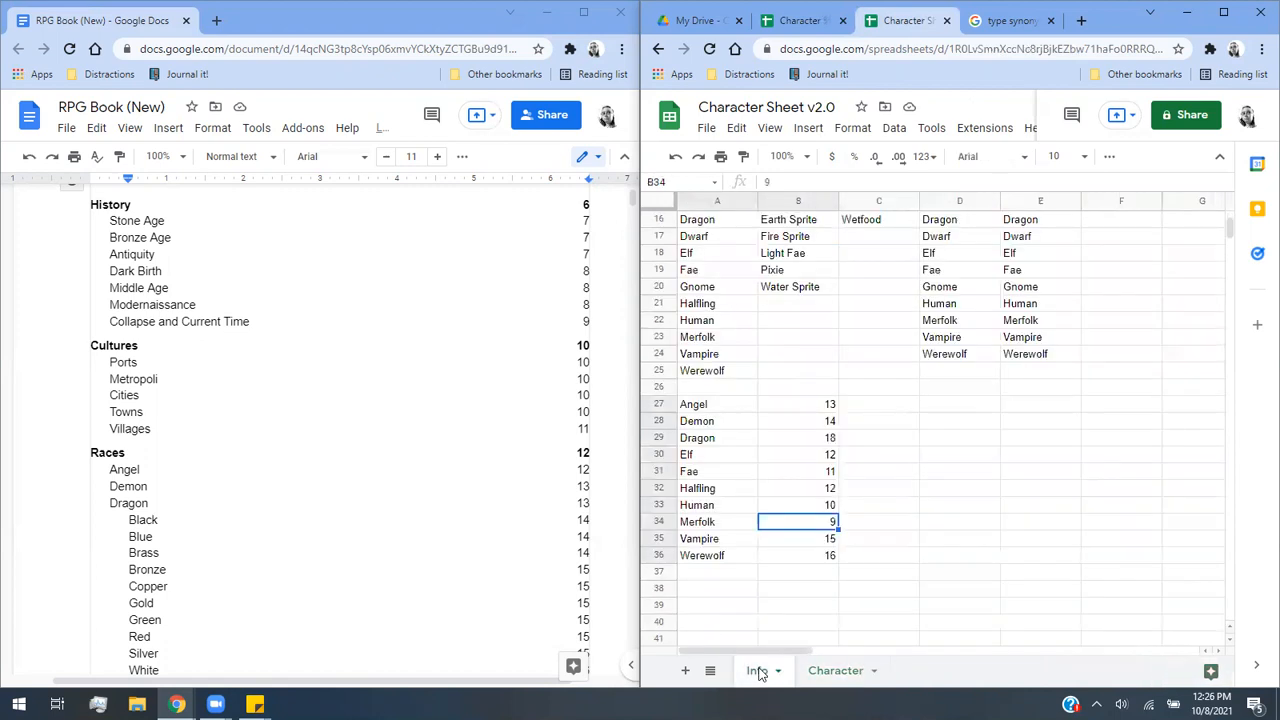
pyautogui.click(833, 670)
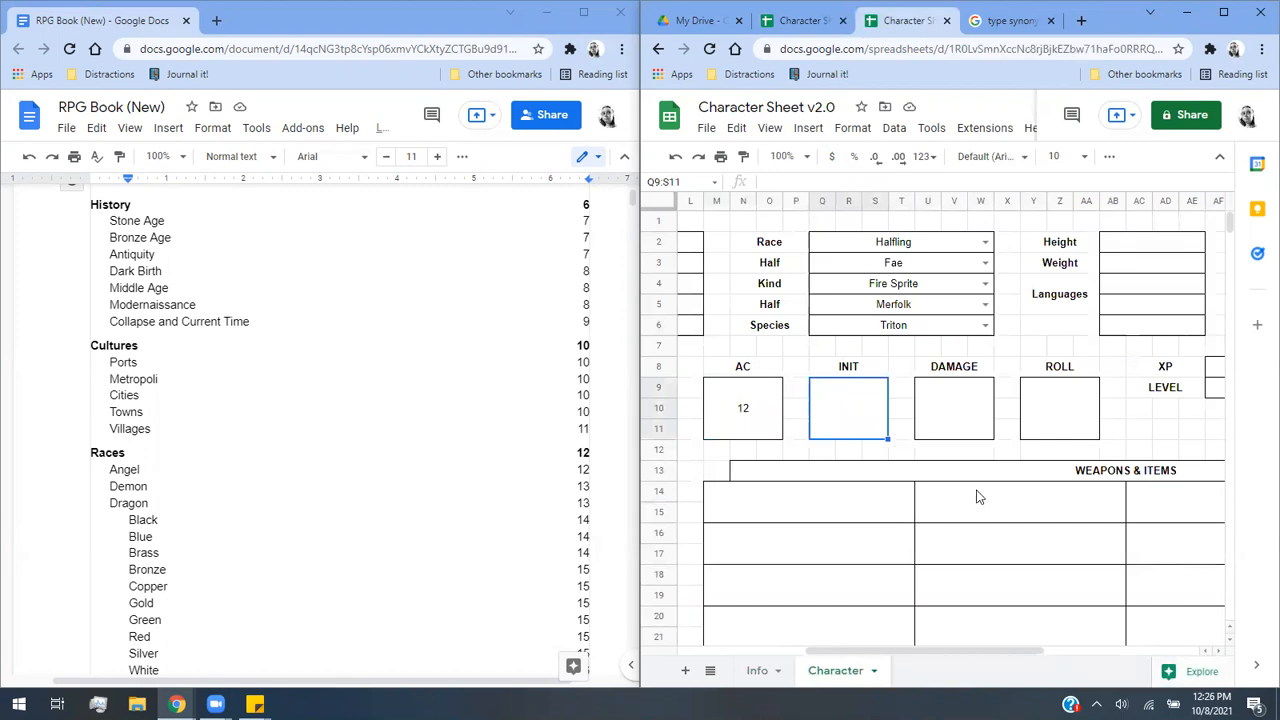
# Select the XP ranges and levels, X1:Z20, on the Info sheet of Character Sheet v1.0 and copy them.
pyautogui.moveTo(963, 652); pyautogui.dragTo(1057, 660)
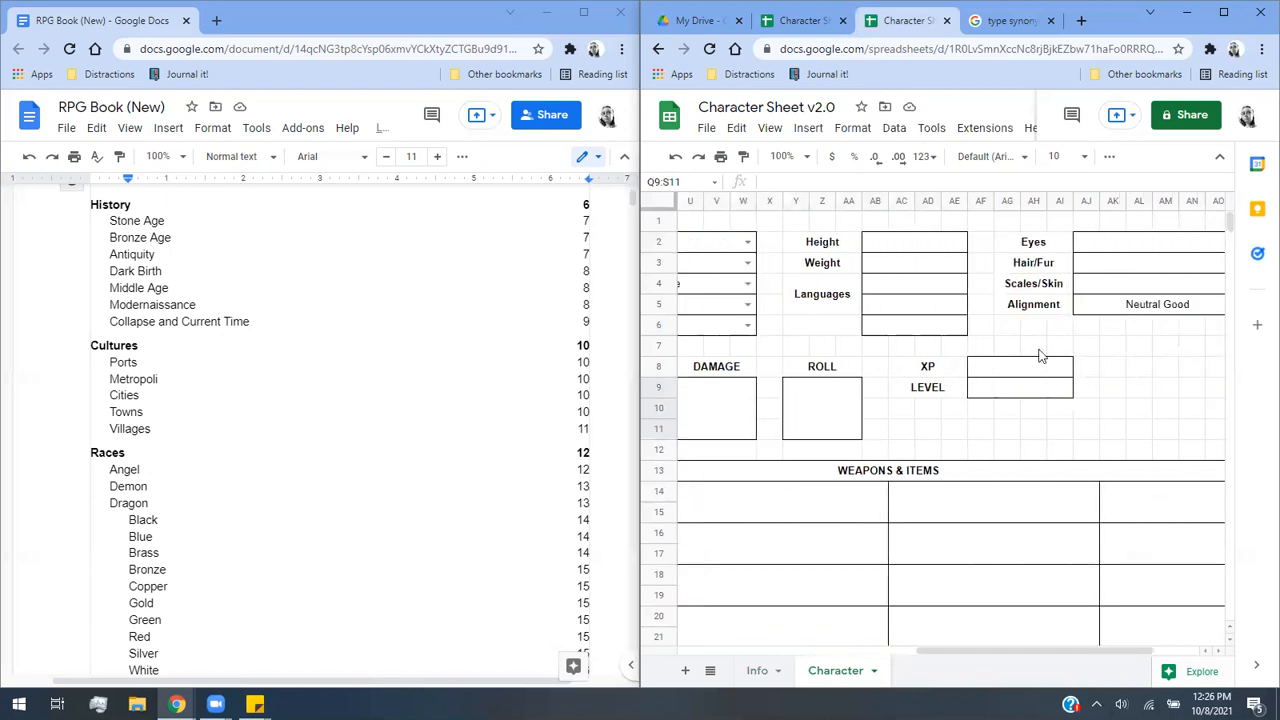
pyautogui.click(1040, 393)
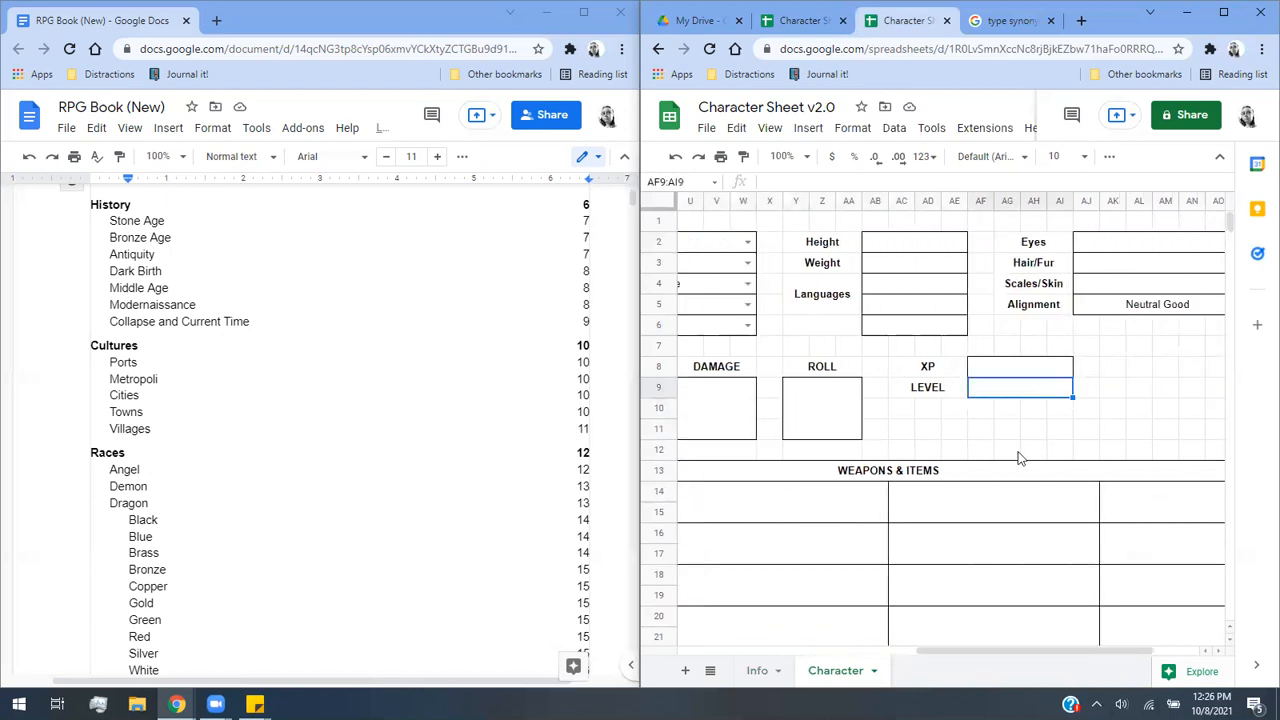
pyautogui.click(752, 671)
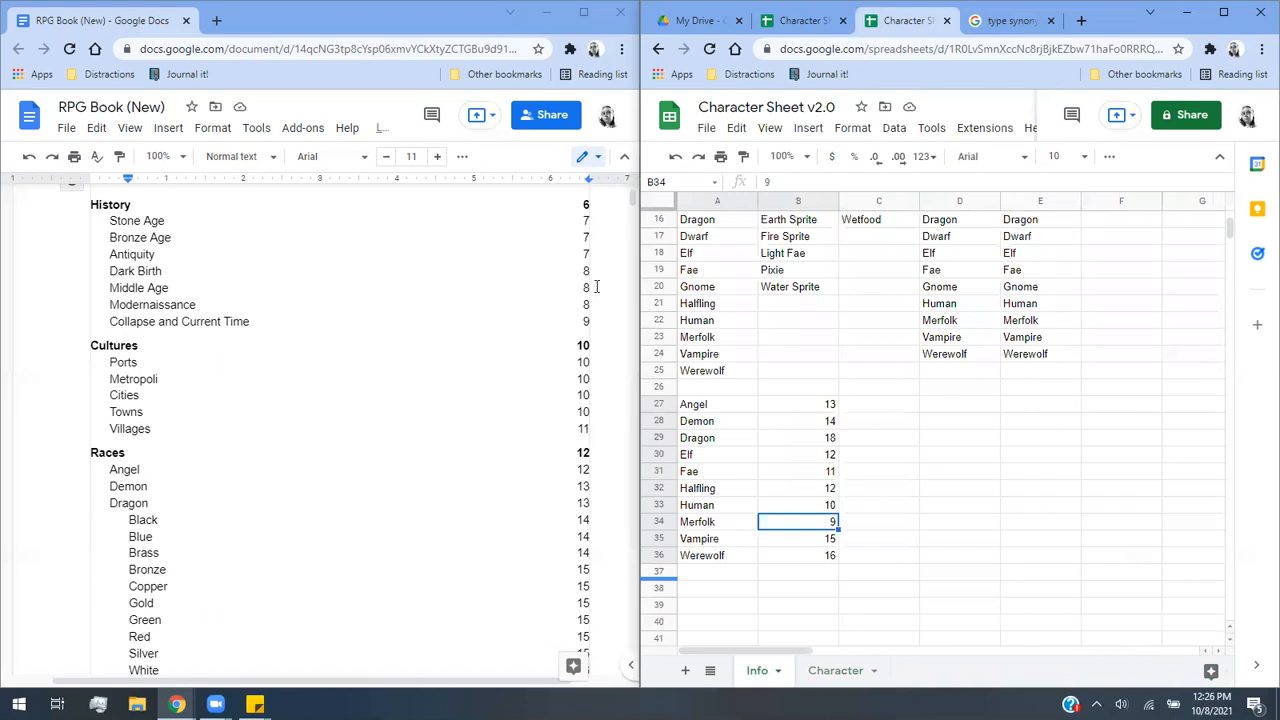
pyautogui.click(803, 21)
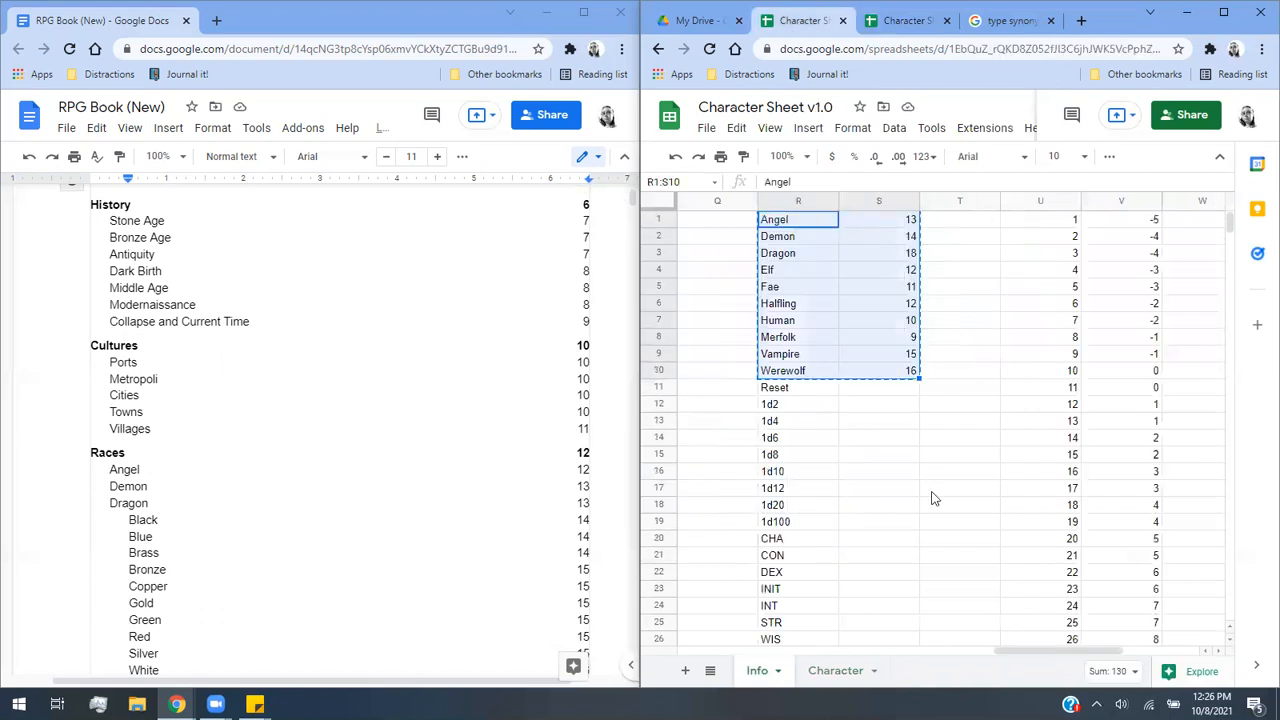
pyautogui.click(1141, 659)
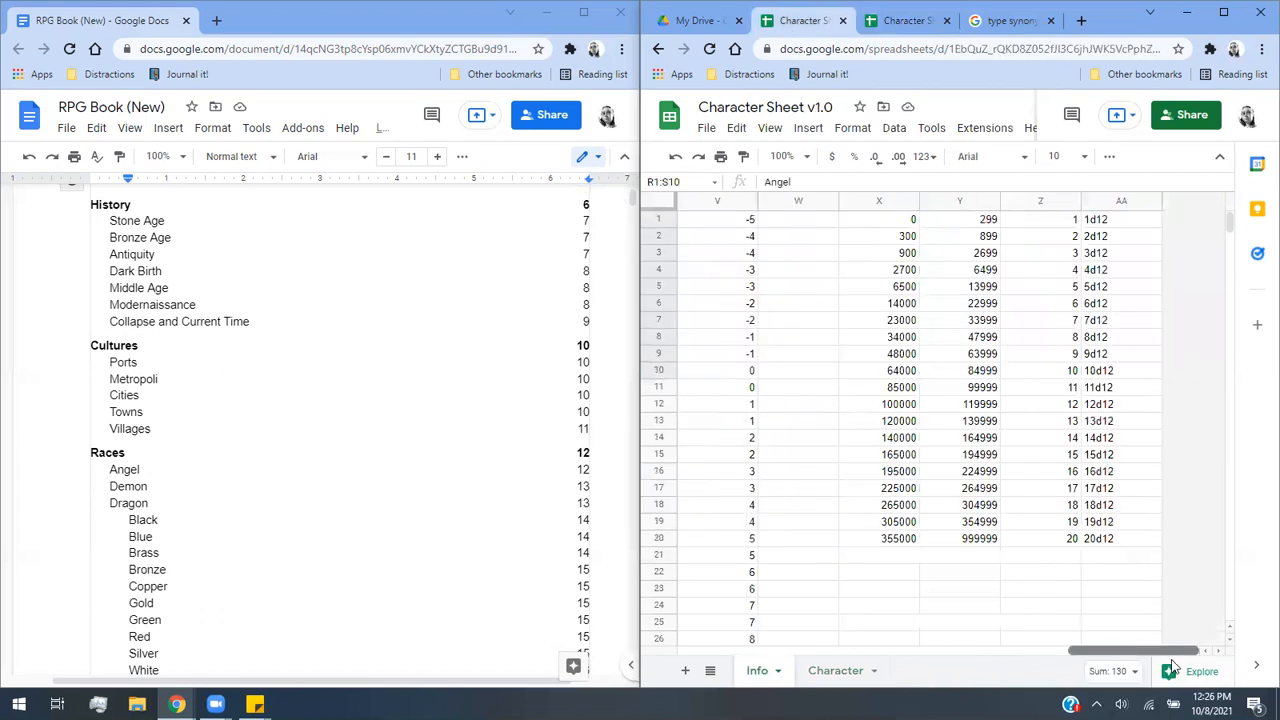
pyautogui.moveTo(870, 220); pyautogui.dragTo(1102, 540)
pyautogui.click(990, 489)
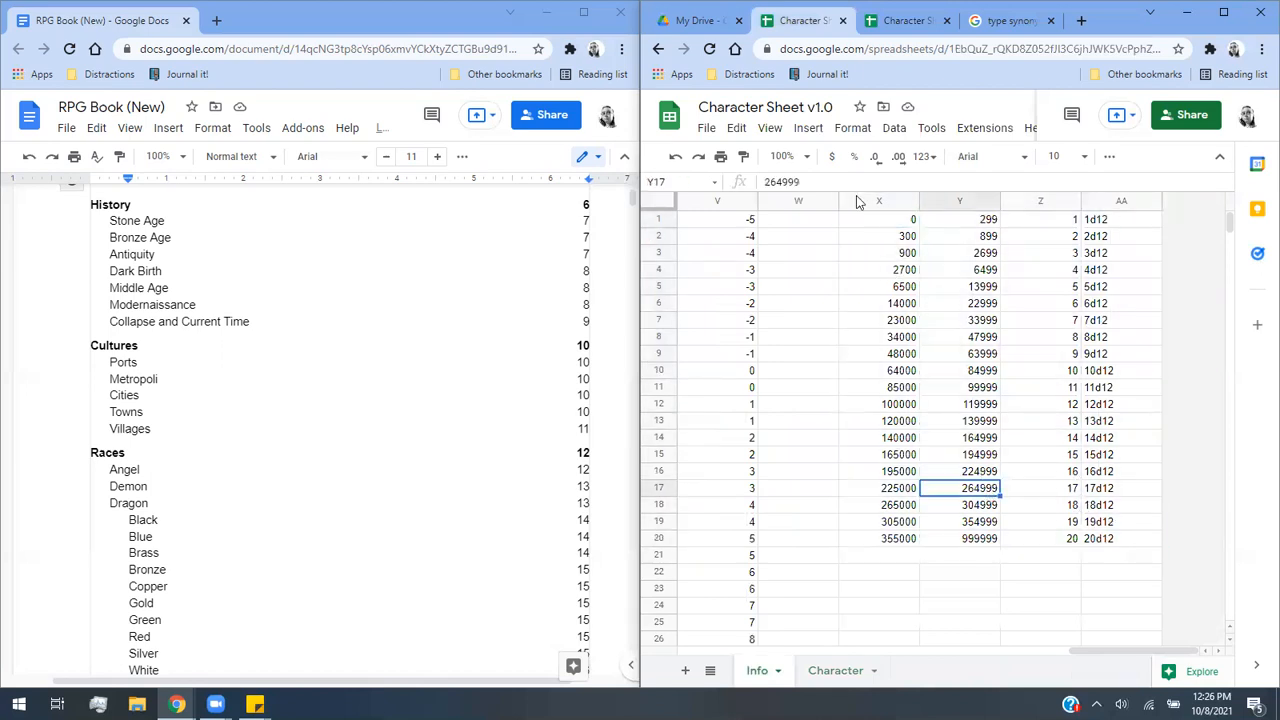
pyautogui.moveTo(880, 219); pyautogui.dragTo(1062, 549)
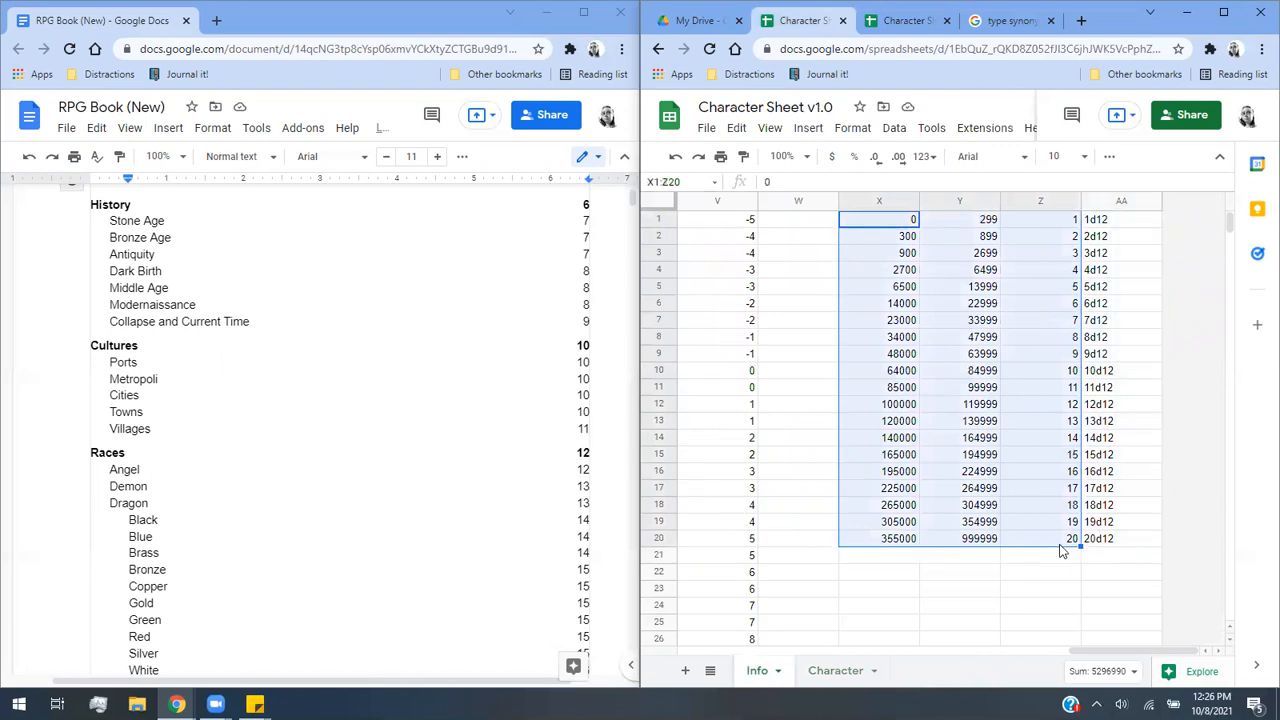
# Paste the XP and level table at cell D27 of the Info sheet in Character Sheet v2.0.
pyautogui.click(912, 20)
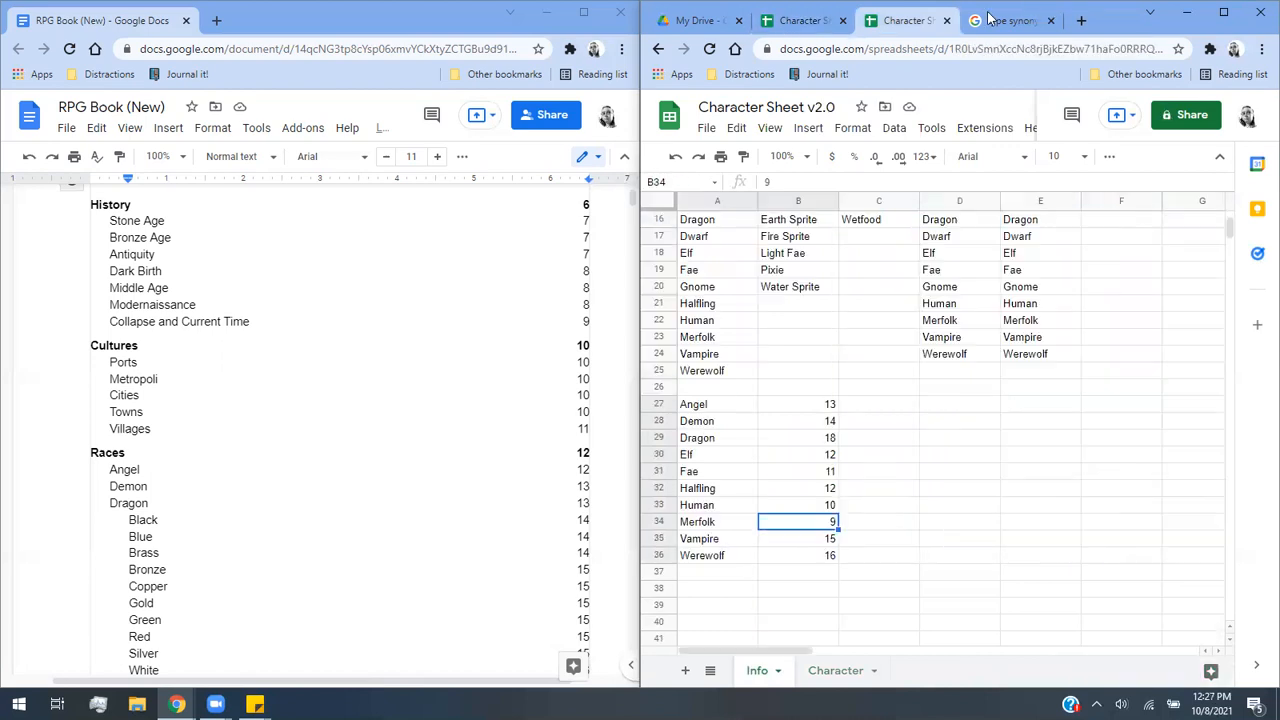
pyautogui.click(937, 411)
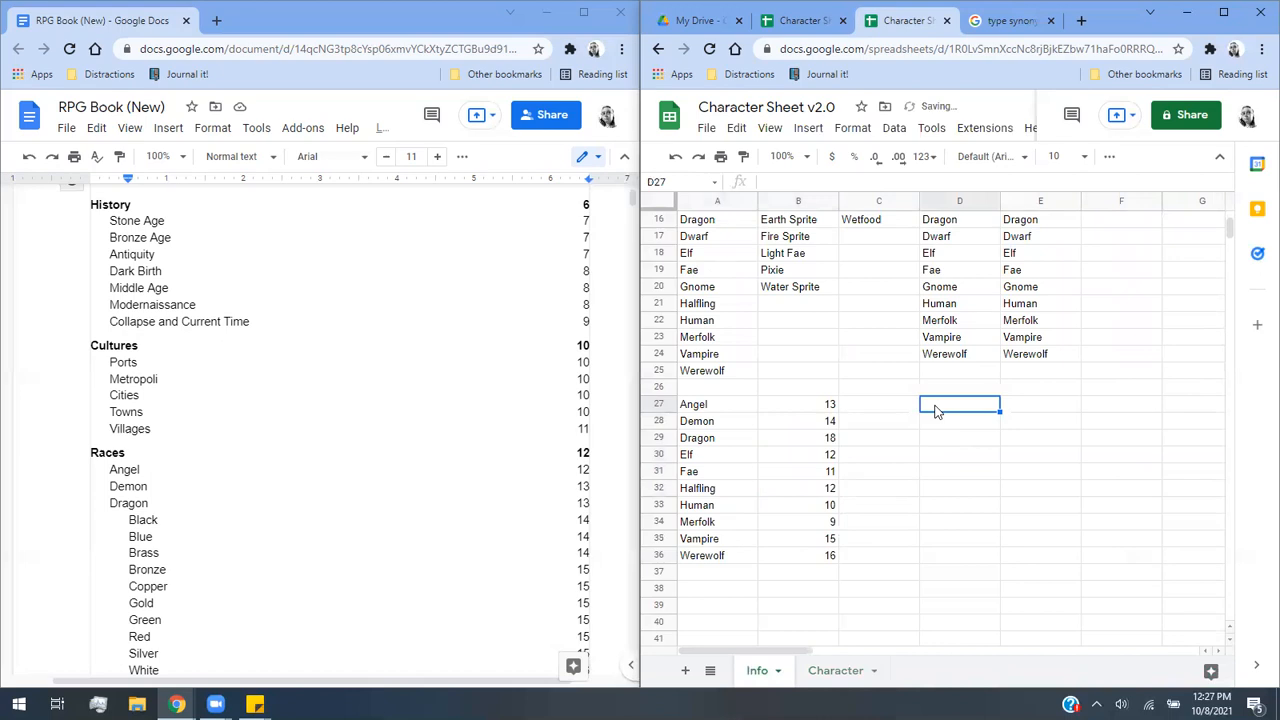
pyautogui.hotkey('ctrl', 'v')
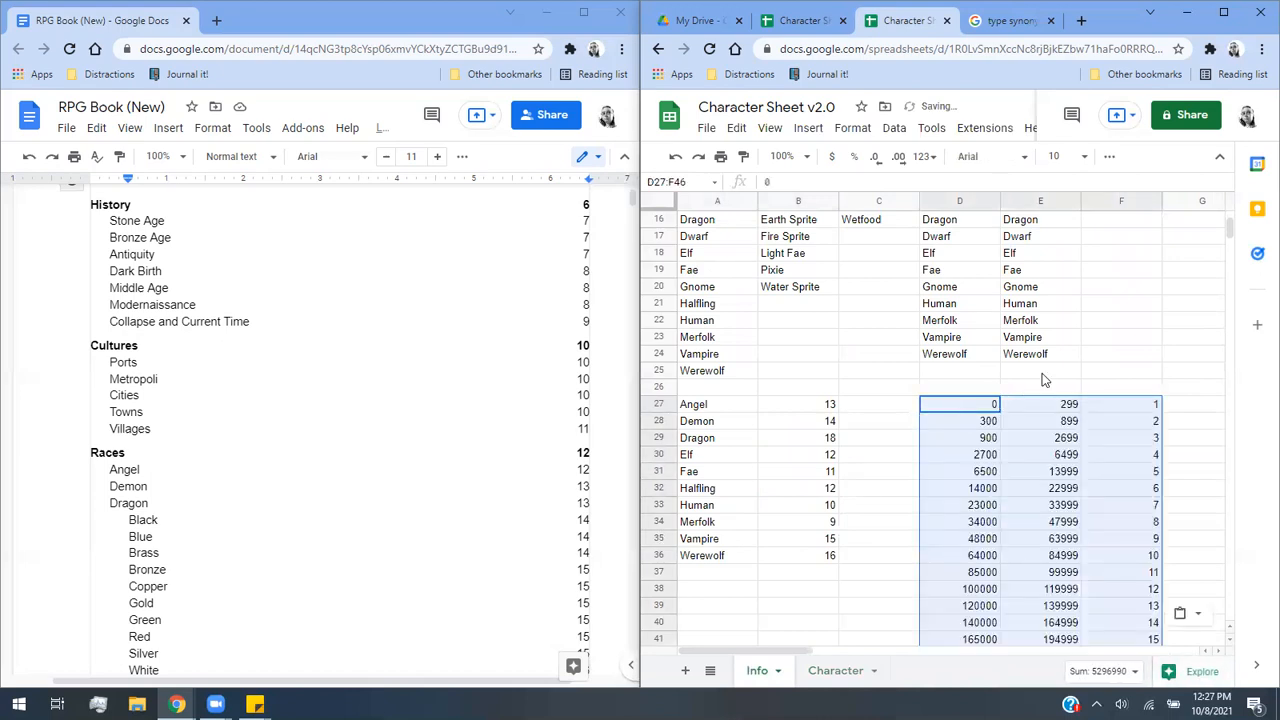
pyautogui.click(1043, 378)
pyautogui.scroll(-3, 1040, 378)
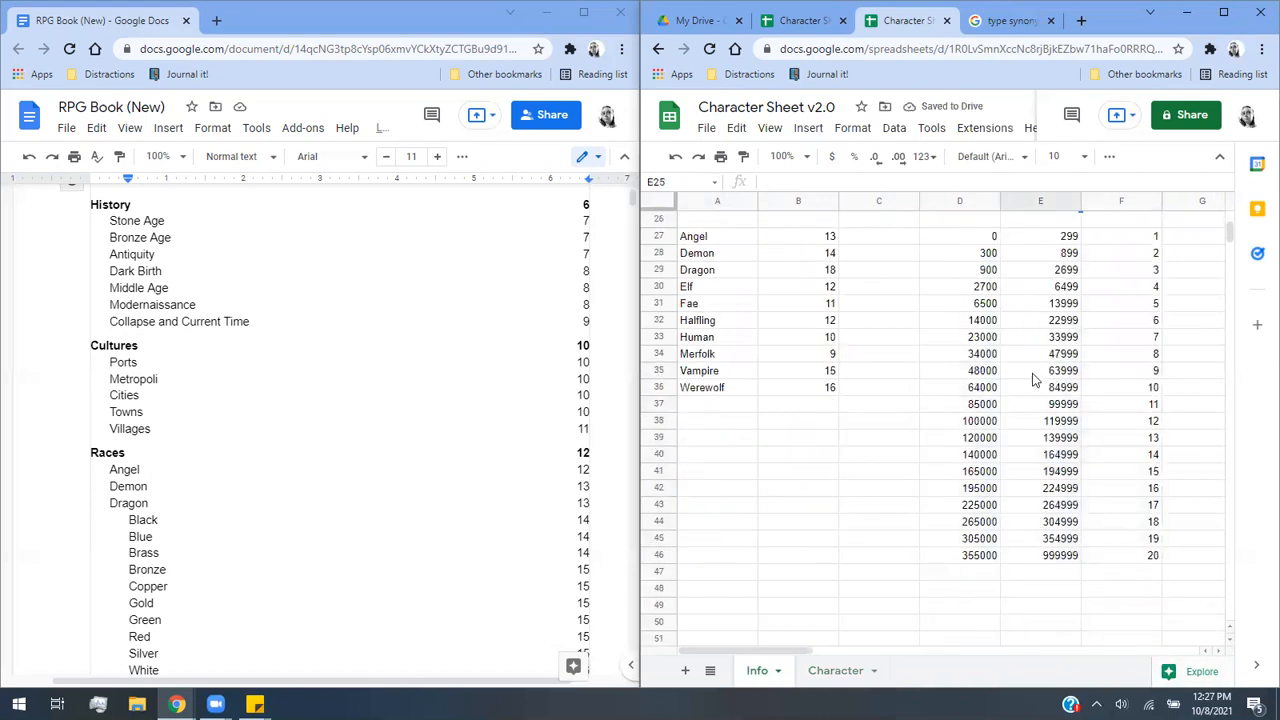
# Inspect the formula in the Level cell on the Character sheet of Character Sheet v1.0.
pyautogui.click(829, 34)
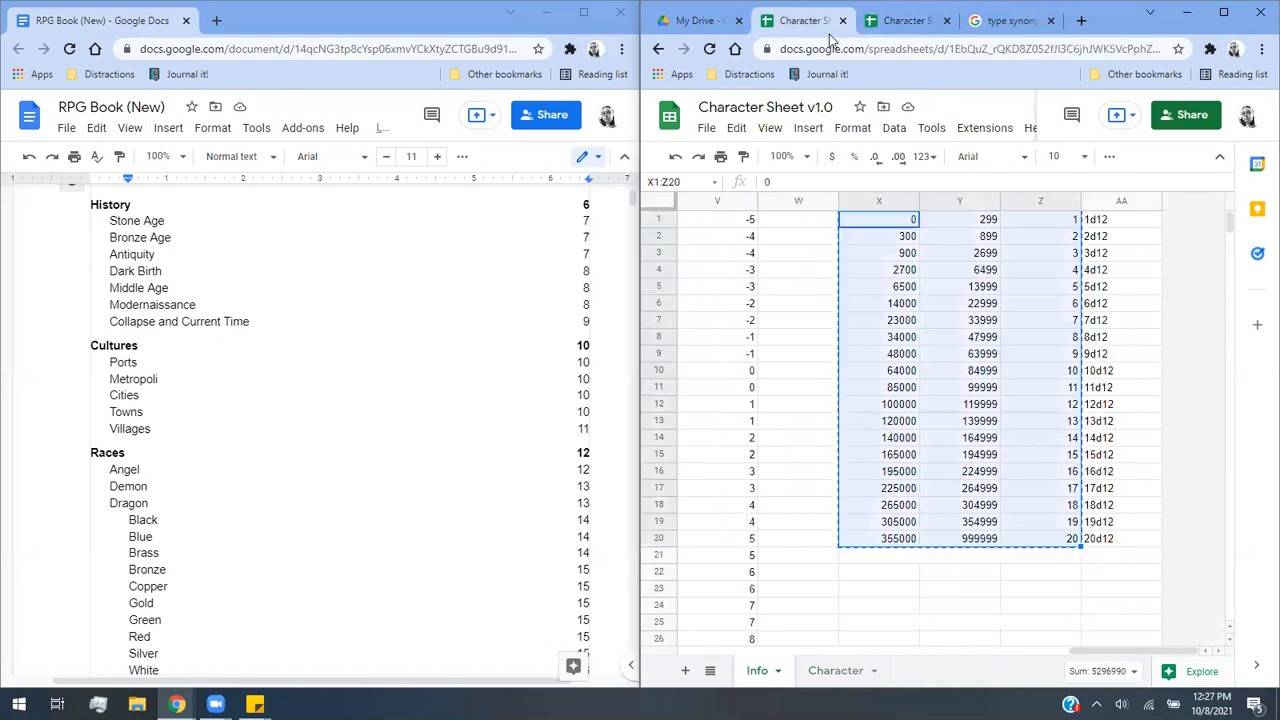
pyautogui.click(835, 670)
pyautogui.scroll(5, 1025, 465)
pyautogui.moveTo(868, 652); pyautogui.dragTo(1128, 612)
pyautogui.scroll(10, 1128, 610)
pyautogui.scroll(4, 1128, 610)
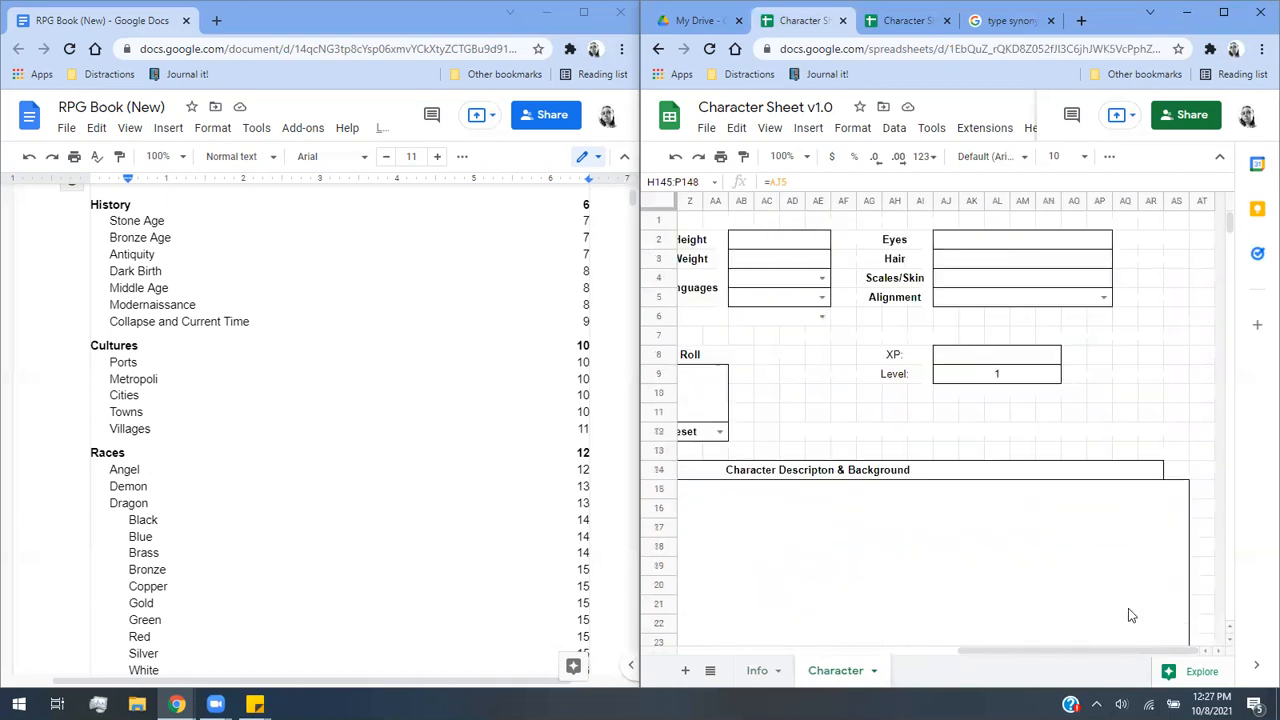
pyautogui.click(1043, 380)
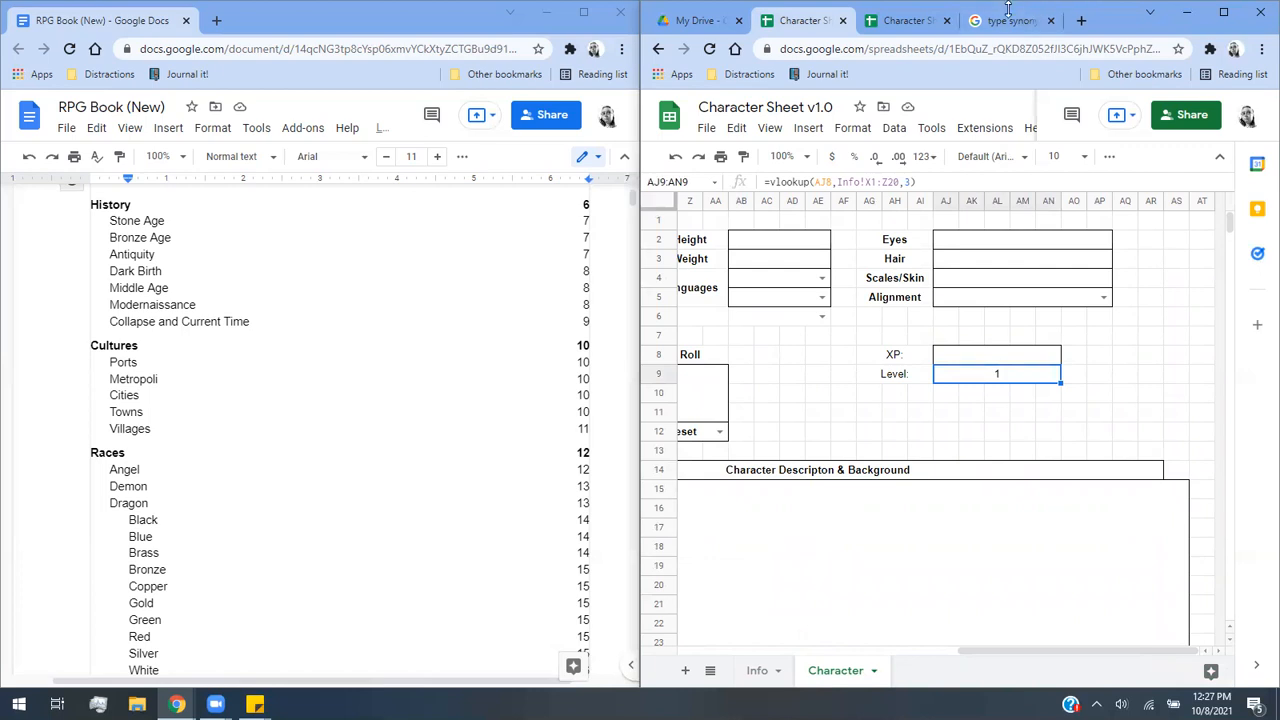
# Start a VLOOKUP formula in the LEVEL box of Character Sheet v2.0, with the XP cell AF8 as the search key.
pyautogui.click(910, 20)
pyautogui.scroll(4, 908, 523)
pyautogui.click(835, 671)
pyautogui.click(1052, 372)
pyautogui.click(1036, 391)
pyautogui.write('=')
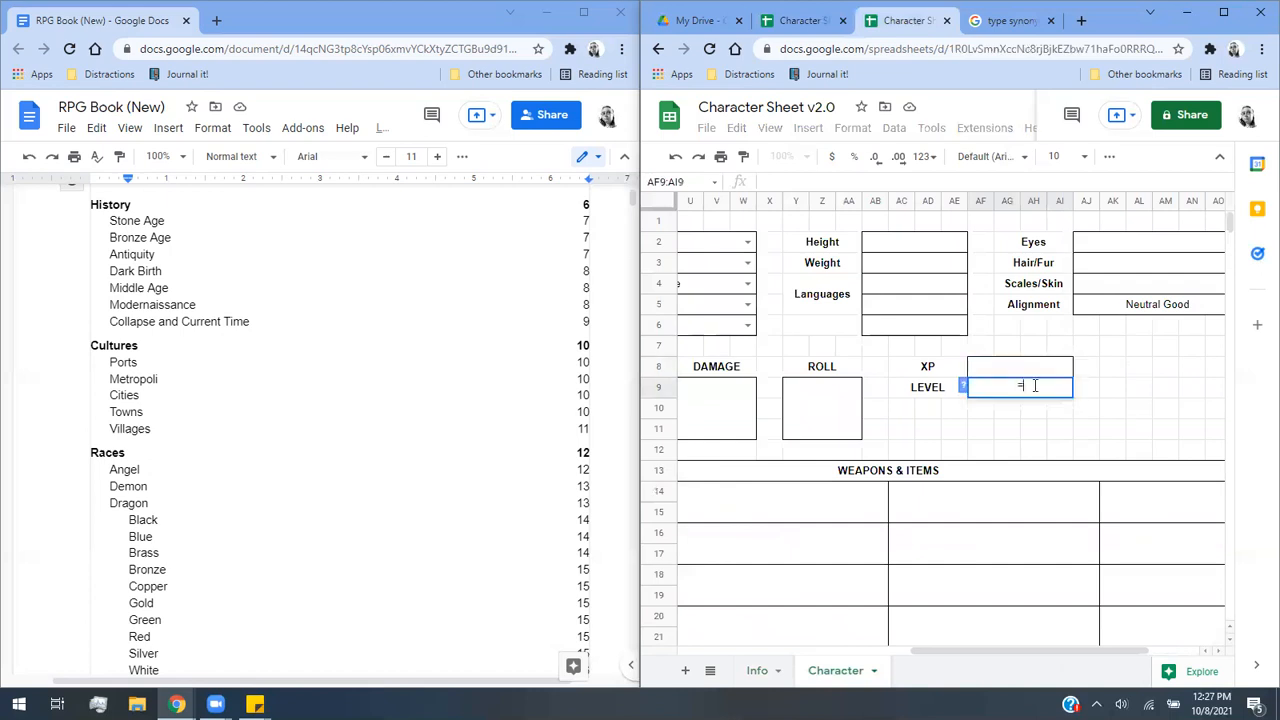
pyautogui.write('vlookup(')
pyautogui.click(1043, 374)
pyautogui.write(',')
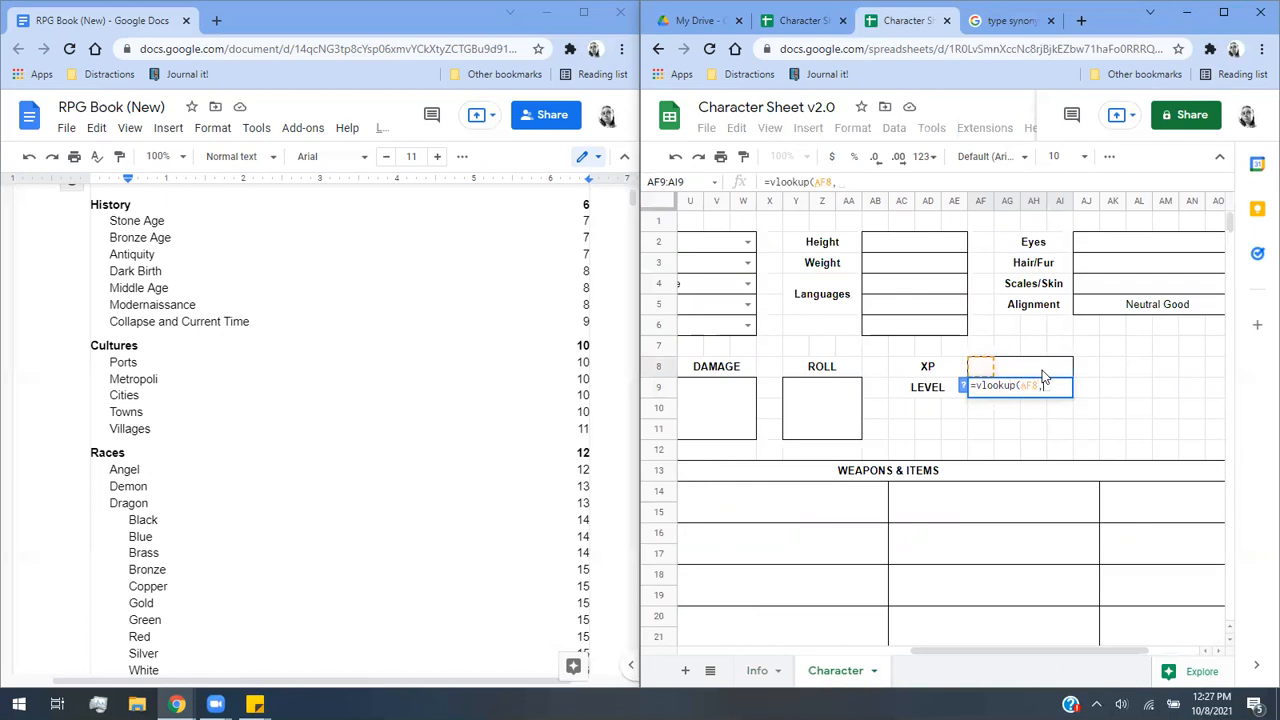
# Complete the LEVEL formula with the range Info!D27:F46 and column index 3.
pyautogui.click(757, 670)
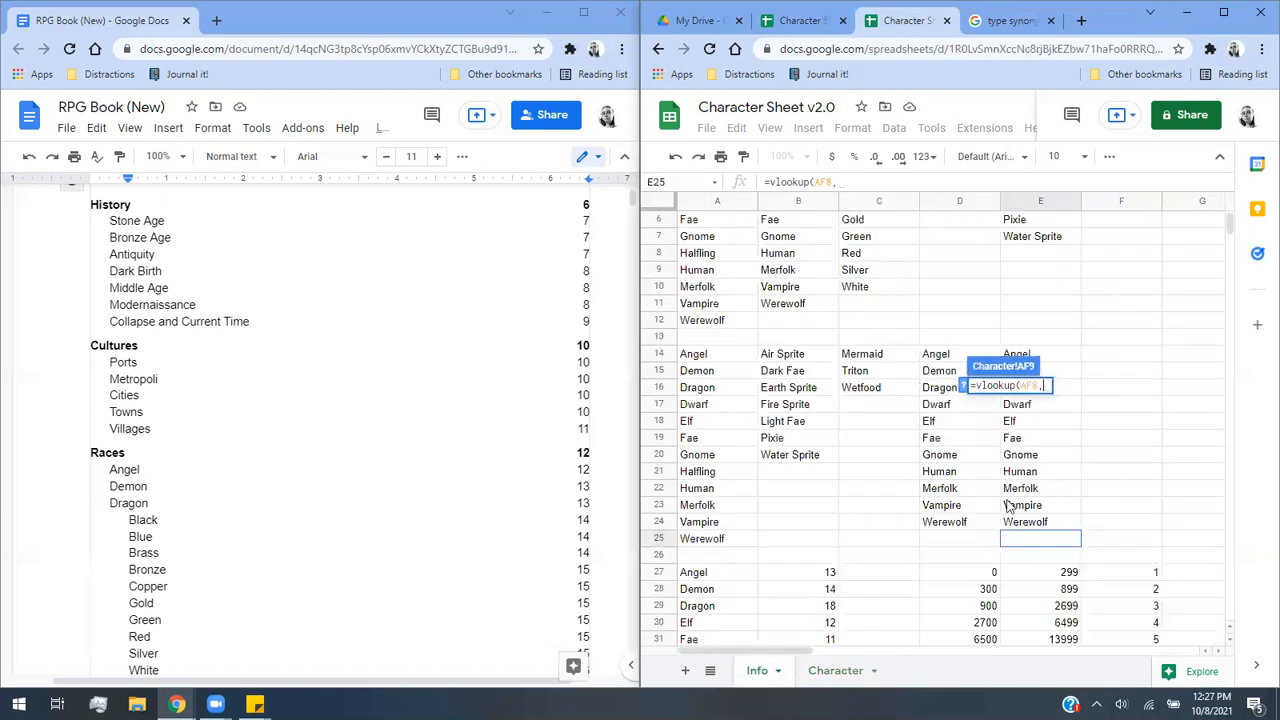
pyautogui.moveTo(948, 408); pyautogui.dragTo(1136, 507)
pyautogui.write(',3)')
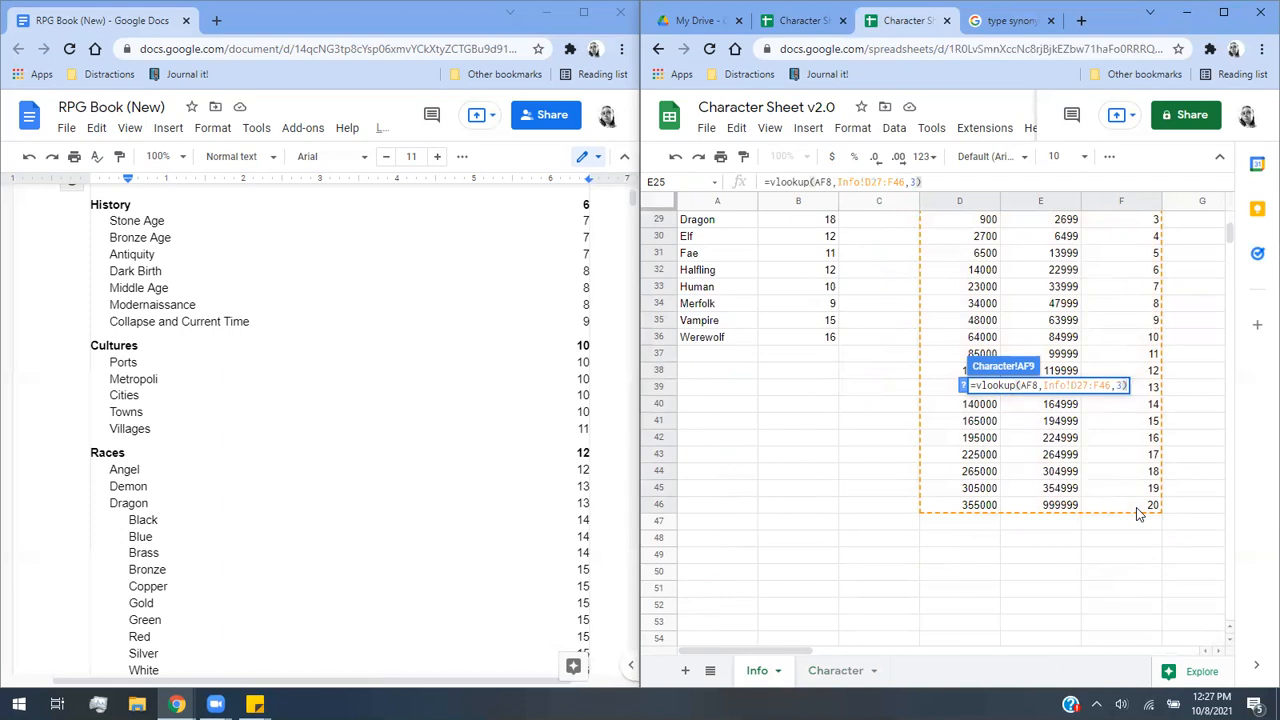
pyautogui.scroll(3, 1136, 507)
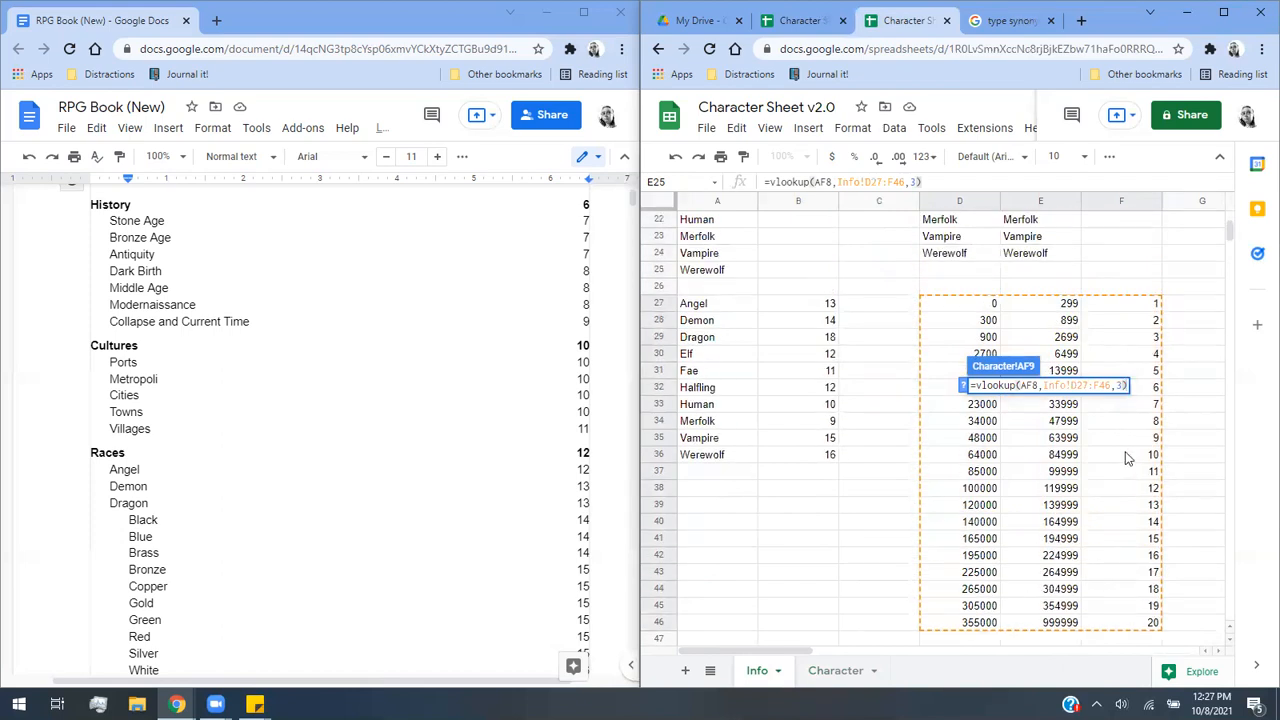
pyautogui.press('Return')
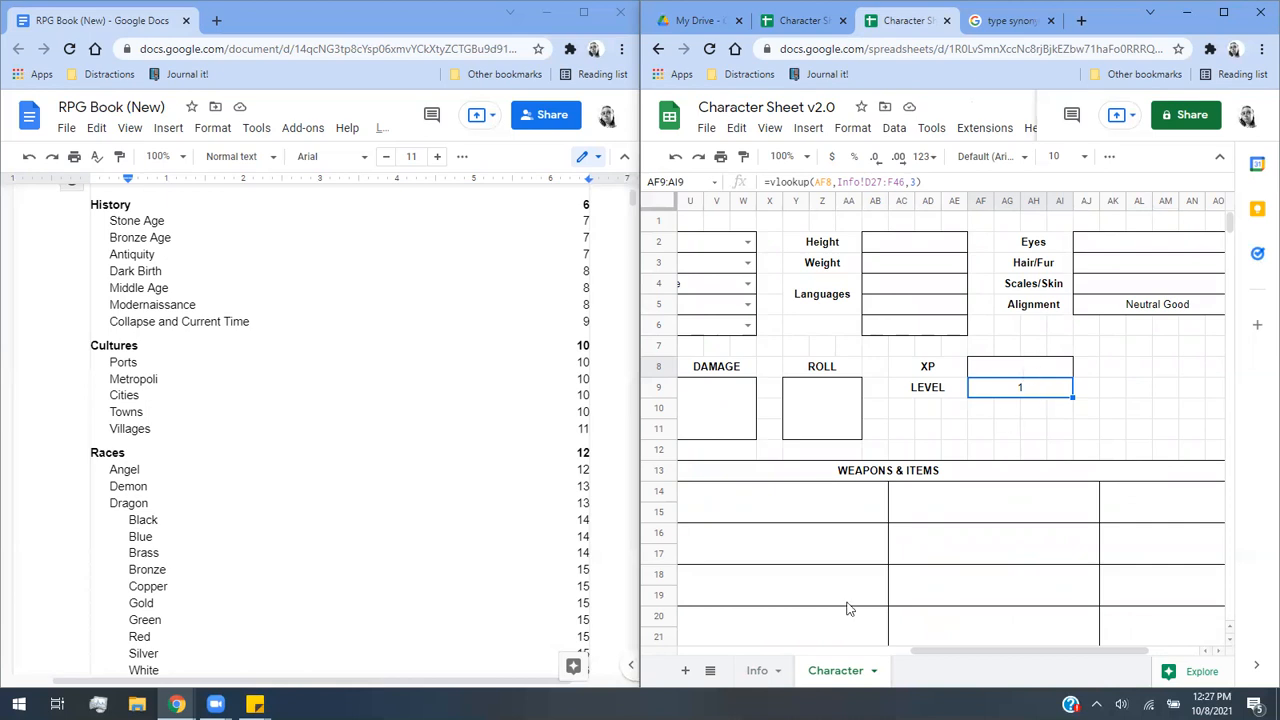
# Examine how the lower and upper XP limits in the Info table relate to the XP box on the Character sheet.
pyautogui.click(757, 671)
pyautogui.scroll(-2, 1024, 312)
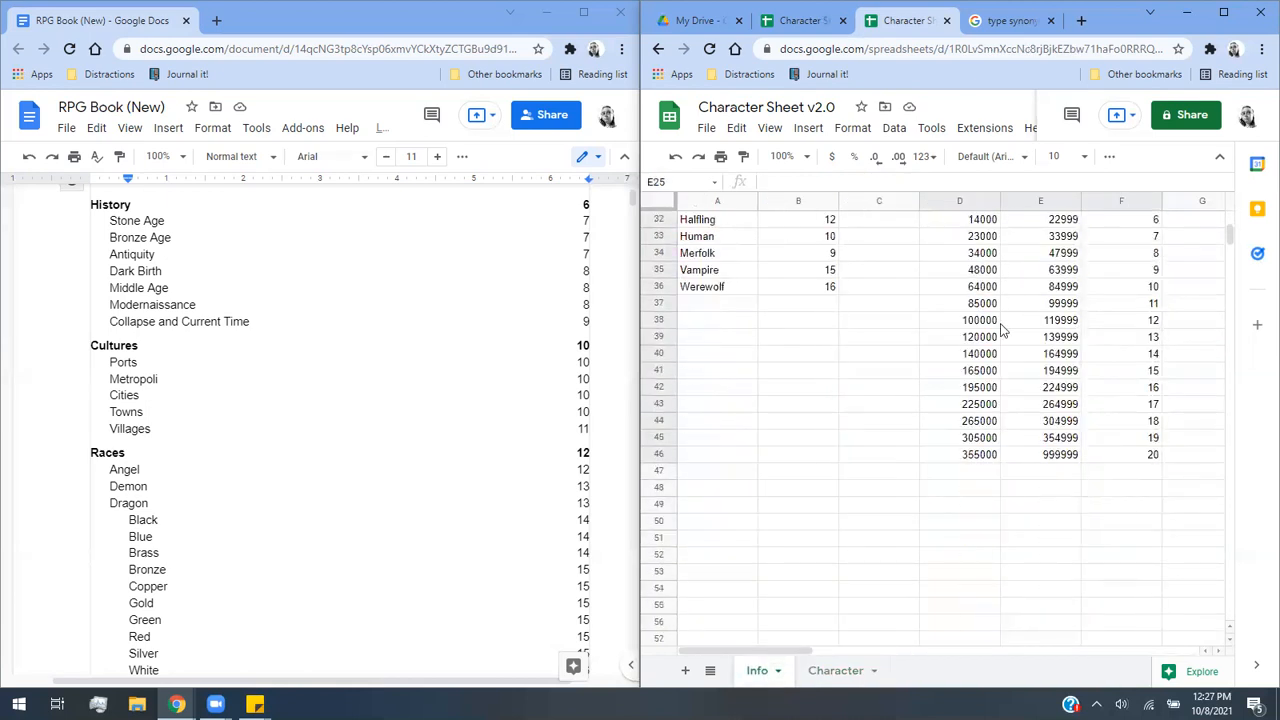
pyautogui.scroll(2, 1003, 332)
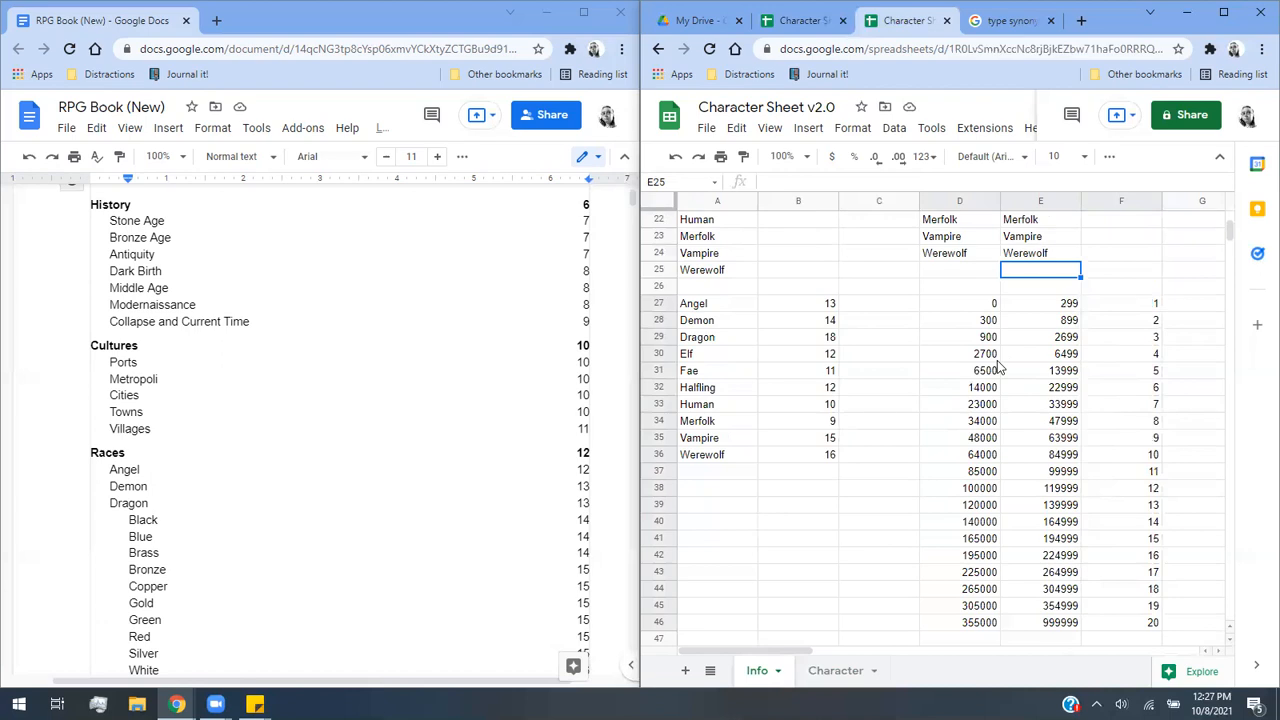
pyautogui.click(986, 305)
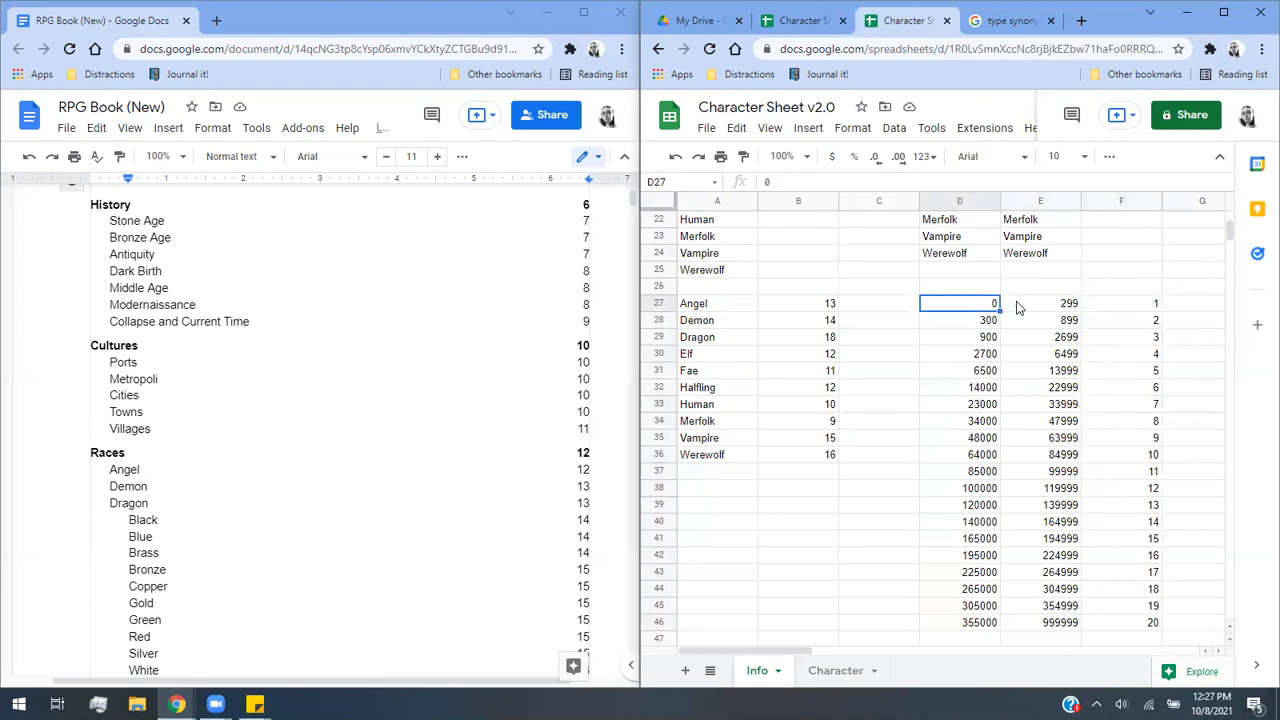
pyautogui.click(1022, 308)
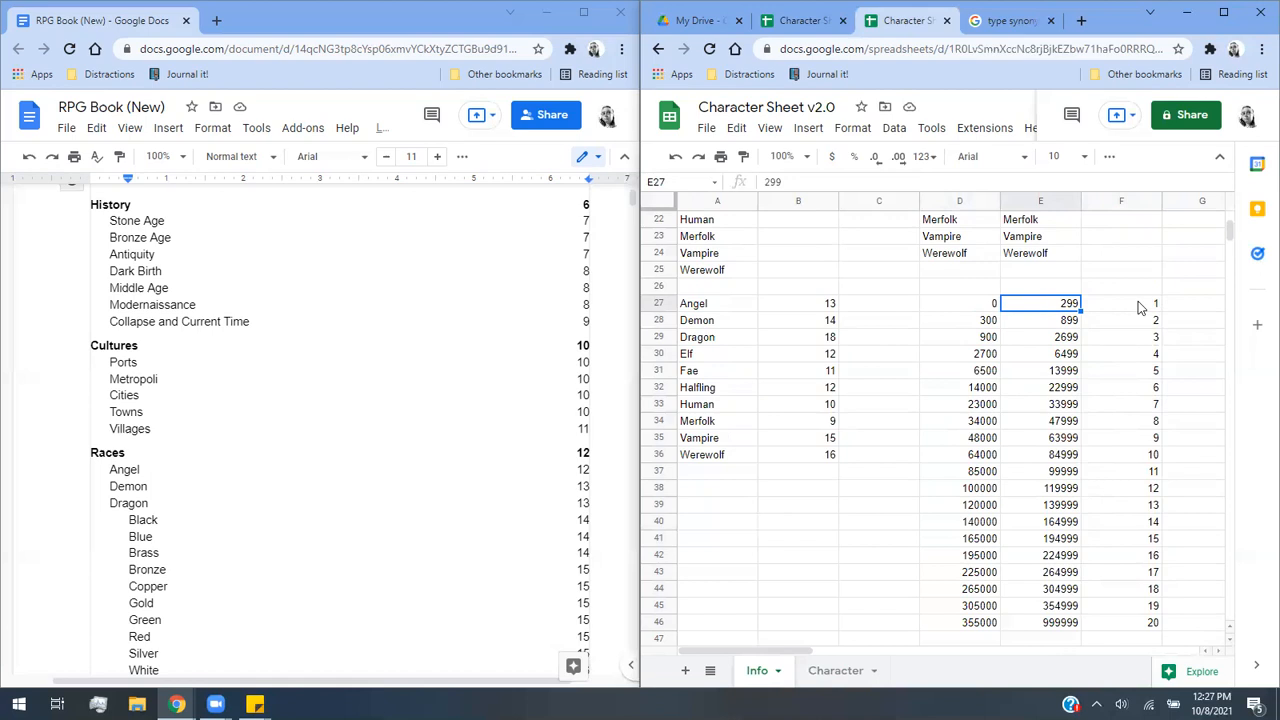
pyautogui.click(830, 671)
pyautogui.click(1033, 372)
pyautogui.click(757, 669)
pyautogui.click(836, 670)
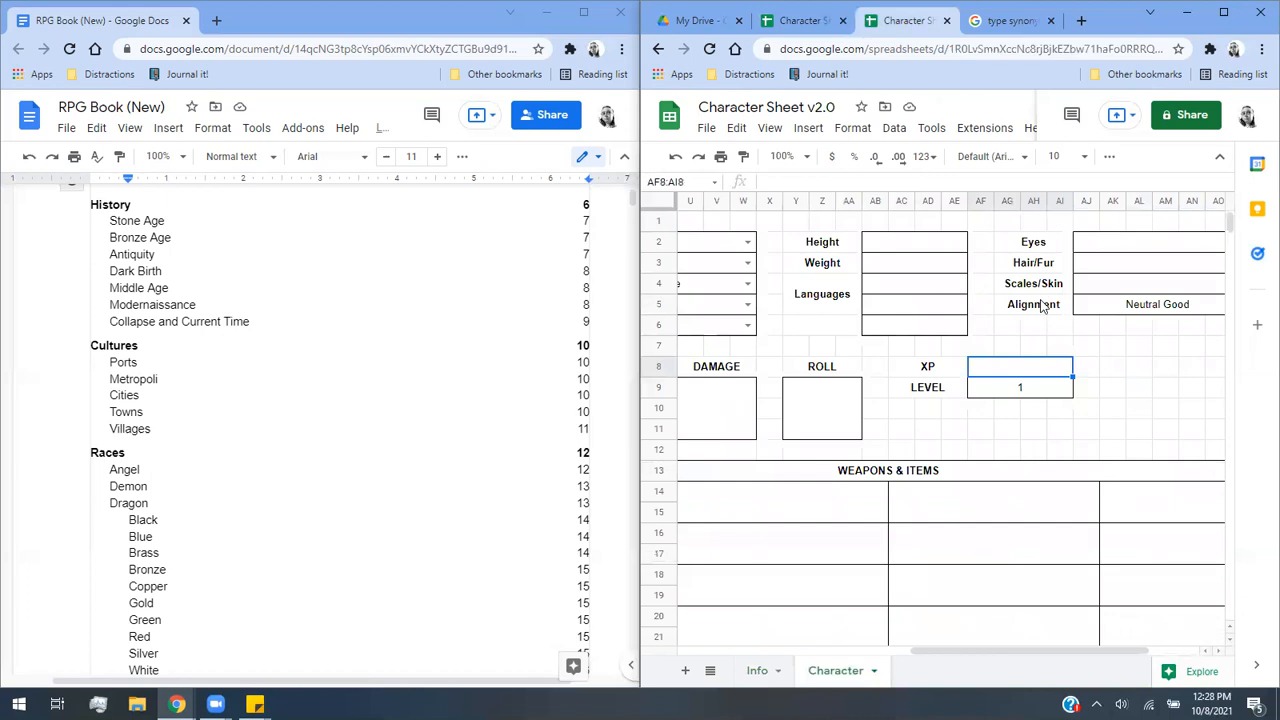
# Enter 14500 in the XP box as a test and compare the level with the XP table on the Info sheet.
pyautogui.hotkey('ctrl', 'Right')
pyautogui.press('Left')
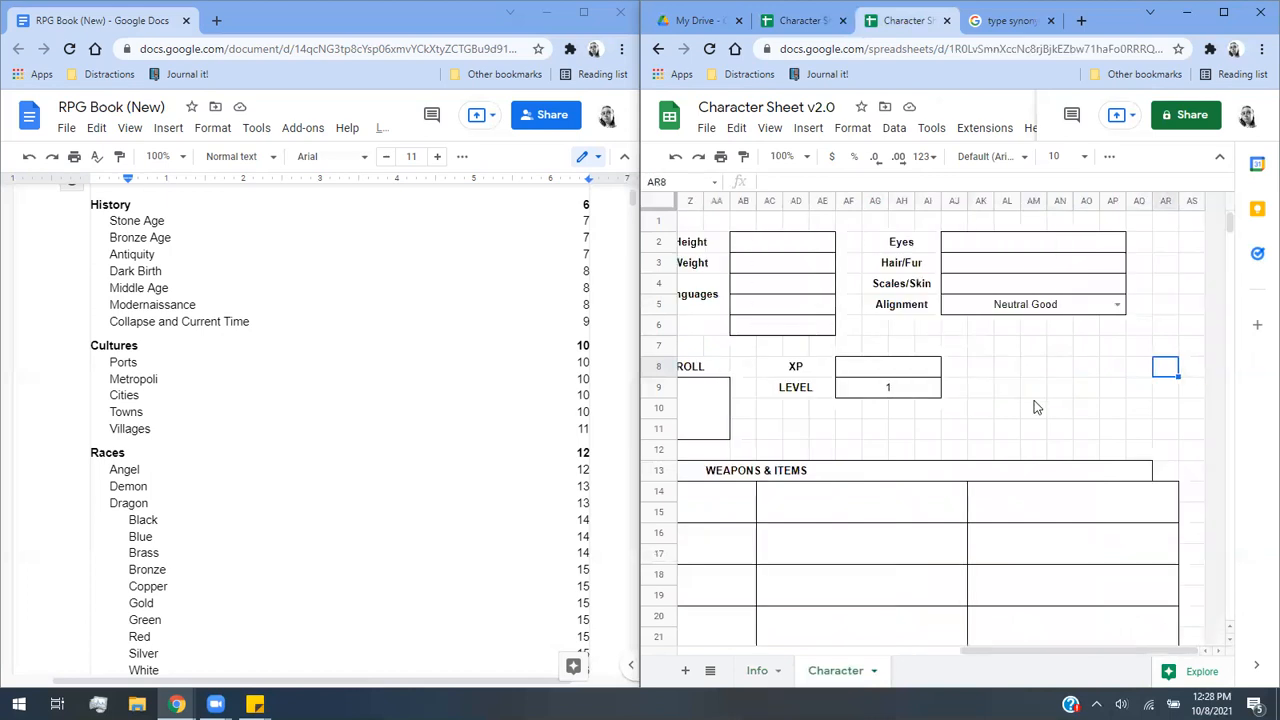
pyautogui.click(899, 374)
pyautogui.write('14500')
pyautogui.press('Return')
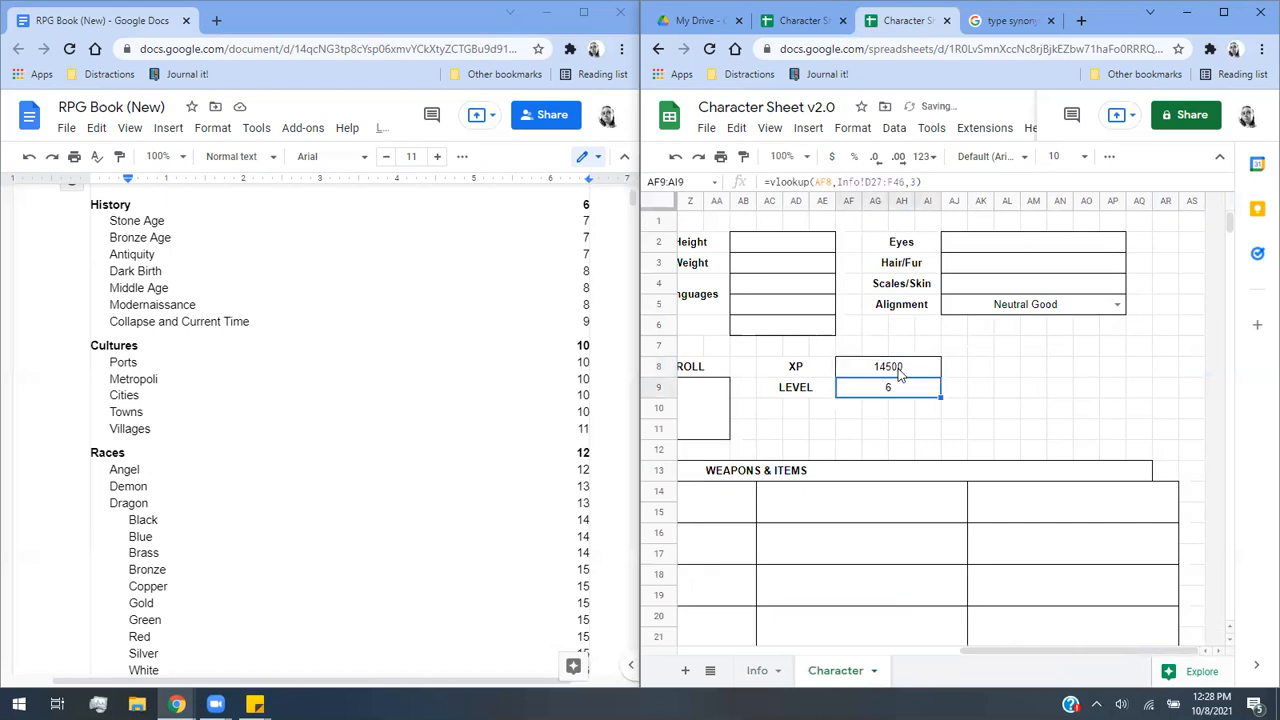
pyautogui.click(757, 671)
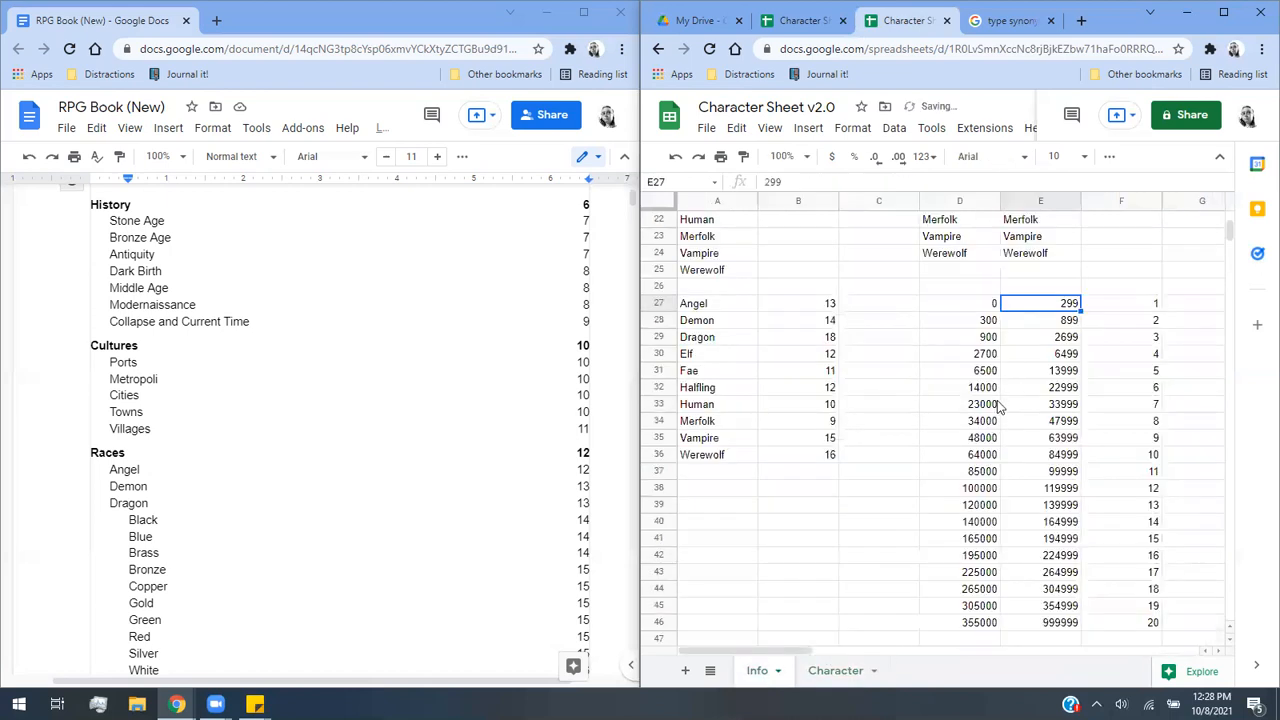
pyautogui.click(846, 671)
# Clear the test value from the XP box on the Character sheet.
pyautogui.click(980, 366)
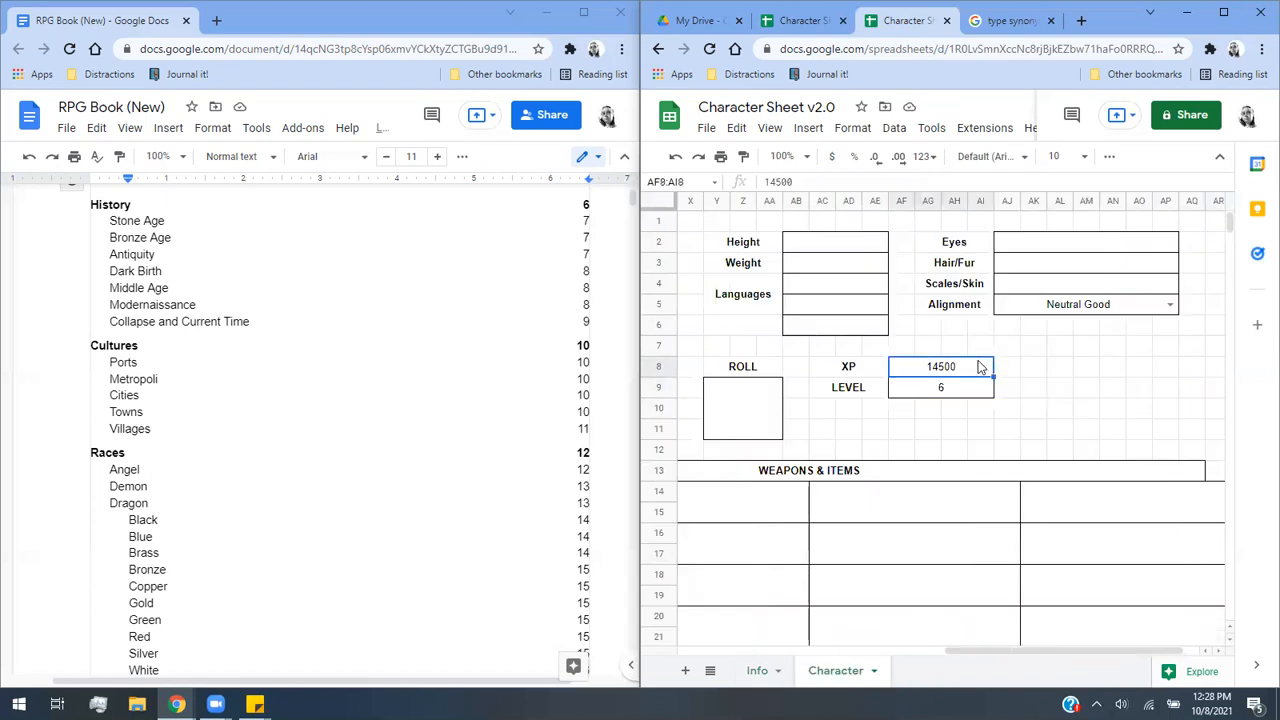
pyautogui.press('Delete')
pyautogui.click(1154, 387)
# Look over the stats, abilities and bonds sections of the Character sheet.
pyautogui.moveTo(986, 651); pyautogui.dragTo(834, 603)
pyautogui.scroll(-5, 806, 551)
pyautogui.scroll(-10, 806, 551)
pyautogui.moveTo(877, 647); pyautogui.dragTo(737, 614)
pyautogui.scroll(10, 800, 460)
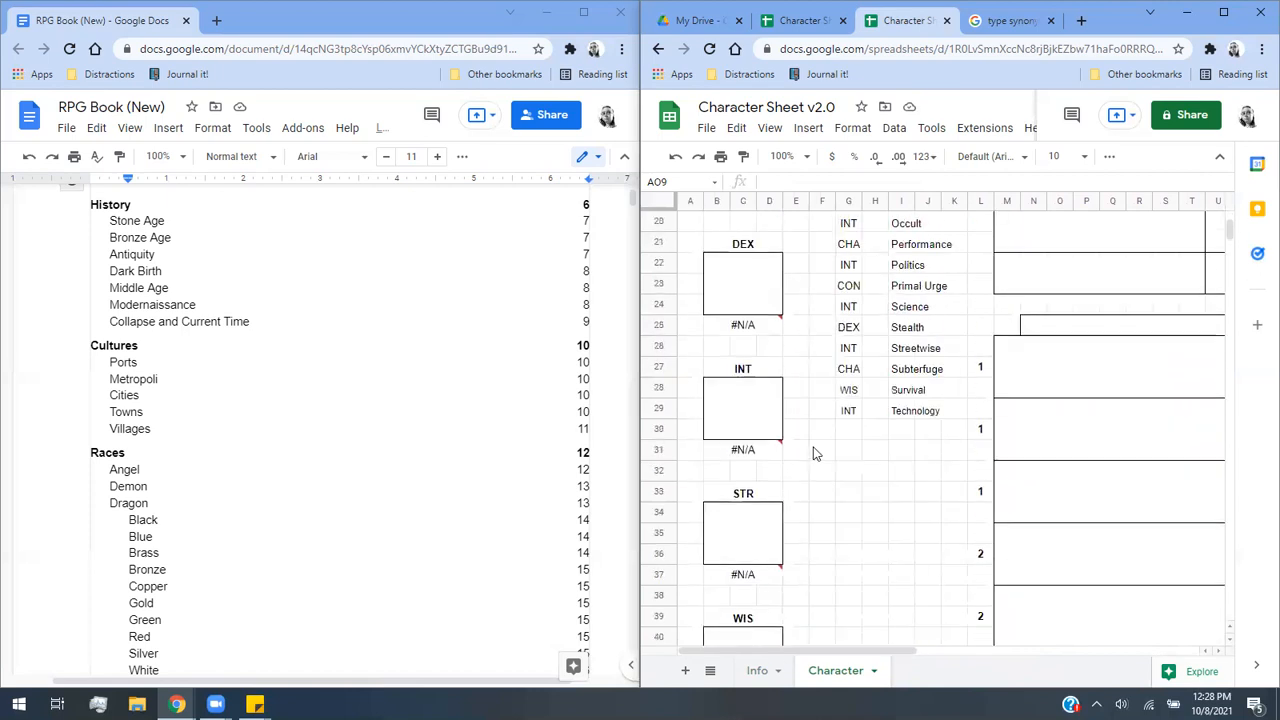
pyautogui.scroll(5, 813, 453)
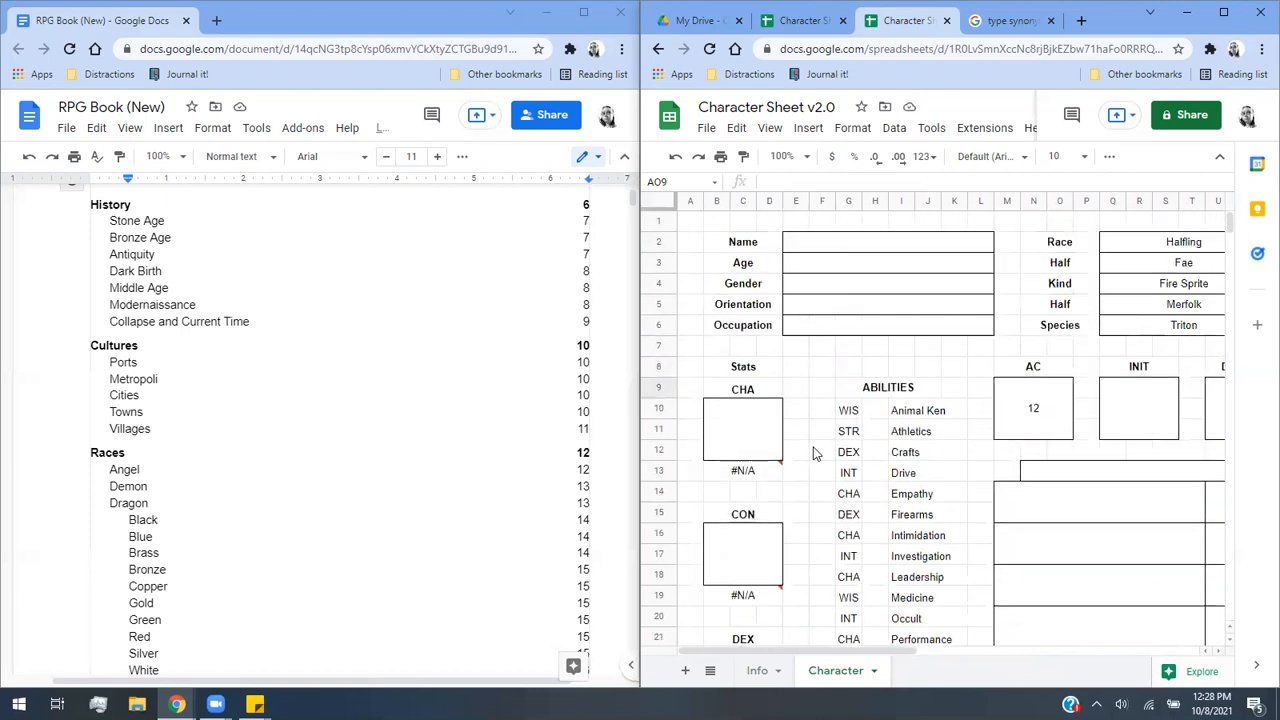
pyautogui.scroll(-10, 813, 453)
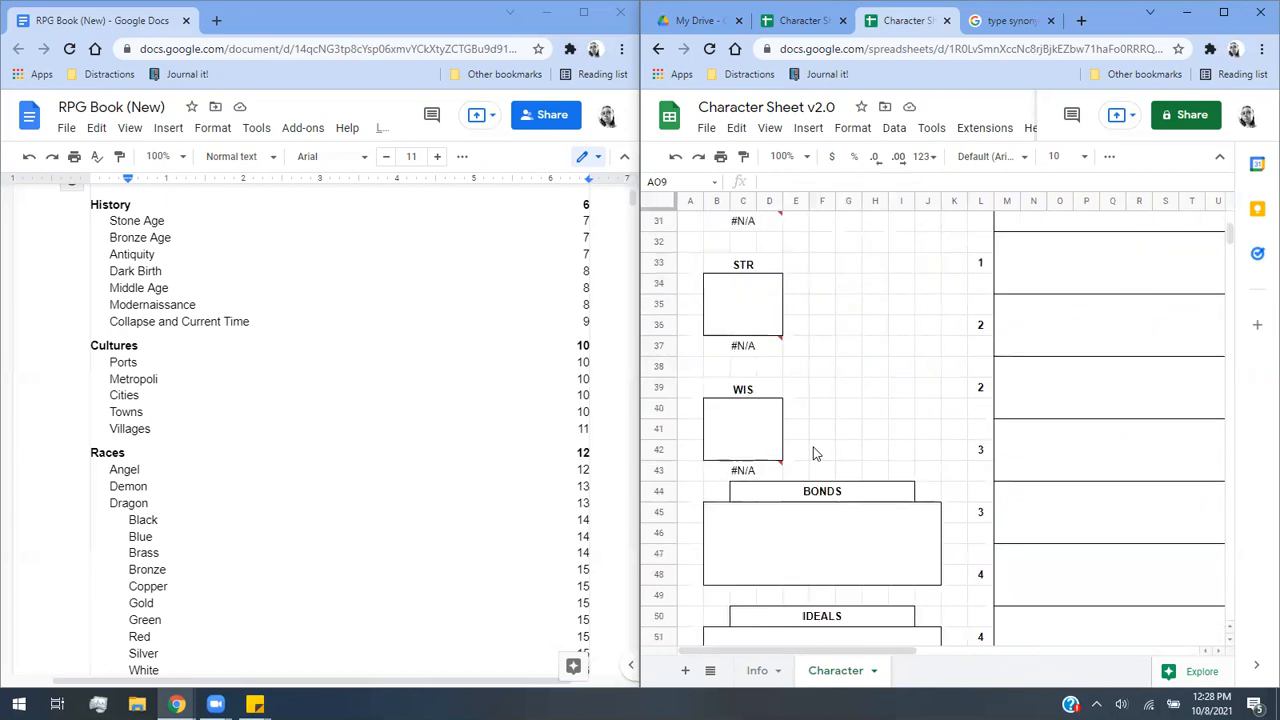
pyautogui.scroll(10, 813, 453)
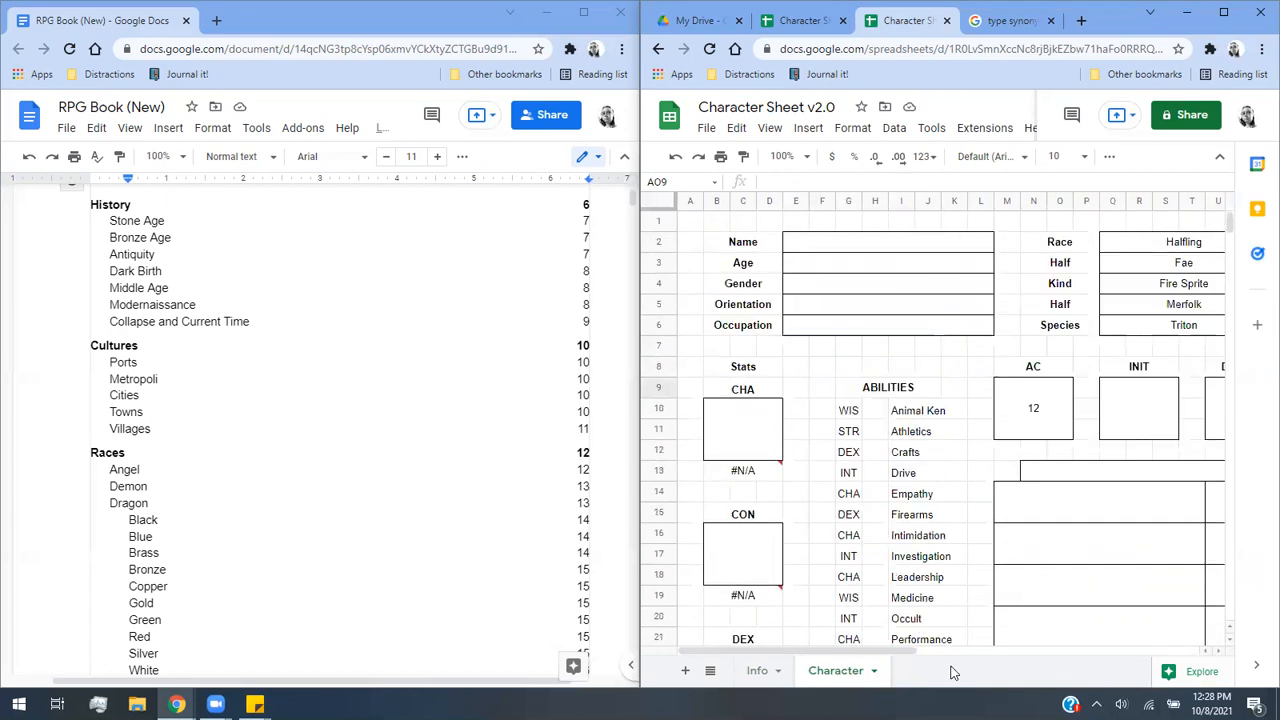
pyautogui.moveTo(900, 651)
pyautogui.mouseDown()
pyautogui.moveTo(994, 674)
pyautogui.moveTo(910, 652)
pyautogui.mouseUp()
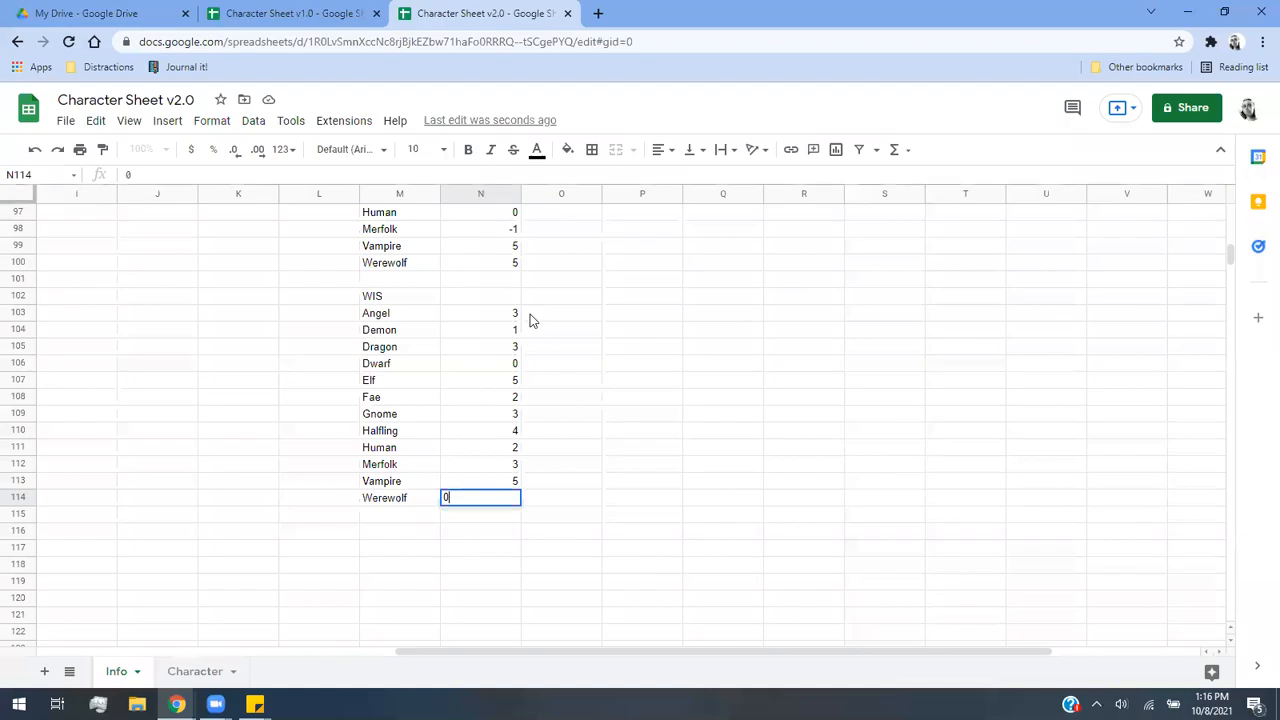
# Examine the race ability, Fae and Dragon power, and stat bonus tables on the Info sheet.
pyautogui.scroll(20, 461, 451)
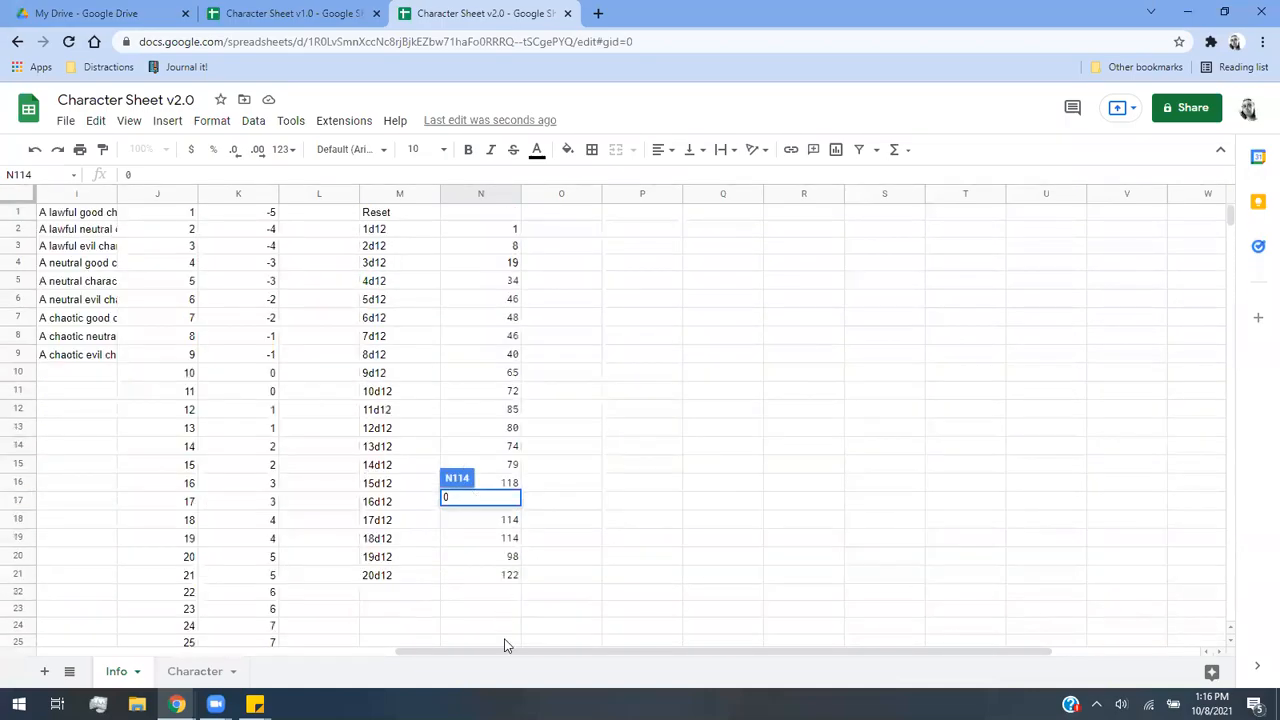
pyautogui.moveTo(506, 660); pyautogui.dragTo(124, 596)
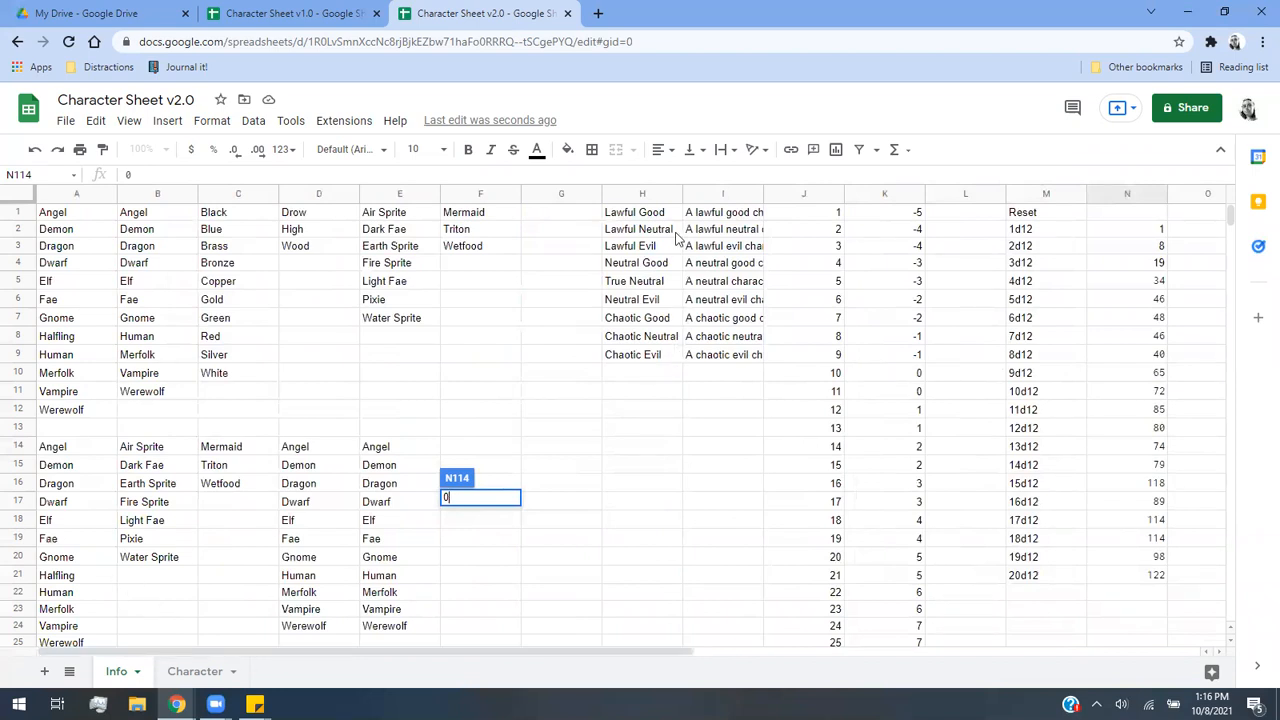
pyautogui.scroll(-6, 493, 403)
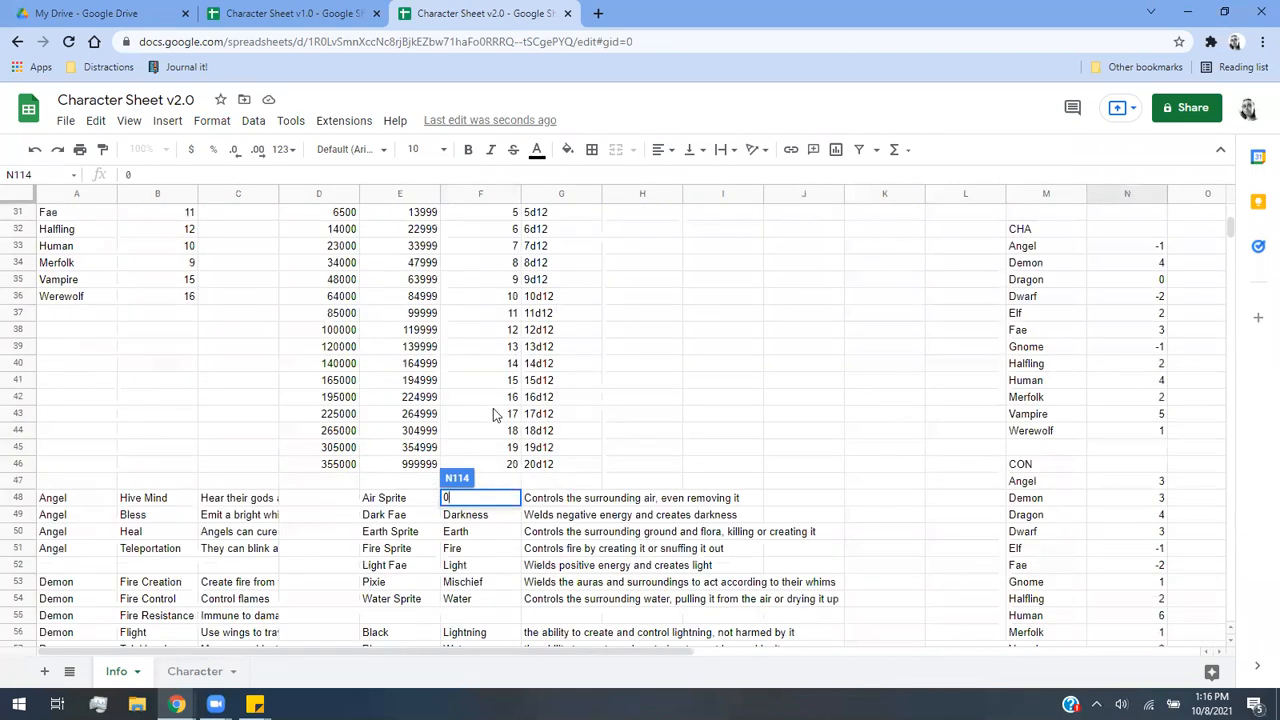
pyautogui.scroll(-1, 291, 338)
pyautogui.scroll(-2, 291, 338)
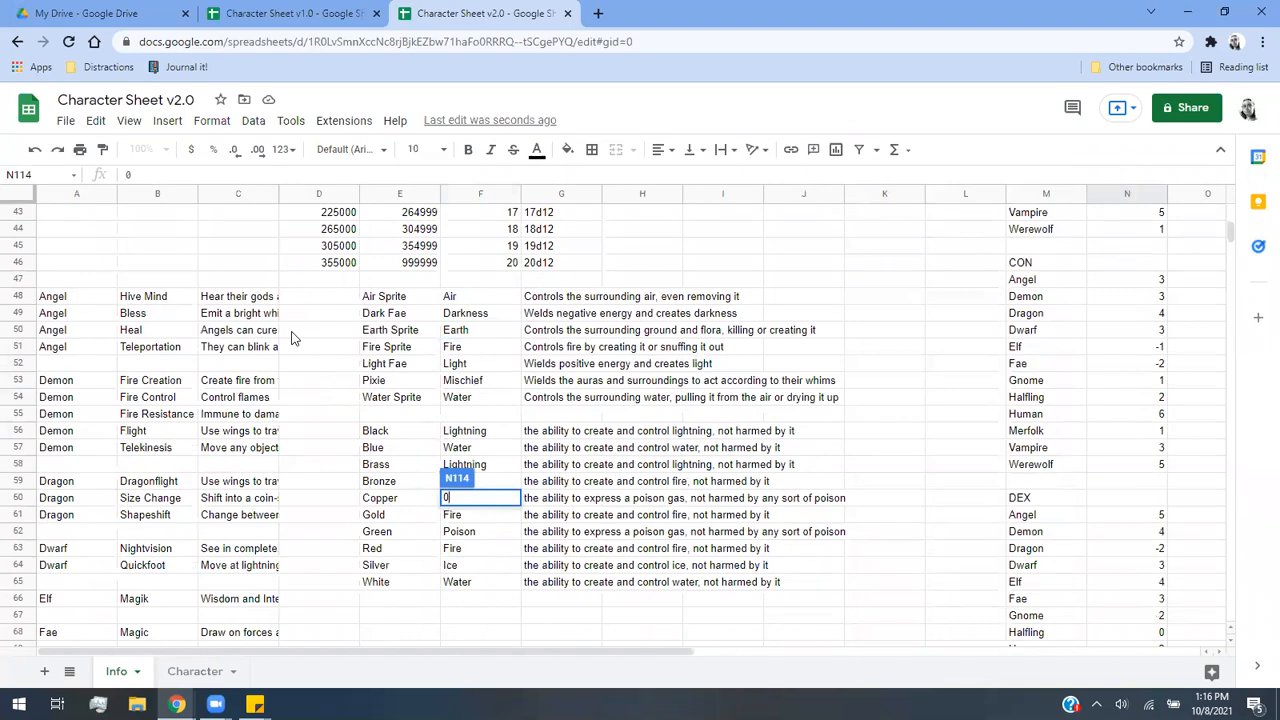
pyautogui.scroll(-3, 287, 360)
pyautogui.scroll(6, 287, 362)
pyautogui.scroll(-3, 287, 365)
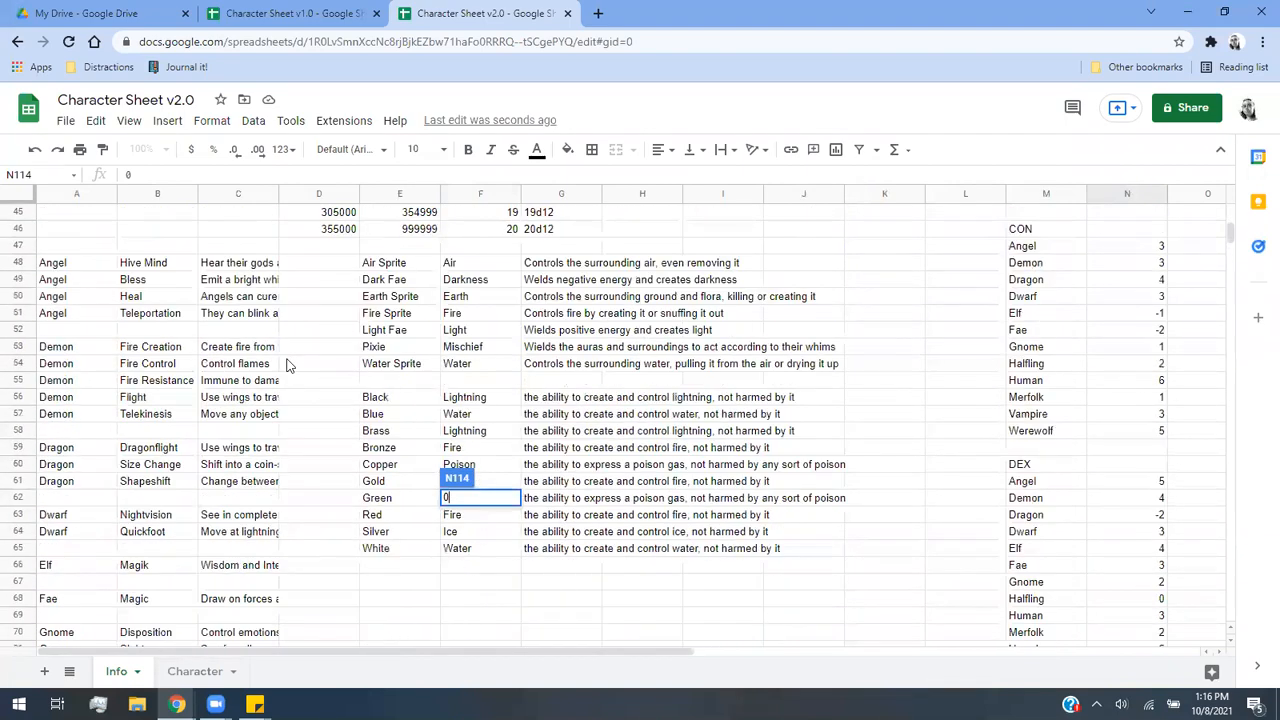
pyautogui.scroll(-5, 160, 297)
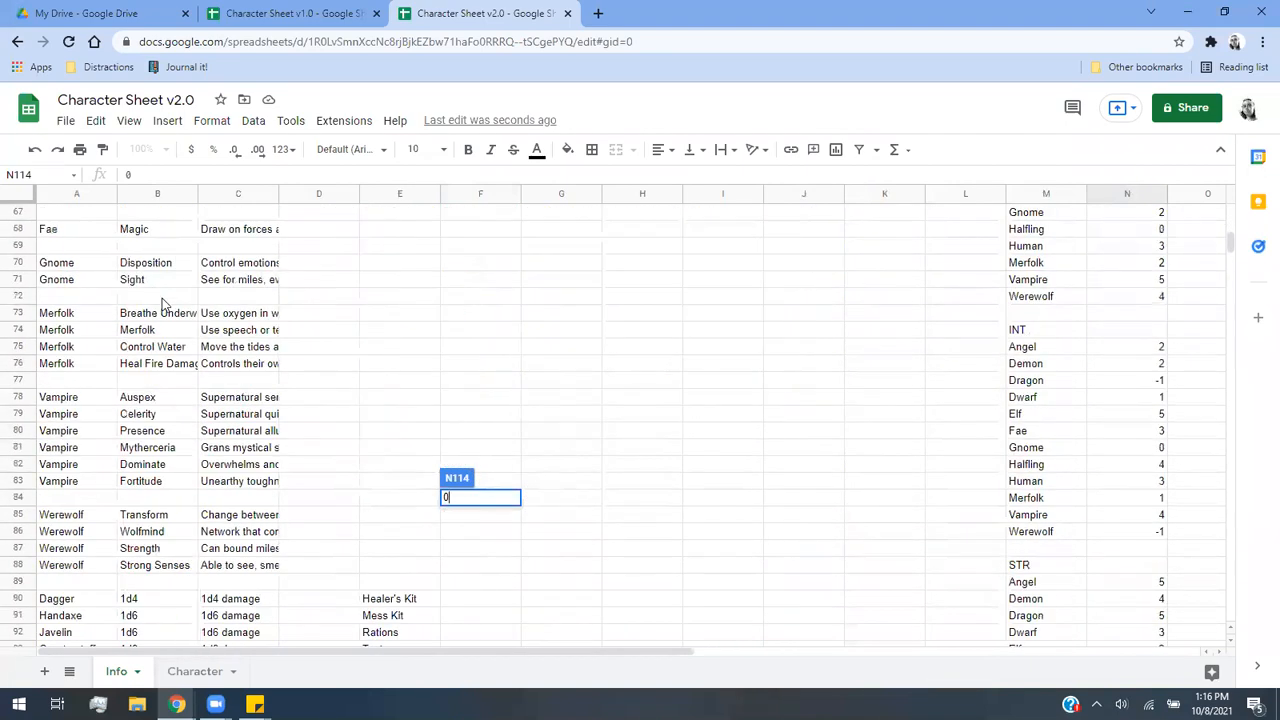
pyautogui.scroll(3, 193, 390)
pyautogui.scroll(-1, 193, 390)
pyautogui.scroll(-2, 193, 390)
pyautogui.scroll(1, 193, 390)
pyautogui.scroll(3, 193, 390)
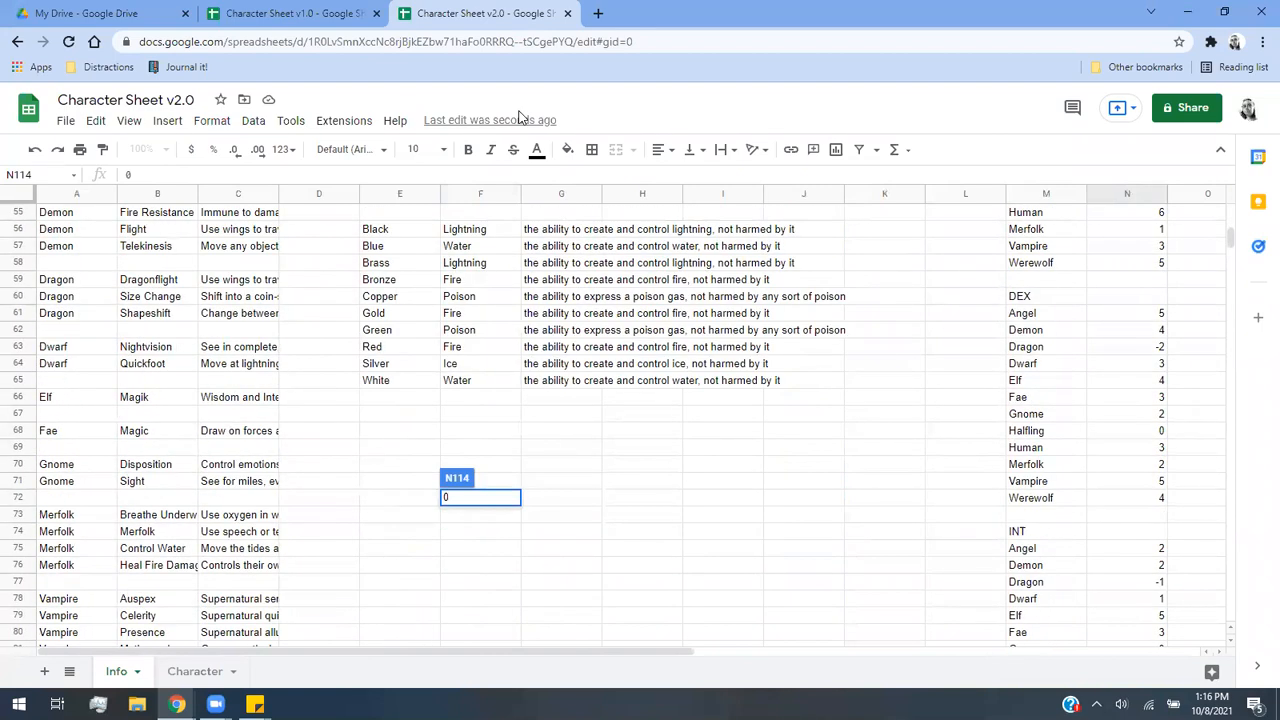
pyautogui.scroll(7, 180, 530)
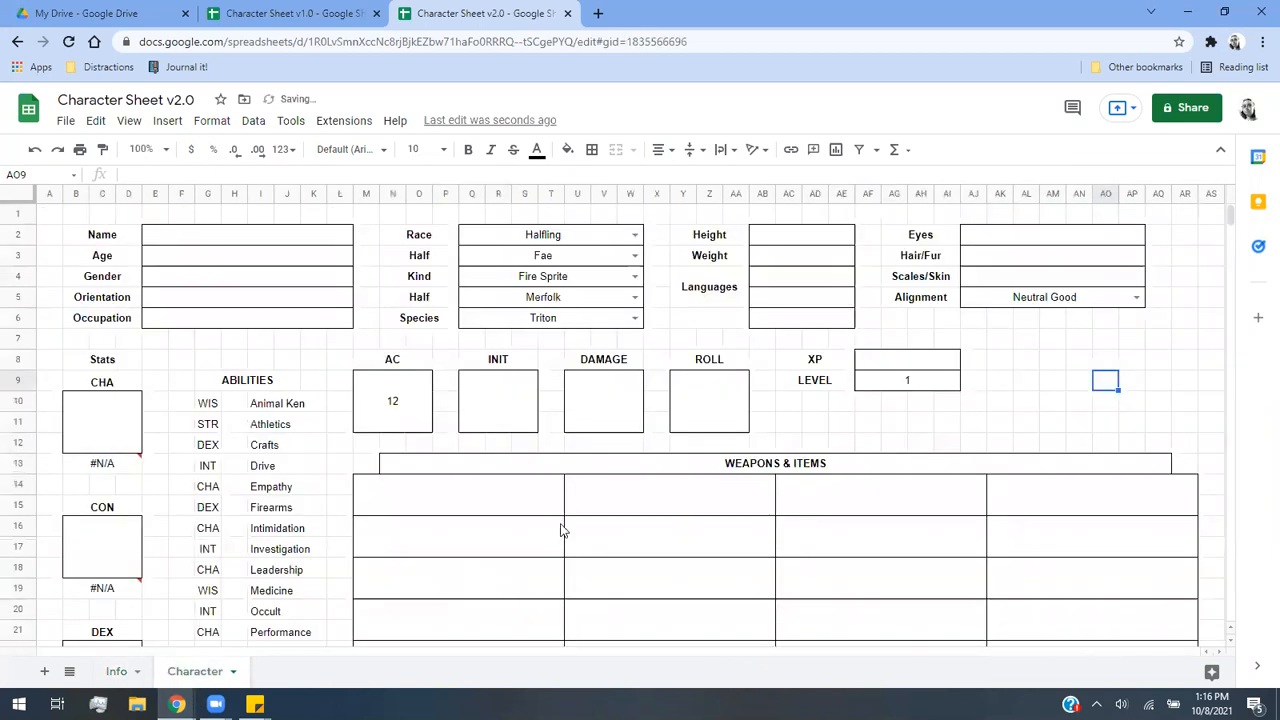
# Look over the weapons and items, spells, abilities and character information sections of the Character sheet.
pyautogui.scroll(-2, 561, 530)
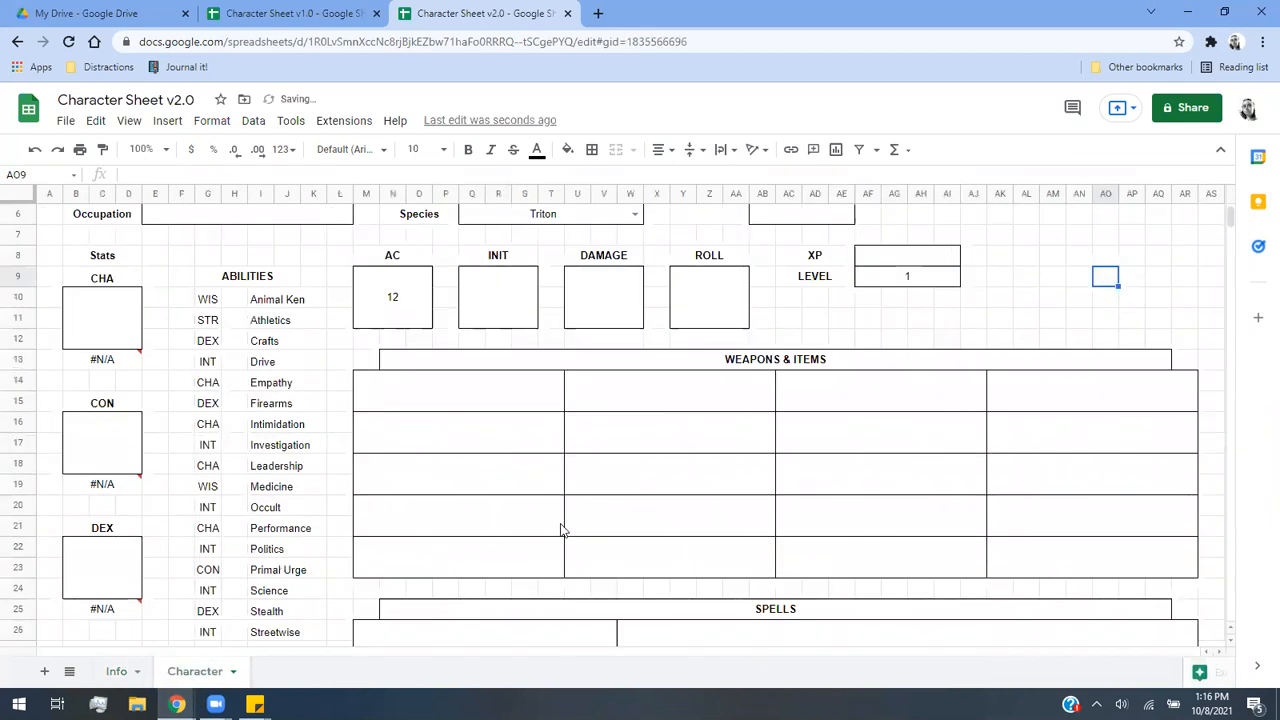
pyautogui.click(613, 396)
pyautogui.click(507, 402)
pyautogui.scroll(-10, 515, 445)
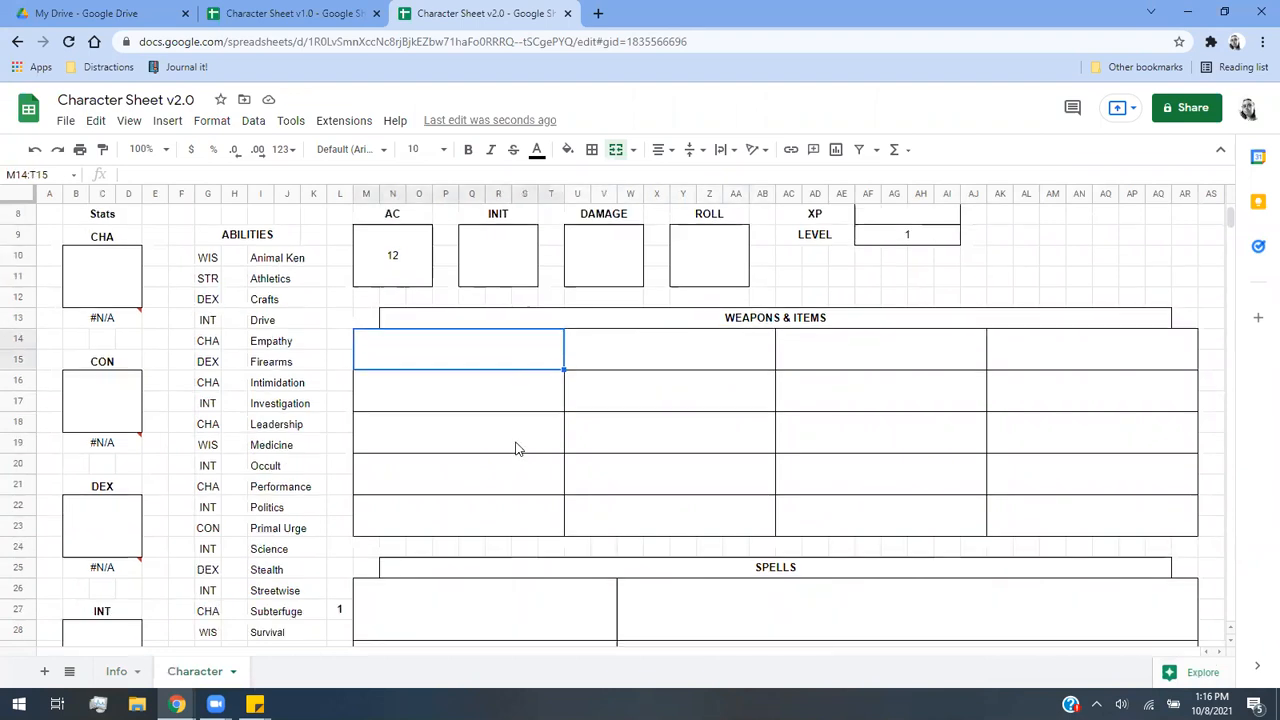
pyautogui.scroll(-10, 515, 448)
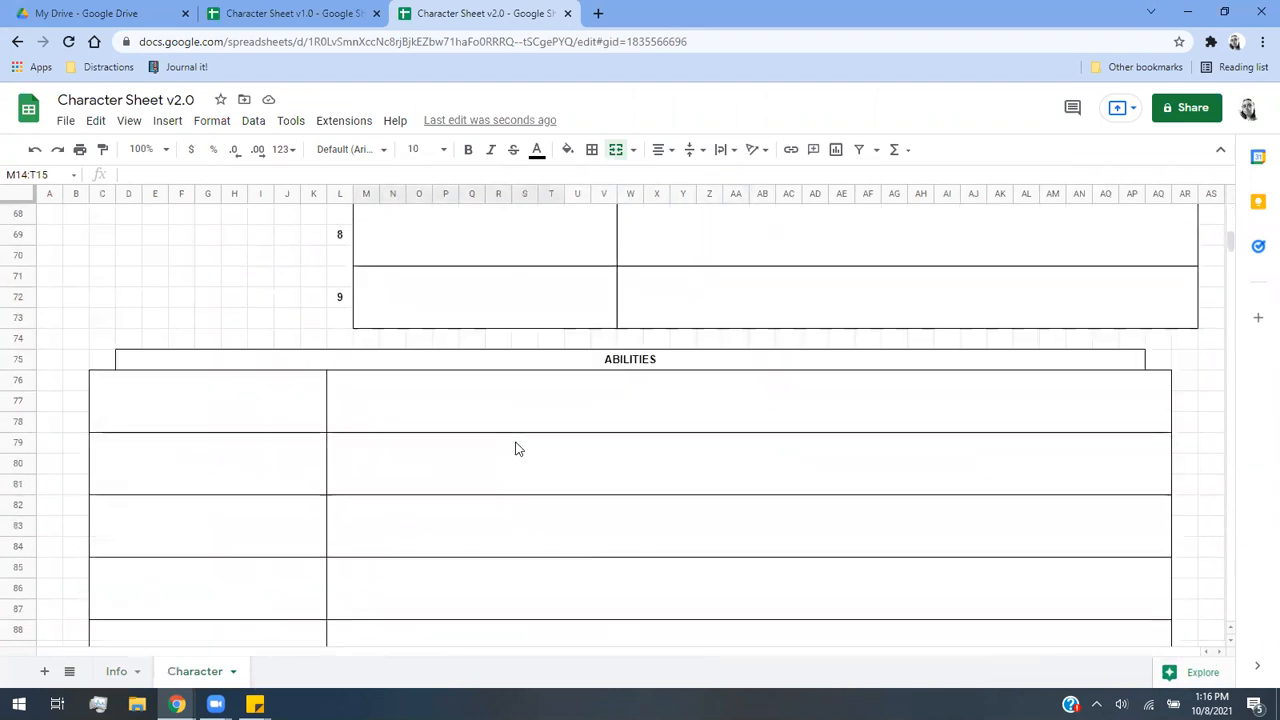
pyautogui.click(220, 306)
pyautogui.click(214, 381)
pyautogui.scroll(-10, 213, 384)
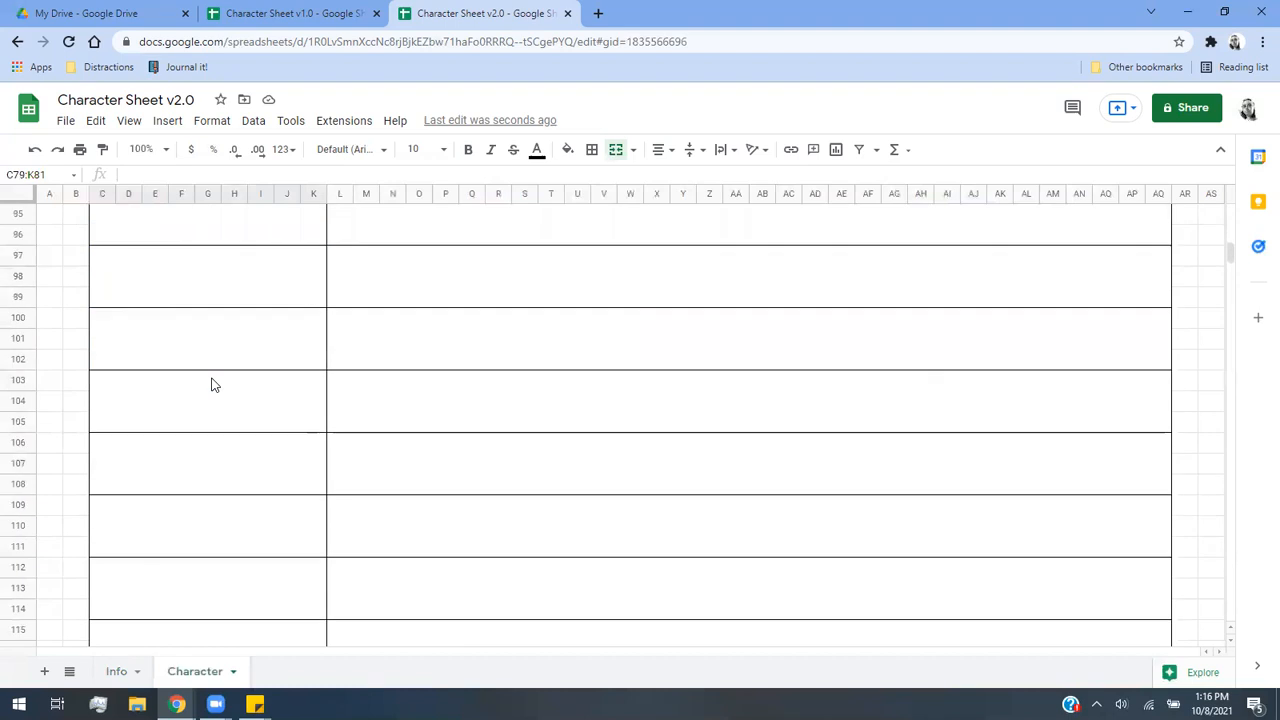
pyautogui.scroll(-3, 212, 400)
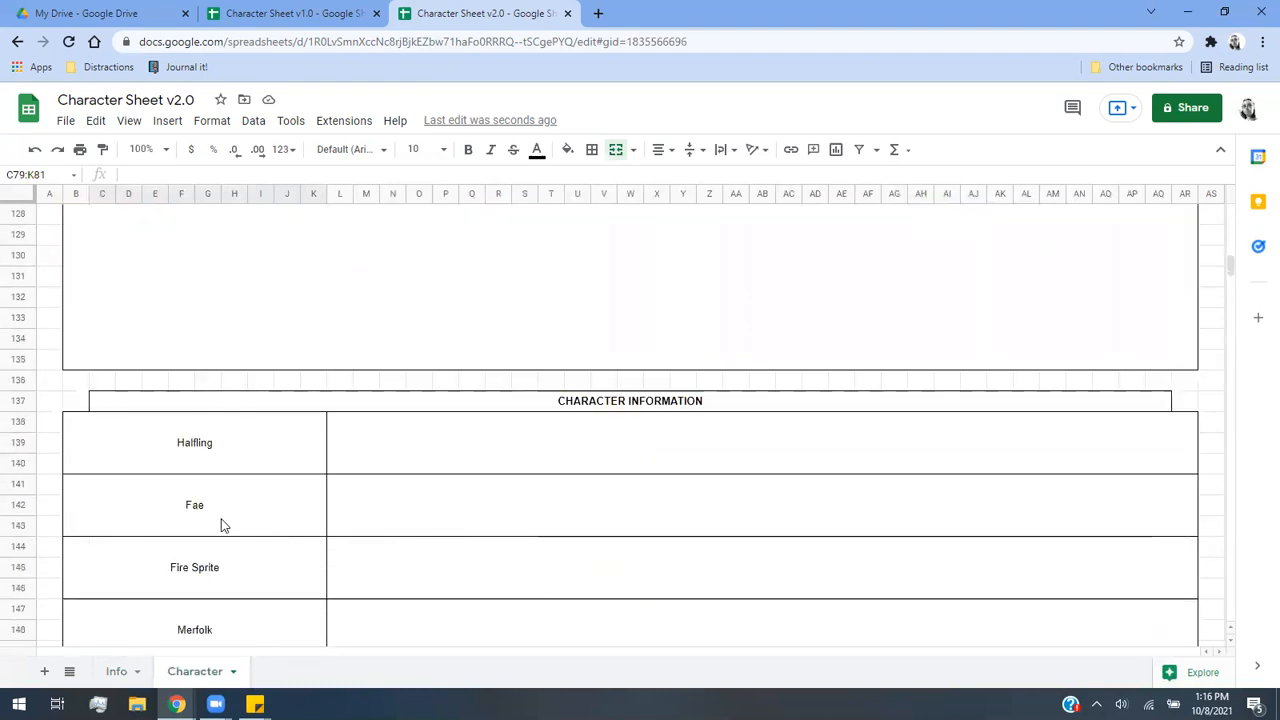
pyautogui.scroll(-2, 250, 535)
pyautogui.scroll(12, 360, 548)
pyautogui.scroll(15, 437, 549)
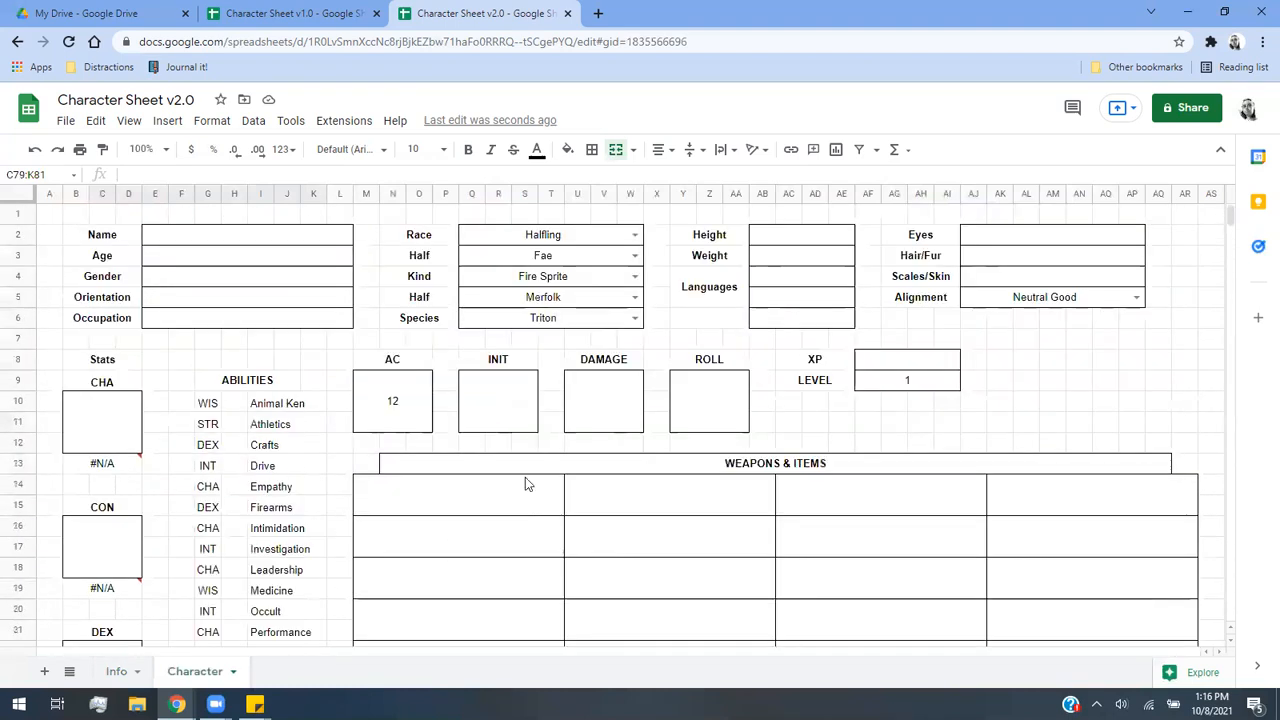
# Clear the Race, both Half, Kind, Species and Alignment selections on the Character sheet.
pyautogui.click(580, 236)
pyautogui.press('Delete')
pyautogui.click(574, 255)
pyautogui.press('Delete')
pyautogui.click(577, 276)
pyautogui.press('Delete')
pyautogui.press('Down')
pyautogui.press('Delete')
pyautogui.press('Down')
pyautogui.press('Delete')
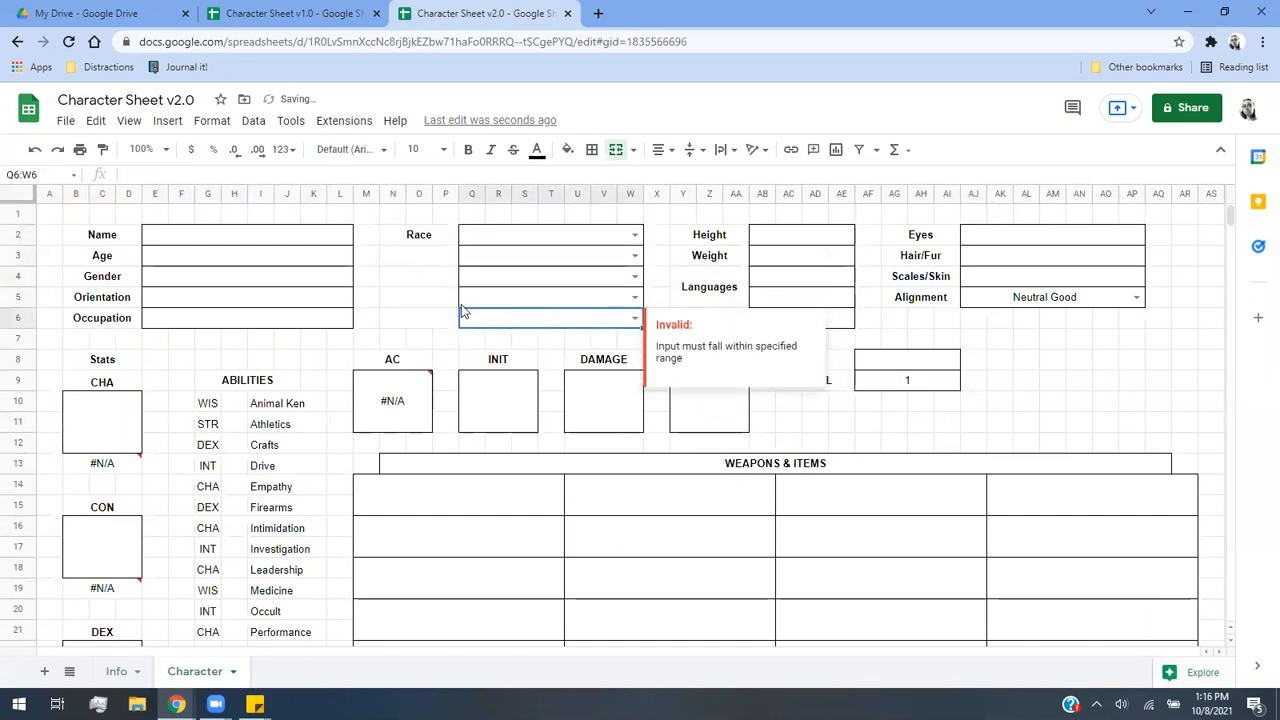
pyautogui.click(1077, 305)
pyautogui.press('Delete')
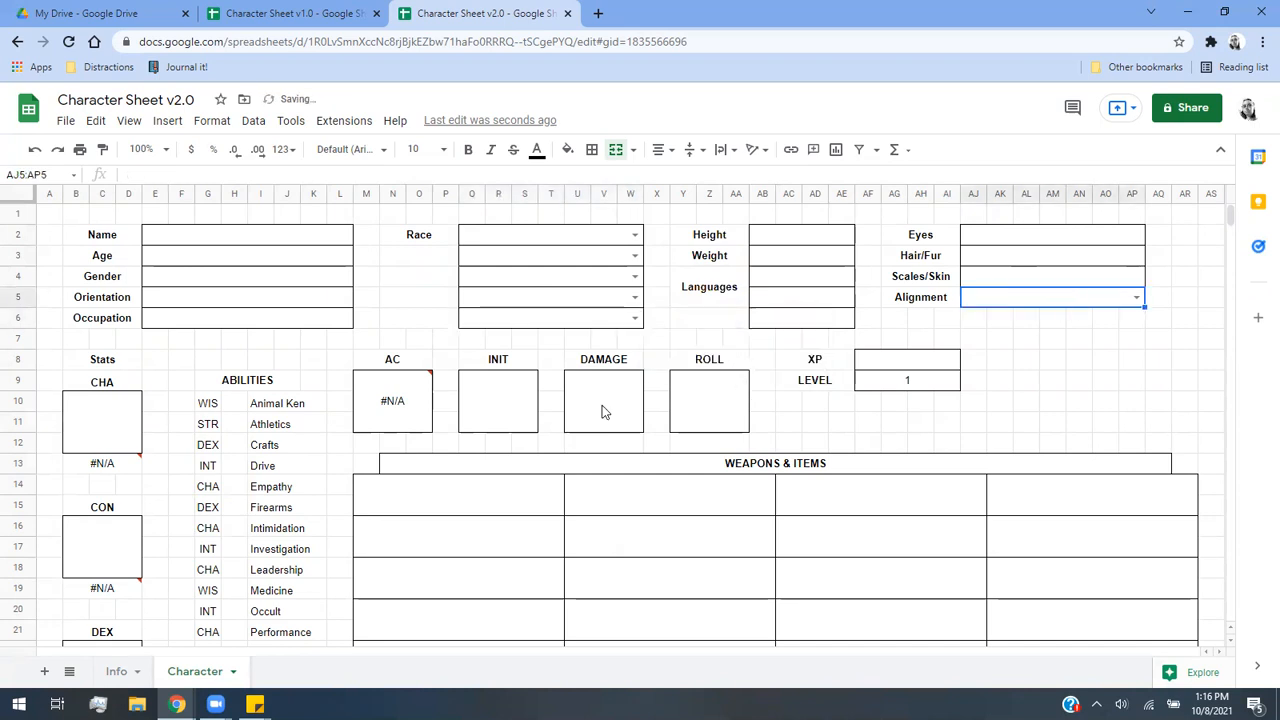
# Add a dropdown to the first-column Weapons & Items cell M14:T15 listing the weapons in Info!A90:A104, and check its list.
pyautogui.scroll(-2, 602, 405)
pyautogui.click(492, 298)
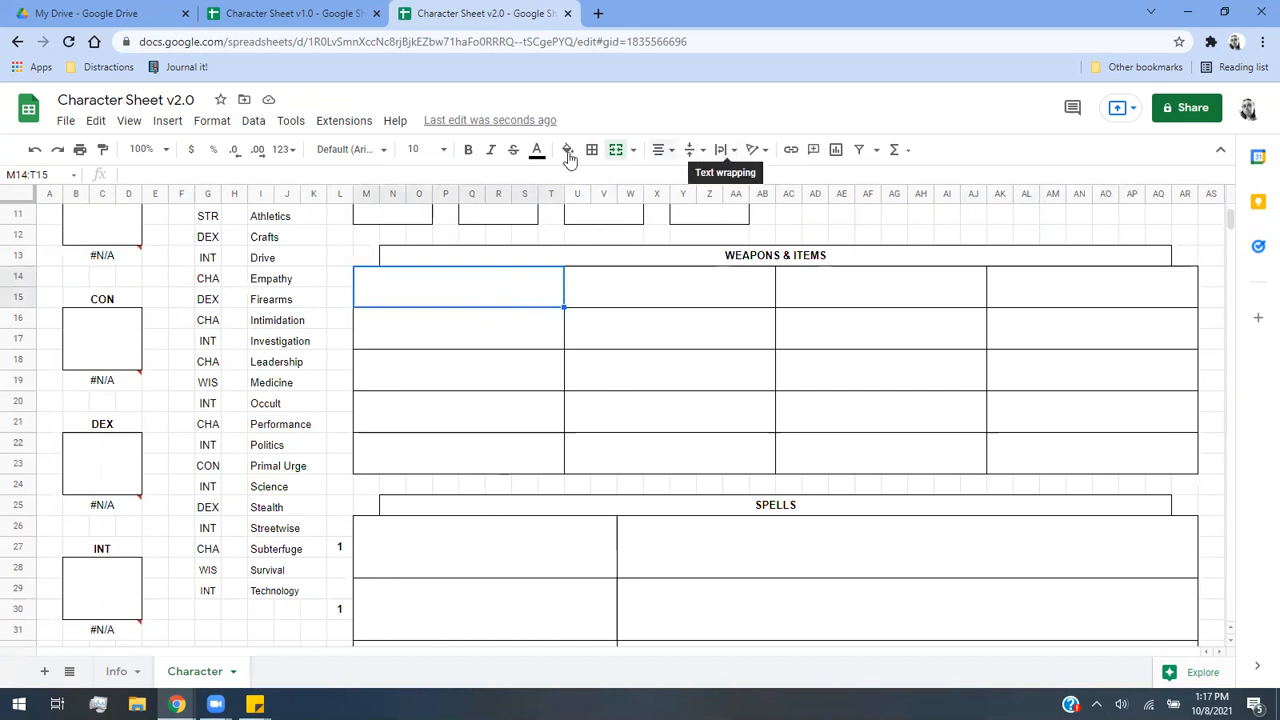
pyautogui.click(253, 121)
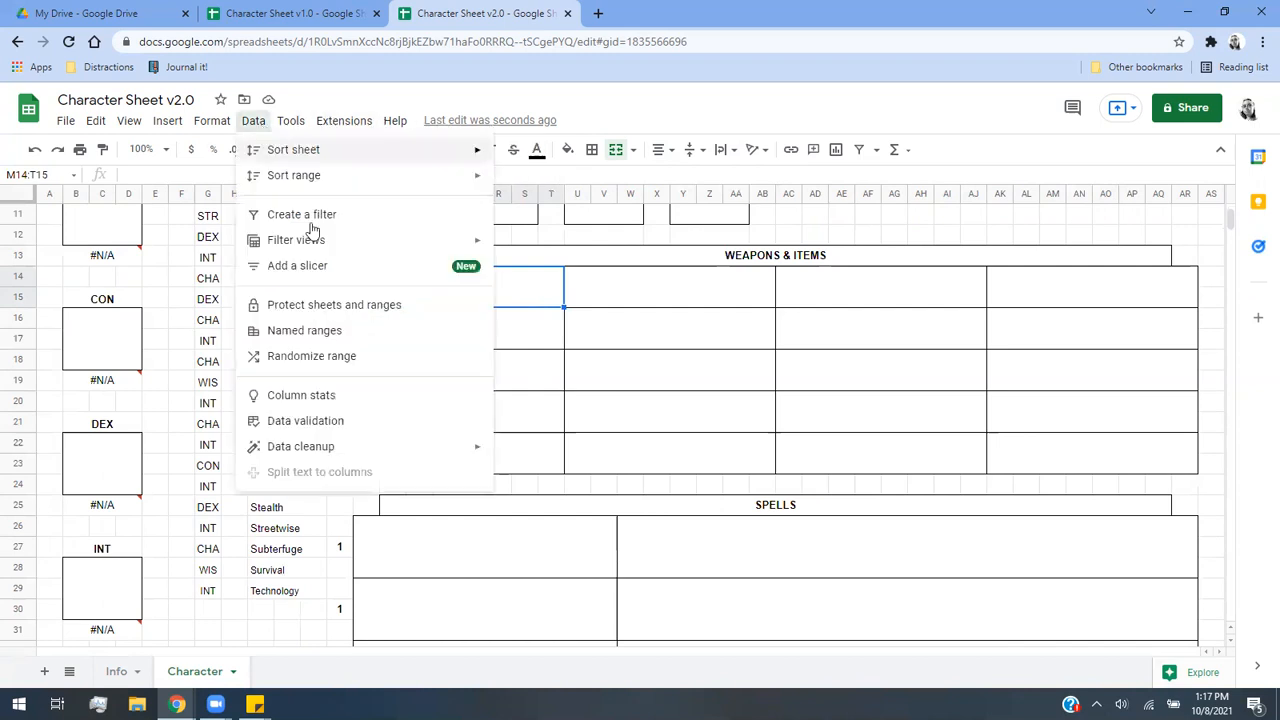
pyautogui.click(337, 421)
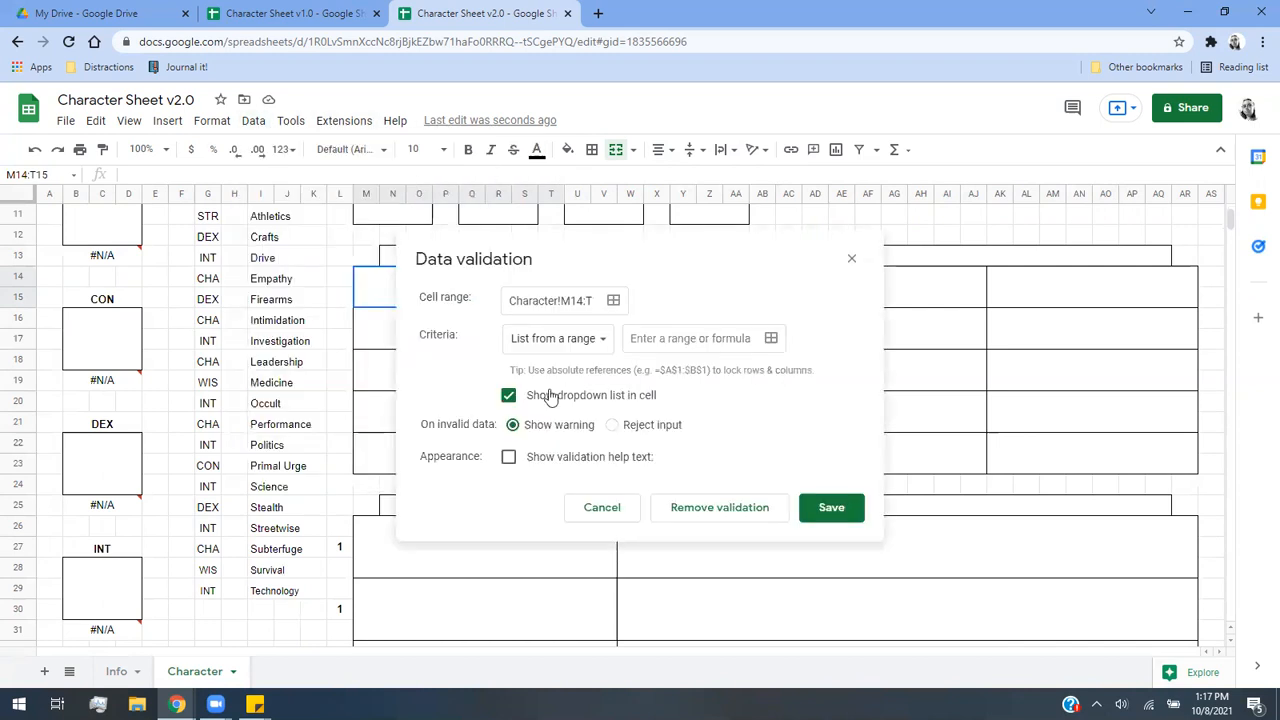
pyautogui.click(771, 339)
pyautogui.click(113, 676)
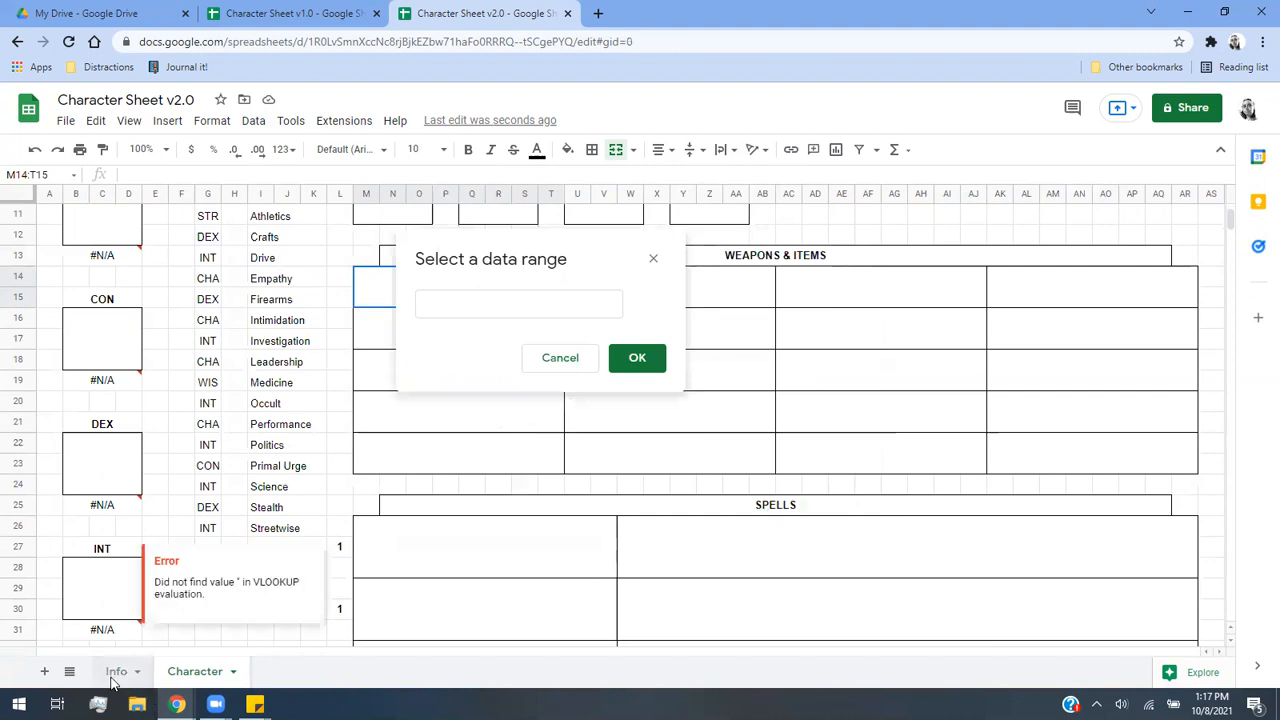
pyautogui.scroll(-1, 350, 533)
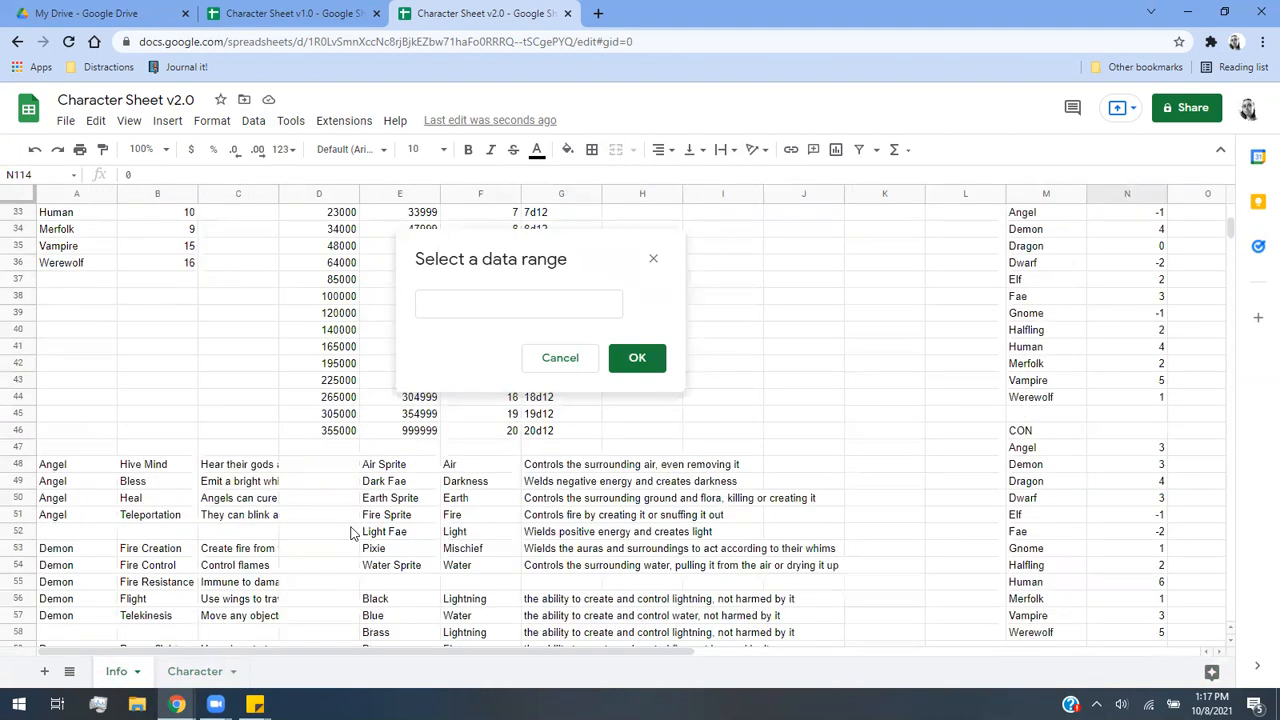
pyautogui.scroll(-10, 350, 533)
pyautogui.scroll(12, 350, 533)
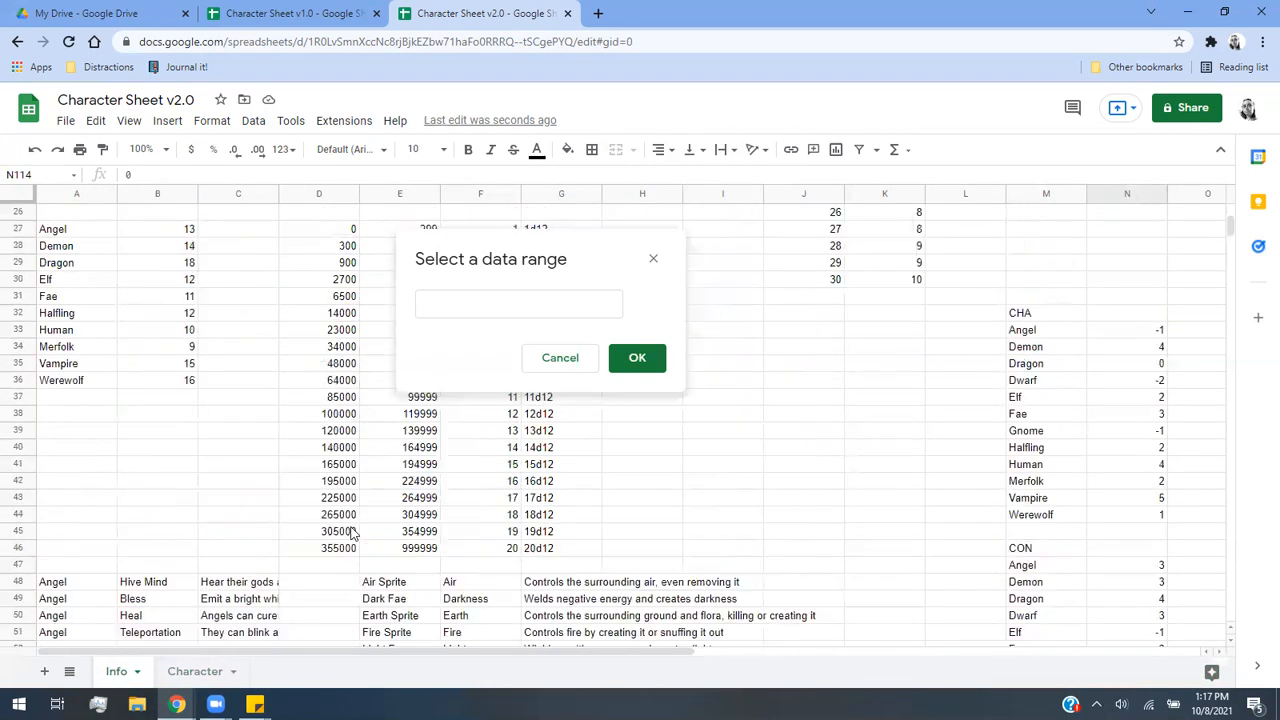
pyautogui.scroll(-10, 350, 533)
pyautogui.scroll(-5, 350, 533)
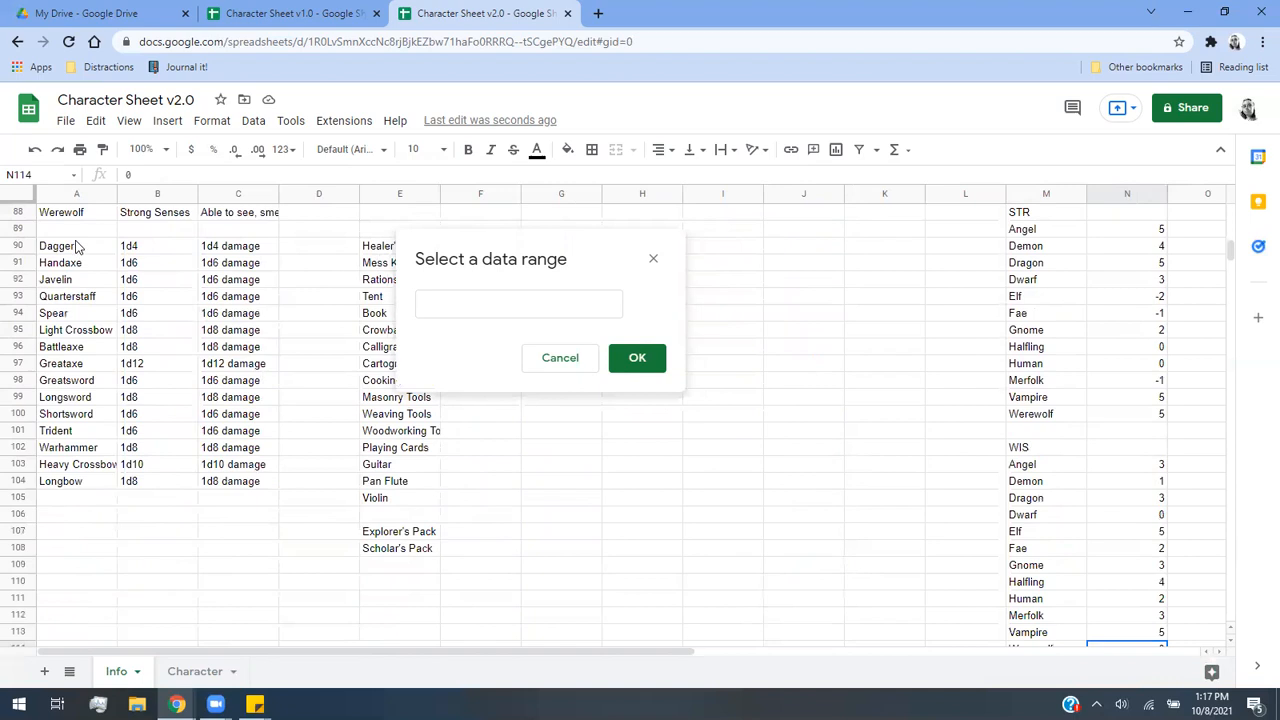
pyautogui.moveTo(77, 245); pyautogui.dragTo(110, 483)
pyautogui.click(636, 357)
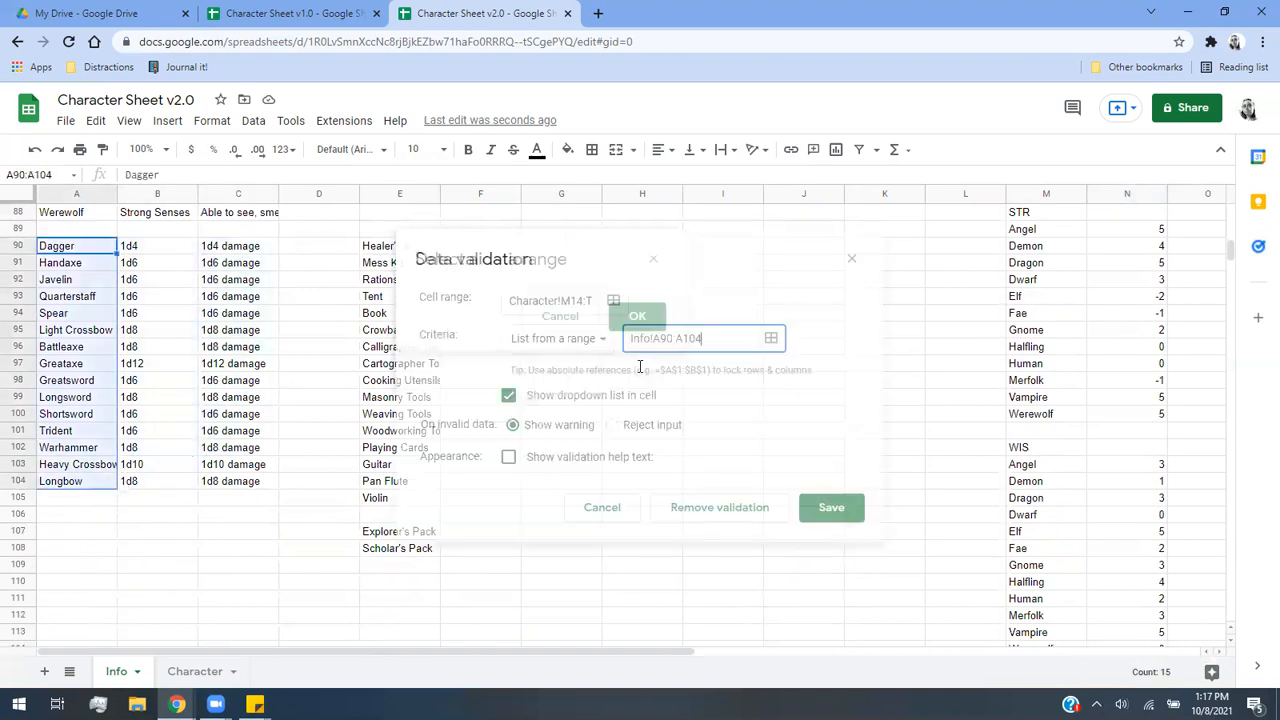
pyautogui.click(829, 508)
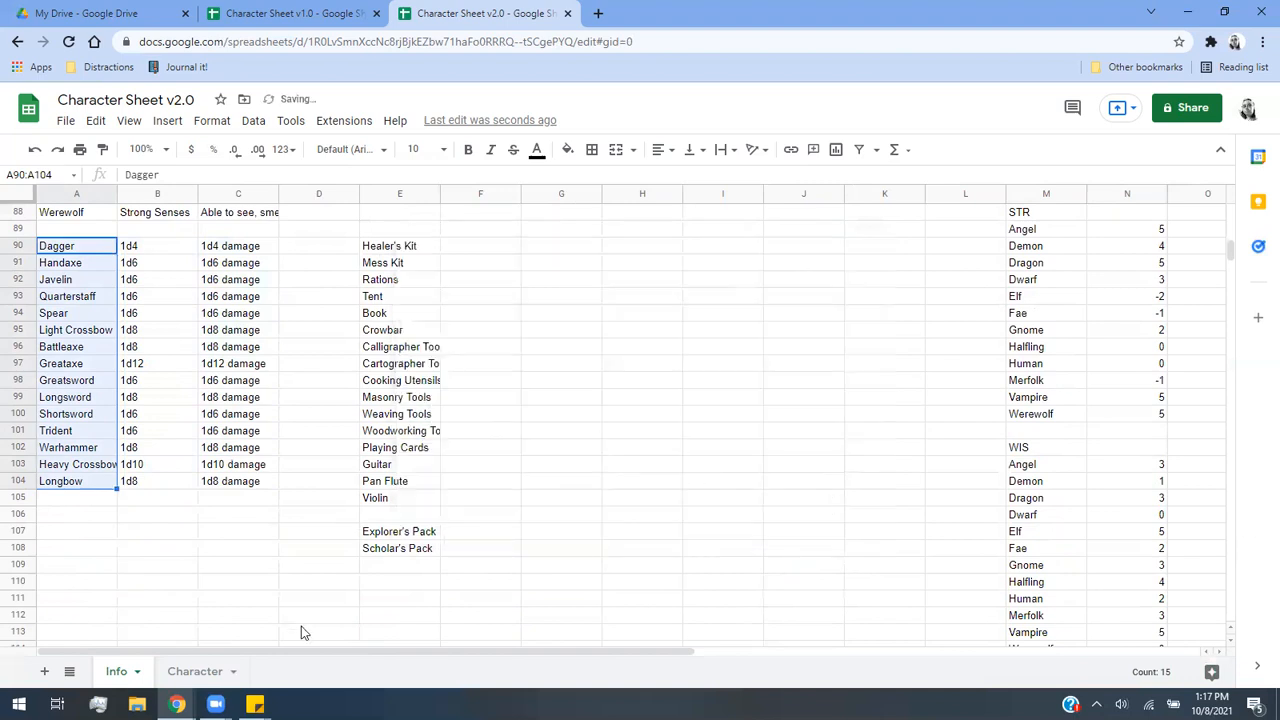
pyautogui.click(195, 671)
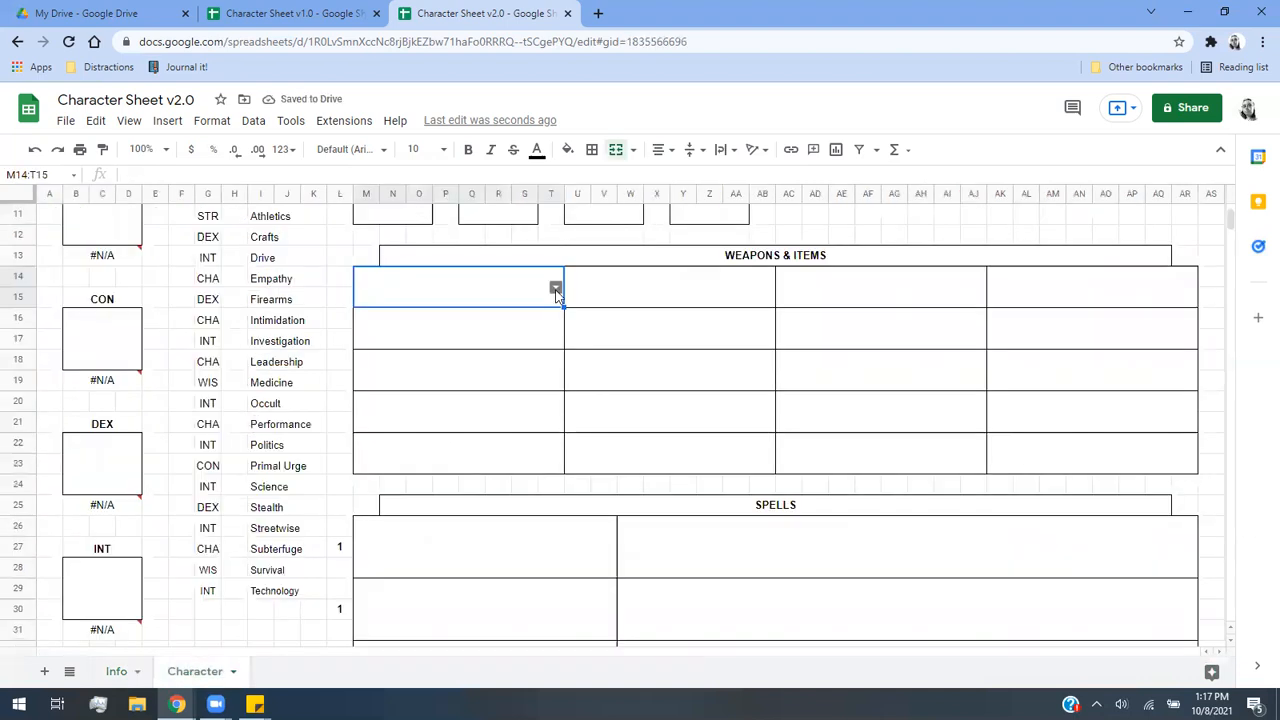
pyautogui.click(556, 289)
pyautogui.click(729, 411)
# Add the same weapon dropdown from Info!A90:A104 to the Weapons & Items cell M16:T17.
pyautogui.click(446, 317)
pyautogui.click(253, 120)
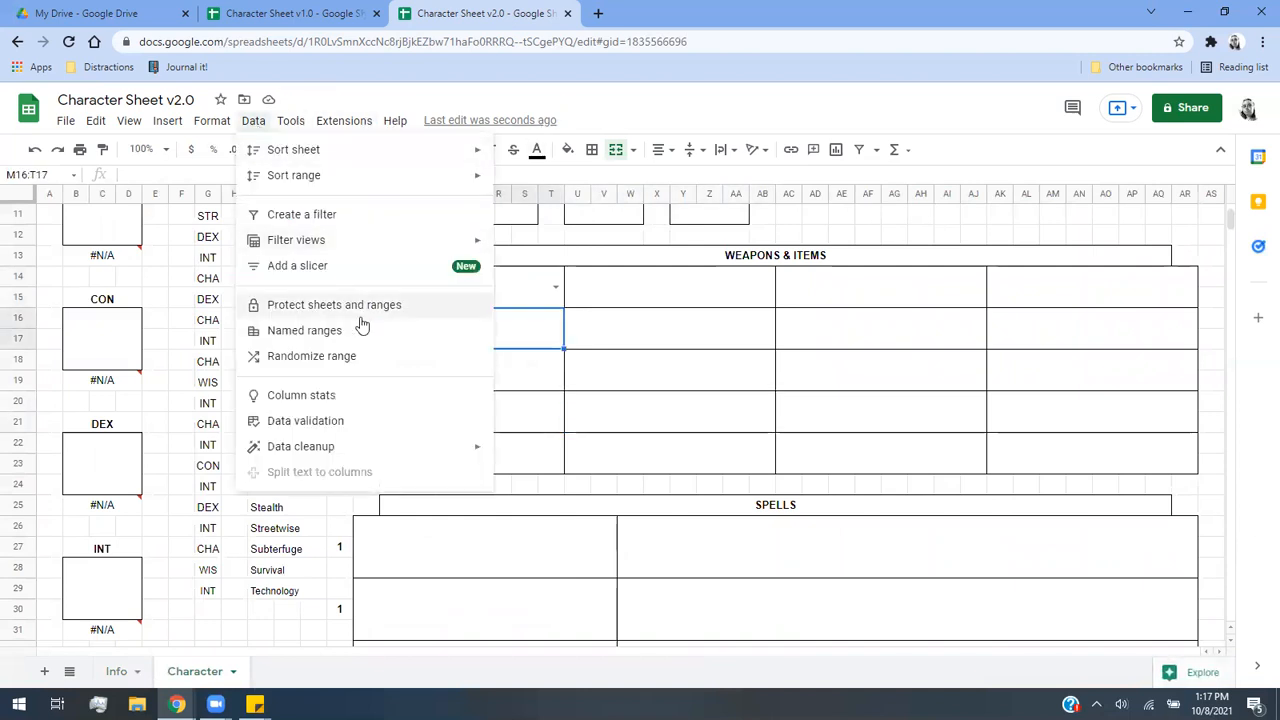
pyautogui.click(349, 420)
pyautogui.click(770, 338)
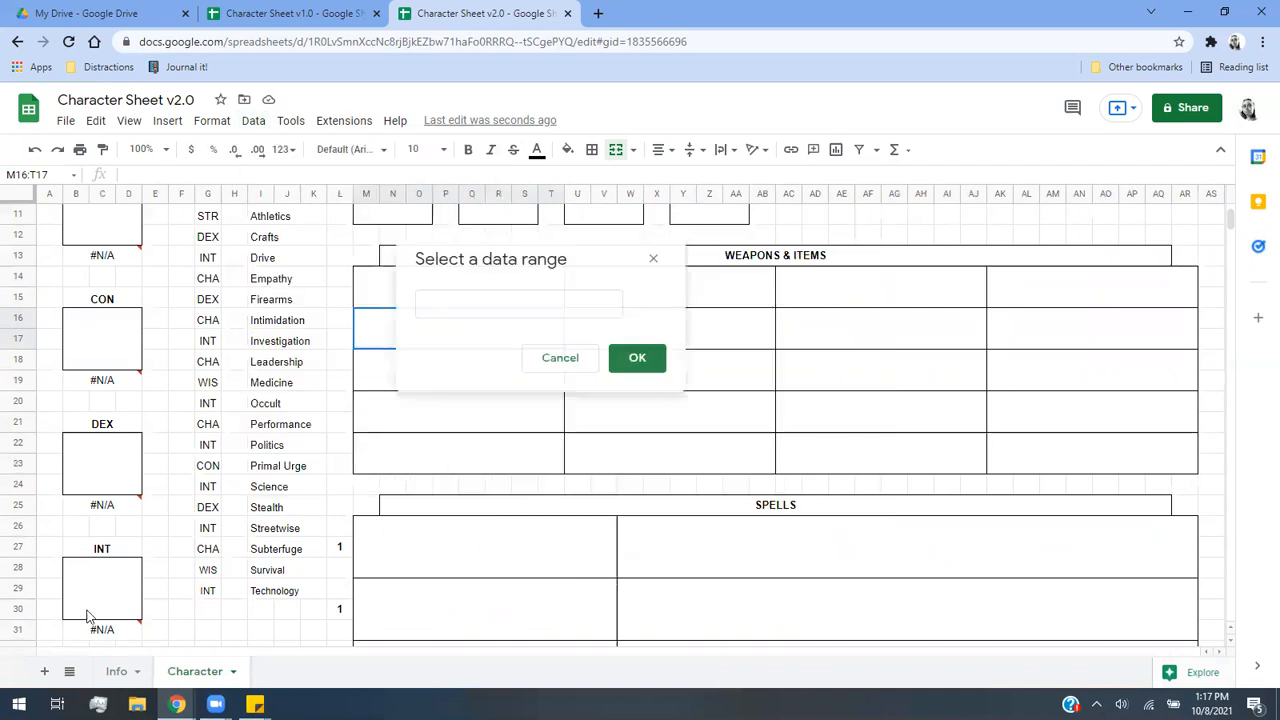
pyautogui.click(116, 671)
pyautogui.moveTo(96, 248); pyautogui.dragTo(106, 481)
pyautogui.click(637, 357)
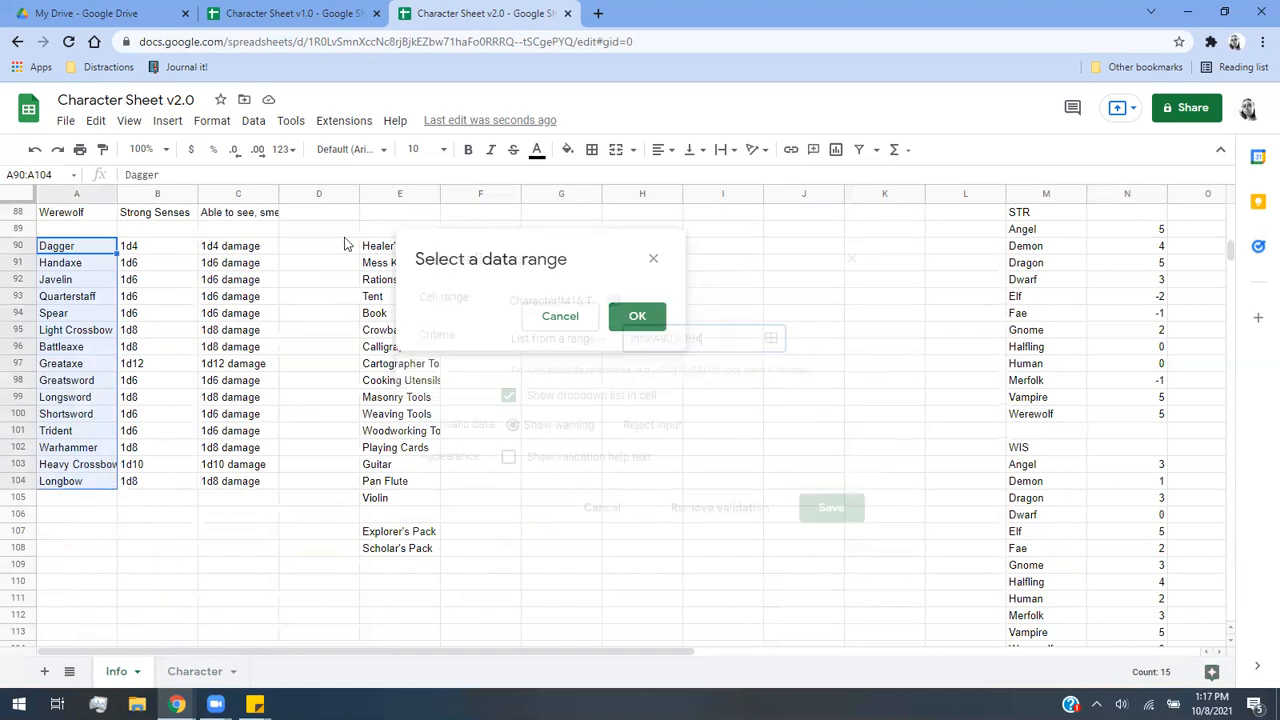
pyautogui.click(828, 500)
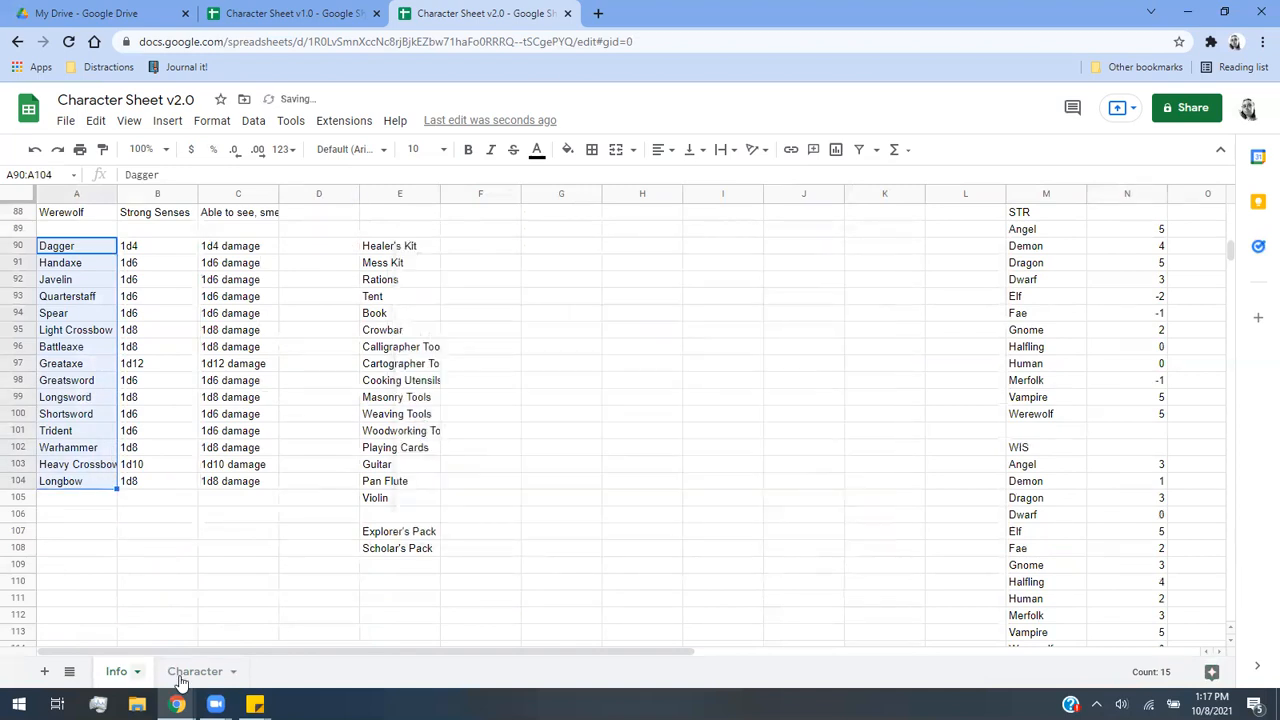
# Add the weapon dropdown from Info!A90:A104 to the third Weapons & Items cell, M18:T19, on the Character sheet.
pyautogui.click(536, 384)
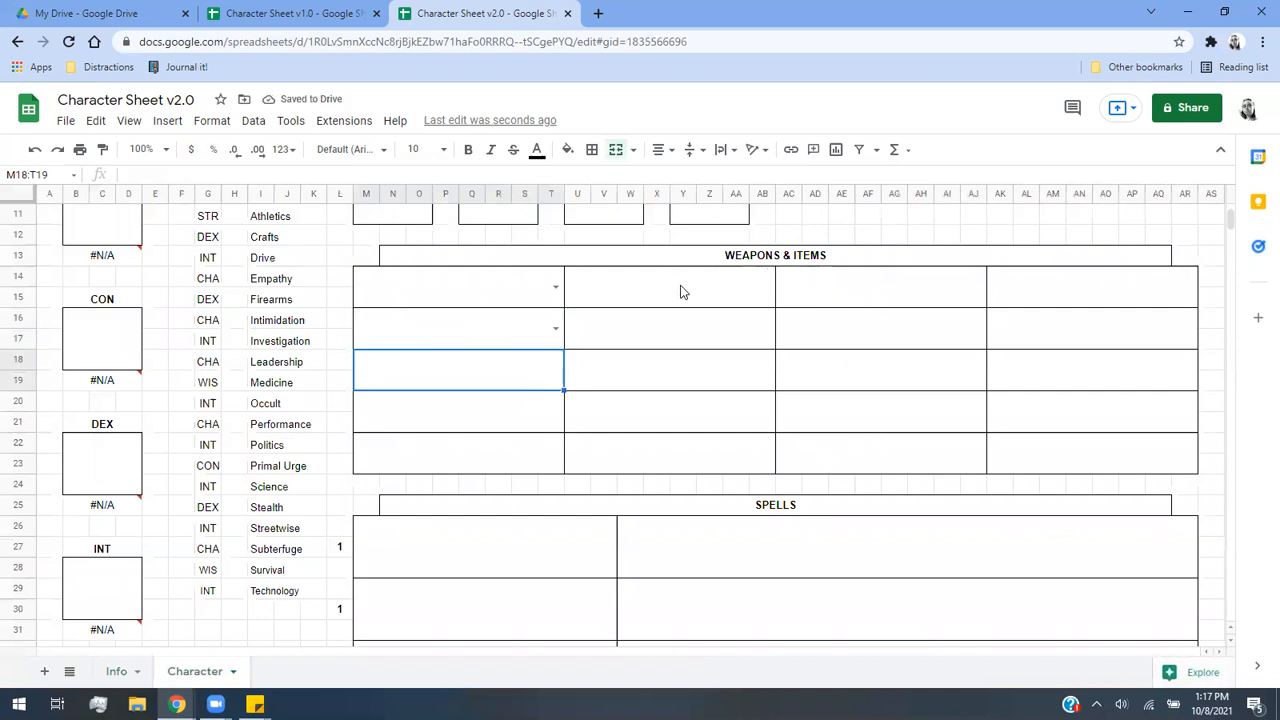
pyautogui.moveTo(680, 291); pyautogui.dragTo(680, 449)
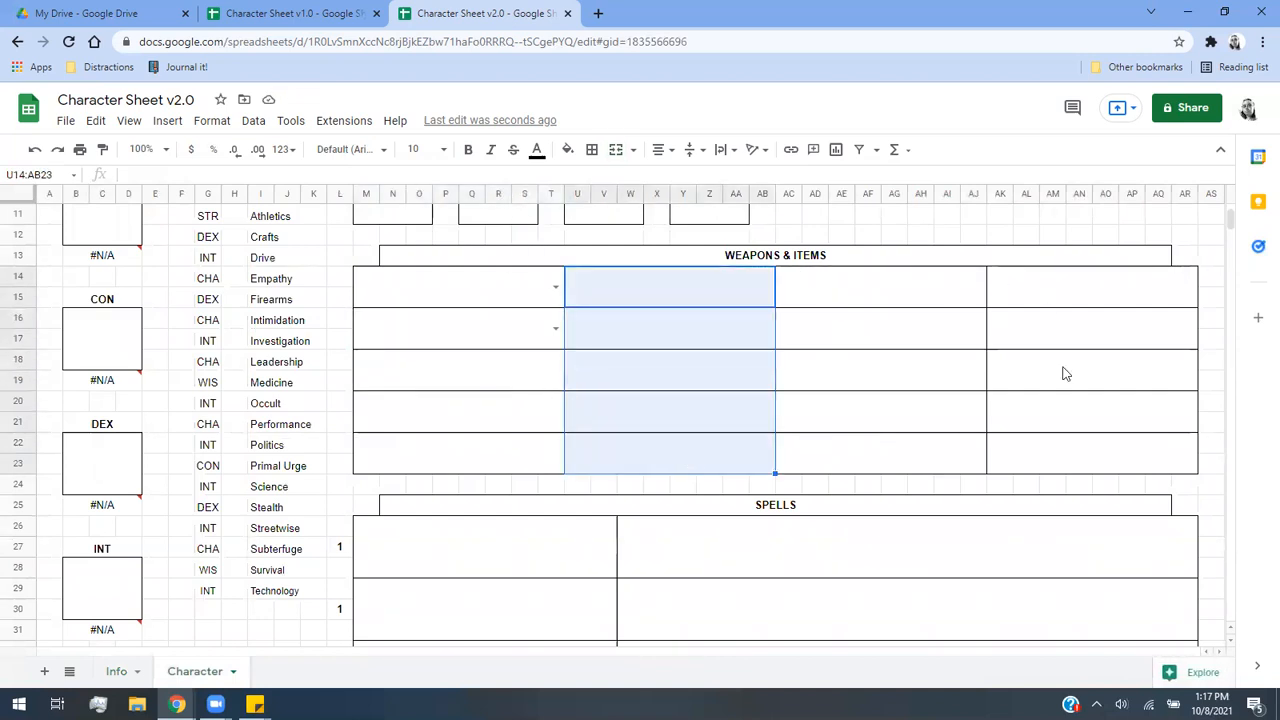
pyautogui.moveTo(1065, 287); pyautogui.dragTo(1077, 463)
pyautogui.click(517, 365)
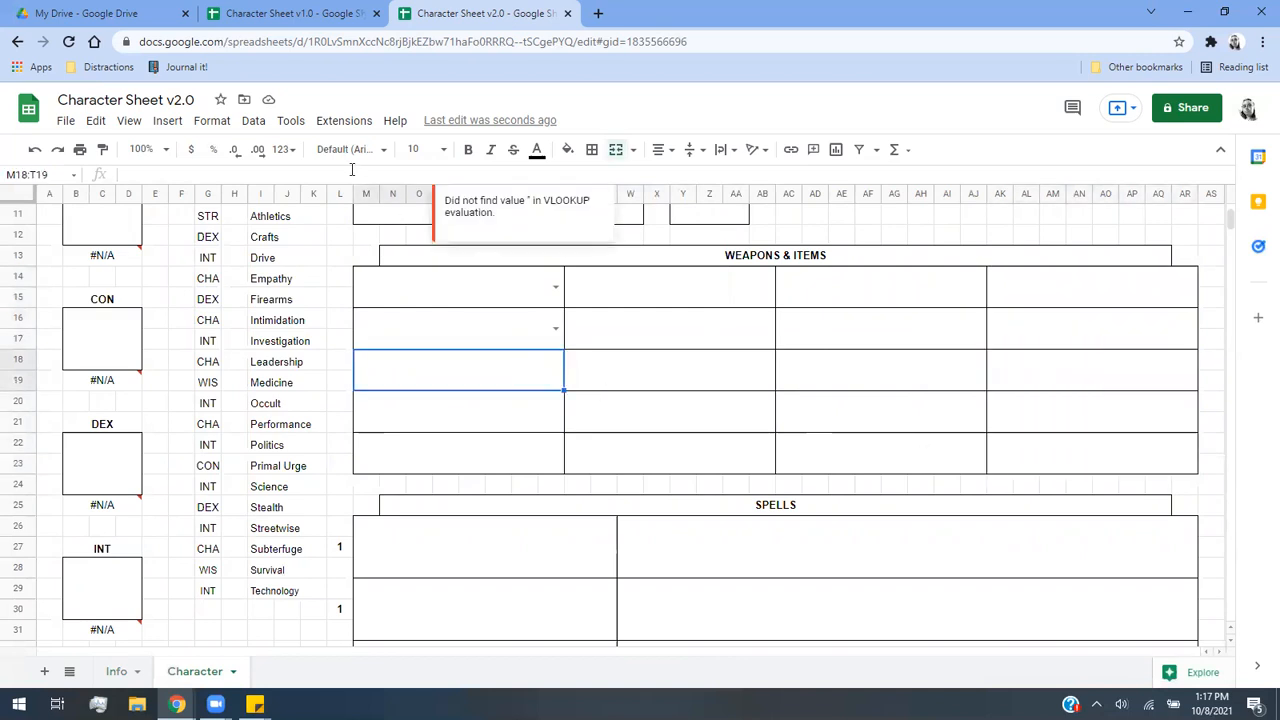
pyautogui.click(253, 120)
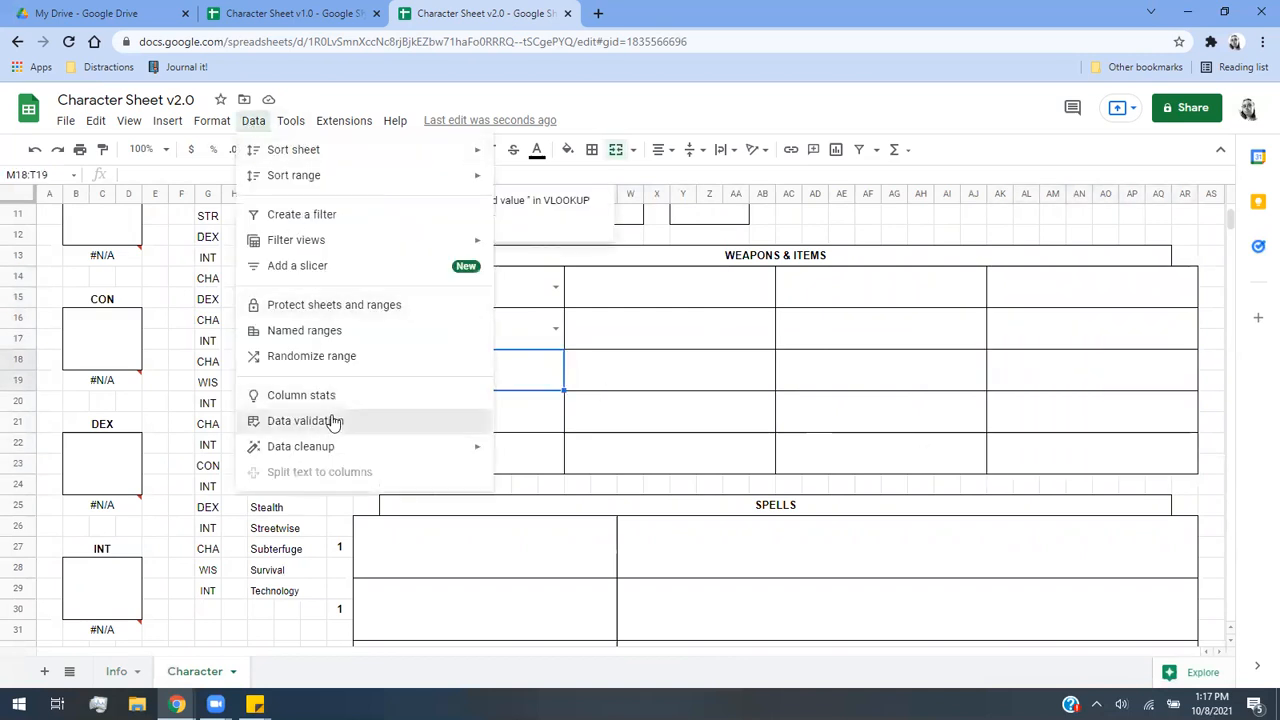
pyautogui.click(334, 421)
pyautogui.click(766, 338)
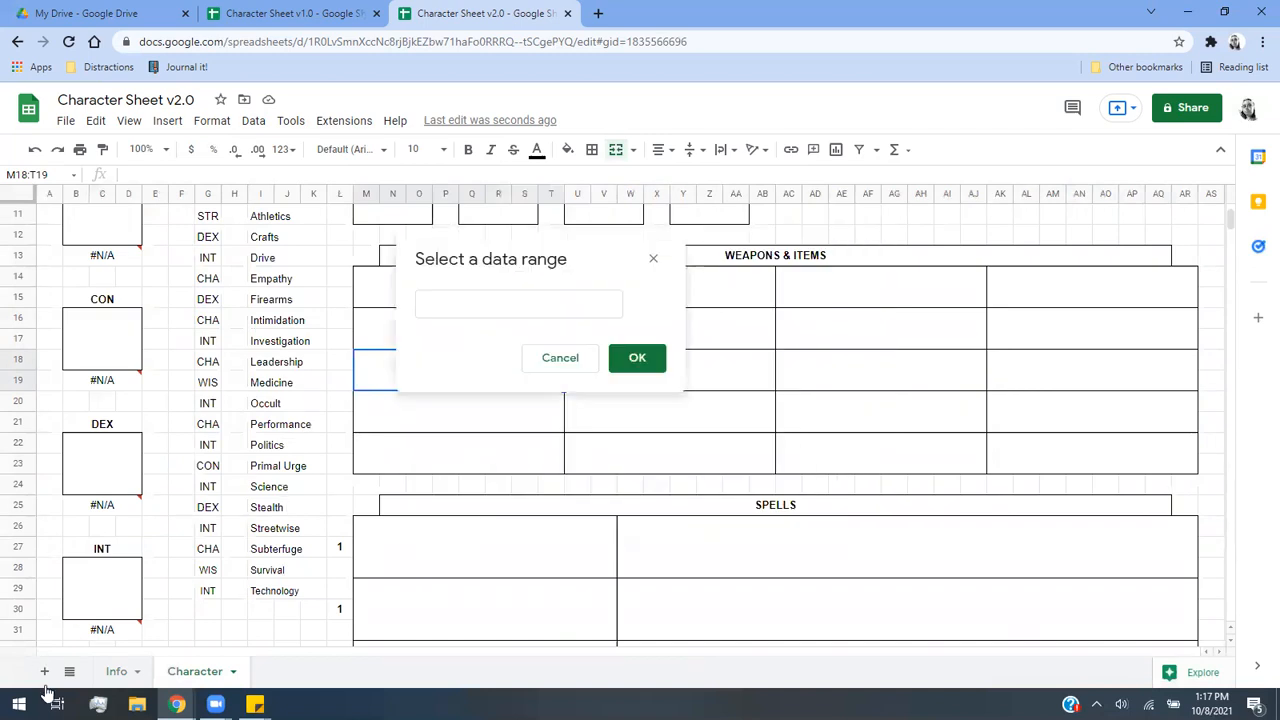
pyautogui.click(117, 671)
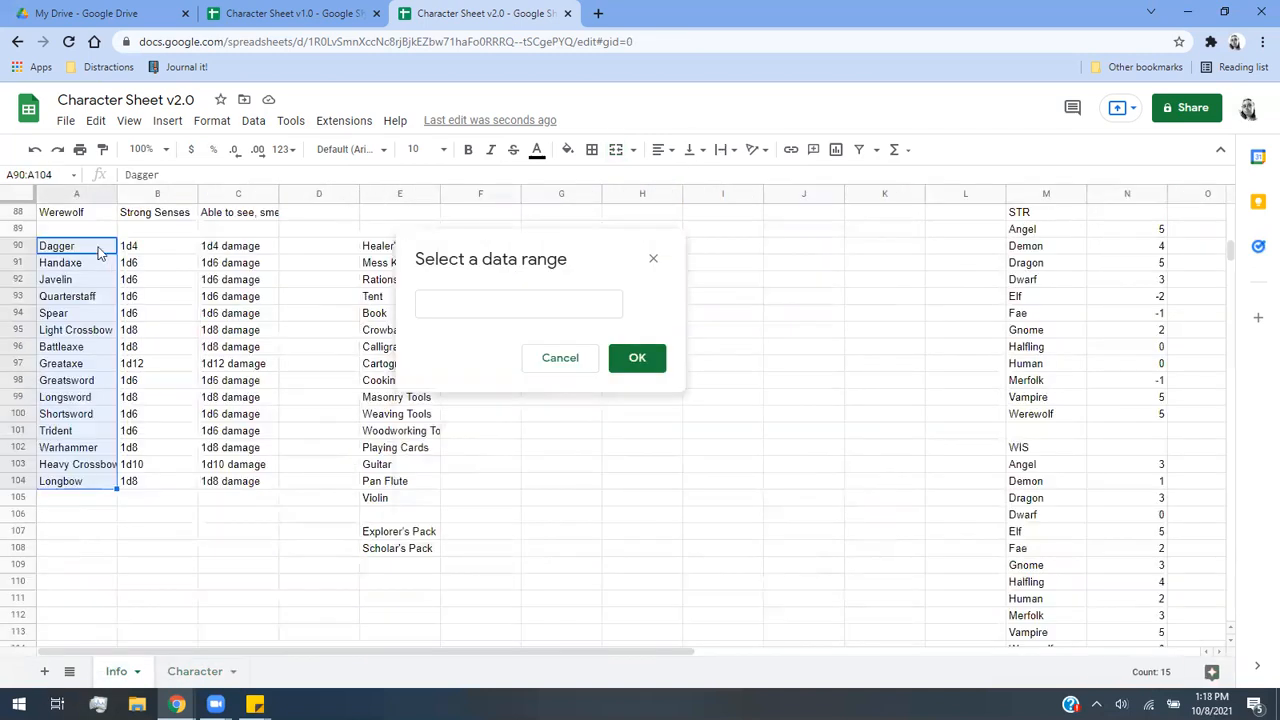
pyautogui.moveTo(88, 440); pyautogui.dragTo(91, 486)
pyautogui.click(684, 356)
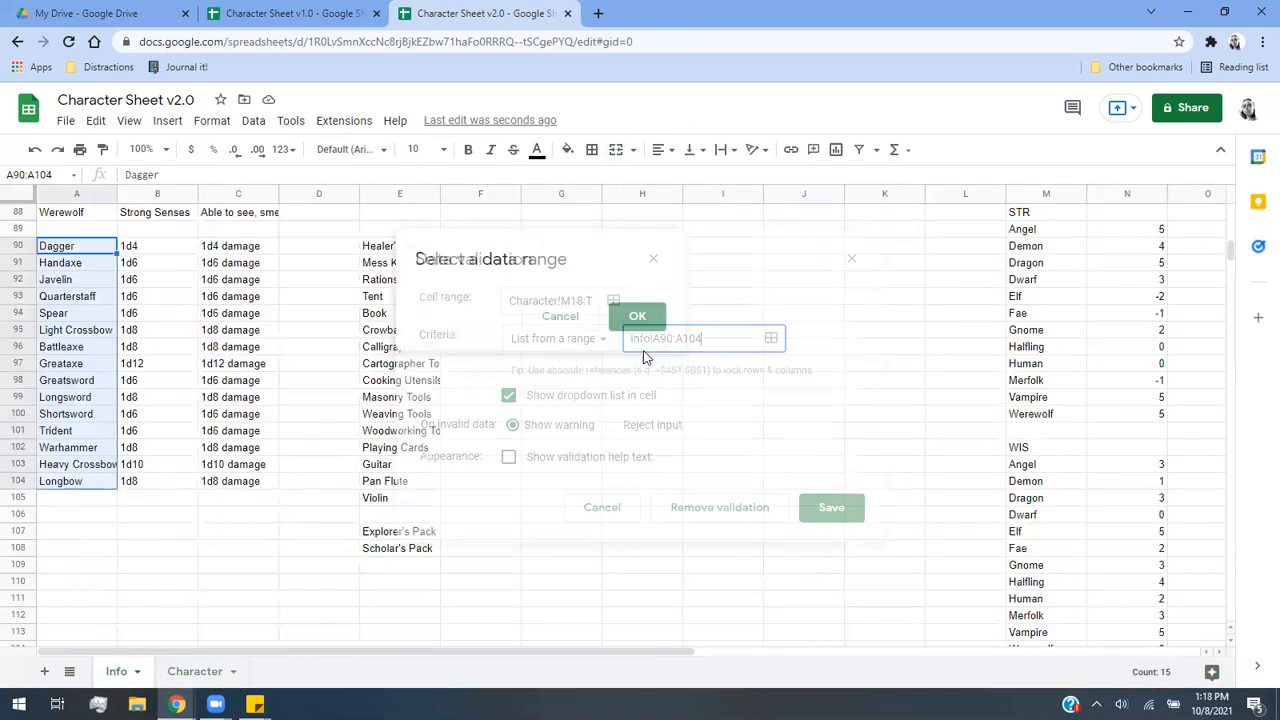
pyautogui.click(835, 506)
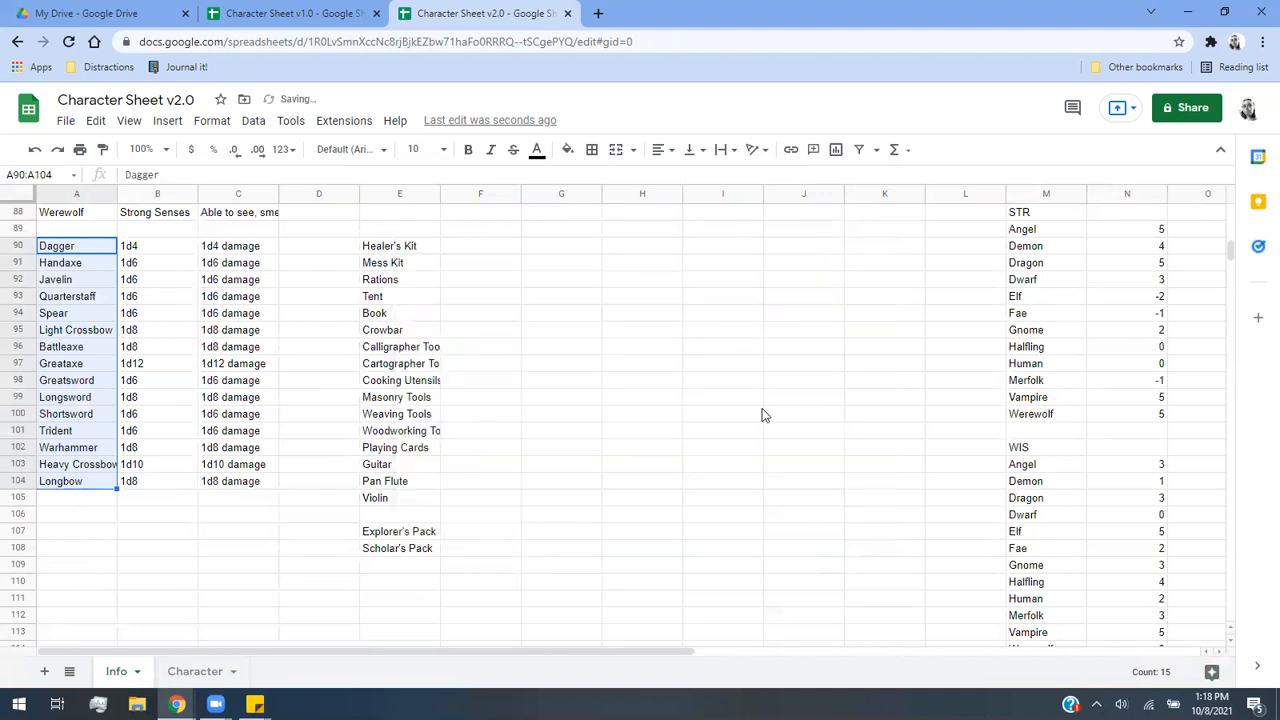
pyautogui.click(205, 674)
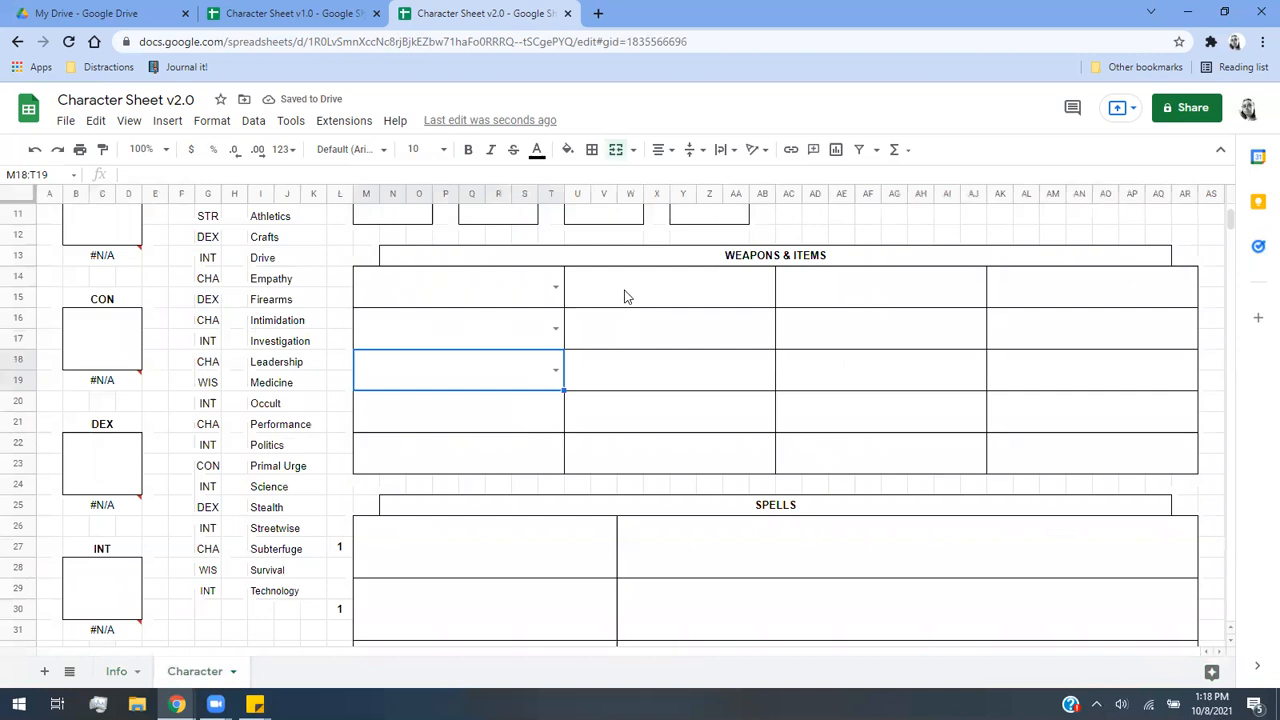
# Enter =vlookup(M14,Info!A90:C104,3,FALSE) in U14:AB15 to look up the first weapon's damage.
pyautogui.moveTo(614, 286); pyautogui.dragTo(654, 306)
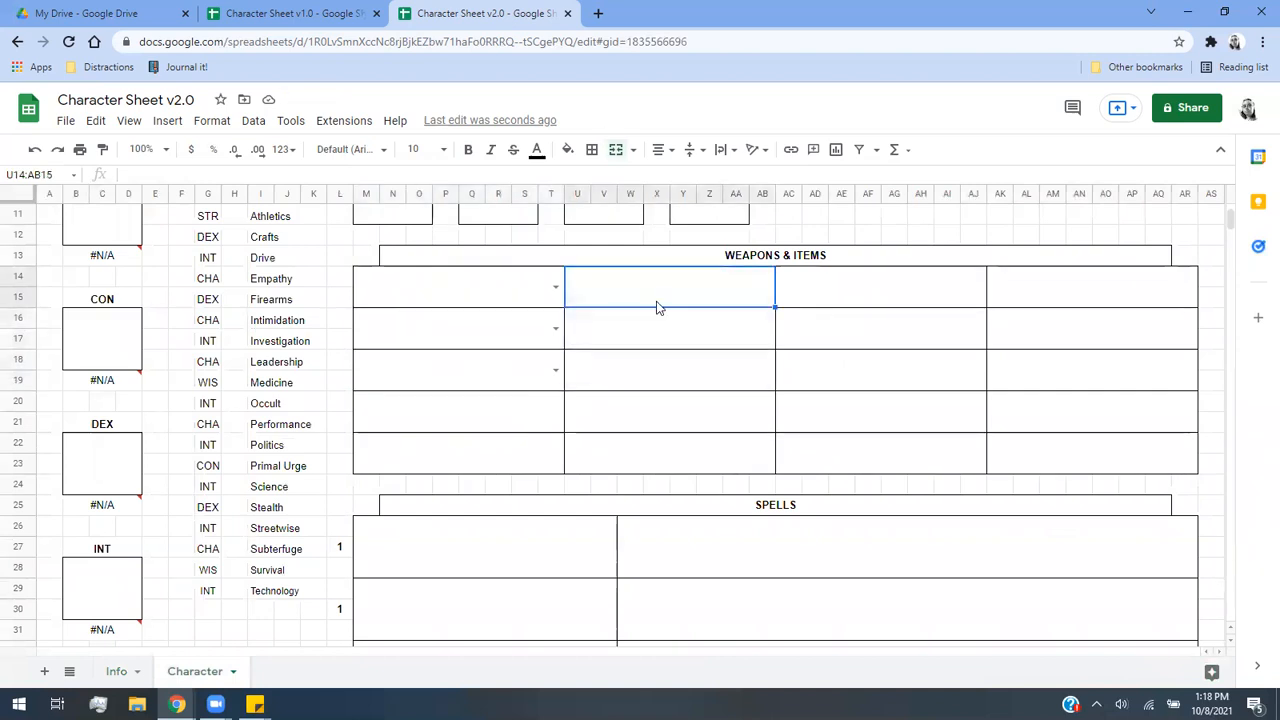
pyautogui.write('=vlookup')
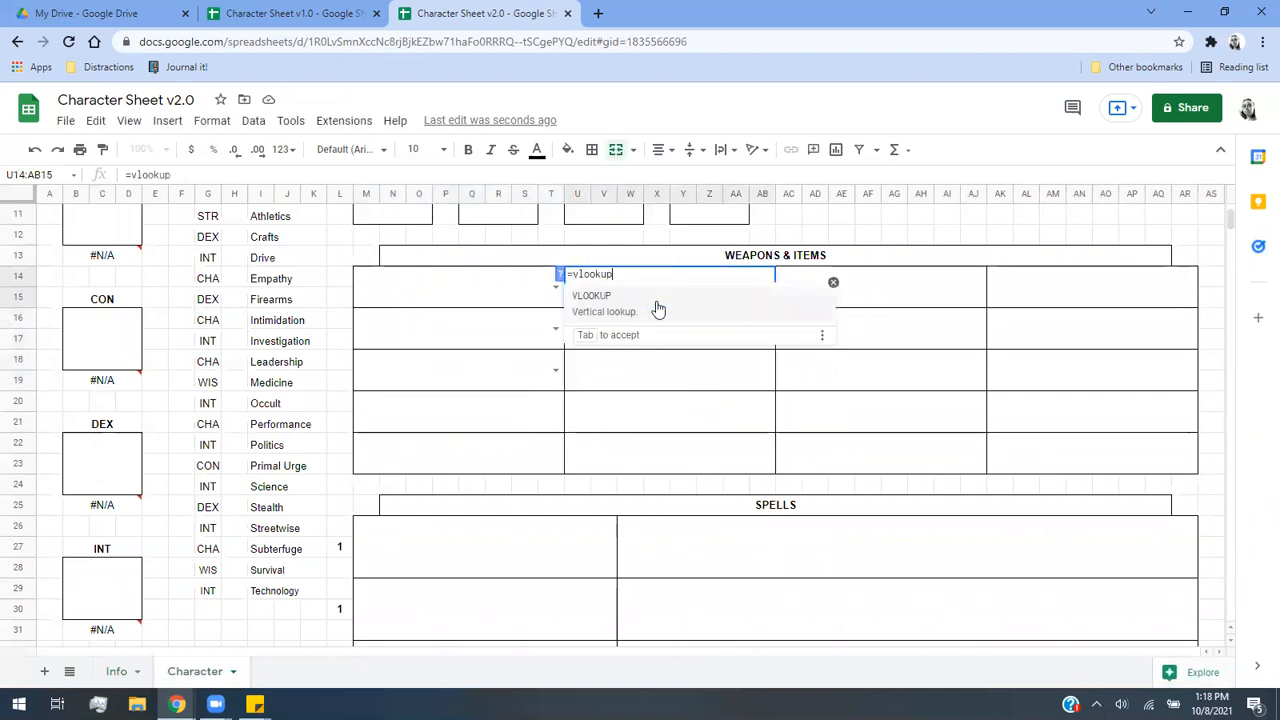
pyautogui.write('(')
pyautogui.click(513, 286)
pyautogui.write(',')
pyautogui.click(135, 672)
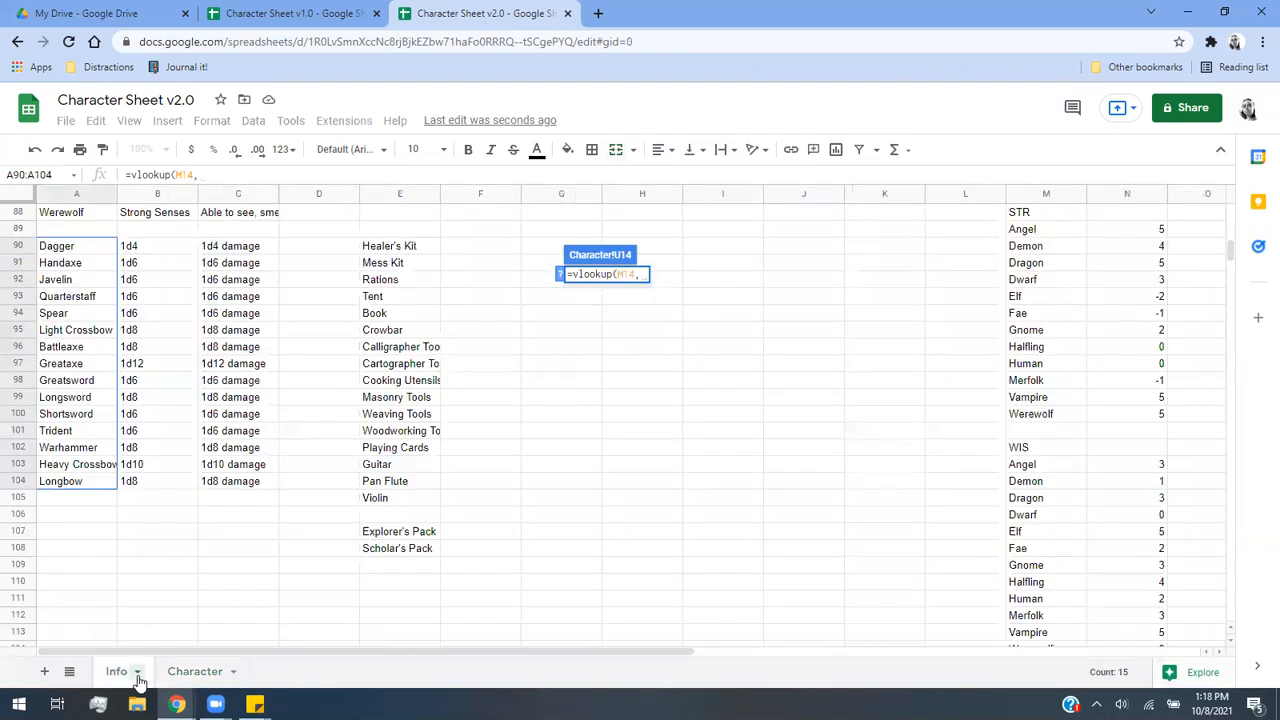
pyautogui.moveTo(110, 248); pyautogui.dragTo(251, 484)
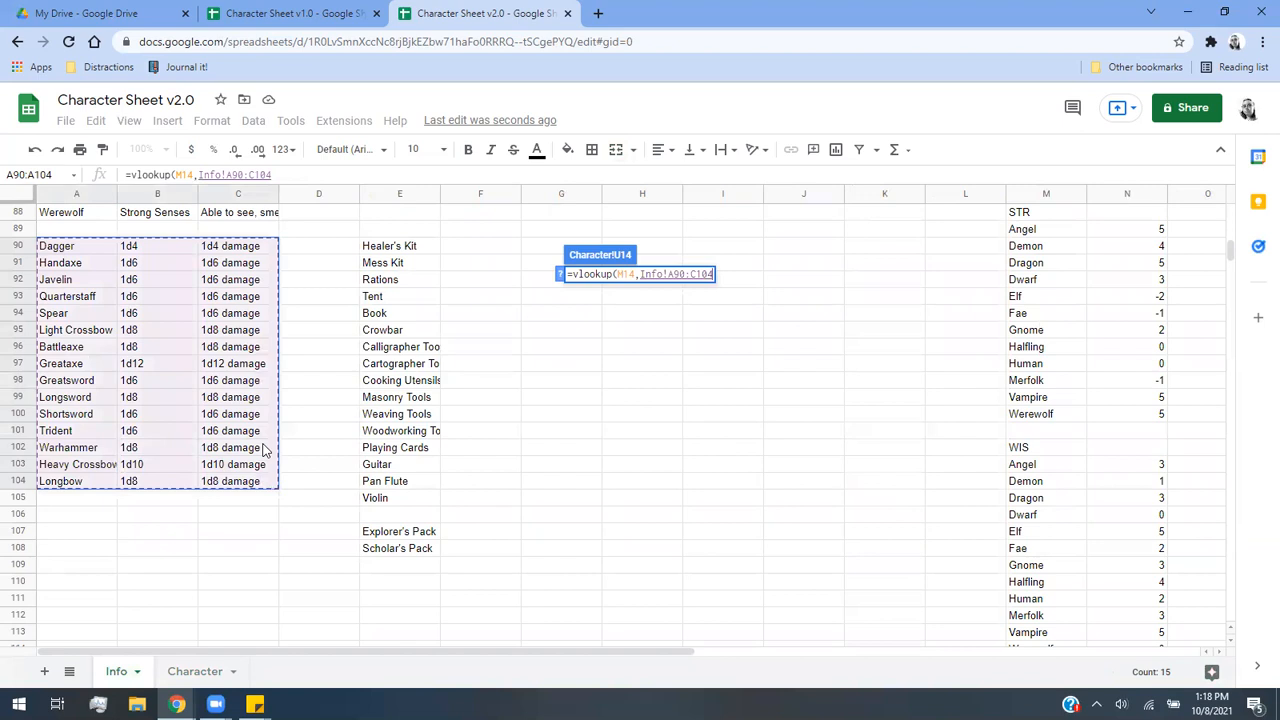
pyautogui.write(',3,FALSE)')
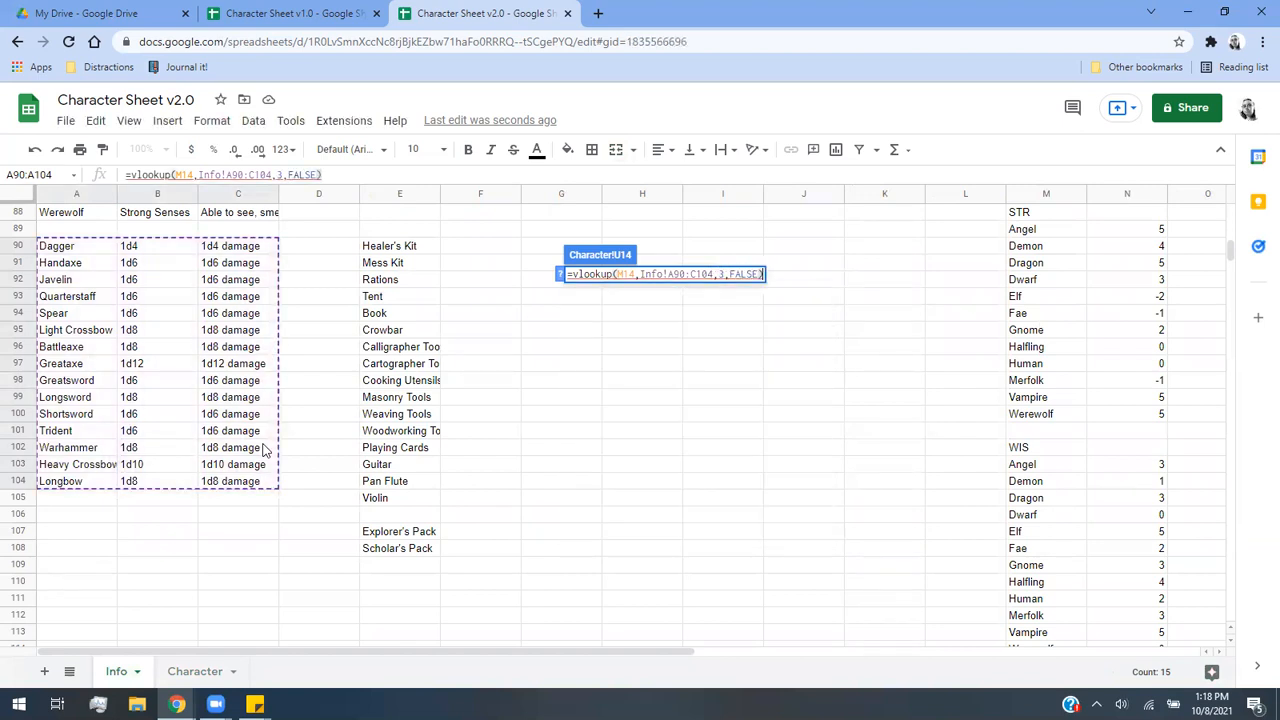
pyautogui.press('Return')
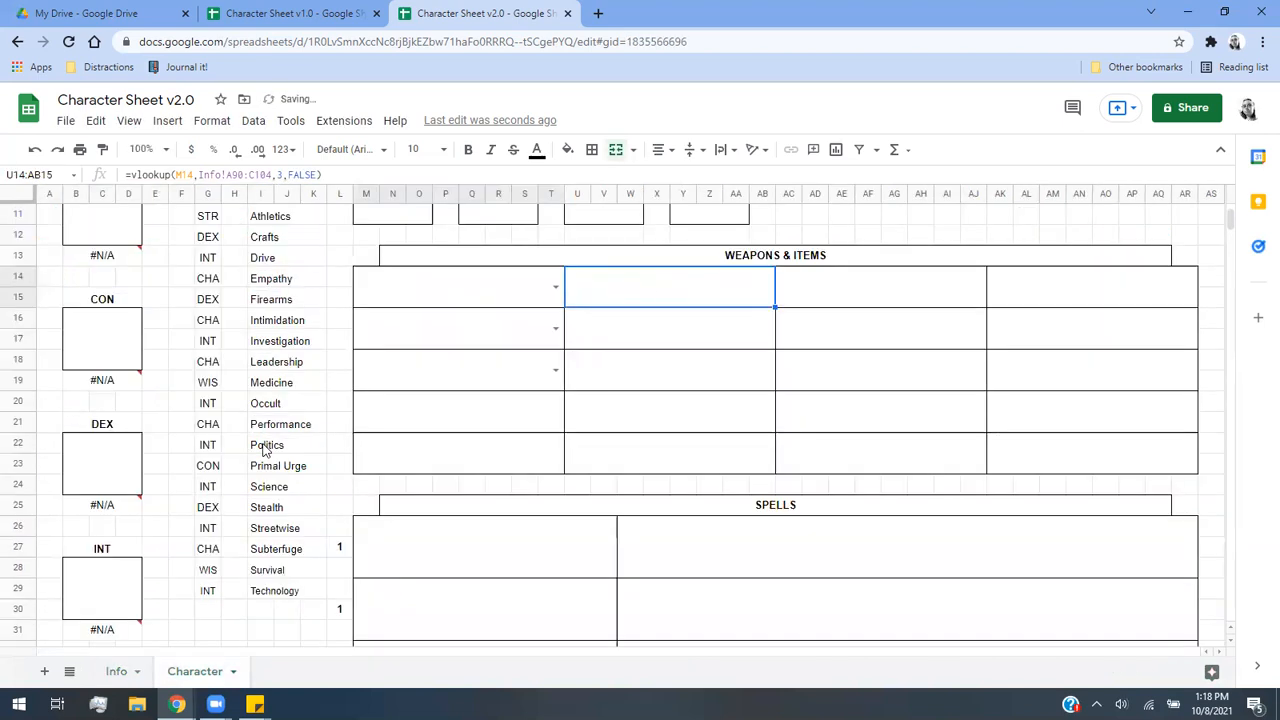
# Enter =vlookup(M16,Info!A90:C104,3,FALSE) in U16:AB17 to look up the second weapon's damage.
pyautogui.click(701, 324)
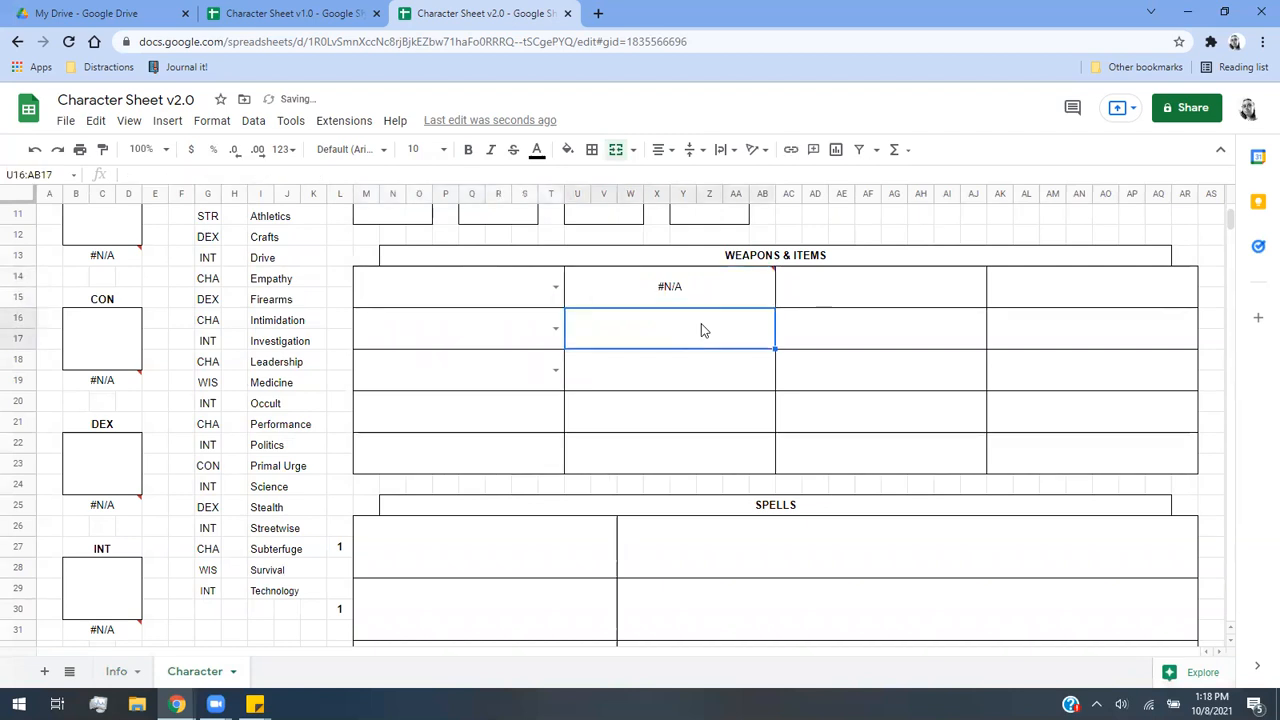
pyautogui.write('=vlookup(')
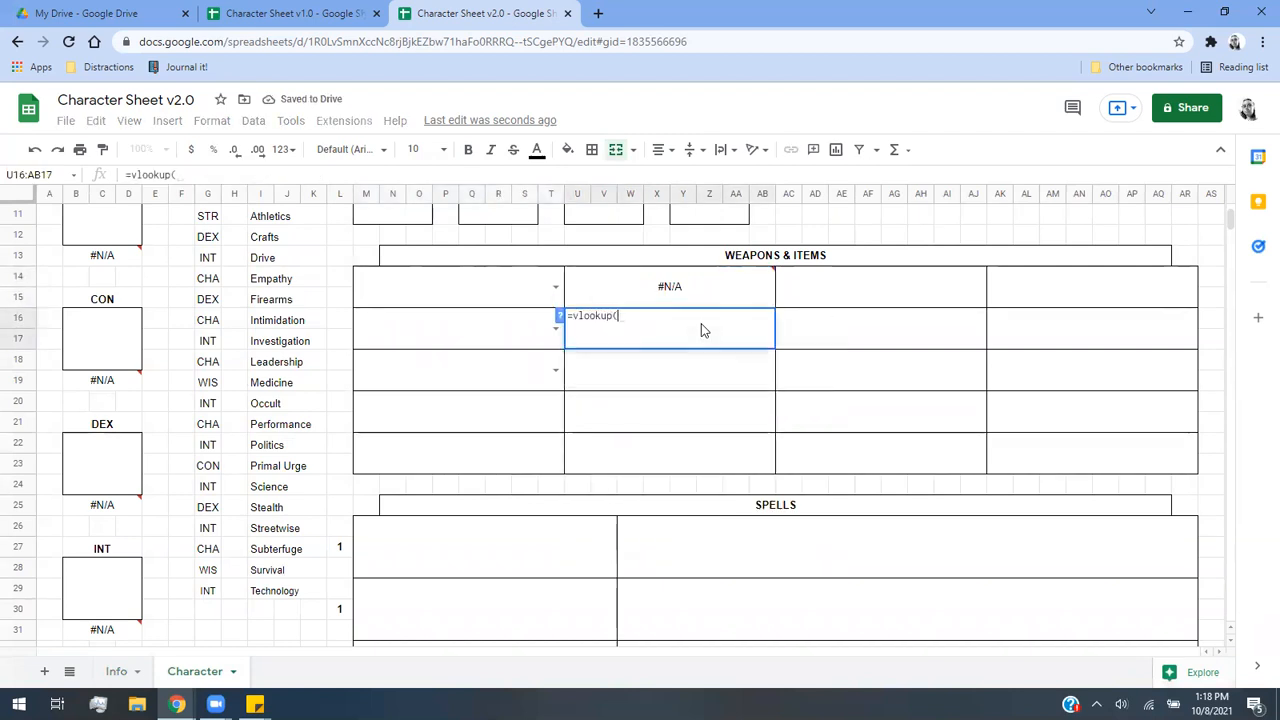
pyautogui.click(473, 330)
pyautogui.write(',')
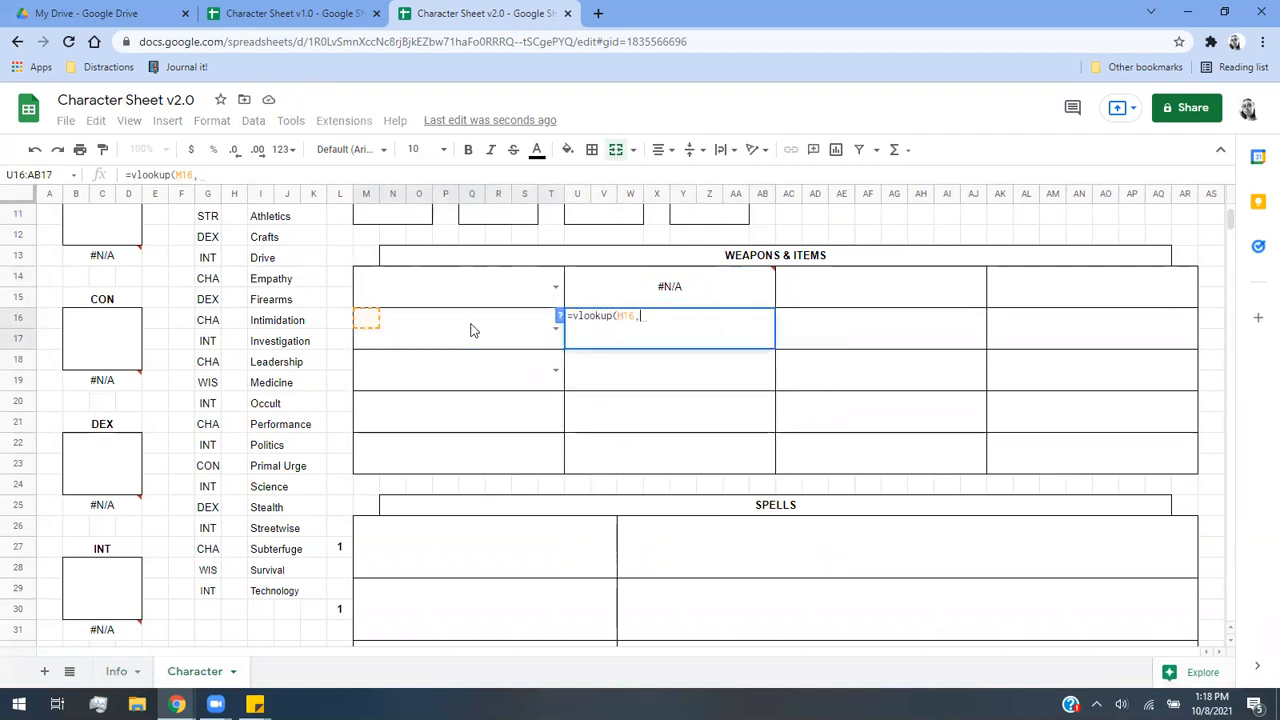
pyautogui.click(120, 671)
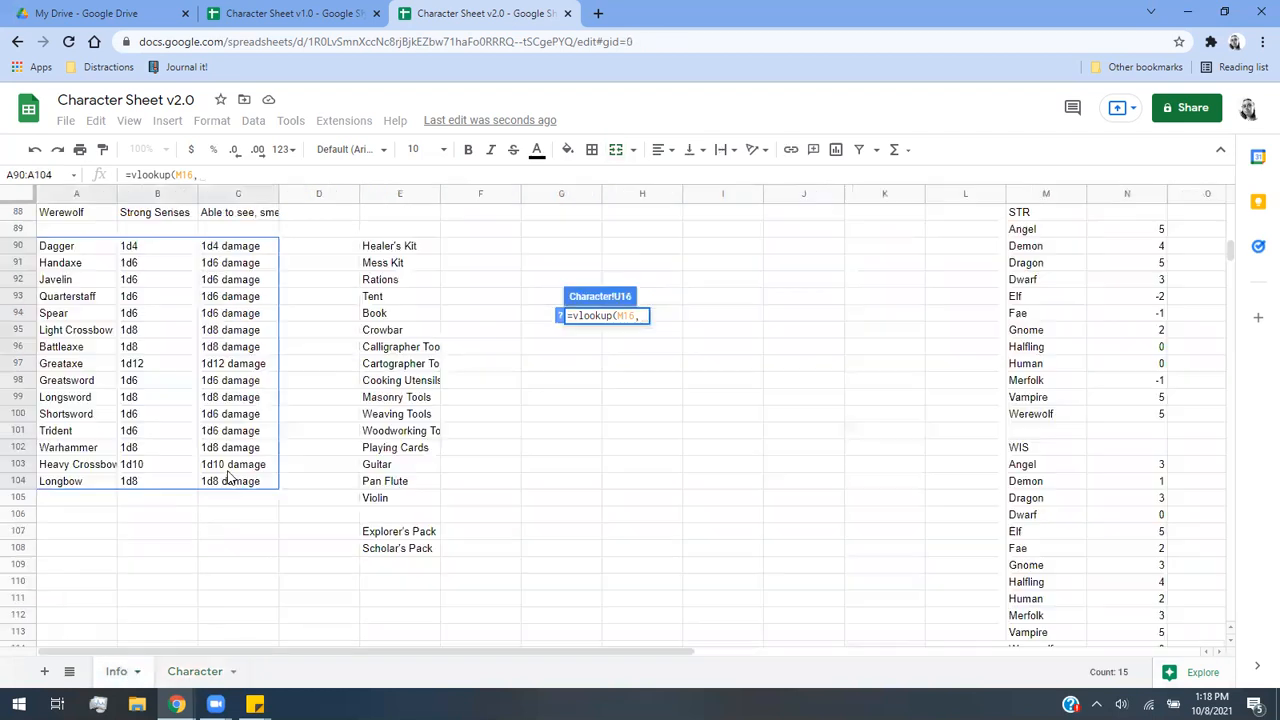
pyautogui.moveTo(55, 255); pyautogui.dragTo(237, 482)
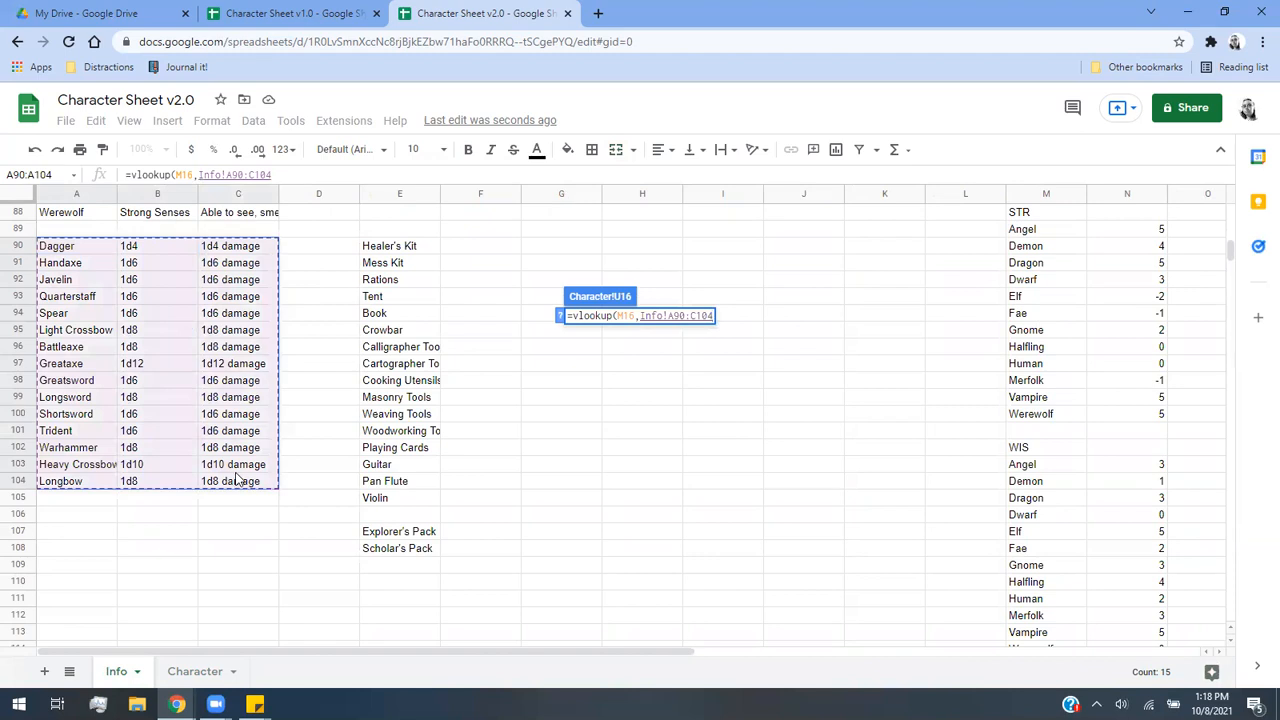
pyautogui.write(',3,FALSE')
pyautogui.press('Return')
# Test the damage lookup by choosing Light Crossbow in M14:T15, and clear the selection again.
pyautogui.click(556, 288)
pyautogui.click(457, 428)
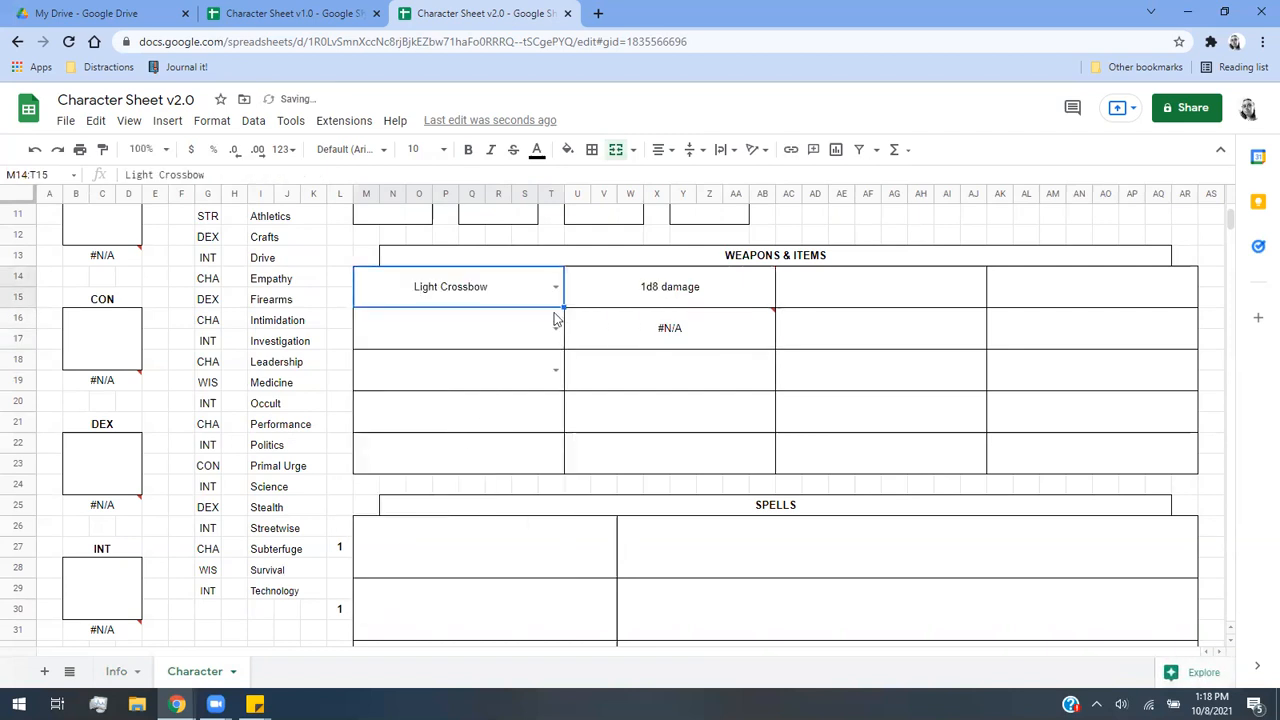
pyautogui.press('Delete')
# Enter =vlookup(M18,Info!A90:C104,3,FALSE) in U18:AB19 to look up the third weapon's damage.
pyautogui.click(620, 373)
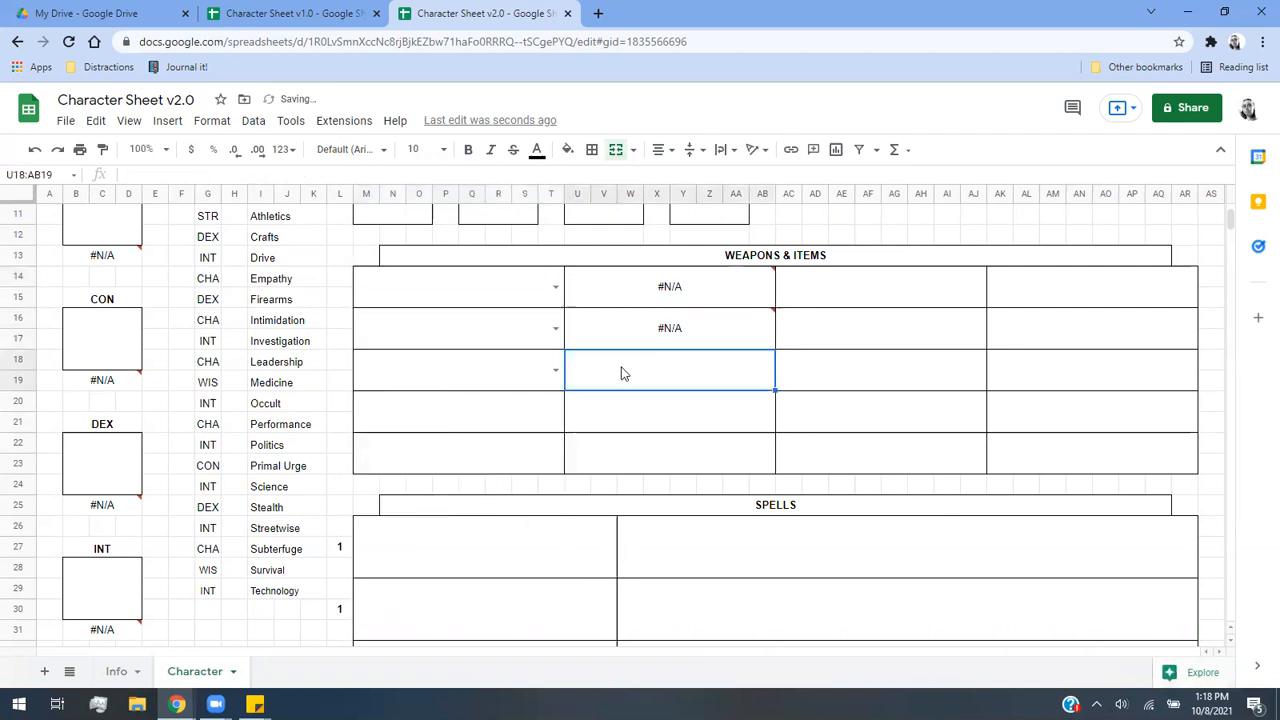
pyautogui.write('=vlook')
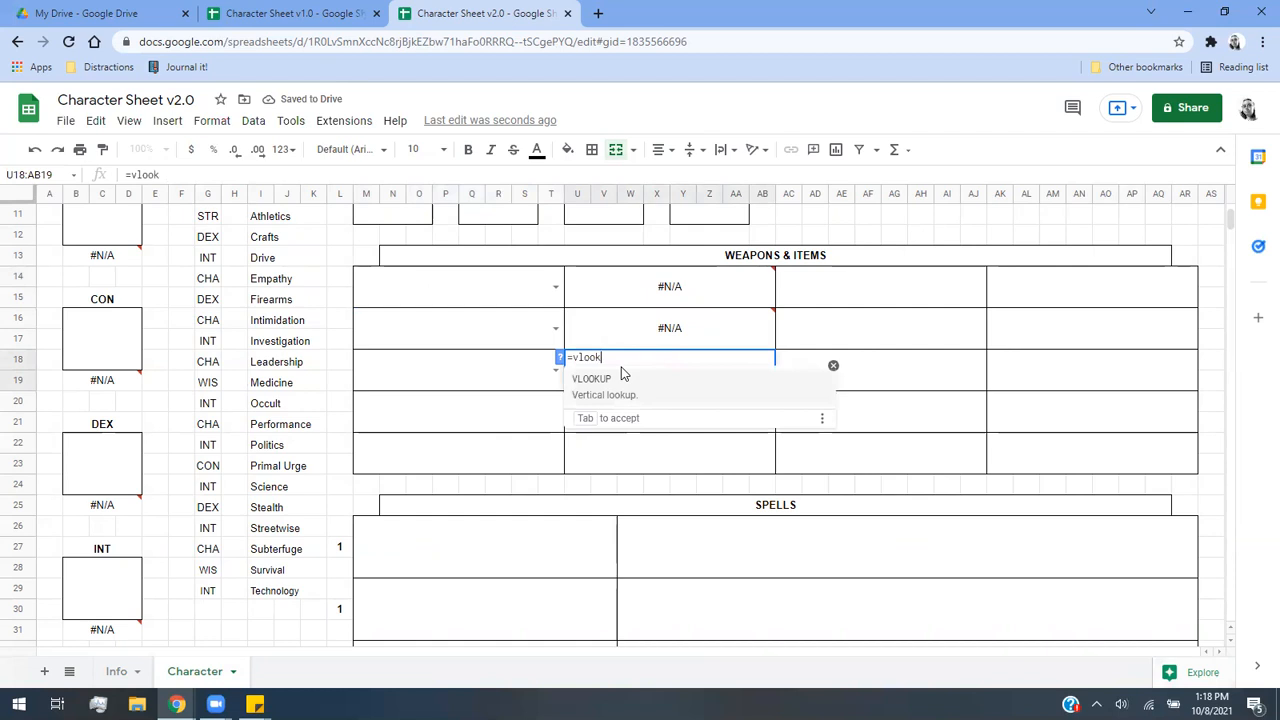
pyautogui.write('up(')
pyautogui.click(437, 370)
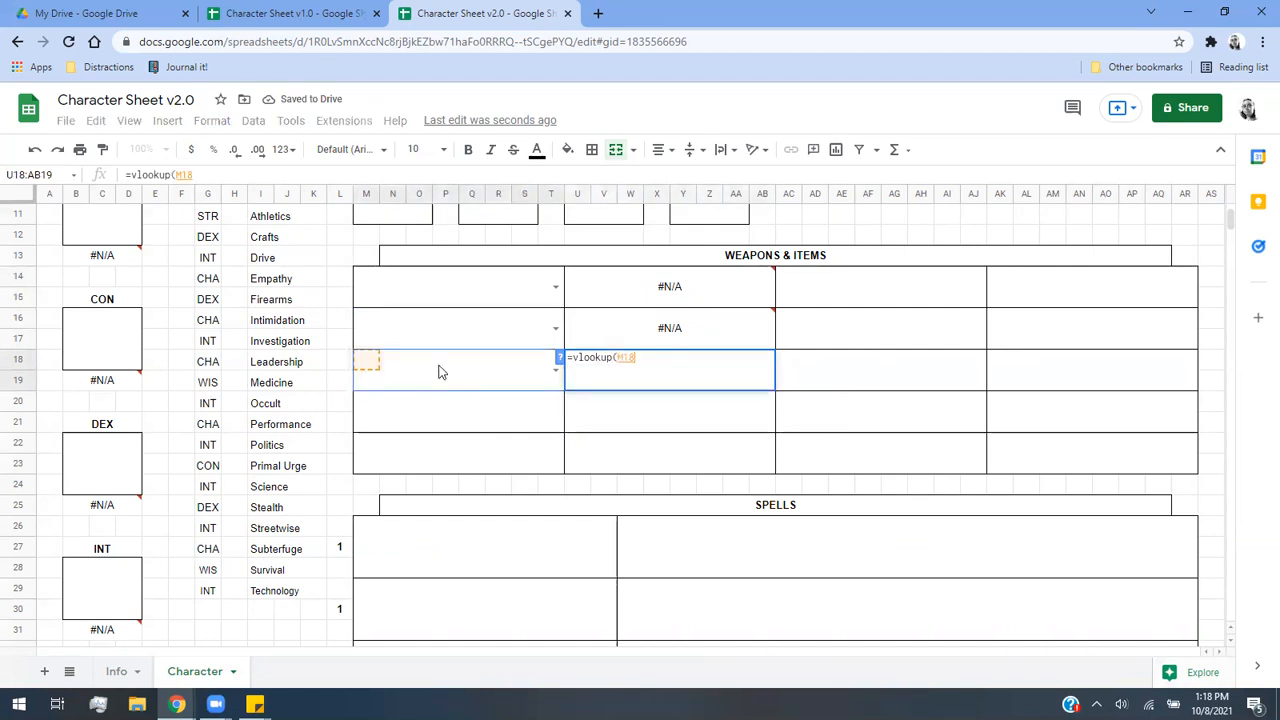
pyautogui.write(',')
pyautogui.click(120, 668)
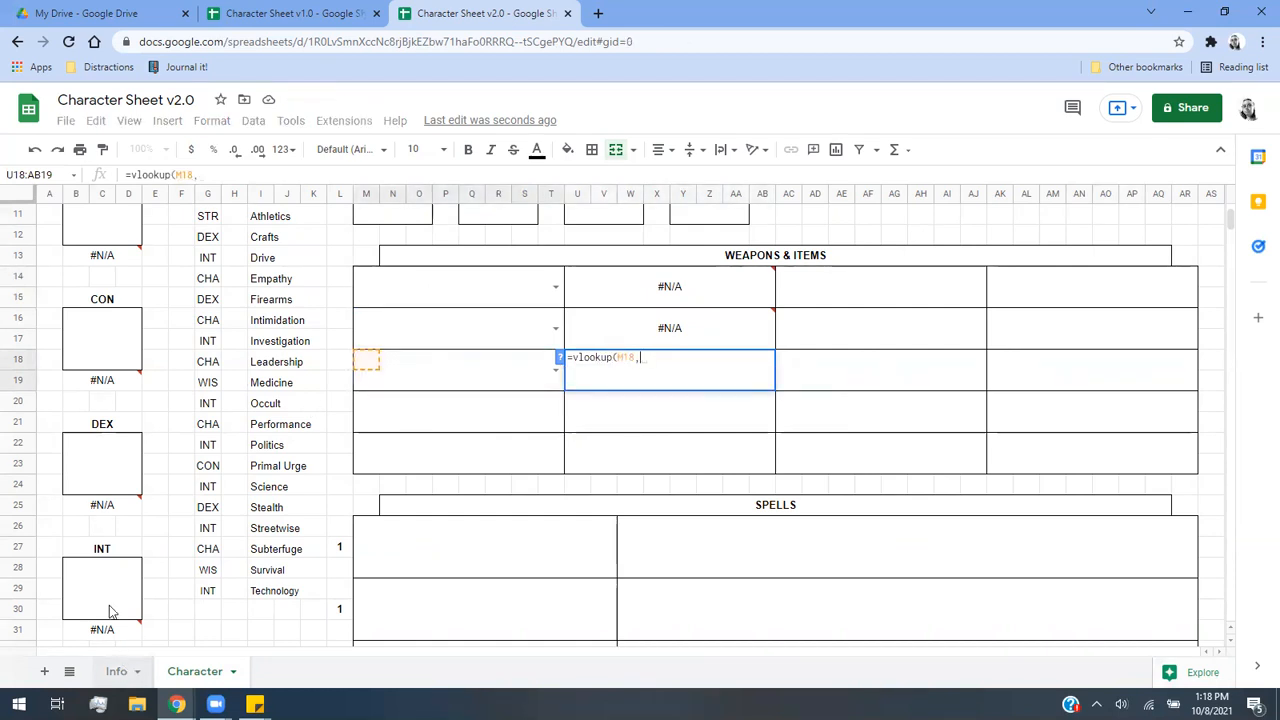
pyautogui.moveTo(100, 247); pyautogui.dragTo(240, 483)
pyautogui.write(',3,FALS')
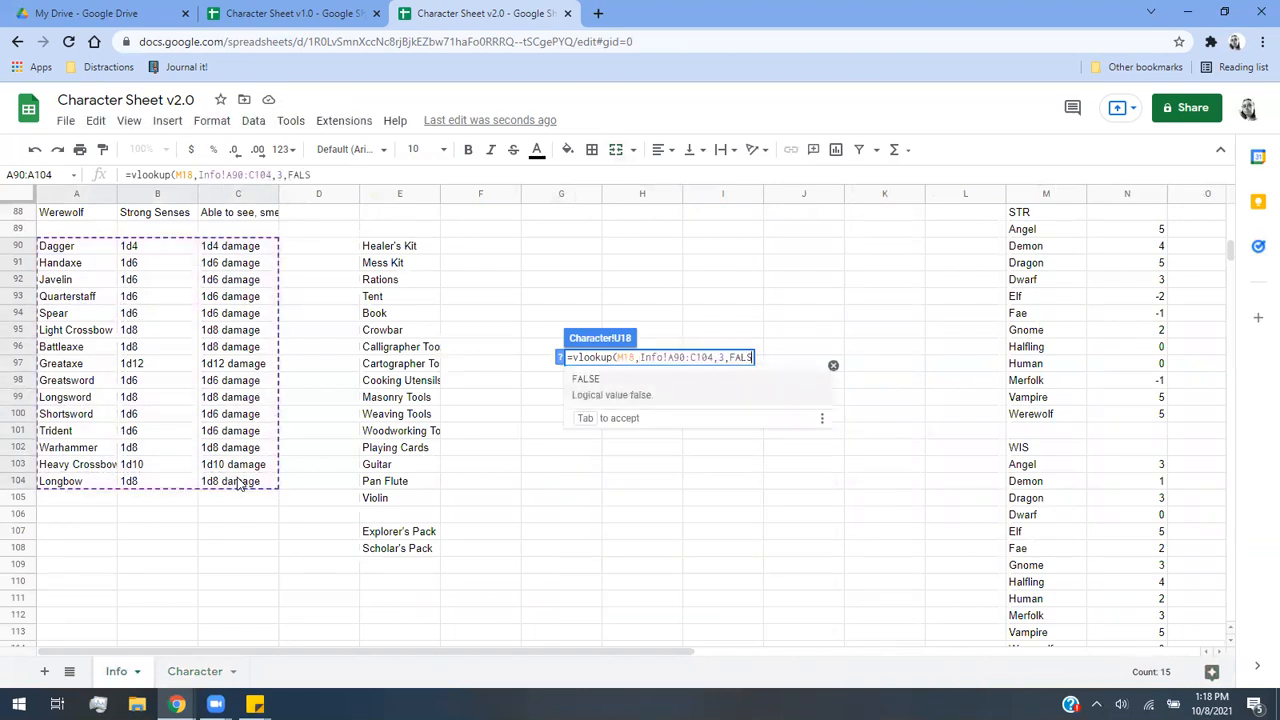
pyautogui.press('Tab')
pyautogui.write(')')
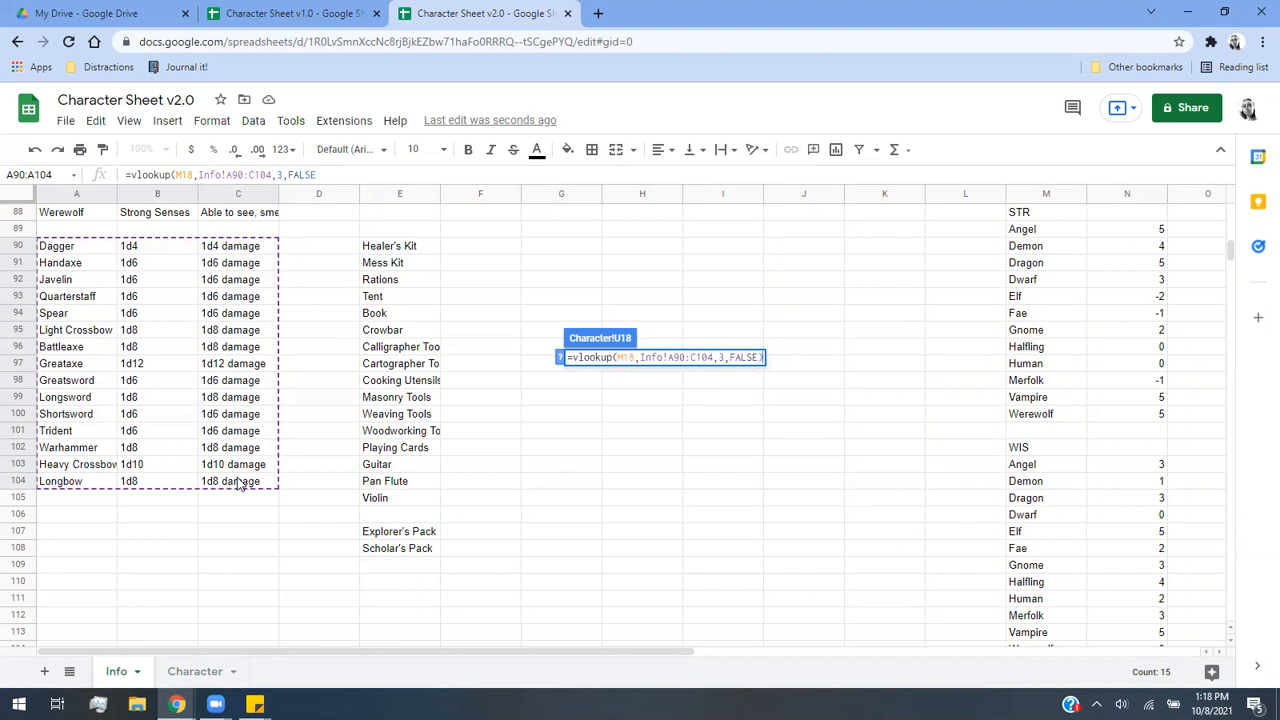
pyautogui.press('Return')
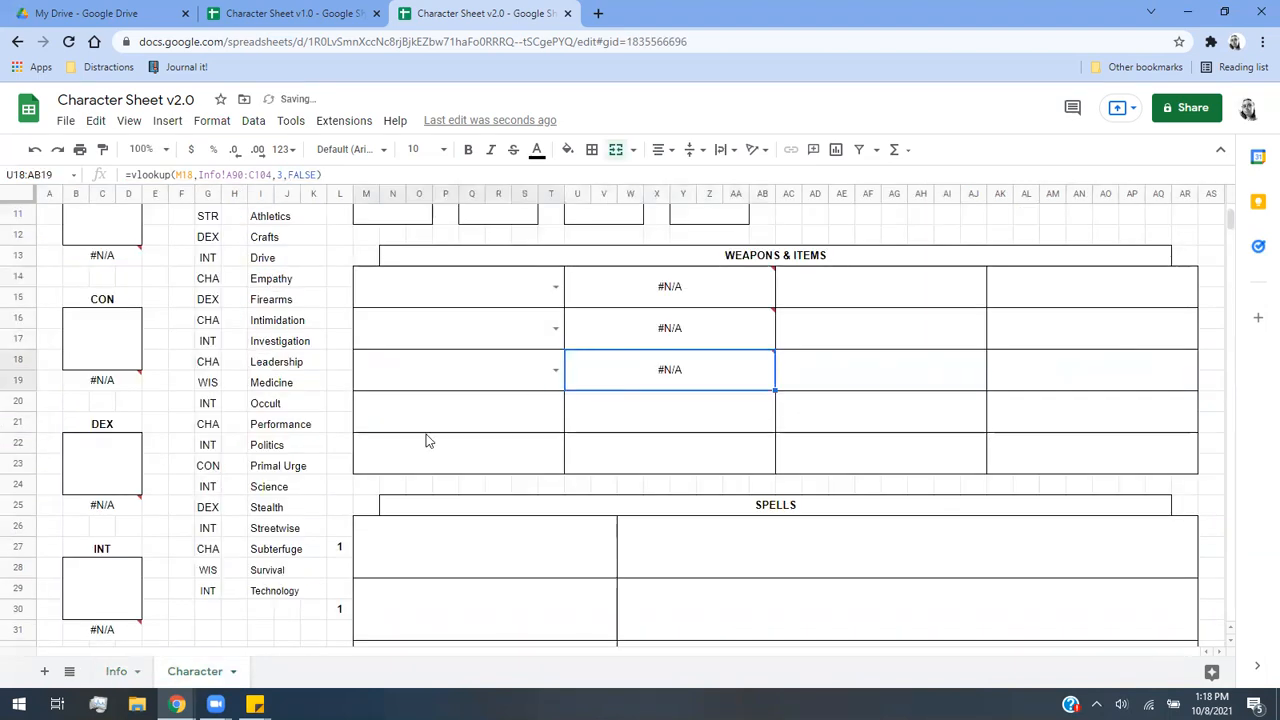
# Review the weapons table in A90:C104 and the neighbouring item list in column E of the Info sheet.
pyautogui.click(114, 671)
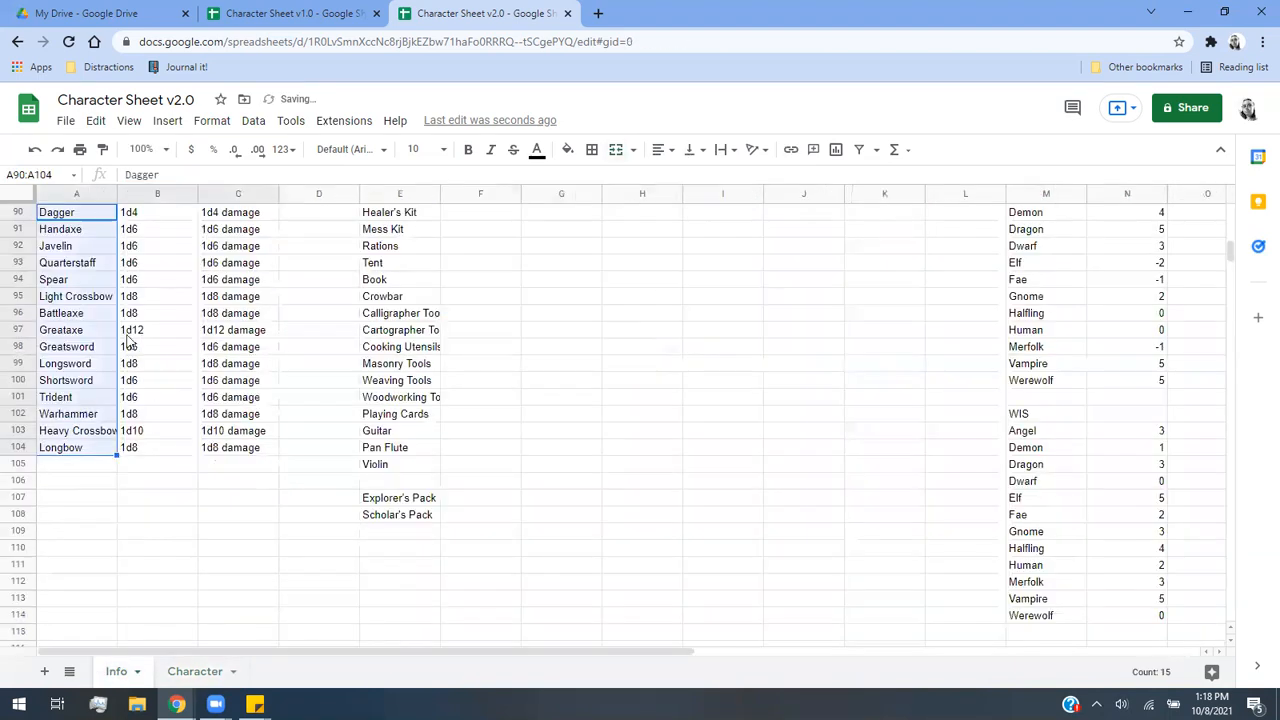
pyautogui.scroll(4, 97, 293)
pyautogui.keyDown('shift'); pyautogui.click(240, 566); pyautogui.keyUp('shift')
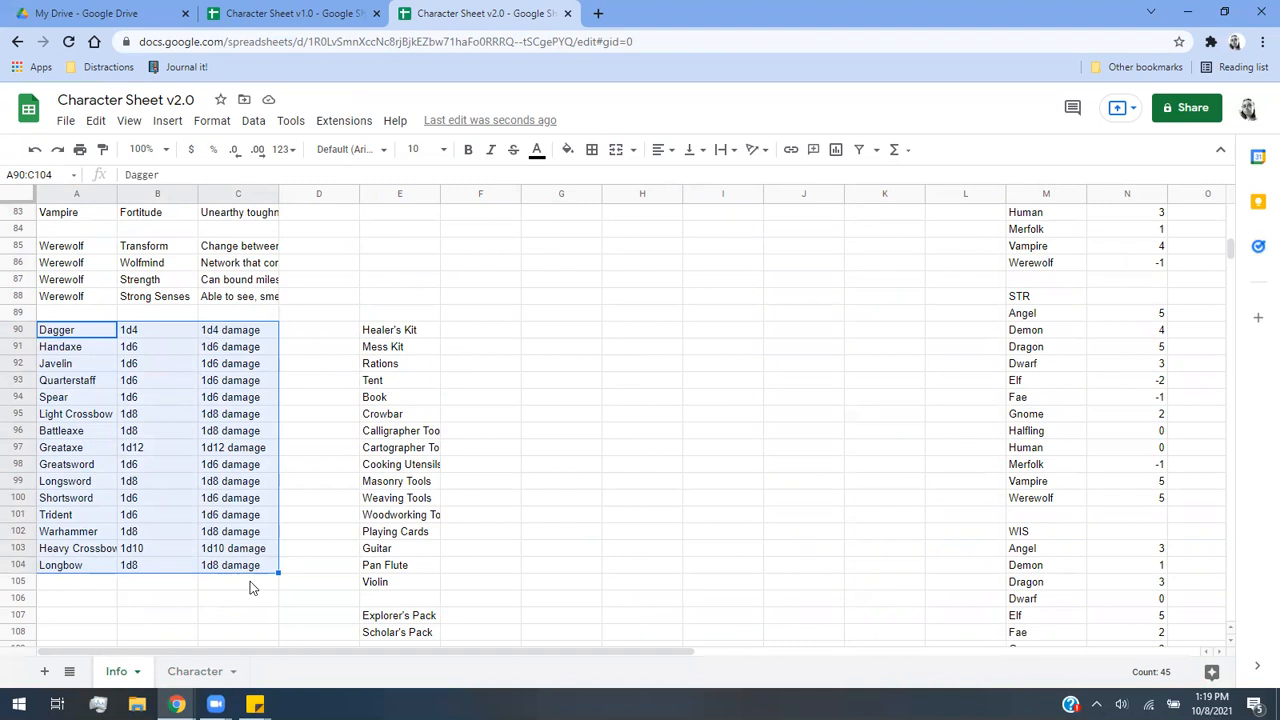
pyautogui.click(287, 588)
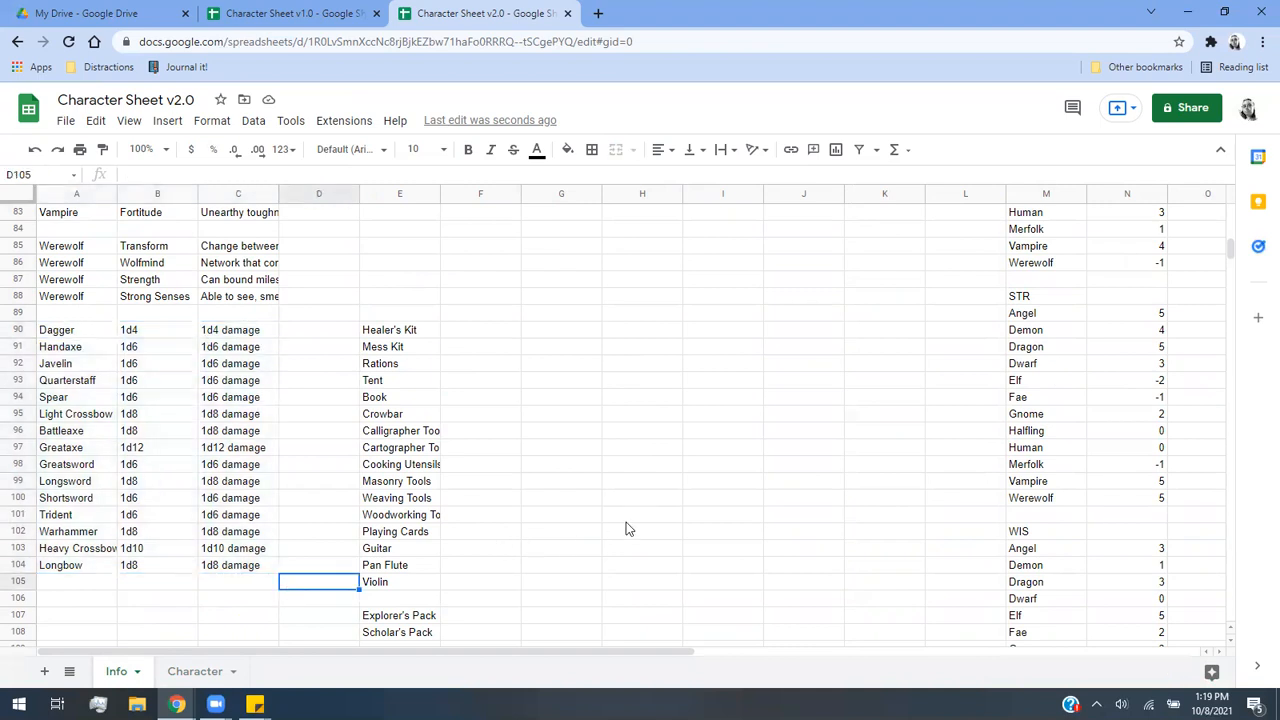
pyautogui.scroll(2, 626, 528)
pyautogui.scroll(-3, 626, 528)
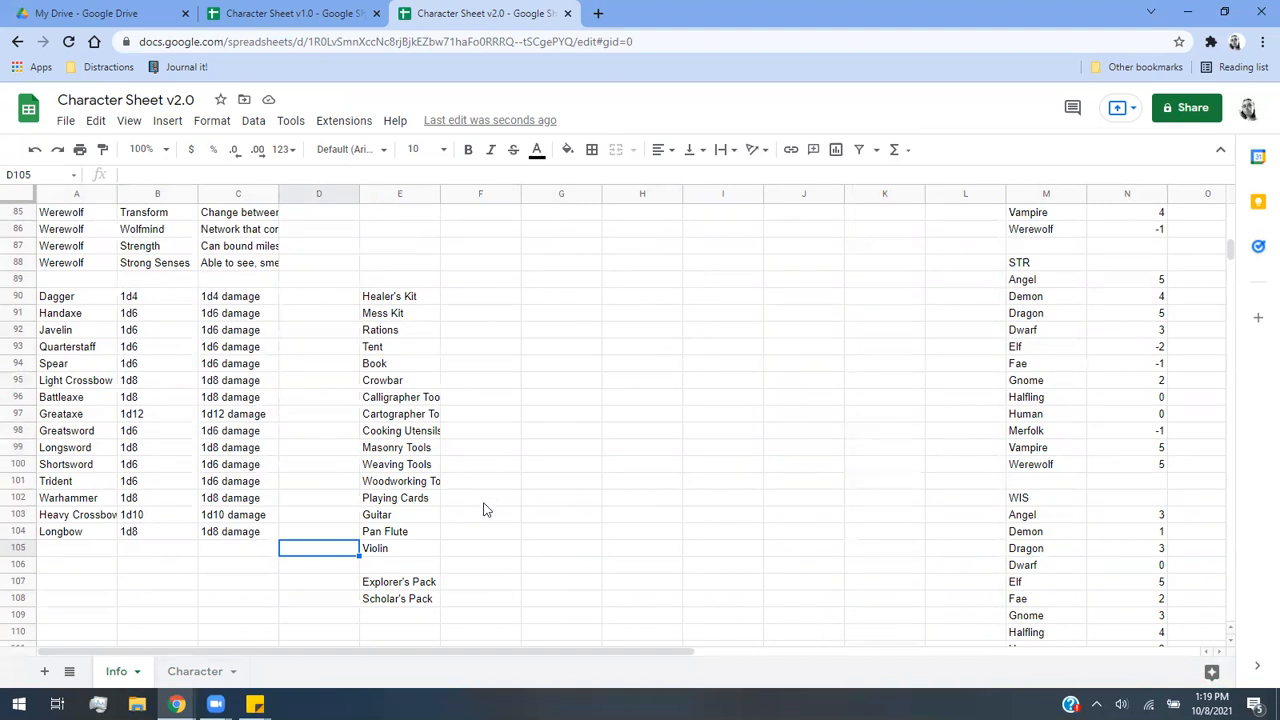
pyautogui.click(208, 672)
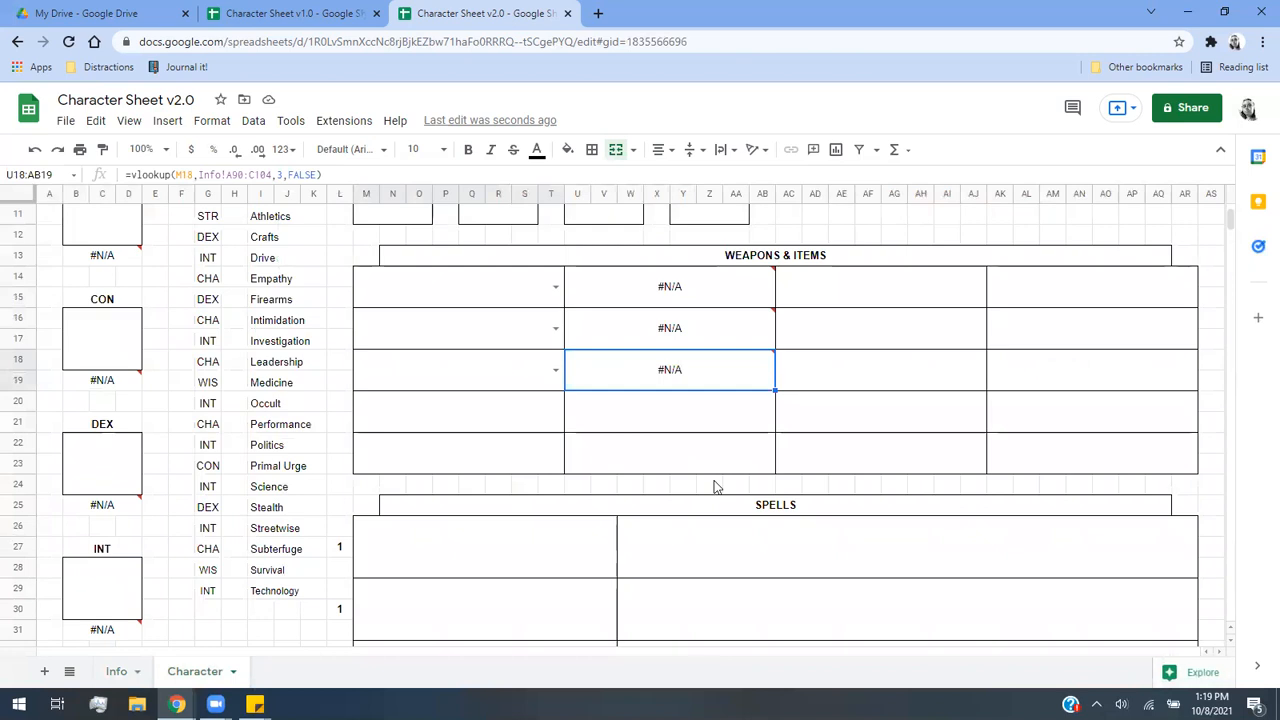
pyautogui.scroll(2, 565, 372)
pyautogui.scroll(-9, 565, 372)
pyautogui.scroll(-8, 562, 373)
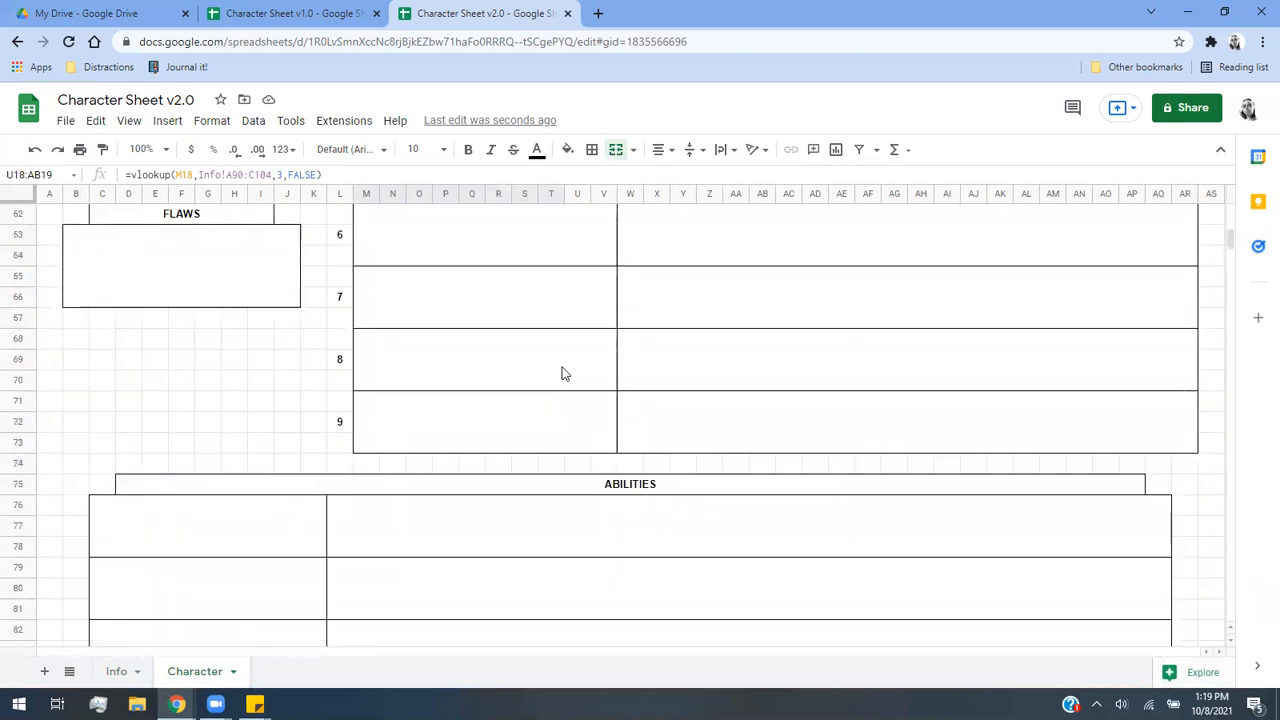
pyautogui.click(230, 329)
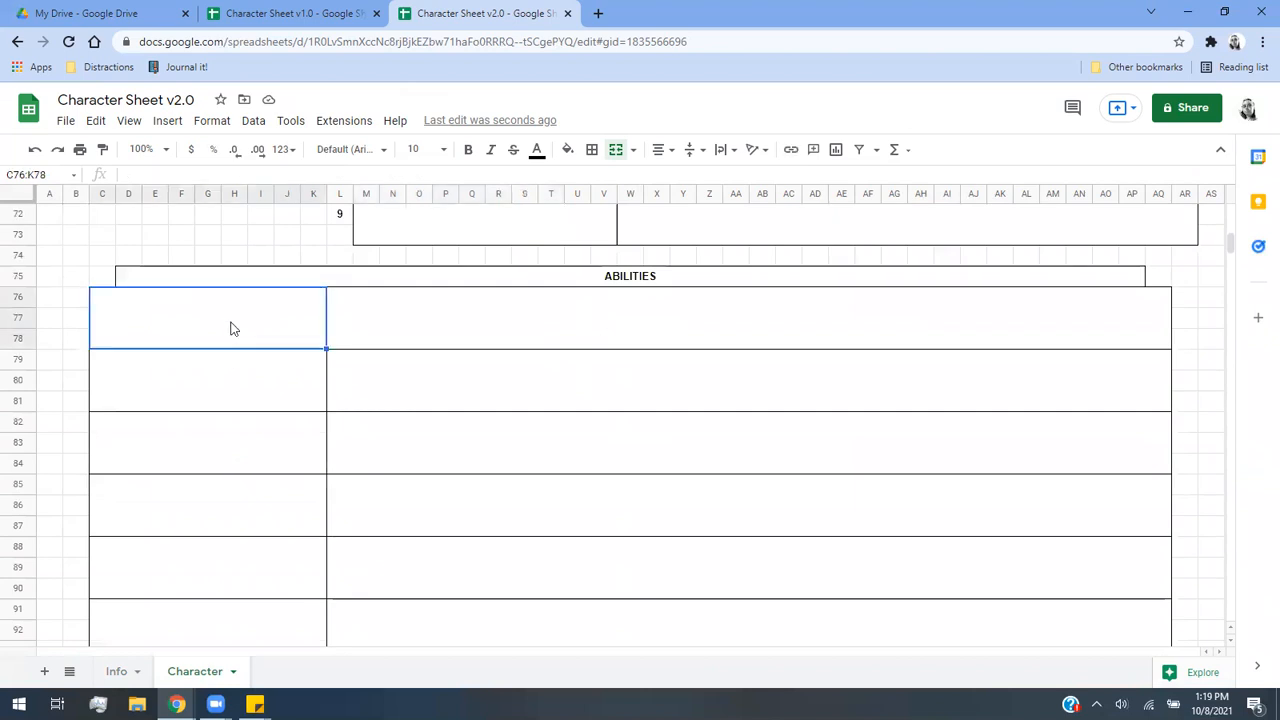
pyautogui.write('=vlookup(')
pyautogui.press('BackSpace')
pyautogui.press('BackSpace')
pyautogui.press('BackSpace')
pyautogui.press('BackSpace')
pyautogui.press('BackSpace')
pyautogui.press('BackSpace')
pyautogui.press('BackSpace')
pyautogui.press('BackSpace')
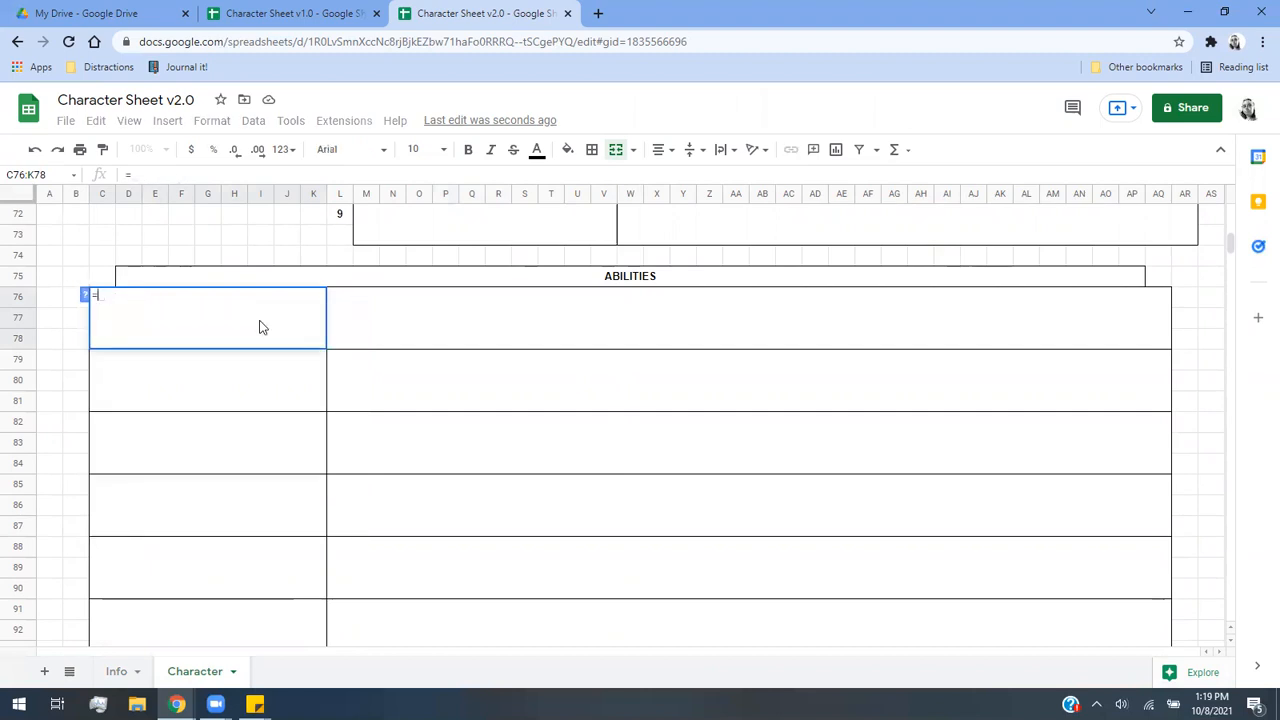
pyautogui.scroll(15, 400, 354)
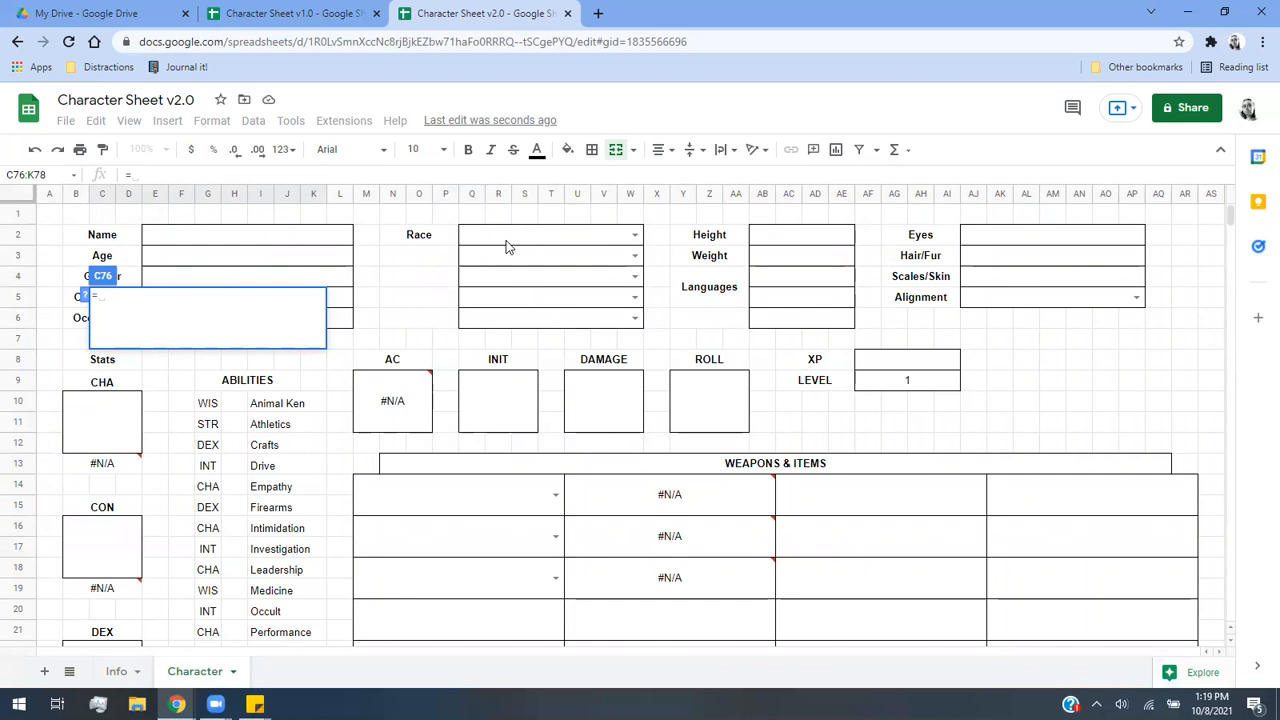
pyautogui.press('BackSpace')
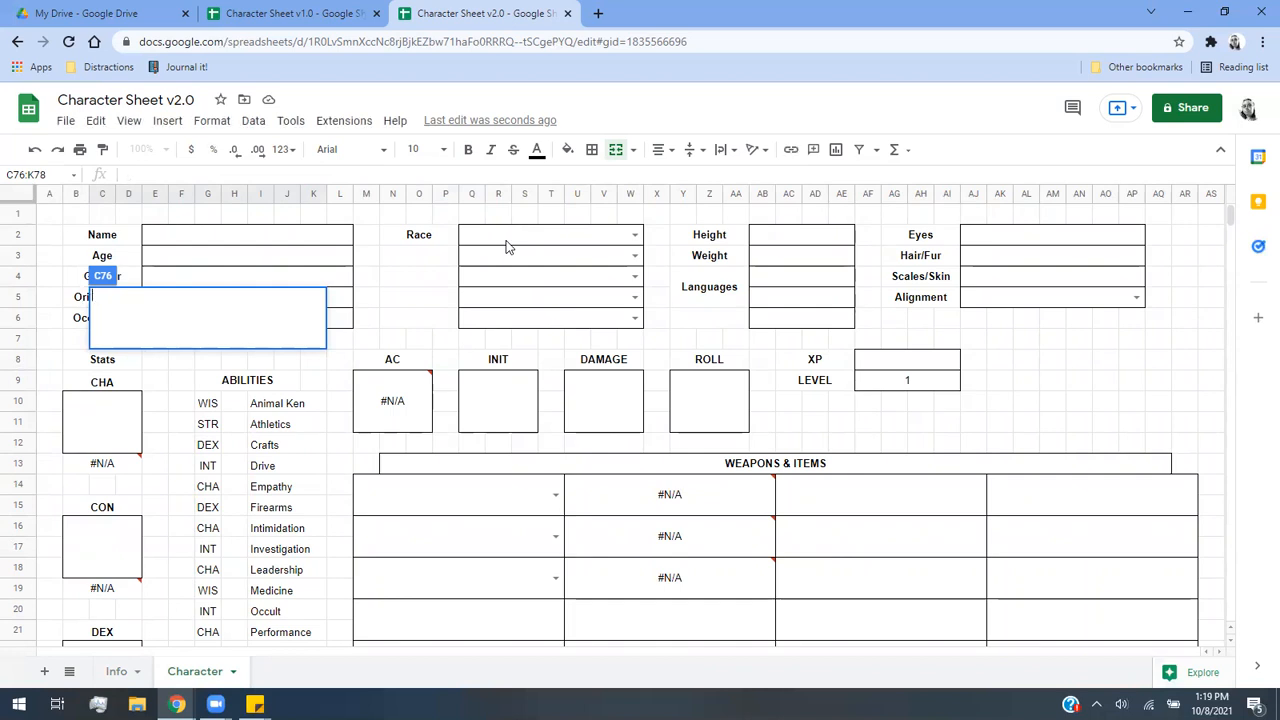
# Switch to the Character Sheet v1.0 file and examine the Extra Skills name formulas from H32:P33 to H52:P53 on its Character sheet.
pyautogui.click(312, 16)
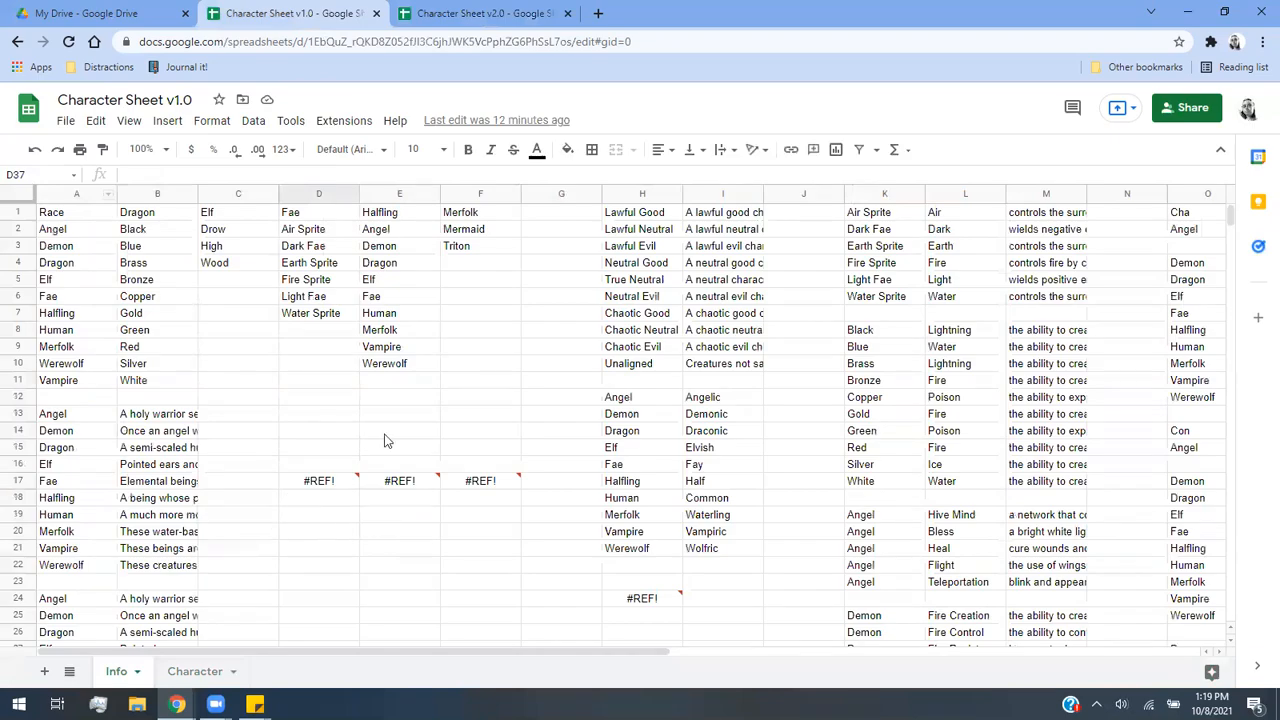
pyautogui.click(190, 671)
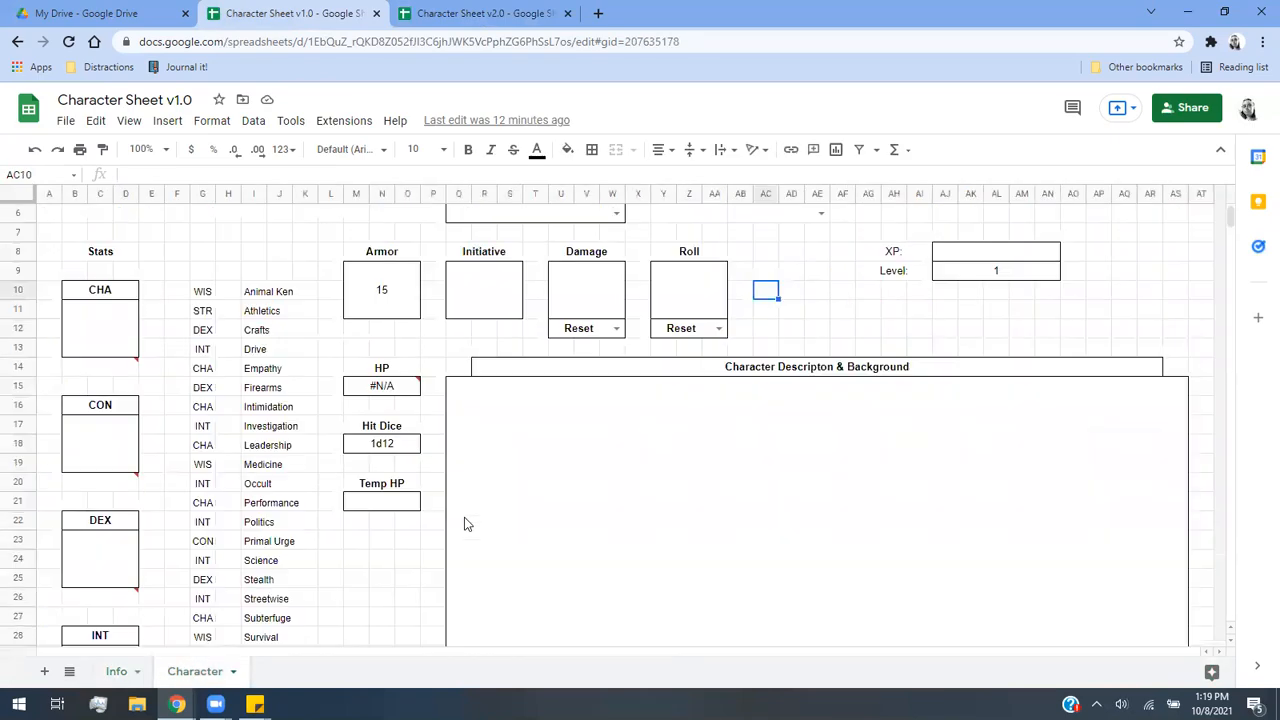
pyautogui.scroll(-5, 464, 524)
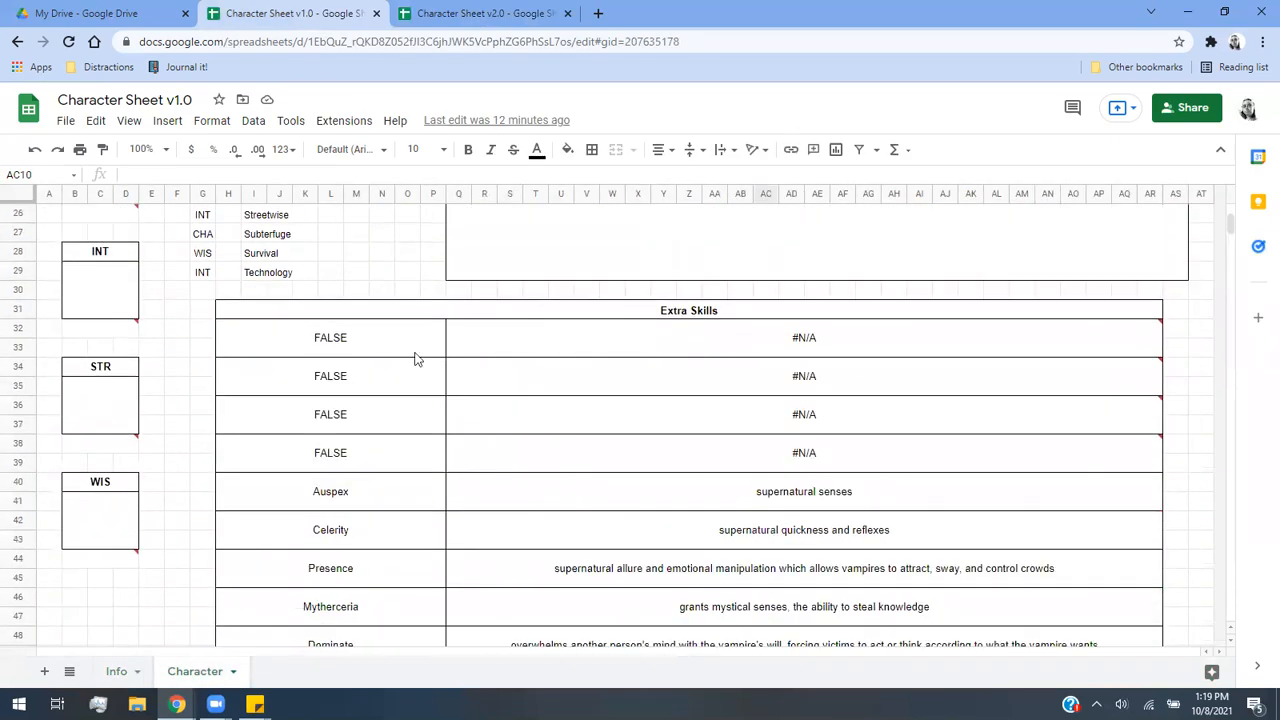
pyautogui.click(415, 353)
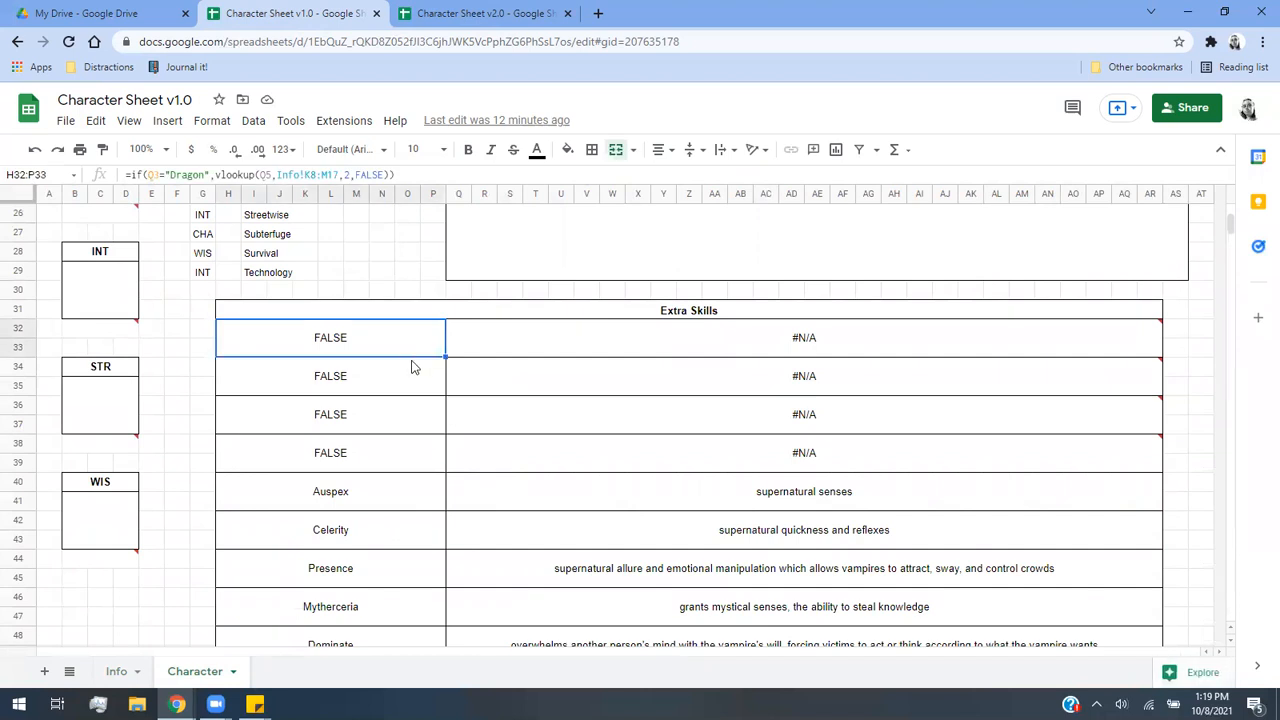
pyautogui.click(410, 385)
pyautogui.click(406, 413)
pyautogui.click(407, 469)
pyautogui.click(409, 498)
pyautogui.scroll(-5, 408, 504)
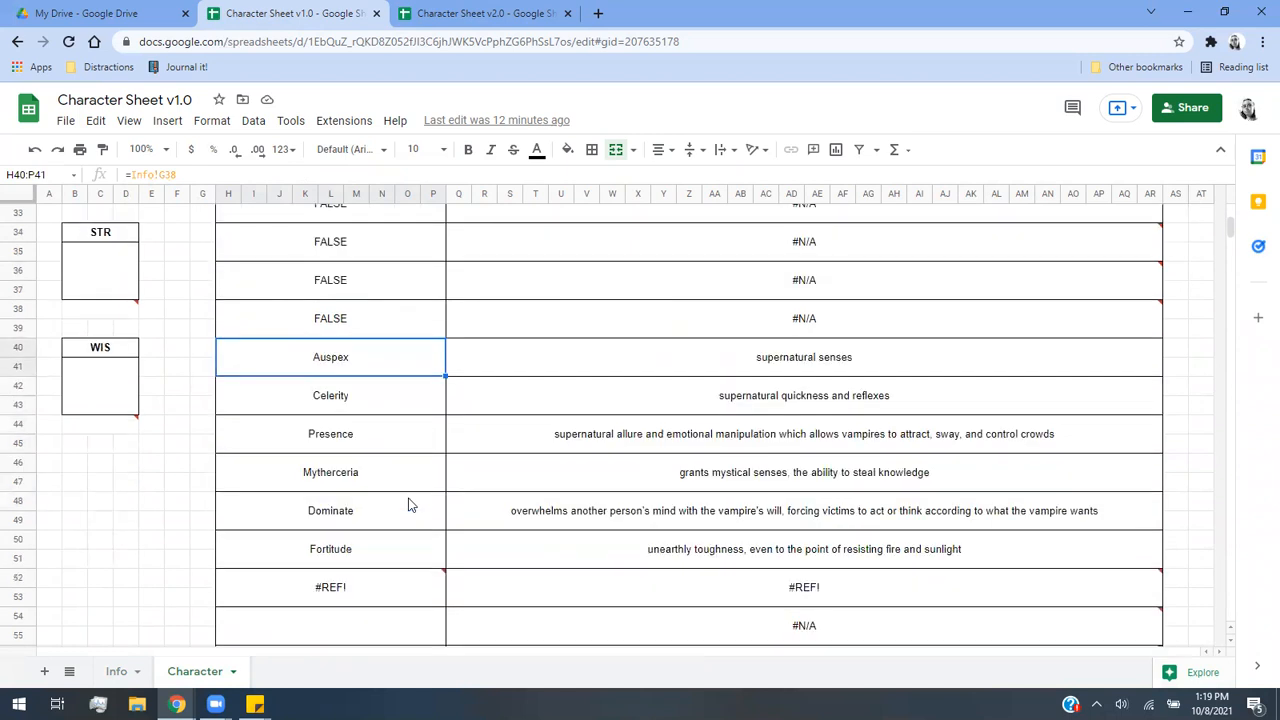
pyautogui.click(408, 504)
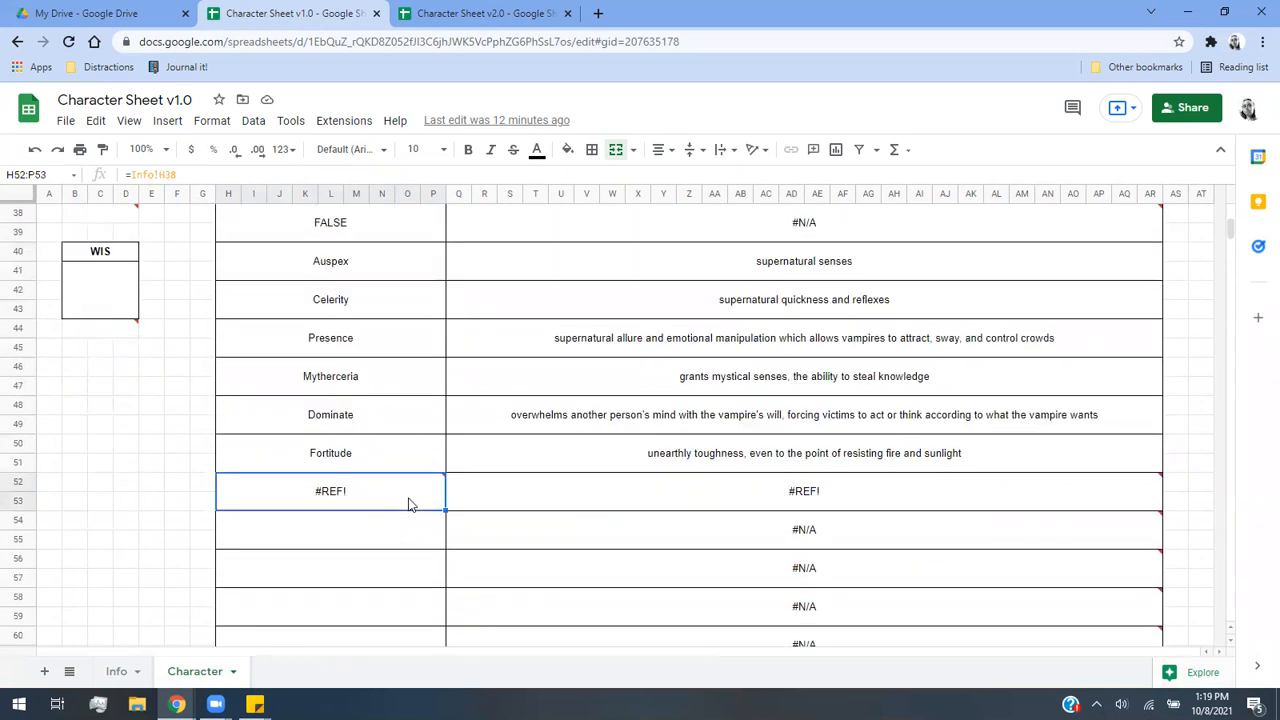
# Recheck the Extra Skills name formulas row by row, return to the one in H40:P41, and open the Info sheet it references.
pyautogui.scroll(4, 378, 343)
pyautogui.click(378, 350)
pyautogui.click(380, 384)
pyautogui.click(389, 421)
pyautogui.click(394, 455)
pyautogui.click(397, 500)
pyautogui.click(394, 546)
pyautogui.click(396, 575)
pyautogui.click(388, 612)
pyautogui.scroll(-3, 386, 600)
pyautogui.click(380, 554)
pyautogui.click(378, 526)
pyautogui.click(375, 318)
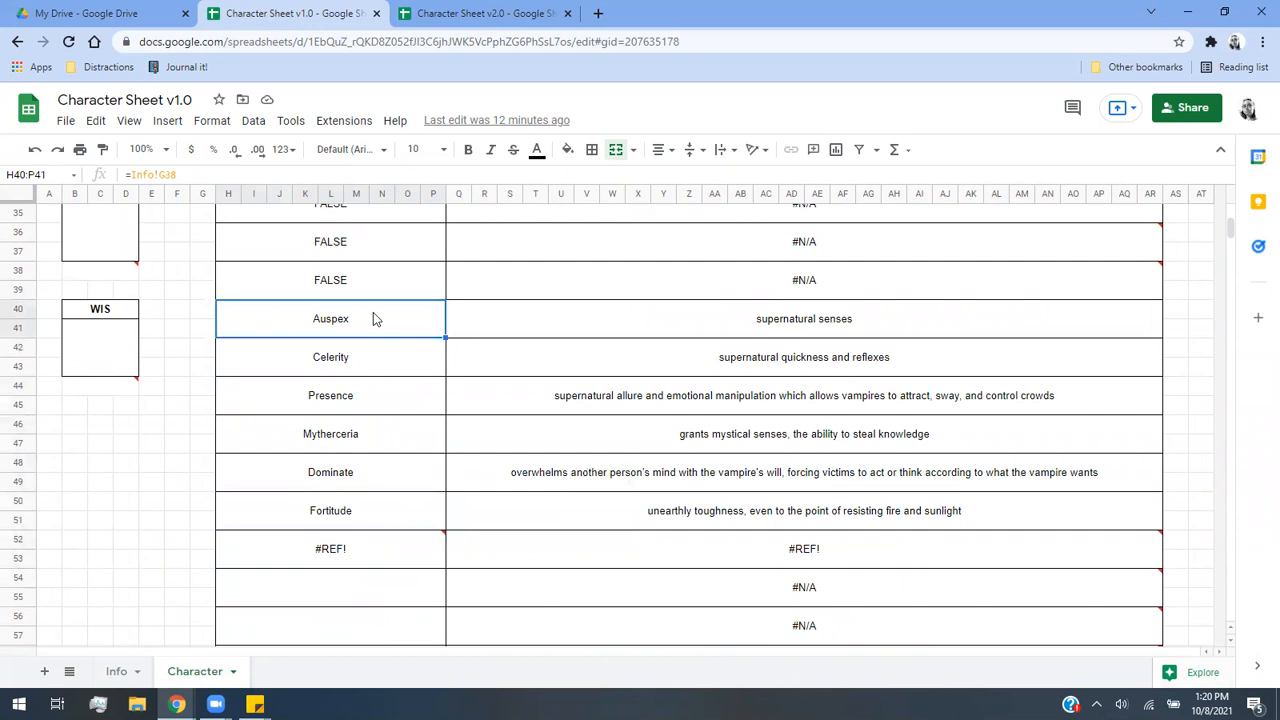
pyautogui.click(127, 669)
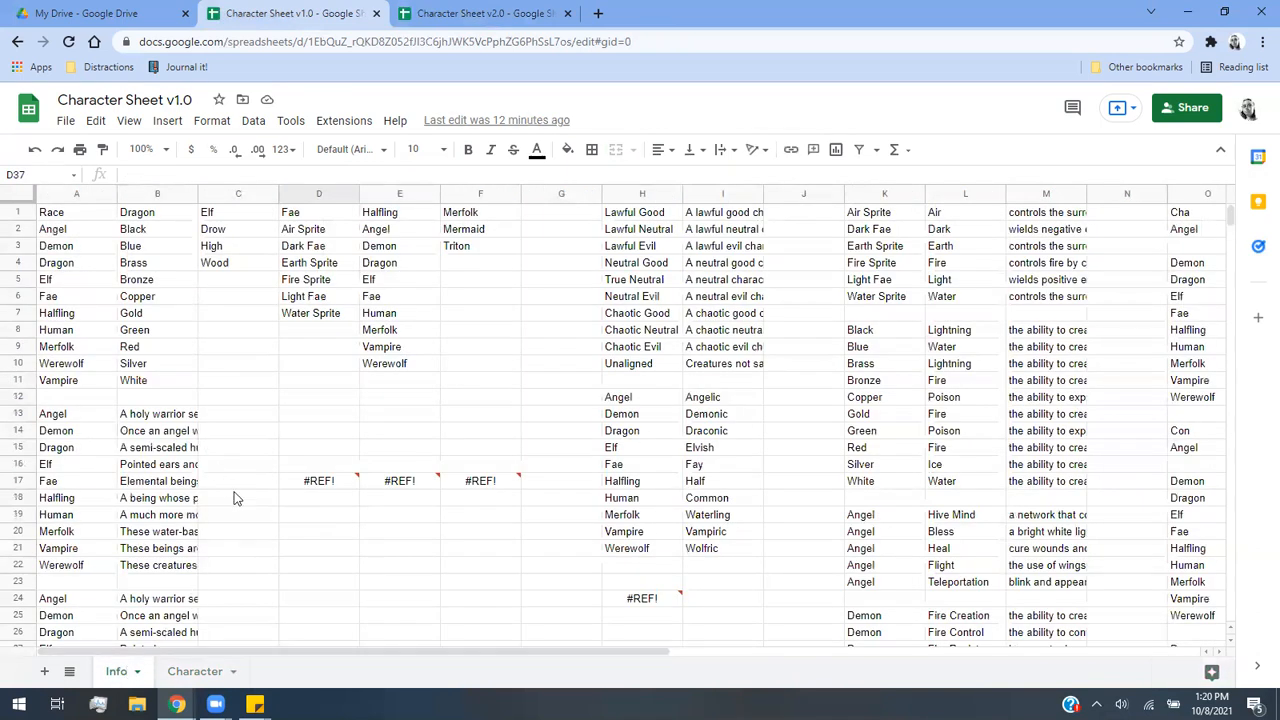
# Switch to the Character Sheet v2.0 spreadsheet and open its Info sheet at the list of race abilities.
pyautogui.scroll(-7, 235, 498)
pyautogui.click(333, 470)
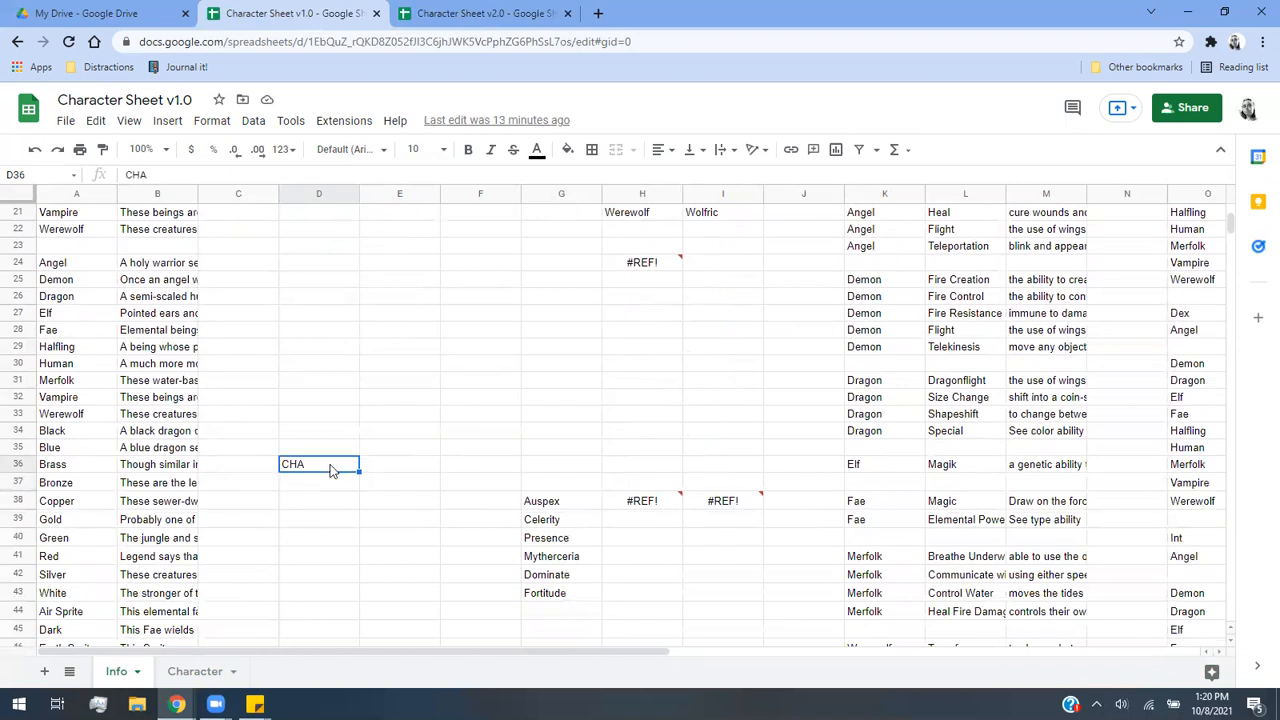
pyautogui.click(460, 14)
pyautogui.scroll(-3, 418, 447)
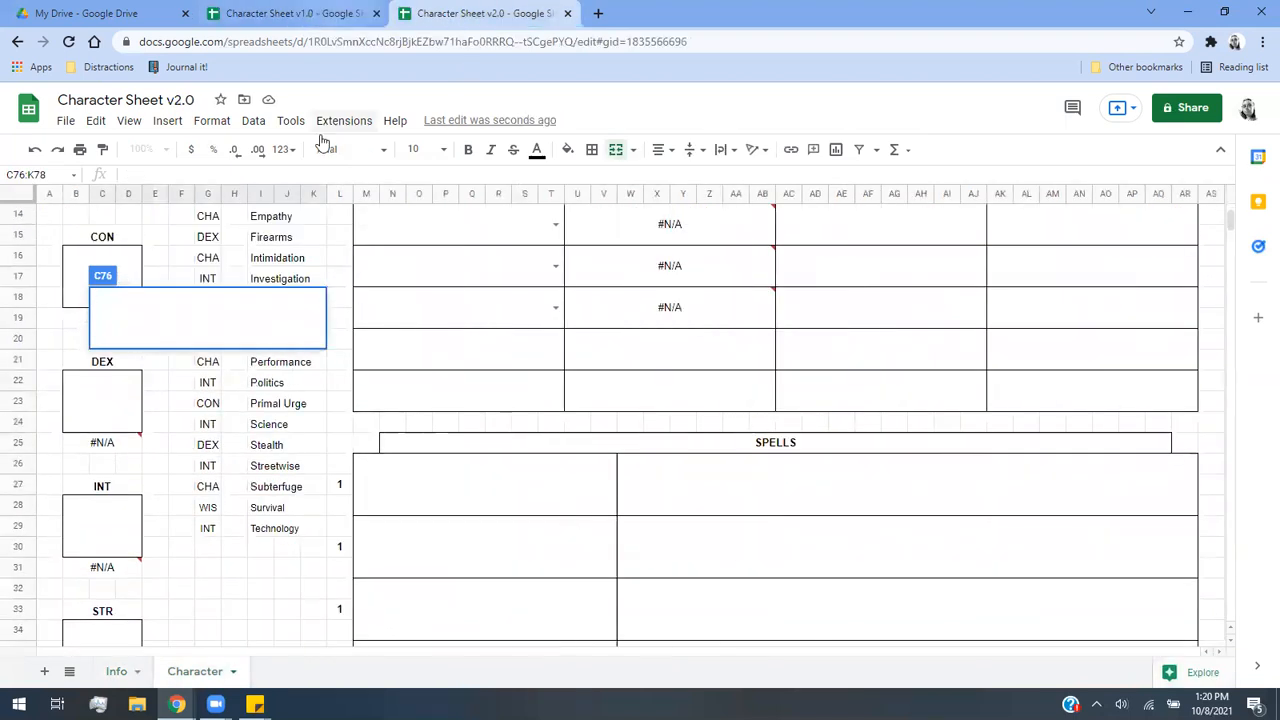
pyautogui.click(114, 672)
pyautogui.scroll(4, 540, 480)
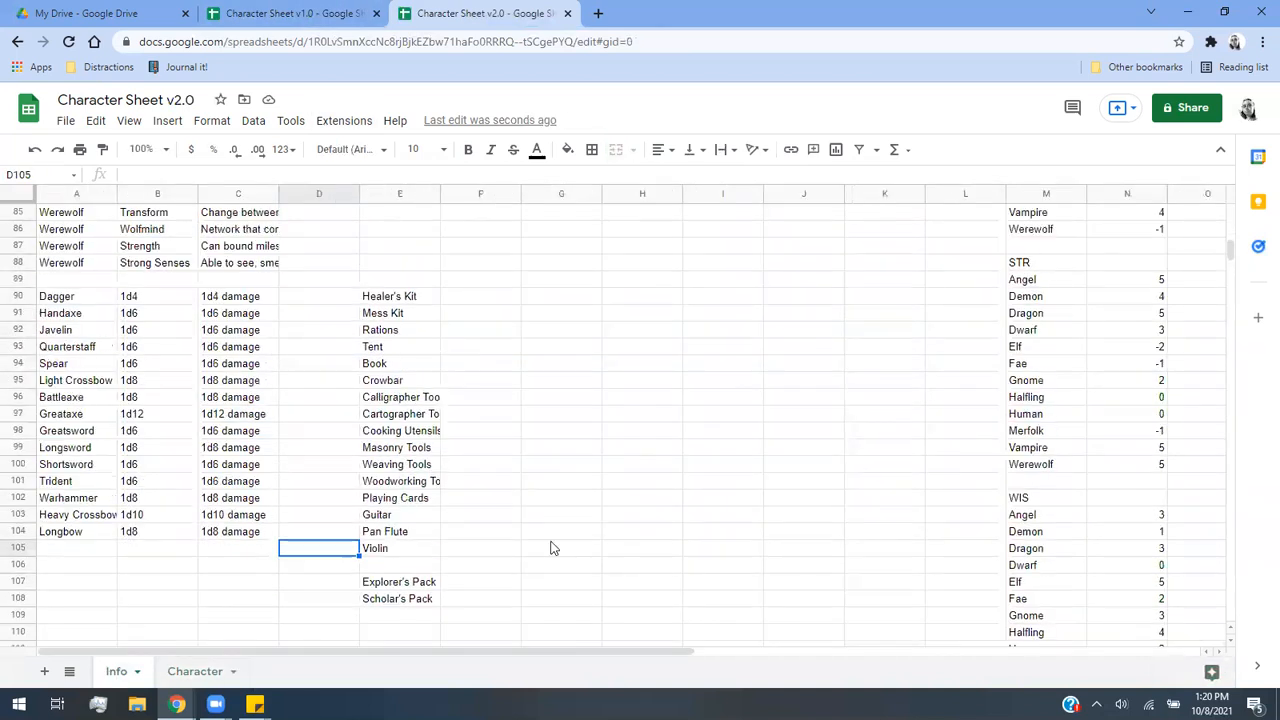
pyautogui.scroll(10, 489, 428)
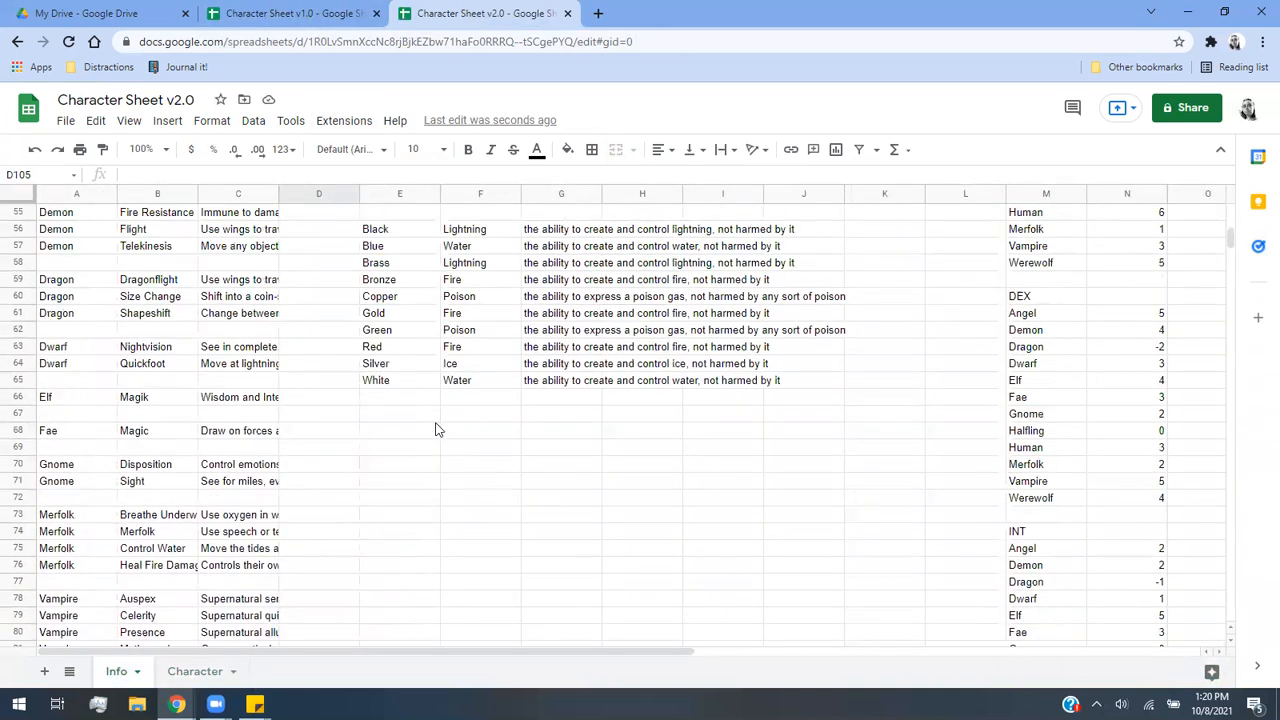
pyautogui.scroll(-1, 410, 442)
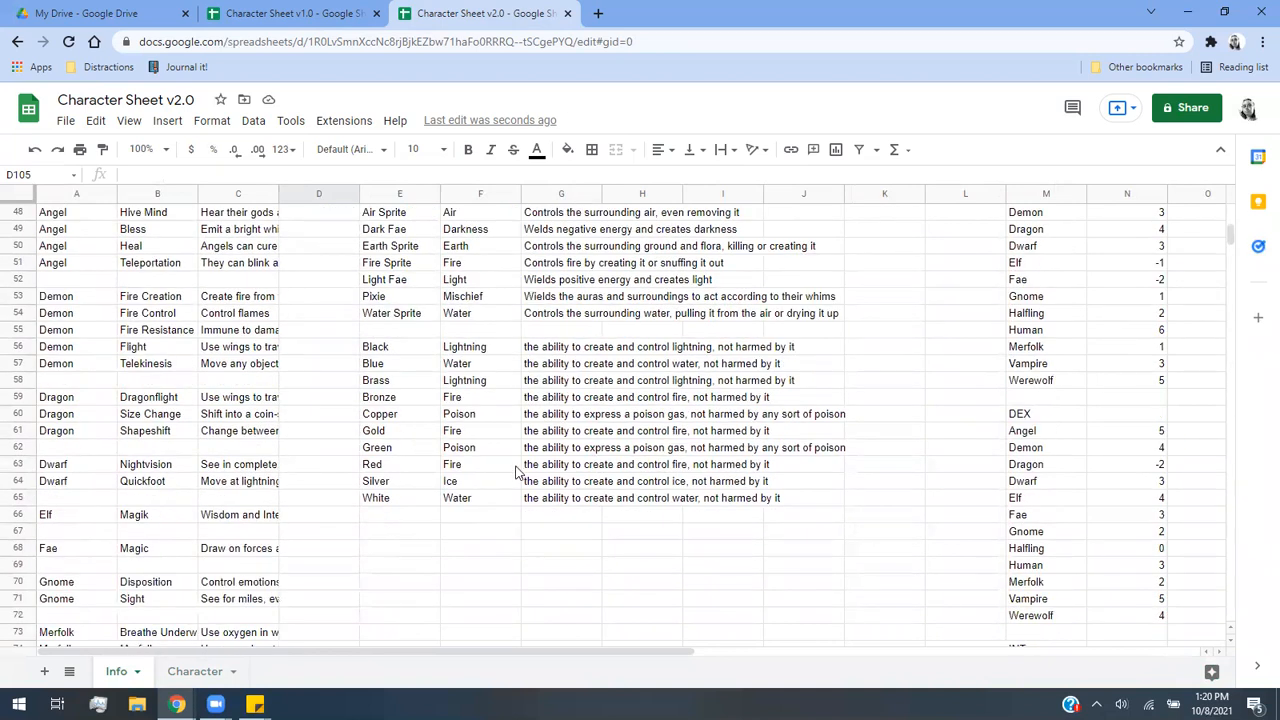
pyautogui.scroll(1, 517, 471)
# Create a named range called Angel for the Angel abilities in B48:B51 of the Info sheet.
pyautogui.click(100, 254)
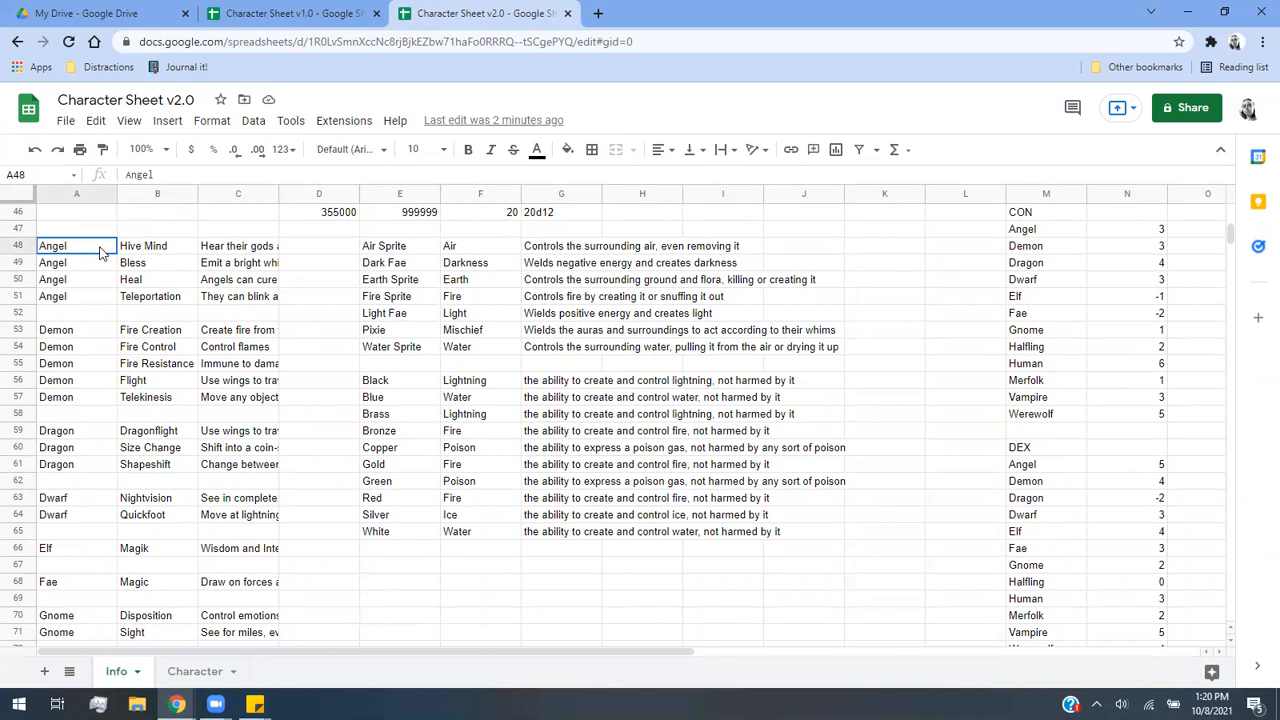
pyautogui.moveTo(160, 285); pyautogui.dragTo(240, 298)
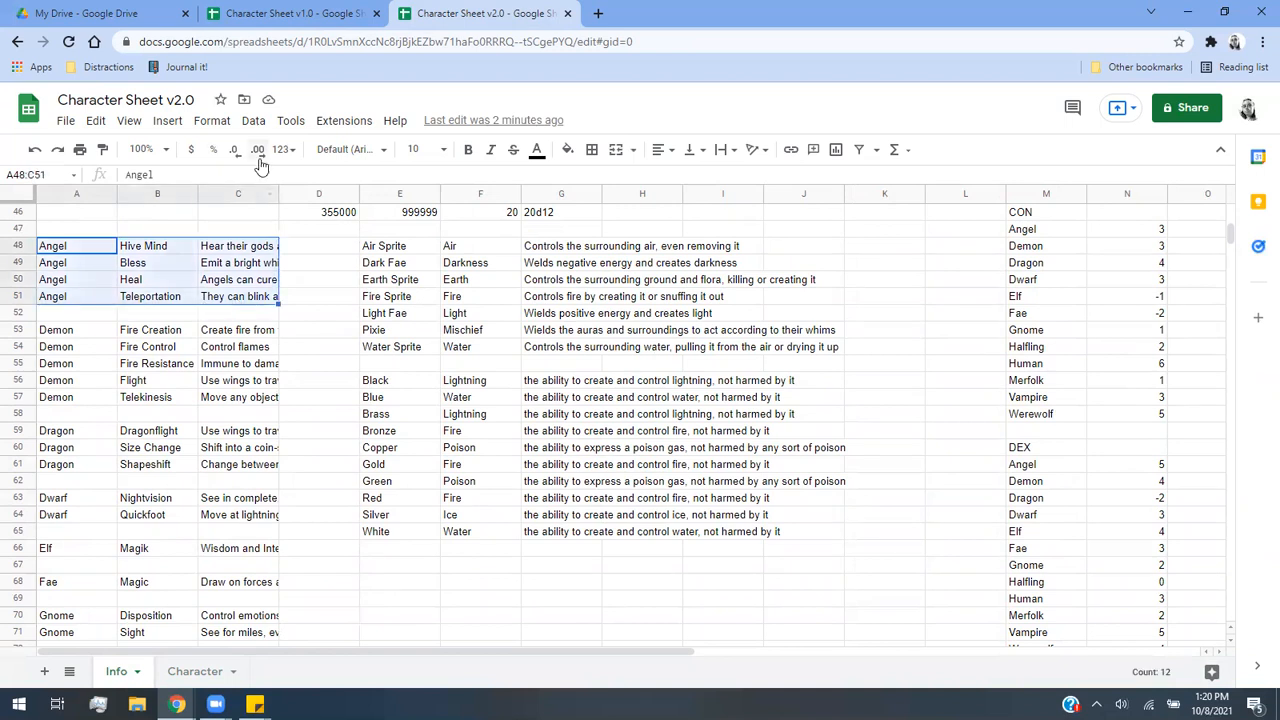
pyautogui.click(222, 250)
pyautogui.moveTo(150, 246); pyautogui.dragTo(150, 296)
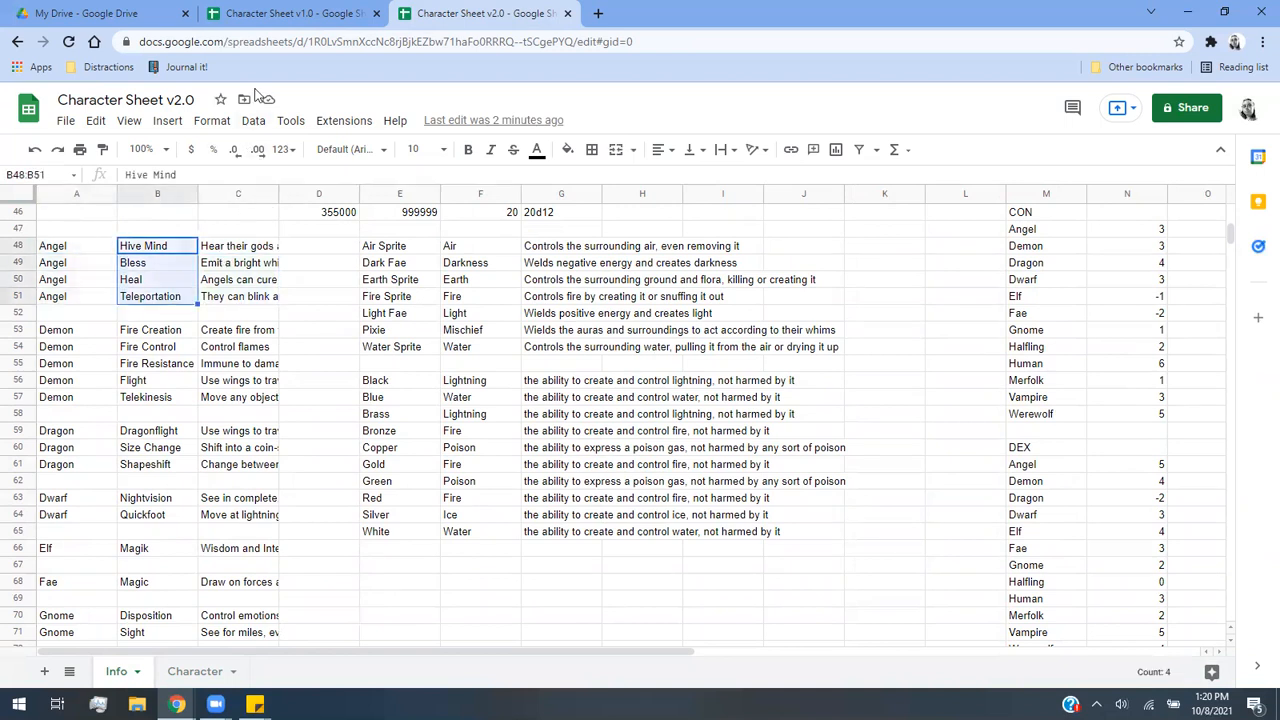
pyautogui.click(253, 121)
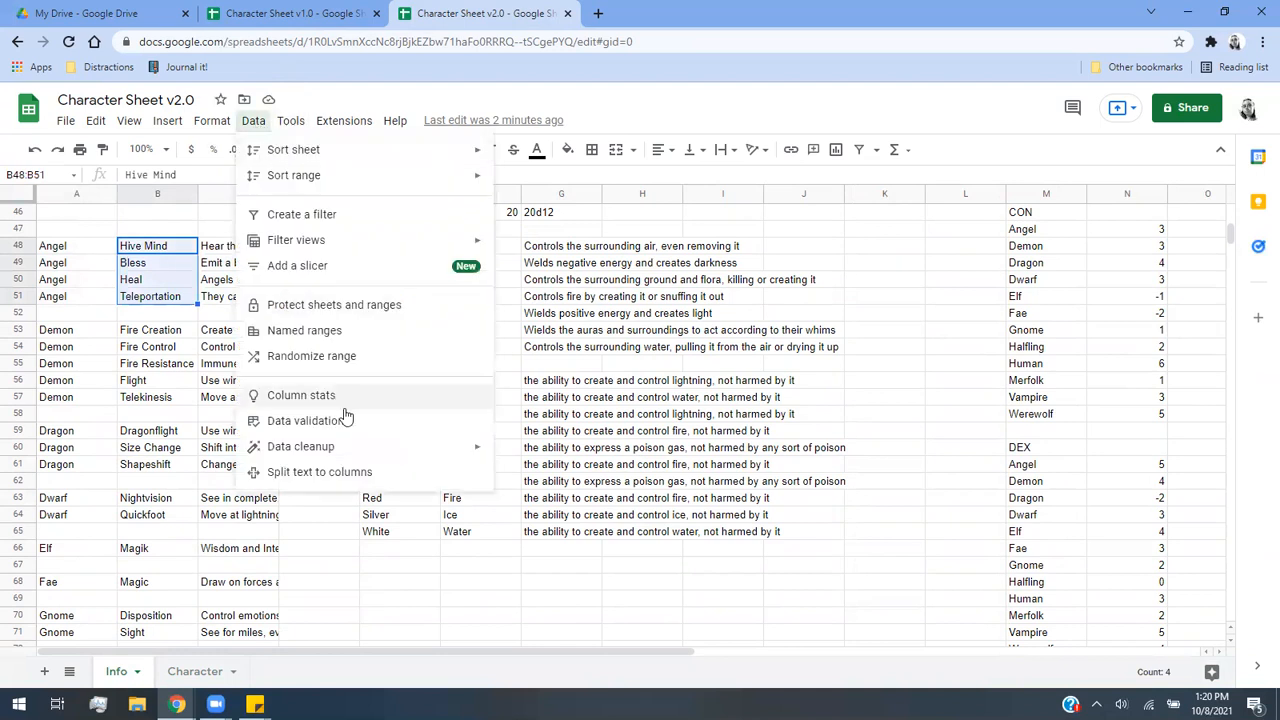
pyautogui.moveTo(349, 446)
pyautogui.click(351, 334)
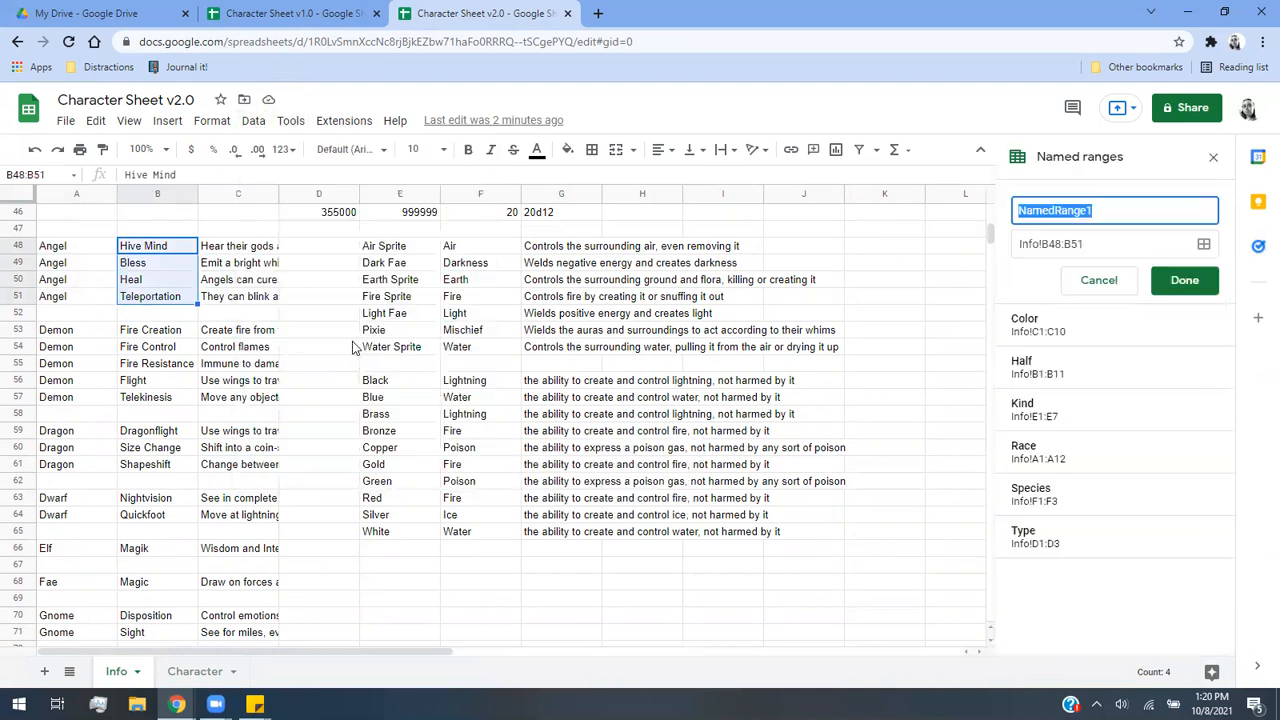
pyautogui.write('An')
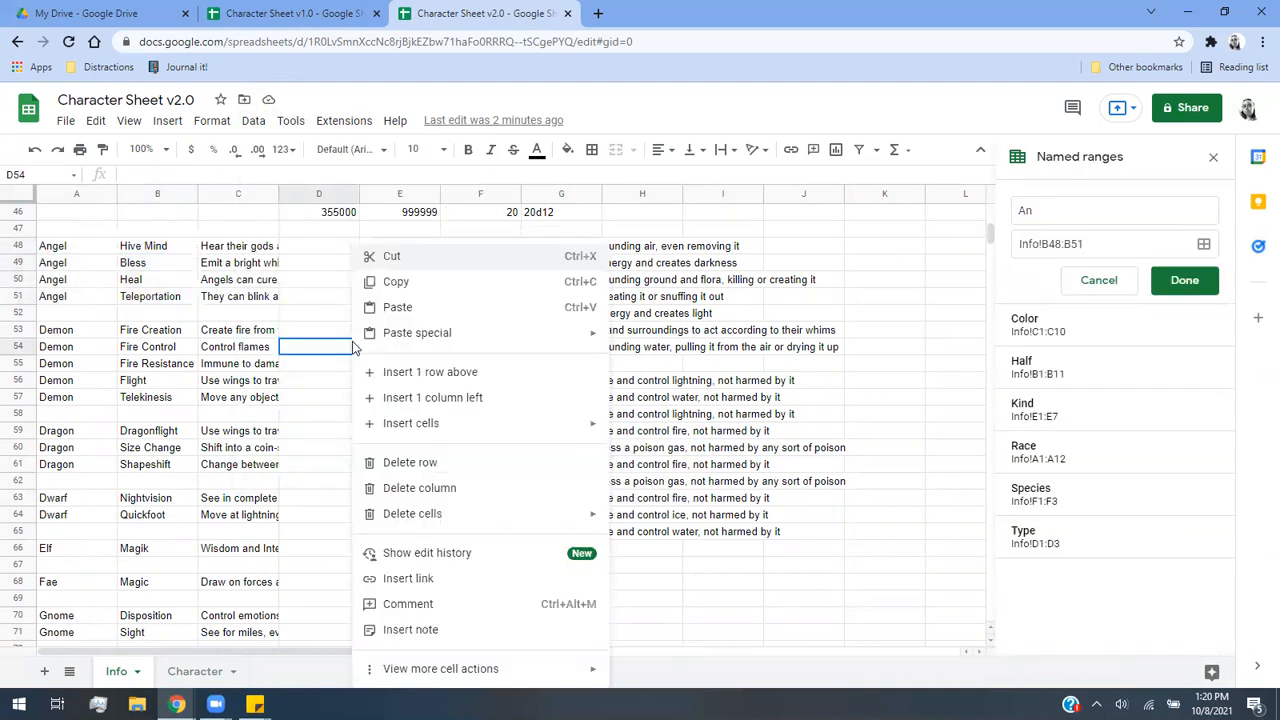
pyautogui.click(1075, 202)
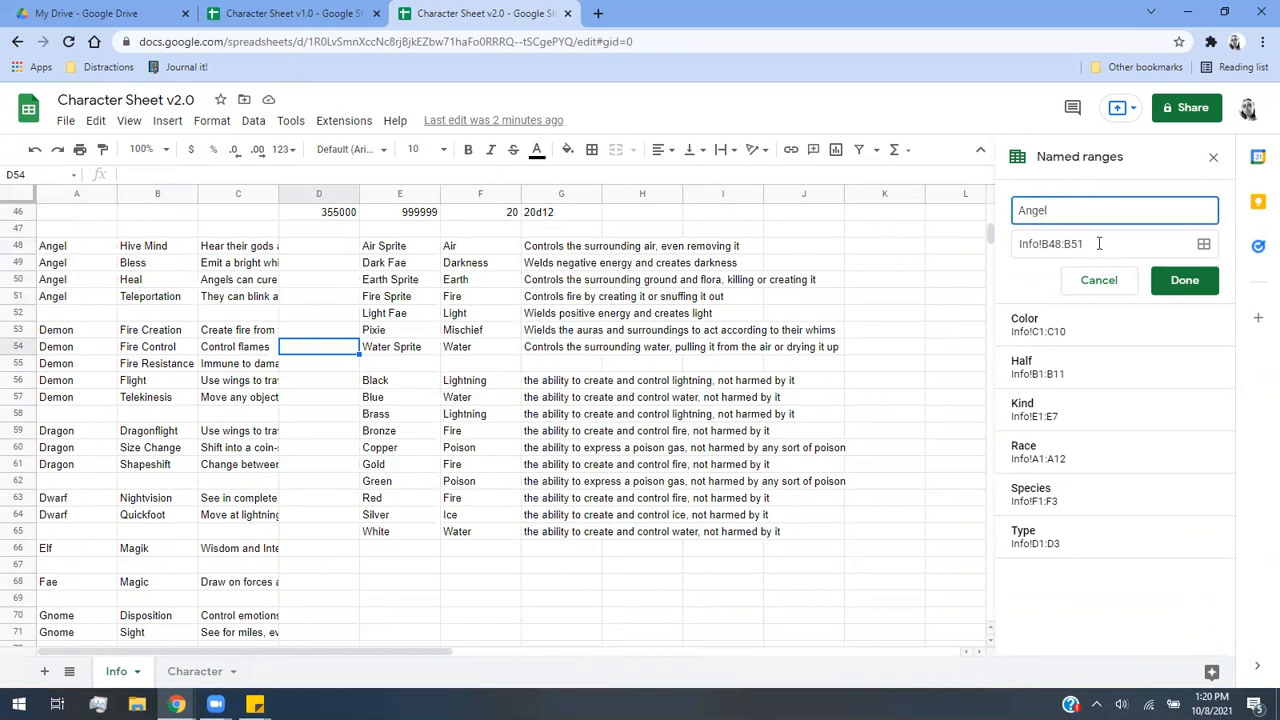
pyautogui.click(1098, 243)
pyautogui.moveTo(158, 247); pyautogui.dragTo(160, 397)
pyautogui.click(1184, 280)
# Add a named range called Demon covering the Demon abilities in B53:B57.
pyautogui.click(1050, 198)
pyautogui.write('Demon')
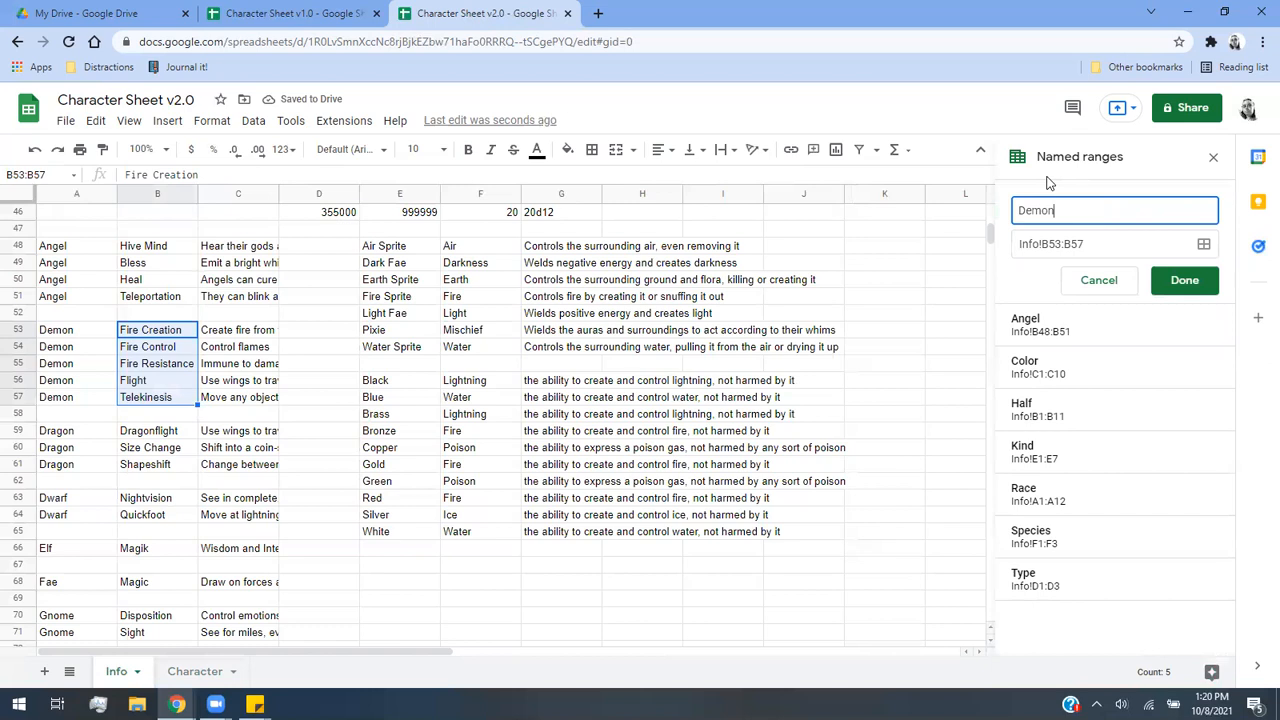
pyautogui.click(1184, 280)
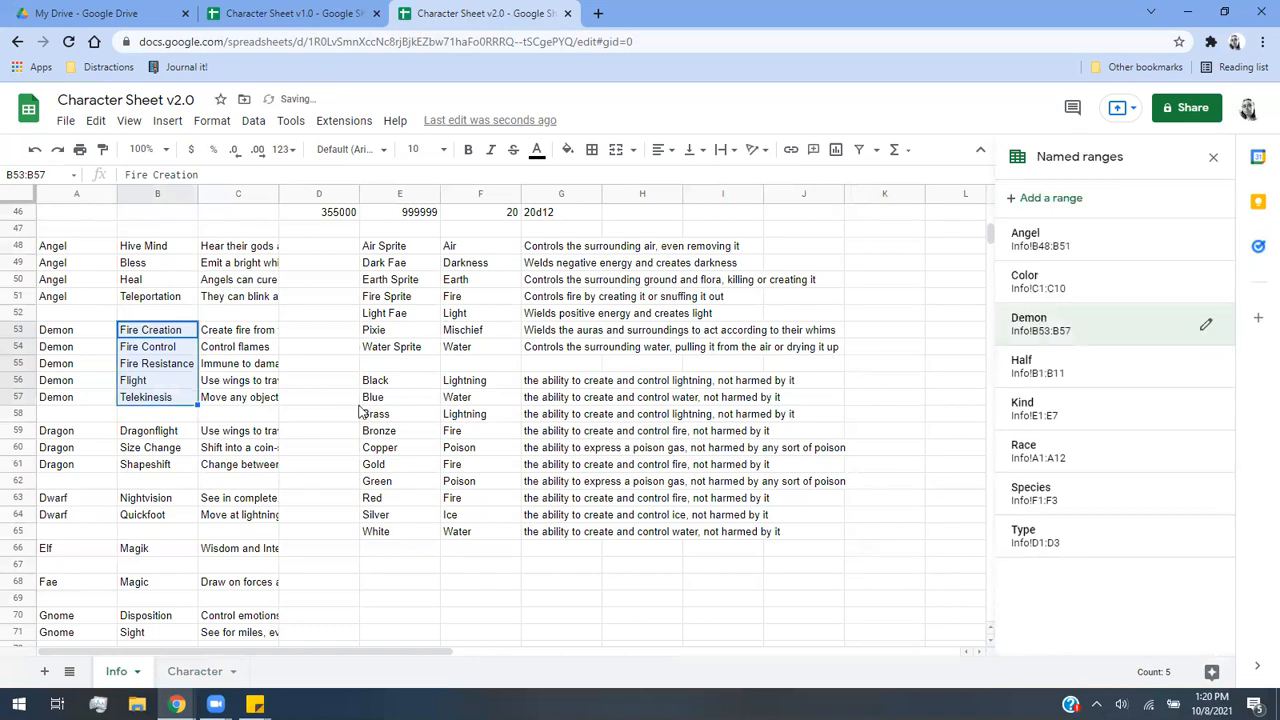
# Add a named range called Dragon covering the Dragon abilities in B59:B61.
pyautogui.moveTo(181, 438); pyautogui.dragTo(160, 457)
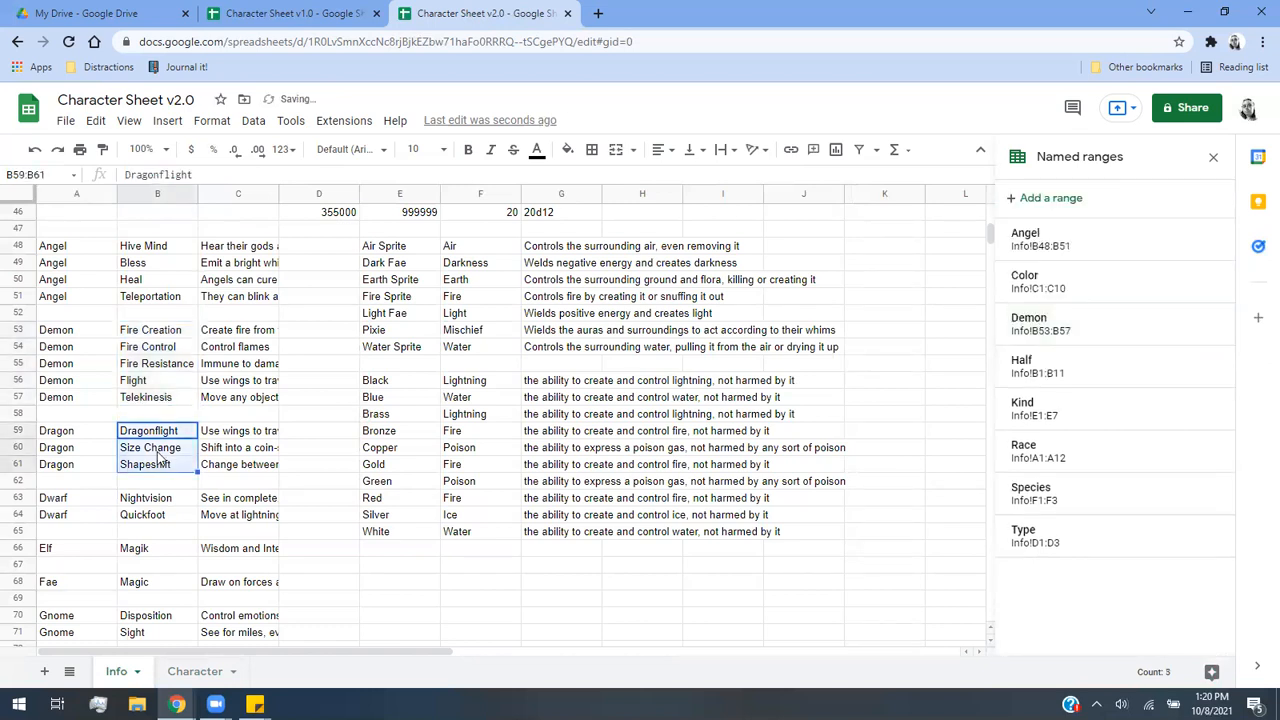
pyautogui.click(1114, 199)
pyautogui.write('Dragon')
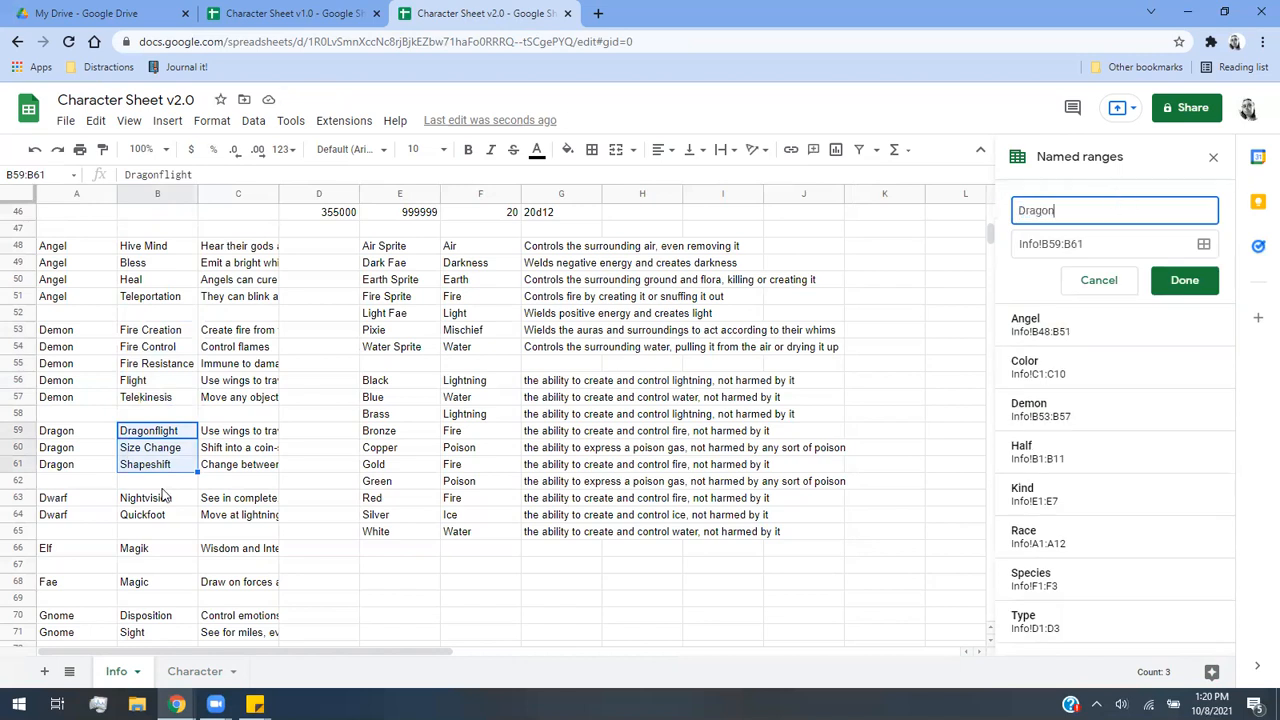
pyautogui.moveTo(165, 503); pyautogui.dragTo(166, 520)
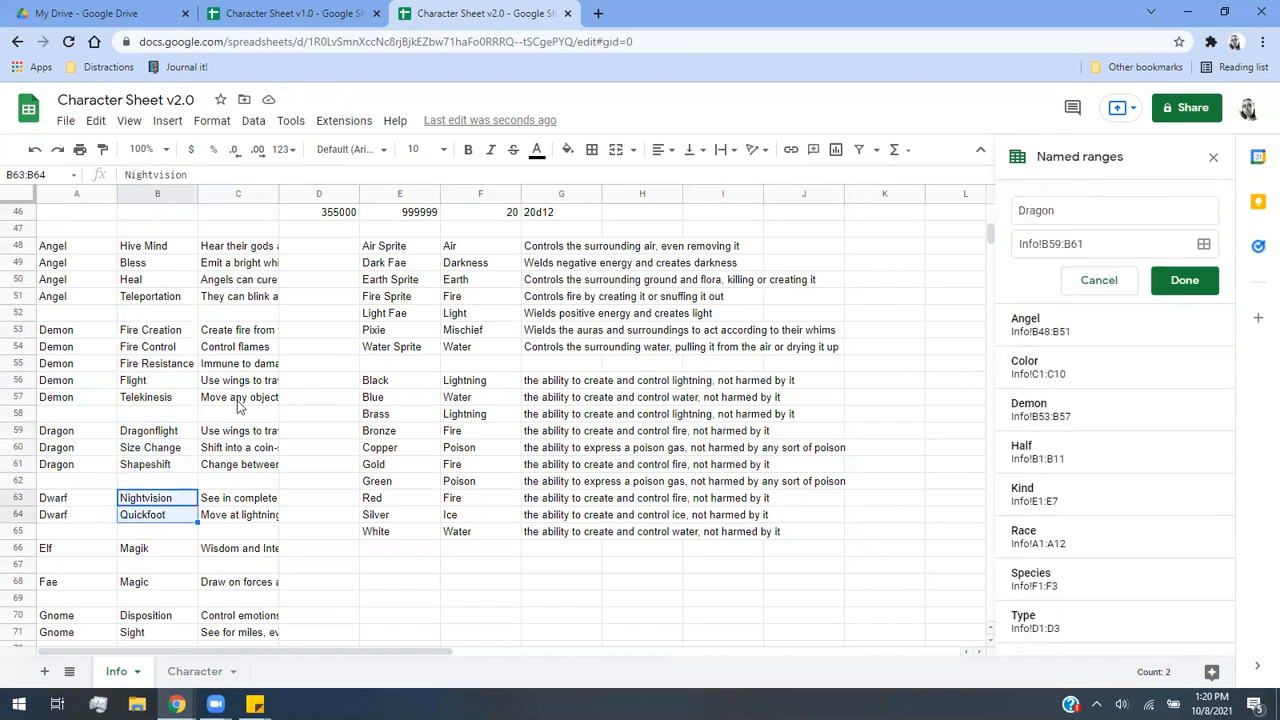
pyautogui.moveTo(171, 432); pyautogui.dragTo(168, 464)
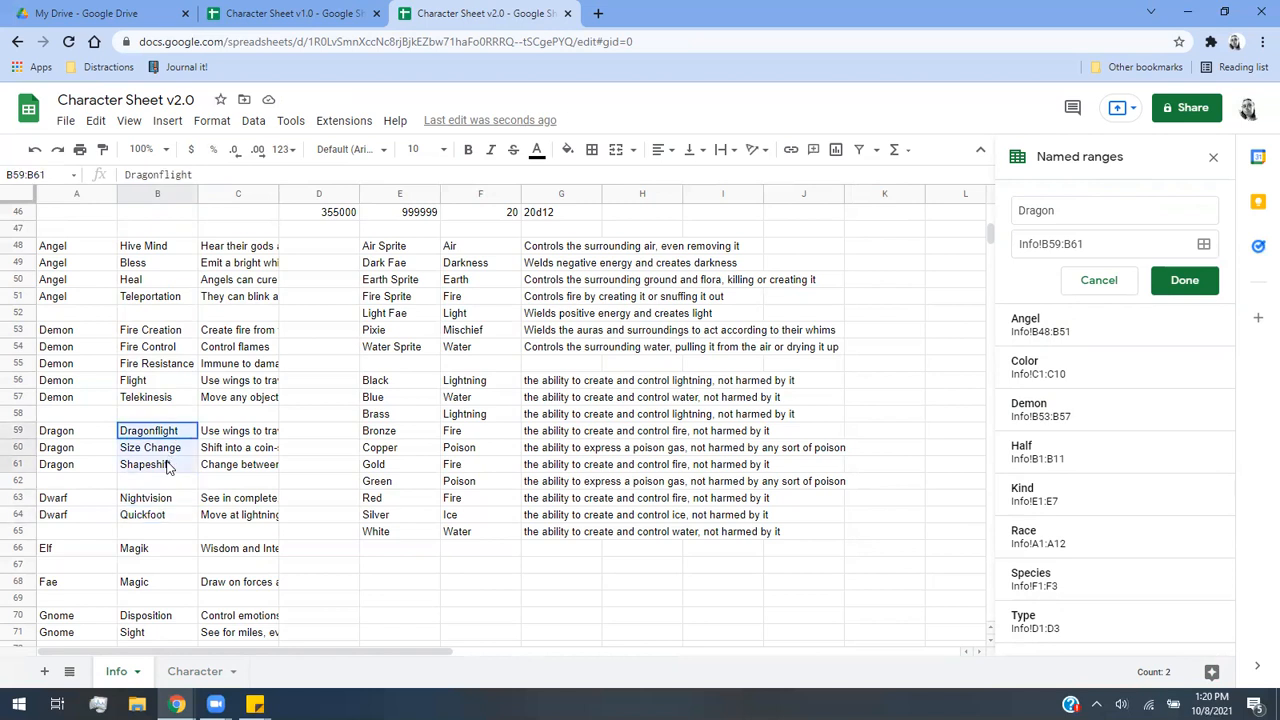
pyautogui.click(1184, 280)
# Add a named range called Dwarf and set its range to the Dwarf abilities in B63:B64.
pyautogui.click(1086, 208)
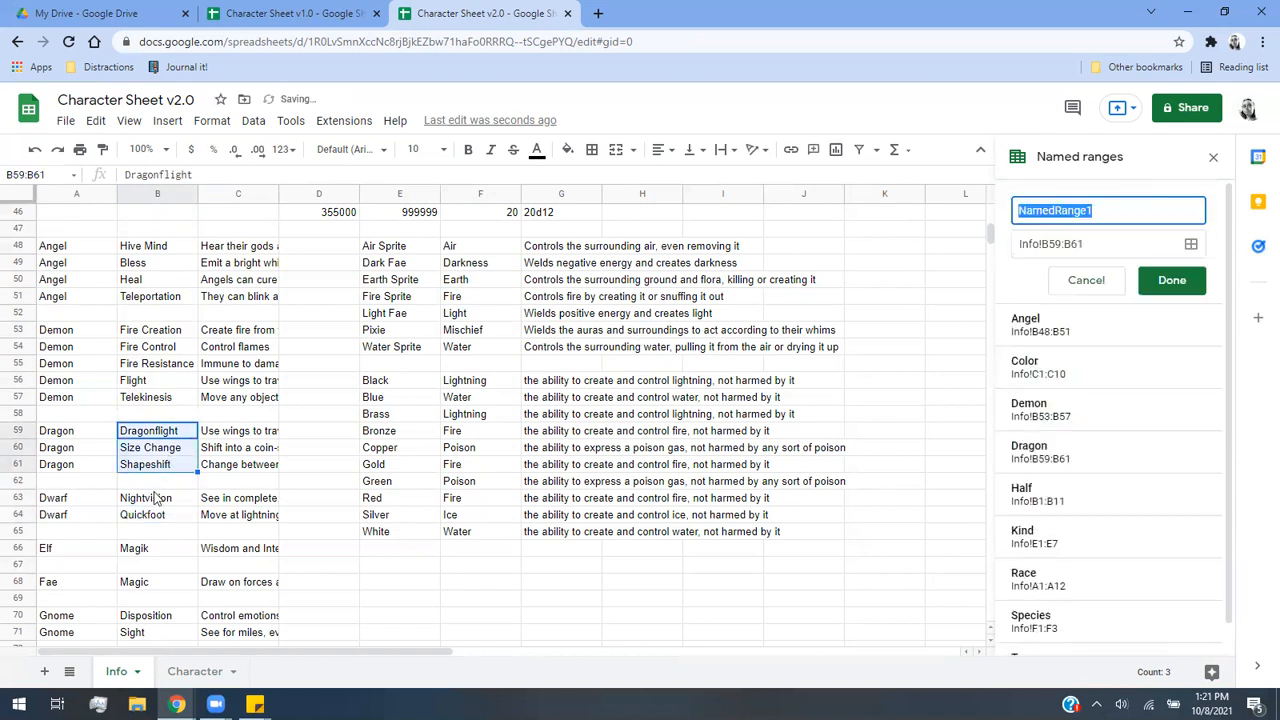
pyautogui.moveTo(155, 498); pyautogui.dragTo(160, 515)
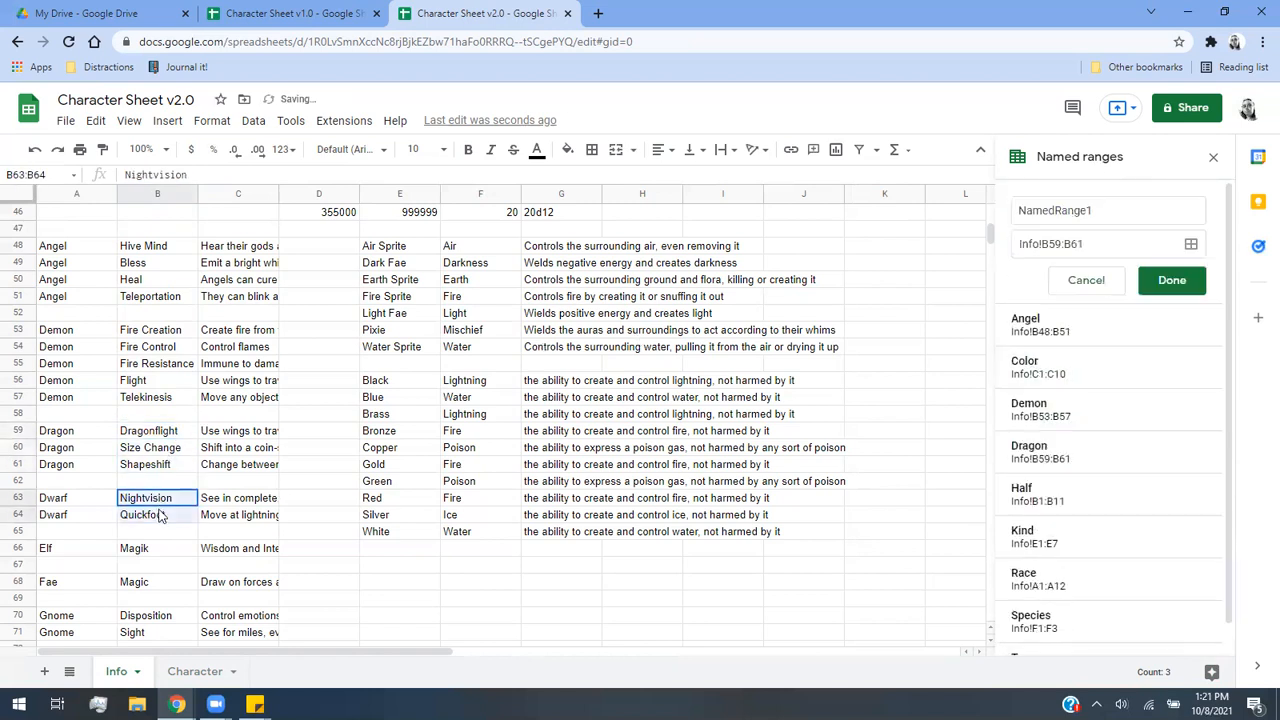
pyautogui.click(1118, 212)
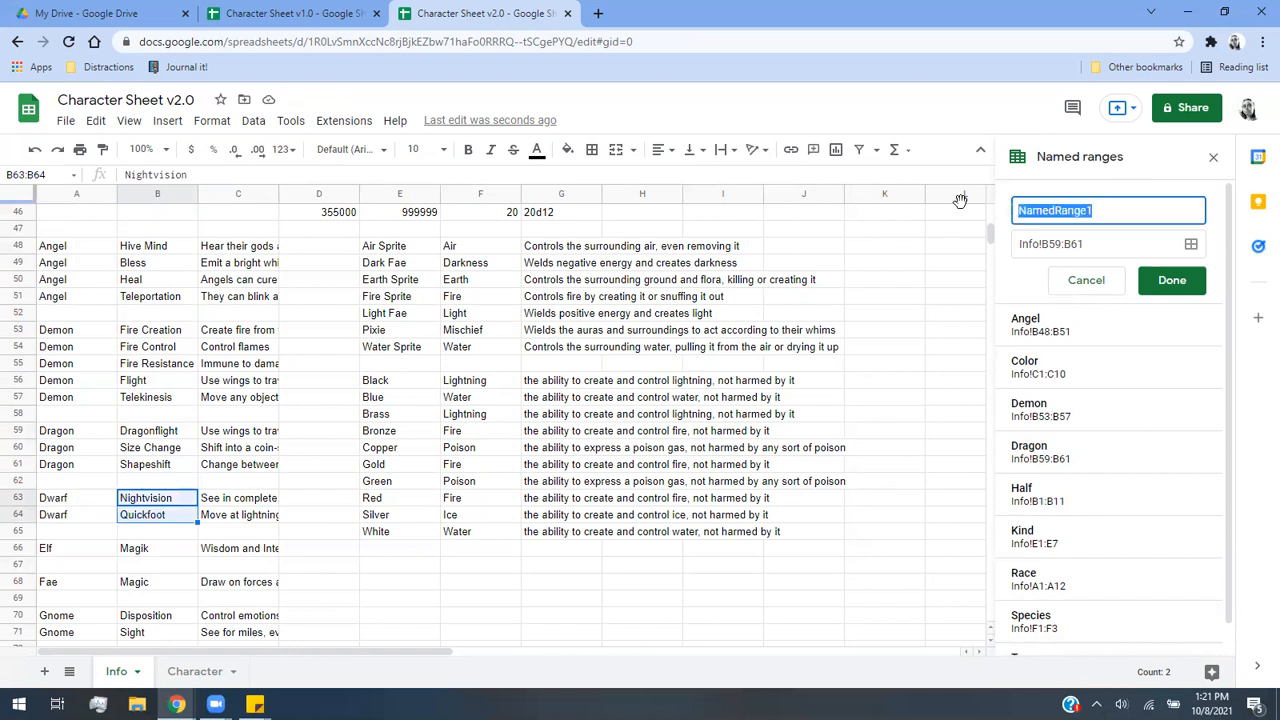
pyautogui.write('Dwarf')
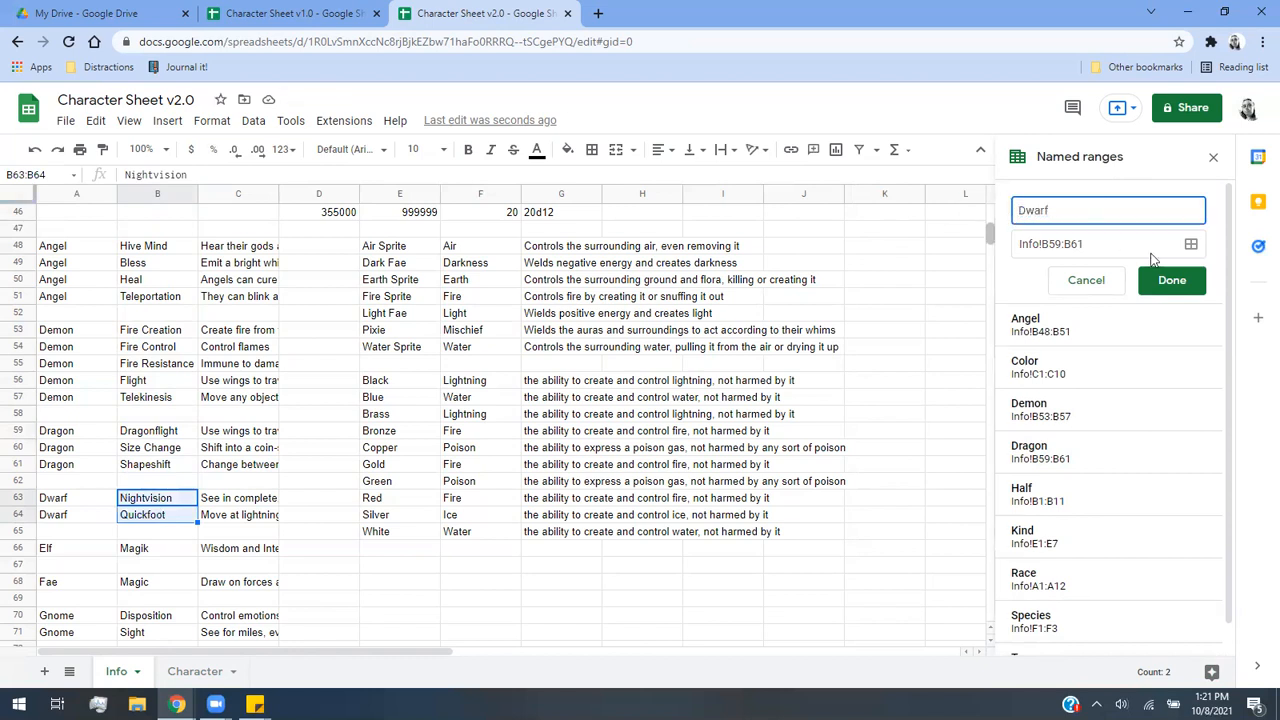
pyautogui.click(1191, 245)
pyautogui.moveTo(186, 500); pyautogui.dragTo(191, 518)
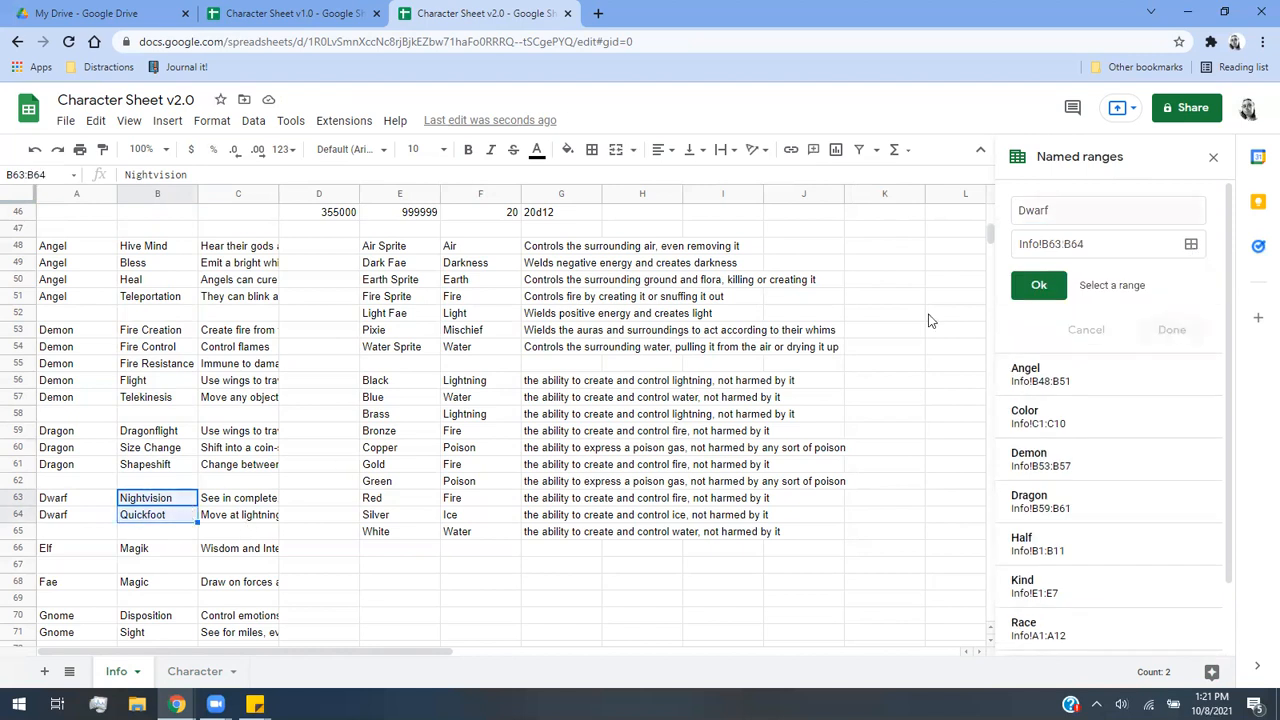
pyautogui.click(1040, 286)
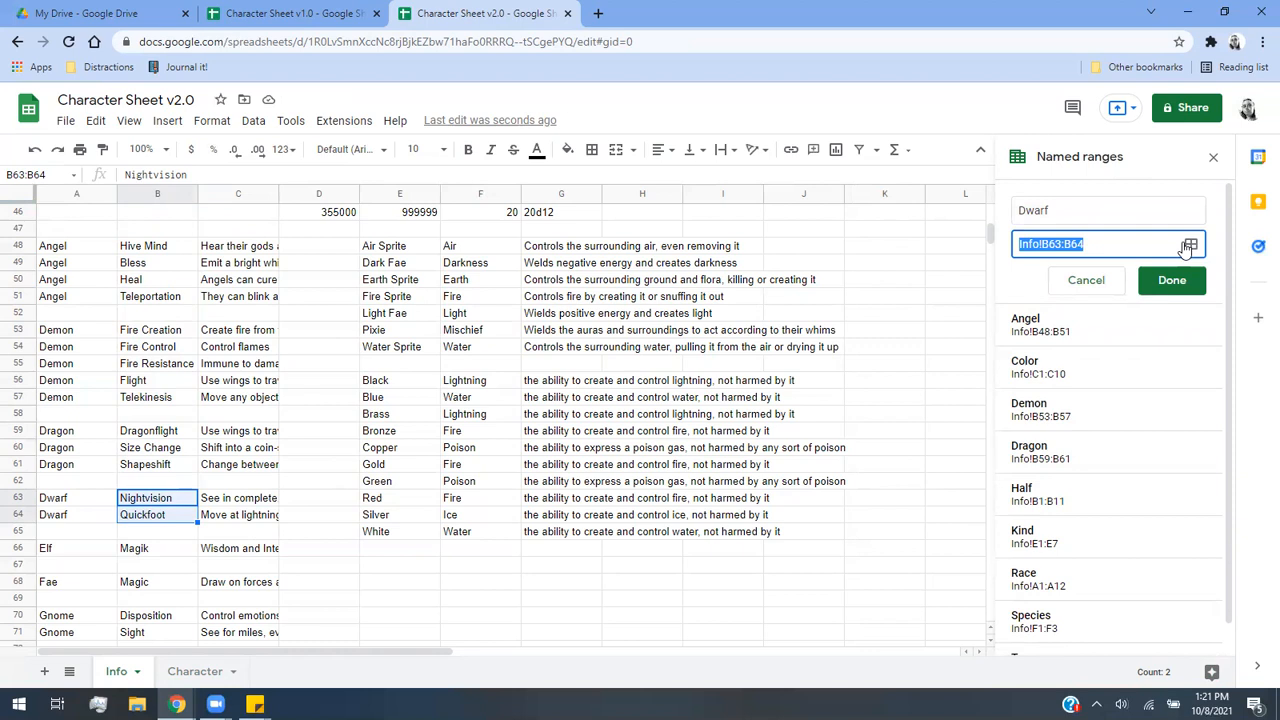
pyautogui.click(1178, 290)
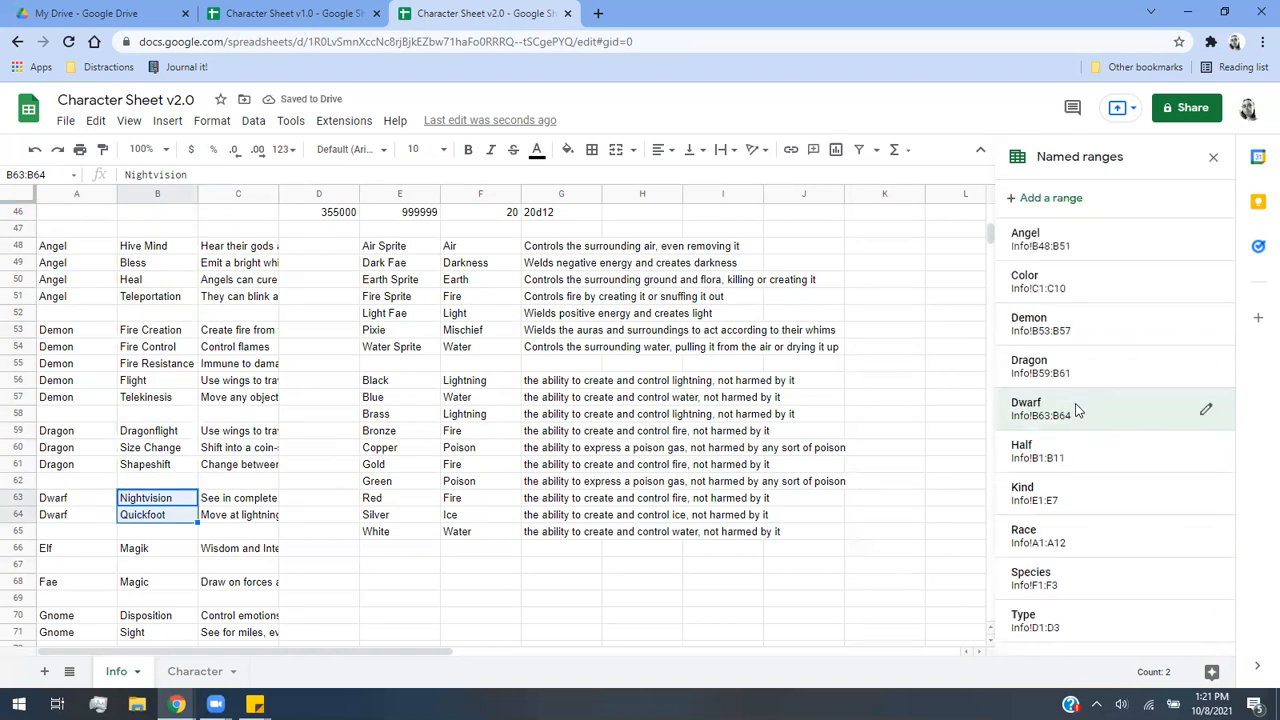
# Add a named range called Elf and set its range to the Magik ability in cell B66.
pyautogui.click(1030, 198)
pyautogui.click(157, 553)
pyautogui.moveTo(1115, 208); pyautogui.dragTo(898, 212)
pyautogui.write('Elf')
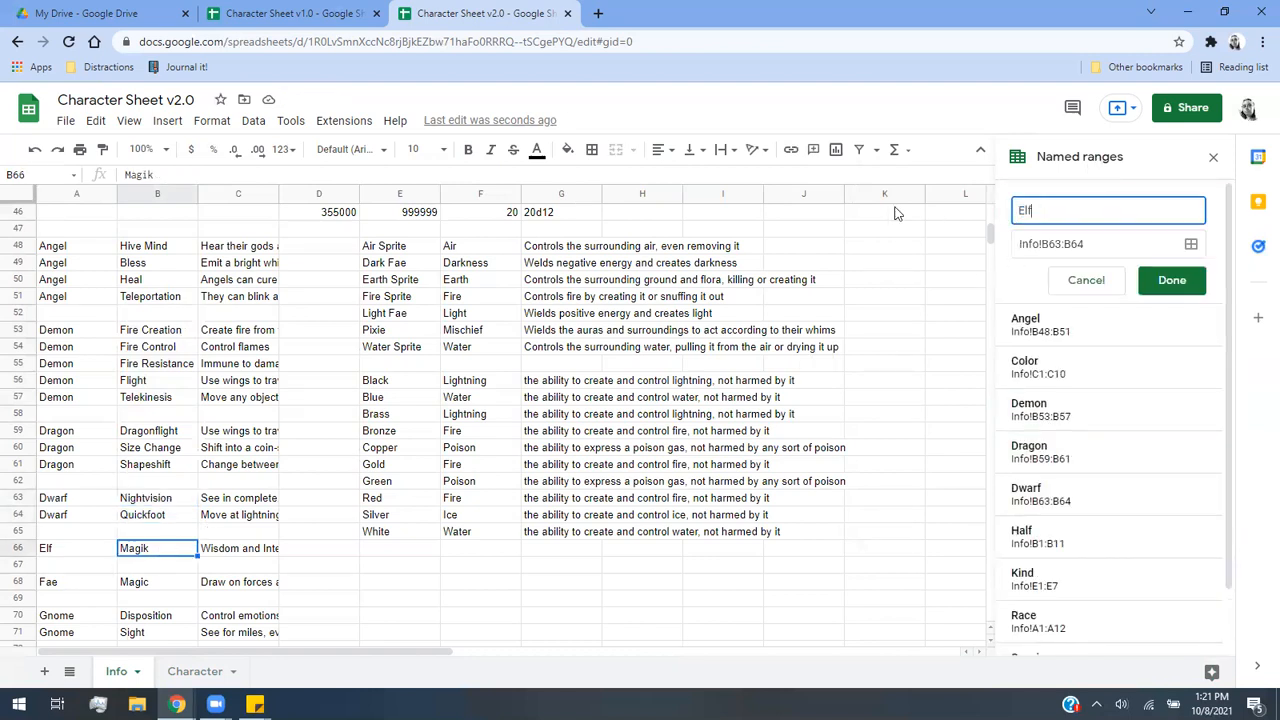
pyautogui.click(1190, 244)
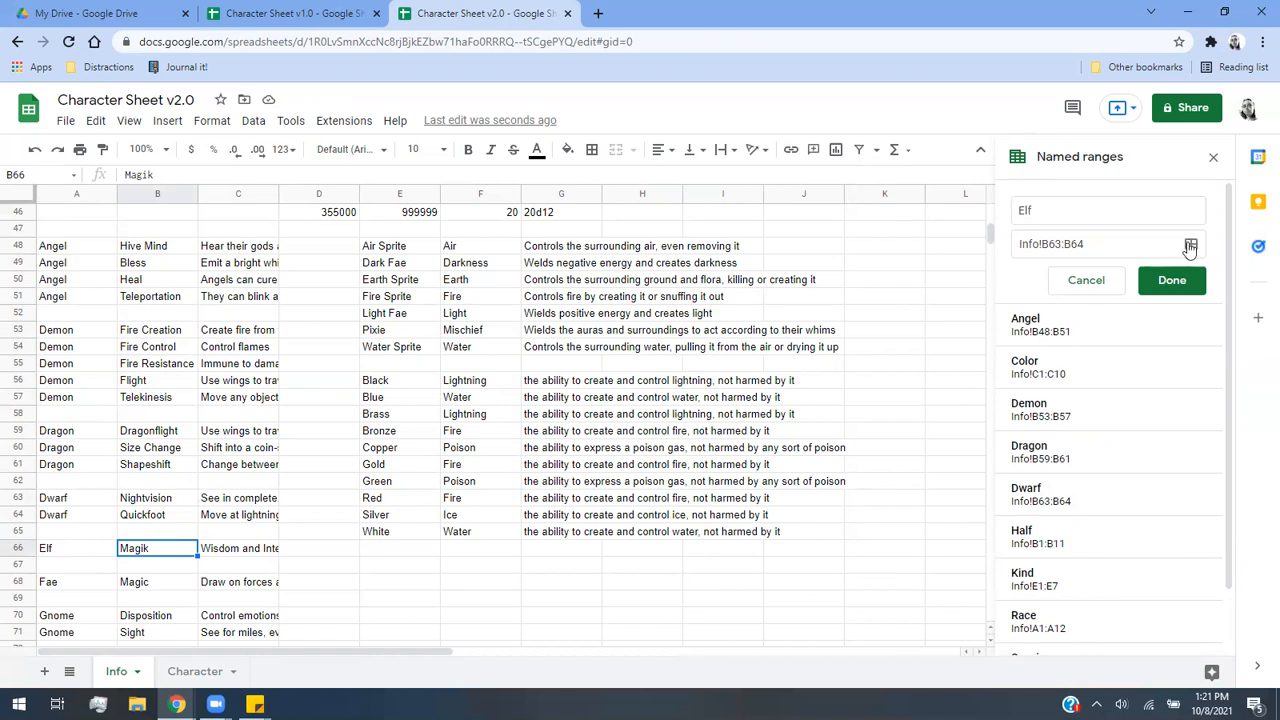
pyautogui.click(149, 549)
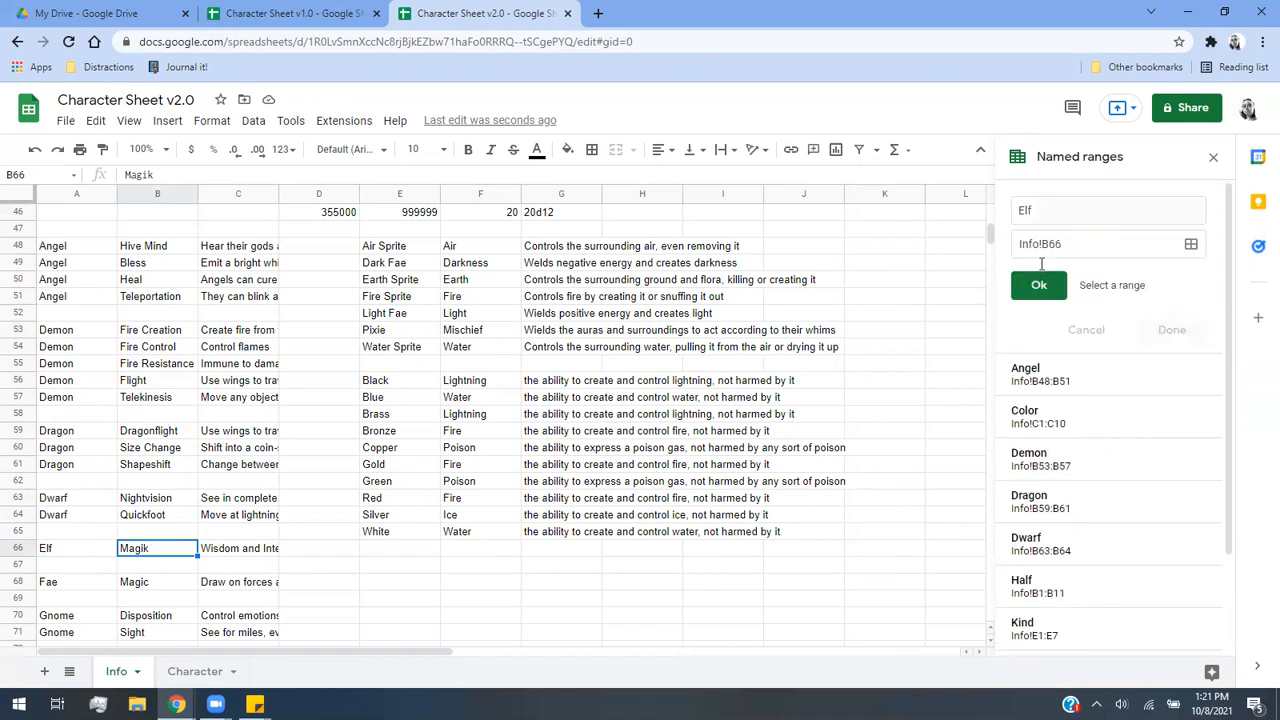
pyautogui.click(1192, 247)
pyautogui.click(148, 558)
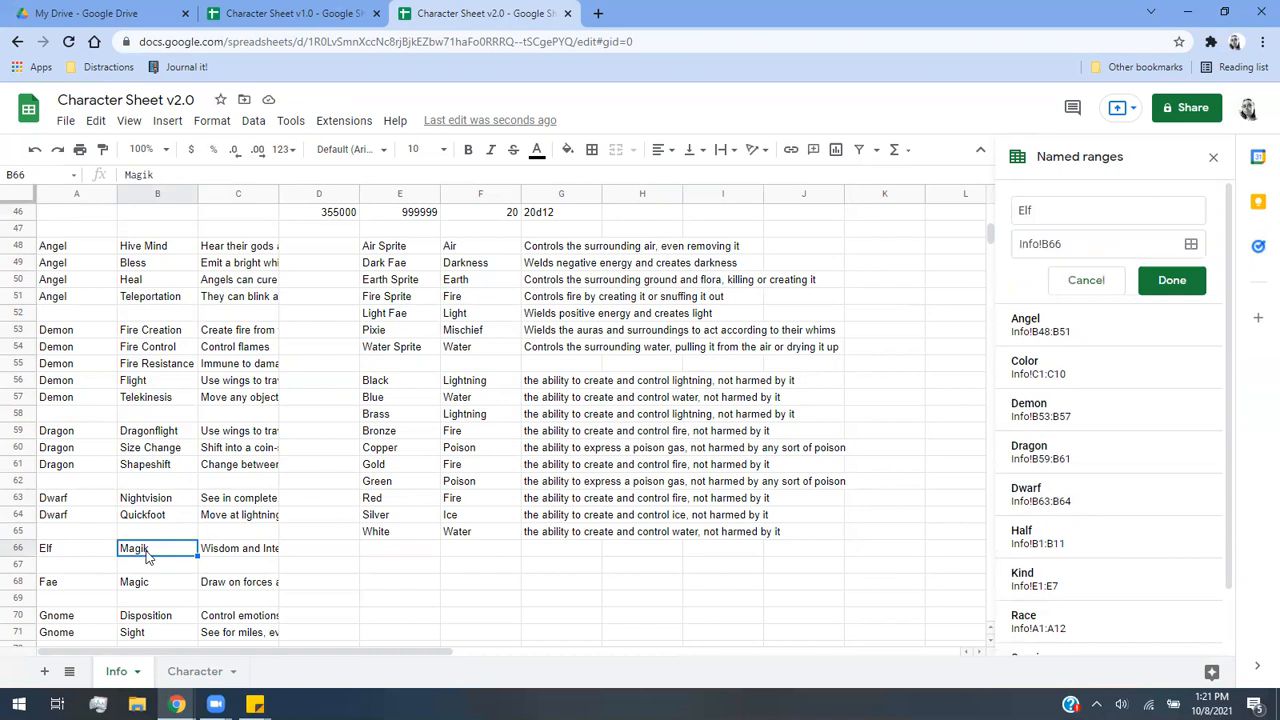
pyautogui.click(1166, 284)
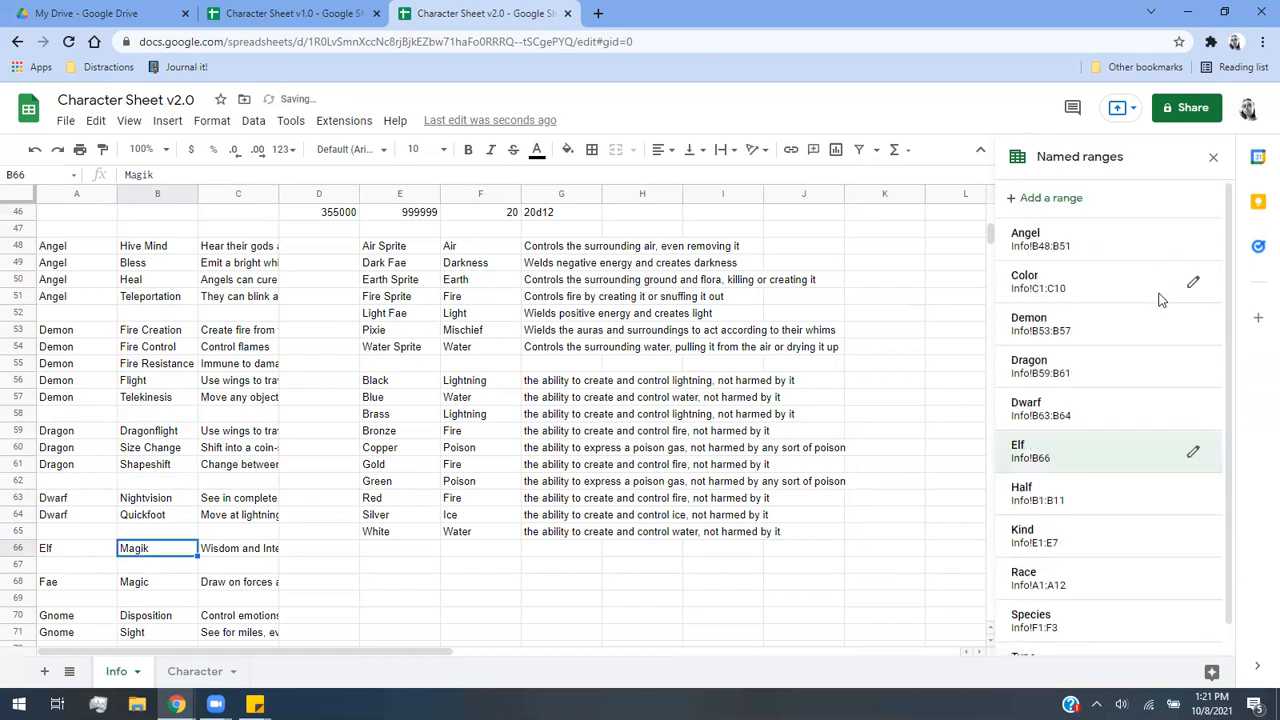
# Add a named range called Fae for the Magic ability in cell B68.
pyautogui.click(154, 586)
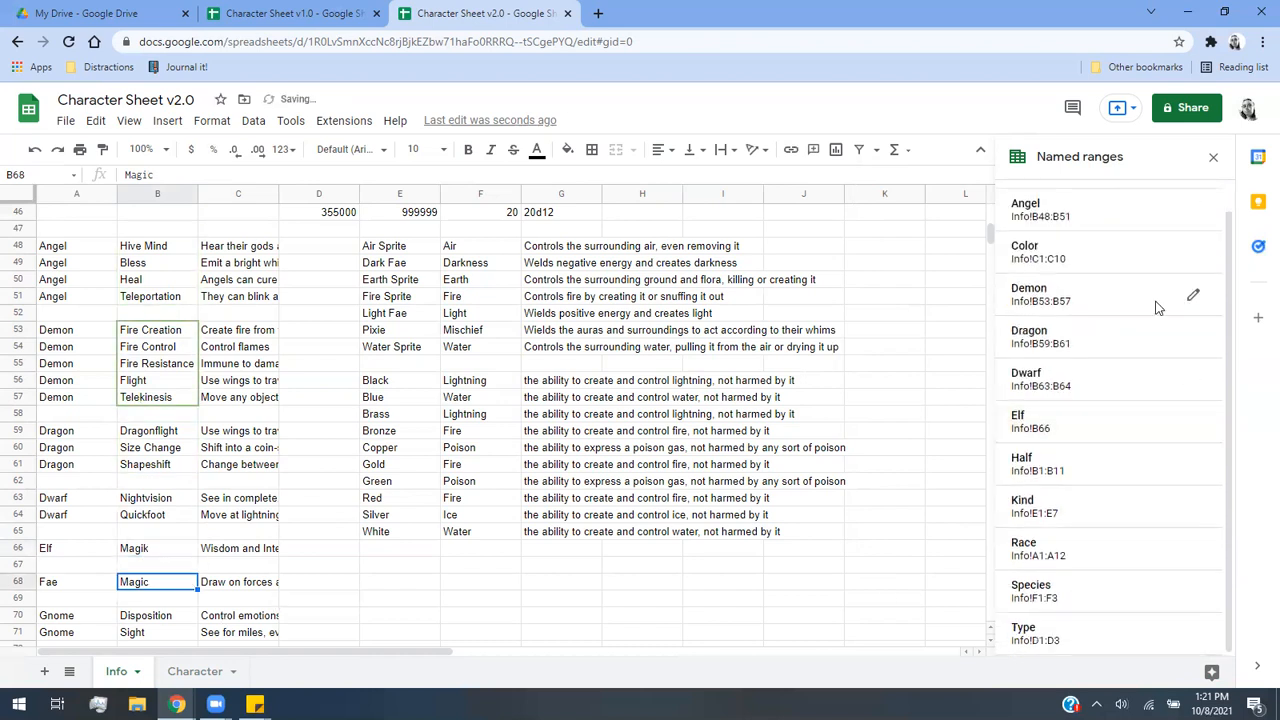
pyautogui.scroll(2, 1100, 250)
pyautogui.click(1070, 196)
pyautogui.write('Fae')
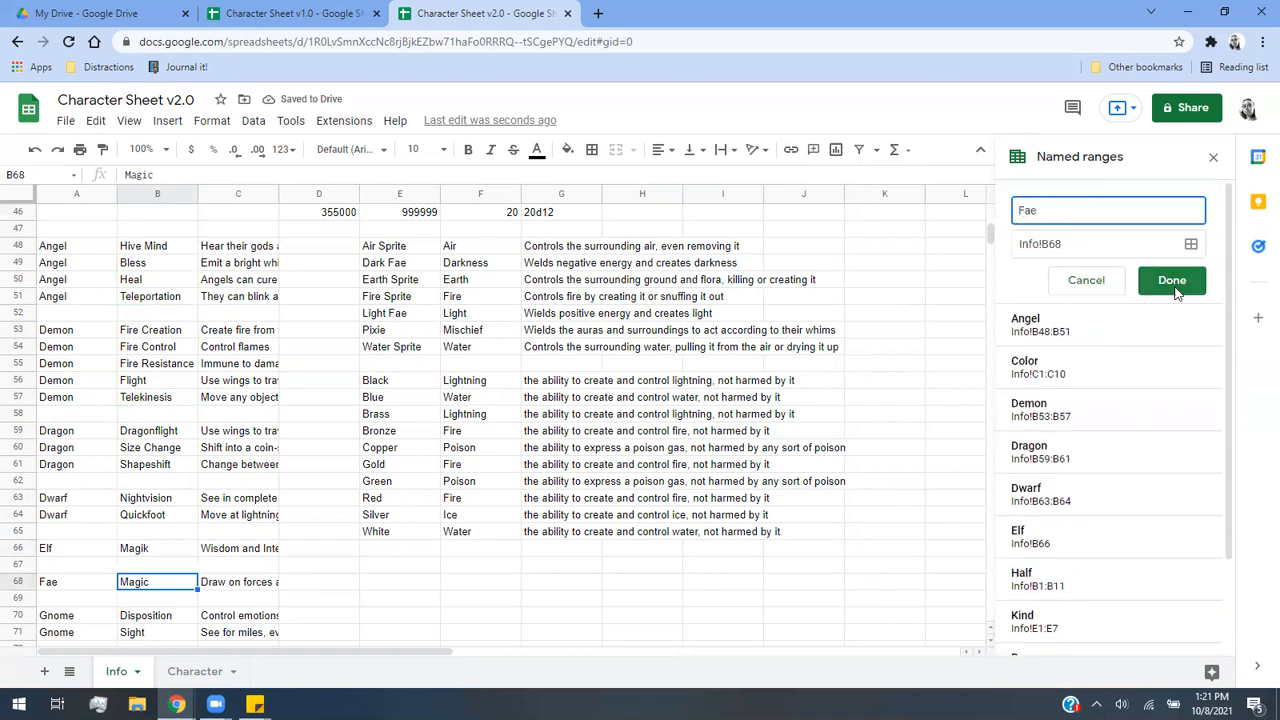
pyautogui.click(1168, 281)
# Add a named range called Gnome covering the Gnome abilities in B70:B71.
pyautogui.scroll(-2, 322, 549)
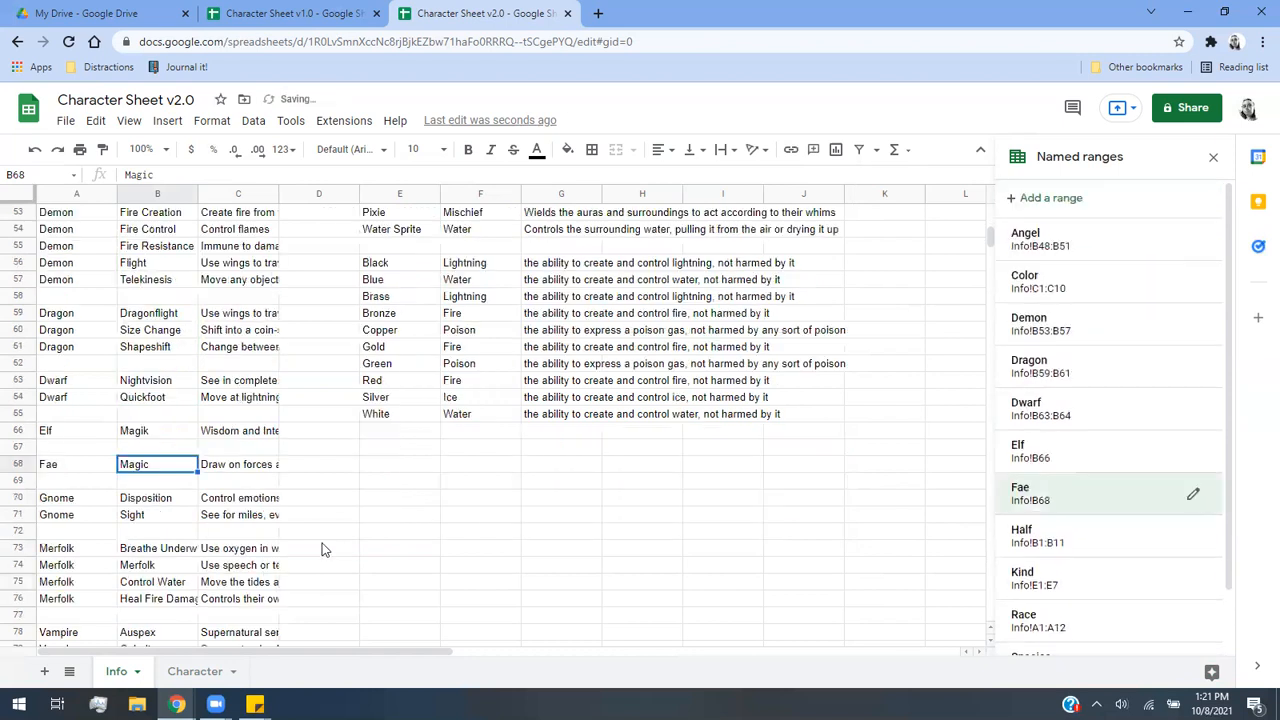
pyautogui.moveTo(150, 497); pyautogui.dragTo(152, 514)
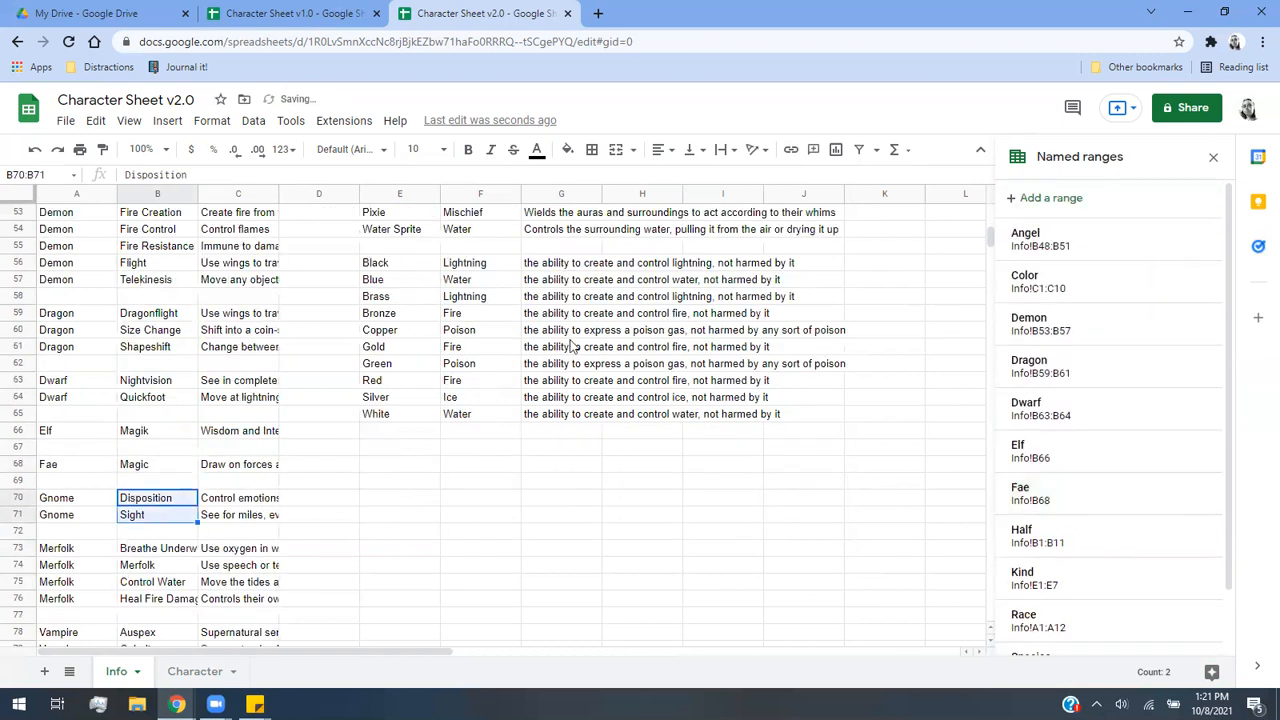
pyautogui.click(1048, 197)
pyautogui.write('Gnome')
pyautogui.click(1180, 286)
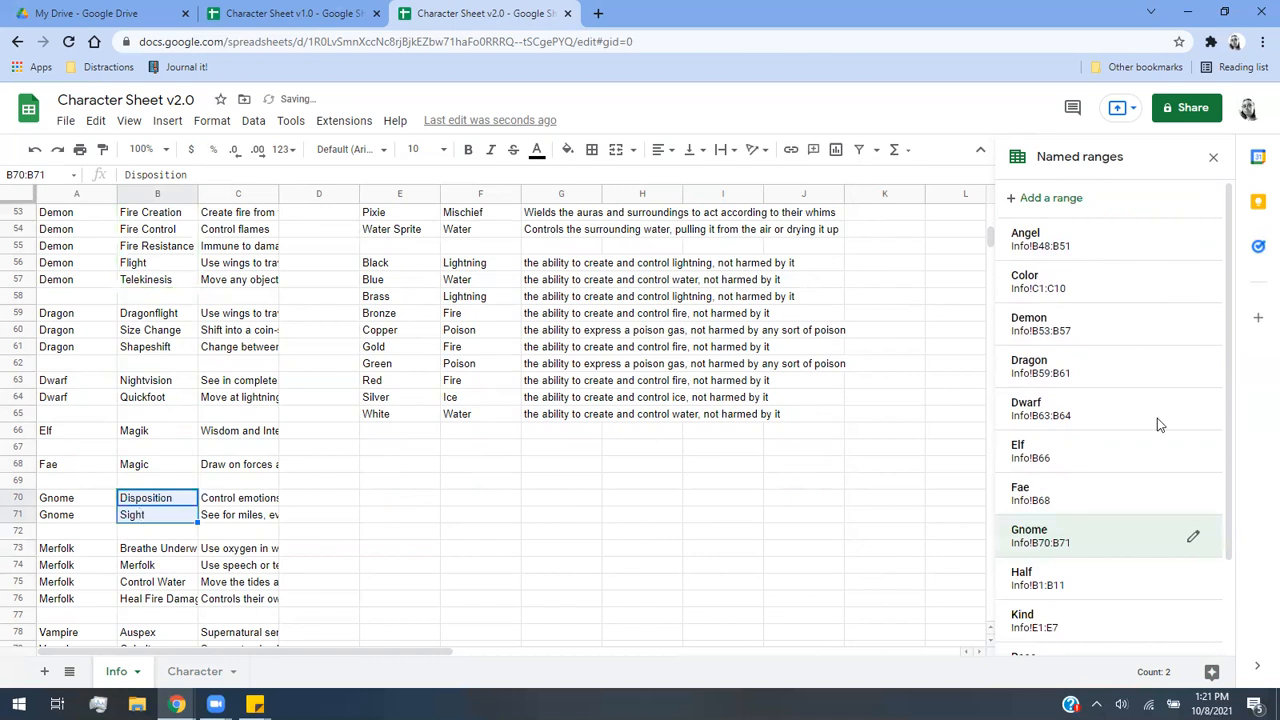
# Add a named range called Merfolk covering the Merfolk abilities in B73:B76.
pyautogui.moveTo(172, 549); pyautogui.dragTo(170, 600)
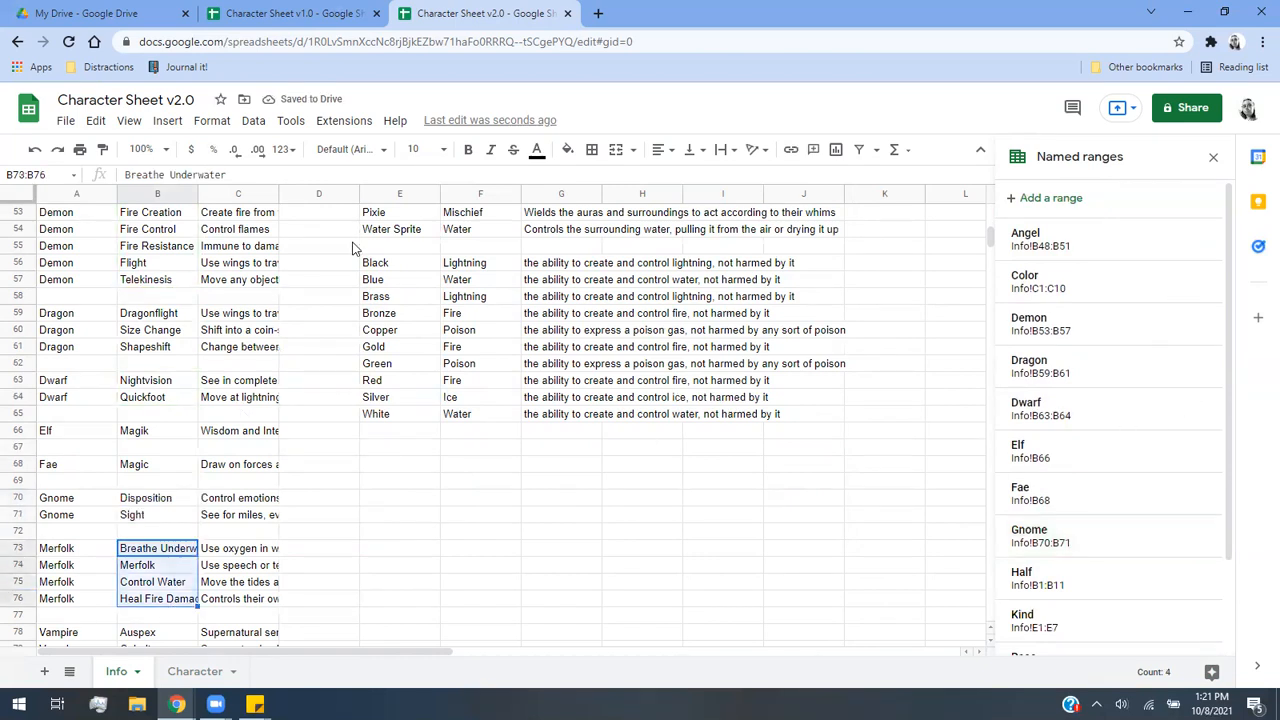
pyautogui.click(1020, 200)
pyautogui.write('Merfolk')
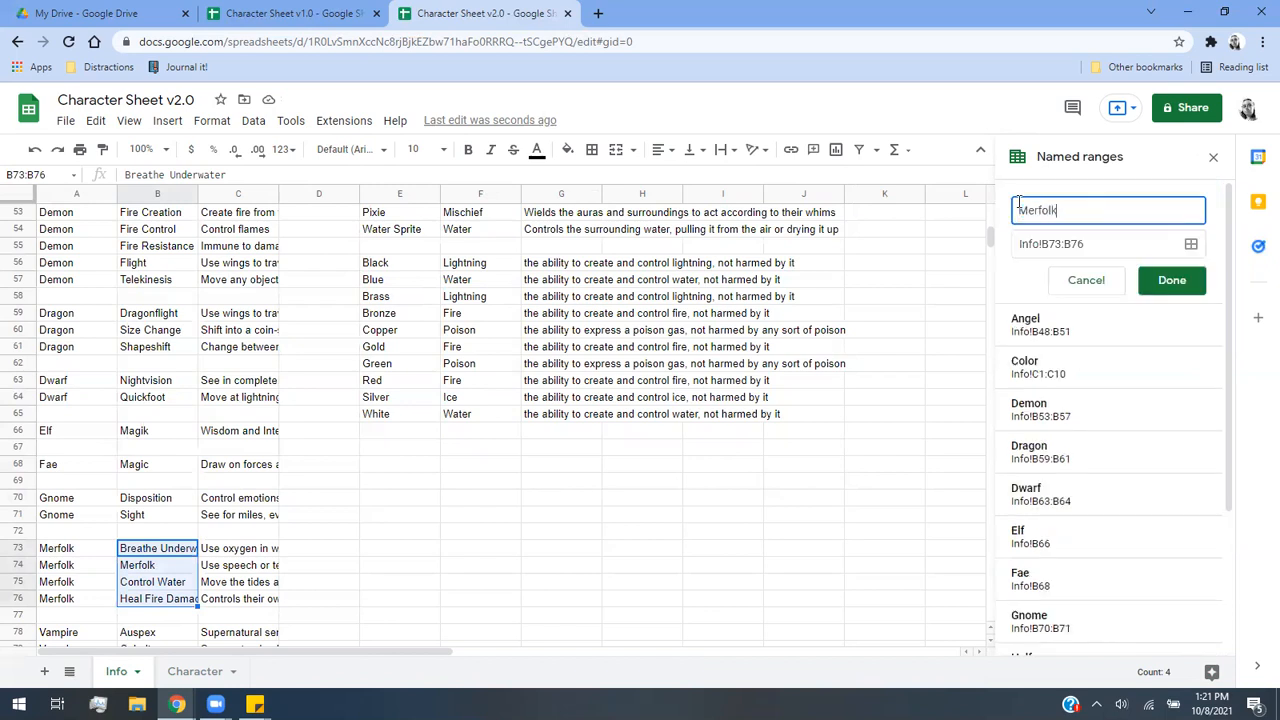
pyautogui.click(1172, 280)
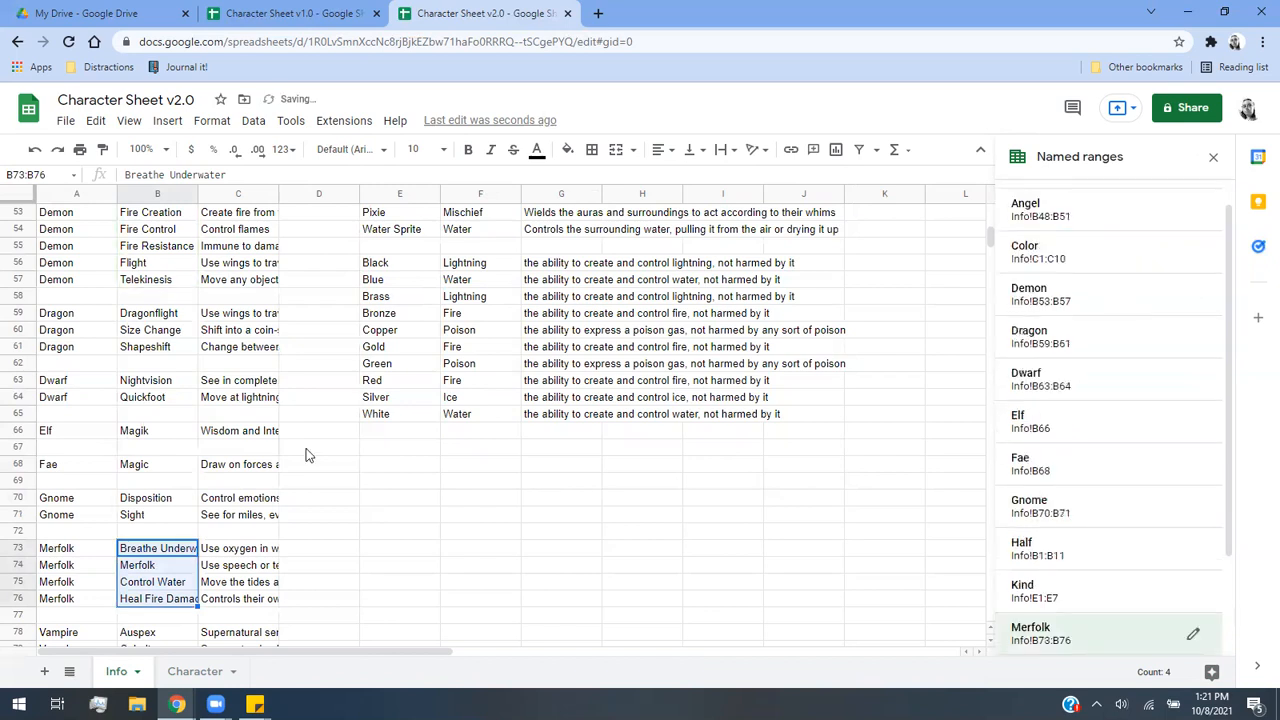
# Add a named range called Vampire covering the Vampire abilities in B78:B83.
pyautogui.scroll(-3, 310, 453)
pyautogui.moveTo(140, 464); pyautogui.dragTo(142, 548)
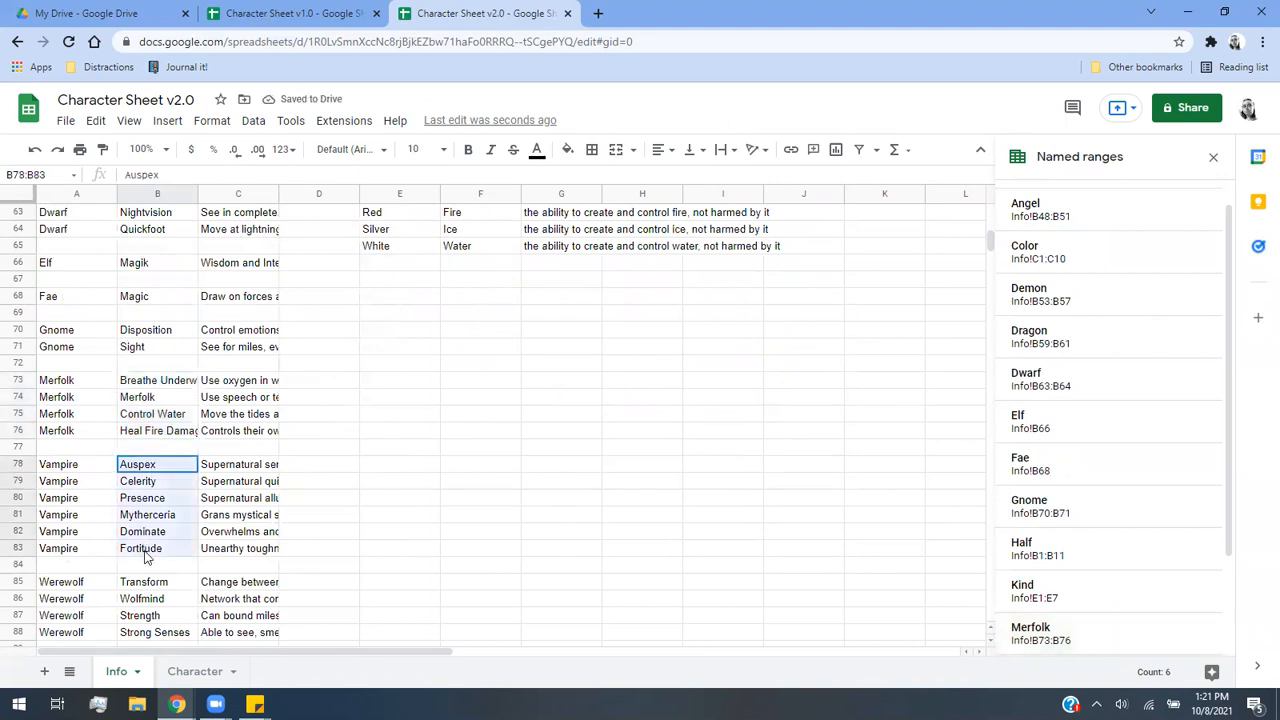
pyautogui.click(1050, 198)
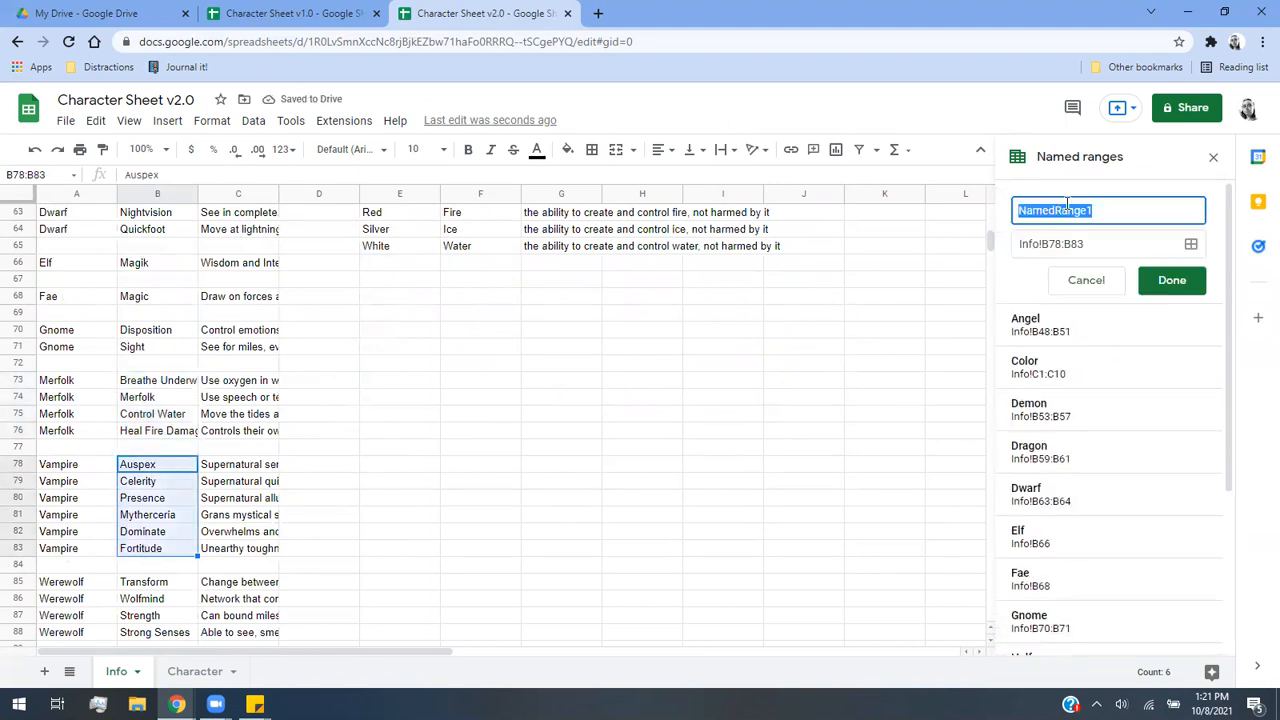
pyautogui.write('Vampire')
pyautogui.click(1172, 280)
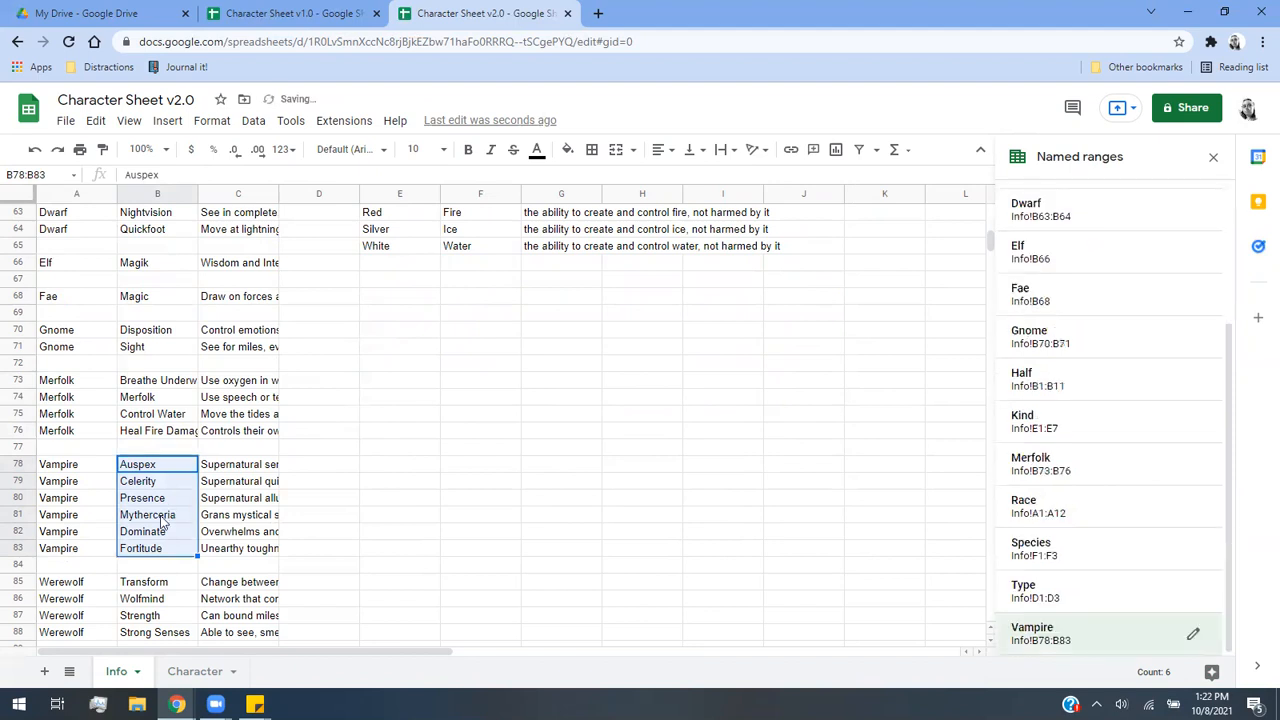
# Add a named range called Werewolf covering the Werewolf abilities in B85:B88.
pyautogui.scroll(-2, 170, 476)
pyautogui.moveTo(170, 468); pyautogui.dragTo(160, 515)
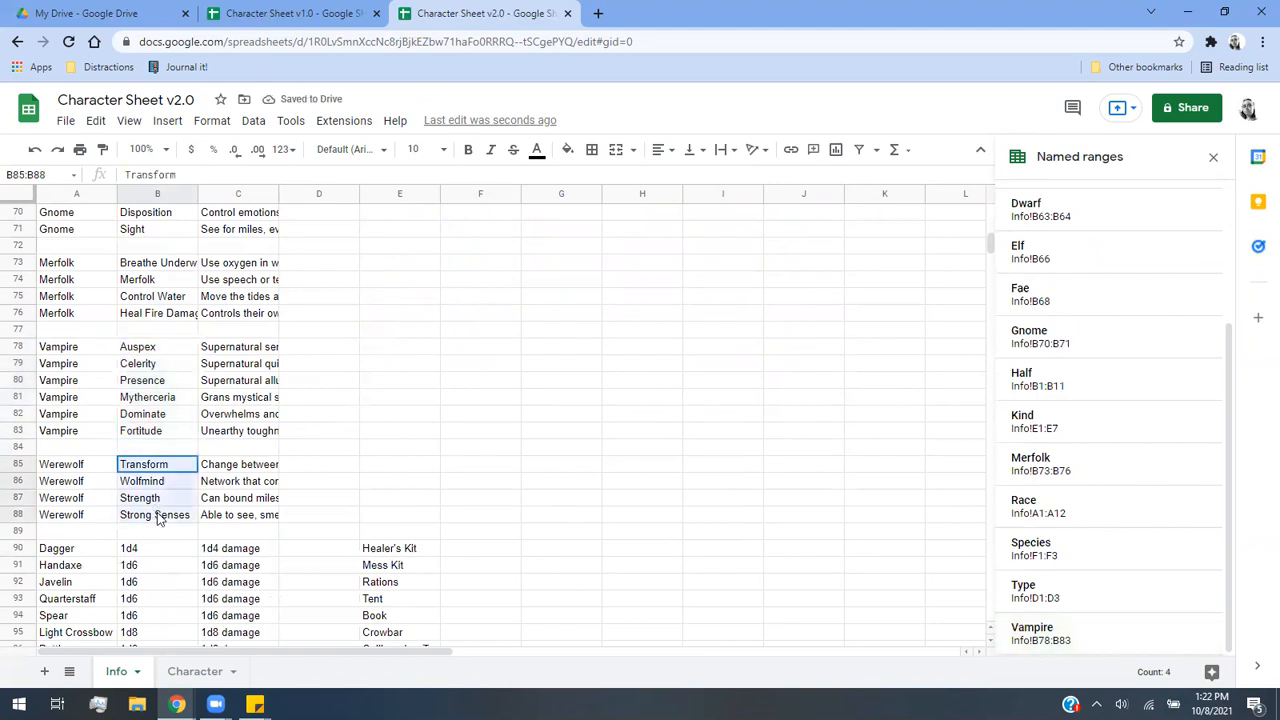
pyautogui.scroll(3, 1110, 300)
pyautogui.click(1060, 212)
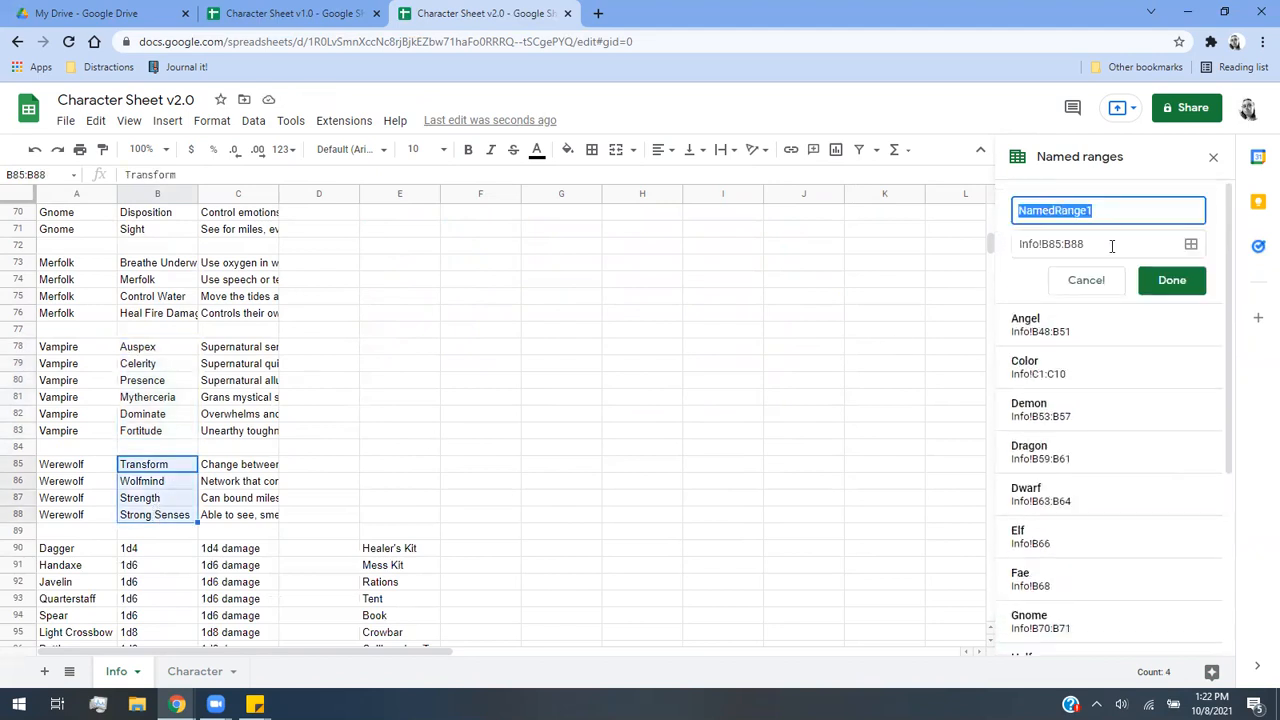
pyautogui.write('Werewolf')
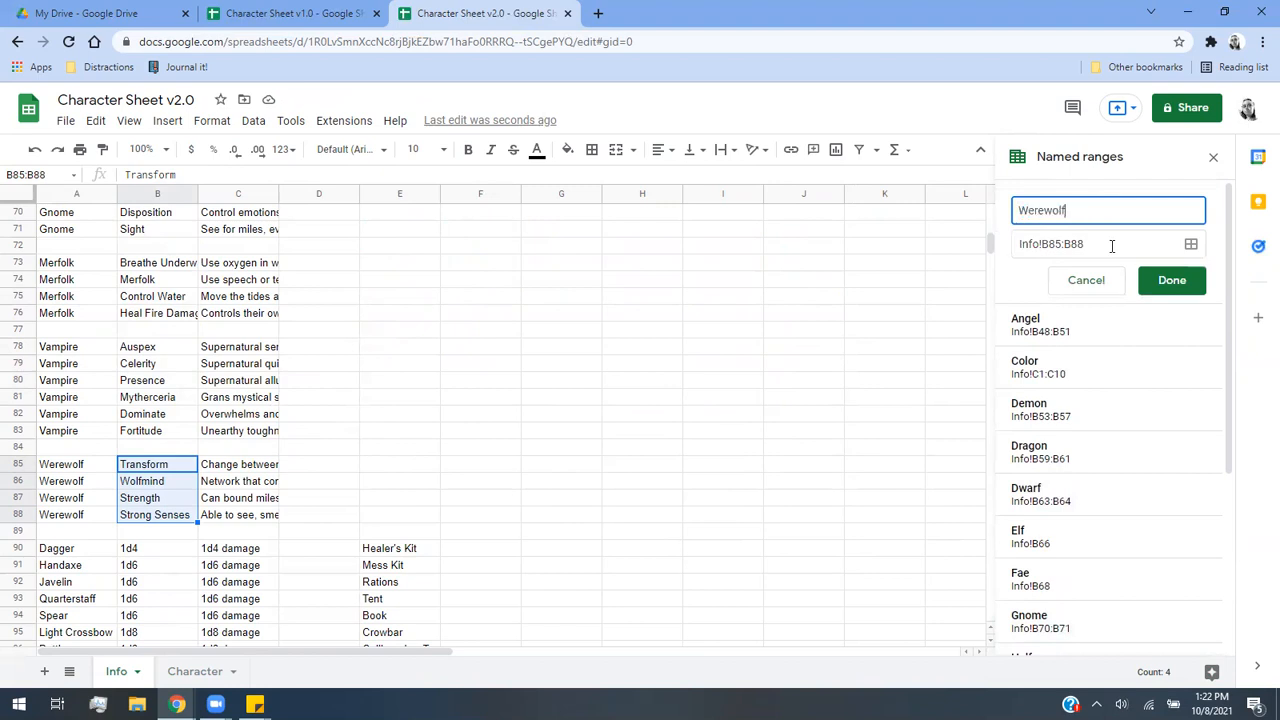
pyautogui.press('Return')
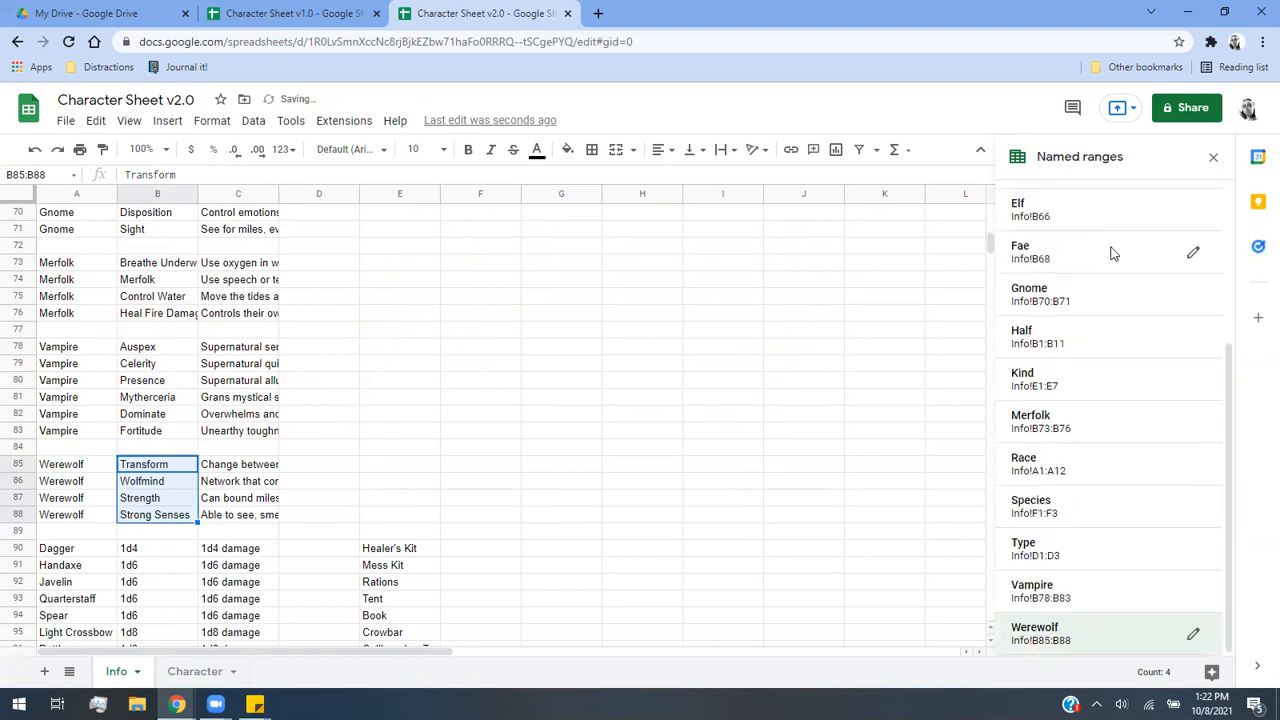
# Look over the Character sheet's layout, from the race fields down through the weapons and spells sections.
pyautogui.click(198, 671)
pyautogui.scroll(5, 421, 560)
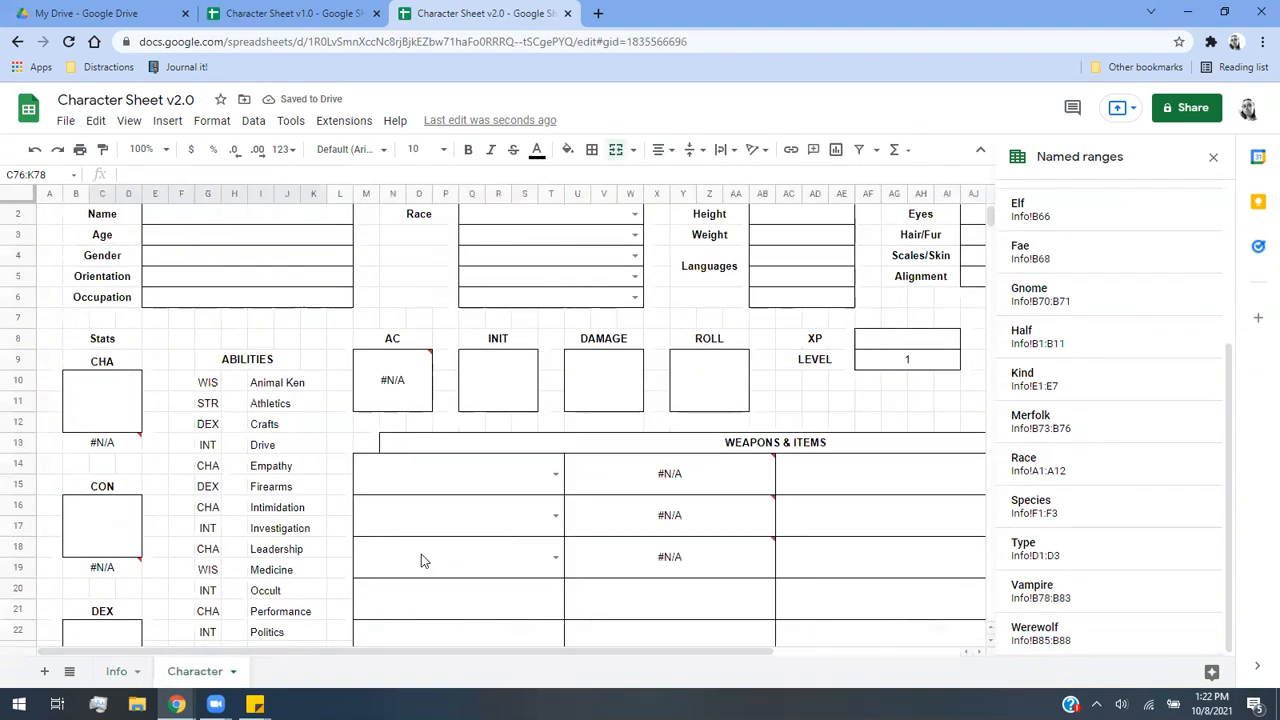
pyautogui.scroll(-7, 421, 560)
pyautogui.scroll(7, 423, 560)
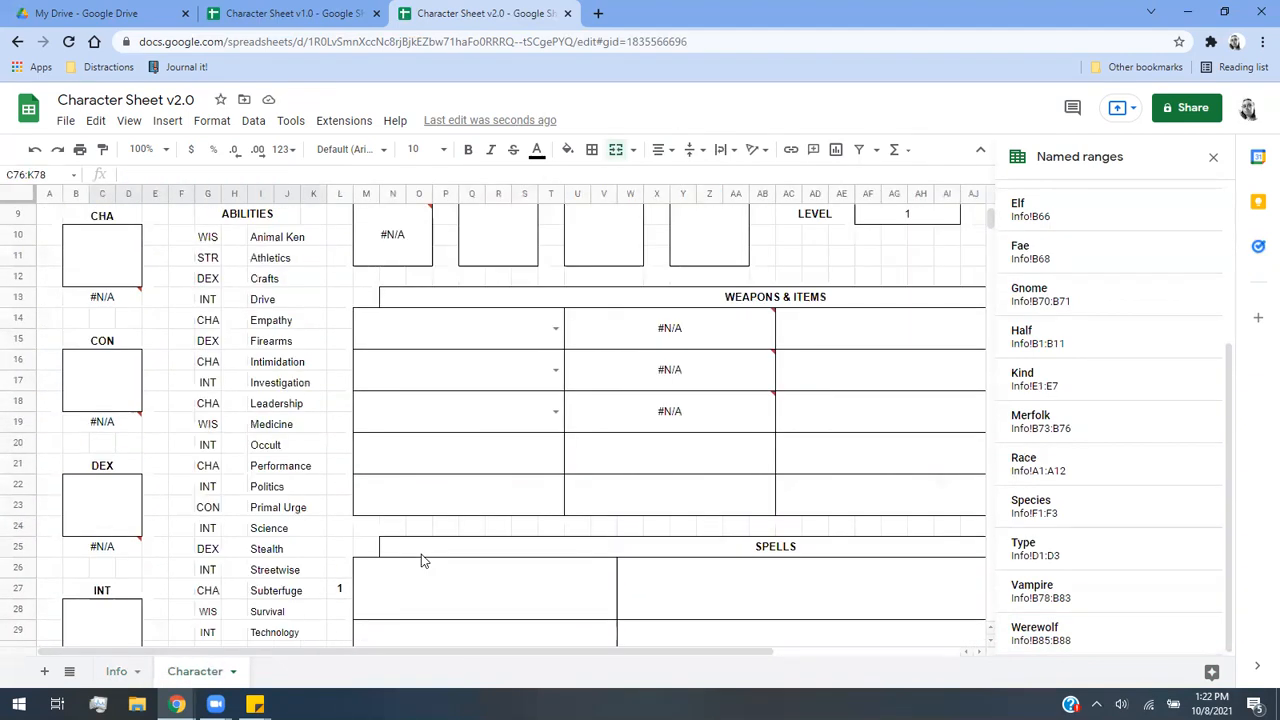
pyautogui.scroll(-10, 494, 457)
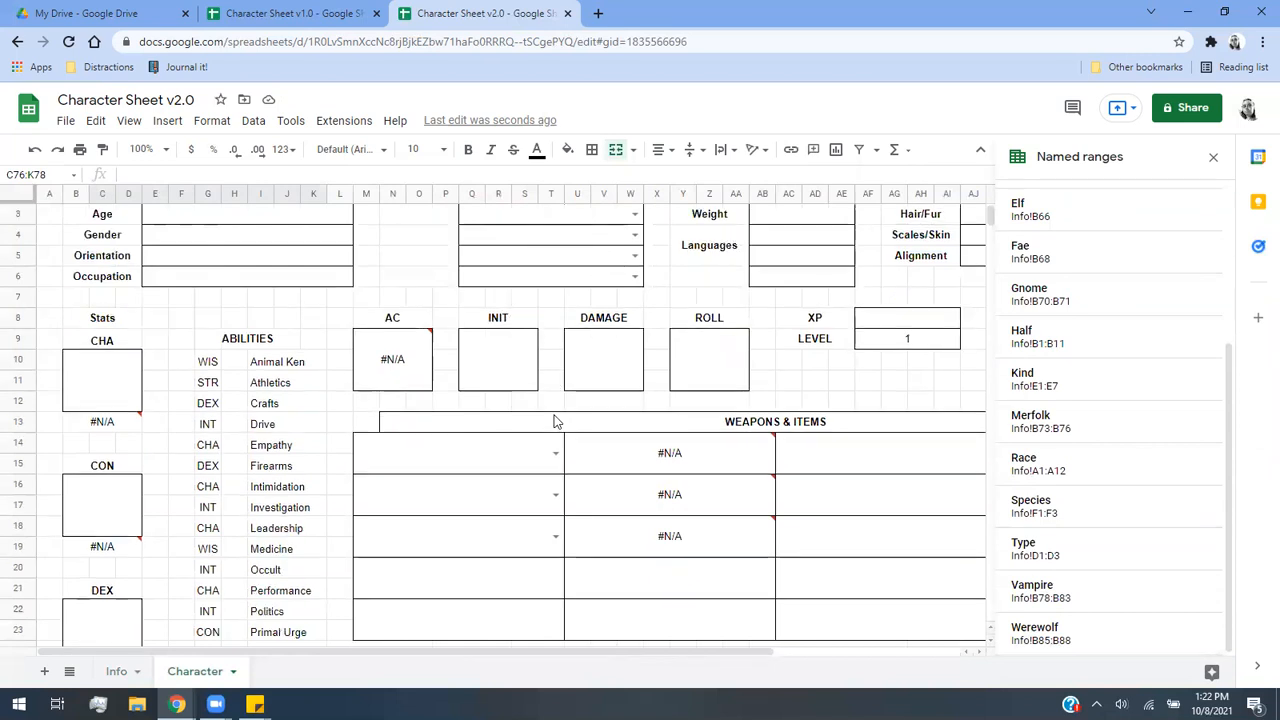
pyautogui.scroll(-4, 491, 461)
pyautogui.scroll(13, 491, 457)
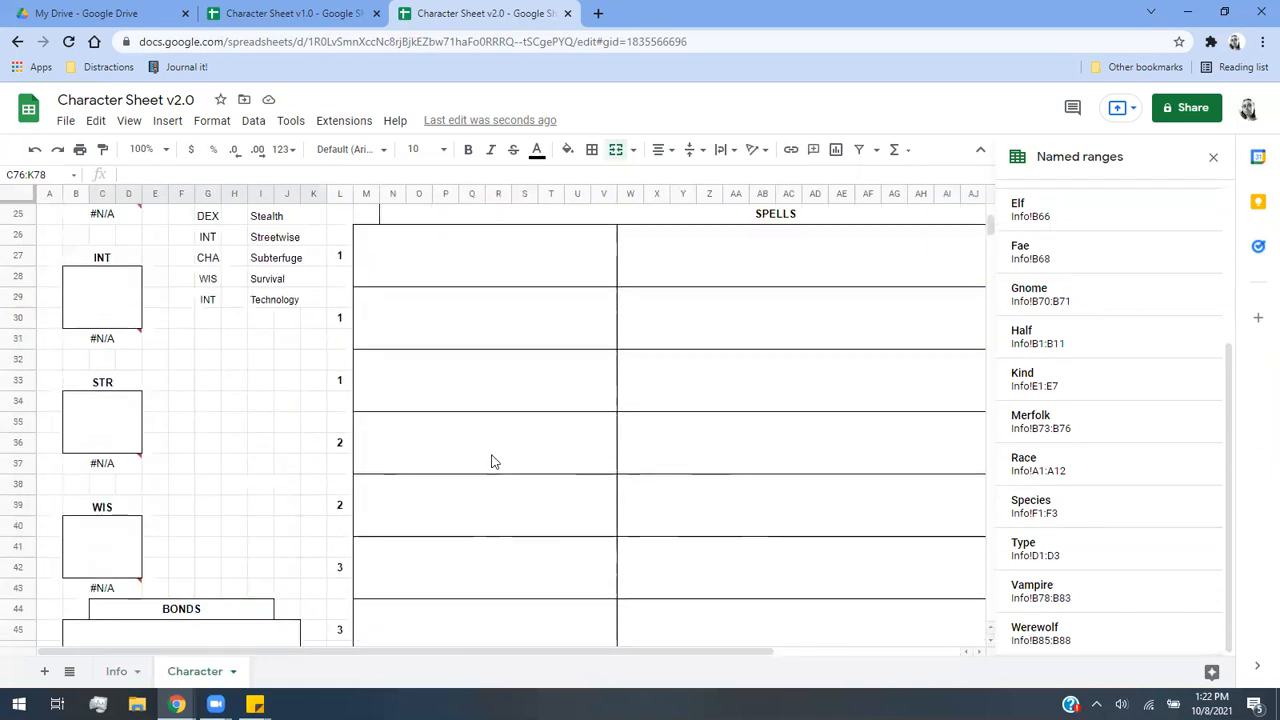
pyautogui.scroll(1, 391, 534)
pyautogui.scroll(-1, 391, 534)
# Enter =indirect(Character!Q2) in cell E67 of the Info sheet, referencing the Race field on the Character sheet.
pyautogui.click(117, 671)
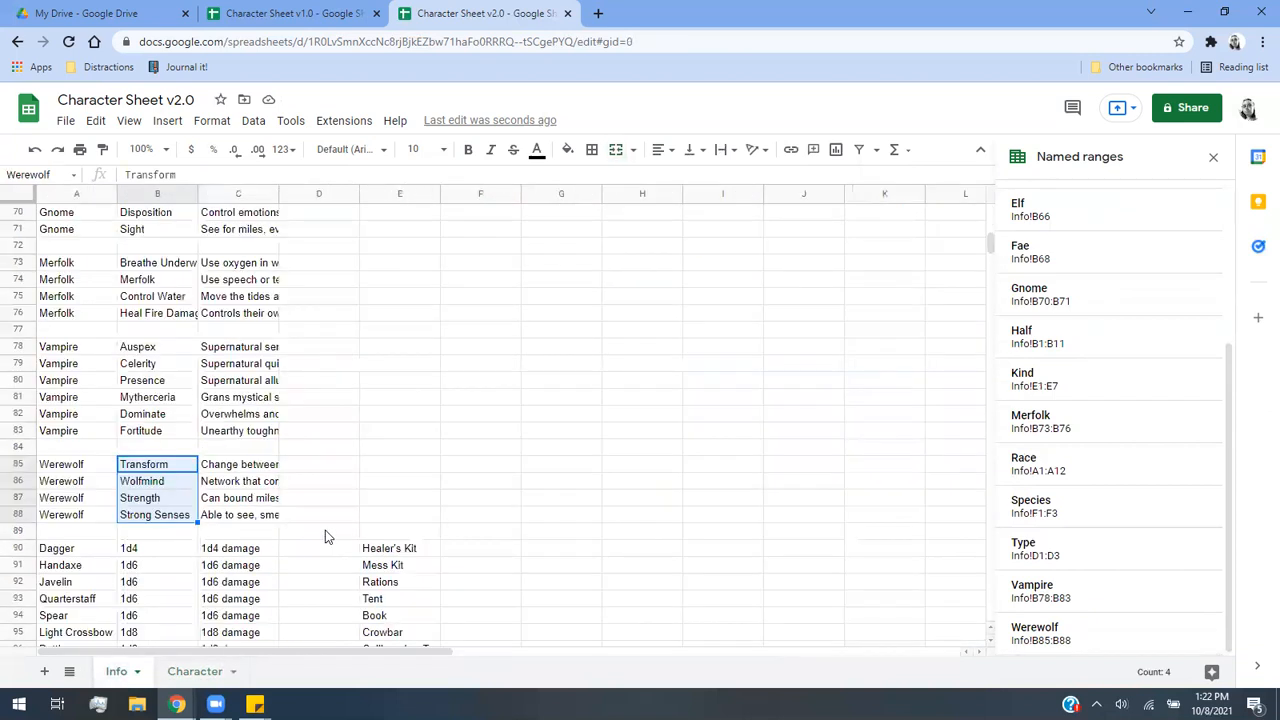
pyautogui.scroll(4, 350, 537)
pyautogui.scroll(-4, 377, 510)
pyautogui.scroll(6, 443, 540)
pyautogui.click(406, 448)
pyautogui.write('=indi')
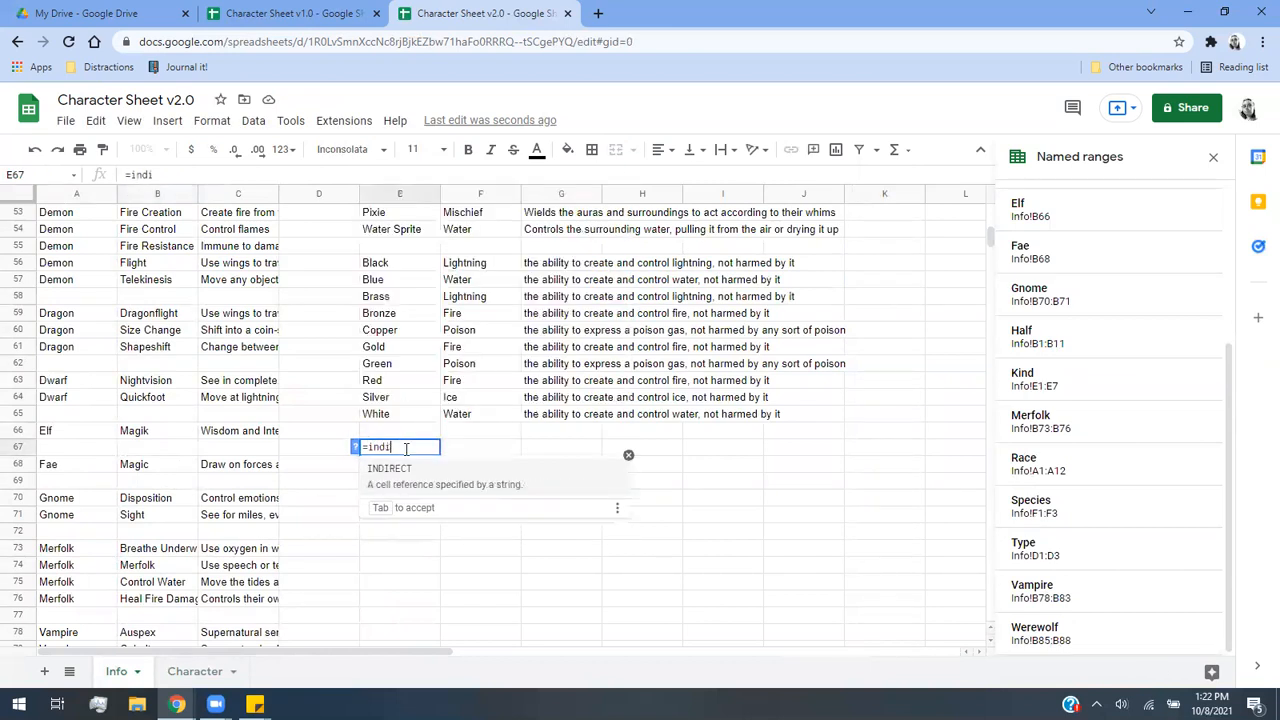
pyautogui.write('rect(')
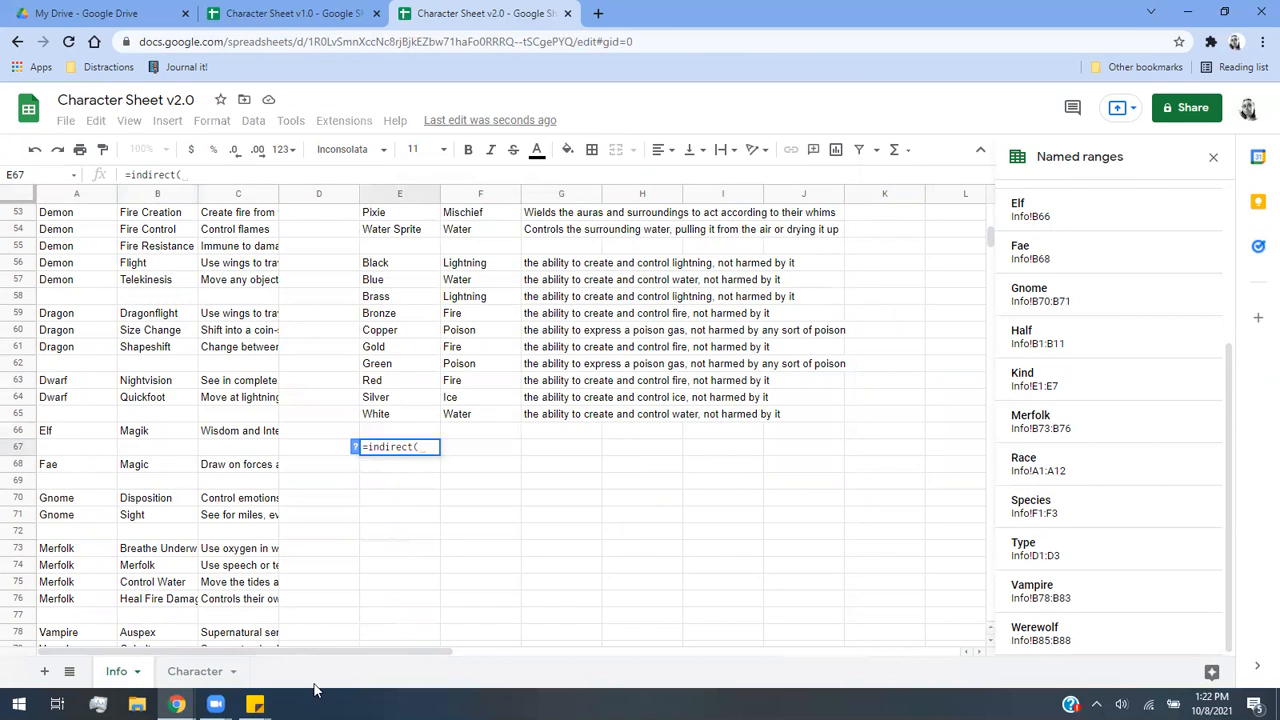
pyautogui.click(206, 683)
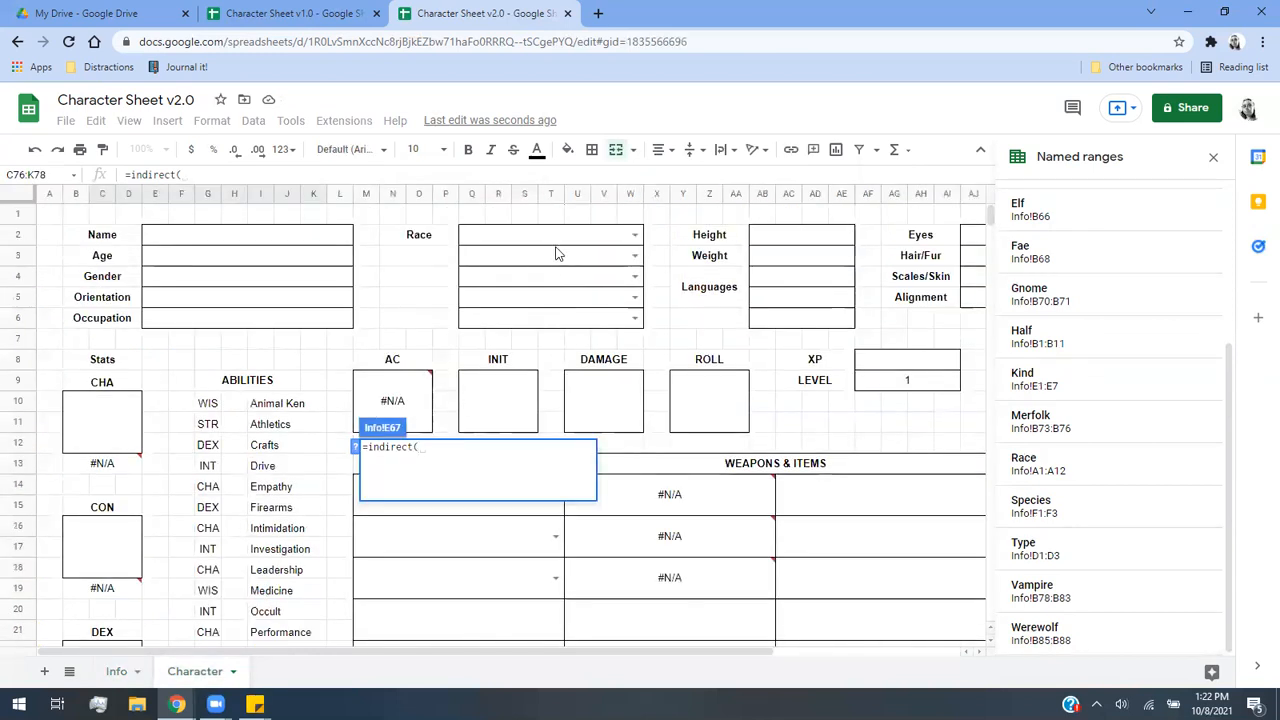
pyautogui.click(553, 241)
pyautogui.write(')')
pyautogui.press('Return')
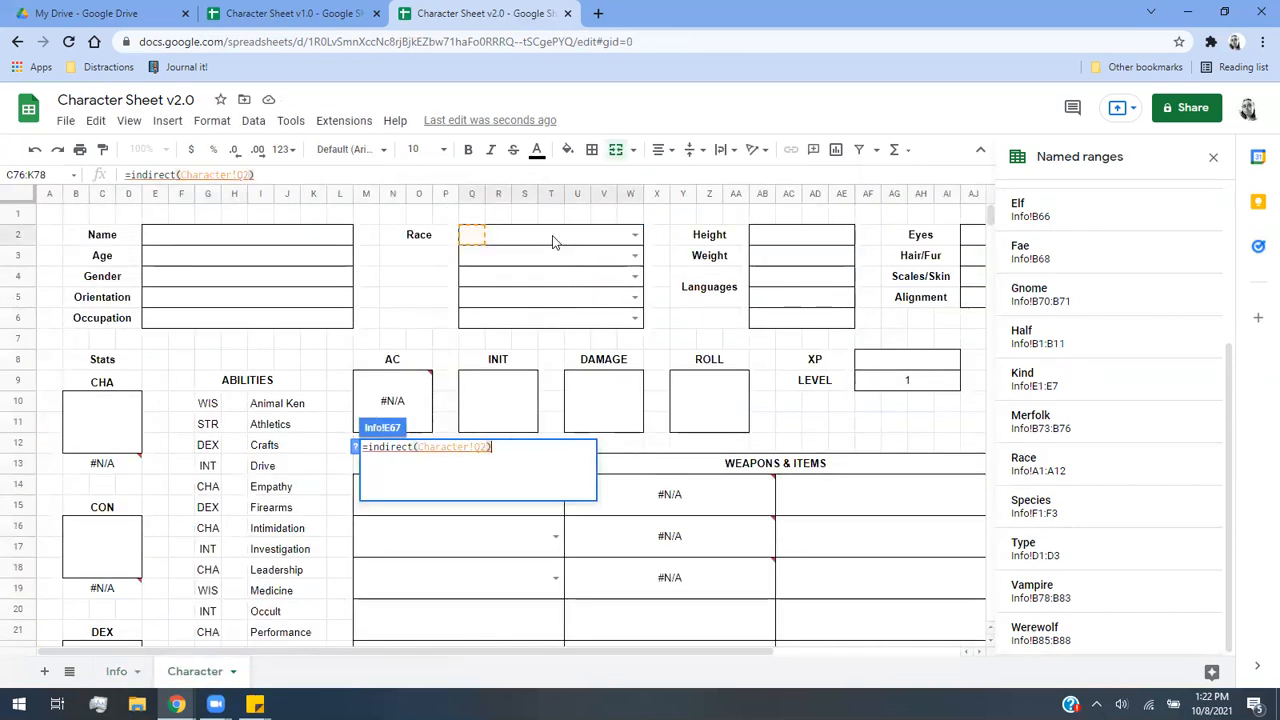
# Set the Race field on the Character sheet to Gnome.
pyautogui.click(195, 671)
pyautogui.click(633, 236)
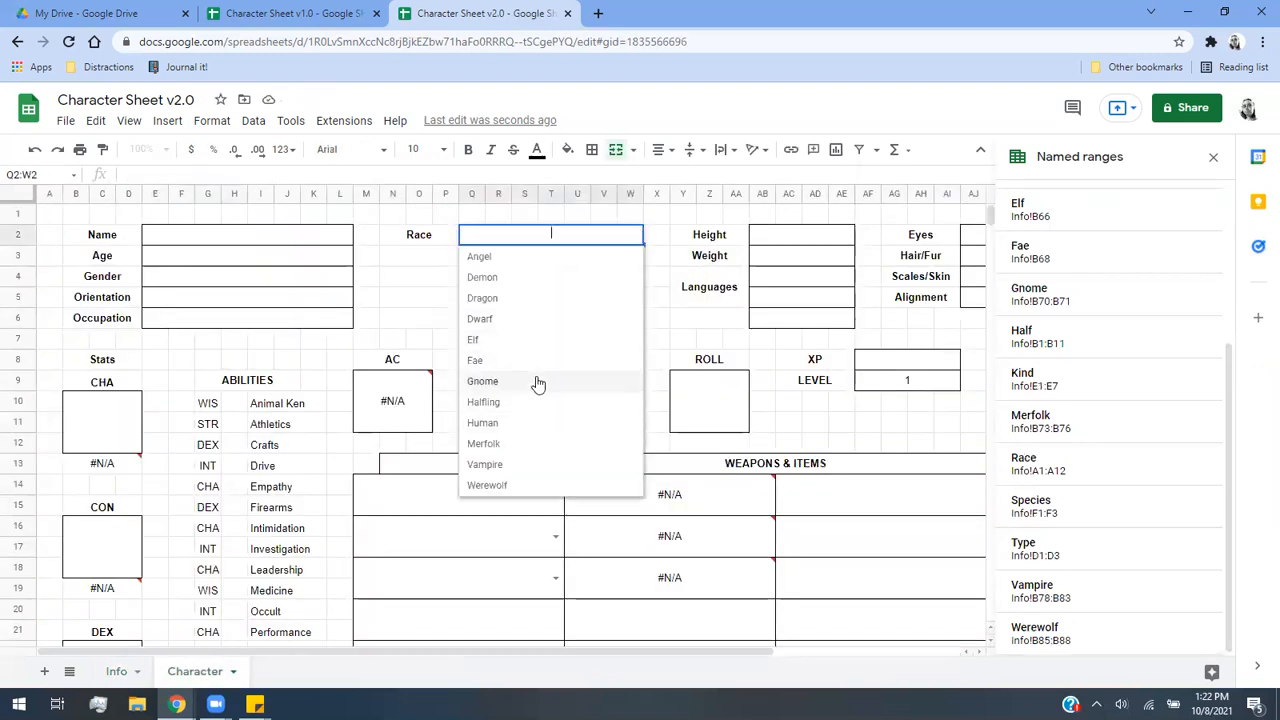
pyautogui.click(538, 384)
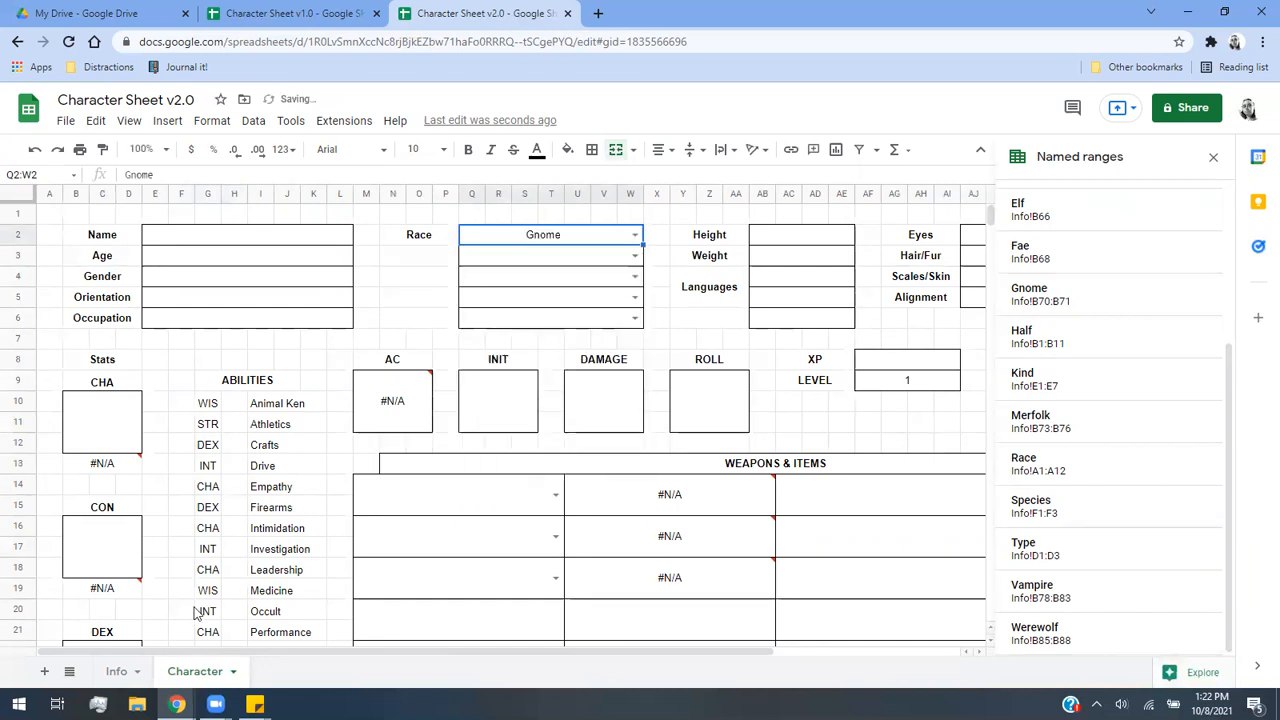
# Examine the output of the INDIRECT formula in E67 on the Info sheet alongside the race ability lists.
pyautogui.click(113, 665)
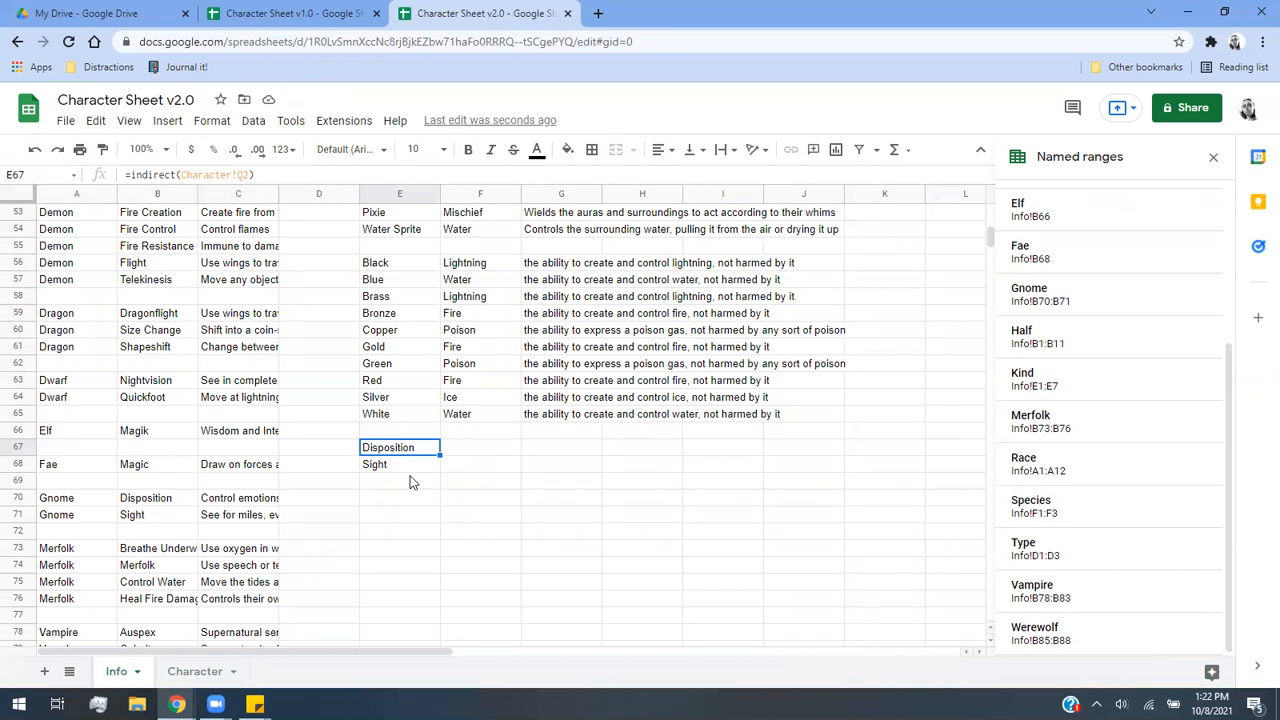
pyautogui.scroll(4, 140, 515)
pyautogui.scroll(-10, 165, 462)
pyautogui.scroll(3, 165, 462)
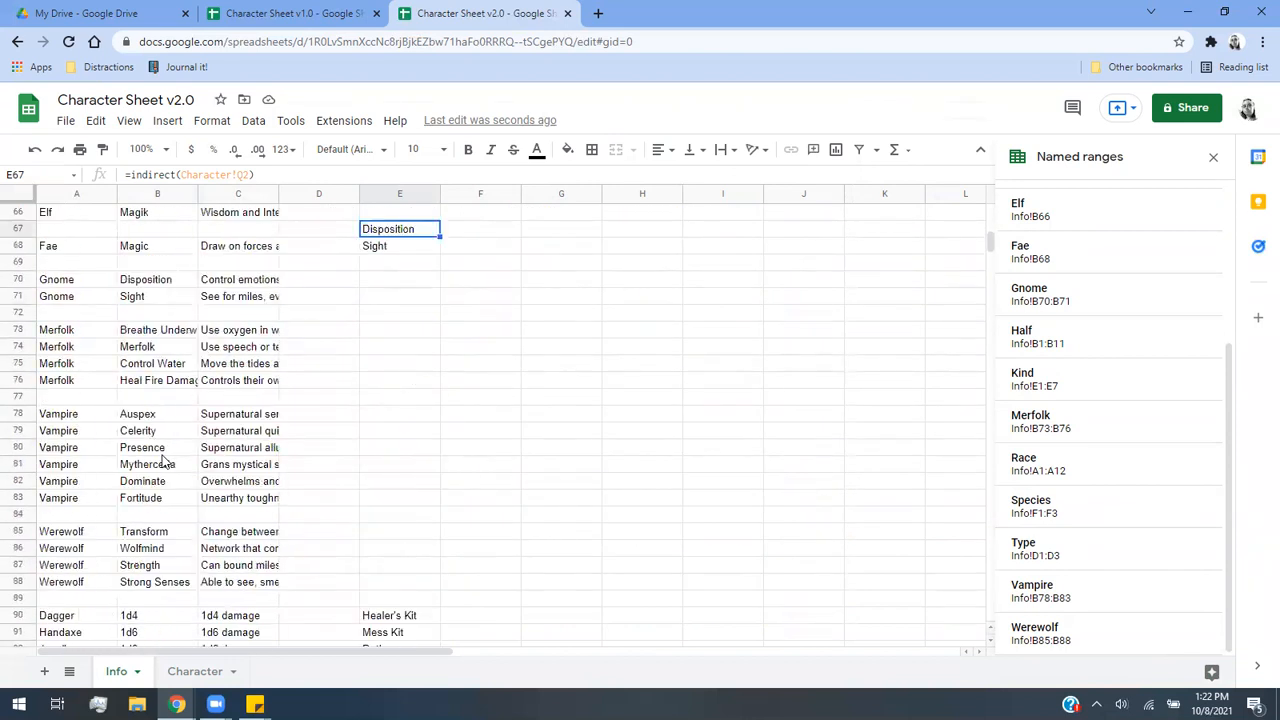
pyautogui.scroll(3, 165, 462)
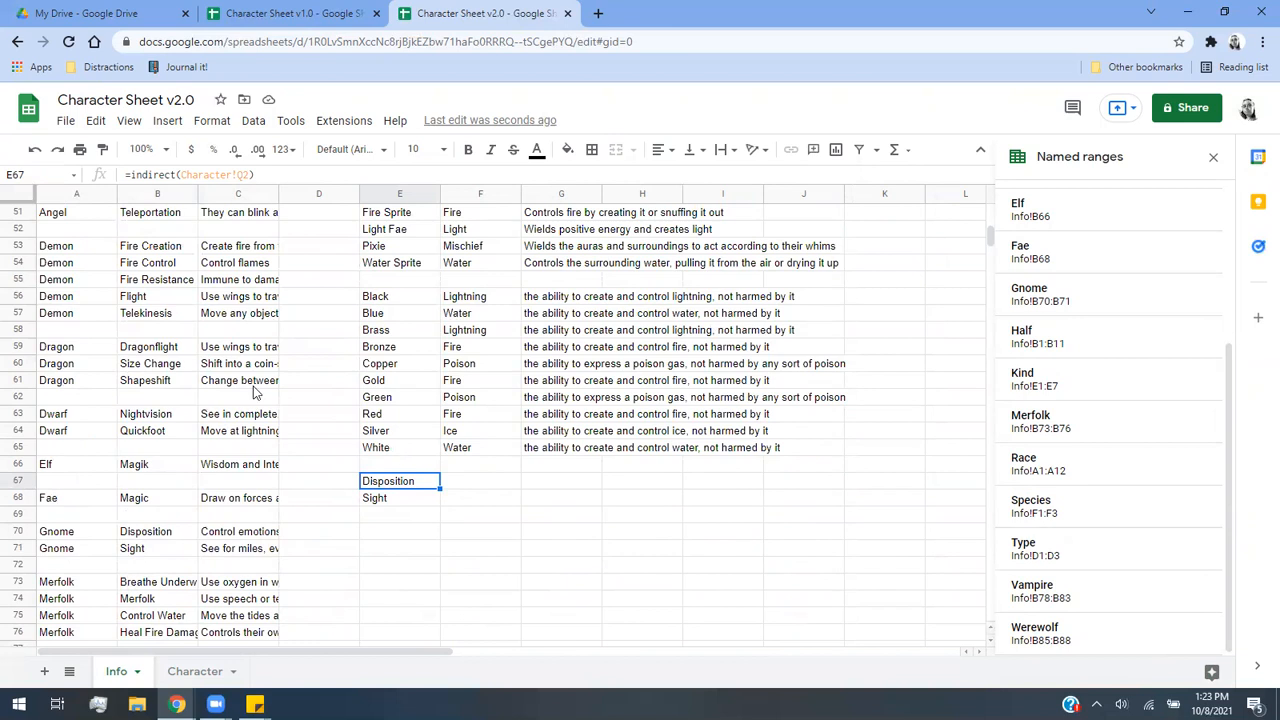
pyautogui.scroll(-2, 250, 396)
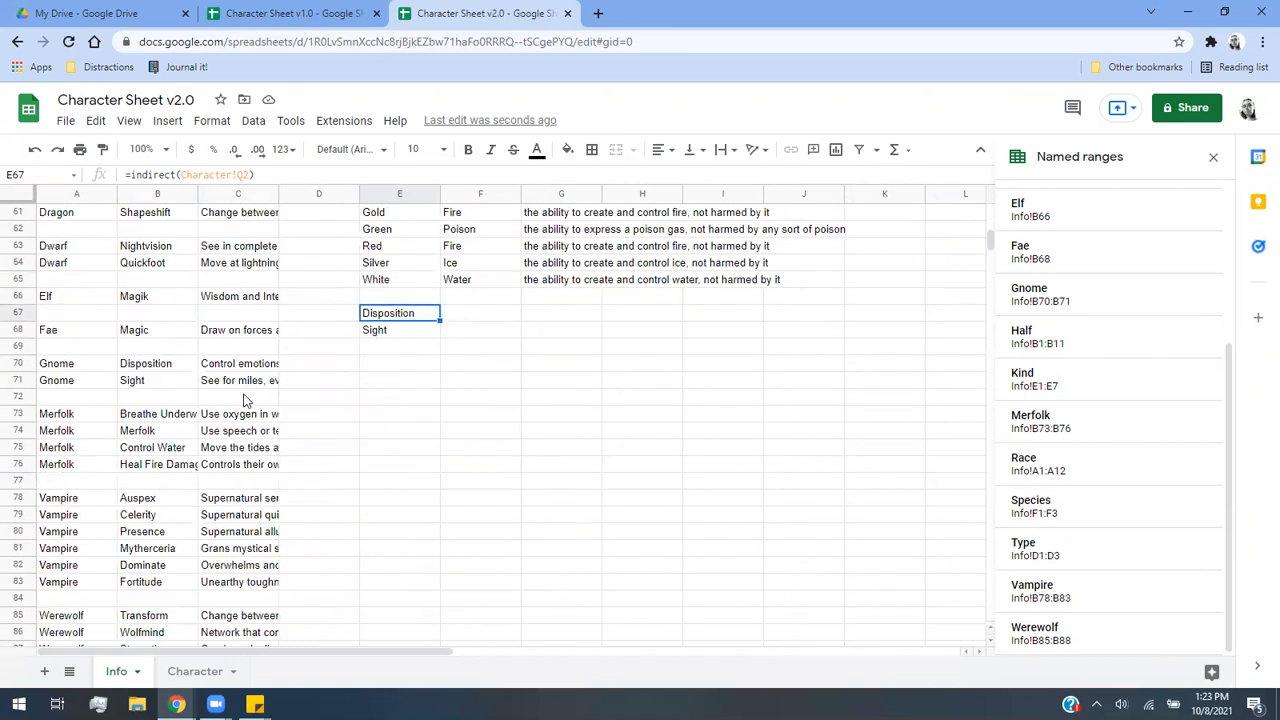
pyautogui.scroll(-1, 247, 400)
pyautogui.scroll(2, 247, 400)
# Set the Race field on the Character sheet to Vampire.
pyautogui.click(172, 680)
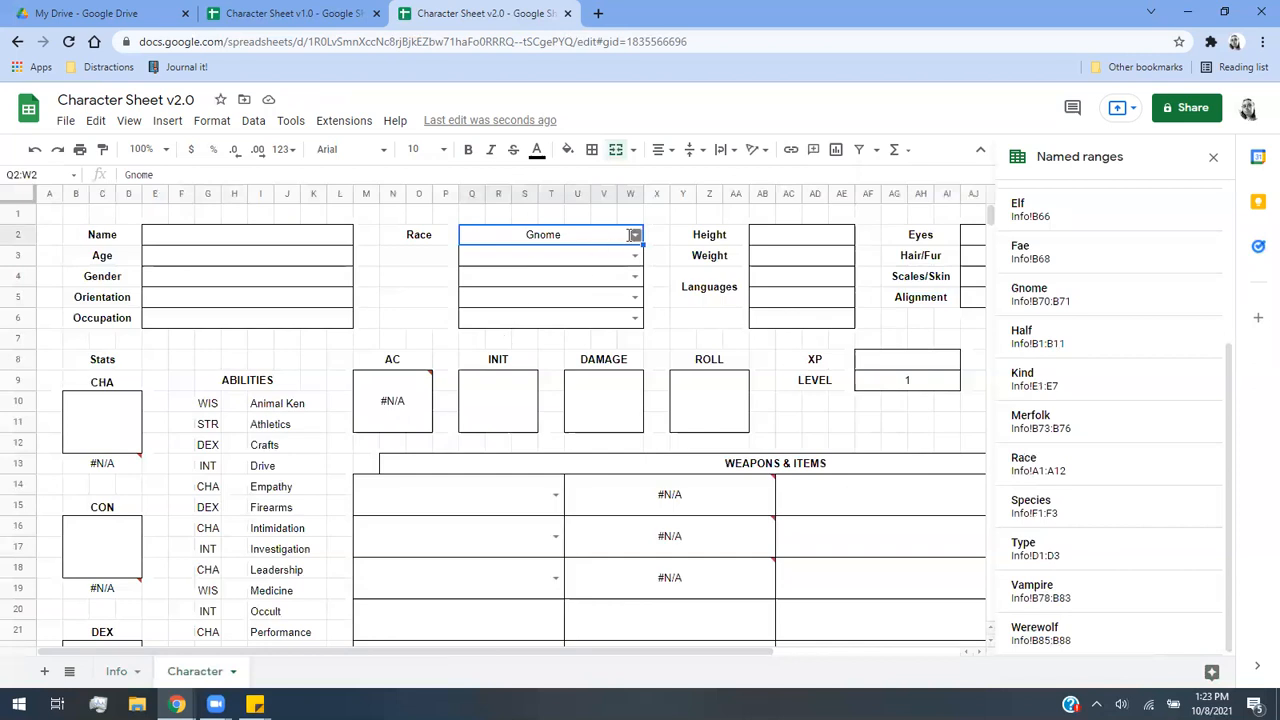
pyautogui.click(634, 235)
pyautogui.click(517, 461)
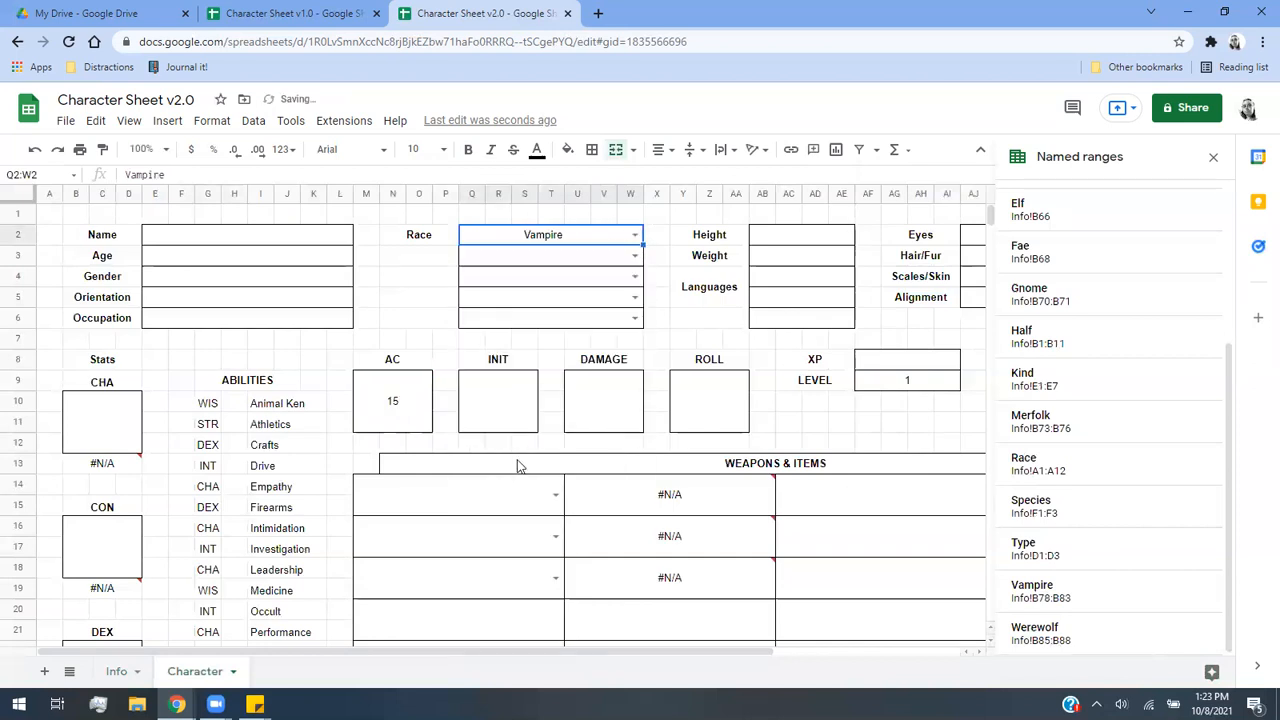
# Link the first ability name box, C76:K78 on the Character sheet, to the Info sheet with the formula =Info!E67.
pyautogui.scroll(-10, 517, 461)
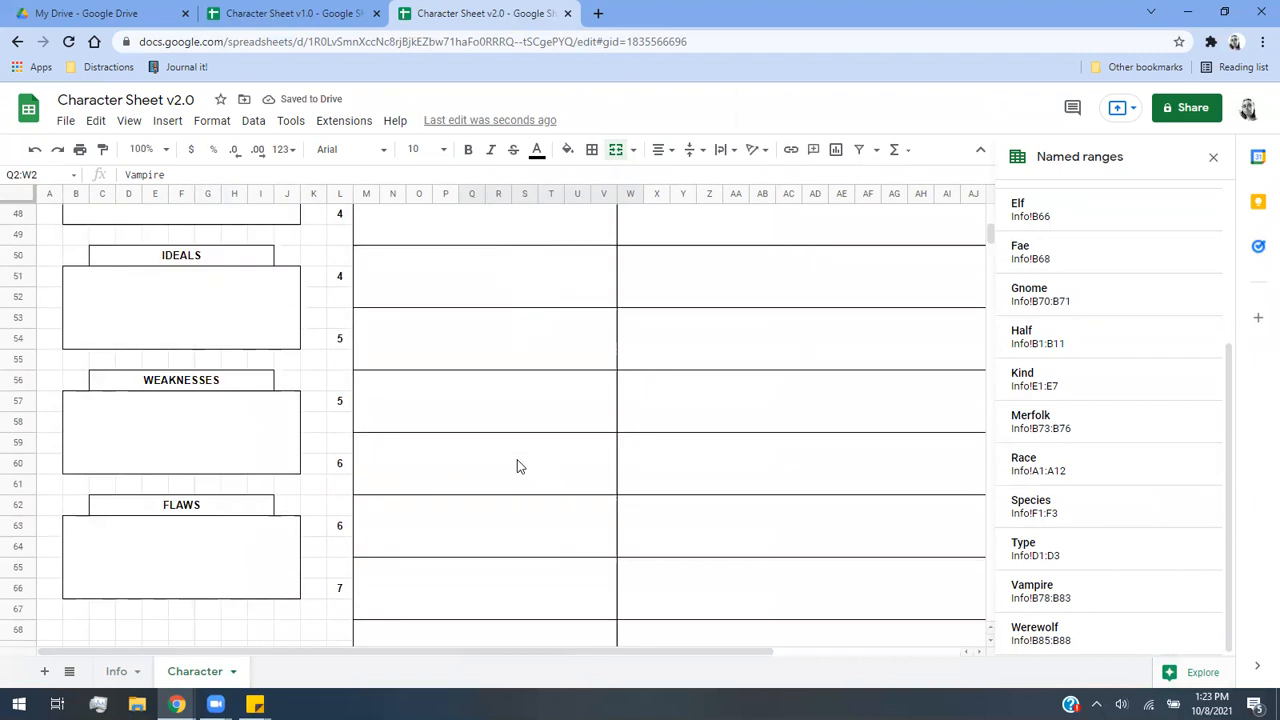
pyautogui.scroll(-3, 517, 466)
pyautogui.click(135, 506)
pyautogui.write('=indire')
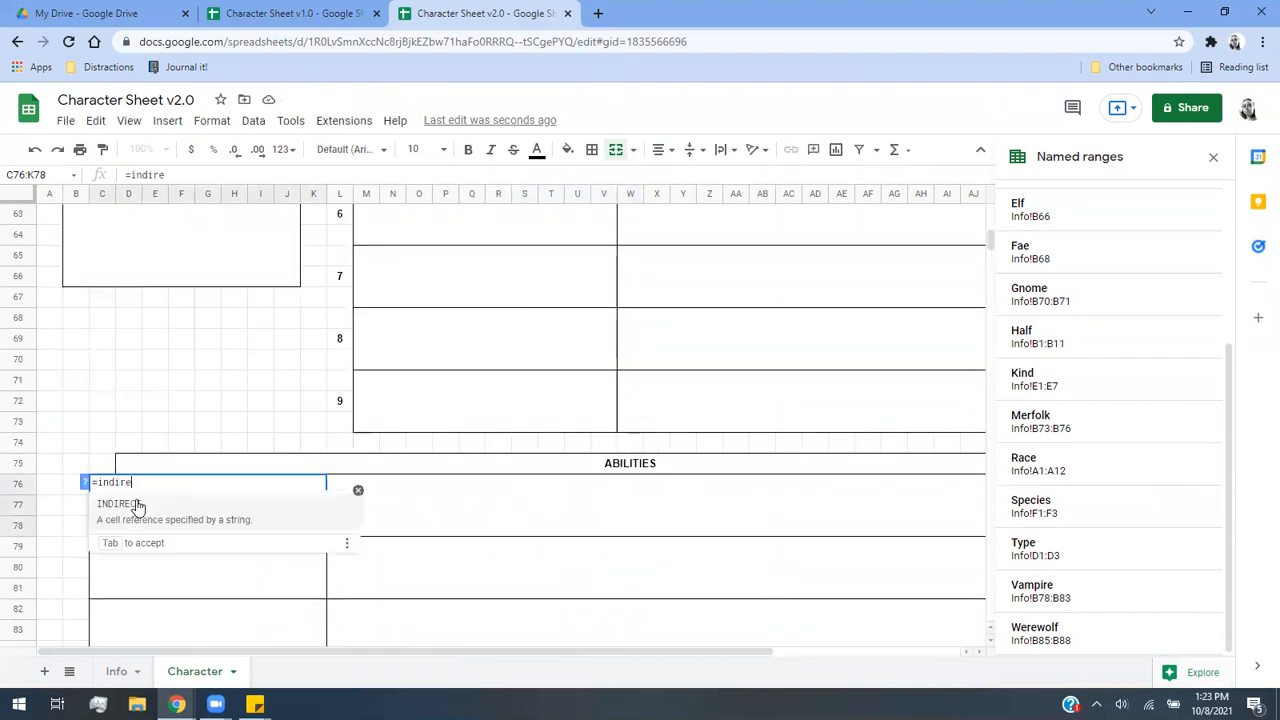
pyautogui.press('BackSpace')
pyautogui.press('BackSpace')
pyautogui.press('BackSpace')
pyautogui.press('BackSpace')
pyautogui.press('BackSpace')
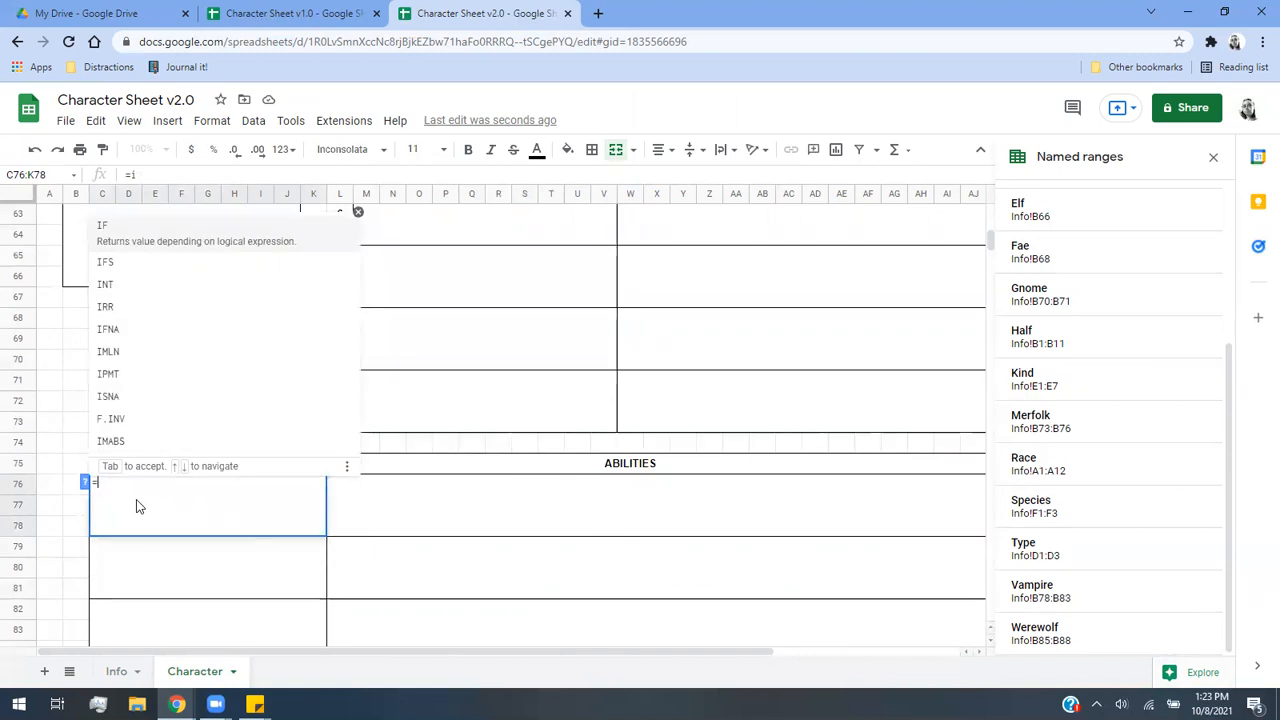
pyautogui.click(116, 671)
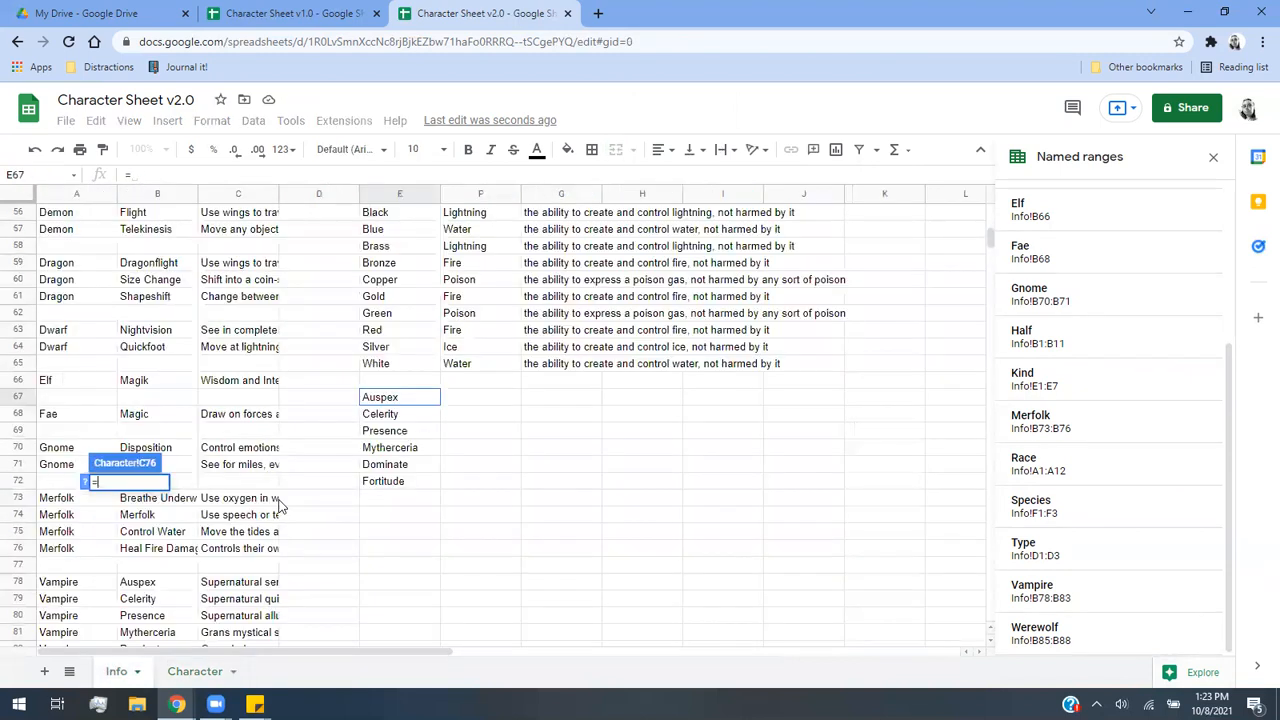
pyautogui.click(395, 405)
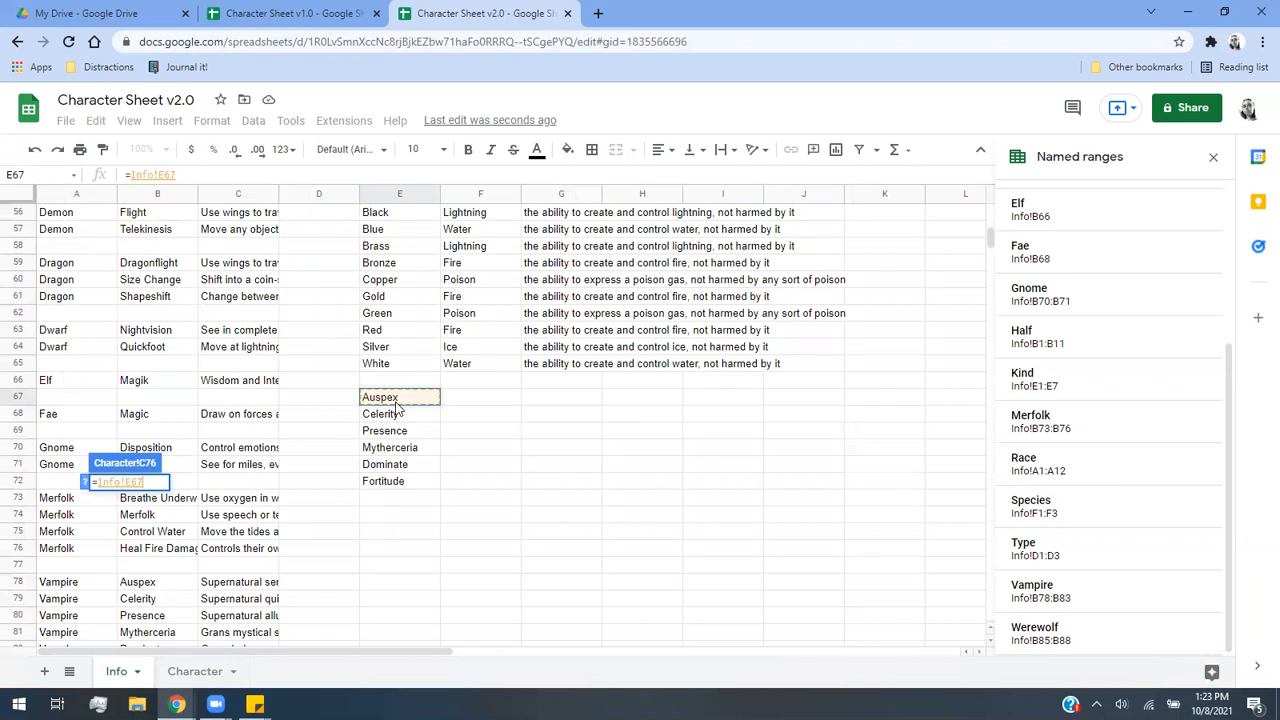
pyautogui.press('Return')
pyautogui.click(269, 546)
pyautogui.write('=')
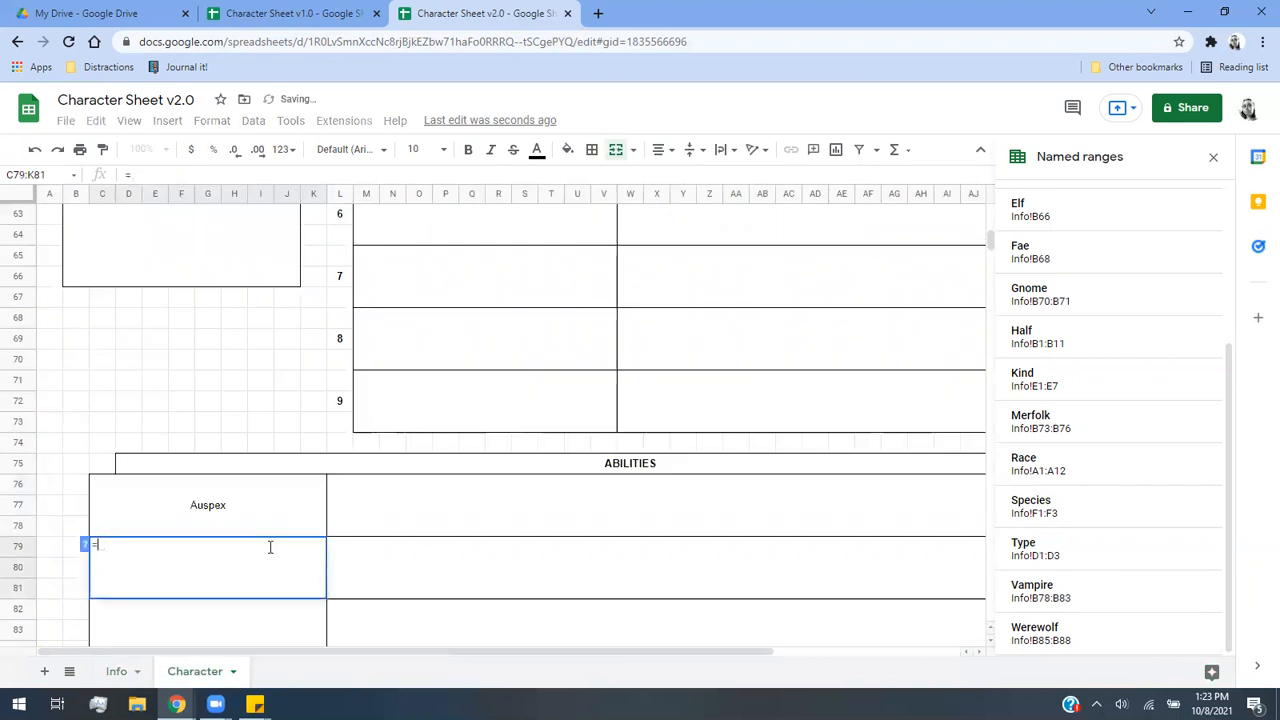
pyautogui.click(252, 497)
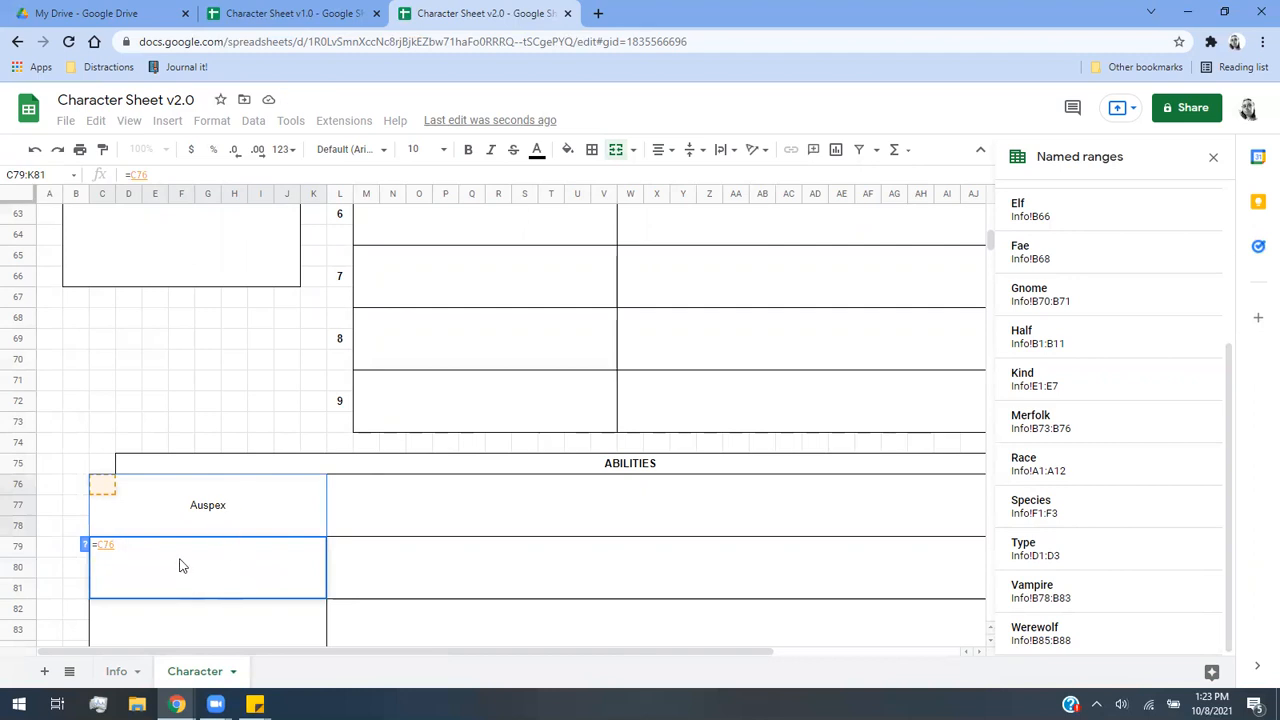
pyautogui.click(128, 548)
pyautogui.press('BackSpace')
pyautogui.press('BackSpace')
pyautogui.press('BackSpace')
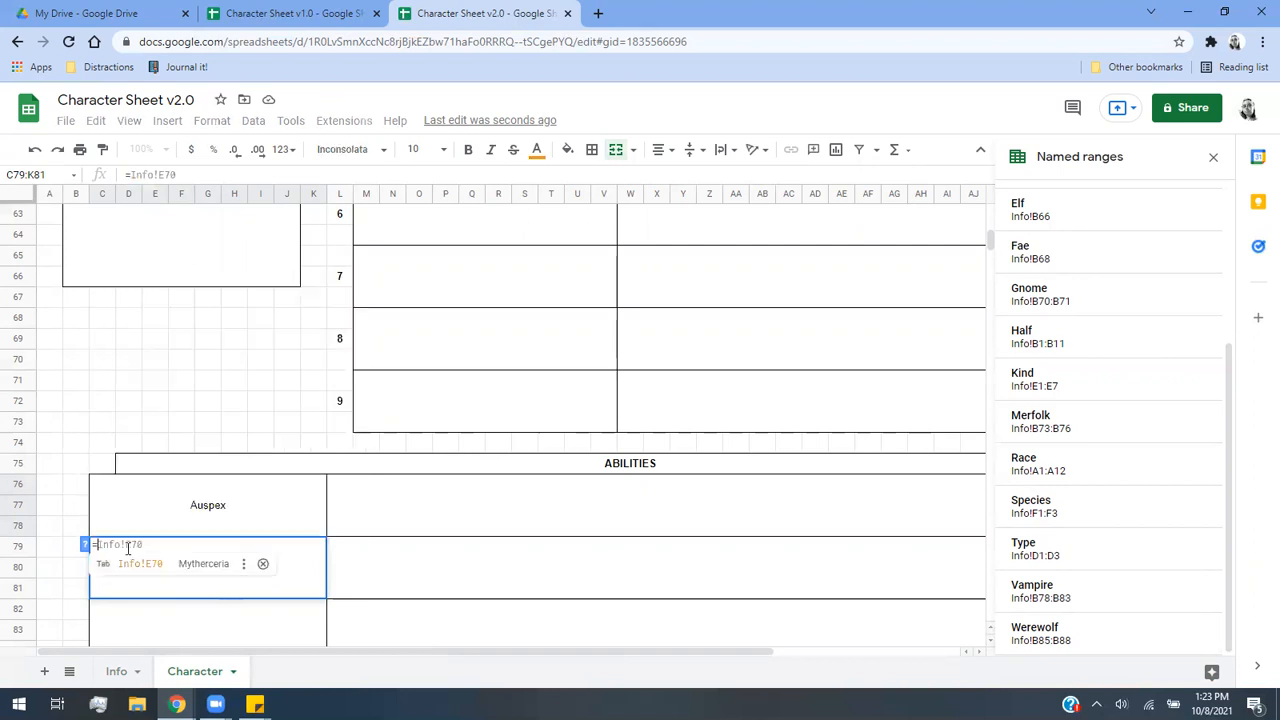
pyautogui.click(114, 676)
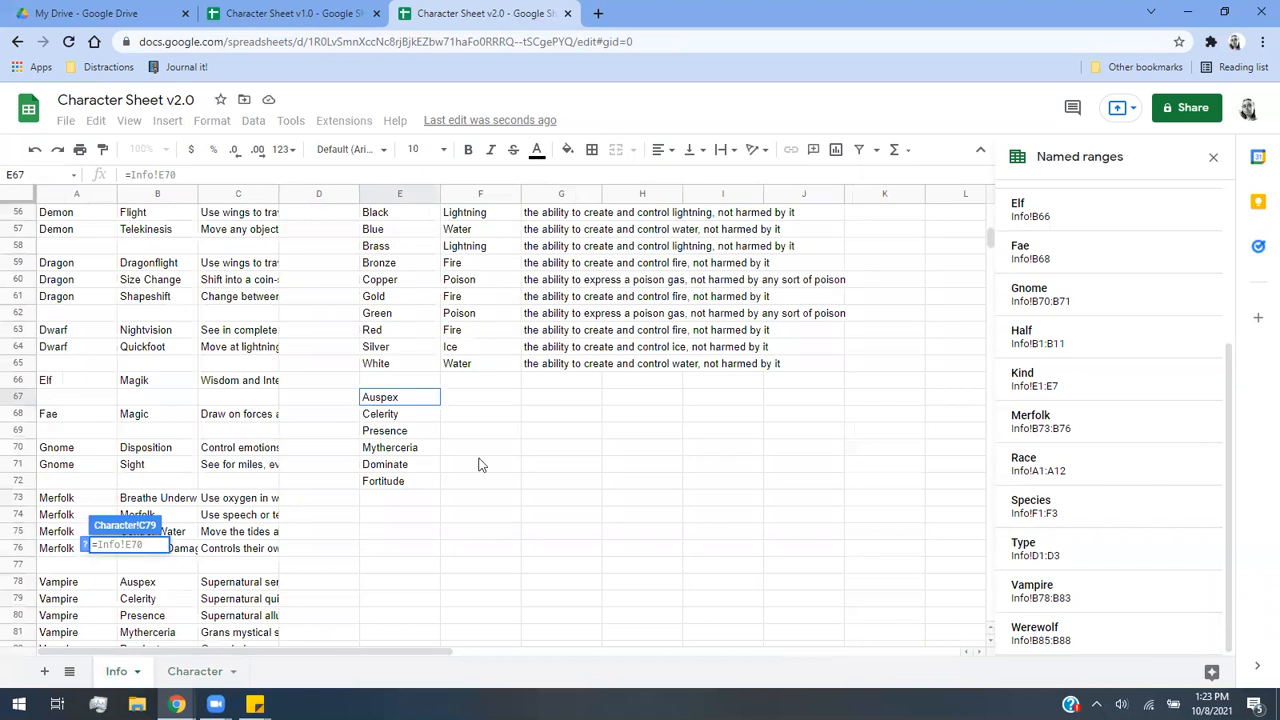
pyautogui.click(418, 416)
pyautogui.click(185, 678)
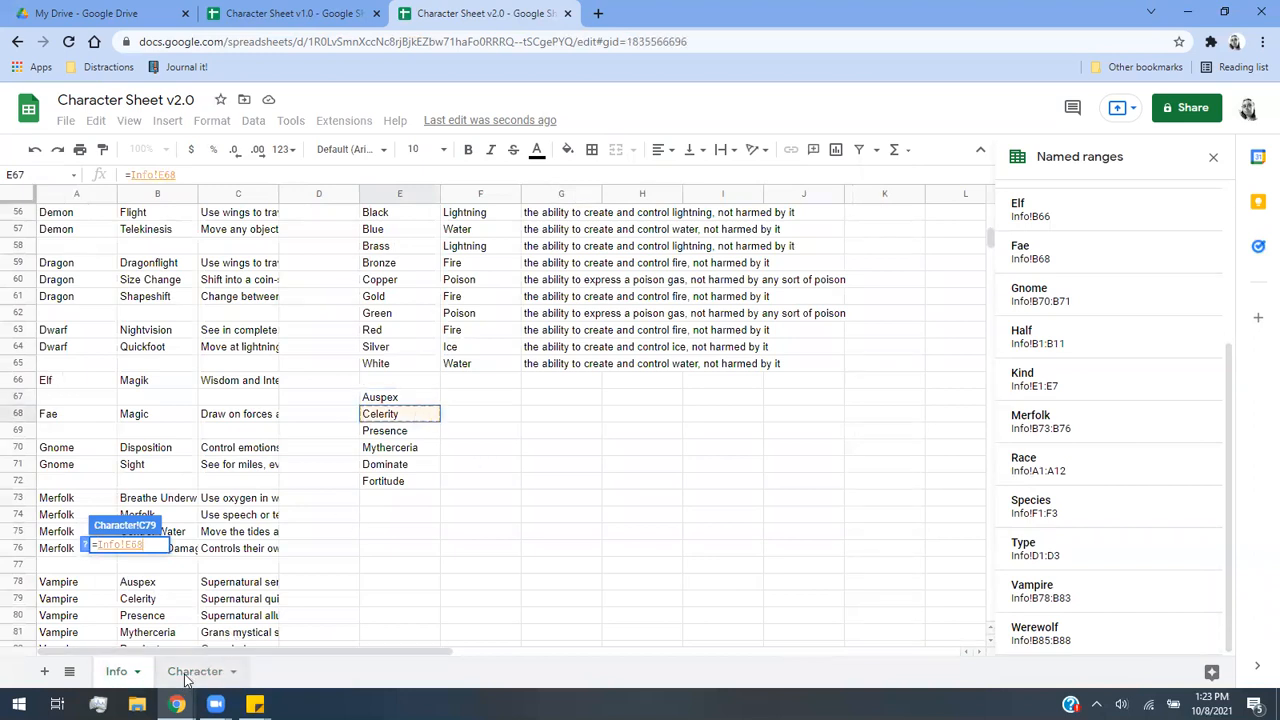
pyautogui.click(237, 629)
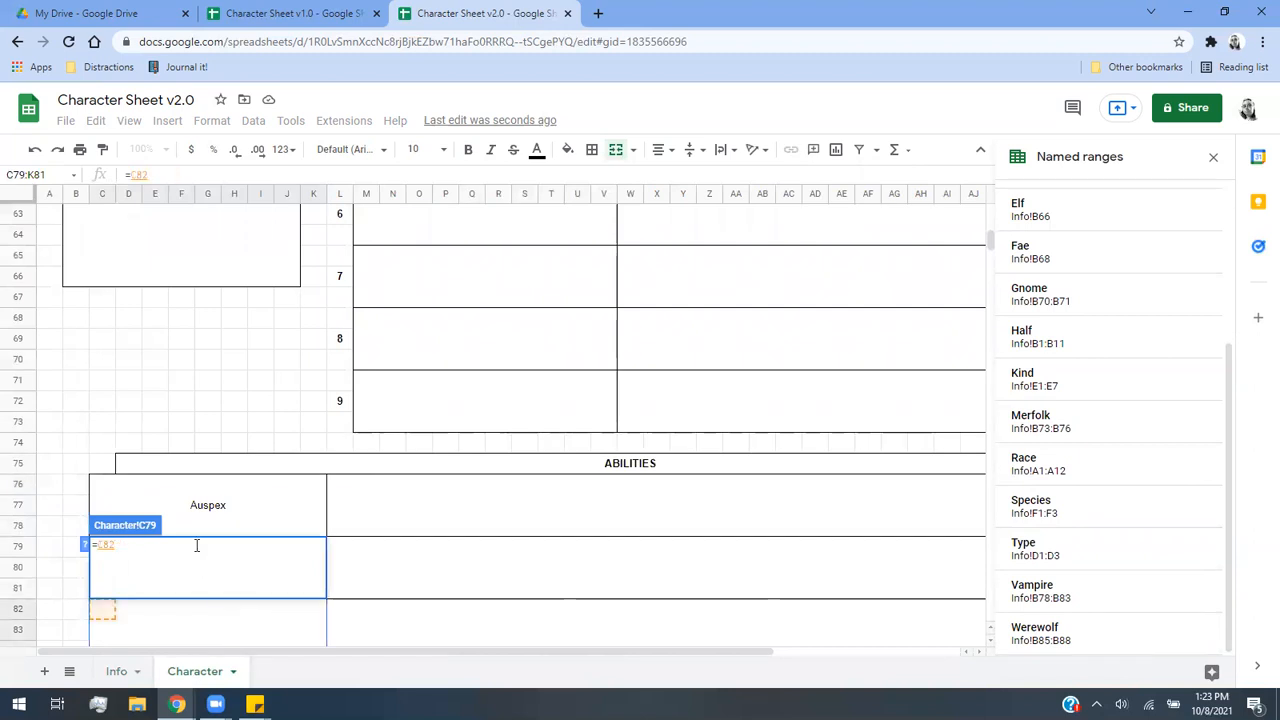
pyautogui.press('BackSpace')
pyautogui.press('BackSpace')
pyautogui.press('BackSpace')
pyautogui.press('BackSpace')
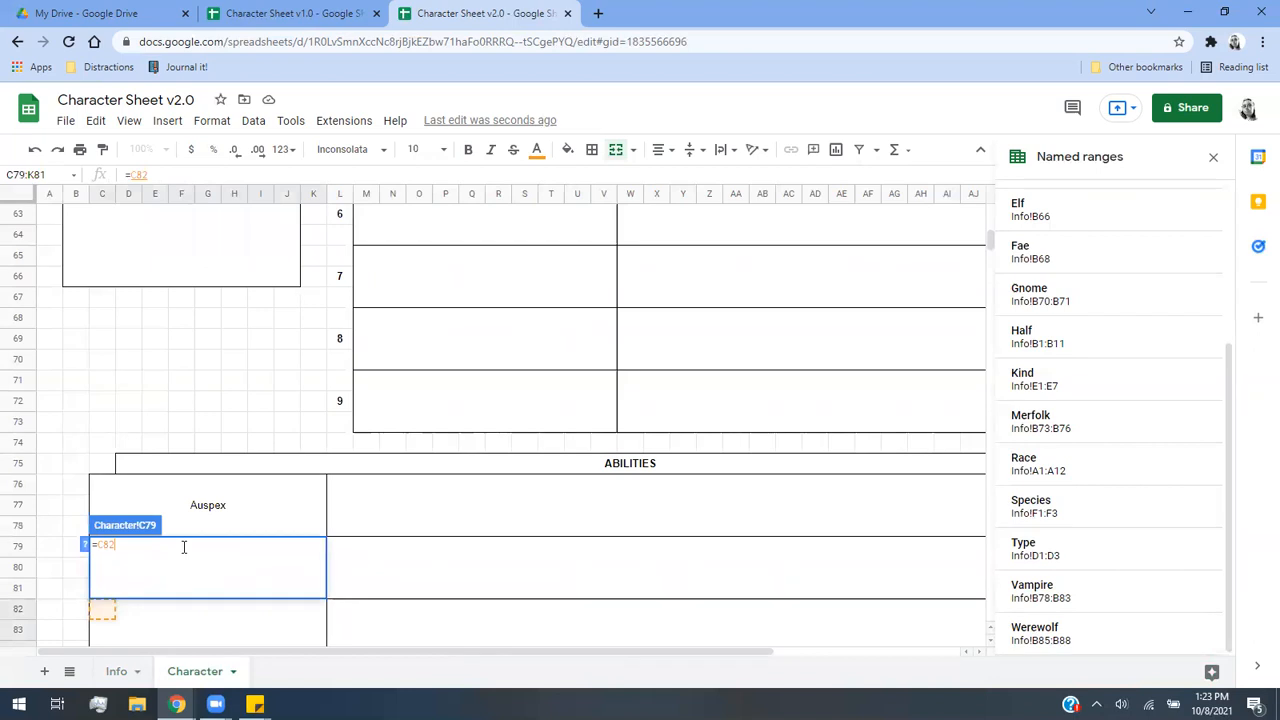
# Link the second ability name box, C79:K81 on the Character sheet, to the Info sheet with the formula =Info!E68.
pyautogui.write('=')
pyautogui.click(116, 671)
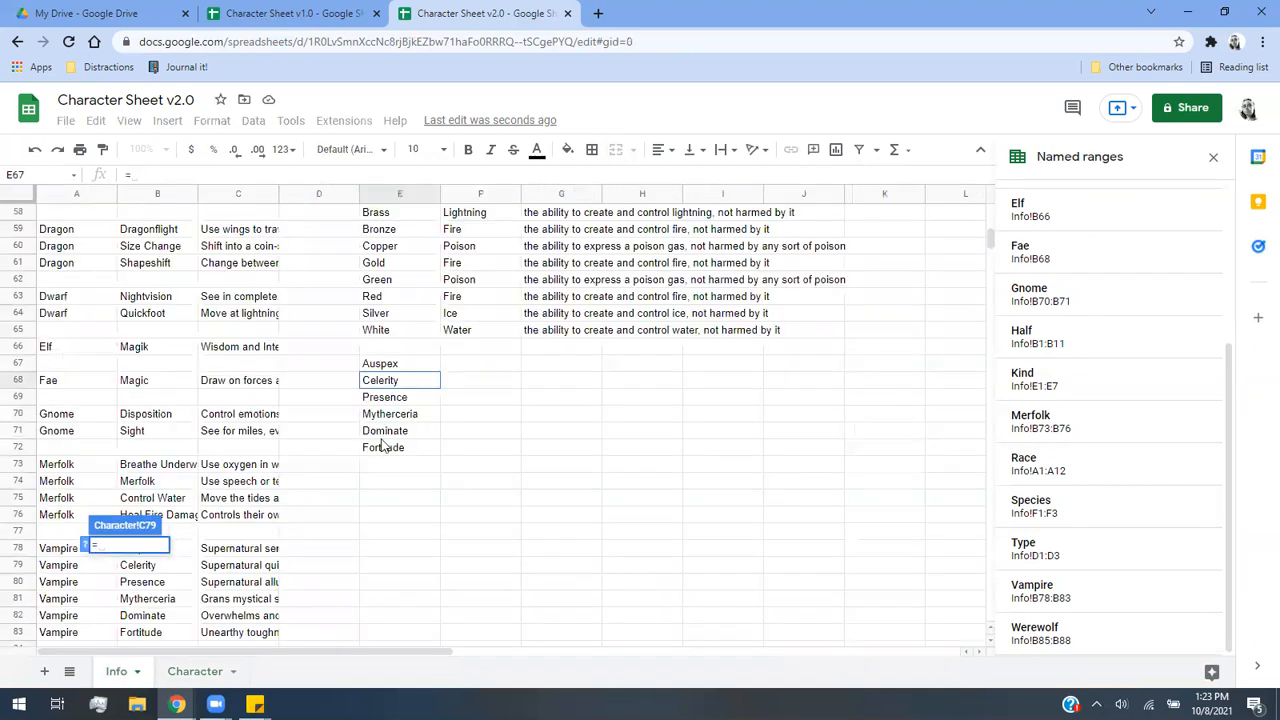
pyautogui.click(405, 384)
pyautogui.press('Return')
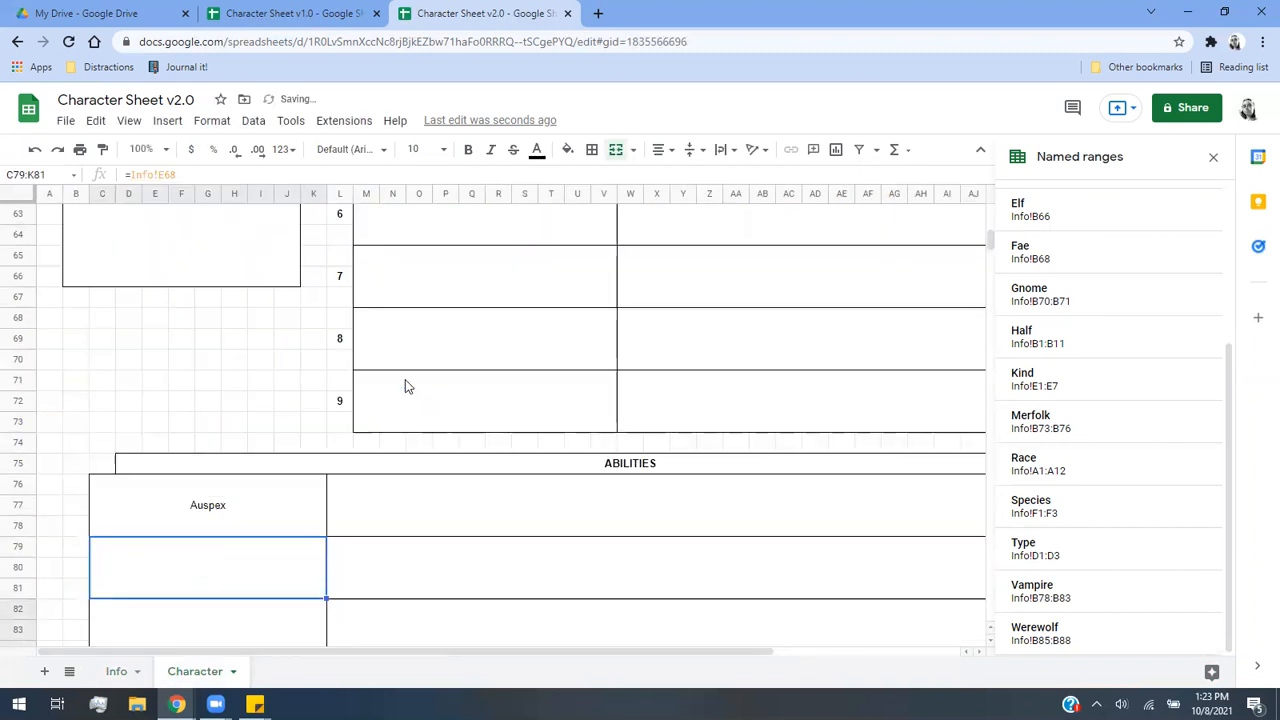
# Link the third ability name box, starting at C82 on the Character sheet, to Info!E69.
pyautogui.write('=')
pyautogui.click(116, 671)
pyautogui.click(392, 398)
pyautogui.press('Return')
# Link the fourth ability name box, C85:K87 on the Character sheet, with the formula =Info!E70.
pyautogui.scroll(-3, 389, 400)
pyautogui.click(261, 505)
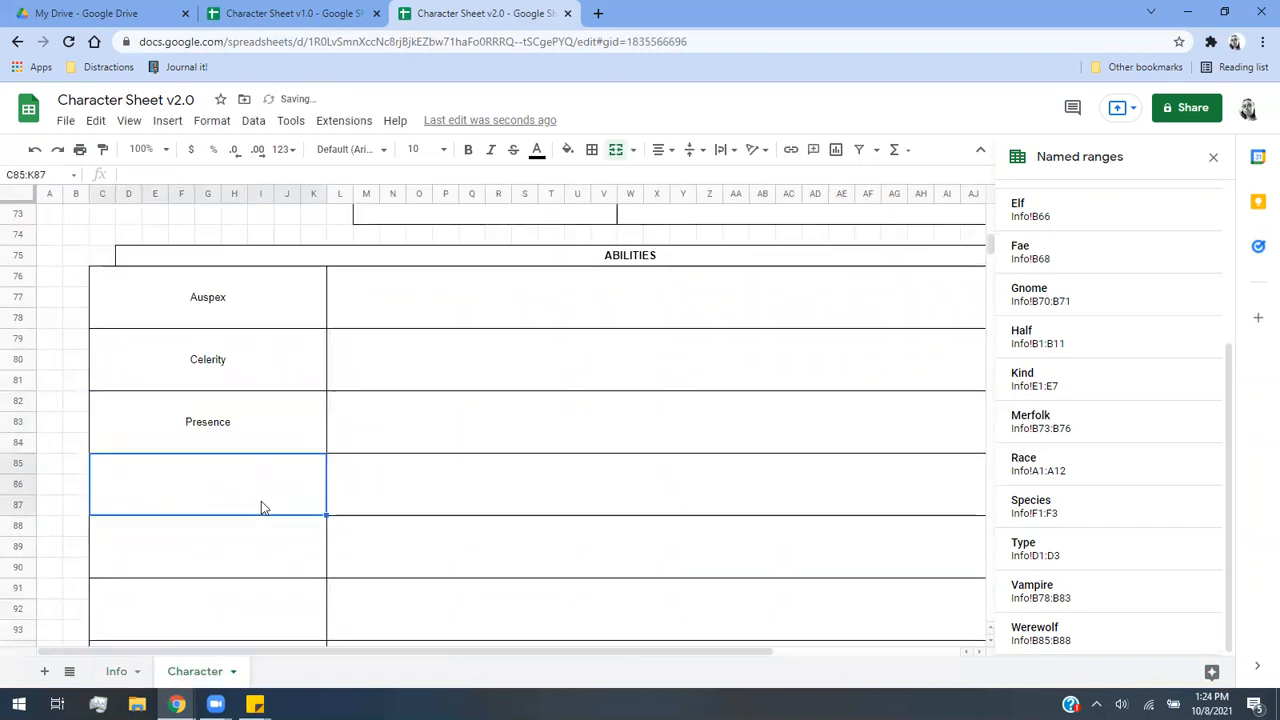
pyautogui.write('=')
pyautogui.click(116, 671)
pyautogui.click(399, 415)
pyautogui.press('Return')
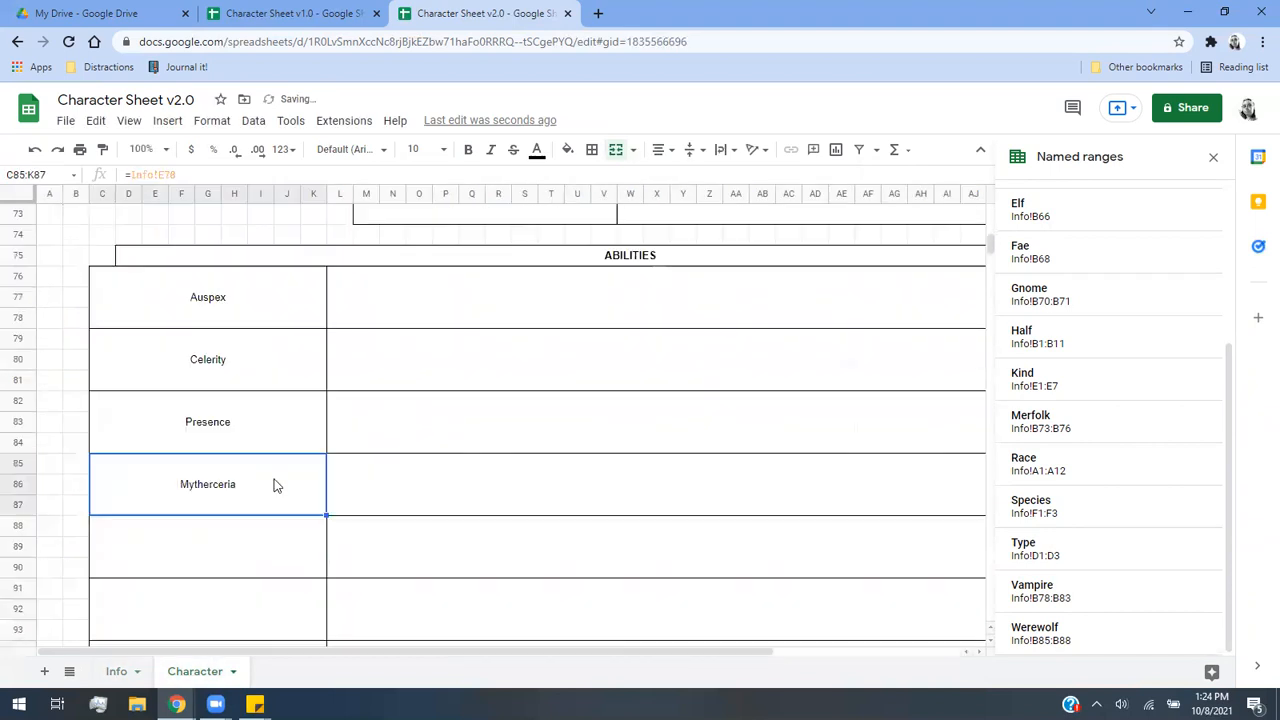
# Fill the fifth ability name box, C88:K90 on the Character sheet, with the formula =Info!E71.
pyautogui.scroll(-1, 290, 455)
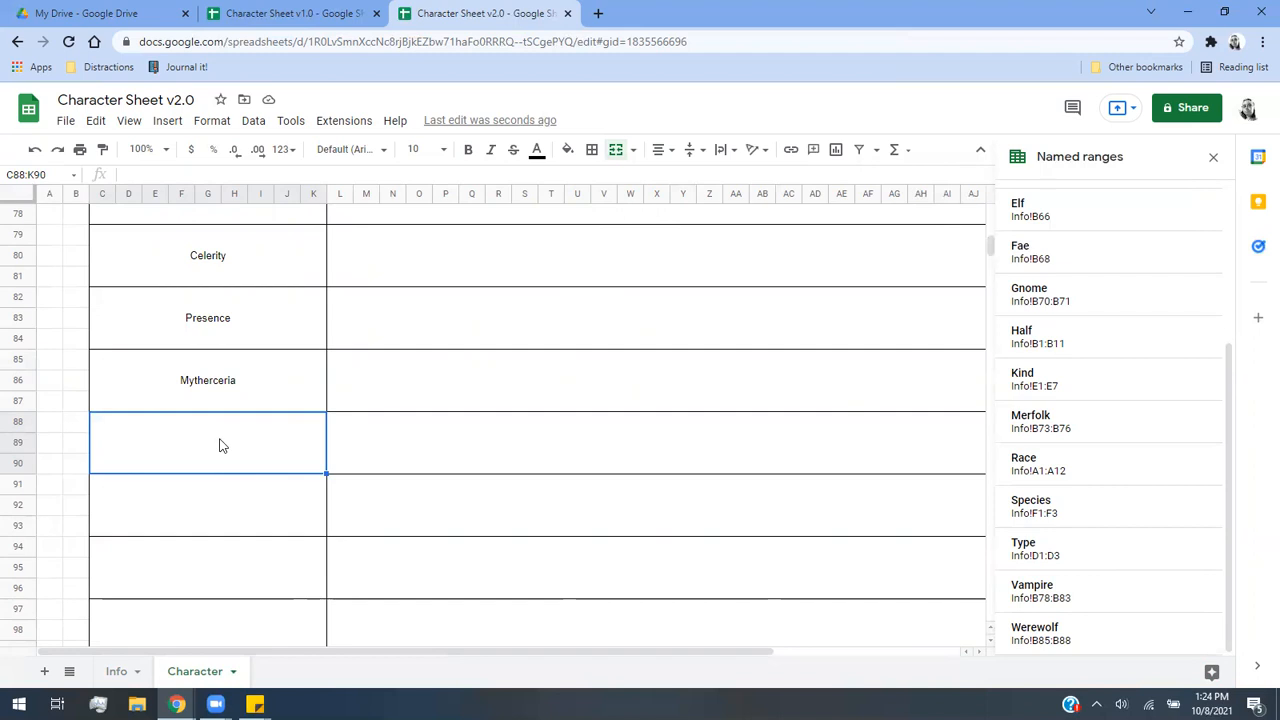
pyautogui.write('=')
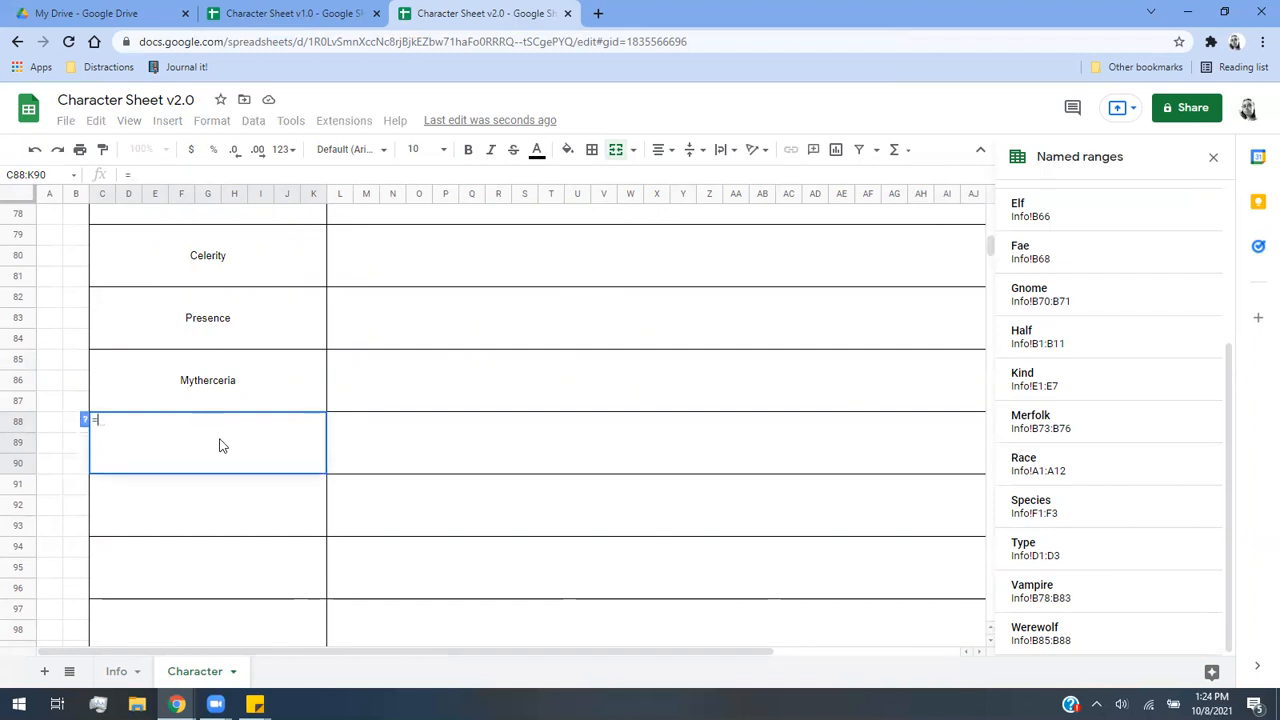
pyautogui.scroll(-4, 352, 549)
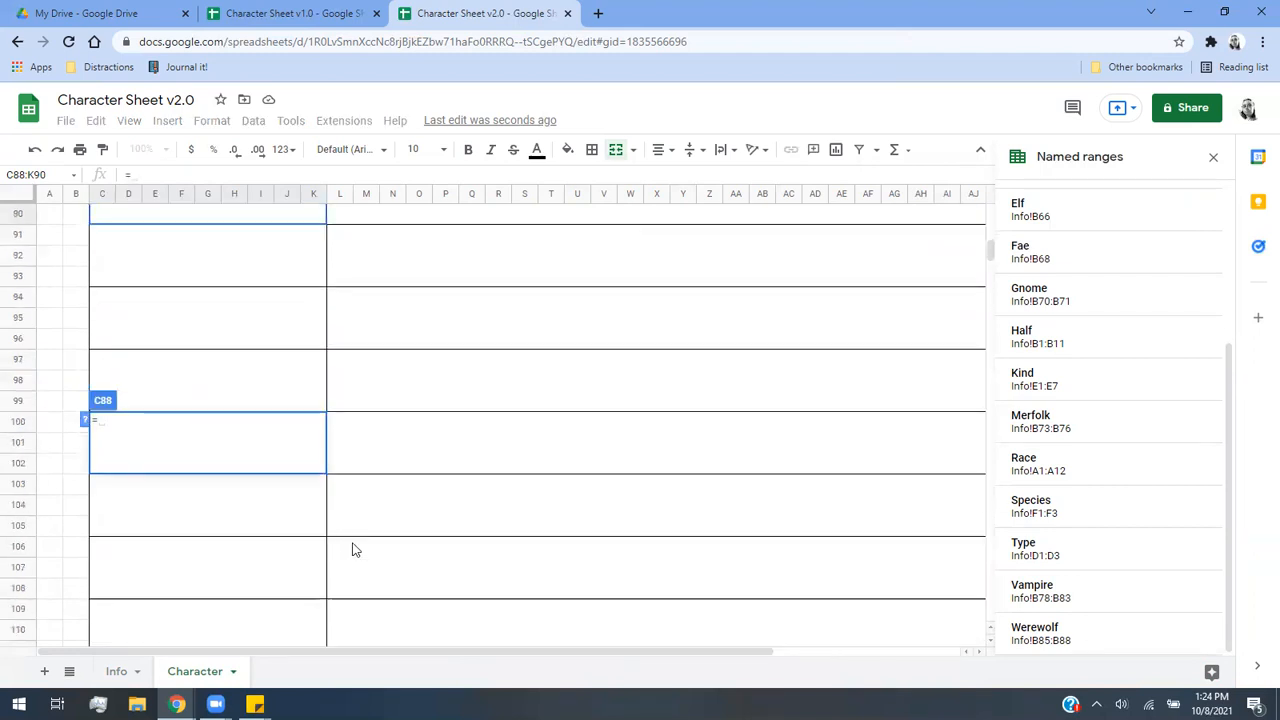
pyautogui.scroll(4, 352, 549)
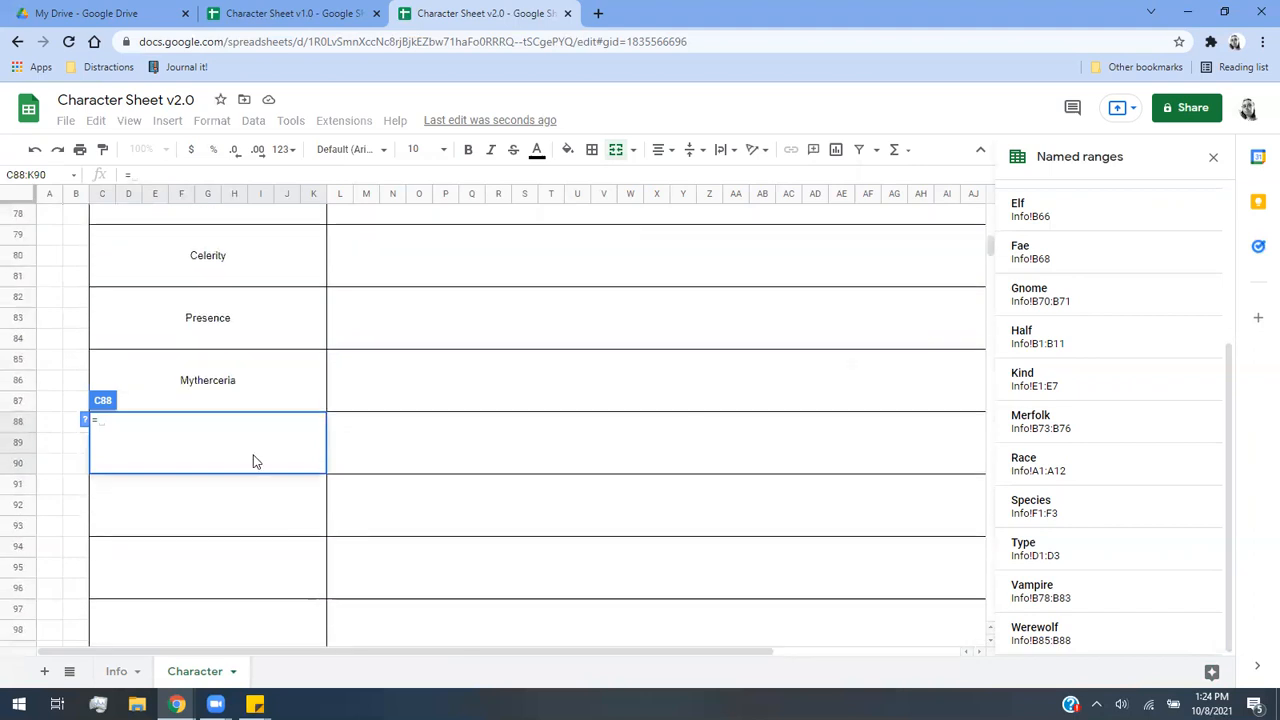
pyautogui.click(116, 671)
pyautogui.click(384, 435)
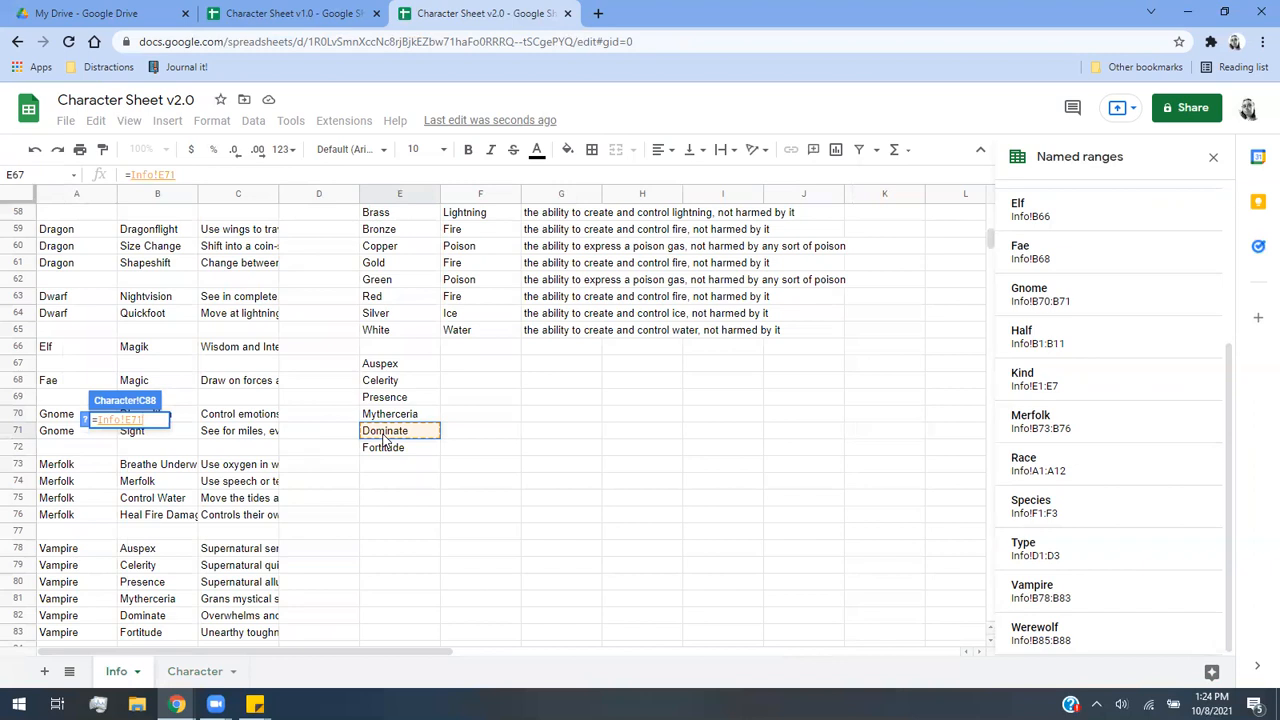
pyautogui.press('Return')
# Link the sixth ability name box, C91:K93 on the Character sheet, to the Info sheet using =Info!E72.
pyautogui.click(227, 514)
pyautogui.write('=')
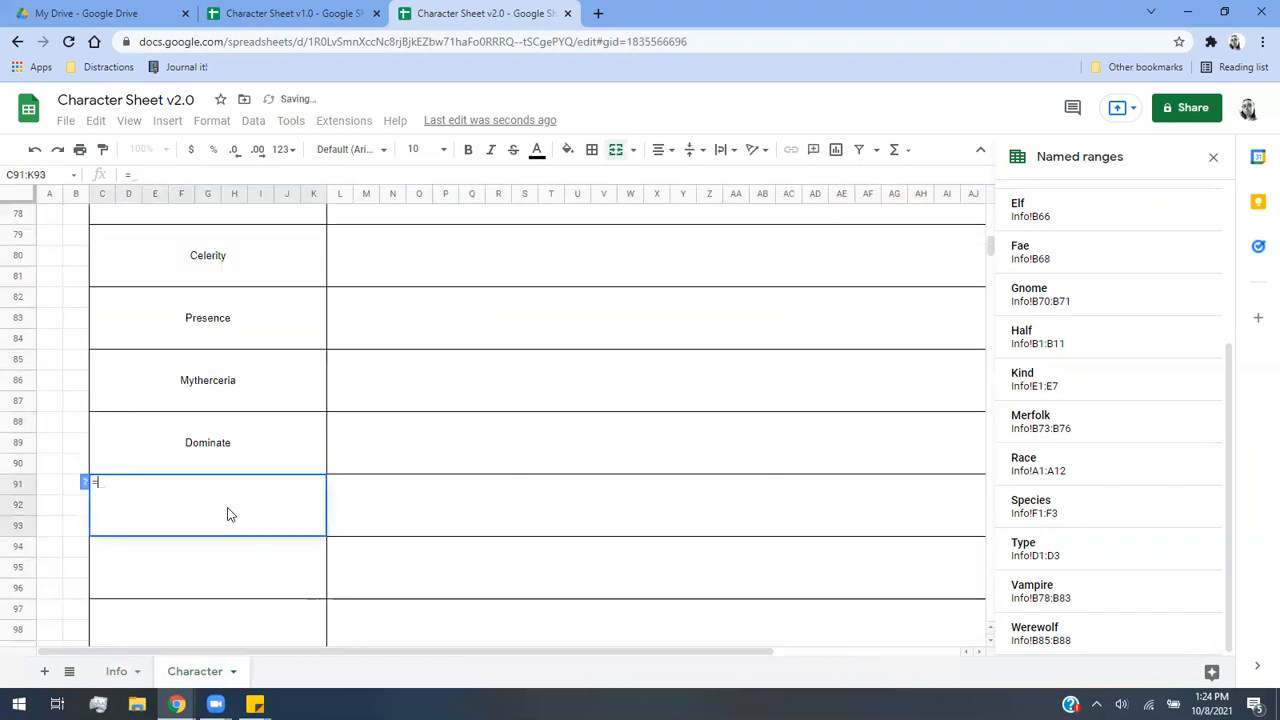
pyautogui.click(114, 672)
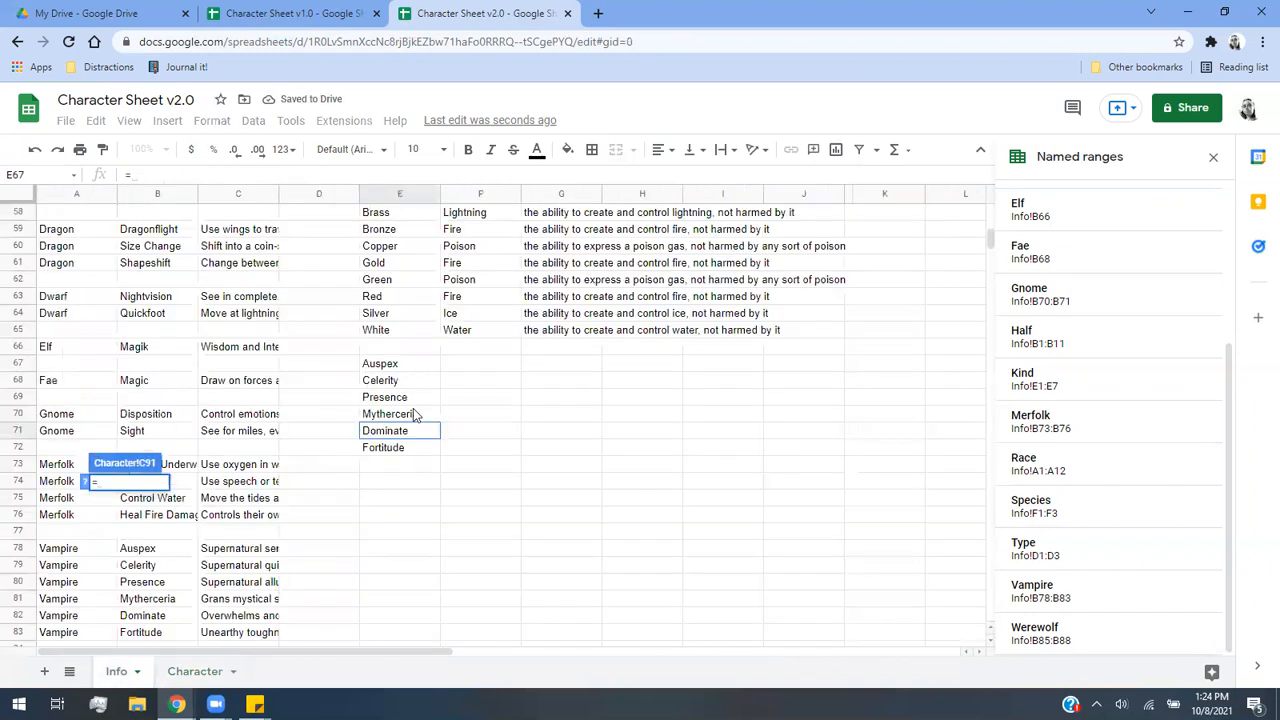
pyautogui.click(405, 450)
pyautogui.press('Return')
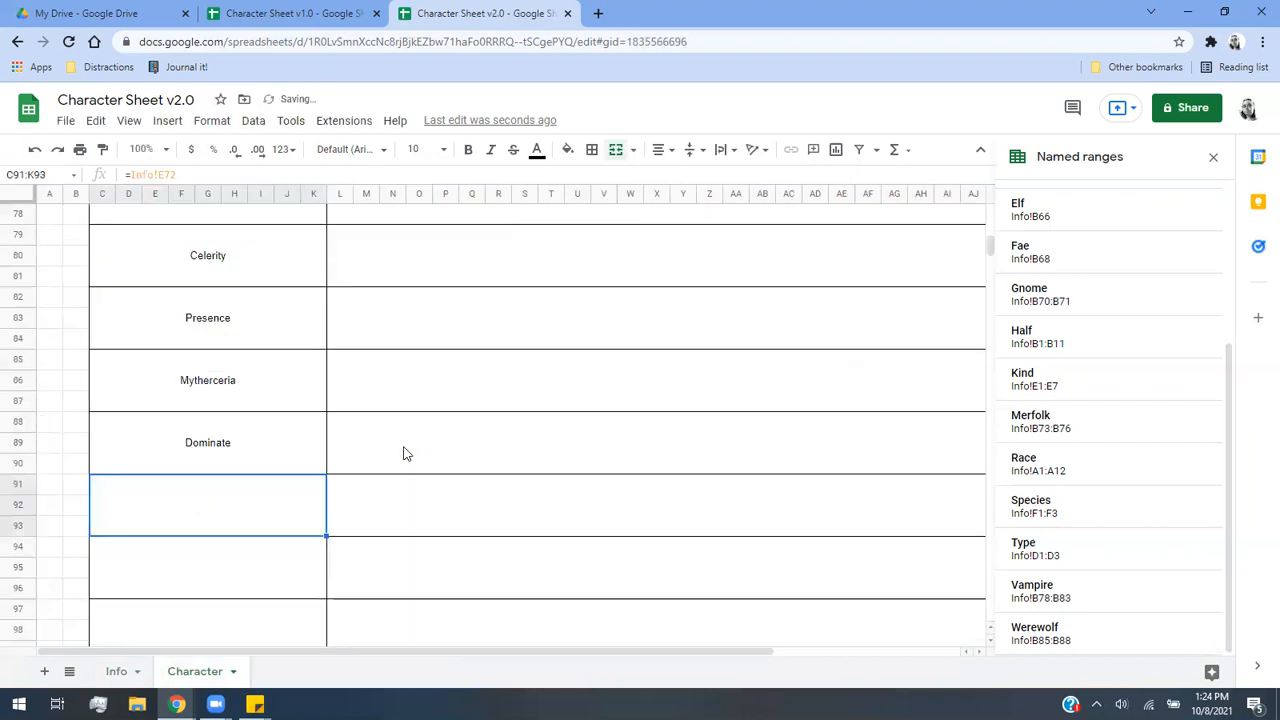
# Enter =vlookup(C76,Info!B48:C88,2,FALSE) in the first ability's description box, L76:AQ78 on the Character sheet.
pyautogui.scroll(4, 403, 451)
pyautogui.click(460, 412)
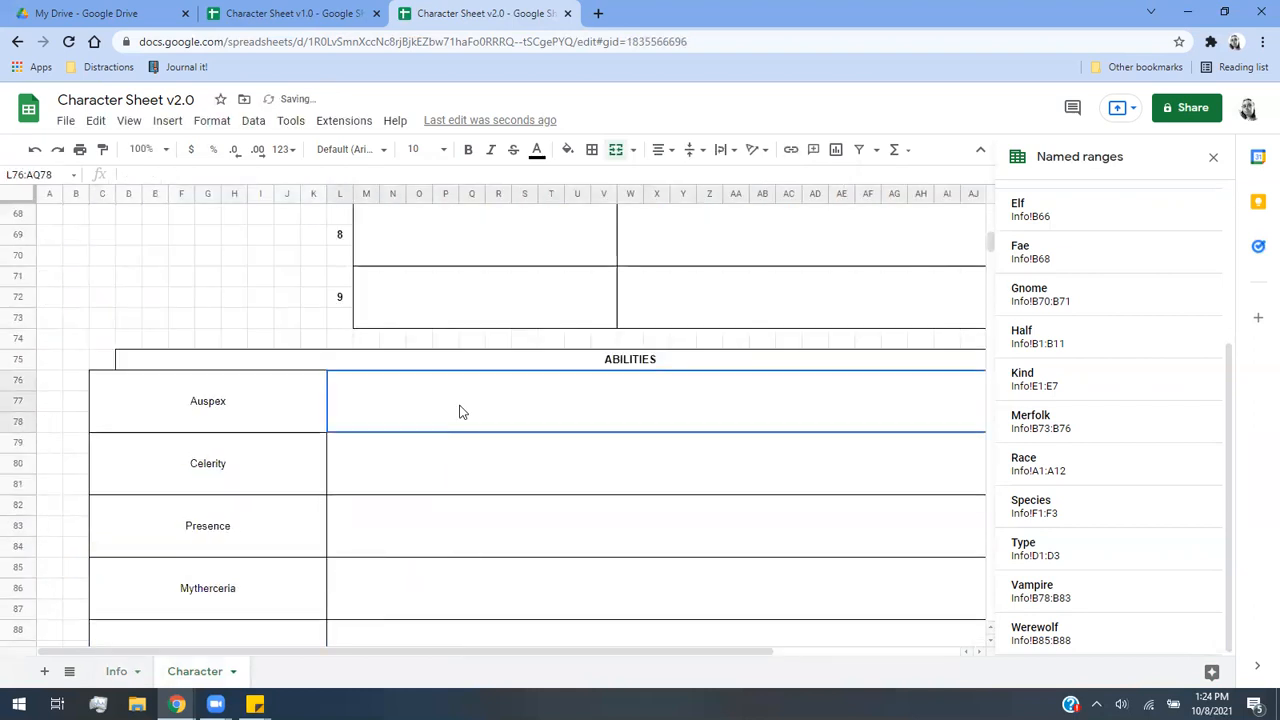
pyautogui.write('=vlookup')
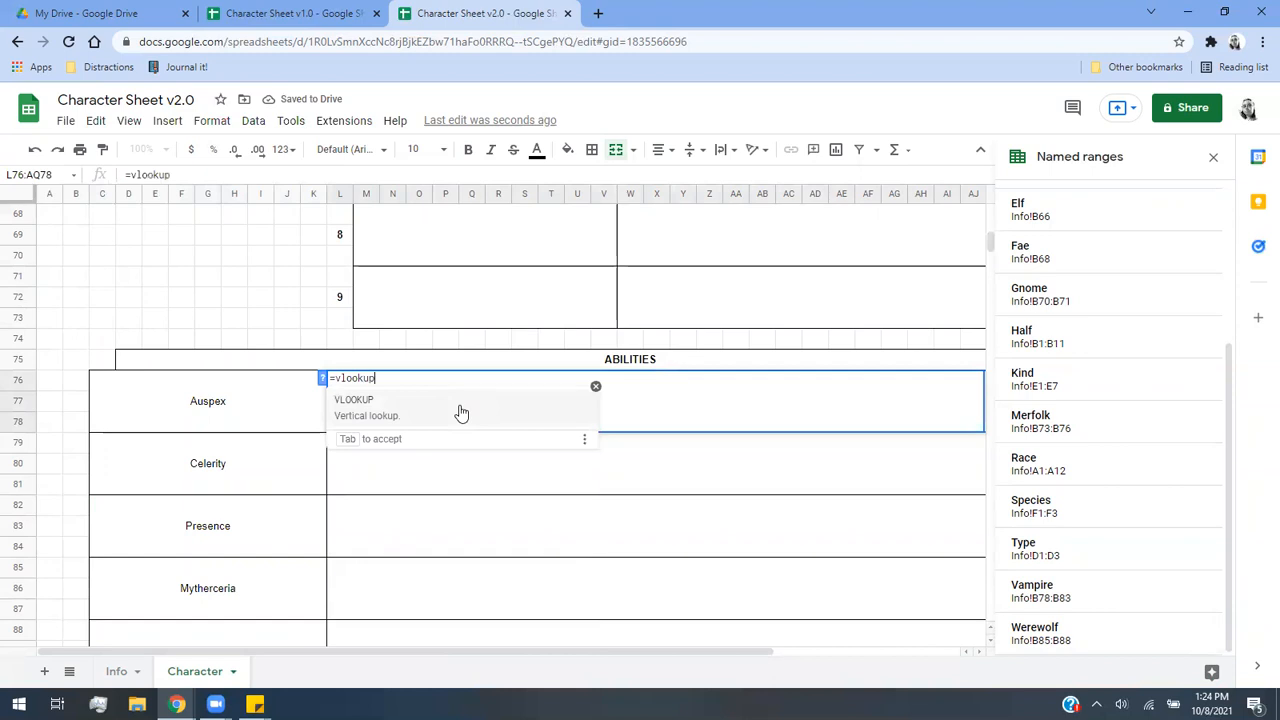
pyautogui.write('(')
pyautogui.click(248, 418)
pyautogui.write(',')
pyautogui.click(122, 672)
pyautogui.scroll(5, 98, 314)
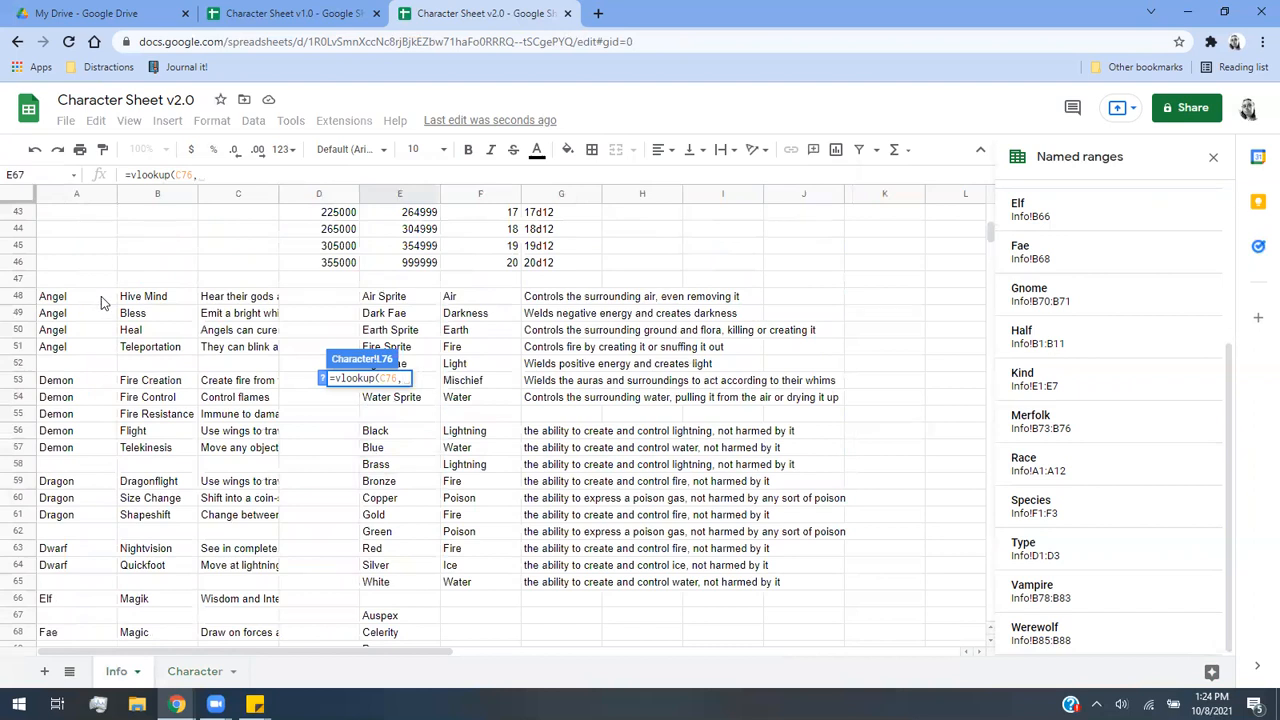
pyautogui.moveTo(165, 300); pyautogui.dragTo(218, 432)
pyautogui.write(',2,F')
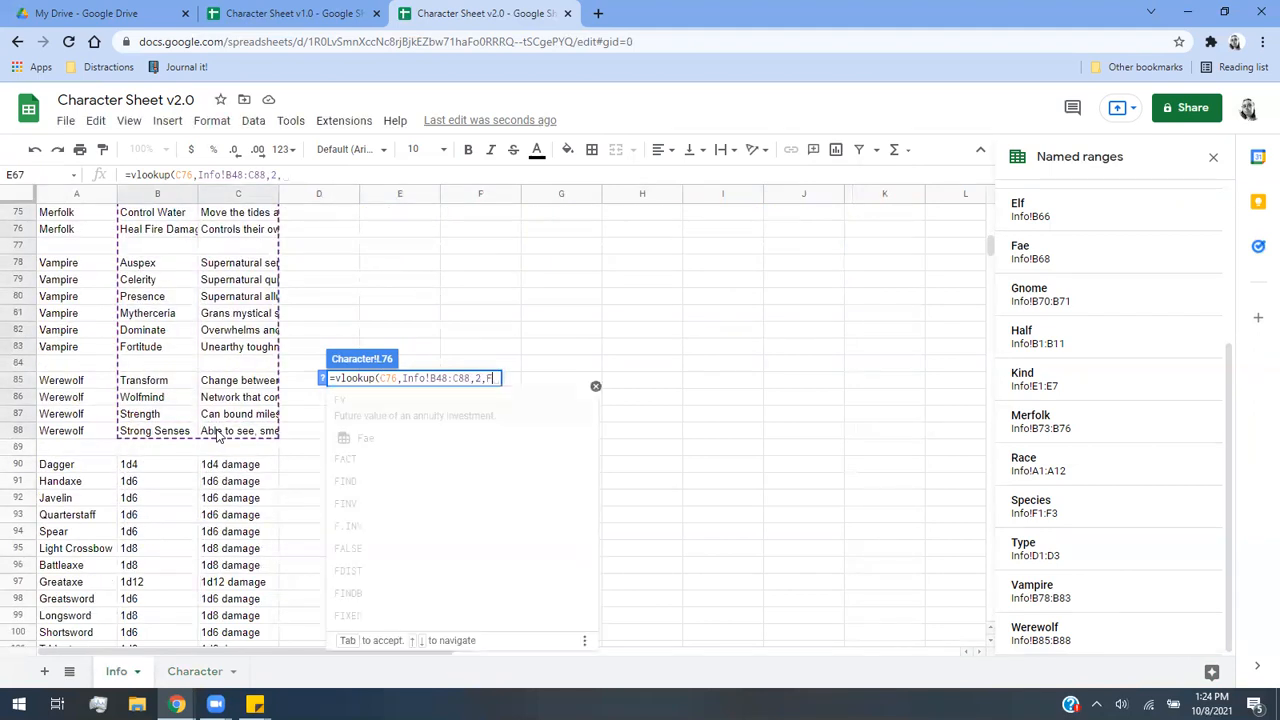
pyautogui.write('ALSE)')
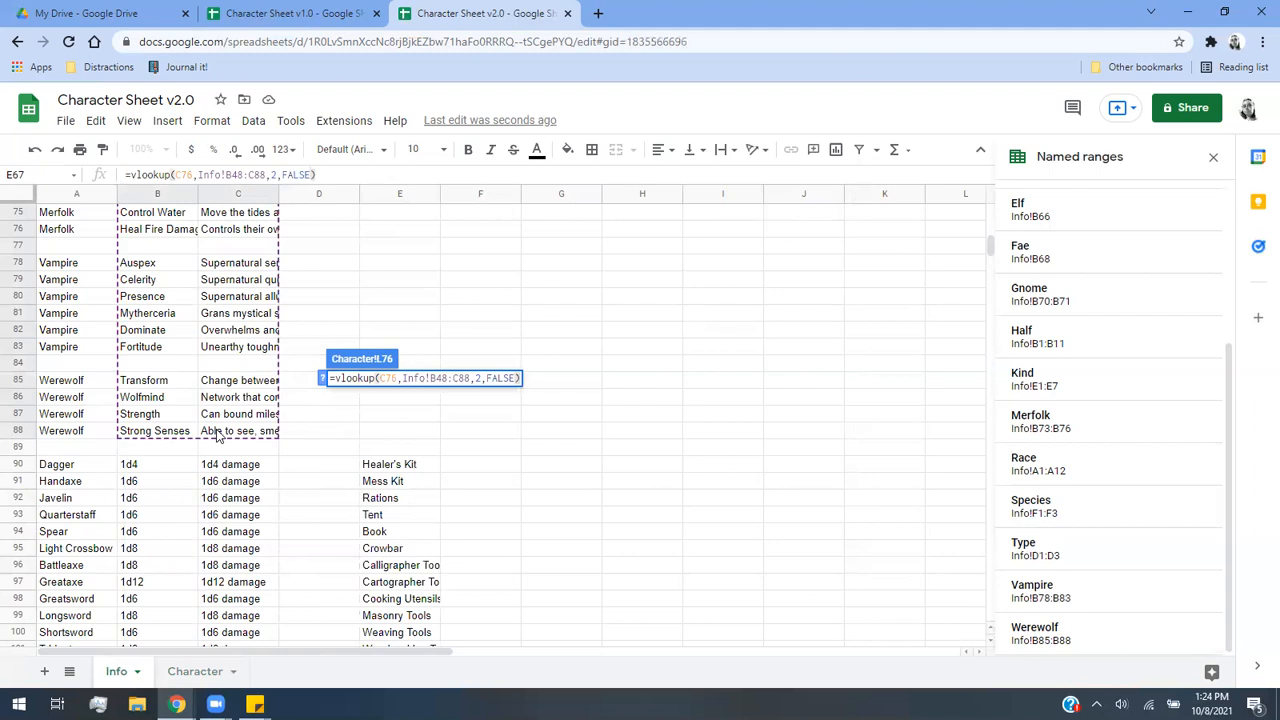
pyautogui.press('Return')
# Enter =vlookup(C79,Info!B48:C88,2,FALSE) in the second ability's description box, L79:AQ81.
pyautogui.click(468, 457)
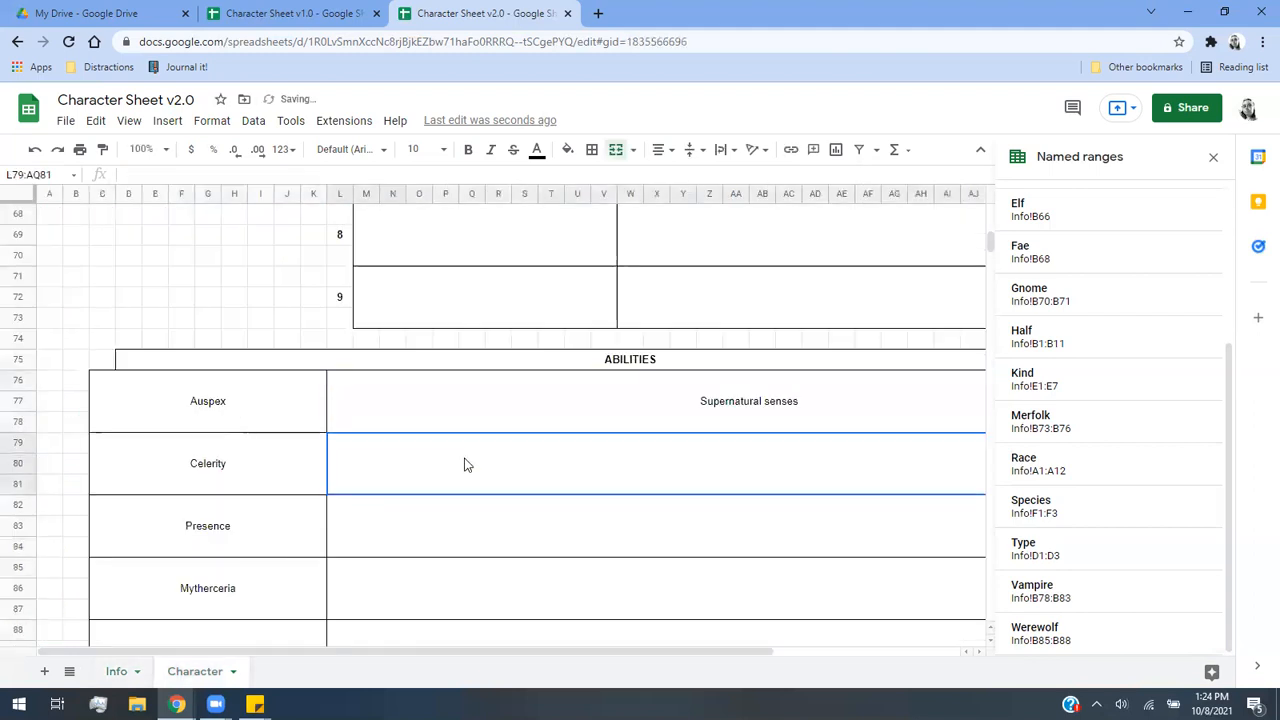
pyautogui.write('=vlookup')
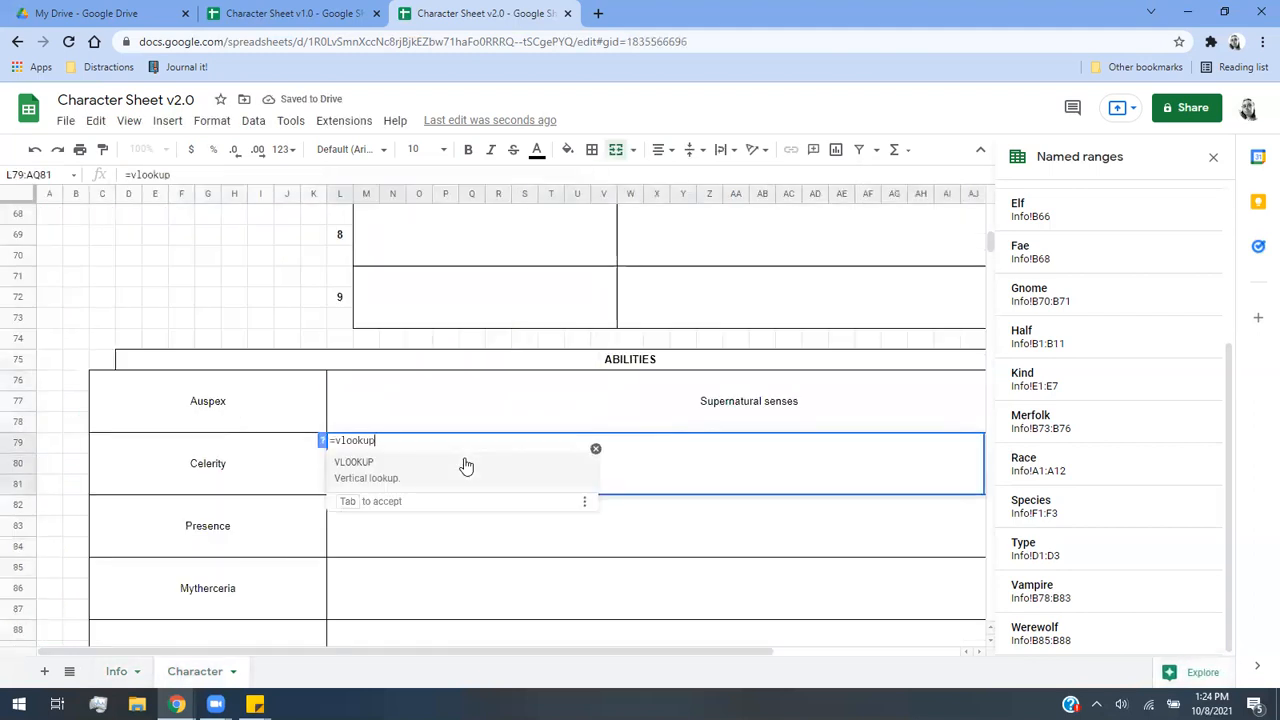
pyautogui.write('(')
pyautogui.click(305, 465)
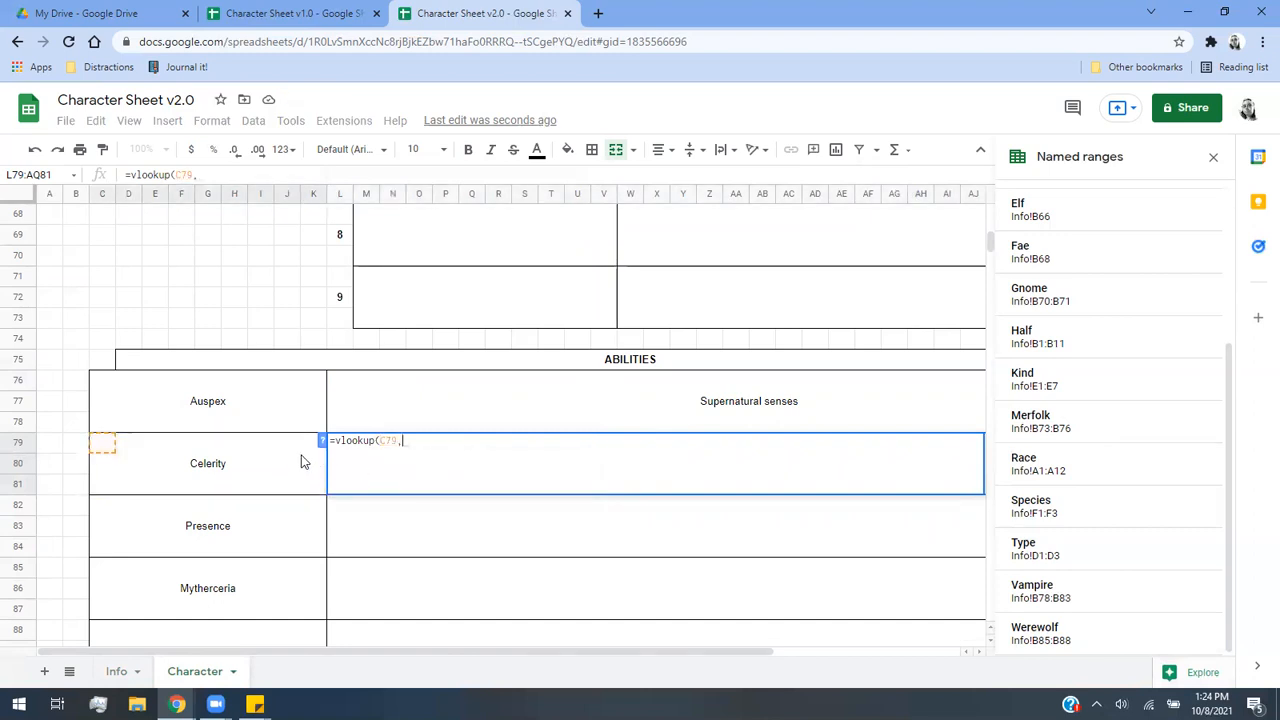
pyautogui.write(',')
pyautogui.click(120, 678)
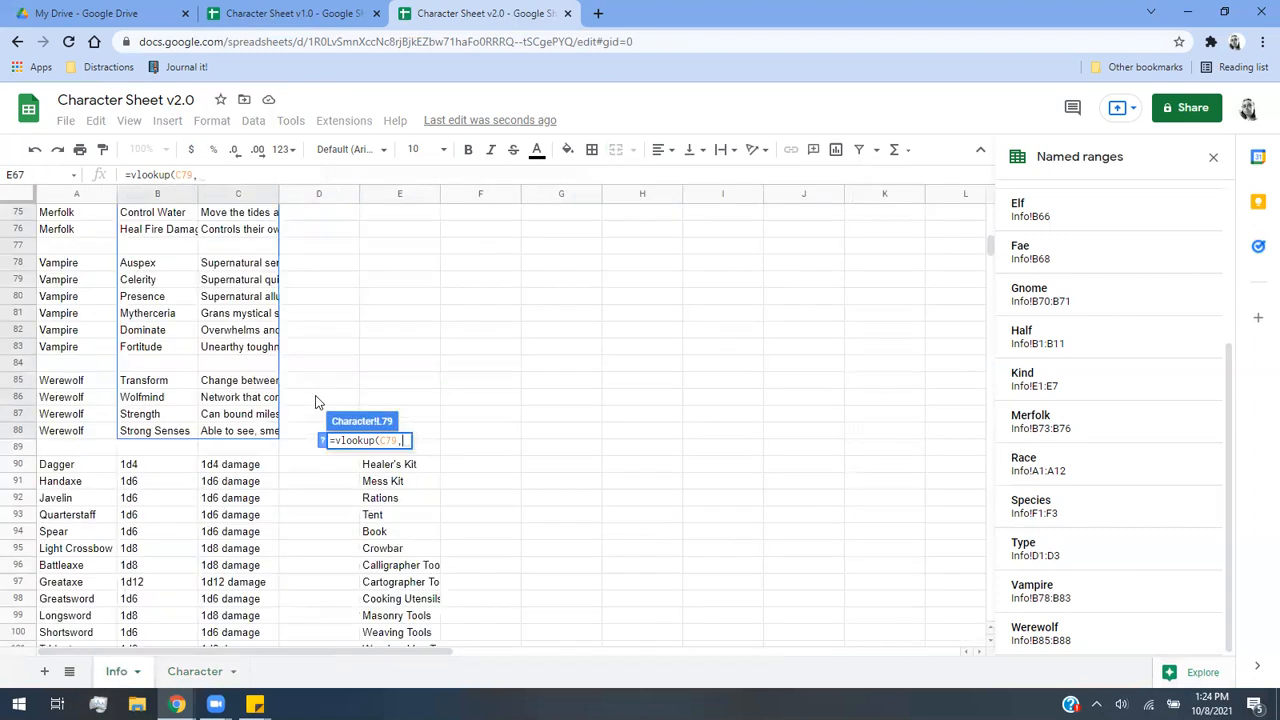
pyautogui.moveTo(145, 435); pyautogui.dragTo(223, 302)
pyautogui.scroll(5, 228, 296)
pyautogui.scroll(2, 226, 290)
pyautogui.scroll(-1, 235, 342)
pyautogui.write(',2')
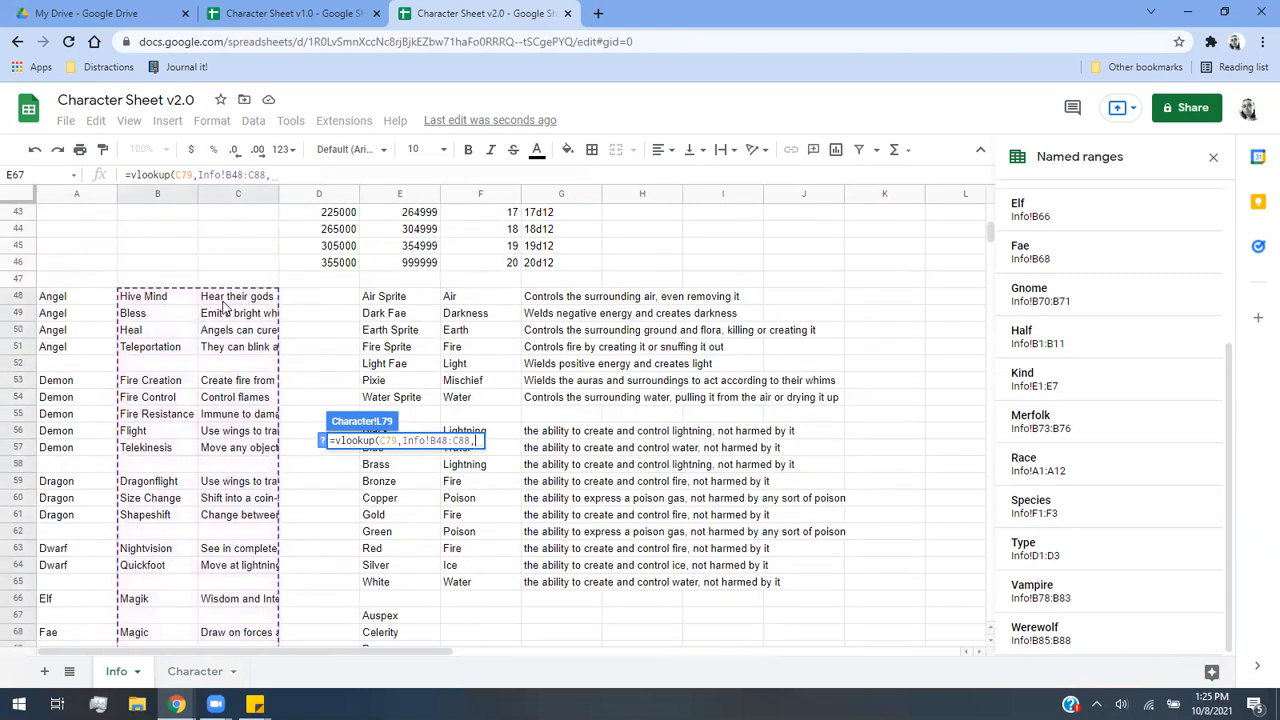
pyautogui.write('<FALS')
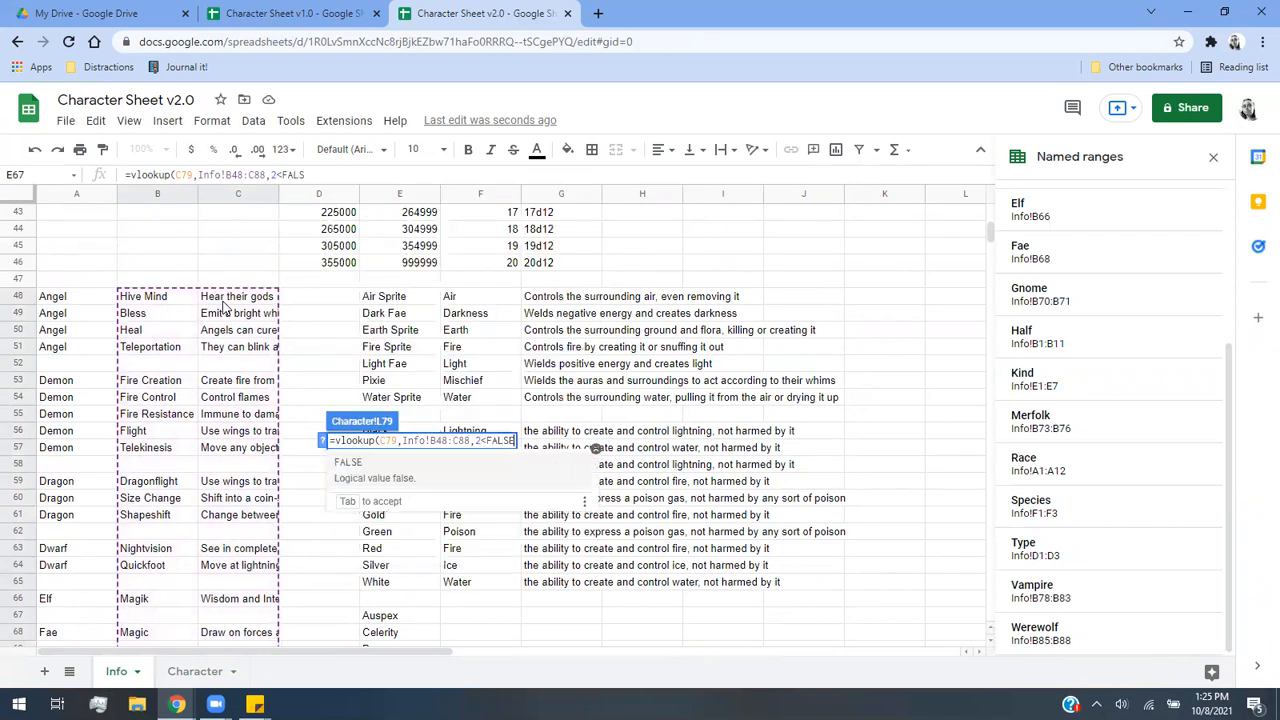
pyautogui.press('BackSpace')
pyautogui.press('BackSpace')
pyautogui.press('BackSpace')
pyautogui.write(',FALSE')
pyautogui.press('Return')
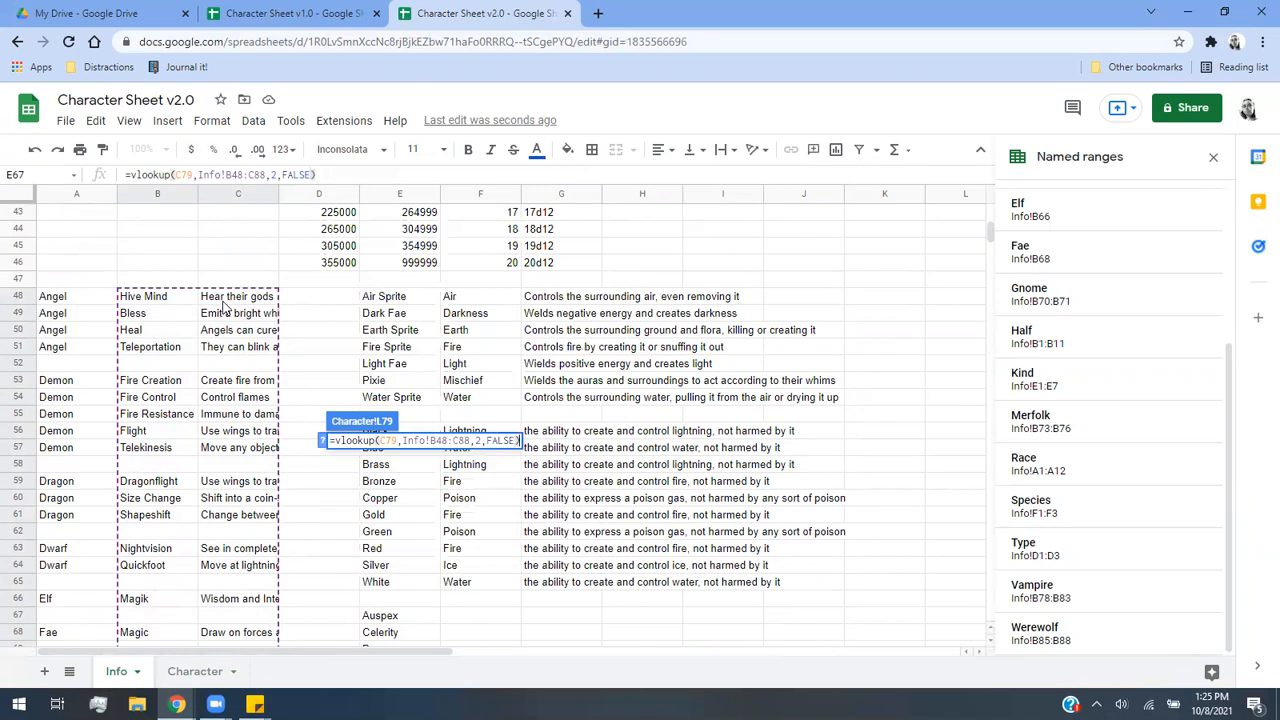
# Enter =vlookup(C82,Info!B48:C88,2,FALSE) in the third ability's description box, L82:AQ84.
pyautogui.click(481, 533)
pyautogui.write('=vlookup(')
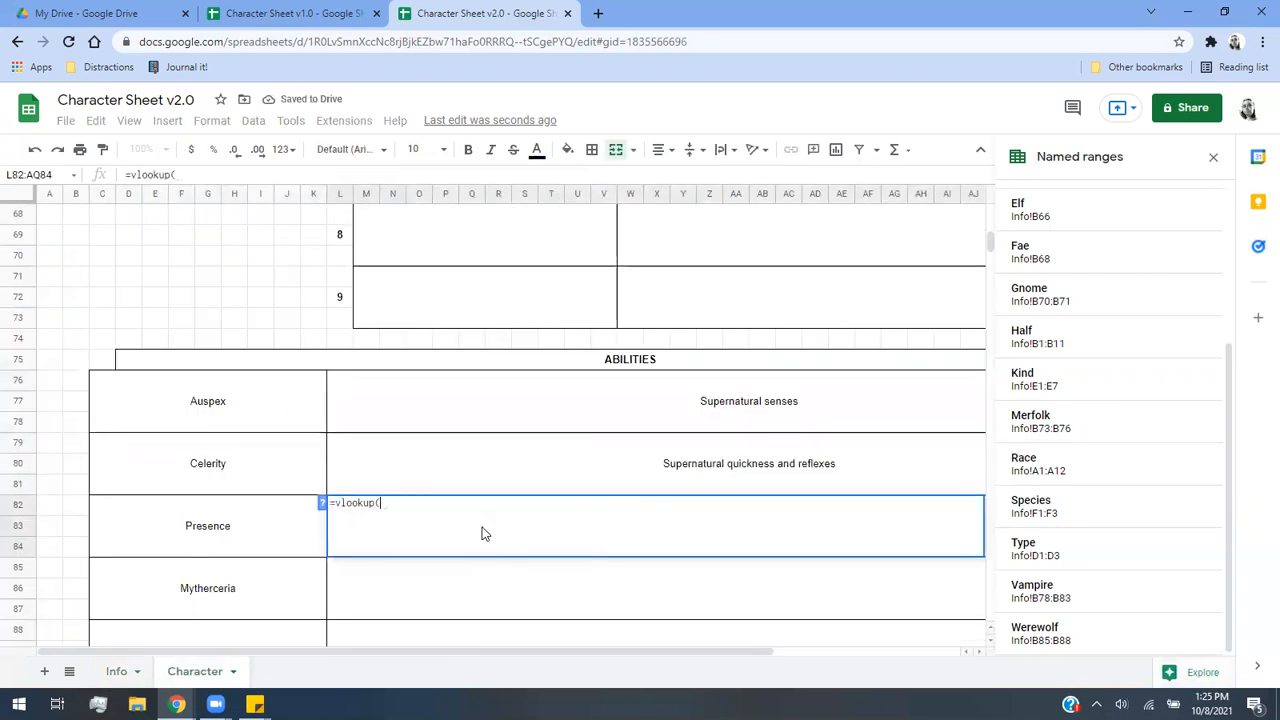
pyautogui.click(256, 549)
pyautogui.write(',')
pyautogui.click(129, 675)
pyautogui.moveTo(190, 300); pyautogui.dragTo(218, 378)
pyautogui.scroll(-6, 214, 470)
pyautogui.write(',2,FALSE')
pyautogui.press('Return')
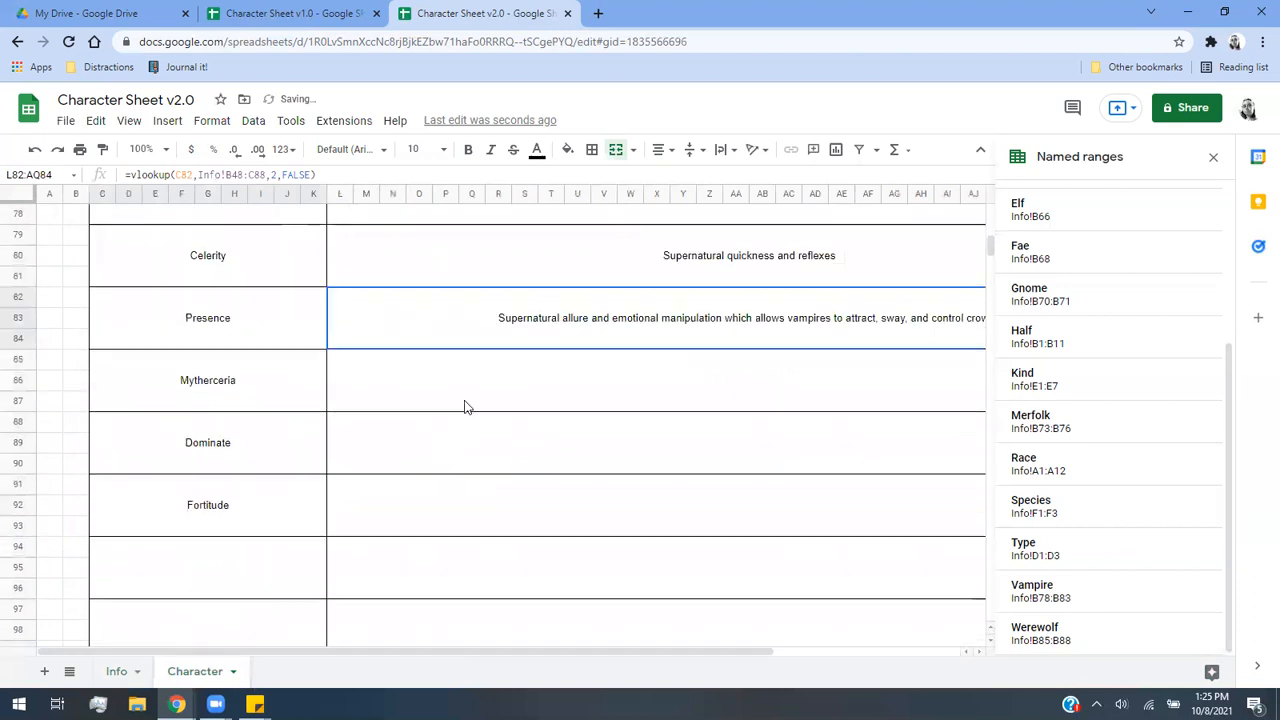
# Enter =vlookup(C85,Info!B48:C88,2,FALSE) in the fourth ability's description box, L85:AQ87 on the Character sheet.
pyautogui.click(466, 404)
pyautogui.write('=')
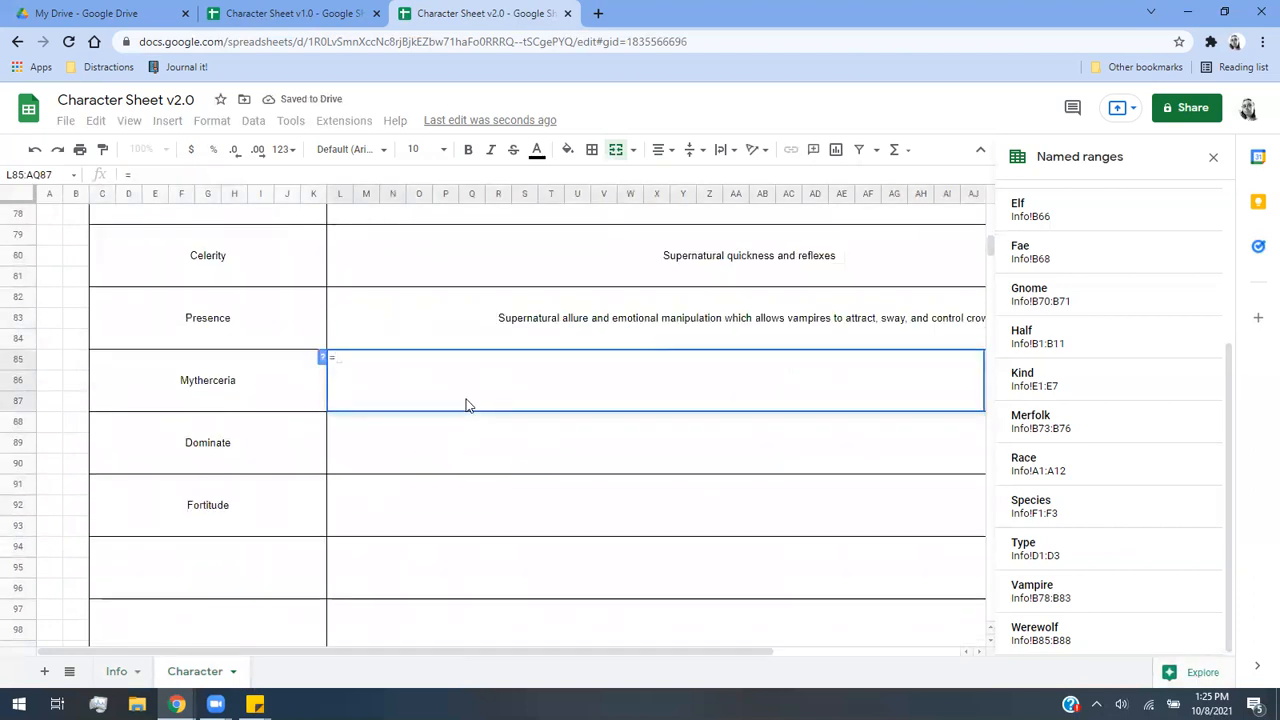
pyautogui.scroll(2, 317, 346)
pyautogui.scroll(-2, 317, 346)
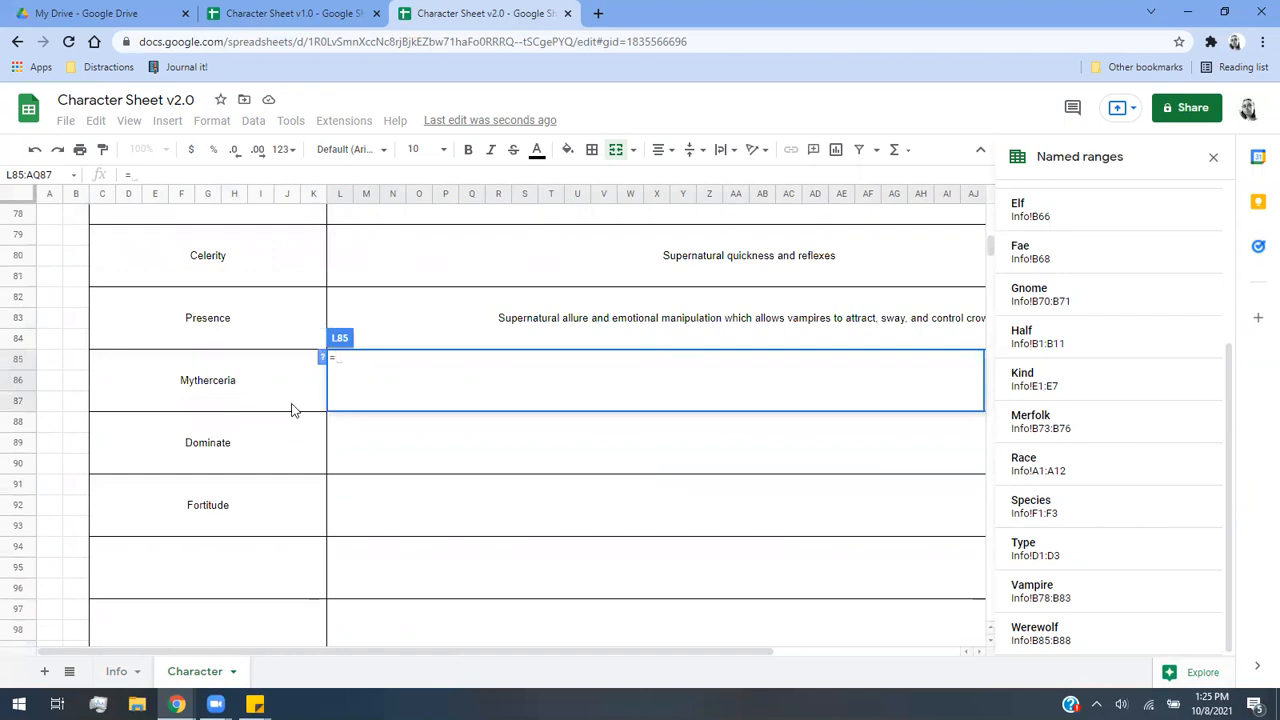
pyautogui.write('vlookup')
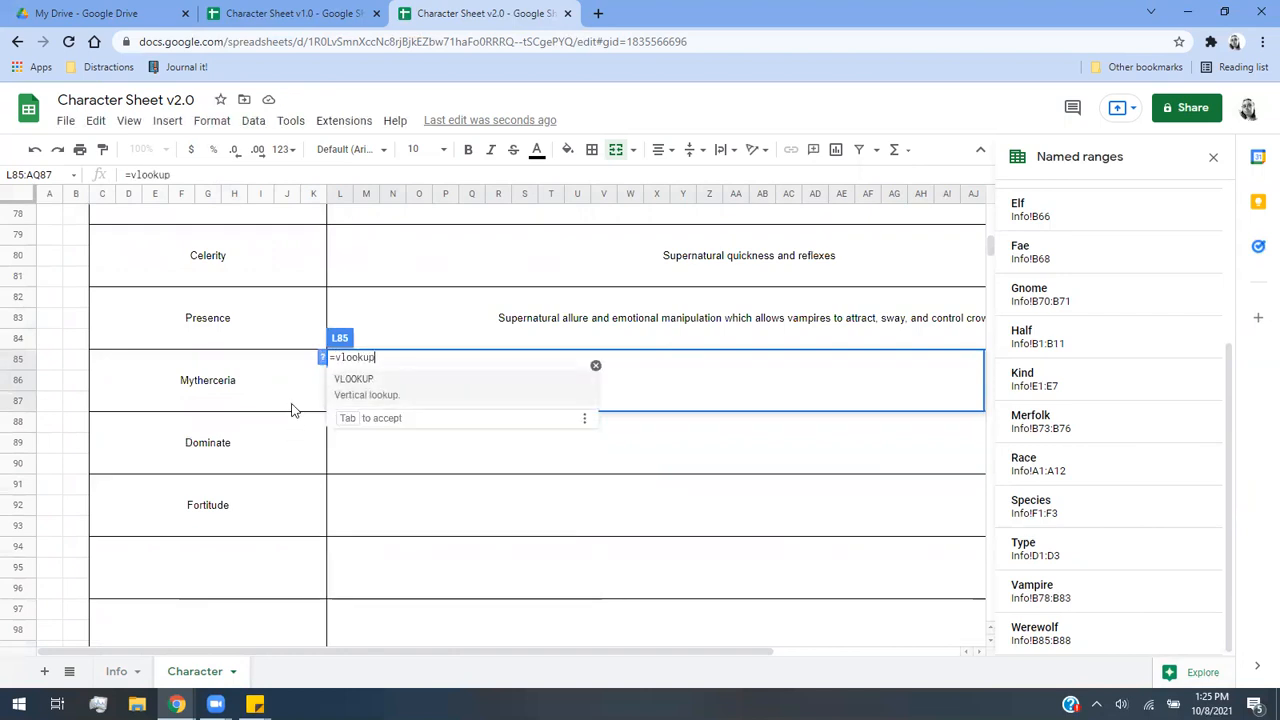
pyautogui.write('(')
pyautogui.click(292, 408)
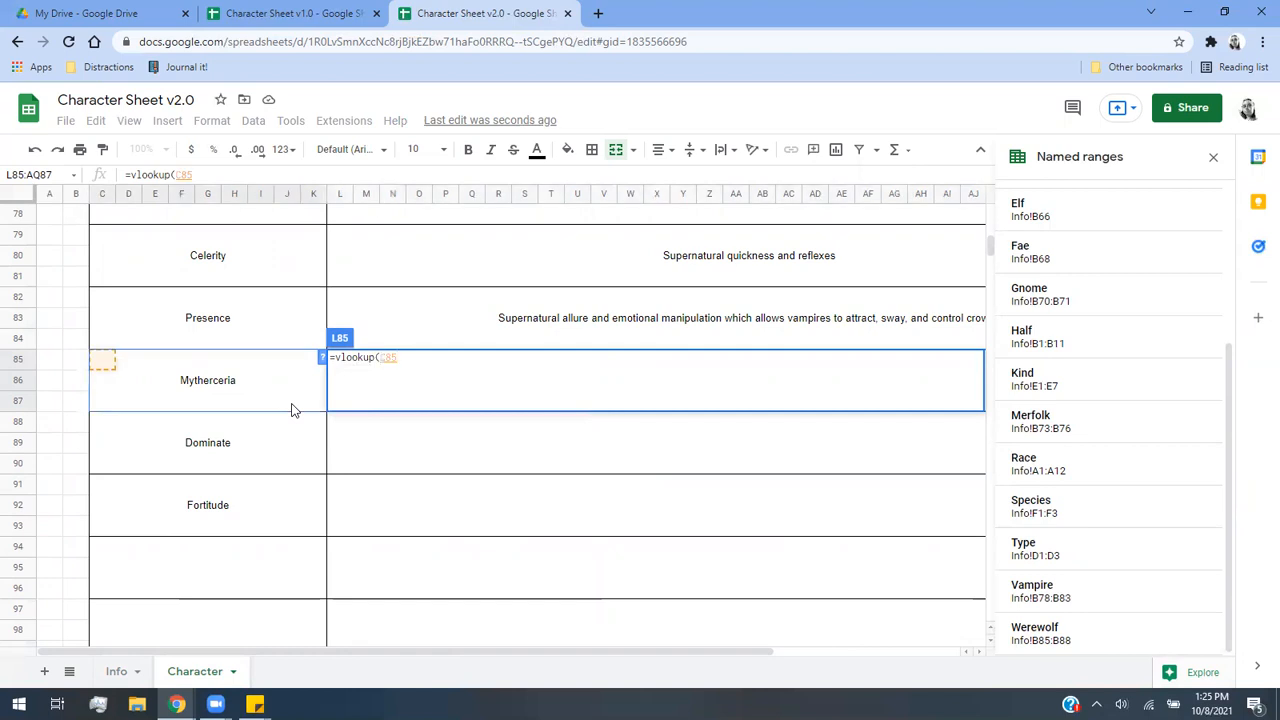
pyautogui.write(',')
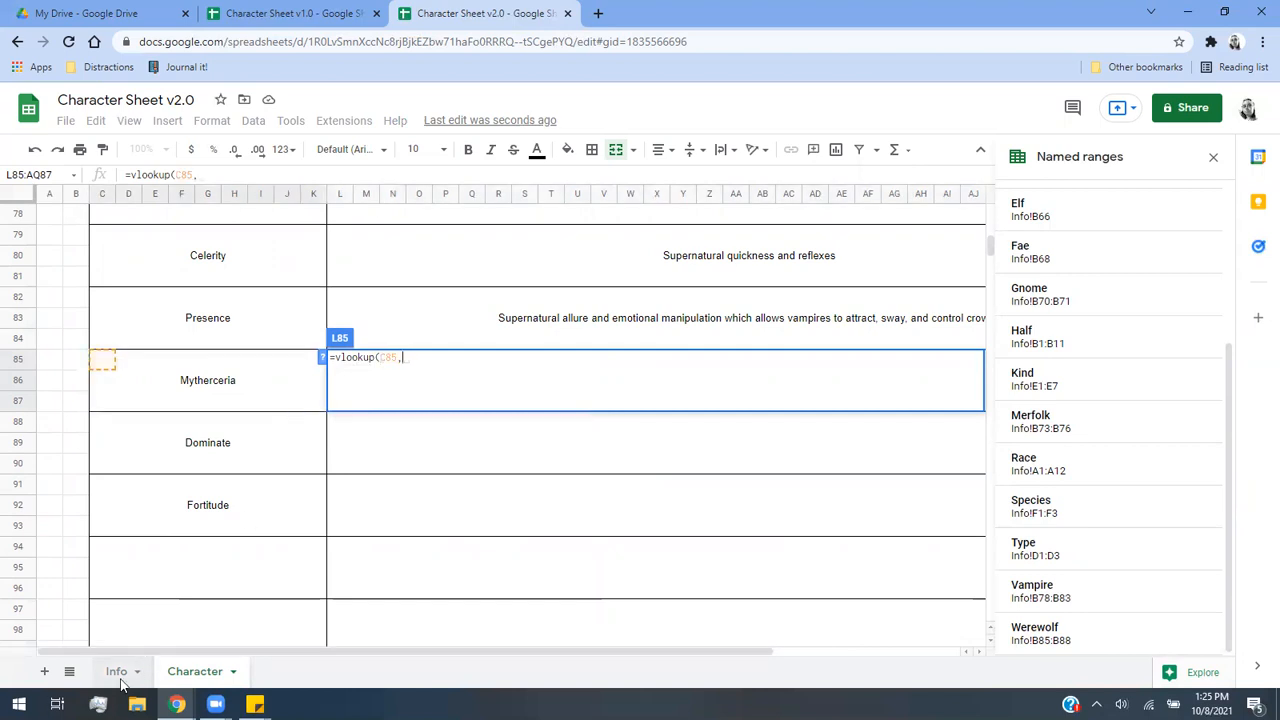
pyautogui.hotkey('ctrl', 'shift', 'pageup')
pyautogui.scroll(10, 363, 371)
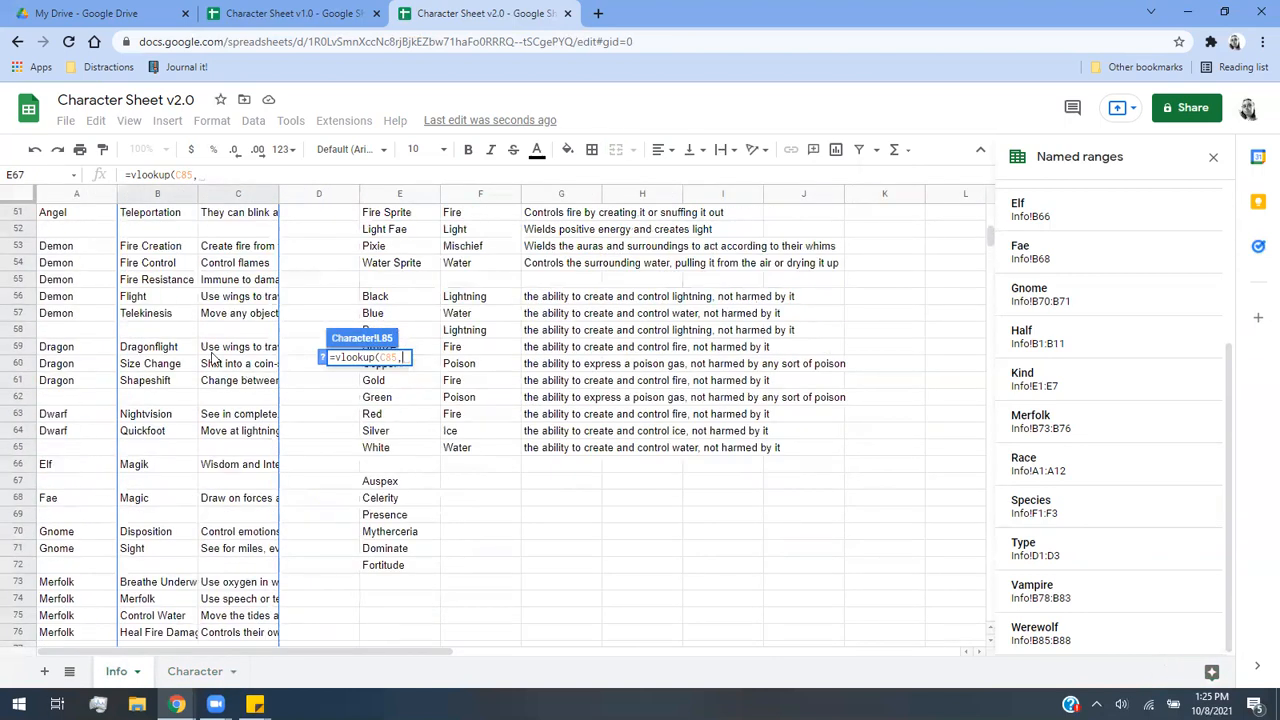
pyautogui.scroll(1, 151, 246)
pyautogui.moveTo(152, 246); pyautogui.dragTo(230, 437)
pyautogui.scroll(-5, 161, 400)
pyautogui.scroll(-1, 190, 460)
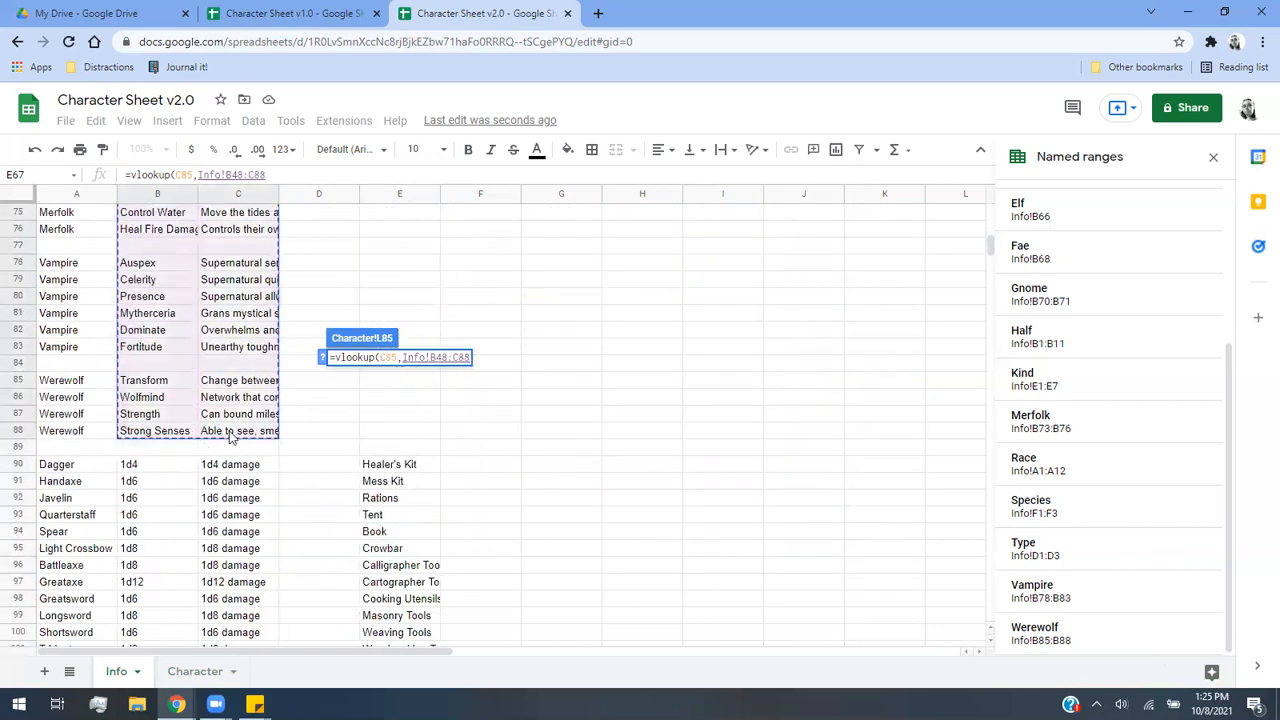
pyautogui.write(',')
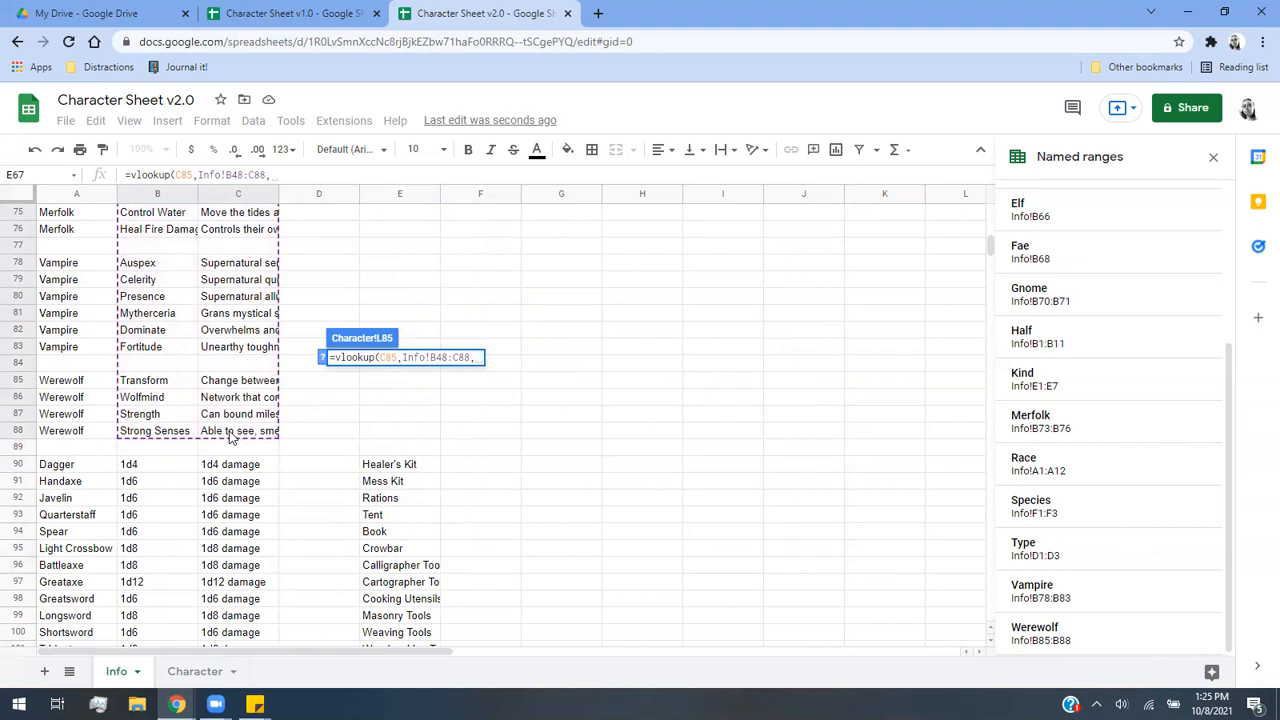
pyautogui.write('2,F')
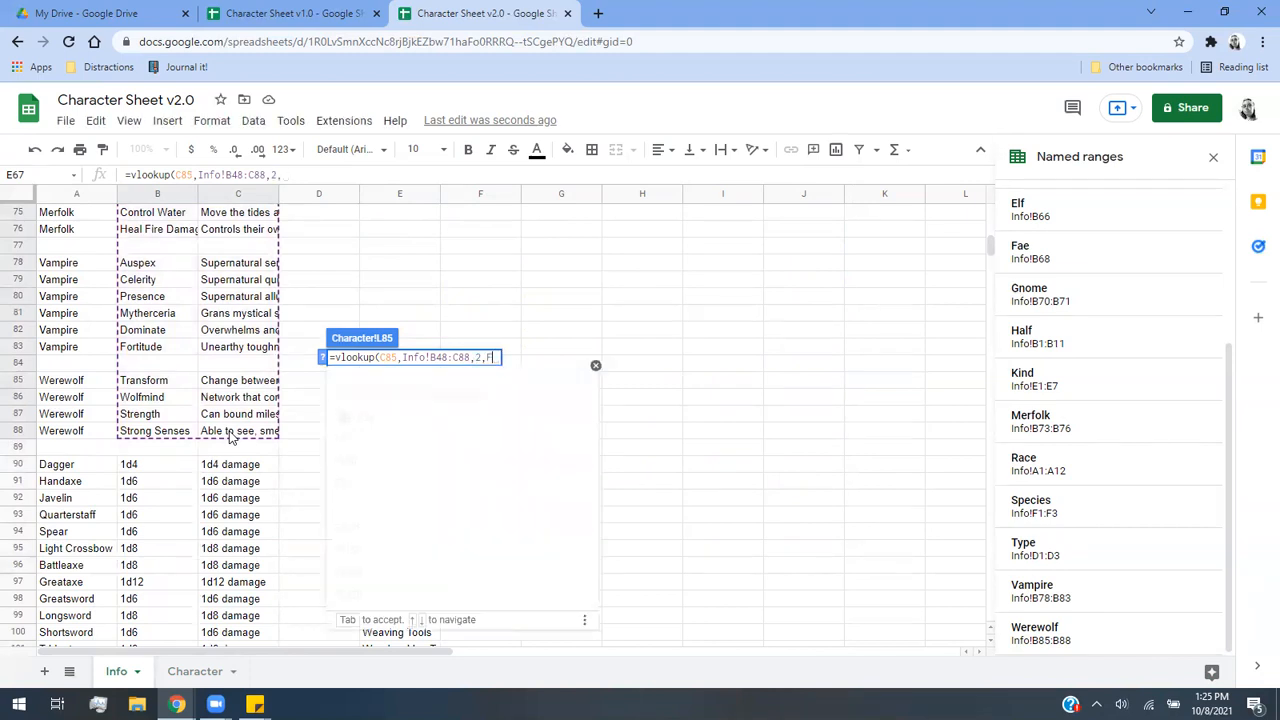
pyautogui.write('ALSE)')
pyautogui.press('Return')
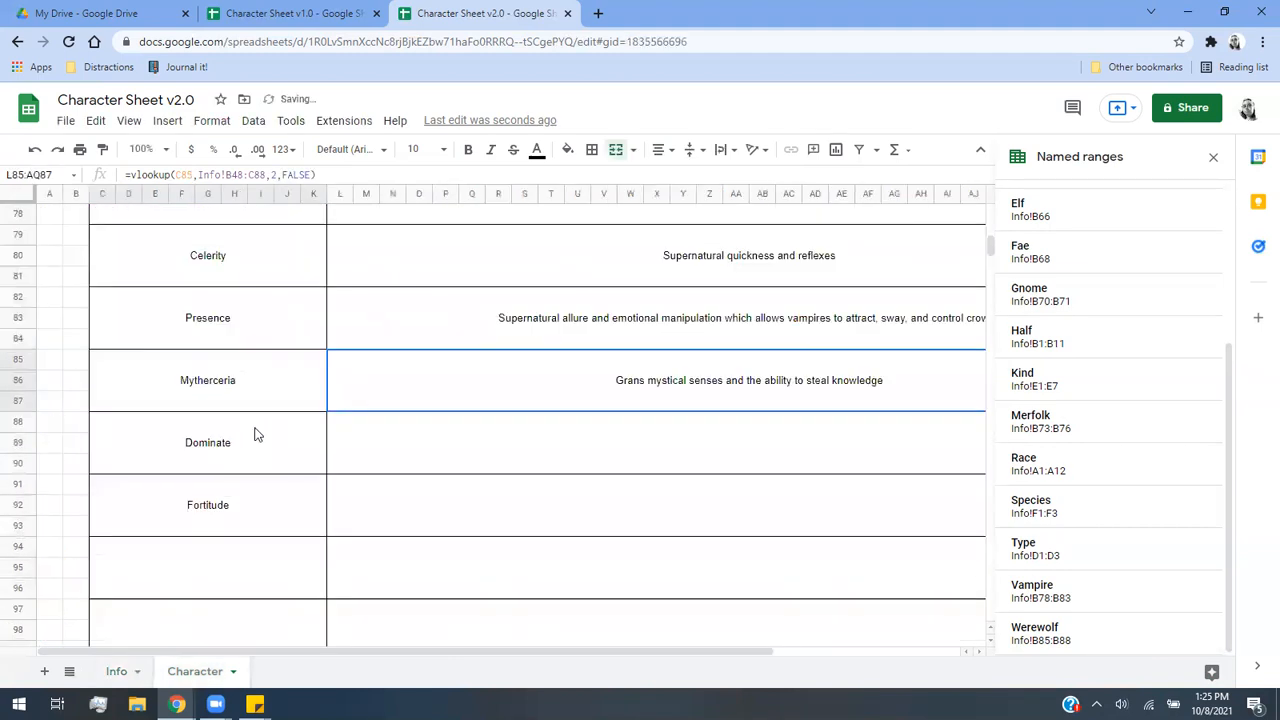
# Enter =vlookup(C88,Info!B48:C88,2,FALSE) in the fifth ability's description box, L88:AQ90 on the Character sheet.
pyautogui.click(407, 441)
pyautogui.write('=vlookup(')
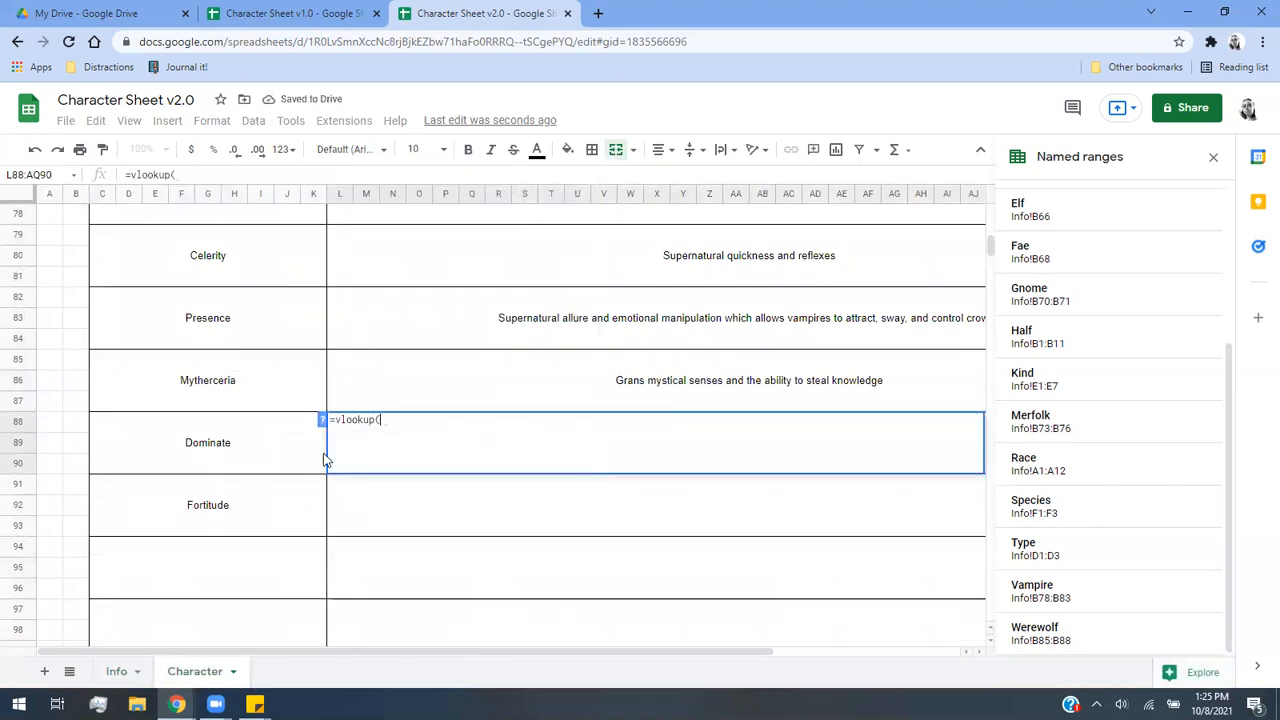
pyautogui.click(237, 446)
pyautogui.write(',')
pyautogui.click(127, 669)
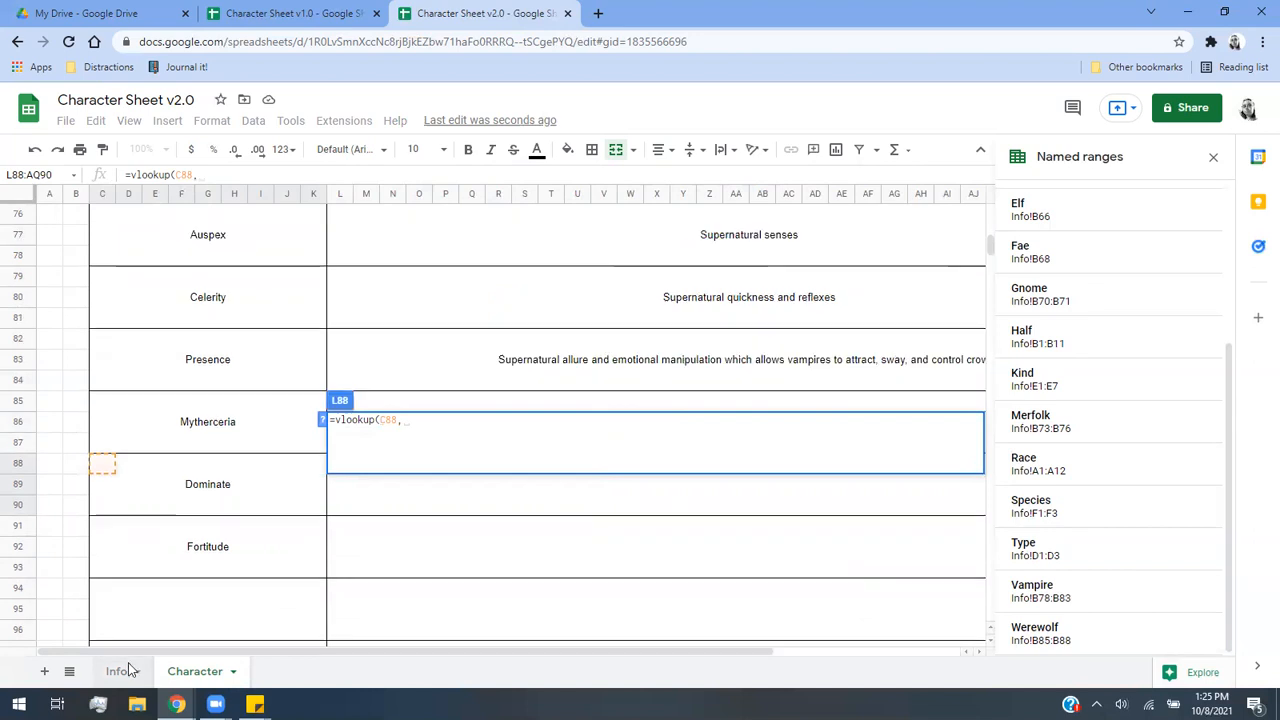
pyautogui.scroll(10, 170, 460)
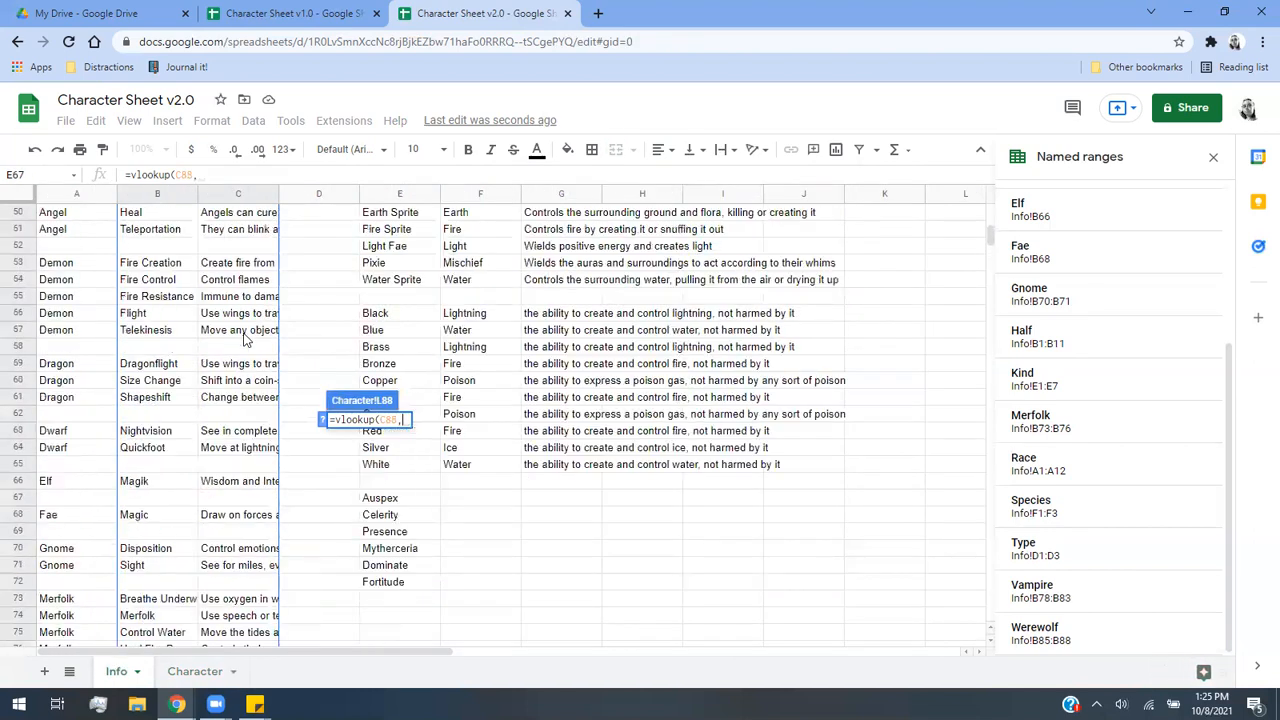
pyautogui.moveTo(170, 470); pyautogui.dragTo(238, 363)
pyautogui.moveTo(218, 512); pyautogui.dragTo(228, 476)
pyautogui.write(',2,FALSE)')
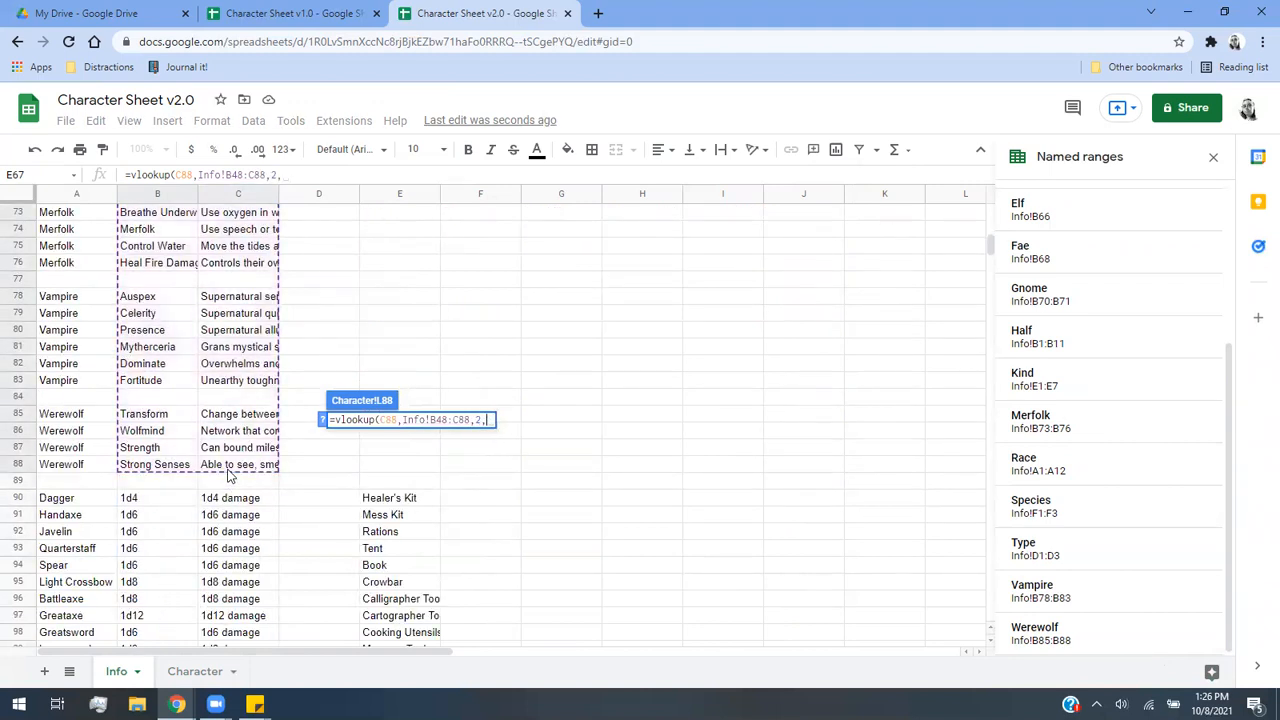
pyautogui.press('Return')
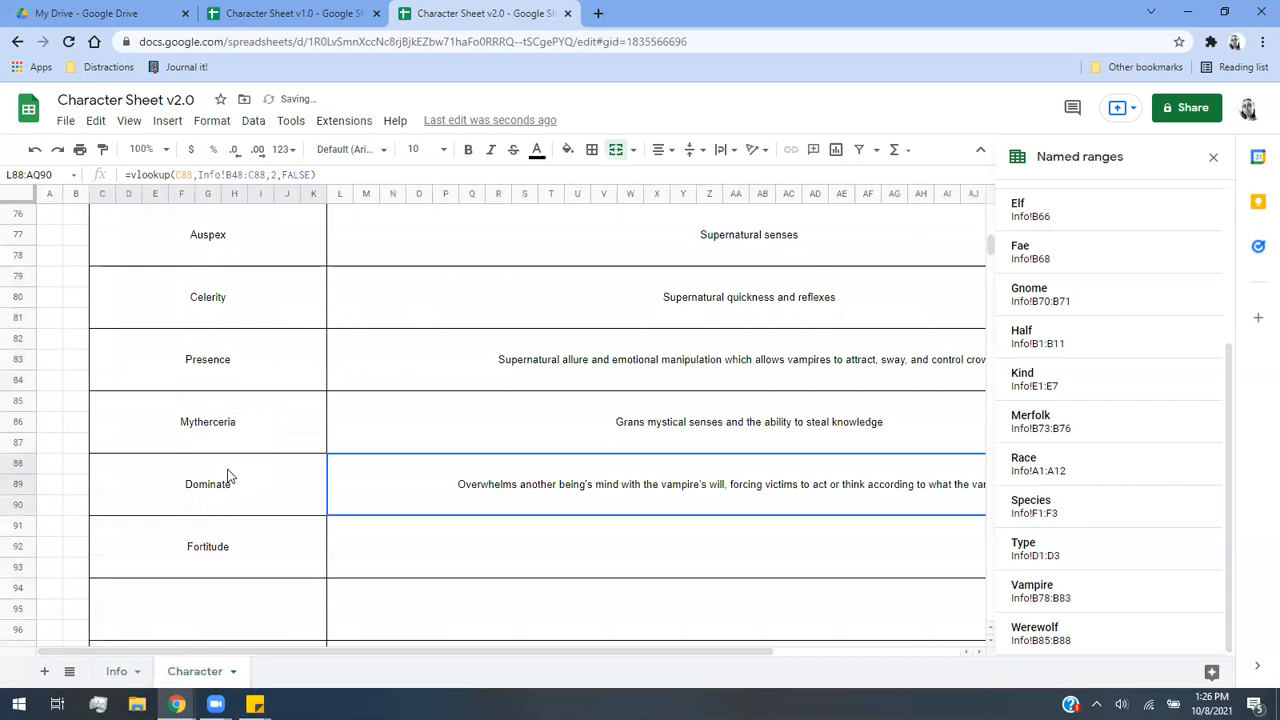
# Enter =vlookup(C91,Info!B48:C88,2,FALSE) in the sixth ability's description box, L91:AQ93, correcting any missing comma in the formula.
pyautogui.click(365, 549)
pyautogui.write('=vlookup(')
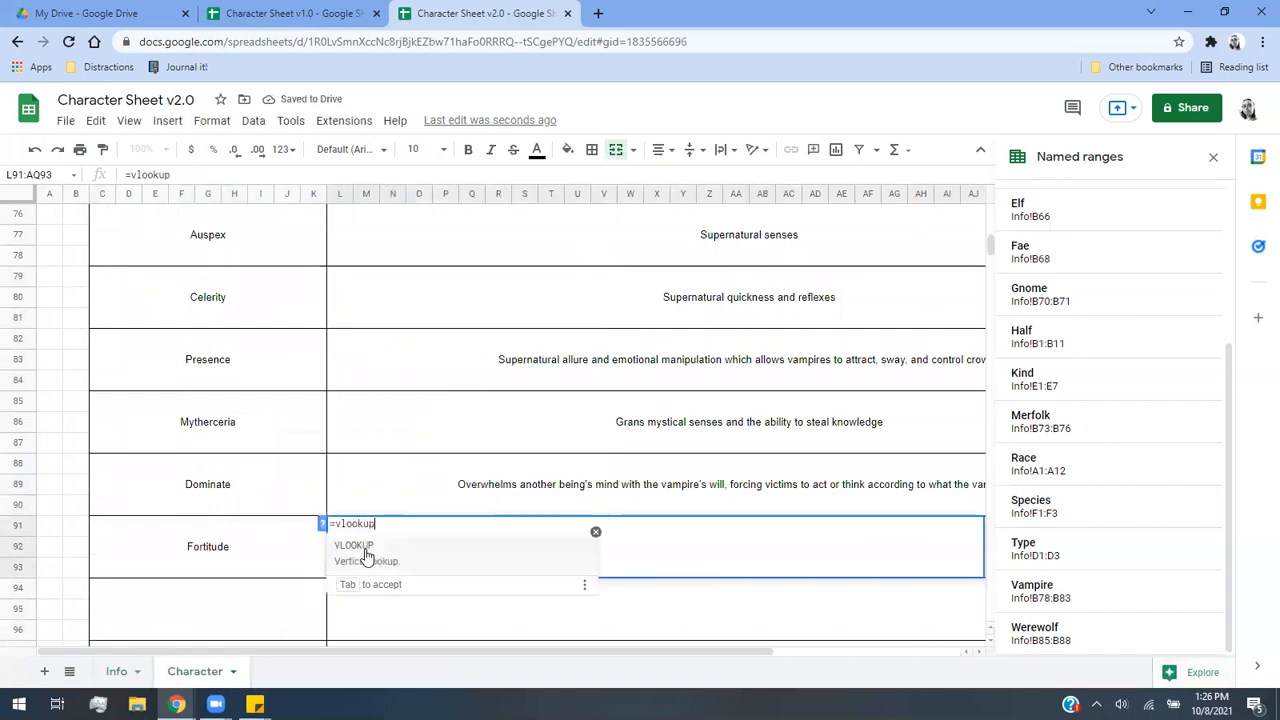
pyautogui.click(291, 544)
pyautogui.write(',')
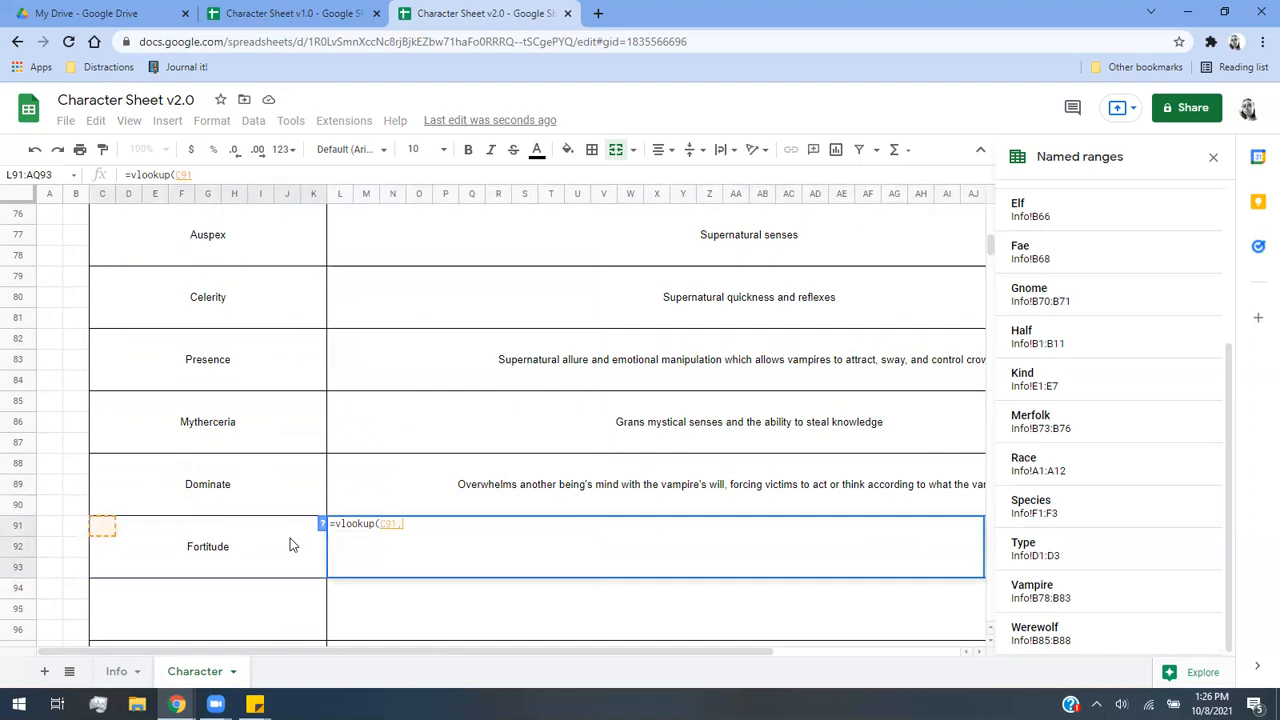
pyautogui.click(120, 671)
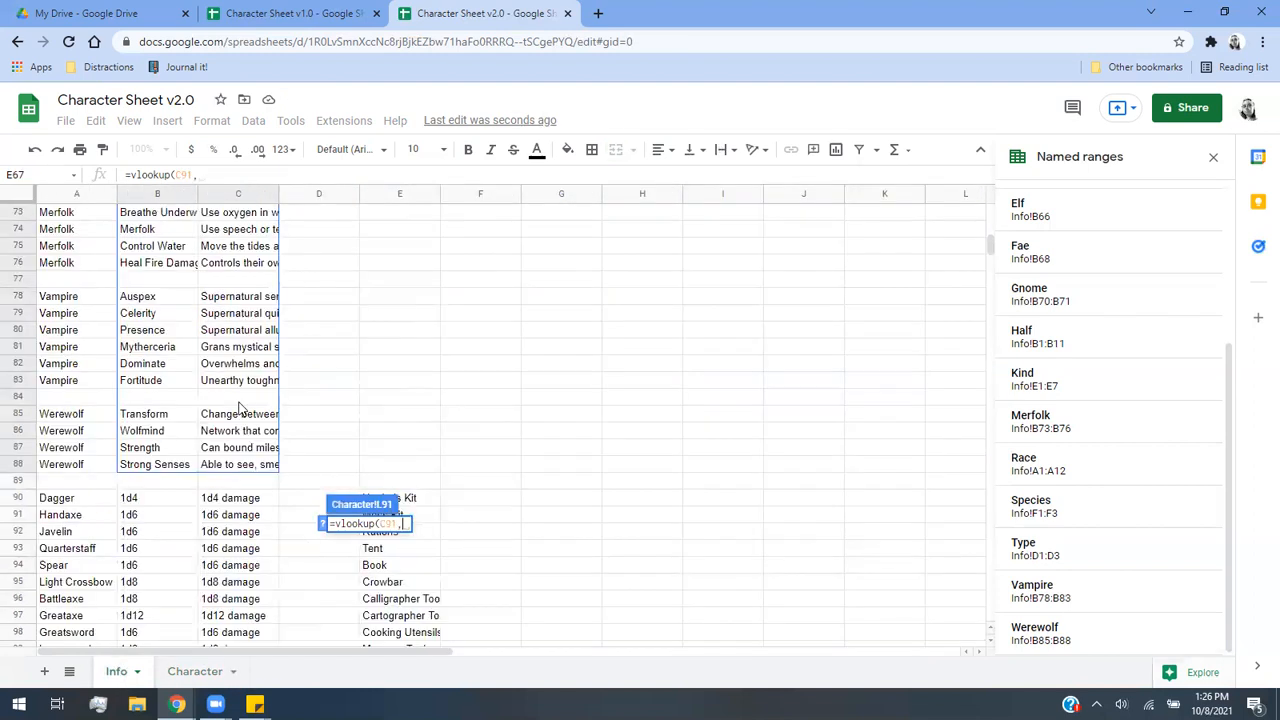
pyautogui.scroll(6, 200, 383)
pyautogui.moveTo(160, 385); pyautogui.dragTo(217, 516)
pyautogui.write(',')
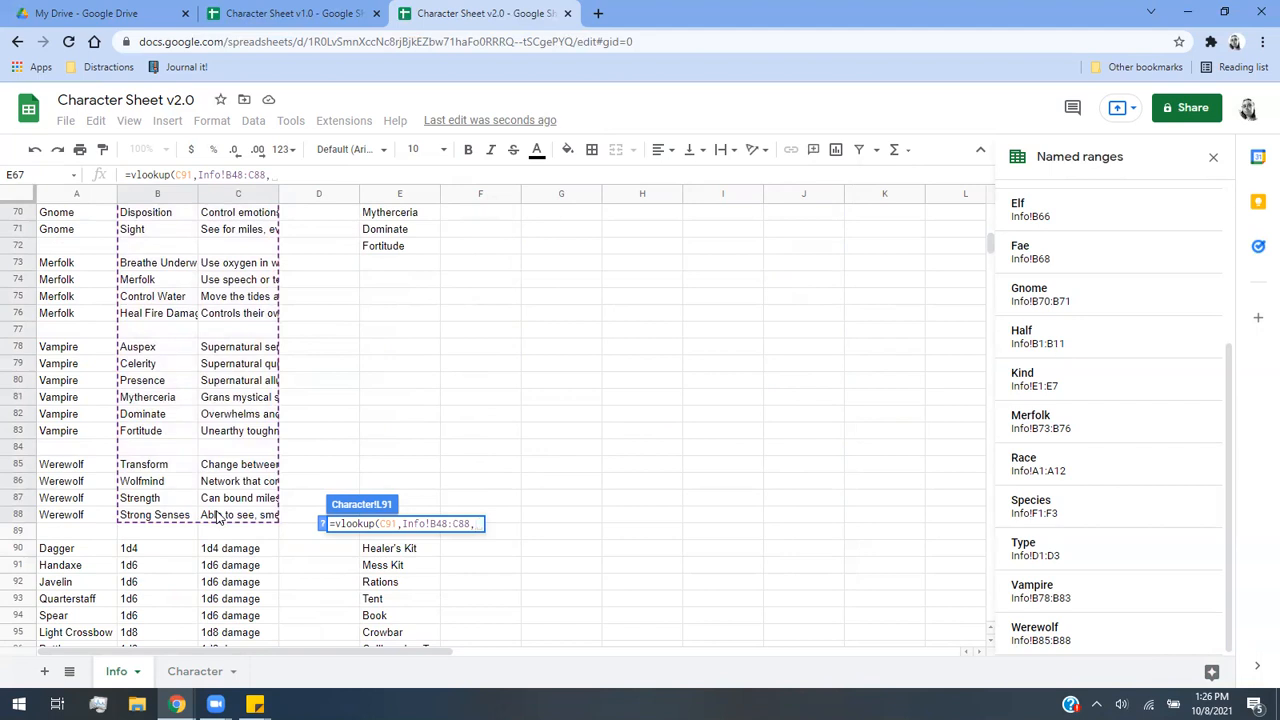
pyautogui.write('2 FALSE)')
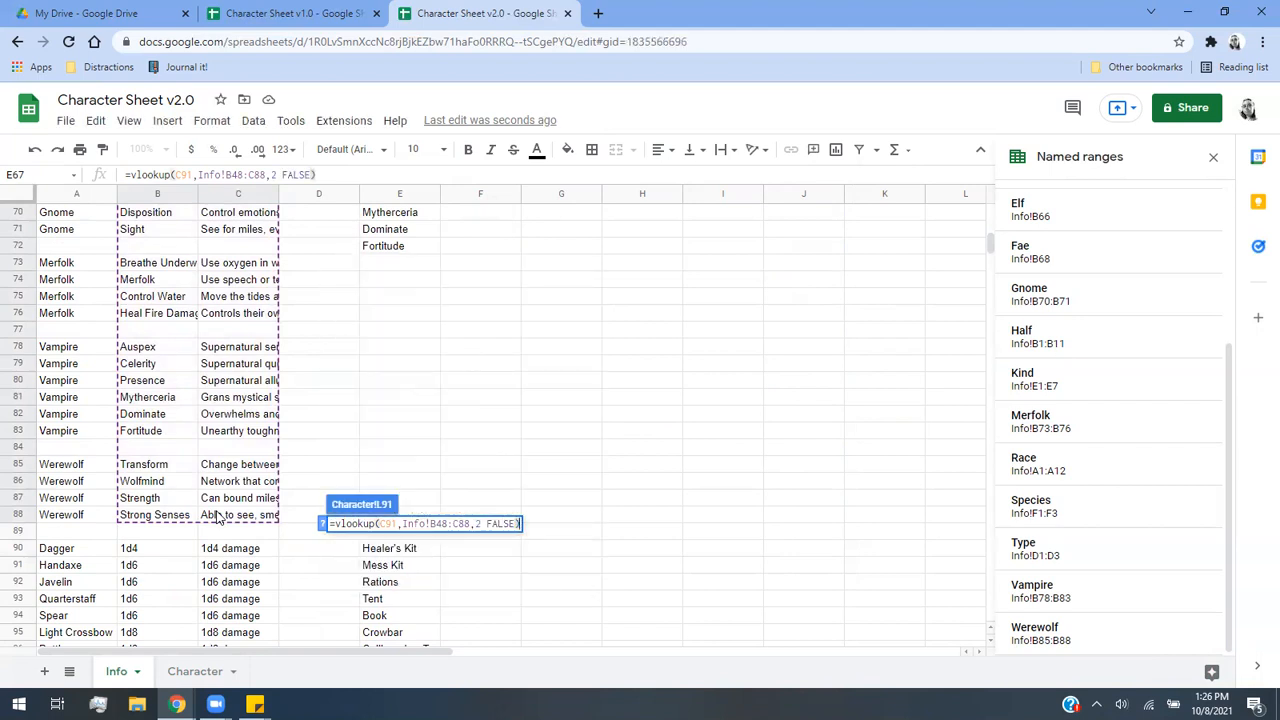
pyautogui.press('Return')
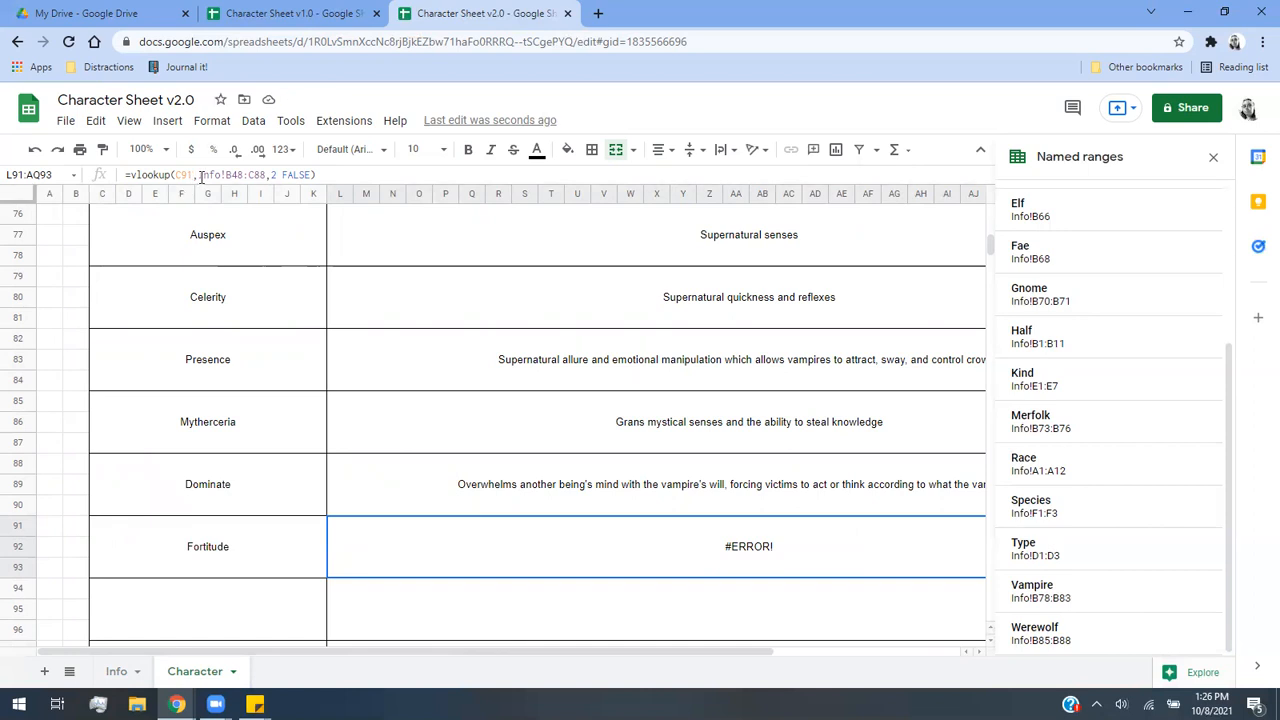
pyautogui.click(282, 175)
pyautogui.write(',')
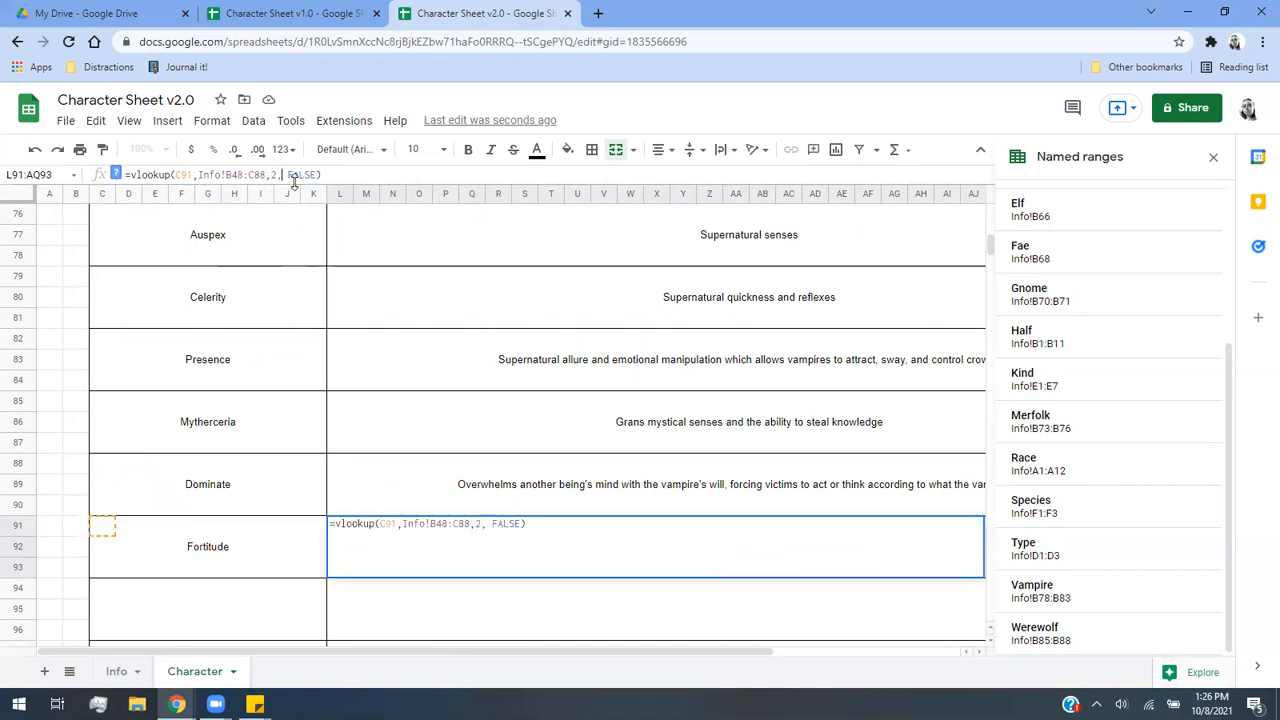
pyautogui.click(429, 530)
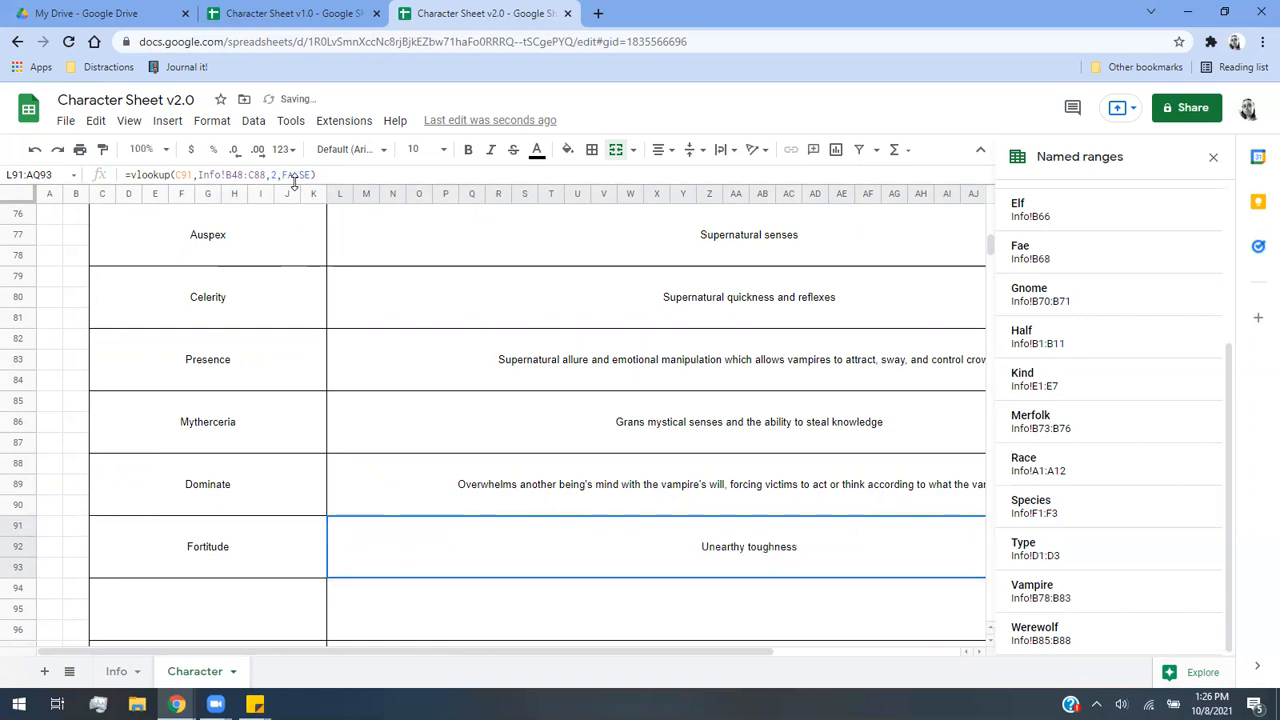
# Review the Info sheet's ability lists, the additional race cells Q3:W5 on the Character sheet, and its Abilities section.
pyautogui.scroll(-3, 429, 530)
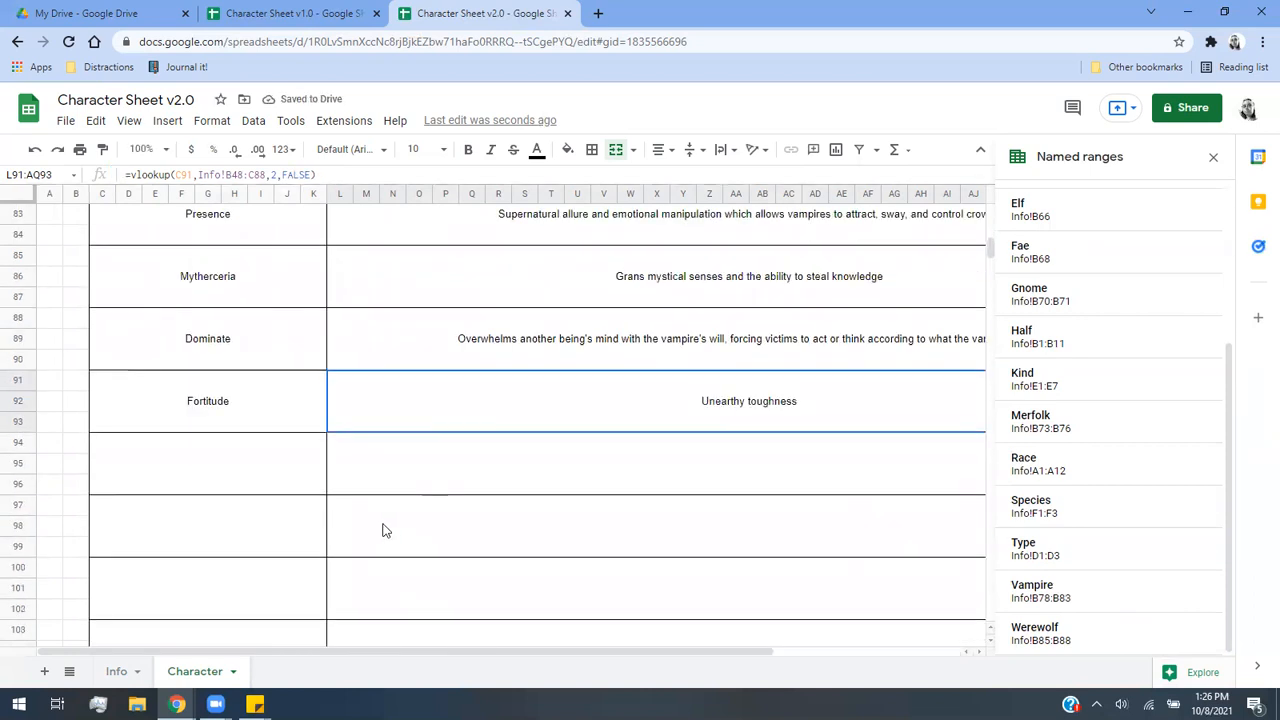
pyautogui.scroll(2, 385, 528)
pyautogui.click(130, 676)
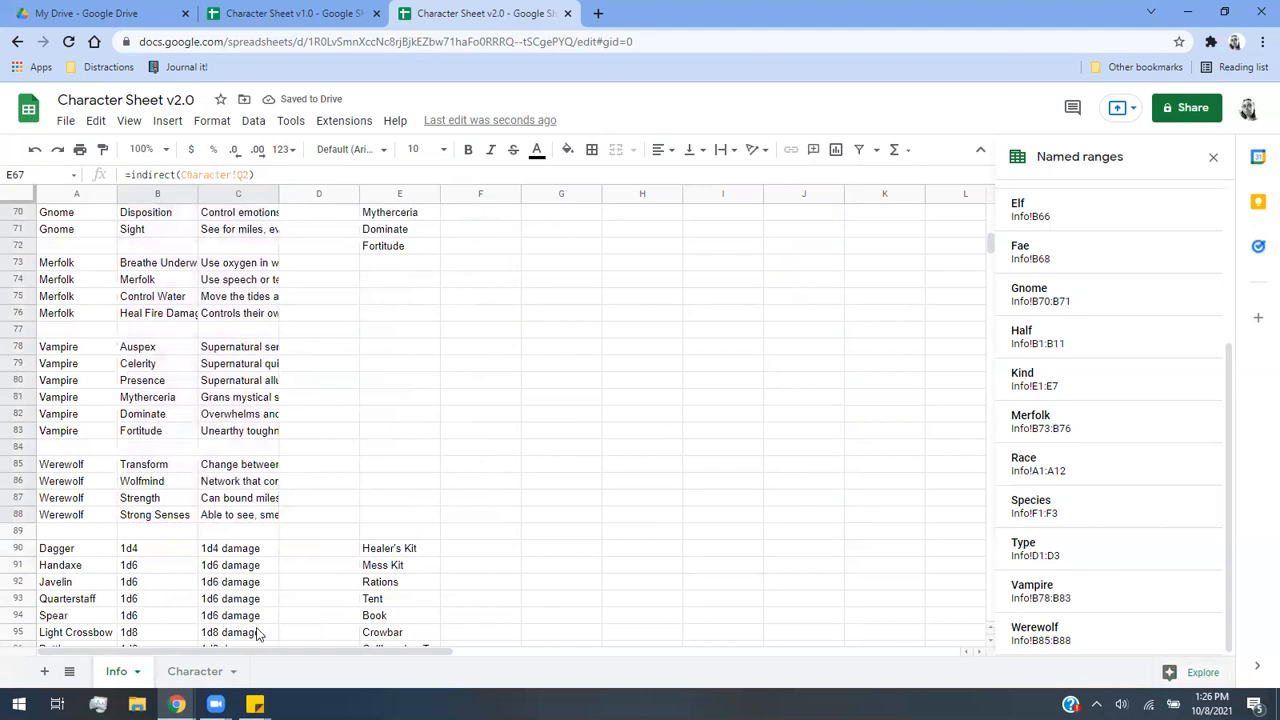
pyautogui.scroll(-2, 635, 519)
pyautogui.scroll(10, 637, 518)
pyautogui.scroll(7, 553, 575)
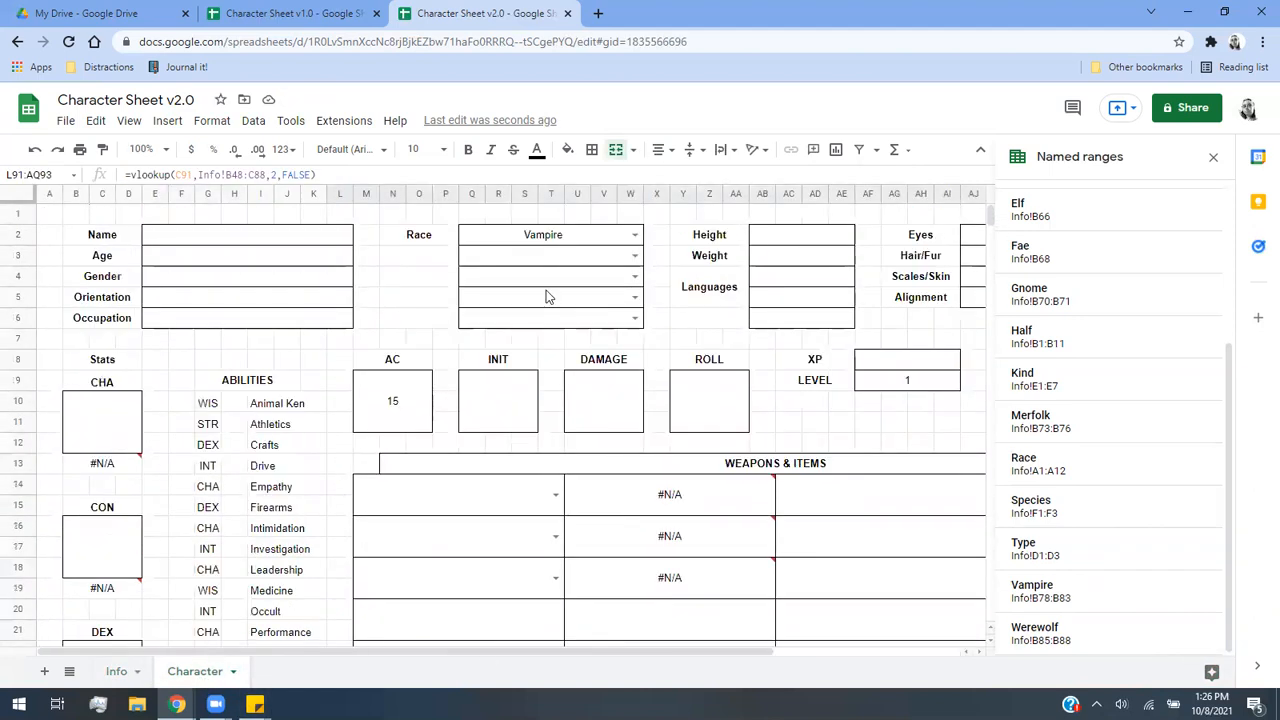
pyautogui.click(543, 257)
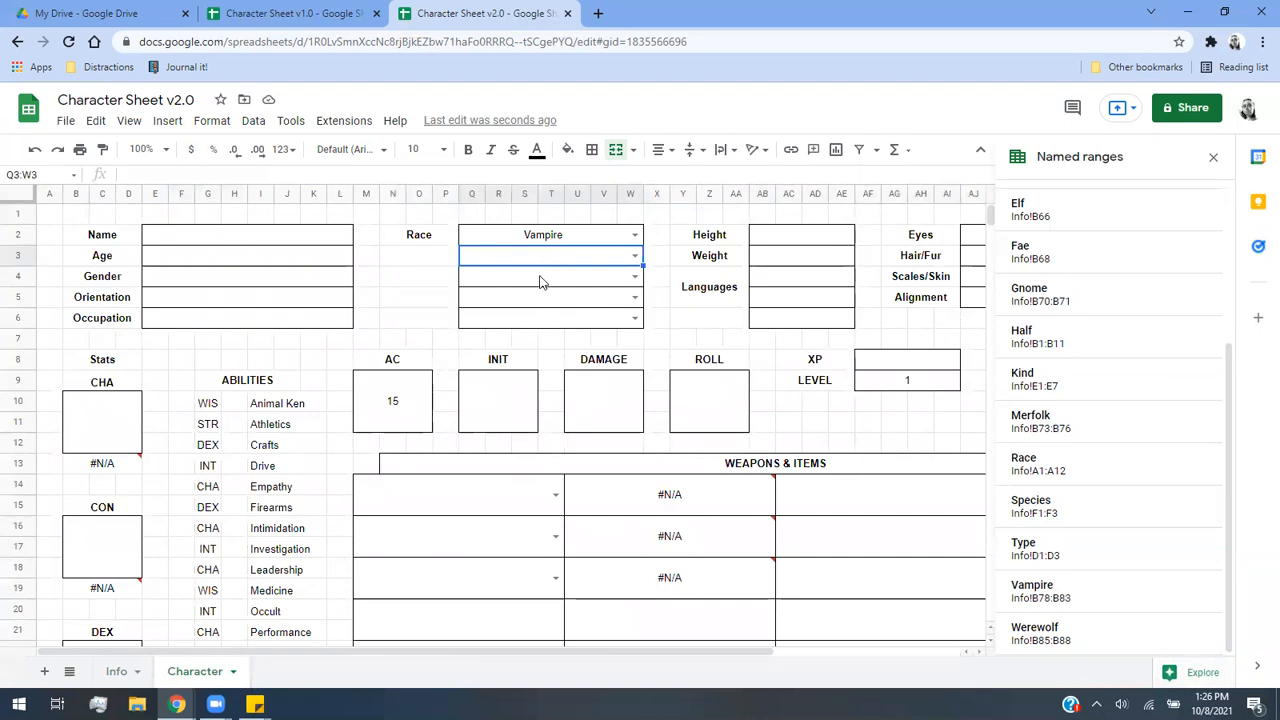
pyautogui.click(540, 280)
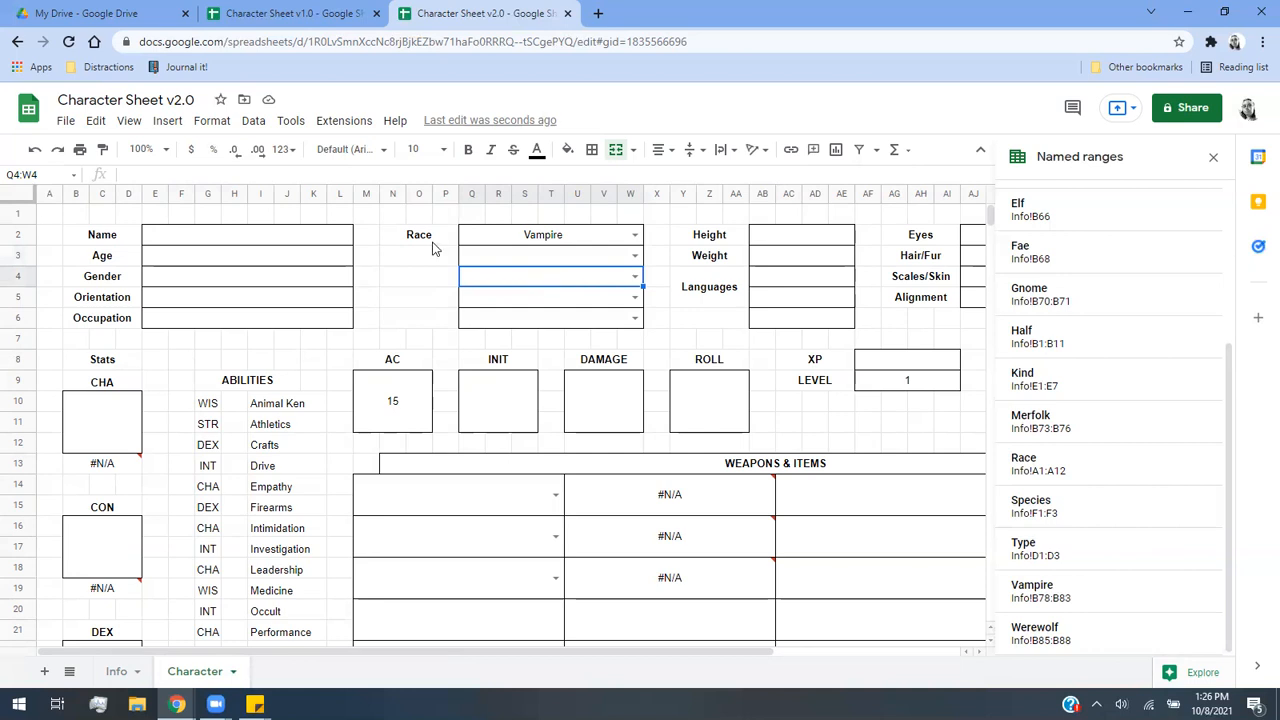
pyautogui.click(479, 262)
pyautogui.click(489, 299)
pyautogui.click(490, 267)
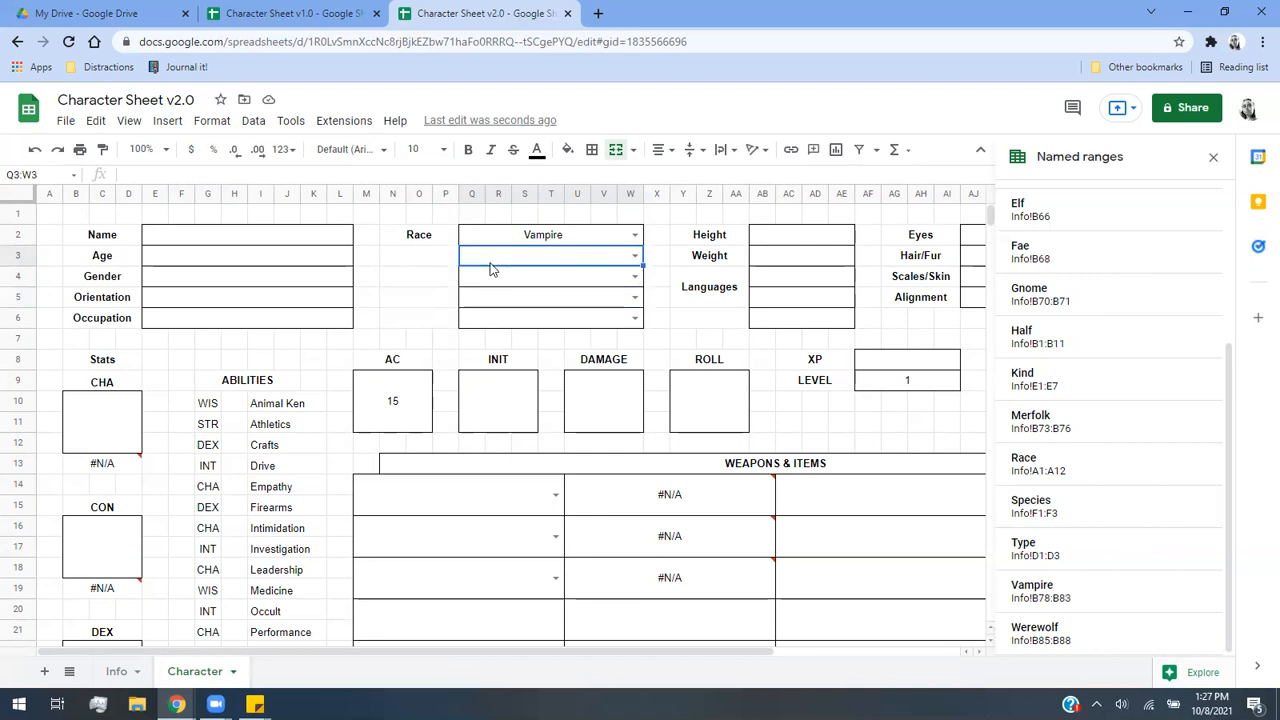
pyautogui.scroll(-10, 453, 430)
pyautogui.scroll(-5, 453, 437)
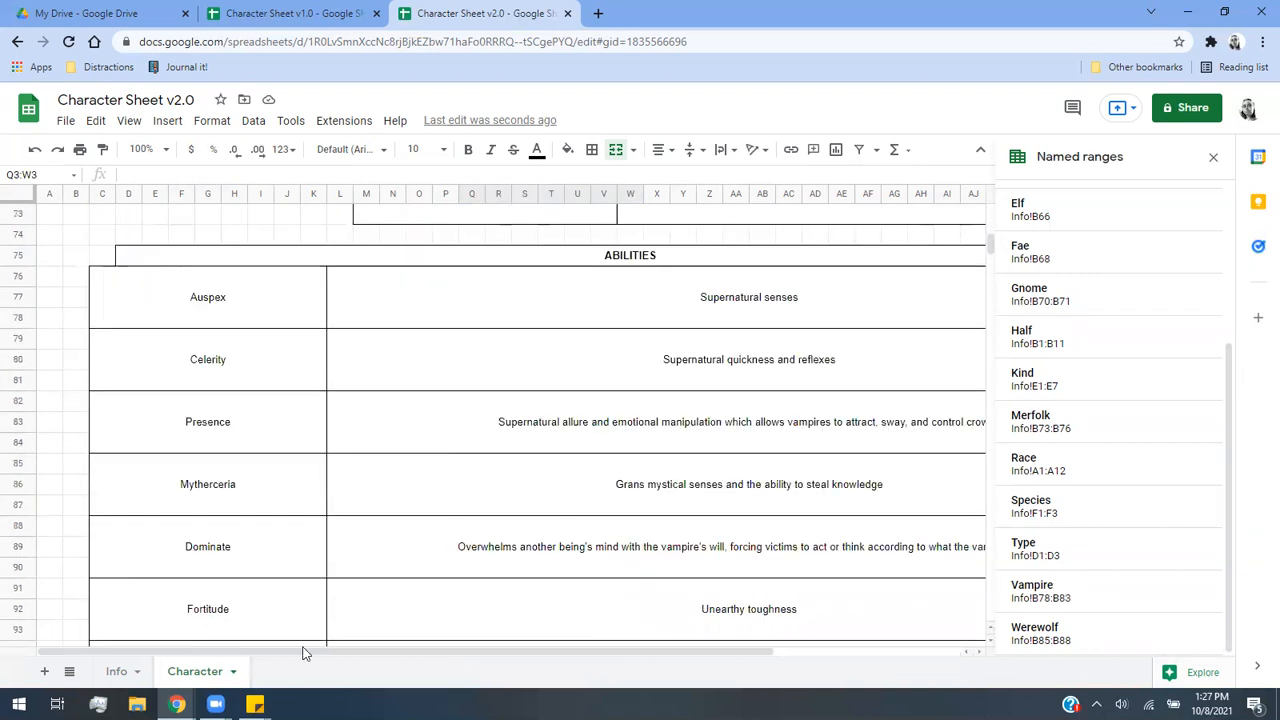
# Enter =indirect(Character!Q3) in cell F67 of the Info sheet to pull the second race's abilities.
pyautogui.click(116, 671)
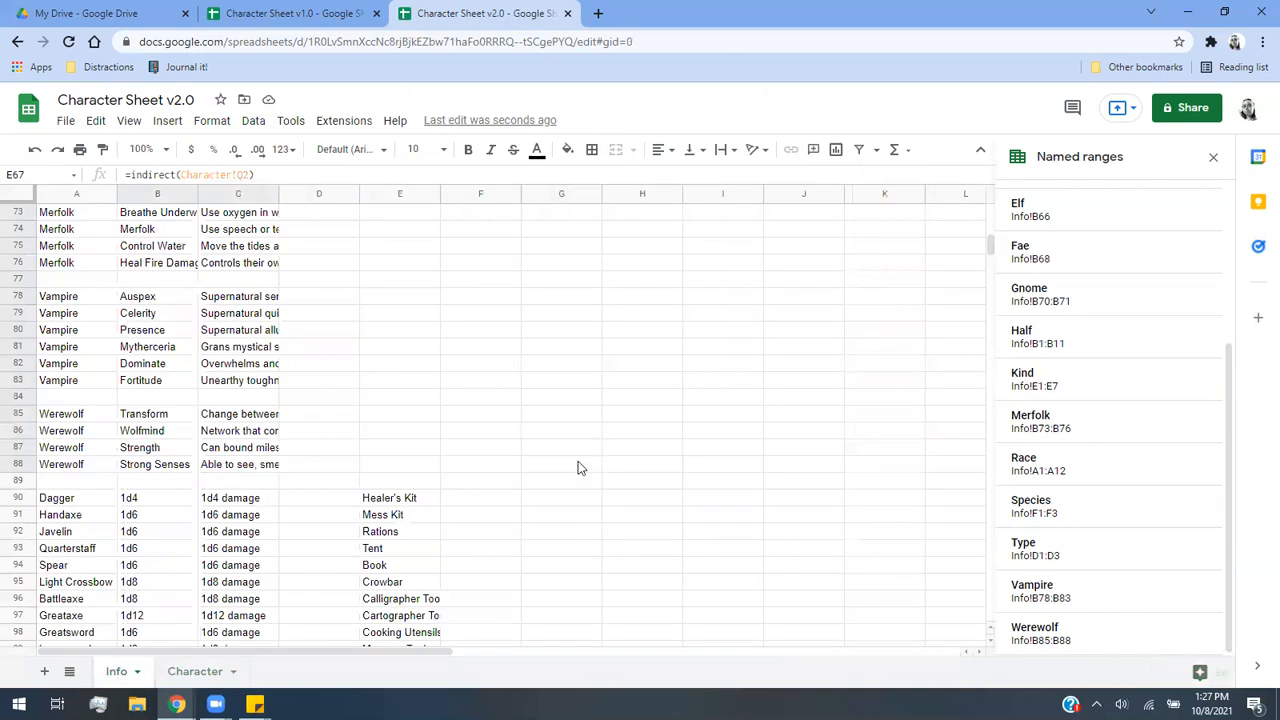
pyautogui.scroll(-2, 578, 461)
pyautogui.scroll(6, 578, 461)
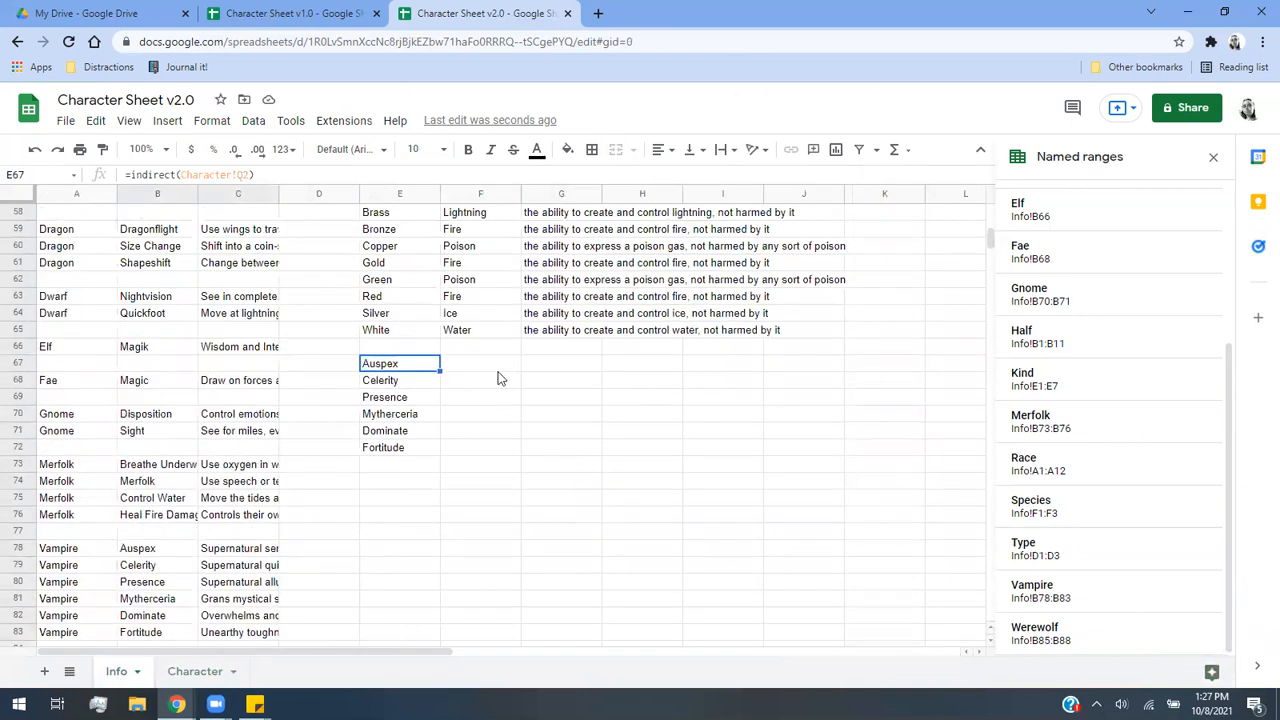
pyautogui.click(500, 368)
pyautogui.write('=indirect(')
pyautogui.click(200, 671)
pyautogui.scroll(4, 565, 335)
pyautogui.scroll(10, 575, 345)
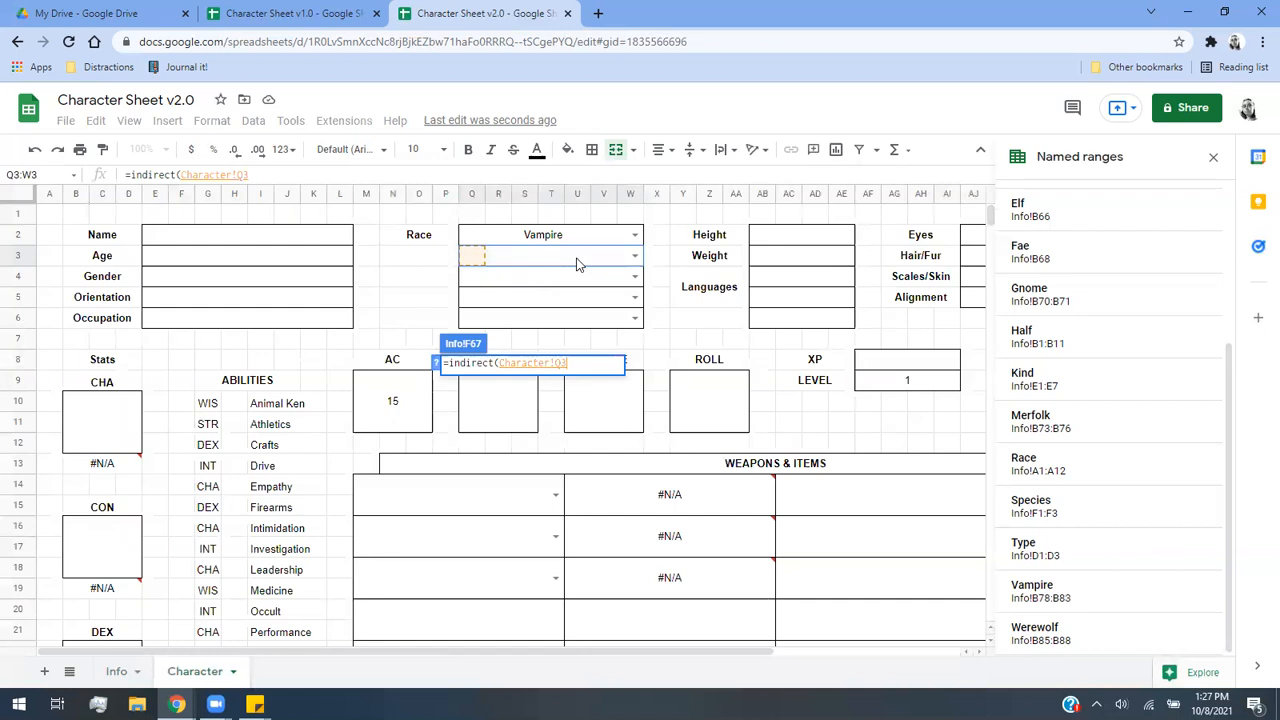
pyautogui.write(')')
pyautogui.press('Return')
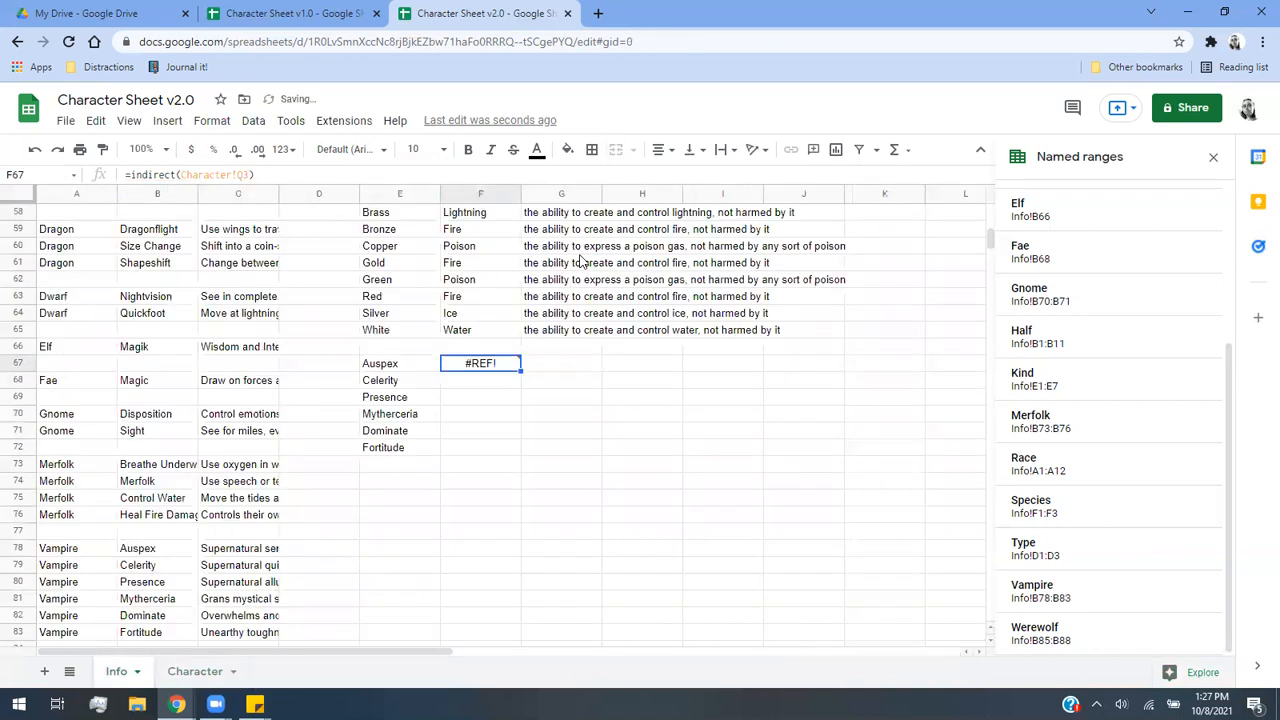
# Enter =indirect(Character!Q5) in cell G67 of the Info sheet to pull the other half race's abilities.
pyautogui.click(575, 364)
pyautogui.write('=indirect(')
pyautogui.click(190, 670)
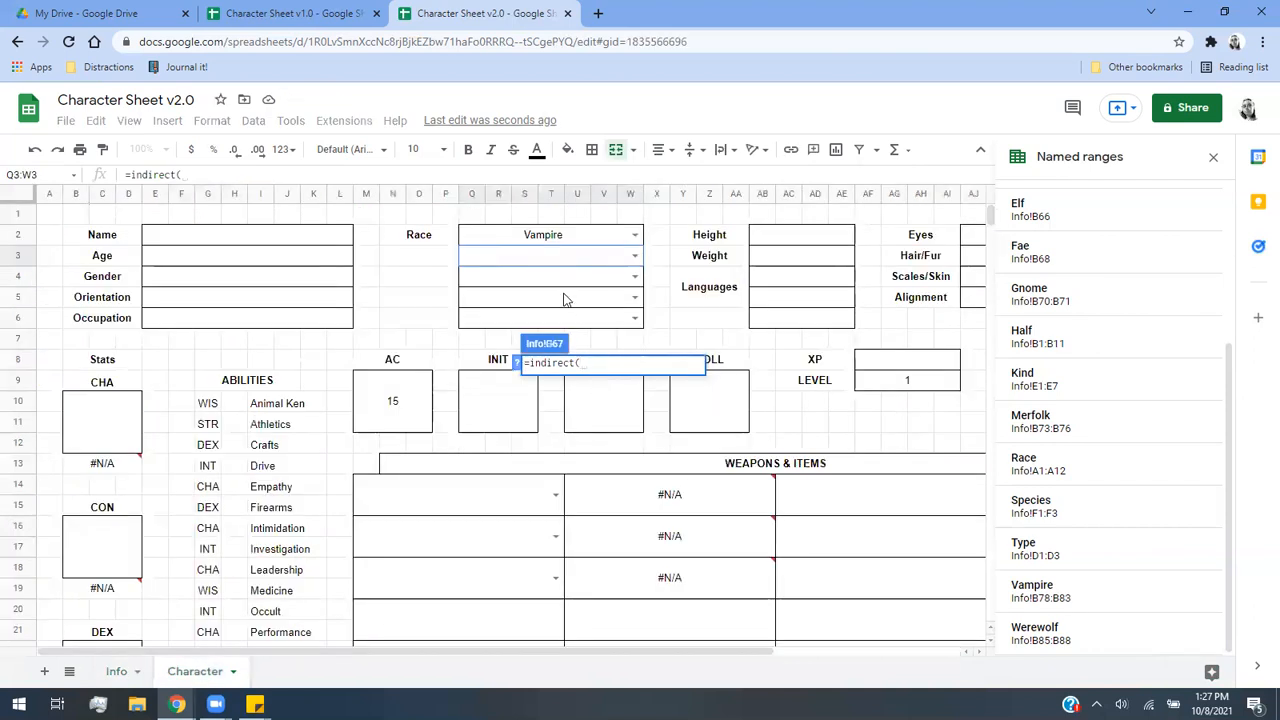
pyautogui.click(563, 299)
pyautogui.press('Return')
# Set the Character sheet's race to Halfling and both half races, Q3 and Q5, to Vampire, and check the ability lists on the Info sheet.
pyautogui.click(208, 676)
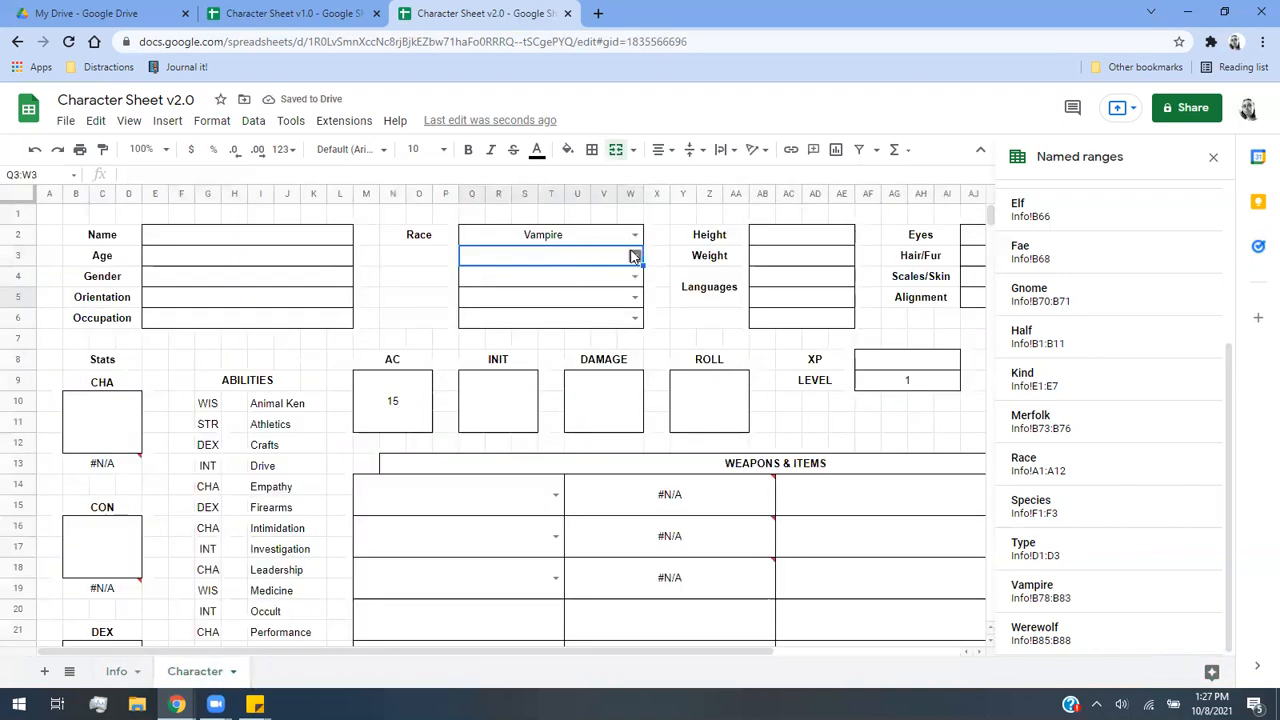
pyautogui.click(634, 234)
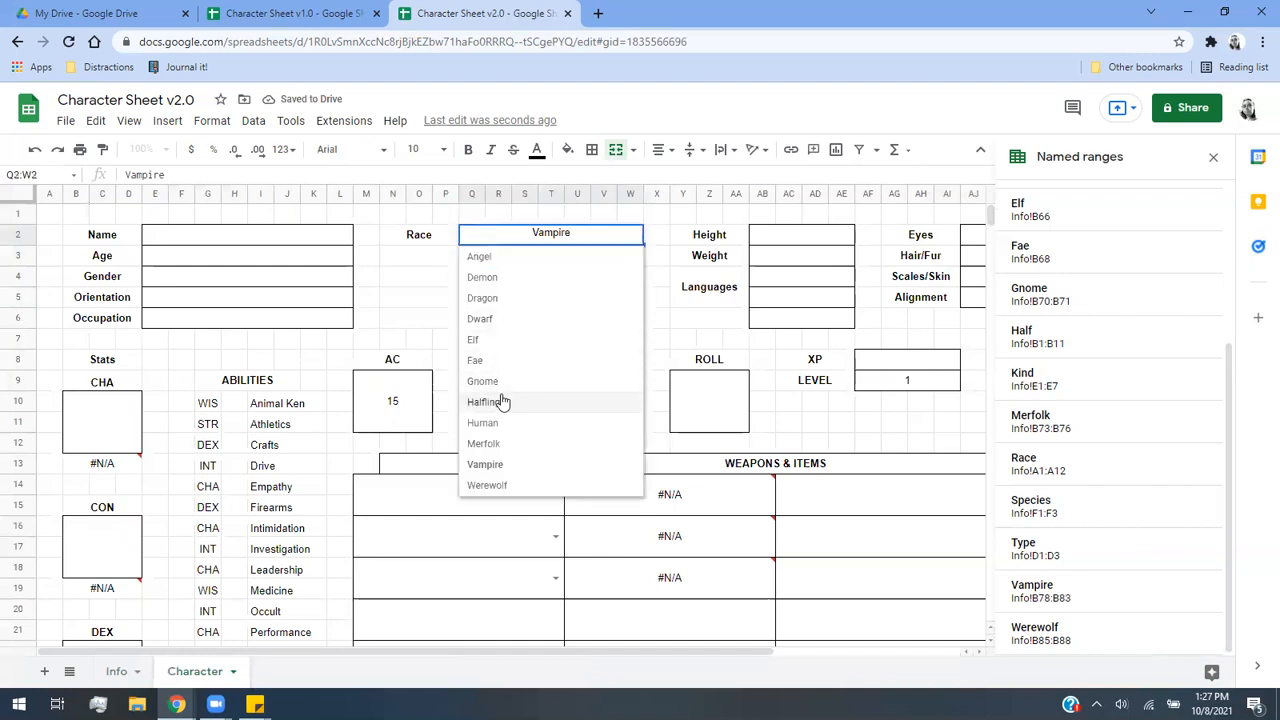
pyautogui.click(560, 402)
pyautogui.click(634, 255)
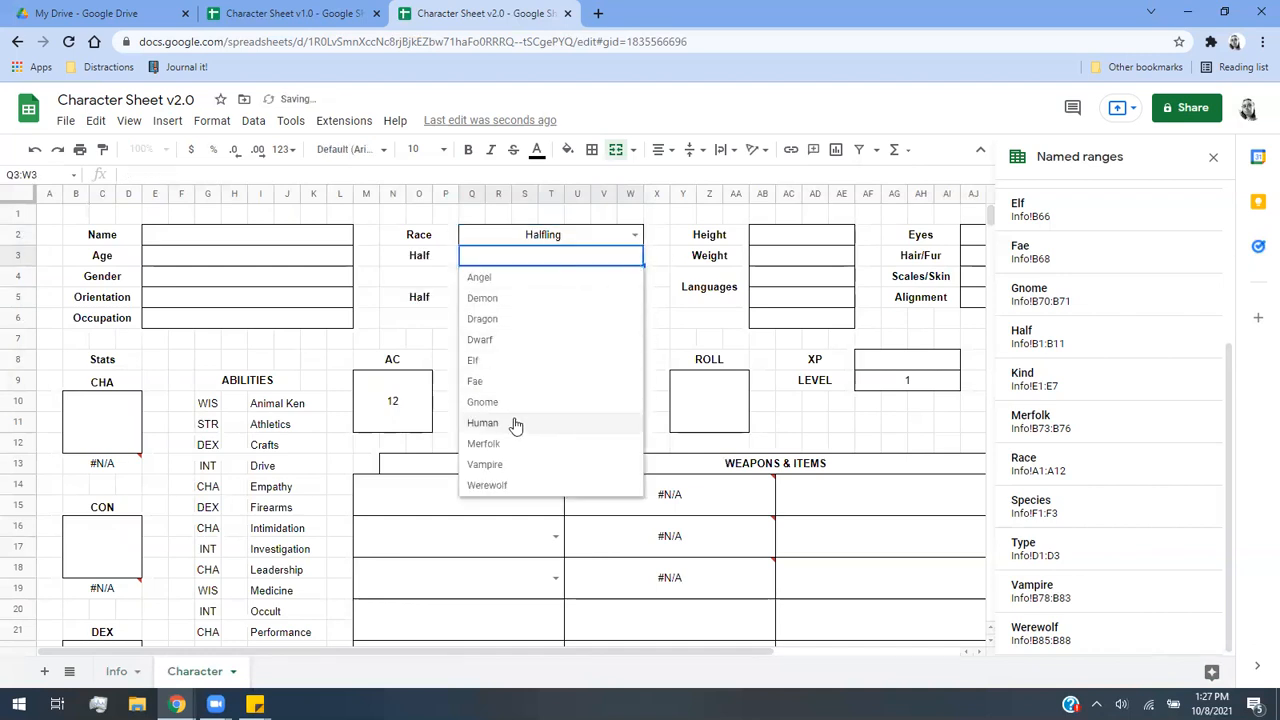
pyautogui.click(499, 465)
pyautogui.click(634, 277)
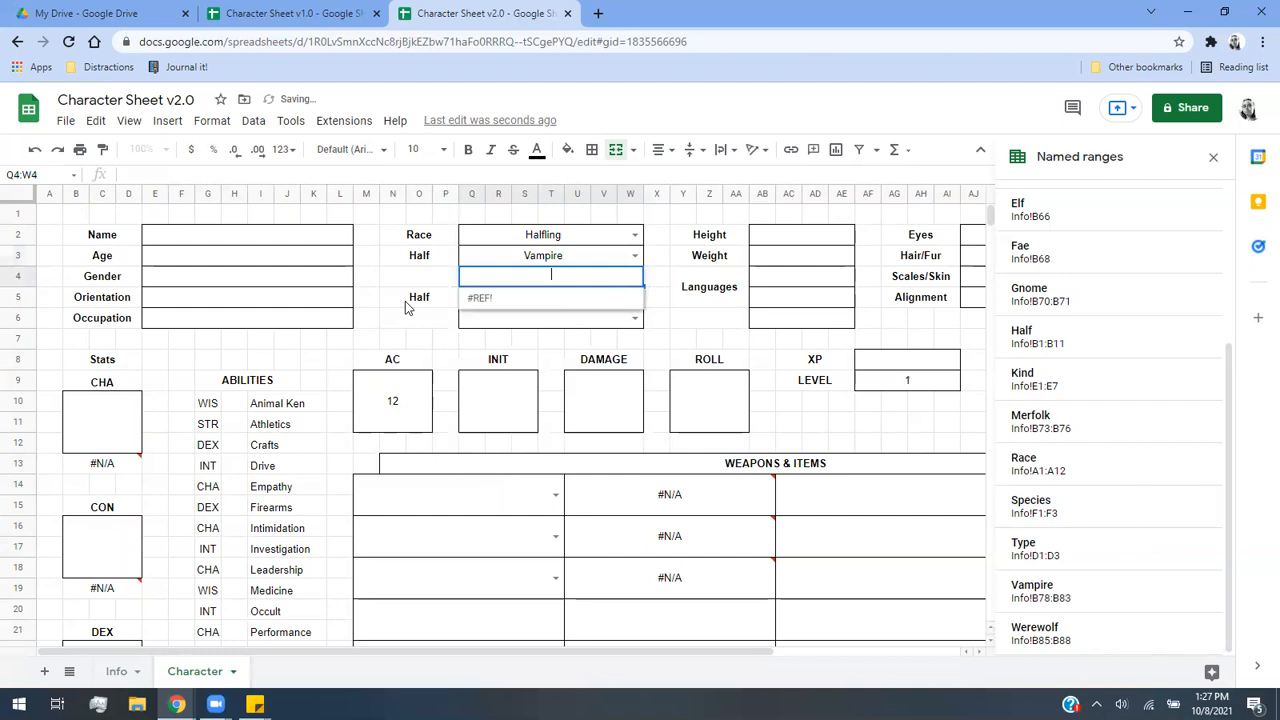
pyautogui.click(405, 280)
pyautogui.click(634, 297)
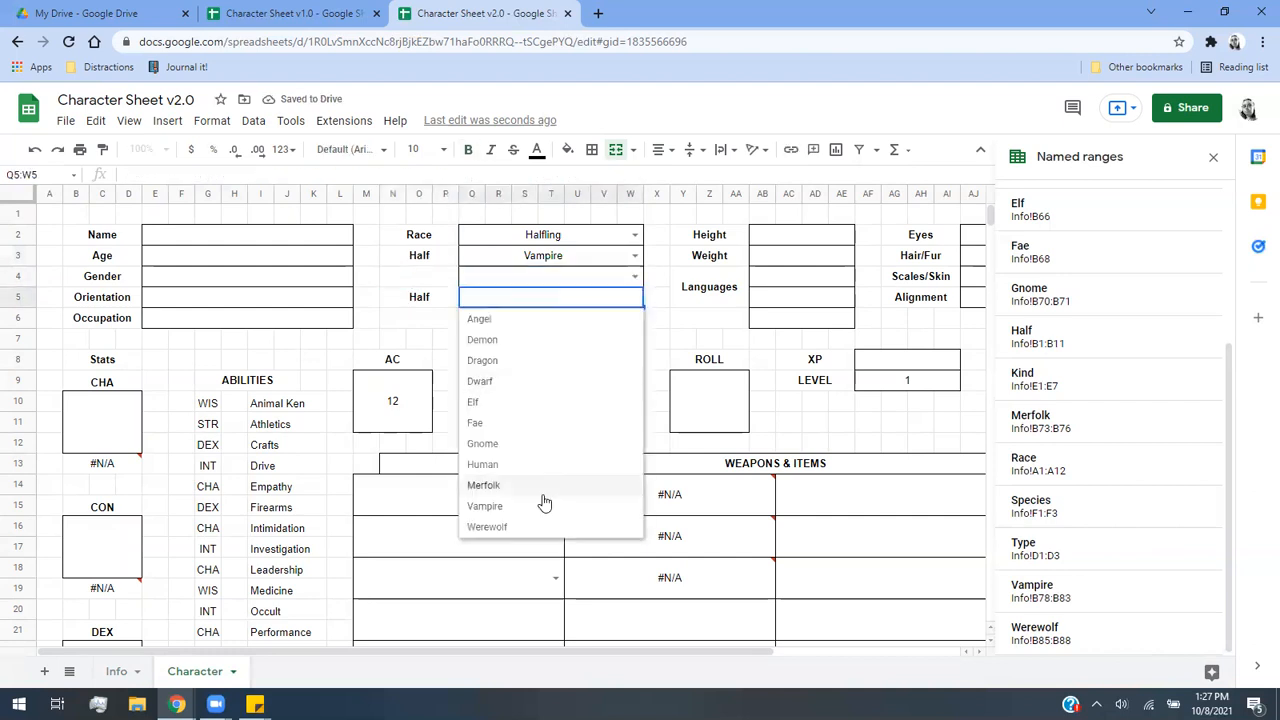
pyautogui.click(538, 503)
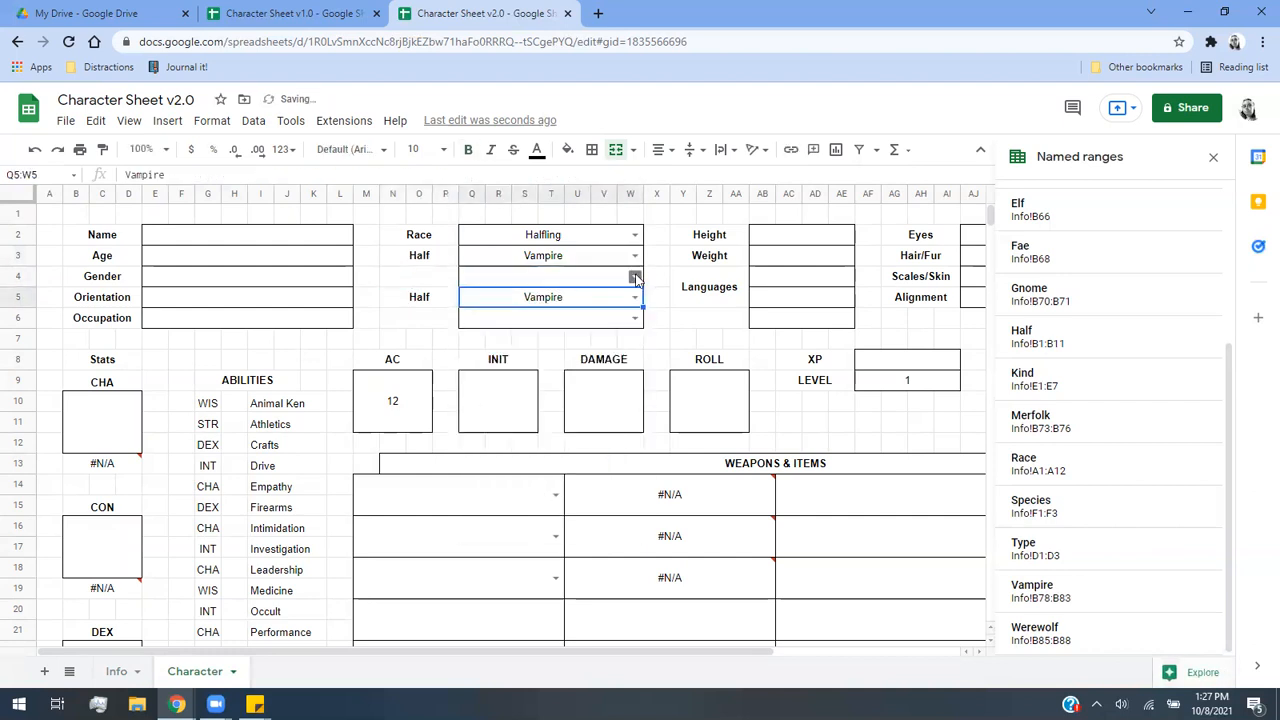
pyautogui.scroll(-3, 450, 500)
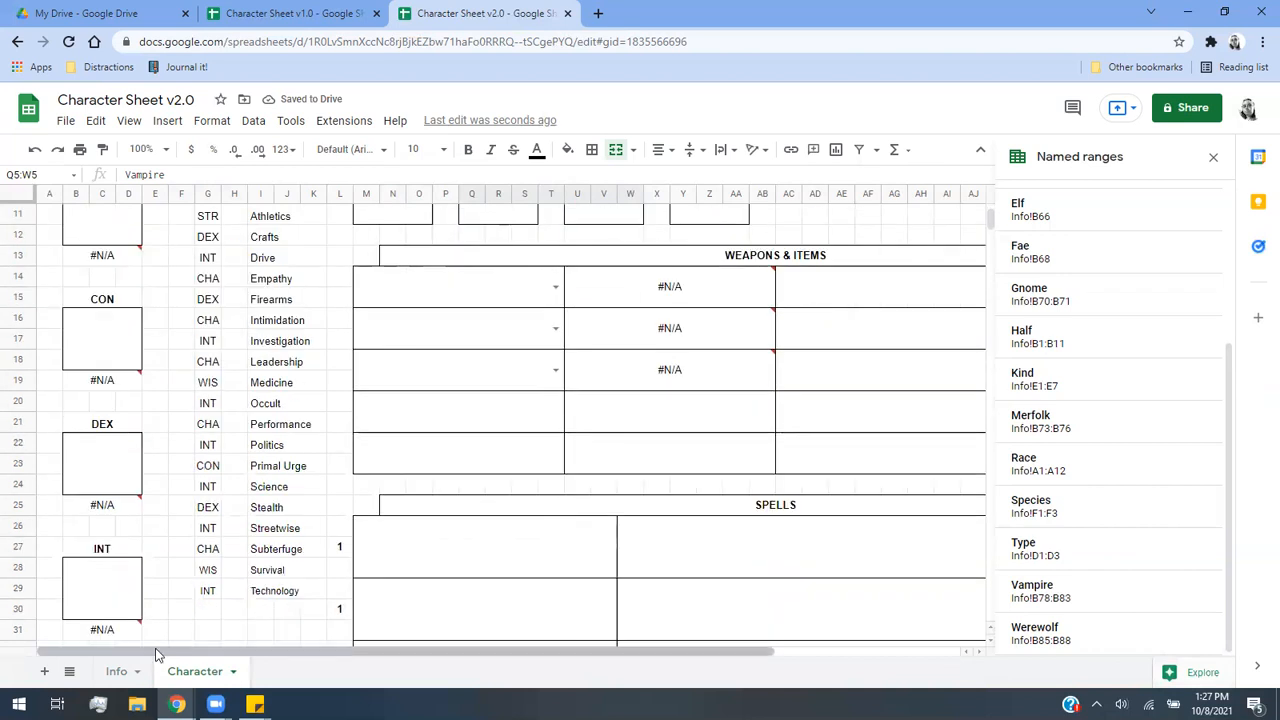
pyautogui.click(120, 670)
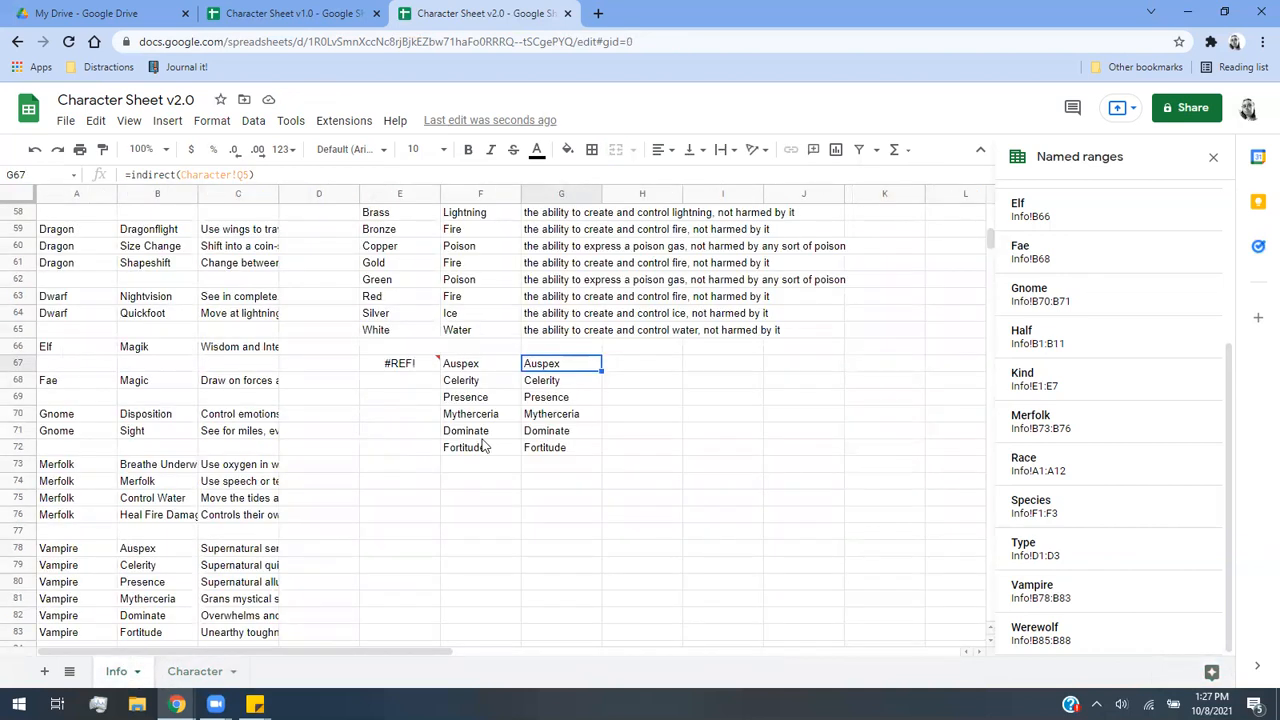
# Link the seventh ability name box, C94:K96 on the Character sheet, to the Info sheet with =Info!F67.
pyautogui.click(190, 671)
pyautogui.scroll(-3, 541, 522)
pyautogui.scroll(-20, 538, 530)
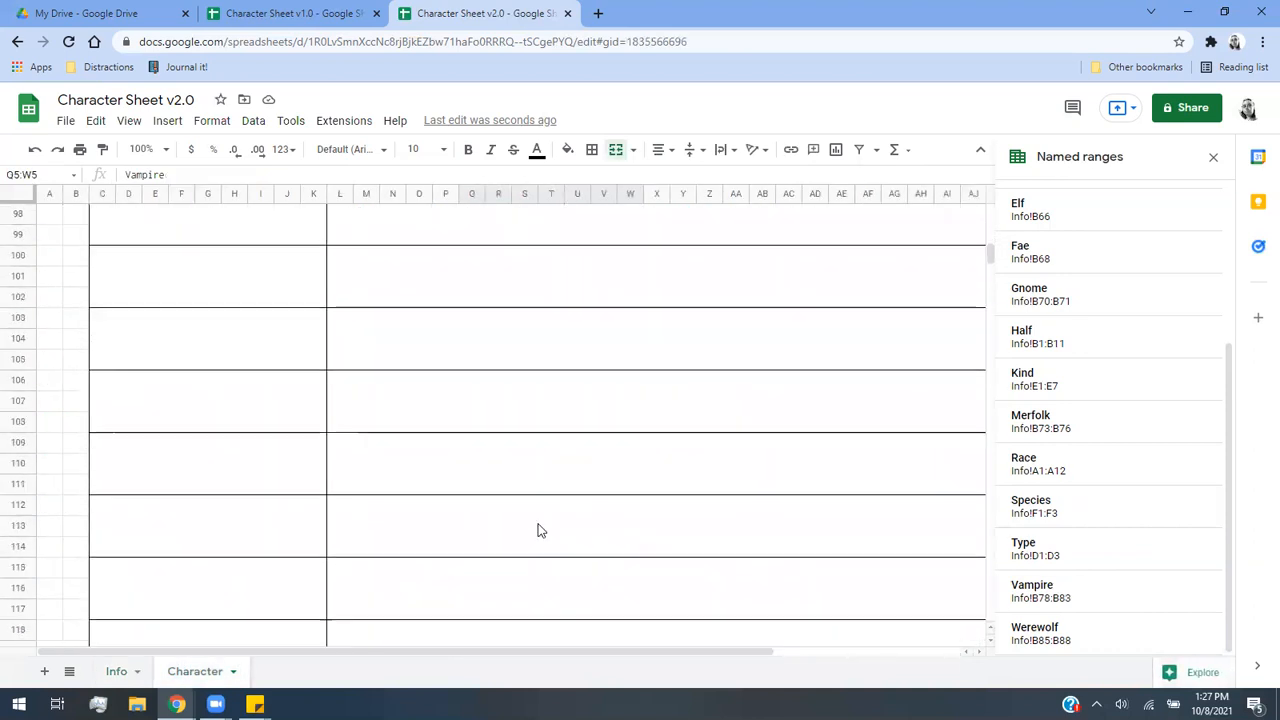
pyautogui.scroll(7, 538, 530)
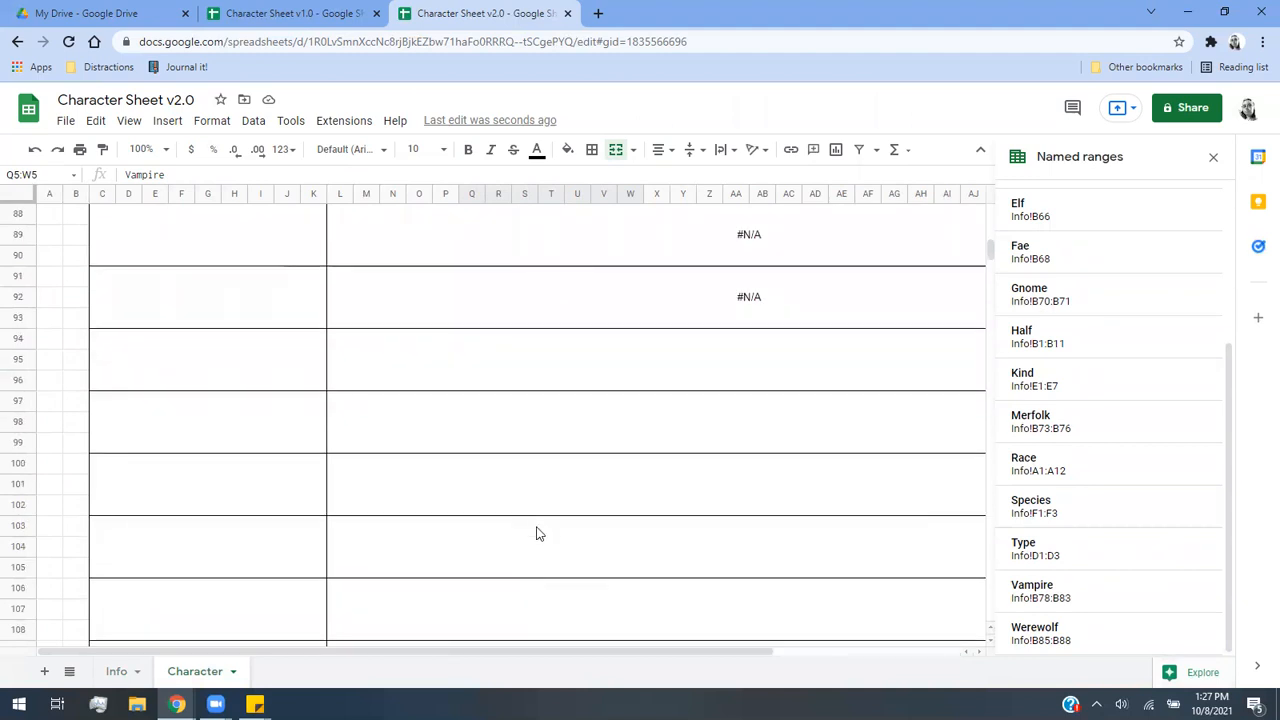
pyautogui.click(223, 363)
pyautogui.write('=')
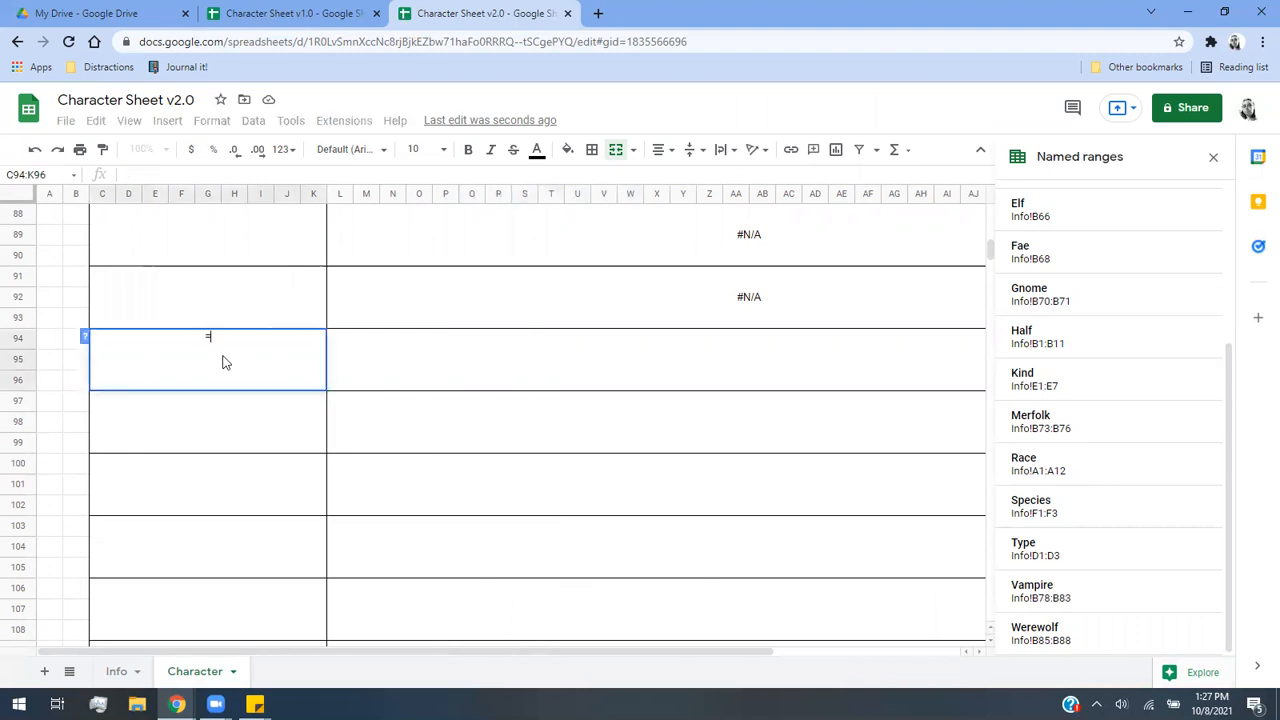
pyautogui.click(135, 678)
pyautogui.click(473, 333)
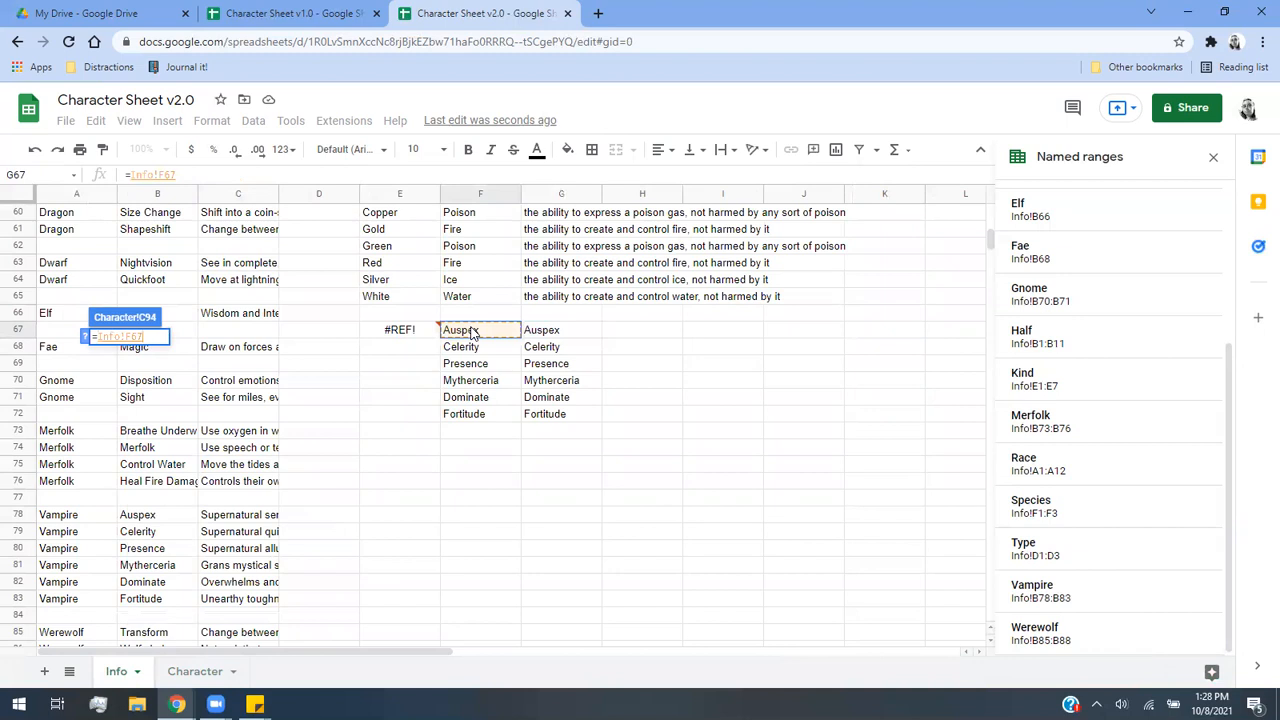
pyautogui.press('Return')
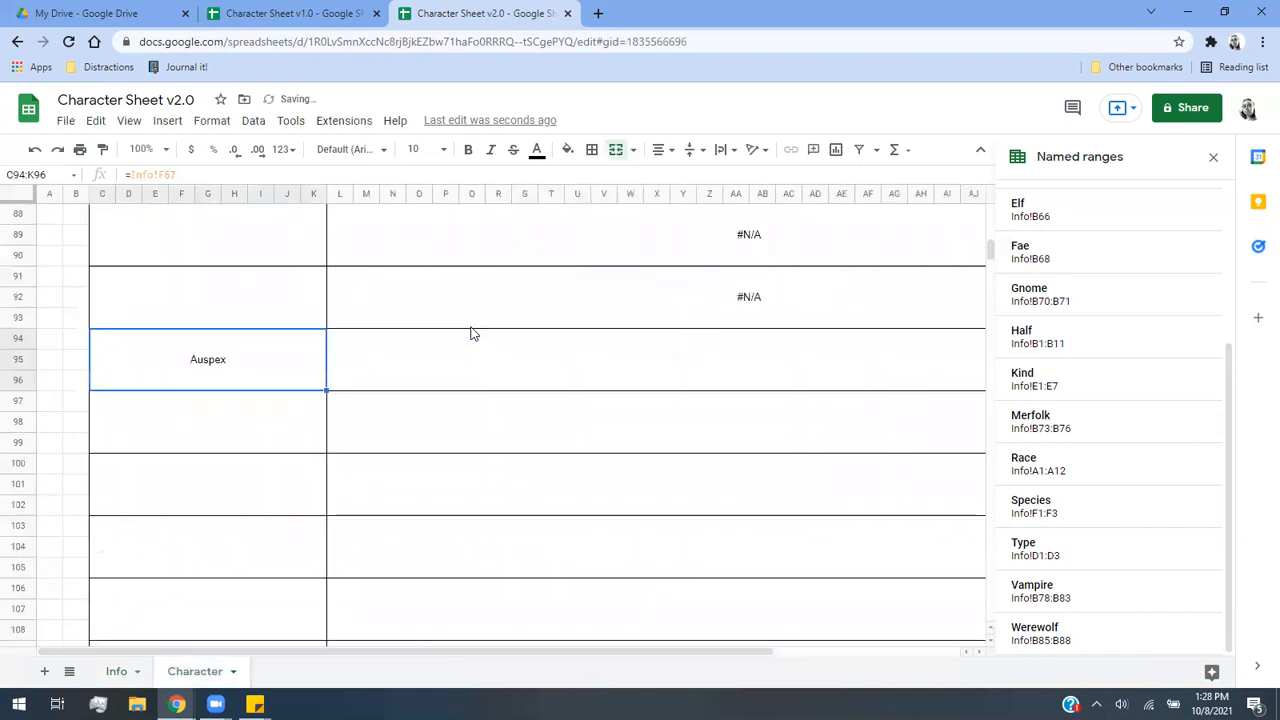
# Link the eighth ability name box, C97:K99, to the Info sheet with =Info!F68.
pyautogui.click(283, 421)
pyautogui.write('=')
pyautogui.click(128, 671)
pyautogui.click(456, 350)
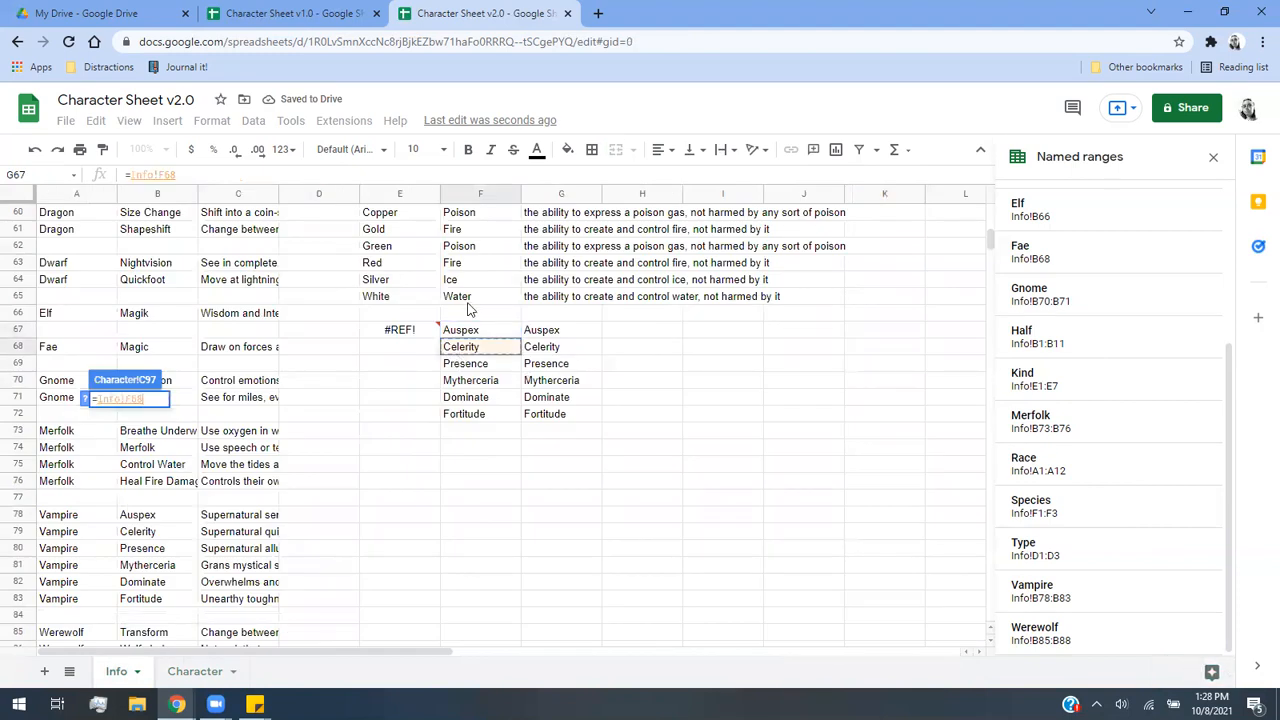
pyautogui.press('Return')
# Link the ninth ability name box, C100:K102, to the Info sheet with =Info!F69.
pyautogui.click(221, 485)
pyautogui.write('=')
pyautogui.click(116, 677)
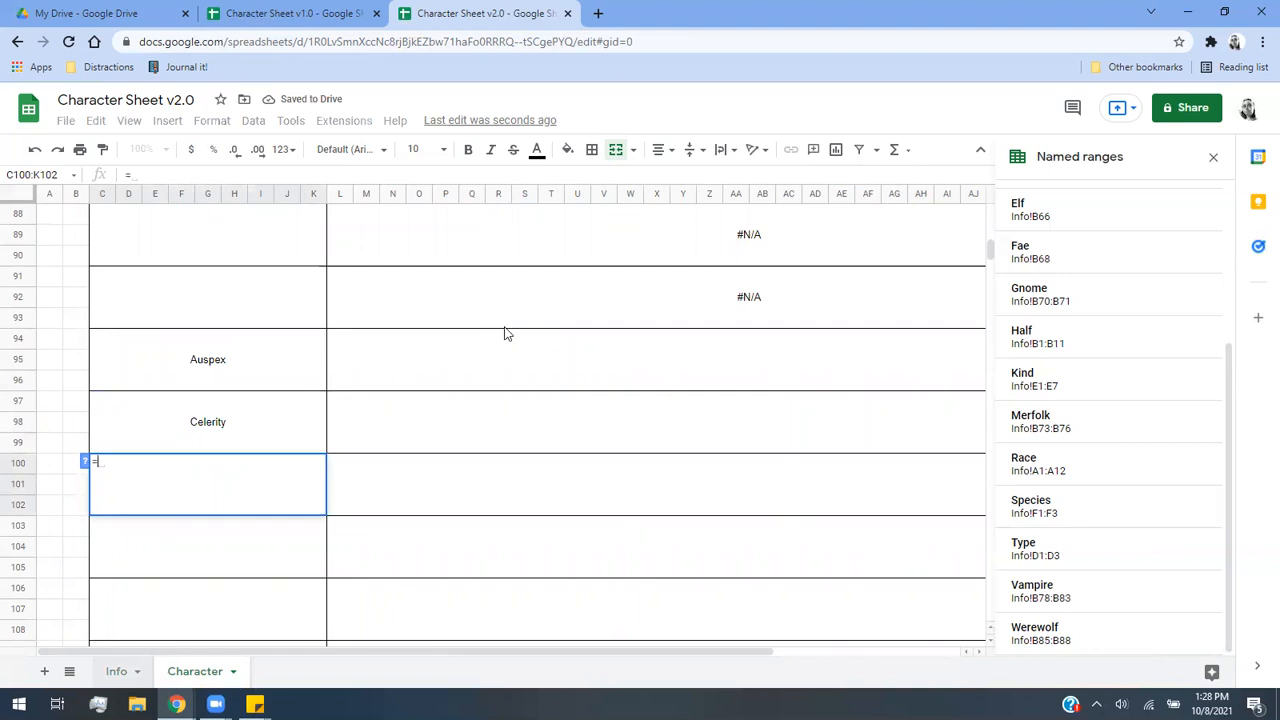
pyautogui.click(502, 364)
pyautogui.press('Return')
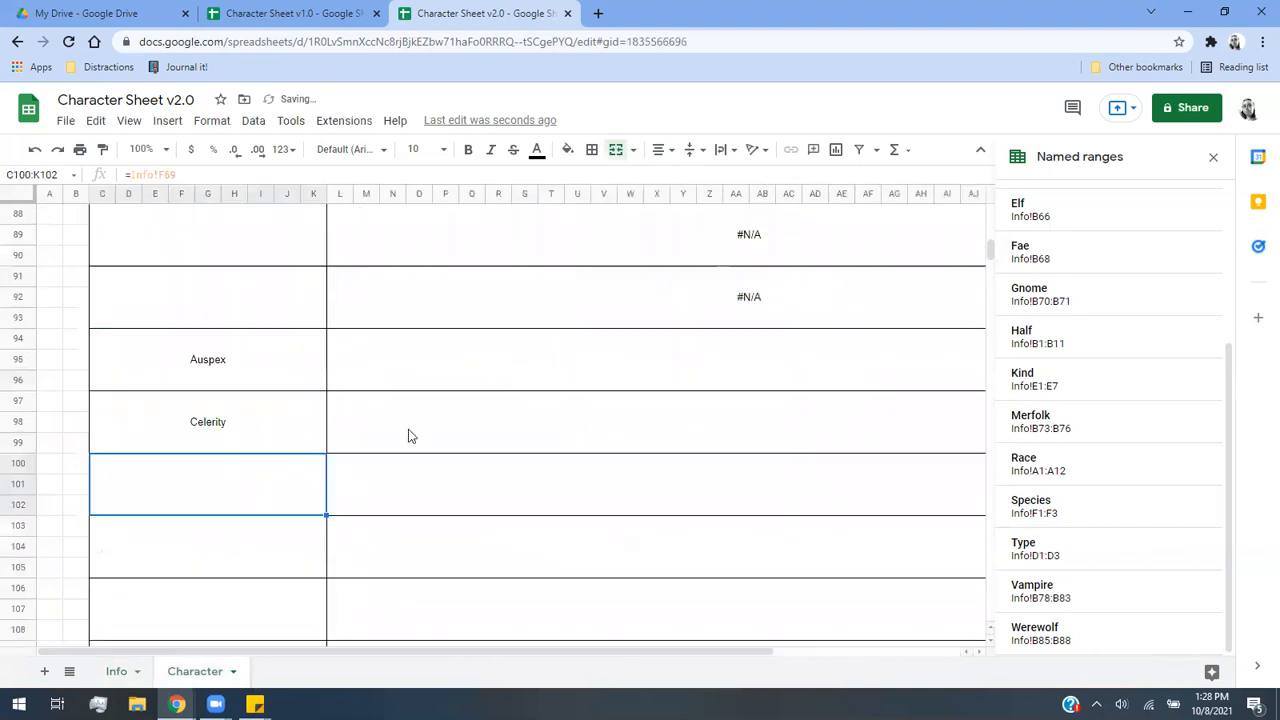
# Link the tenth ability name box, C103:K105, to the Info sheet with =Info!F70.
pyautogui.click(210, 537)
pyautogui.write('=')
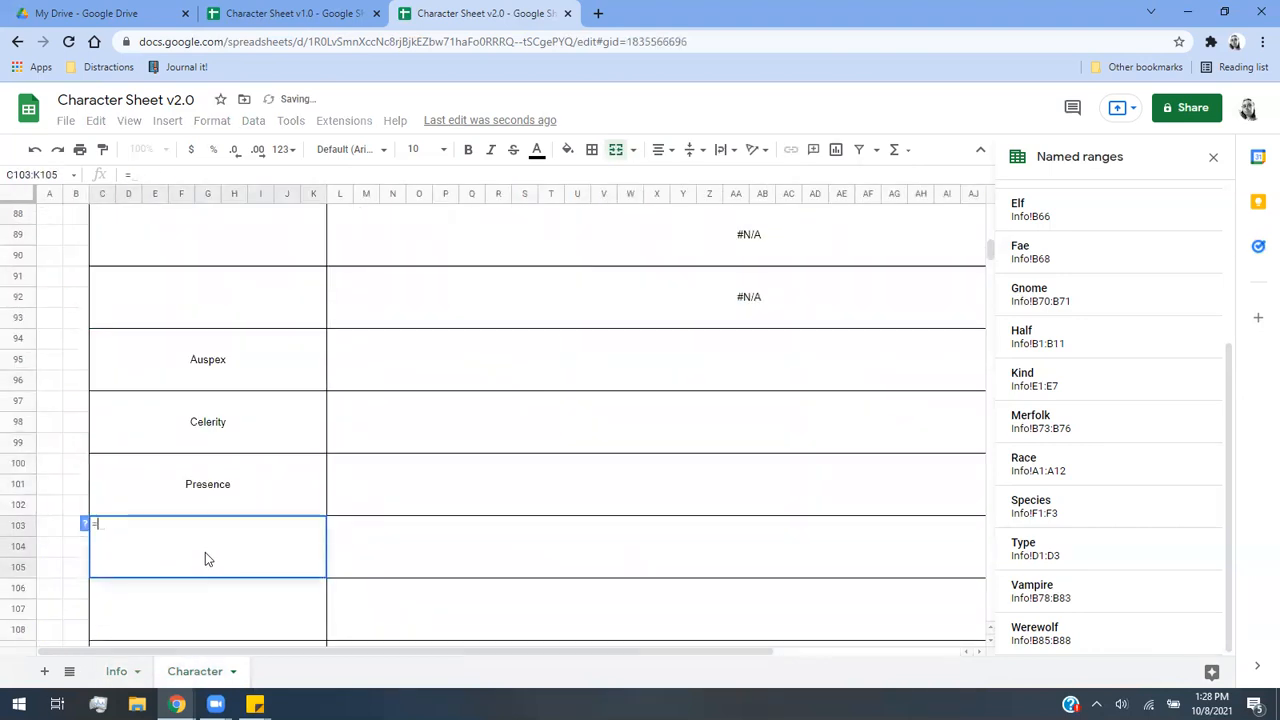
pyautogui.click(118, 667)
pyautogui.scroll(-1, 334, 437)
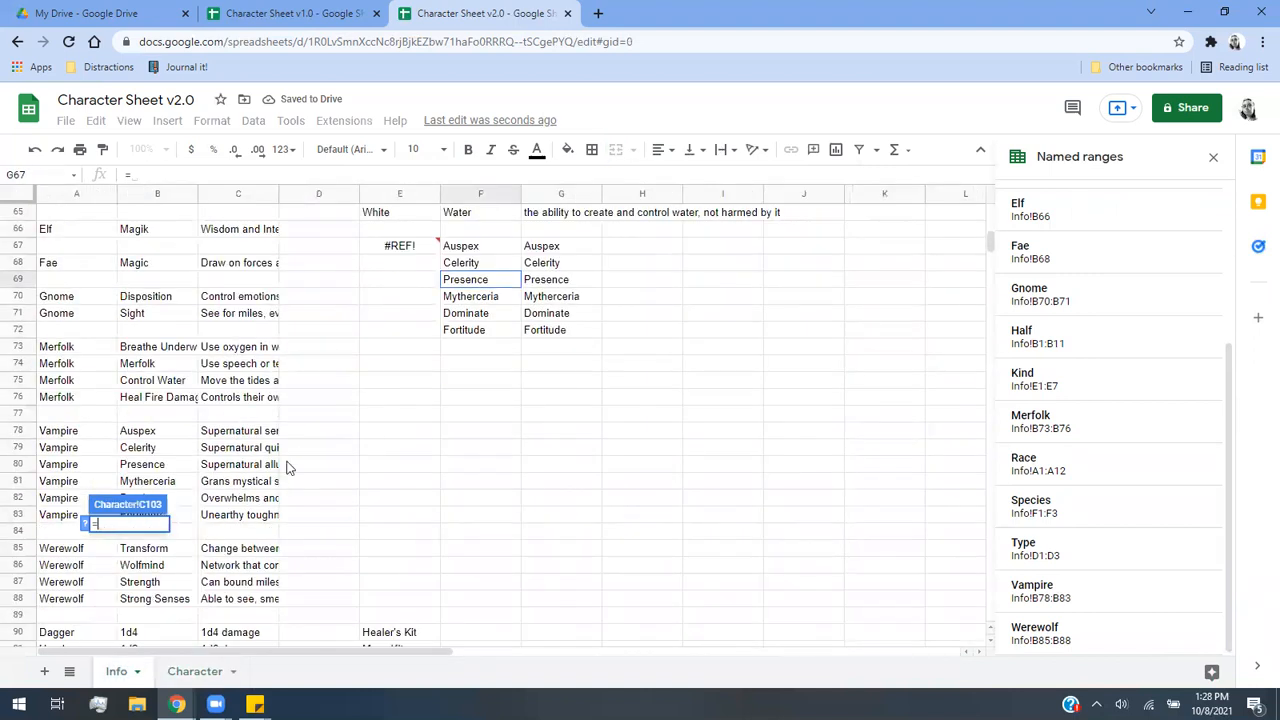
pyautogui.click(489, 300)
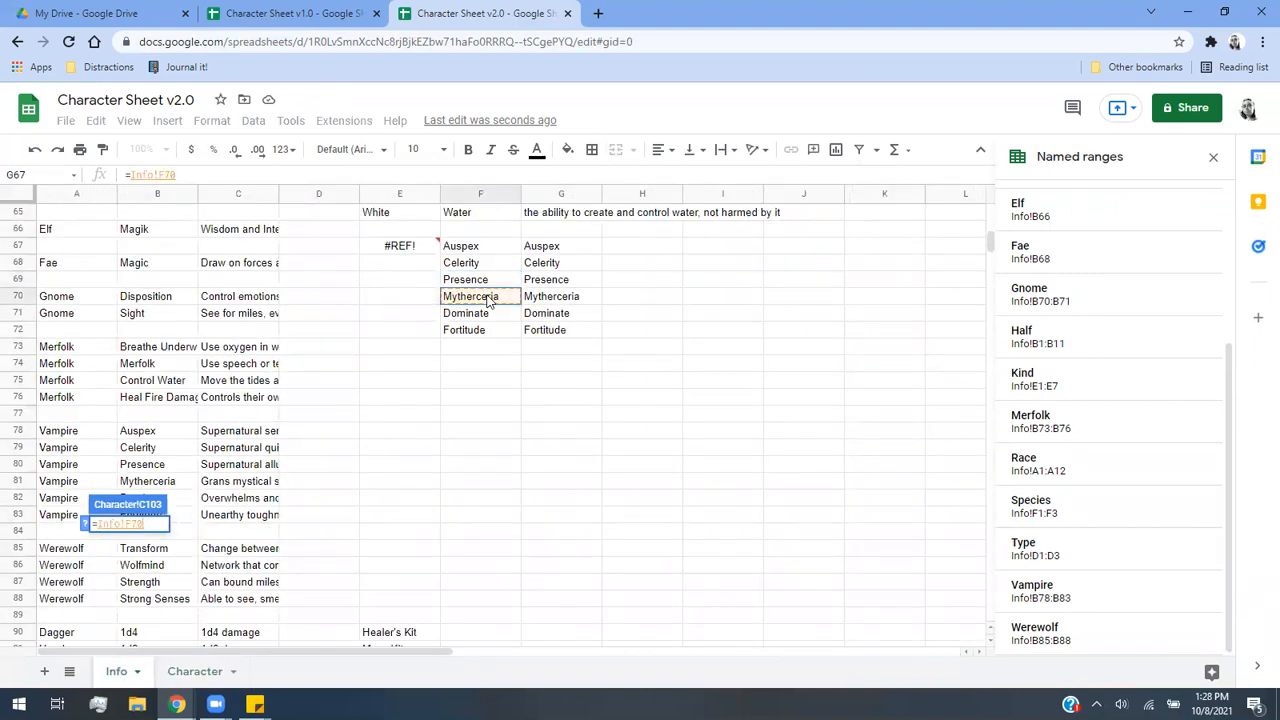
pyautogui.press('Return')
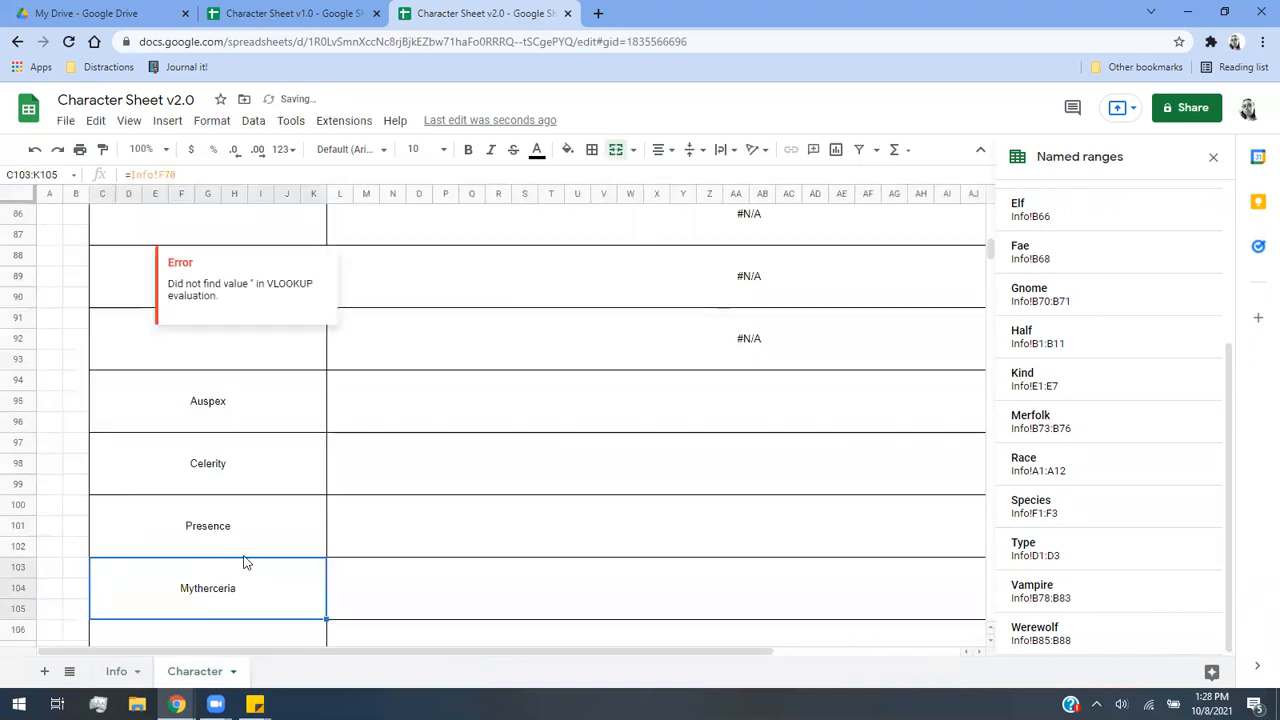
# Link the eleventh ability name box, C106:K108, to the Info sheet with =Info!F71.
pyautogui.click(233, 512)
pyautogui.write('=')
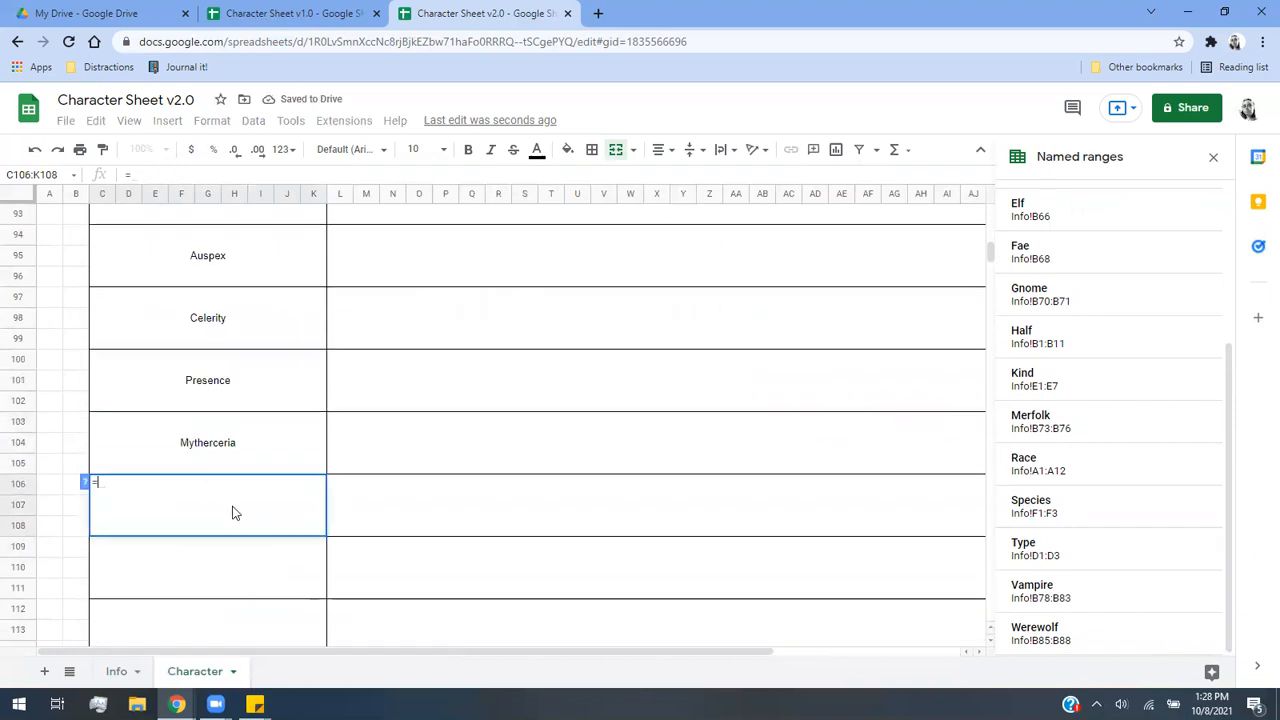
pyautogui.scroll(-5, 177, 557)
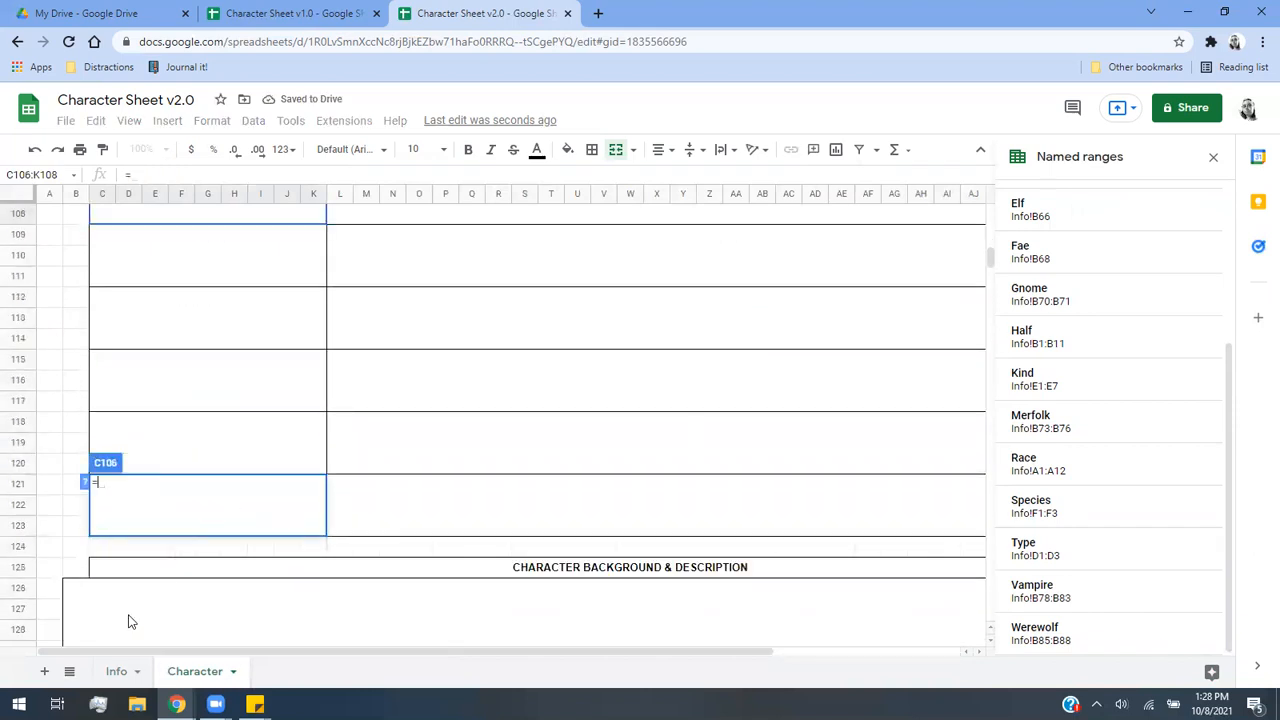
pyautogui.click(117, 671)
pyautogui.click(478, 316)
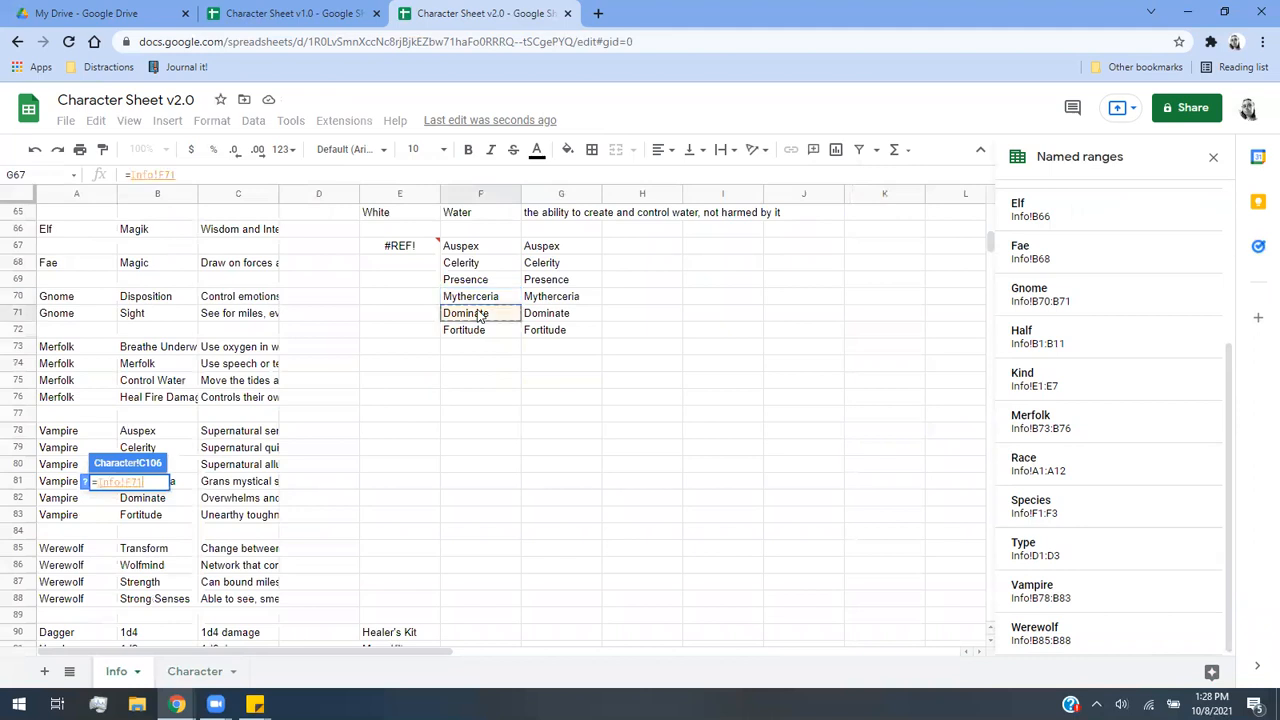
pyautogui.press('Return')
# Link the twelfth ability name box, C109:K111, to the Info sheet with =Info!F72.
pyautogui.scroll(2, 193, 425)
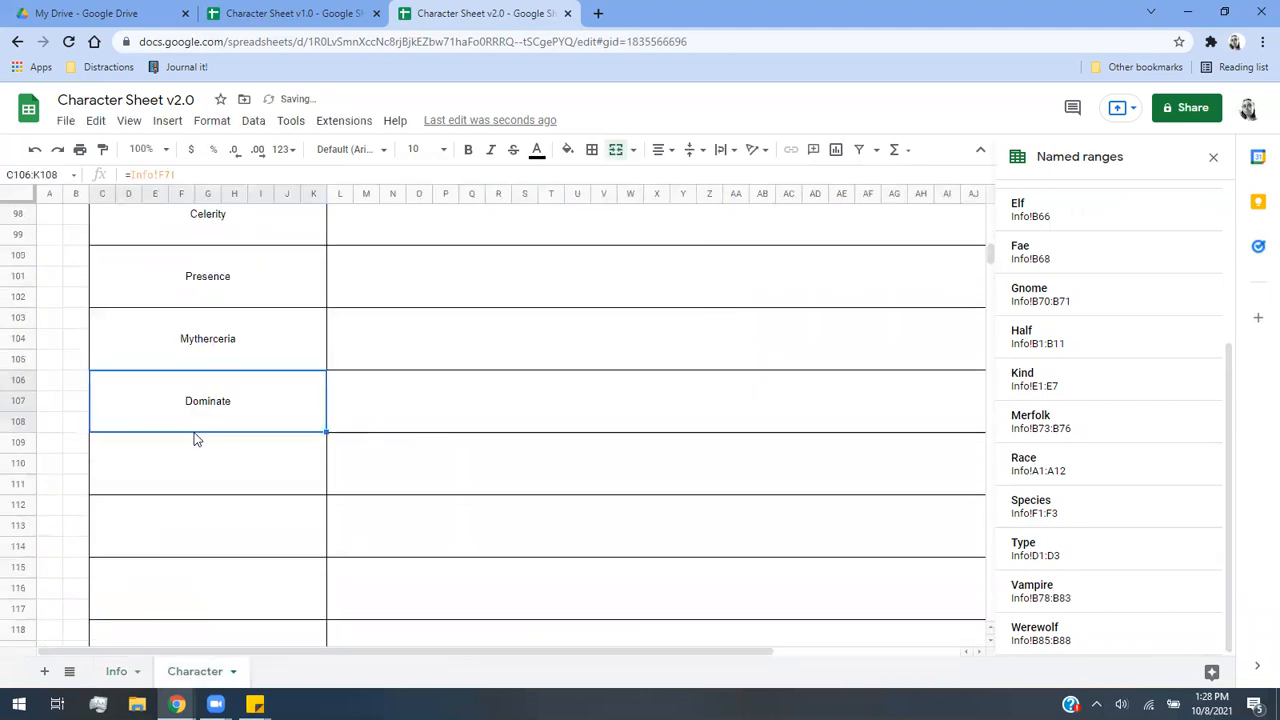
pyautogui.click(196, 453)
pyautogui.write('=')
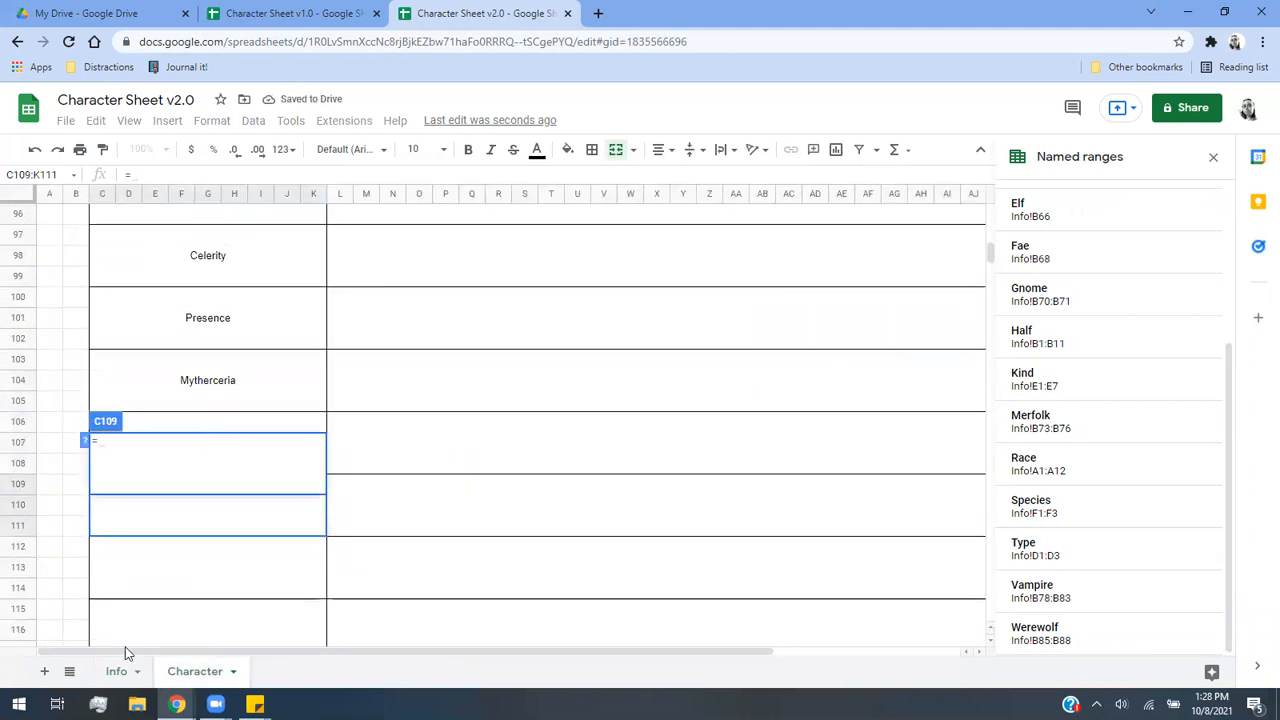
pyautogui.click(118, 671)
pyautogui.click(468, 331)
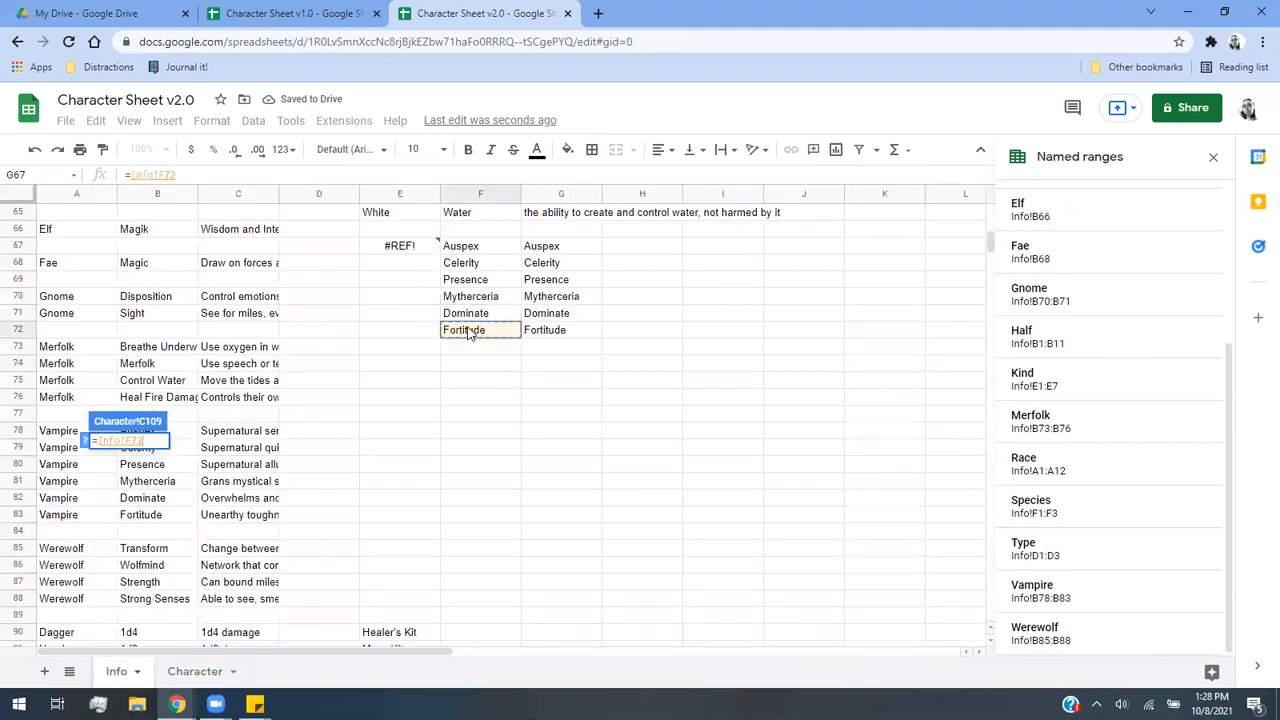
pyautogui.press('Return')
# Review the linked ability names, the empty ability boxes below them, and the Character Information section of the Character sheet.
pyautogui.scroll(-5, 480, 320)
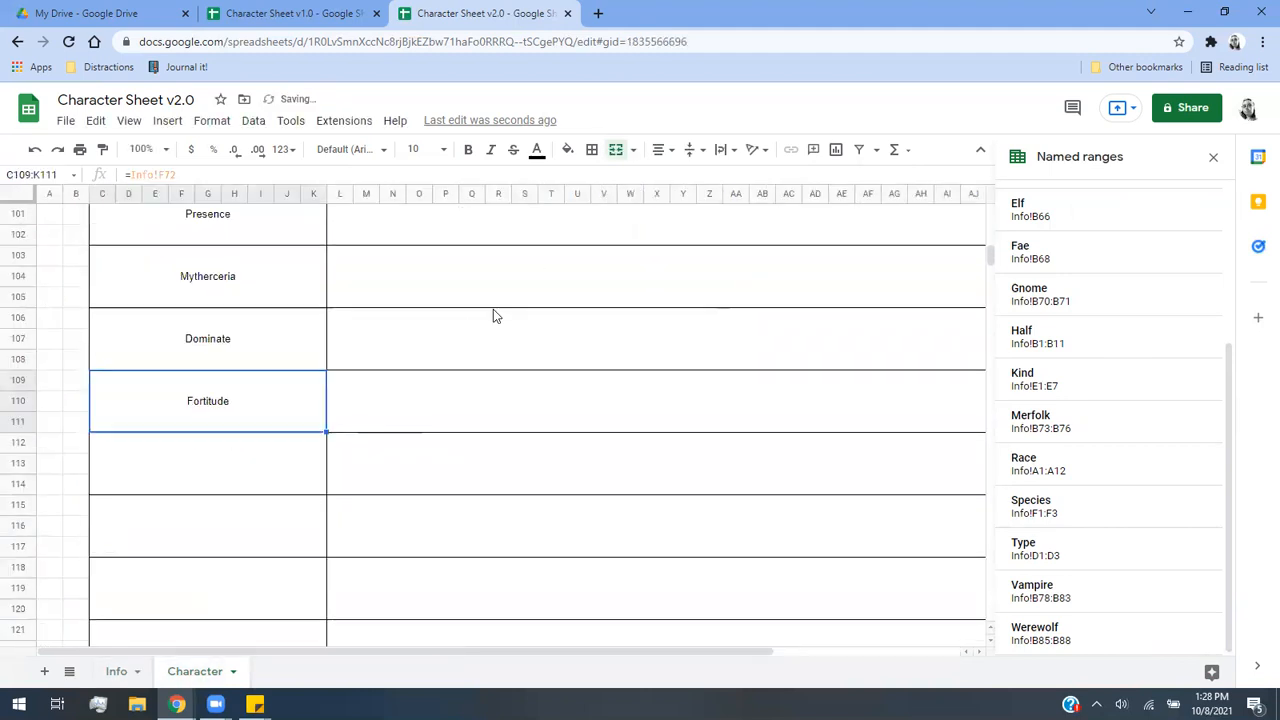
pyautogui.scroll(5, 485, 322)
pyautogui.scroll(4, 485, 329)
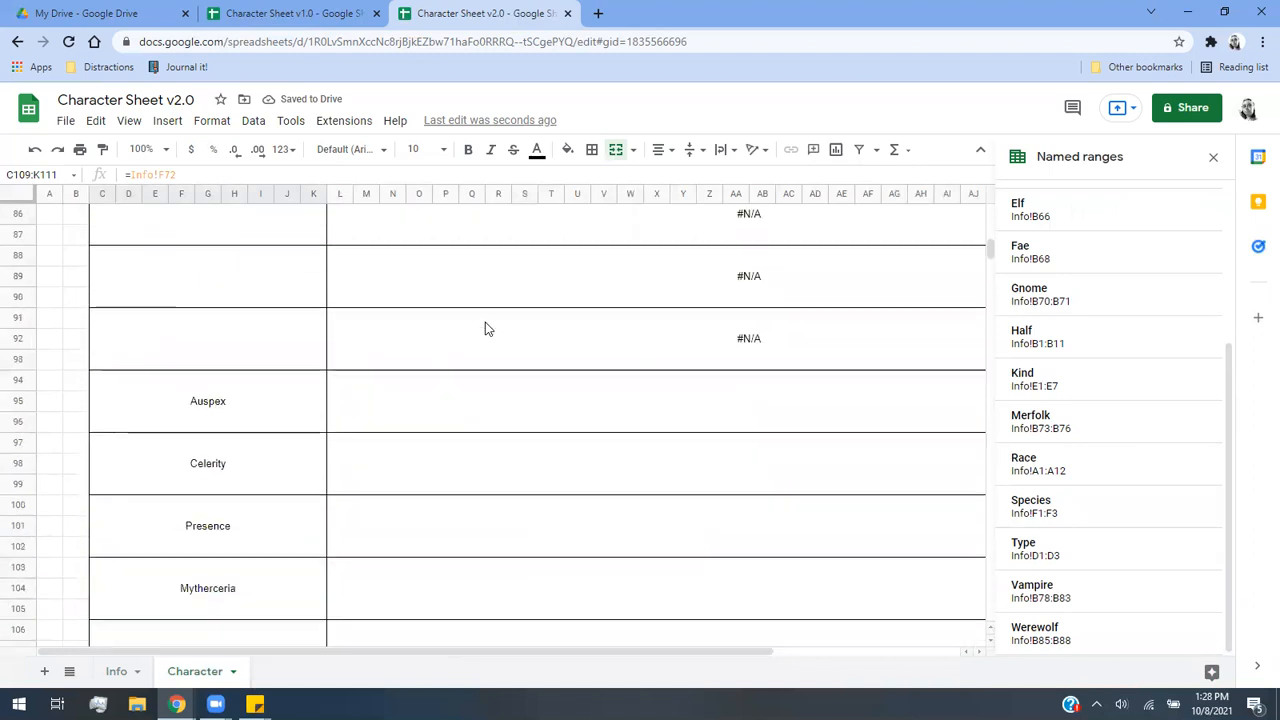
pyautogui.scroll(-5, 485, 329)
pyautogui.scroll(-8, 485, 329)
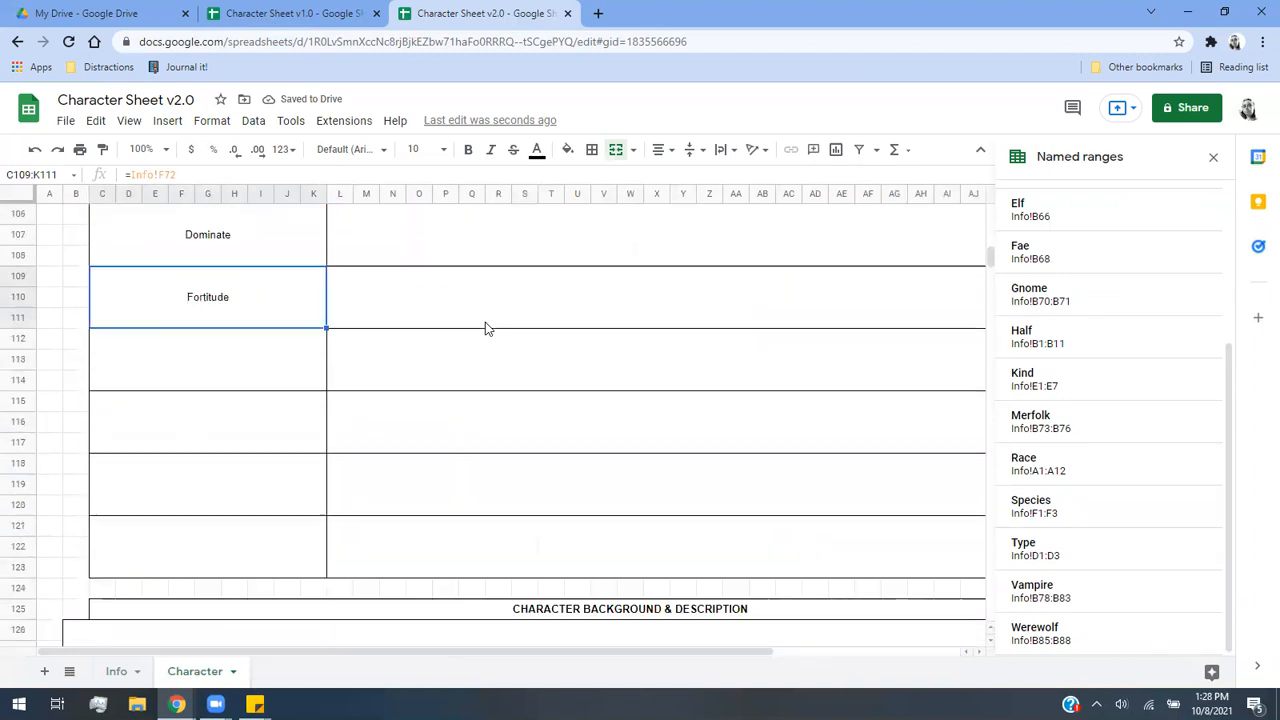
pyautogui.scroll(-2, 485, 329)
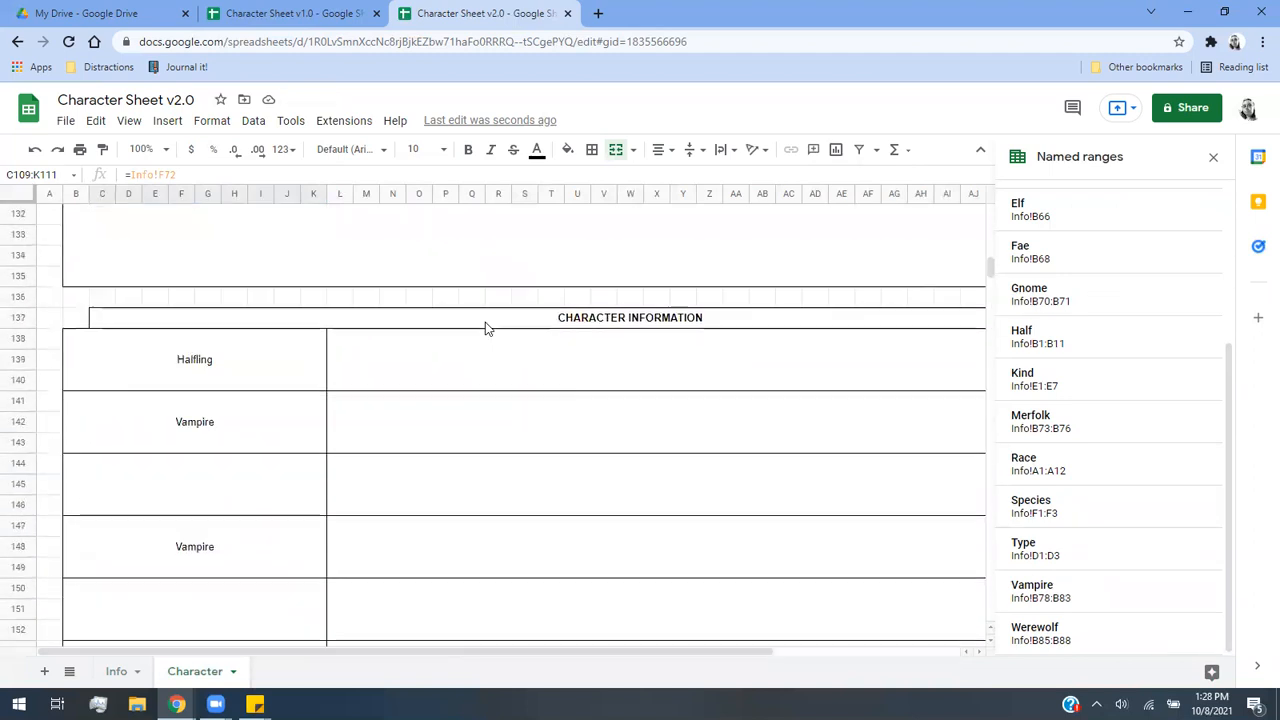
pyautogui.scroll(4, 485, 329)
pyautogui.scroll(3, 163, 424)
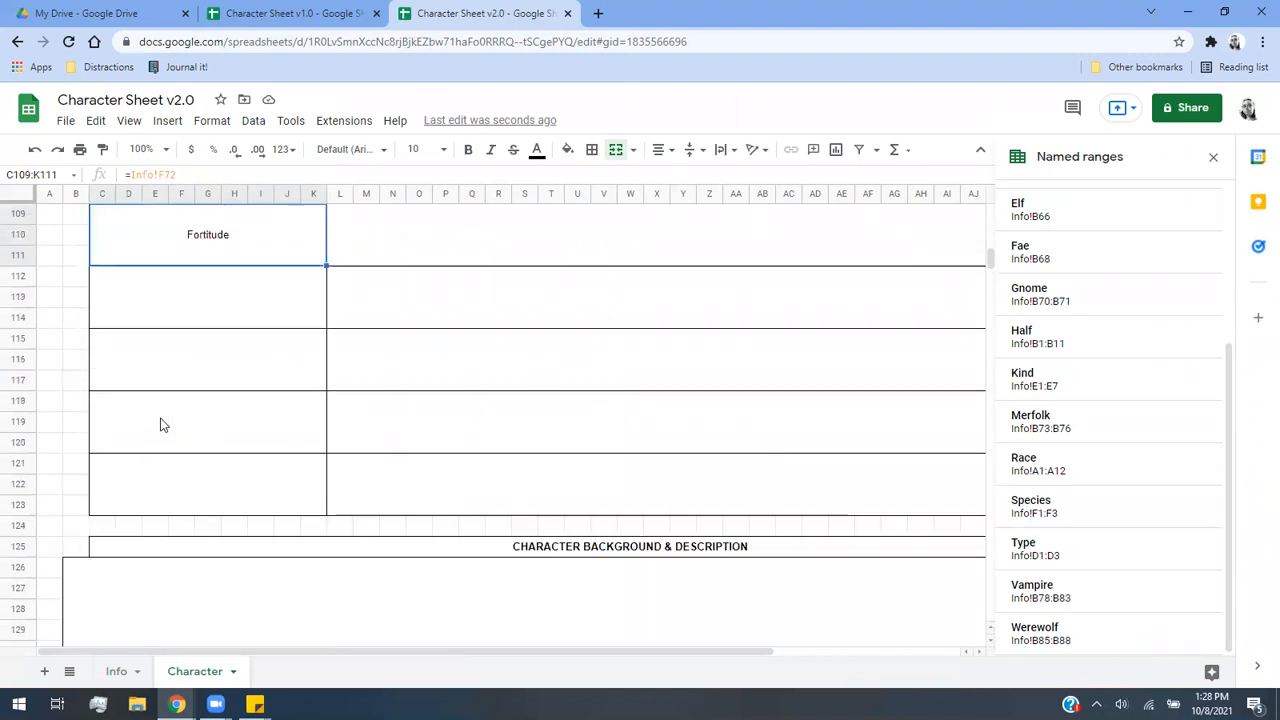
pyautogui.scroll(4, 163, 424)
pyautogui.moveTo(251, 286); pyautogui.dragTo(274, 514)
pyautogui.scroll(-2, 274, 514)
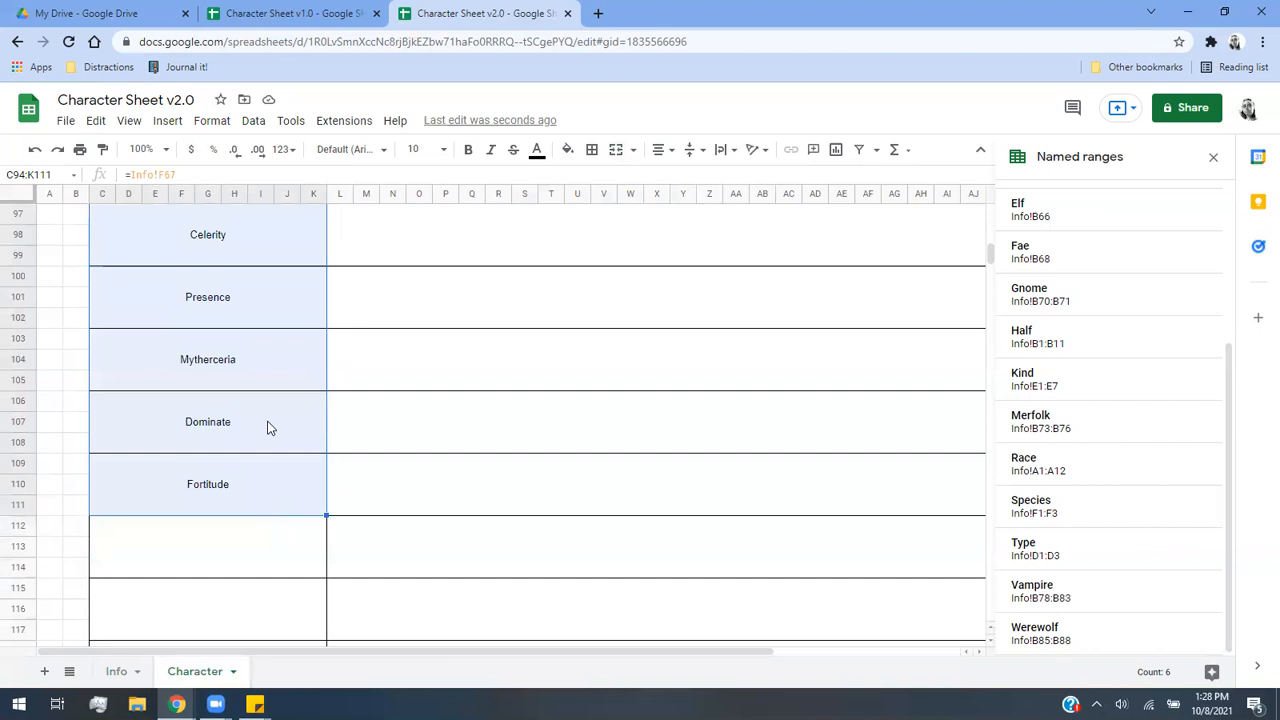
pyautogui.scroll(-4, 223, 471)
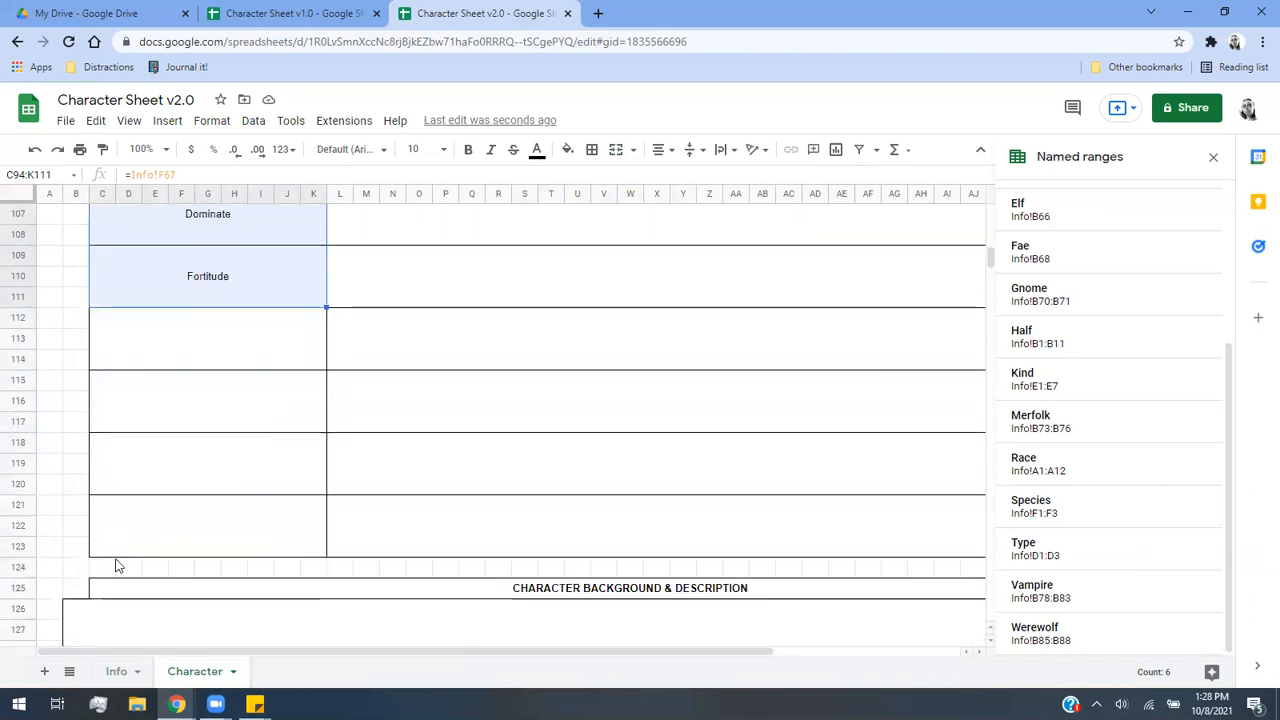
pyautogui.rightClick(100, 569)
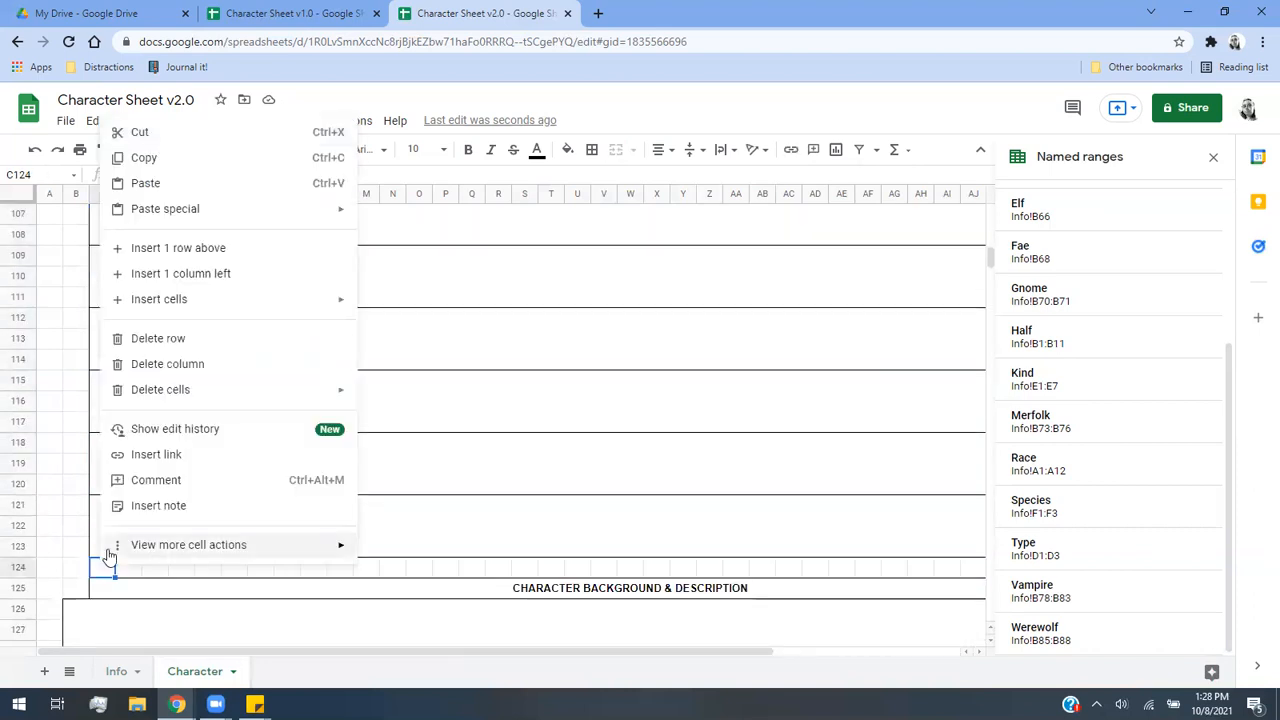
pyautogui.click(60, 512)
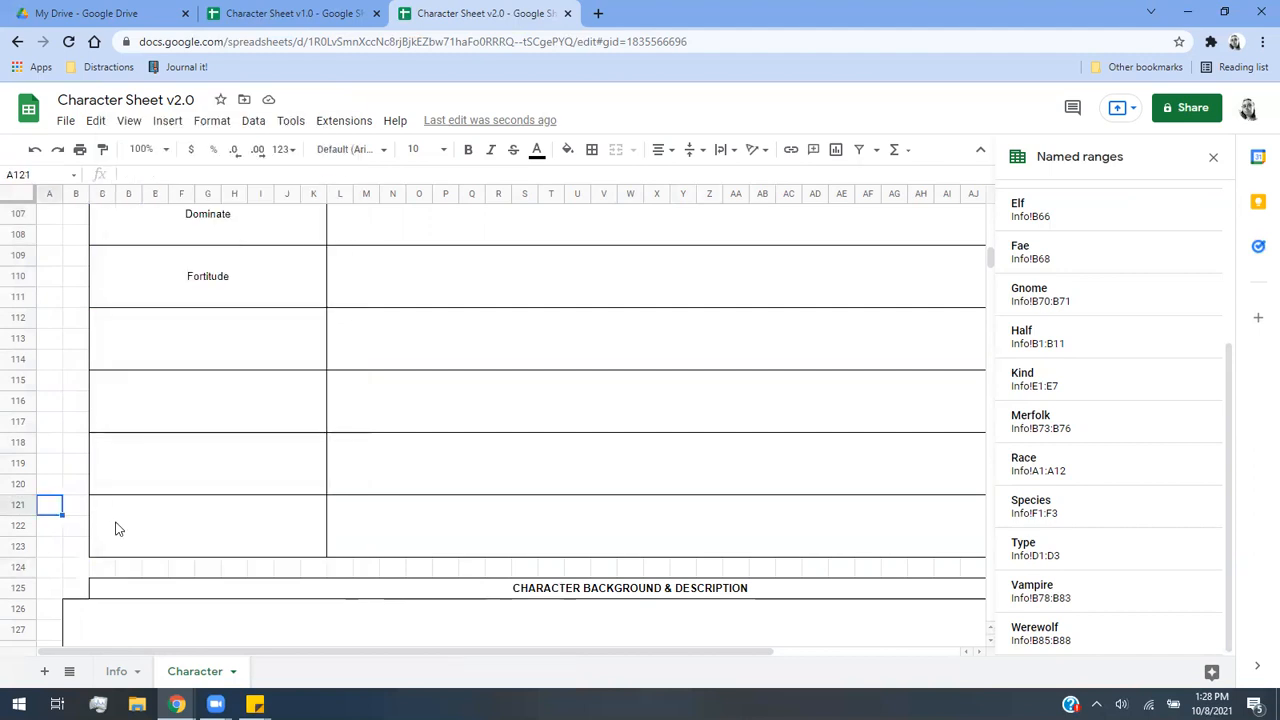
pyautogui.moveTo(155, 325); pyautogui.dragTo(157, 531)
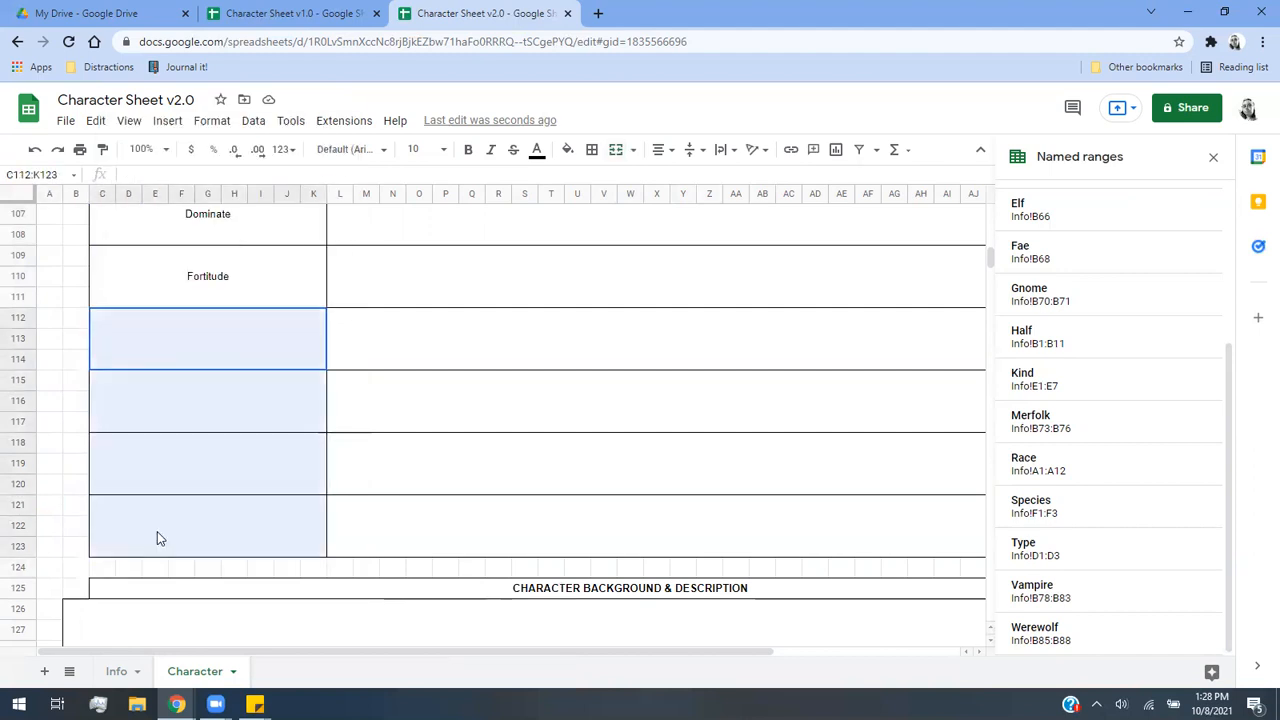
pyautogui.rightClick(157, 531)
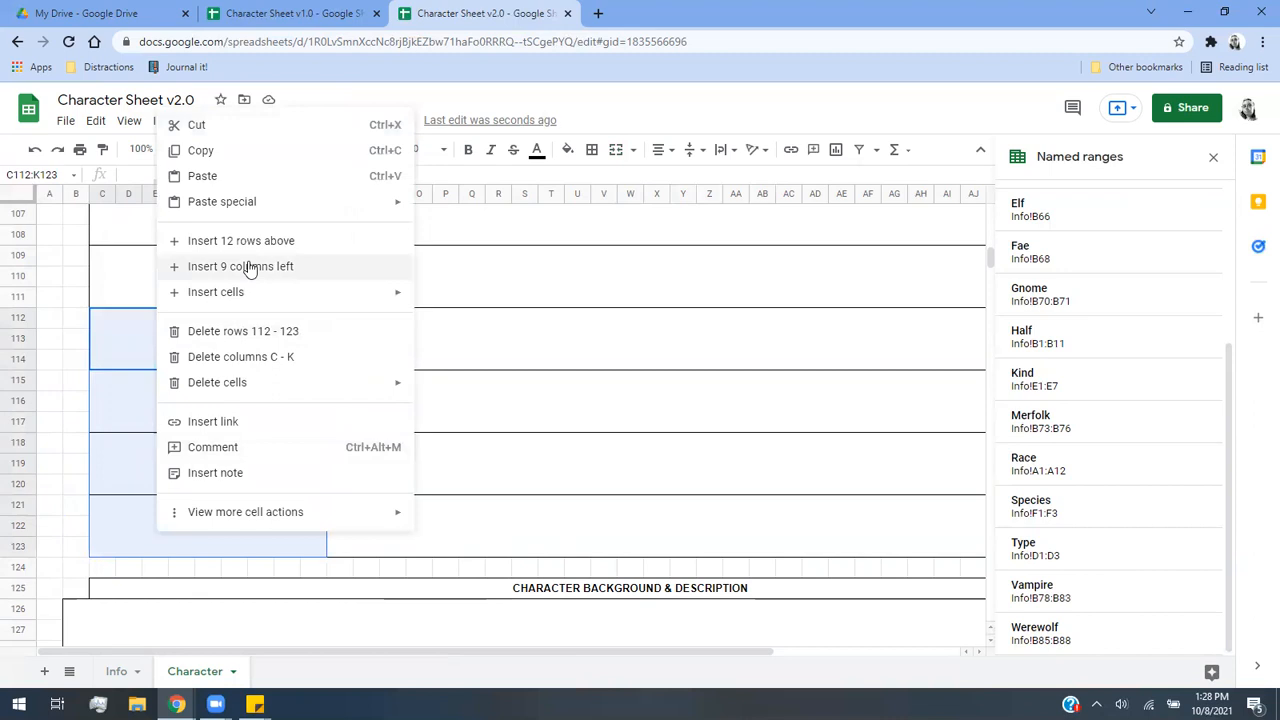
pyautogui.click(89, 571)
pyautogui.click(94, 572)
pyautogui.scroll(-2, 186, 520)
pyautogui.scroll(1, 186, 517)
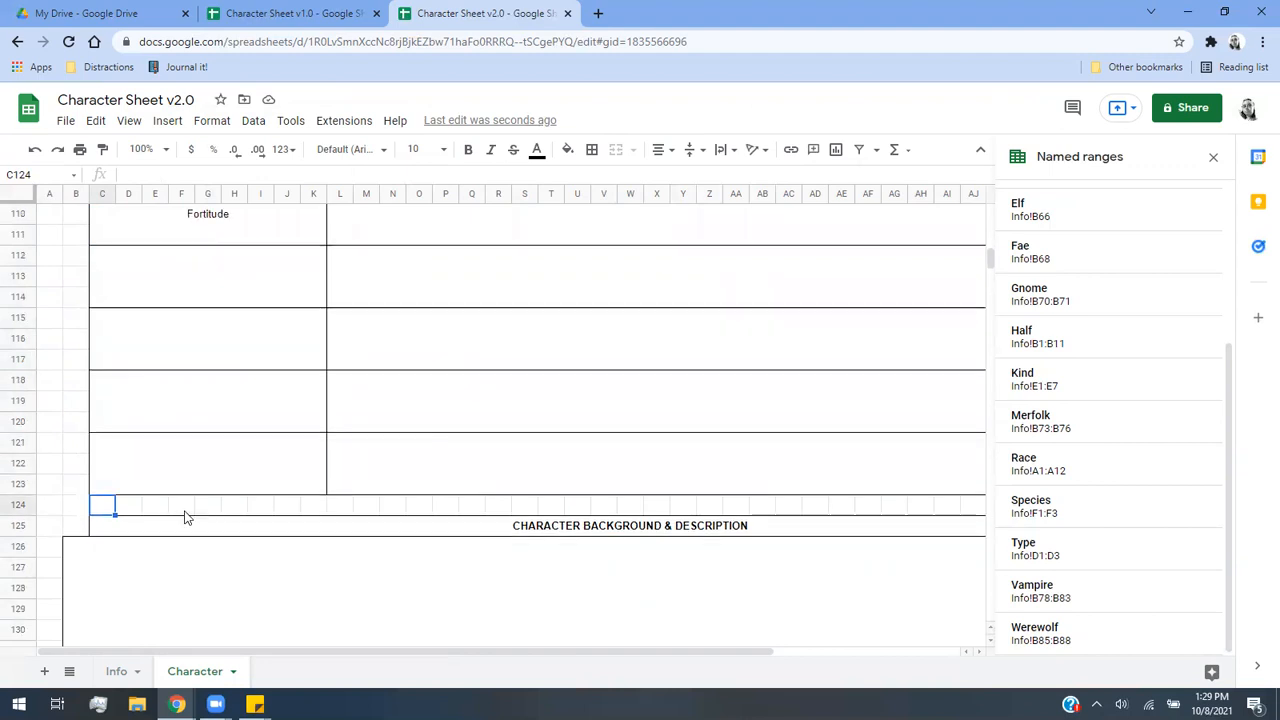
# Insert 12 rows above the empty ability boxes in rows 112 to 123 of the Character sheet.
pyautogui.moveTo(205, 285); pyautogui.dragTo(217, 457)
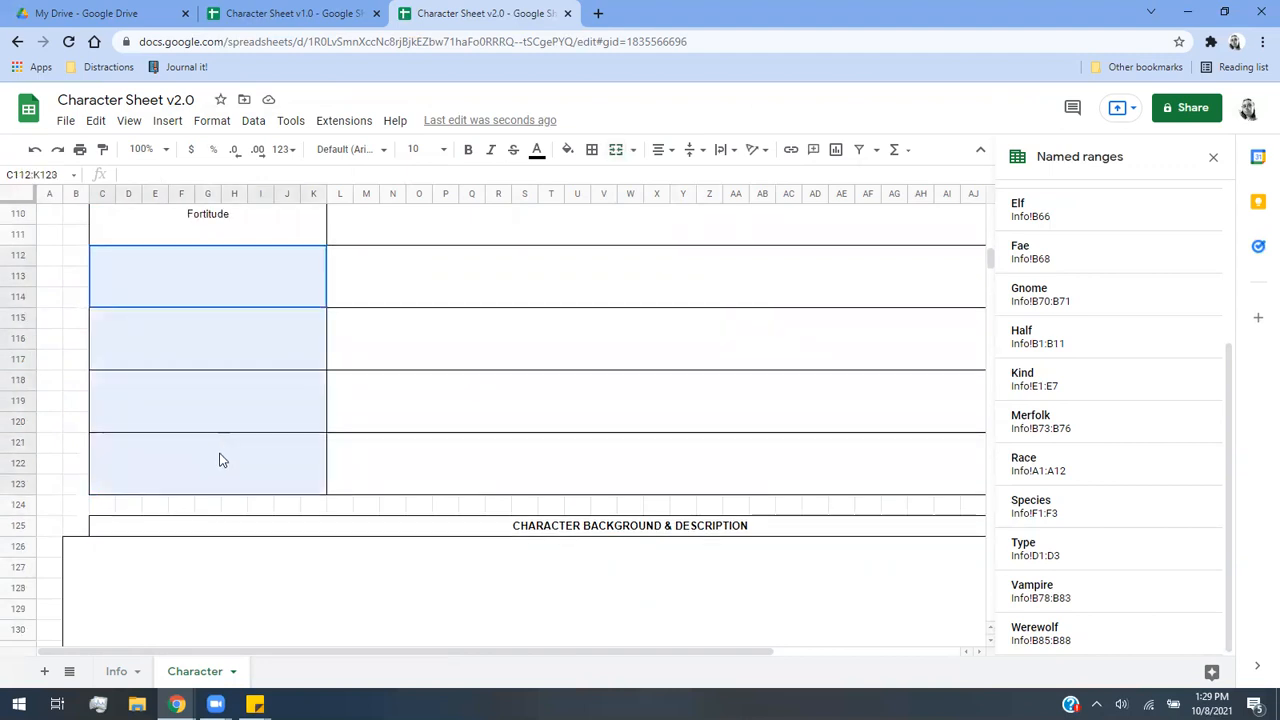
pyautogui.rightClick(246, 346)
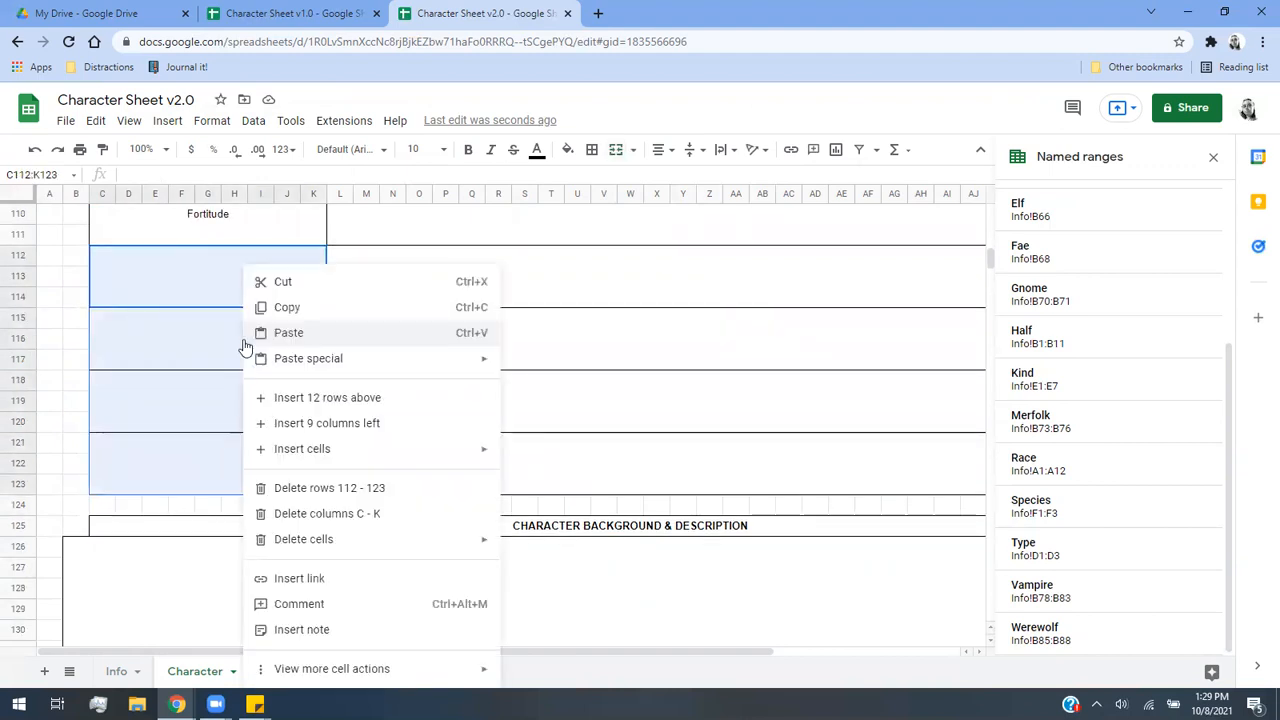
pyautogui.click(316, 405)
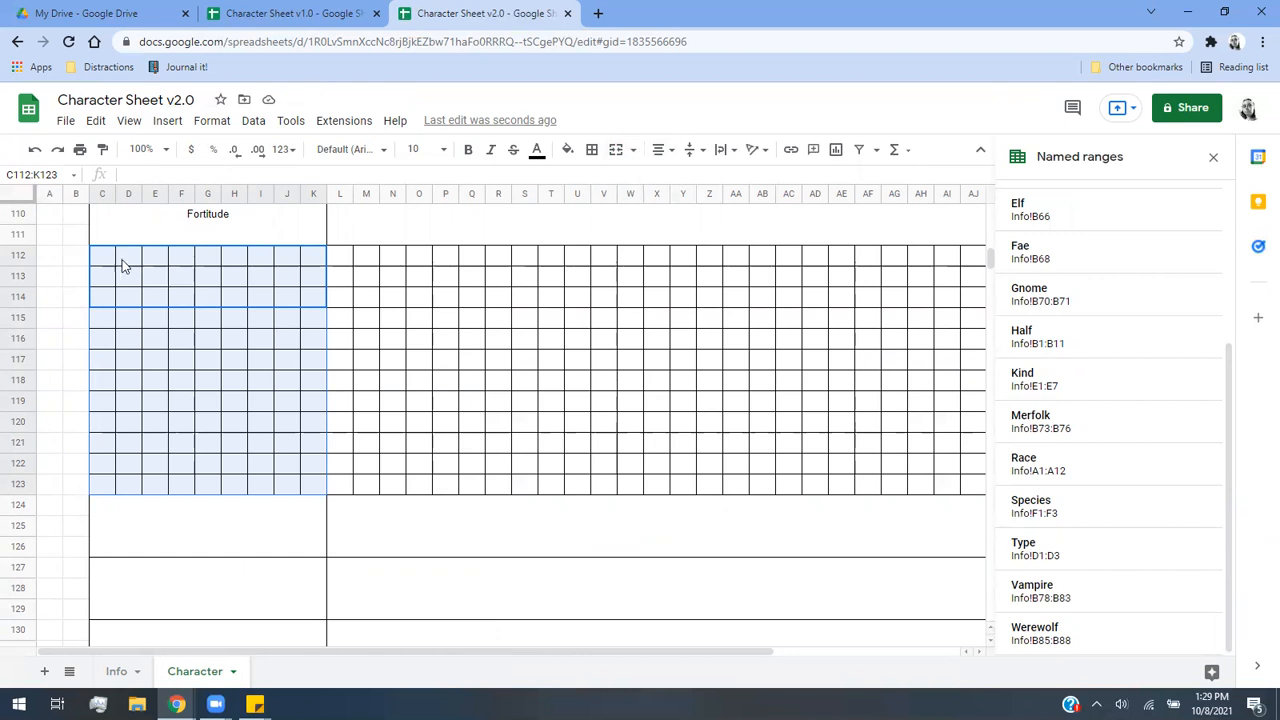
# Merge the new ability name cells into four boxes: C112:K114, C115:K117, C118:K120 and C121:K123.
pyautogui.moveTo(108, 262); pyautogui.dragTo(320, 294)
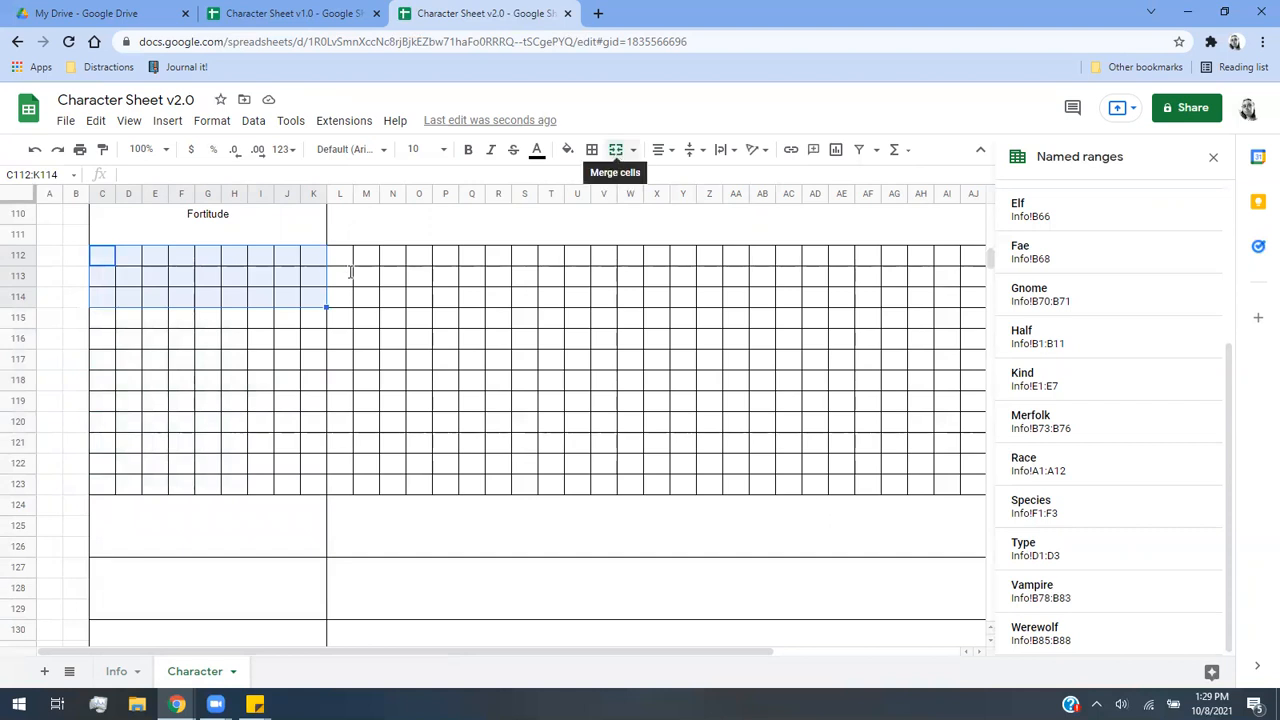
pyautogui.moveTo(112, 318); pyautogui.dragTo(320, 360)
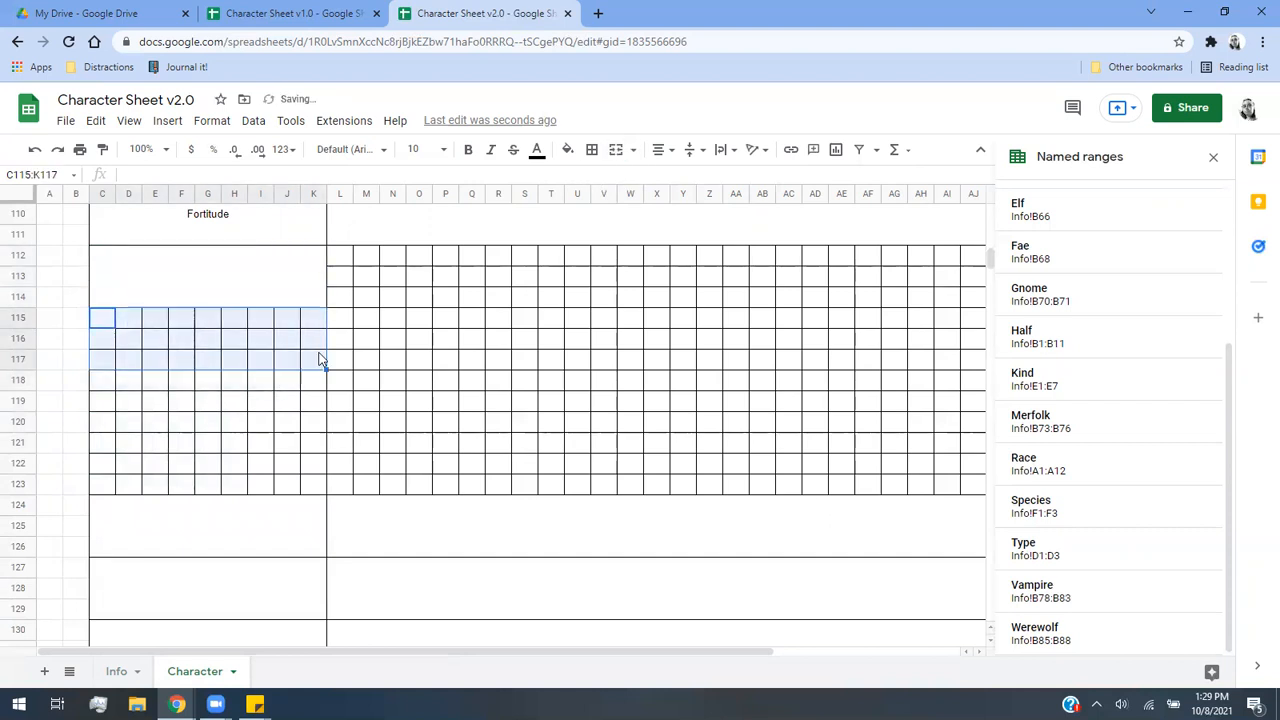
pyautogui.click(616, 149)
pyautogui.moveTo(110, 381); pyautogui.dragTo(320, 408)
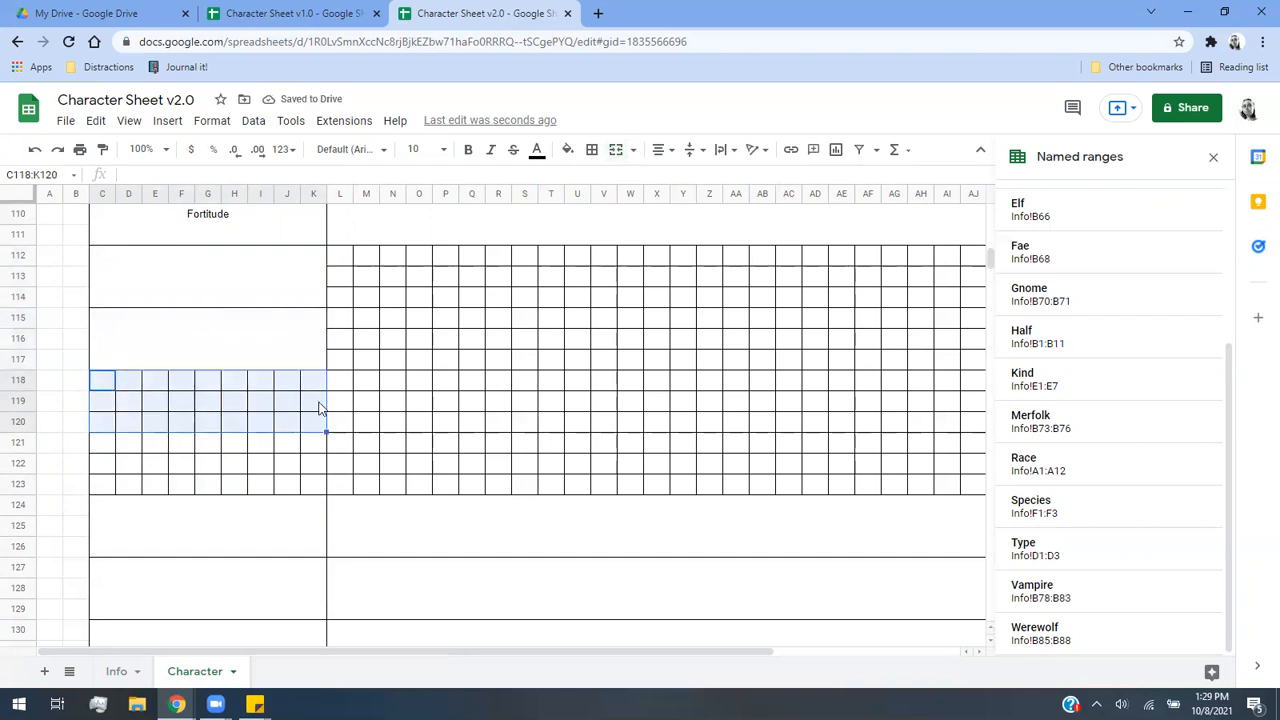
pyautogui.click(616, 149)
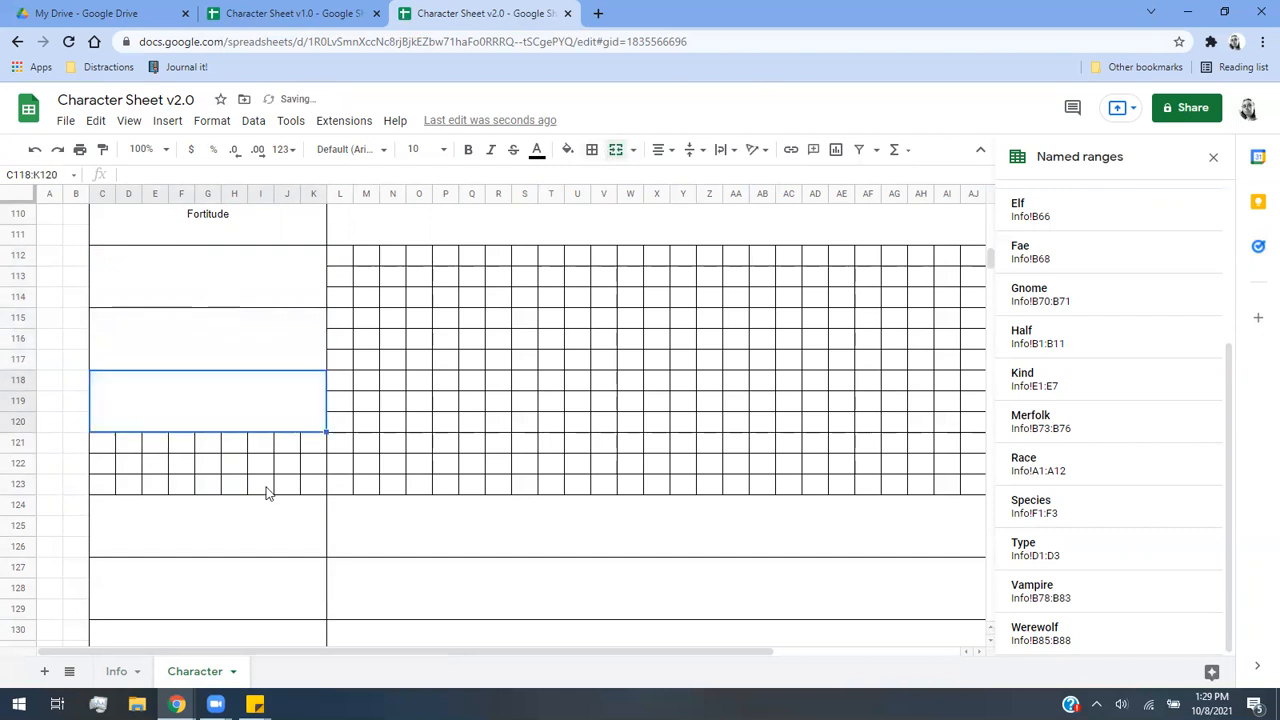
pyautogui.moveTo(102, 442); pyautogui.dragTo(309, 491)
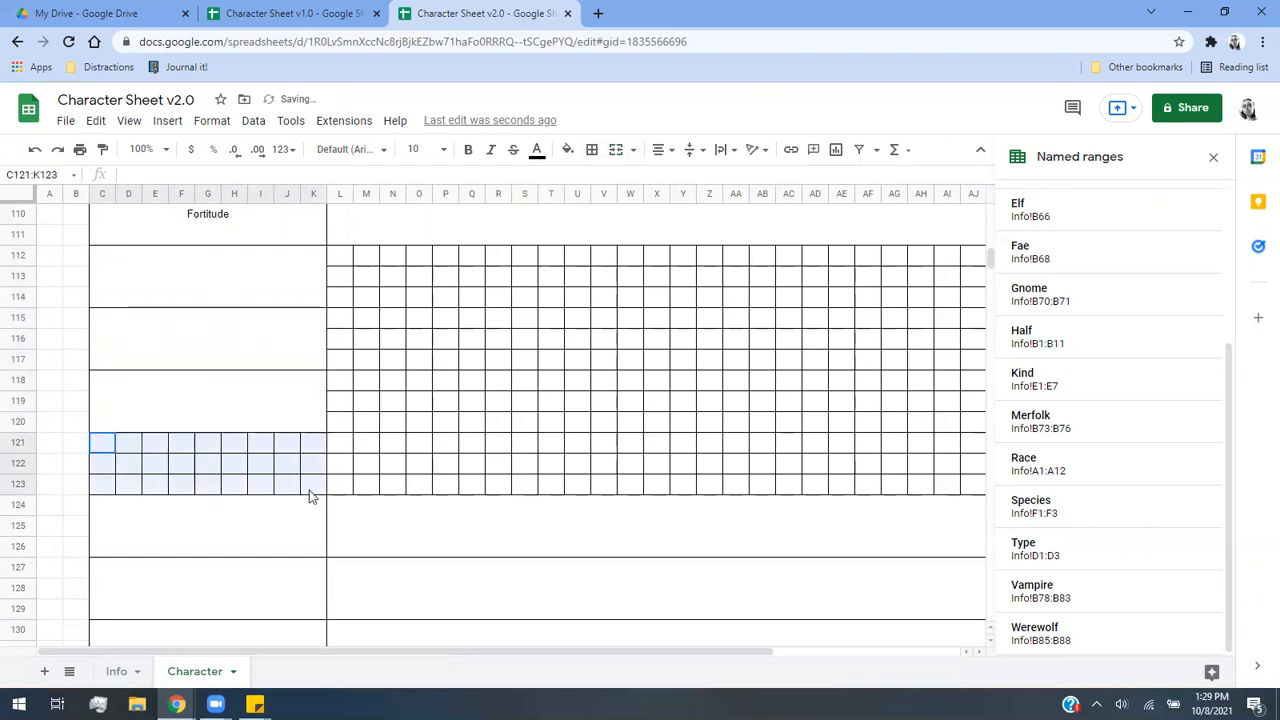
pyautogui.click(614, 152)
# Merge the new ability description cells into four boxes, three rows each, across columns L to AQ in rows 112 to 123.
pyautogui.moveTo(339, 256); pyautogui.dragTo(916, 296)
pyautogui.click(613, 155)
pyautogui.moveTo(100, 320); pyautogui.dragTo(909, 371)
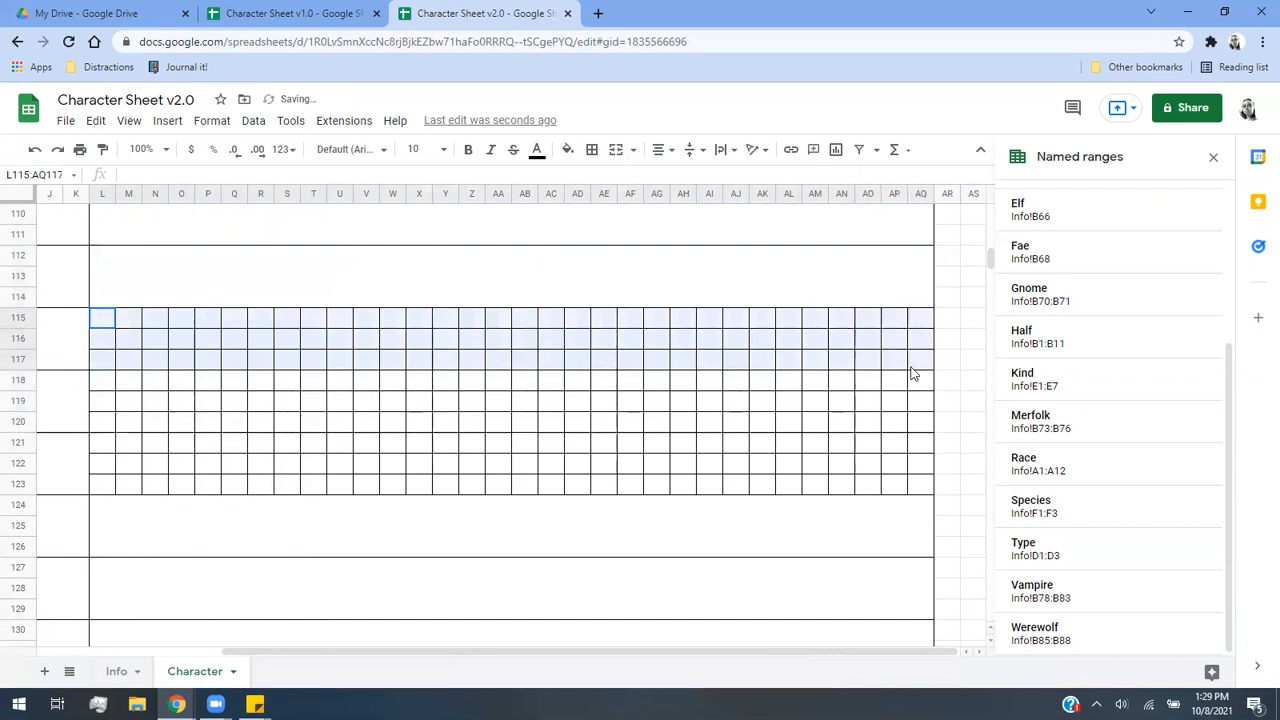
pyautogui.click(616, 150)
pyautogui.moveTo(96, 387); pyautogui.dragTo(921, 432)
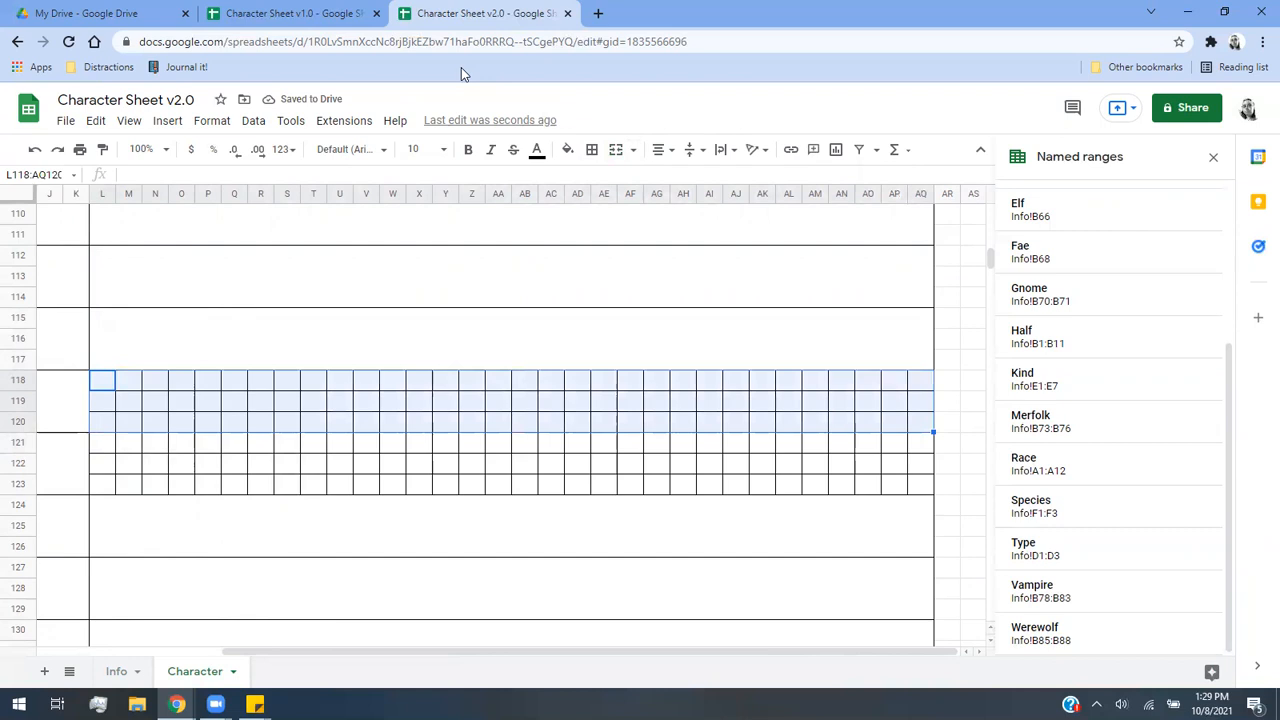
pyautogui.click(614, 150)
pyautogui.moveTo(103, 442); pyautogui.dragTo(926, 488)
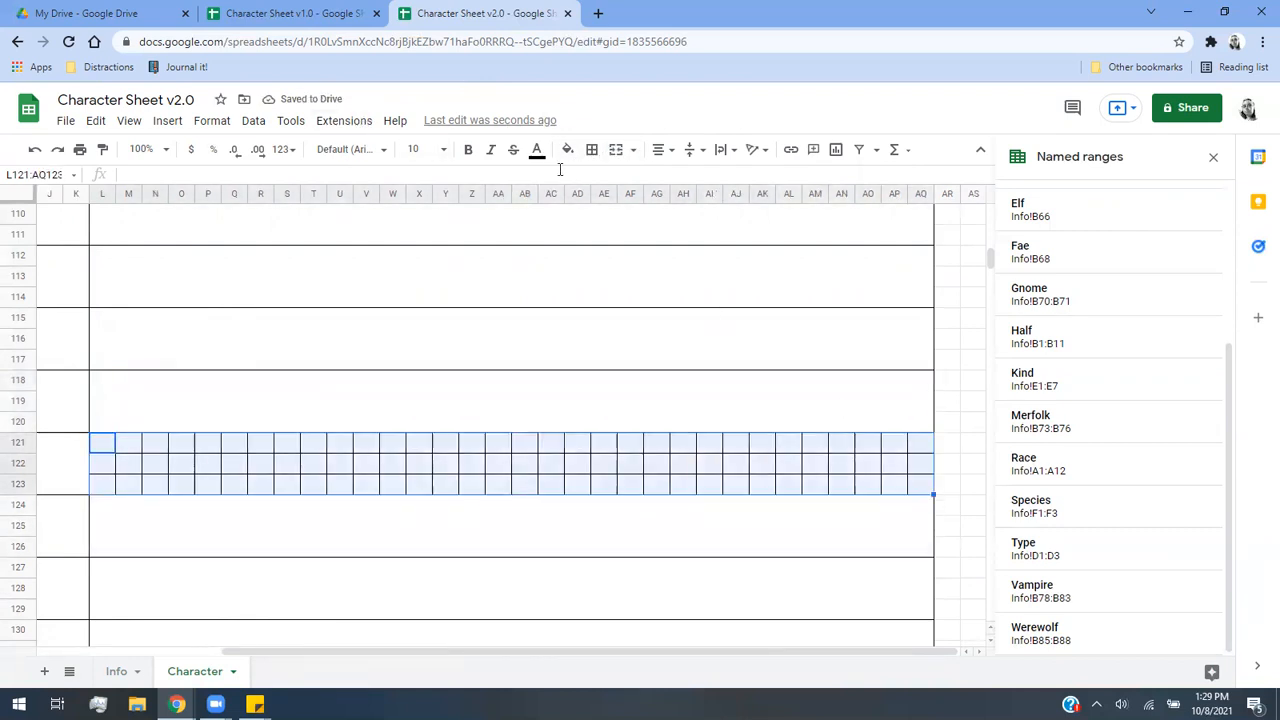
pyautogui.click(614, 150)
# Review the sections below the added ability boxes and the race and half selections at the start of the sheet.
pyautogui.scroll(-8, 606, 517)
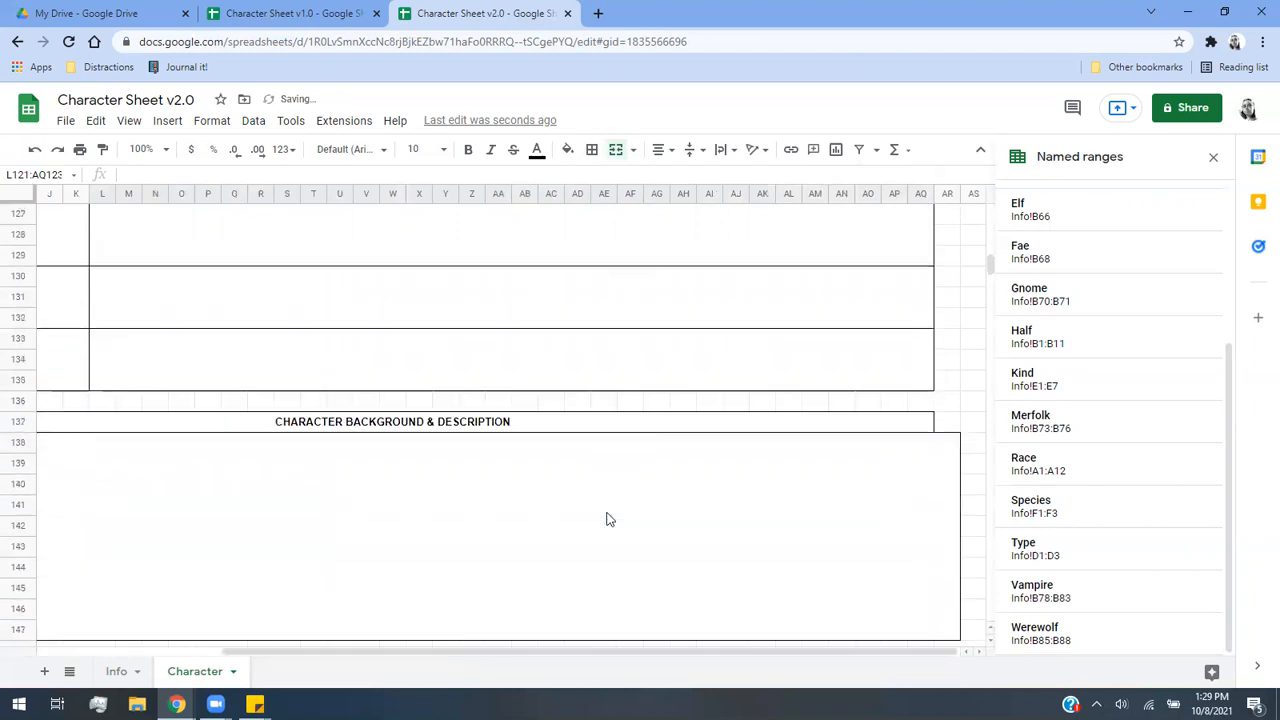
pyautogui.scroll(-4, 603, 534)
pyautogui.scroll(6, 603, 534)
pyautogui.moveTo(591, 652); pyautogui.dragTo(437, 629)
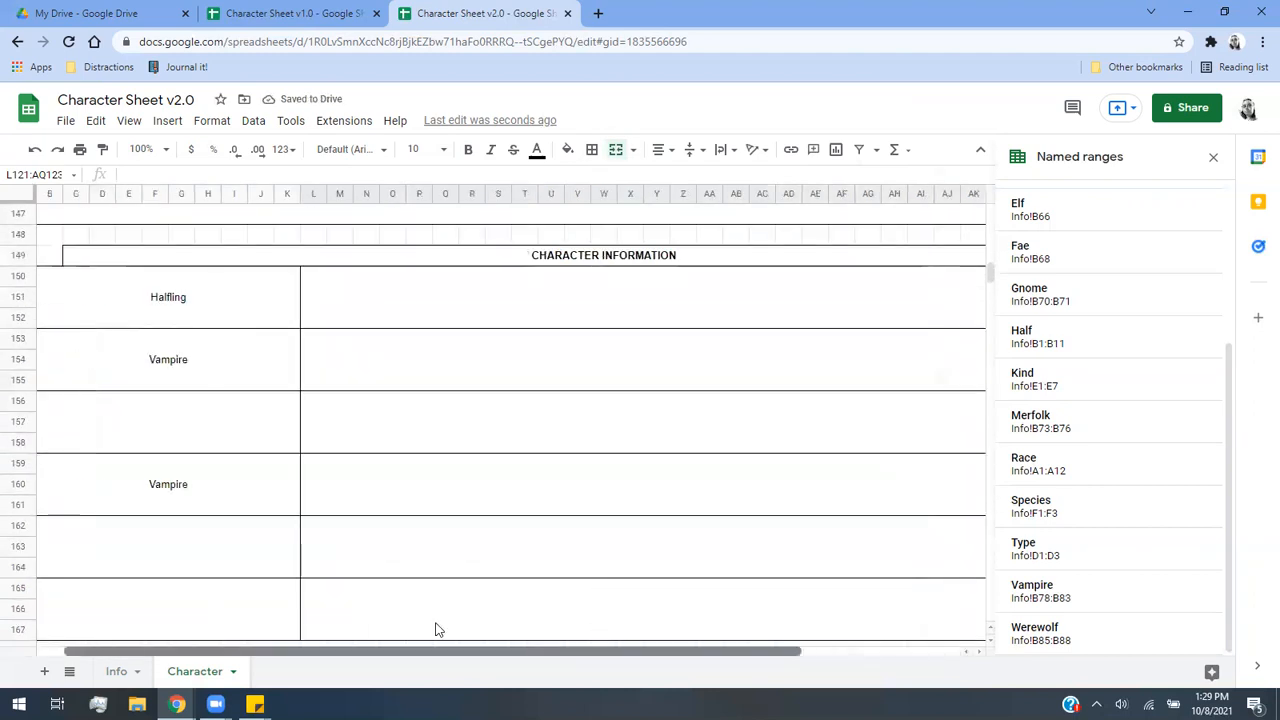
pyautogui.scroll(1, 388, 610)
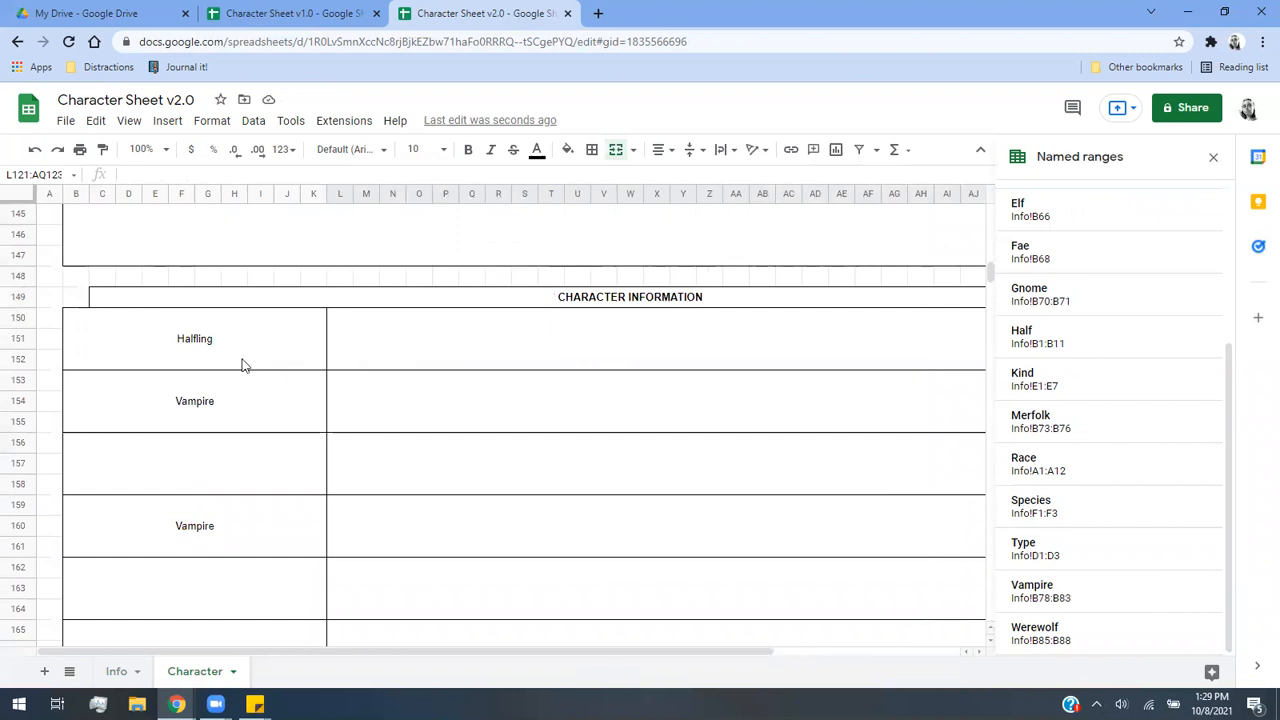
pyautogui.scroll(20, 241, 365)
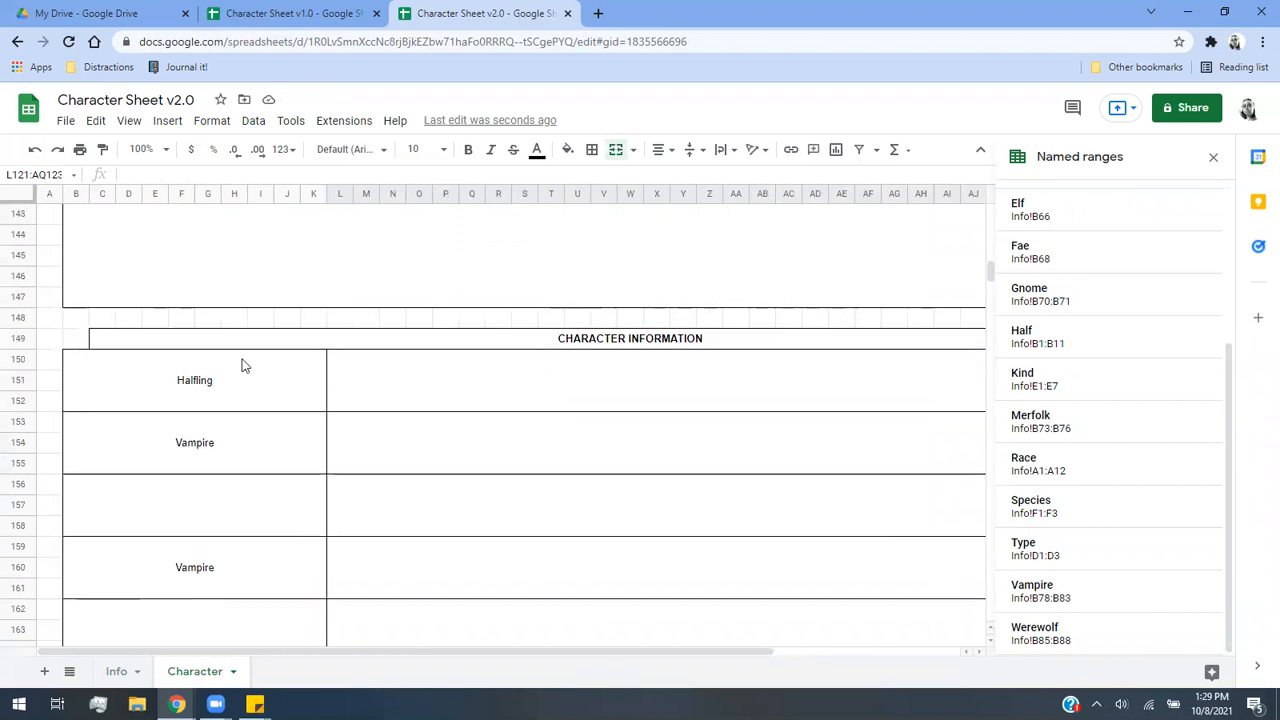
pyautogui.scroll(6, 406, 423)
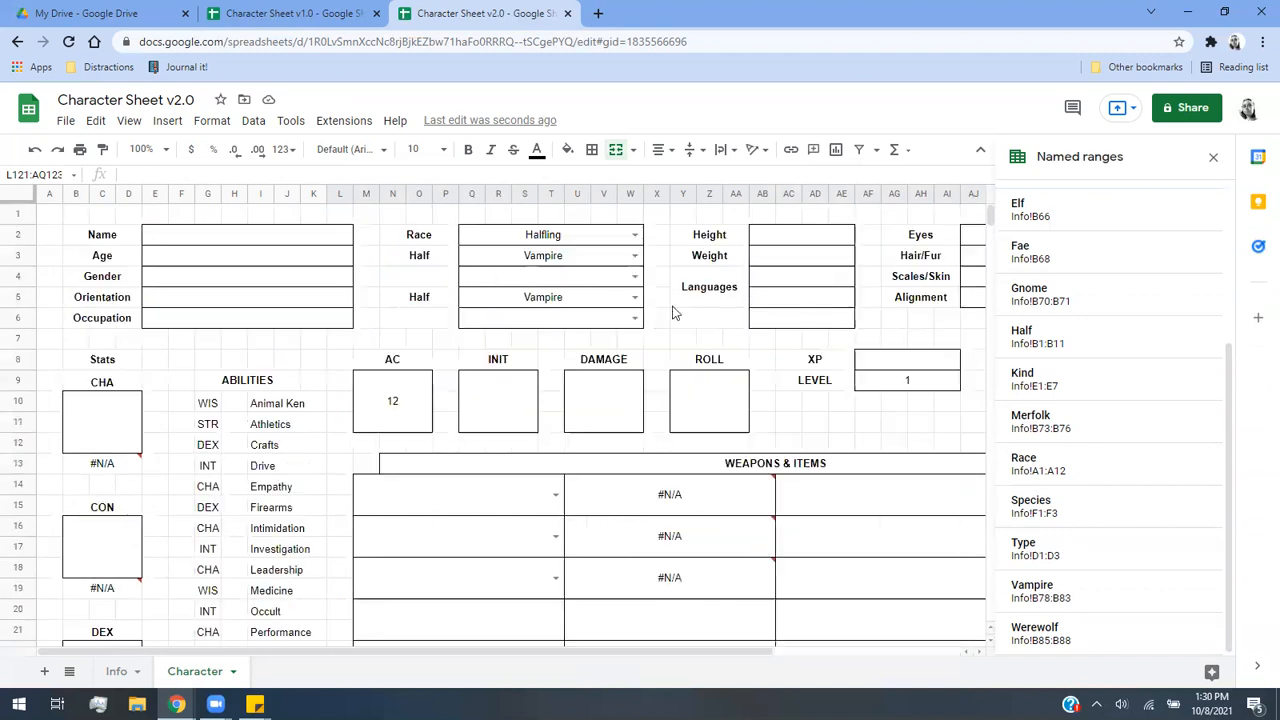
pyautogui.scroll(-10, 532, 389)
pyautogui.scroll(-13, 532, 389)
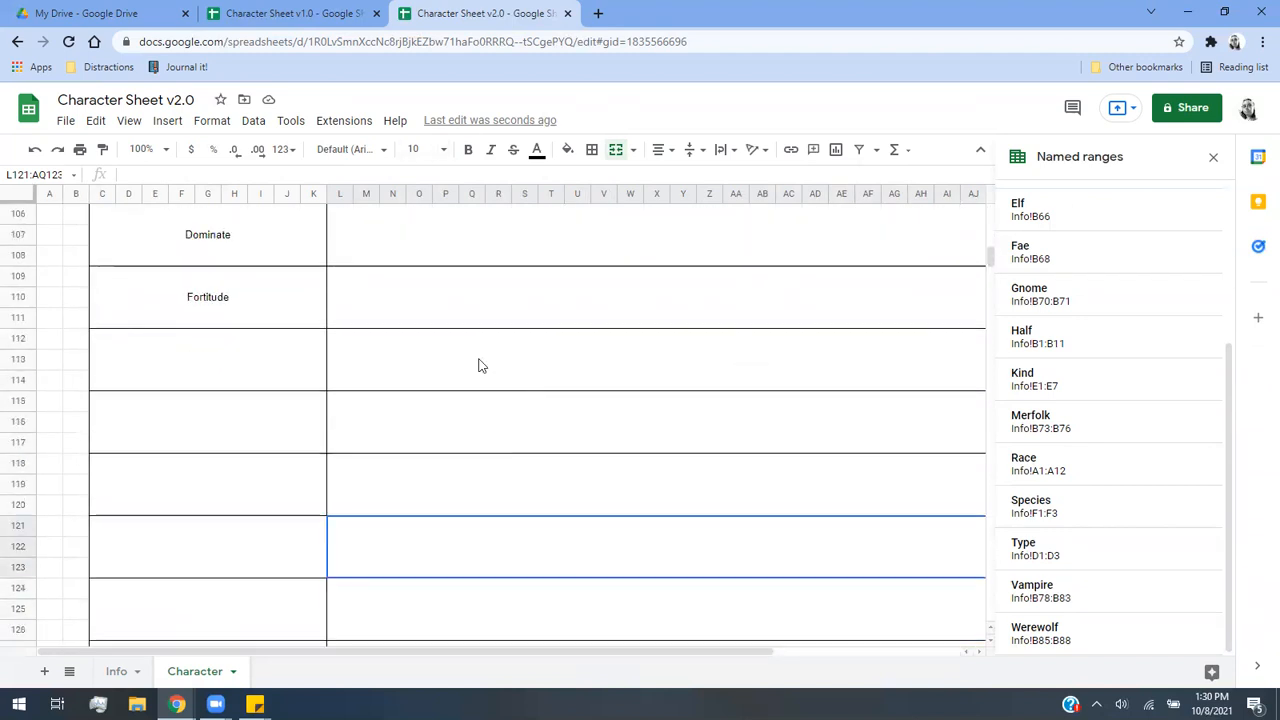
# Link the thirteenth ability name box, C112:K114, to the Info sheet with =Info!G67.
pyautogui.click(277, 360)
pyautogui.write('=')
pyautogui.click(112, 675)
pyautogui.click(576, 252)
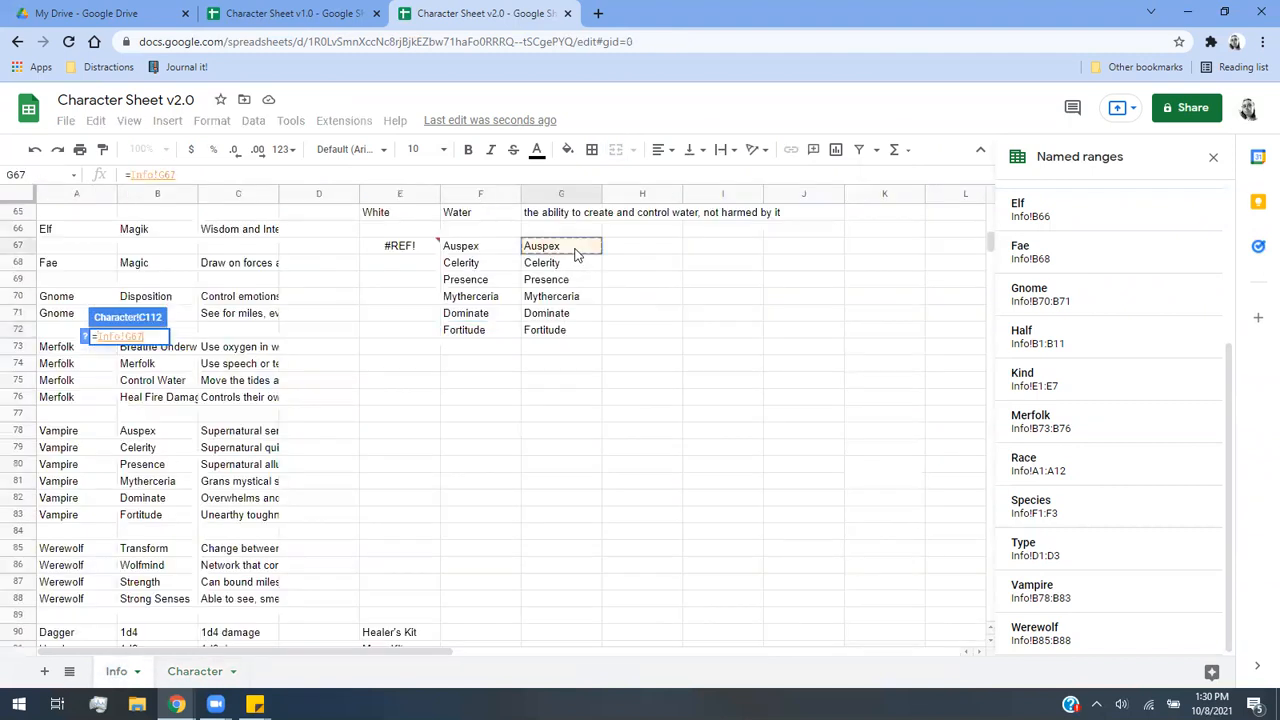
pyautogui.press('Return')
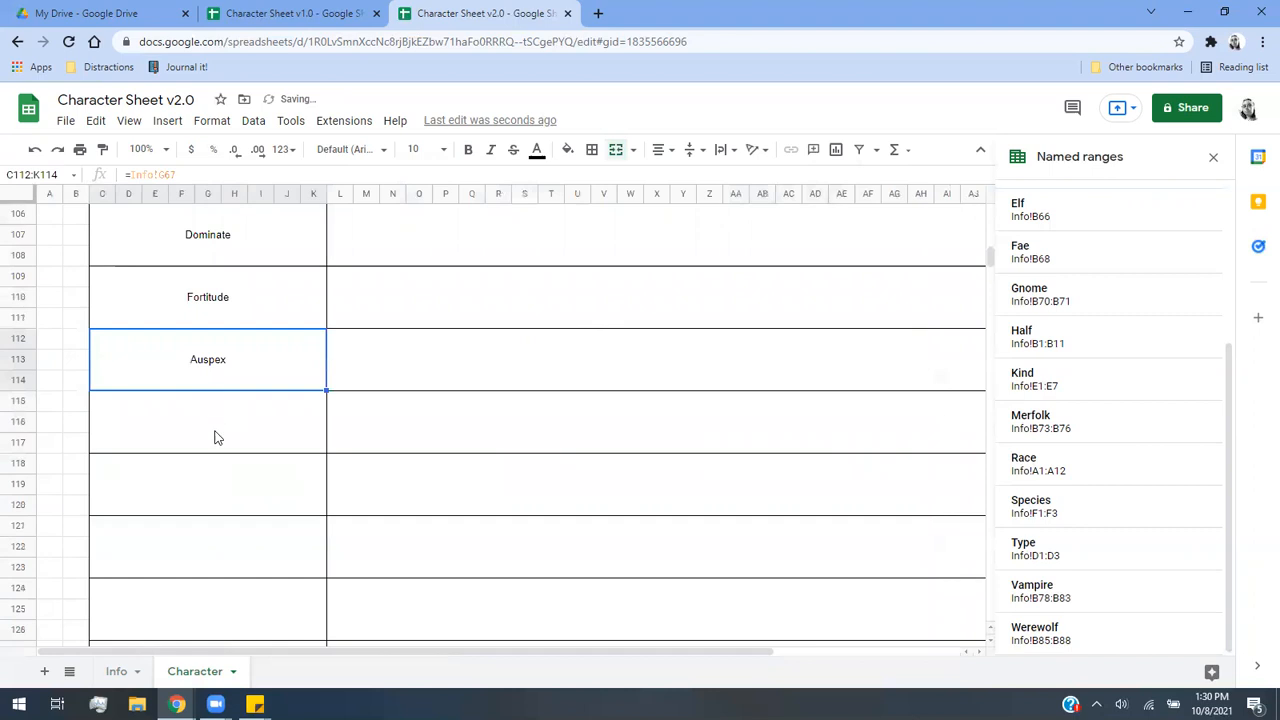
# Link the fourteenth ability name box, C115:K117, to the Info sheet with =Info!G68.
pyautogui.click(216, 437)
pyautogui.write('=')
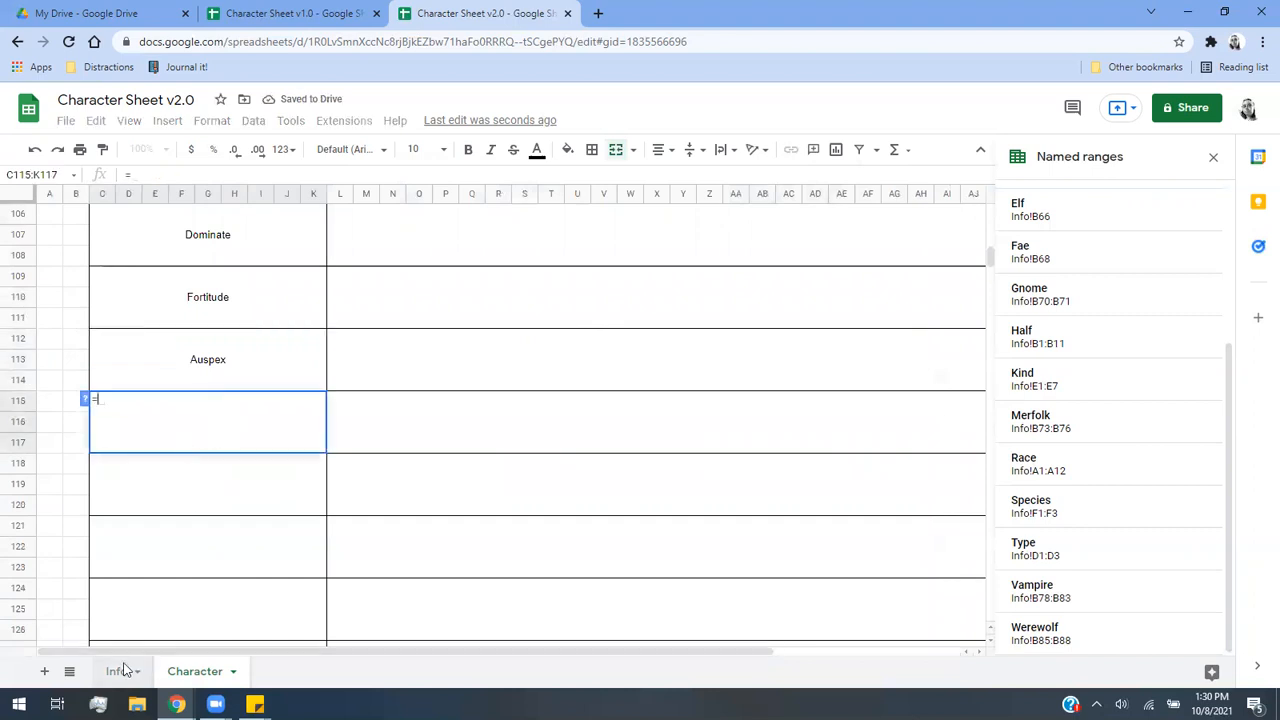
pyautogui.click(122, 671)
pyautogui.click(575, 265)
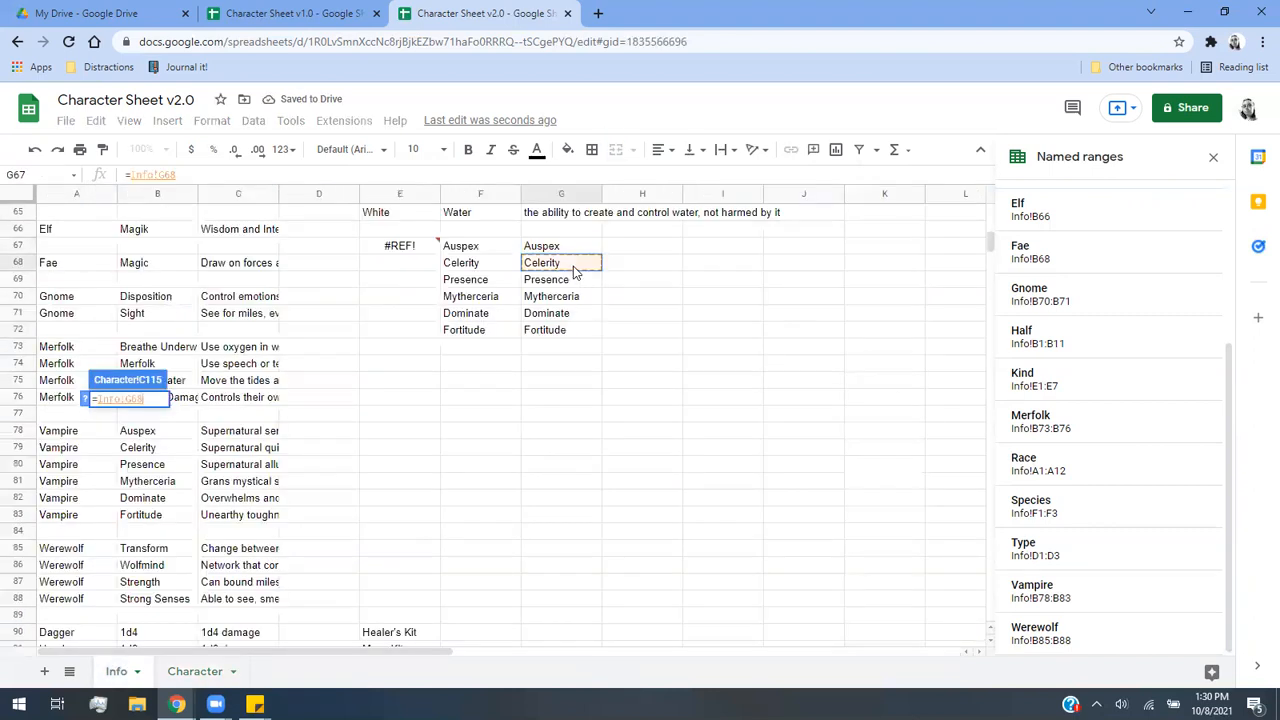
pyautogui.press('Return')
# Link the fifteenth ability name box, C118:K120, to the Info sheet with =Info!G69.
pyautogui.click(221, 505)
pyautogui.write('=')
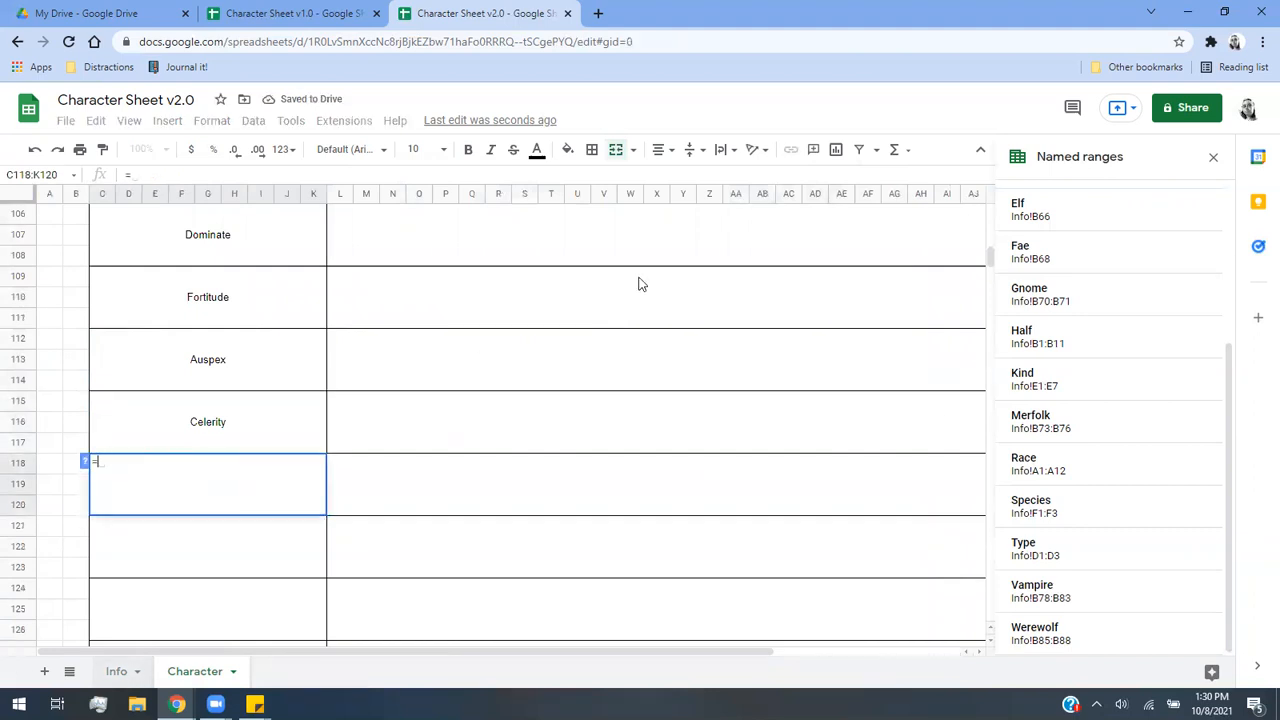
pyautogui.hotkey('ctrl', 'shift', 'pageup')
pyautogui.click(585, 283)
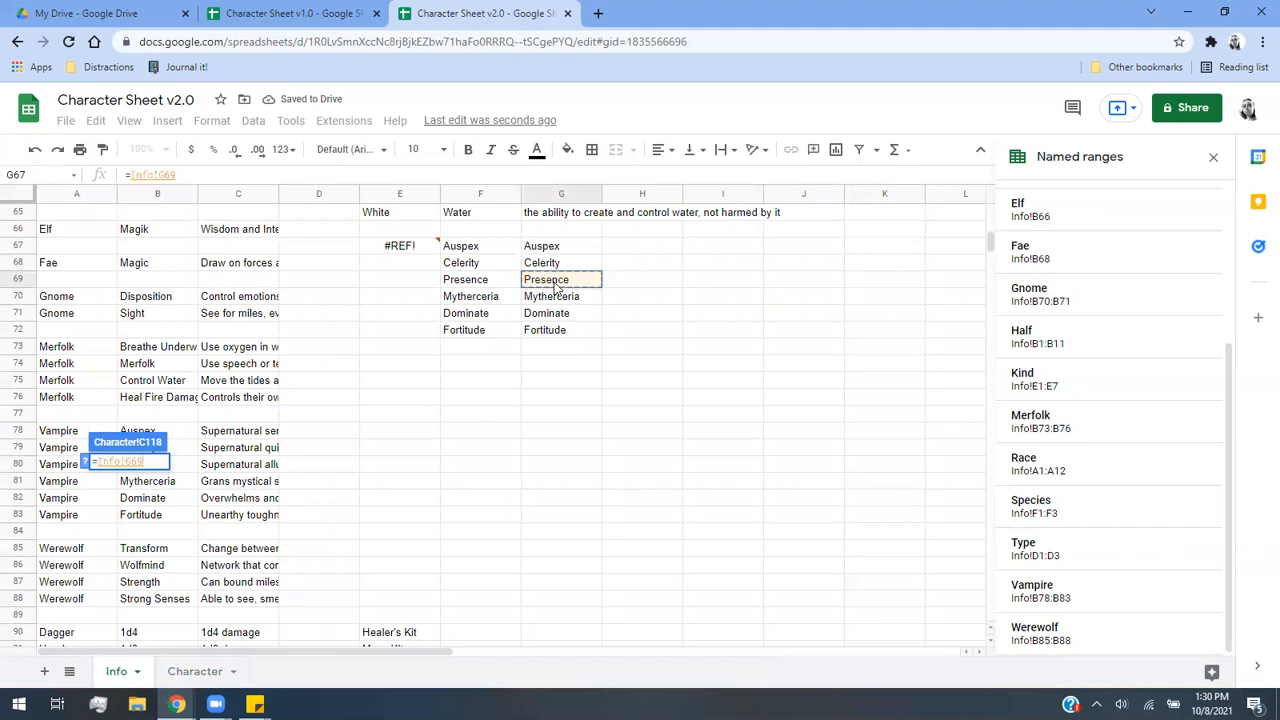
pyautogui.press('Return')
# Link the sixteenth ability name box, C121:K123, to the Info sheet with =Info!G70.
pyautogui.click(225, 548)
pyautogui.write('=')
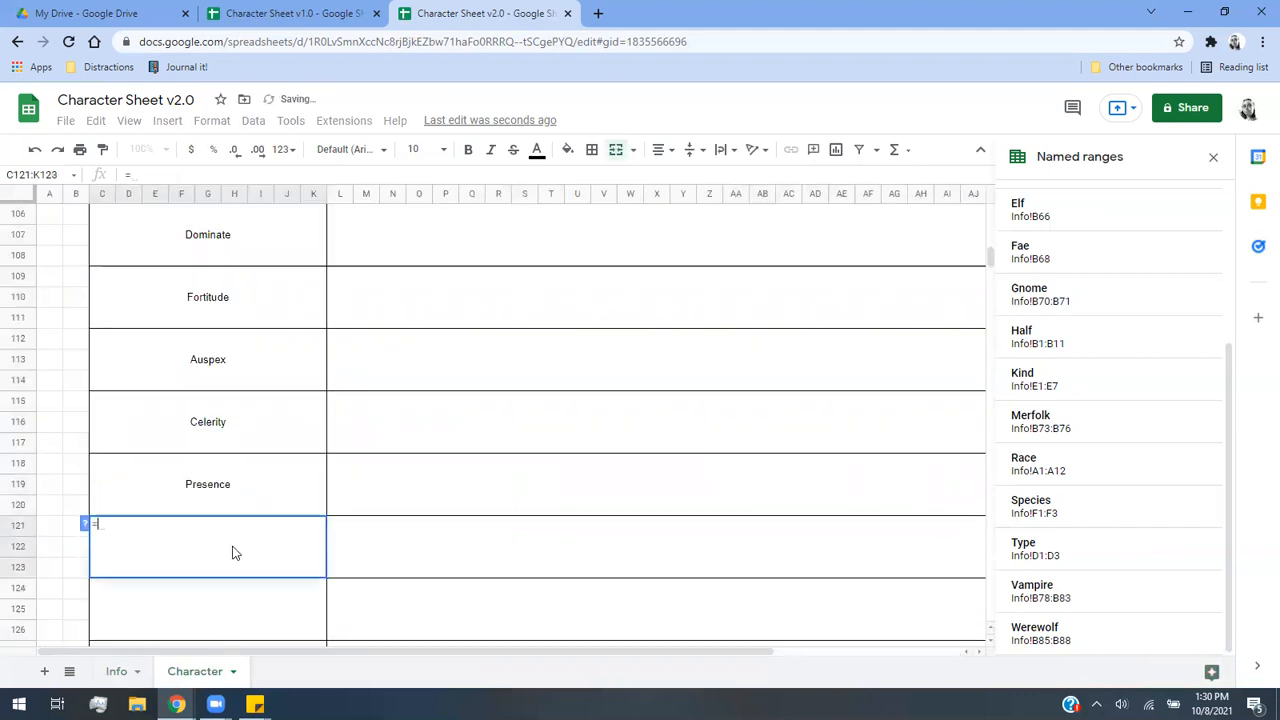
pyautogui.click(112, 670)
pyautogui.click(584, 299)
pyautogui.press('Return')
# Link the seventeenth ability name box, C124:K126, to the Info sheet with =Info!G71.
pyautogui.scroll(-2, 237, 570)
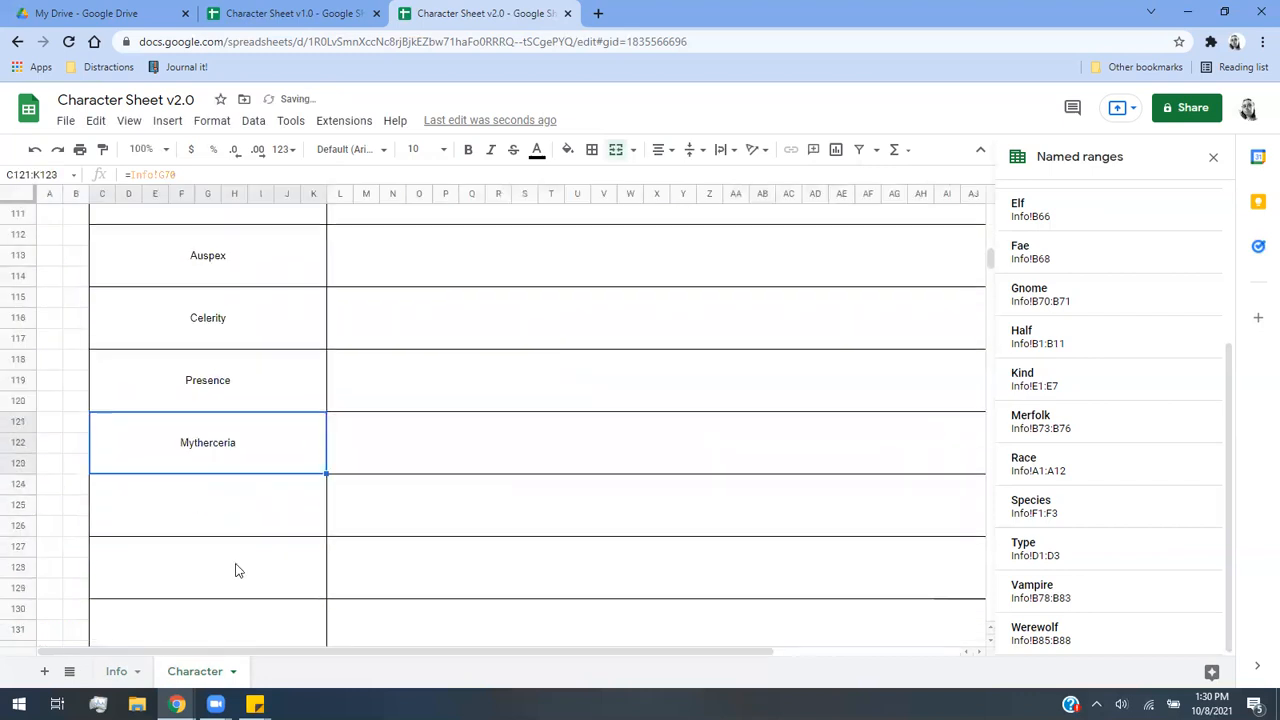
pyautogui.click(245, 500)
pyautogui.write('=')
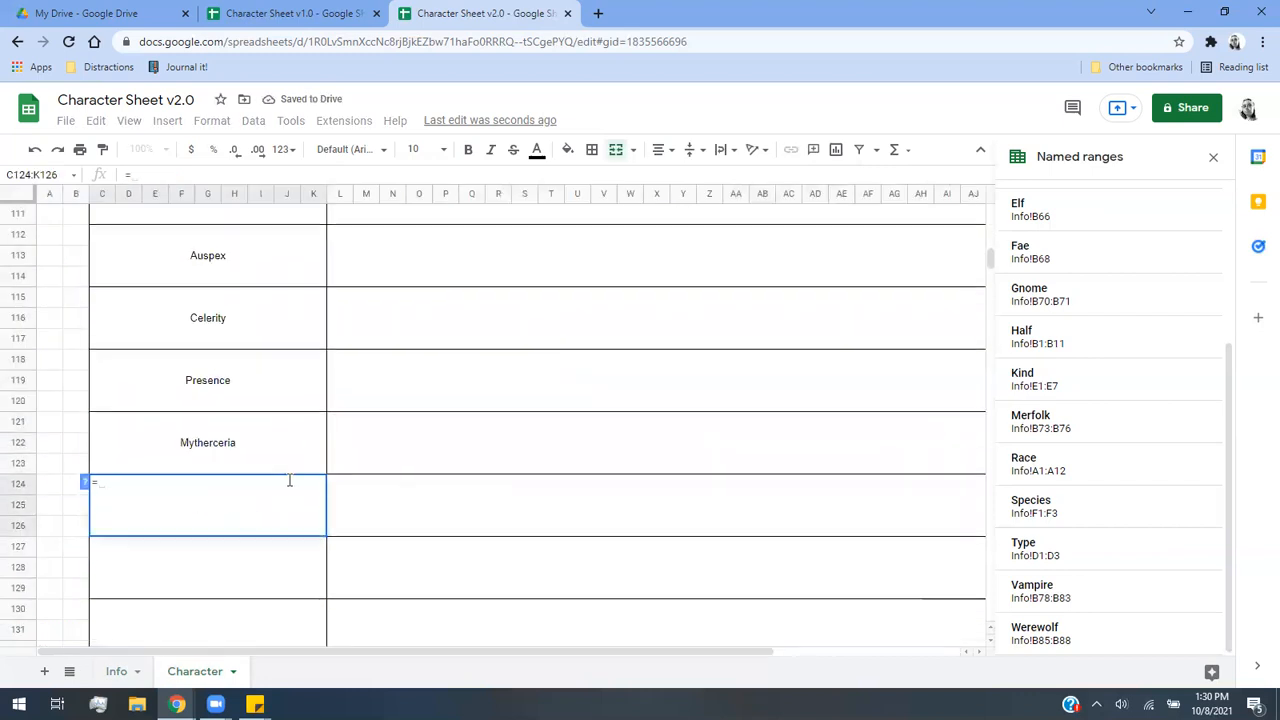
pyautogui.click(120, 668)
pyautogui.click(556, 316)
pyautogui.press('Return')
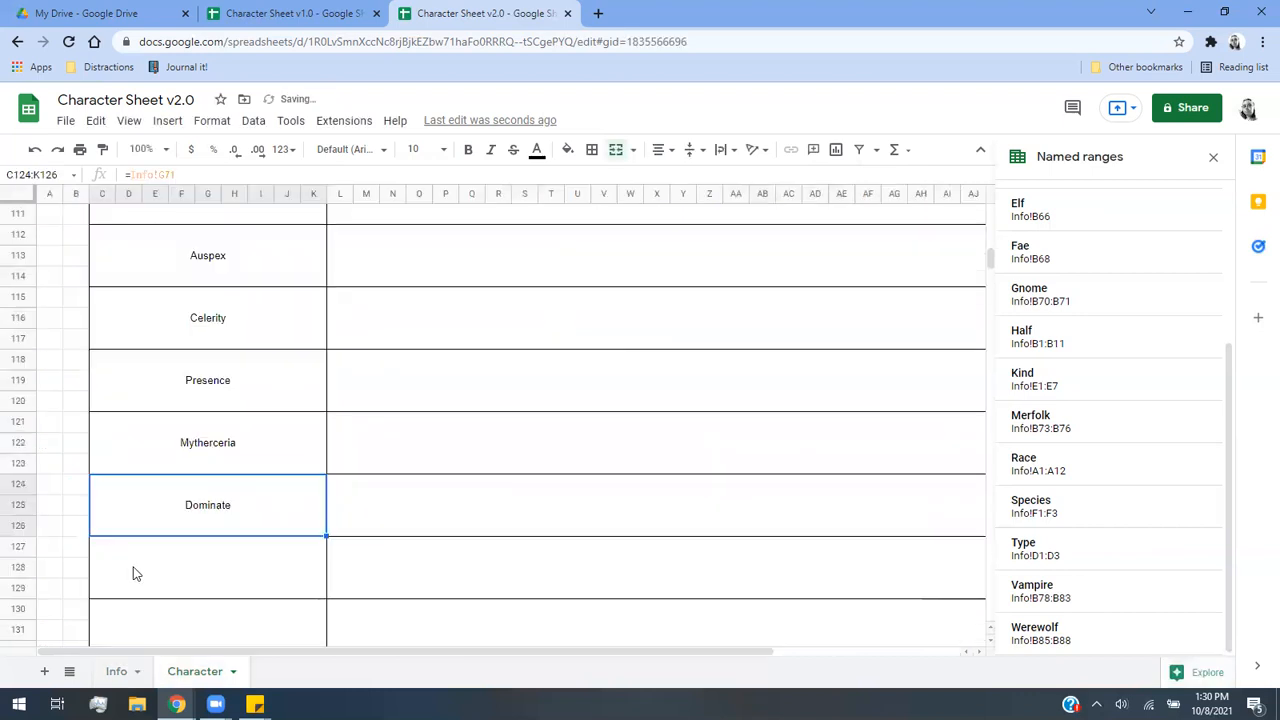
# Link the eighteenth ability name box, C127:K129, to the Info sheet with =Info!G72.
pyautogui.write('=')
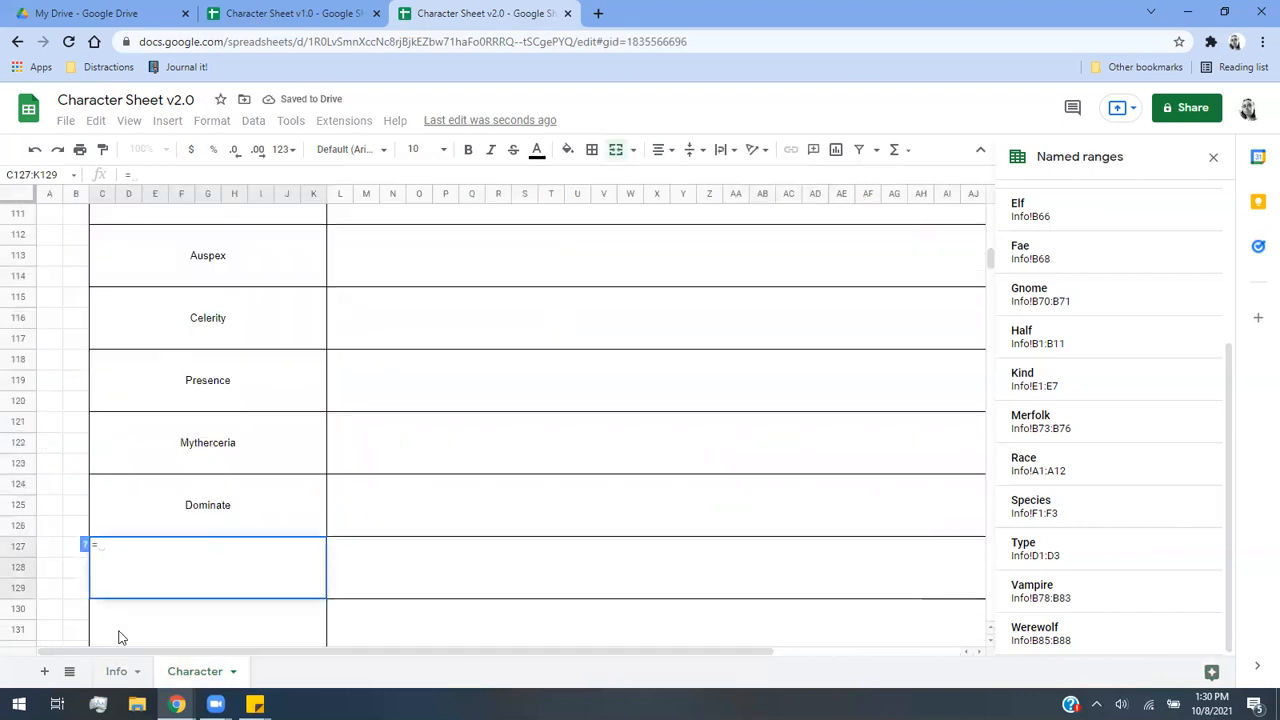
pyautogui.click(118, 671)
pyautogui.click(540, 330)
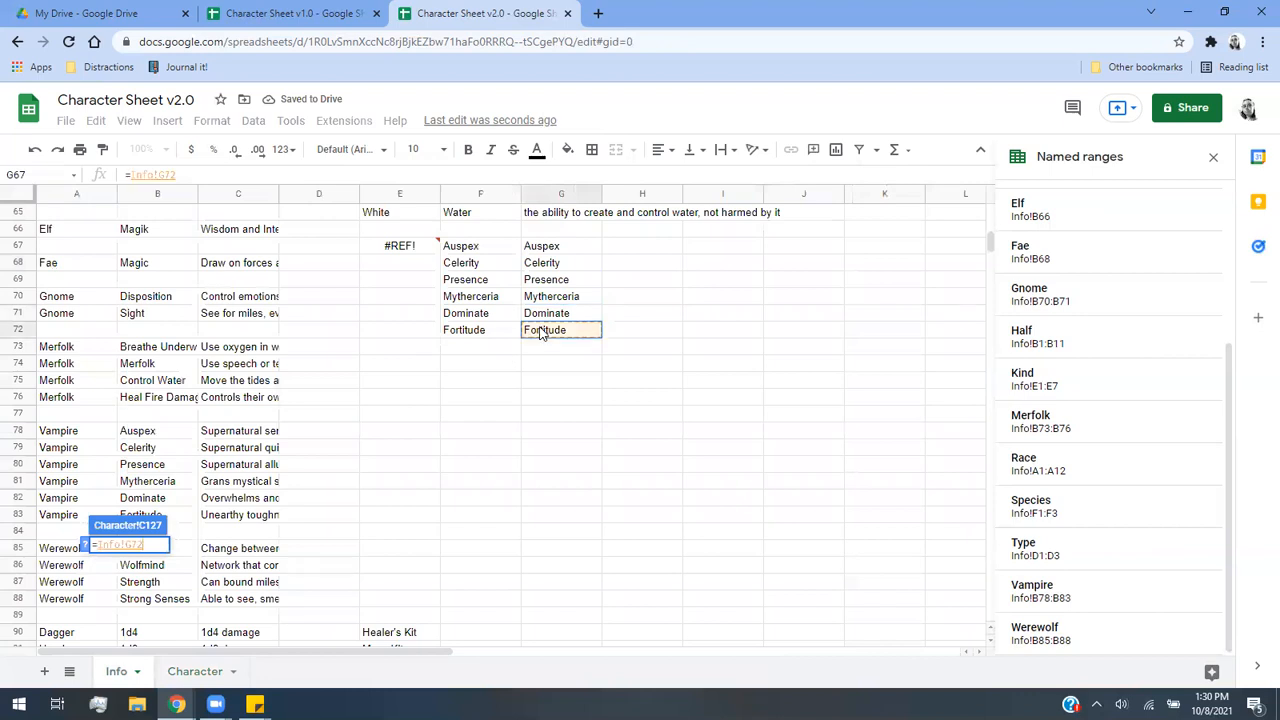
pyautogui.press('Return')
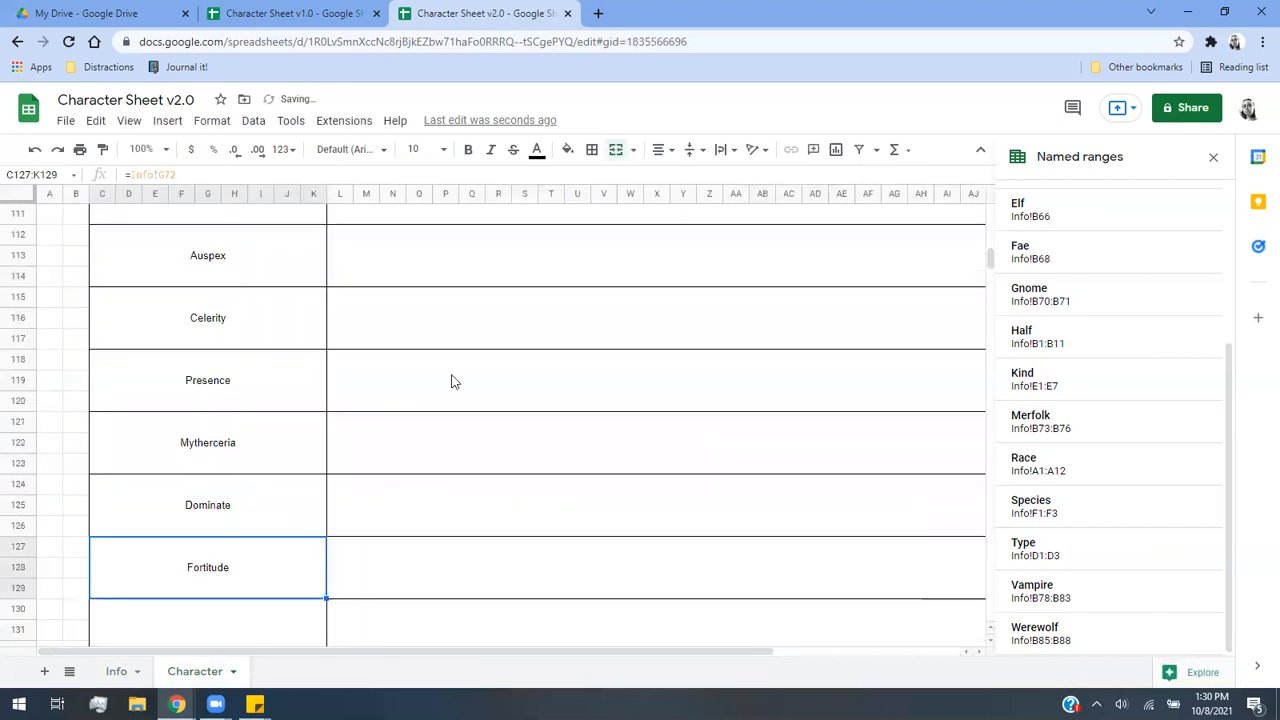
# Enter =vlookup(Info!B48:C88,2,FALSE) in the description box beside Auspex, L94:AQ96.
pyautogui.scroll(5, 453, 380)
pyautogui.click(459, 346)
pyautogui.write('=vlookuo')
pyautogui.press('BackSpace')
pyautogui.write('p(')
pyautogui.click(204, 331)
pyautogui.click(116, 671)
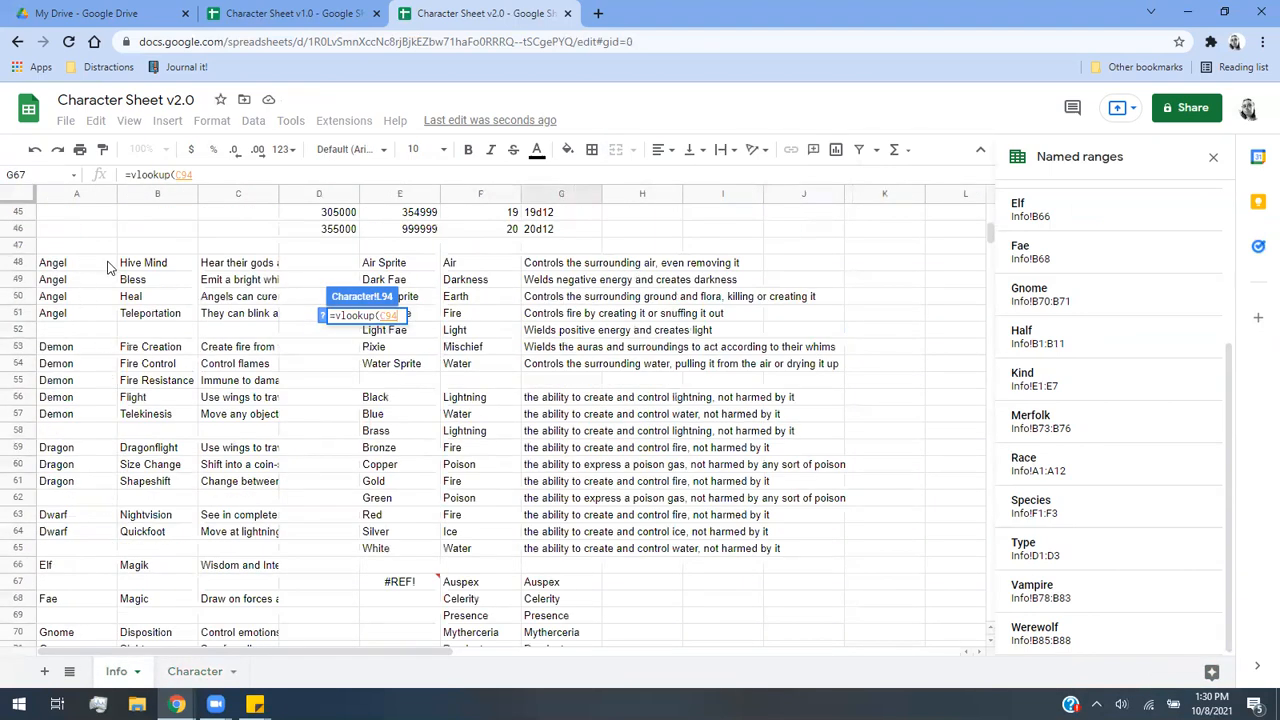
pyautogui.moveTo(123, 263); pyautogui.dragTo(275, 357)
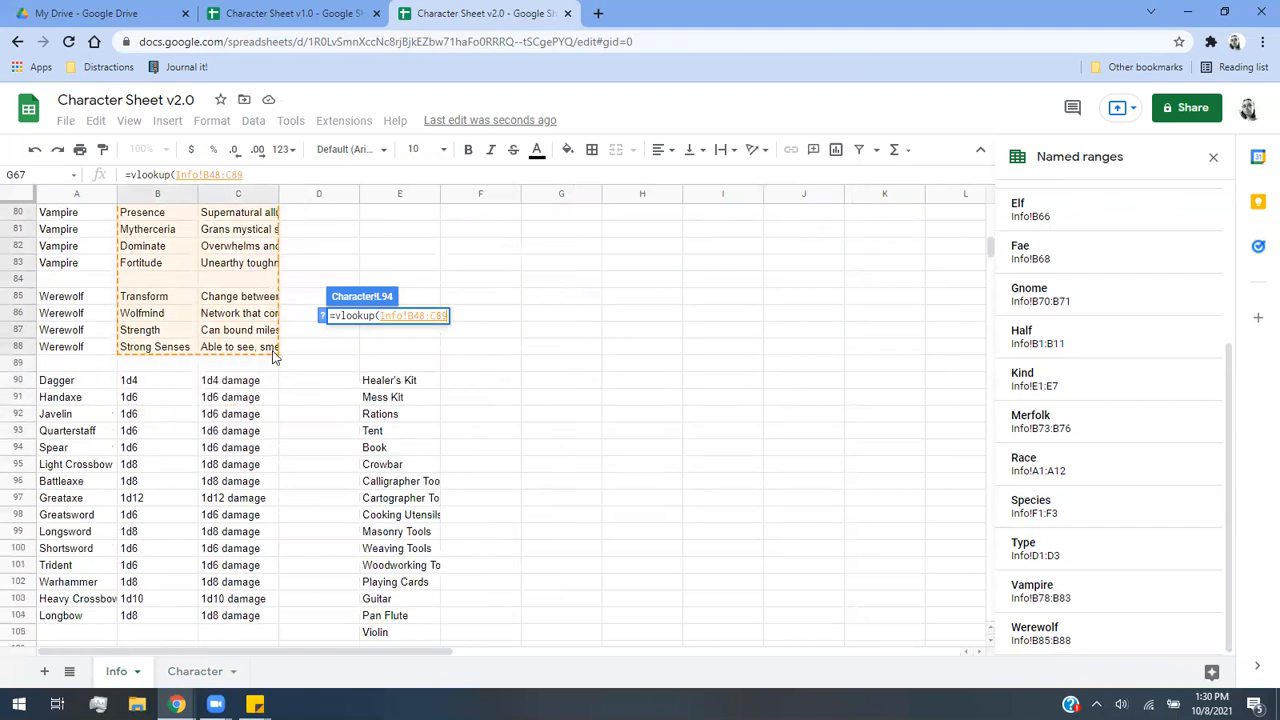
pyautogui.write(',2,FALSE)')
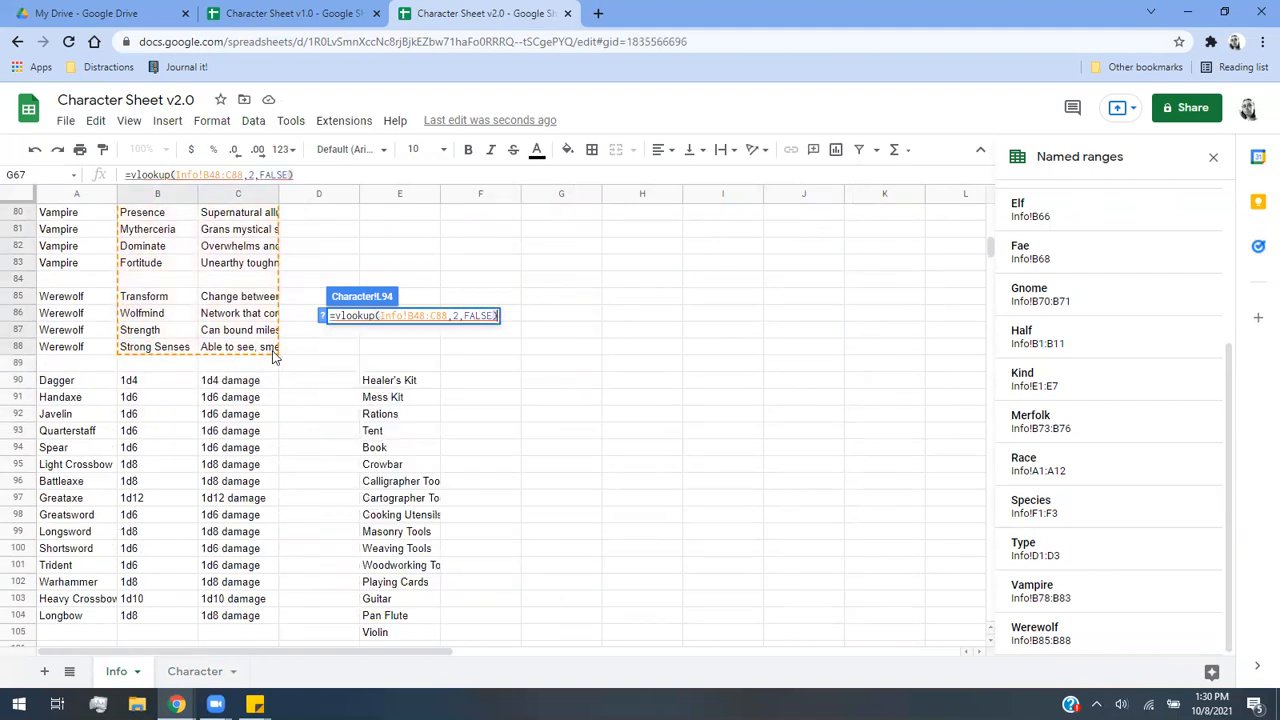
pyautogui.press('Return')
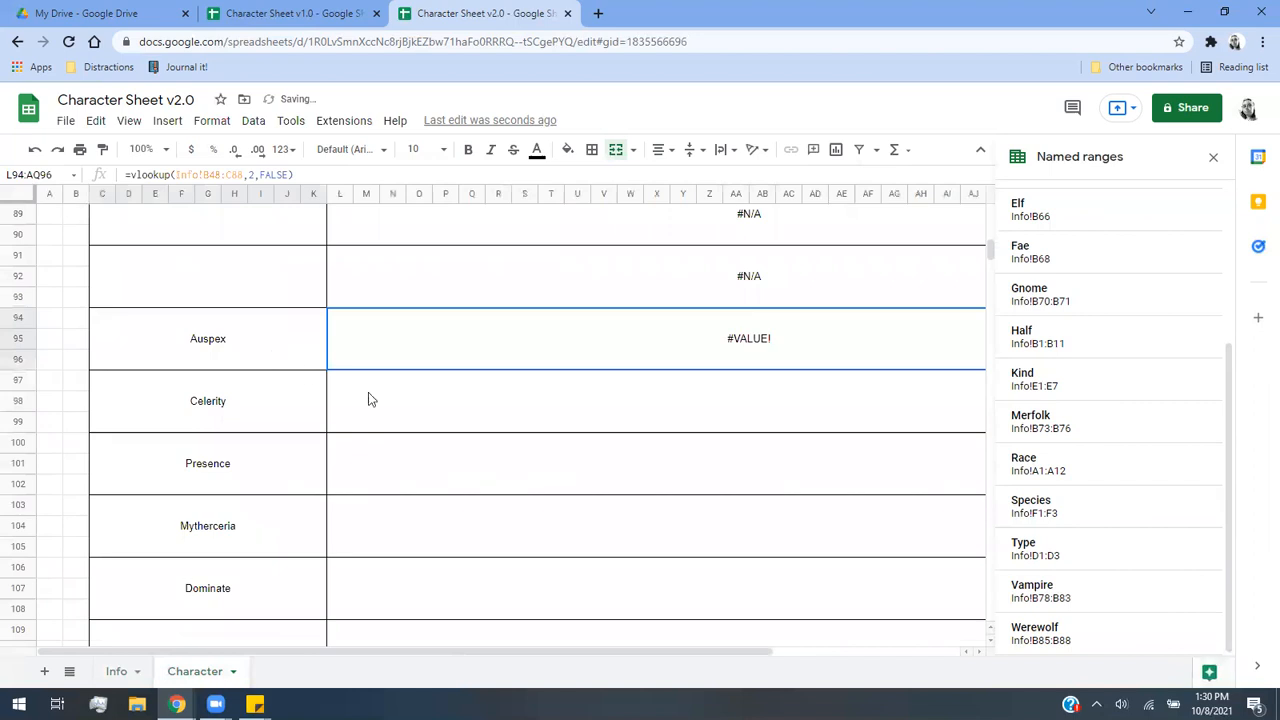
# Insert C94 as the search key in the Auspex description formula, making it =vlookup(C94,Info!B48:C88,2,FALSE).
pyautogui.click(175, 175)
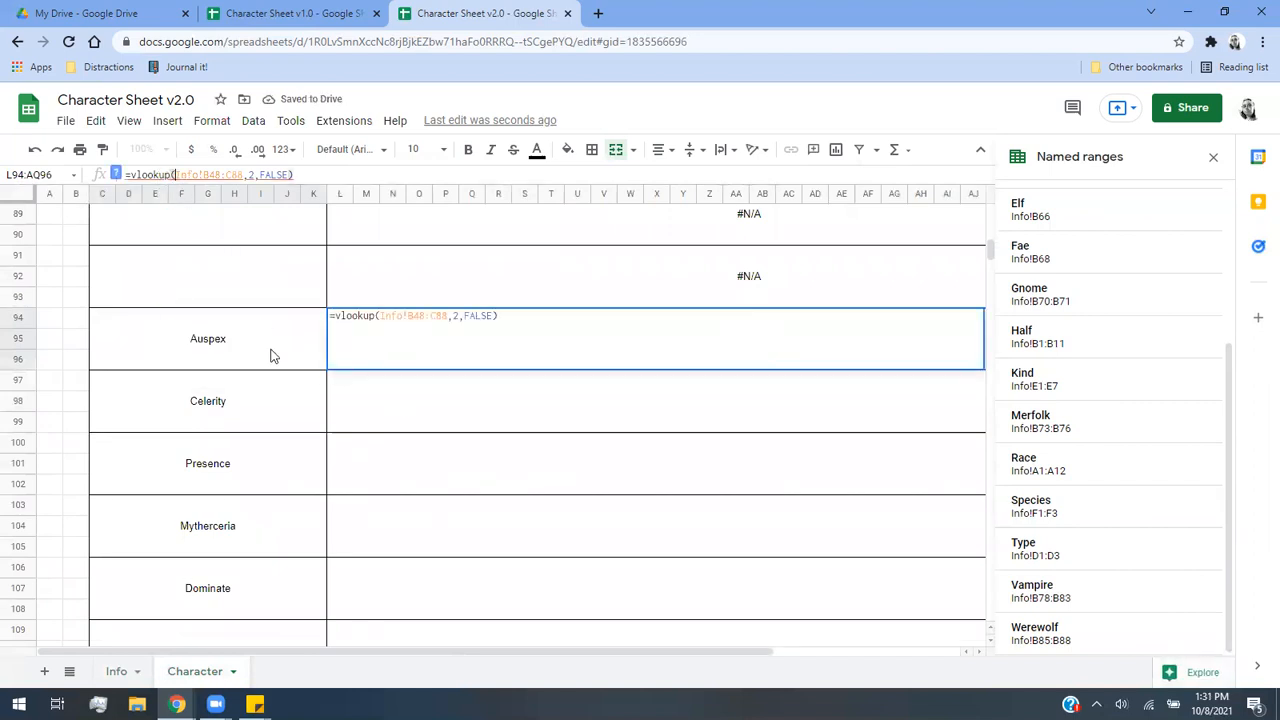
pyautogui.click(270, 356)
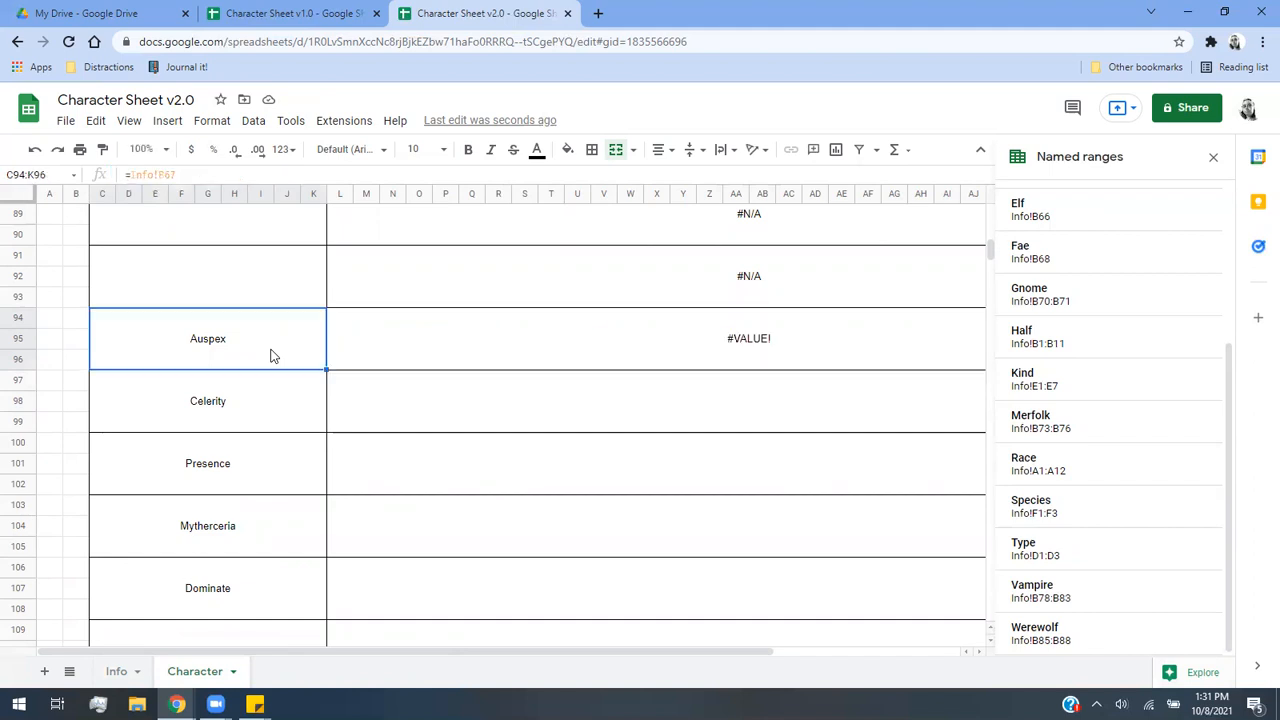
pyautogui.click(388, 359)
pyautogui.click(188, 176)
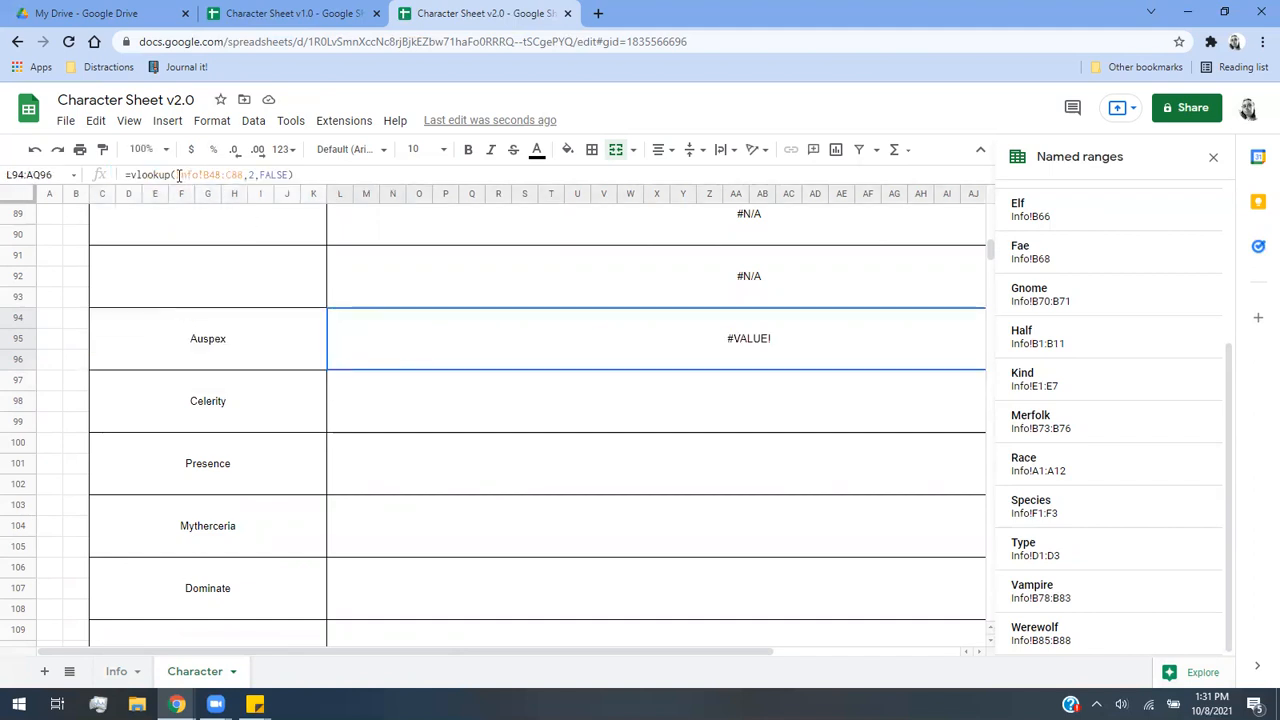
pyautogui.write(',')
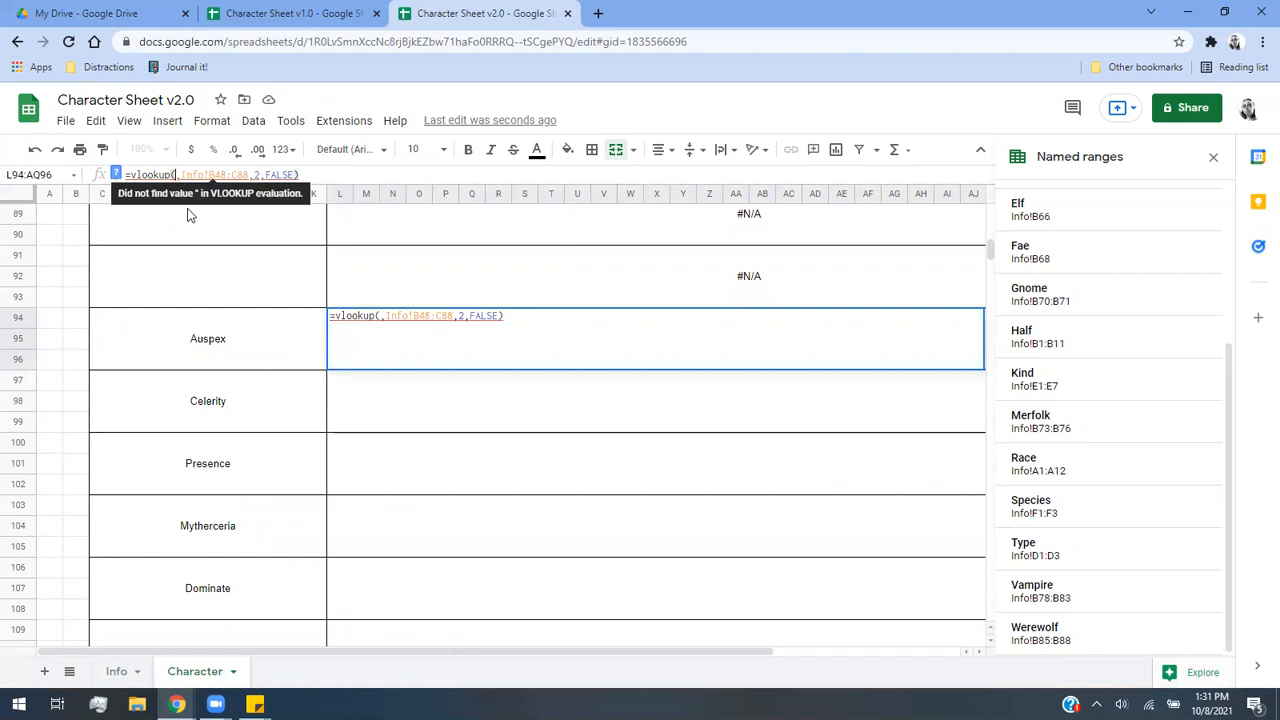
pyautogui.click(287, 363)
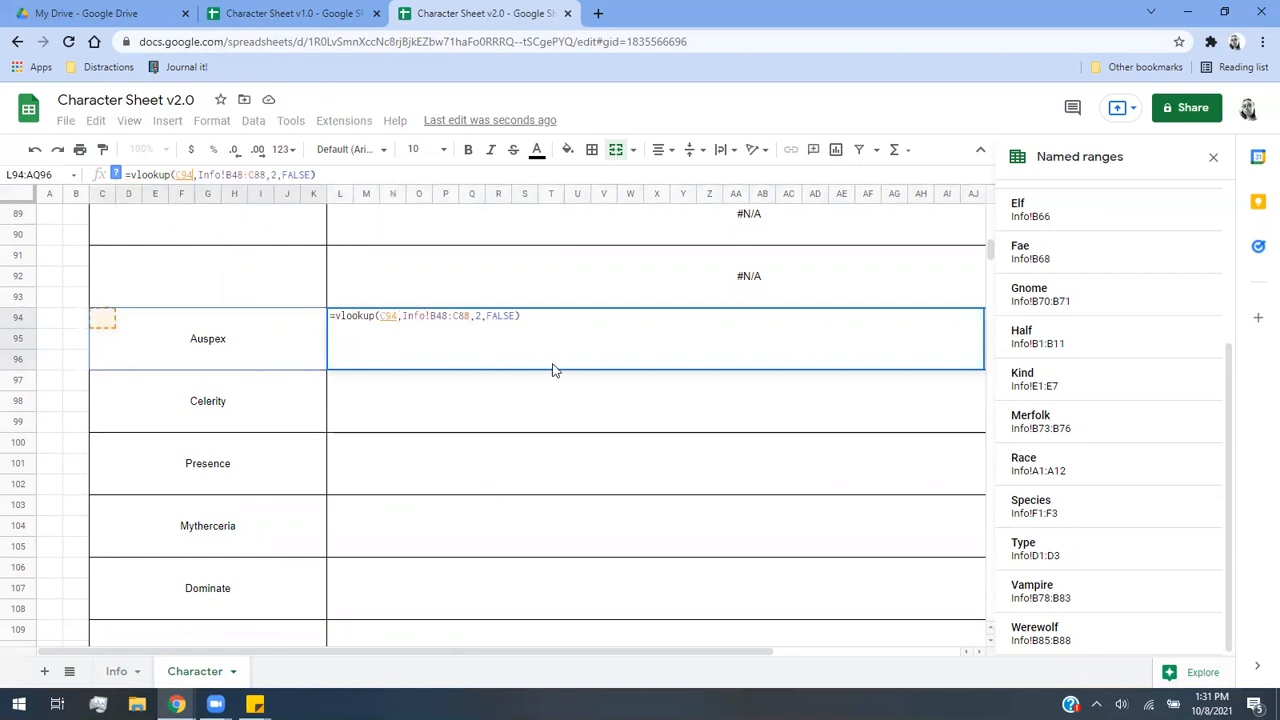
pyautogui.press('Return')
# Look up the Celerity description in L97:AQ99 with =vlookup(C97,Info!B48:C88,2,FALSE).
pyautogui.scroll(1, 545, 400)
pyautogui.click(528, 438)
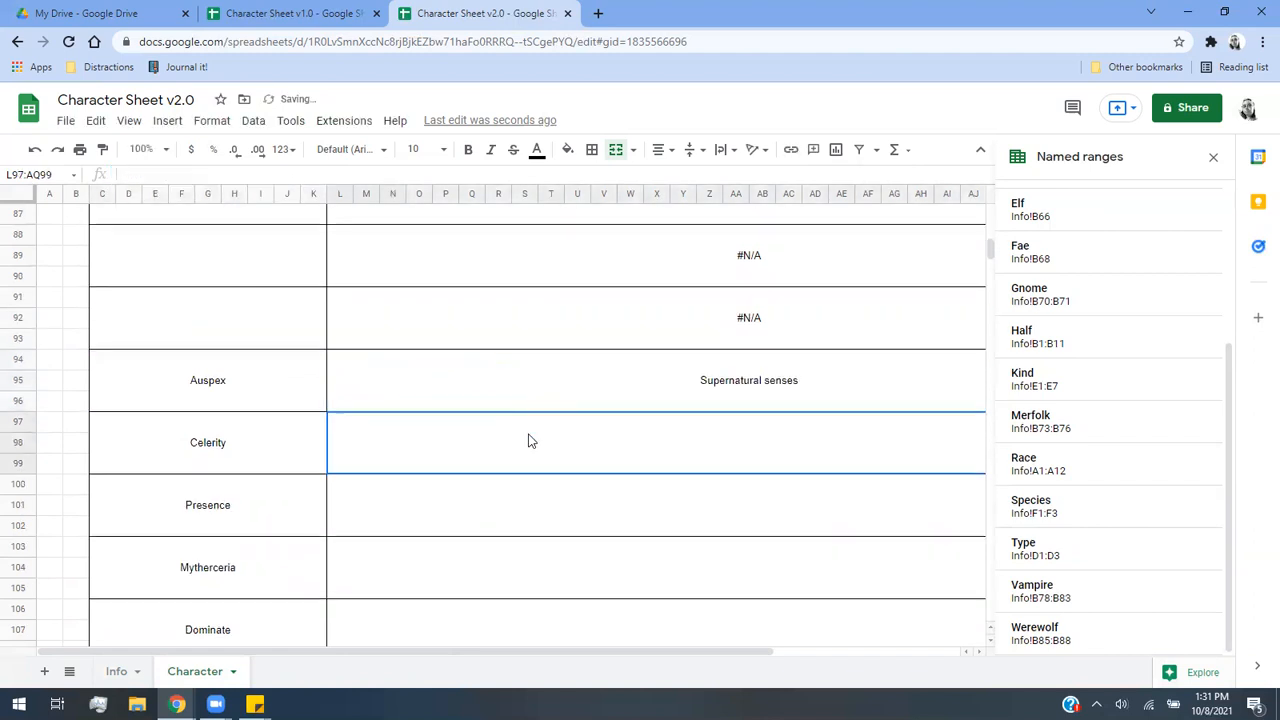
pyautogui.write('=vlooku')
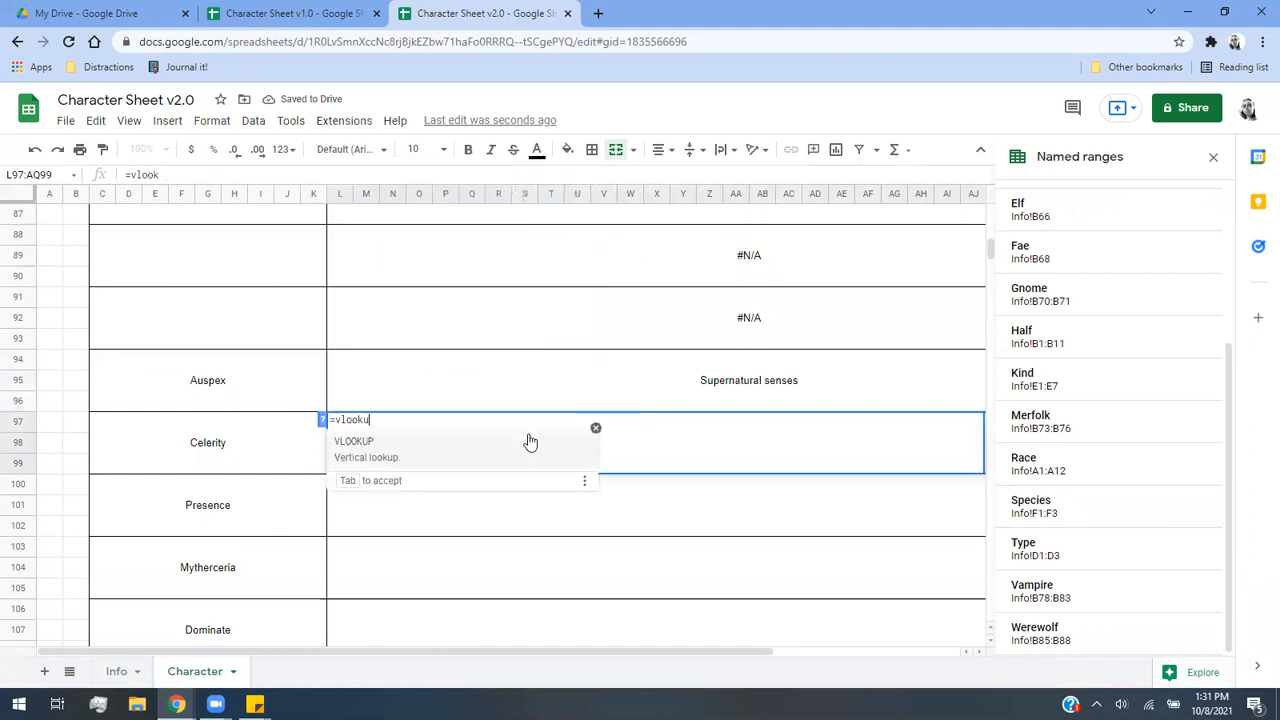
pyautogui.write('p(')
pyautogui.click(281, 463)
pyautogui.write(',')
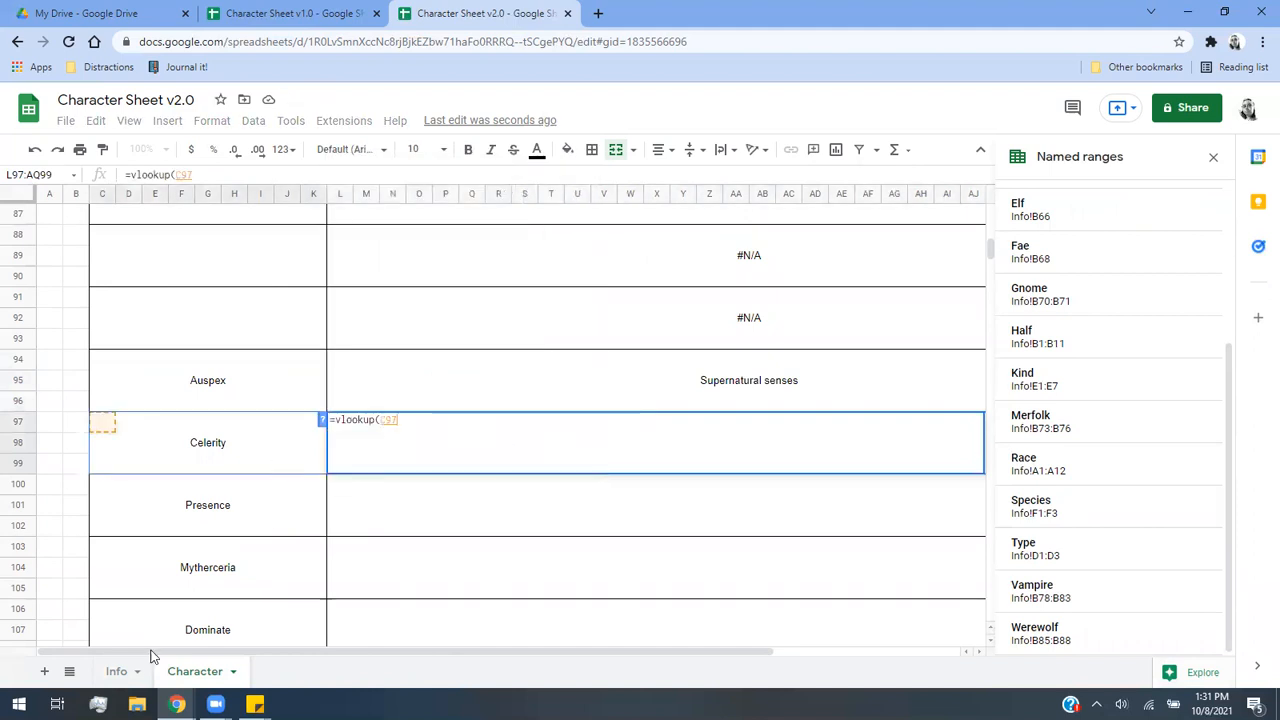
pyautogui.click(122, 672)
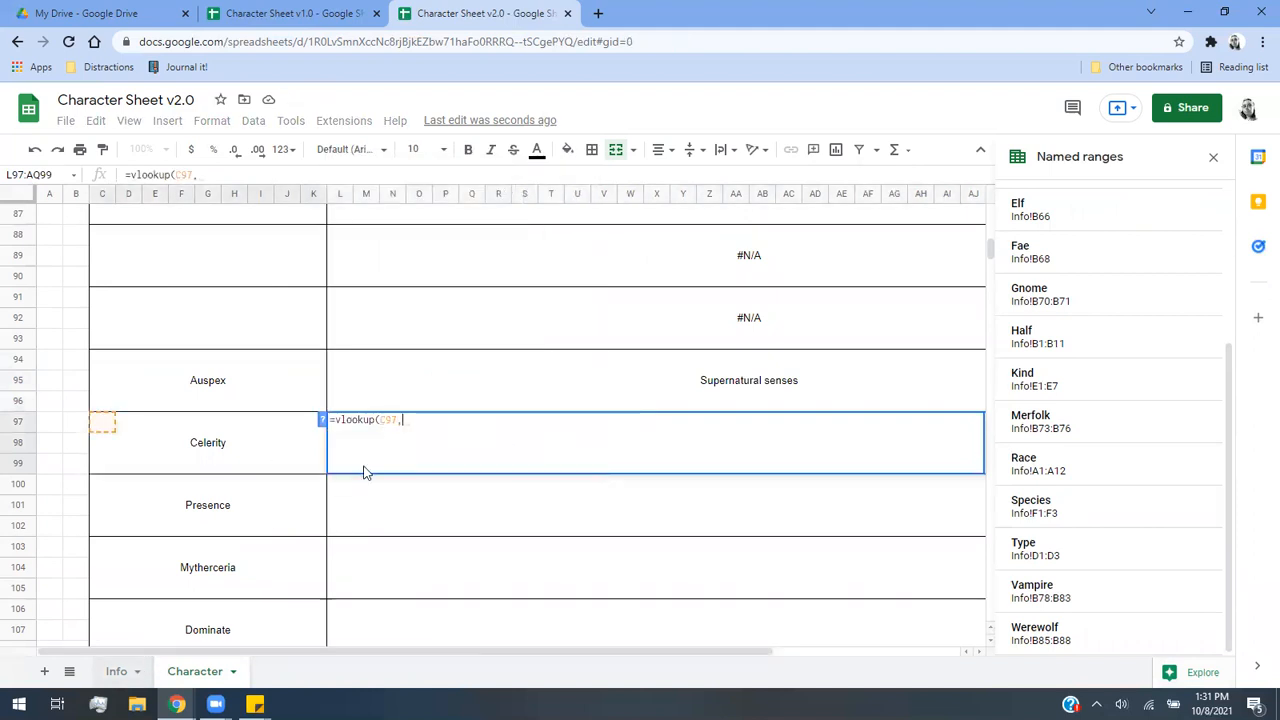
pyautogui.scroll(1, 170, 380)
pyautogui.moveTo(156, 383); pyautogui.dragTo(200, 330)
pyautogui.scroll(5, 223, 309)
pyautogui.scroll(3, 224, 311)
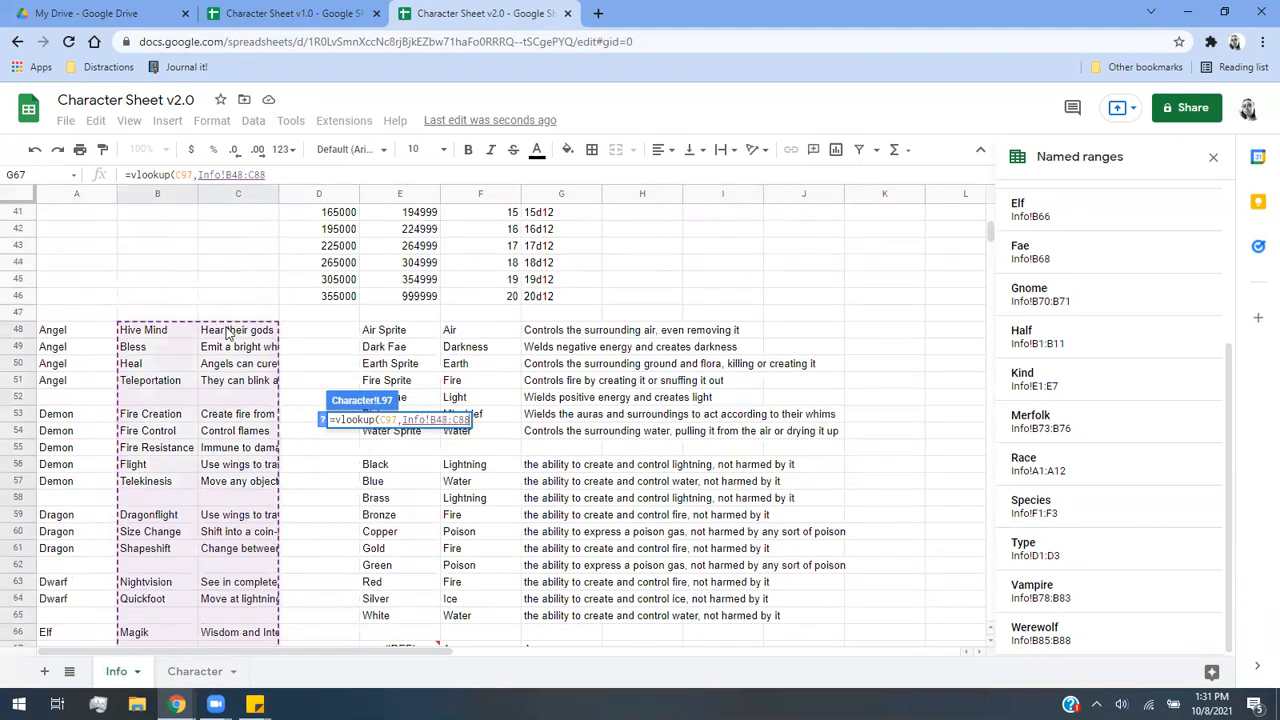
pyautogui.write(',2,FALSE)')
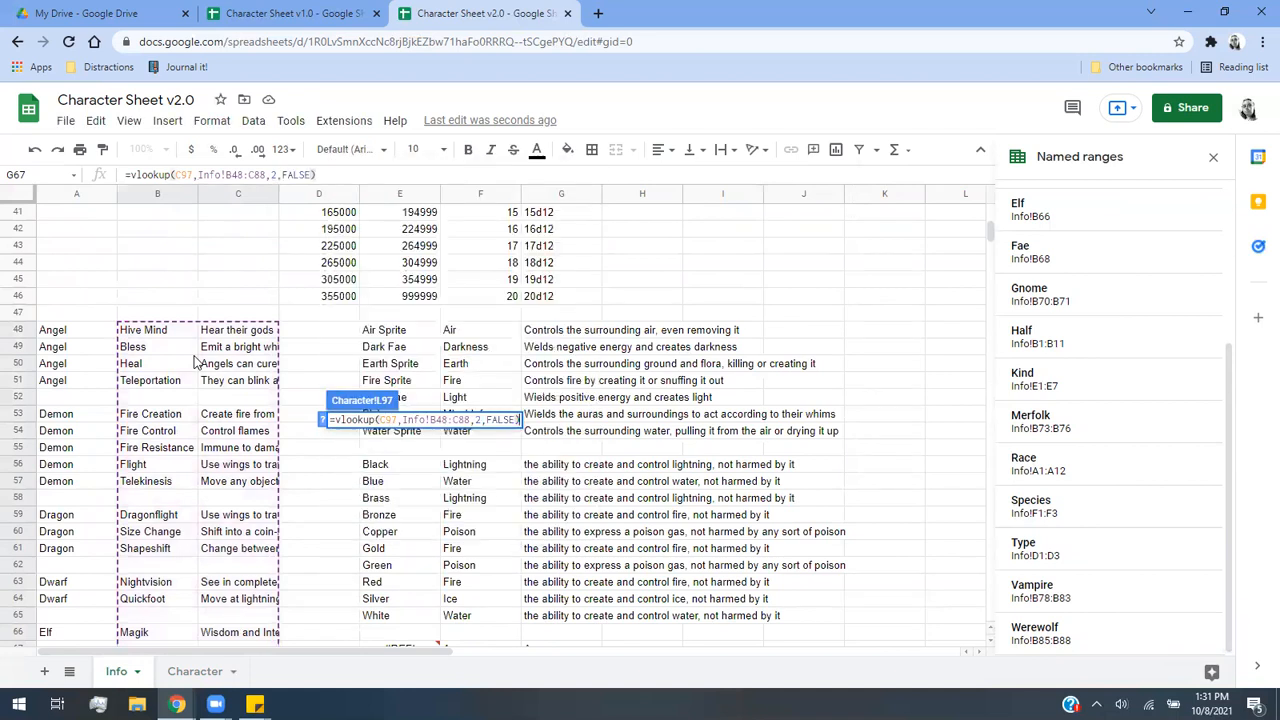
pyautogui.press('Return')
# Look up the Presence description in L100:AQ102 with =vlookup(C100,Info!B48:C88,2,FALSE).
pyautogui.write('=')
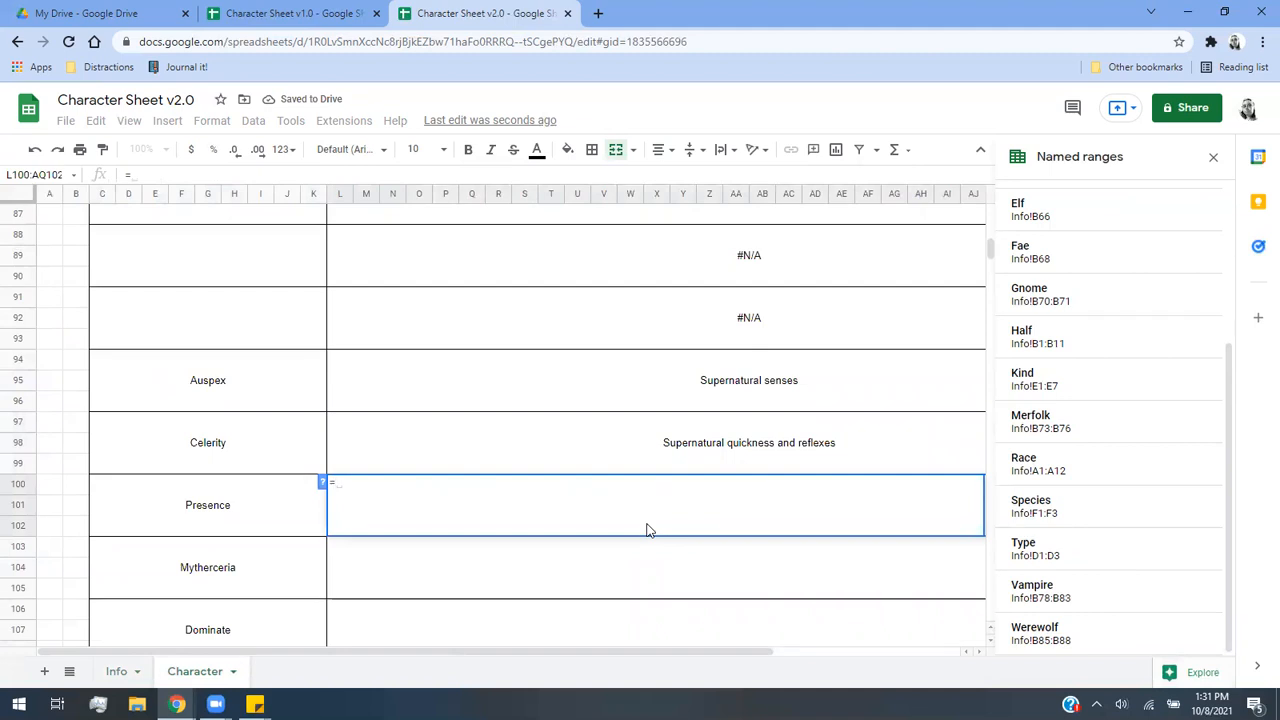
pyautogui.write('vloo')
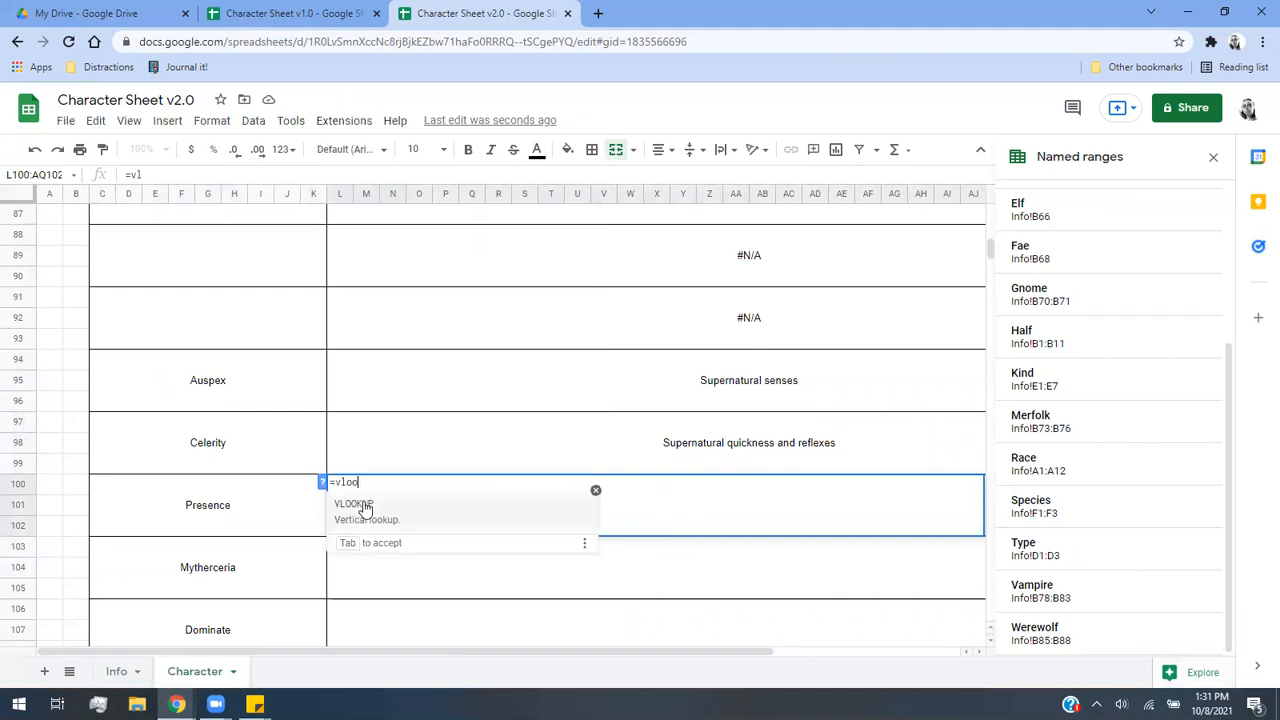
pyautogui.write('kup(')
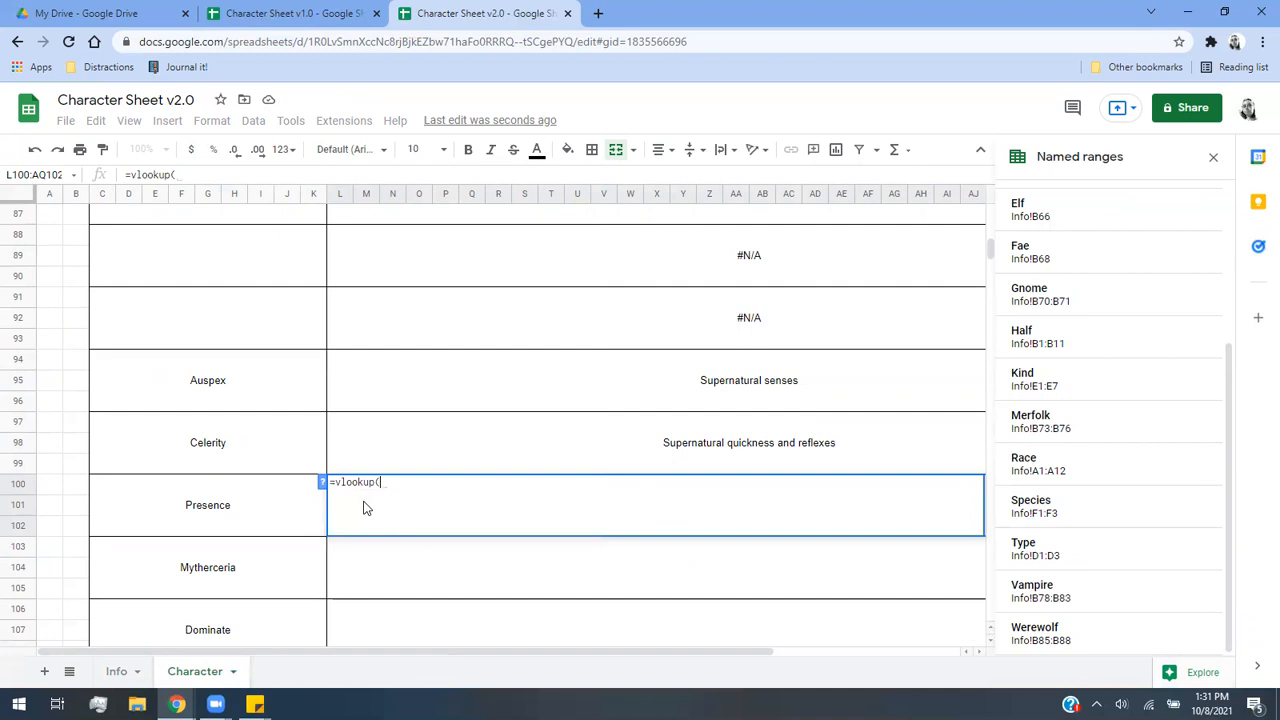
pyautogui.click(262, 517)
pyautogui.write(',')
pyautogui.click(115, 672)
pyautogui.click(148, 333)
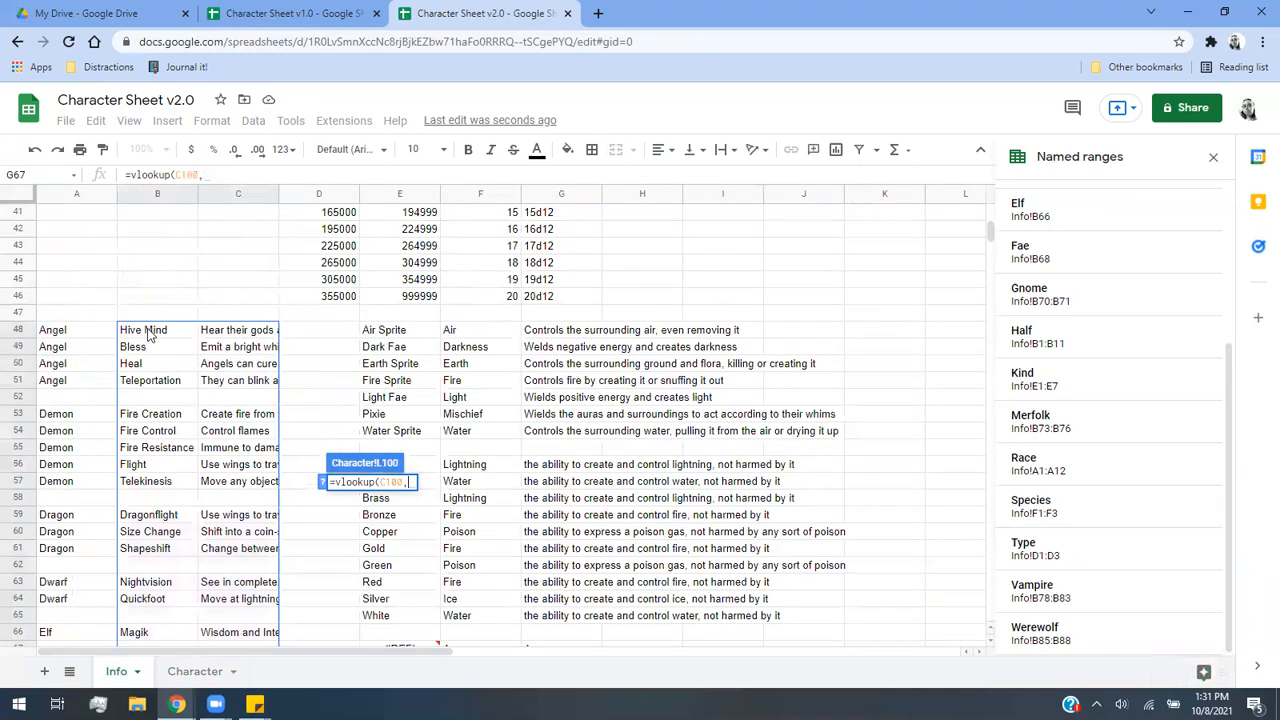
pyautogui.moveTo(148, 333); pyautogui.dragTo(231, 476)
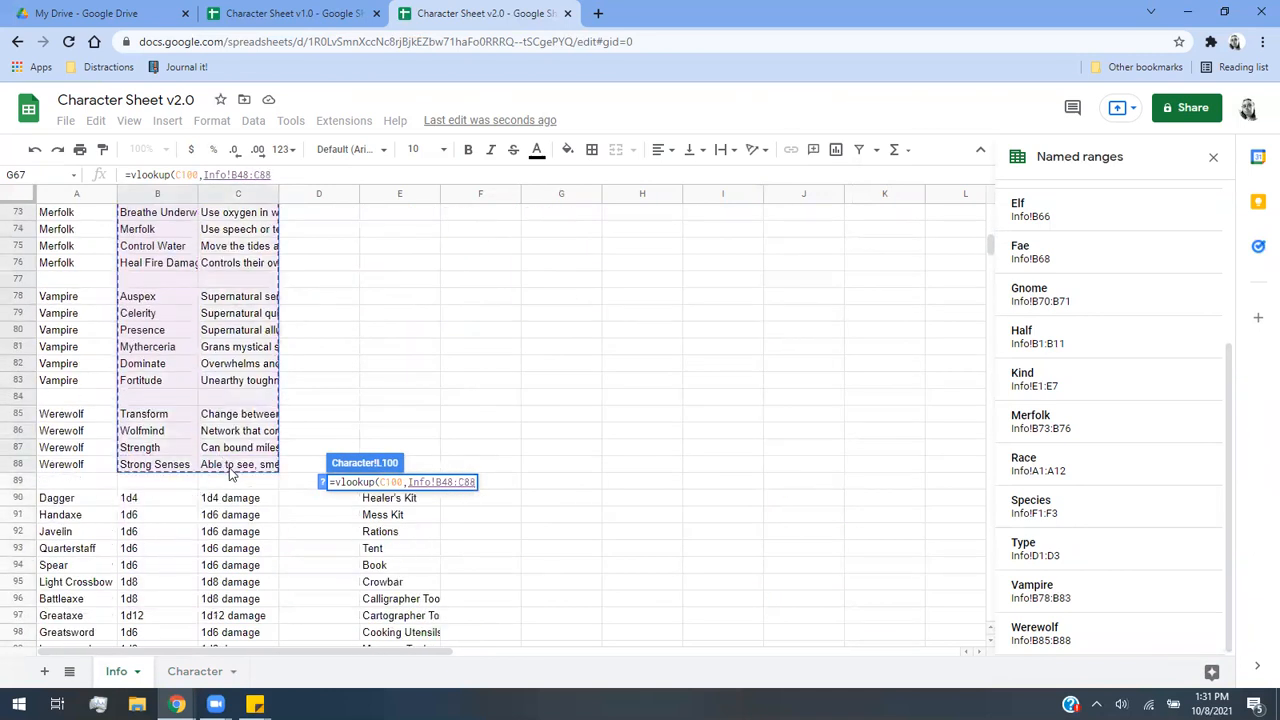
pyautogui.write(',2,FALSE)')
pyautogui.press('Return')
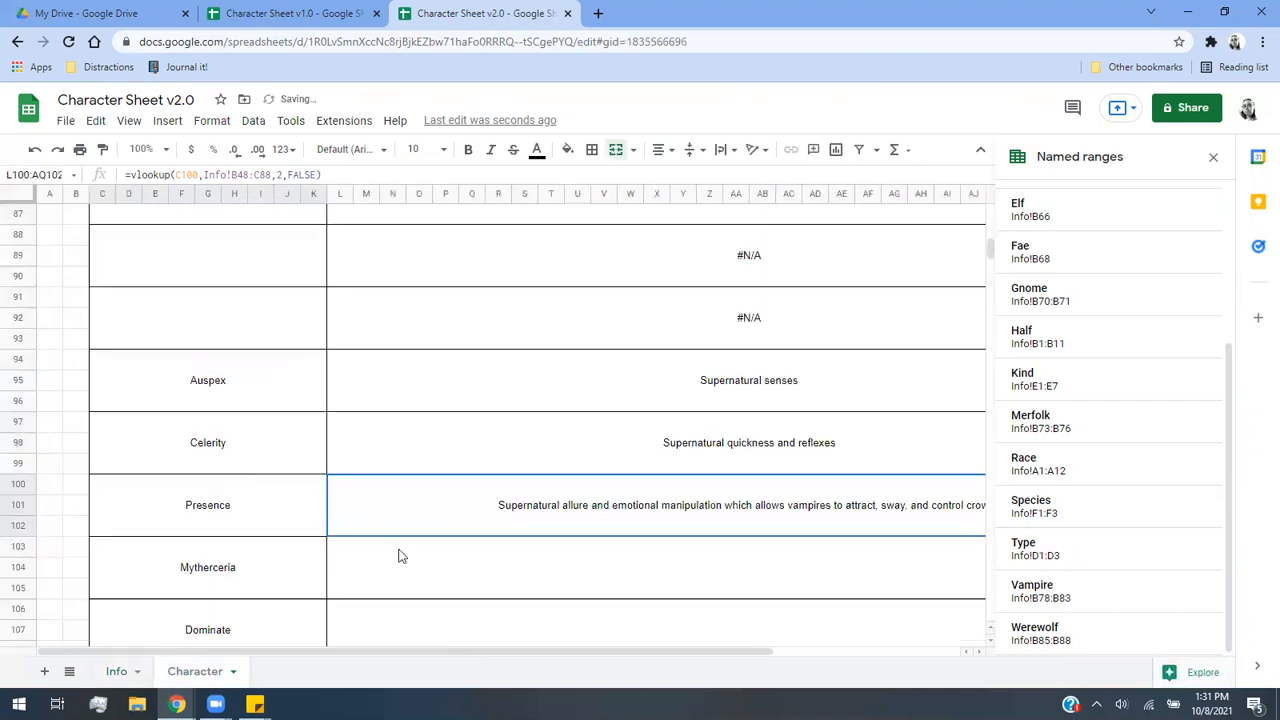
# Look up the Mytherceria description in L103:AQ105 with =vlookup(C103,Info!B48:C88,2,FALSE).
pyautogui.click(411, 567)
pyautogui.write('=f')
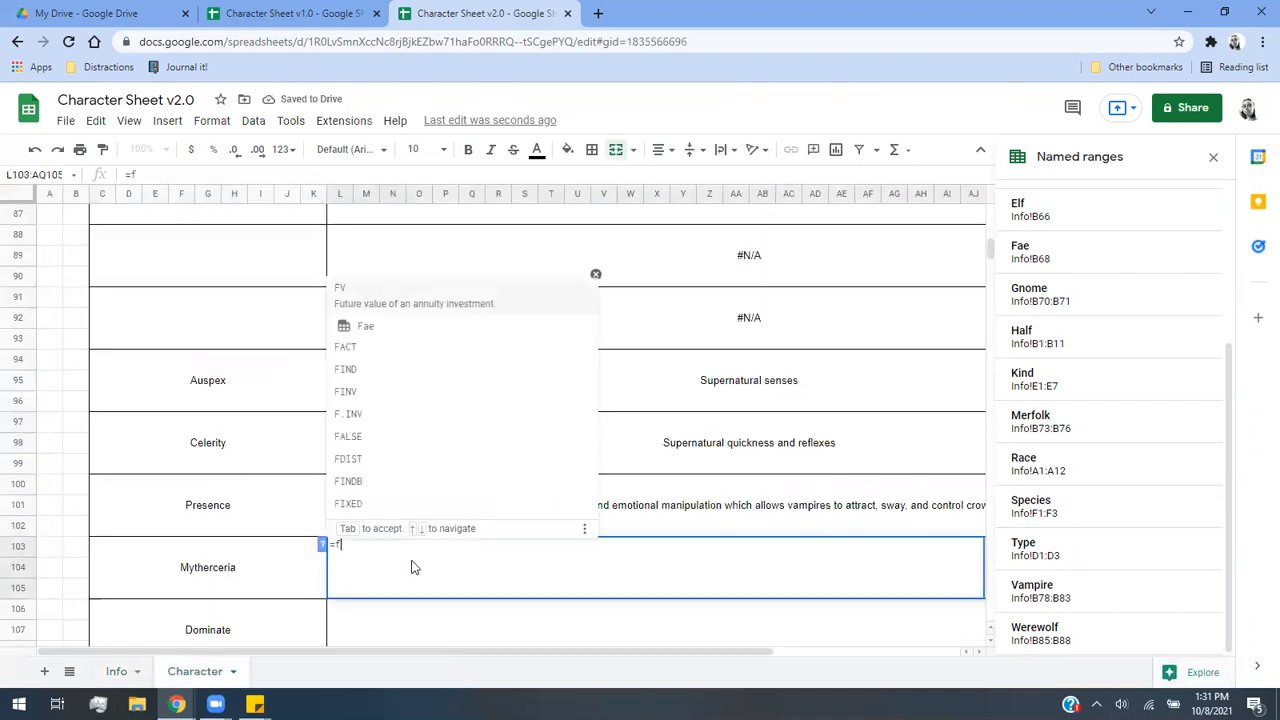
pyautogui.press('BackSpace')
pyautogui.write('vlookup(')
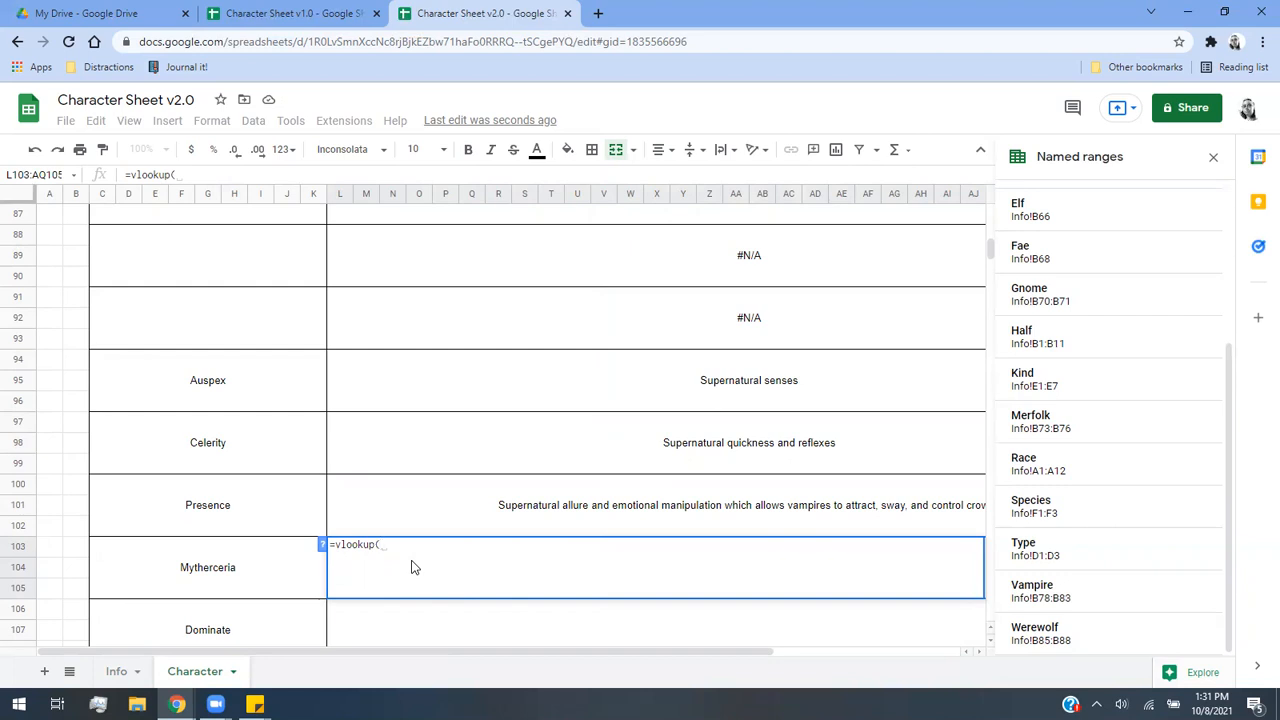
pyautogui.click(306, 570)
pyautogui.write(',')
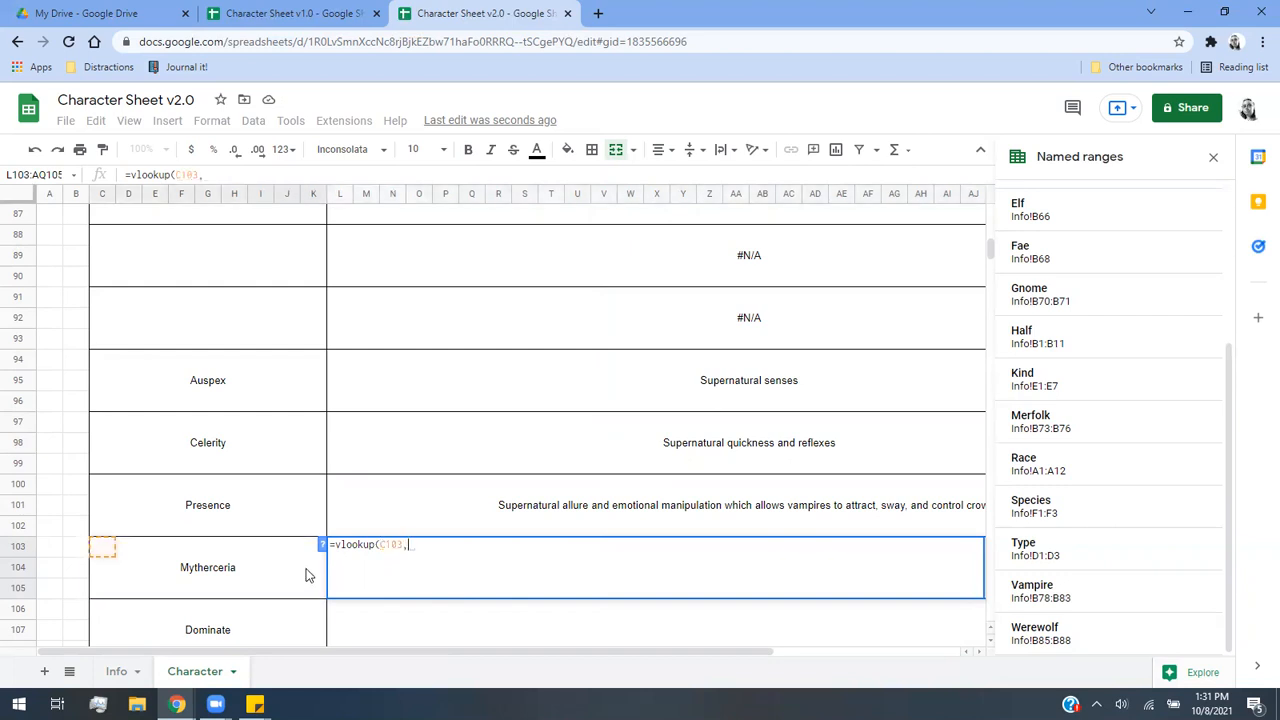
pyautogui.click(125, 670)
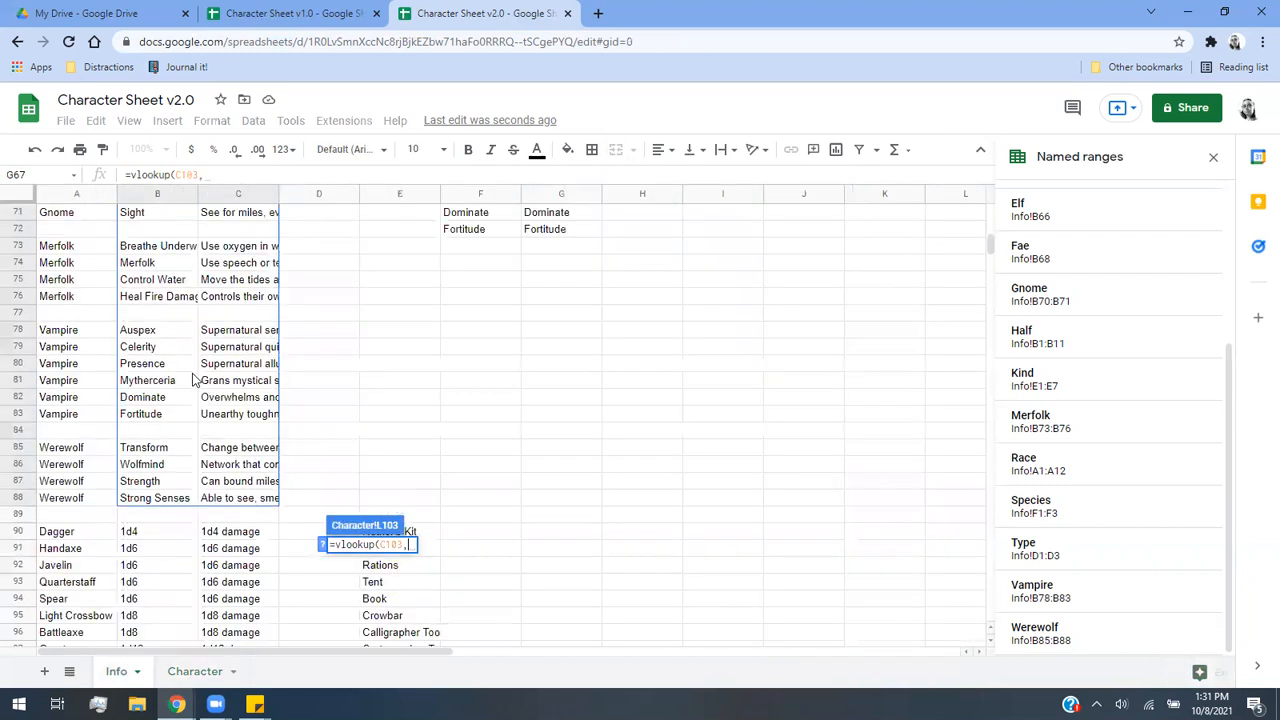
pyautogui.scroll(10, 193, 380)
pyautogui.moveTo(145, 333); pyautogui.dragTo(225, 476)
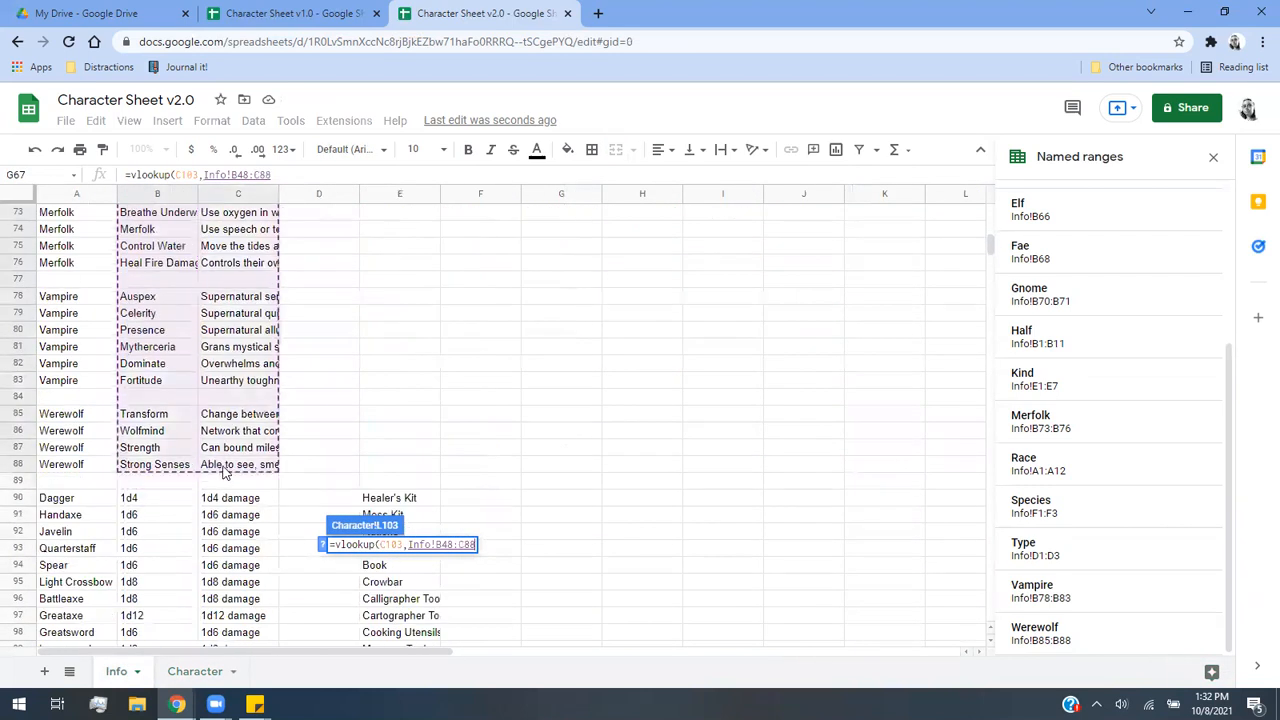
pyautogui.write(',2,FAL')
pyautogui.press('Tab')
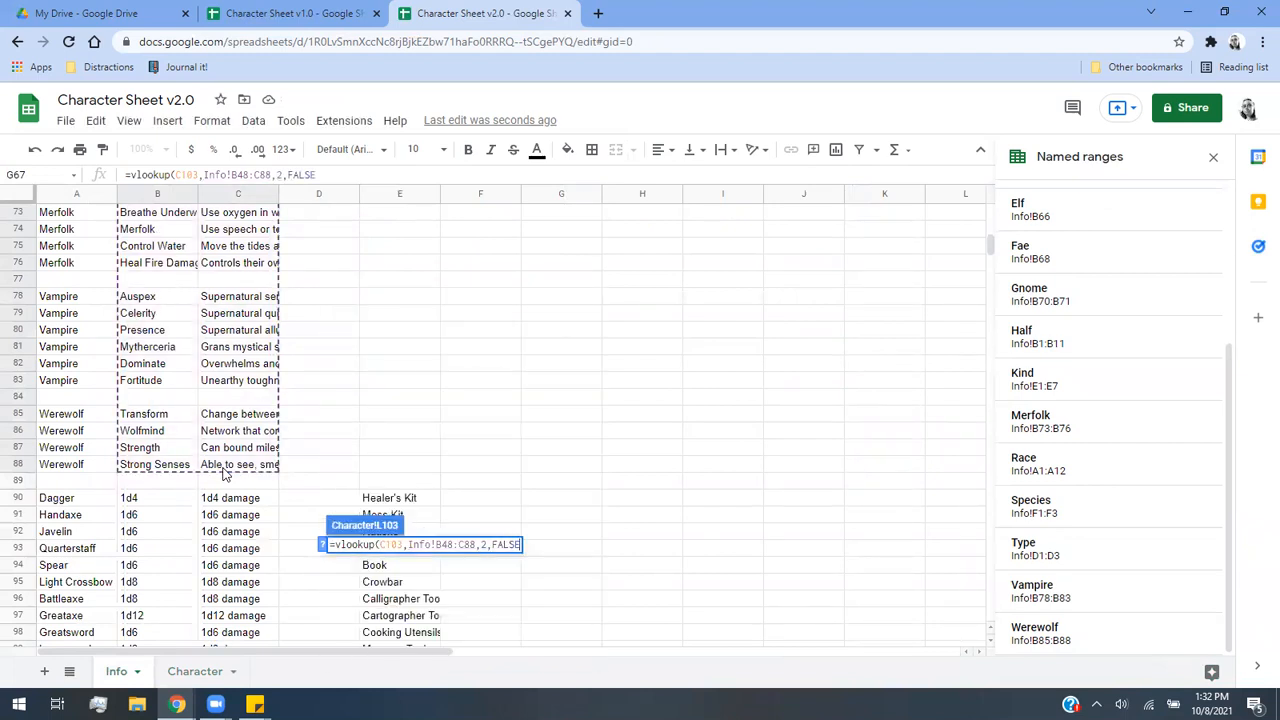
pyautogui.press('Return')
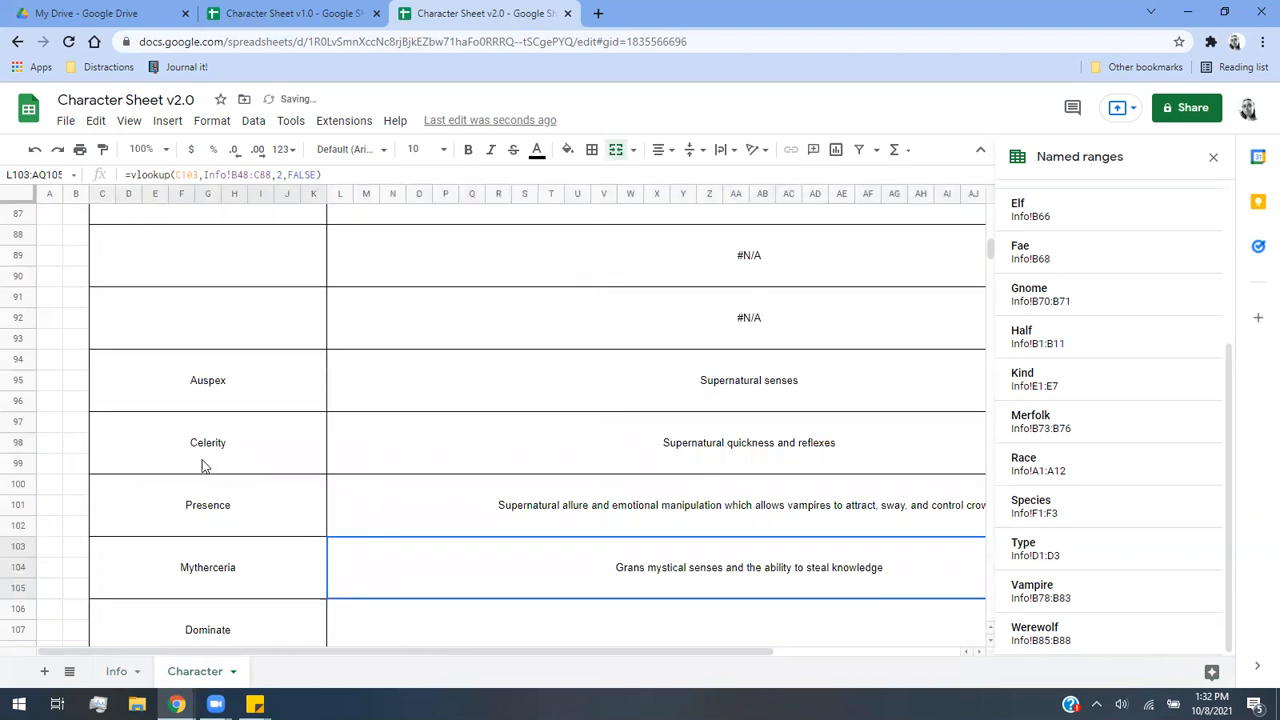
# Correct the Mytherceria description in Info cell C81 to read "Grants mystical senses and the ability to steal knowledge".
pyautogui.click(118, 671)
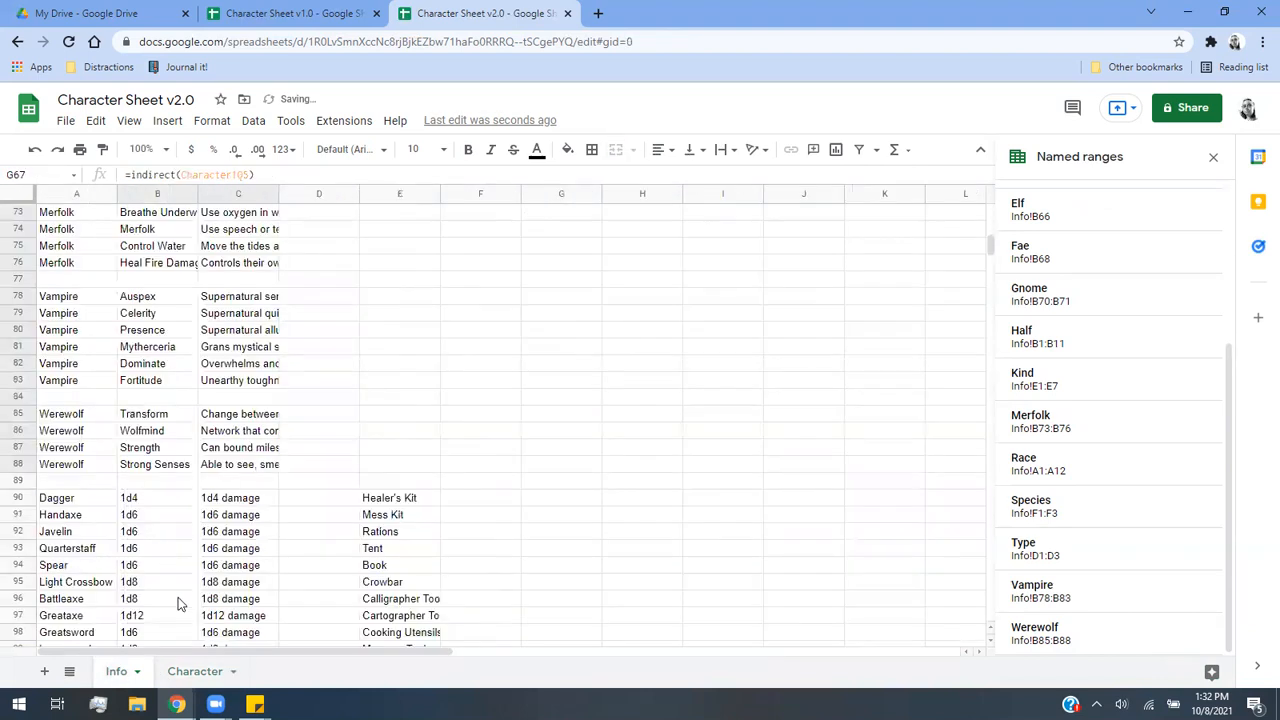
pyautogui.scroll(3, 185, 425)
pyautogui.scroll(-2, 188, 422)
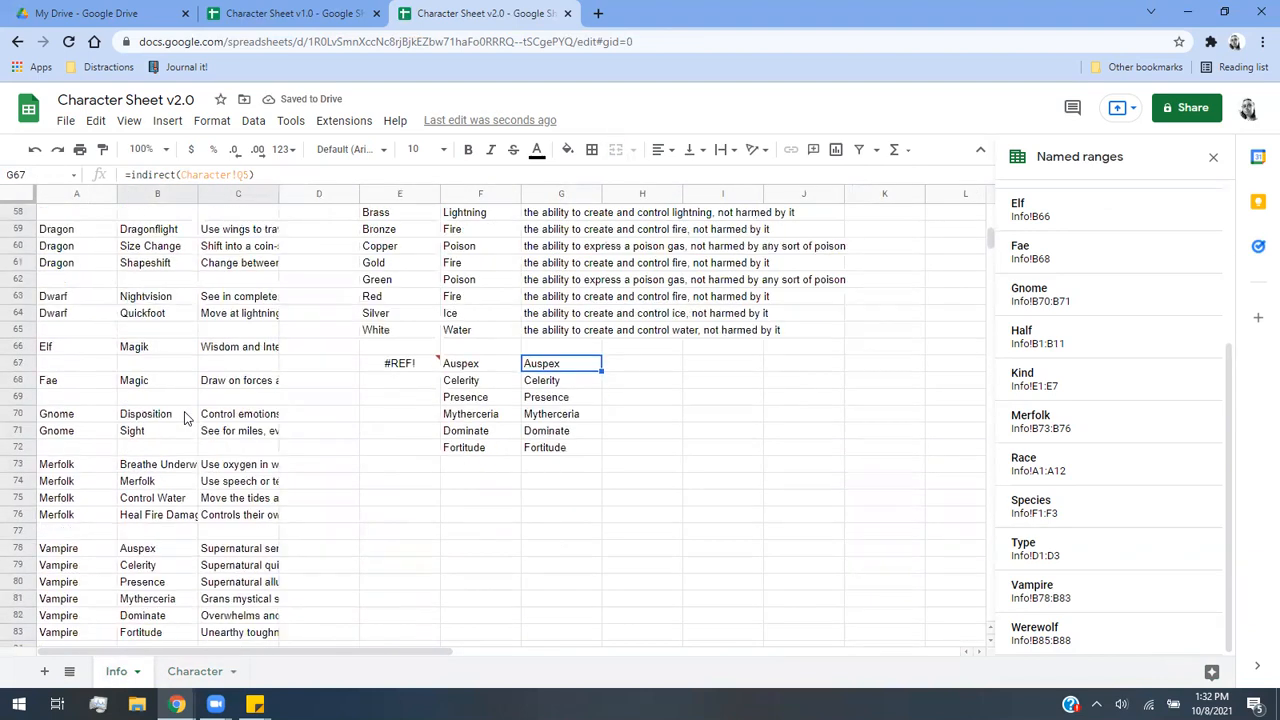
pyautogui.click(228, 467)
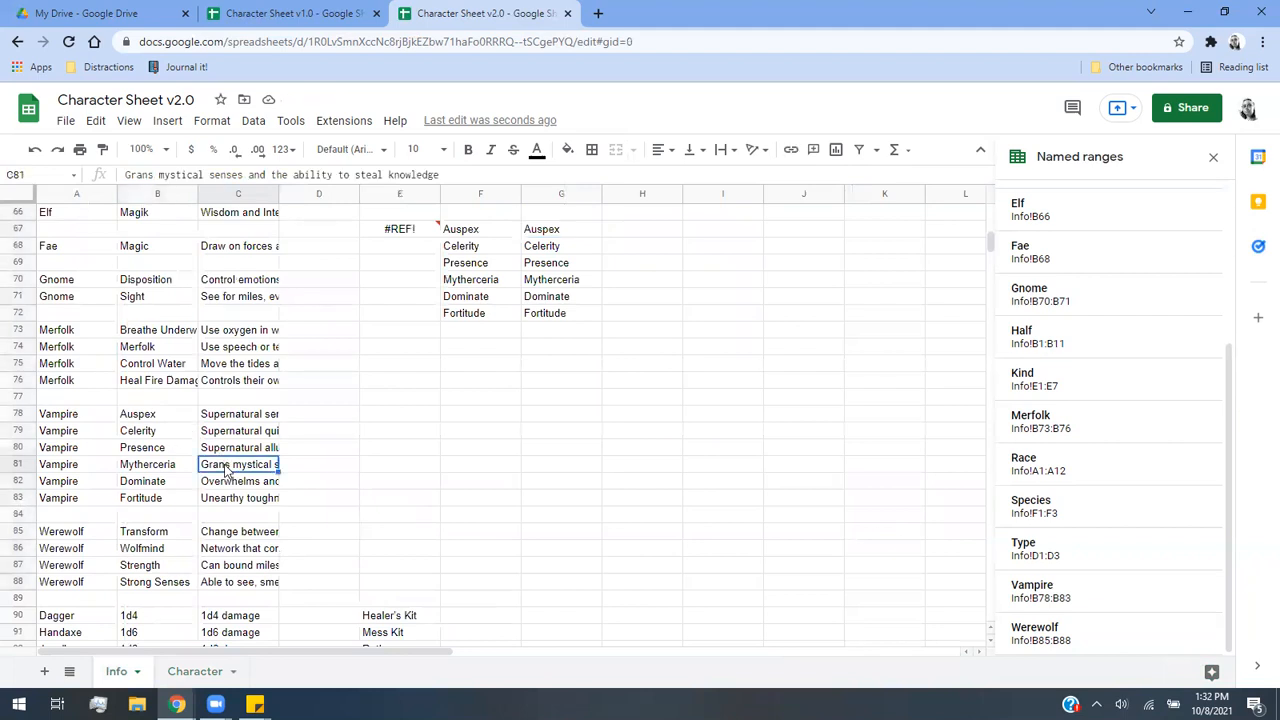
pyautogui.doubleClick(227, 465)
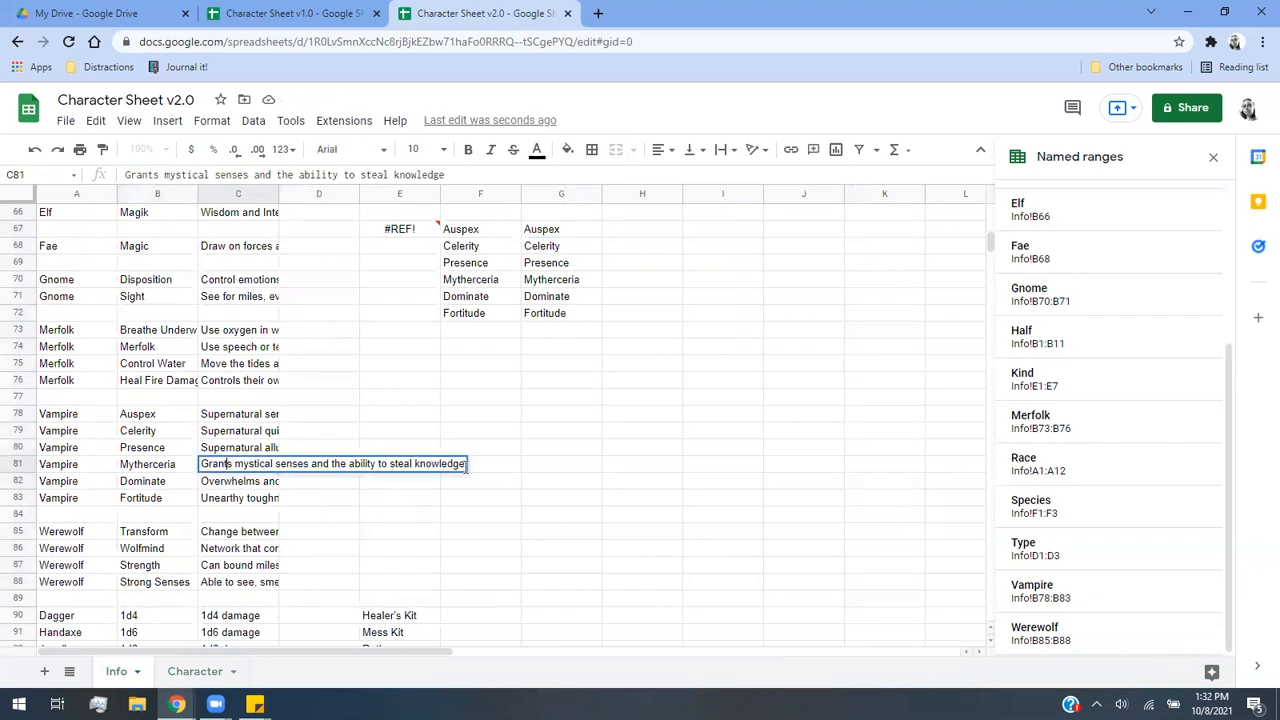
pyautogui.click(537, 509)
# Review the race ability names and descriptions in rows 48 to 88 of the Info sheet.
pyautogui.scroll(5, 258, 420)
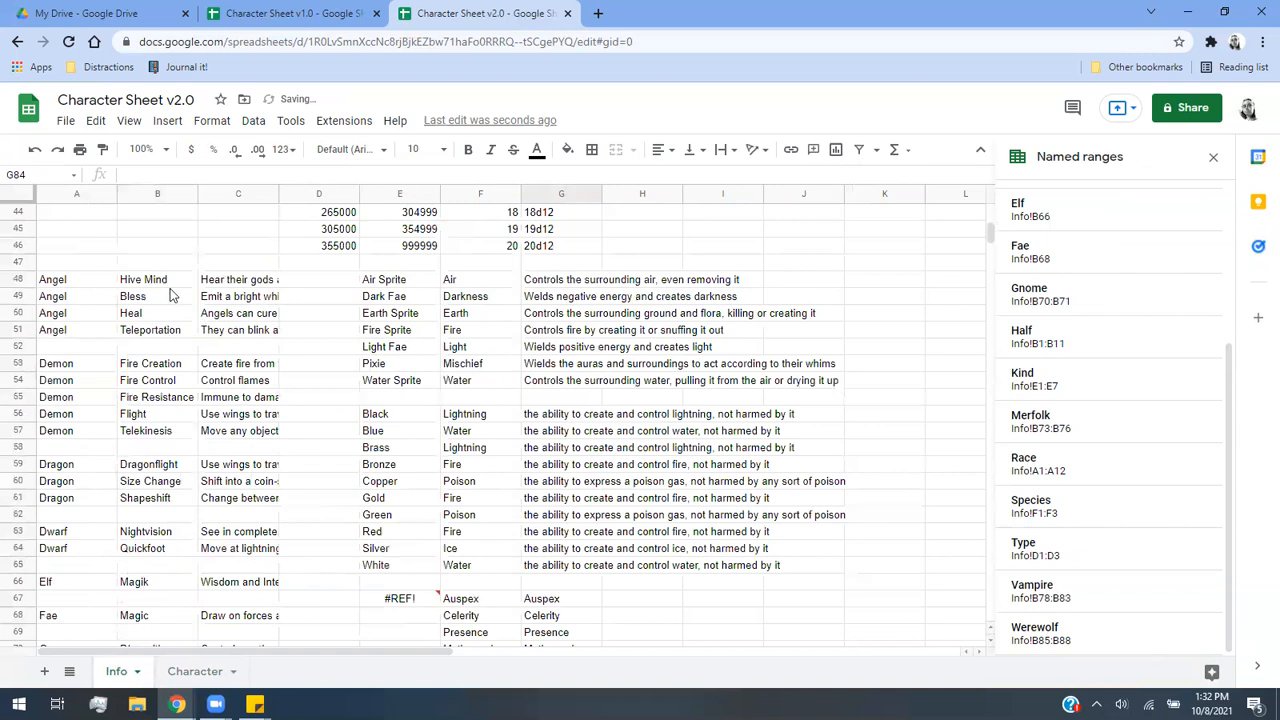
pyautogui.scroll(1, 200, 410)
pyautogui.scroll(-5, 160, 425)
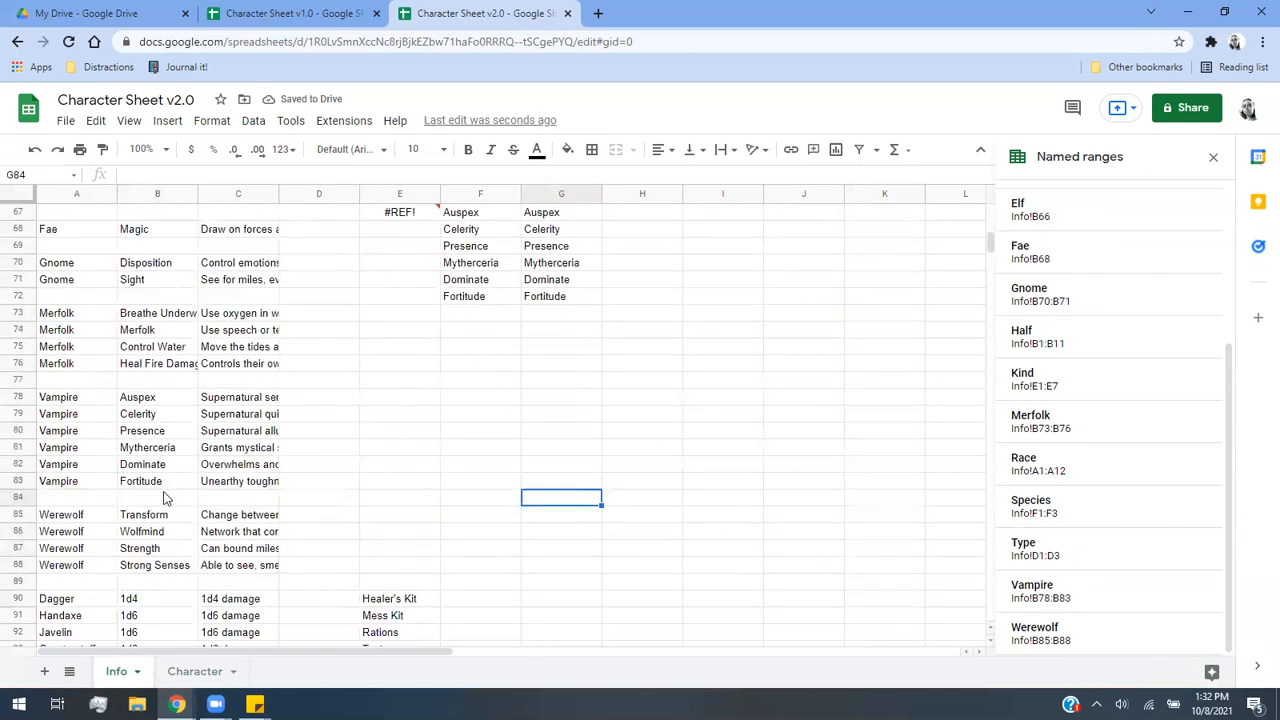
pyautogui.scroll(-1, 166, 498)
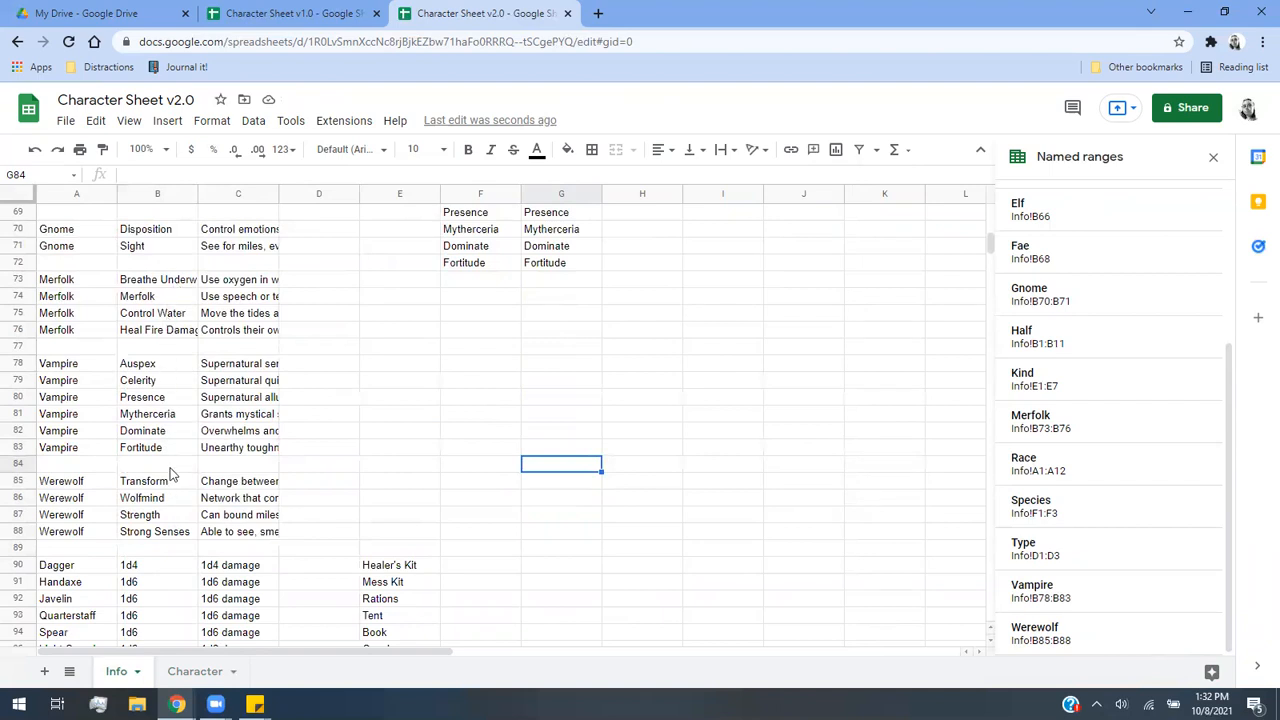
pyautogui.scroll(8, 166, 451)
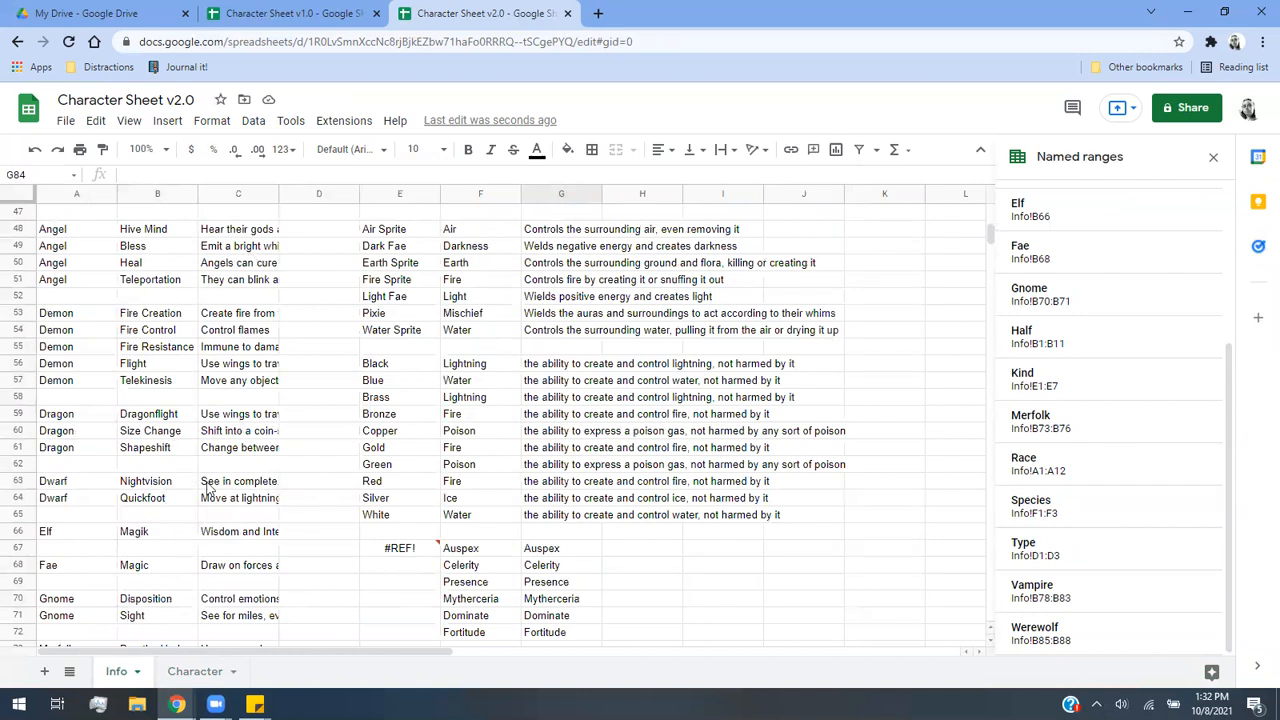
pyautogui.scroll(-4, 170, 300)
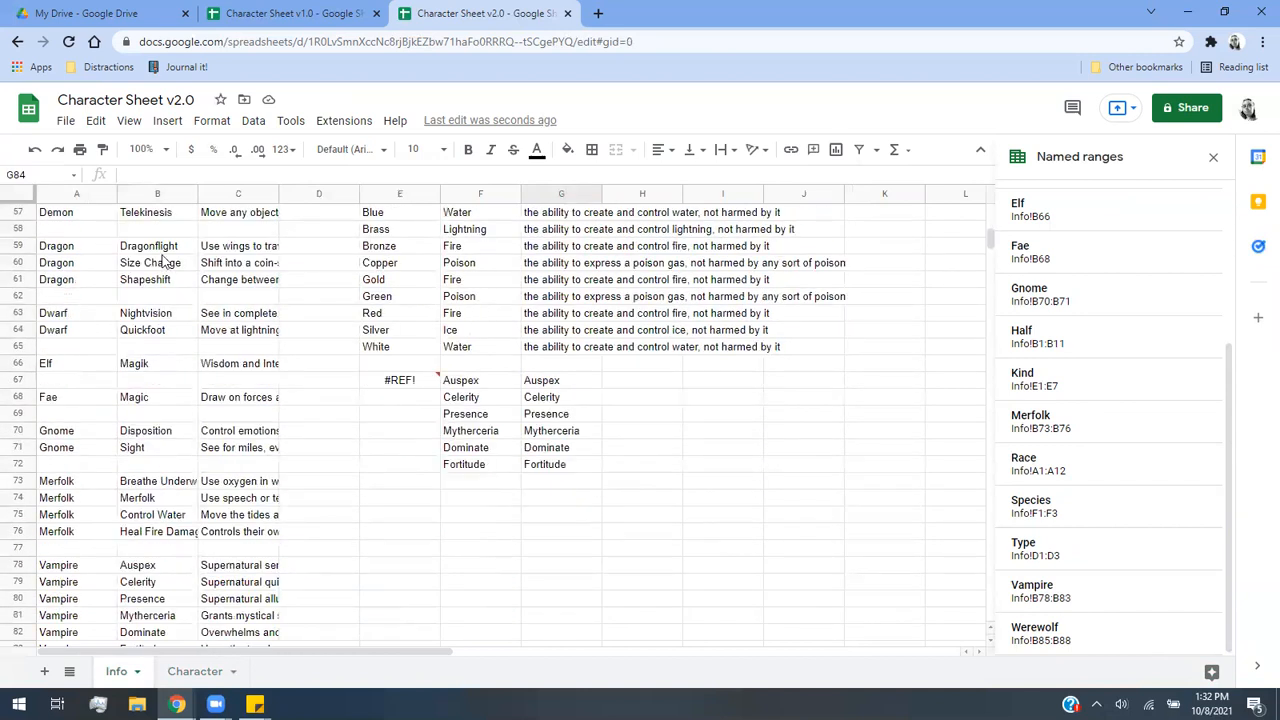
pyautogui.scroll(3, 166, 280)
pyautogui.scroll(2, 160, 270)
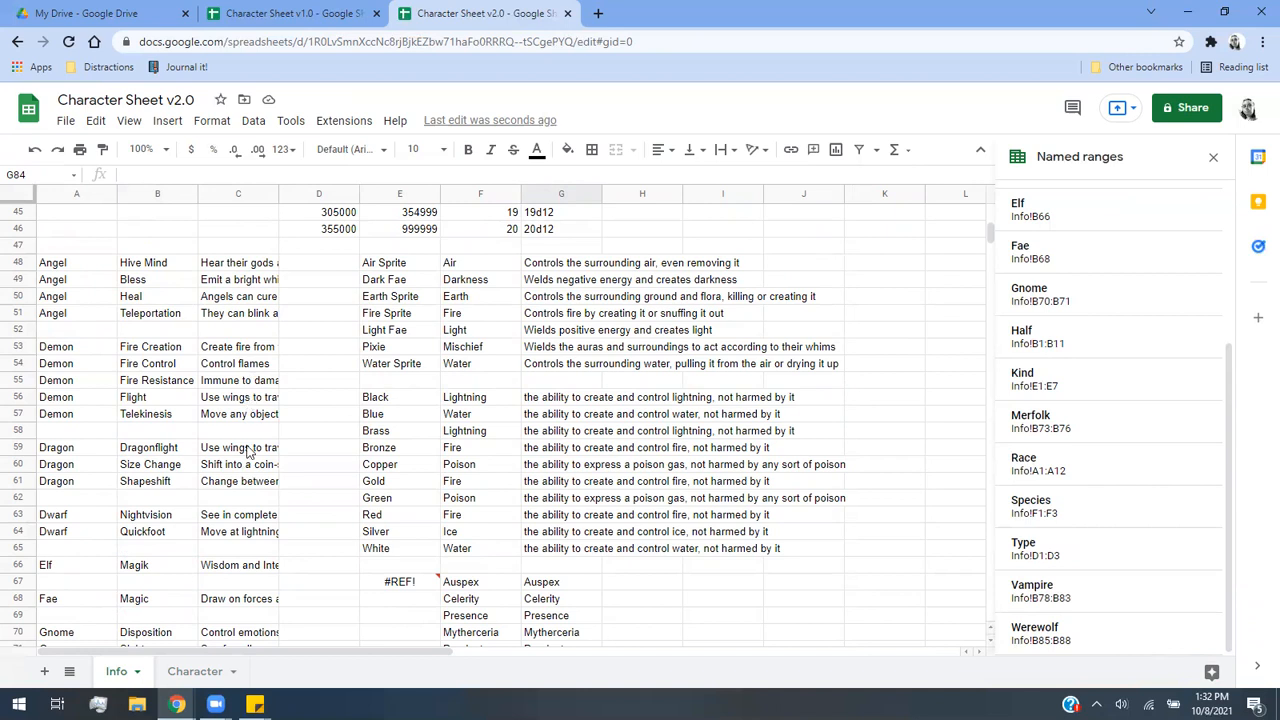
pyautogui.scroll(-6, 248, 452)
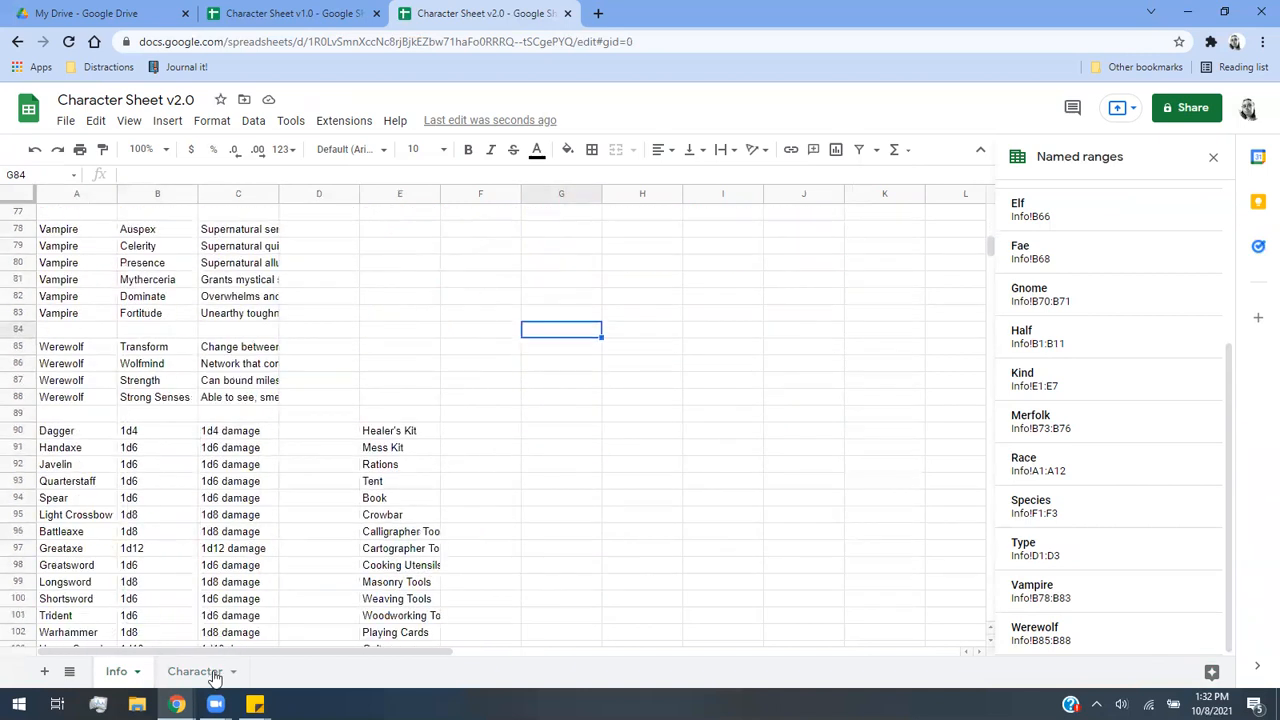
# Look up the Dominate description in L106:AQ108 of the Character sheet with =vlookup(C106,Info!B48:C88,2,FALSE).
pyautogui.click(180, 670)
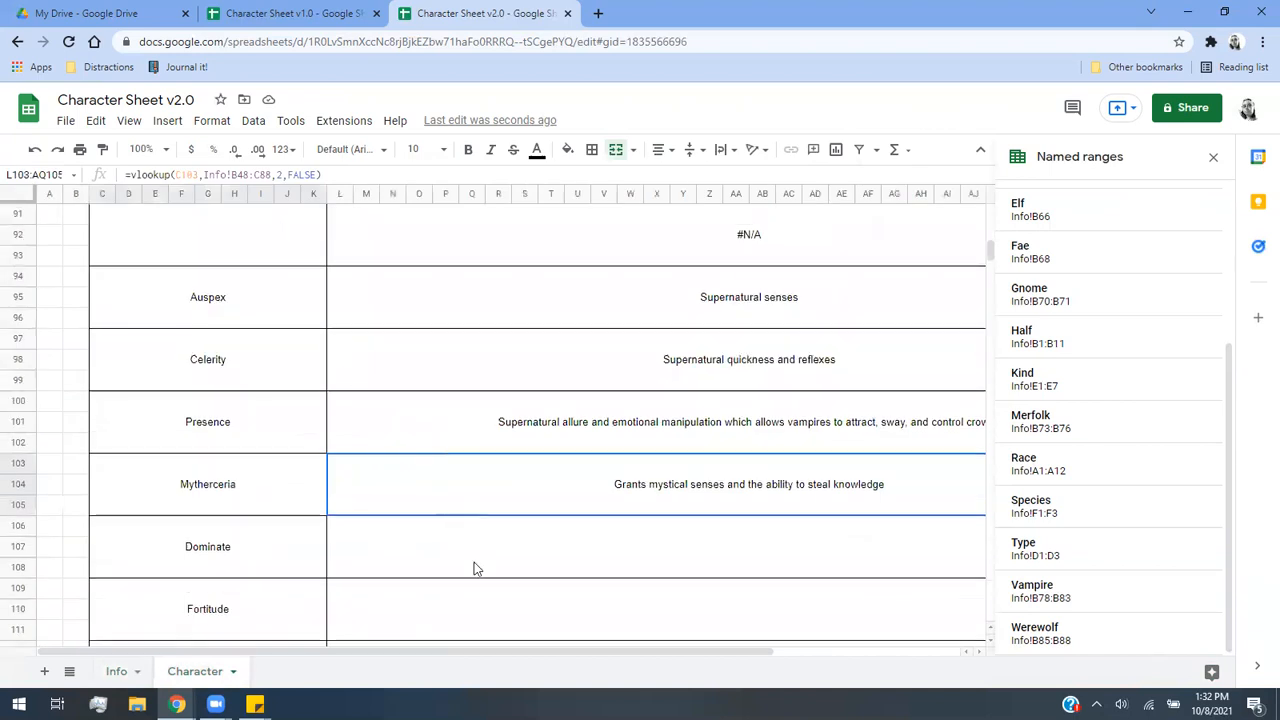
pyautogui.click(474, 562)
pyautogui.write('=vlook')
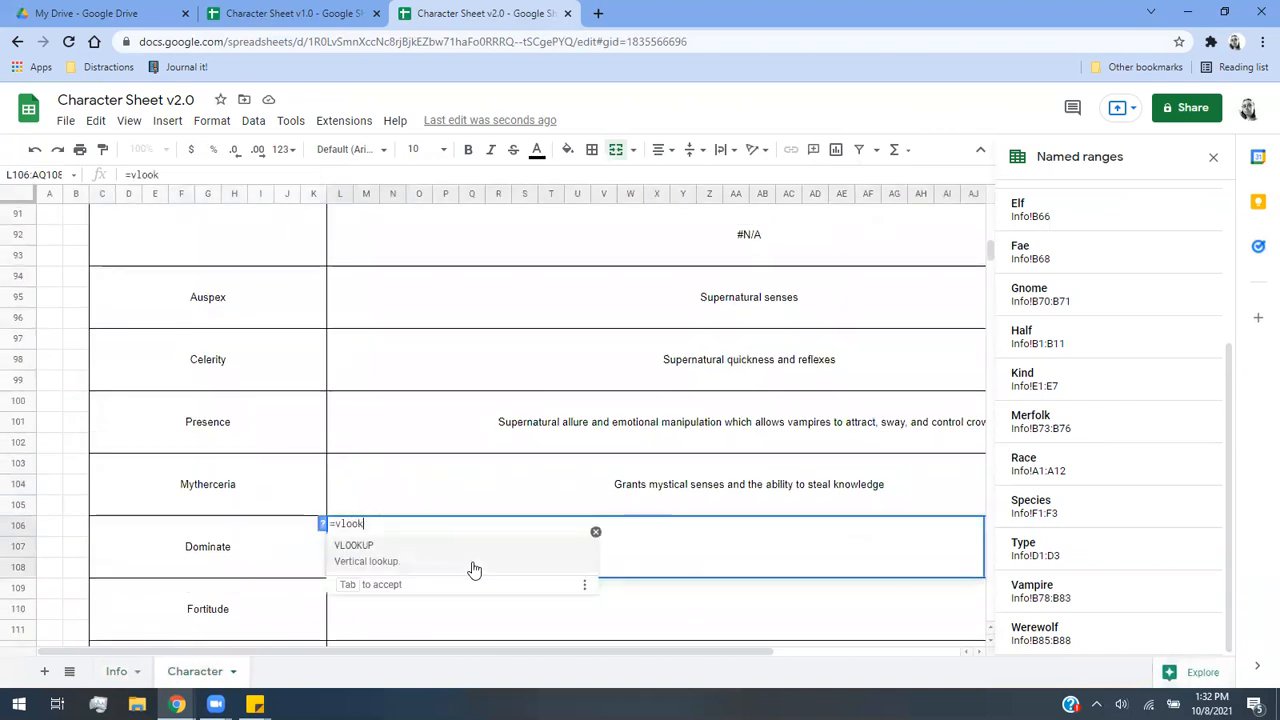
pyautogui.write('up(')
pyautogui.click(229, 566)
pyautogui.write('m')
pyautogui.press('BackSpace')
pyautogui.write(',')
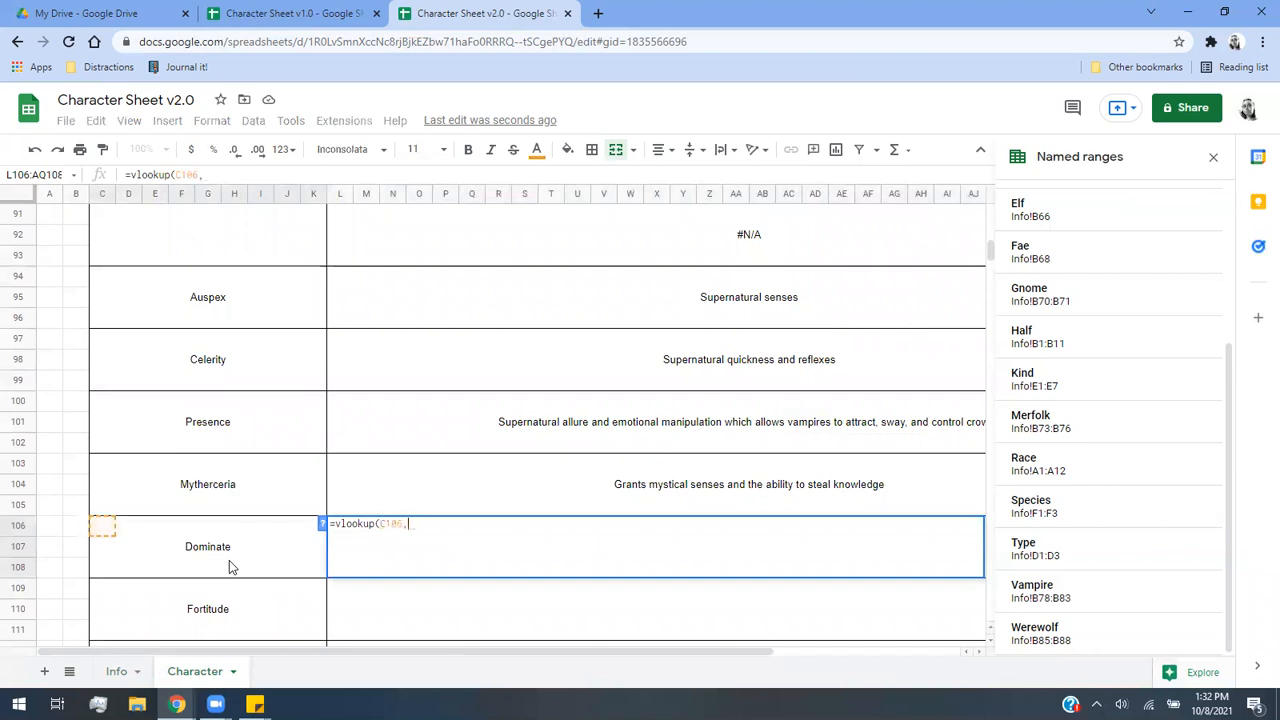
pyautogui.click(124, 667)
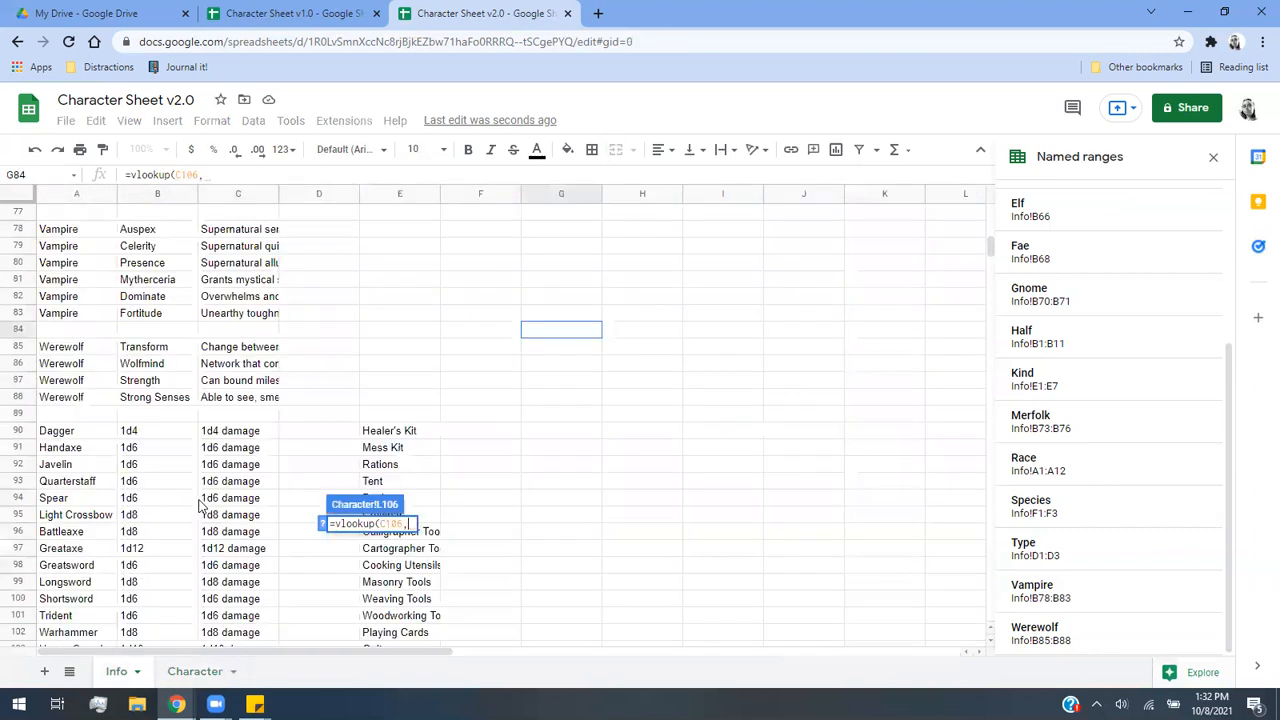
pyautogui.scroll(1, 128, 322)
pyautogui.scroll(10, 128, 322)
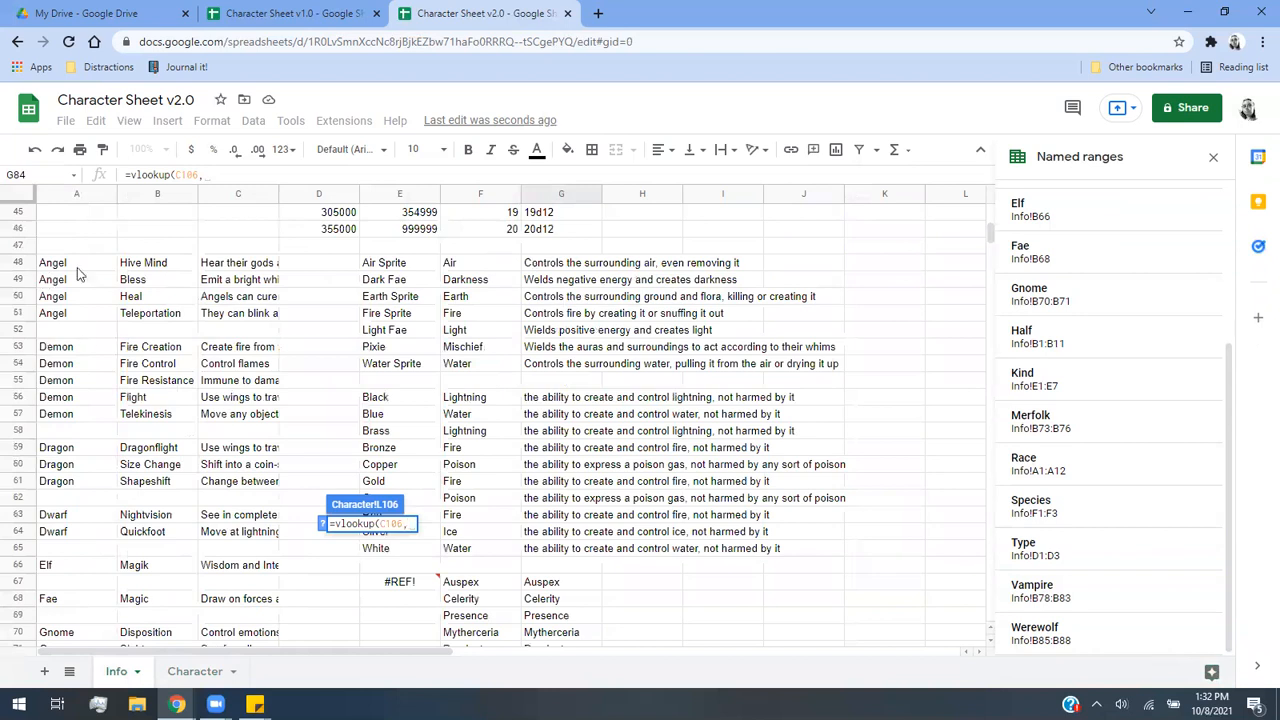
pyautogui.moveTo(138, 262); pyautogui.dragTo(237, 561)
pyautogui.write(',2')
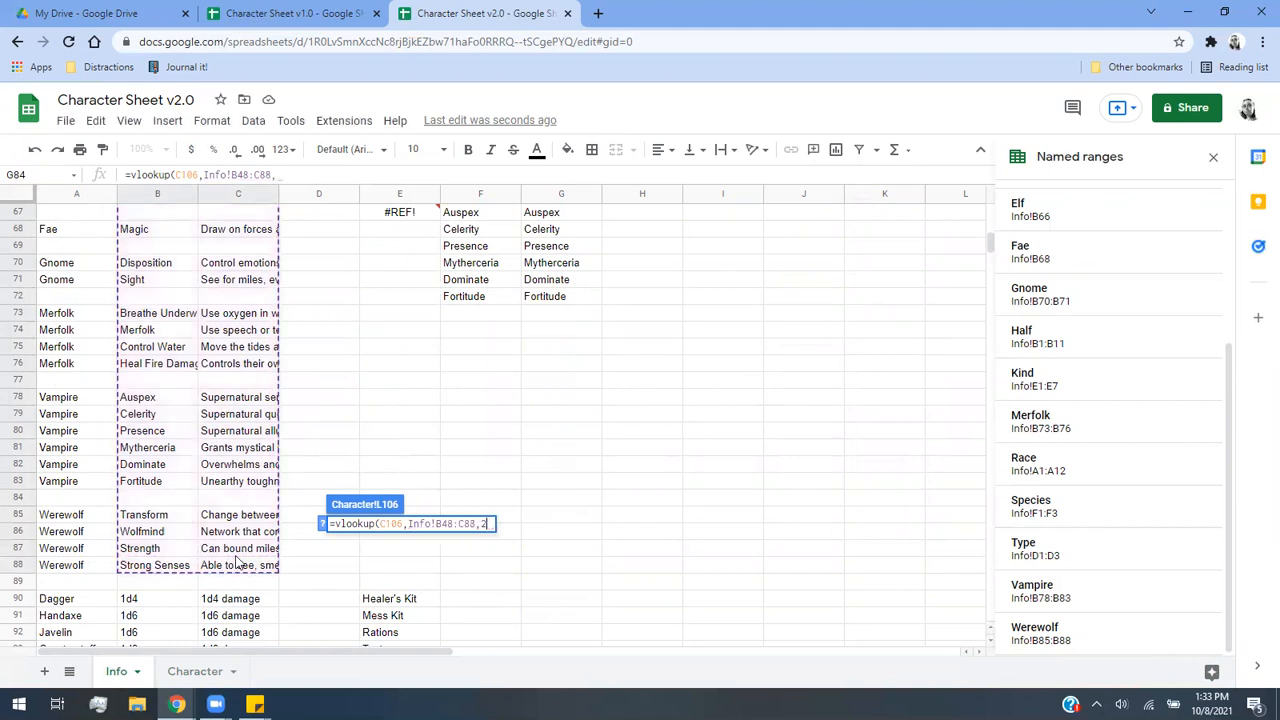
pyautogui.write(',FALSE')
pyautogui.press('Return')
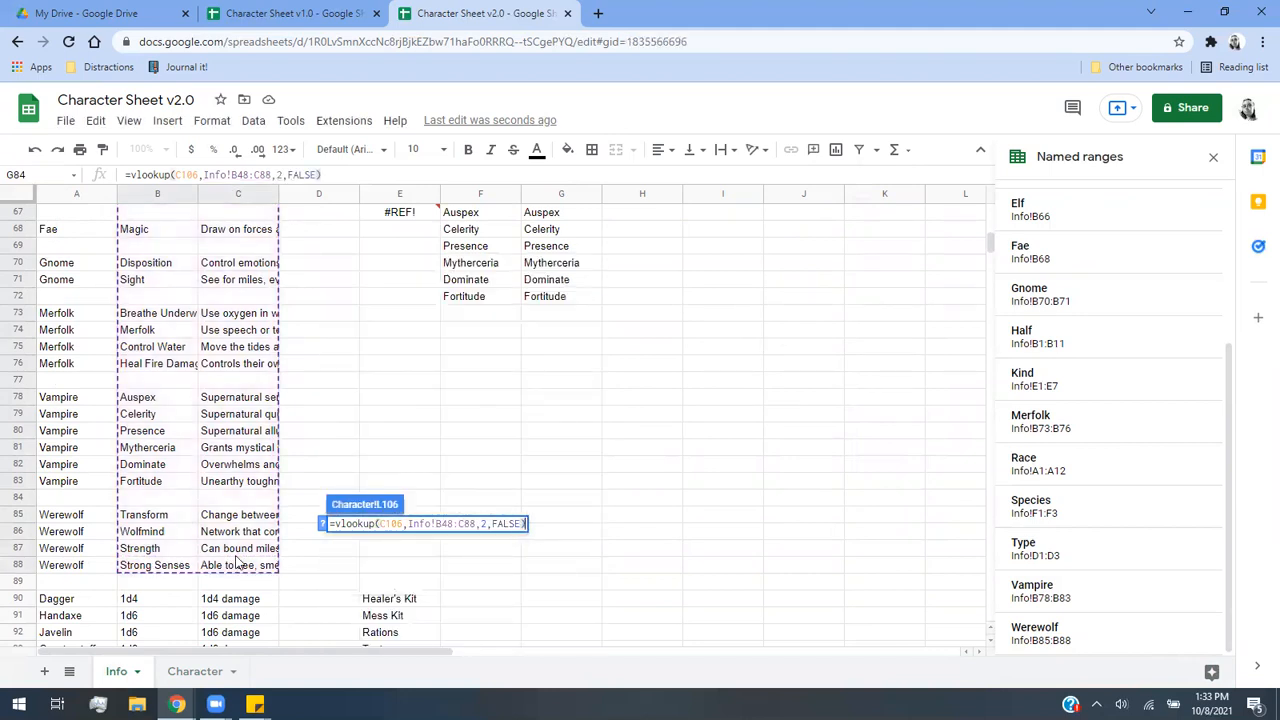
# Look up the Fortitude description in L109:AQ111 with =vlookup(C109,Info!B48:C88,2,FALSE).
pyautogui.click(411, 606)
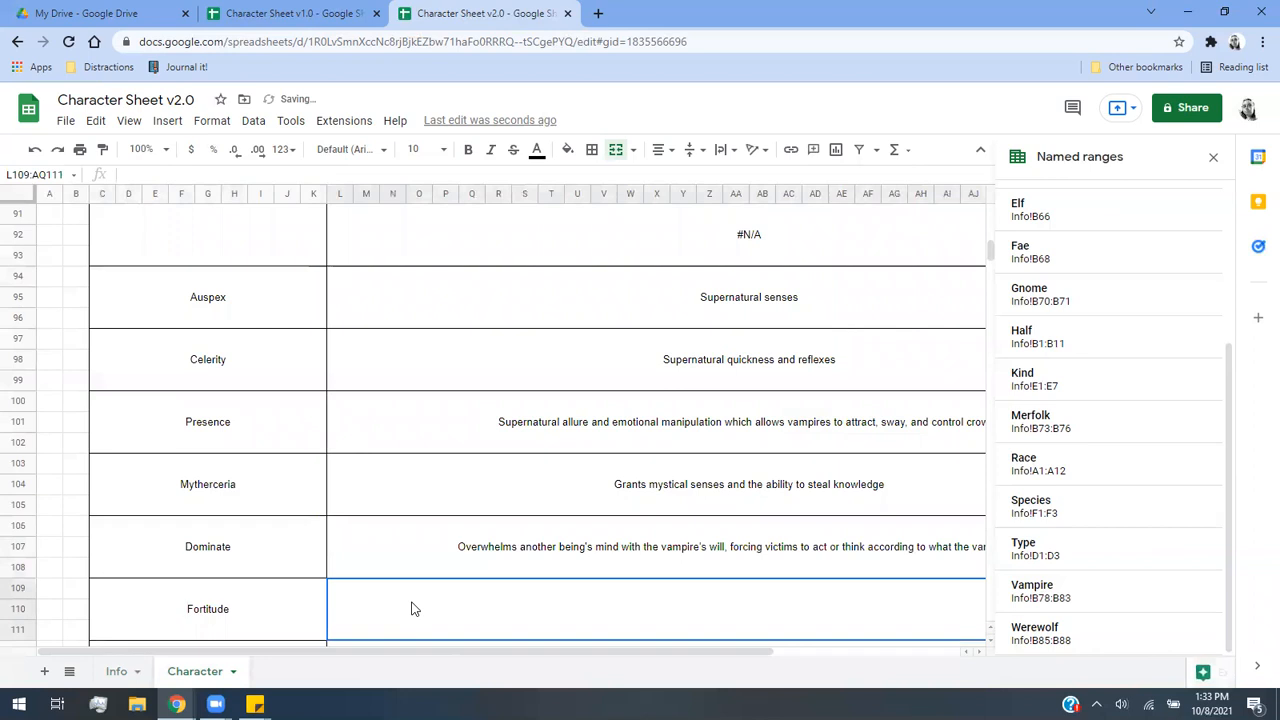
pyautogui.write('=vlookup(')
pyautogui.click(269, 592)
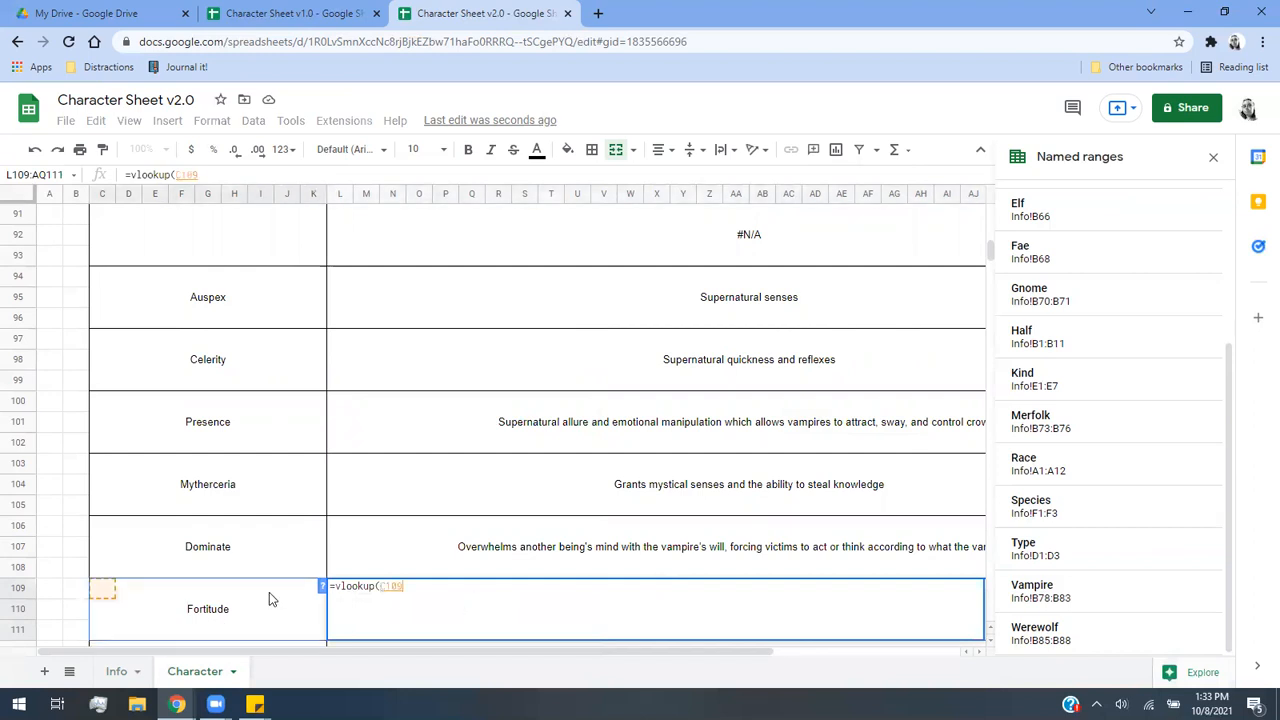
pyautogui.scroll(-4, 269, 592)
pyautogui.write(',')
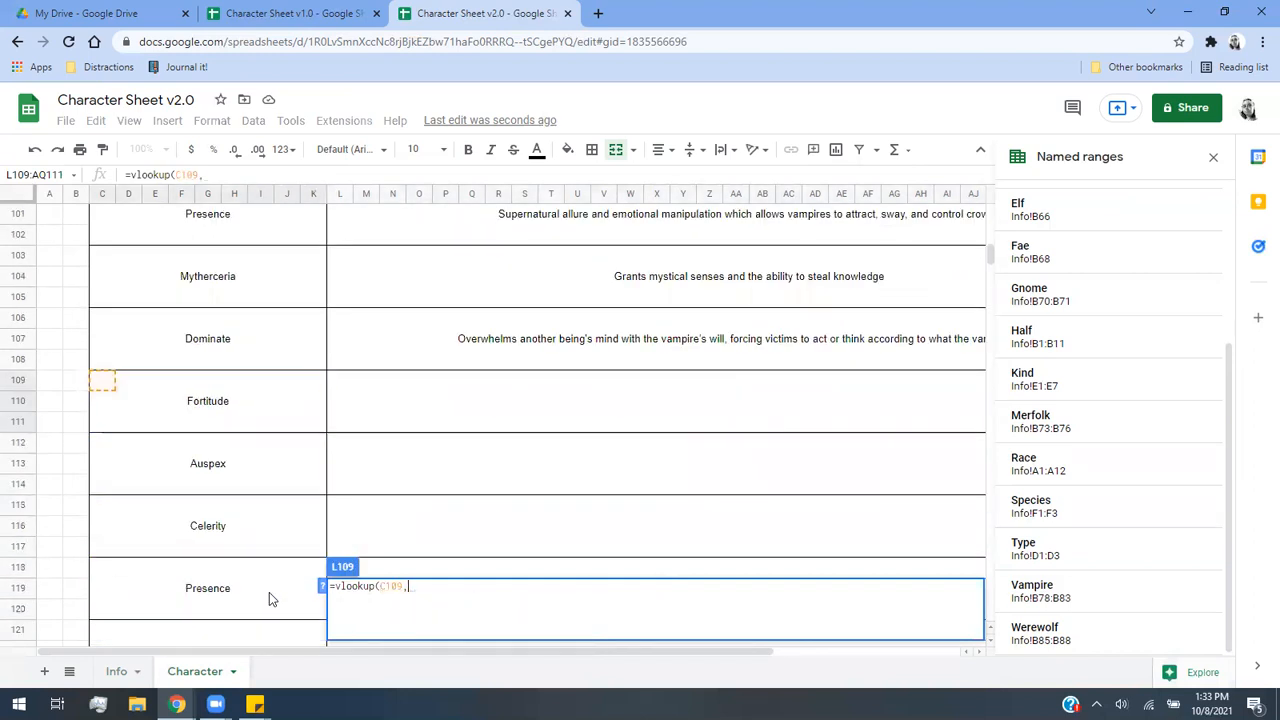
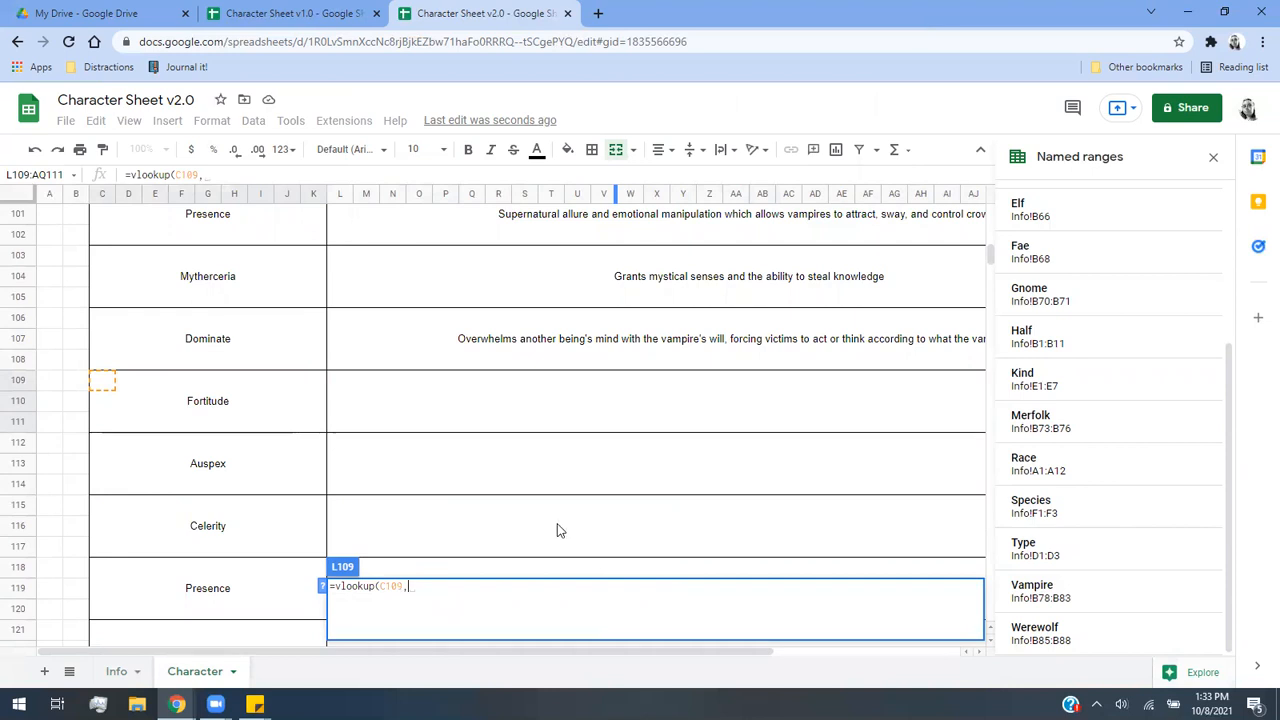
pyautogui.scroll(3, 557, 523)
pyautogui.click(116, 671)
pyautogui.moveTo(170, 572); pyautogui.dragTo(248, 283)
pyautogui.write(',2,')
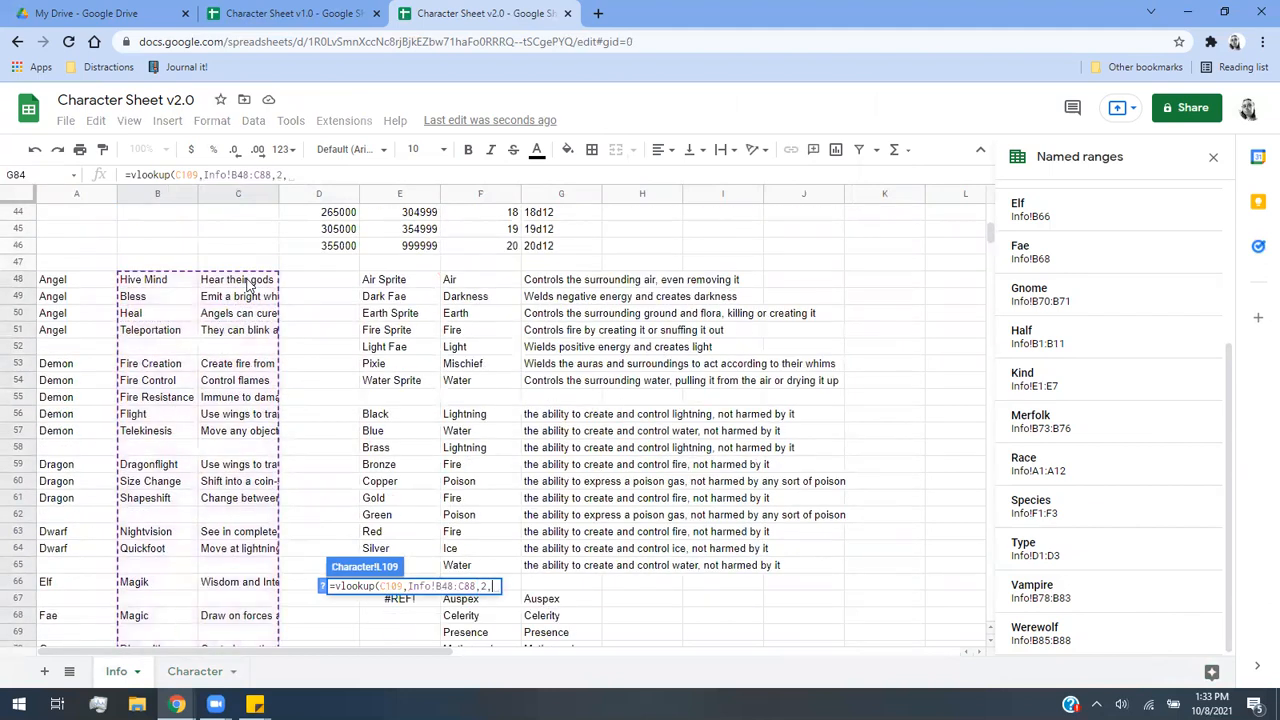
pyautogui.write('FALSE)')
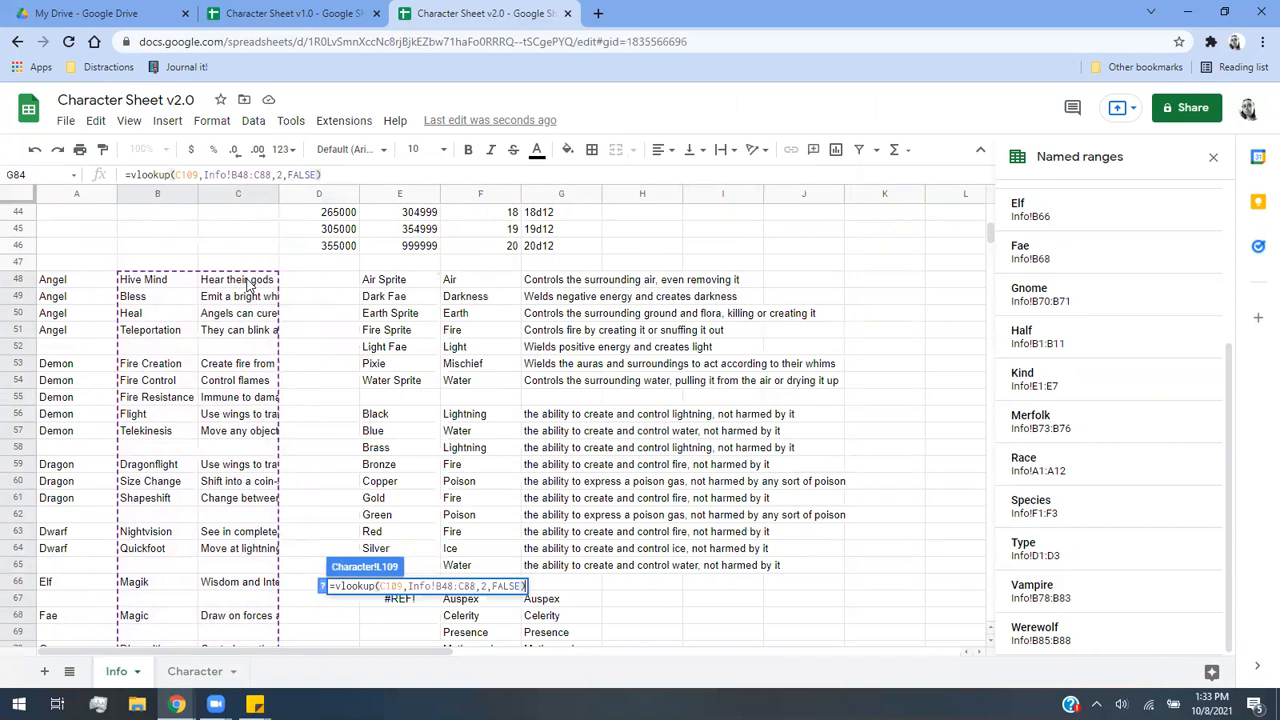
pyautogui.press('Return')
# Look up the second Auspex description in L112:AQ114 with =vlookup(C112,Info!B48:C88,2,FALSE).
pyautogui.scroll(-2, 435, 530)
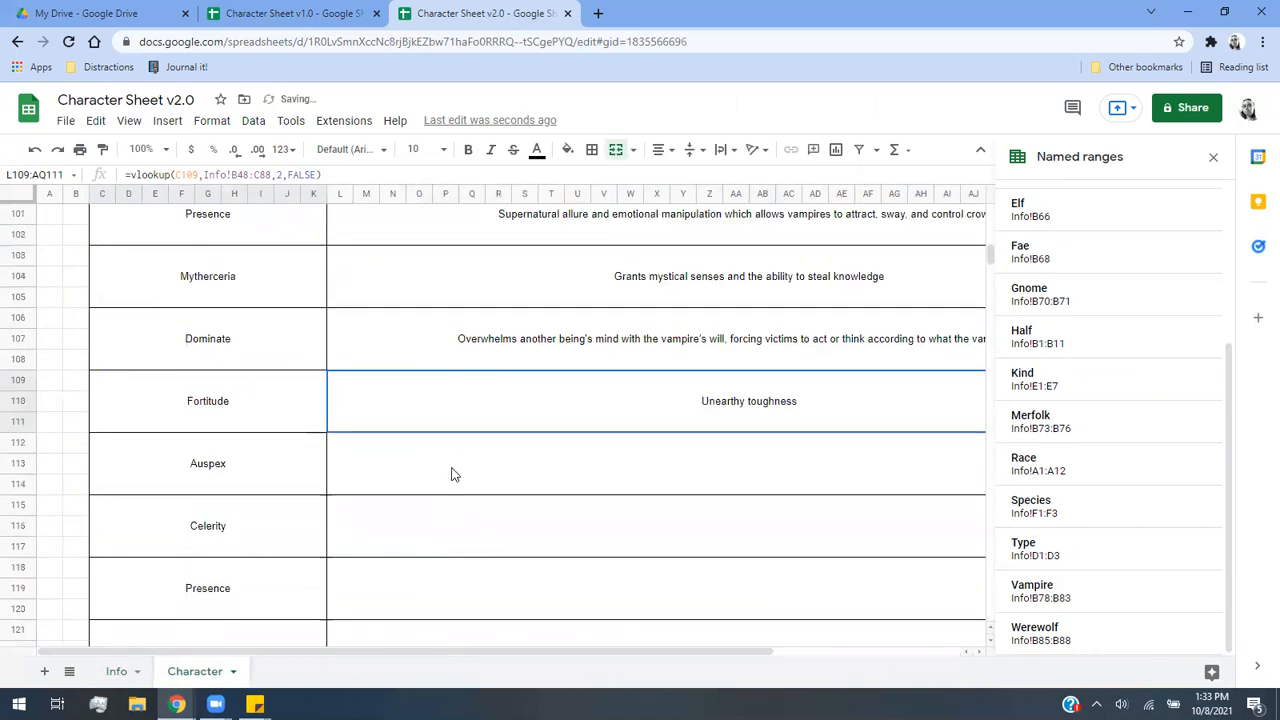
pyautogui.click(451, 474)
pyautogui.write('=vlook')
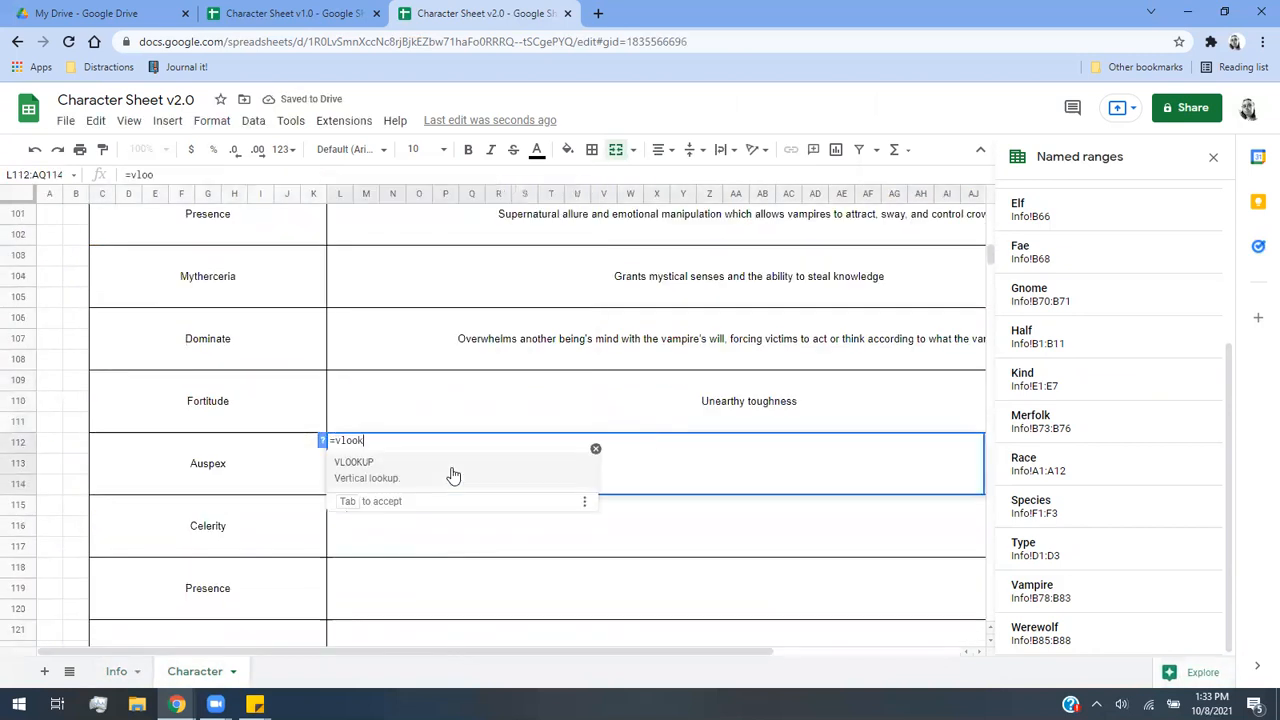
pyautogui.write('up(')
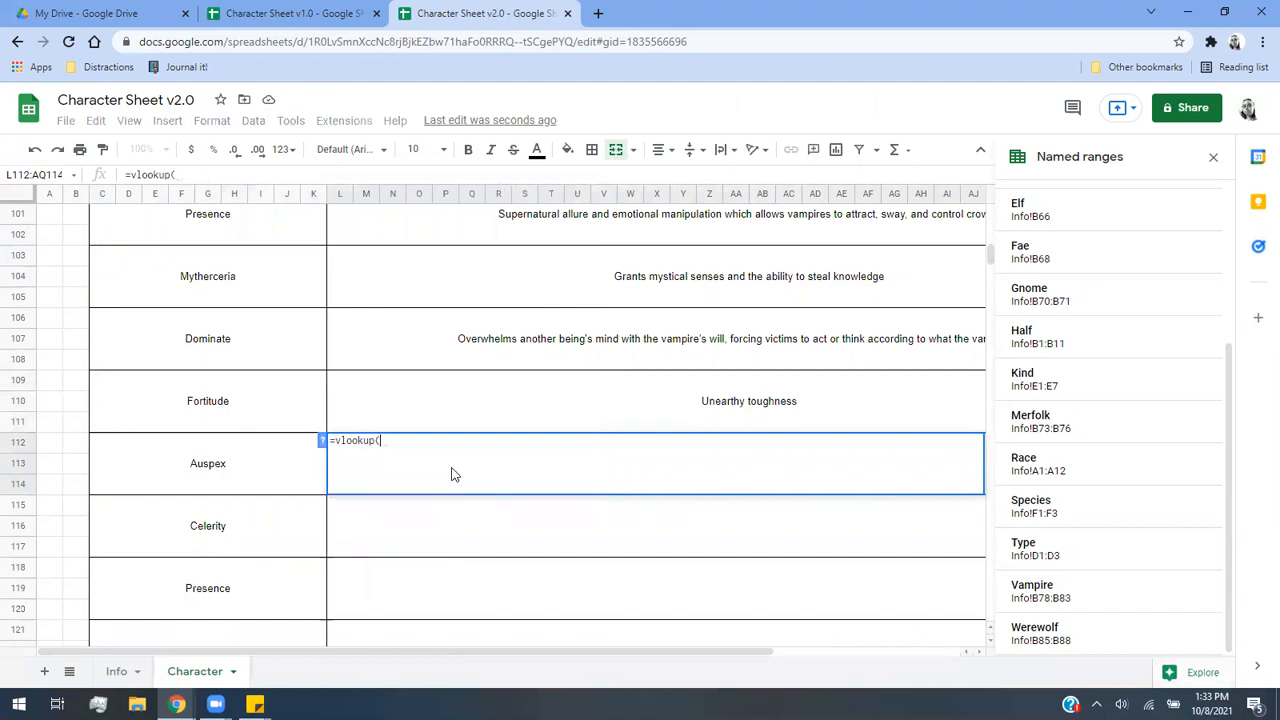
pyautogui.click(292, 466)
pyautogui.write(',')
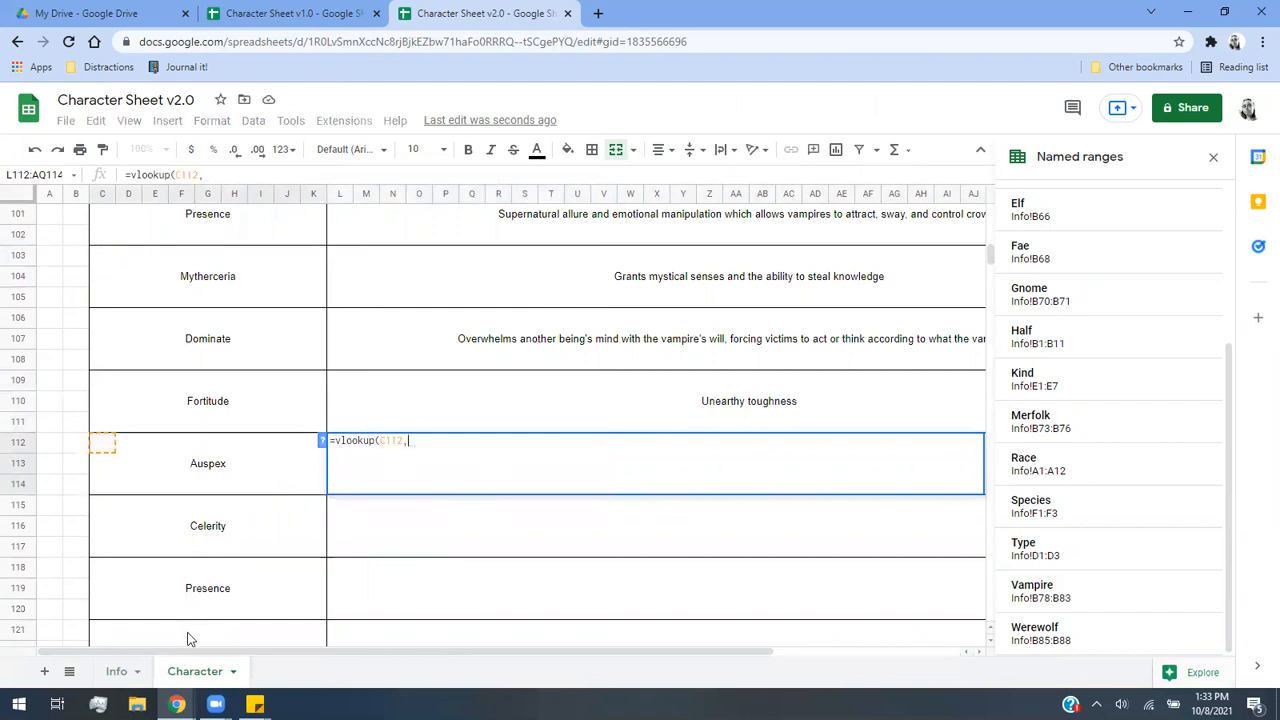
pyautogui.click(116, 671)
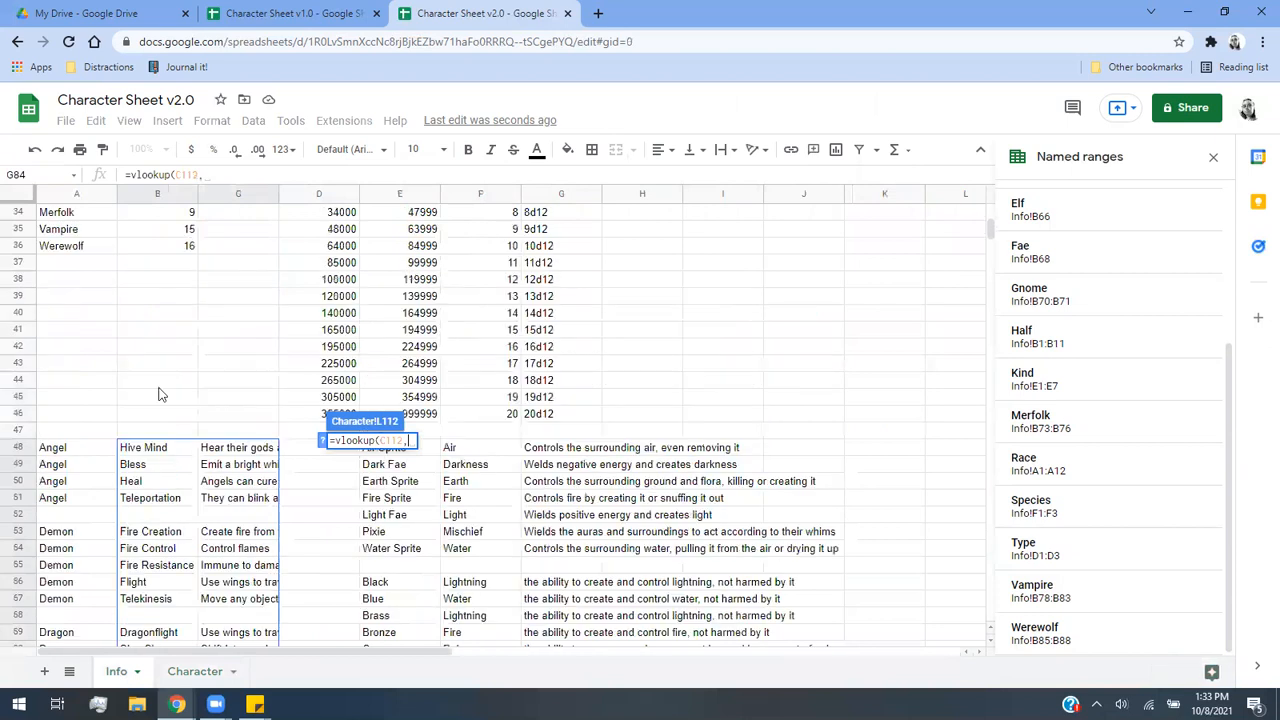
pyautogui.scroll(-1, 158, 395)
pyautogui.moveTo(168, 418); pyautogui.dragTo(259, 500)
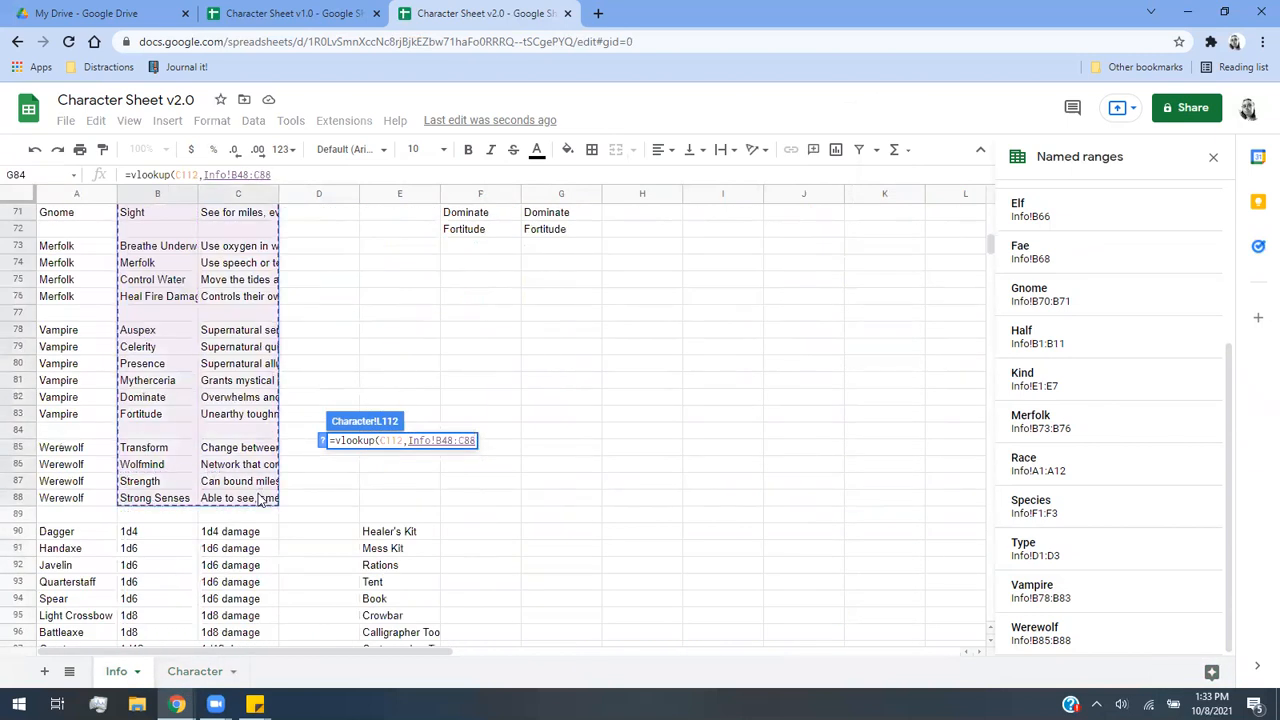
pyautogui.write(',2,FALSE)')
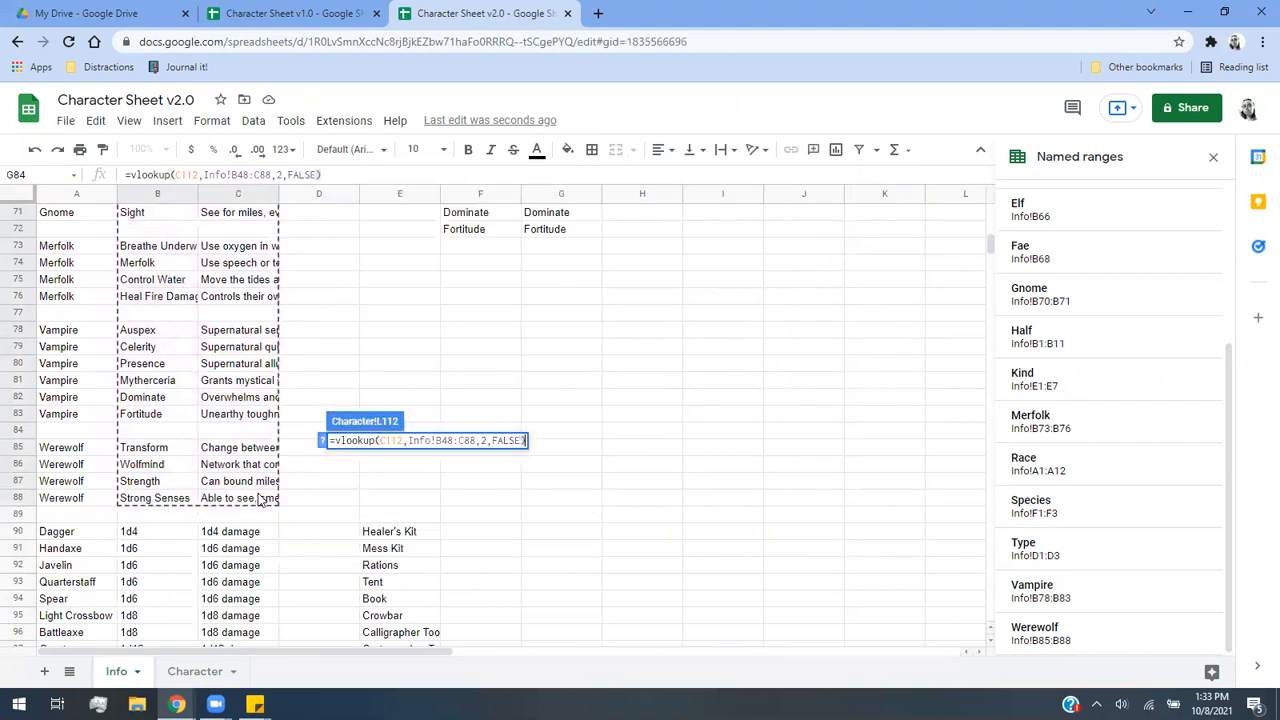
pyautogui.press('Return')
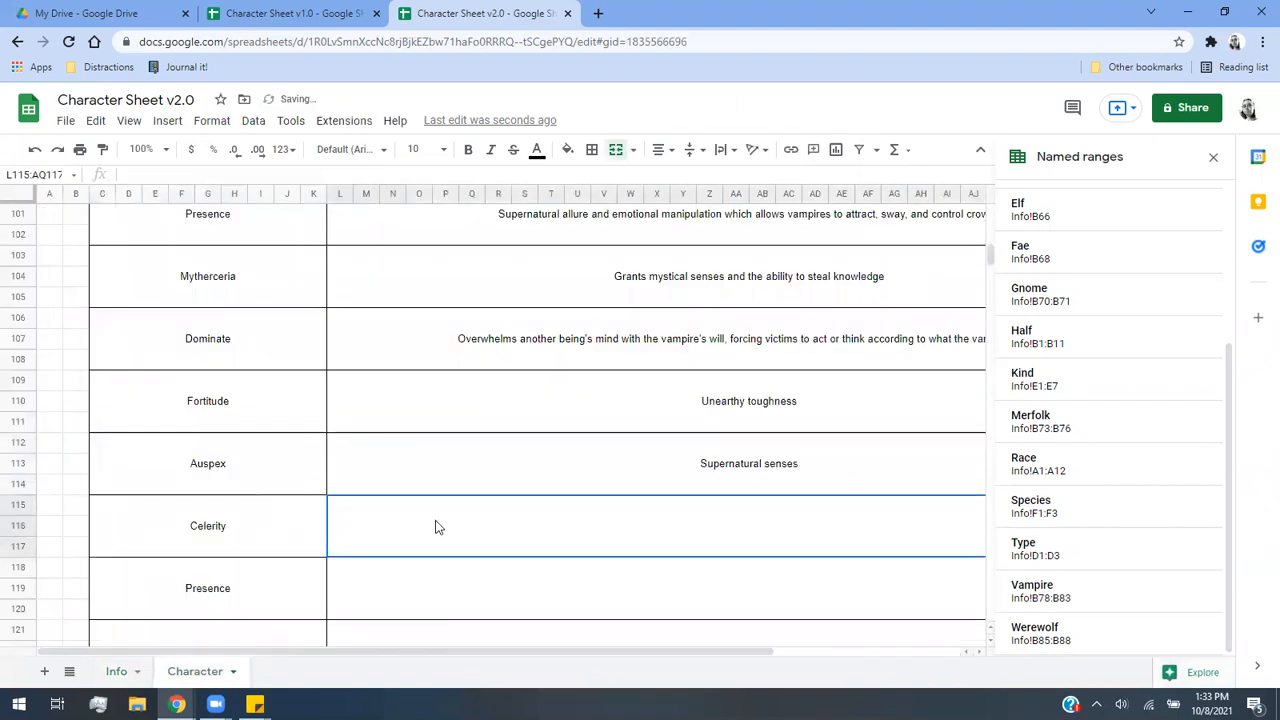
# Look up the second Celerity description in L115:AQ117 with =vlookup(C115,Info!B48:C88,2,FALSE).
pyautogui.write('=')
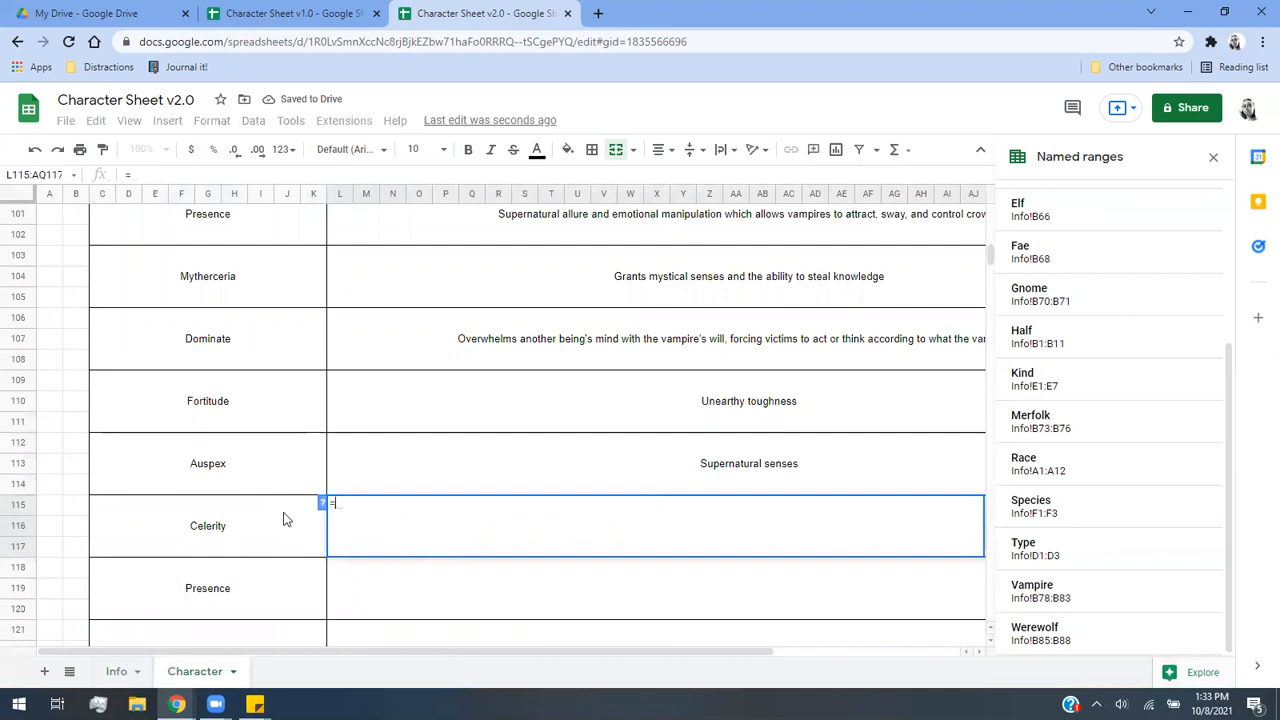
pyautogui.write('vlookup(')
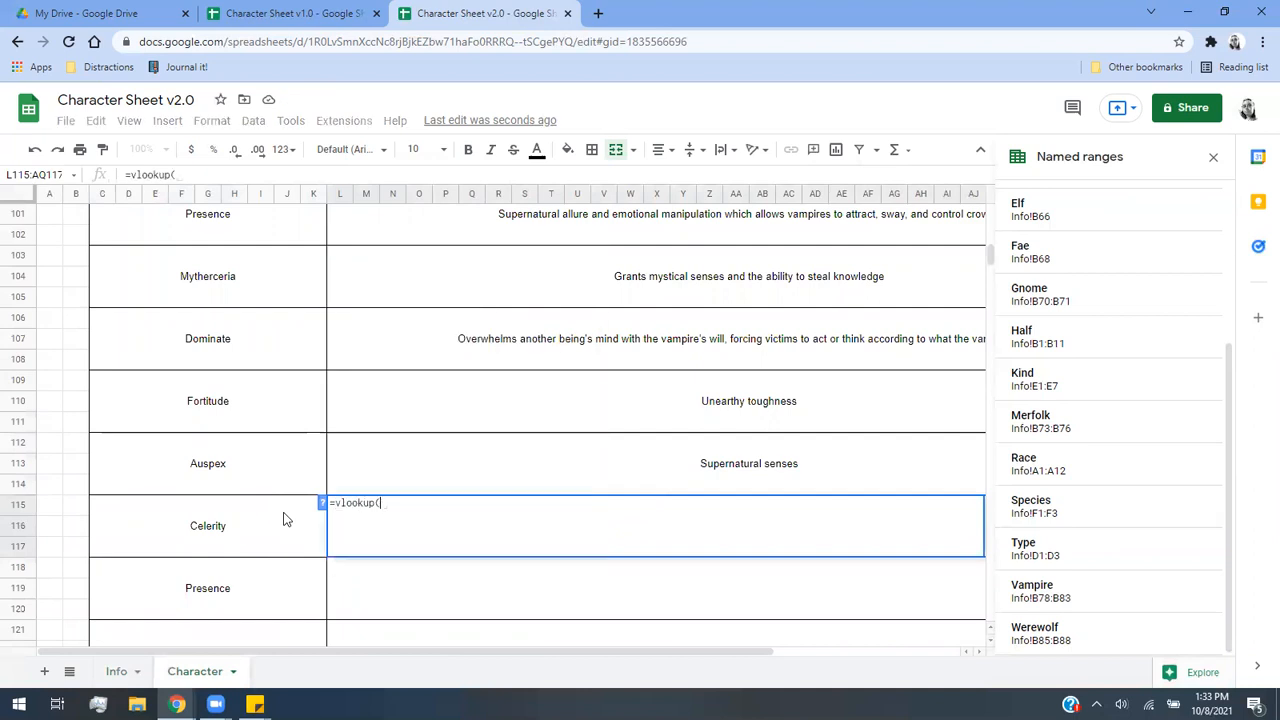
pyautogui.click(103, 505)
pyautogui.click(103, 680)
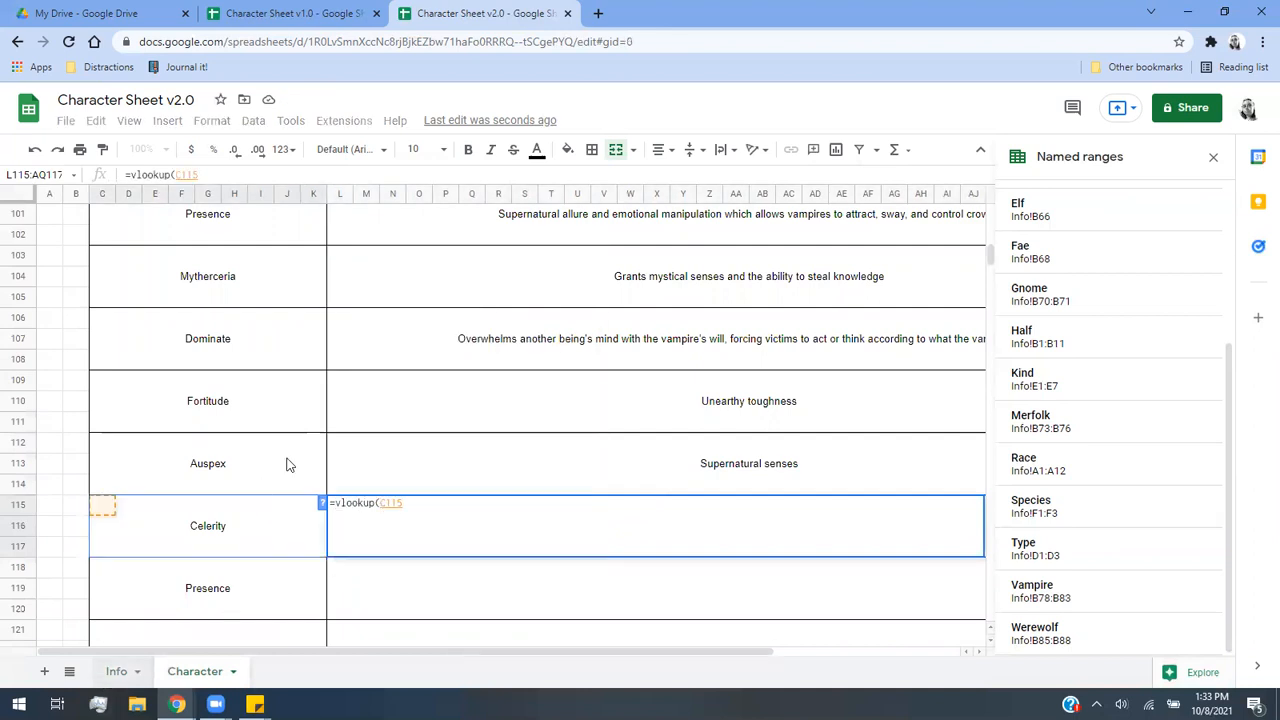
pyautogui.scroll(5, 238, 385)
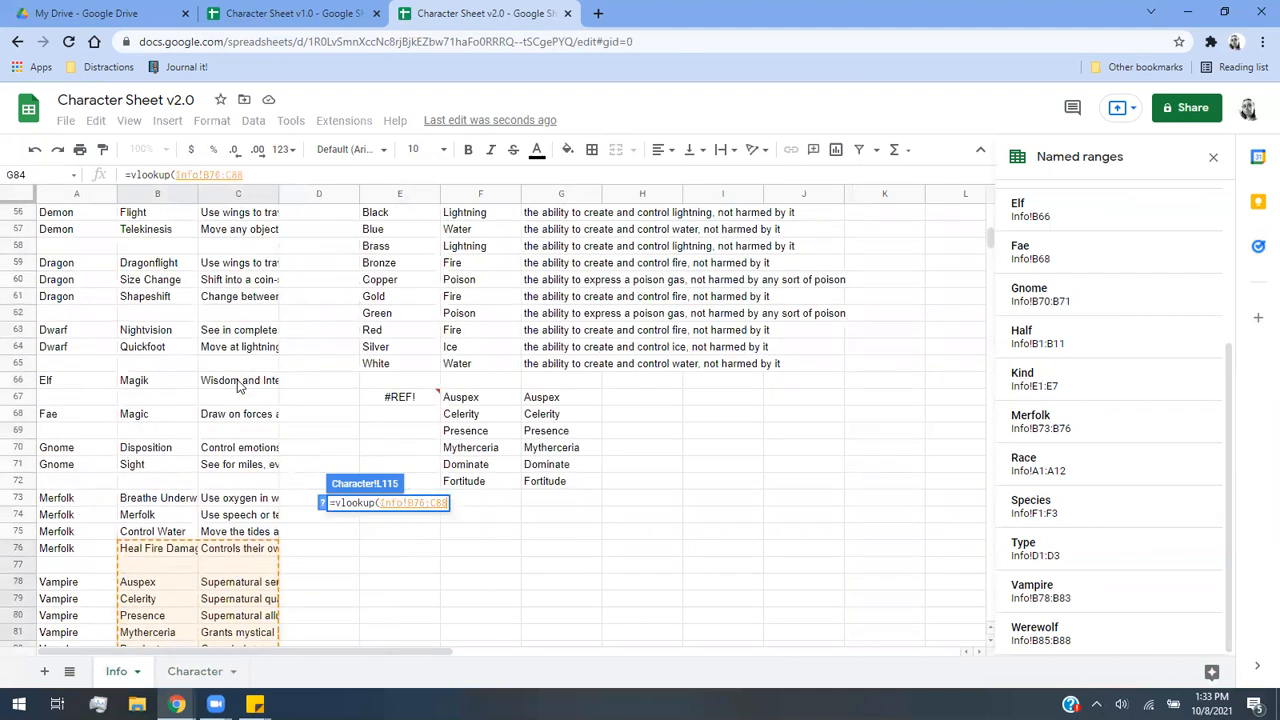
pyautogui.moveTo(239, 357); pyautogui.dragTo(262, 452)
pyautogui.scroll(-1, 262, 452)
pyautogui.doubleClick(384, 504)
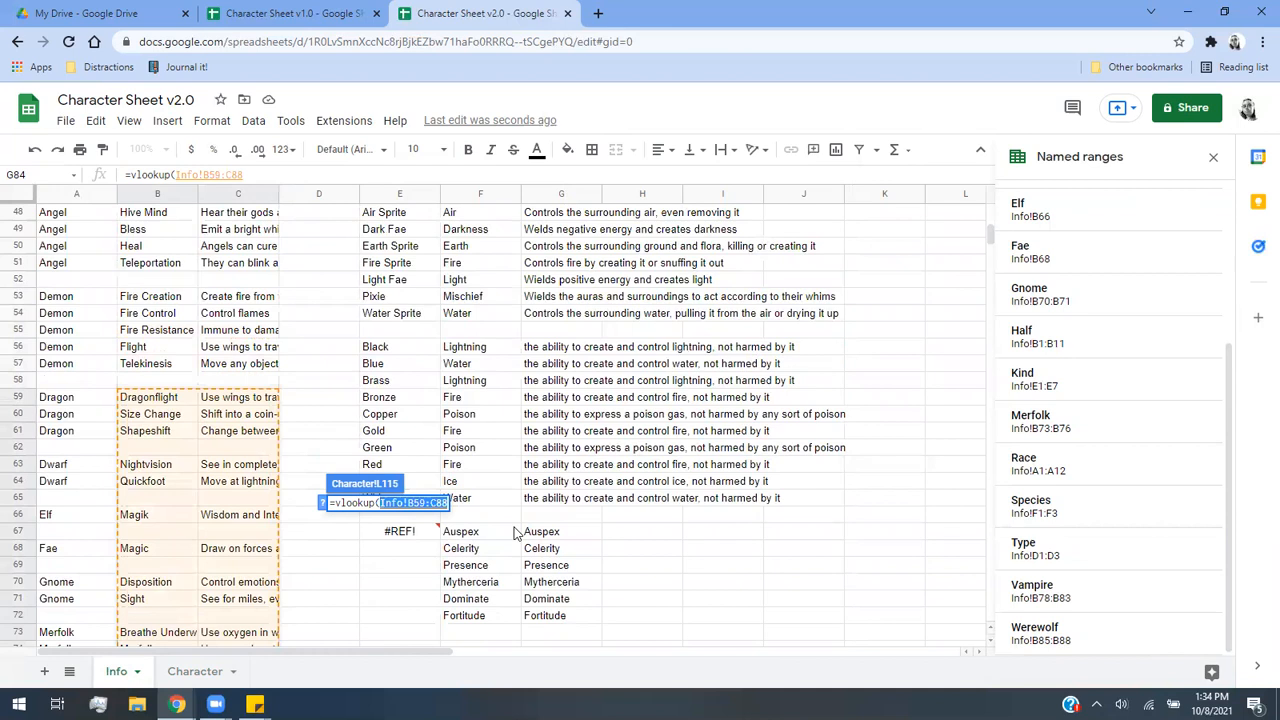
pyautogui.press('BackSpace')
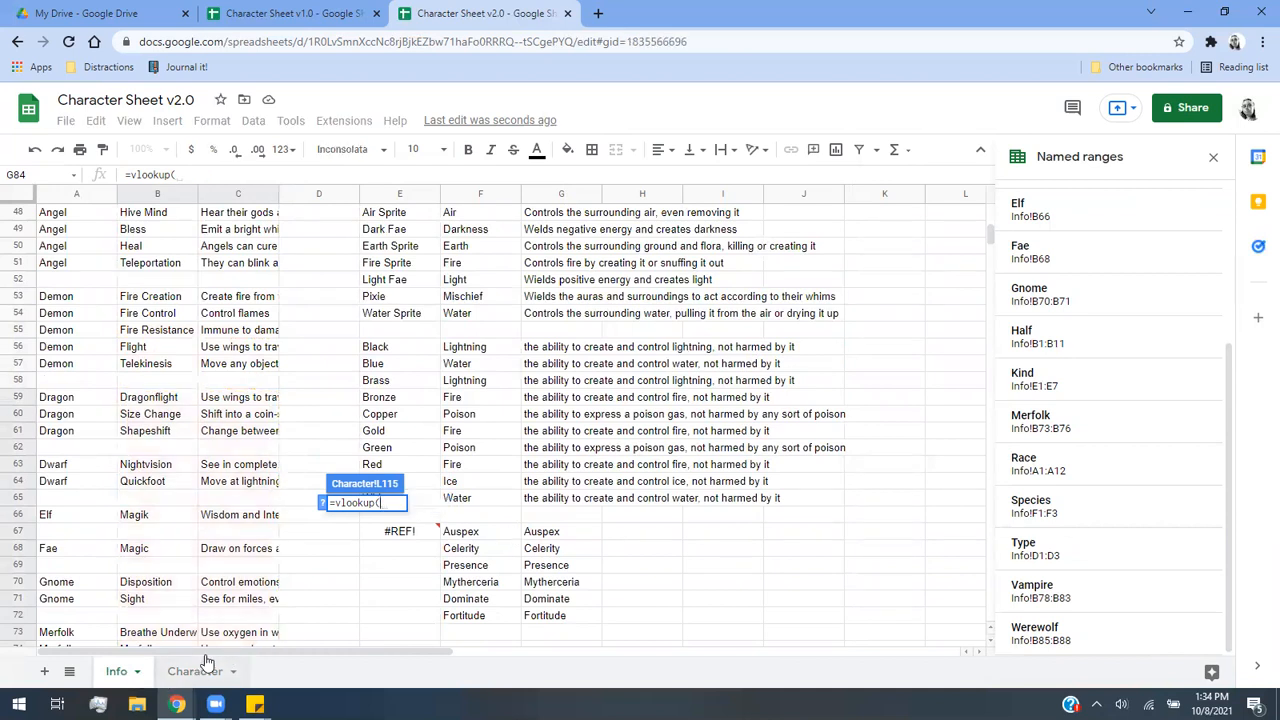
pyautogui.click(204, 668)
pyautogui.click(245, 536)
pyautogui.write(',')
pyautogui.click(105, 677)
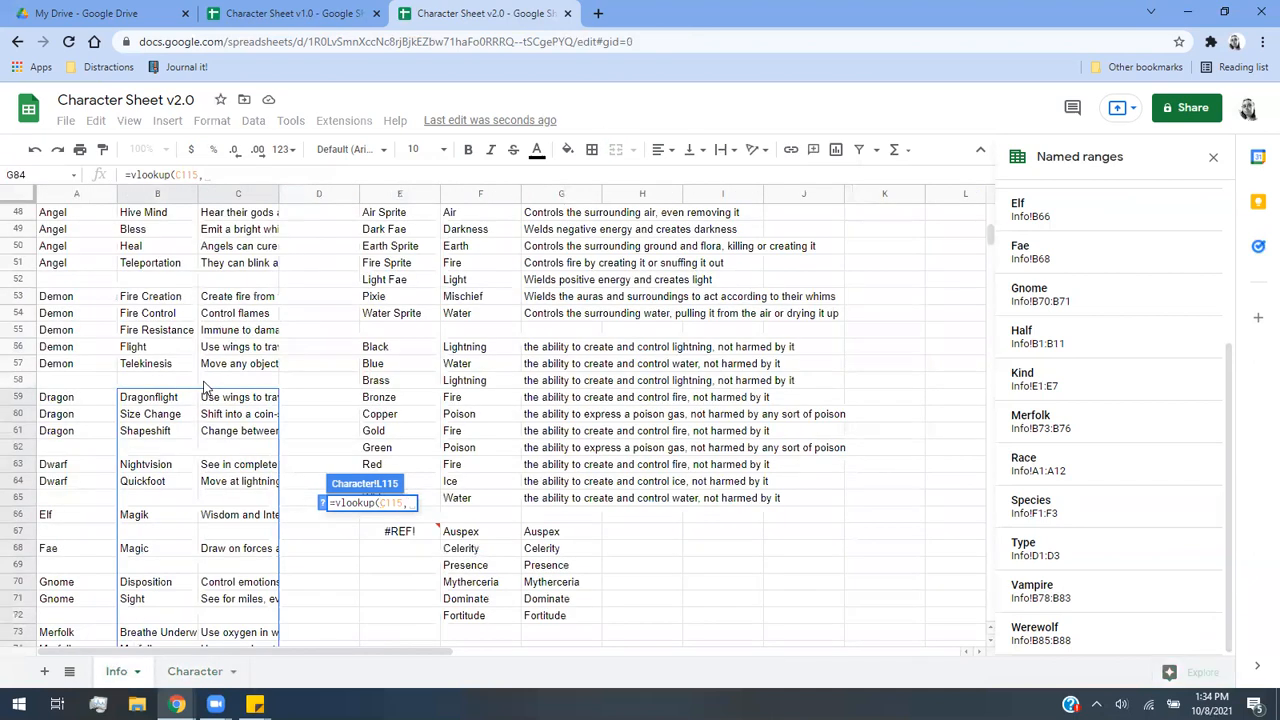
pyautogui.scroll(4, 160, 436)
pyautogui.moveTo(165, 553); pyautogui.dragTo(246, 510)
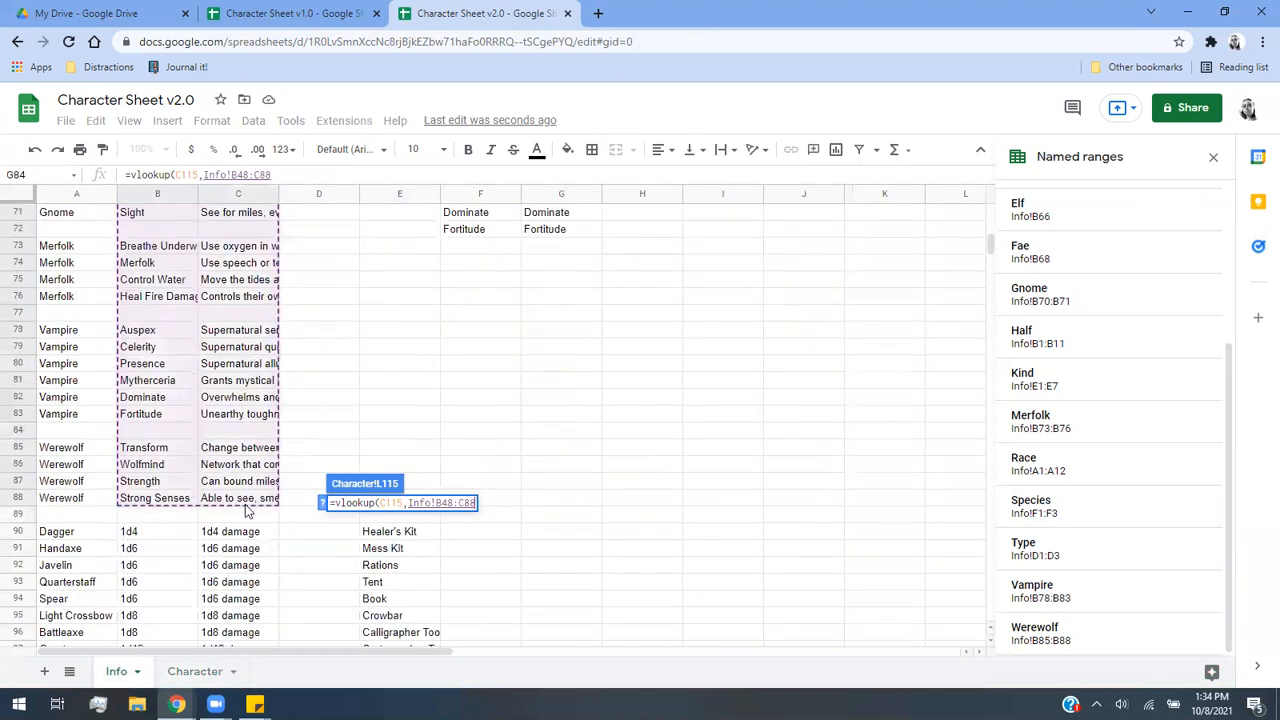
pyautogui.write(',2,')
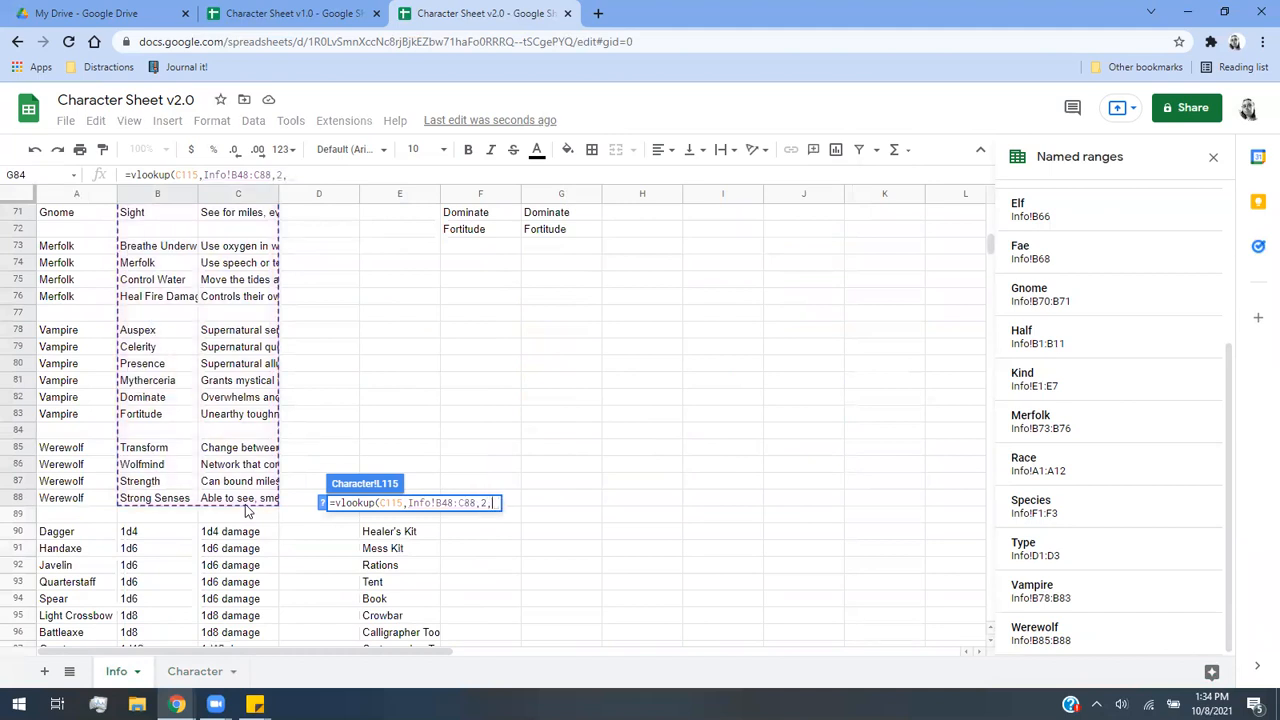
pyautogui.write('FALSE)')
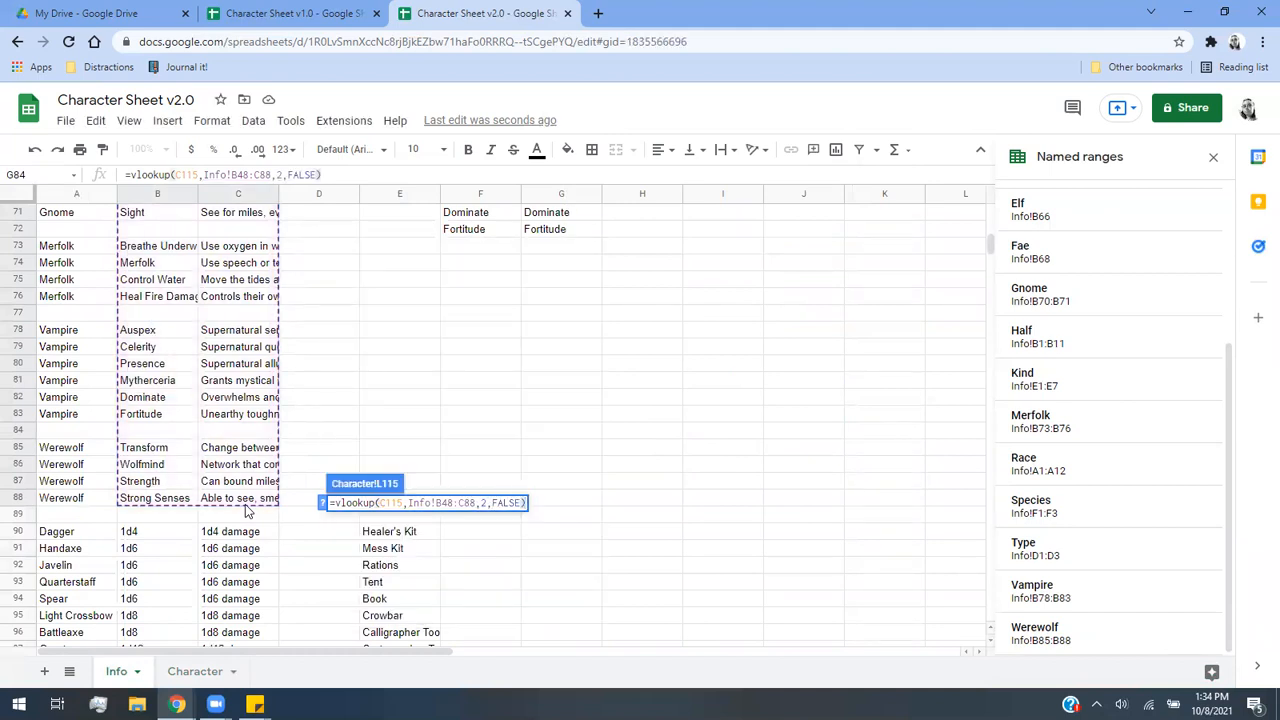
pyautogui.press('Return')
# Look up the second Presence description in L118:AQ120 with =vlookup(C118,Info!B48:C88,2,FALSE).
pyautogui.scroll(-3, 529, 449)
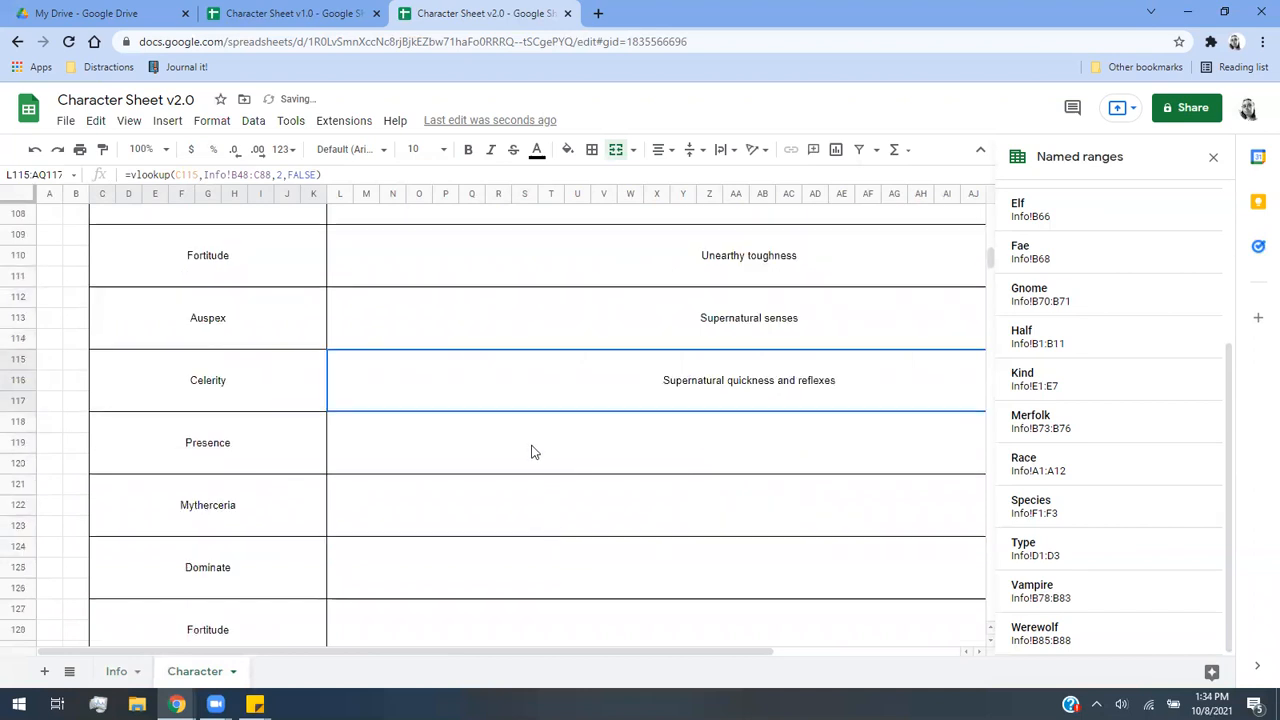
pyautogui.click(529, 449)
pyautogui.write('=vlookup(')
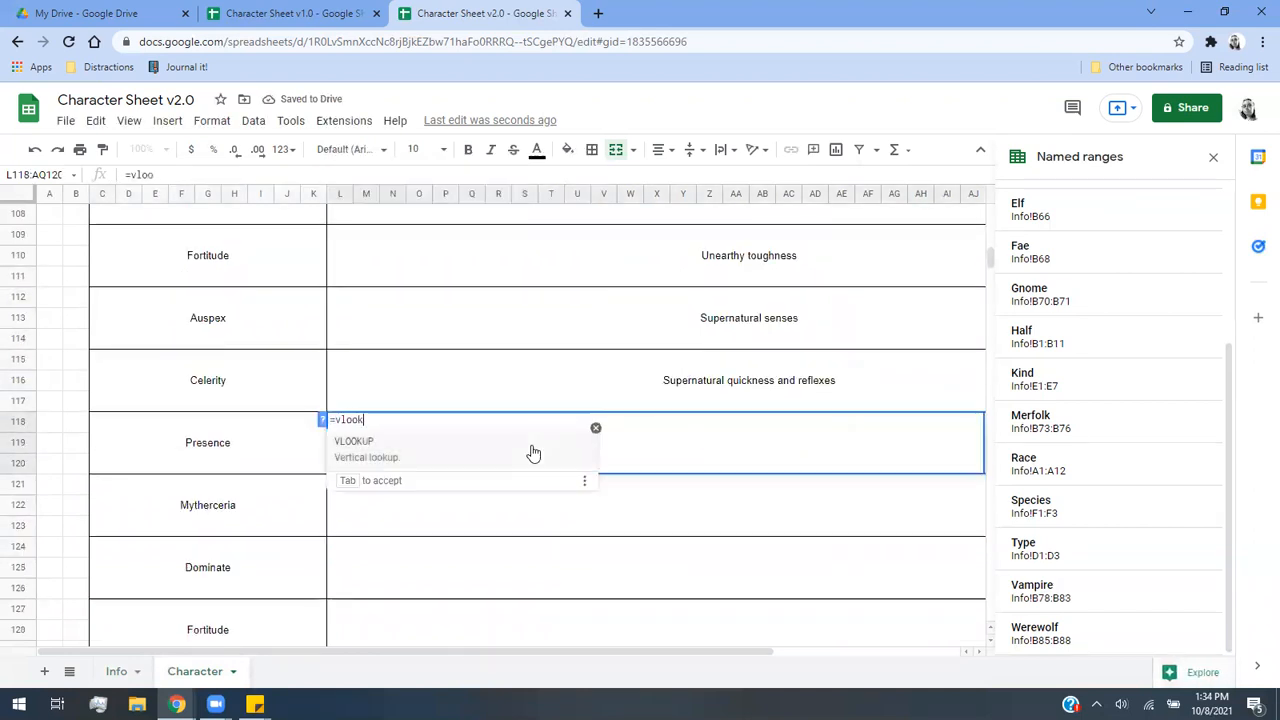
pyautogui.click(261, 429)
pyautogui.write(',')
pyautogui.click(117, 666)
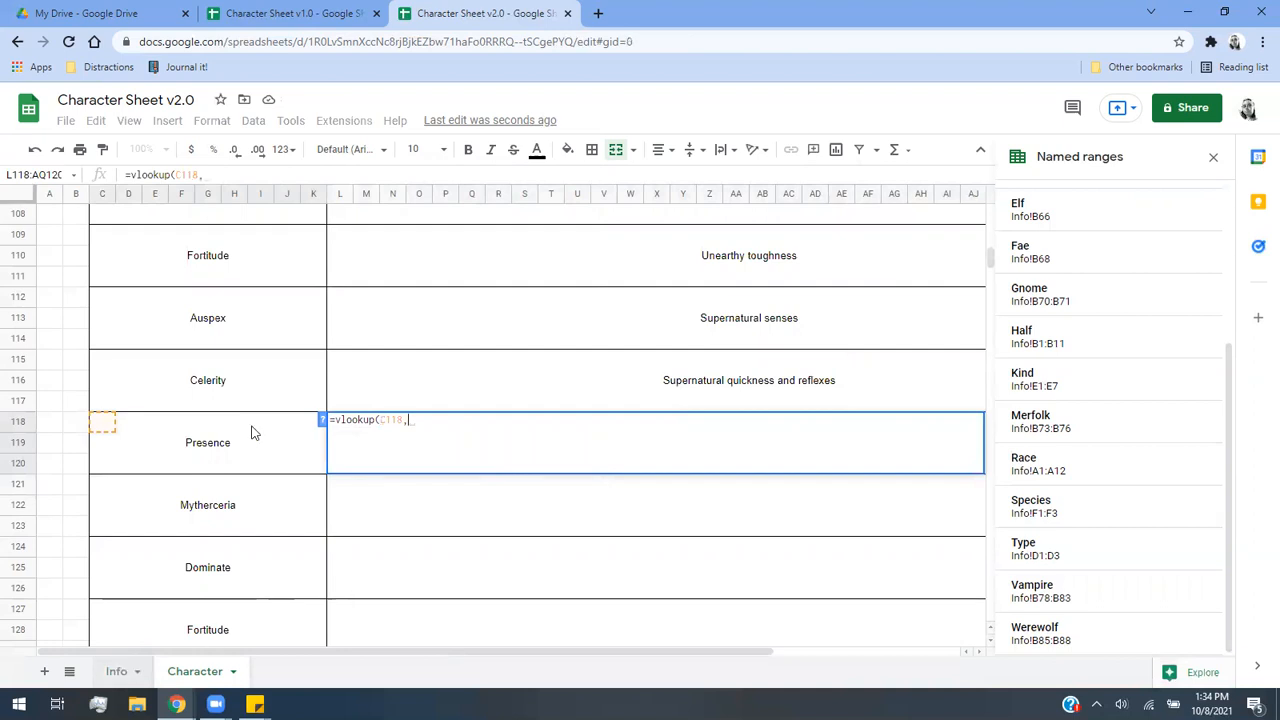
pyautogui.scroll(5, 173, 328)
pyautogui.moveTo(175, 365); pyautogui.dragTo(211, 527)
pyautogui.scroll(-5, 211, 453)
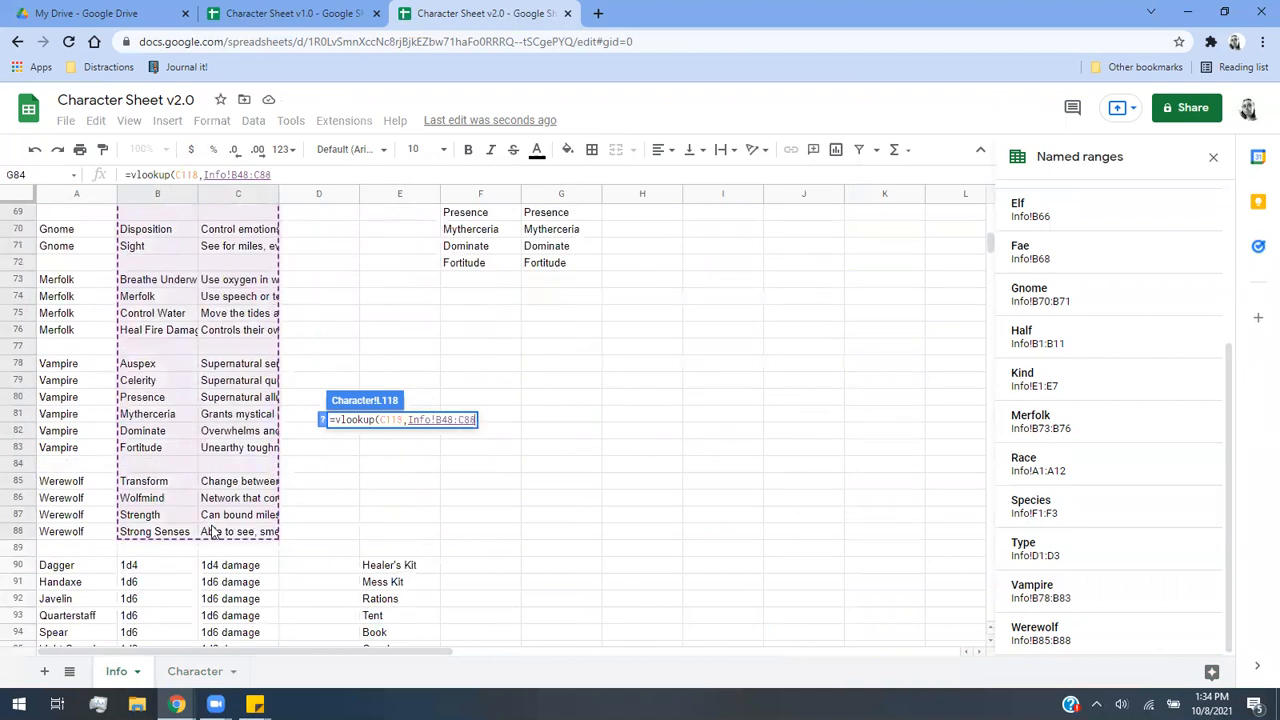
pyautogui.write(',2,F')
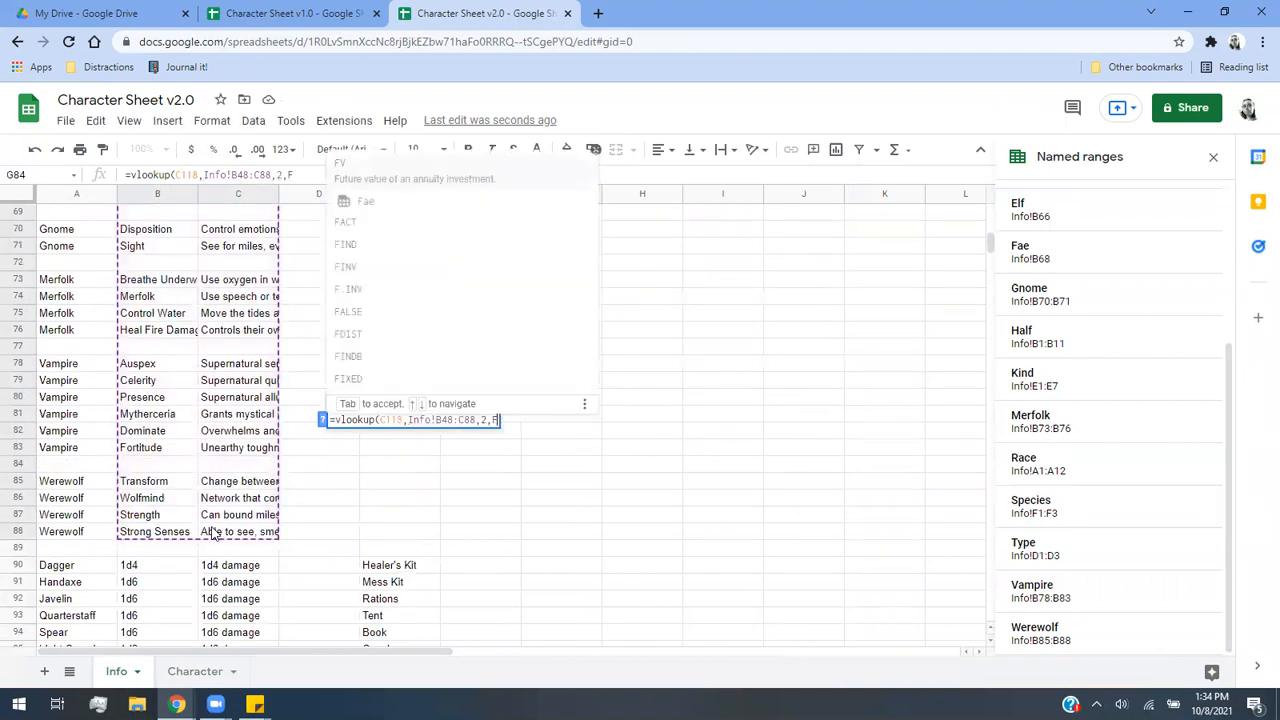
pyautogui.write('ALSE)')
pyautogui.press('Return')
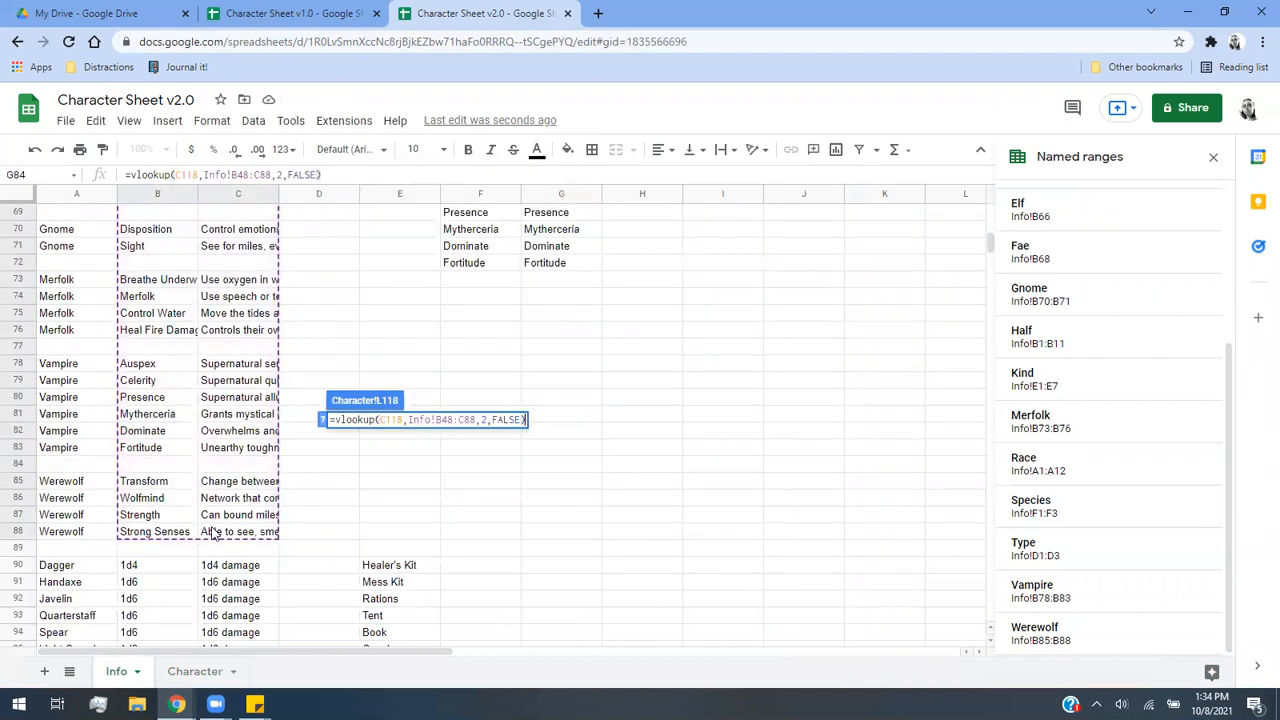
# Look up the second Mytherceria description in L121:AQ123 with =vlookup(C121,Info!B48:C88,2,FALSE).
pyautogui.scroll(-1, 220, 530)
pyautogui.click(368, 476)
pyautogui.write('=vlookup(')
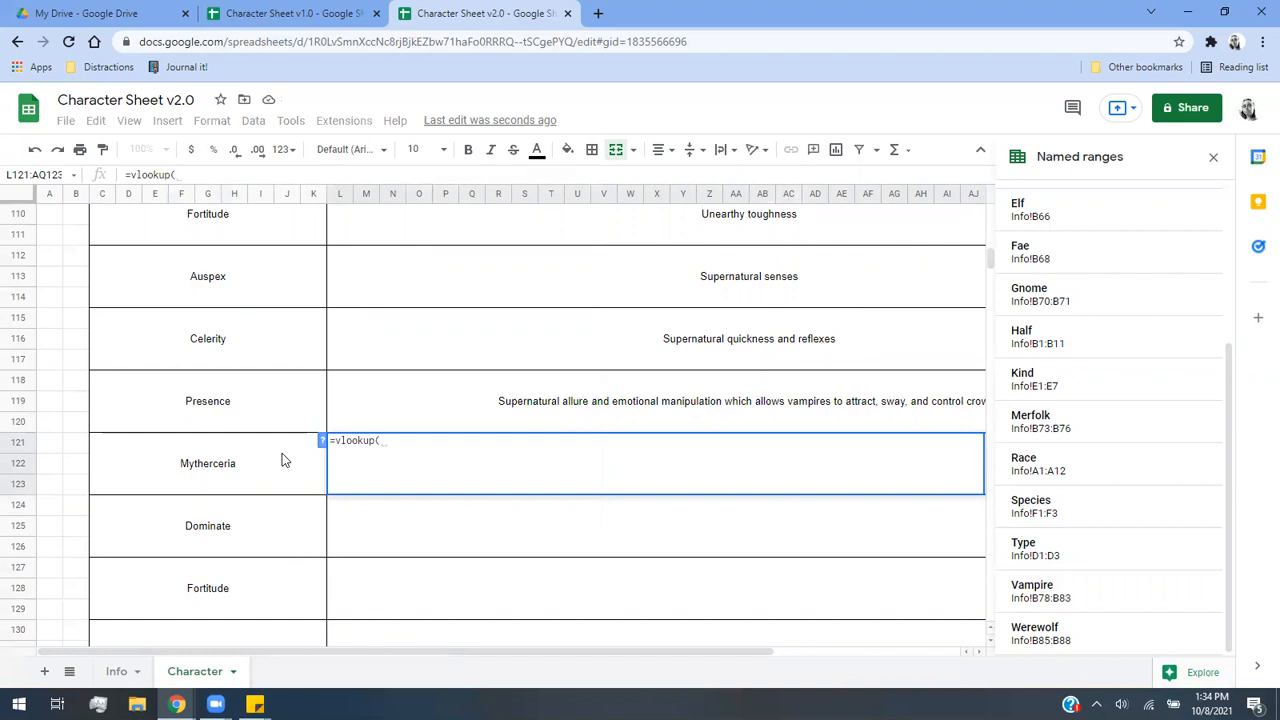
pyautogui.click(282, 460)
pyautogui.write(',')
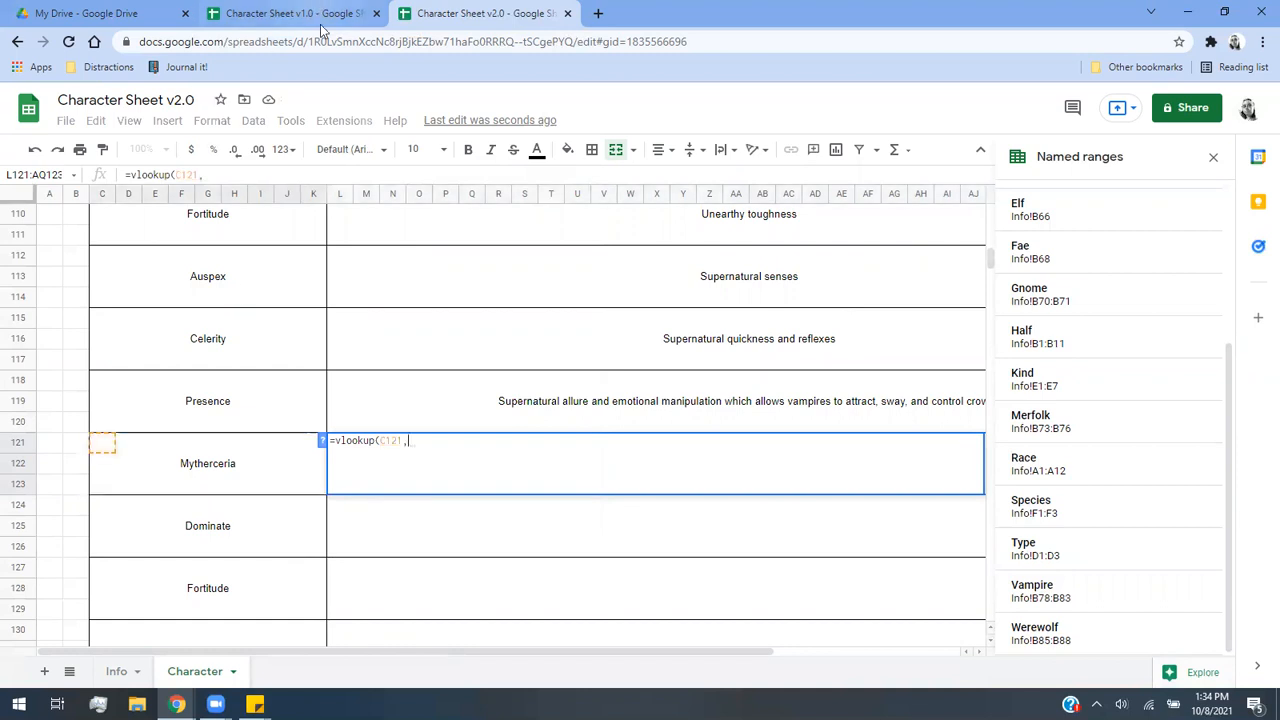
pyautogui.click(124, 672)
pyautogui.scroll(5, 240, 480)
pyautogui.moveTo(140, 368); pyautogui.dragTo(251, 497)
pyautogui.scroll(-6, 187, 476)
pyautogui.scroll(-2, 226, 558)
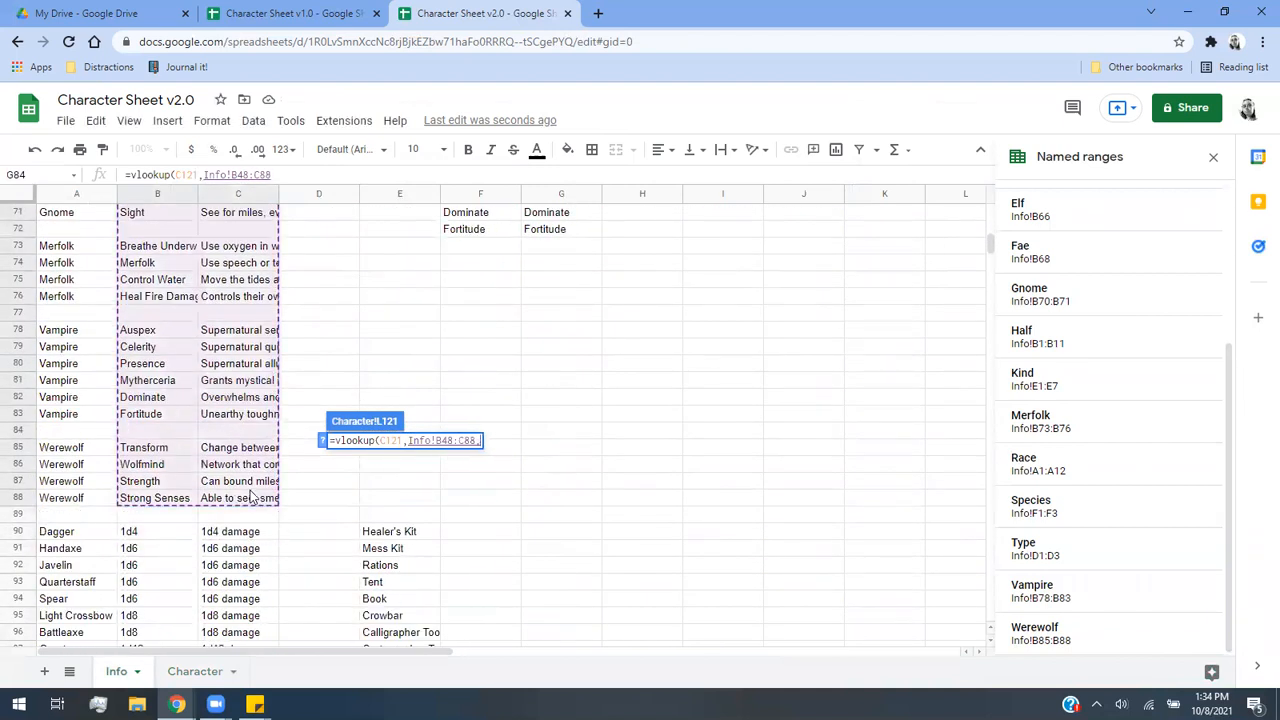
pyautogui.write(',2,FALSE')
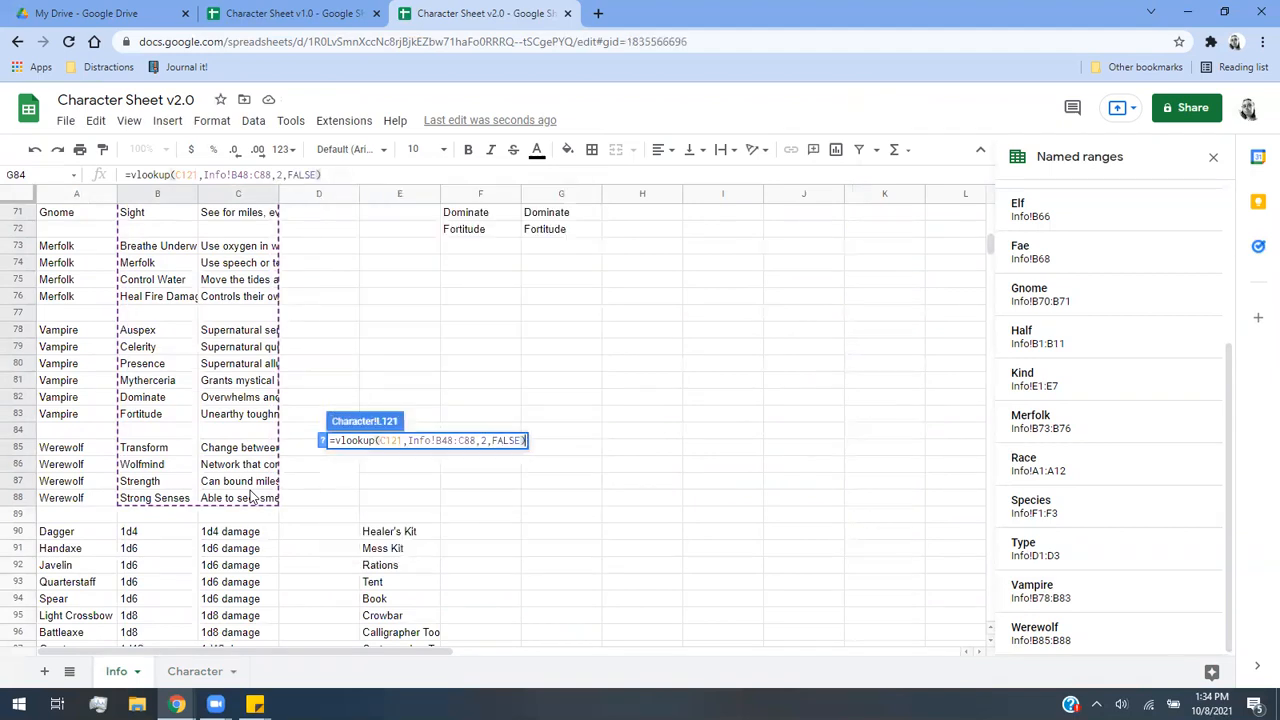
pyautogui.press('Return')
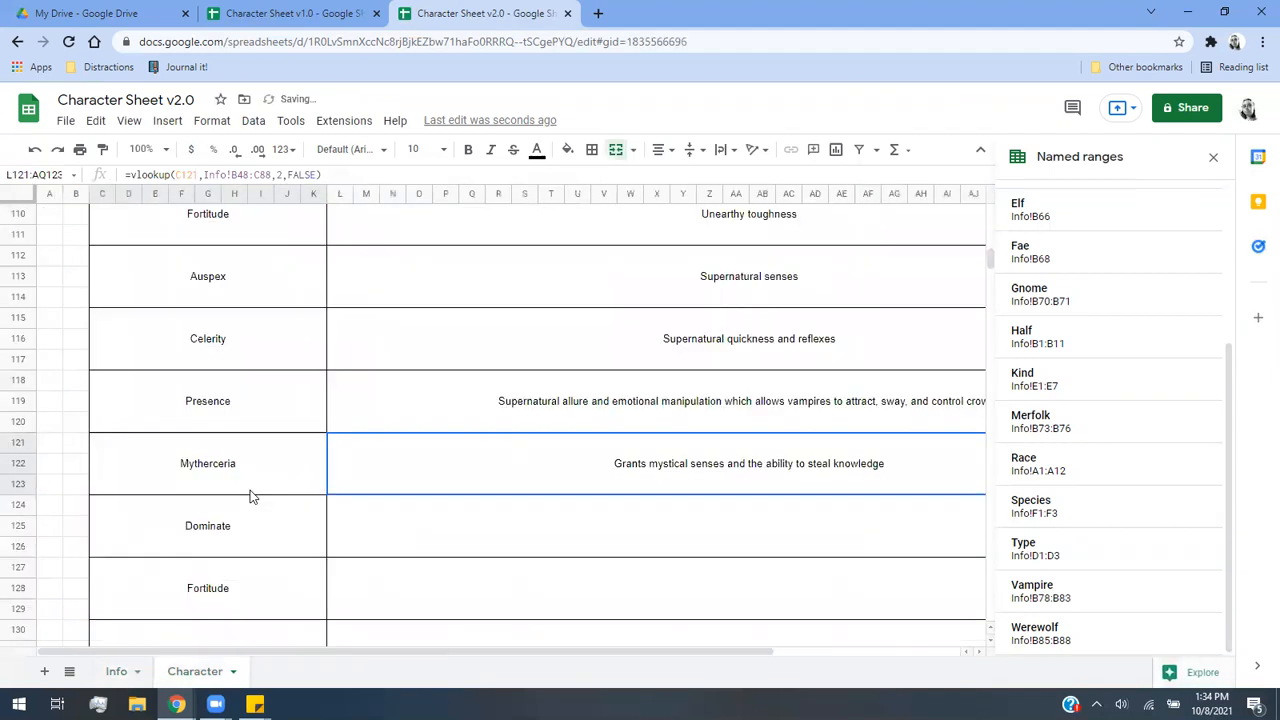
# Look up the second Dominate description in L124:AQ126 with =vlookup(C124,Info!B48:C88,2,FALSE).
pyautogui.click(421, 518)
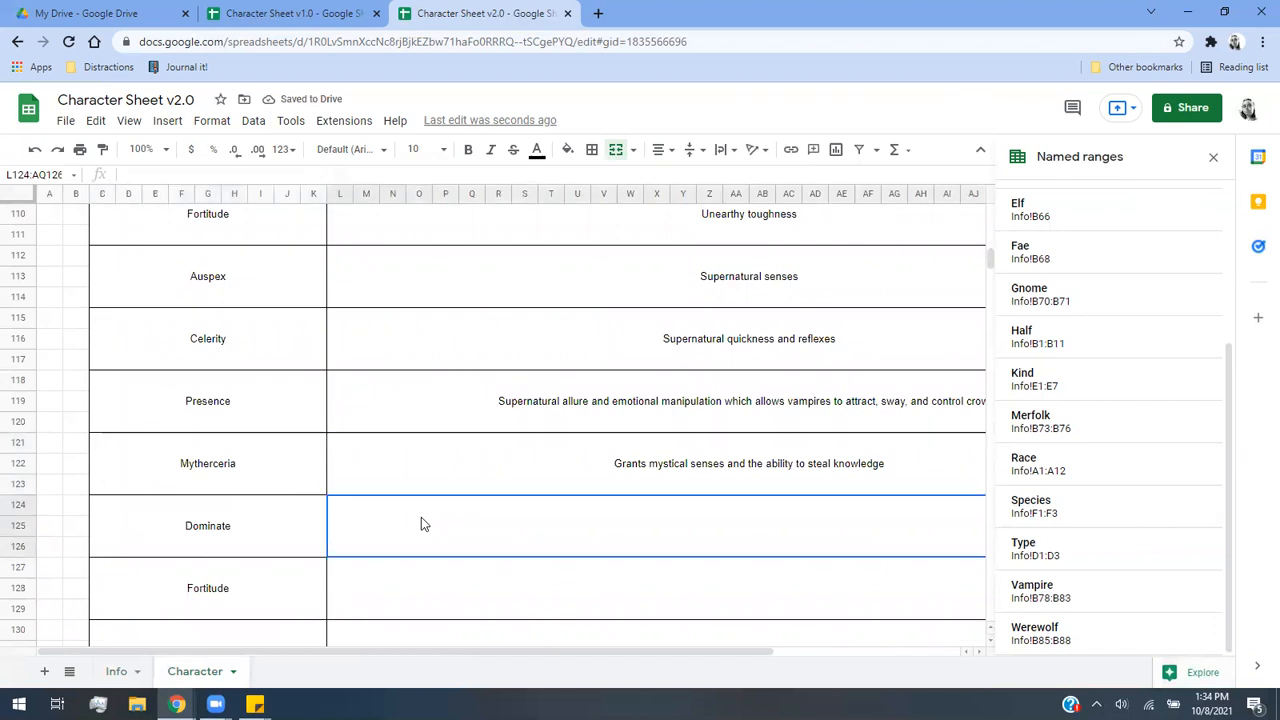
pyautogui.write('=vlookup')
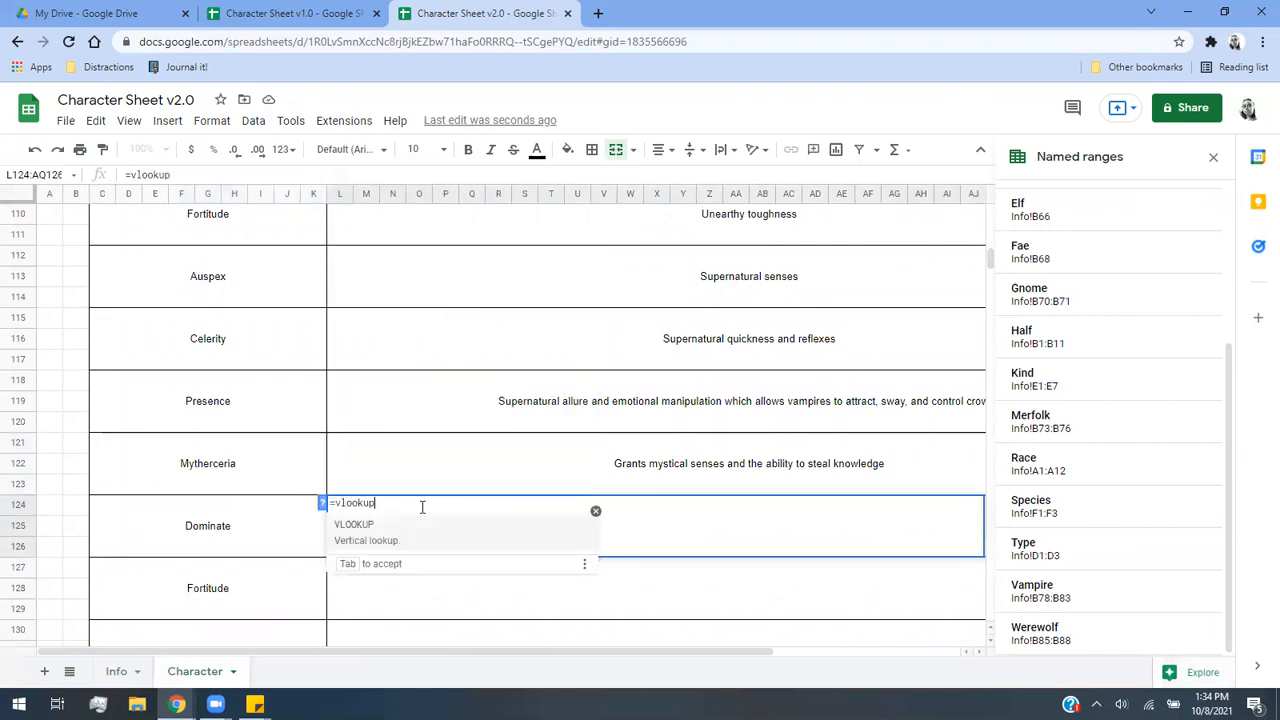
pyautogui.write('(')
pyautogui.click(237, 536)
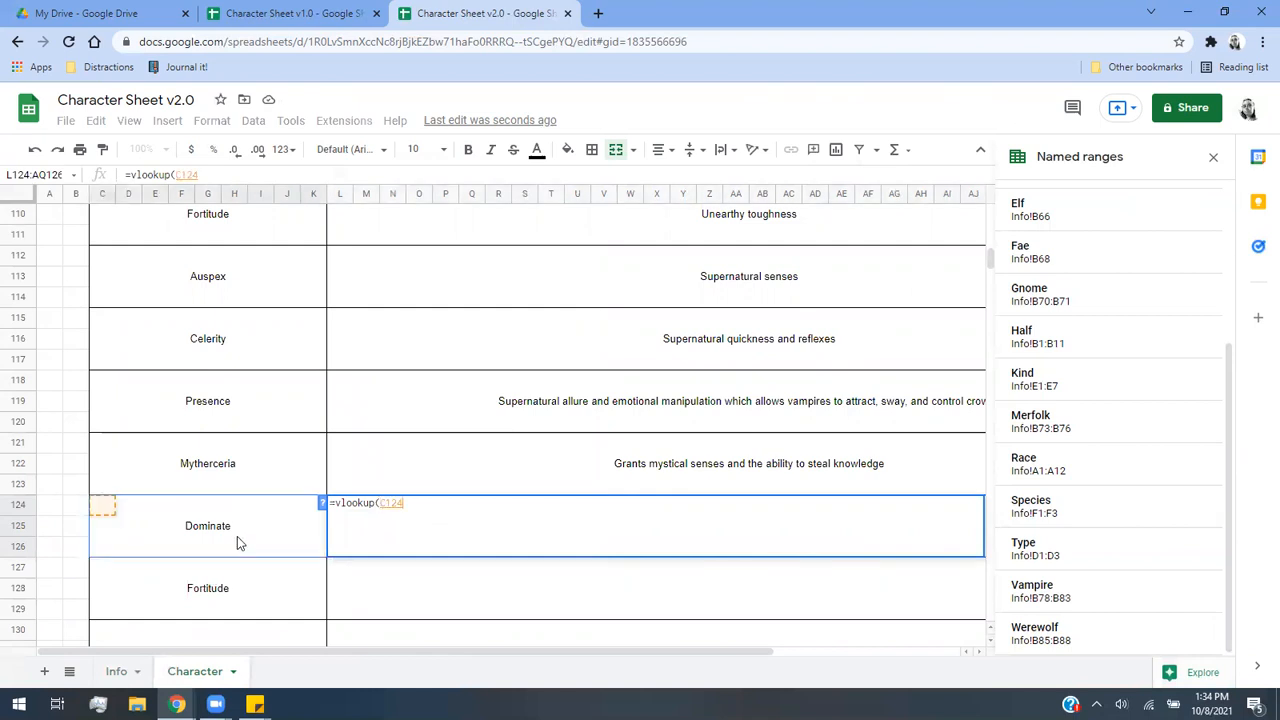
pyautogui.write(',')
pyautogui.scroll(1, 170, 610)
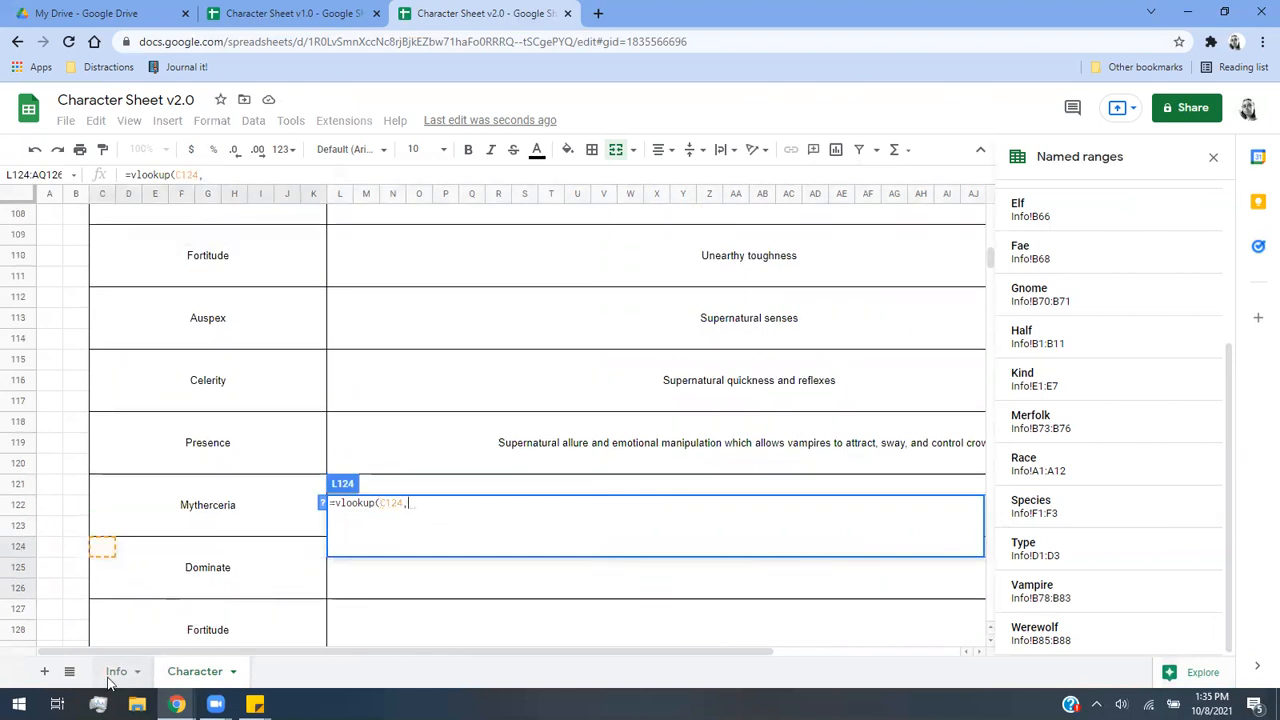
pyautogui.click(113, 683)
pyautogui.scroll(8, 190, 438)
pyautogui.scroll(-3, 165, 497)
pyautogui.moveTo(170, 424); pyautogui.dragTo(245, 557)
pyautogui.scroll(-5, 182, 573)
pyautogui.scroll(-5, 184, 575)
pyautogui.write(',2,FALSE')
pyautogui.press('Return')
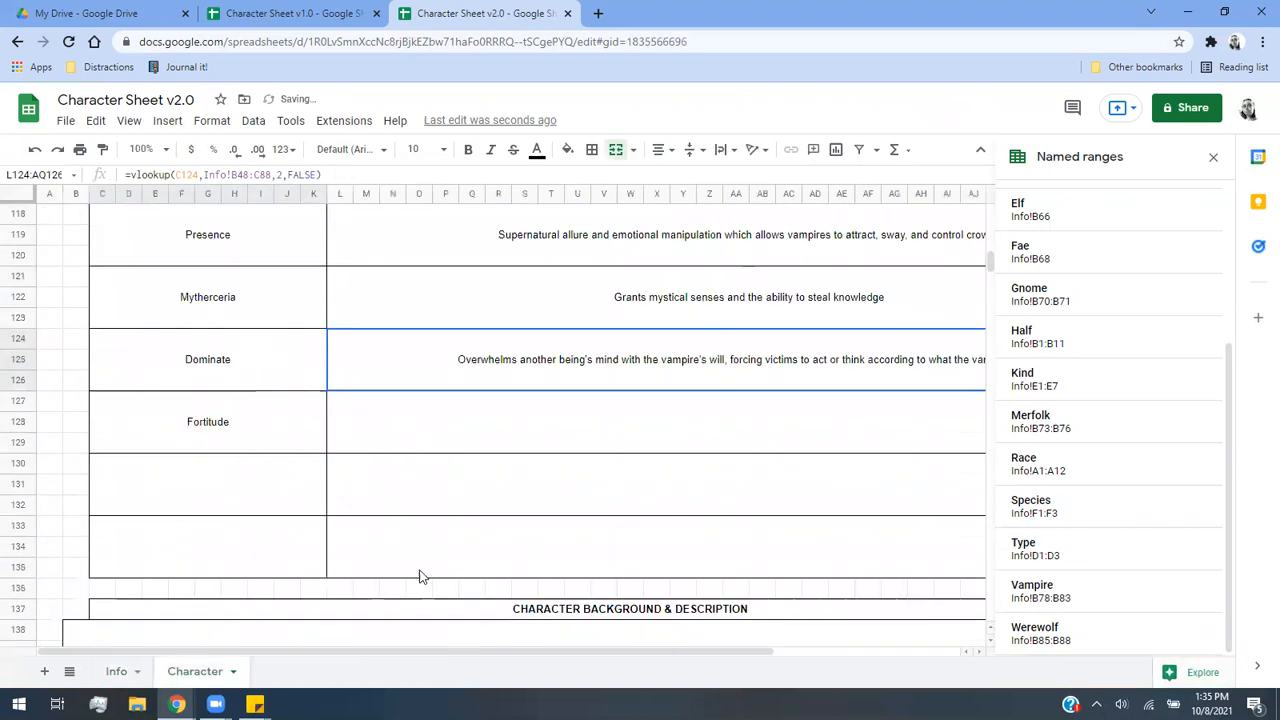
# Look up the second Fortitude description in L127:AQ129 with =vlookup(C127,Info!B48:C88,2,FALSE).
pyautogui.click(475, 415)
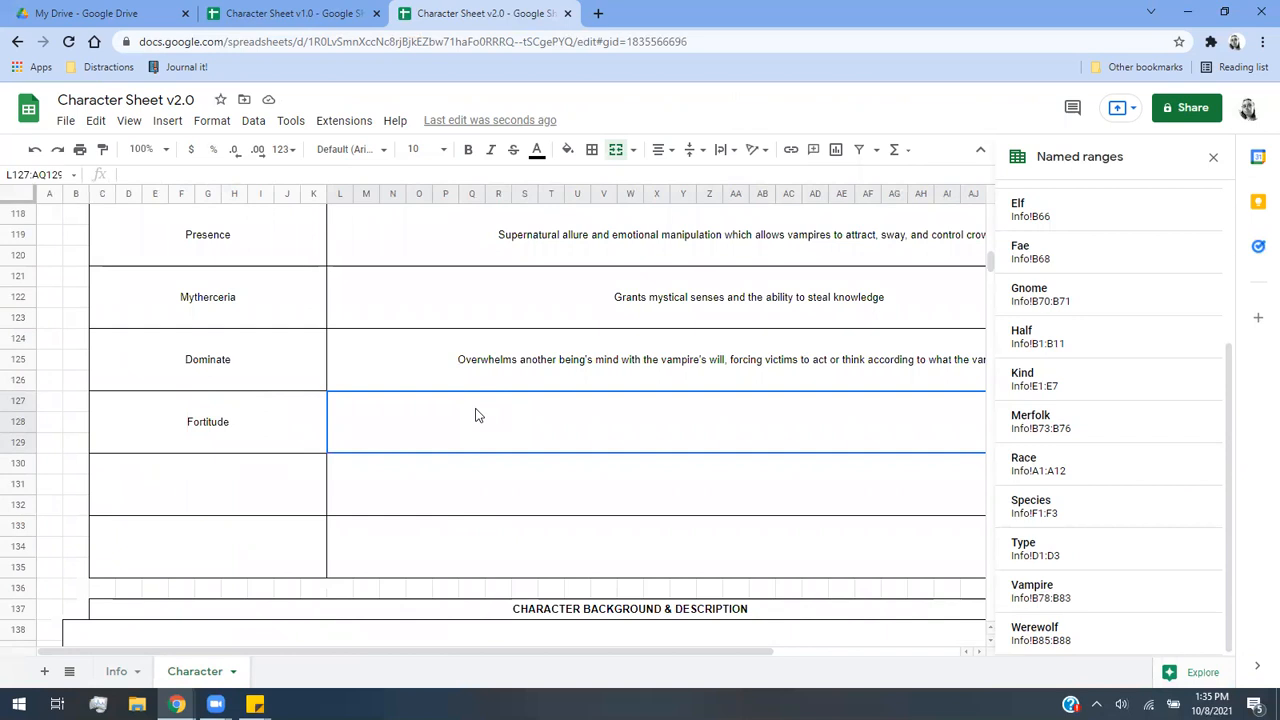
pyautogui.write('=')
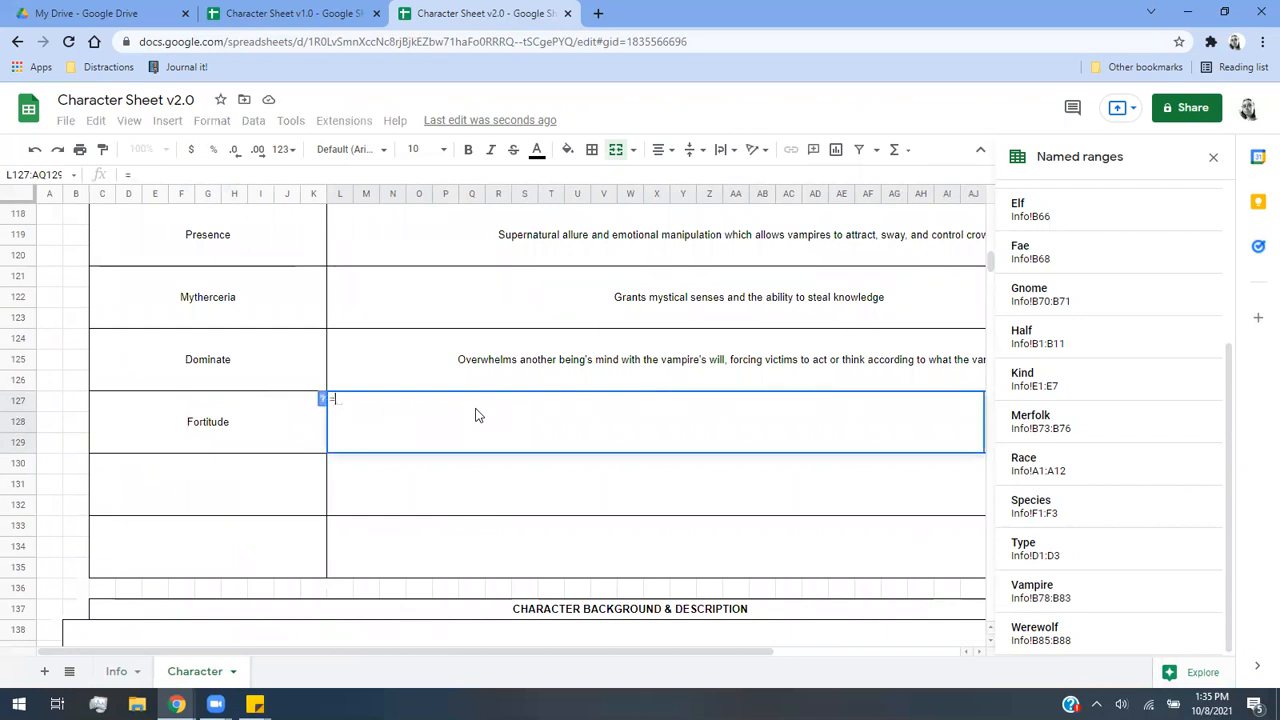
pyautogui.write('vlookup(')
pyautogui.click(269, 418)
pyautogui.write(',')
pyautogui.scroll(-1, 200, 530)
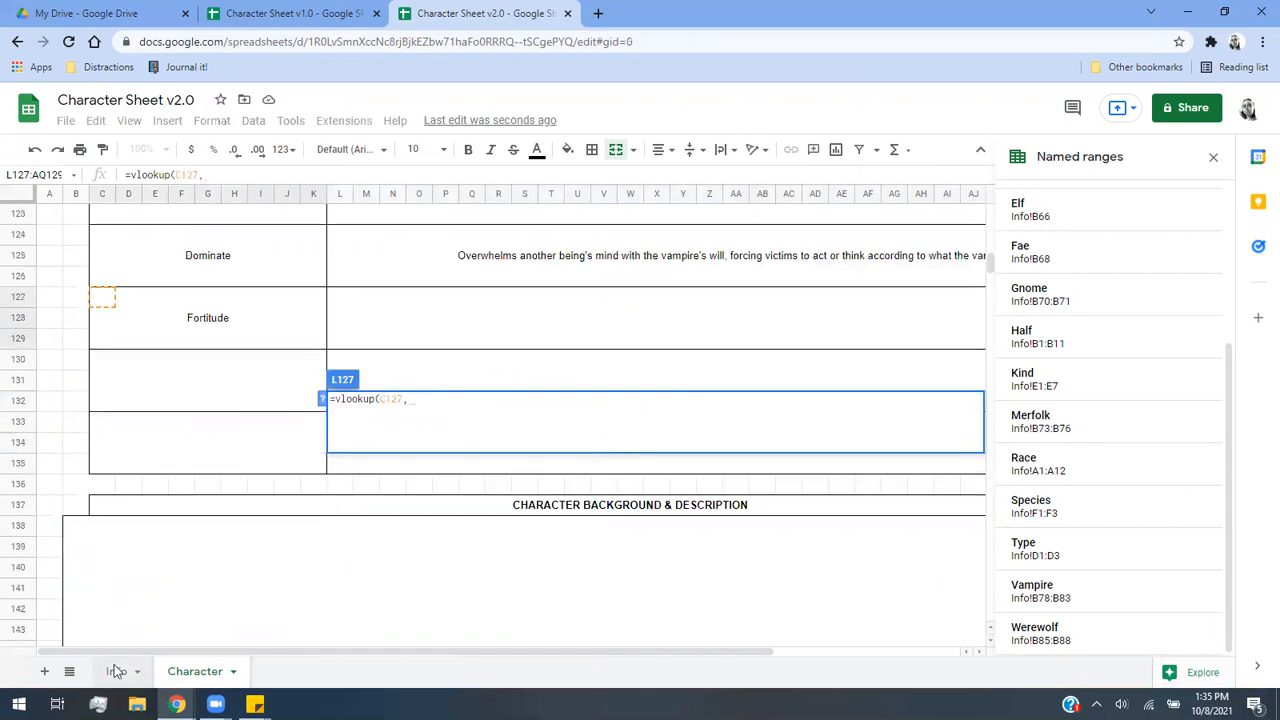
pyautogui.hotkey('ctrl', 'shift', 'pageup')
pyautogui.scroll(7, 184, 432)
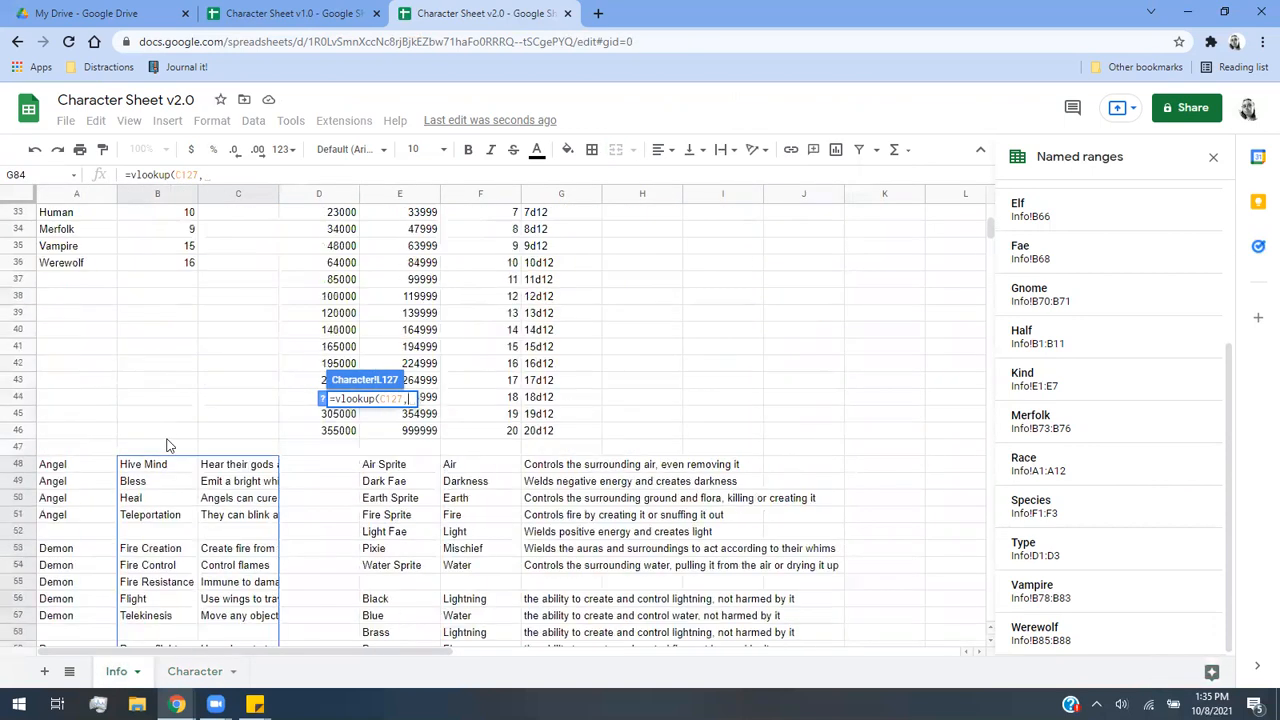
pyautogui.moveTo(165, 469); pyautogui.dragTo(240, 423)
pyautogui.scroll(-10, 227, 470)
pyautogui.write(',2,FALSE)')
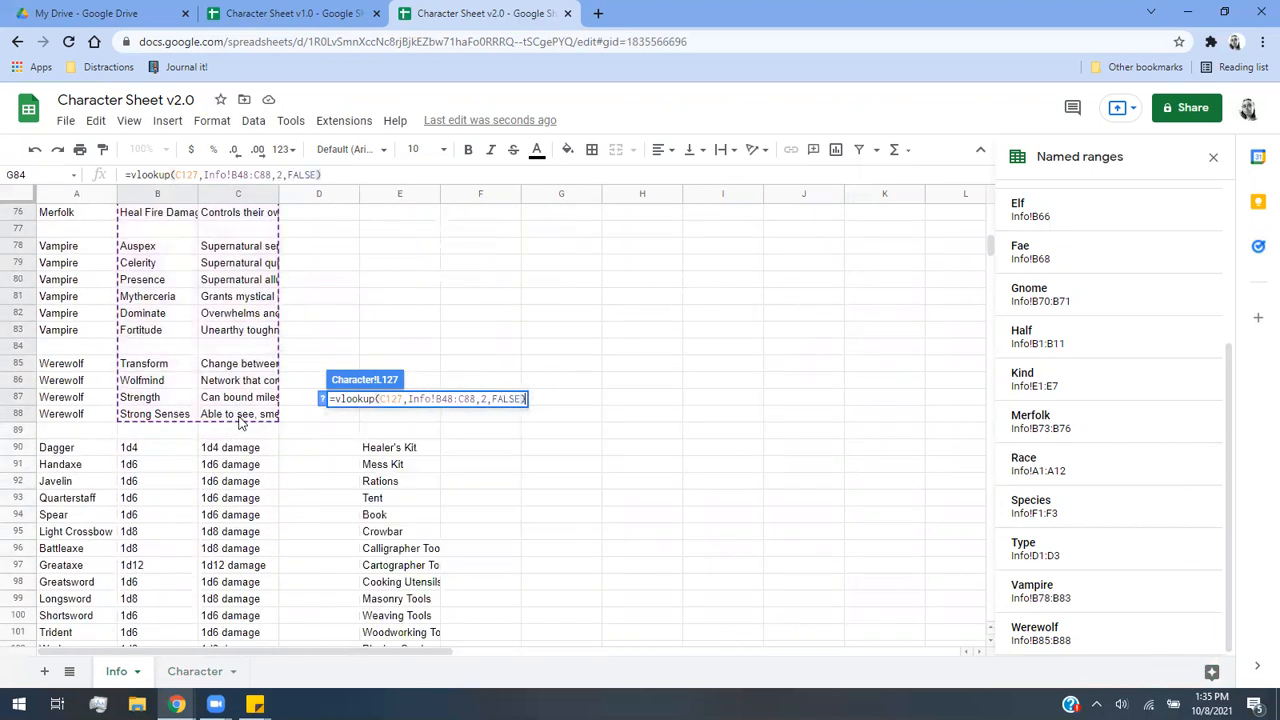
pyautogui.press('Return')
# Set the character's Race to Dragon and clear the Vampire entries from both Half race cells.
pyautogui.scroll(15, 425, 389)
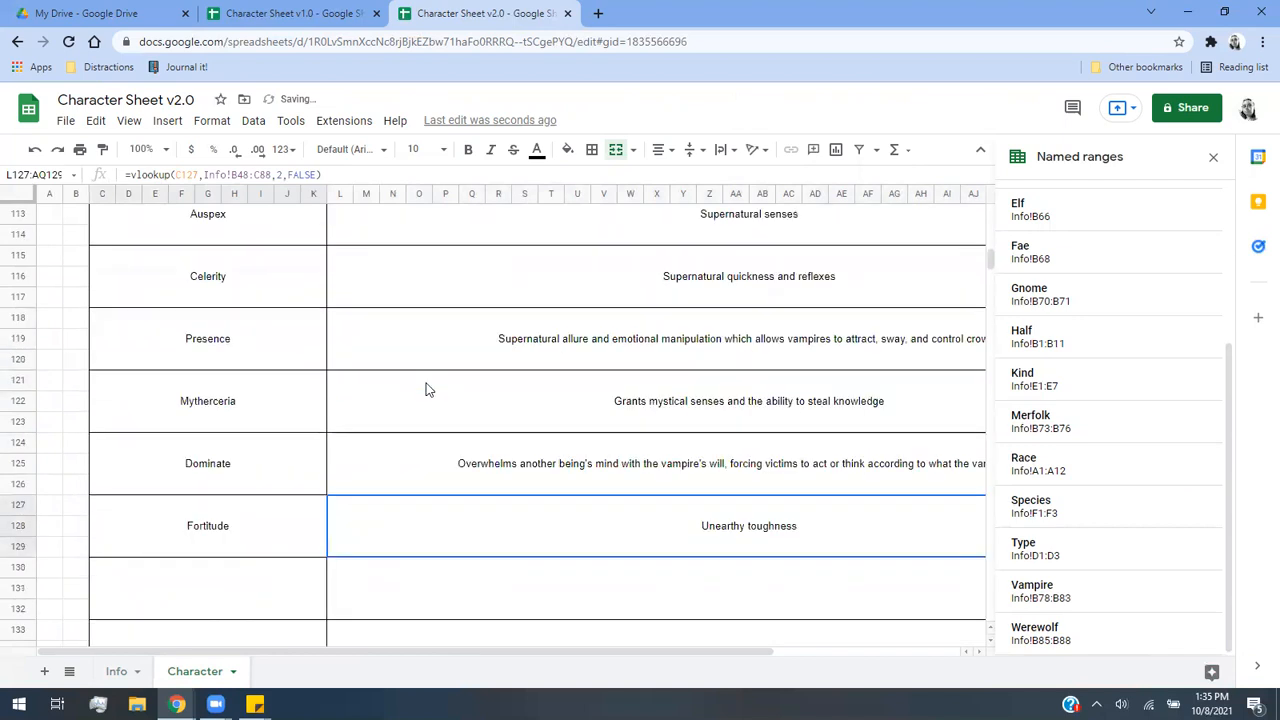
pyautogui.scroll(15, 432, 394)
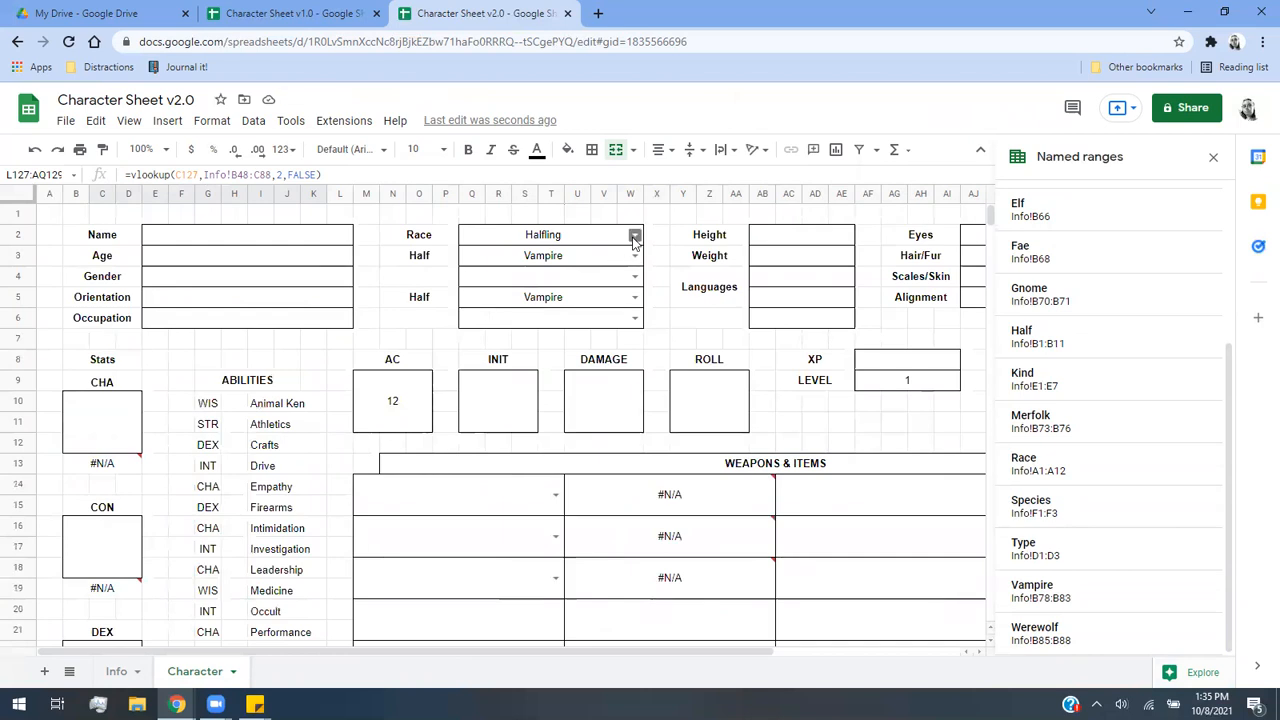
pyautogui.click(634, 234)
pyautogui.click(526, 298)
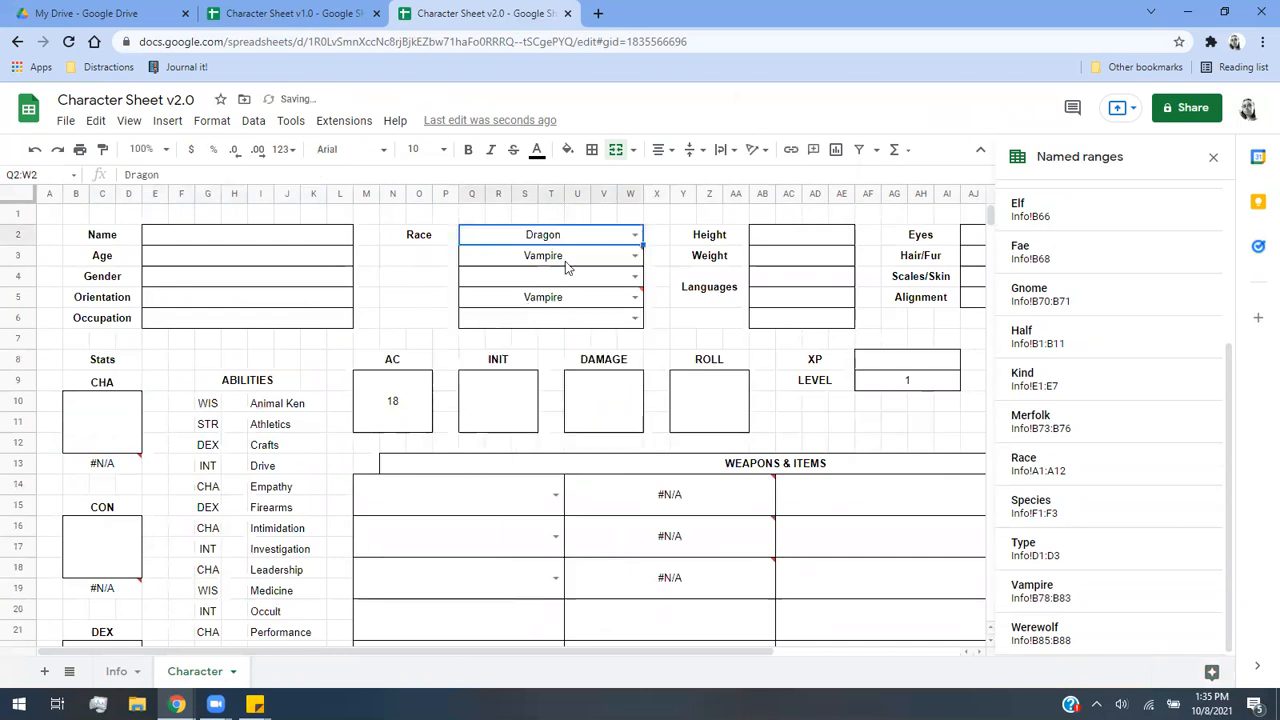
pyautogui.click(565, 261)
pyautogui.press('Delete')
pyautogui.click(568, 296)
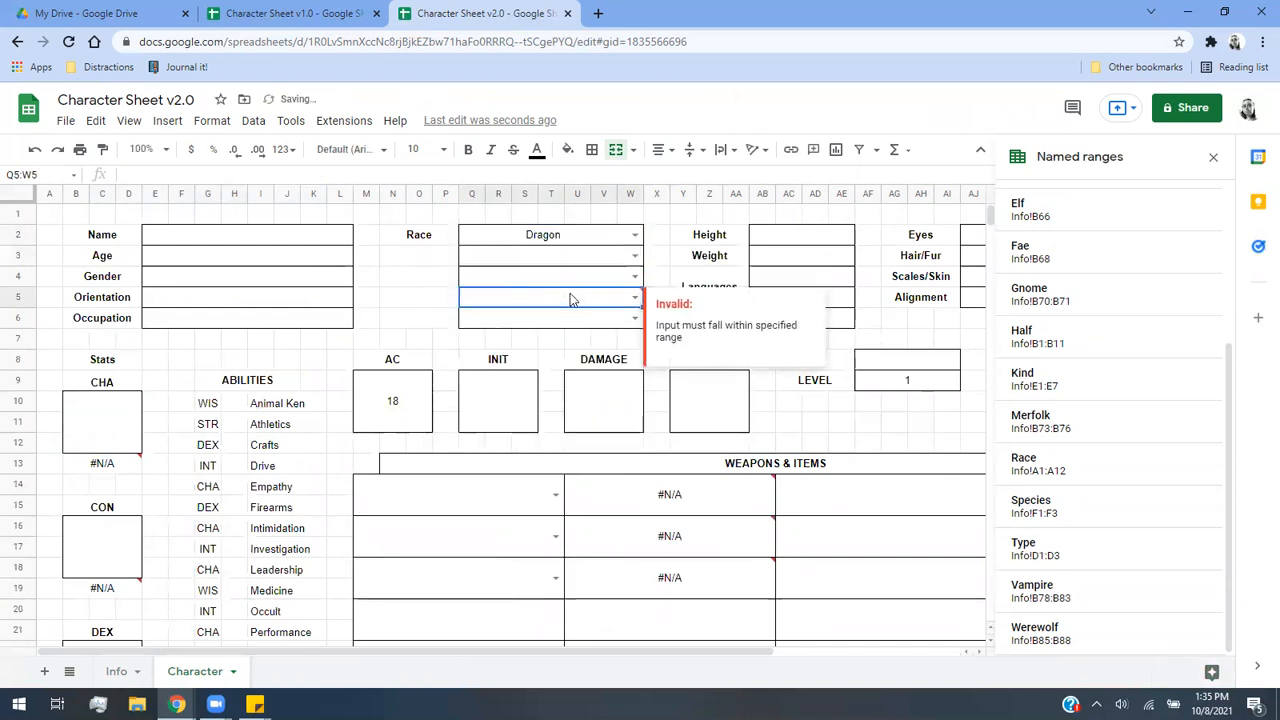
# Check the Character sheet's extended Abilities rows with Dragon as the race and both half races empty.
pyautogui.scroll(-20, 557, 440)
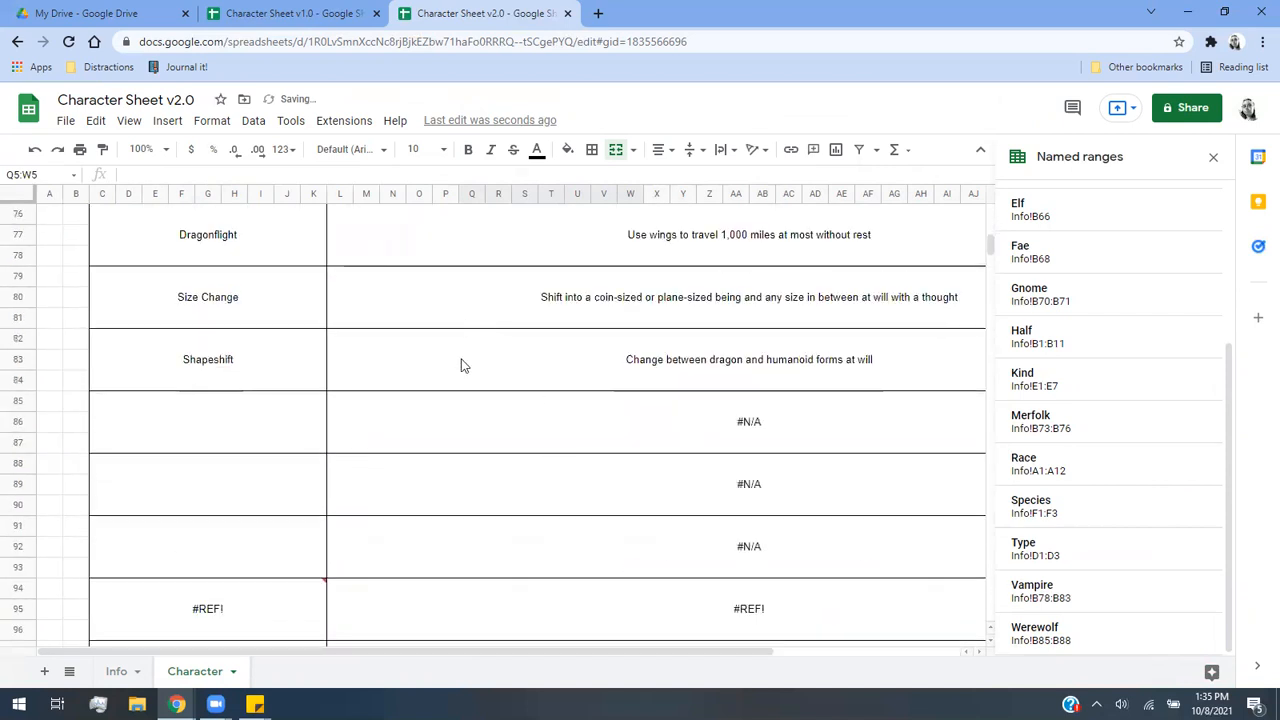
pyautogui.scroll(-3, 463, 363)
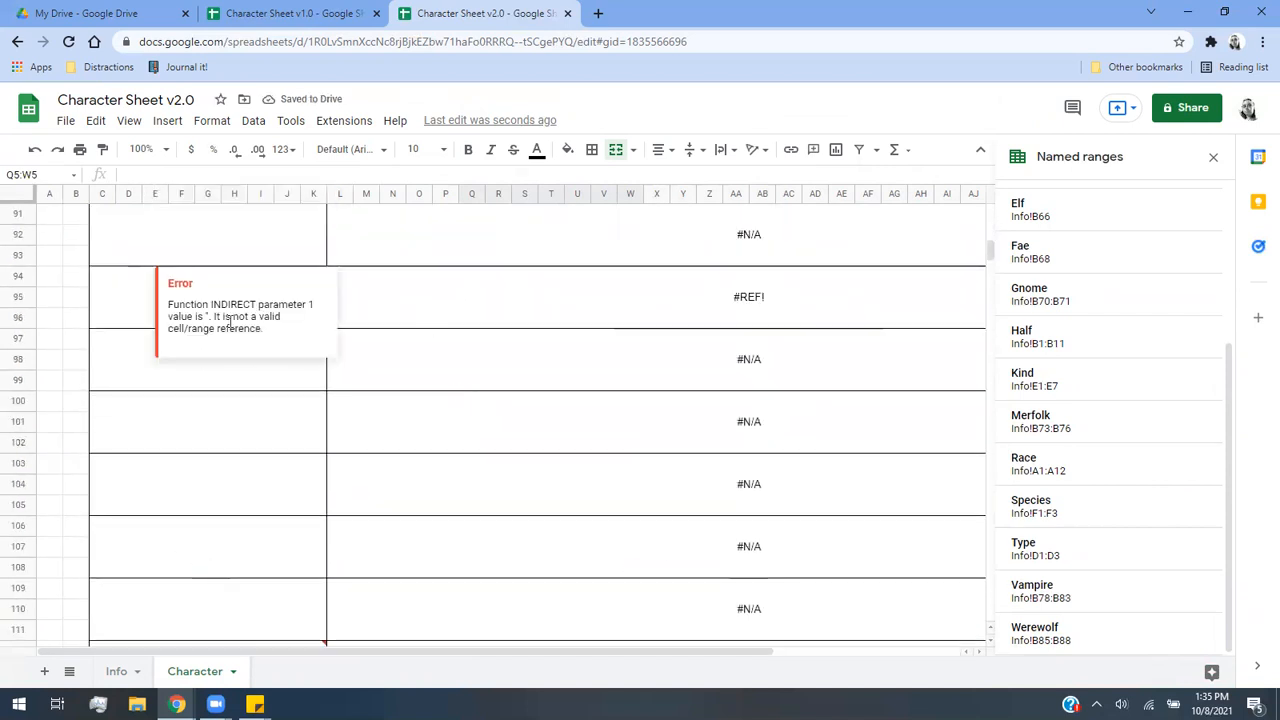
pyautogui.scroll(-6, 465, 393)
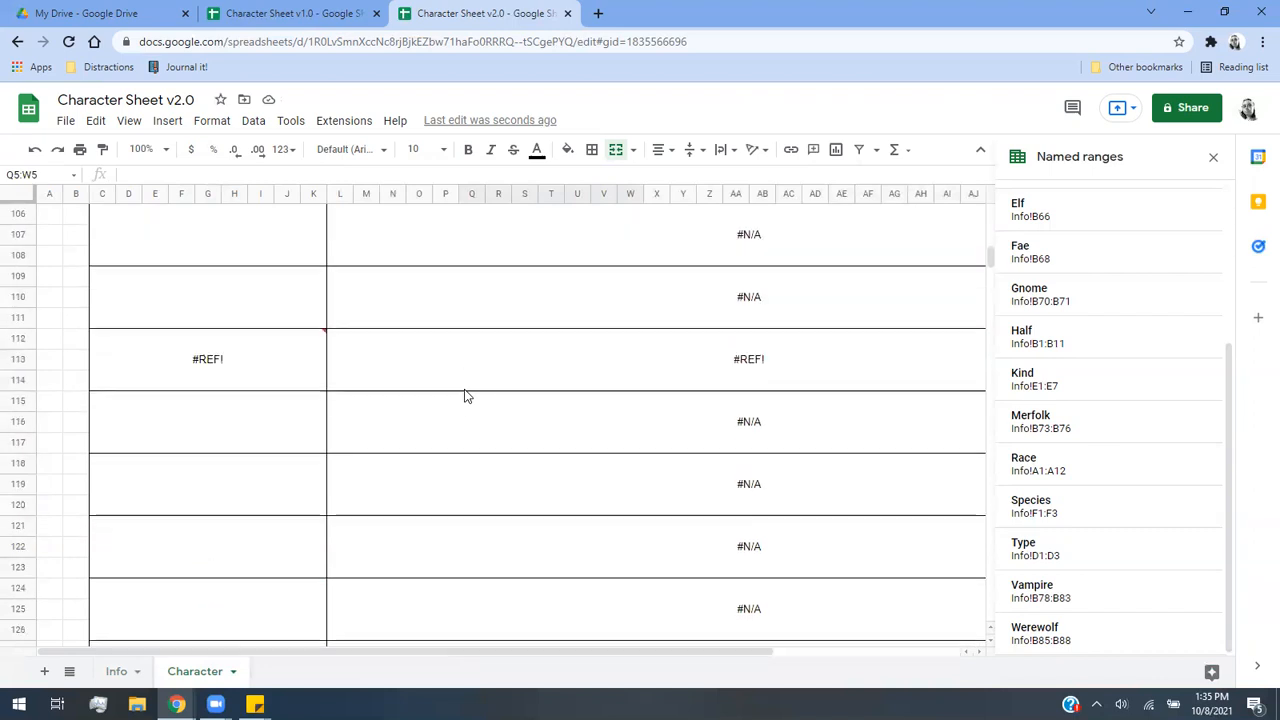
pyautogui.click(556, 389)
pyautogui.scroll(20, 553, 420)
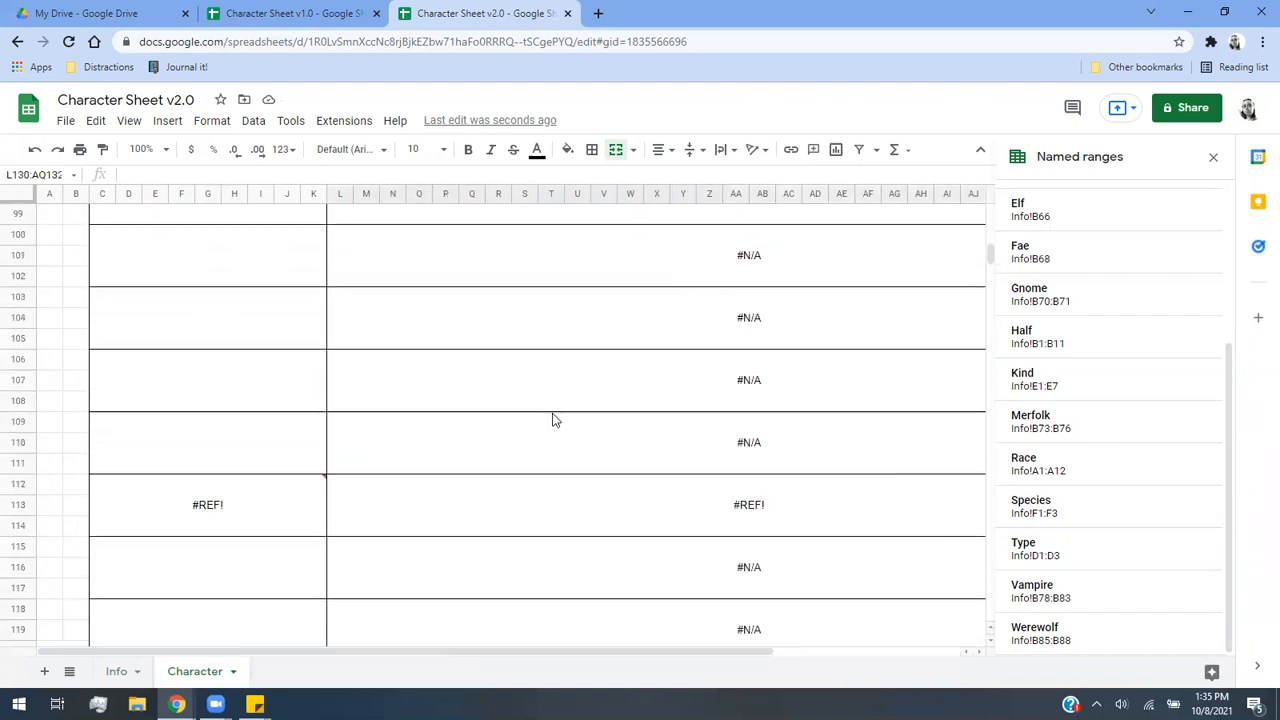
pyautogui.scroll(8, 556, 420)
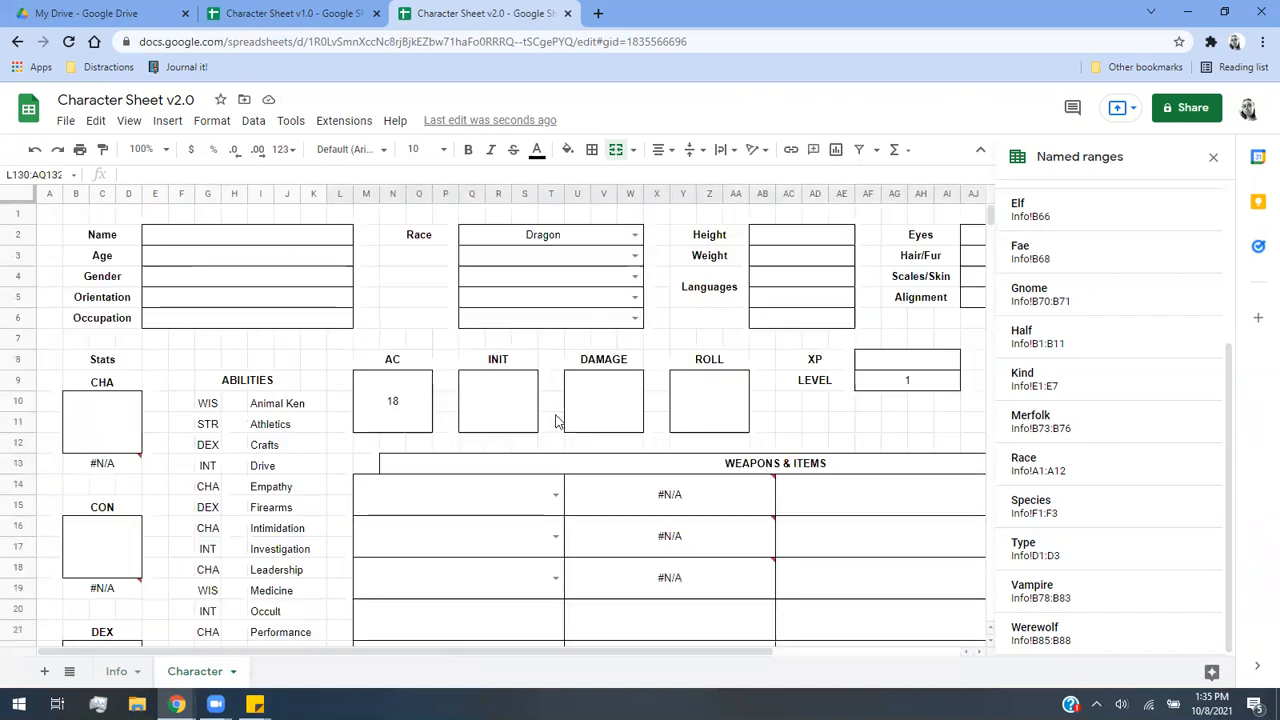
# Set the character's Race to Halfling and the first Half race to Fae.
pyautogui.click(634, 236)
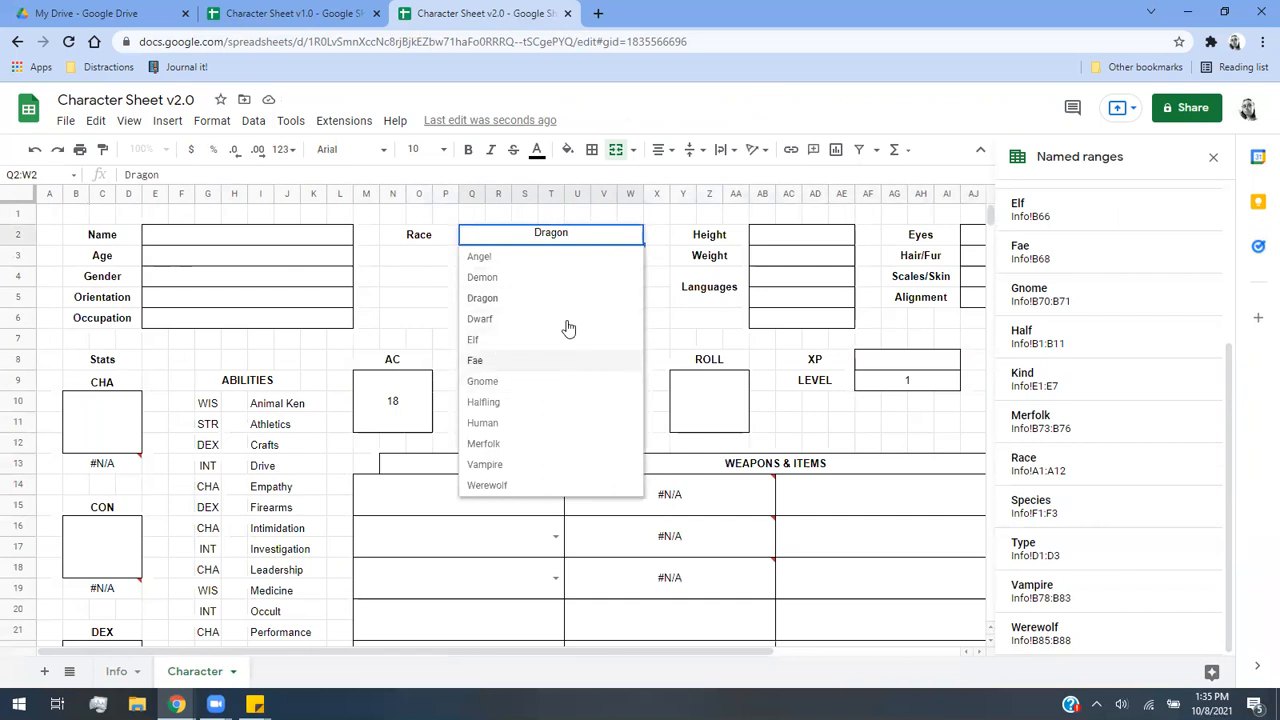
pyautogui.click(565, 360)
pyautogui.click(634, 236)
pyautogui.click(503, 412)
pyautogui.click(634, 256)
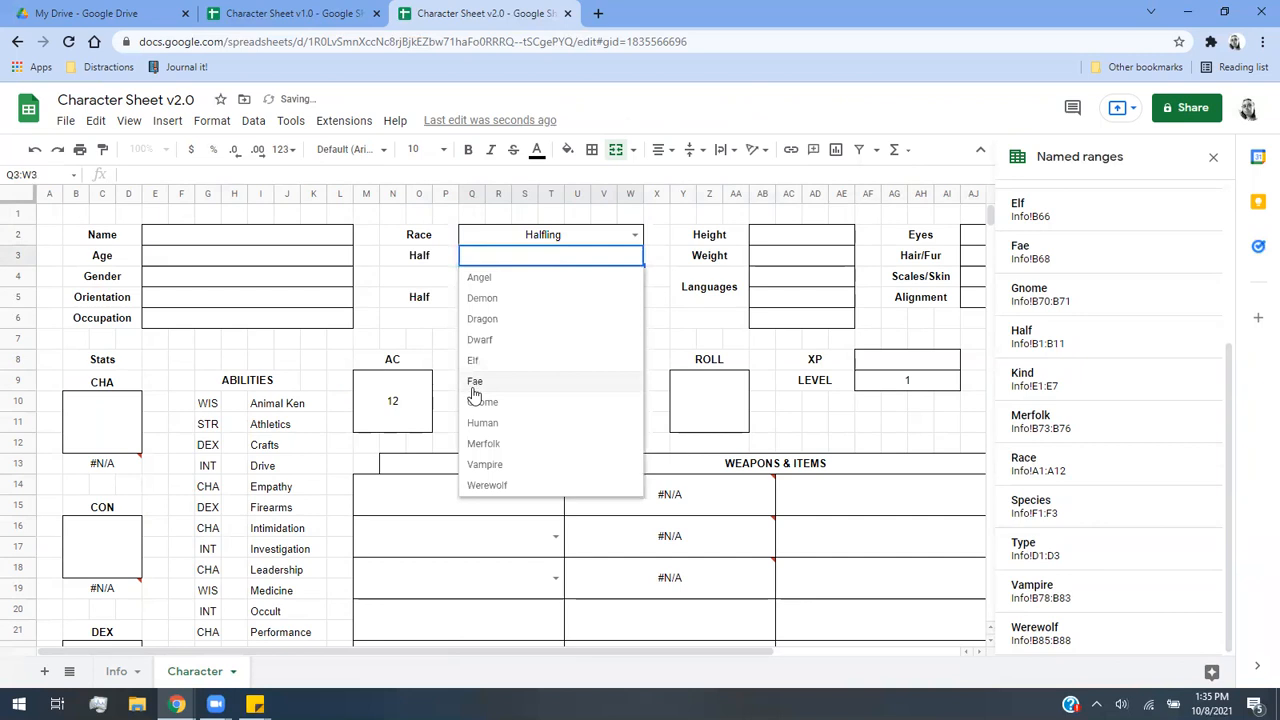
pyautogui.press('Return')
# Set the second Half race to Elf with Type Wood, and the Fae half's Kind to Fire Sprite.
pyautogui.click(634, 297)
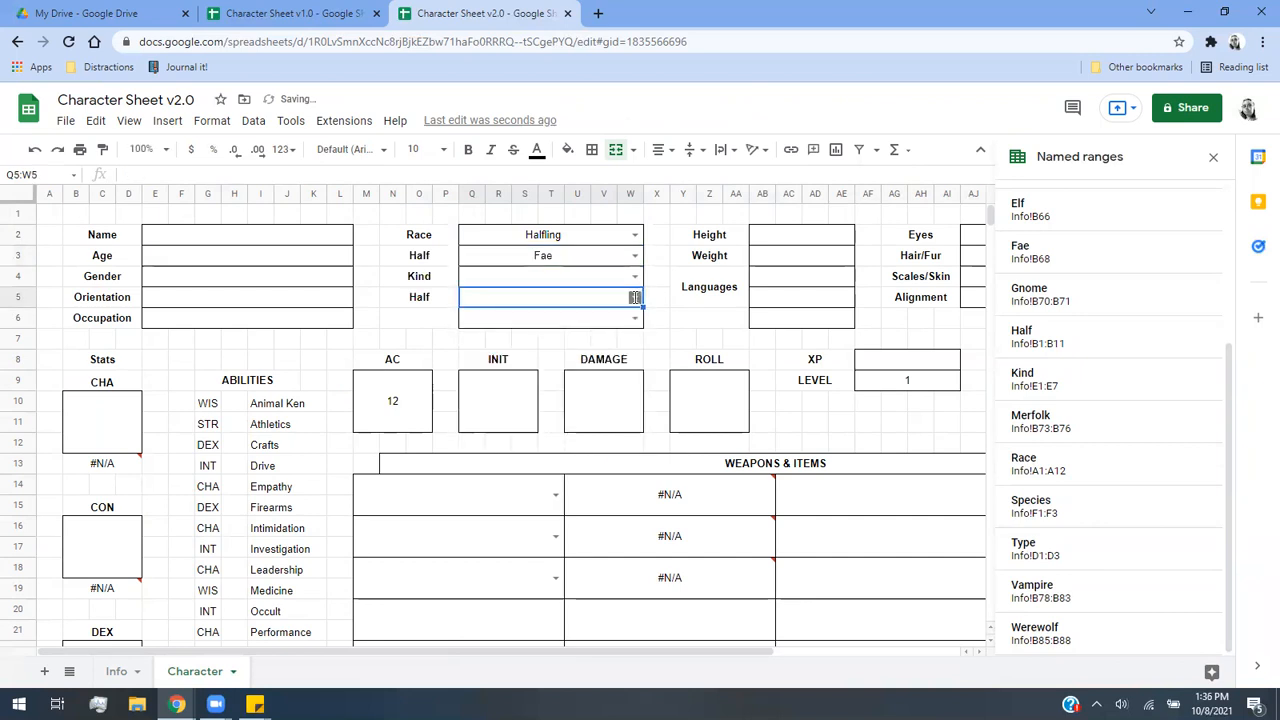
pyautogui.click(525, 404)
pyautogui.click(634, 276)
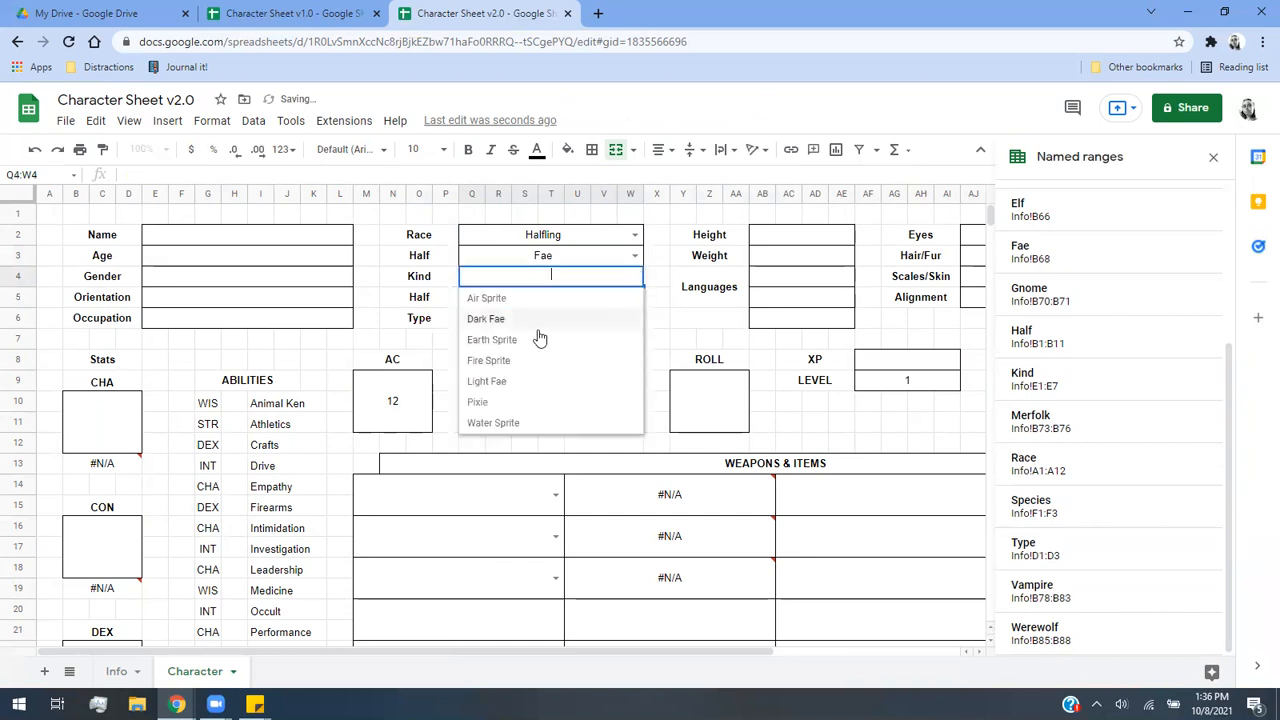
pyautogui.click(531, 361)
pyautogui.click(634, 318)
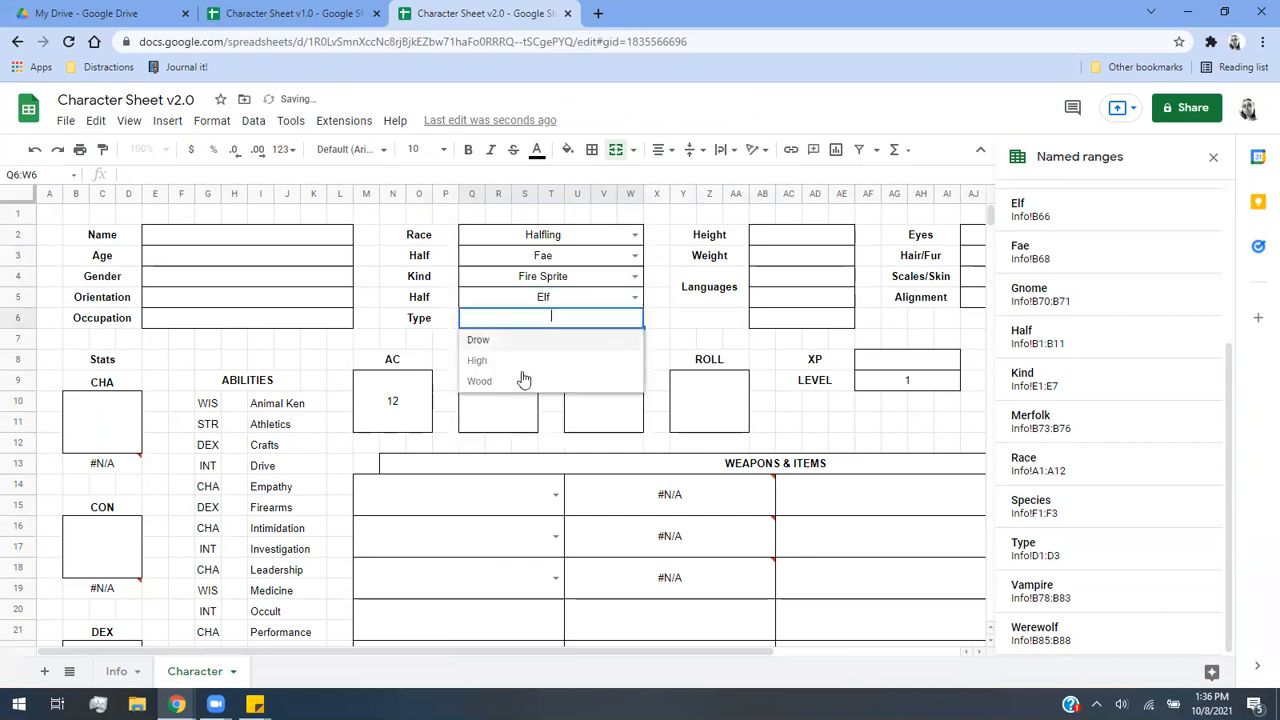
pyautogui.click(509, 386)
# Change the second Half race to Dragon and set its Color to Bronze.
pyautogui.click(633, 299)
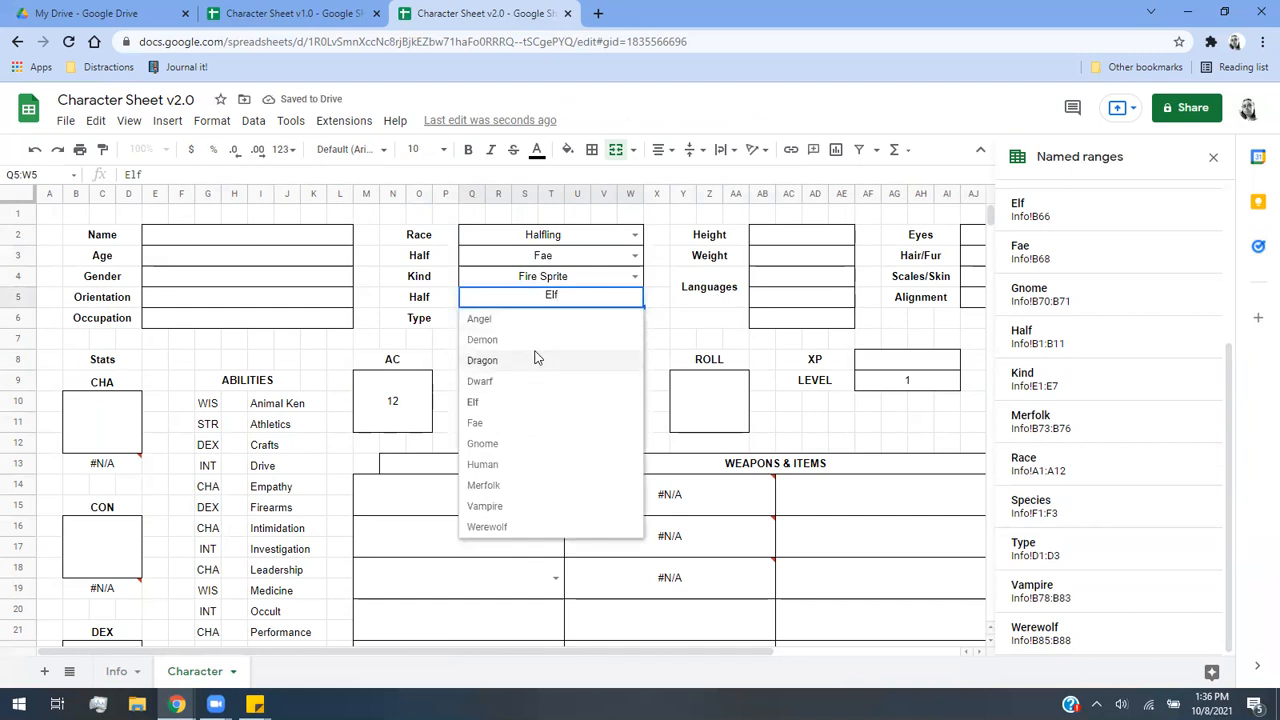
pyautogui.click(536, 358)
pyautogui.click(634, 318)
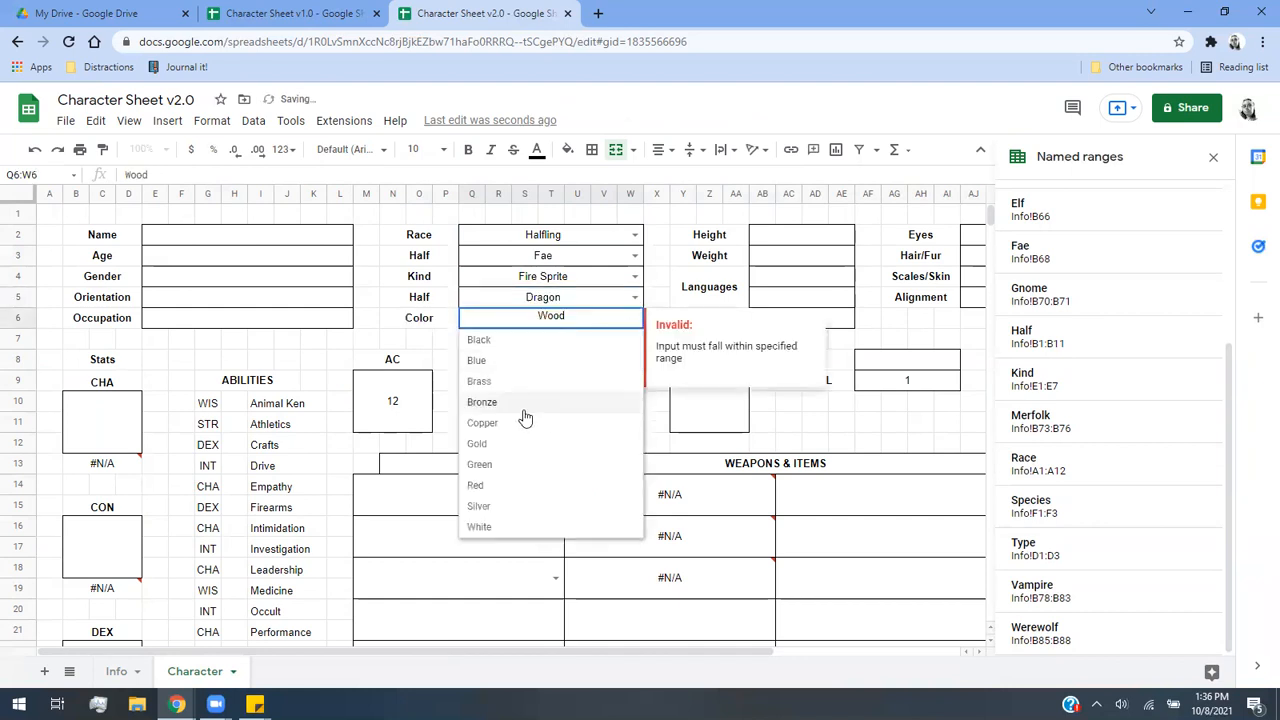
pyautogui.click(523, 410)
# Check the Abilities rows for the Fae and Dragon halves, then examine the kind and color ability tables on the Info sheet.
pyautogui.scroll(-3, 533, 405)
pyautogui.scroll(-15, 533, 410)
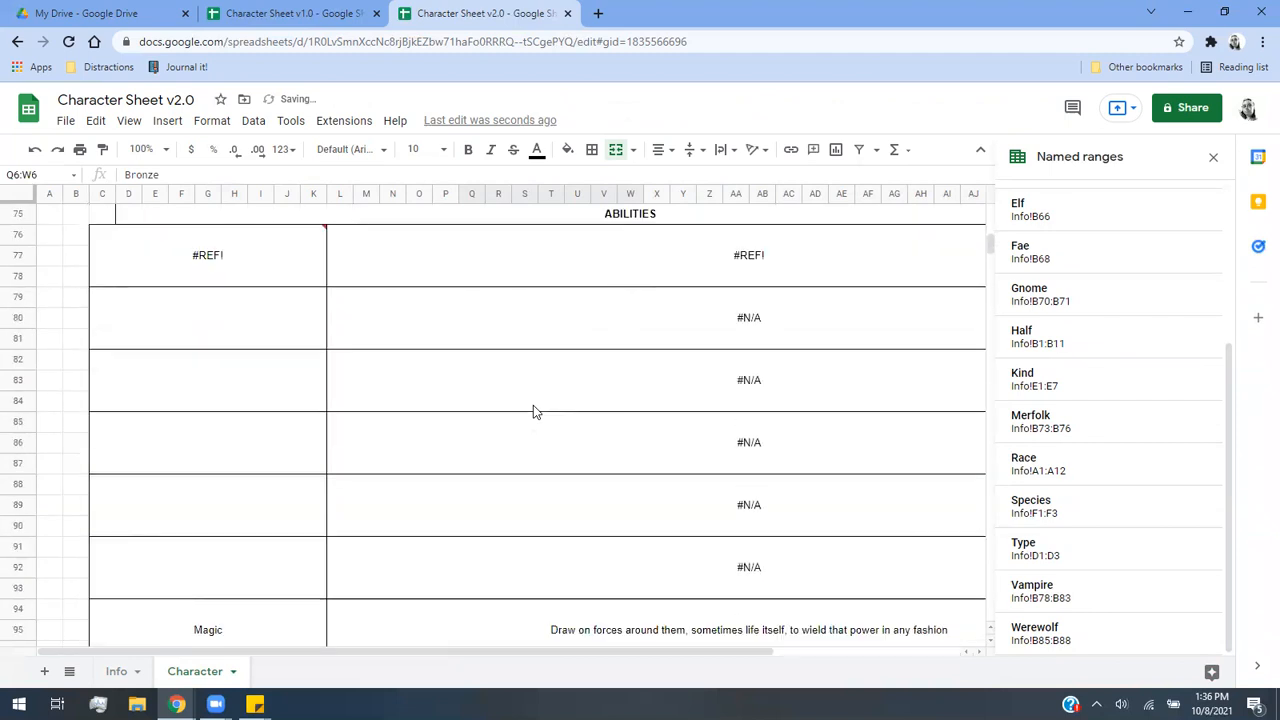
pyautogui.scroll(-5, 533, 405)
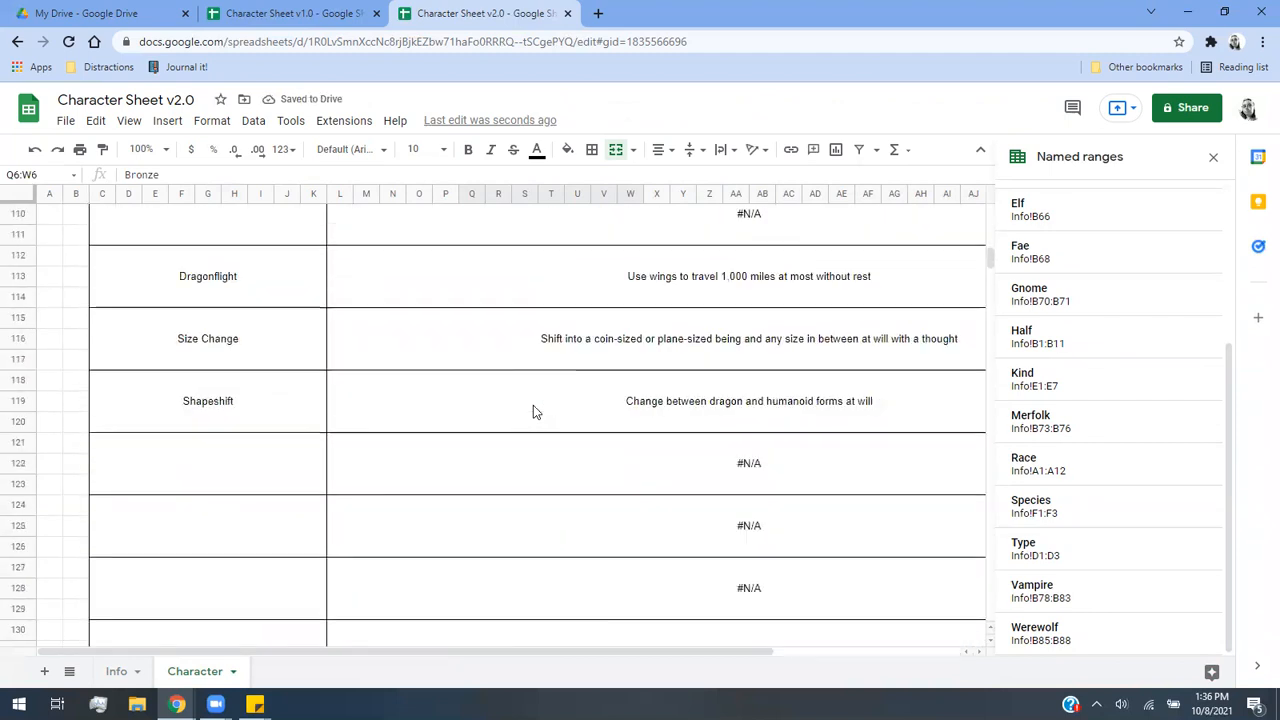
pyautogui.scroll(-2, 632, 531)
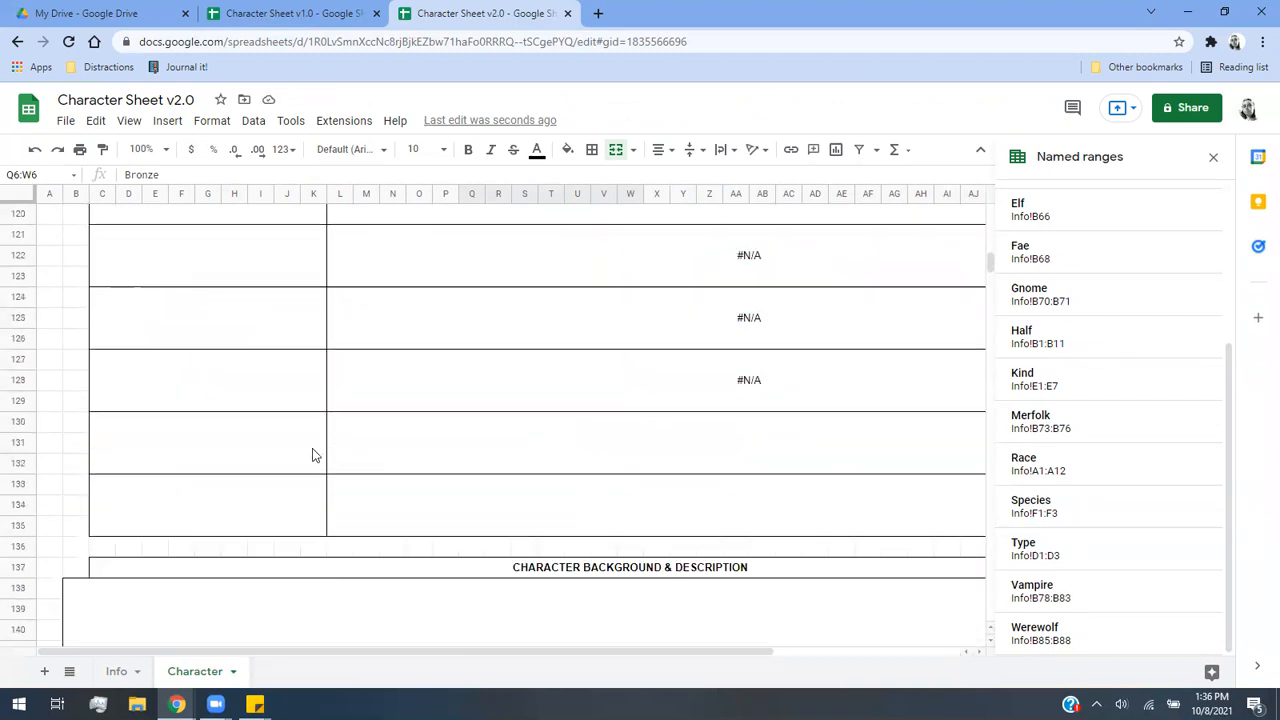
pyautogui.click(312, 448)
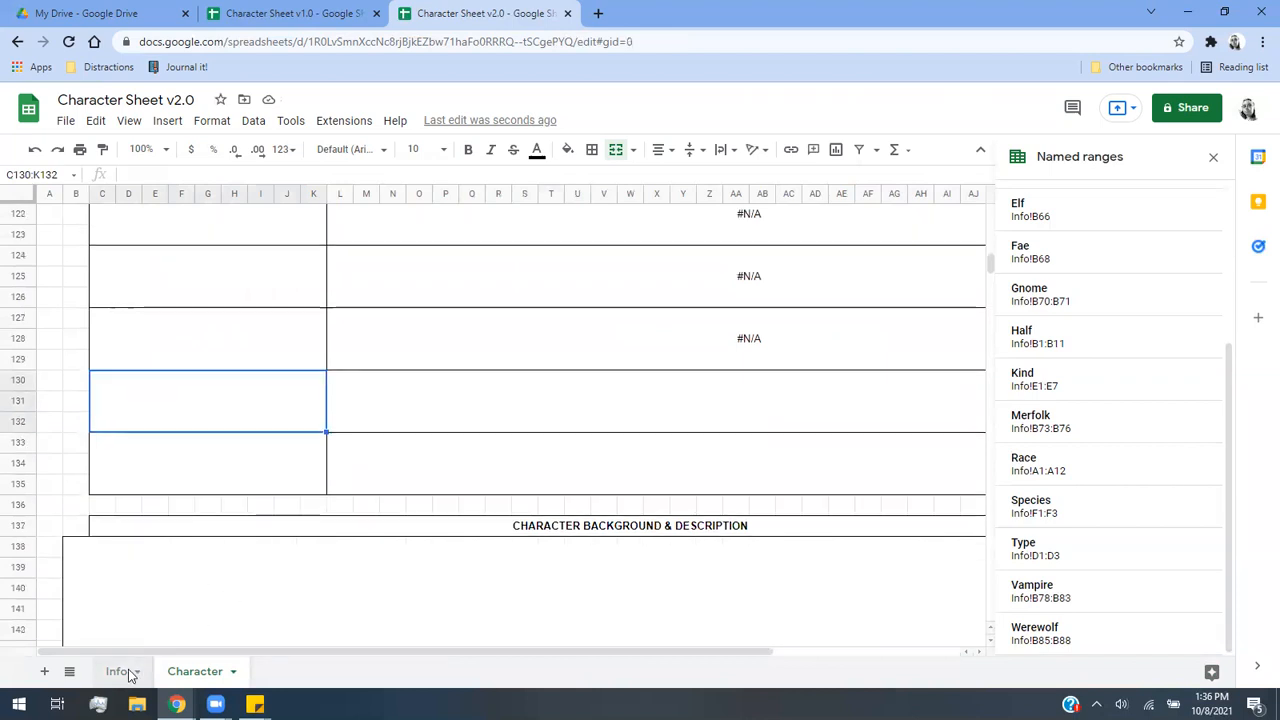
pyautogui.click(121, 672)
pyautogui.scroll(6, 300, 610)
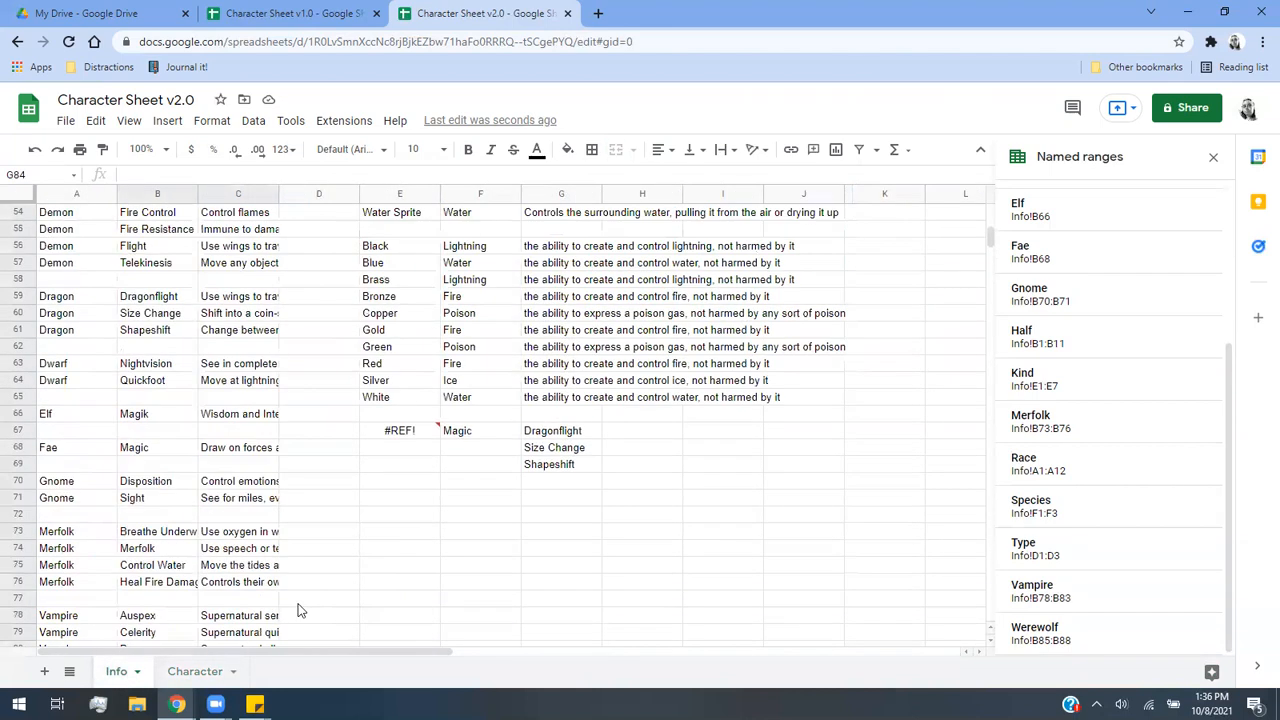
pyautogui.moveTo(337, 652); pyautogui.dragTo(432, 652)
pyautogui.click(476, 434)
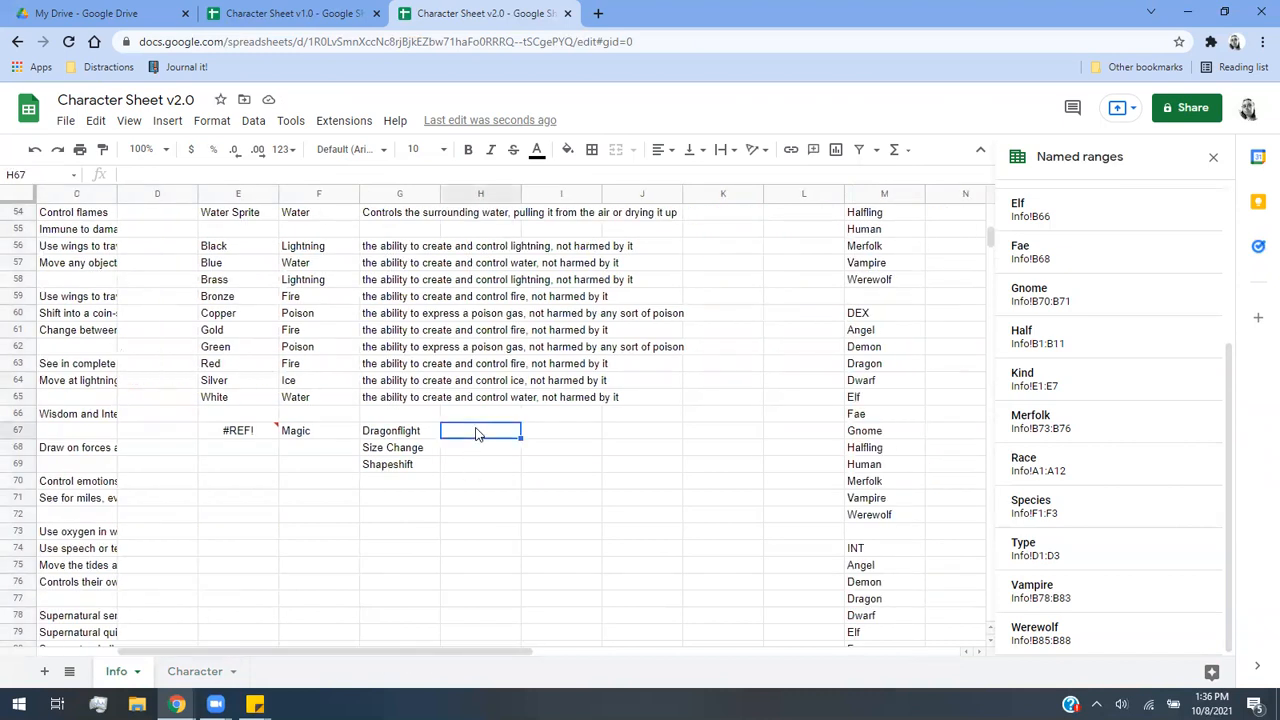
# Compare the remaining blank Abilities rows on the Character sheet with the kind and color ability lists in the Info sheet's columns E to G.
pyautogui.click(200, 673)
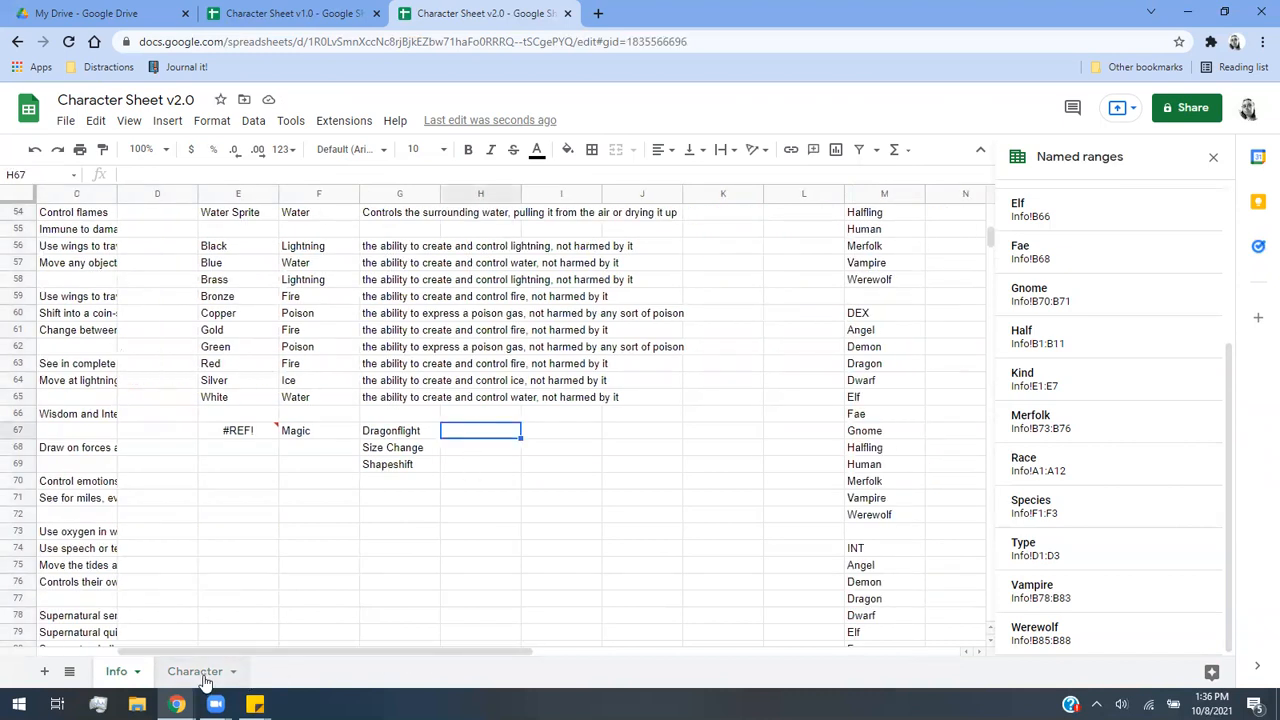
pyautogui.scroll(20, 479, 525)
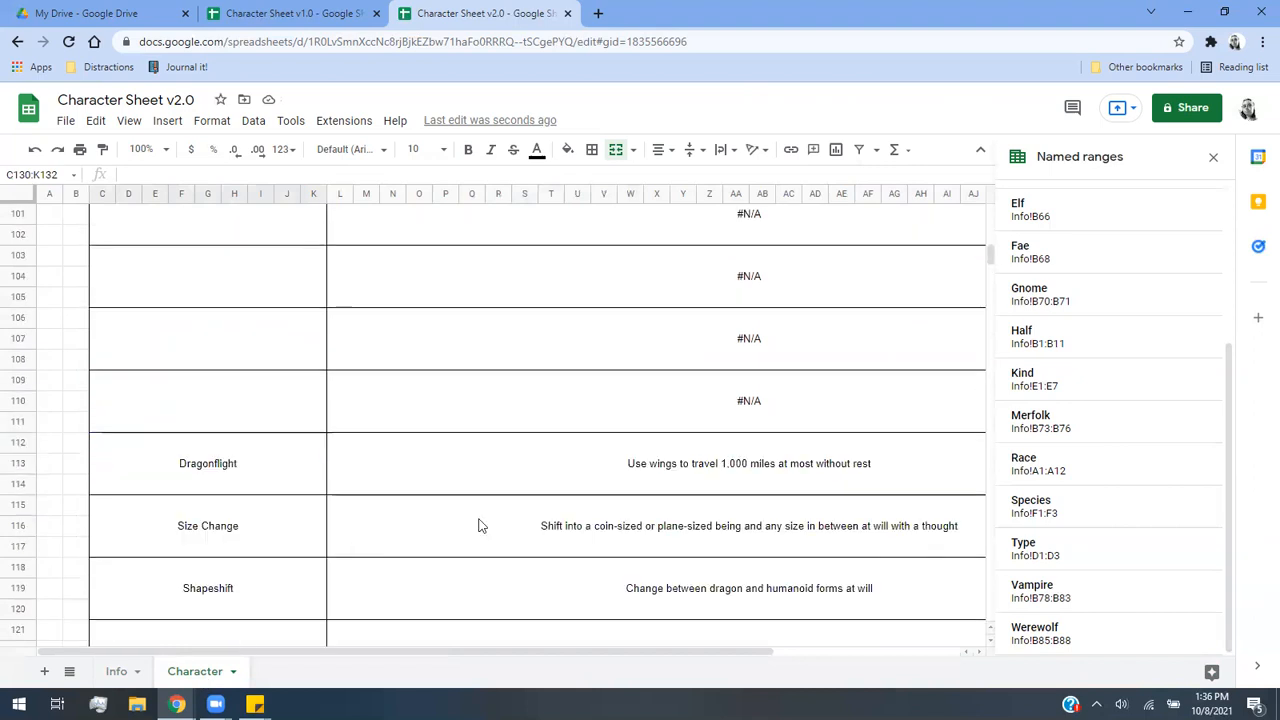
pyautogui.scroll(5, 479, 525)
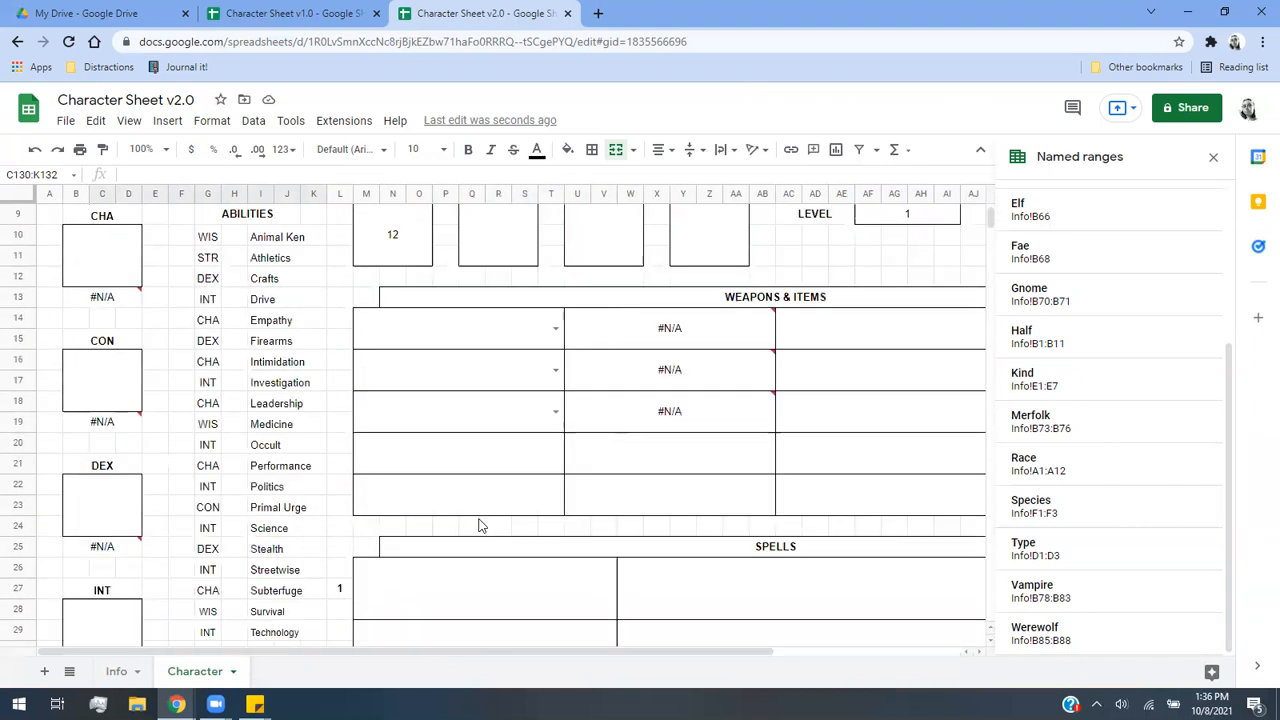
pyautogui.scroll(-8, 479, 525)
pyautogui.scroll(-10, 479, 525)
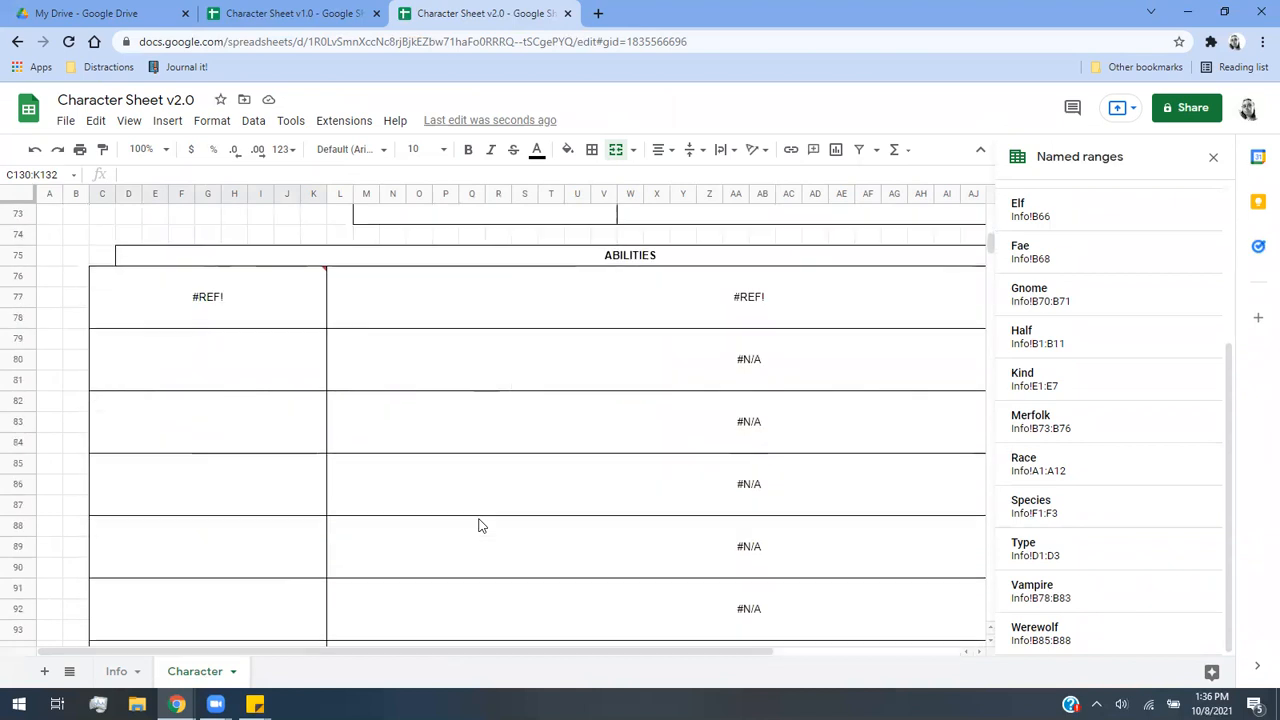
pyautogui.scroll(-5, 479, 525)
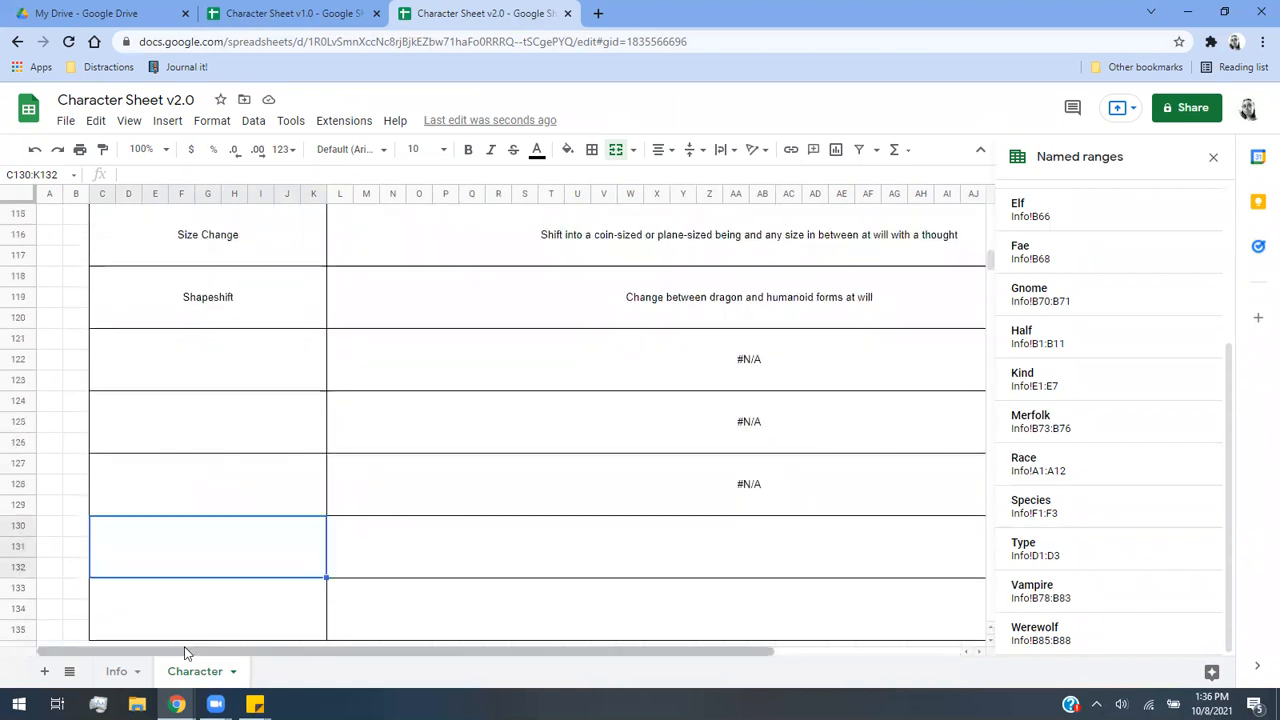
pyautogui.click(117, 671)
pyautogui.scroll(7, 477, 470)
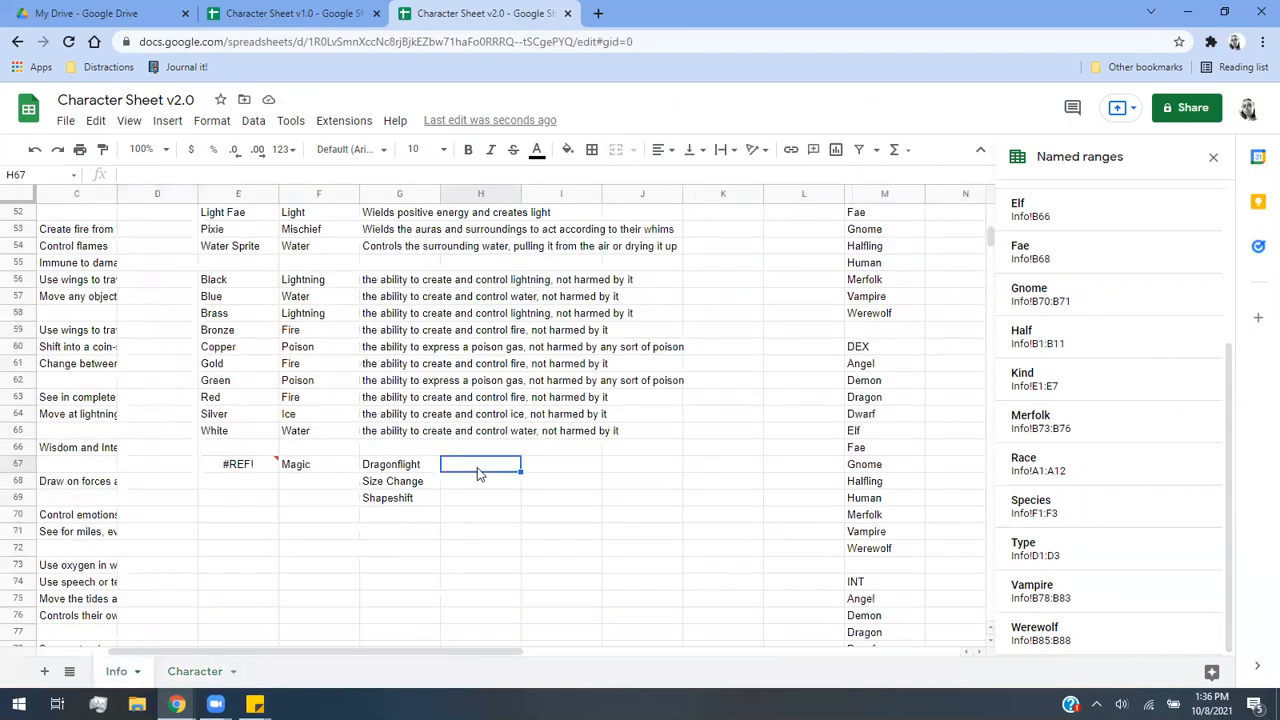
pyautogui.scroll(-5, 477, 467)
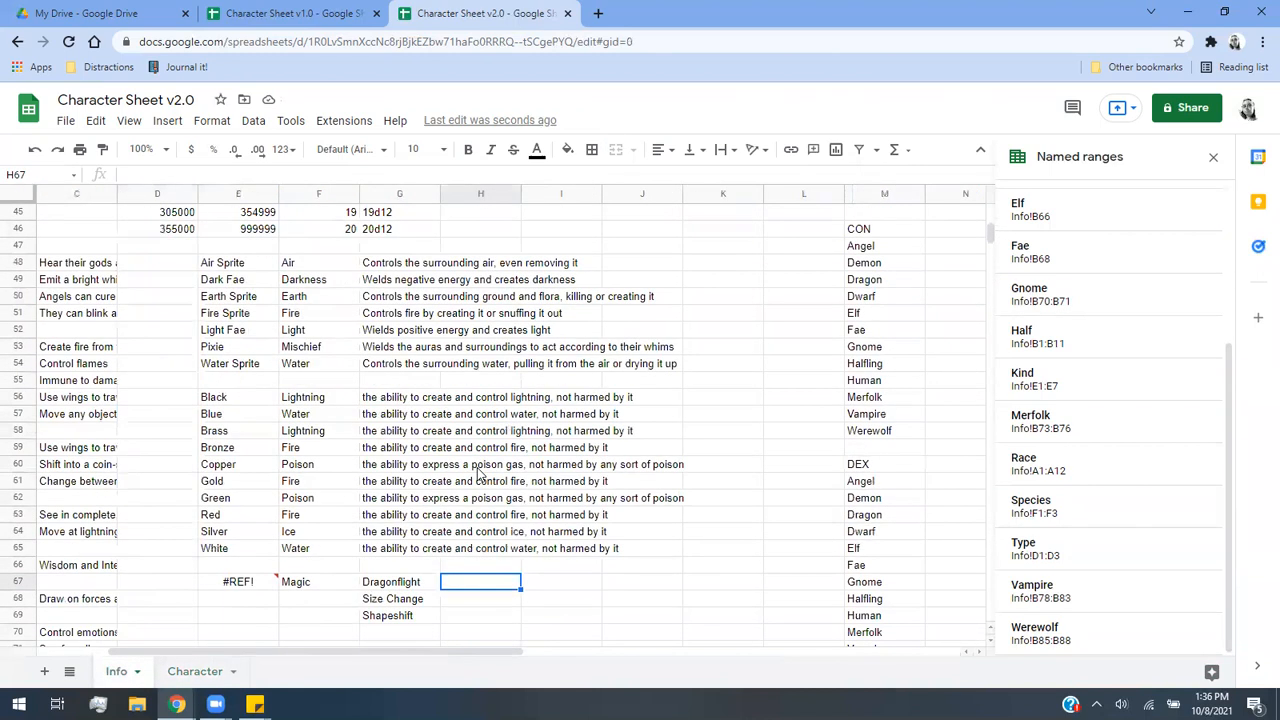
pyautogui.scroll(-2, 478, 477)
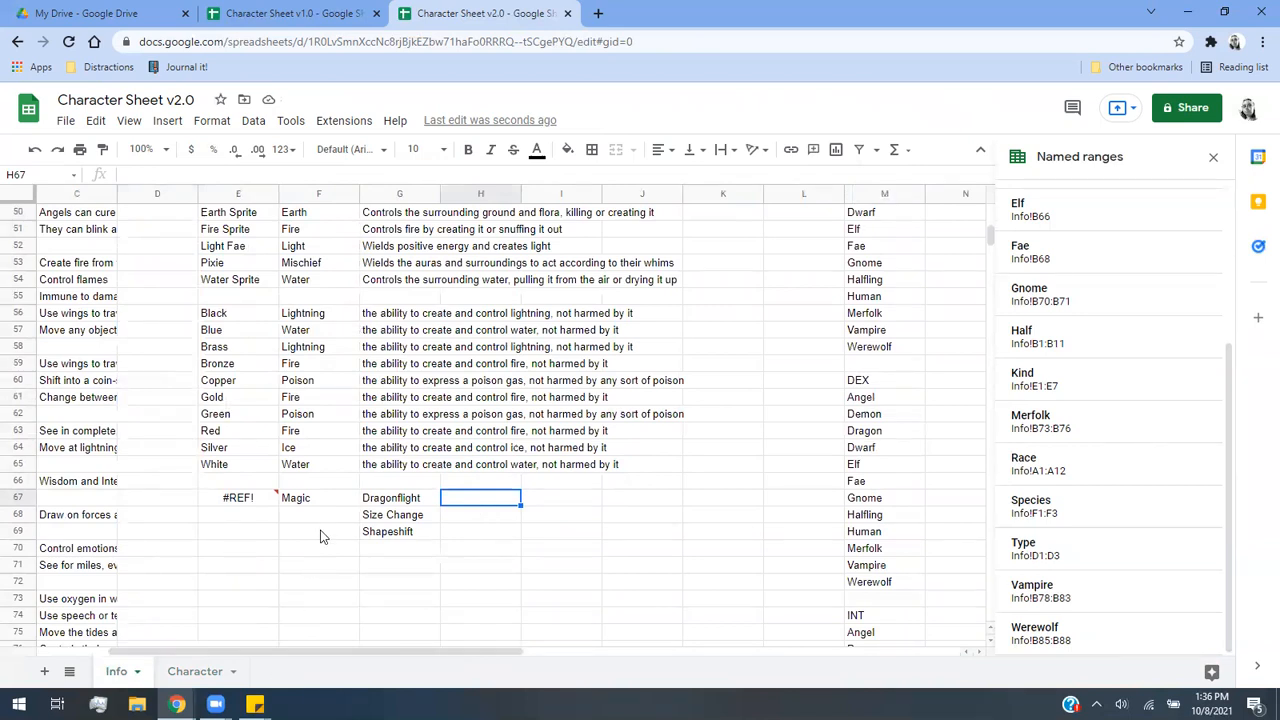
pyautogui.scroll(1, 259, 640)
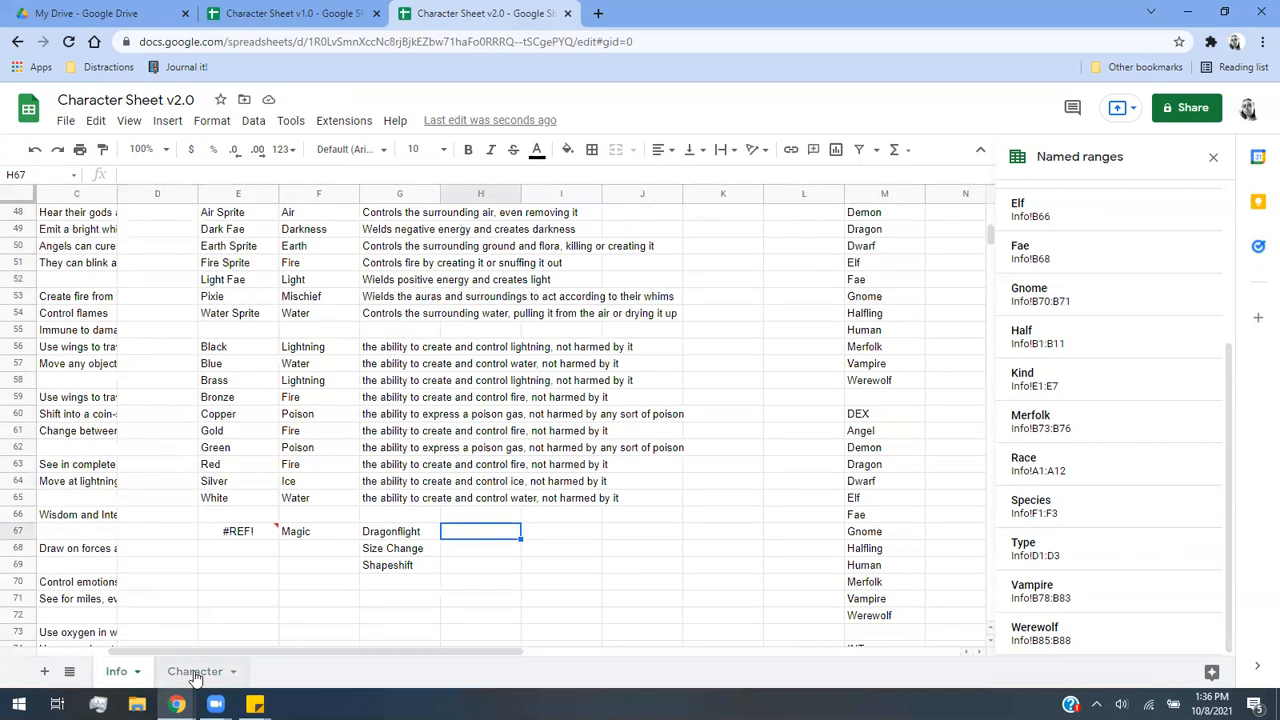
# Look up the Kind's ability name in C130:K132 of the Character sheet with =vlookup(Q4,Info!E48:F65,2,FALSE).
pyautogui.click(200, 671)
pyautogui.write('=vlookup(')
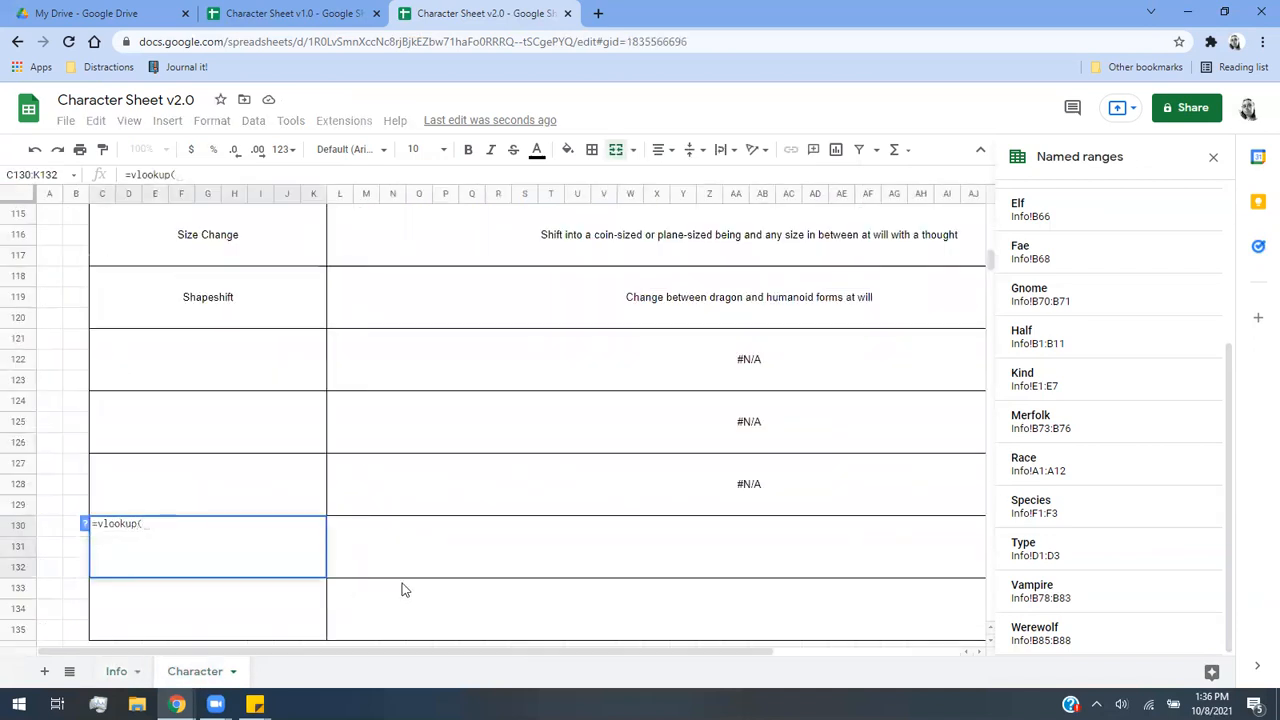
pyautogui.scroll(20, 420, 575)
pyautogui.scroll(3, 450, 475)
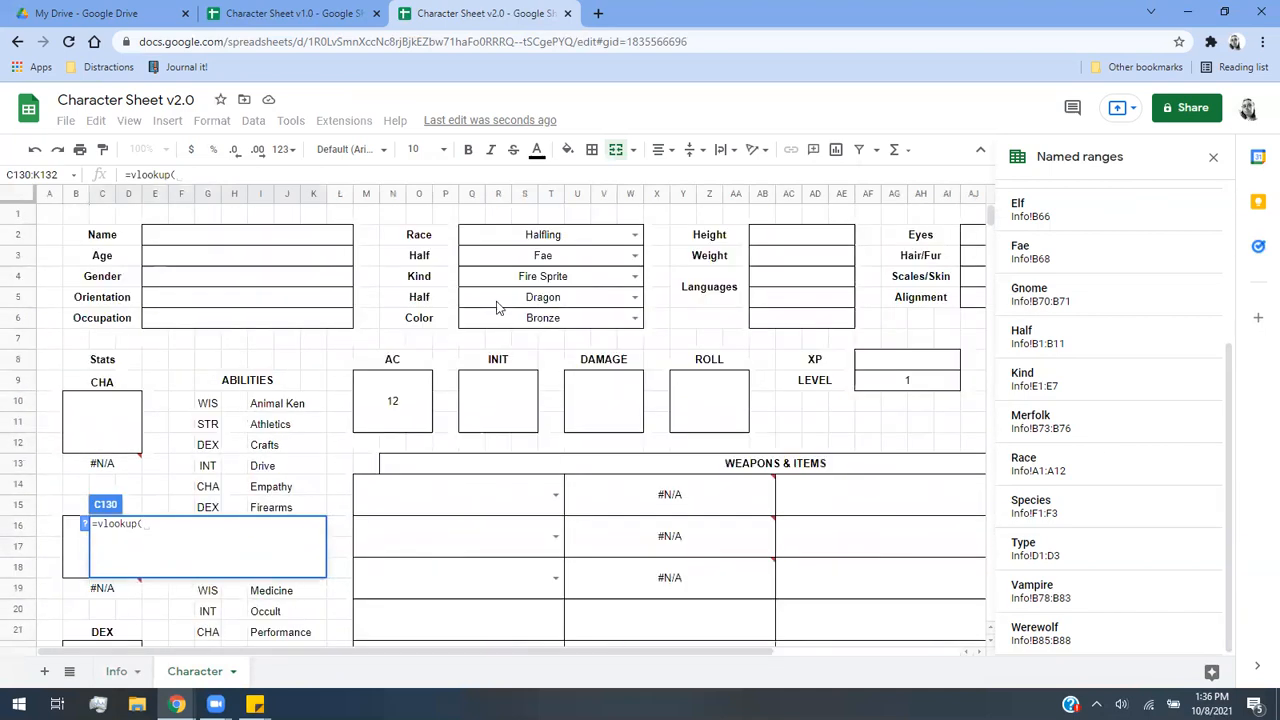
pyautogui.click(478, 280)
pyautogui.write(',')
pyautogui.click(115, 676)
pyautogui.scroll(2, 249, 352)
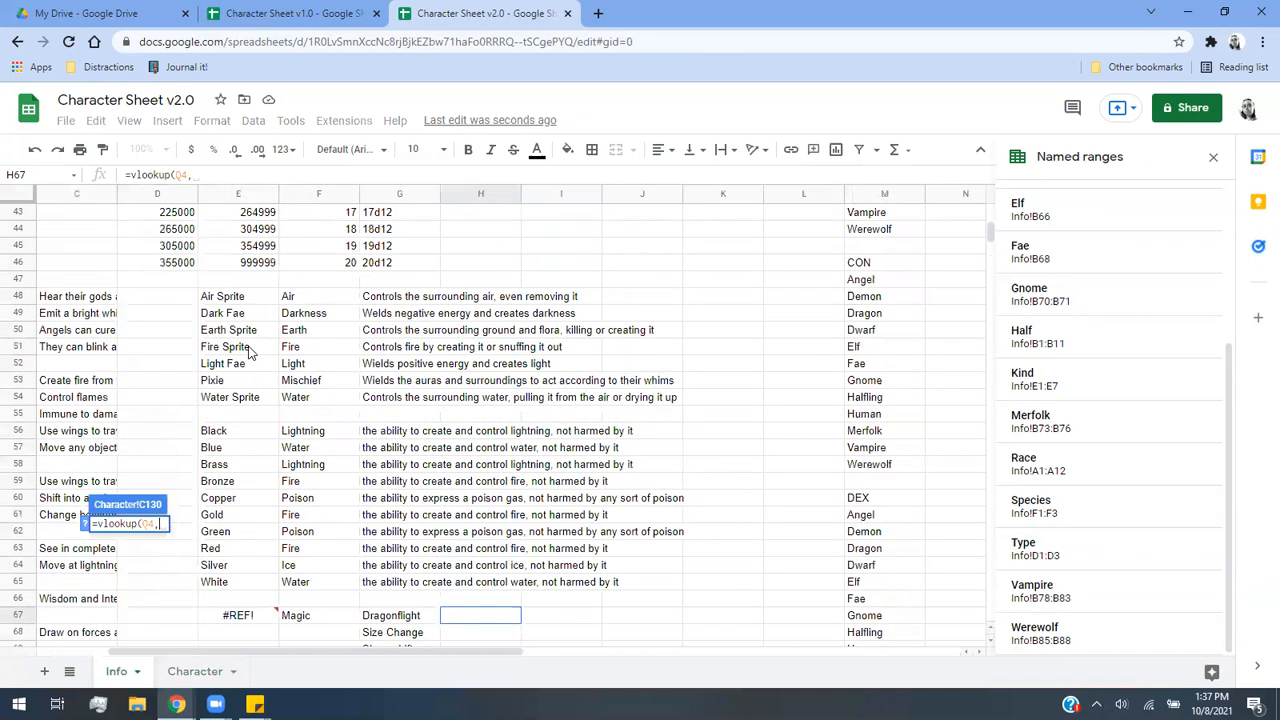
pyautogui.moveTo(232, 302); pyautogui.dragTo(312, 594)
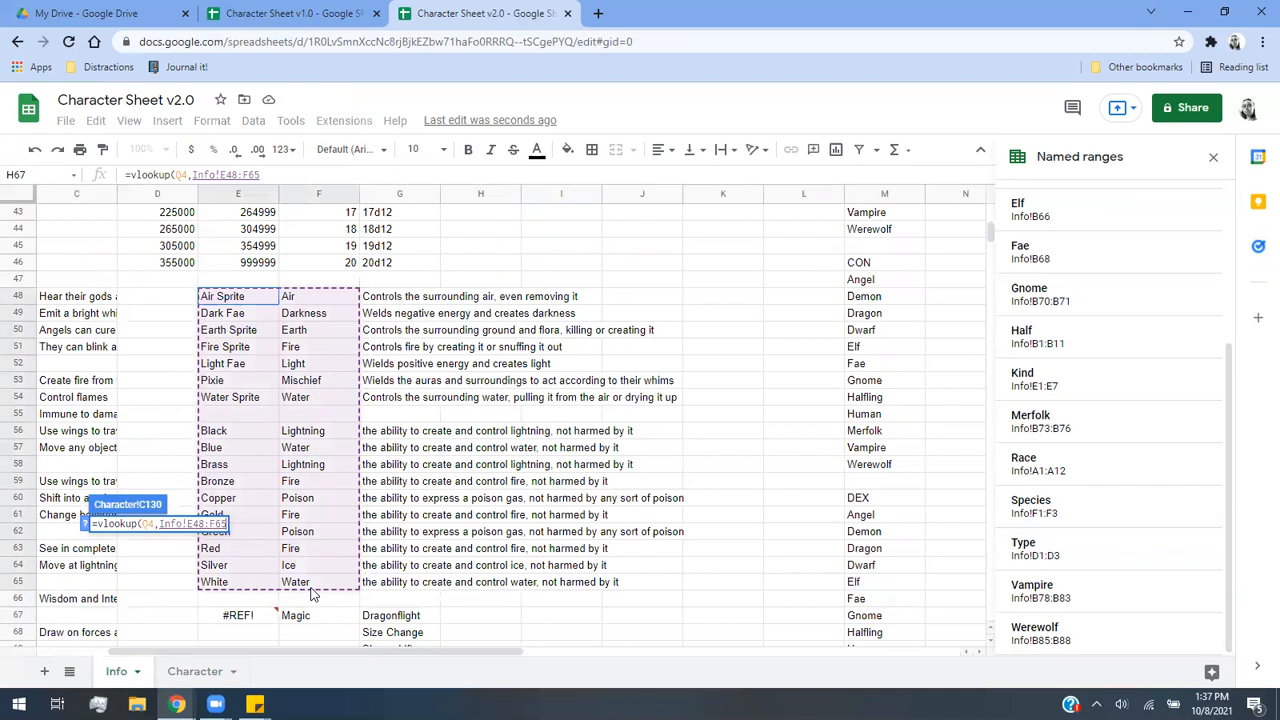
pyautogui.scroll(-3, 310, 594)
pyautogui.scroll(3, 310, 594)
pyautogui.scroll(-1, 310, 594)
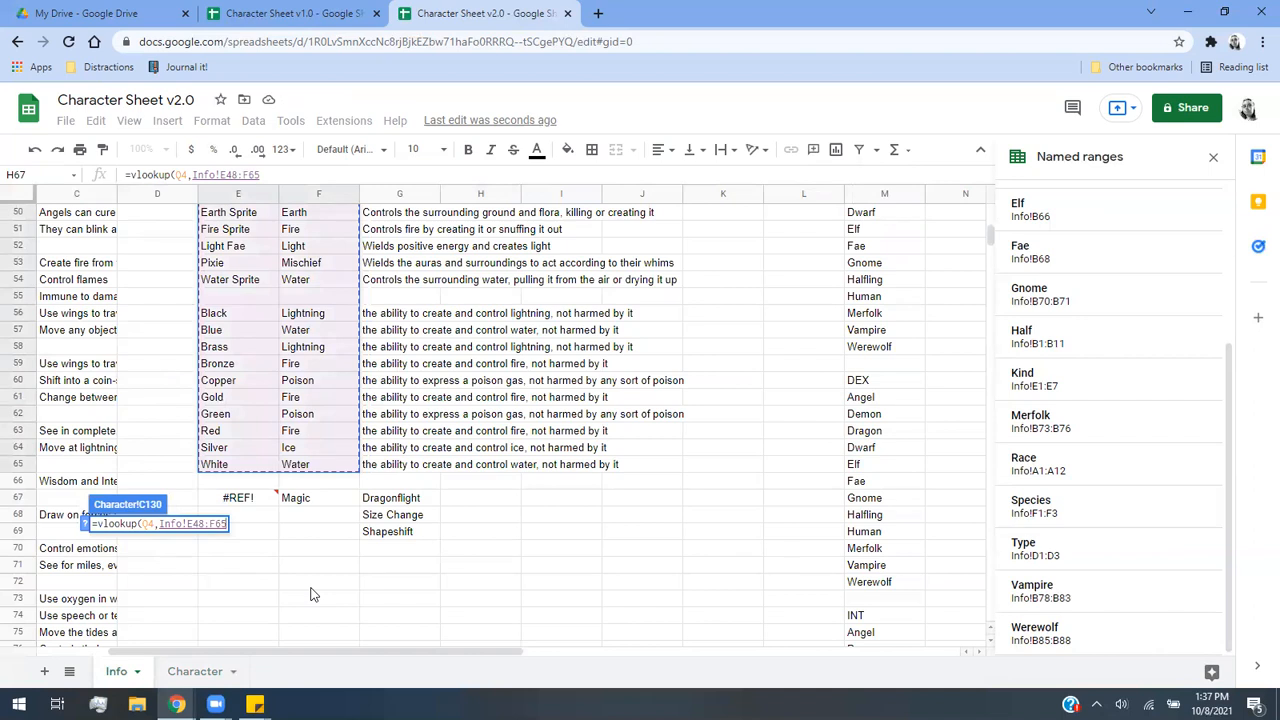
pyautogui.write(',2,FALSE')
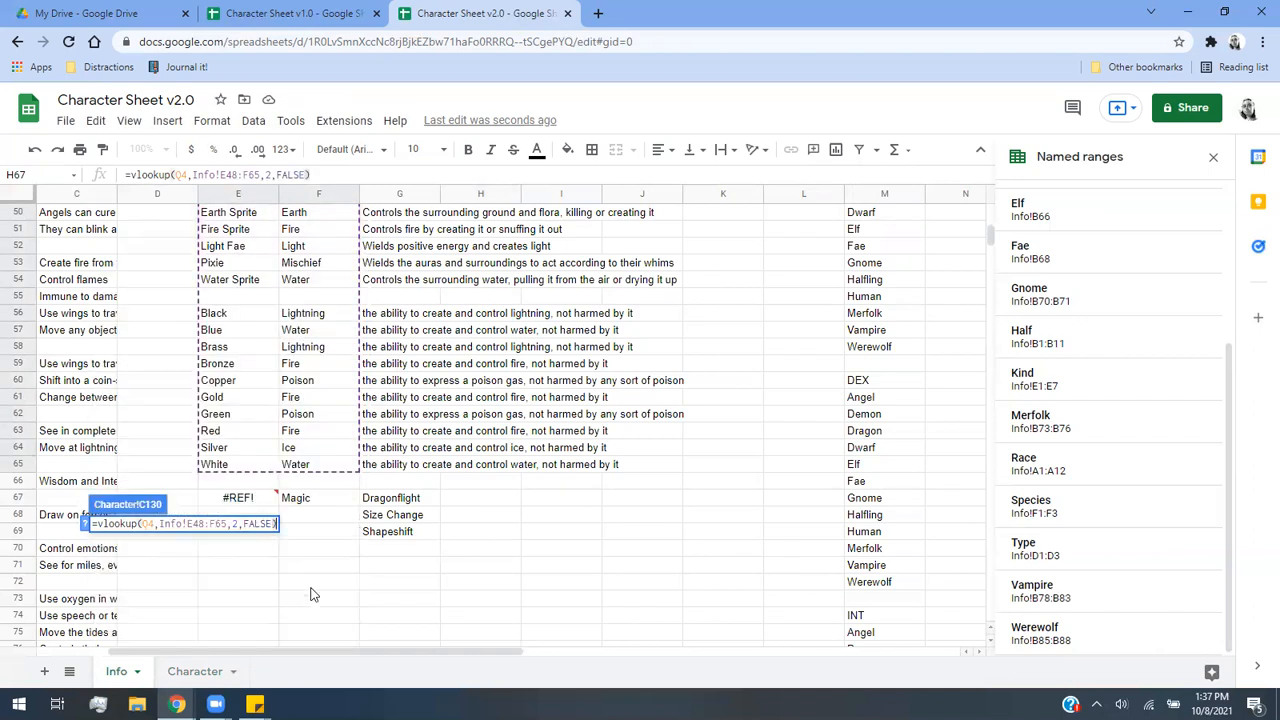
pyautogui.press('Return')
pyautogui.scroll(-15, 429, 566)
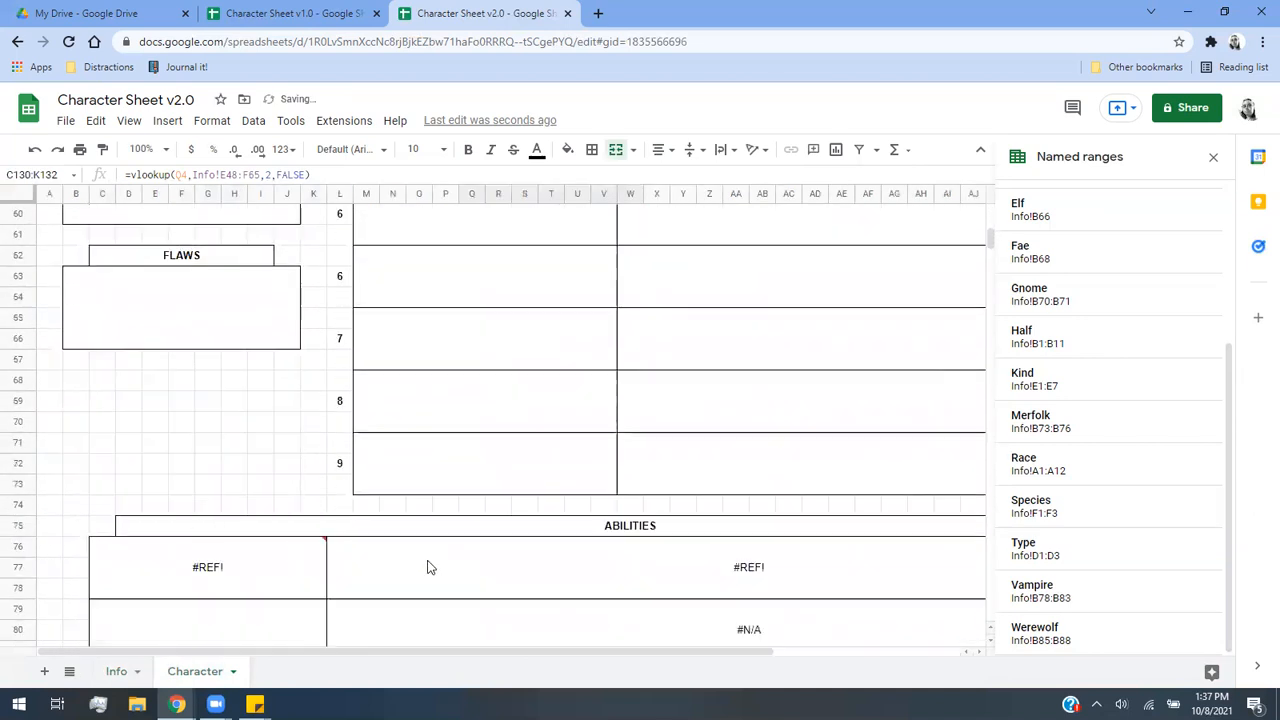
pyautogui.scroll(-4, 429, 567)
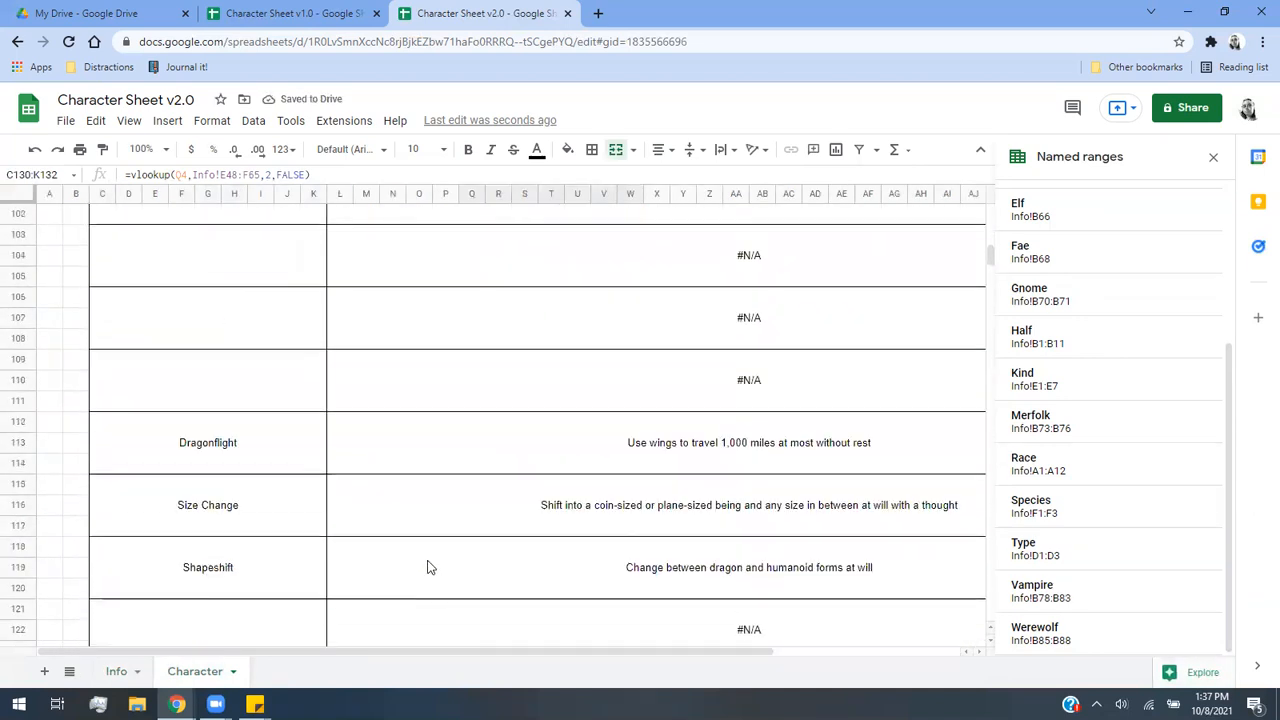
# Look up the Color's ability name in C133:K135 of the Character sheet with =vlookup(Q6,Info!E48:F65,2,FALSE).
pyautogui.scroll(-5, 428, 567)
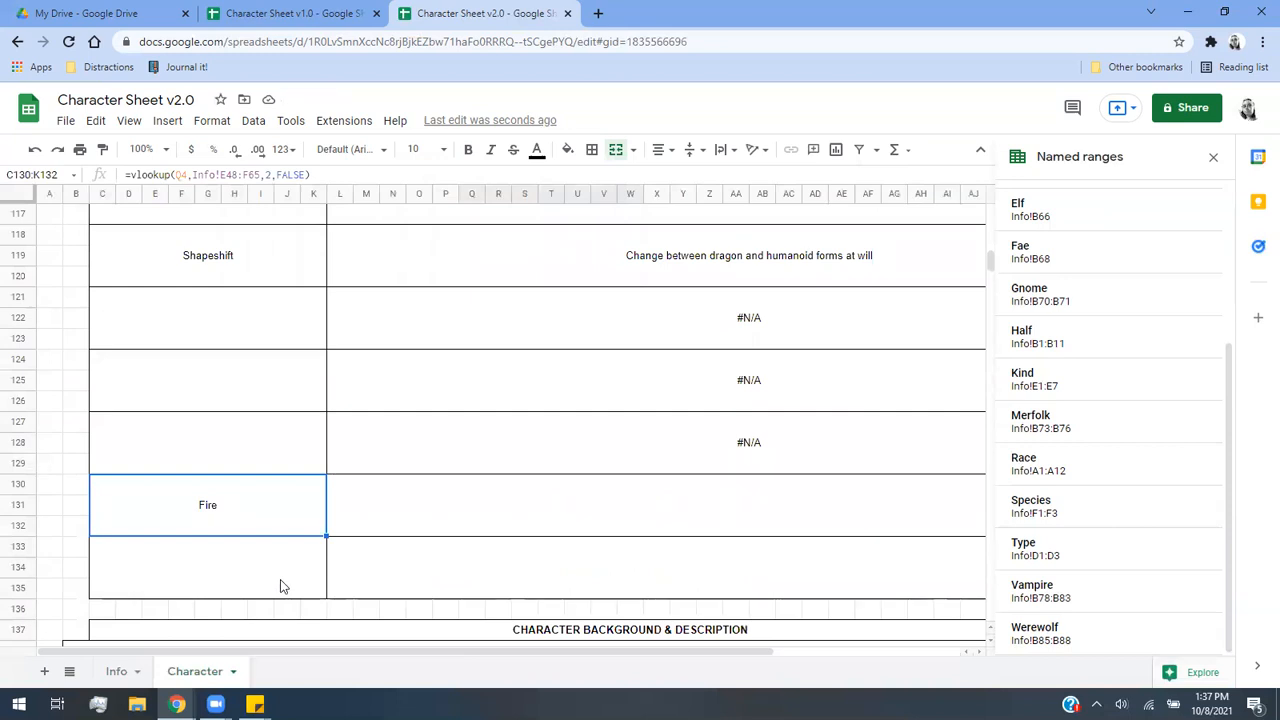
pyautogui.click(280, 587)
pyautogui.write('=vlookup(')
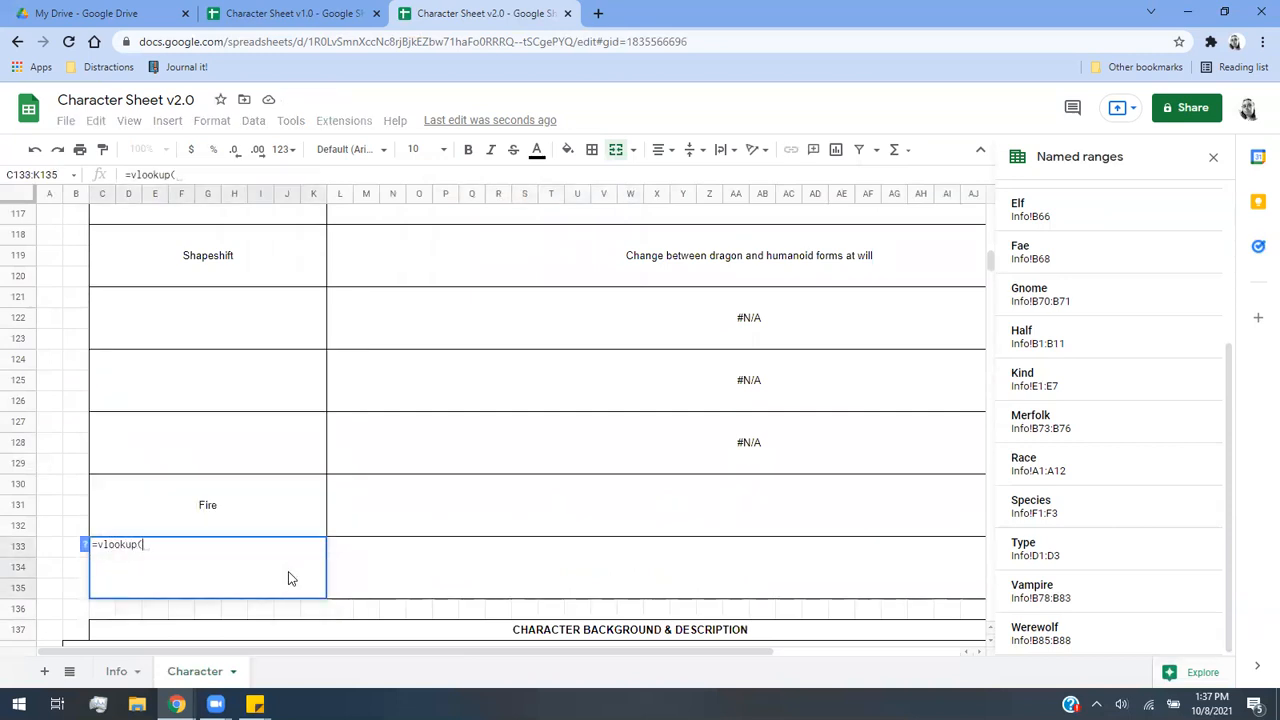
pyautogui.scroll(15, 490, 552)
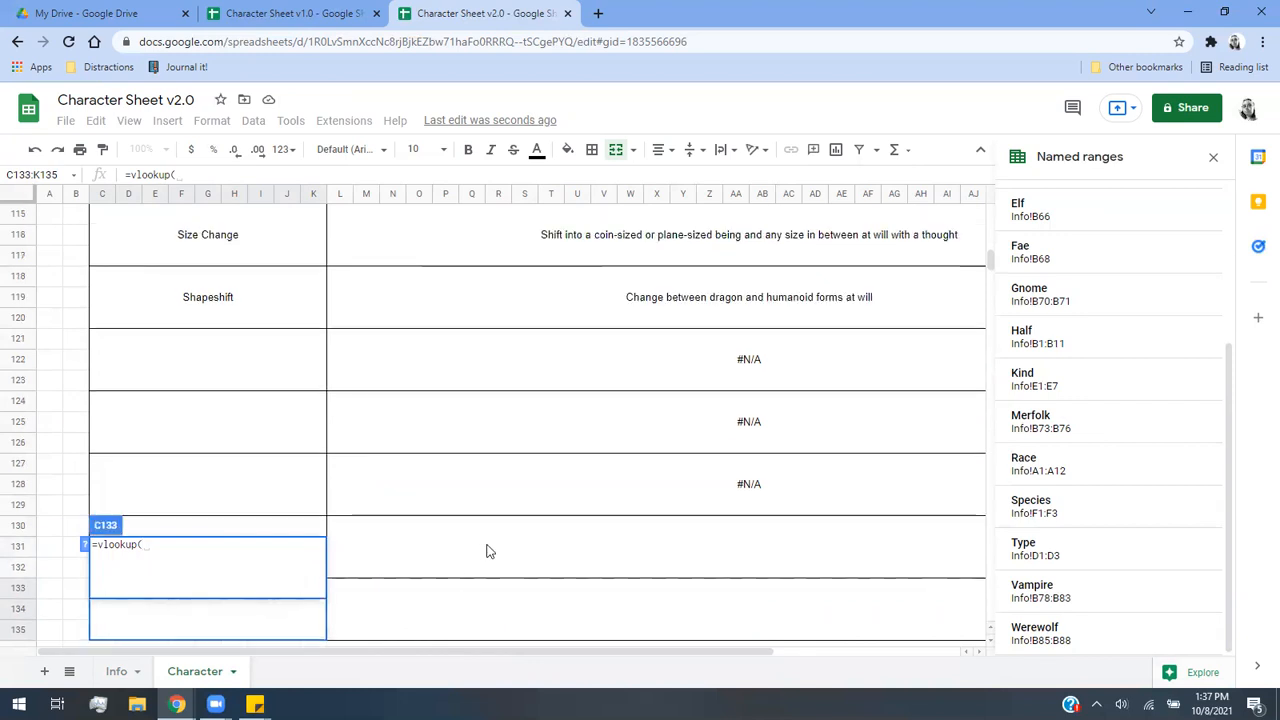
pyautogui.scroll(8, 507, 567)
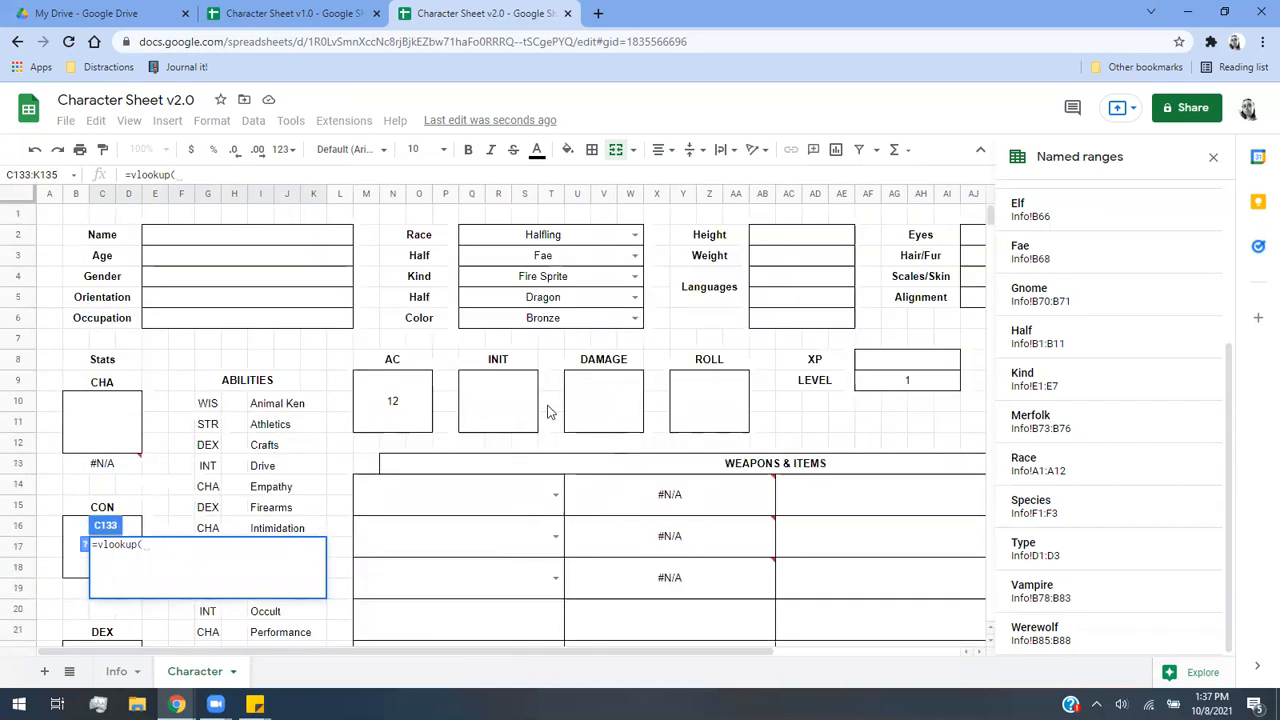
pyautogui.click(556, 320)
pyautogui.write(',')
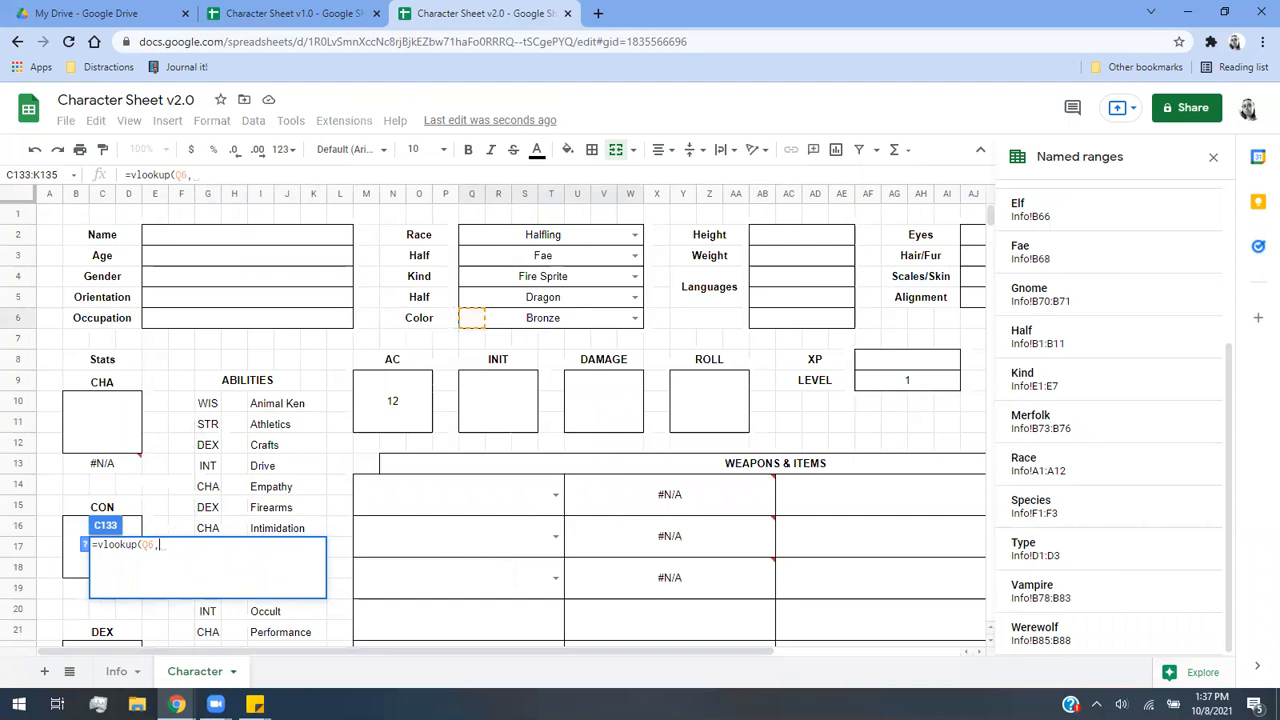
pyautogui.click(116, 671)
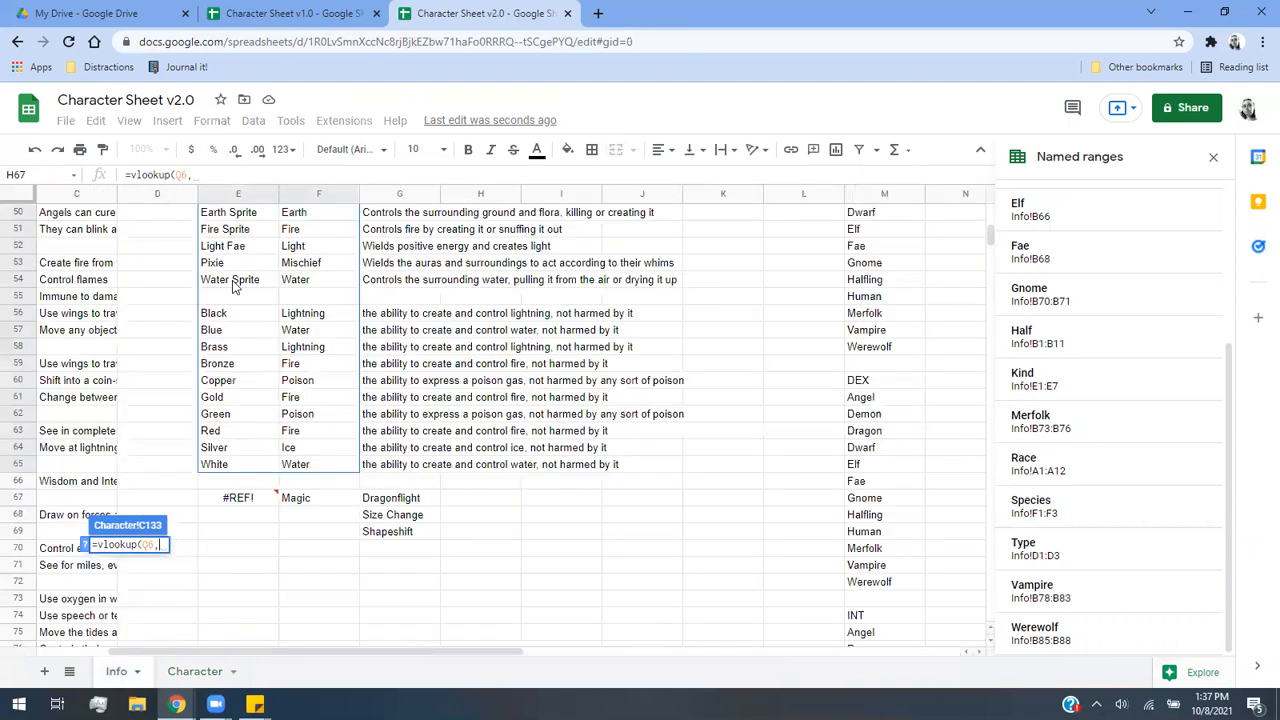
pyautogui.scroll(4, 232, 285)
pyautogui.moveTo(232, 297); pyautogui.dragTo(238, 363)
pyautogui.moveTo(320, 552); pyautogui.dragTo(327, 587)
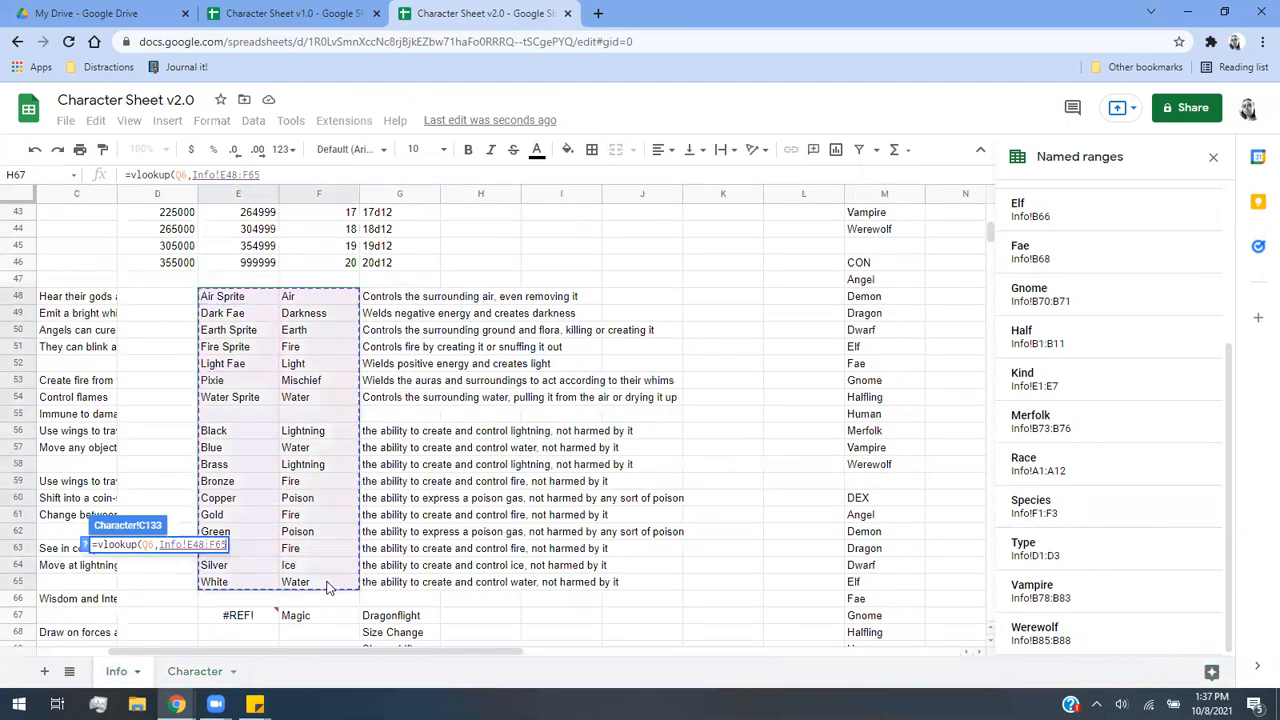
pyautogui.write(',2,')
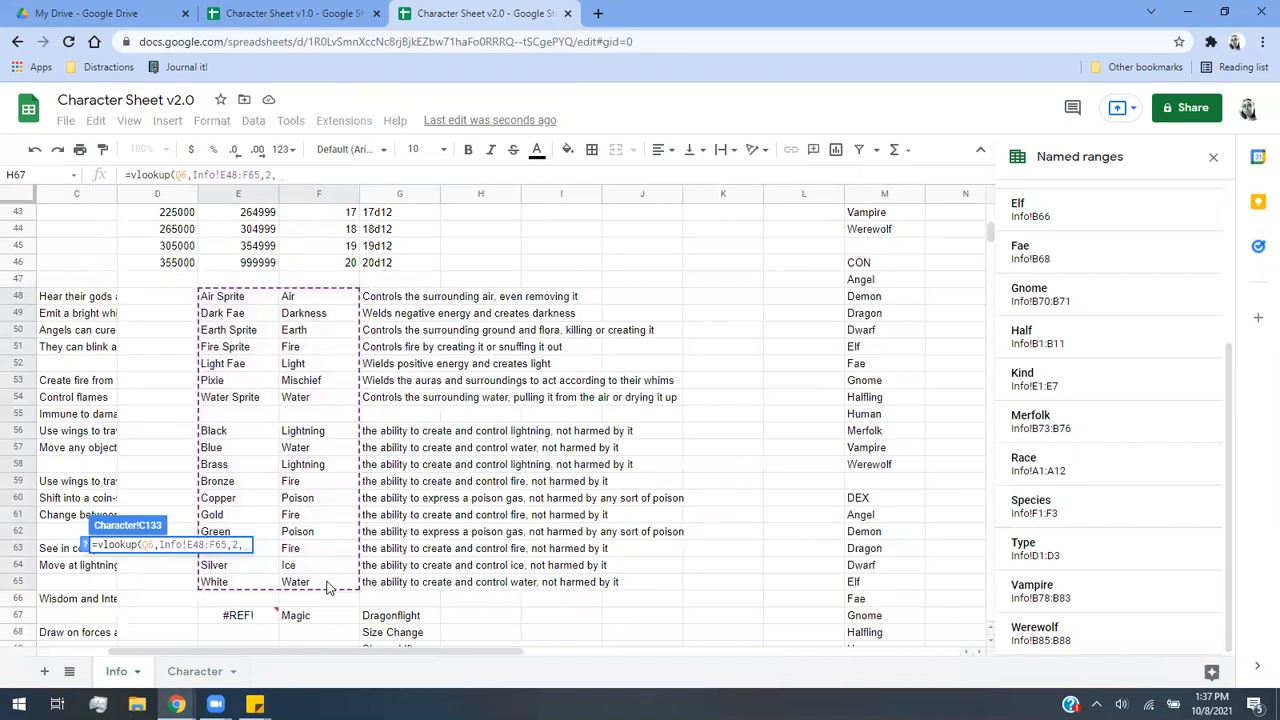
pyautogui.write('FALSE)')
pyautogui.press('Return')
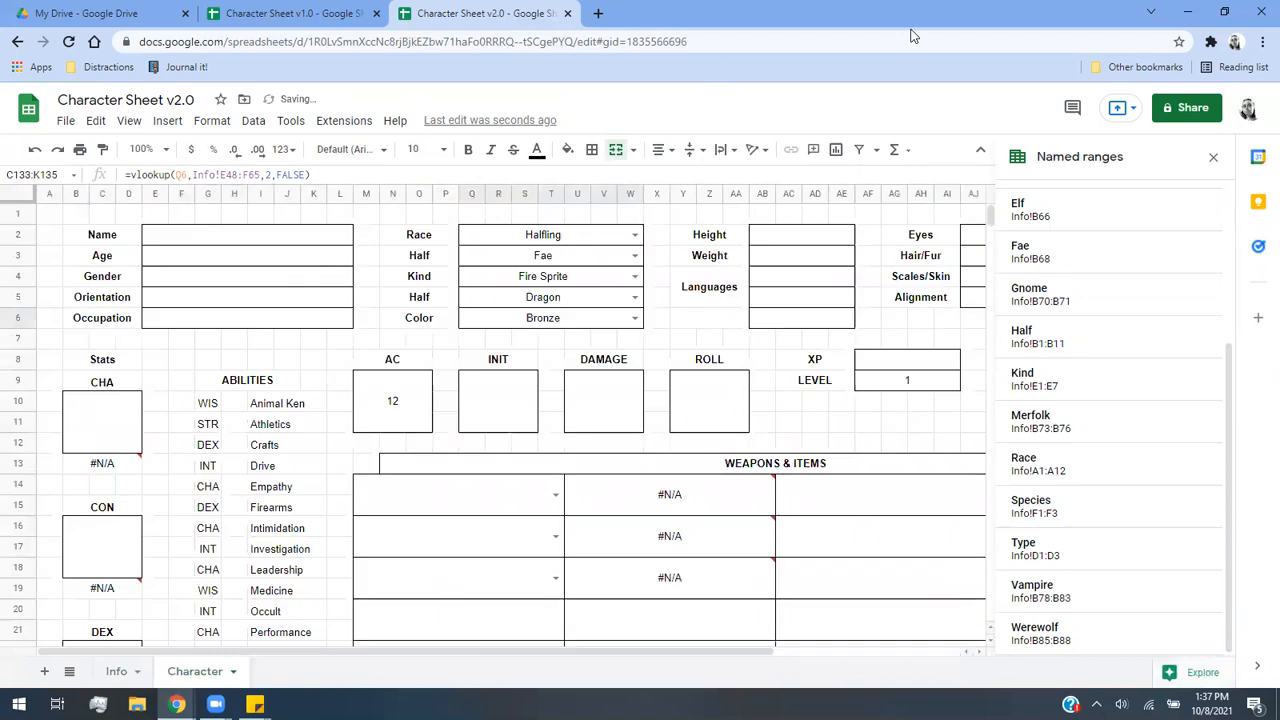
# Set the Color to Silver to test the ability name lookup in the last Abilities row.
pyautogui.scroll(-3, 646, 423)
pyautogui.click(120, 671)
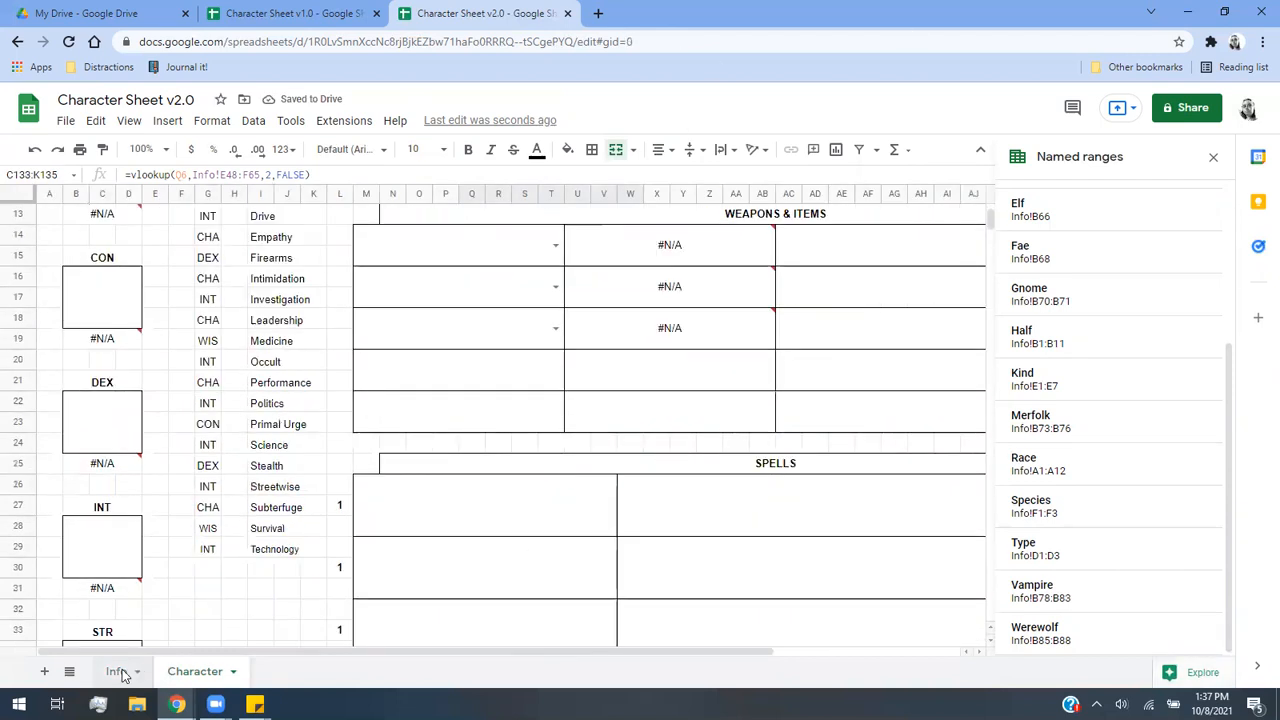
pyautogui.click(203, 672)
pyautogui.scroll(-10, 383, 535)
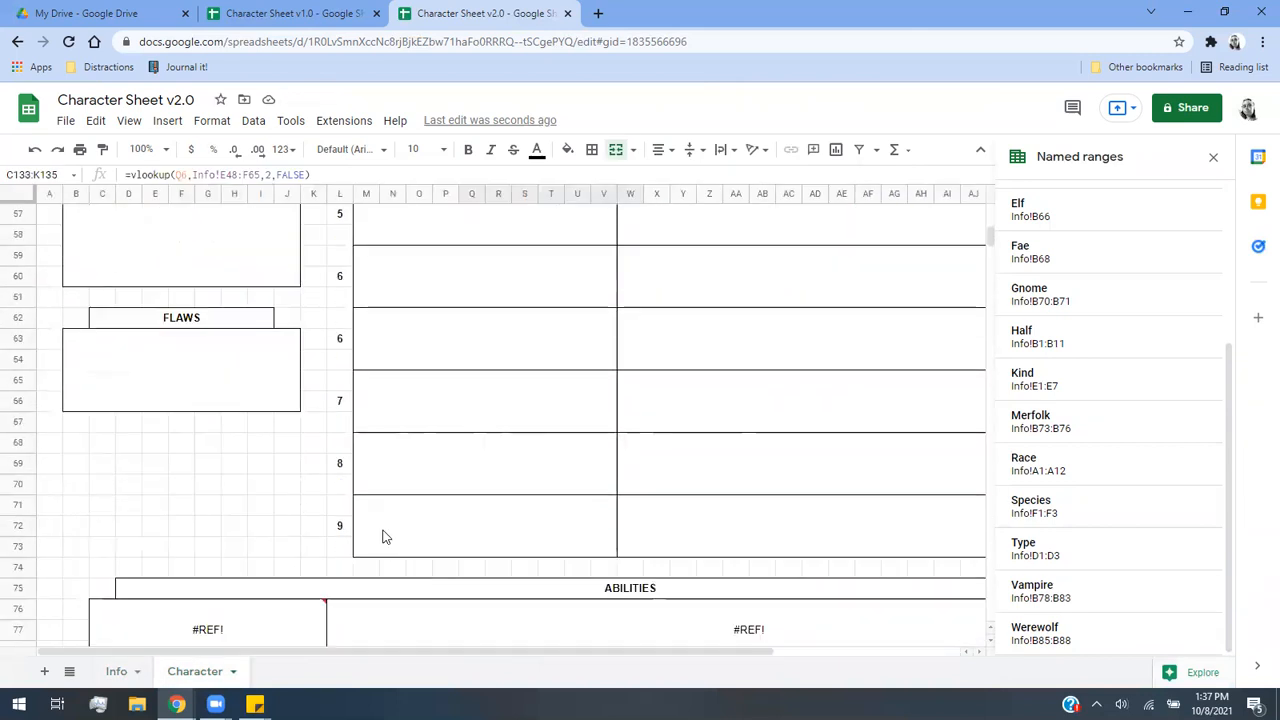
pyautogui.scroll(-15, 383, 537)
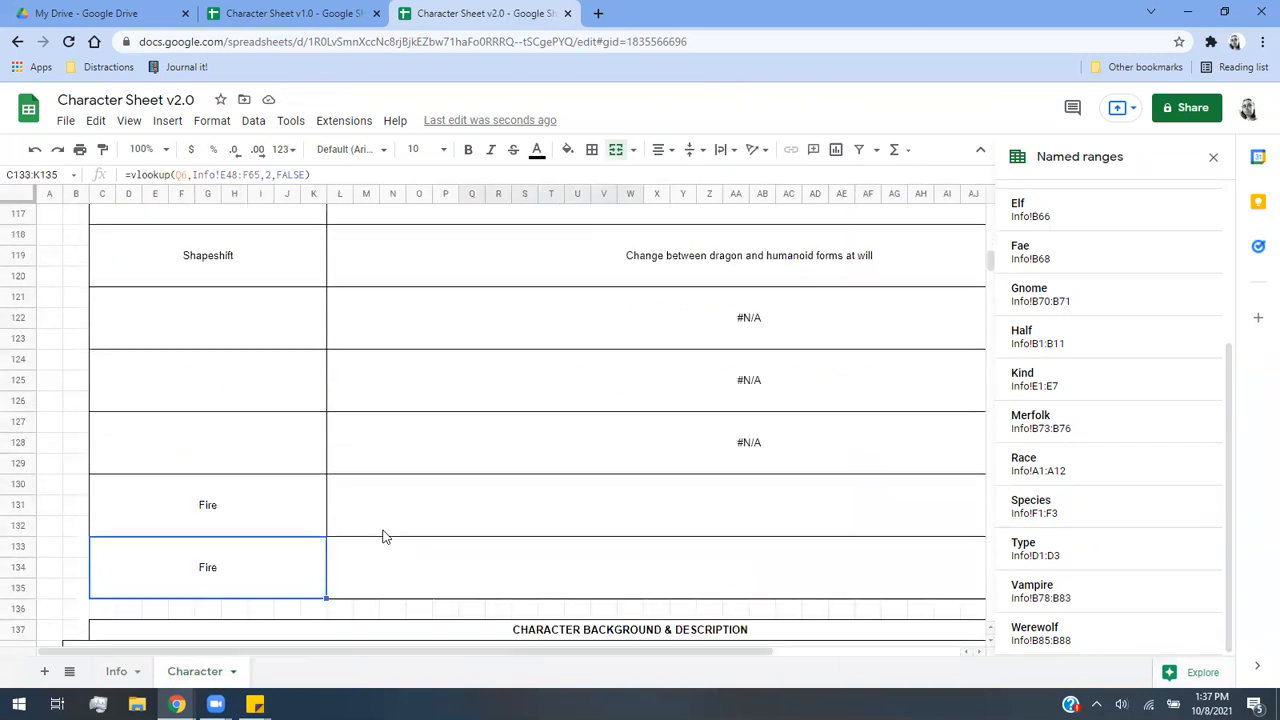
pyautogui.scroll(20, 416, 536)
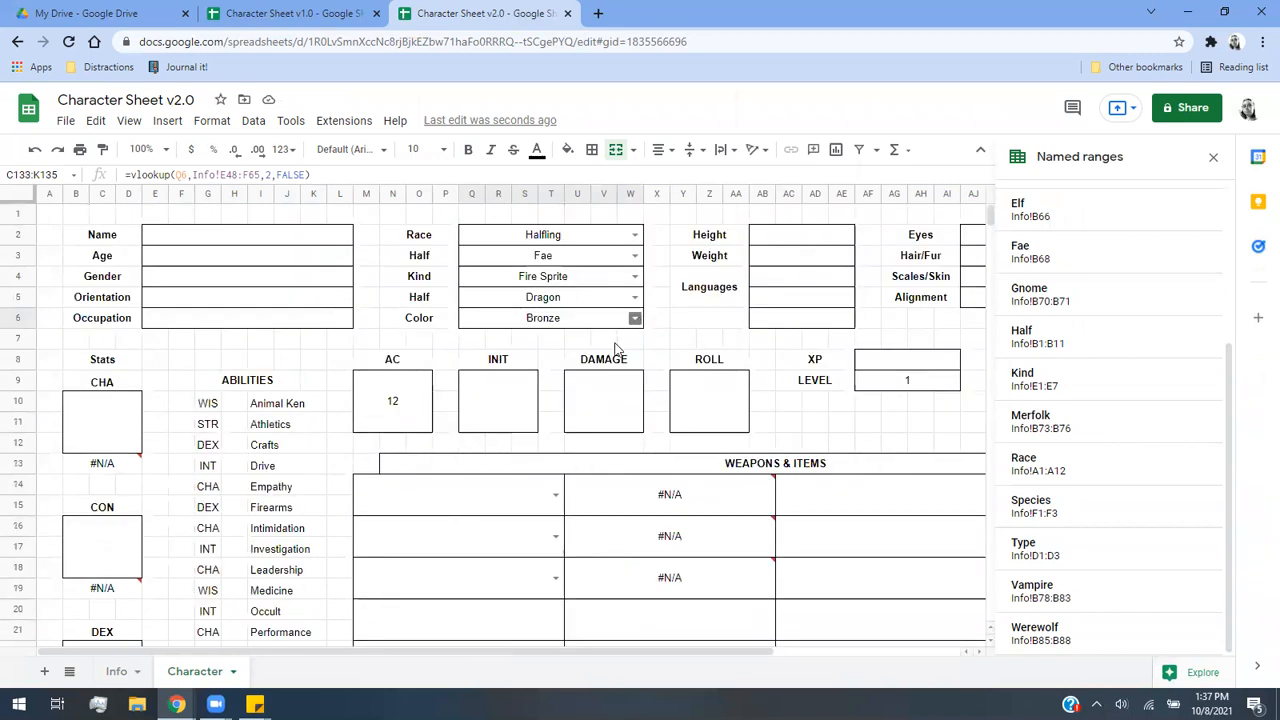
pyautogui.click(634, 318)
pyautogui.press('Return')
pyautogui.scroll(-20, 403, 545)
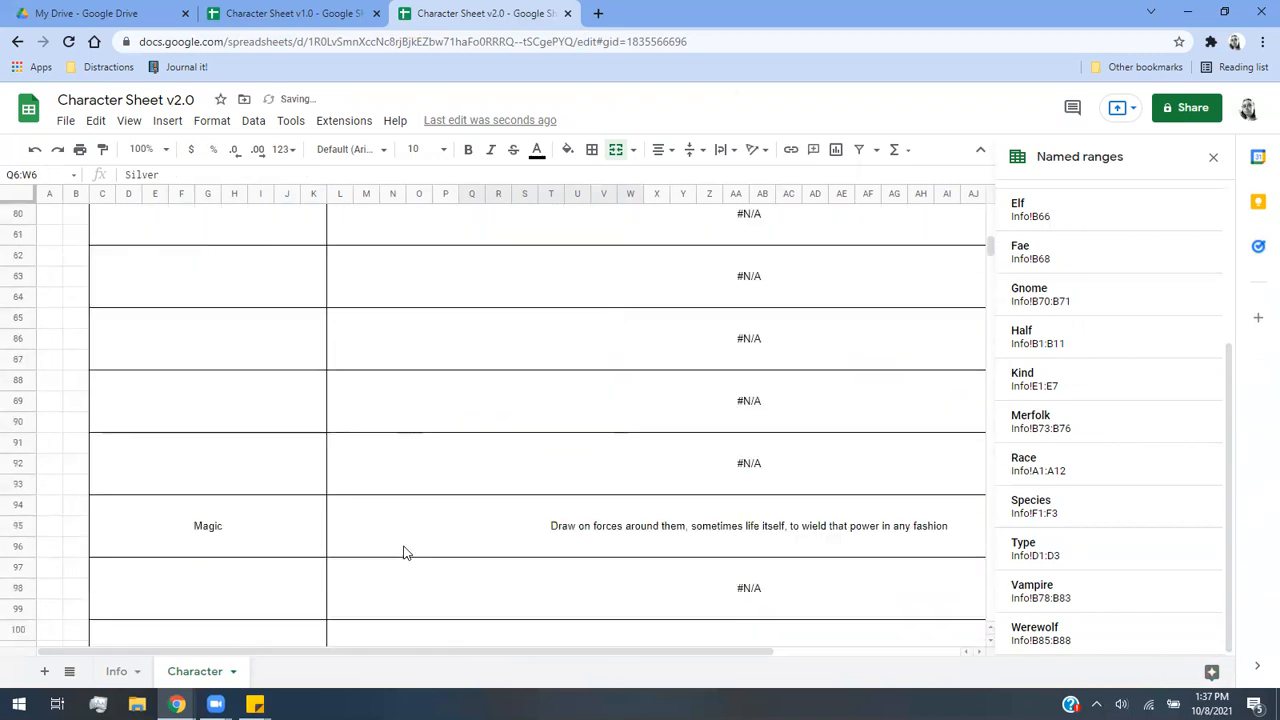
pyautogui.scroll(-3, 266, 547)
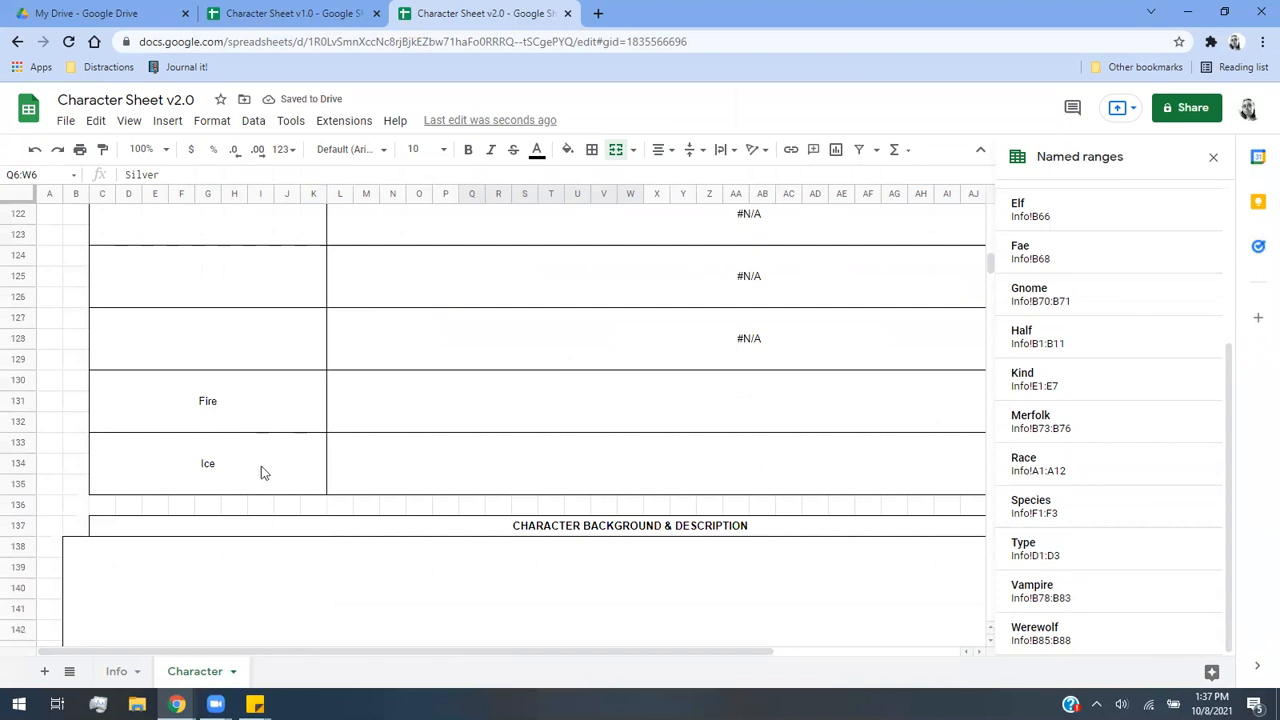
pyautogui.click(378, 414)
pyautogui.write('=vlookup(')
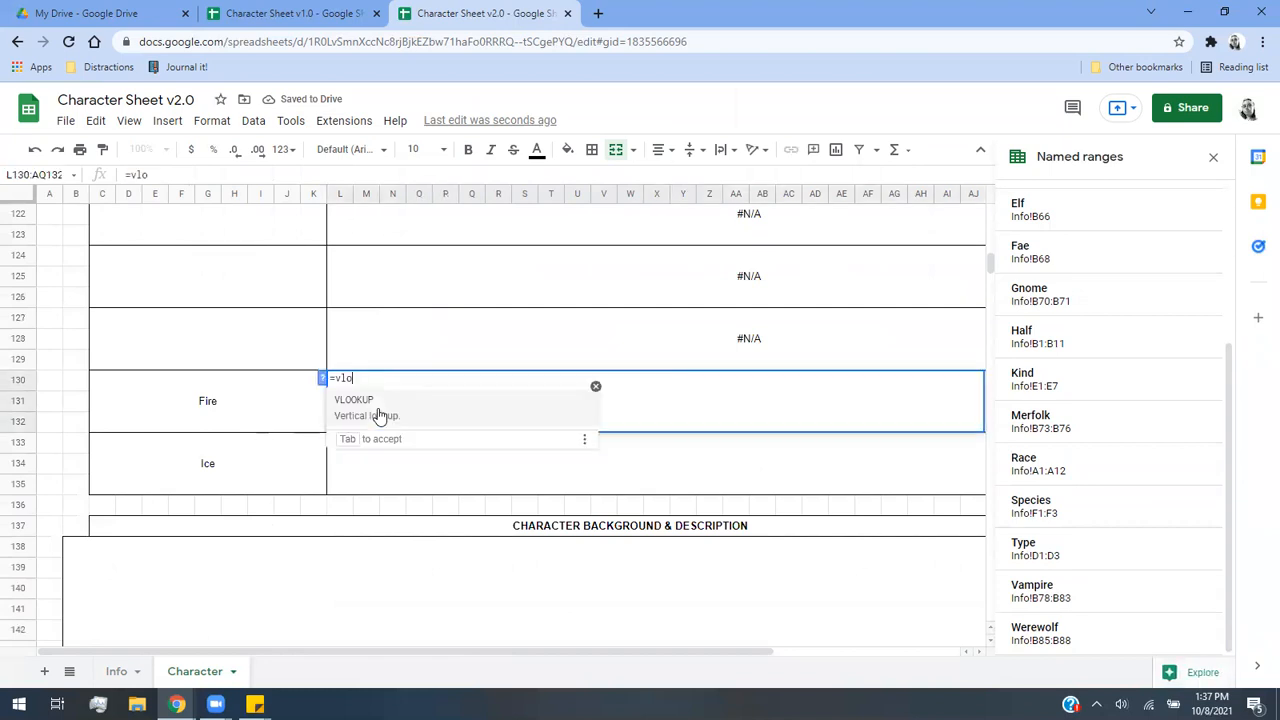
pyautogui.click(110, 672)
pyautogui.moveTo(289, 300); pyautogui.dragTo(376, 585)
pyautogui.write(',2,')
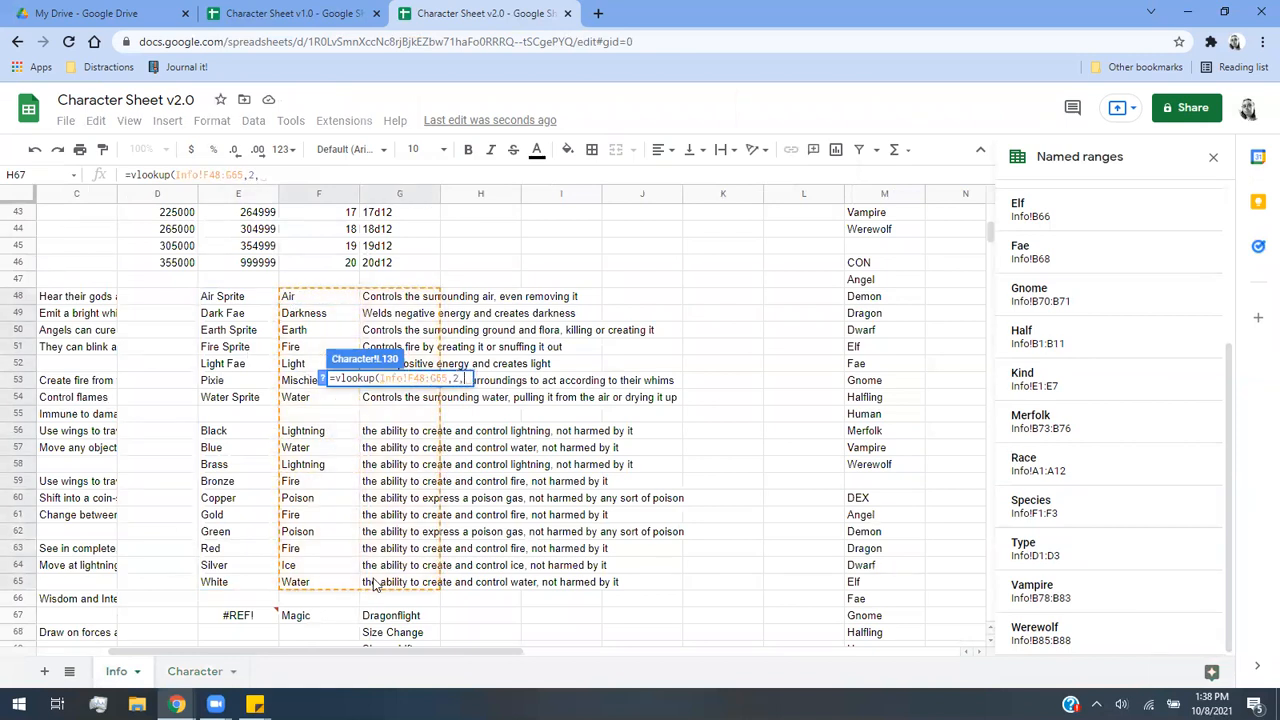
pyautogui.press('BackSpace')
pyautogui.press('BackSpace')
pyautogui.press('BackSpace')
pyautogui.press('BackSpace')
pyautogui.press('BackSpace')
pyautogui.press('BackSpace')
pyautogui.press('BackSpace')
pyautogui.press('BackSpace')
pyautogui.press('BackSpace')
pyautogui.press('BackSpace')
pyautogui.press('BackSpace')
pyautogui.press('BackSpace')
pyautogui.press('BackSpace')
pyautogui.press('BackSpace')
pyautogui.press('BackSpace')
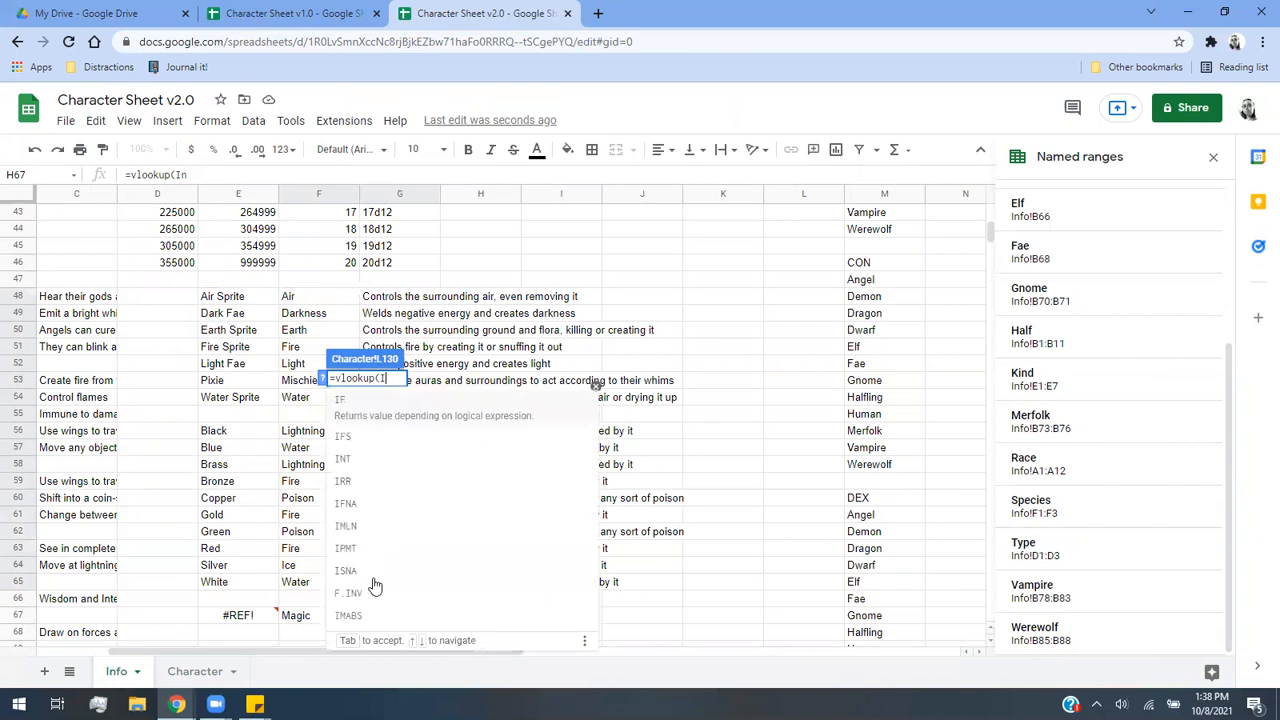
# Look up the Kind ability's description in L130:AQ132 with =vlookup(C130,Info!F48:G65,2,FALSE).
pyautogui.click(195, 671)
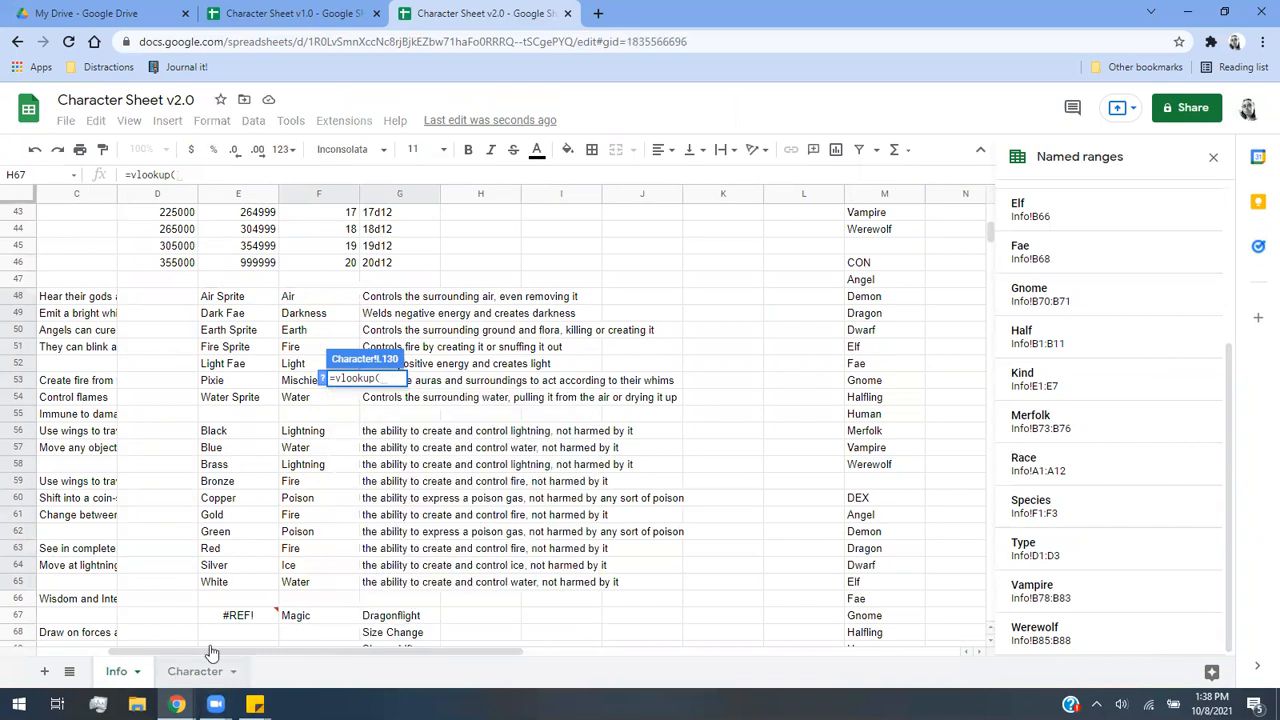
pyautogui.click(285, 414)
pyautogui.write(',')
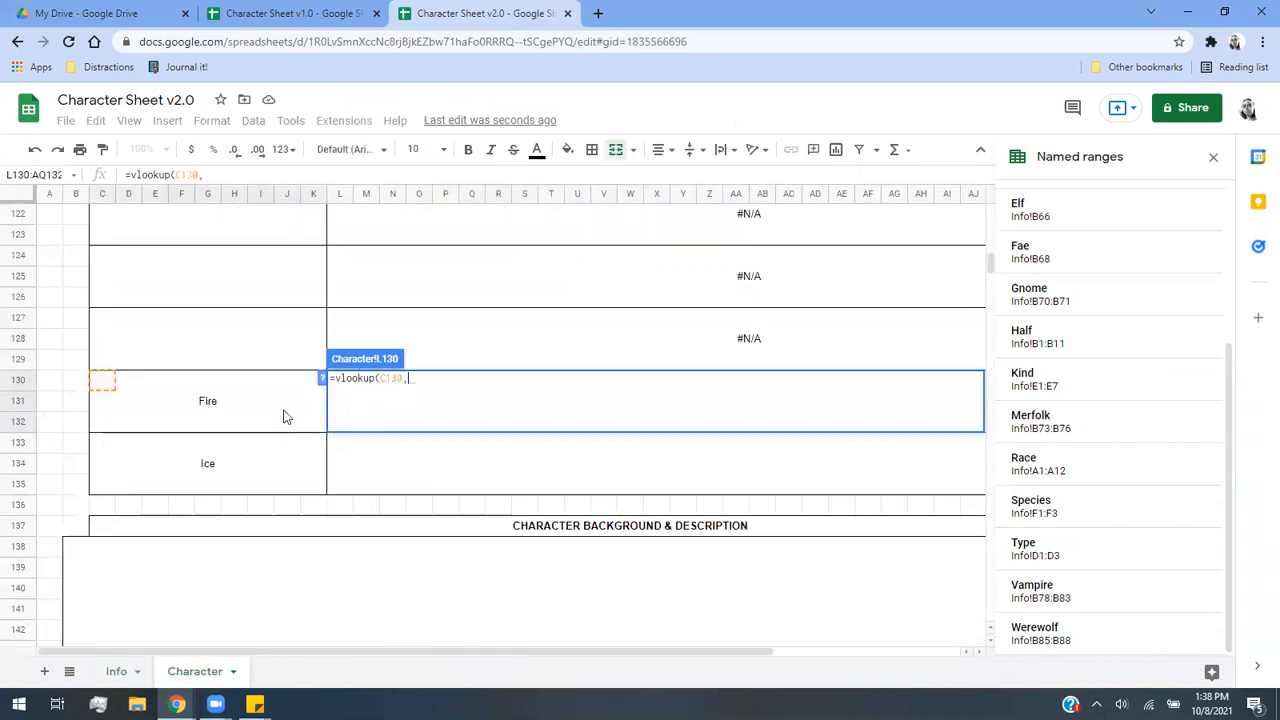
pyautogui.click(122, 672)
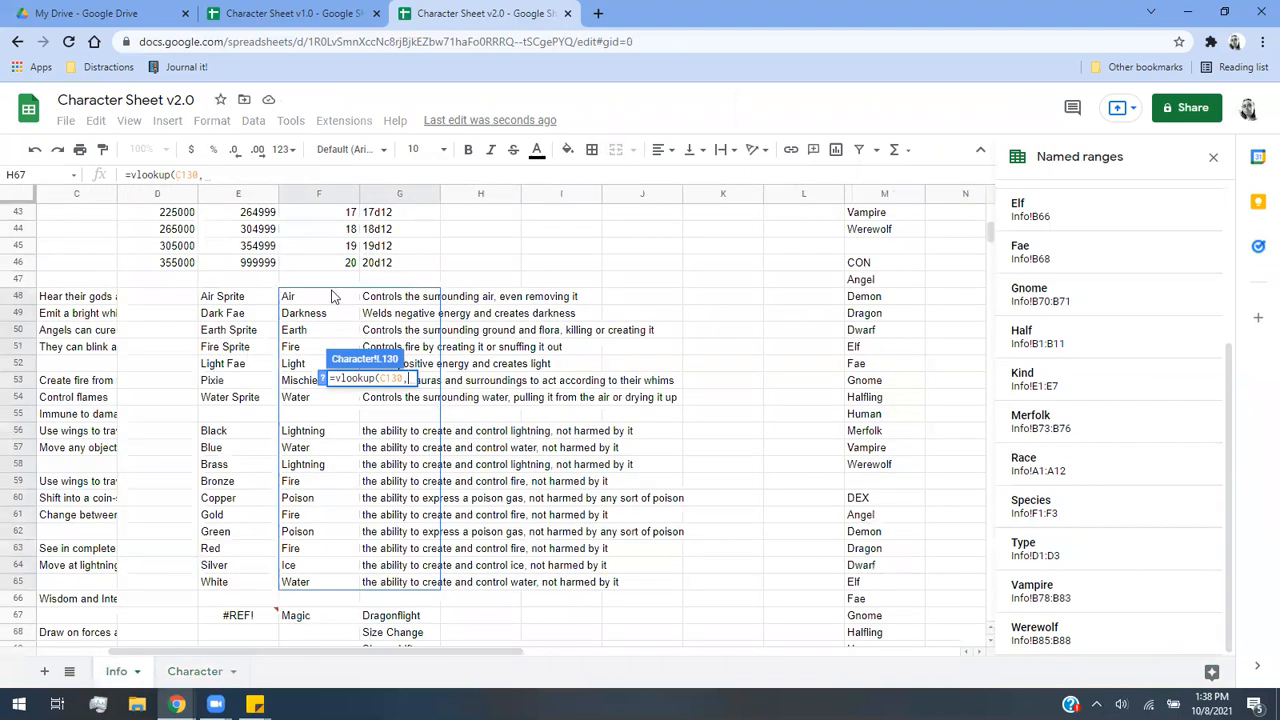
pyautogui.moveTo(300, 296); pyautogui.dragTo(417, 583)
pyautogui.write(',2')
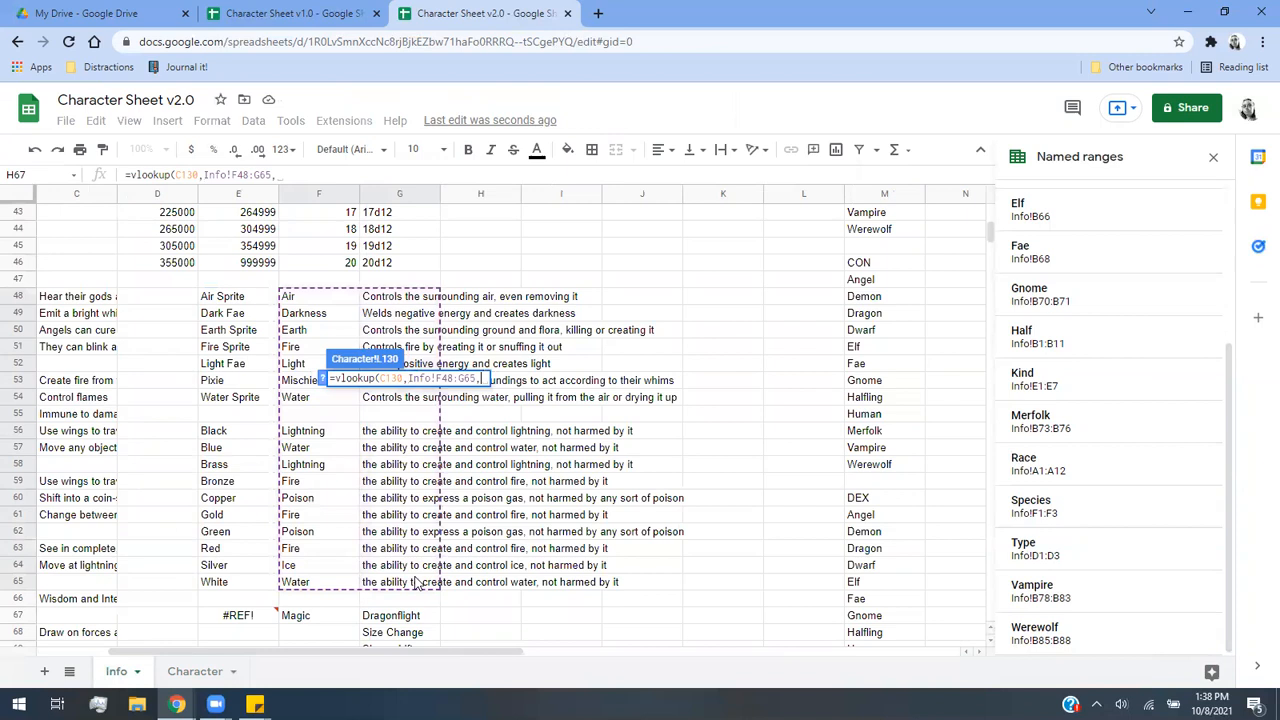
pyautogui.write(',FALSE)')
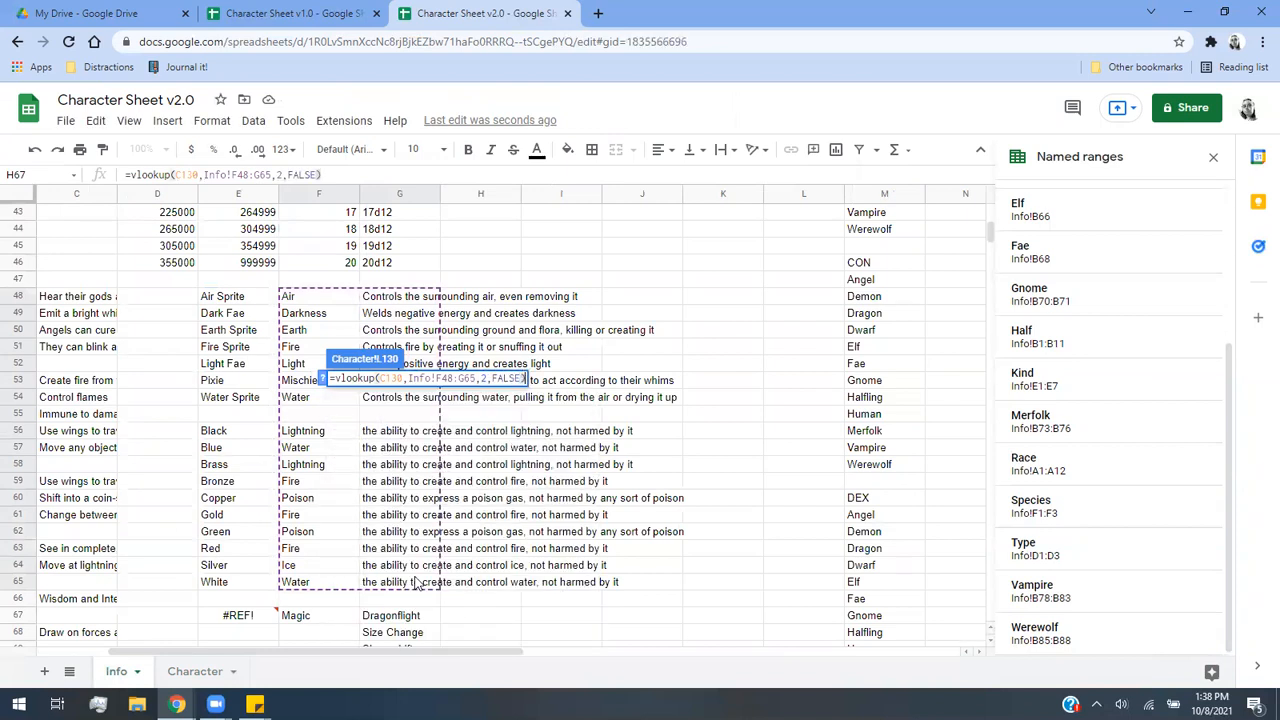
pyautogui.press('Return')
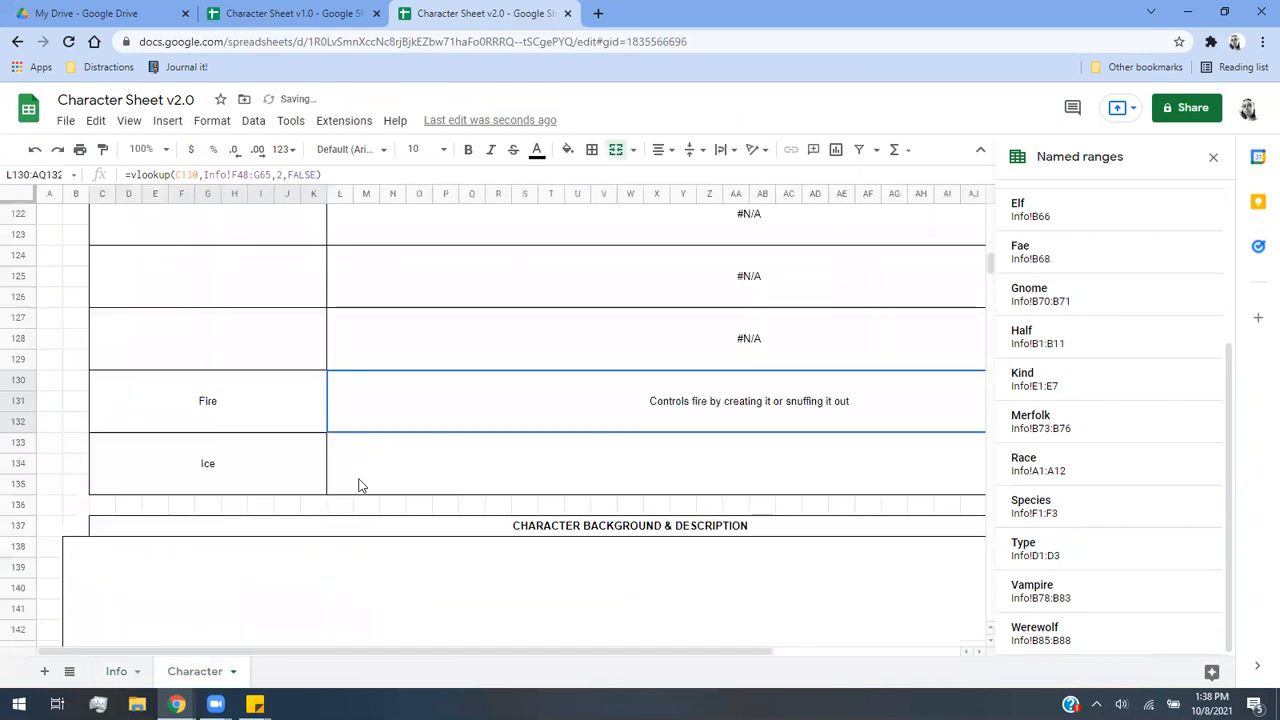
# Look up the Color ability's description in L133:AQ135 with =vlookup(C133,Info!F48:G65,2,FALSE).
pyautogui.write('=v')
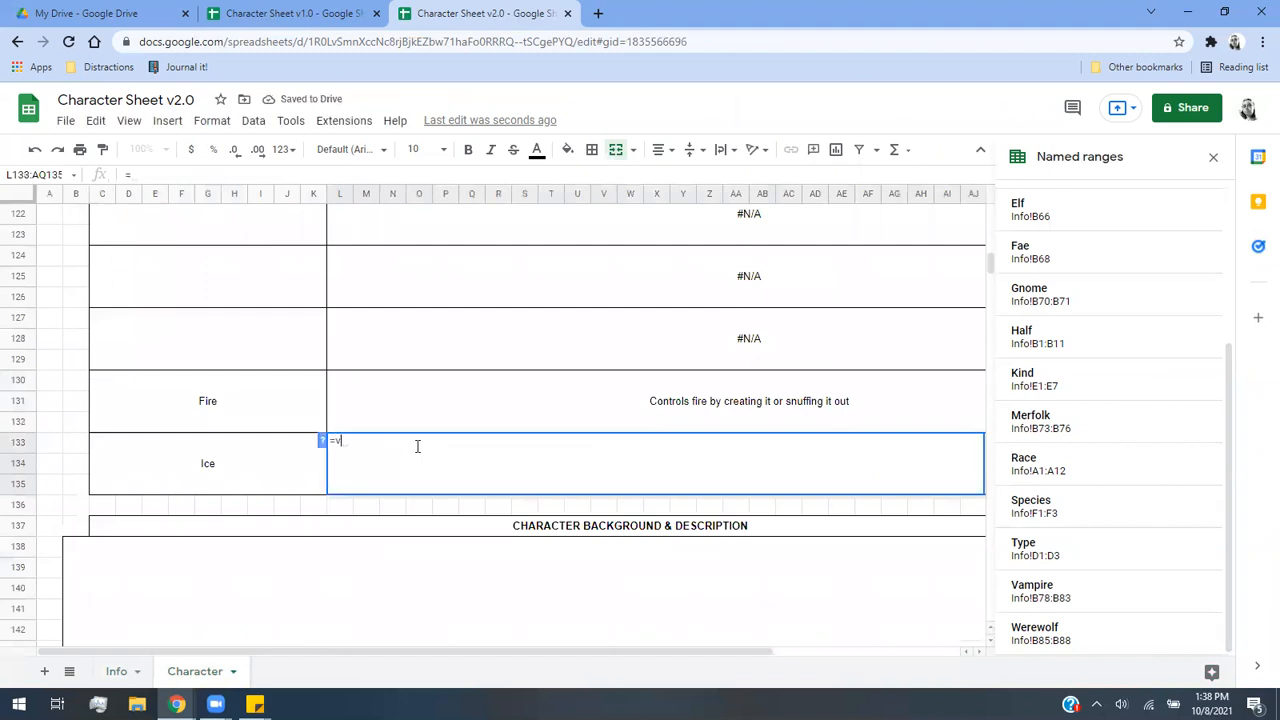
pyautogui.write('lookup(')
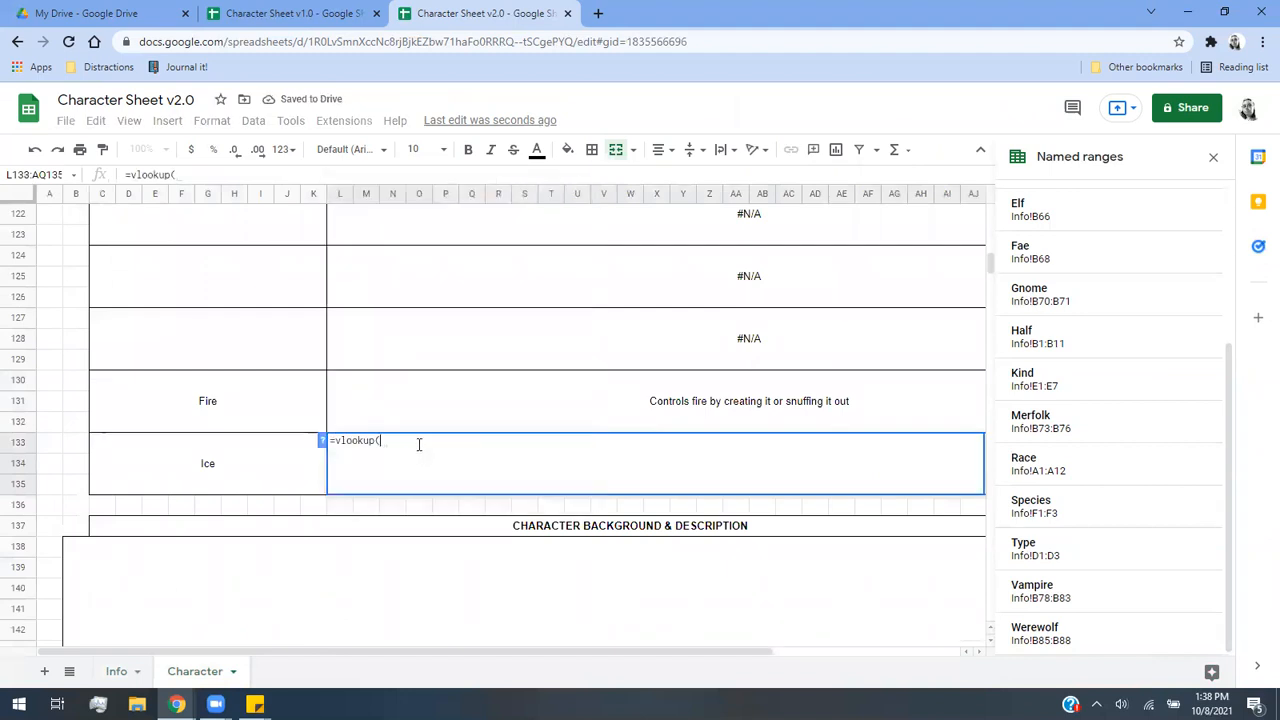
pyautogui.click(261, 472)
pyautogui.write(',')
pyautogui.click(117, 663)
pyautogui.moveTo(318, 298); pyautogui.dragTo(385, 585)
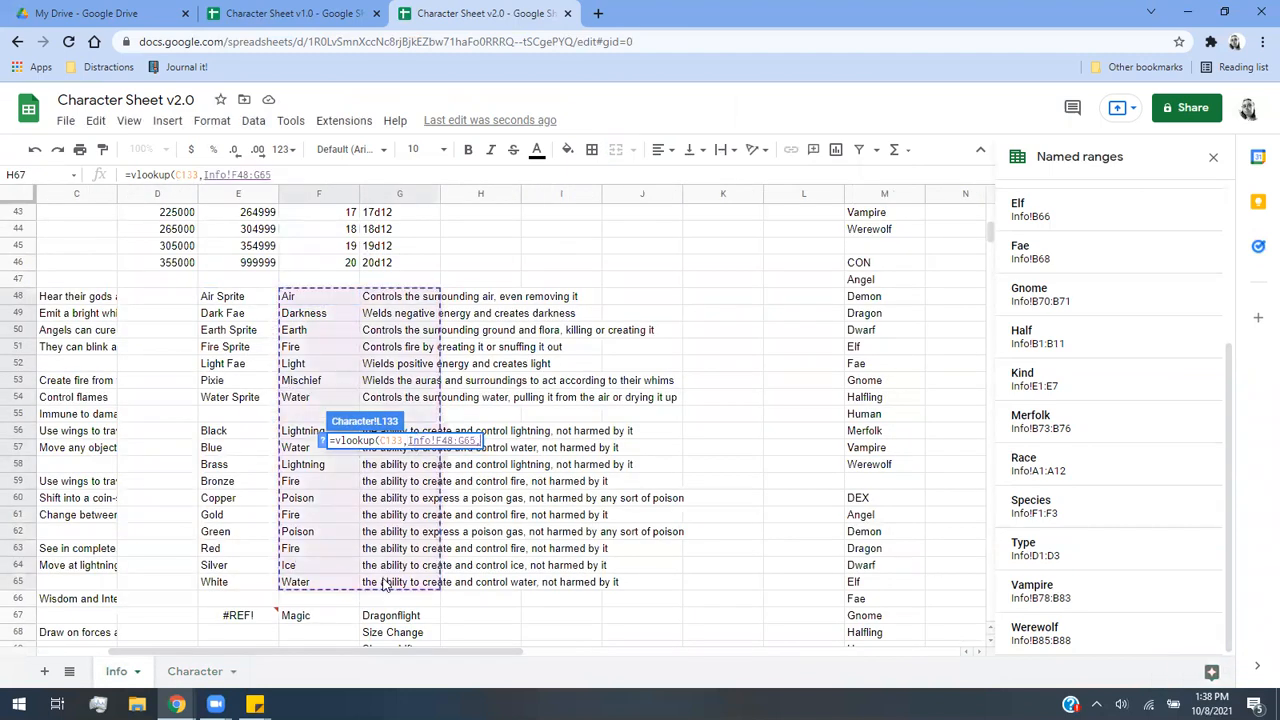
pyautogui.write(',2,FALSE')
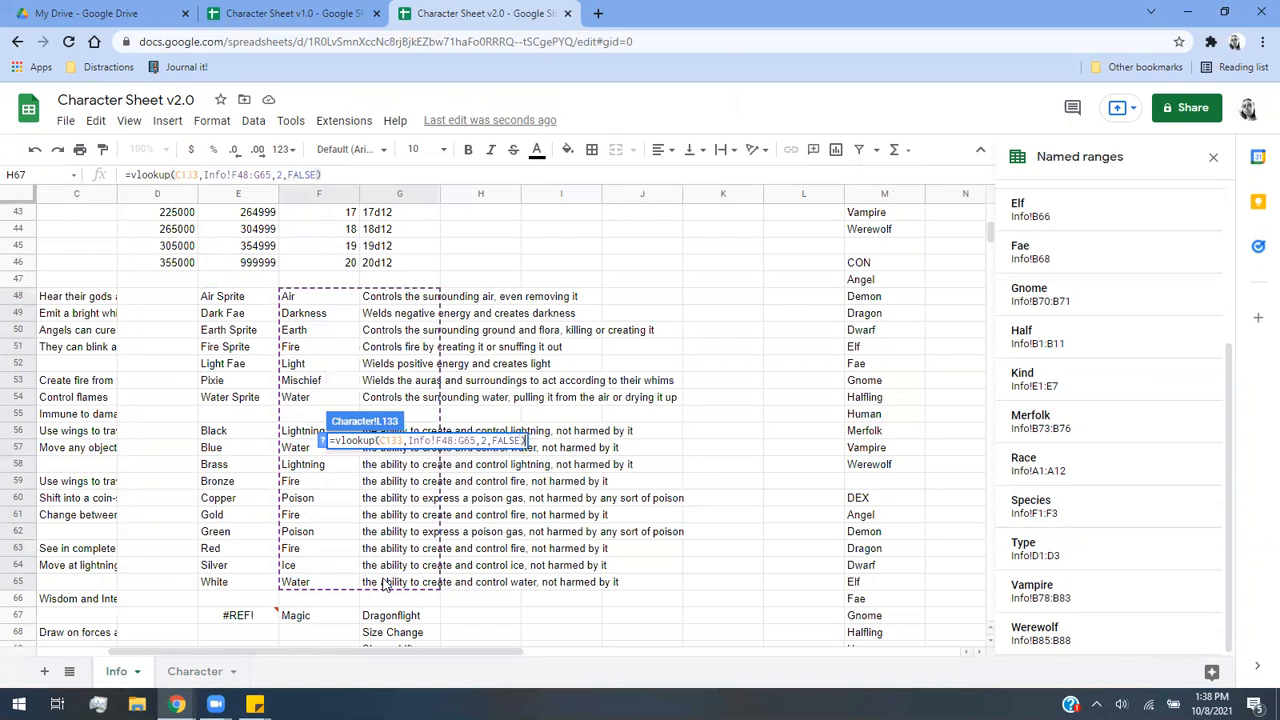
pyautogui.press('Return')
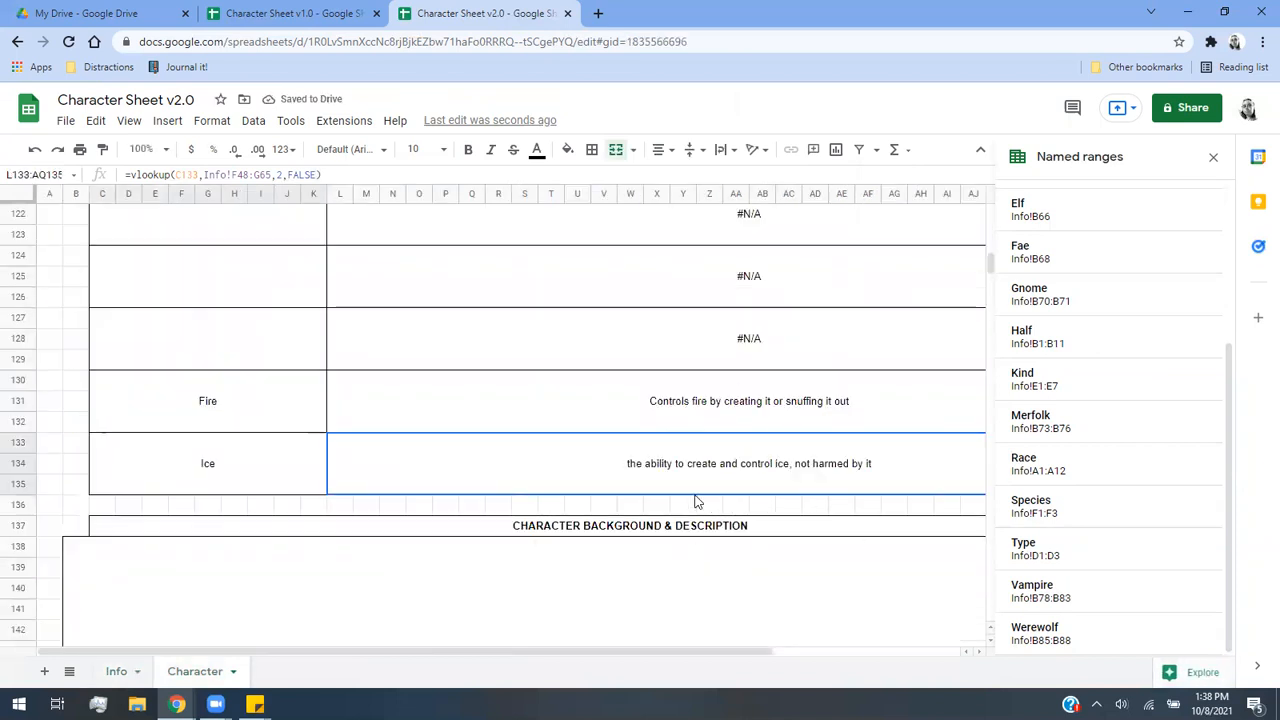
# Clear the Race, Kind, Color and both Half selections, and check the Abilities rows down to the character background section.
pyautogui.scroll(6, 700, 502)
pyautogui.scroll(20, 697, 500)
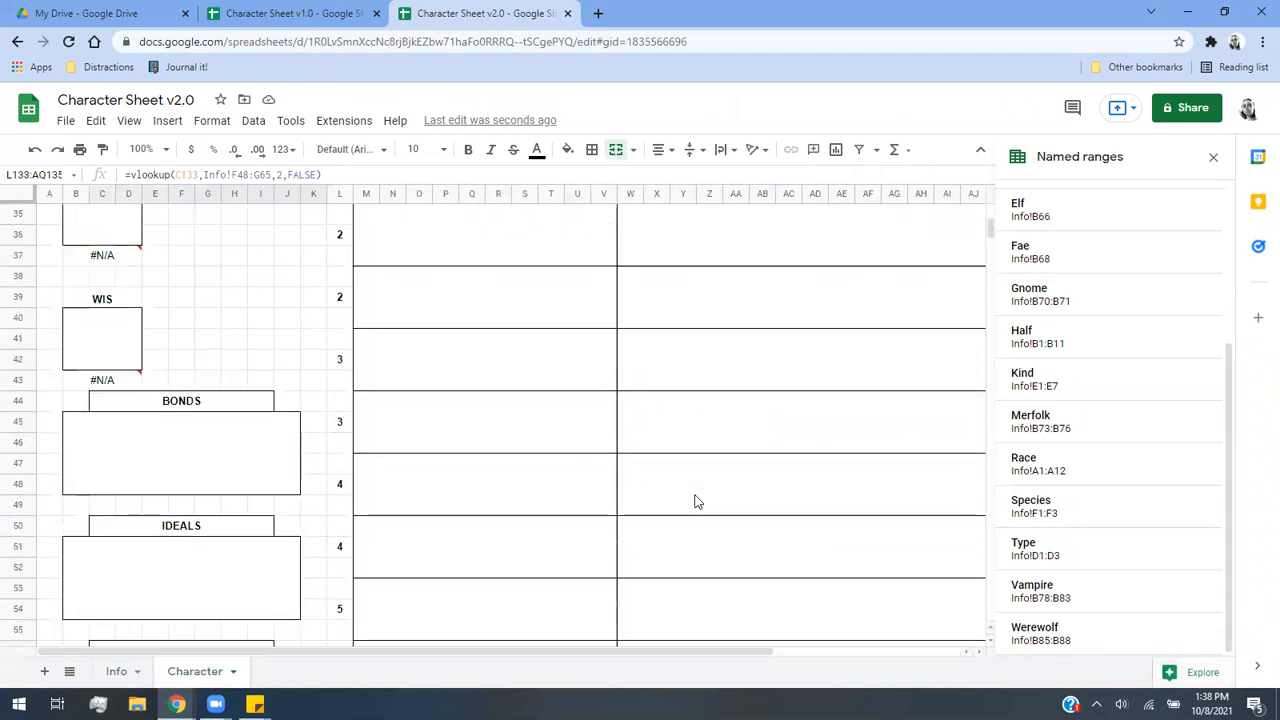
pyautogui.click(602, 238)
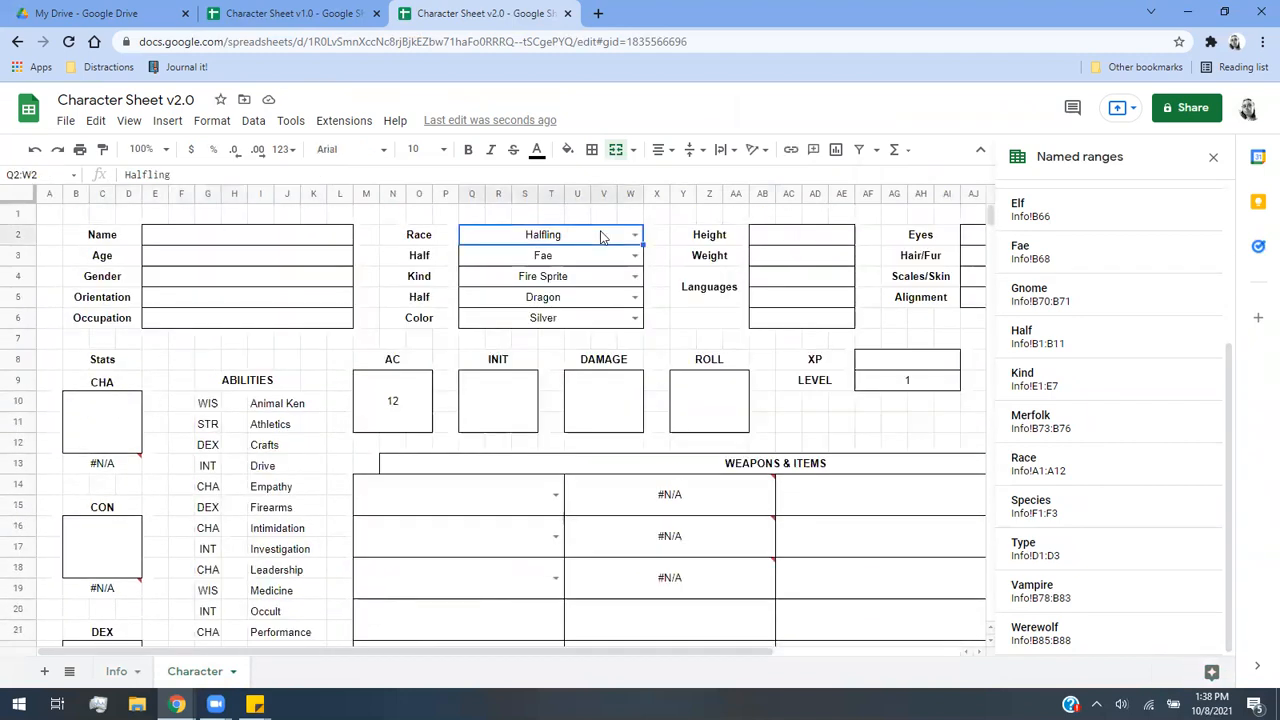
pyautogui.press('Delete')
pyautogui.click(598, 255)
pyautogui.press('Delete')
pyautogui.click(593, 278)
pyautogui.press('Delete')
pyautogui.click(594, 296)
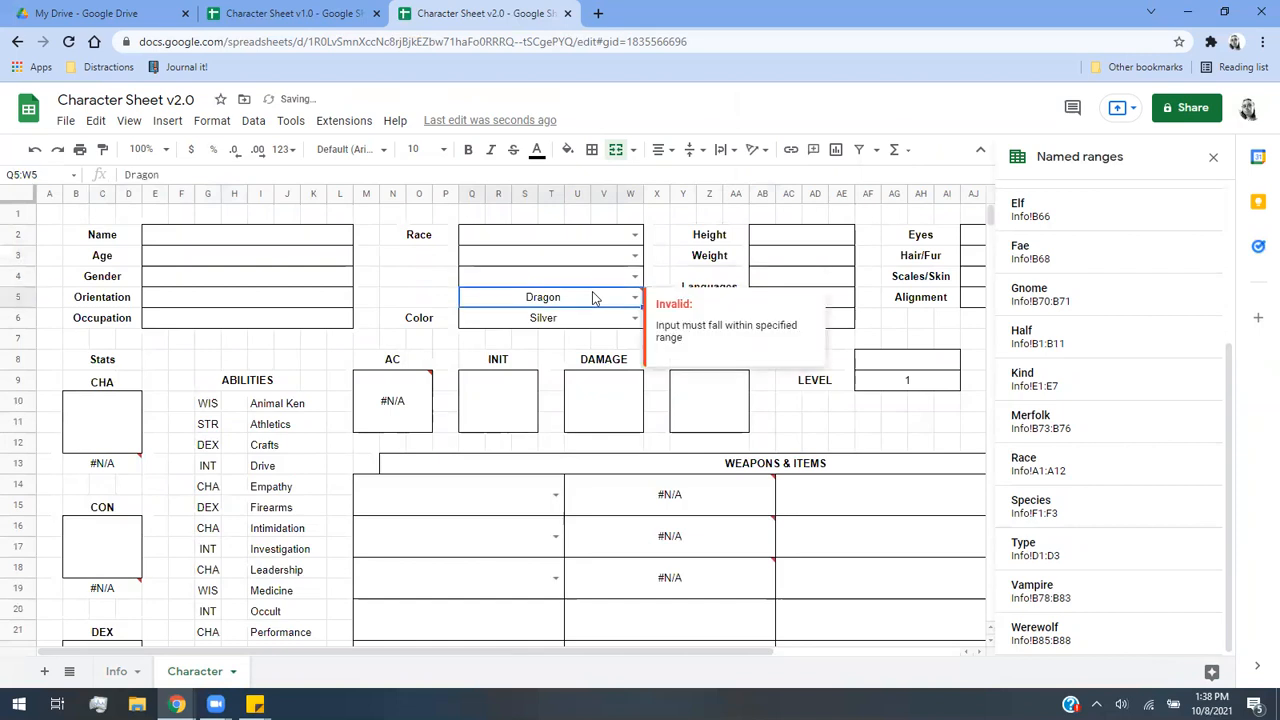
pyautogui.press('Delete')
pyautogui.click(588, 318)
pyautogui.scroll(-15, 590, 330)
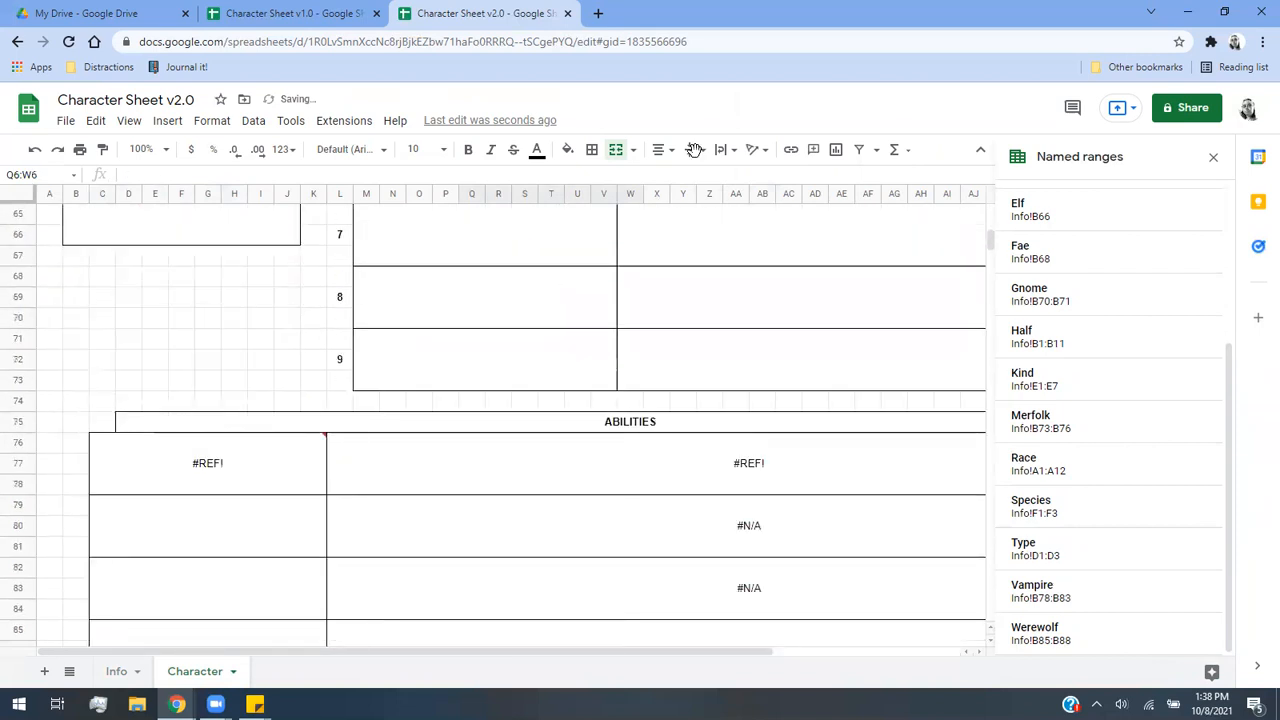
pyautogui.scroll(-12, 414, 449)
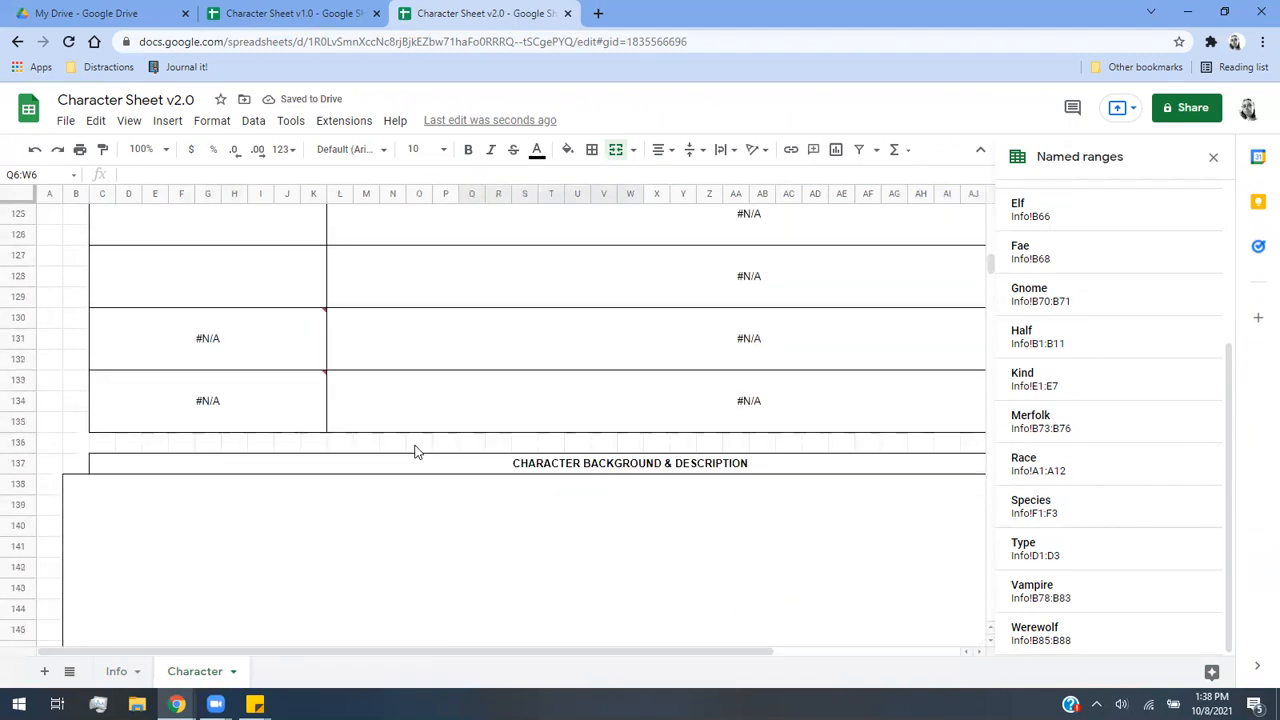
pyautogui.scroll(-6, 414, 449)
pyautogui.scroll(12, 417, 452)
pyautogui.scroll(18, 417, 452)
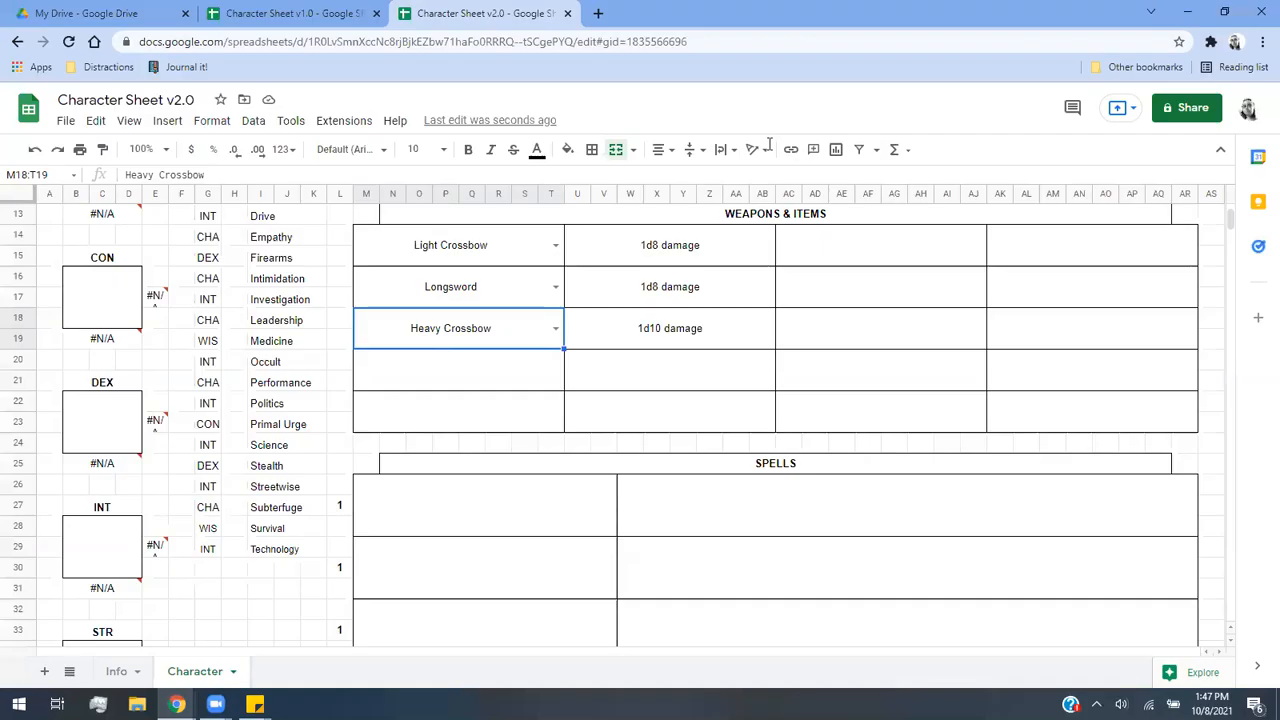
# Clear the three weapon selections in M14:T19 under Weapons & Items and look over the emptied Character sheet.
pyautogui.click(504, 262)
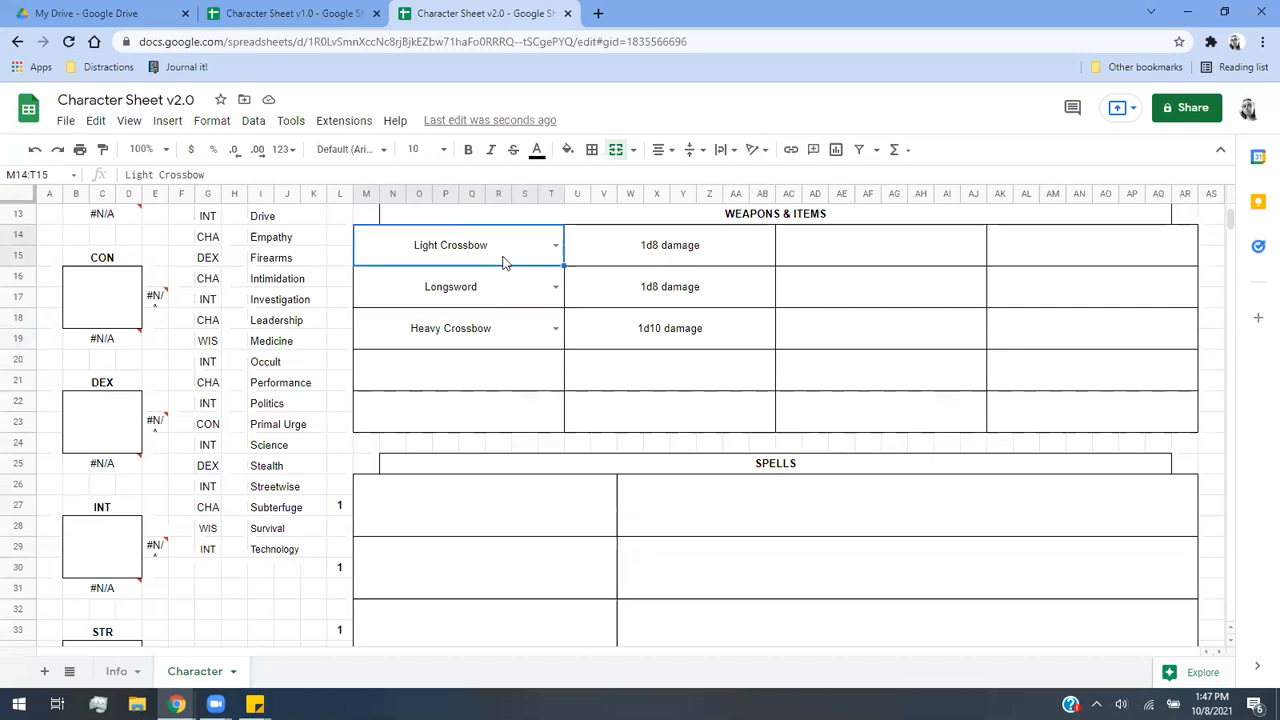
pyautogui.press('Delete')
pyautogui.click(503, 287)
pyautogui.press('Delete')
pyautogui.click(504, 330)
pyautogui.press('Delete')
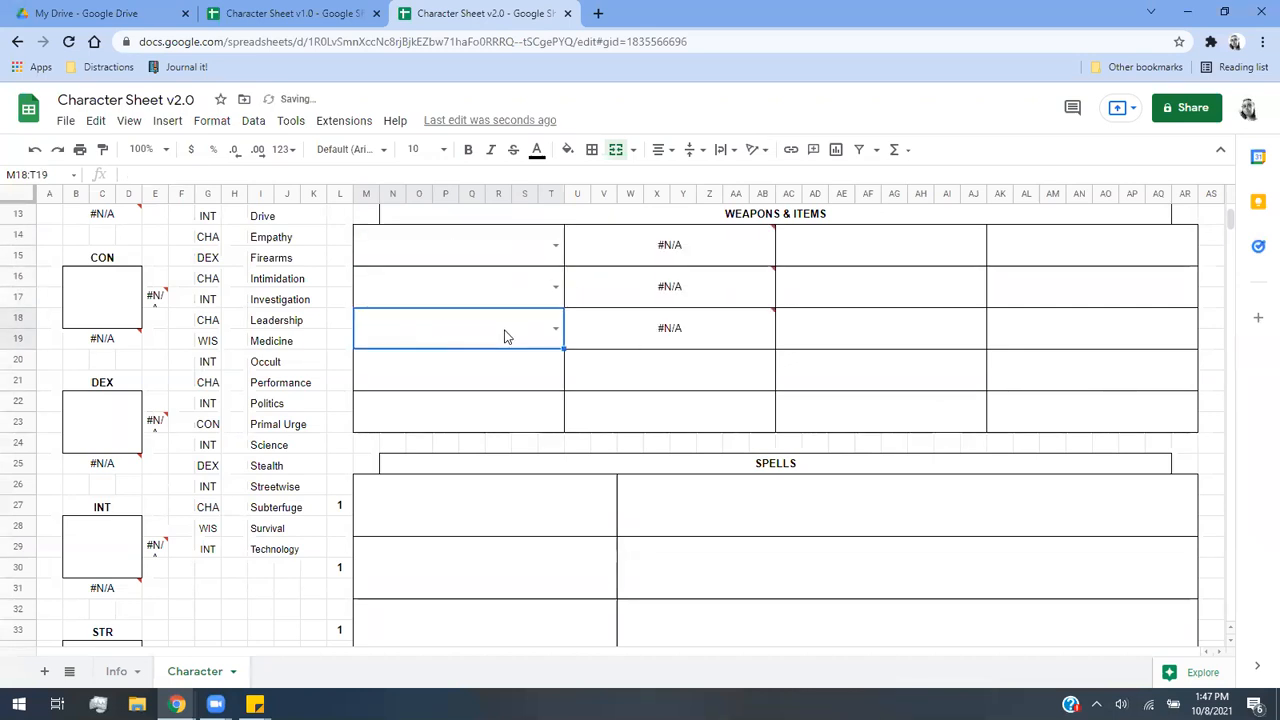
pyautogui.scroll(5, 504, 330)
pyautogui.scroll(-15, 306, 466)
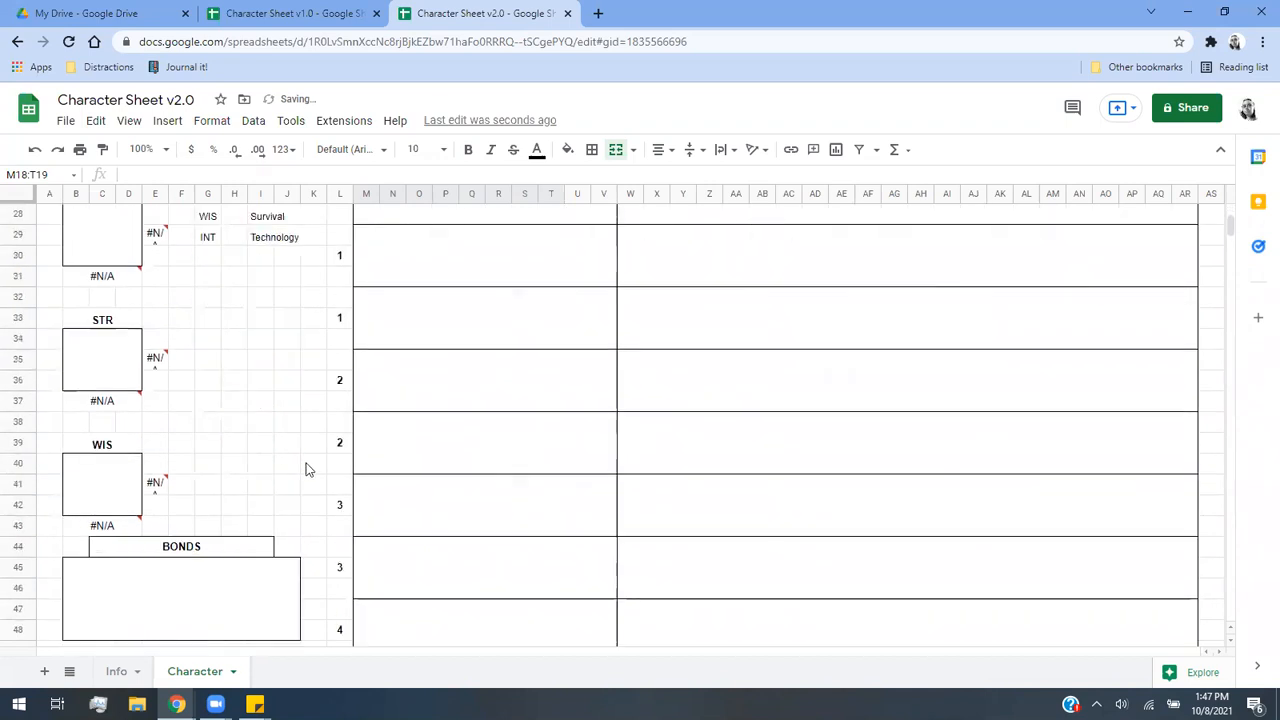
pyautogui.scroll(15, 507, 480)
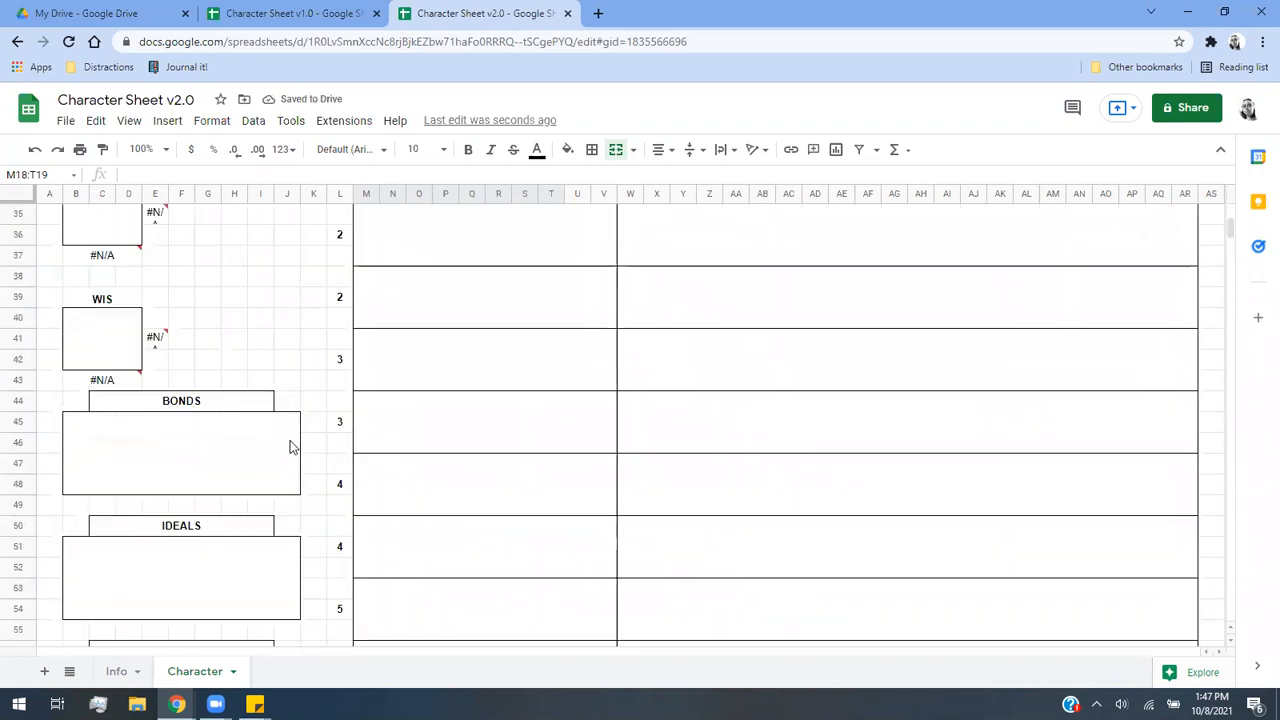
# Compare the stat blocks on the Character sheet with the CHA modifiers by race on the Info sheet.
pyautogui.scroll(-4, 176, 537)
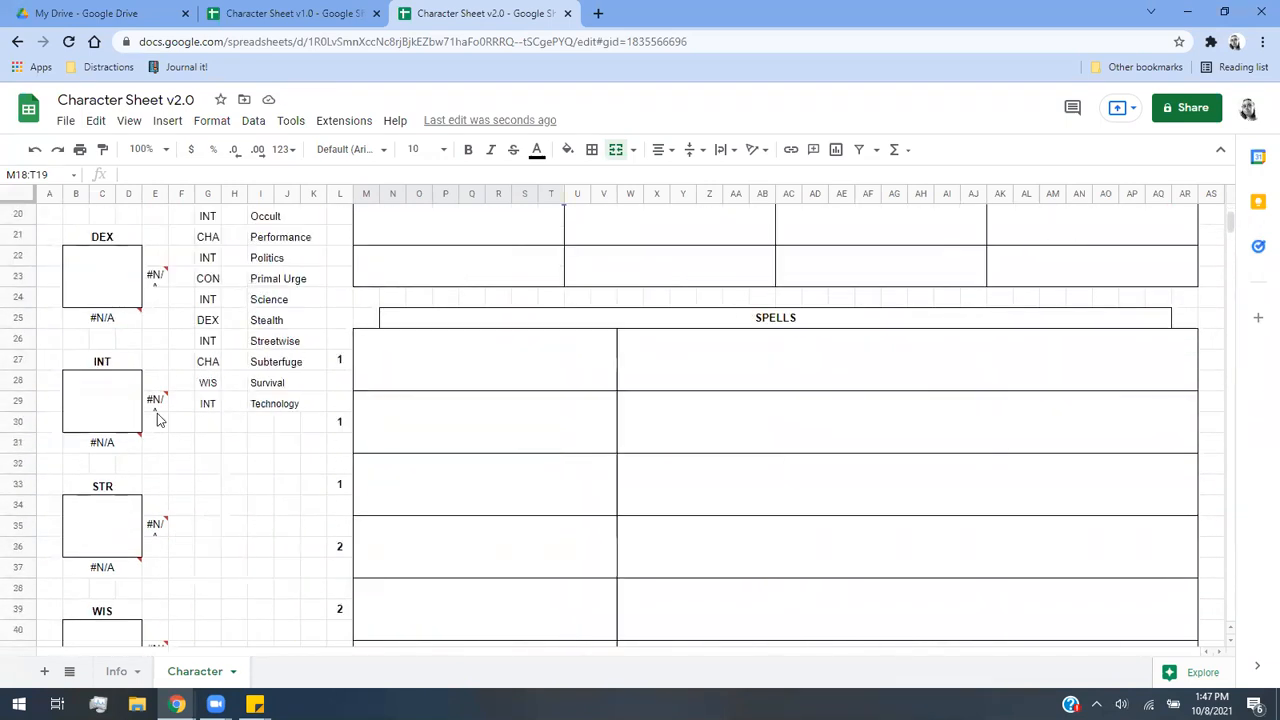
pyautogui.moveTo(157, 415)
pyautogui.scroll(4, 157, 413)
pyautogui.moveTo(160, 386)
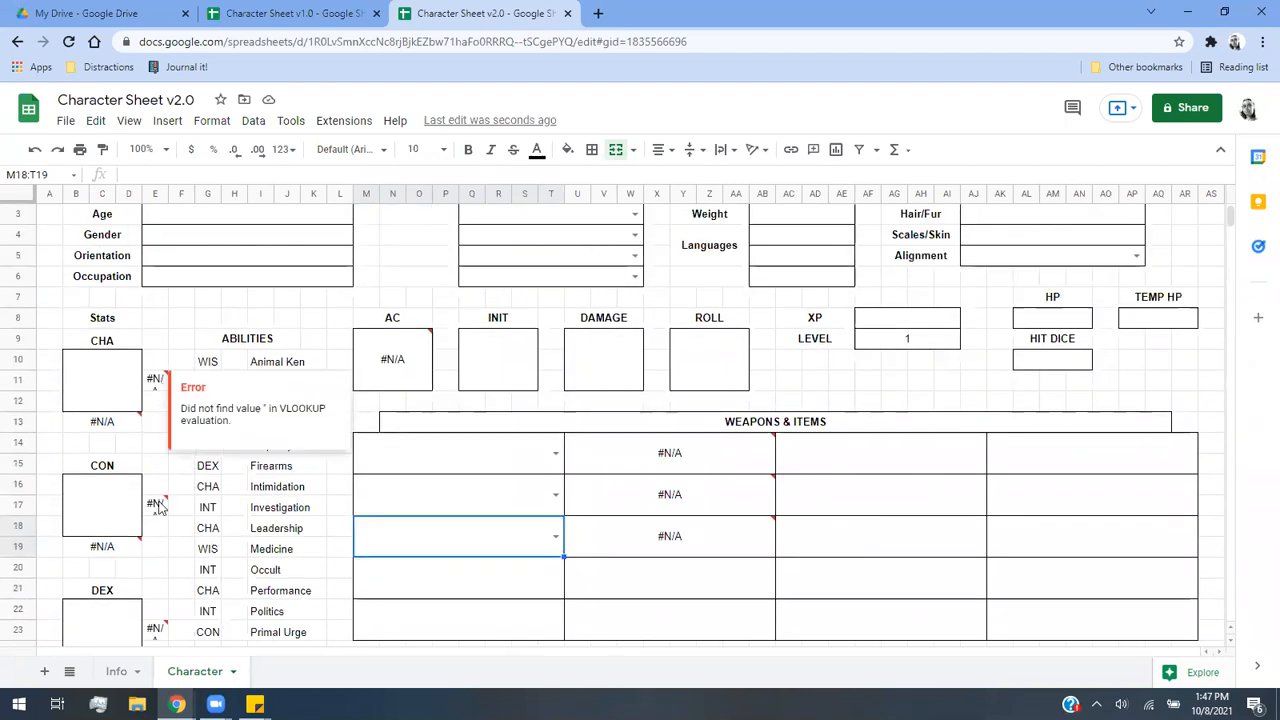
pyautogui.click(120, 674)
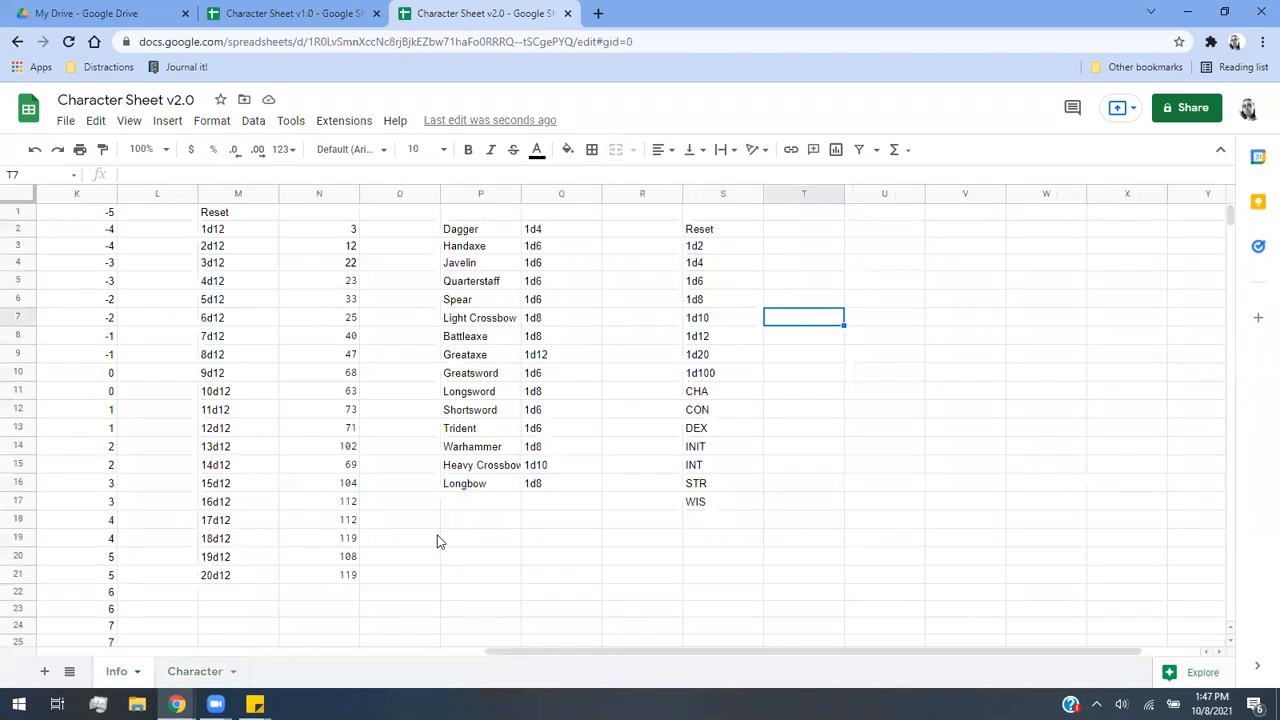
pyautogui.moveTo(610, 652); pyautogui.dragTo(432, 608)
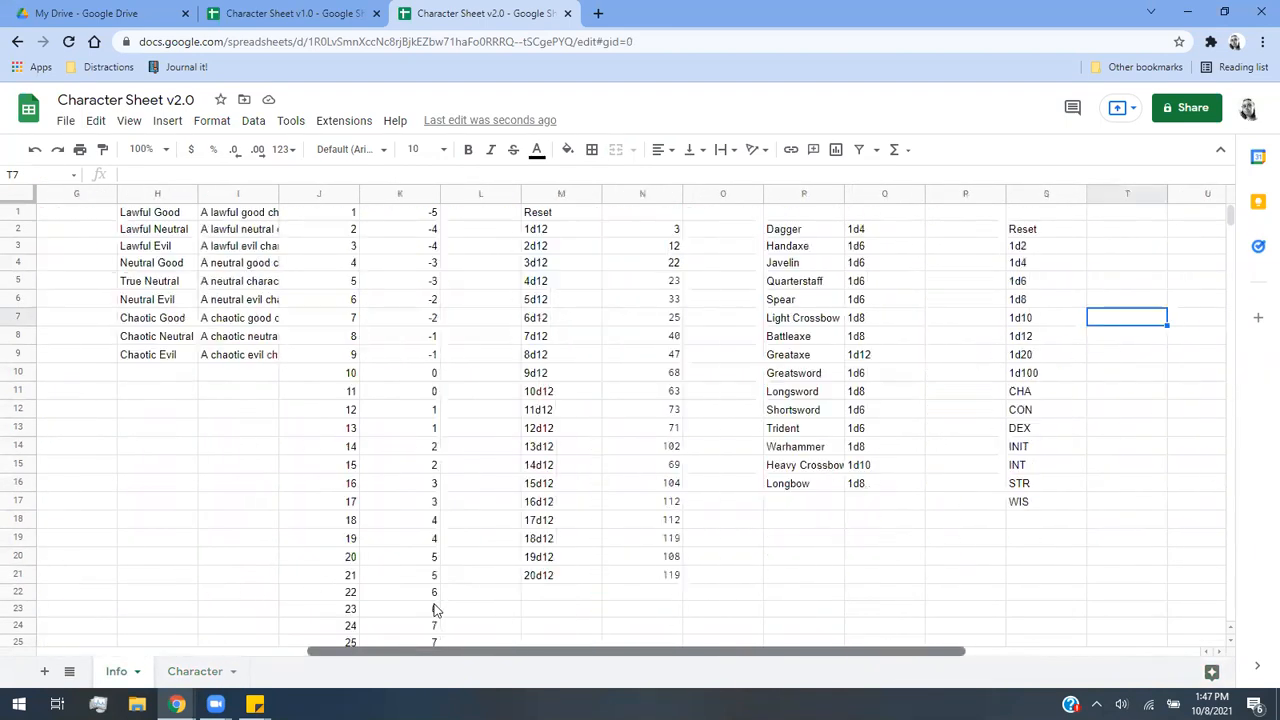
pyautogui.scroll(-7, 522, 520)
pyautogui.scroll(3, 540, 480)
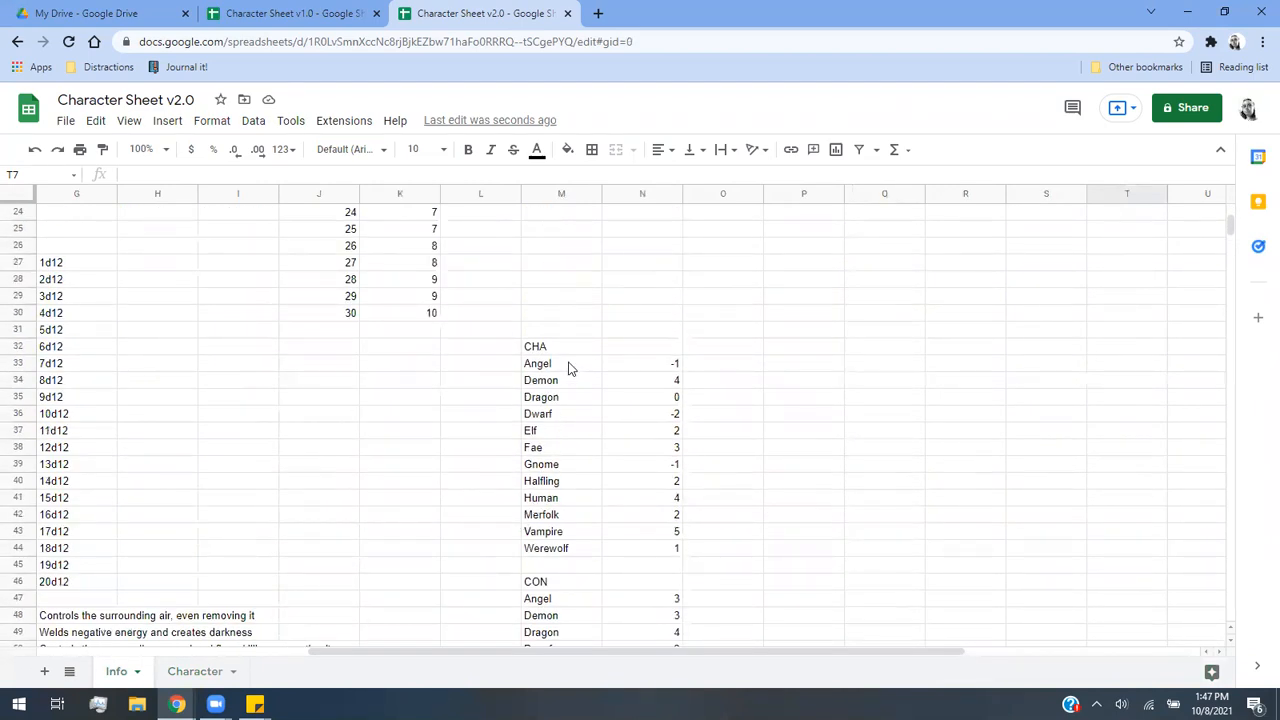
pyautogui.scroll(1, 578, 370)
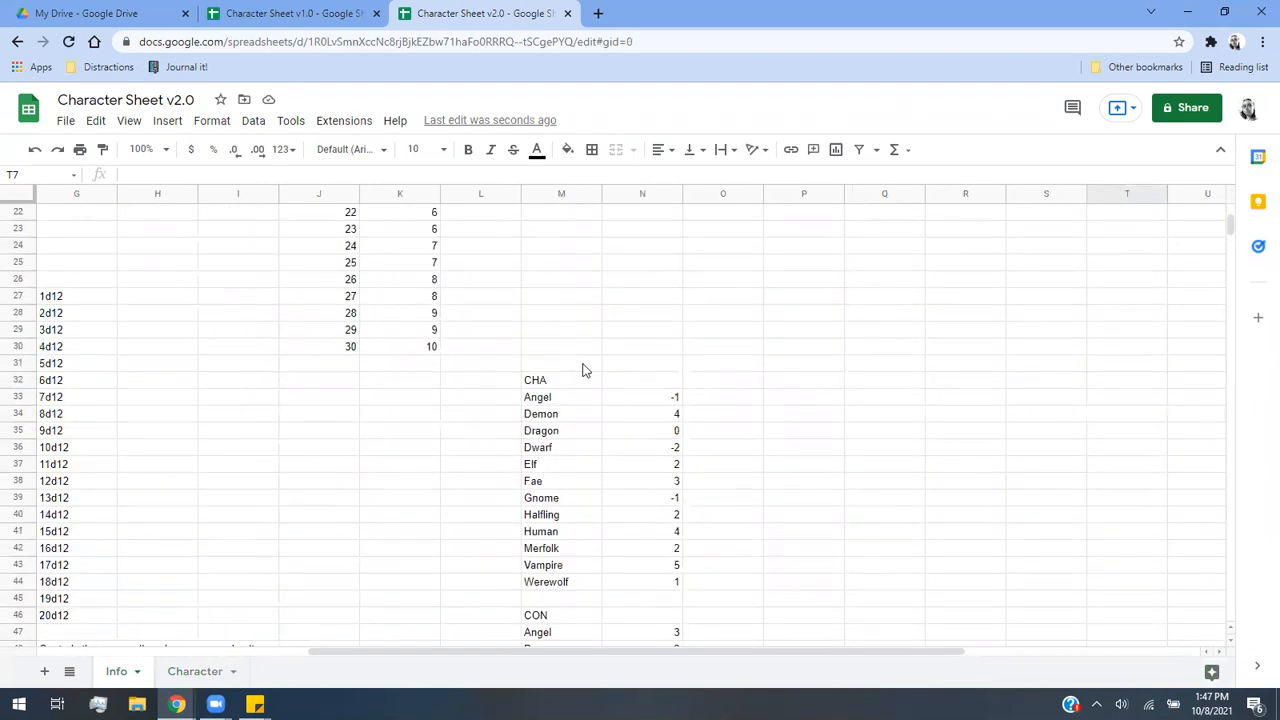
pyautogui.click(656, 399)
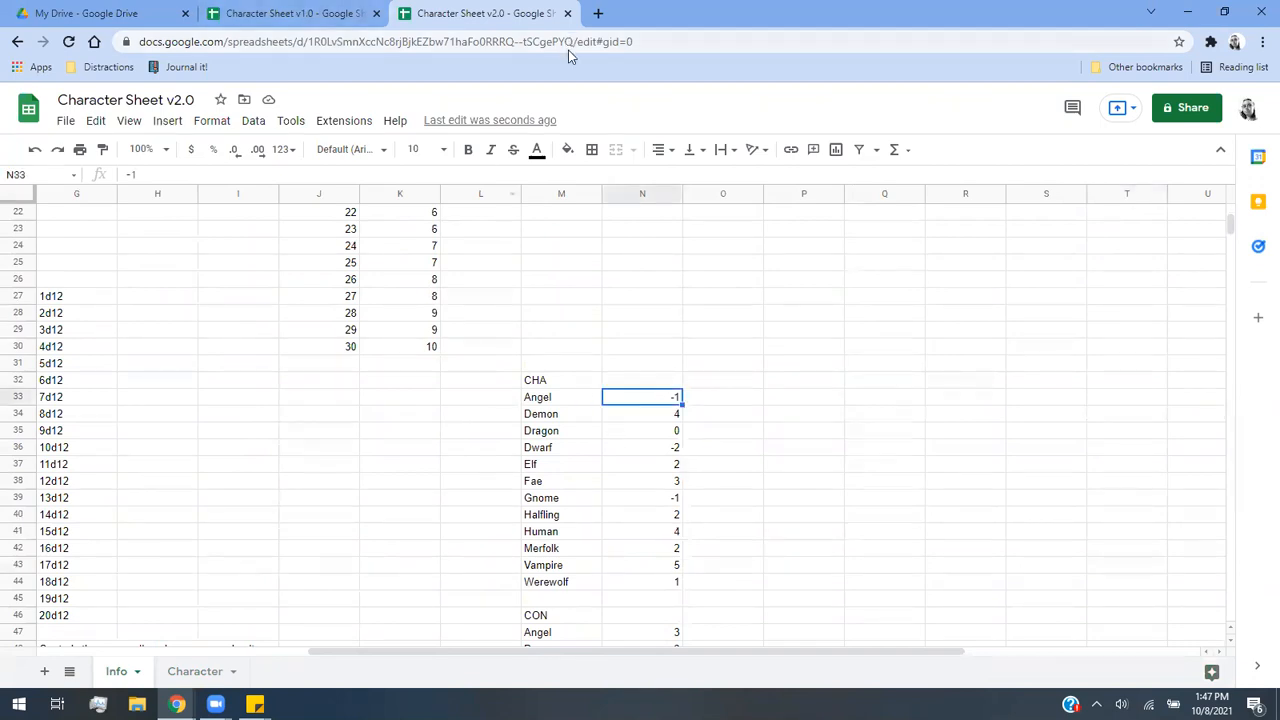
pyautogui.scroll(2, 194, 518)
pyautogui.click(199, 672)
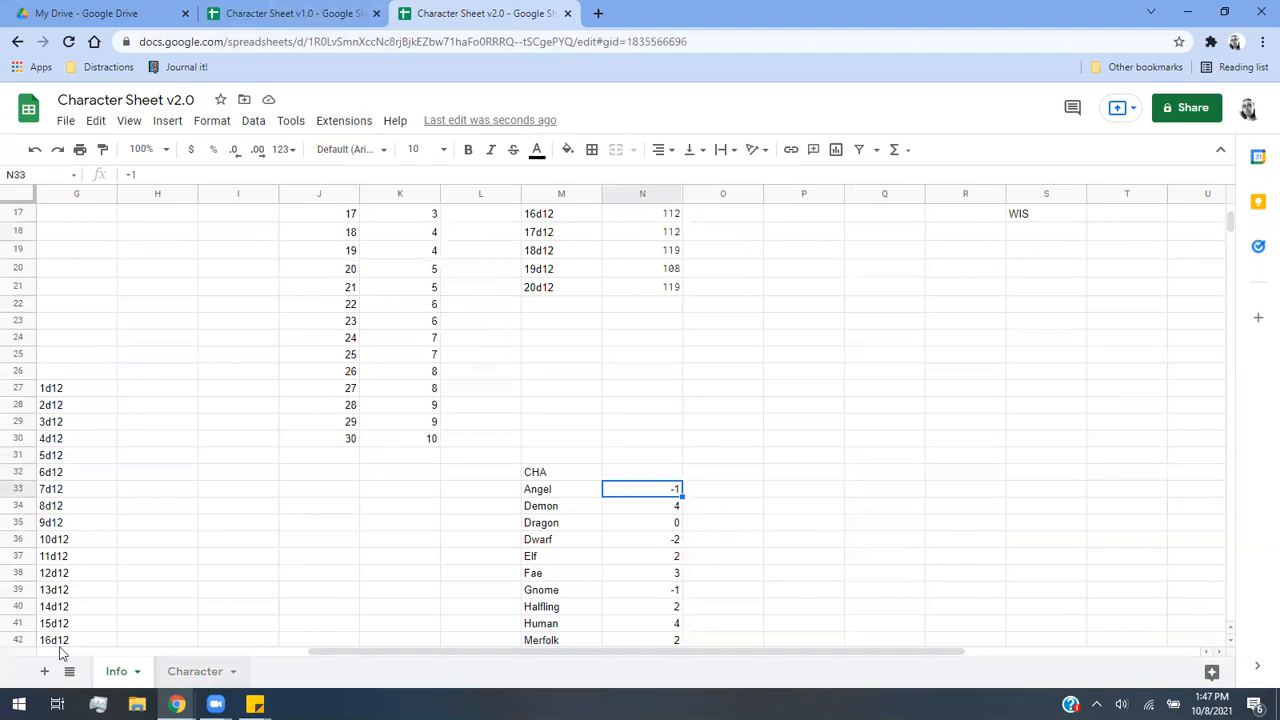
pyautogui.moveTo(112, 427)
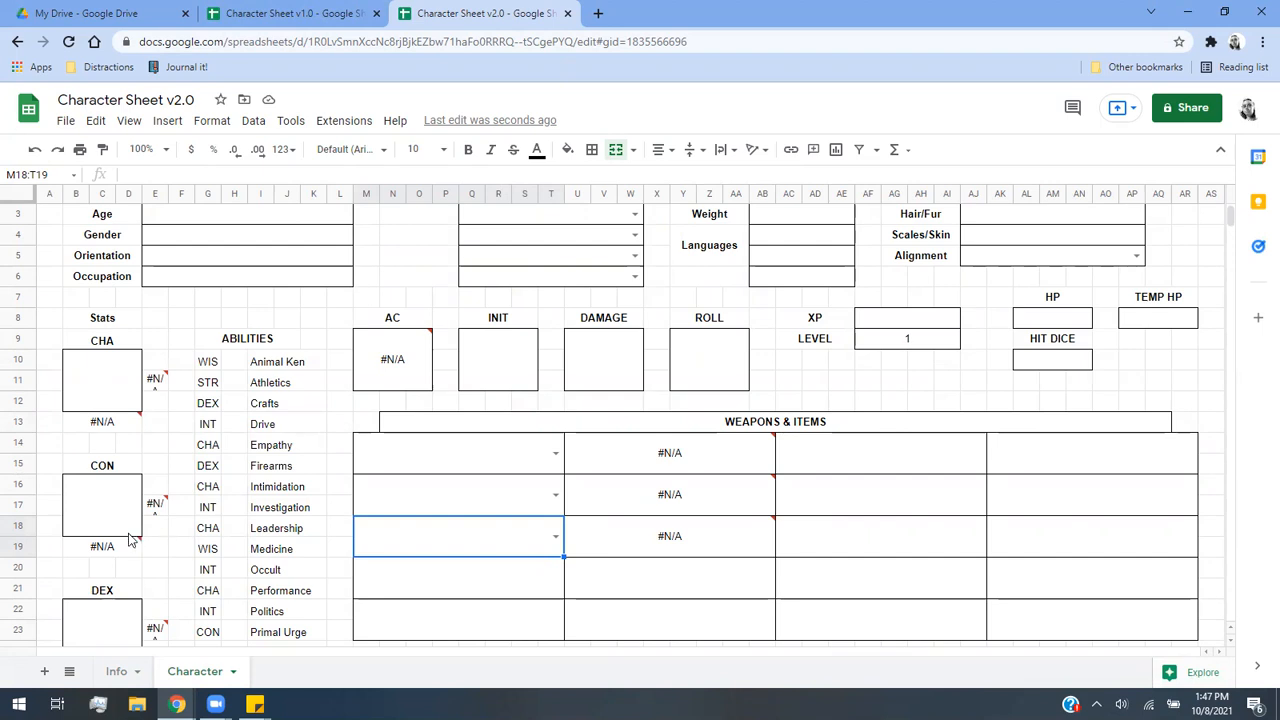
# Examine the remaining race modifier tables and the dice and weapon lists on the Info sheet.
pyautogui.scroll(-6, 128, 540)
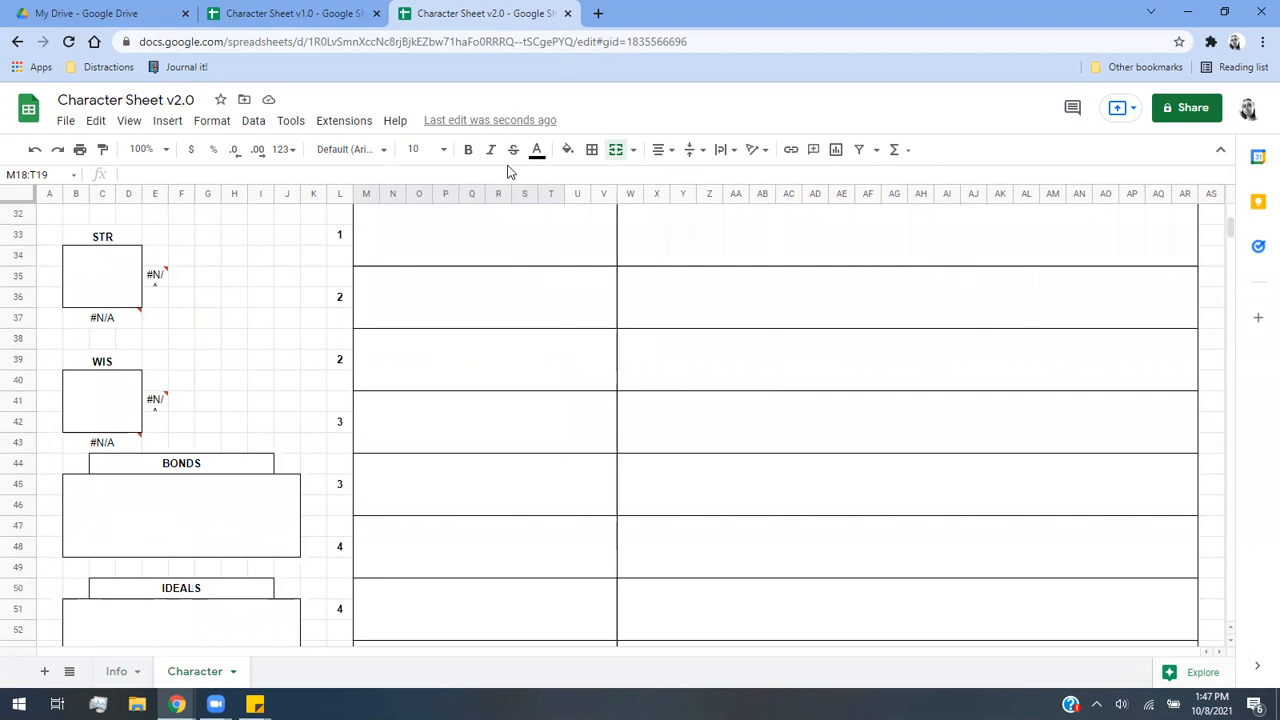
pyautogui.click(118, 671)
pyautogui.scroll(-10, 565, 530)
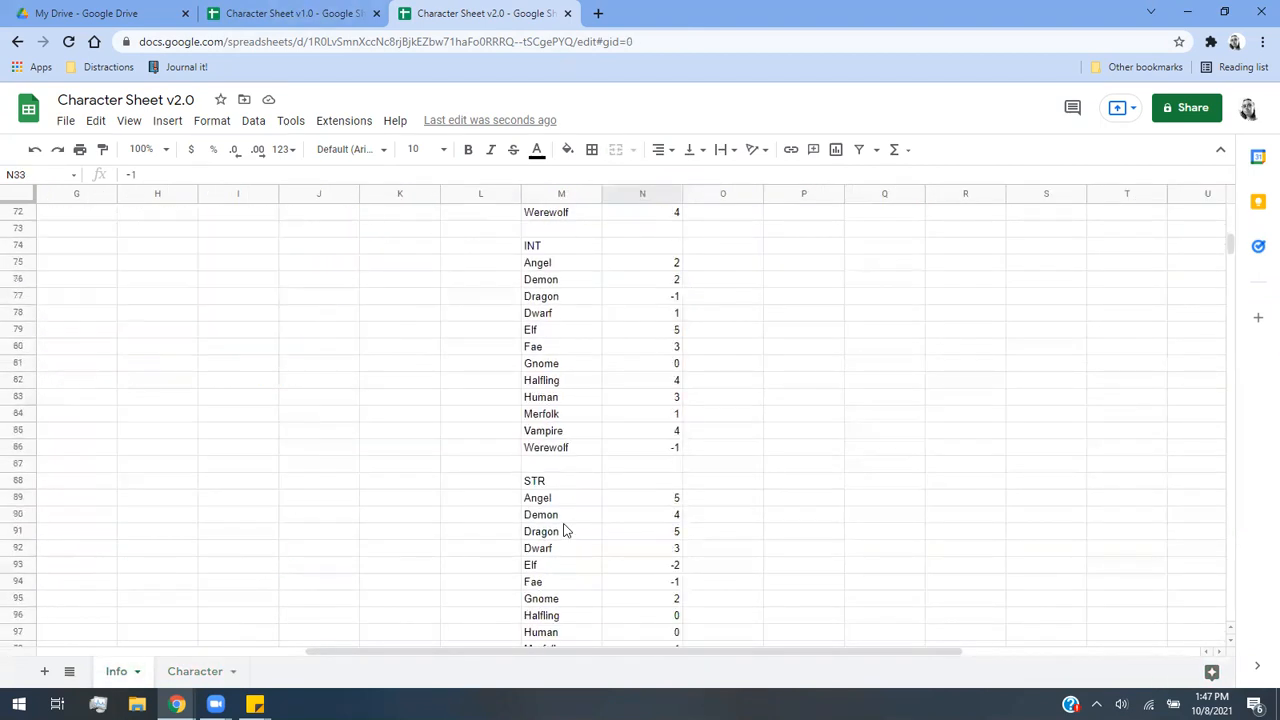
pyautogui.scroll(-1, 565, 530)
pyautogui.scroll(8, 565, 535)
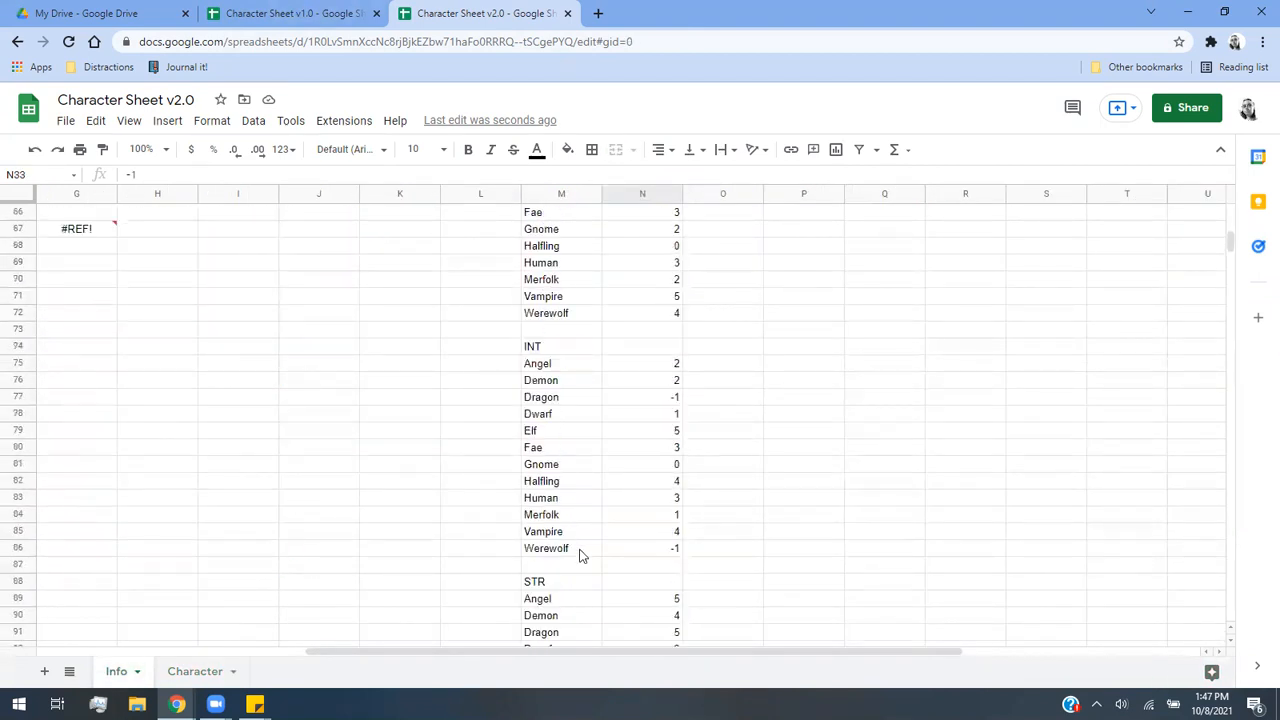
pyautogui.scroll(6, 583, 558)
pyautogui.scroll(5, 583, 558)
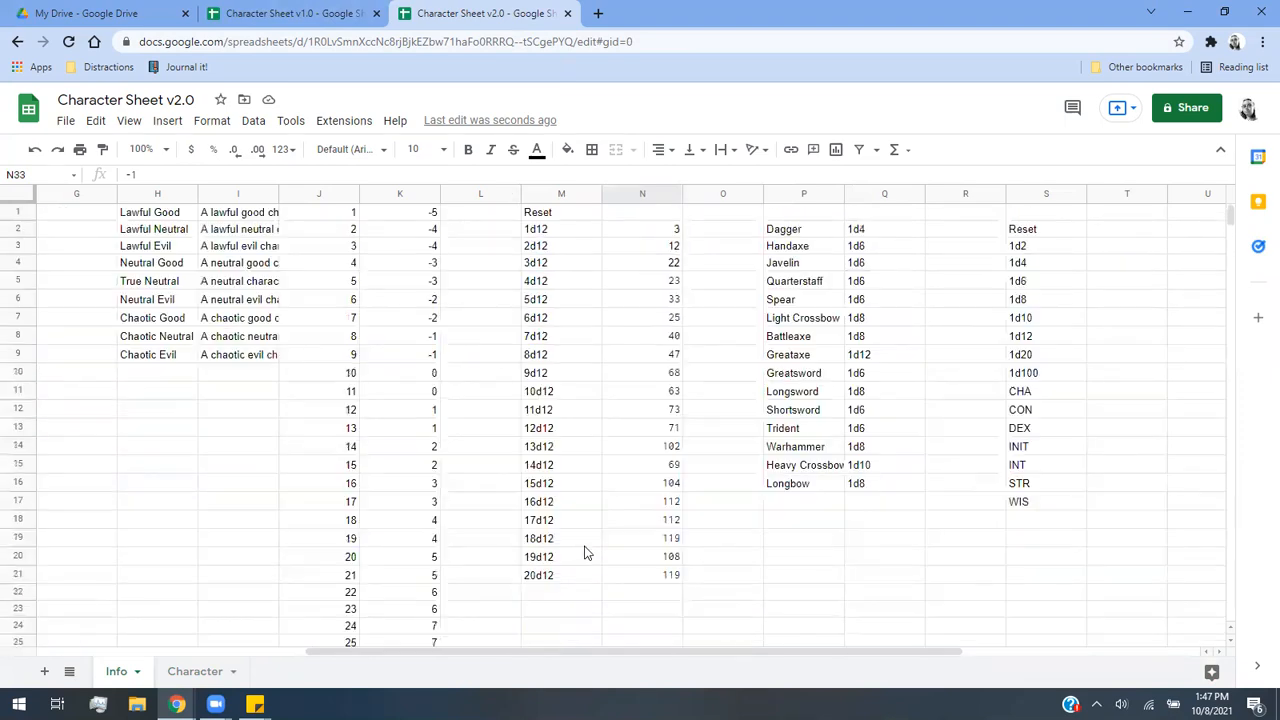
pyautogui.moveTo(653, 650); pyautogui.dragTo(781, 653)
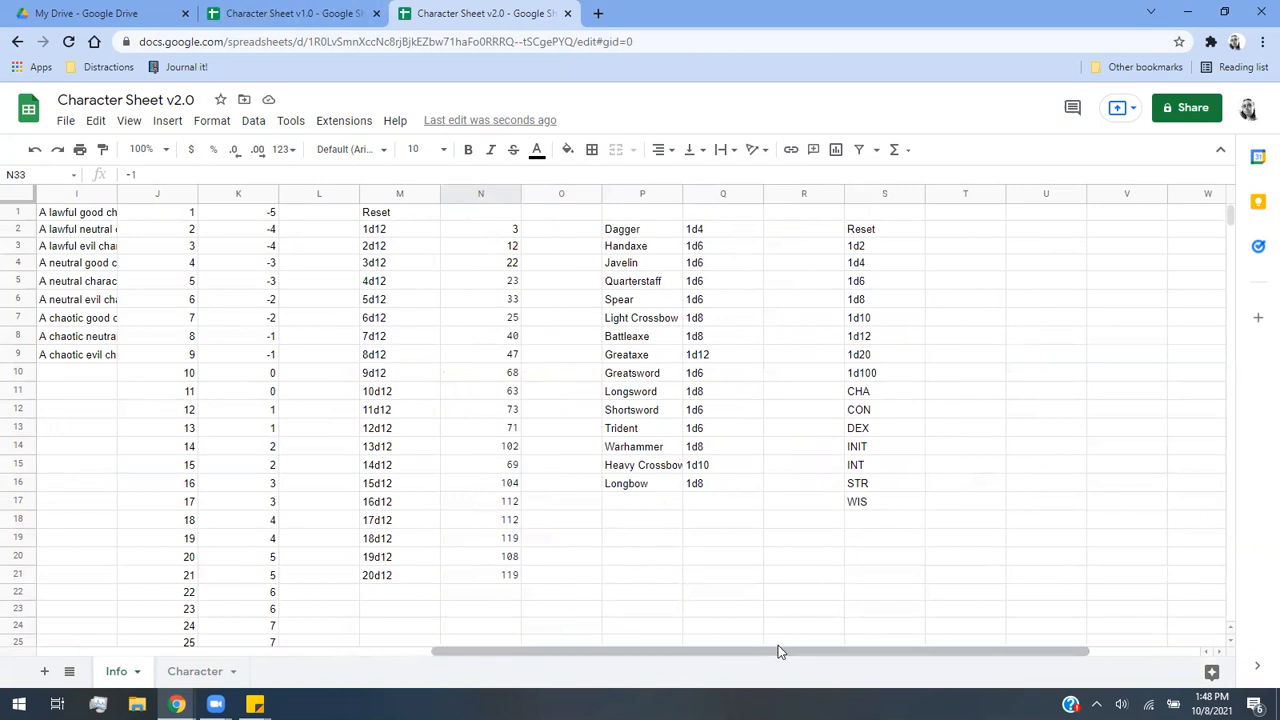
pyautogui.scroll(-2, 778, 645)
pyautogui.scroll(2, 780, 640)
pyautogui.scroll(-4, 762, 620)
pyautogui.scroll(1, 119, 645)
# Choose Light Crossbow, Longsword and Dagger in the first three Weapons & Items rows and check the dice list on the Info sheet.
pyautogui.click(175, 671)
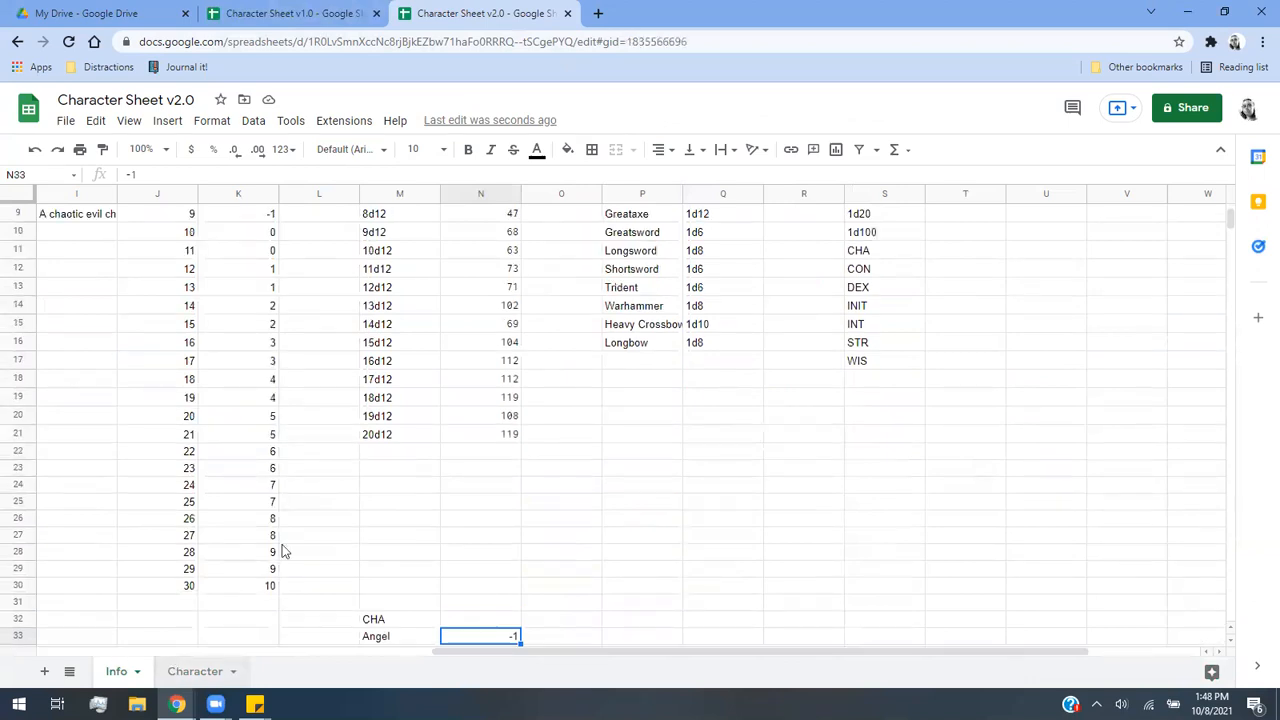
pyautogui.scroll(7, 543, 520)
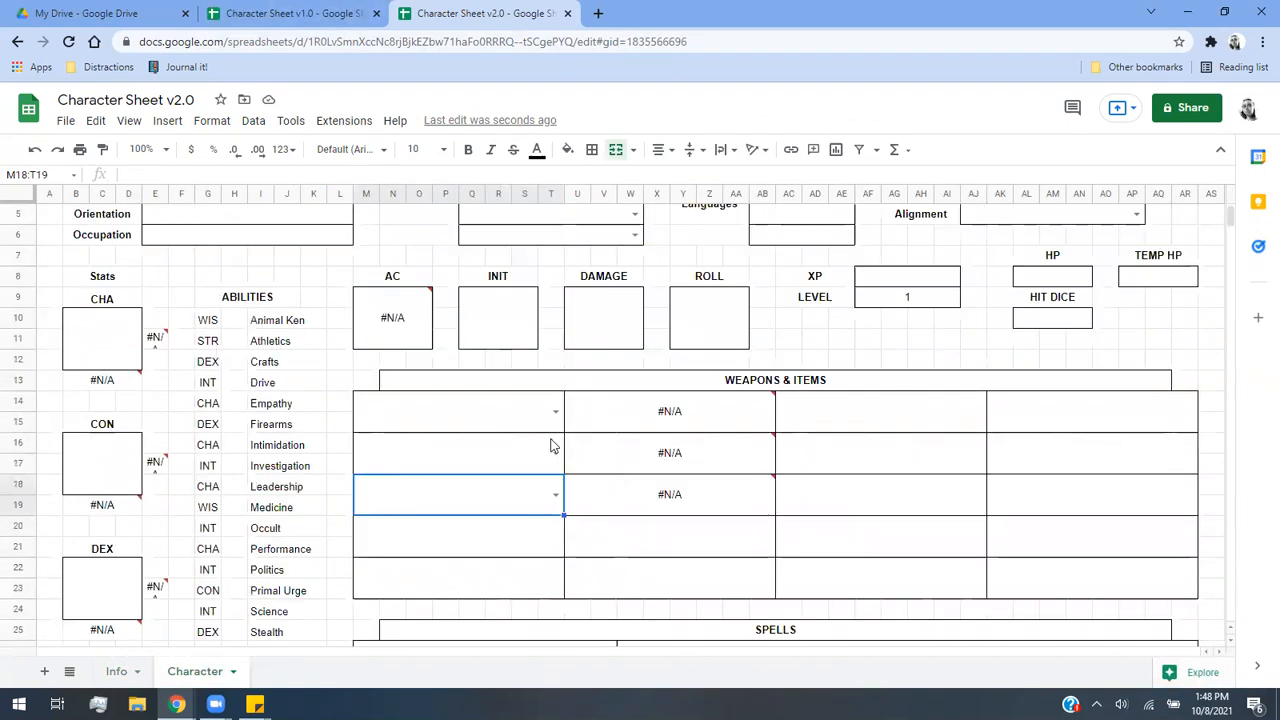
pyautogui.click(554, 413)
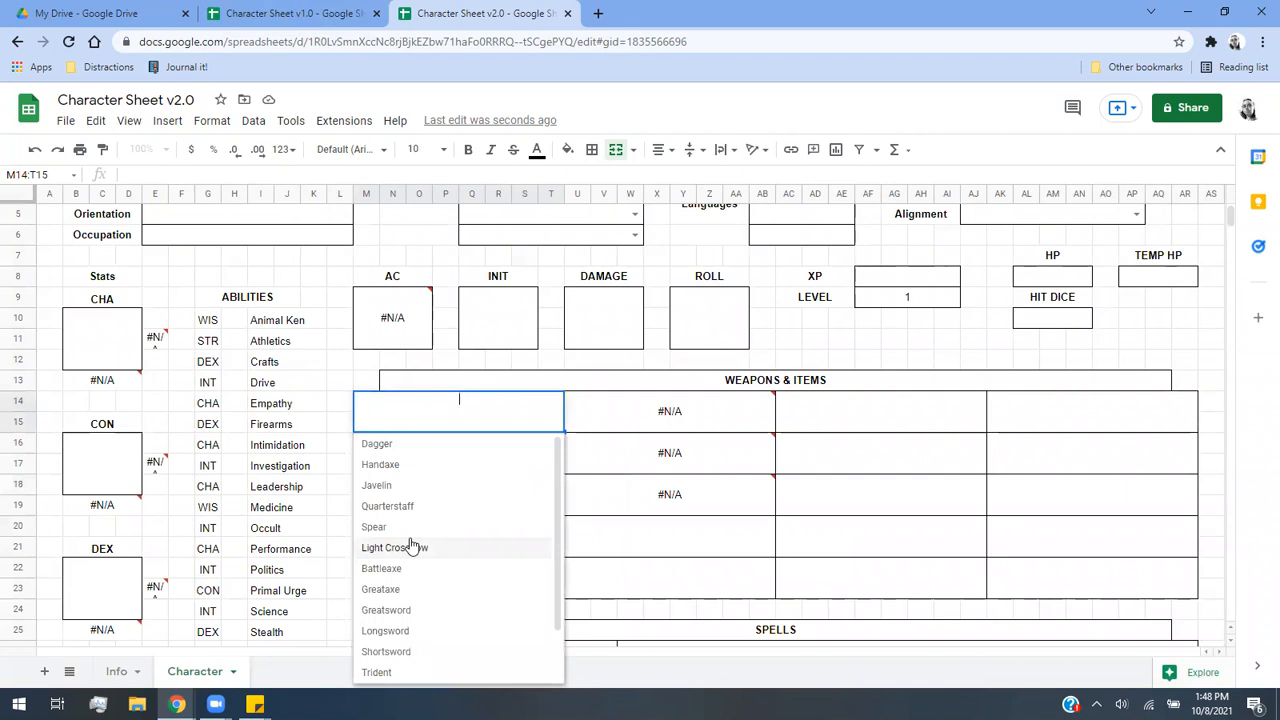
pyautogui.click(410, 547)
pyautogui.click(555, 455)
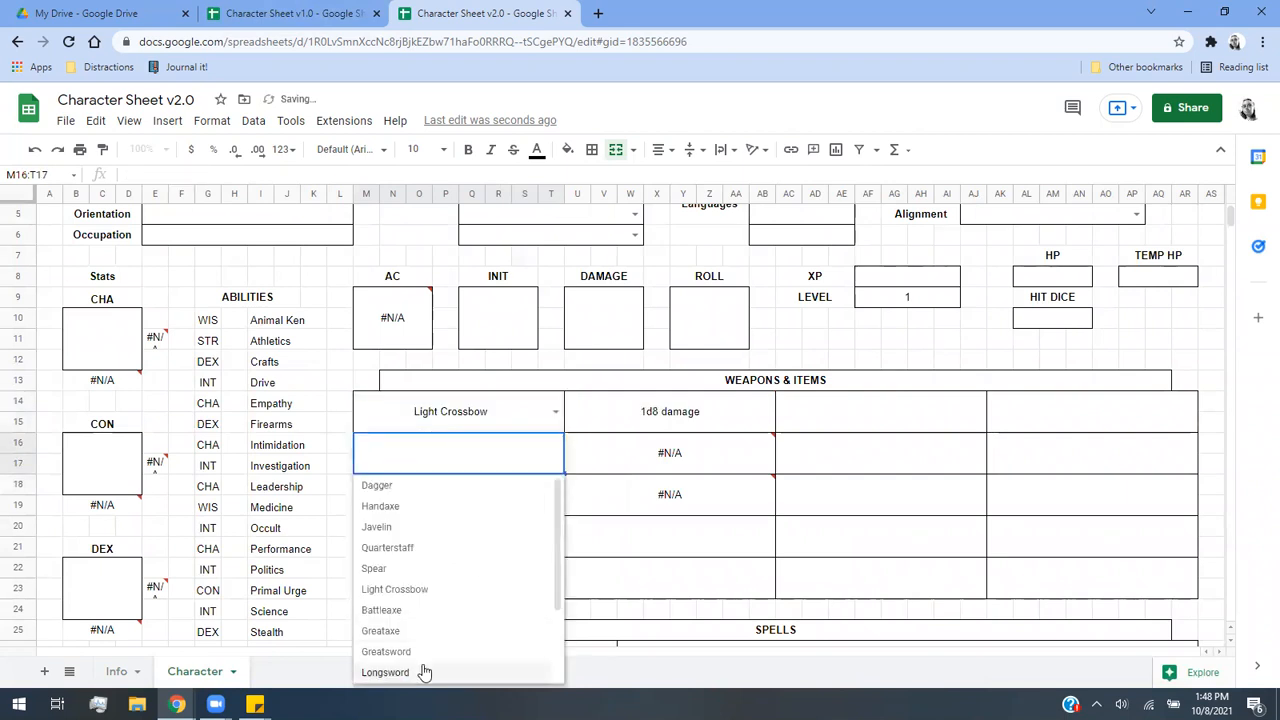
pyautogui.click(424, 672)
pyautogui.click(555, 496)
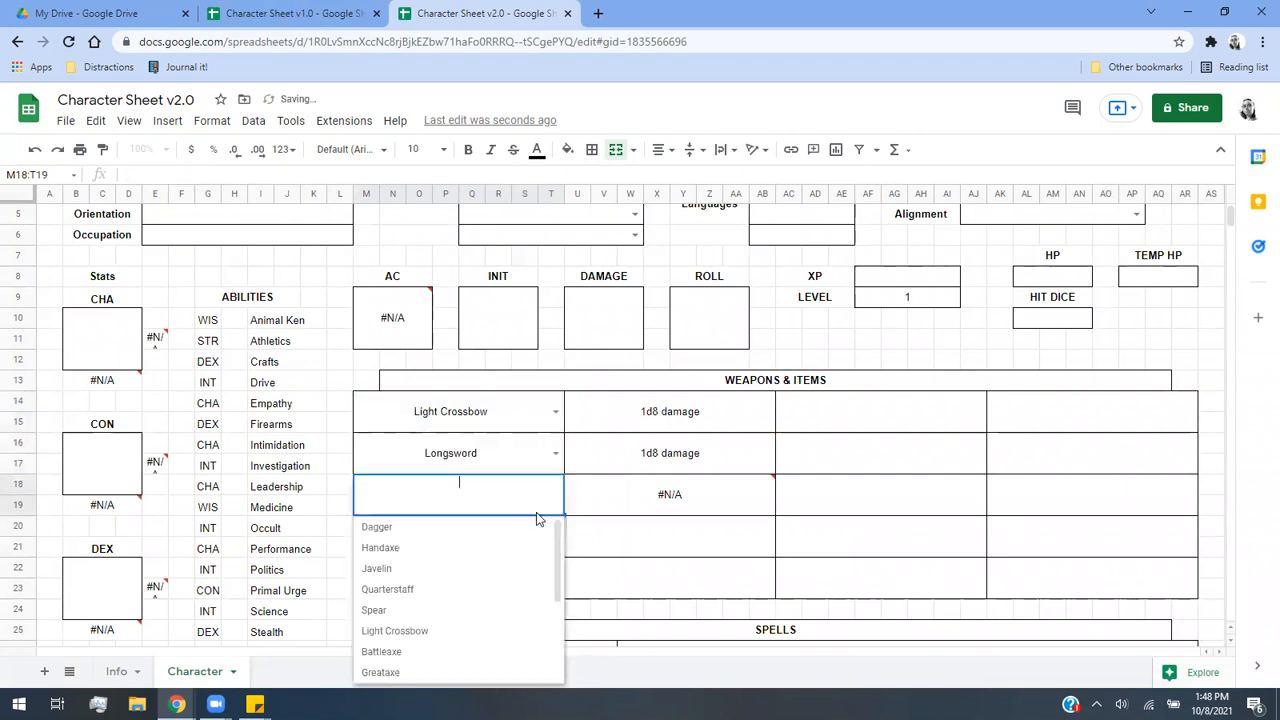
pyautogui.click(447, 530)
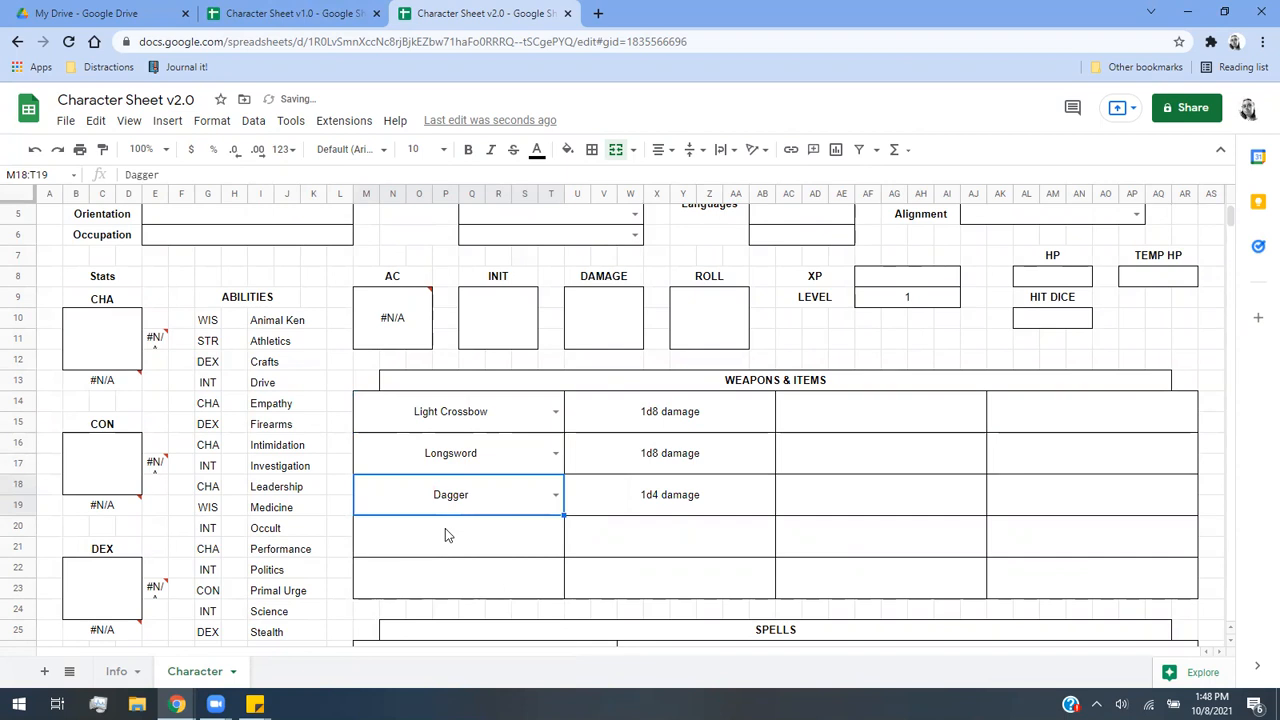
pyautogui.click(115, 672)
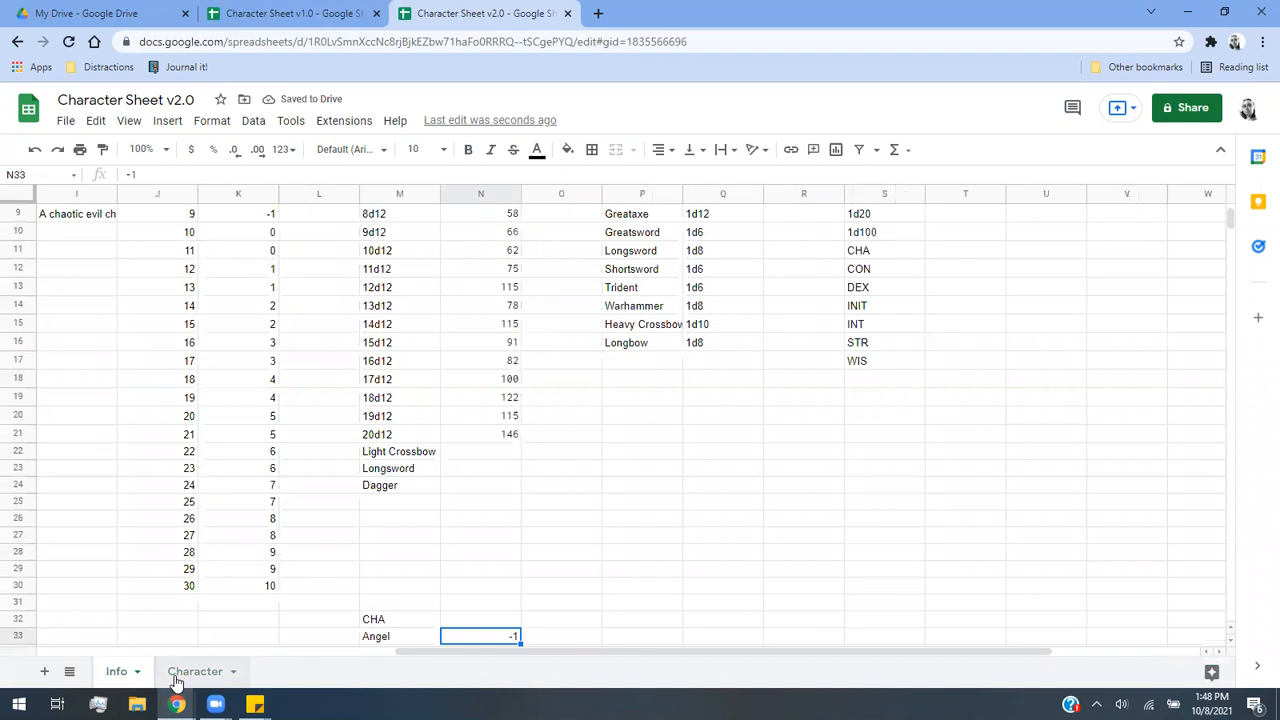
pyautogui.click(176, 674)
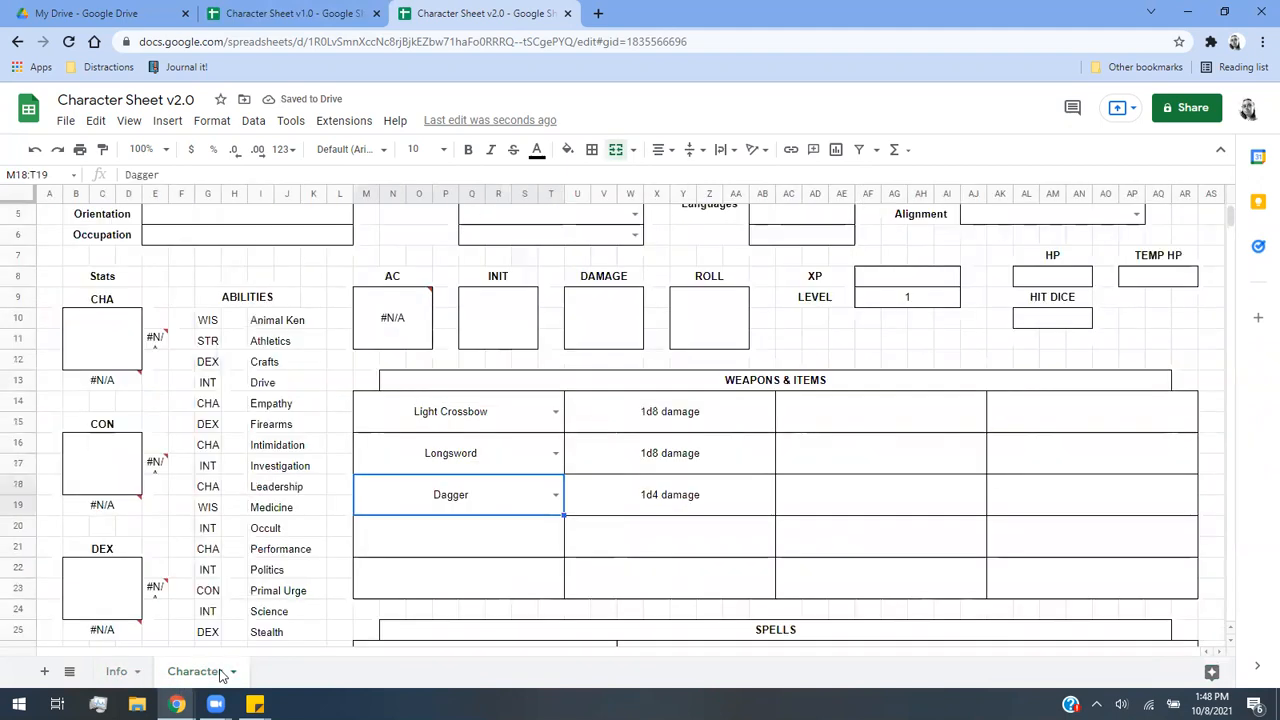
# Add a dropdown to cells U12:W12 under DAMAGE using data validation with the list range Info!M1:M24.
pyautogui.click(599, 362)
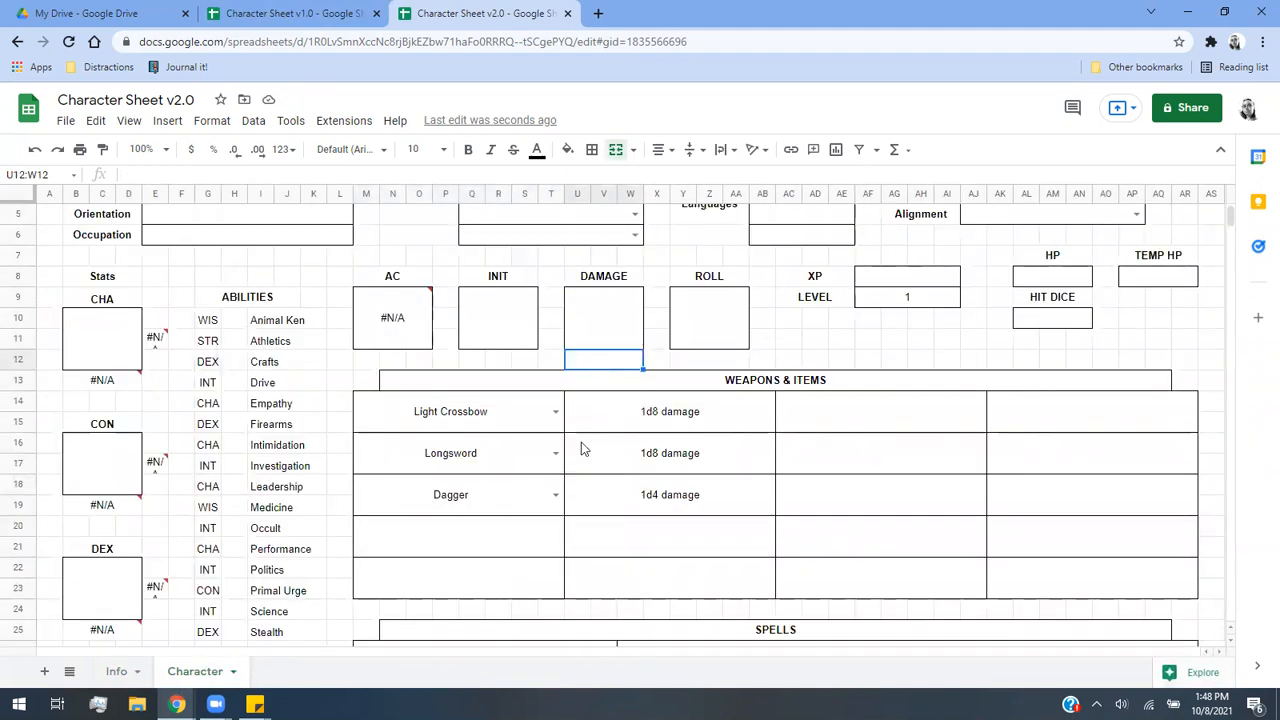
pyautogui.click(253, 121)
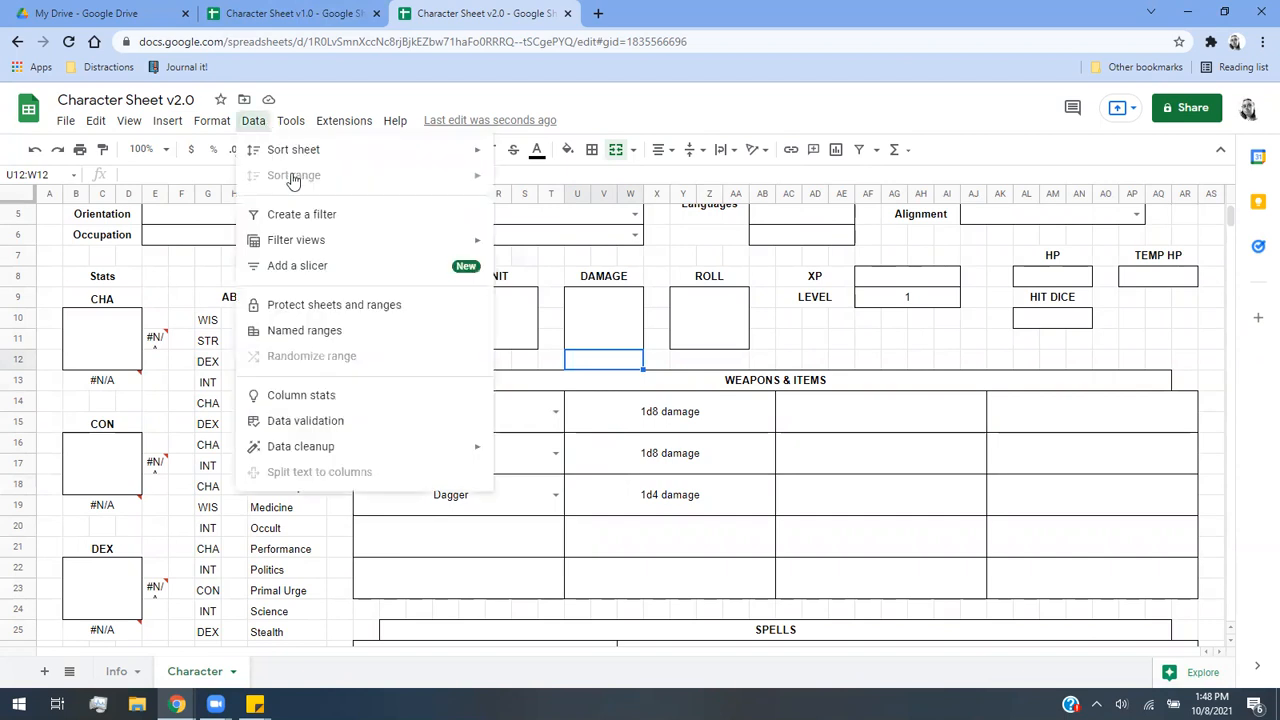
pyautogui.click(363, 424)
pyautogui.click(769, 339)
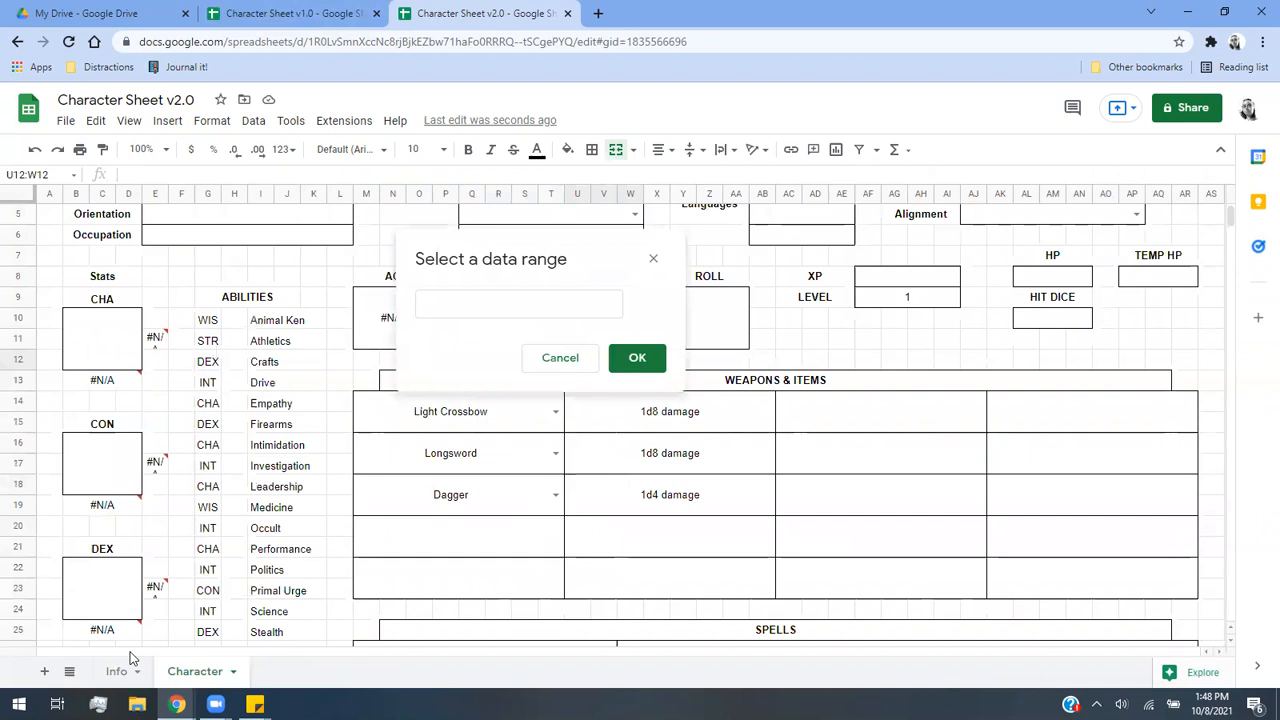
pyautogui.click(120, 671)
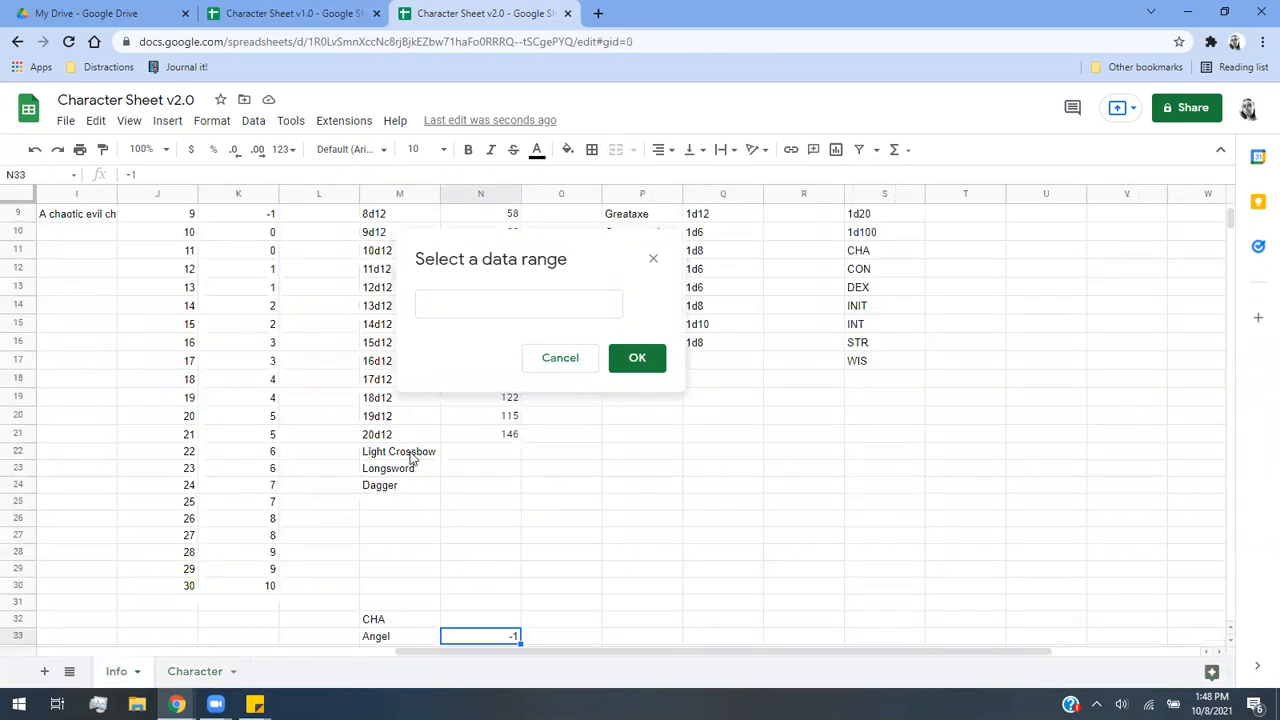
pyautogui.moveTo(405, 485); pyautogui.dragTo(372, 212)
pyautogui.scroll(3, 367, 255)
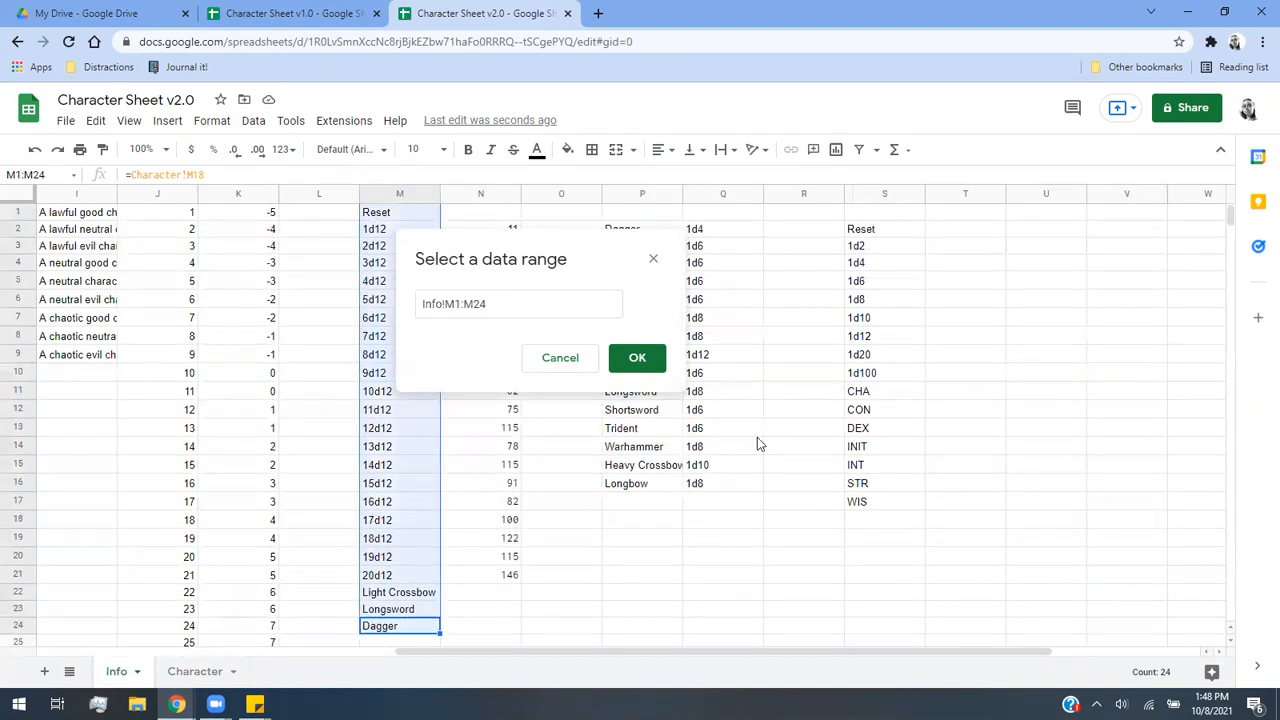
pyautogui.click(636, 360)
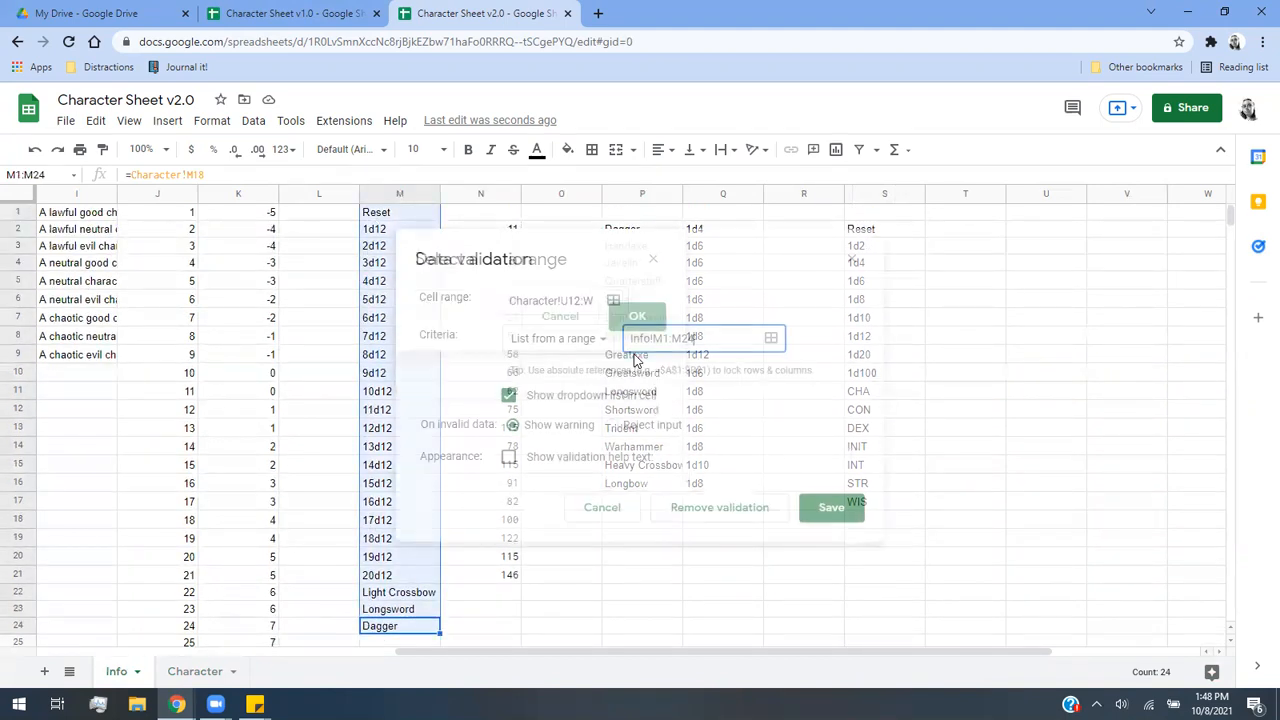
pyautogui.click(831, 508)
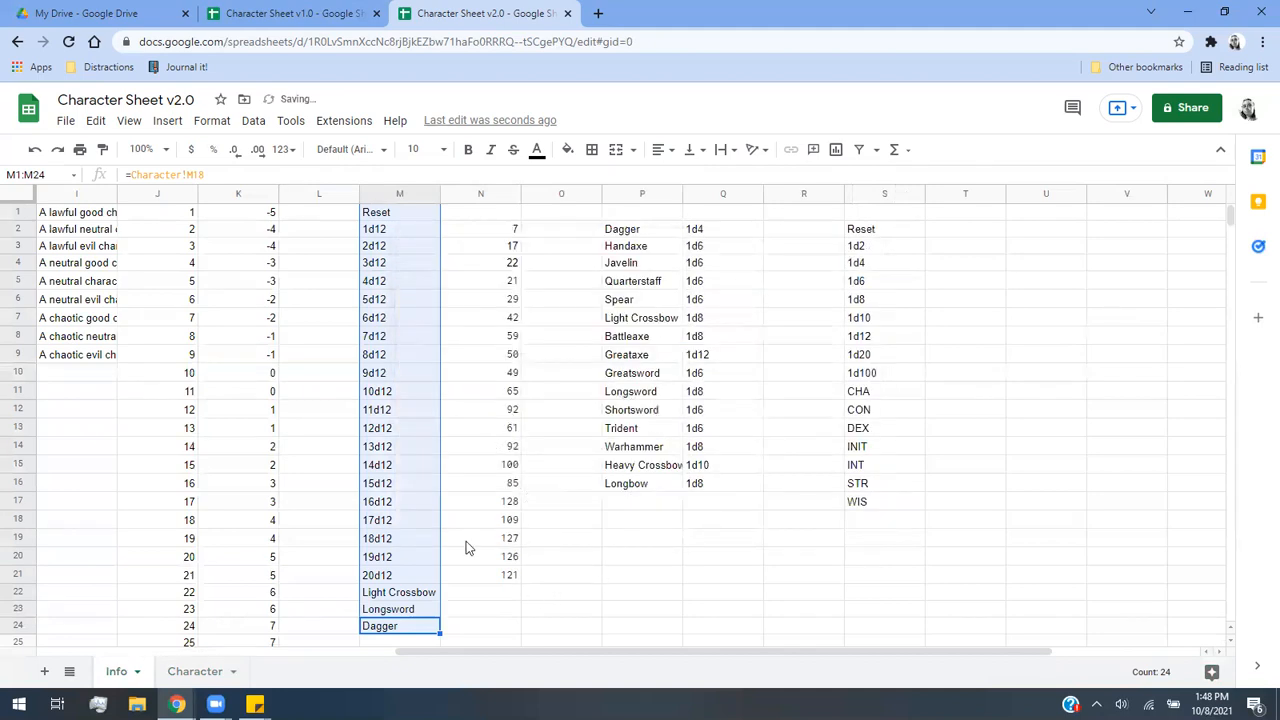
# Enter a test letter in empty cell Q21 of the Info sheet to recalculate the dice rolls, and undo the entry.
pyautogui.click(572, 578)
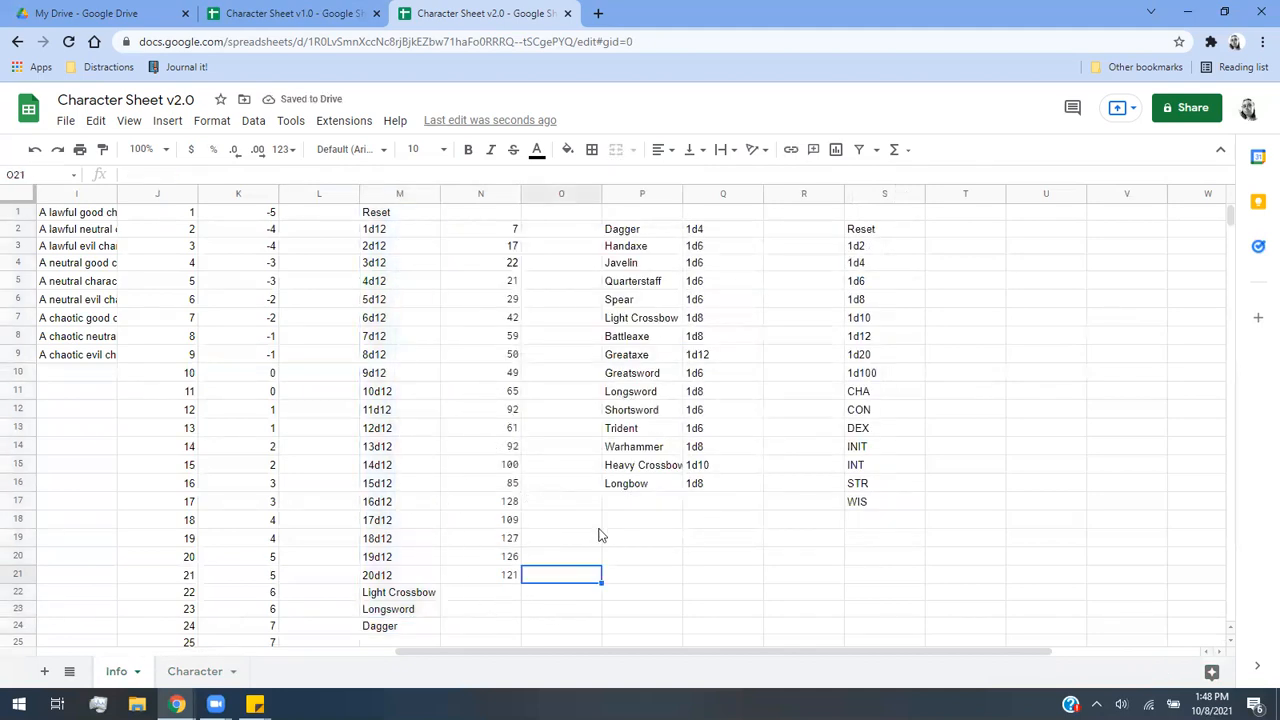
pyautogui.press('Return')
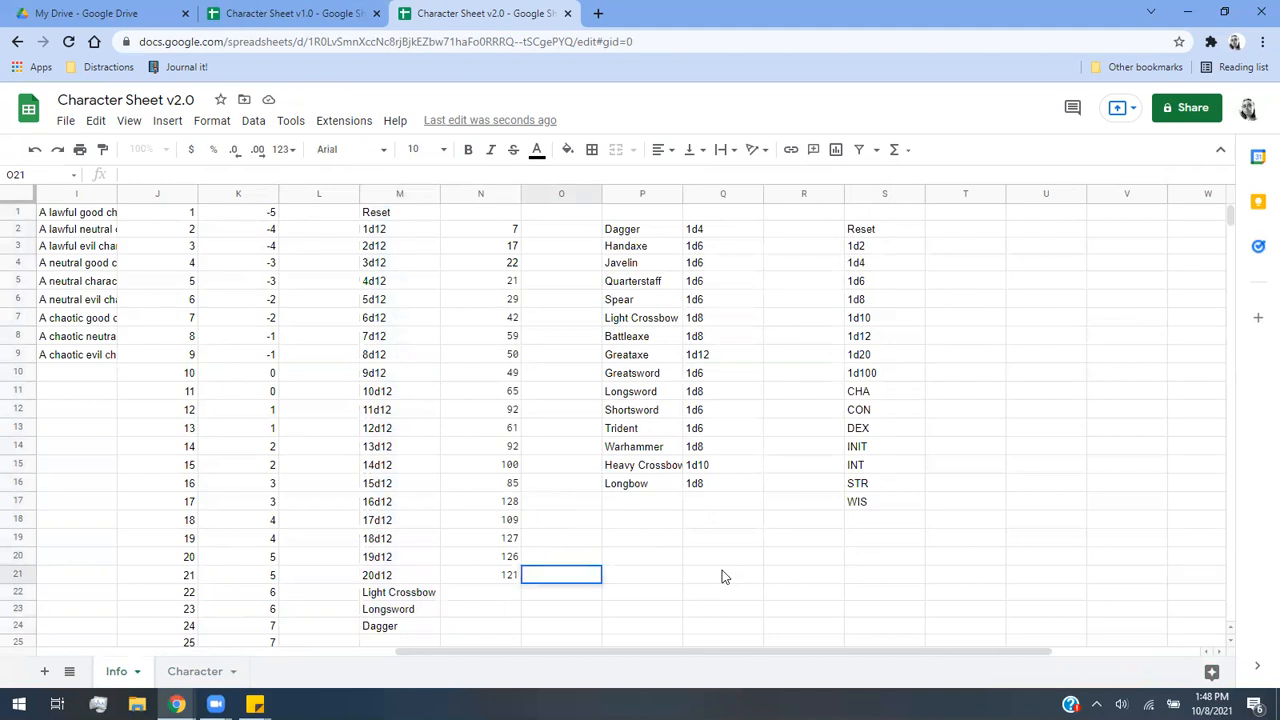
pyautogui.click(724, 577)
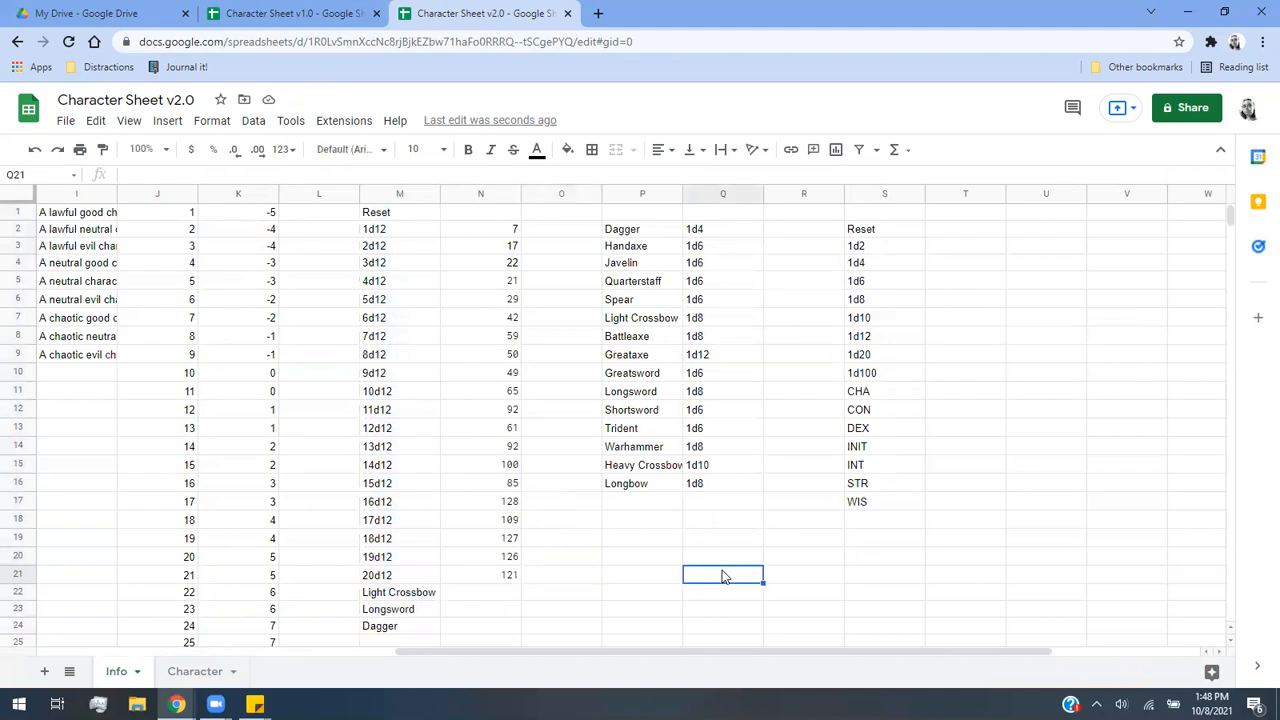
pyautogui.write('l')
pyautogui.press('Return')
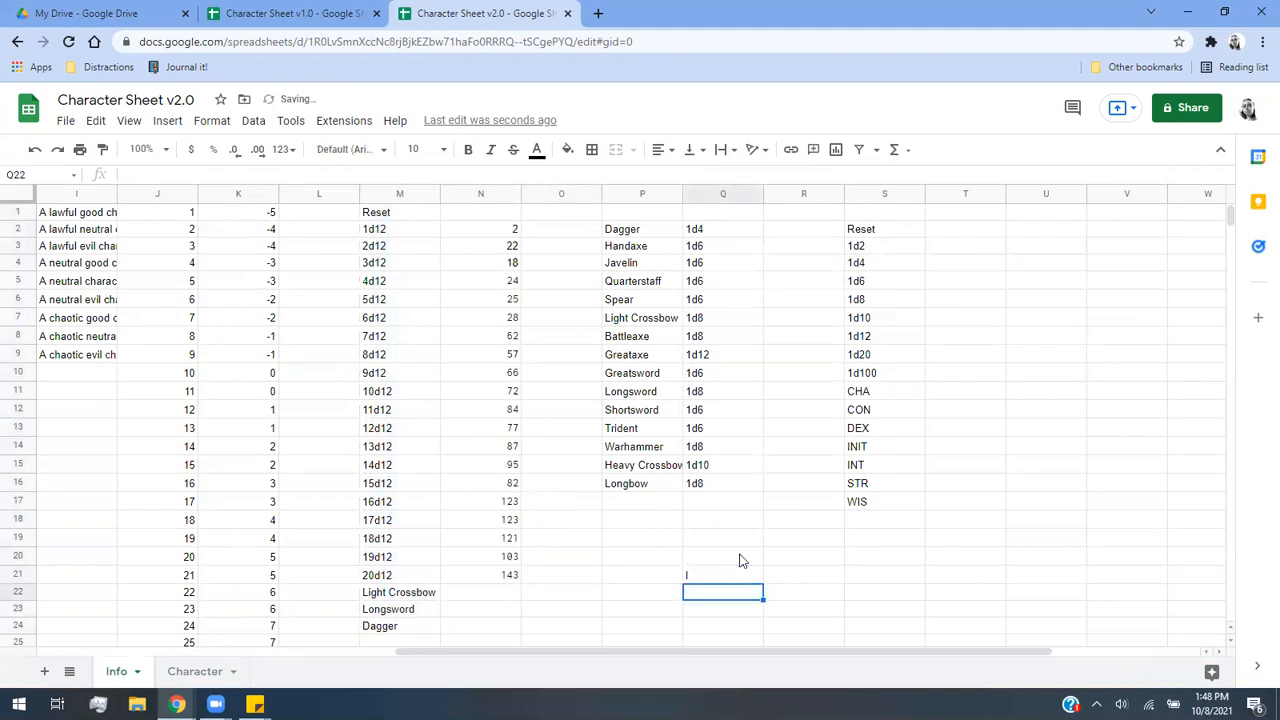
pyautogui.hotkey('ctrl', 'z')
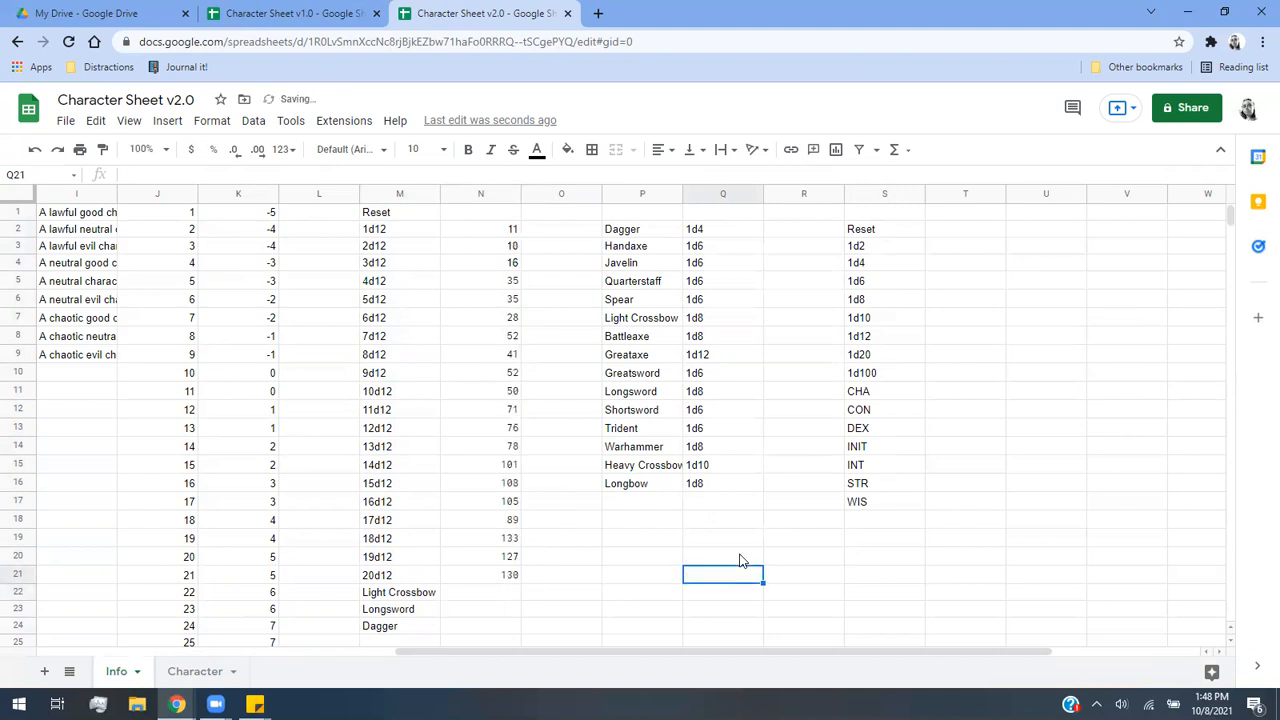
pyautogui.click(673, 559)
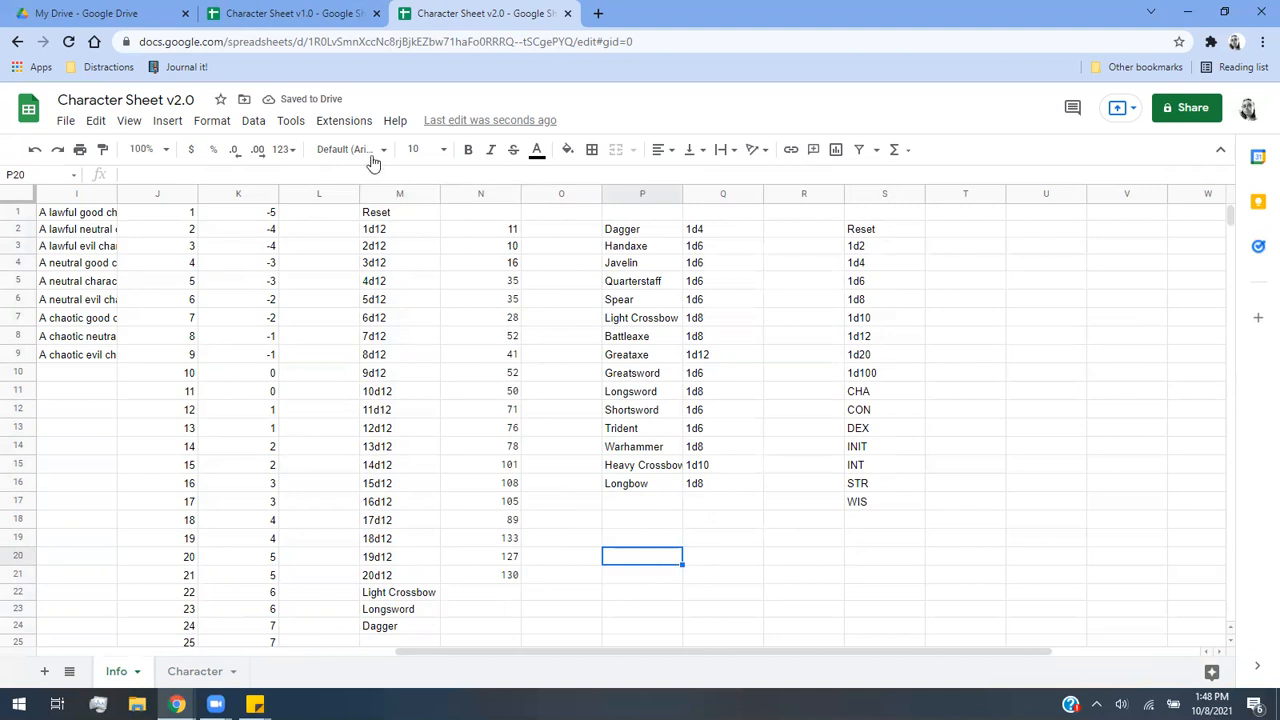
# Check the DAMAGE dropdown options in cells U12:W12 on the Character sheet, down to the weapons at the end of the list.
pyautogui.click(200, 678)
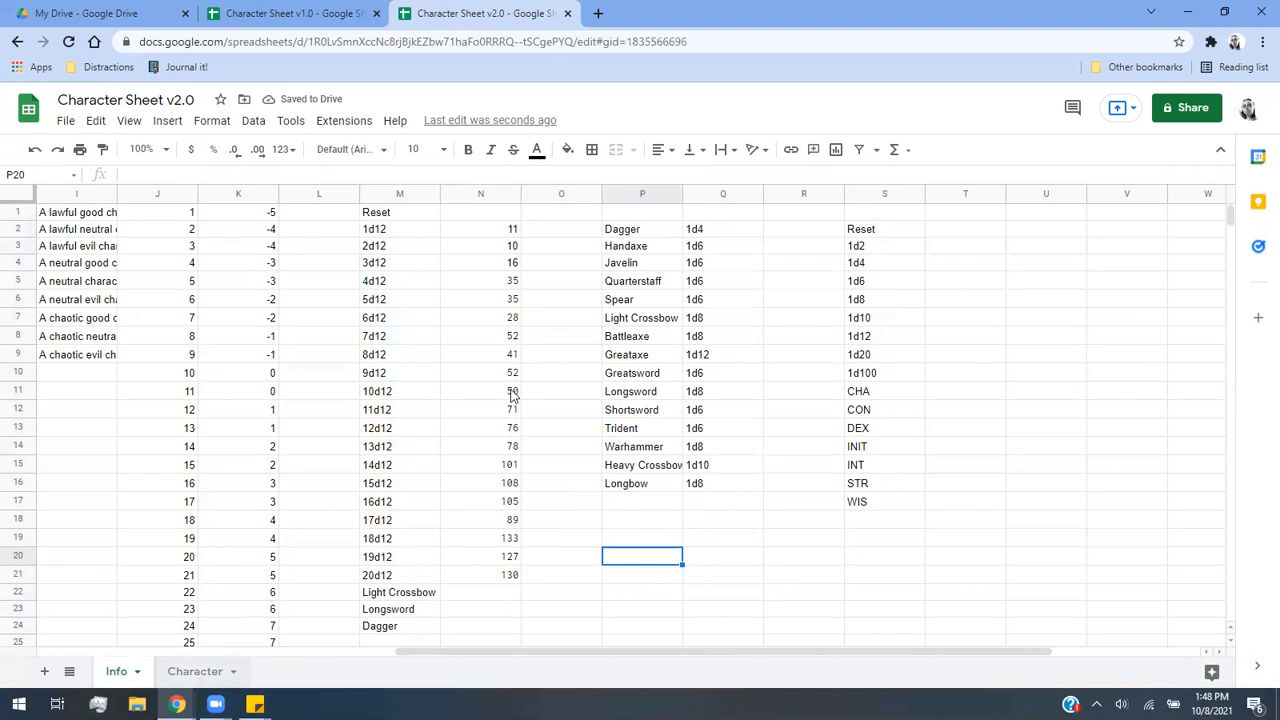
pyautogui.scroll(1, 634, 249)
pyautogui.click(634, 317)
pyautogui.scroll(-5, 612, 480)
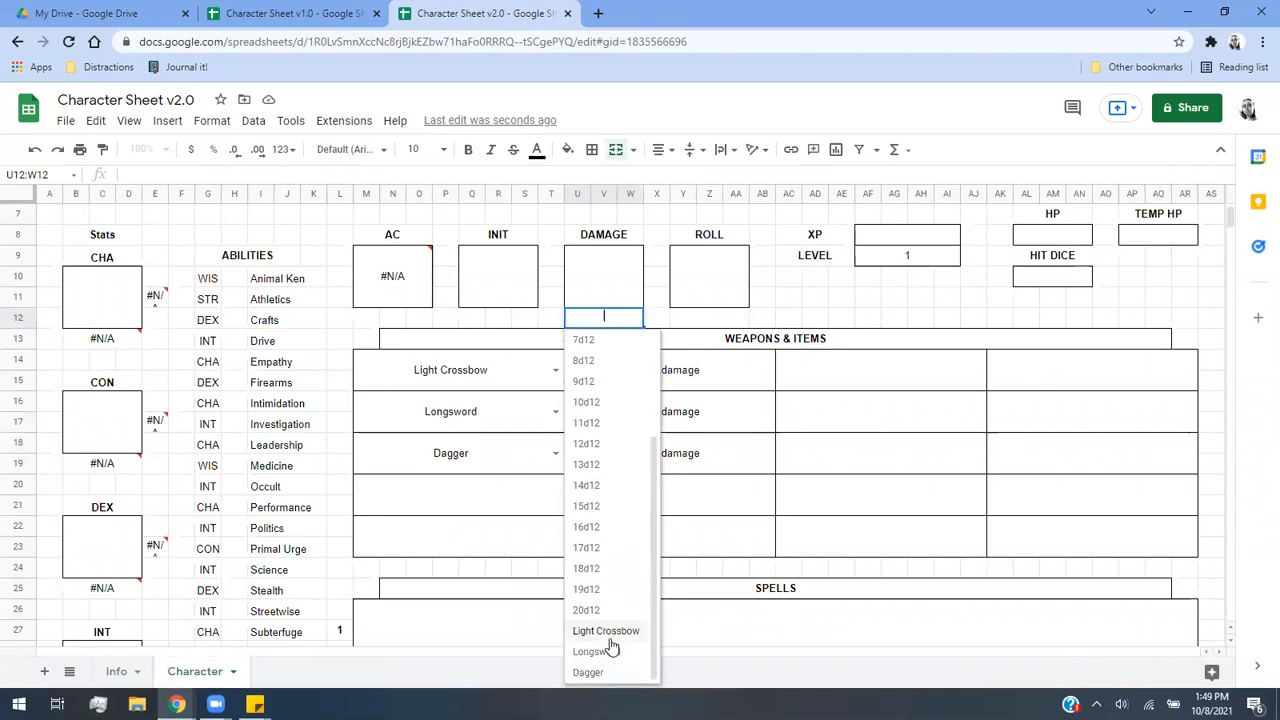
# Review the dice roll formulas beside 1d12, 2d12 and 20d12 in column N of the Info sheet.
pyautogui.click(112, 672)
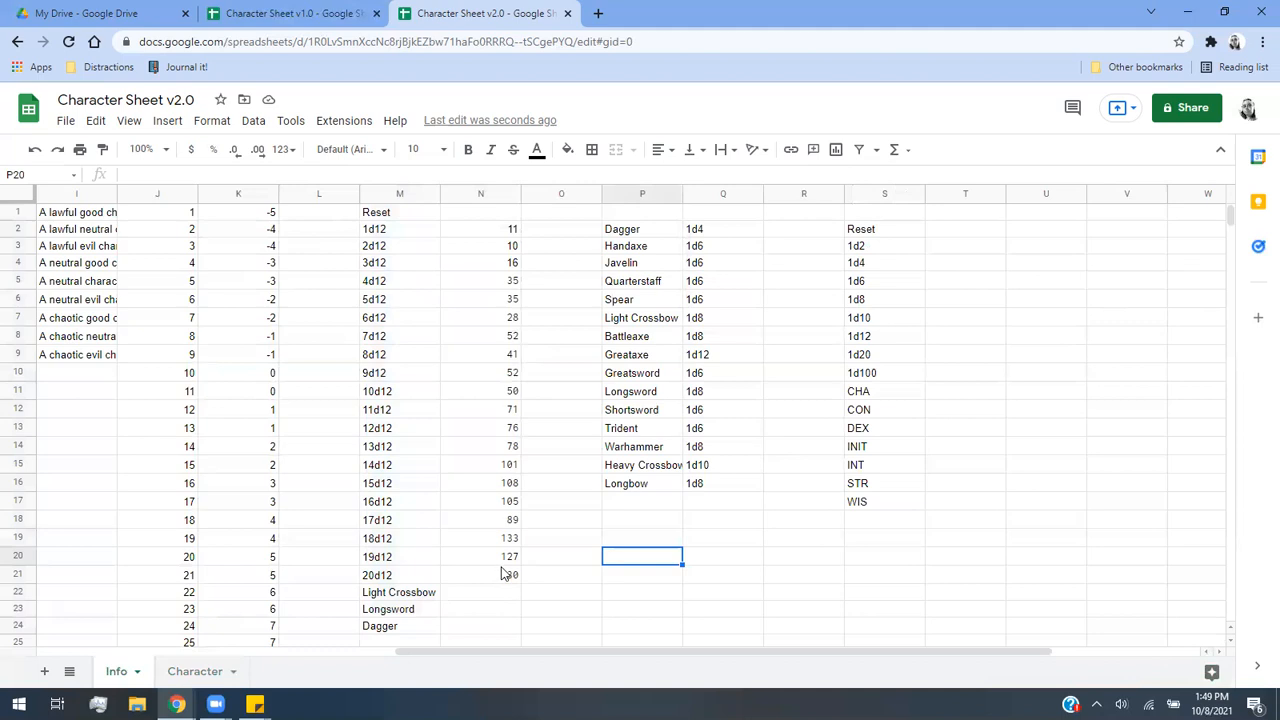
pyautogui.click(483, 234)
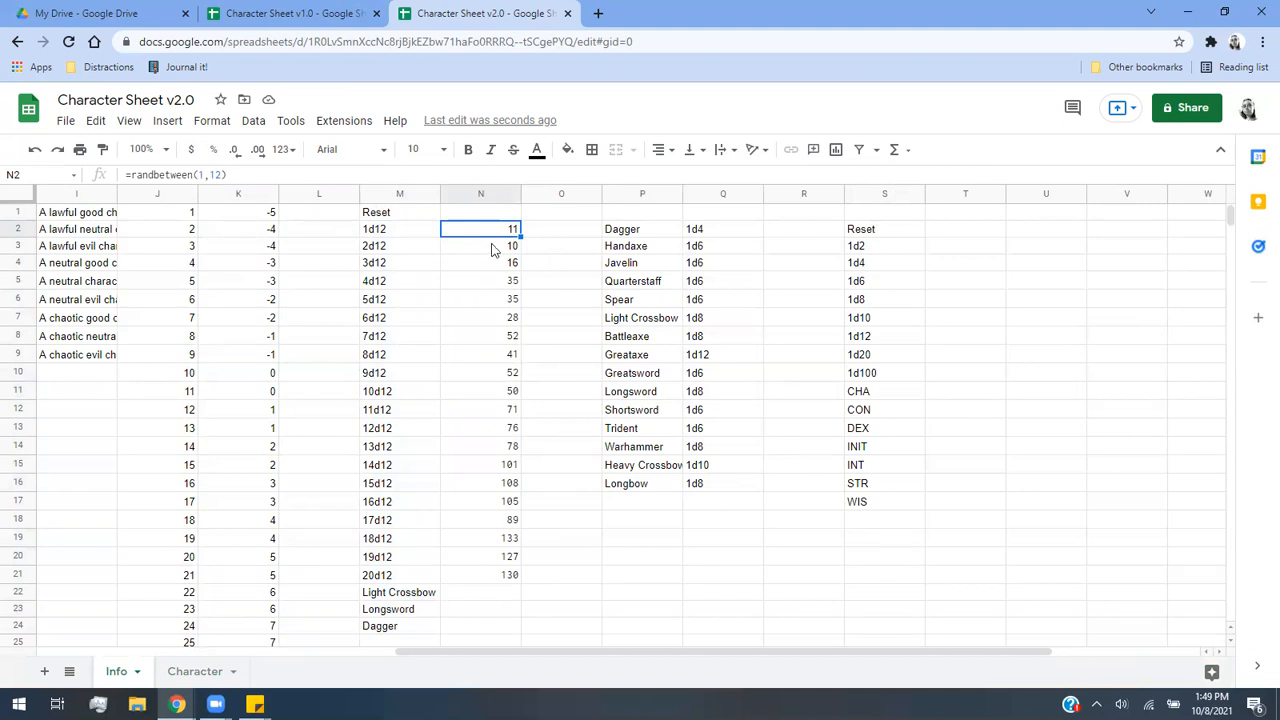
pyautogui.click(493, 251)
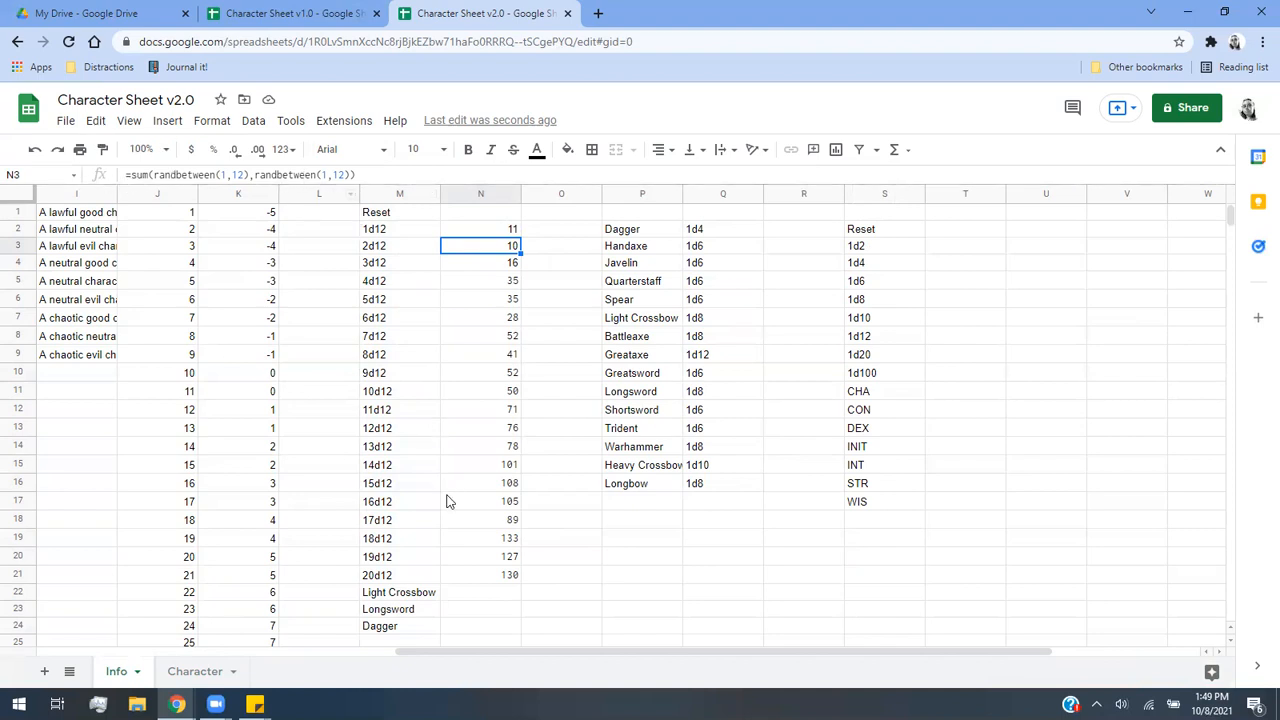
pyautogui.click(470, 576)
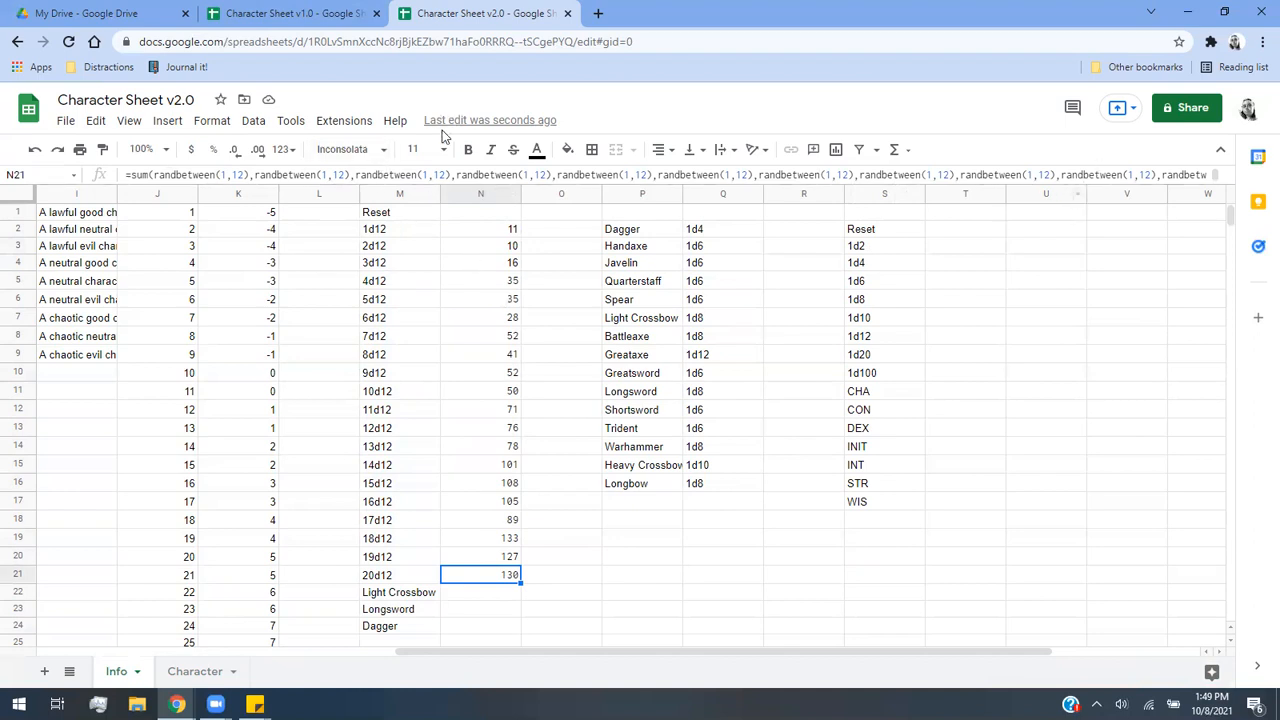
pyautogui.click(441, 174)
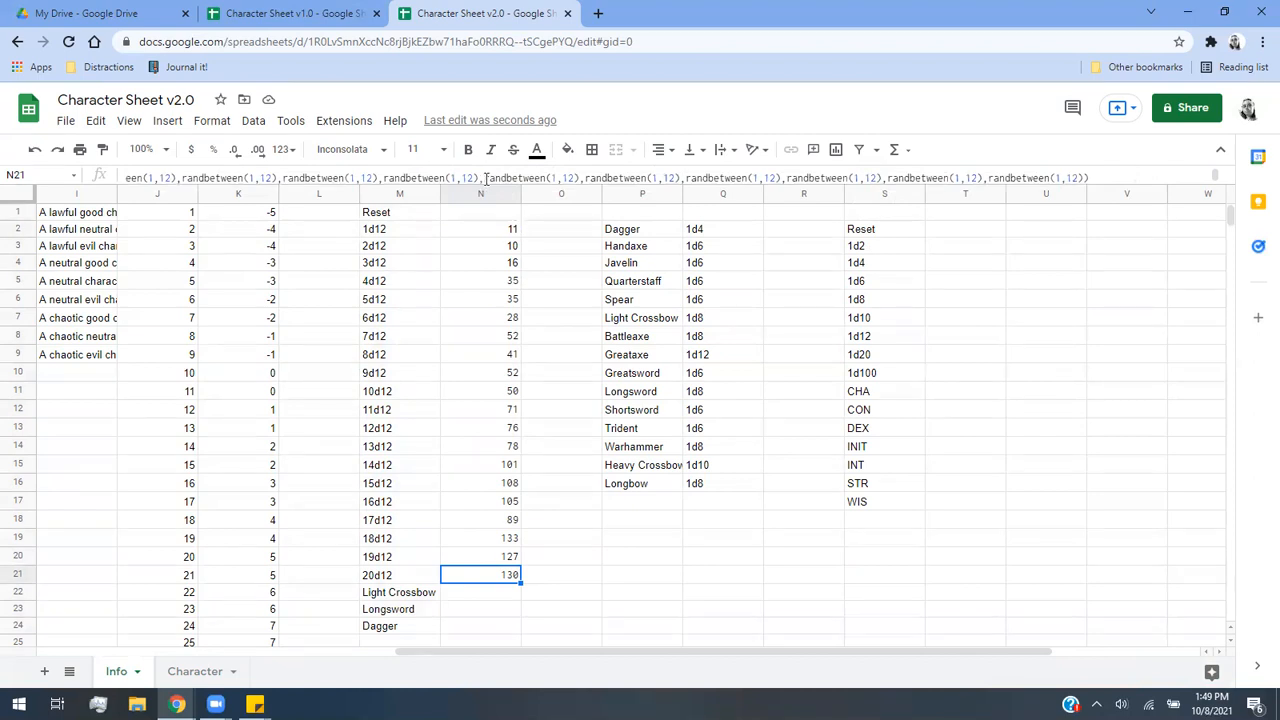
pyautogui.click(503, 598)
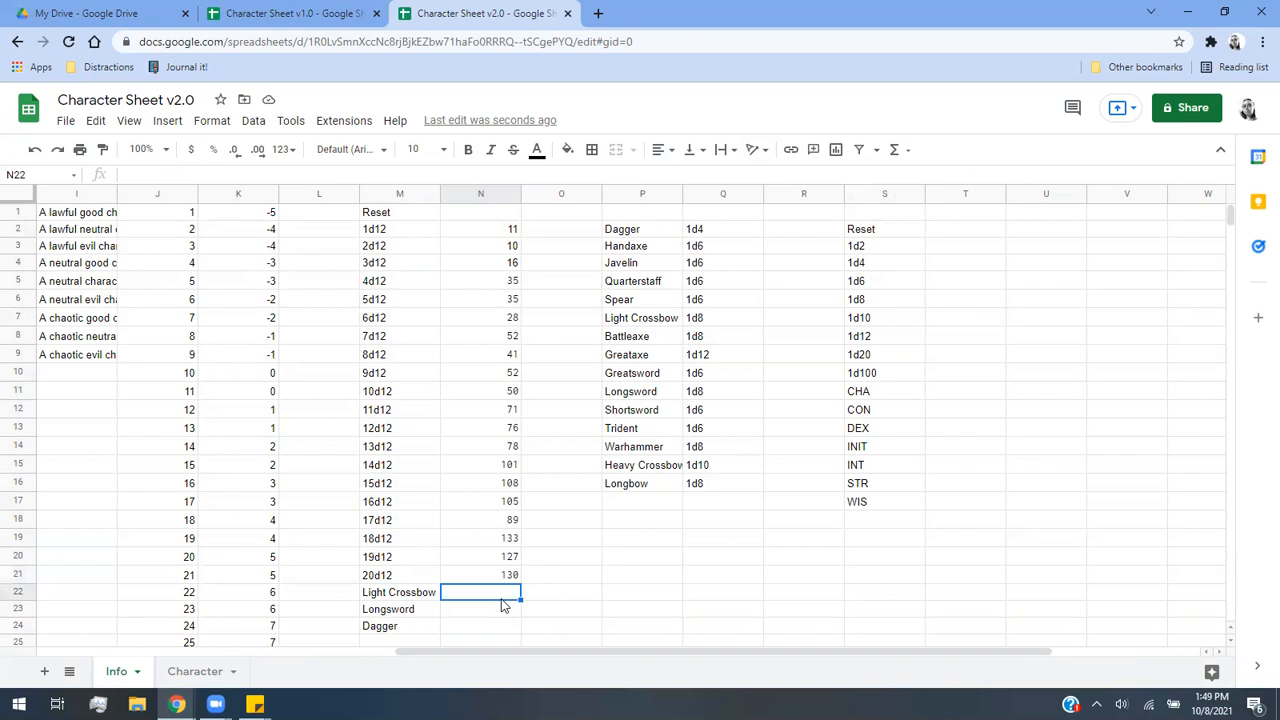
# Enter =randbetween(1,4) in cell R2 as the Dagger's 1d4 damage roll.
pyautogui.click(773, 231)
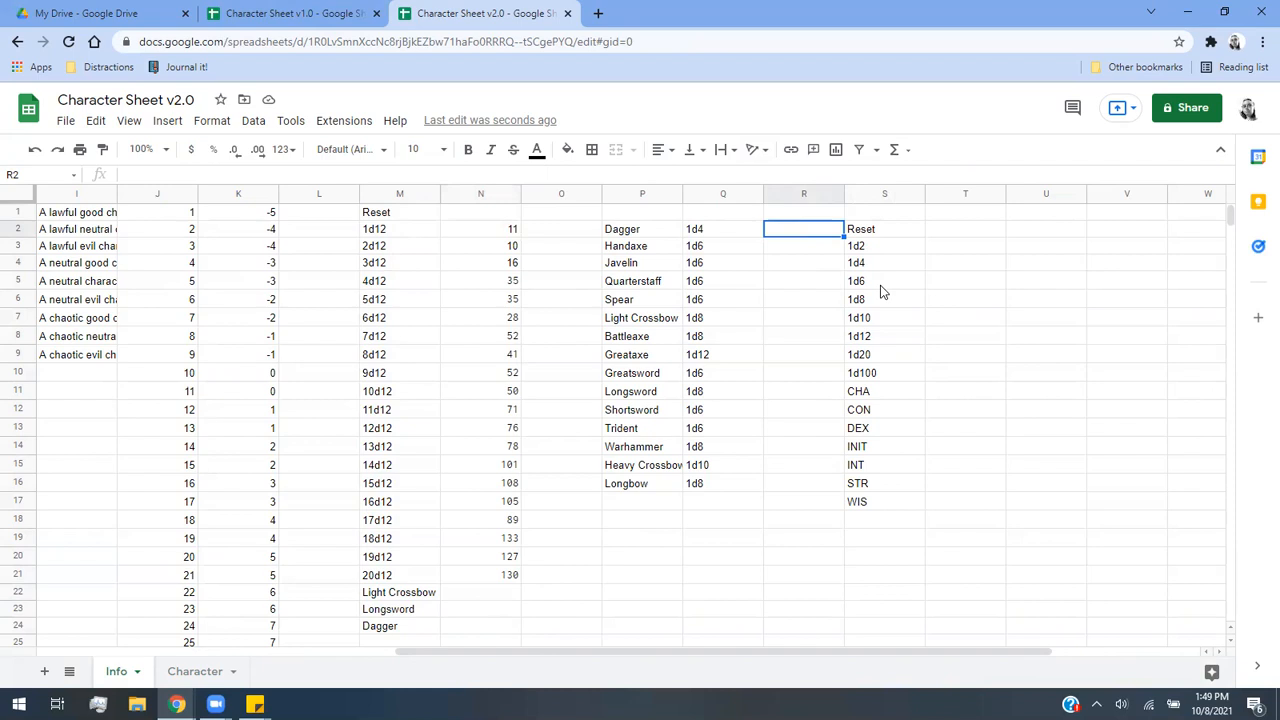
pyautogui.write('=rand')
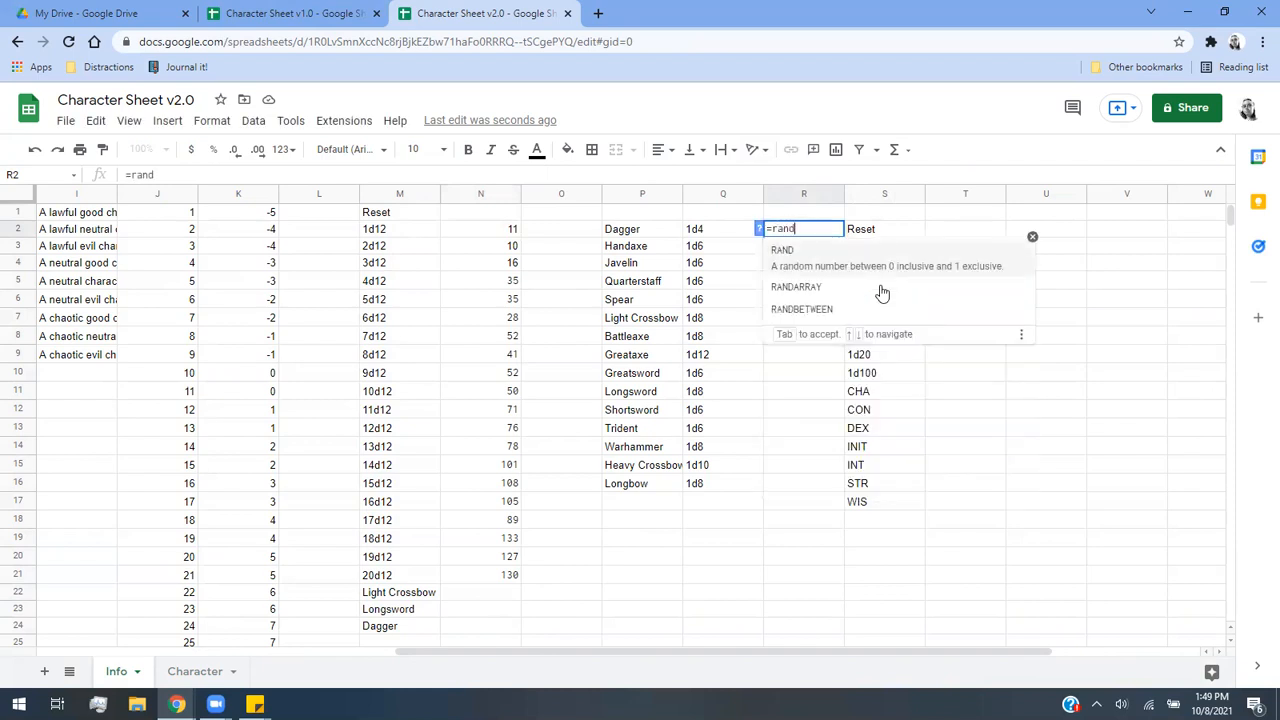
pyautogui.write('between')
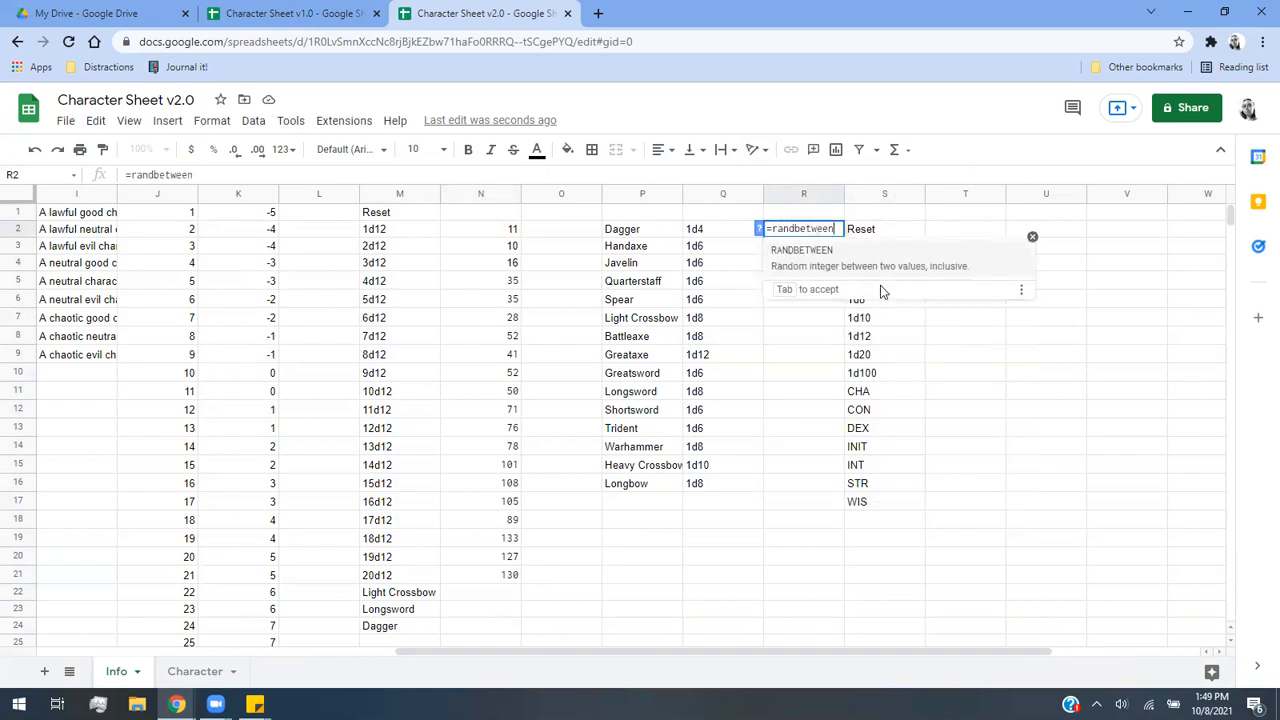
pyautogui.write('(1,5')
pyautogui.press('BackSpace')
pyautogui.write('4)')
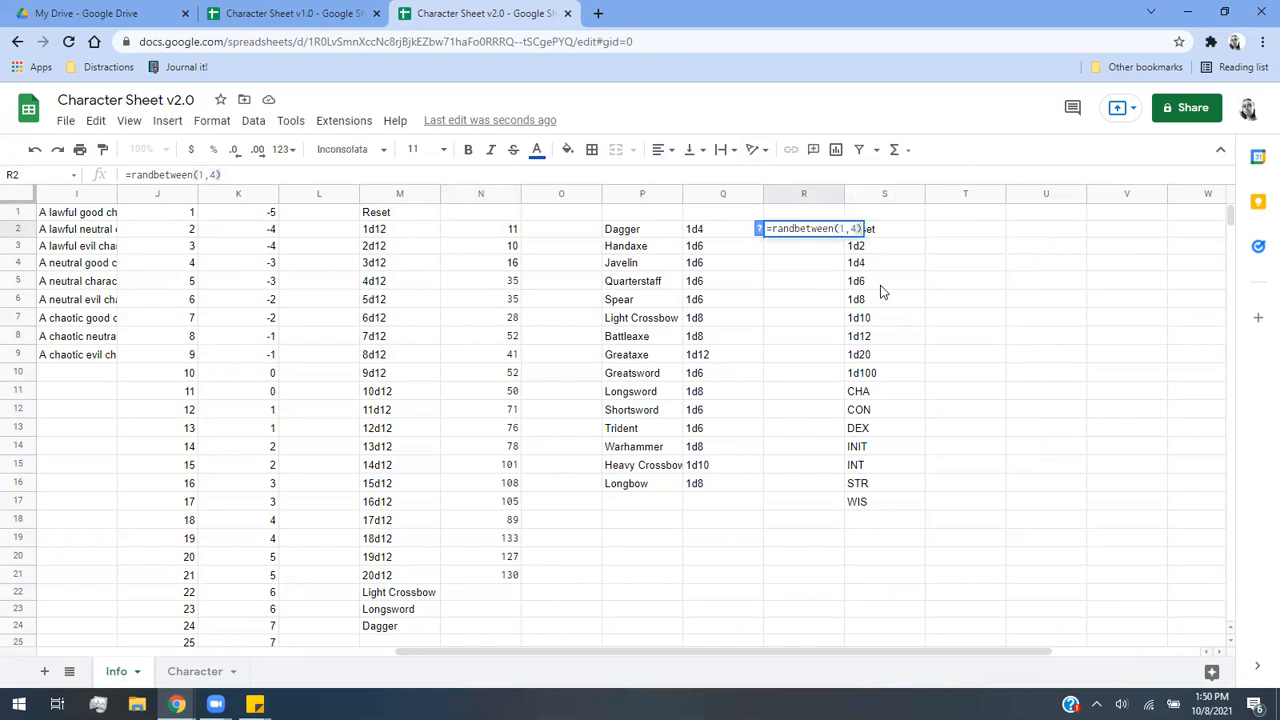
pyautogui.press('Return')
# Enter =randbetween(1,6) in cells R3 and R4 as the 1d6 rolls for Handaxe and Javelin.
pyautogui.write('=rand')
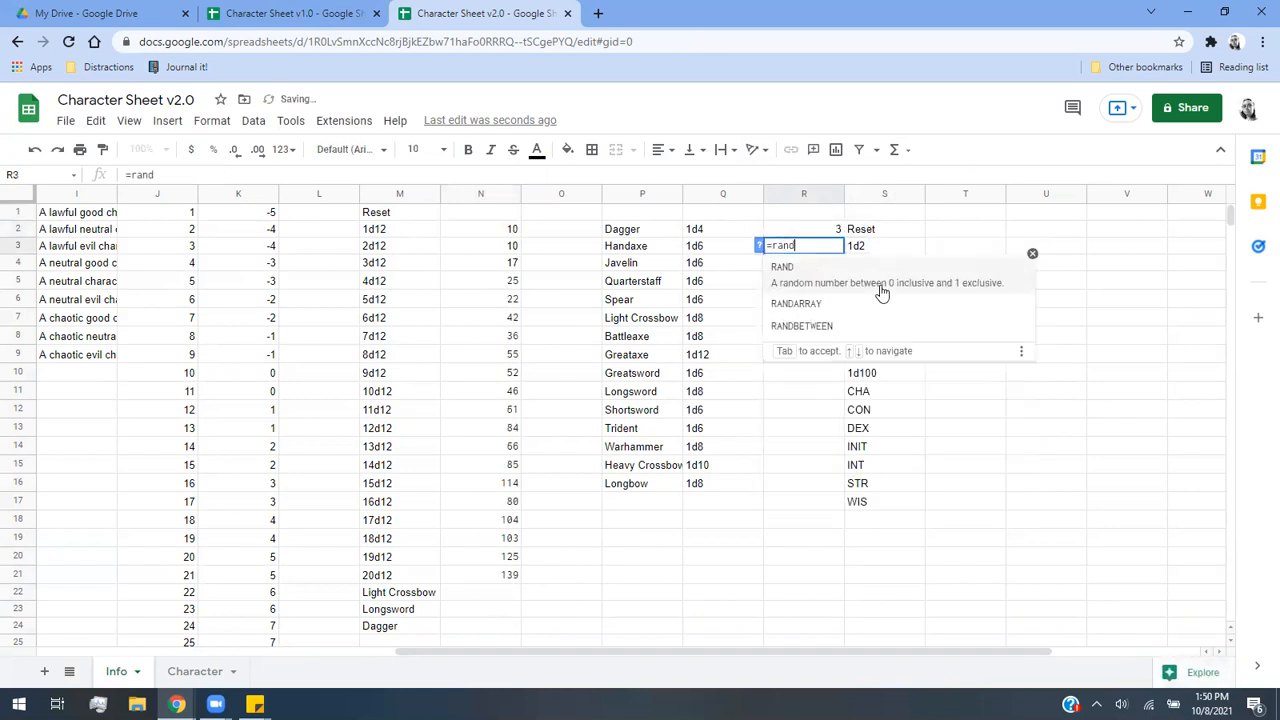
pyautogui.write('between')
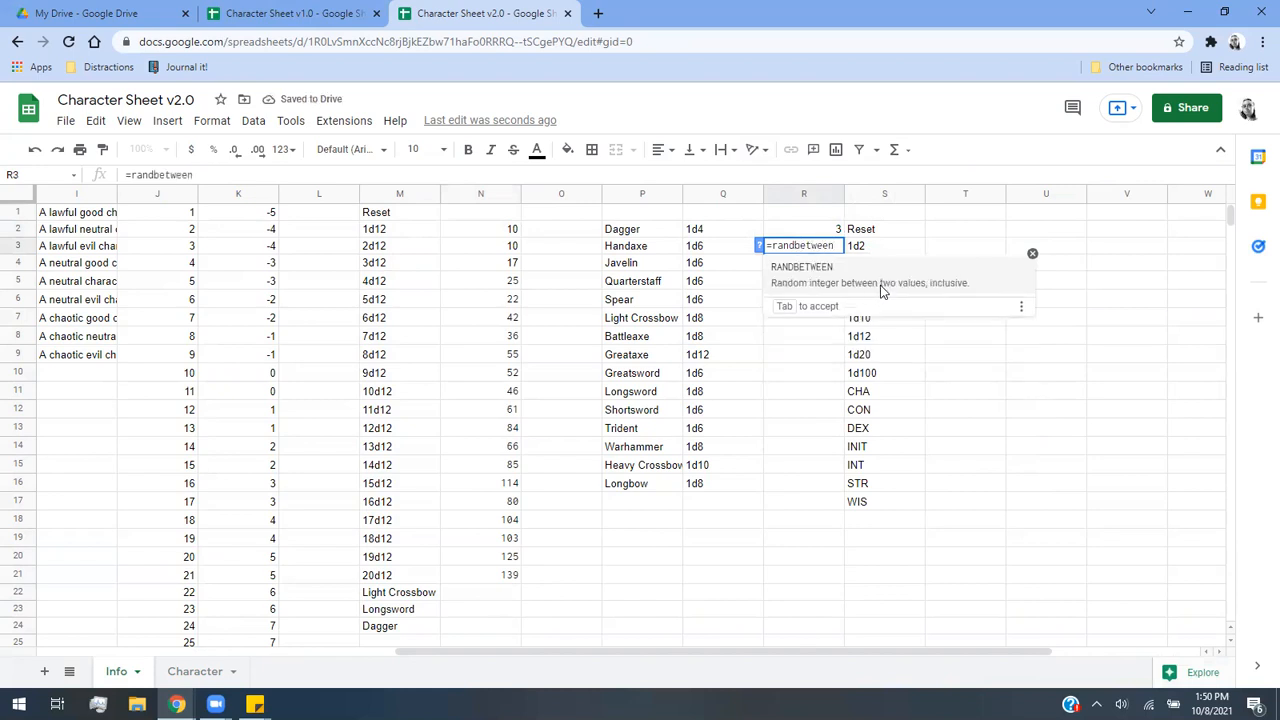
pyautogui.write('(1,6)')
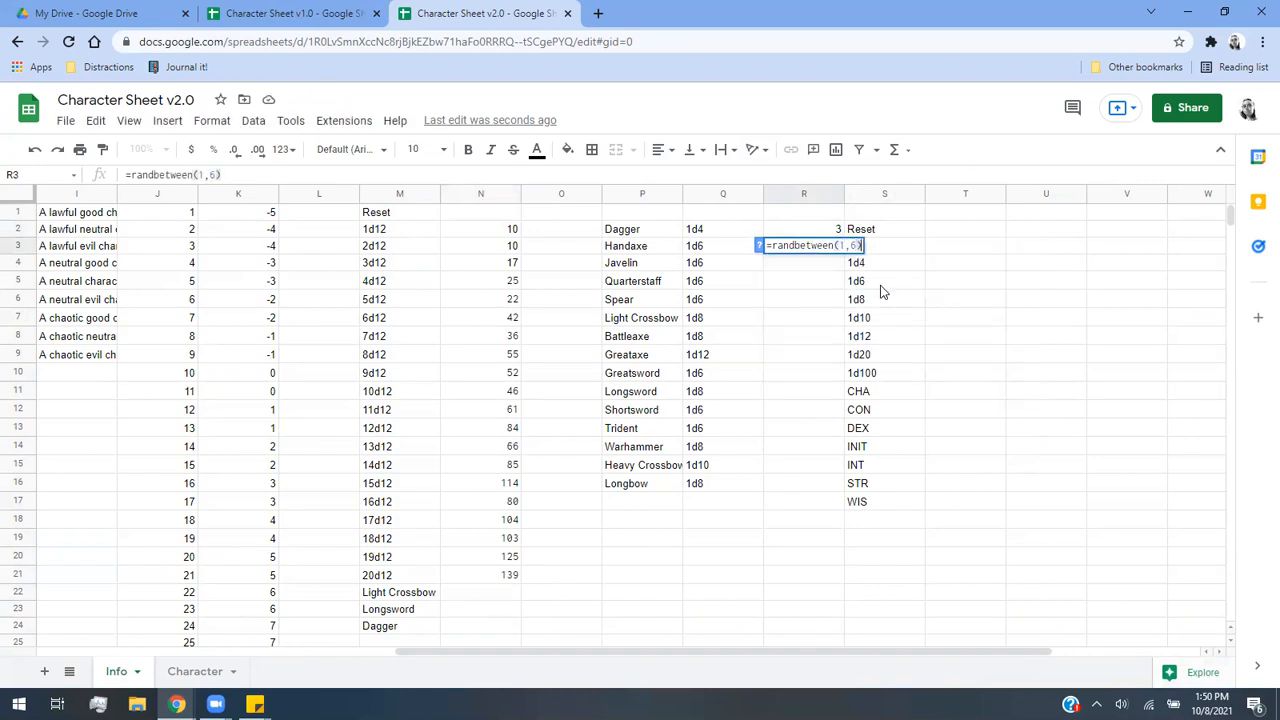
pyautogui.press('Return')
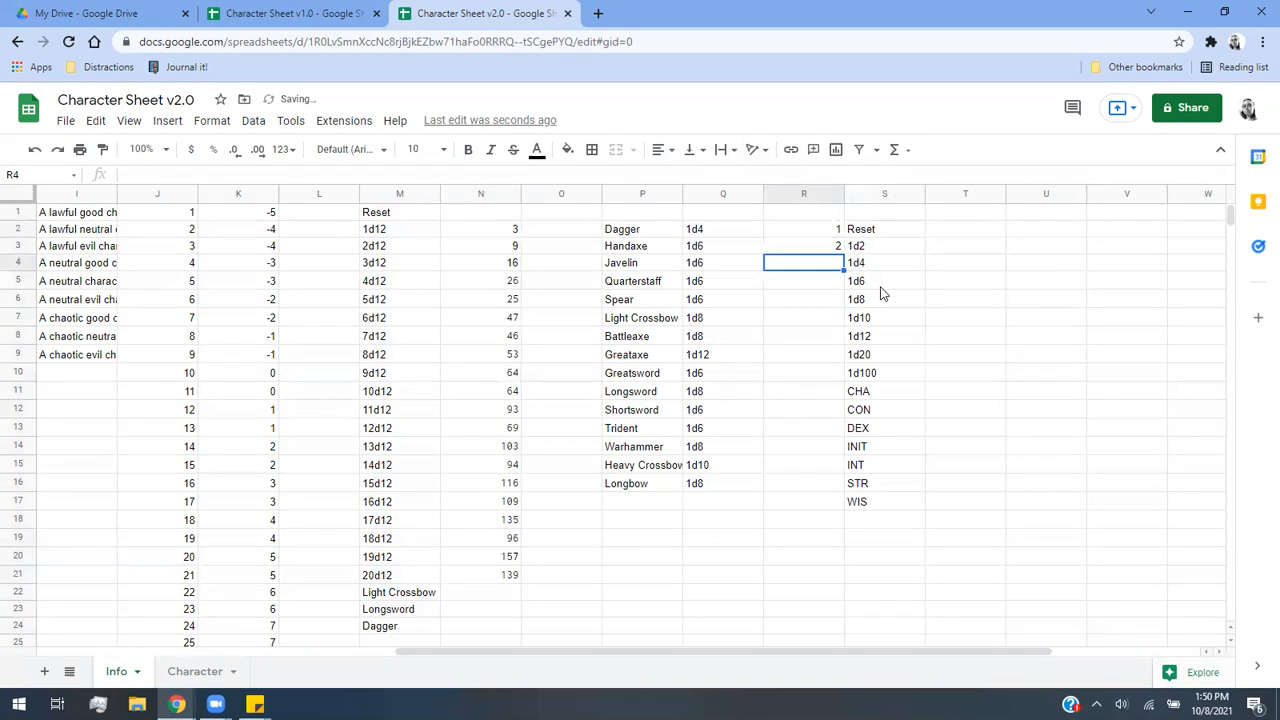
pyautogui.write('=randbetween')
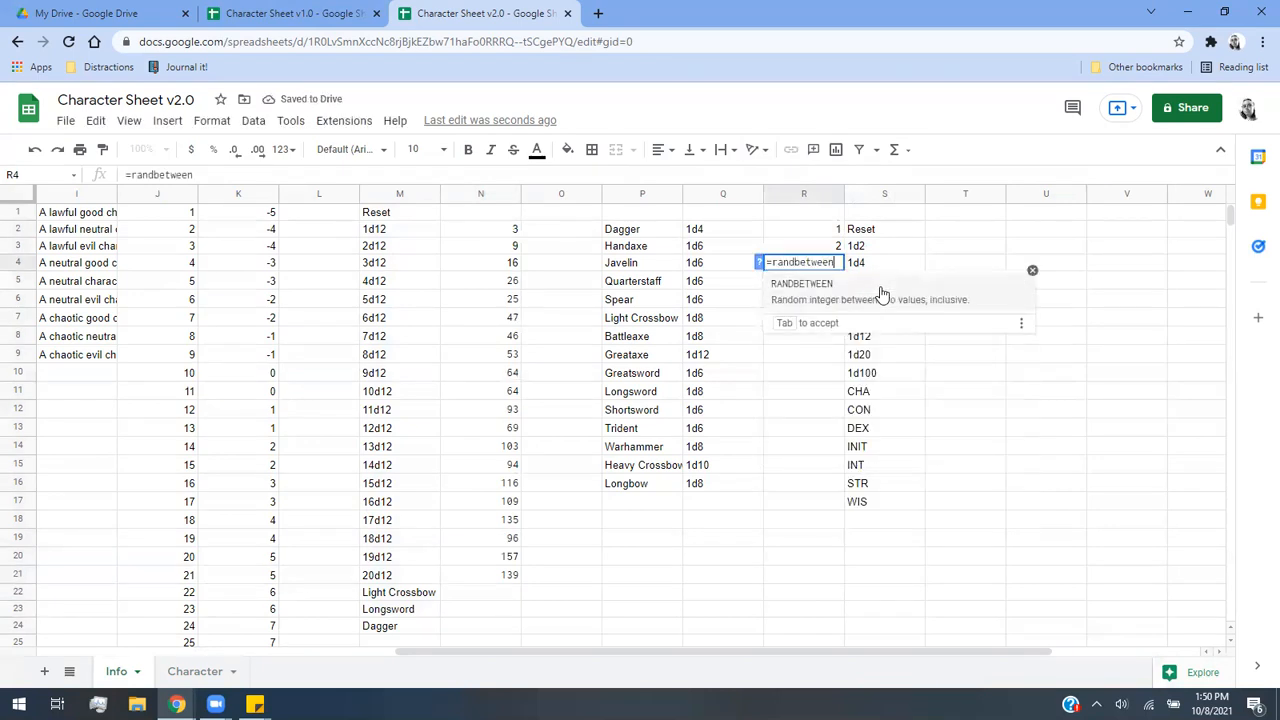
pyautogui.write('(1,6)')
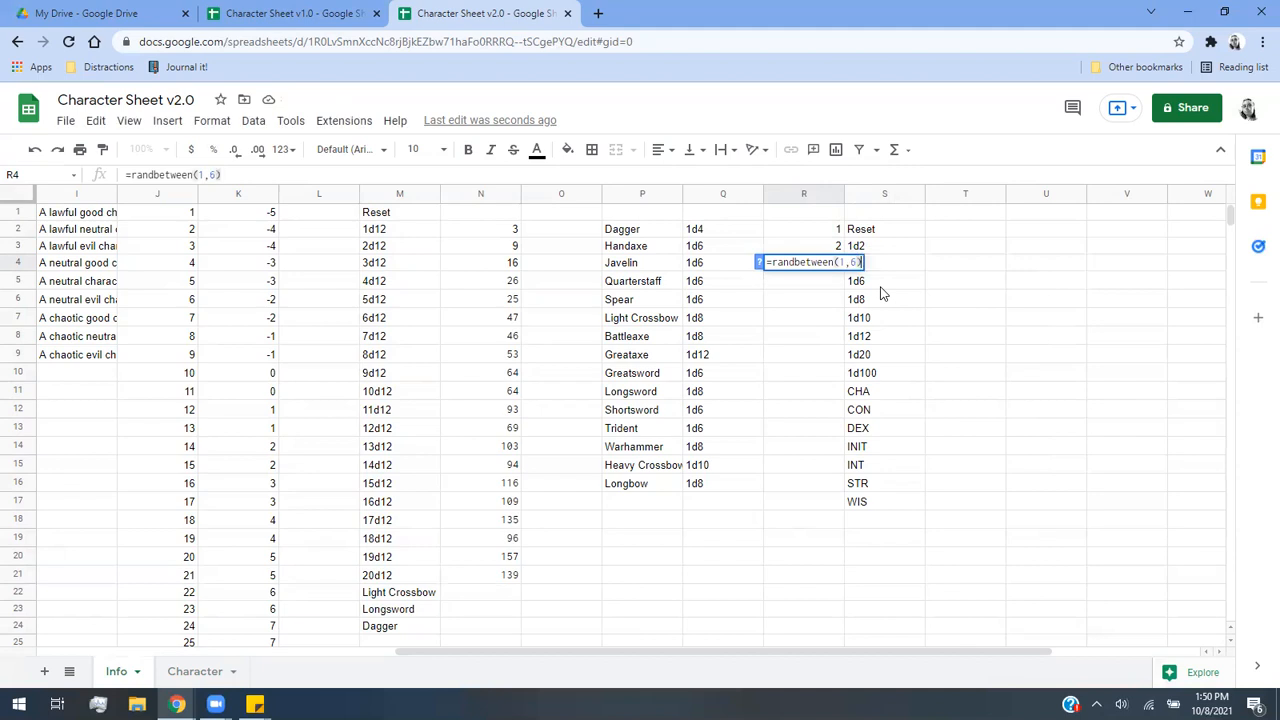
pyautogui.press('Return')
# Enter =randbetween(1,6) in cells R5 and R6 as the 1d6 rolls for Quarterstaff and Spear.
pyautogui.write('=rand')
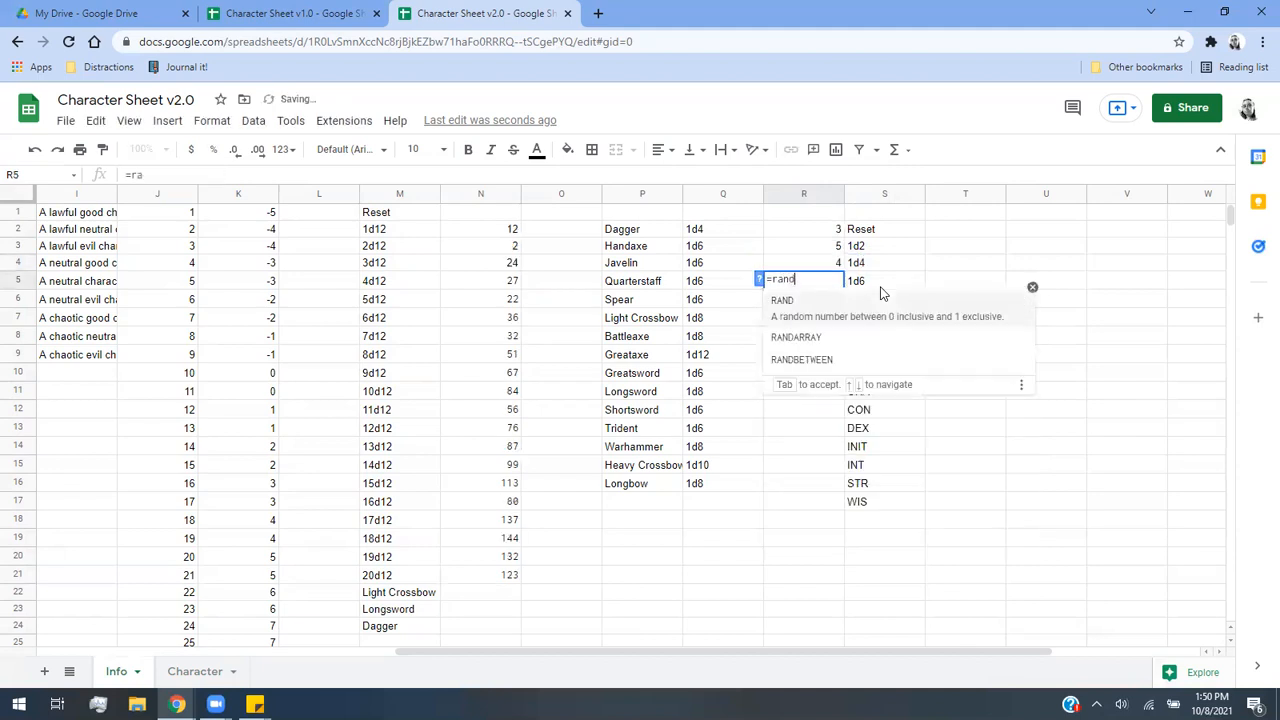
pyautogui.write('between(')
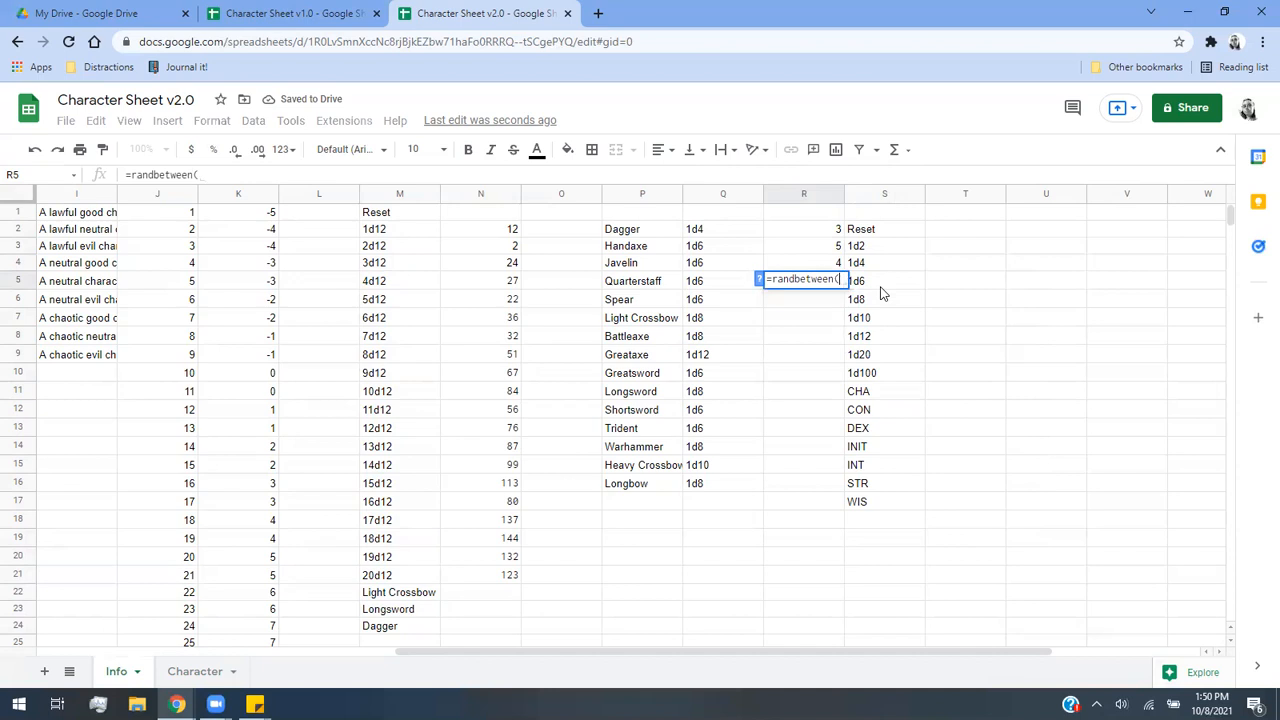
pyautogui.write('1,6)')
pyautogui.press('Return')
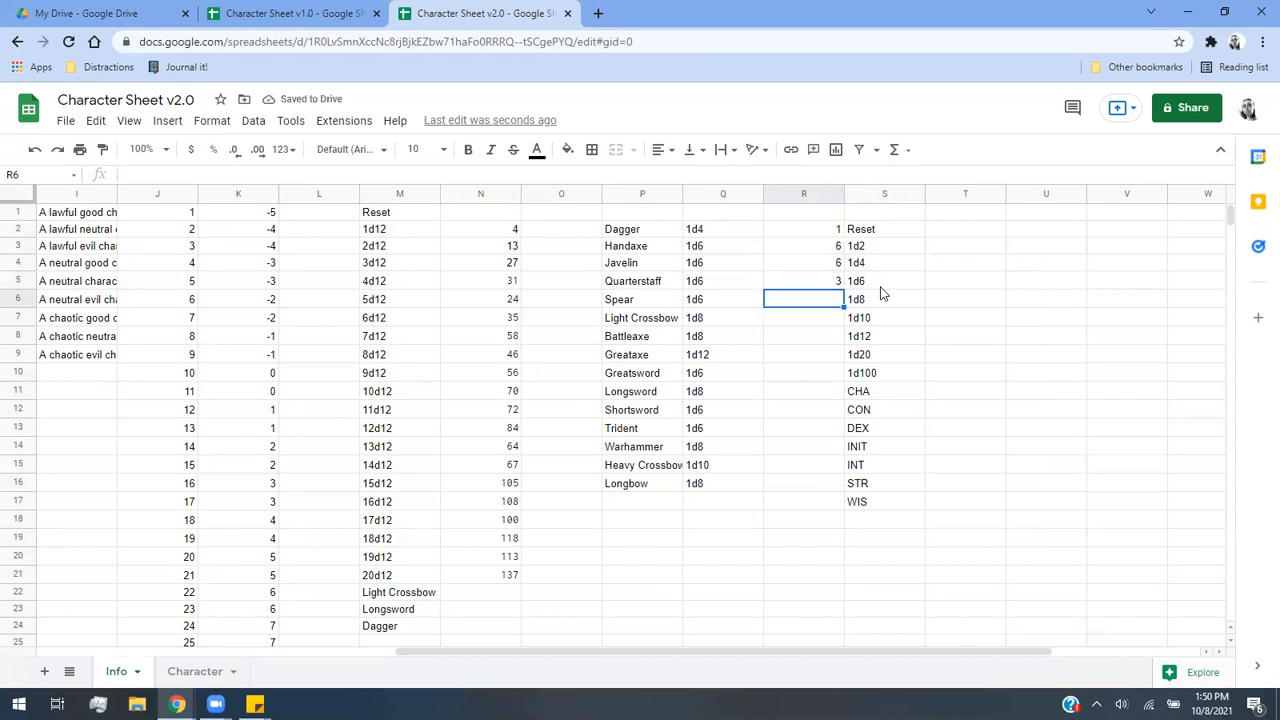
pyautogui.write('=r')
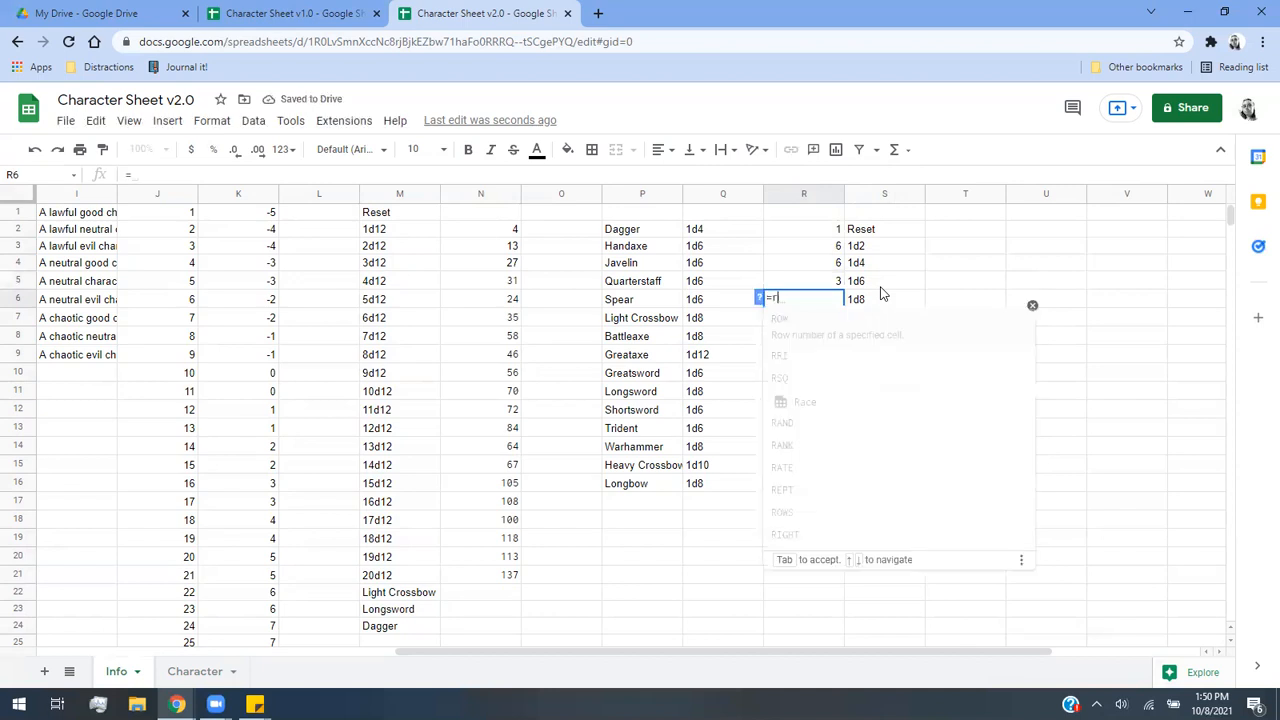
pyautogui.write('andbetween')
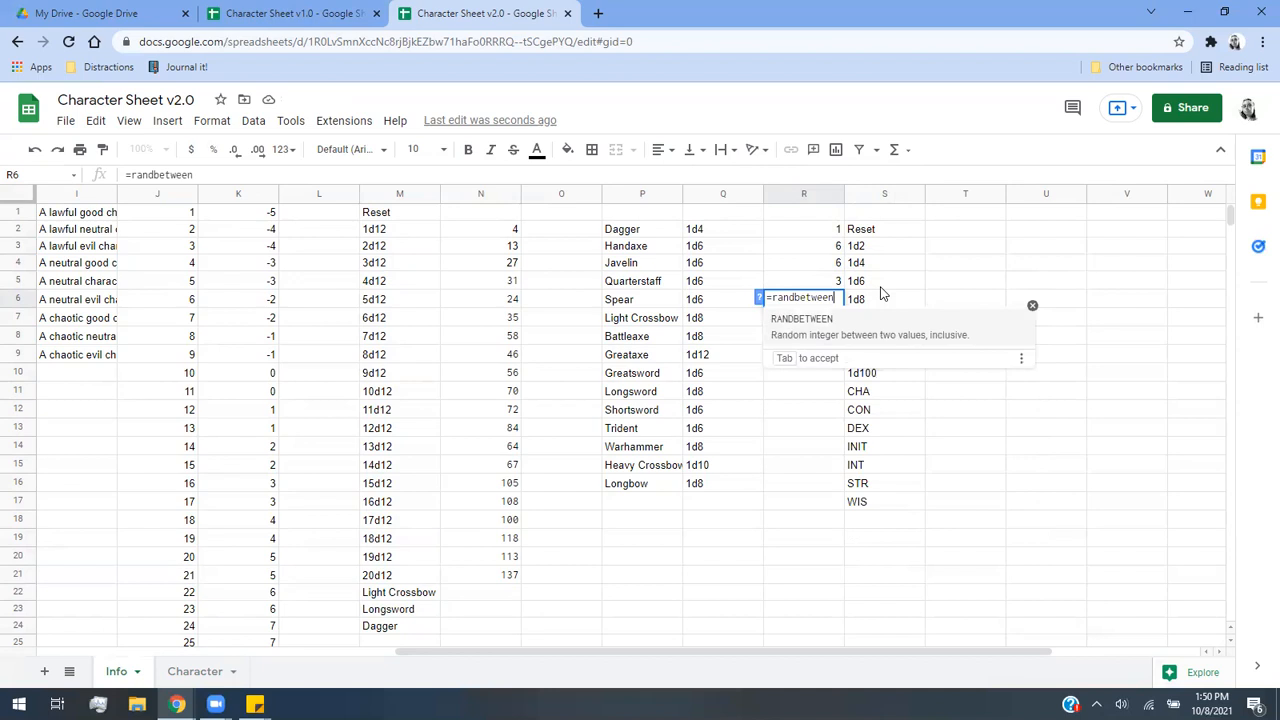
pyautogui.write('(1,6)')
pyautogui.press('Return')
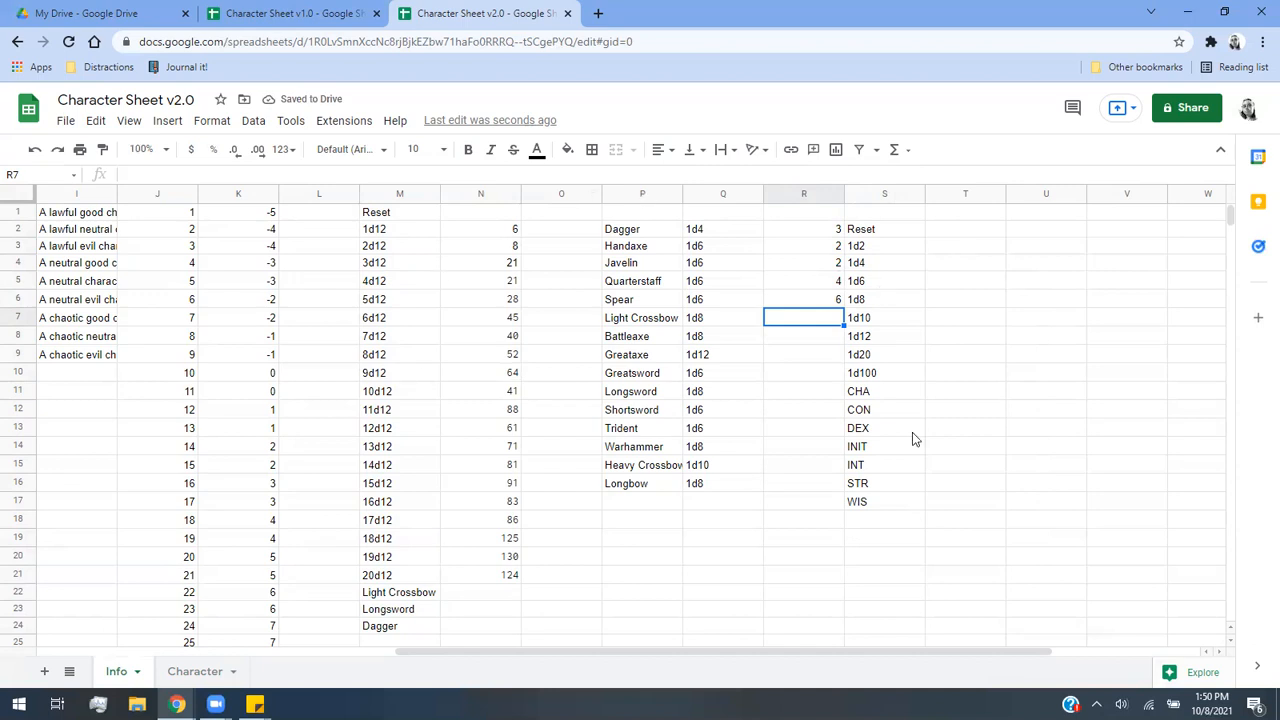
# Enter =randbetween(1,8) in cells R7 and R8 as the 1d8 rolls for Light Crossbow and Battleaxe.
pyautogui.write('=r')
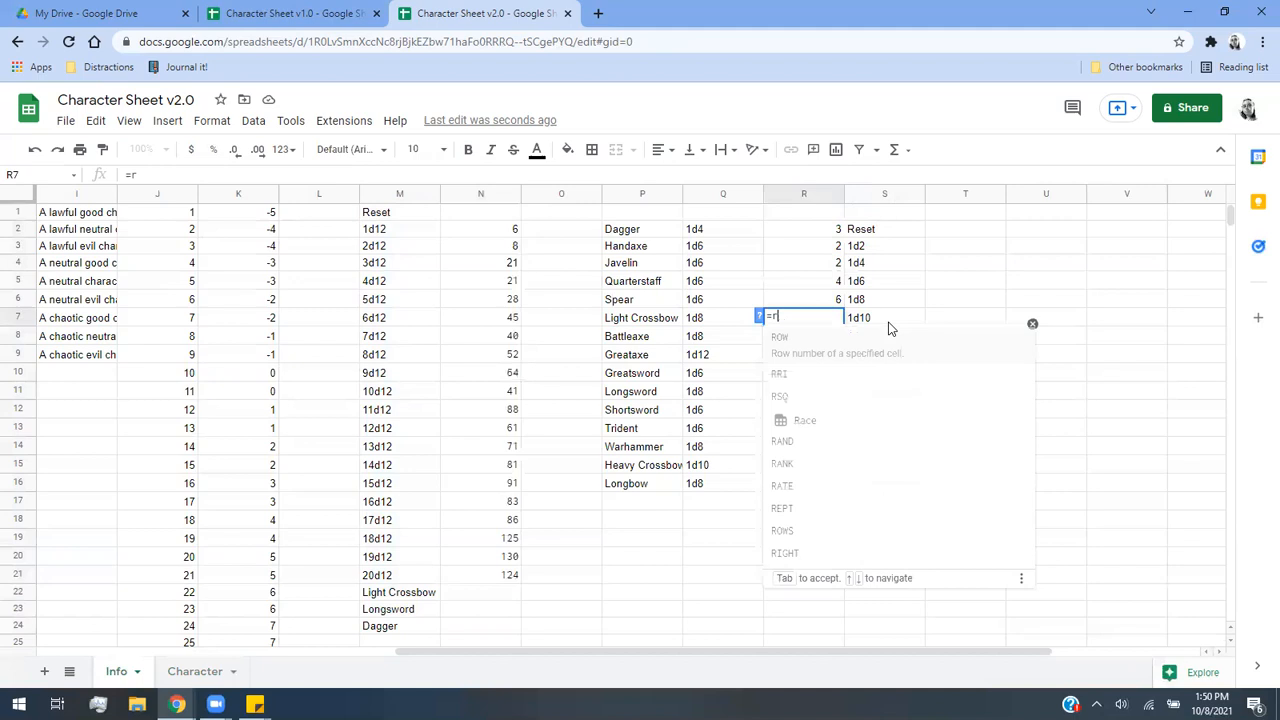
pyautogui.write('andbetween(')
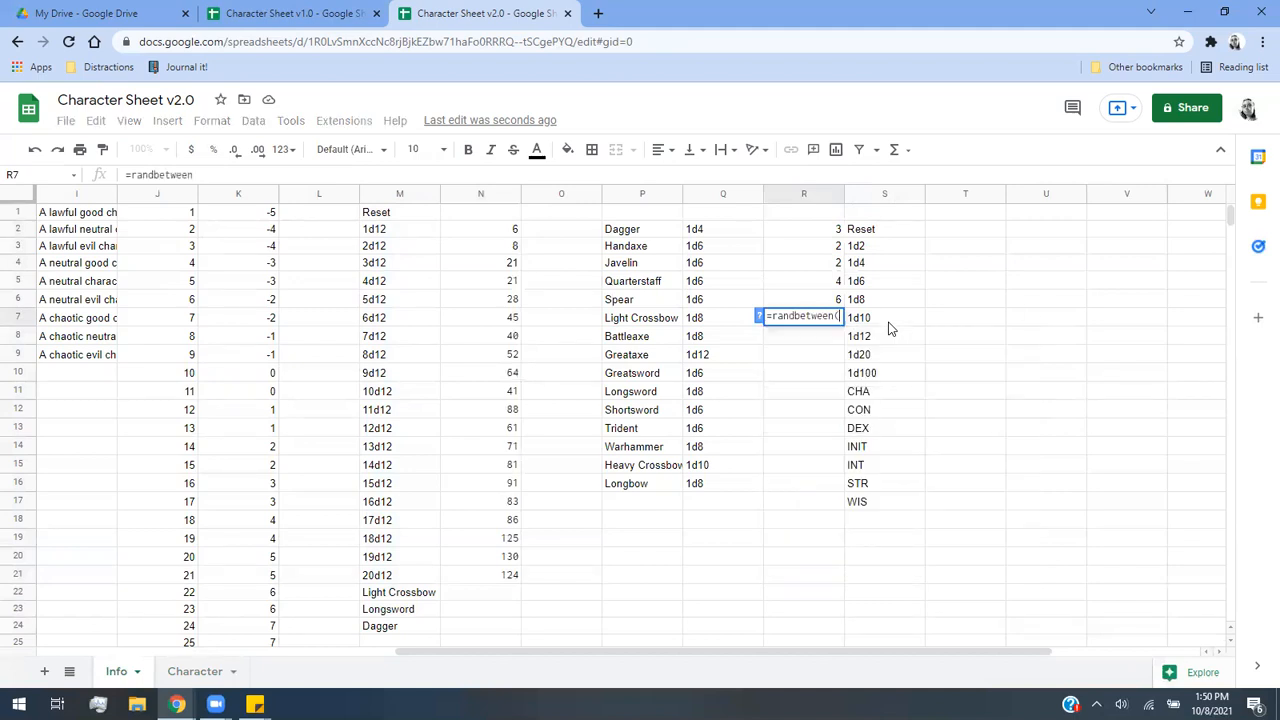
pyautogui.write('1,8)')
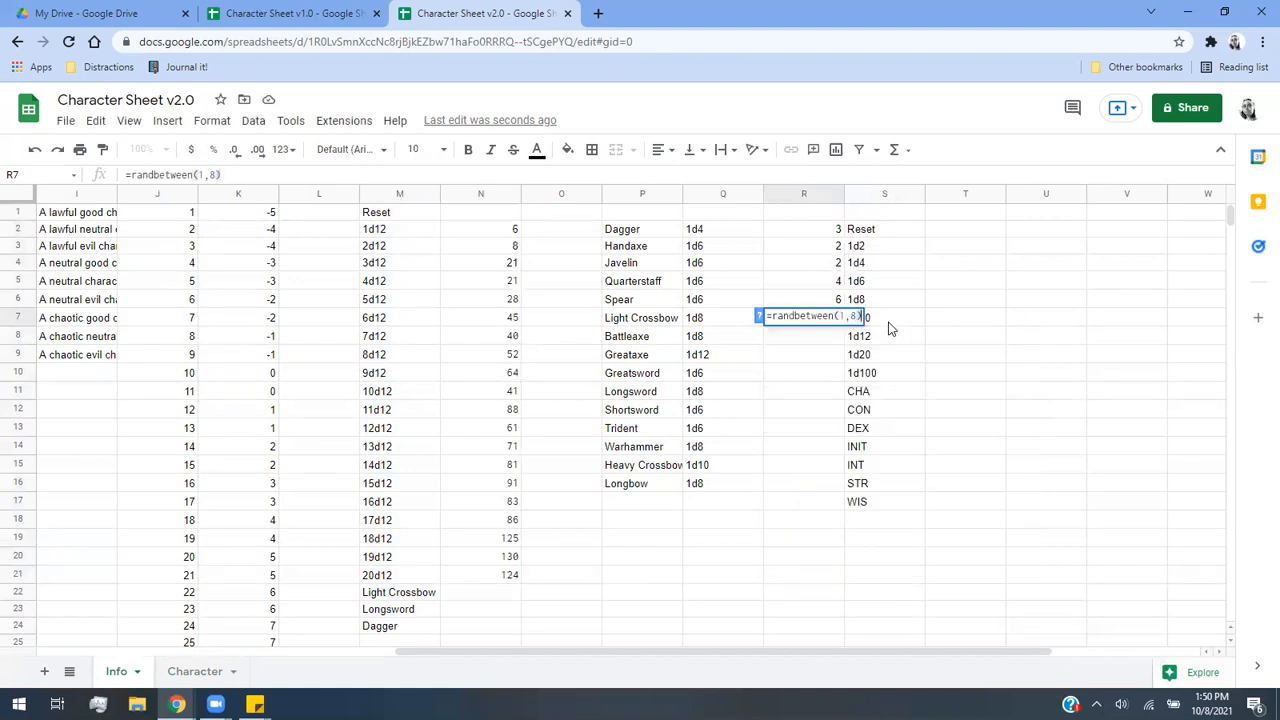
pyautogui.press('Return')
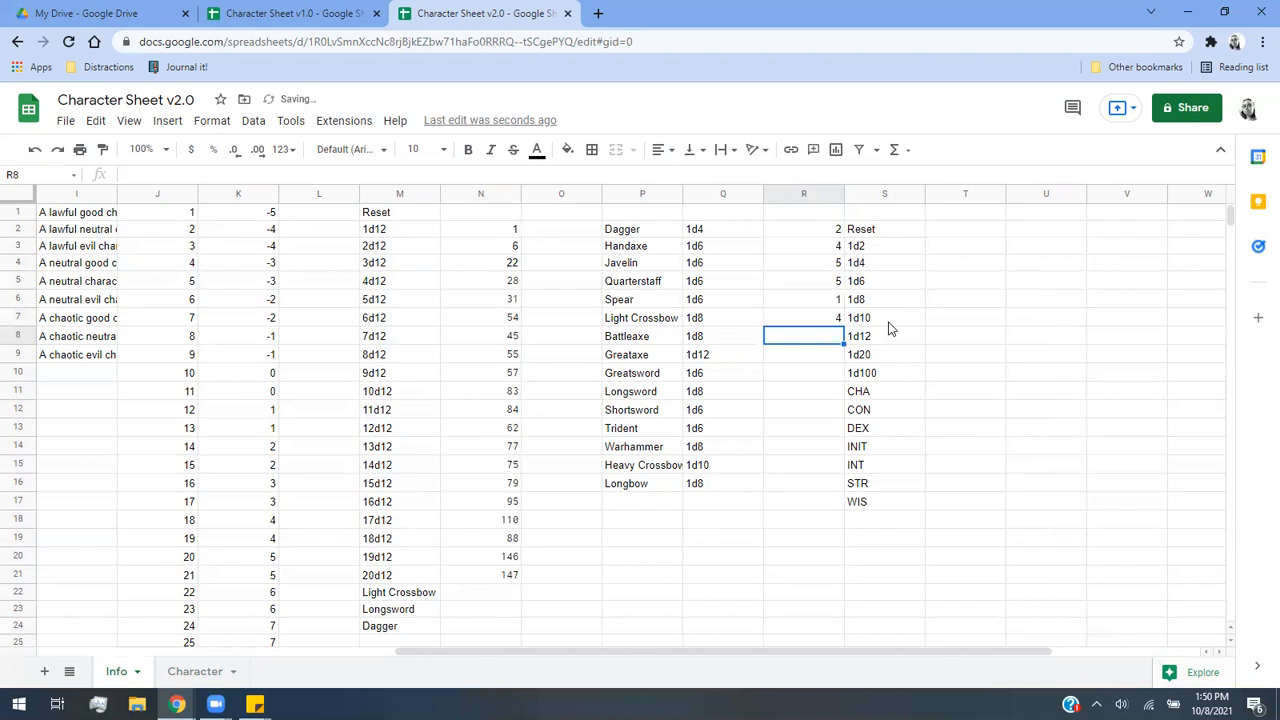
pyautogui.write('=randbetween')
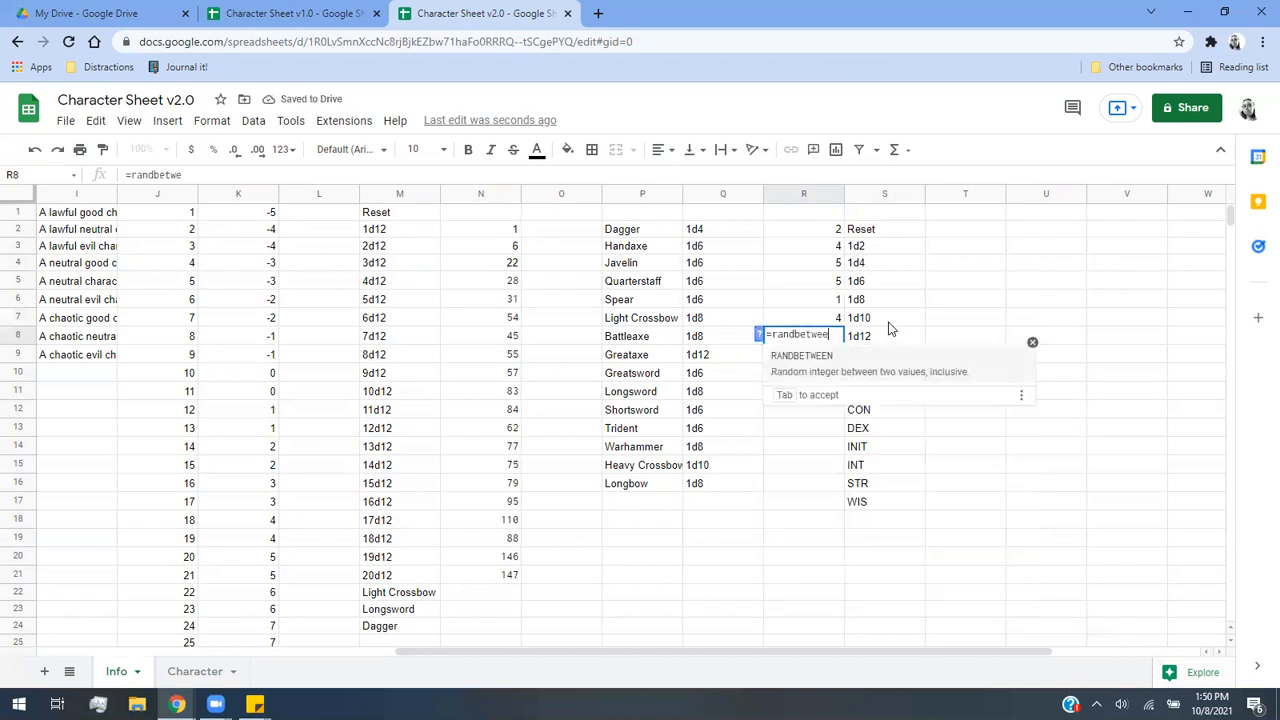
pyautogui.write('(')
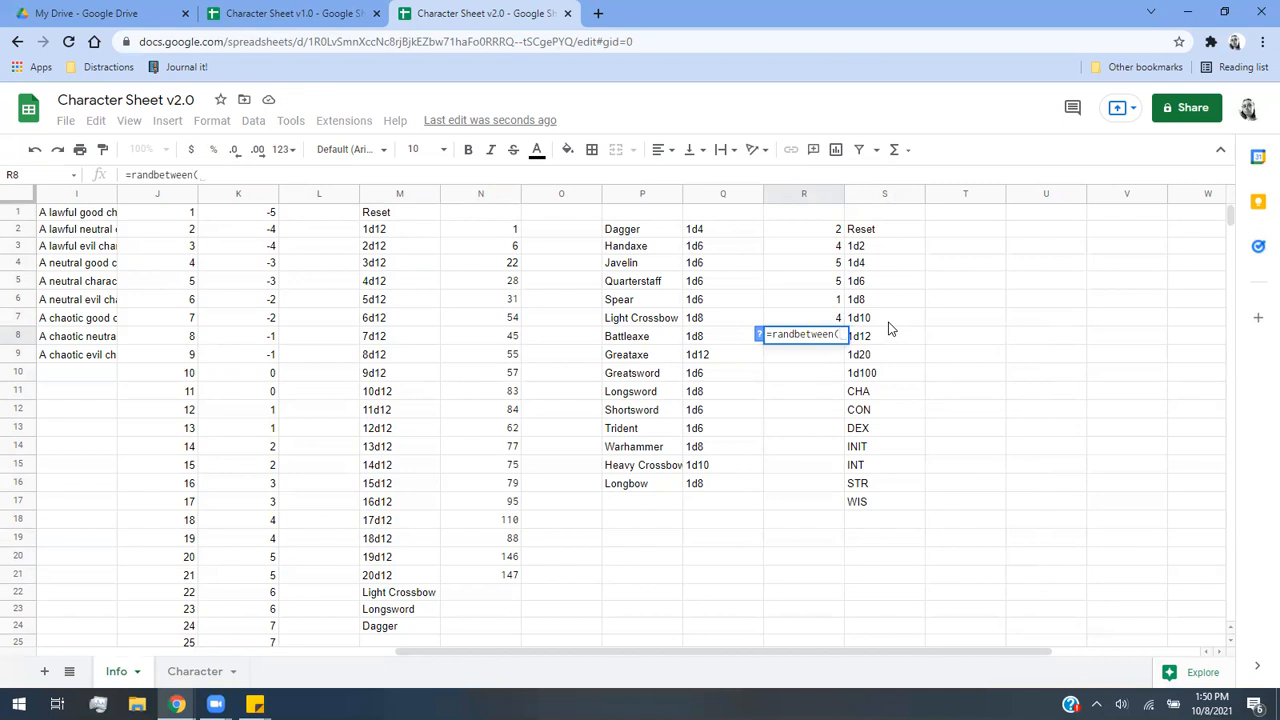
pyautogui.scroll(-1, 752, 252)
pyautogui.scroll(1, 1166, 531)
pyautogui.write('1,8)')
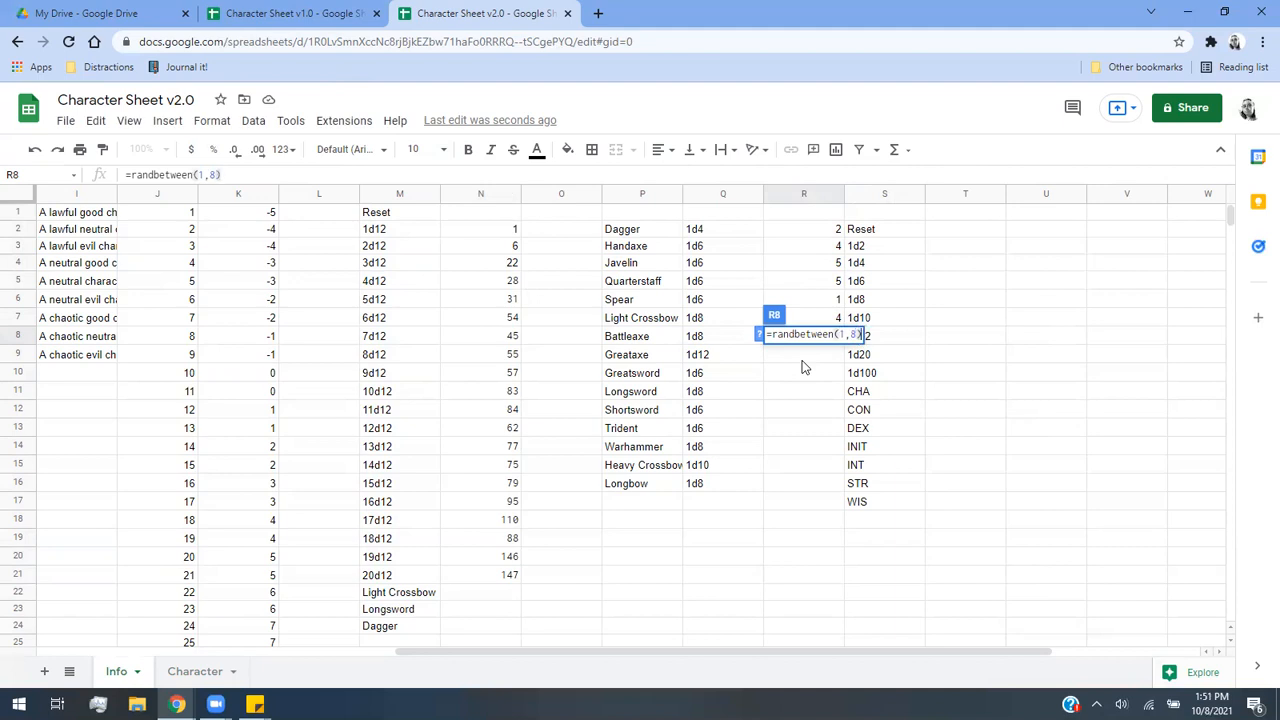
pyautogui.press('Return')
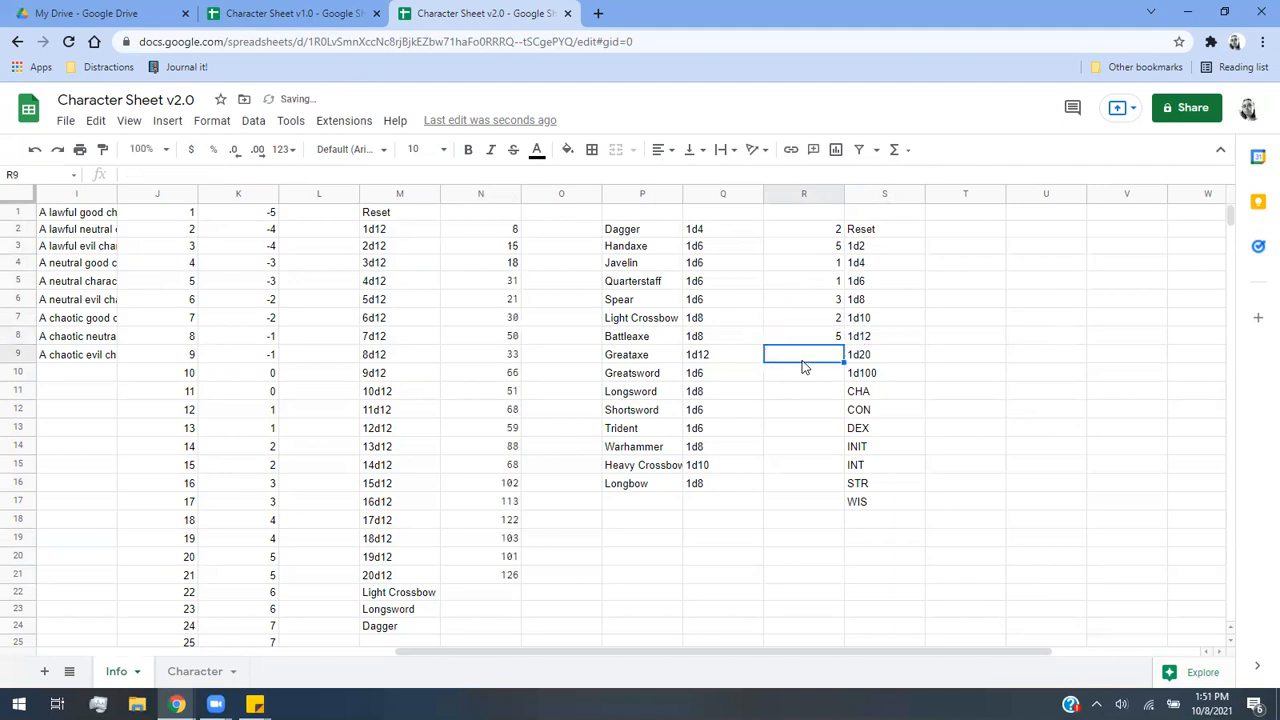
# Enter =randbetween(1,12) in cell R9 as the Greataxe's 1d12 damage roll.
pyautogui.write('=')
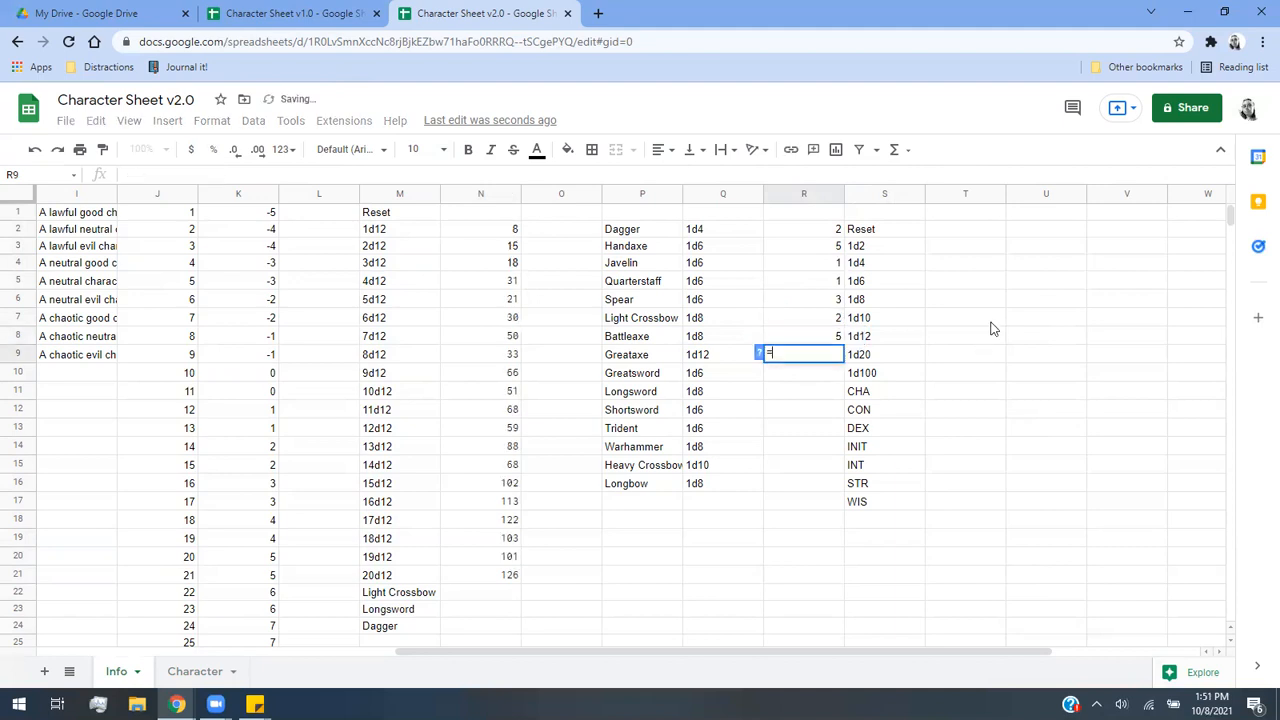
pyautogui.write('randbetween')
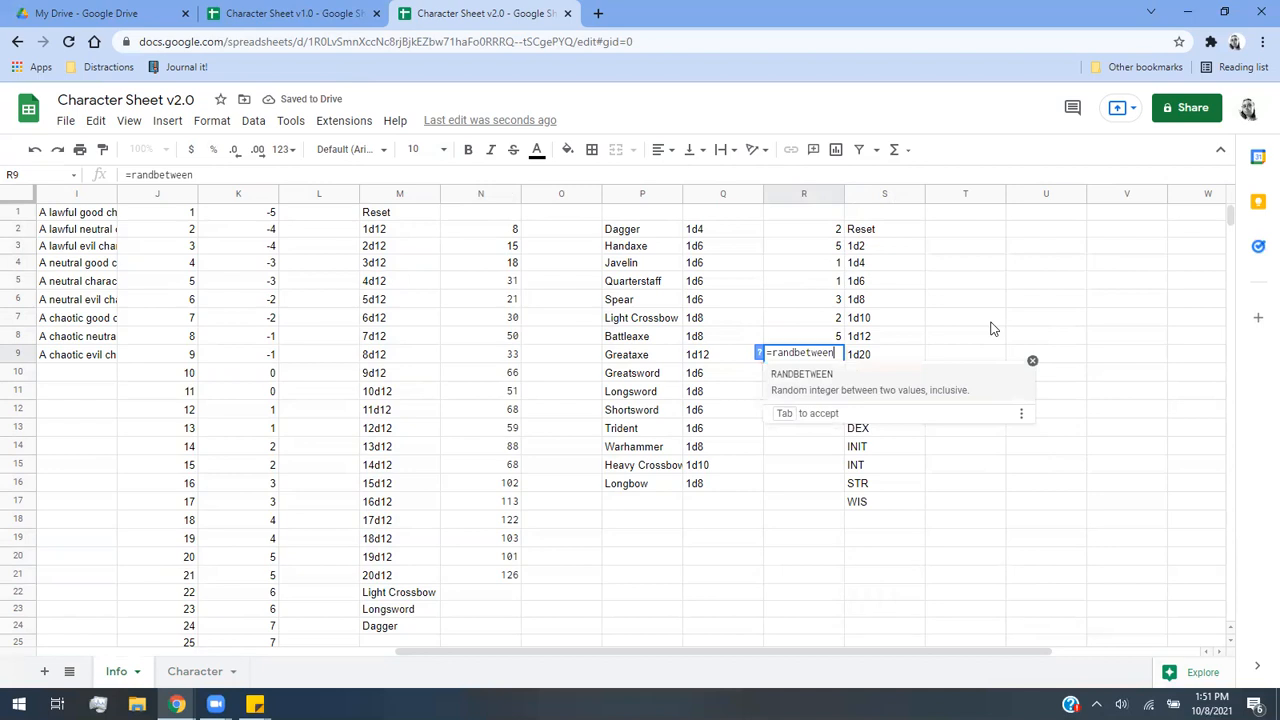
pyautogui.write('(1,12)')
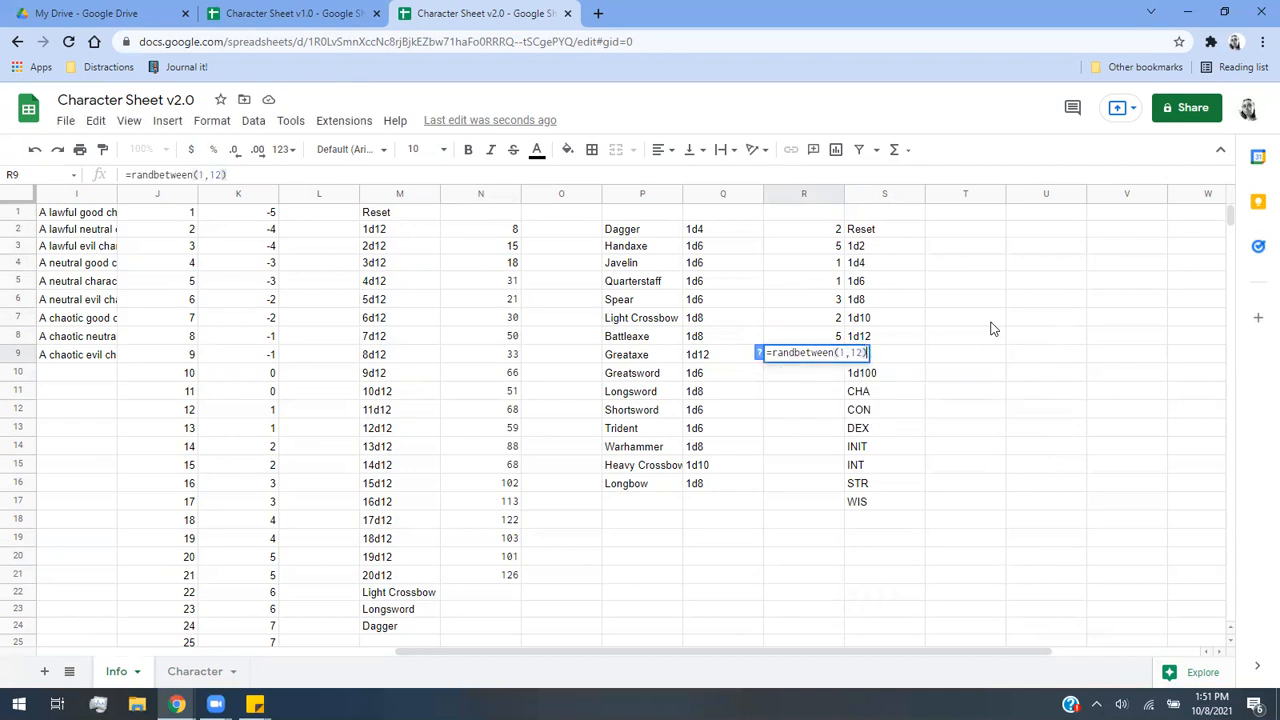
pyautogui.press('Return')
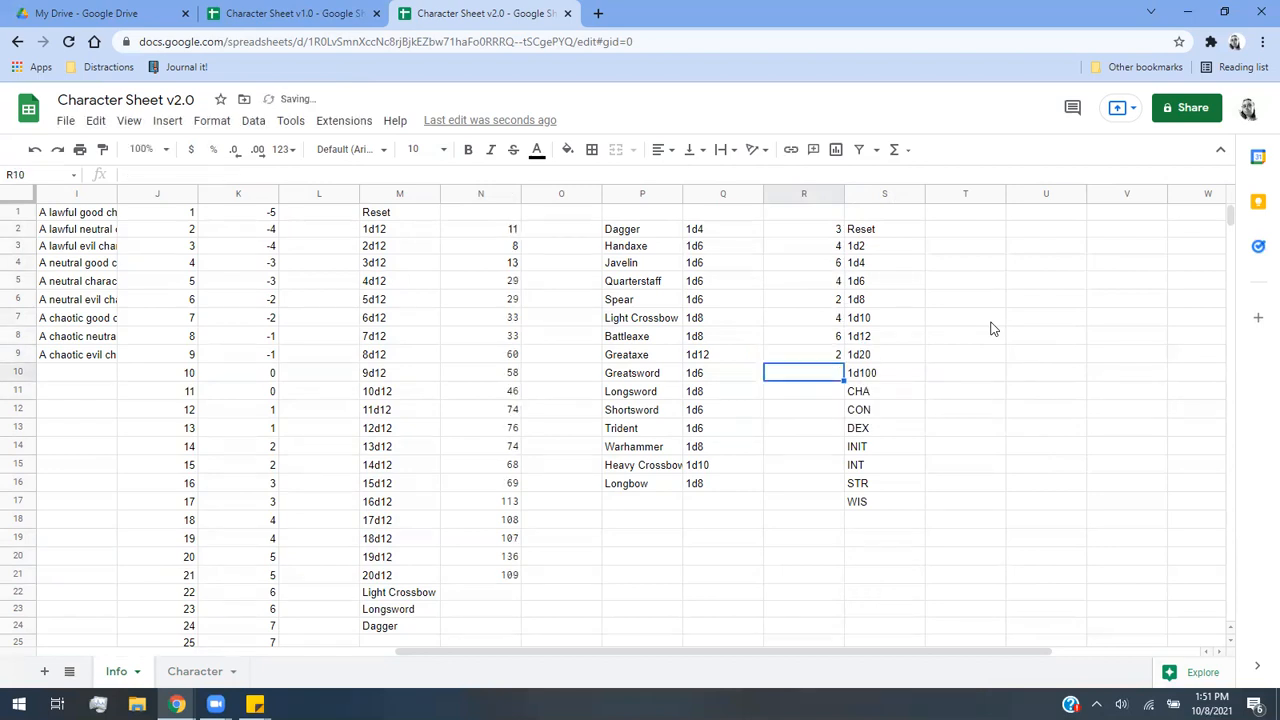
# Enter =randbetween(1,6) in cell R10 as the Greatsword's 1d6 damage roll.
pyautogui.write('=randbwtee')
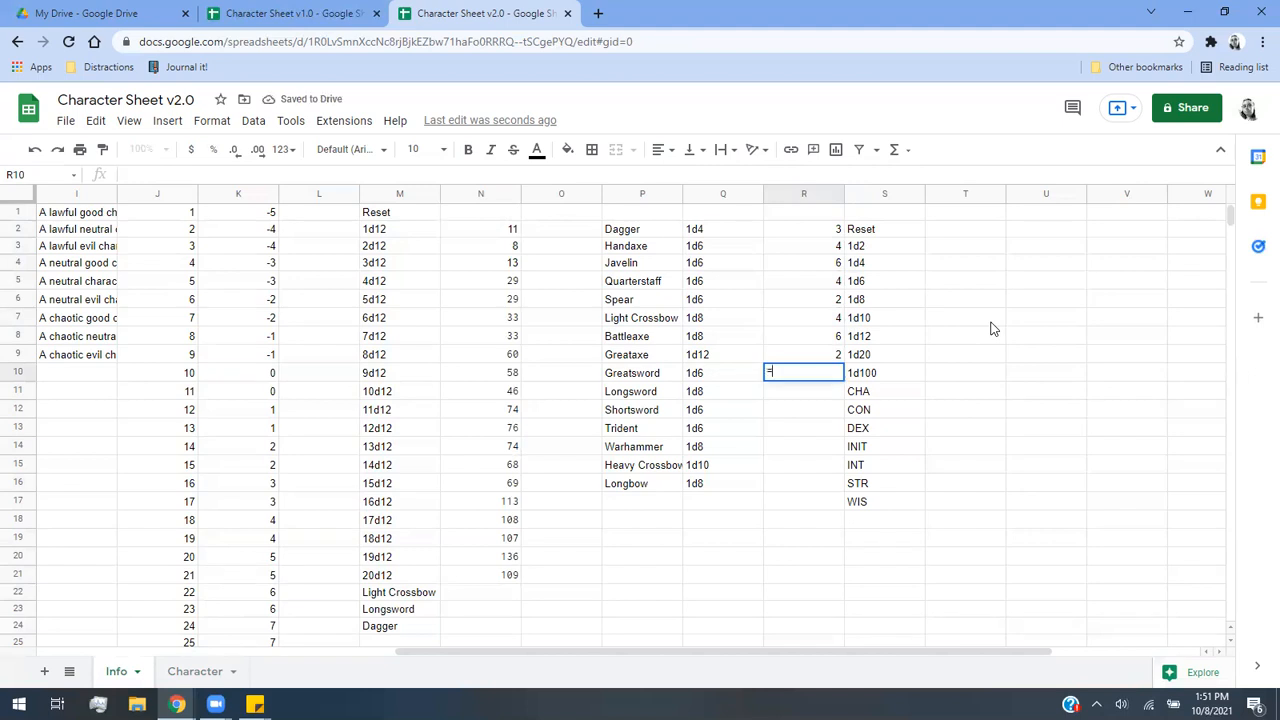
pyautogui.press('BackSpace')
pyautogui.press('BackSpace')
pyautogui.press('BackSpace')
pyautogui.press('BackSpace')
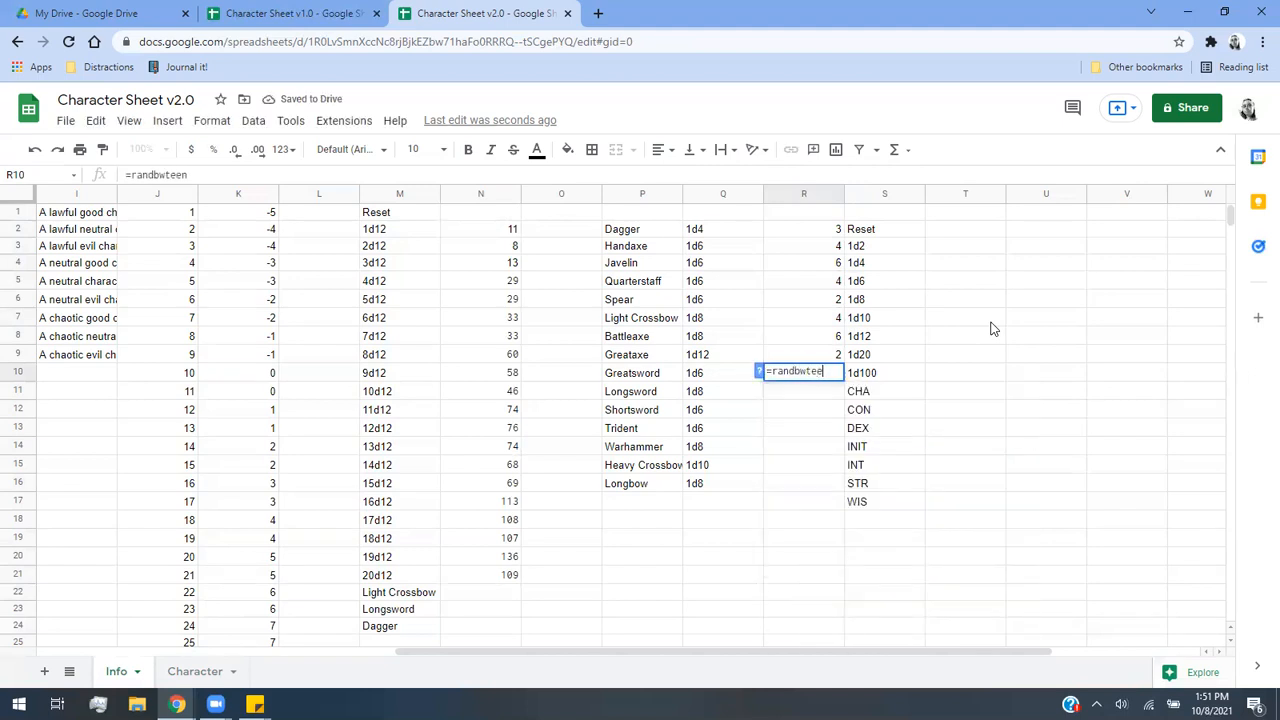
pyautogui.write('etween(')
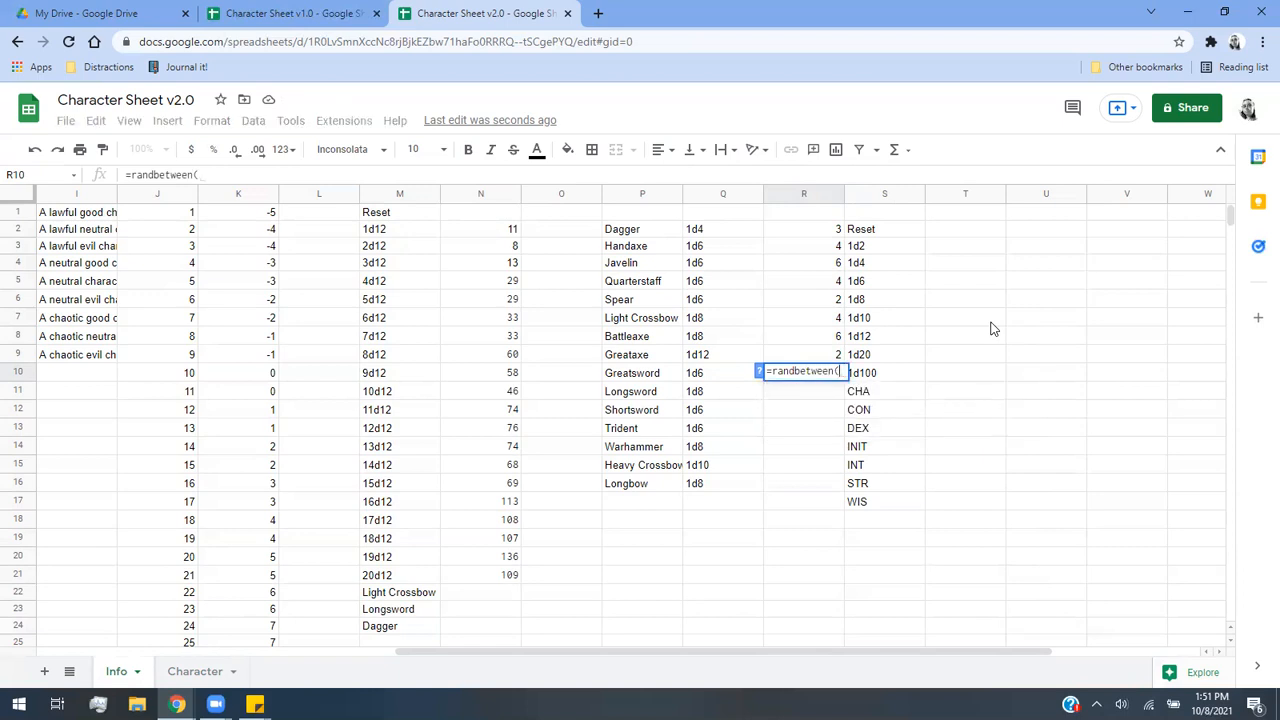
pyautogui.write('1,6)')
pyautogui.press('Return')
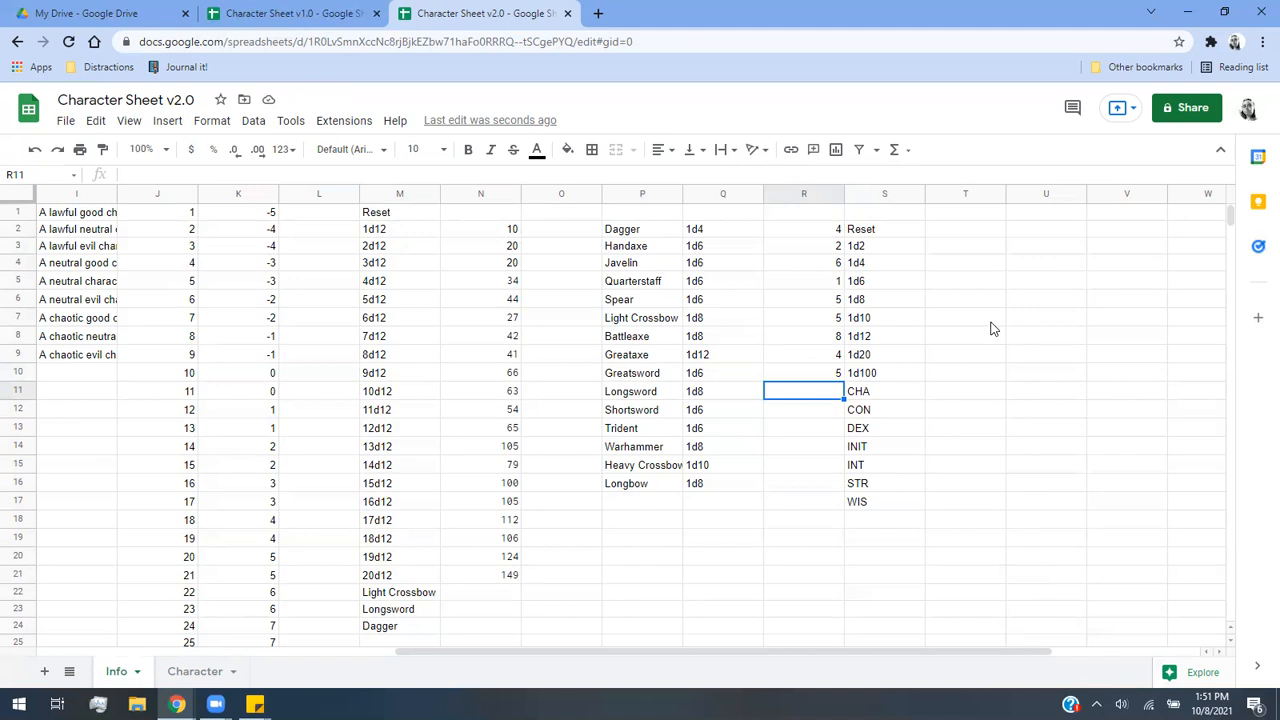
# Enter =randbetween(1,8) in cell R11 as the Longsword's 1d8 damage roll.
pyautogui.write('=randbetween')
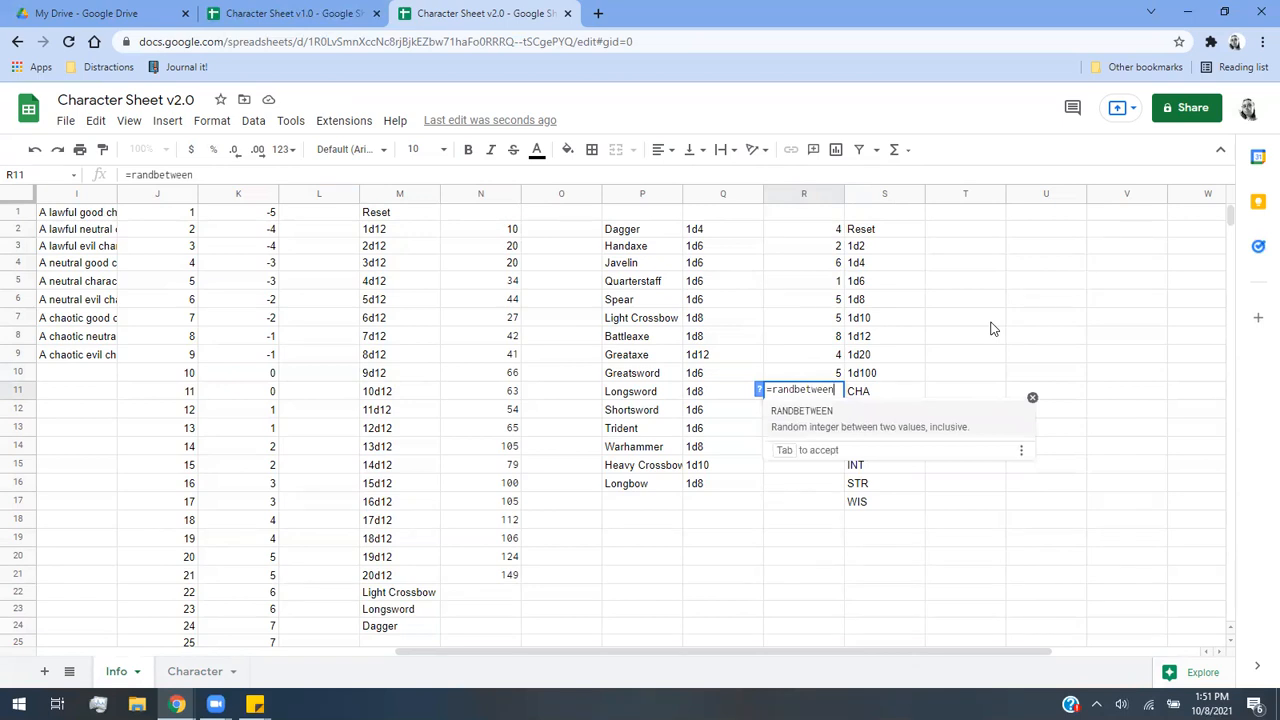
pyautogui.write('(1,8)')
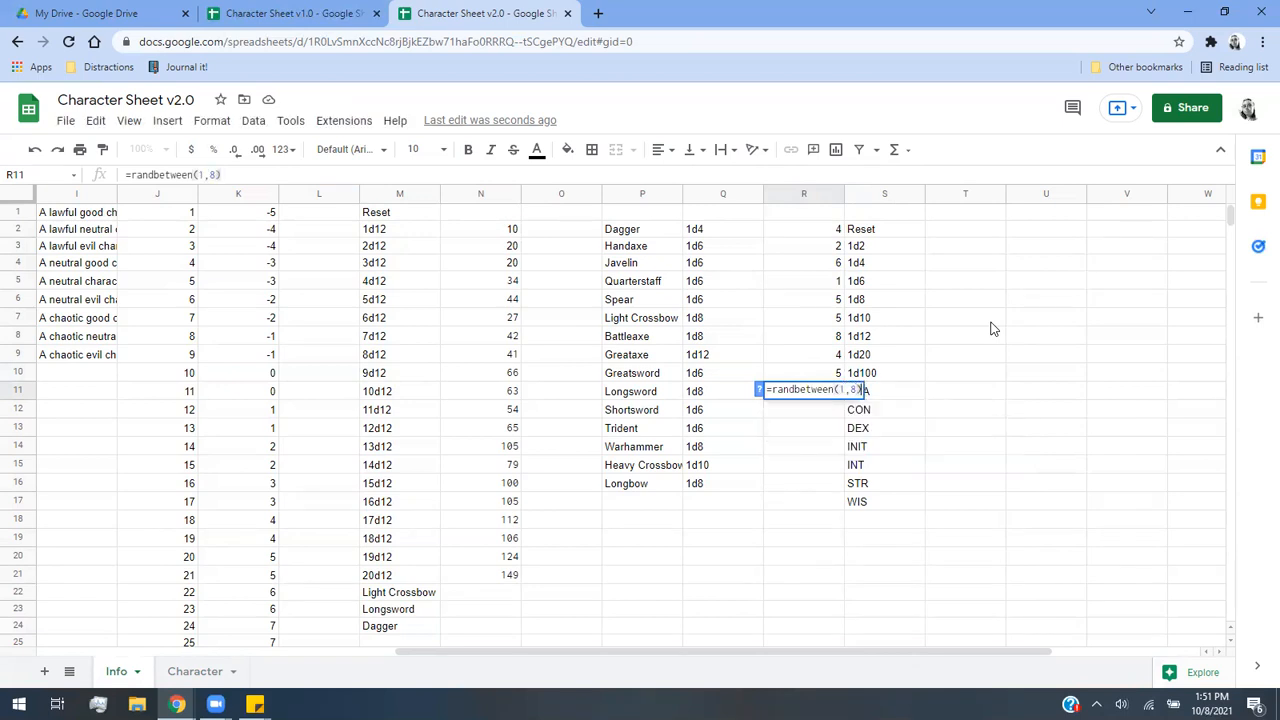
pyautogui.press('Return')
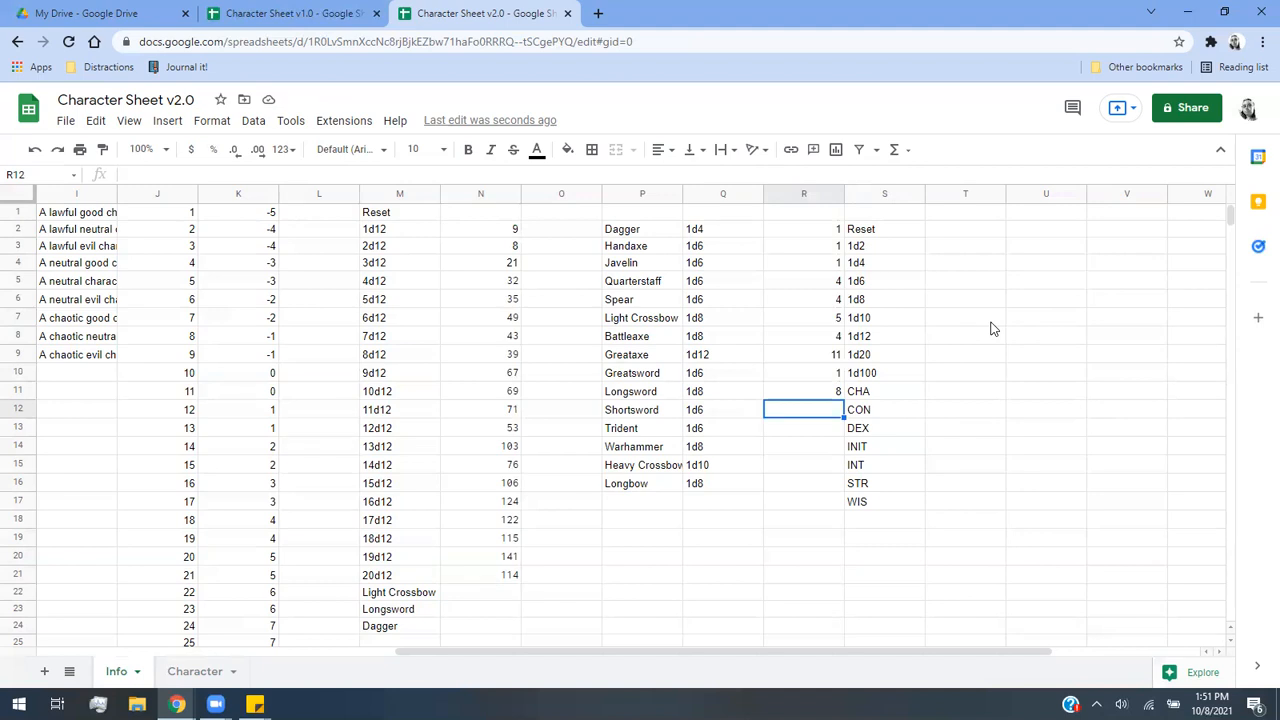
# Enter =randbetween(1,6) in cells R12 and R13 as the 1d6 rolls for Shortsword and Trident.
pyautogui.write('=')
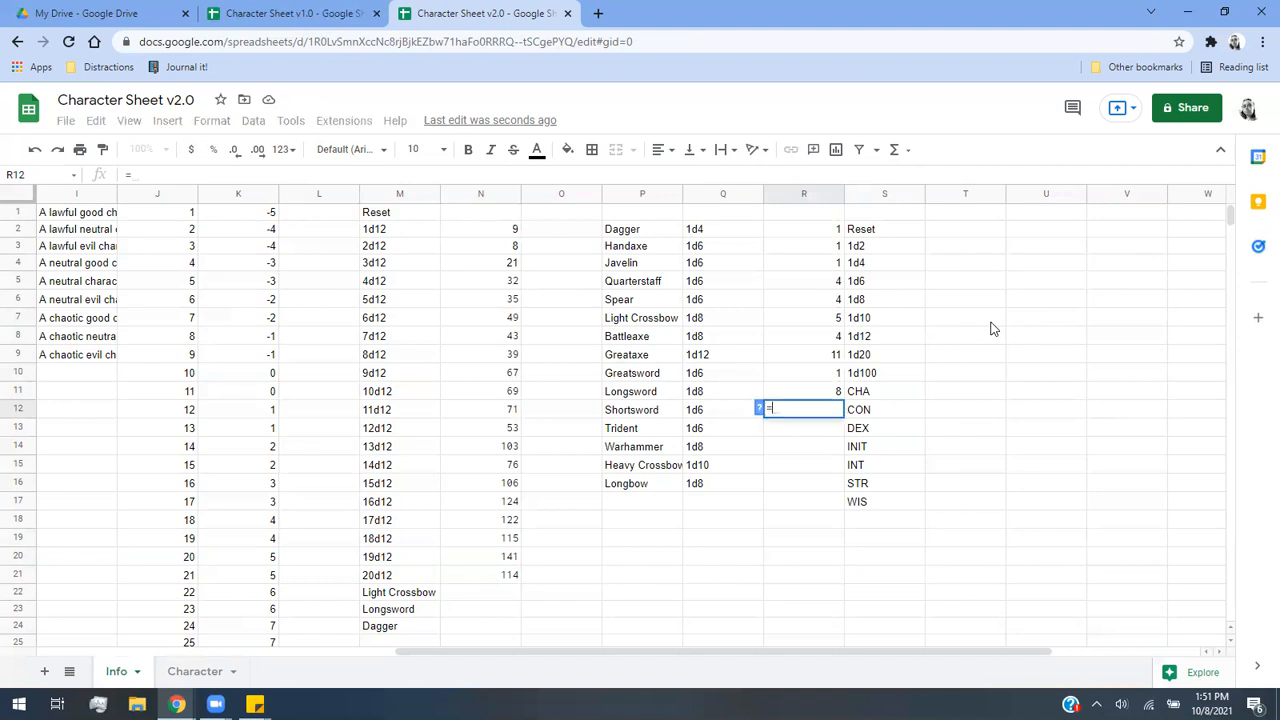
pyautogui.write('randbetween(1,')
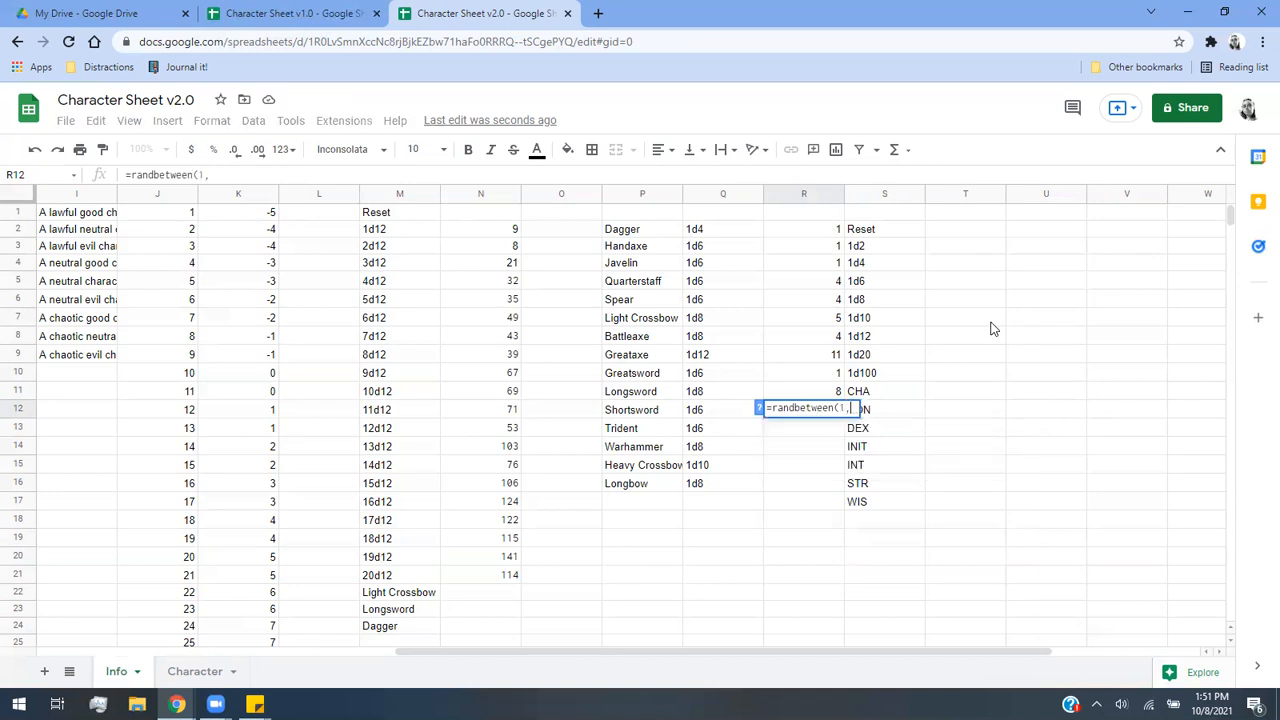
pyautogui.write('6)')
pyautogui.press('Return')
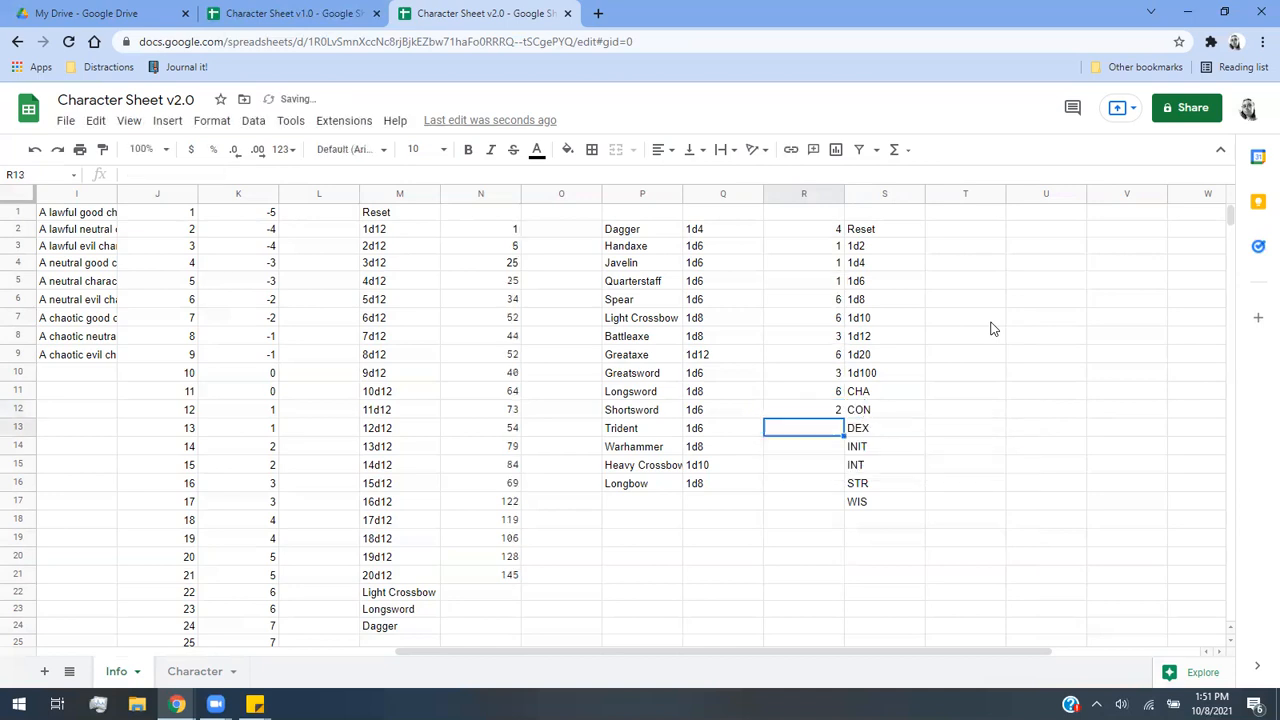
pyautogui.write('=randb')
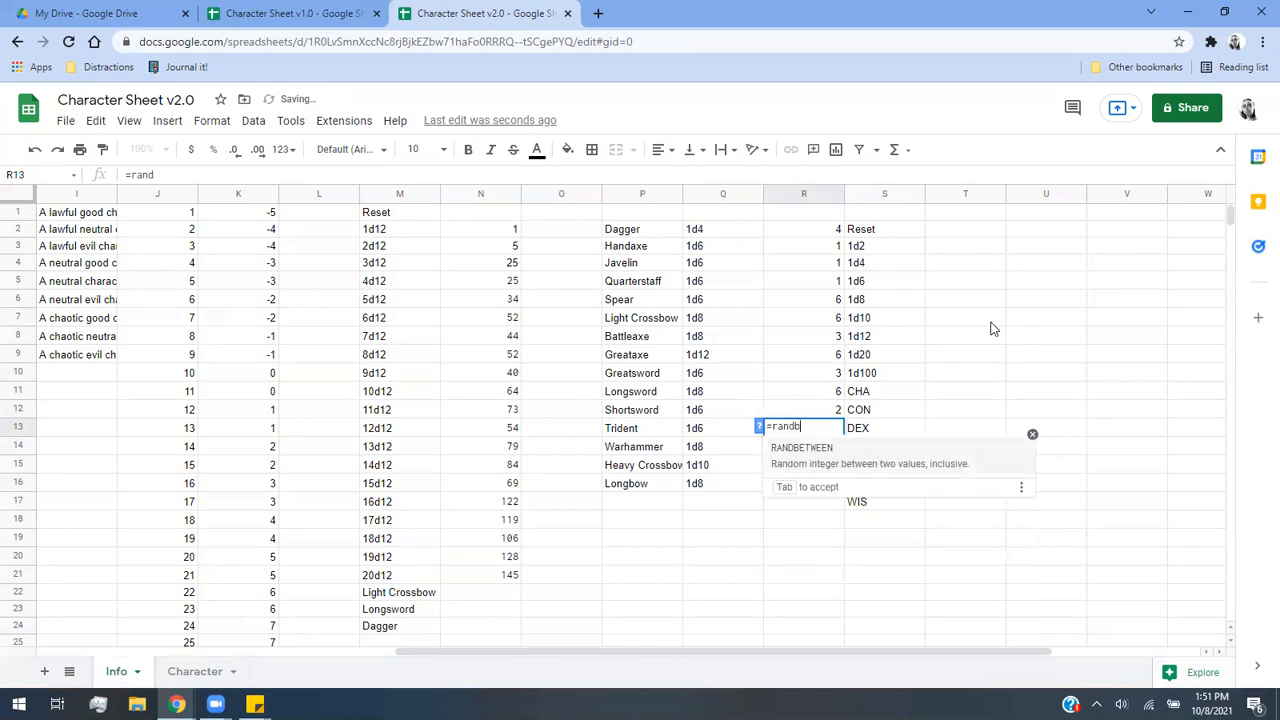
pyautogui.write('etween(1,')
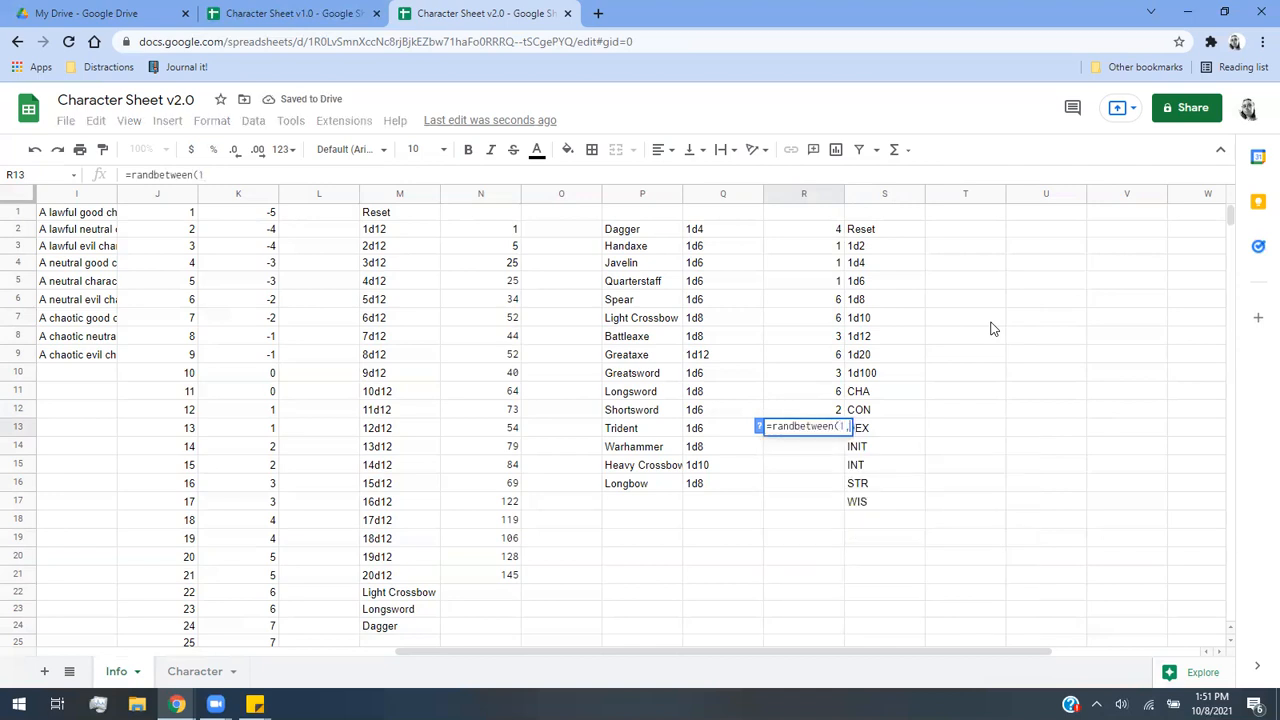
pyautogui.write('6)')
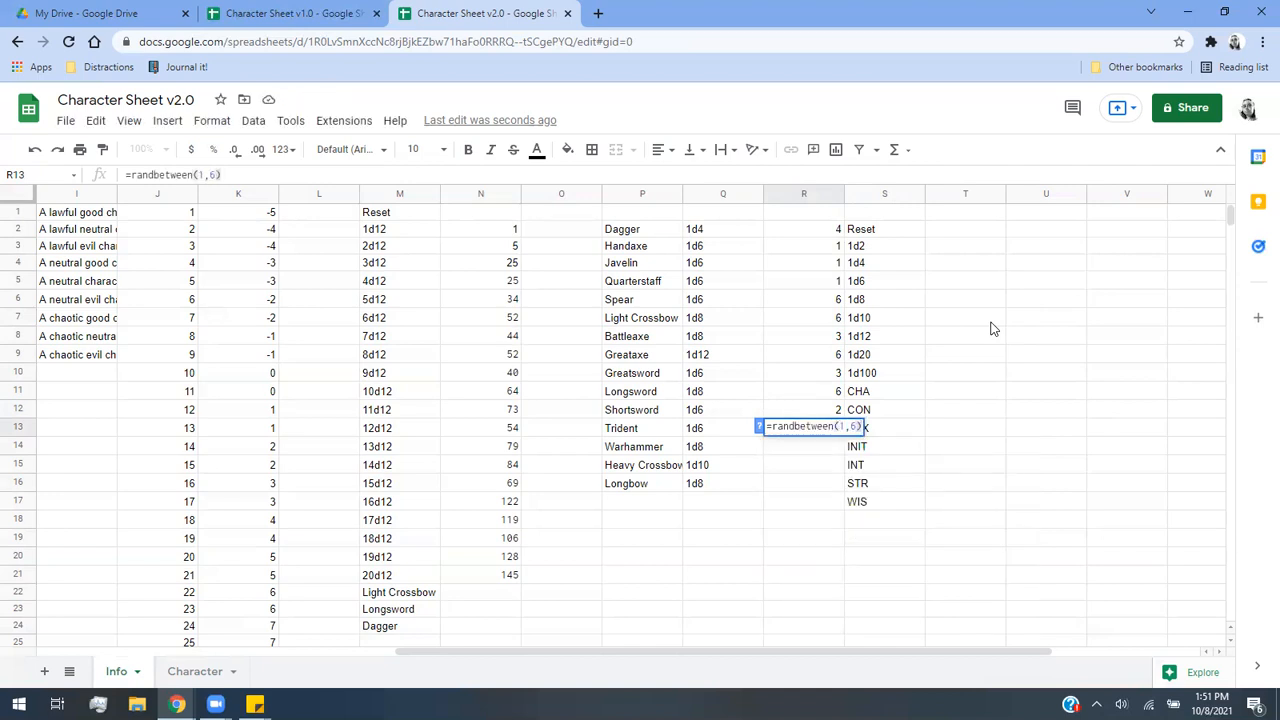
pyautogui.press('Return')
# Enter =randbetween(1,8) in cell R14 for the Warhammer and =randbetween(1,10) in cell R15 for the Heavy Crossbow.
pyautogui.write('=randbe')
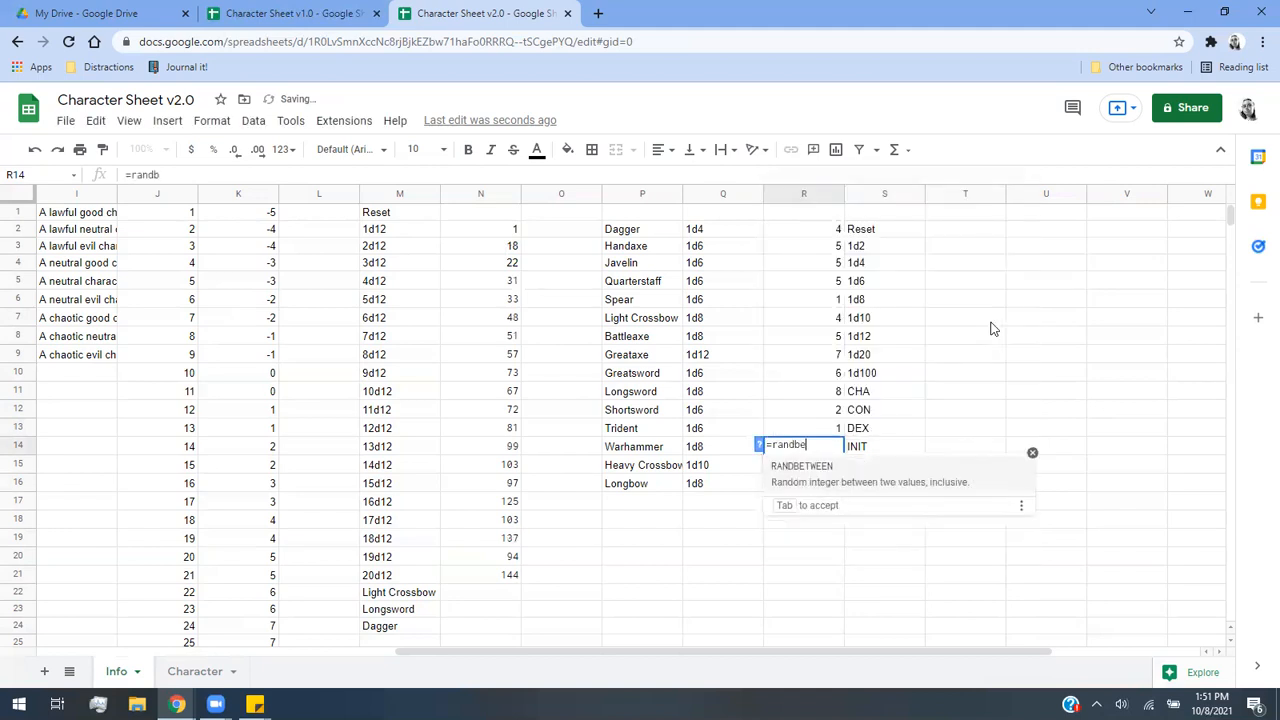
pyautogui.write('tween(1,8)')
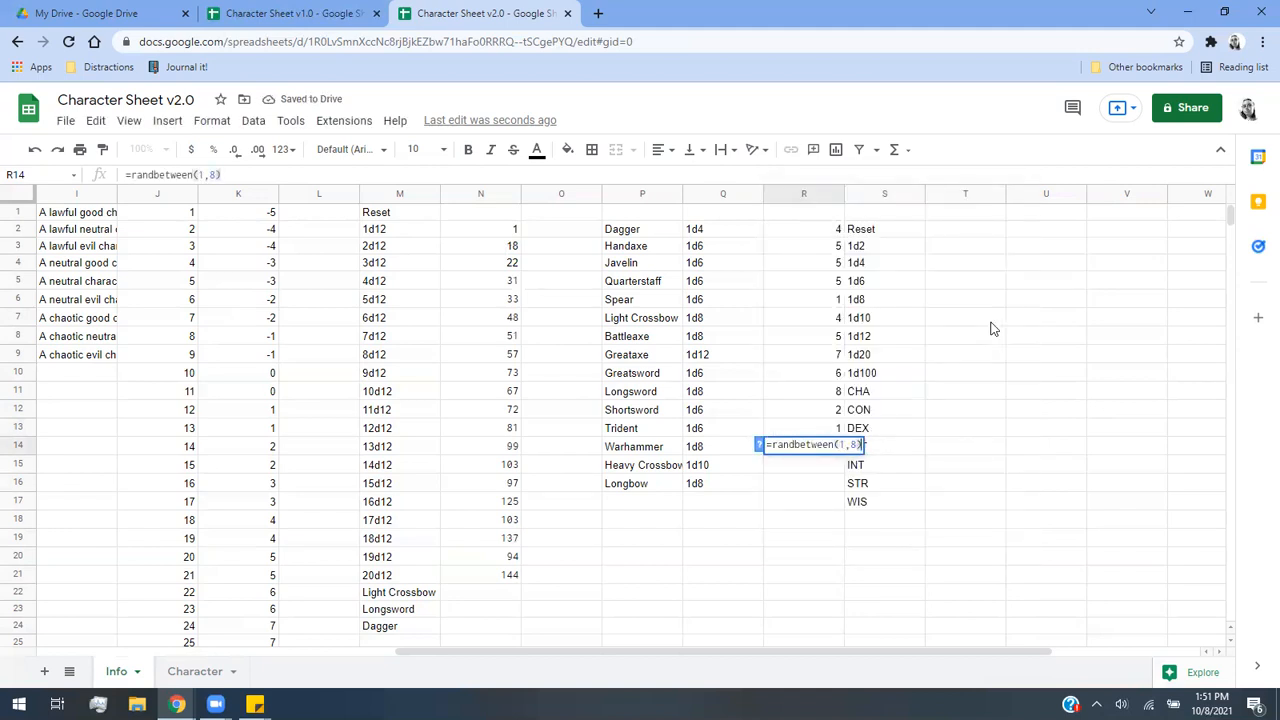
pyautogui.press('Return')
pyautogui.write('=randbetween')
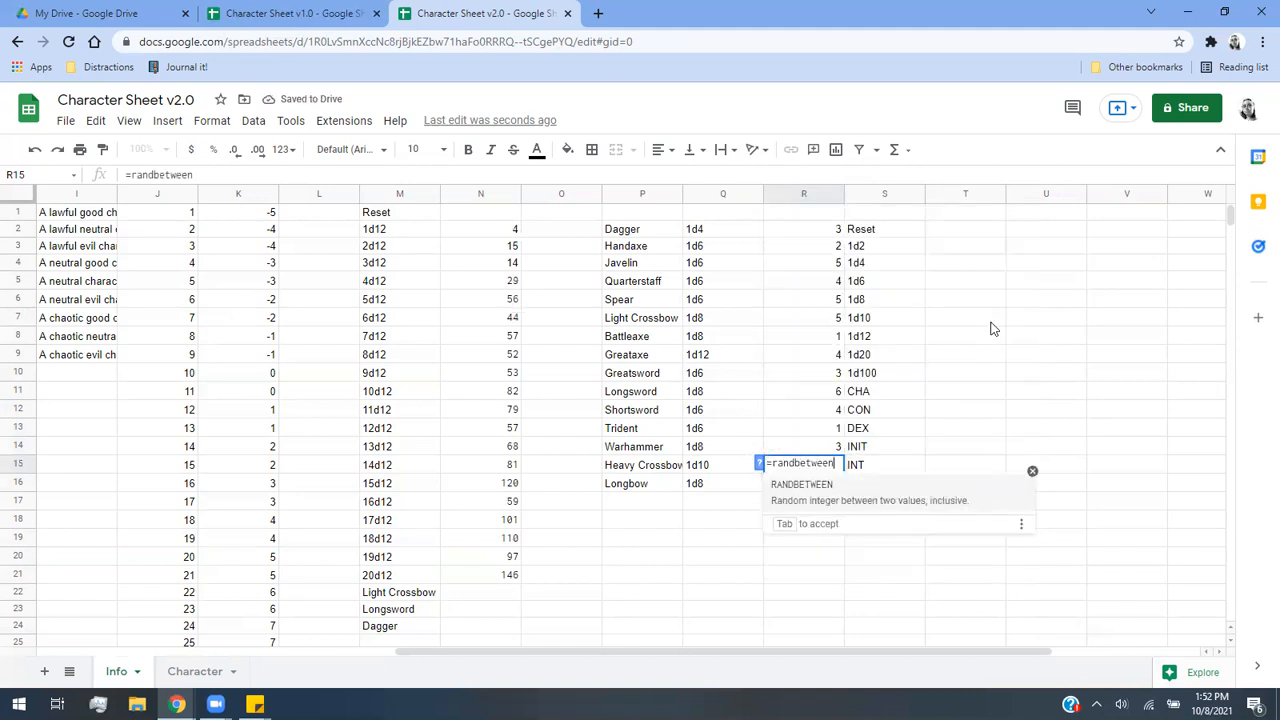
pyautogui.write('(1,10)')
pyautogui.press('Return')
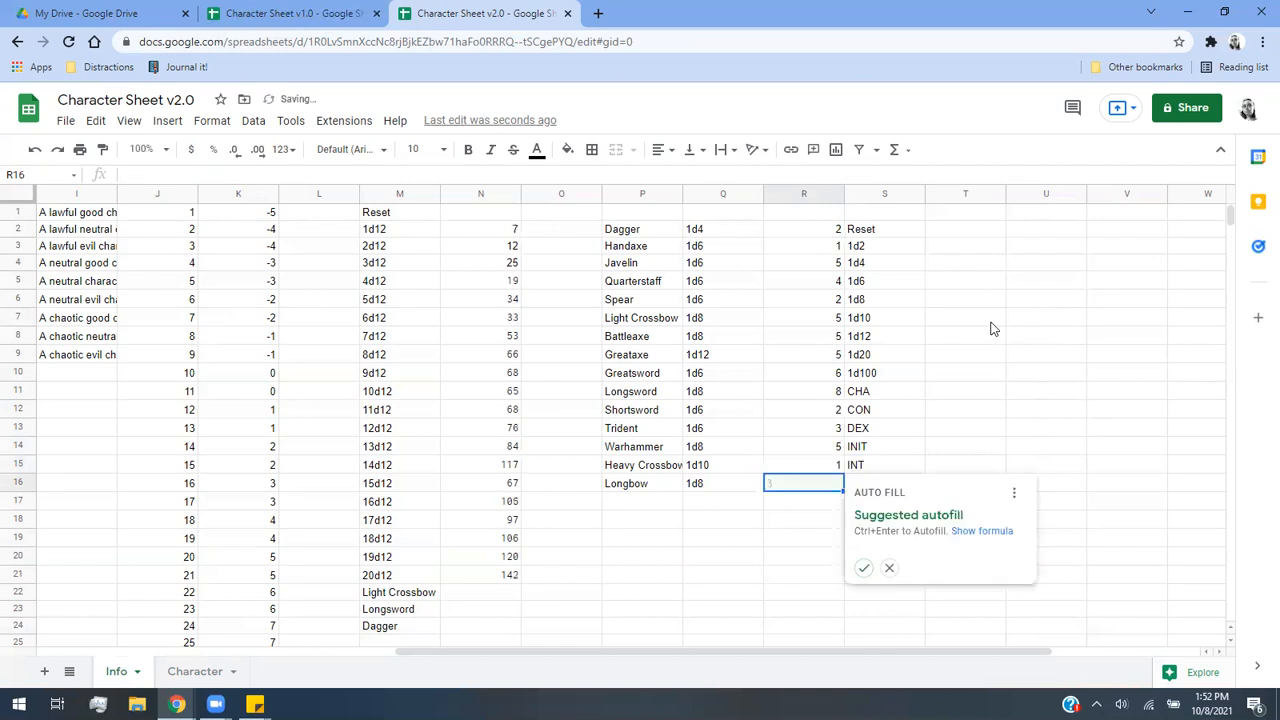
# Enter =randbetween(1,8) in cell R16 as the Longbow's 1d8 damage roll.
pyautogui.write('=randbetwe')
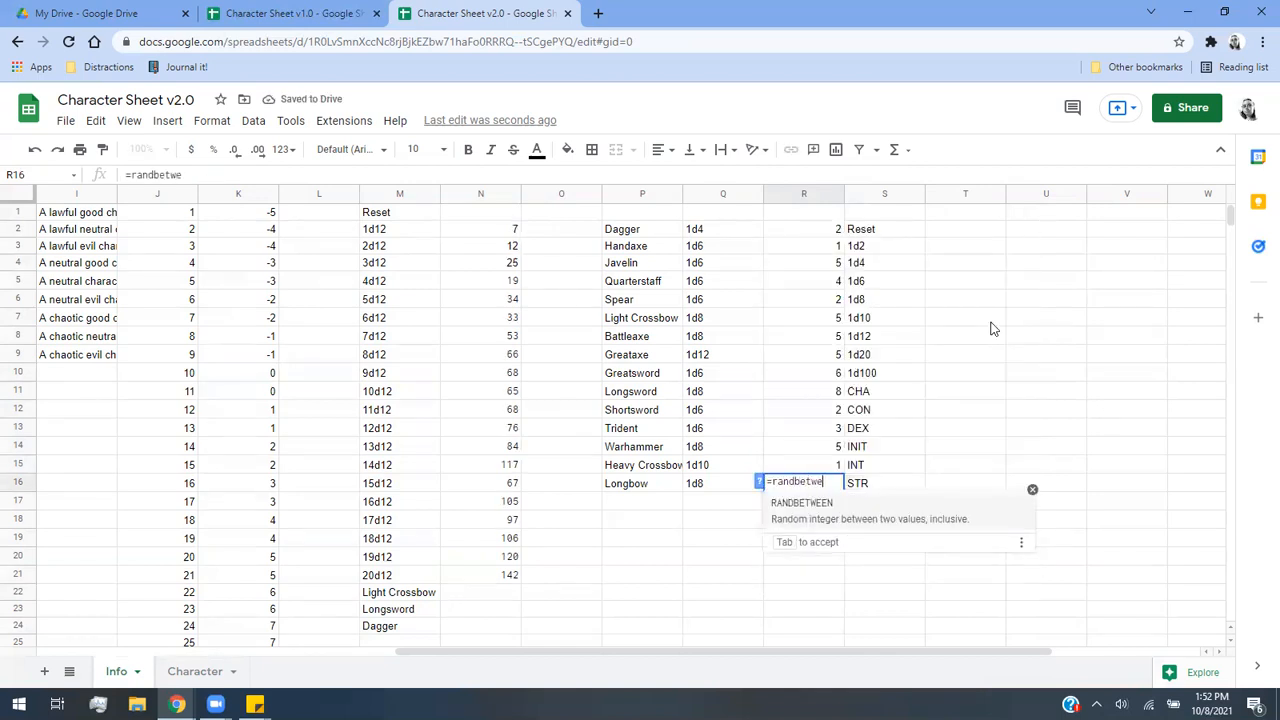
pyautogui.write('en(1')
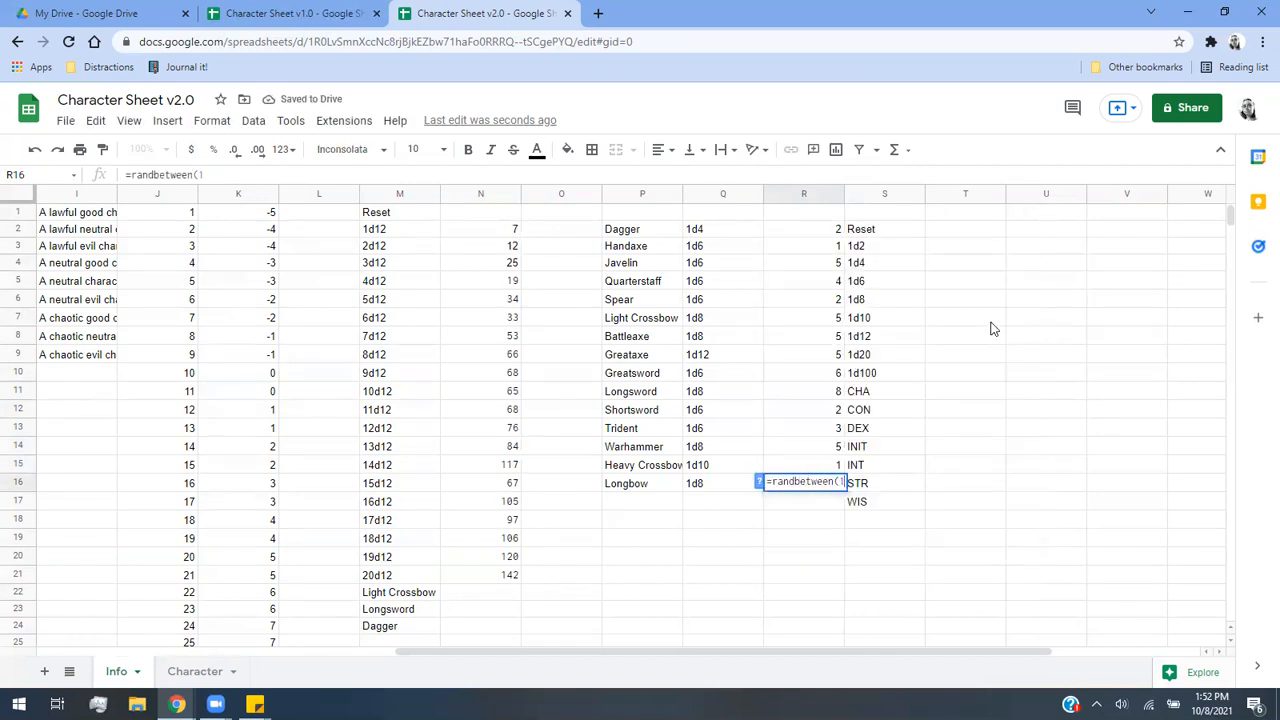
pyautogui.write(',8)')
pyautogui.press('Return')
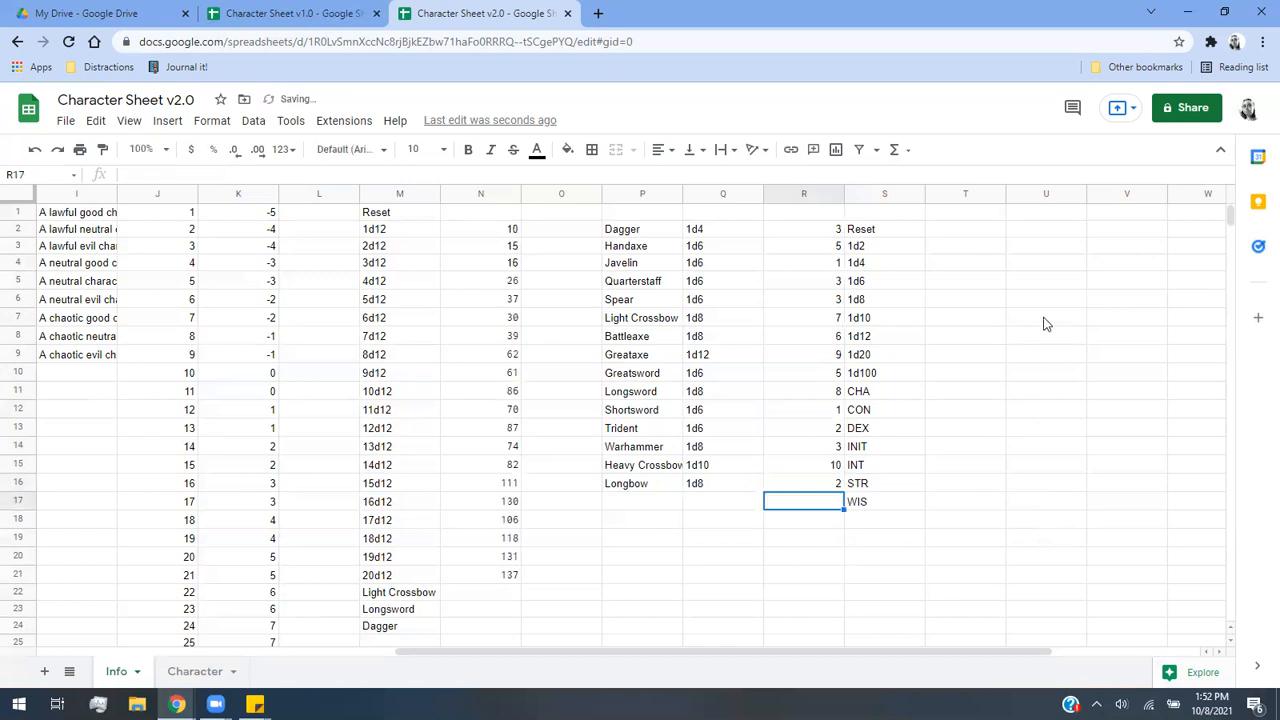
# Enter =vlookup(M22,P2:R16,3,FALSE) in cell N22 to fetch the damage roll of the first chosen weapon, Light Crossbow.
pyautogui.scroll(-2, 395, 500)
pyautogui.moveTo(398, 512); pyautogui.dragTo(429, 537)
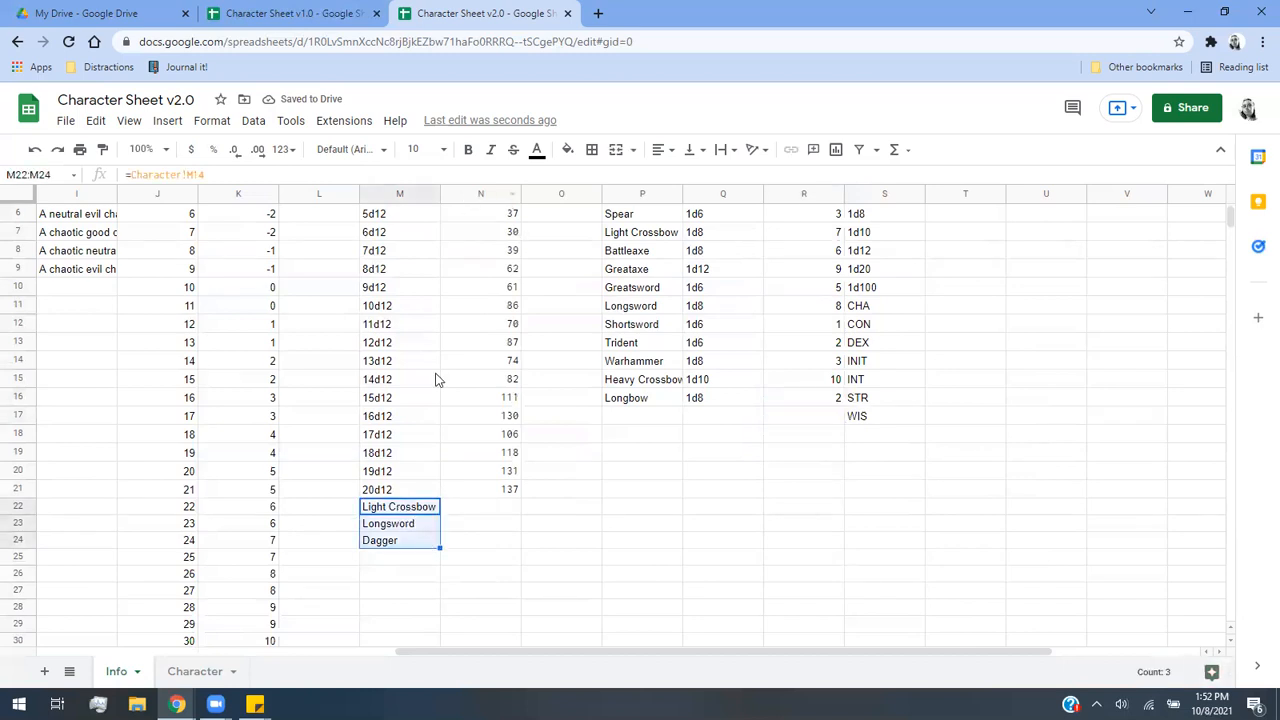
pyautogui.click(618, 452)
pyautogui.scroll(2, 640, 440)
pyautogui.scroll(-2, 700, 428)
pyautogui.click(478, 510)
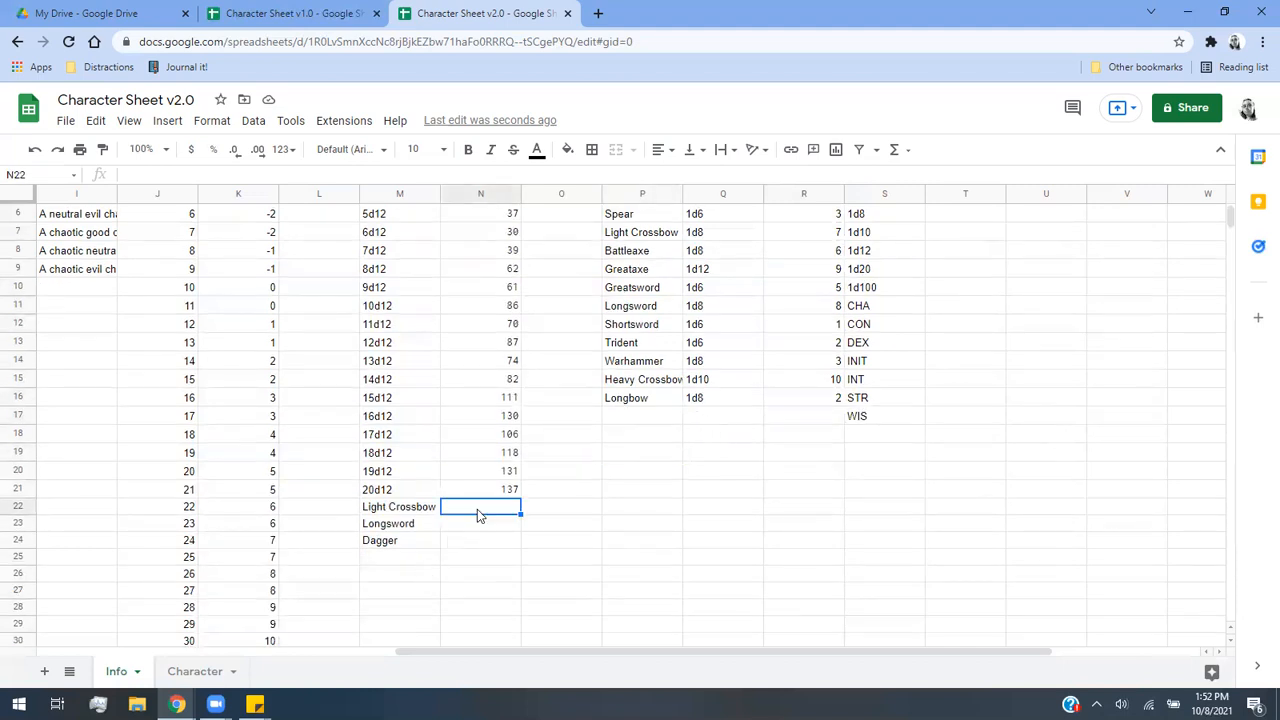
pyautogui.write('=vlookup')
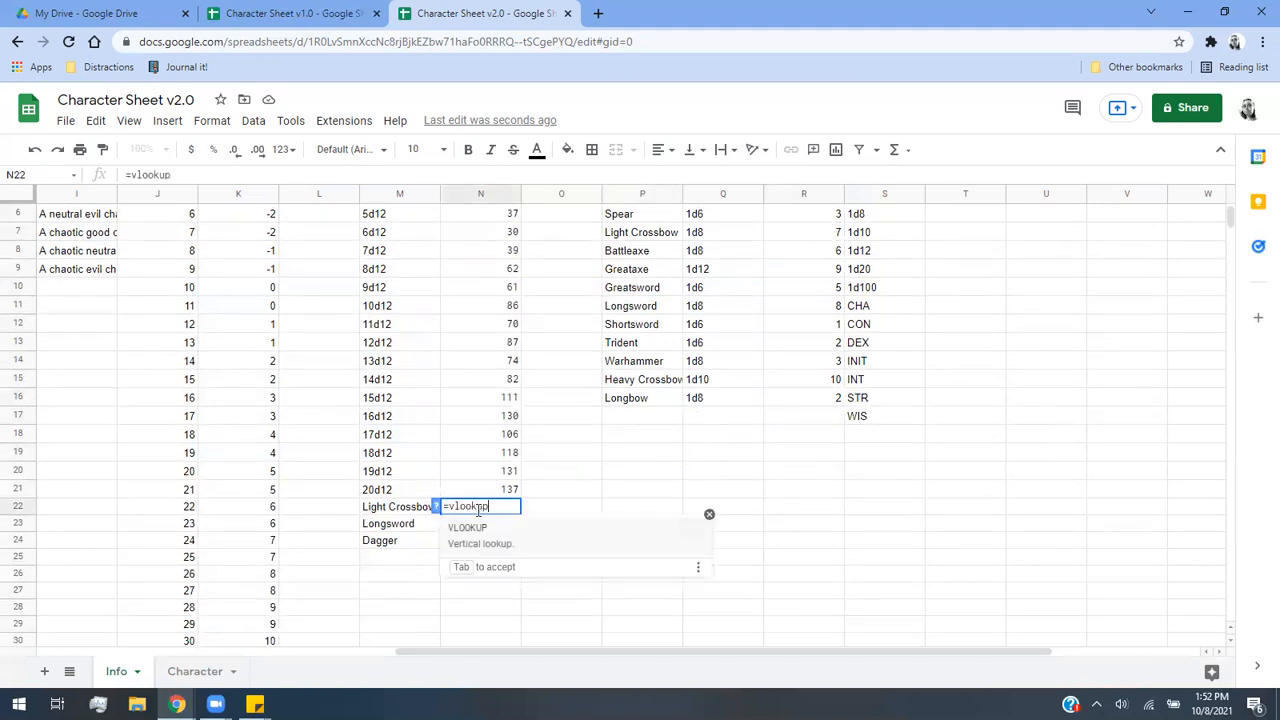
pyautogui.write('(')
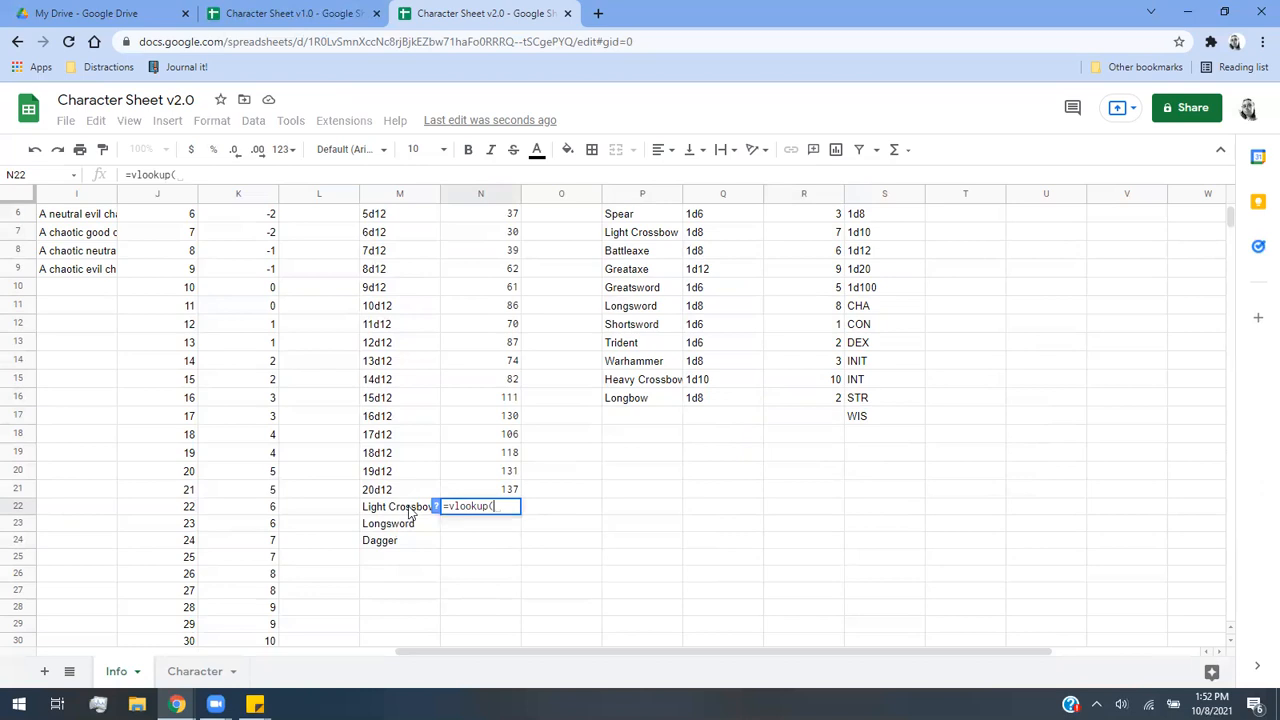
pyautogui.click(410, 508)
pyautogui.write(',')
pyautogui.scroll(1, 440, 485)
pyautogui.scroll(1, 677, 334)
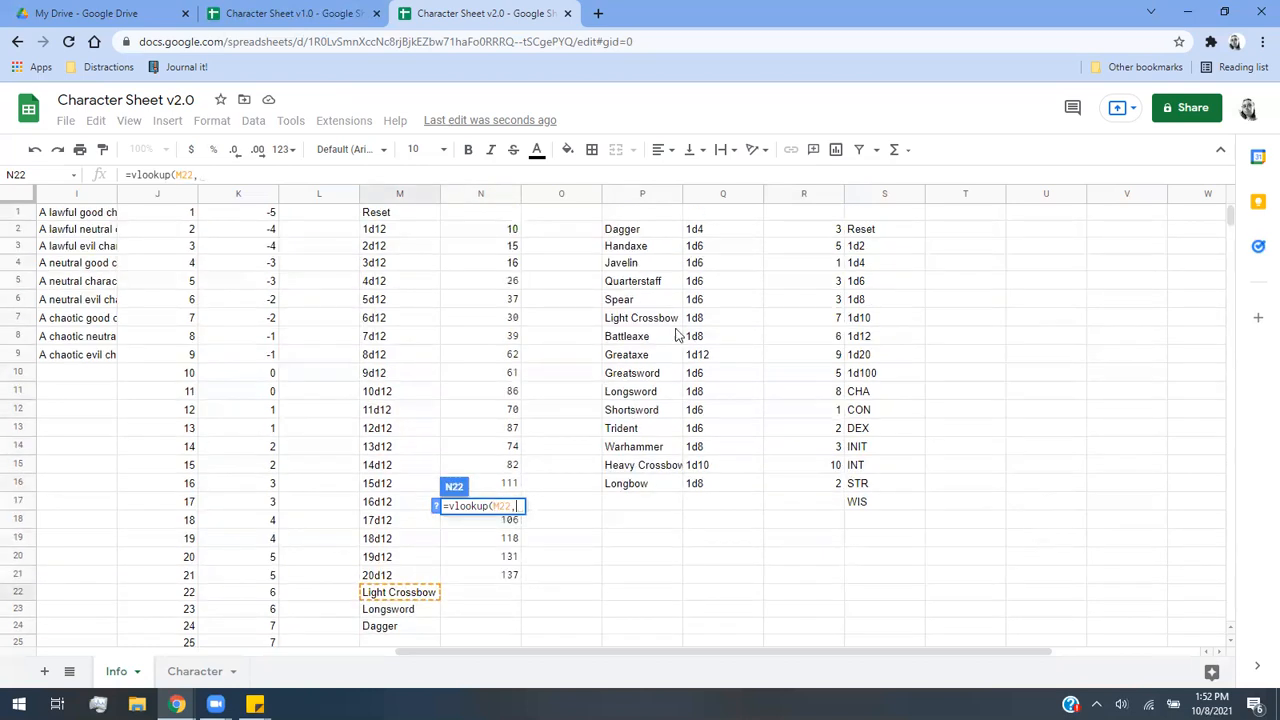
pyautogui.moveTo(645, 234); pyautogui.dragTo(817, 497)
pyautogui.write(',')
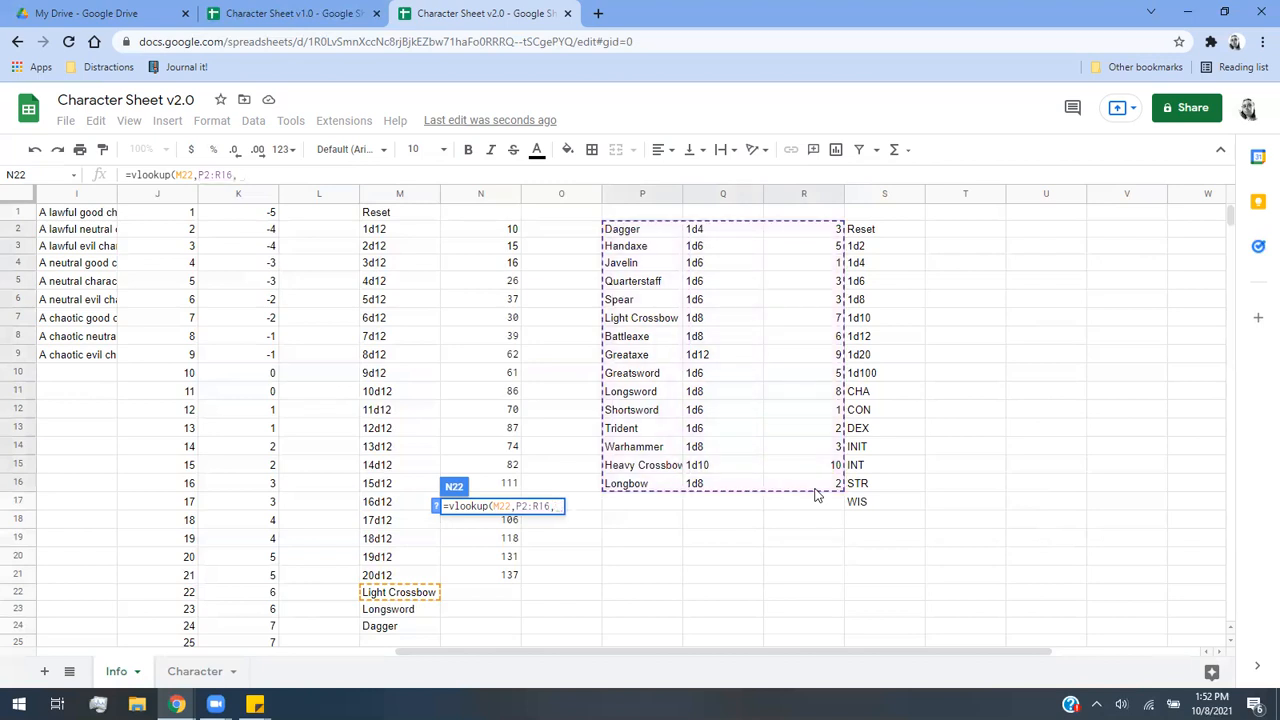
pyautogui.write('3,FALSE)')
pyautogui.press('Return')
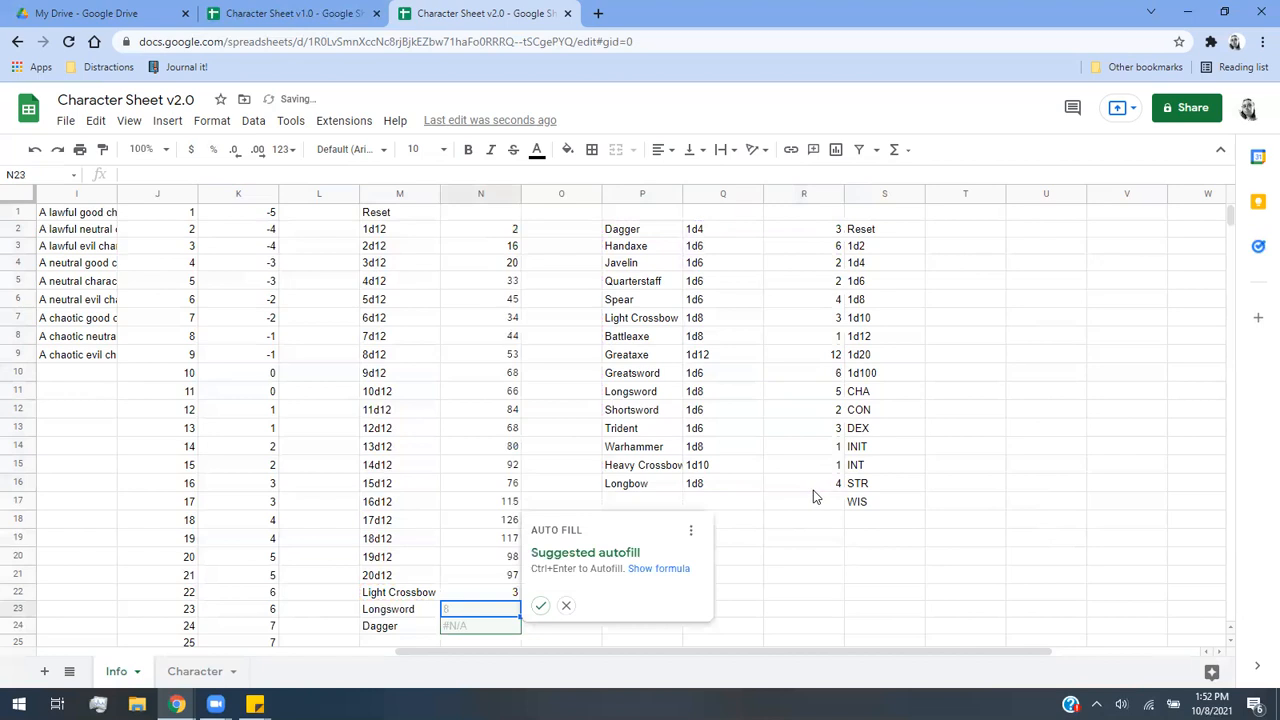
# Enter =vlookup(M23,P2:Q16,3,FALSE) in cell N23 for the second chosen weapon, Longsword, and check the cell.
pyautogui.click(806, 543)
pyautogui.scroll(-3, 643, 566)
pyautogui.click(513, 487)
pyautogui.write('=vlookup(')
pyautogui.click(407, 491)
pyautogui.write(',')
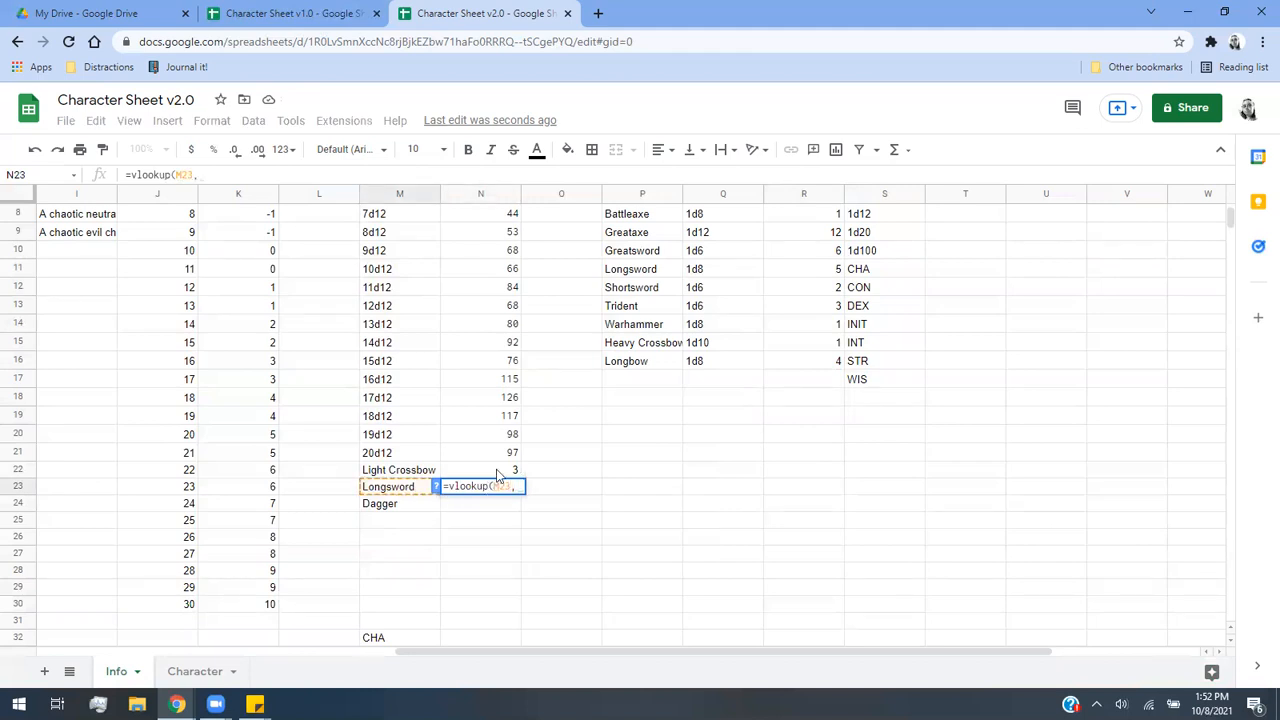
pyautogui.scroll(3, 634, 466)
pyautogui.moveTo(652, 230); pyautogui.dragTo(733, 487)
pyautogui.write(',')
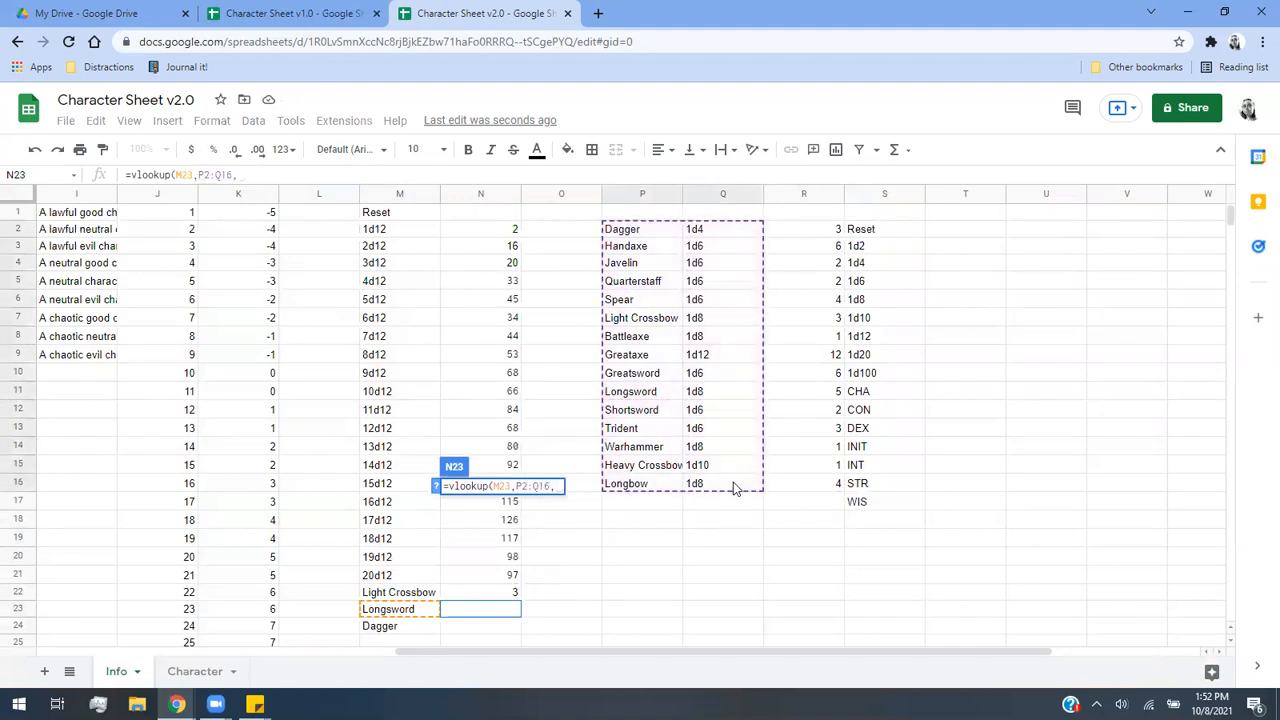
pyautogui.write('3,FALSE)')
pyautogui.press('Return')
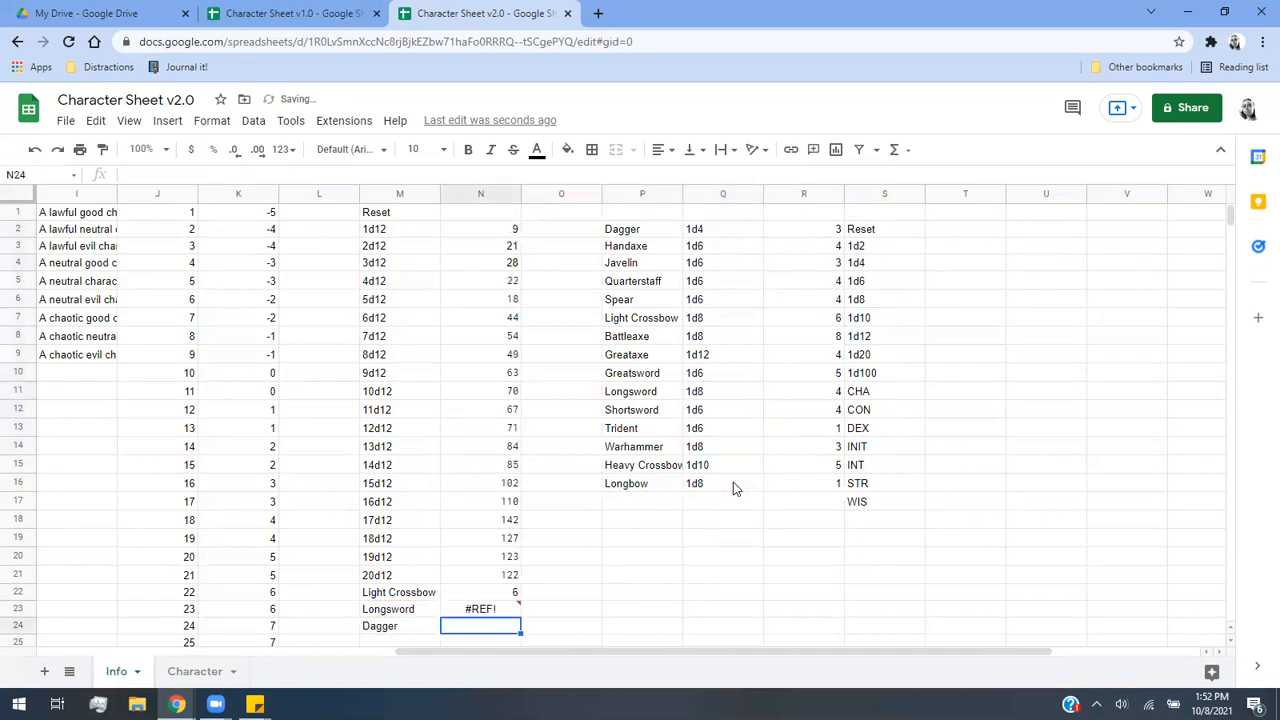
pyautogui.click(487, 612)
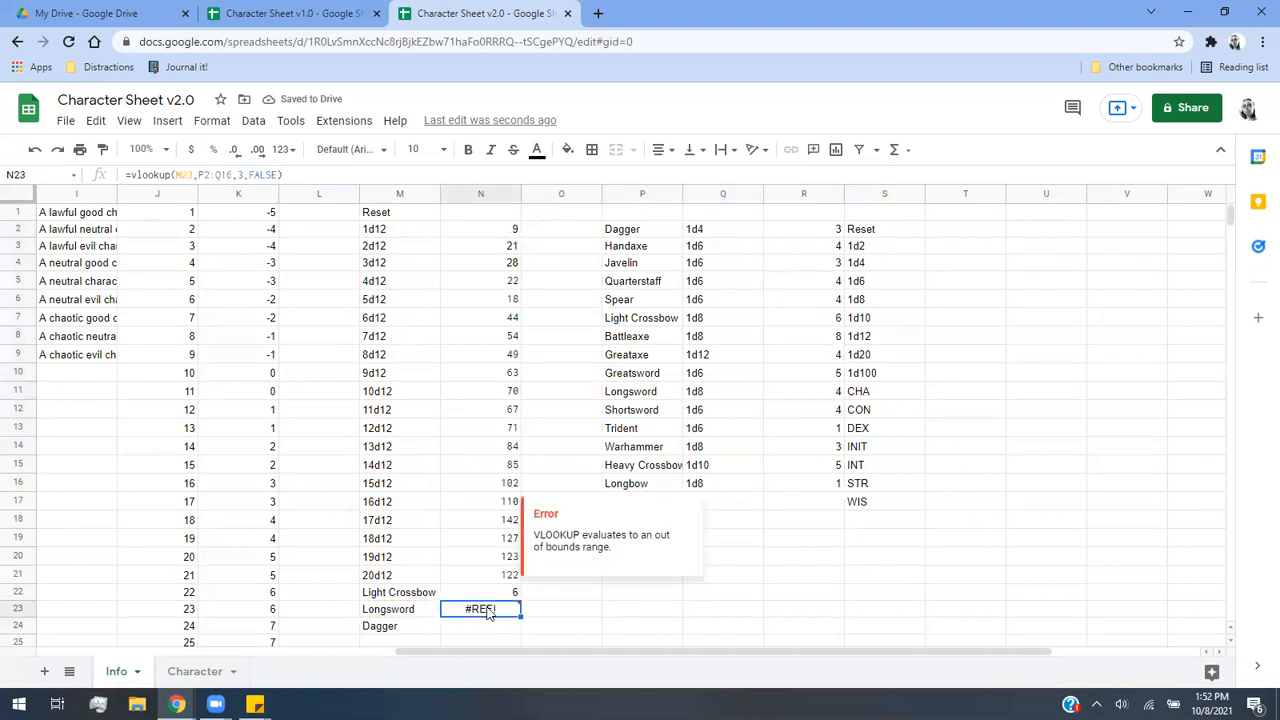
pyautogui.scroll(-1, 335, 433)
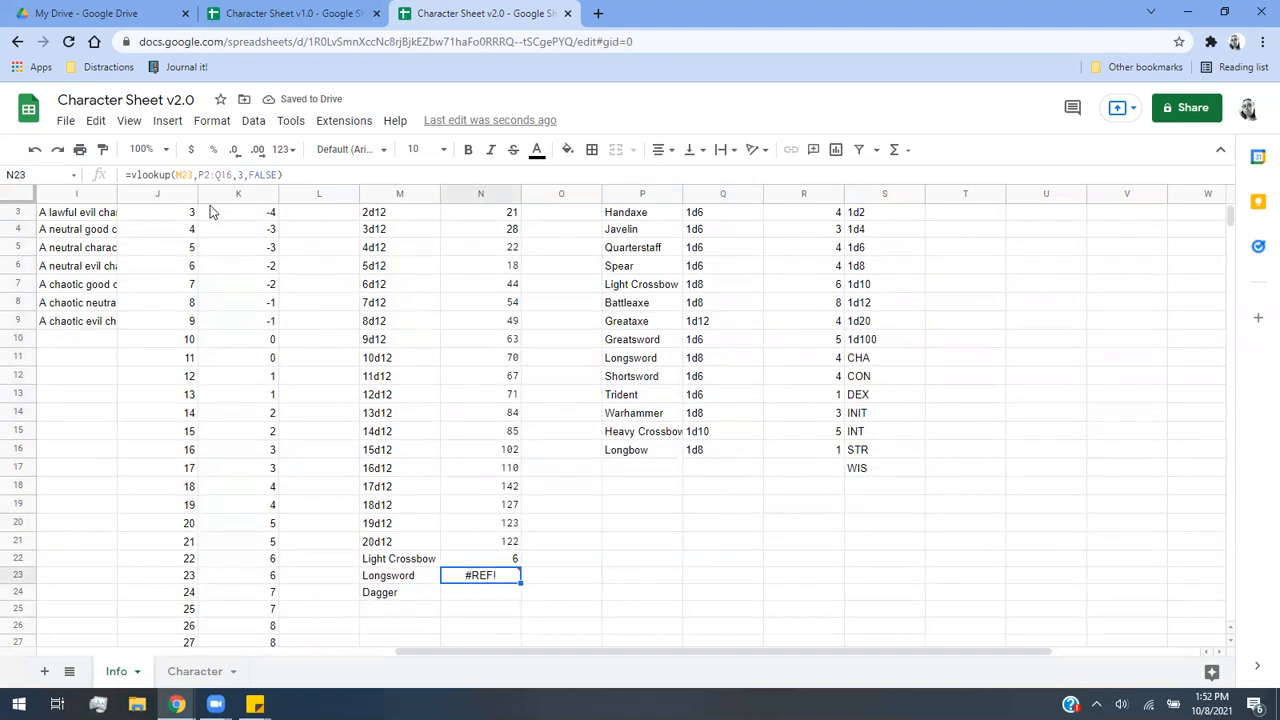
pyautogui.click(201, 175)
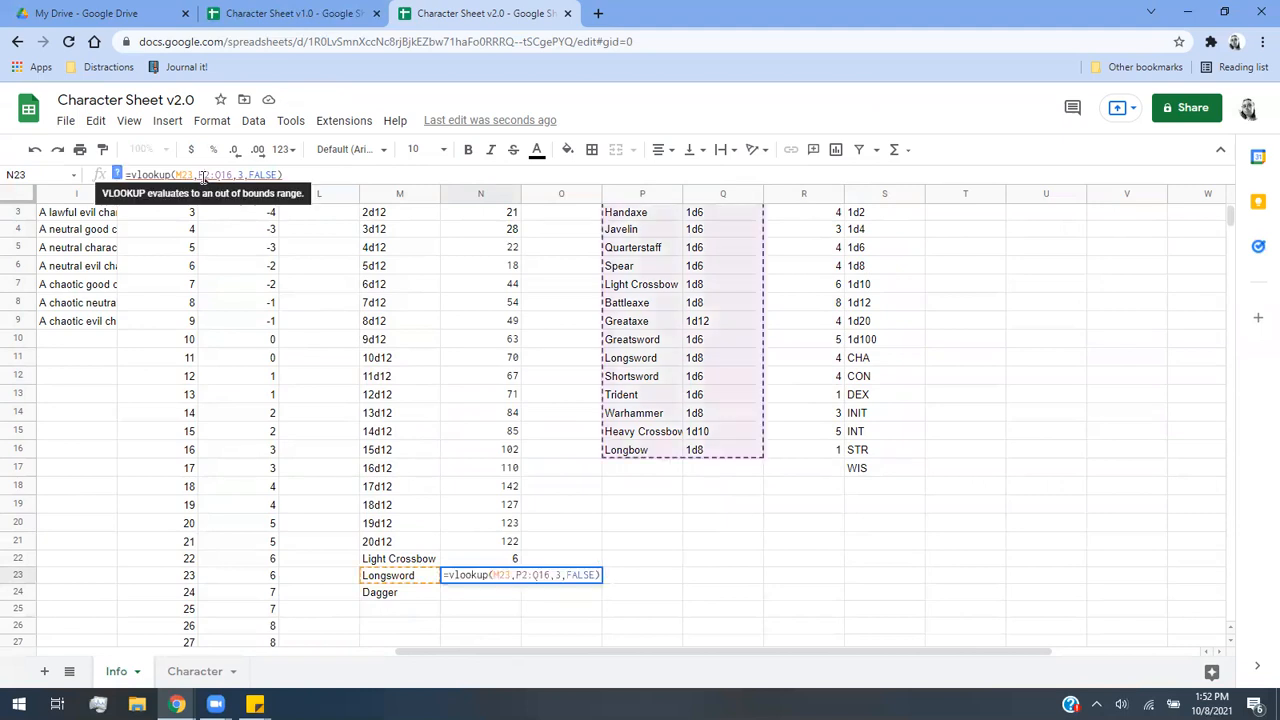
pyautogui.click(184, 173)
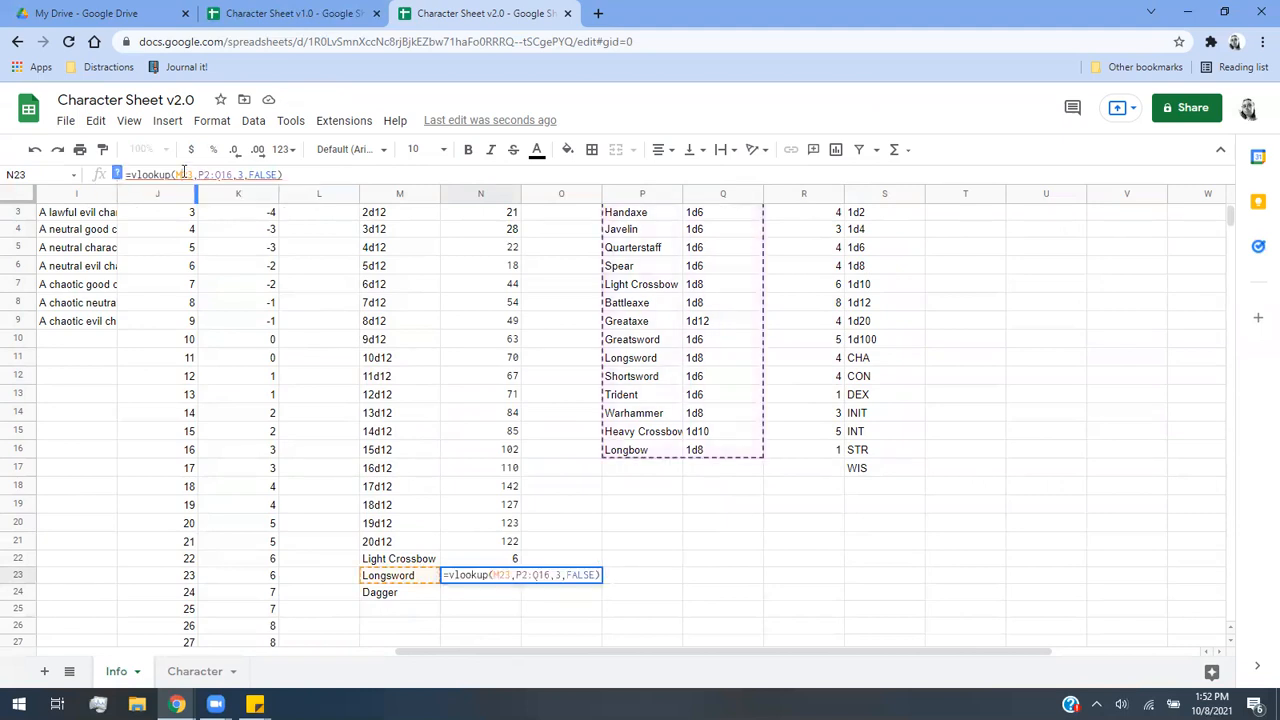
pyautogui.click(267, 175)
pyautogui.scroll(1, 672, 384)
pyautogui.moveTo(632, 236); pyautogui.dragTo(810, 485)
pyautogui.click(727, 521)
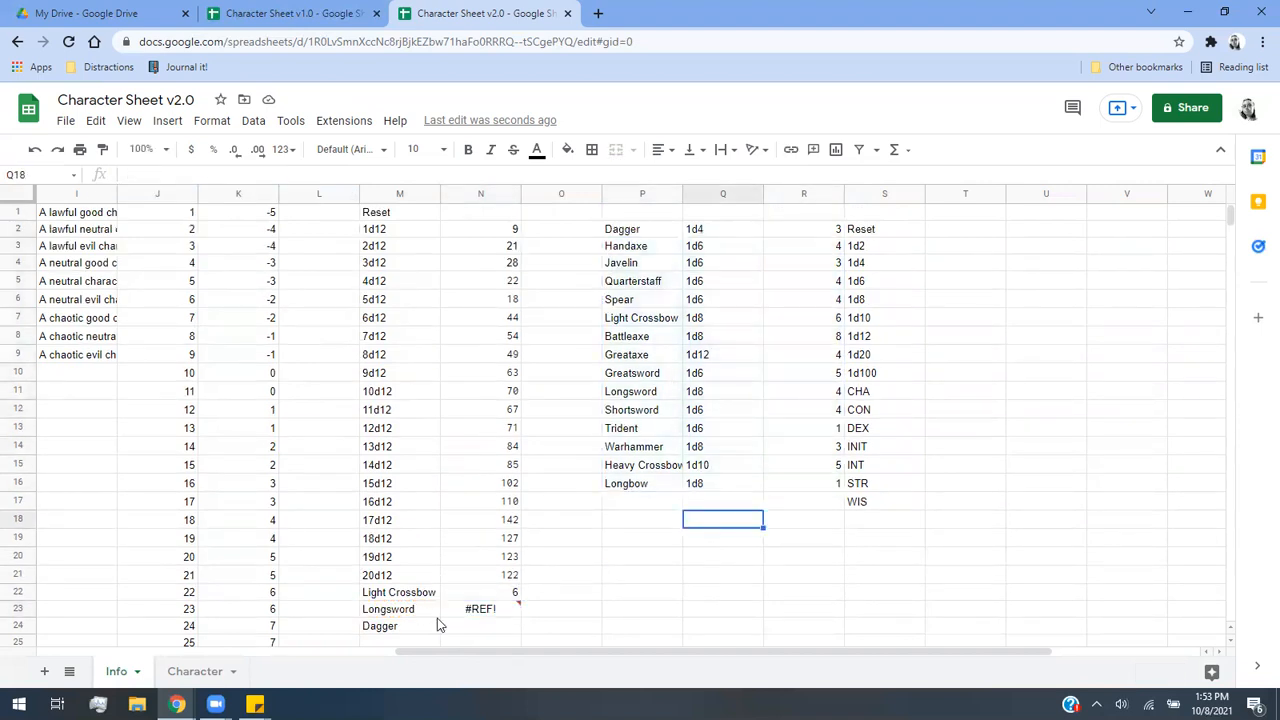
# Correct the lookup range in cell N23's formula so it reads =vlookup(M23,P2:R16,3,FALSE).
pyautogui.click(502, 612)
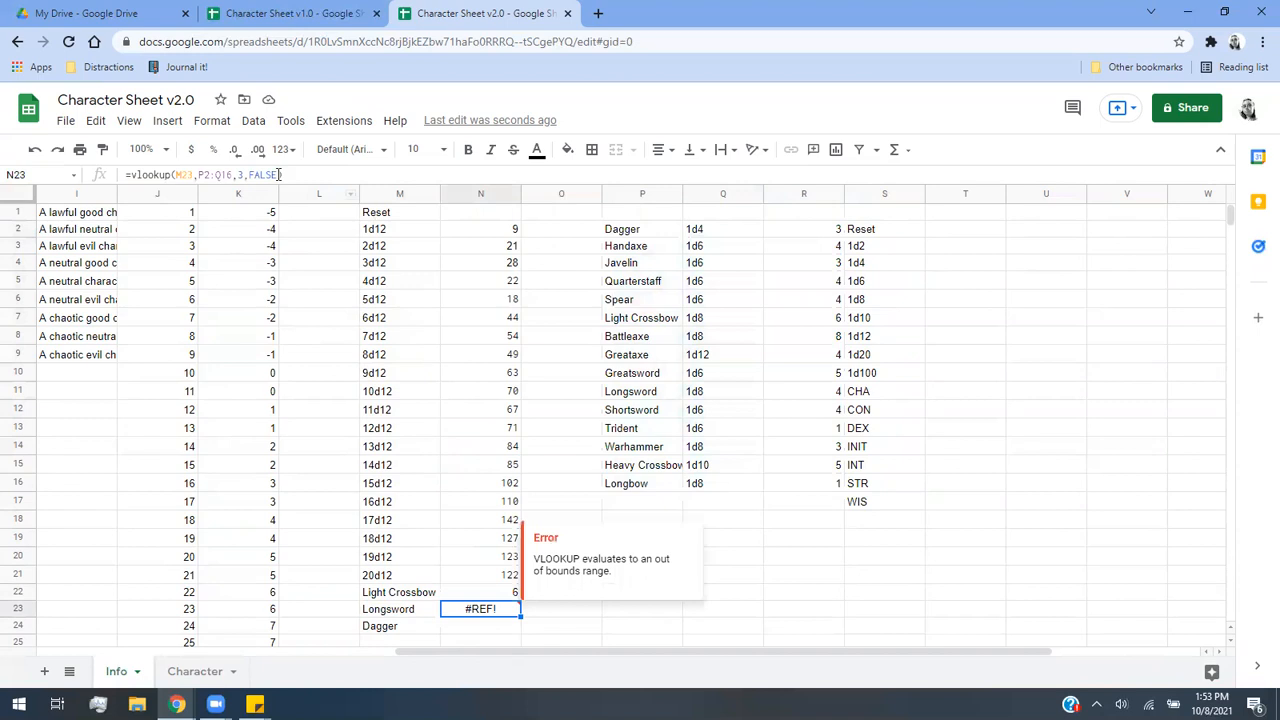
pyautogui.click(221, 175)
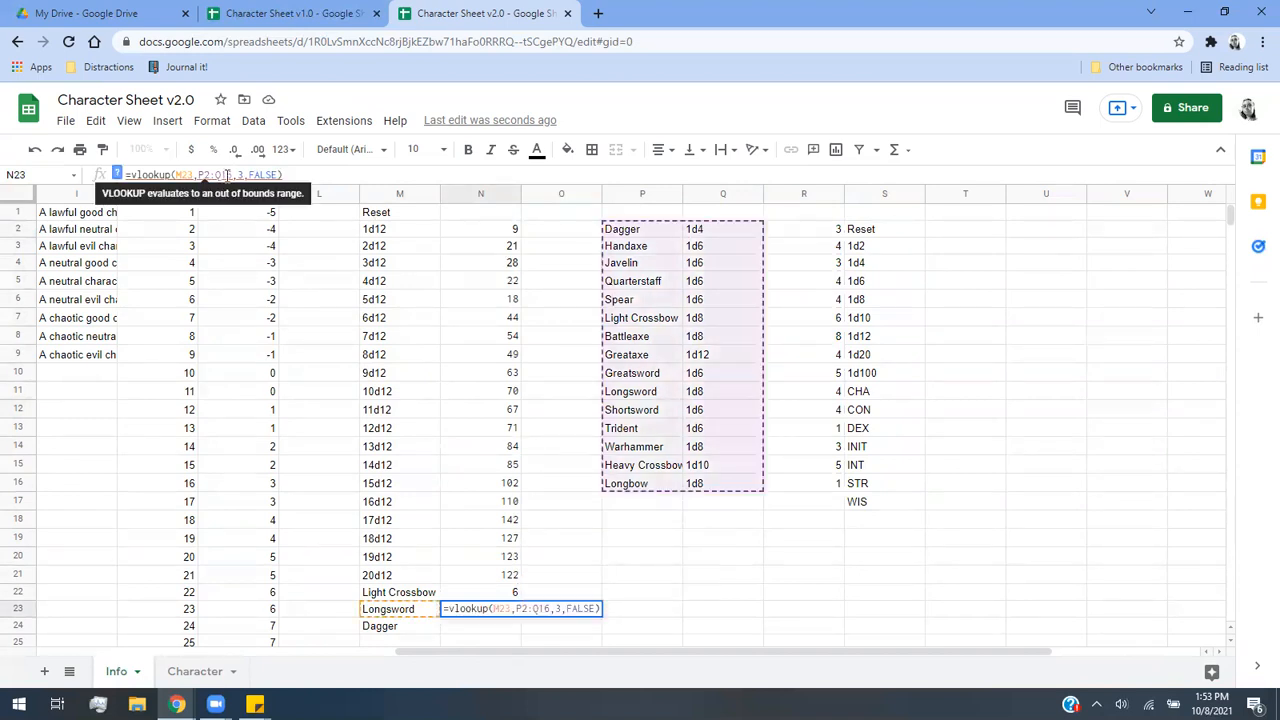
pyautogui.press('BackSpace')
pyautogui.write('R')
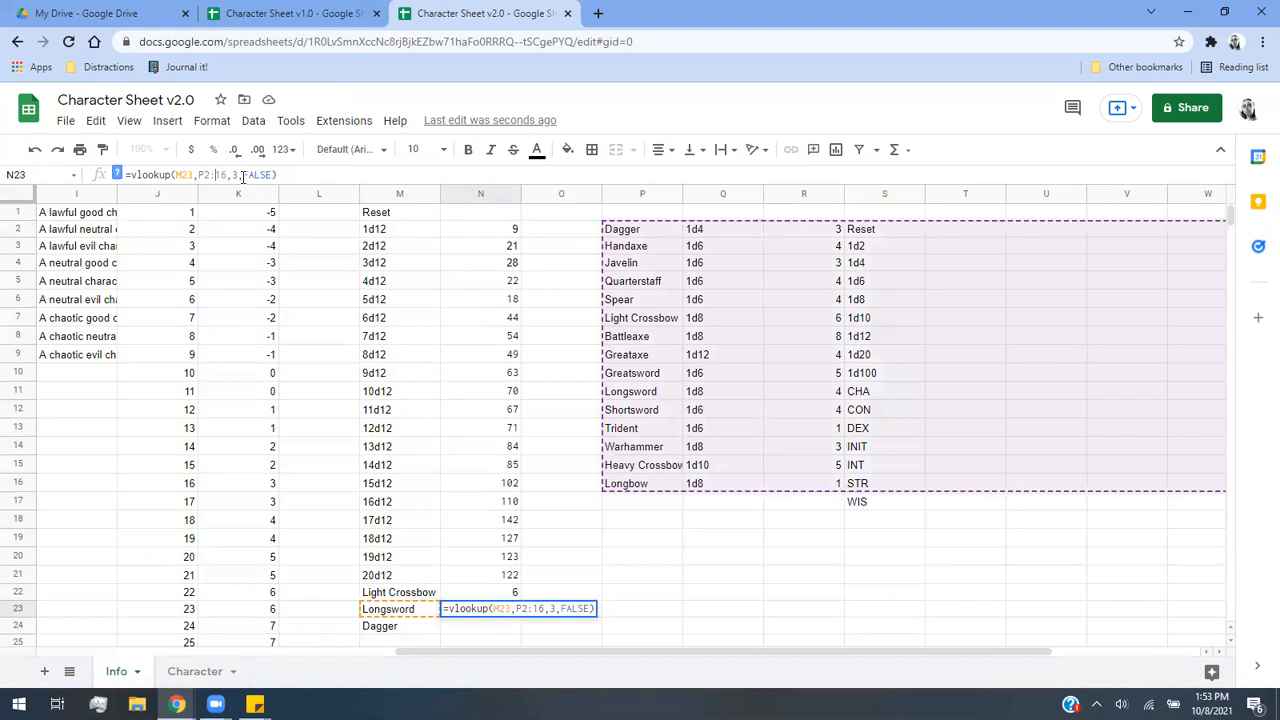
pyautogui.press('Return')
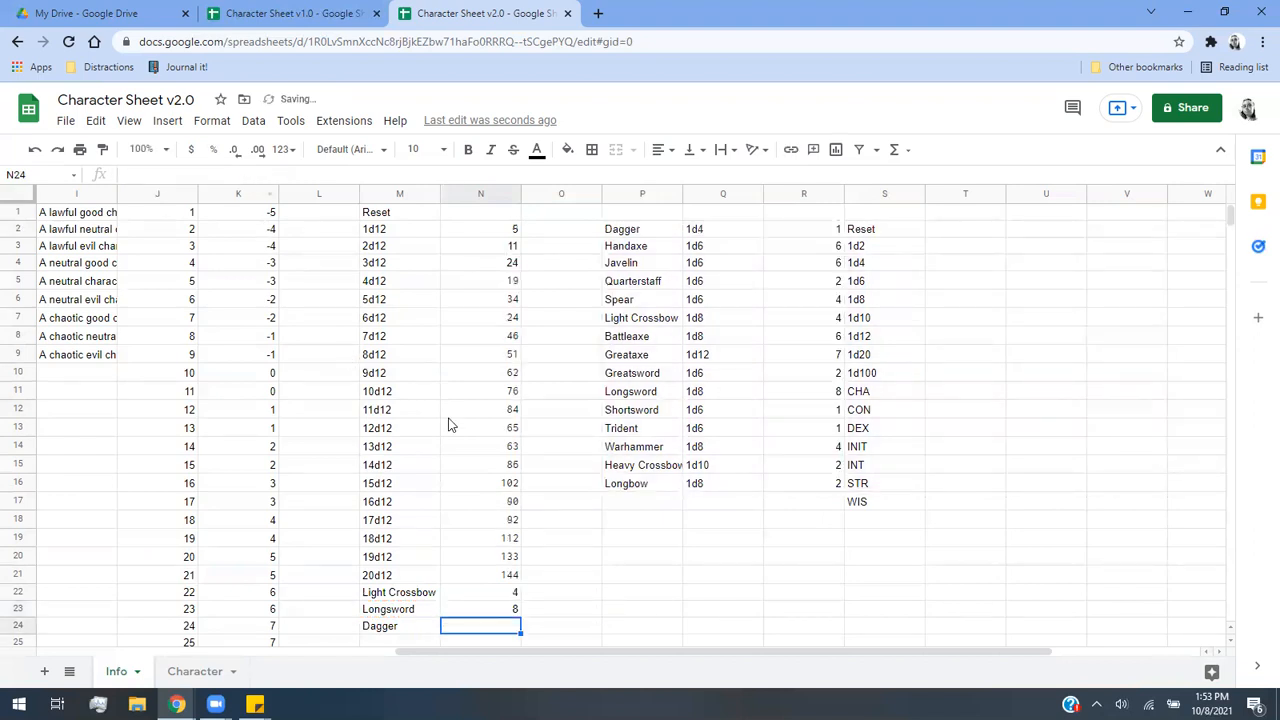
pyautogui.scroll(-3, 500, 460)
pyautogui.write('=randbe')
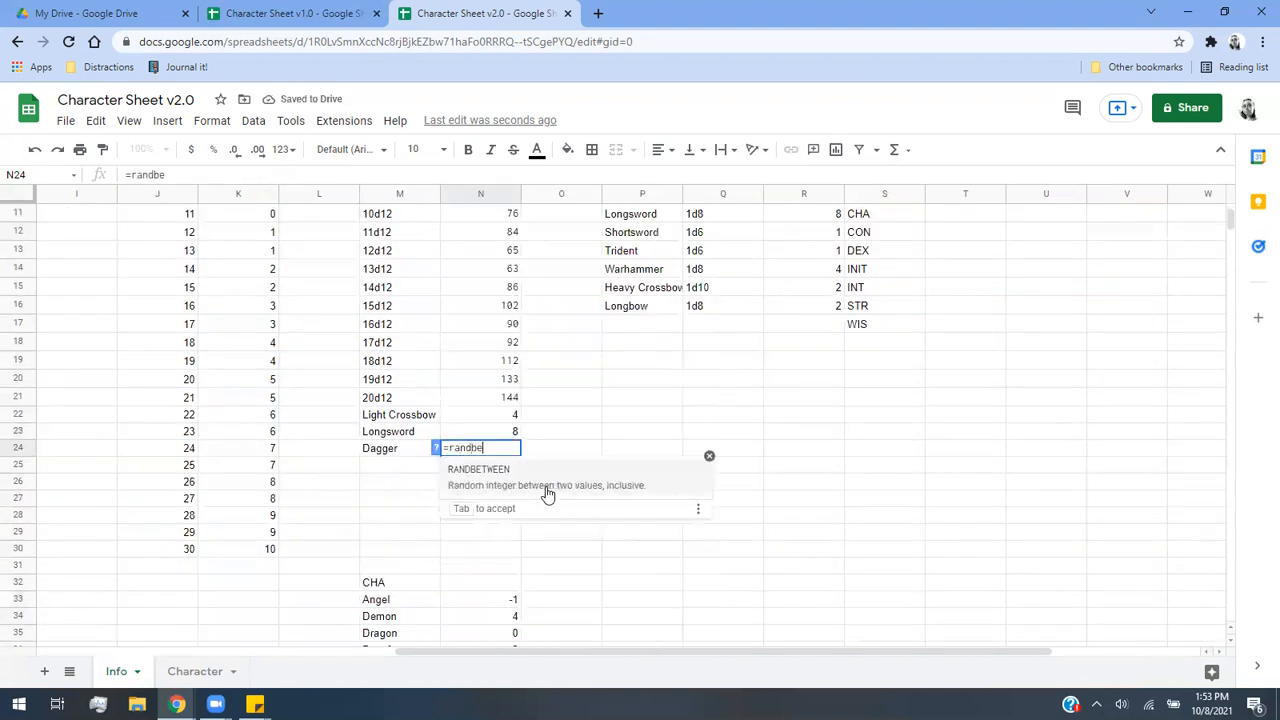
pyautogui.press('BackSpace')
pyautogui.press('BackSpace')
pyautogui.press('BackSpace')
pyautogui.press('BackSpace')
pyautogui.press('BackSpace')
# Enter =vlookup(M24,P2:R16,3,FALSE) in cell N24 to fetch the damage roll of the third chosen weapon, Dagger.
pyautogui.write('v')
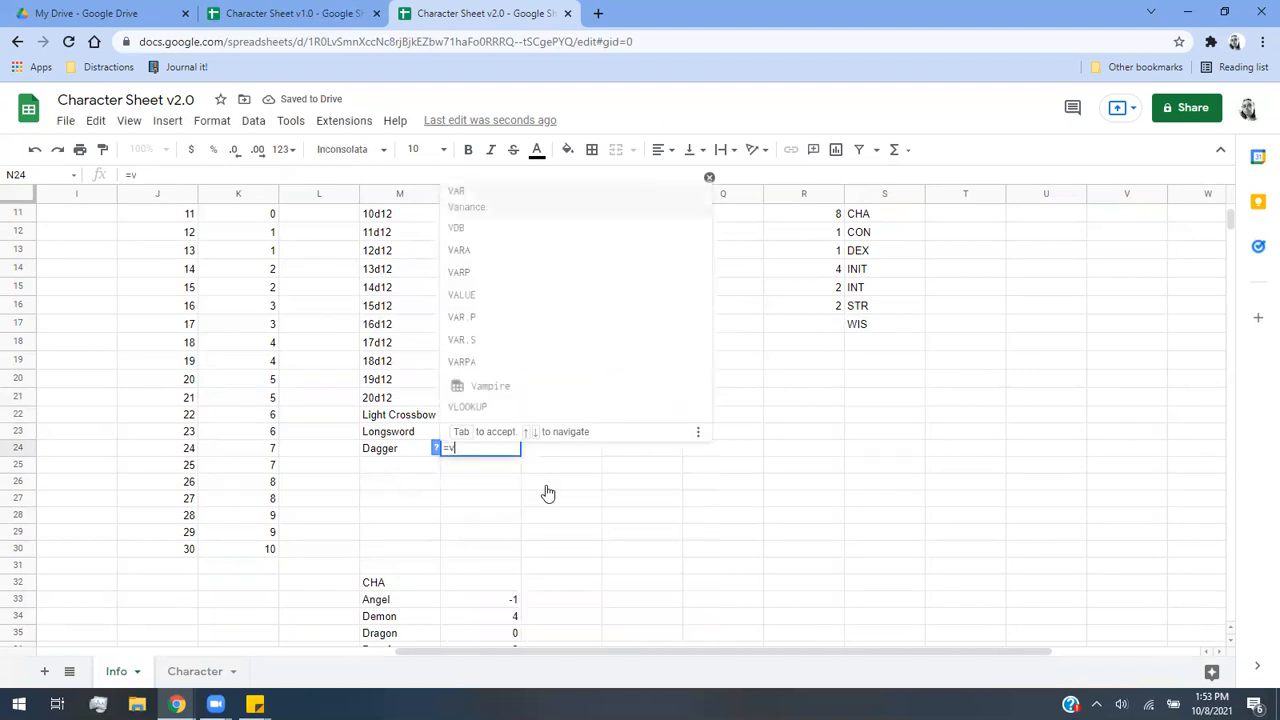
pyautogui.write('lookup(')
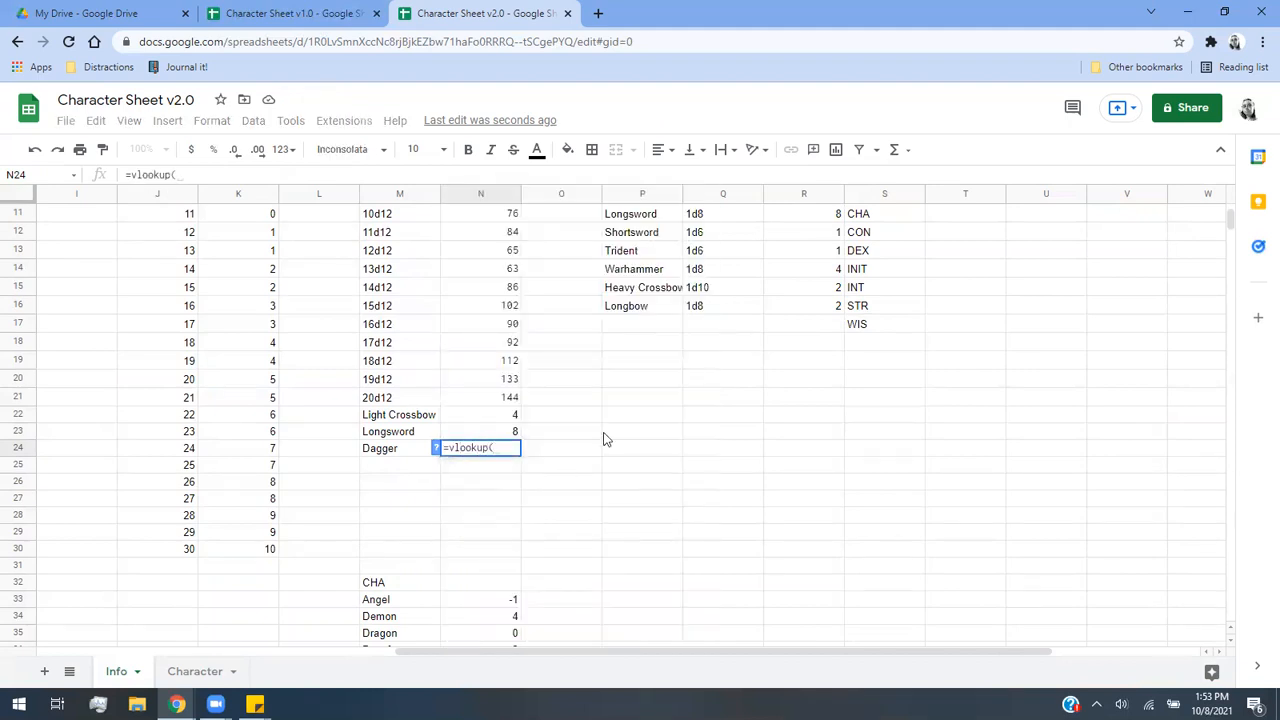
pyautogui.scroll(3, 603, 437)
pyautogui.moveTo(620, 226); pyautogui.dragTo(780, 492)
pyautogui.press('BackSpace')
pyautogui.press('BackSpace')
pyautogui.press('BackSpace')
pyautogui.press('BackSpace')
pyautogui.press('BackSpace')
pyautogui.press('BackSpace')
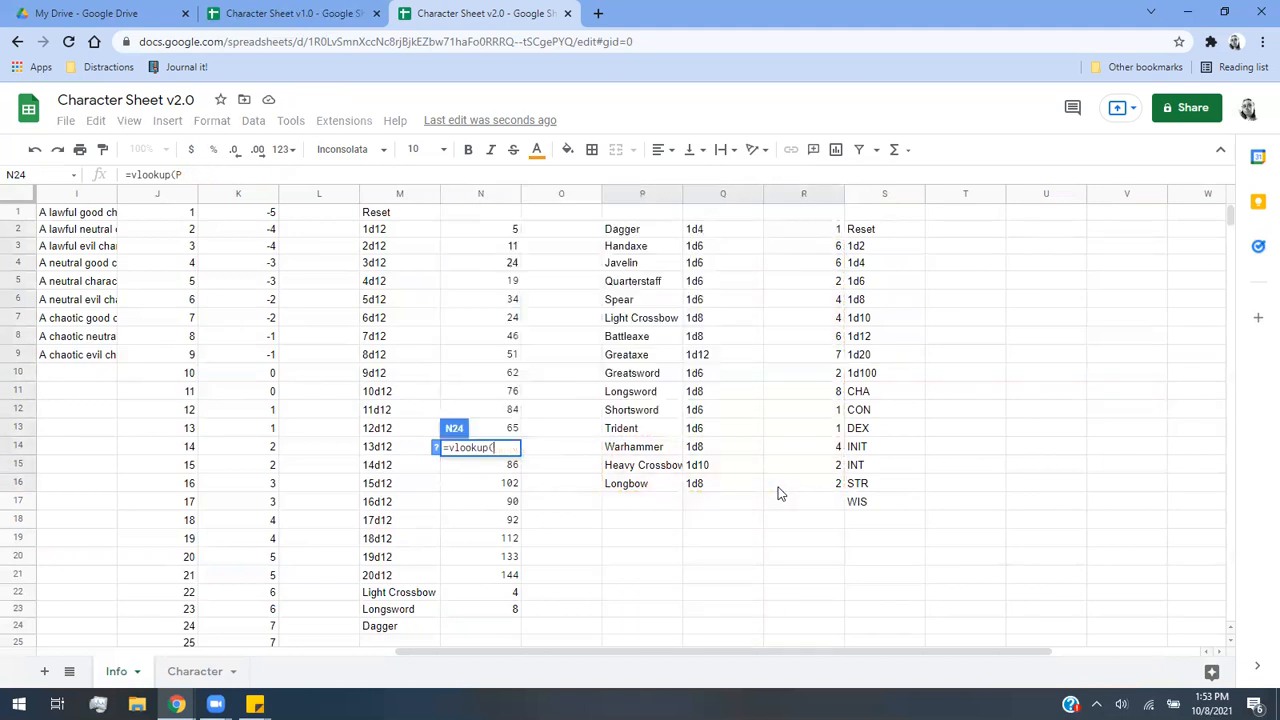
pyautogui.scroll(-1, 753, 594)
pyautogui.click(400, 600)
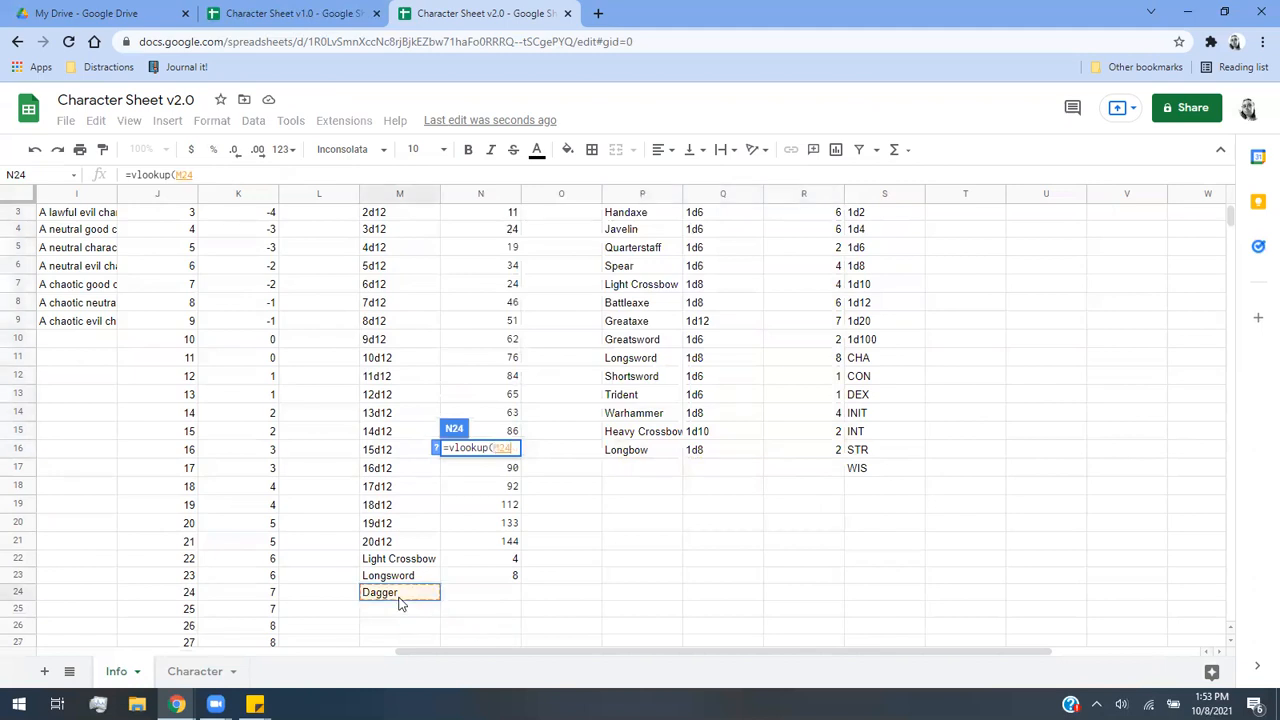
pyautogui.write(',')
pyautogui.scroll(1, 723, 360)
pyautogui.moveTo(648, 236); pyautogui.dragTo(792, 488)
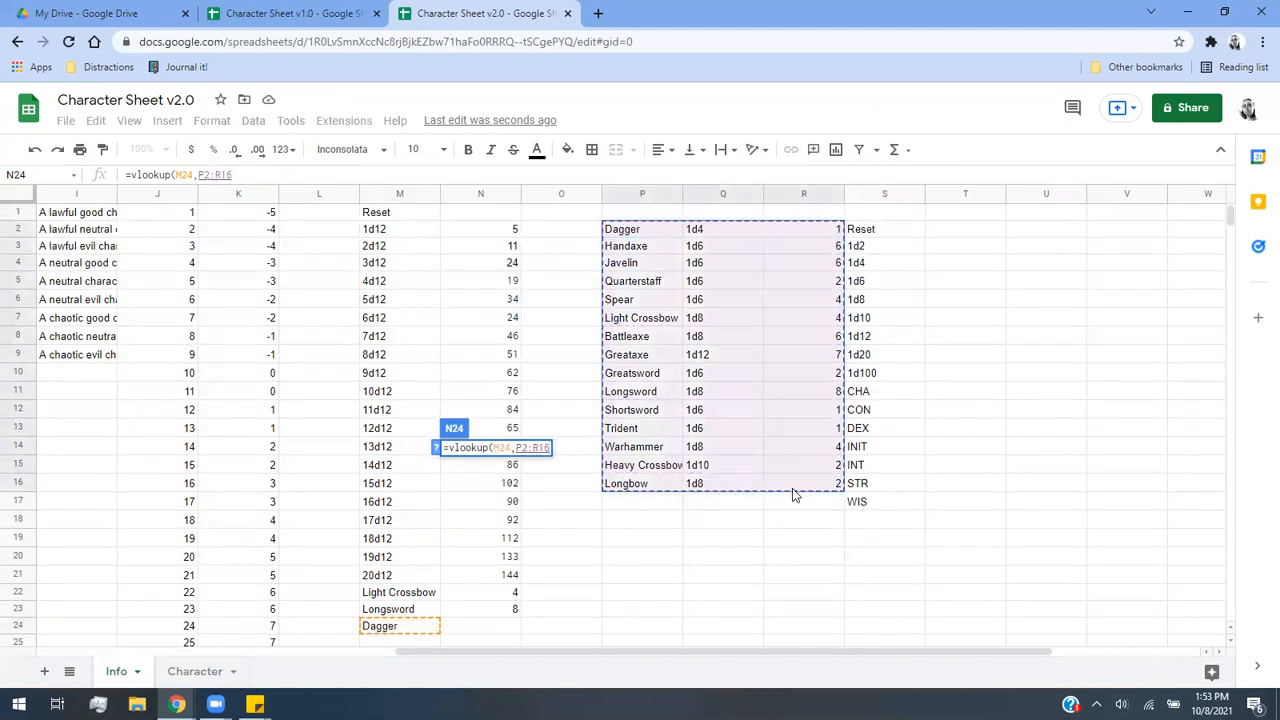
pyautogui.write(',3,FALSE)')
pyautogui.press('Return')
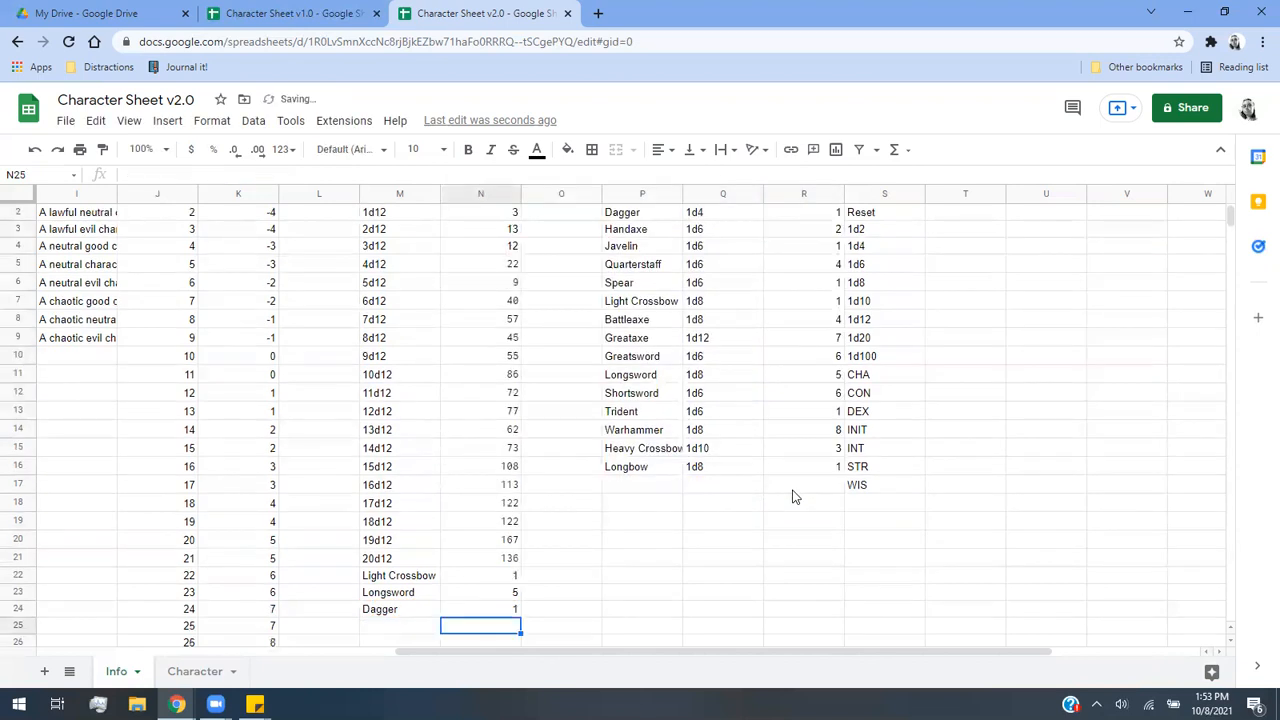
# Enter =vlookup(U12,Info!M1:N24,2,FALSE) in the DAMAGE box U9 on the Character sheet.
pyautogui.scroll(1, 618, 580)
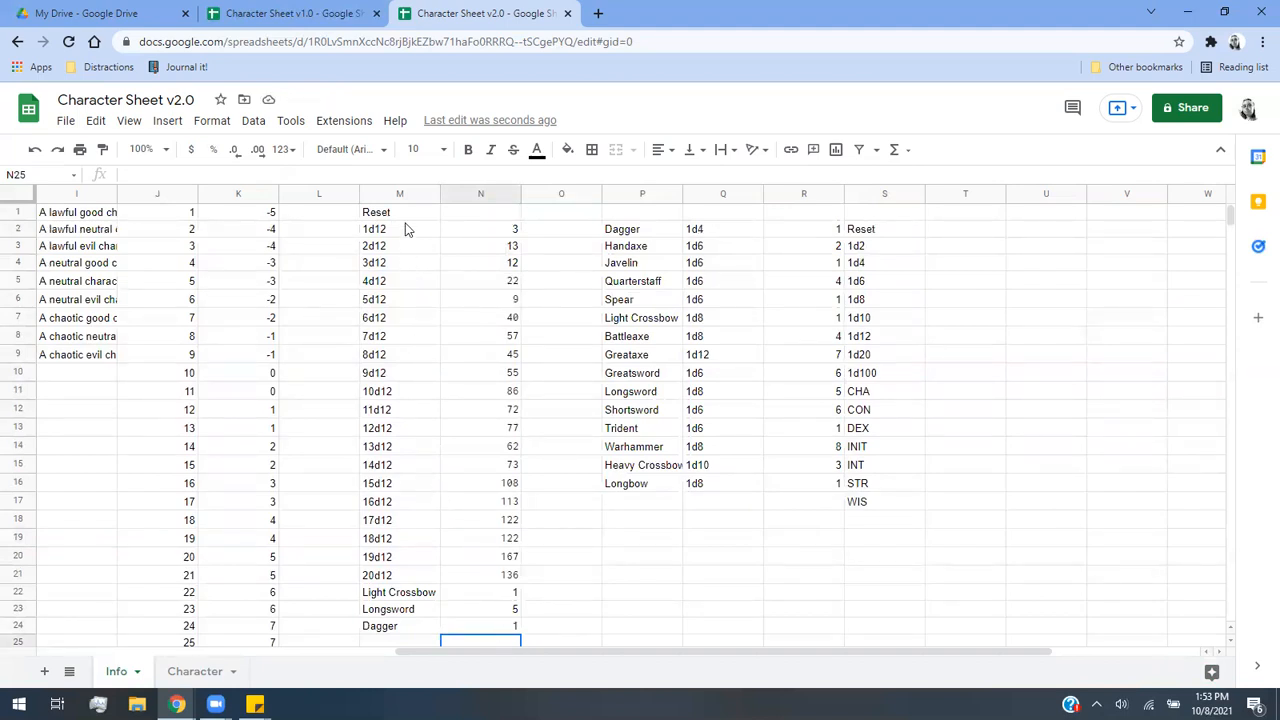
pyautogui.click(205, 672)
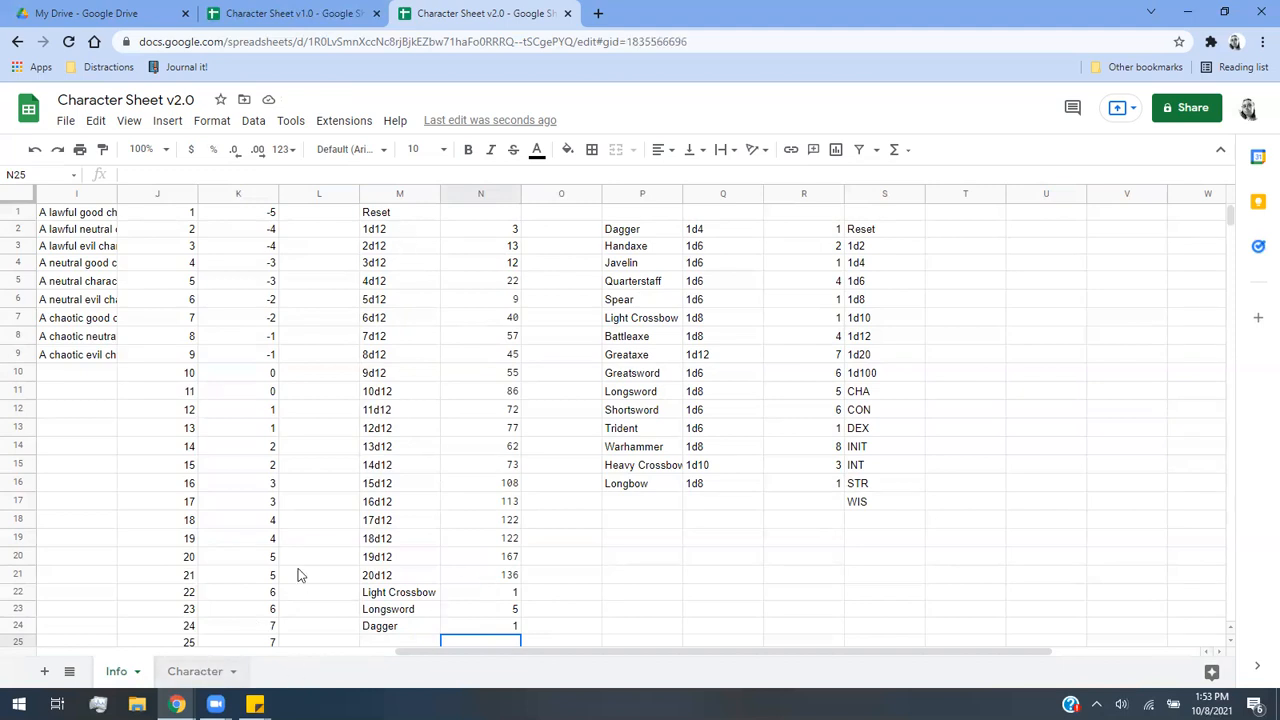
pyautogui.write('=vlookup(')
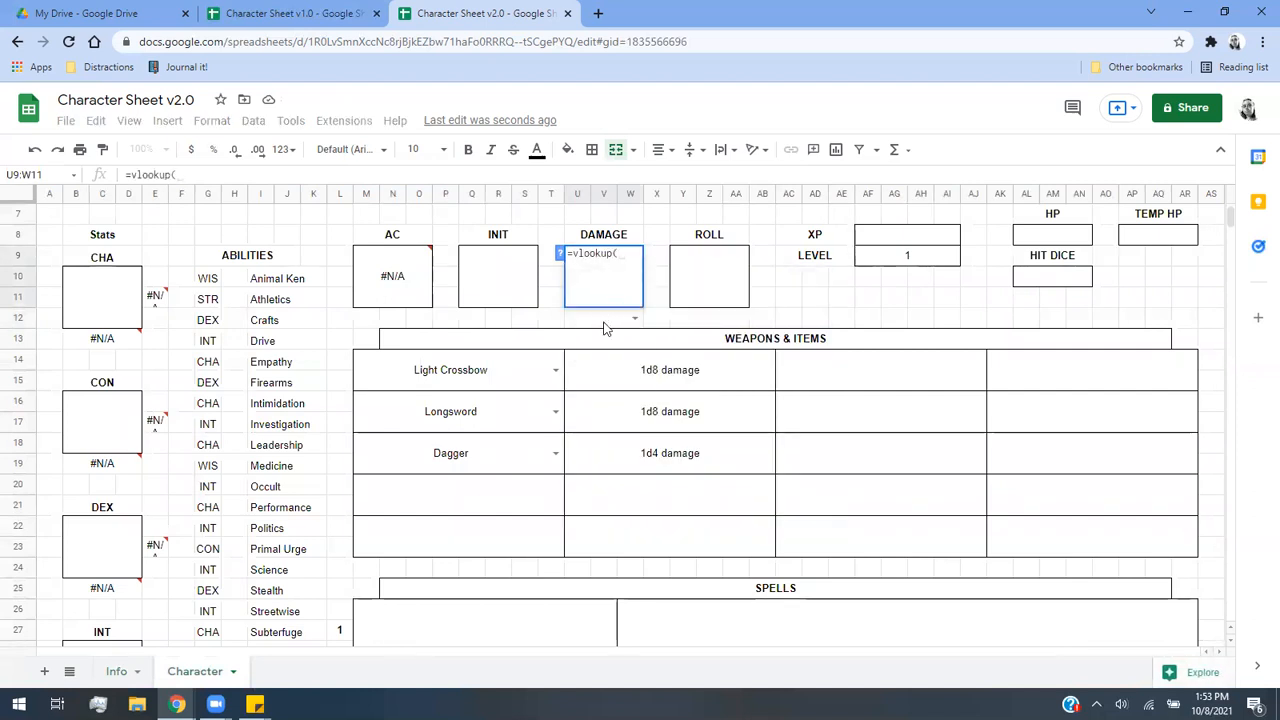
pyautogui.click(603, 322)
pyautogui.write(',')
pyautogui.click(112, 670)
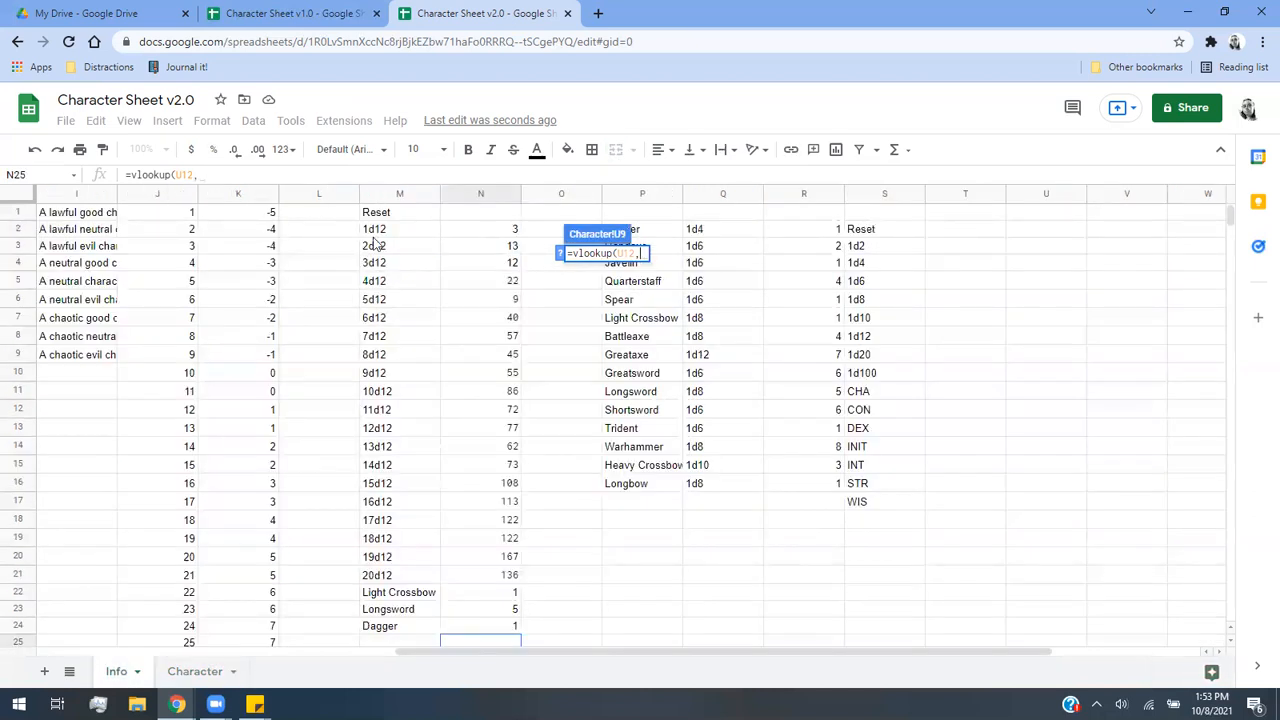
pyautogui.moveTo(376, 218); pyautogui.dragTo(488, 622)
pyautogui.write(',')
pyautogui.write('2,FALSE)')
pyautogui.press('Return')
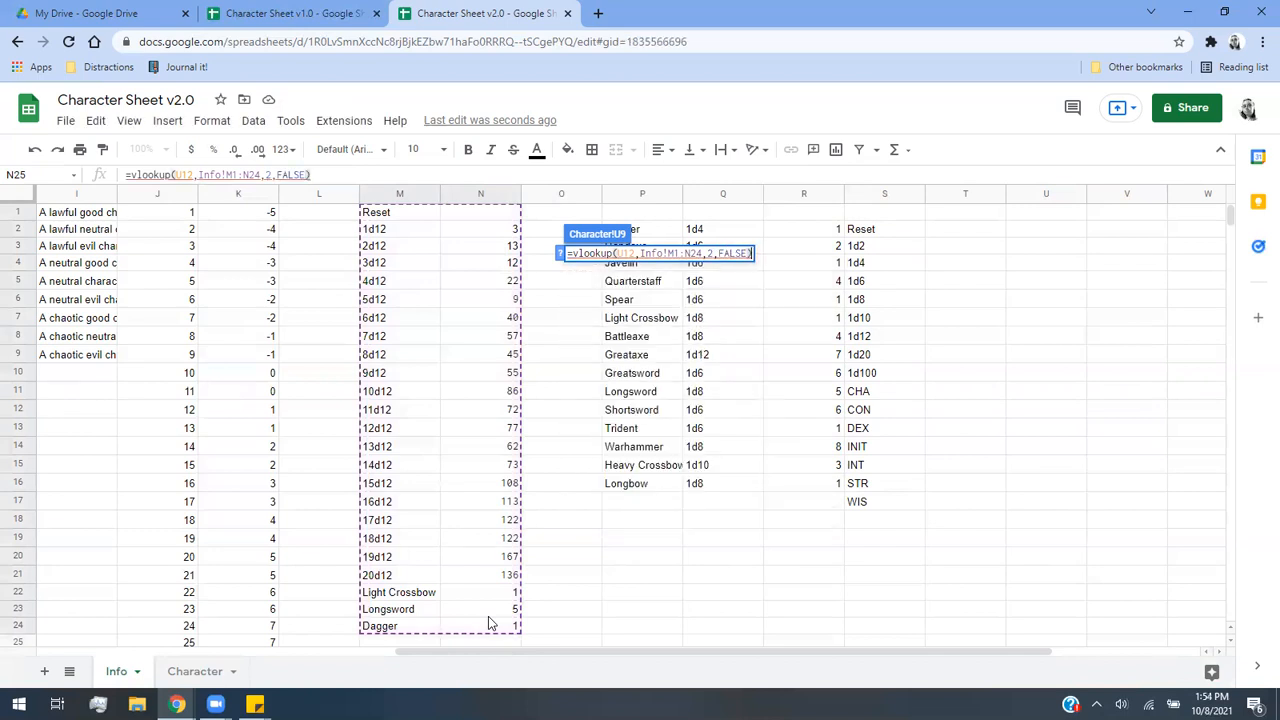
# Apply all borders to the selector cells beneath DAMAGE (U12:W12) and ROLL (Y12:AA12).
pyautogui.click(618, 322)
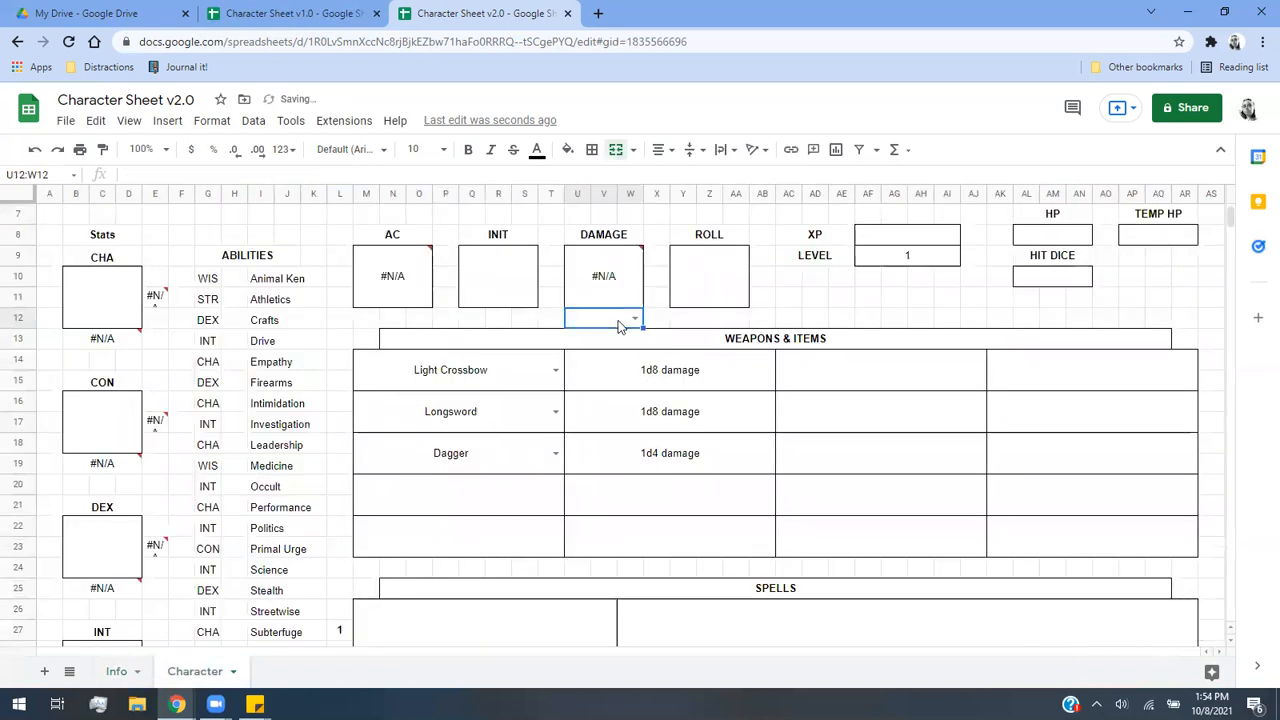
pyautogui.click(591, 155)
pyautogui.click(597, 181)
pyautogui.click(716, 322)
pyautogui.click(591, 151)
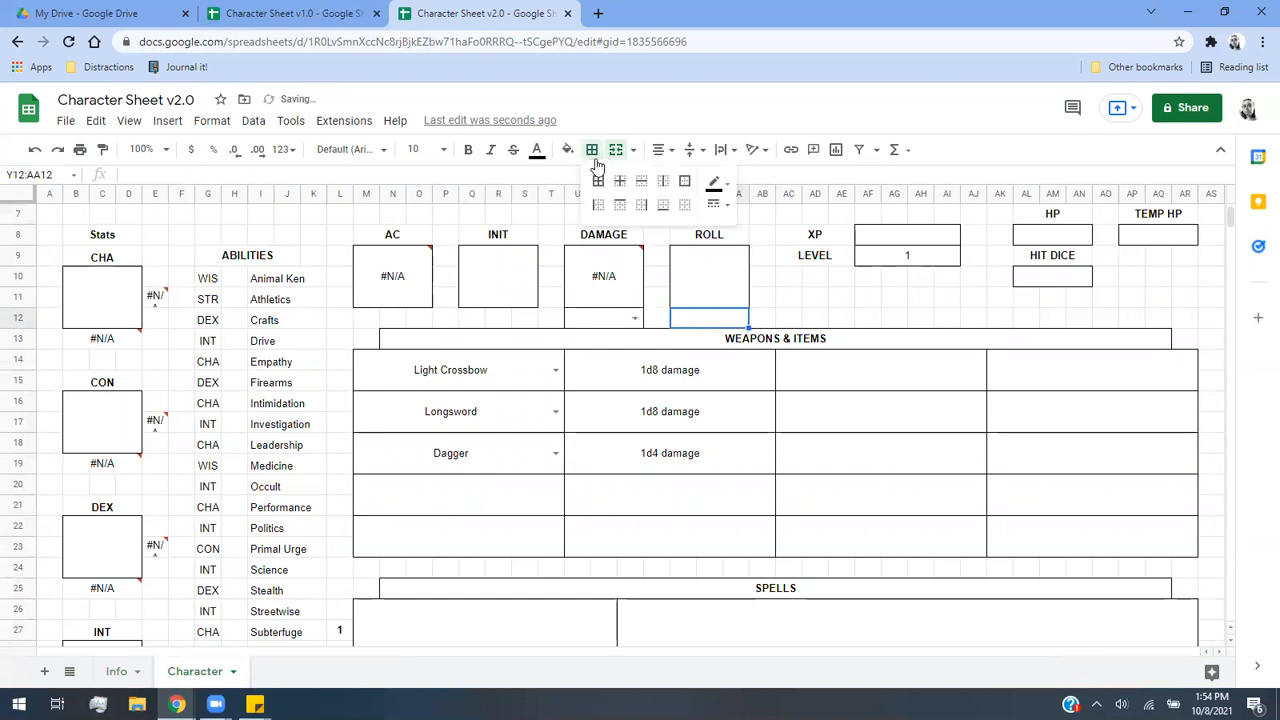
pyautogui.click(597, 181)
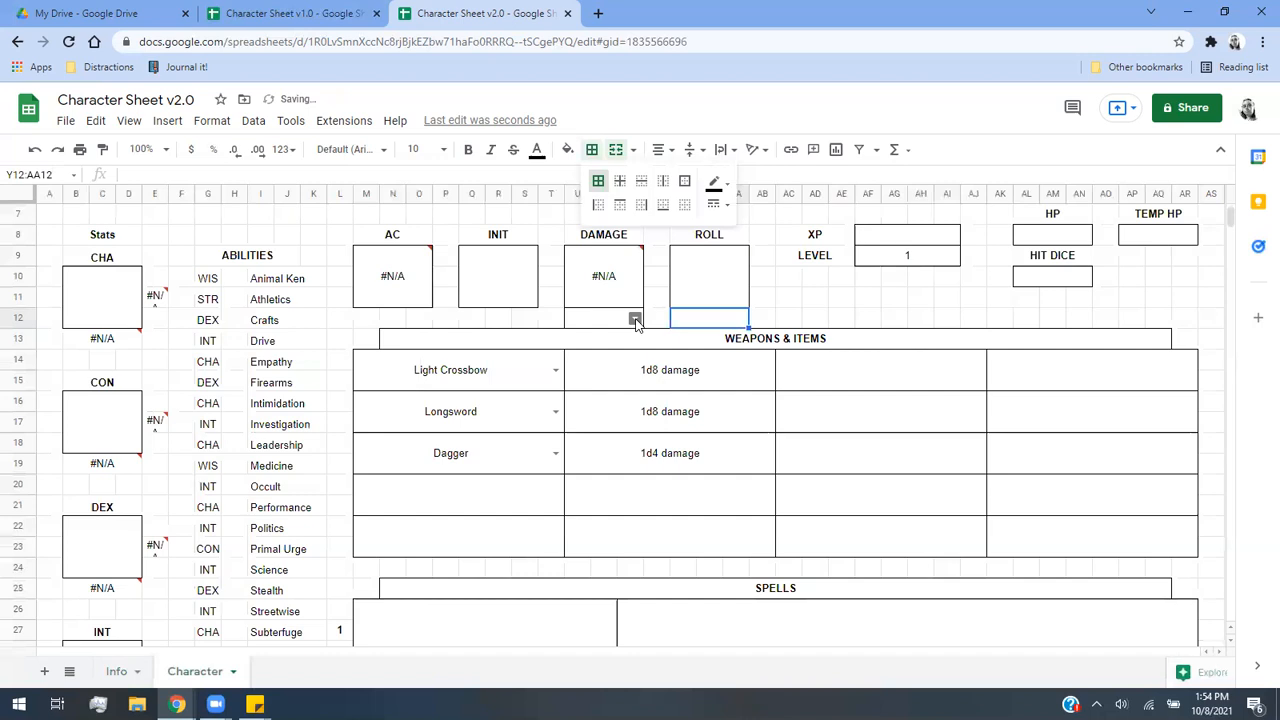
# Test the DAMAGE dropdown with Light Crossbow and a 12-sided dice option, 7d12, and set it to Reset.
pyautogui.click(634, 318)
pyautogui.scroll(-3, 601, 612)
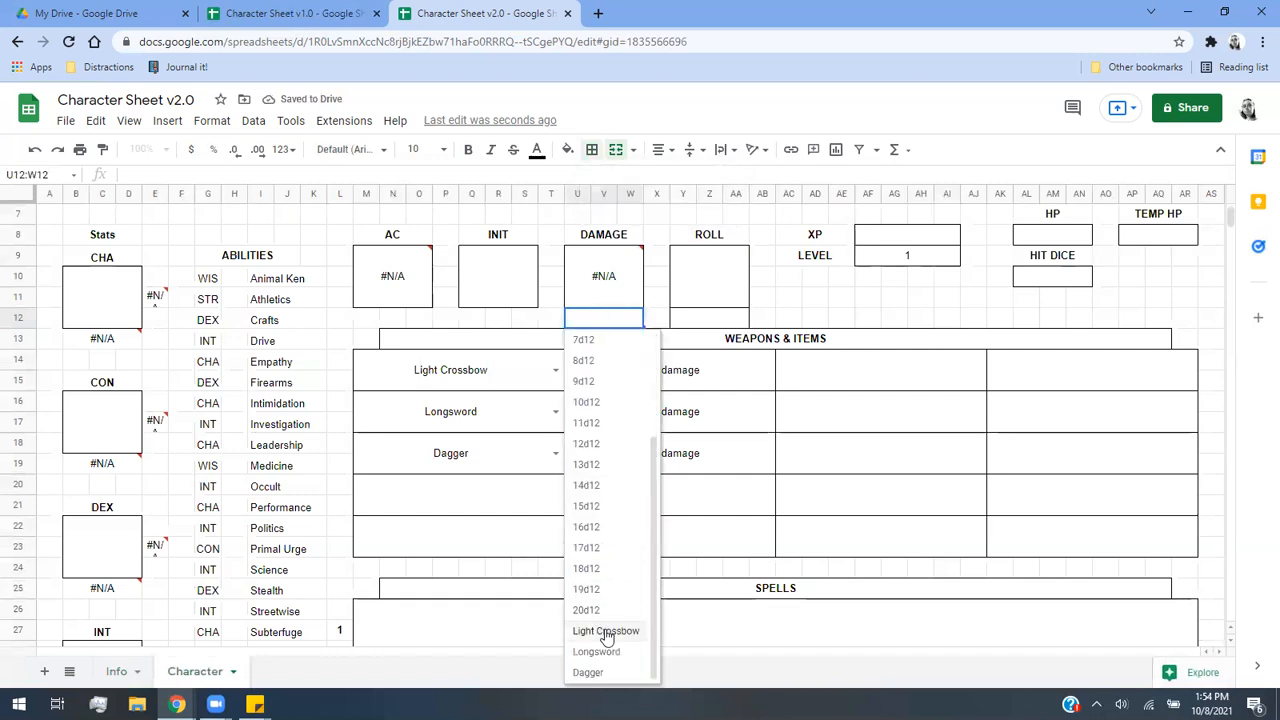
pyautogui.click(603, 630)
pyautogui.click(634, 318)
pyautogui.click(586, 488)
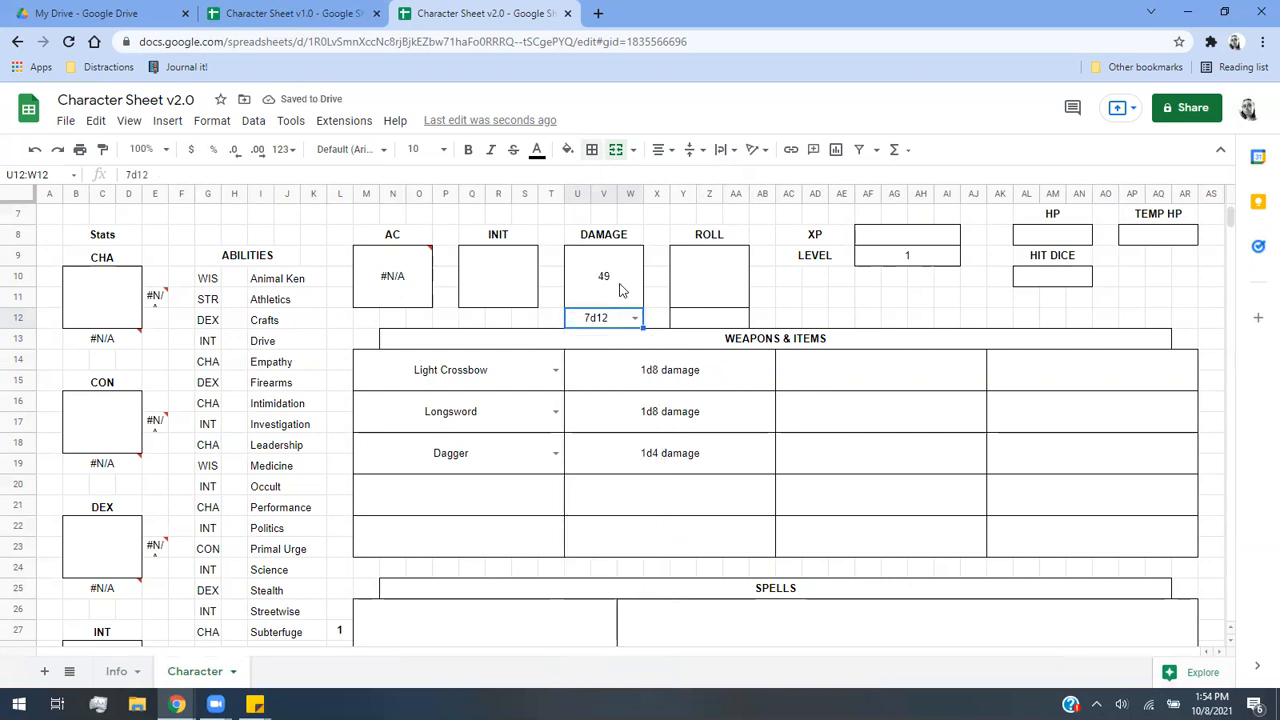
pyautogui.press('Delete')
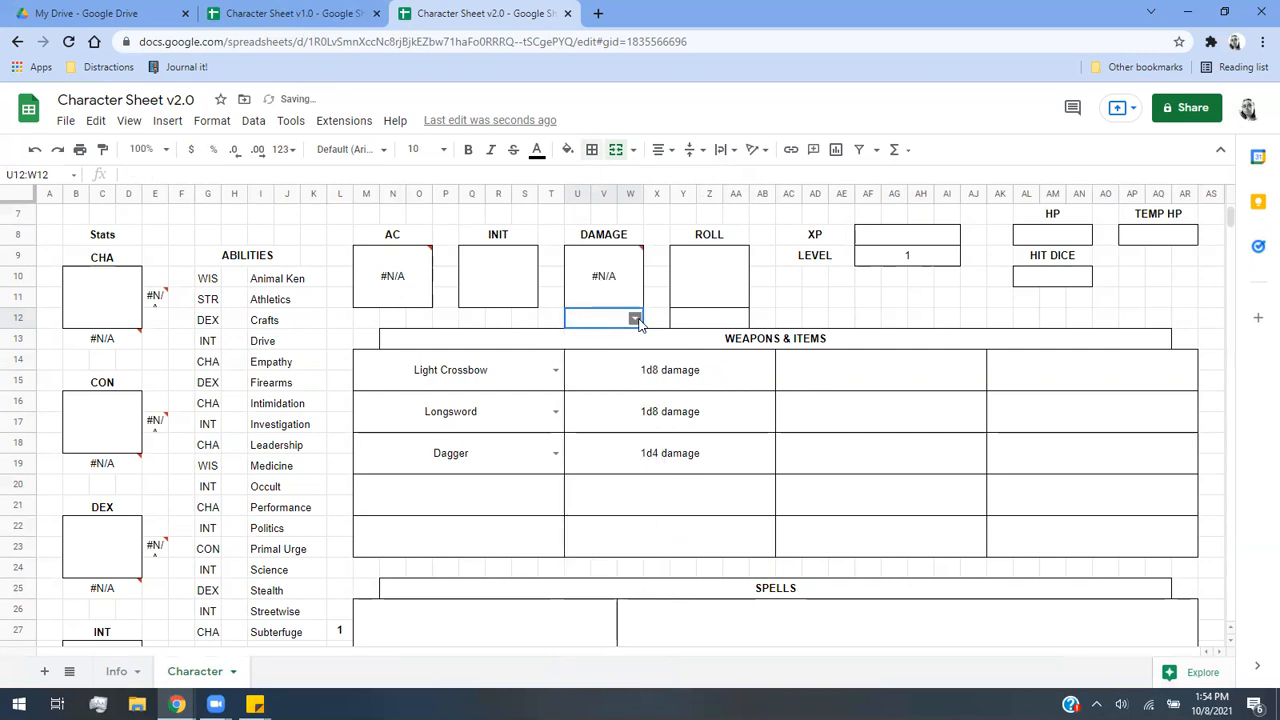
pyautogui.click(634, 318)
pyautogui.click(610, 340)
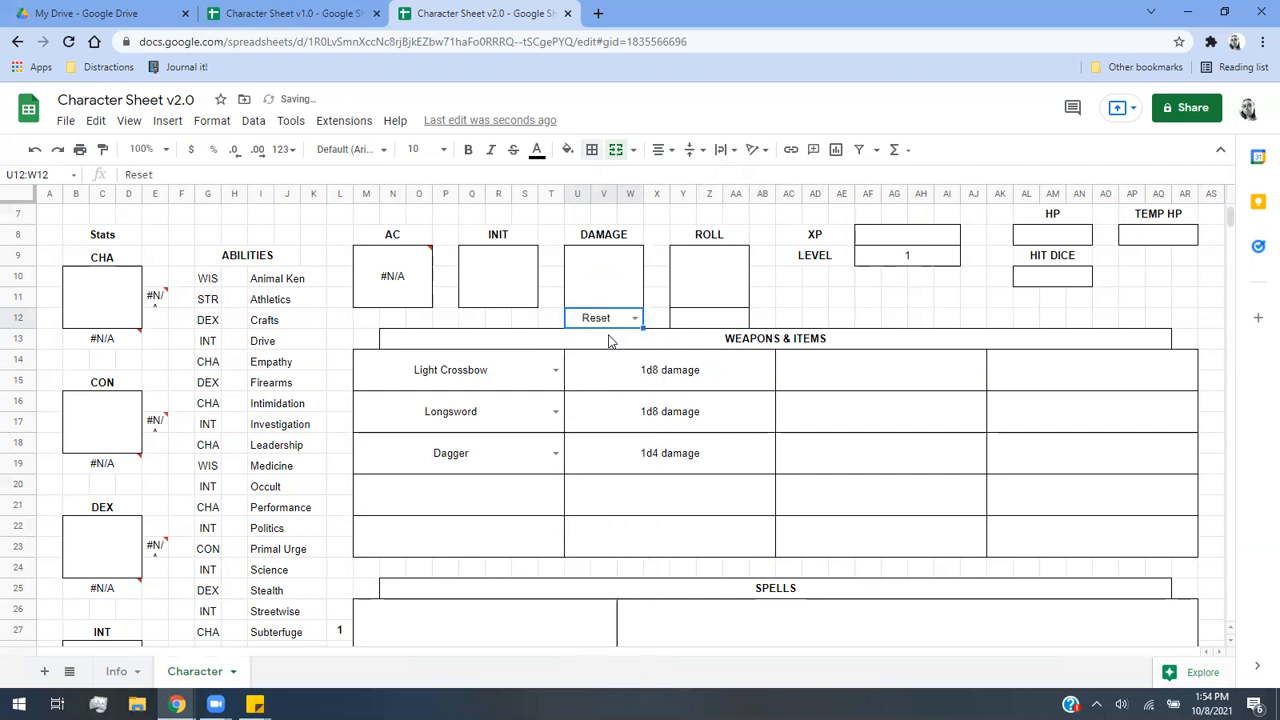
# Add a data validation dropdown to the cell beneath ROLL (Y12:AA12), listing the options from Info!S2:S17.
pyautogui.click(703, 318)
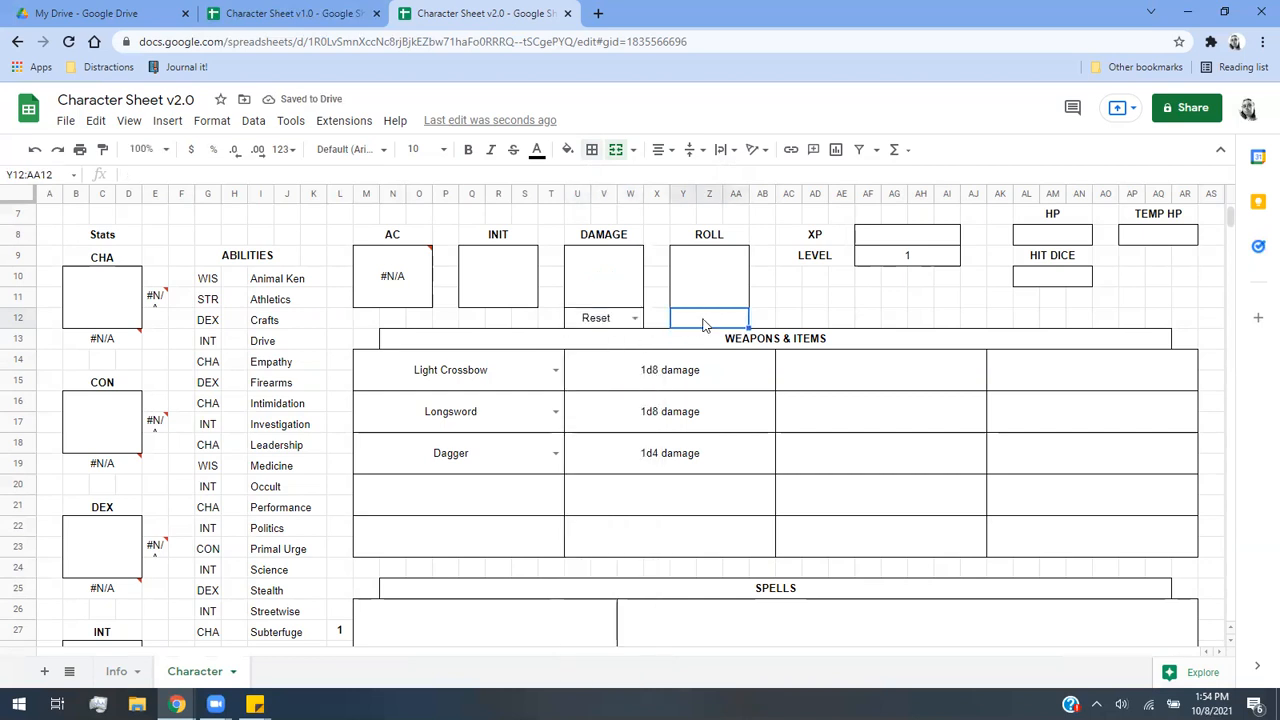
pyautogui.click(100, 678)
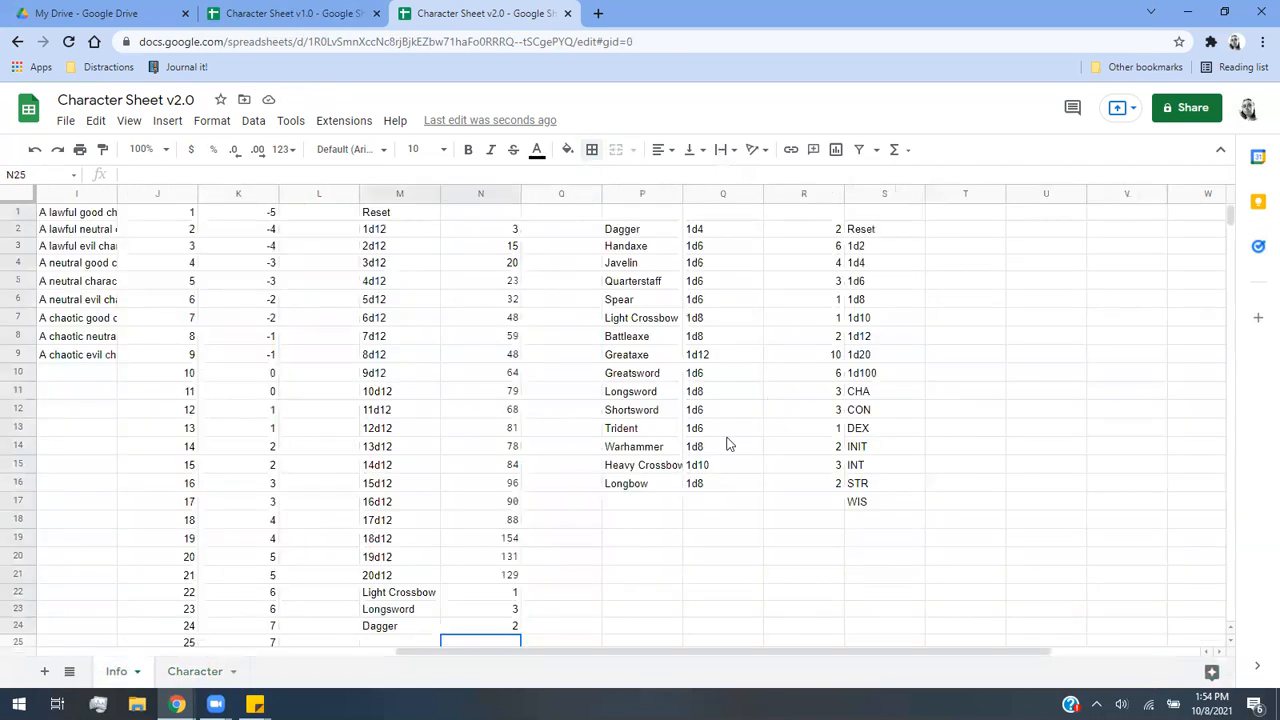
pyautogui.click(200, 673)
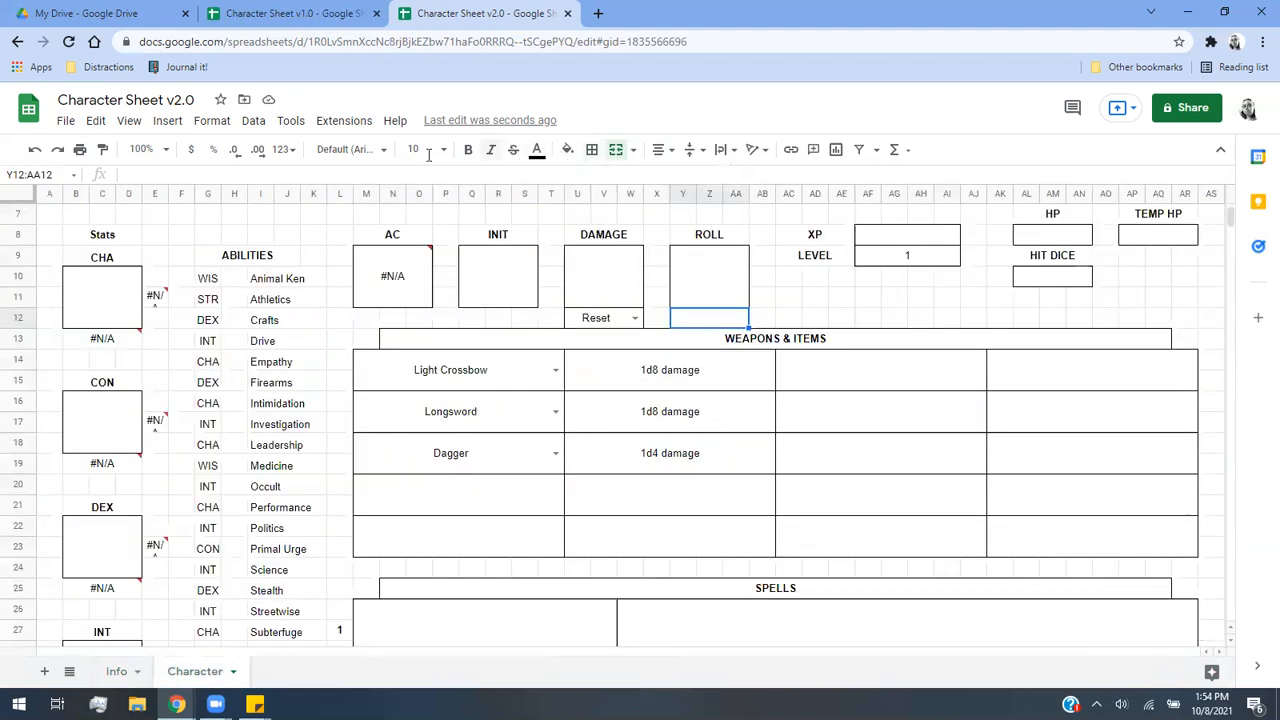
pyautogui.click(252, 123)
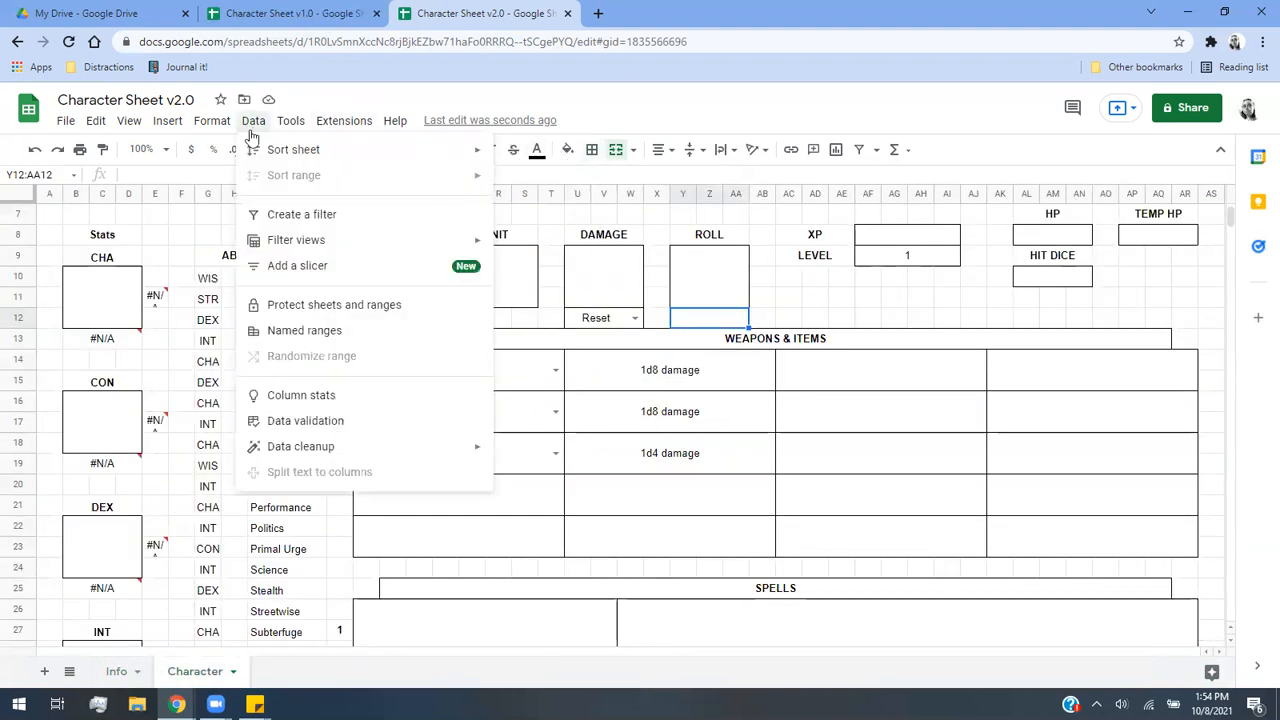
pyautogui.click(354, 420)
pyautogui.click(771, 338)
pyautogui.click(118, 671)
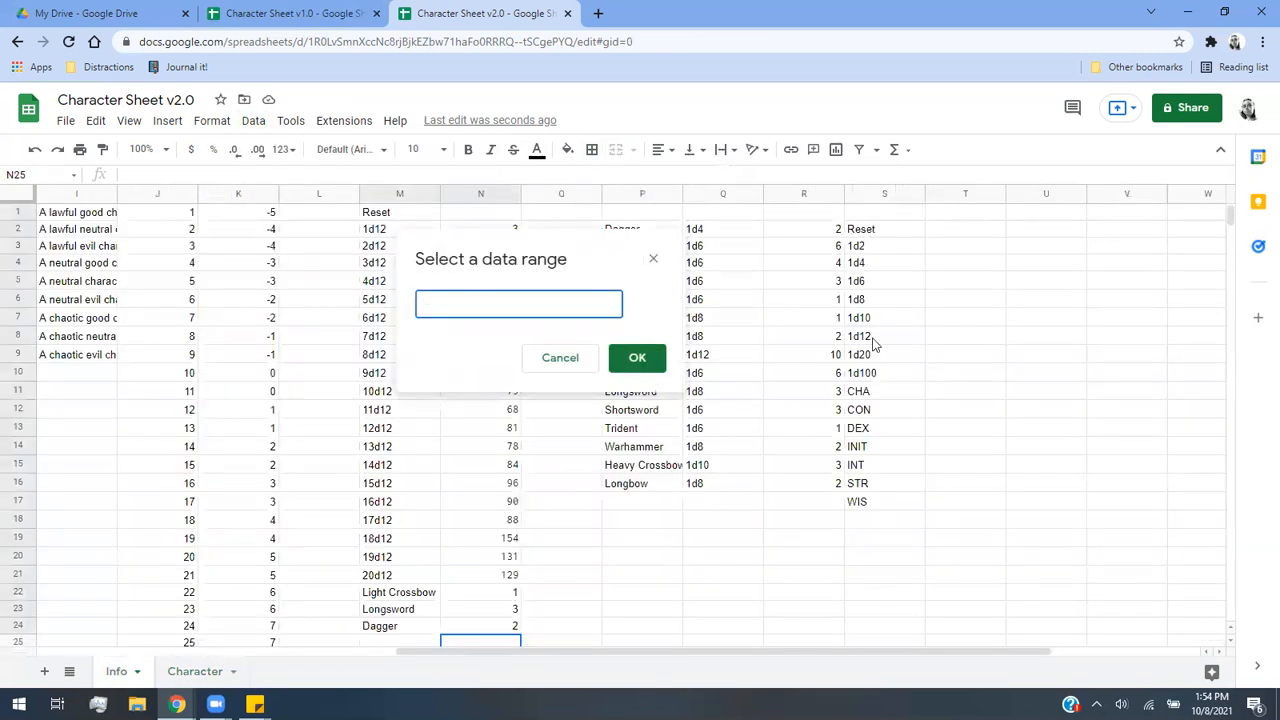
pyautogui.moveTo(872, 343); pyautogui.dragTo(888, 499)
pyautogui.click(645, 360)
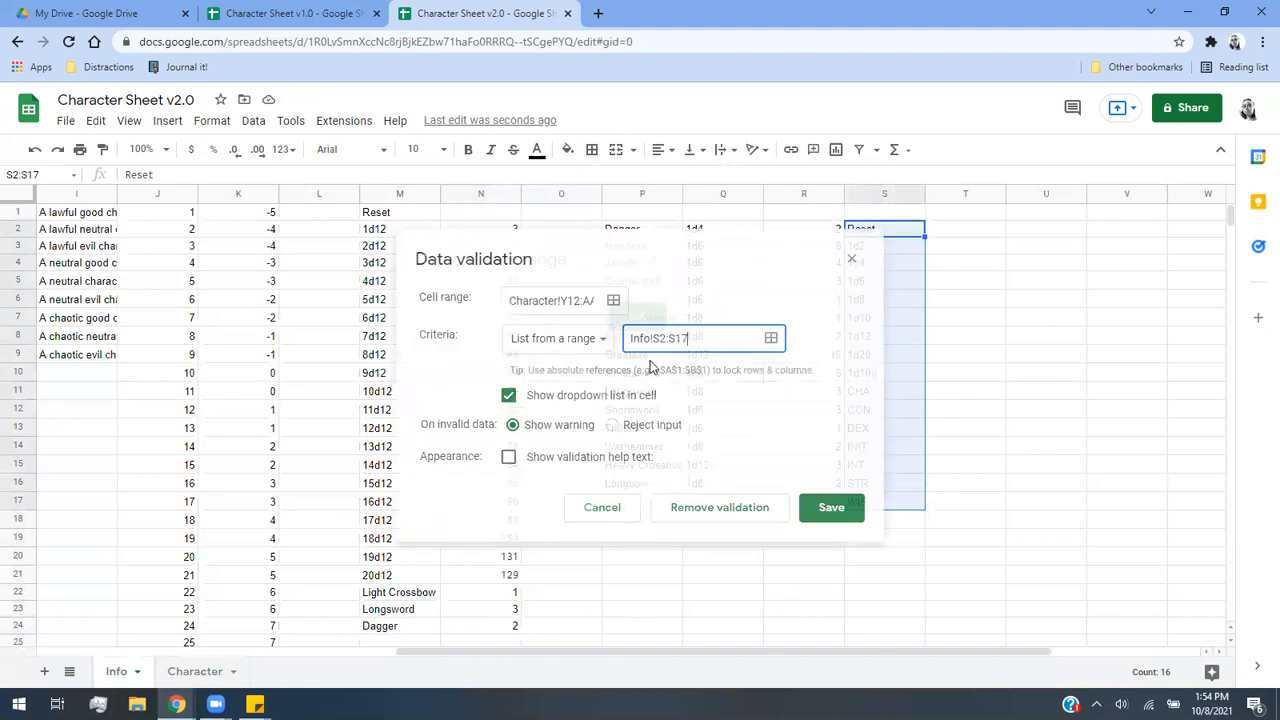
pyautogui.click(810, 517)
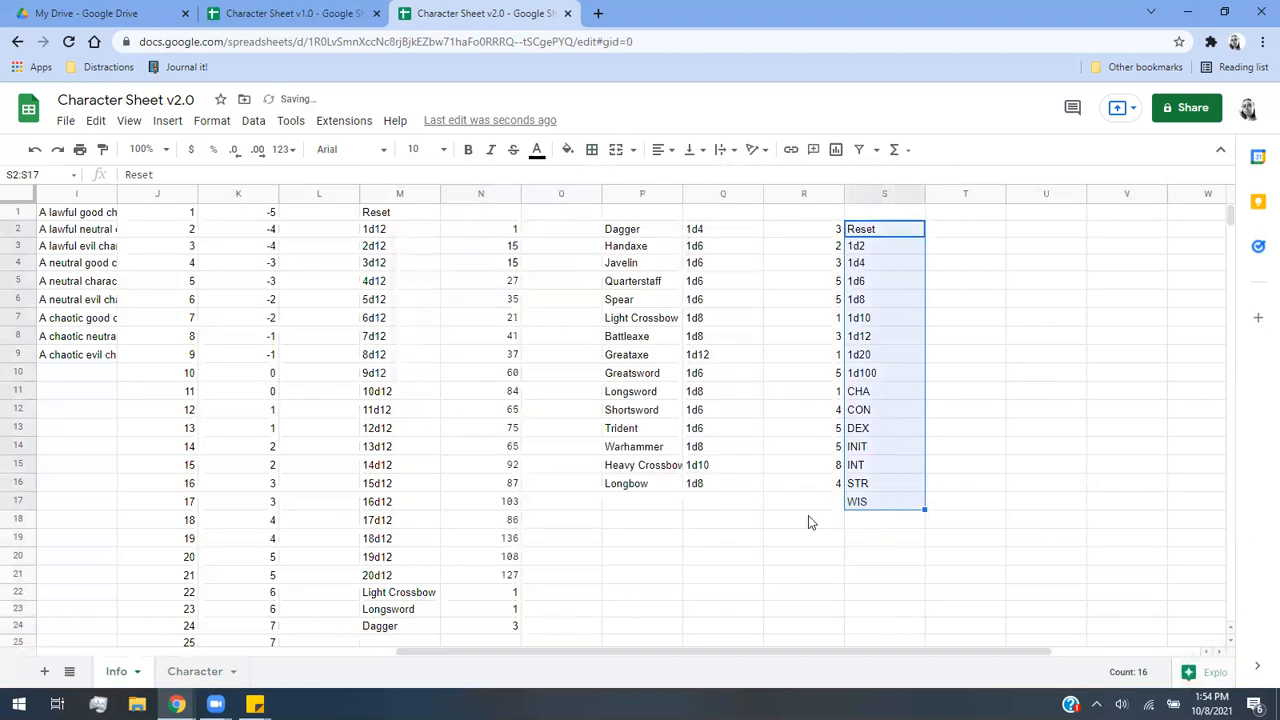
# Check the options offered by the ROLL dropdown on the Character sheet.
pyautogui.click(962, 235)
pyautogui.click(966, 251)
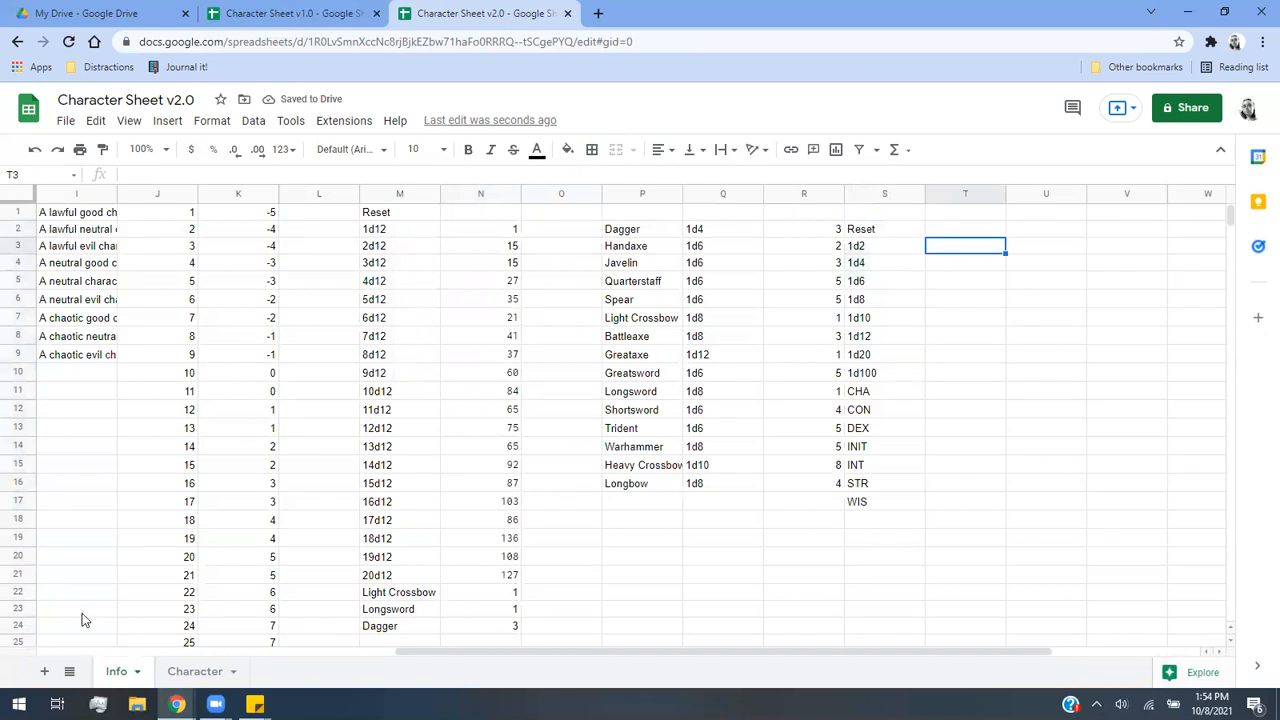
pyautogui.click(160, 675)
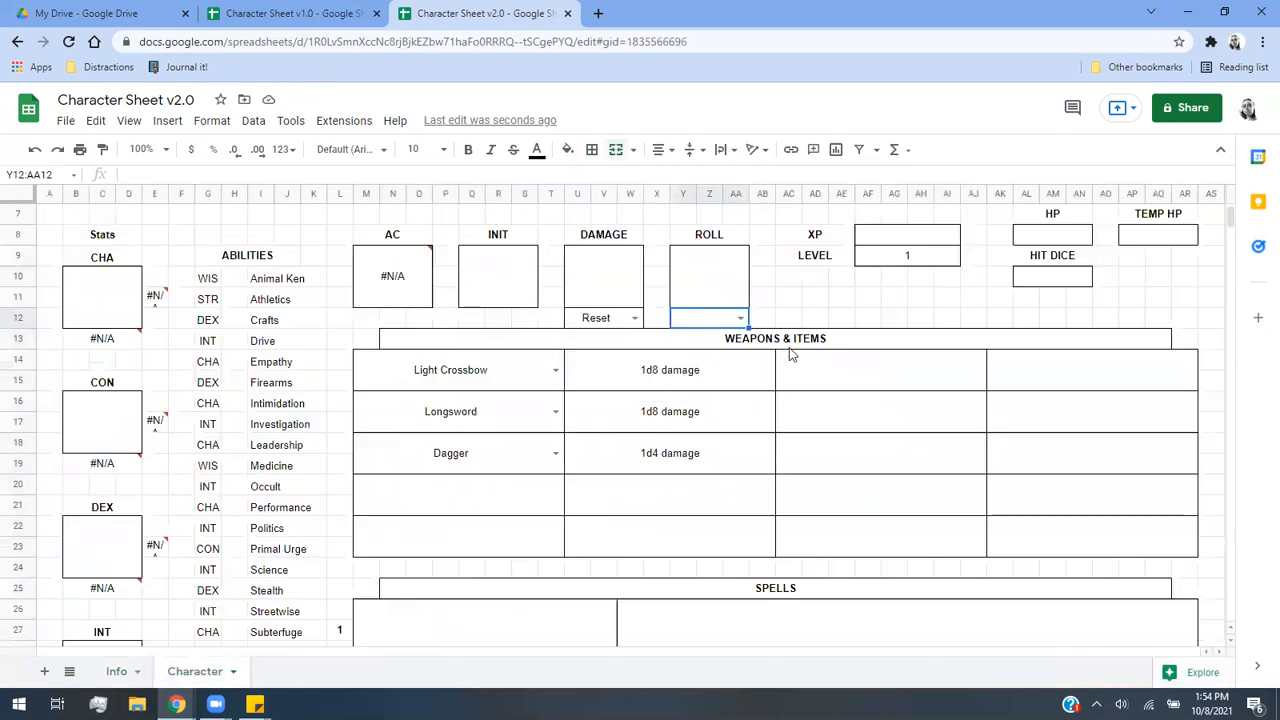
pyautogui.click(742, 318)
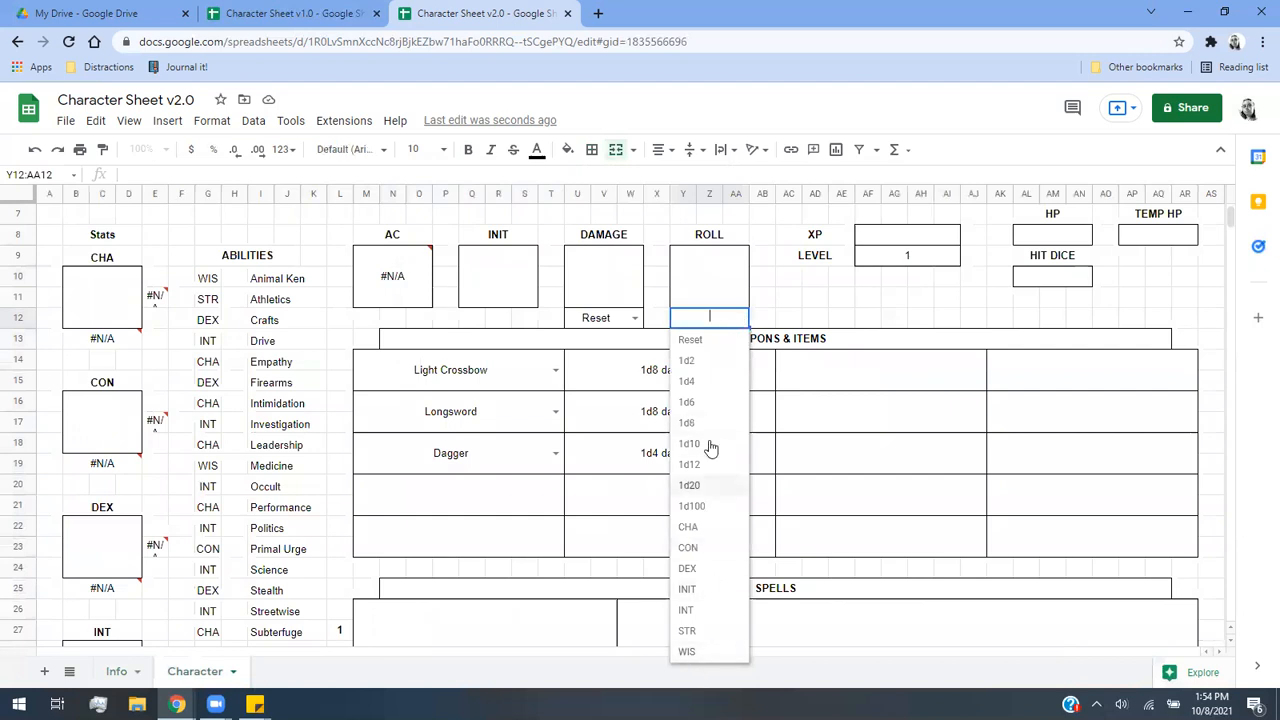
pyautogui.click(797, 284)
pyautogui.click(743, 272)
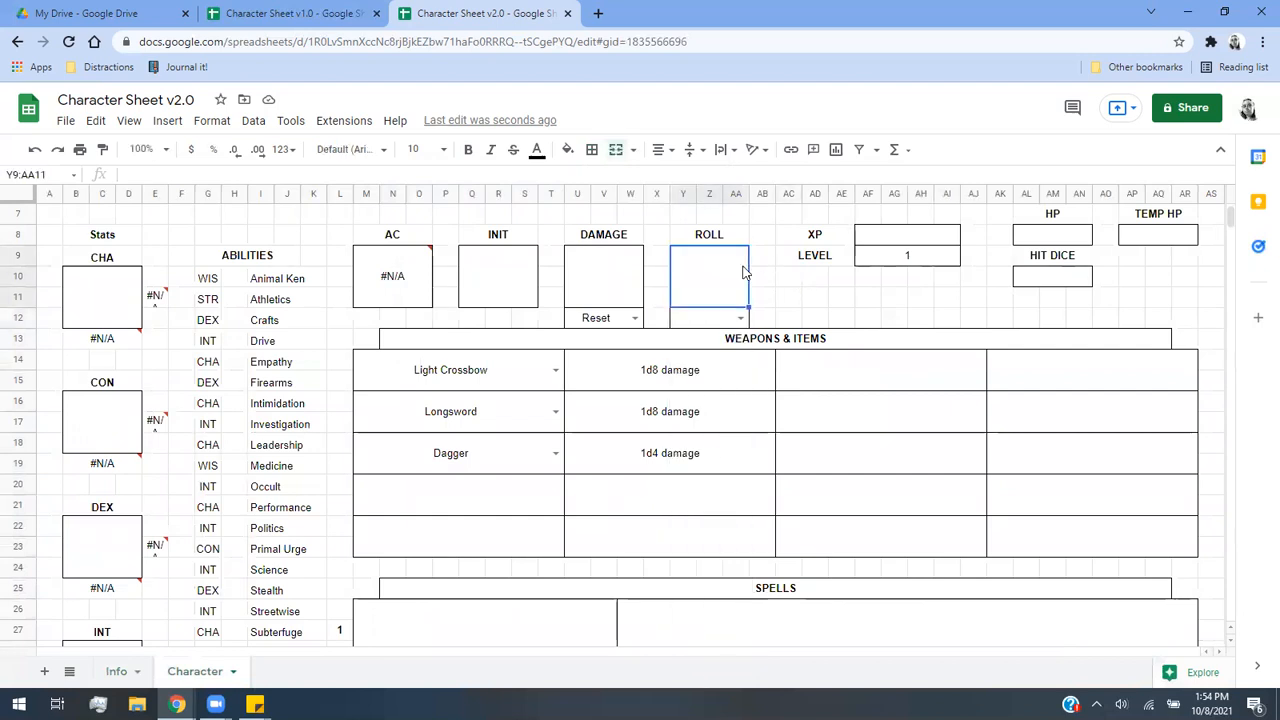
pyautogui.click(735, 320)
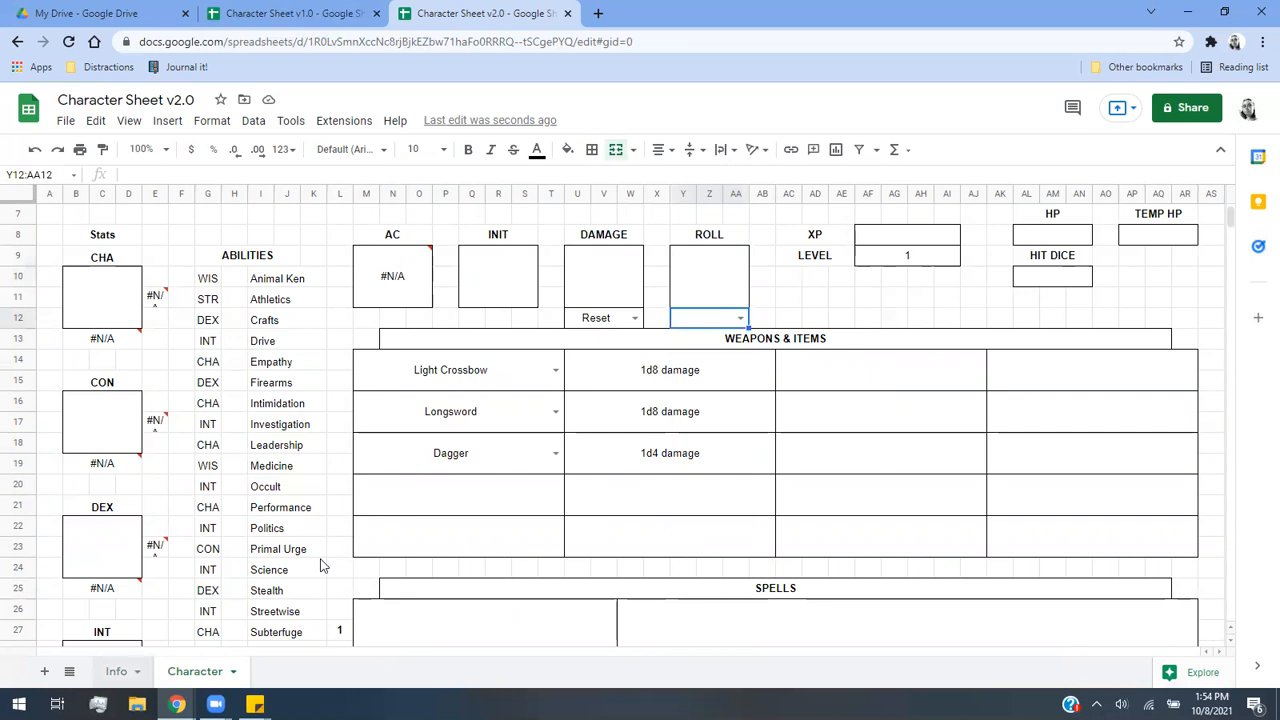
# On the Info sheet, enter =randbetween(1,2), =randbetween(1,4) and =randbetween(1,6) in T3:T5 beside 1d2, 1d4 and 1d6.
pyautogui.hotkey('ctrl', 'shift', 'pageup')
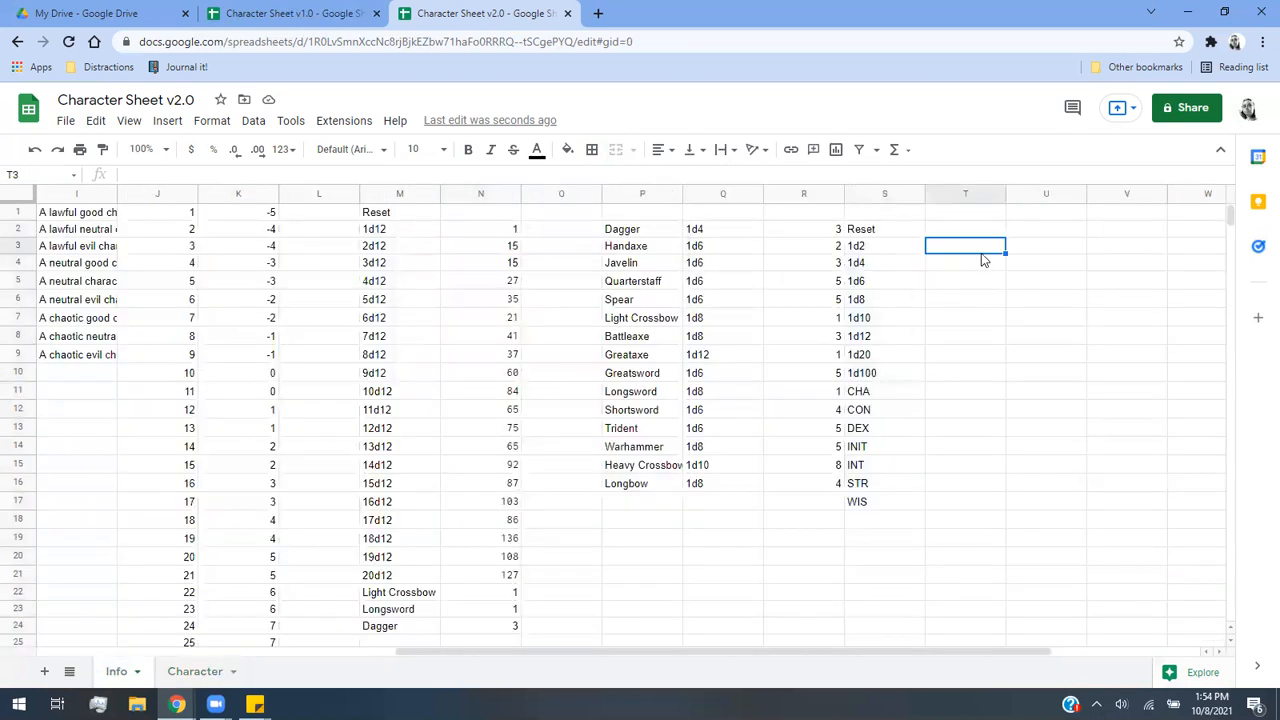
pyautogui.write('=randbetween(1,2)')
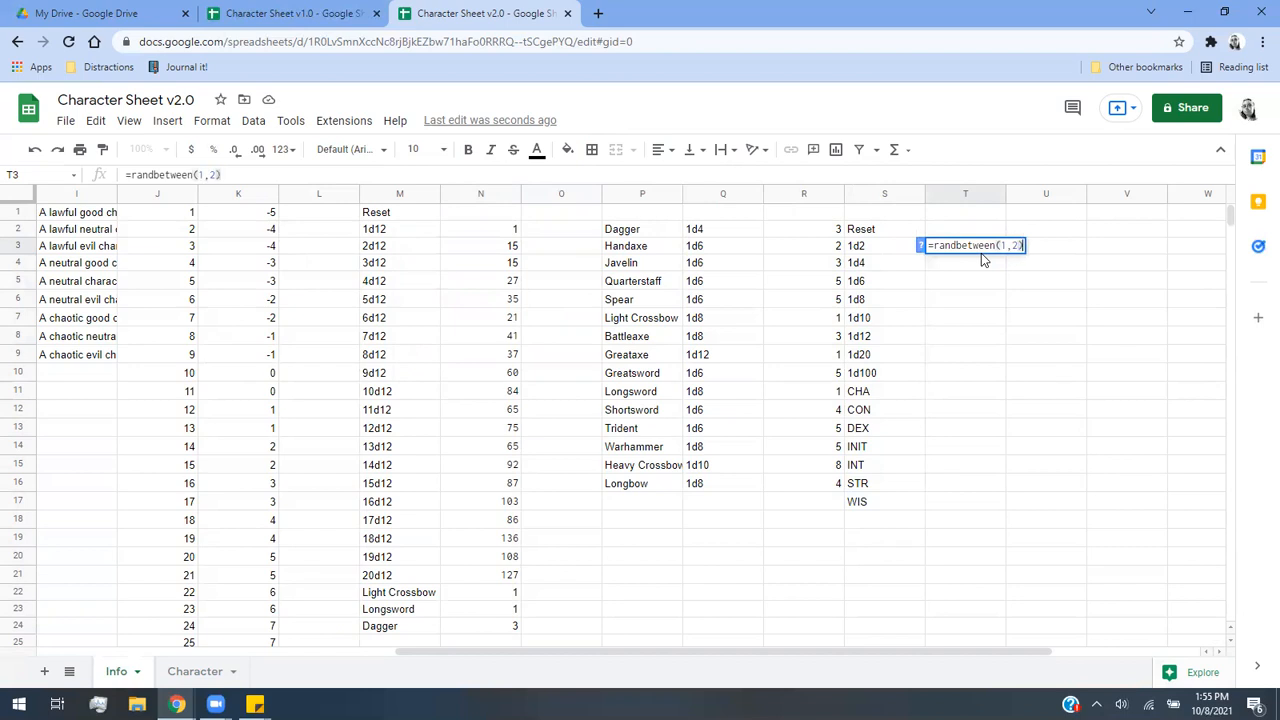
pyautogui.press('Return')
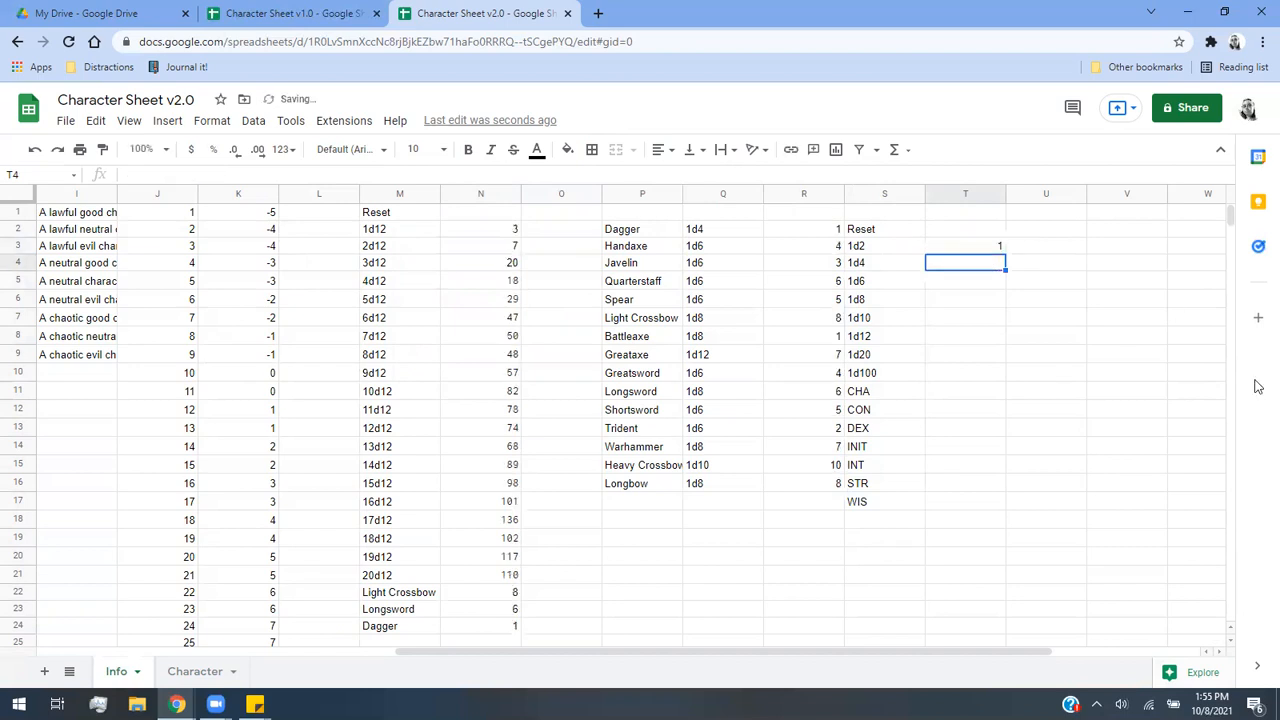
pyautogui.write('=randbetween(1,4')
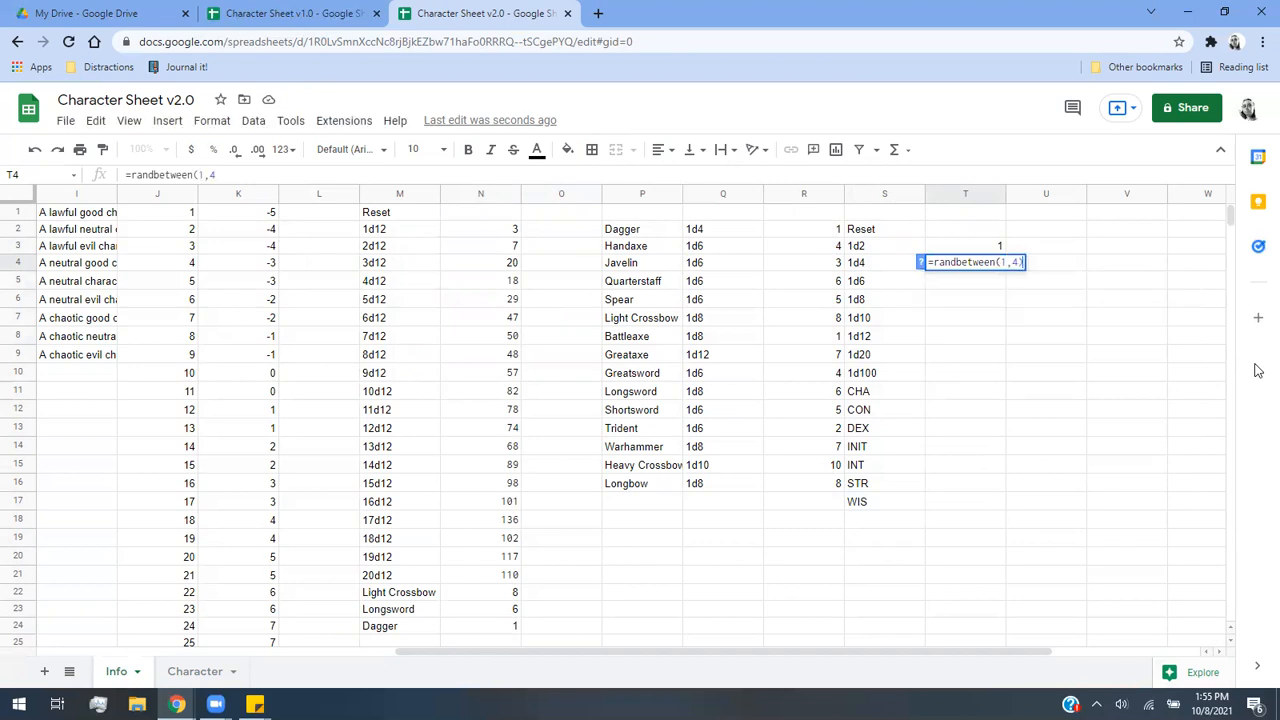
pyautogui.press('Return')
pyautogui.write('=randbetween(1,5')
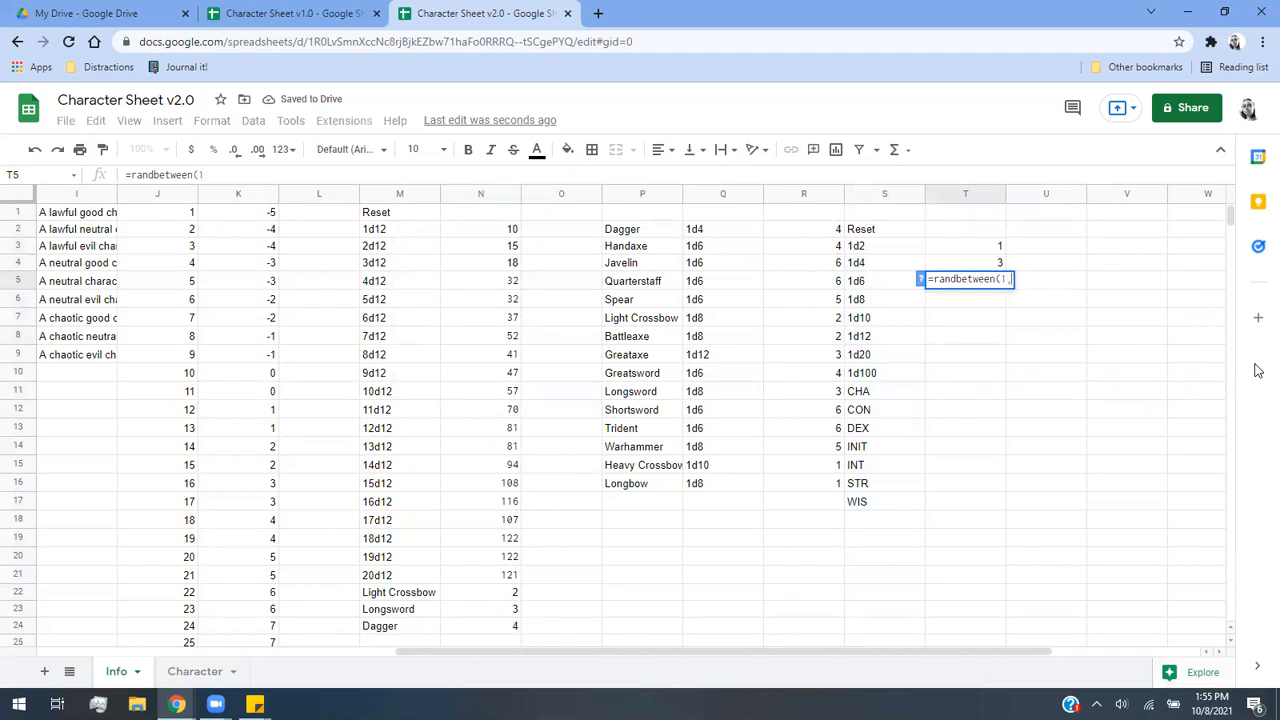
pyautogui.press('BackSpace')
pyautogui.write('6)')
pyautogui.press('Return')
# Enter =randbetween(1,8), =randbetween(1,10) and =randbetween(1,12) in T6:T8 beside 1d8, 1d10 and 1d12.
pyautogui.write('=randbetween(')
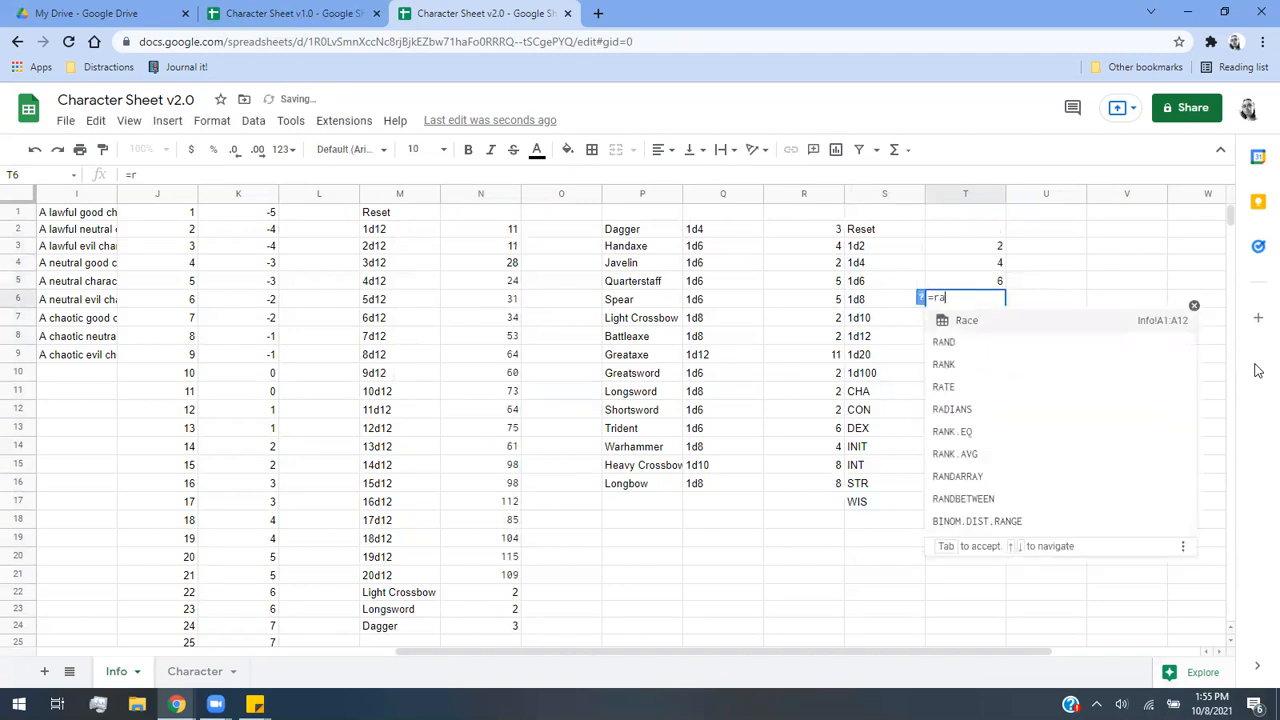
pyautogui.write('1,8)')
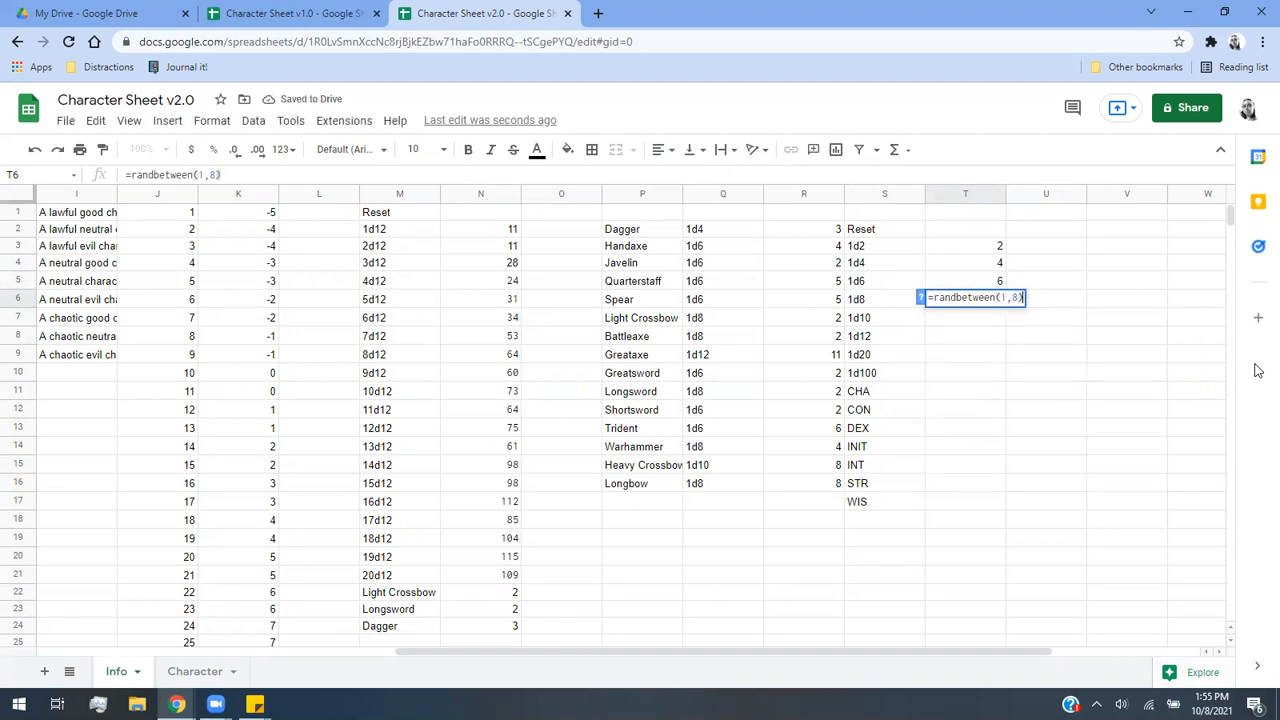
pyautogui.press('Return')
pyautogui.write('=randbetween')
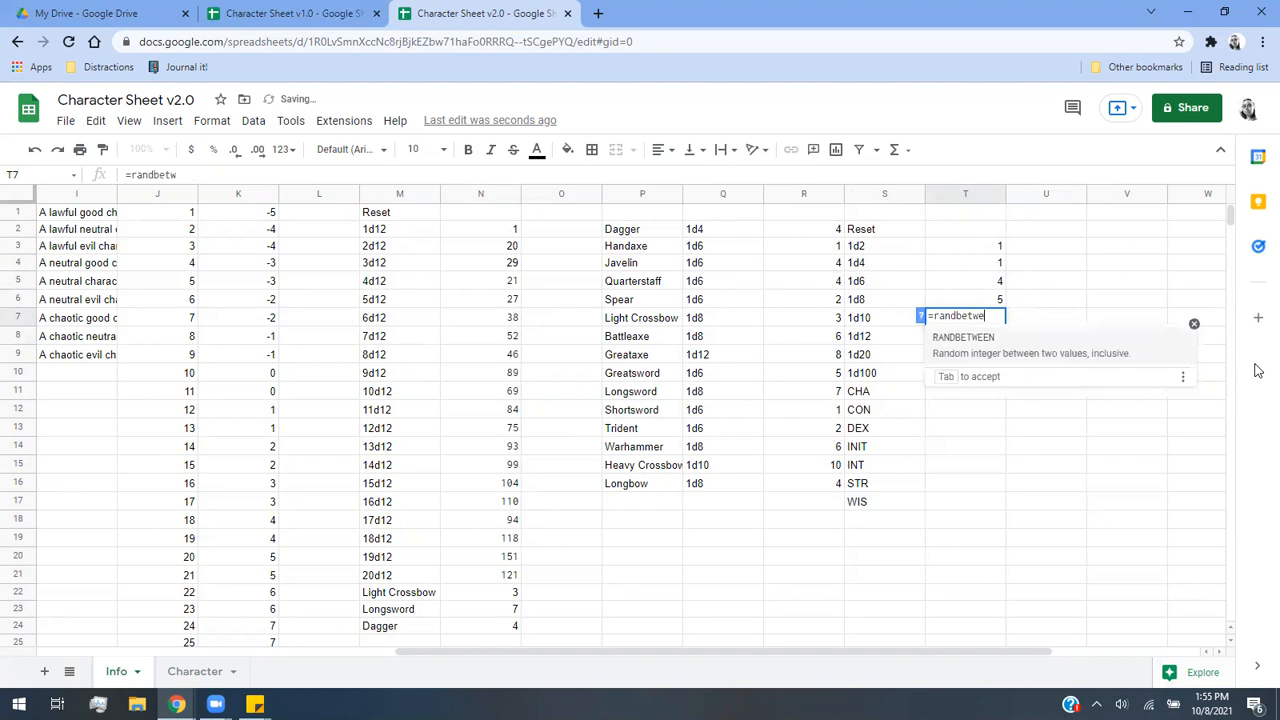
pyautogui.write('1,10)')
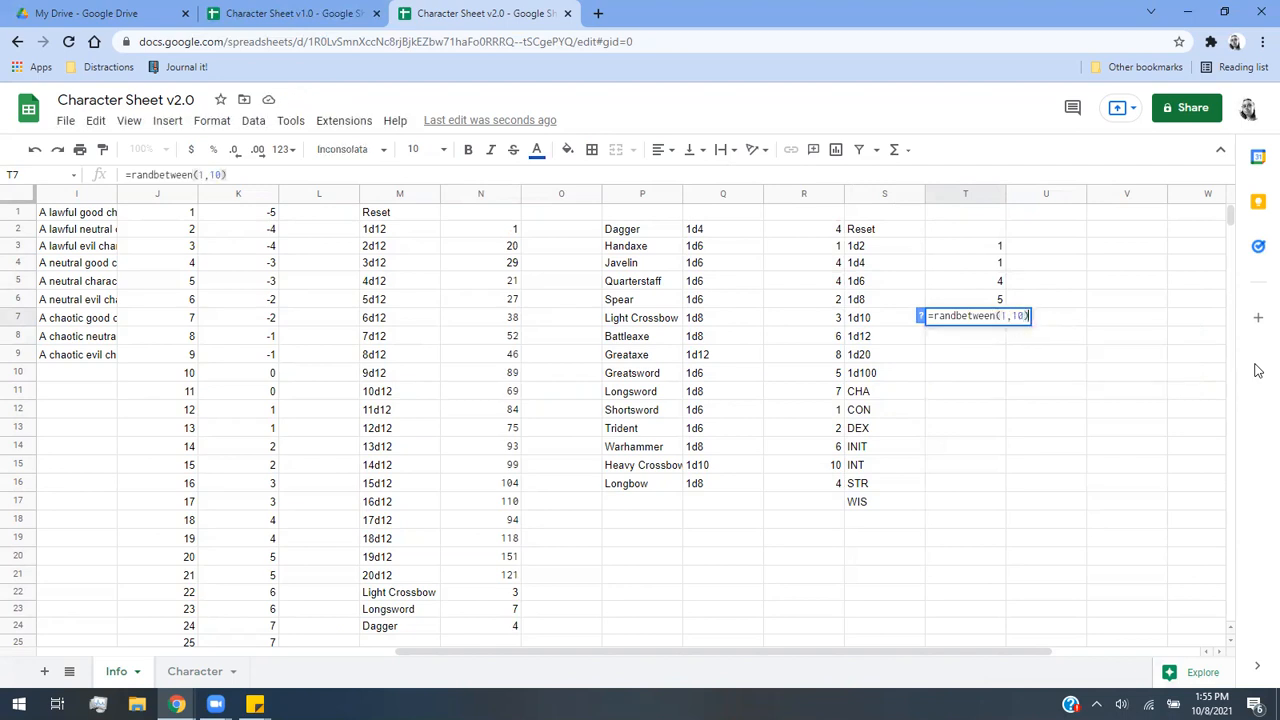
pyautogui.press('Return')
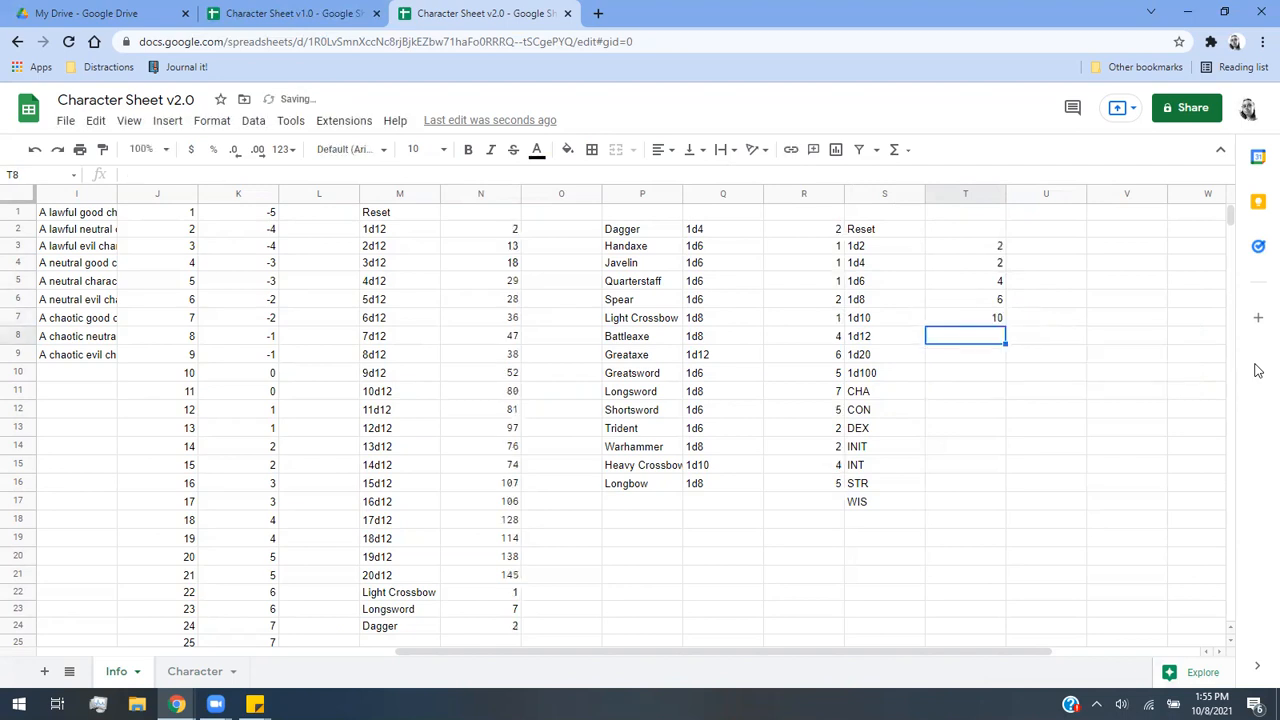
pyautogui.write('=ra')
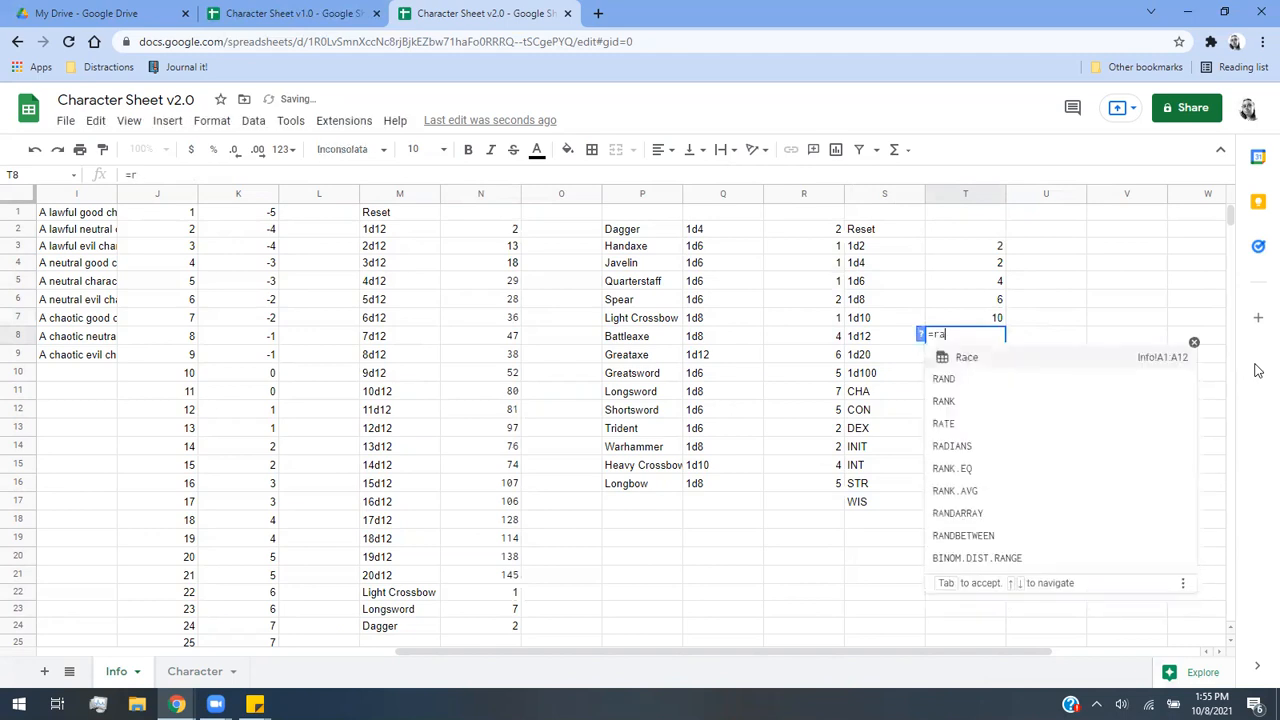
pyautogui.write('ndbetween(1,12)')
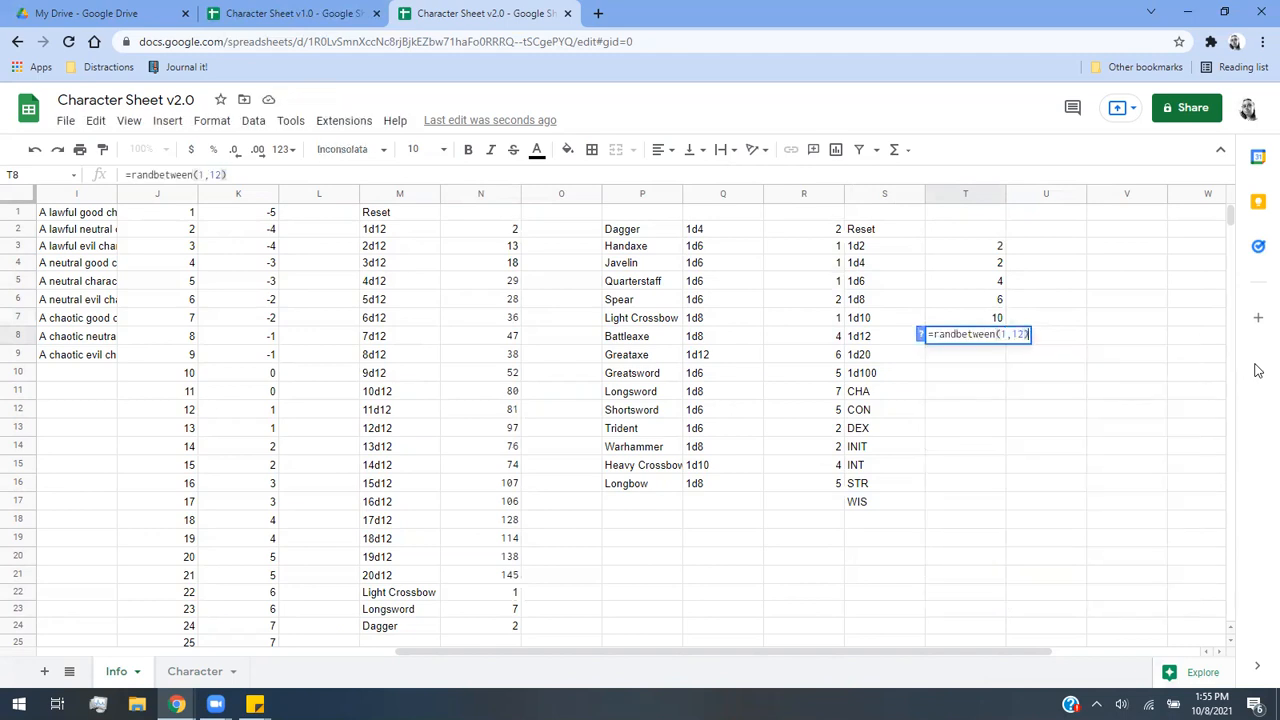
pyautogui.press('Return')
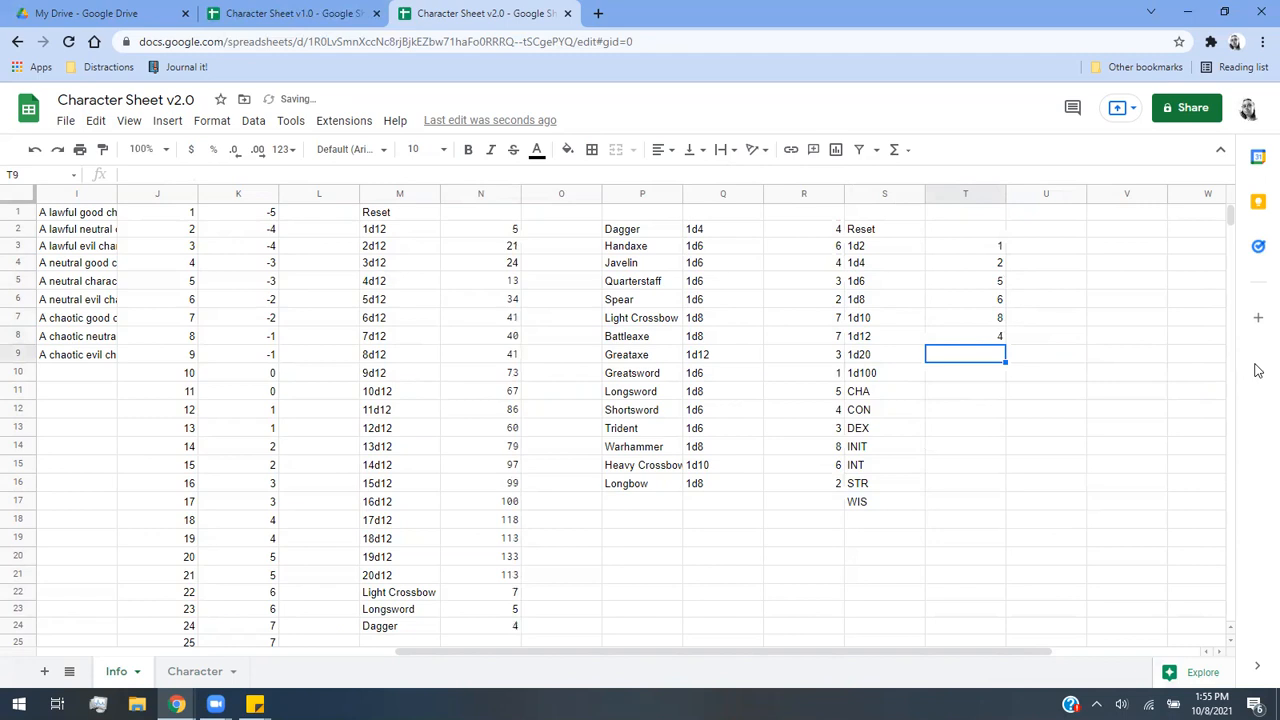
# Enter =randbetween(1,20) in T9 and =randbetween(1,100) in T10 beside 1d20 and 1d100.
pyautogui.write('=randbetween(1,2')
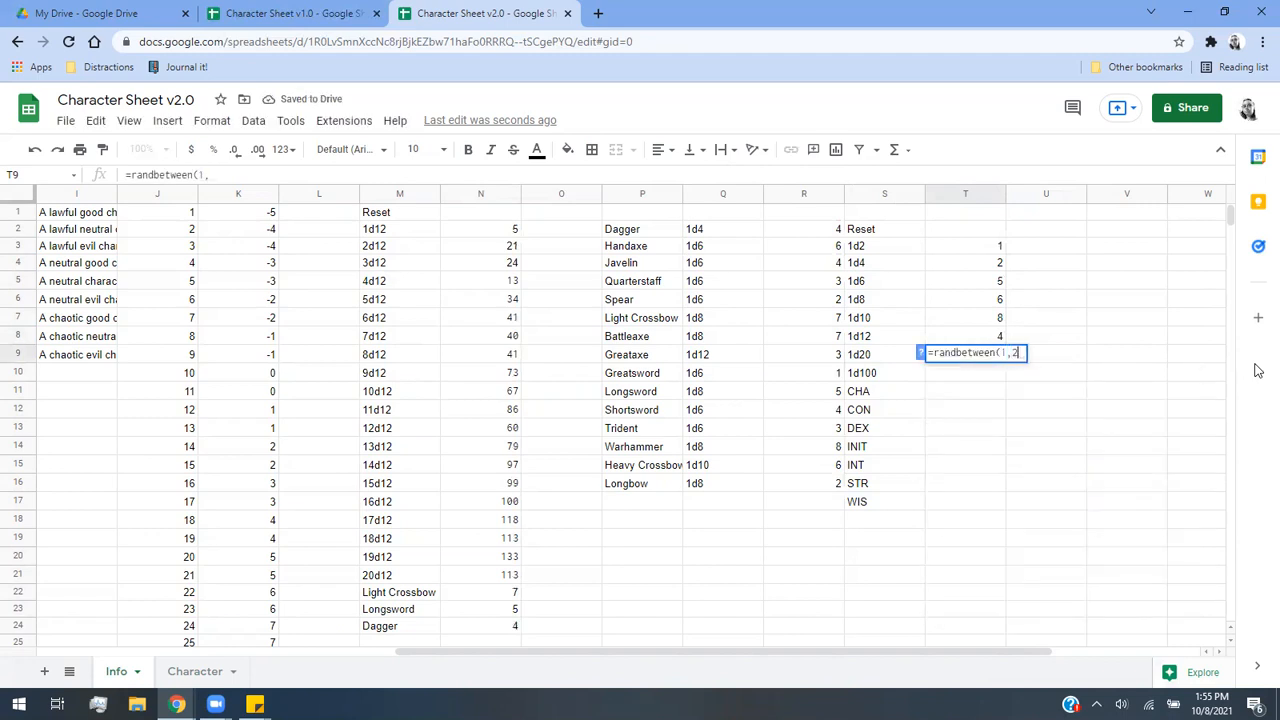
pyautogui.write('0)')
pyautogui.press('Return')
pyautogui.write('=randbetween(1,100)')
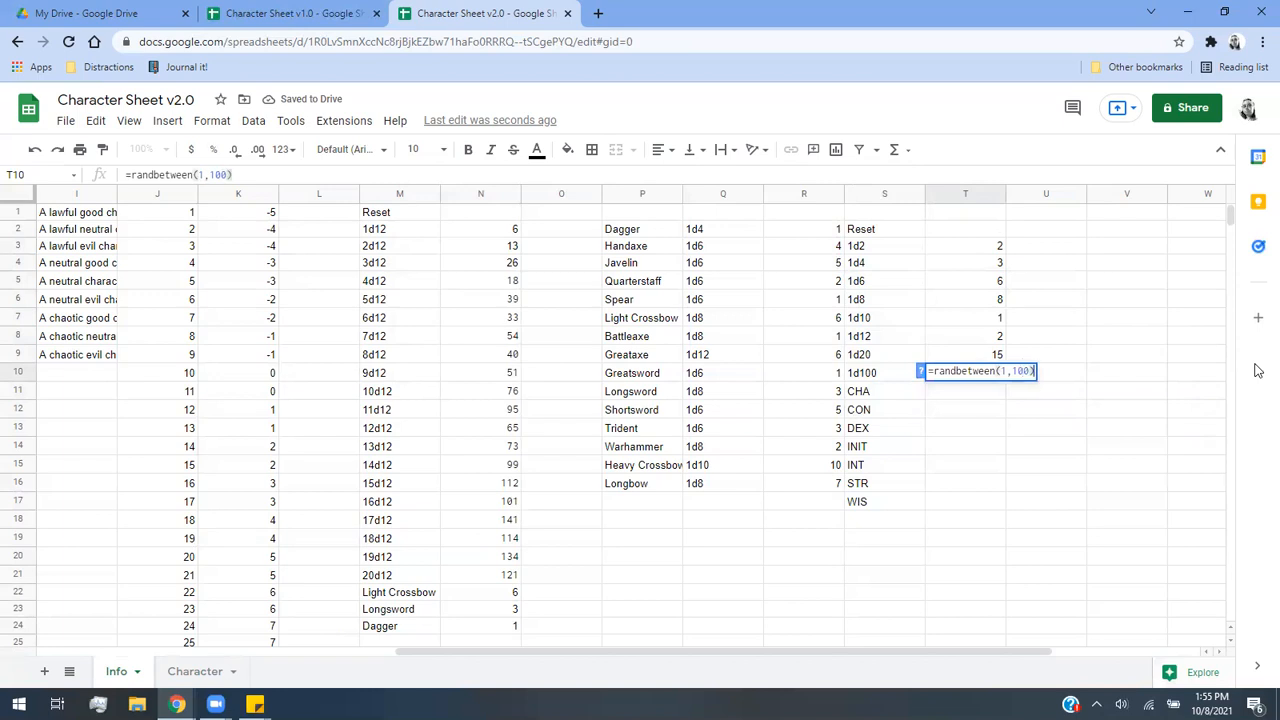
pyautogui.press('Return')
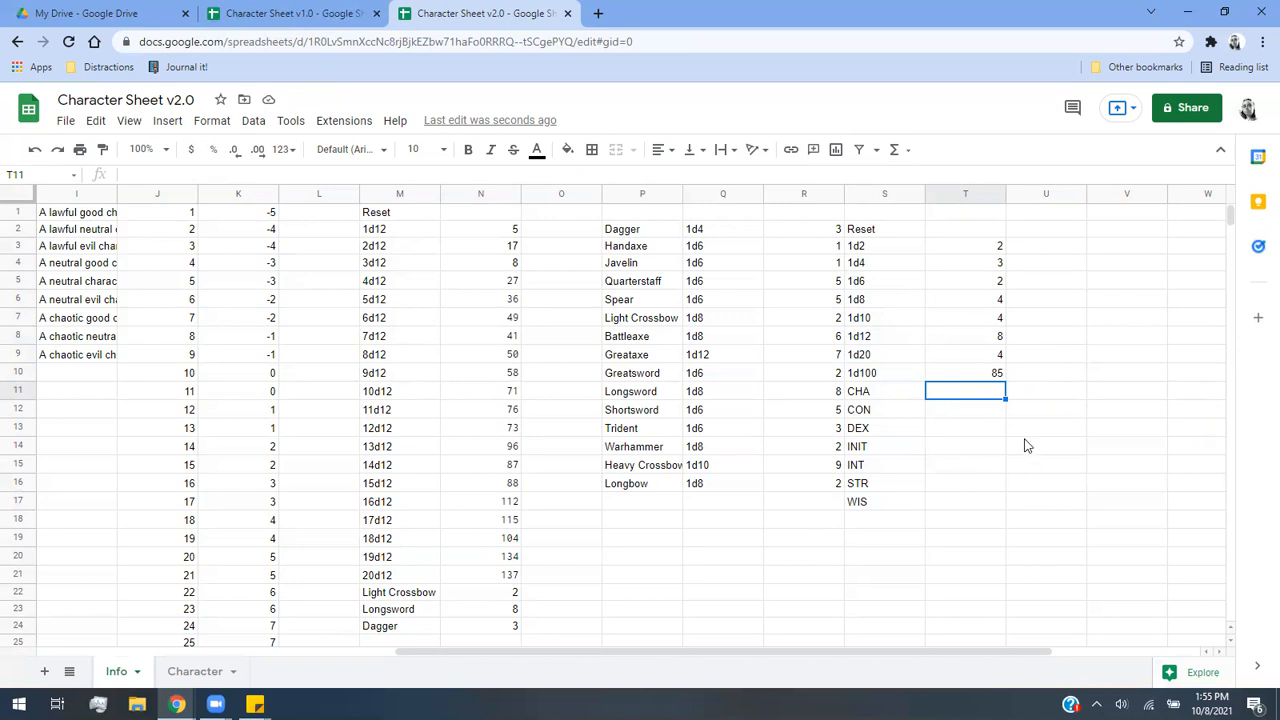
# Enter =sum(randbetween(1,20),Character!B13,Character!E11) in T11 beside CHA, picking the references from the CHA block of the Character sheet.
pyautogui.write('=sum(')
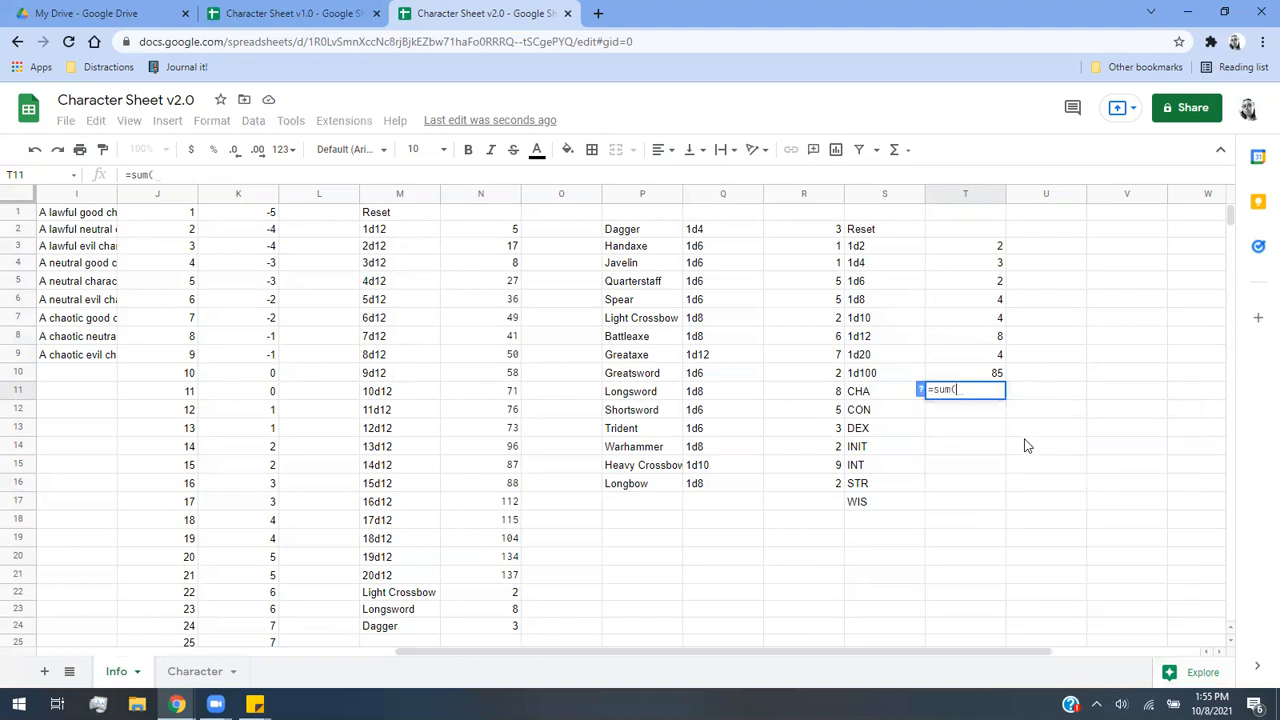
pyautogui.write('randbetween')
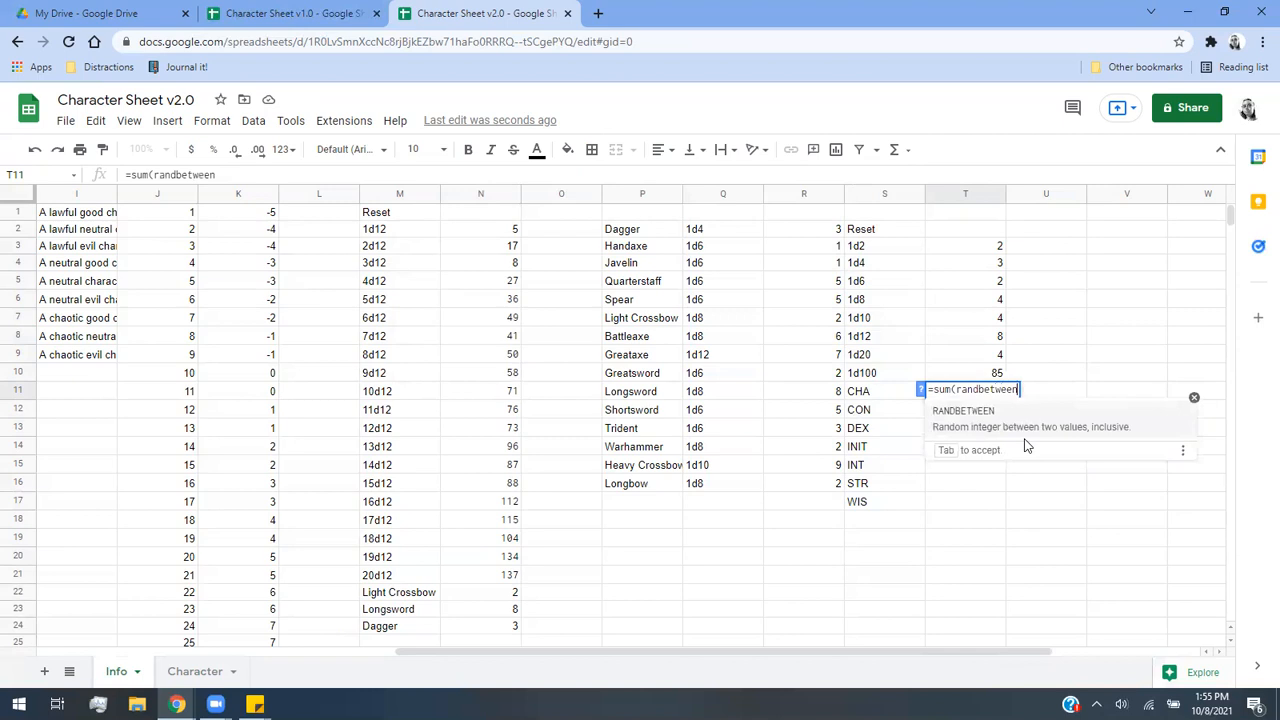
pyautogui.write('(1,20)')
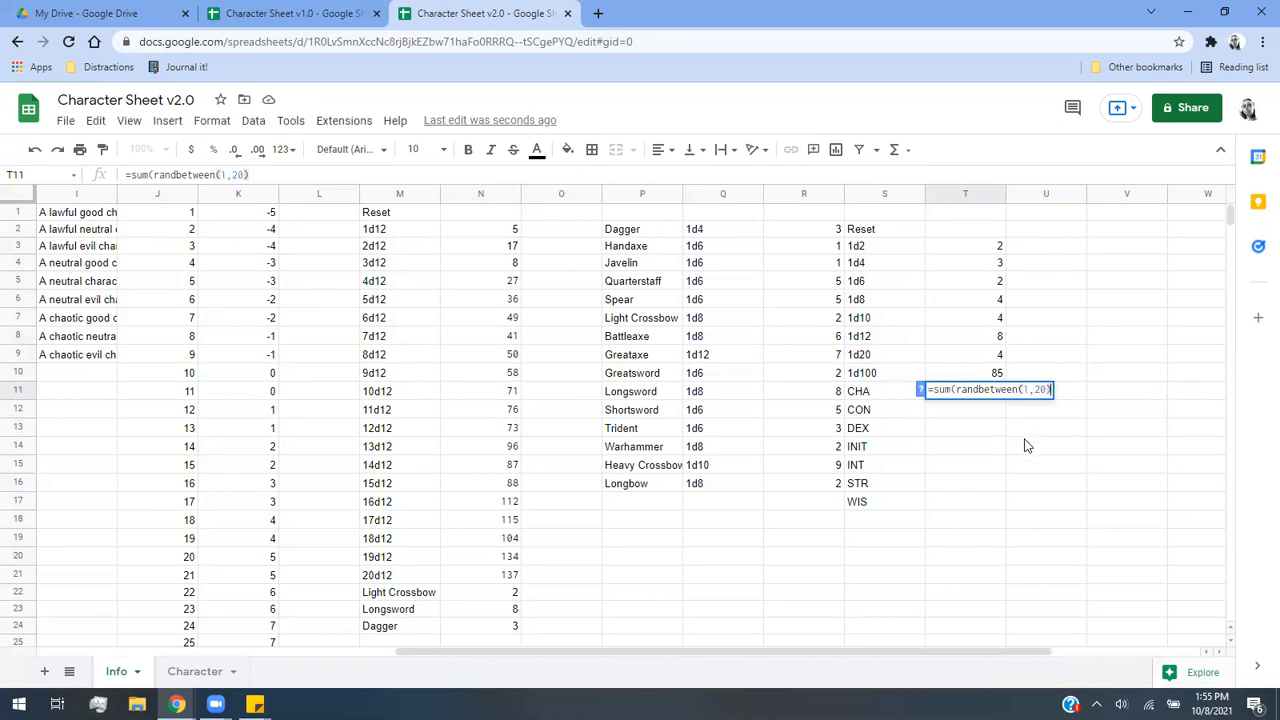
pyautogui.write(',')
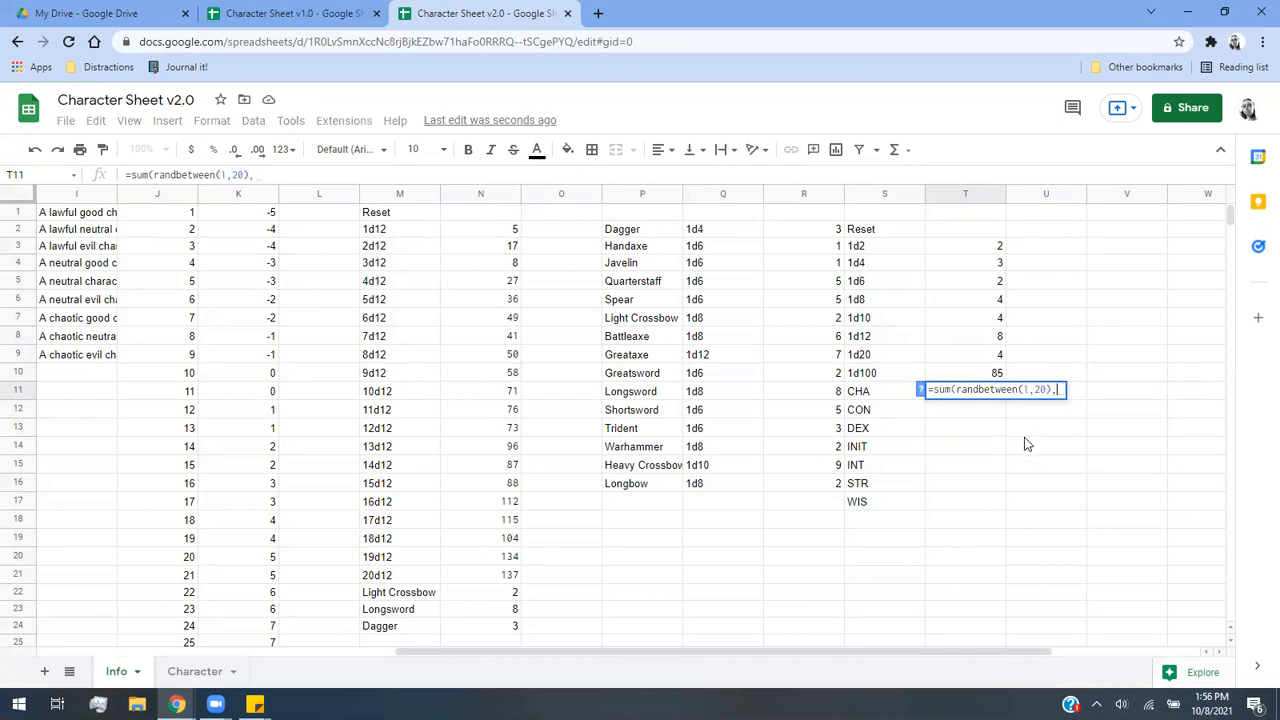
pyautogui.click(197, 672)
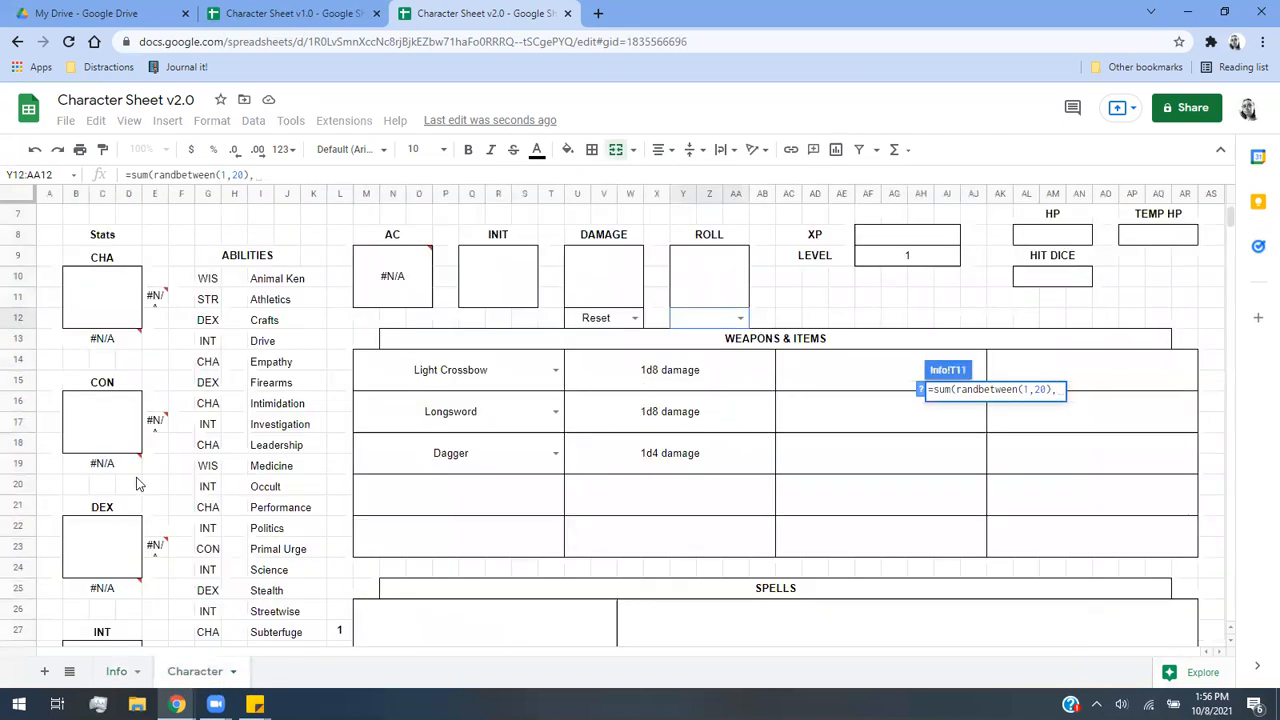
pyautogui.click(106, 670)
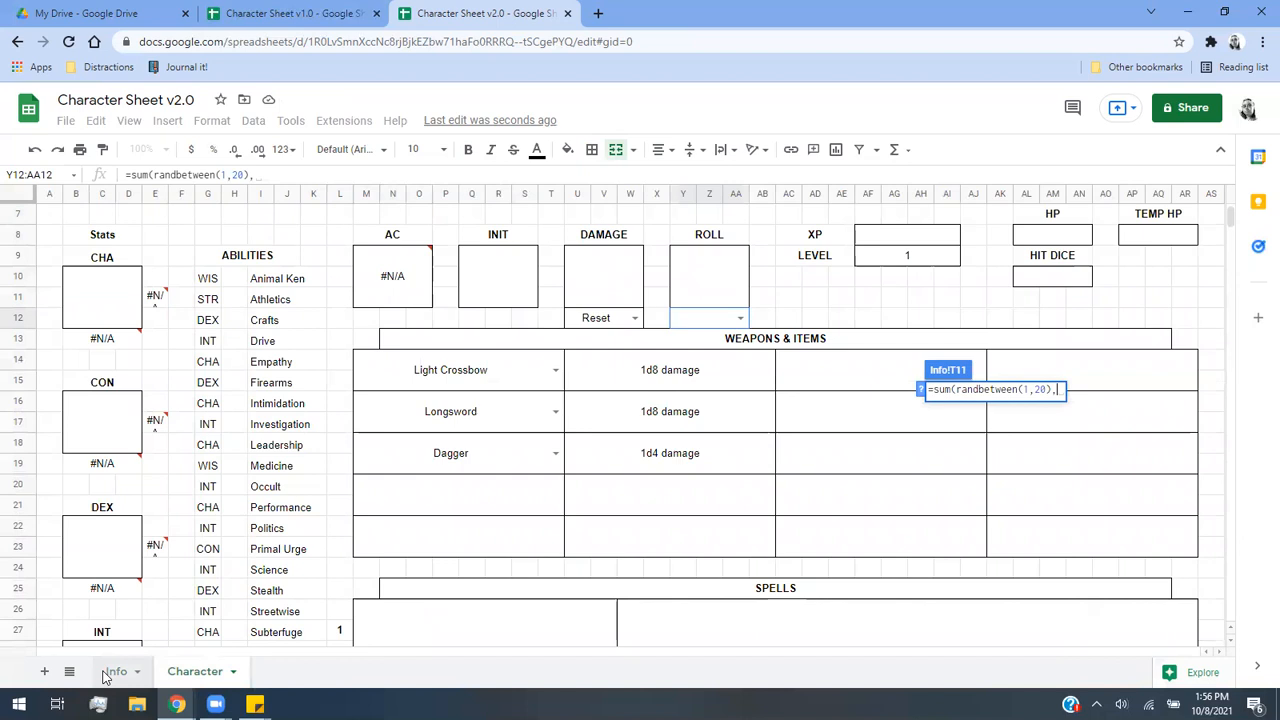
pyautogui.click(195, 671)
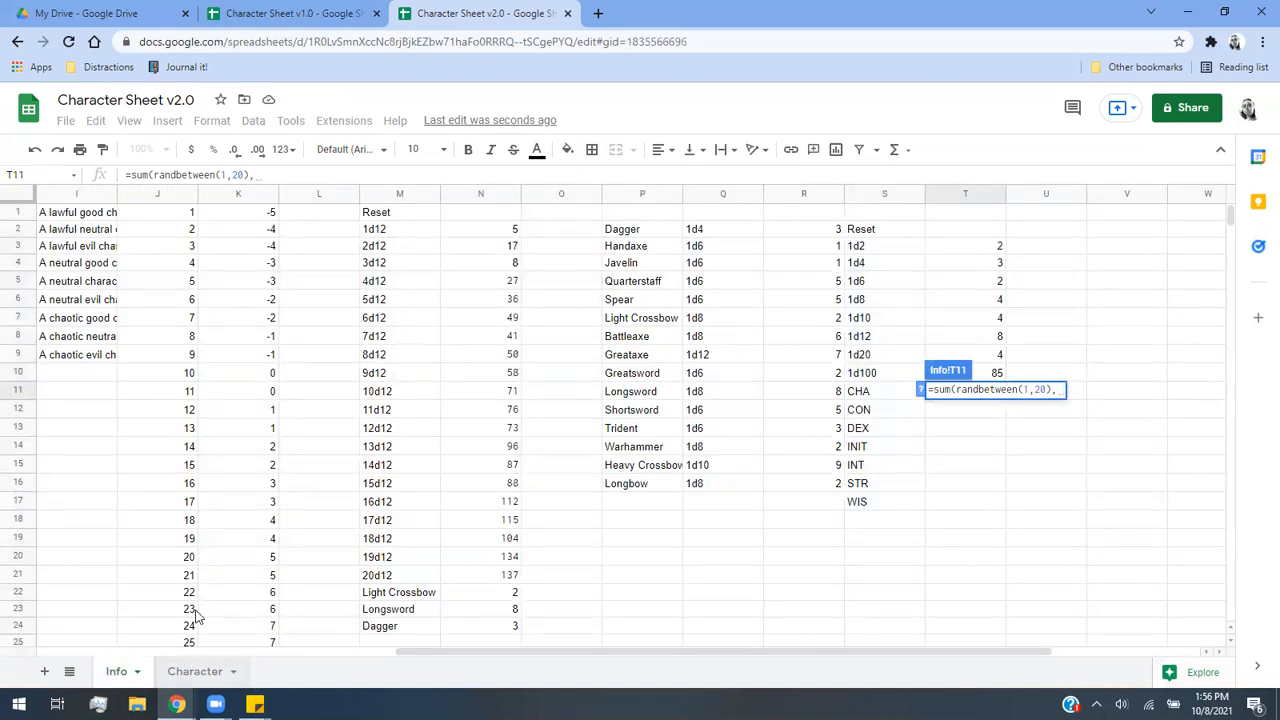
pyautogui.click(111, 342)
pyautogui.write(',')
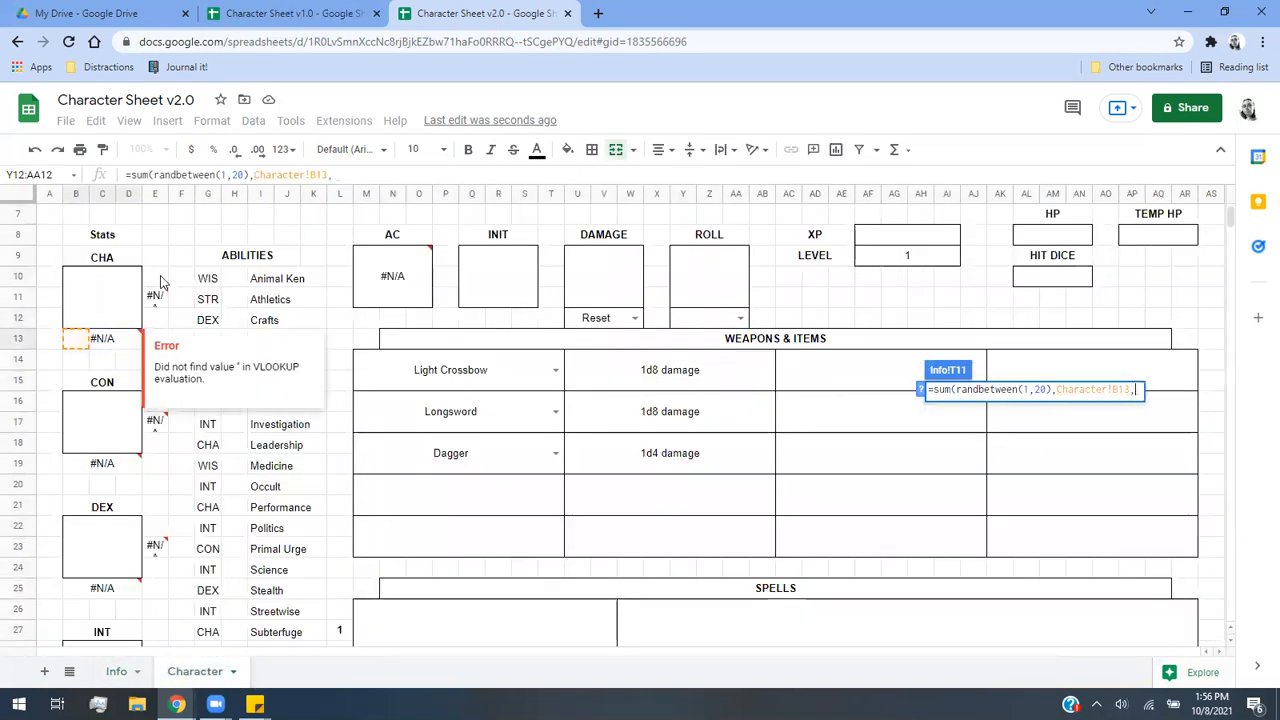
pyautogui.click(160, 295)
pyautogui.write(',')
pyautogui.press('BackSpace')
pyautogui.write('))')
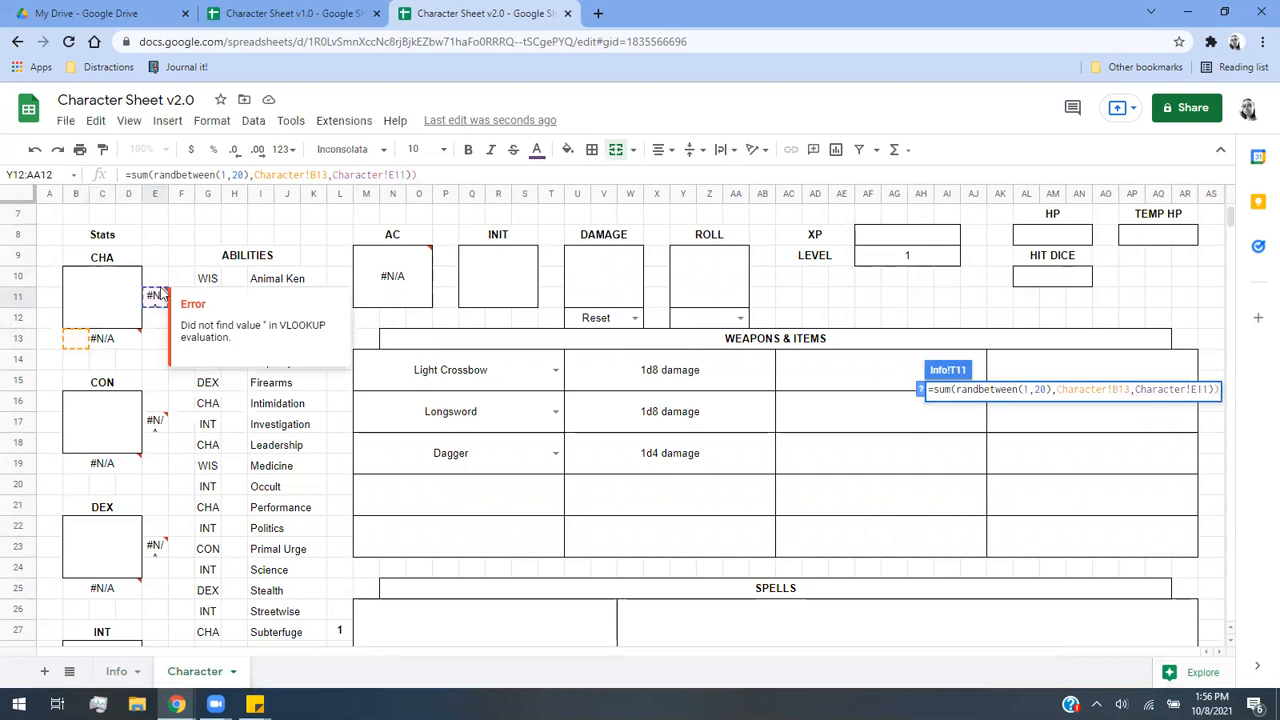
pyautogui.press('Return')
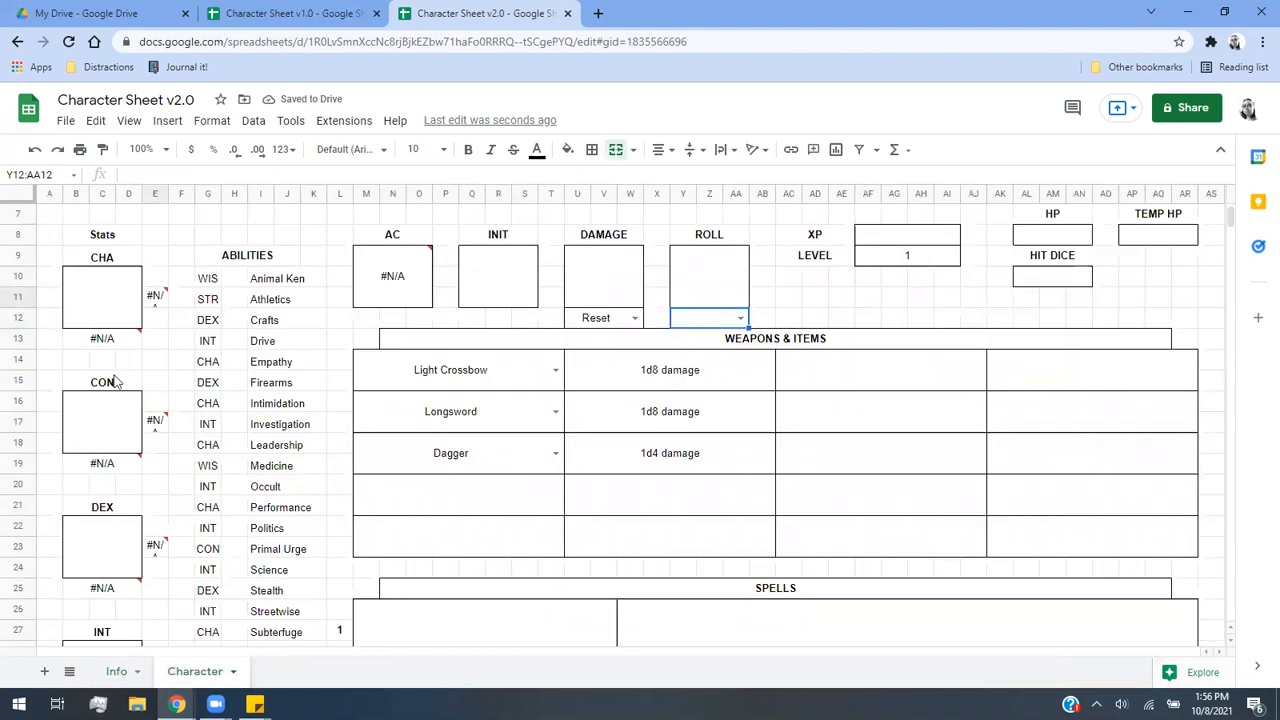
# On the Info sheet, begin the CON roll formula in T12 with =sum(randbetween(1,20), and no reference to S12.
pyautogui.click(122, 672)
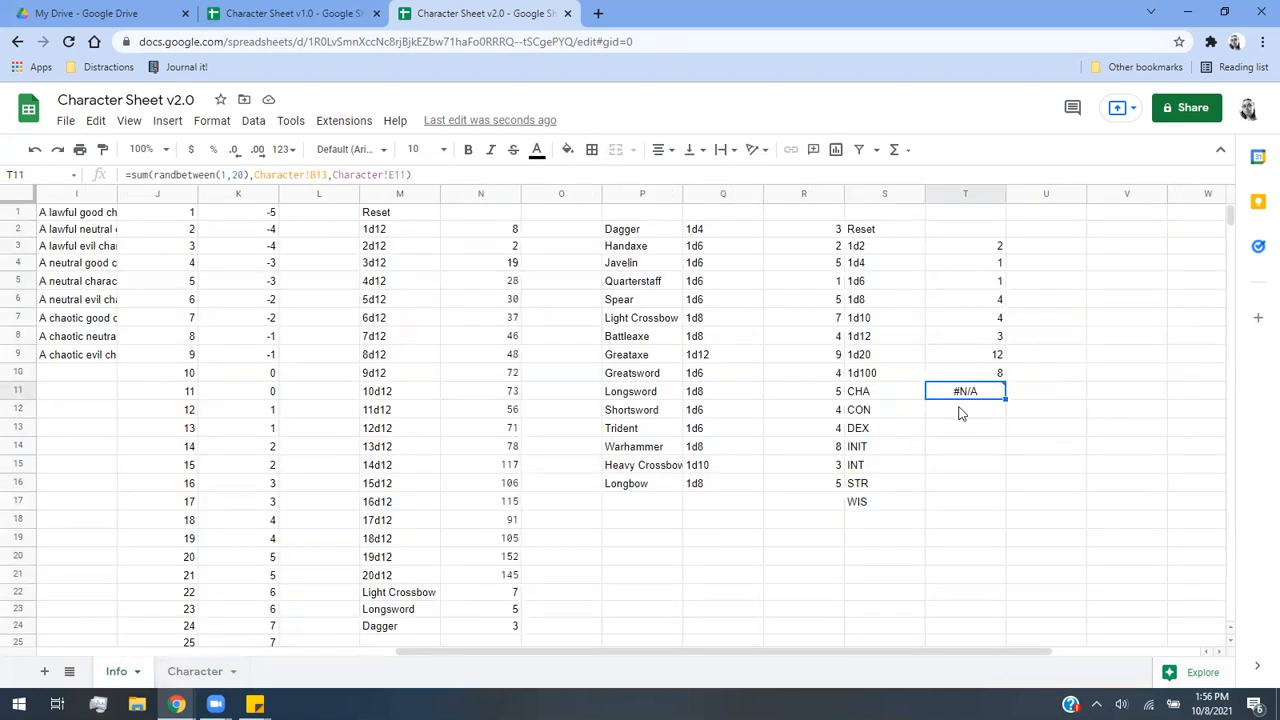
pyautogui.click(960, 413)
pyautogui.write('=sum(randbetween')
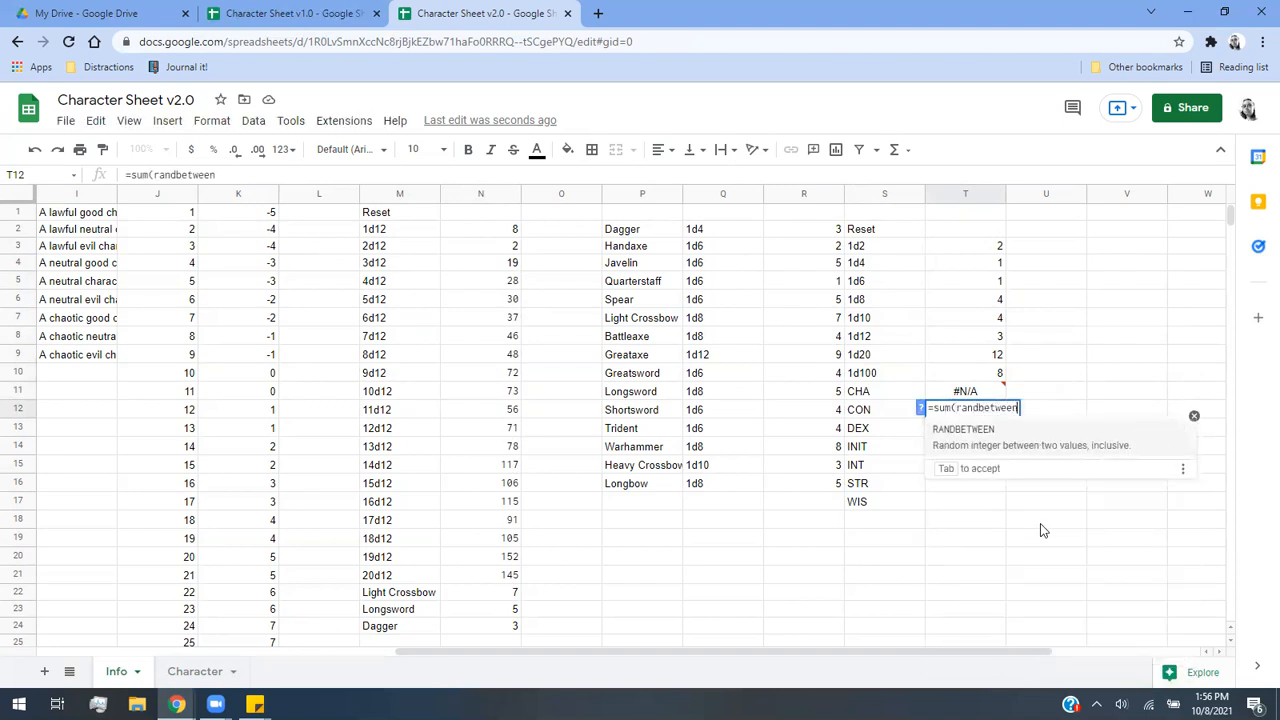
pyautogui.write('(')
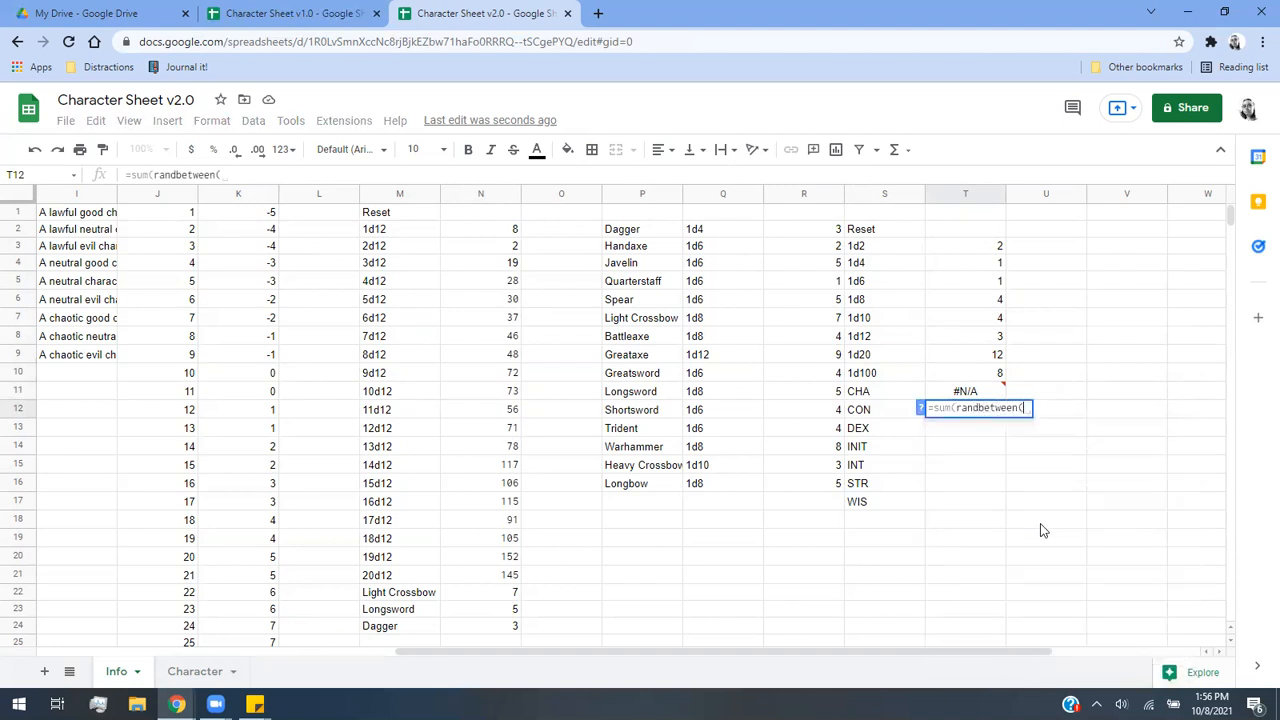
pyautogui.click(848, 413)
pyautogui.write(',')
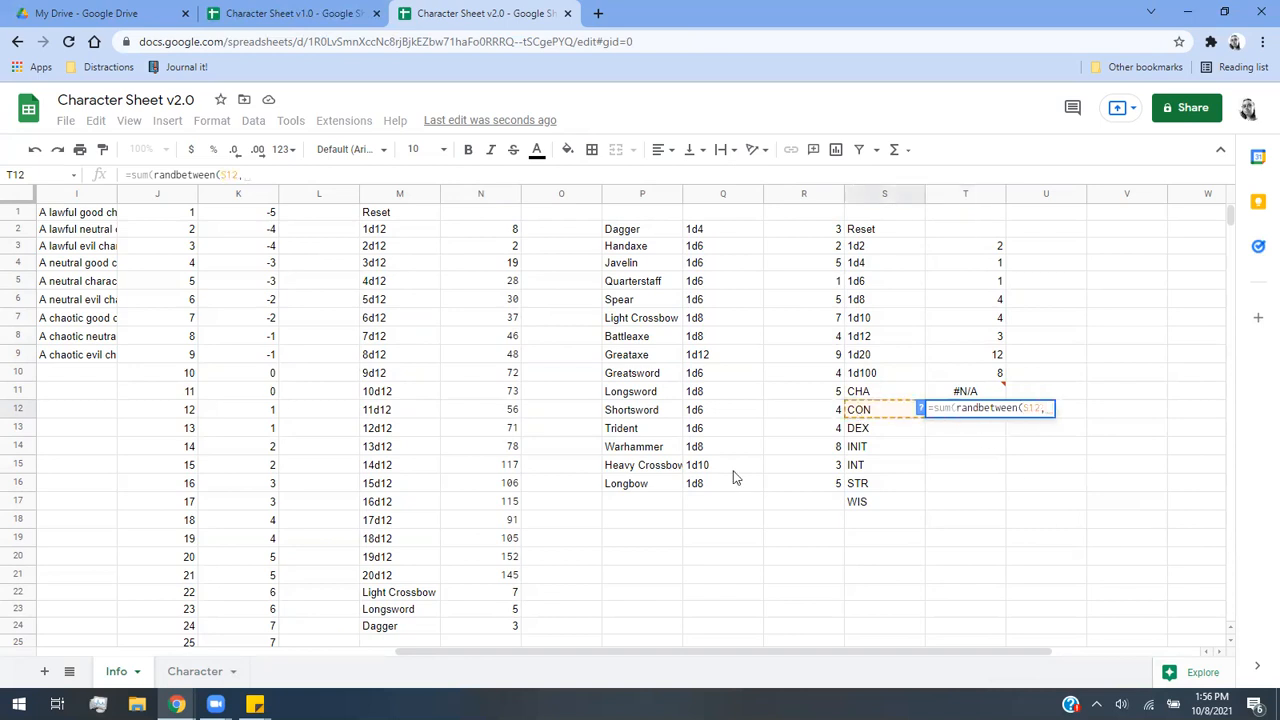
pyautogui.click(205, 682)
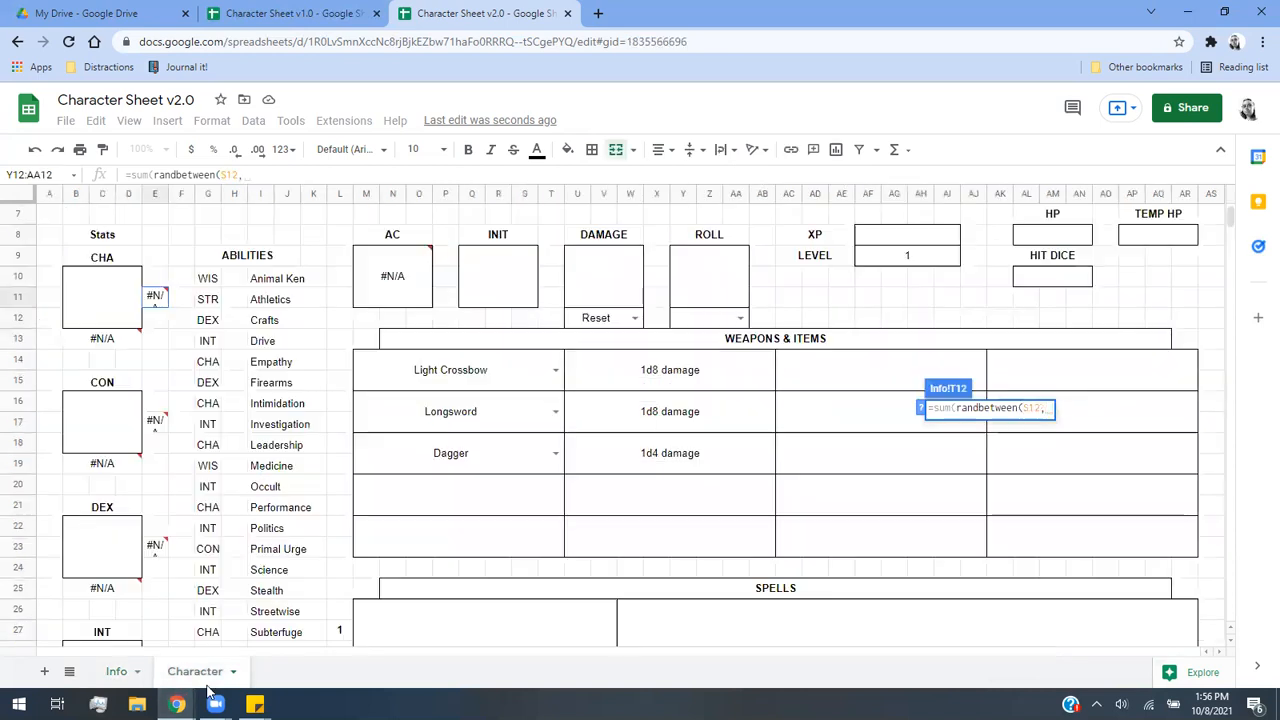
pyautogui.press('BackSpace')
pyautogui.press('BackSpace')
pyautogui.press('BackSpace')
pyautogui.press('BackSpace')
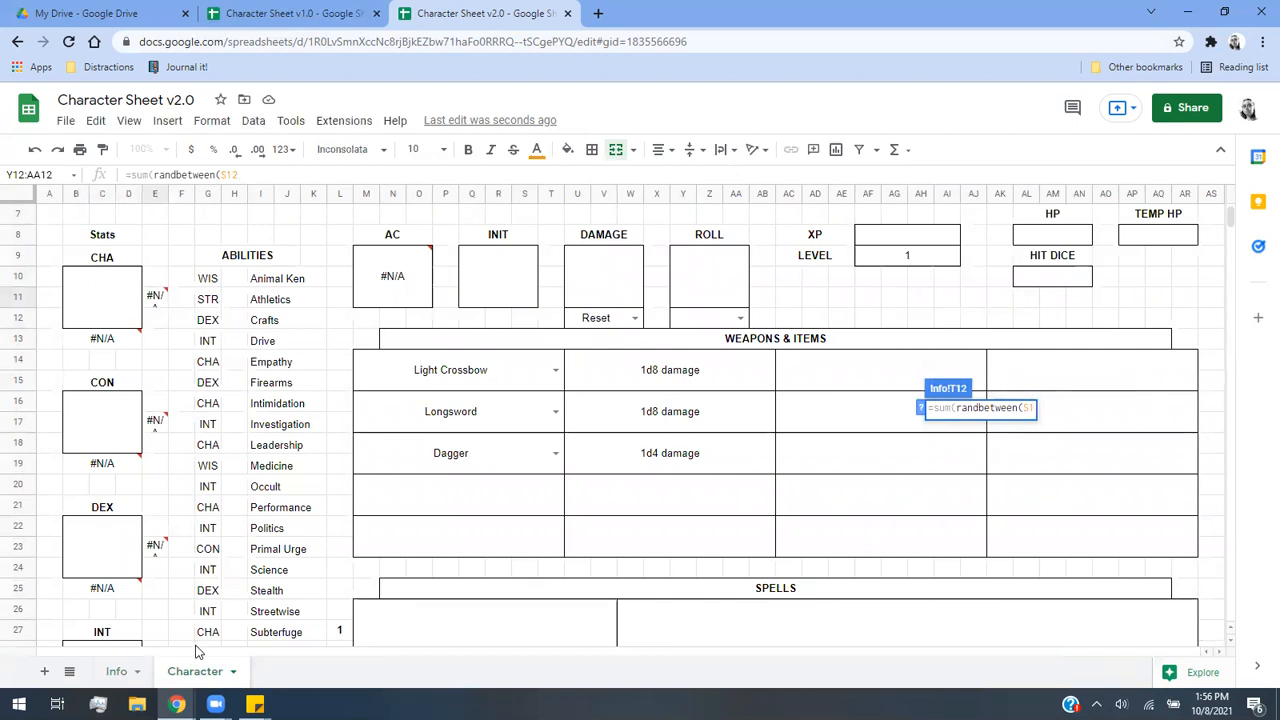
pyautogui.write('1,20),')
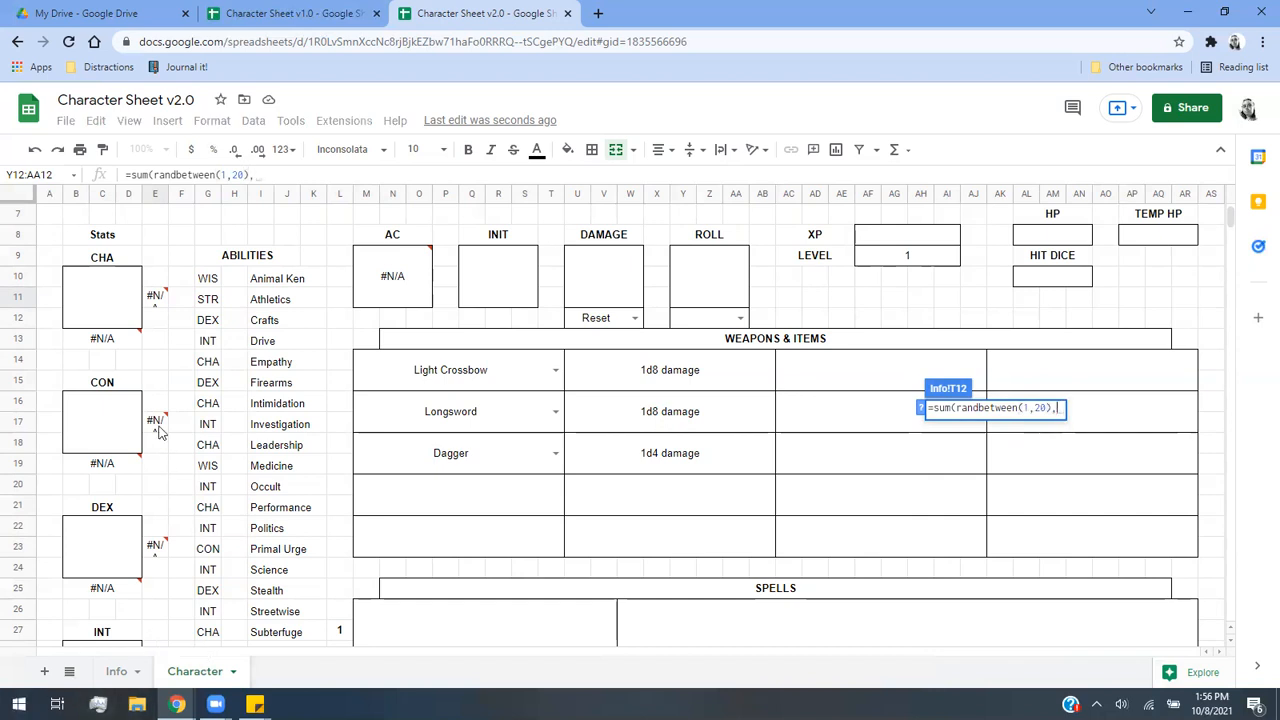
# Complete T12 as =sum(randbetween(1,20),Character!B19,Character!E17,), picking both references from the CON block of the Character sheet.
pyautogui.moveTo(158, 430)
pyautogui.click(98, 470)
pyautogui.write(',')
pyautogui.click(160, 421)
pyautogui.write(',)')
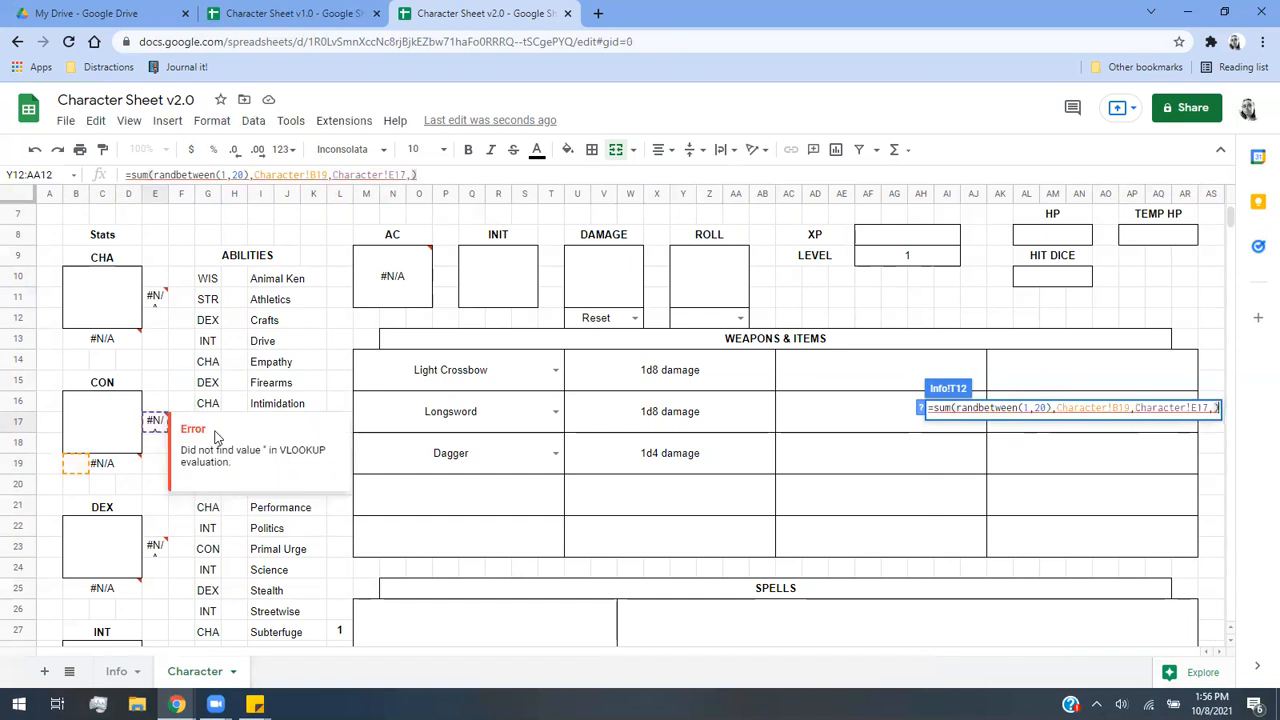
pyautogui.press('Return')
# Enter =sum(randbetween(1,20),Character!B25,Character!E23) in T13 beside DEX, picking the references from the DEX block of the Character sheet.
pyautogui.click(957, 435)
pyautogui.write('=sum(')
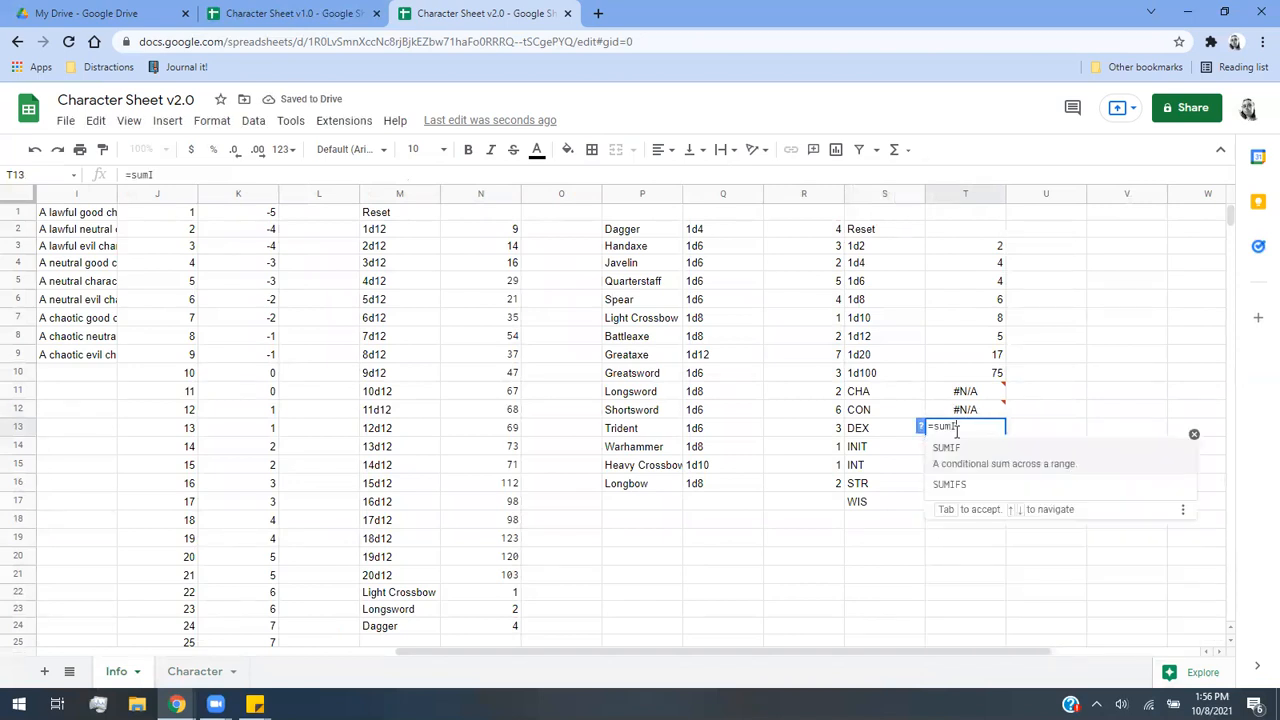
pyautogui.write('randbetween(')
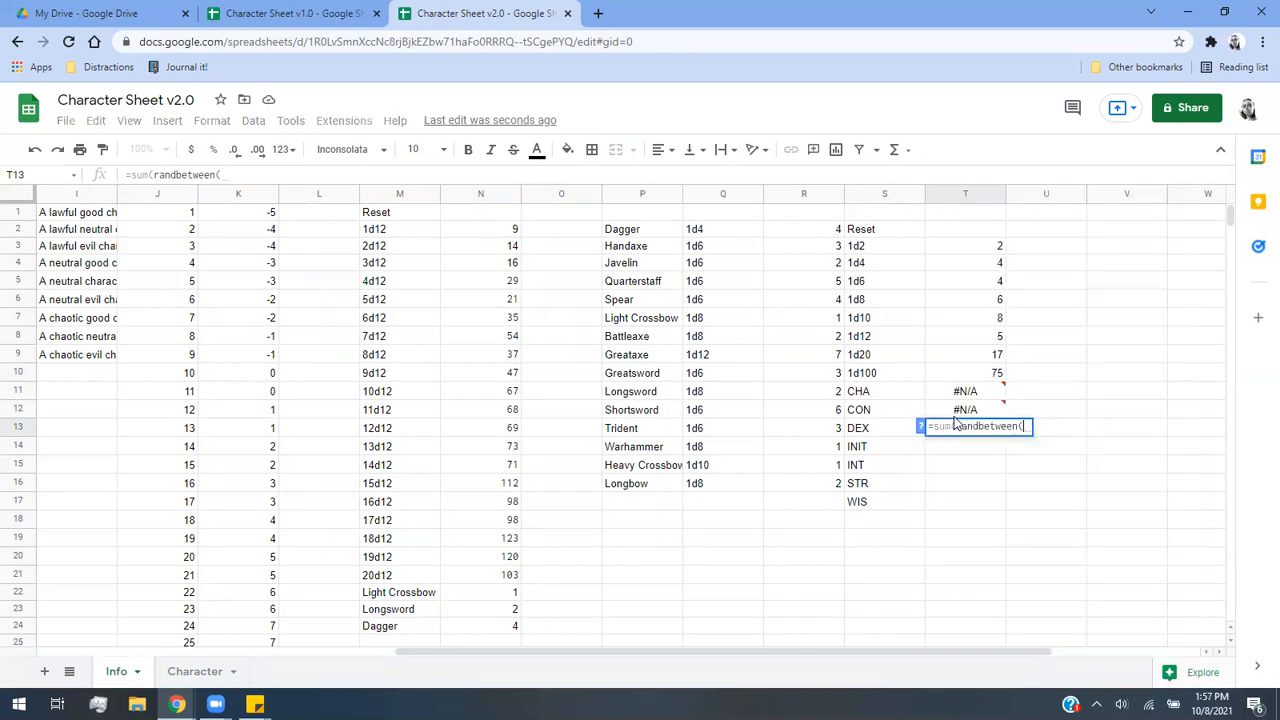
pyautogui.write('1,20),')
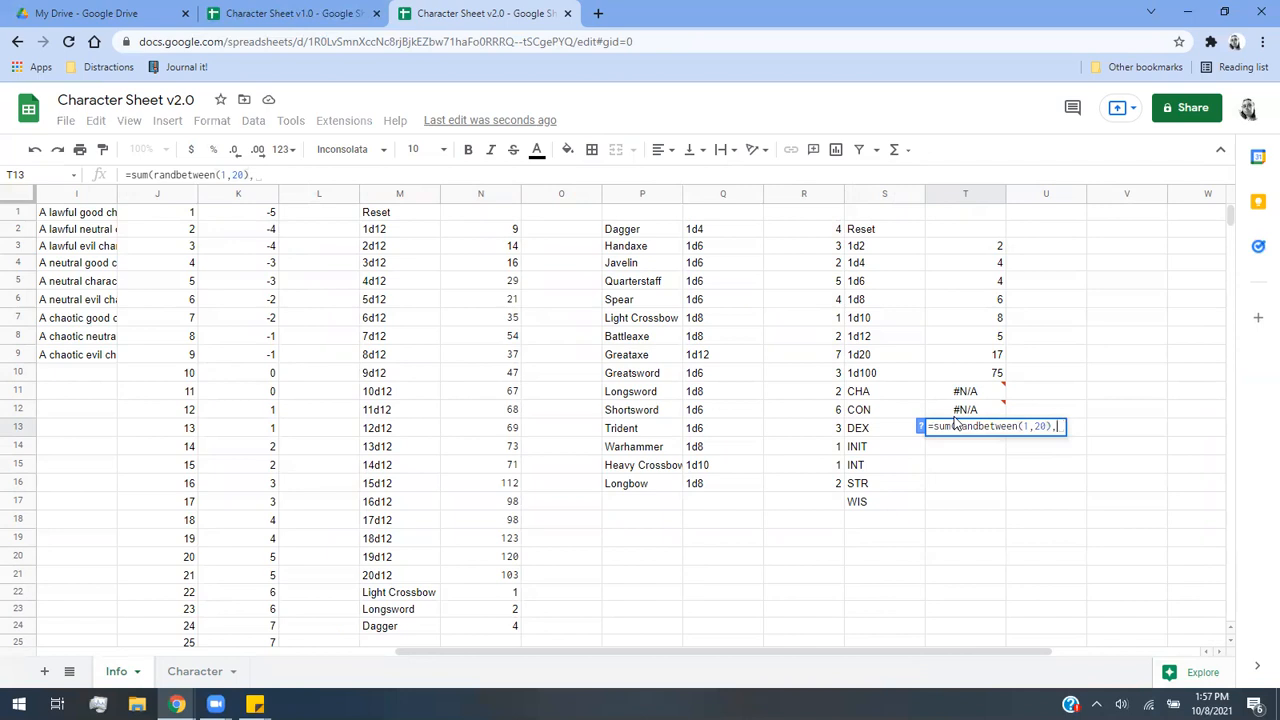
pyautogui.click(210, 671)
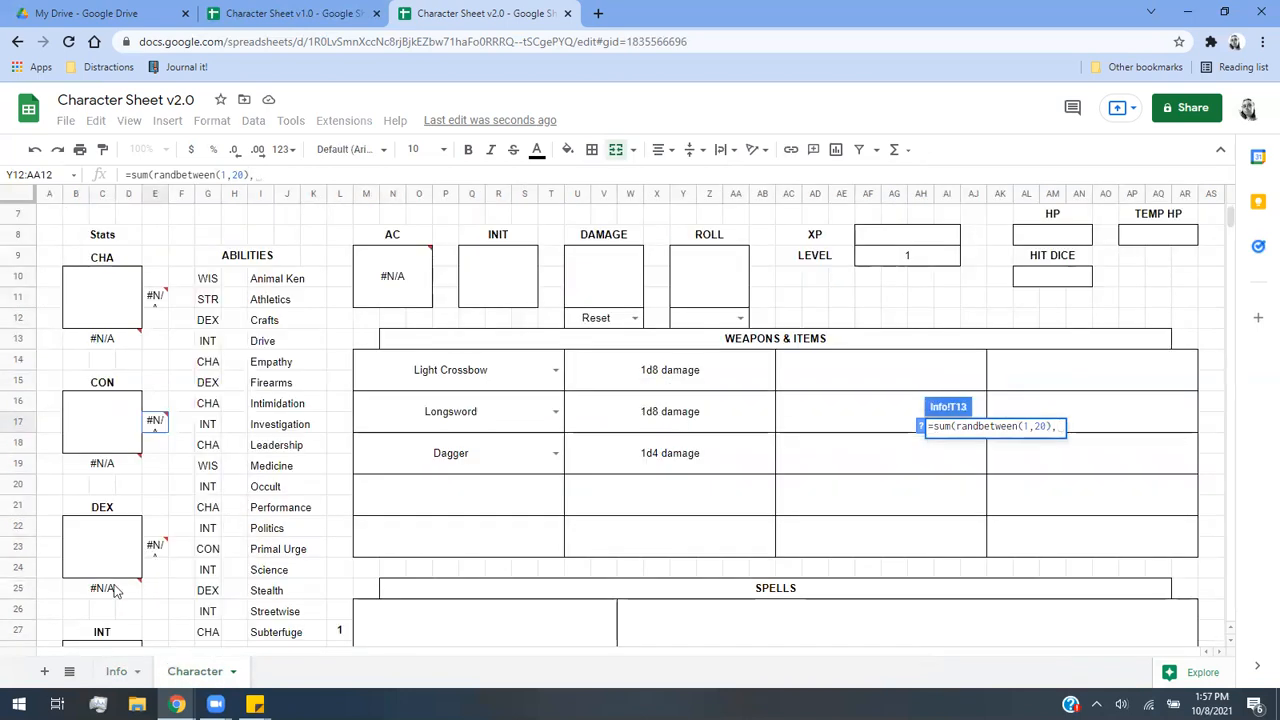
pyautogui.click(115, 591)
pyautogui.write(',')
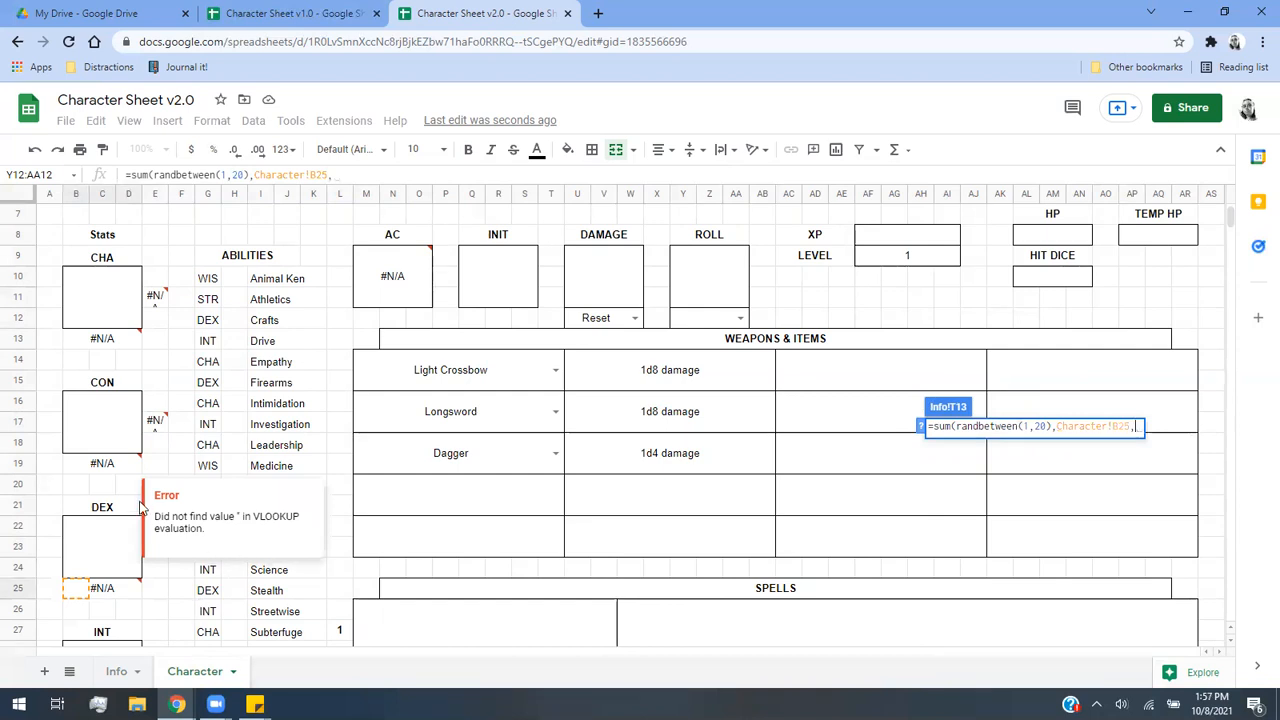
pyautogui.click(156, 553)
pyautogui.write(')')
pyautogui.press('Return')
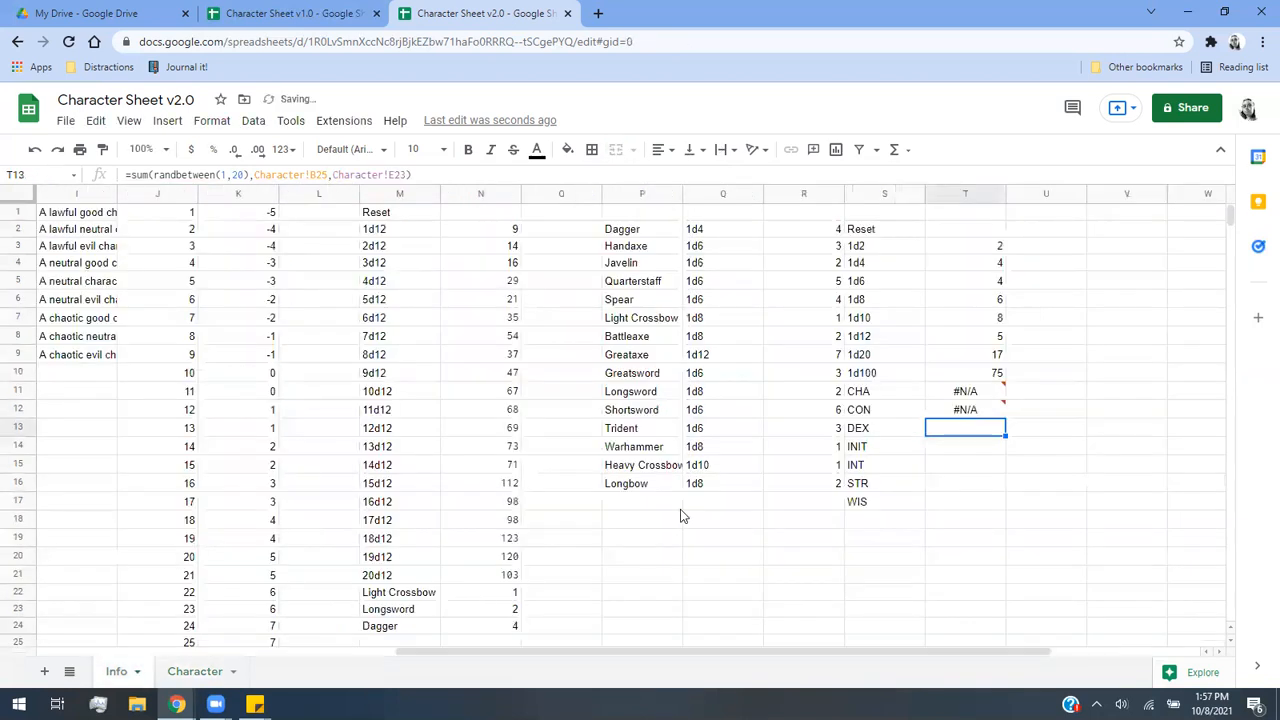
pyautogui.click(950, 452)
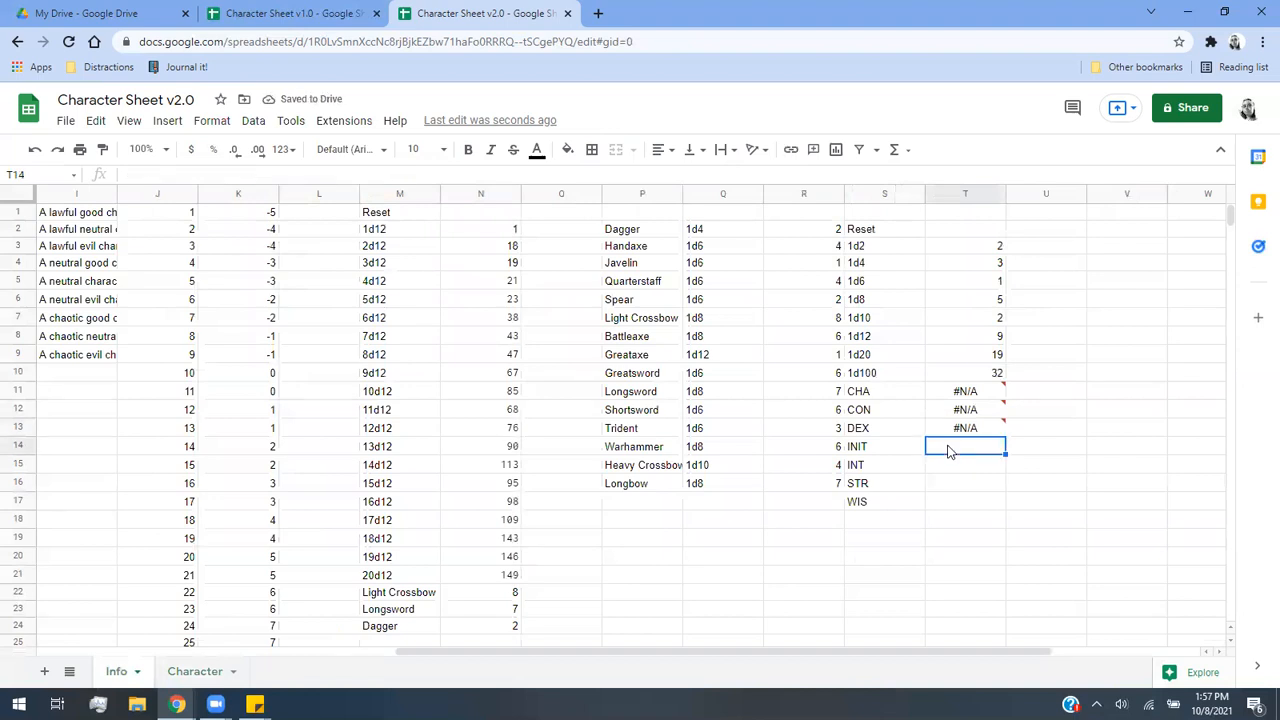
pyautogui.write('=')
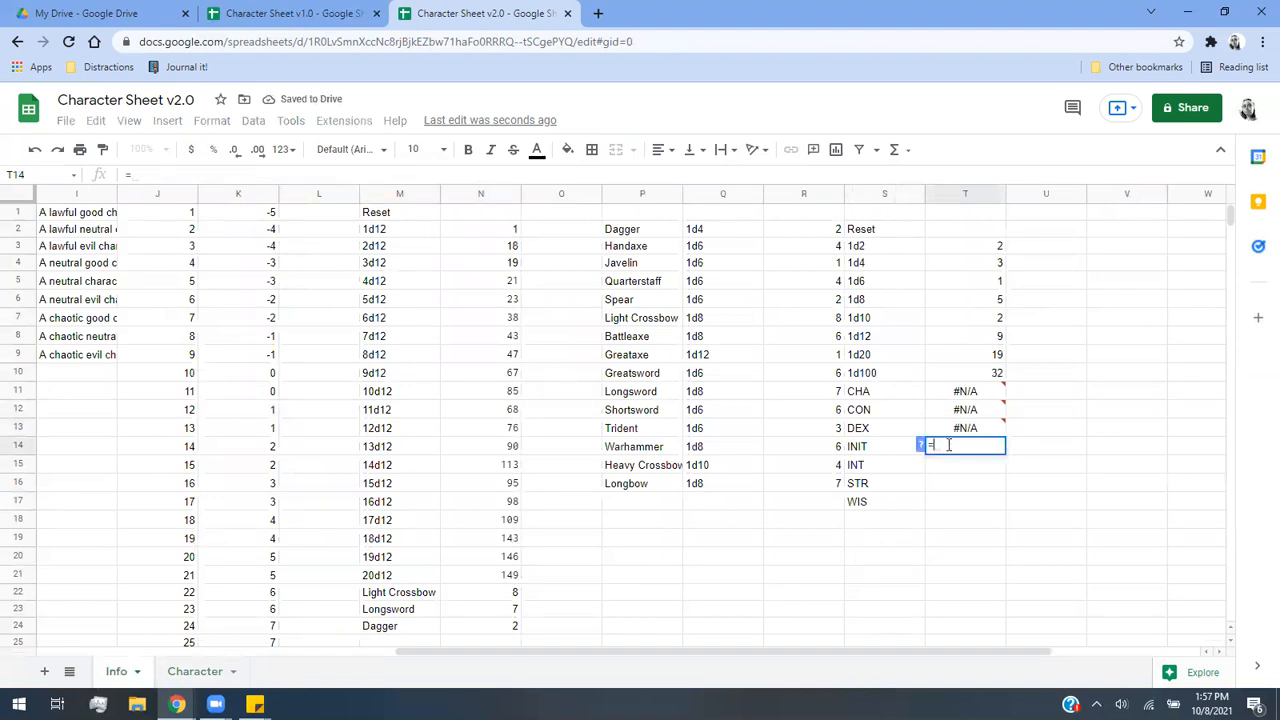
pyautogui.click(943, 430)
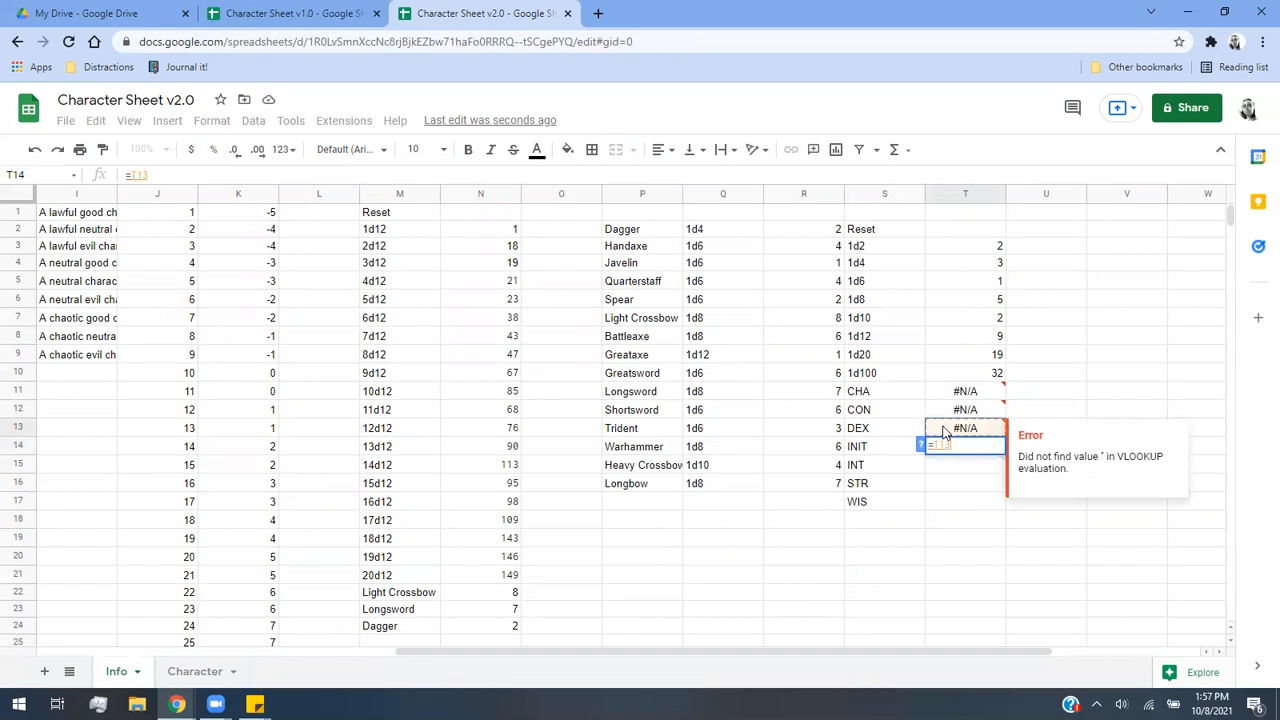
pyautogui.click(1052, 511)
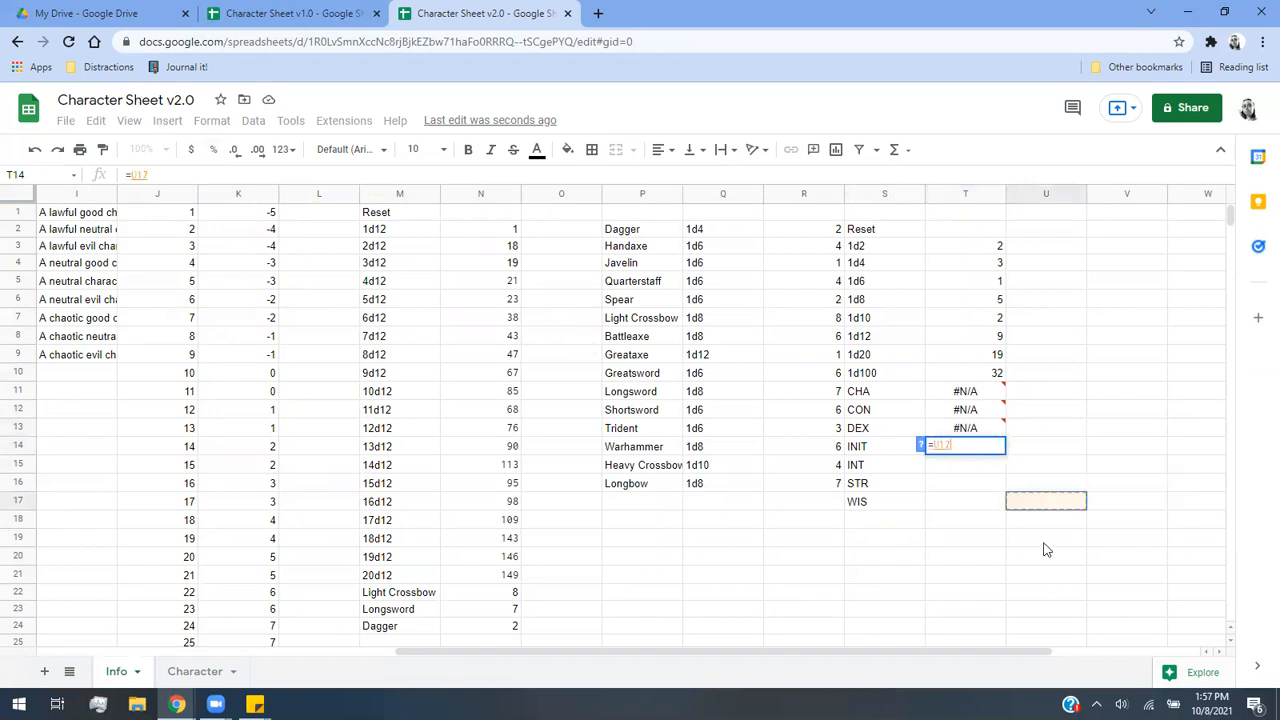
pyautogui.click(996, 434)
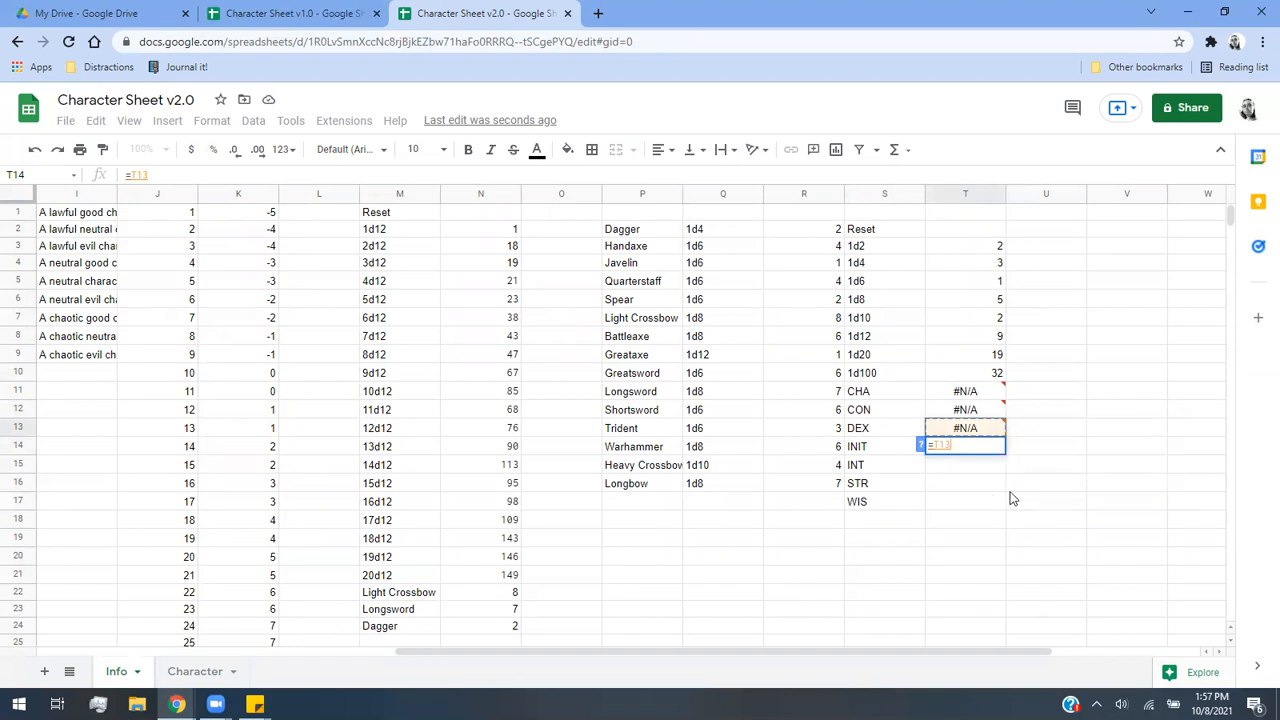
pyautogui.click(1194, 468)
pyautogui.press('BackSpace')
pyautogui.press('BackSpace')
pyautogui.press('BackSpace')
pyautogui.press('BackSpace')
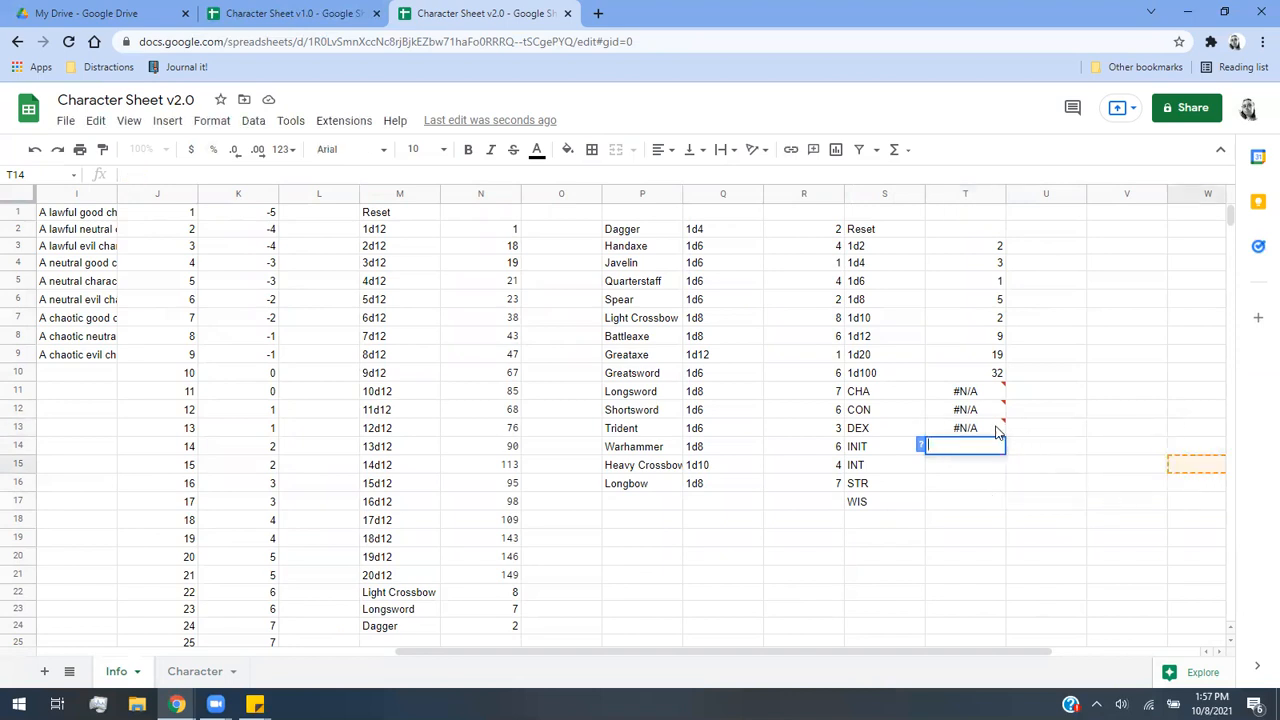
# Copy the DEX formula text from T13 and paste it into T14 beside INIT with its Character references unchanged.
pyautogui.click(996, 432)
pyautogui.moveTo(412, 174); pyautogui.dragTo(123, 140)
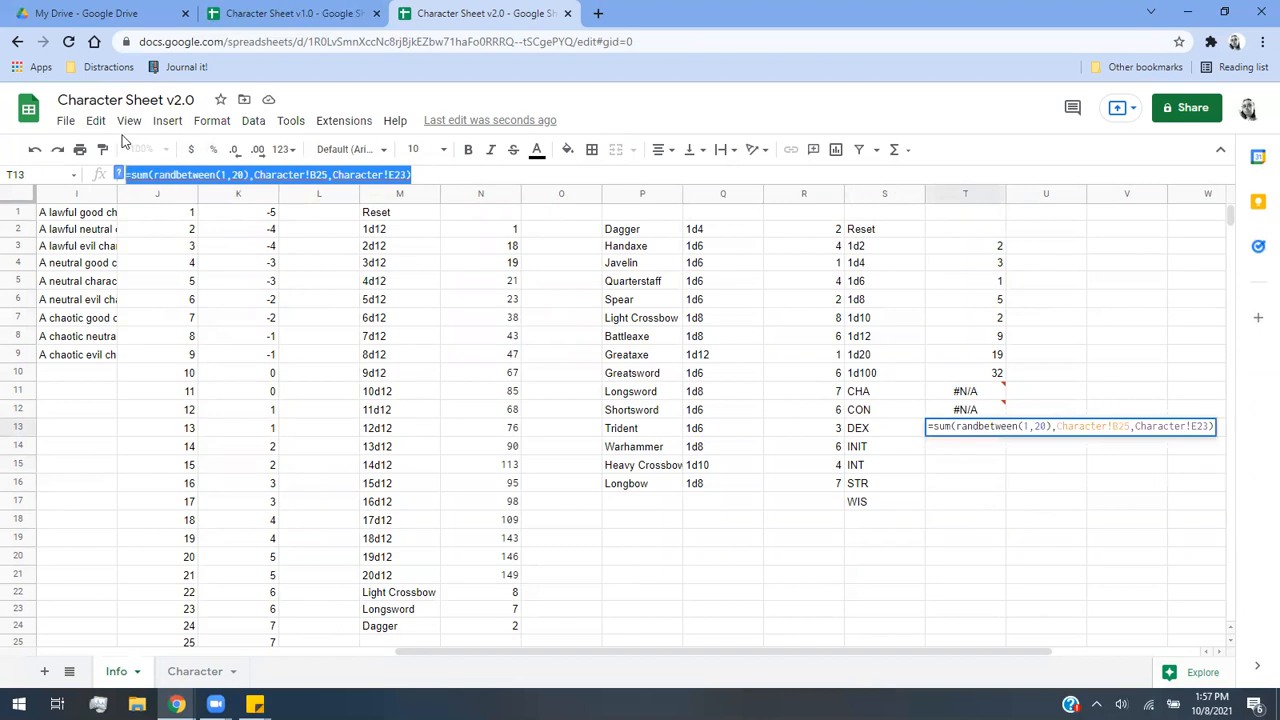
pyautogui.click(1070, 543)
pyautogui.click(968, 447)
pyautogui.hotkey('ctrl', 'v')
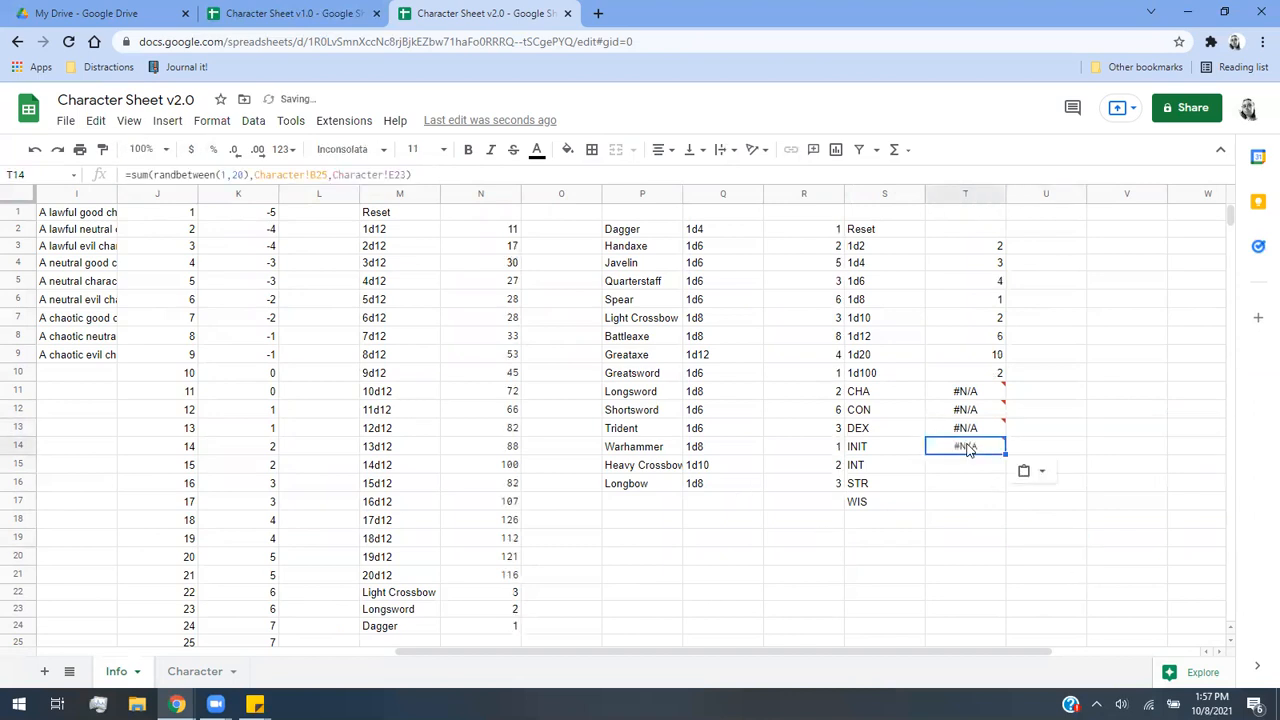
# Enter =sum(randbetween(1,20),Character!B31,Character!E29) in T15 beside INT, picking the references from the INT block of the Character sheet.
pyautogui.click(979, 466)
pyautogui.write('=sum(randbwe')
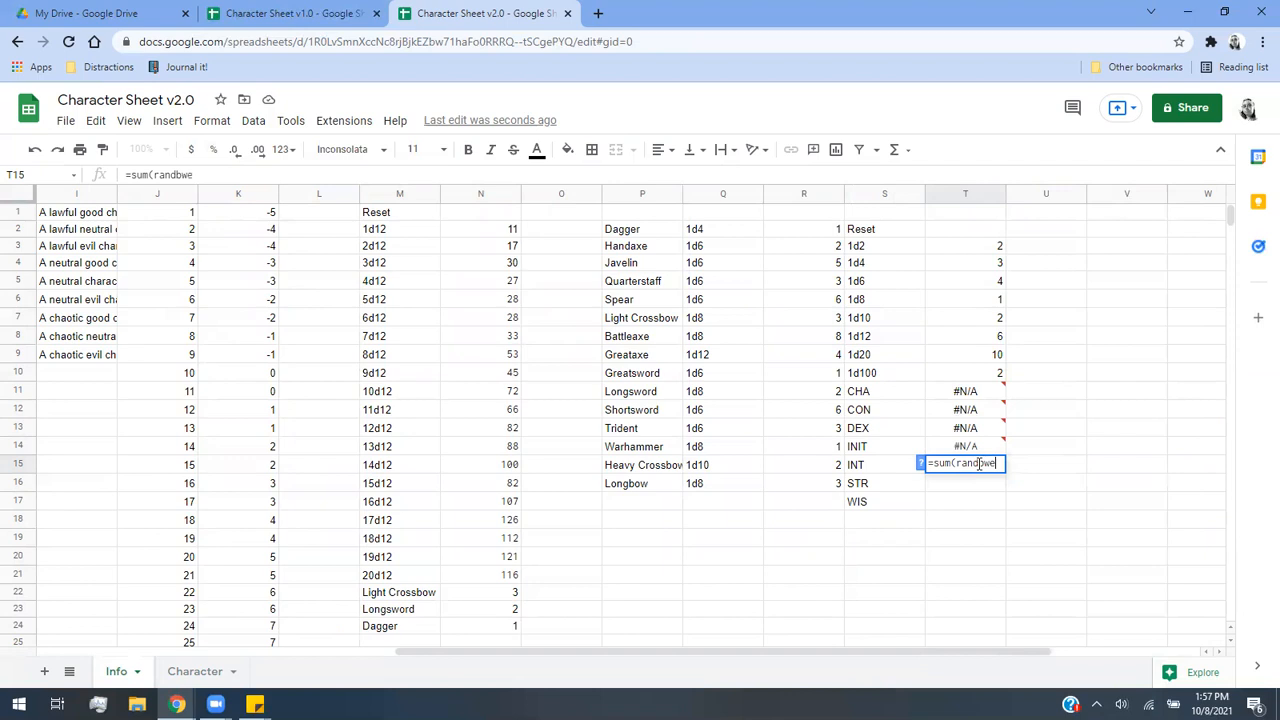
pyautogui.press('BackSpace')
pyautogui.press('BackSpace')
pyautogui.write('etween')
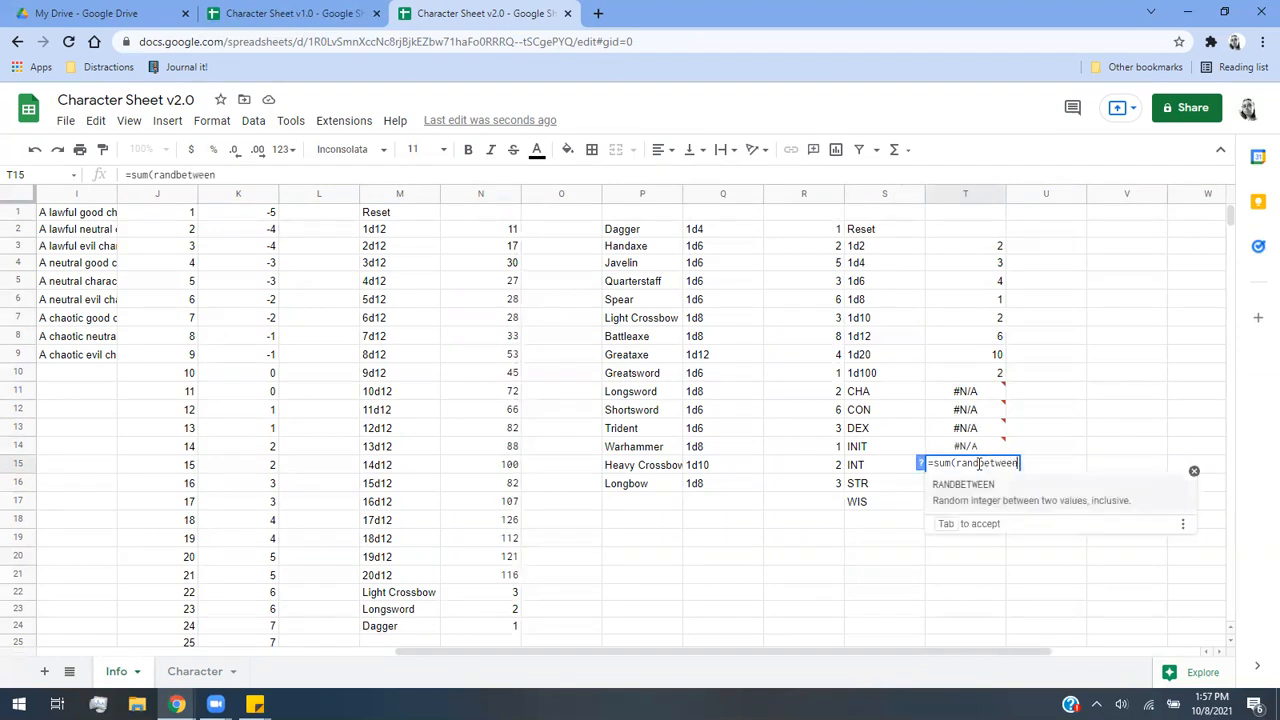
pyautogui.write('(1,20),')
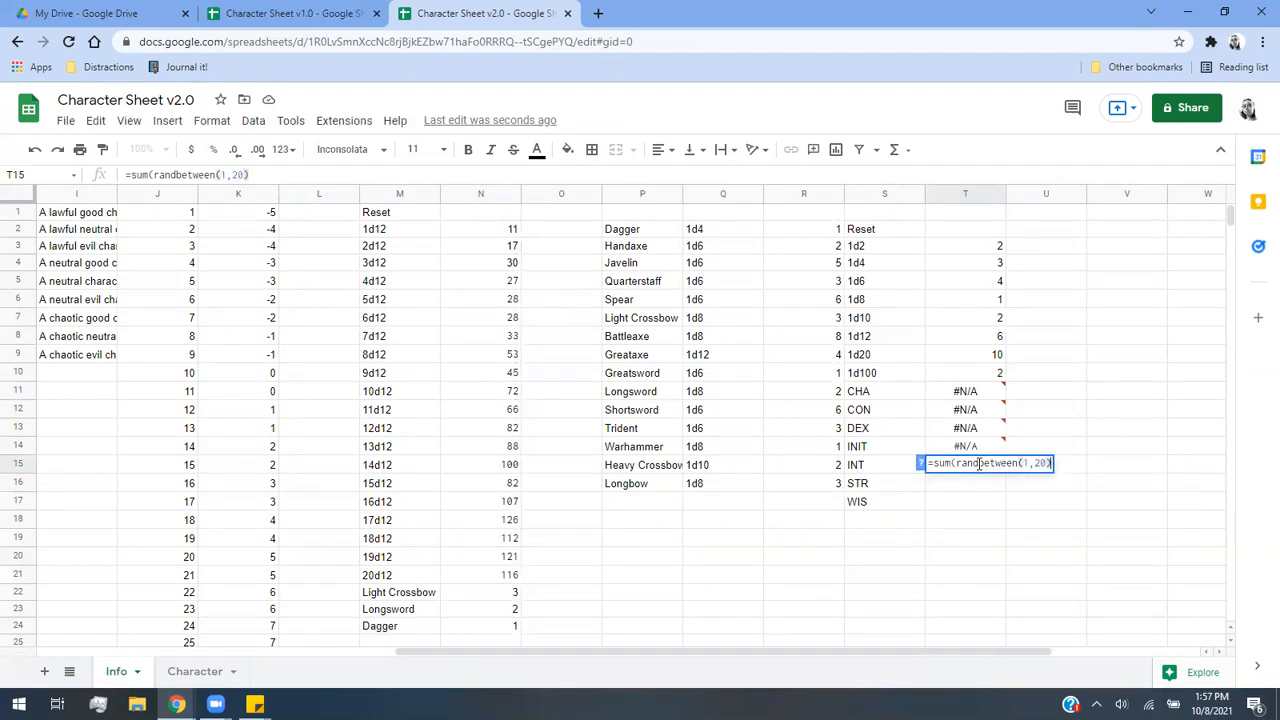
pyautogui.click(190, 671)
pyautogui.scroll(-3, 120, 498)
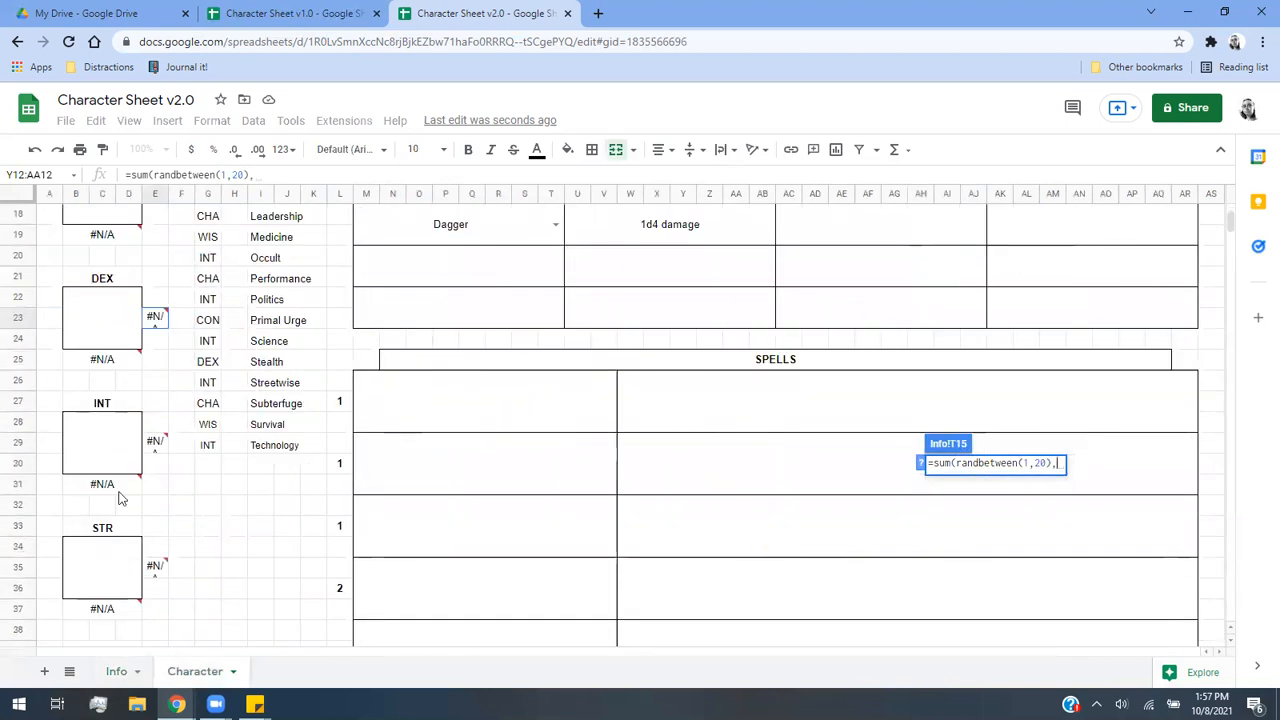
pyautogui.click(118, 492)
pyautogui.write(',')
pyautogui.click(157, 452)
pyautogui.write(',')
pyautogui.press('BackSpace')
pyautogui.write(')')
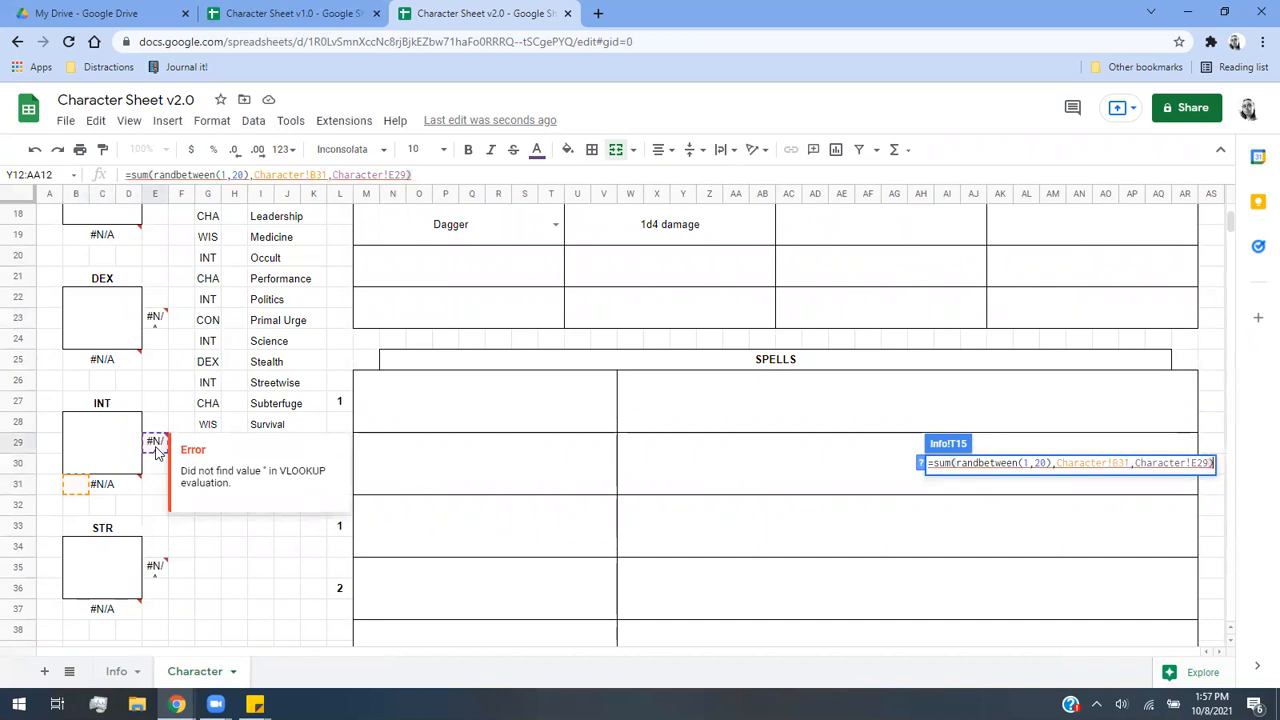
pyautogui.press('Return')
# Enter =sum(randbetween(1,20),Character!B37,Character!E35) in T16 beside STR, picking the references from the STR block of the Character sheet.
pyautogui.click(945, 487)
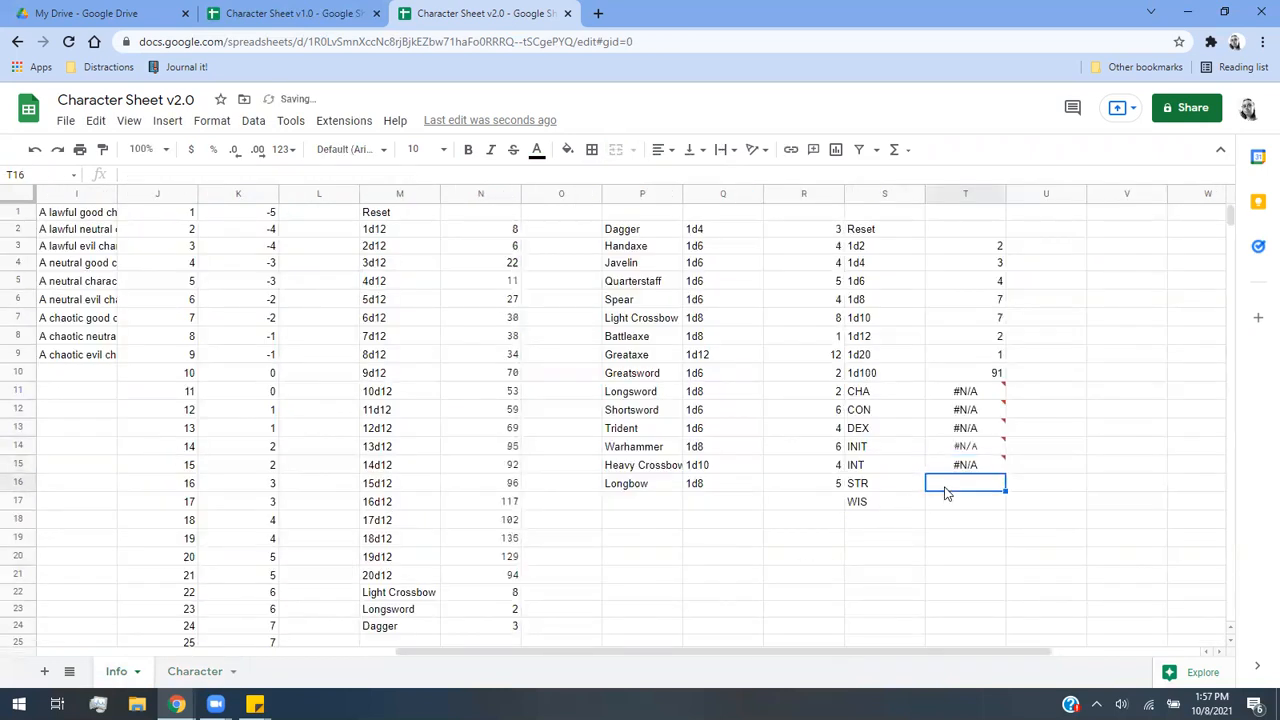
pyautogui.write('=sum')
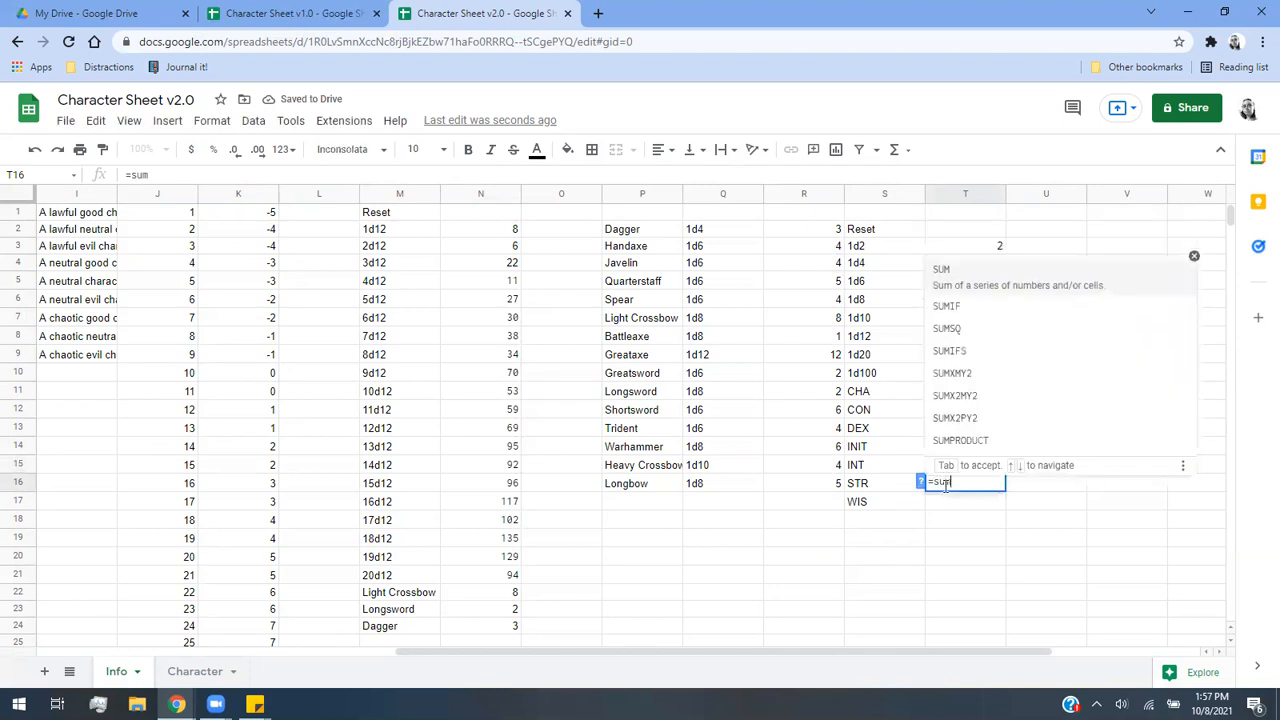
pyautogui.write('(randbetween(1,20),')
pyautogui.click(192, 676)
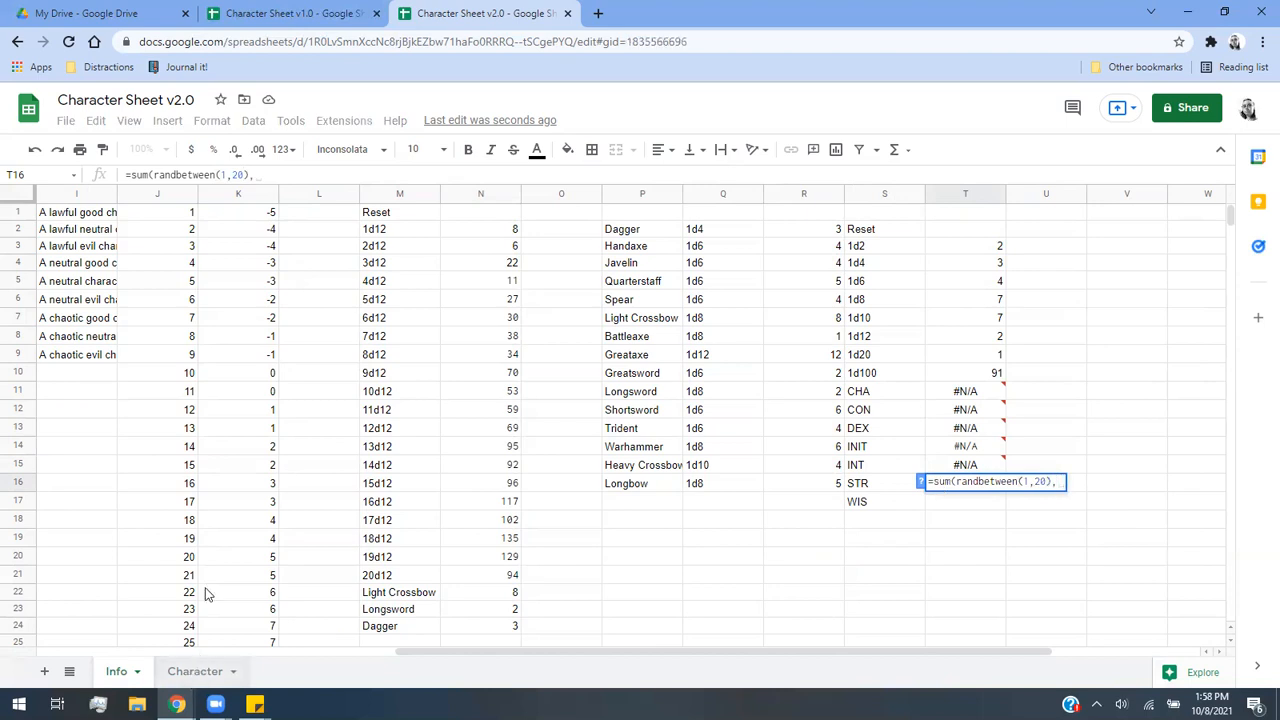
pyautogui.scroll(-2, 124, 576)
pyautogui.click(117, 474)
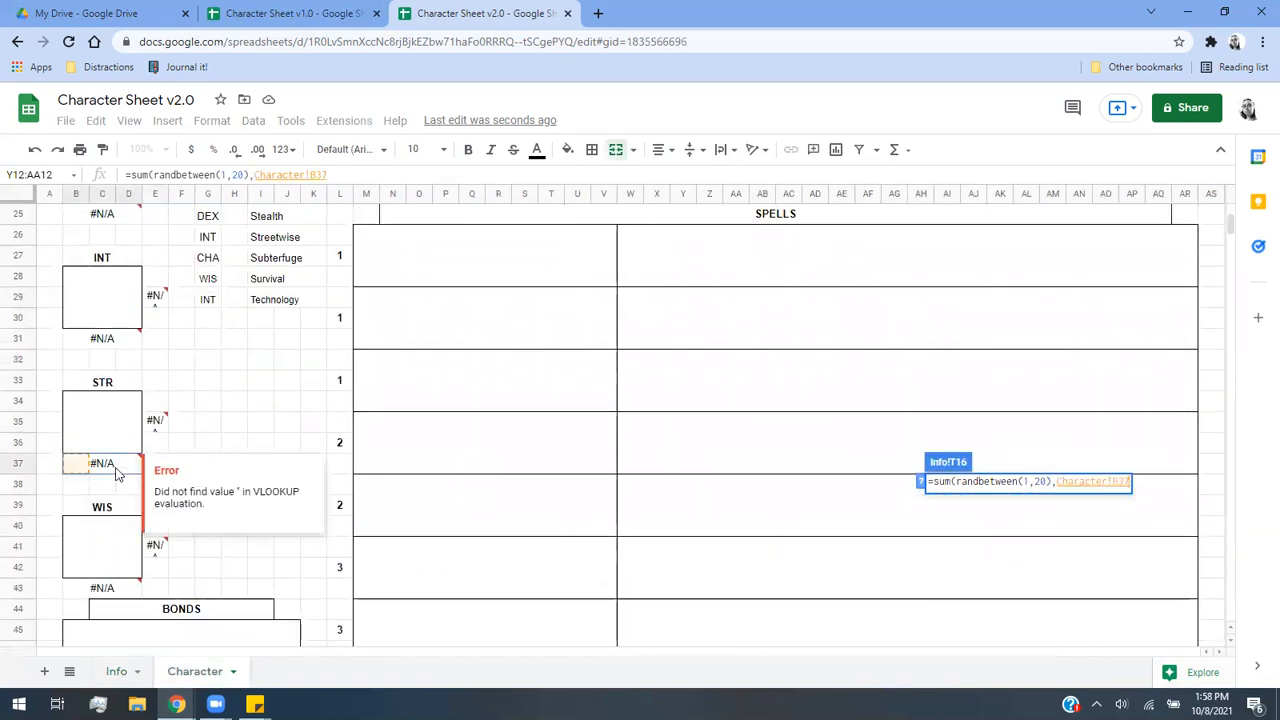
pyautogui.write(',')
pyautogui.click(155, 430)
pyautogui.write(',Character!E35,')
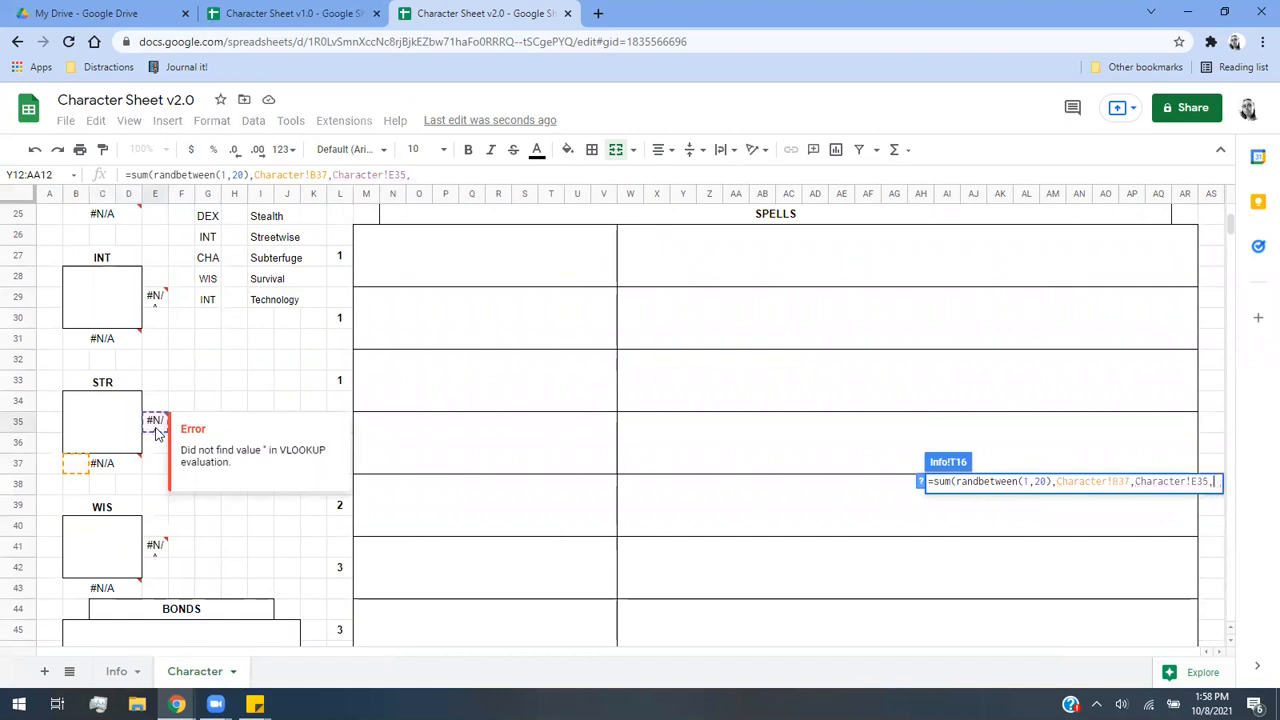
pyautogui.press('BackSpace')
pyautogui.write(')')
pyautogui.press('Return')
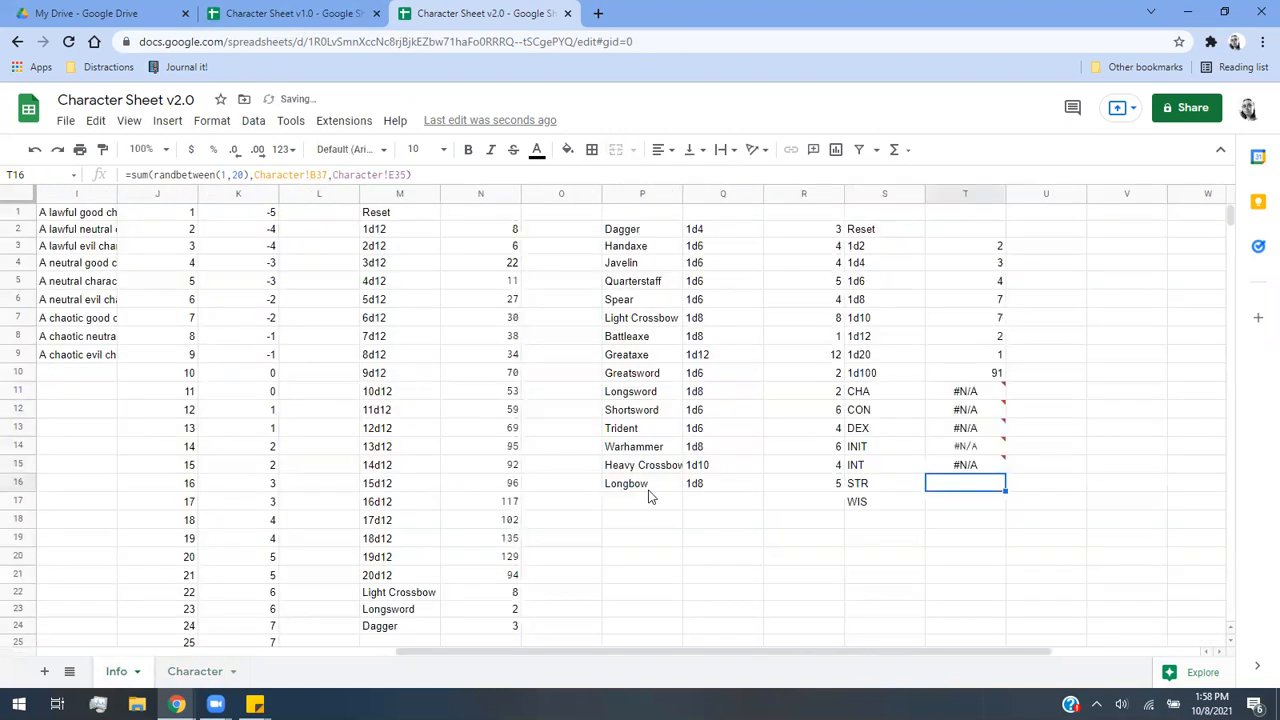
# Enter =sum(randbetween(1,20),Character!B43,Character!E41) in T17 beside WIS, picking the references from the WIS block of the Character sheet.
pyautogui.click(940, 505)
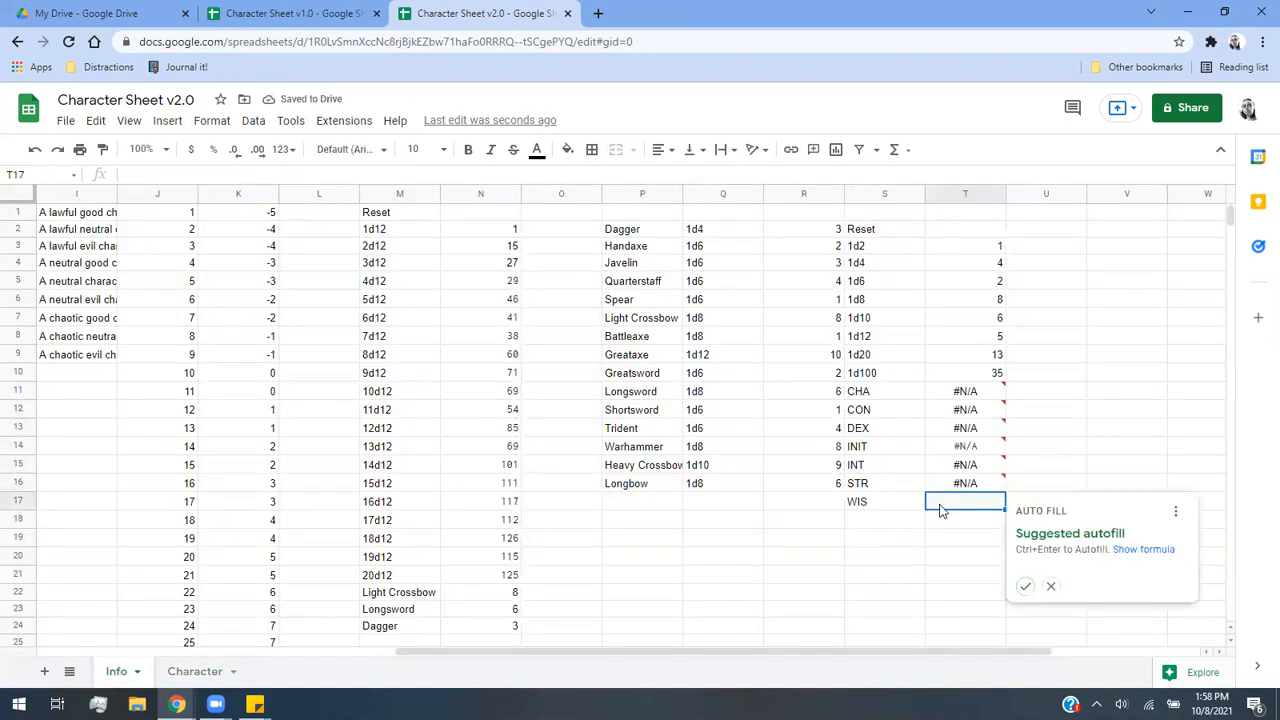
pyautogui.write('=s')
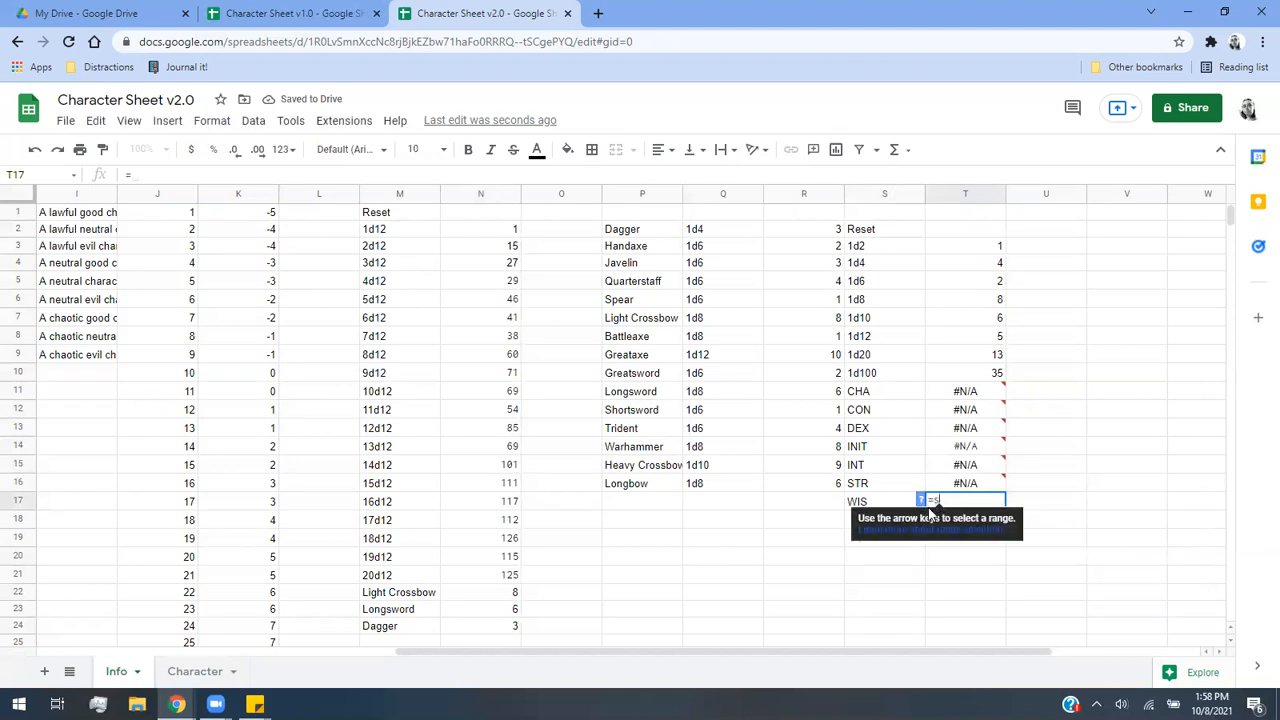
pyautogui.write('um(randbetween(')
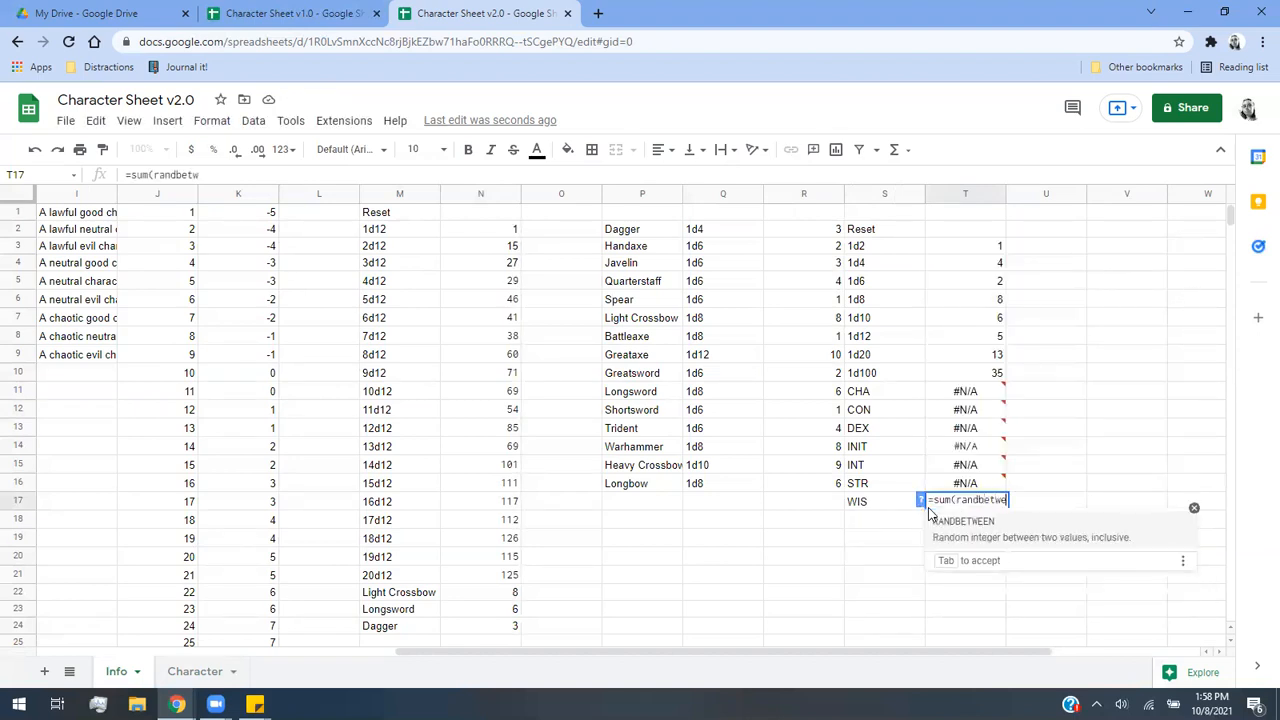
pyautogui.write('1,20),')
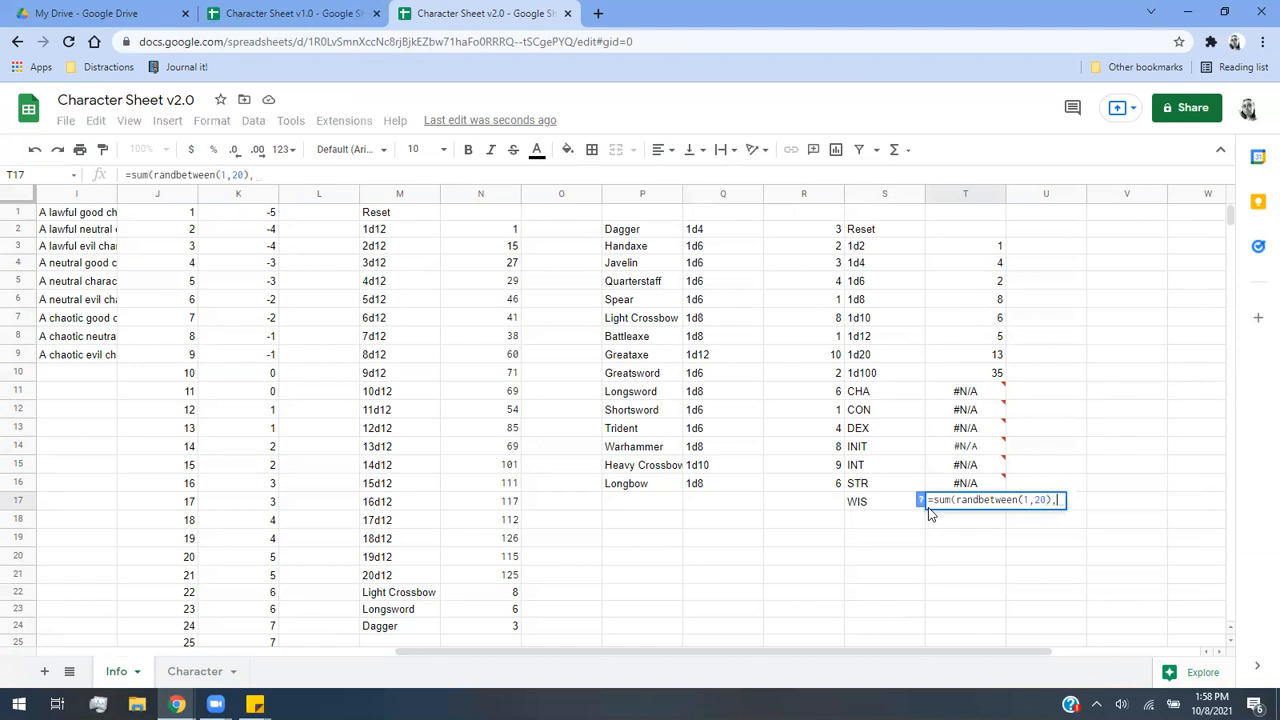
pyautogui.click(200, 672)
pyautogui.click(100, 591)
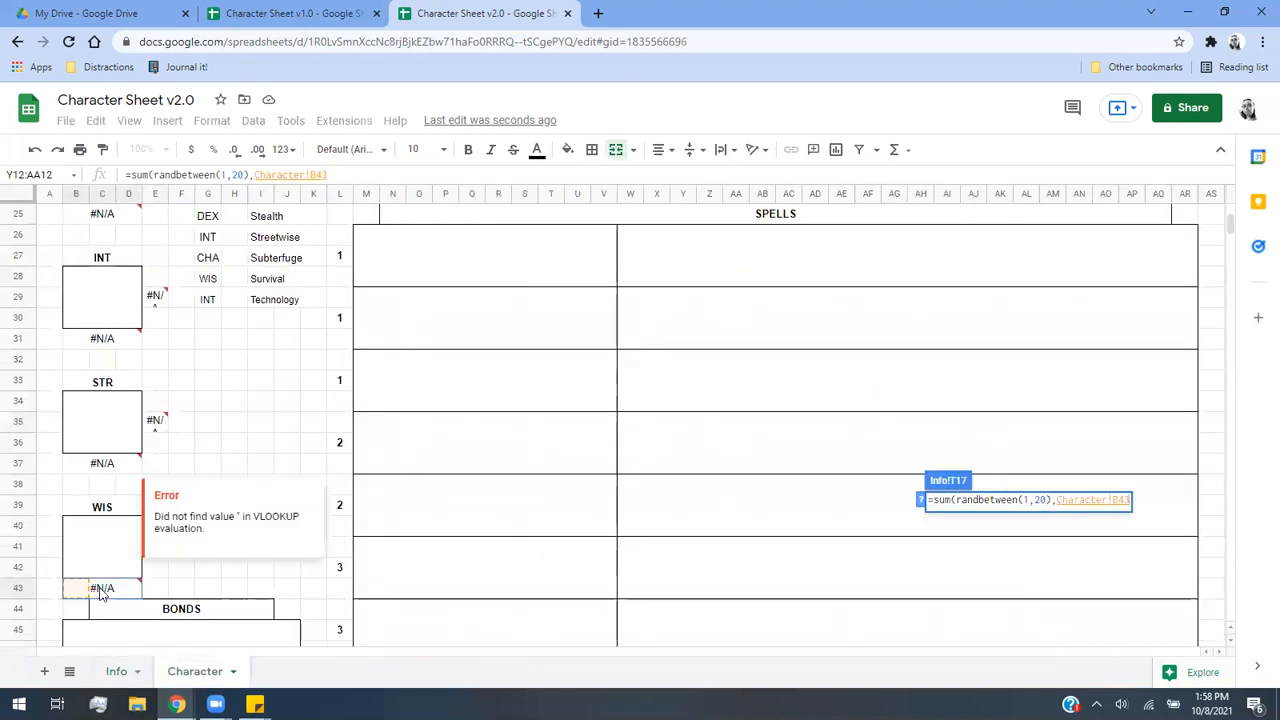
pyautogui.write(',')
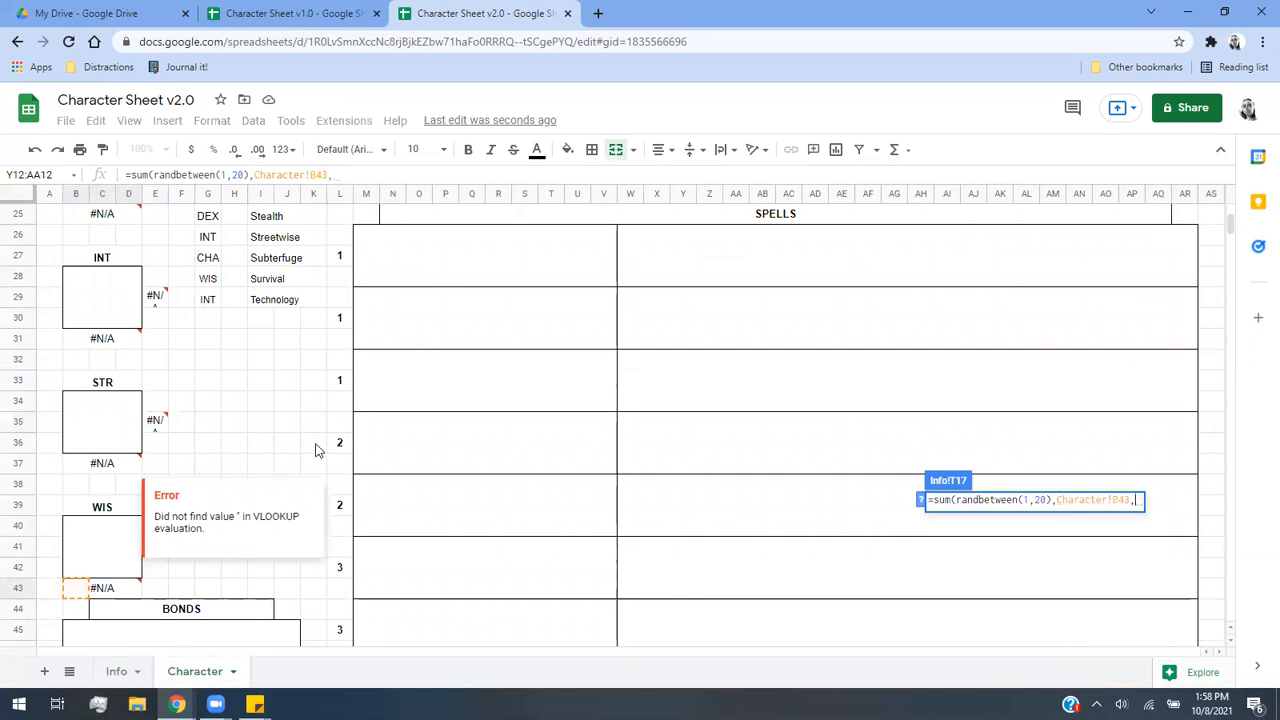
pyautogui.click(157, 546)
pyautogui.write(')')
pyautogui.press('Return')
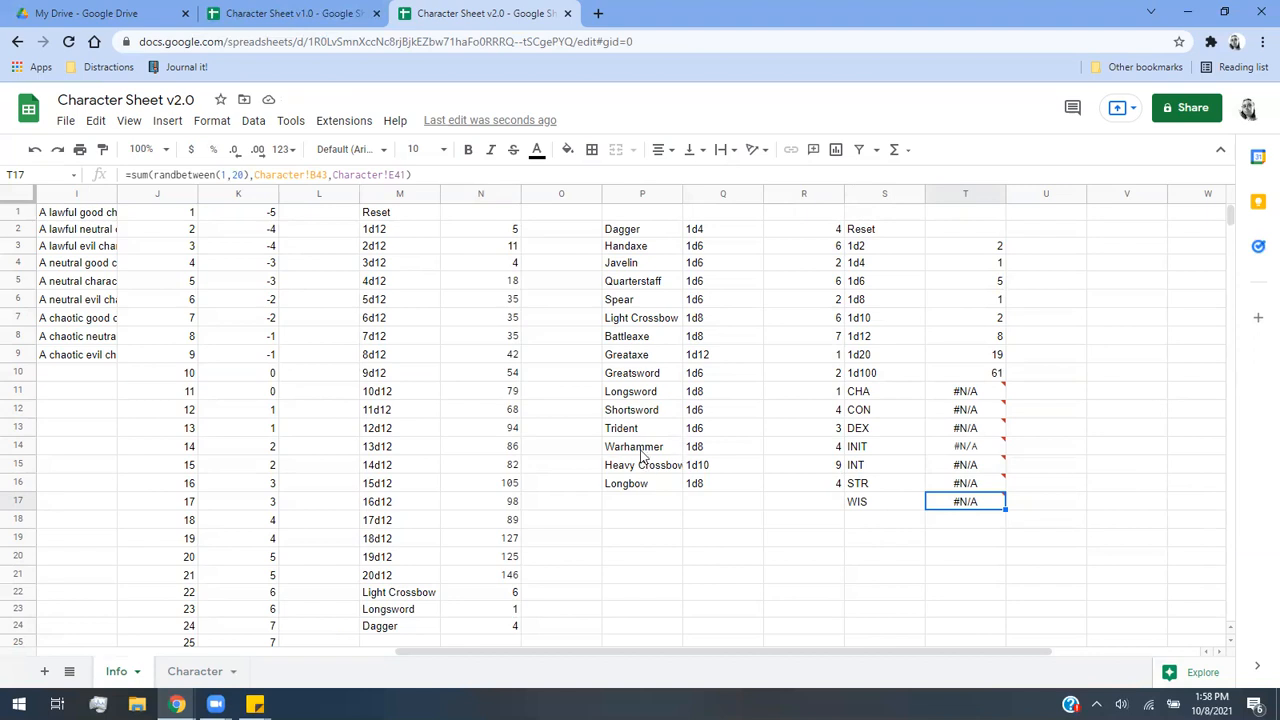
# Choose 1d100 from the dropdown beneath the ROLL box on the Character sheet.
pyautogui.scroll(-7, 503, 497)
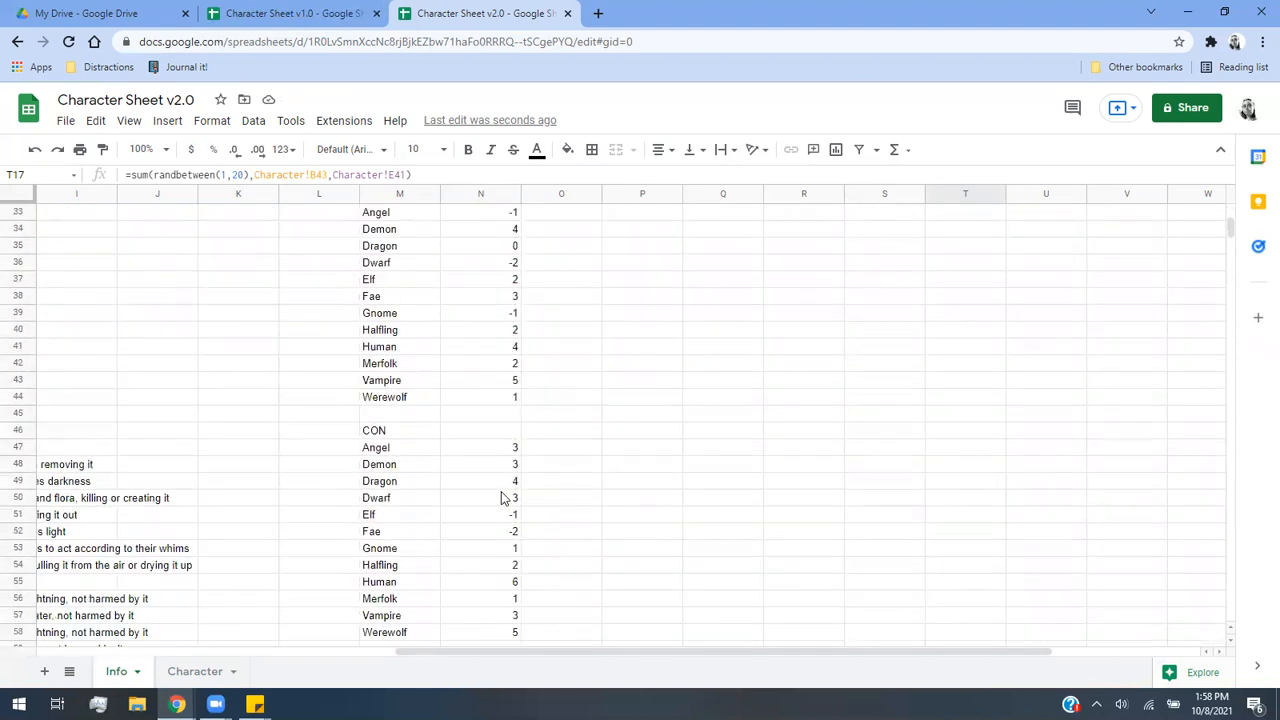
pyautogui.scroll(7, 495, 340)
pyautogui.scroll(-20, 495, 370)
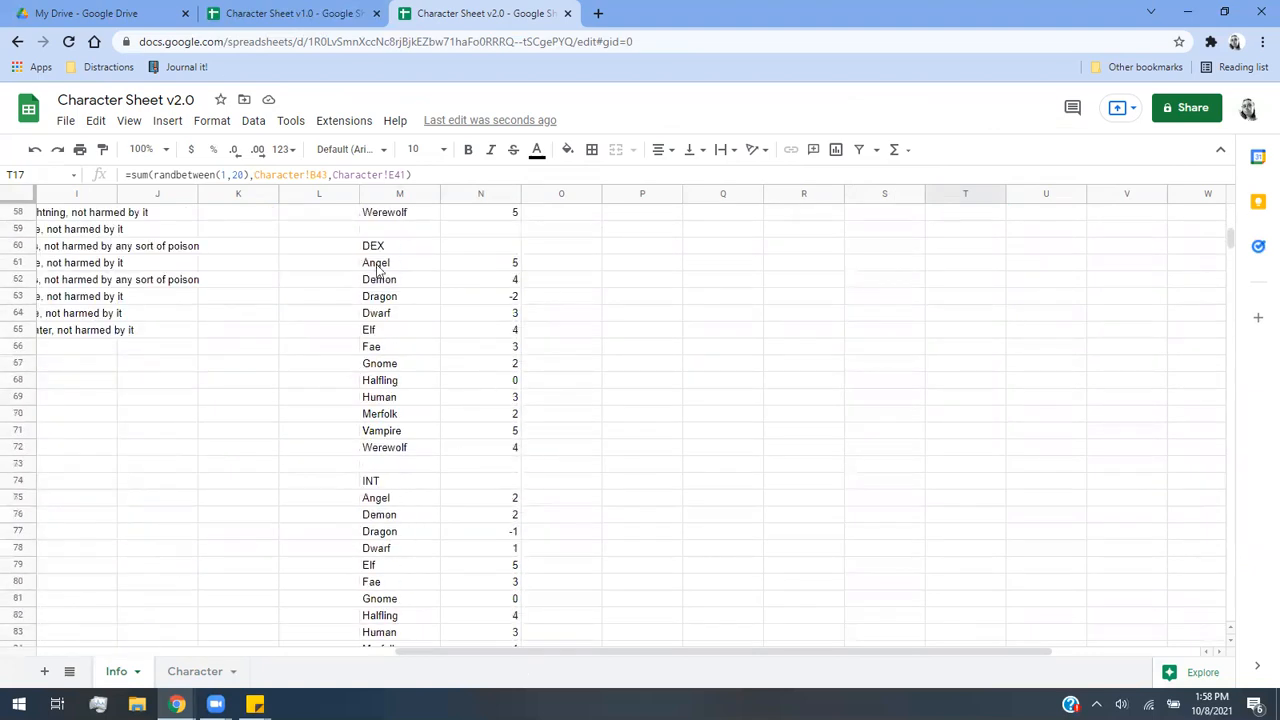
pyautogui.click(190, 674)
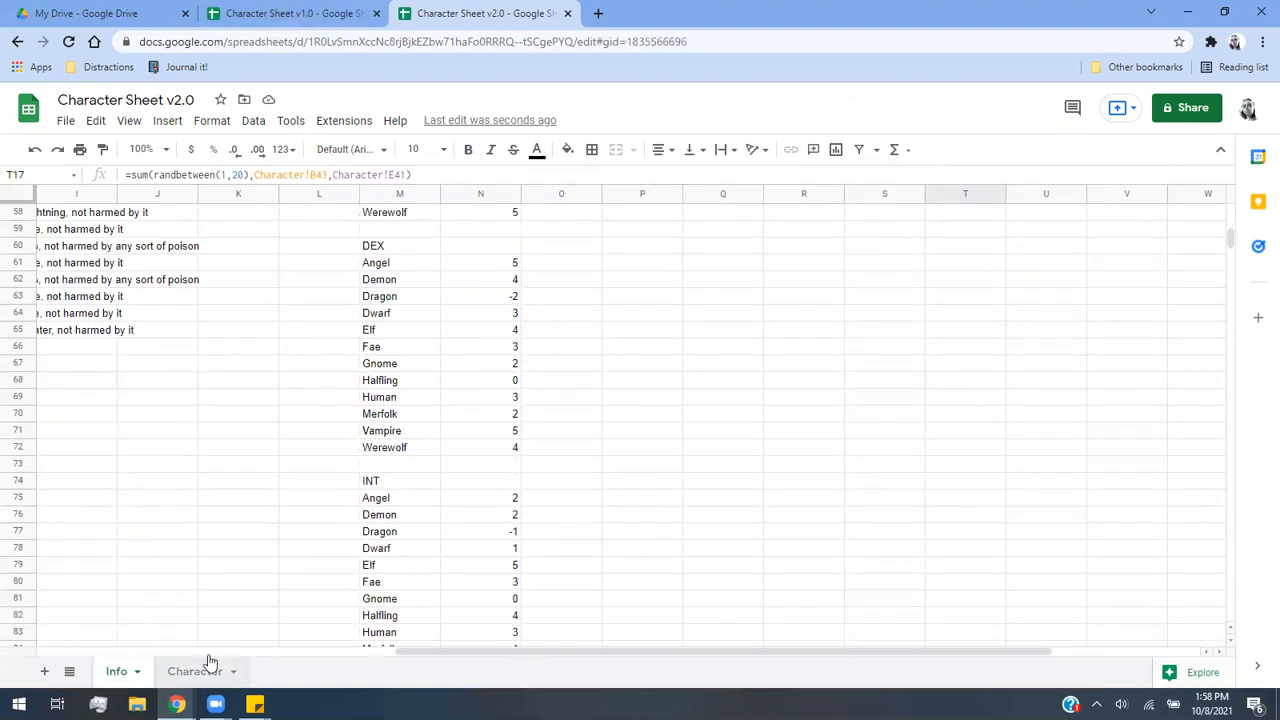
pyautogui.scroll(5, 735, 465)
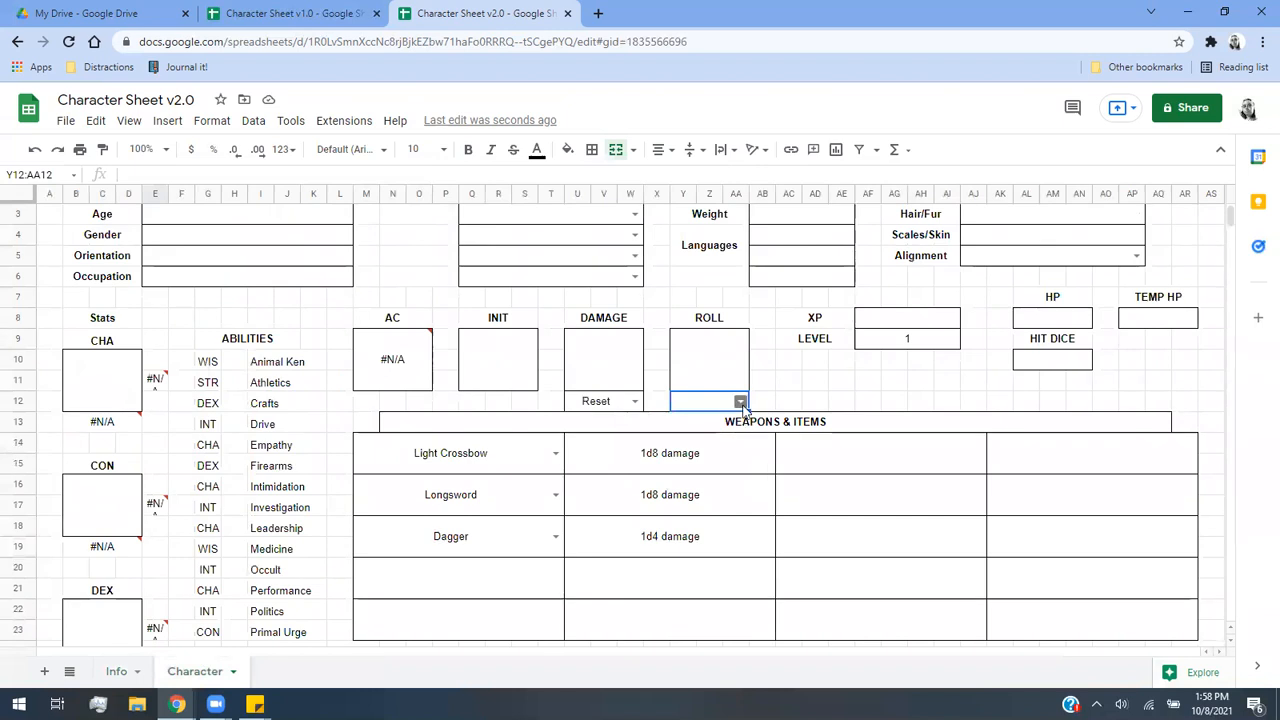
pyautogui.click(741, 403)
pyautogui.click(692, 590)
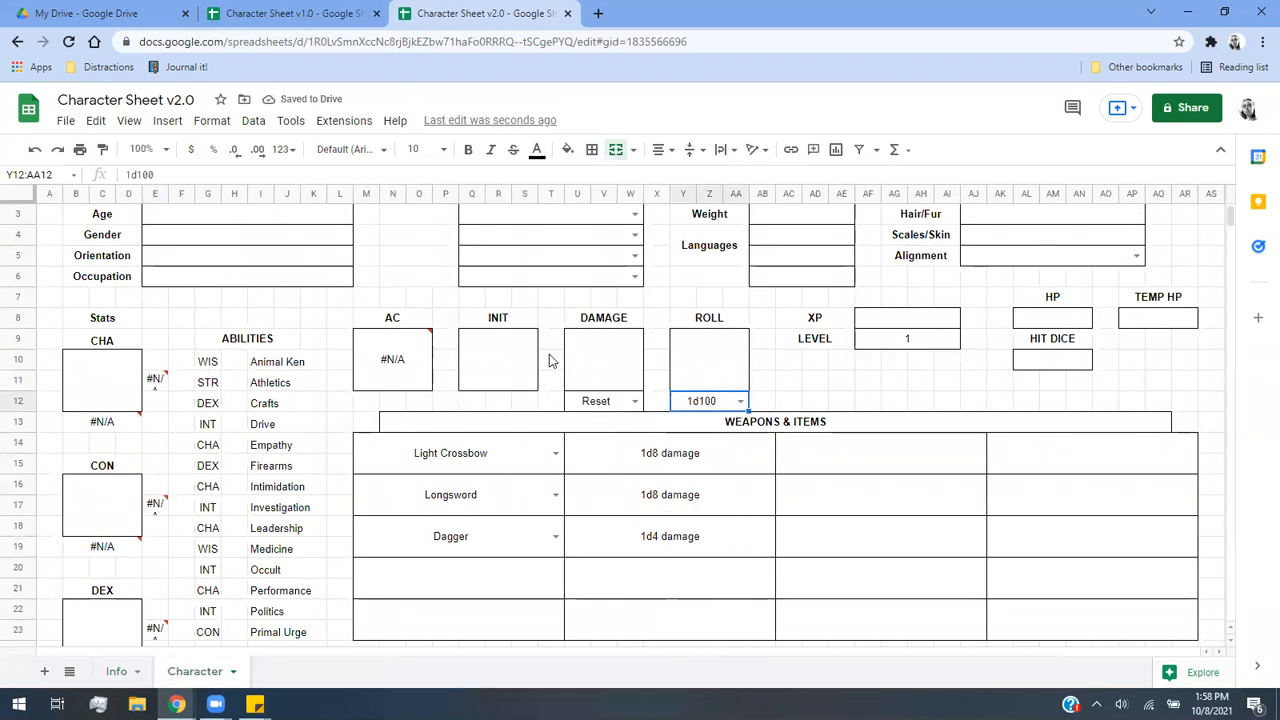
pyautogui.click(518, 362)
pyautogui.click(508, 176)
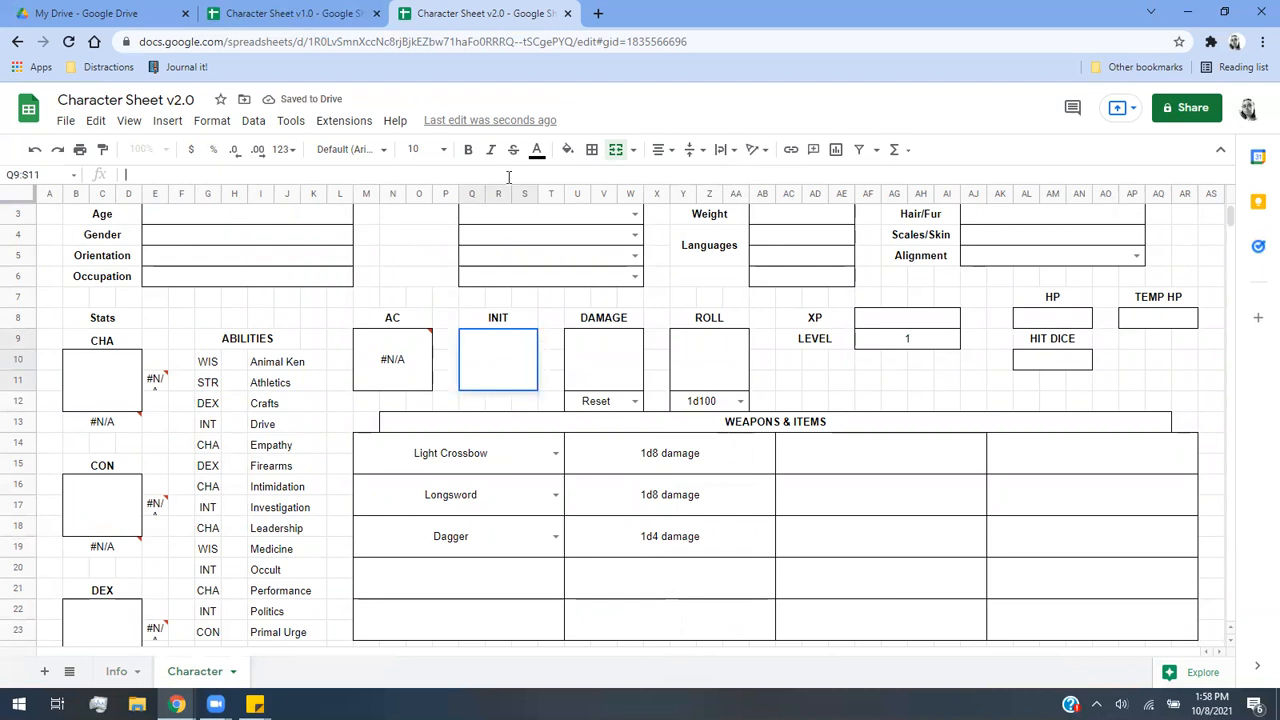
pyautogui.write('=if(')
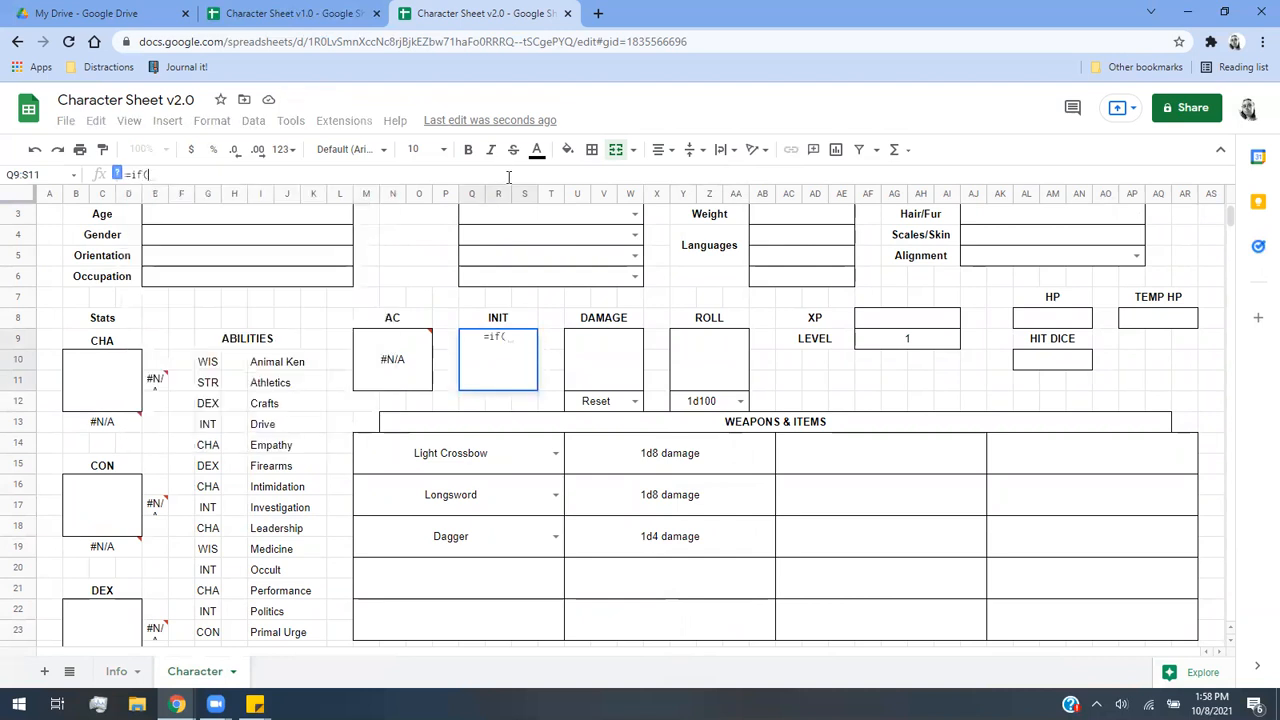
pyautogui.click(724, 343)
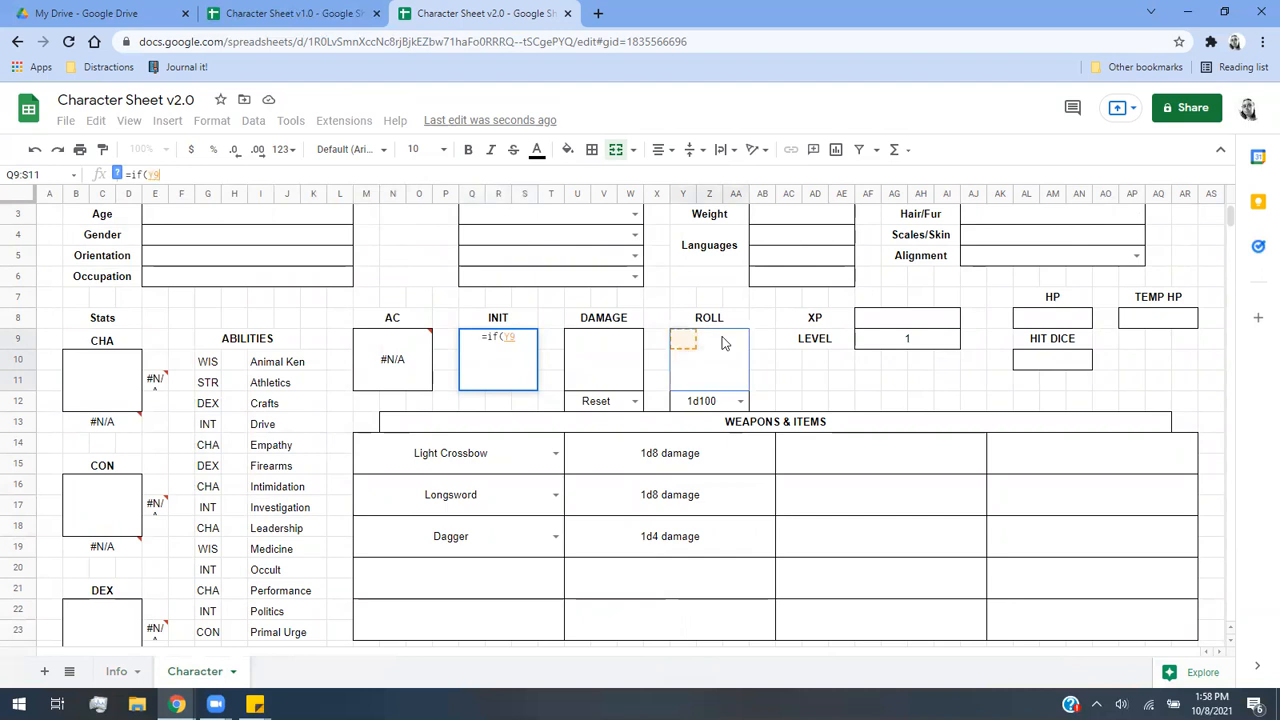
pyautogui.write('=')
pyautogui.press('BackSpace')
pyautogui.press('BackSpace')
pyautogui.press('BackSpace')
pyautogui.press('BackSpace')
pyautogui.press('BackSpace')
pyautogui.press('BackSpace')
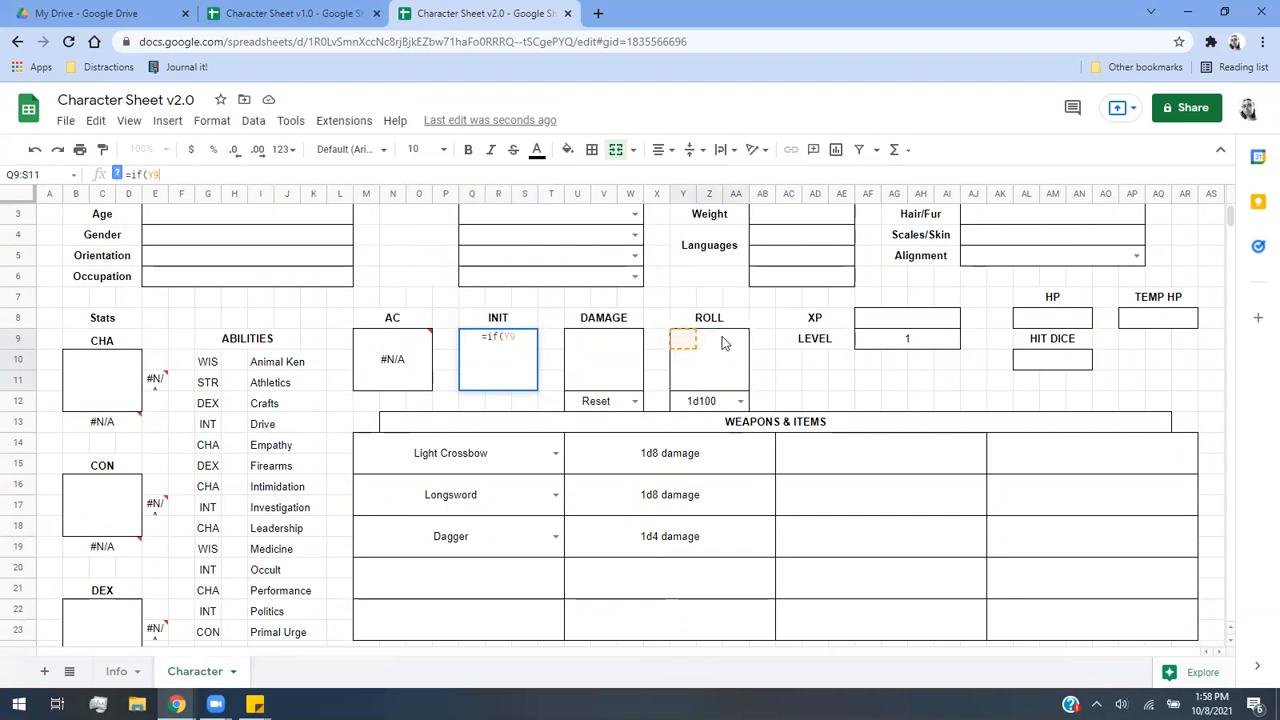
pyautogui.write('vlookup(')
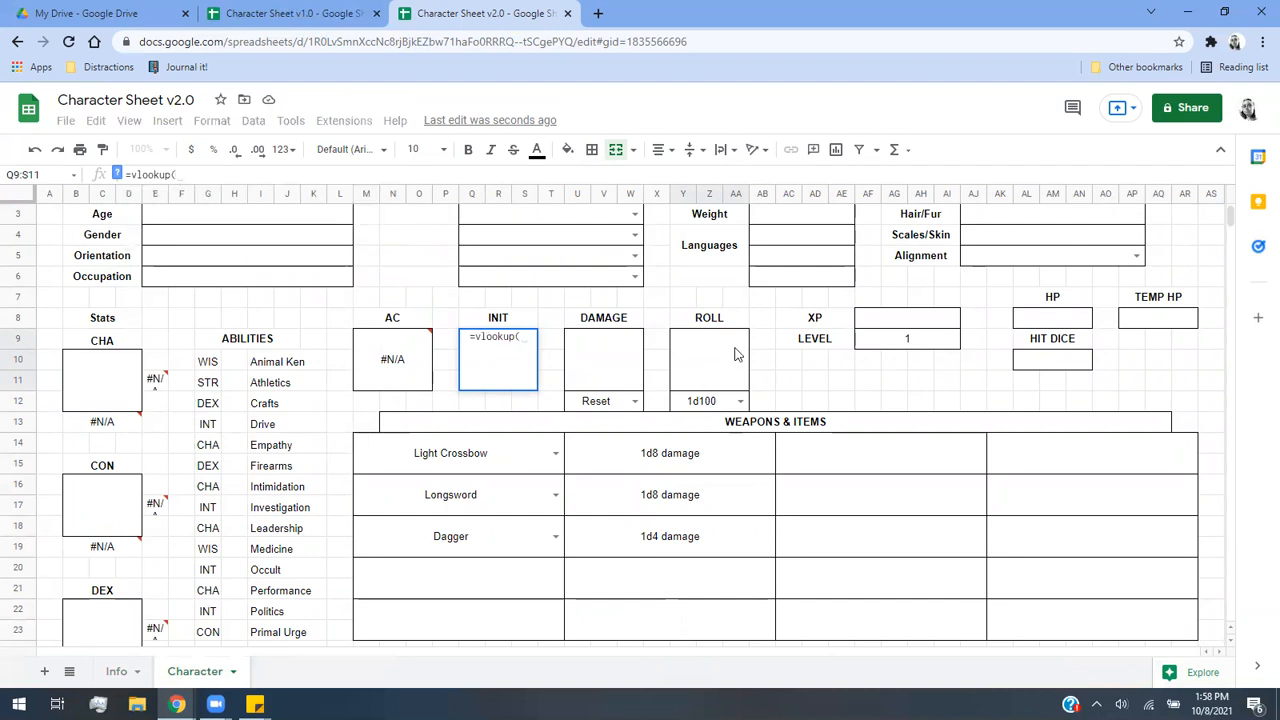
pyautogui.click(724, 409)
pyautogui.write(',')
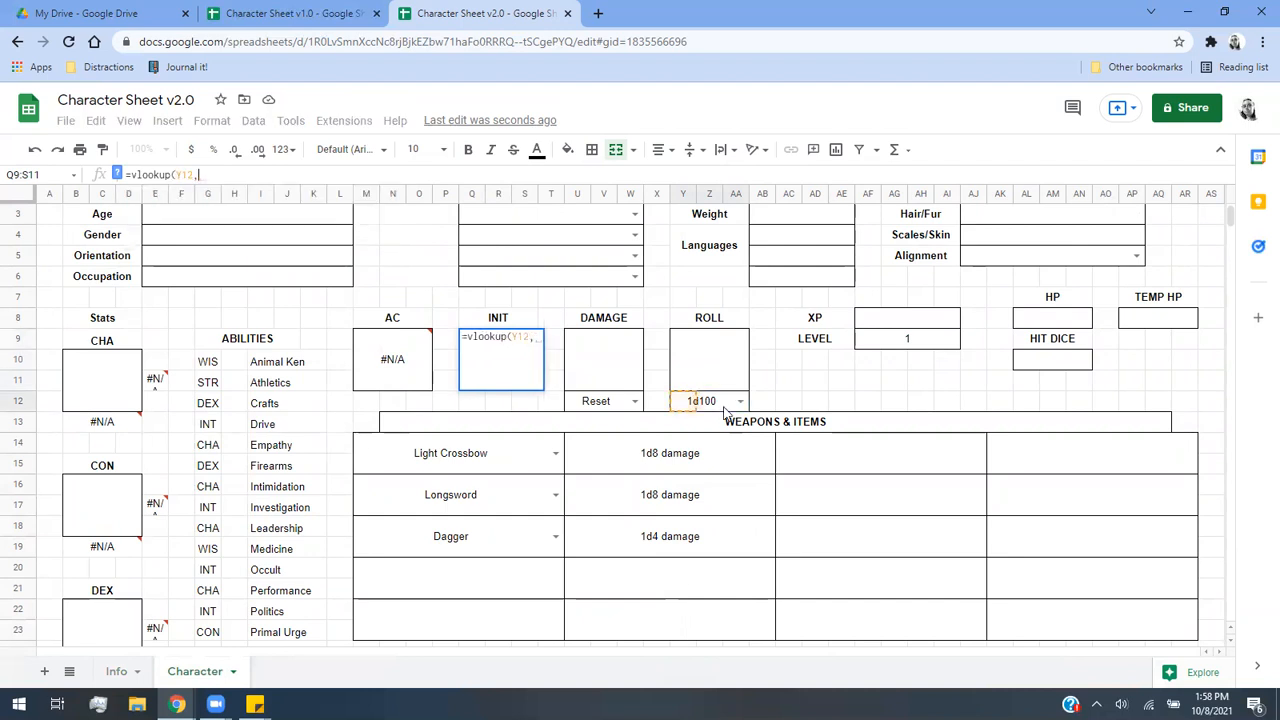
pyautogui.click(538, 342)
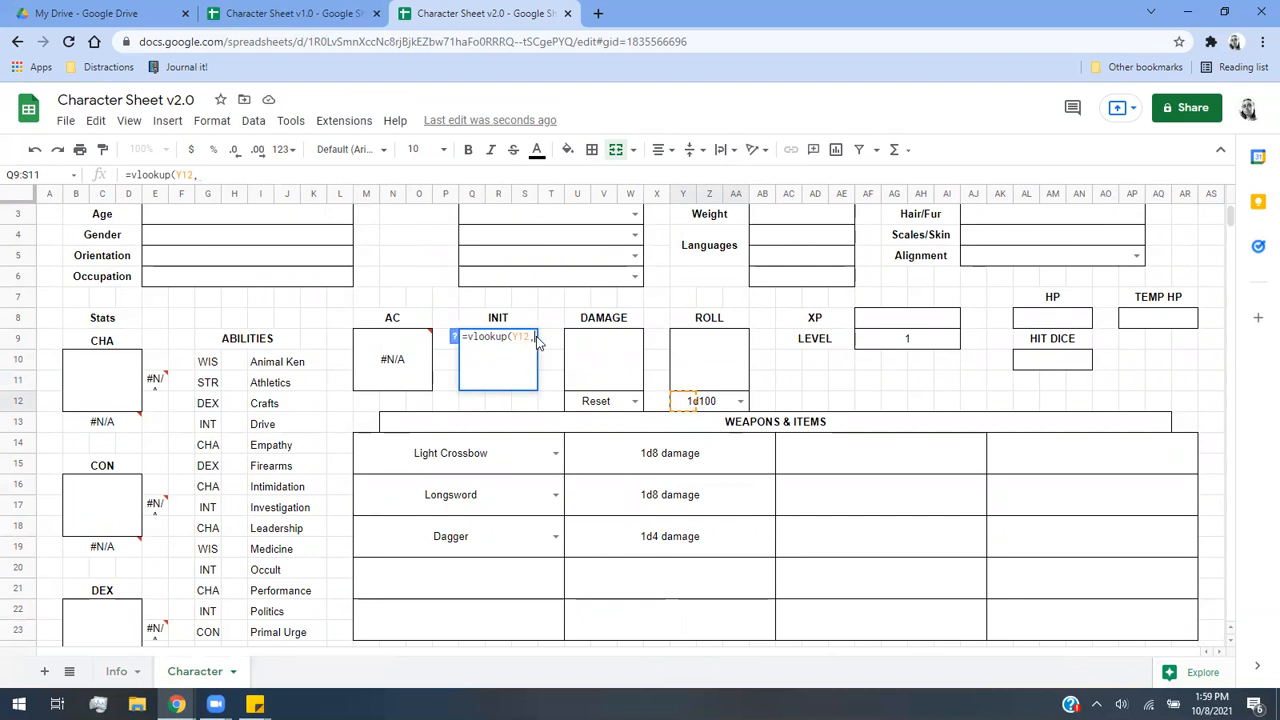
pyautogui.click(472, 341)
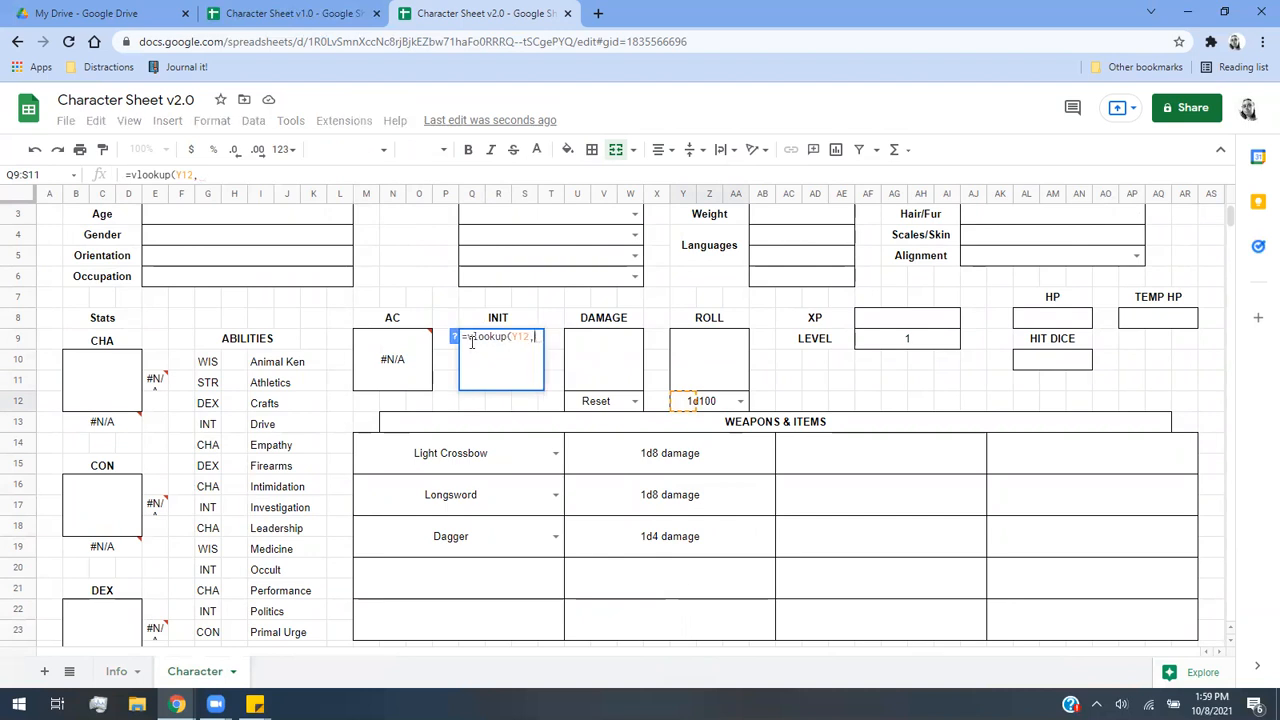
pyautogui.press('BackSpace')
pyautogui.press('BackSpace')
pyautogui.press('BackSpace')
pyautogui.press('BackSpace')
pyautogui.press('BackSpace')
pyautogui.press('BackSpace')
pyautogui.press('BackSpace')
pyautogui.press('BackSpace')
pyautogui.press('BackSpace')
pyautogui.press('BackSpace')
pyautogui.press('BackSpace')
pyautogui.press('BackSpace')
pyautogui.press('BackSpace')
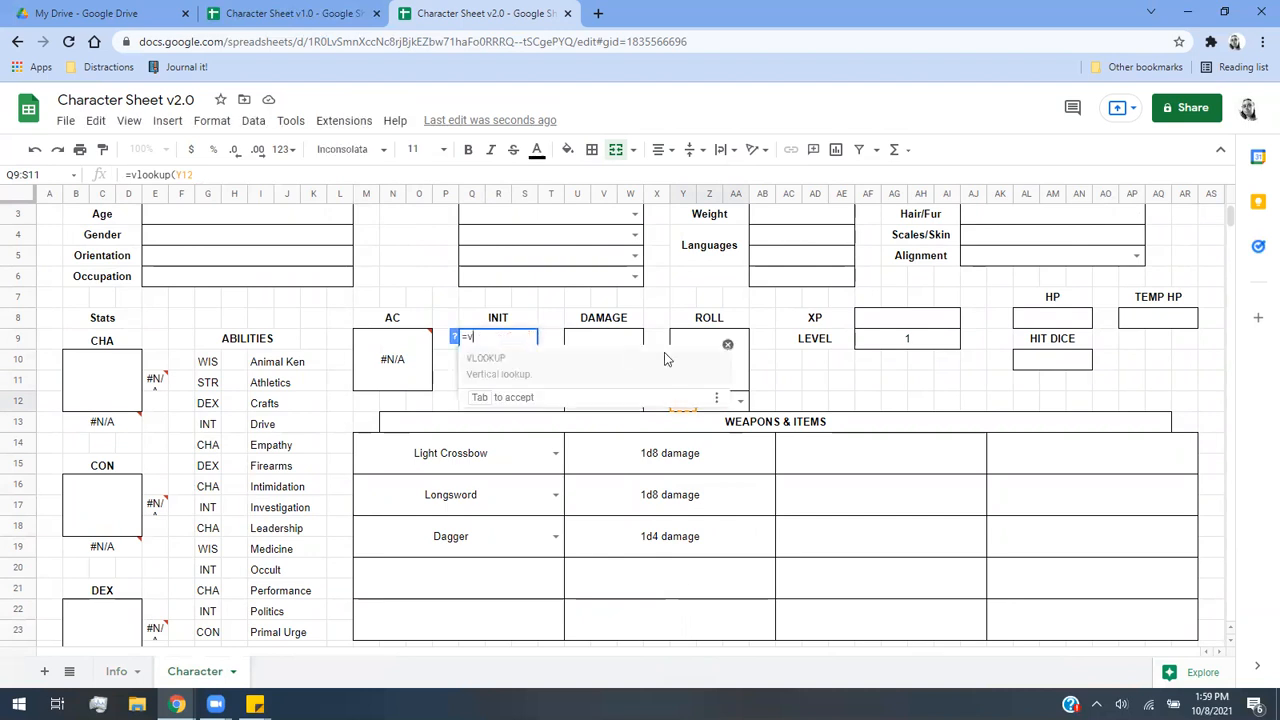
# Enter =vlookup(Y12,Info!S2:T17,2,FALSE) in the ROLL box to look up the chosen roll in the Info sheet's roll list.
pyautogui.click(720, 362)
pyautogui.write('=vlookup(')
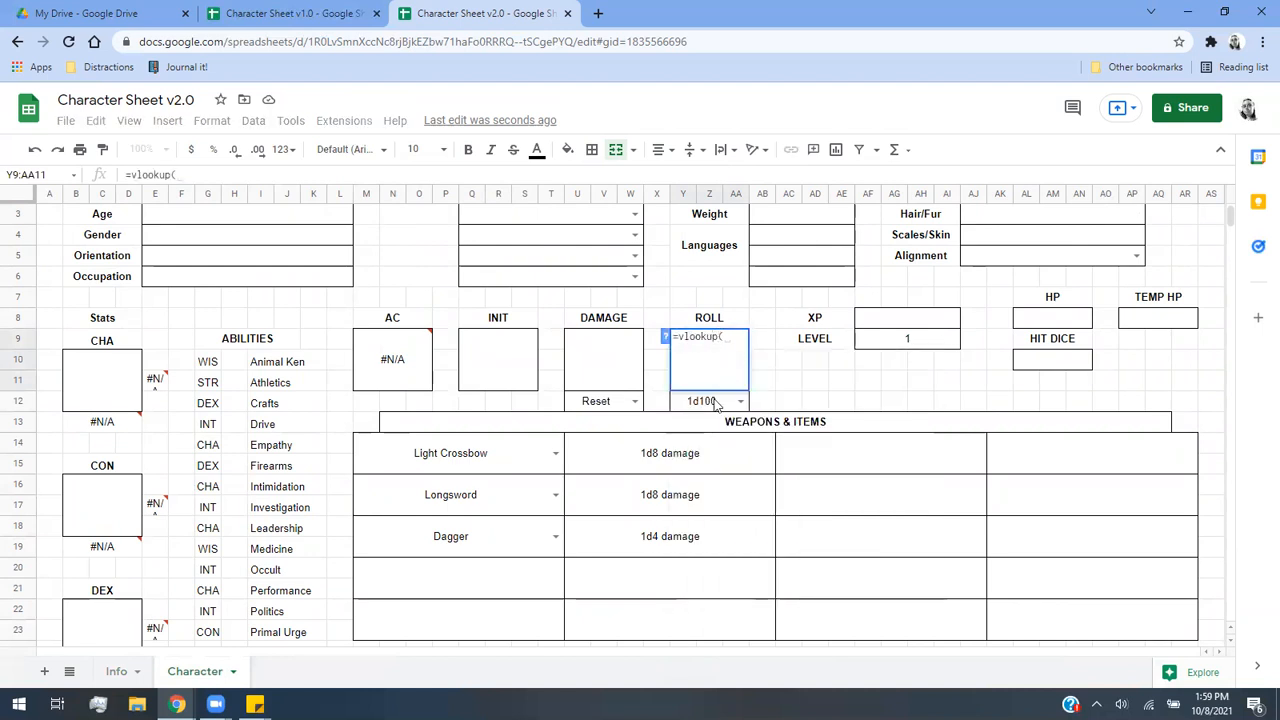
pyautogui.click(714, 402)
pyautogui.write(',')
pyautogui.click(107, 671)
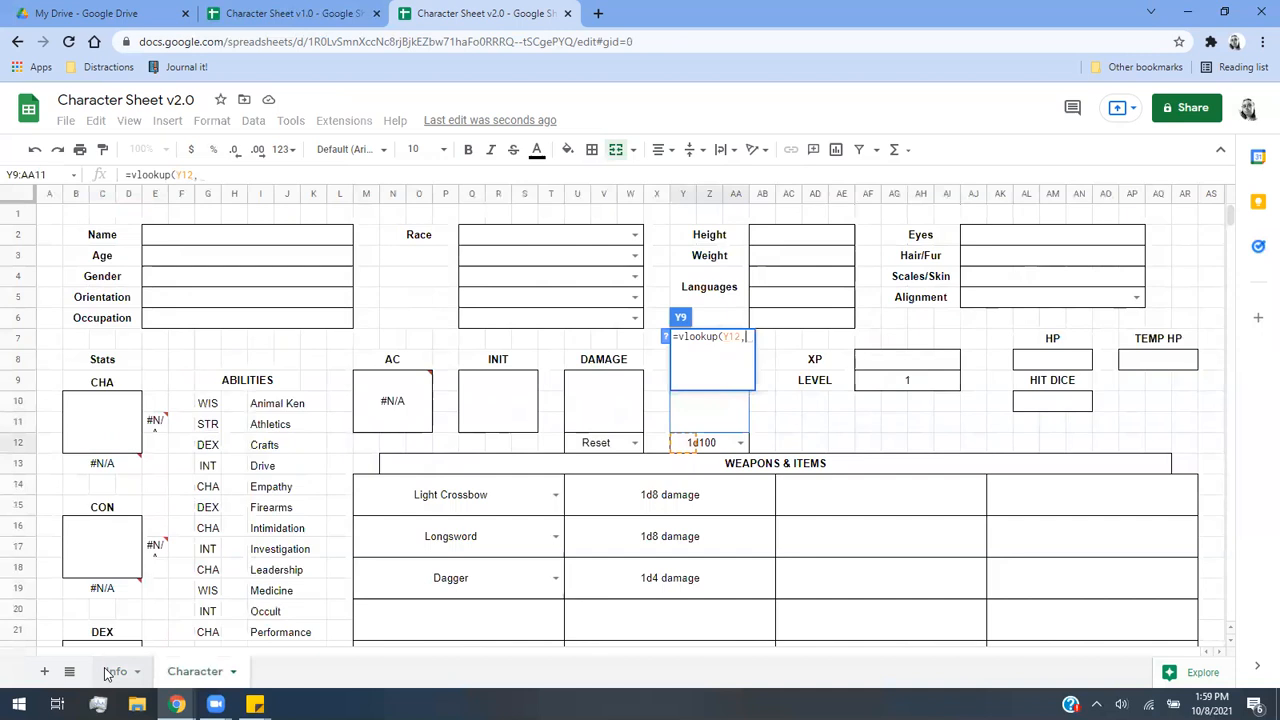
pyautogui.scroll(10, 587, 442)
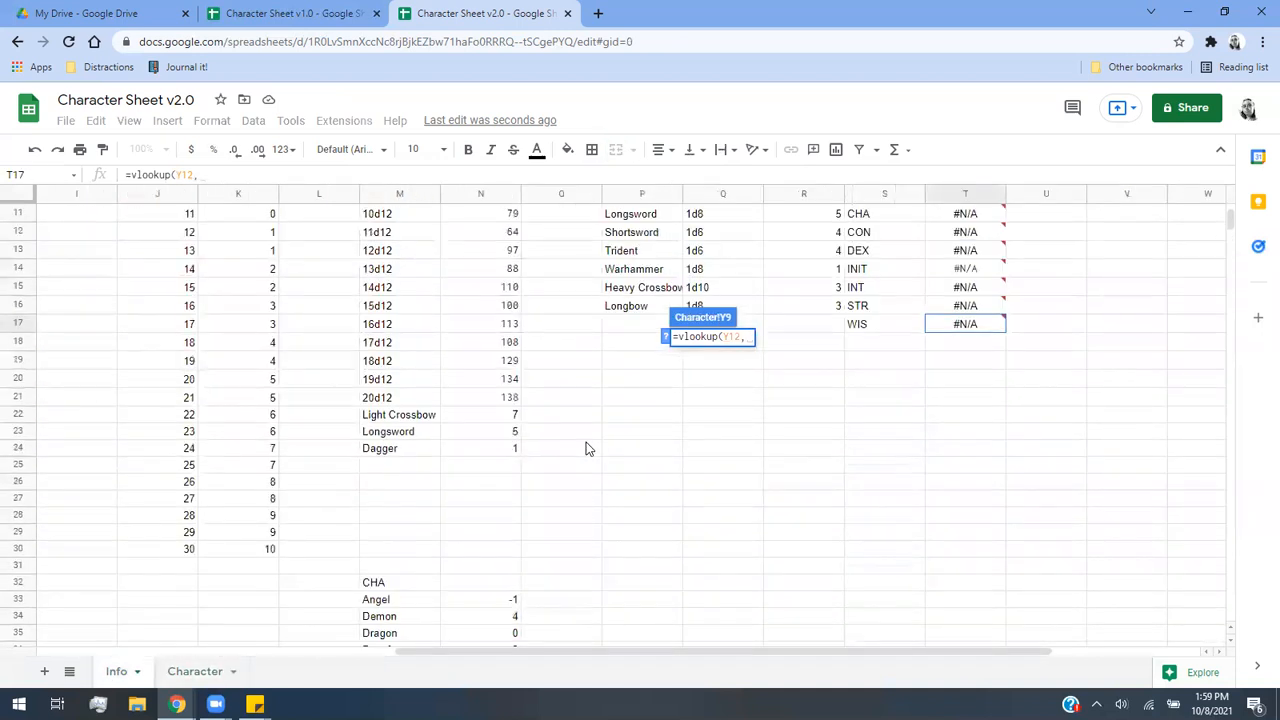
pyautogui.scroll(1, 625, 422)
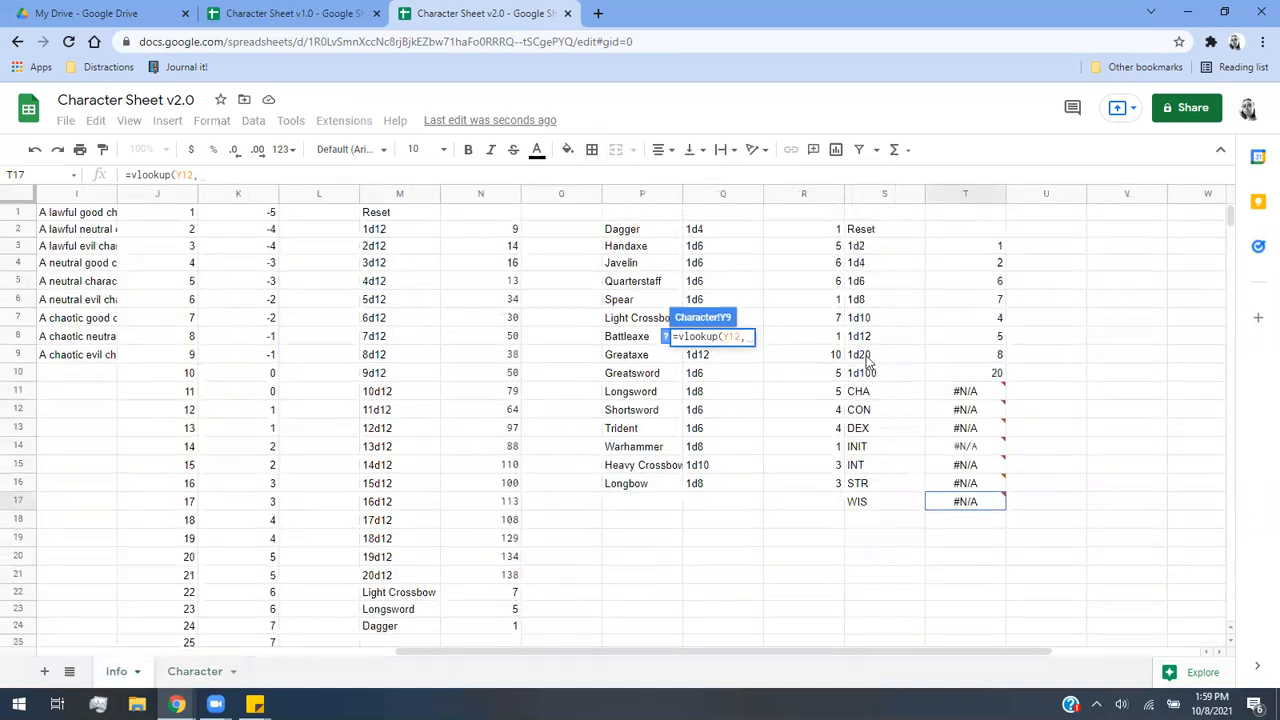
pyautogui.click(873, 231)
pyautogui.moveTo(873, 231); pyautogui.dragTo(968, 512)
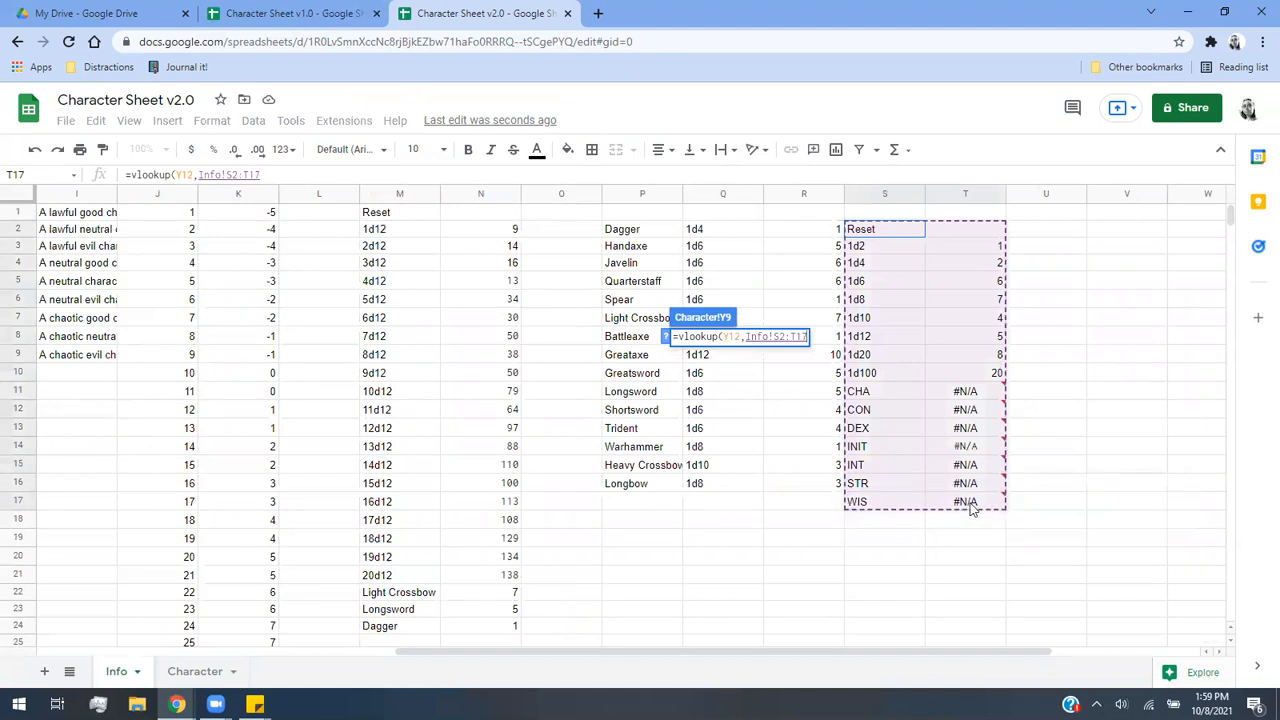
pyautogui.write(',2,')
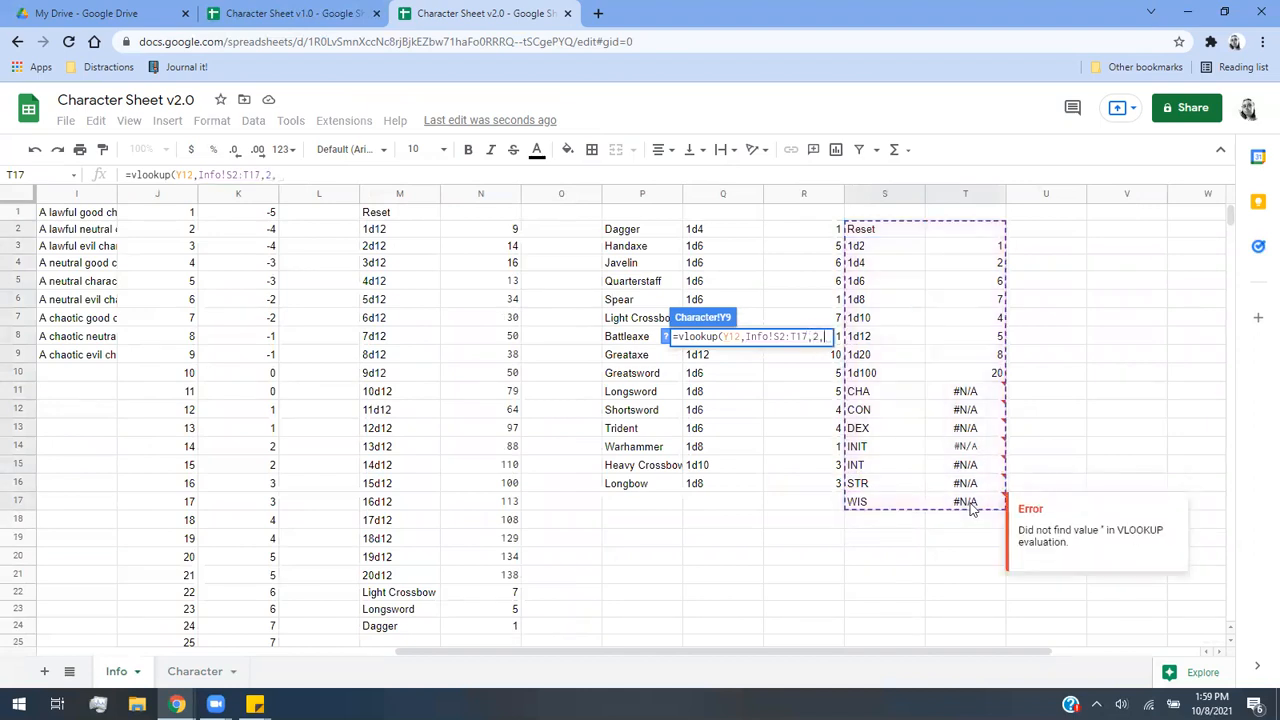
pyautogui.write('FALSE)')
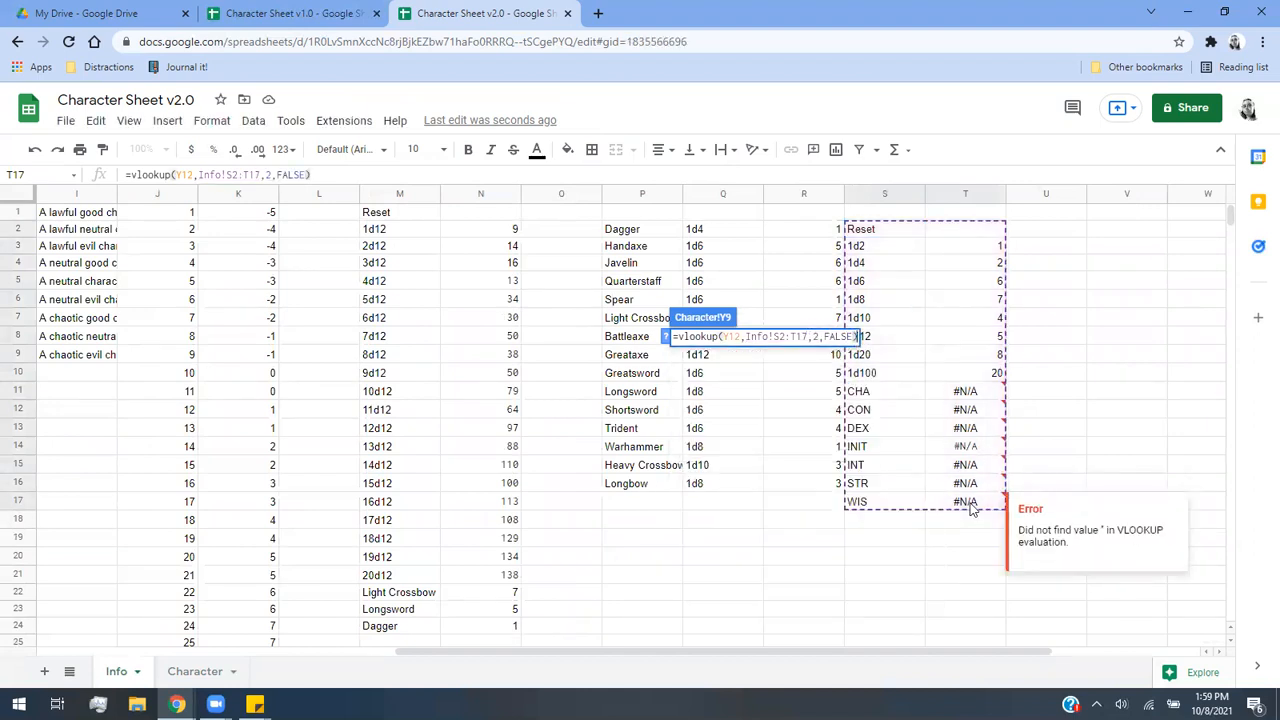
pyautogui.press('Return')
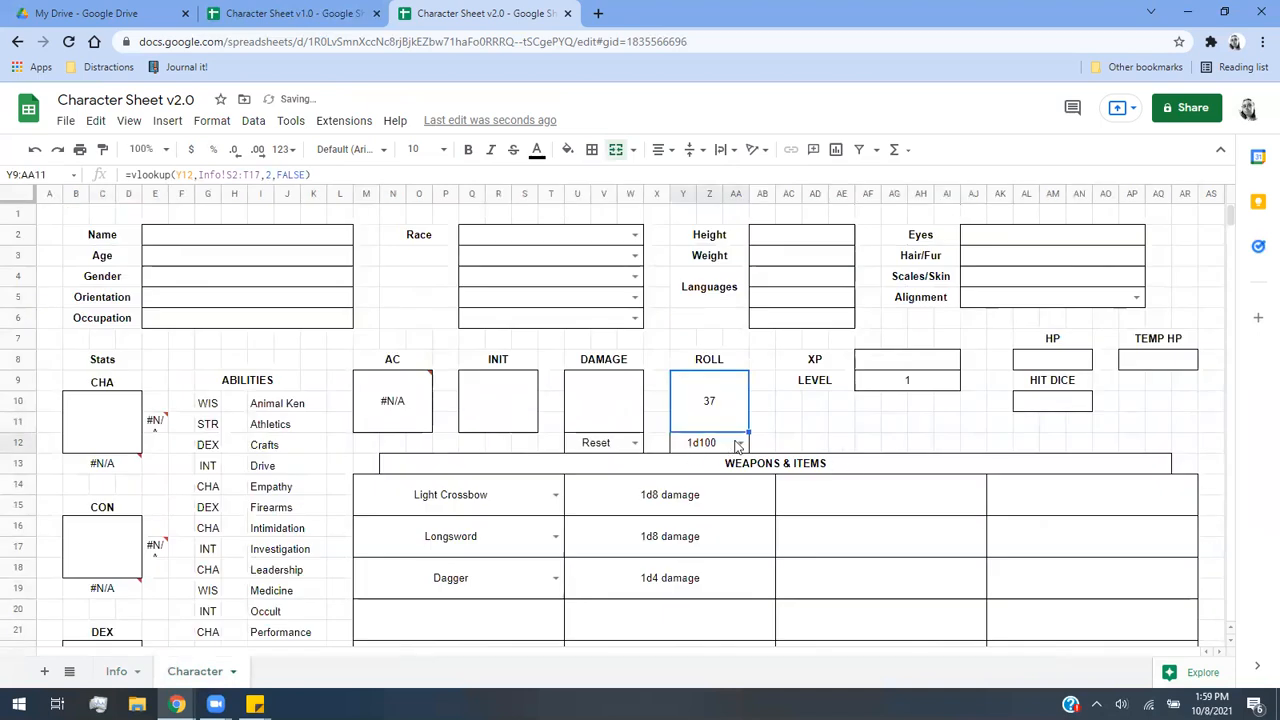
# Test the ROLL box by choosing another roll option and CHA from its dropdown, and clear the selection.
pyautogui.click(740, 442)
pyautogui.click(730, 612)
pyautogui.click(740, 442)
pyautogui.click(726, 655)
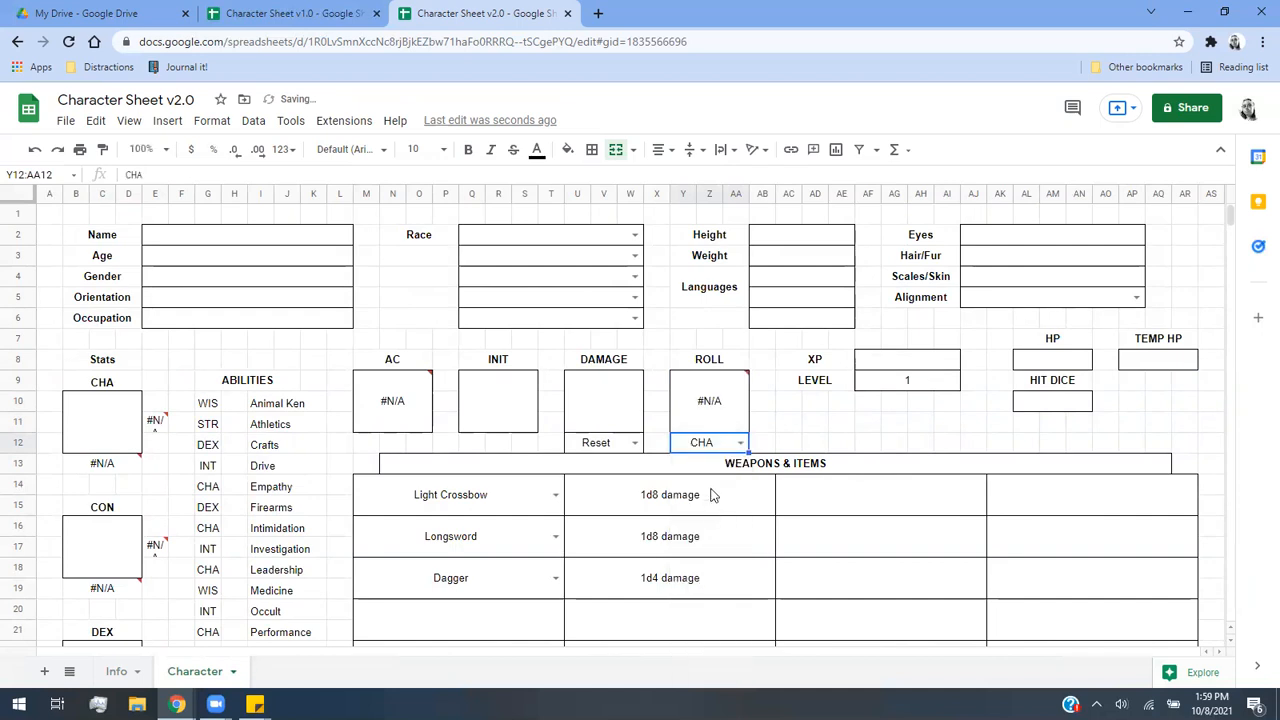
pyautogui.press('Delete')
# Enter =if(Y12="INIT",Y9) in the INIT box, picking the roll selection cell and the ROLL box as references.
pyautogui.click(505, 413)
pyautogui.write('=')
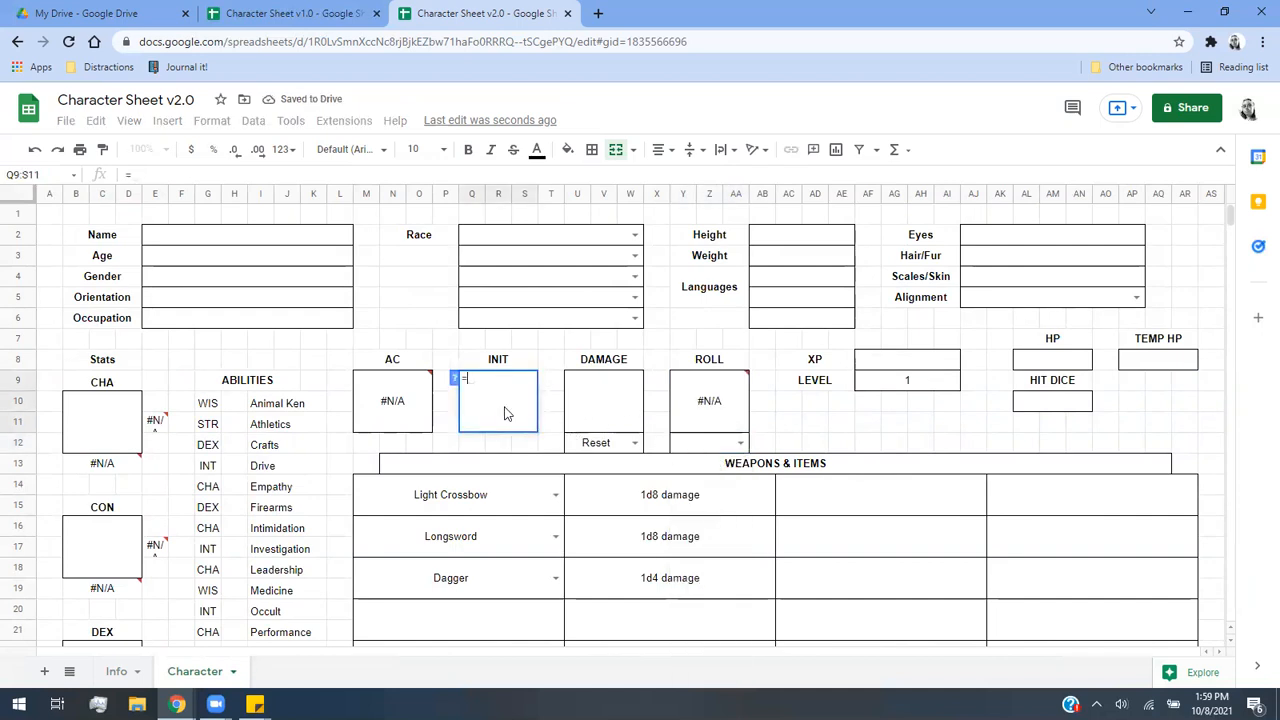
pyautogui.write('if(')
pyautogui.click(681, 447)
pyautogui.write('="')
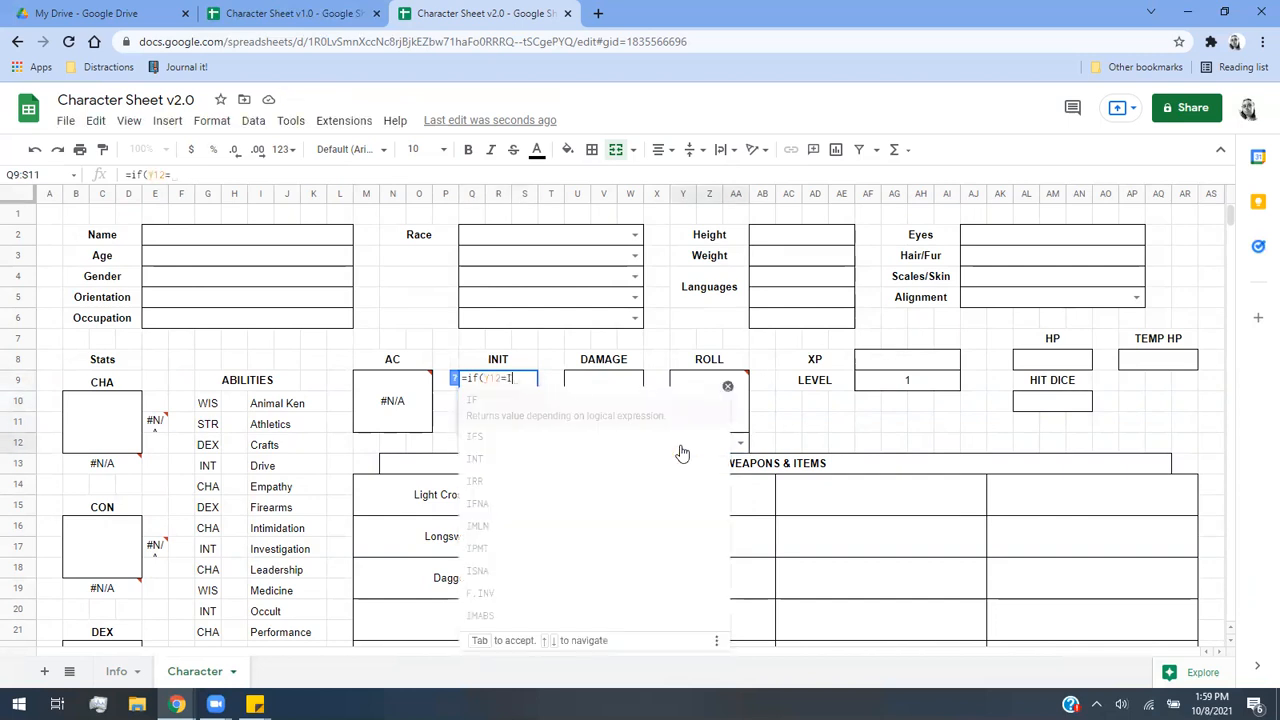
pyautogui.write('INIT')
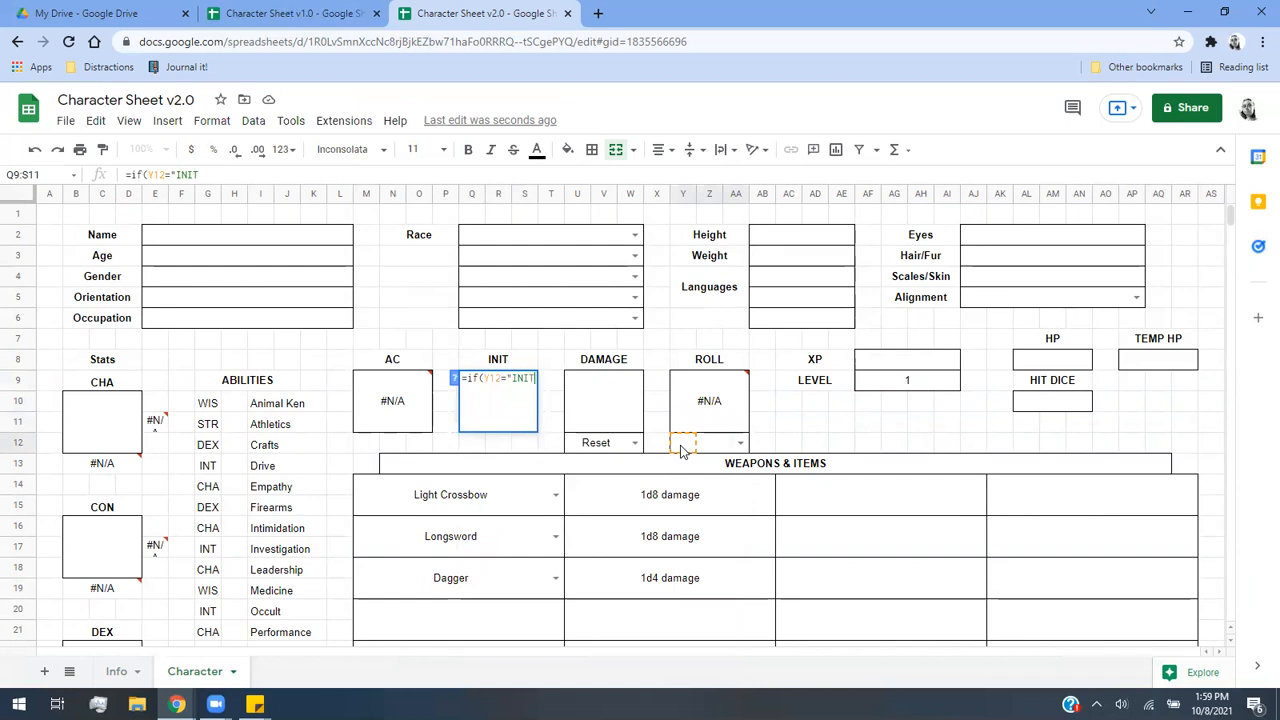
pyautogui.write('",')
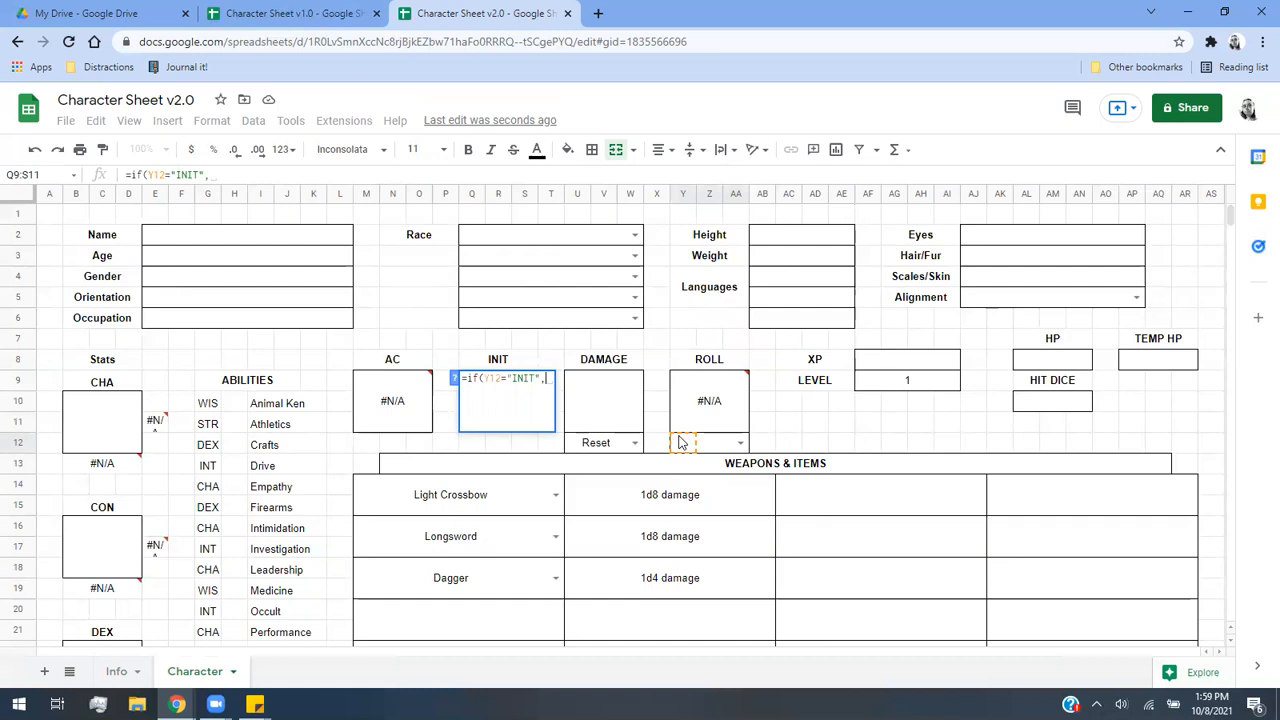
pyautogui.click(687, 422)
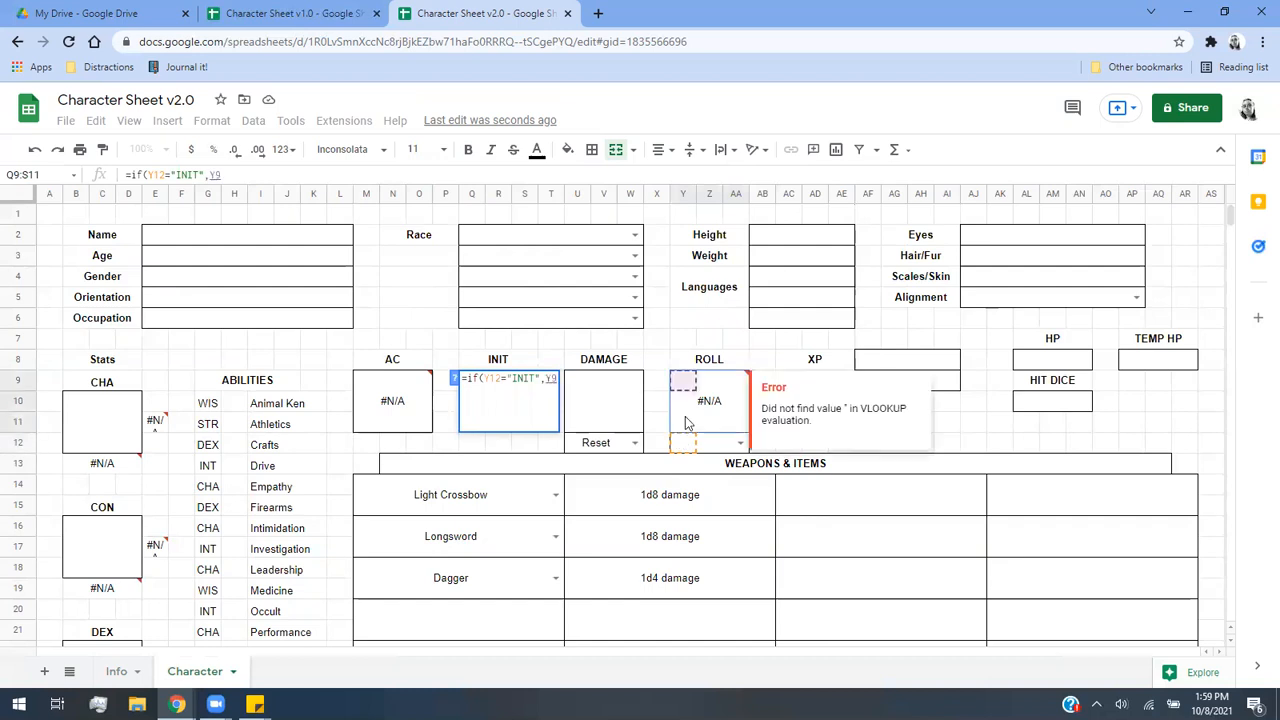
pyautogui.write(')')
pyautogui.press('Return')
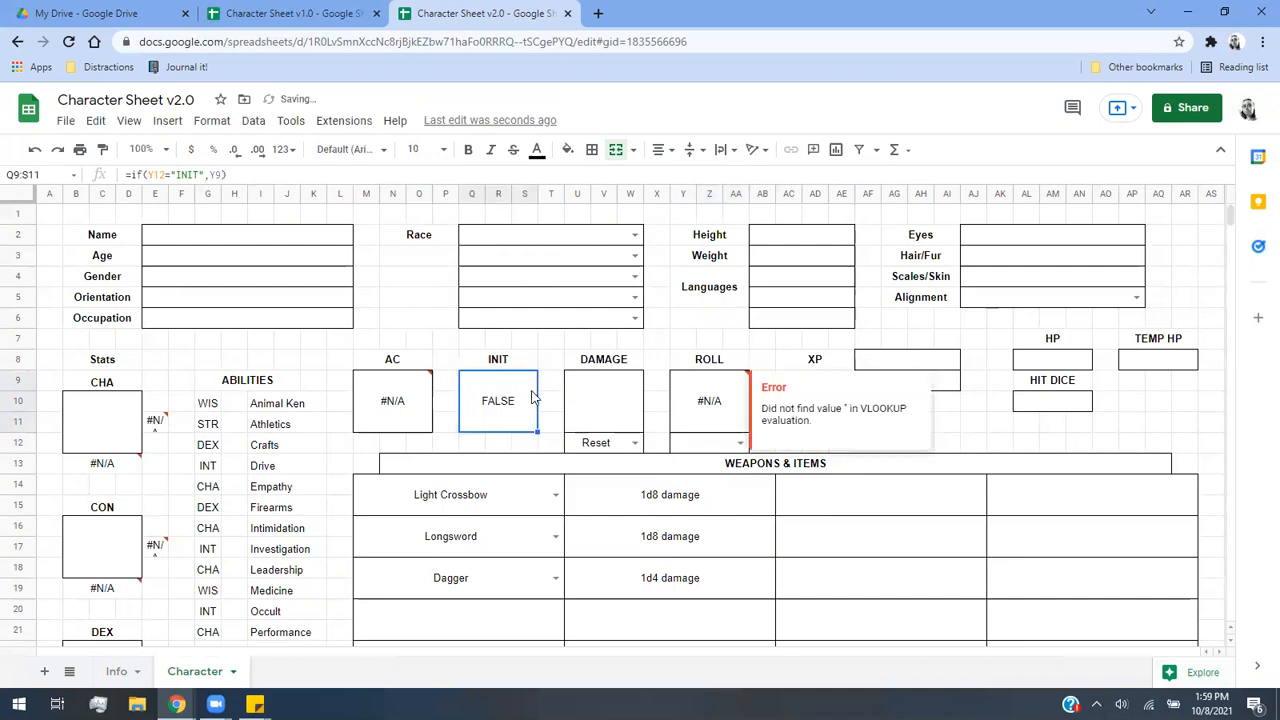
# Add an empty string as the INIT formula's false result, making it =if(Y12="INIT",Y9,"").
pyautogui.click(228, 175)
pyautogui.write(',""')
pyautogui.press('Return')
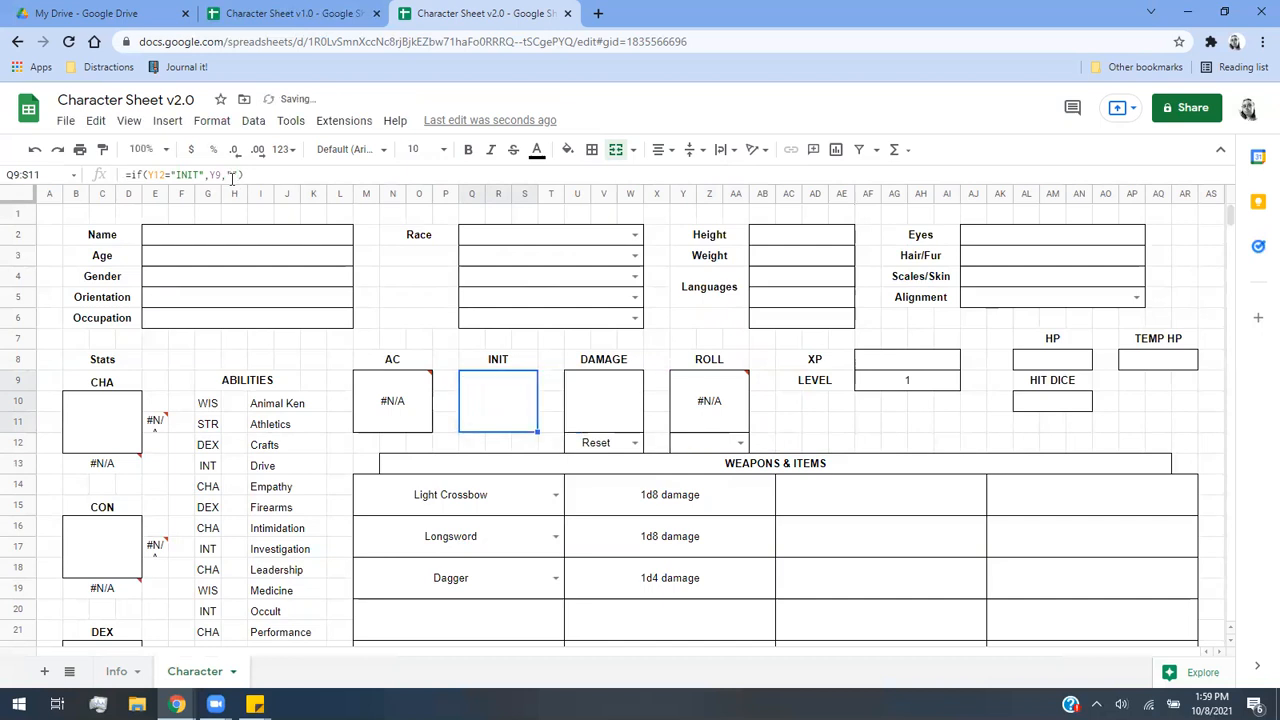
# Test the INIT box by choosing INIT from the dropdown beneath ROLL, and clear the selection.
pyautogui.click(740, 442)
pyautogui.scroll(-2, 707, 615)
pyautogui.click(707, 617)
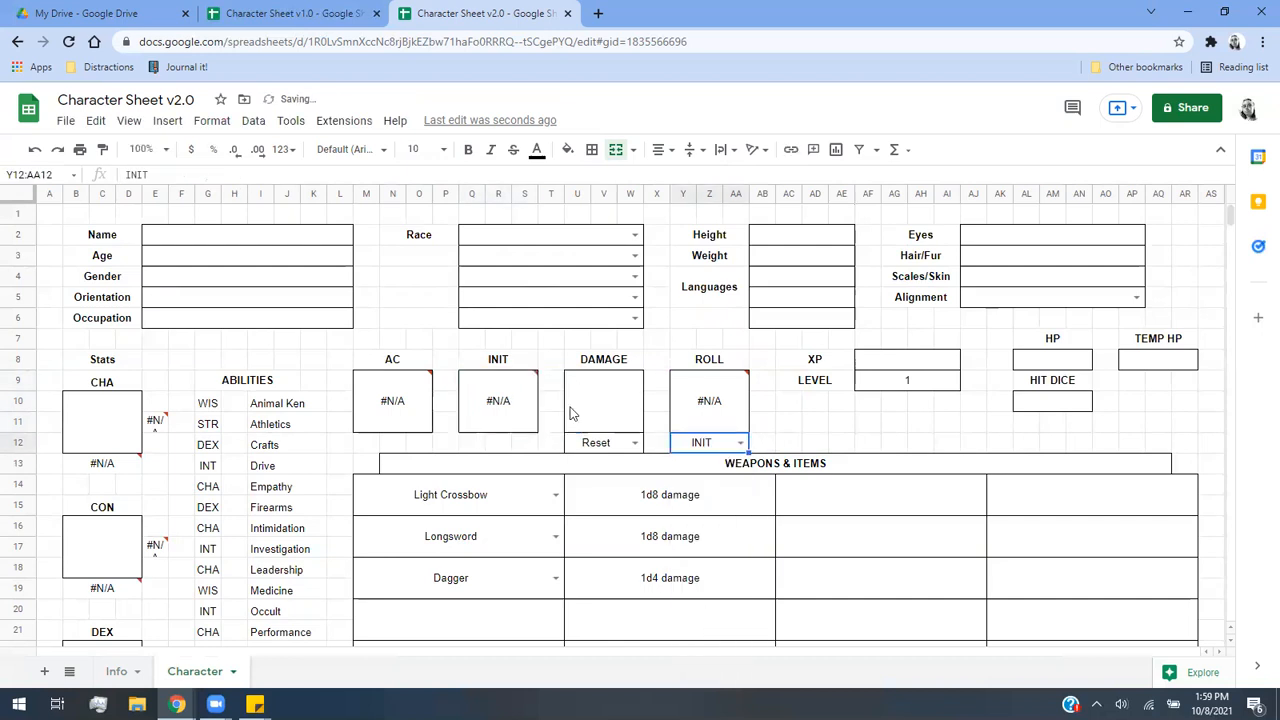
pyautogui.click(744, 422)
pyautogui.click(728, 447)
pyautogui.press('Delete')
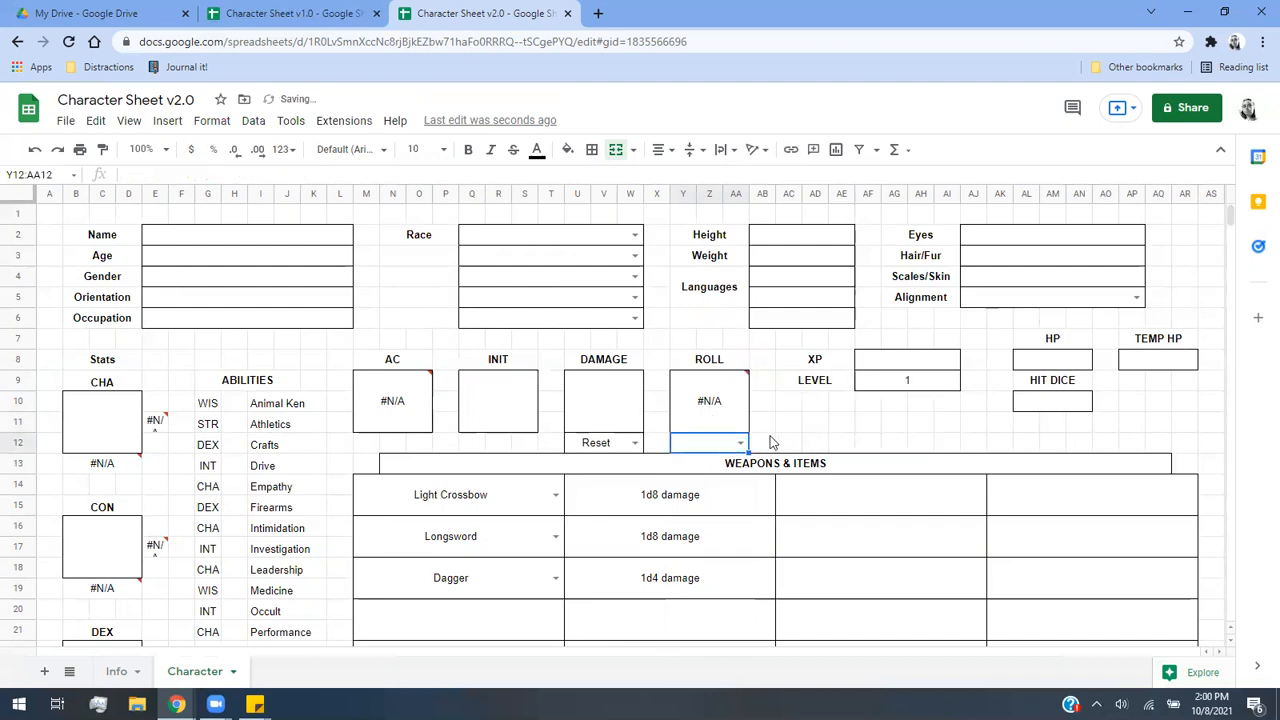
# Clear the Light Crossbow, Longsword and Dagger selections from the WEAPONS & ITEMS table.
pyautogui.scroll(-3, 710, 445)
pyautogui.click(541, 361)
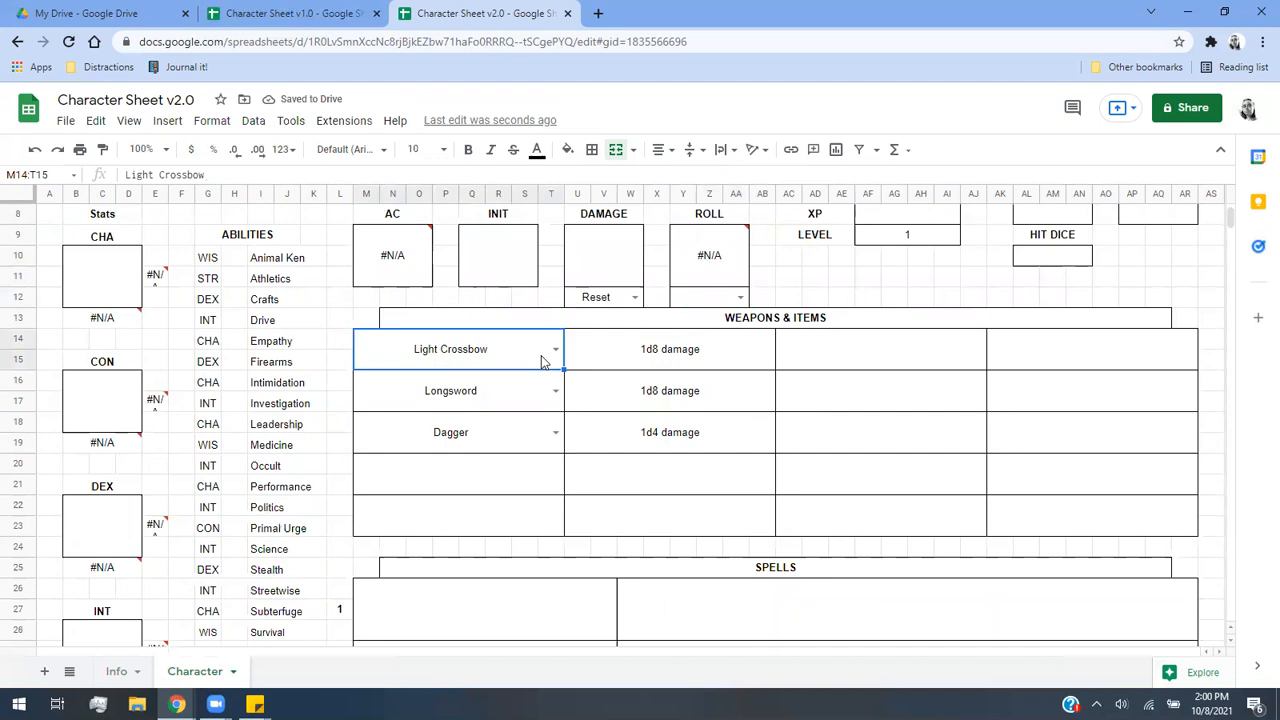
pyautogui.press('Delete')
pyautogui.click(531, 400)
pyautogui.press('Delete')
pyautogui.click(531, 437)
pyautogui.press('Delete')
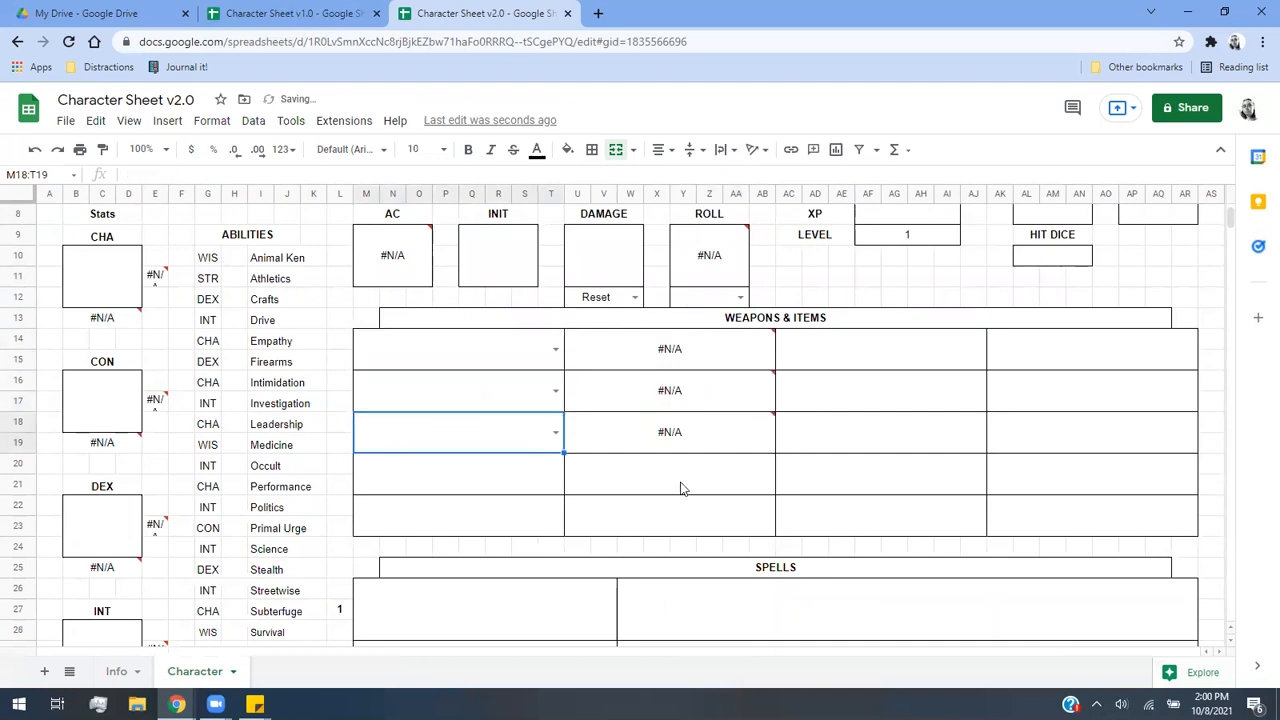
# Set the character's first Race field to Dwarf and the Alignment to Neutral Evil.
pyautogui.scroll(-7, 680, 488)
pyautogui.scroll(8, 685, 488)
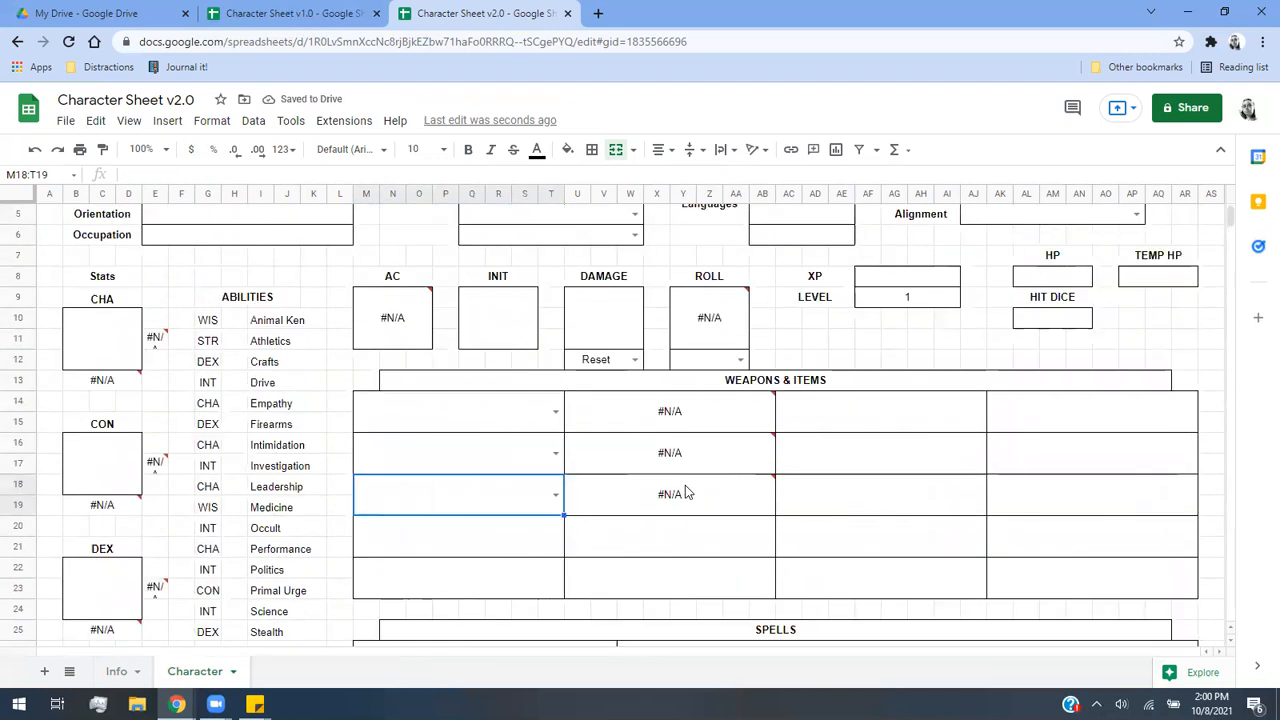
pyautogui.scroll(2, 685, 490)
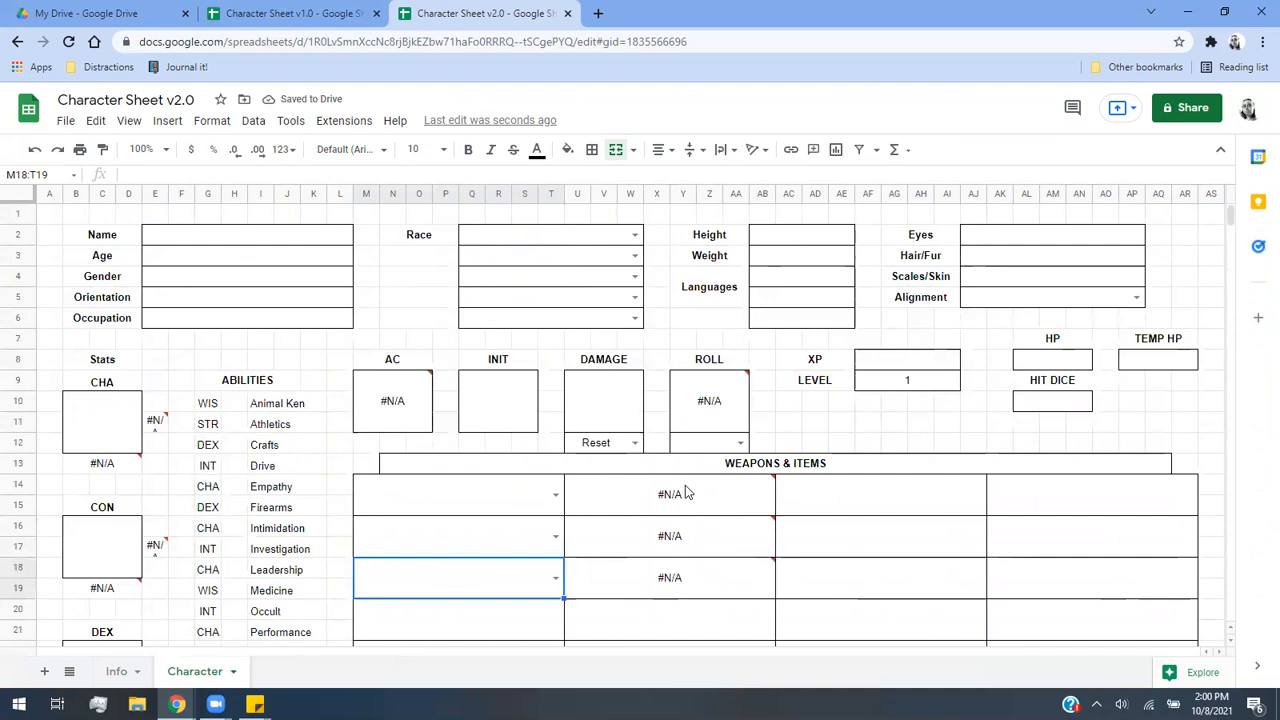
pyautogui.click(634, 236)
pyautogui.click(488, 316)
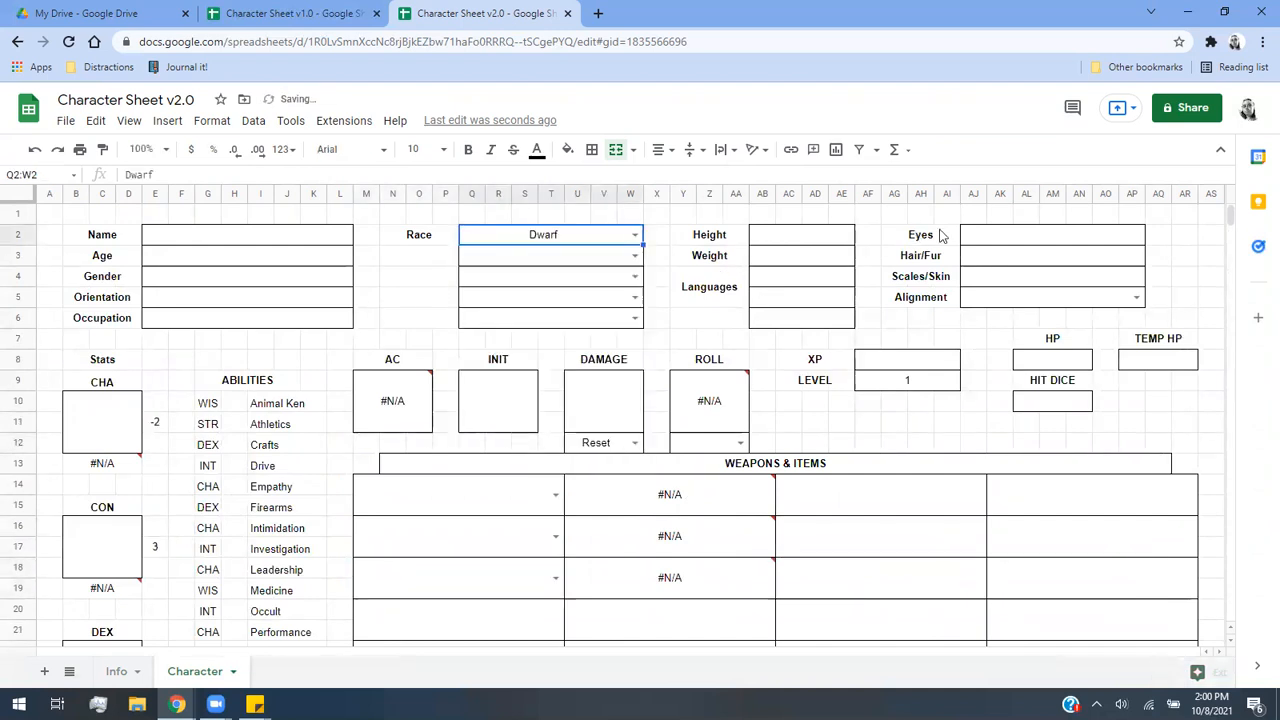
pyautogui.click(1136, 298)
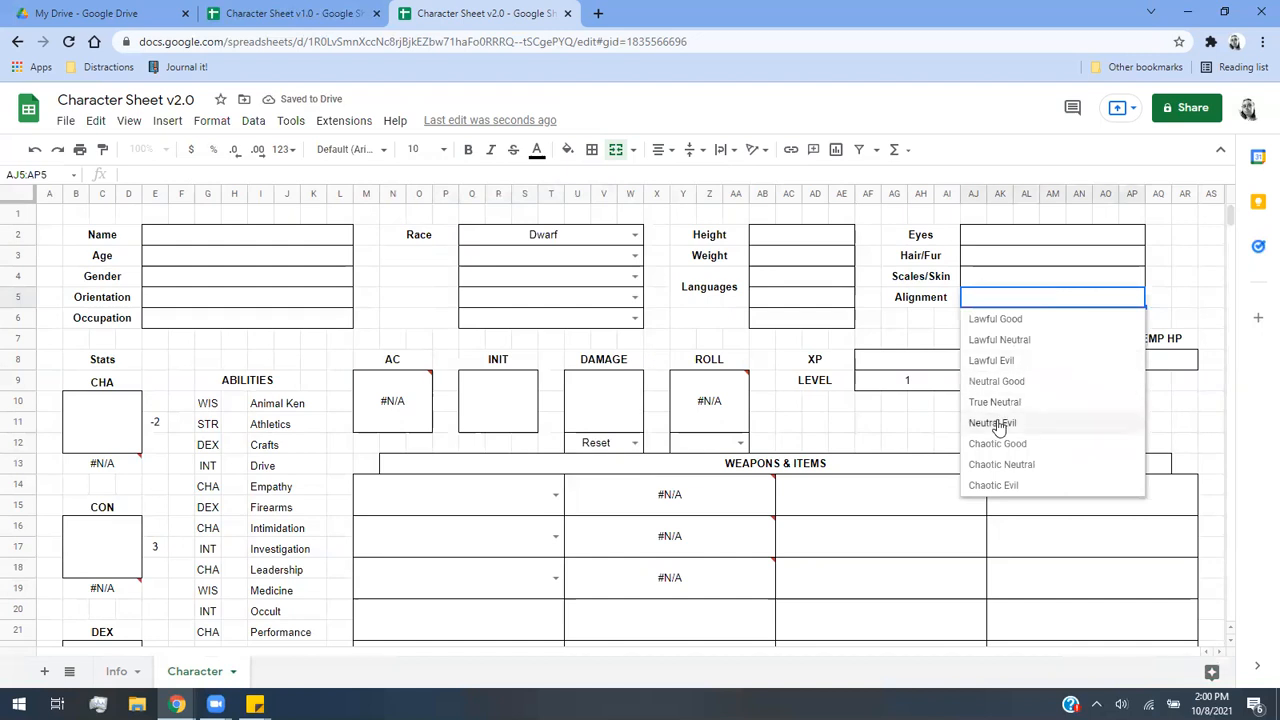
pyautogui.click(1136, 424)
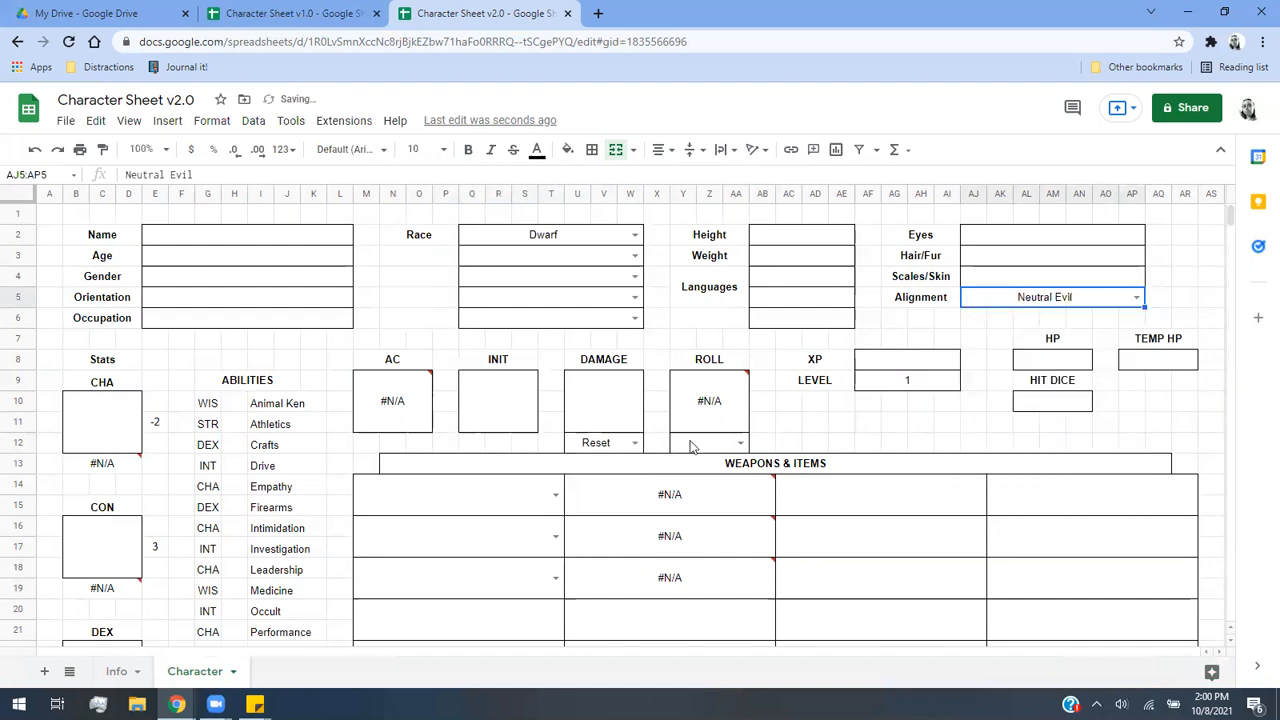
# Choose Reset in the dropdown beneath the ROLL box and enter 3500 as the XP.
pyautogui.click(738, 443)
pyautogui.click(690, 464)
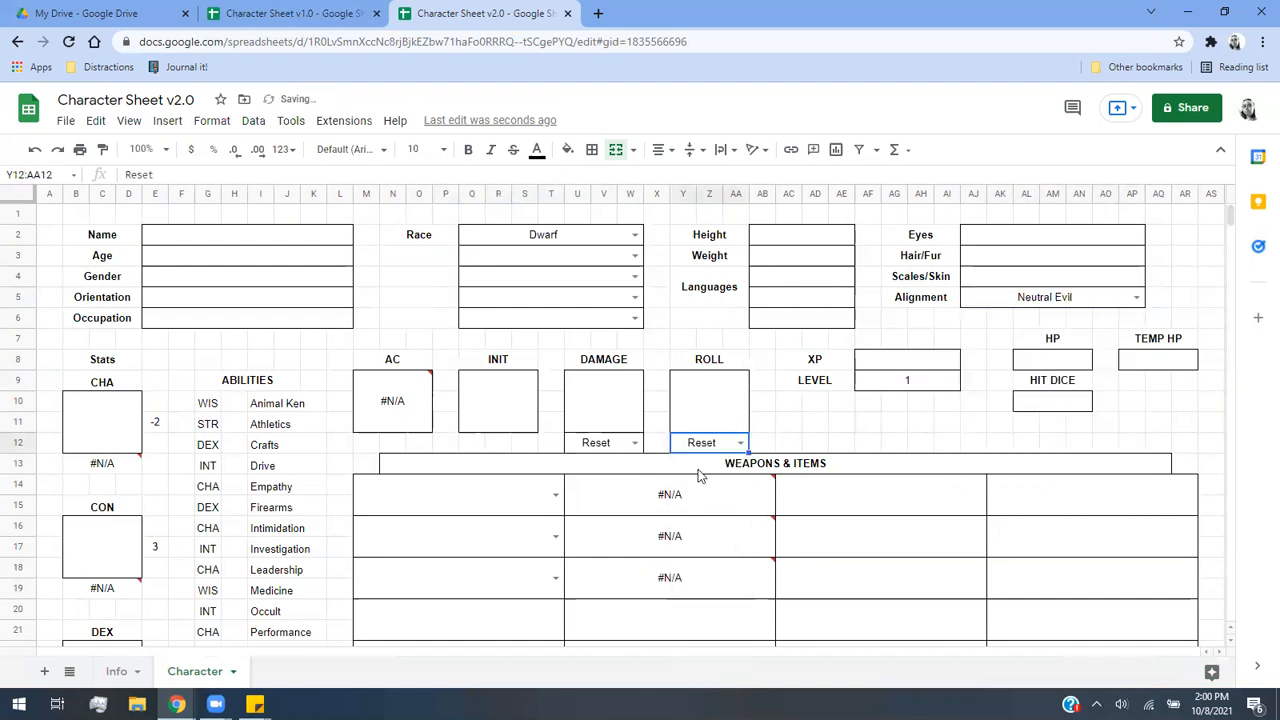
pyautogui.click(952, 364)
pyautogui.write('3500')
pyautogui.press('Return')
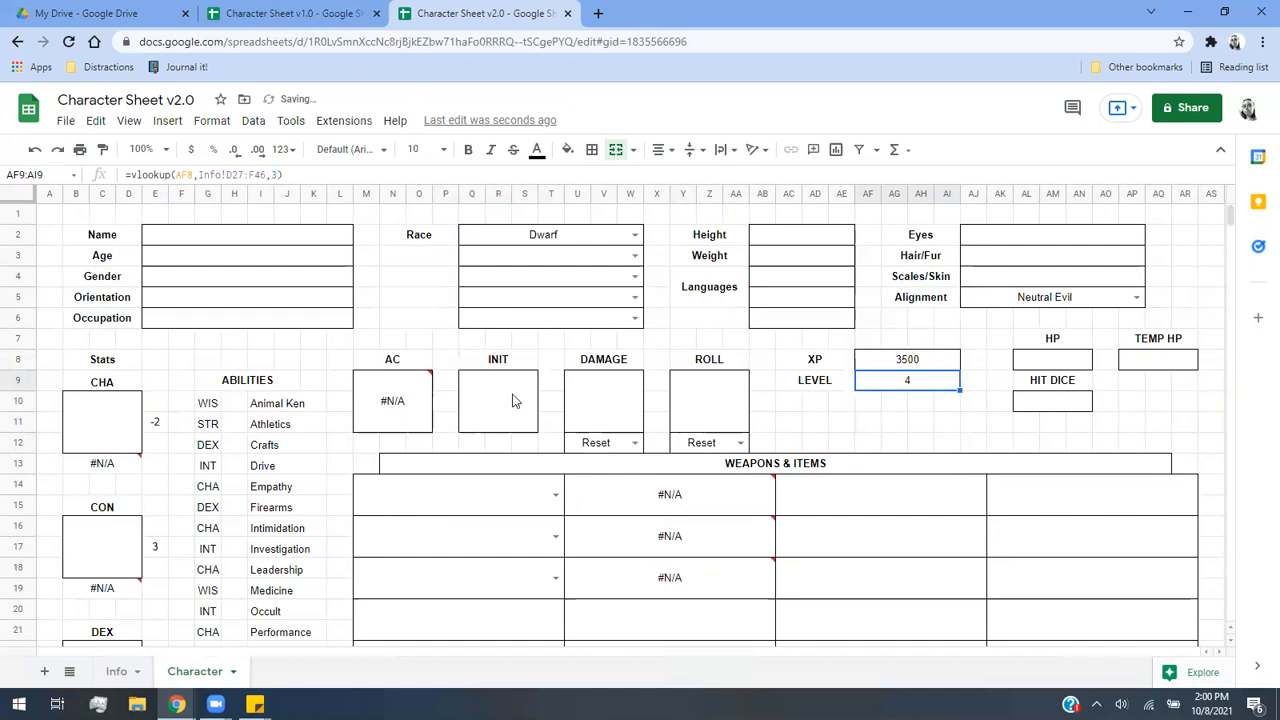
# Examine the AC box's lookup formula and error, and locate the race AC list it uses on the Info sheet.
pyautogui.click(1032, 362)
pyautogui.click(418, 428)
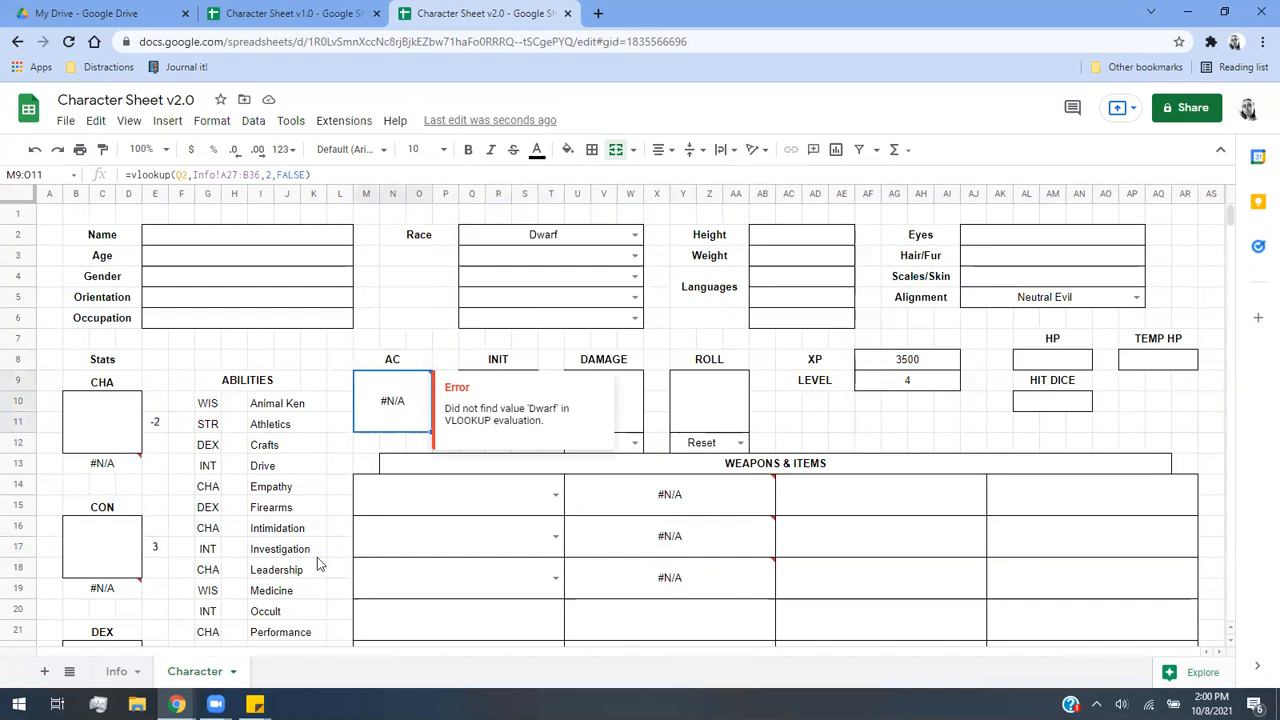
pyautogui.hotkey('ctrl', 'shift', 'pageup')
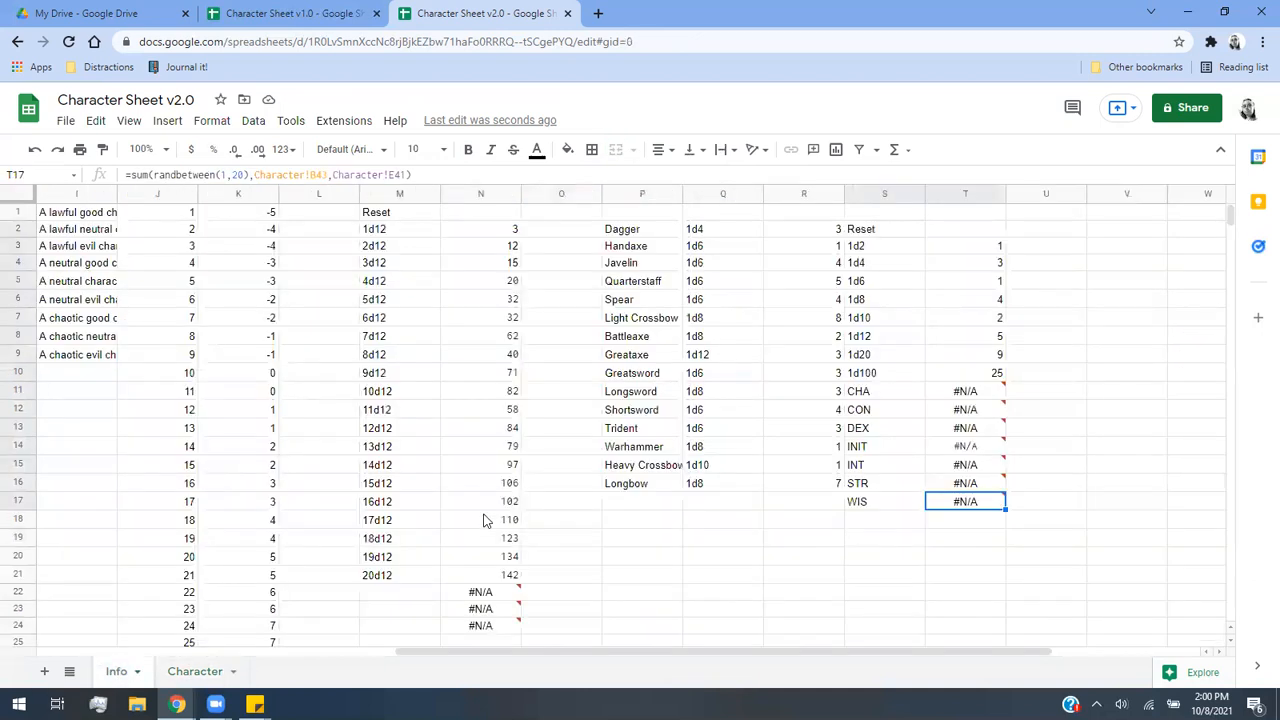
pyautogui.moveTo(623, 654); pyautogui.dragTo(649, 626)
pyautogui.scroll(-5, 669, 609)
pyautogui.scroll(-1, 669, 609)
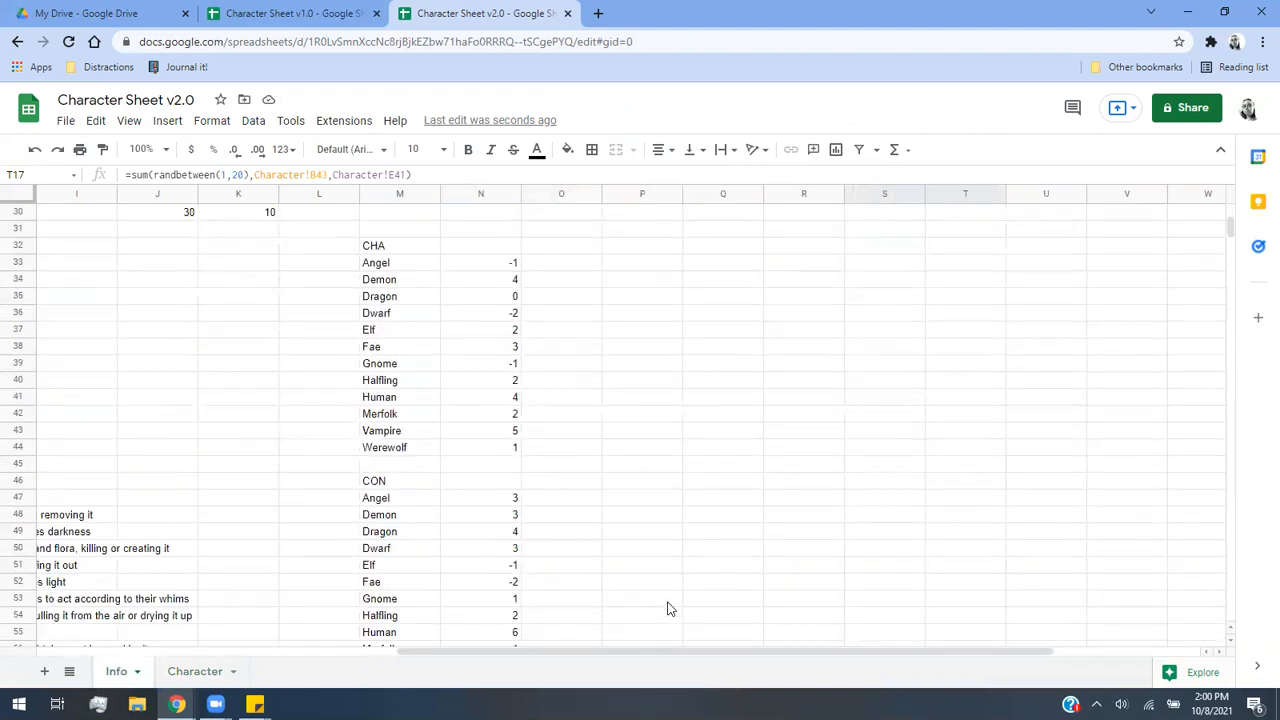
pyautogui.moveTo(666, 654); pyautogui.dragTo(316, 660)
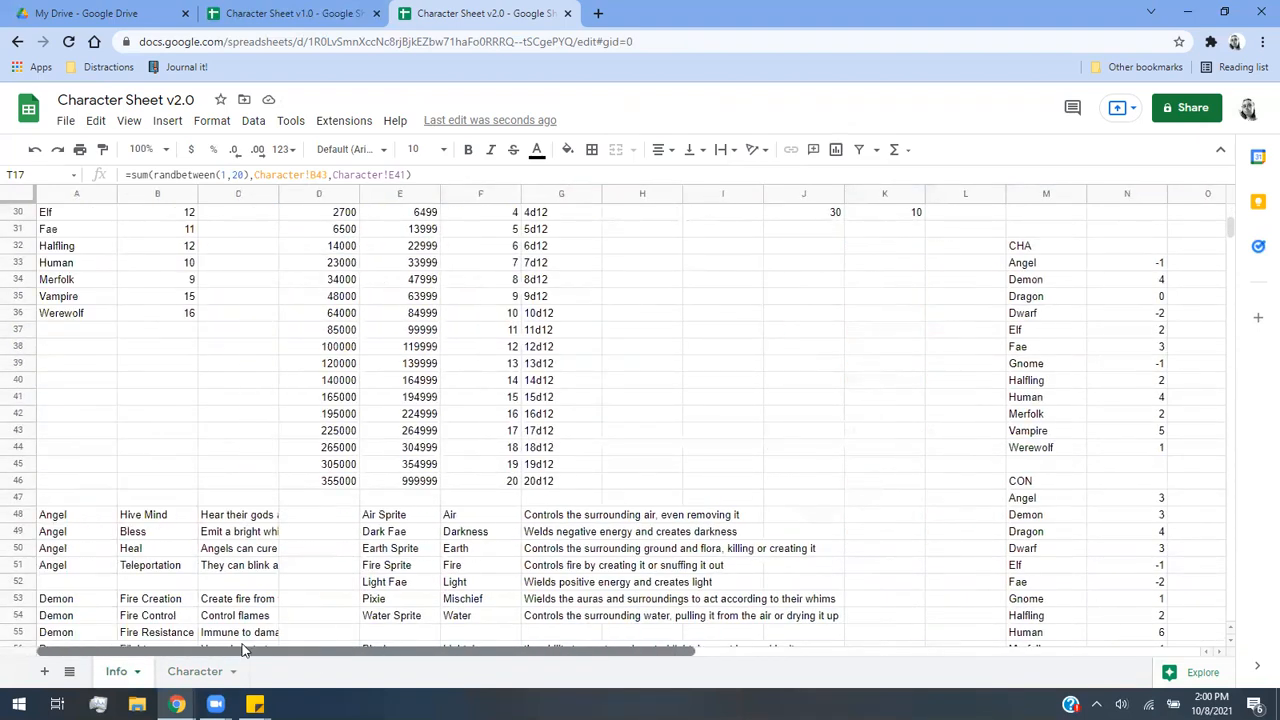
pyautogui.scroll(3, 282, 543)
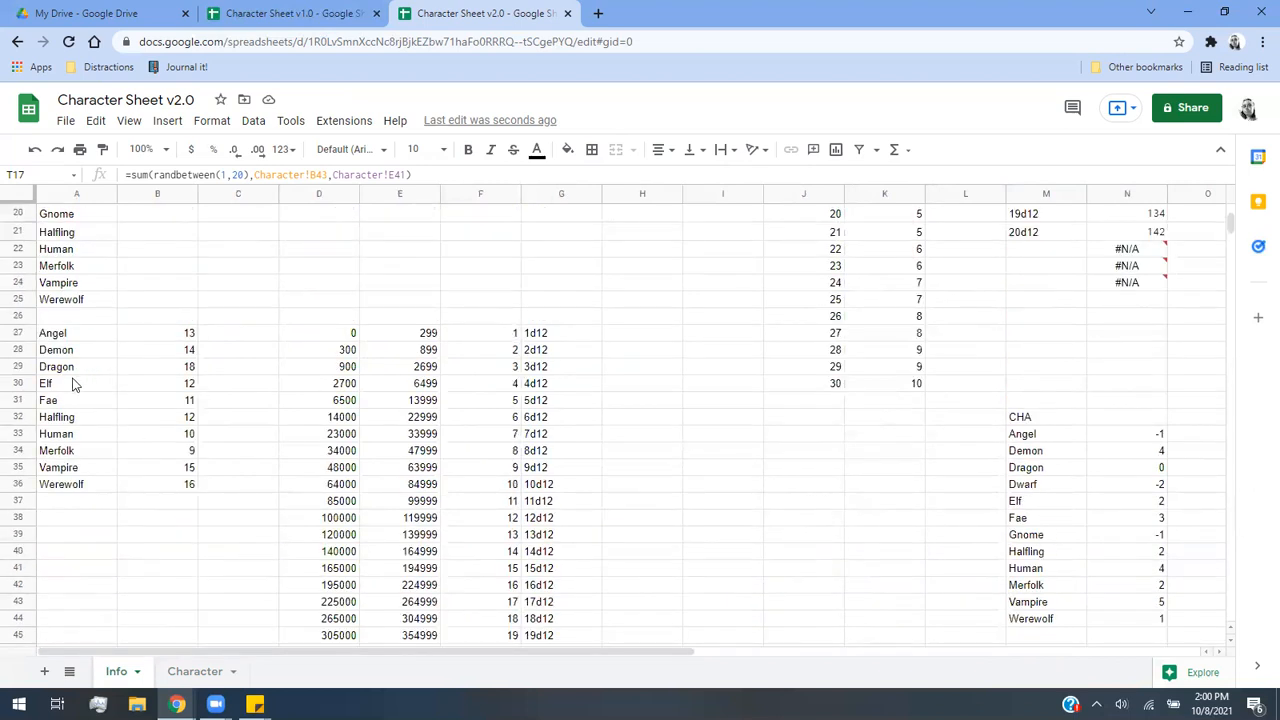
# Move the Elf to Werewolf entries and their AC values (A30:B36) down one row to start at A31.
pyautogui.moveTo(70, 385); pyautogui.dragTo(75, 486)
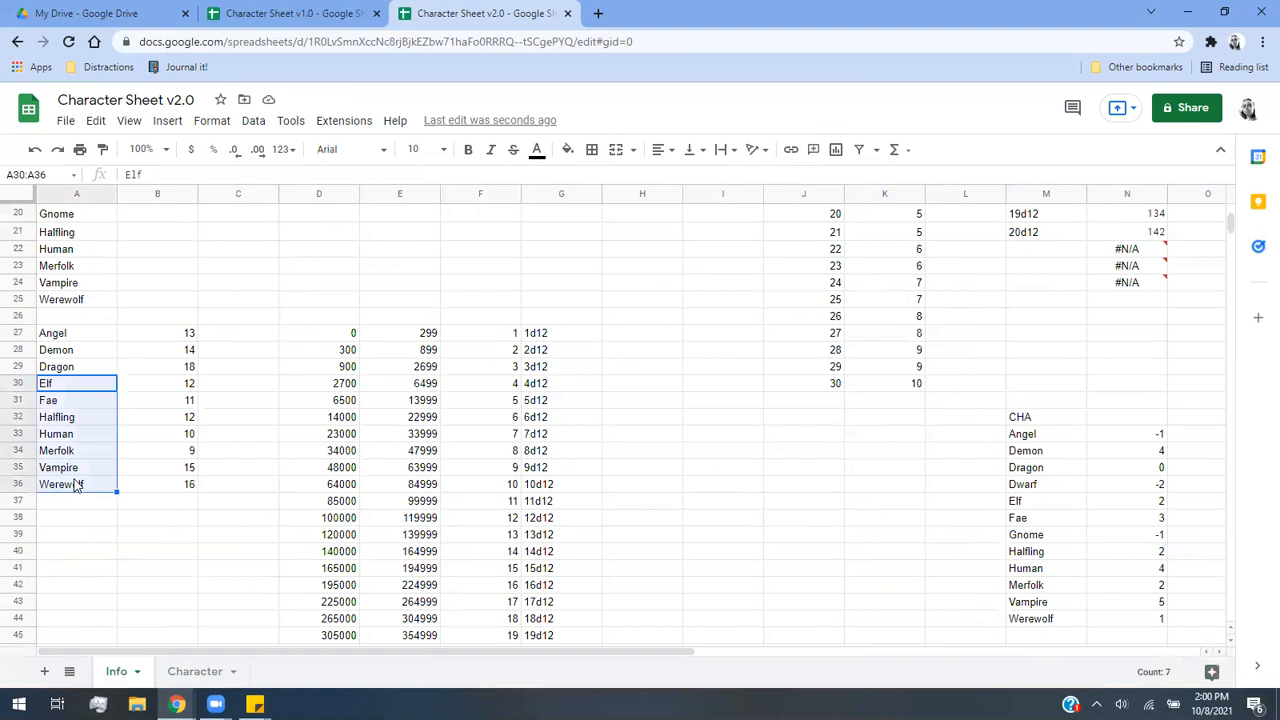
pyautogui.moveTo(110, 388); pyautogui.dragTo(170, 484)
pyautogui.hotkey('ctrl', 'c')
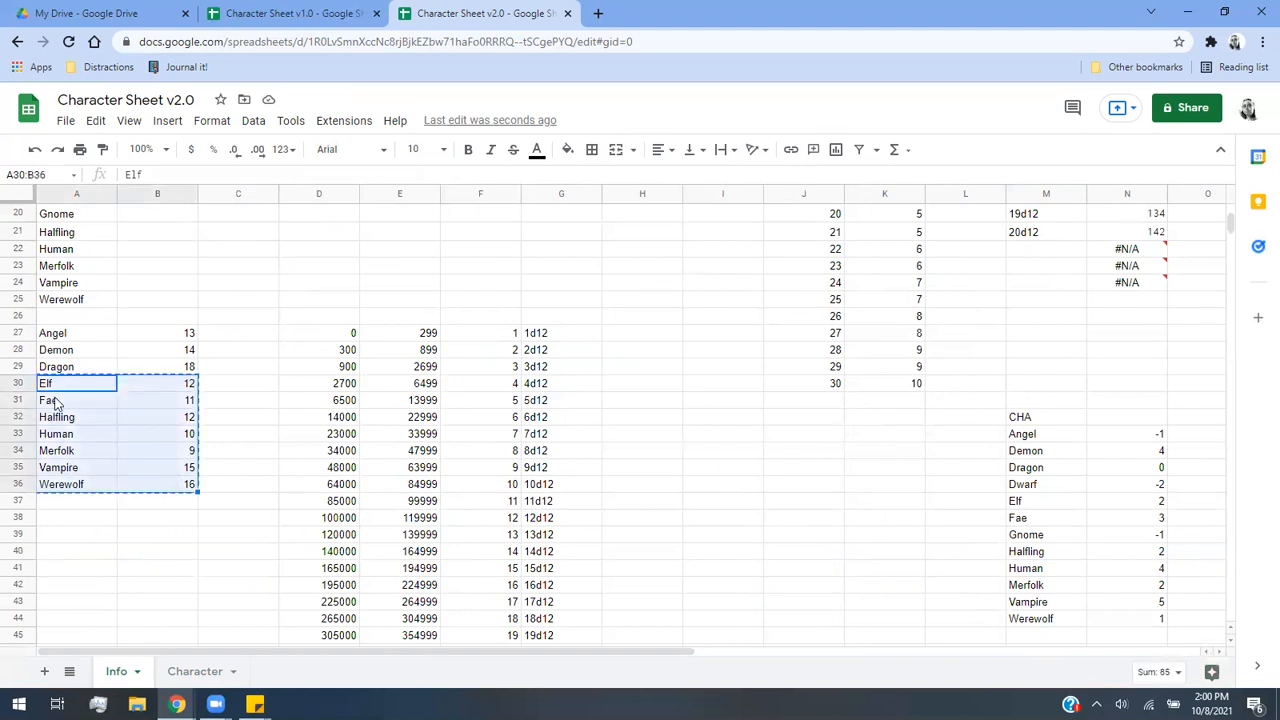
pyautogui.click(55, 402)
pyautogui.hotkey('ctrl', 'v')
# Add Dwarf with an AC value of 11 in the empty row 30 of the race AC list.
pyautogui.click(55, 385)
pyautogui.write('Dwarf')
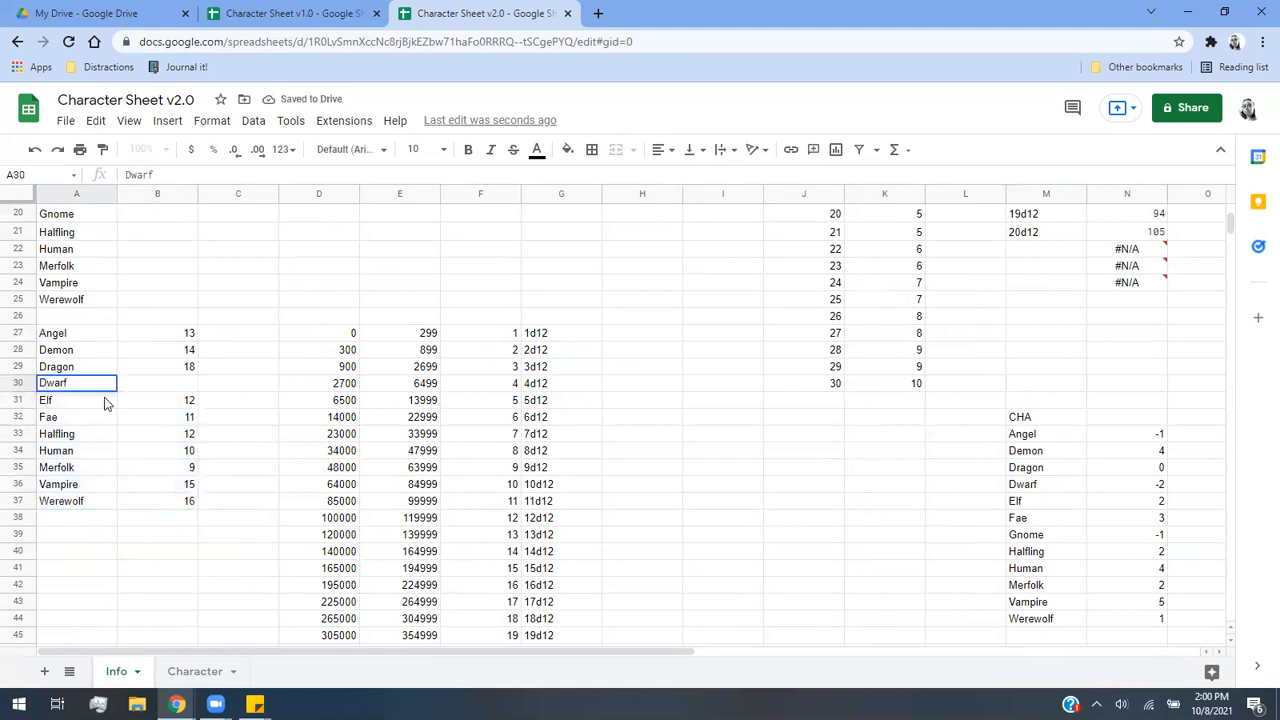
pyautogui.click(170, 389)
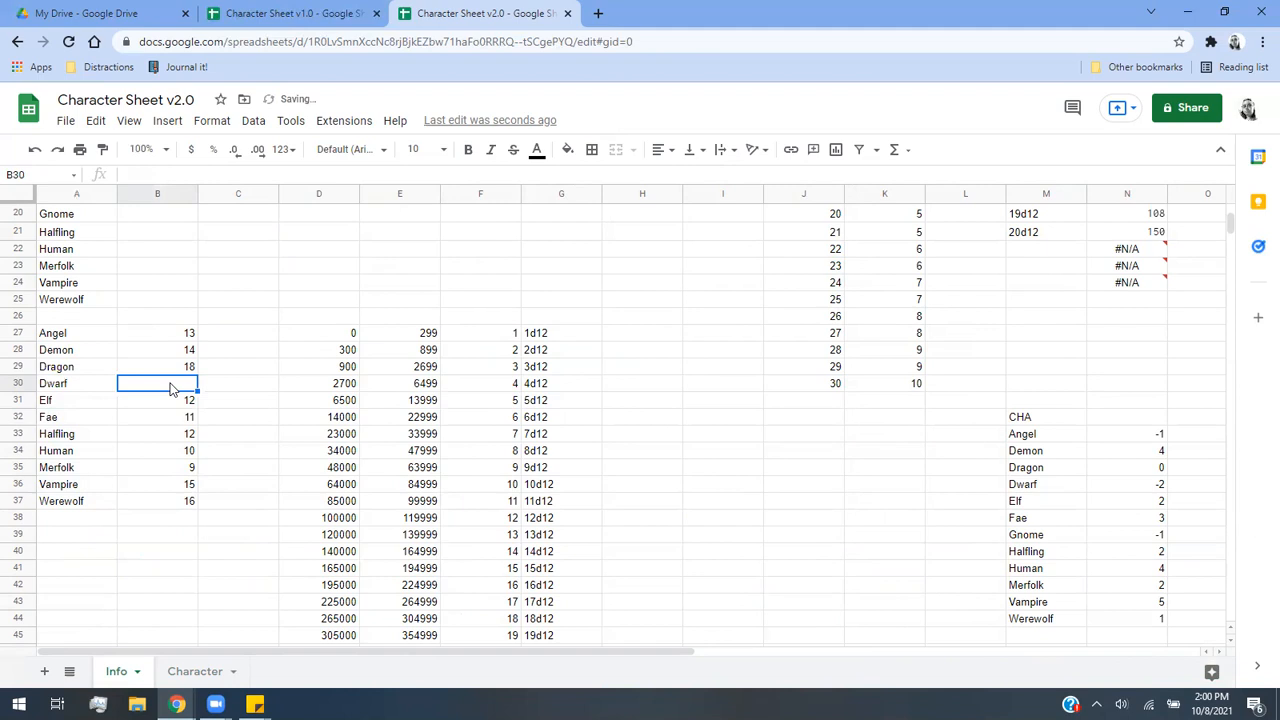
pyautogui.write('11')
pyautogui.click(125, 516)
# Move the Halfling to Werewolf entries and their AC values (A33:B37) down one row to start at A34.
pyautogui.click(63, 420)
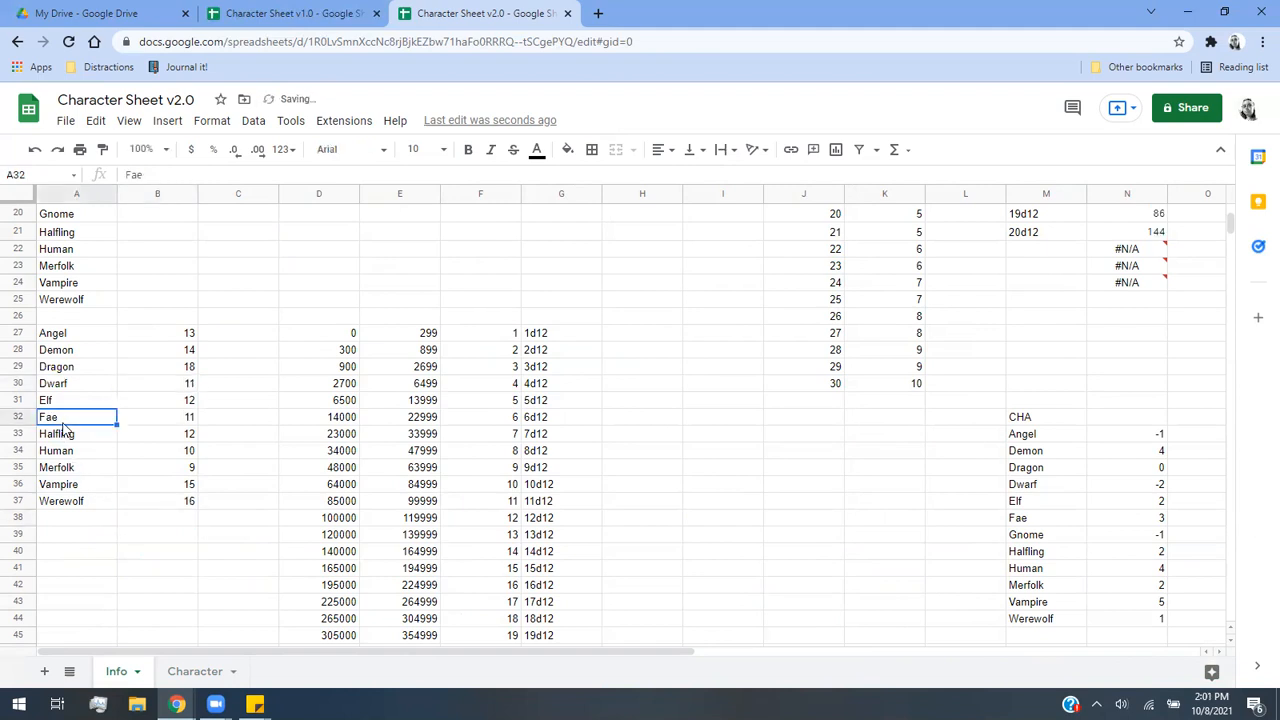
pyautogui.moveTo(67, 437); pyautogui.dragTo(79, 507)
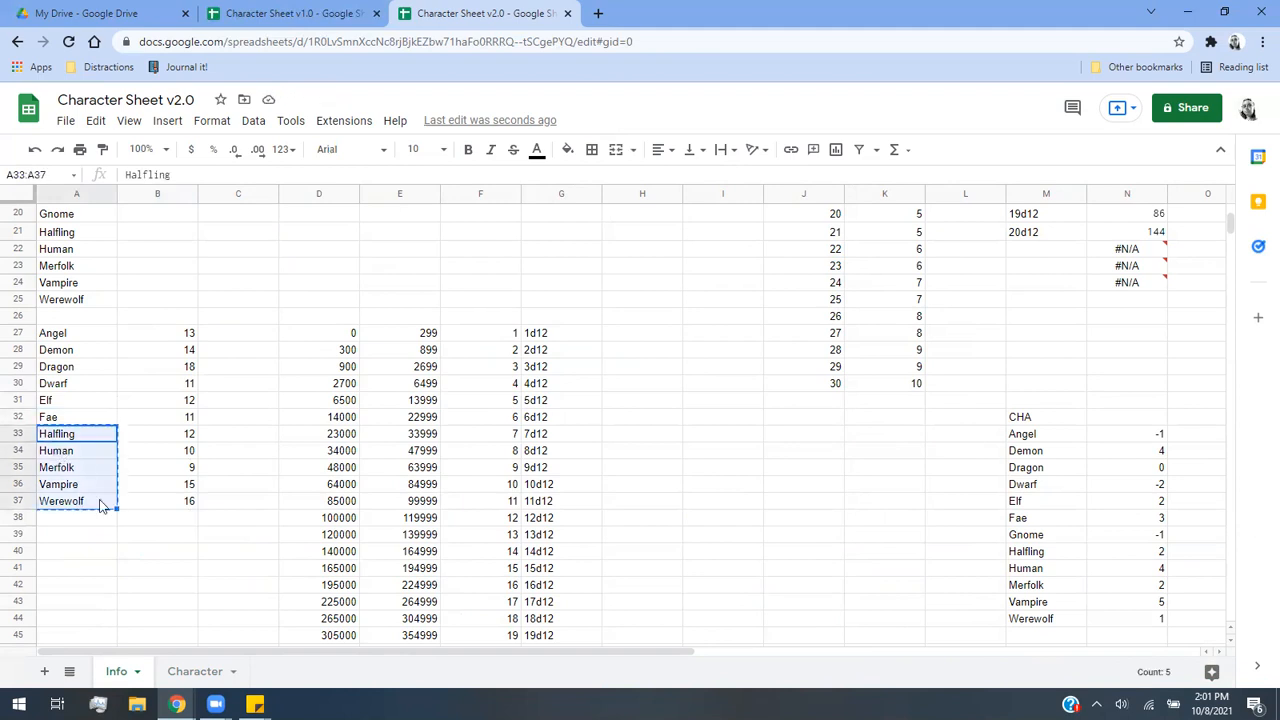
pyautogui.click(120, 567)
pyautogui.moveTo(86, 437); pyautogui.dragTo(168, 507)
pyautogui.click(76, 457)
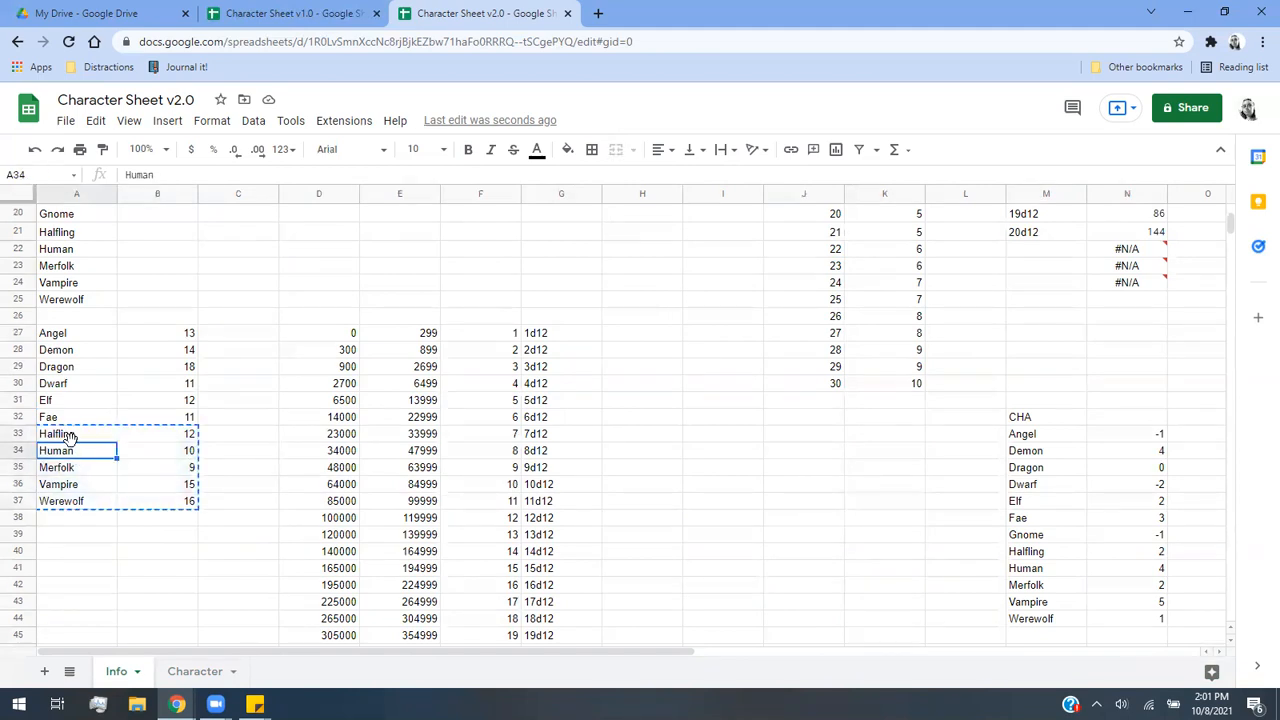
pyautogui.hotkey('ctrl', 'v')
# Add Gnome with an AC value of 8 in row 33, and check the AC box on the Character sheet.
pyautogui.click(76, 437)
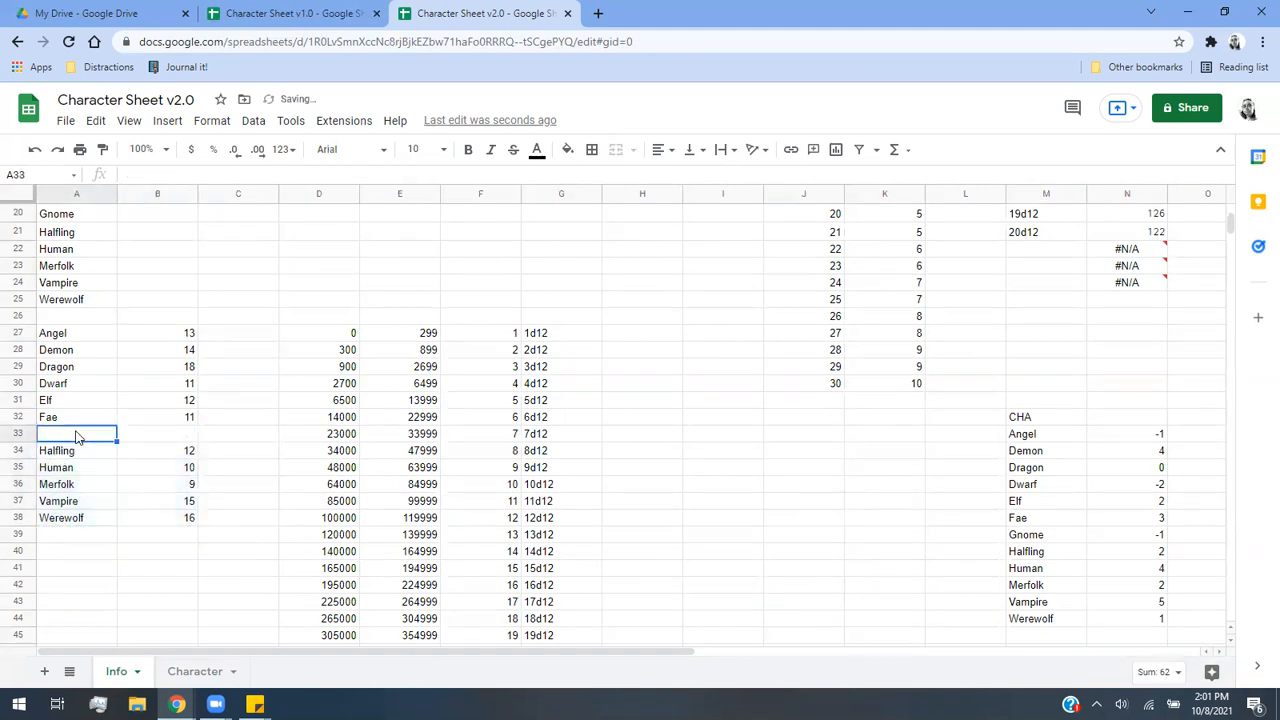
pyautogui.write('Gnome')
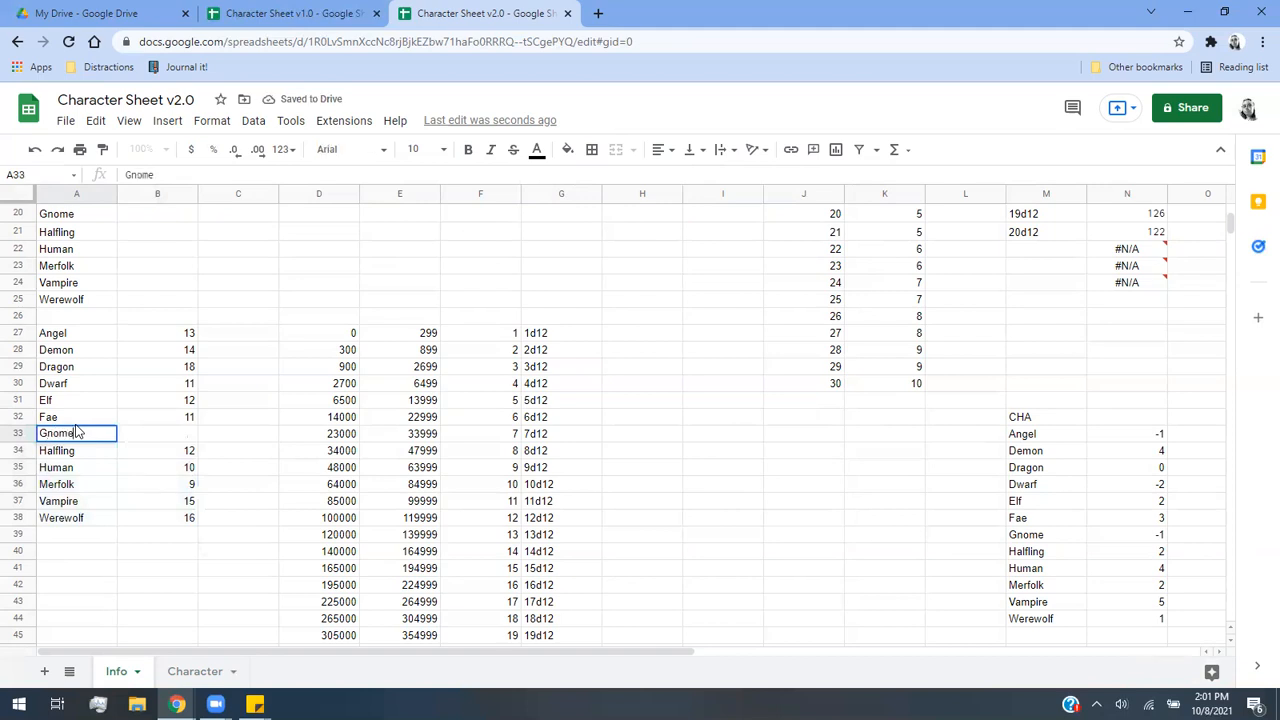
pyautogui.press('Tab')
pyautogui.write('8')
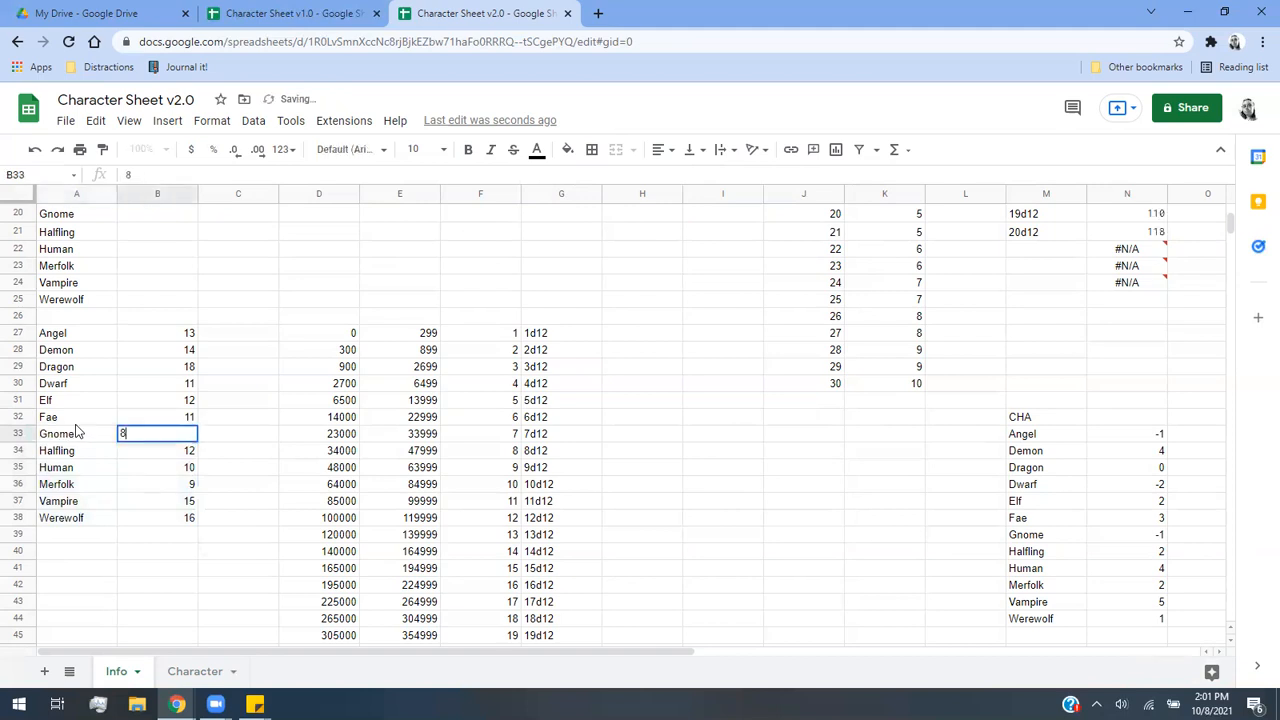
pyautogui.click(180, 671)
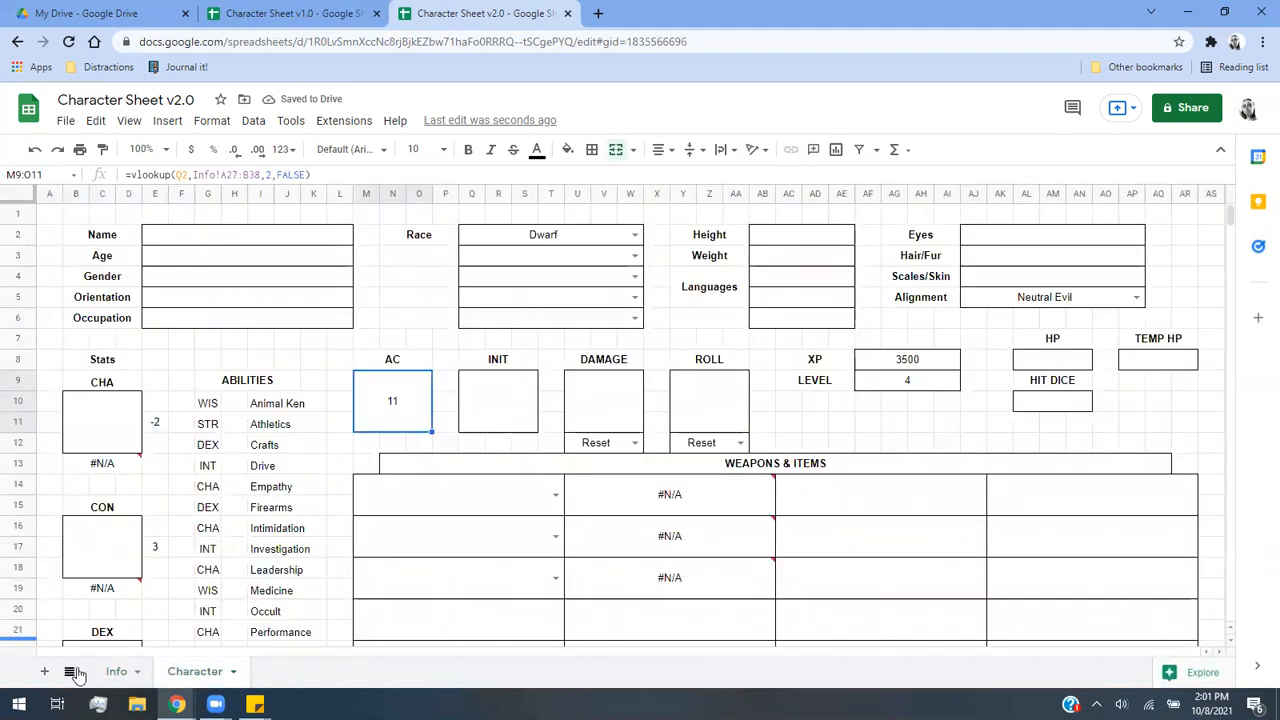
pyautogui.click(112, 676)
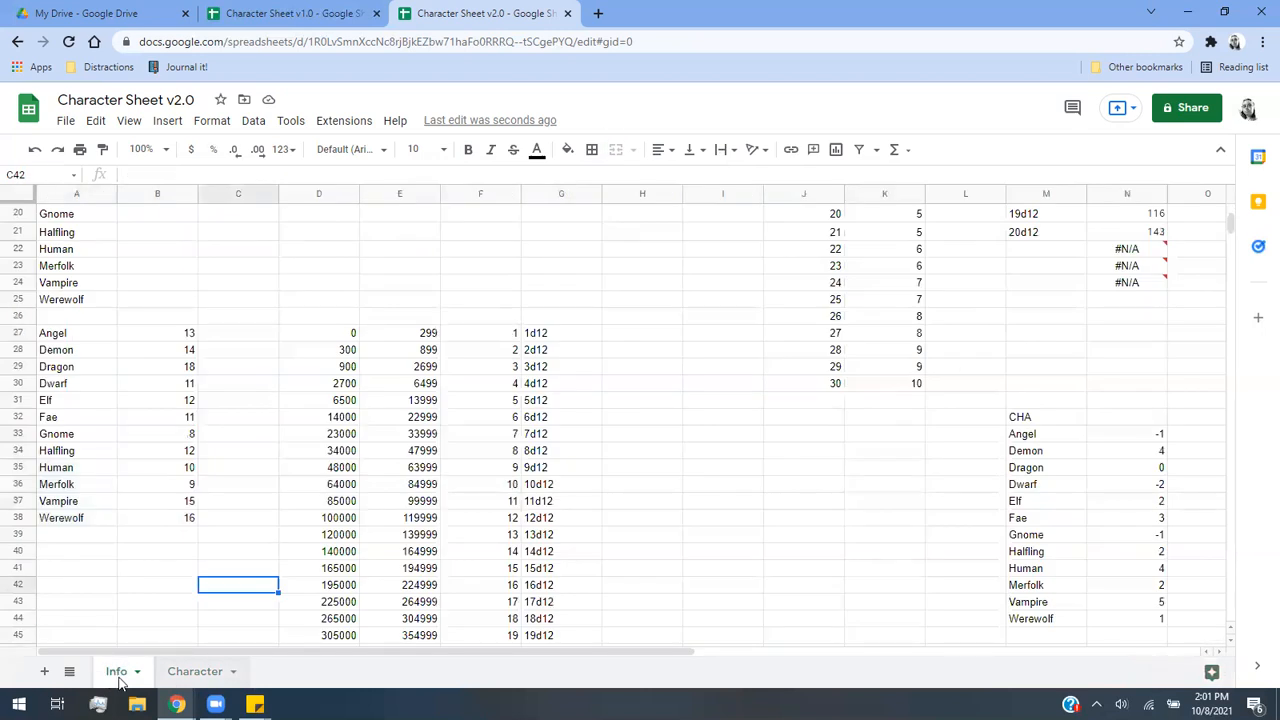
# Switch to Character Sheet v1.0 and examine the HP formula and the cells it references on the Character sheet.
pyautogui.click(192, 674)
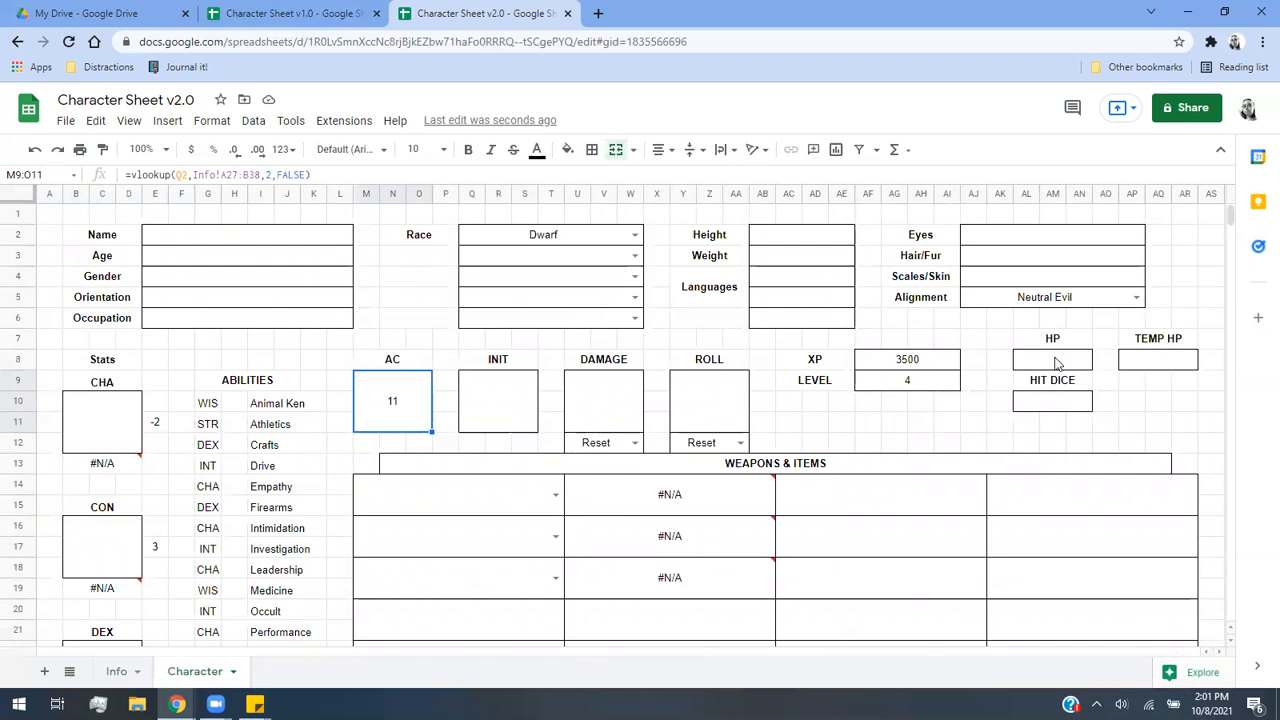
pyautogui.click(262, 13)
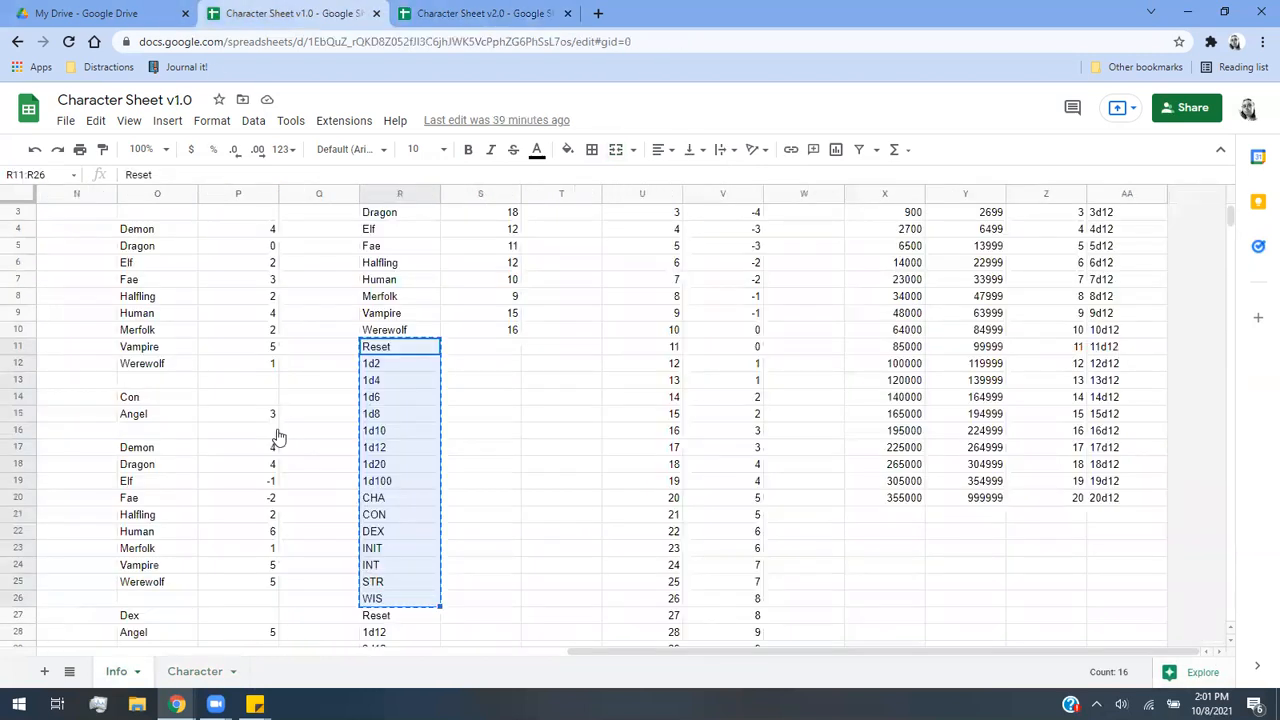
pyautogui.scroll(-2, 587, 516)
pyautogui.hscroll(-8, 328, 628)
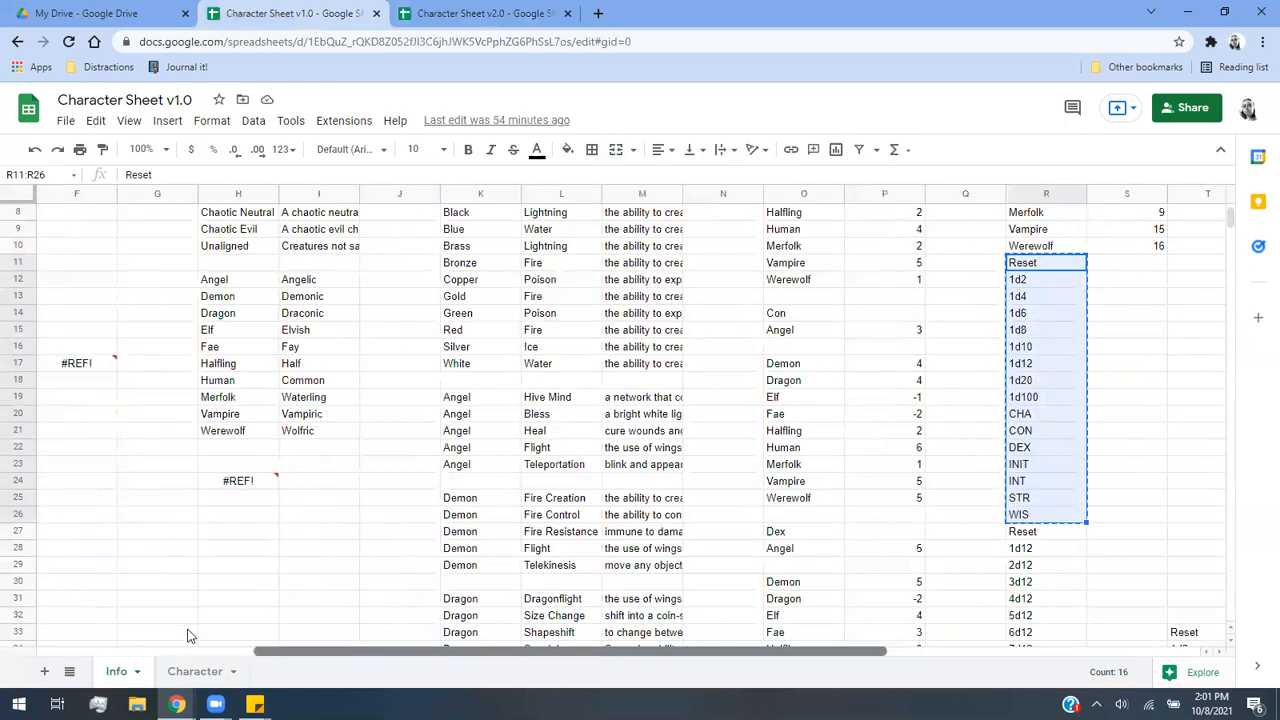
pyautogui.click(215, 671)
pyautogui.scroll(4, 749, 389)
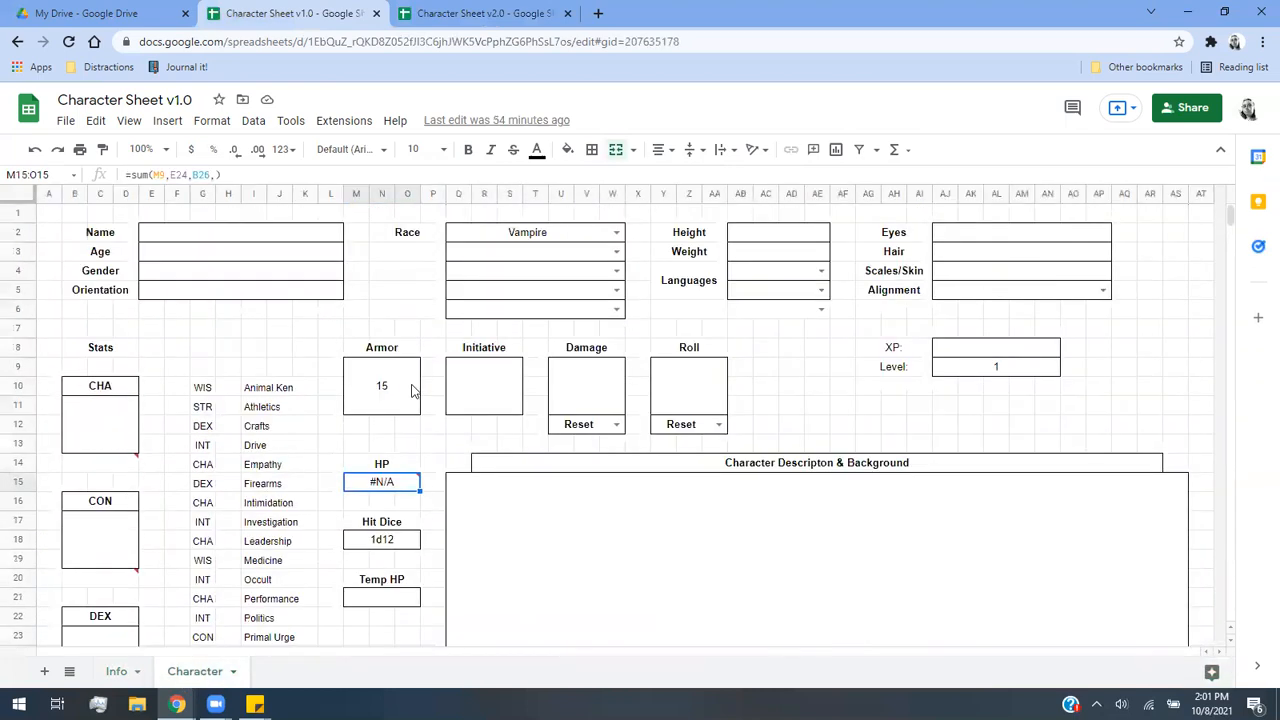
pyautogui.moveTo(401, 488)
pyautogui.scroll(-3, 191, 257)
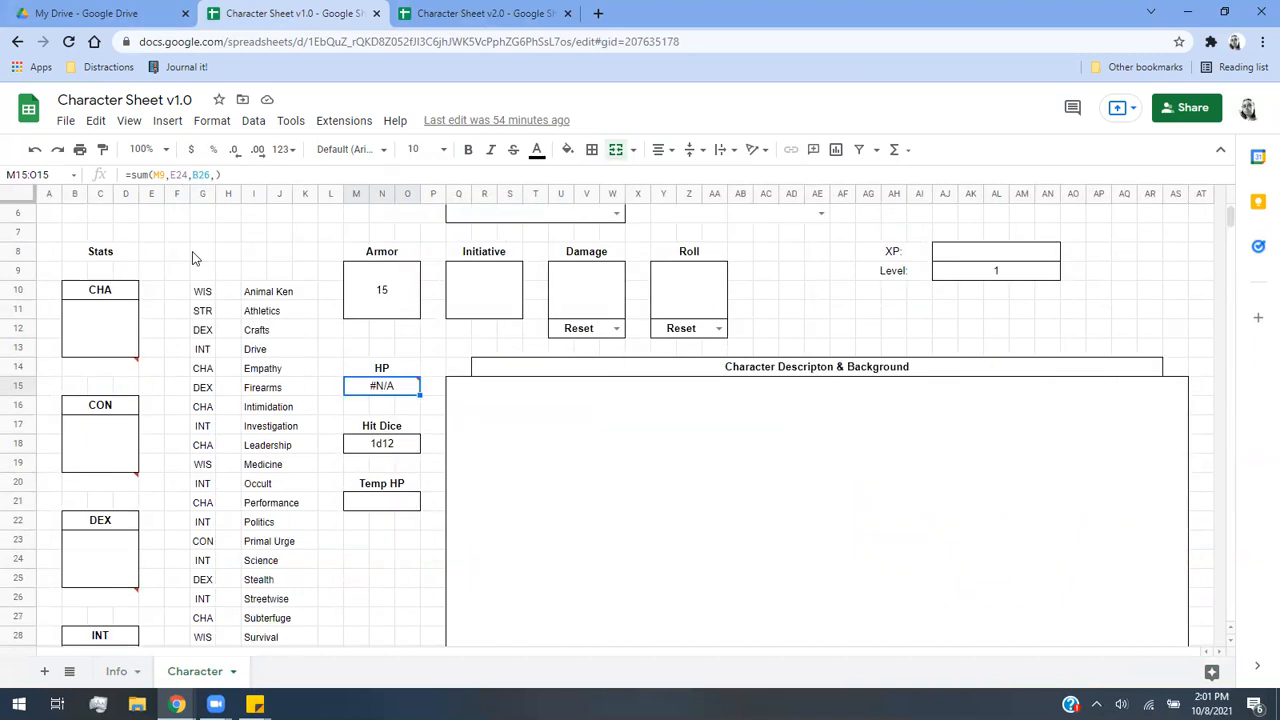
pyautogui.click(185, 175)
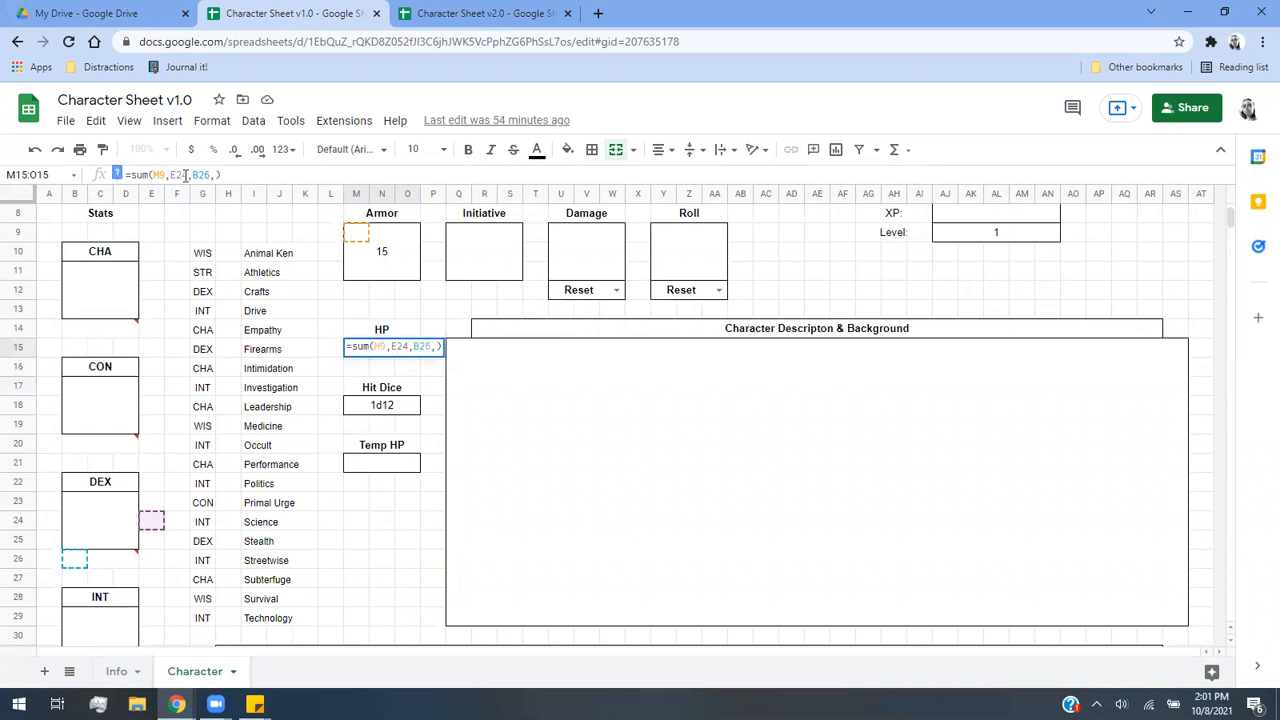
pyautogui.click(207, 174)
# In Character Sheet v2.0, enter a formula in the HP box that sums the AC (M9), E23 and the DEX modifier (B25).
pyautogui.click(460, 13)
pyautogui.write('=(sum')
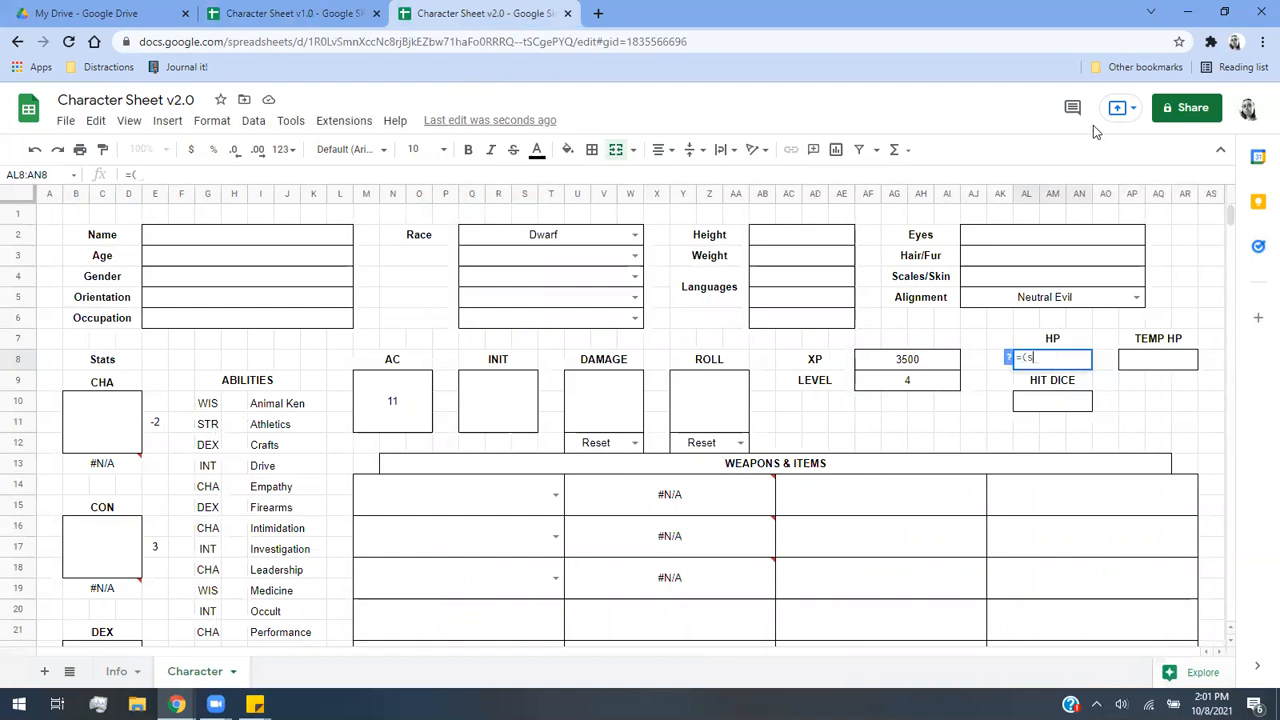
pyautogui.press('BackSpace')
pyautogui.press('BackSpace')
pyautogui.press('BackSpace')
pyautogui.press('BackSpace')
pyautogui.write('s')
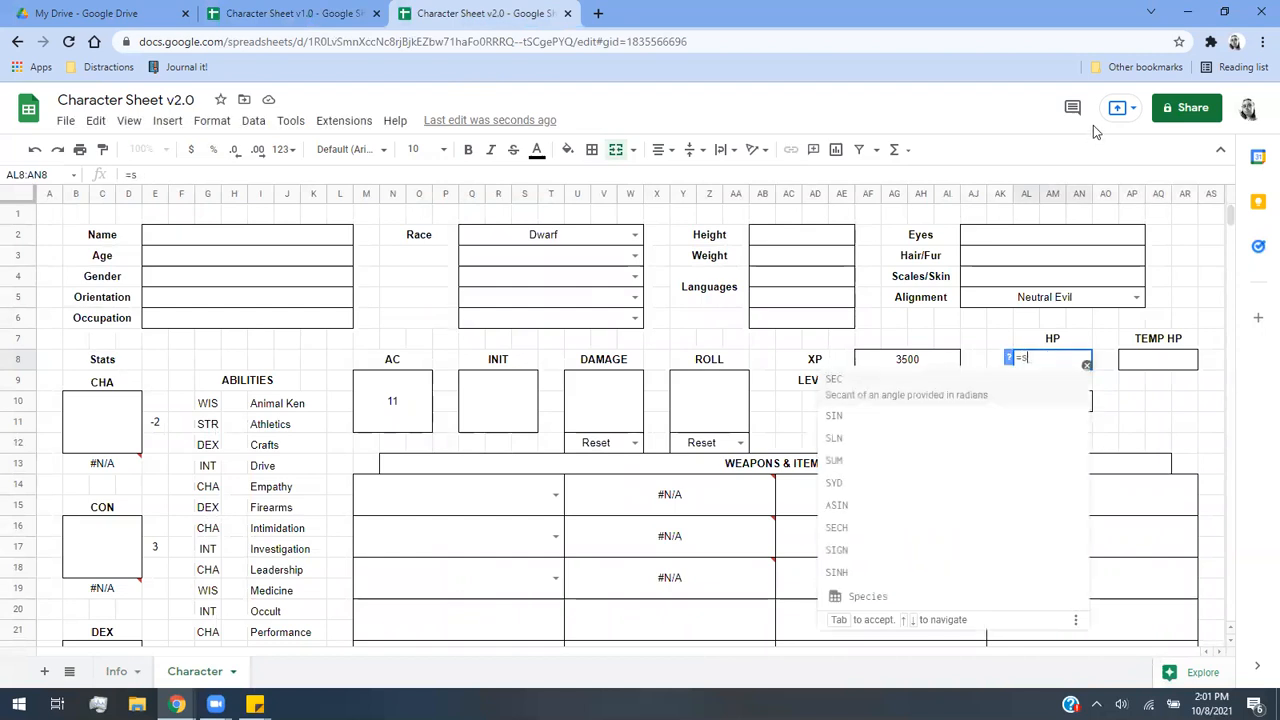
pyautogui.write('um(')
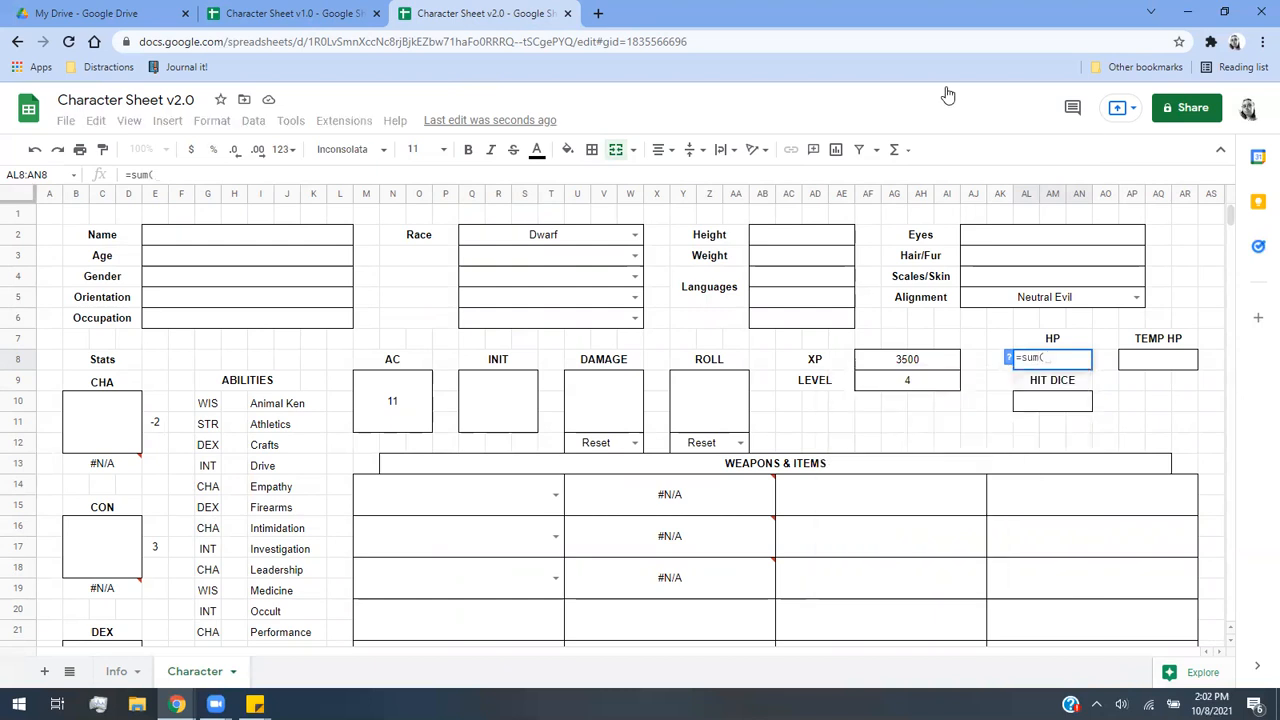
pyautogui.click(432, 402)
pyautogui.write(',')
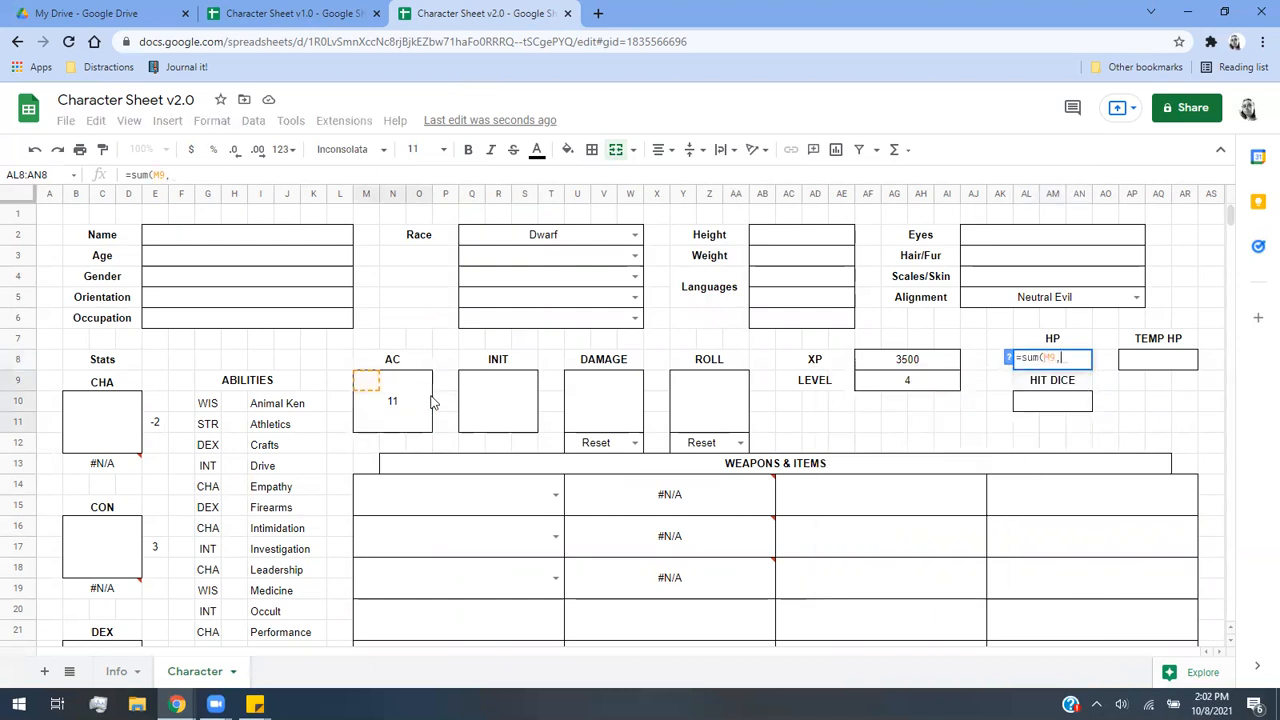
pyautogui.scroll(-5, 260, 400)
pyautogui.click(156, 466)
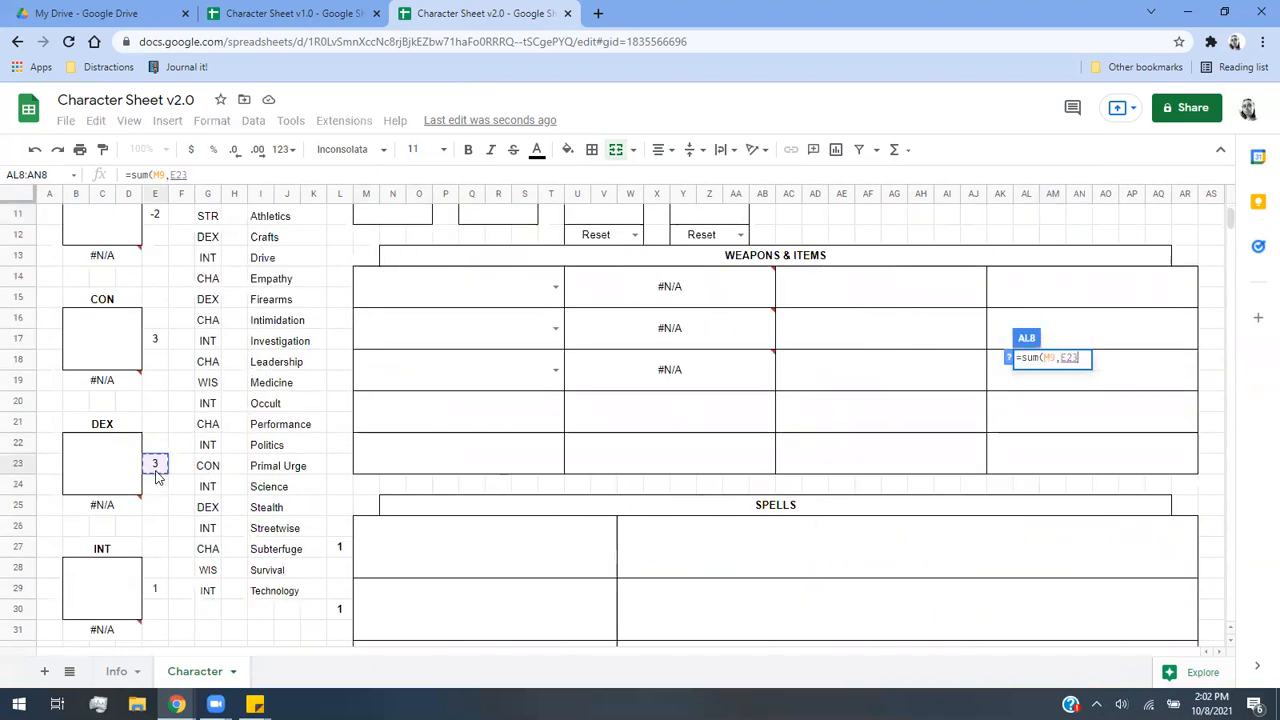
pyautogui.write(',')
pyautogui.click(101, 504)
pyautogui.write(')')
pyautogui.press('Return')
pyautogui.scroll(2, 500, 451)
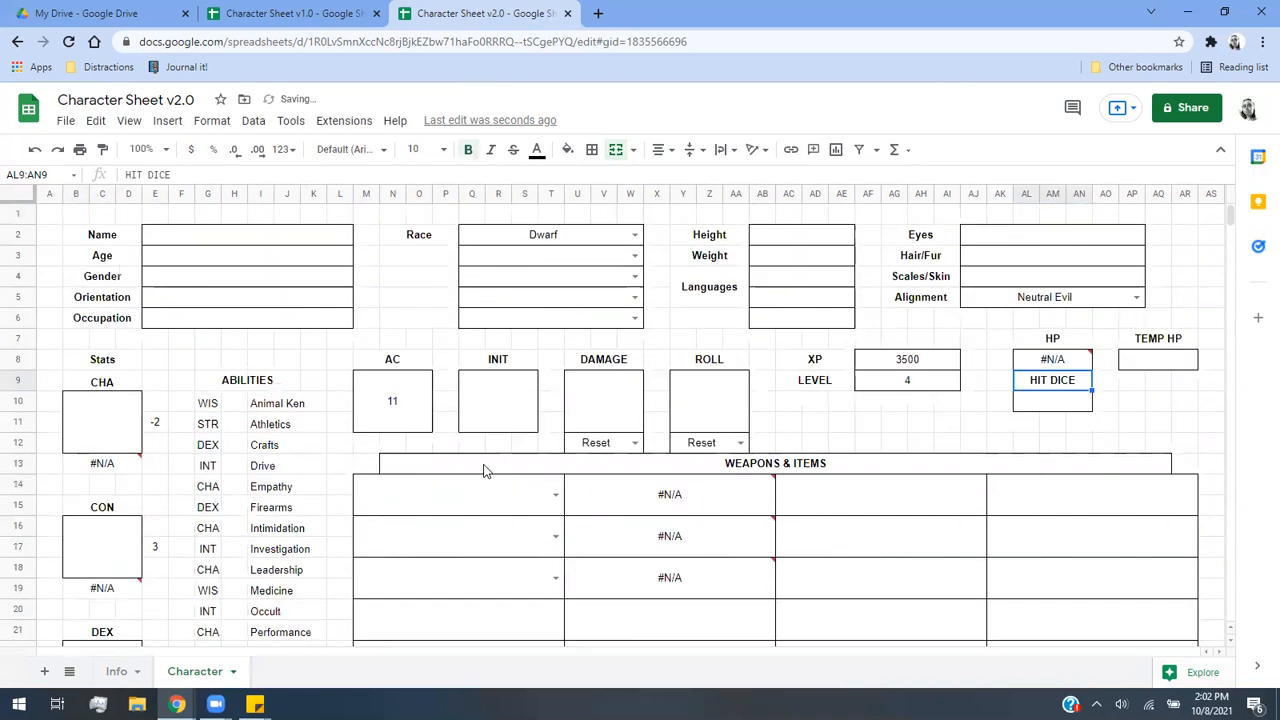
pyautogui.click(1021, 405)
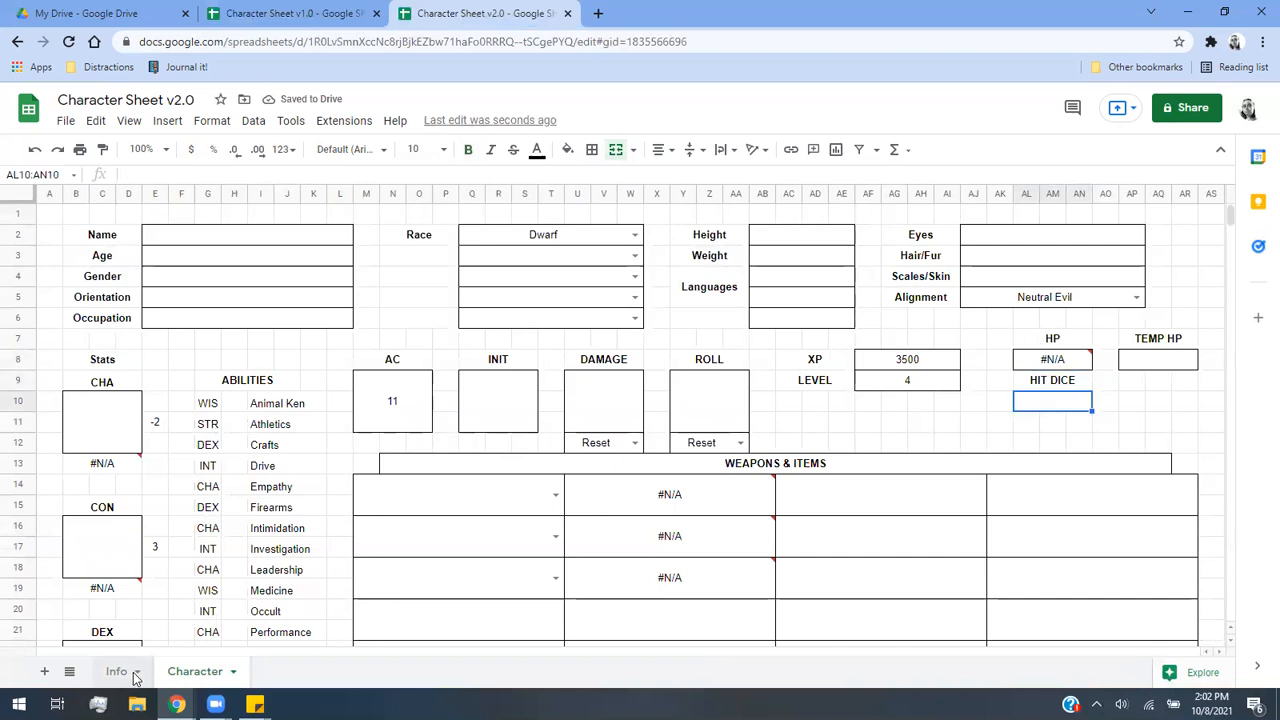
pyautogui.write('=sum')
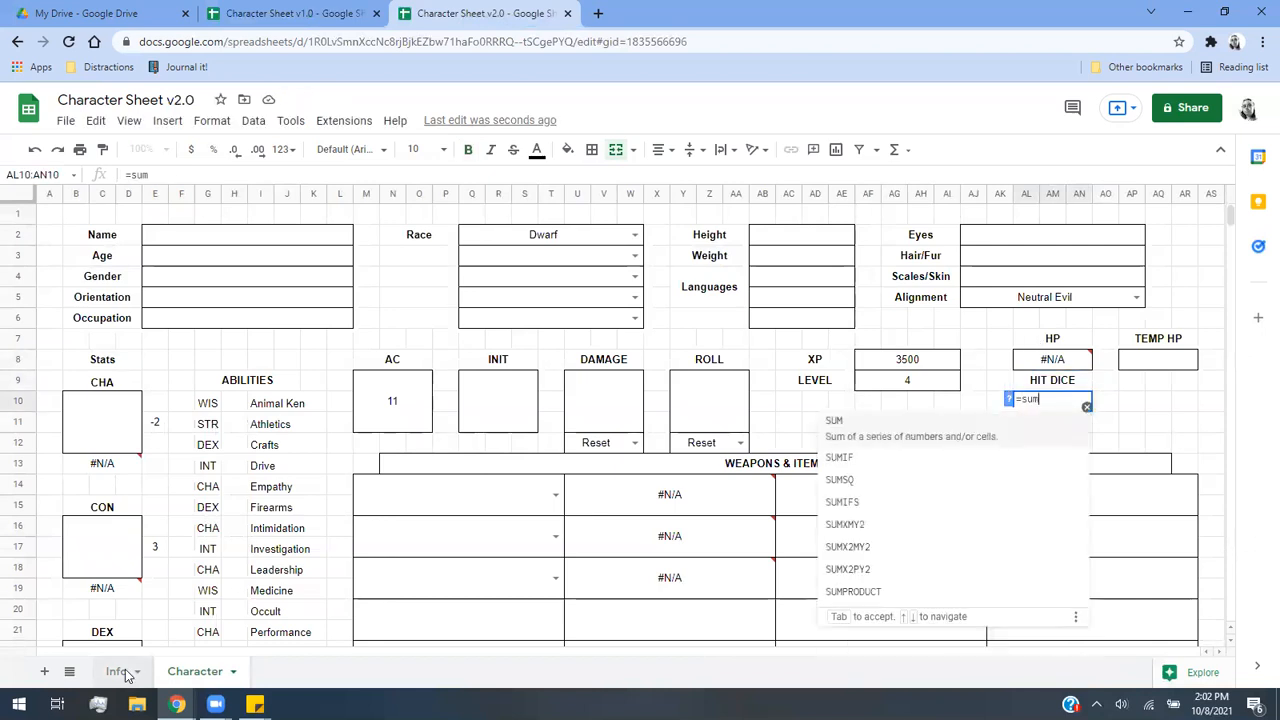
pyautogui.write('(')
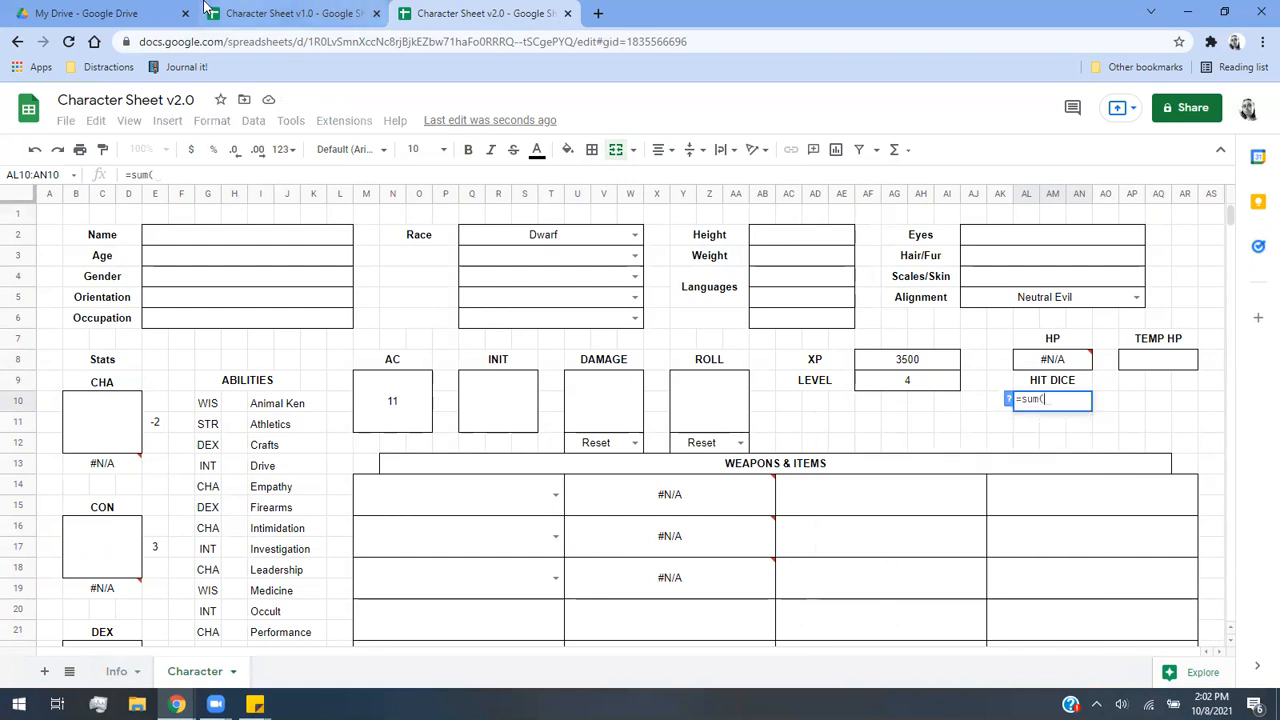
pyautogui.click(120, 671)
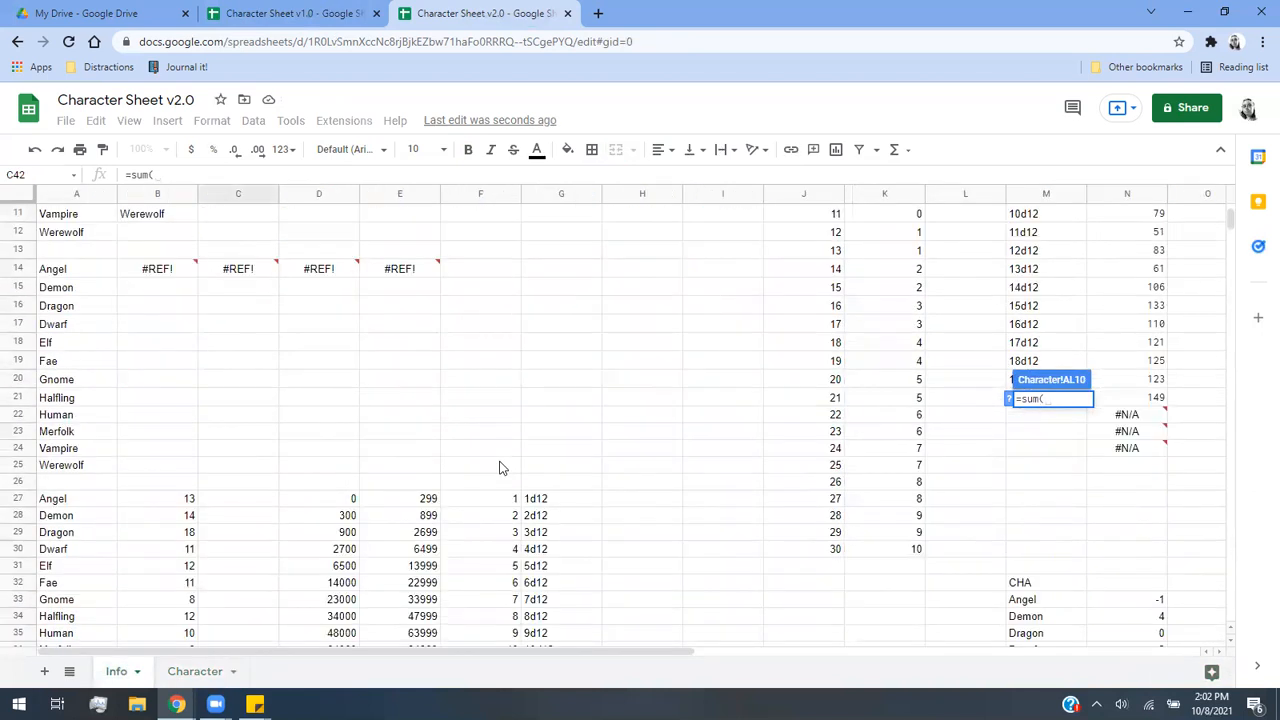
pyautogui.scroll(-5, 500, 468)
pyautogui.scroll(6, 500, 468)
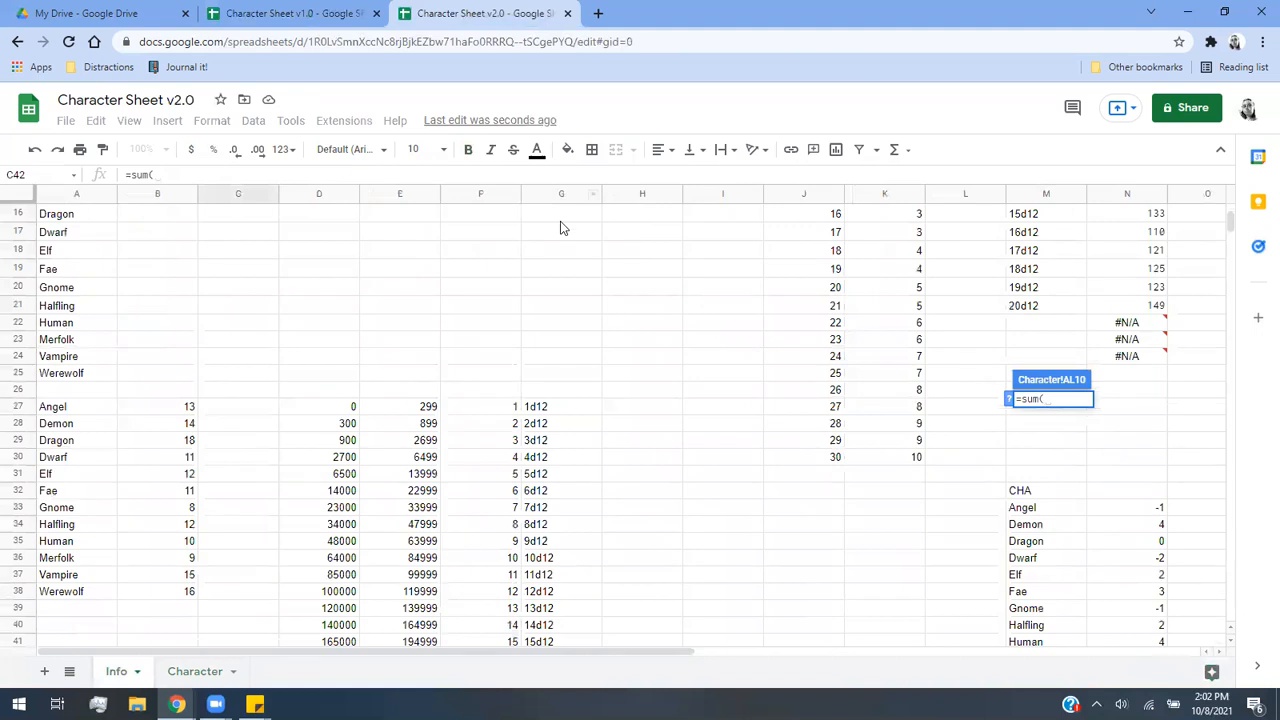
pyautogui.scroll(1, 561, 228)
pyautogui.click(202, 671)
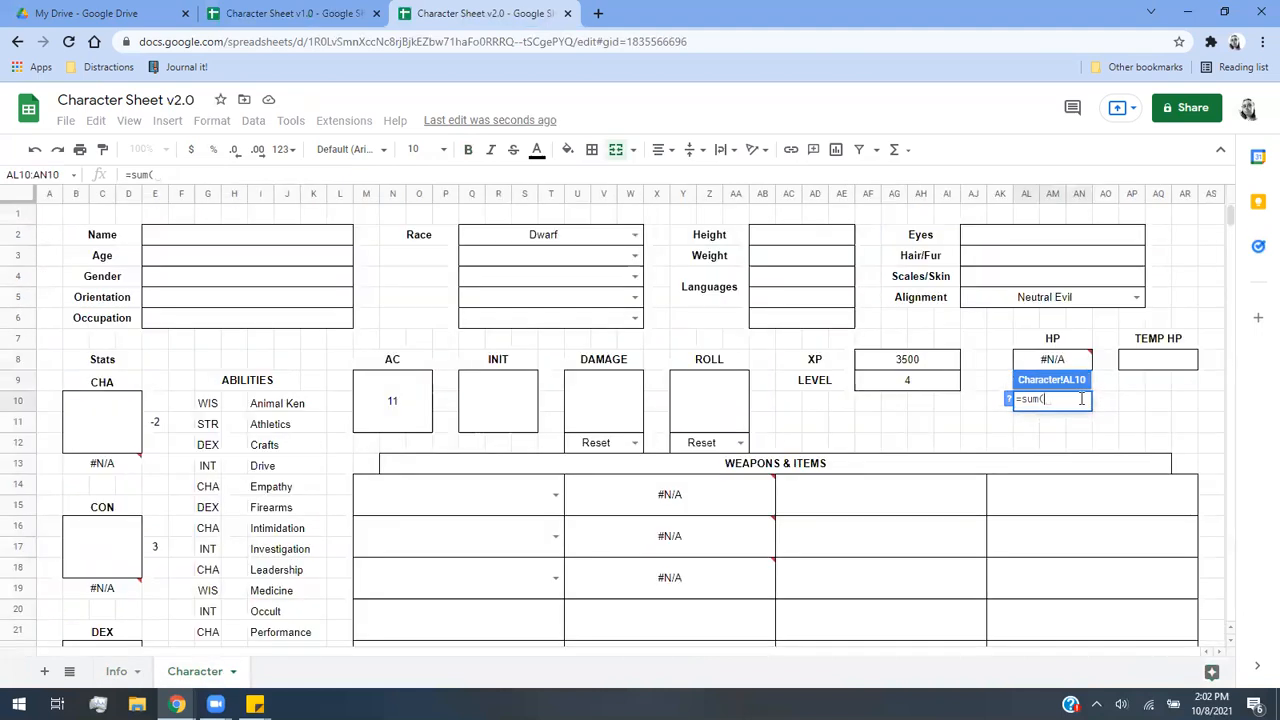
pyautogui.press('BackSpace')
pyautogui.press('BackSpace')
pyautogui.press('BackSpace')
pyautogui.press('BackSpace')
# Make the Hit Dice box (AL10) look up the level in AF9 within Info!F27:G46, returning column 2 with FALSE for exact matching.
pyautogui.write('vlookup(')
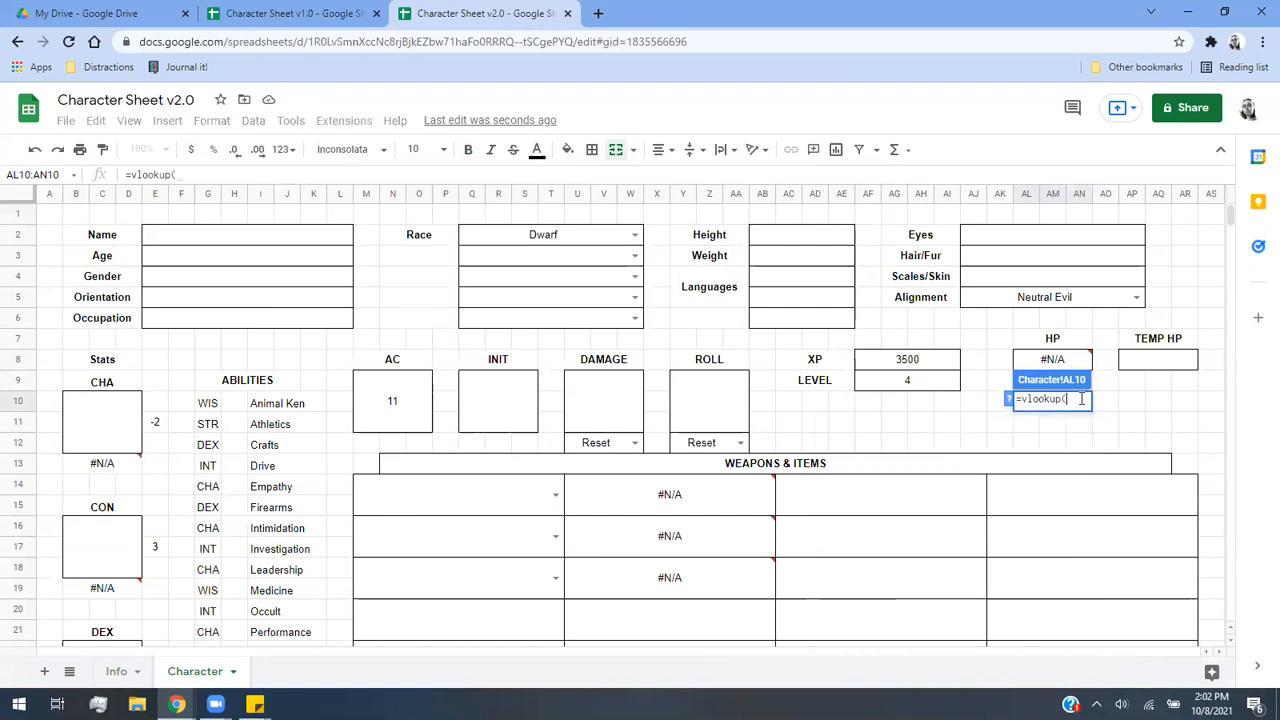
pyautogui.click(911, 390)
pyautogui.write(',')
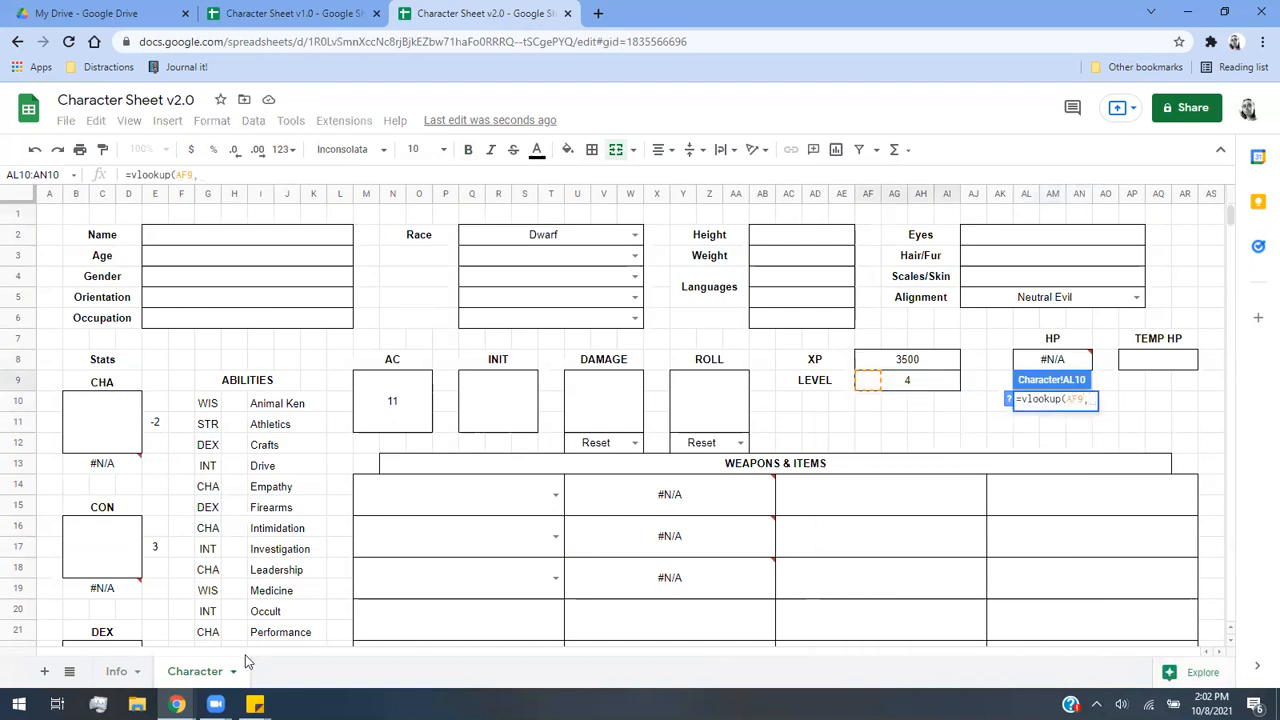
pyautogui.click(126, 671)
pyautogui.scroll(-1, 463, 505)
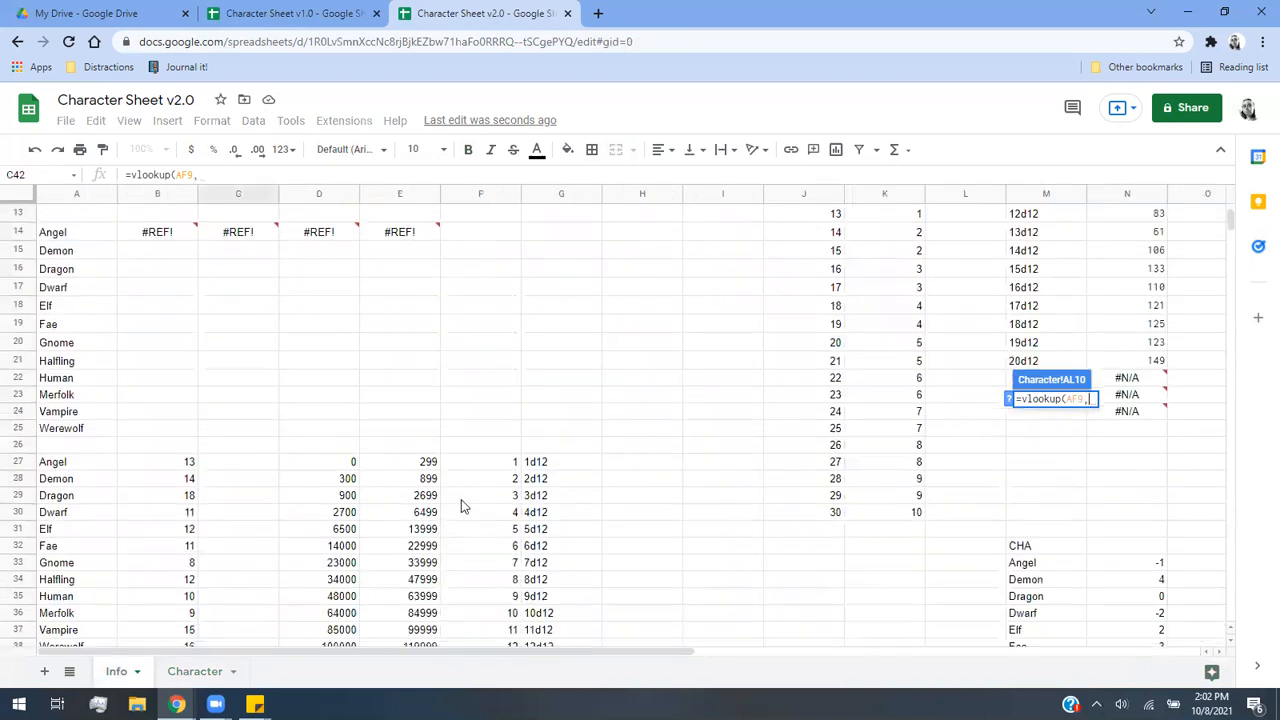
pyautogui.scroll(-1, 480, 440)
pyautogui.moveTo(491, 368); pyautogui.dragTo(553, 489)
pyautogui.scroll(-2, 500, 486)
pyautogui.write(',2,FALSE)')
pyautogui.press('Return')
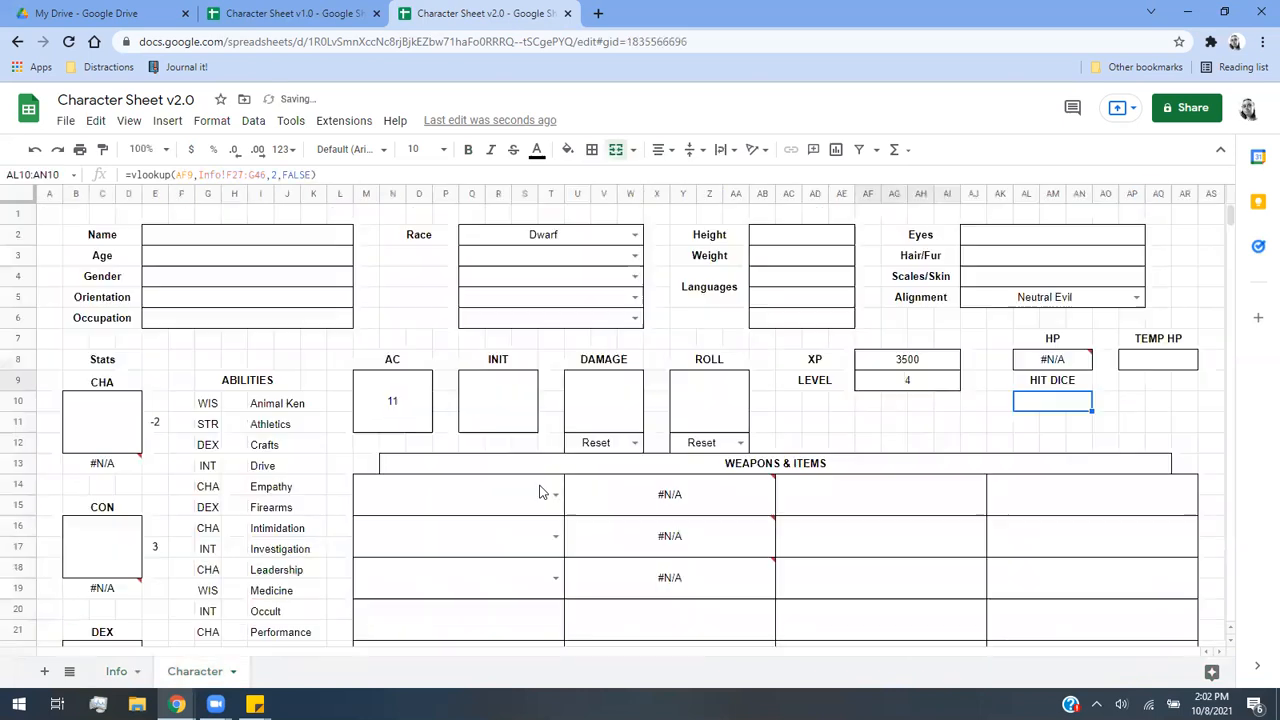
# Set the roll selector to 1d20 and enter the rolled value 7 as the CHA score.
pyautogui.click(1083, 366)
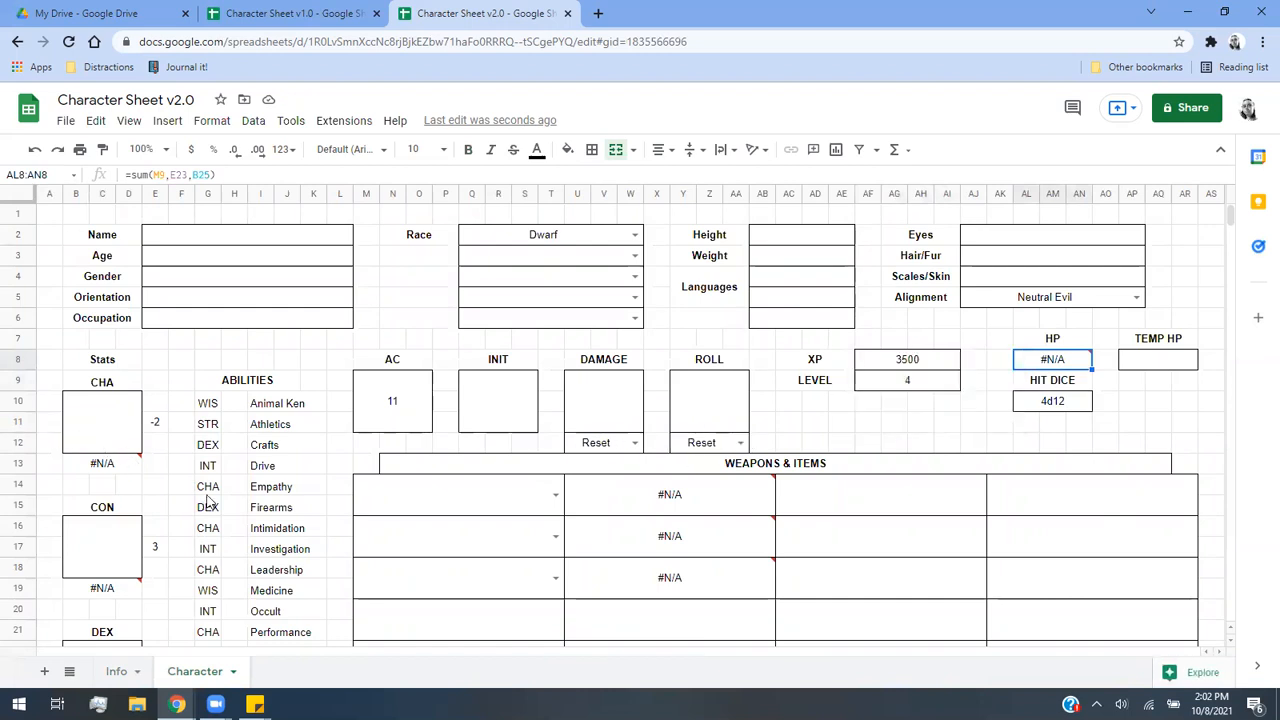
pyautogui.scroll(-1, 674, 433)
pyautogui.click(742, 403)
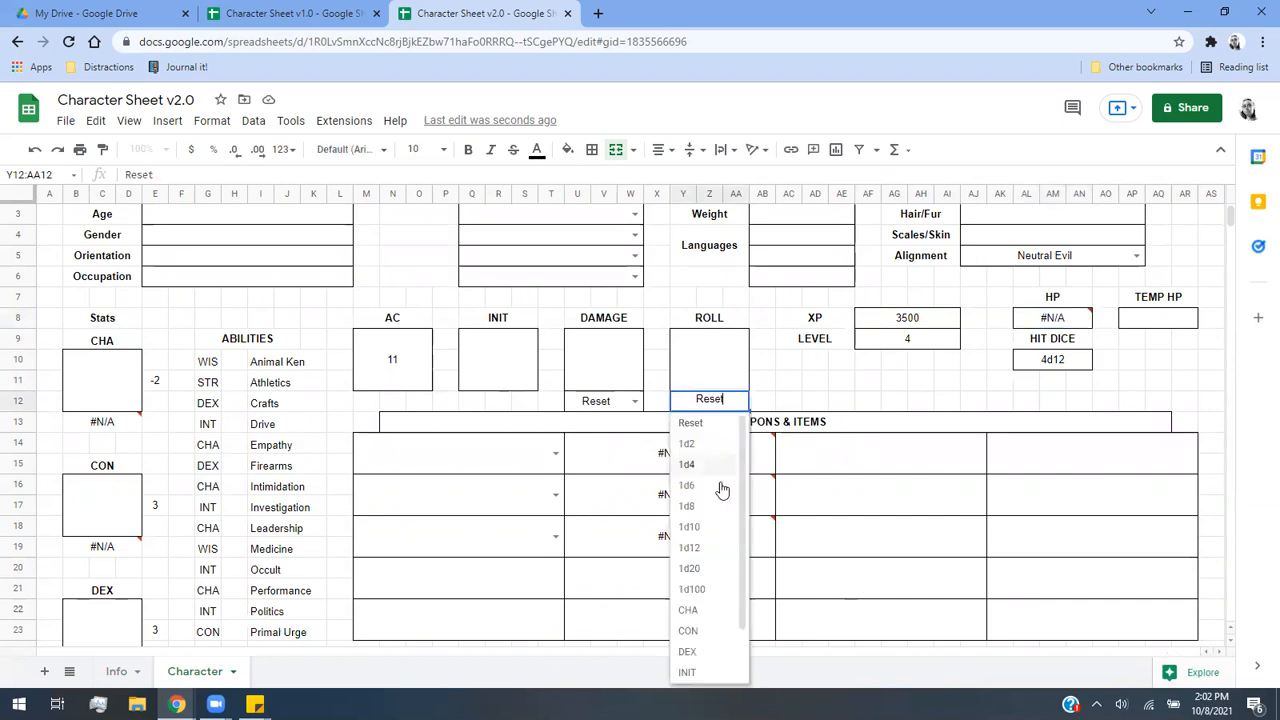
pyautogui.click(703, 573)
pyautogui.click(97, 395)
pyautogui.write('7')
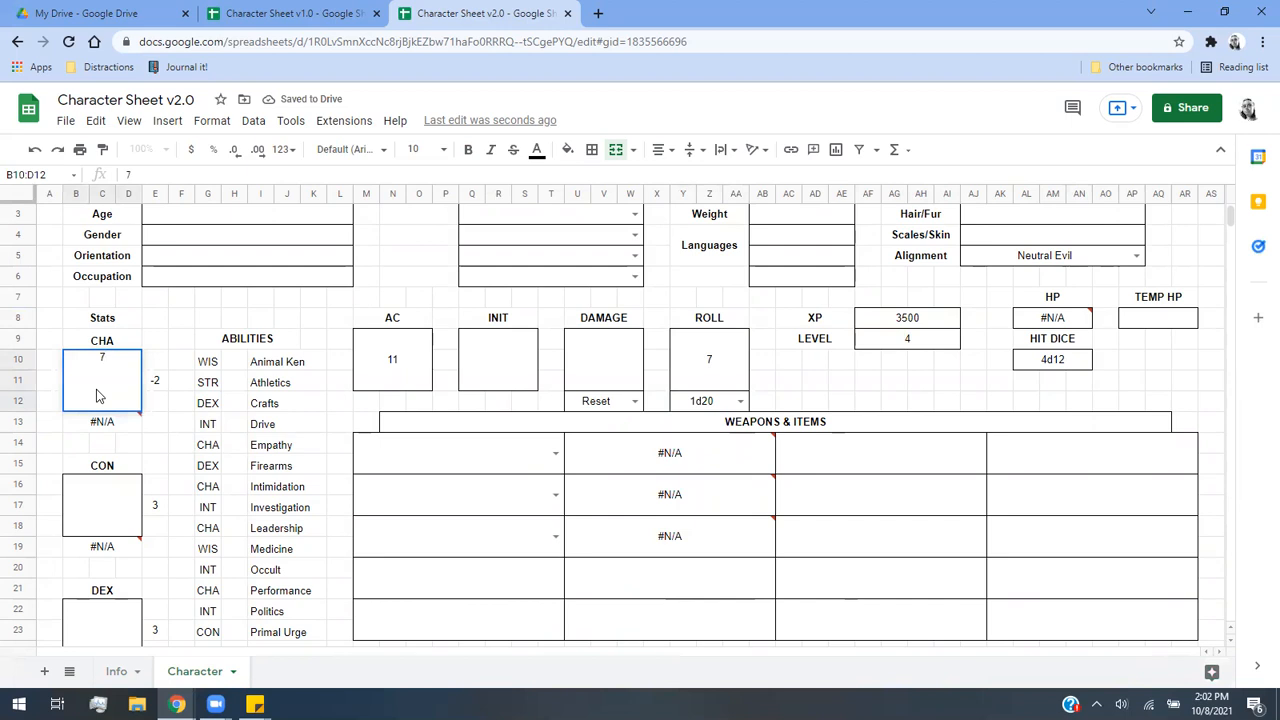
pyautogui.press('Return')
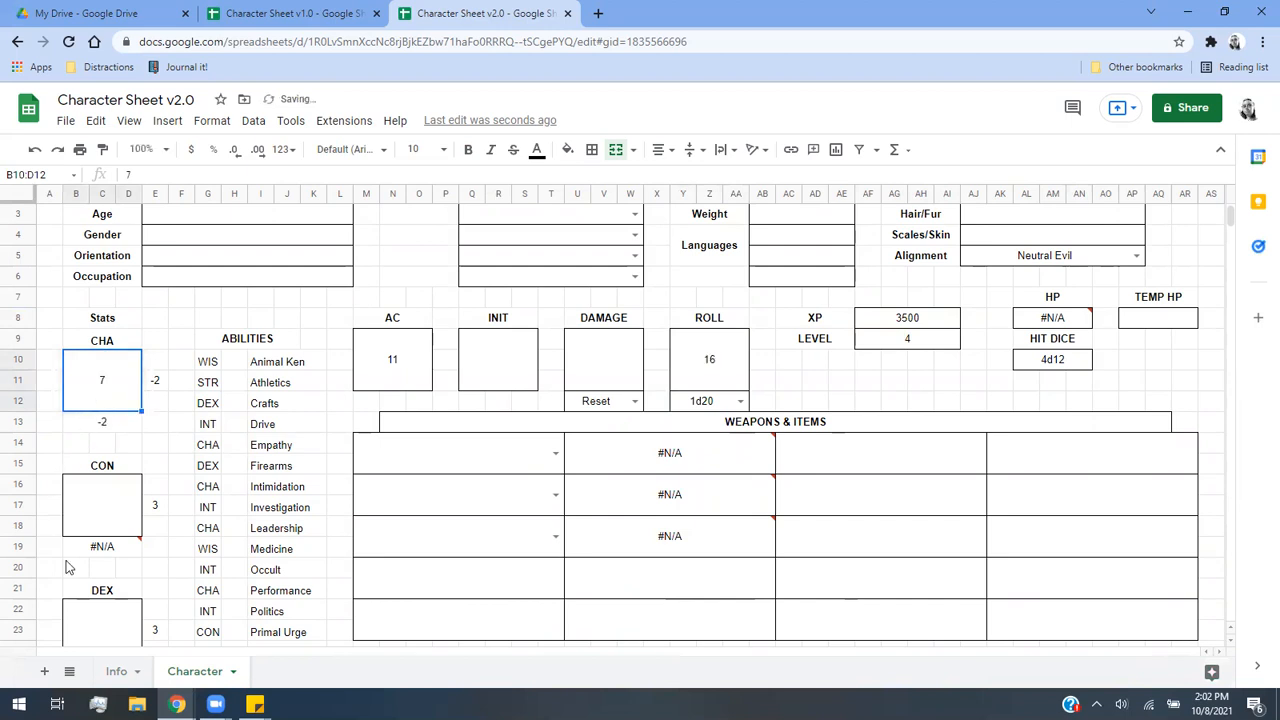
# Enter the rolled value 16 as the STR score.
pyautogui.scroll(-5, 92, 530)
pyautogui.click(117, 578)
pyautogui.write('16')
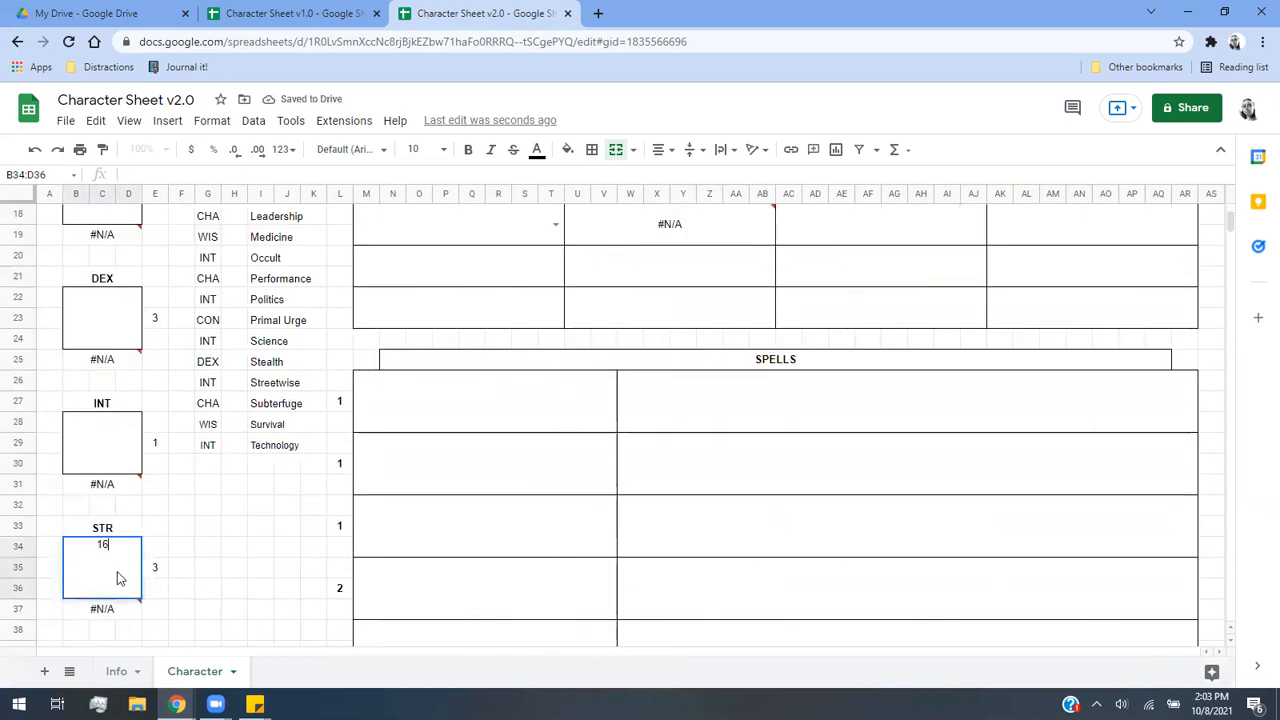
pyautogui.scroll(4, 251, 551)
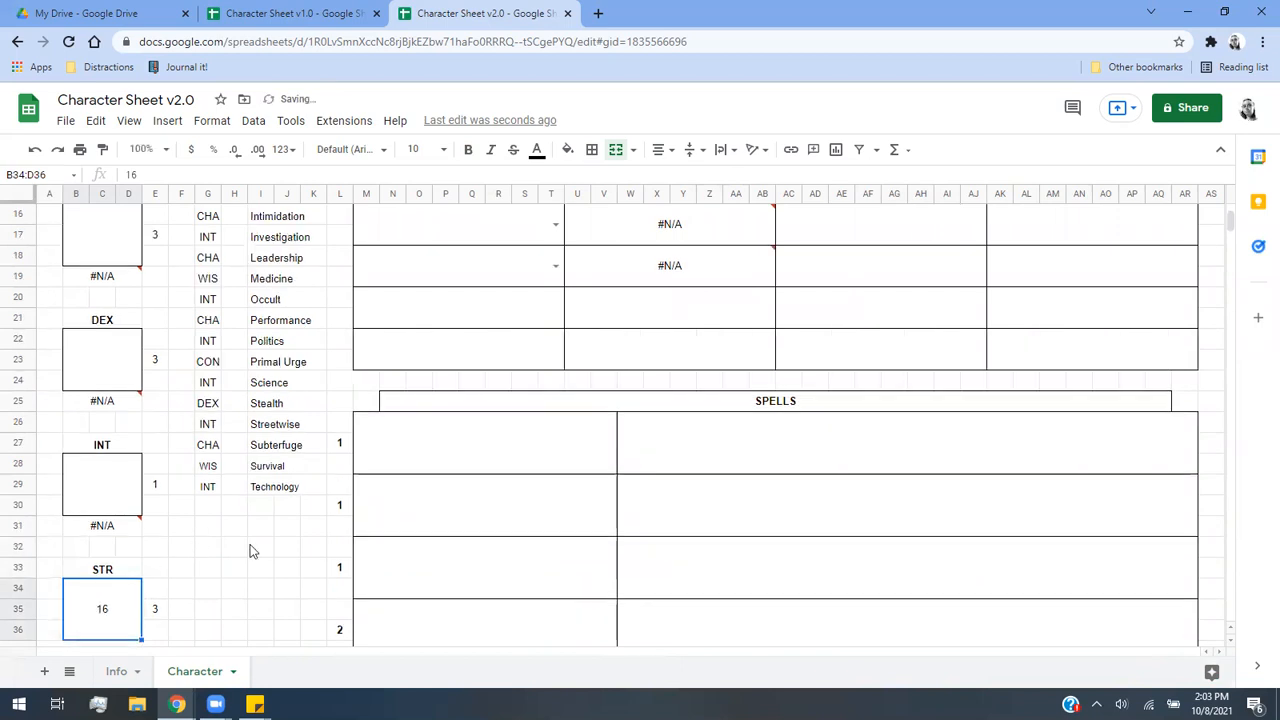
pyautogui.scroll(-2, 253, 551)
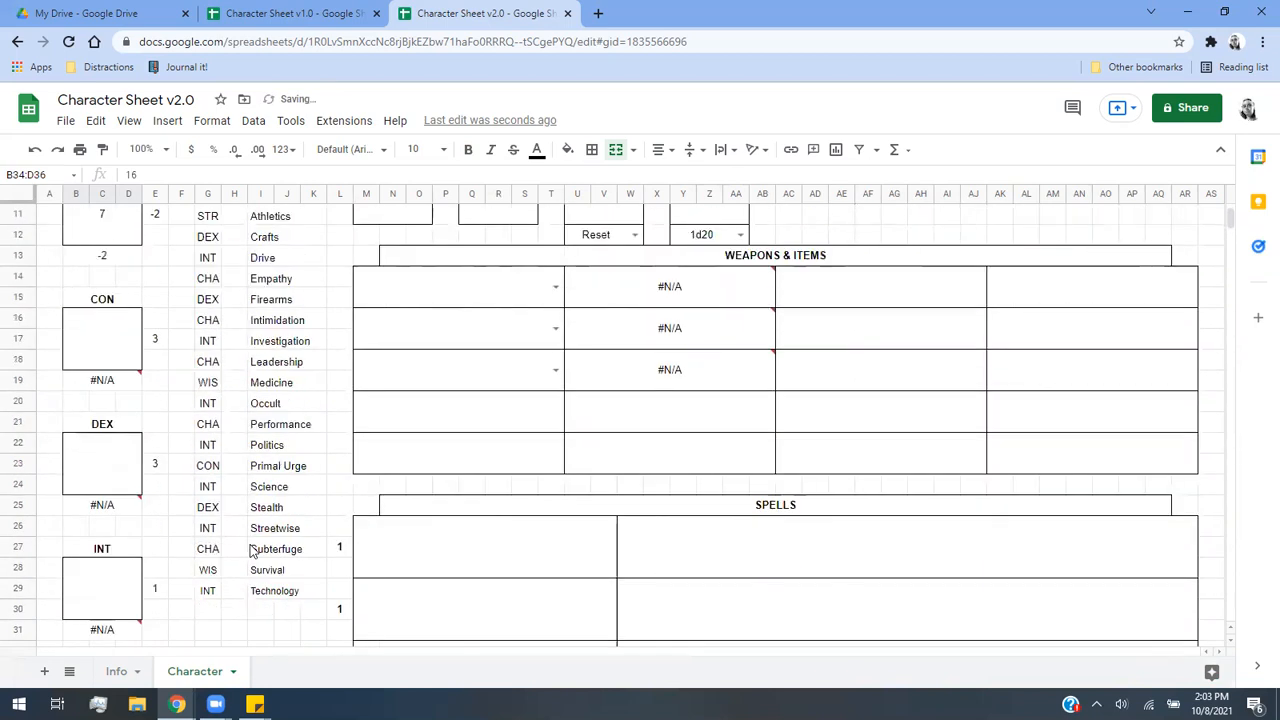
# Enter the rolled value 17 as the DEX score.
pyautogui.scroll(2, 112, 448)
pyautogui.click(112, 450)
pyautogui.scroll(-2, 112, 452)
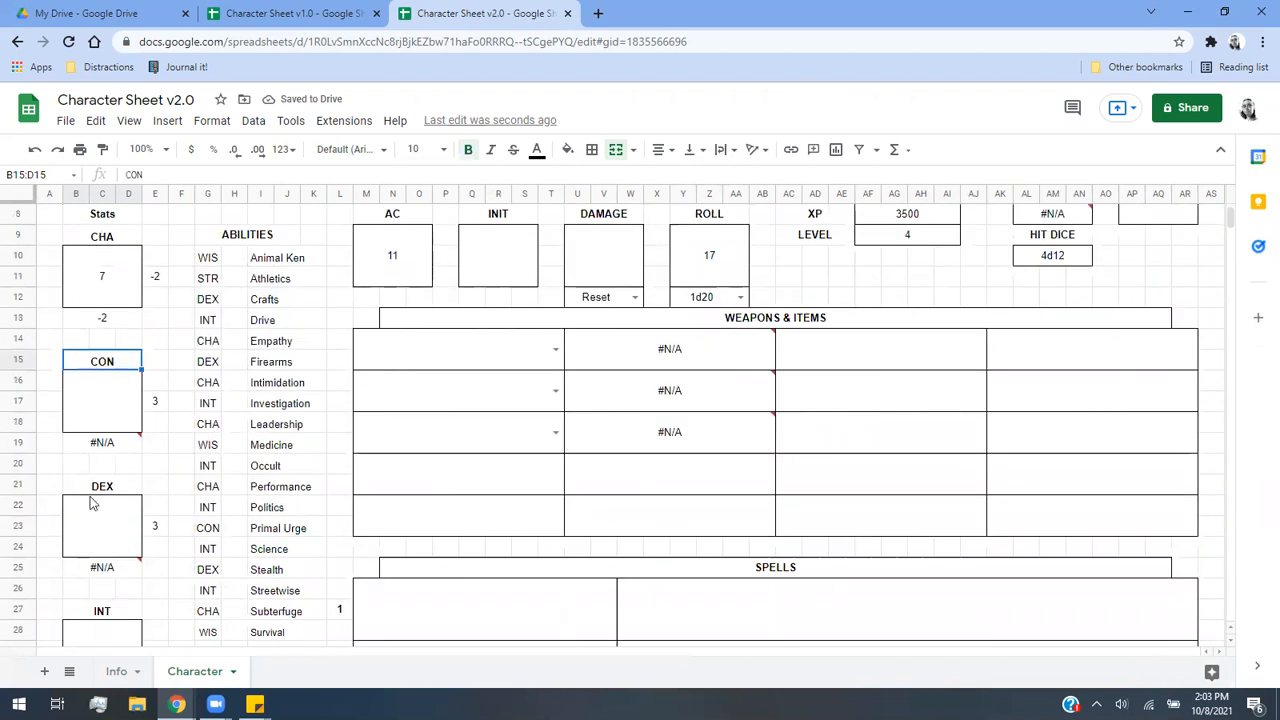
pyautogui.scroll(-1, 110, 585)
pyautogui.click(109, 443)
pyautogui.write('17')
pyautogui.click(171, 616)
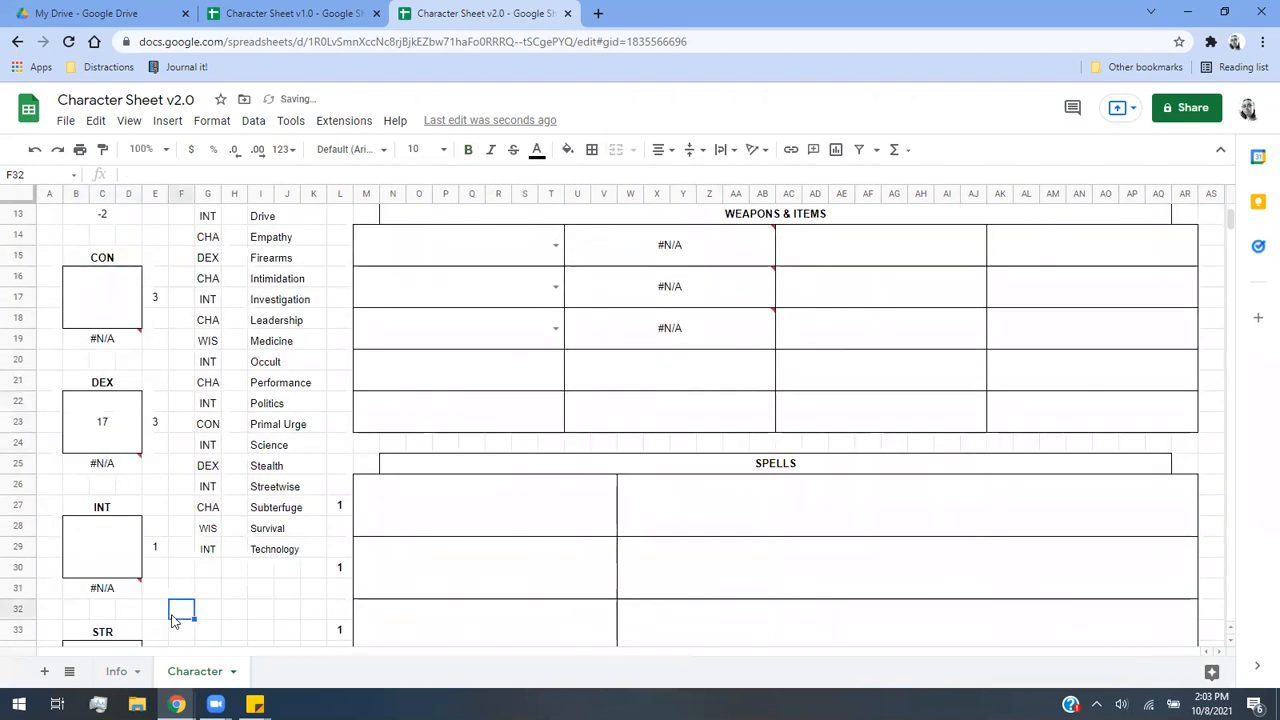
pyautogui.scroll(4, 171, 618)
pyautogui.scroll(-5, 171, 616)
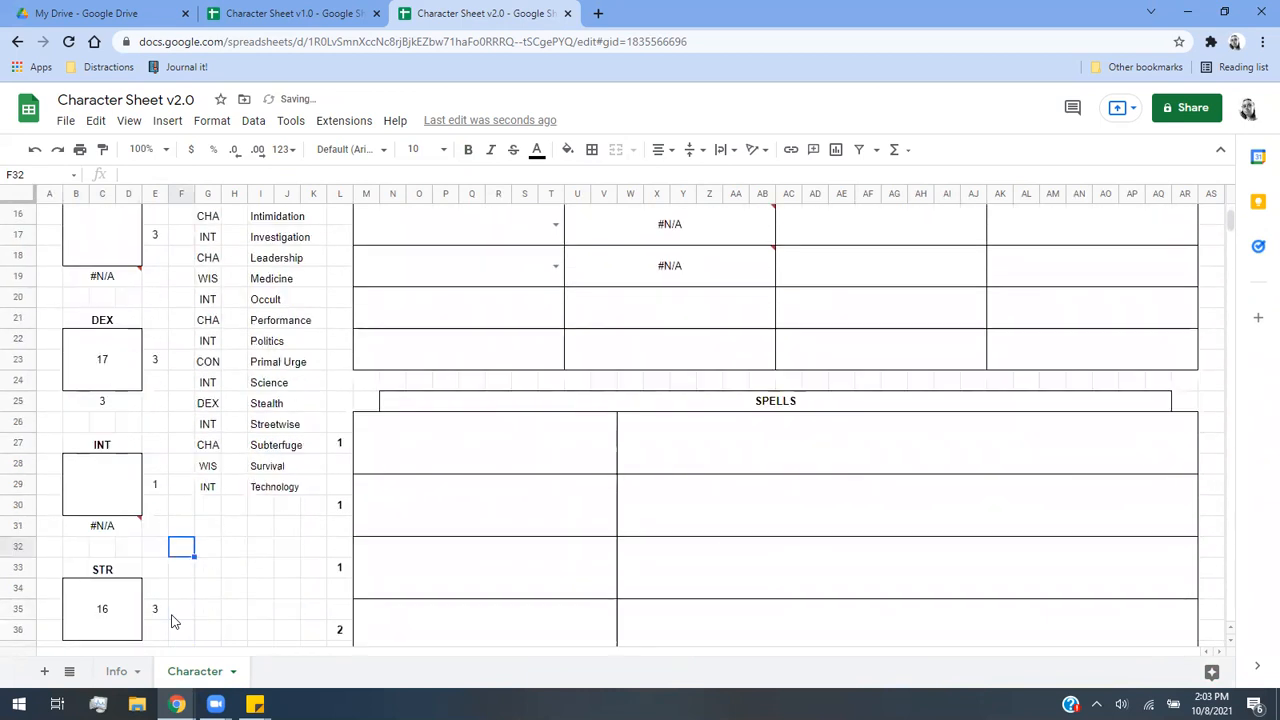
# Enter 15 as the CON score and 13 as the WIS score.
pyautogui.scroll(3, 100, 392)
pyautogui.click(111, 449)
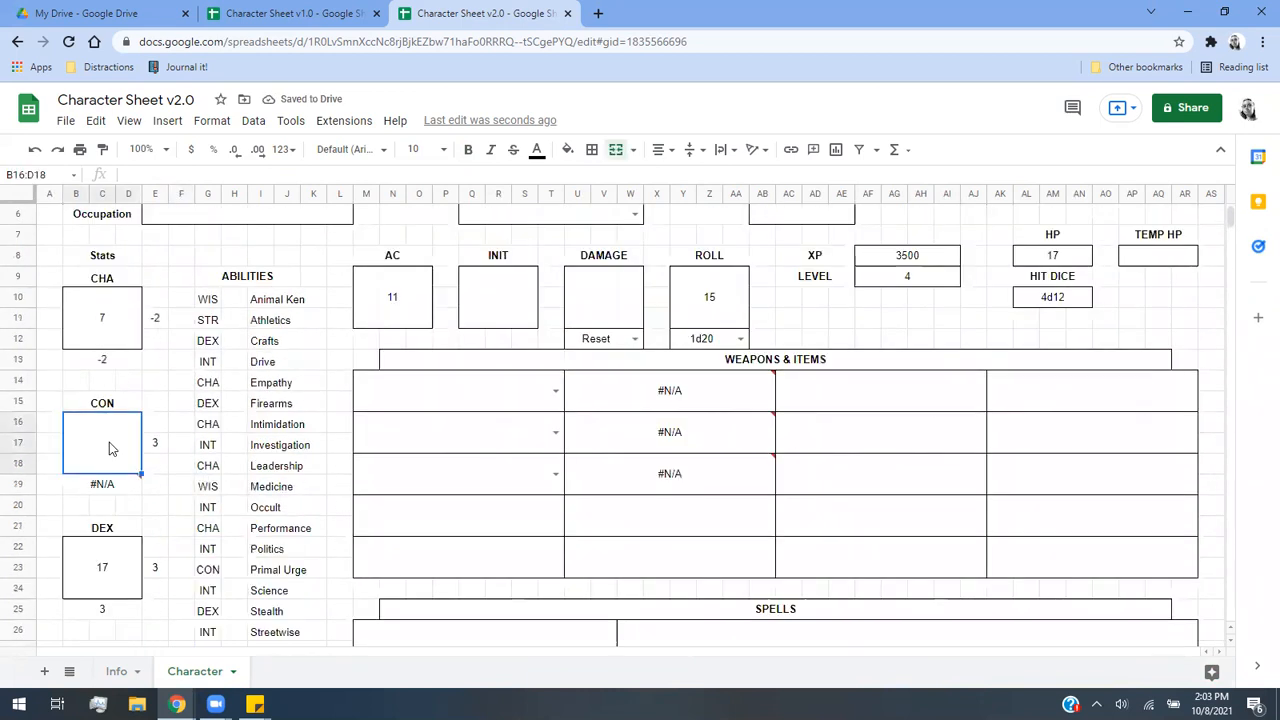
pyautogui.write('15')
pyautogui.press('Return')
pyautogui.scroll(-6, 111, 449)
pyautogui.click(122, 601)
pyautogui.write('13')
pyautogui.press('Return')
# Enter 16 as the INT score.
pyautogui.scroll(6, 168, 572)
pyautogui.scroll(2, 168, 572)
pyautogui.scroll(-4, 168, 572)
pyautogui.scroll(4, 348, 530)
pyautogui.scroll(-3, 348, 530)
pyautogui.click(114, 549)
pyautogui.write('16')
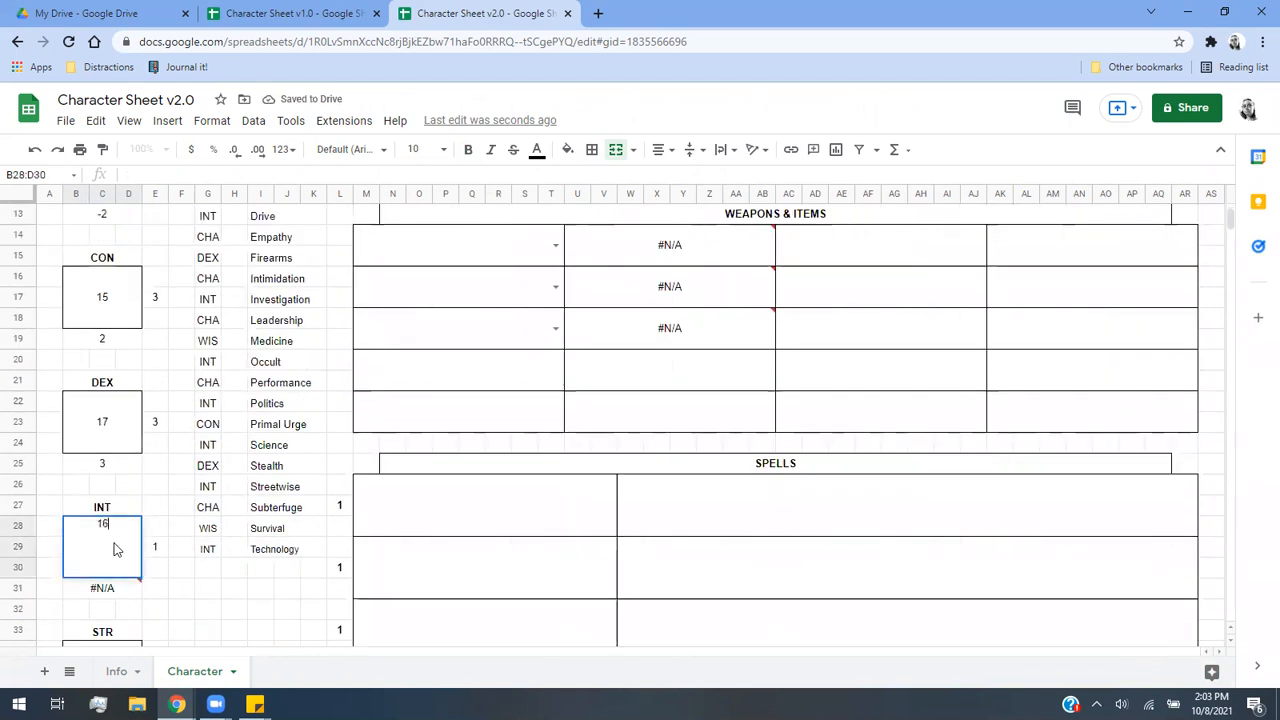
pyautogui.press('Return')
pyautogui.scroll(2, 127, 507)
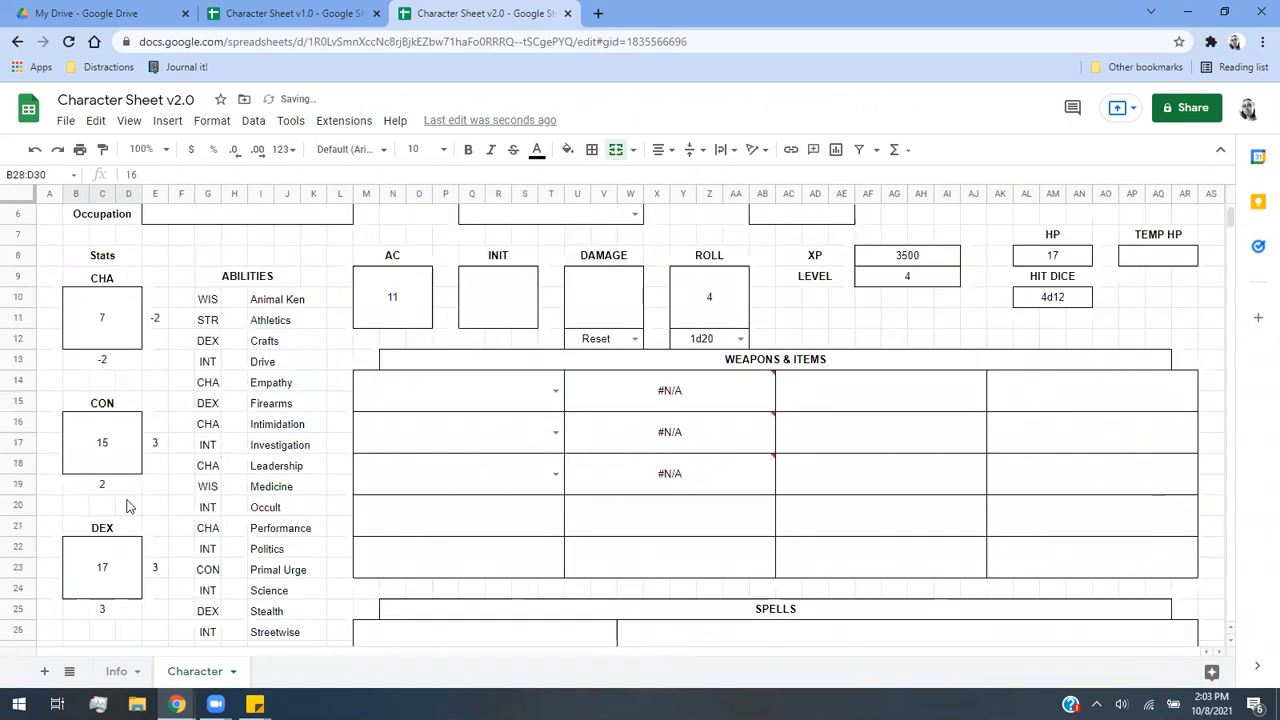
# Set the font size of the CHA score to 18.
pyautogui.click(92, 310)
pyautogui.click(442, 151)
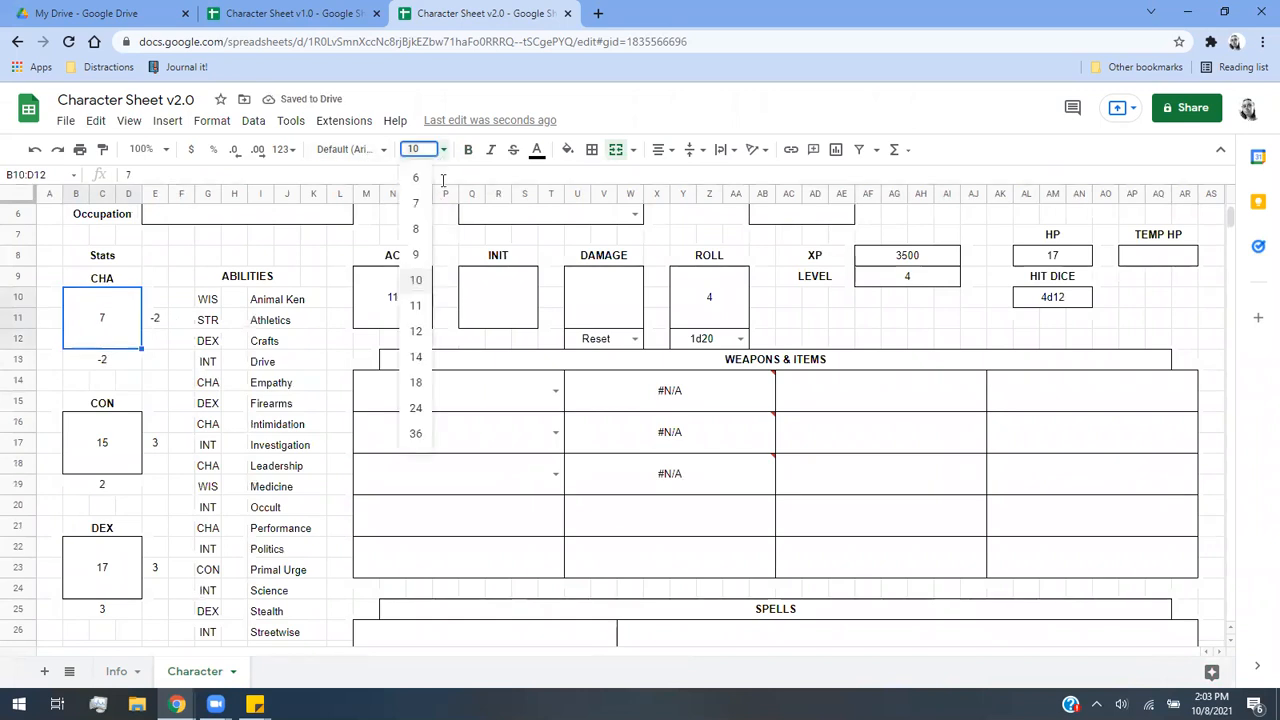
pyautogui.click(416, 356)
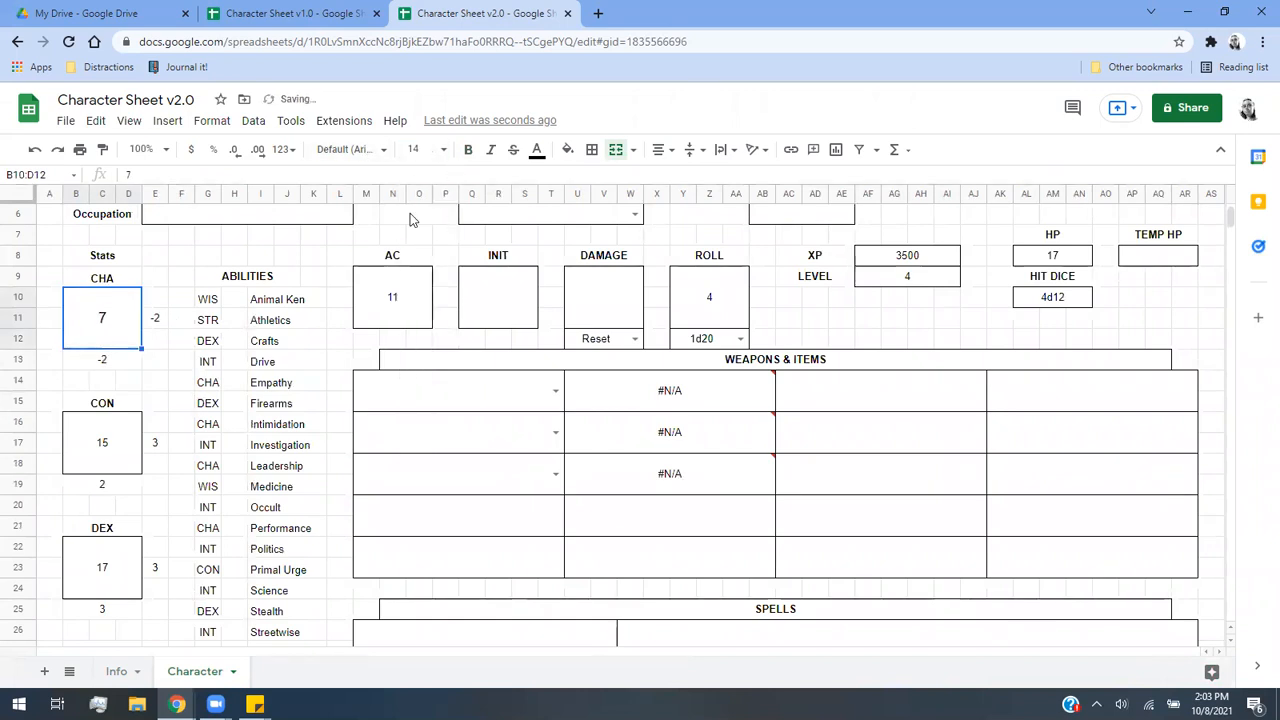
pyautogui.click(442, 151)
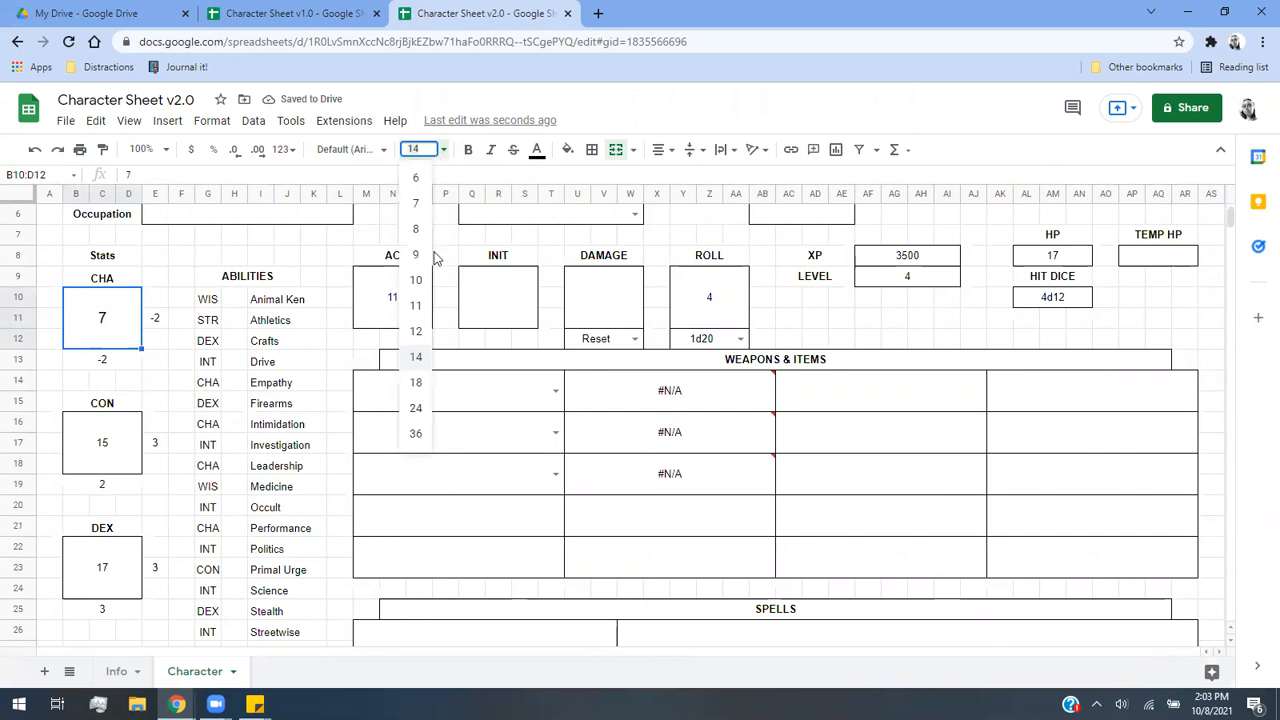
pyautogui.click(416, 382)
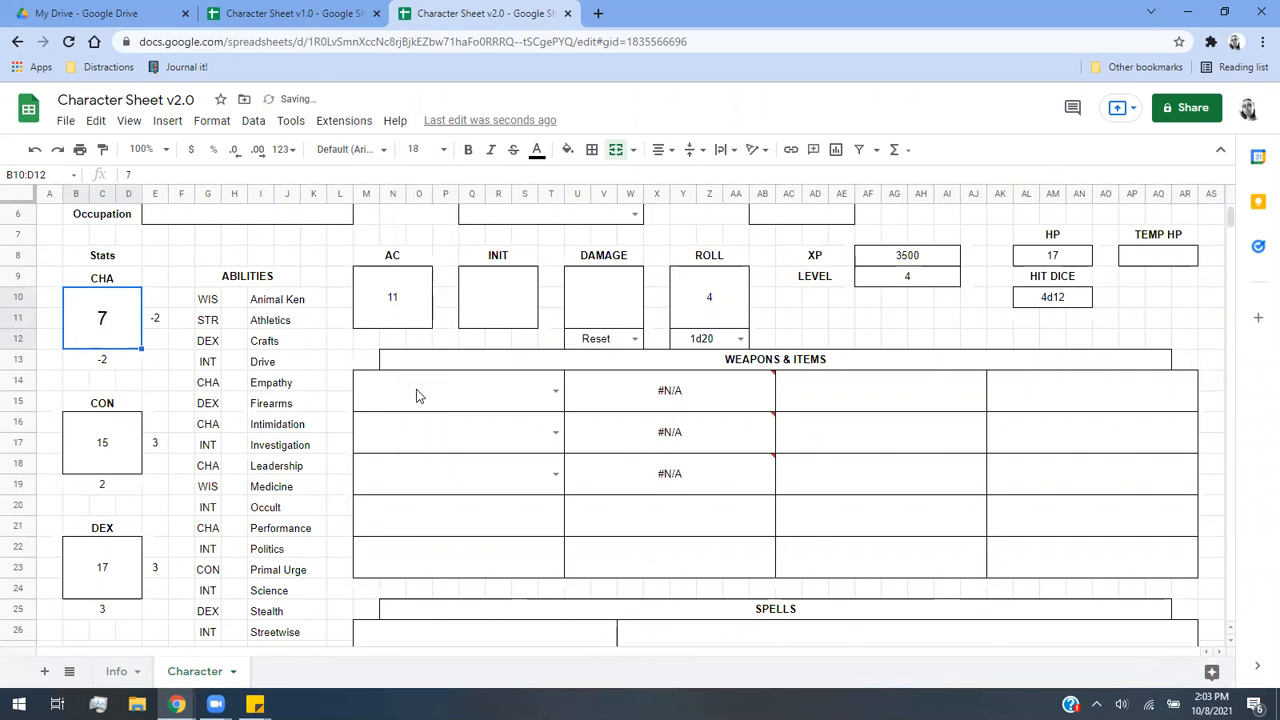
# Set the font size of the CON and DEX scores to 18.
pyautogui.click(121, 437)
pyautogui.click(442, 151)
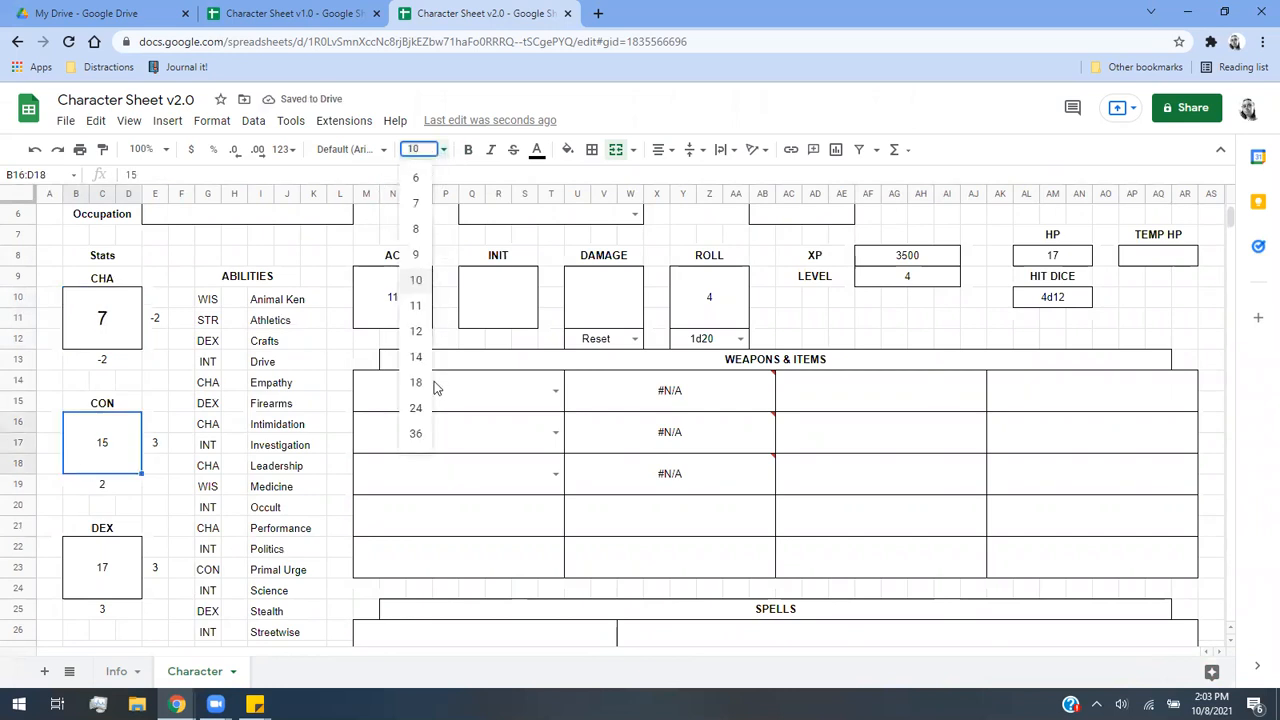
pyautogui.click(418, 388)
pyautogui.scroll(-2, 100, 450)
pyautogui.click(121, 420)
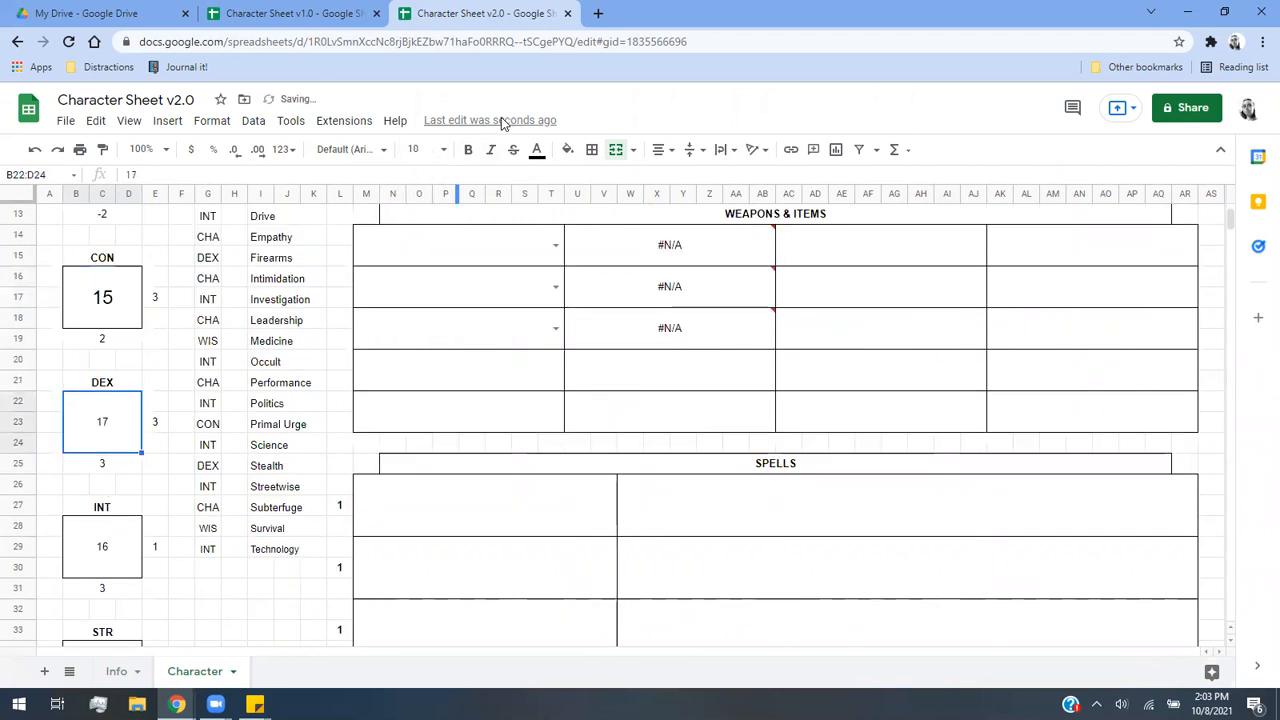
pyautogui.click(442, 151)
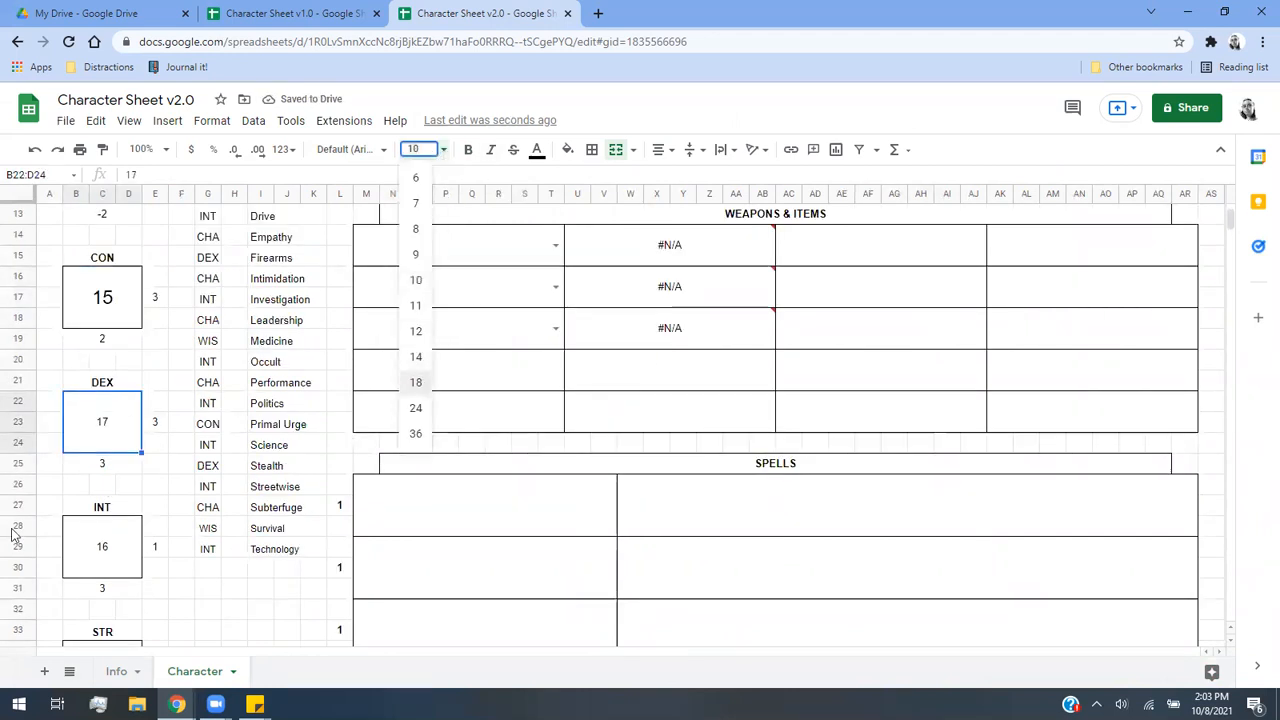
# Set the font size of the INT score to 18.
pyautogui.click(115, 562)
pyautogui.click(443, 153)
pyautogui.click(416, 382)
# Set the font size of the WIS and STR scores to 18.
pyautogui.scroll(-4, 148, 526)
pyautogui.click(122, 533)
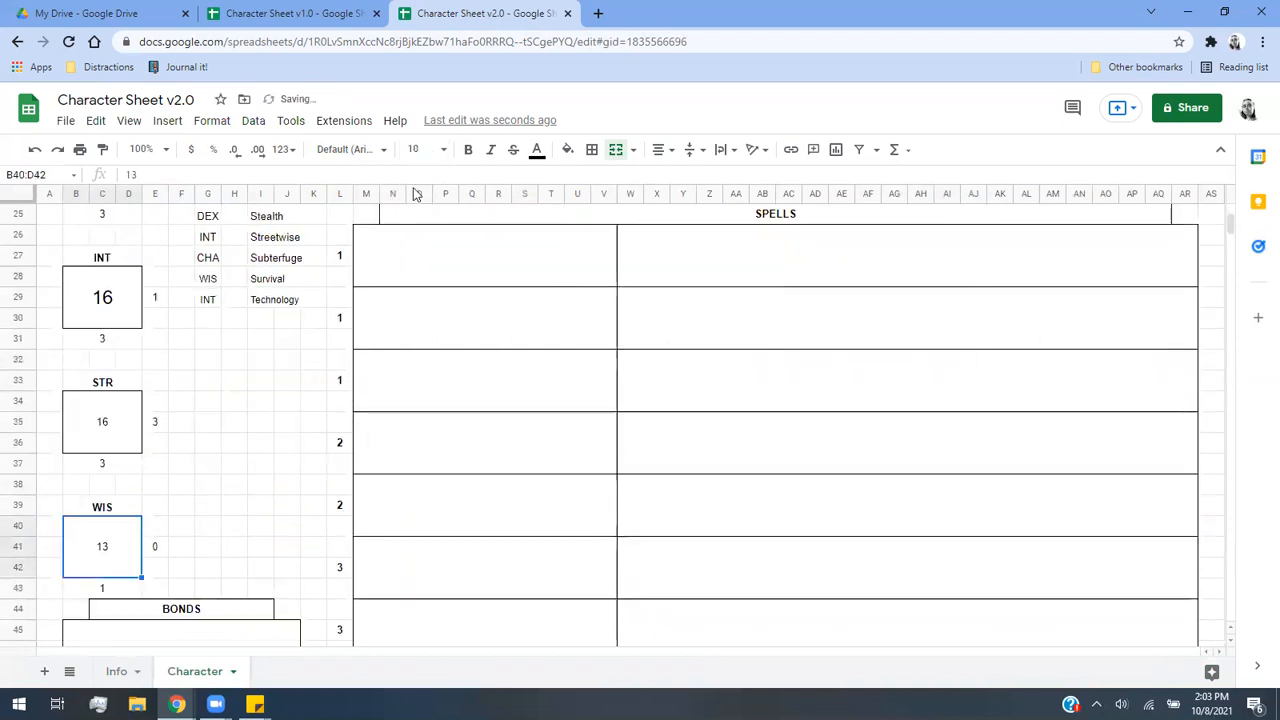
pyautogui.click(430, 150)
pyautogui.click(416, 382)
pyautogui.click(120, 428)
pyautogui.click(345, 149)
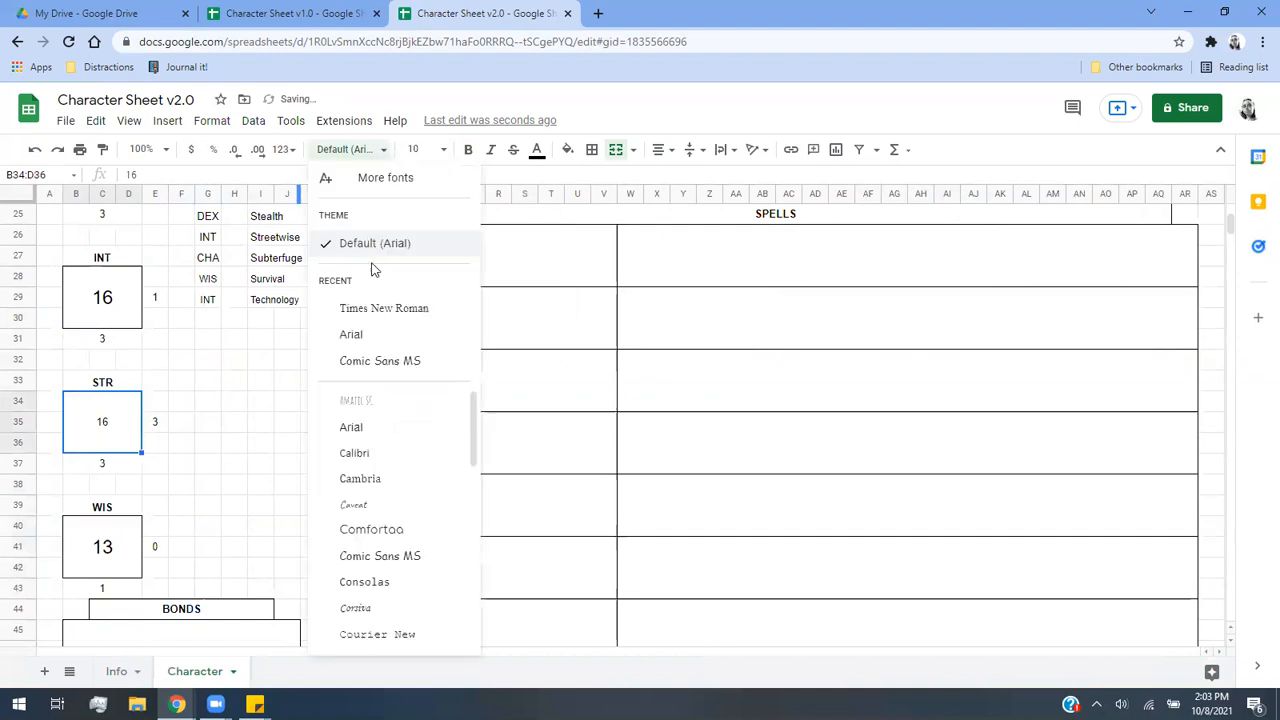
pyautogui.click(441, 149)
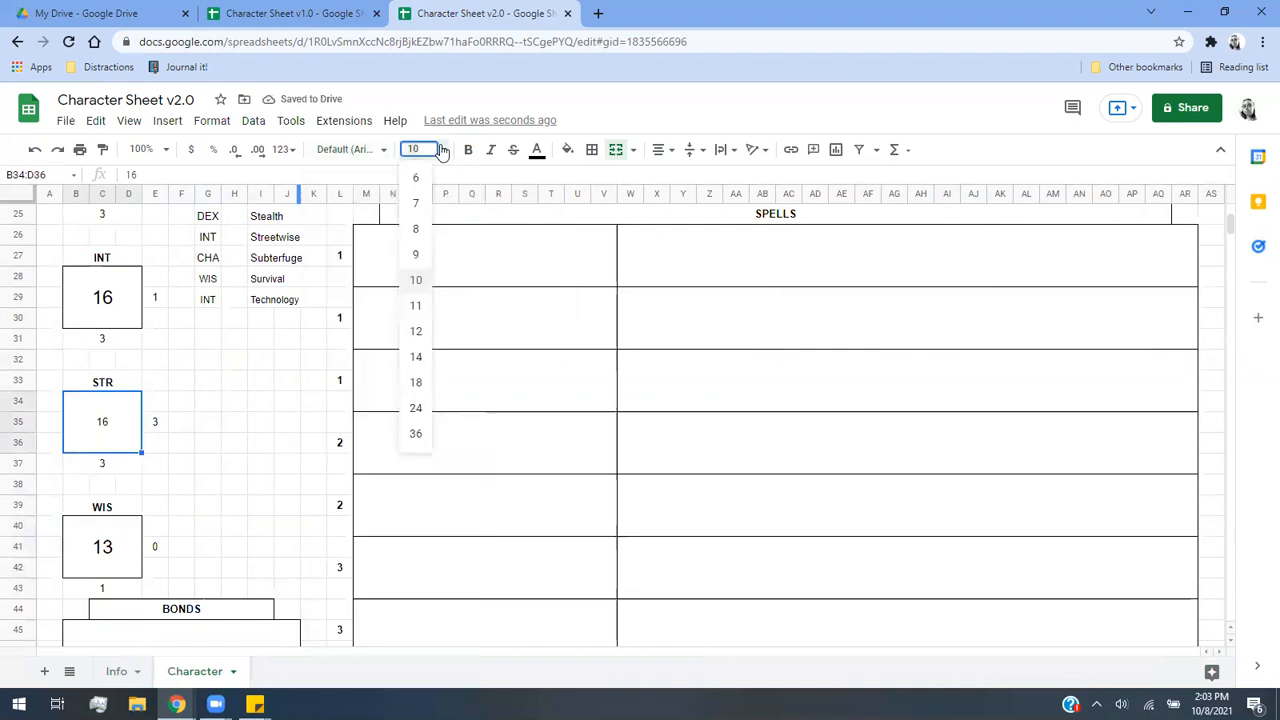
pyautogui.click(420, 382)
pyautogui.click(290, 381)
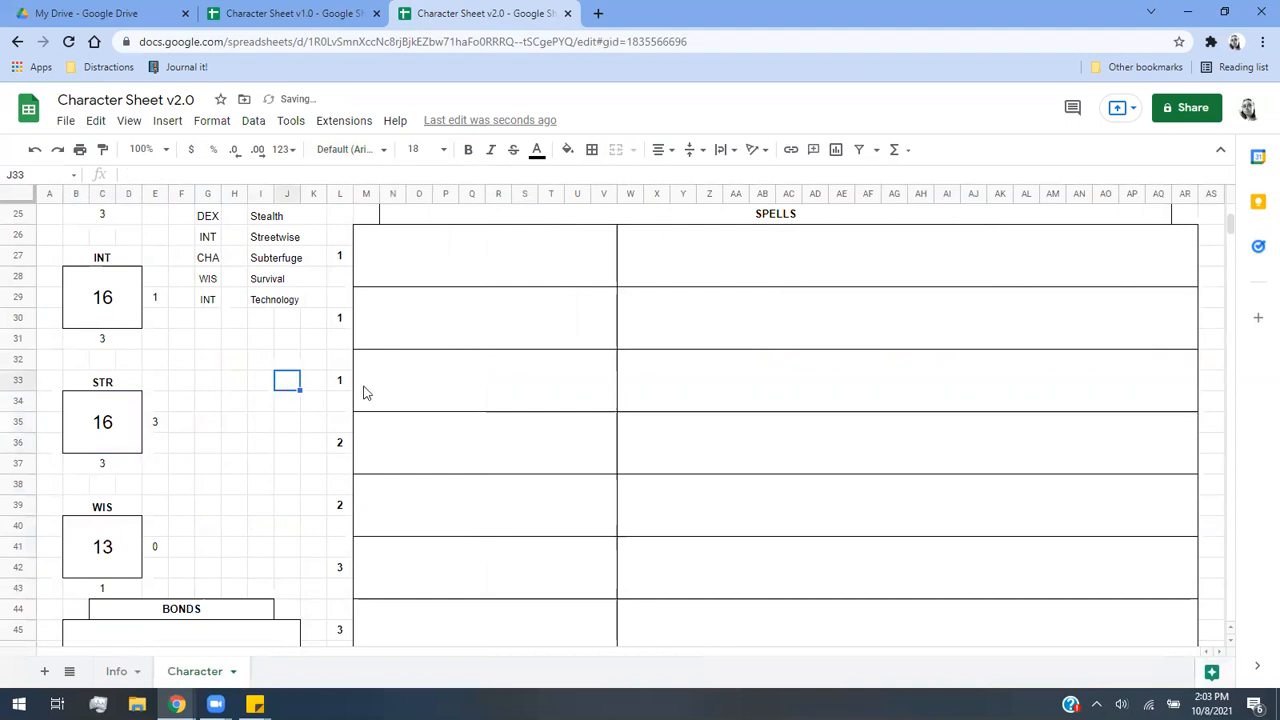
# Choose Quarterstaff as the weapon in the first row of WEAPONS & ITEMS.
pyautogui.scroll(10, 365, 392)
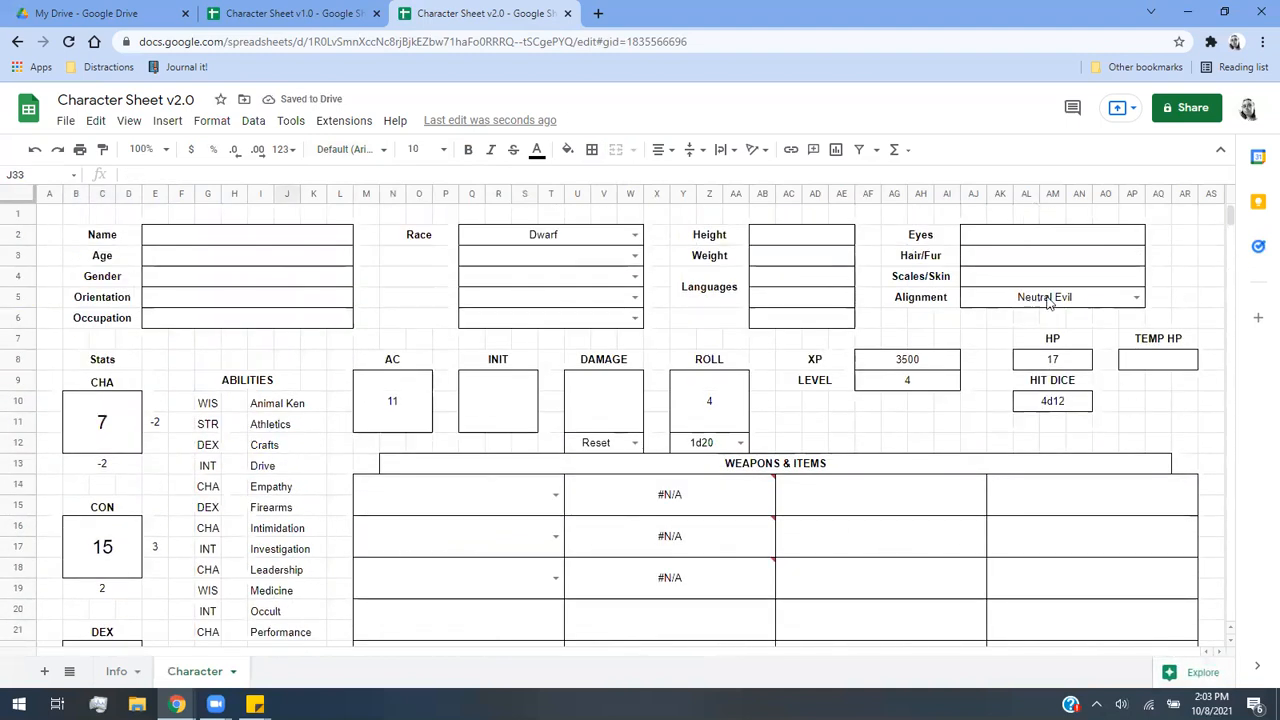
pyautogui.click(635, 443)
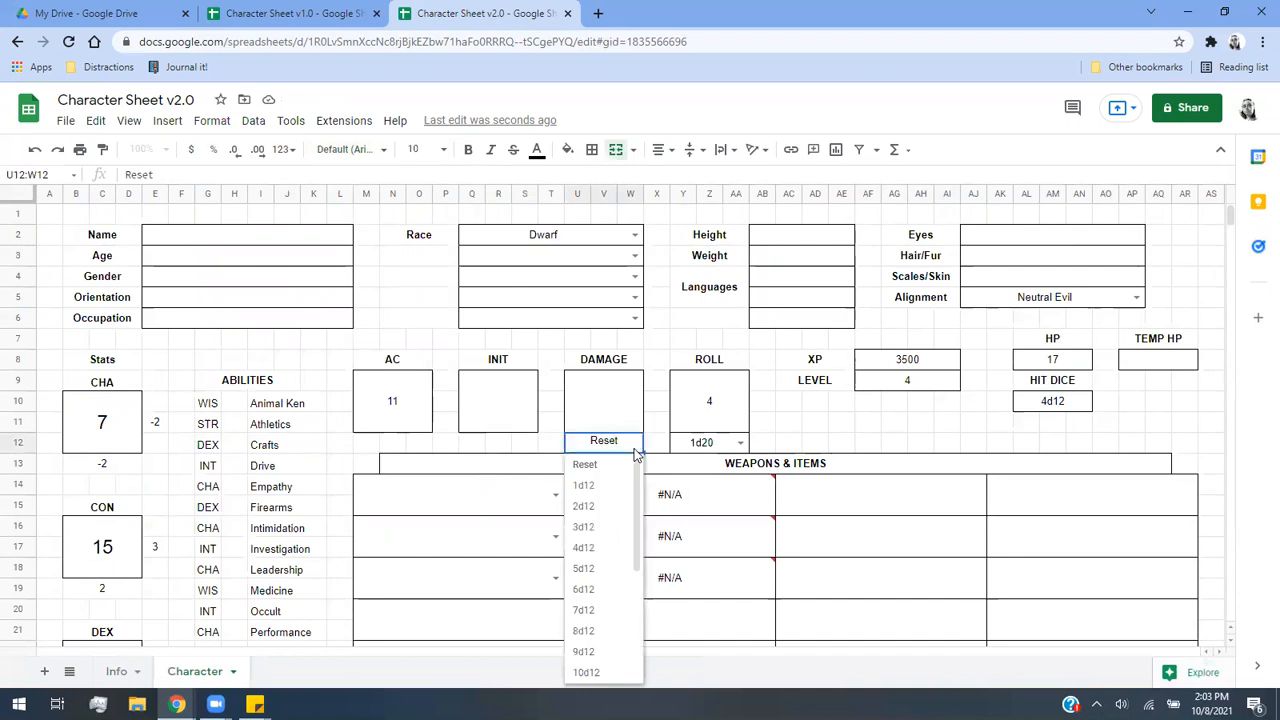
pyautogui.scroll(-5, 634, 517)
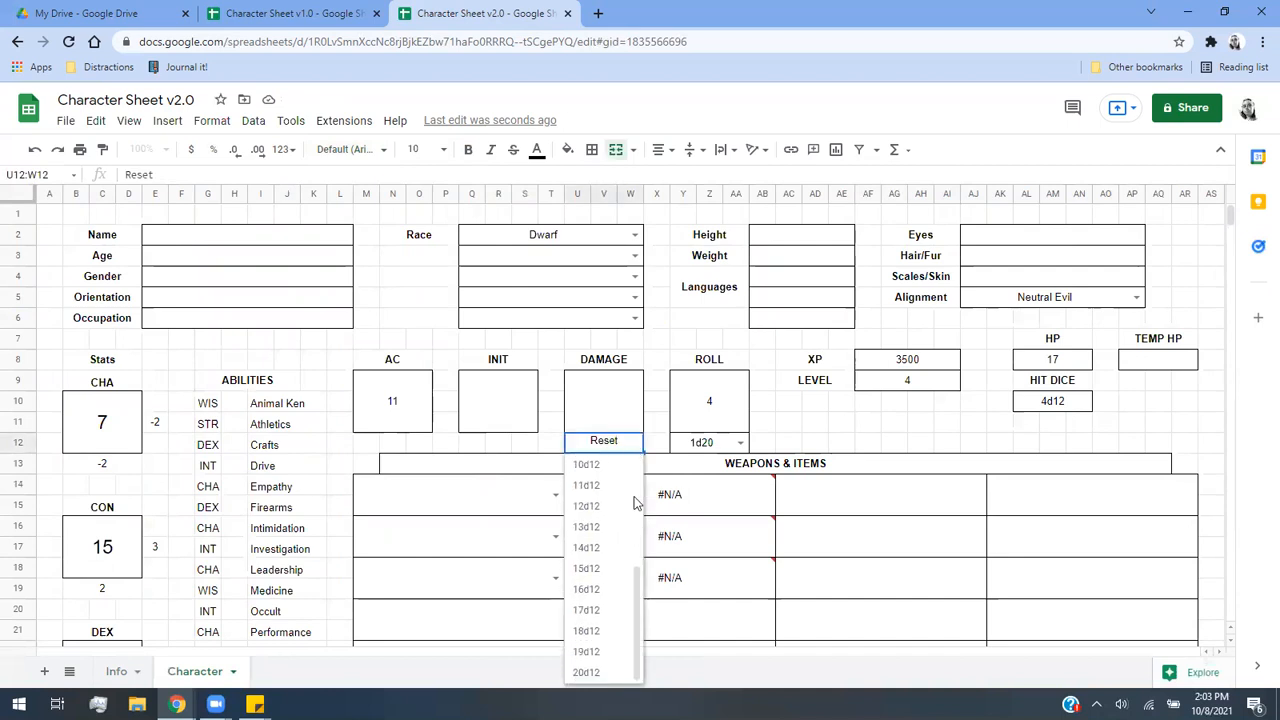
pyautogui.click(554, 494)
pyautogui.scroll(-5, 457, 574)
pyautogui.scroll(3, 460, 577)
pyautogui.click(416, 592)
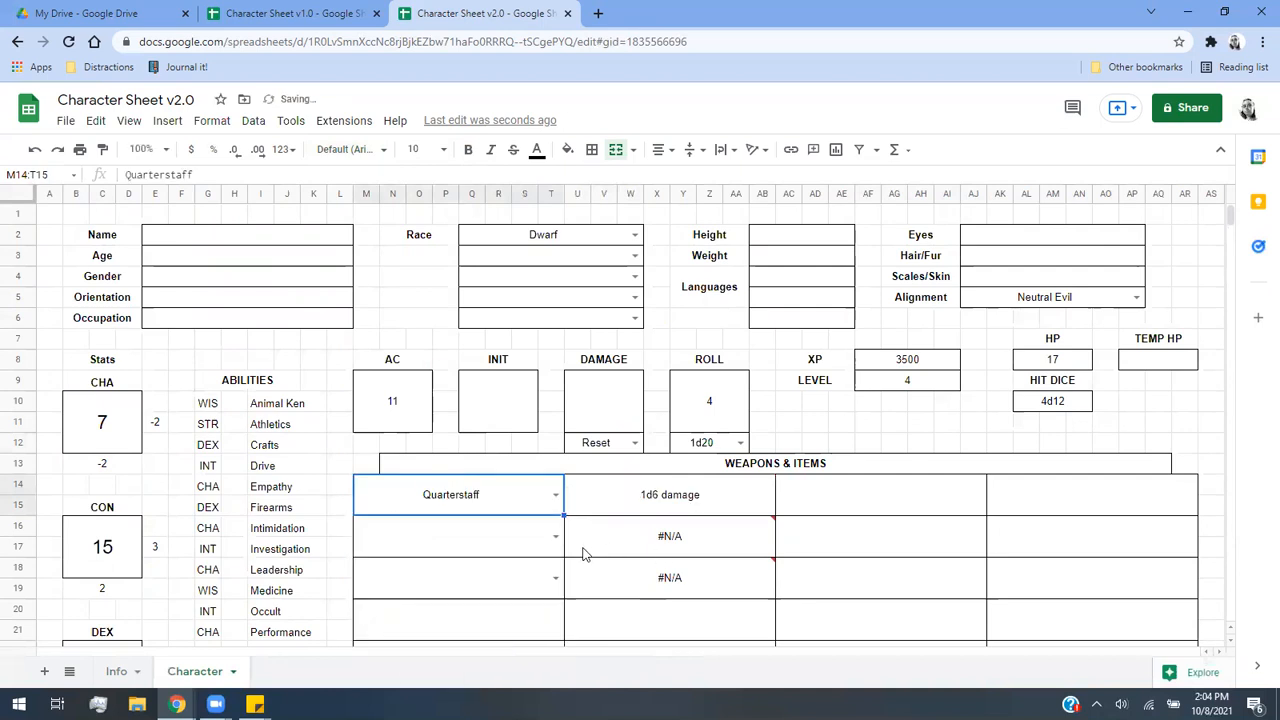
# Choose Longsword as the weapon in the second row of WEAPONS & ITEMS.
pyautogui.scroll(-3, 585, 554)
pyautogui.click(557, 433)
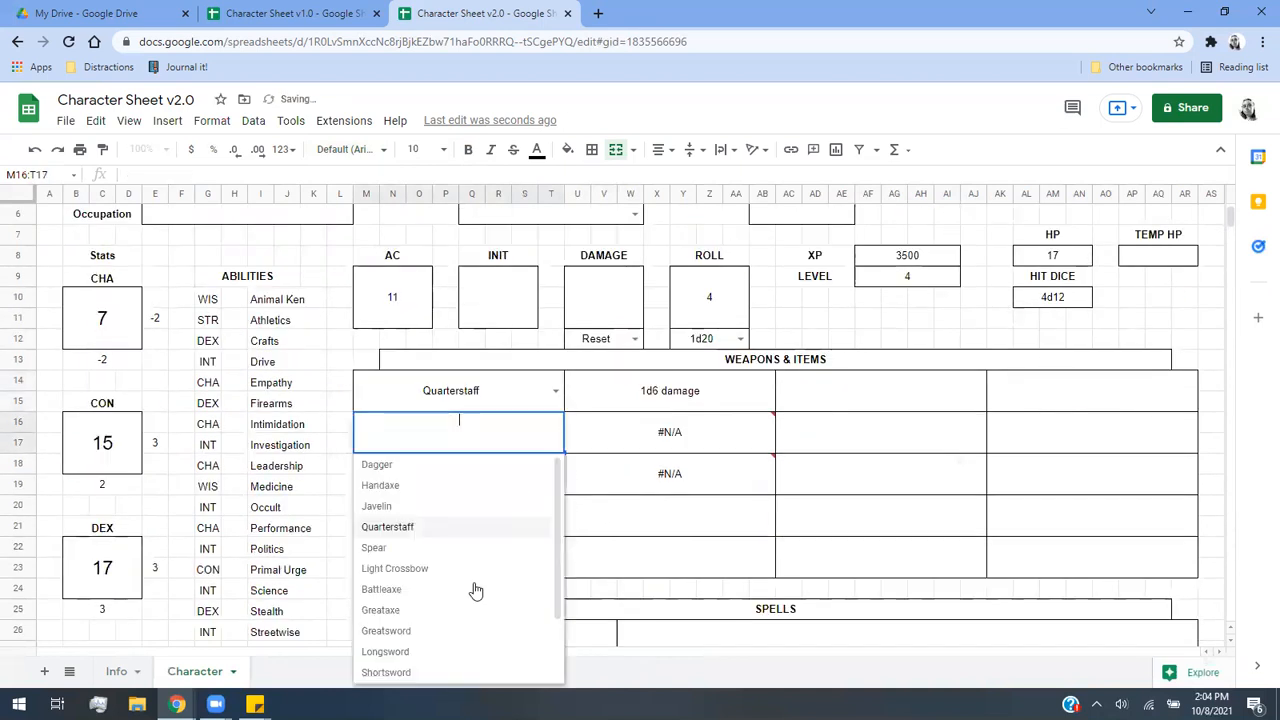
pyautogui.click(455, 651)
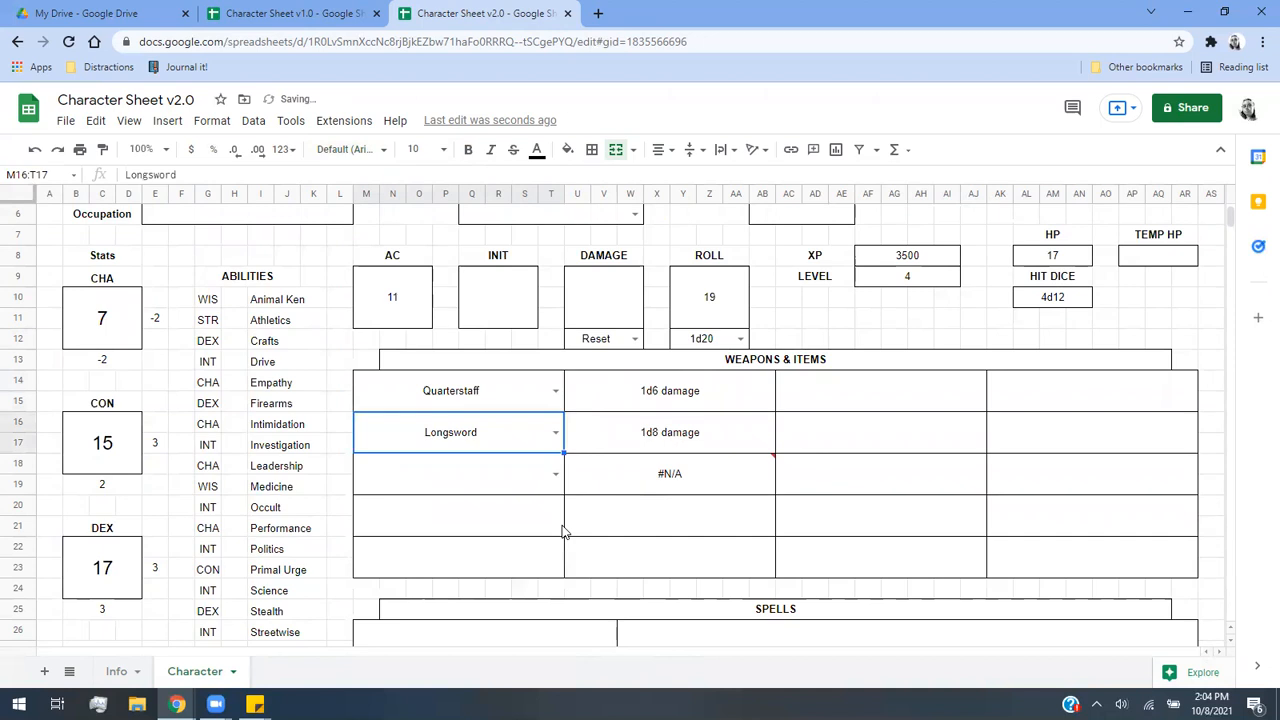
# Test the DAMAGE box with Quarterstaff and with a 6d12 roll.
pyautogui.click(636, 340)
pyautogui.scroll(-5, 603, 560)
pyautogui.click(613, 653)
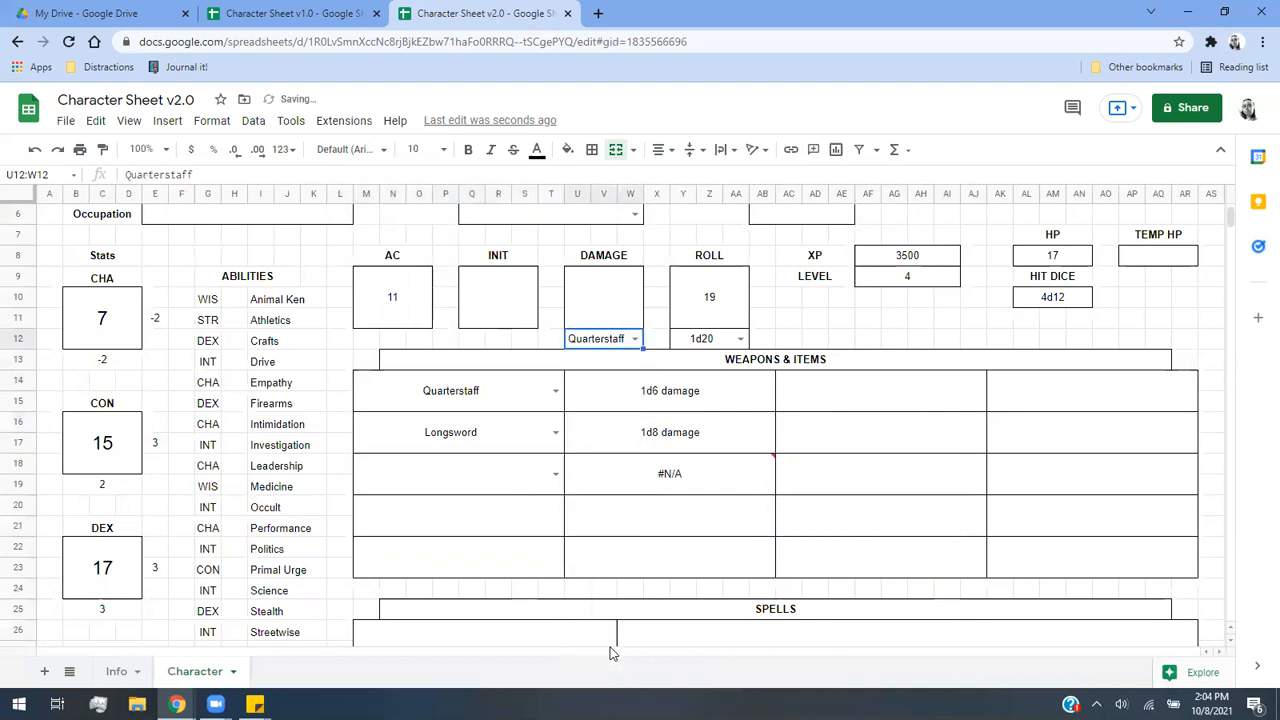
pyautogui.click(634, 340)
pyautogui.click(613, 487)
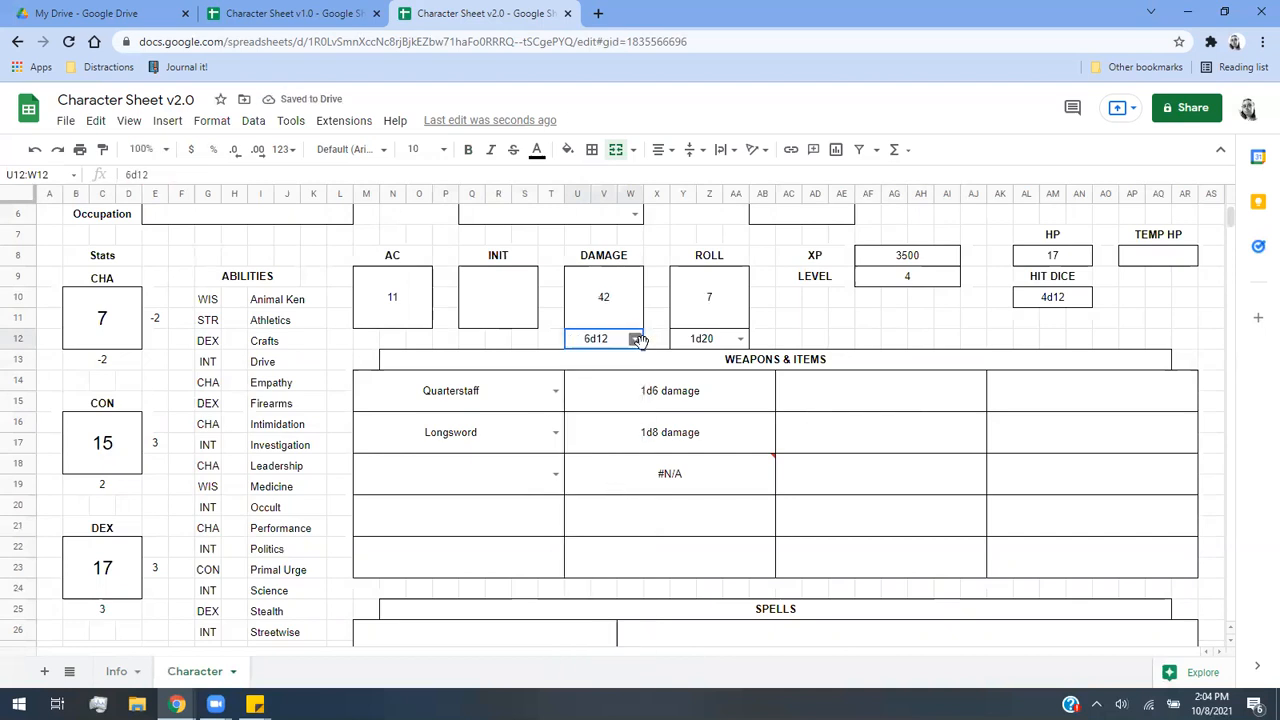
# Return both the ROLL and DAMAGE selectors to Reset.
pyautogui.click(741, 339)
pyautogui.click(692, 361)
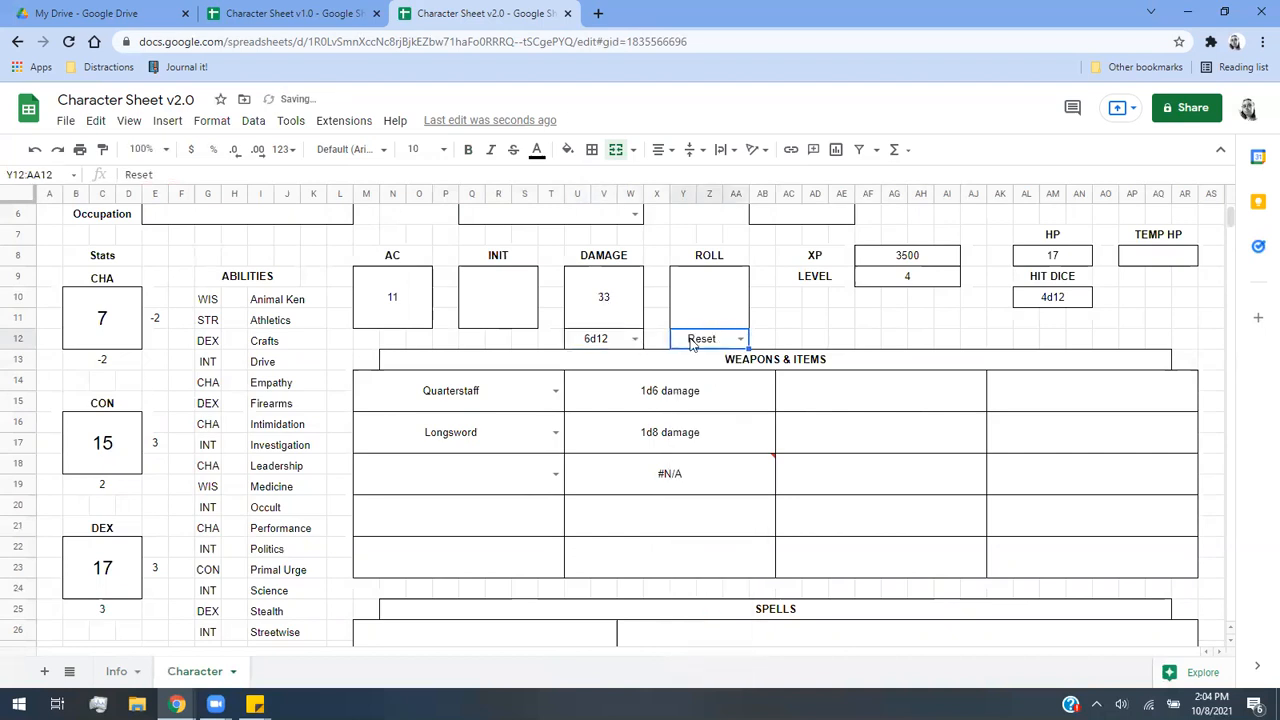
pyautogui.click(634, 339)
pyautogui.click(598, 361)
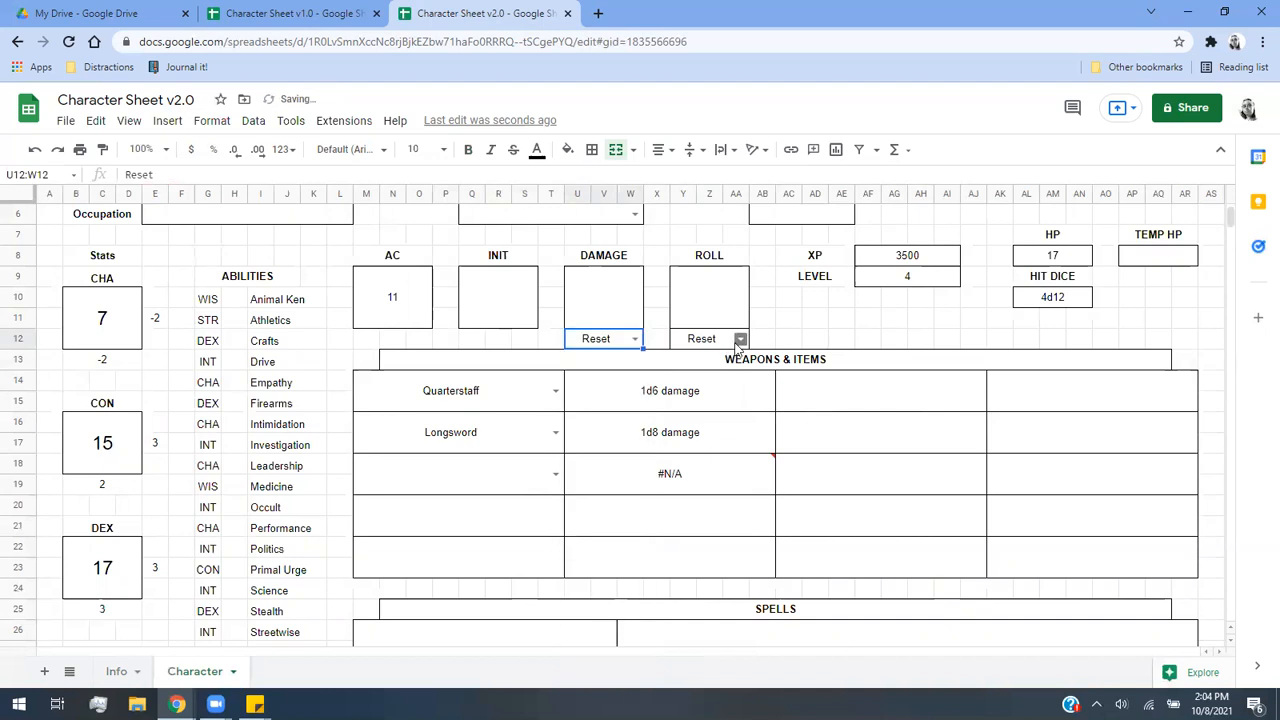
# Test the ROLL box with a STR check followed by a DEX check.
pyautogui.click(740, 339)
pyautogui.click(705, 651)
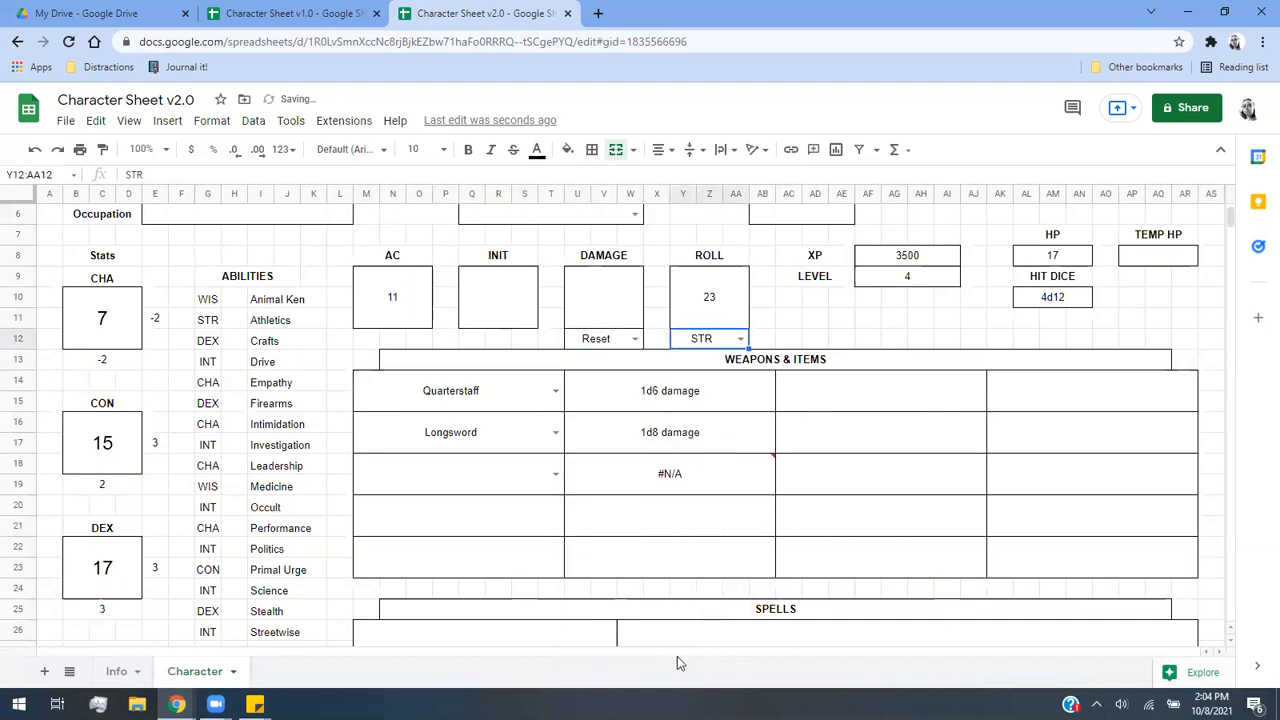
pyautogui.click(740, 338)
pyautogui.click(686, 591)
pyautogui.scroll(-3, 688, 601)
pyautogui.scroll(3, 686, 600)
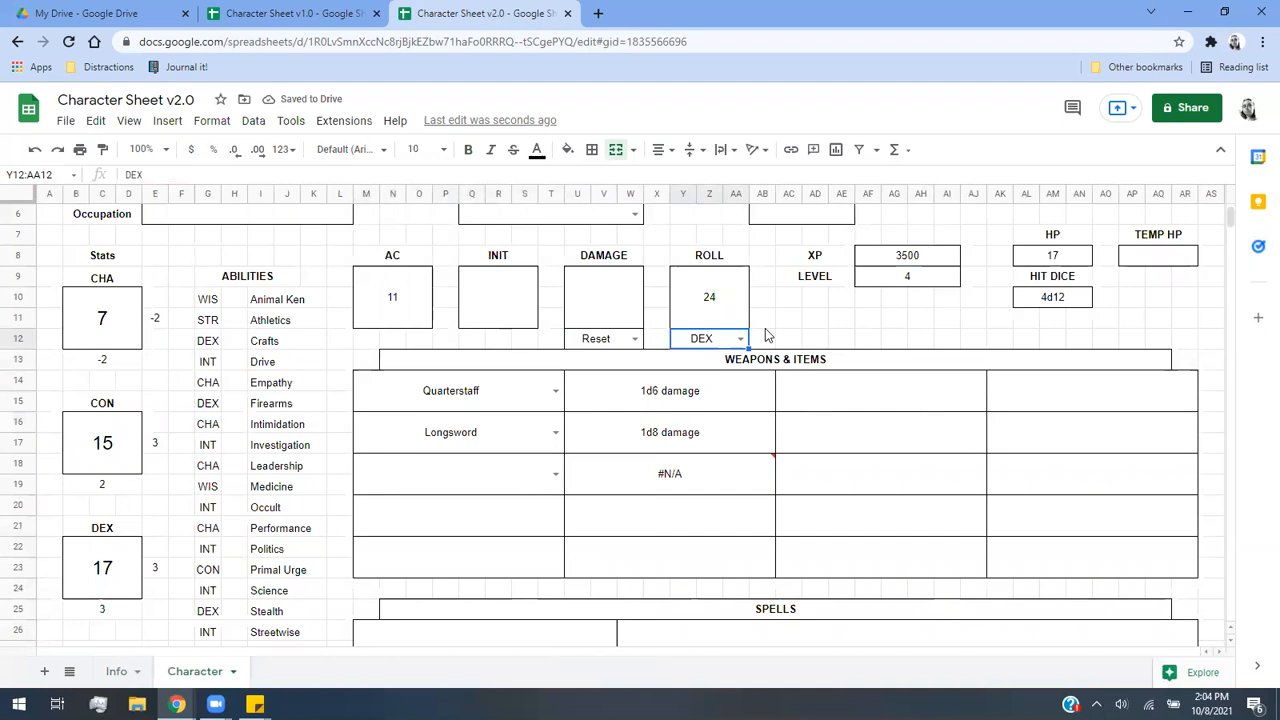
# Test the ROLL box with the plain dice 1d6 and 1d20.
pyautogui.click(740, 338)
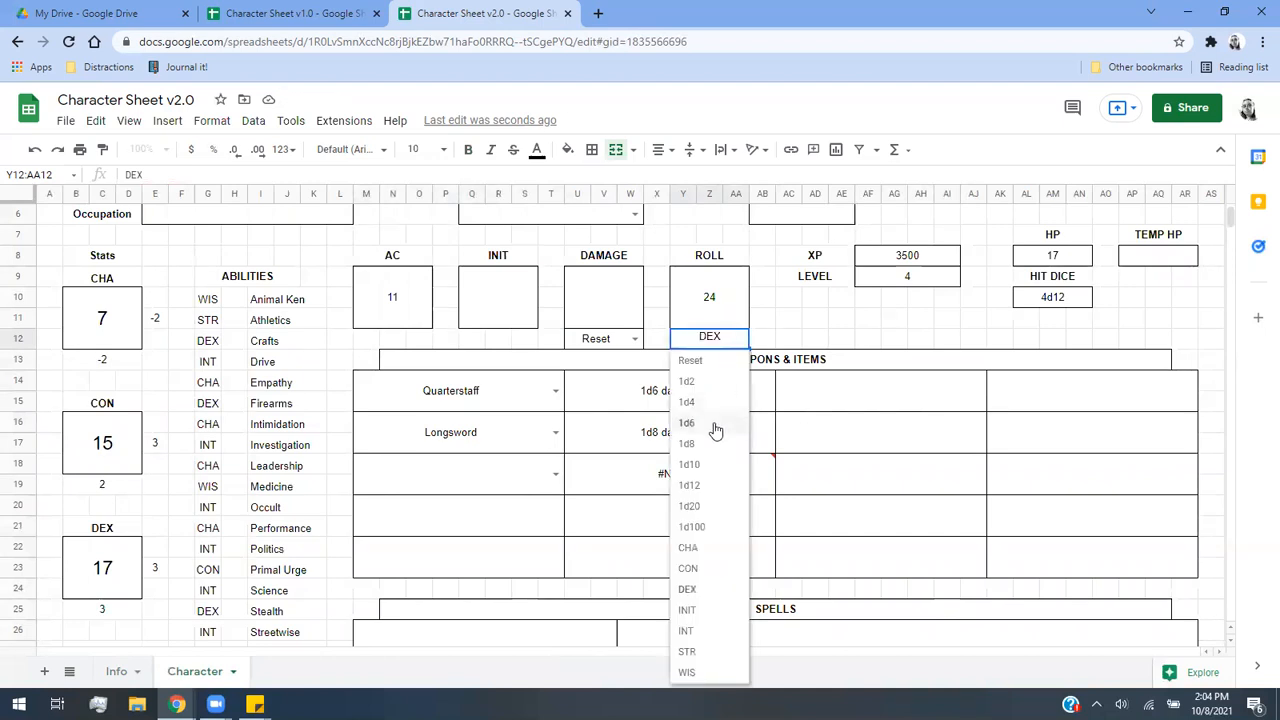
pyautogui.click(716, 430)
pyautogui.click(740, 338)
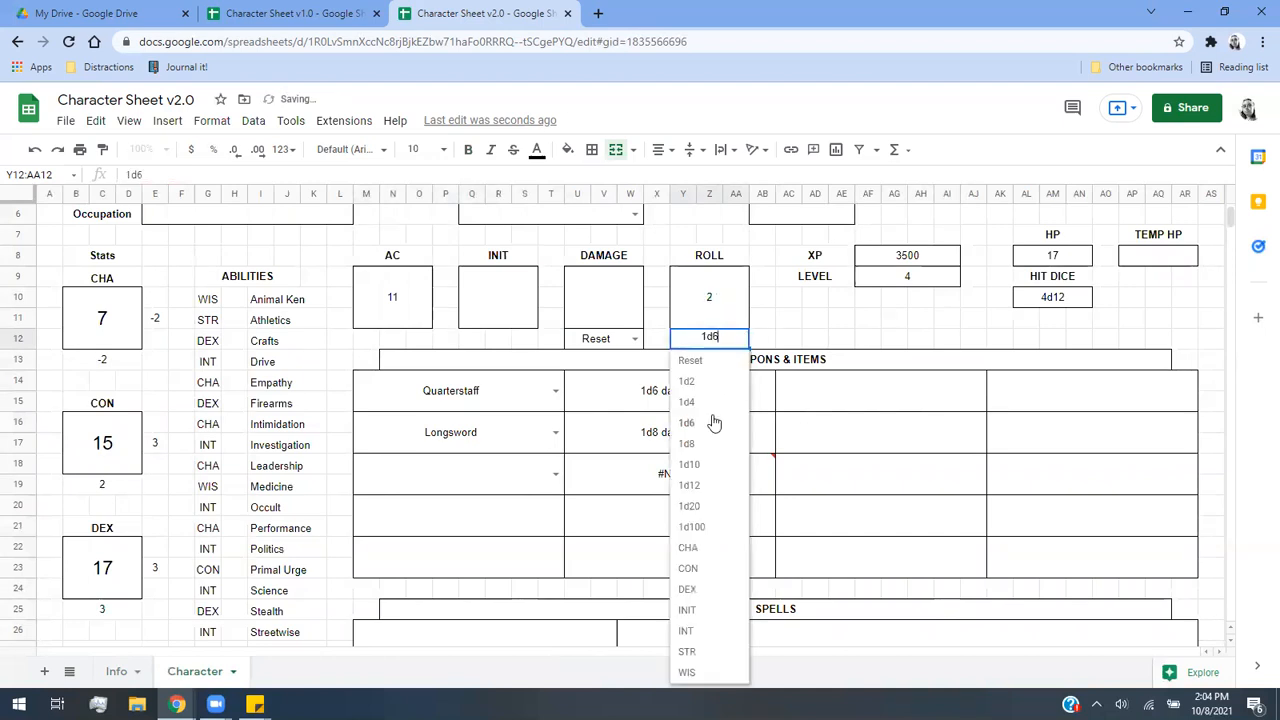
pyautogui.click(708, 502)
# Roll STR again in the ROLL box, followed by INIT.
pyautogui.click(741, 339)
pyautogui.click(689, 651)
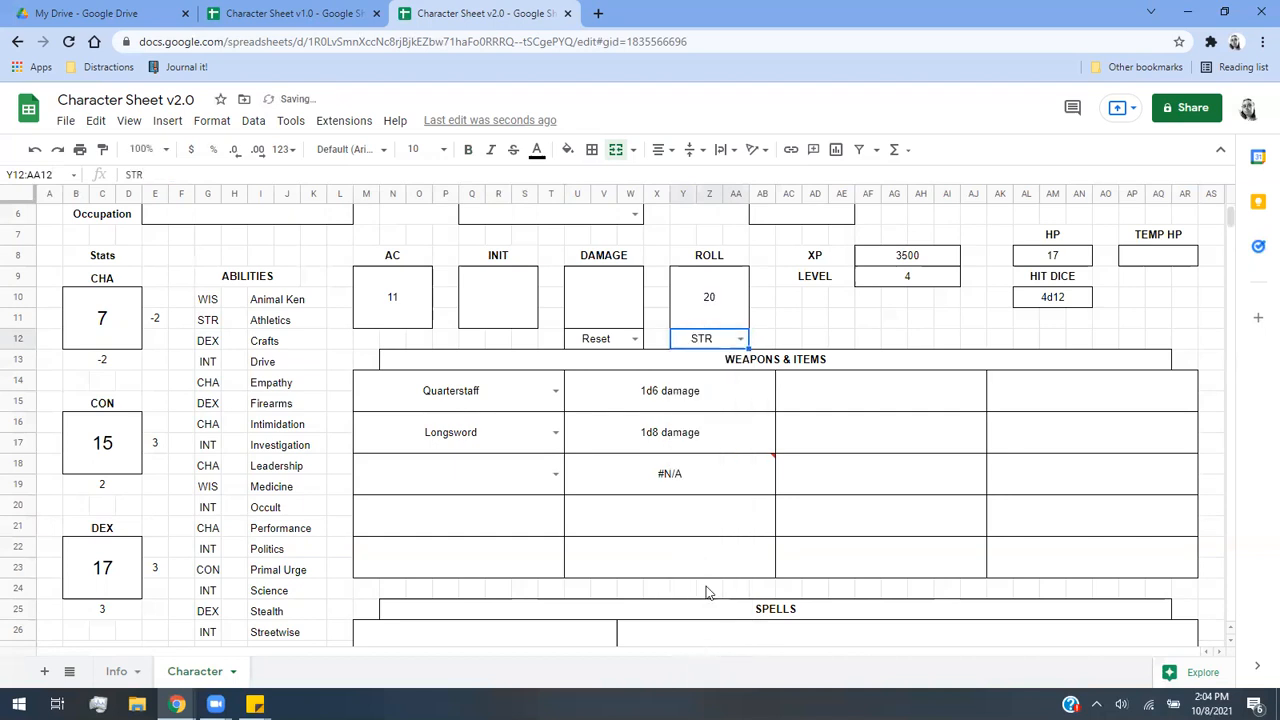
pyautogui.click(741, 339)
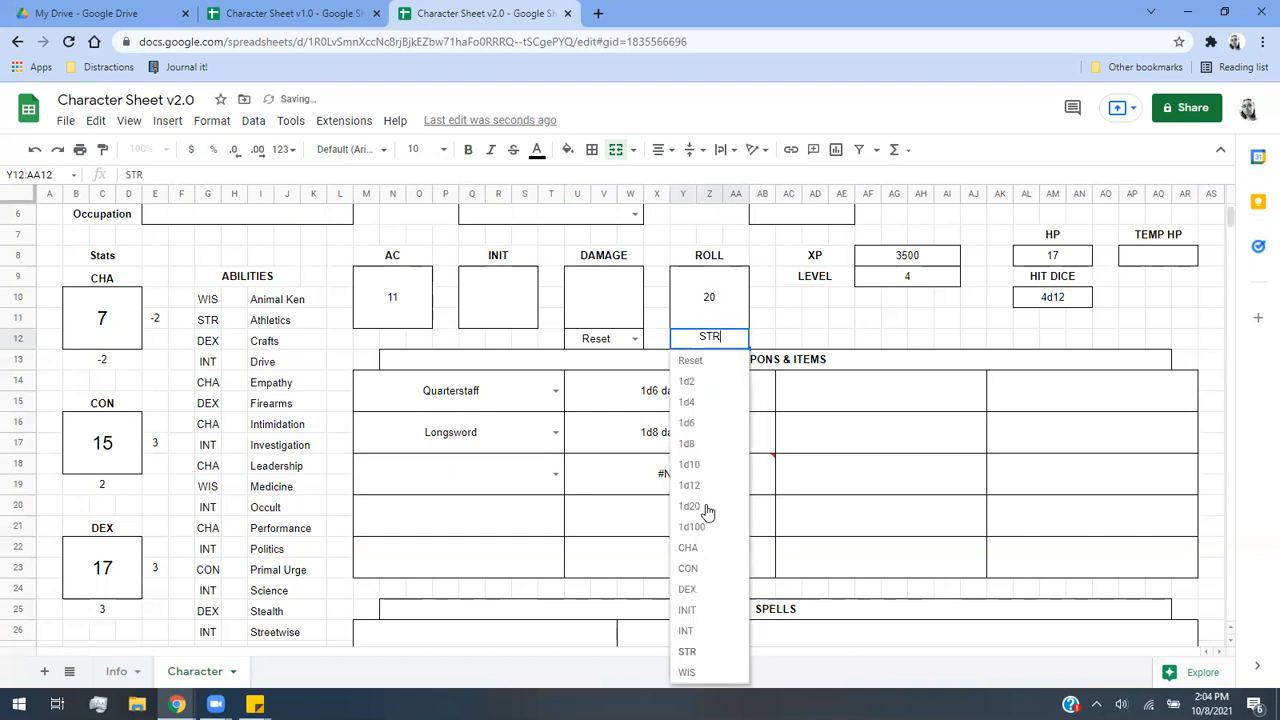
pyautogui.click(694, 609)
# Test the ROLL box with CHA and CON checks.
pyautogui.click(741, 339)
pyautogui.click(689, 548)
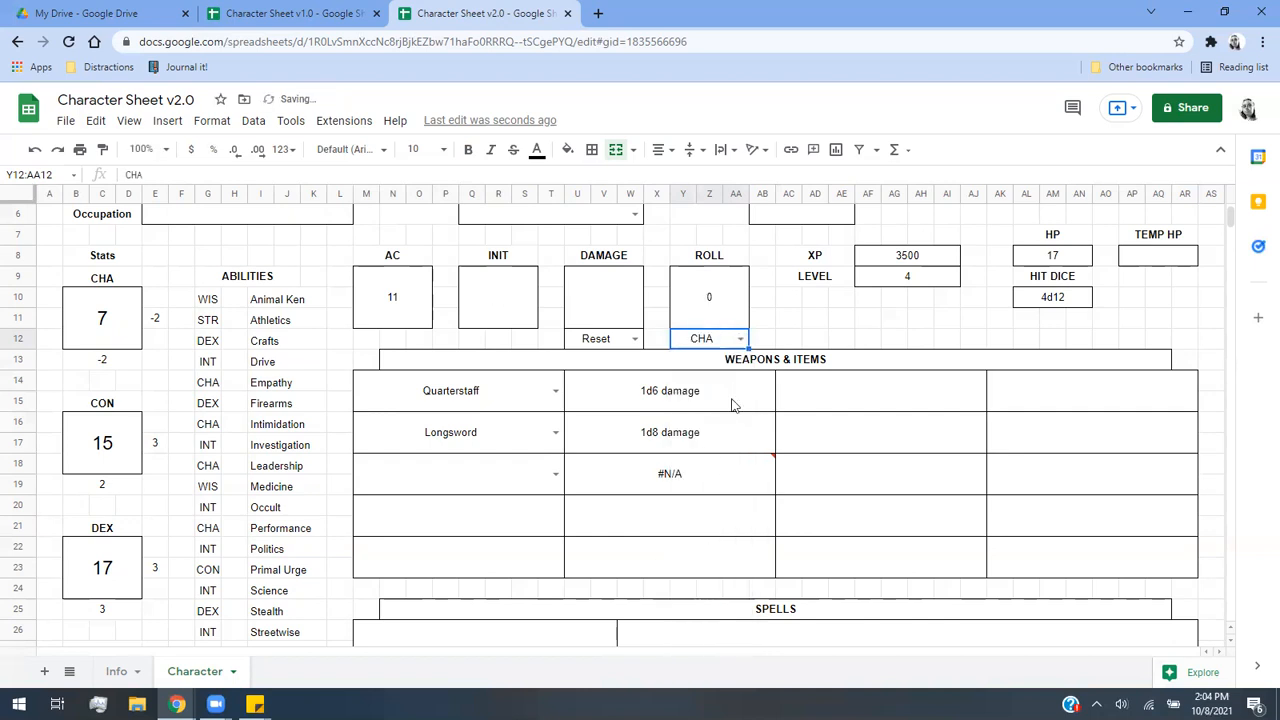
pyautogui.click(741, 339)
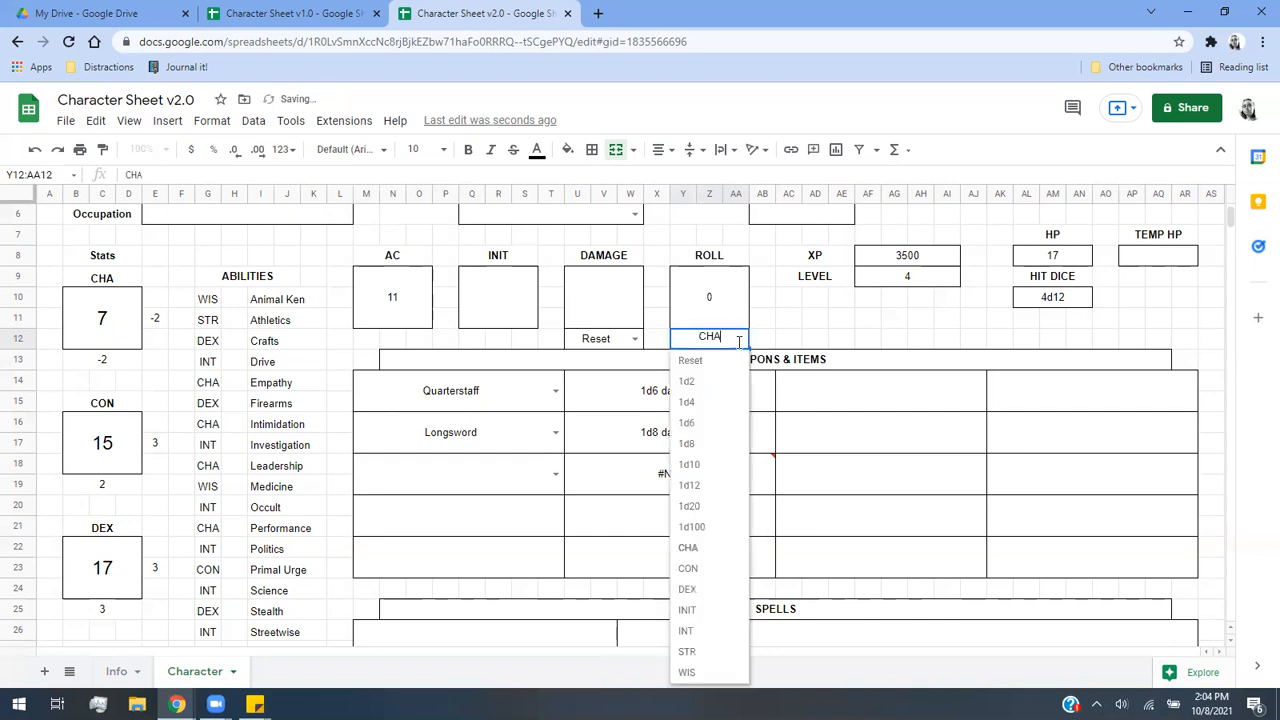
pyautogui.click(714, 570)
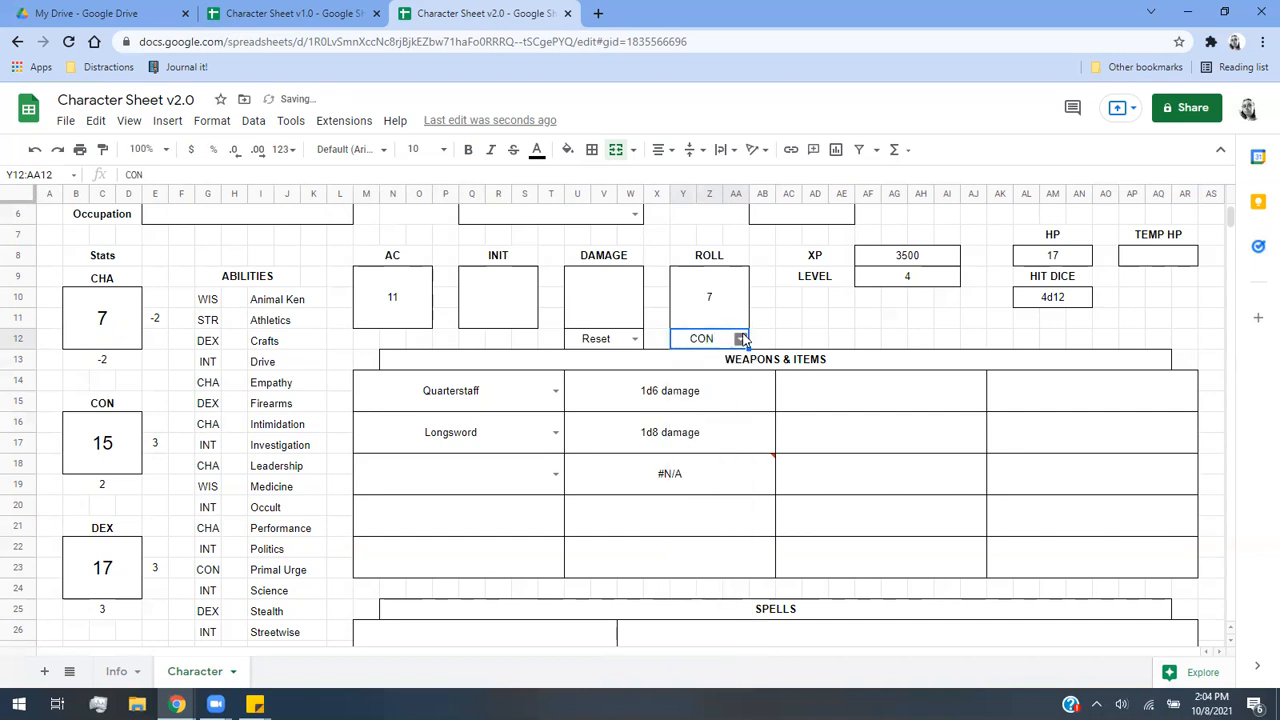
# Test the ROLL box with INT and WIS checks.
pyautogui.click(741, 339)
pyautogui.click(714, 613)
pyautogui.click(741, 339)
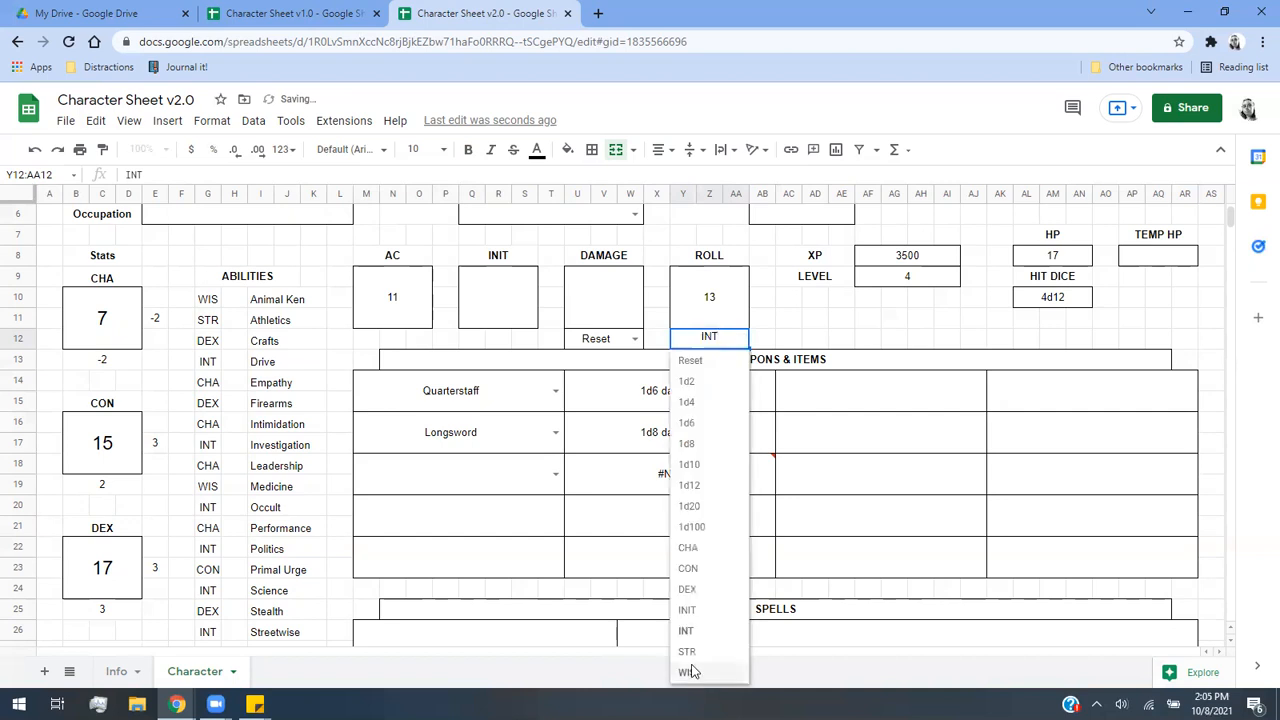
pyautogui.click(692, 672)
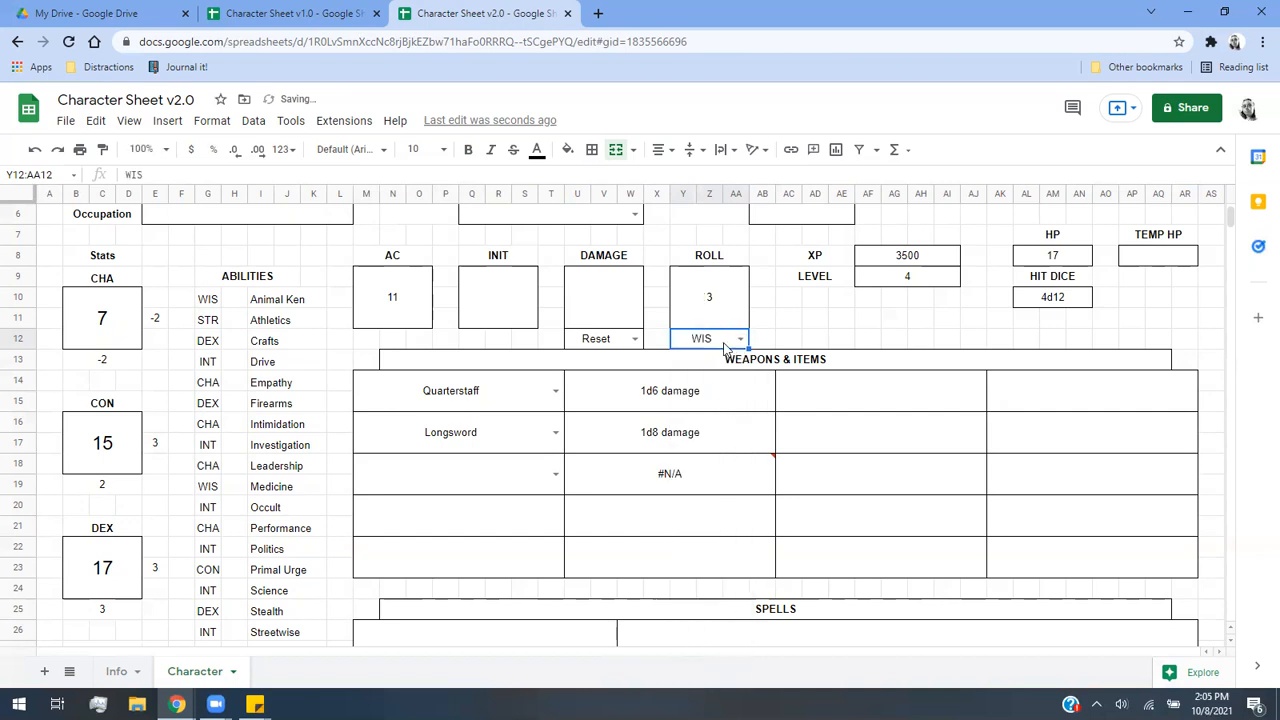
# Set the ROLL selector back to Reset.
pyautogui.click(741, 339)
pyautogui.click(745, 357)
pyautogui.click(810, 340)
# Review the lower part of the character sheet, from the ABILITIES table and its first entry's formula to the CHARACTER INFORMATION section.
pyautogui.scroll(-5, 720, 600)
pyautogui.scroll(-10, 695, 569)
pyautogui.scroll(-10, 544, 568)
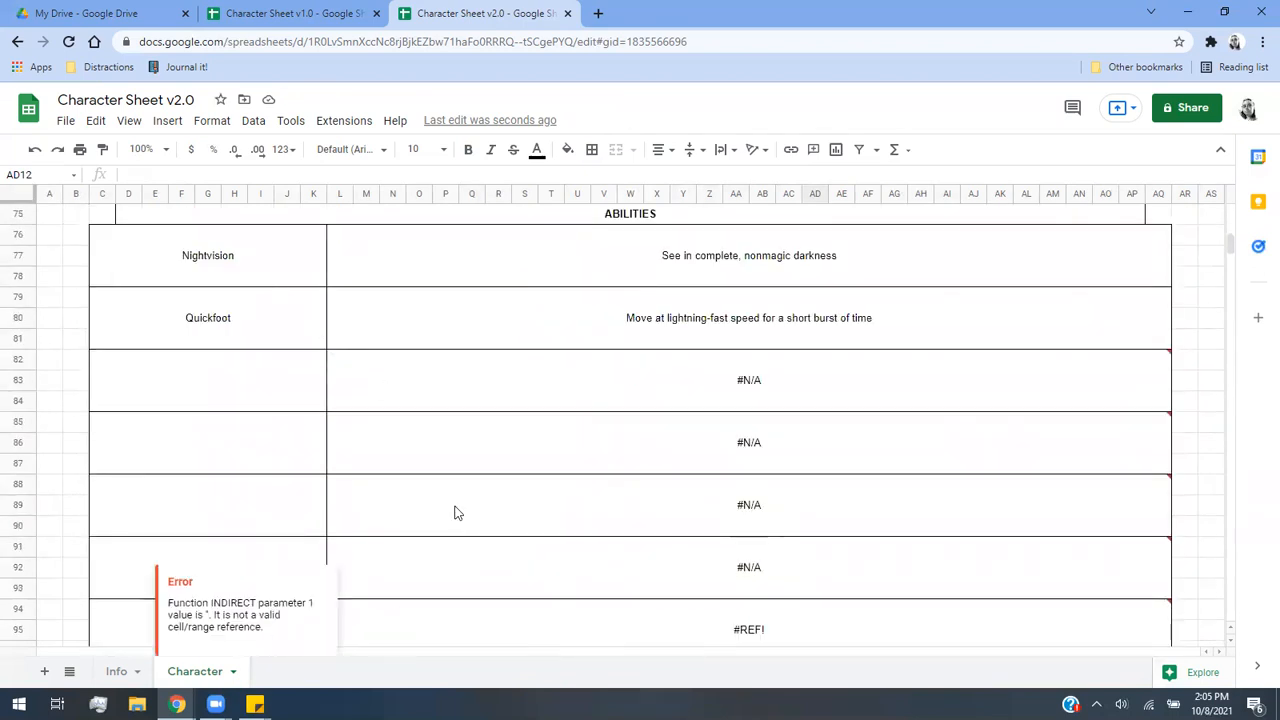
pyautogui.click(261, 264)
pyautogui.scroll(-20, 489, 432)
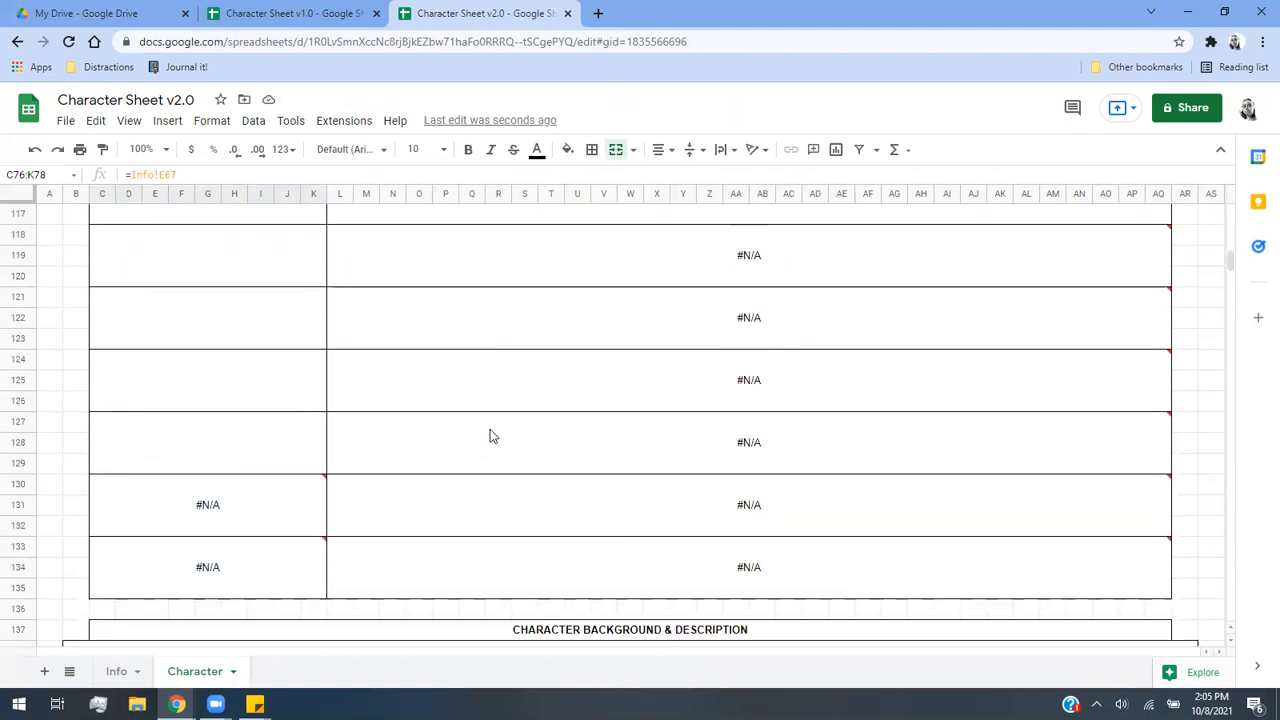
pyautogui.scroll(-1, 420, 468)
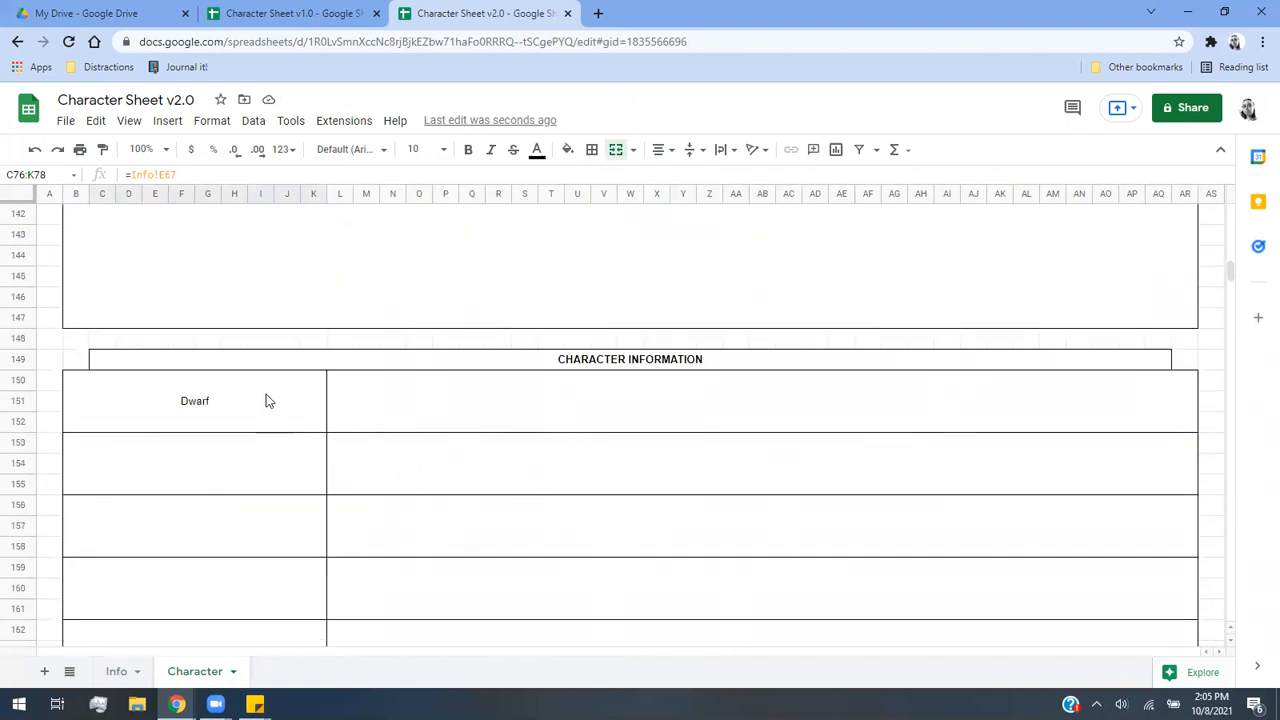
# Fill the description beside the alignment in CHARACTER INFORMATION with =vlookup(B165,Info!H1:I9,2,FALSE), looking up the alignment list on the Info sheet.
pyautogui.click(347, 425)
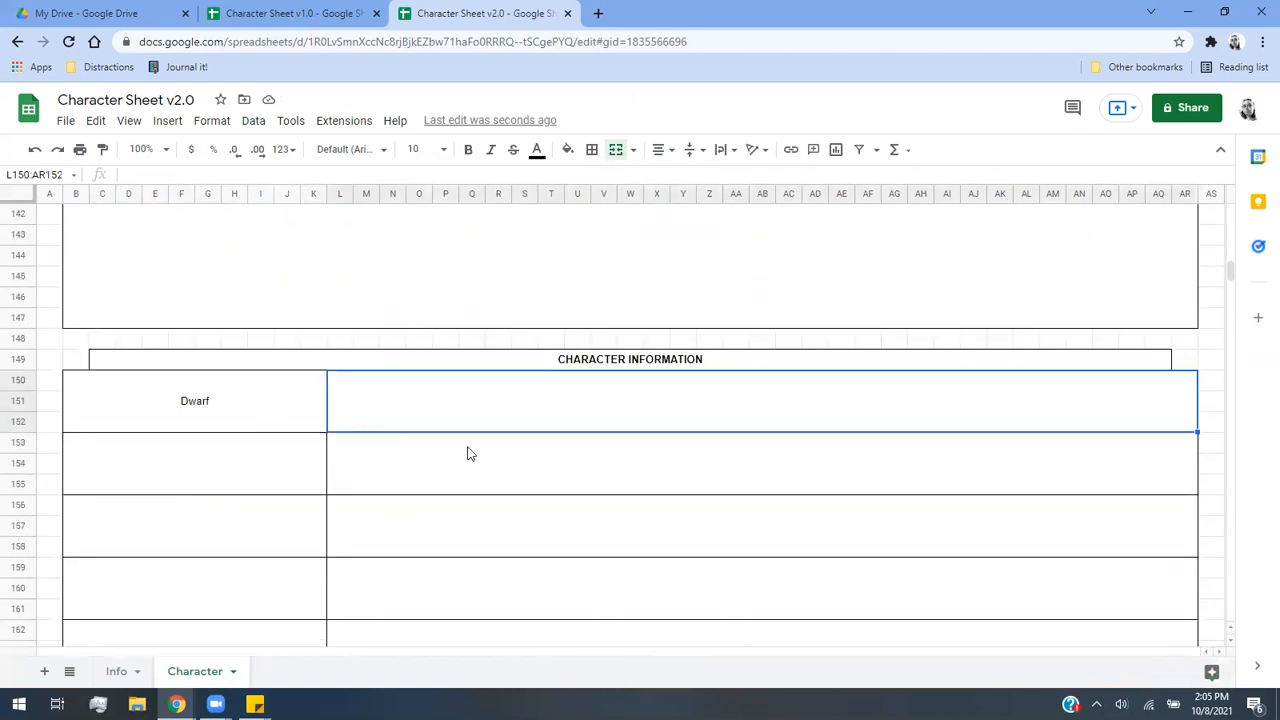
pyautogui.scroll(-4, 453, 435)
pyautogui.scroll(2, 451, 437)
pyautogui.scroll(-2, 451, 437)
pyautogui.scroll(-1, 447, 450)
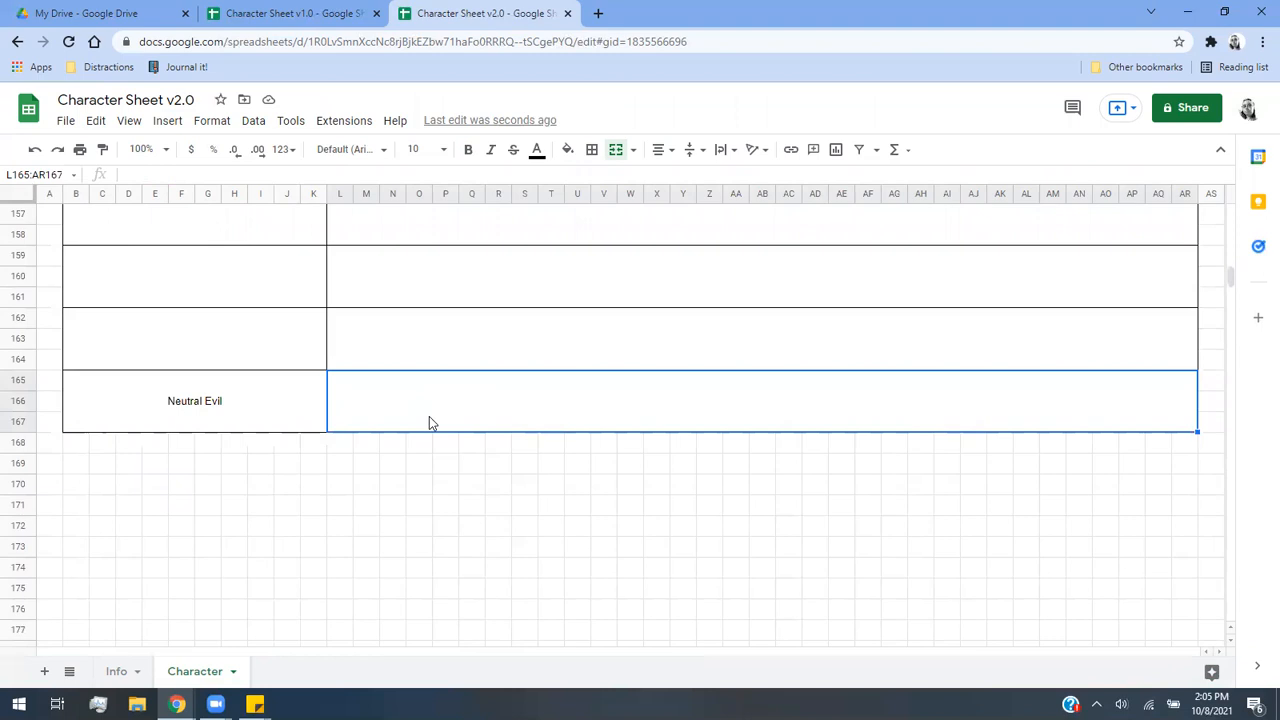
pyautogui.write('=vlookup')
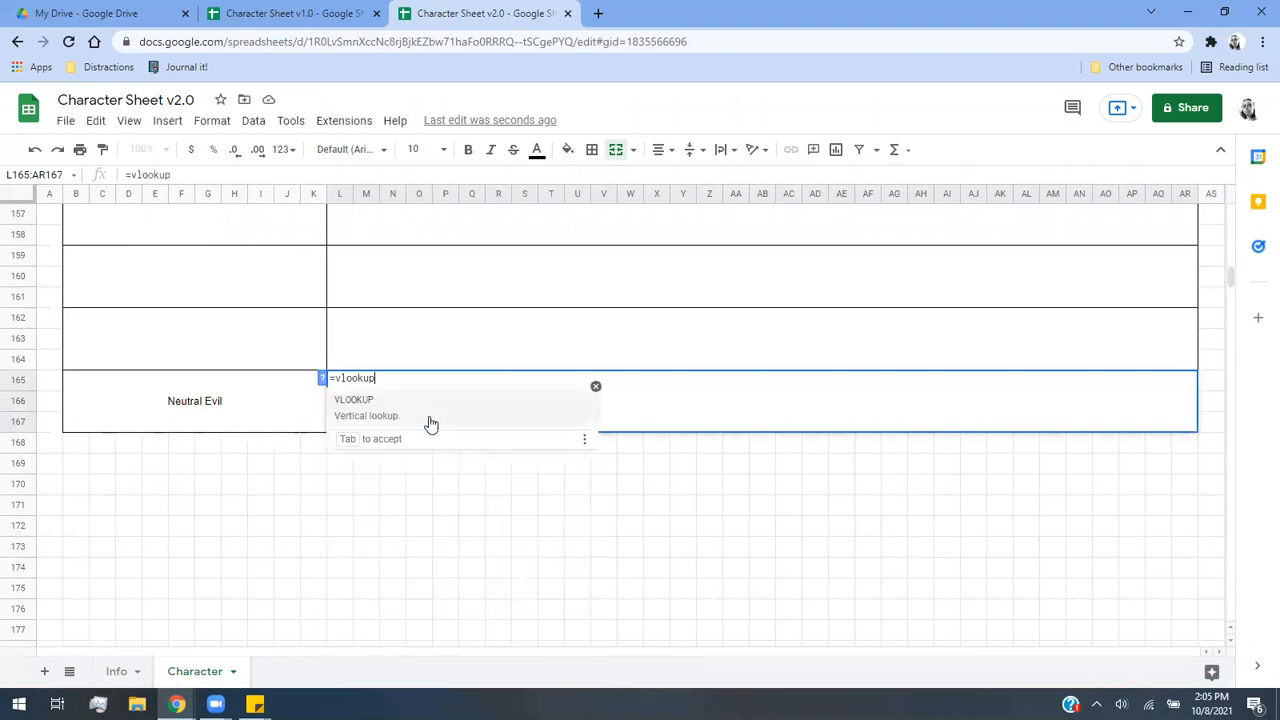
pyautogui.write('(')
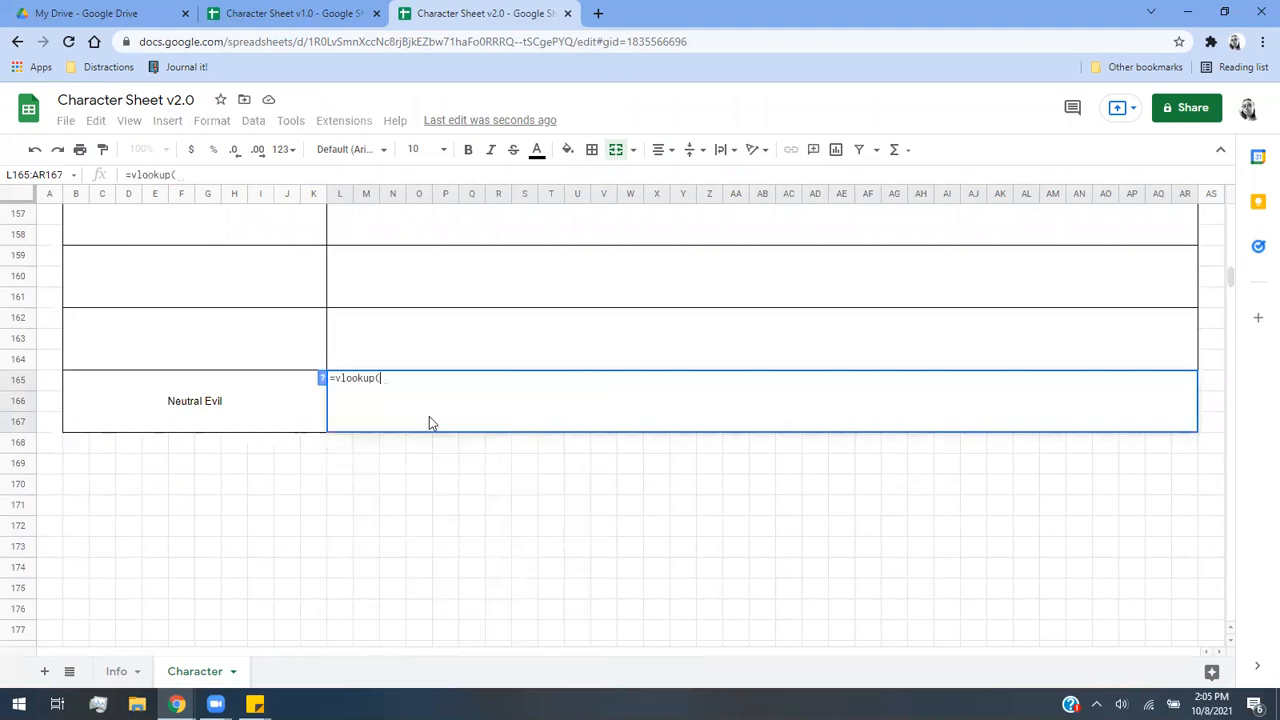
pyautogui.click(240, 400)
pyautogui.write(',')
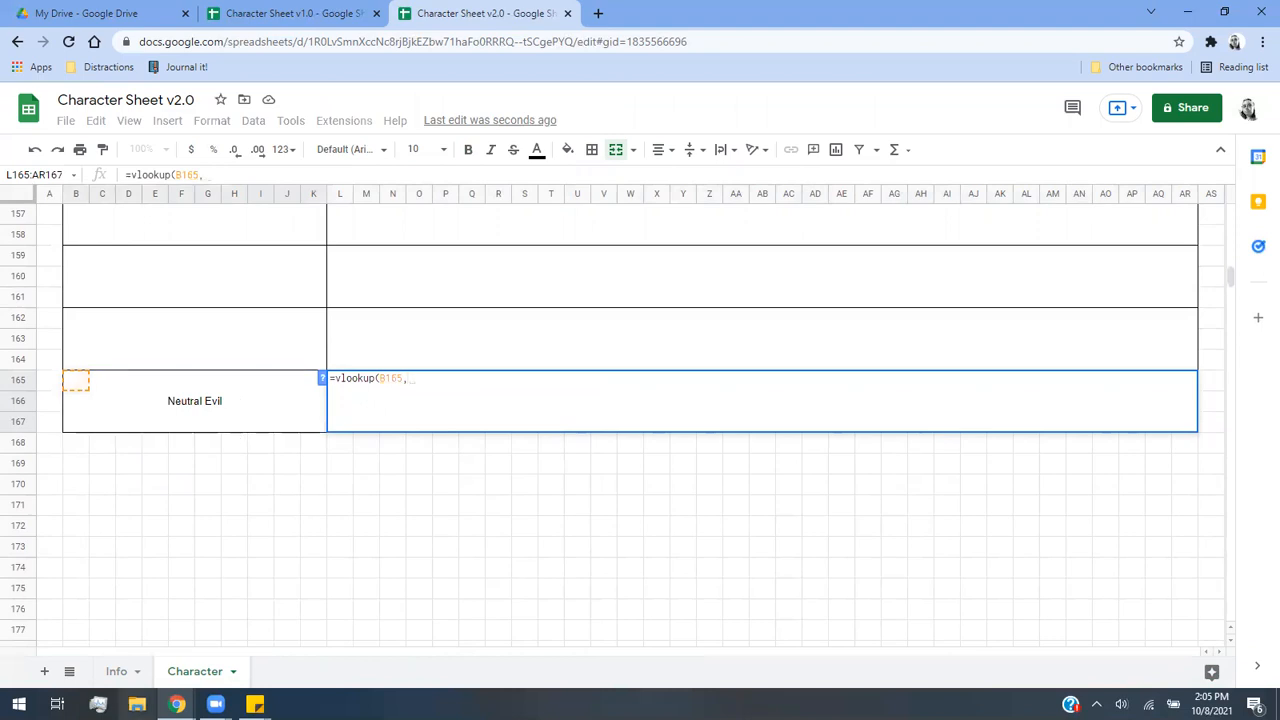
pyautogui.click(120, 681)
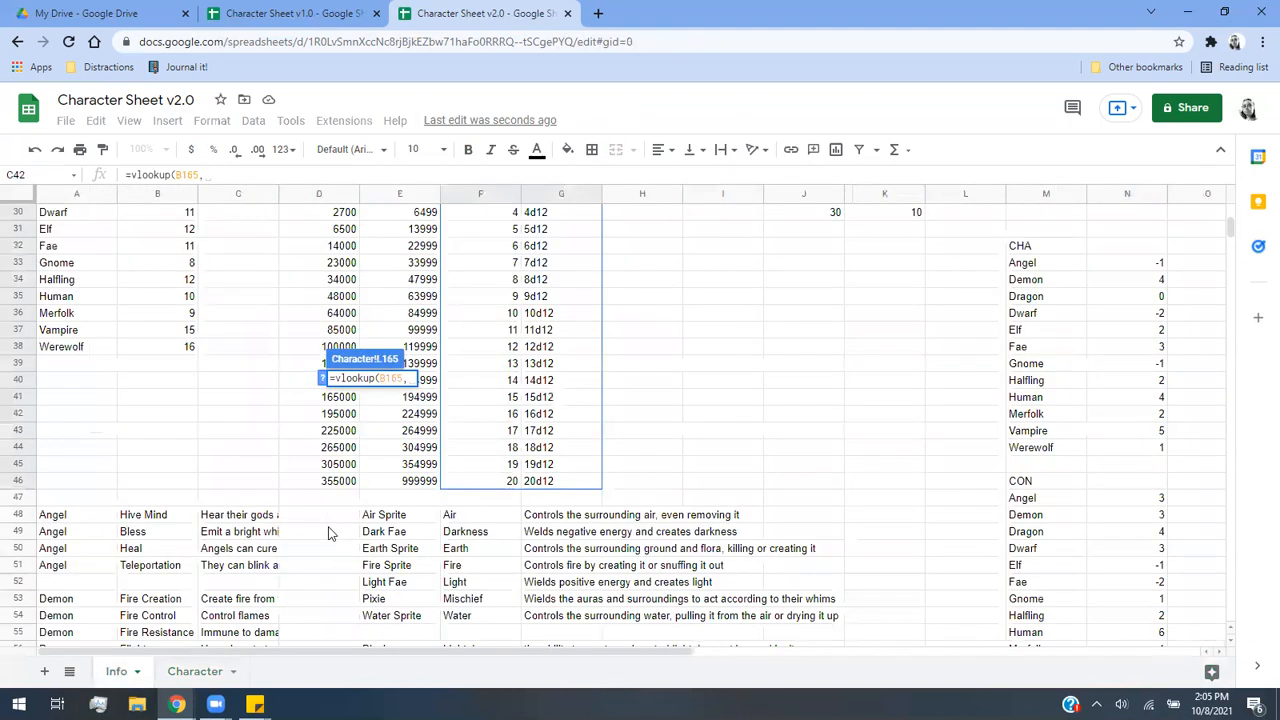
pyautogui.scroll(10, 447, 557)
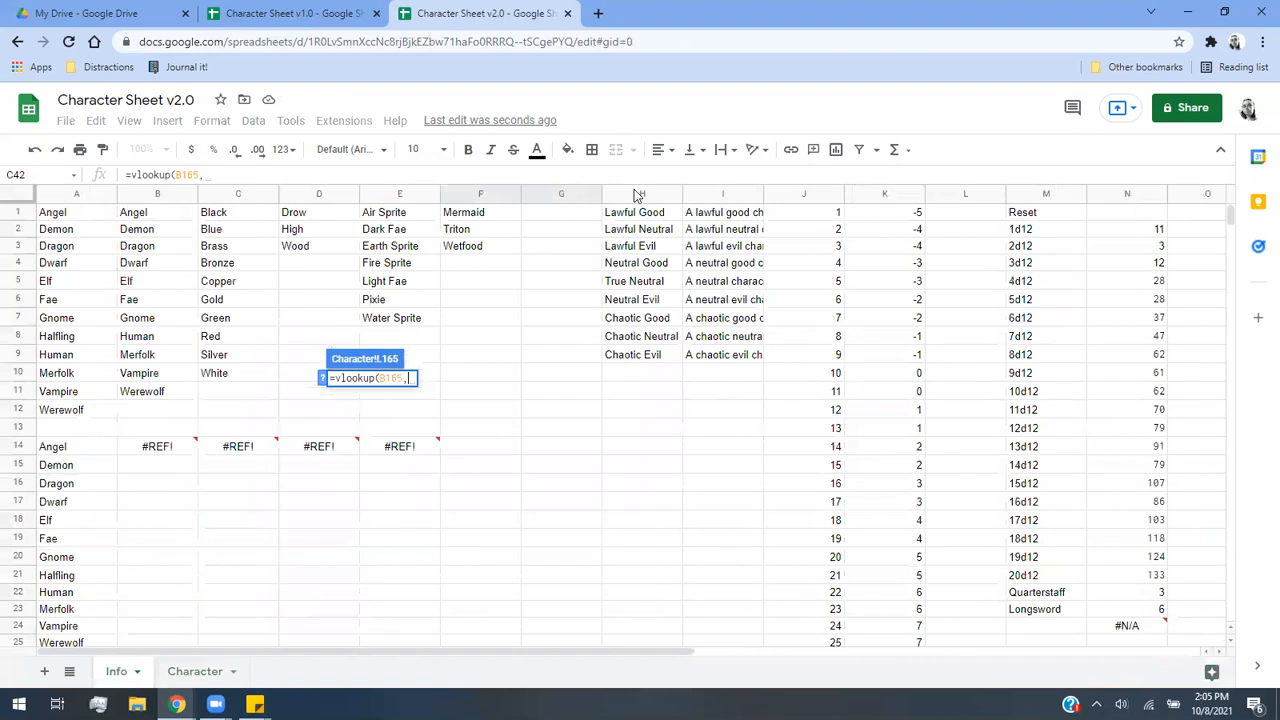
pyautogui.moveTo(648, 214); pyautogui.dragTo(731, 364)
pyautogui.write(',2,FALSE)')
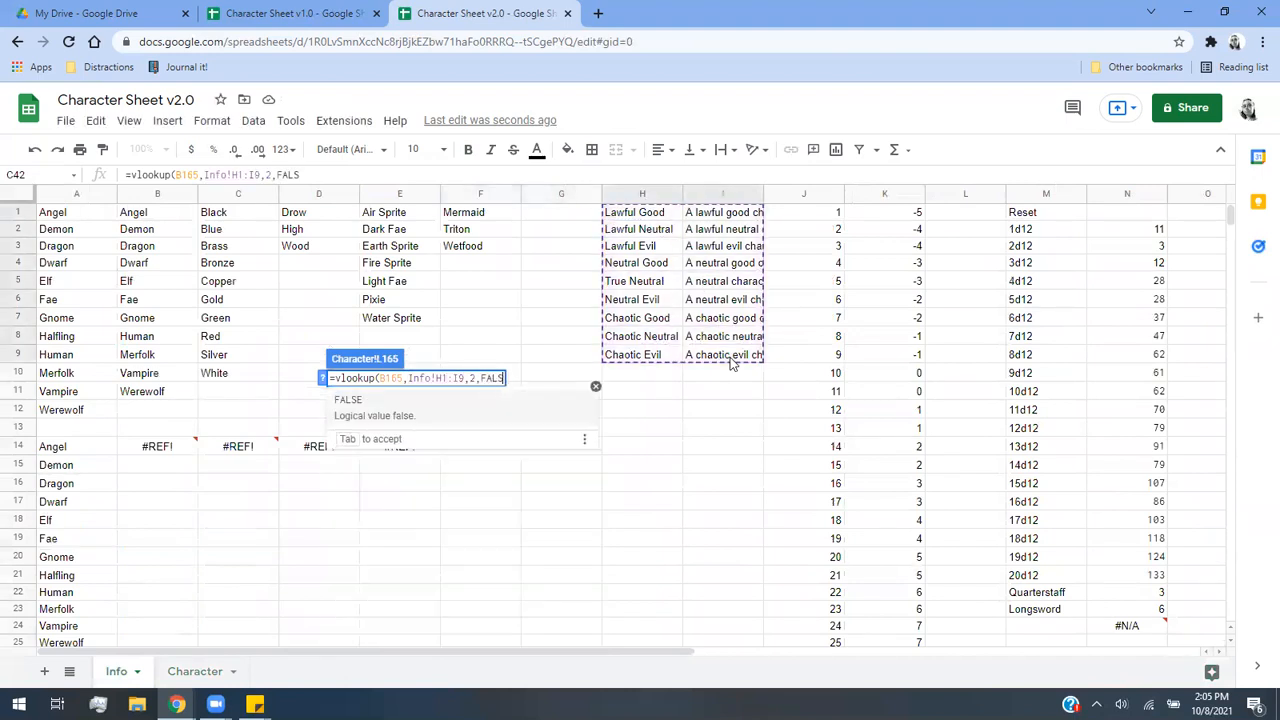
pyautogui.press('Return')
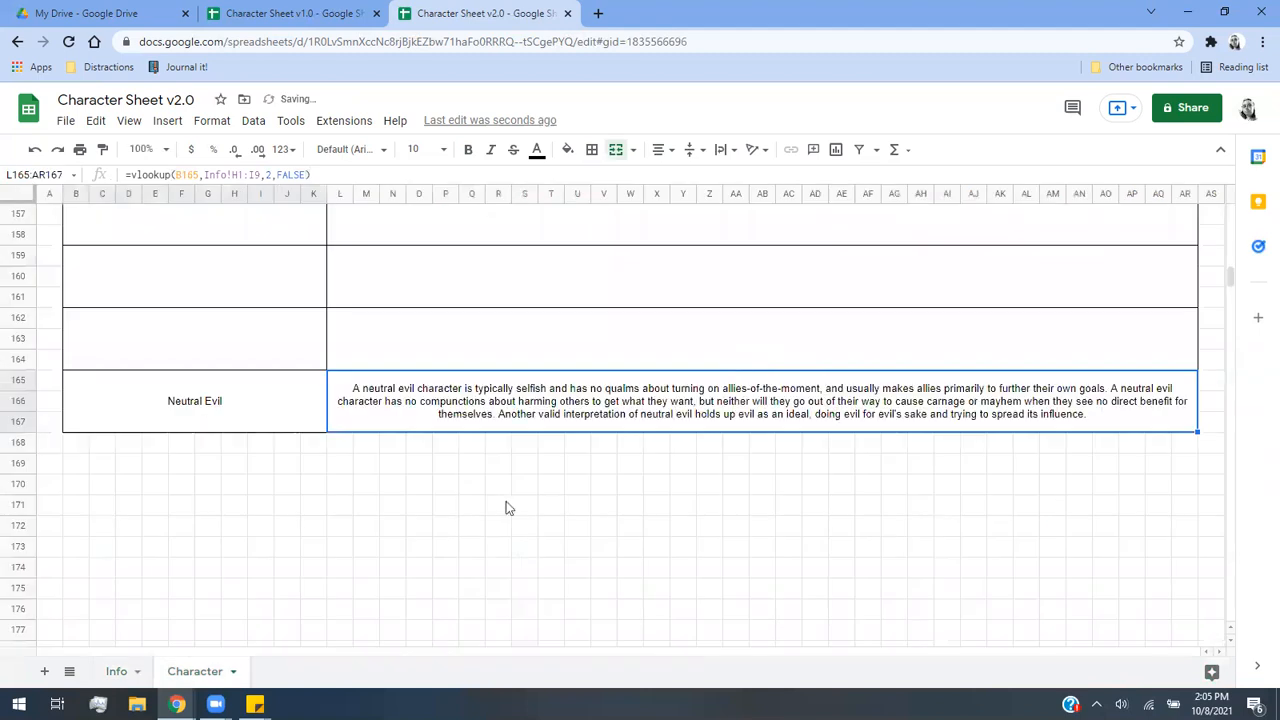
# Switch to the Info sheet and look through its lists for the race names.
pyautogui.scroll(5, 469, 394)
pyautogui.click(458, 405)
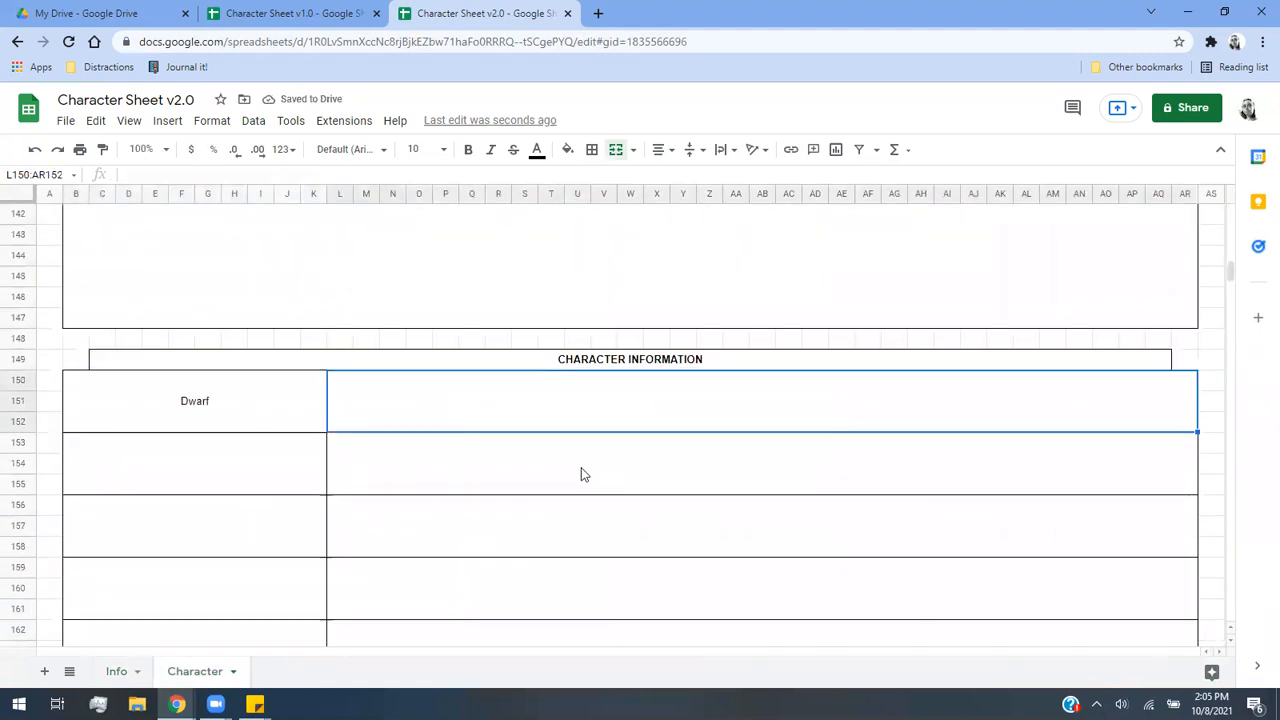
pyautogui.click(116, 671)
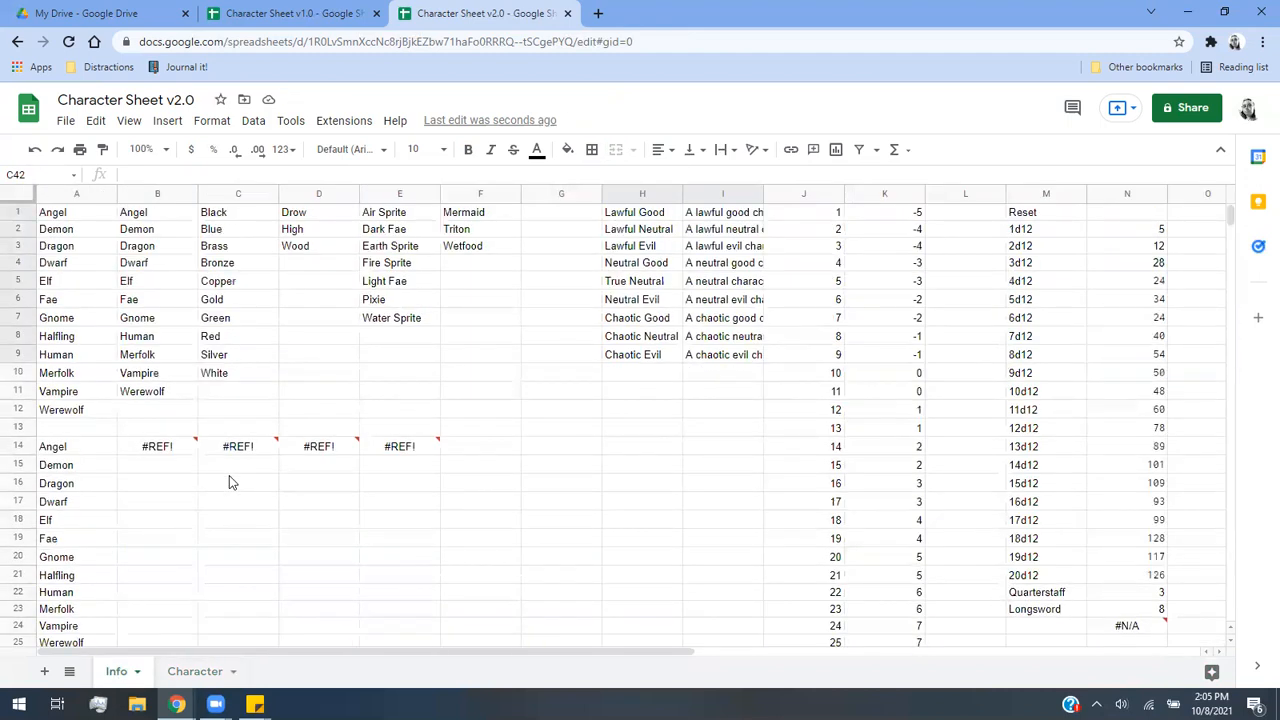
pyautogui.scroll(-7, 229, 482)
pyautogui.scroll(3, 680, 514)
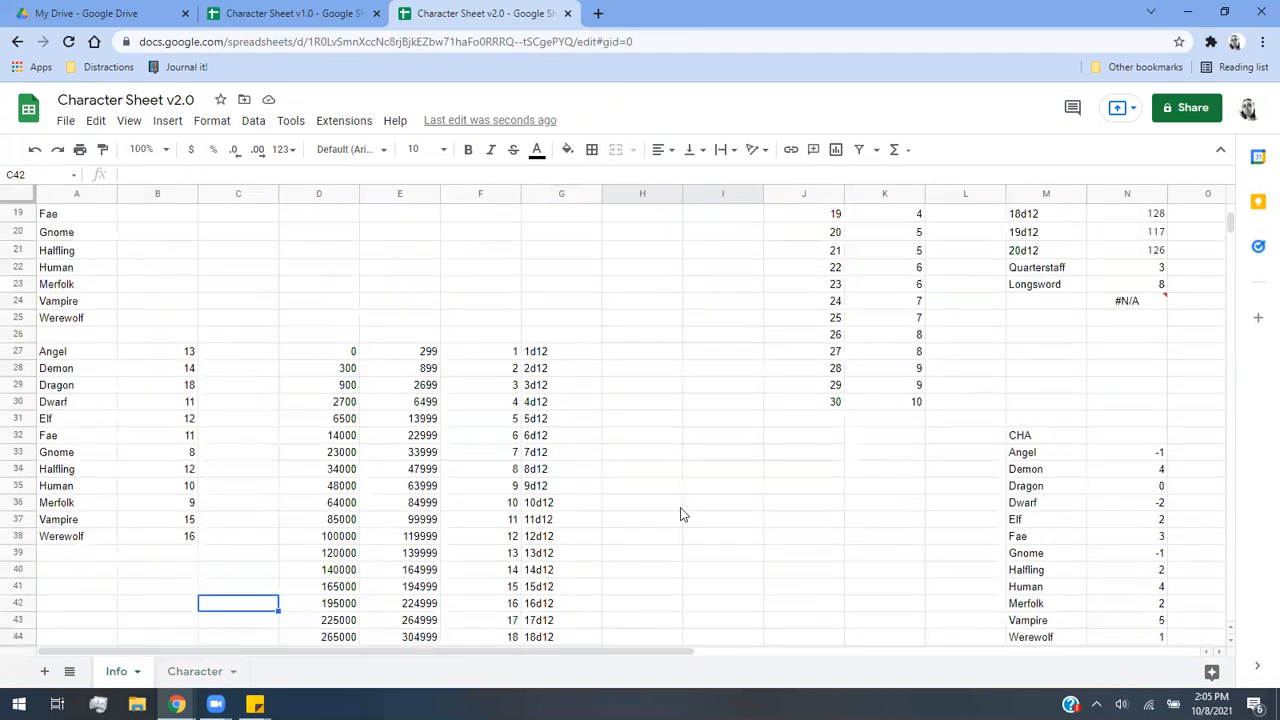
pyautogui.scroll(3, 680, 514)
pyautogui.moveTo(689, 654); pyautogui.dragTo(477, 669)
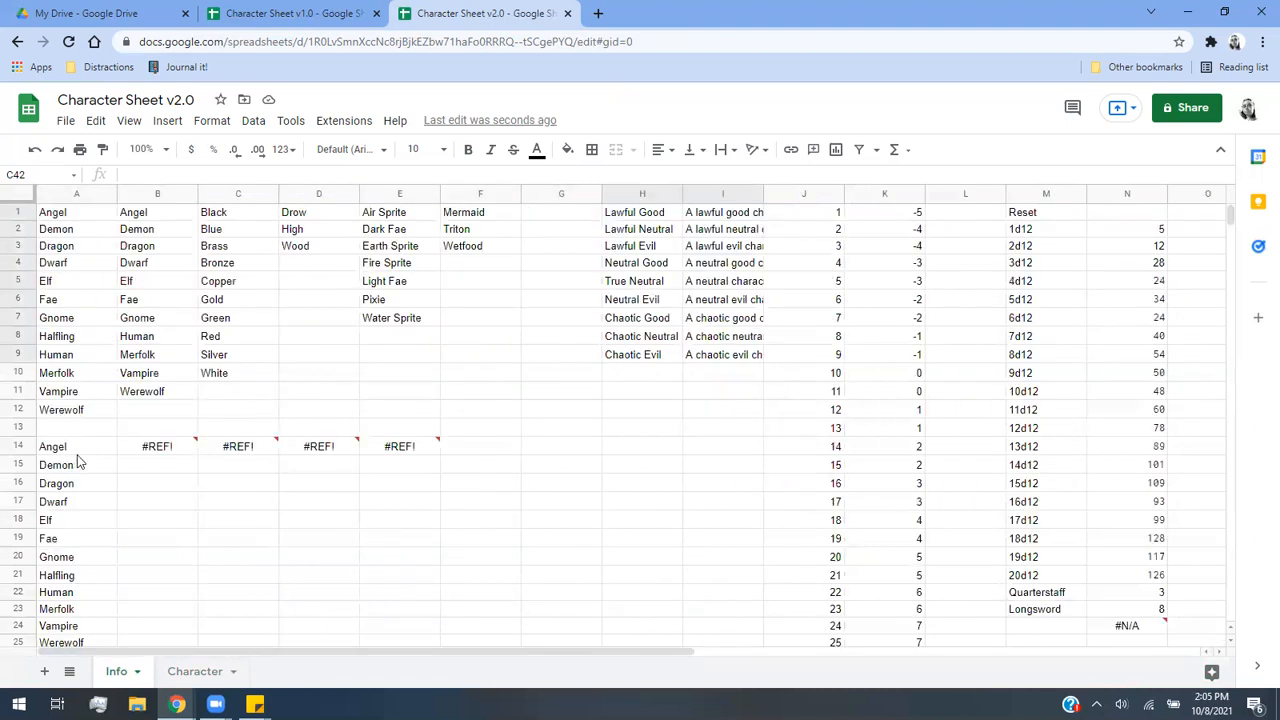
# Try to copy the race names from A14:A25 to G90 on the Info sheet, then undo the paste.
pyautogui.moveTo(82, 447)
pyautogui.mouseDown()
pyautogui.moveTo(97, 602)
pyautogui.moveTo(98, 428)
pyautogui.mouseUp()
pyautogui.hotkey('ctrl', 'c')
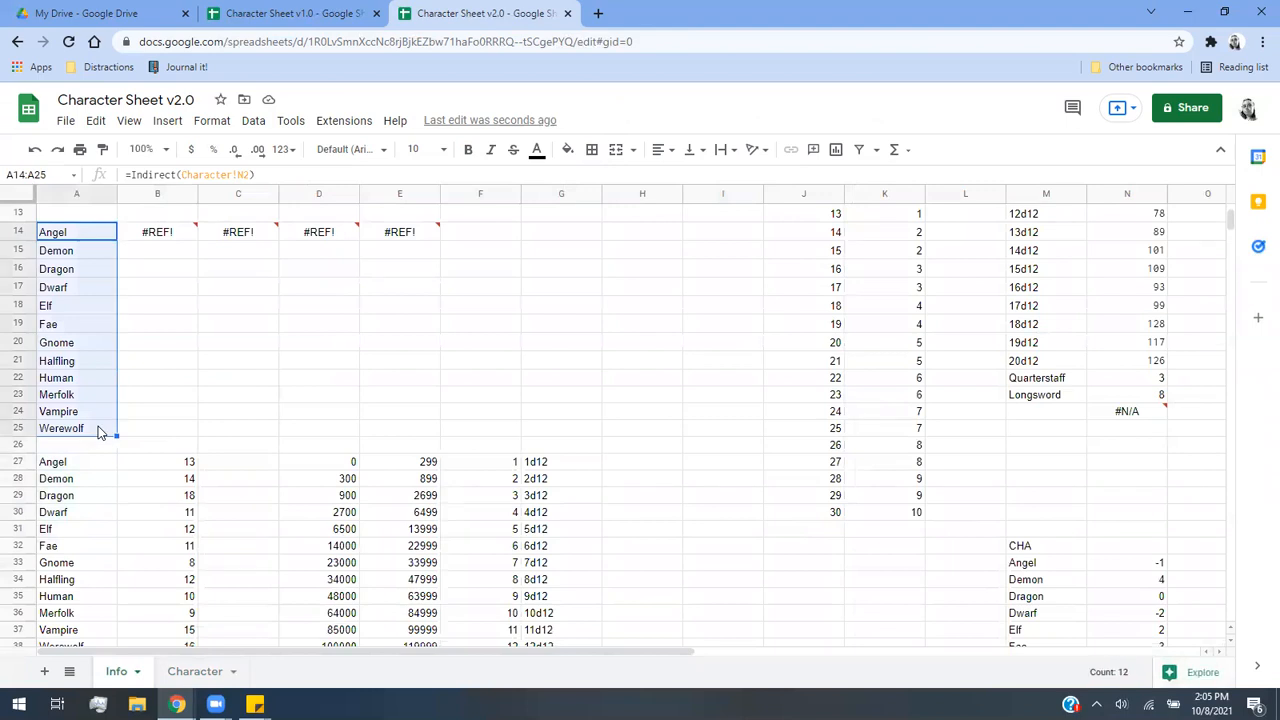
pyautogui.scroll(-10, 791, 577)
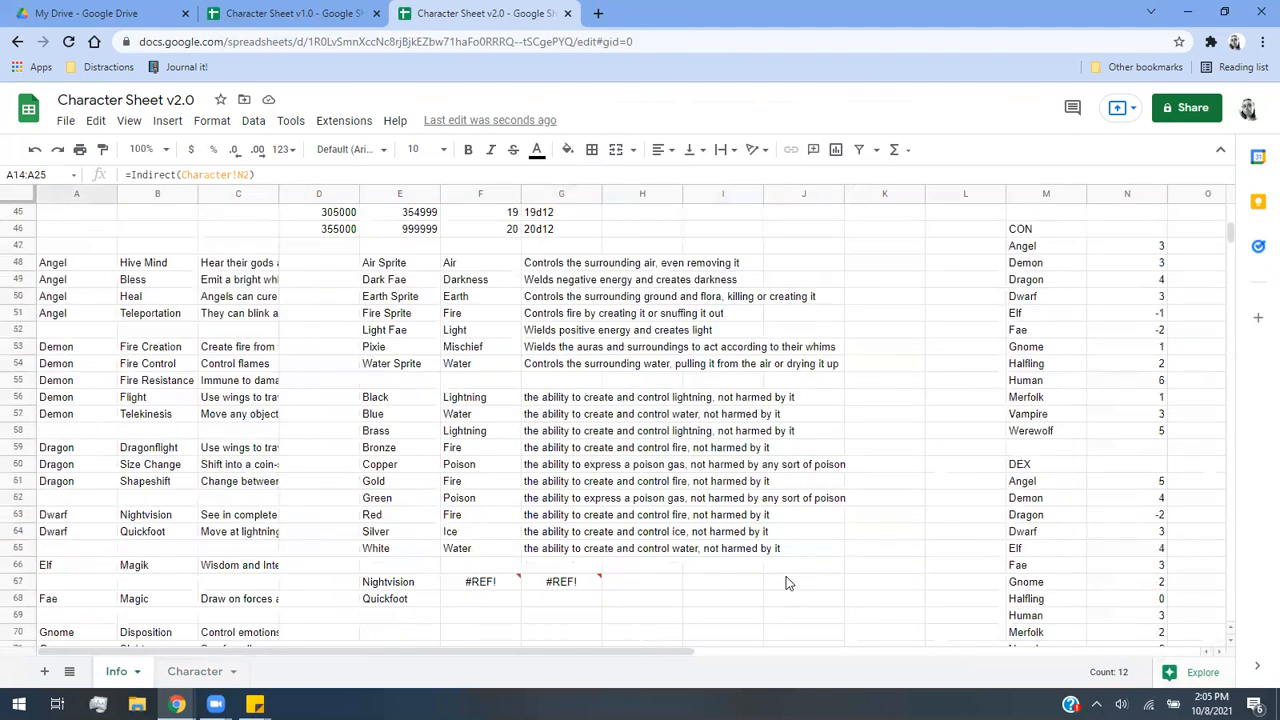
pyautogui.scroll(-3, 500, 420)
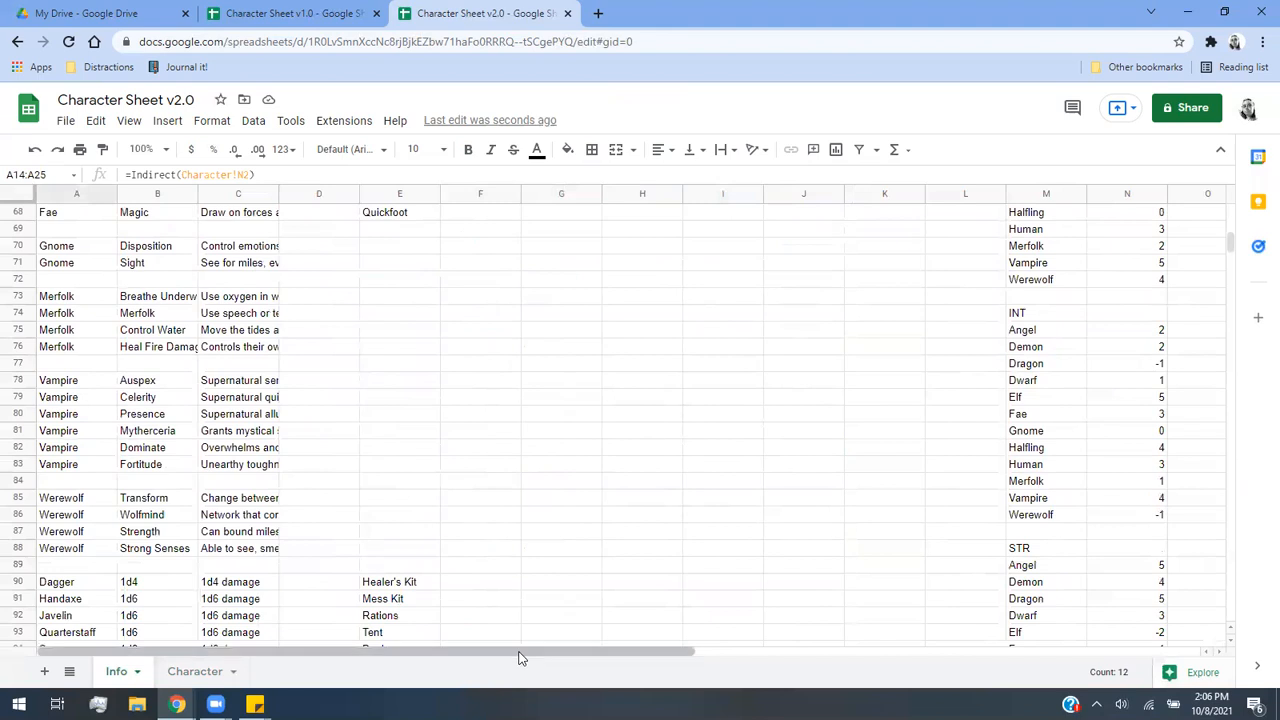
pyautogui.click(545, 467)
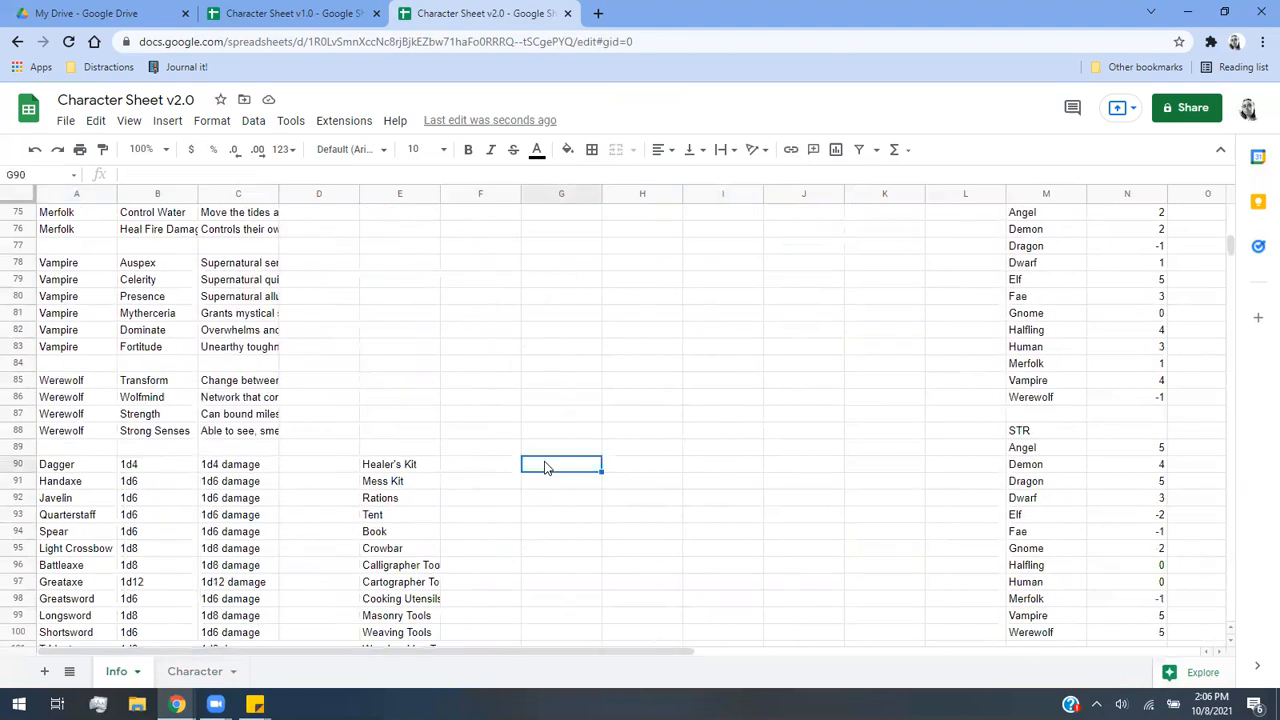
pyautogui.hotkey('ctrl', 'v')
pyautogui.scroll(-5, 596, 513)
pyautogui.scroll(2, 596, 513)
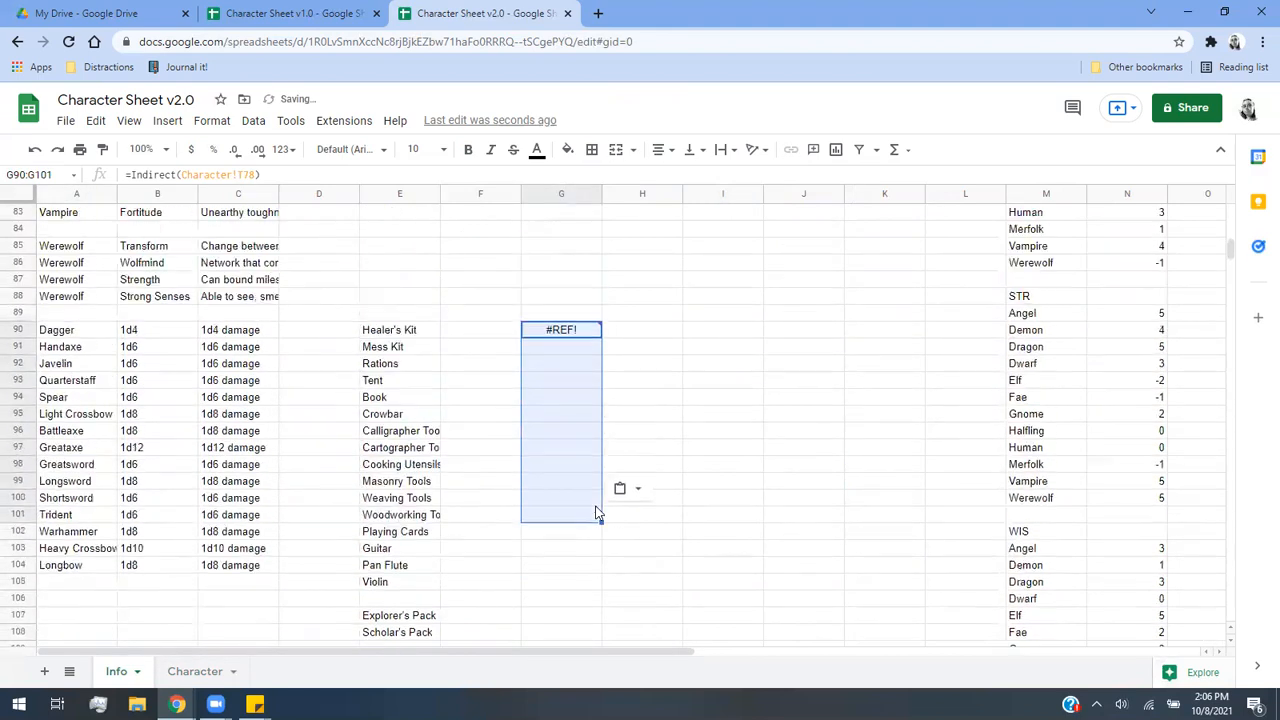
pyautogui.hotkey('ctrl', 'z')
# Copy the race names from A1:A12 on the Info sheet to the free area starting at G90.
pyautogui.scroll(7, 289, 500)
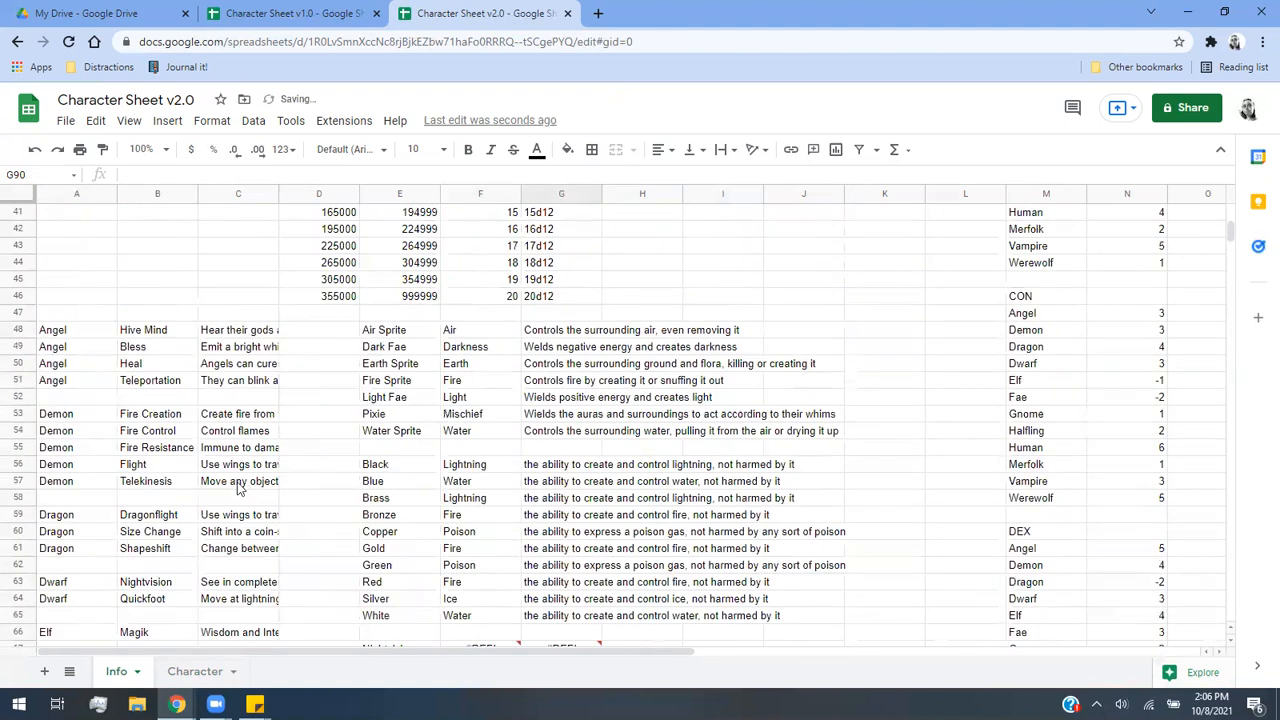
pyautogui.scroll(7, 238, 487)
pyautogui.moveTo(86, 213); pyautogui.dragTo(80, 413)
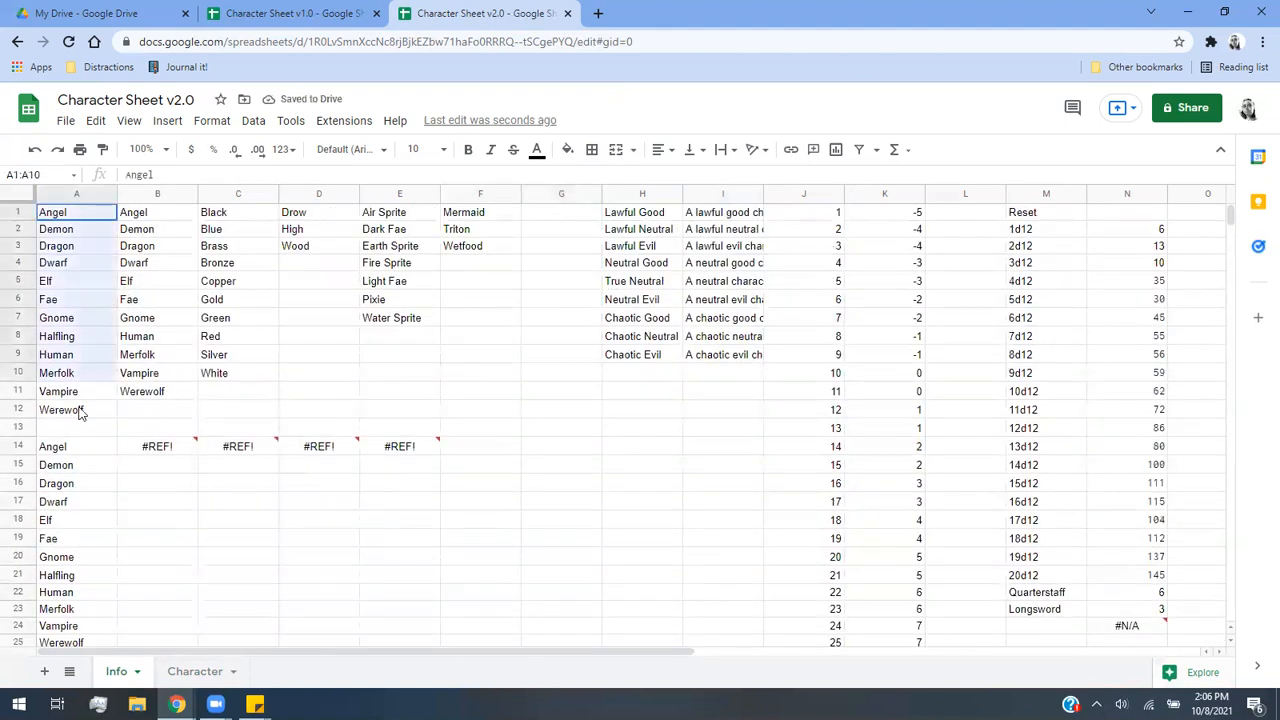
pyautogui.scroll(-10, 629, 551)
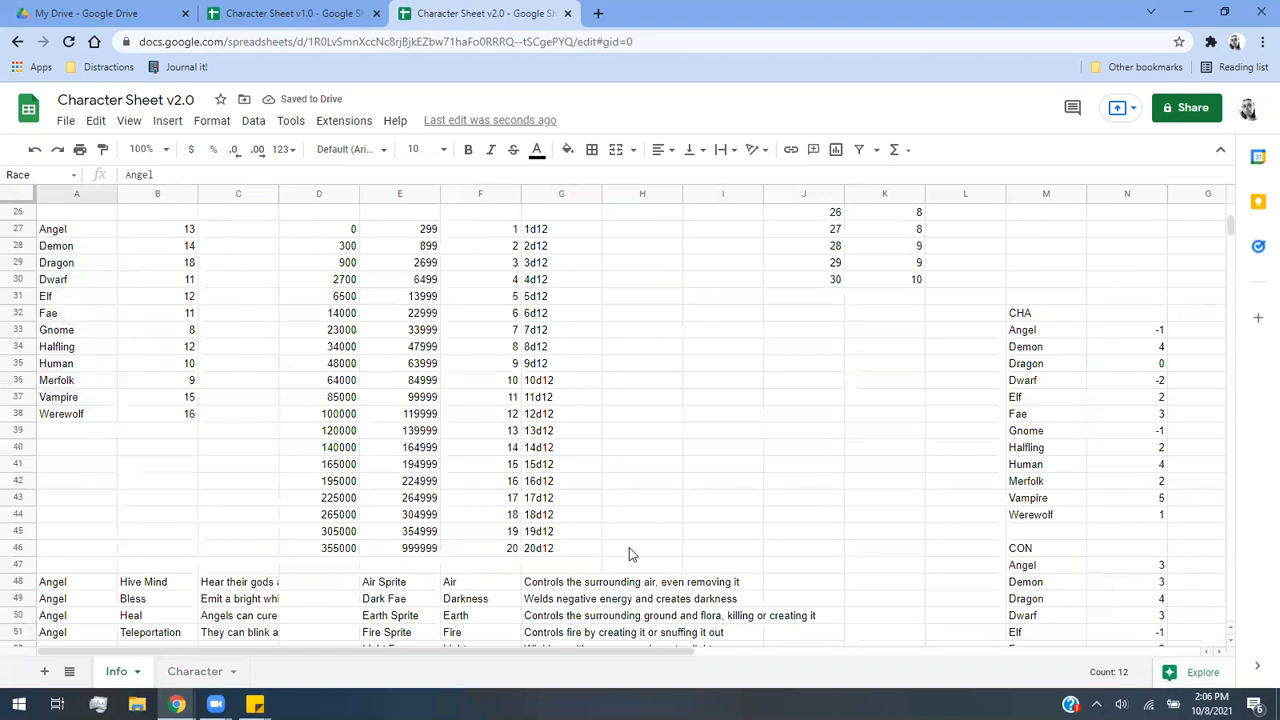
pyautogui.scroll(-3, 700, 346)
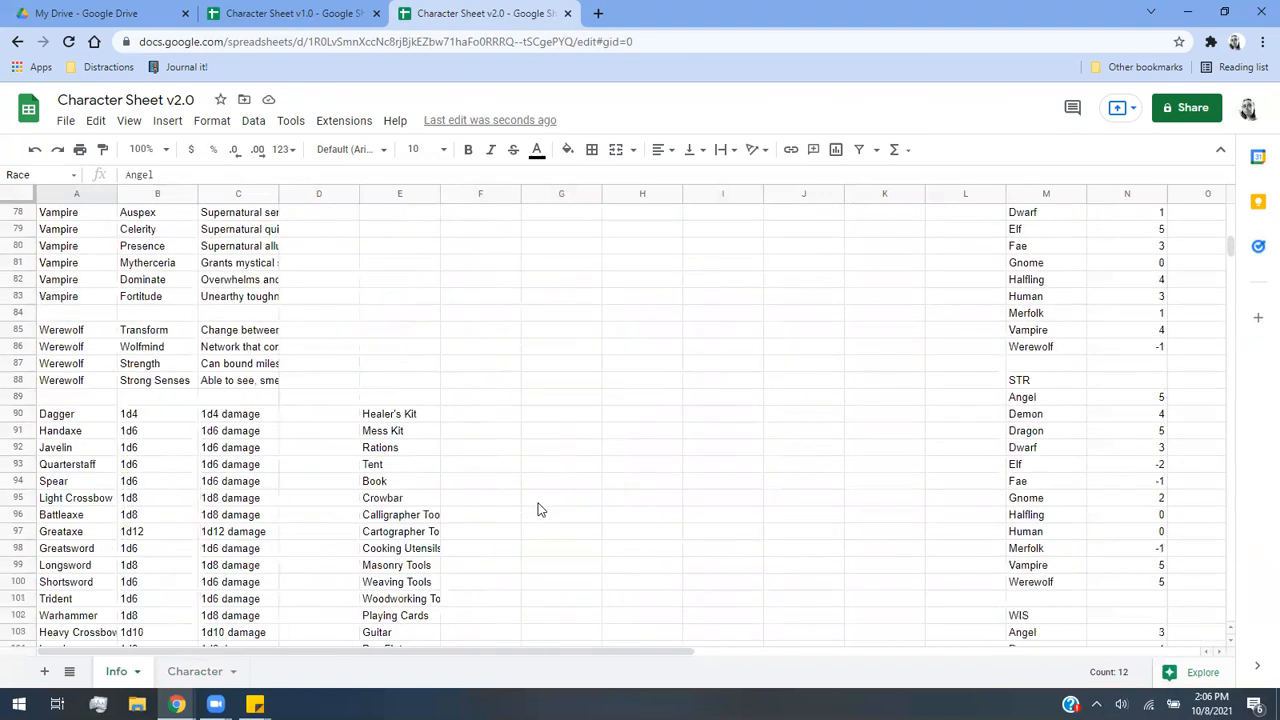
pyautogui.click(557, 421)
pyautogui.hotkey('ctrl', 'v')
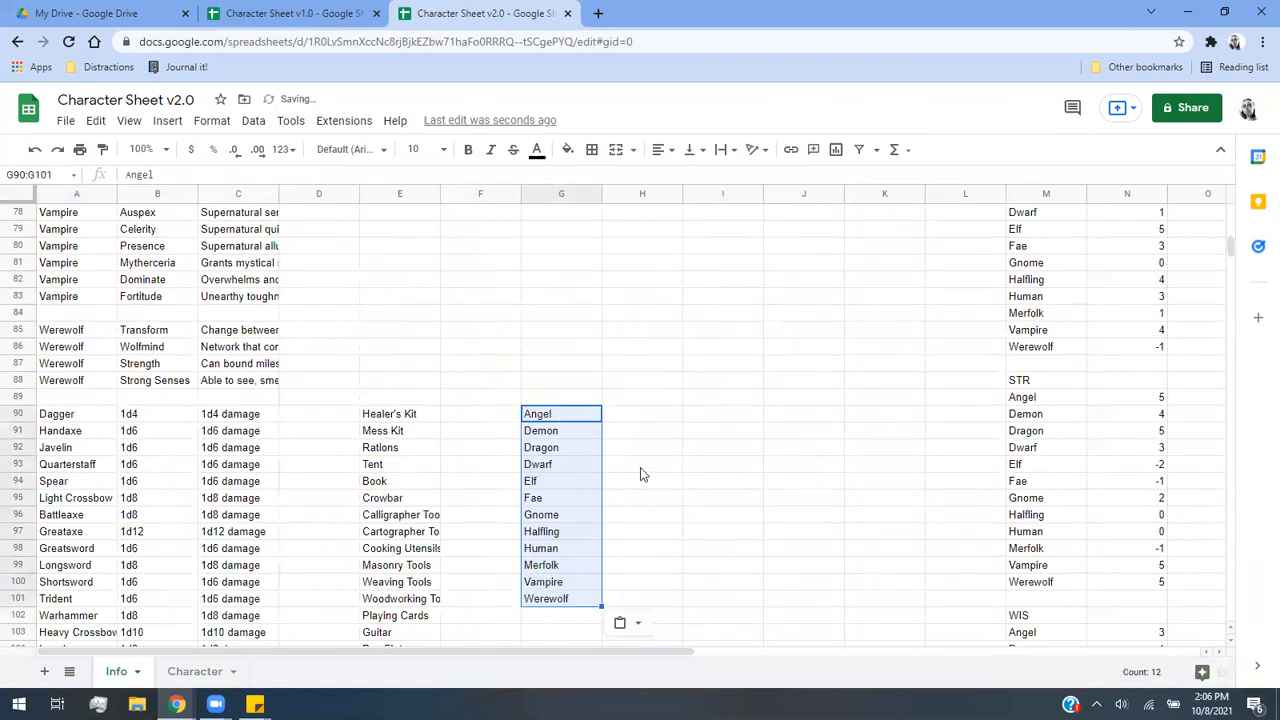
pyautogui.click(640, 467)
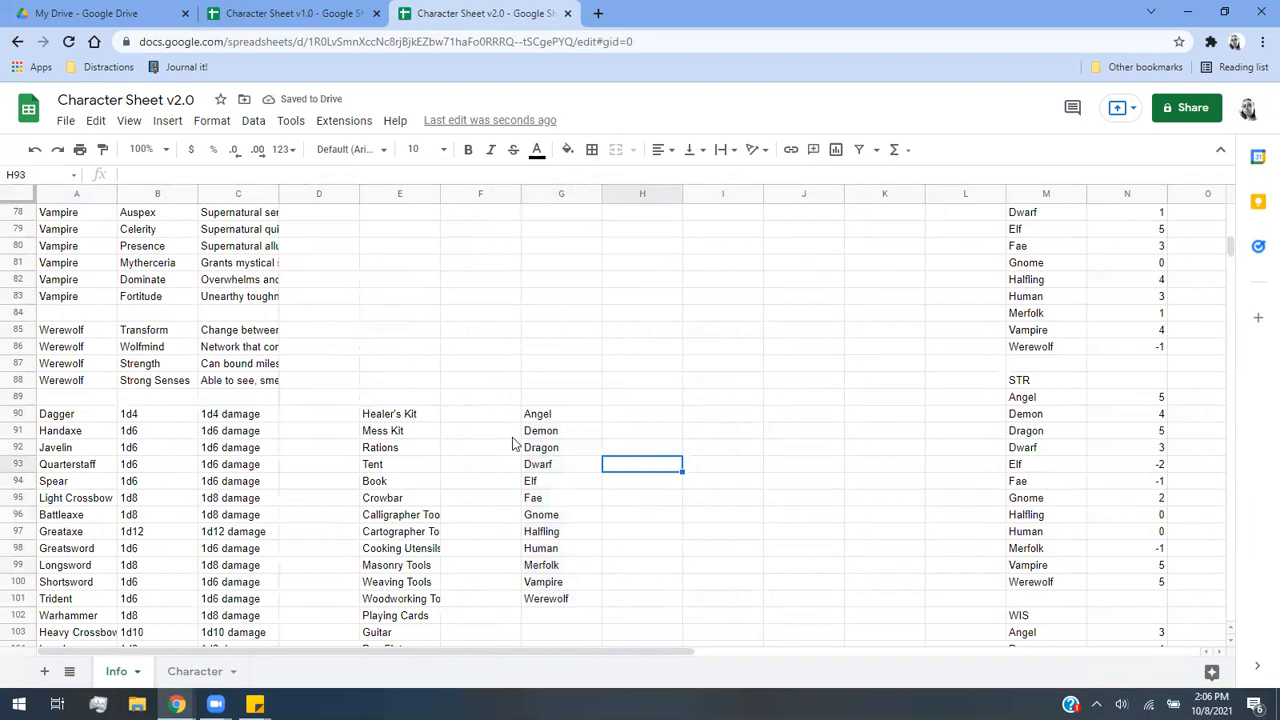
# Clear the Alignment, first Race and XP entries on the Character sheet.
pyautogui.click(205, 675)
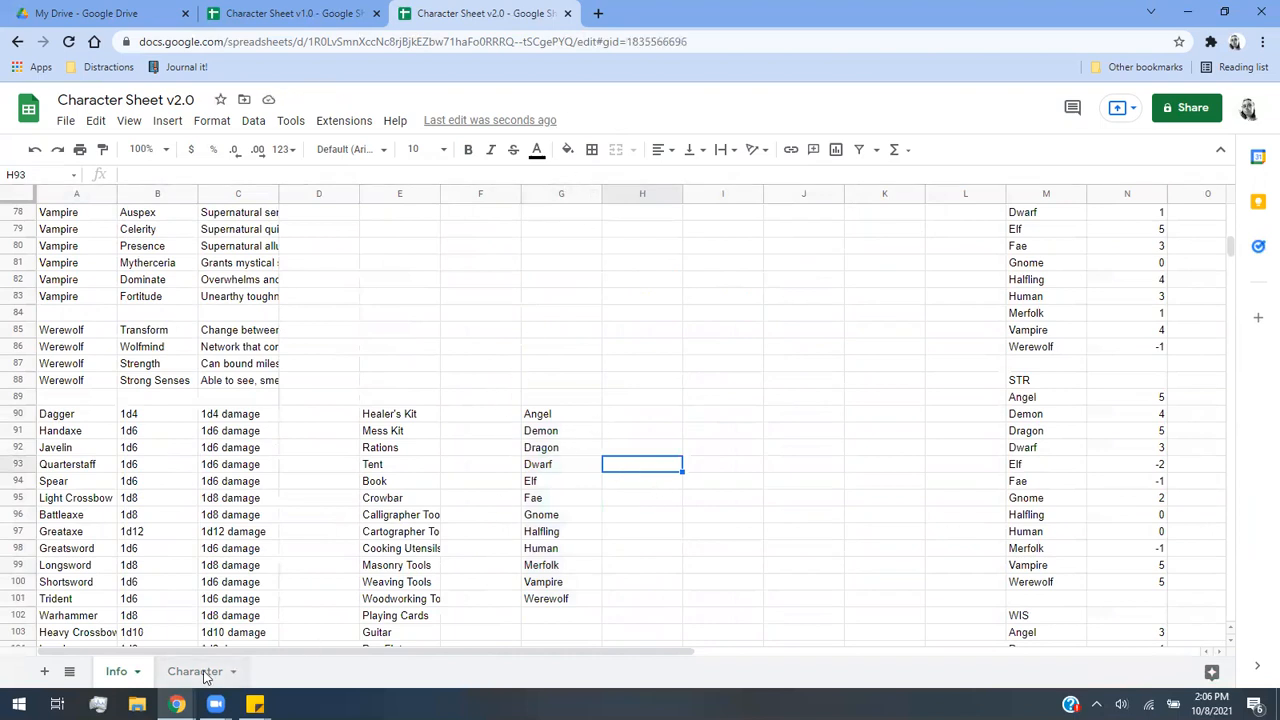
pyautogui.scroll(15, 589, 504)
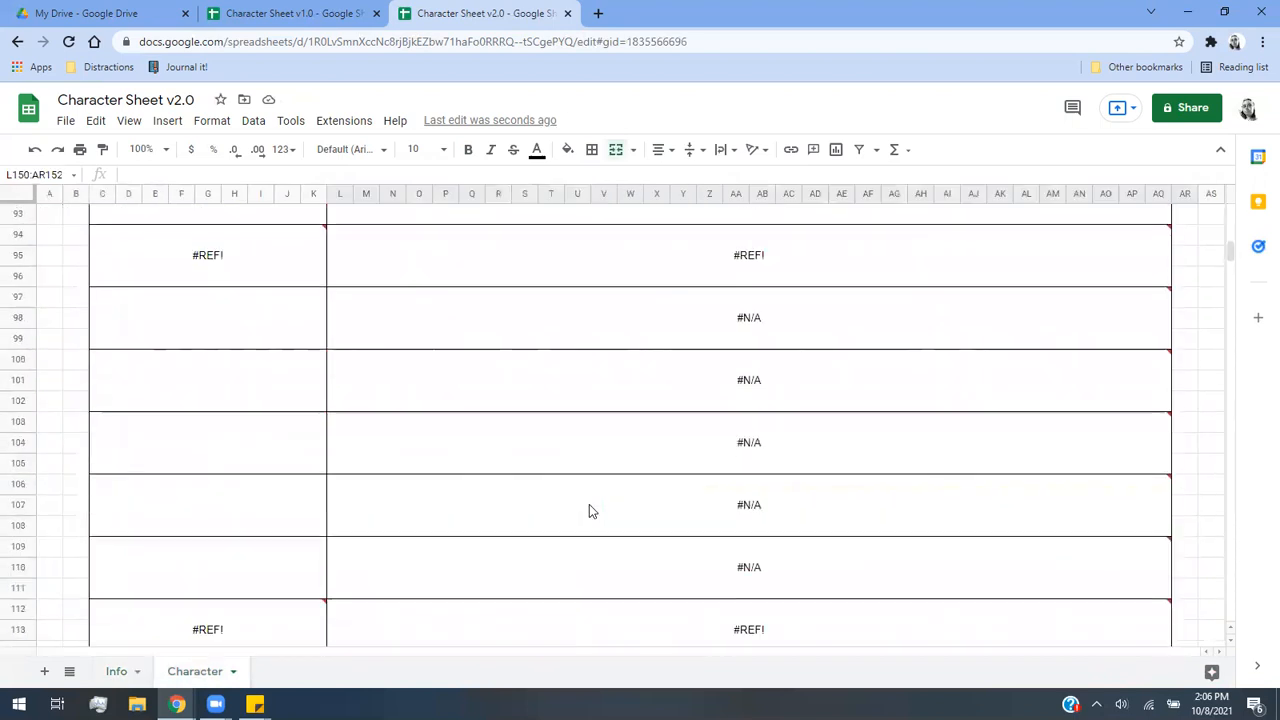
pyautogui.scroll(20, 589, 504)
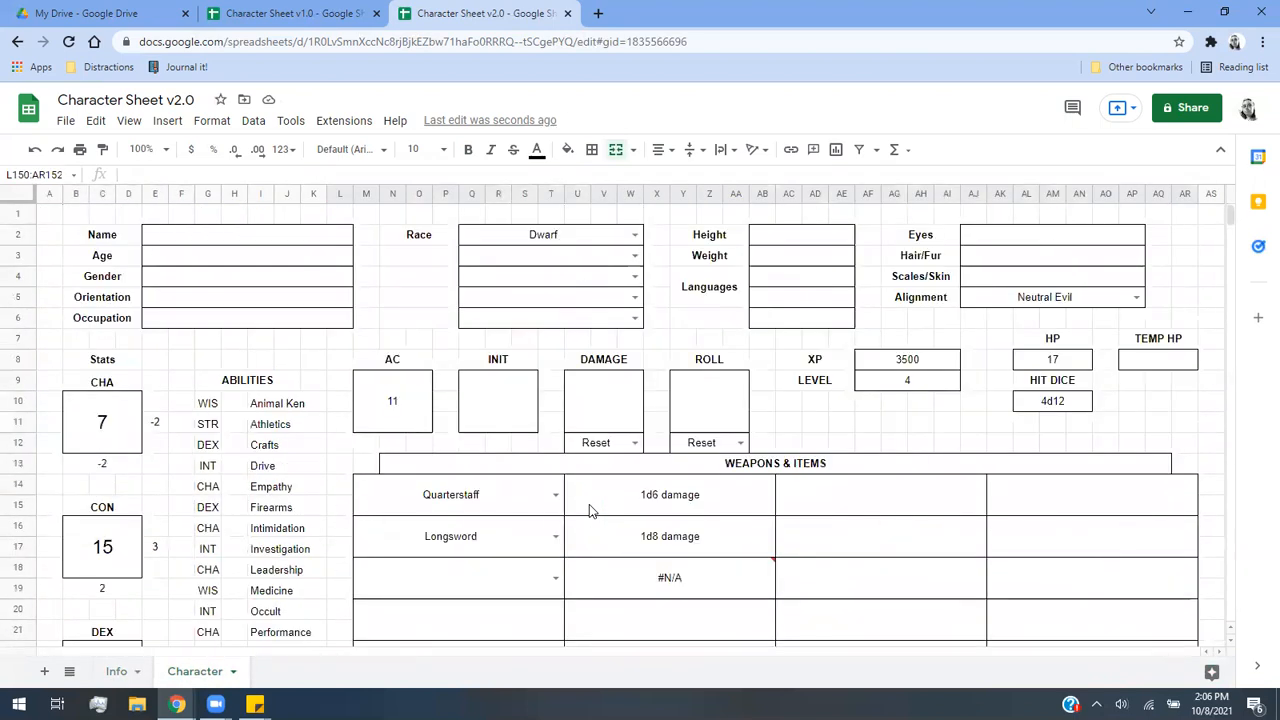
pyautogui.click(1095, 301)
pyautogui.press('Delete')
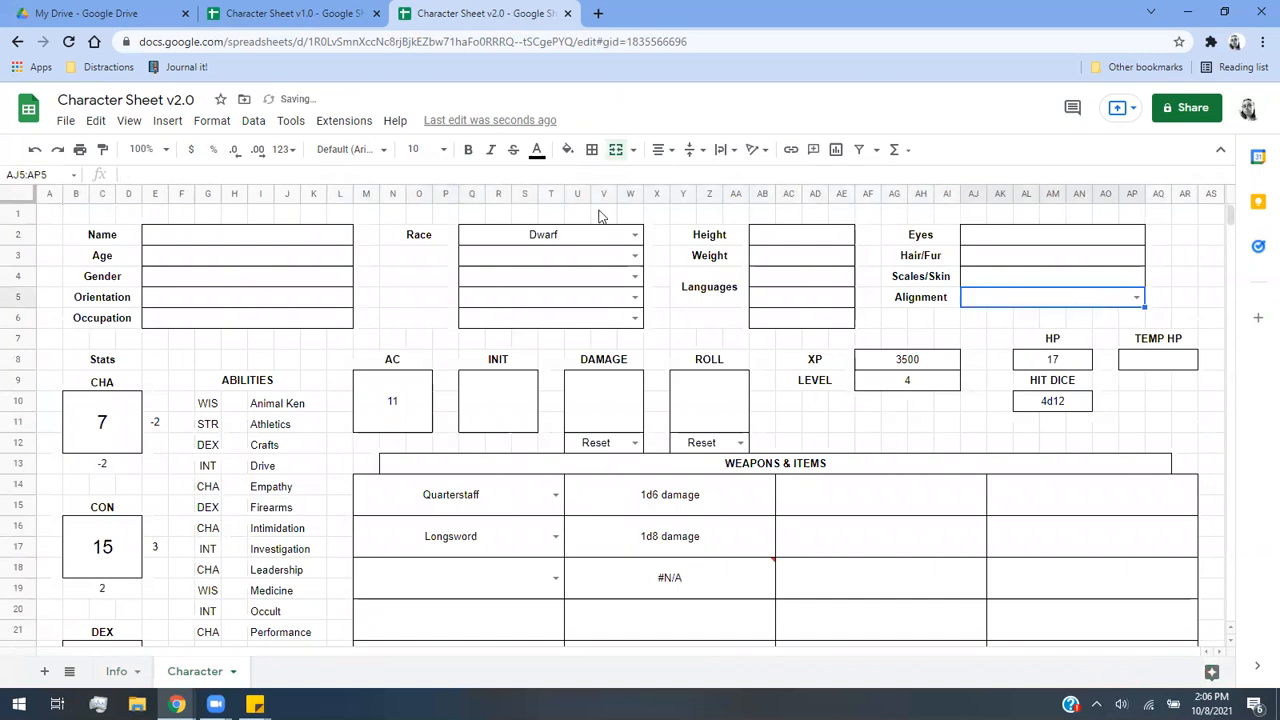
pyautogui.click(589, 232)
pyautogui.press('Delete')
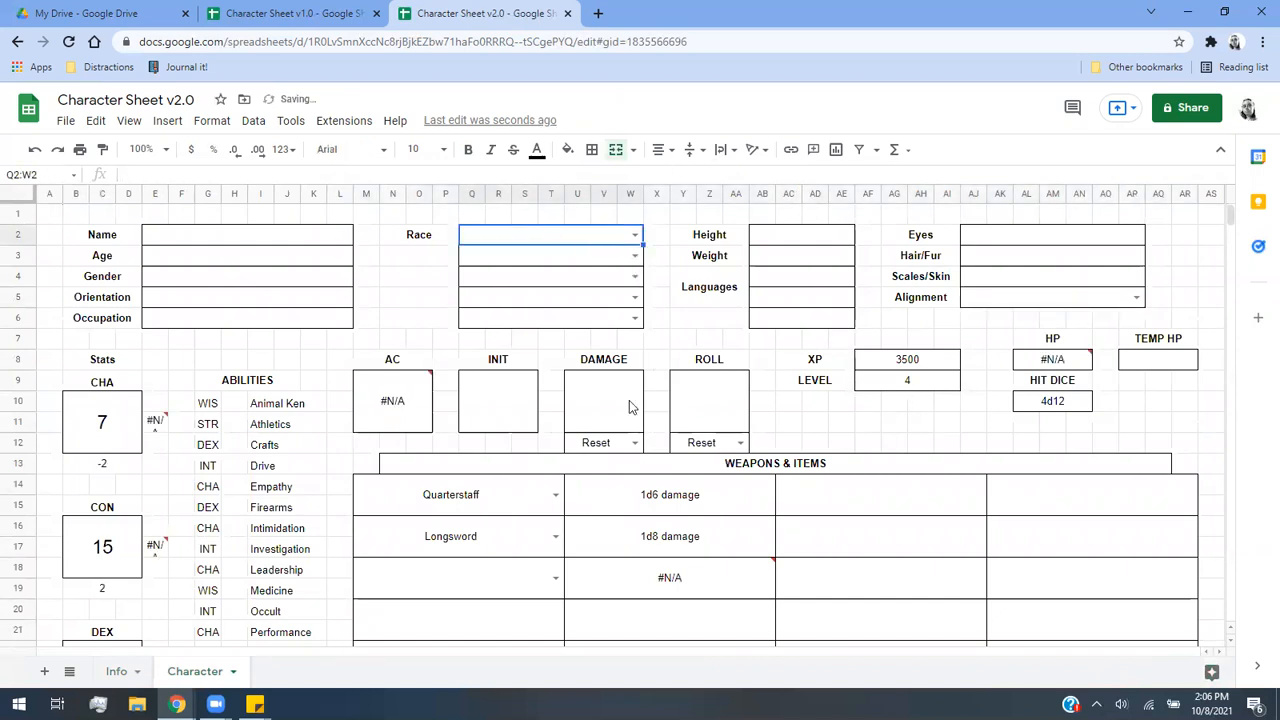
pyautogui.click(893, 362)
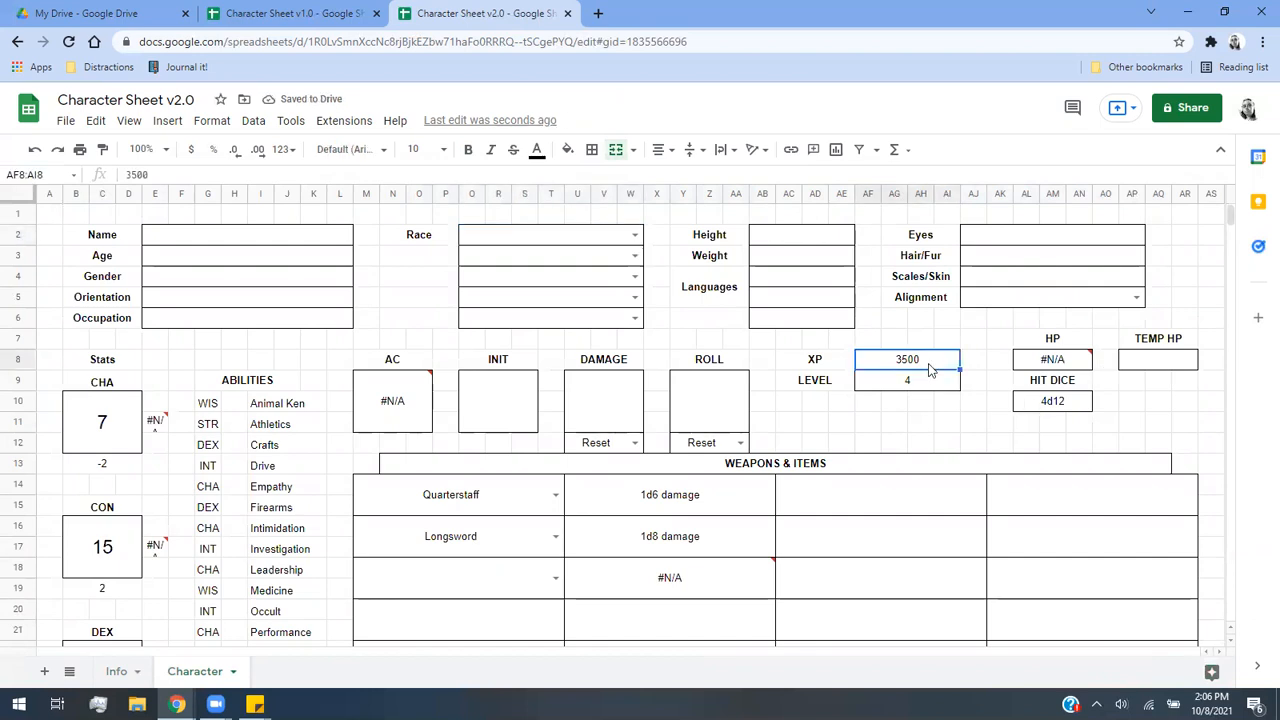
pyautogui.press('Delete')
# Clear the six stat scores CHA, CON, DEX, INT, STR and WIS.
pyautogui.click(120, 425)
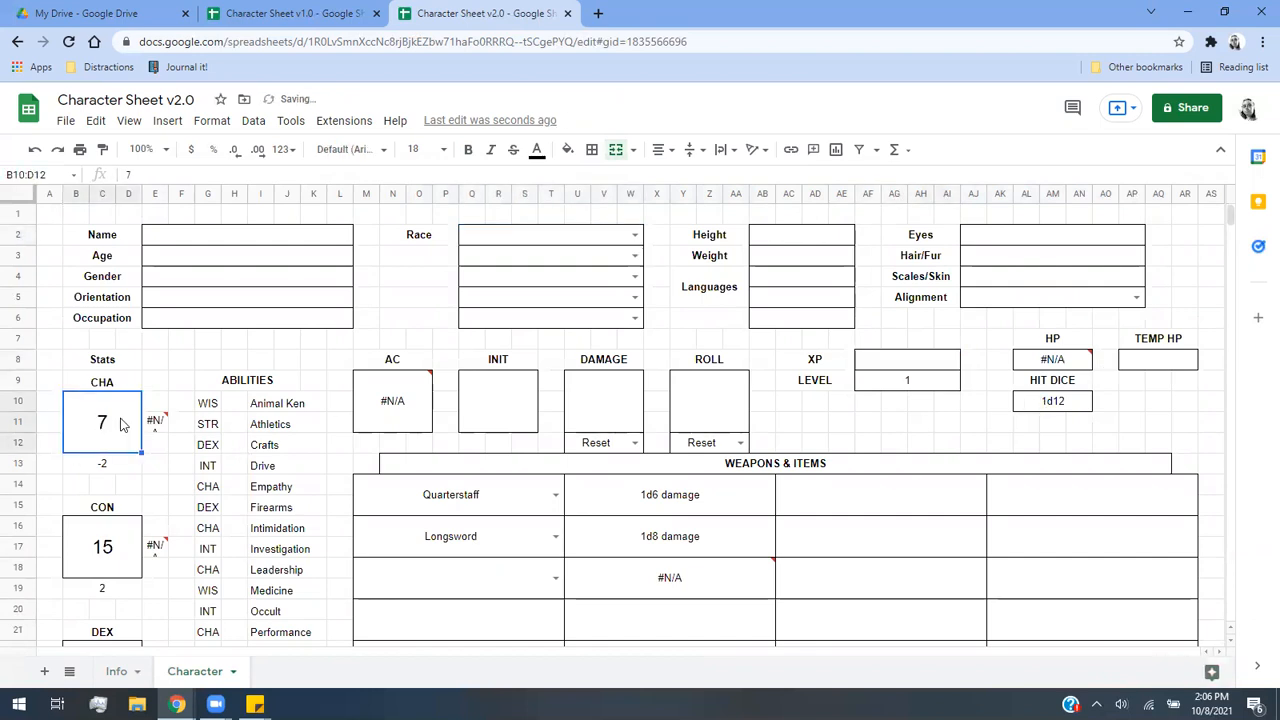
pyautogui.press('Delete')
pyautogui.click(128, 560)
pyautogui.press('Delete')
pyautogui.scroll(-2, 128, 560)
pyautogui.click(120, 470)
pyautogui.press('Delete')
pyautogui.click(126, 572)
pyautogui.press('Delete')
pyautogui.scroll(-2, 126, 572)
pyautogui.click(122, 505)
pyautogui.press('Delete')
pyautogui.click(131, 624)
pyautogui.press('Delete')
pyautogui.scroll(-2, 131, 624)
pyautogui.scroll(6, 200, 512)
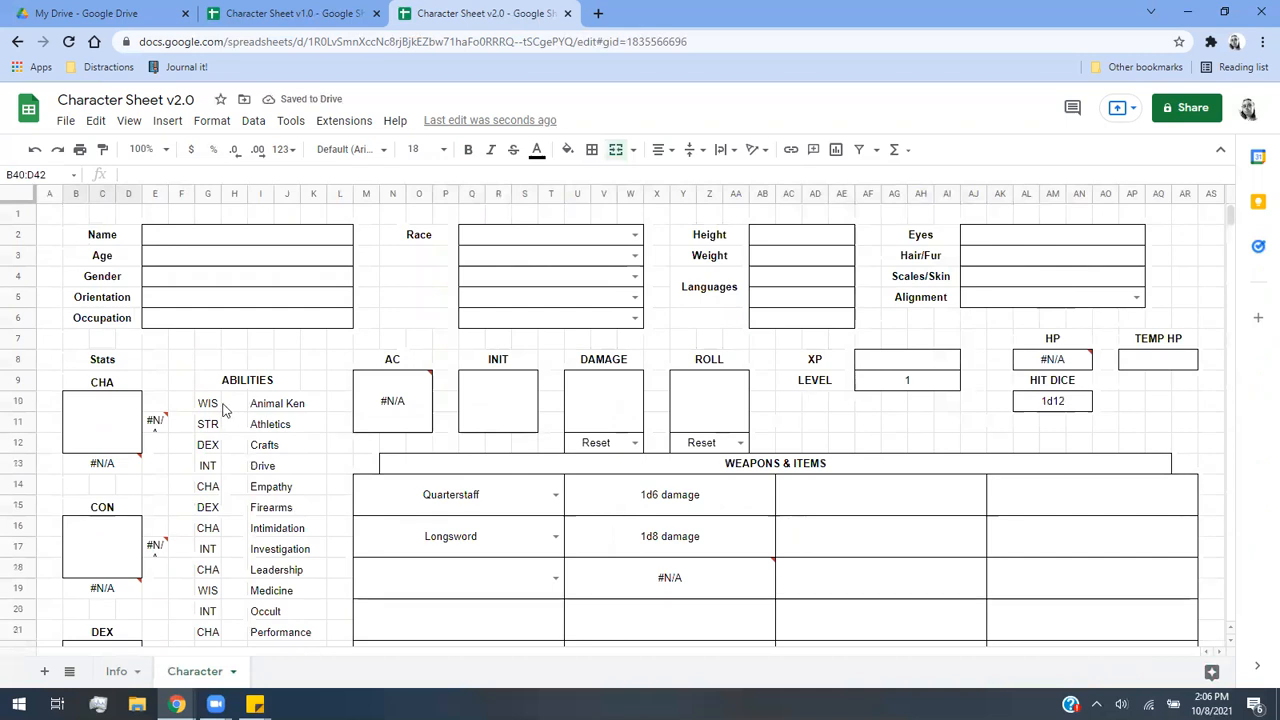
pyautogui.moveTo(222, 403); pyautogui.dragTo(275, 557)
pyautogui.scroll(-2, 270, 585)
pyautogui.scroll(-2, 263, 583)
pyautogui.click(290, 590)
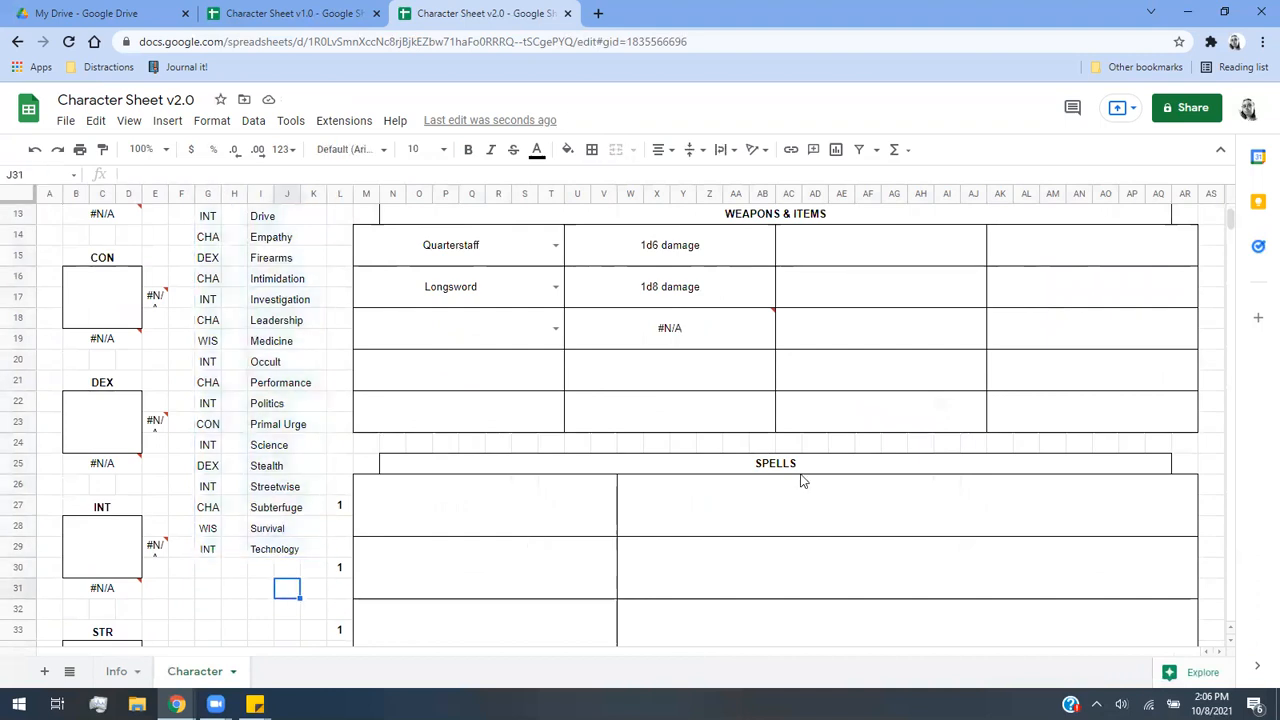
# Clear Quarterstaff and Longsword from the WEAPONS & ITEMS table.
pyautogui.scroll(4, 800, 480)
pyautogui.click(527, 501)
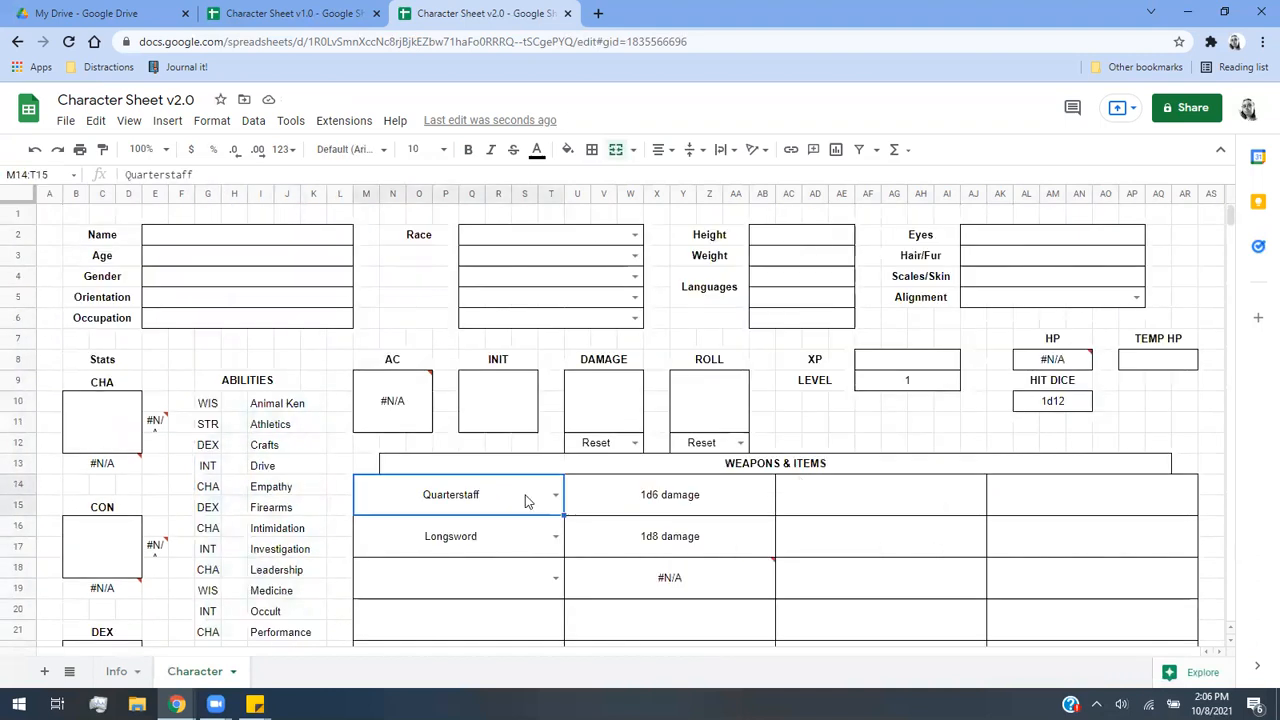
pyautogui.press('Delete')
pyautogui.click(503, 549)
pyautogui.press('Delete')
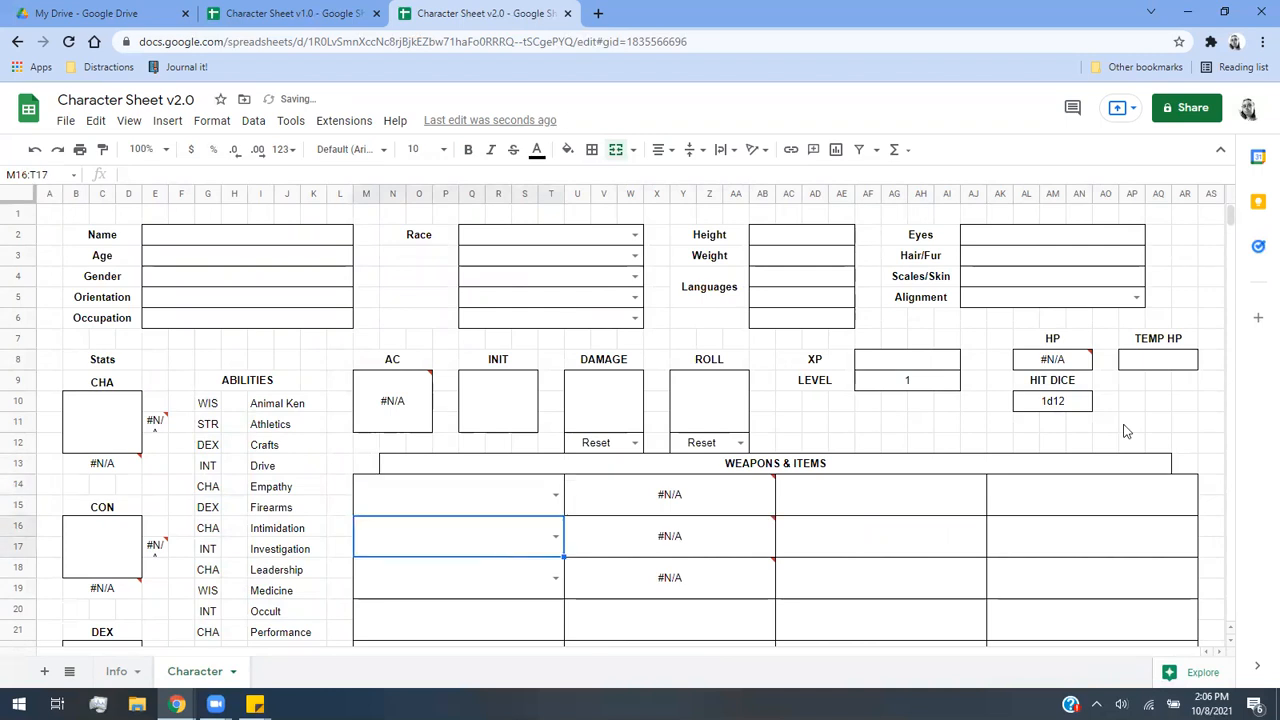
# Check the rest of the Character sheet for remaining test entries, from SPELLS and ABILITIES down to CHARACTER INFORMATION.
pyautogui.scroll(-20, 937, 431)
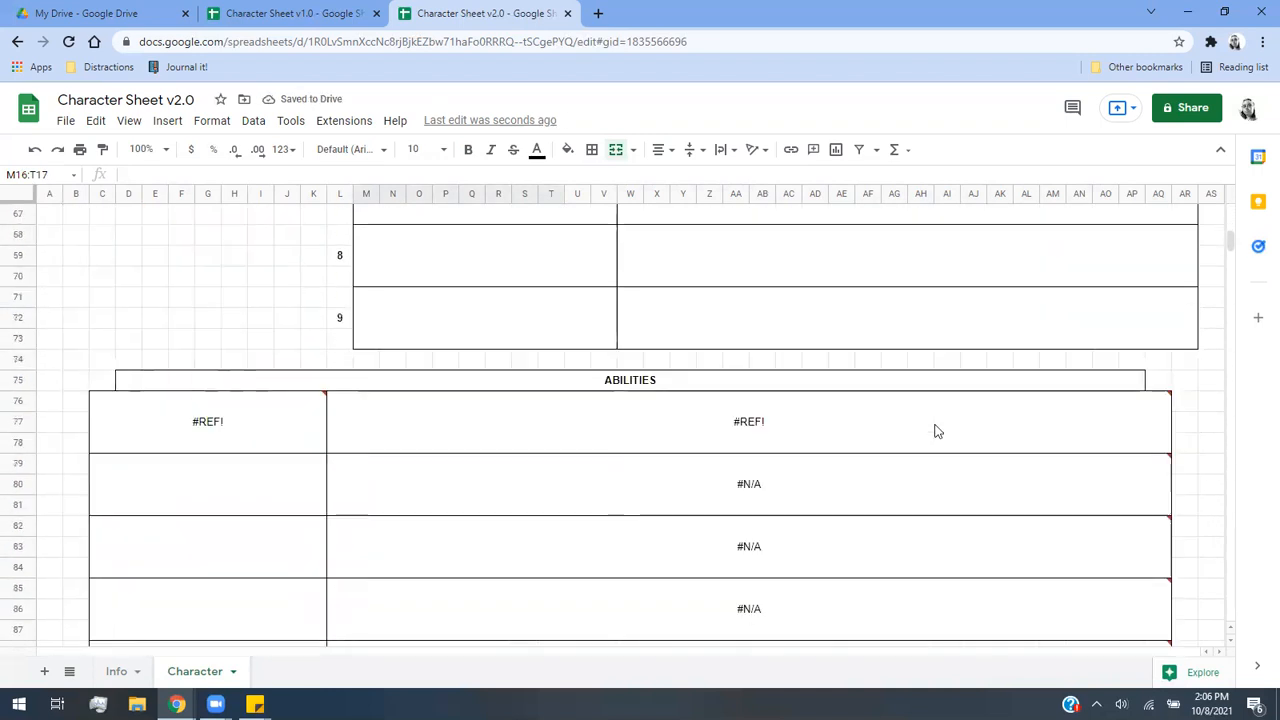
pyautogui.scroll(-15, 937, 431)
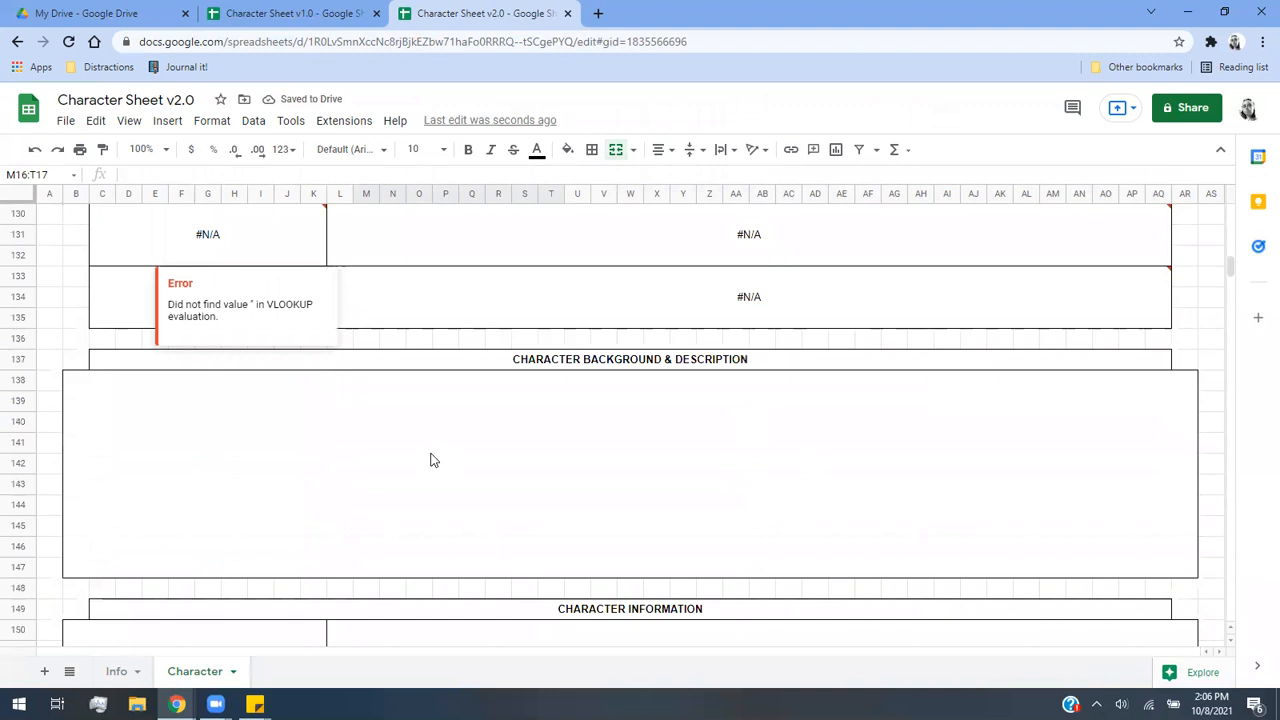
pyautogui.scroll(-4, 605, 590)
pyautogui.scroll(20, 605, 590)
pyautogui.scroll(18, 607, 588)
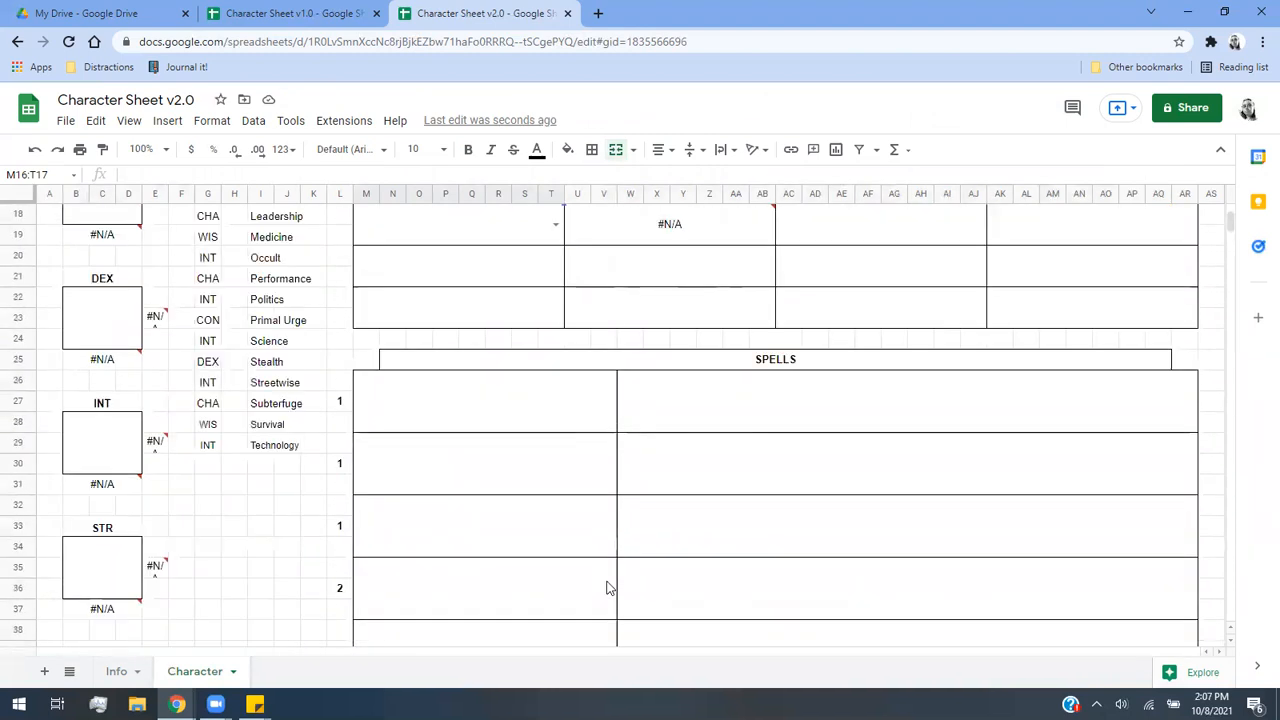